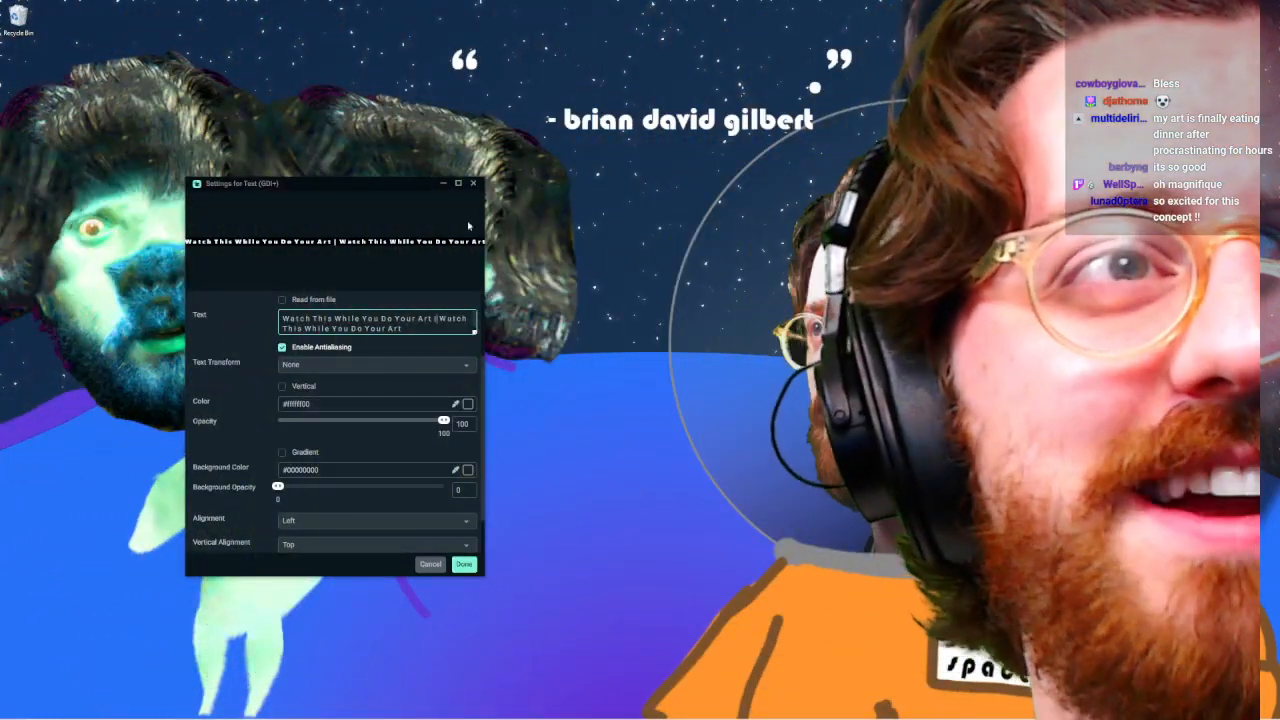
drag(361, 190, 225, 495)
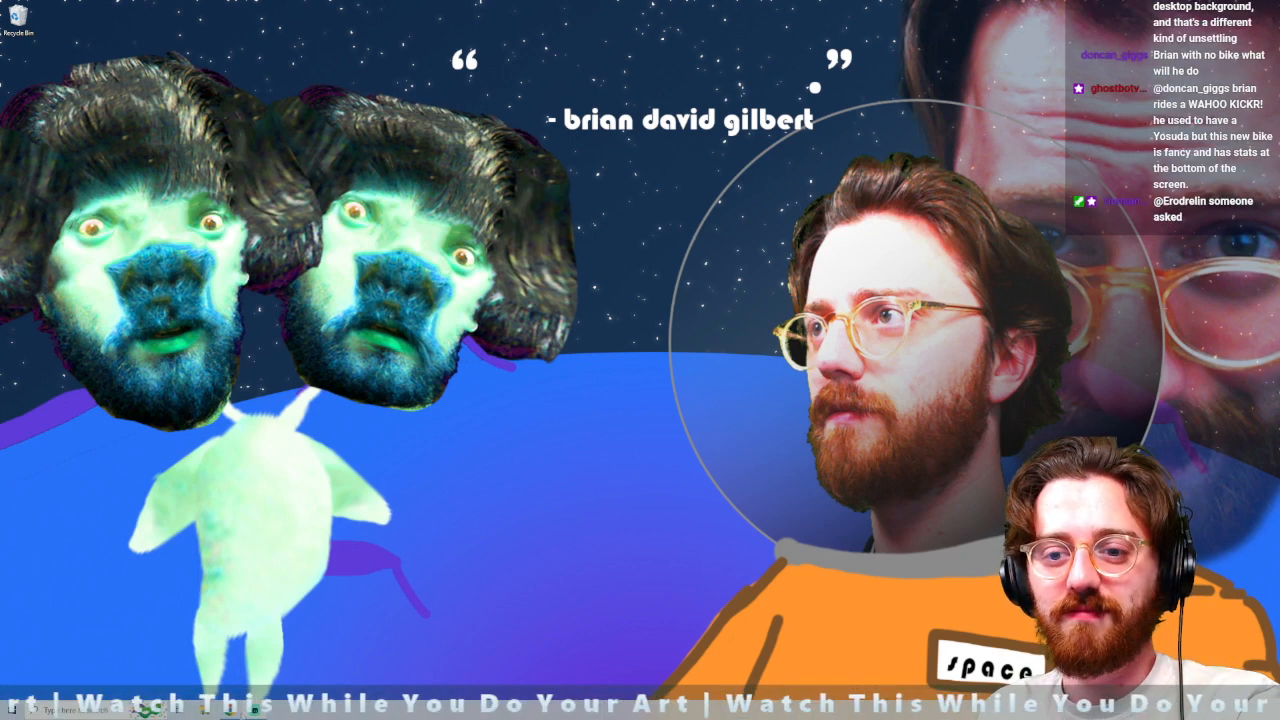
Launch Ableton Live 11 Trial and dismiss the activation notice
key(super)
text(able)
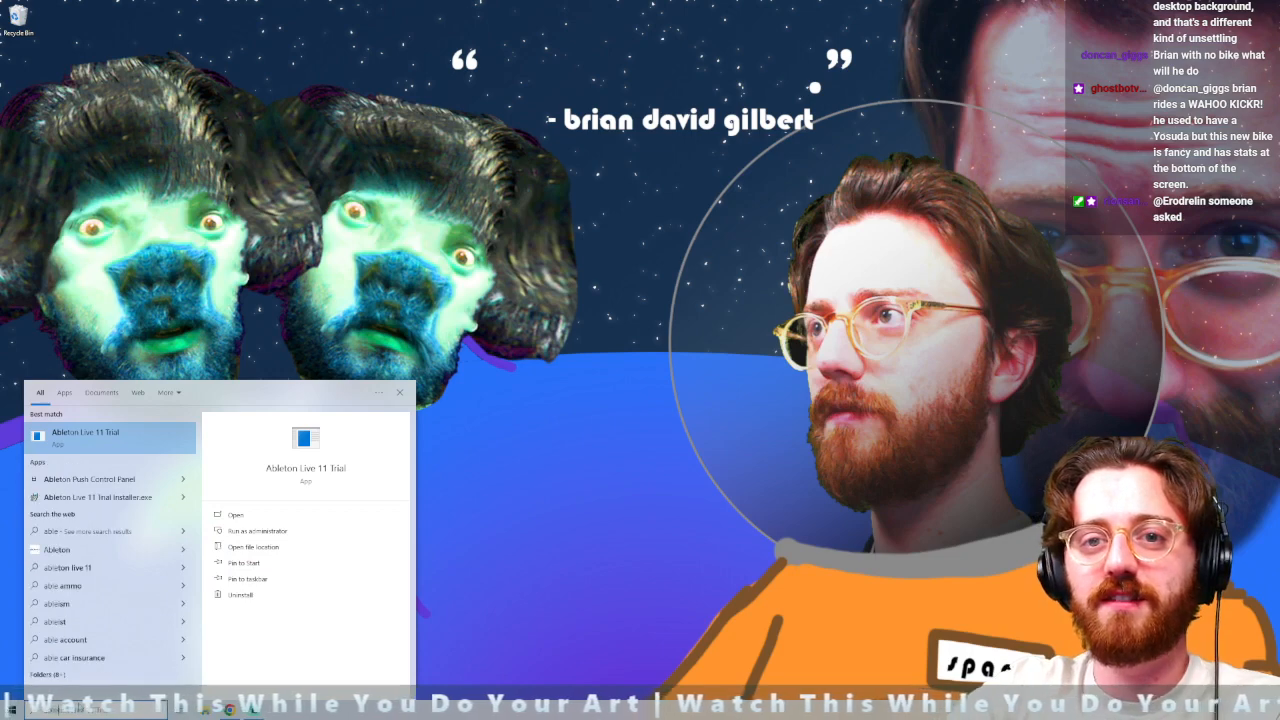
key(Return)
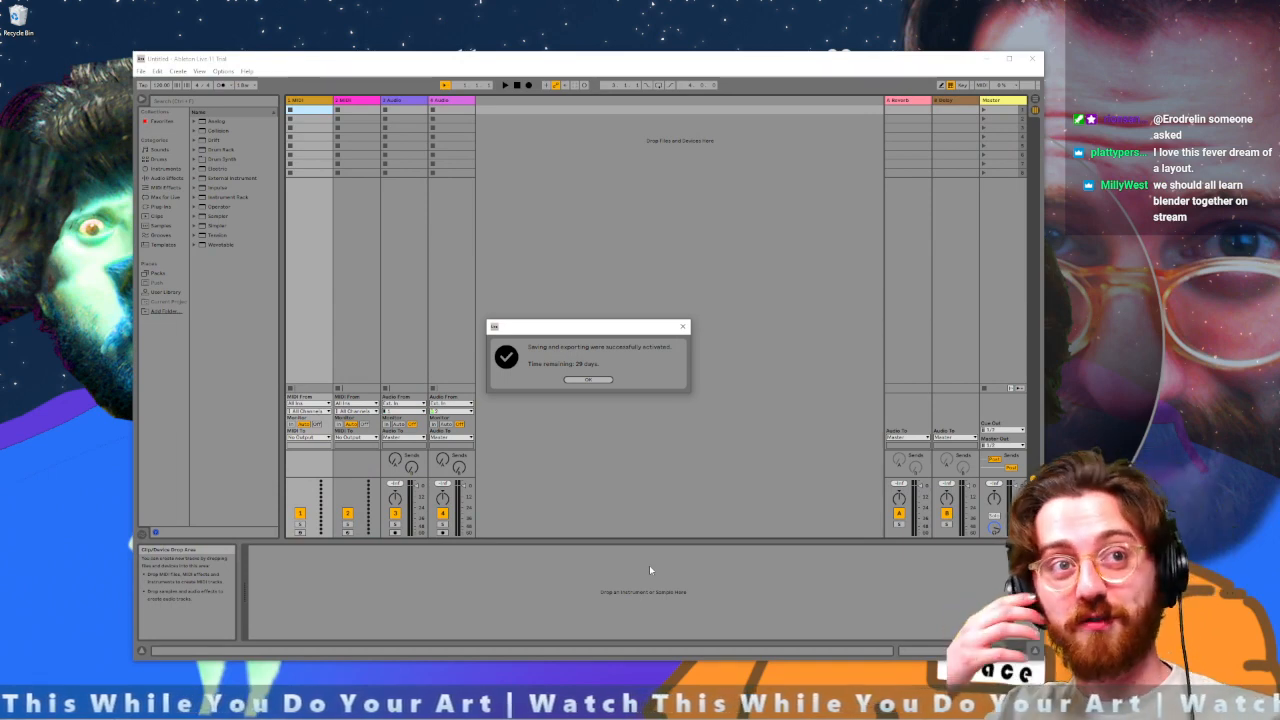
click(592, 380)
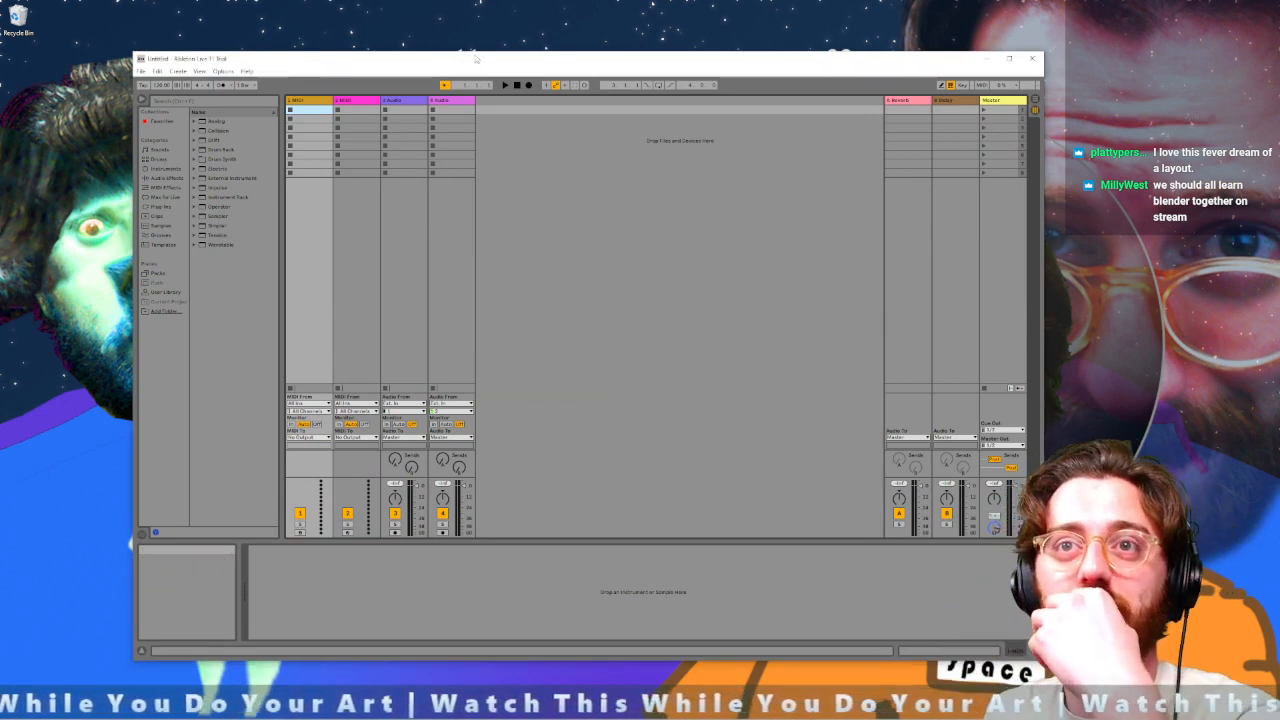
Reposition the Ableton Live window on the desktop so that the whole window is visible
drag(476, 58, 195, 97)
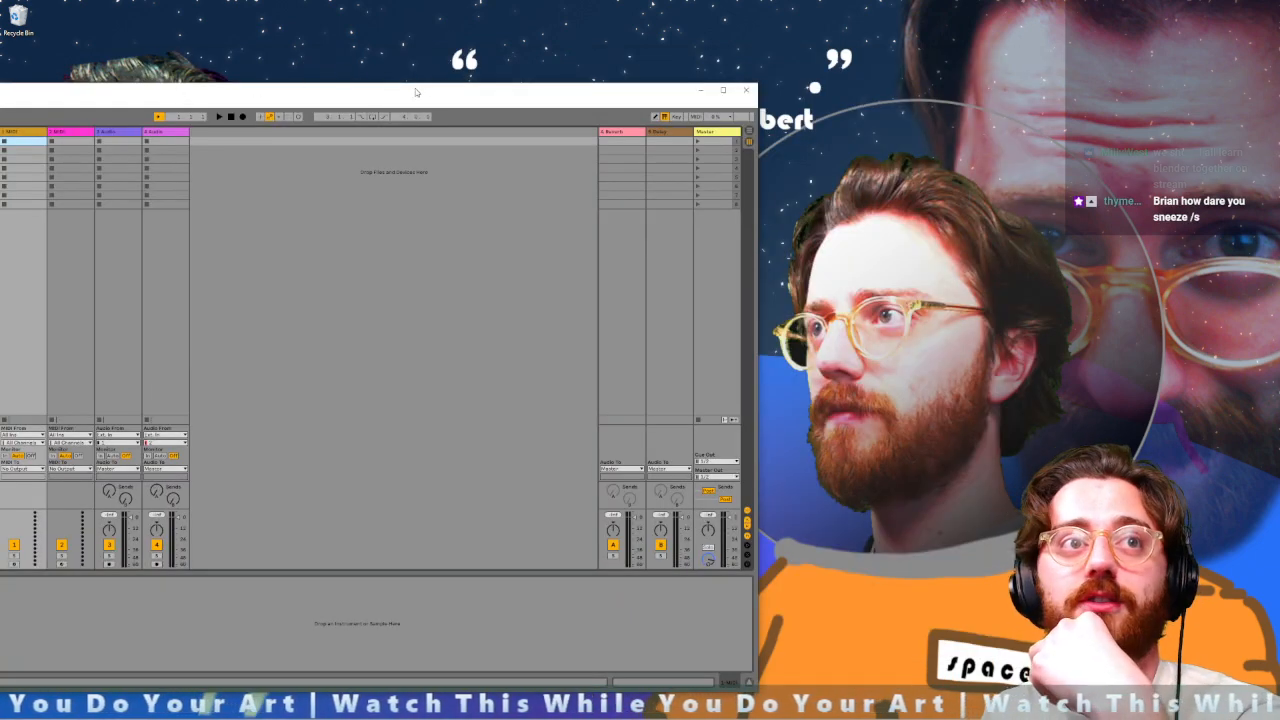
drag(246, 97, 324, 79)
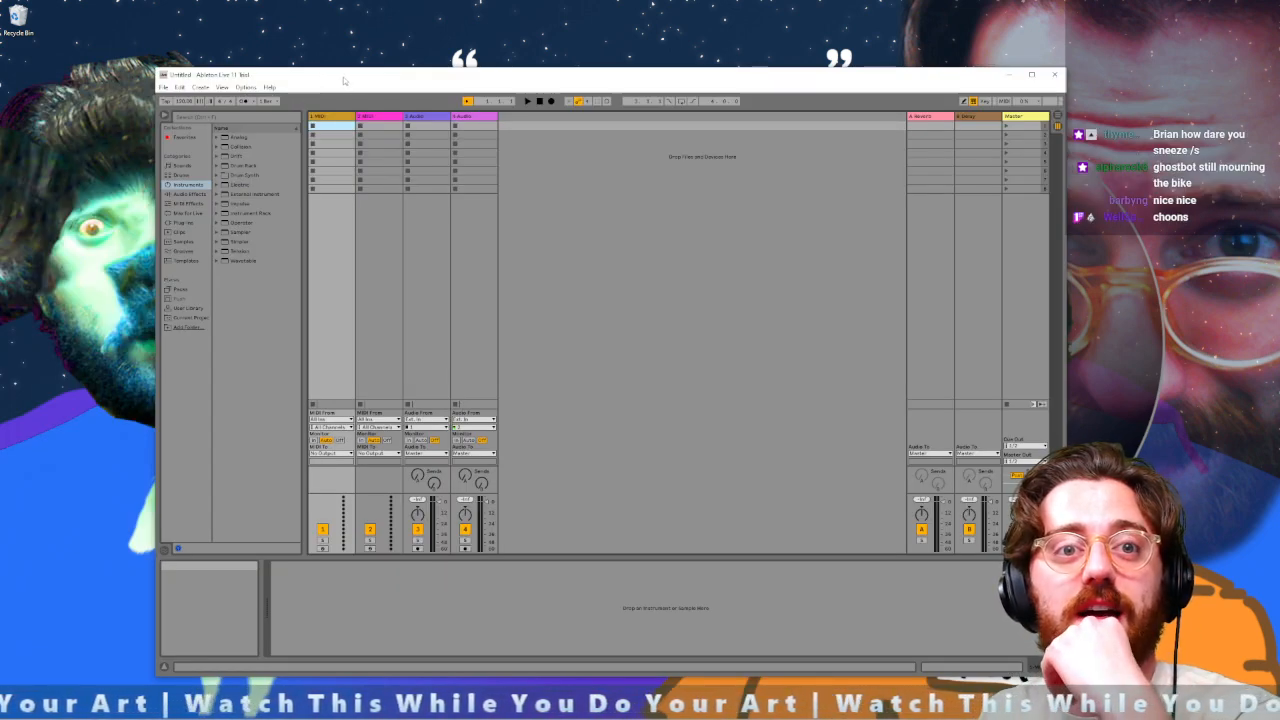
drag(343, 80, 302, 44)
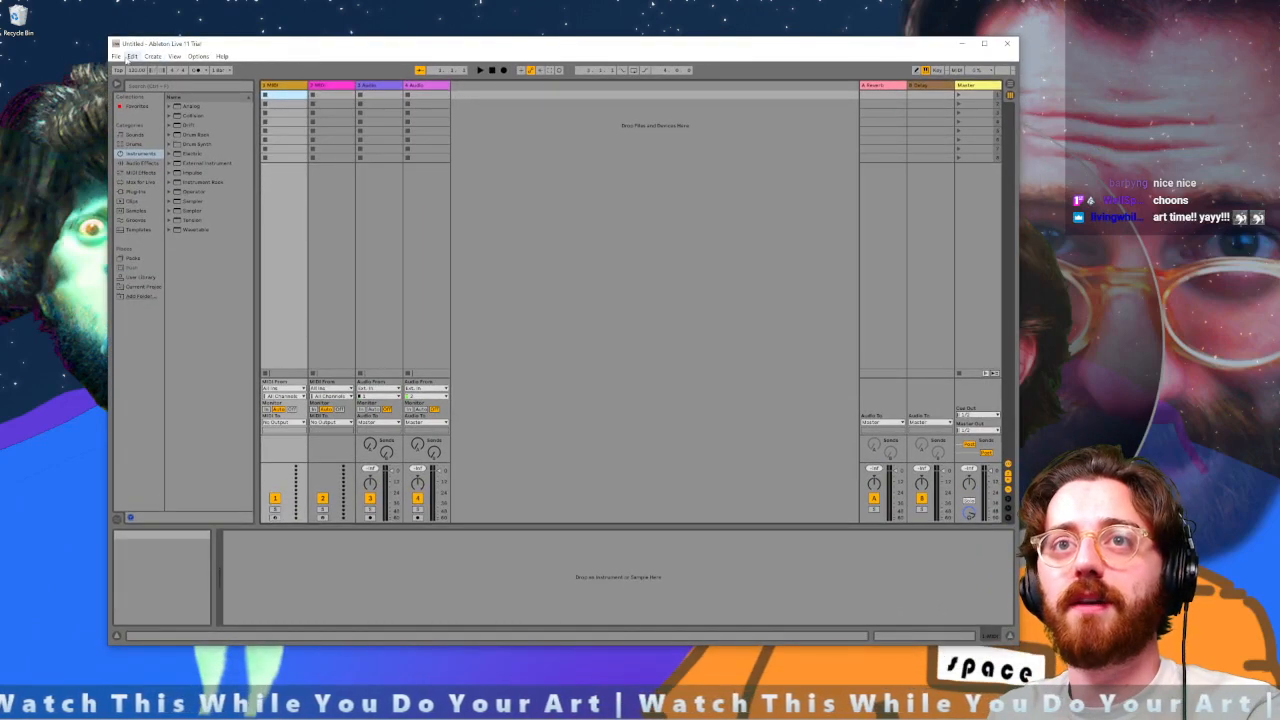
Open the most recent Live Set and play its arrangement from the start
click(116, 56)
mouse_move(250, 90)
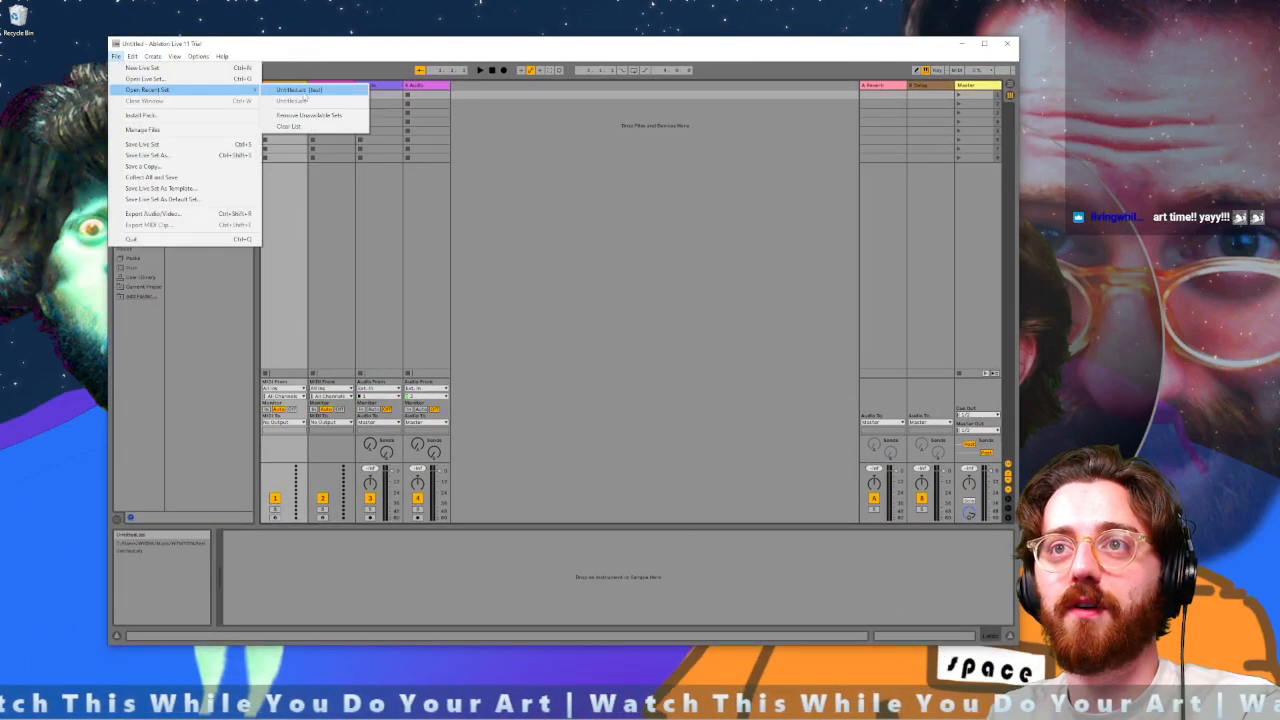
click(310, 90)
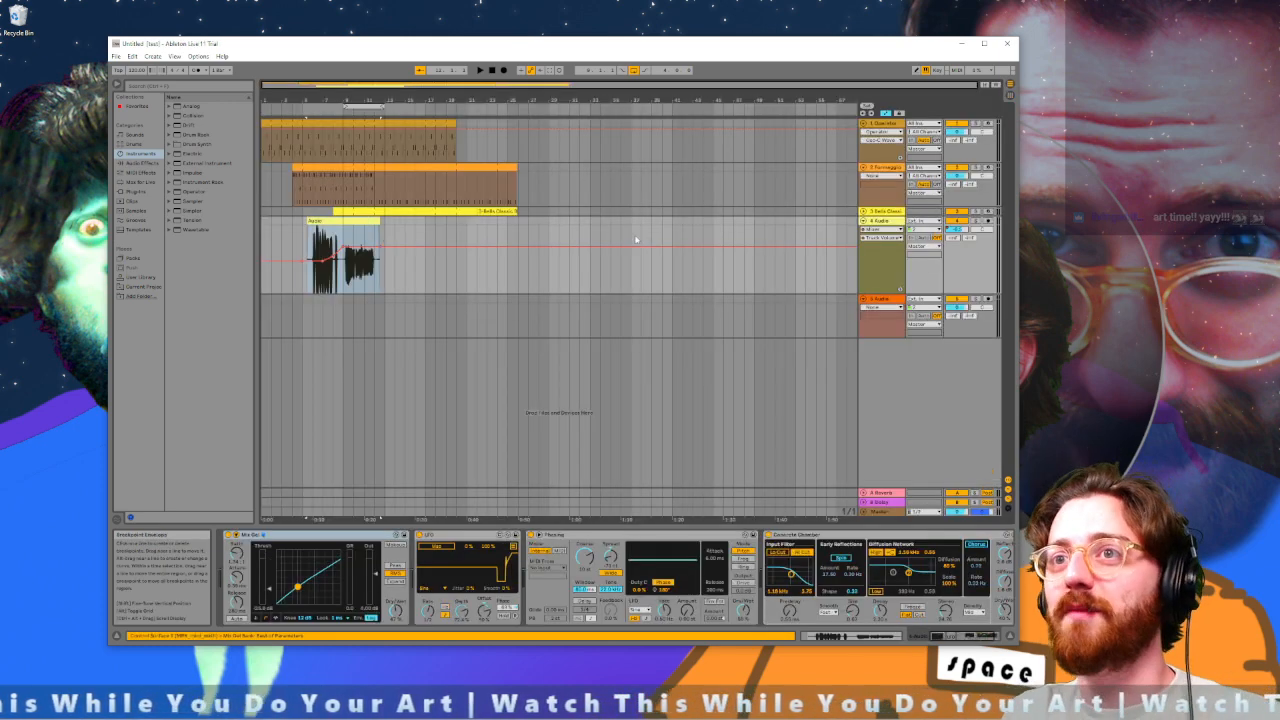
click(270, 157)
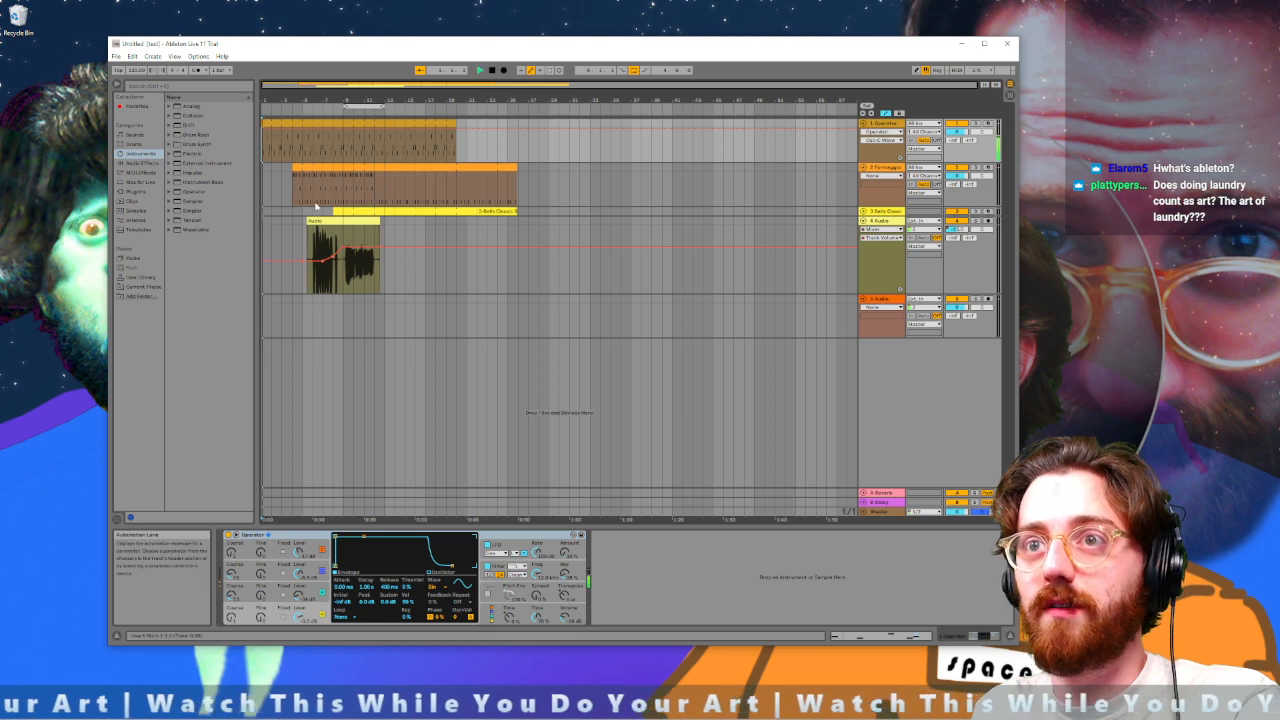
key(space)
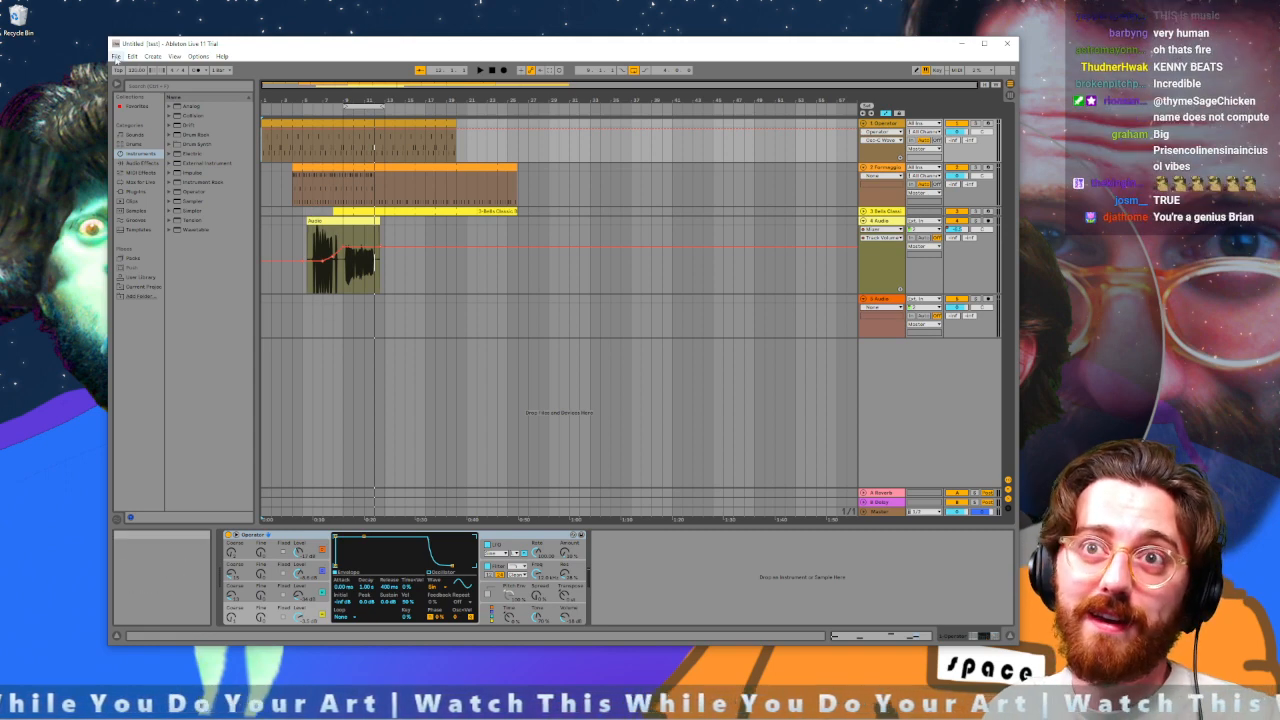
Create a new empty Live Set and move the window slightly toward the upper-left corner of the desktop
click(116, 57)
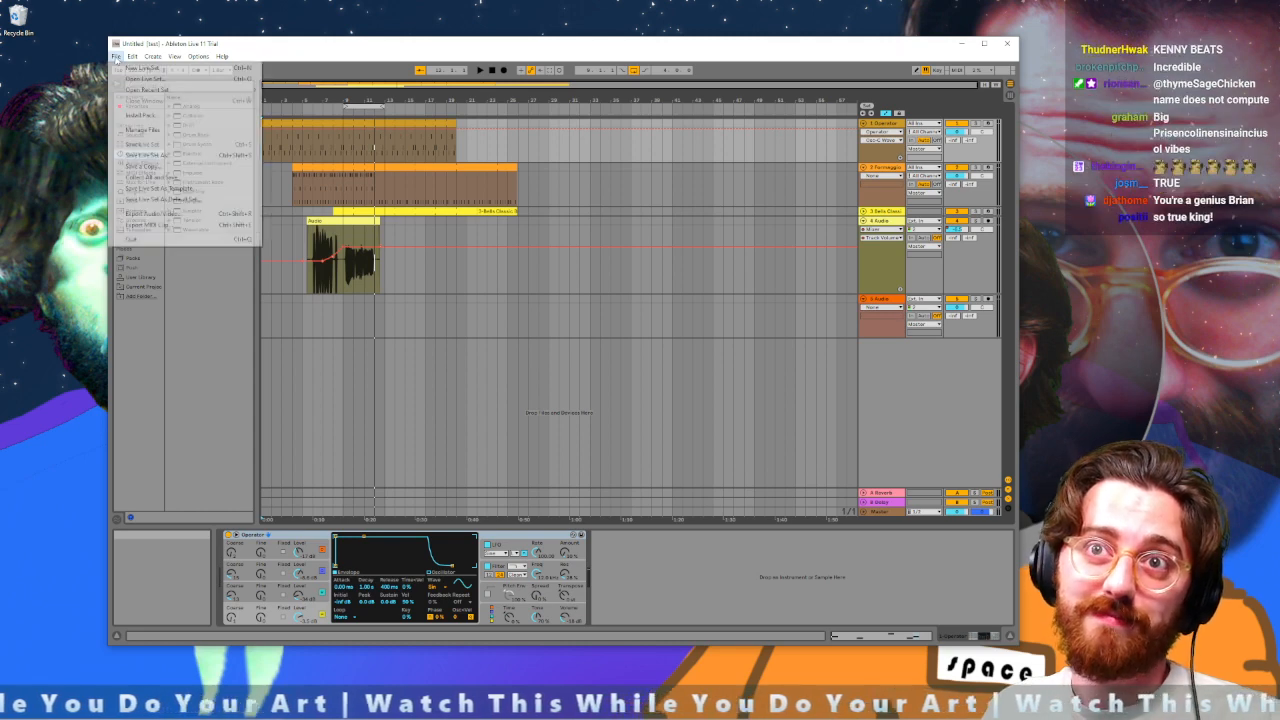
click(127, 67)
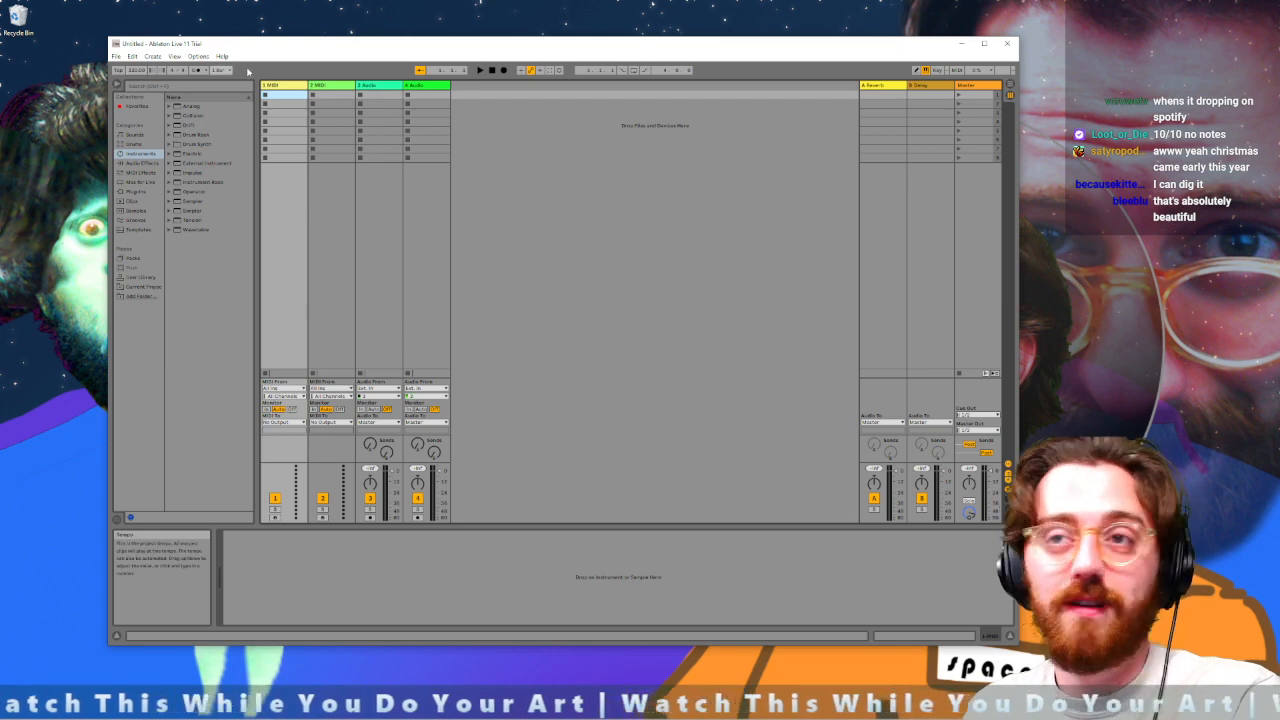
drag(382, 48, 353, 27)
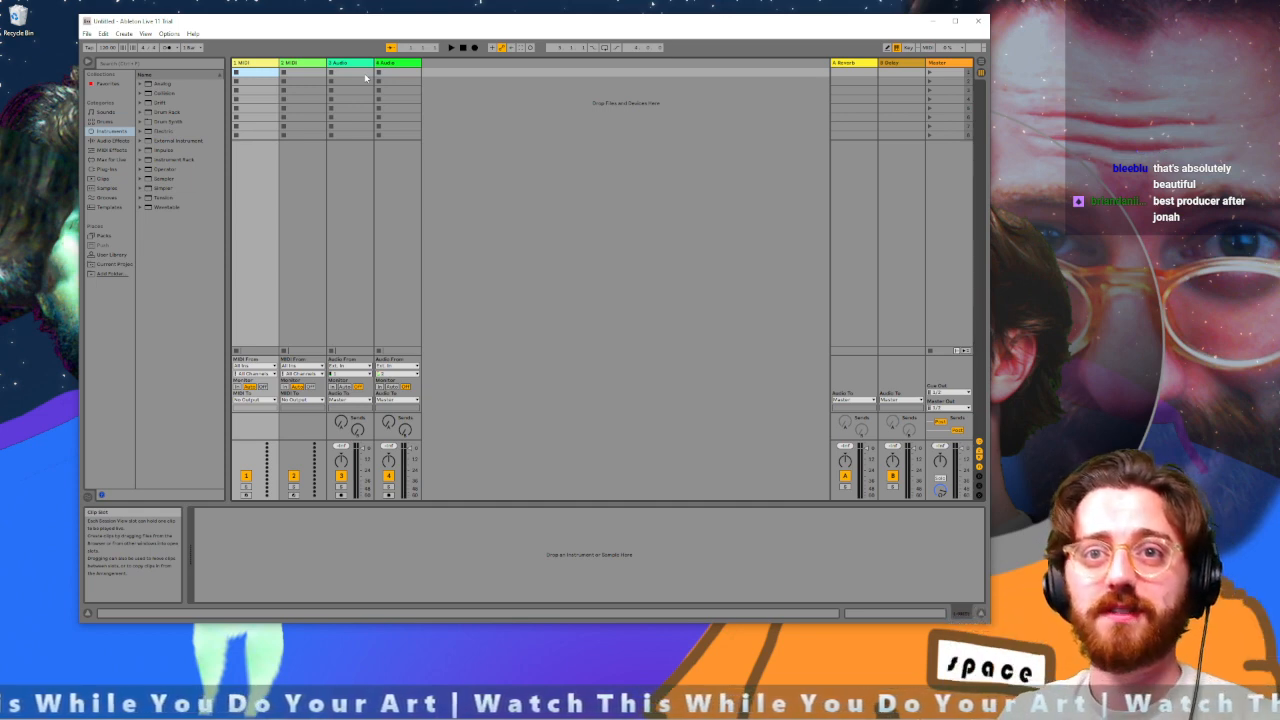
Browse the drum kits and load Grain Slap Kit.adg onto the first MIDI track
click(117, 142)
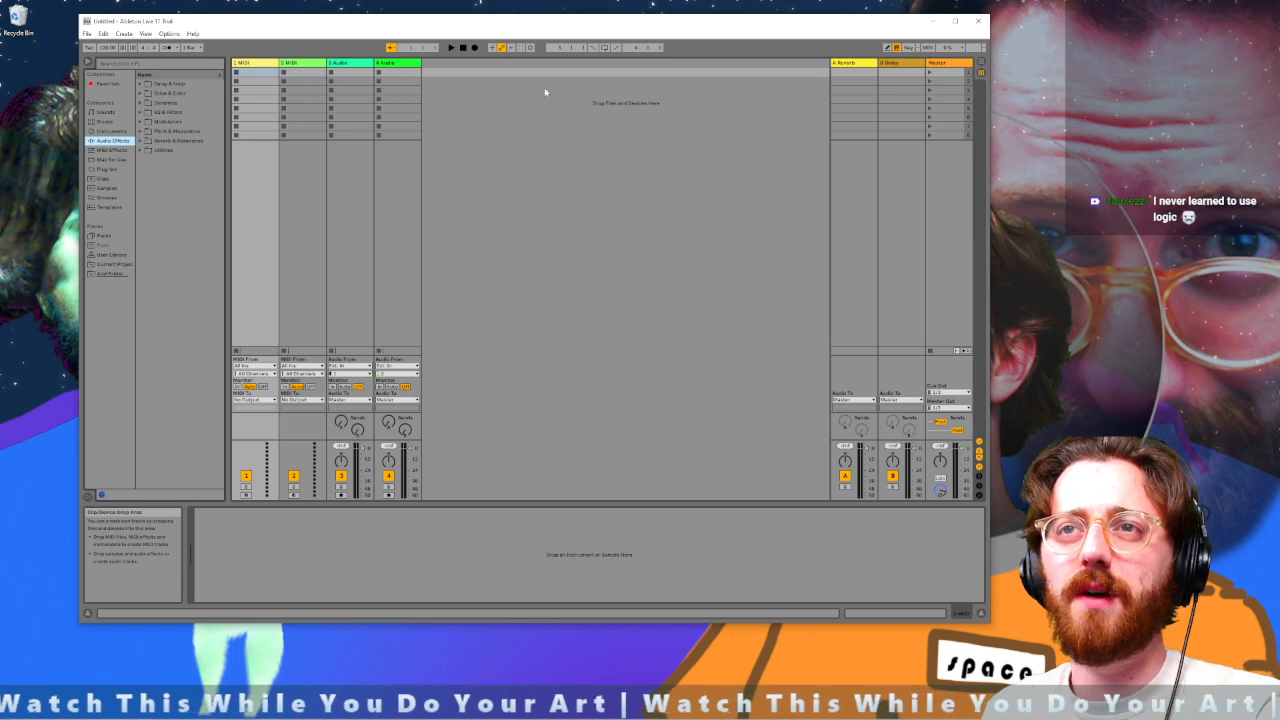
click(108, 121)
click(176, 160)
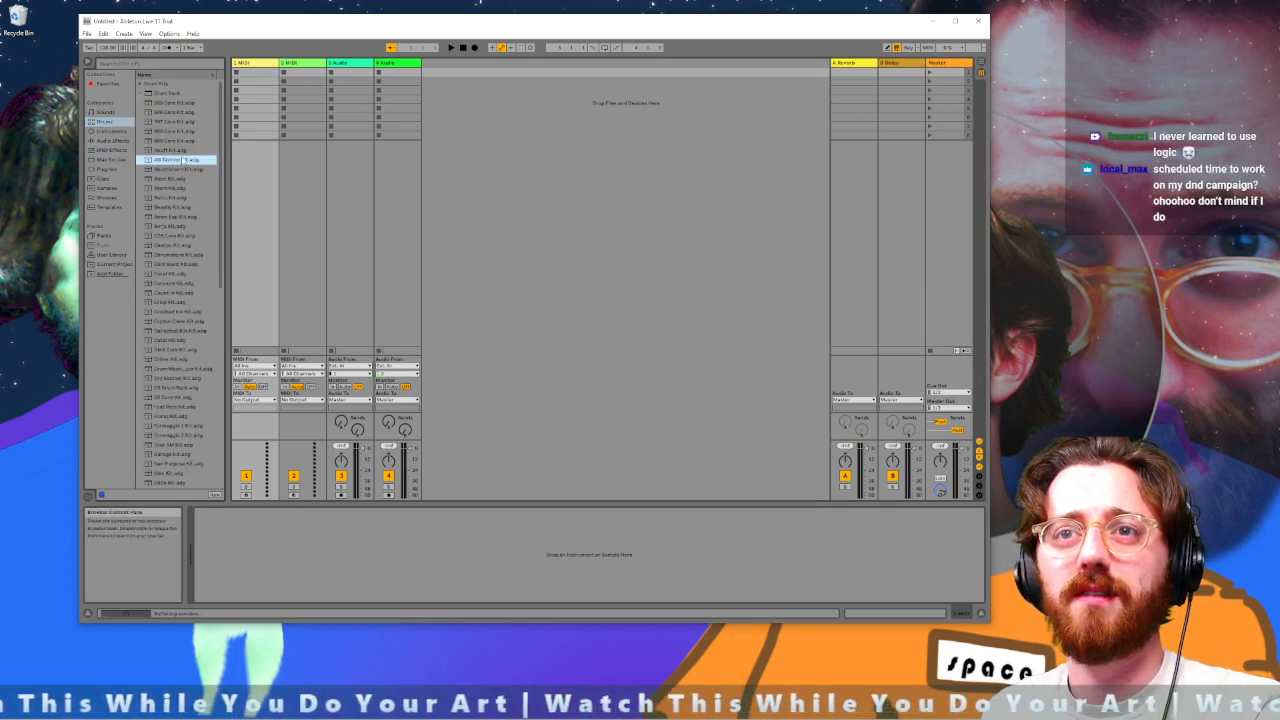
scroll(171, 226, down, 4)
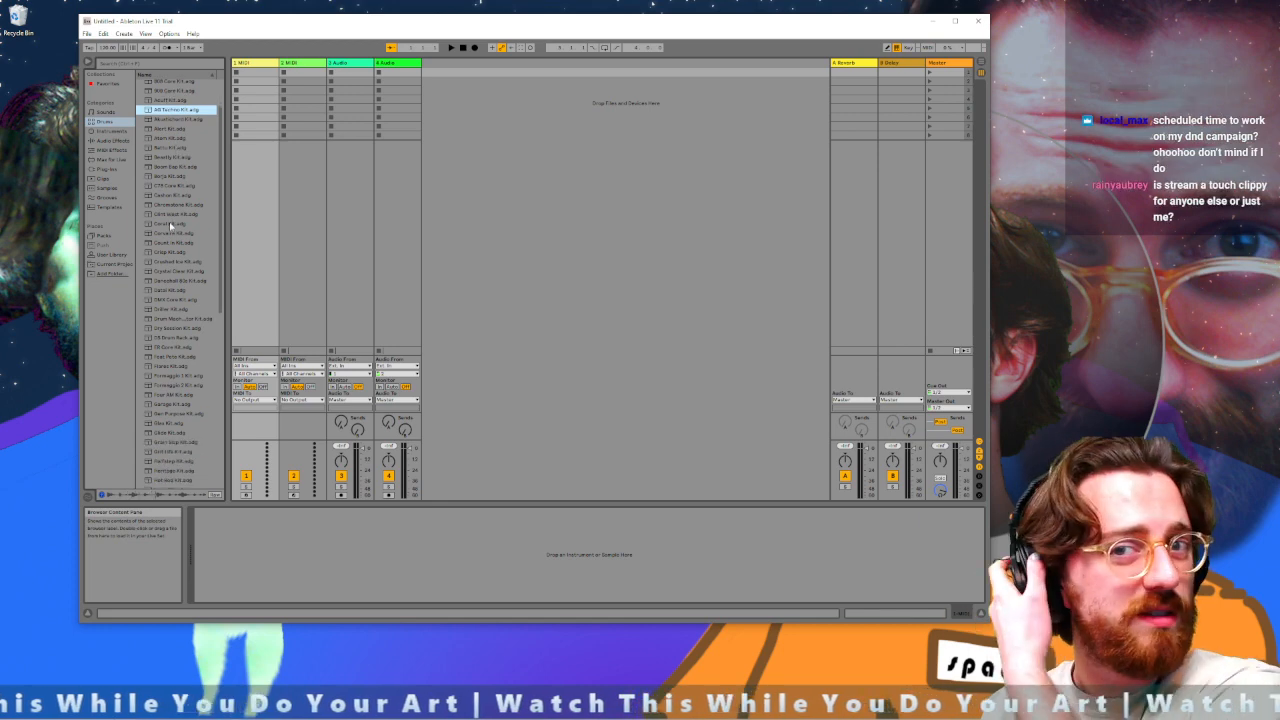
scroll(175, 212, down, 2)
scroll(179, 199, down, 2)
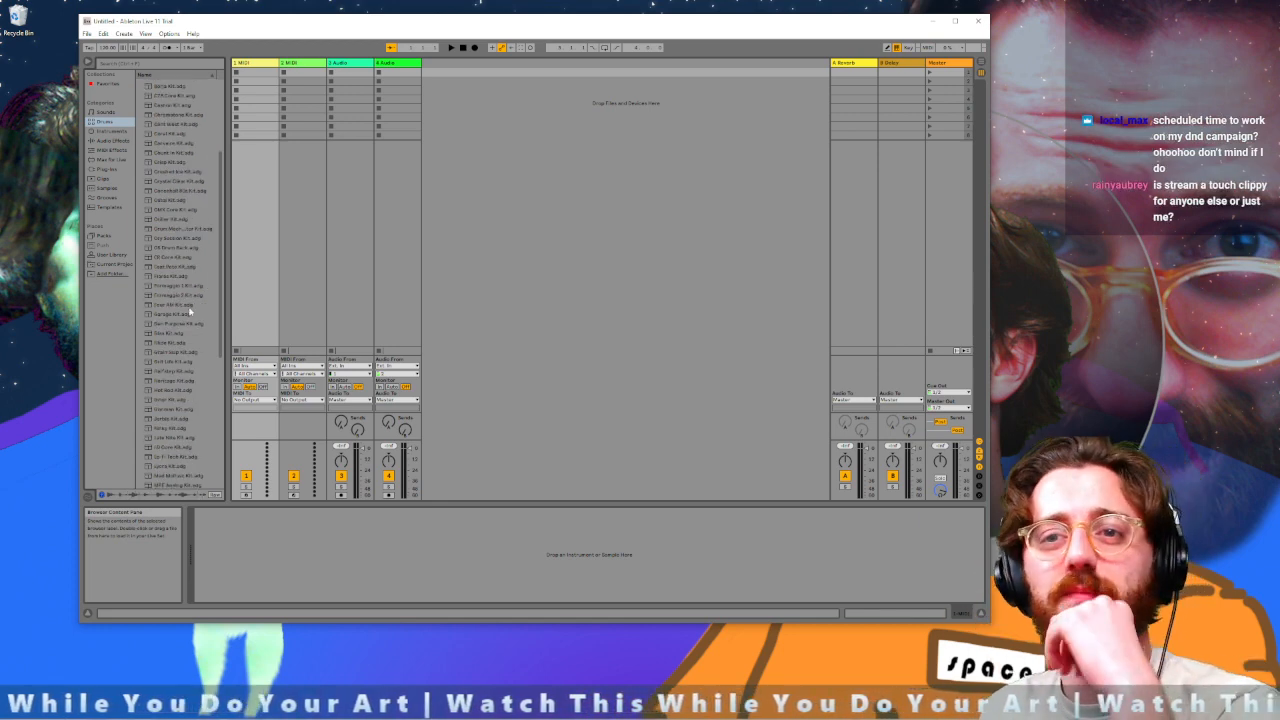
click(172, 354)
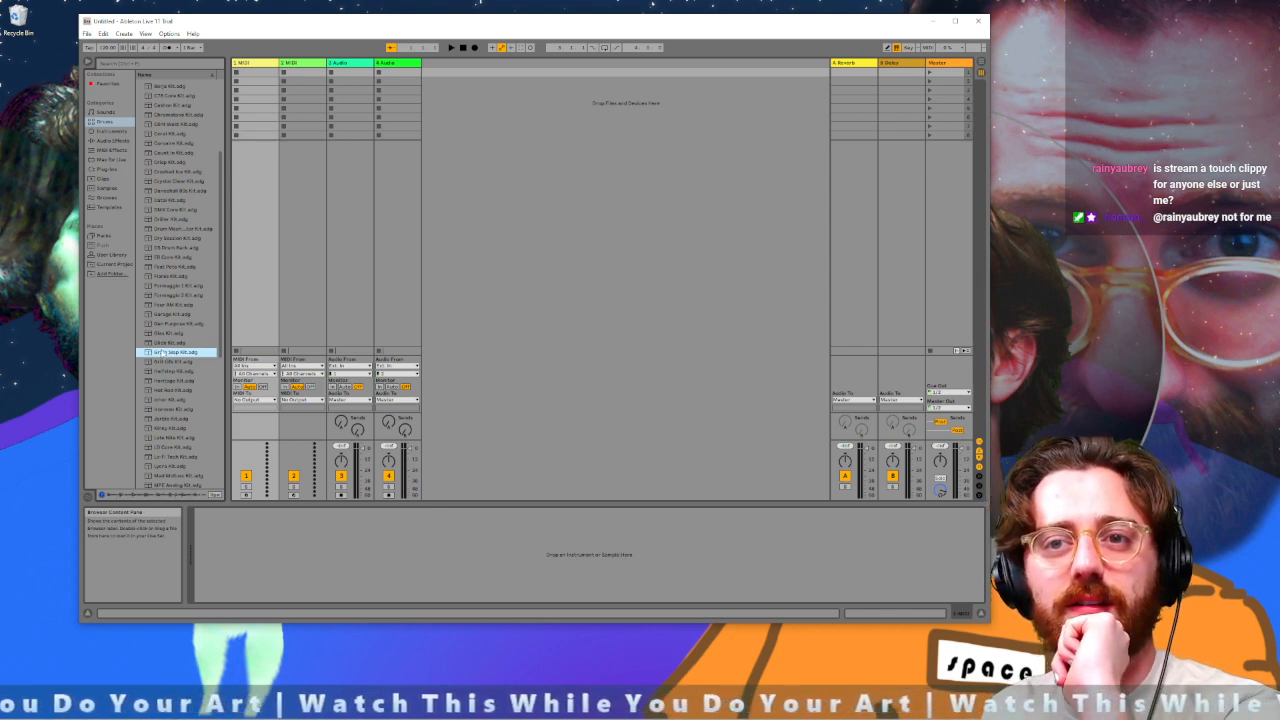
drag(162, 354, 257, 63)
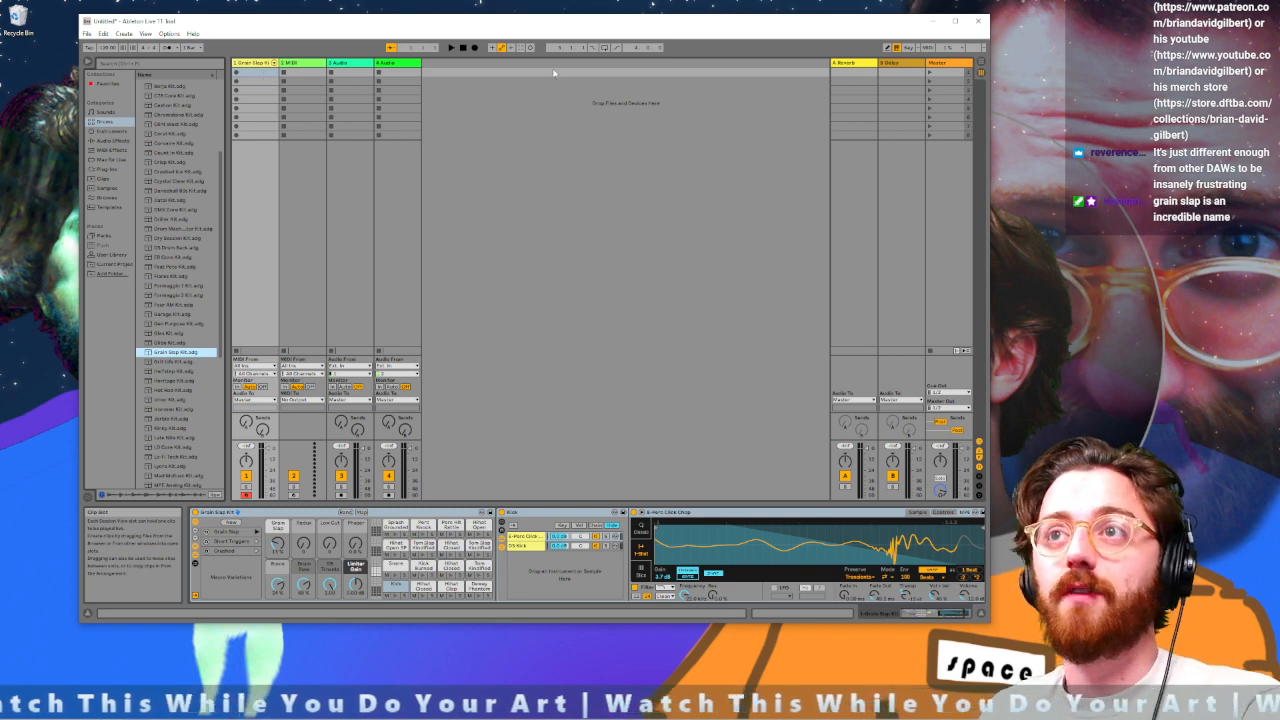
Switch to the Arrangement View and place the insertion marker at about bar 9 on the Grain Slap Kit track
key(Tab)
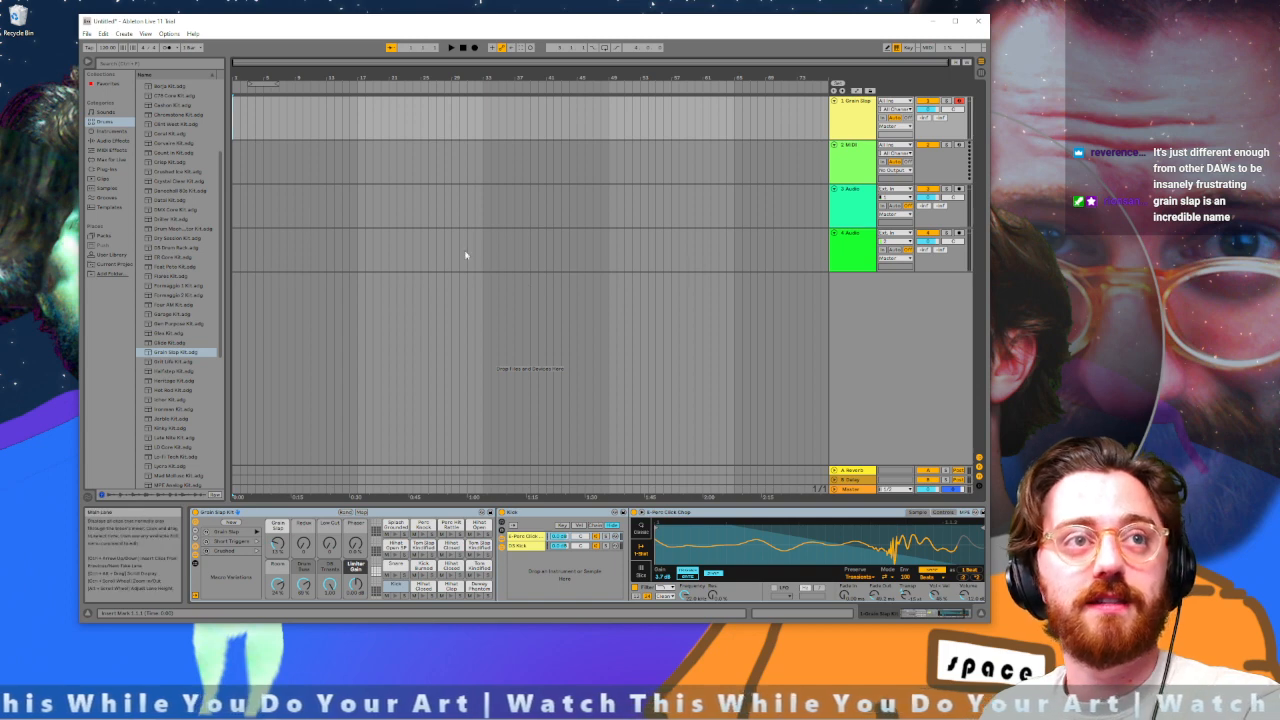
click(278, 125)
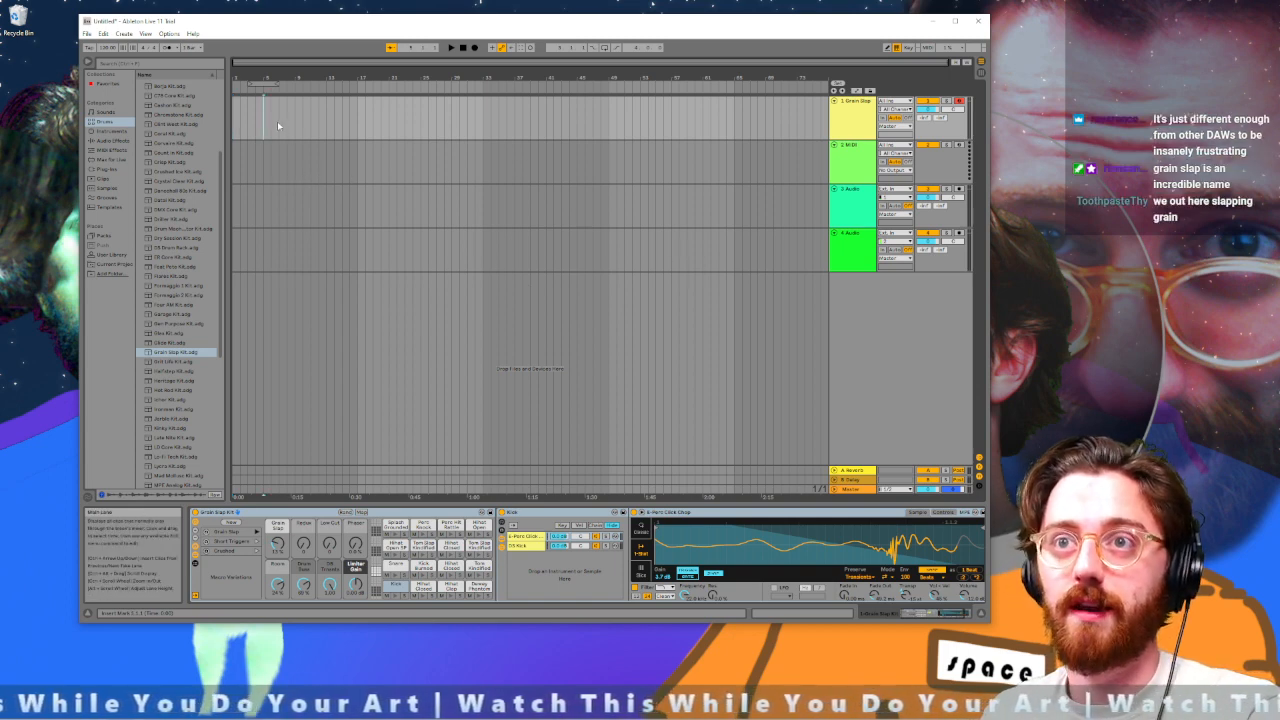
click(357, 127)
click(295, 110)
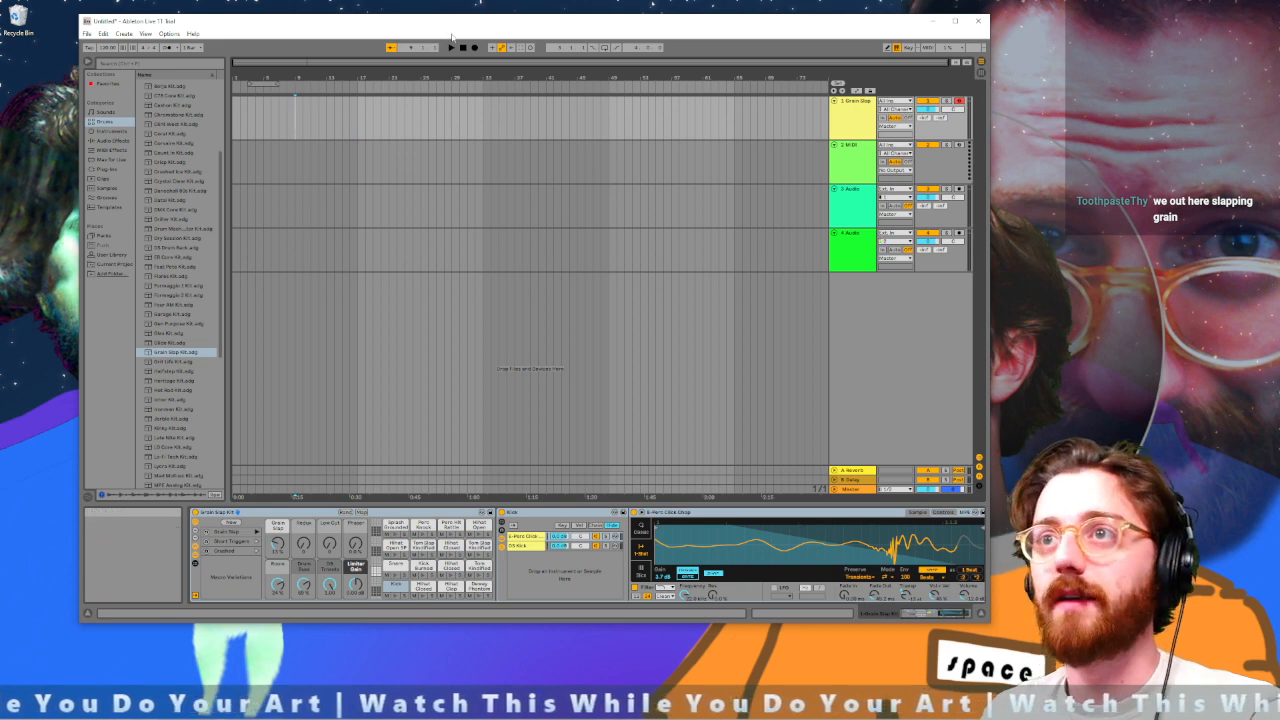
Audition several Grain Slap Kit drum sounds with the computer MIDI keyboard
key(a)
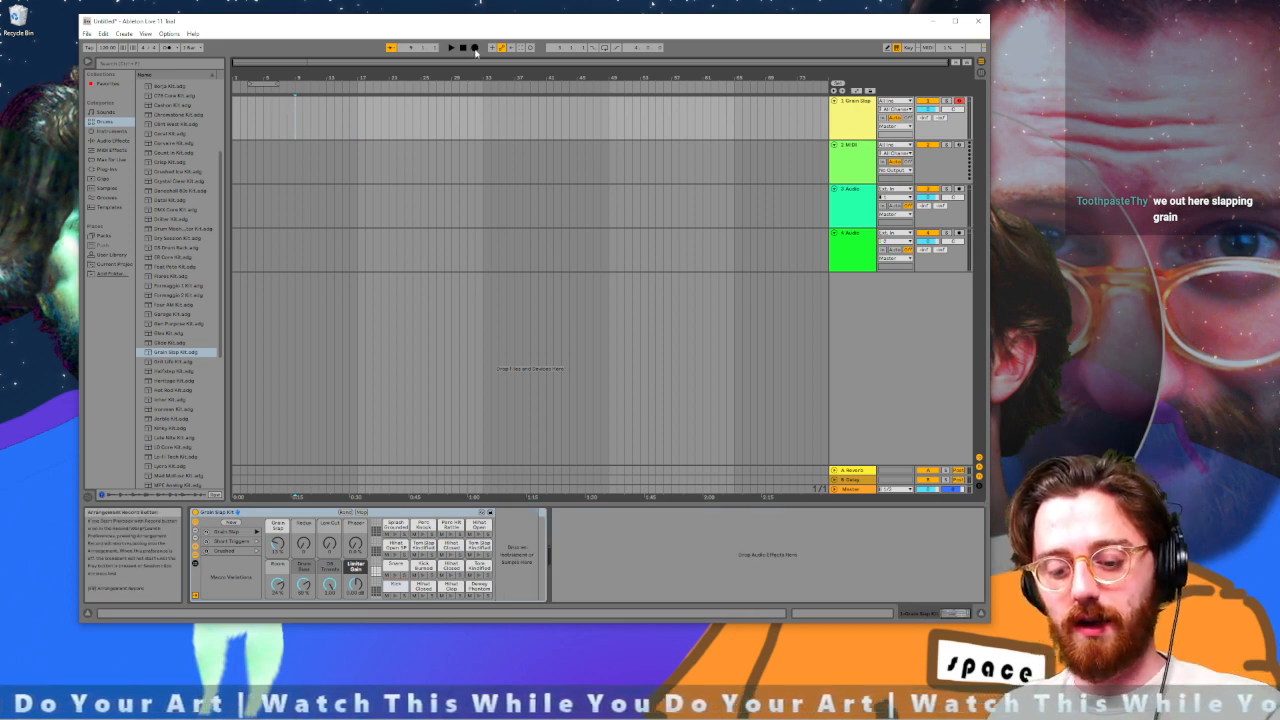
key(ctrl+z)
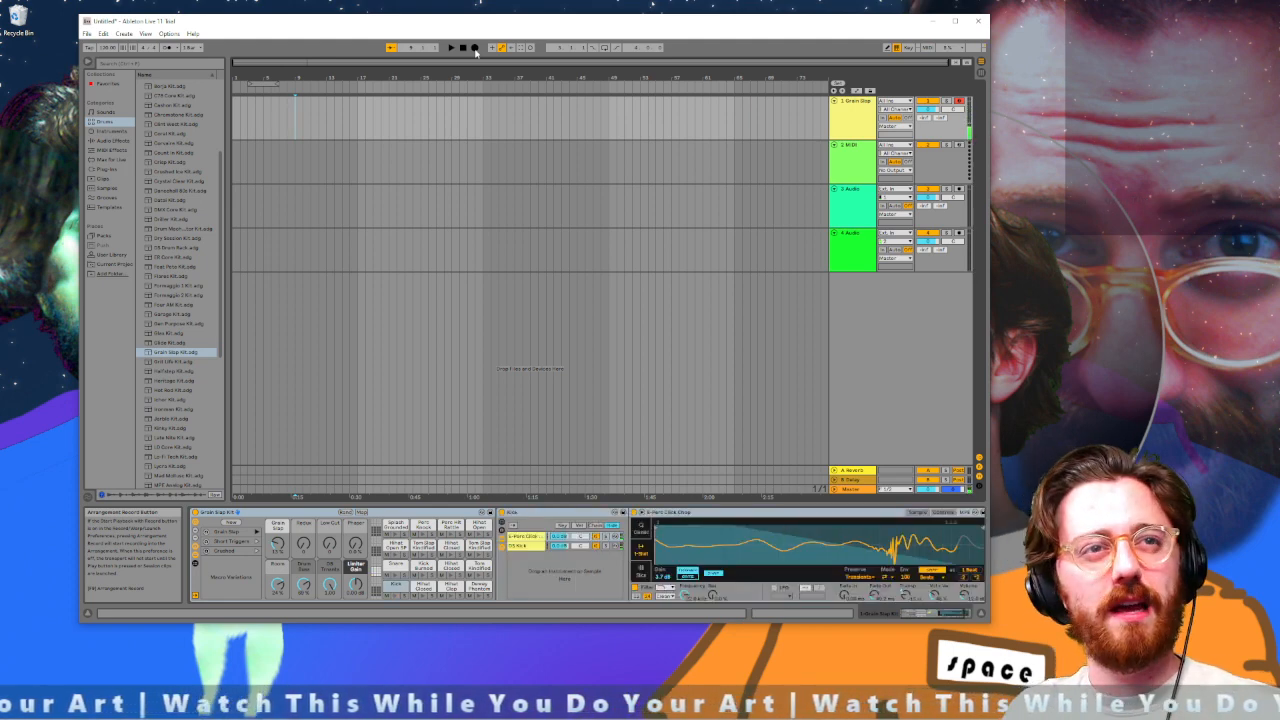
key(f)
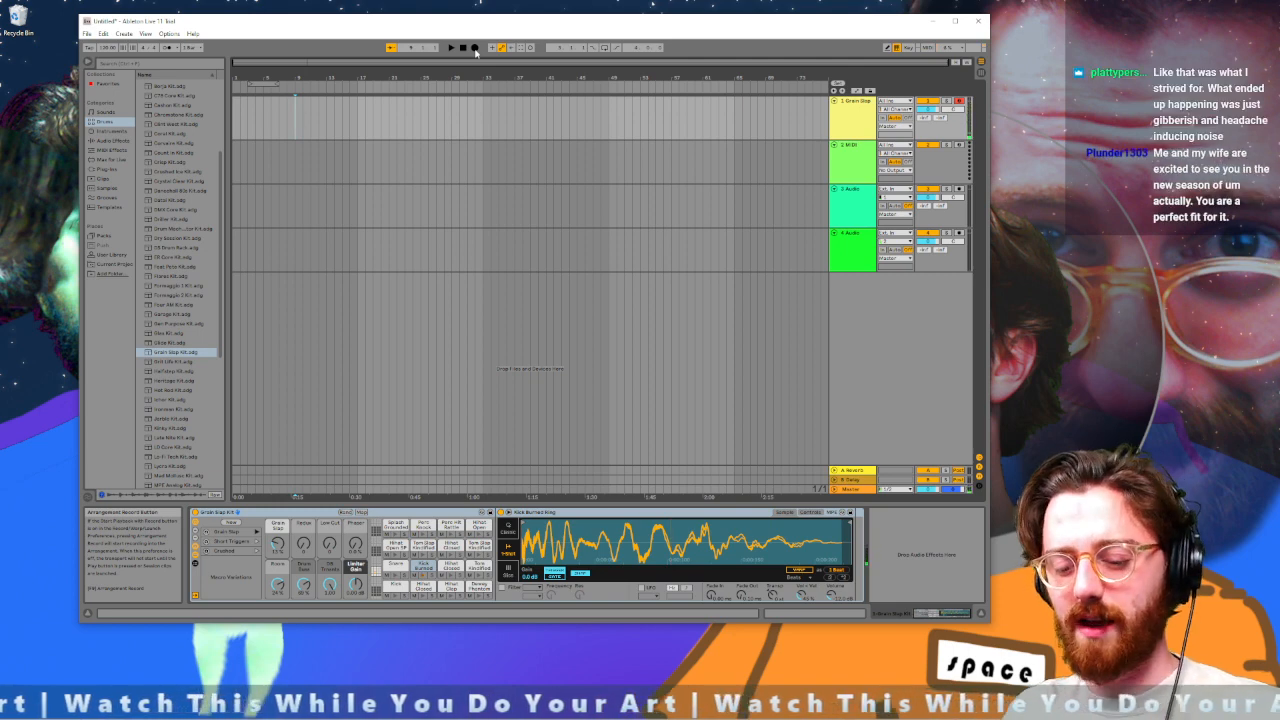
Set the global quantization to 1 Bar and re-arm the Grain Slap Kit track for recording
click(188, 48)
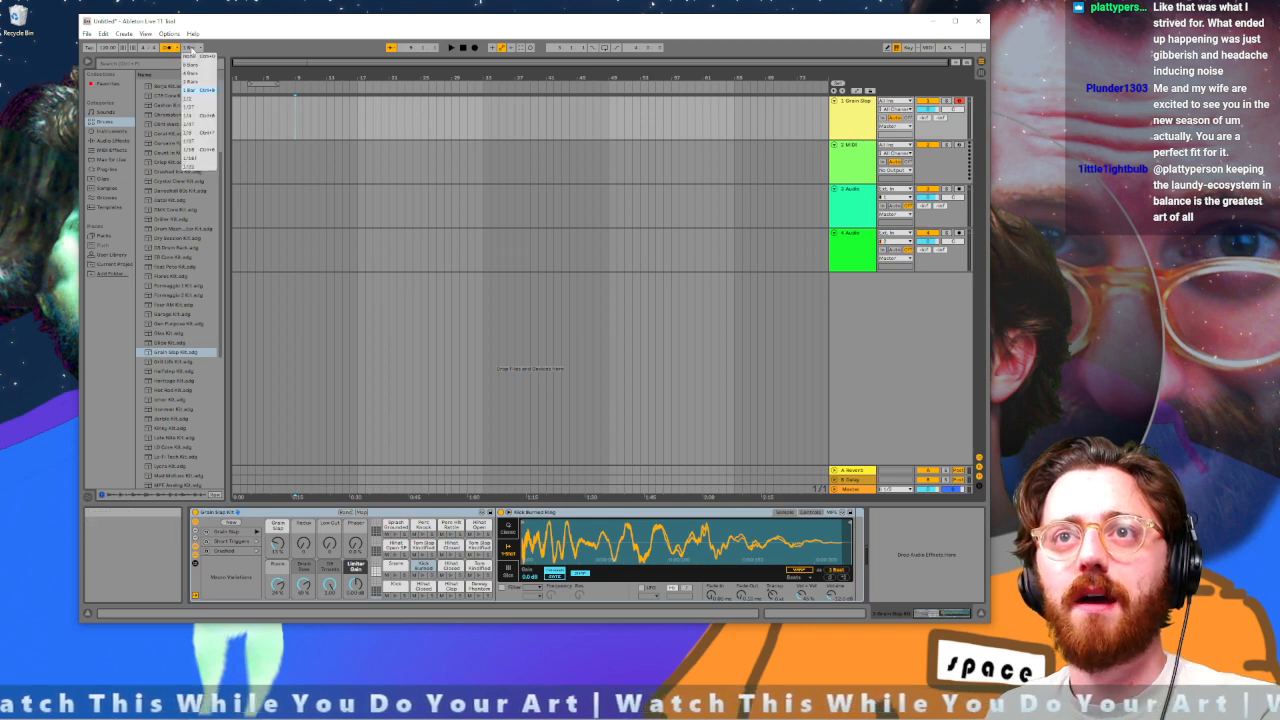
click(200, 90)
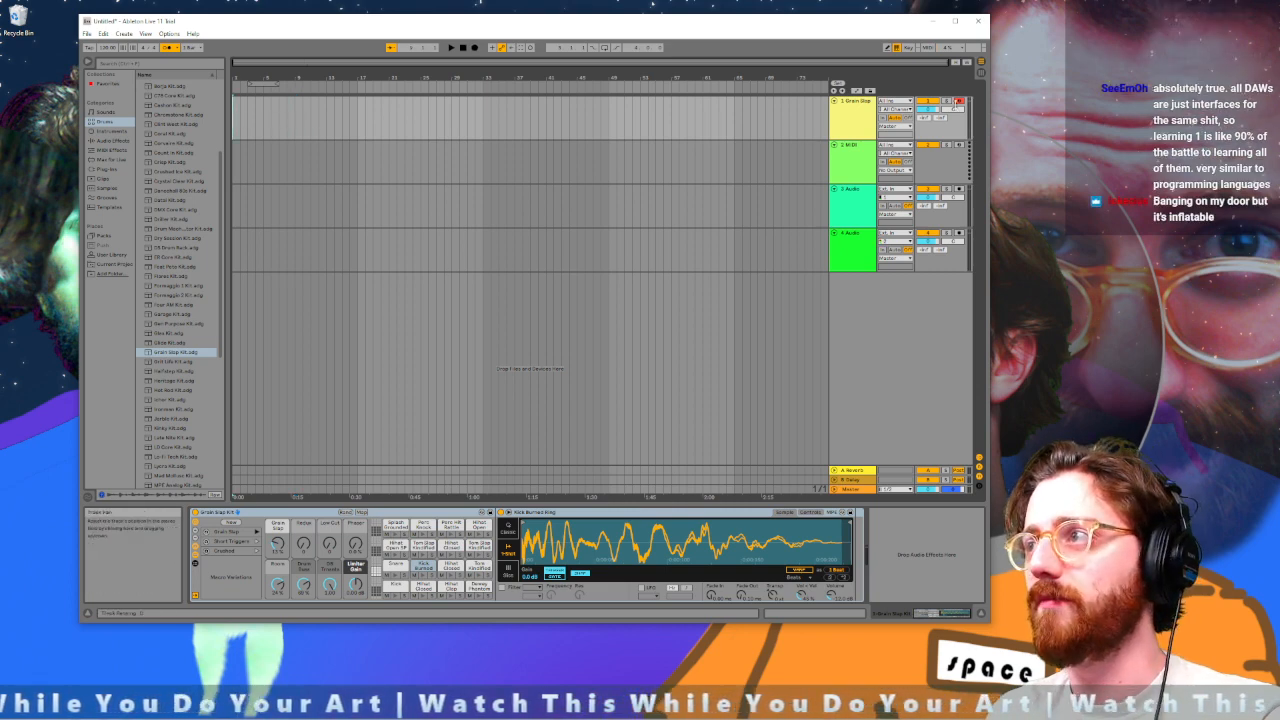
click(958, 102)
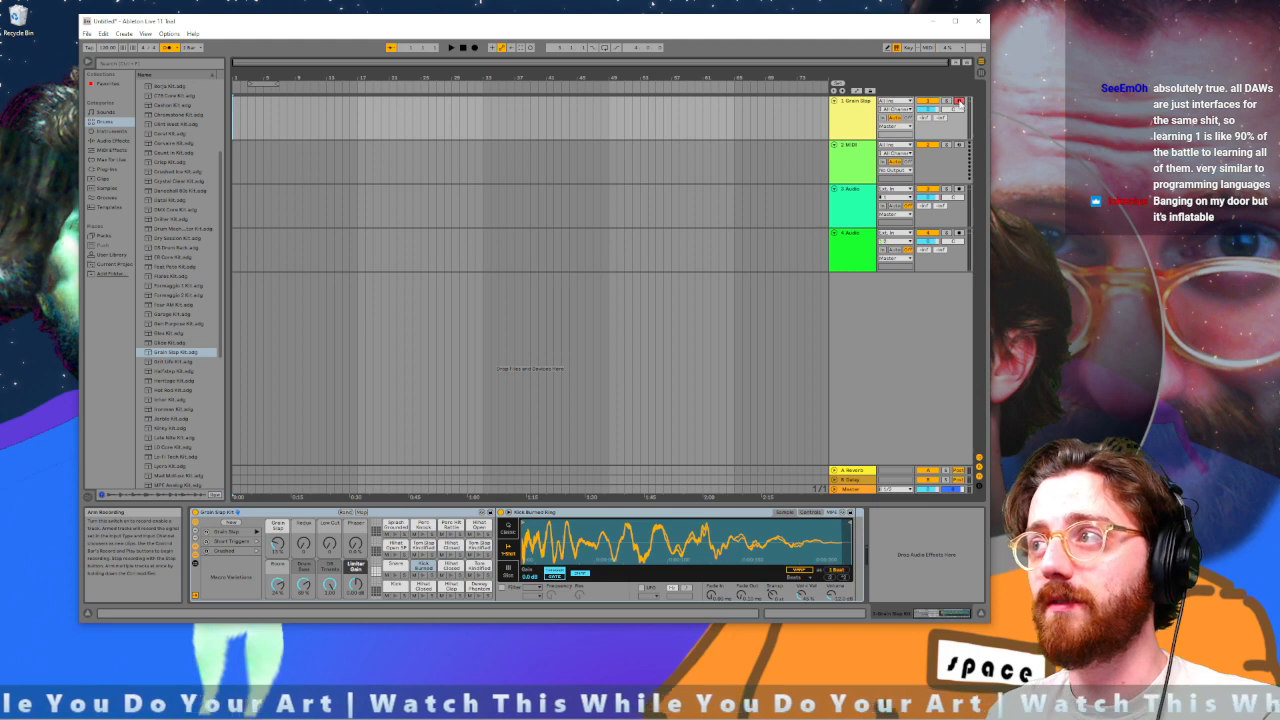
click(958, 102)
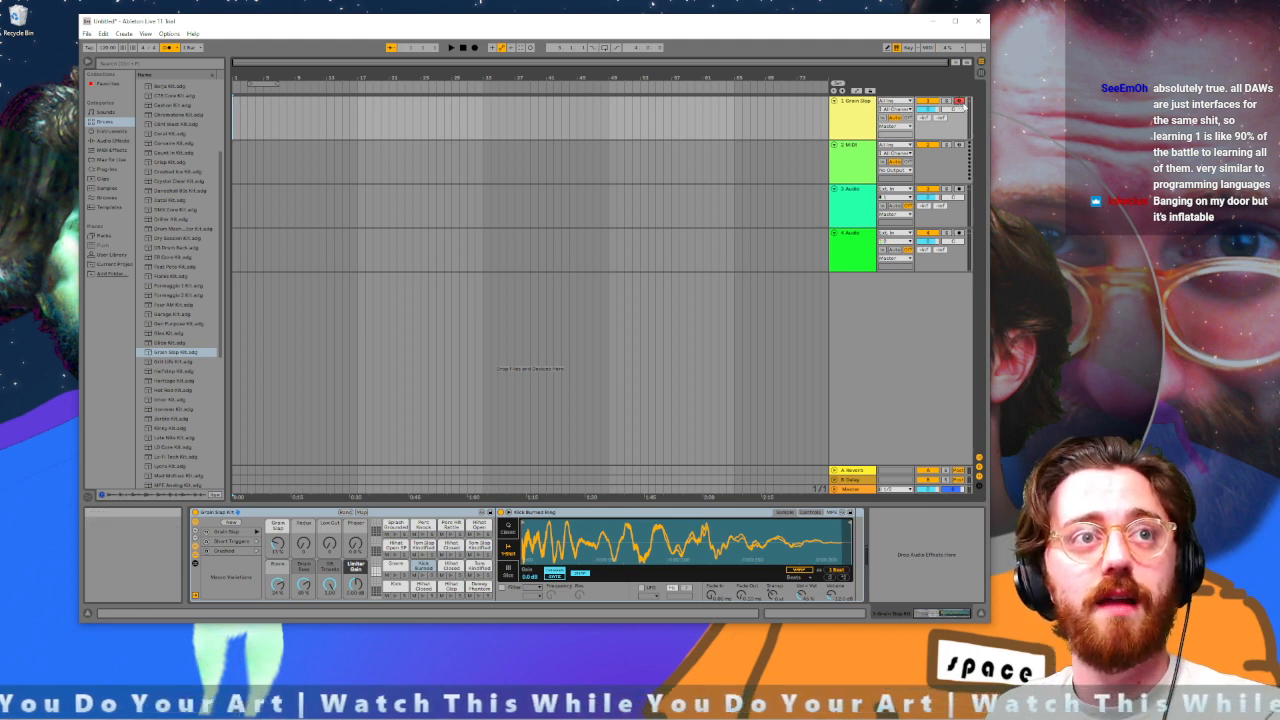
Record about four bars of repeated kick hits at the start of the Grain Slap Kit track
key(a)
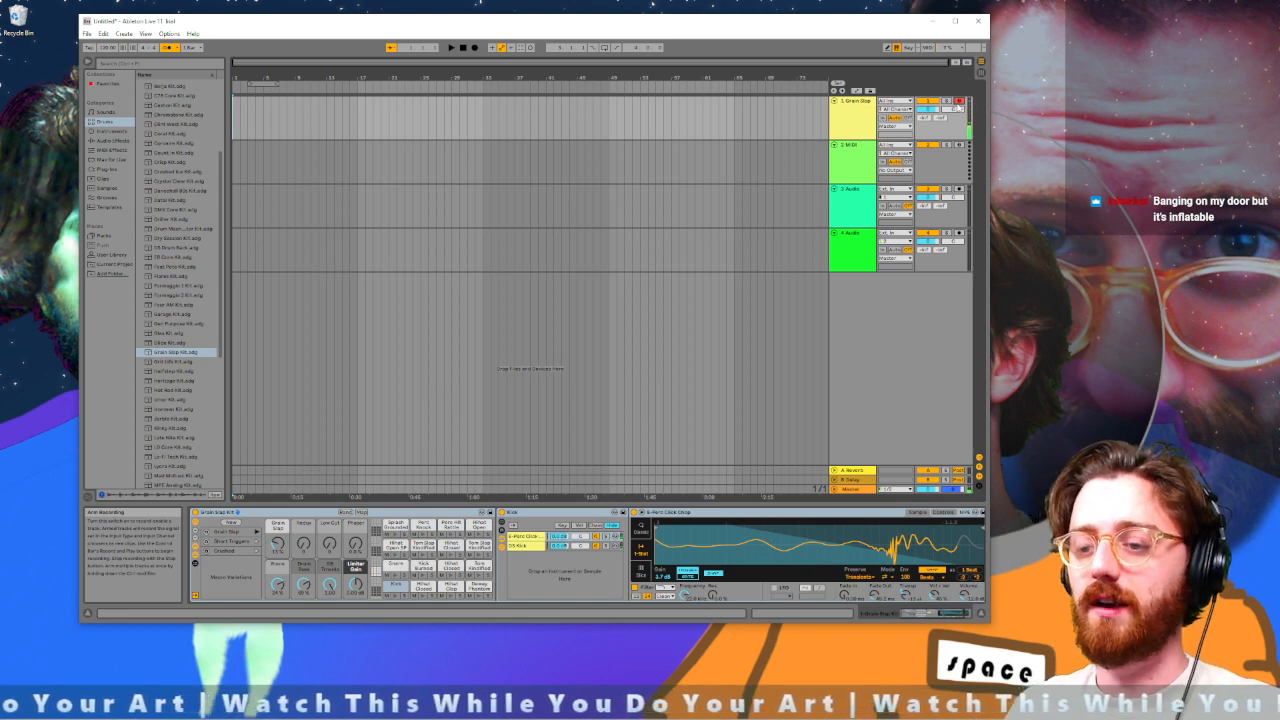
key(F9)
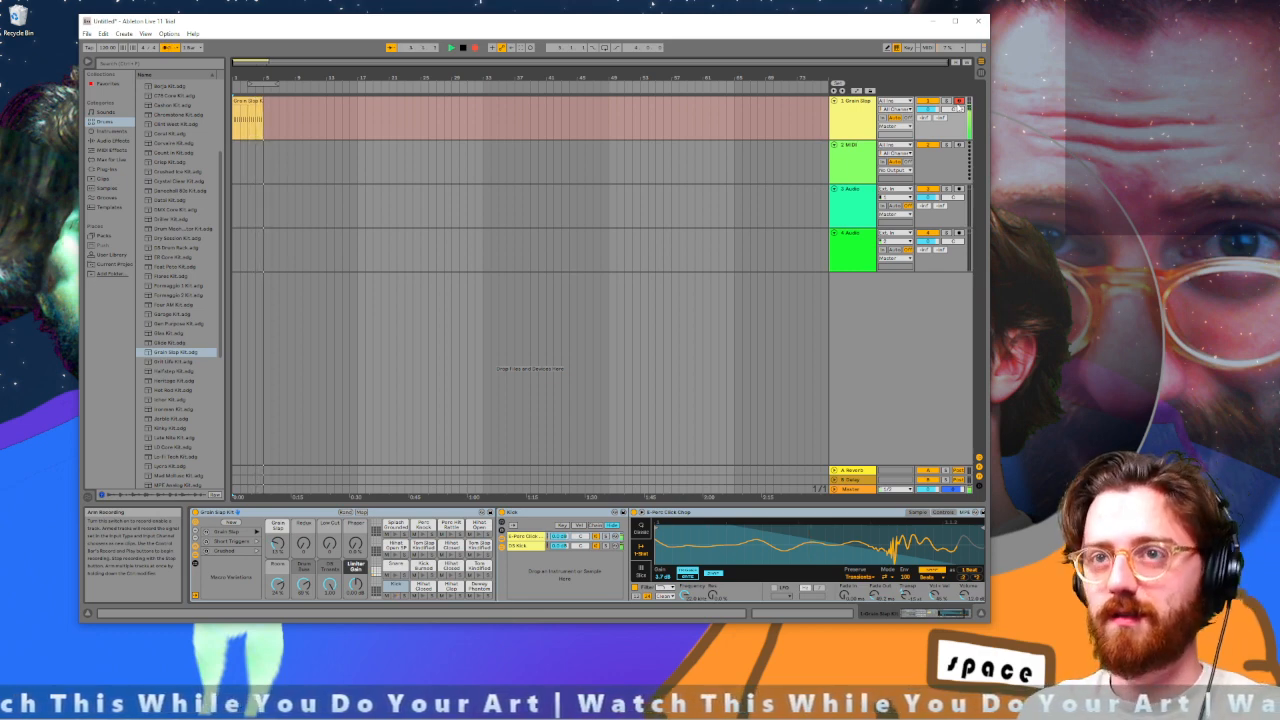
key(space)
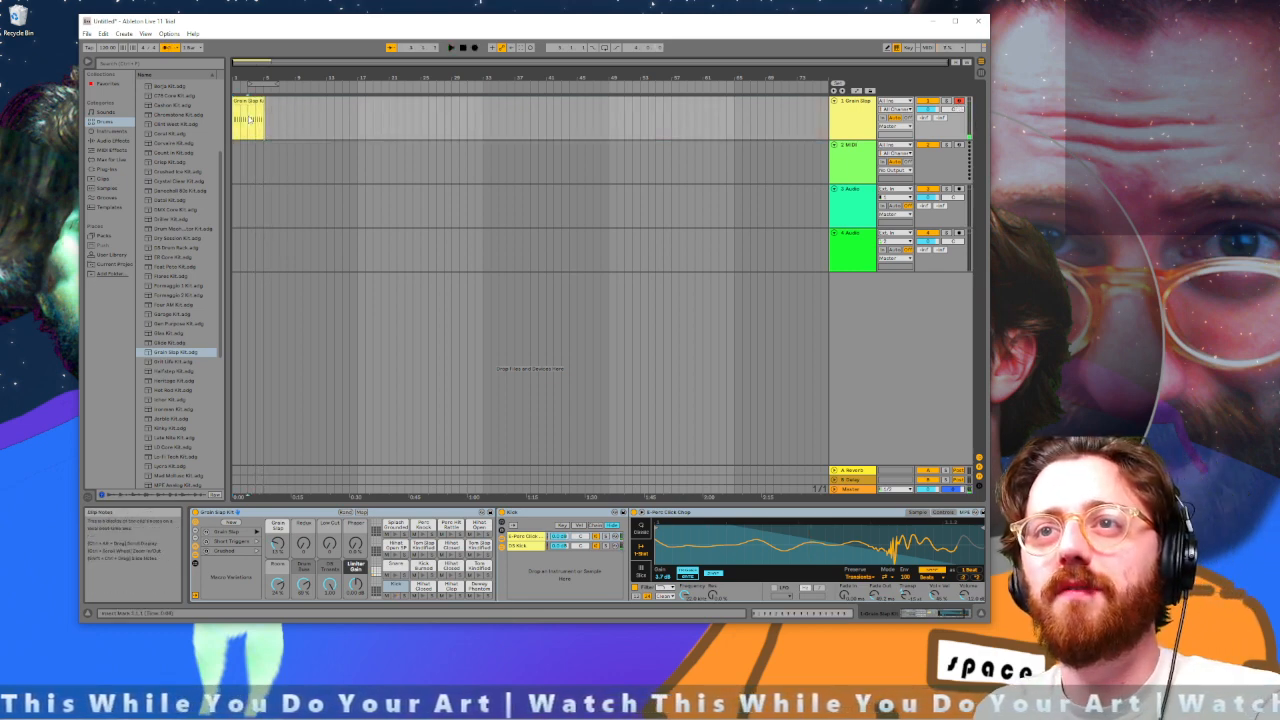
Make the Grain Slap Kit track taller and open its recorded clip in the MIDI note editor
click(254, 136)
scroll(255, 139, up, 2)
scroll(255, 139, down, 2)
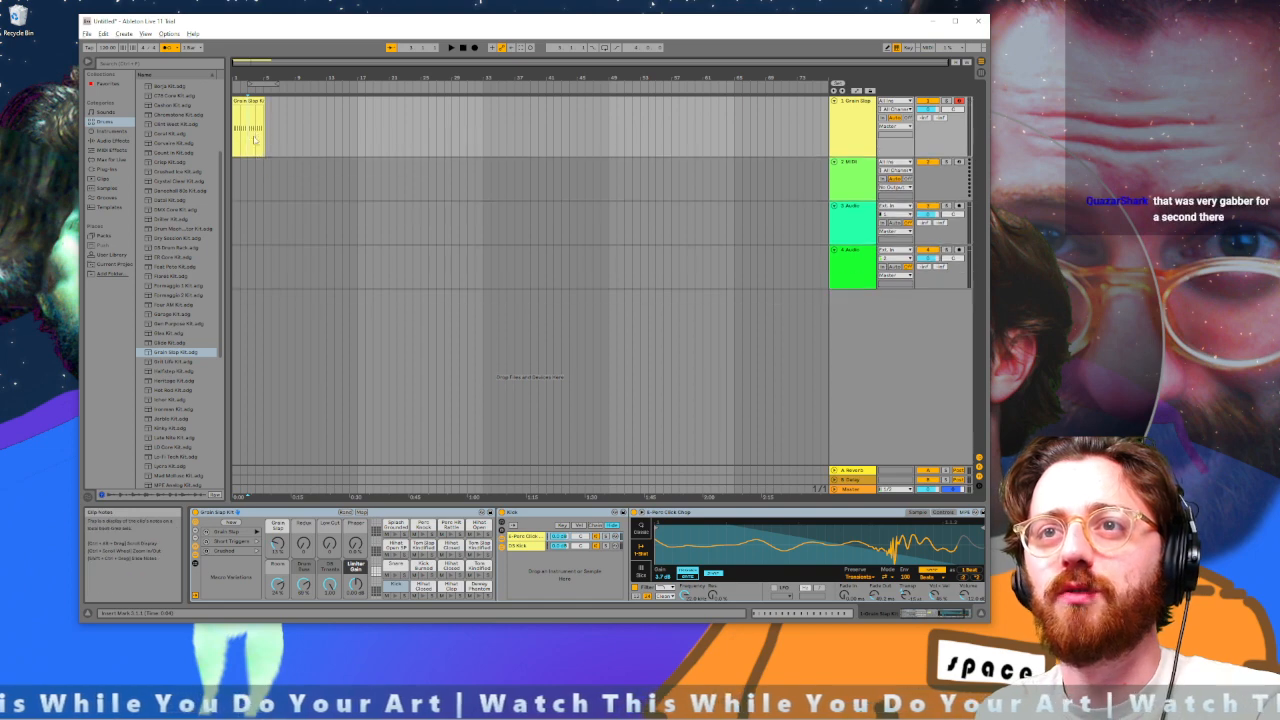
click(248, 102)
double_click(248, 102)
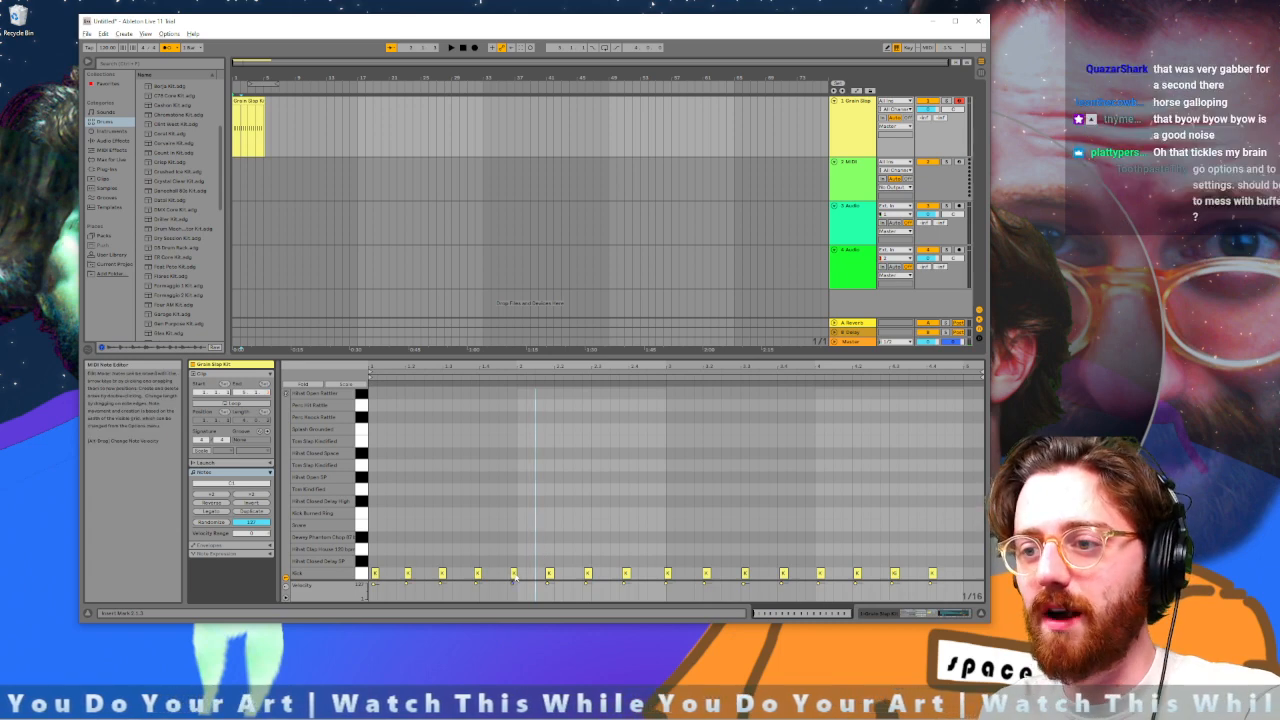
Move the recorded kick notes onto the nearest beat grid lines and play back the corrected pattern
drag(513, 574, 522, 576)
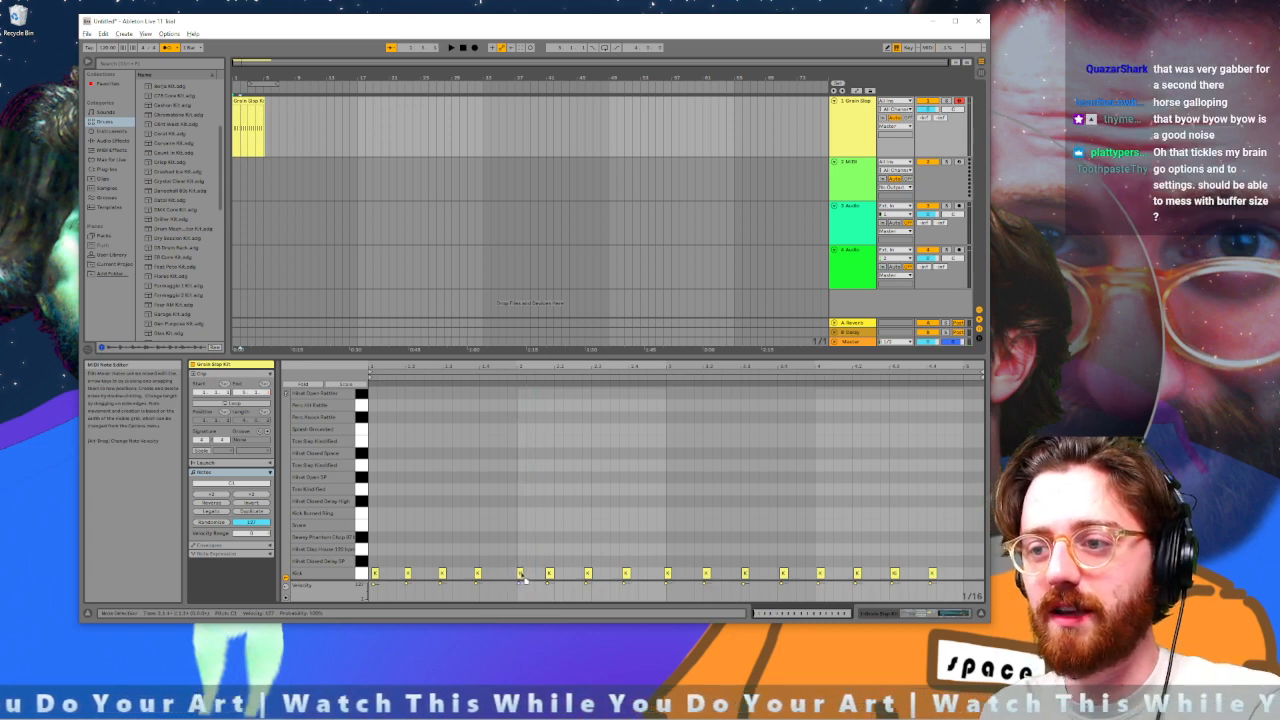
key(space)
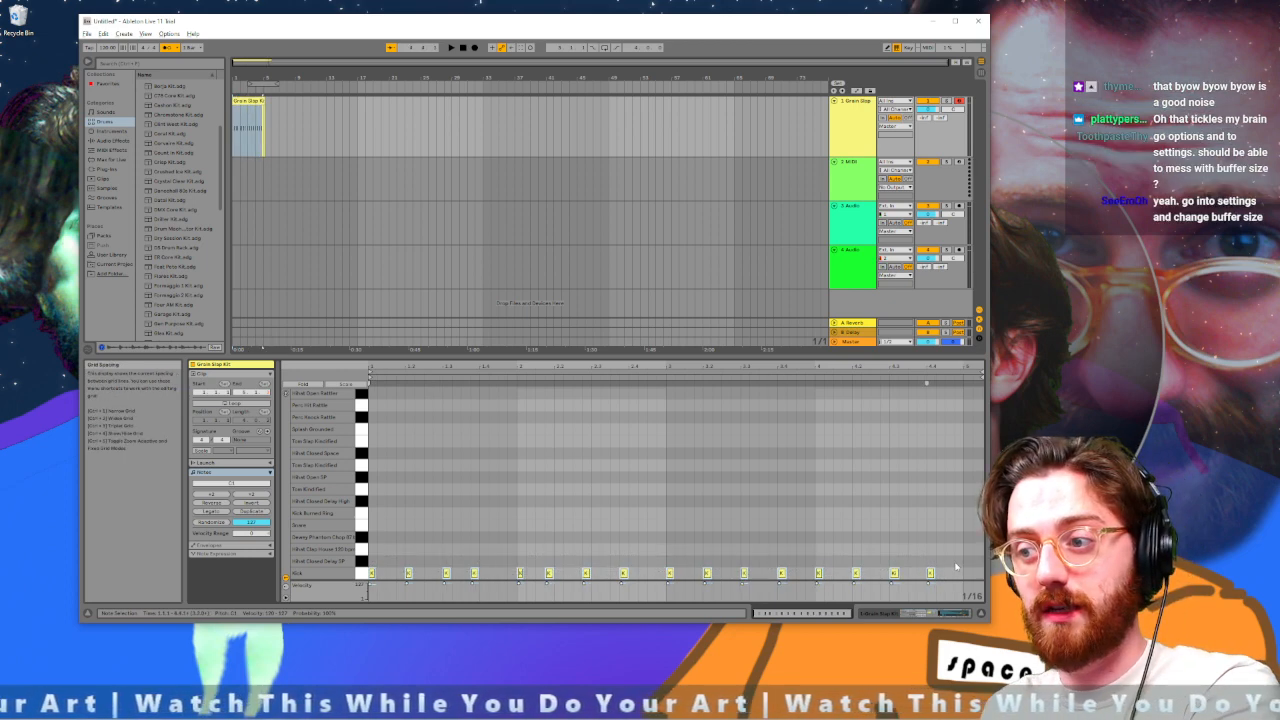
click(523, 549)
drag(475, 574, 632, 575)
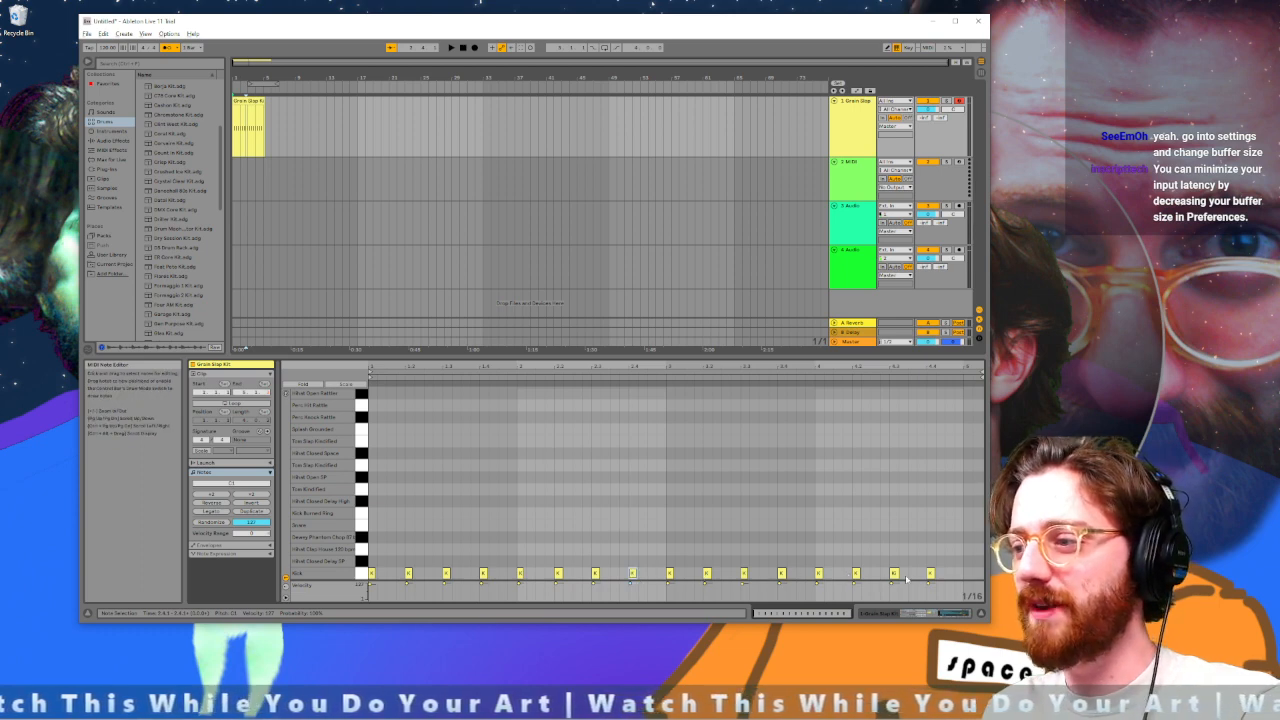
key(space)
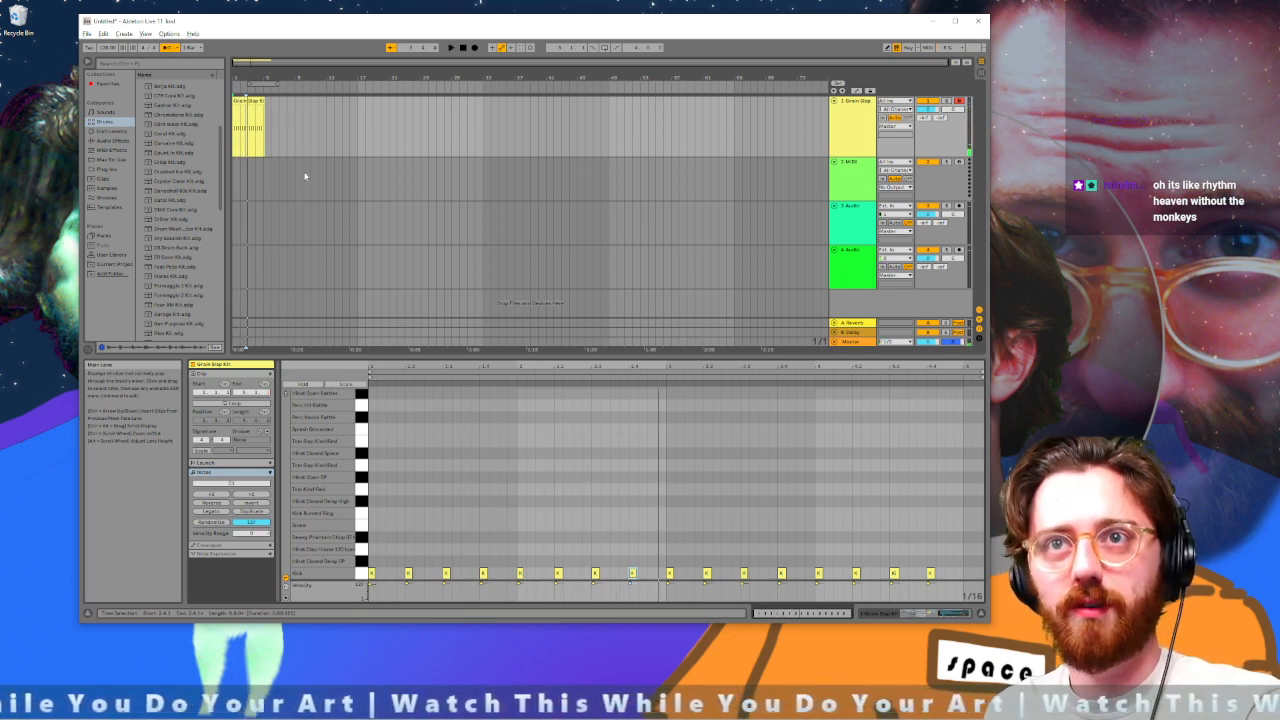
Delete the recorded kick clip from the Grain Slap Kit track in the arrangement
click(277, 126)
click(258, 127)
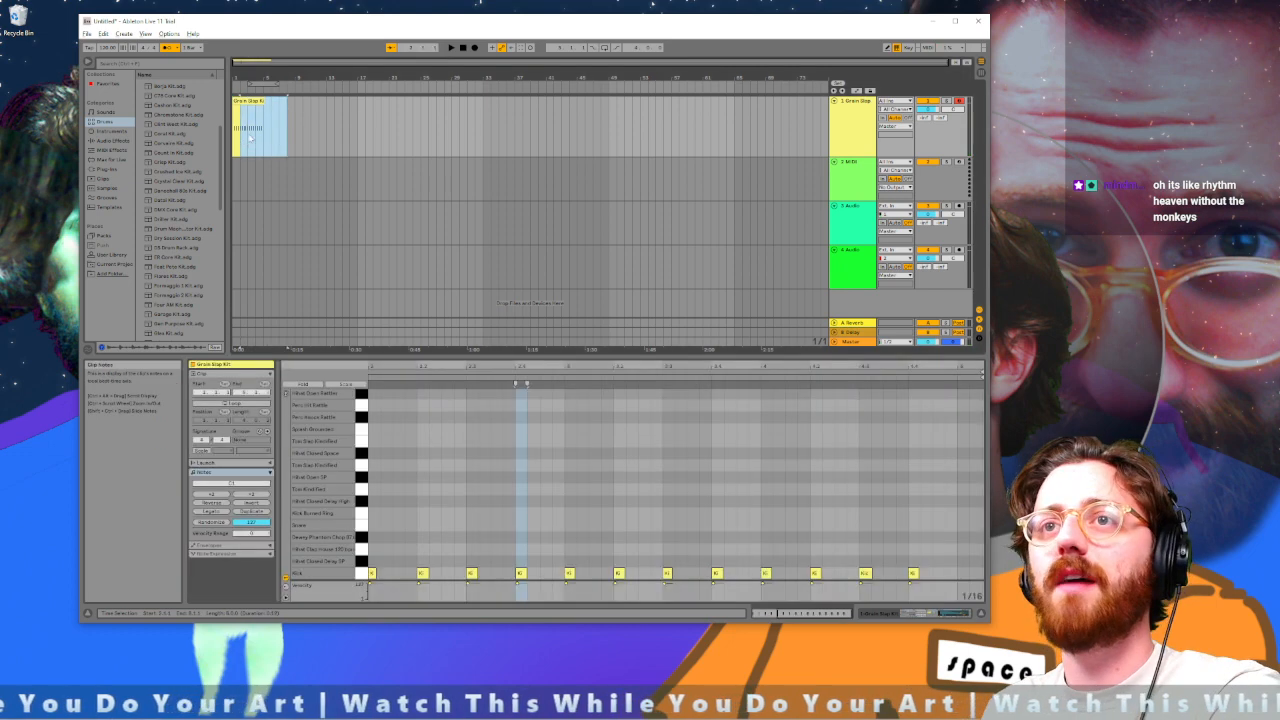
key(Delete)
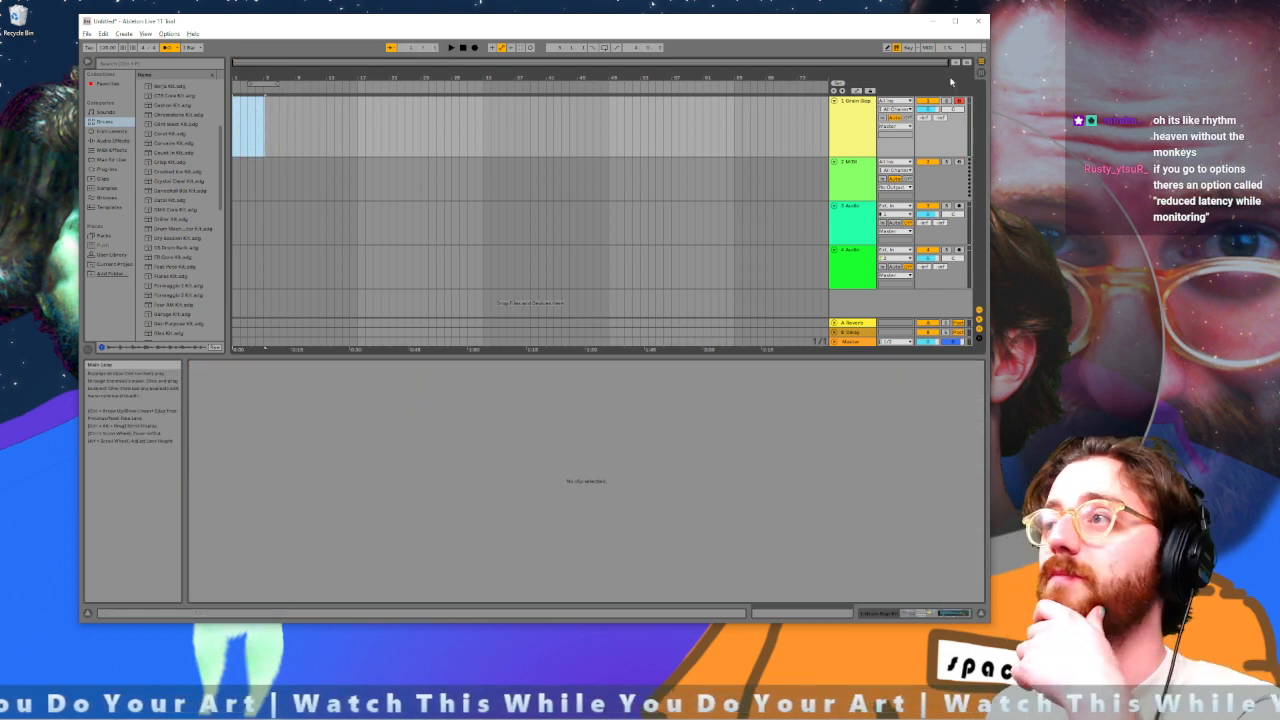
Switch to Session View and turn on Reduced Latency When Monitoring
key(Tab)
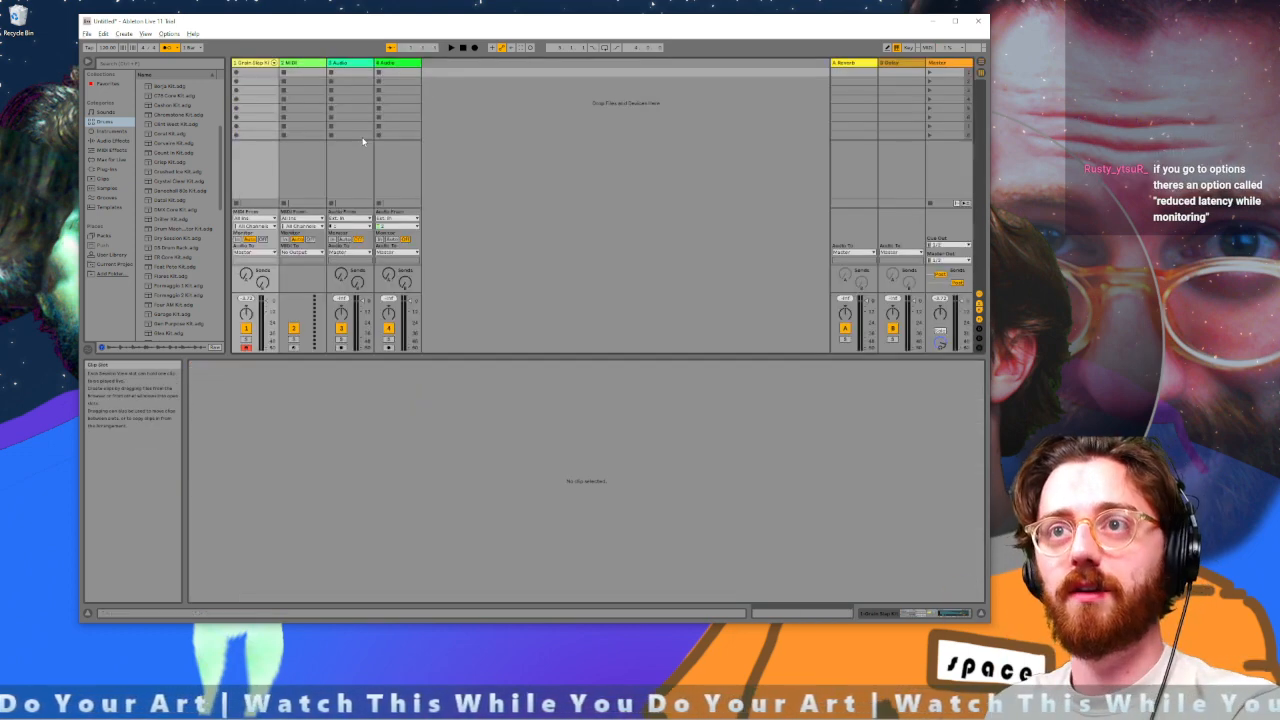
click(981, 64)
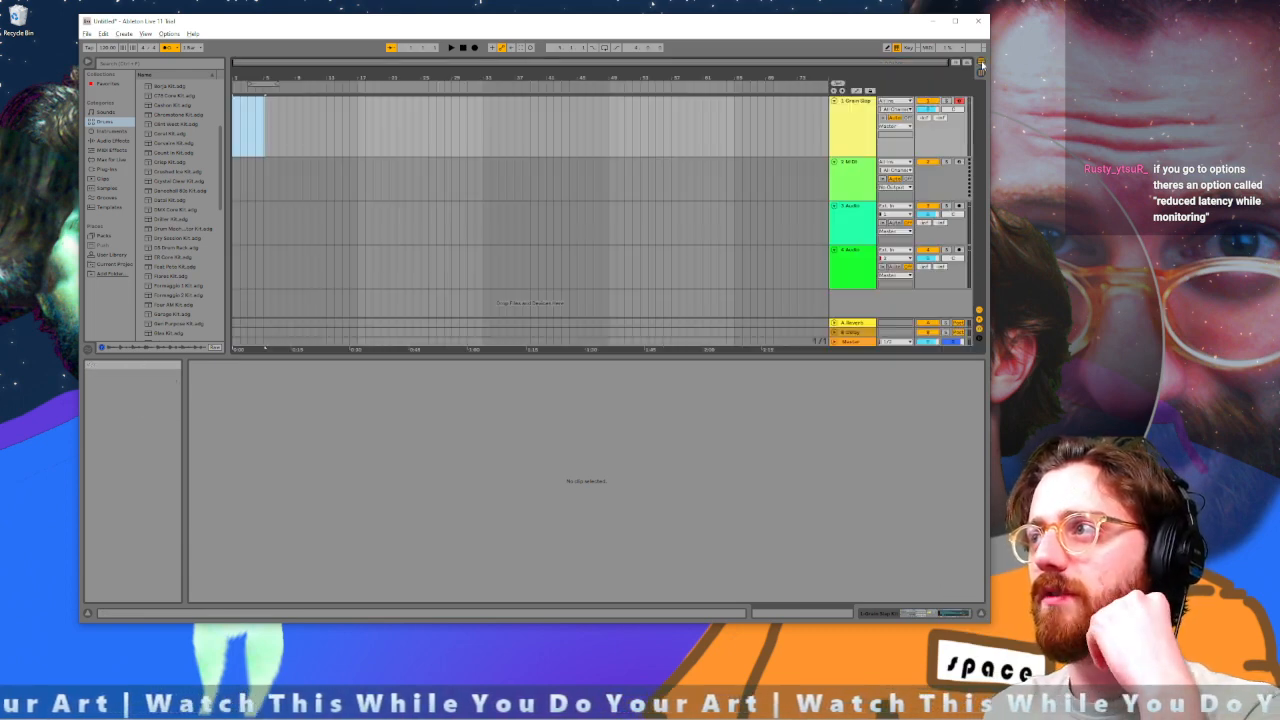
click(981, 72)
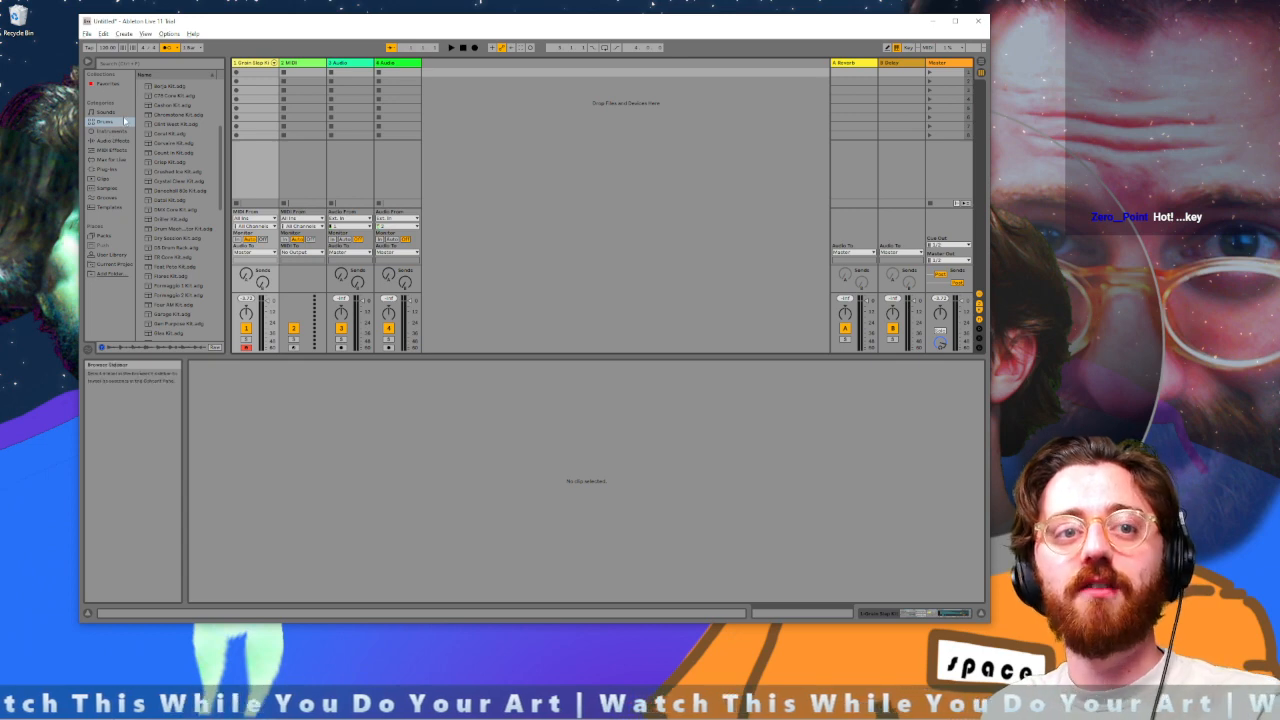
click(166, 34)
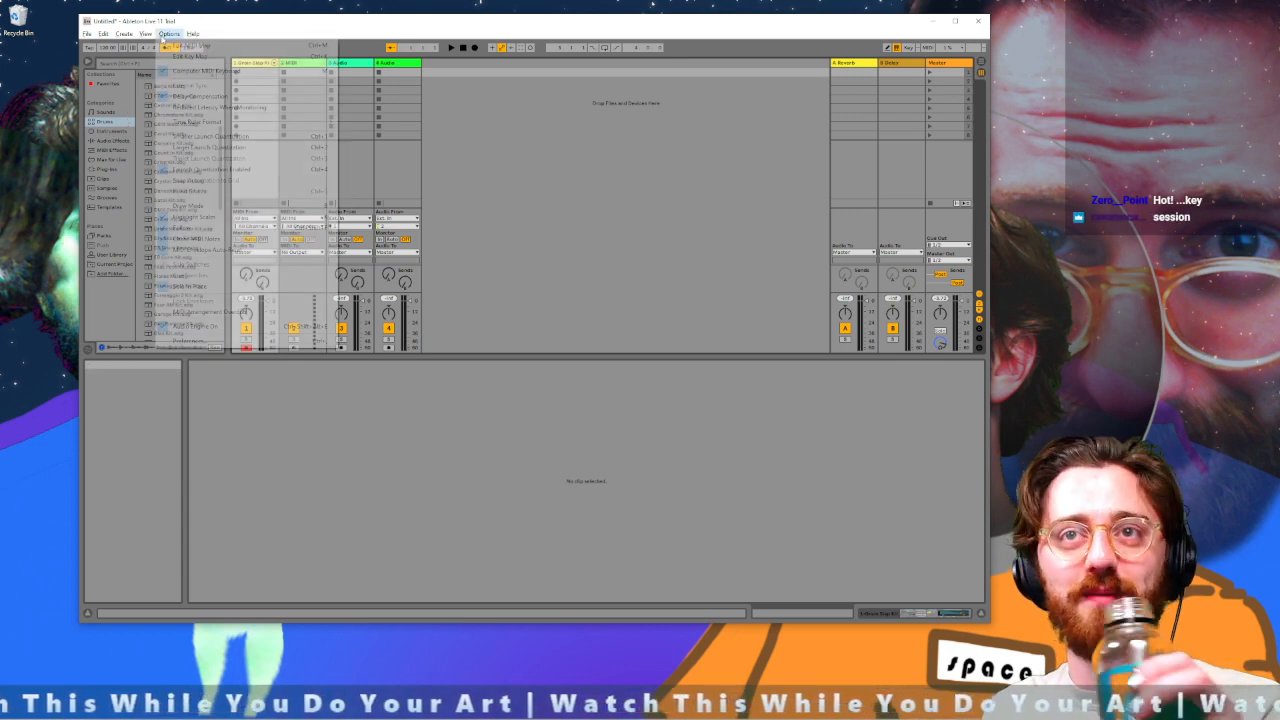
click(197, 108)
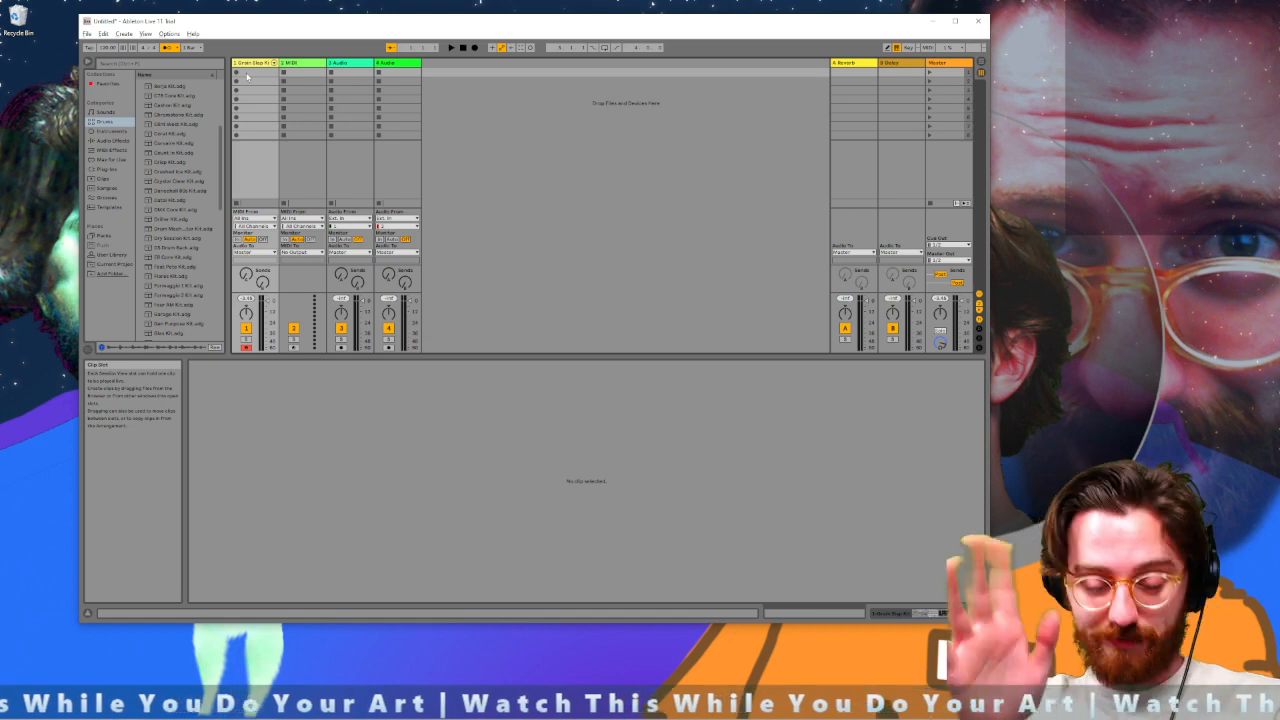
Create a one-bar MIDI clip in the first slot of the Grain Slap Kit track and place Kick notes on all four beats
click(262, 74)
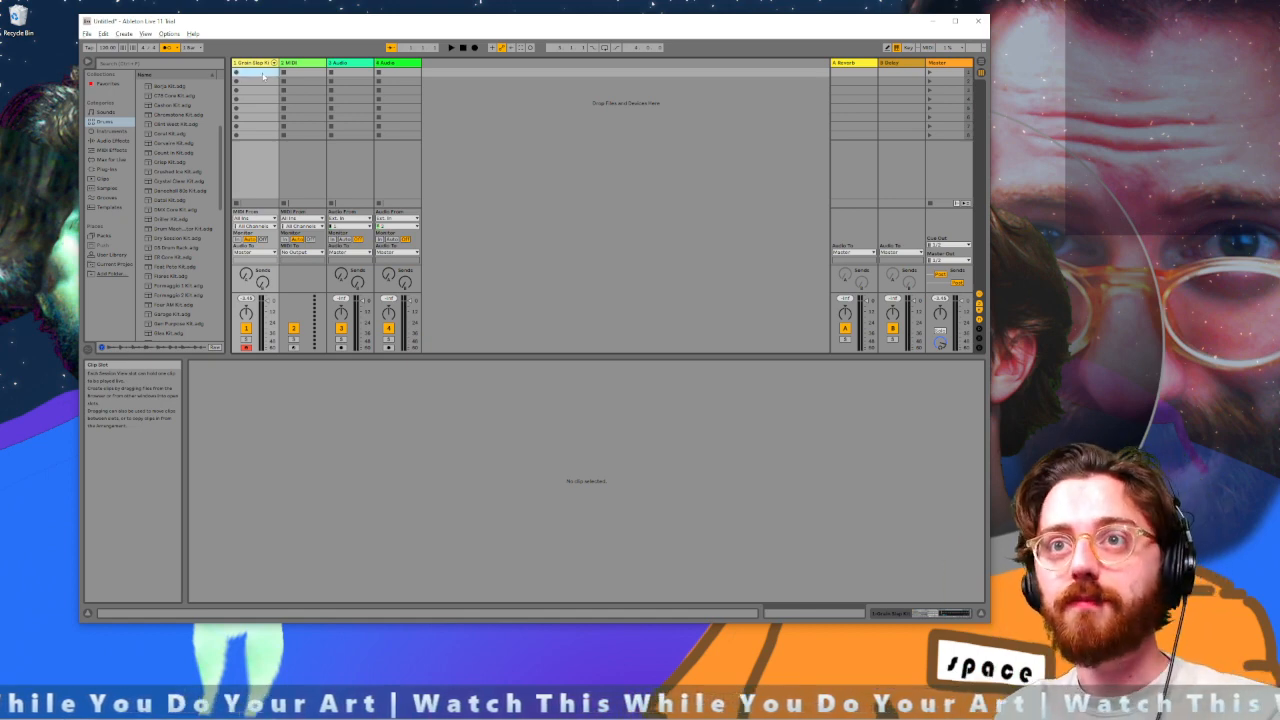
double_click(255, 75)
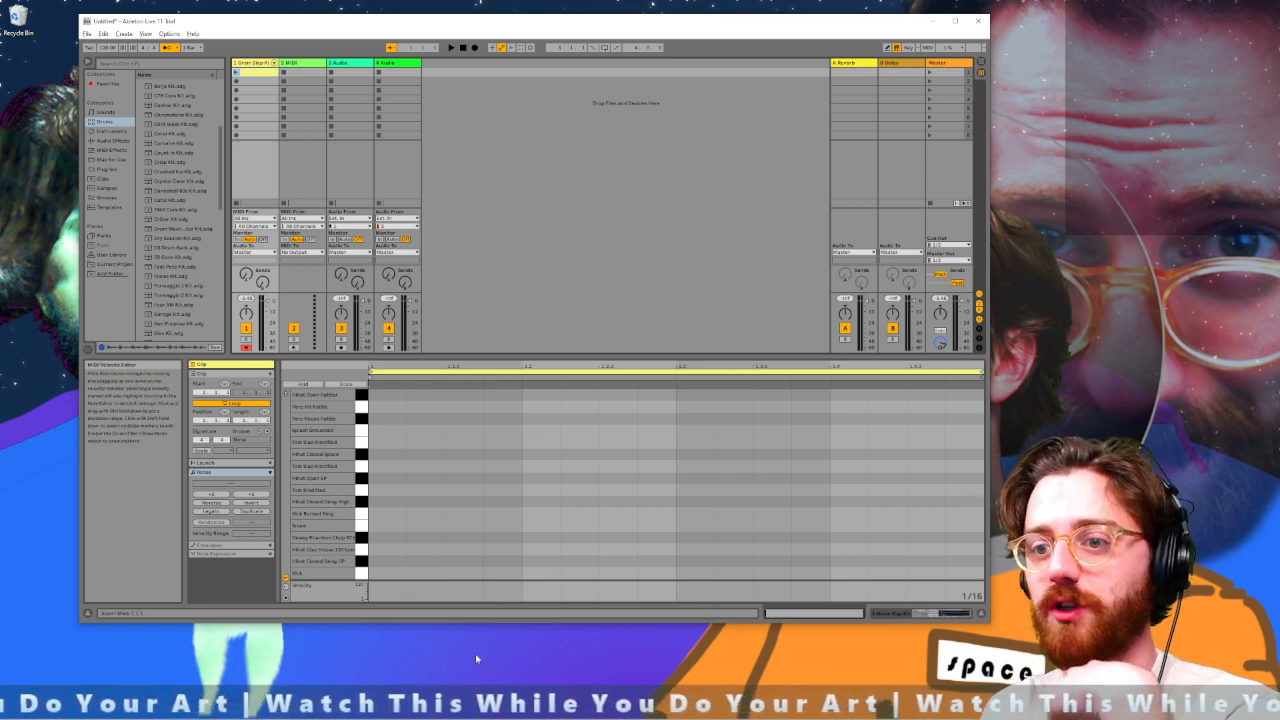
double_click(386, 573)
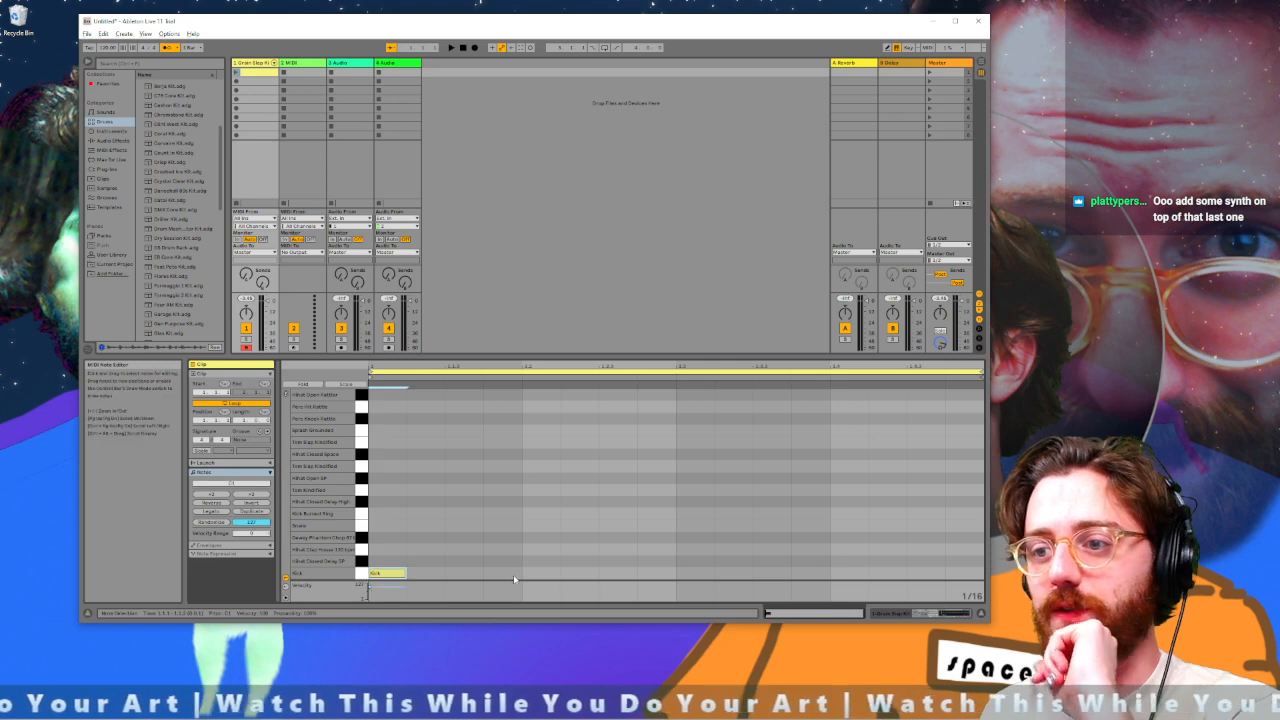
double_click(534, 575)
double_click(698, 575)
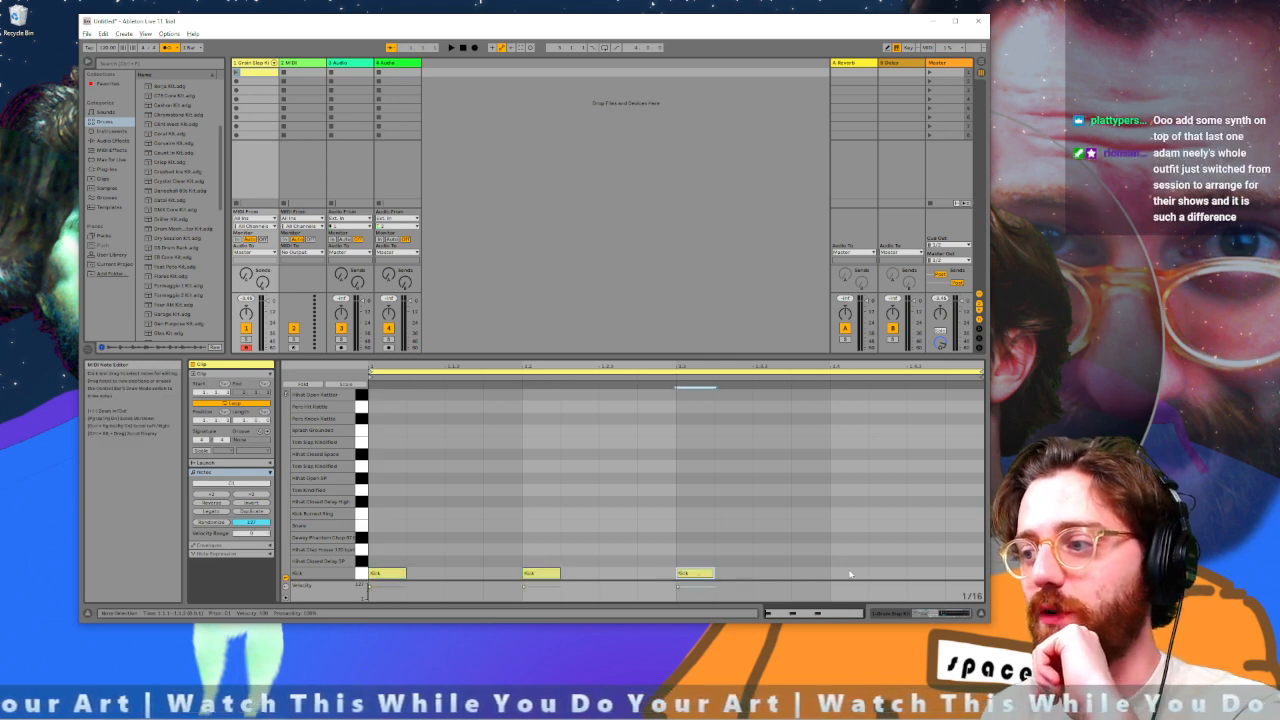
double_click(857, 573)
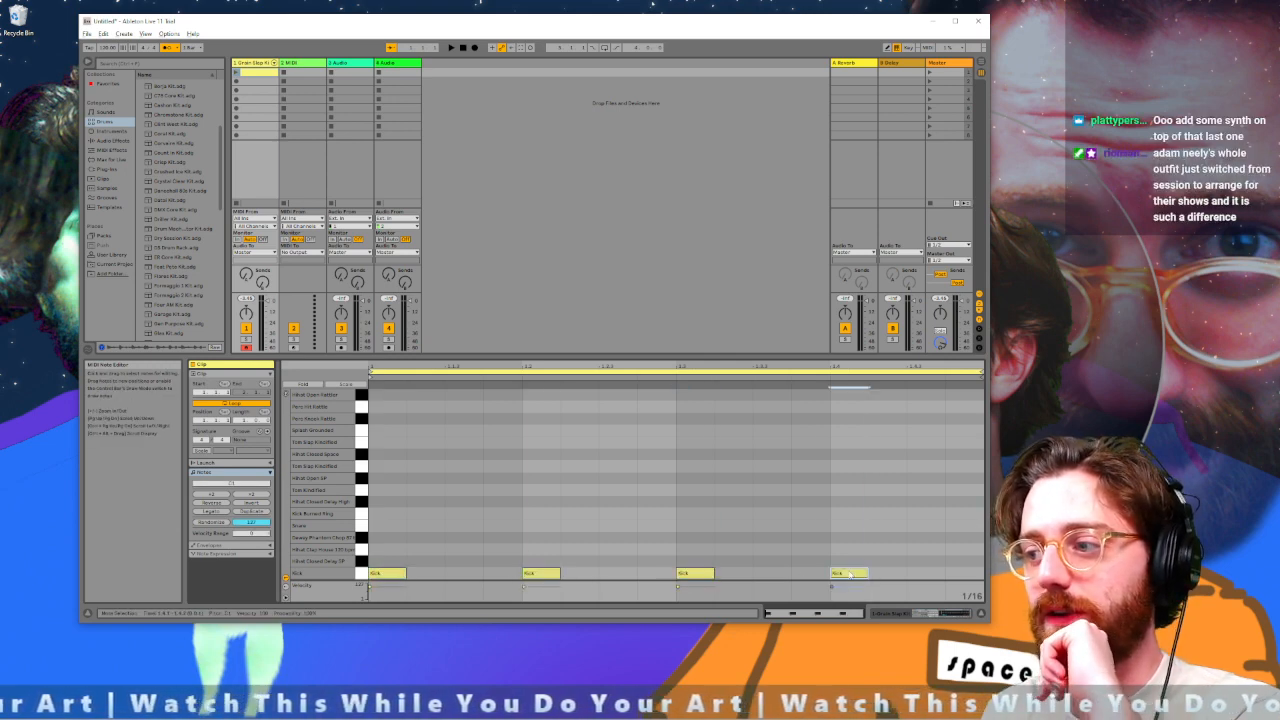
Add Snare notes on beats 2 and 4 and audition the clip with the metronome turned off
double_click(541, 526)
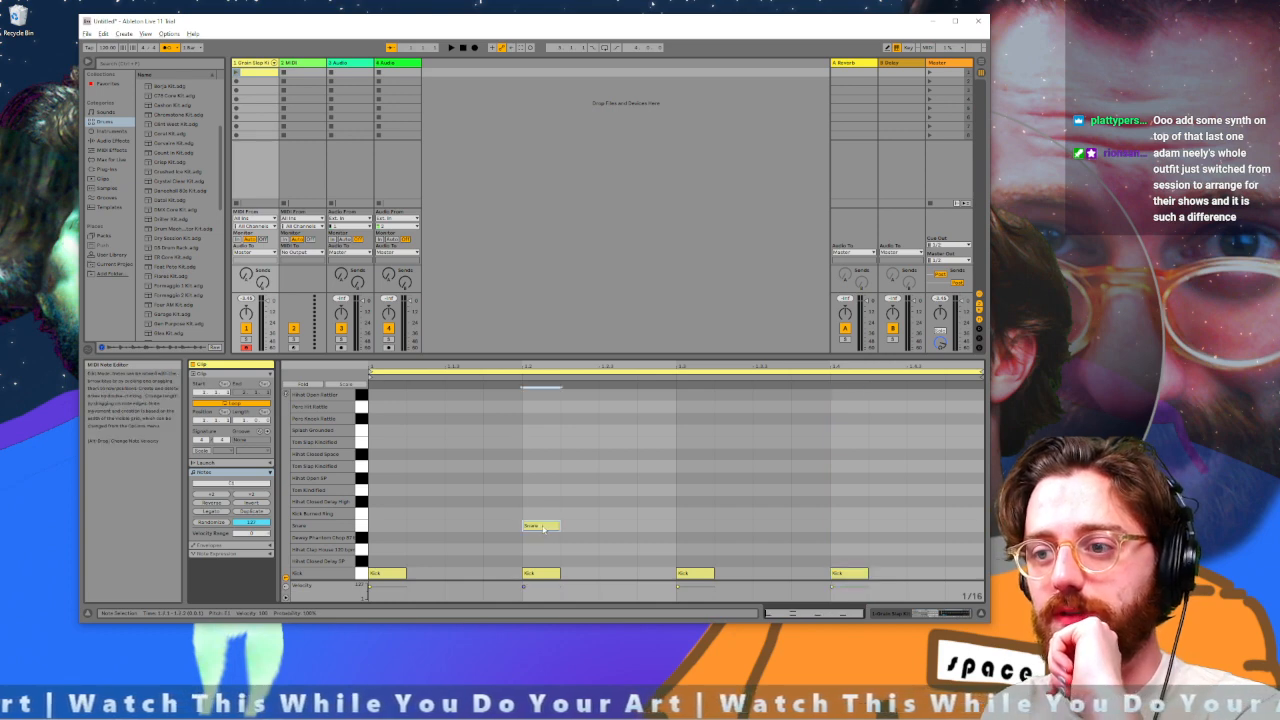
double_click(843, 526)
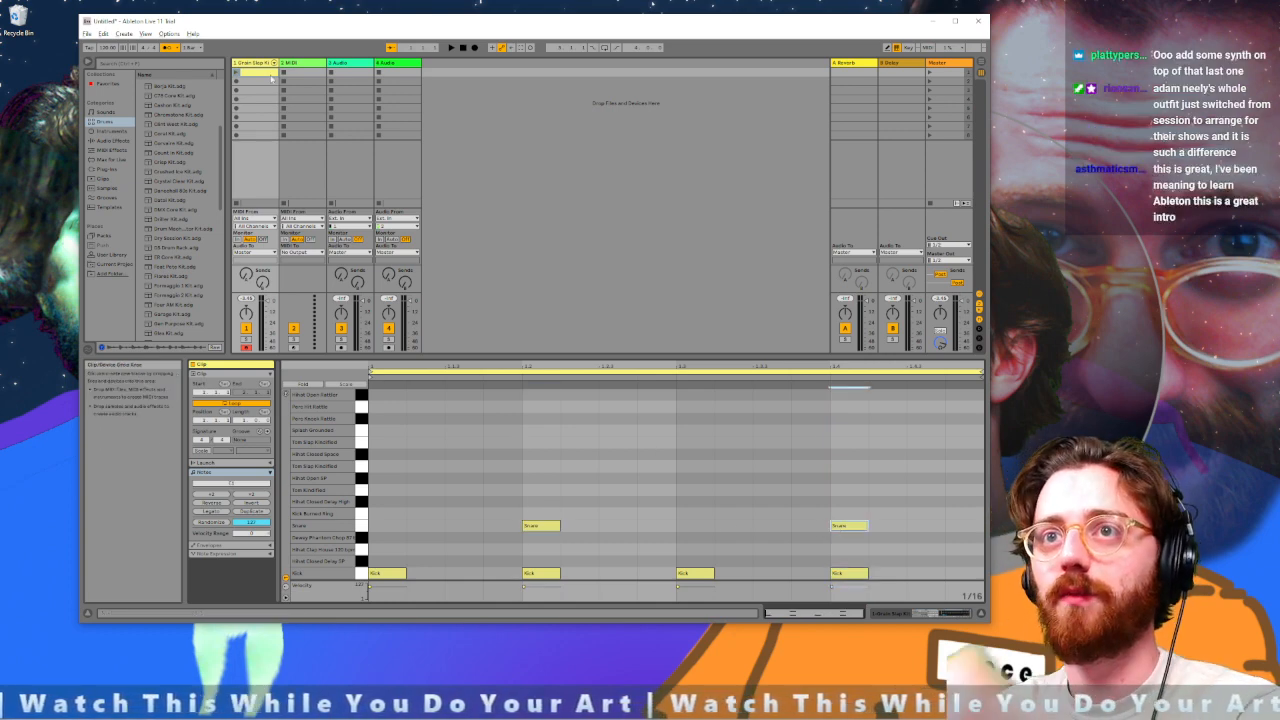
click(236, 72)
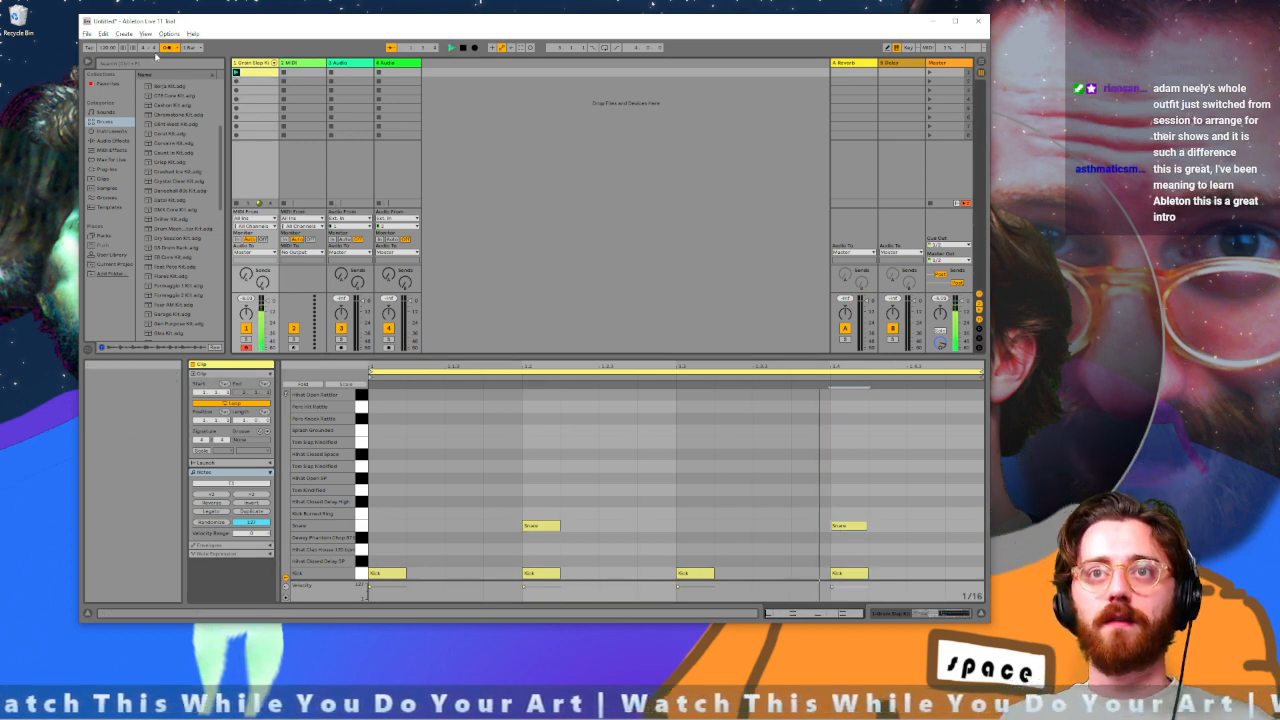
click(167, 49)
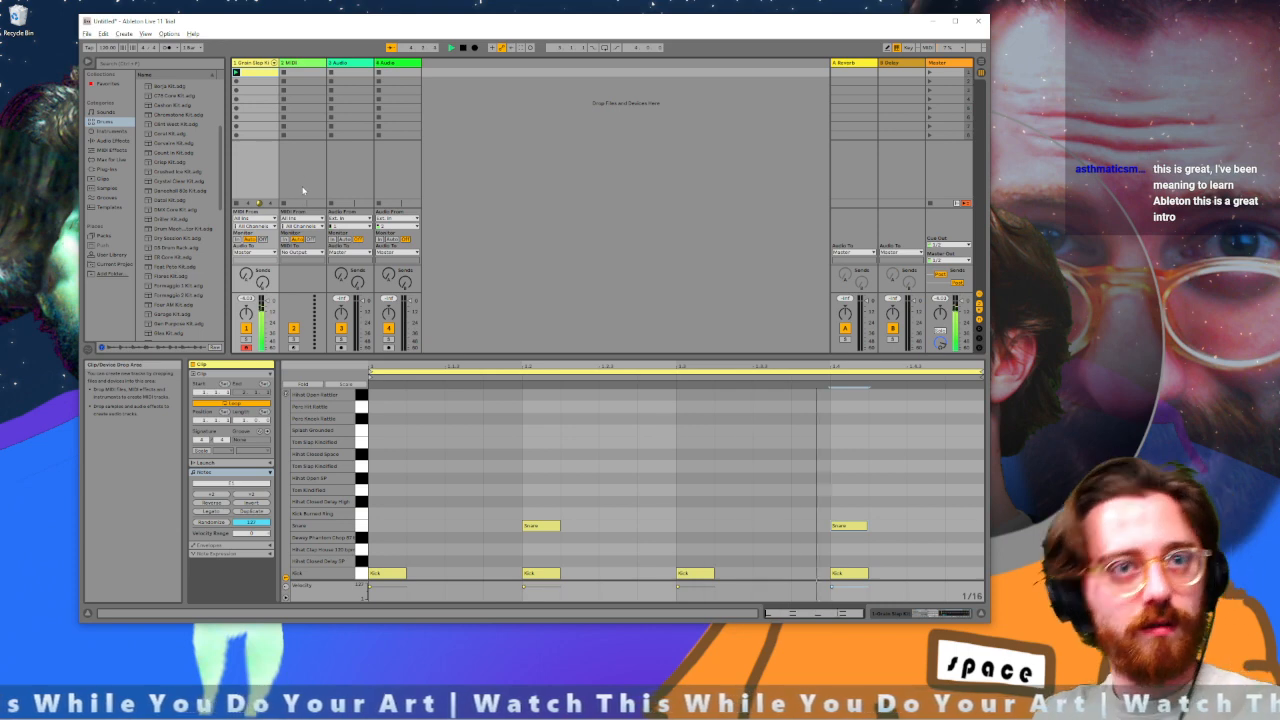
key(space)
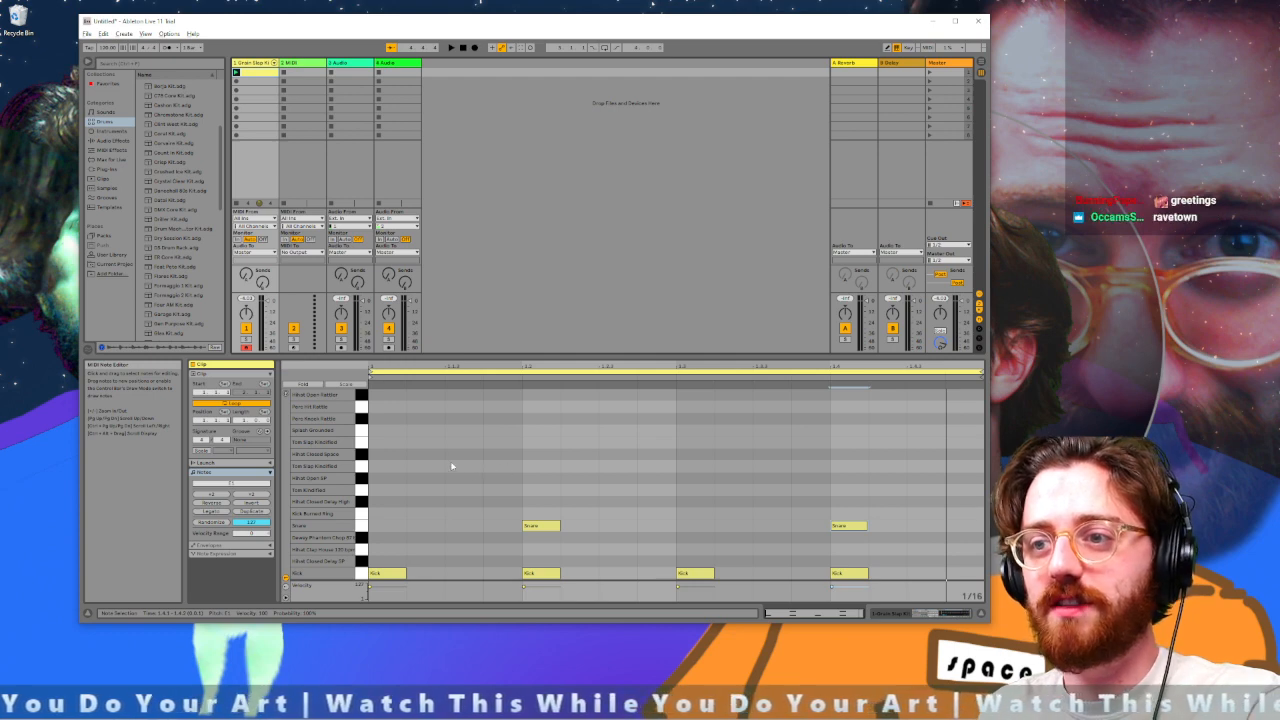
Place tom notes halfway after beats 1, 2 and 4, each in a lower tom row than the one before, and audition the loop
double_click(451, 465)
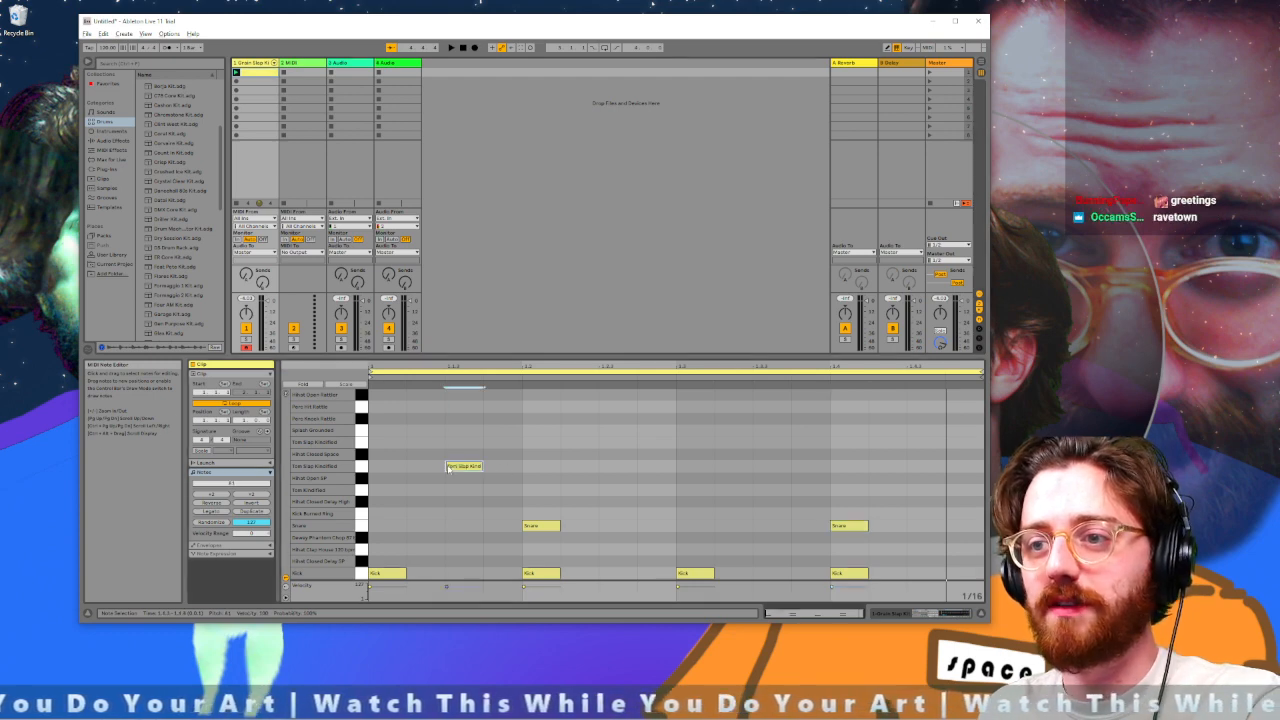
click(614, 467)
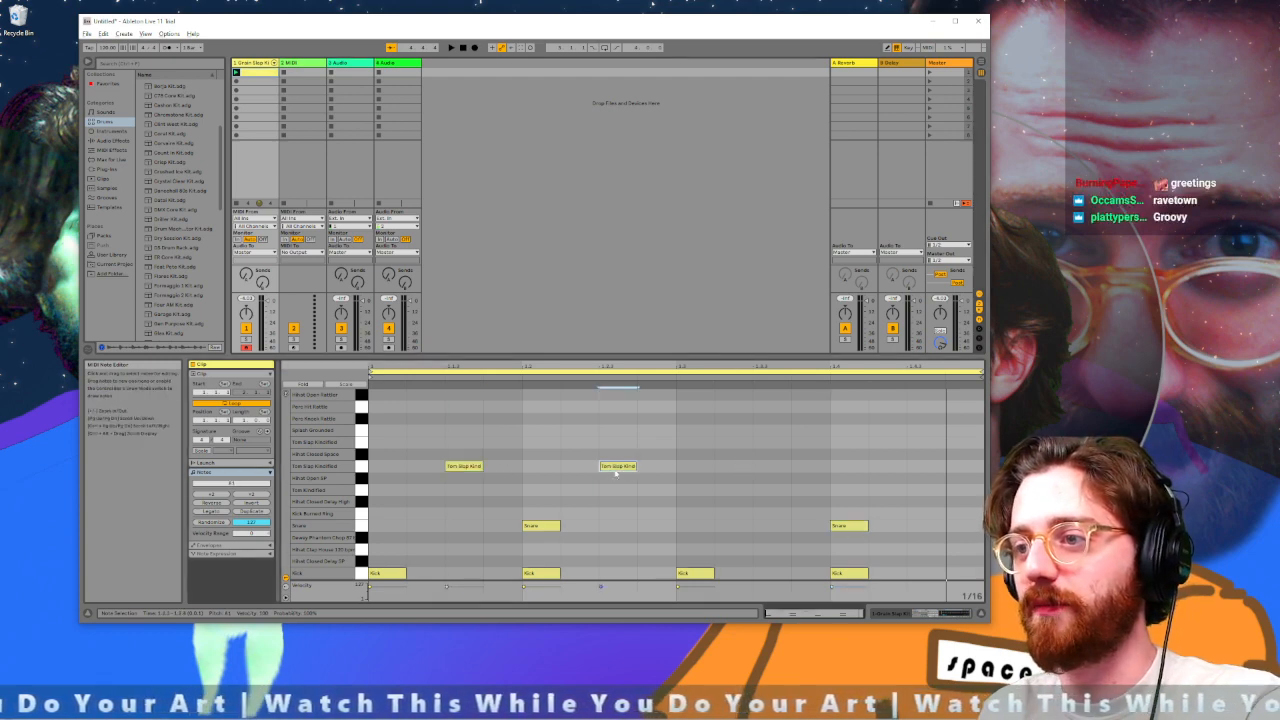
click(912, 466)
key(space)
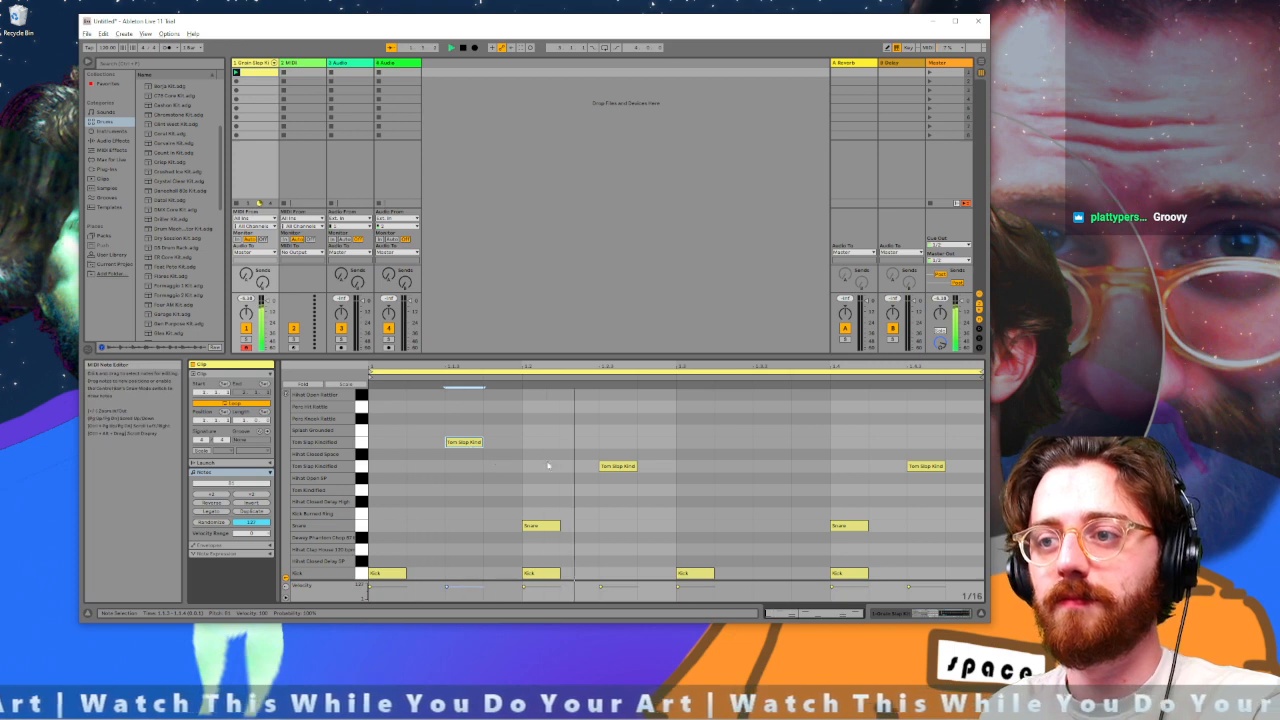
drag(935, 470, 936, 484)
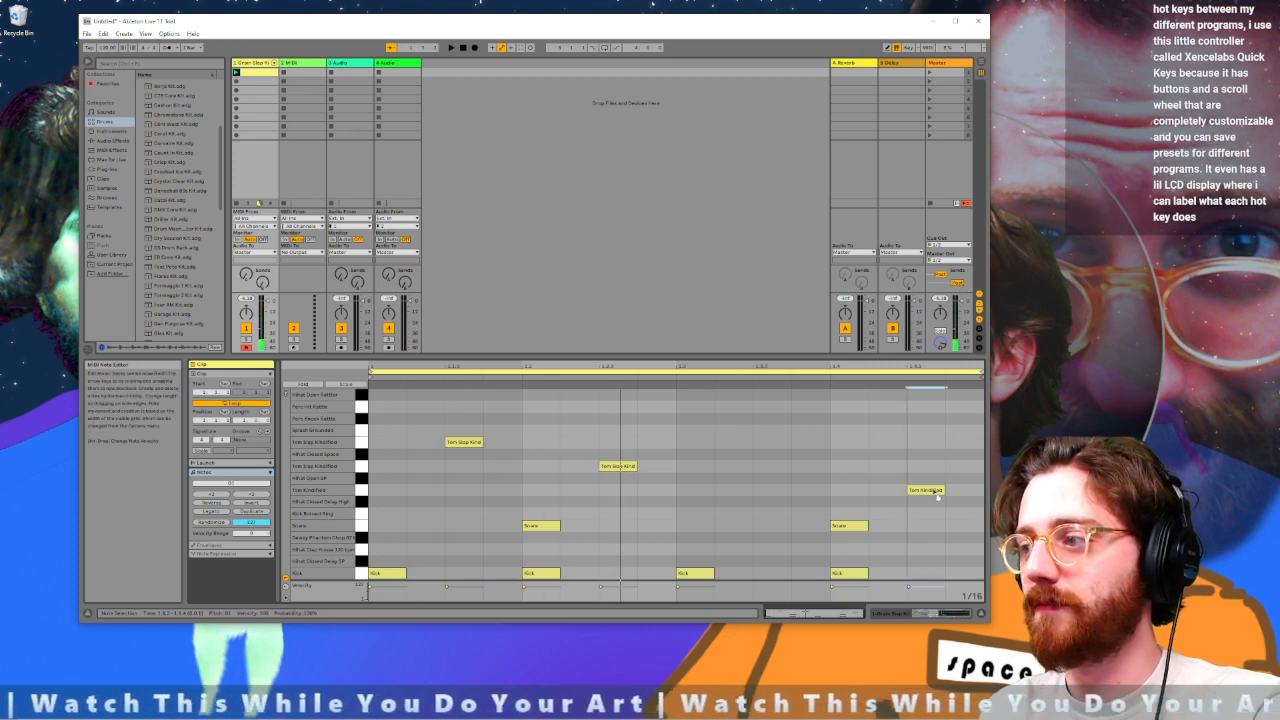
key(space)
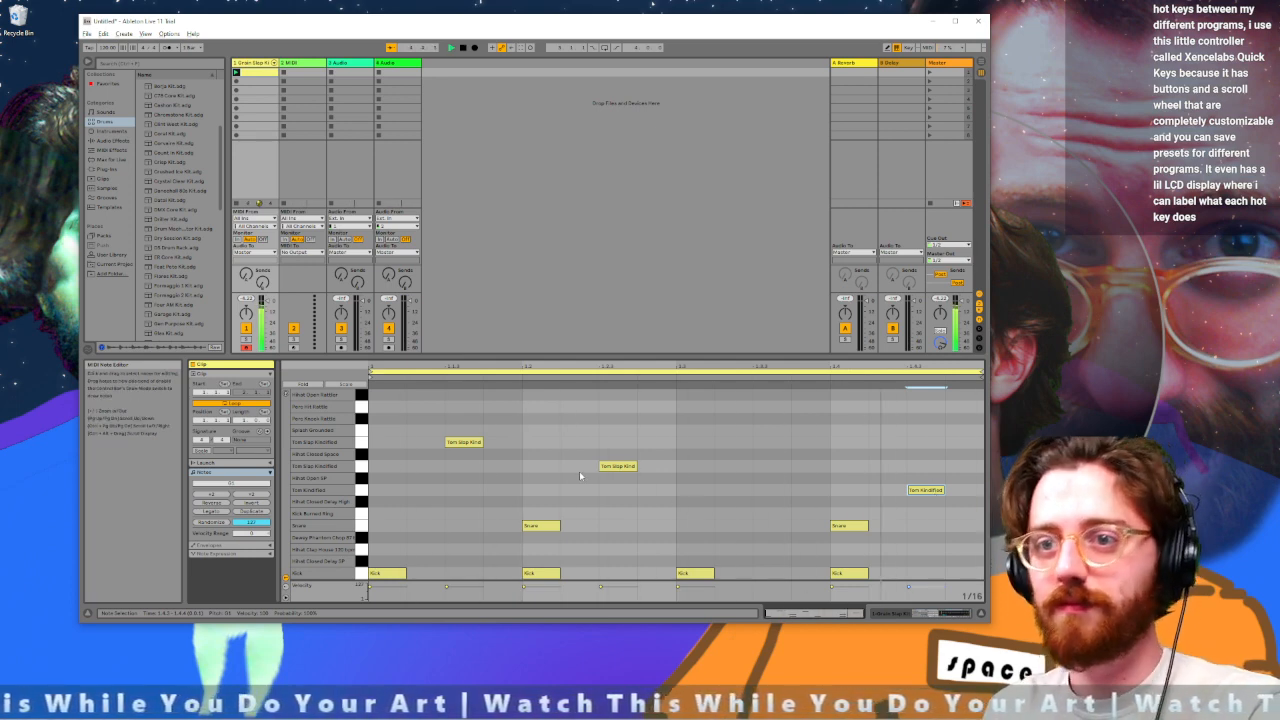
key(space)
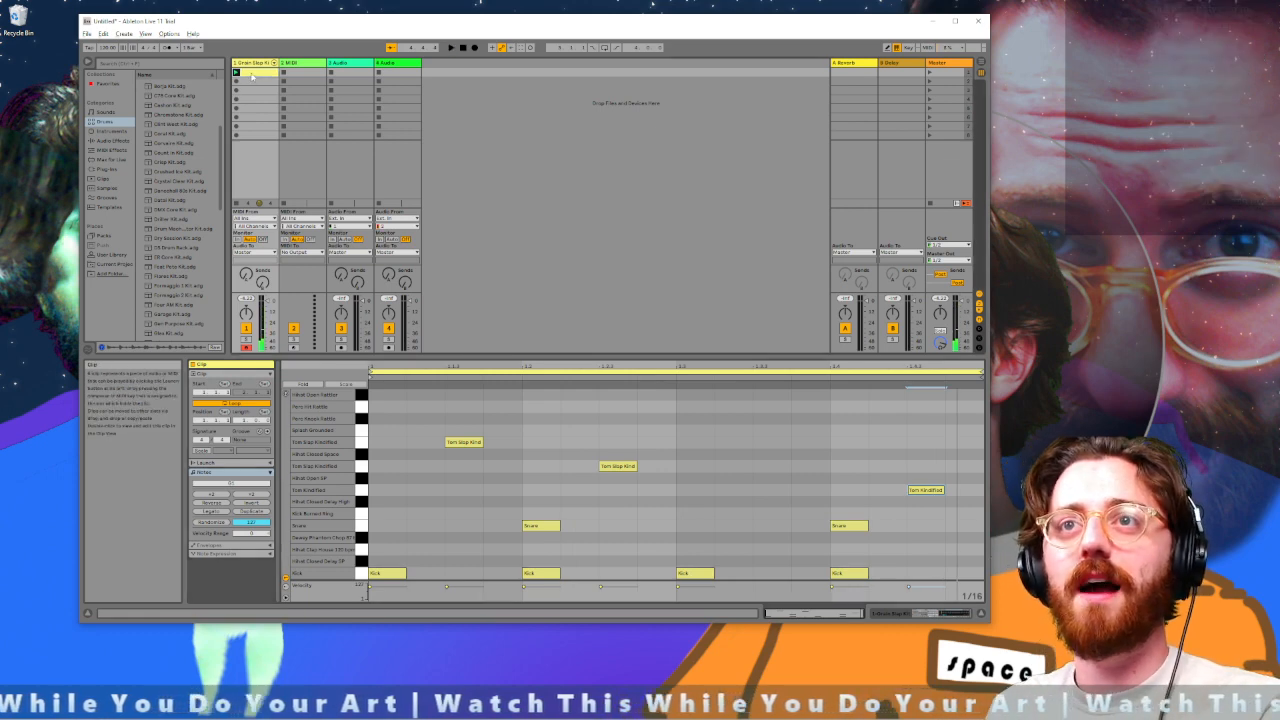
Paste a copy of the drum clip into the second slot and add an open hi-hat on beat 1 and a closed hi-hat one sixteenth after it
click(252, 82)
key(ctrl+v)
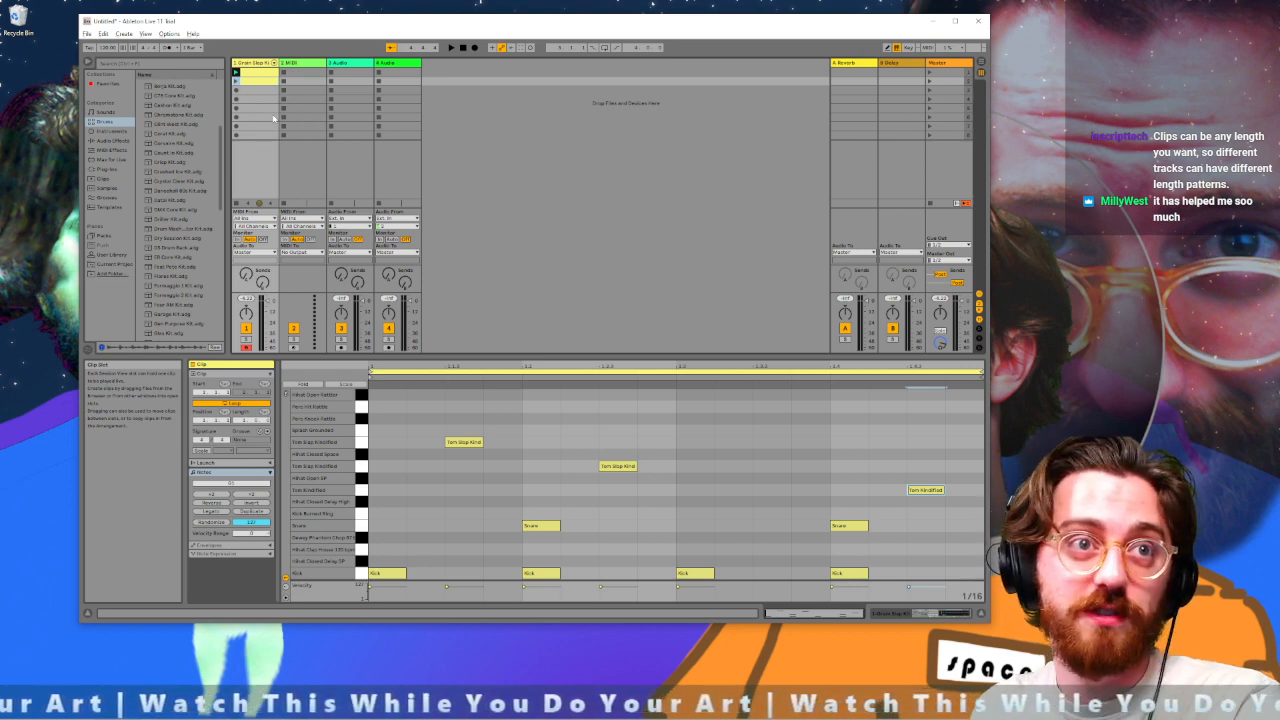
double_click(385, 479)
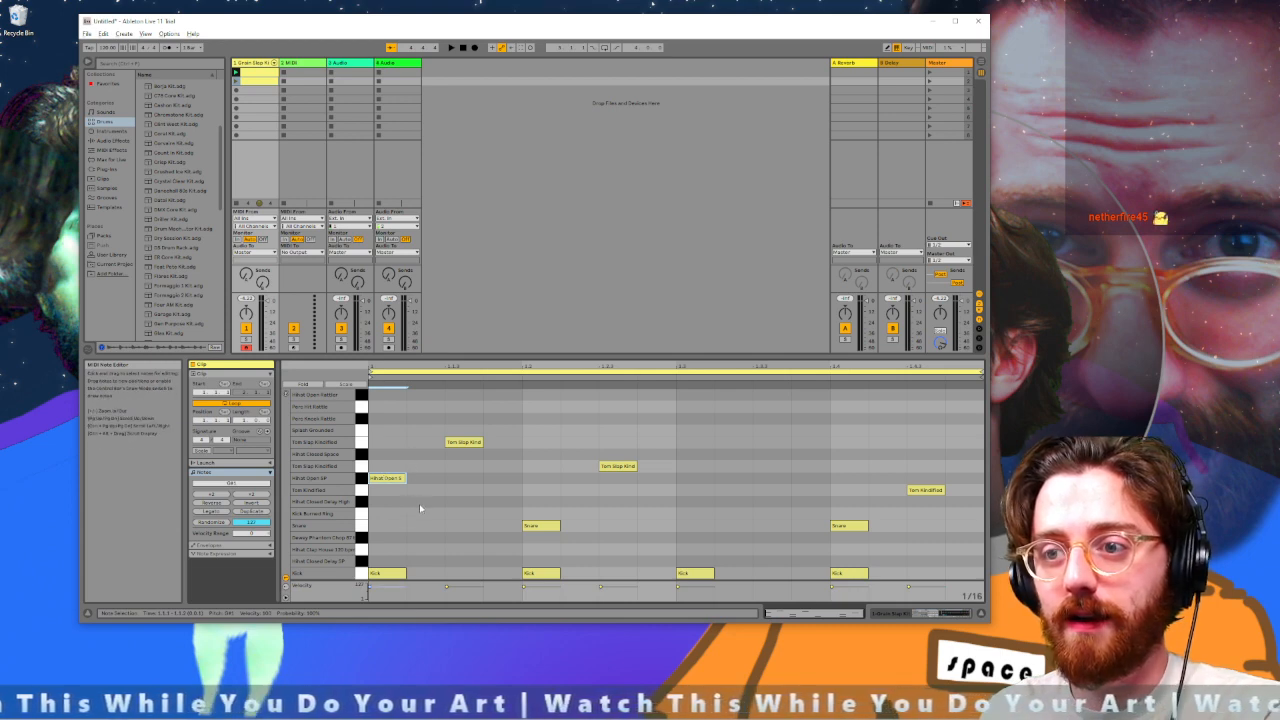
double_click(419, 502)
Play the original drum clip and switch playback to the hi-hat variation in the second slot
key(space)
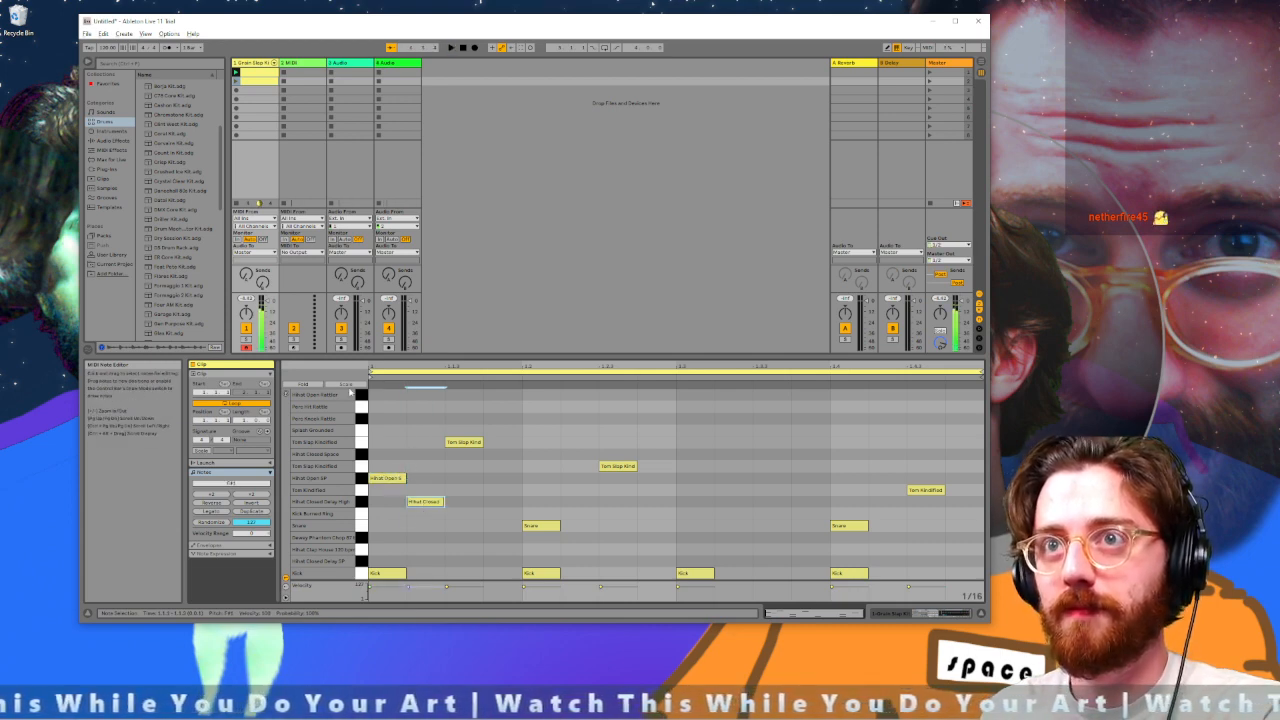
click(237, 81)
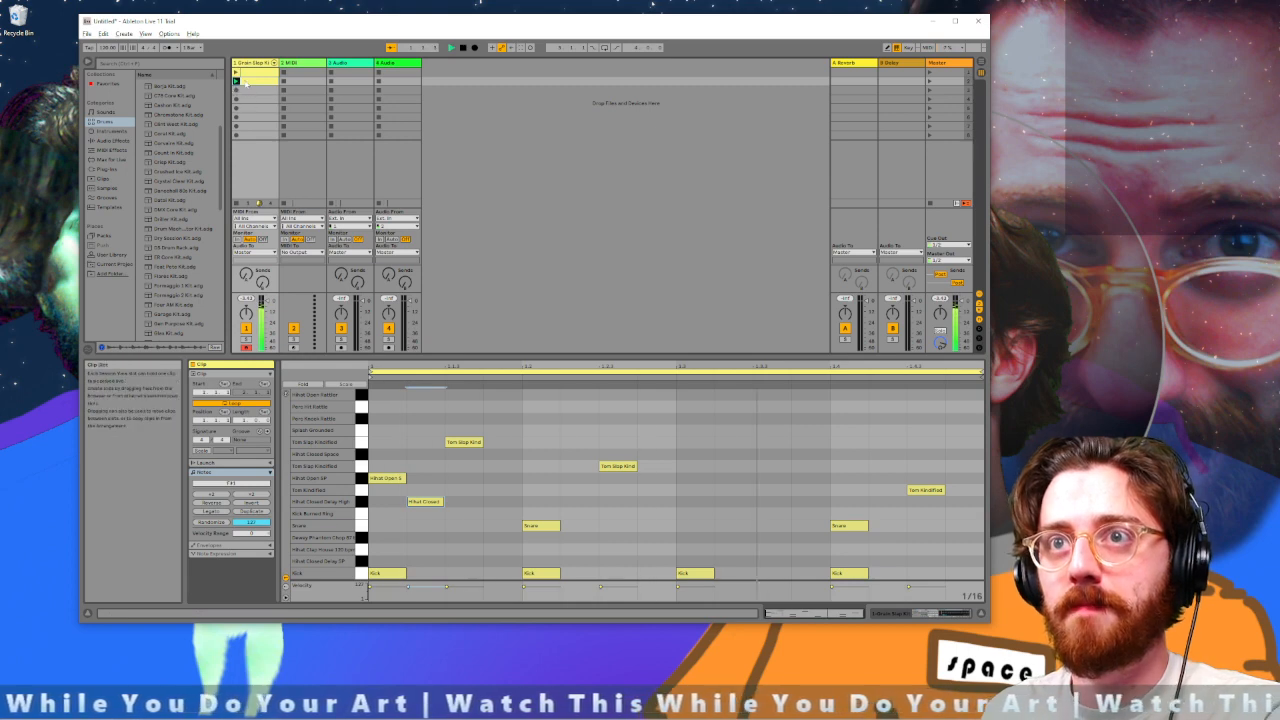
key(space)
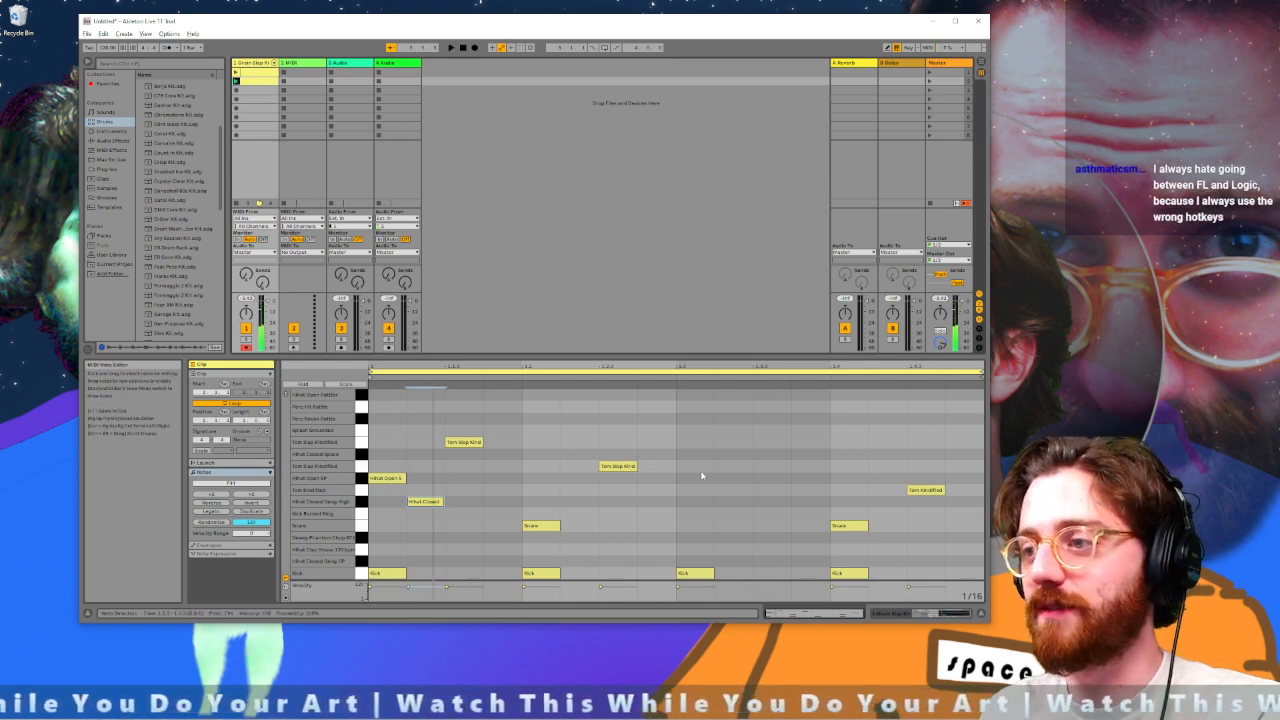
Add open and closed hi-hat pairs on the last two sixteenths of beats 3 and 4 in the second clip and play it
double_click(768, 478)
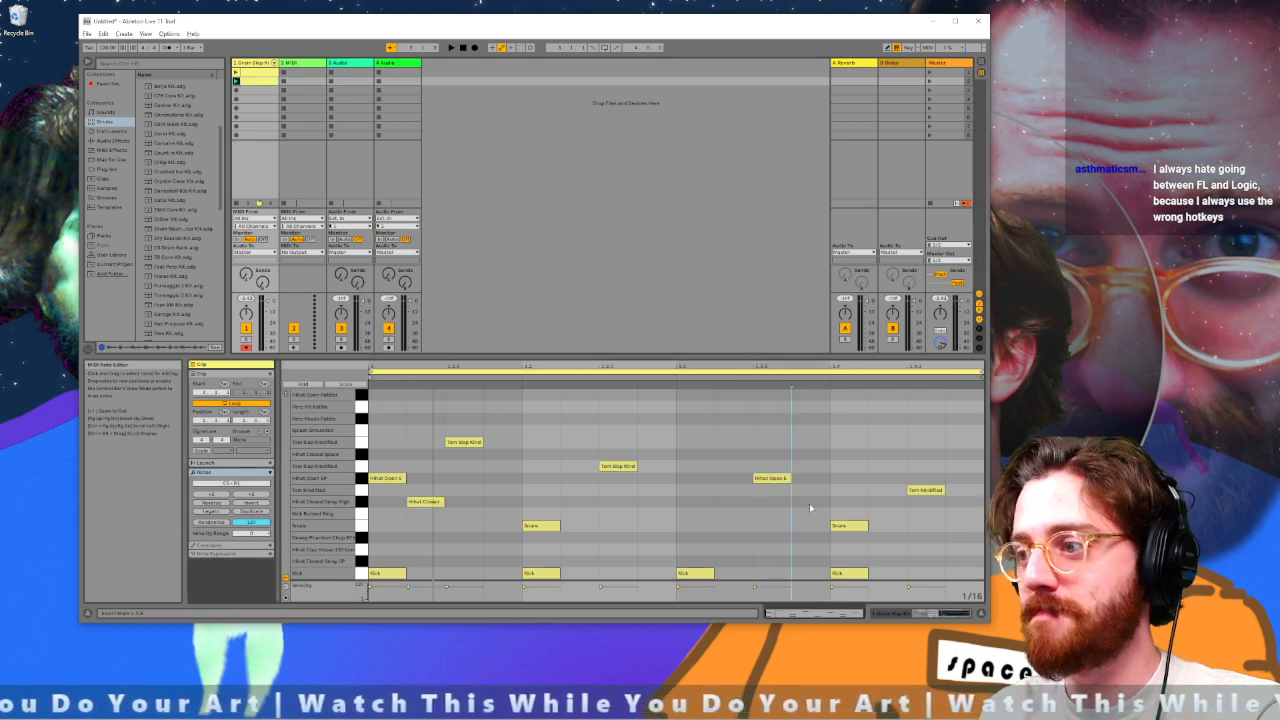
double_click(809, 503)
double_click(926, 478)
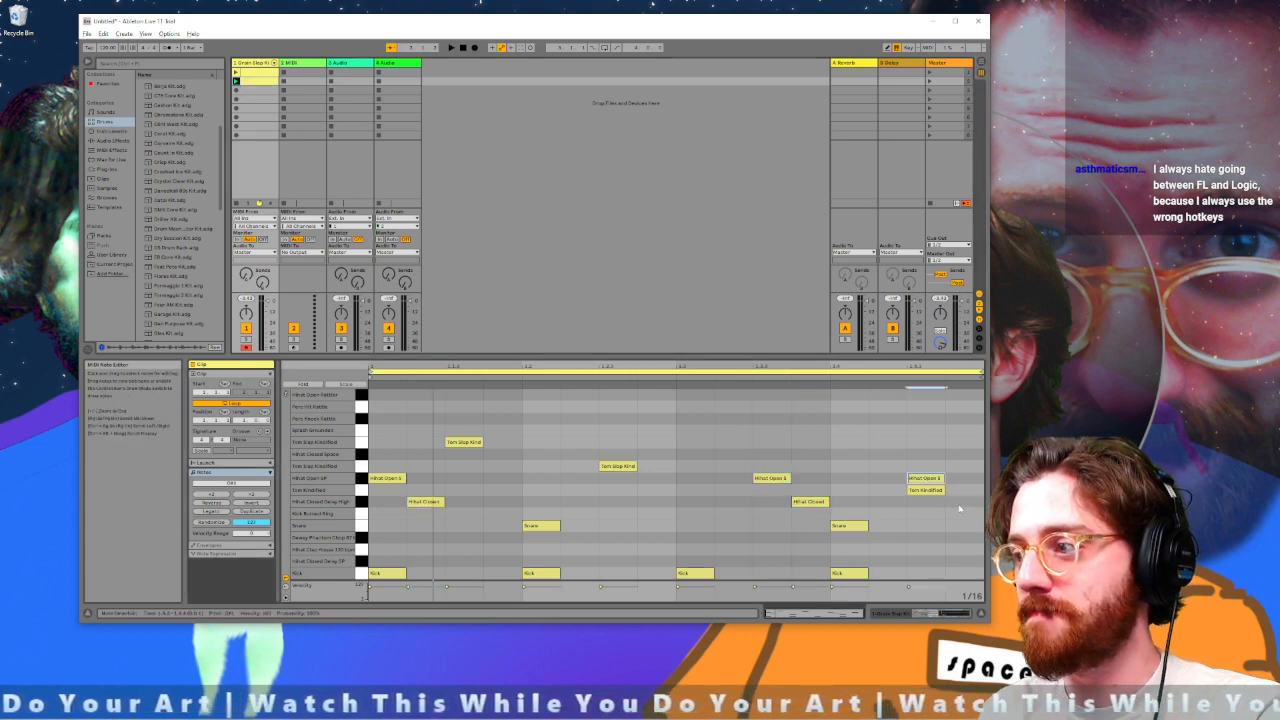
double_click(962, 502)
key(space)
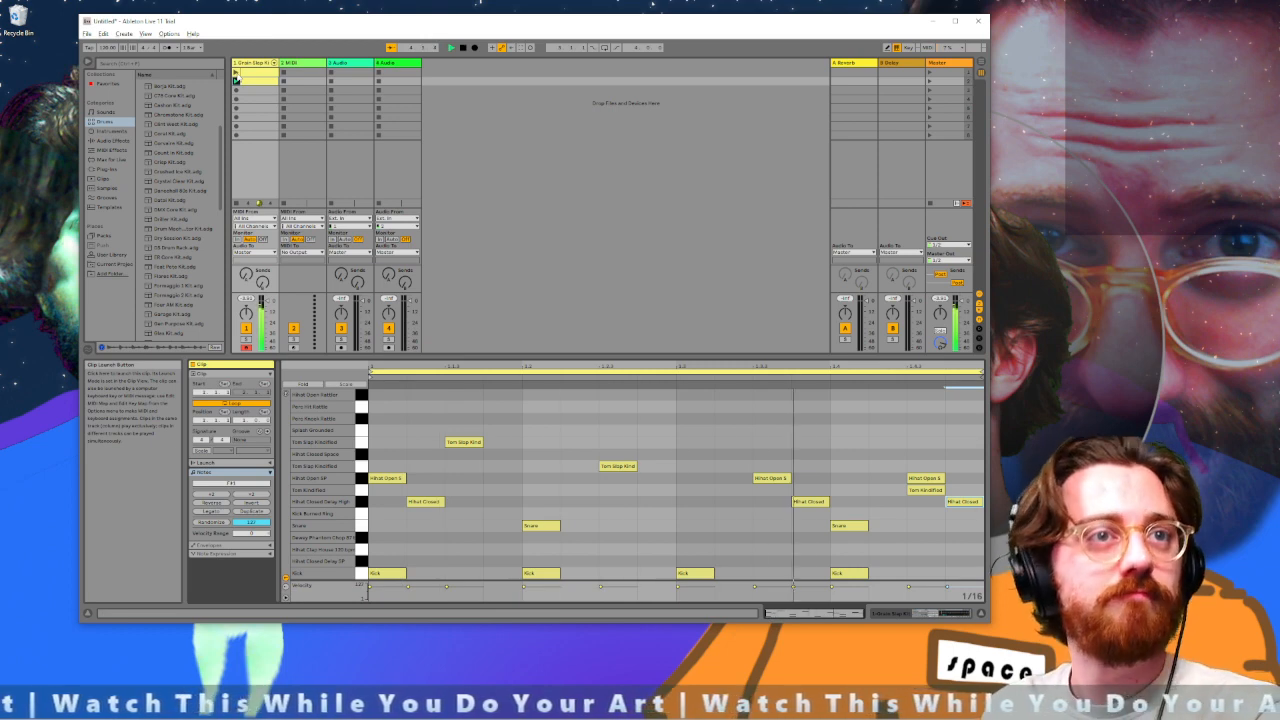
Compare the two drum loops by alternating playback between the original clip and the hi-hat variation, and stop playback
click(237, 73)
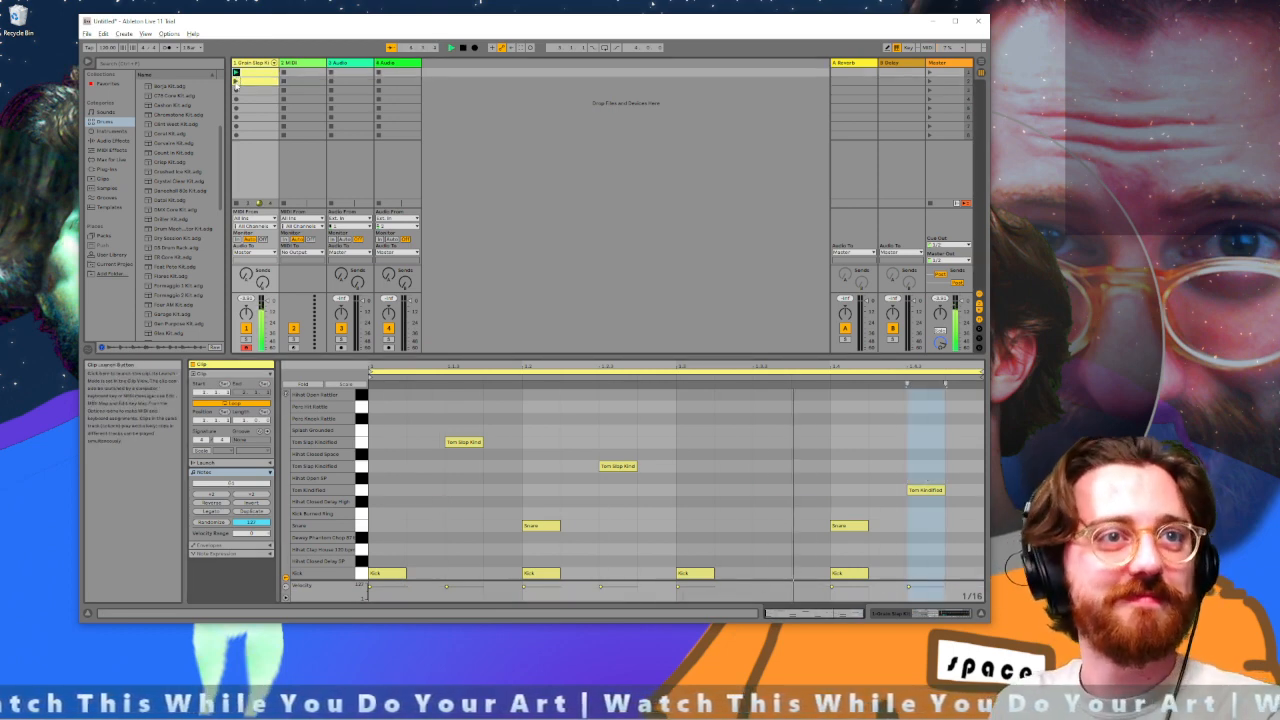
click(237, 82)
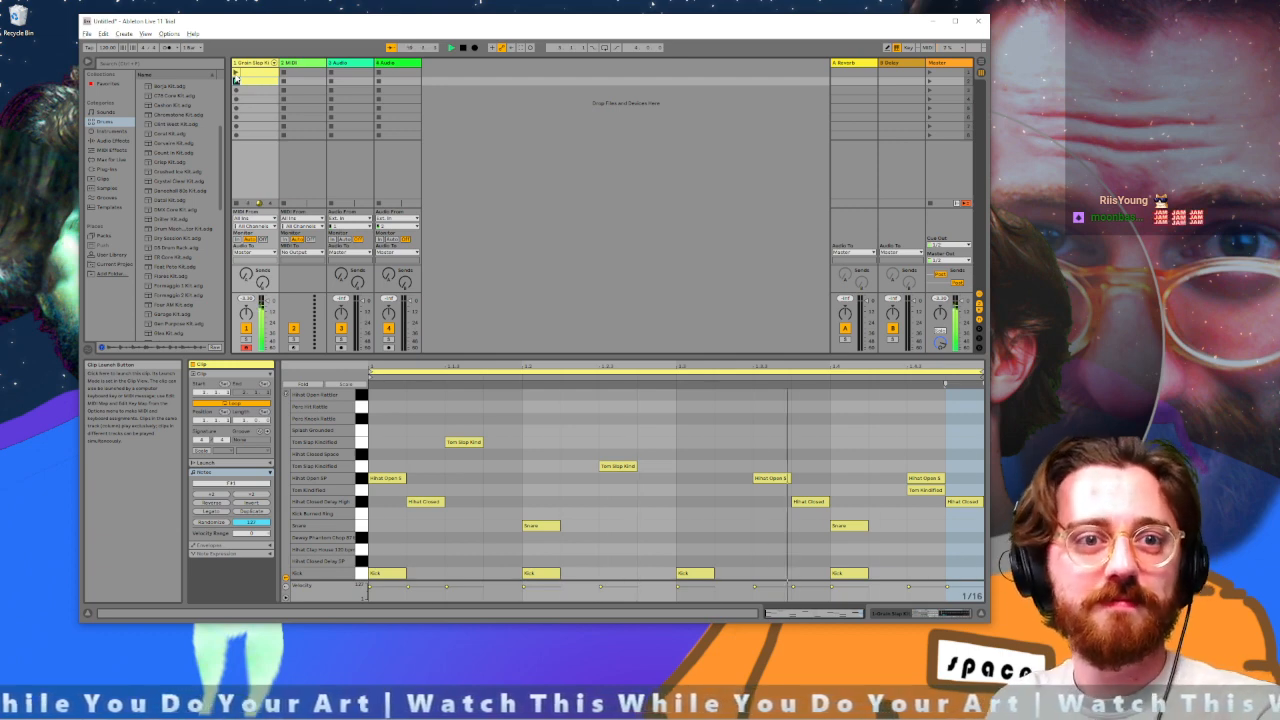
click(236, 73)
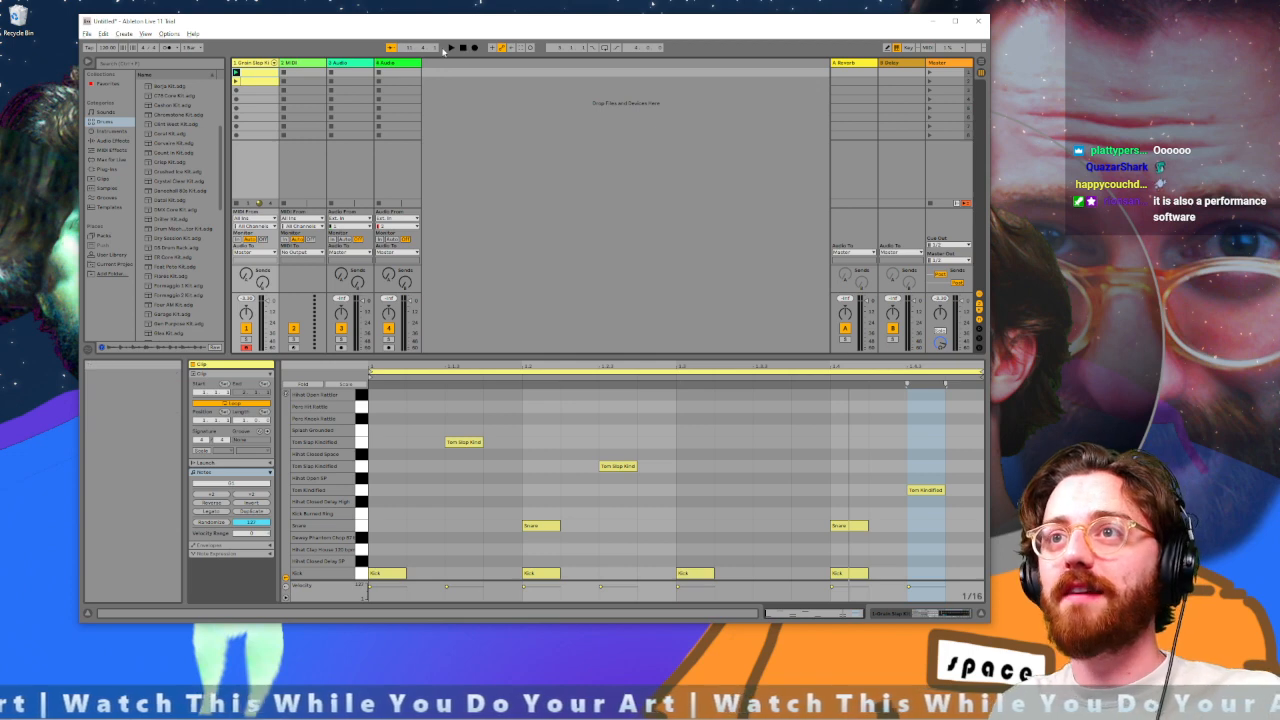
key(space)
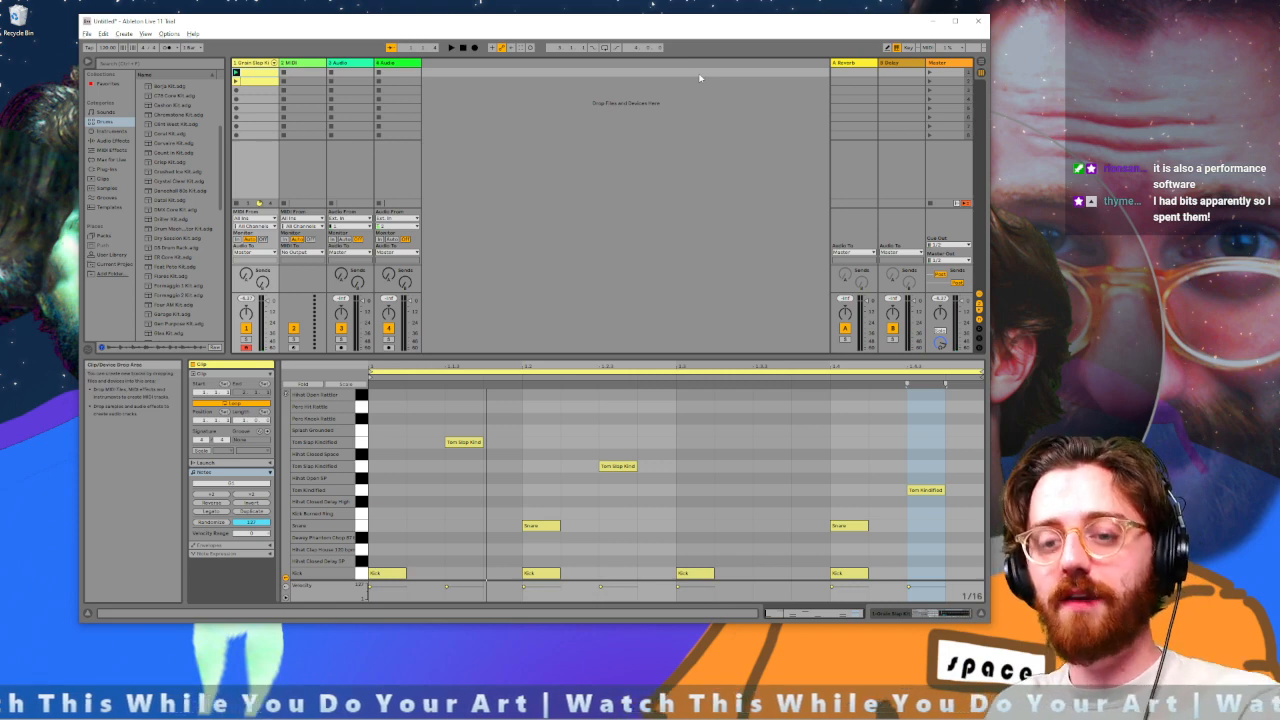
Record a drum take into the arrangement by alternately launching the original clip and the hi-hat variation
key(Tab)
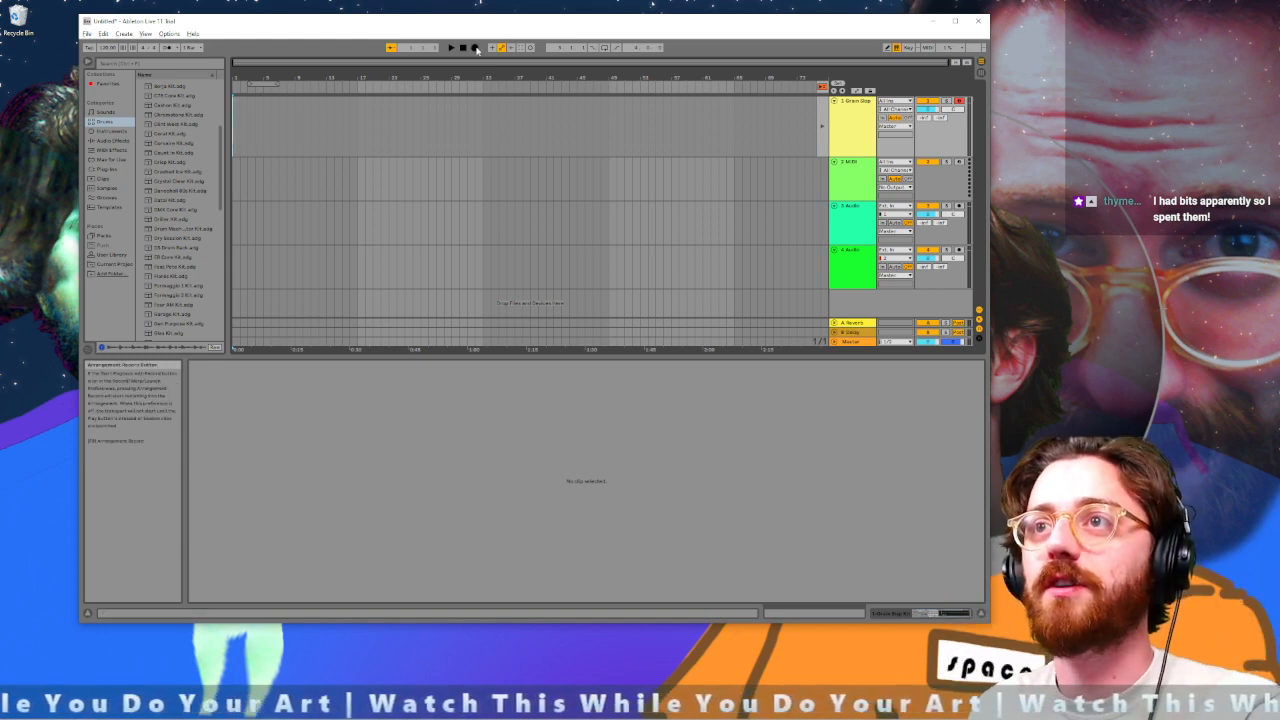
key(Tab)
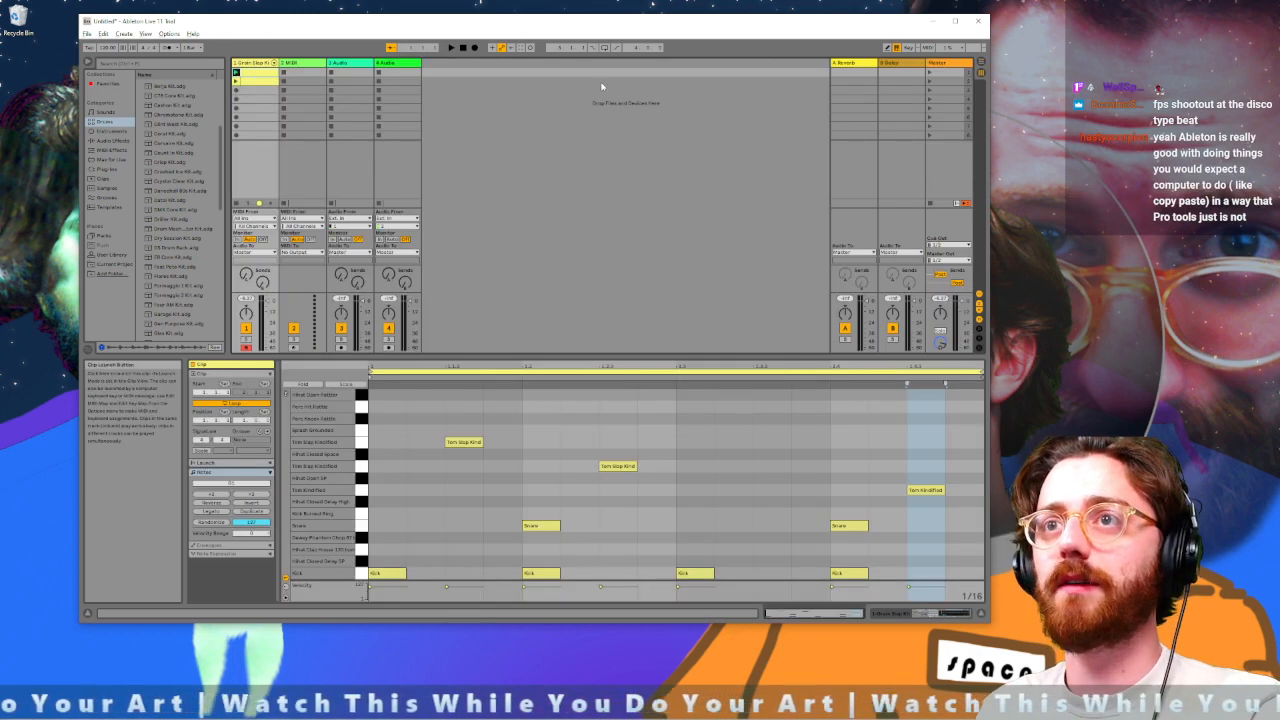
click(237, 80)
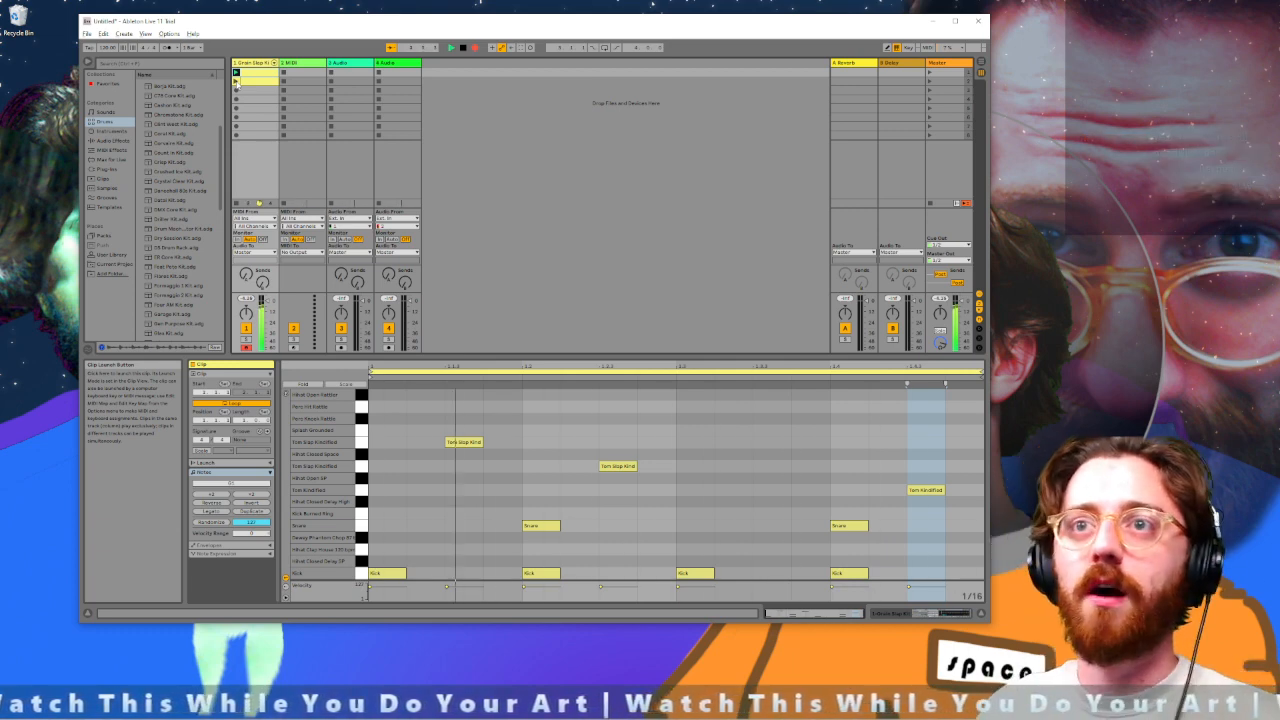
click(236, 82)
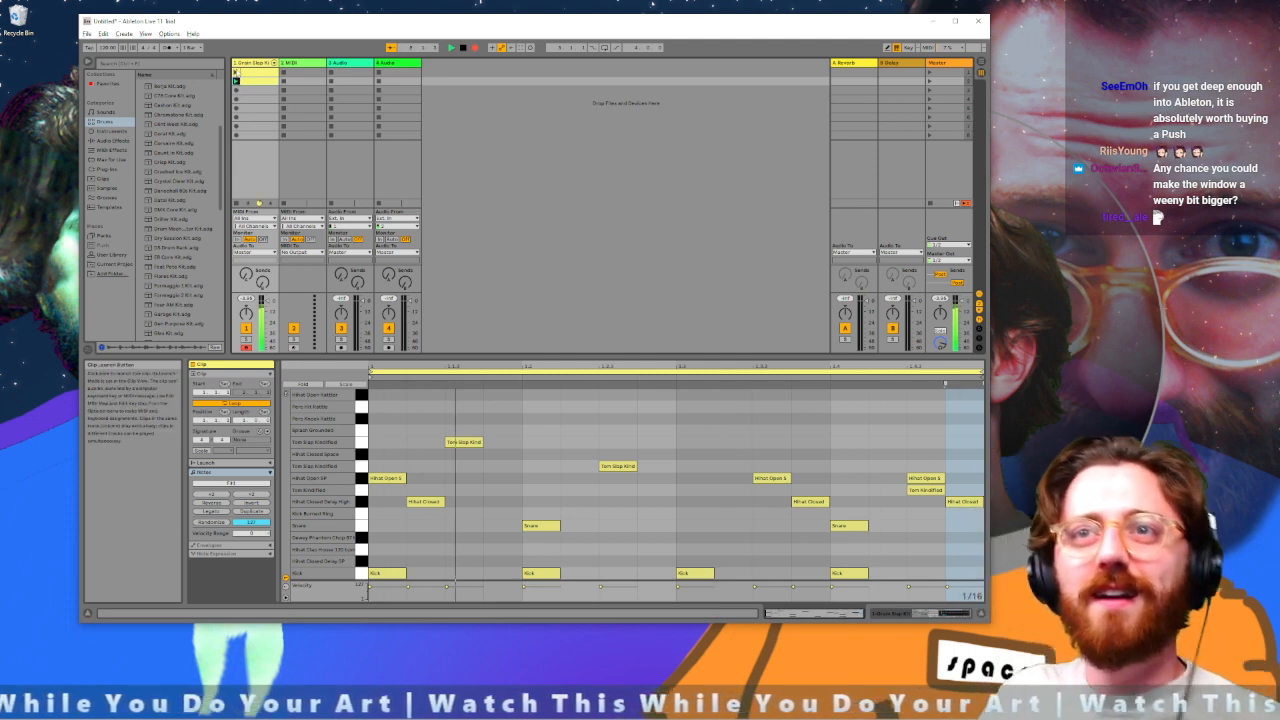
click(237, 73)
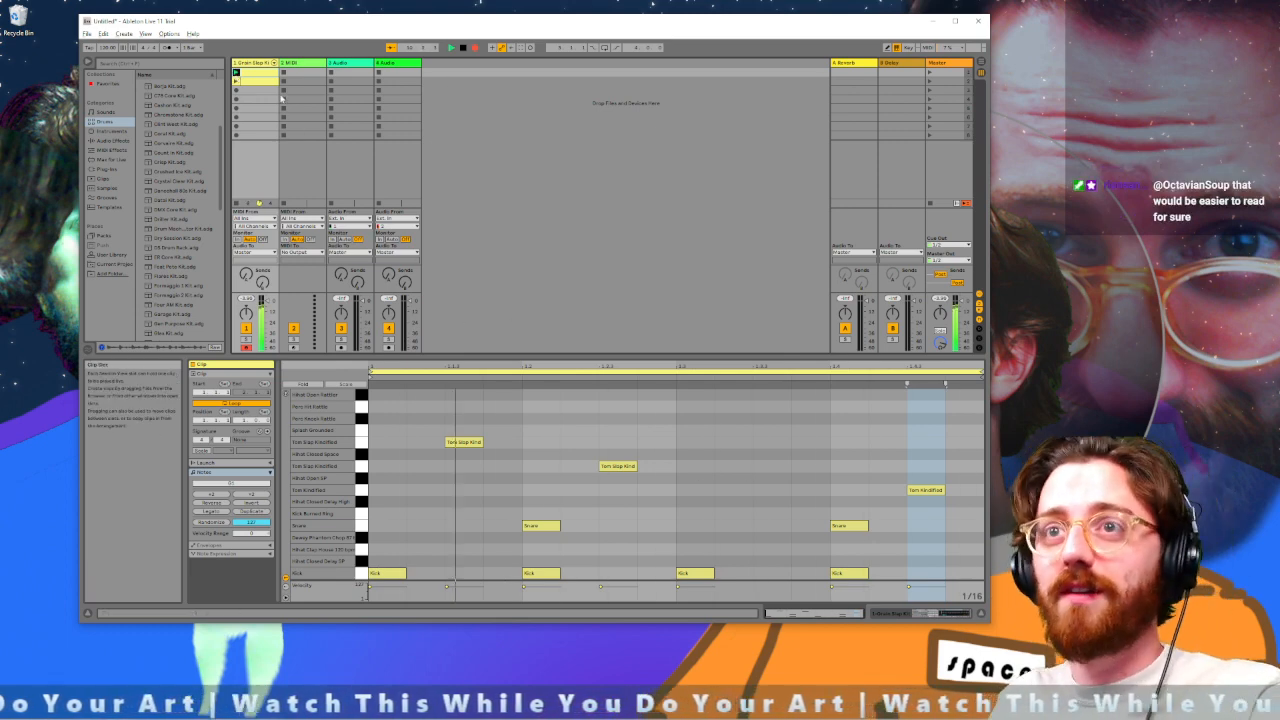
click(236, 84)
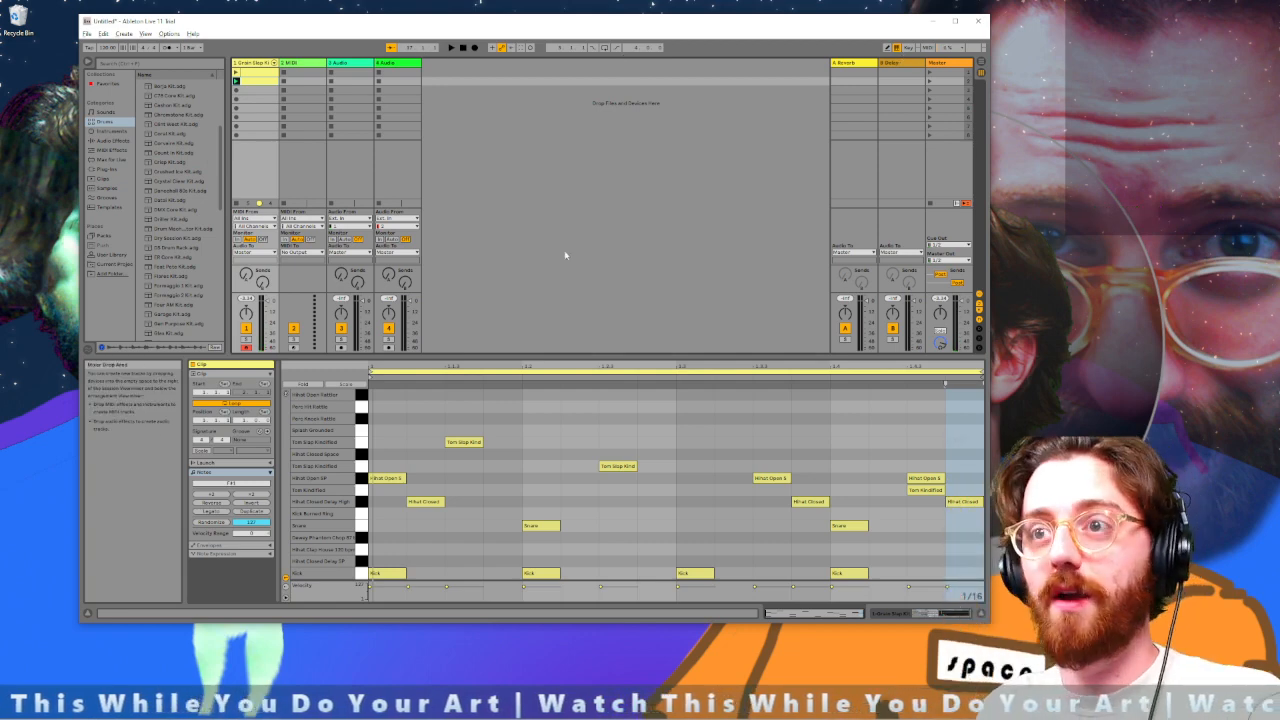
Show the Arrangement View and re-enable playback of the recorded drum take on the Grain Slap track
key(Tab)
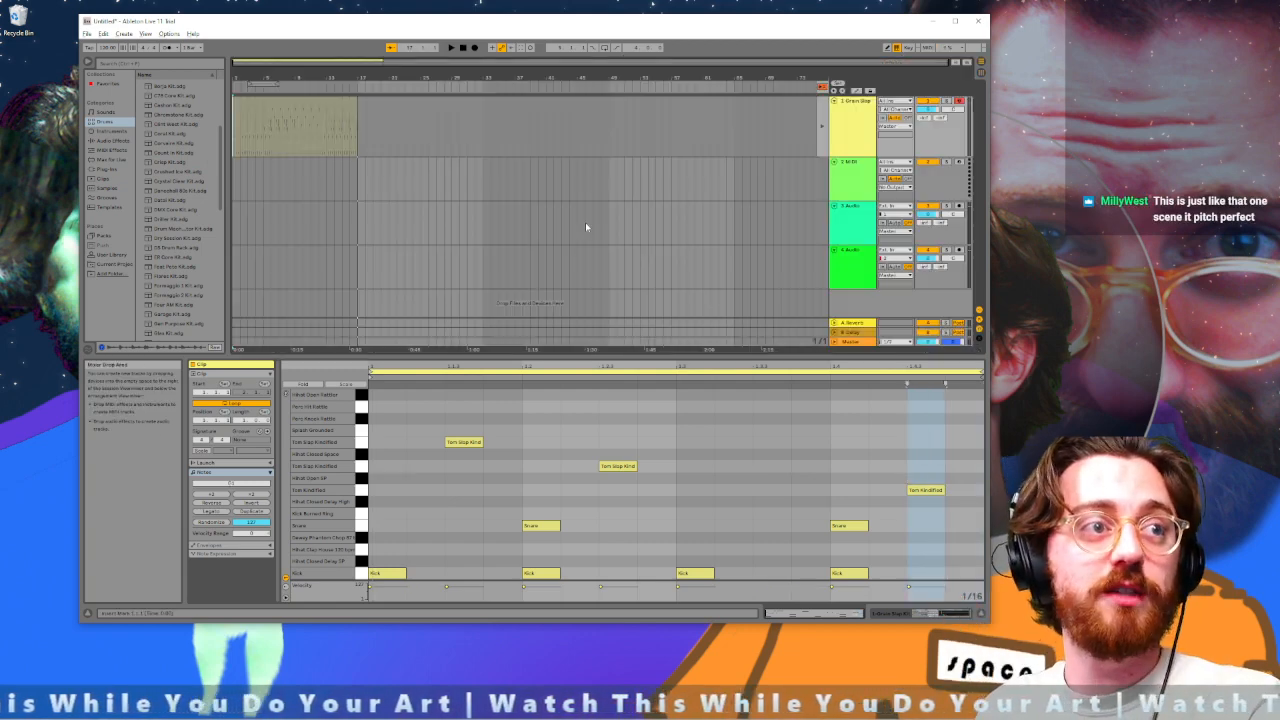
click(309, 118)
click(291, 98)
right_click(310, 107)
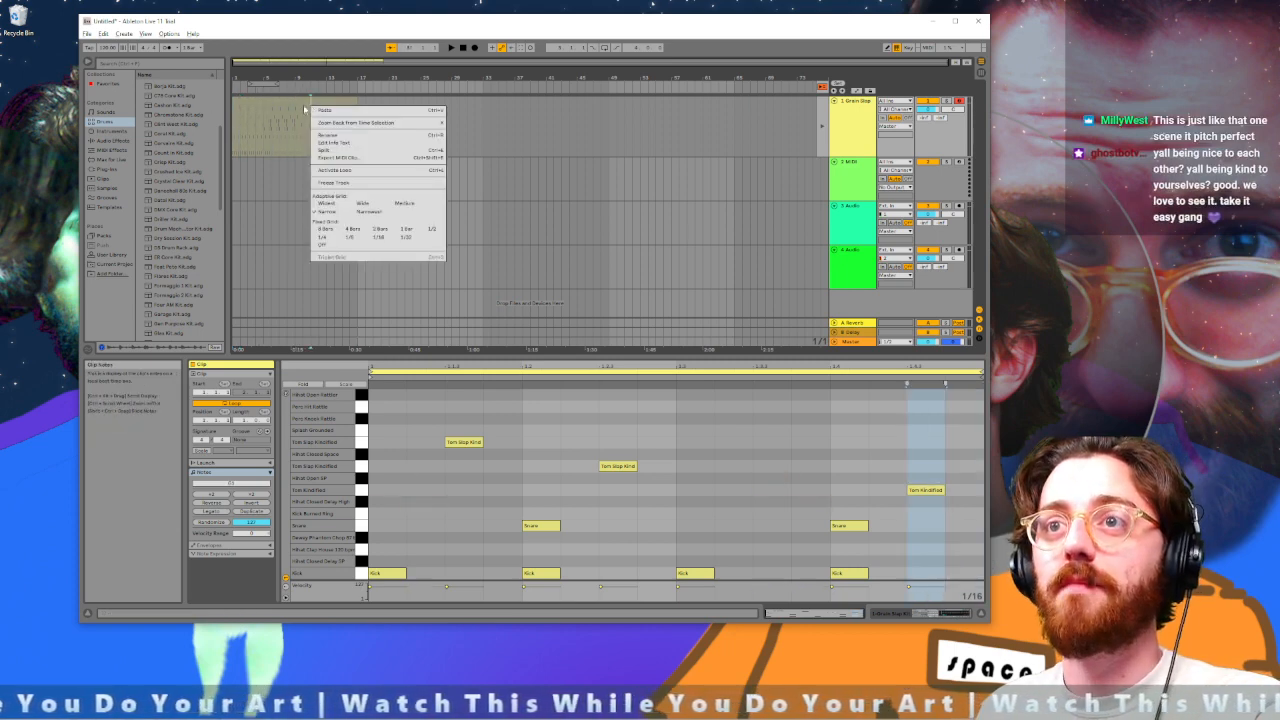
click(281, 111)
click(823, 139)
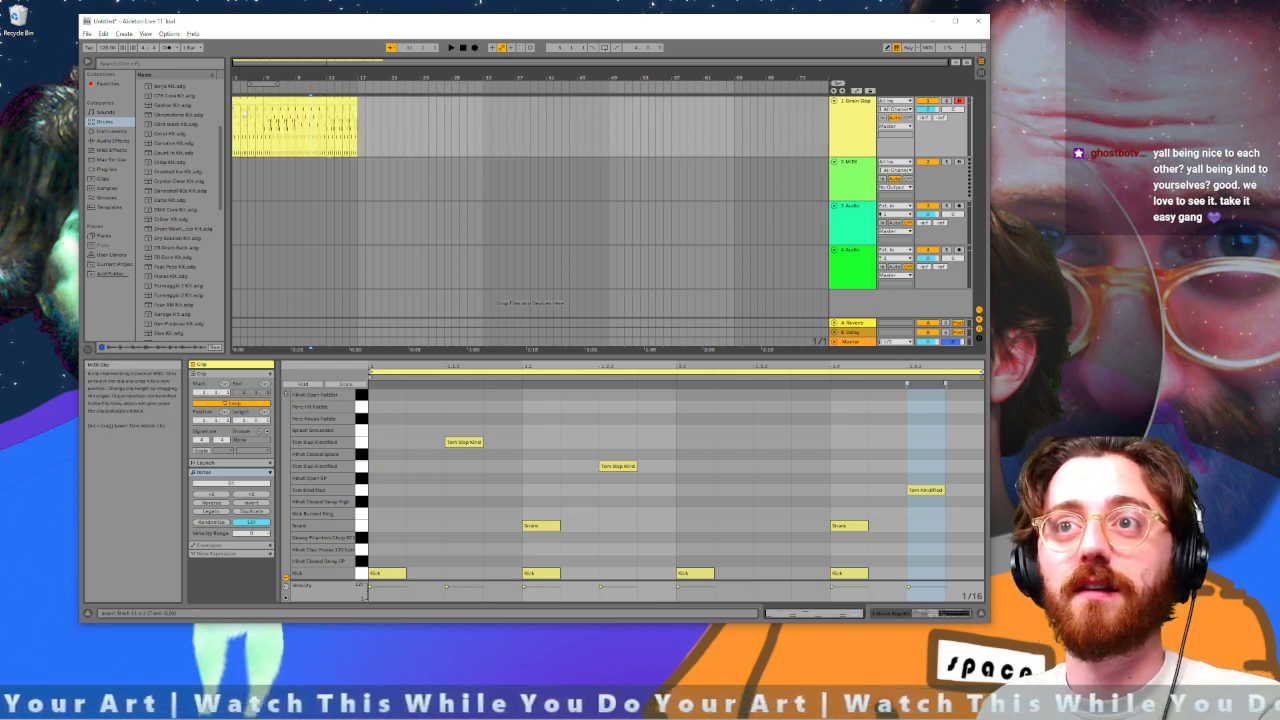
Set the arrangement loop to span the recorded drum take from bar 1 to bar 17 and audition it
drag(233, 130, 264, 130)
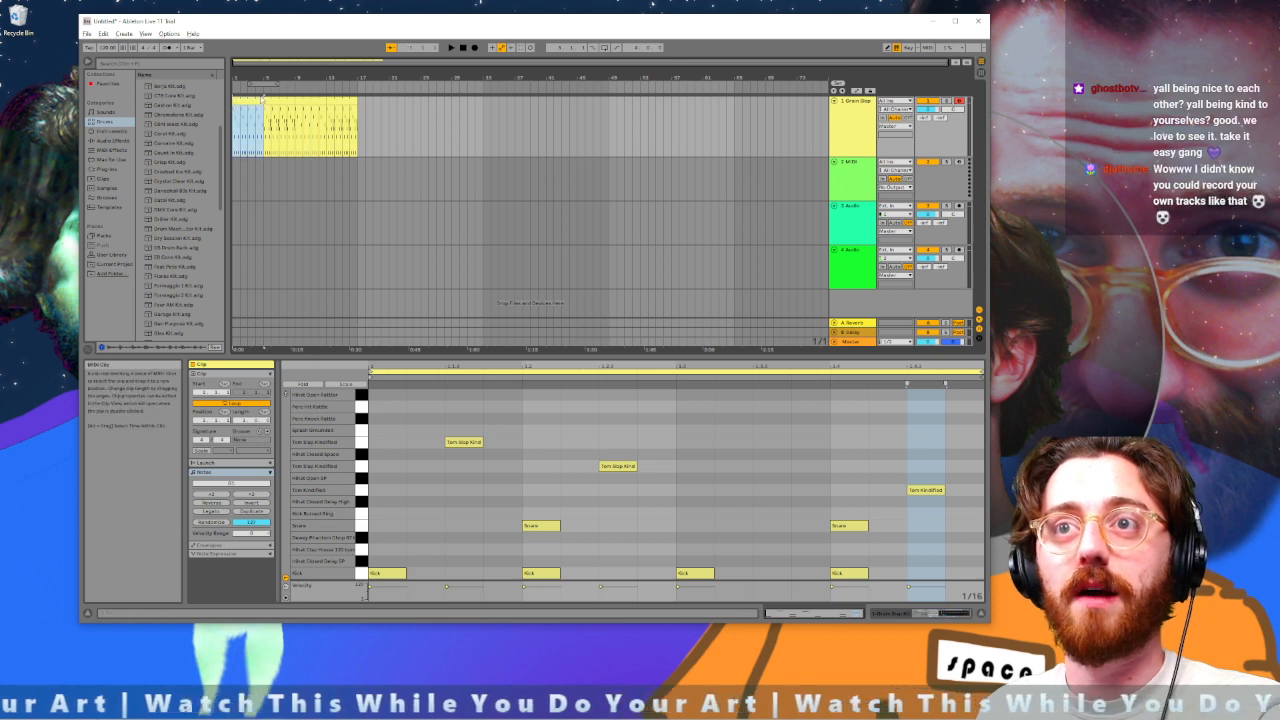
click(251, 84)
drag(251, 83, 357, 84)
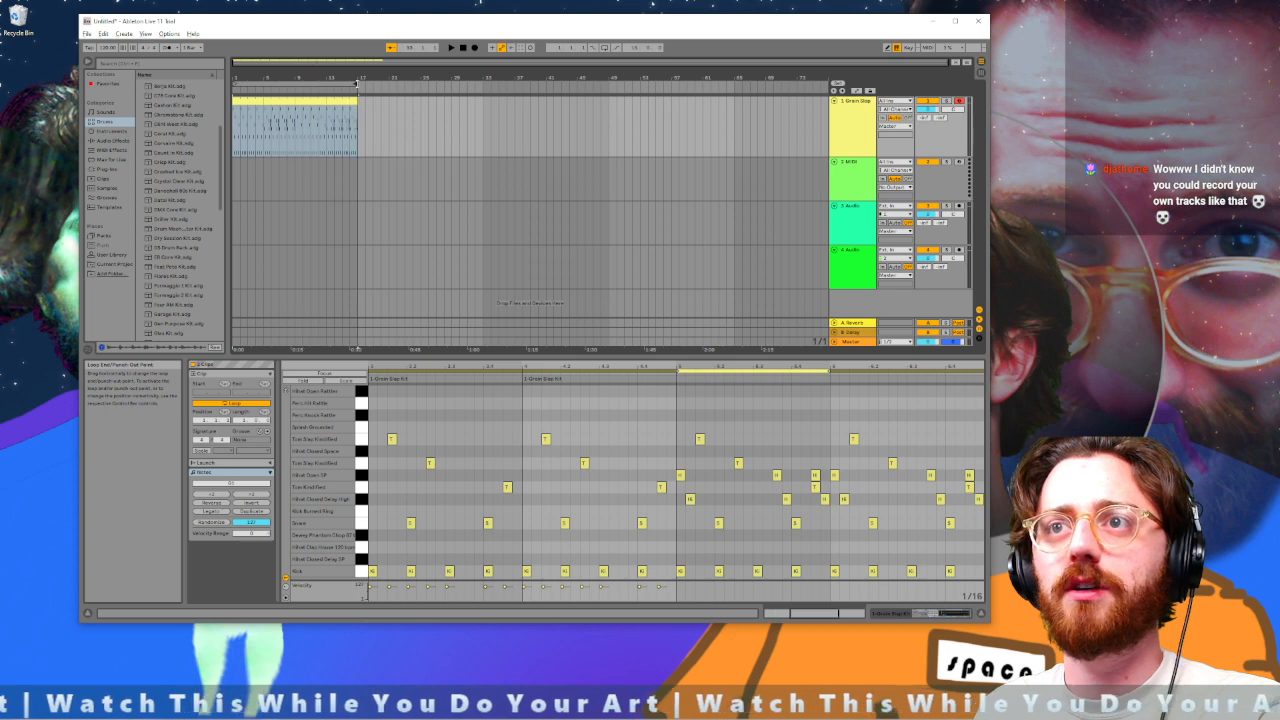
key(space)
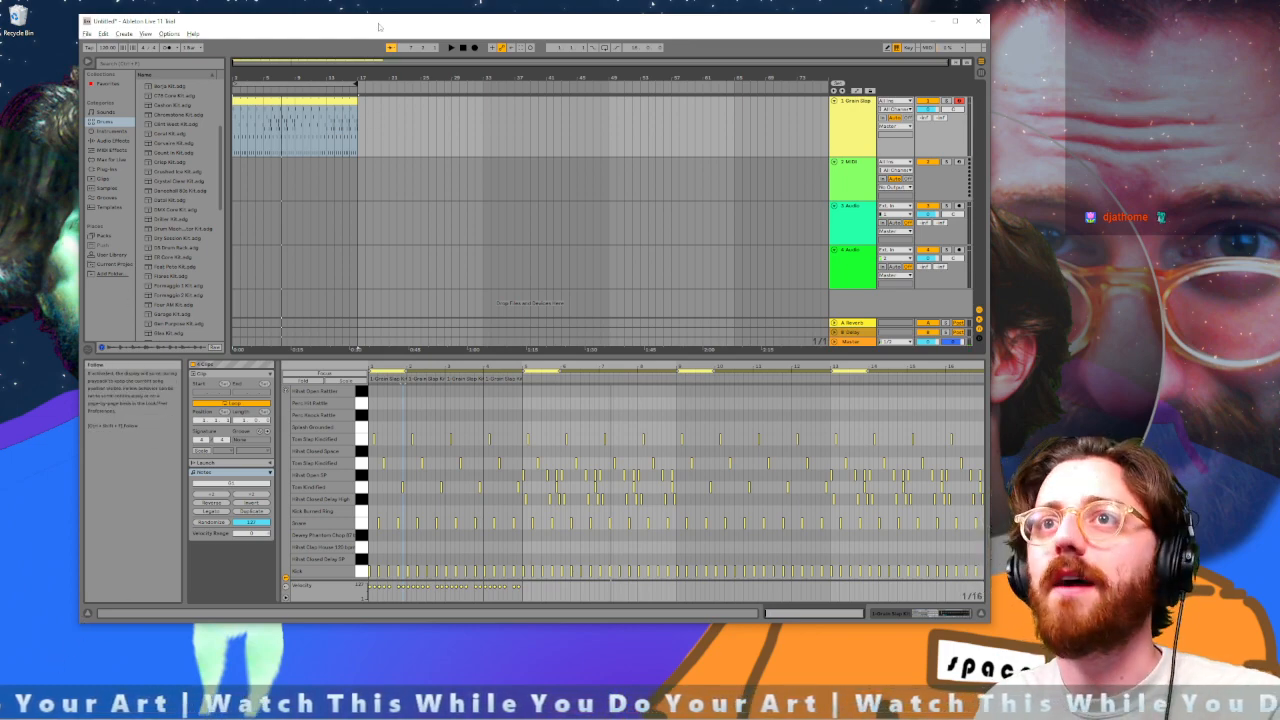
Reposition and resize the program window for readability, and adjust the divider between the arrangement and the clip detail area
drag(366, 25, 338, 20)
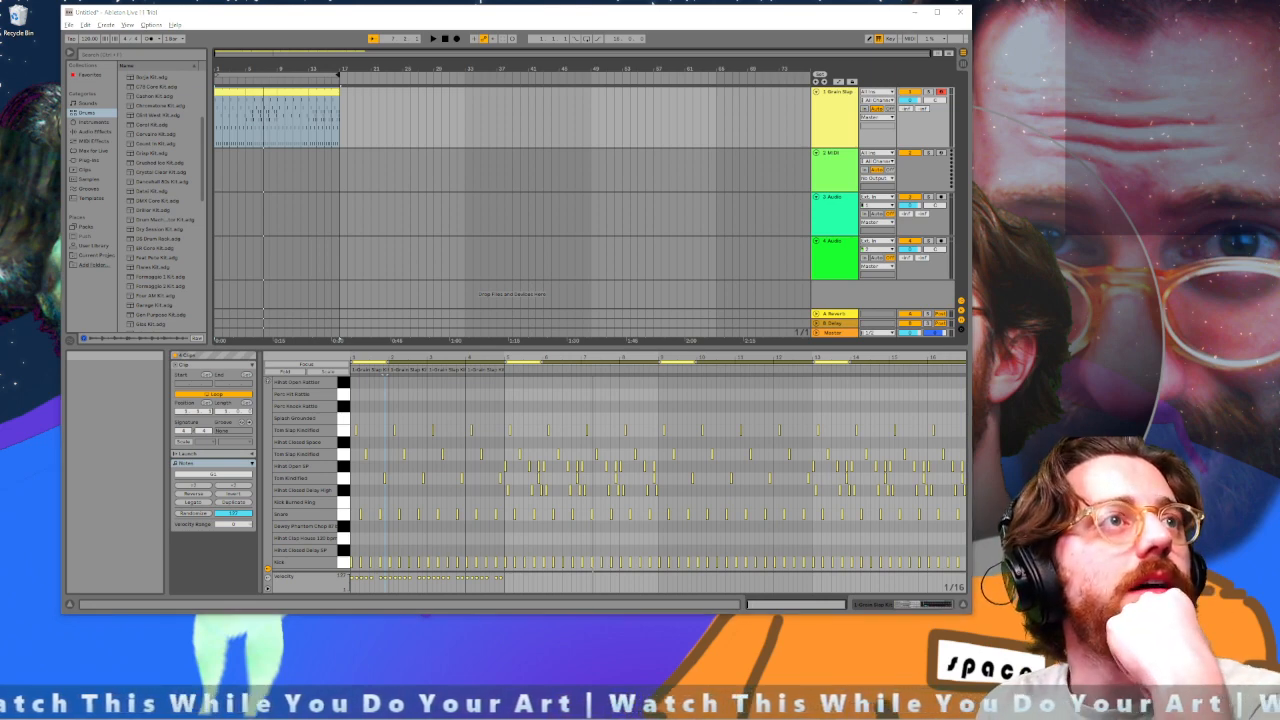
drag(969, 615, 848, 541)
drag(378, 275, 376, 318)
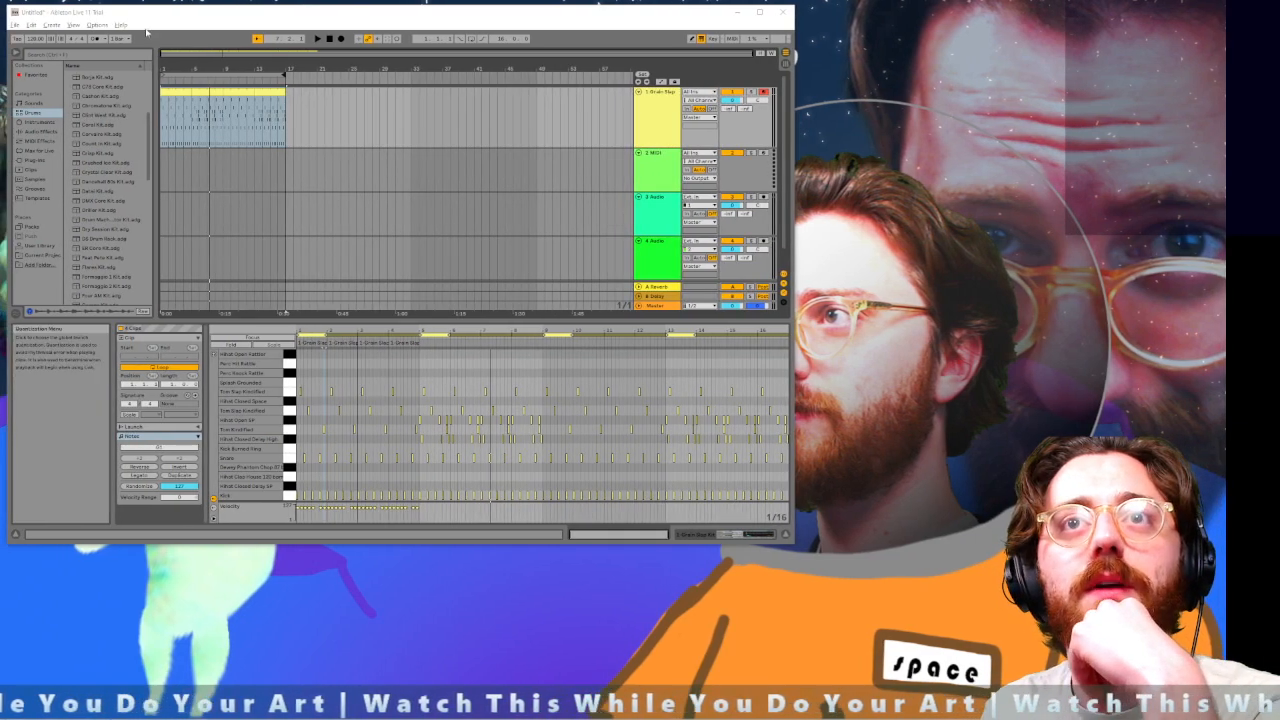
drag(184, 18, 124, 14)
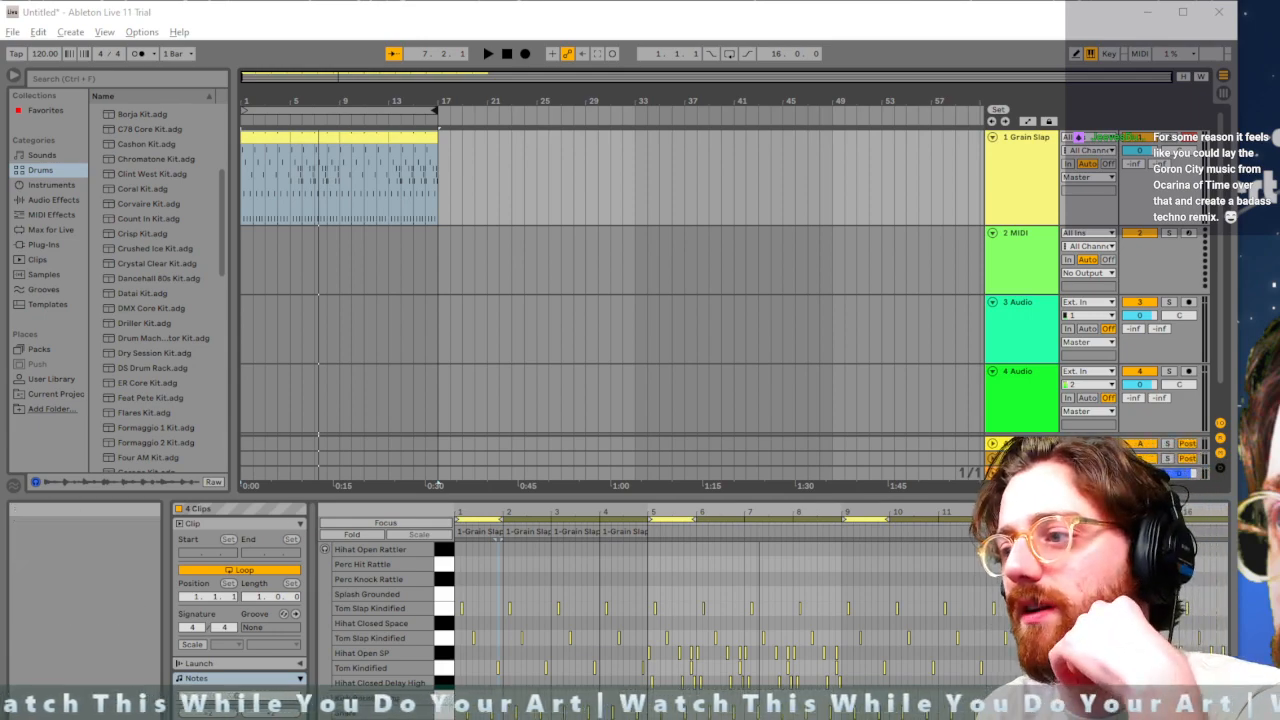
drag(1238, 719, 1270, 708)
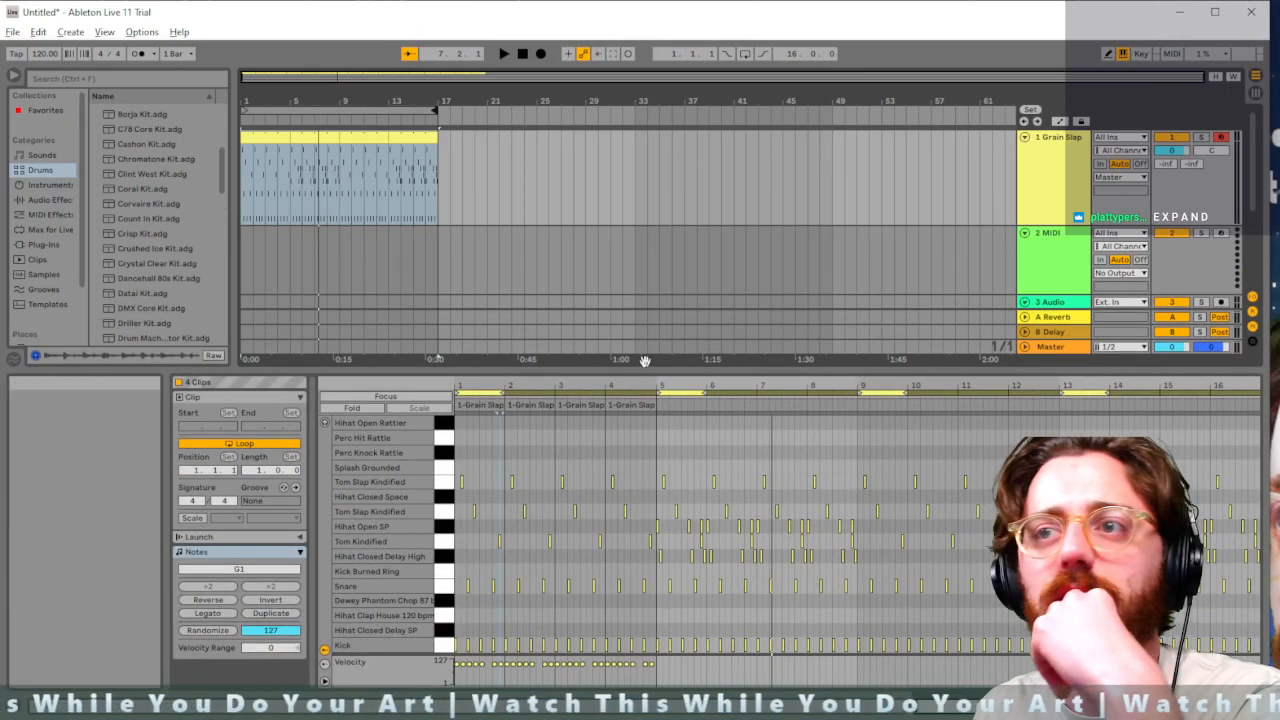
drag(644, 368, 641, 401)
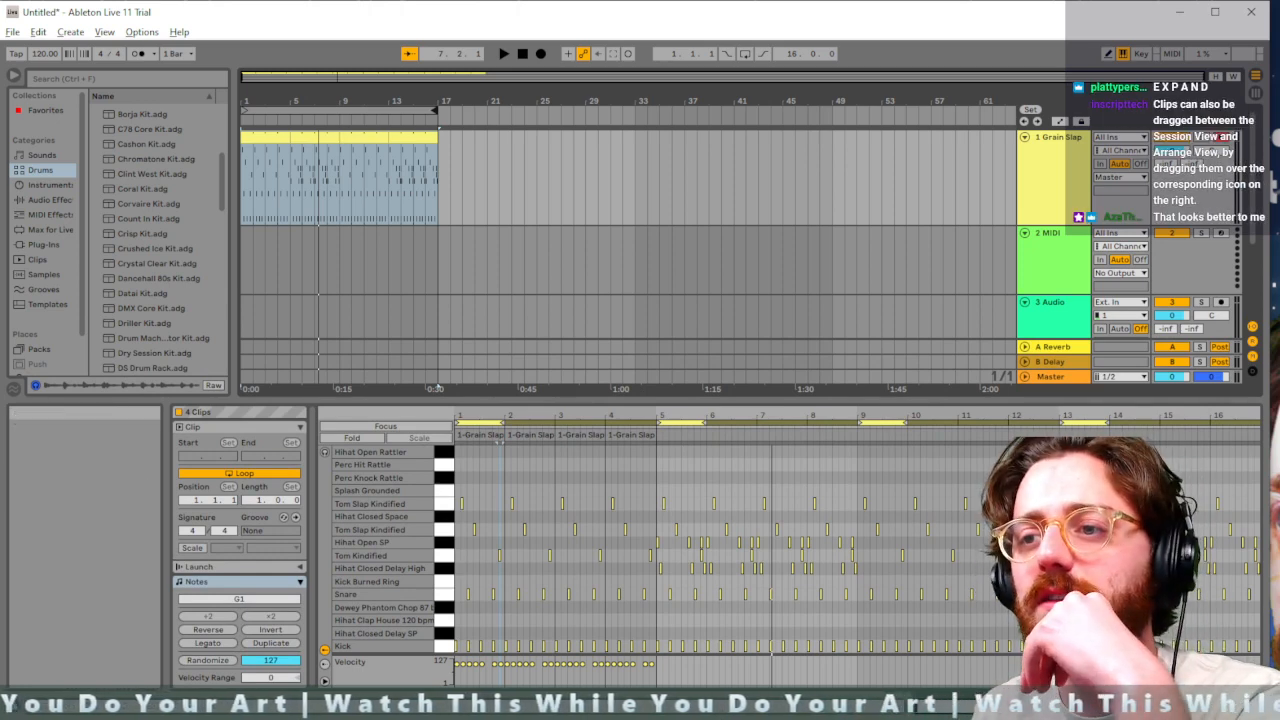
mouse_move(715, 716)
mouse_down()
mouse_move(715, 698)
mouse_move(715, 719)
mouse_up()
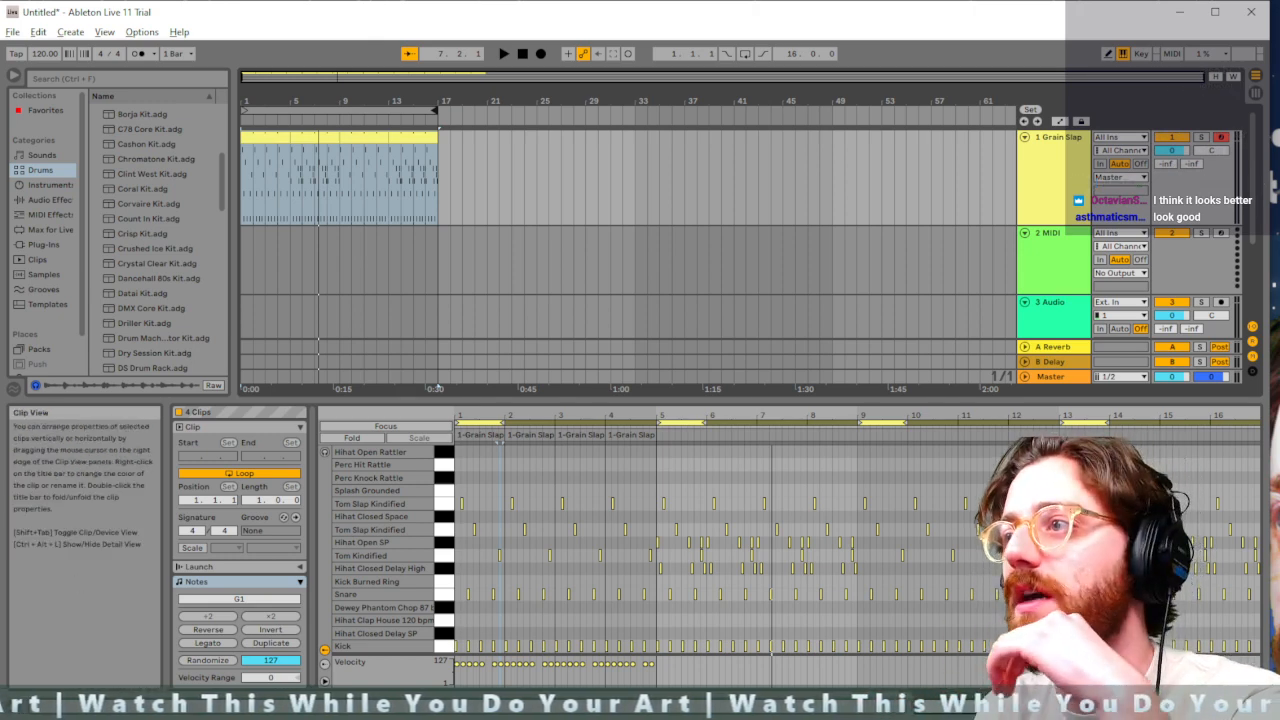
drag(1273, 424, 1279, 424)
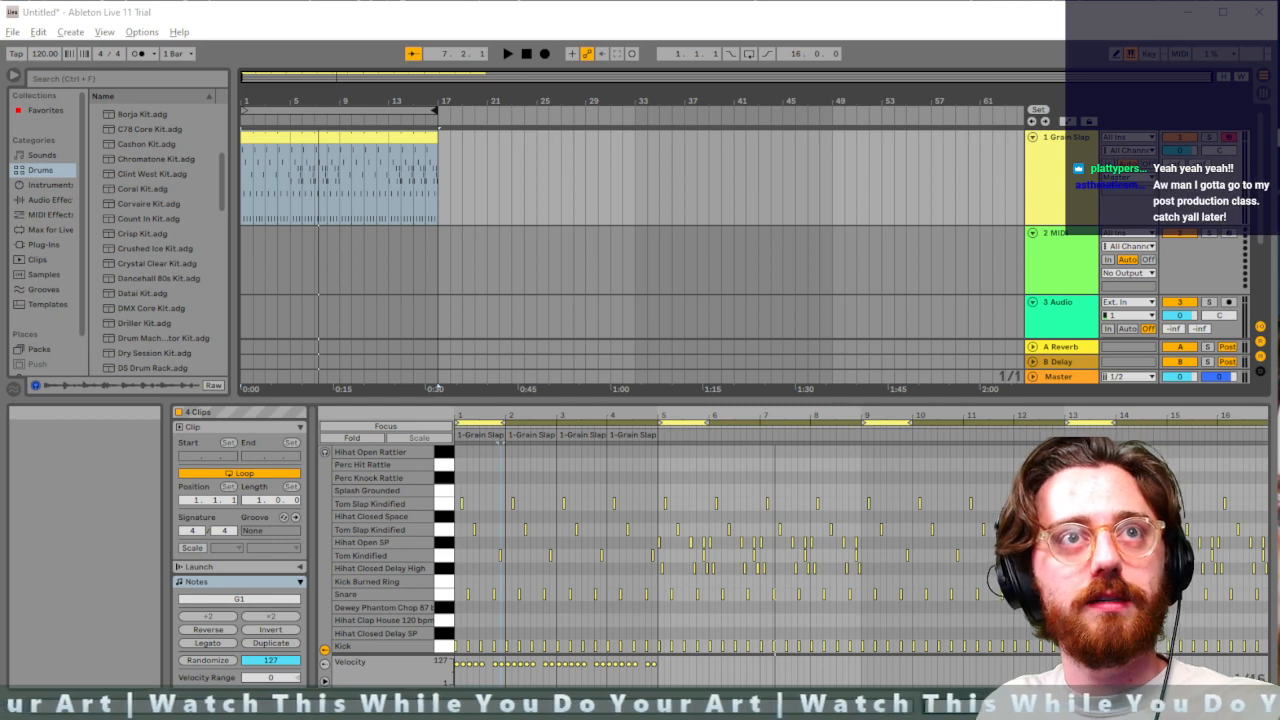
Play the recorded drum take from the start of the arrangement, stop it, and enlarge the program window further
click(245, 188)
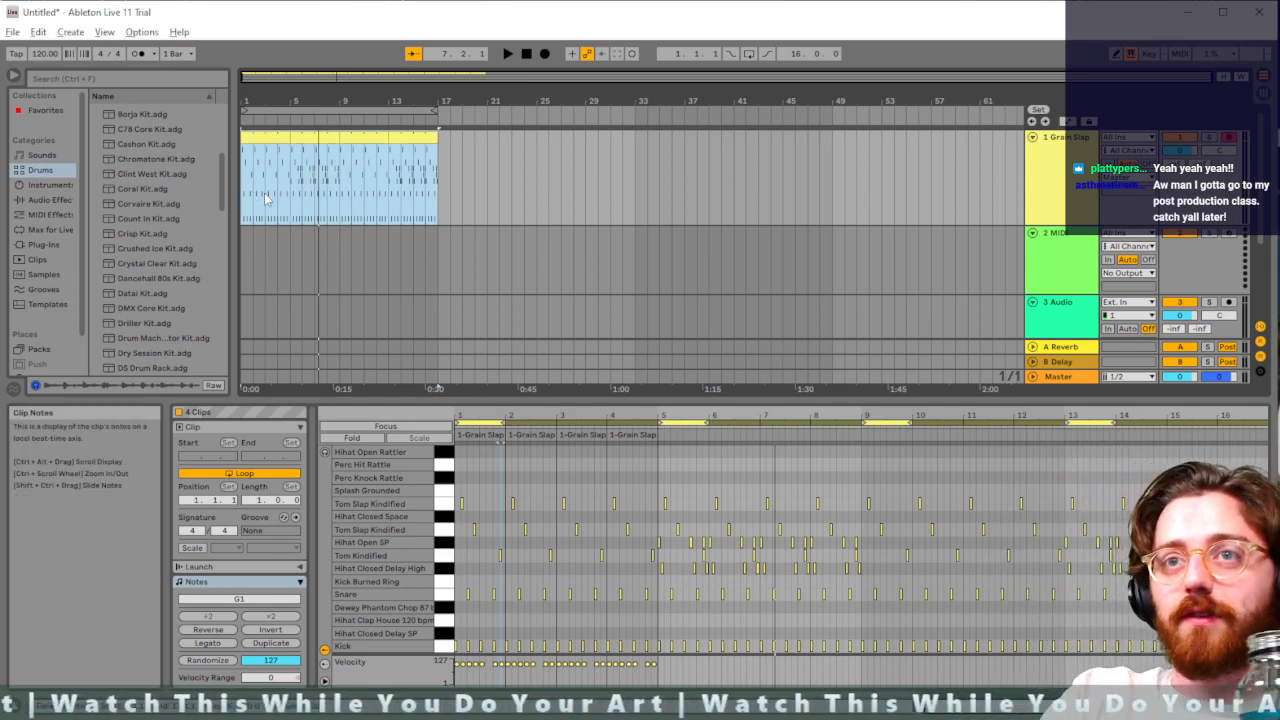
key(space)
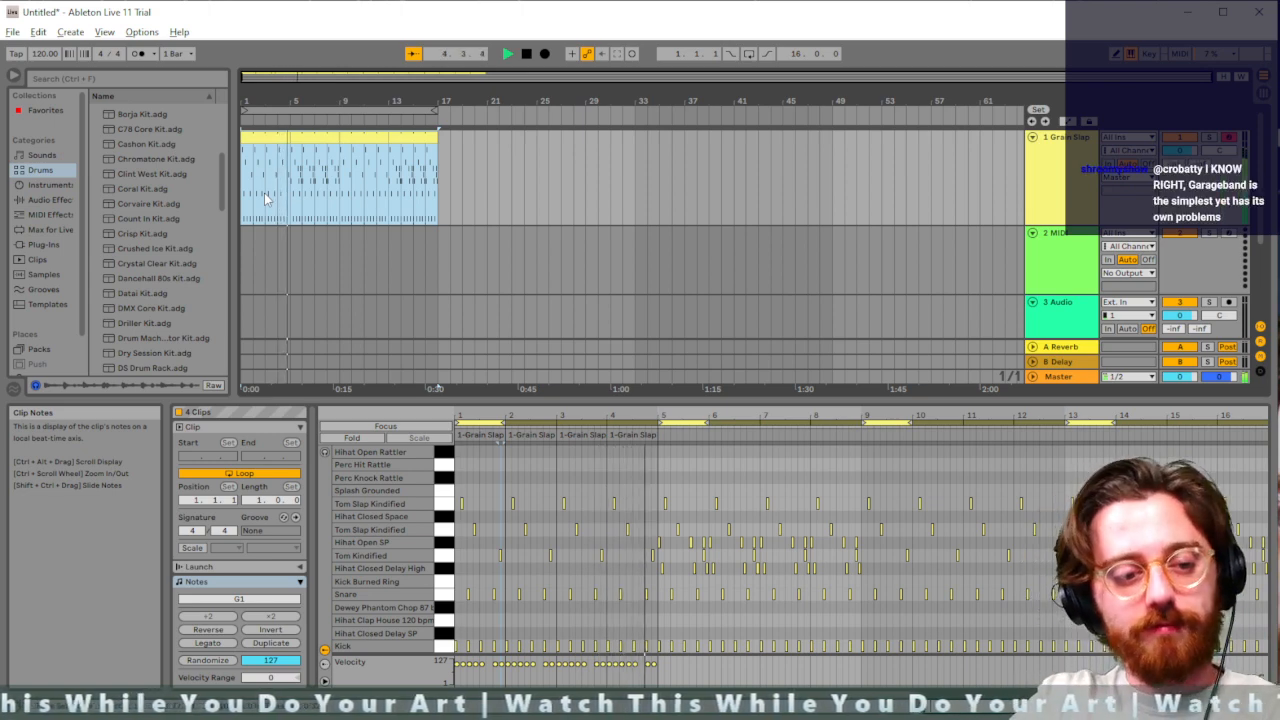
key(space)
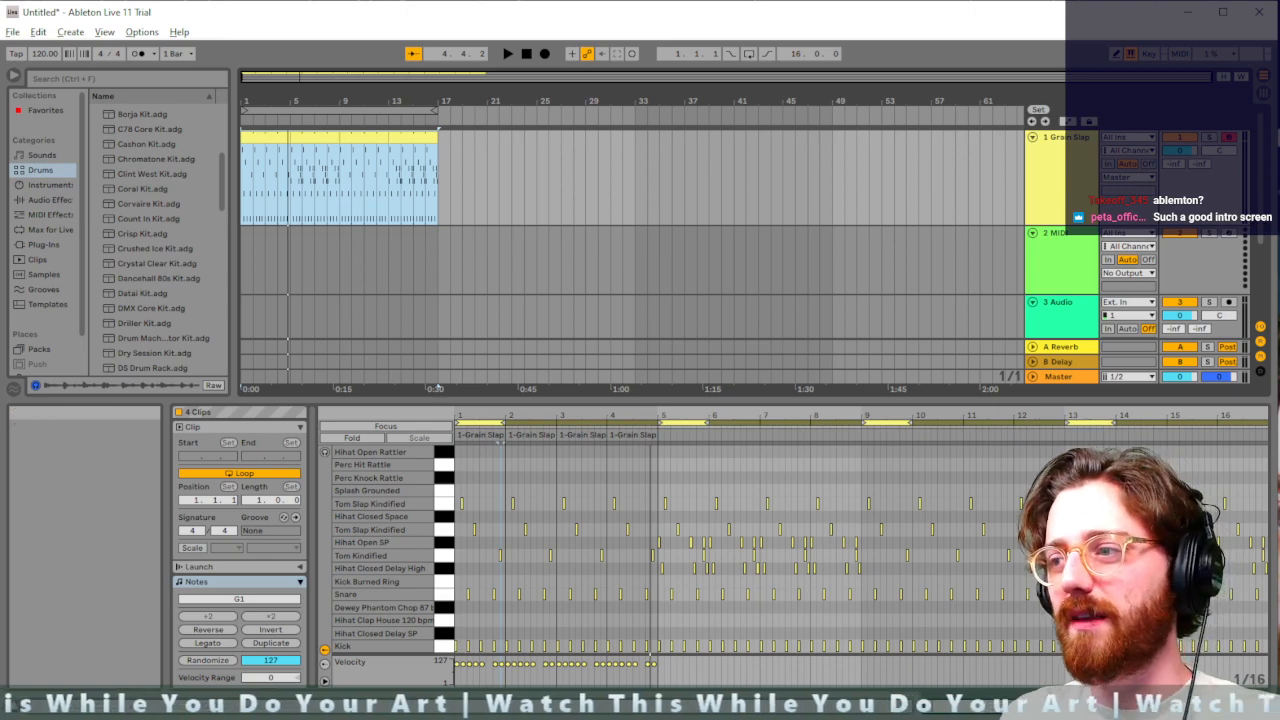
drag(1277, 715, 1279, 719)
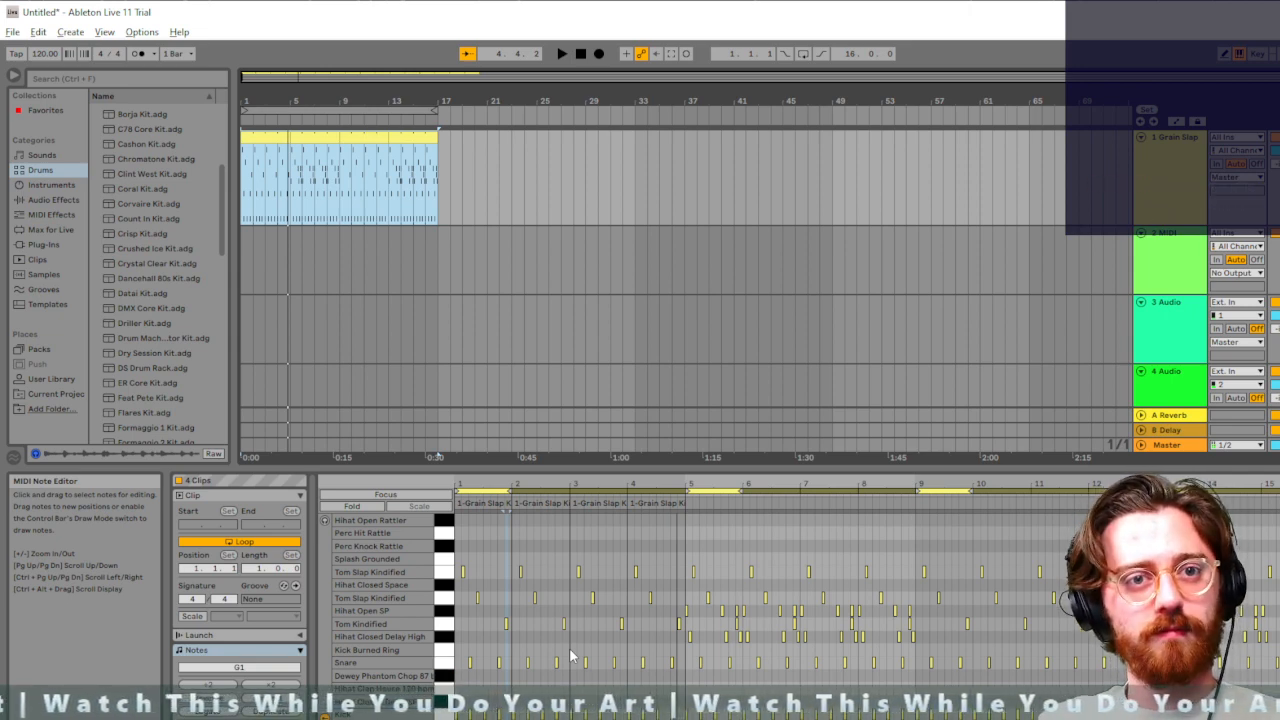
Delete all recorded drum clips from the arrangement's Grain Slap track and place the insert marker at bar 1
click(352, 137)
click(414, 138)
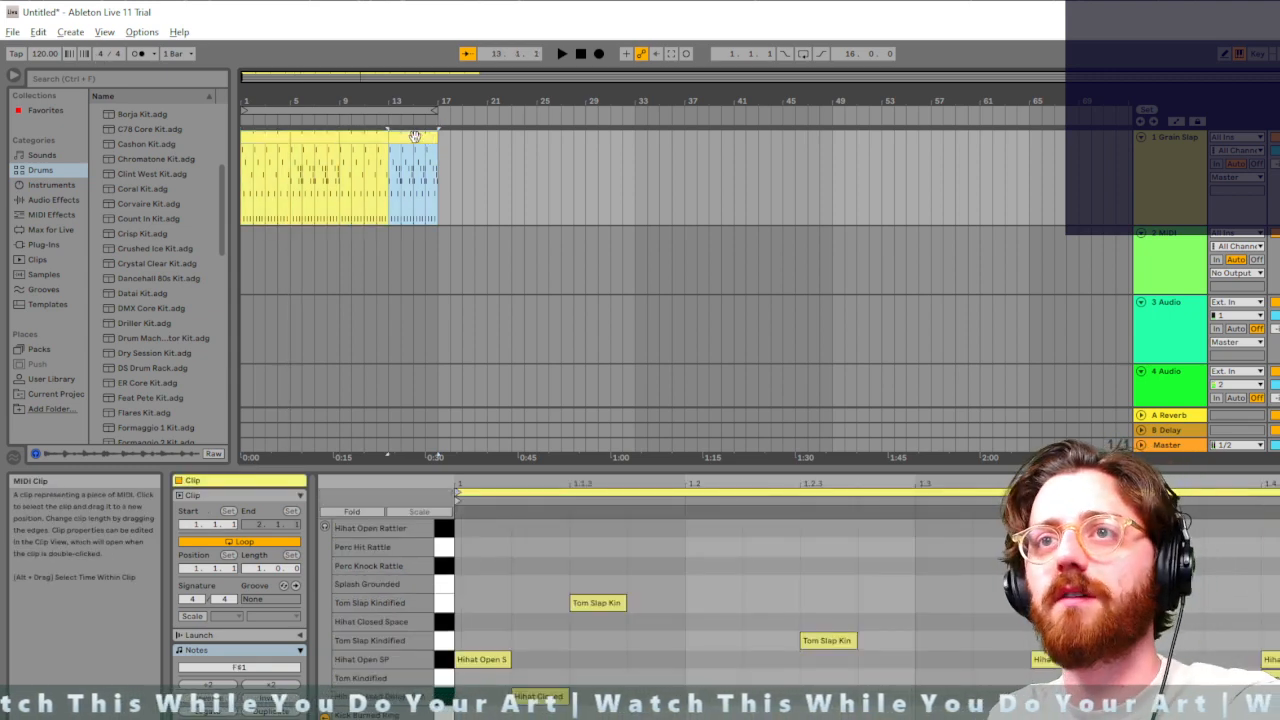
key(Delete)
click(358, 137)
key(Delete)
click(329, 137)
key(Delete)
click(265, 137)
key(Delete)
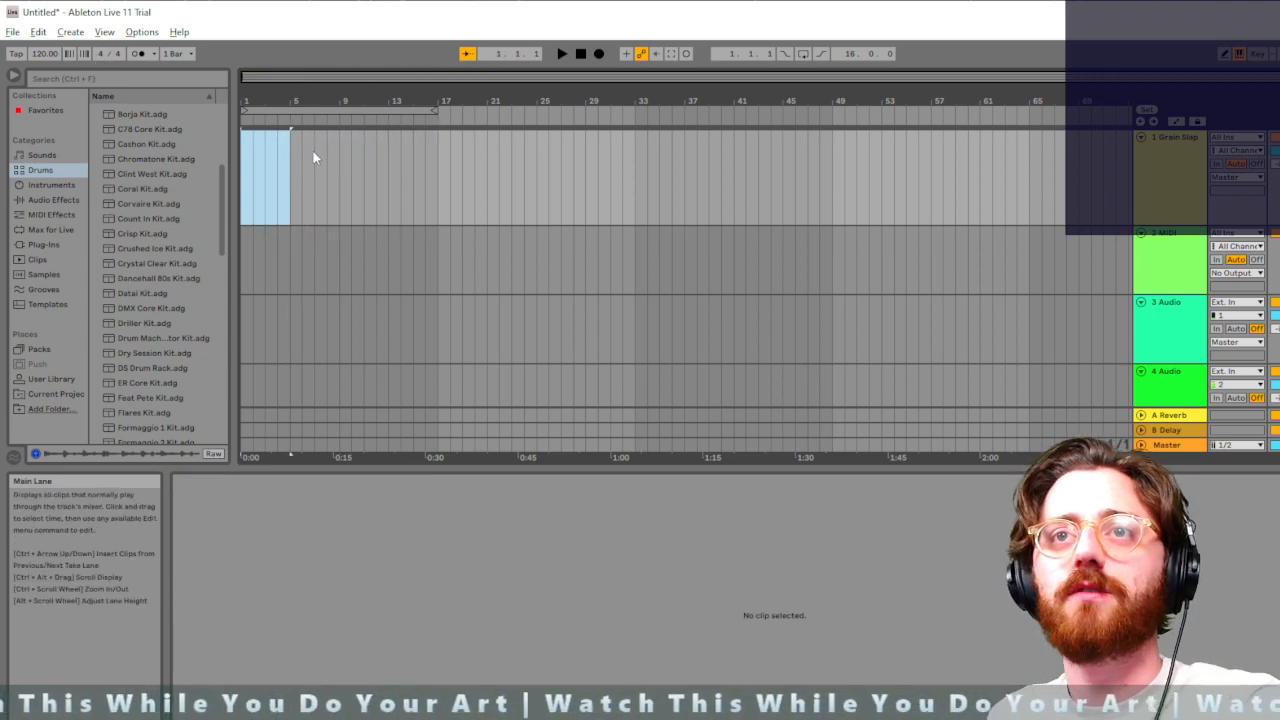
click(424, 160)
click(303, 151)
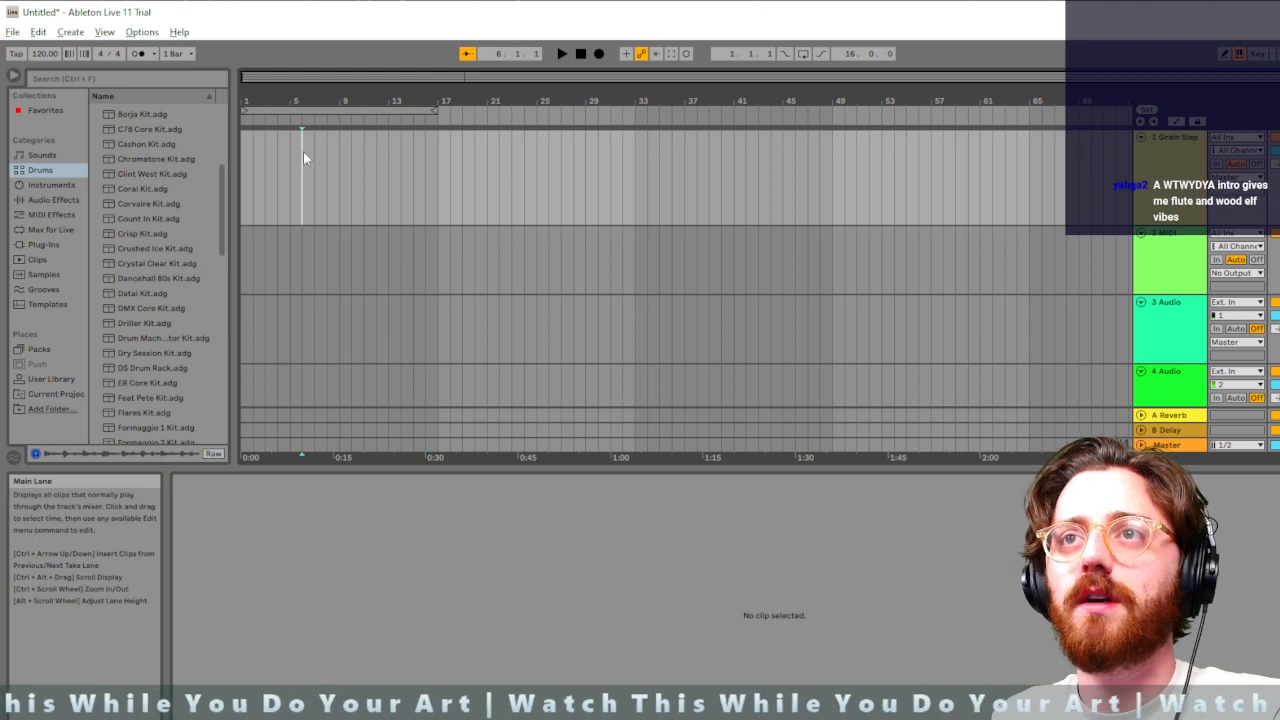
click(243, 157)
Return to the Session View and play the original drum clip, followed by the hi-hat variation in the second slot
key(Tab)
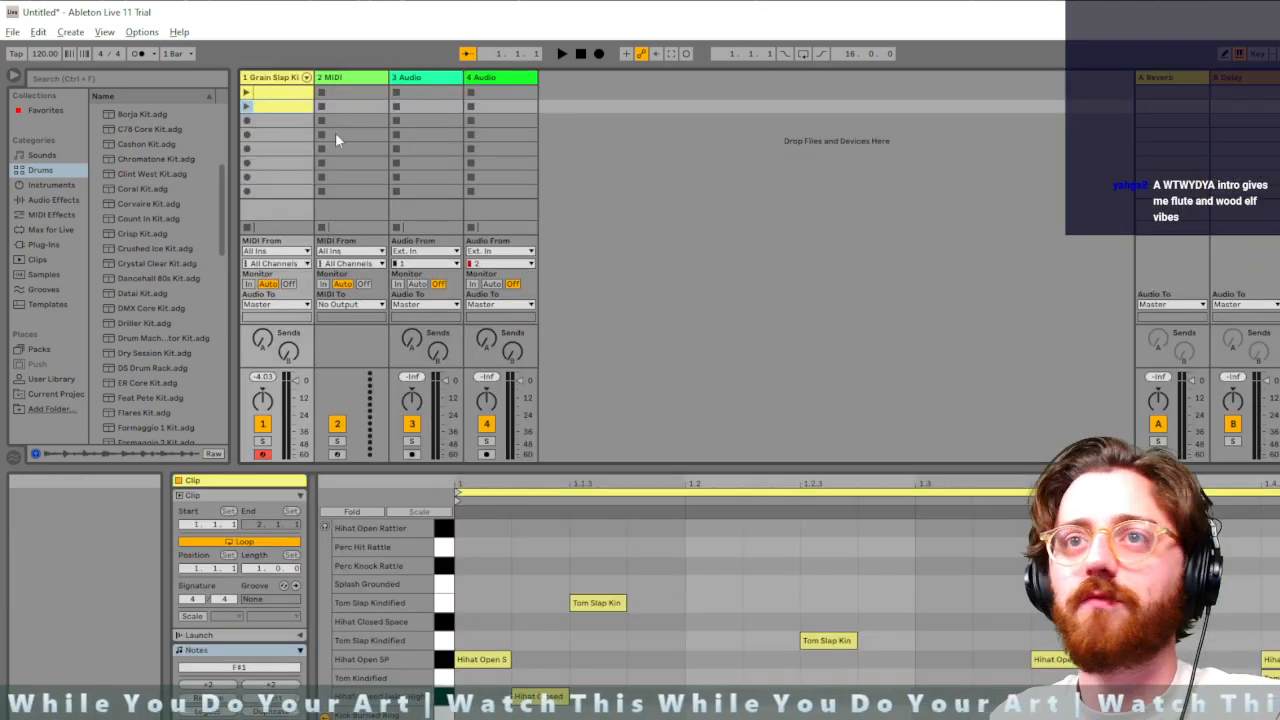
click(246, 93)
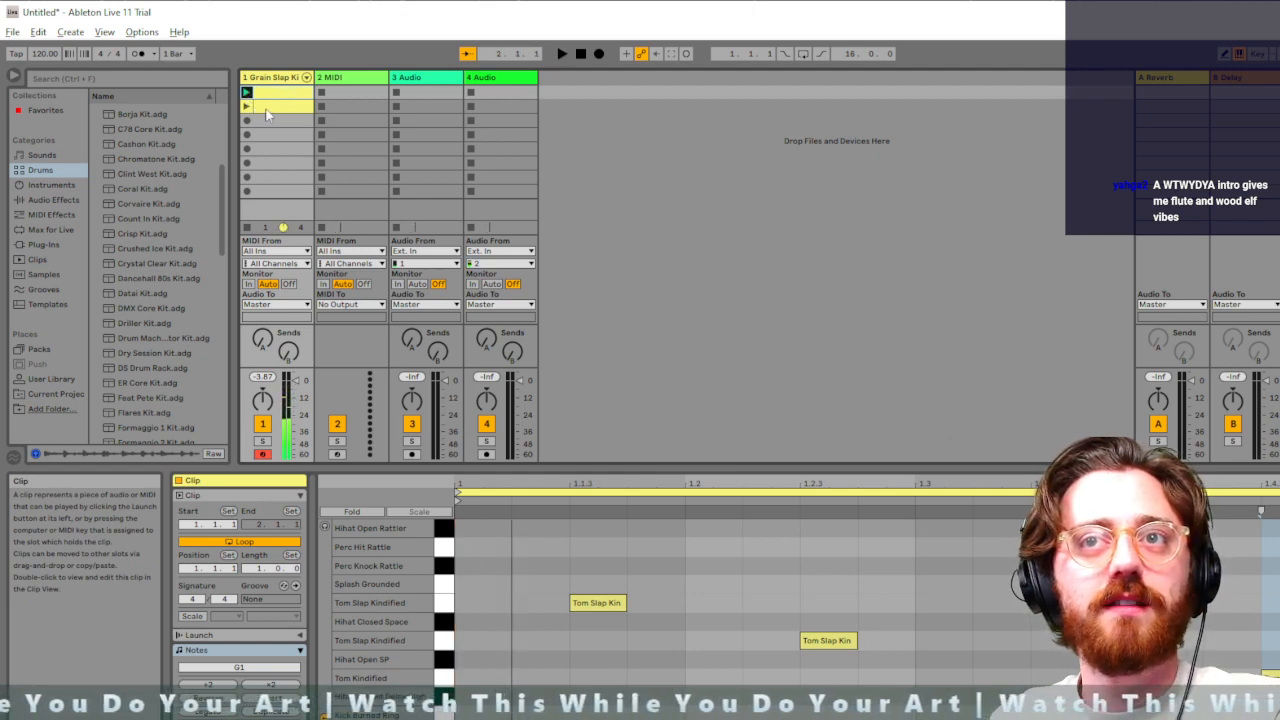
click(266, 107)
click(246, 106)
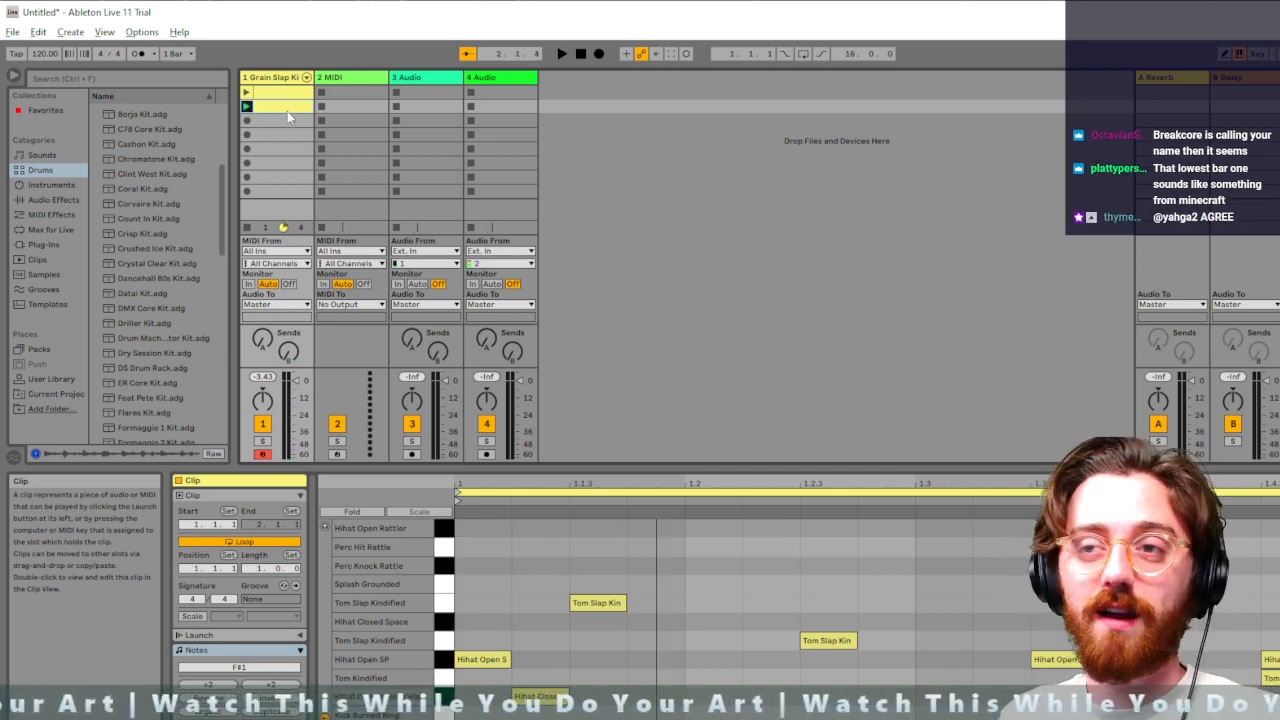
Select the first clip slot of the second MIDI track and browse the Analog instrument's Brass presets
click(363, 92)
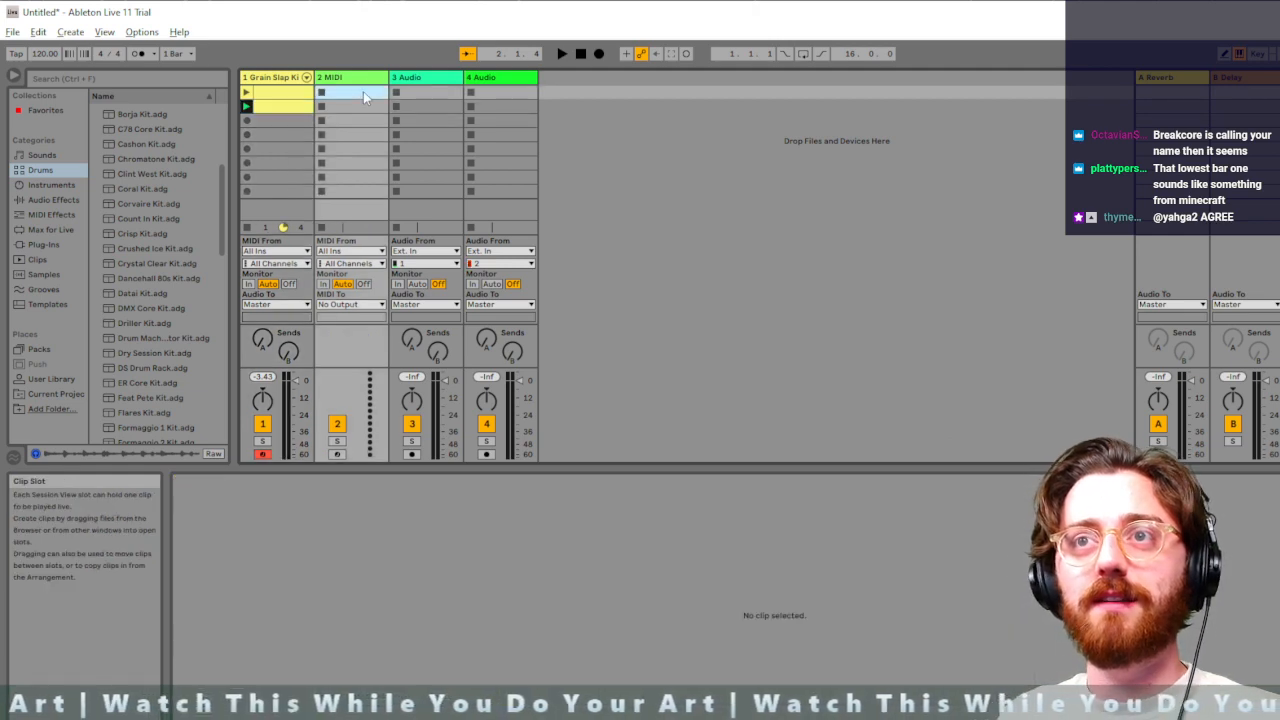
click(48, 185)
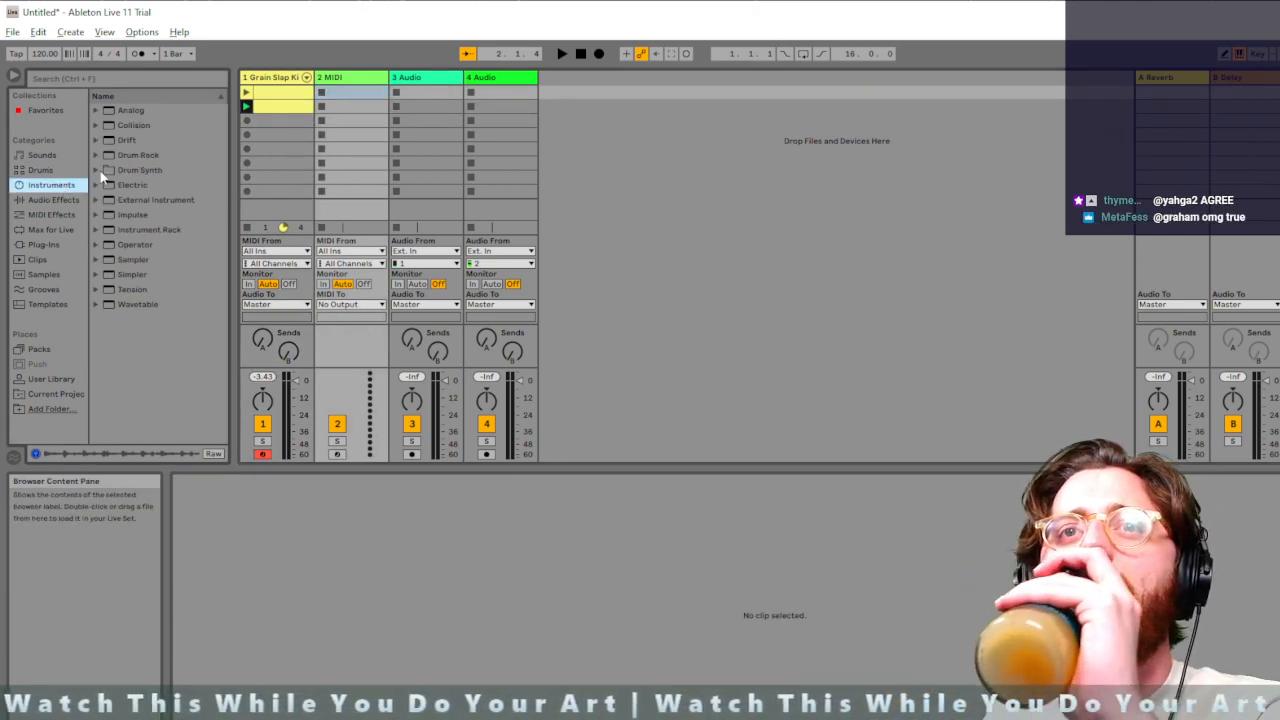
click(96, 111)
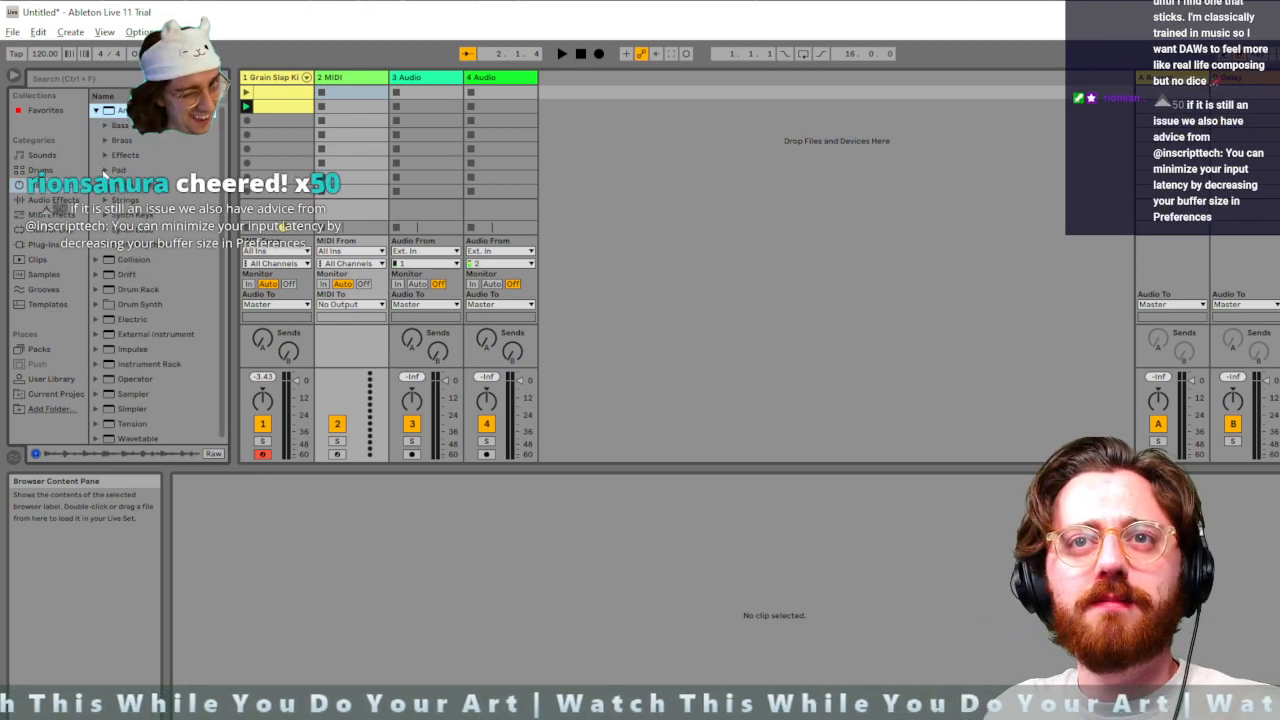
click(106, 140)
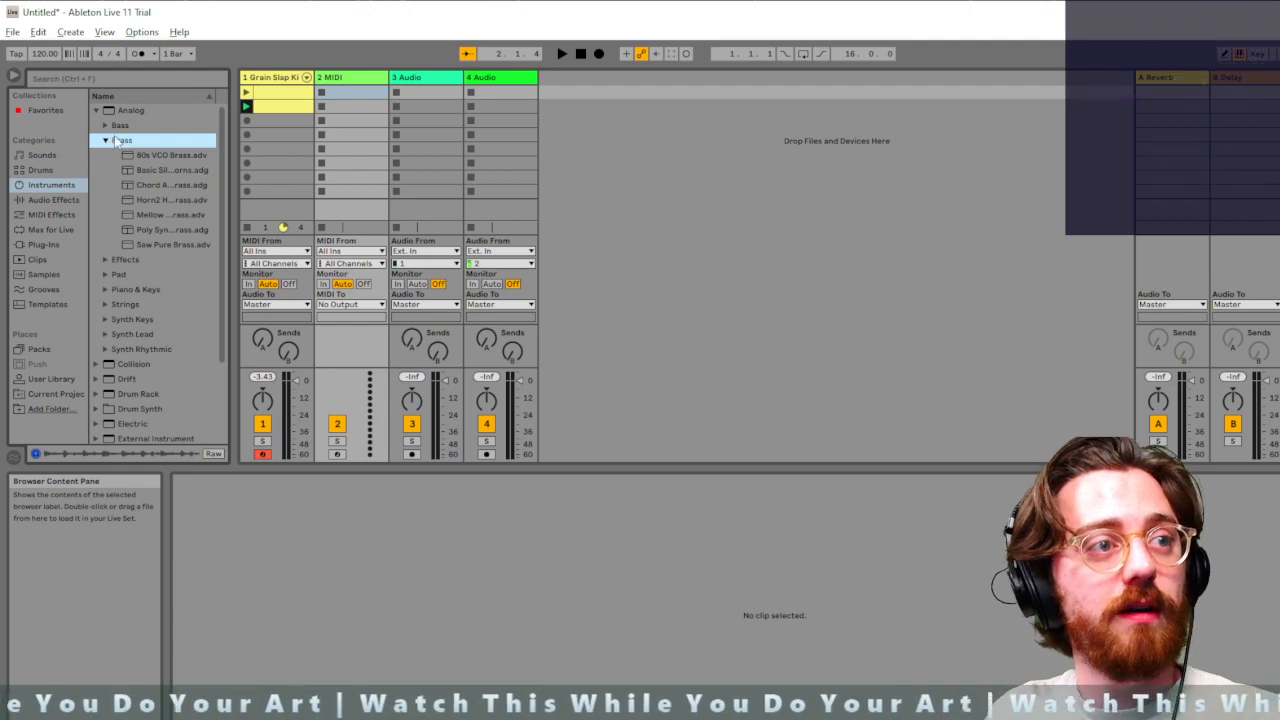
Examine the audio device, buffer size and latency settings in the Preferences
click(129, 36)
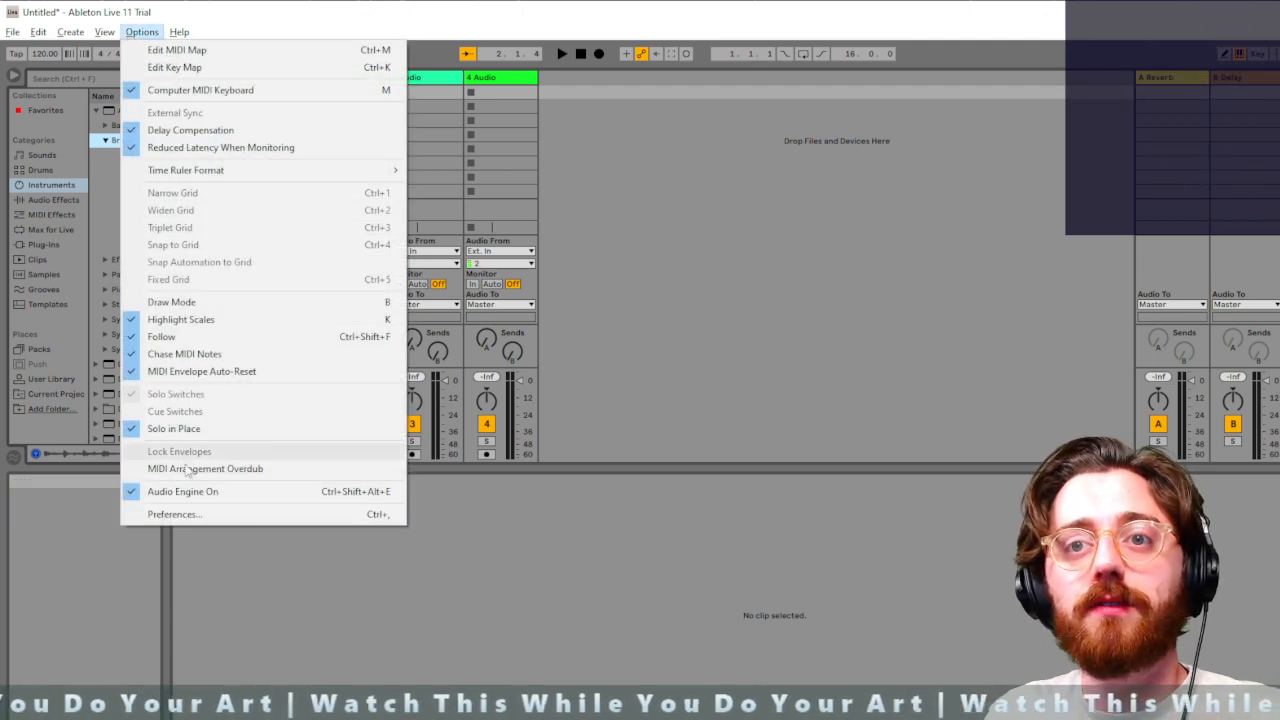
click(189, 514)
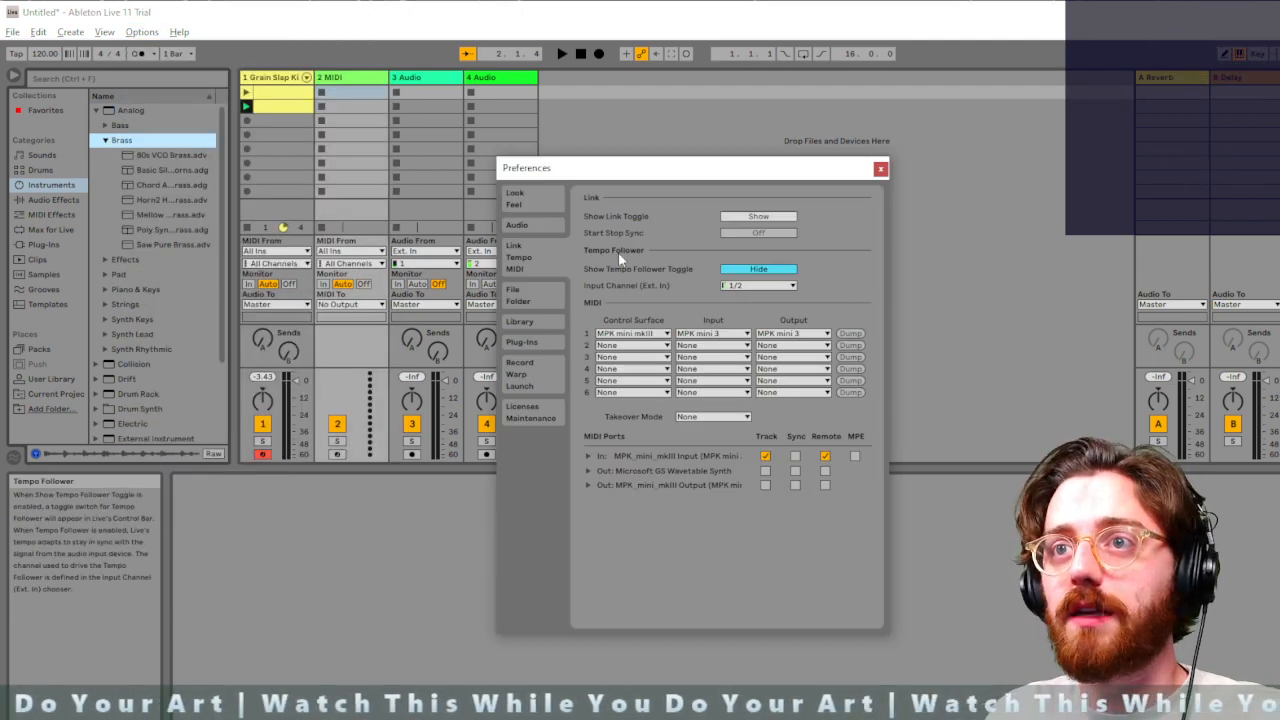
click(536, 229)
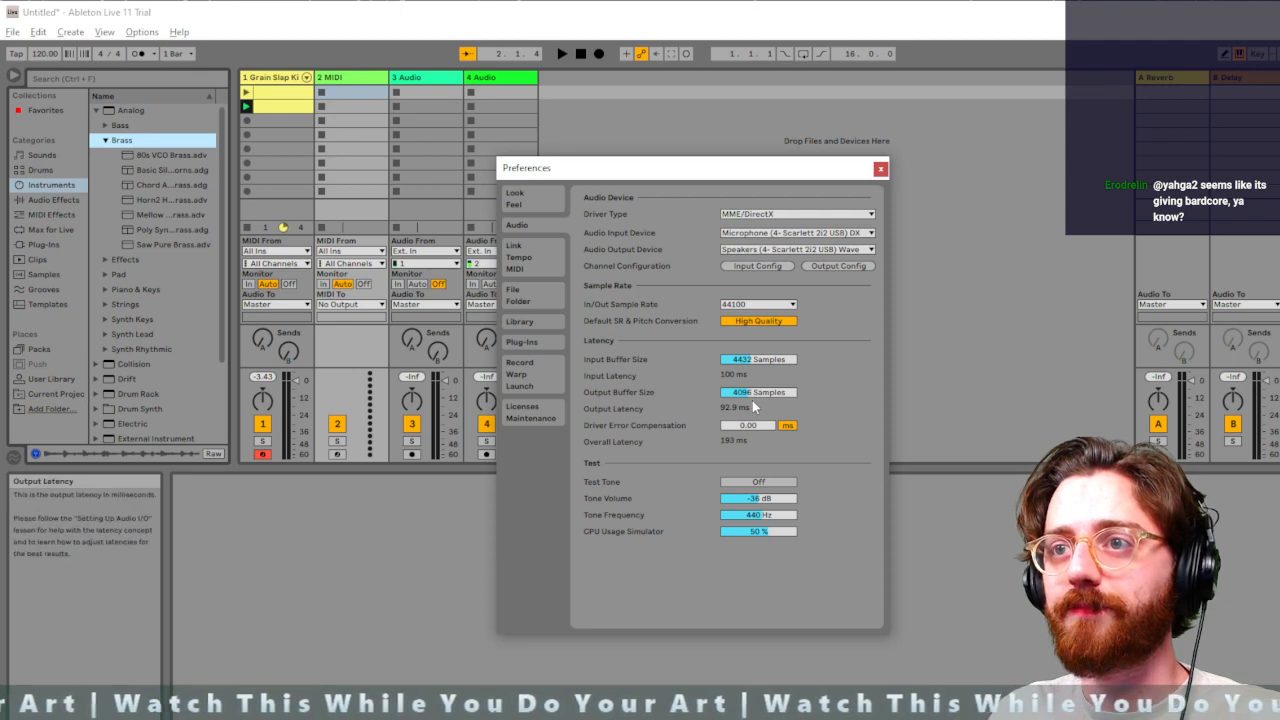
click(556, 108)
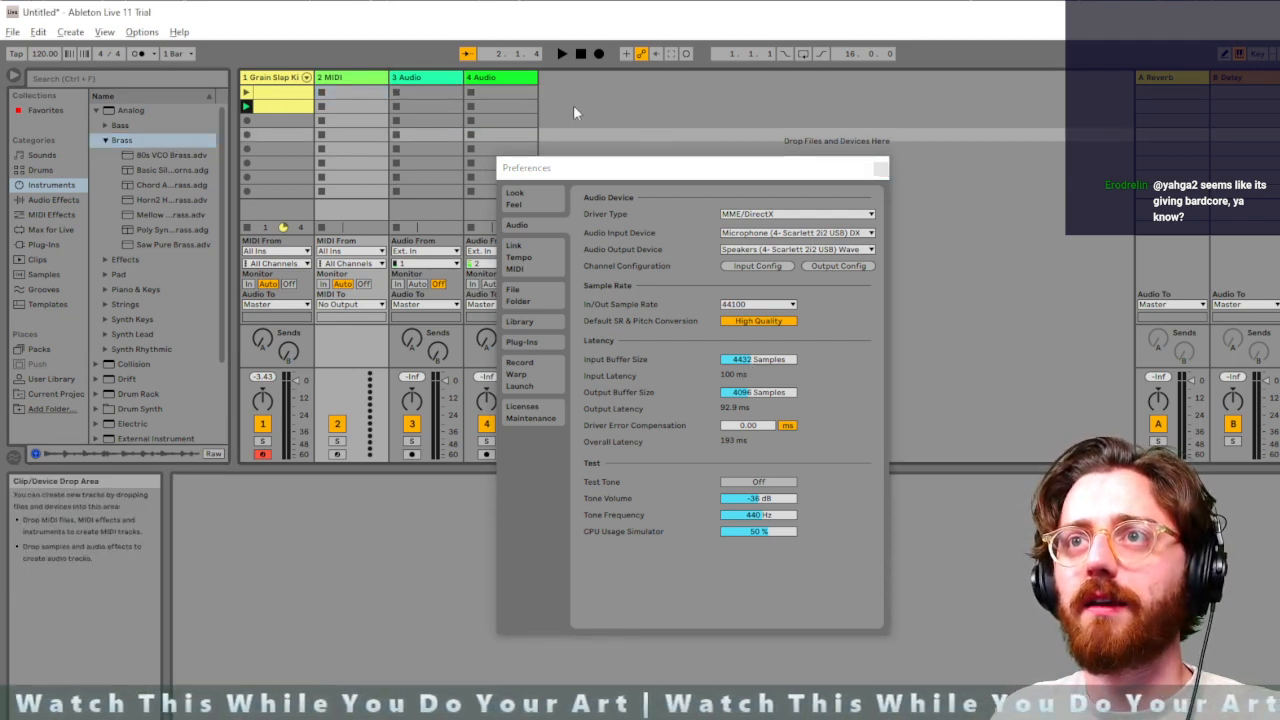
Play the first drum clip, stop playback, and close the Preferences
click(246, 93)
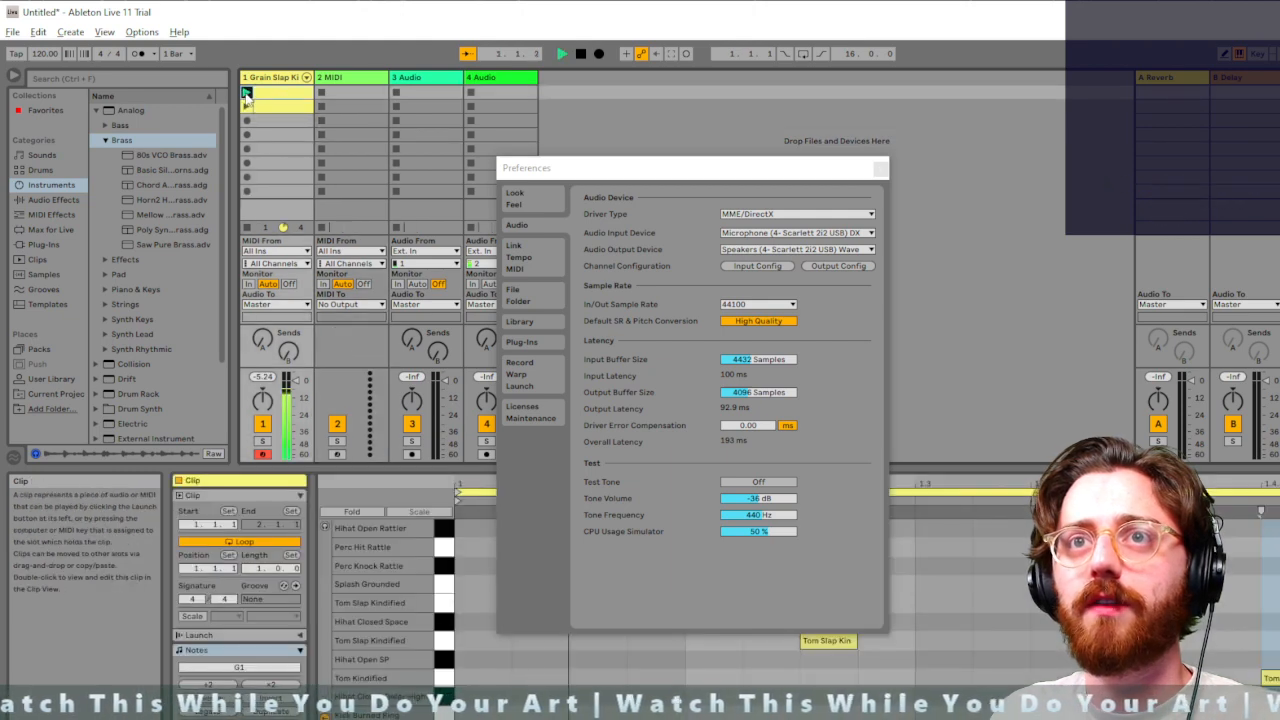
click(247, 106)
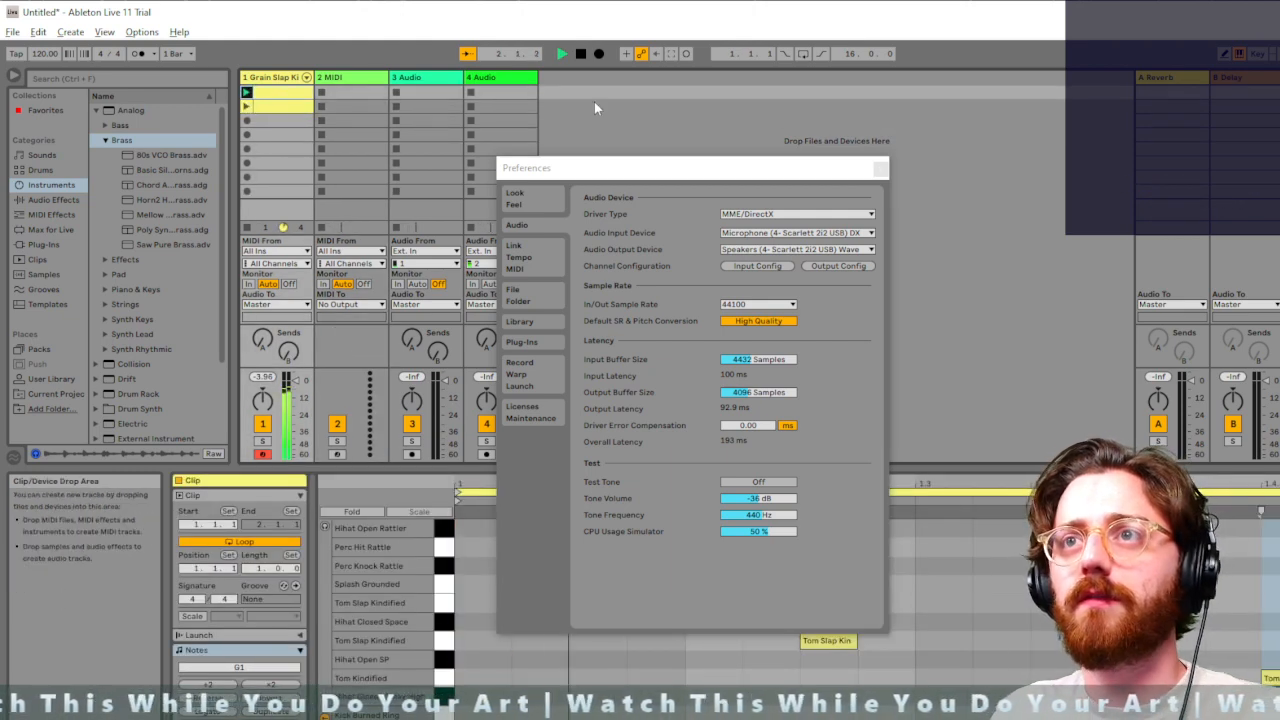
click(580, 55)
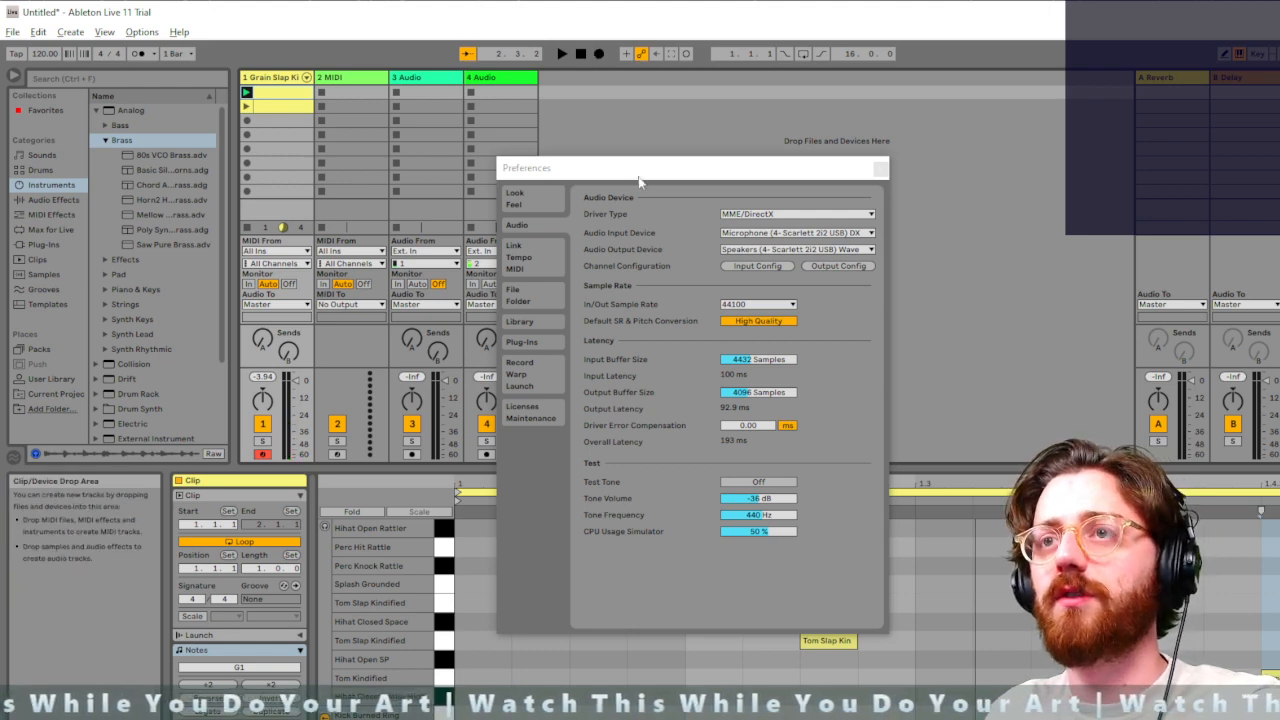
drag(672, 168, 851, 179)
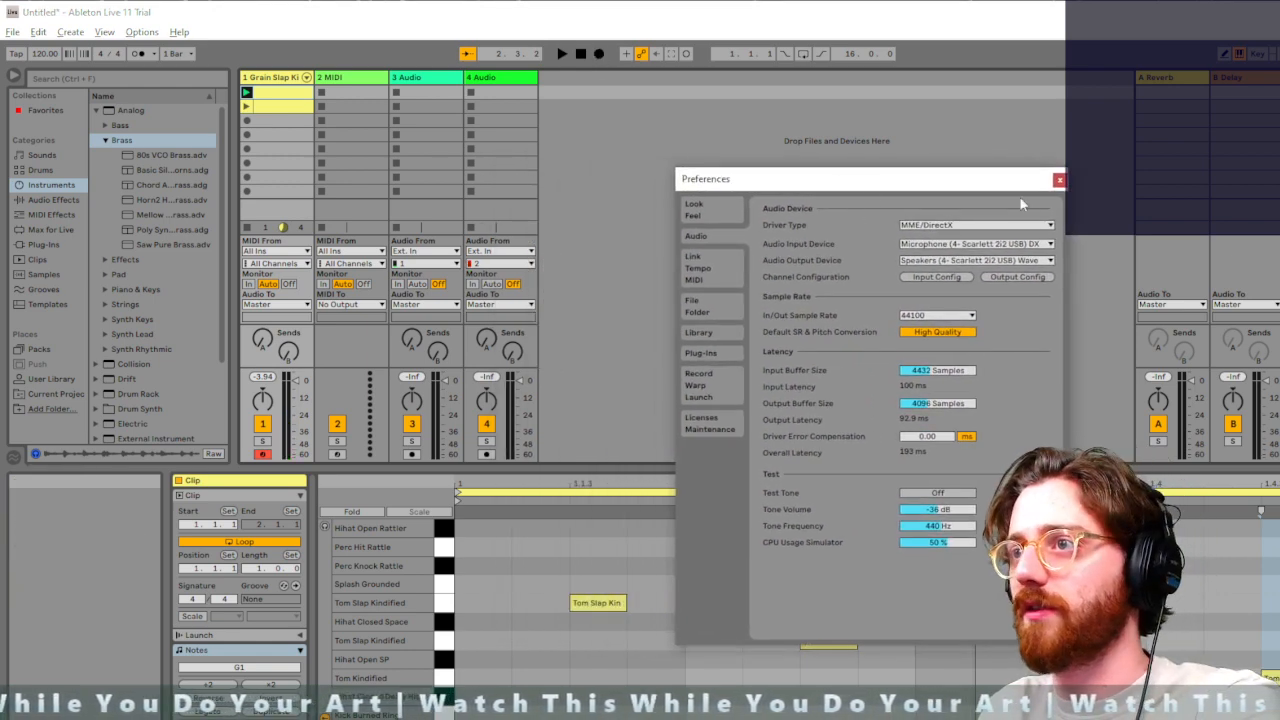
click(1059, 179)
Record the drum clips into the arrangement, switching from the first clip to the hi-hat variation, and stop after about eight bars
key(F9)
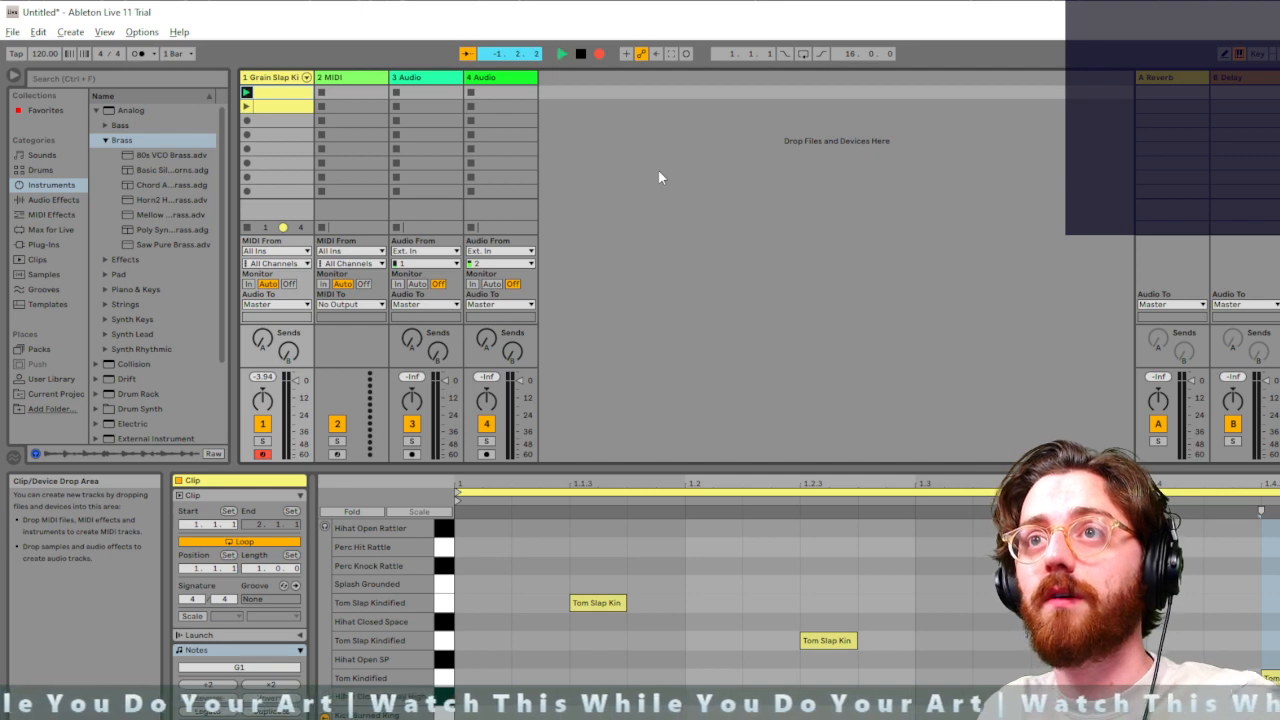
click(248, 108)
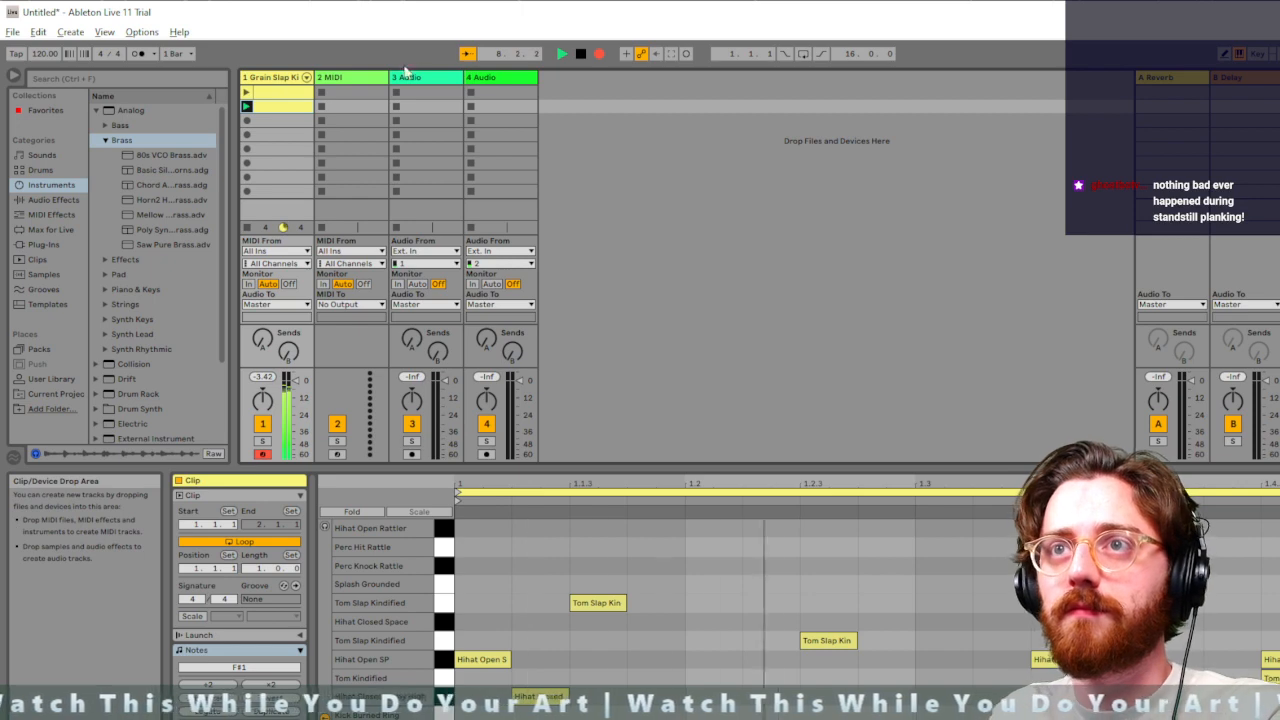
click(579, 56)
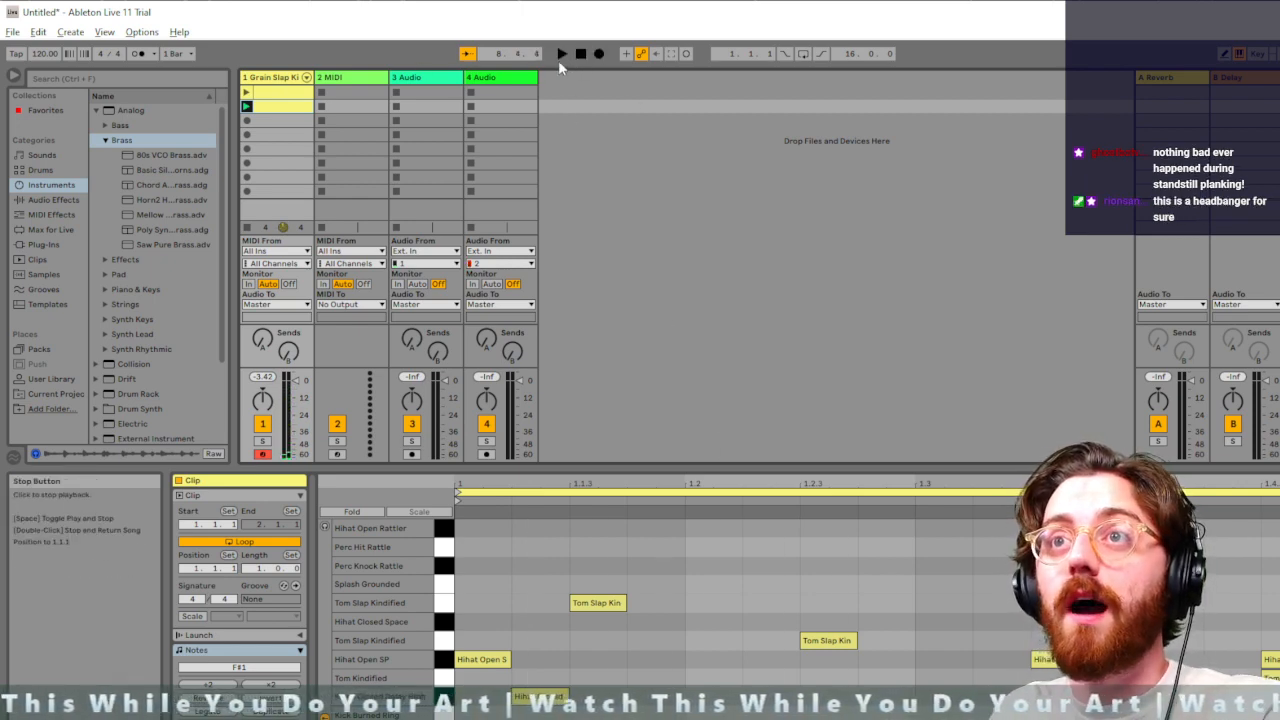
Switch to the Arrangement View, return the drum track to arrangement playback, and place the insert marker at bar 1 on the 2 MIDI track
key(Tab)
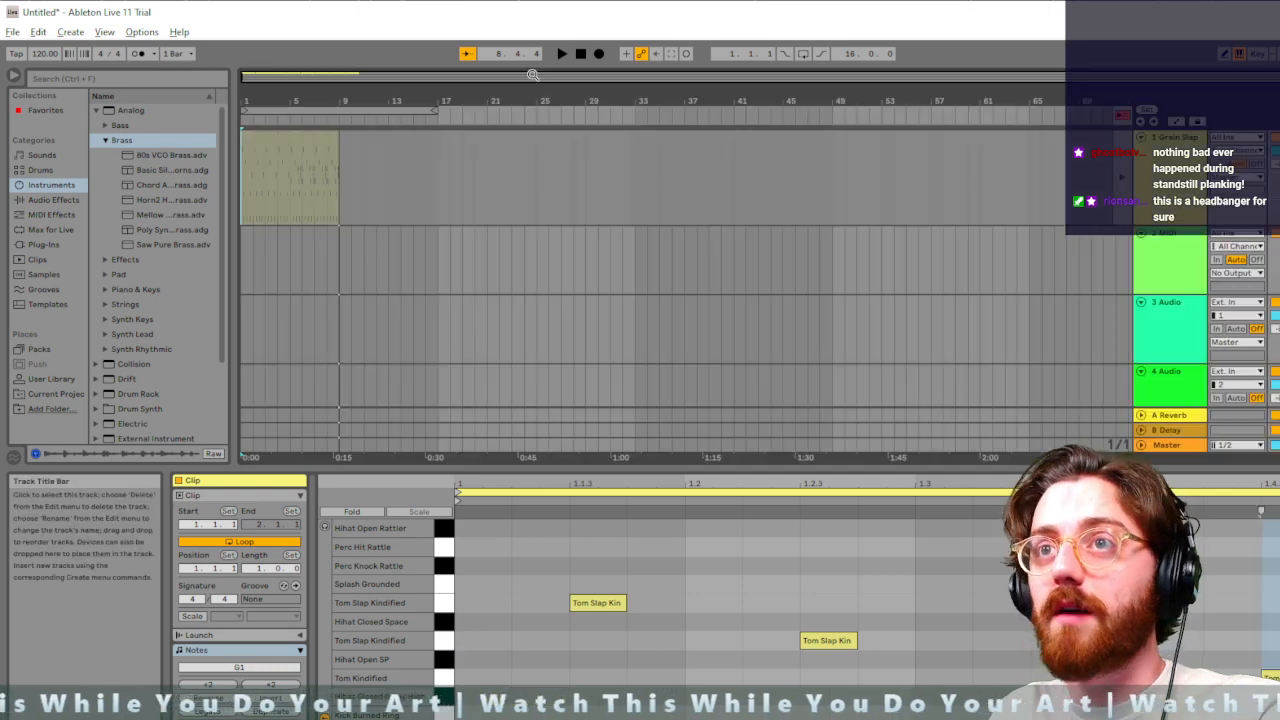
click(1045, 181)
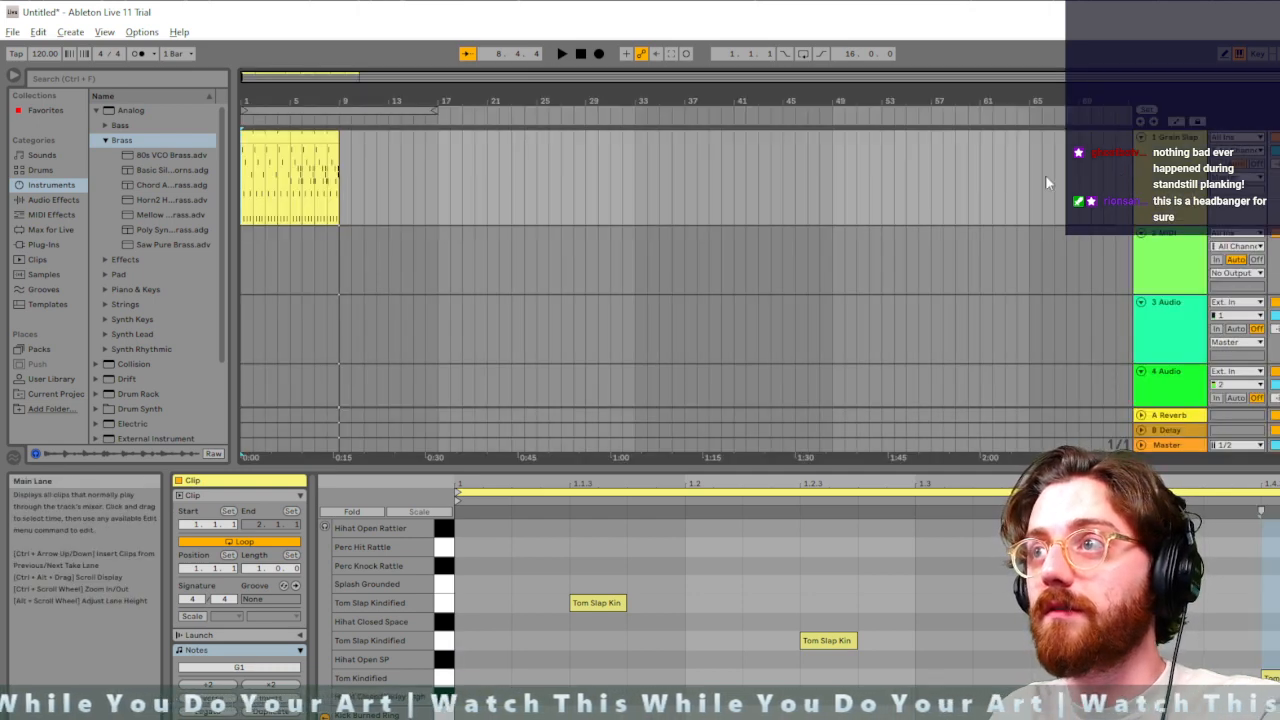
click(242, 258)
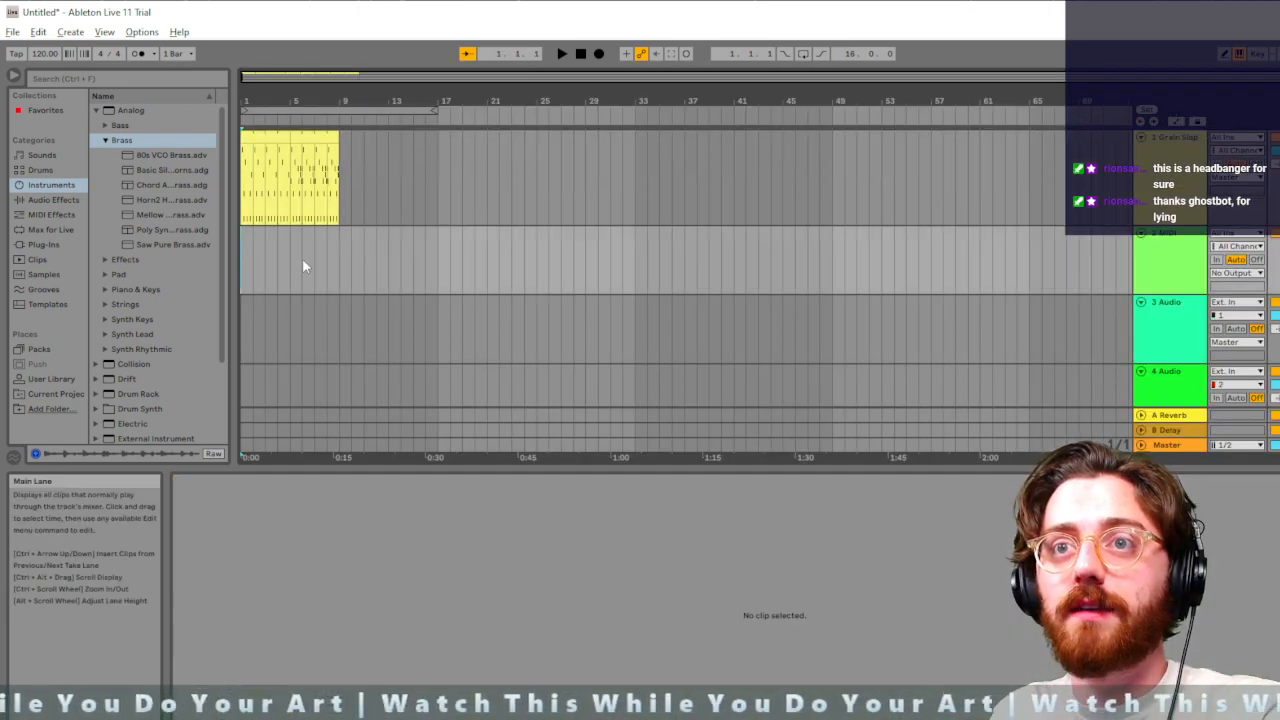
Examine the input and output channel configuration from the 4 Audio track's input choices, and close the Preferences
click(1234, 386)
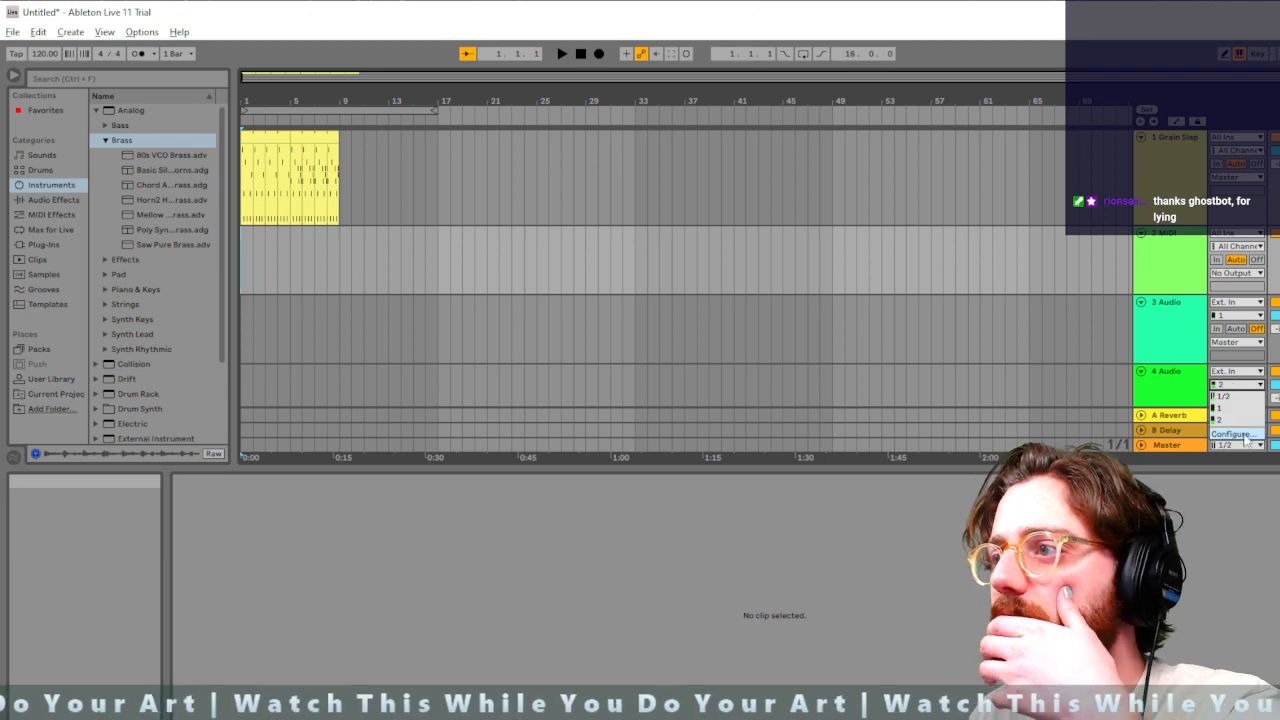
click(1238, 435)
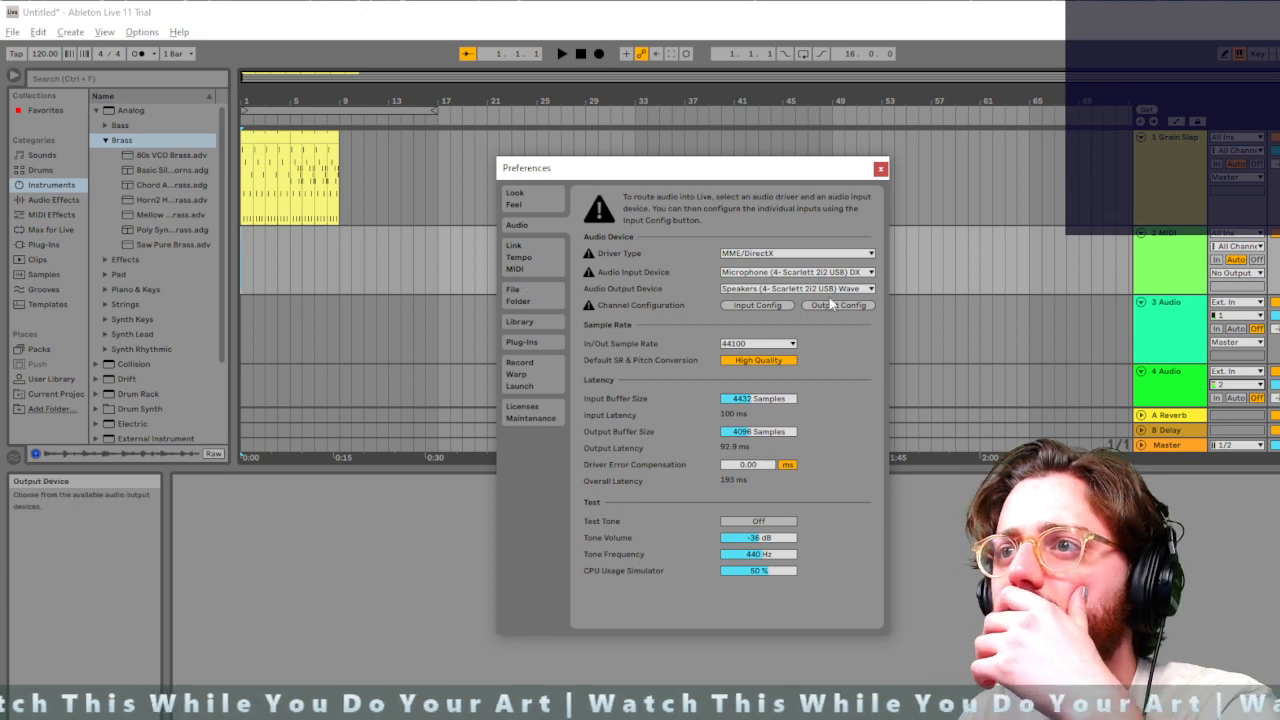
click(769, 305)
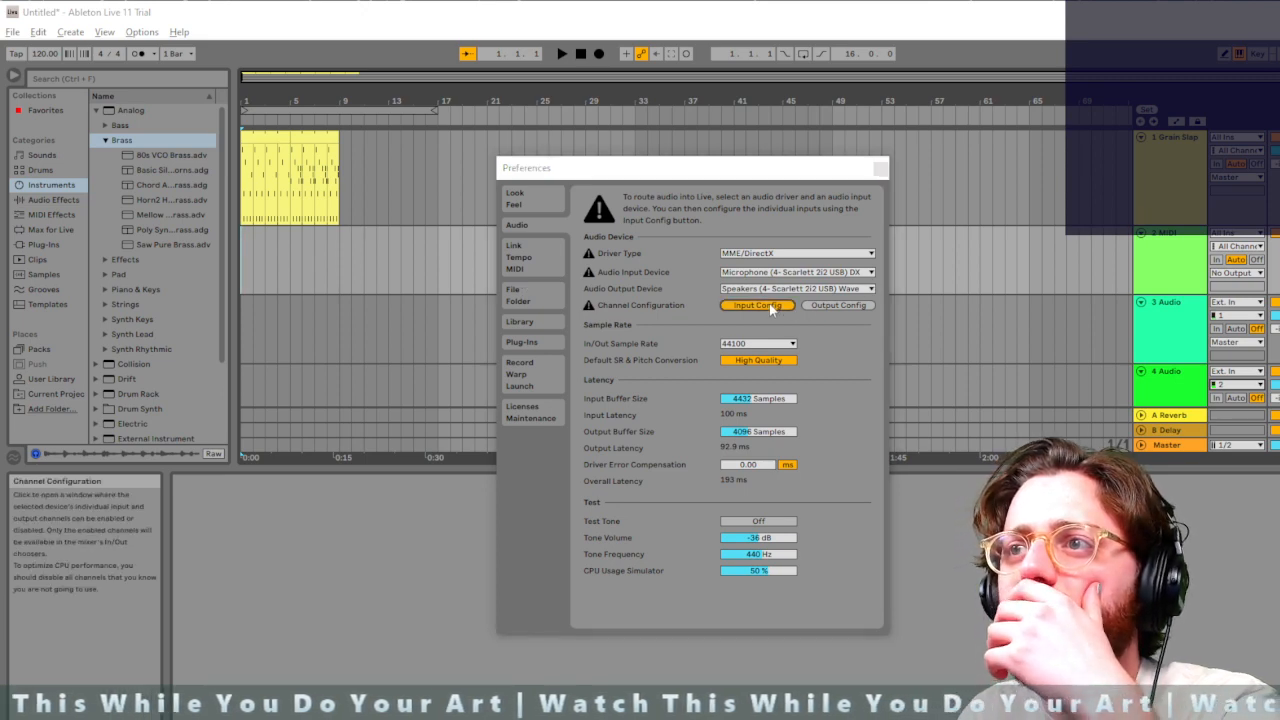
click(876, 168)
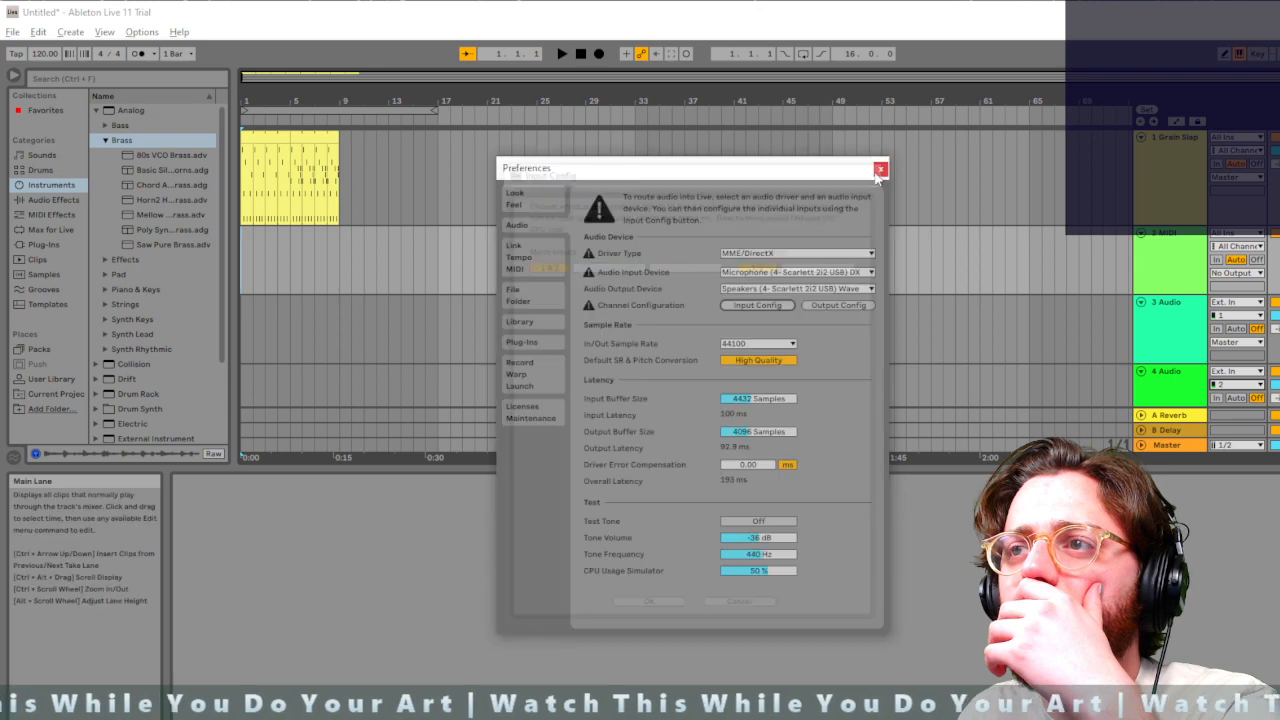
click(823, 303)
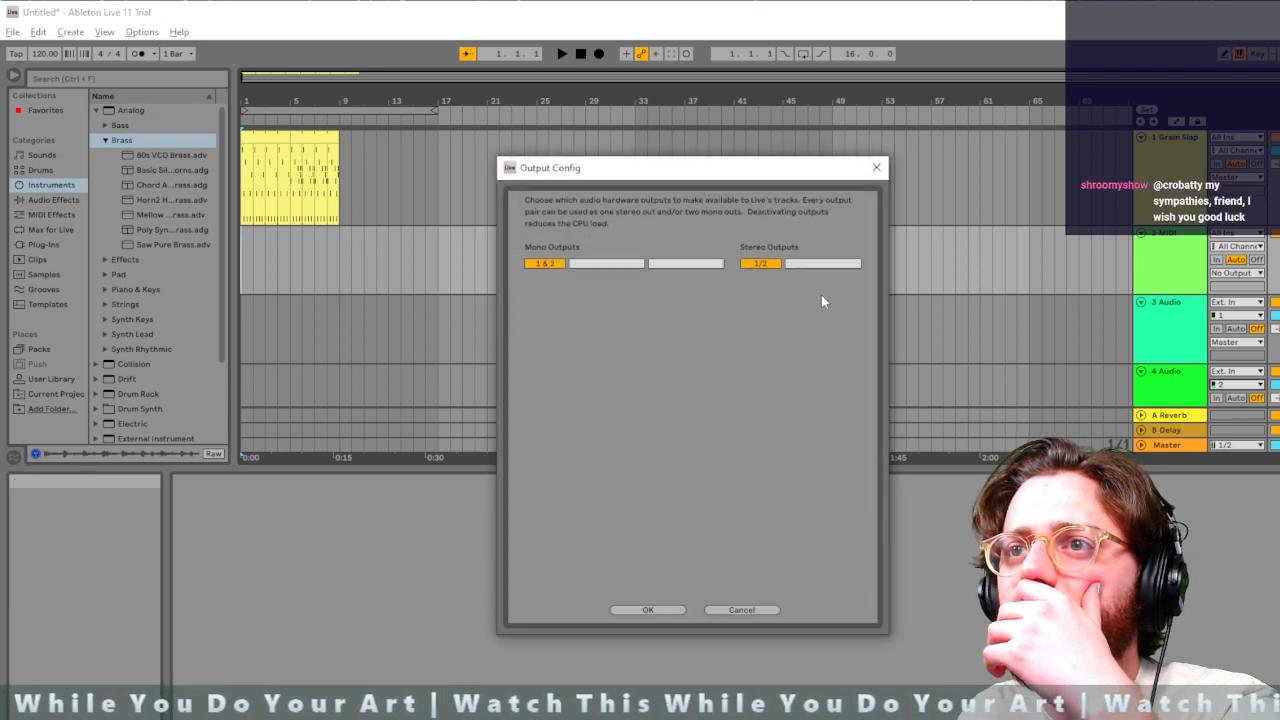
click(876, 168)
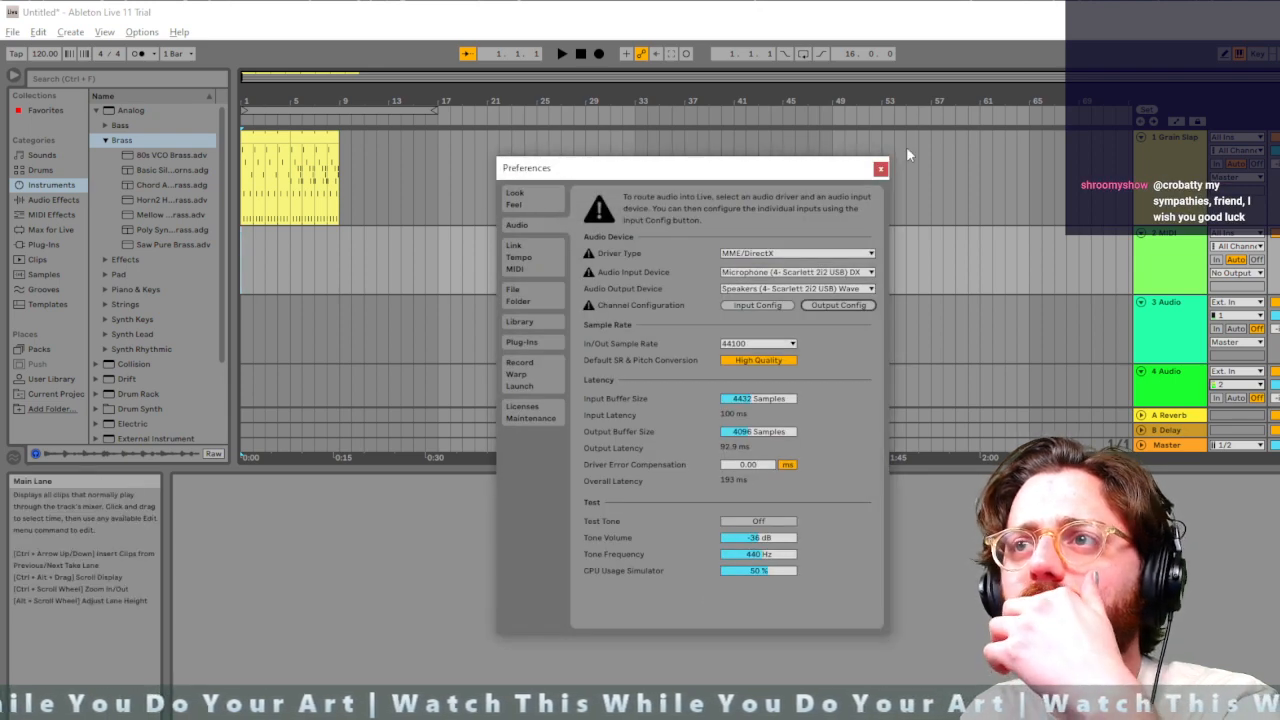
click(880, 170)
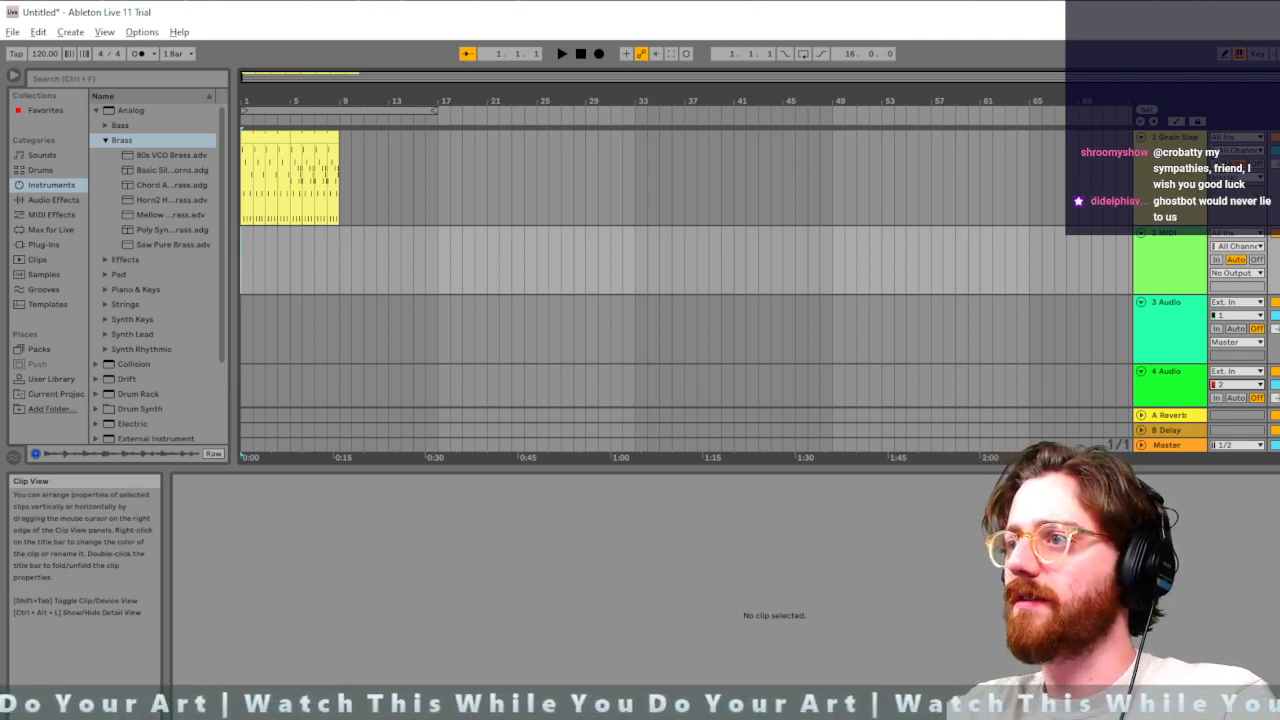
Prepare the 4 Audio track and record an audio take of about eight bars over the drums from the arrangement's start
click(1183, 377)
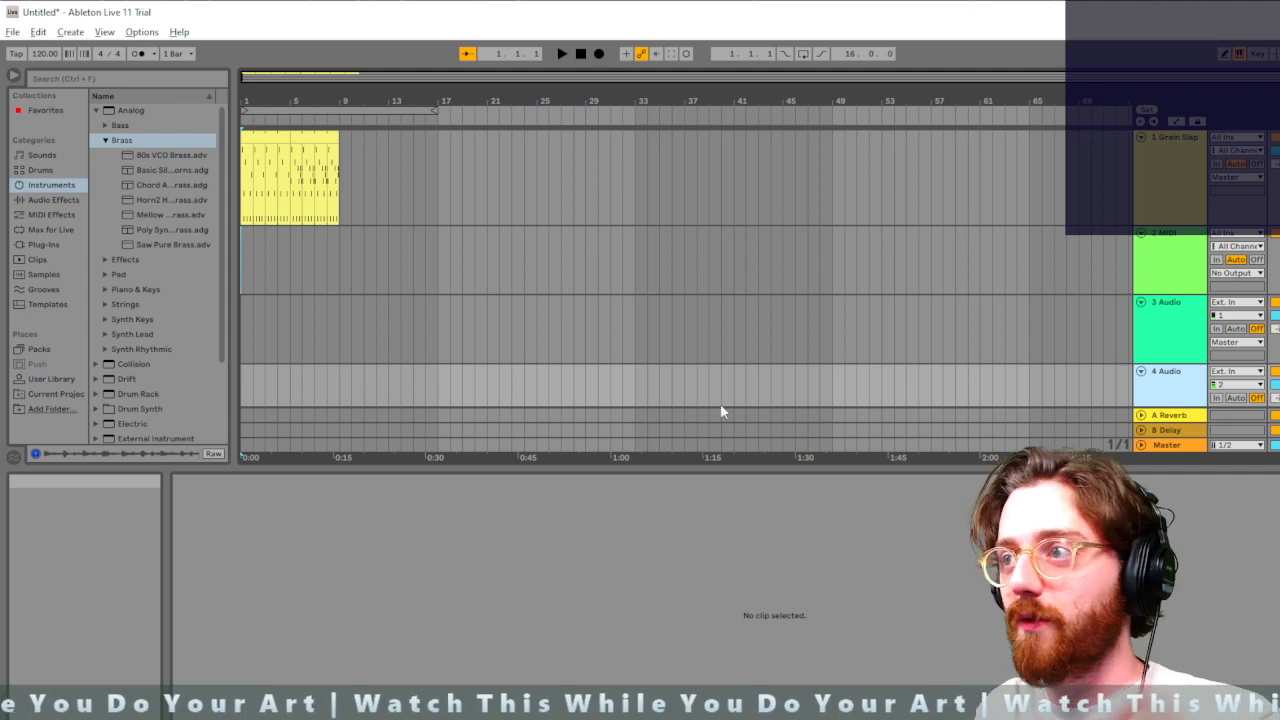
click(1279, 371)
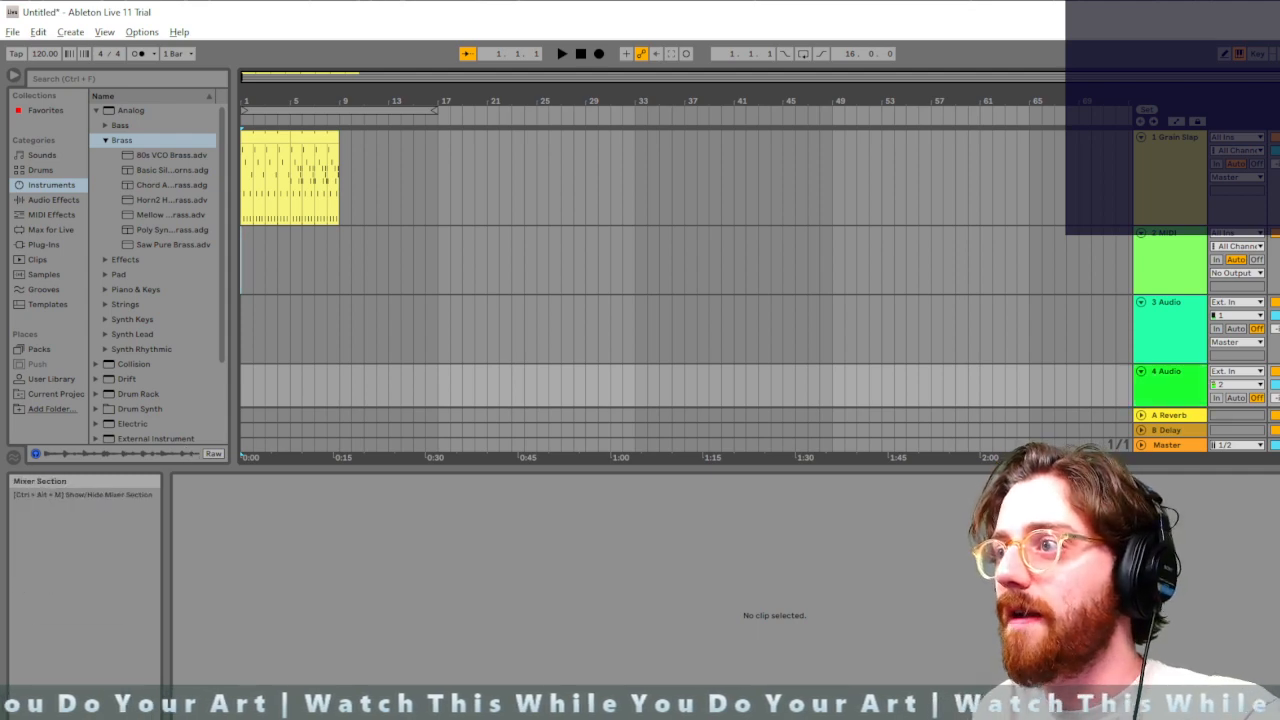
click(252, 397)
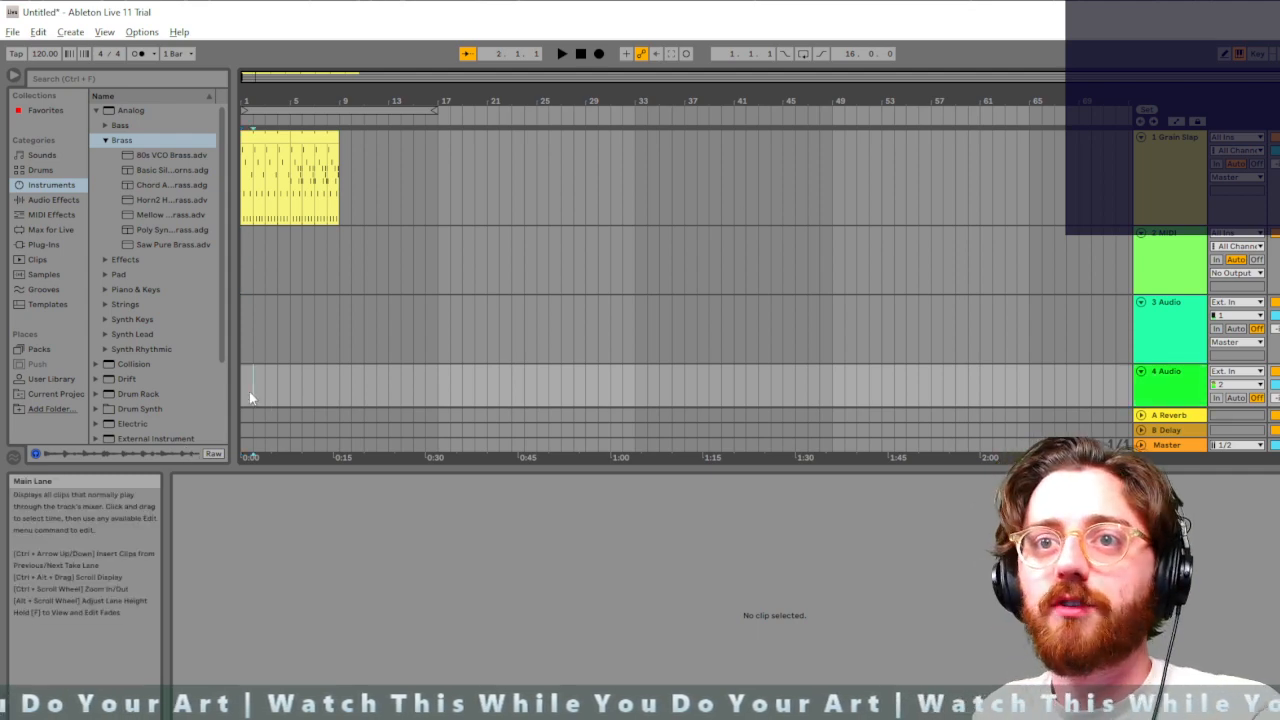
click(599, 54)
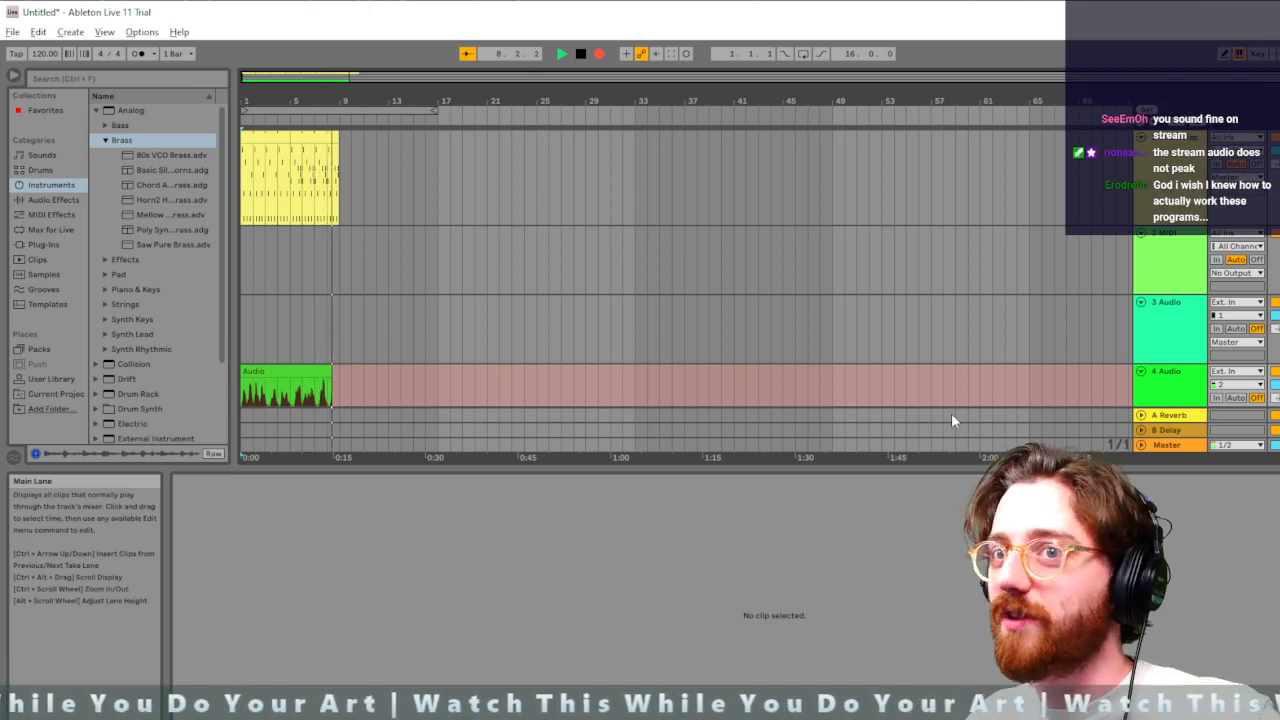
key(space)
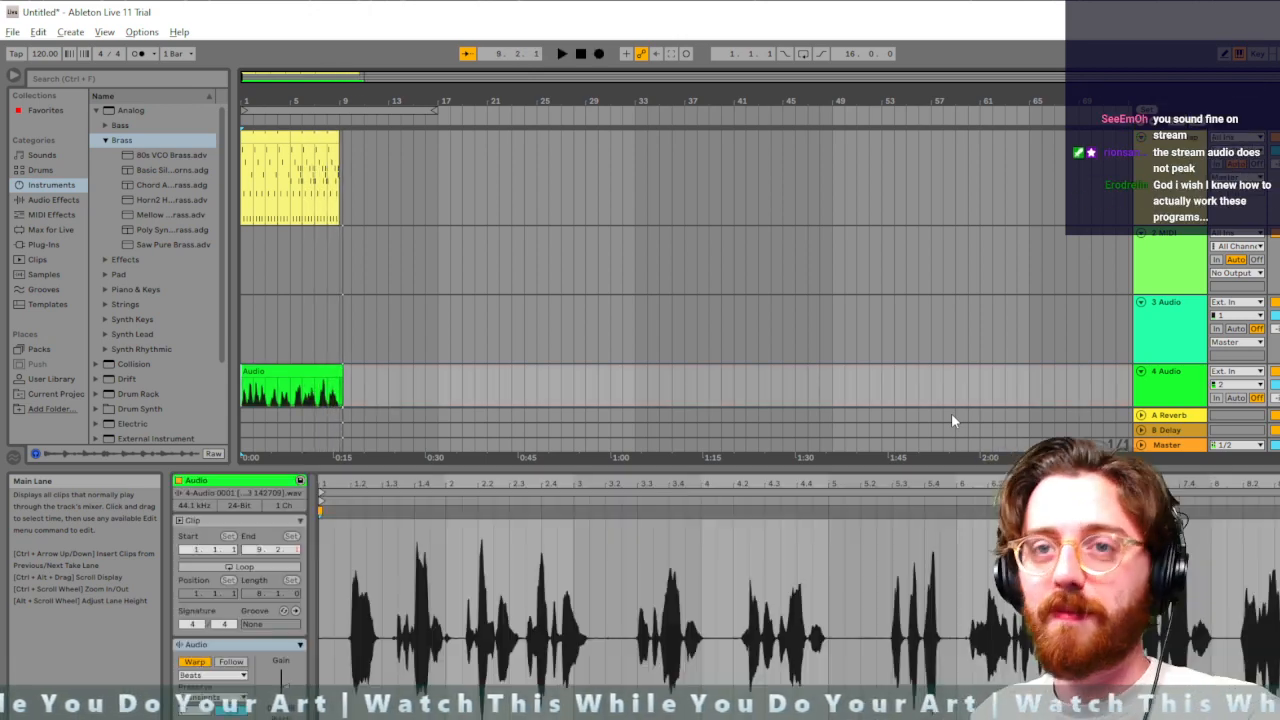
Play the recorded audio take together with the drums from bar 1 and stop around bar 5
click(242, 306)
click(242, 400)
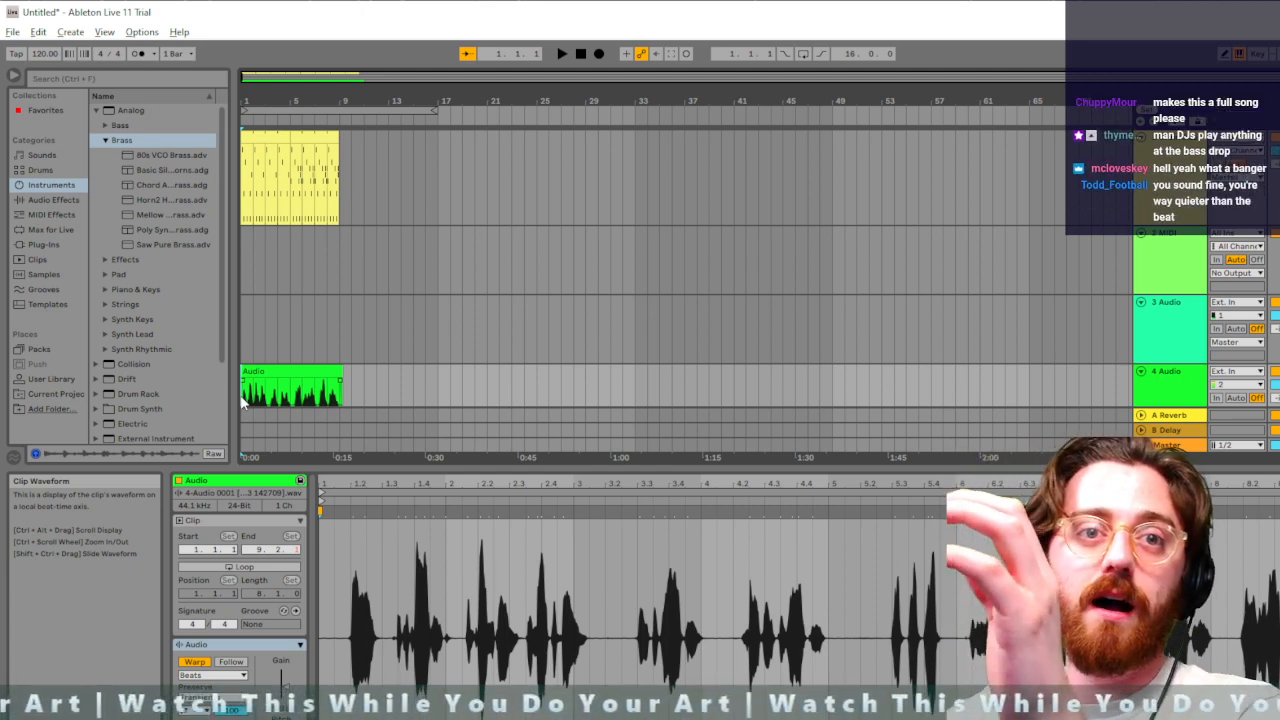
key(space)
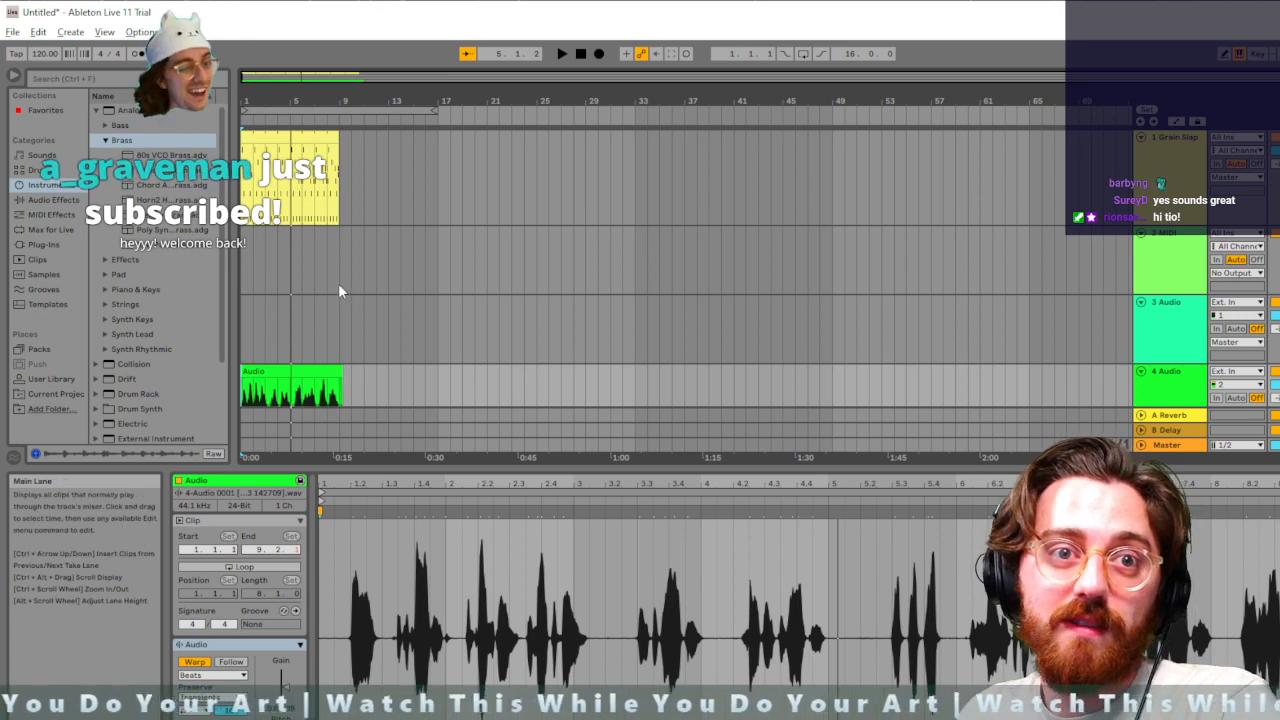
click(296, 360)
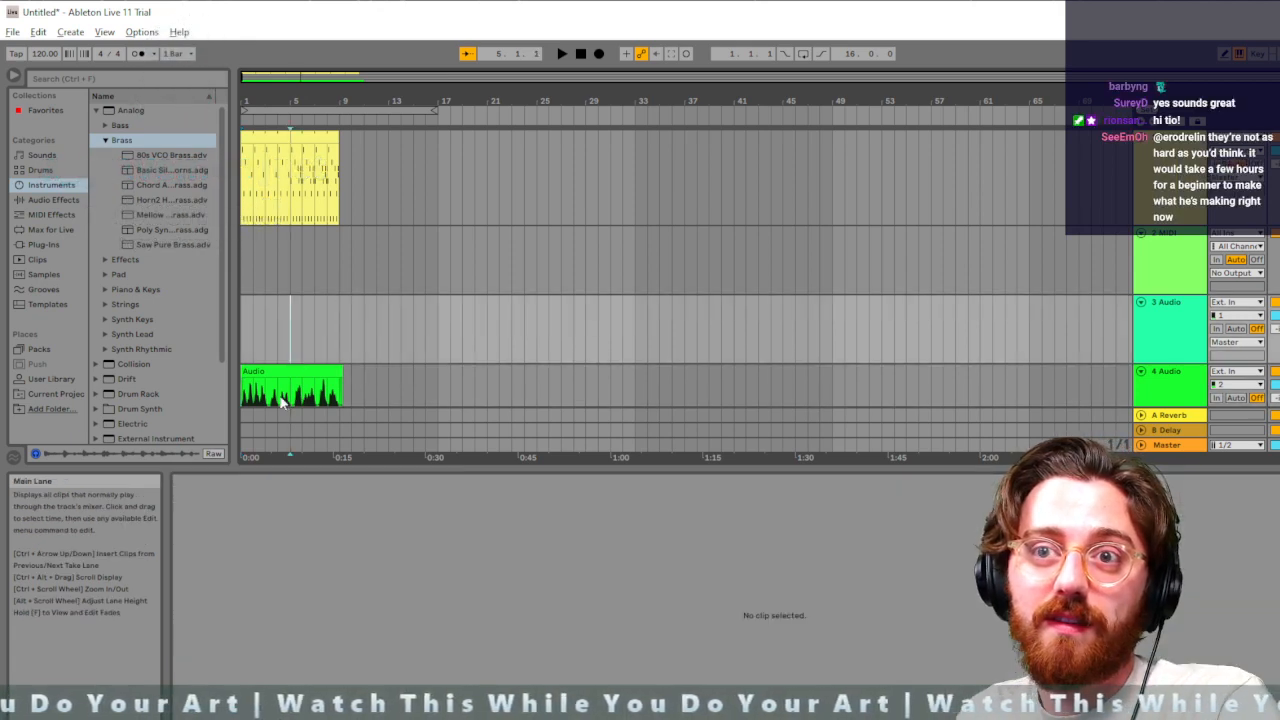
click(280, 397)
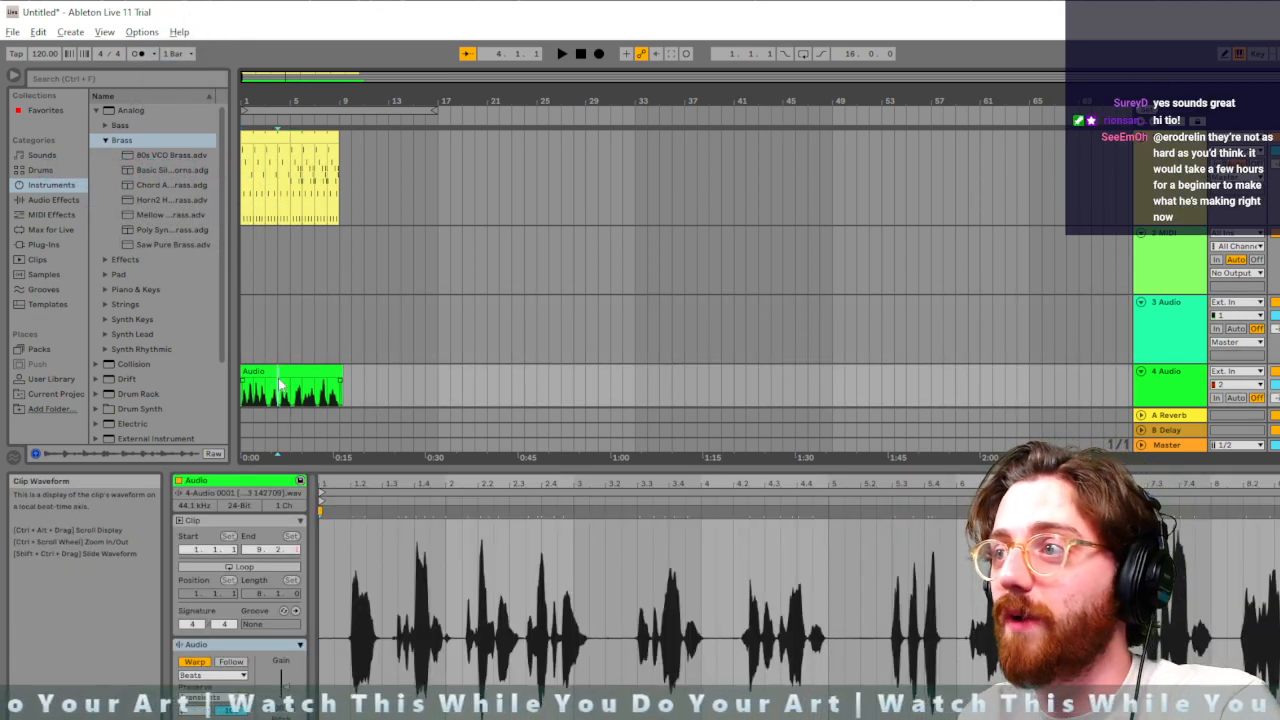
click(306, 176)
click(252, 396)
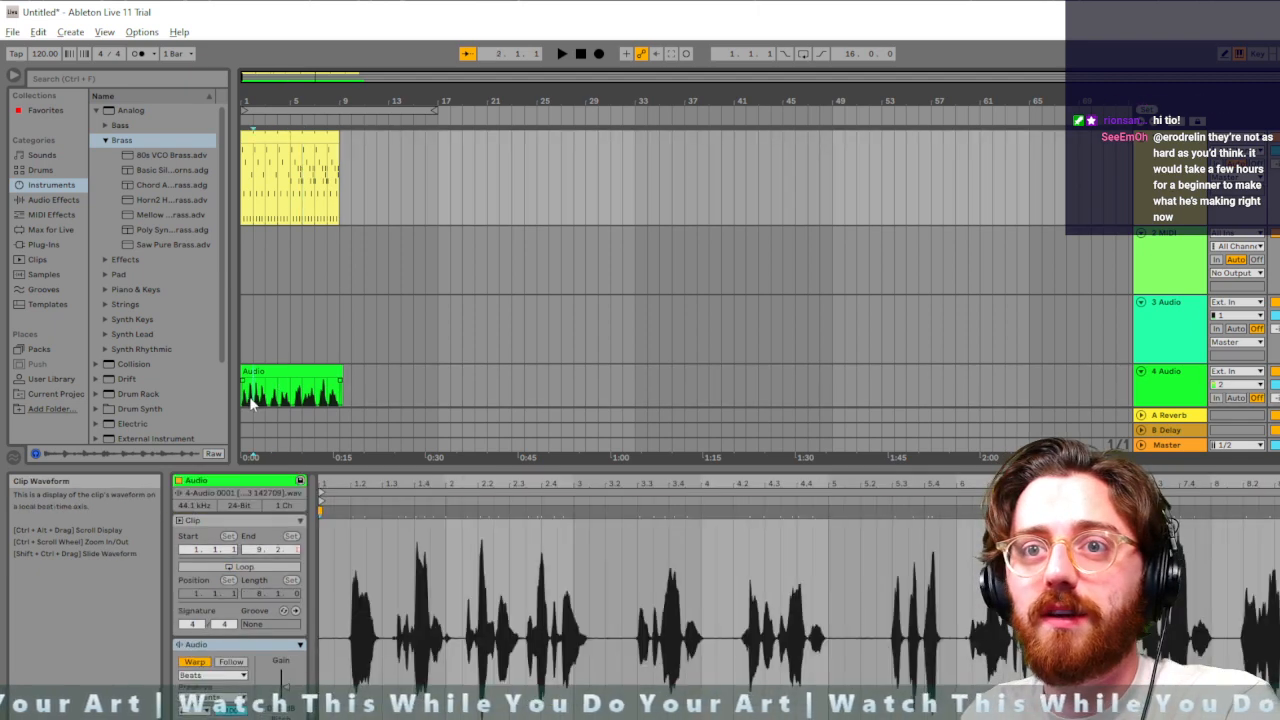
key(space)
key(space)
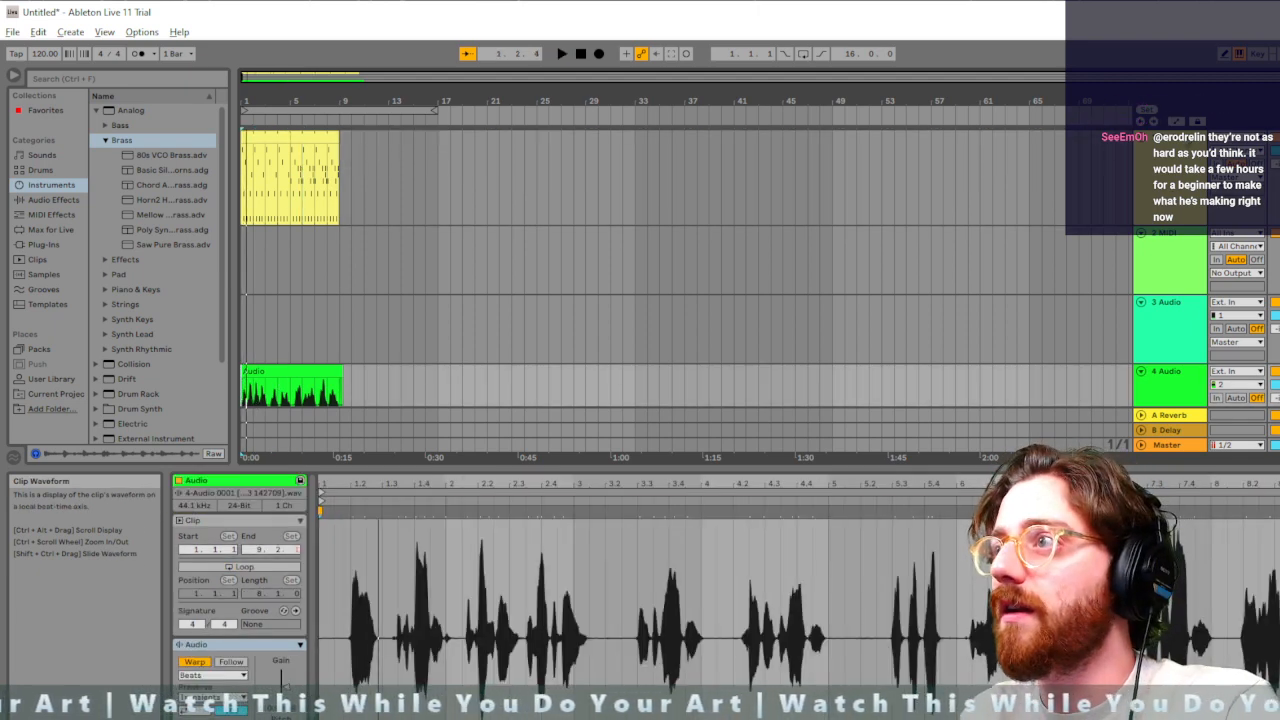
click(340, 177)
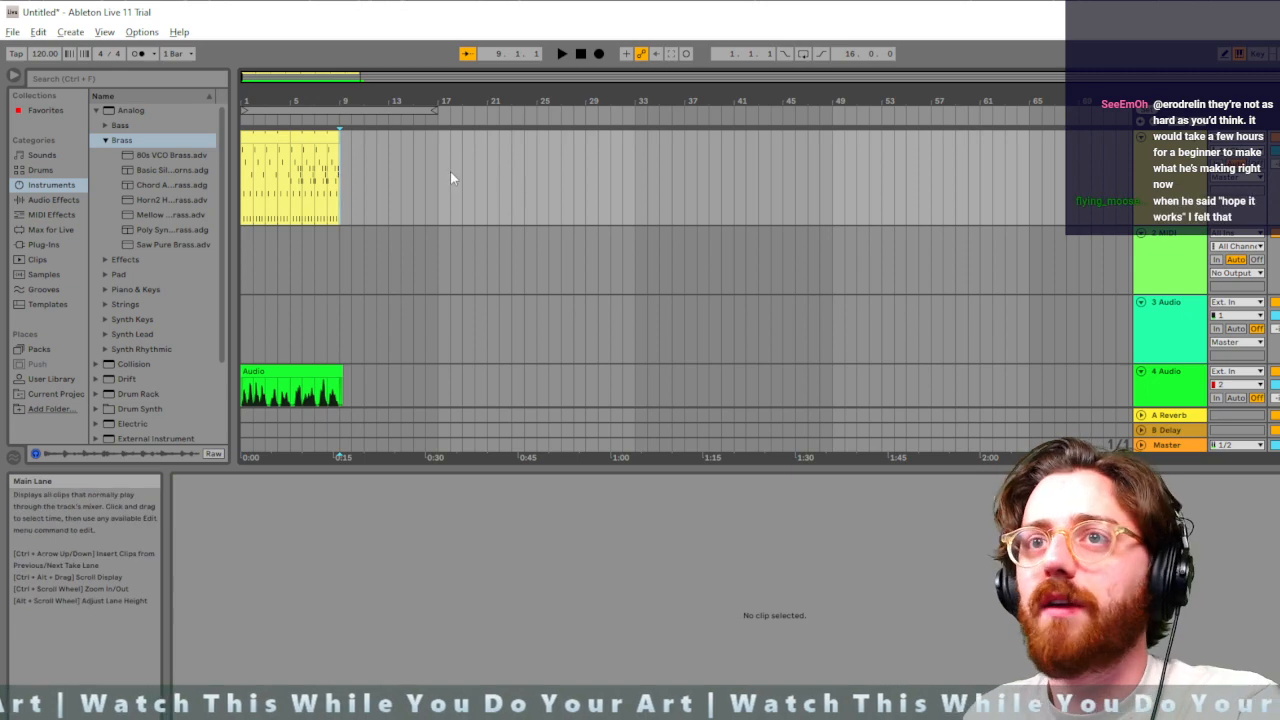
click(316, 183)
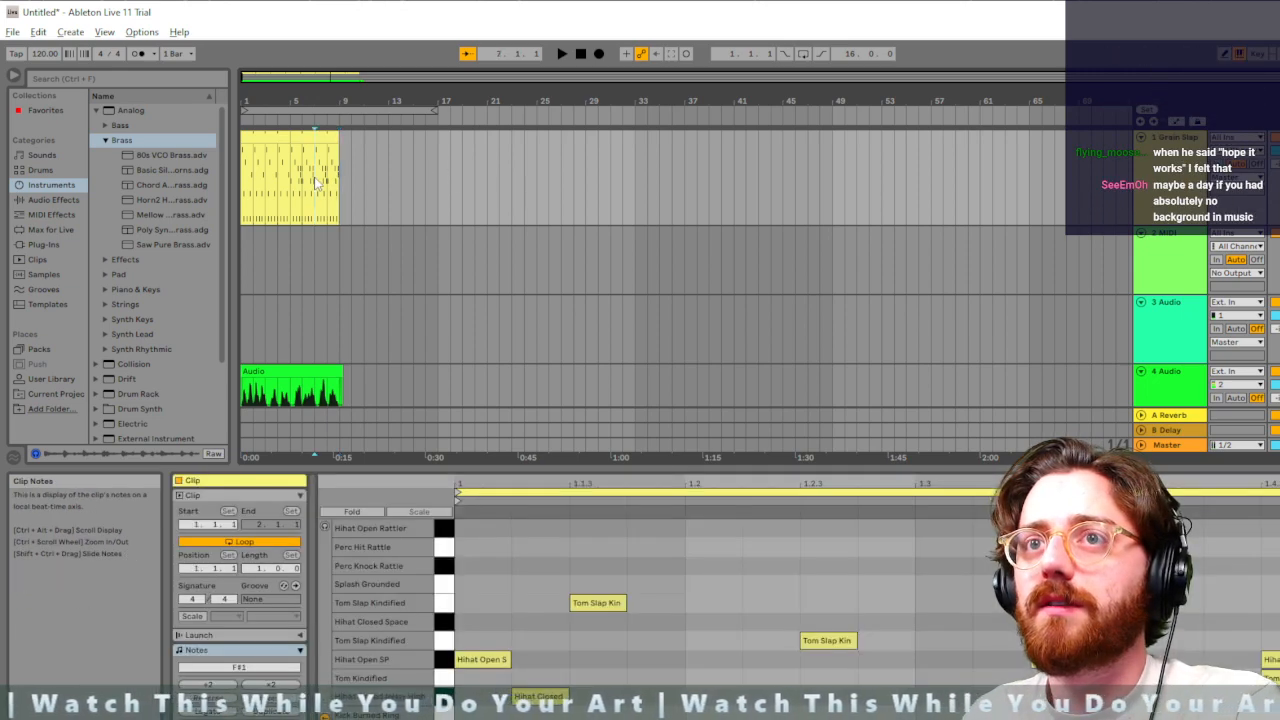
click(564, 199)
click(390, 385)
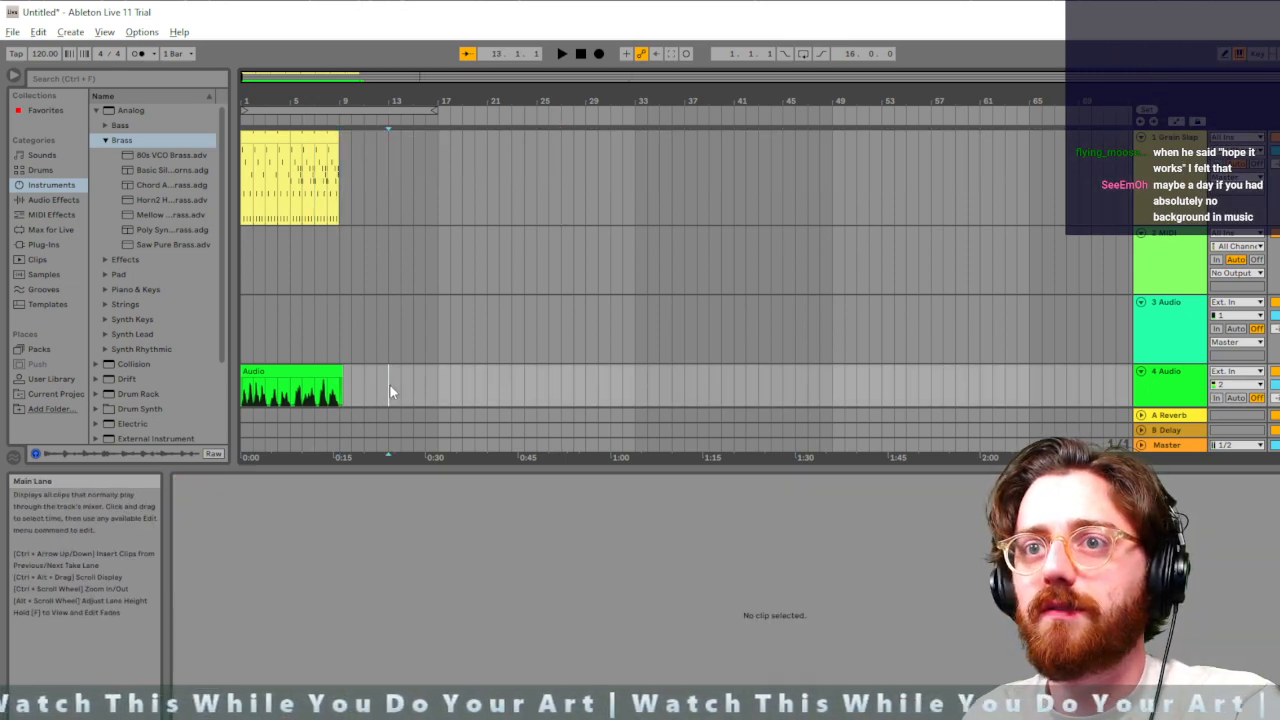
click(331, 170)
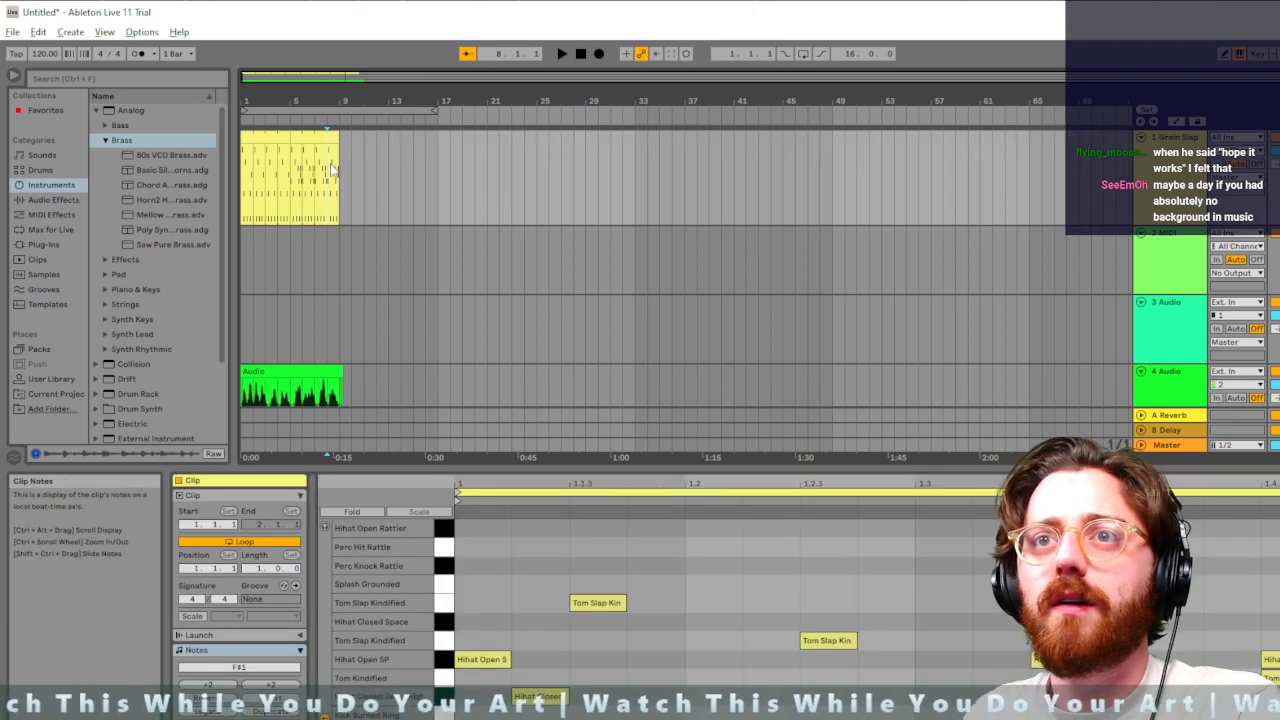
click(143, 33)
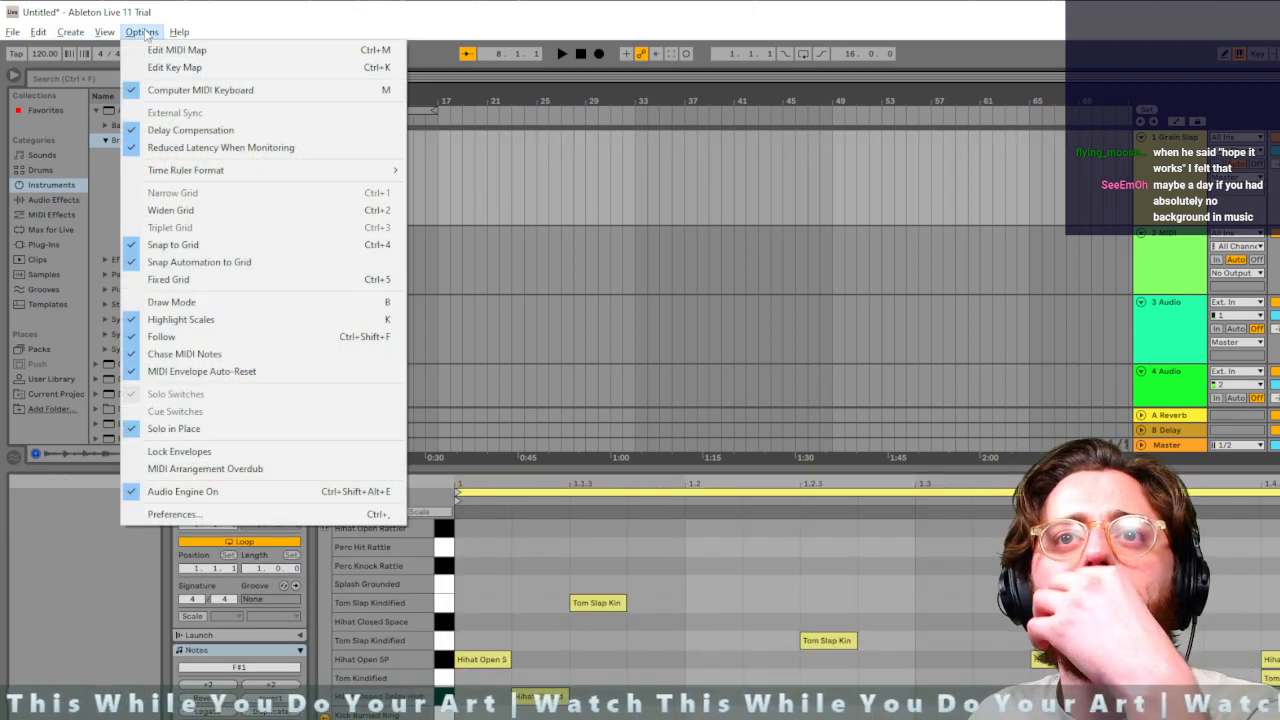
click(145, 33)
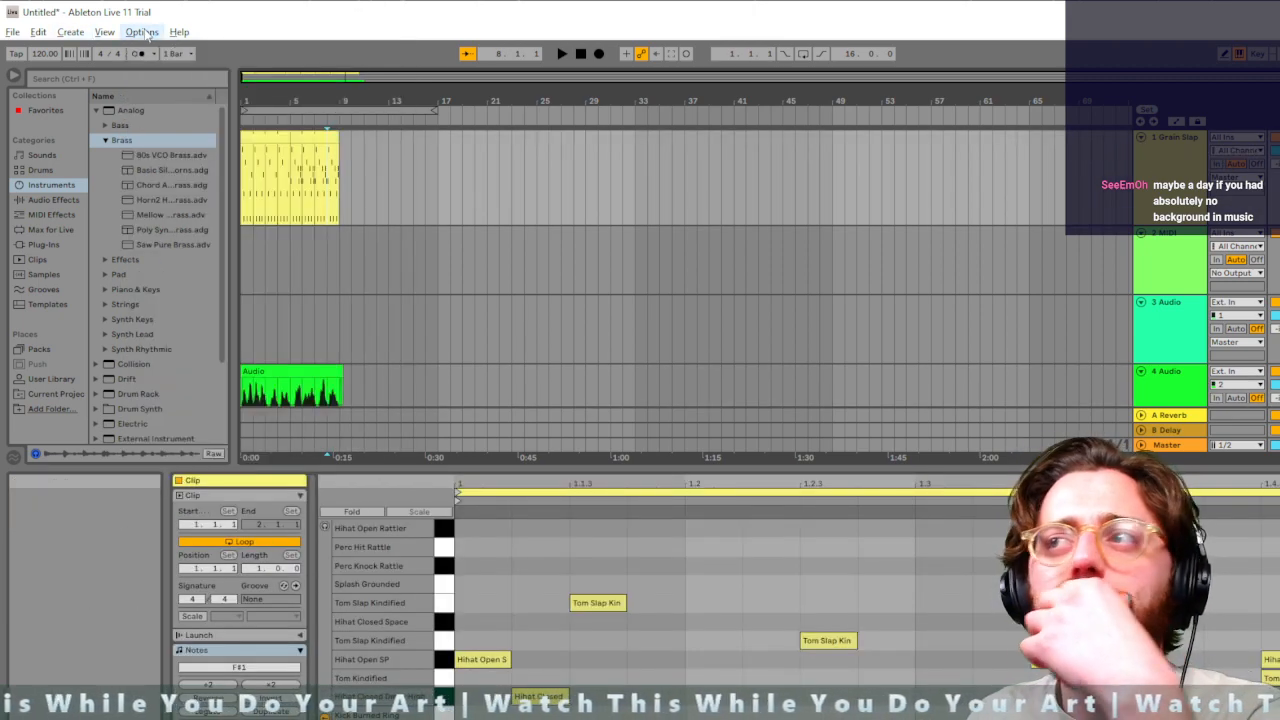
click(881, 228)
click(907, 206)
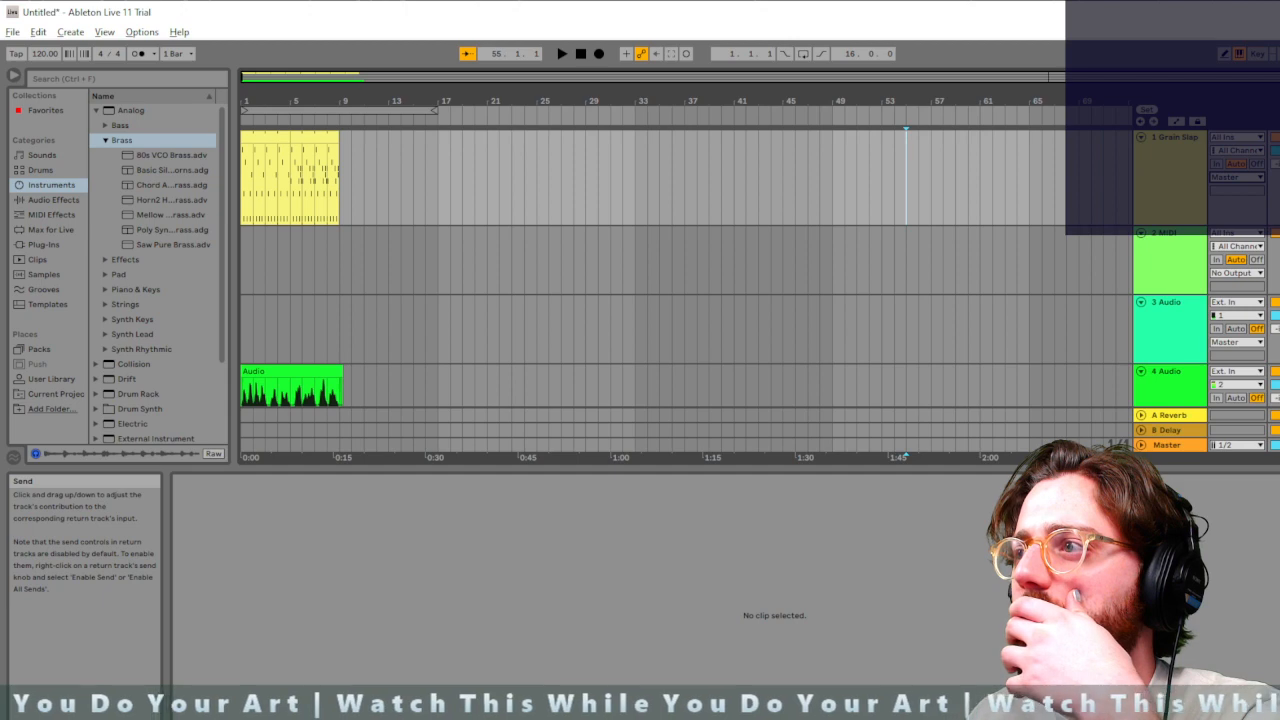
click(254, 165)
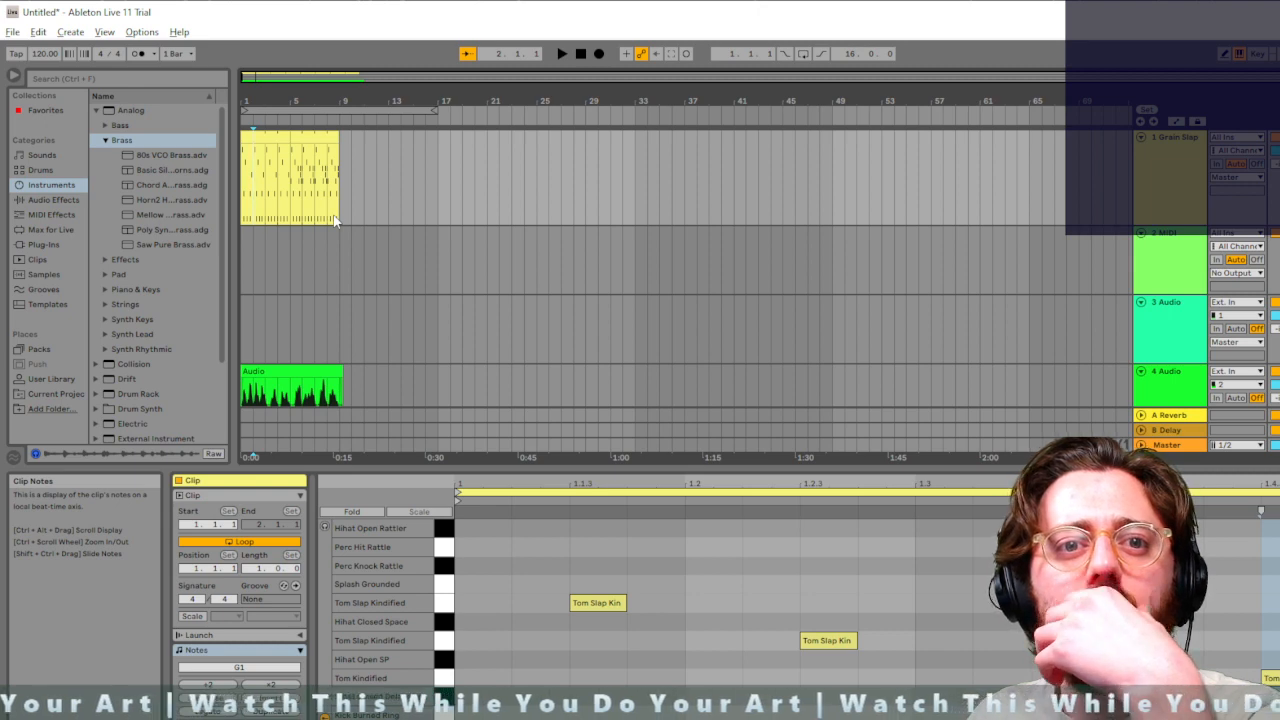
click(244, 373)
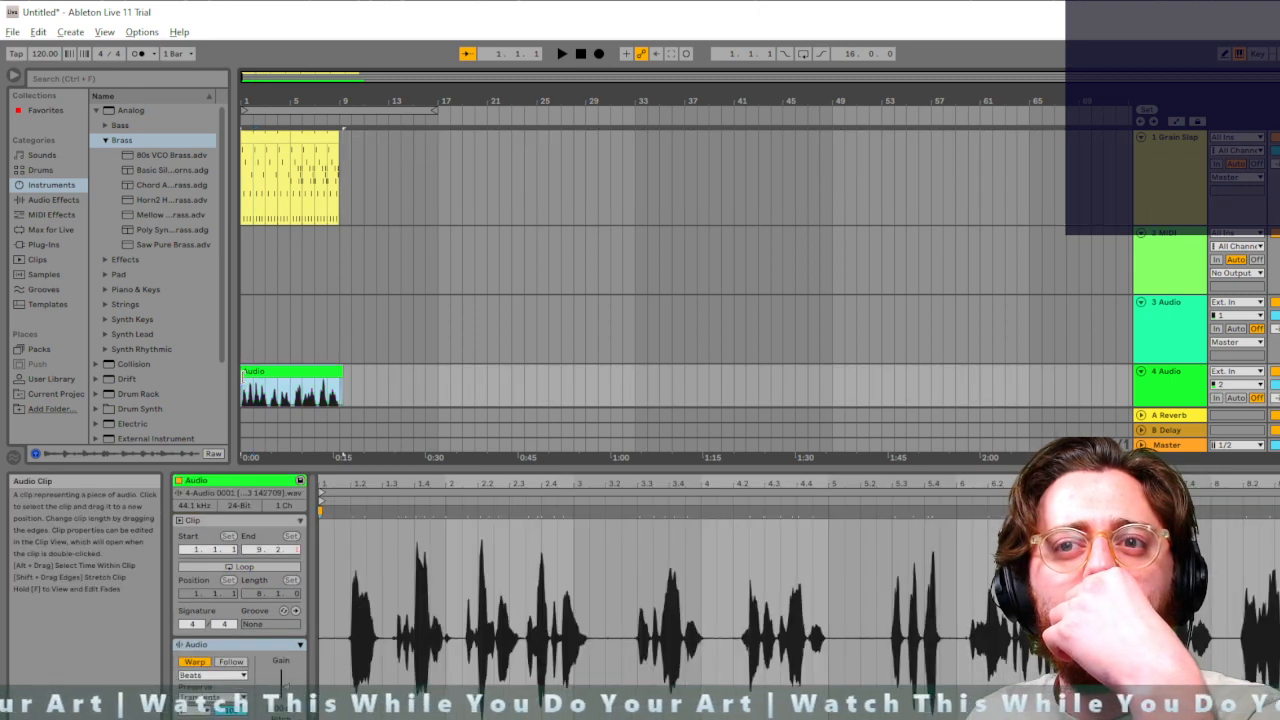
click(241, 352)
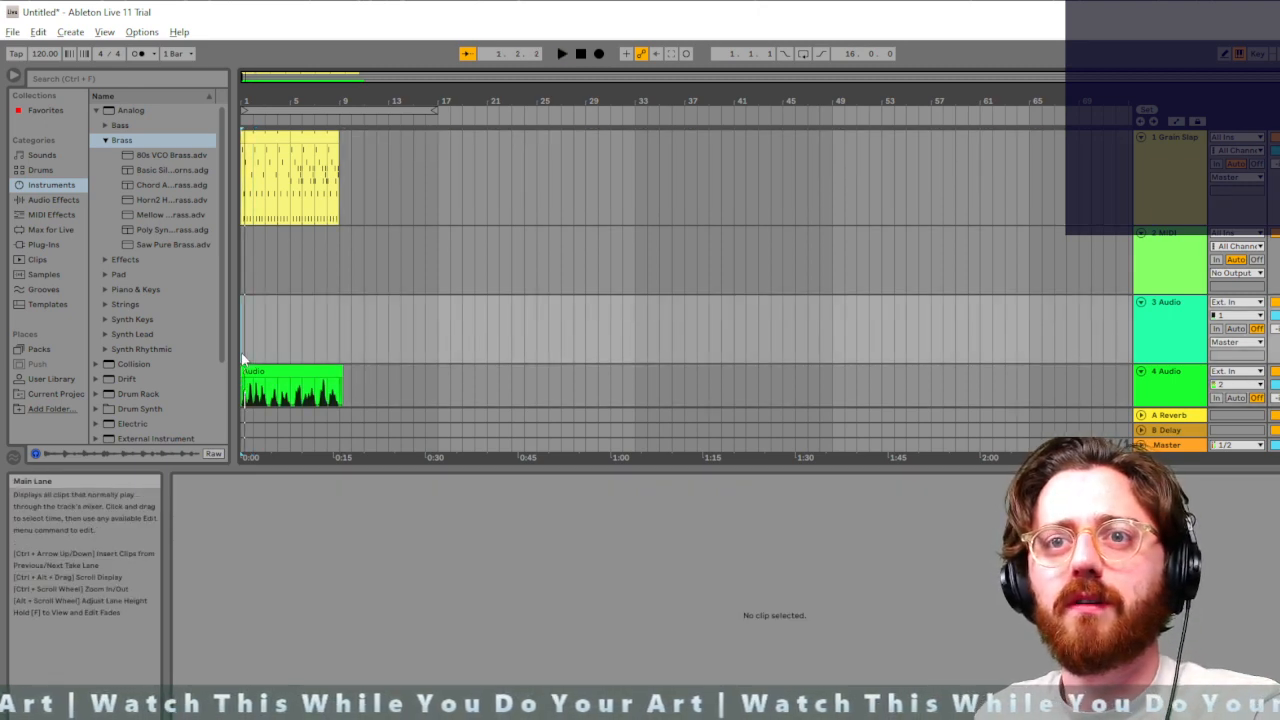
Try a long fade-out on the 4 Audio clip and audition it with the drums from the arrangement's start
click(336, 388)
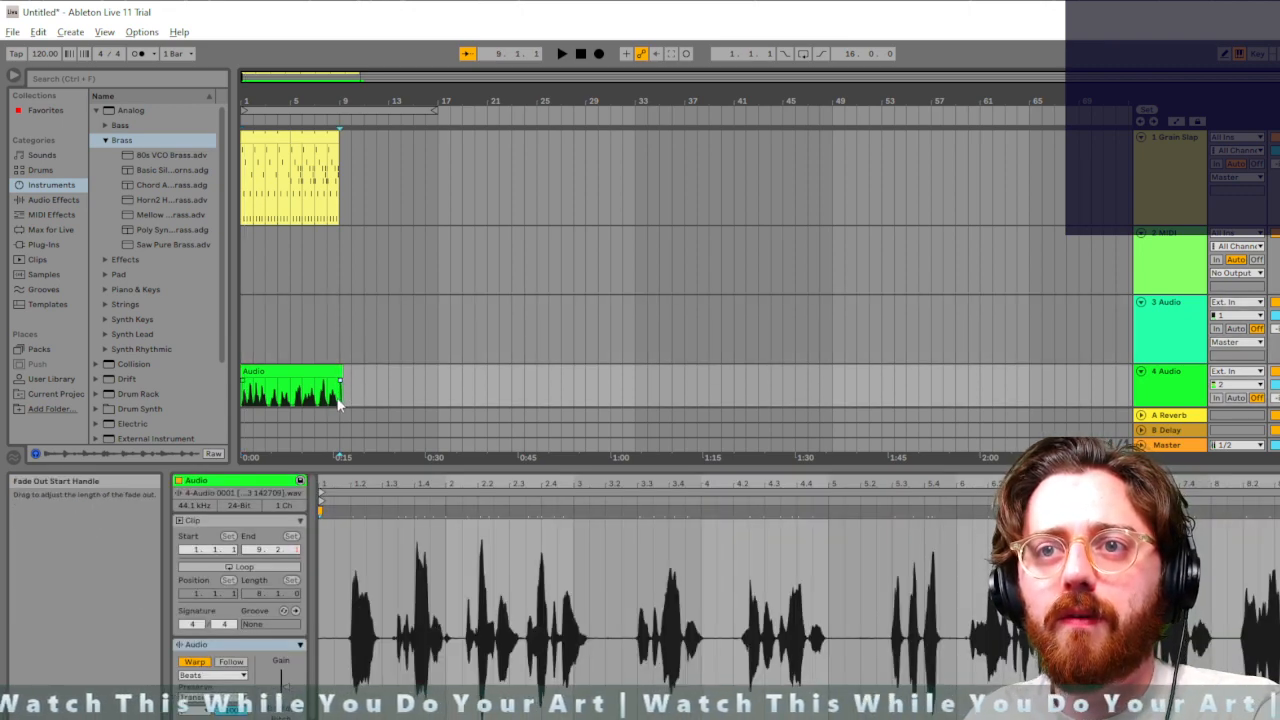
drag(265, 400, 253, 400)
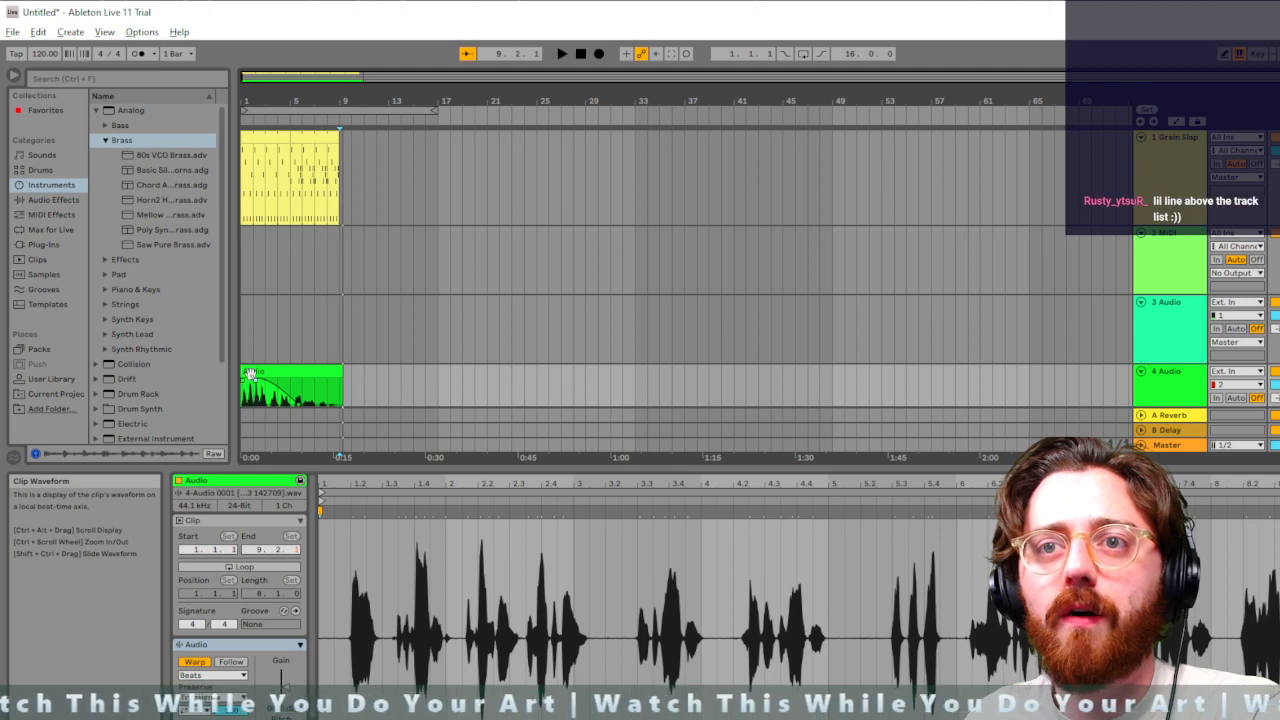
click(241, 317)
key(space)
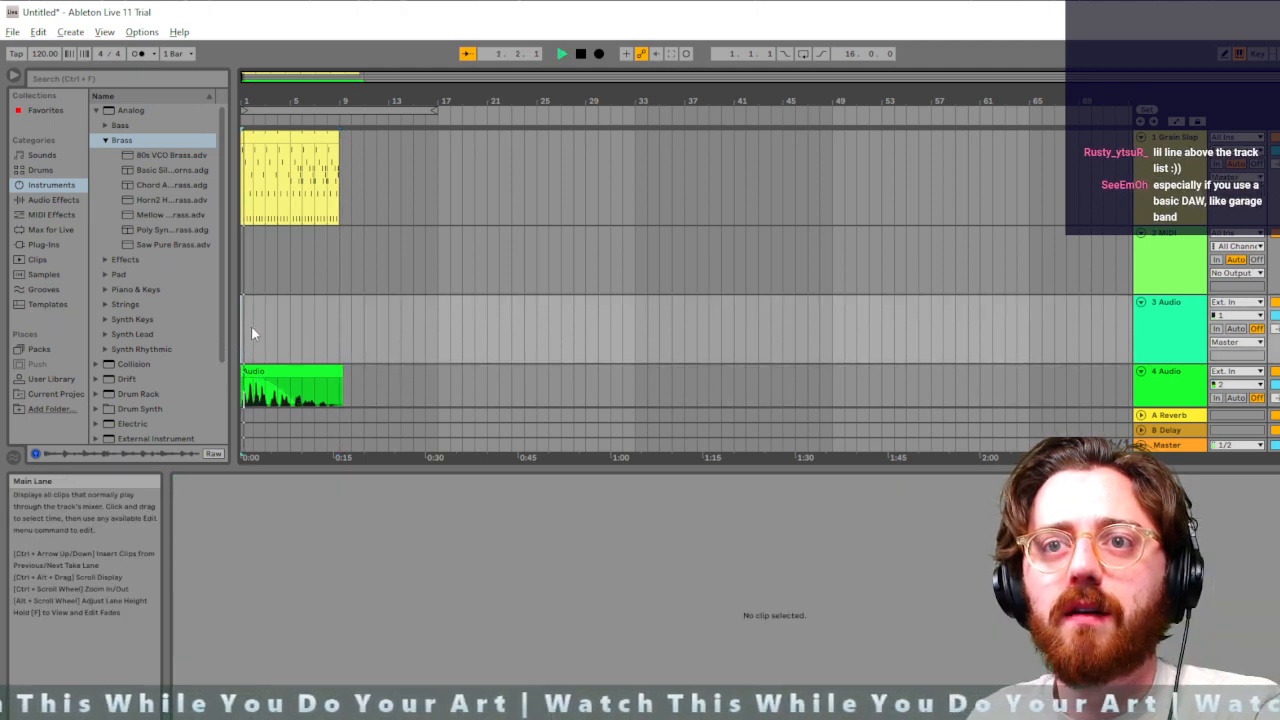
key(space)
click(300, 388)
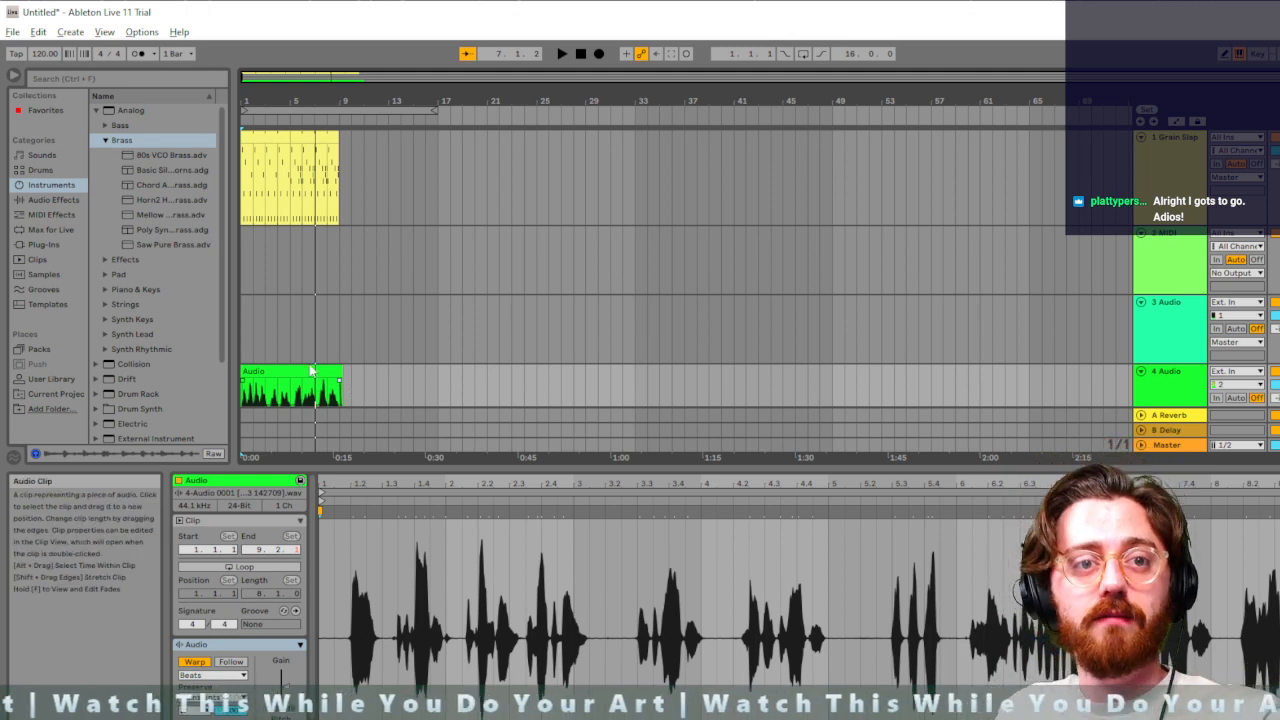
Load the Autonomous Photon Ray preset of the Shifter pitch effect onto the 4 Audio track in the Session View
click(242, 308)
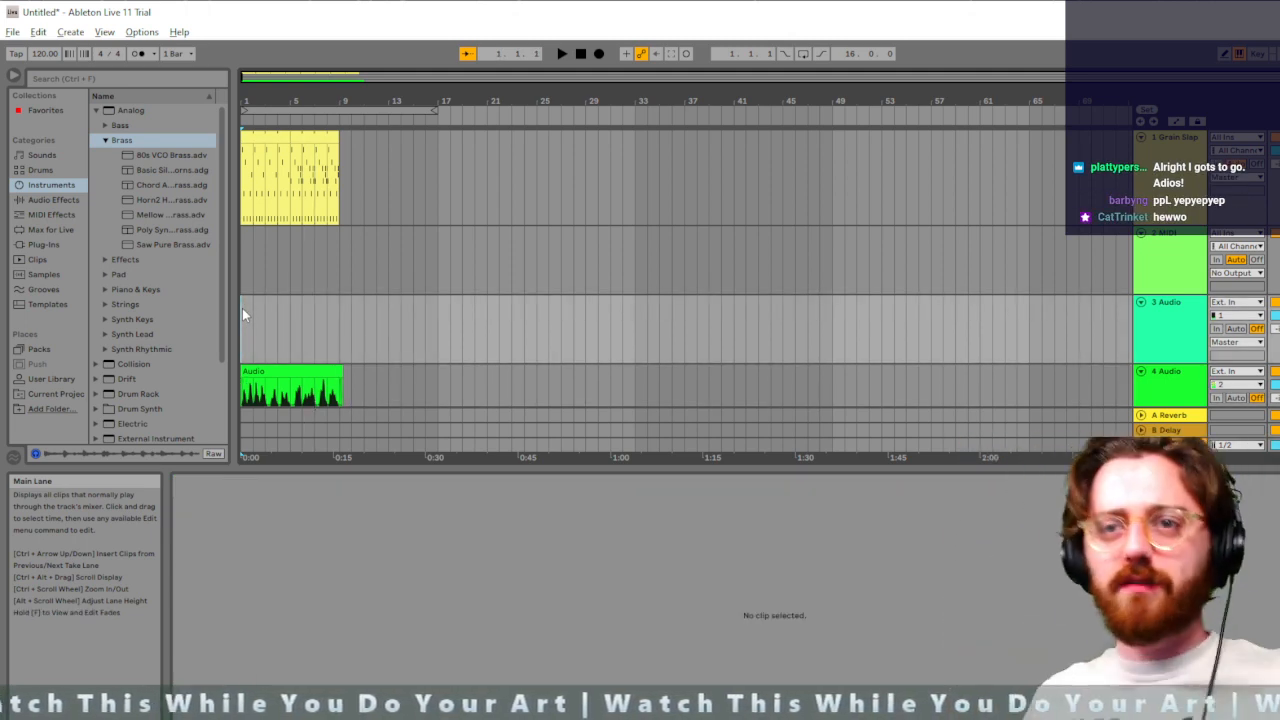
click(288, 398)
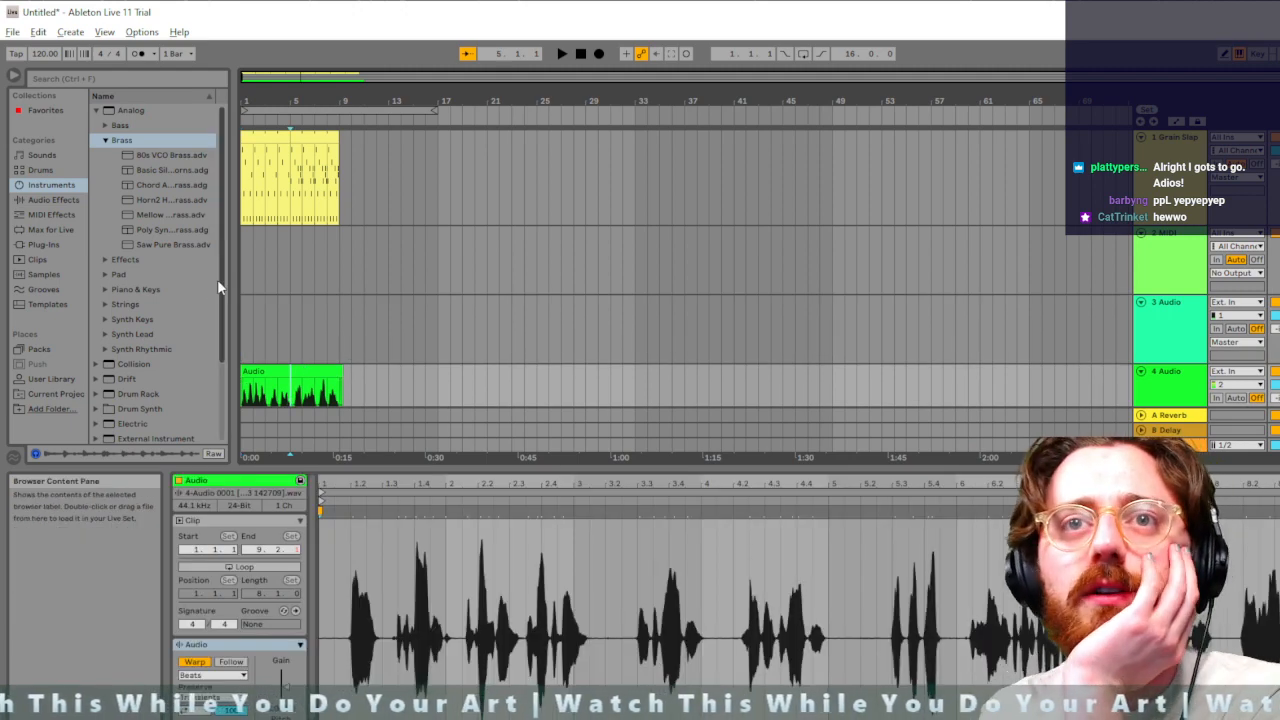
click(55, 200)
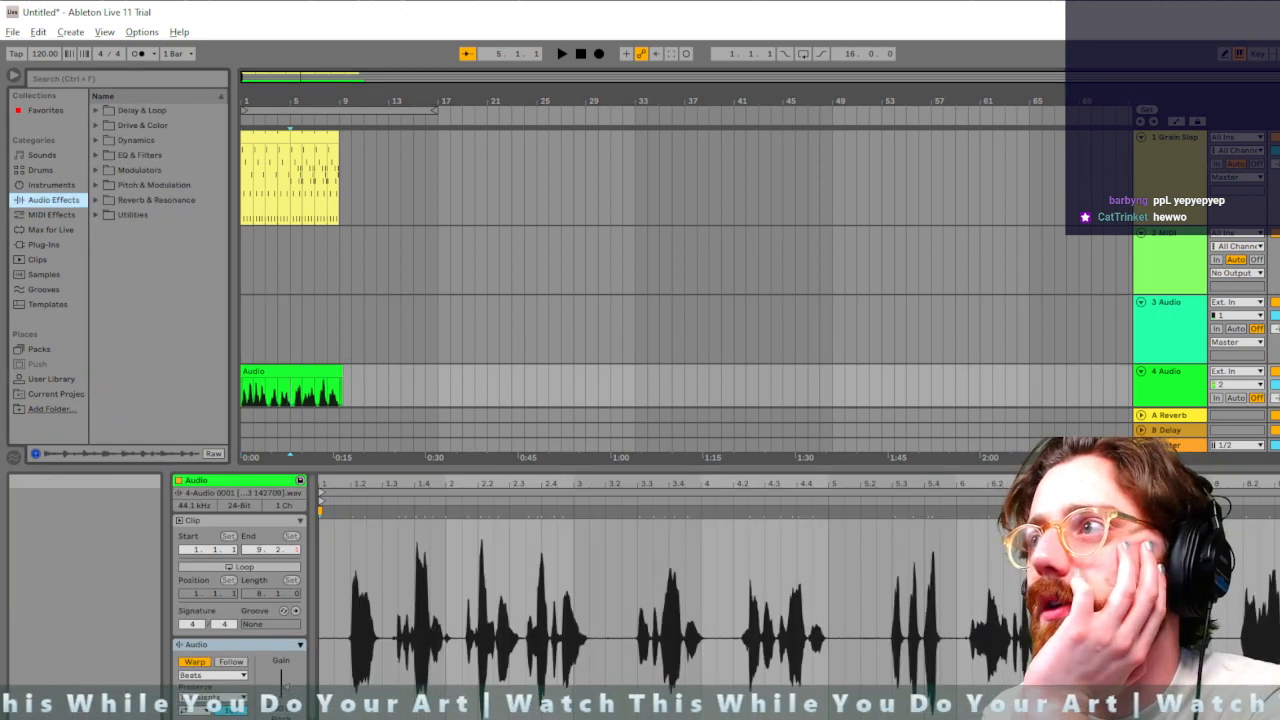
key(Tab)
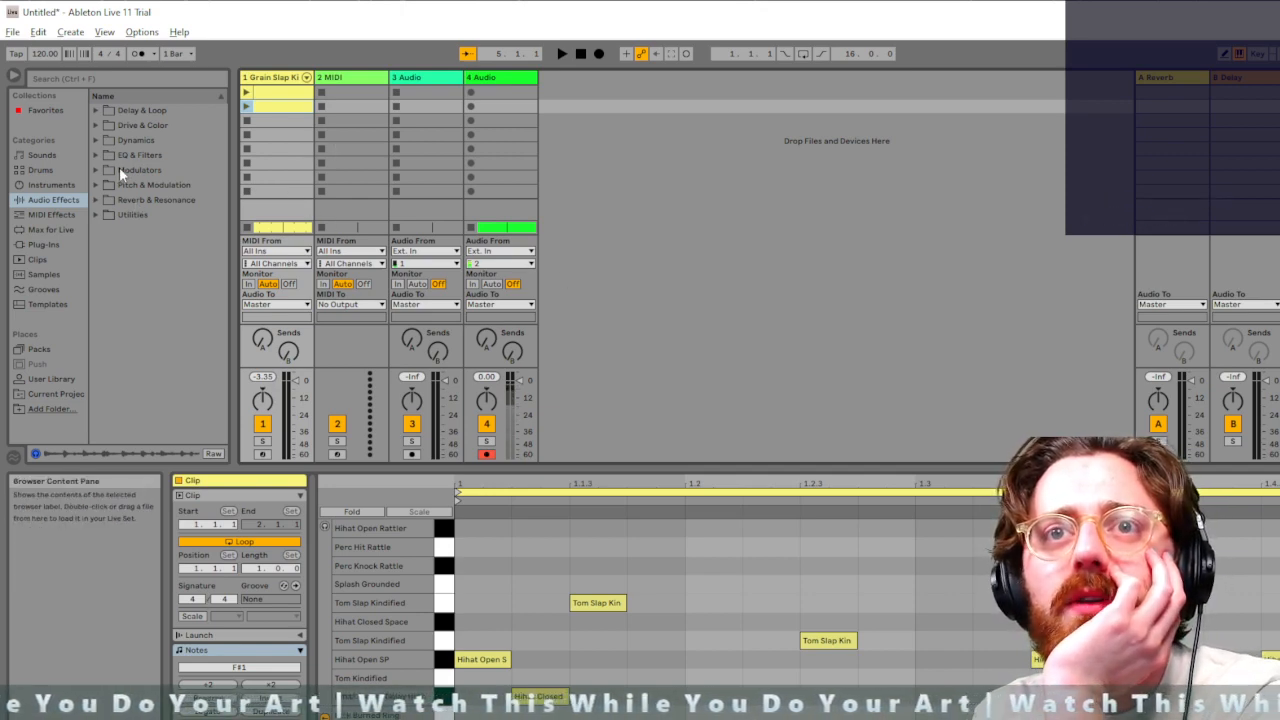
click(97, 185)
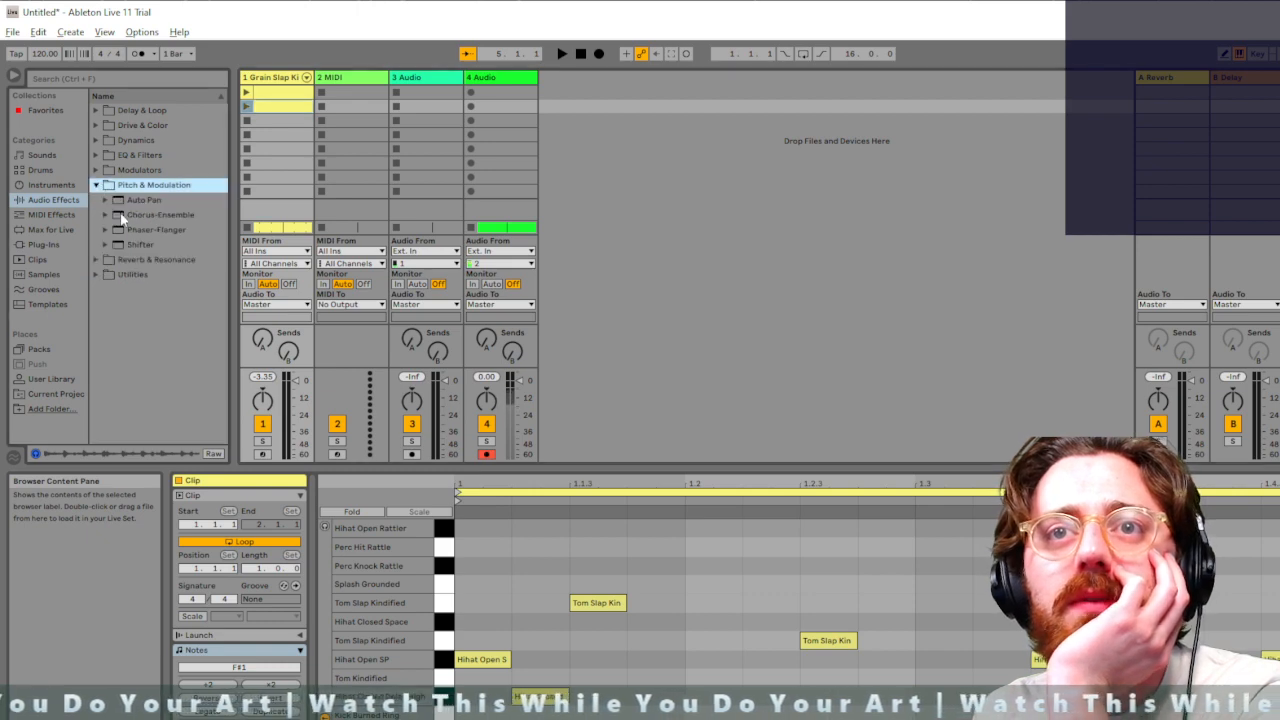
click(105, 245)
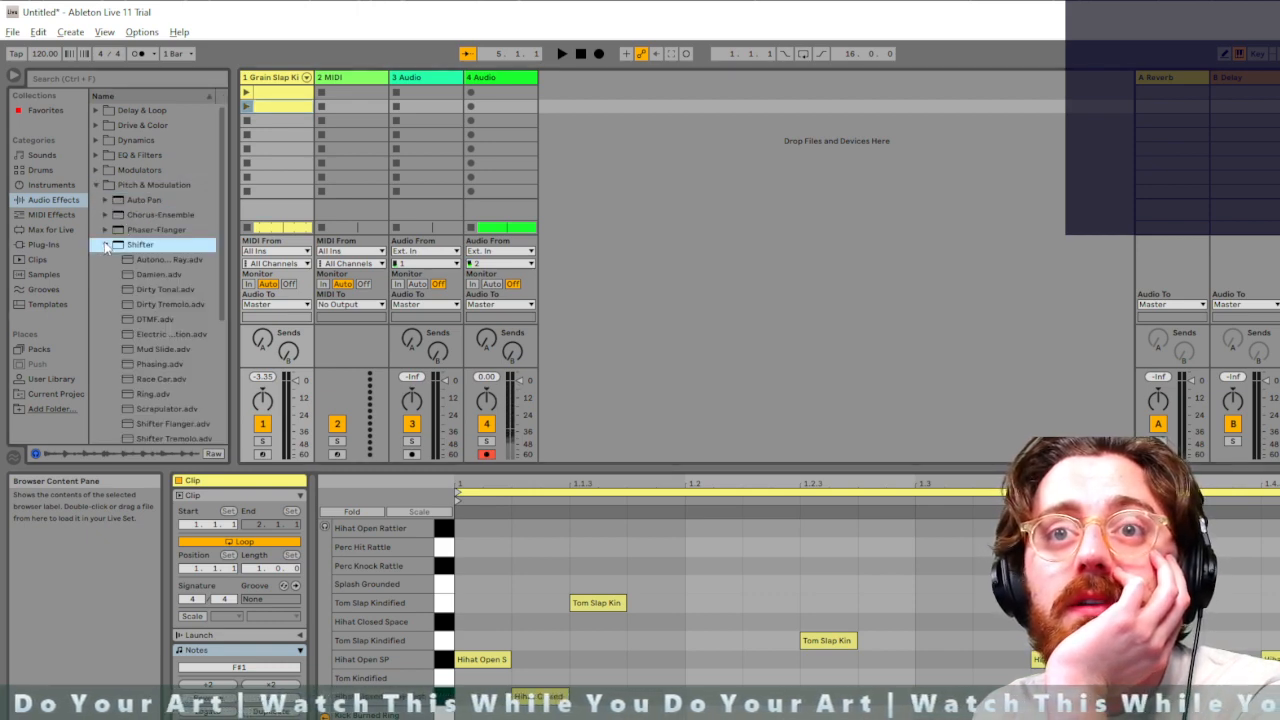
click(150, 274)
click(152, 260)
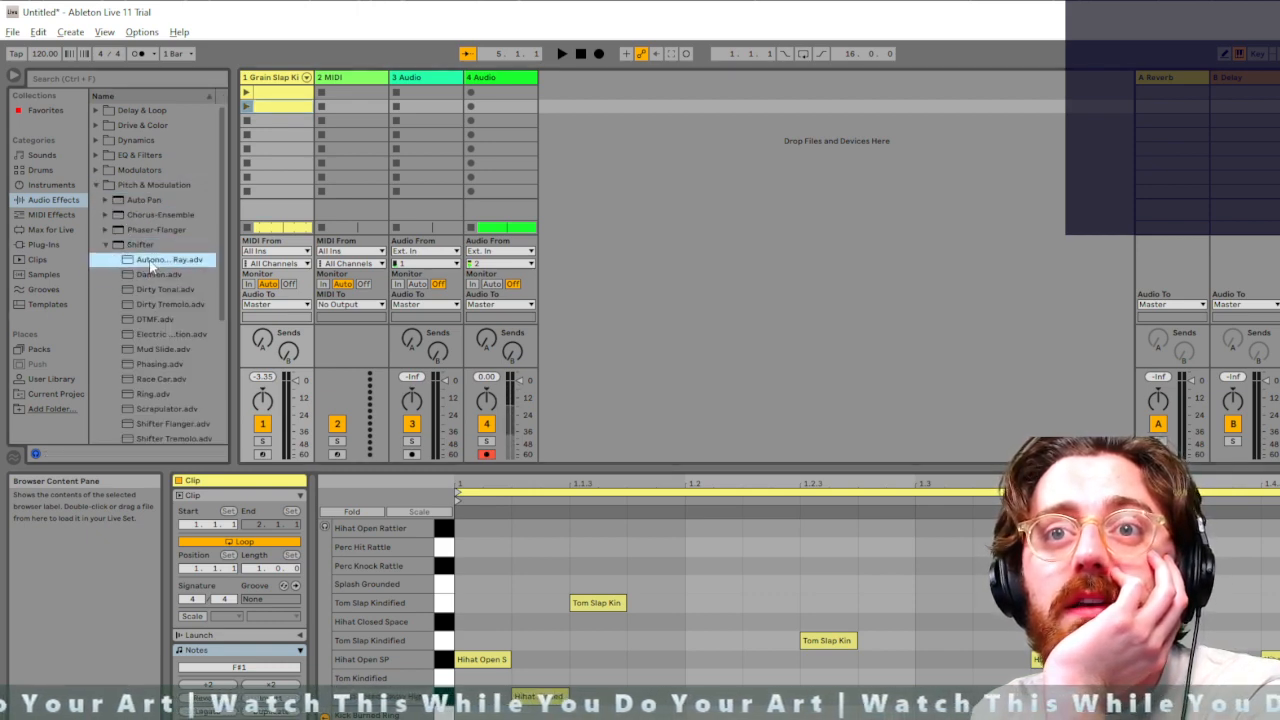
drag(478, 127, 499, 98)
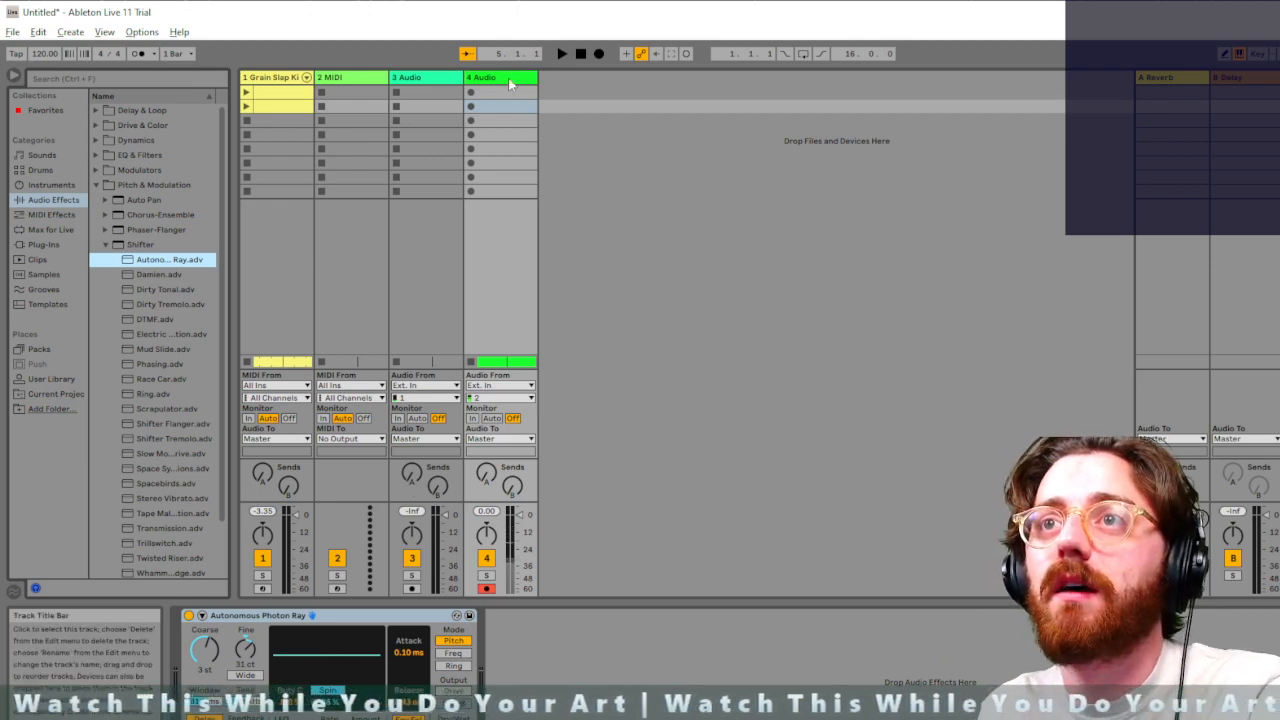
Solo the 4 Audio track, play the processed take briefly, and return to the Arrangement View
click(485, 577)
key(space)
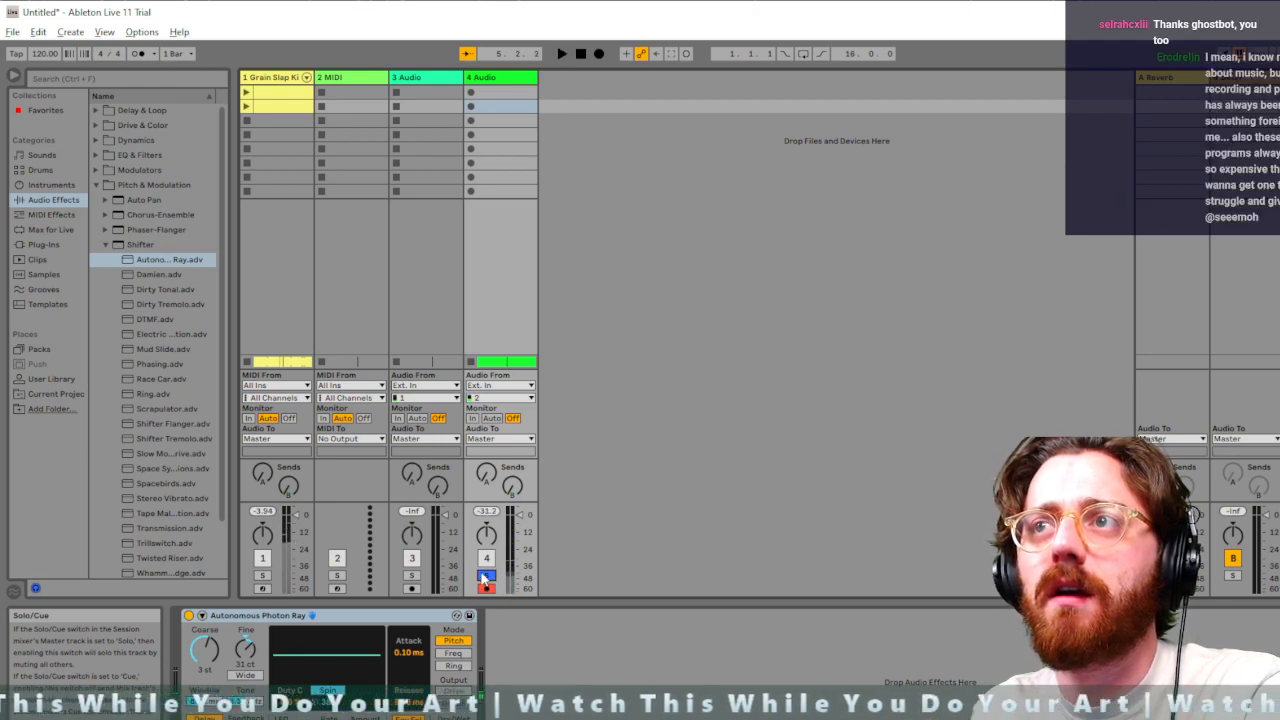
key(Tab)
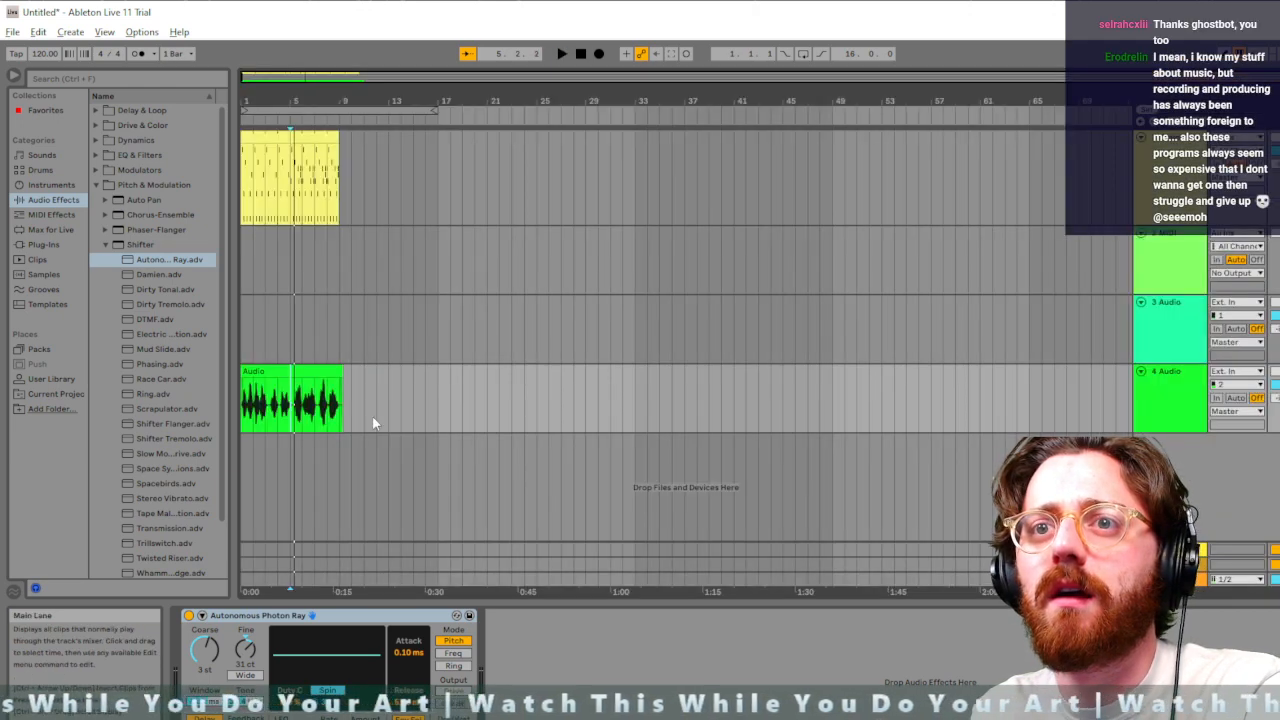
Shorten the arrangement loop to the eight bars starting at bar 1 and turn looping on
click(286, 373)
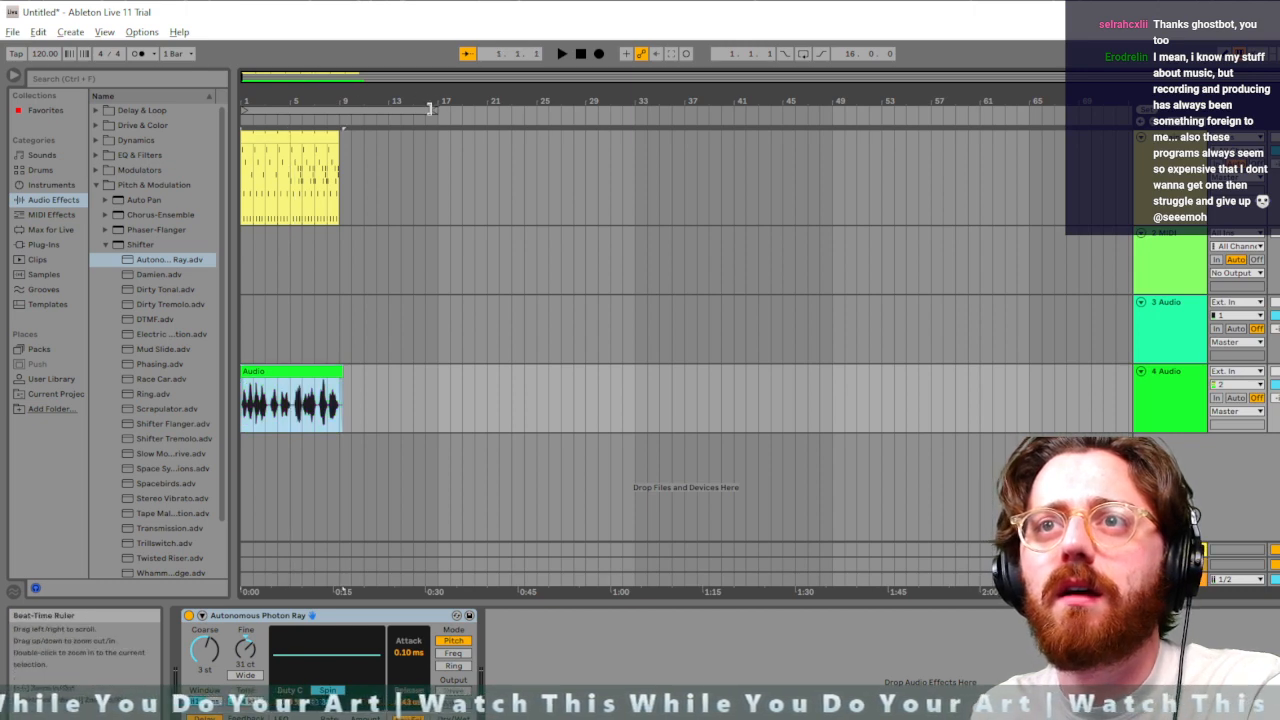
drag(434, 108, 338, 110)
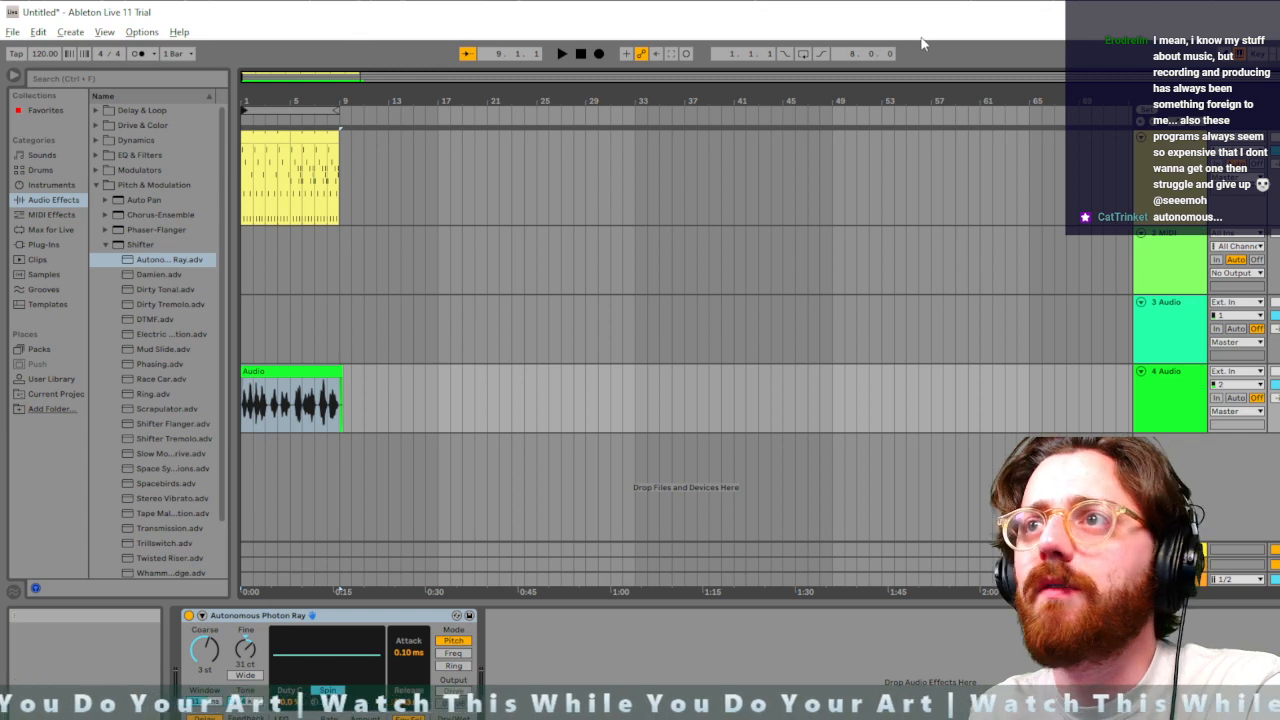
click(803, 56)
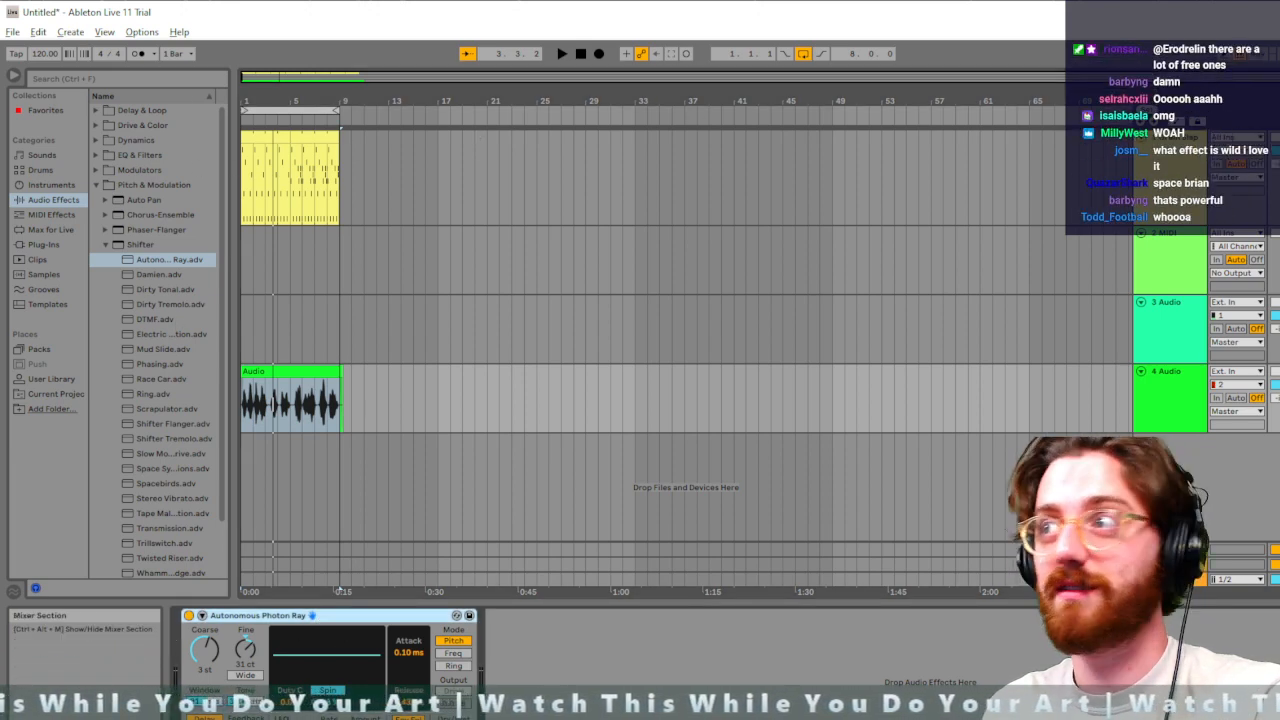
Switch to the Session View, set Autonomous Photon Ray's Coarse pitch to -2 st during looped playback, and stop playback
key(Tab)
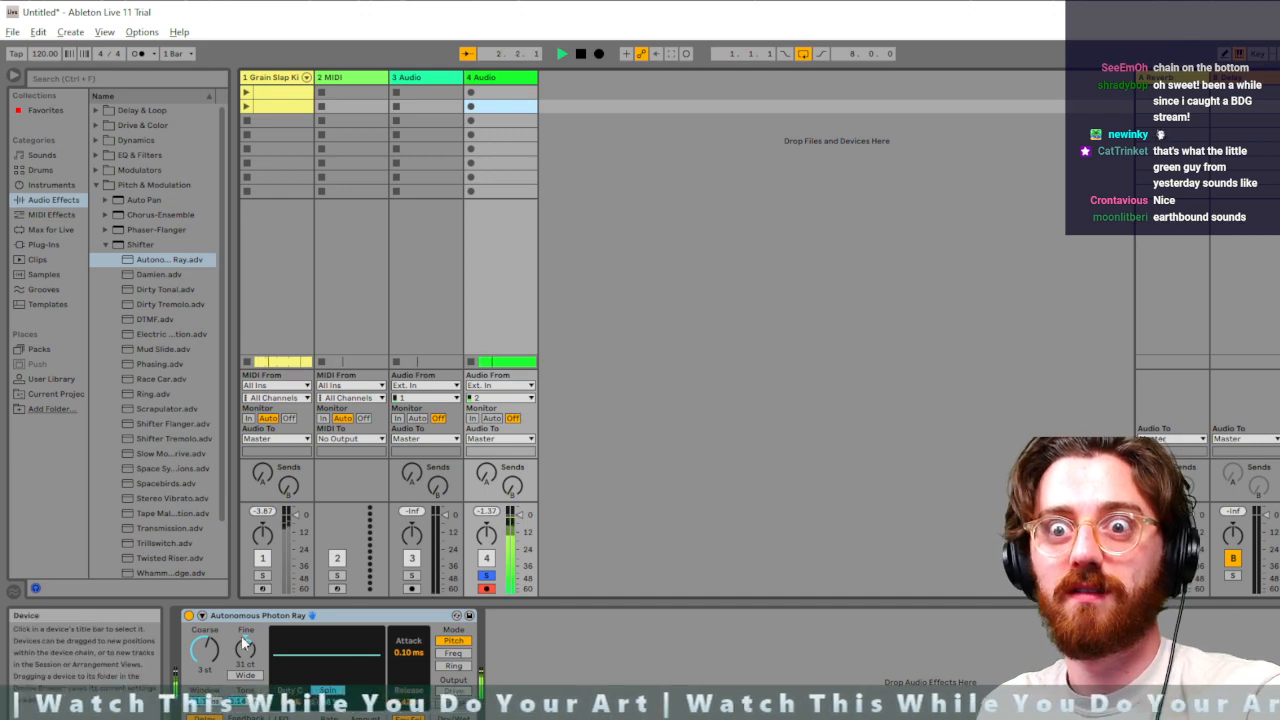
mouse_move(205, 650)
mouse_down()
mouse_move(205, 692)
mouse_move(205, 600)
mouse_move(205, 695)
mouse_move(205, 639)
mouse_up()
key(space)
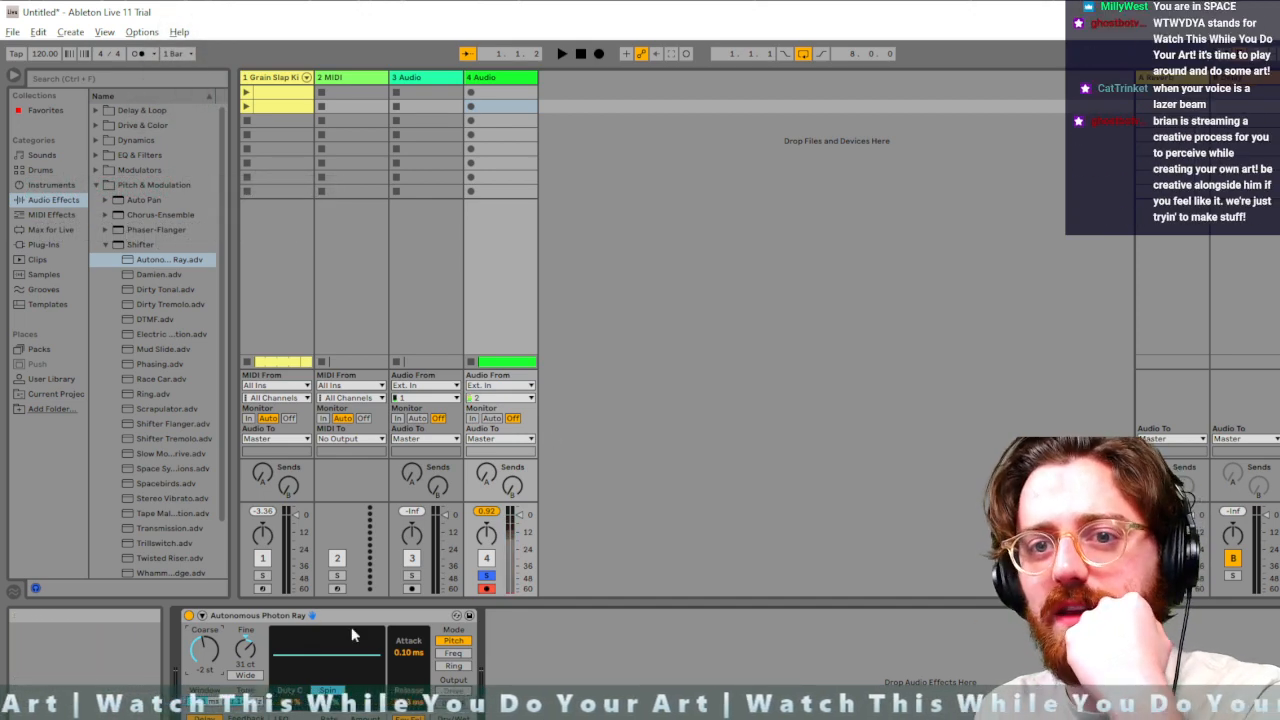
right_click(422, 620)
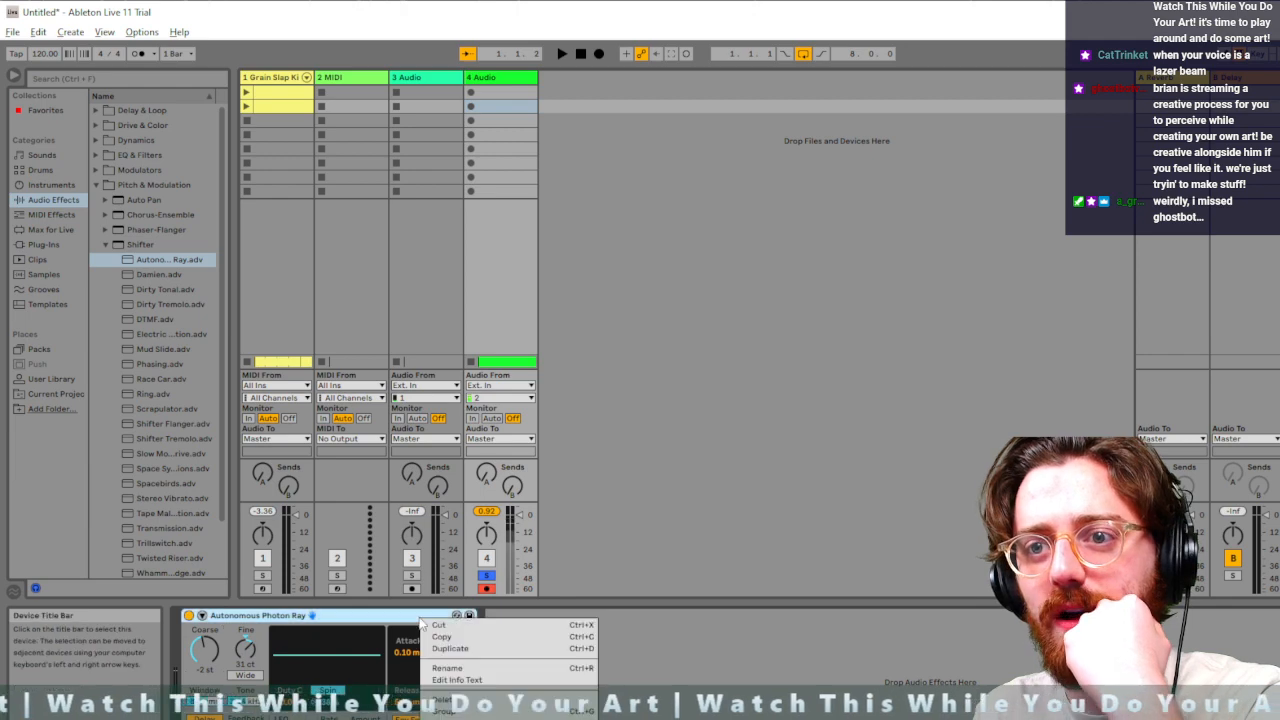
click(765, 646)
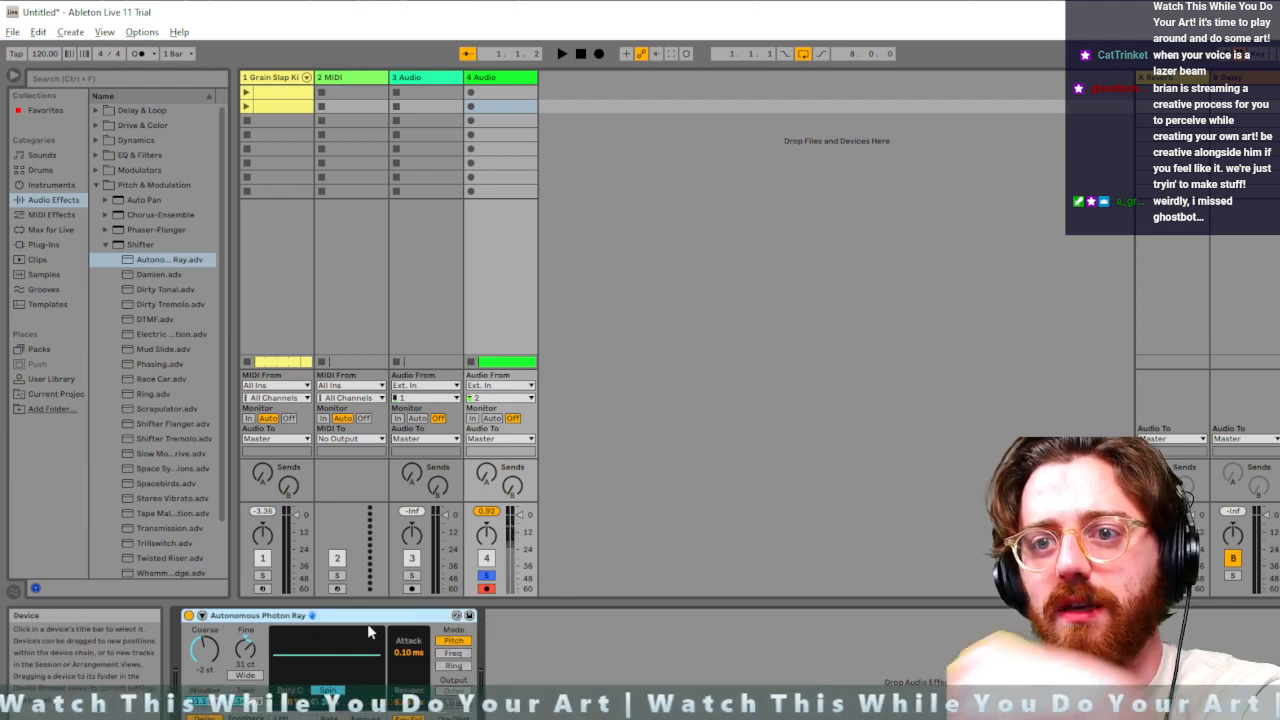
Remove the Autonomous Photon Ray effect from the 4 Audio track and look through the other Shifter presets
key(Delete)
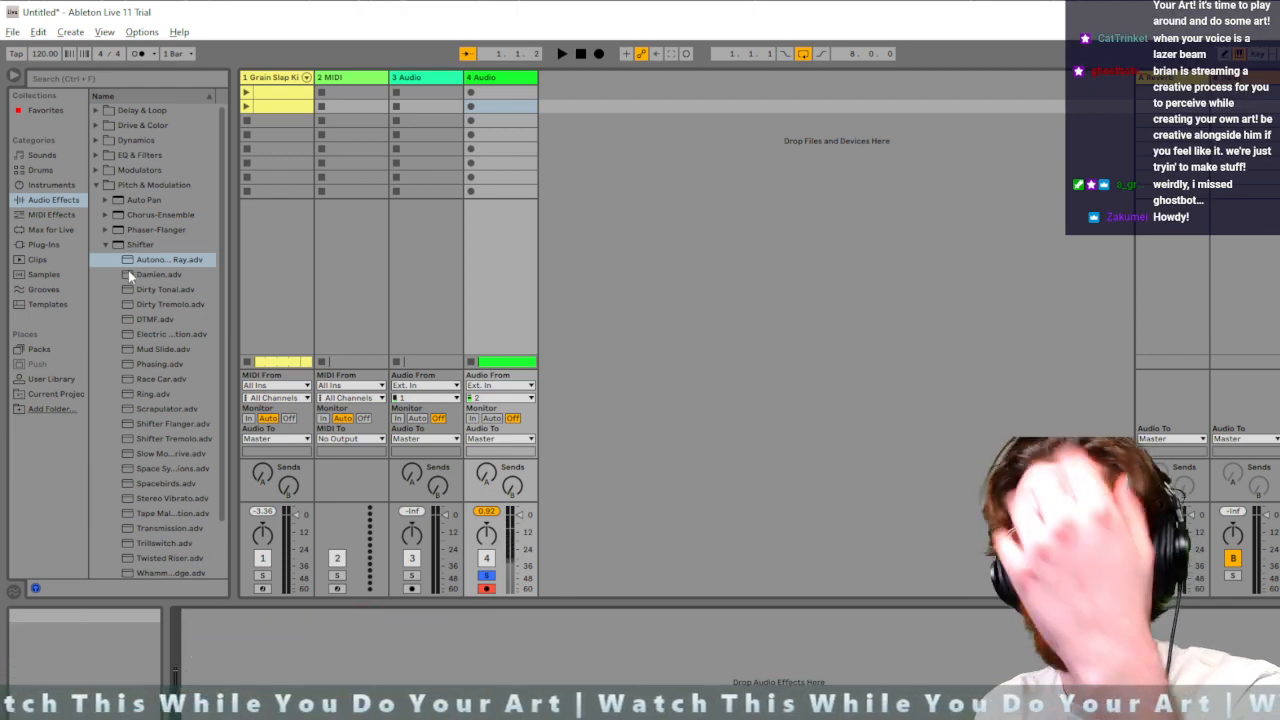
click(160, 350)
scroll(160, 404, down, 1)
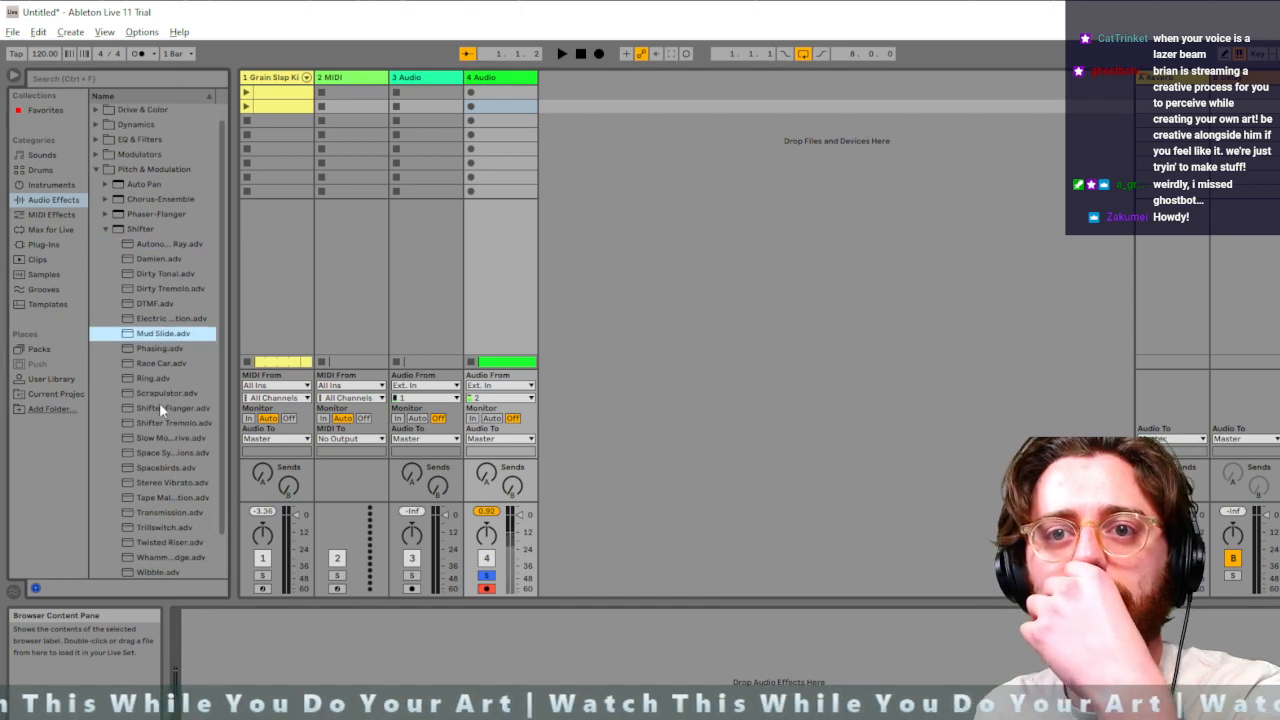
scroll(158, 405, down, 2)
click(157, 511)
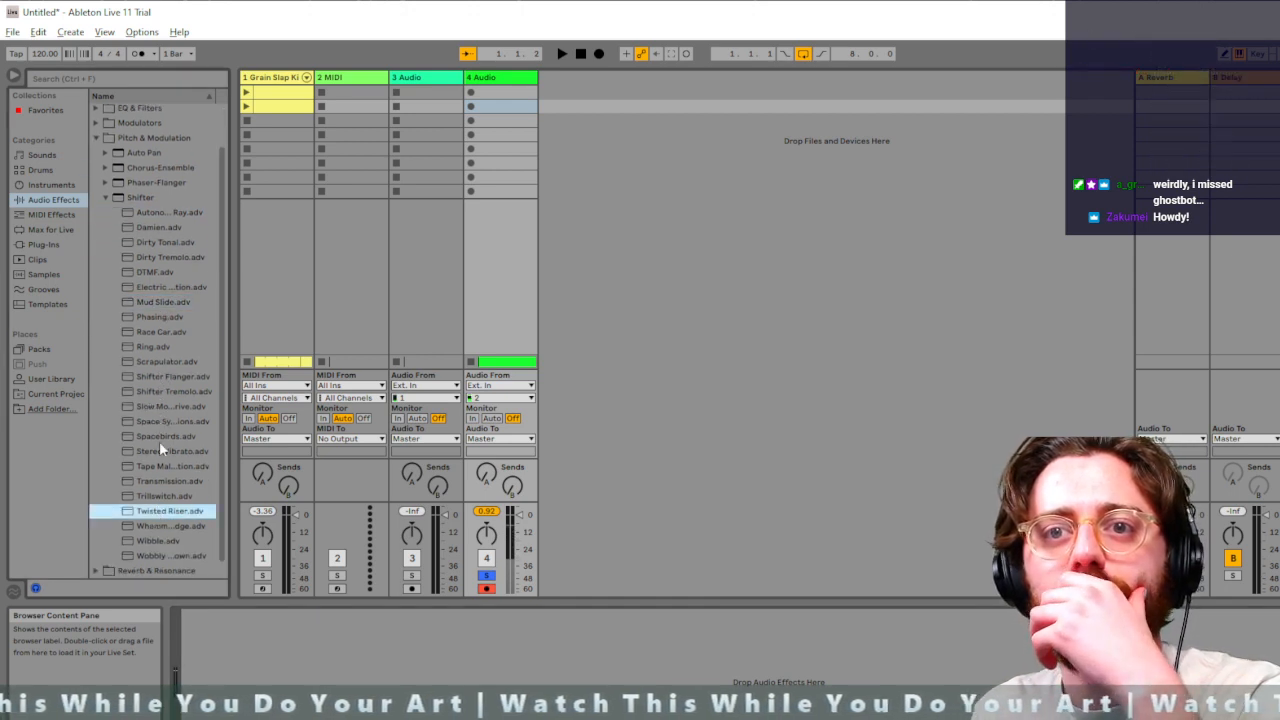
click(159, 410)
click(159, 391)
click(160, 378)
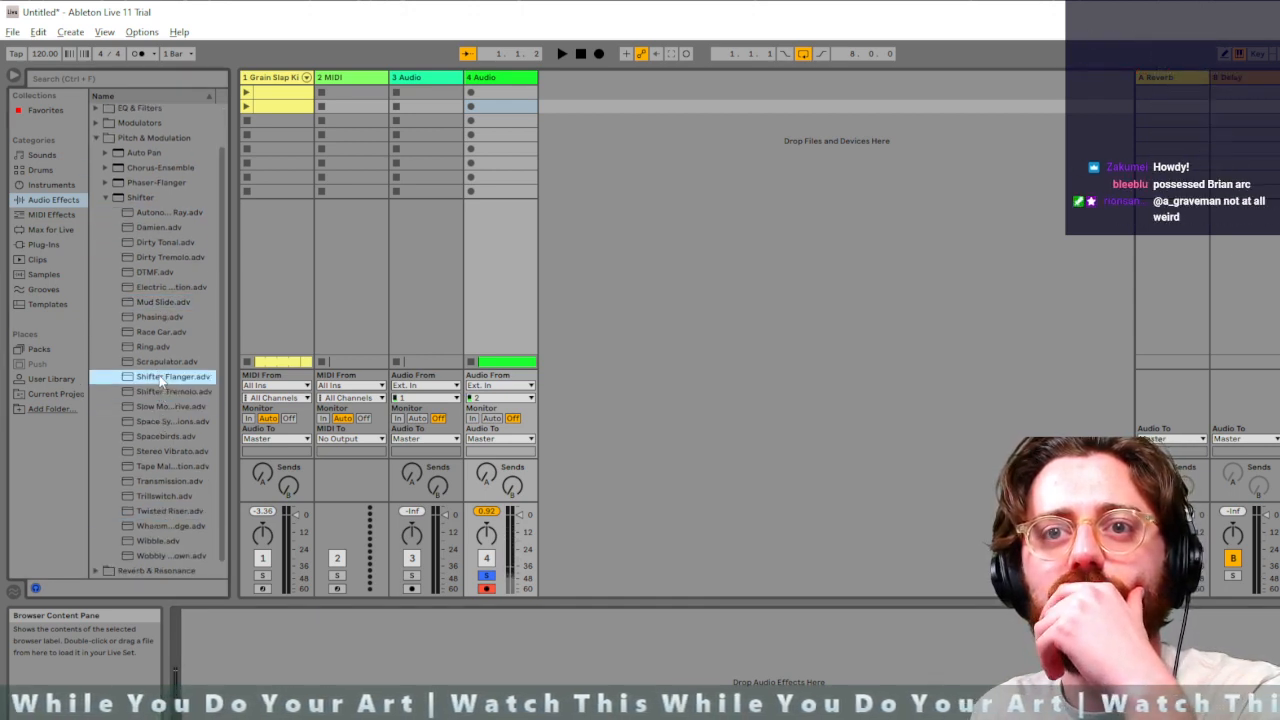
click(160, 361)
click(159, 346)
click(159, 316)
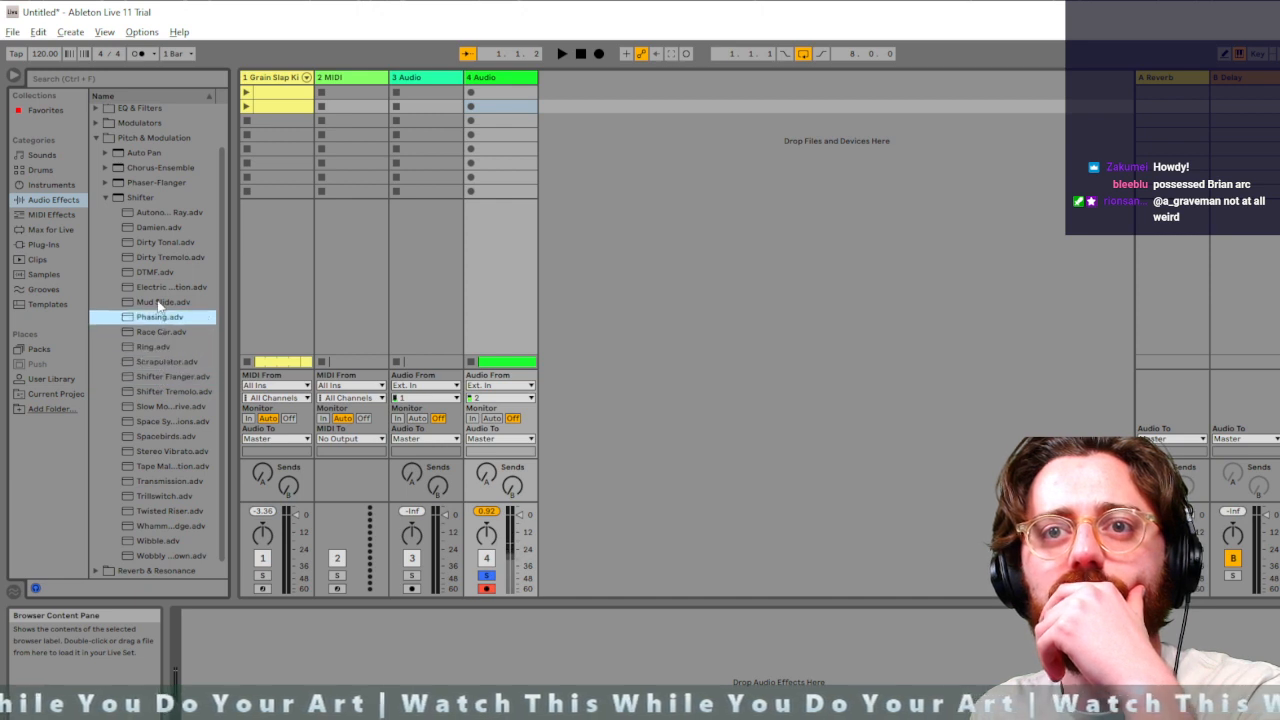
click(157, 302)
Load the Doubler Mirror preset of the Phaser-Flanger effect onto the 4 Audio track
click(103, 197)
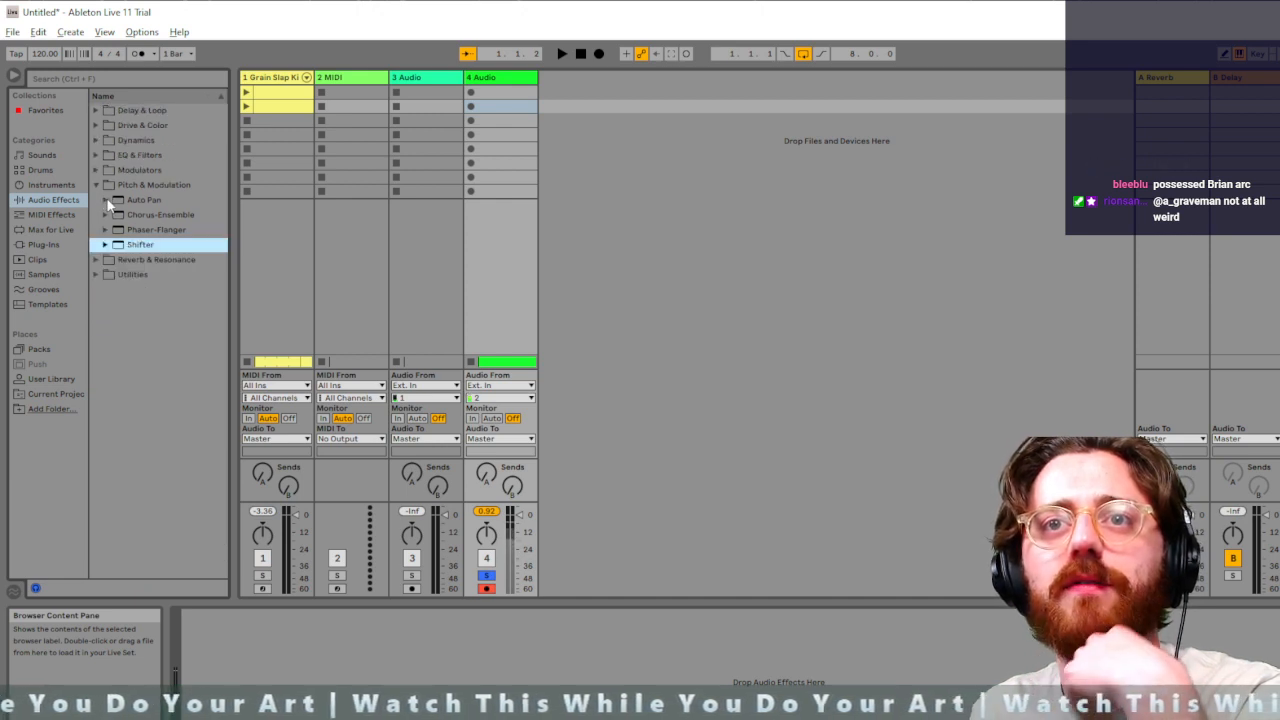
click(104, 216)
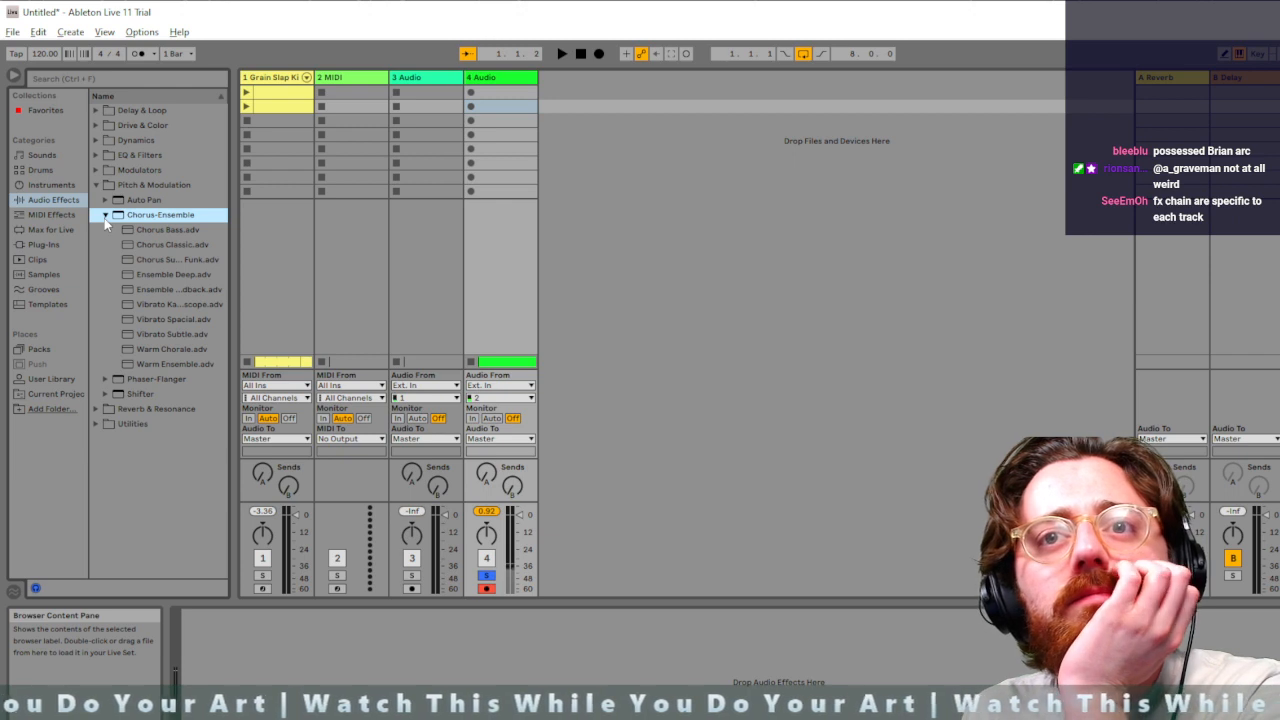
click(104, 216)
click(105, 230)
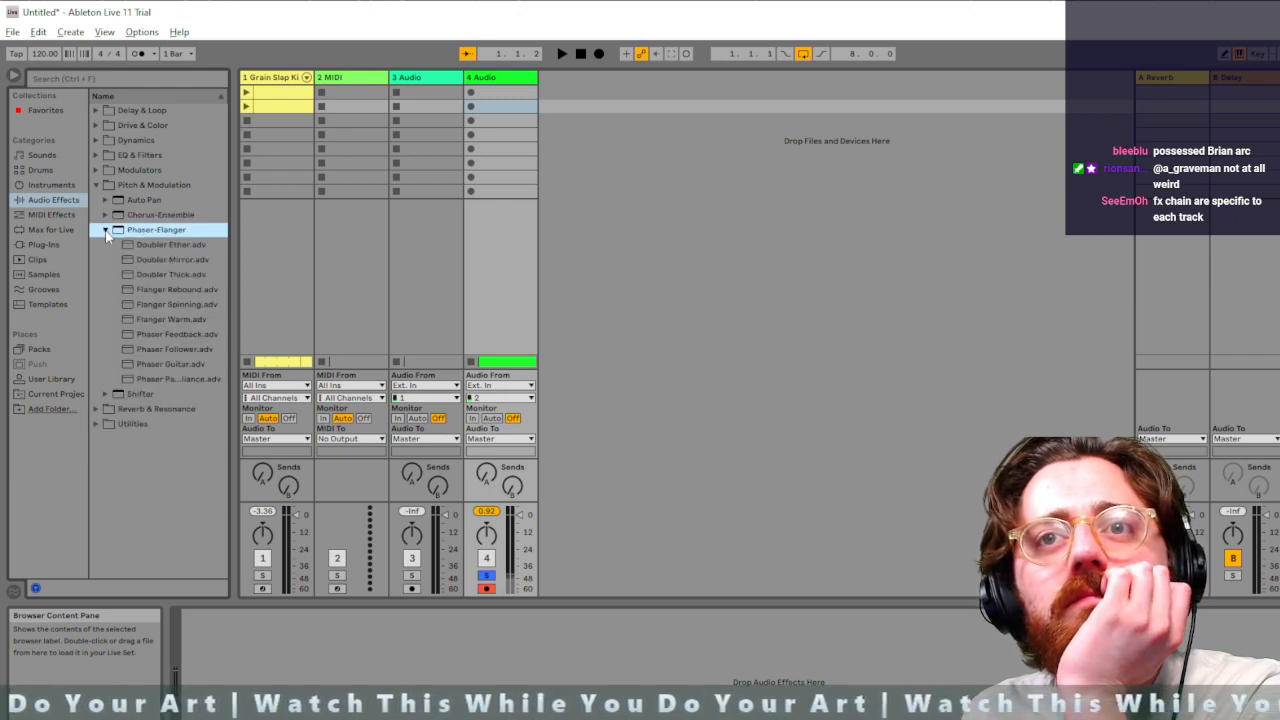
drag(156, 262, 285, 650)
Audition Doubler Mirror in Flanger and Phaser modes during looped playback and set its output to -5.5 dB
key(space)
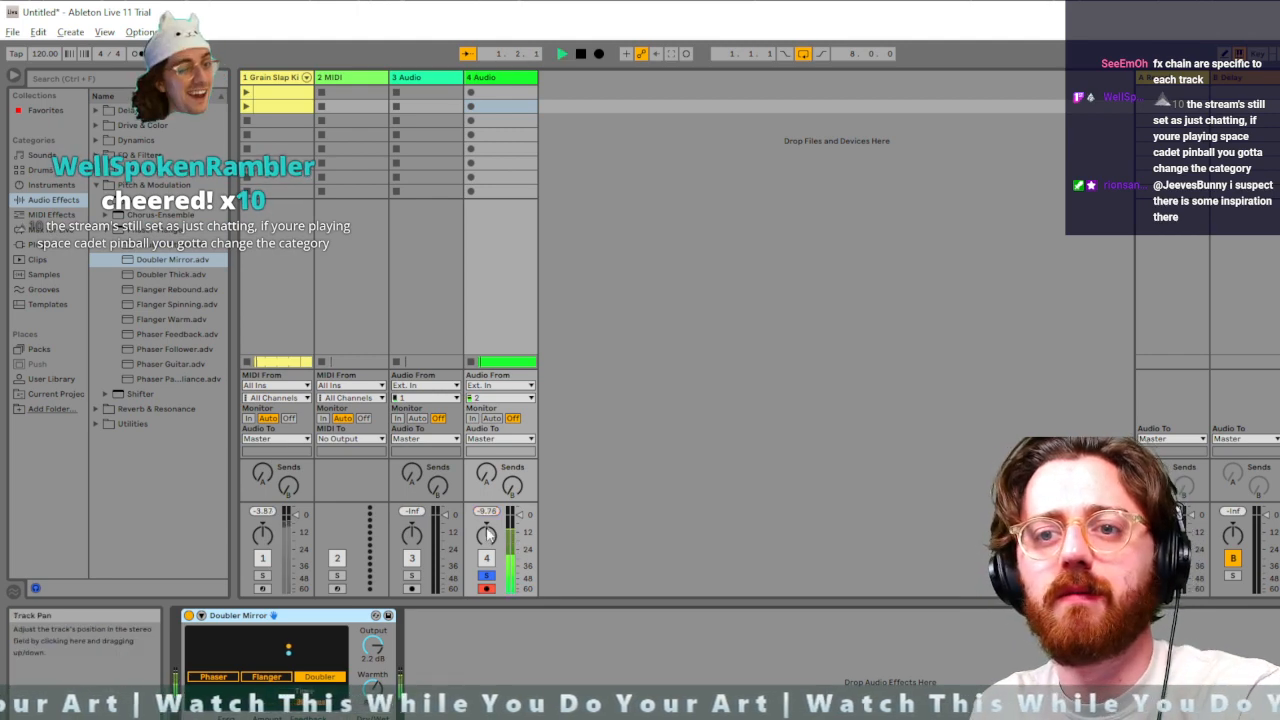
click(268, 678)
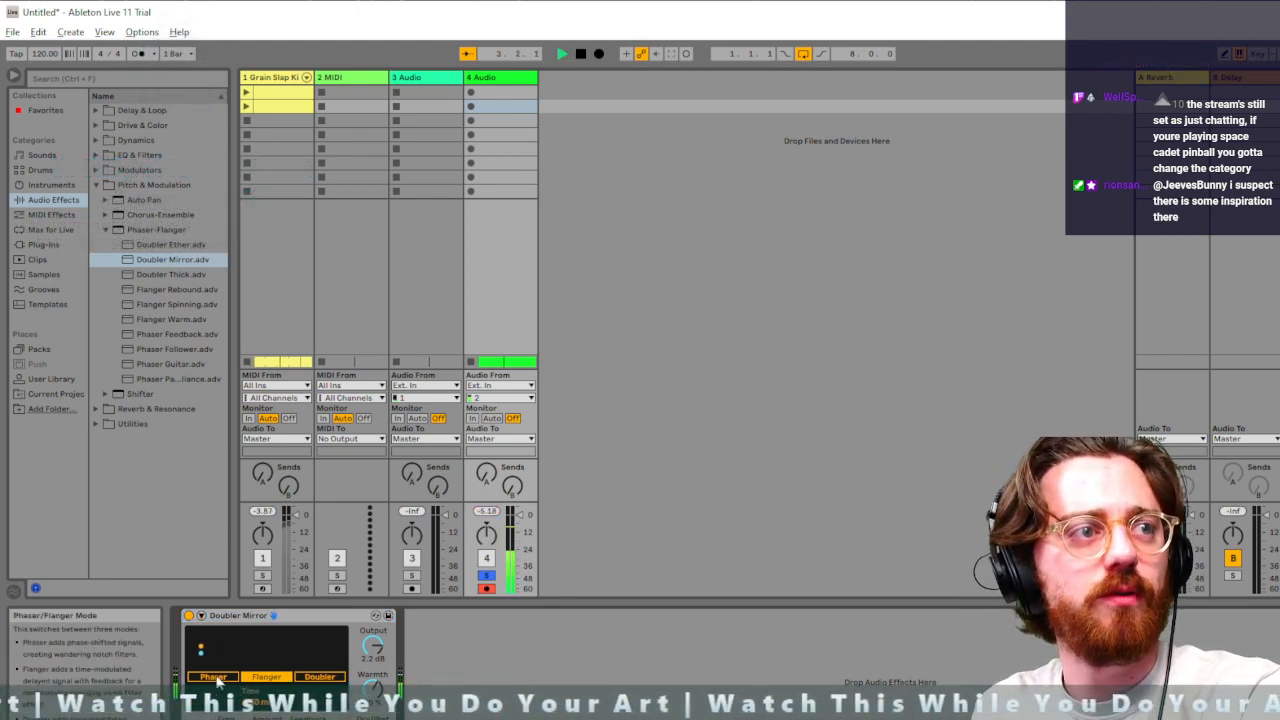
key(space)
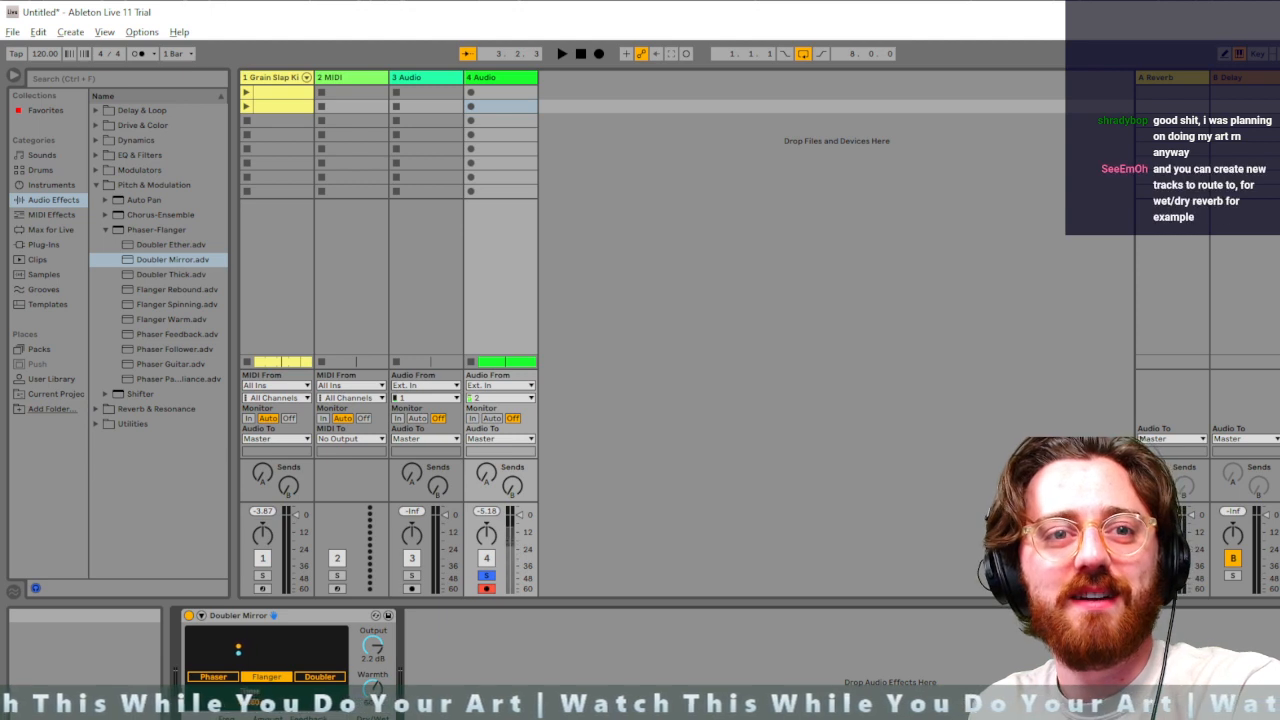
key(space)
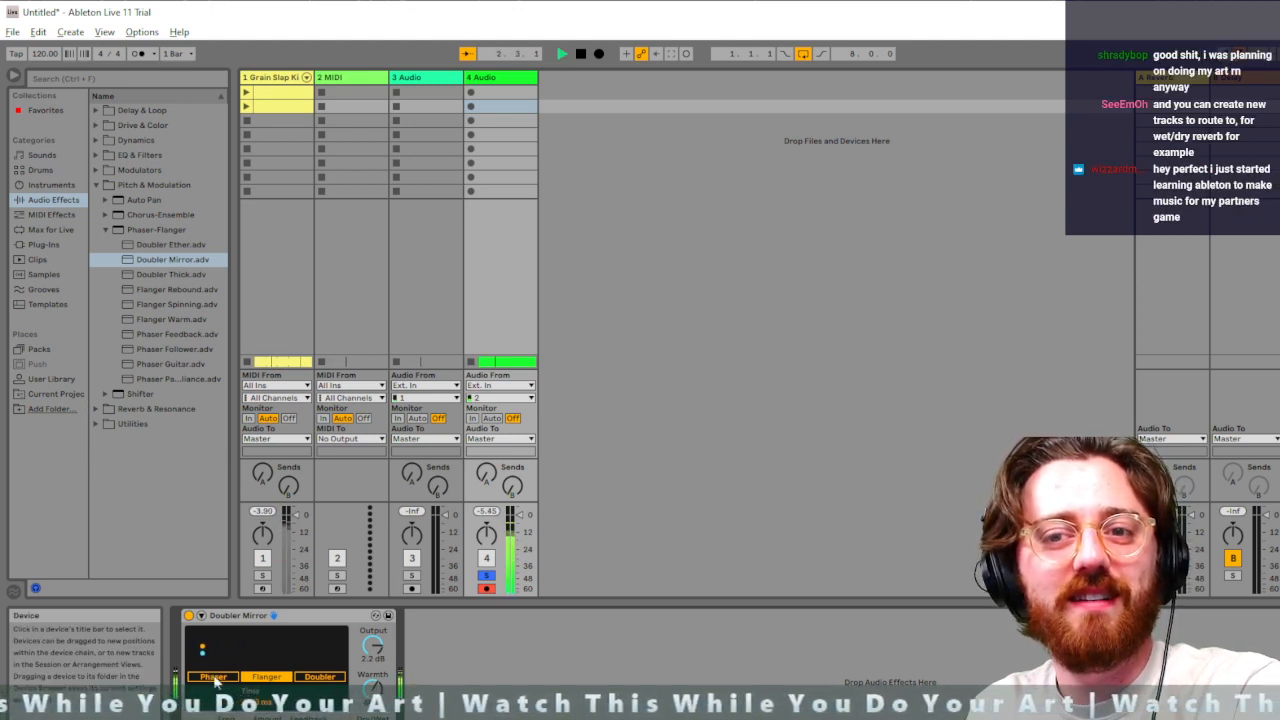
key(space)
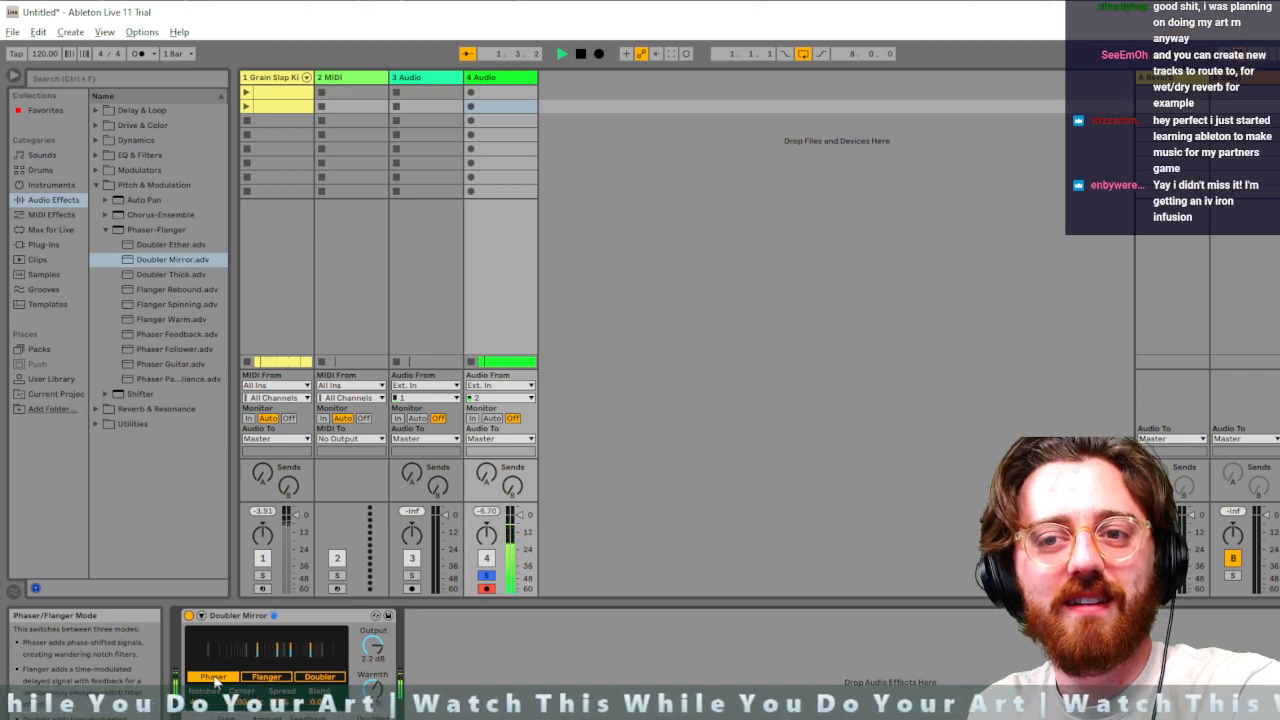
drag(375, 648, 375, 640)
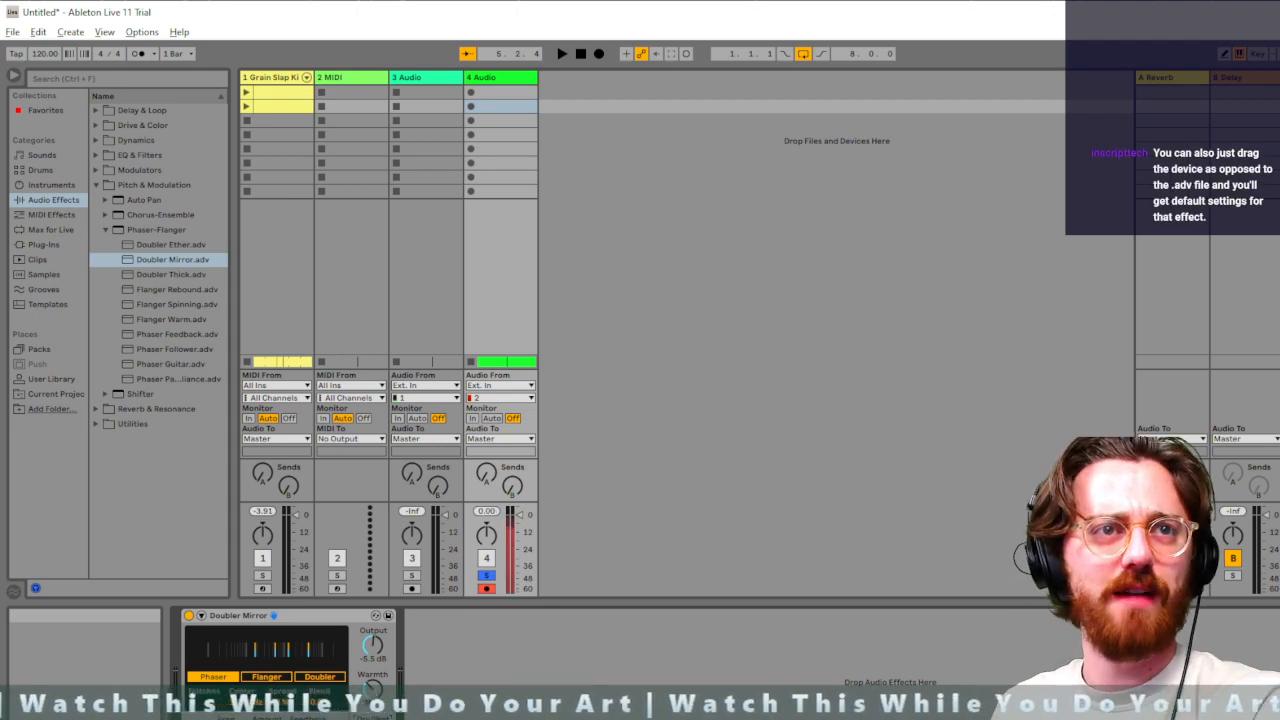
Search the audio effects for "vocod" and add the Vocoder preset Octaves Mod after Doubler Mirror on the 4 Audio track
click(105, 81)
text(vocod)
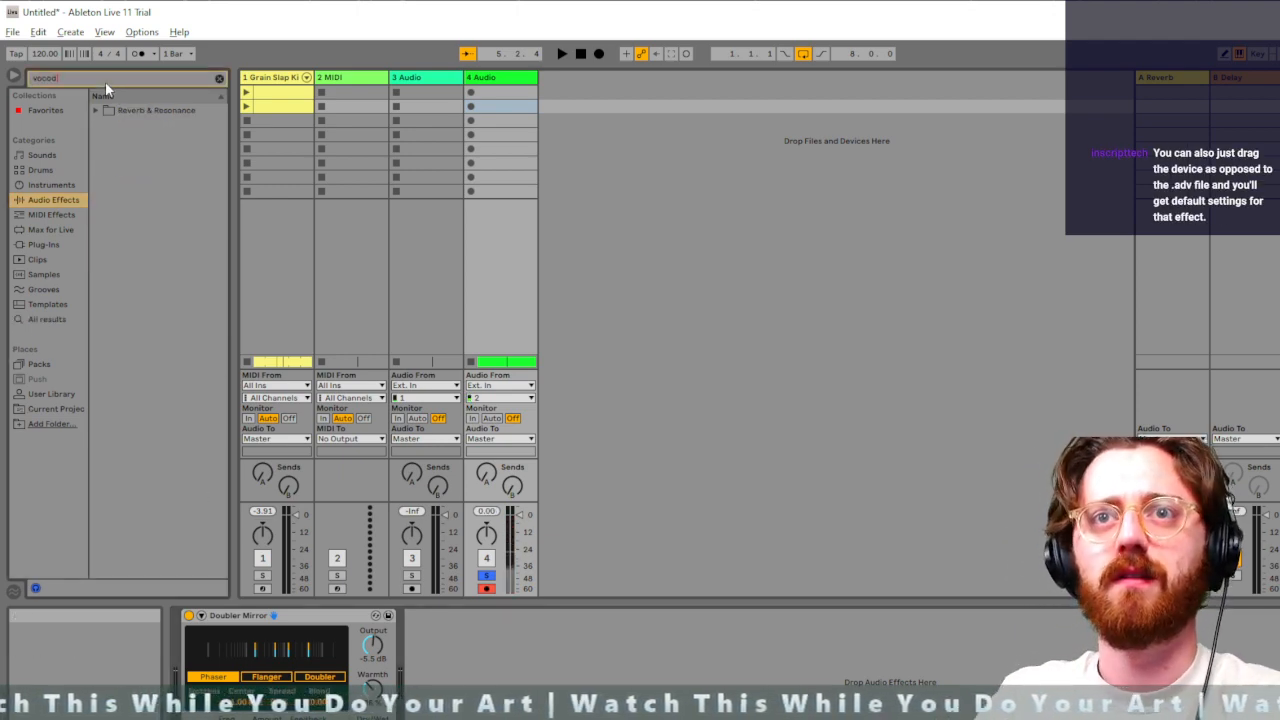
click(96, 111)
click(105, 125)
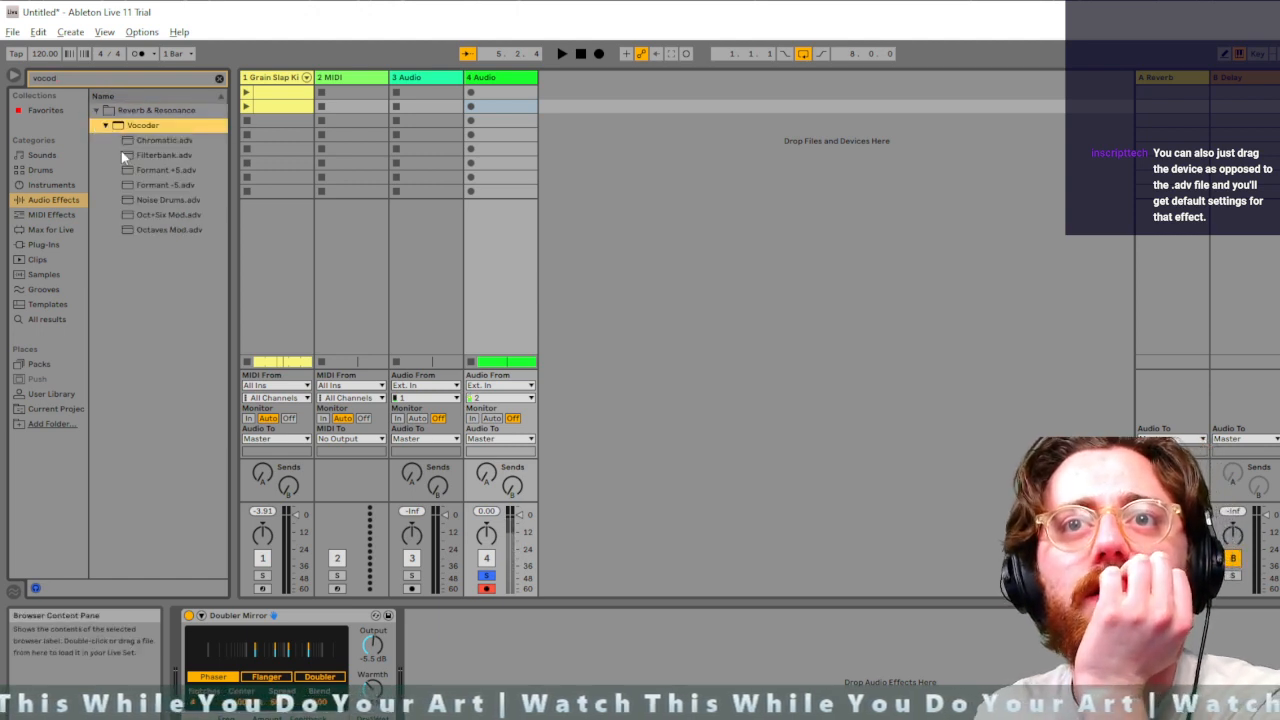
click(180, 155)
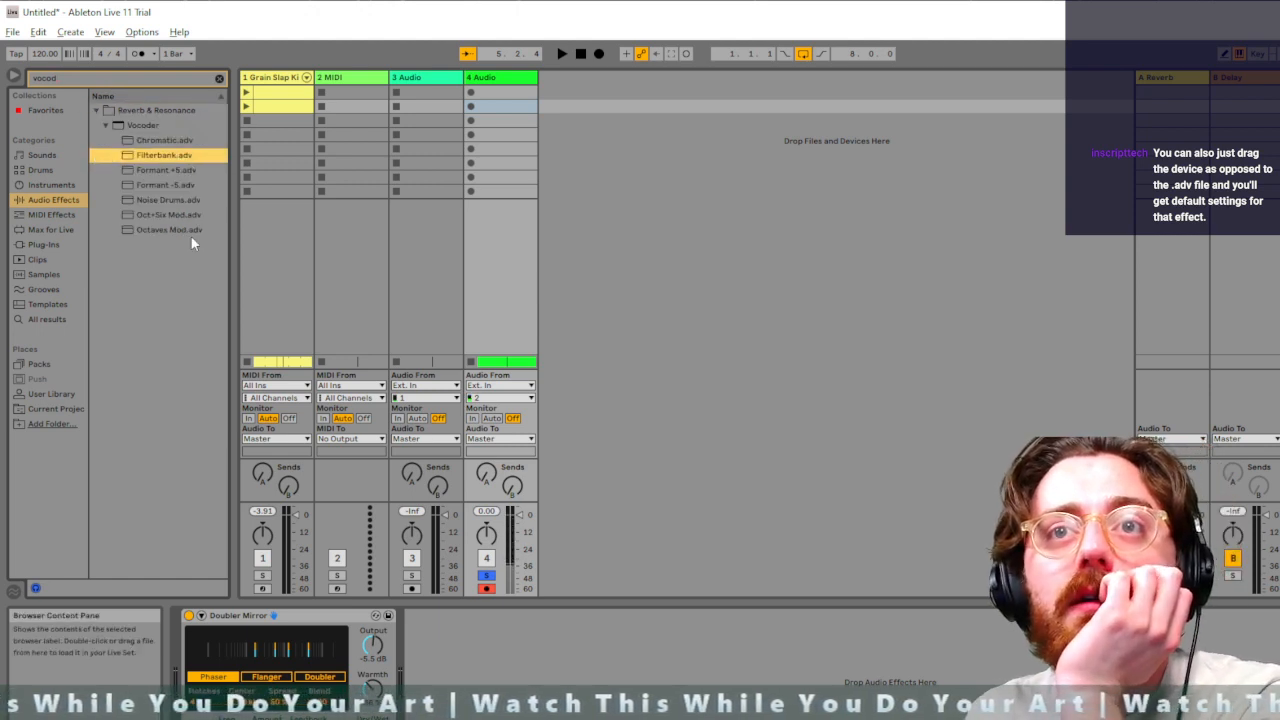
click(193, 233)
click(183, 217)
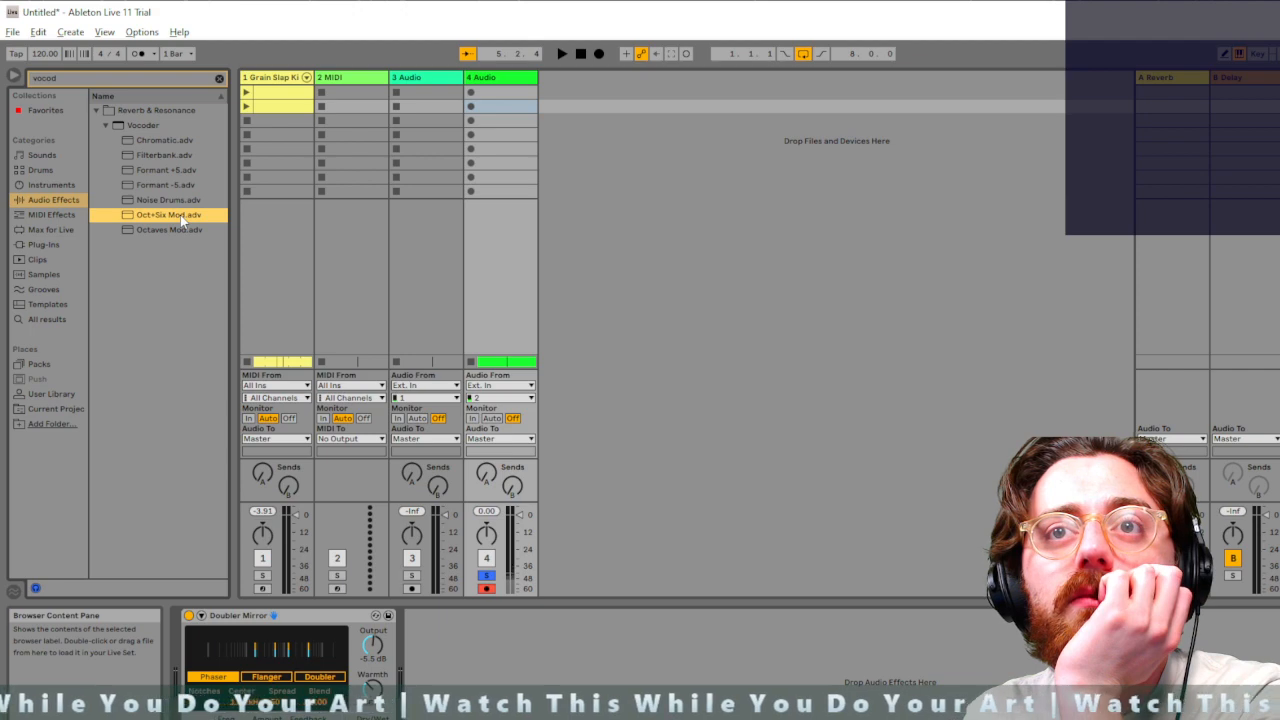
click(170, 231)
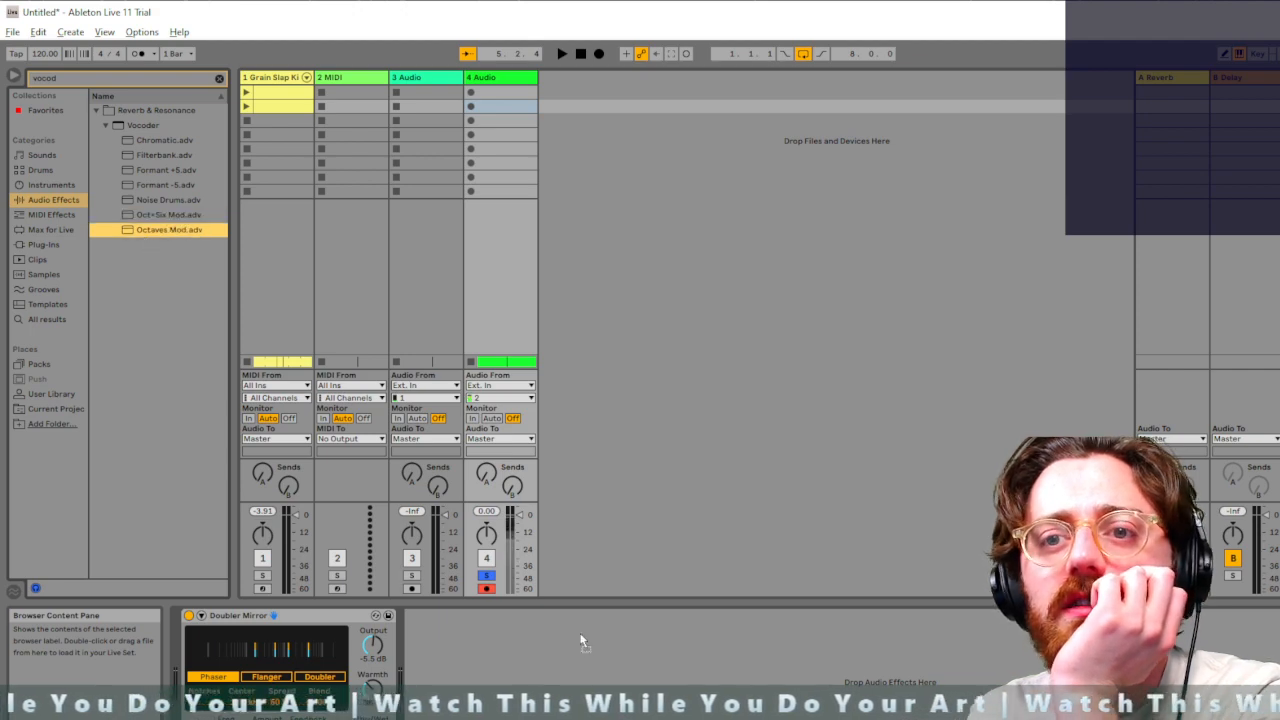
drag(581, 641, 540, 640)
Delete Doubler Mirror, audition Octaves Mod on its own, and delete it from the 4 Audio track as well
click(318, 617)
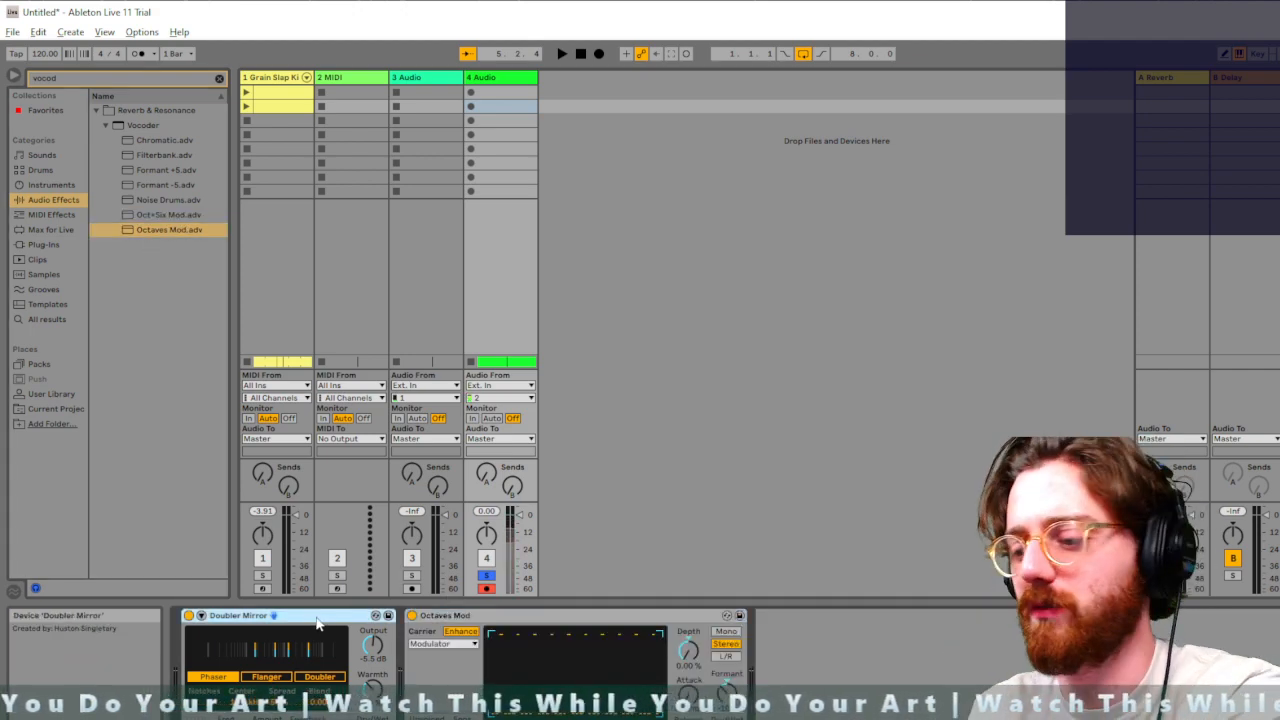
key(Delete)
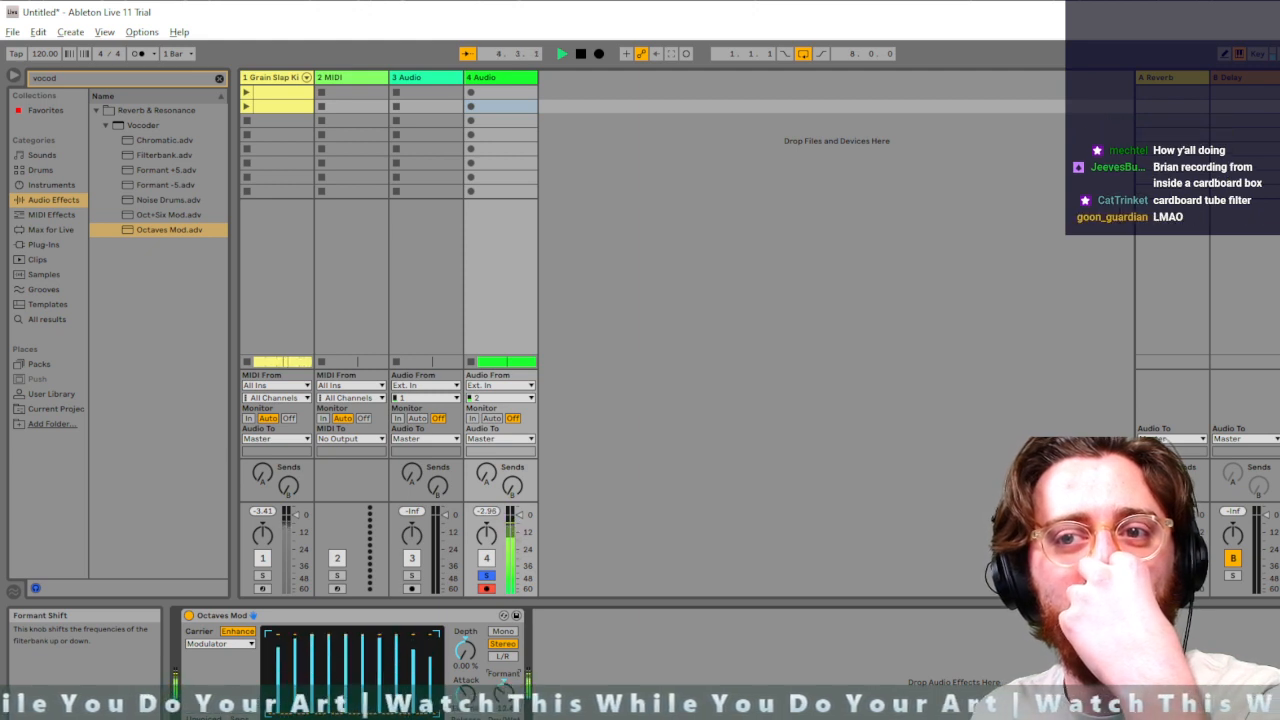
click(320, 617)
key(Delete)
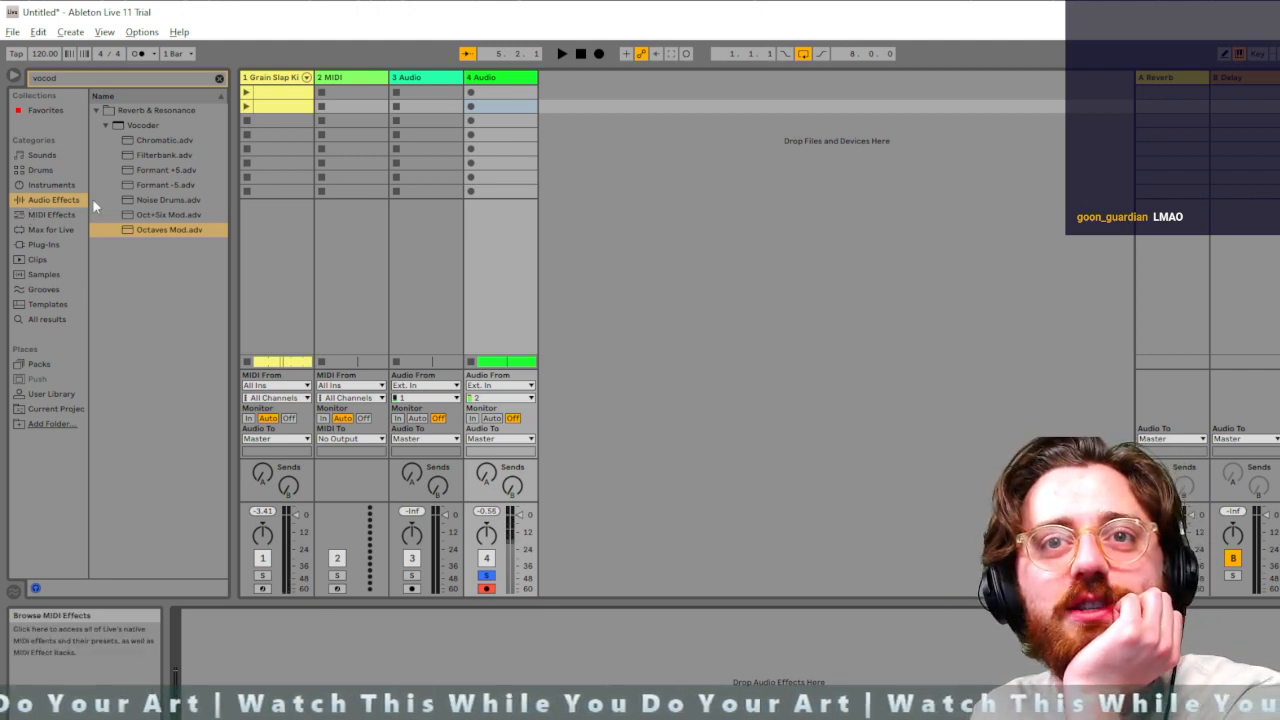
Search the audio effects for "compr" and load the Compressor preset Classical Compression onto the 4 Audio track
click(151, 141)
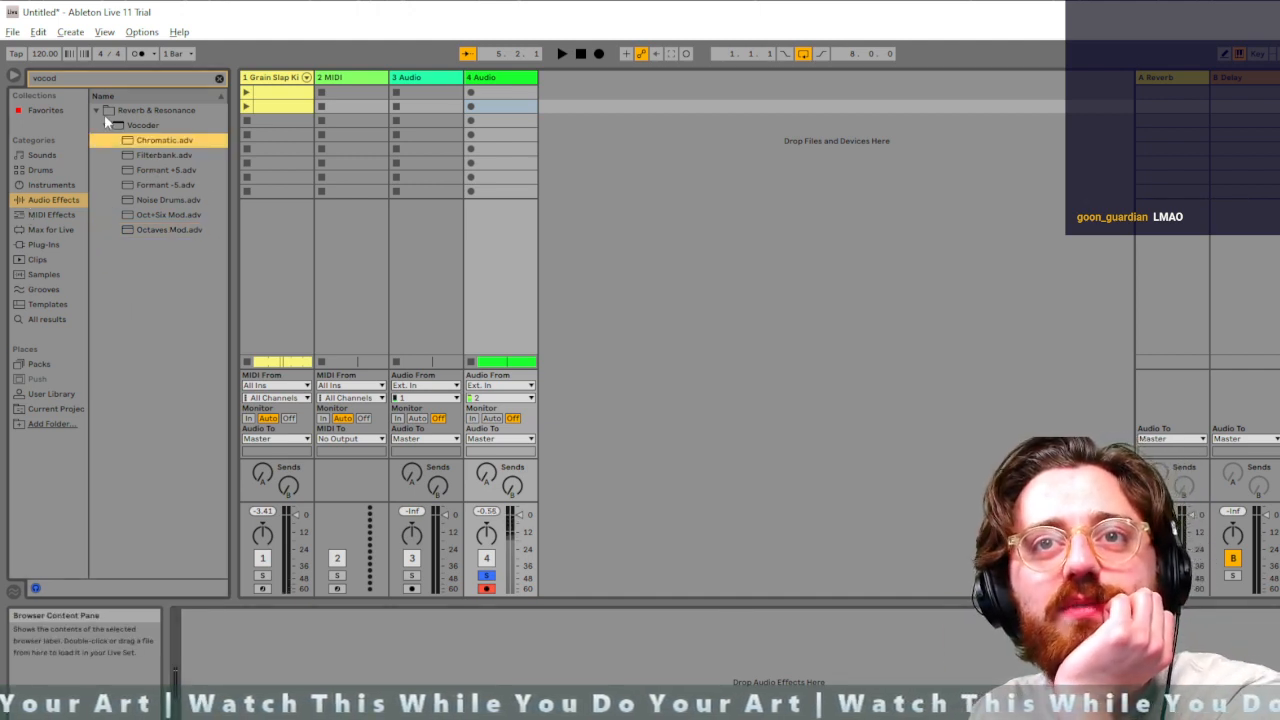
click(220, 78)
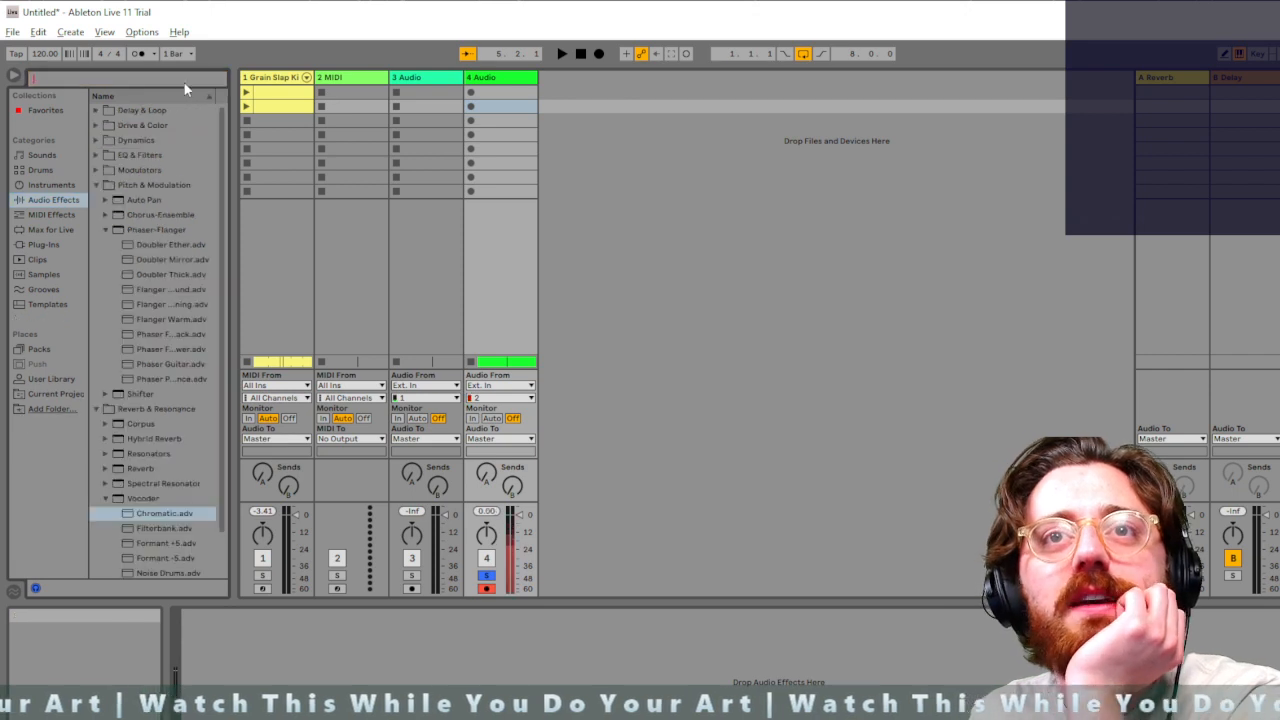
text(compr)
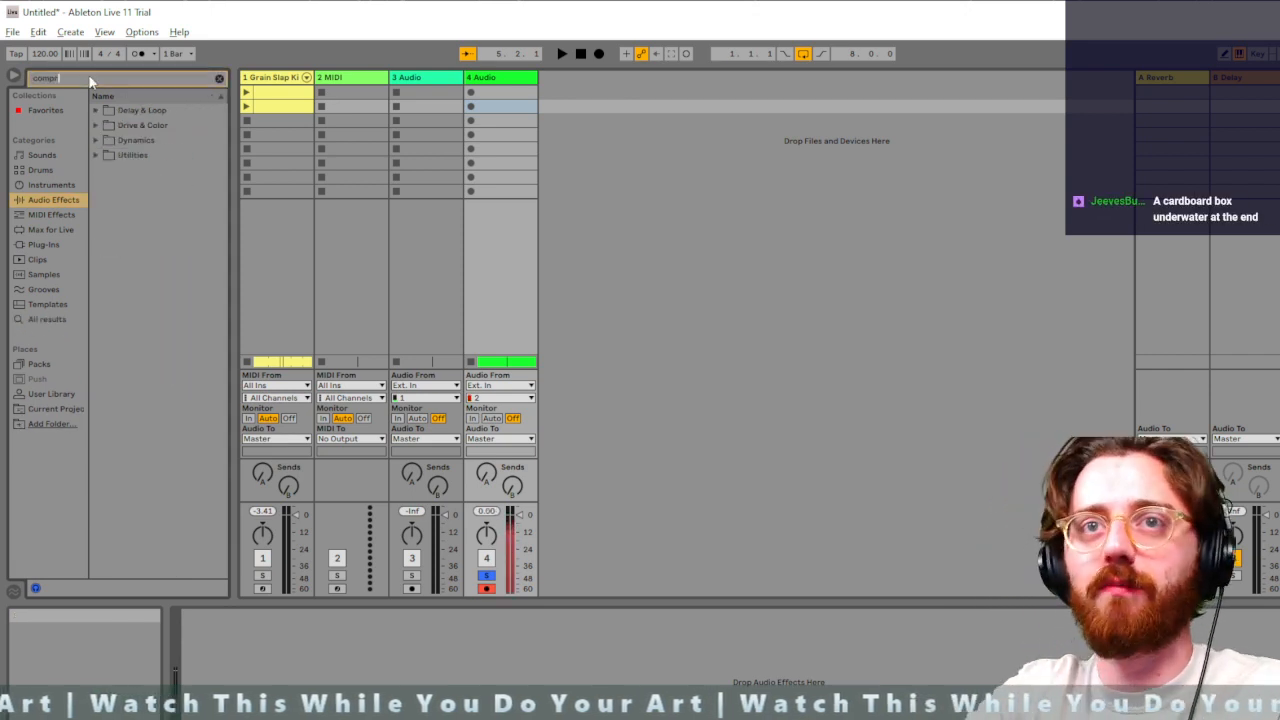
click(96, 125)
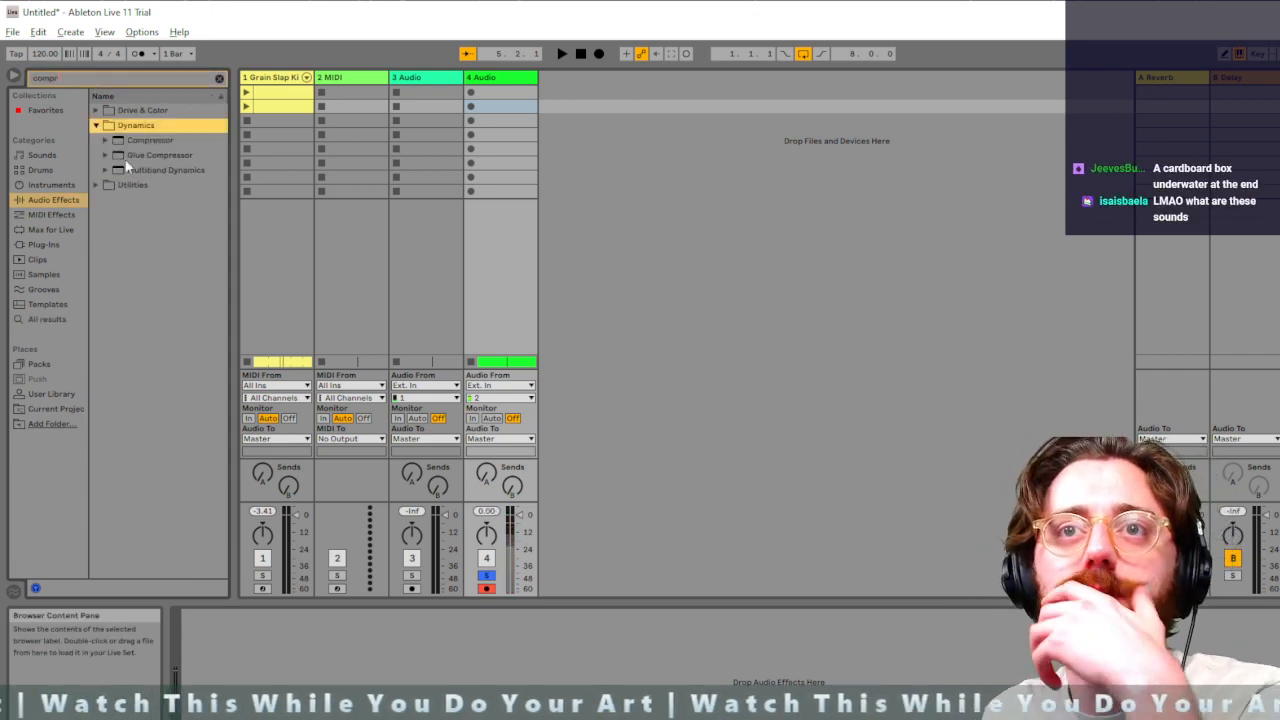
click(104, 140)
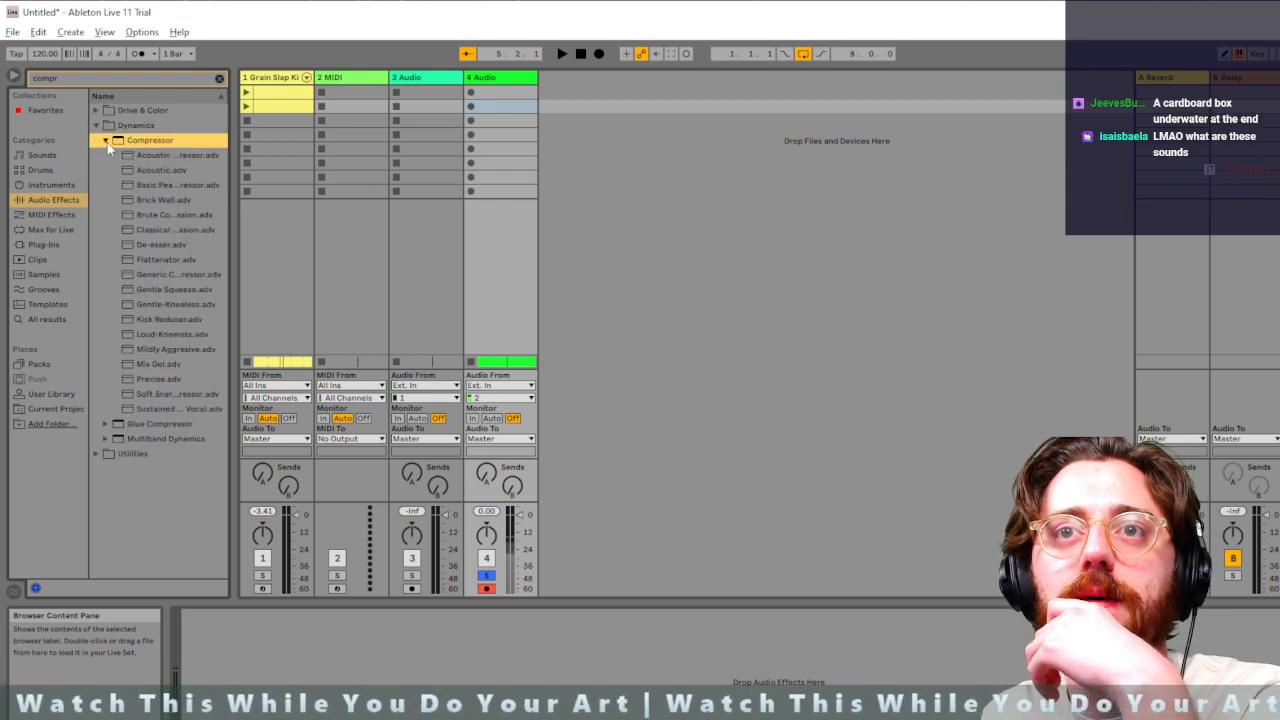
click(159, 216)
click(150, 231)
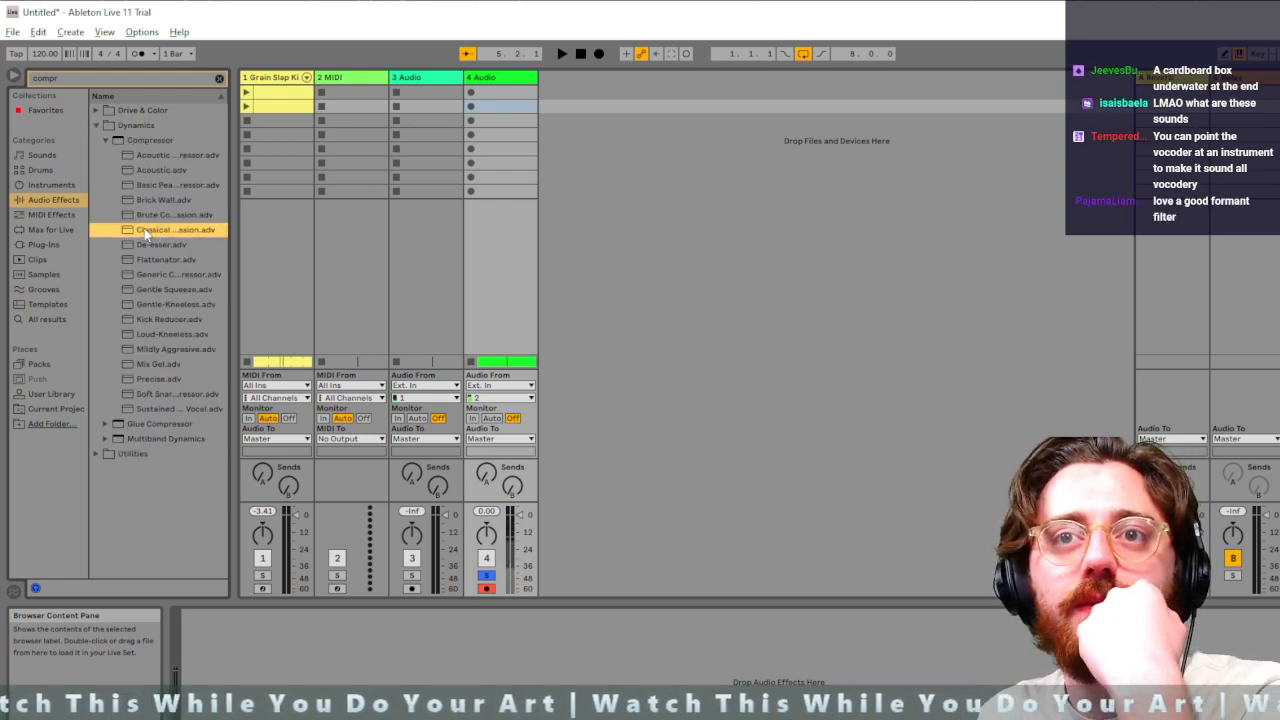
drag(144, 232, 382, 708)
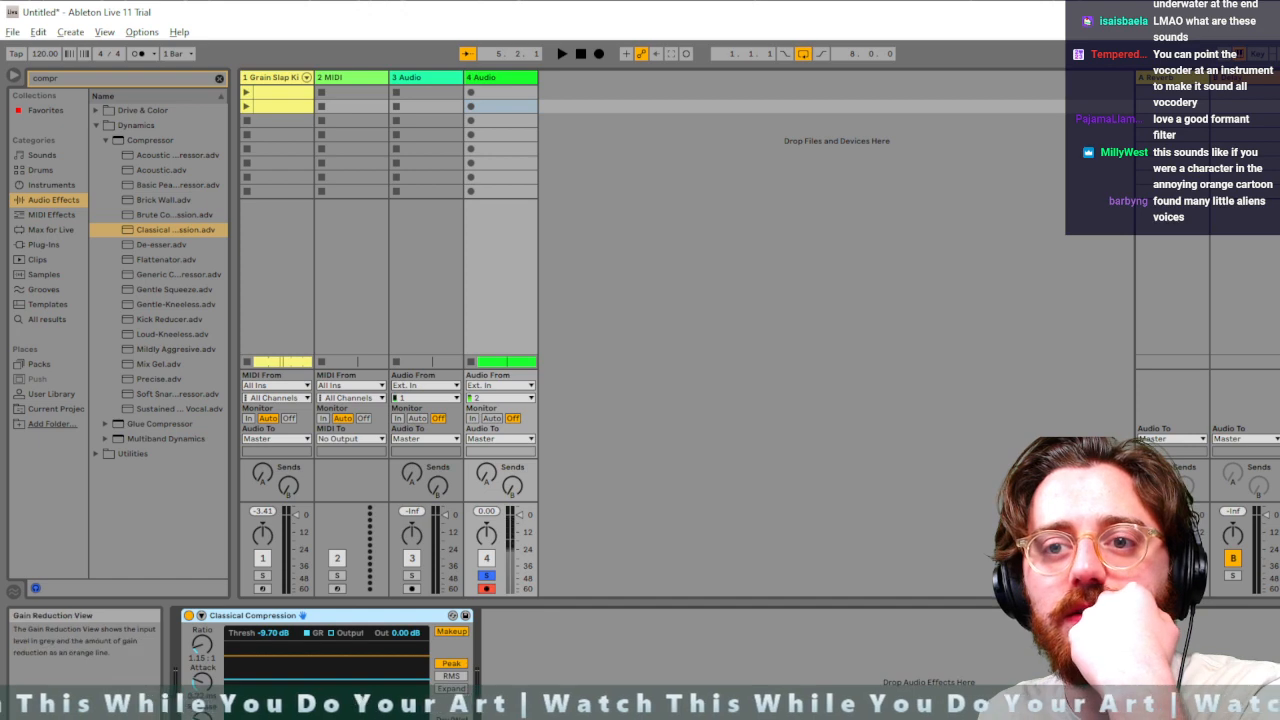
Set Classical Compression's ratio to 4.95:1 and its threshold to -17.1 dB on the transfer curve during looped playback
key(space)
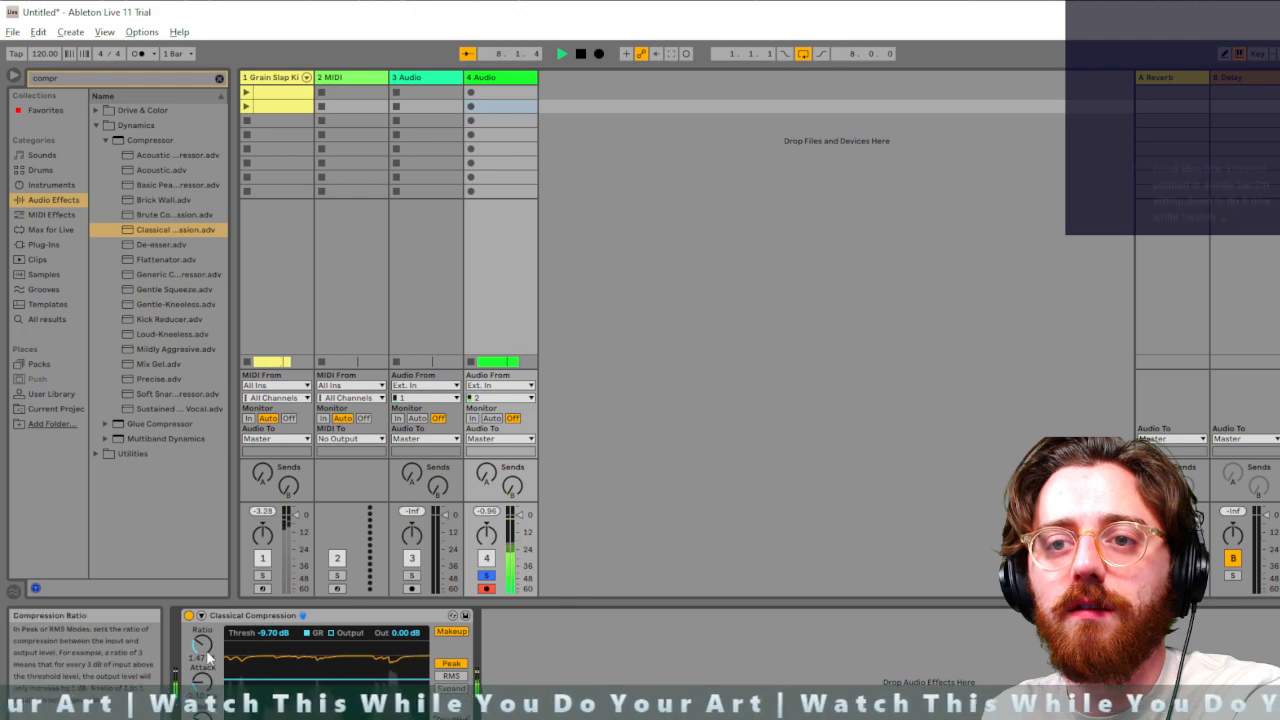
key(space)
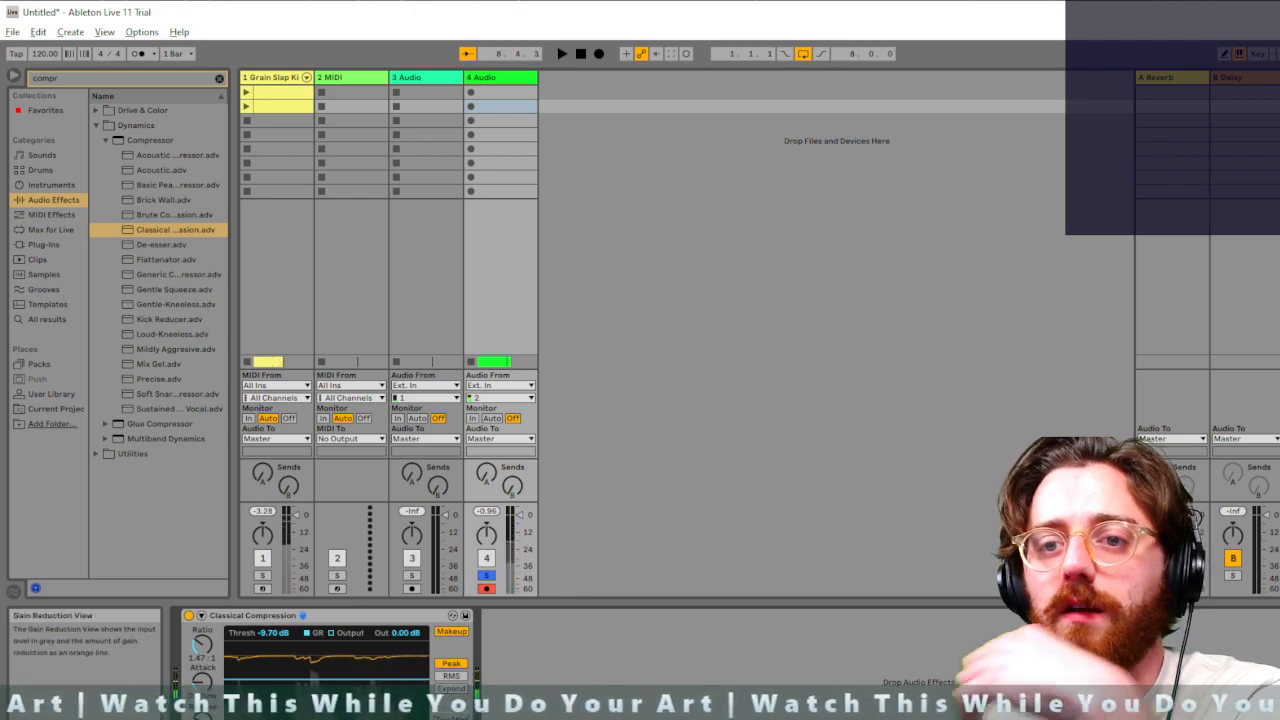
click(326, 715)
key(space)
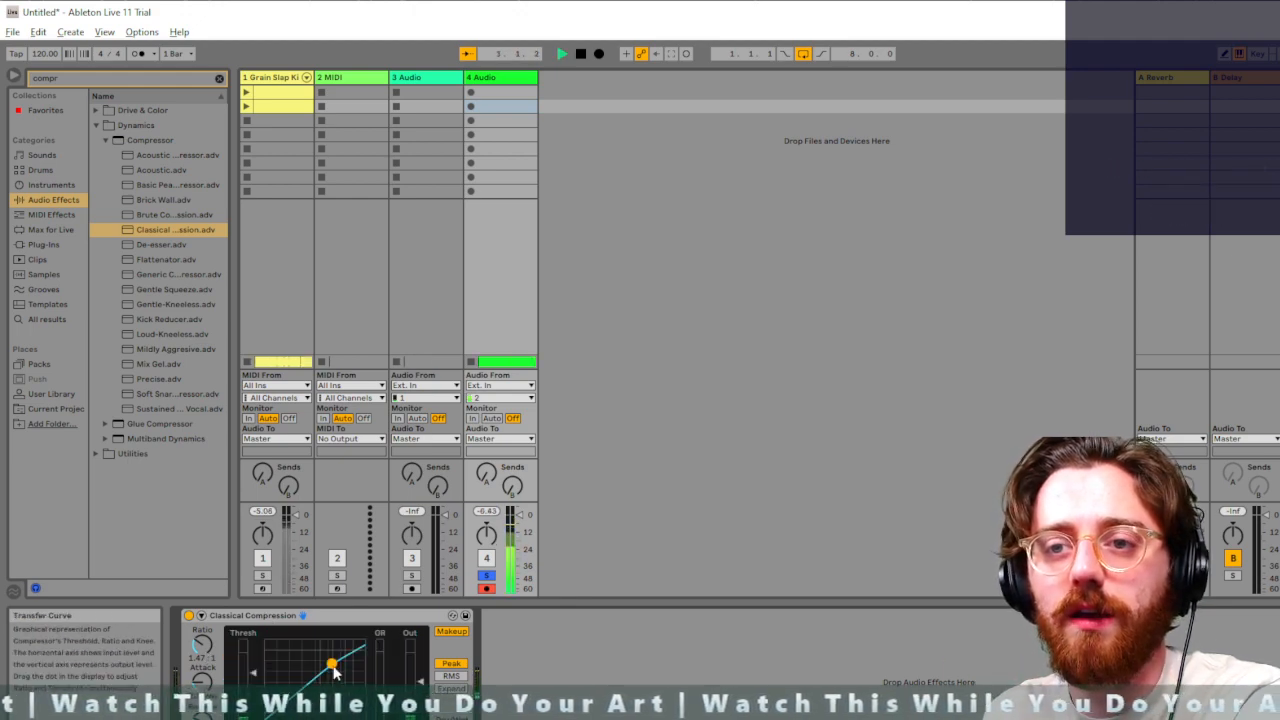
drag(332, 664, 316, 665)
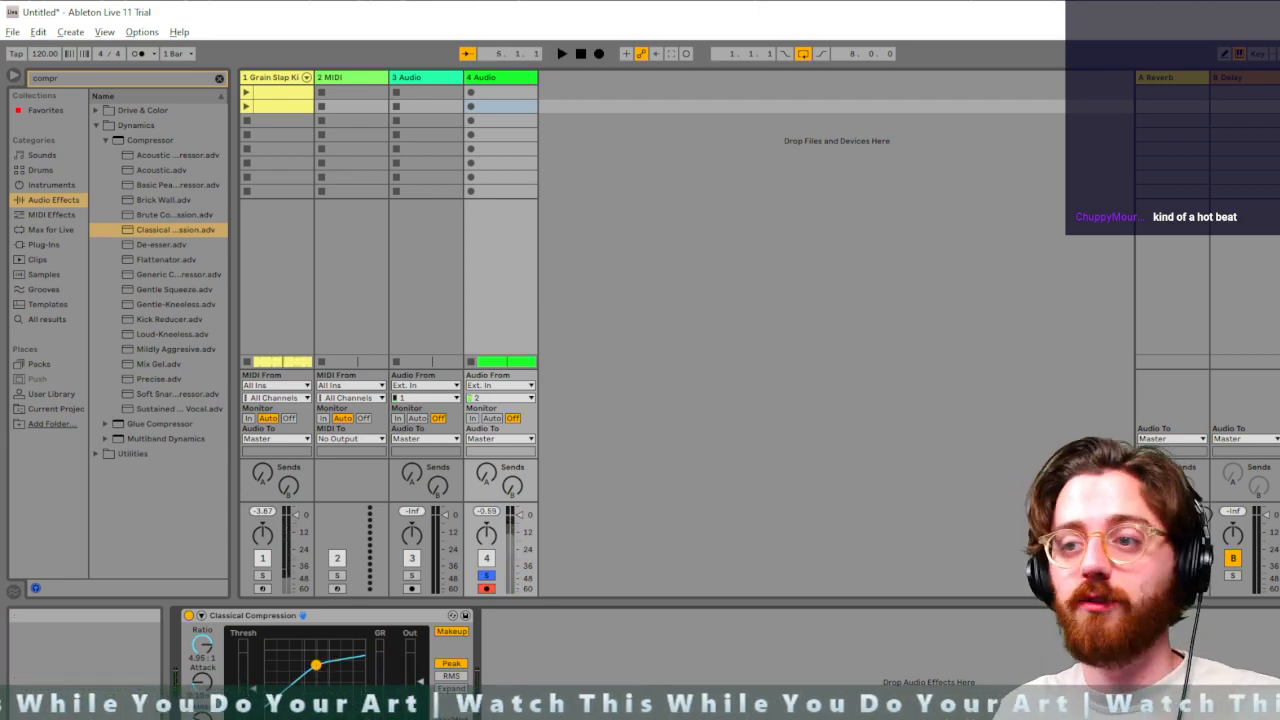
Resize the Live window so the full device view and the Master track fit on screen
mouse_move(318, 719)
mouse_down()
mouse_move(318, 703)
mouse_move(318, 719)
mouse_up()
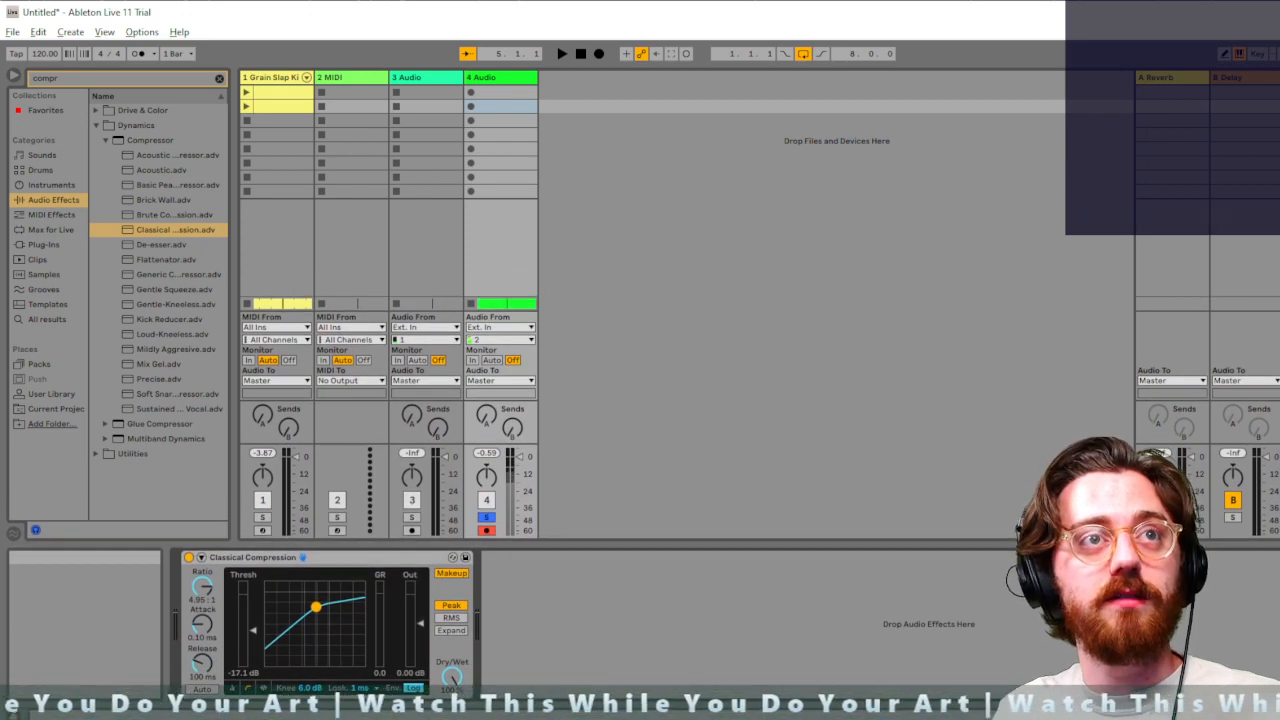
mouse_move(1279, 652)
mouse_down()
mouse_move(1265, 652)
mouse_move(1273, 643)
mouse_up()
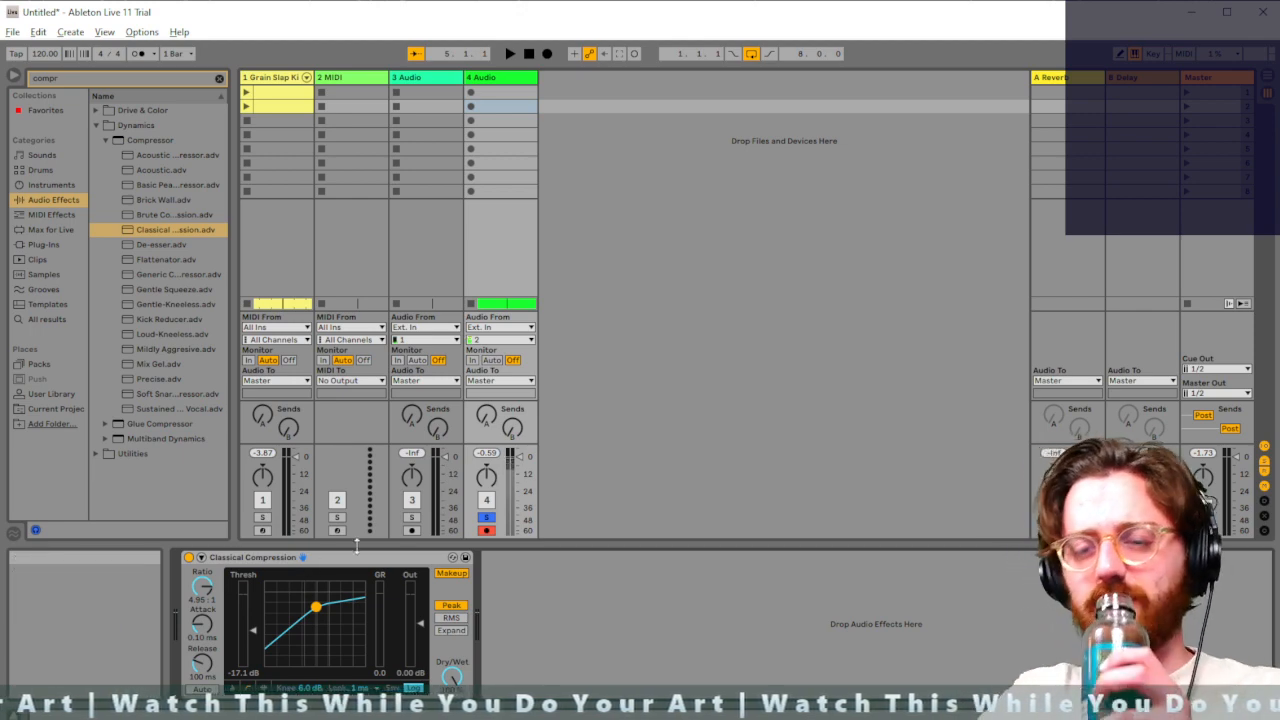
Load the Flattenator compressor preset after Classical Compression on the 4 Audio track and audition it with the loop playing
key(space)
key(space)
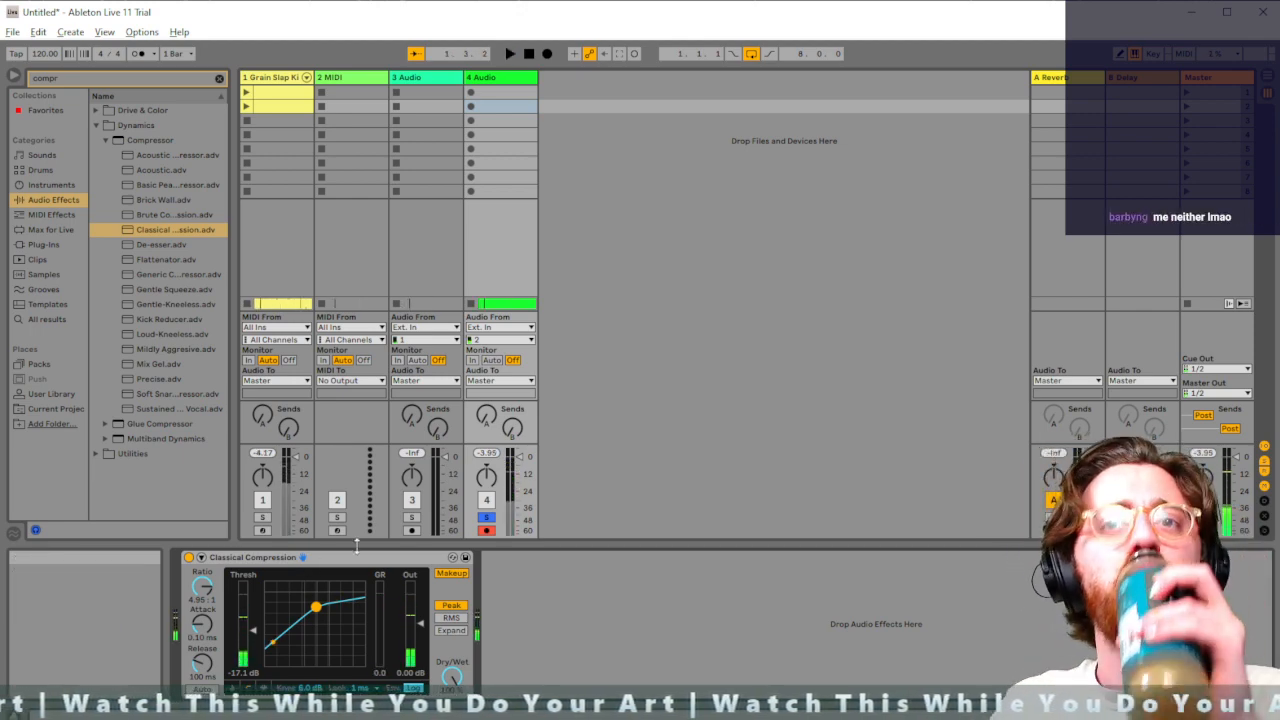
drag(163, 261, 562, 590)
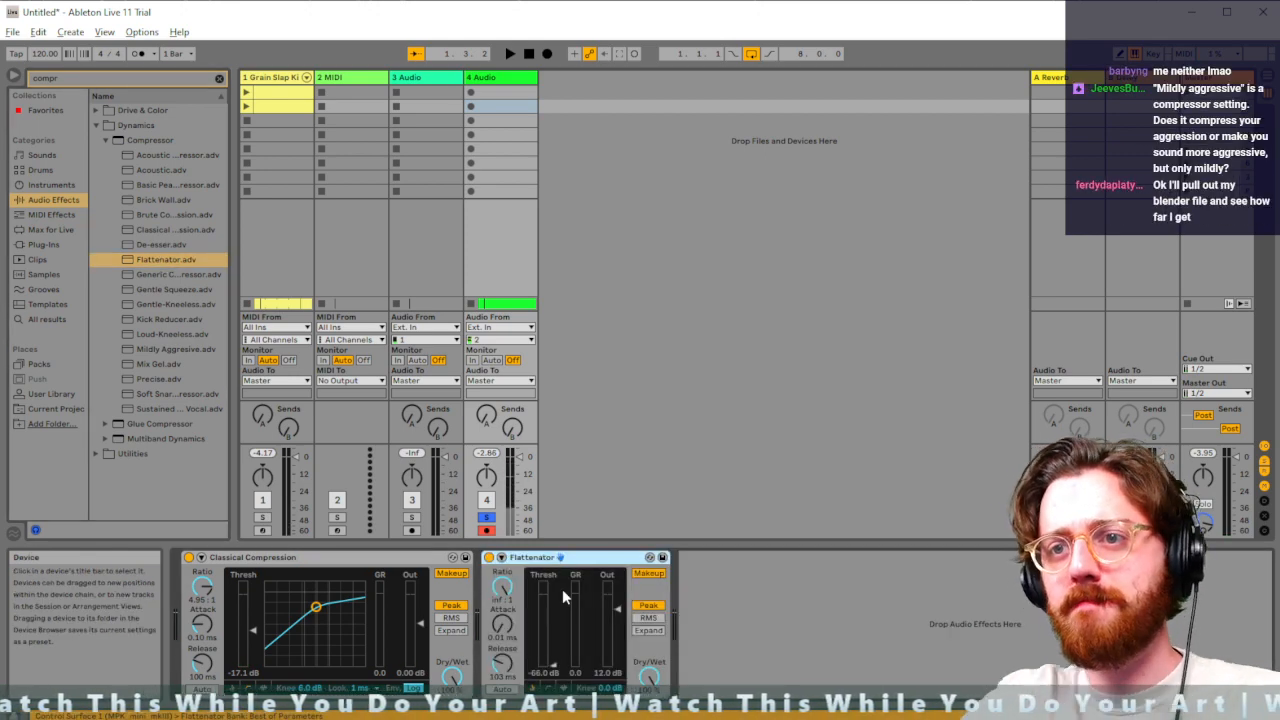
key(space)
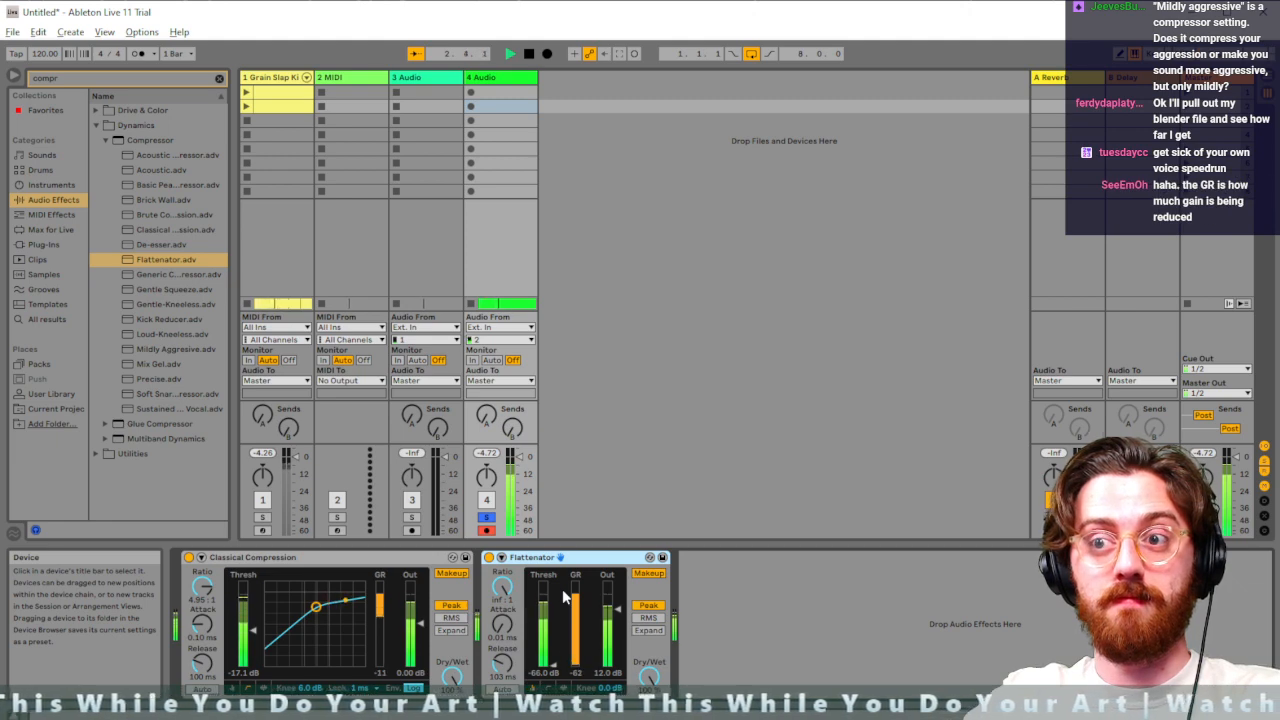
key(space)
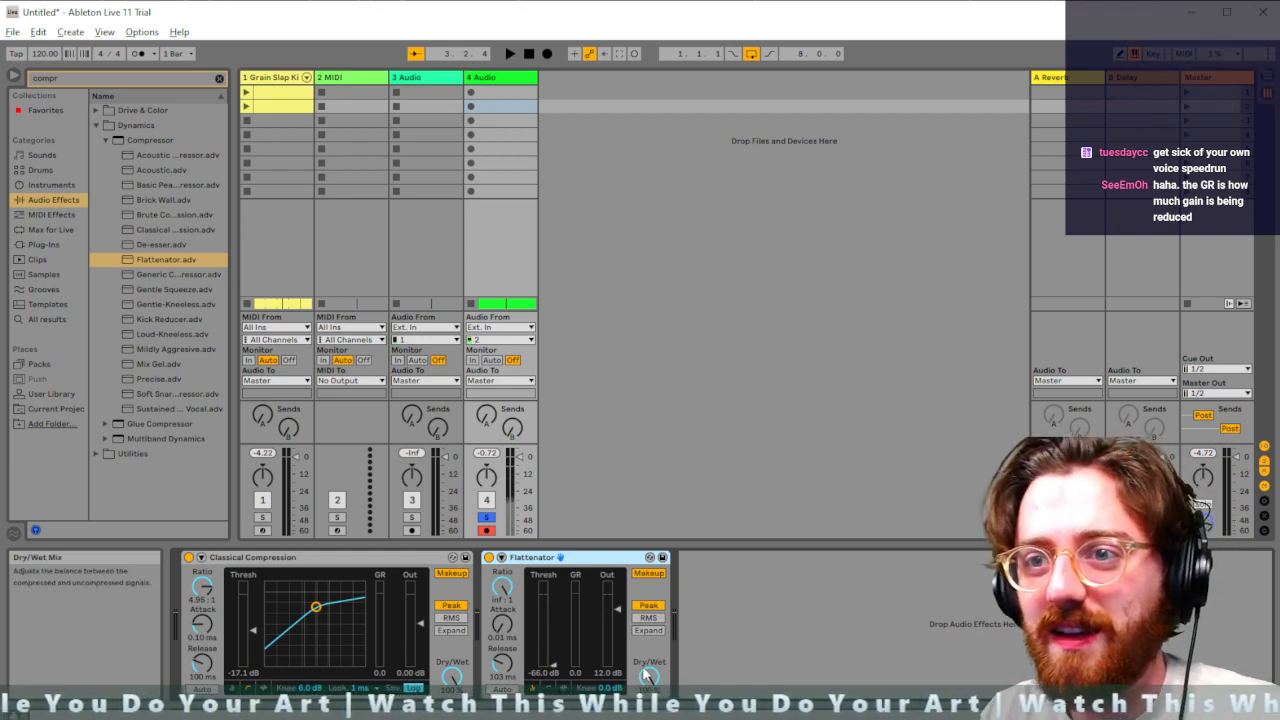
Try Flattenator's ratio at its minimum and back at inf:1, and delete Flattenator from the 4 Audio track
drag(503, 589, 503, 700)
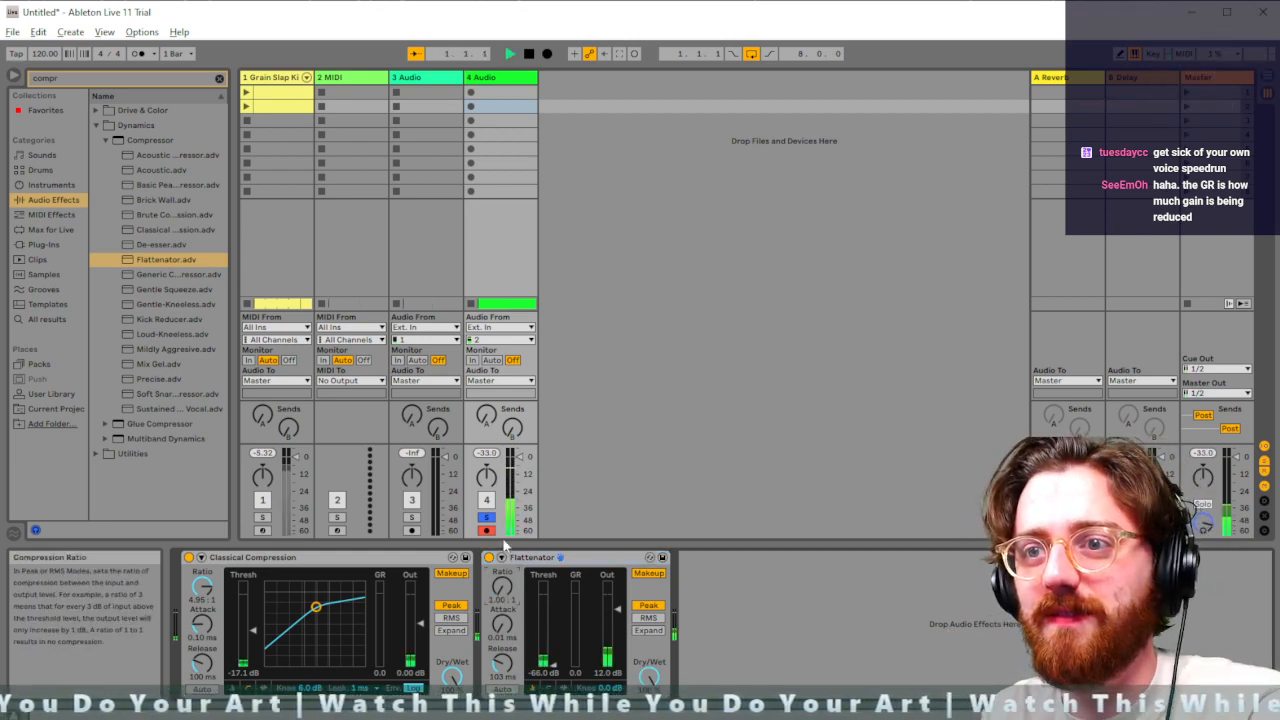
key(space)
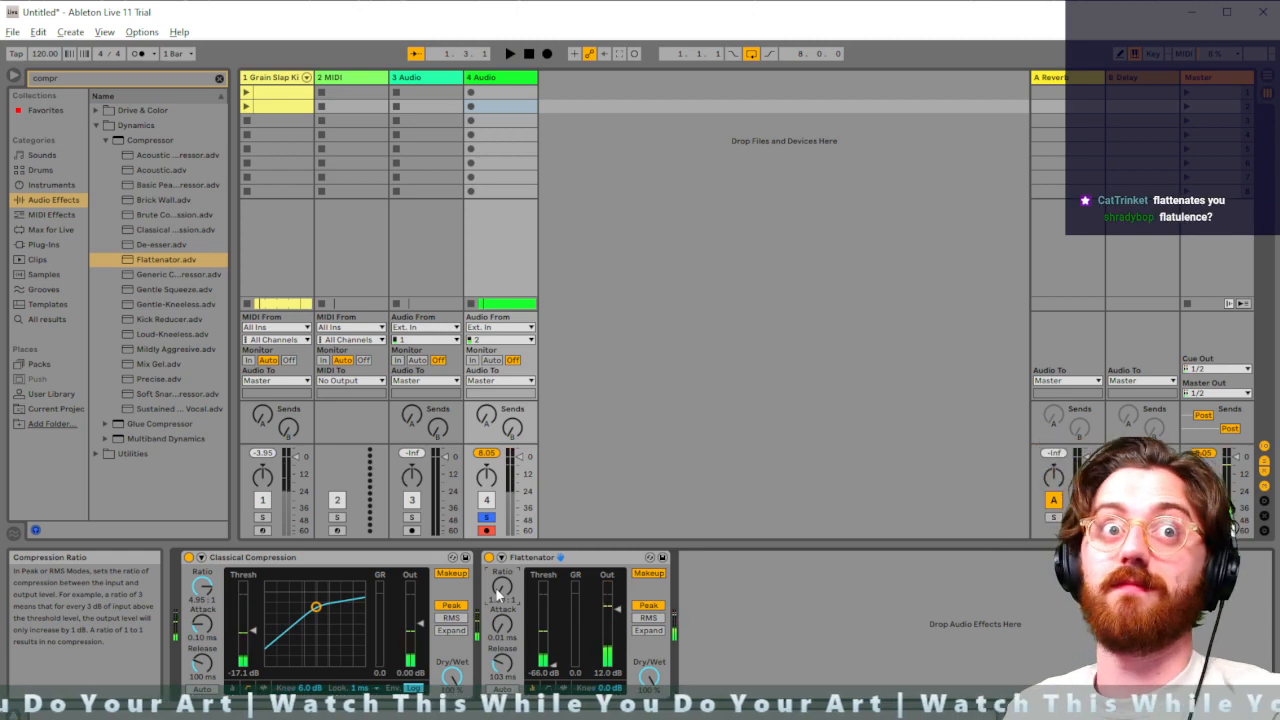
drag(499, 592, 499, 482)
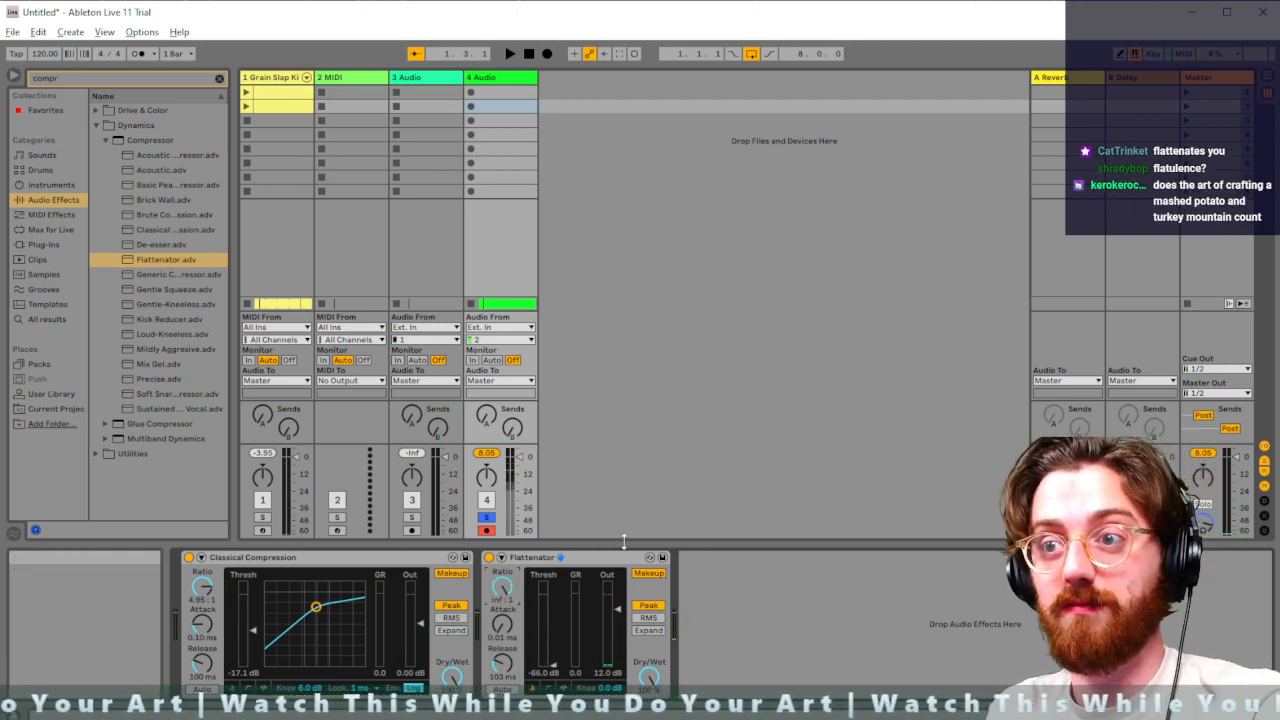
click(534, 558)
key(Delete)
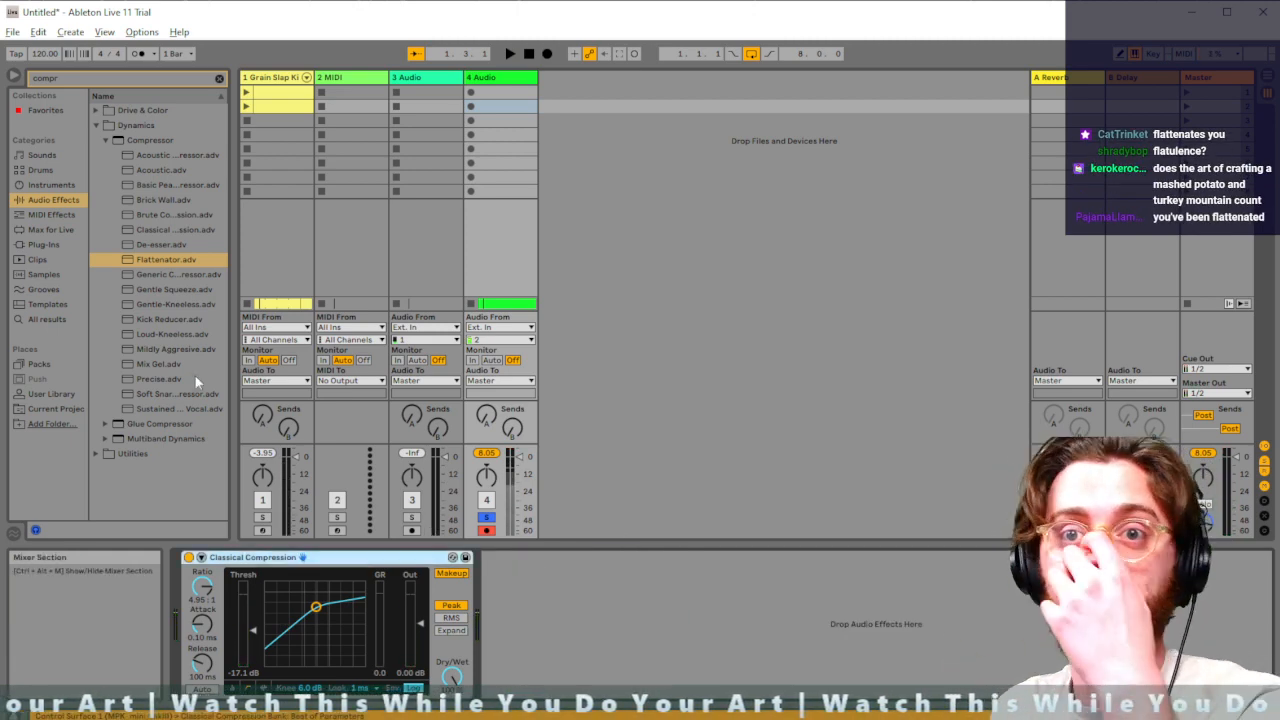
Clear the browser search and load the Echo effect from Delay & Loop after Classical Compression on the 4 Audio track
click(104, 140)
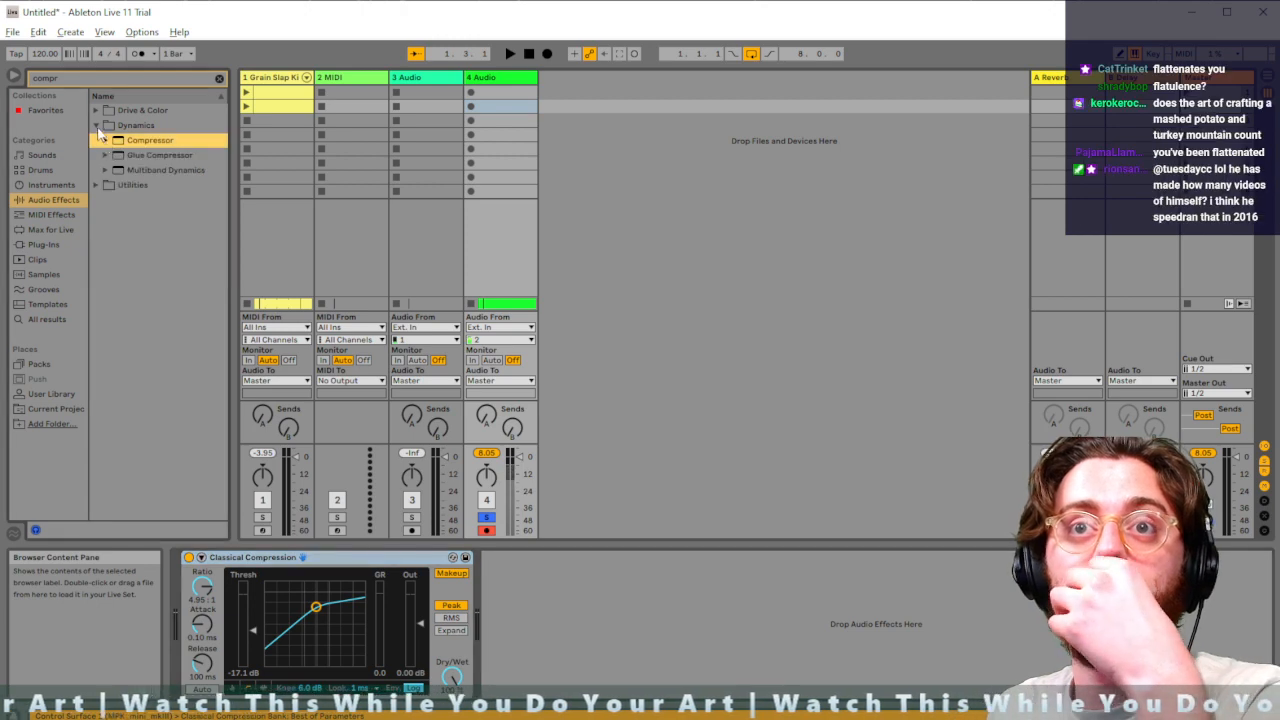
click(219, 78)
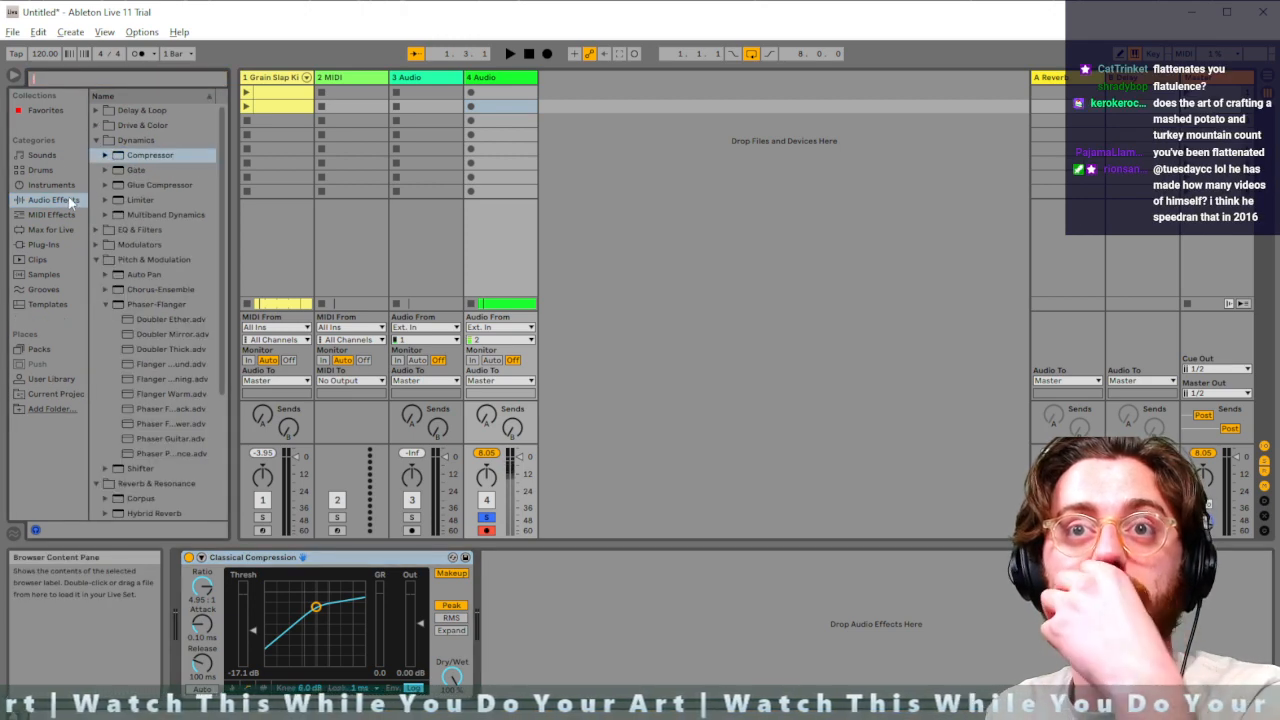
click(95, 140)
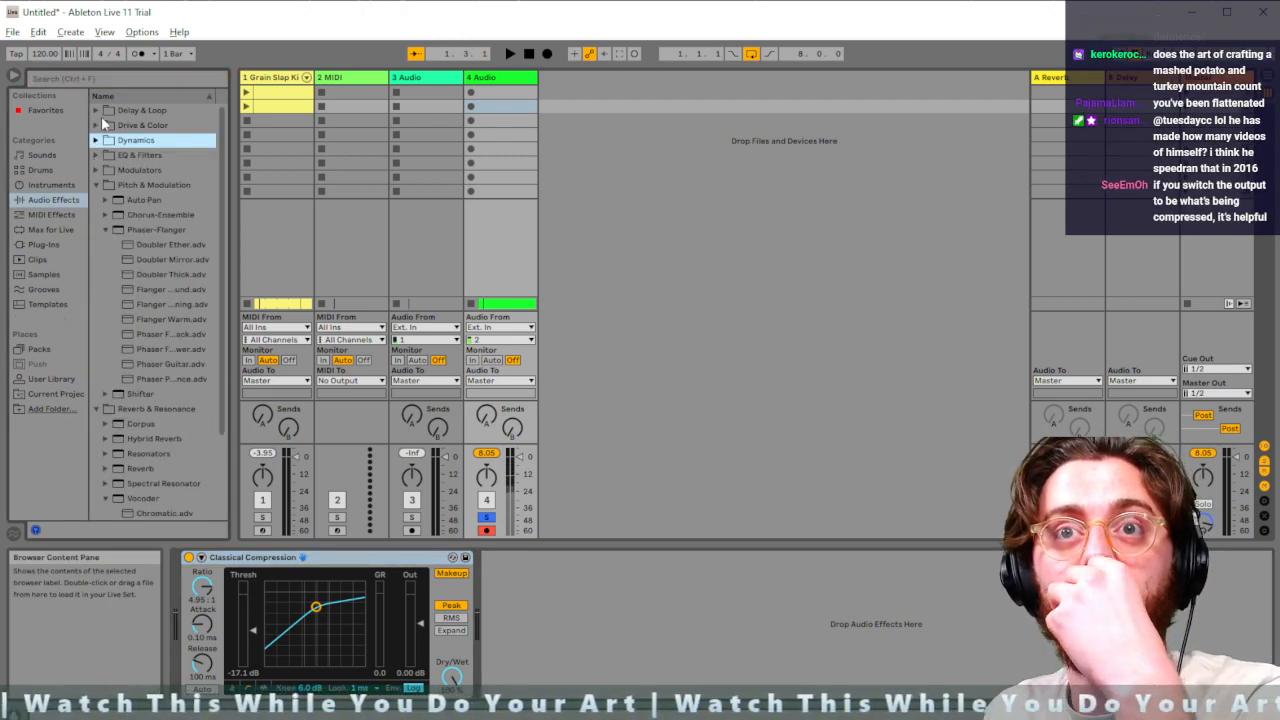
click(100, 111)
click(136, 156)
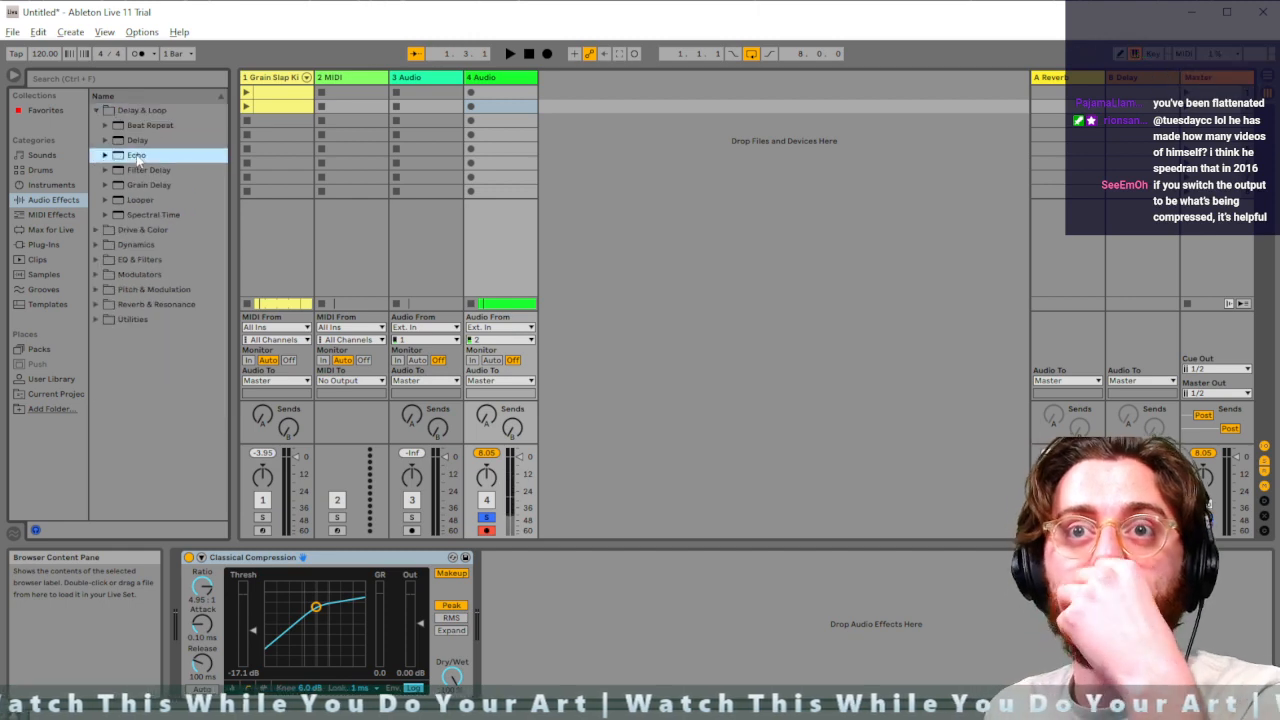
drag(137, 158, 705, 602)
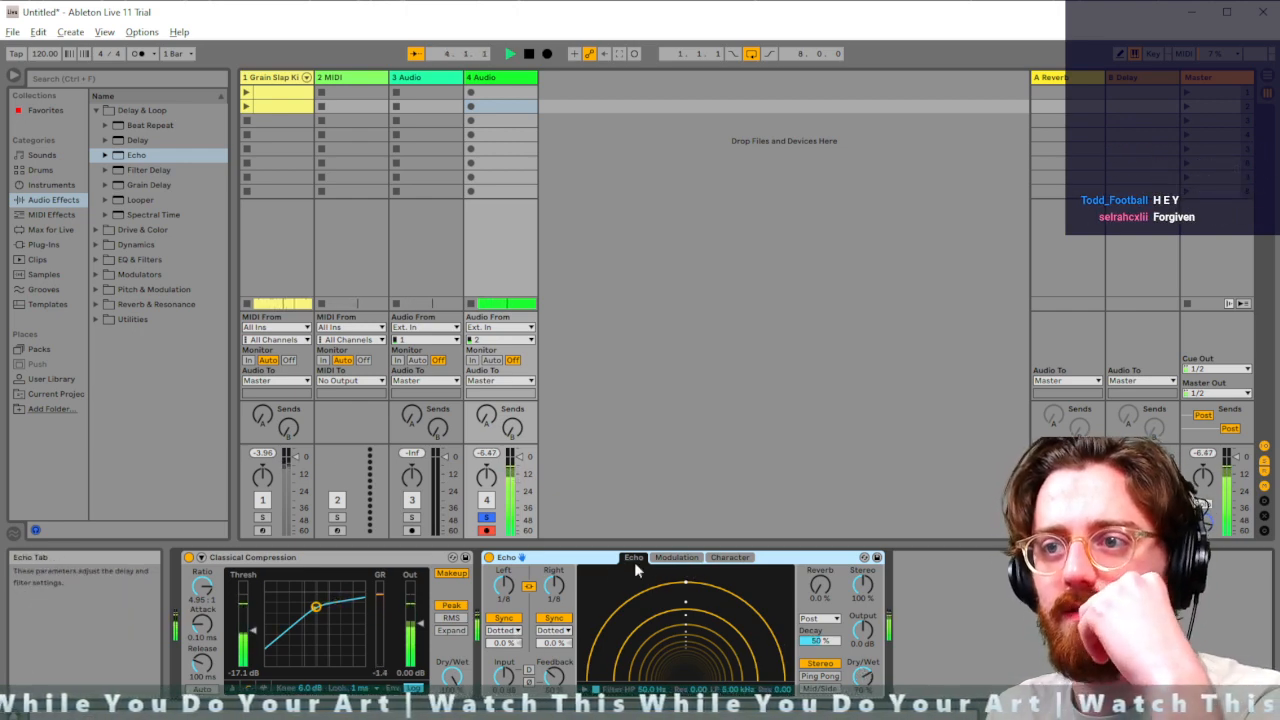
Audition Echo on the soloed 4 Audio track and examine its Modulation settings
key(space)
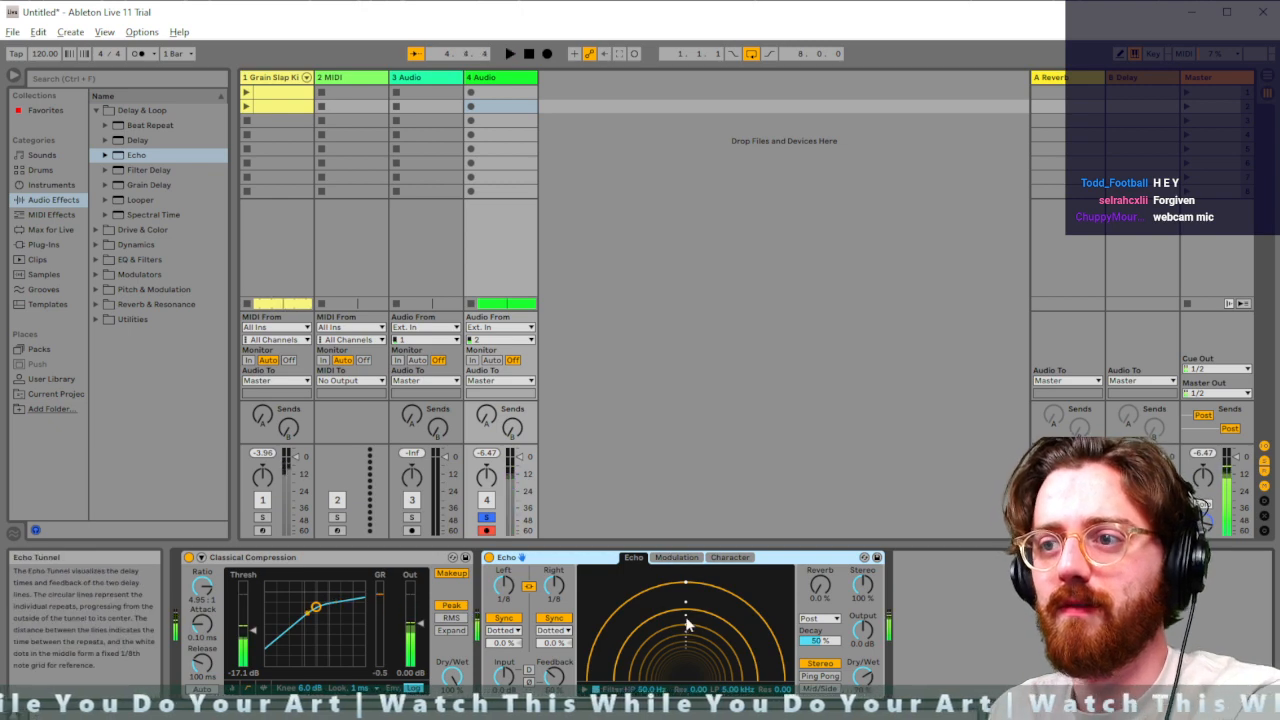
click(672, 558)
key(space)
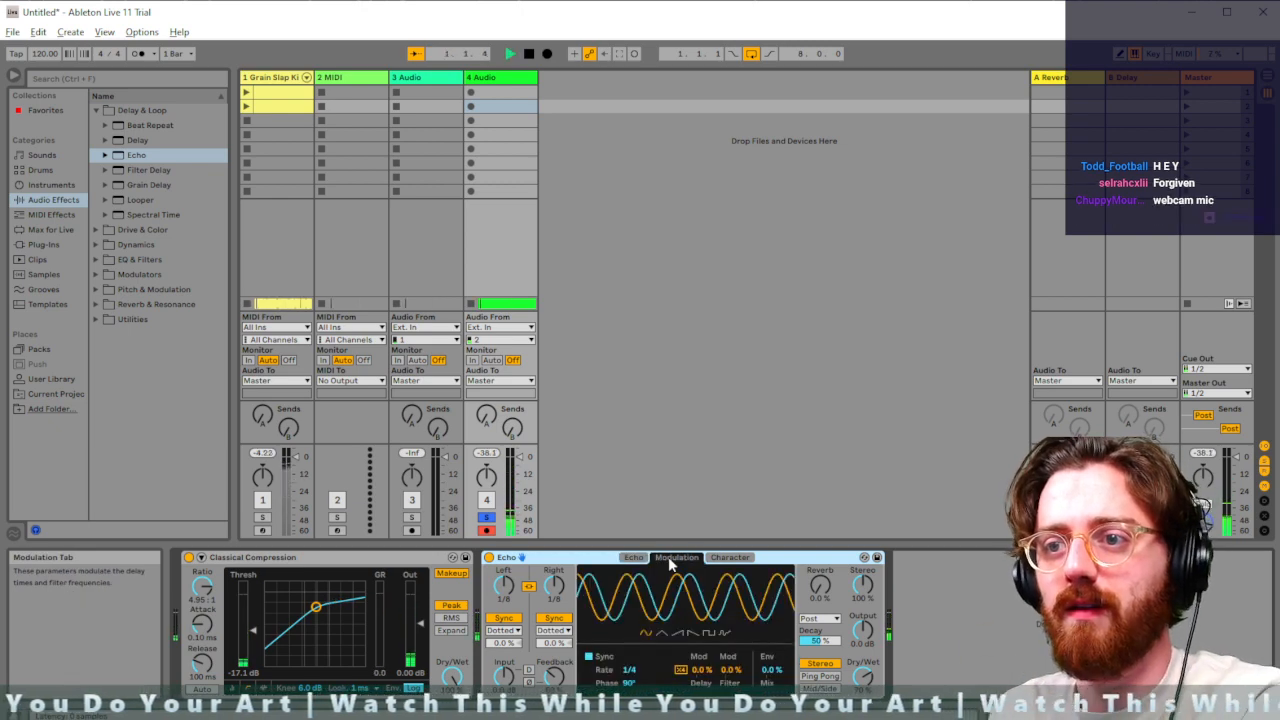
key(space)
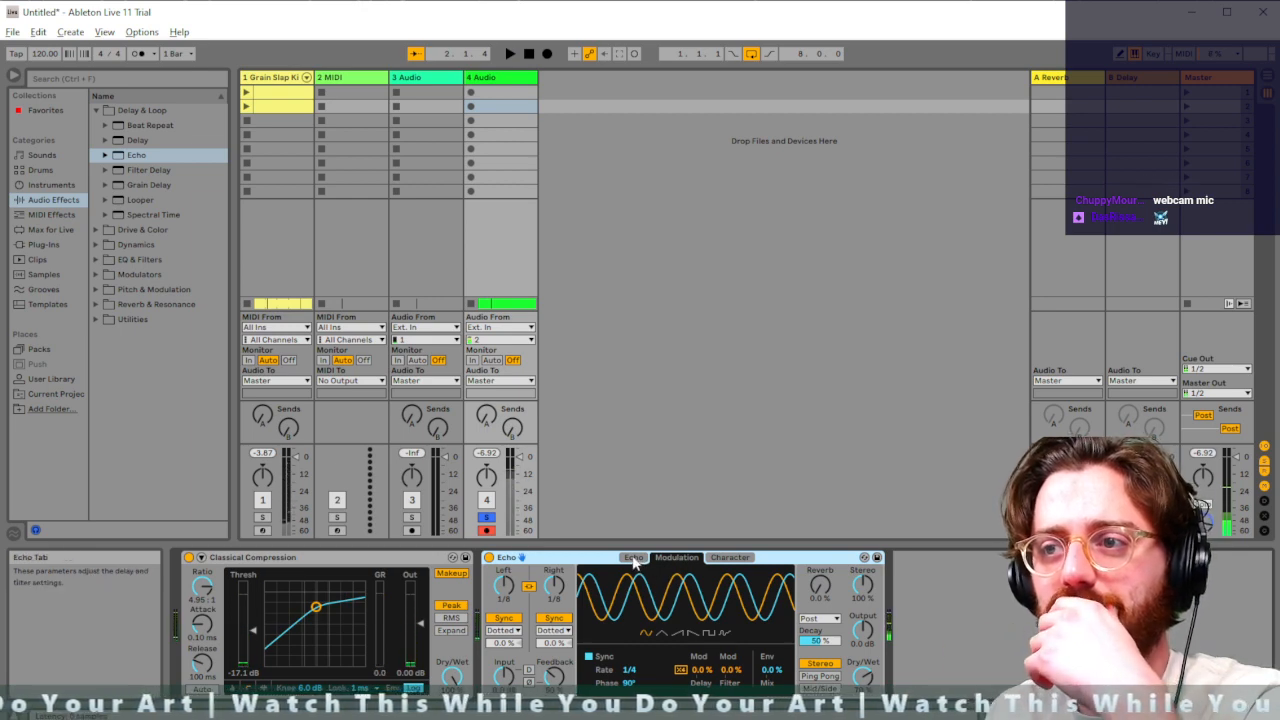
click(633, 558)
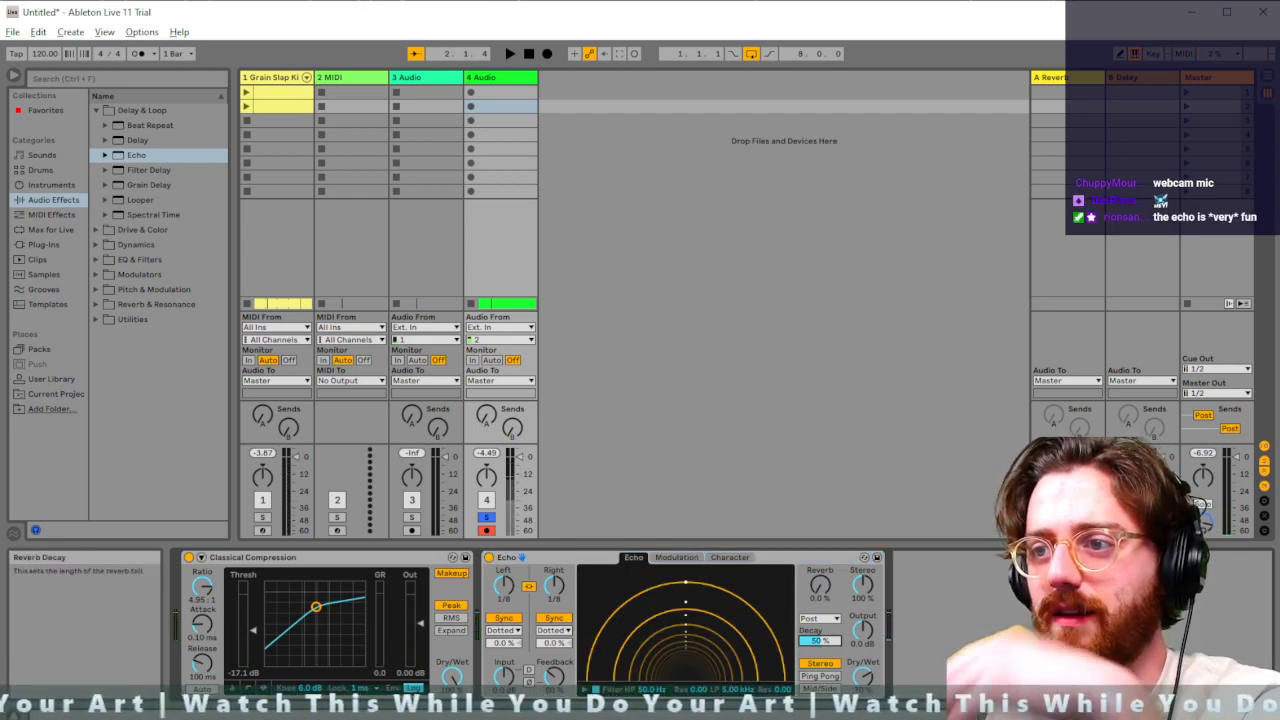
Set Echo to Ping Pong mode with 38% reverb, 80% reverb decay and 0.5 dB output during playback
drag(818, 640, 818, 648)
key(space)
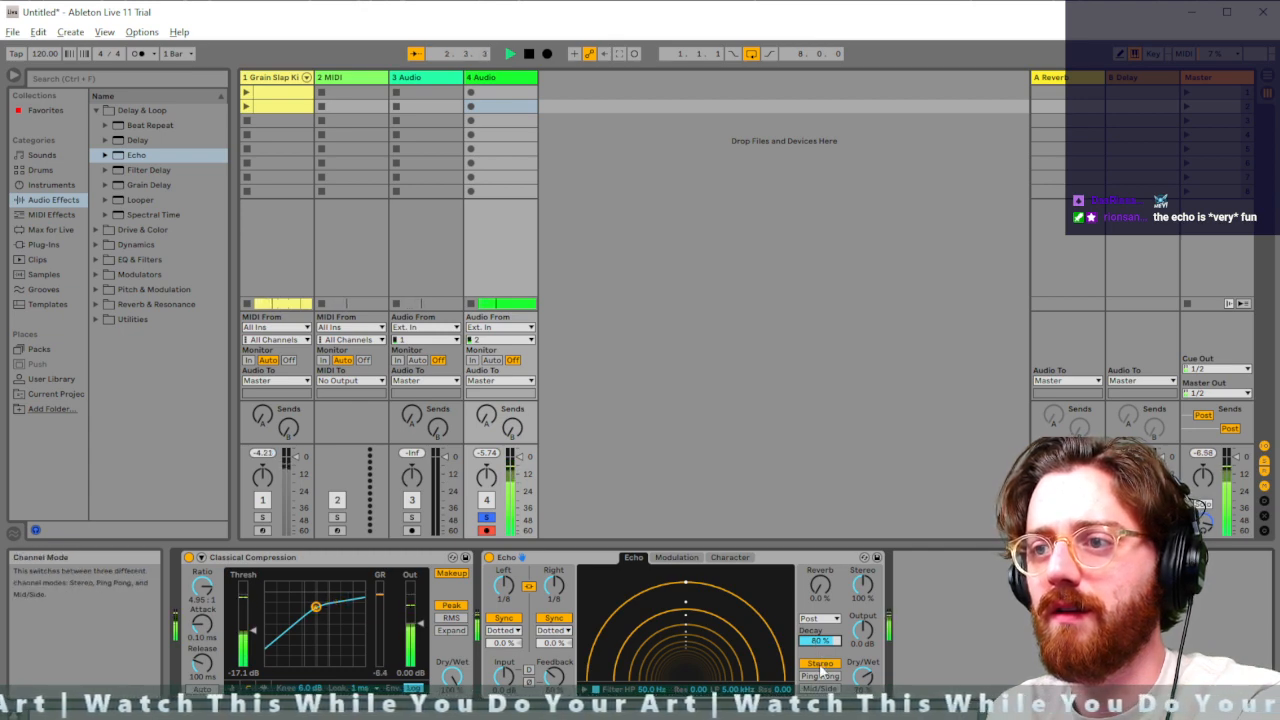
click(830, 679)
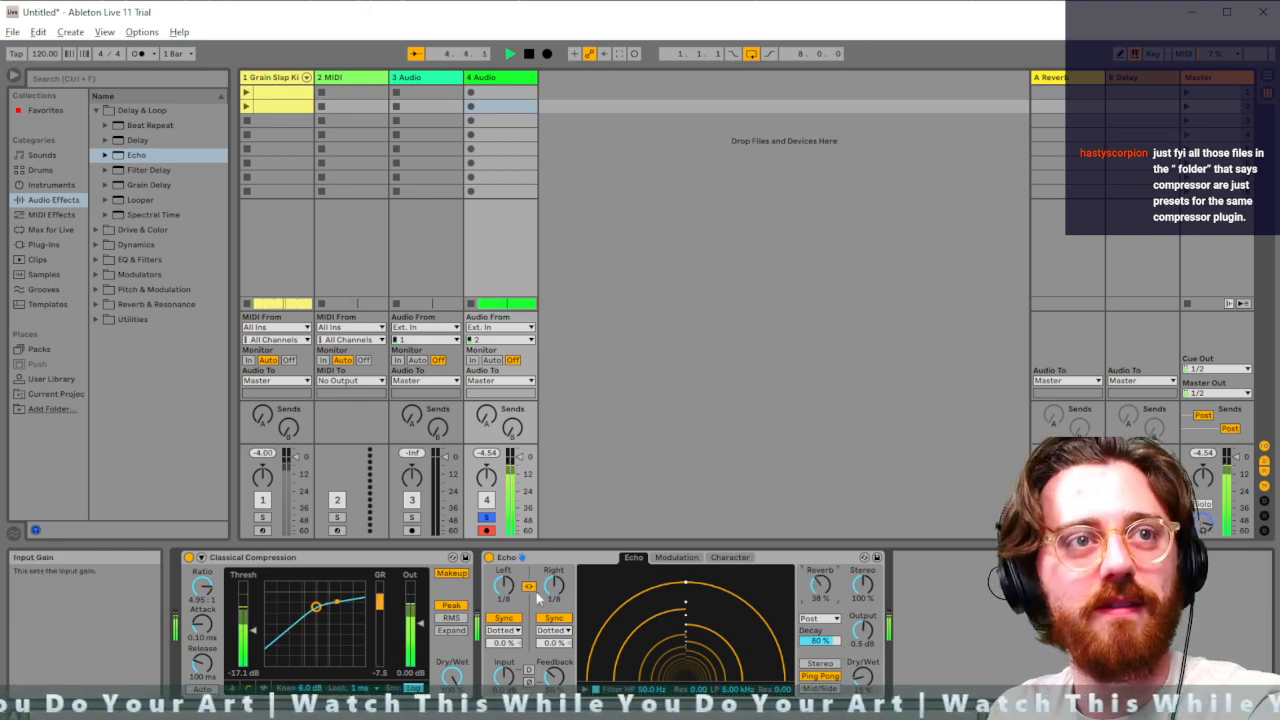
key(space)
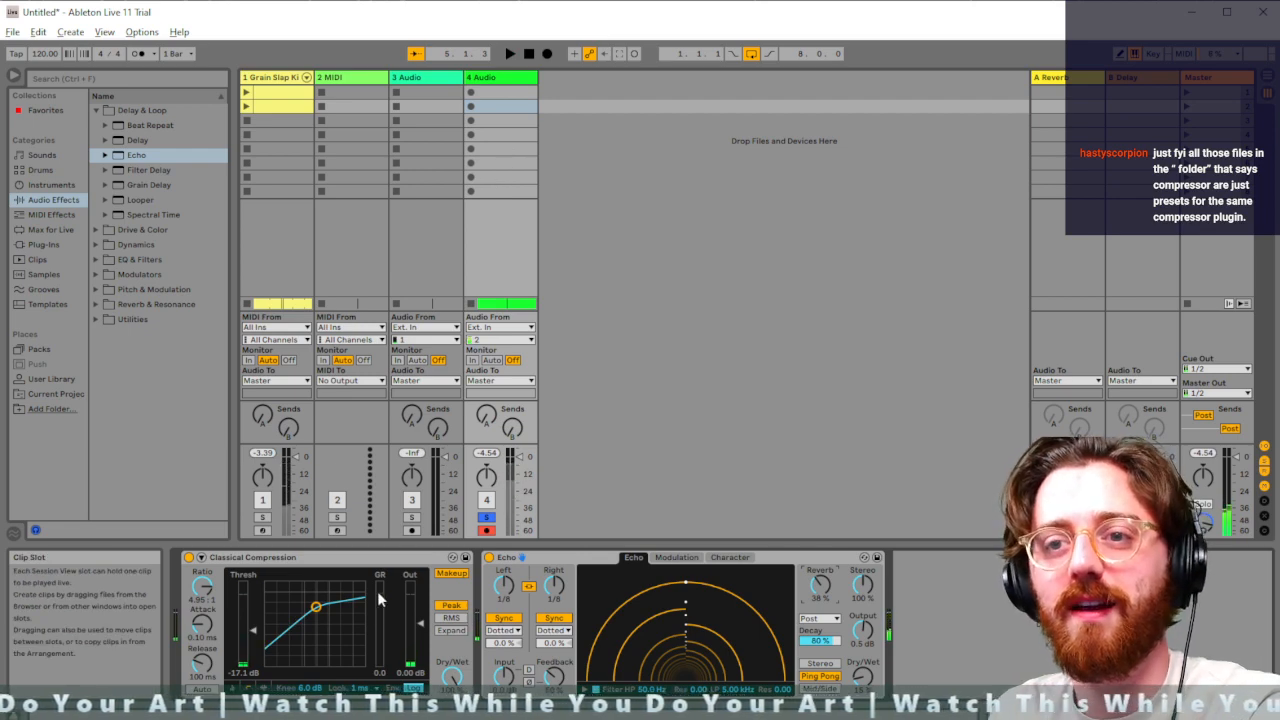
Unsolo the 4 Audio track, lower its volume and the Grain Slap Kit track's volume, and audition the full mix
click(486, 517)
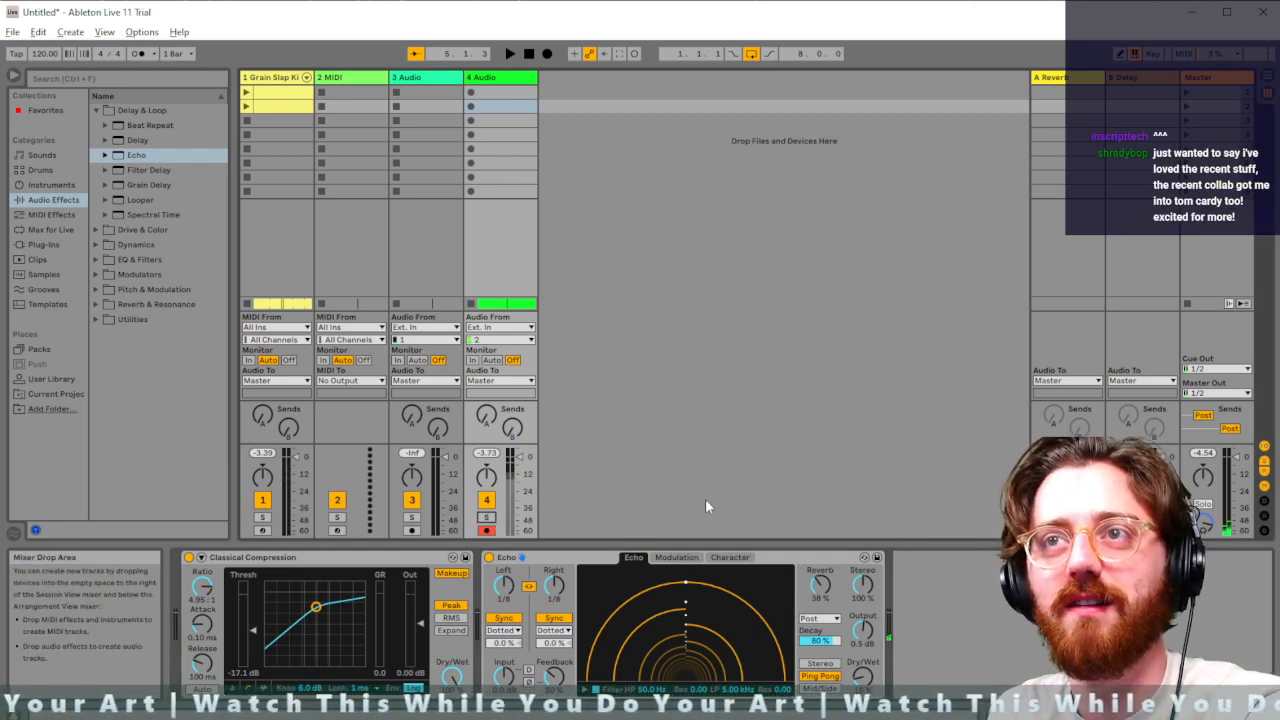
key(space)
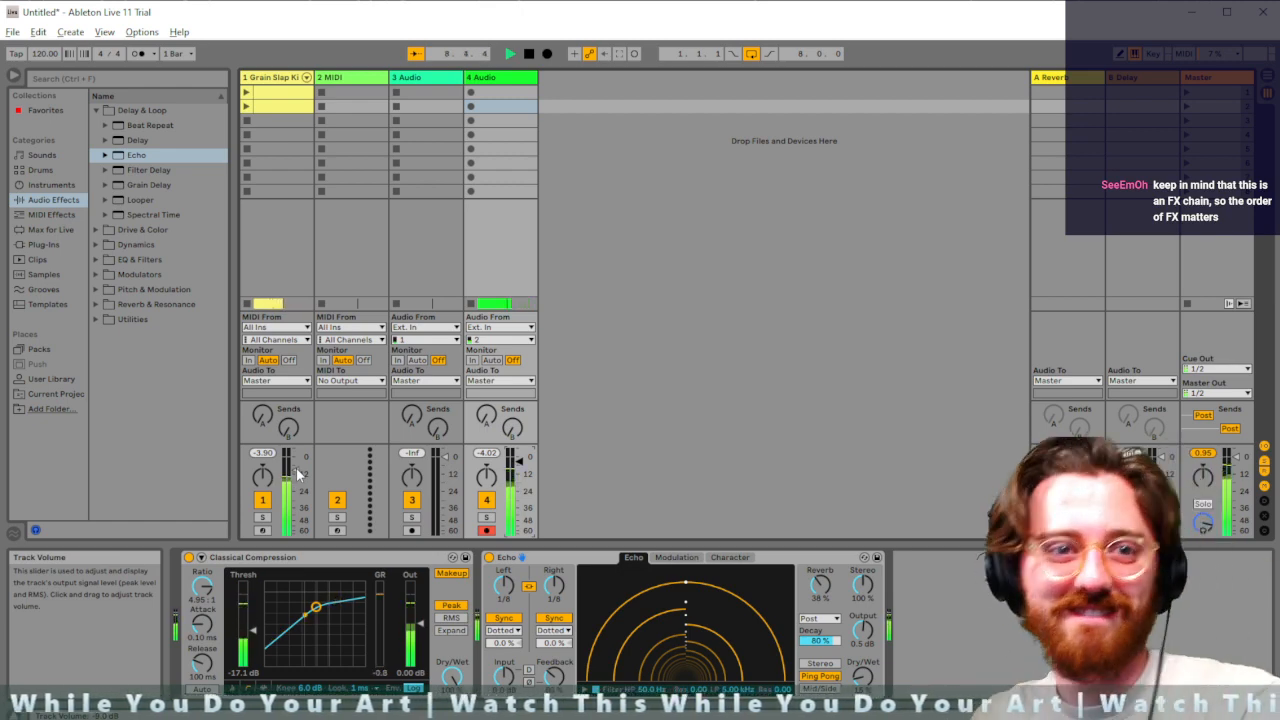
key(space)
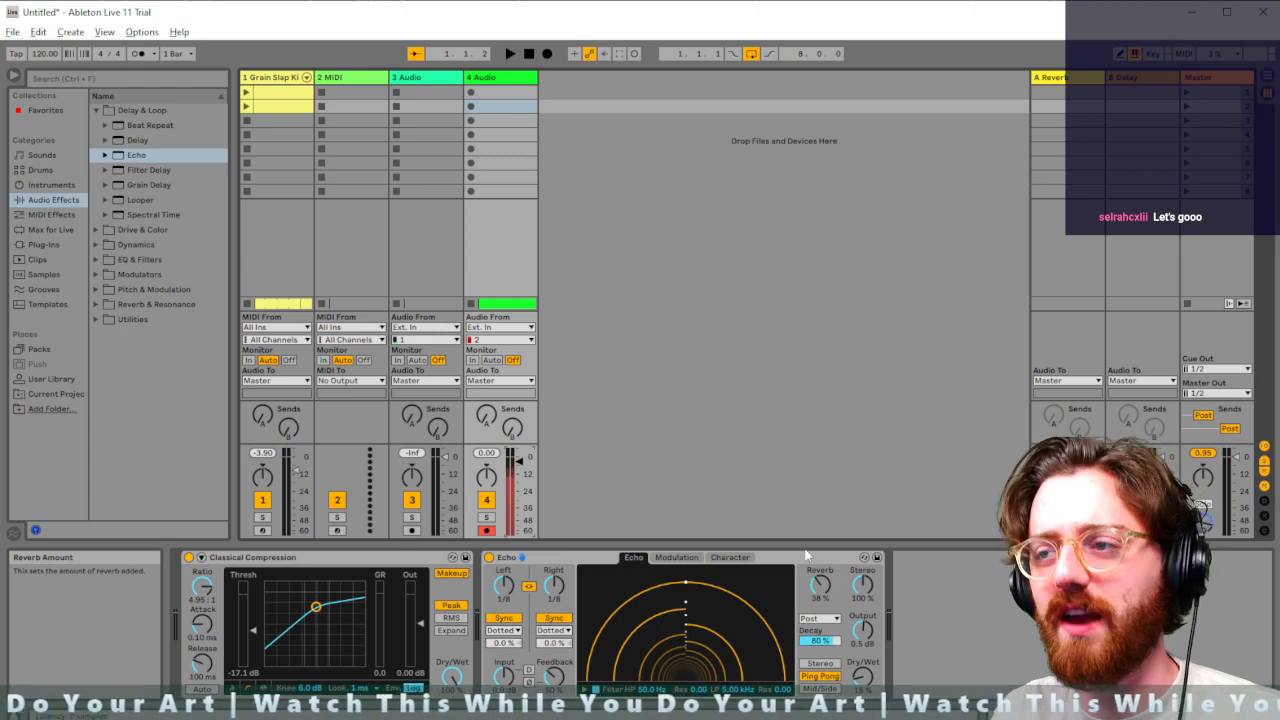
click(262, 563)
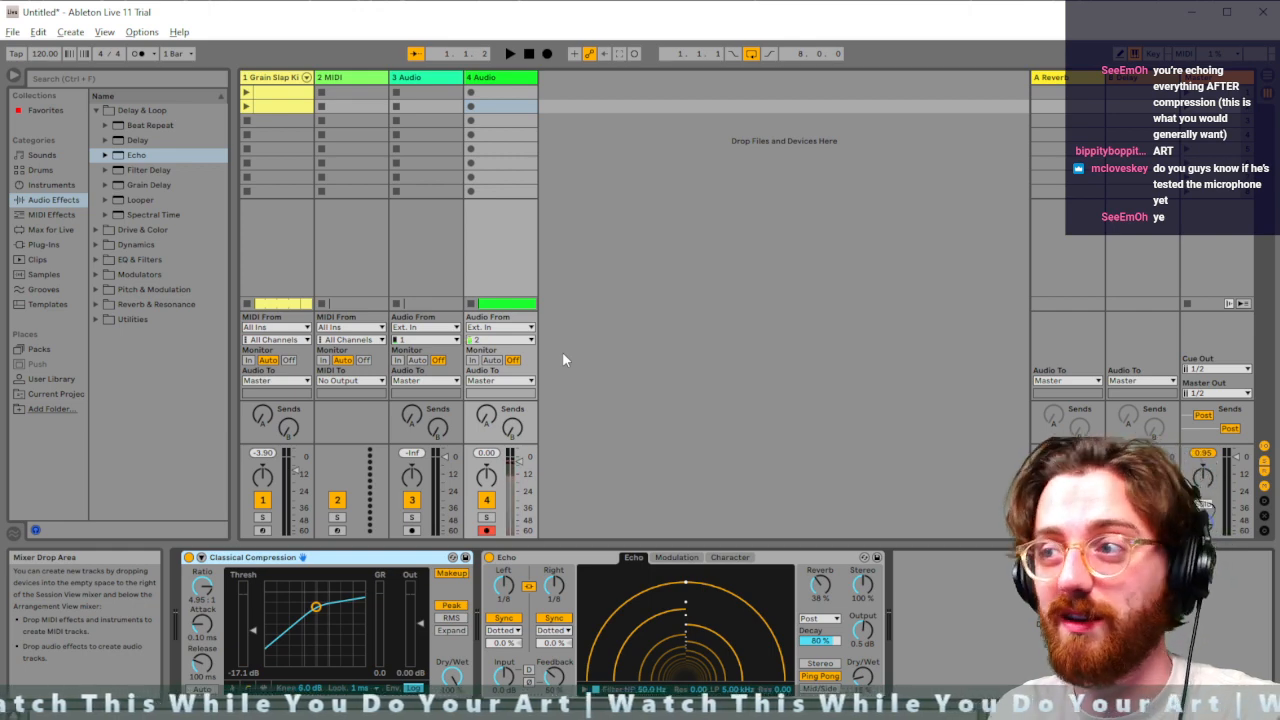
key(space)
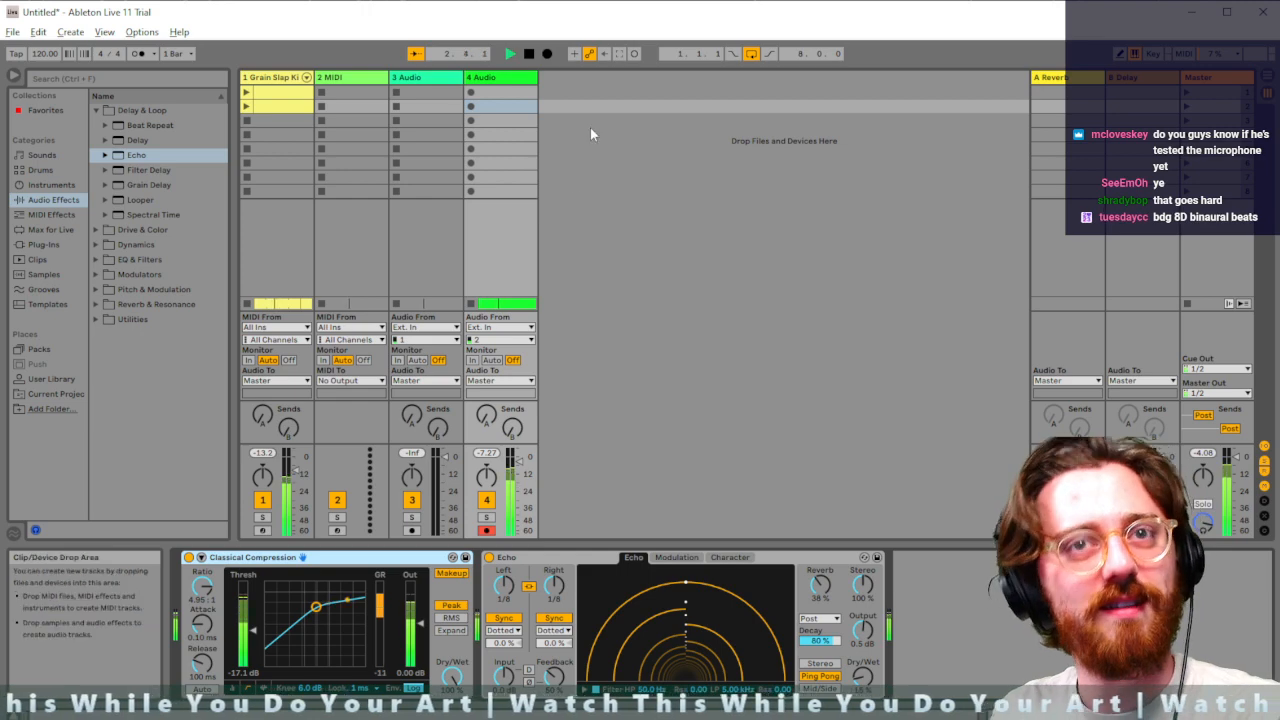
click(530, 54)
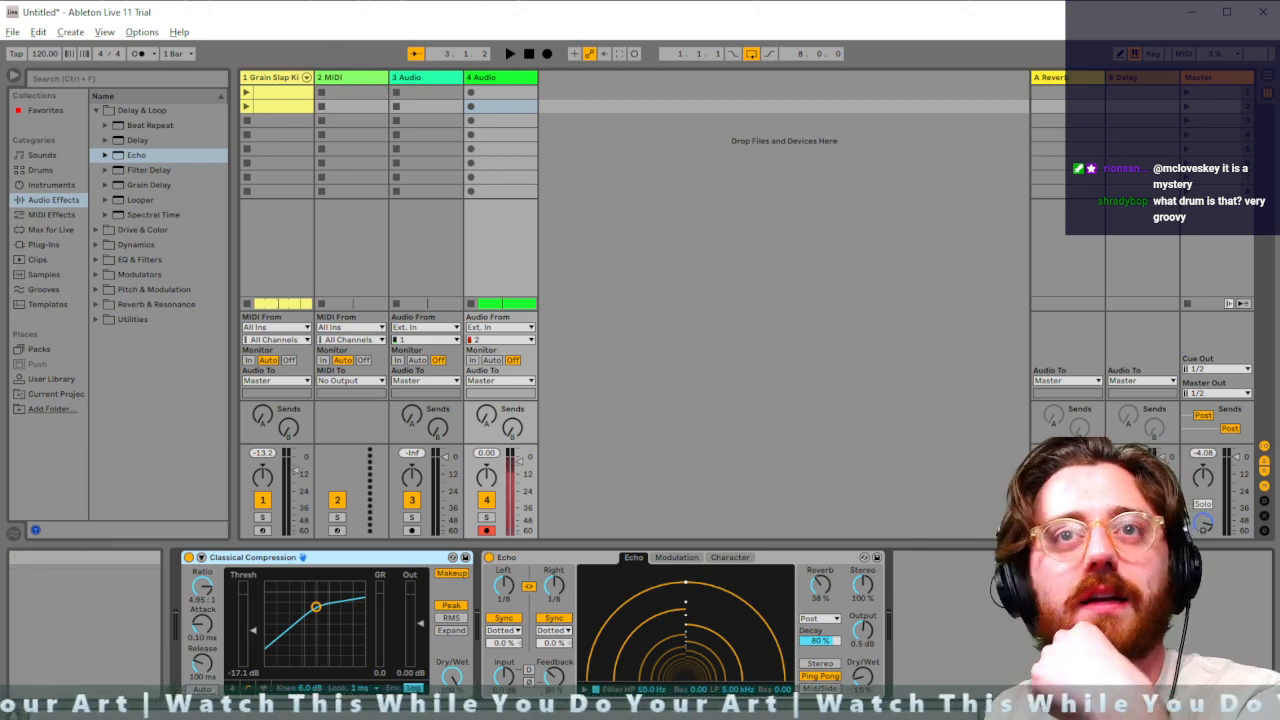
Create a new Live Set without saving the current one, and delete its temporary recording files
click(14, 32)
click(45, 49)
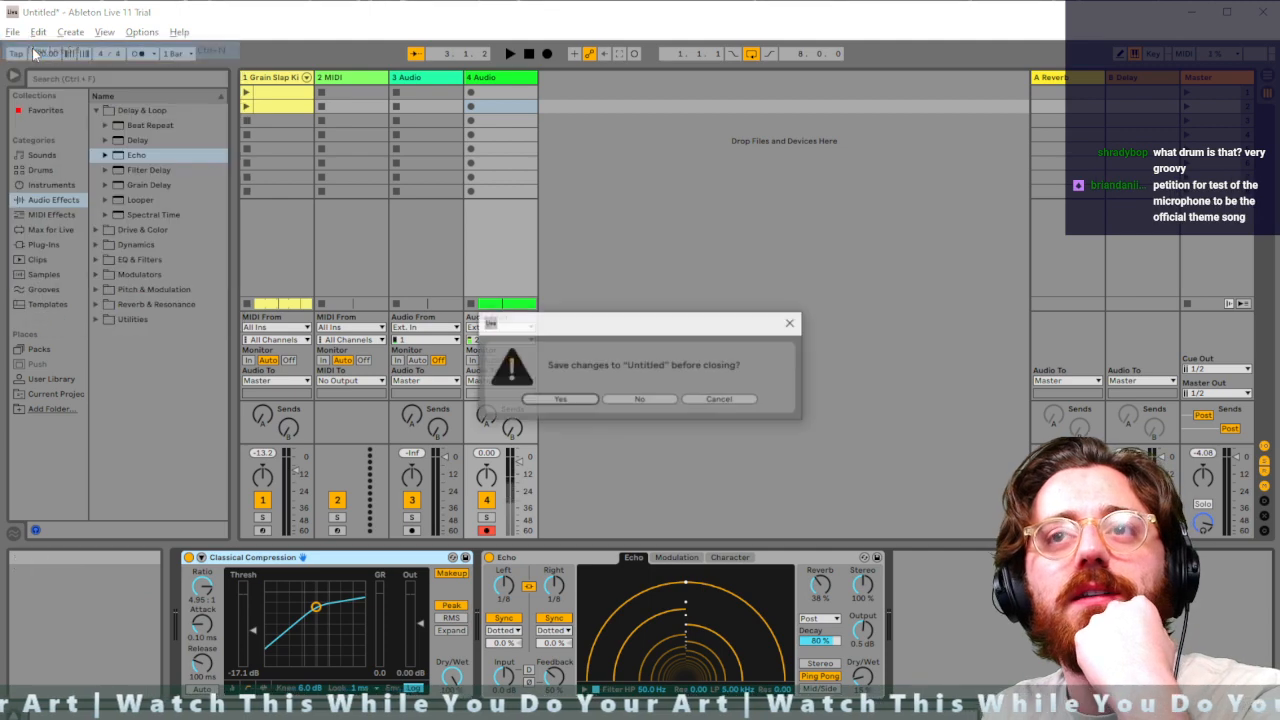
click(639, 400)
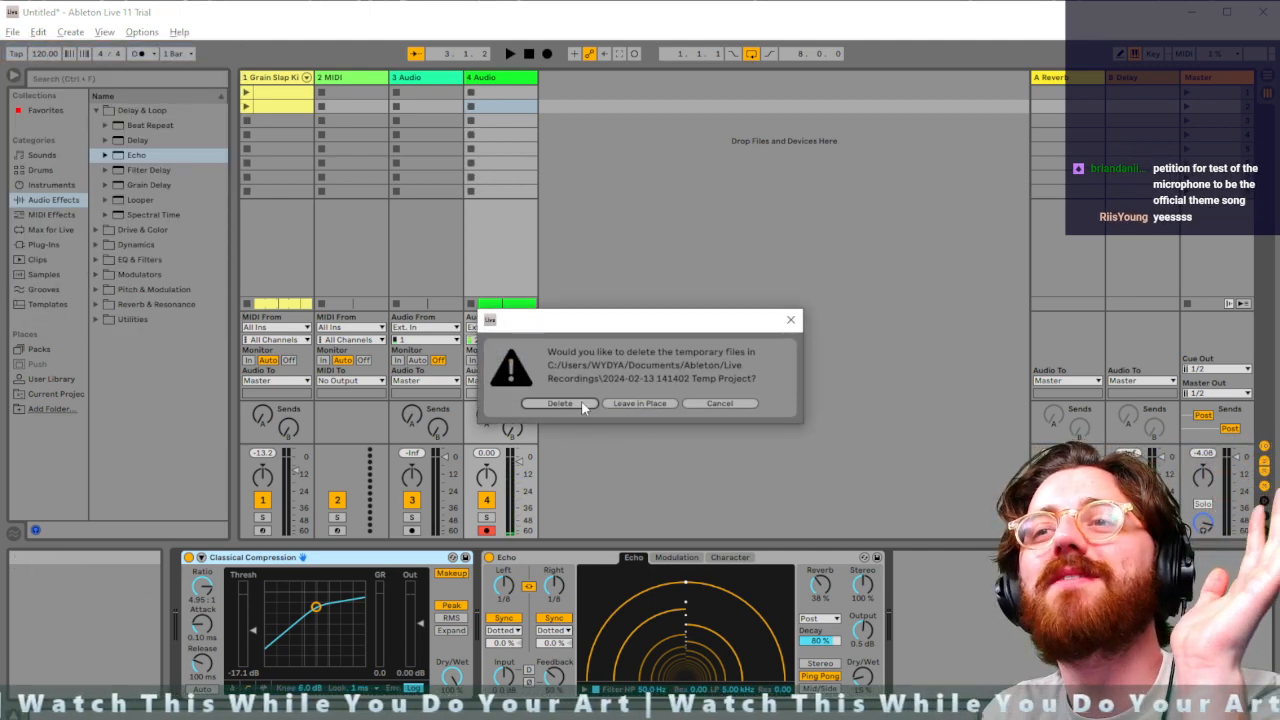
click(581, 402)
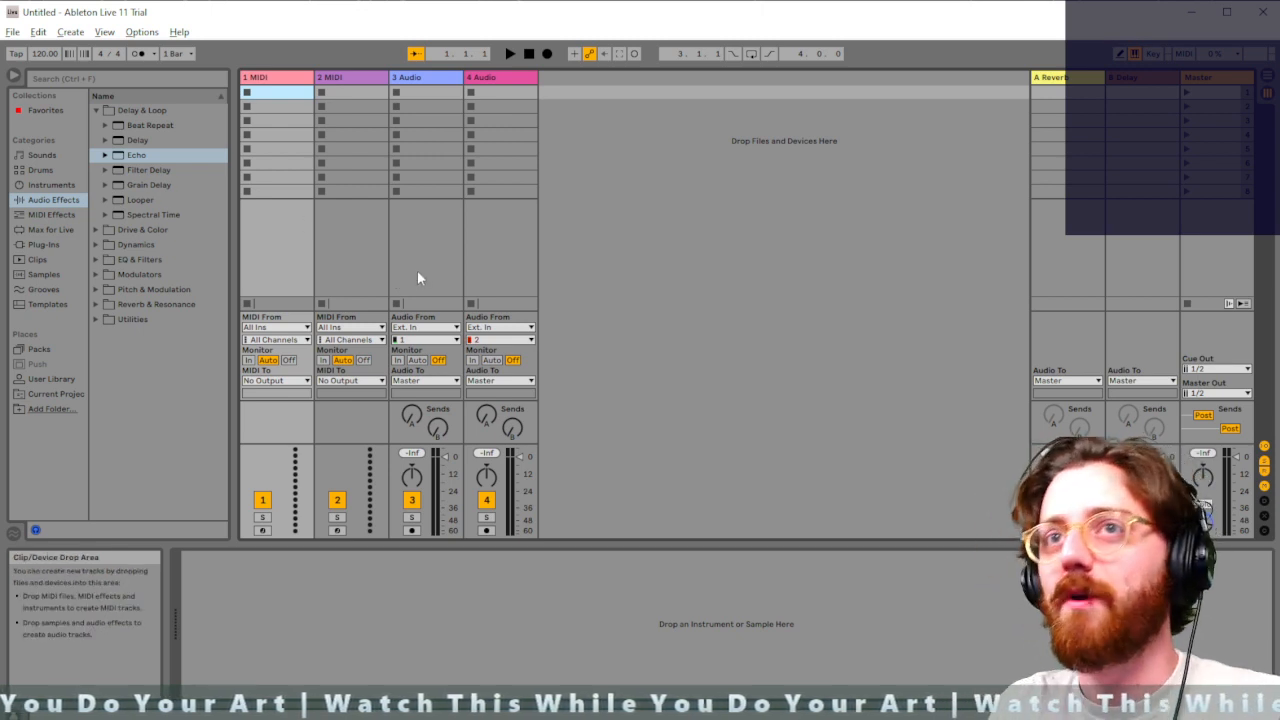
Turn on the metronome, set the 3 Audio track's external input to channel 2, and start recording
click(143, 55)
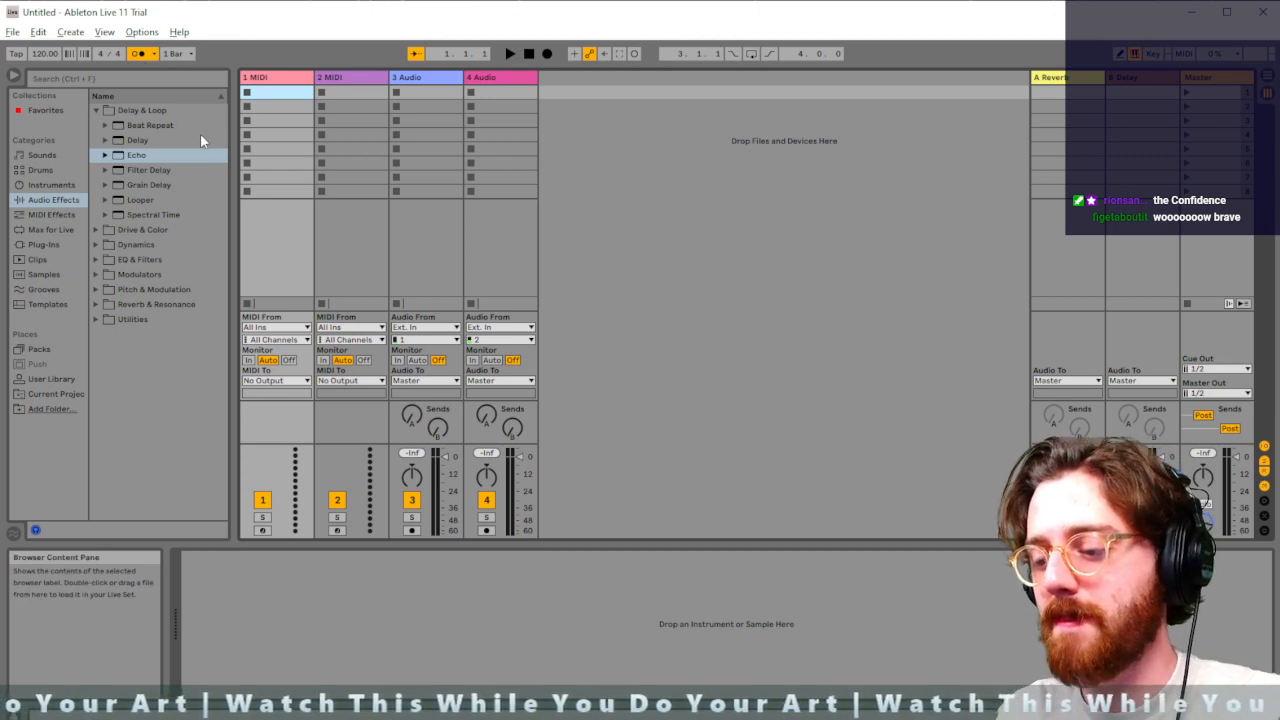
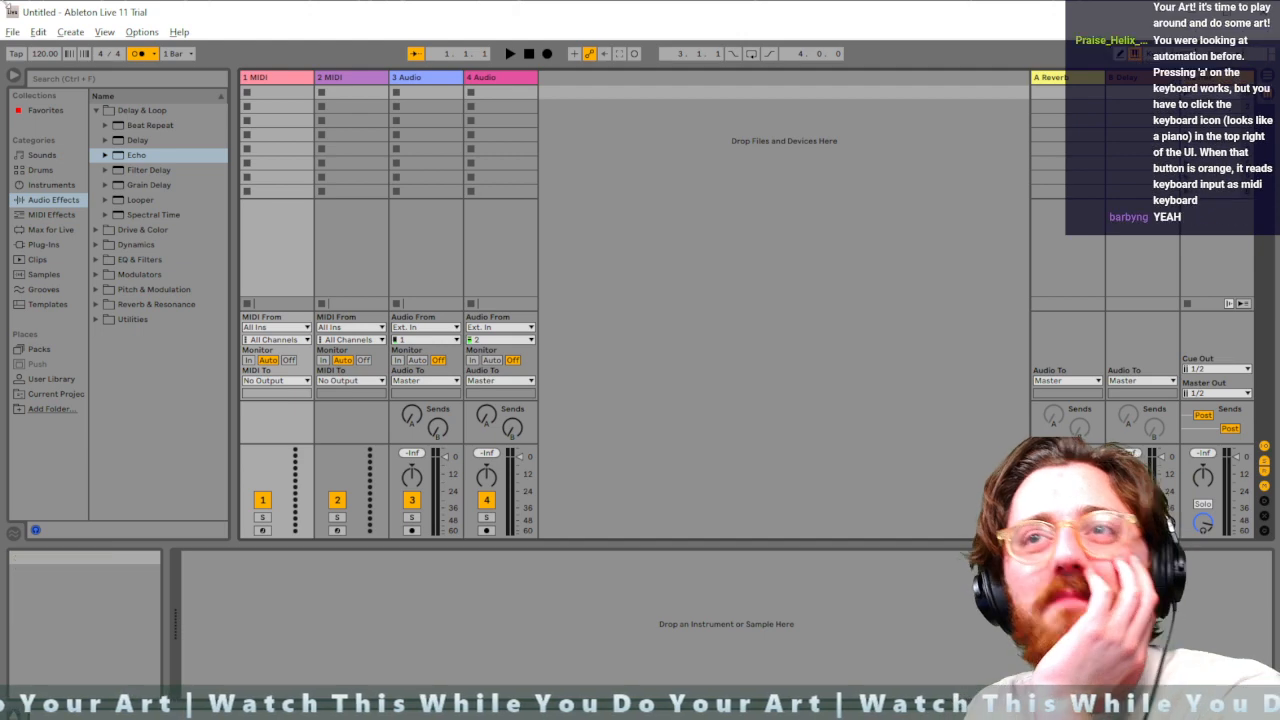
click(434, 78)
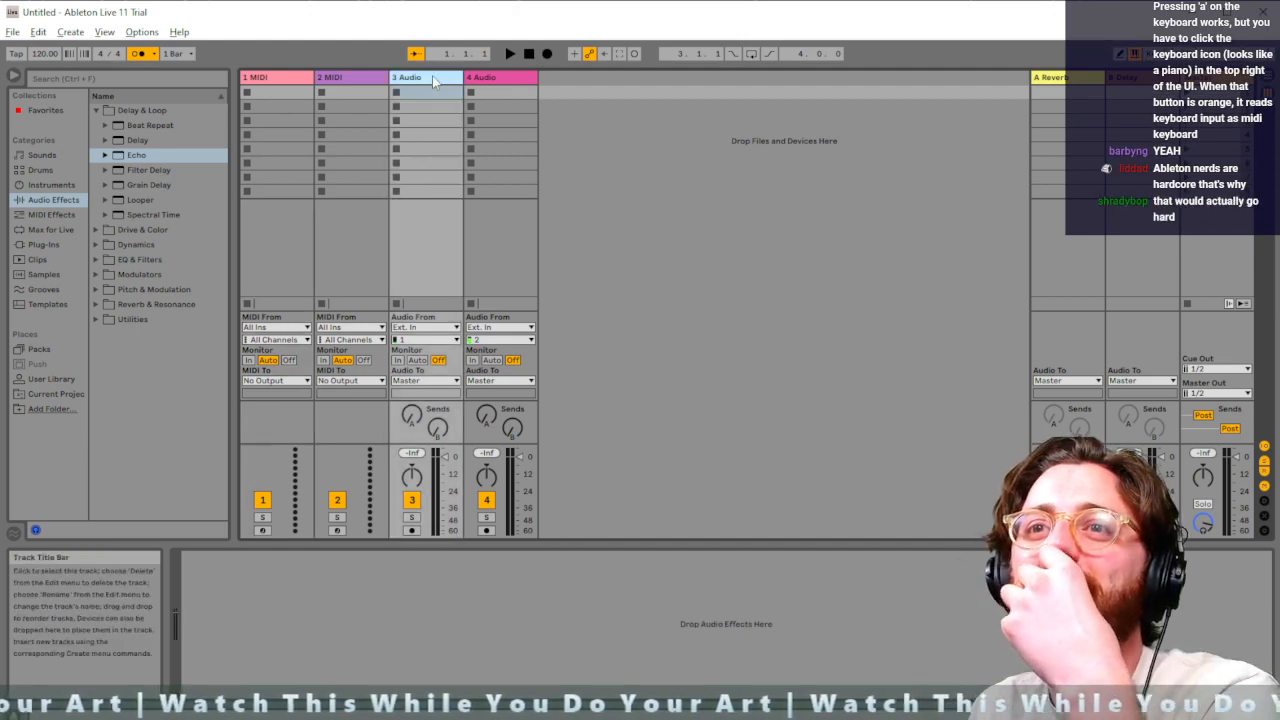
click(434, 340)
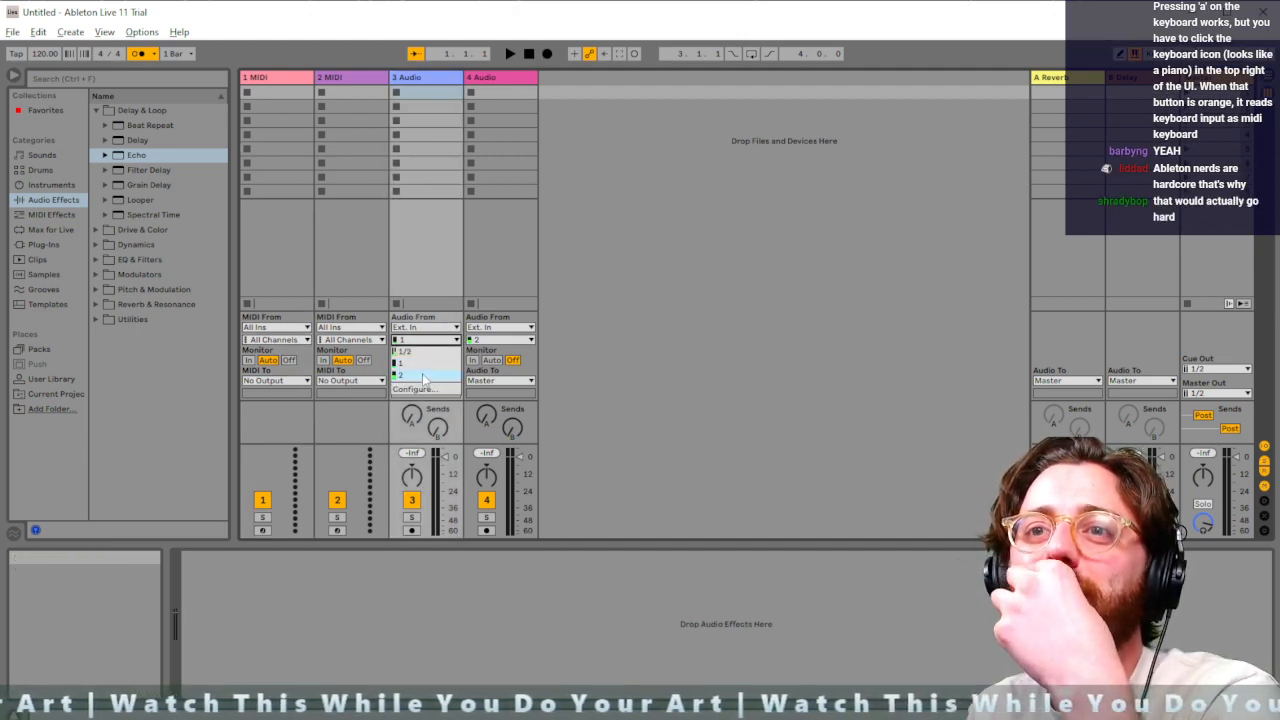
click(430, 375)
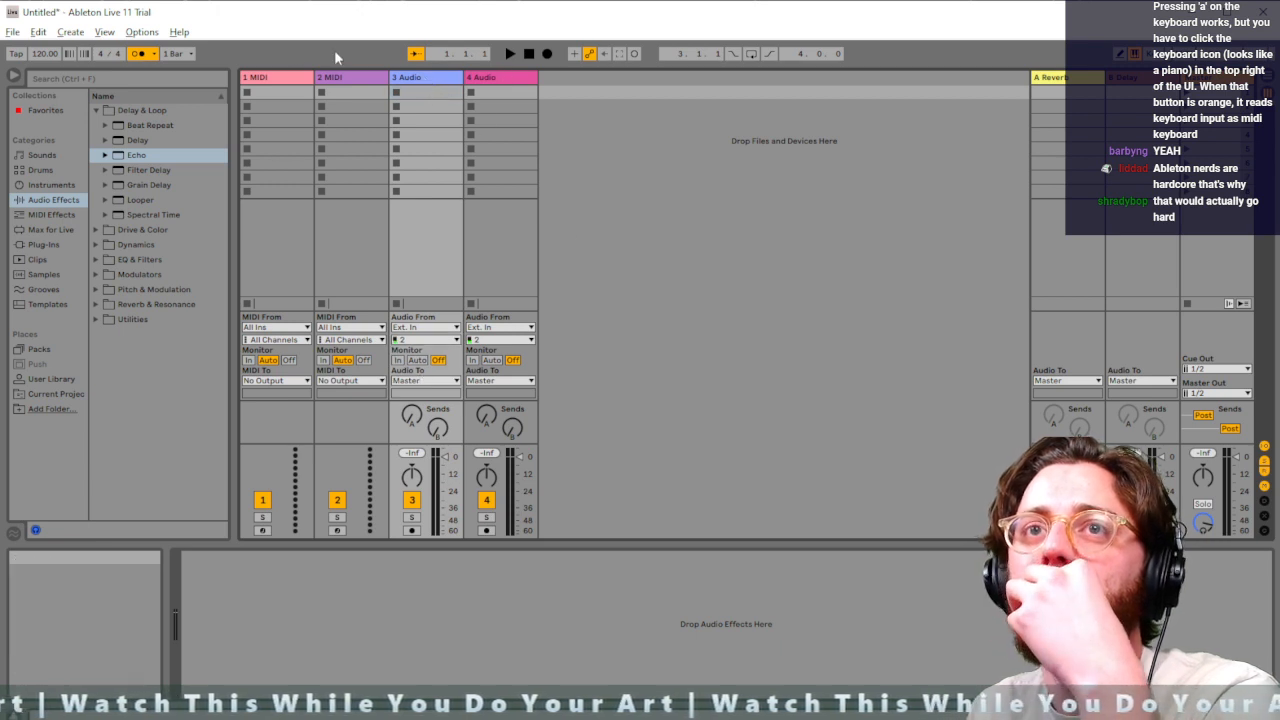
click(546, 55)
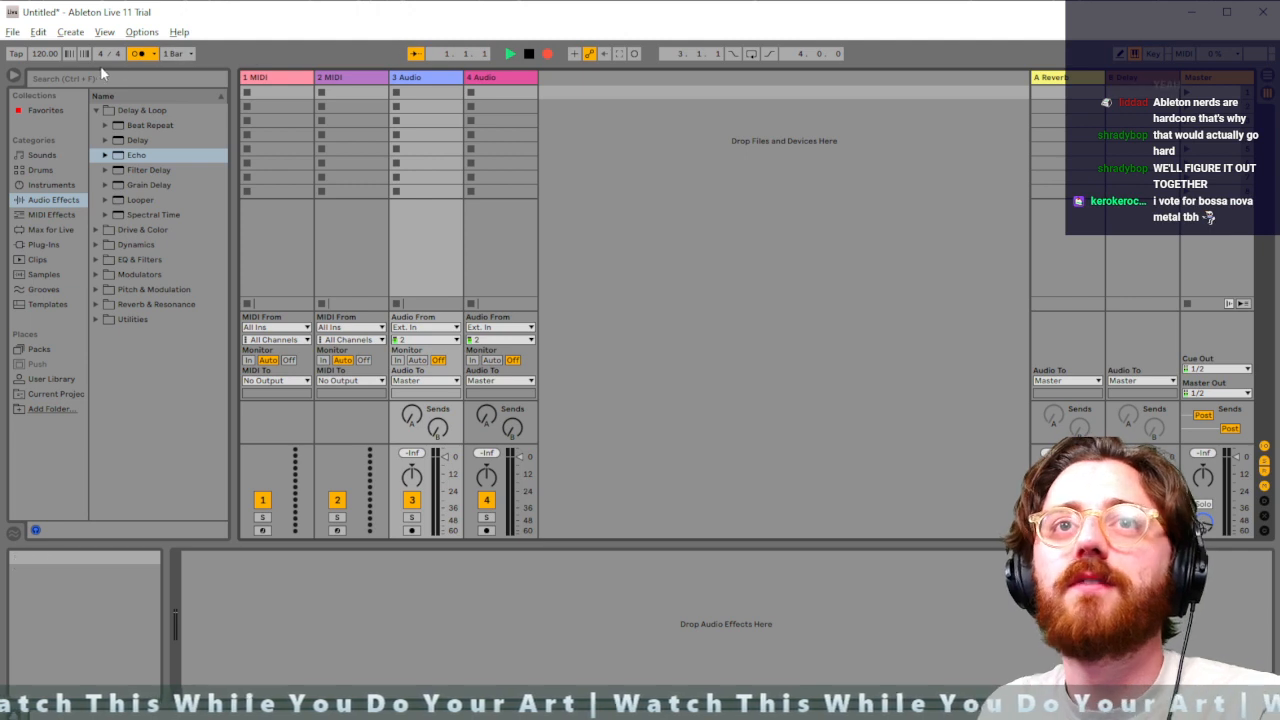
Set the tempo to 160 BPM and try it with a short metronome run in record mode
drag(45, 55, 45, 20)
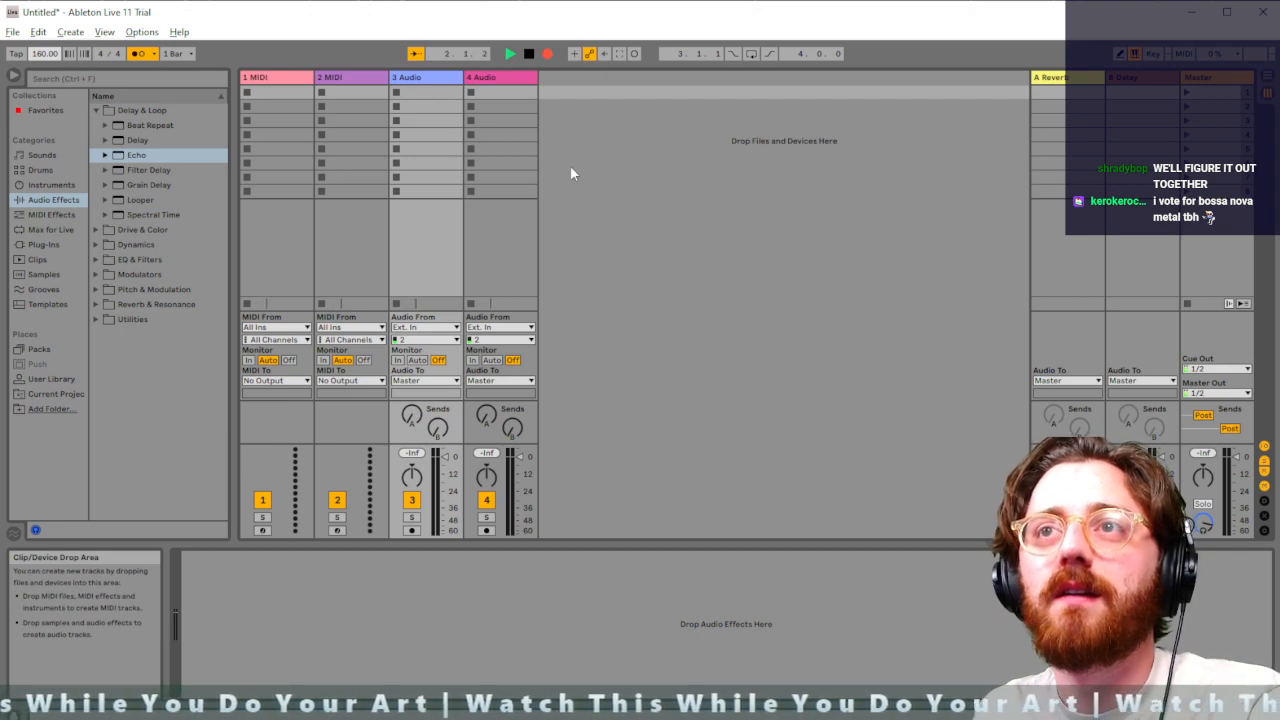
key(space)
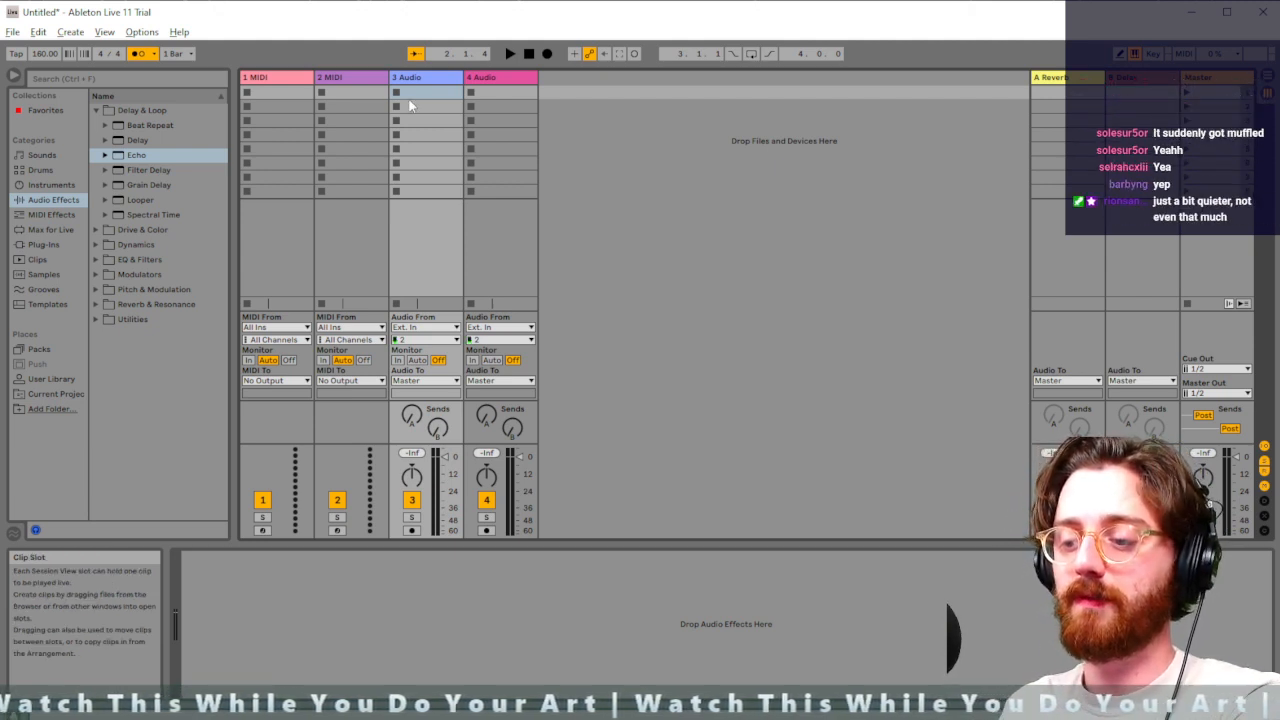
key(F9)
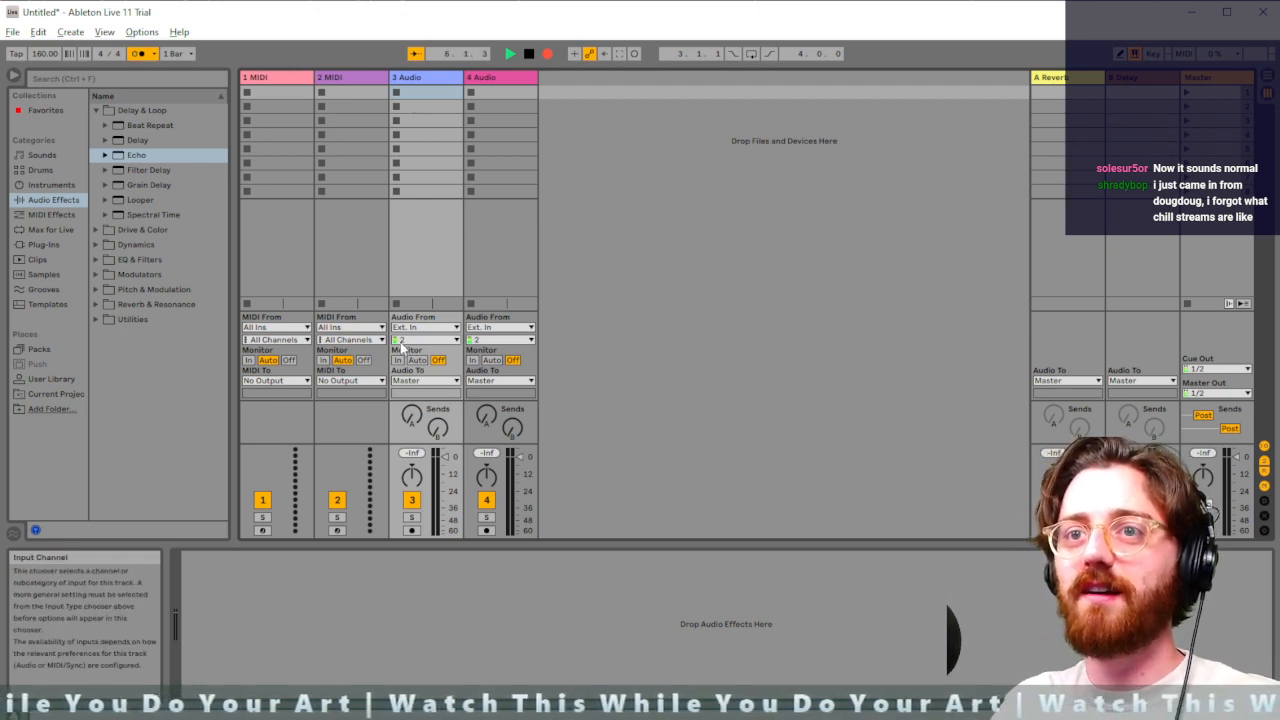
key(space)
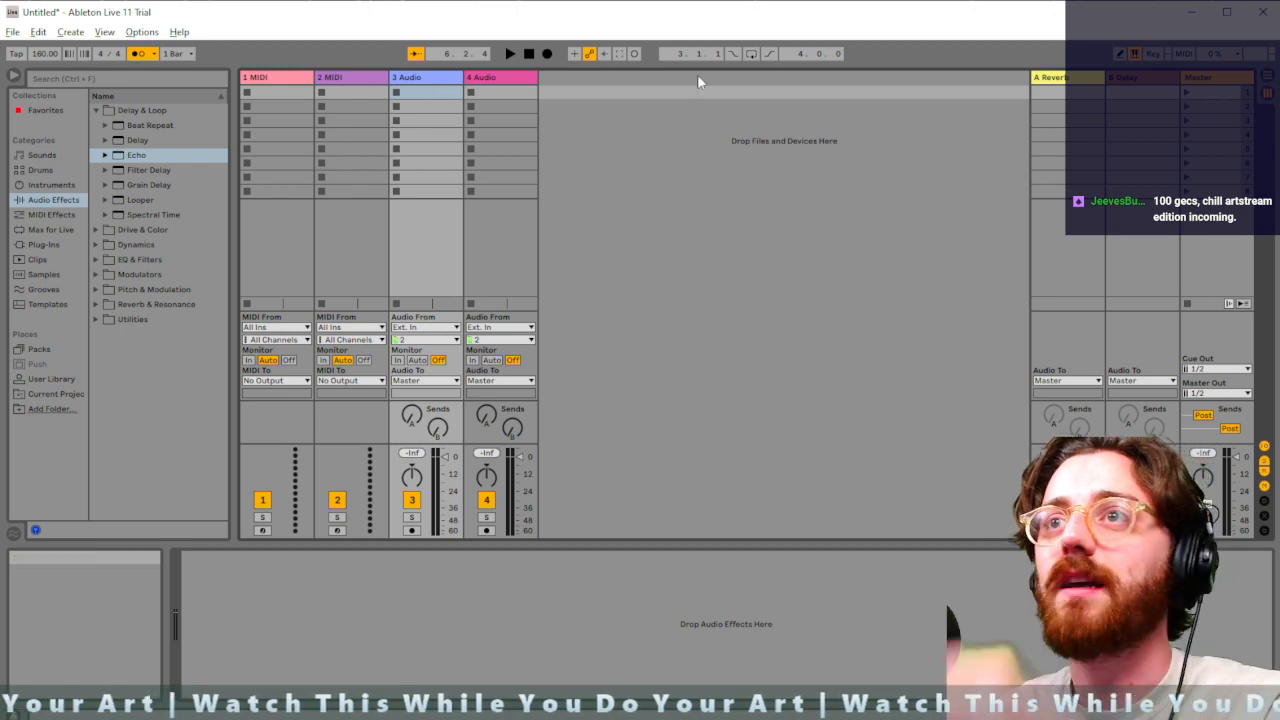
Switch to Arrangement View, arm the 3 Audio track, and record a take of about four bars from the song start
key(Tab)
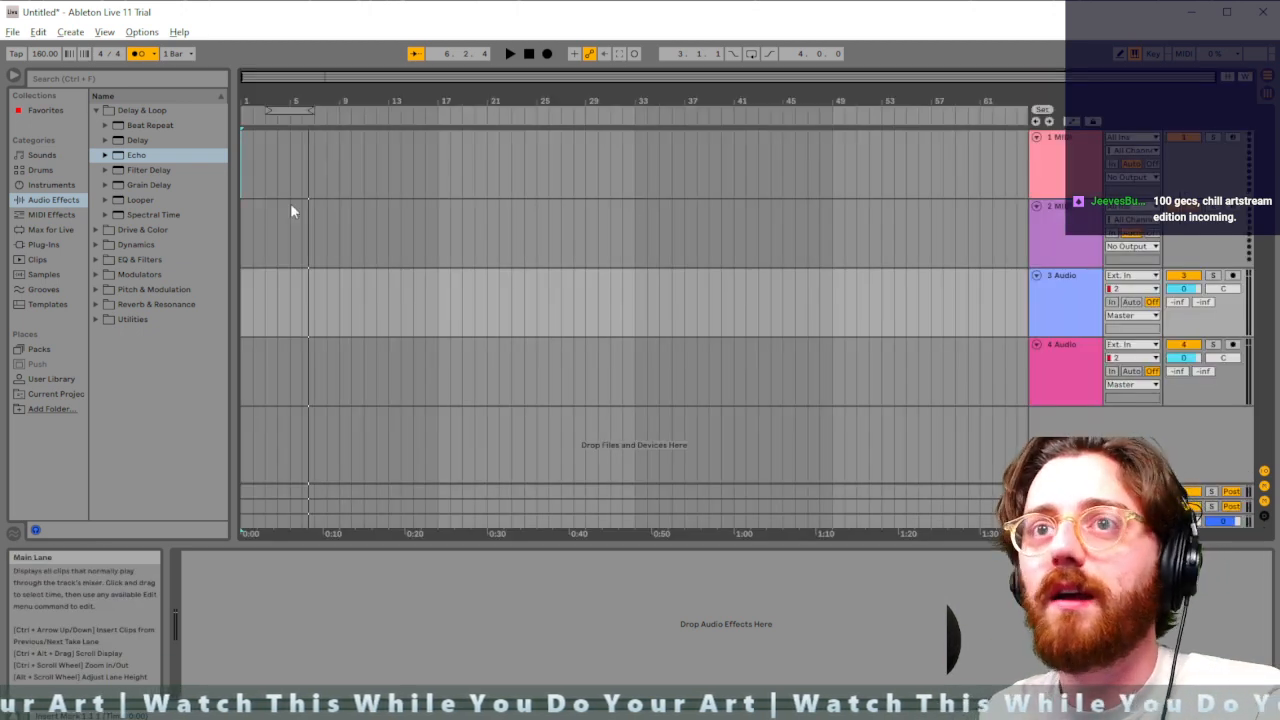
click(1232, 275)
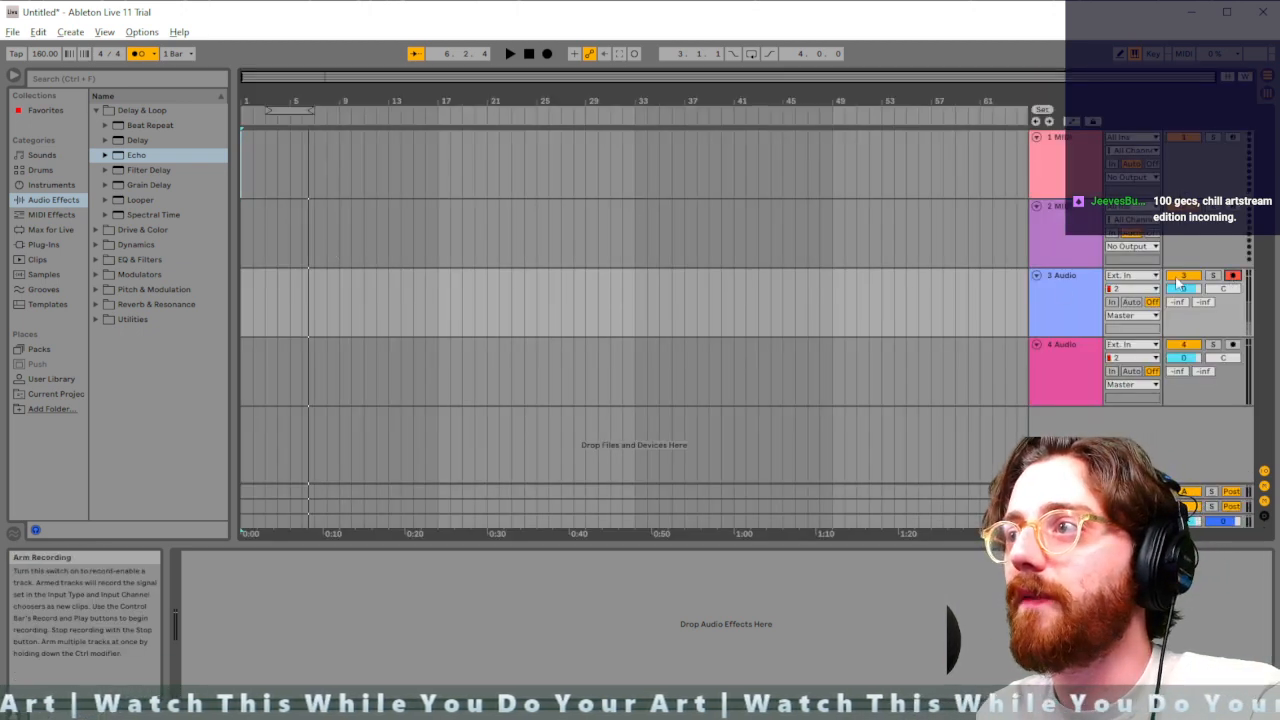
click(242, 321)
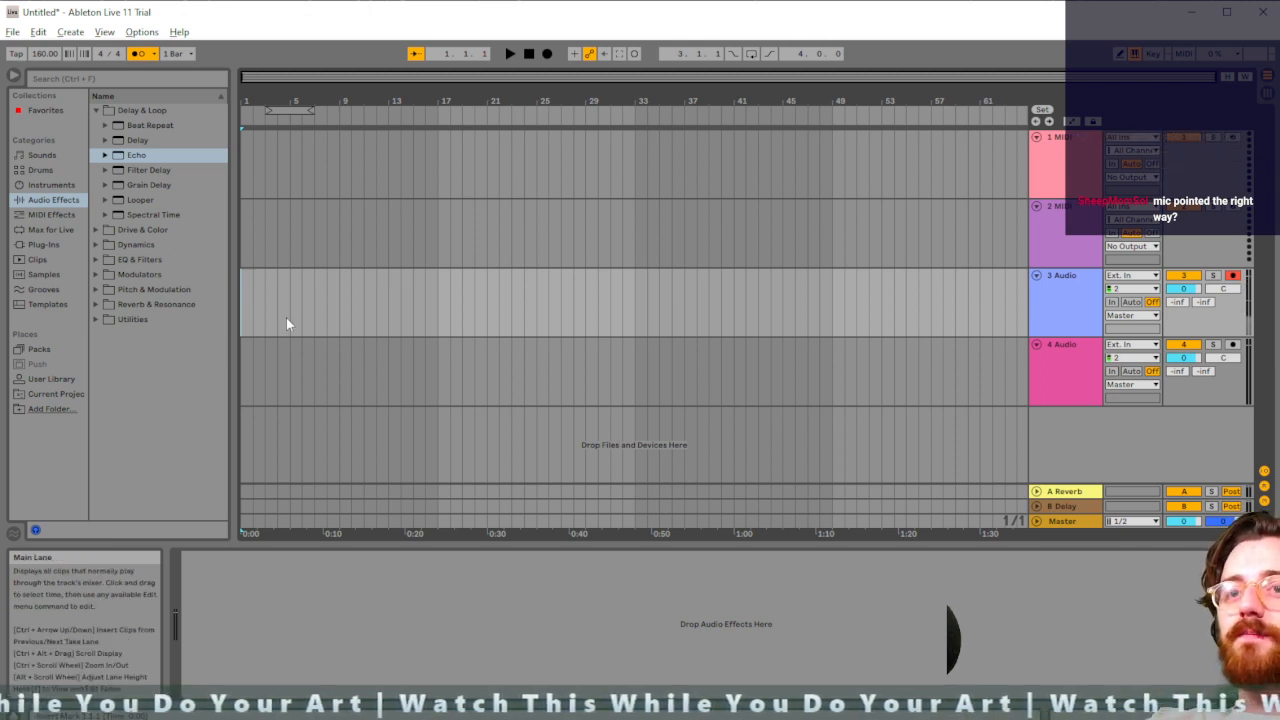
key(F9)
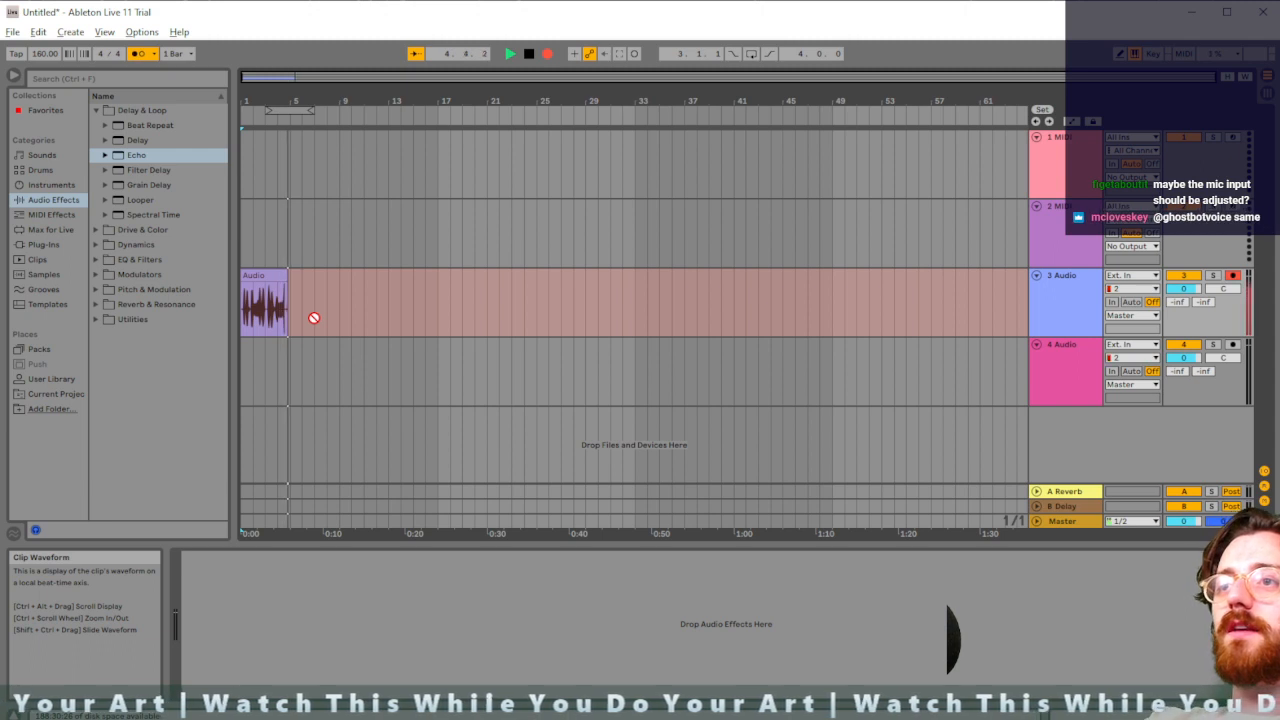
key(space)
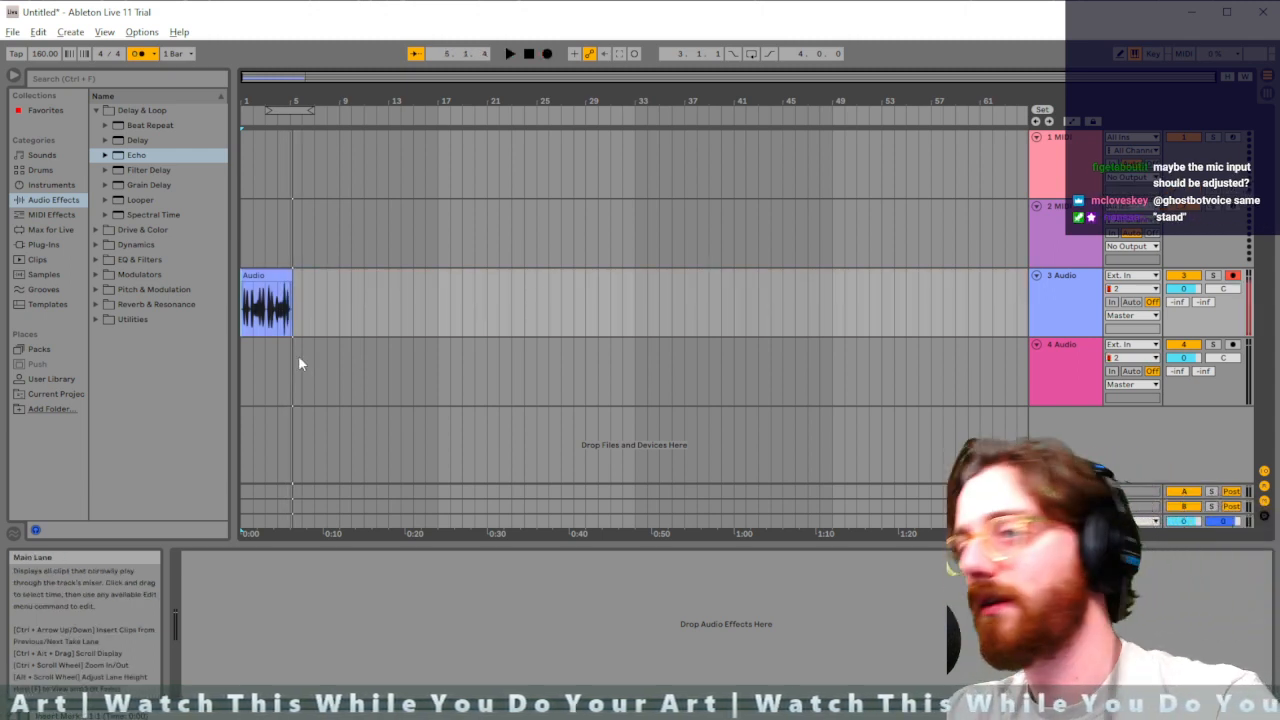
Play back the new take on the 3 Audio track from its beginning
click(244, 318)
key(space)
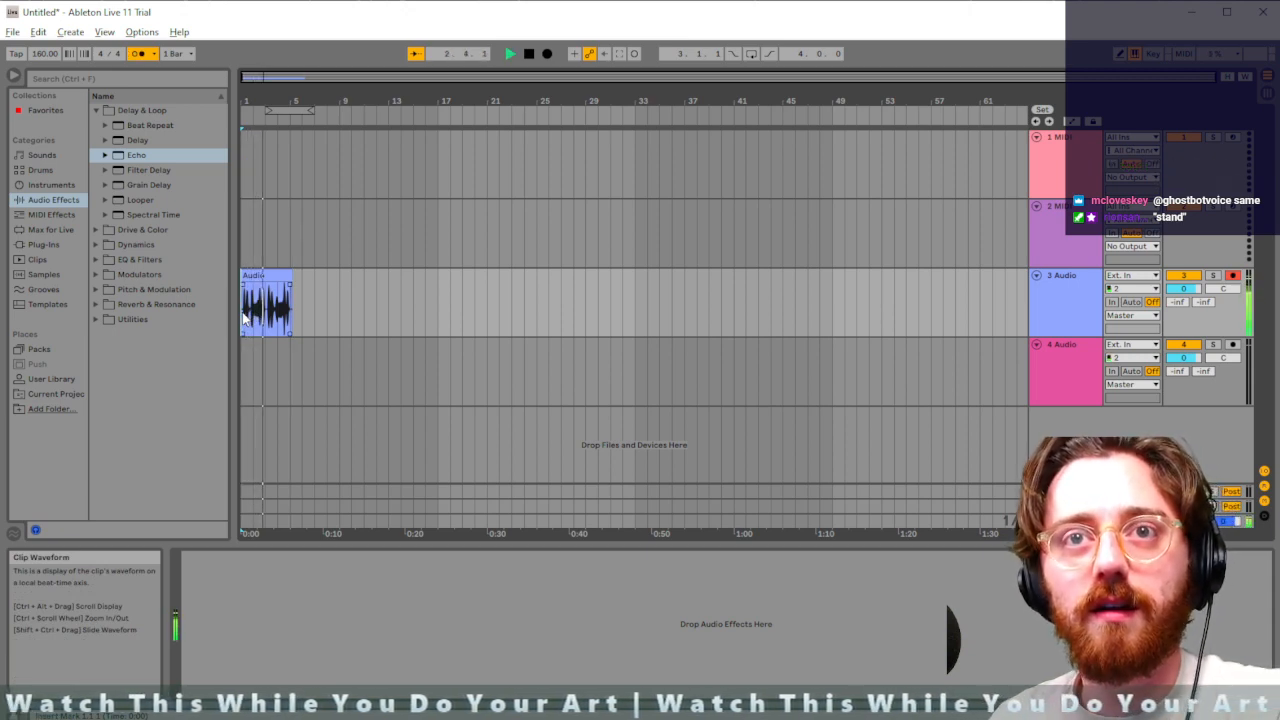
key(space)
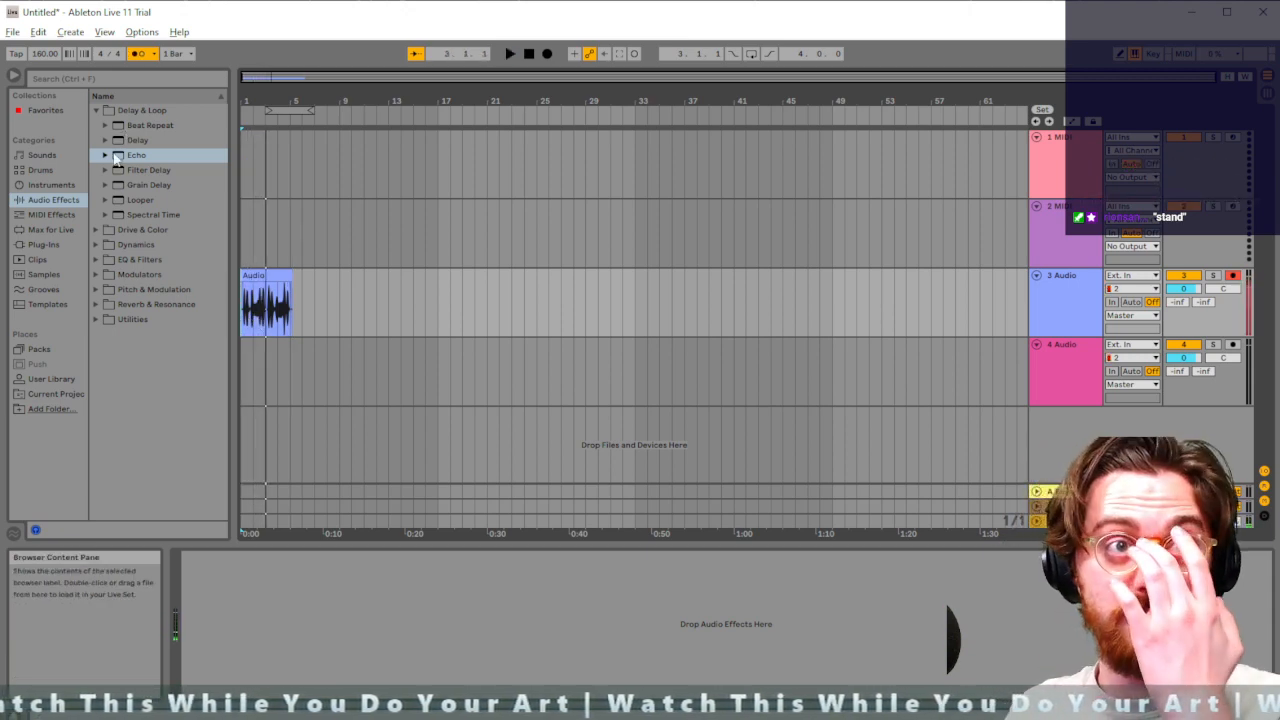
Find the Formant +5 vocoder preset among the audio effects, add it to the 3 Audio clip's track, and audition the take
click(145, 79)
text(forman)
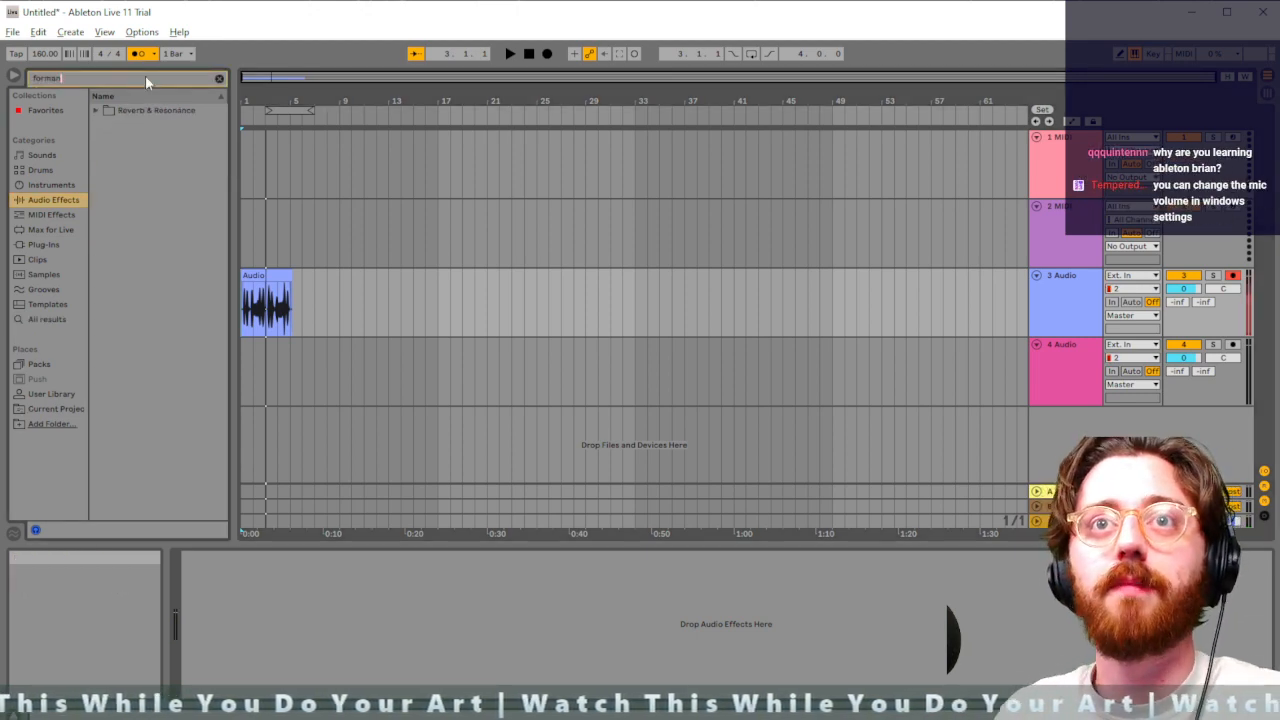
click(95, 110)
click(179, 142)
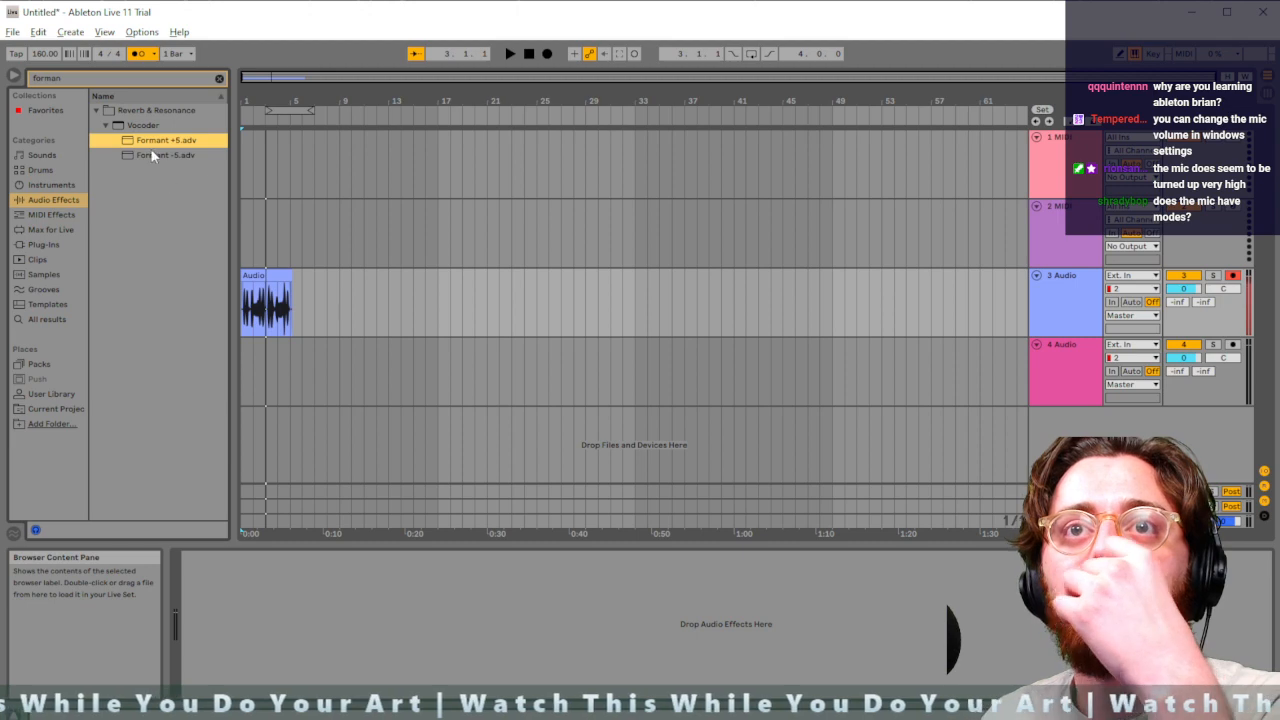
drag(177, 142, 265, 298)
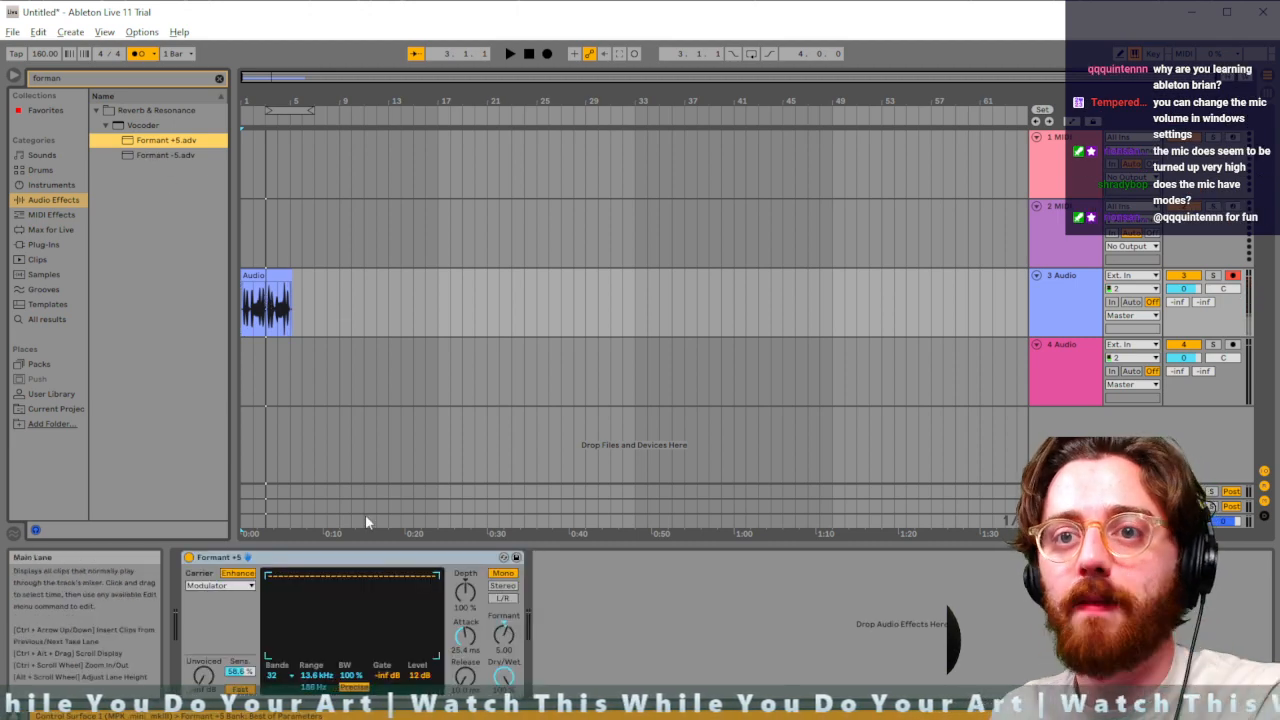
key(space)
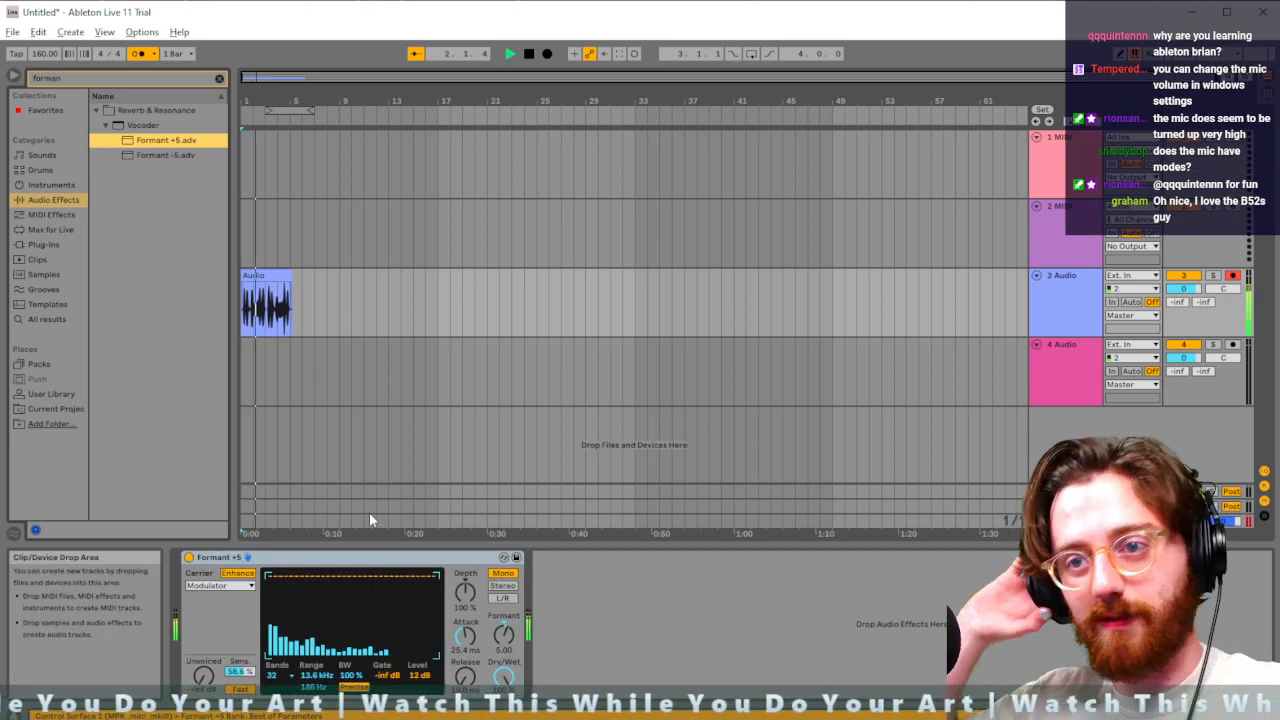
key(space)
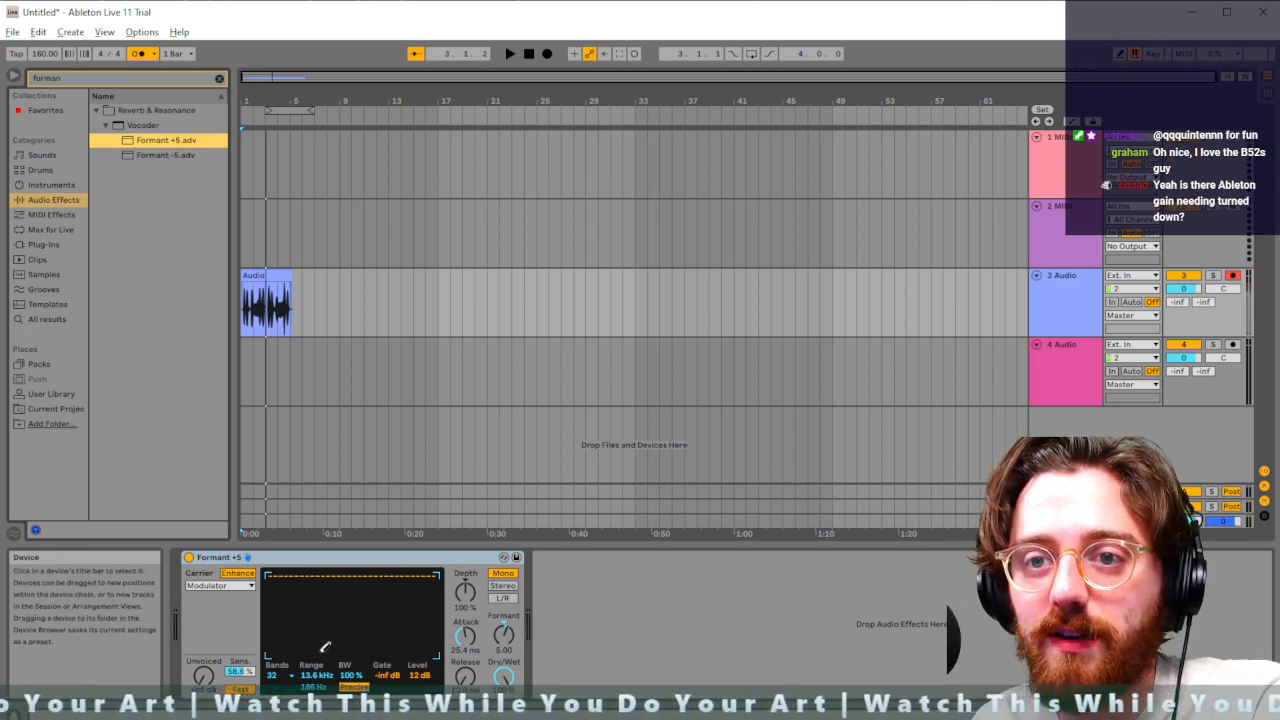
Try attenuating the lower bands in the Formant +5 filter bank, check the carrier options, and audition the take
drag(296, 630, 354, 575)
key(space)
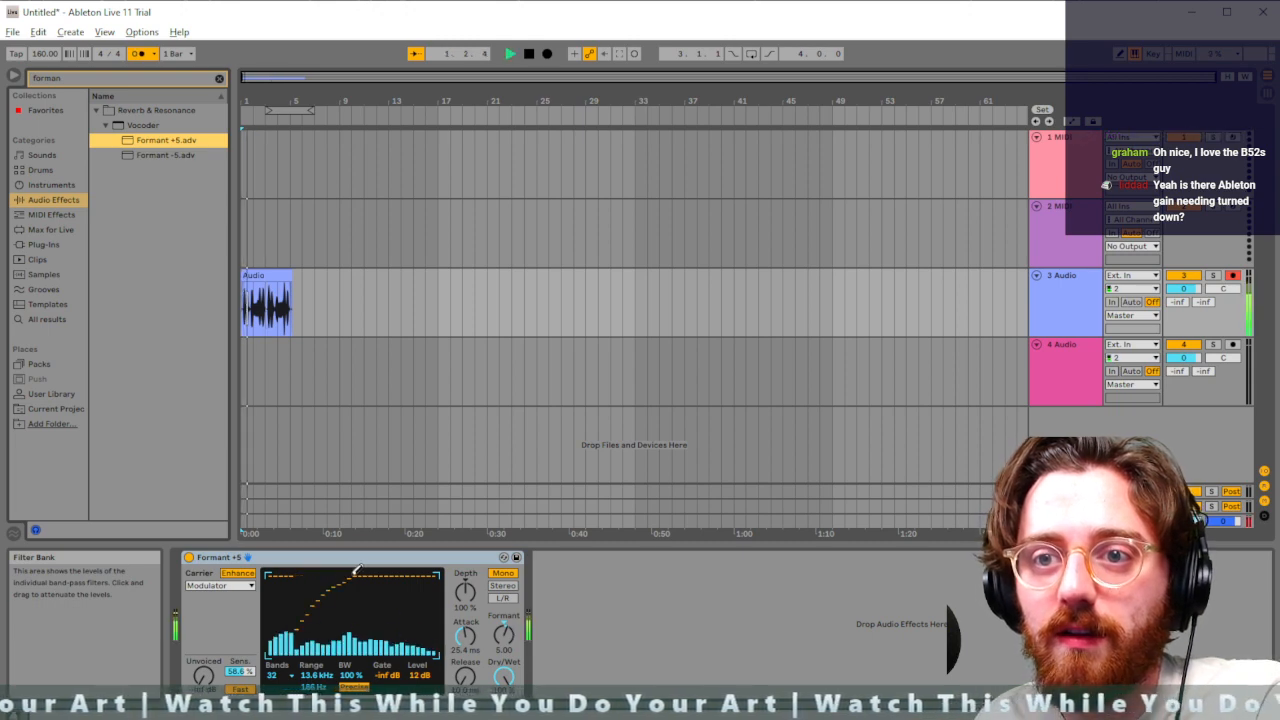
key(space)
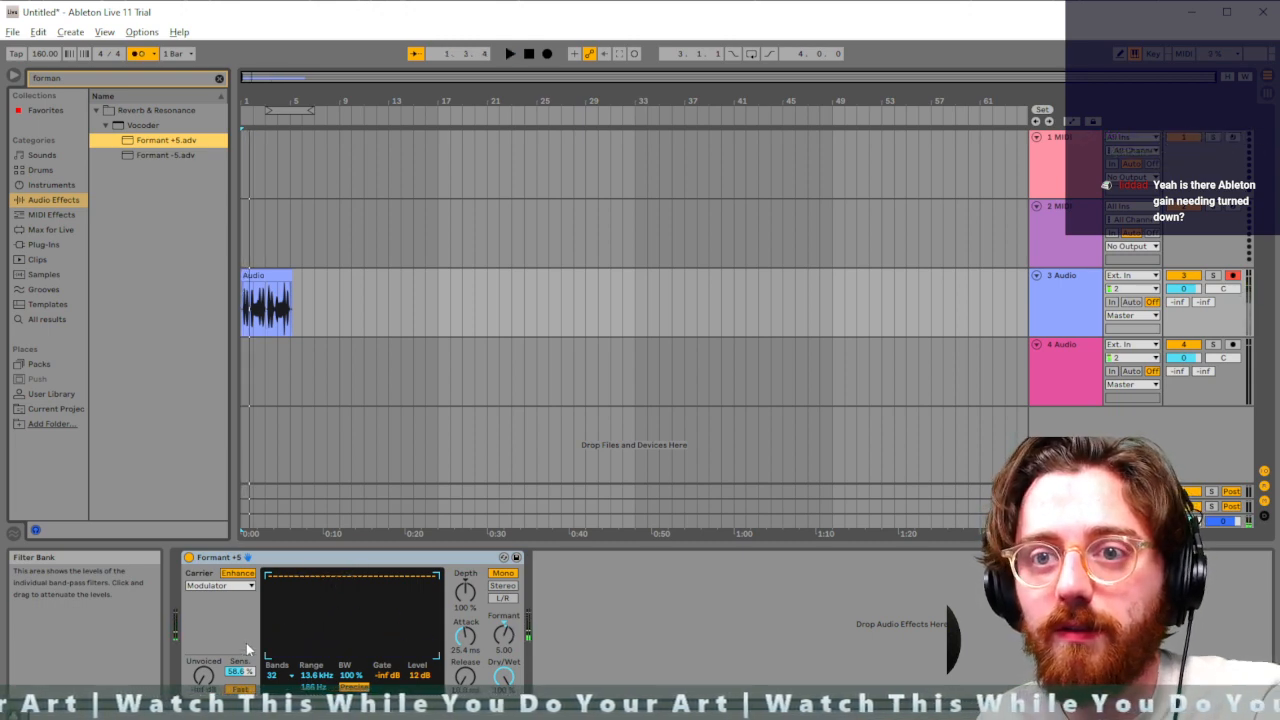
click(240, 586)
click(241, 589)
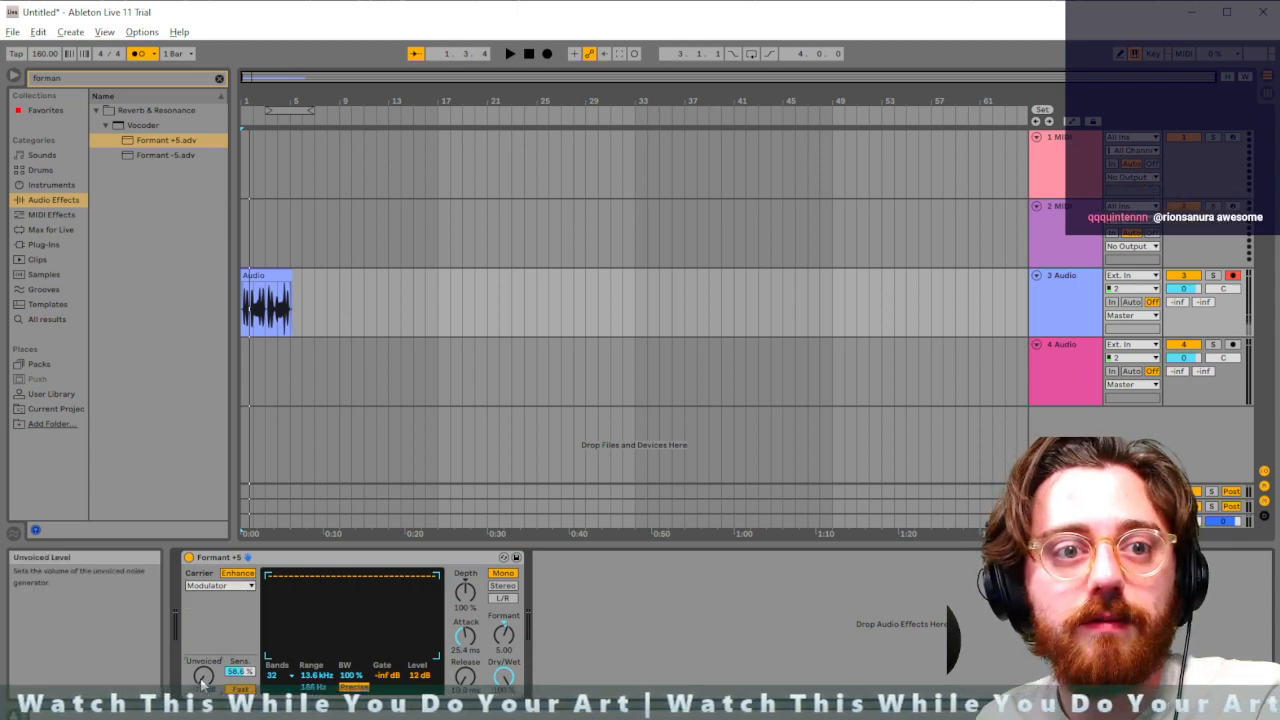
key(space)
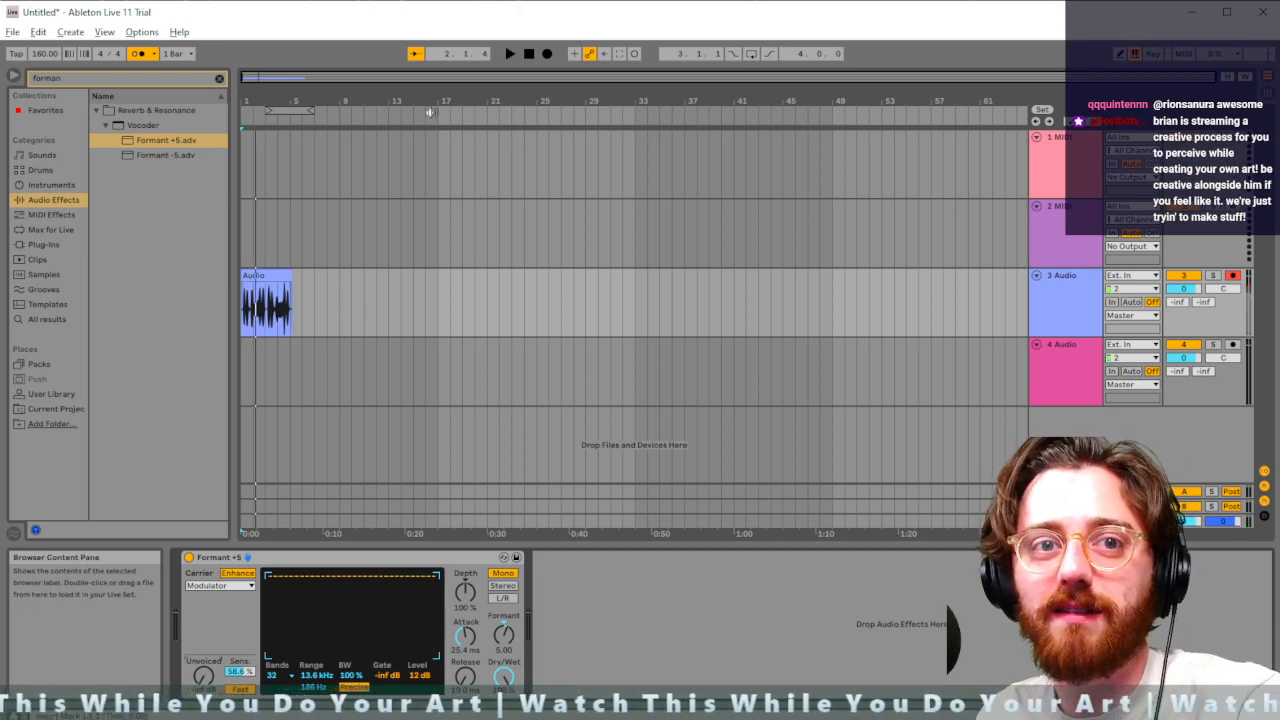
Examine the Audio and the Record/Warp/Launch preferences for an input level setting
click(141, 32)
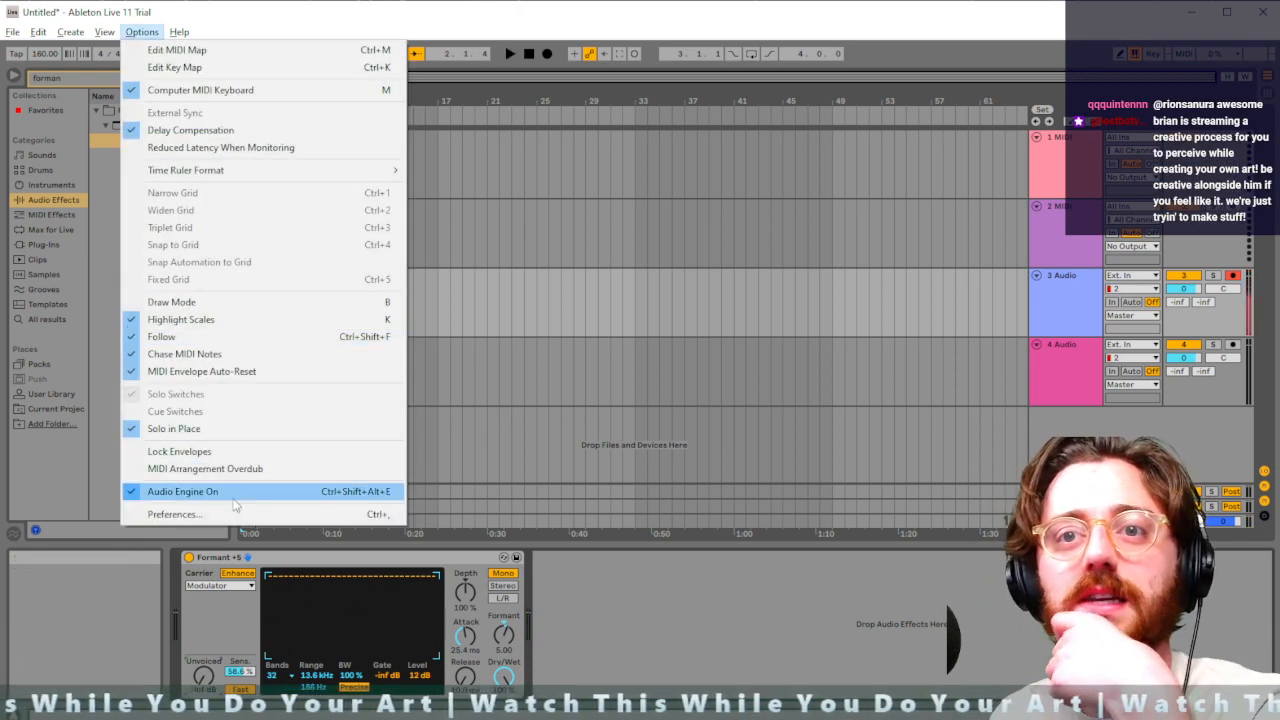
click(175, 514)
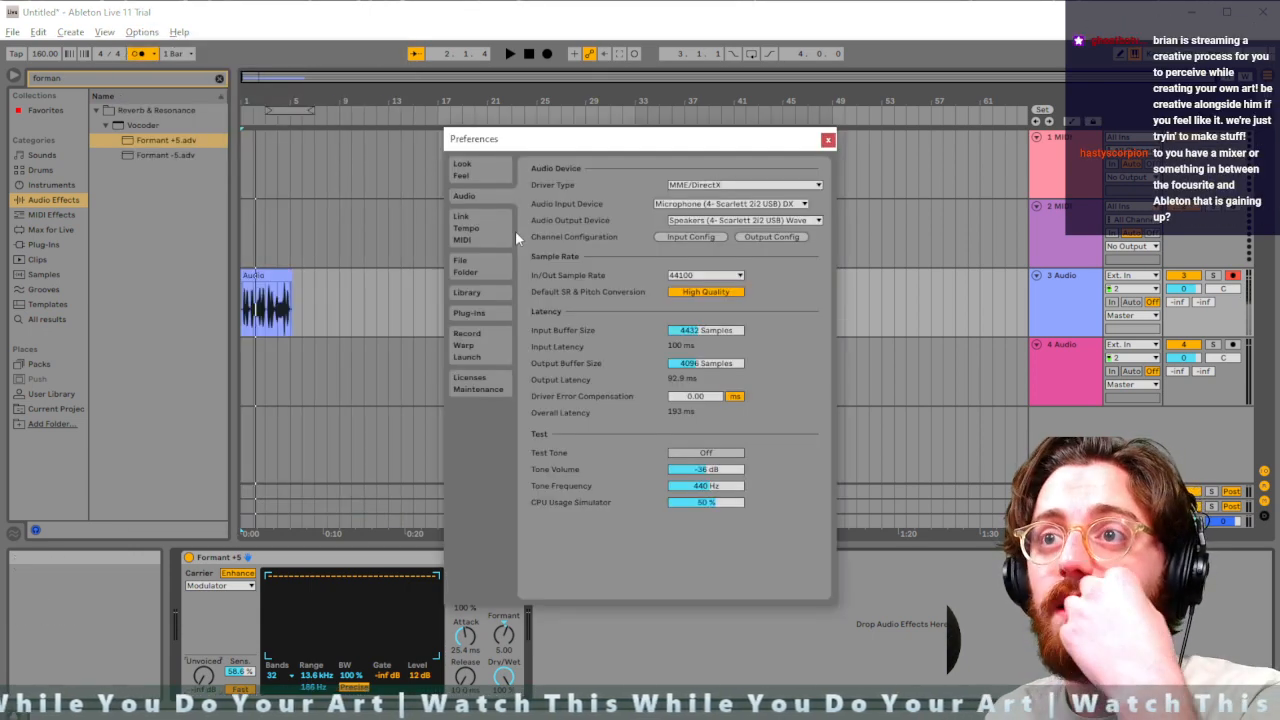
click(470, 330)
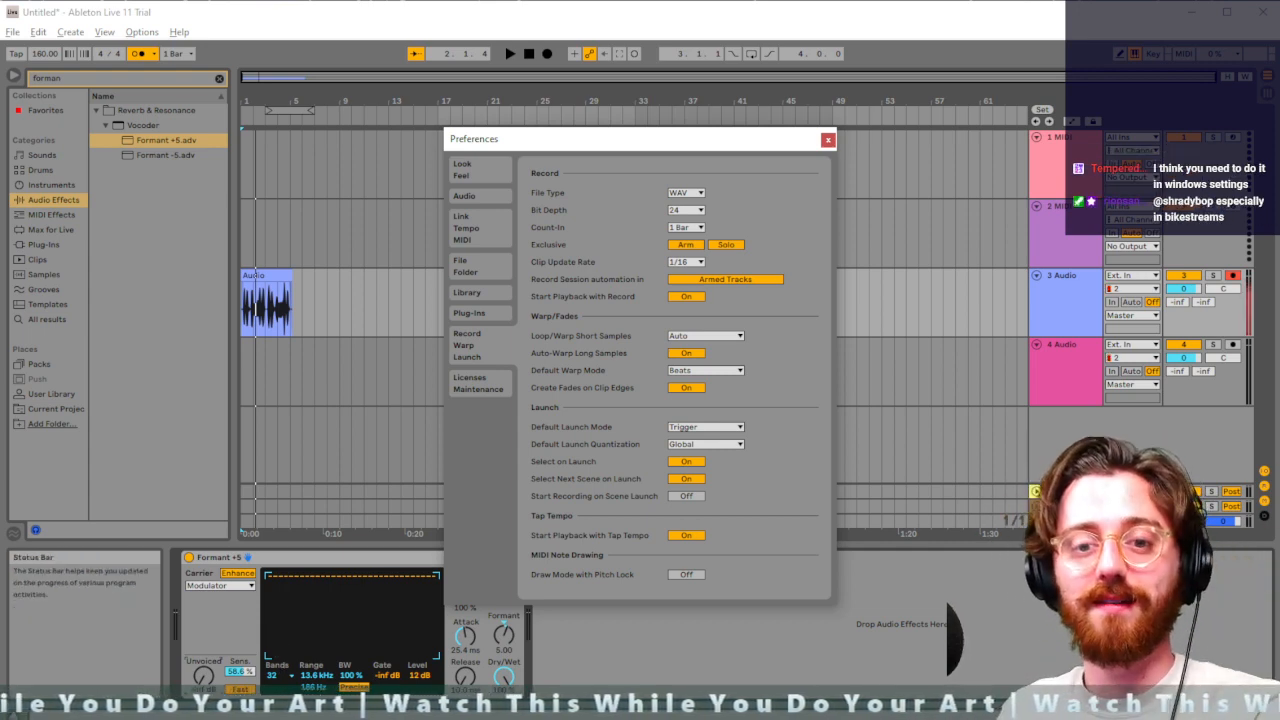
Search Windows for "audio", open the system Sound settings, and move the window over the Live Set
key(super)
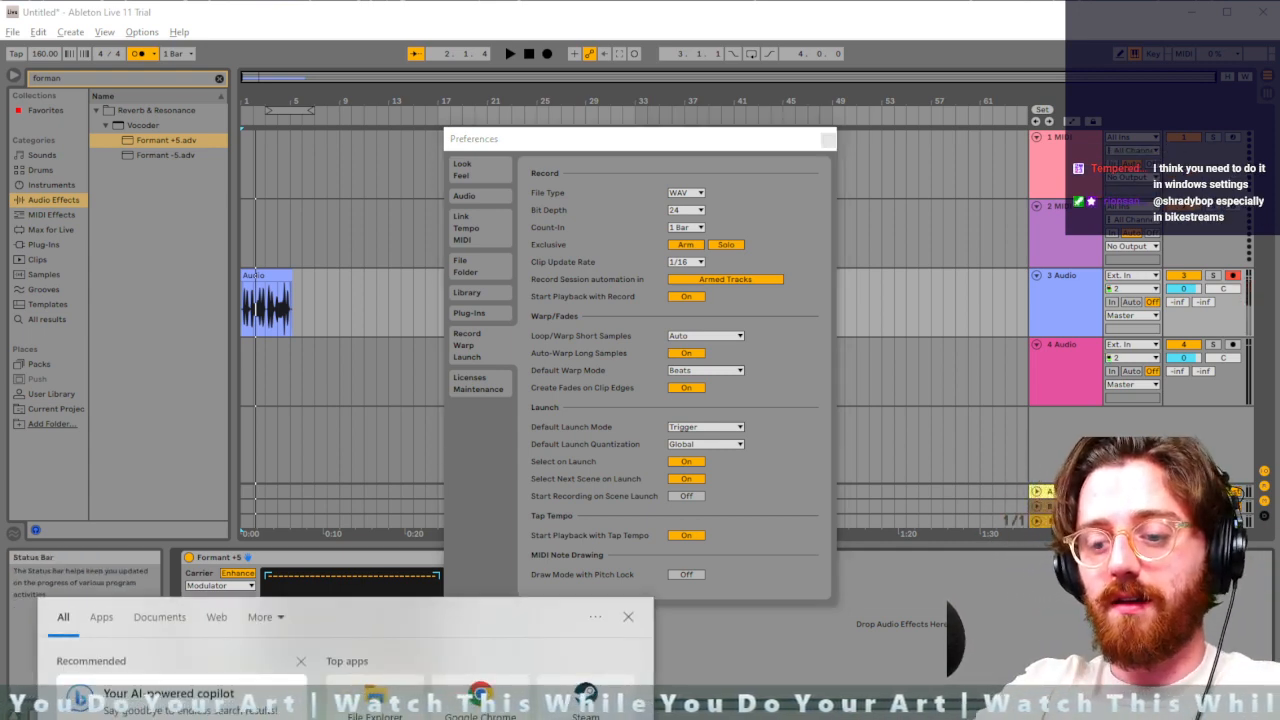
text(aud)
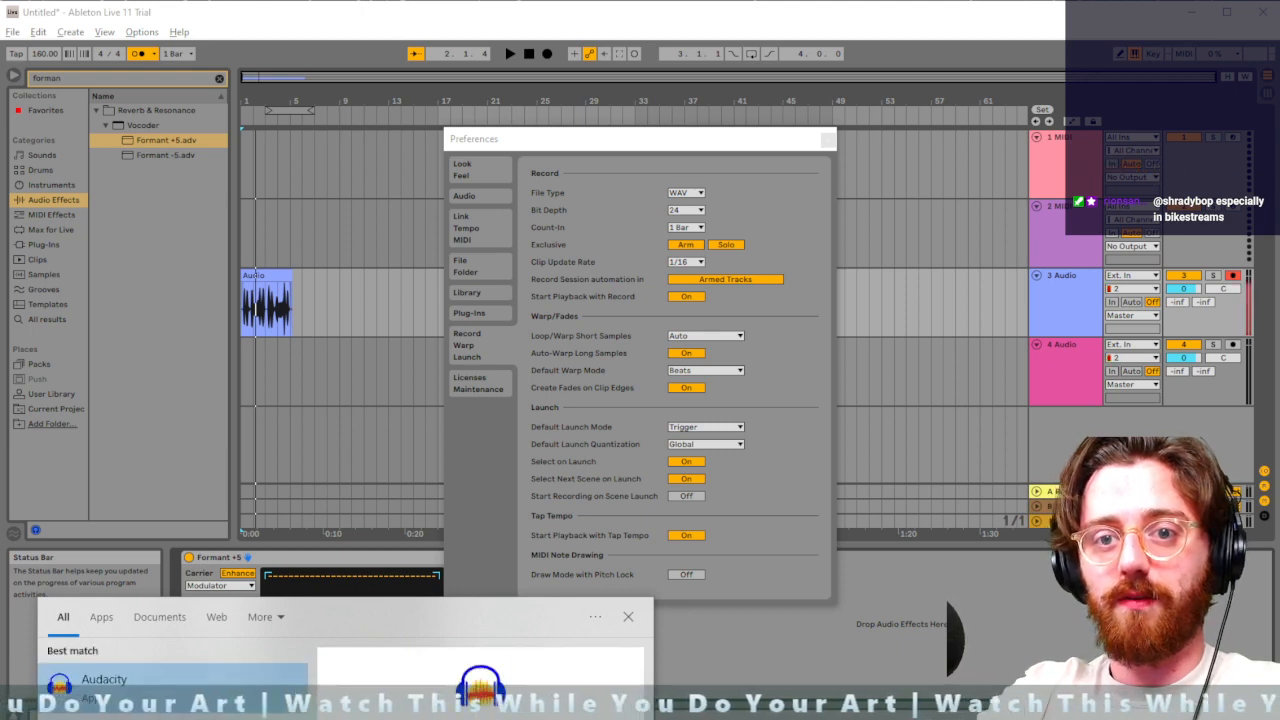
text(io)
key(Return)
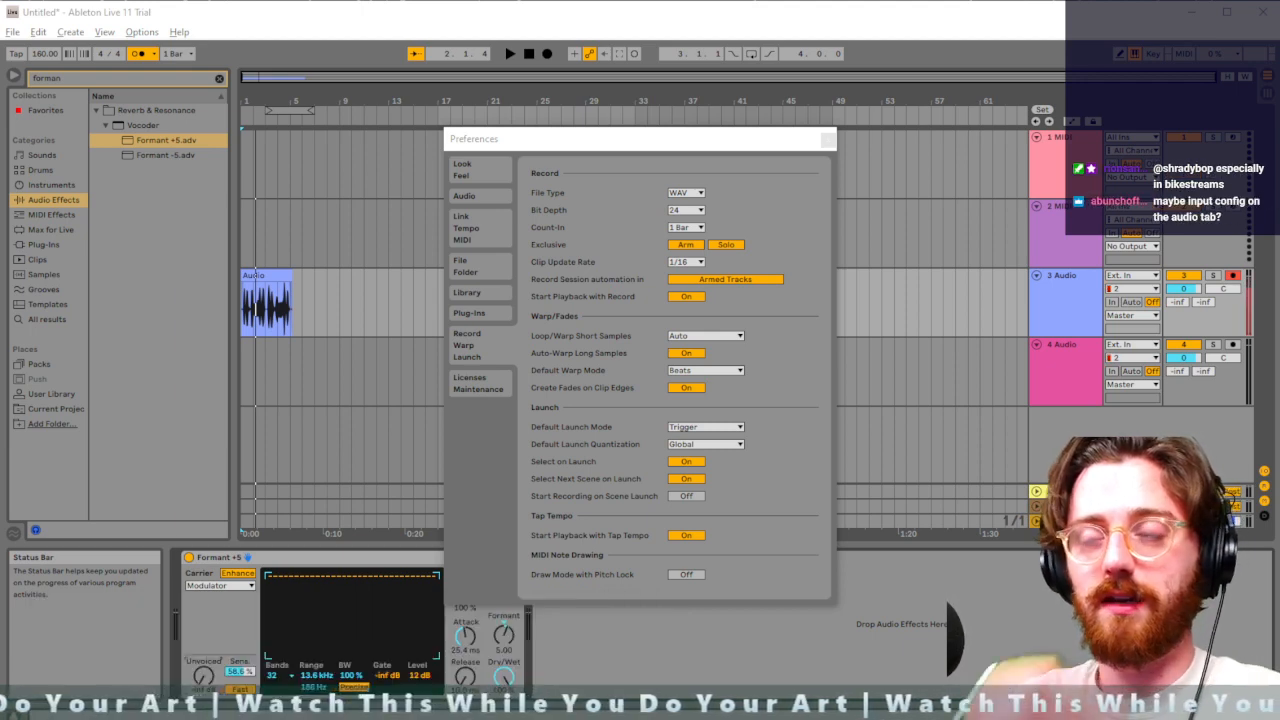
drag(741, 140, 1130, 111)
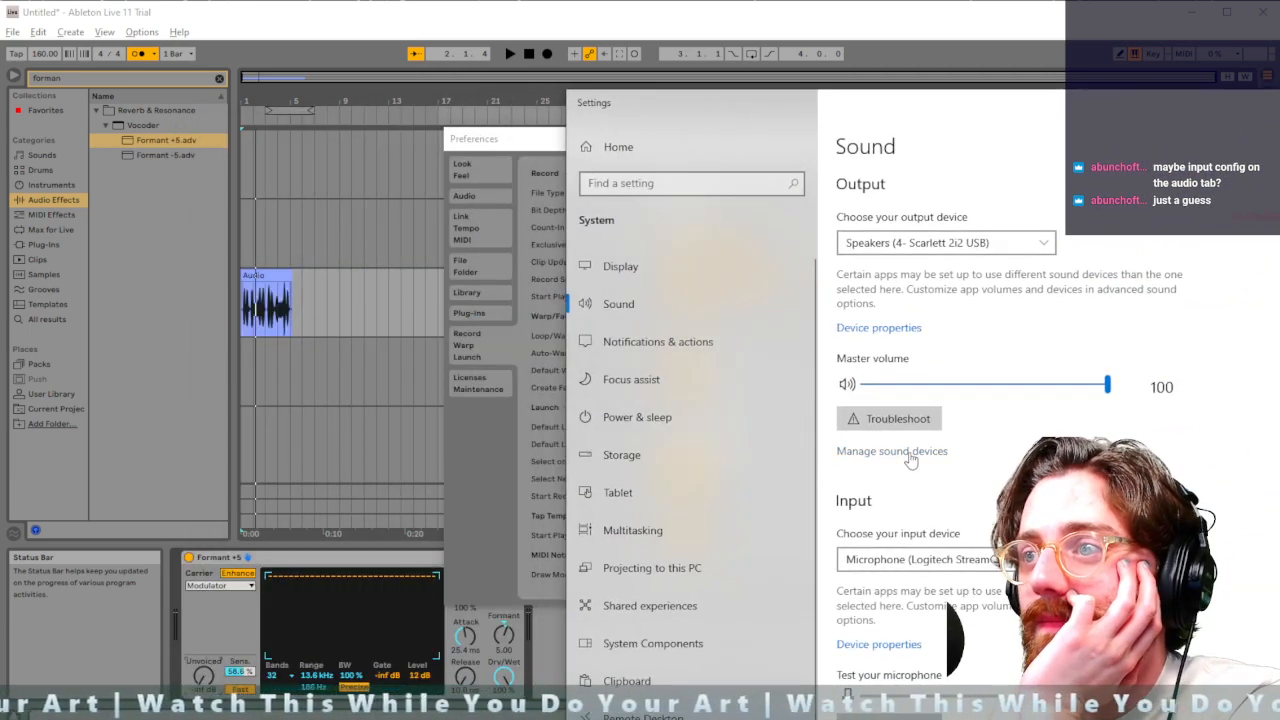
Examine the output and input device properties and the list of managed sound devices in the Windows Sound settings
click(906, 330)
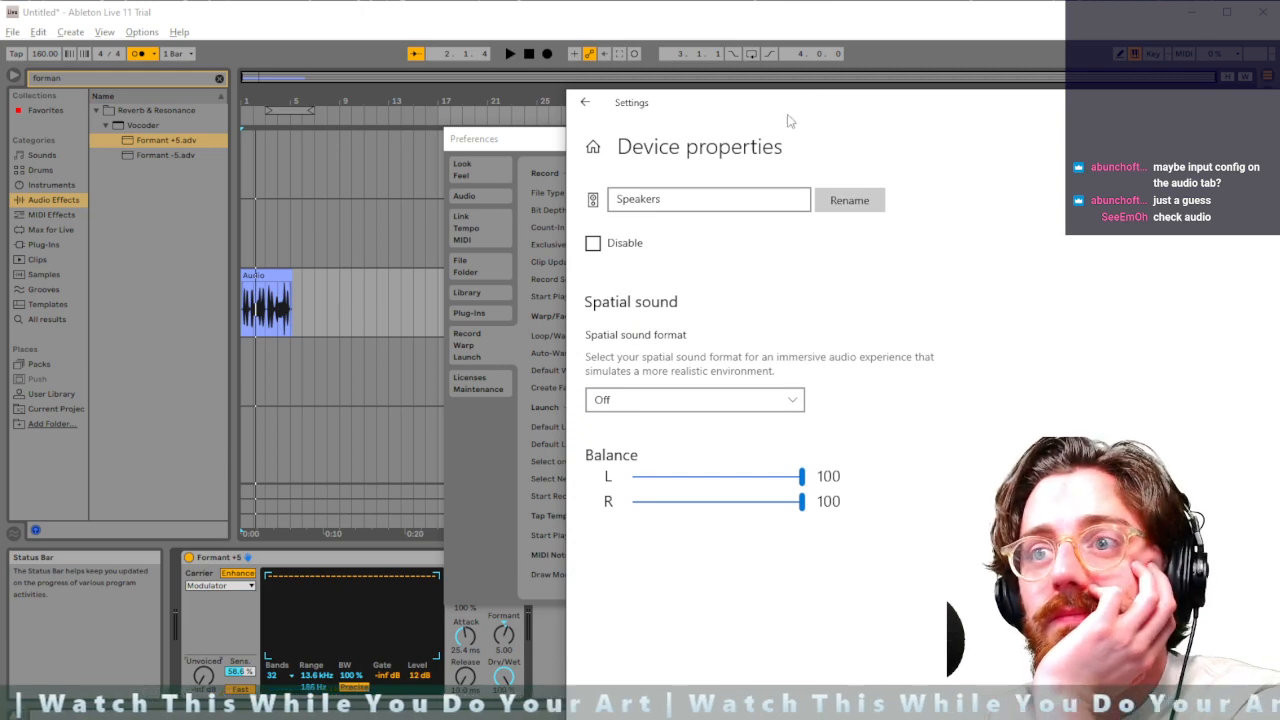
drag(841, 114, 639, 108)
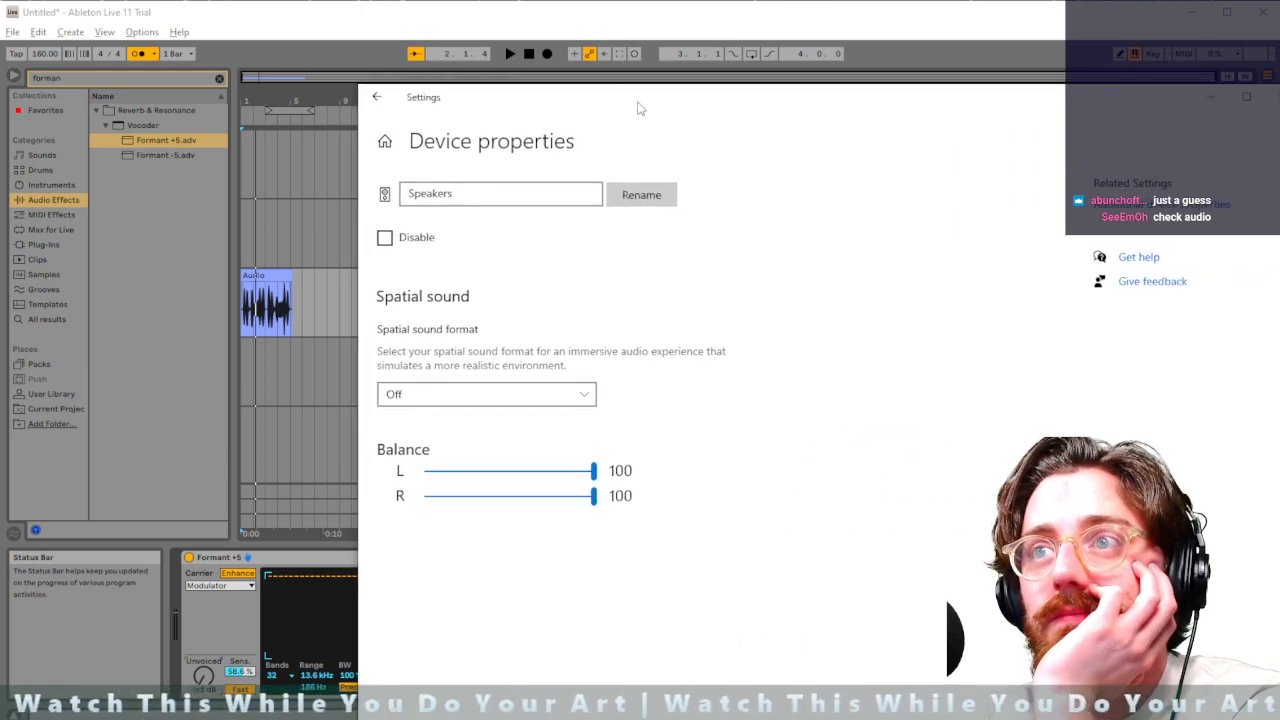
click(380, 97)
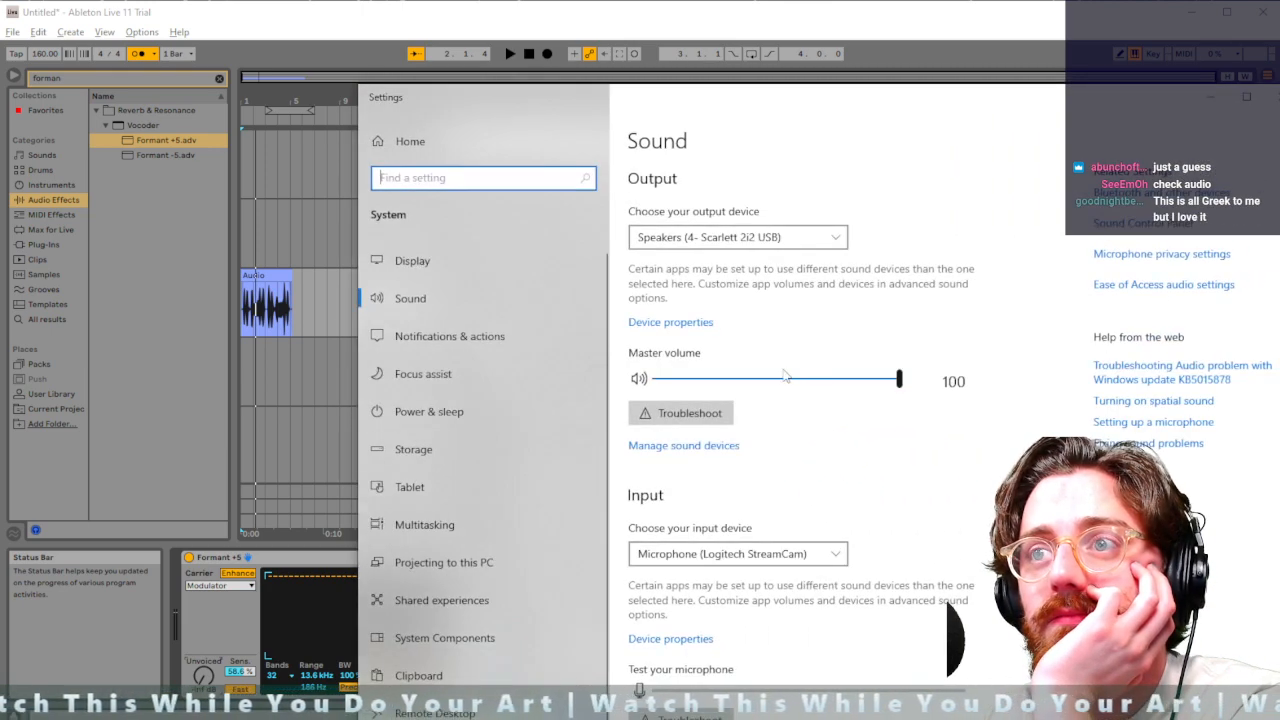
scroll(800, 460, down, 2)
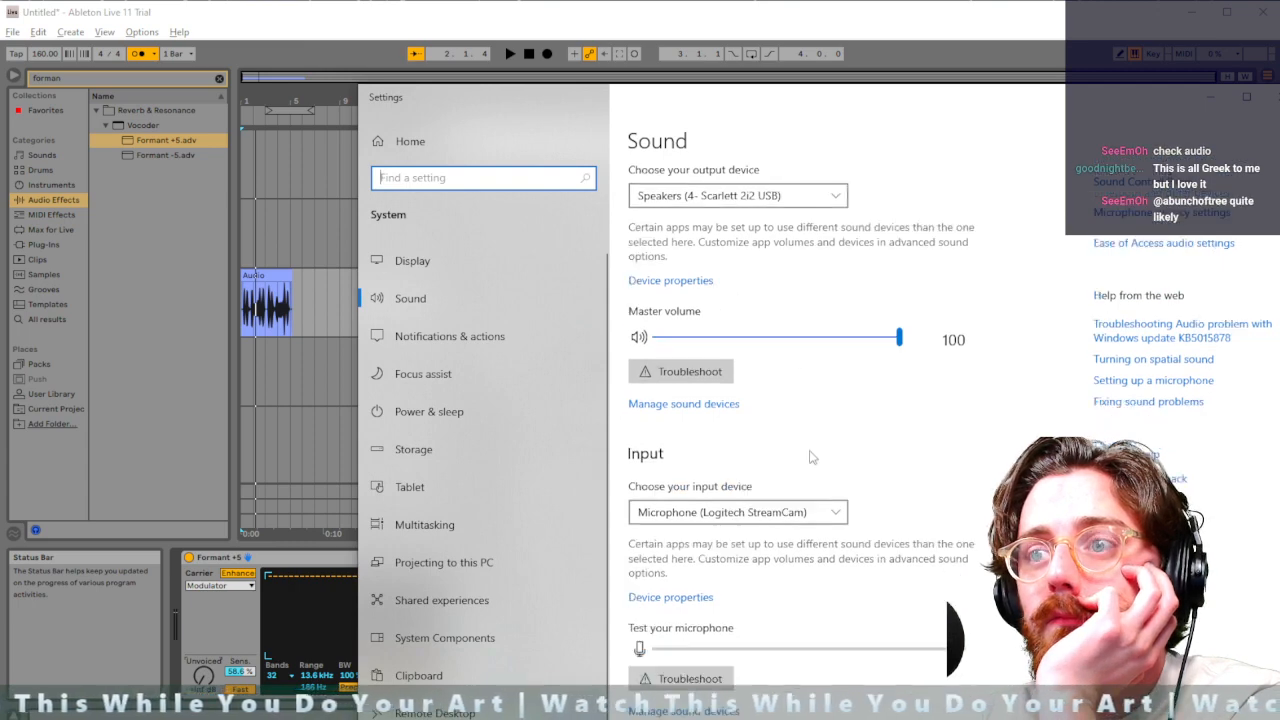
click(685, 654)
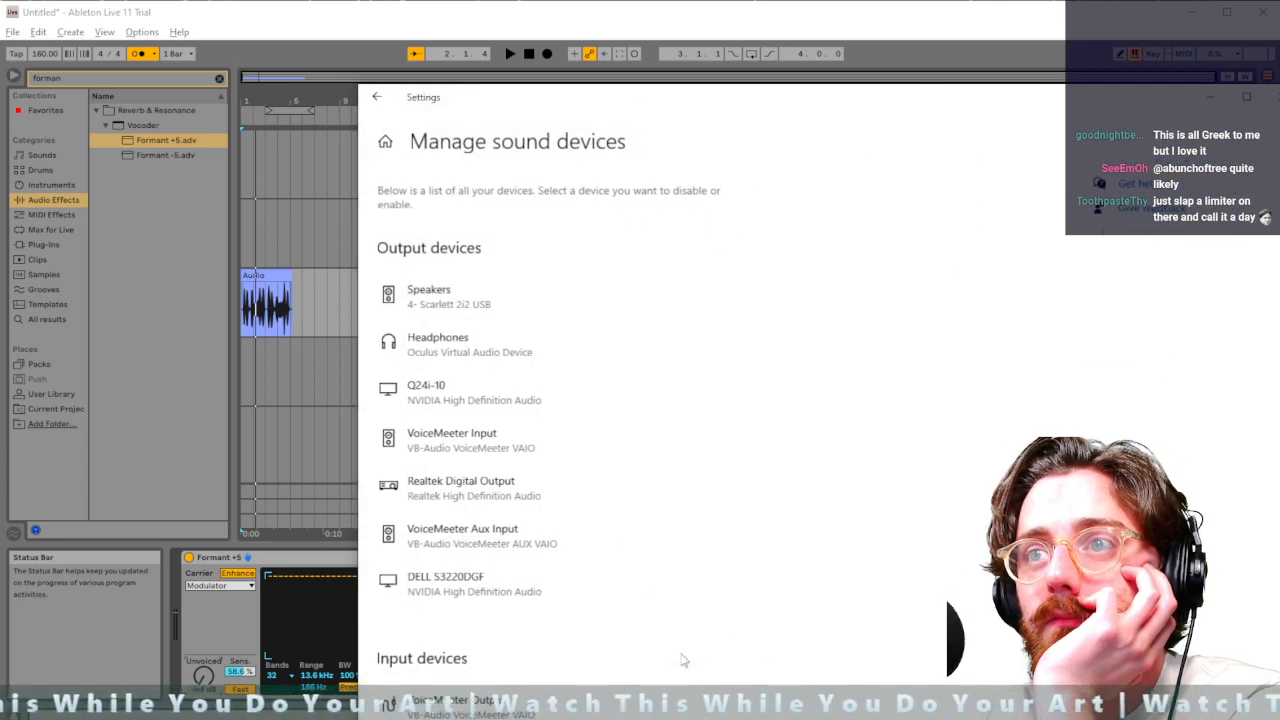
click(379, 99)
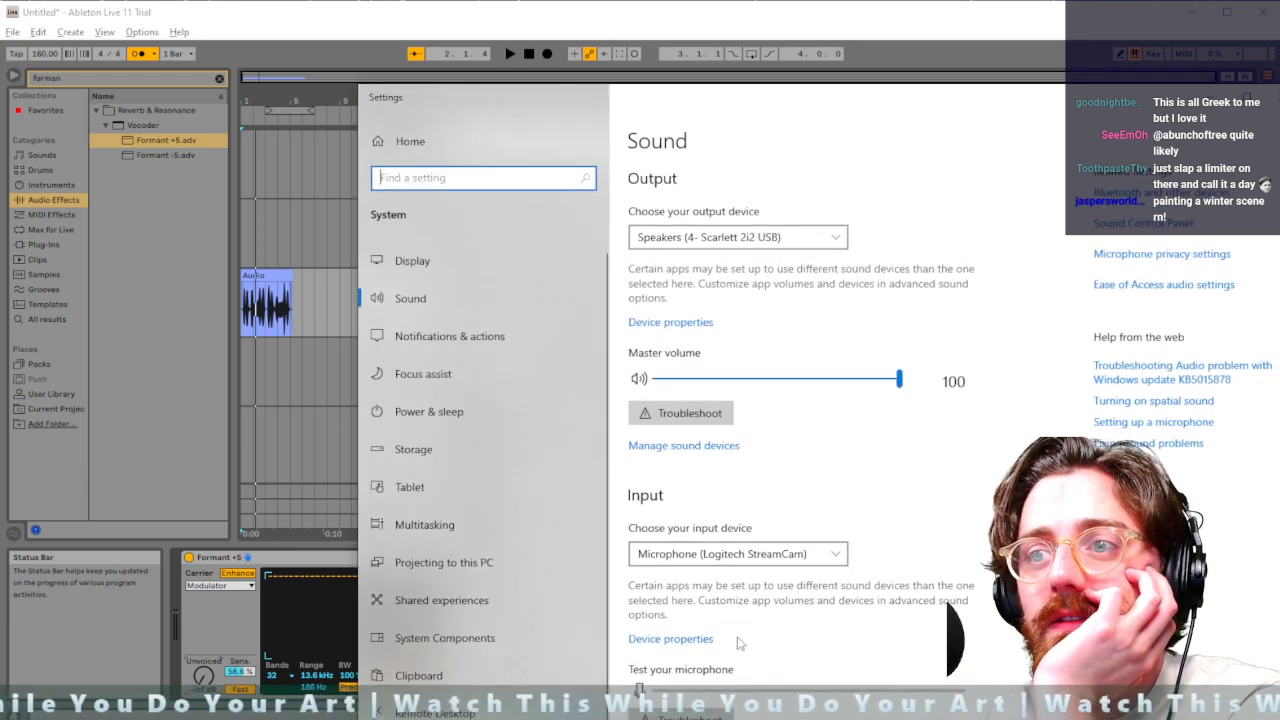
click(682, 641)
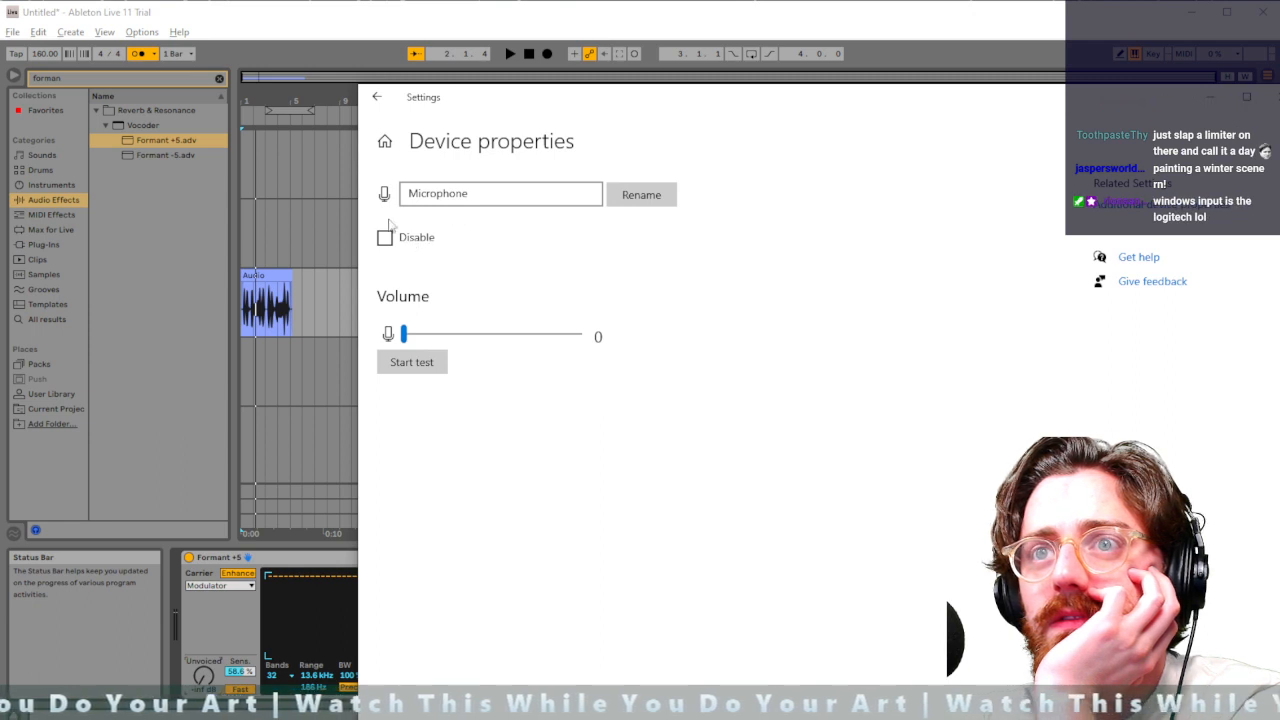
click(378, 96)
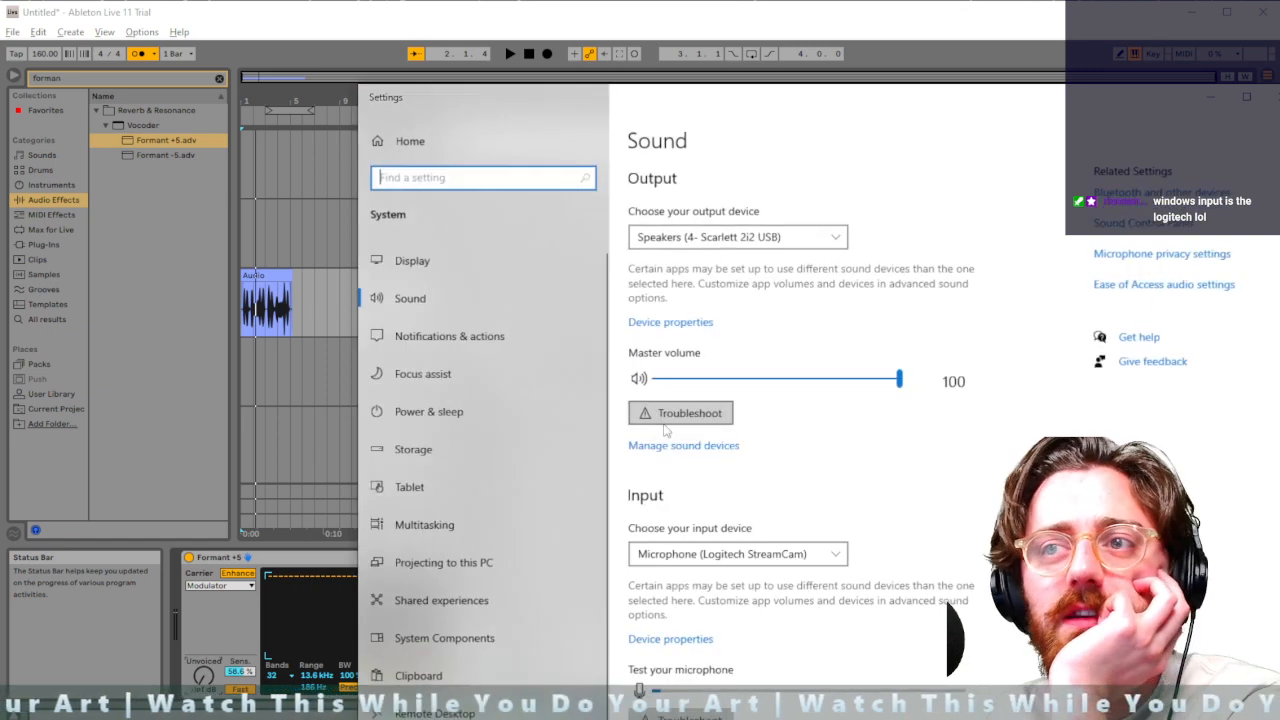
Set the Windows sound input device to Microphone (4- Scarlett 2i2 USB)
click(770, 557)
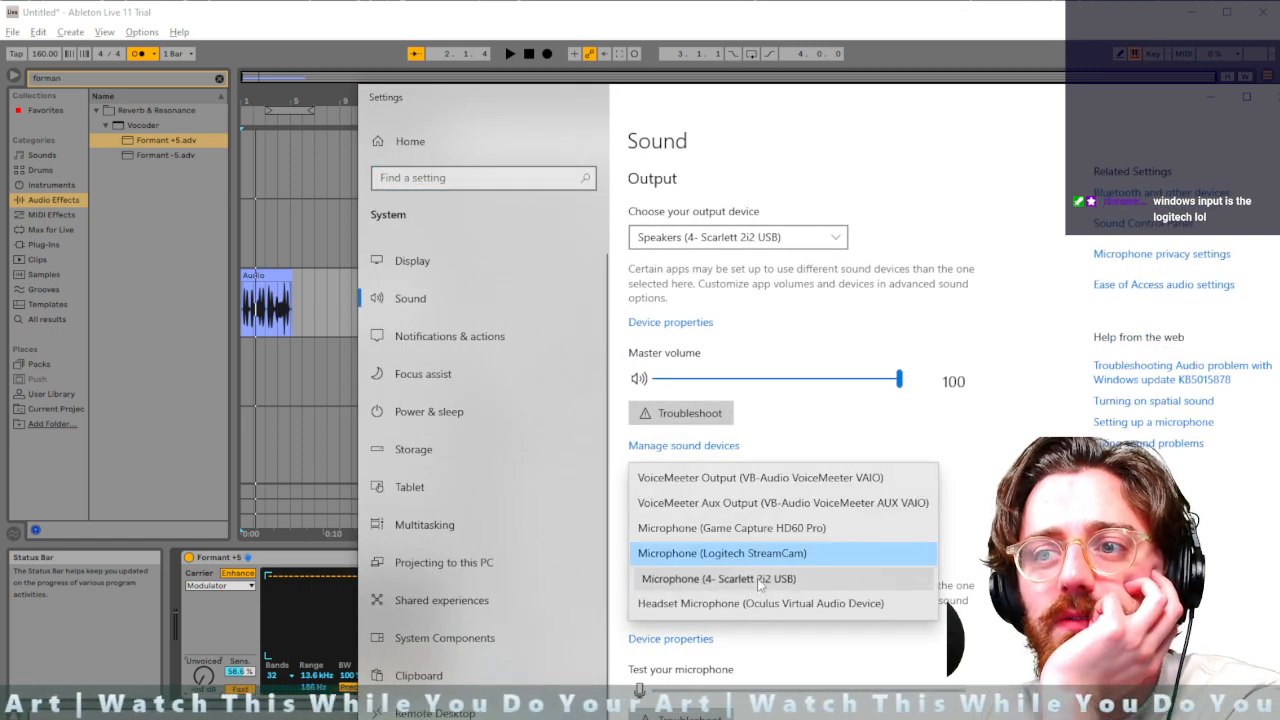
click(765, 579)
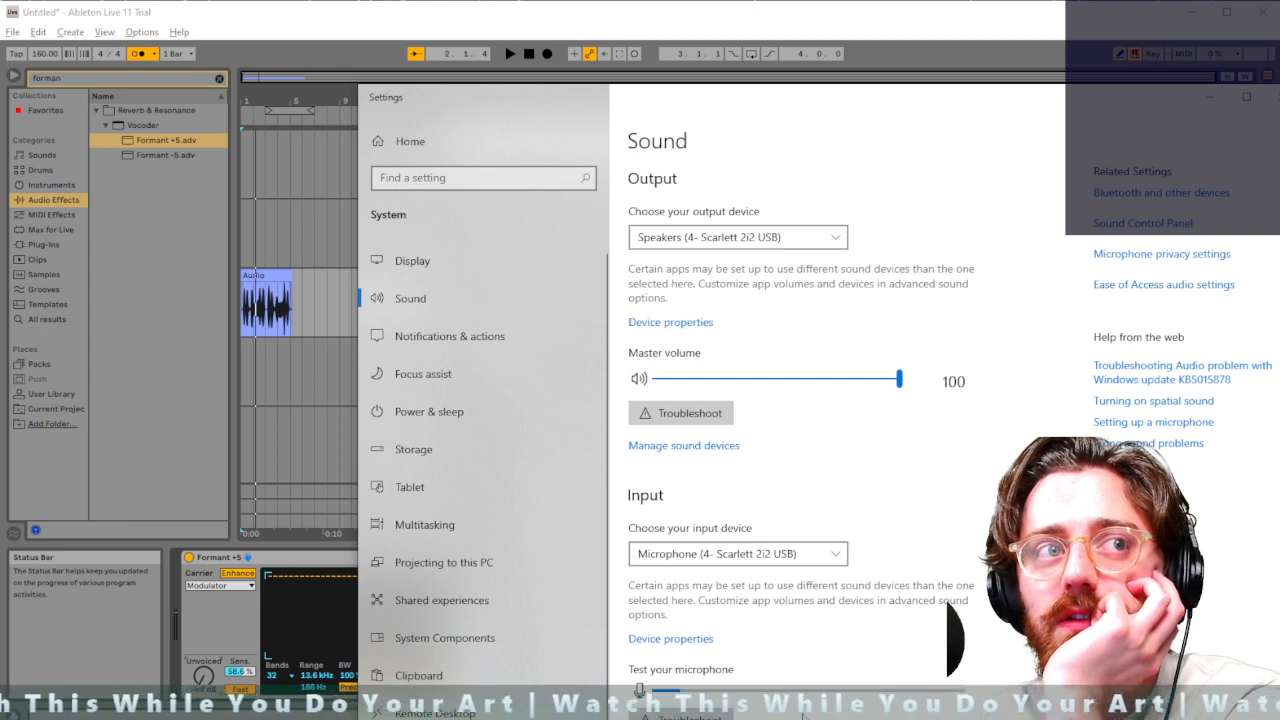
scroll(793, 600, down, 1)
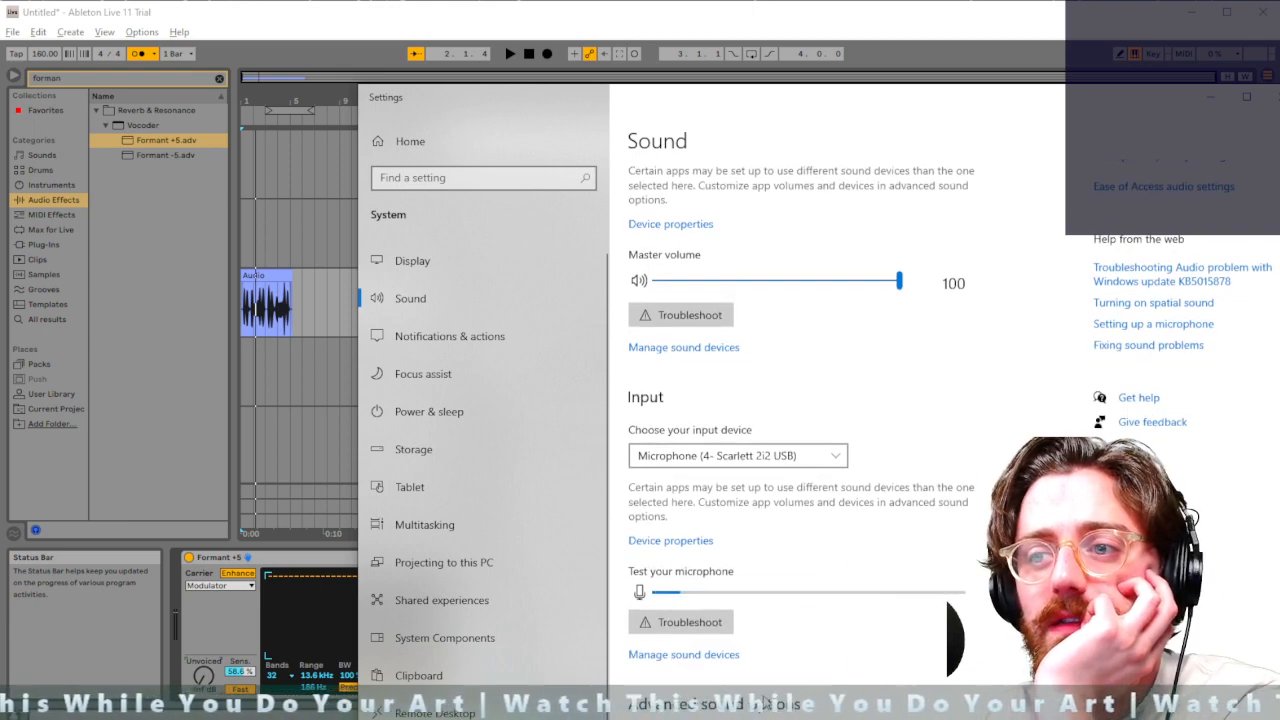
Review the app volume and device preferences, return to the Sound settings, and close the Settings window
click(700, 704)
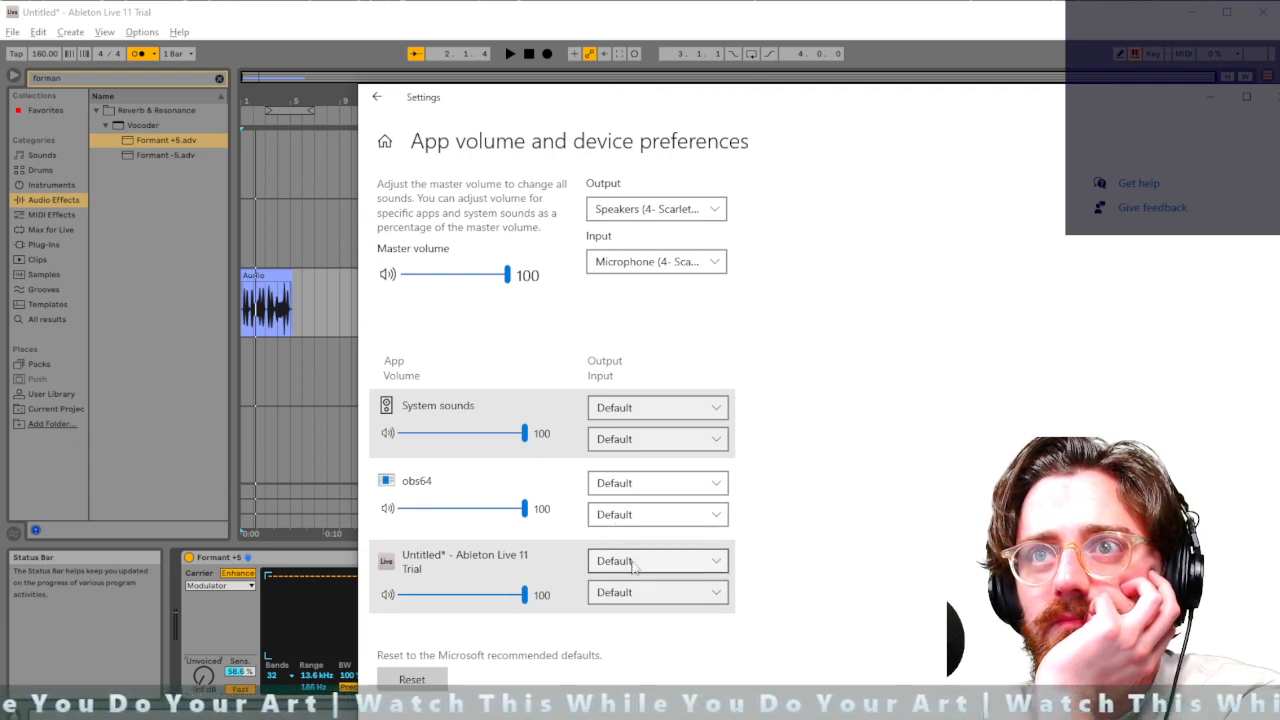
click(378, 99)
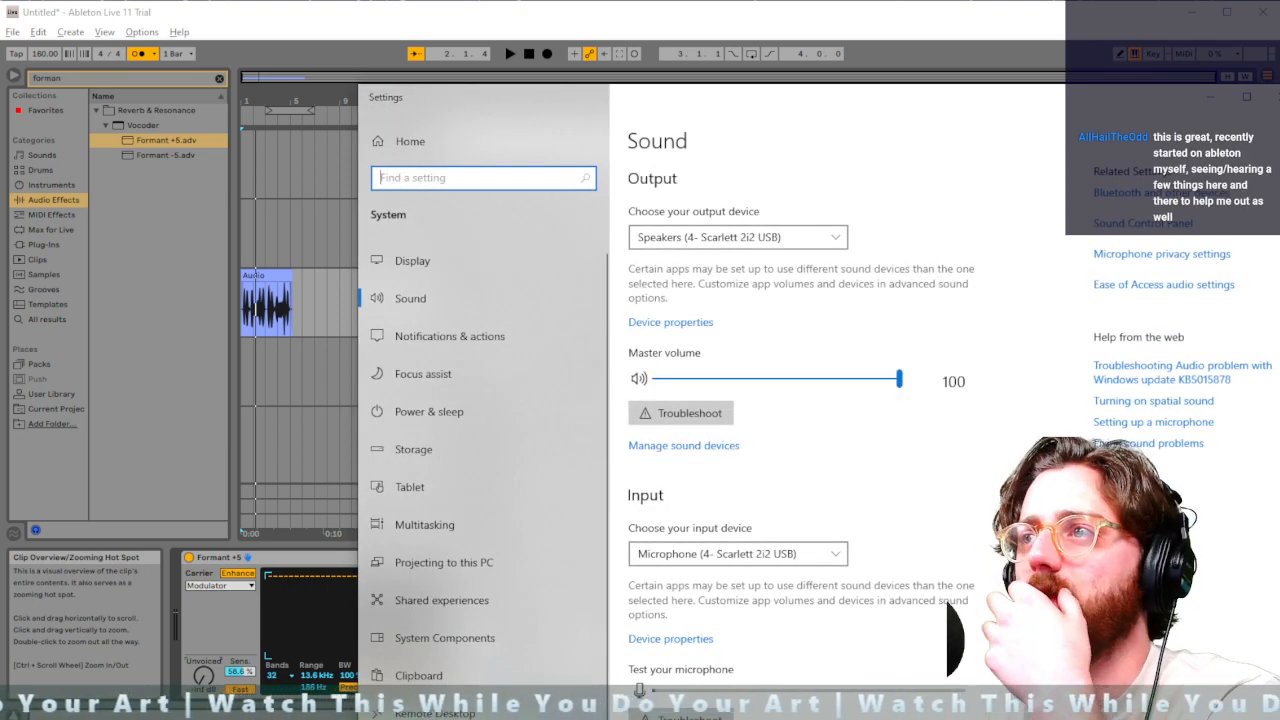
drag(956, 104, 1082, 232)
double_click(1082, 233)
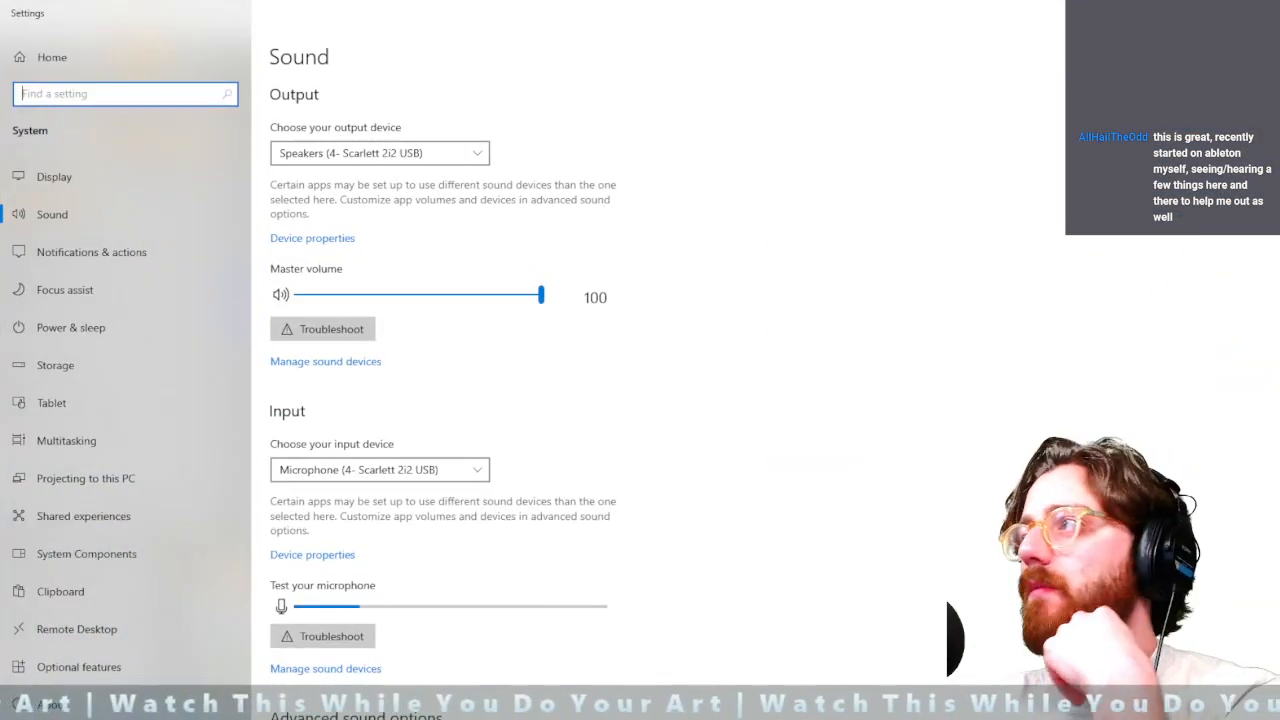
click(1257, 13)
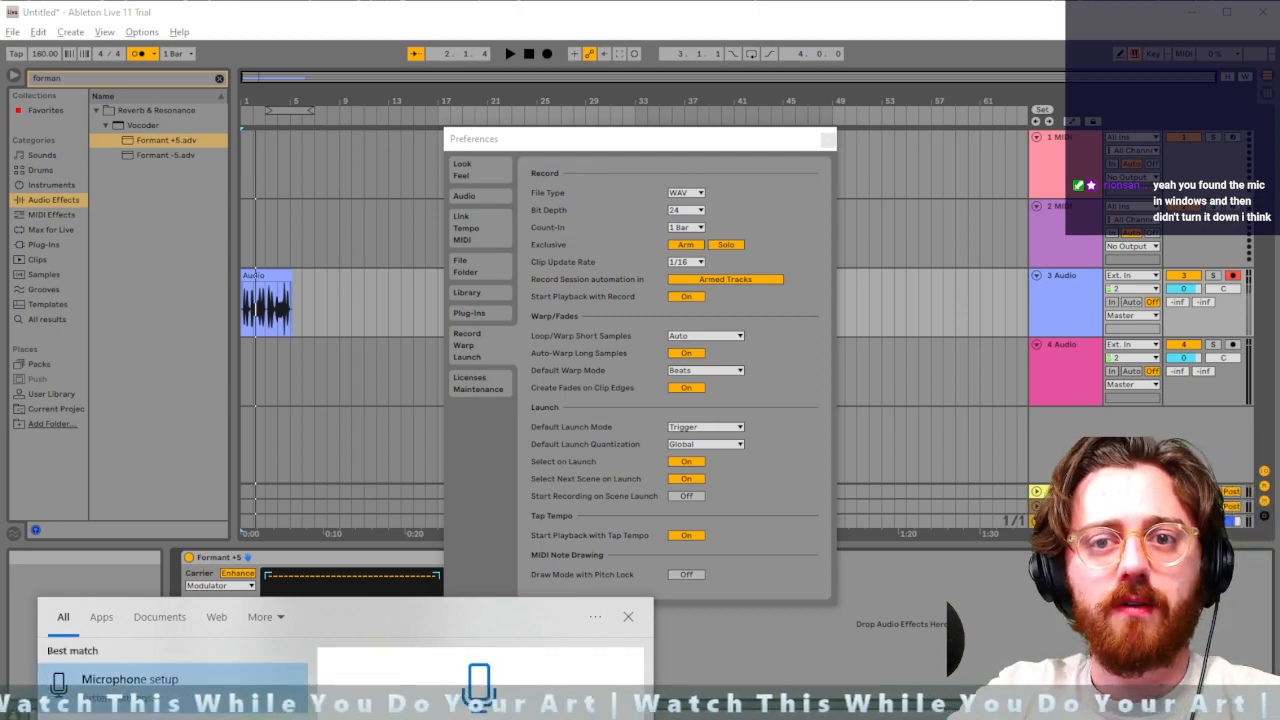
Open Windows Microphone setup, restore the Speech settings window to a smaller size over the Live Set, and look through its options
key(Return)
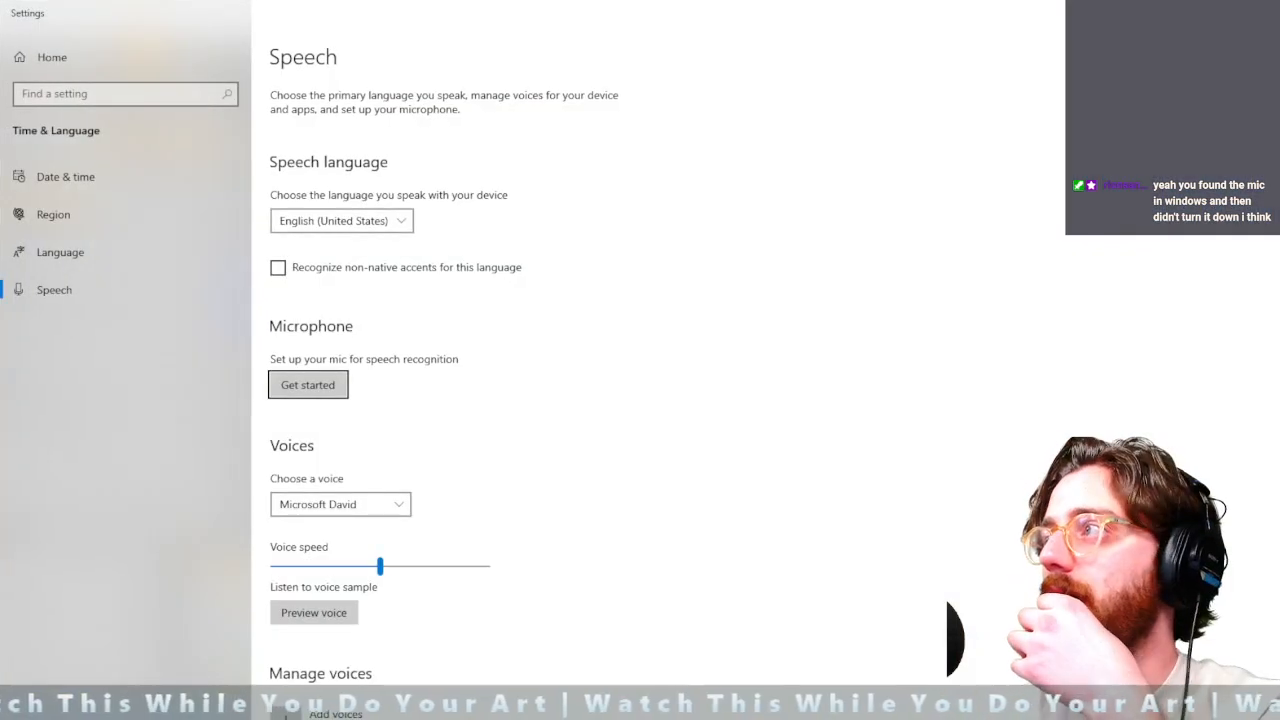
click(1227, 12)
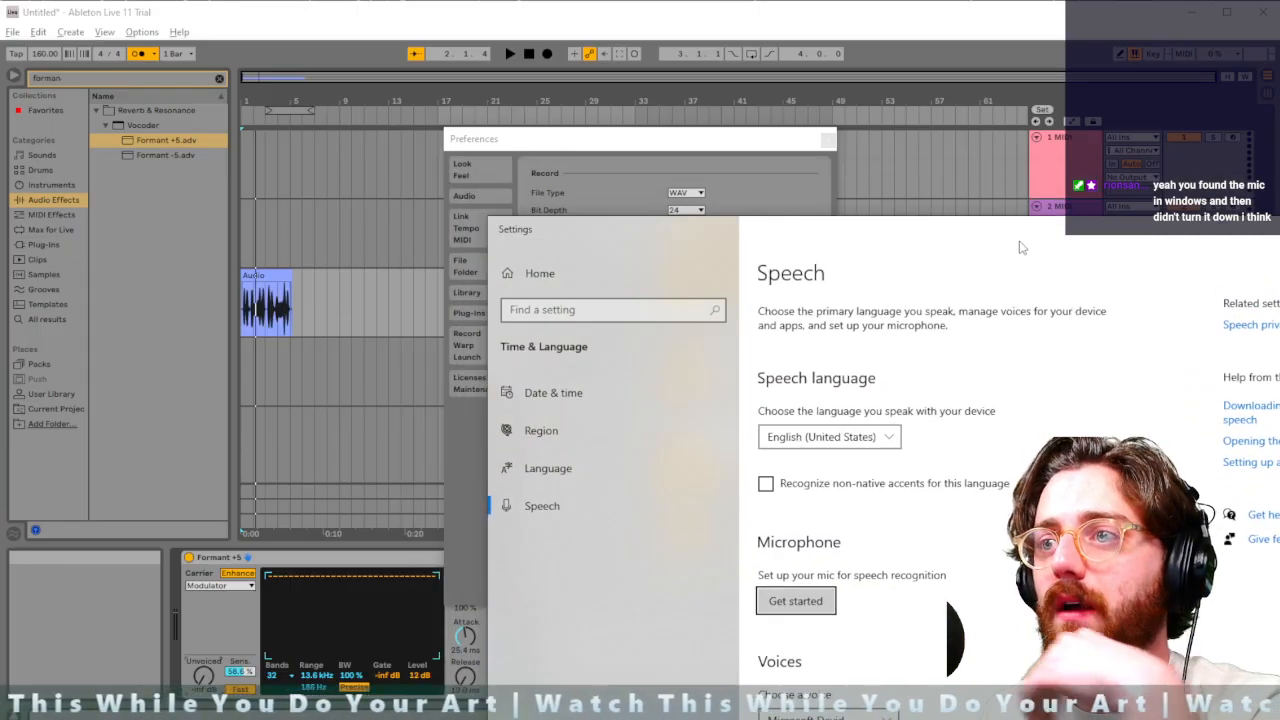
drag(1020, 247, 1050, 338)
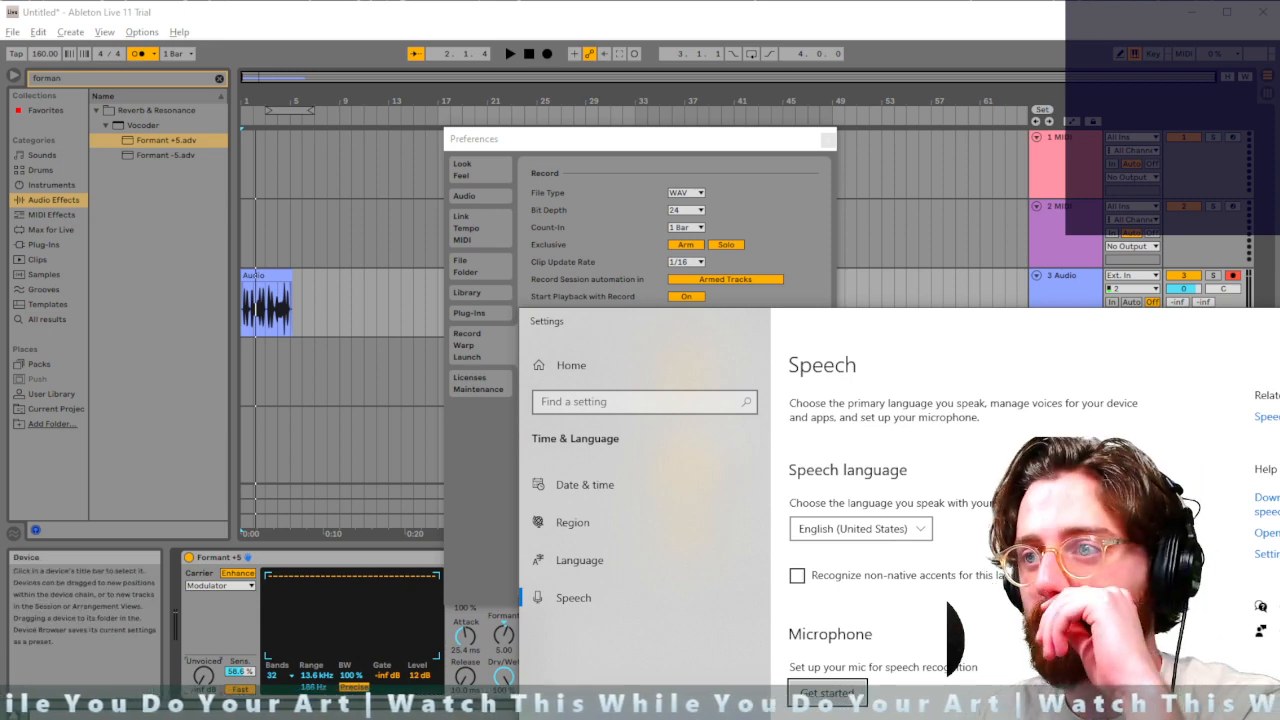
scroll(975, 713, down, 2)
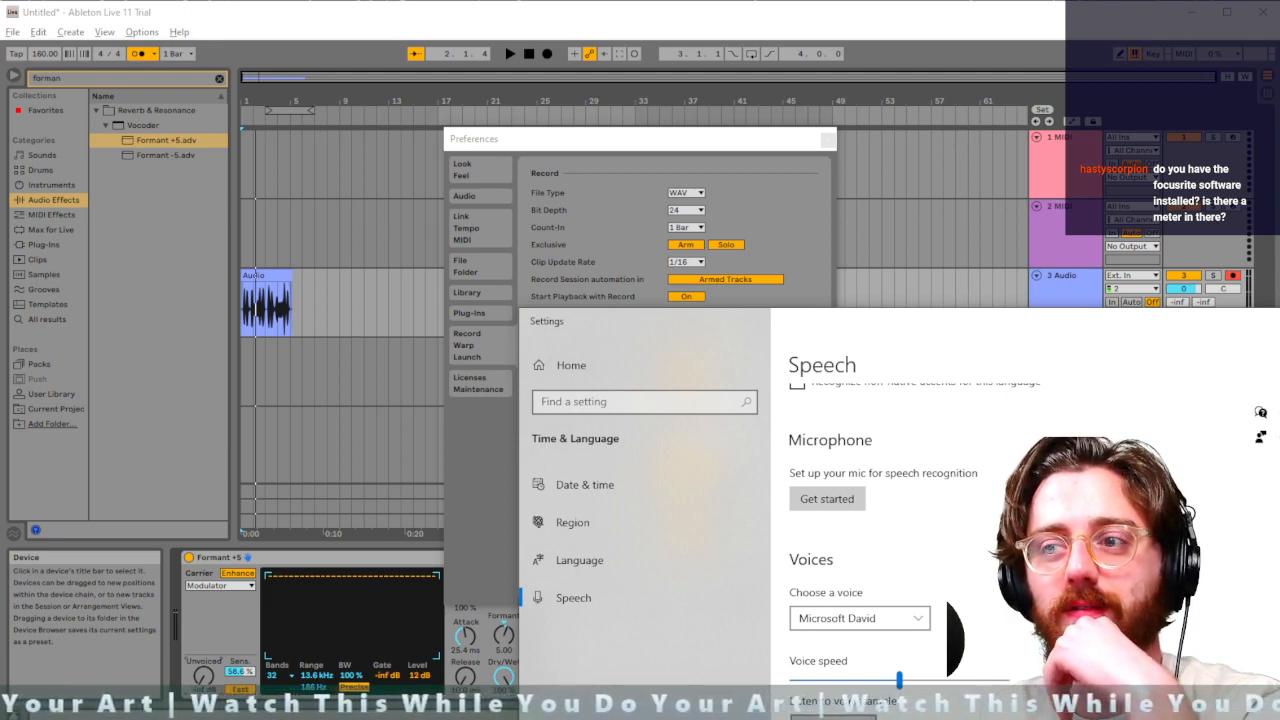
Try the Microsoft Zira and Microsoft Mark speech voices, and switch back to Microsoft David
click(858, 620)
click(858, 646)
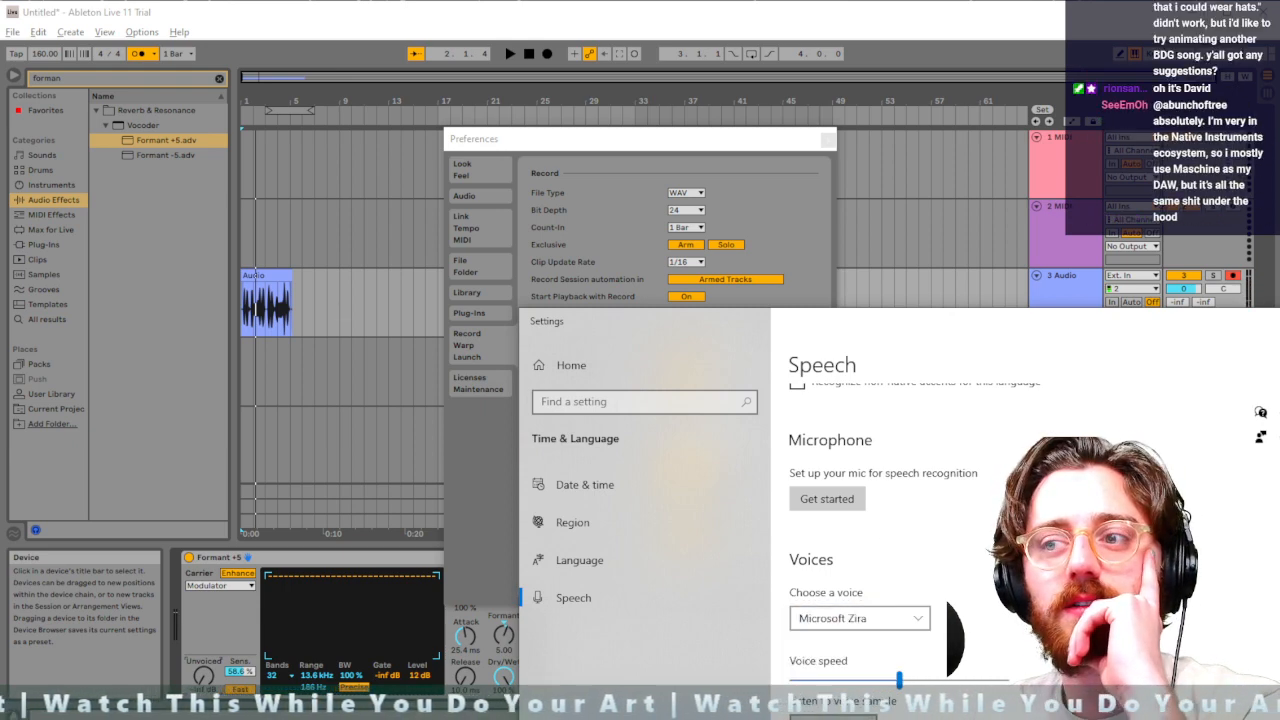
click(840, 620)
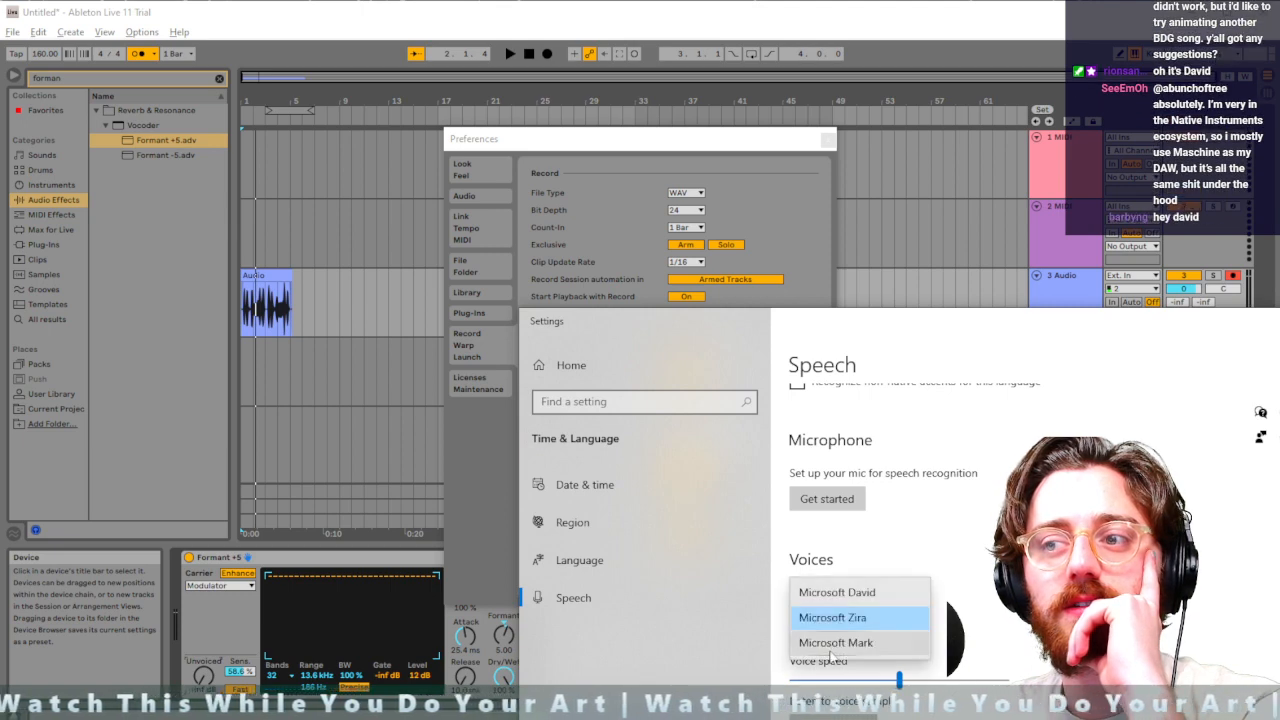
click(830, 645)
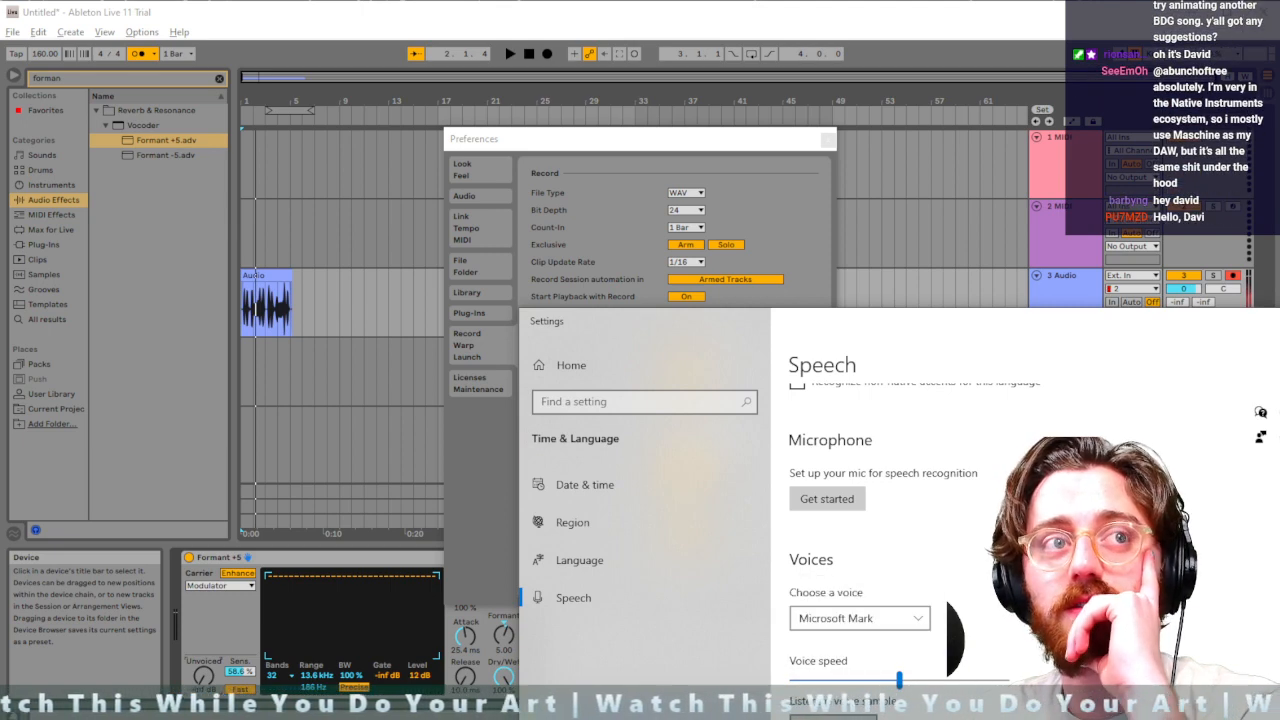
click(835, 617)
click(854, 571)
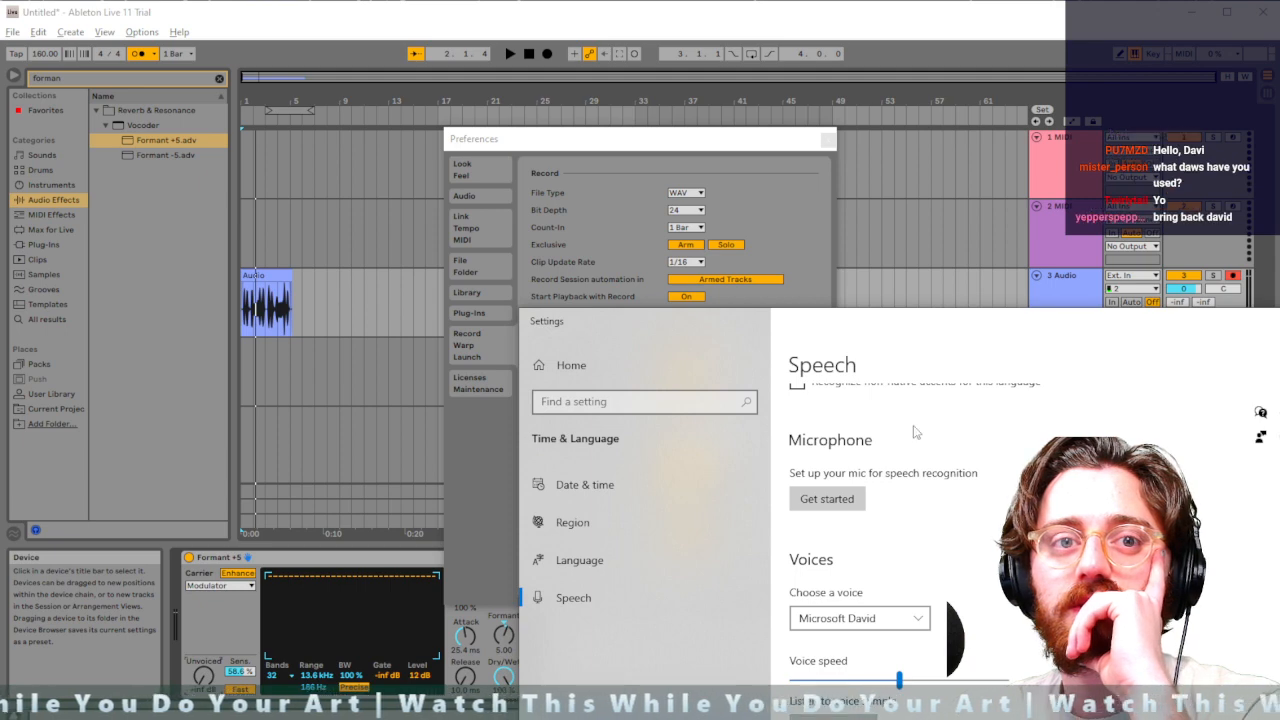
Reposition the Speech settings window, search the settings for "sound", and open Manage sound devices
drag(911, 326, 890, 175)
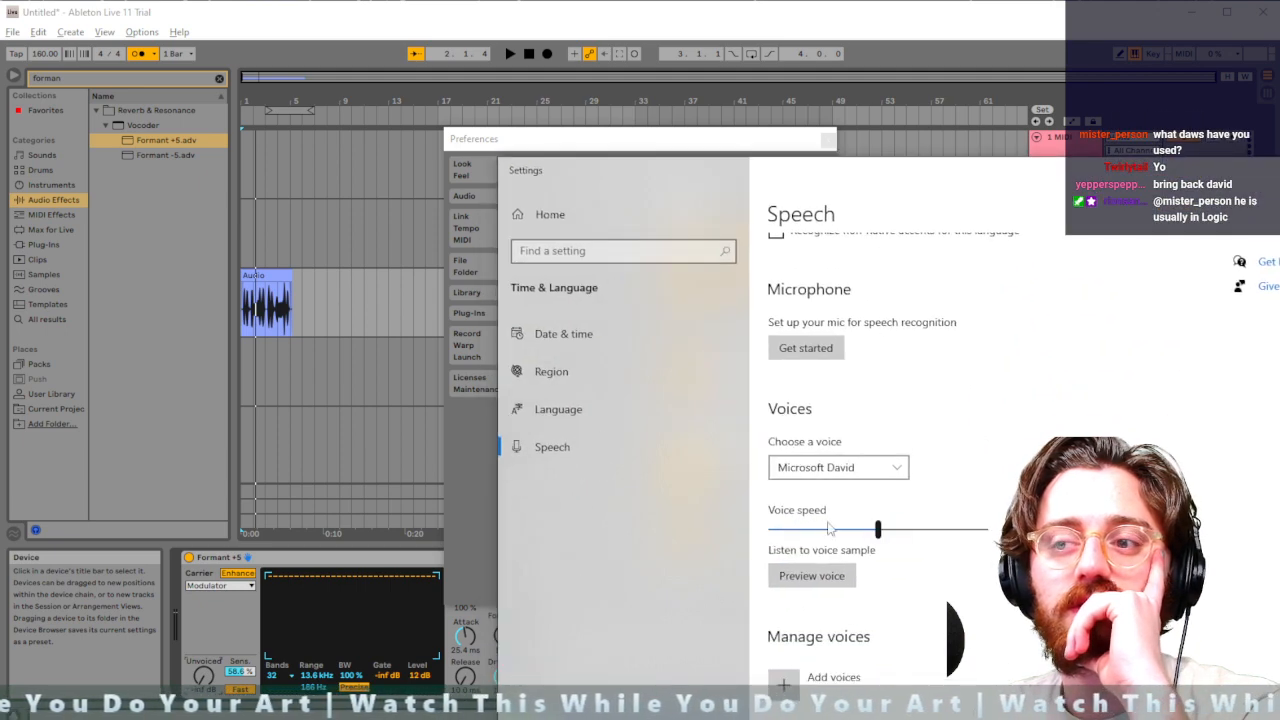
scroll(932, 660, up, 2)
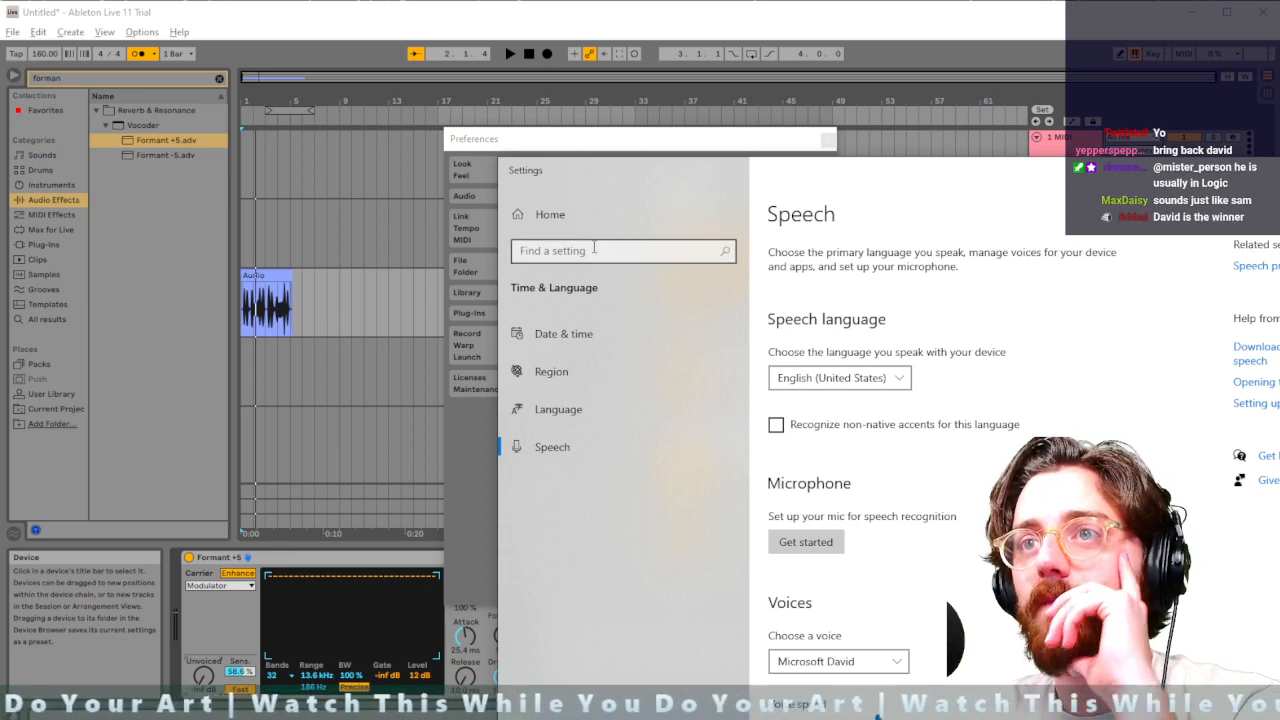
drag(699, 160, 804, 306)
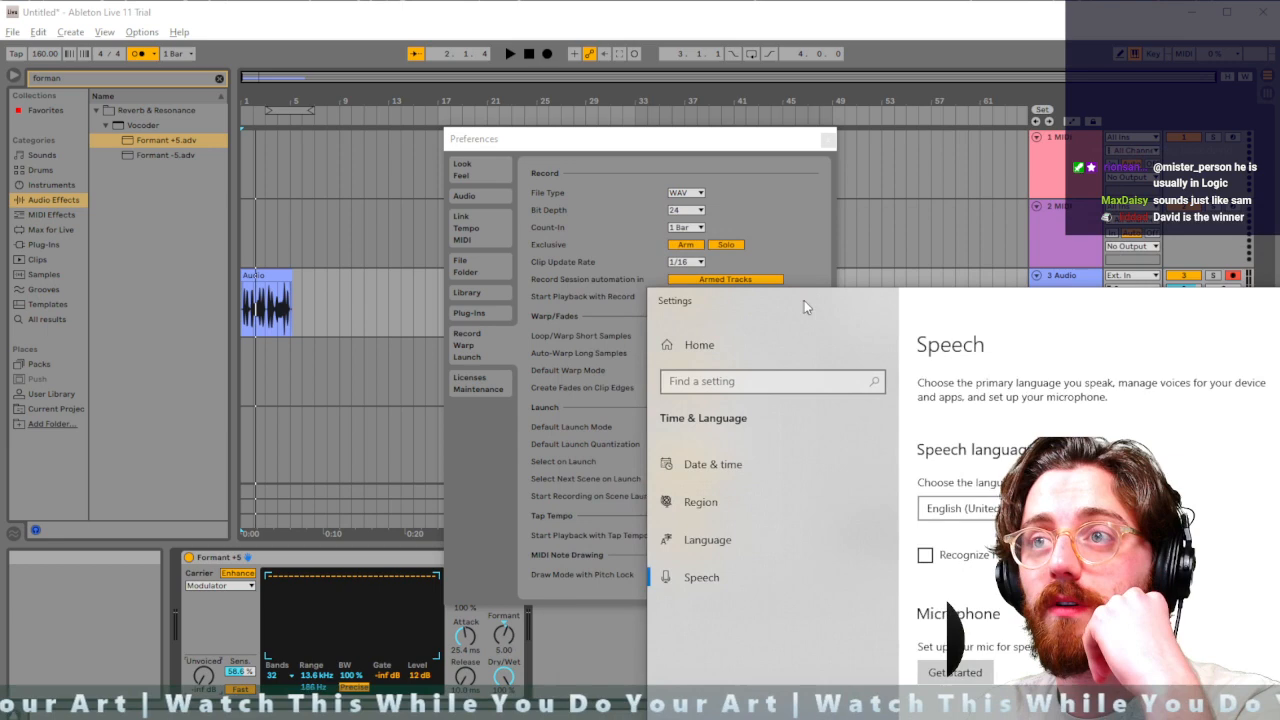
click(778, 375)
text(sound)
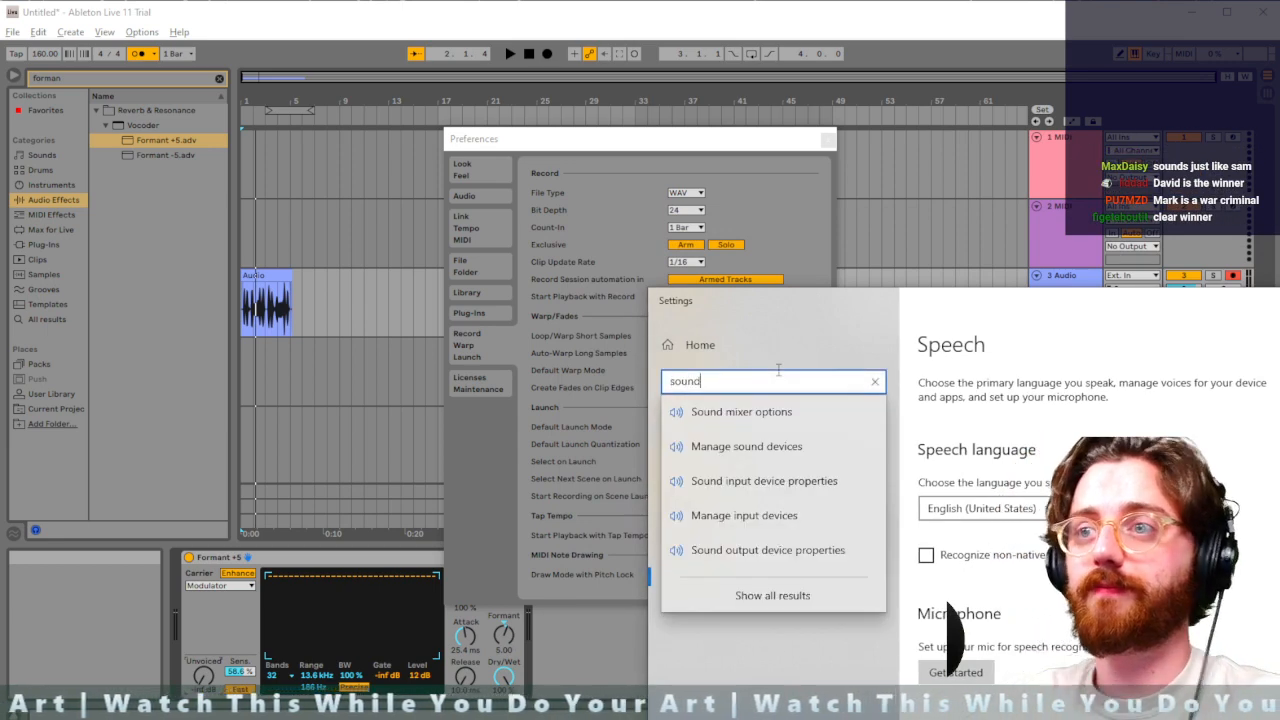
click(781, 442)
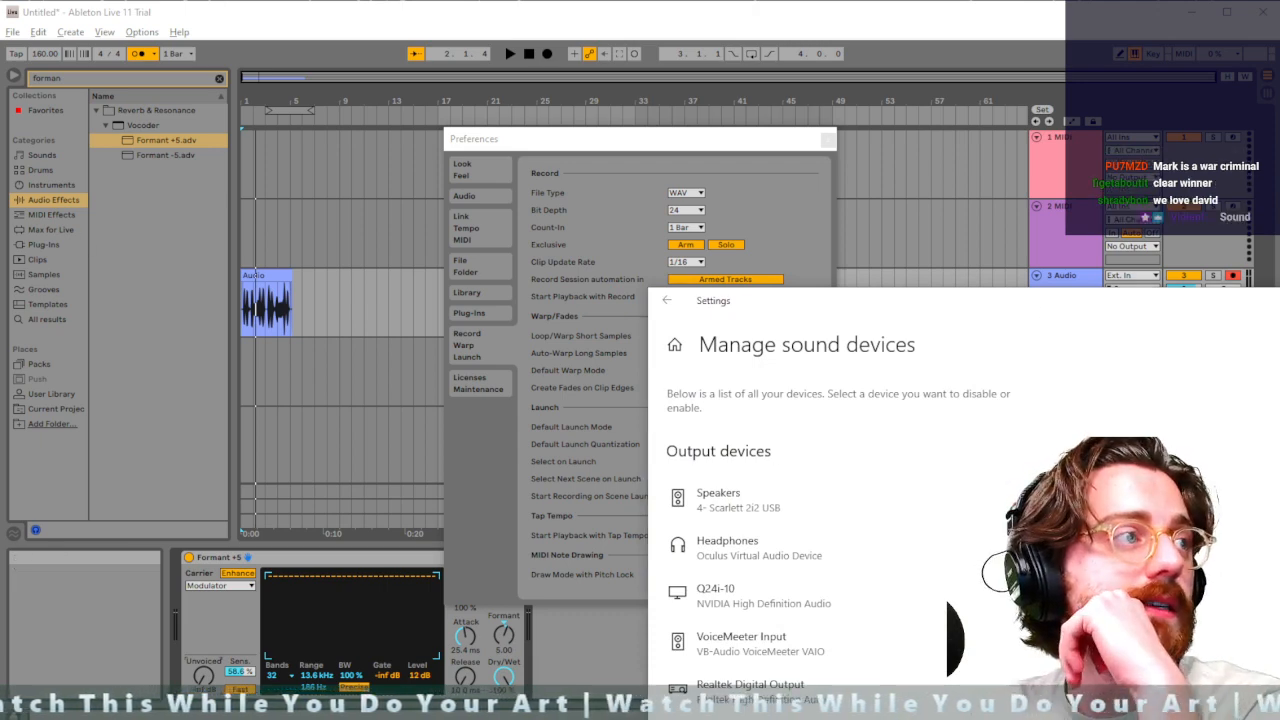
Examine the output and input devices listed under Manage sound devices
click(200, 15)
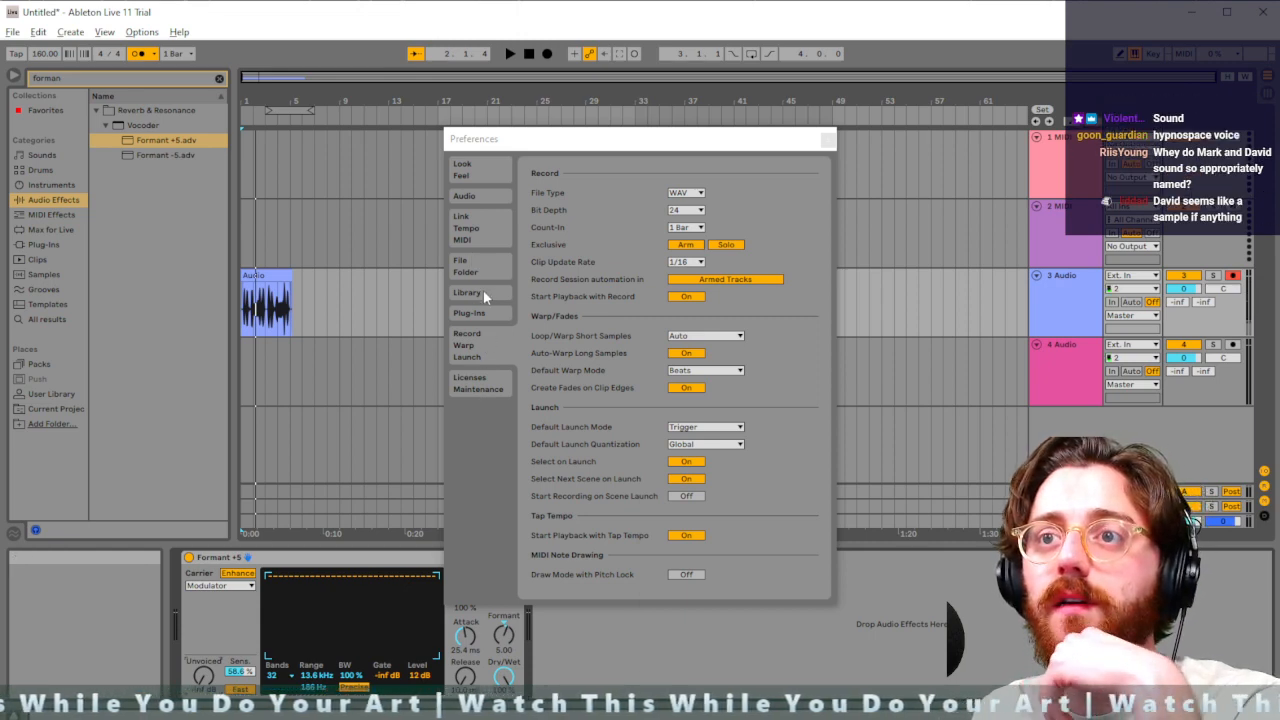
key(alt+Tab)
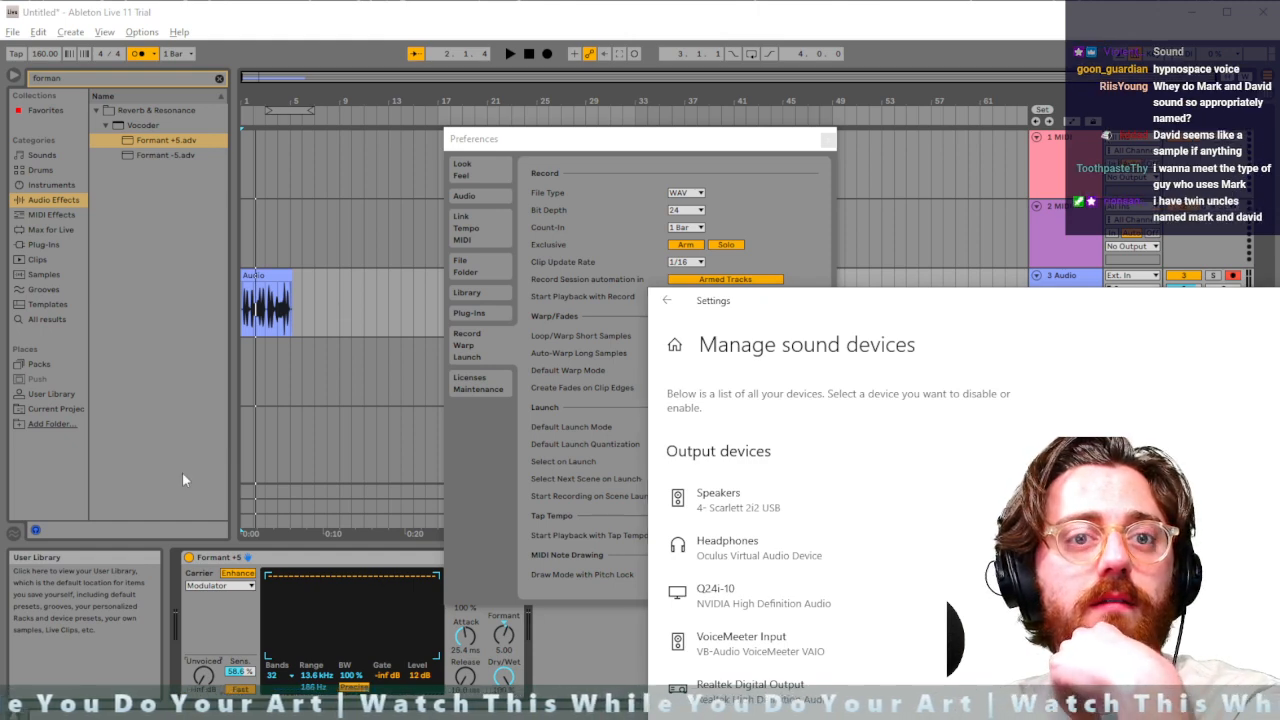
scroll(889, 716, down, 1)
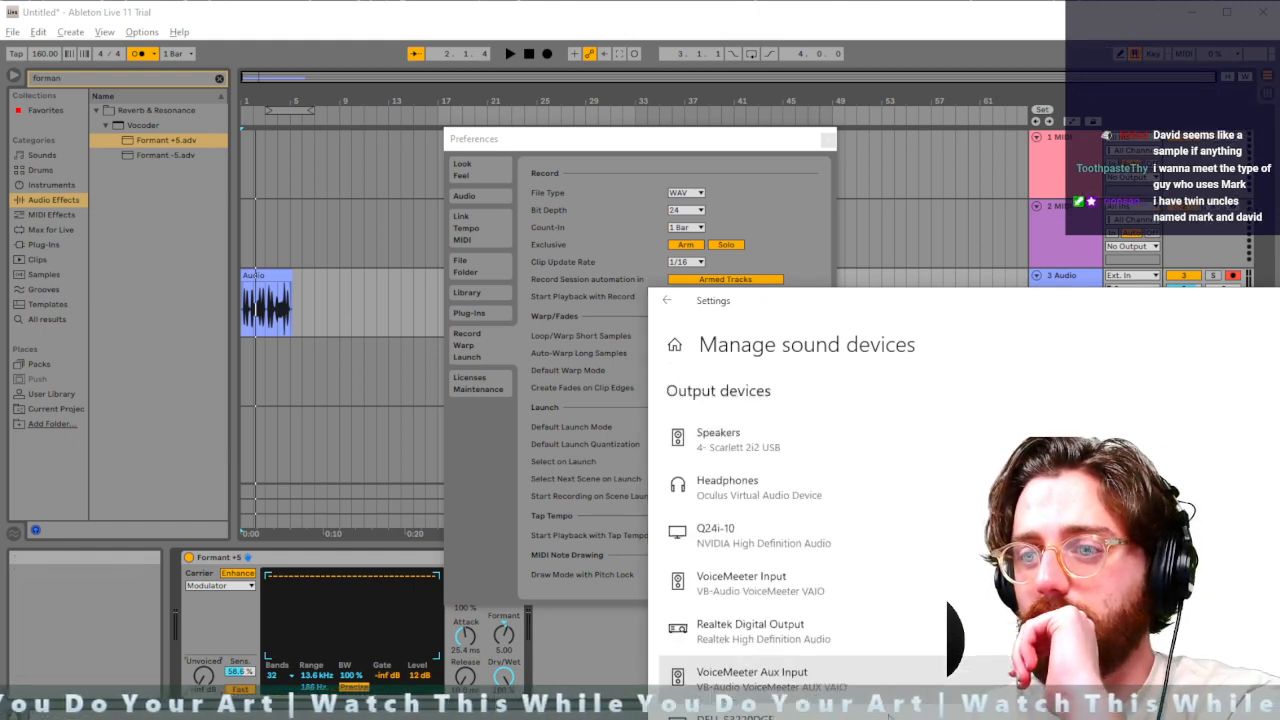
scroll(889, 716, down, 3)
scroll(889, 716, up, 4)
scroll(889, 716, down, 4)
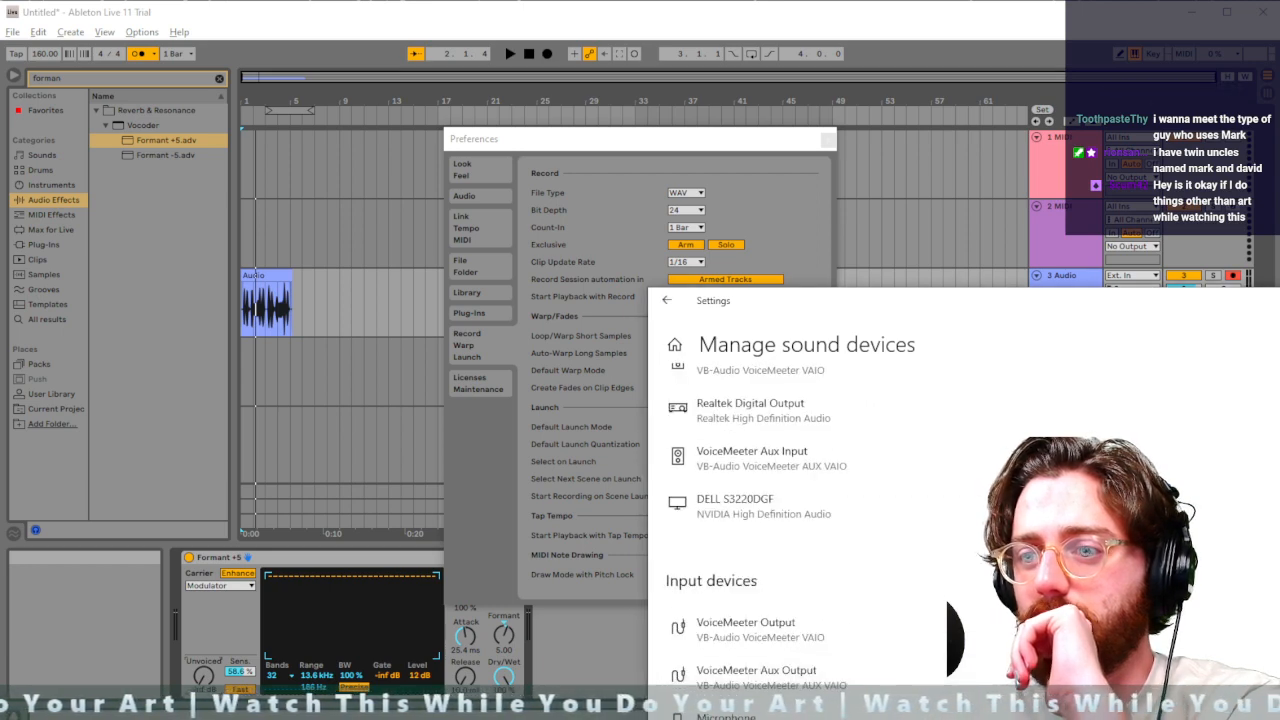
scroll(889, 716, up, 4)
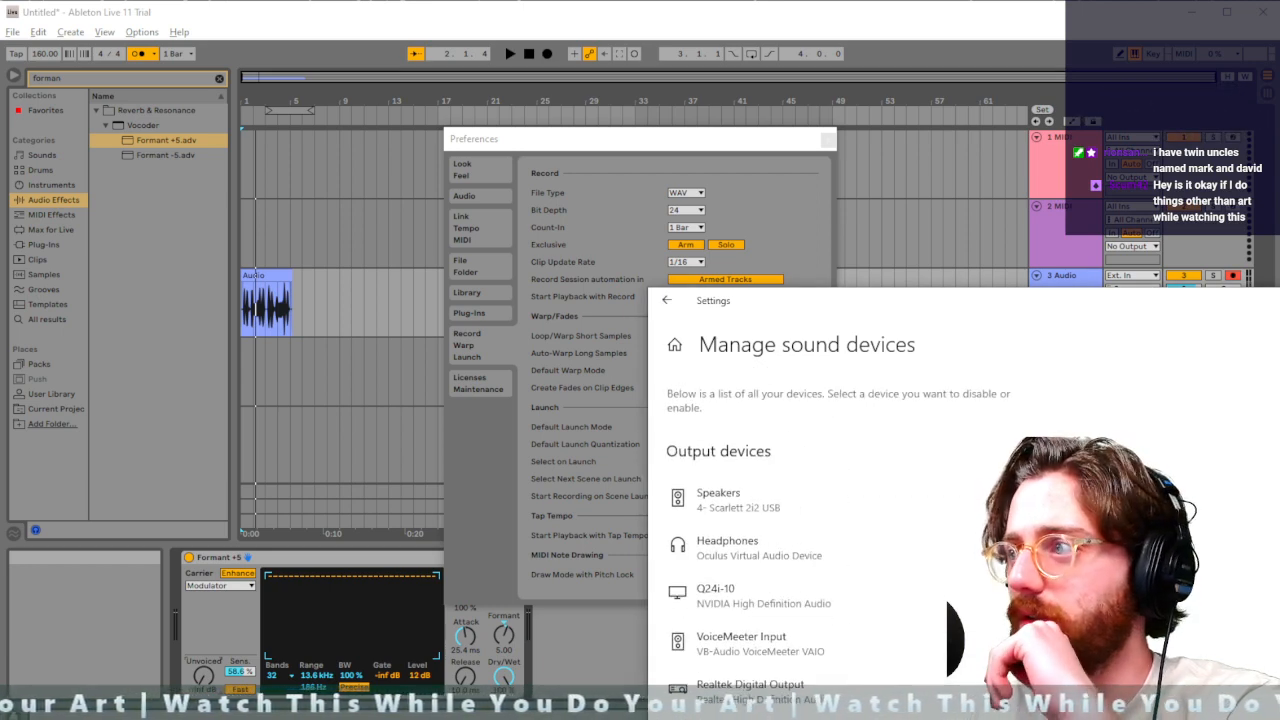
Return to the Sound settings, open the Scarlett 2i2 input's Microphone Properties, and show its level setting
click(666, 300)
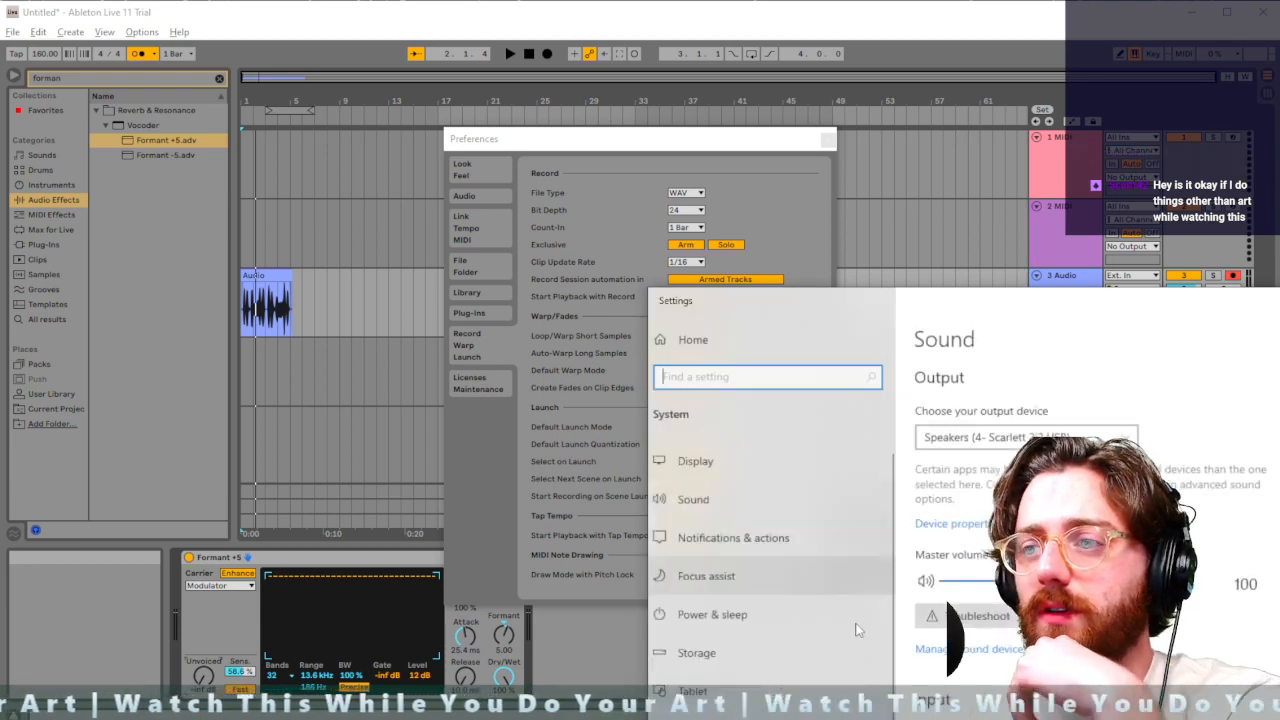
click(671, 505)
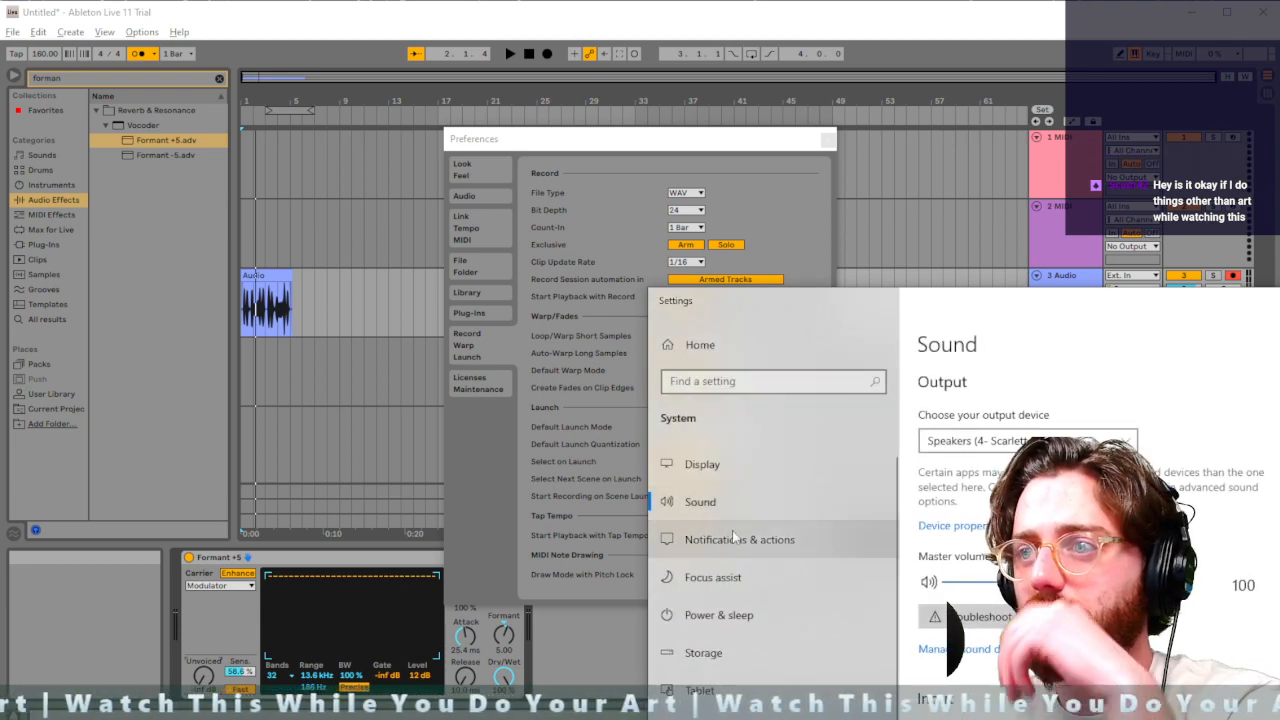
scroll(1000, 480, down, 1)
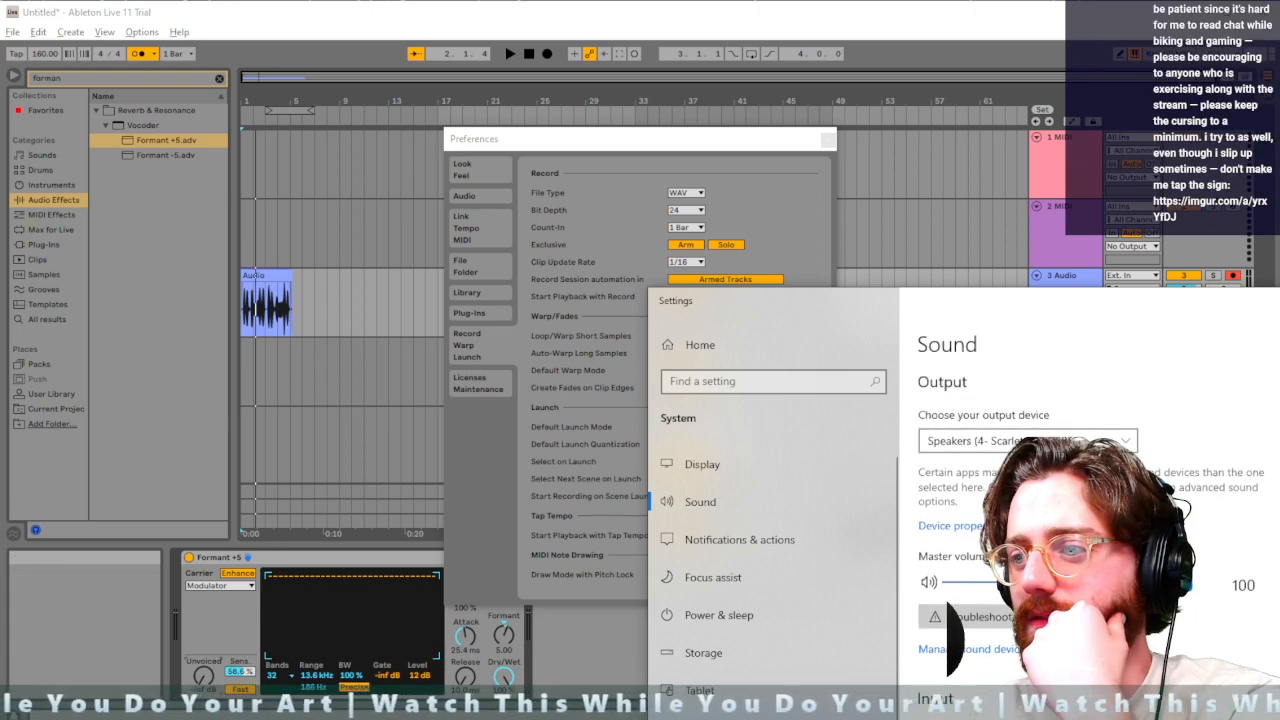
click(950, 718)
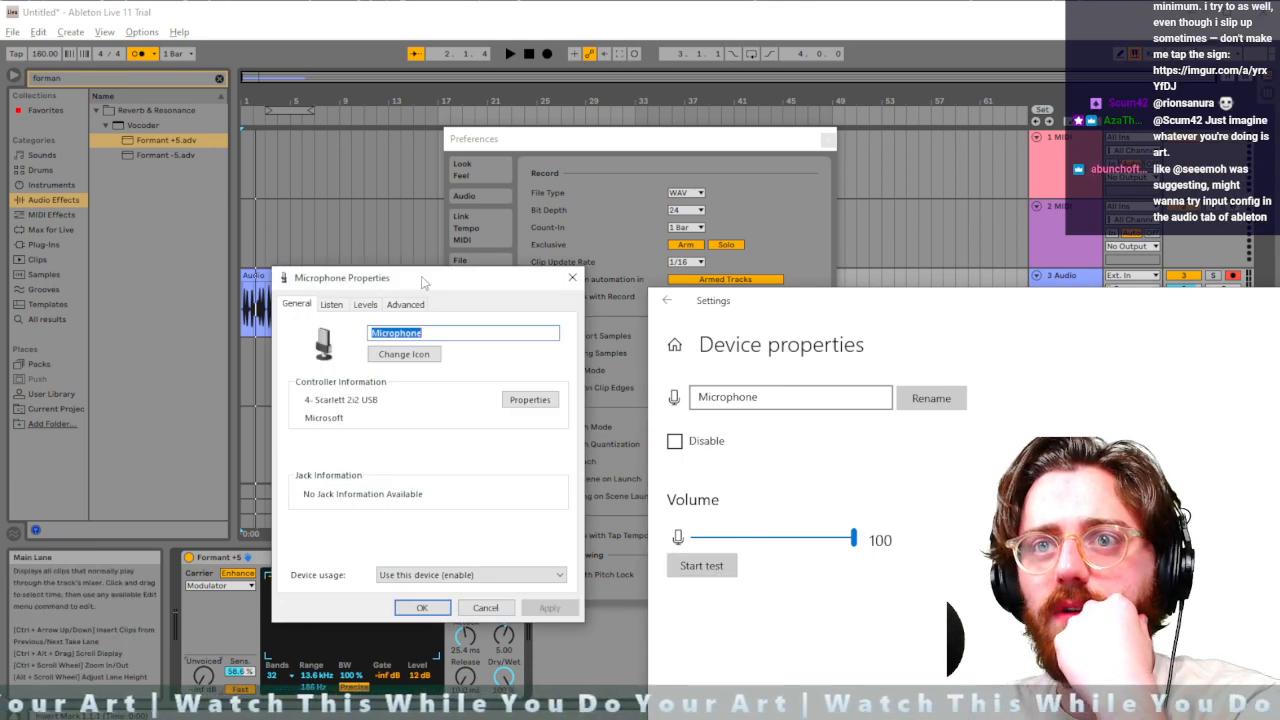
drag(417, 277, 609, 323)
click(553, 346)
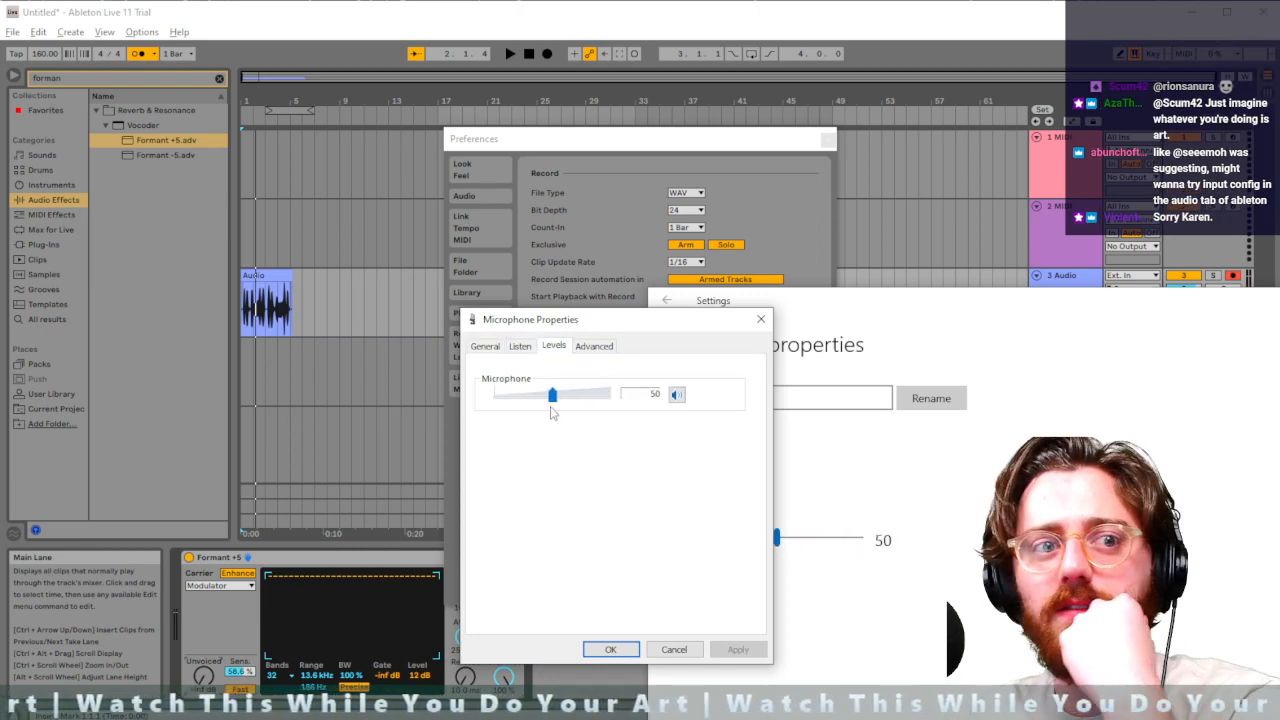
Try the Scarlett microphone's level at 100 and 0, set it to 75, and confirm the Microphone Properties
drag(553, 413, 576, 435)
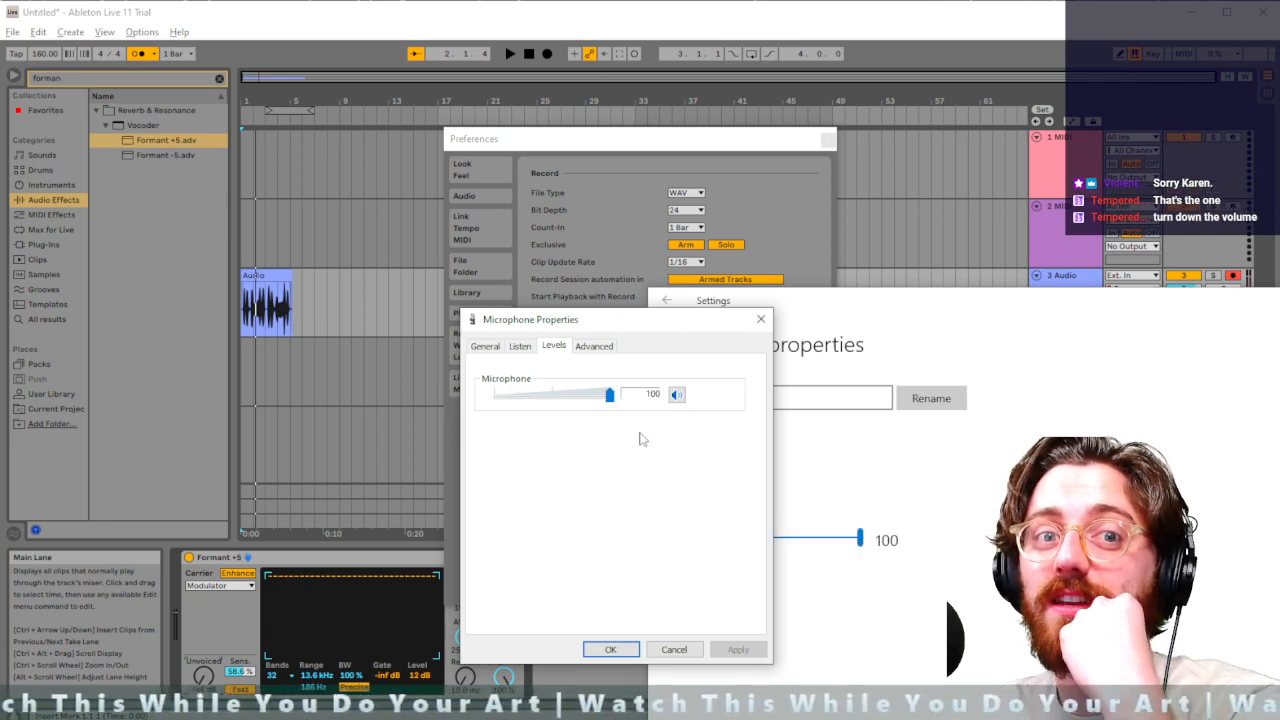
drag(590, 431, 518, 419)
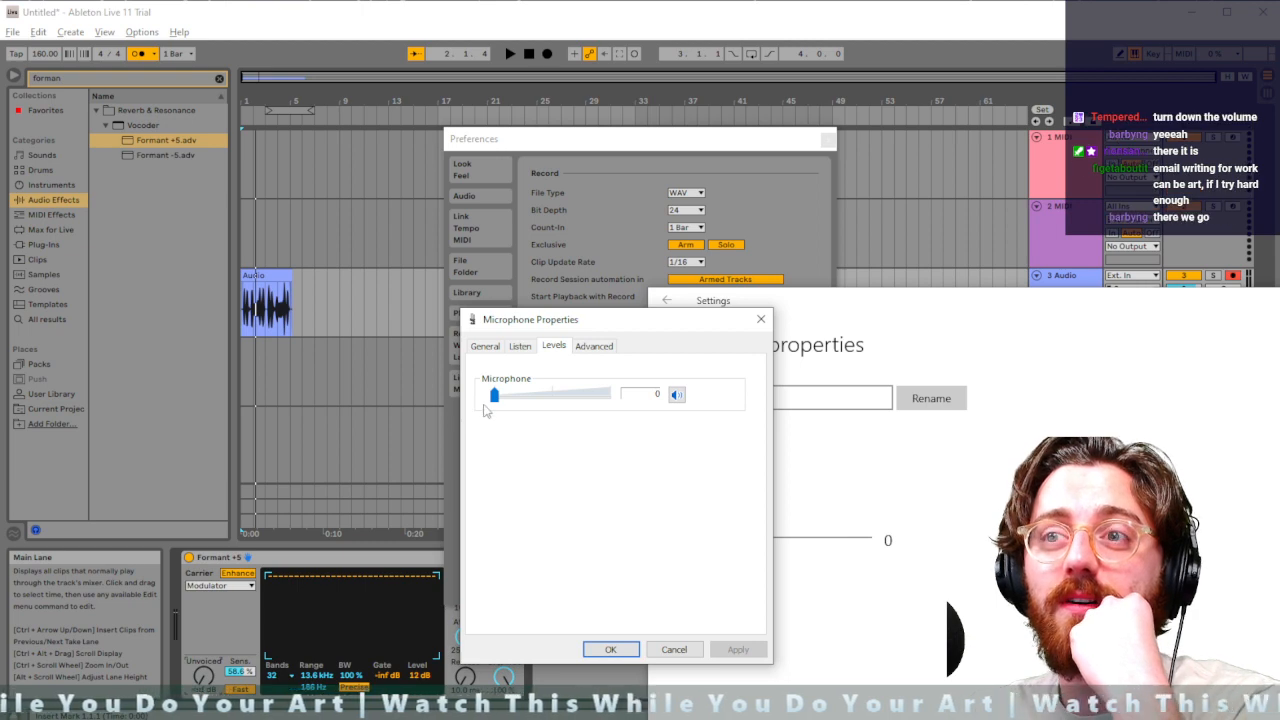
drag(485, 410, 559, 412)
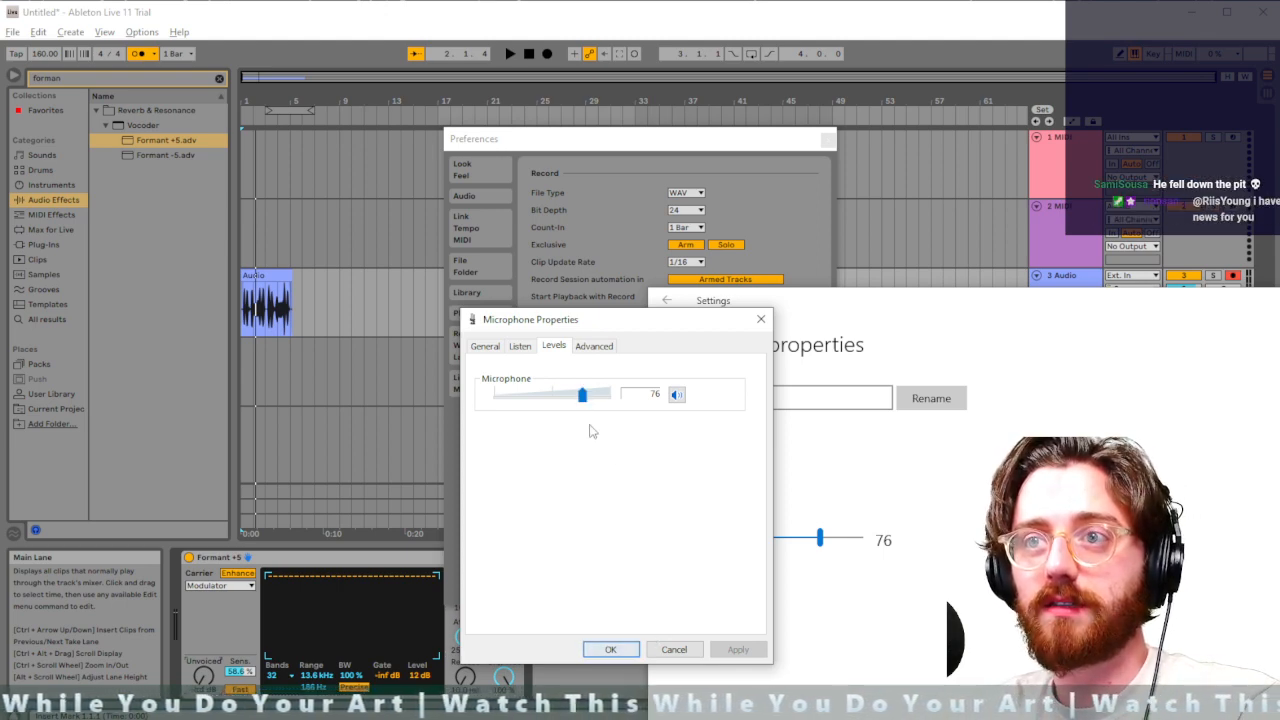
drag(584, 400, 582, 403)
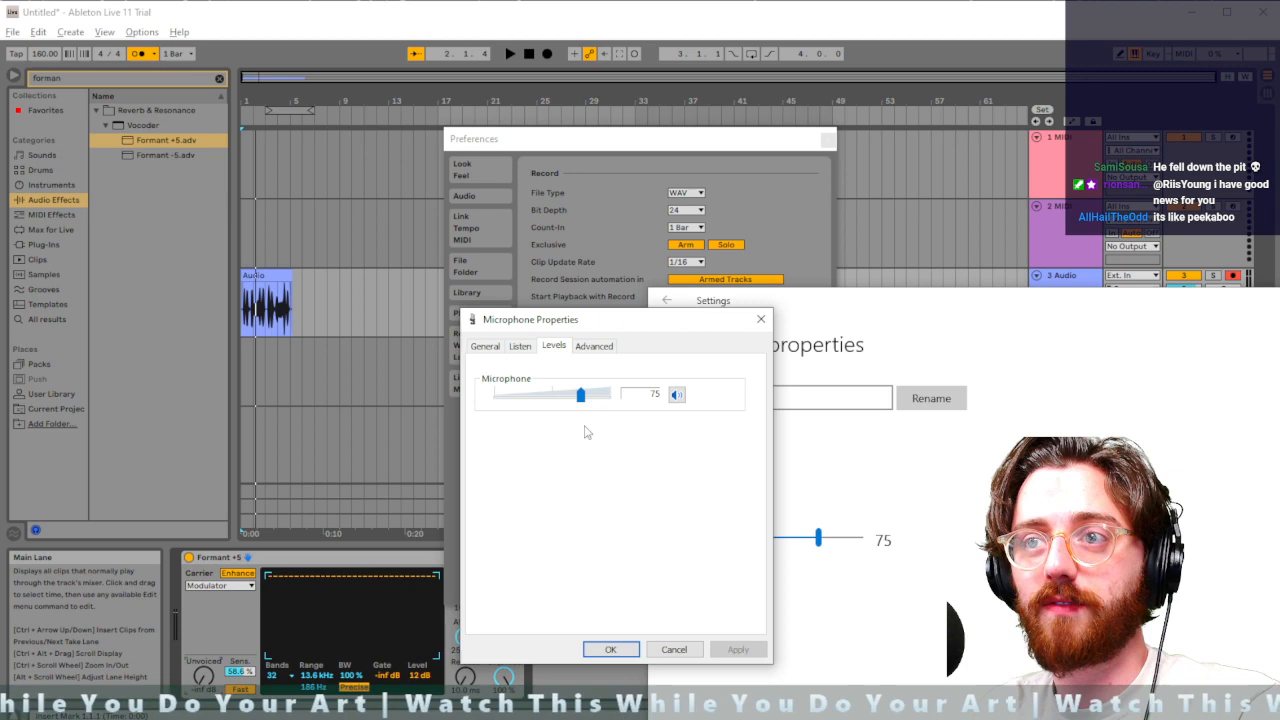
click(610, 649)
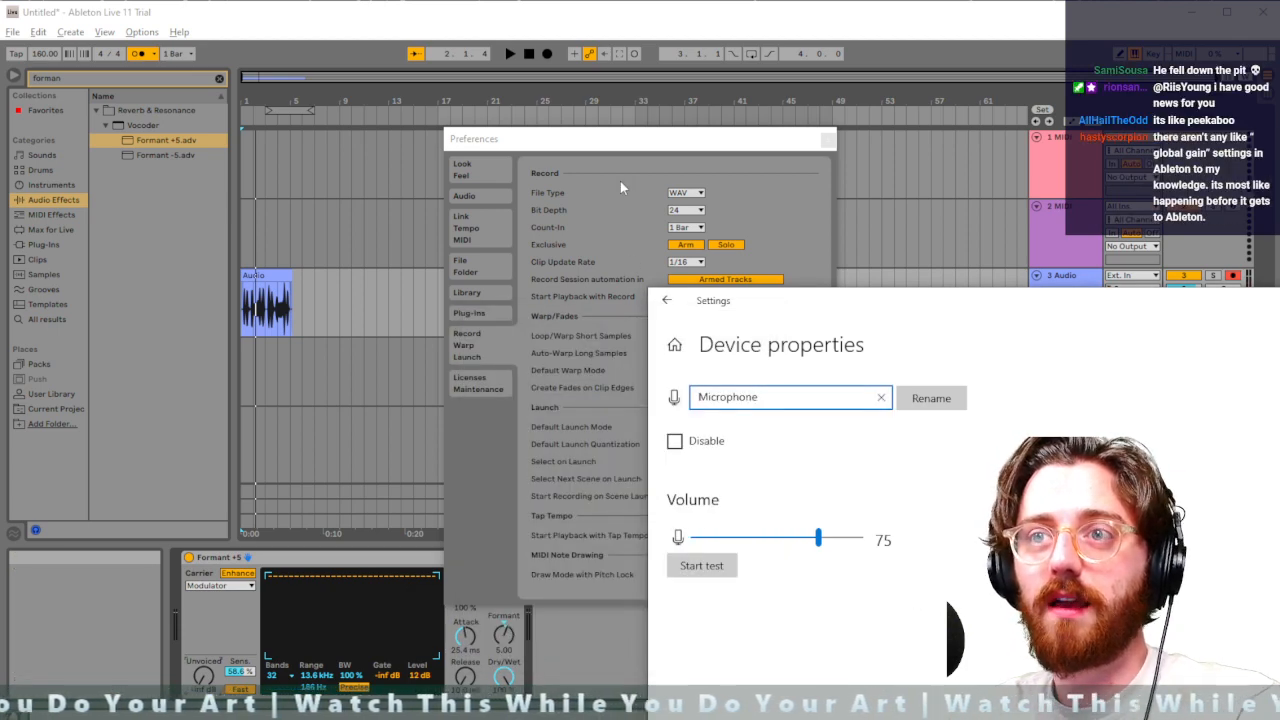
Close the Windows sound settings and the Preferences, and delete the audio clip on the 3 Audio track
click(1272, 300)
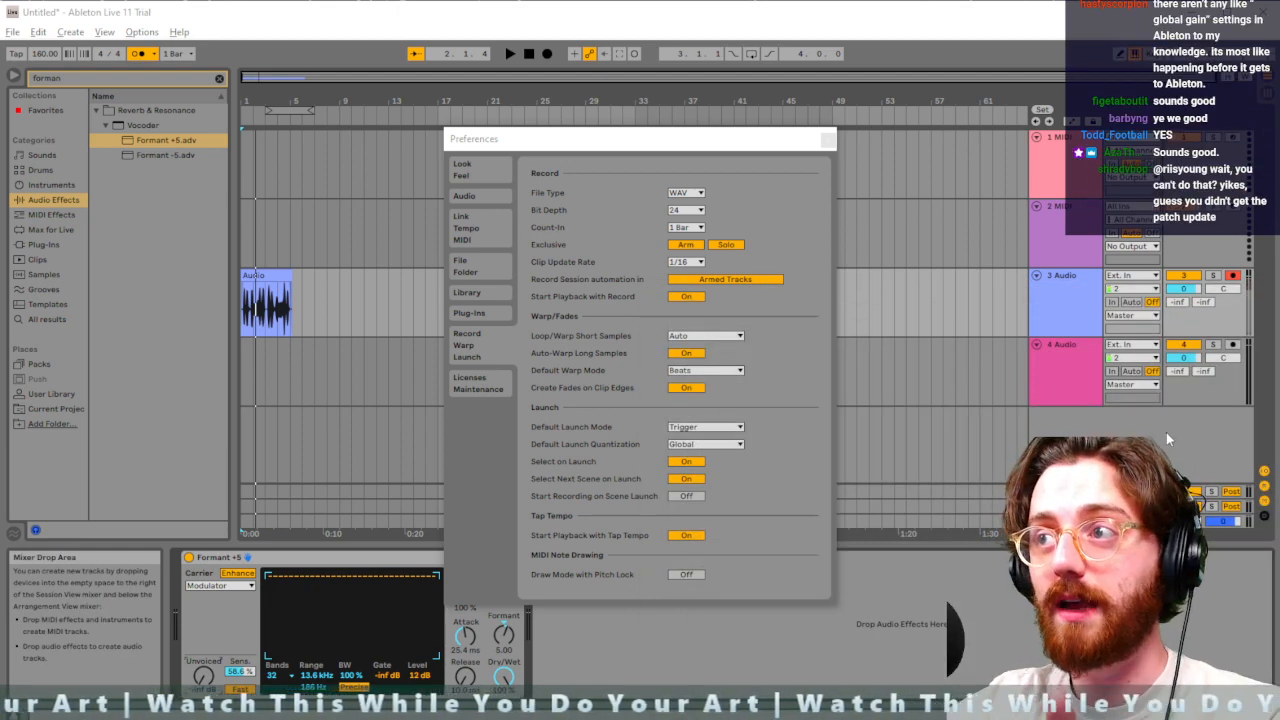
click(828, 141)
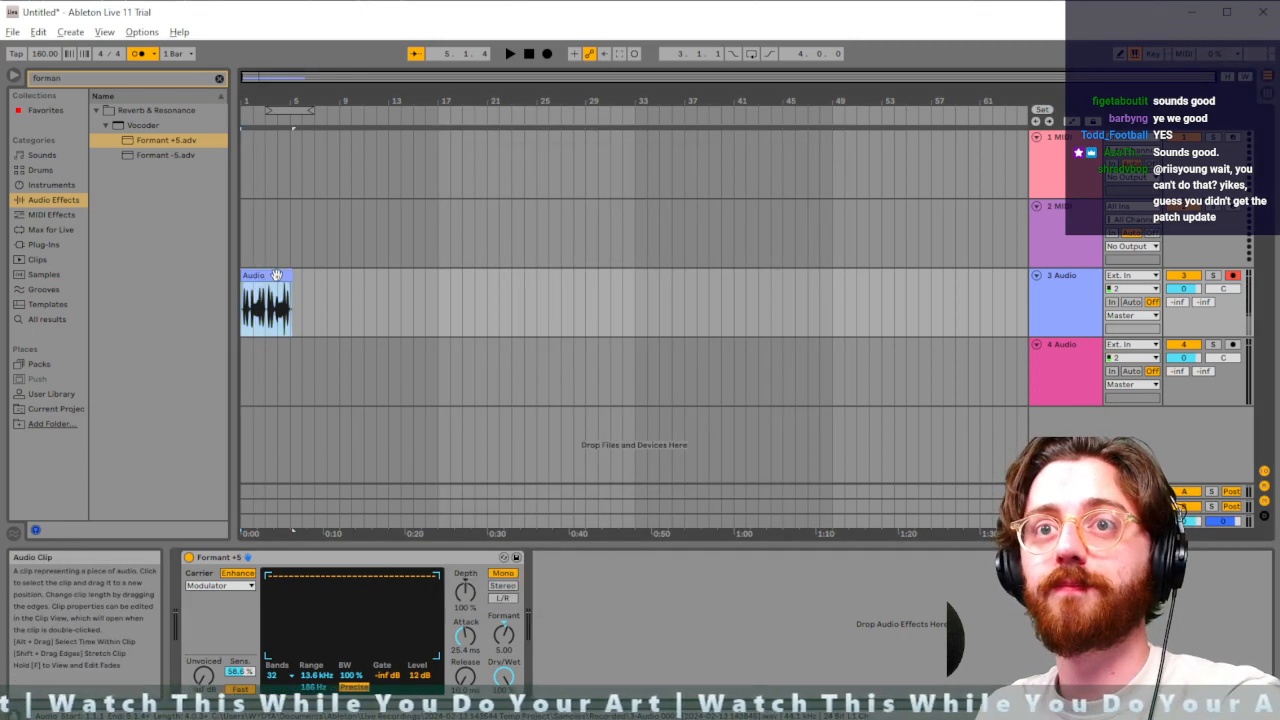
key(Delete)
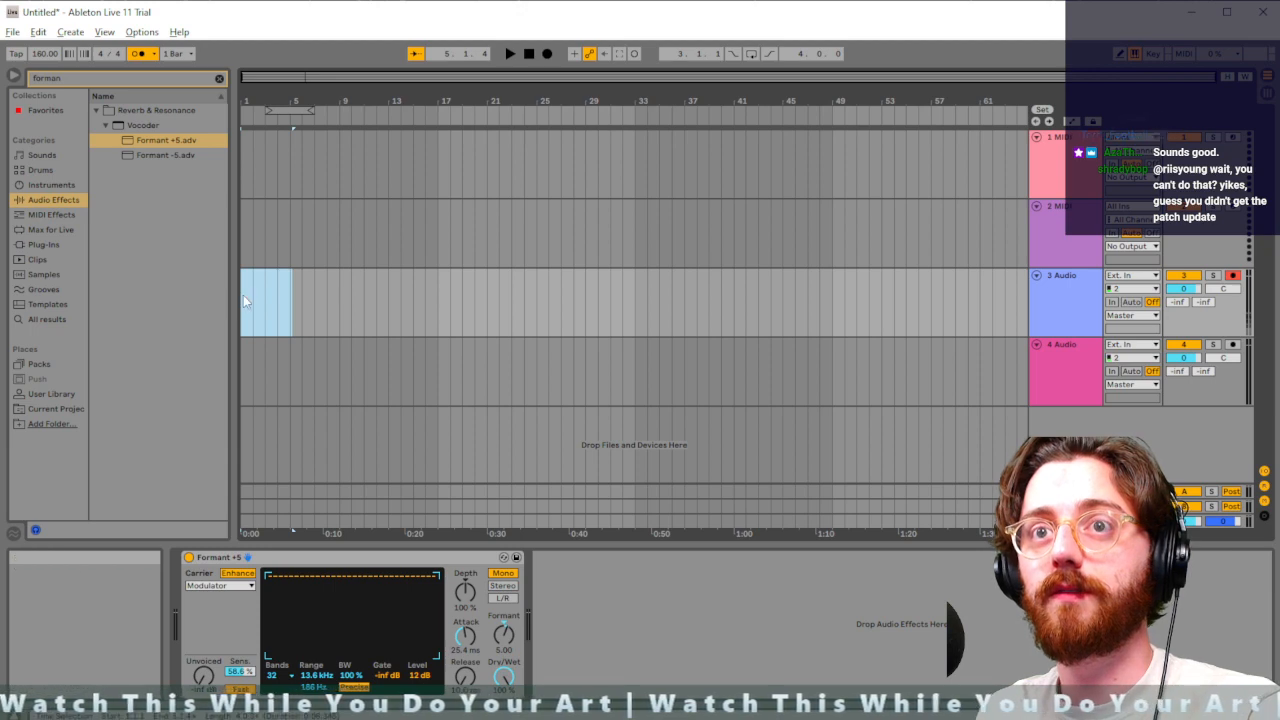
Record a short test take from bar 1 on the 3 Audio track, play it back, and delete it
click(243, 295)
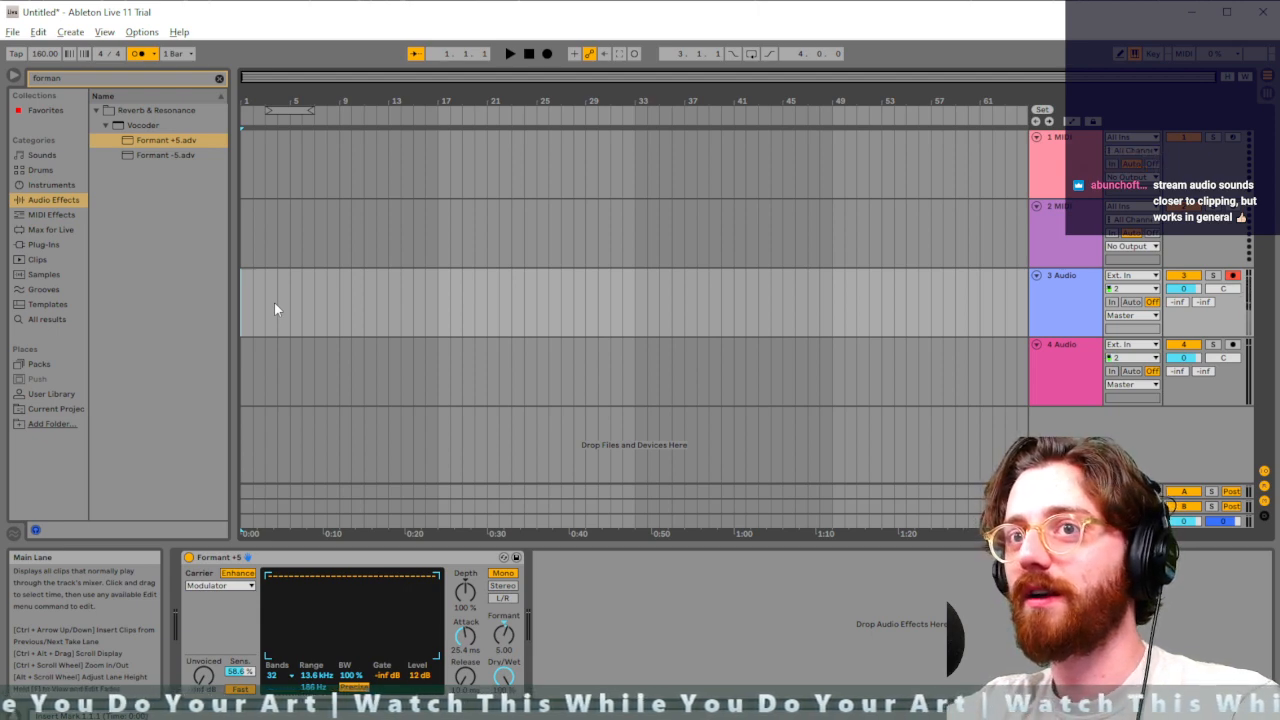
key(F9)
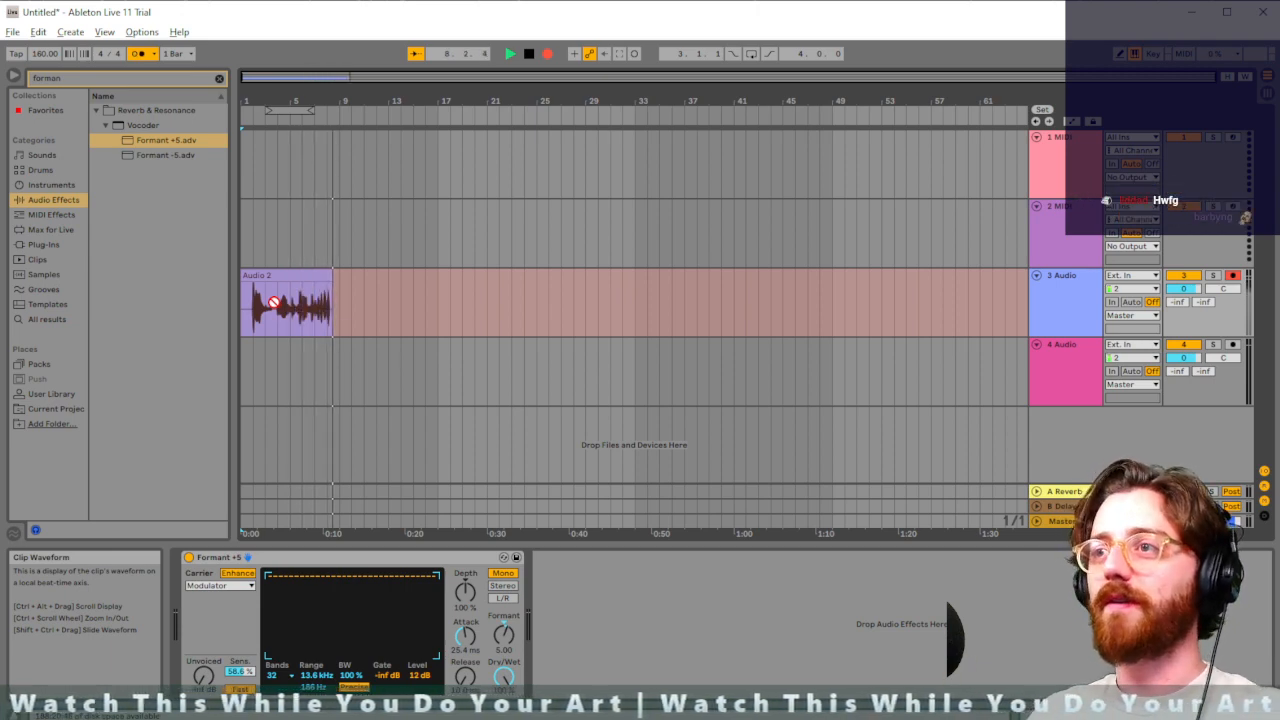
key(space)
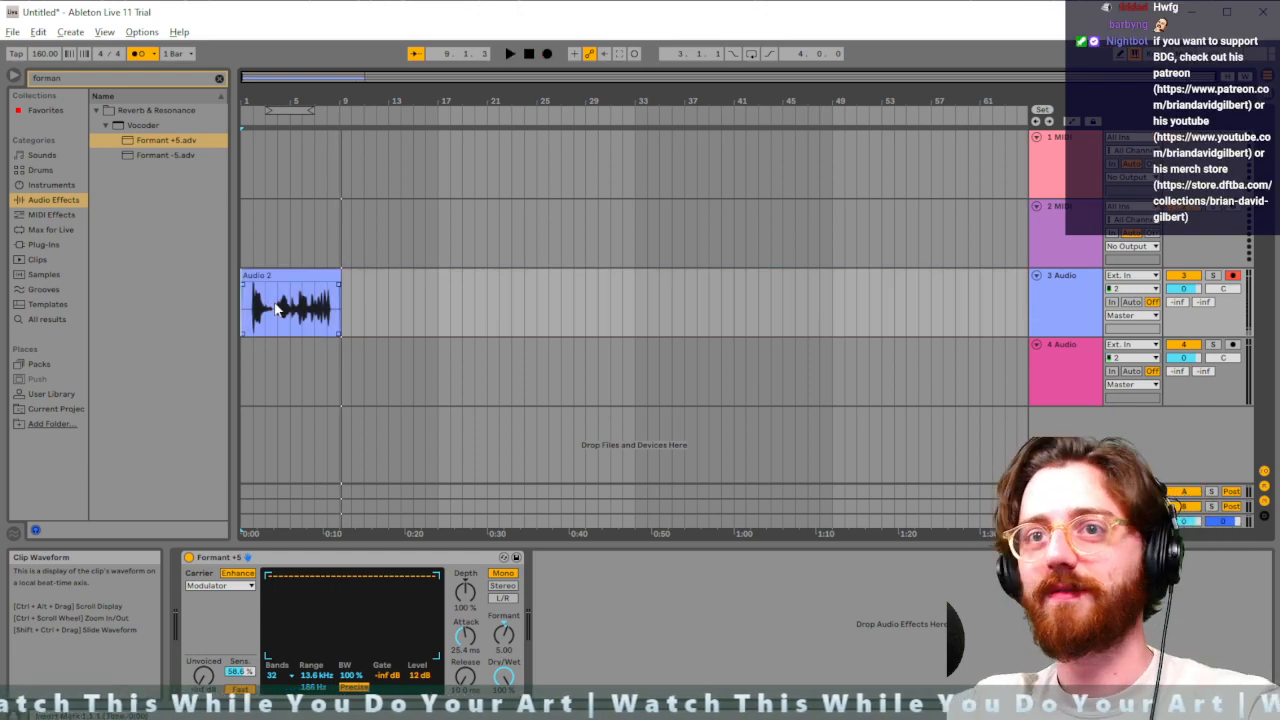
click(278, 308)
key(space)
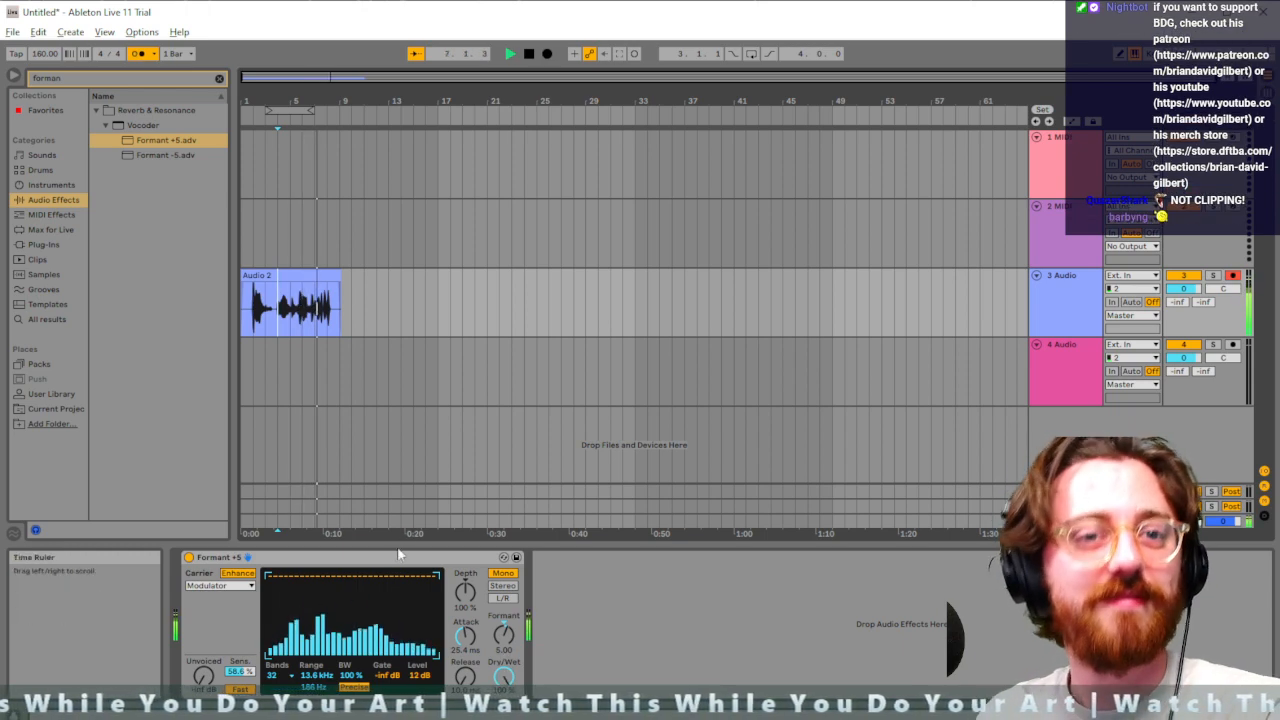
key(space)
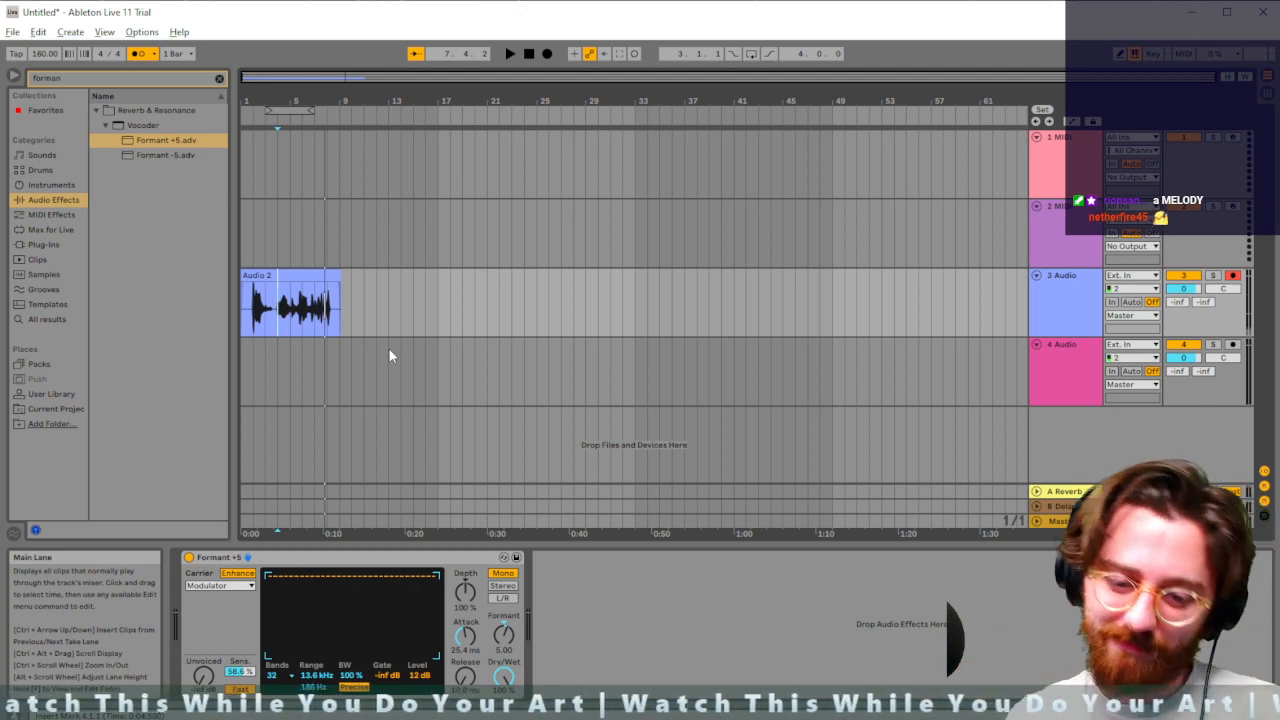
click(303, 277)
key(Delete)
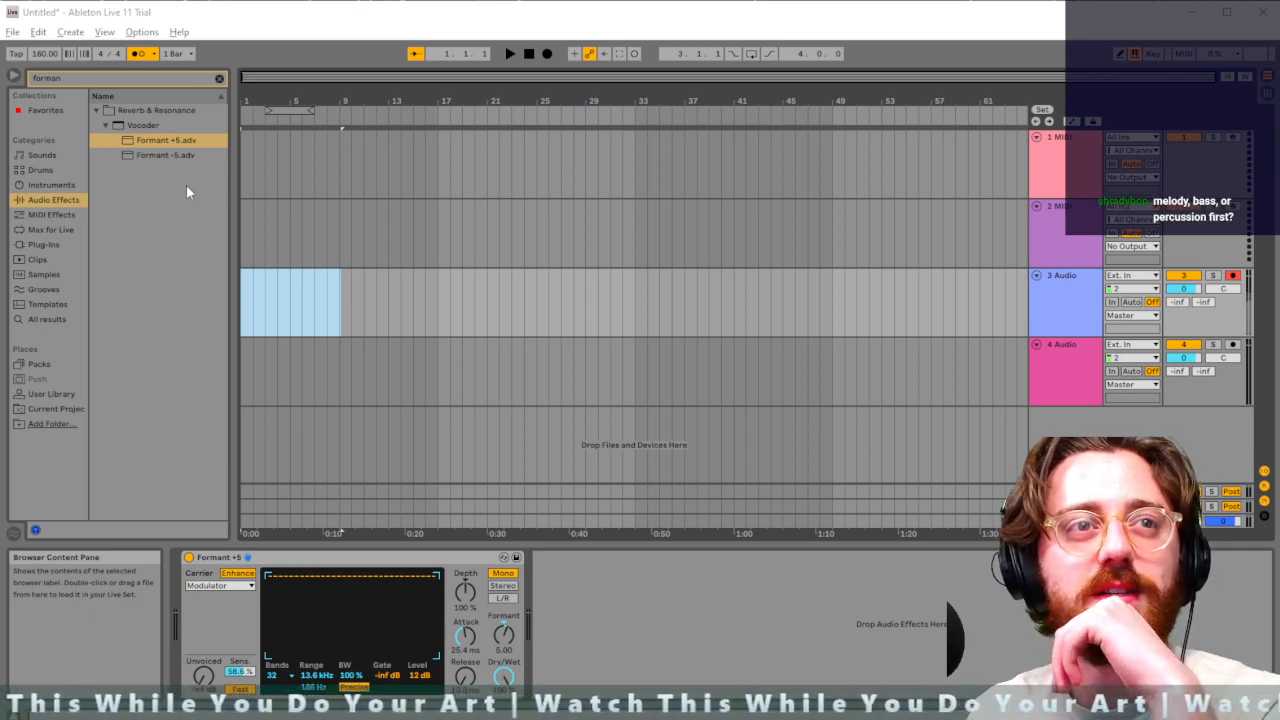
Switch to Session View, target the first clip slot of 1 MIDI, and list all Drums presets without the search filter
click(245, 138)
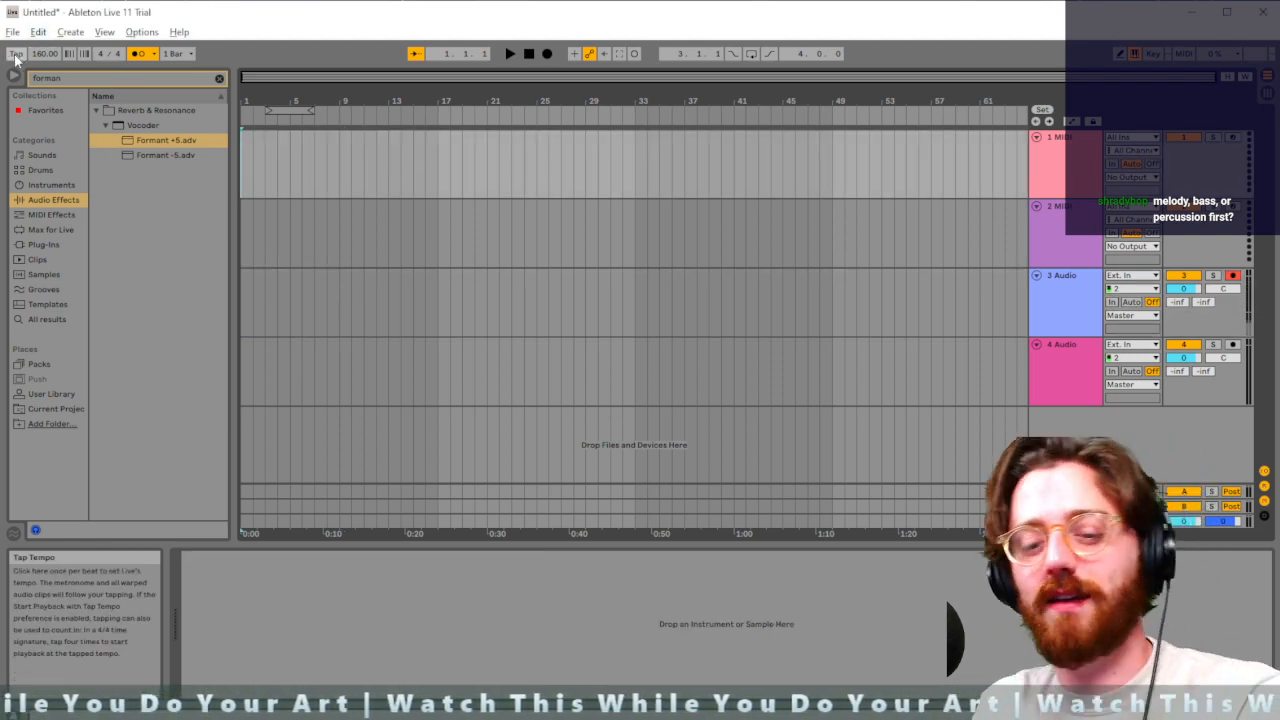
key(Tab)
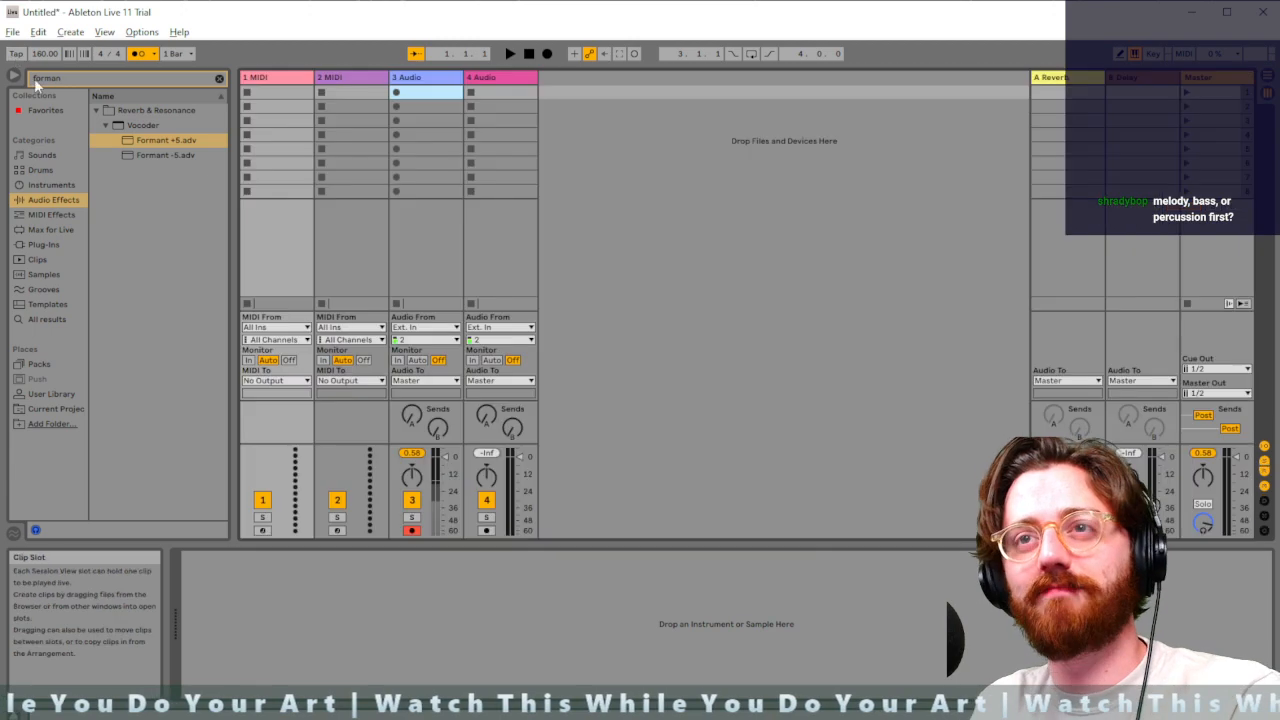
click(48, 184)
click(40, 170)
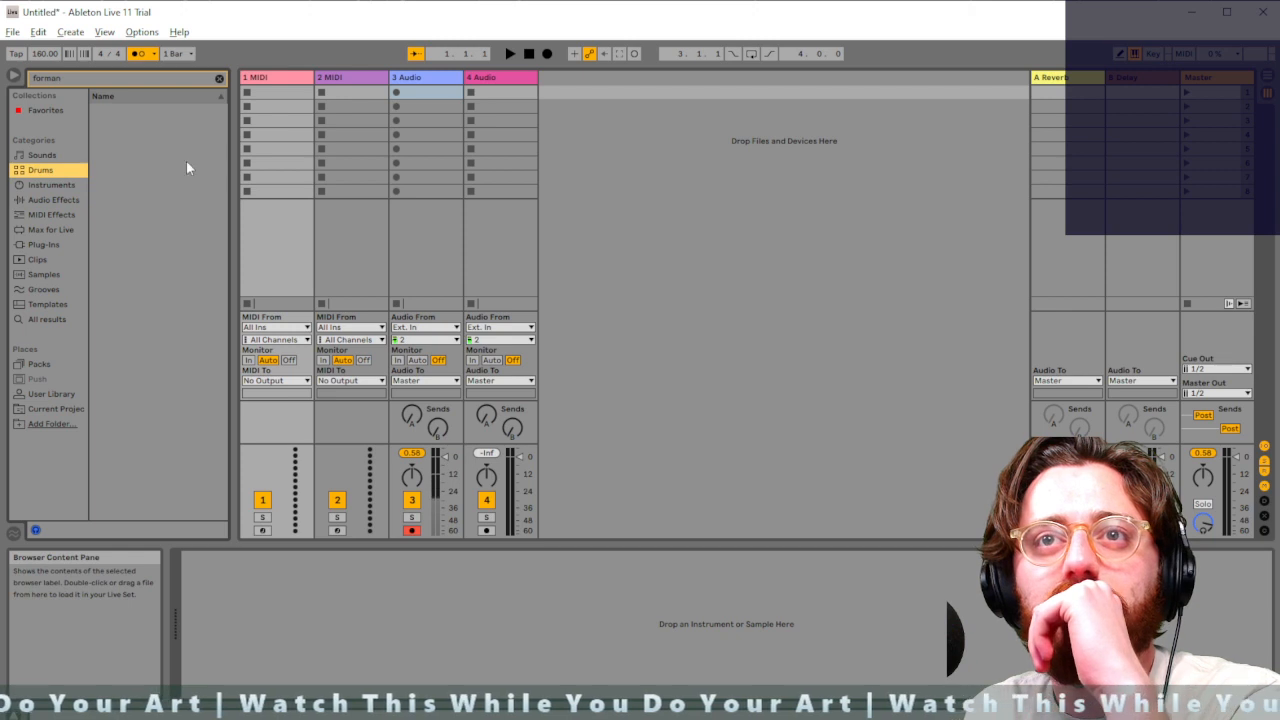
click(257, 90)
click(47, 200)
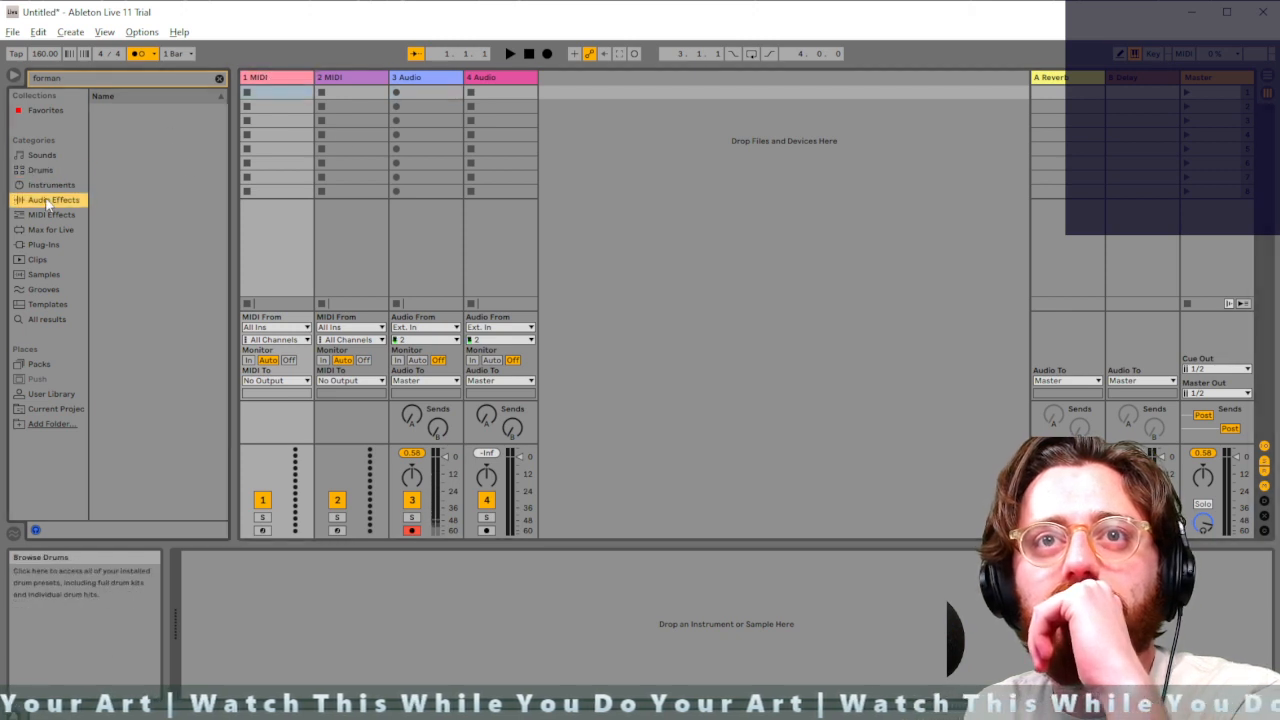
click(219, 78)
click(55, 171)
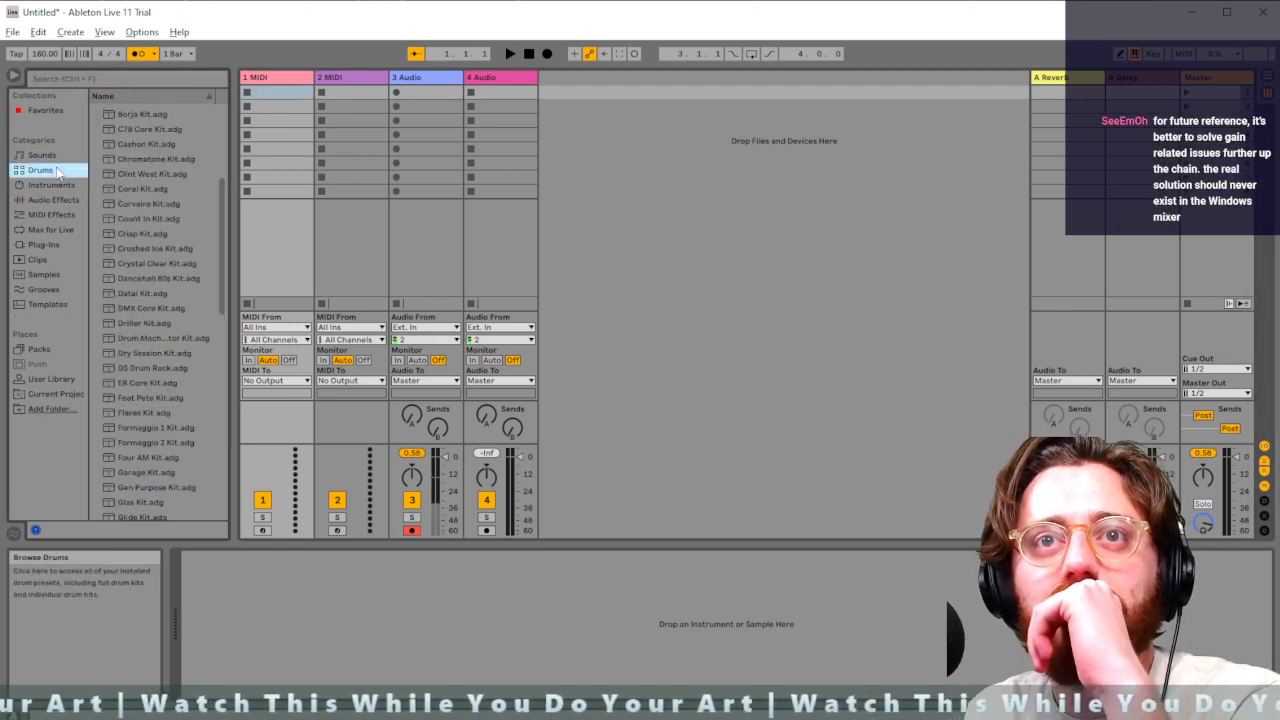
Audition drum kits from the Drums presets, including Jarble, Lo-Fi Tech, LD Core, Selector Kit Warm, Warehouse and Trancil Exit
scroll(167, 285, down, 5)
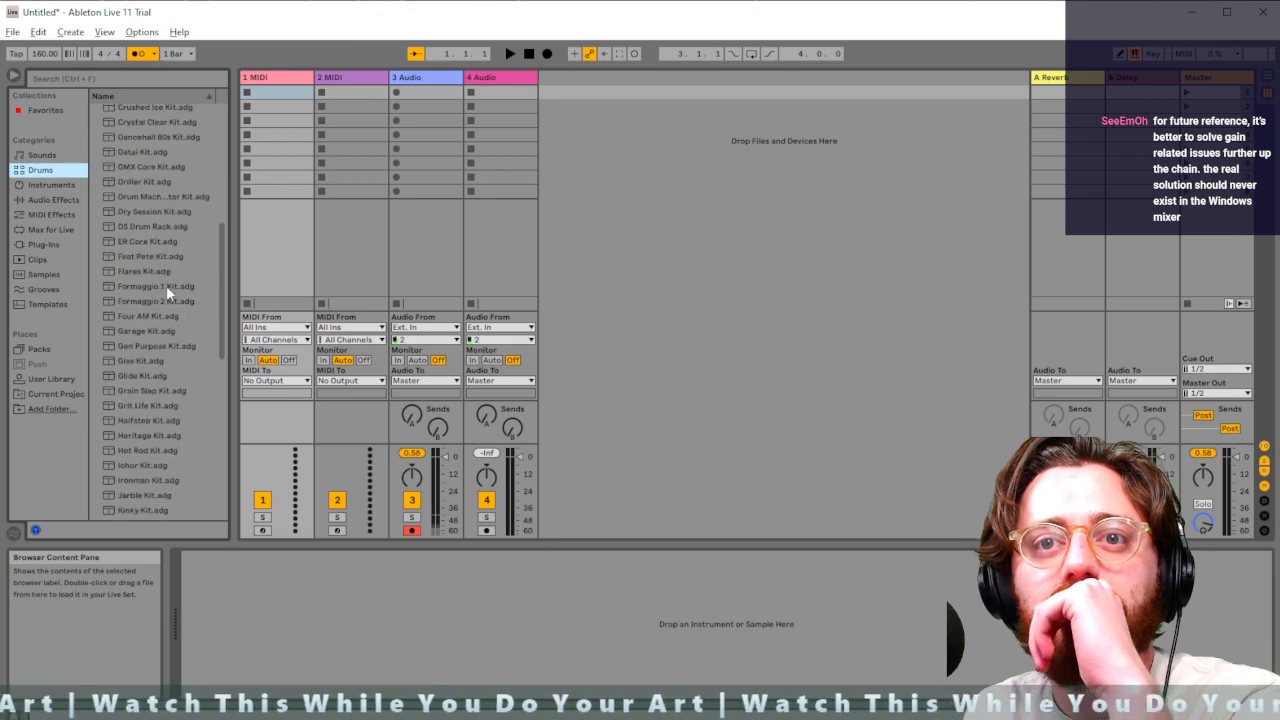
scroll(166, 281, down, 3)
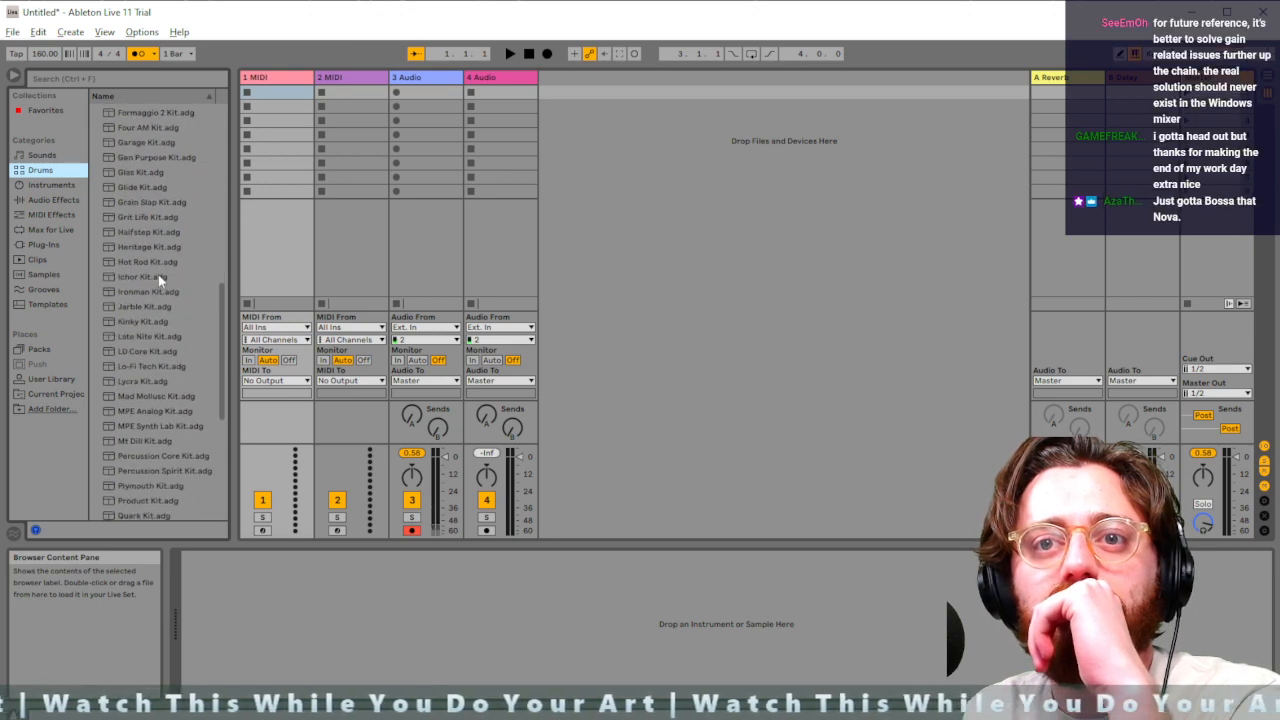
click(159, 277)
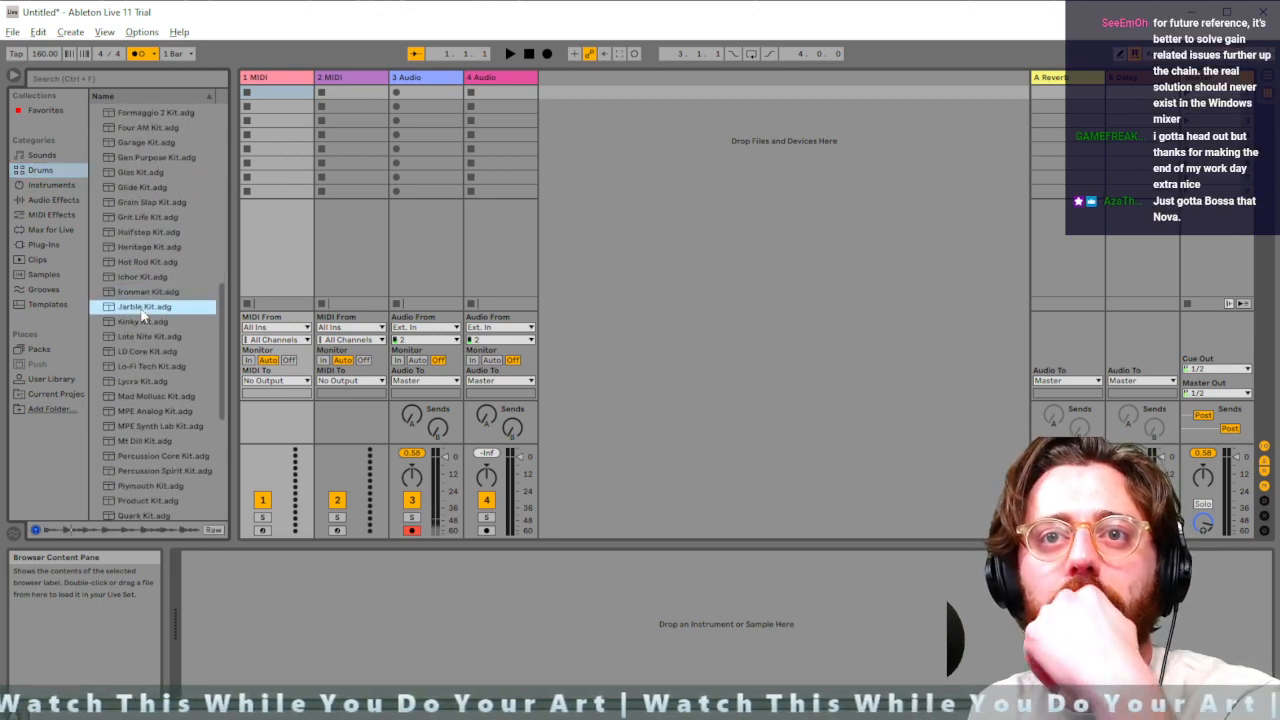
click(138, 367)
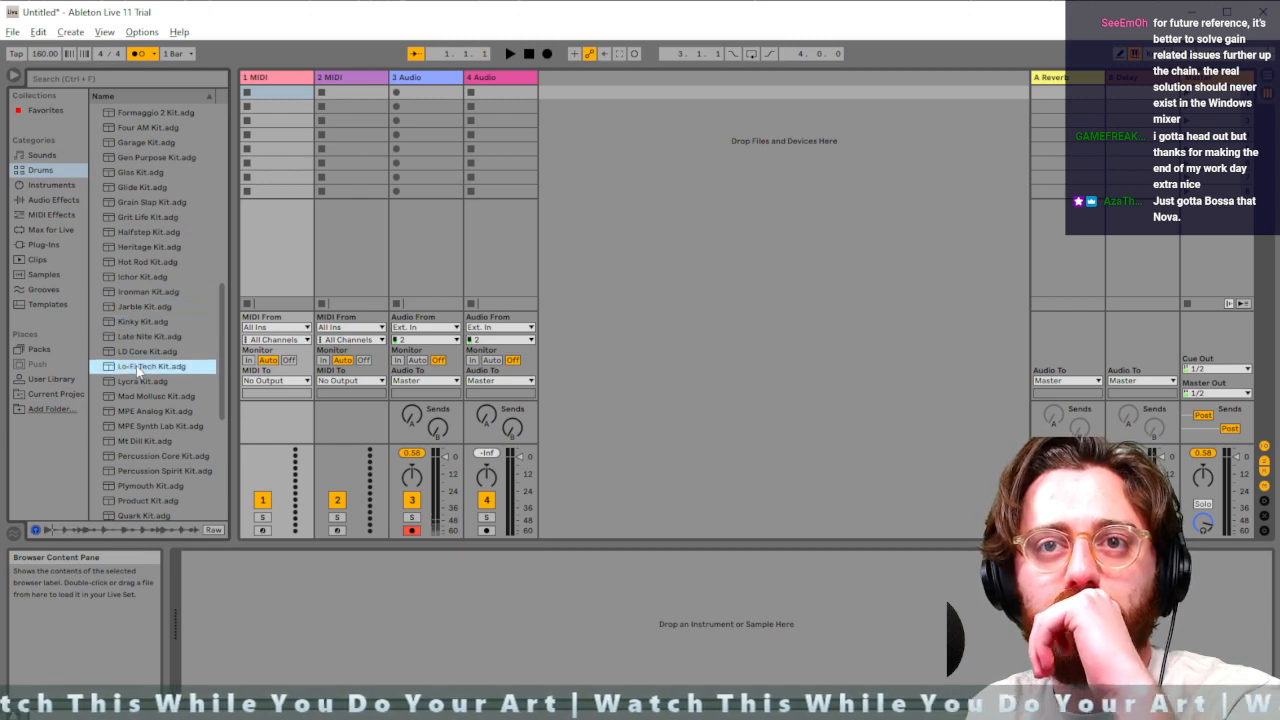
click(145, 352)
scroll(155, 380, down, 2)
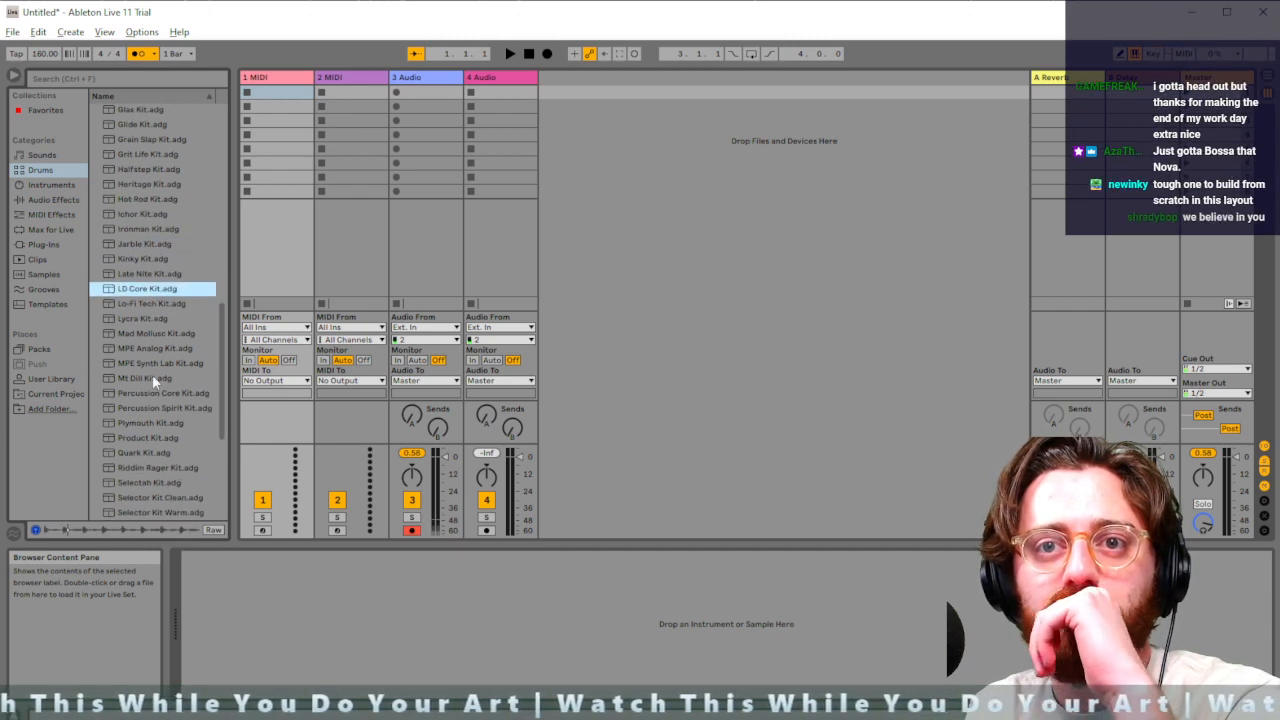
click(162, 480)
click(164, 512)
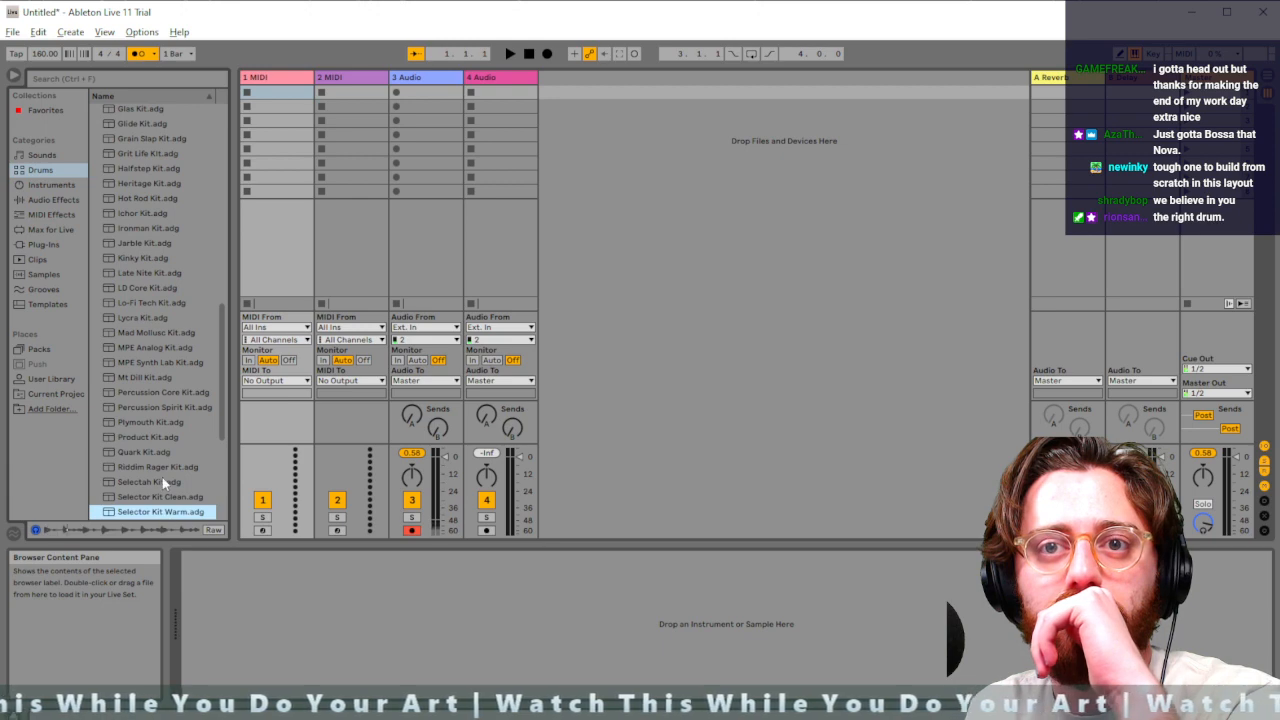
scroll(162, 477, down, 5)
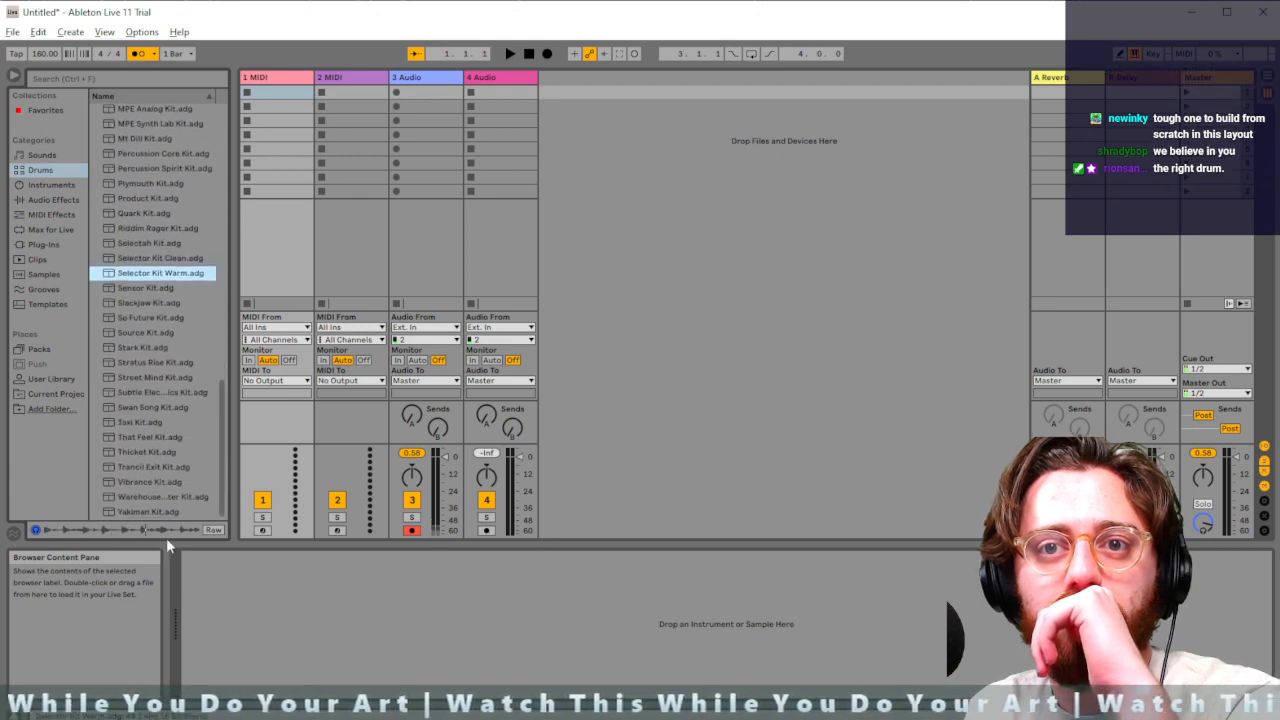
click(164, 507)
click(150, 497)
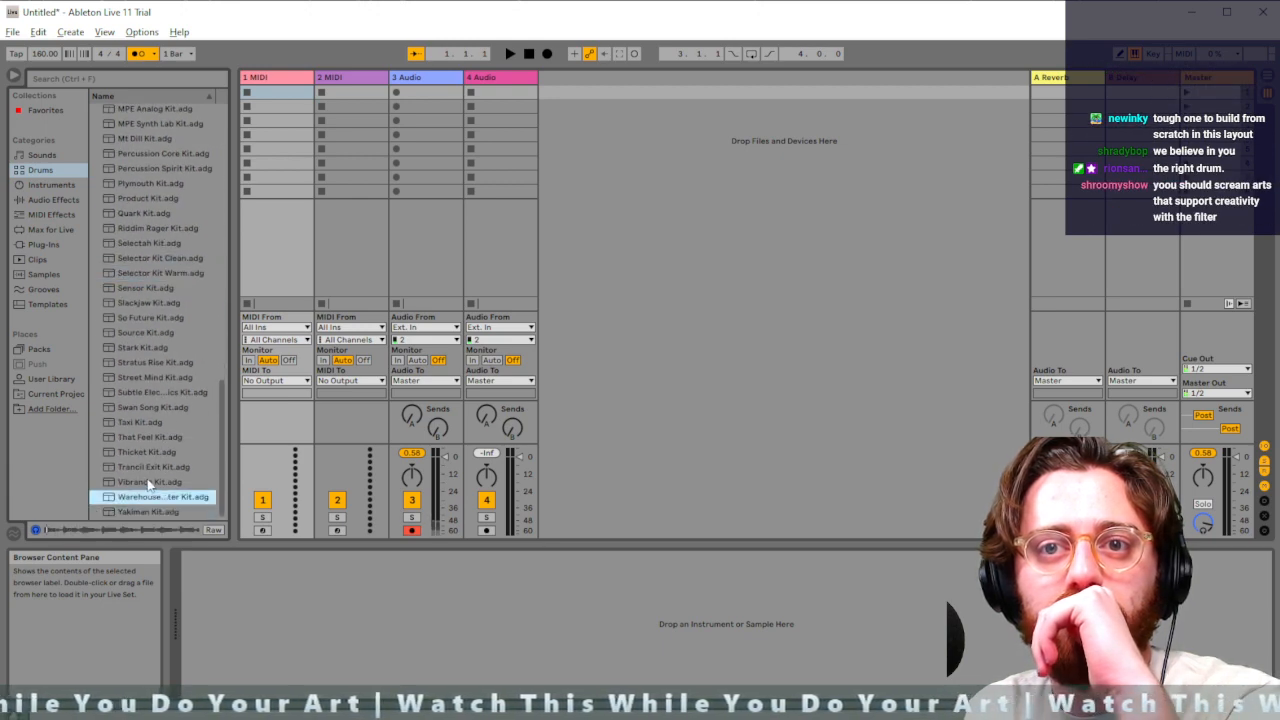
click(148, 482)
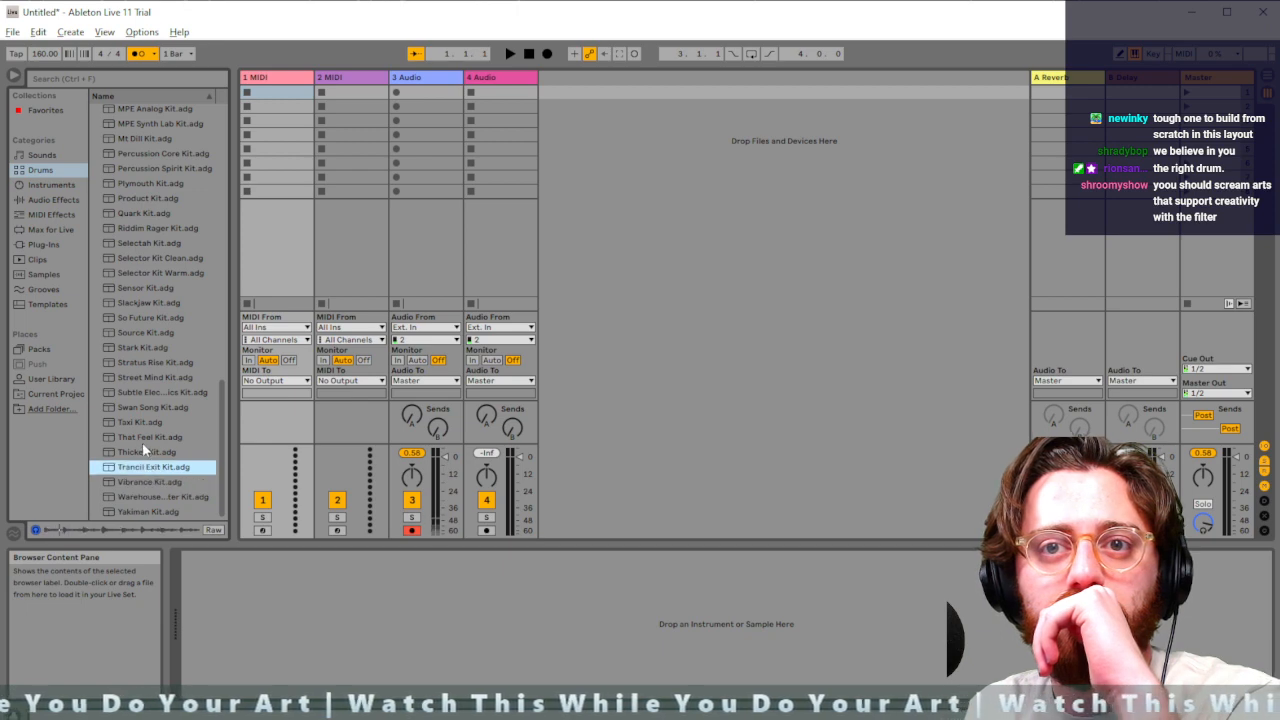
Load the Vibrance Kit onto the 1 MIDI track and create a clip in its first slot with a 4-bar loop length
click(145, 483)
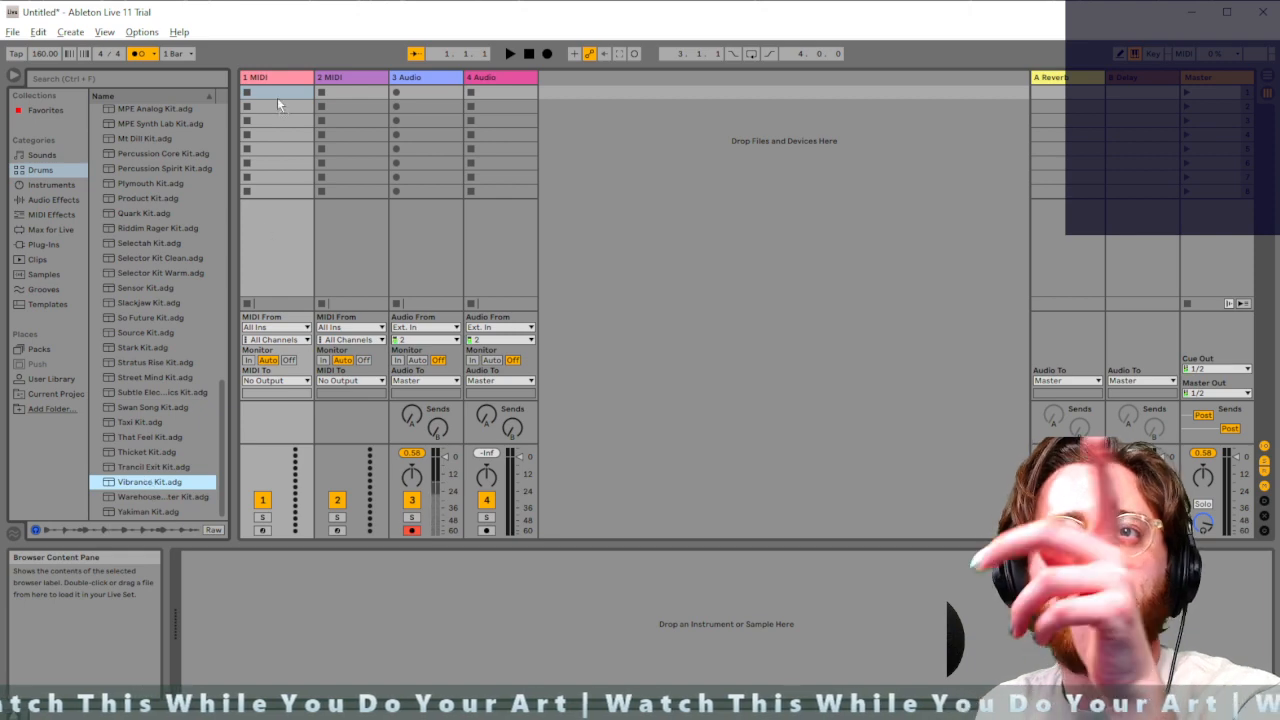
drag(282, 74, 282, 76)
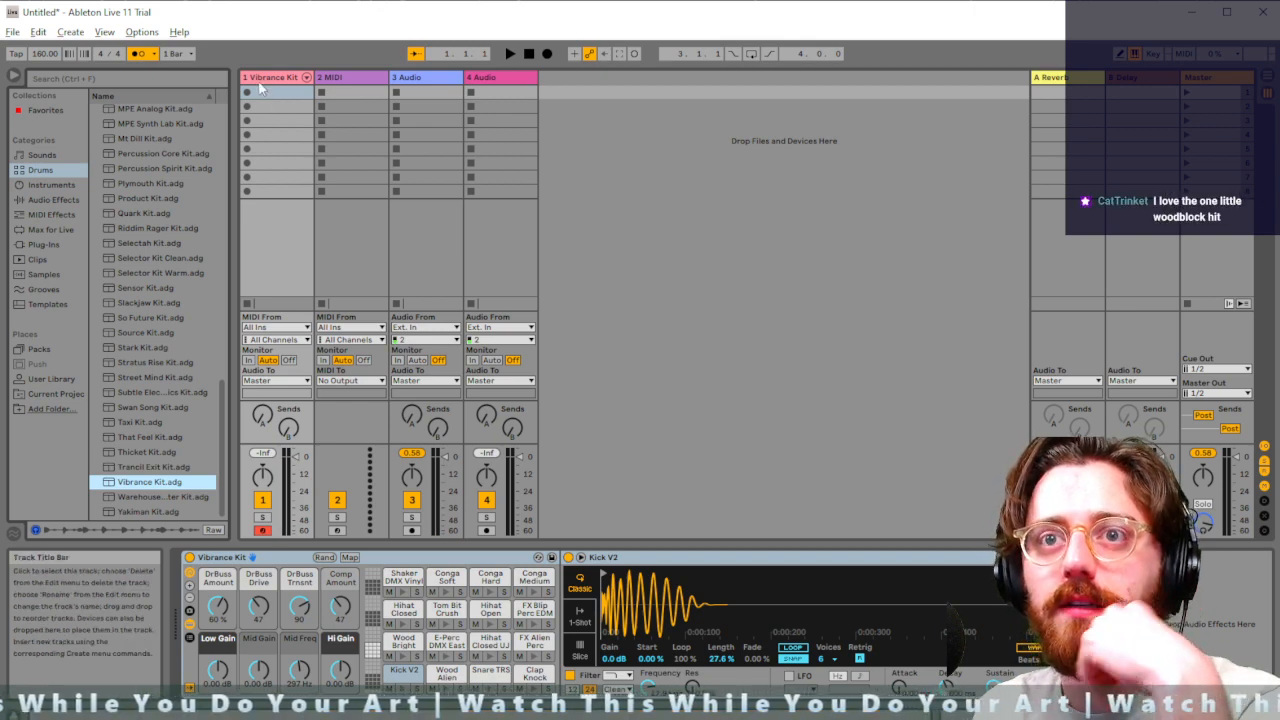
double_click(265, 92)
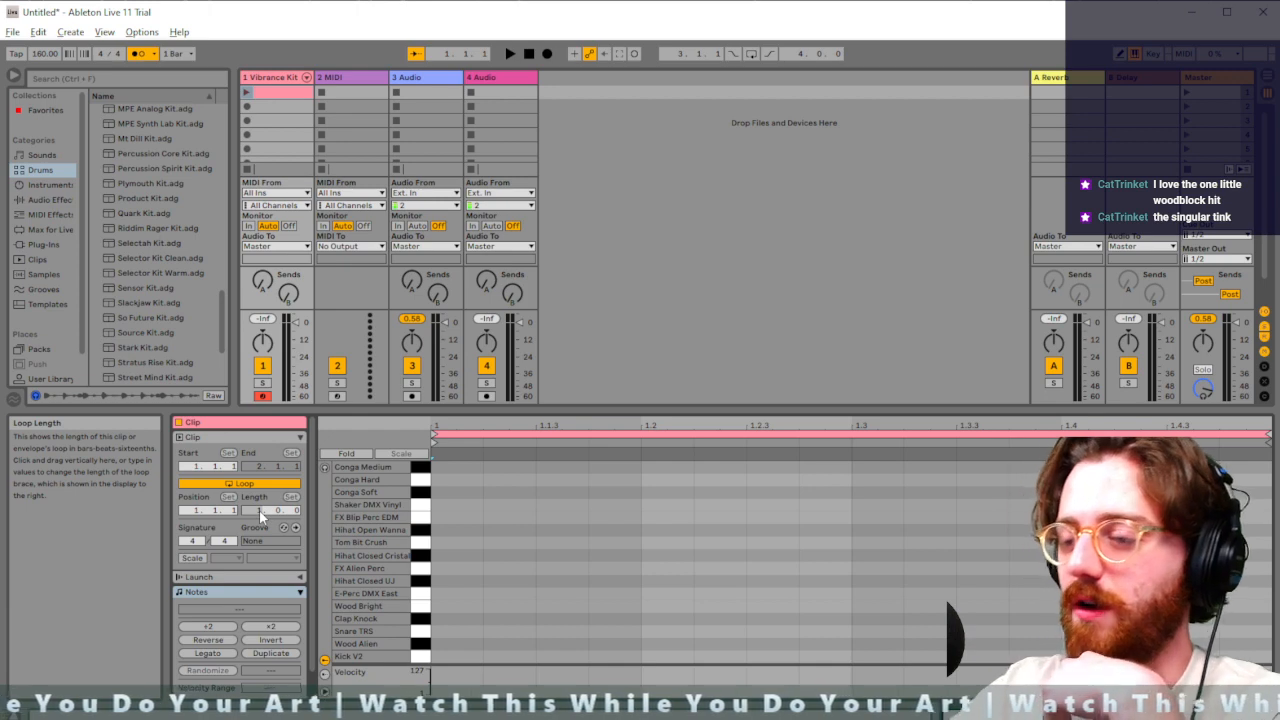
key(Return)
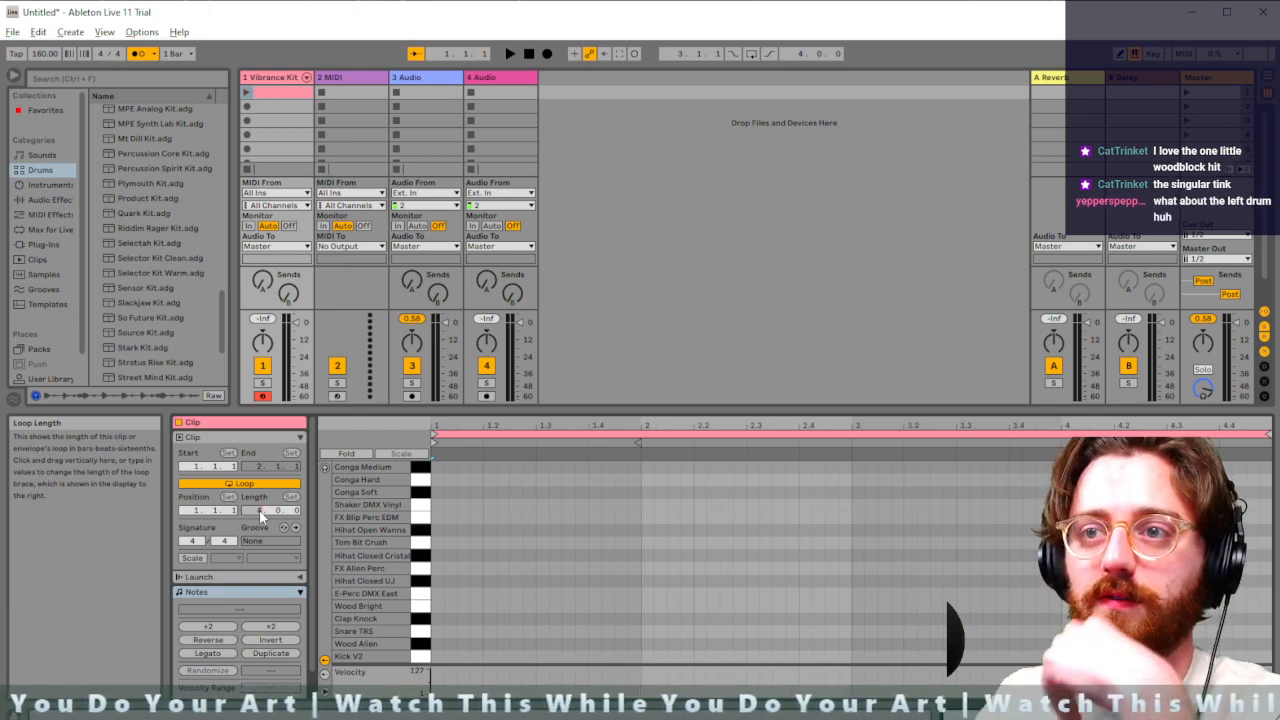
Add a Clap Knock note at the start of the clip and try playing it back
double_click(437, 619)
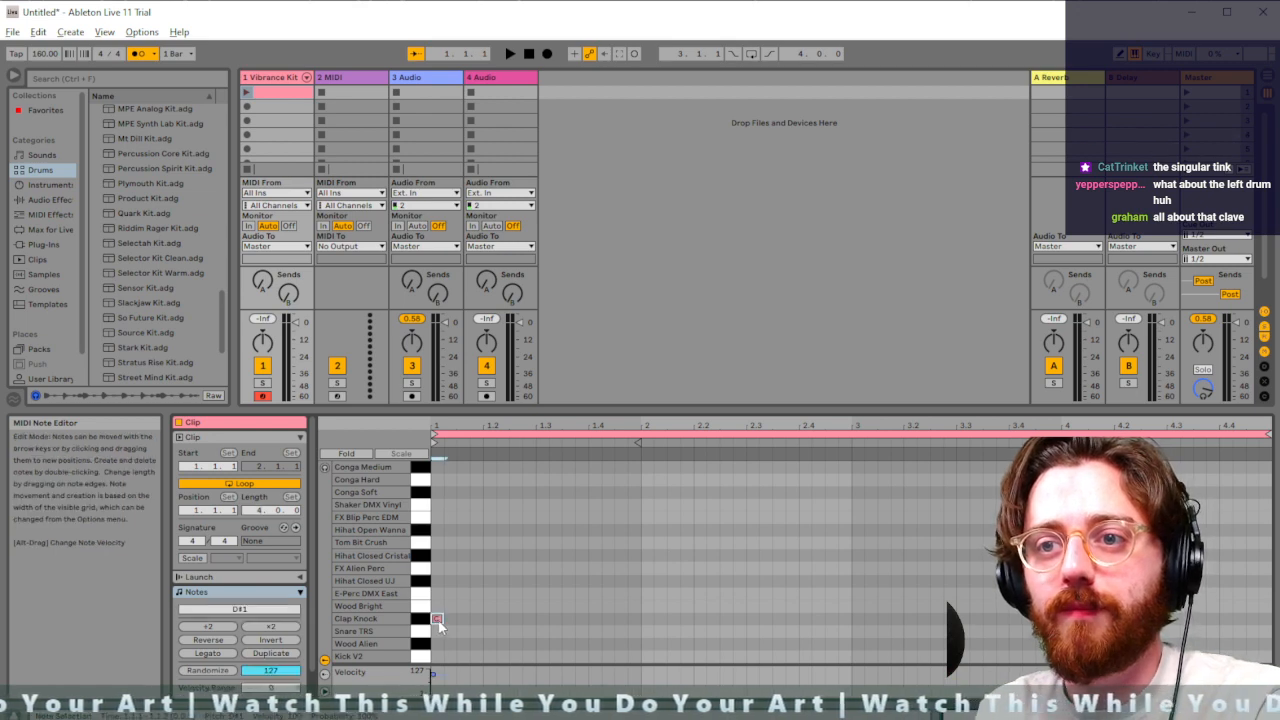
key(space)
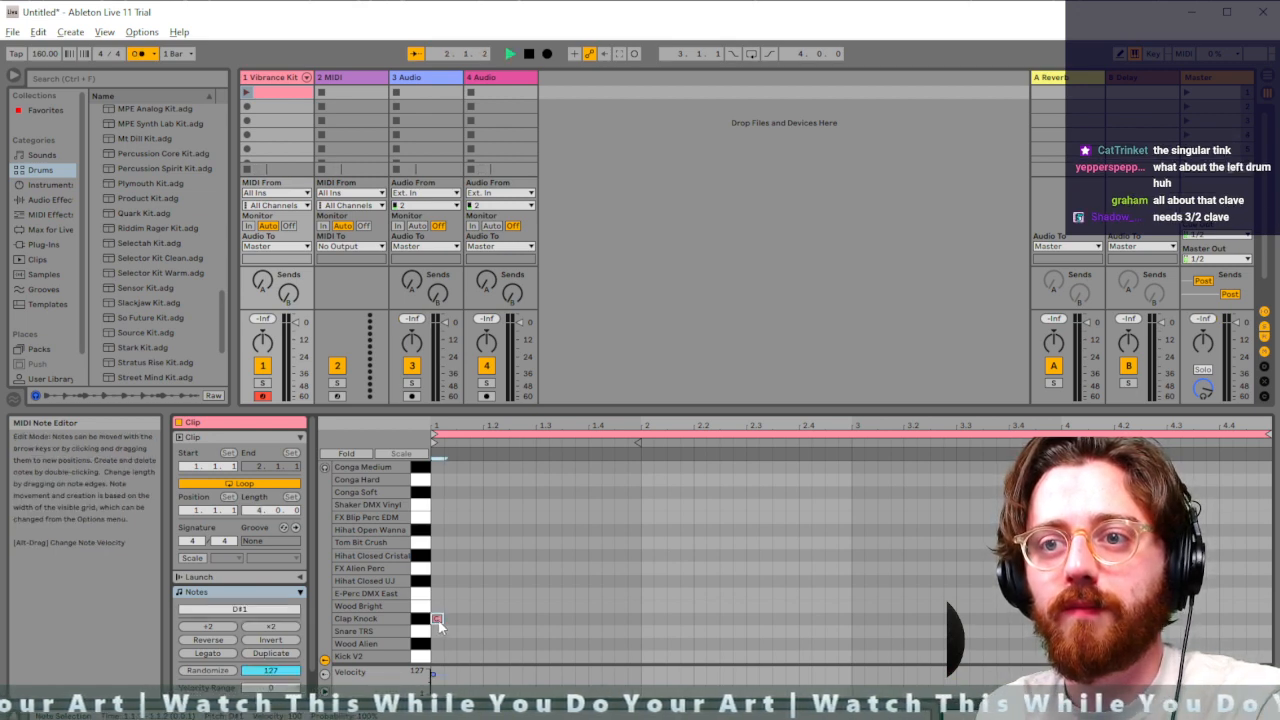
key(space)
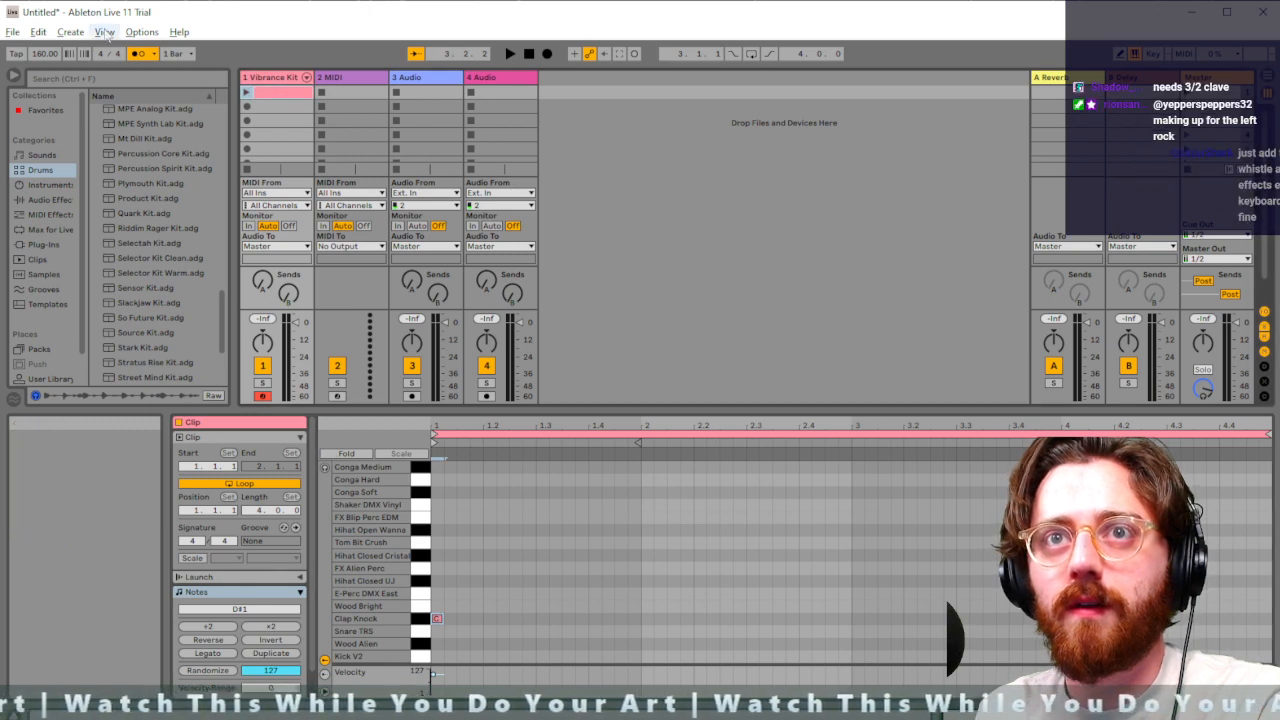
Turn off the metronome and launch the Vibrance Kit clip to hear its note
click(139, 56)
key(space)
key(space)
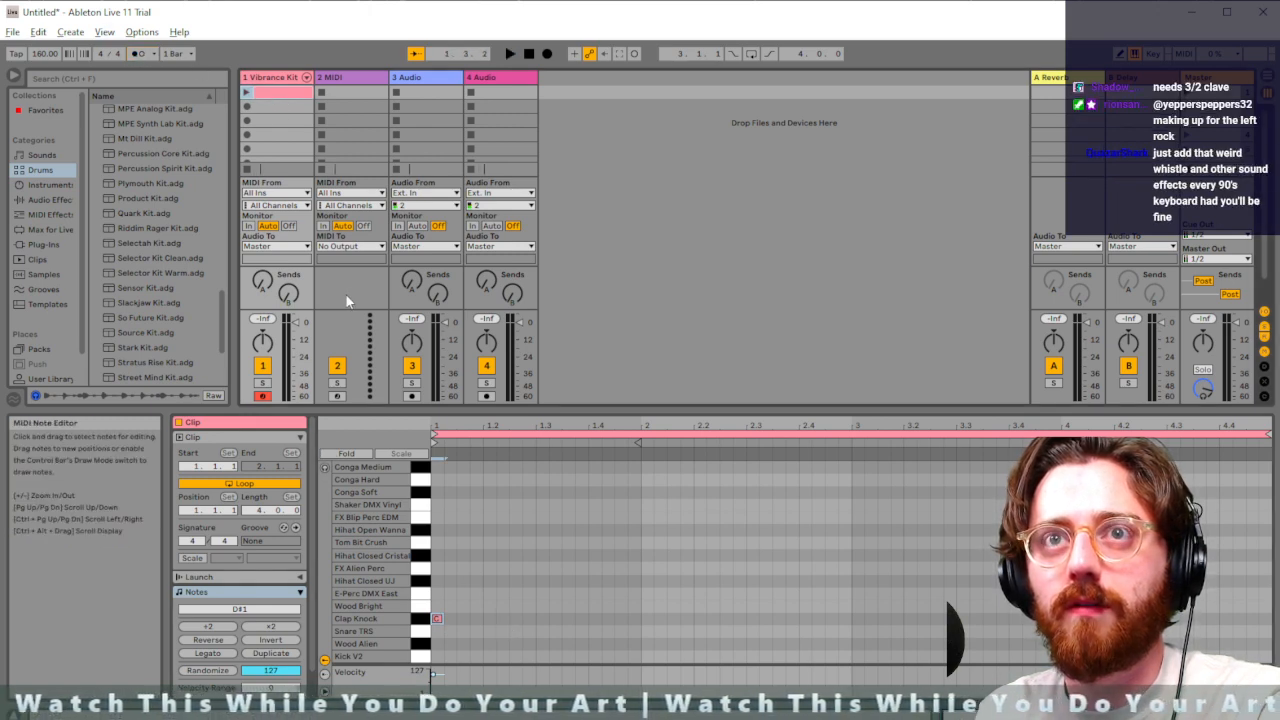
key(space)
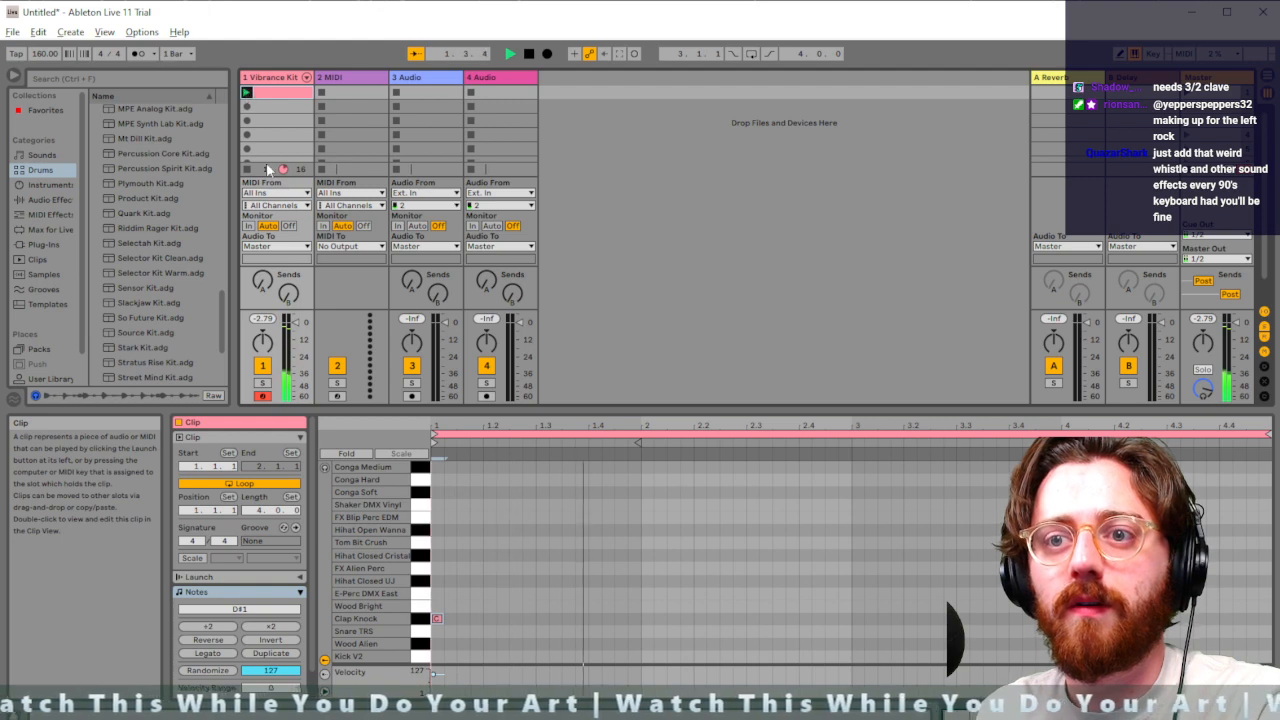
key(space)
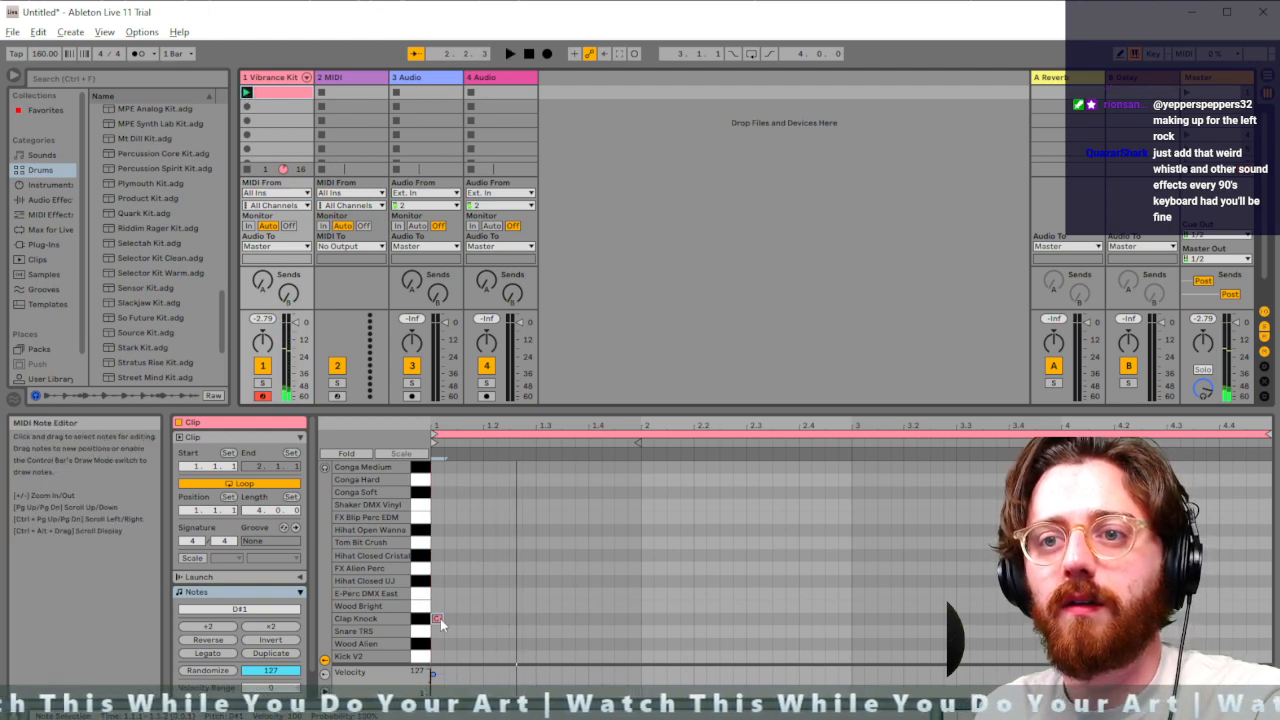
Move the clip's first note from Clap Knock to Kick V2, add kicks every two beats, and play the pattern back
drag(436, 619, 440, 657)
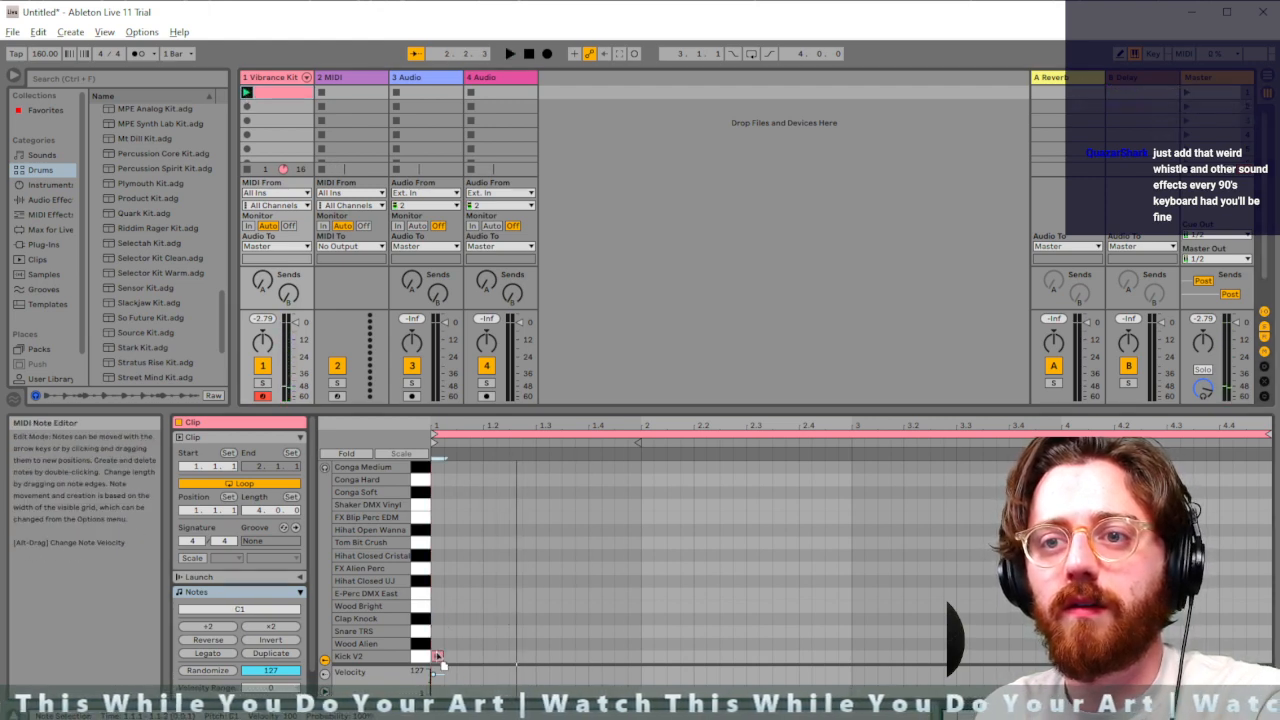
double_click(541, 657)
double_click(647, 657)
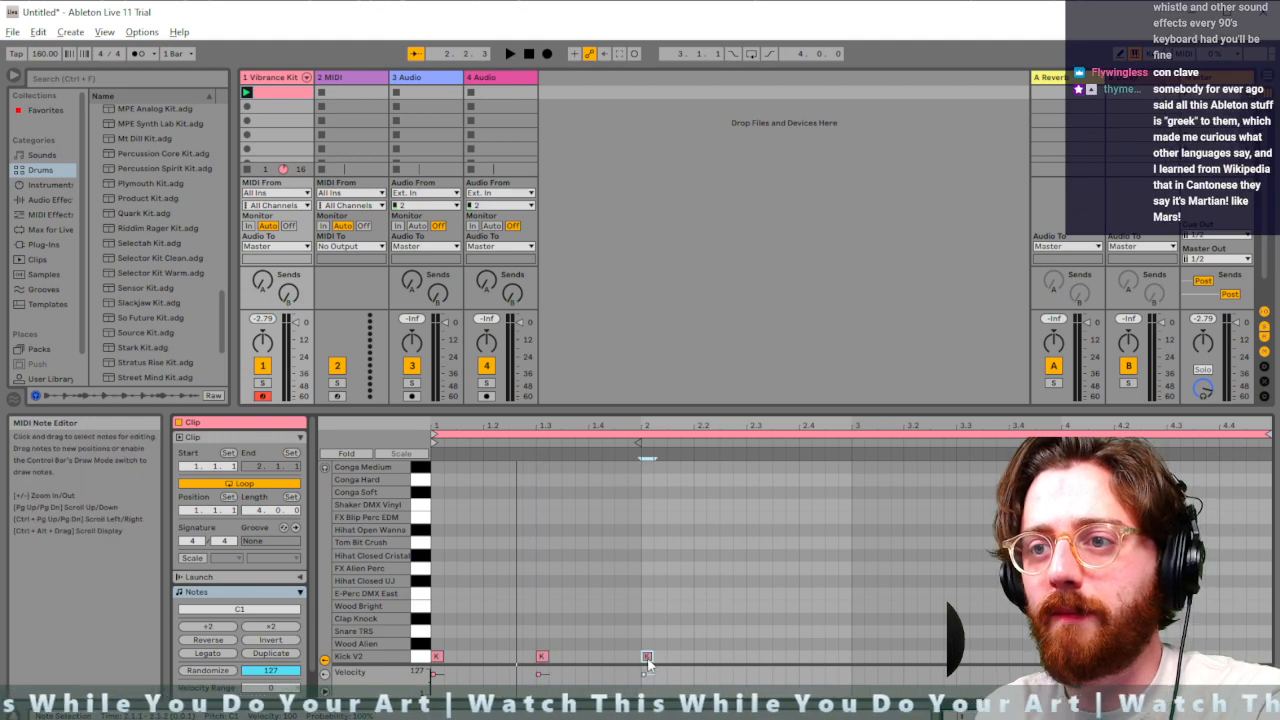
double_click(752, 657)
double_click(857, 657)
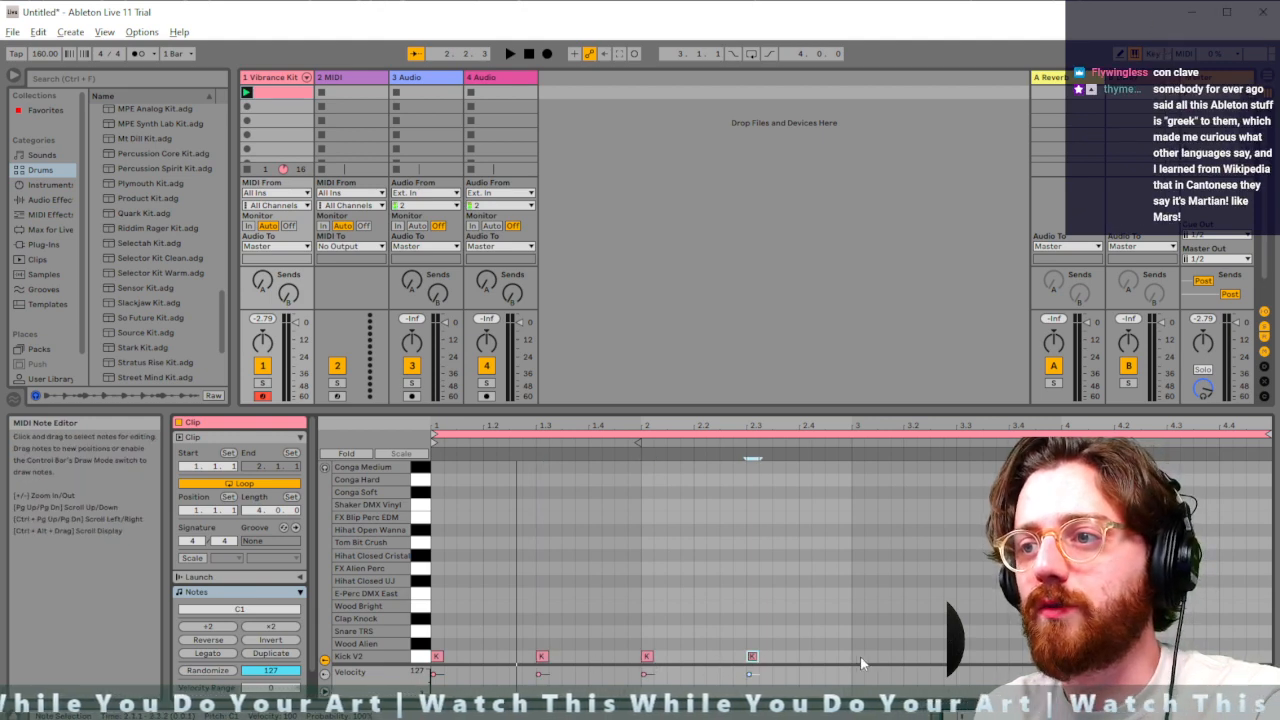
double_click(962, 656)
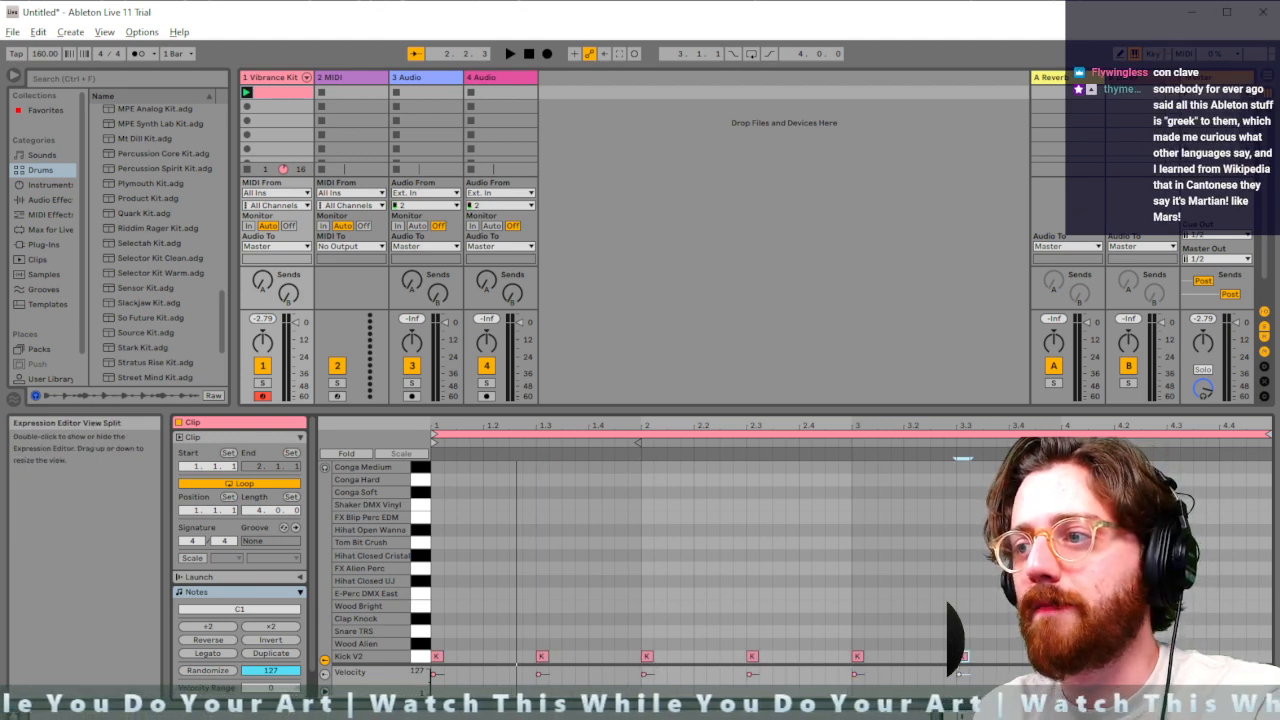
key(space)
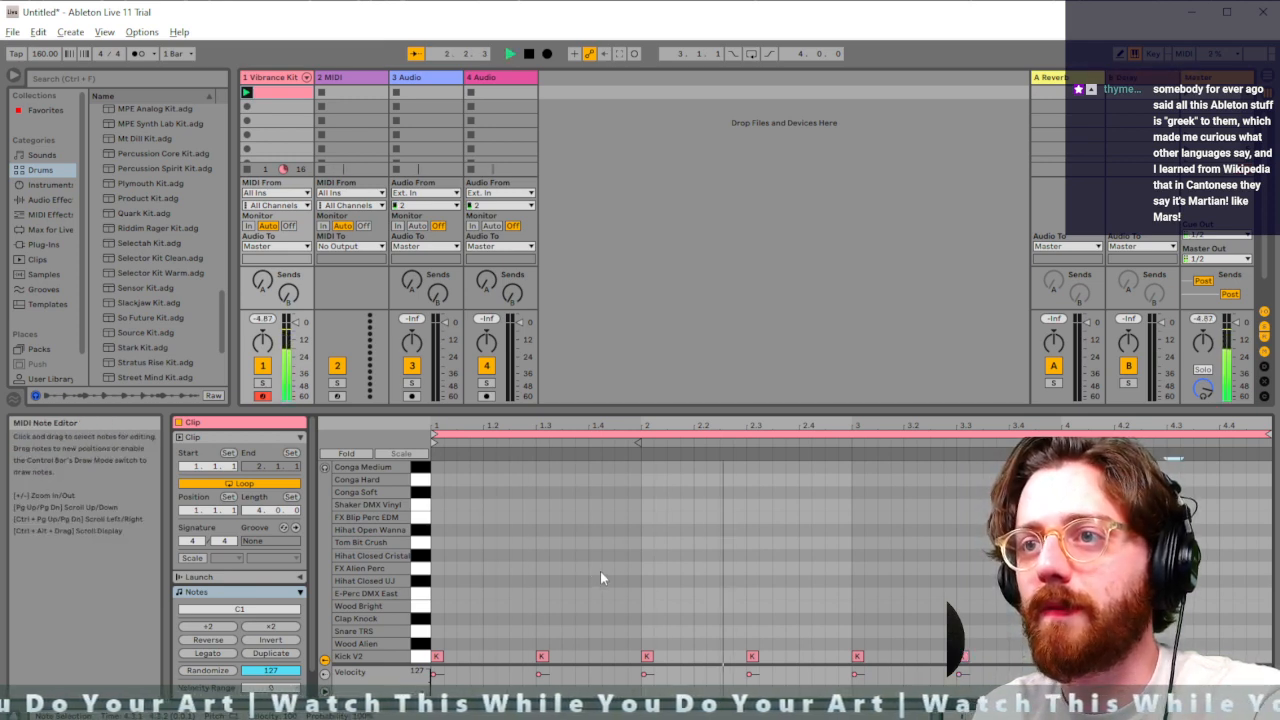
key(space)
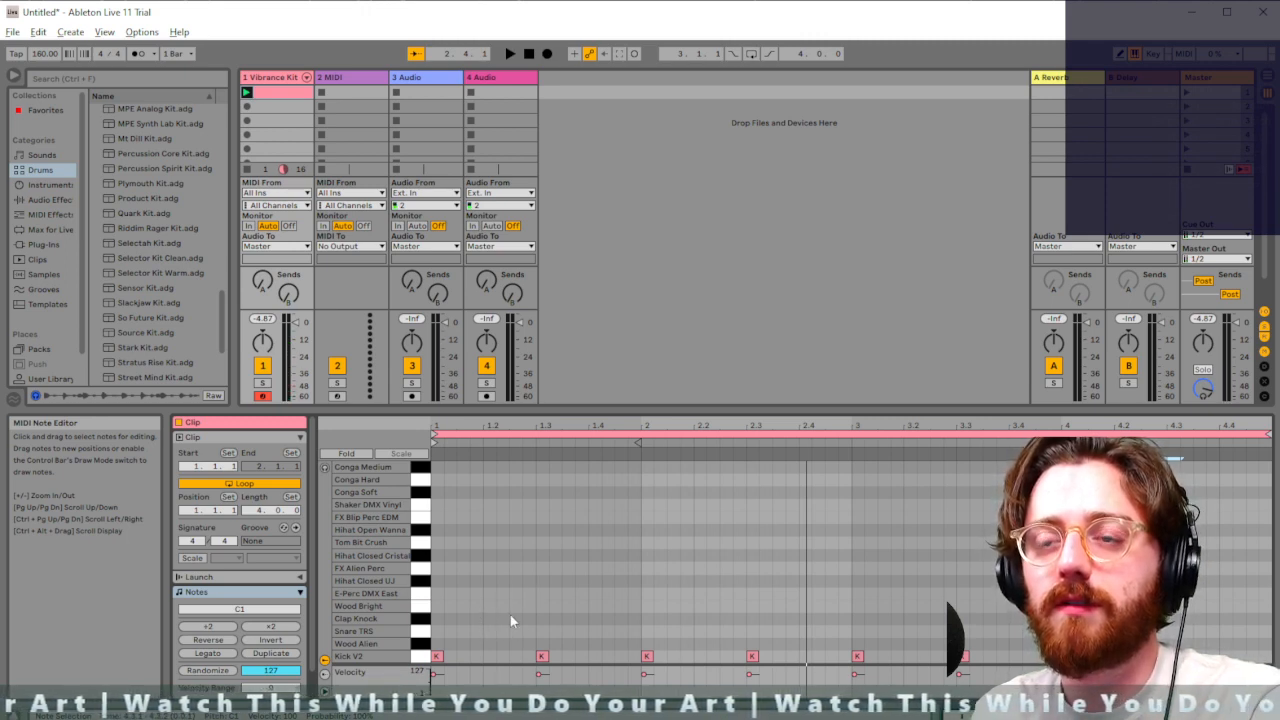
Delete all the Kick V2 notes from the clip, including the one at its start
click(542, 656)
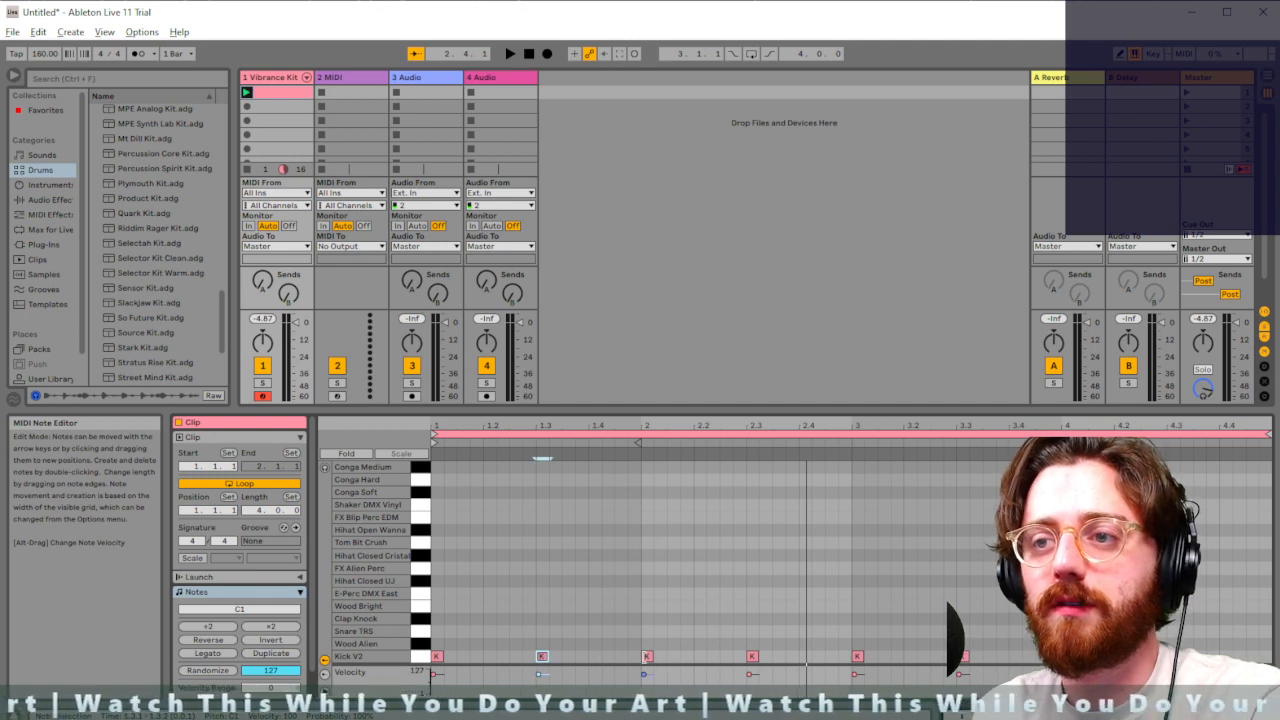
drag(986, 637, 512, 652)
key(Delete)
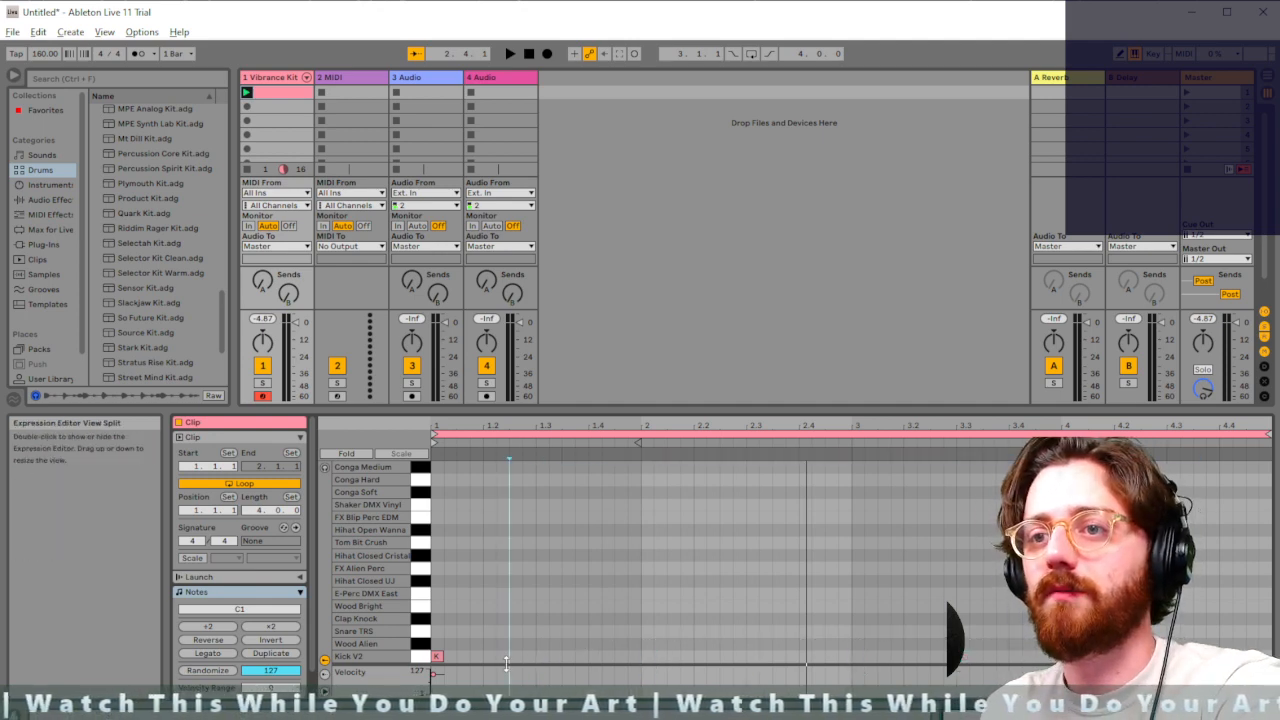
double_click(437, 656)
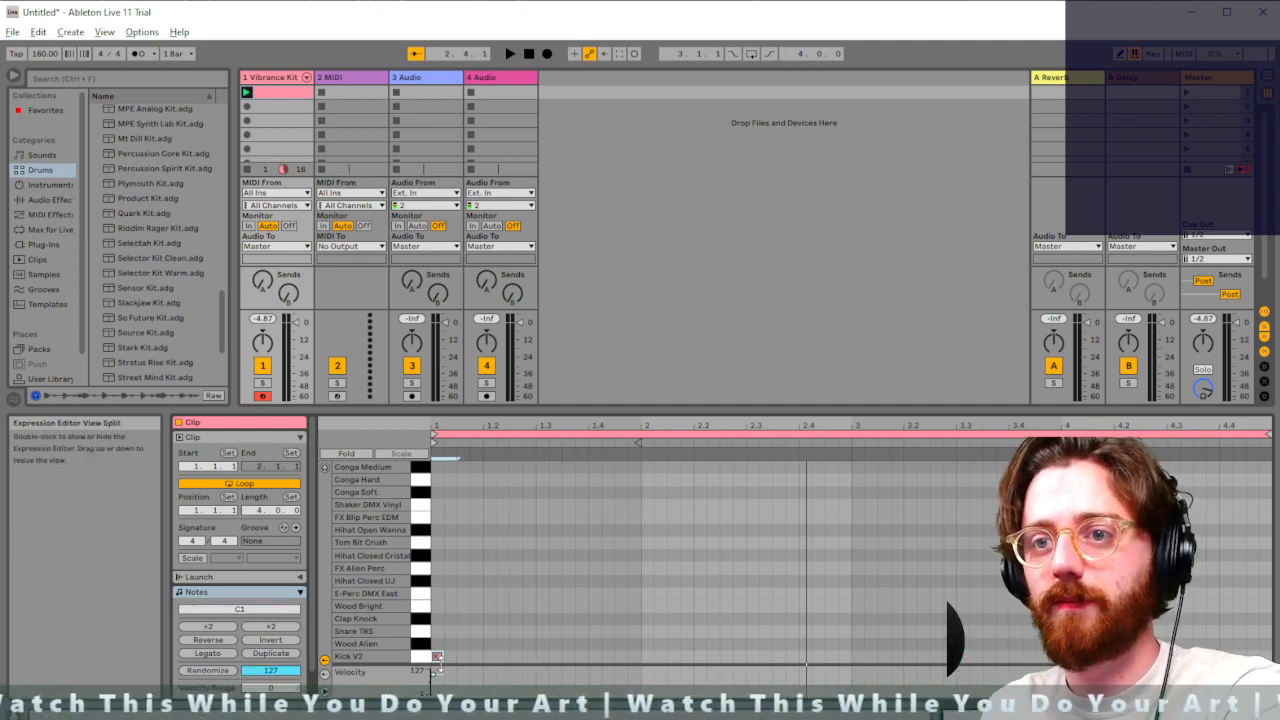
Play the Vibrance Kit live to try out a kick rhythm on the Kick V2 sound
key(a)
key(a)
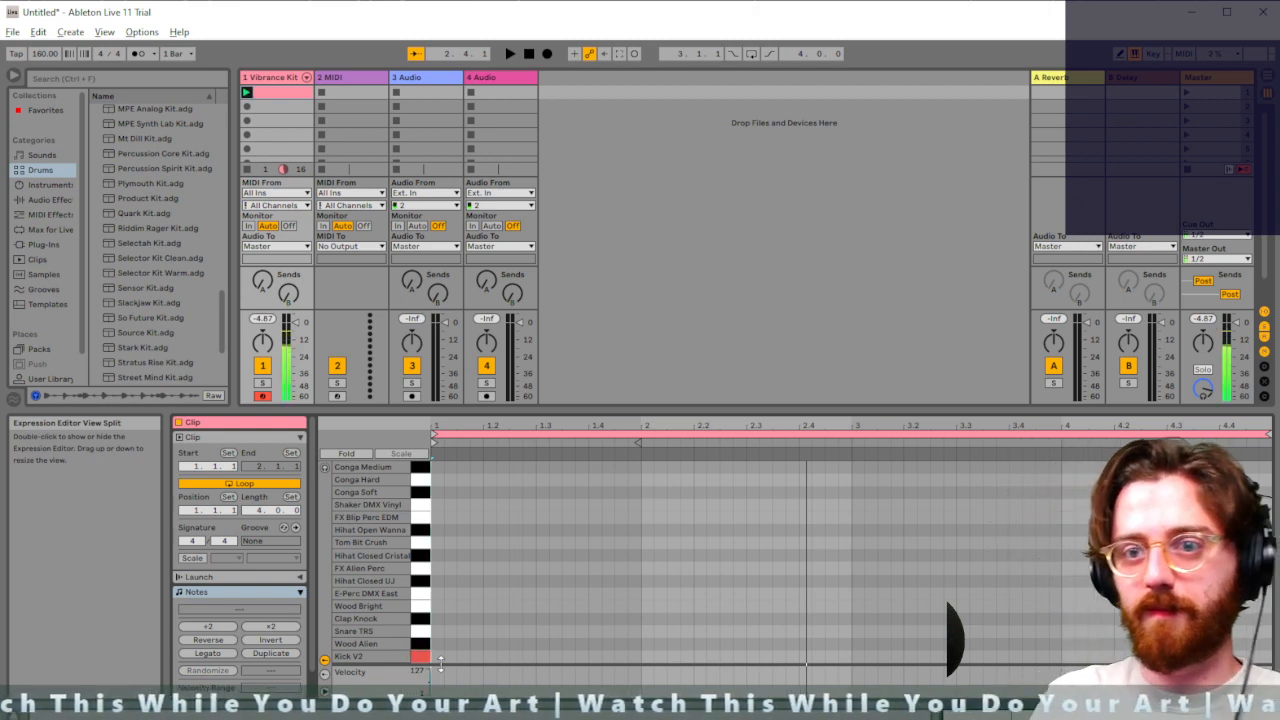
key(d)
key(a)
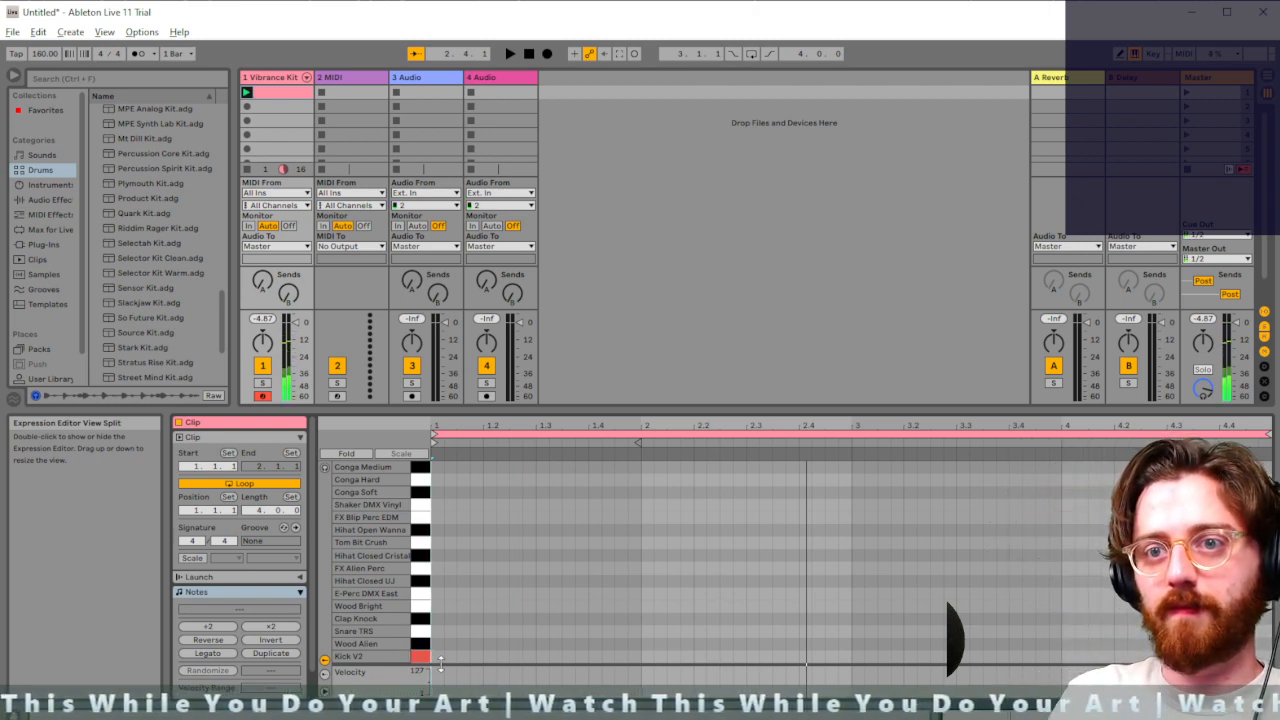
key(d)
key(a)
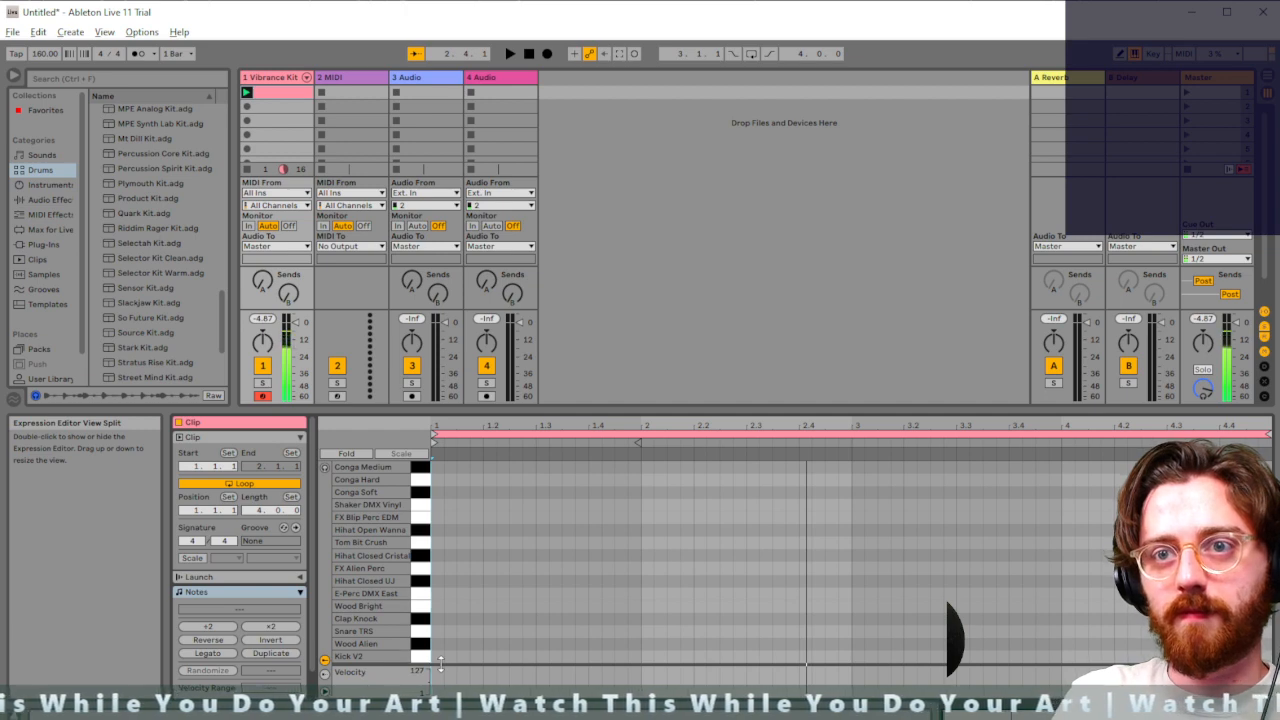
key(a)
key(a)
key(a)
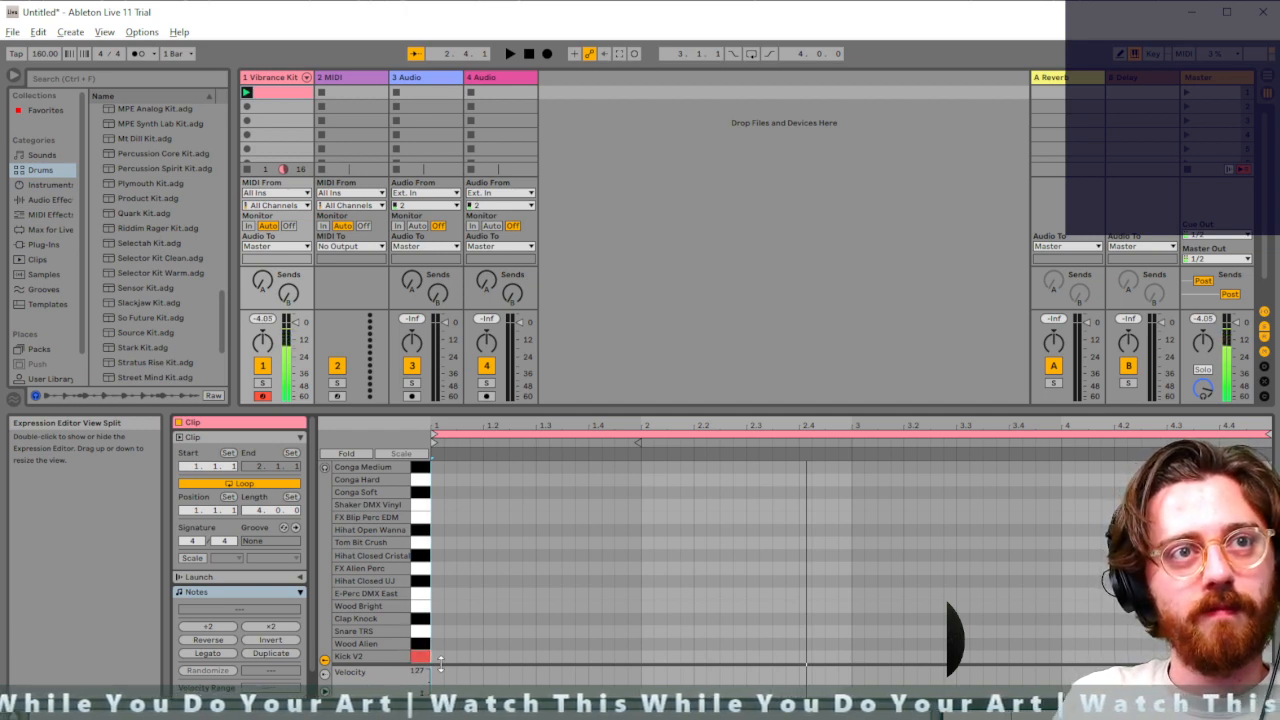
key(a)
key(a)
key(a)
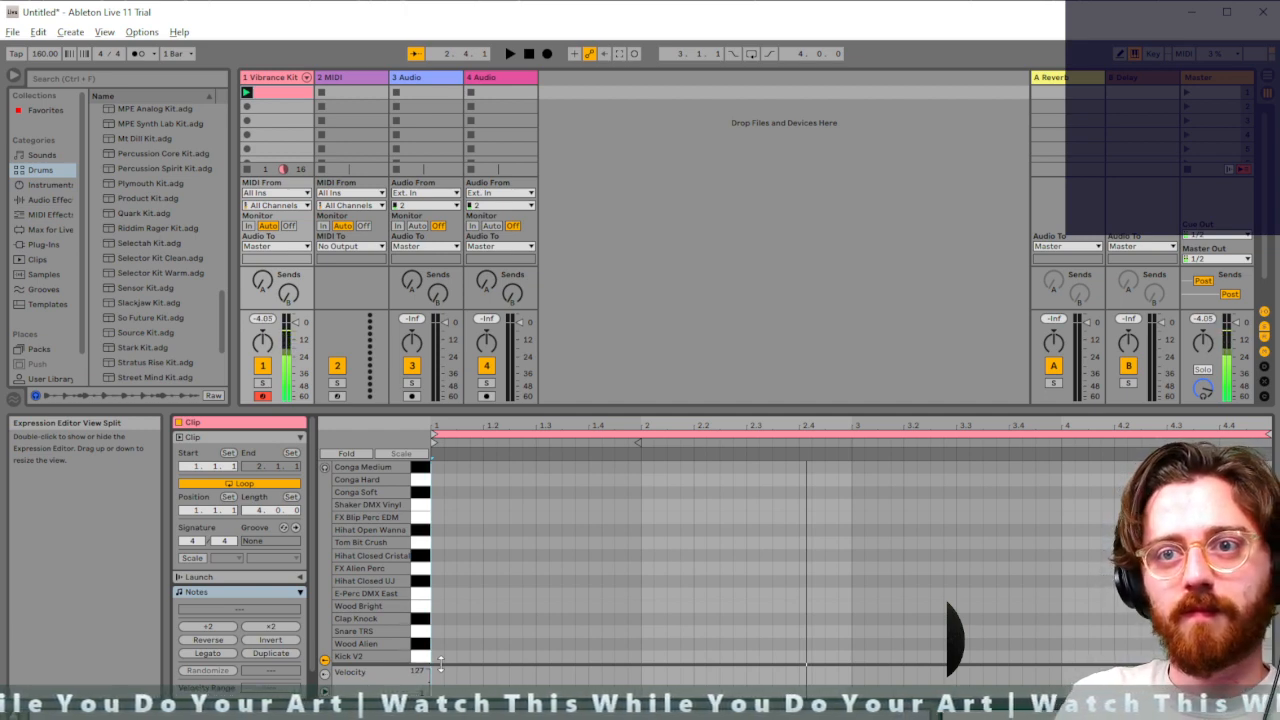
key(a)
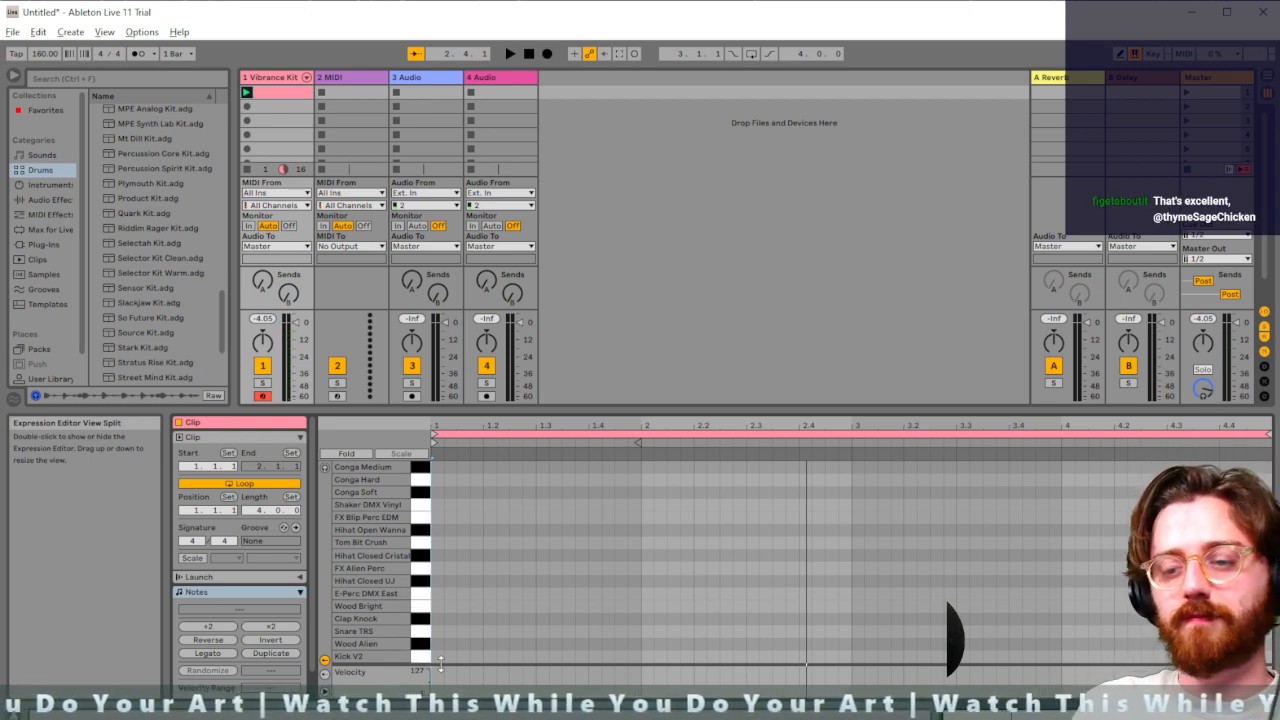
Turn on the metronome and try recording a live Vibrance Kit take into the arrangement
key(F9)
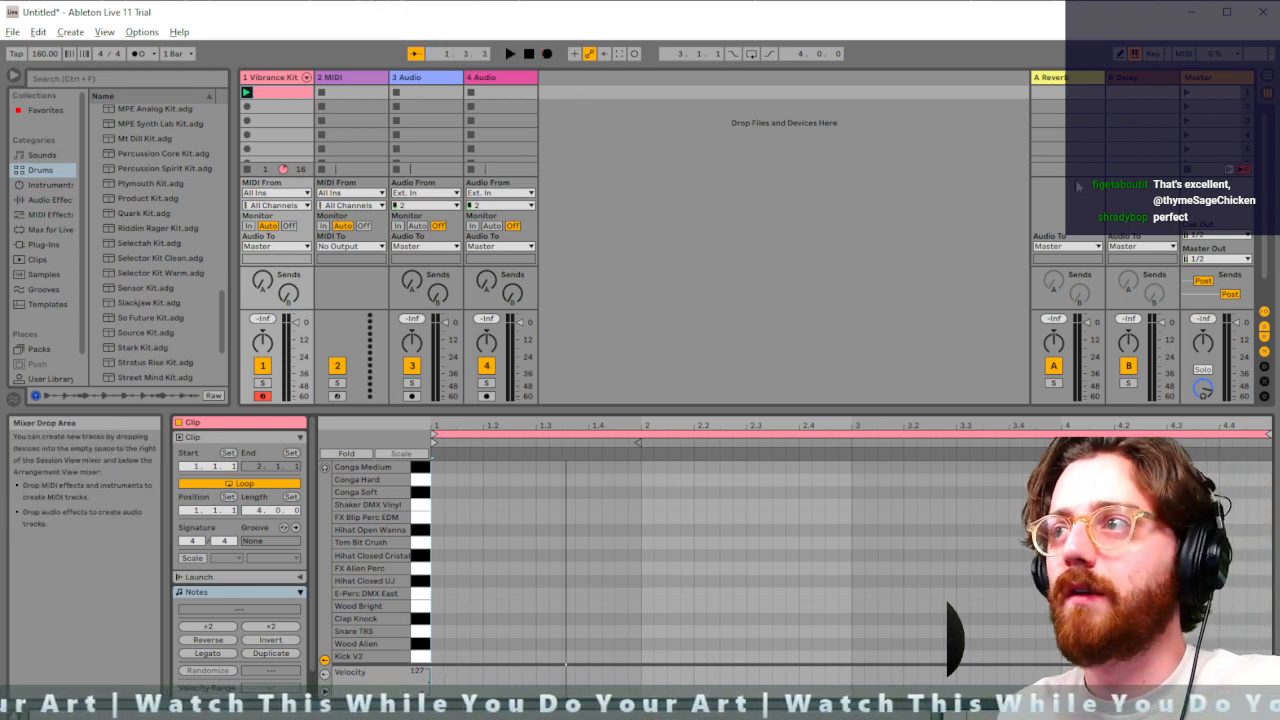
click(140, 53)
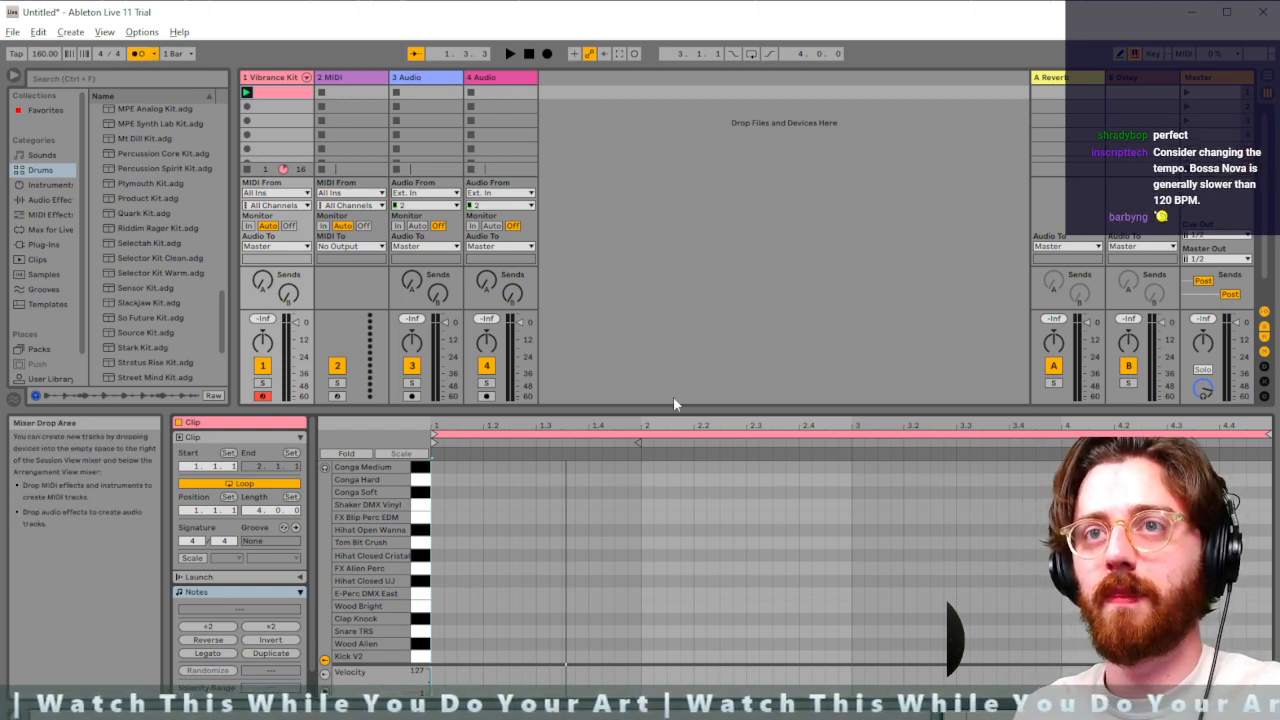
key(F9)
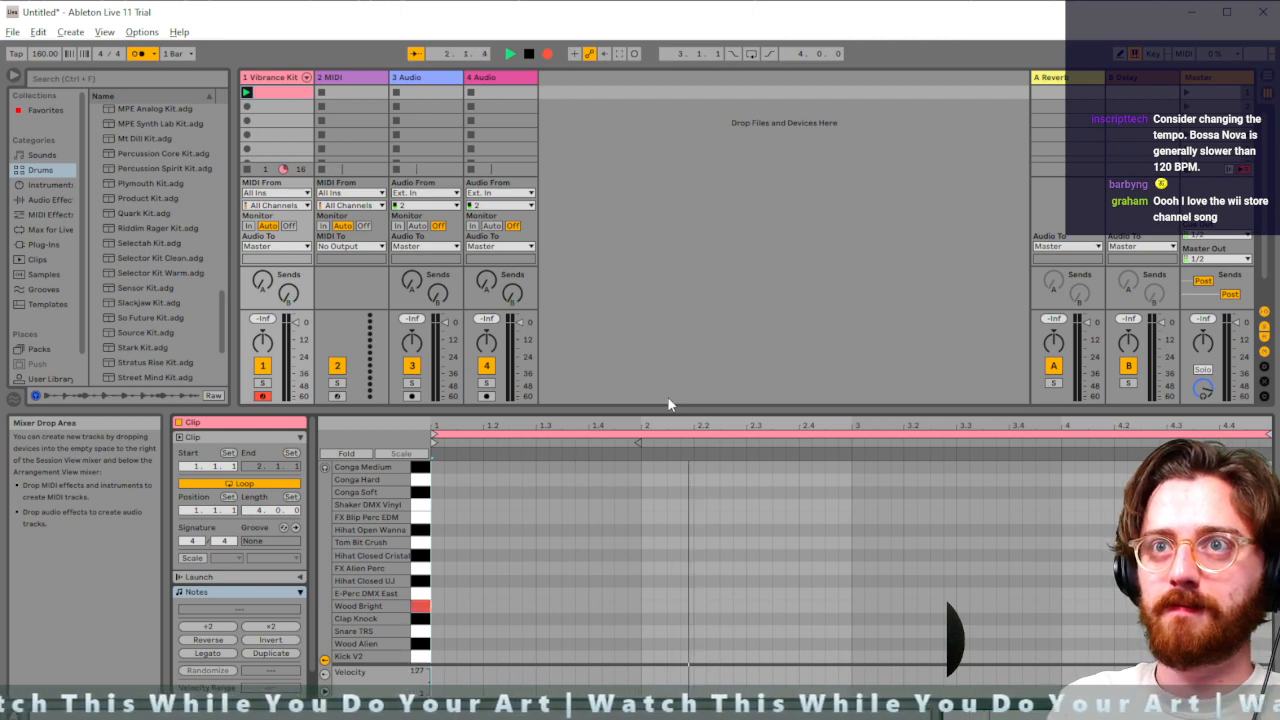
key(space)
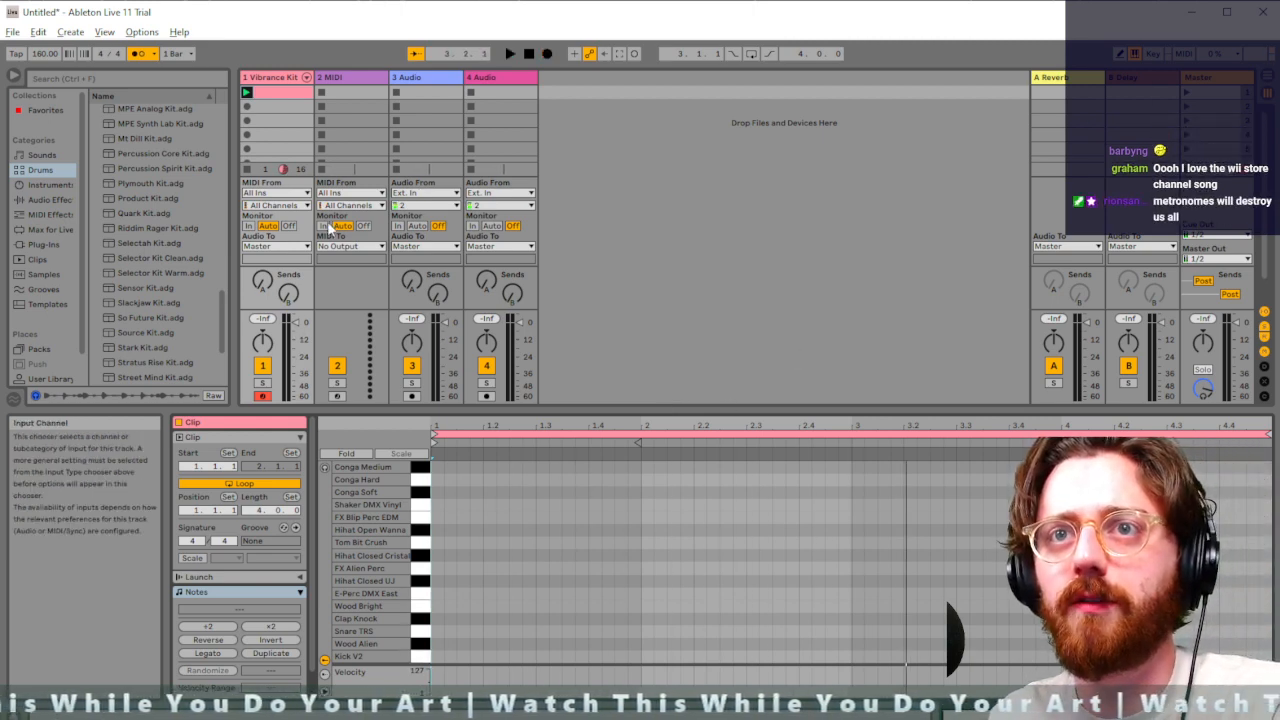
Rehearse a live drum pattern that alternates between Kick V2 and Wood Bright
key(a)
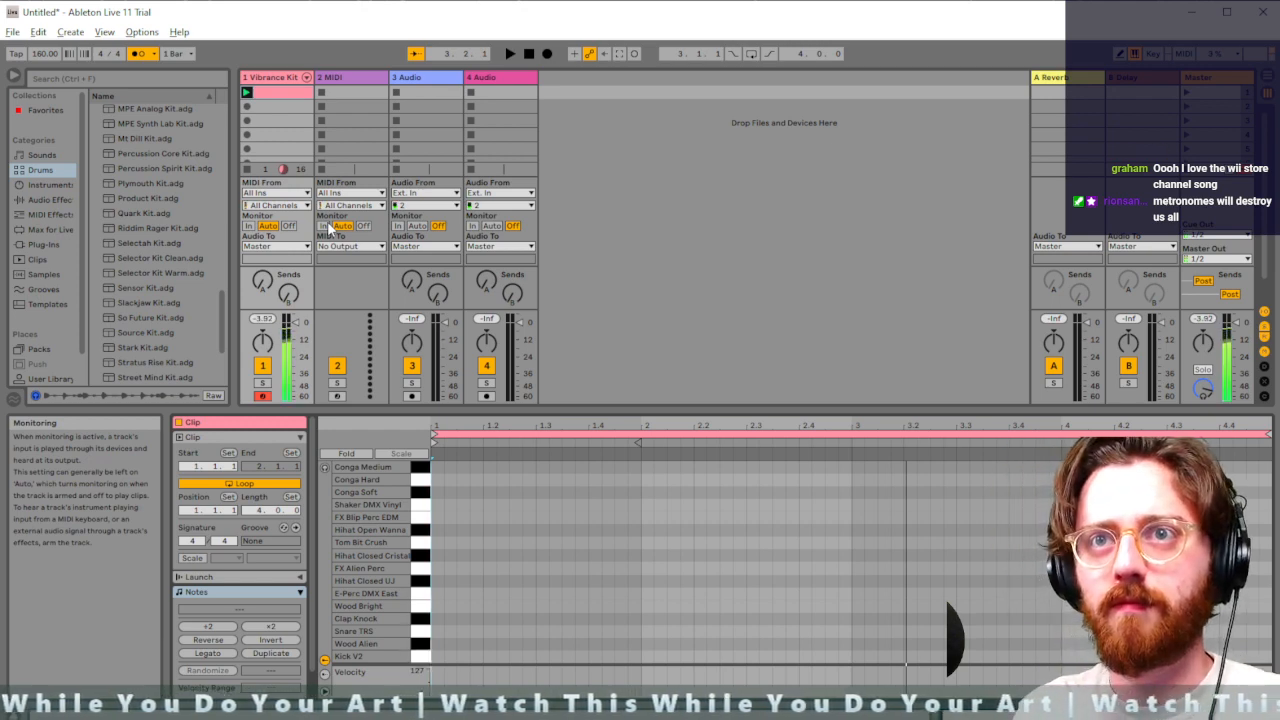
key(d)
key(d)
key(a)
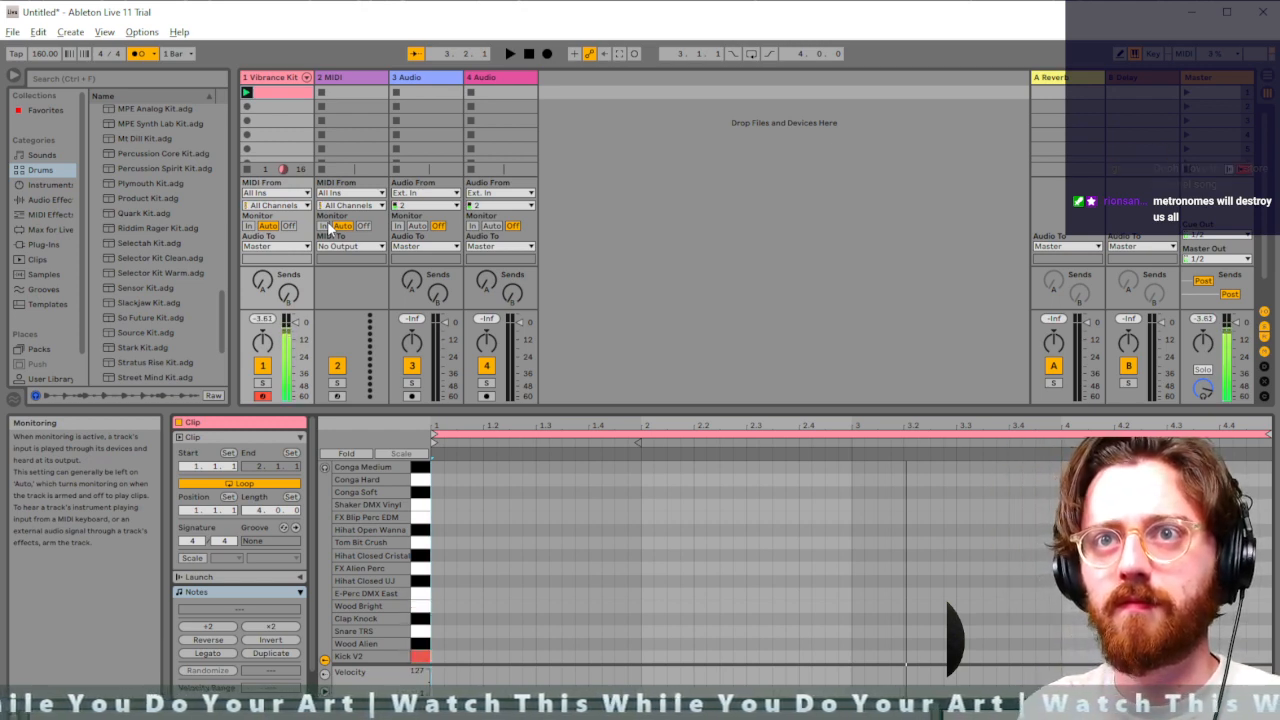
key(d)
key(a)
key(d)
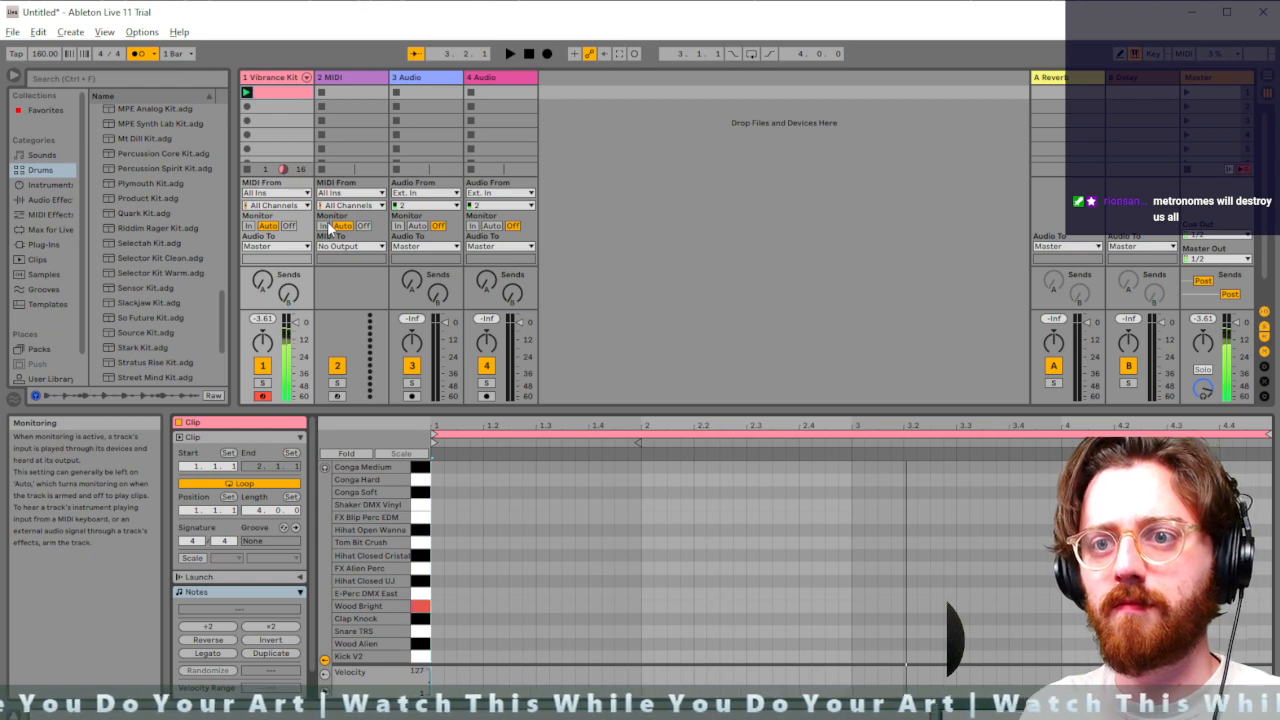
key(a)
key(d)
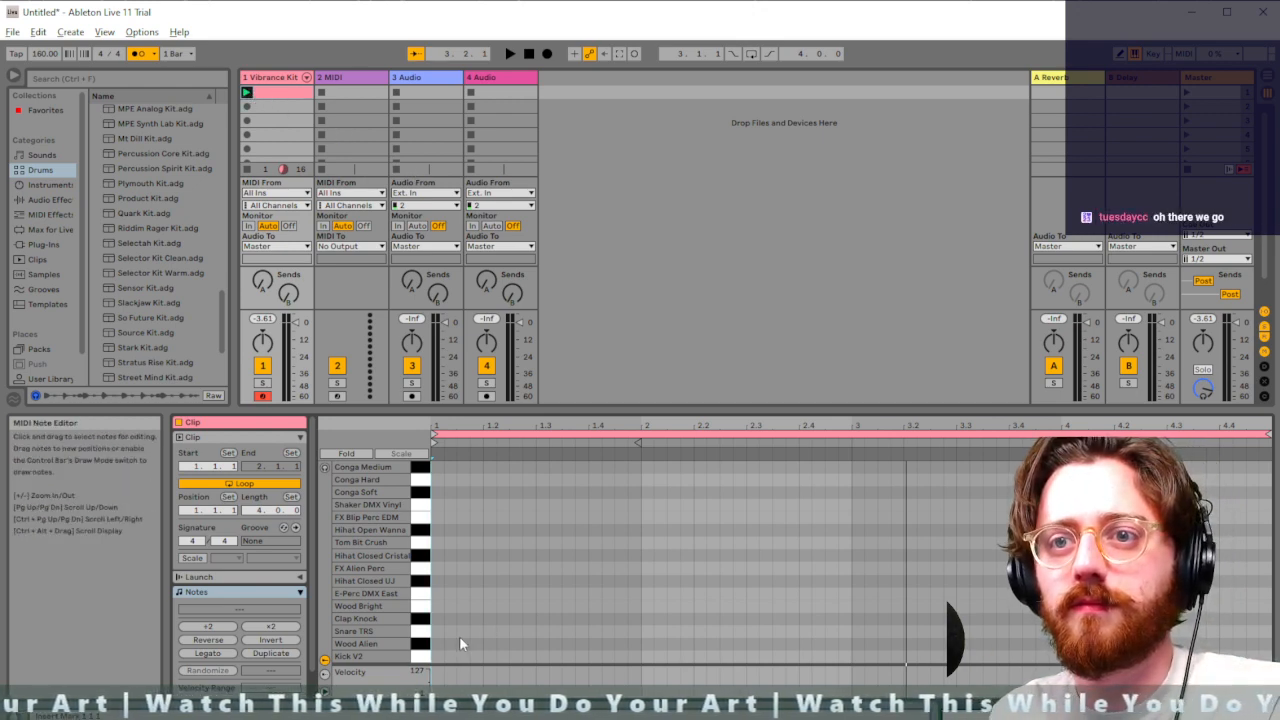
Check the metronome with short playback starts and stops while trying other Vibrance Kit sounds live
key(space)
key(space)
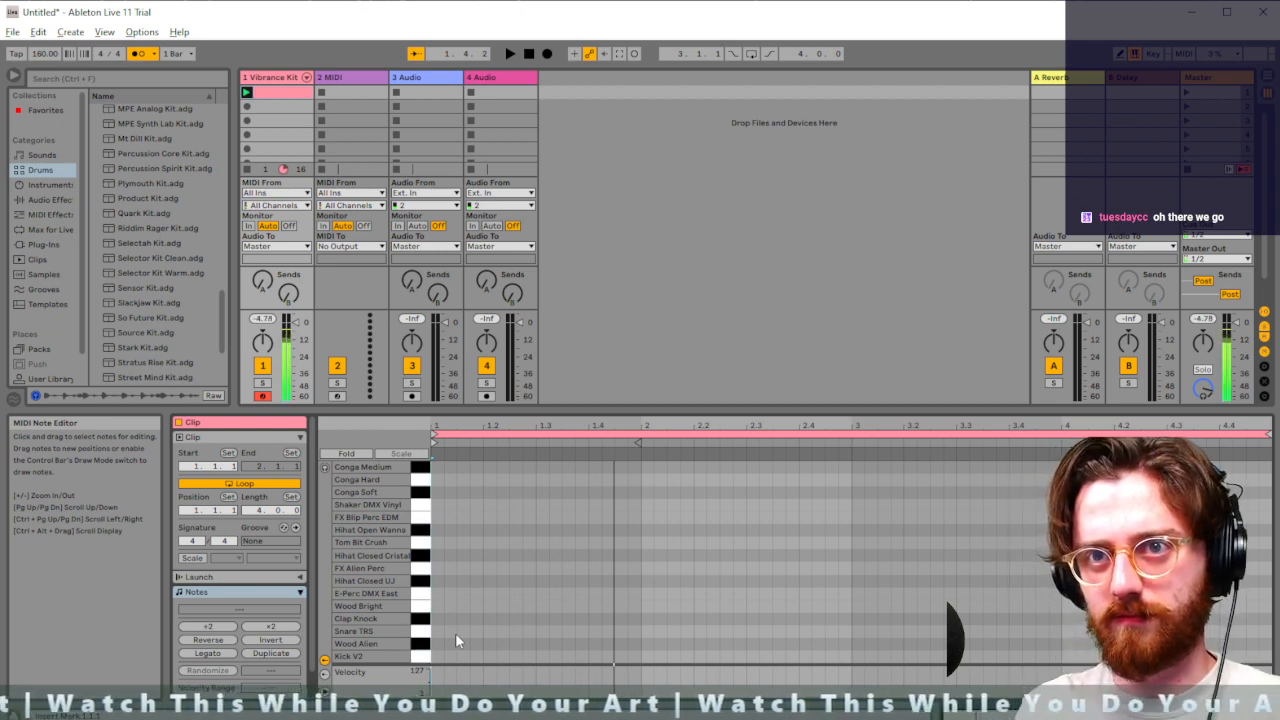
key(j)
key(k)
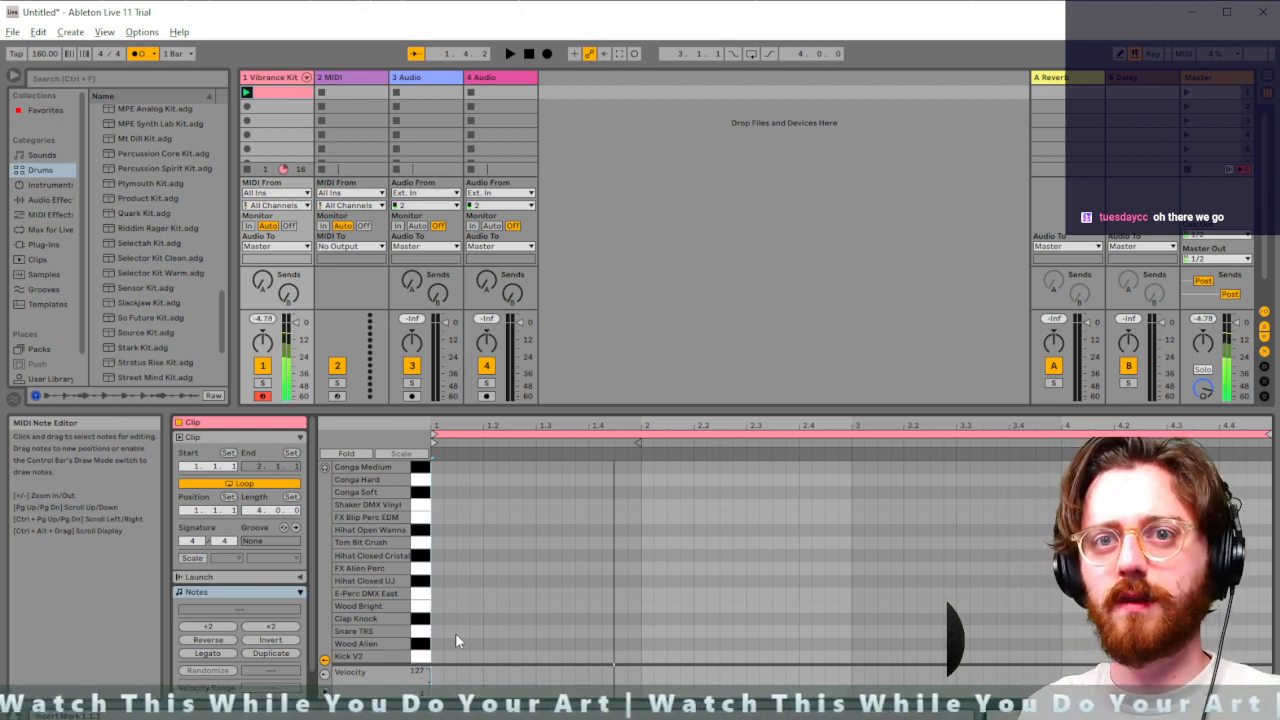
key(d)
key(f)
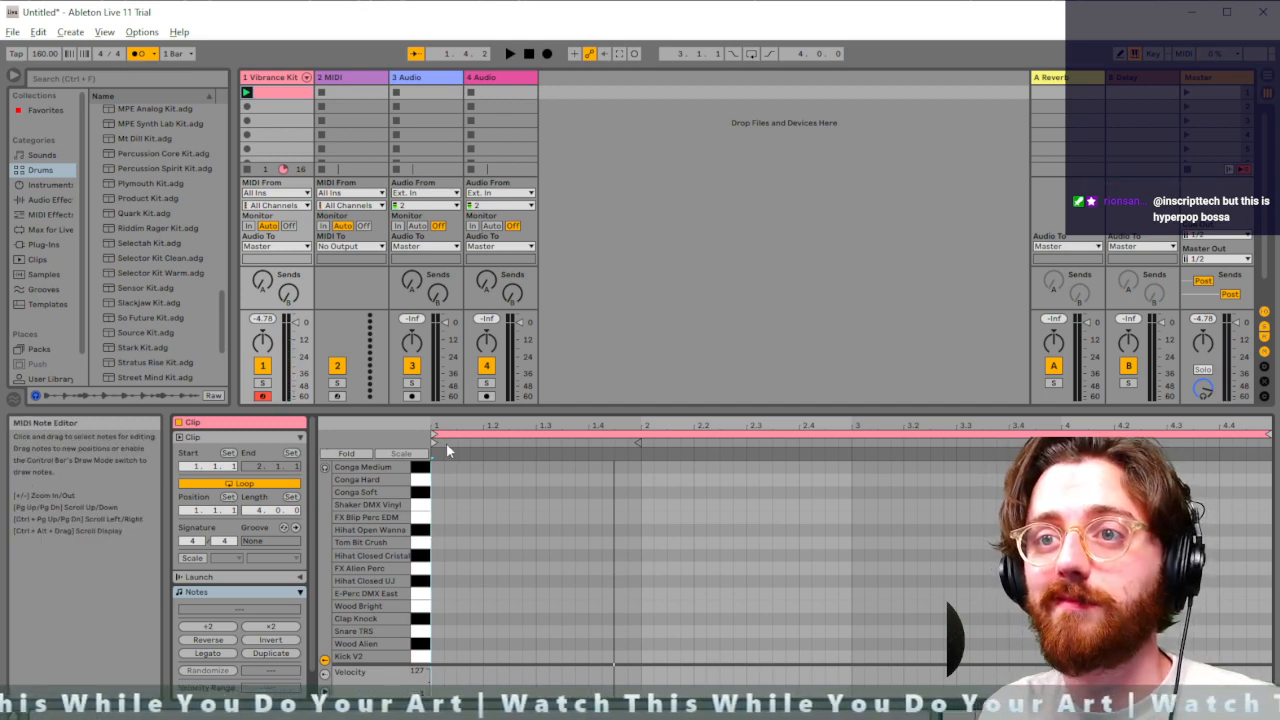
key(space)
key(space)
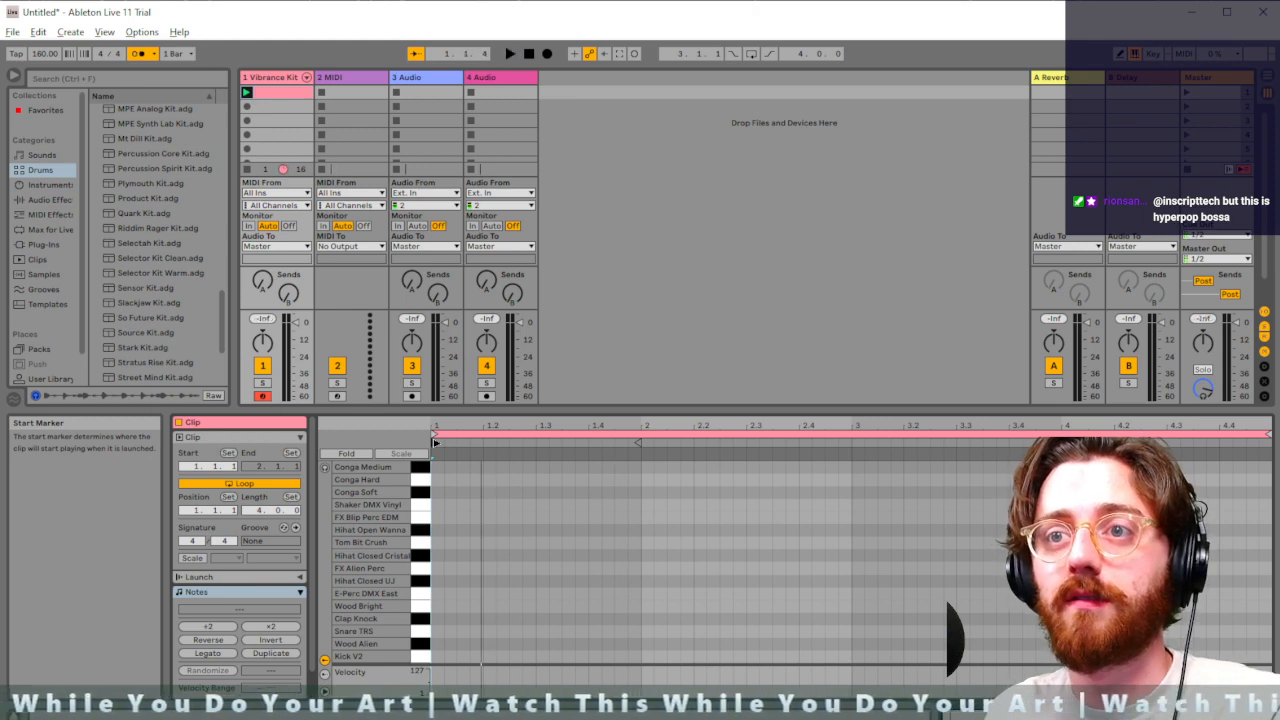
key(space)
key(space)
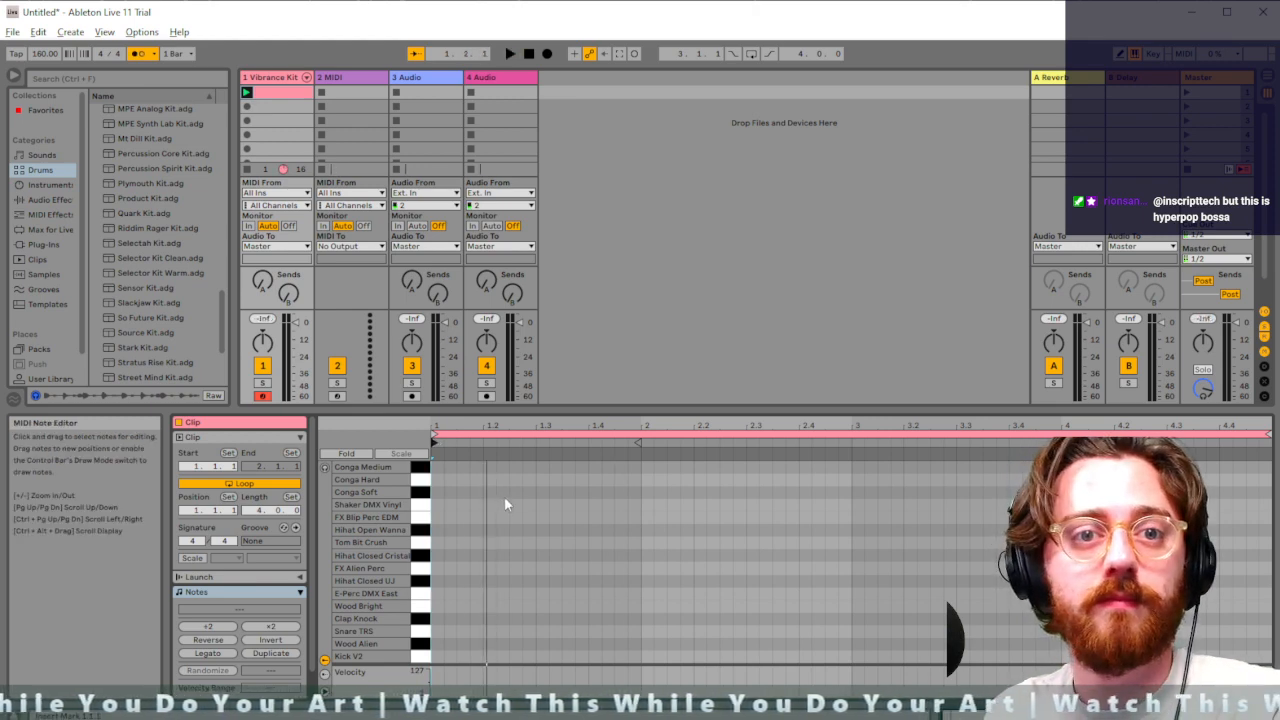
Practise a live beat of repeated Kick V2 hits combined with Wood Bright hits
key(a)
key(a)
key(a)
key(a)
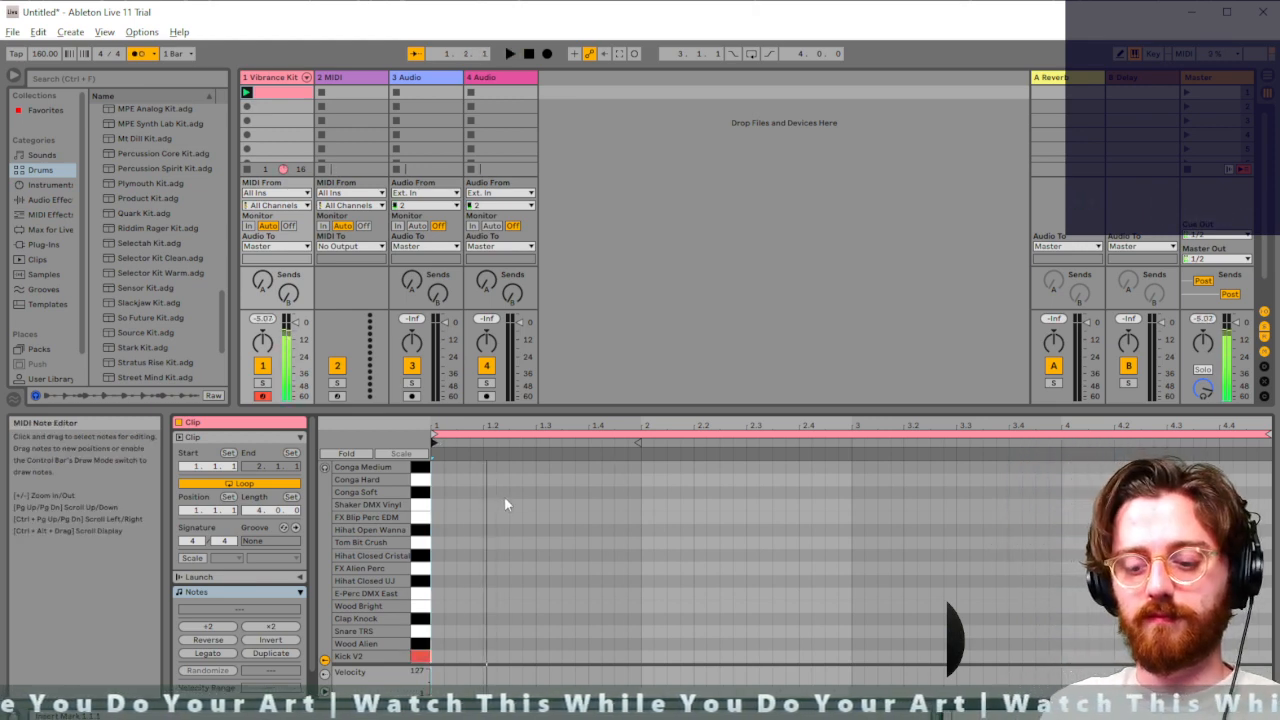
key(a)
key(a)
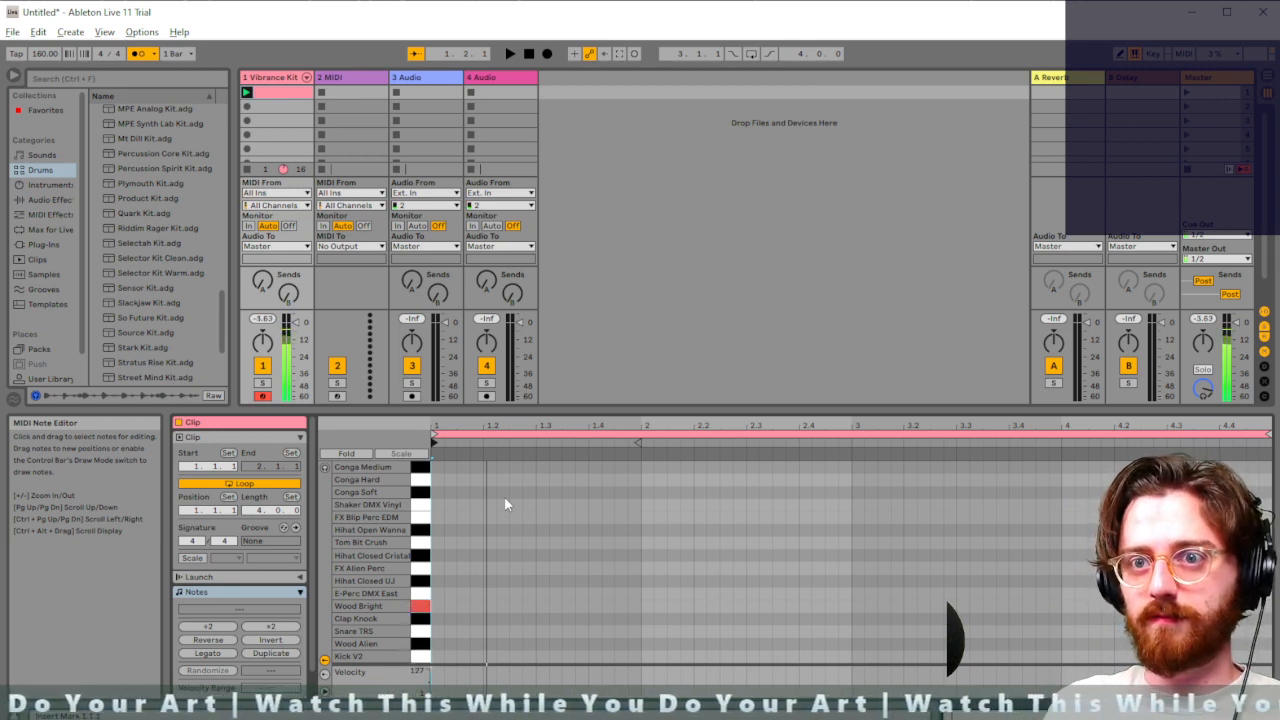
key(d)
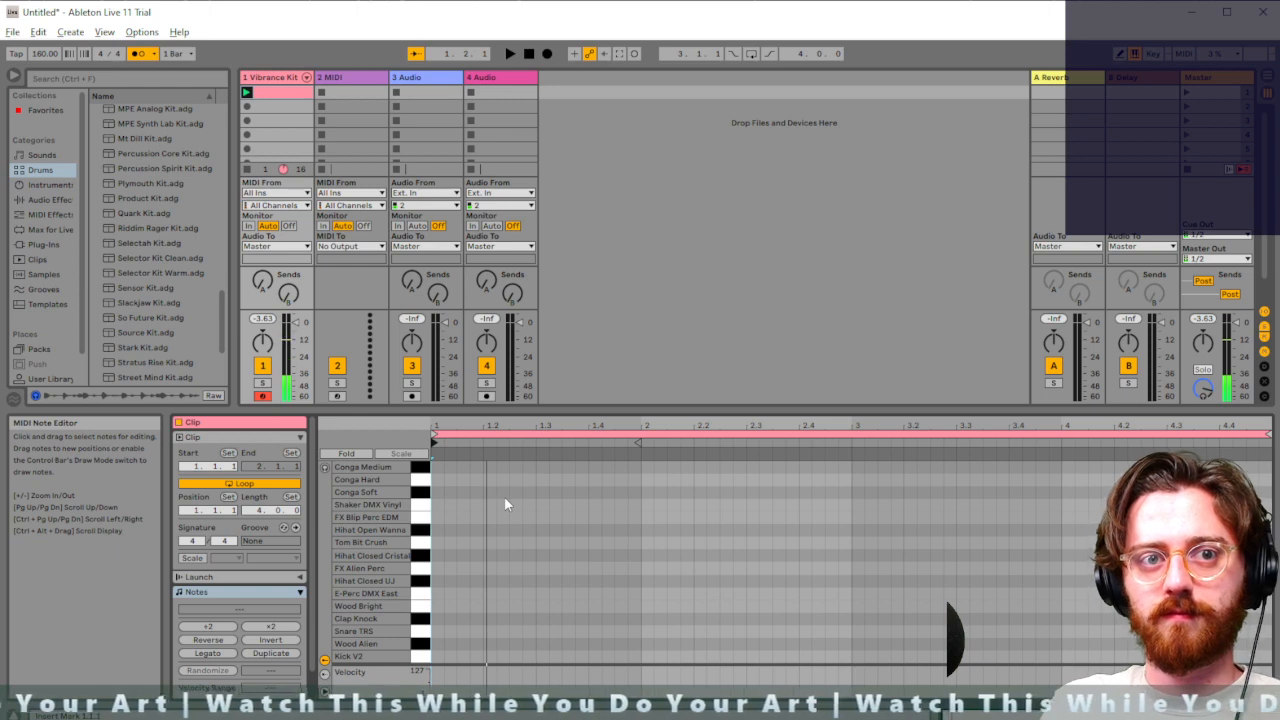
key(d)
key(d)
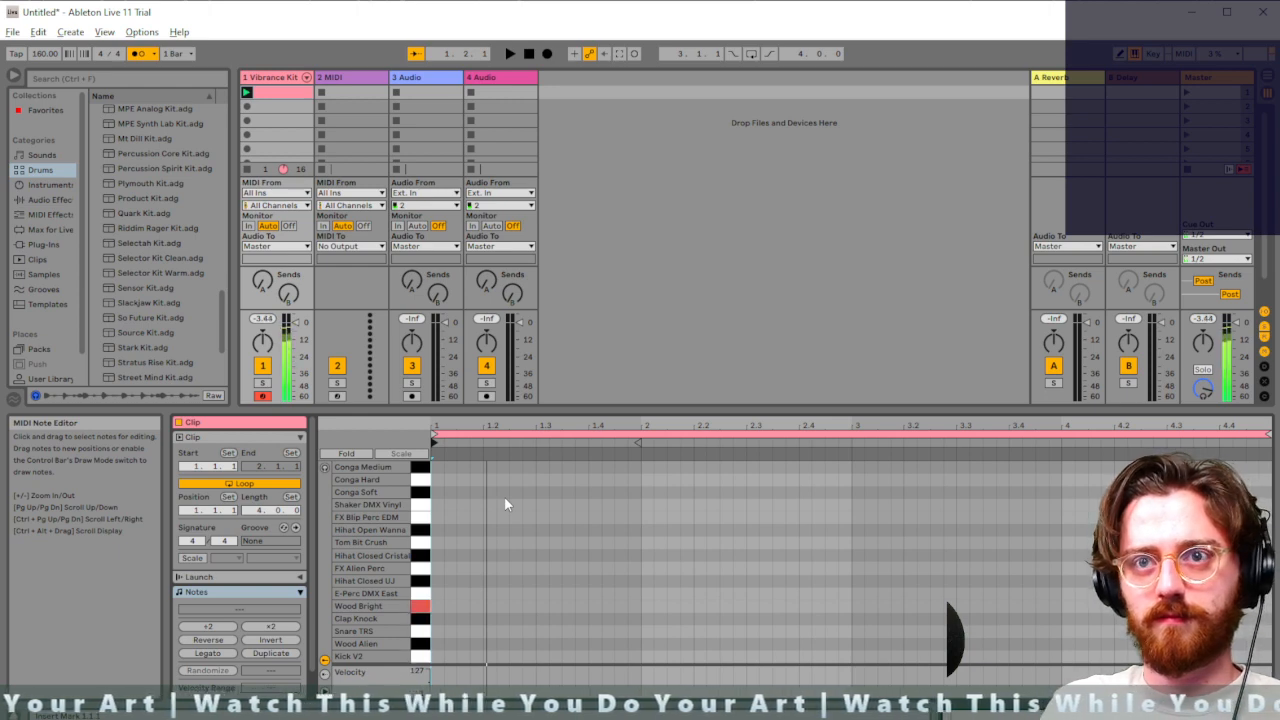
Launch the Vibrance Kit clip, and in the Arrangement View return its track to arrangement playback
click(246, 92)
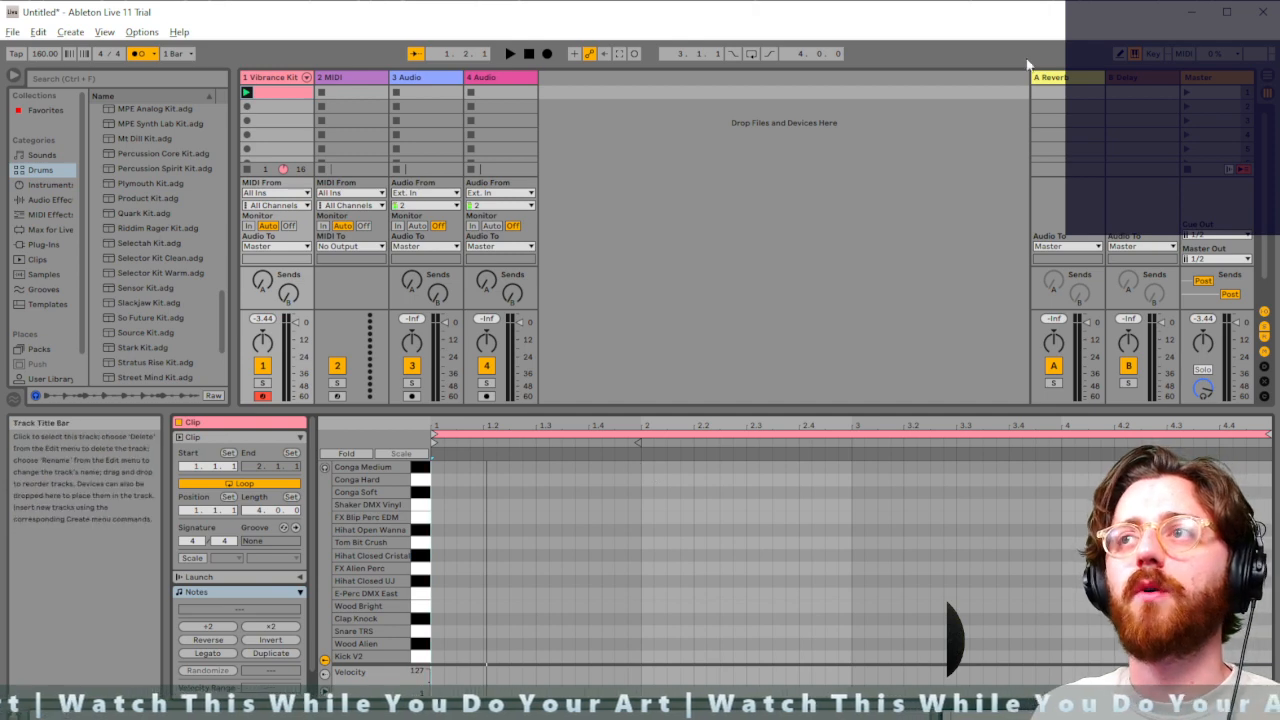
key(Tab)
click(262, 154)
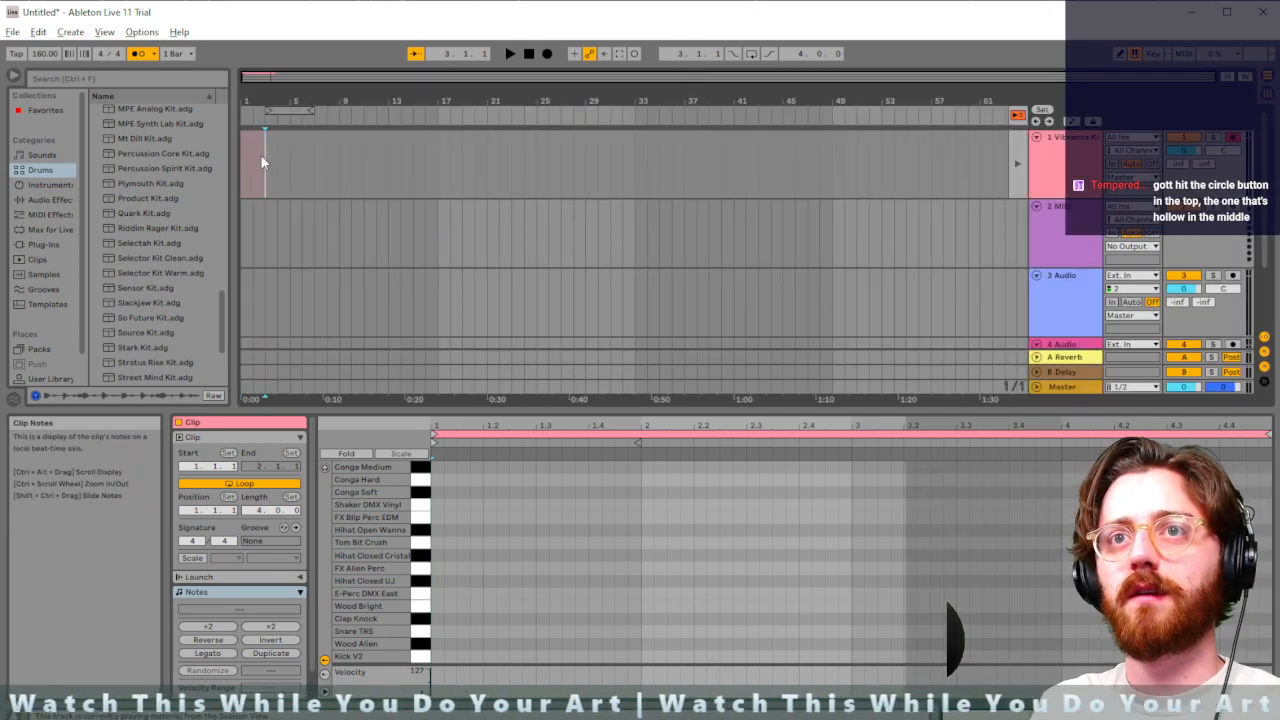
click(1018, 160)
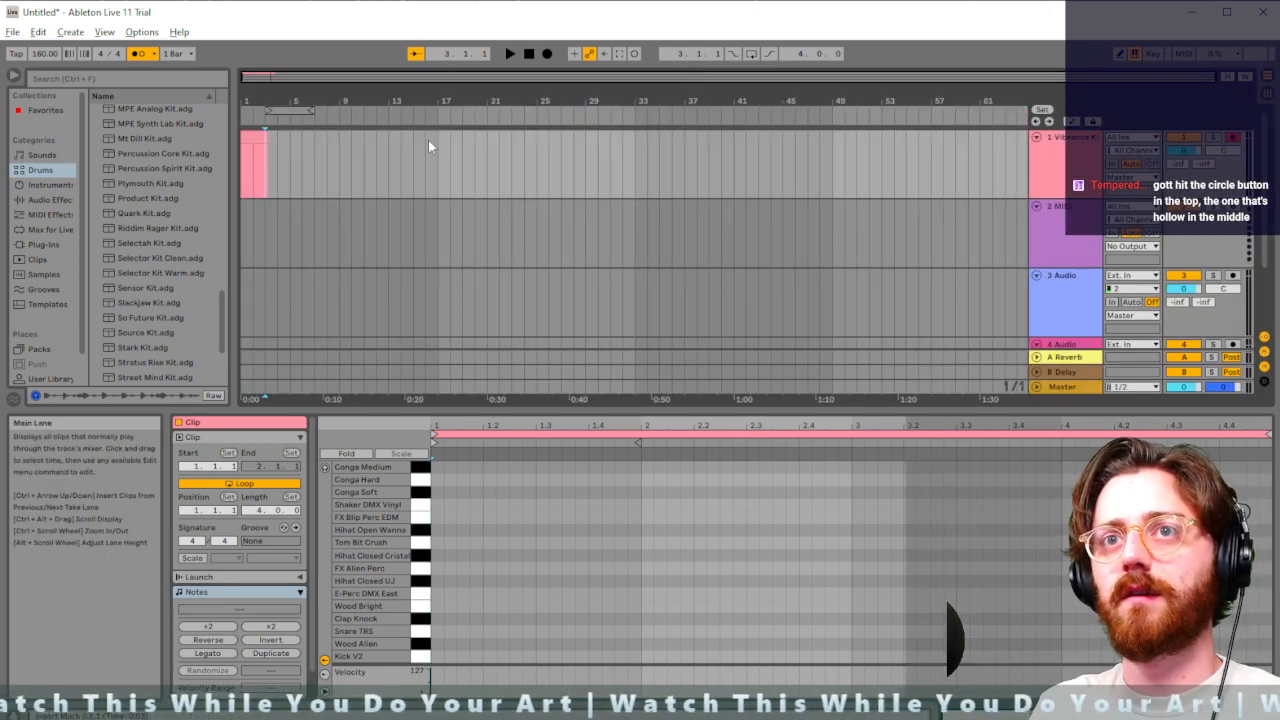
Delete the recorded clip at the start of the Vibrance Kit track in the arrangement and return to the Session View
click(252, 135)
key(Delete)
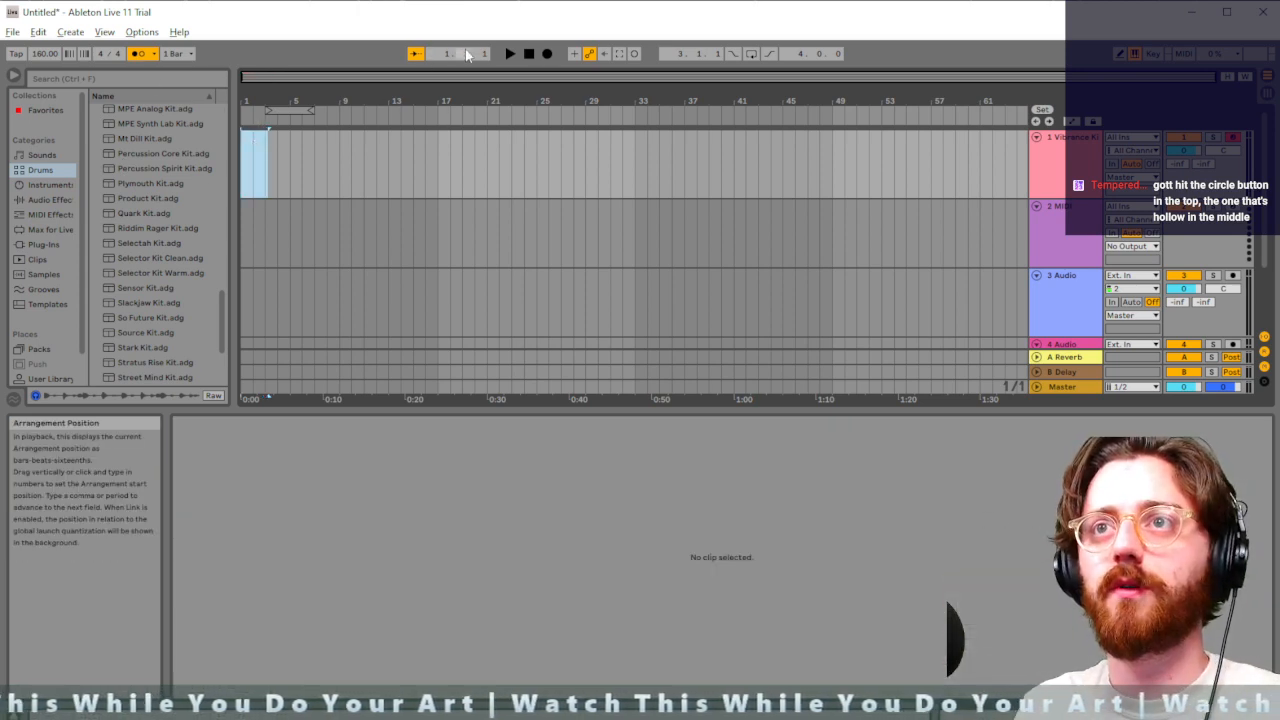
key(Tab)
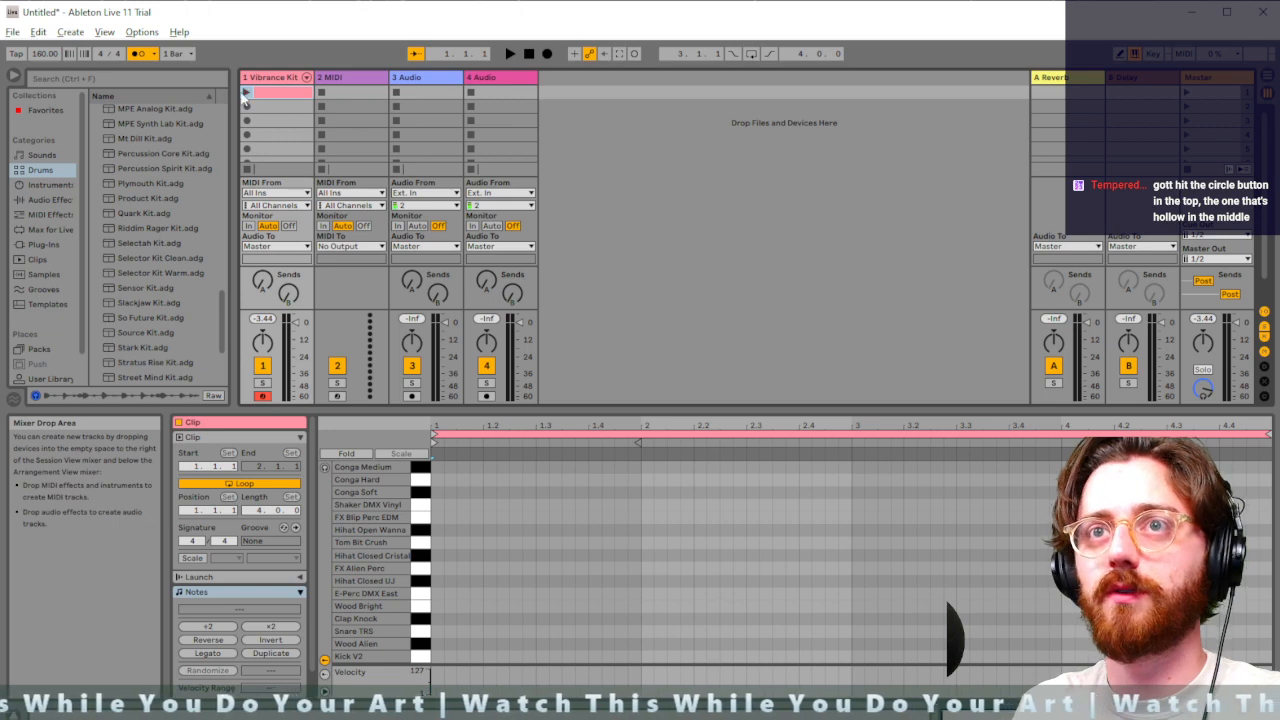
click(140, 32)
mouse_move(78, 37)
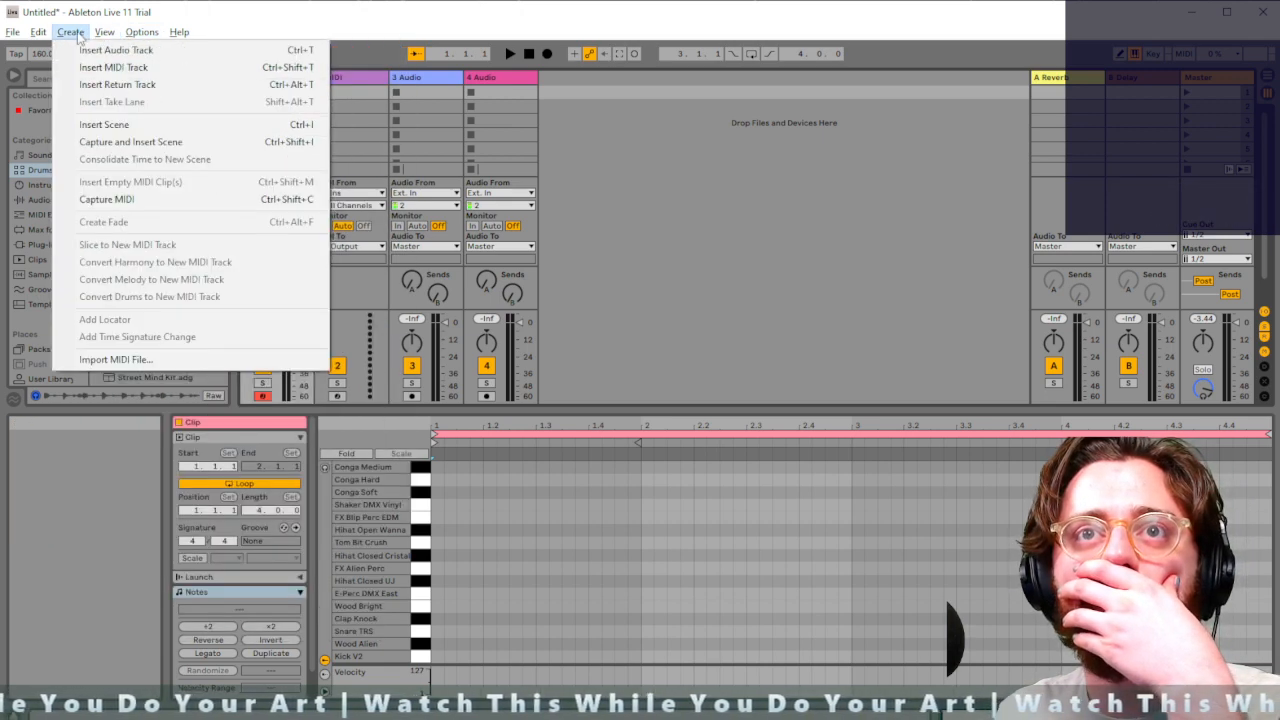
mouse_move(127, 35)
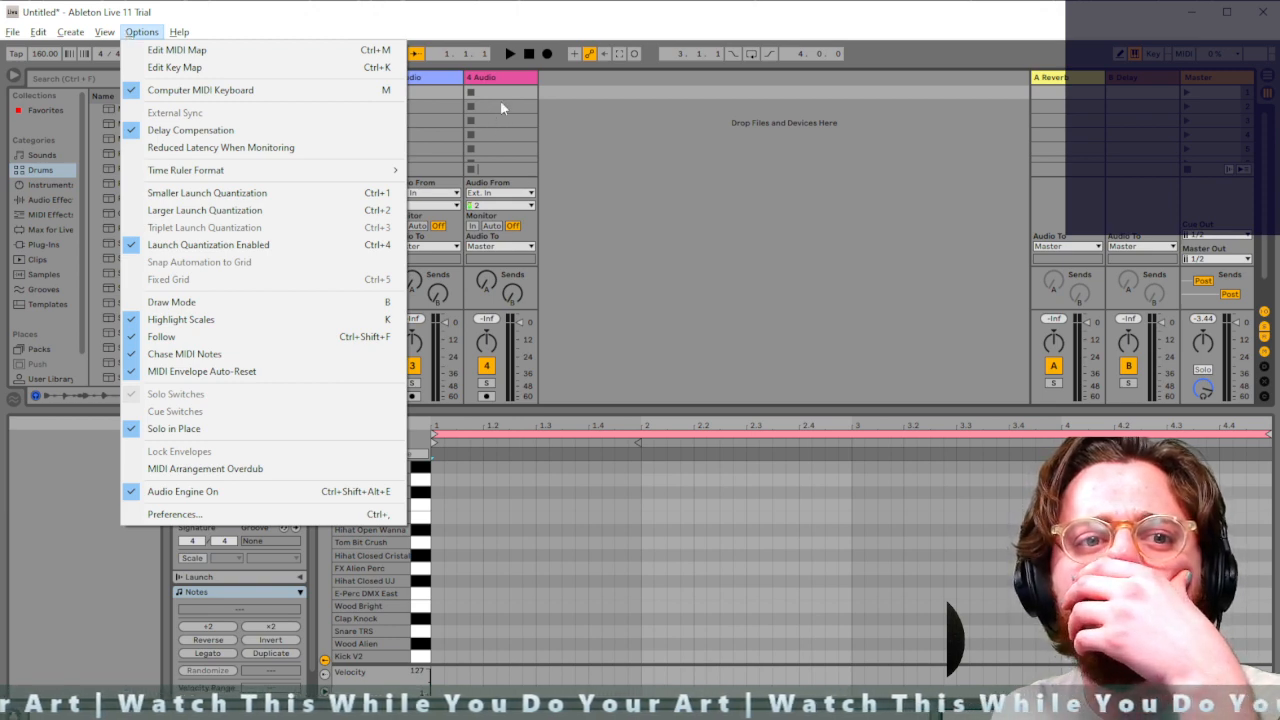
click(810, 30)
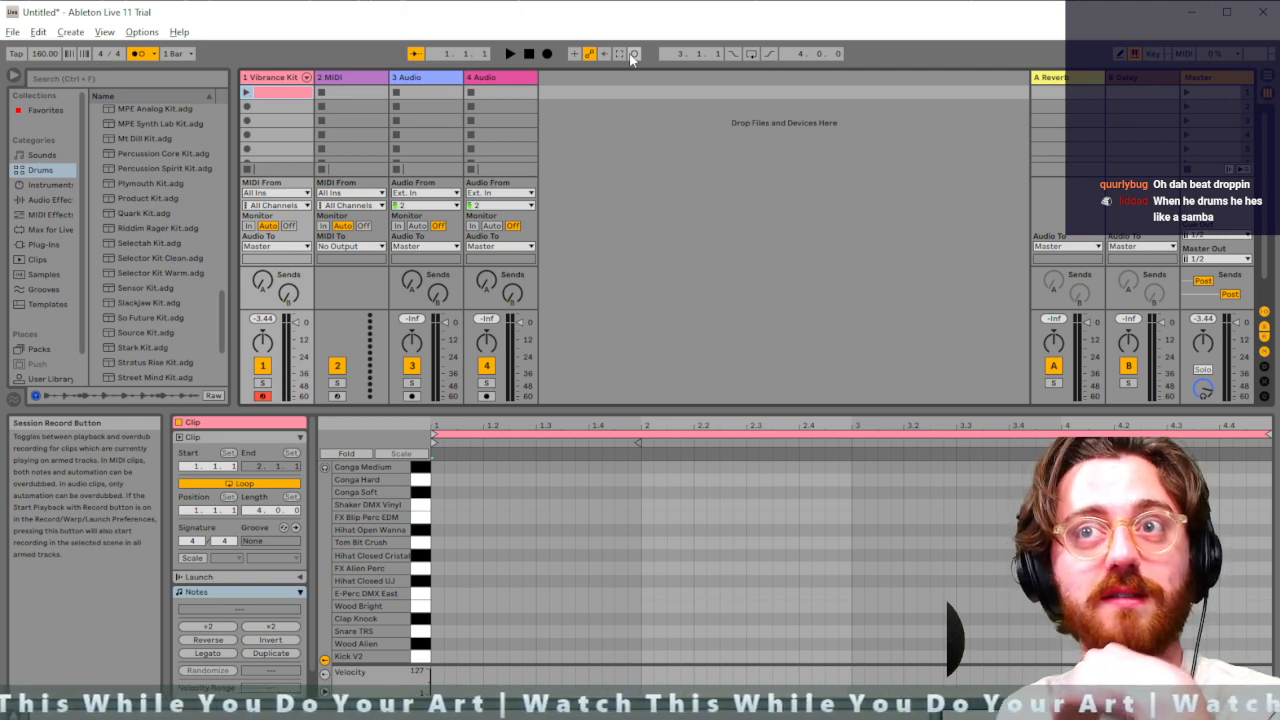
Record a live Kick V2 and Wood Bright beat into the Vibrance Kit session clip, undoing the first take and recording a second
click(632, 55)
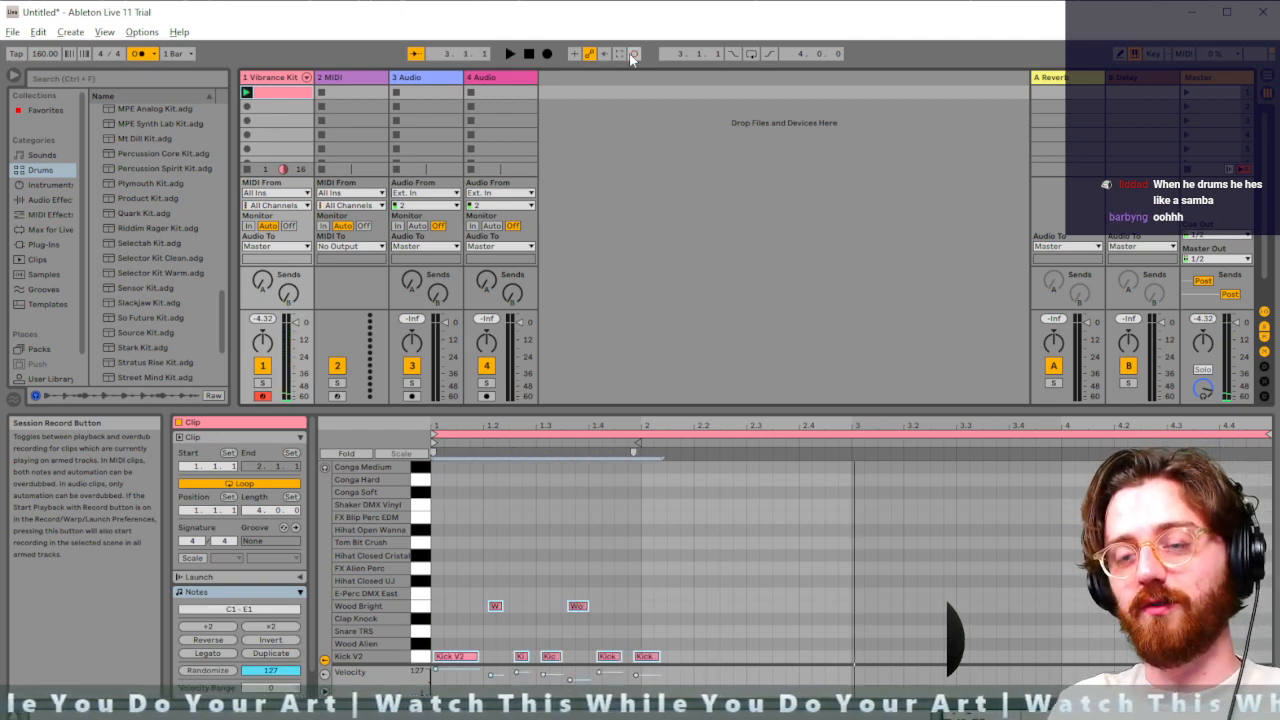
key(ctrl+z)
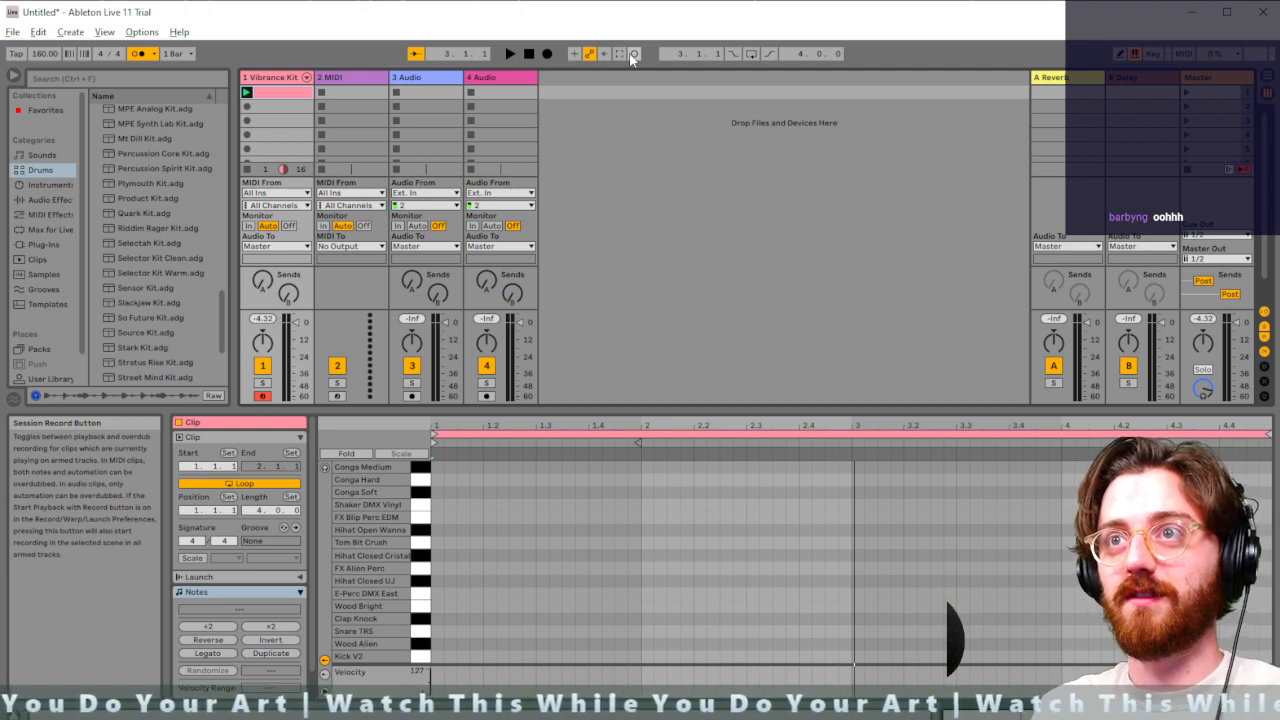
click(632, 55)
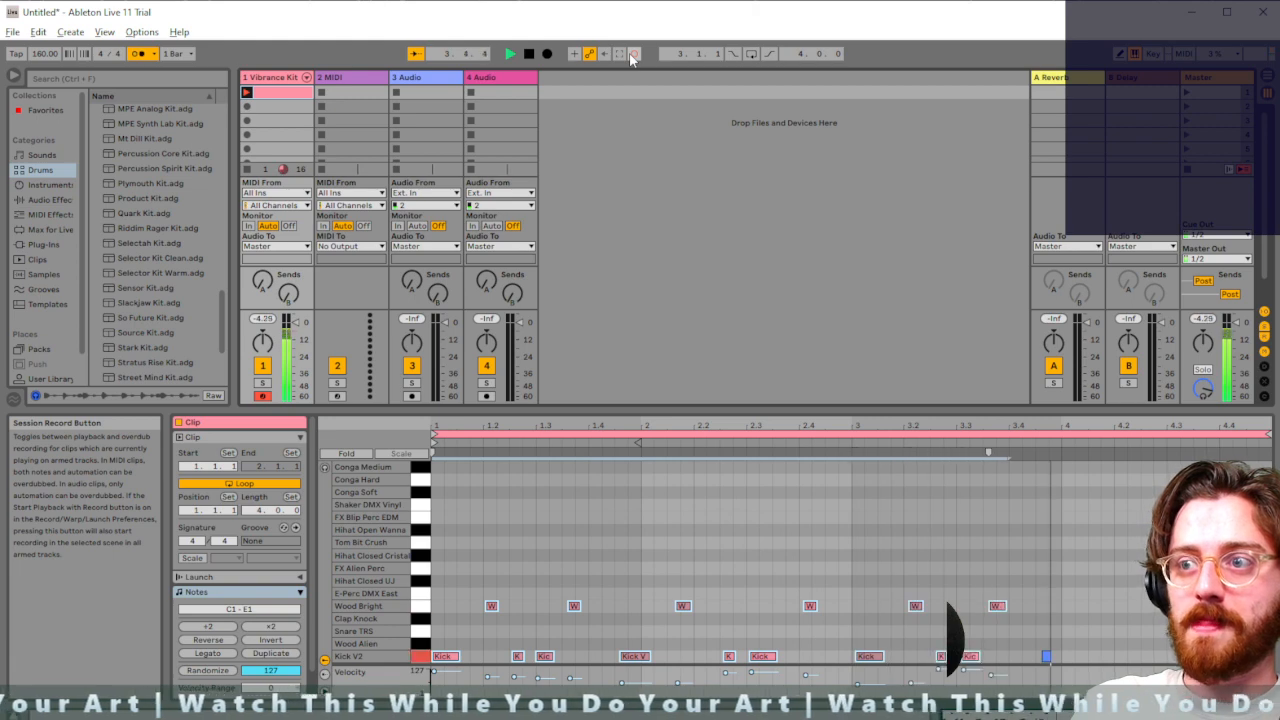
key(space)
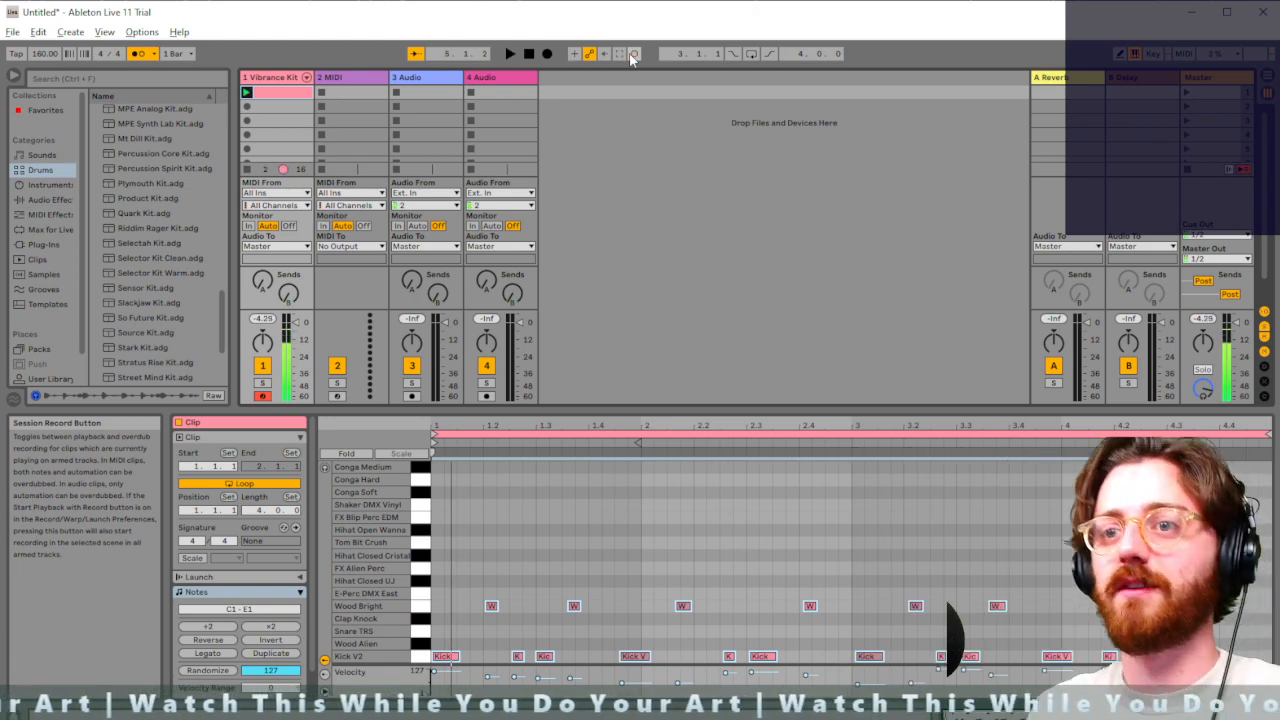
Quantize all recorded notes in the Vibrance Kit clip and play it back to check the timing
click(905, 576)
key(ctrl+a)
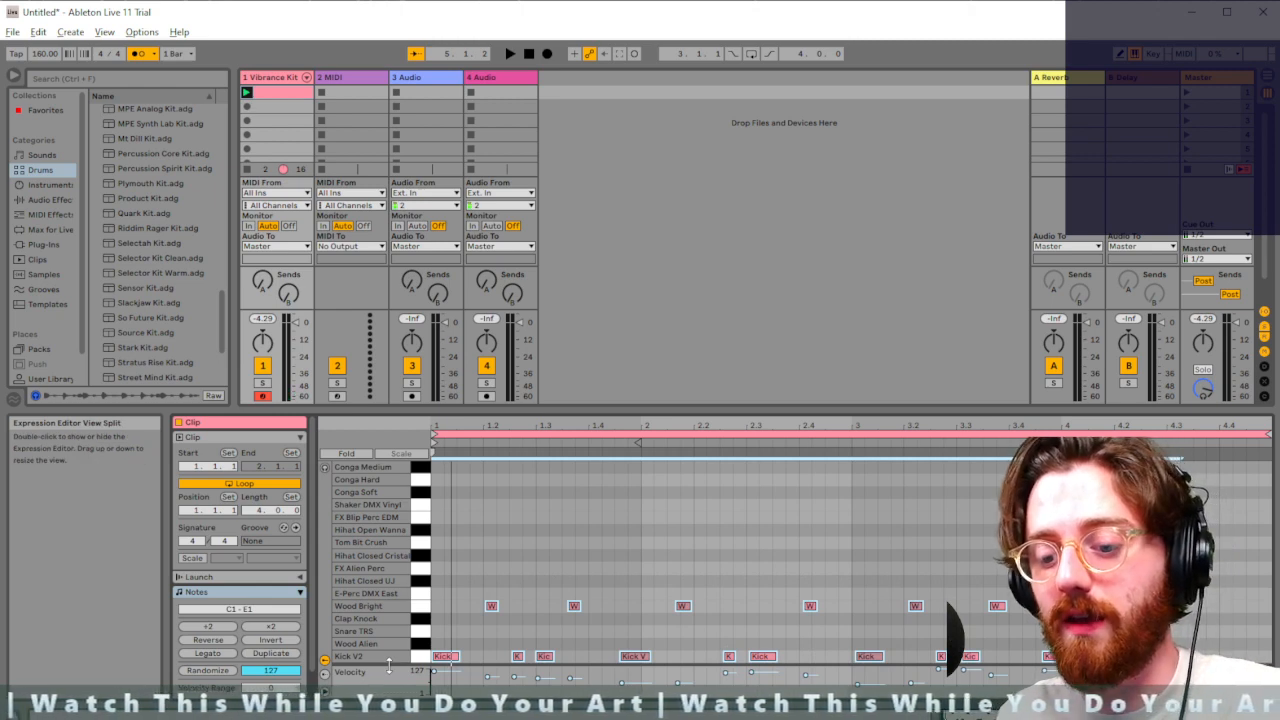
key(ctrl+u)
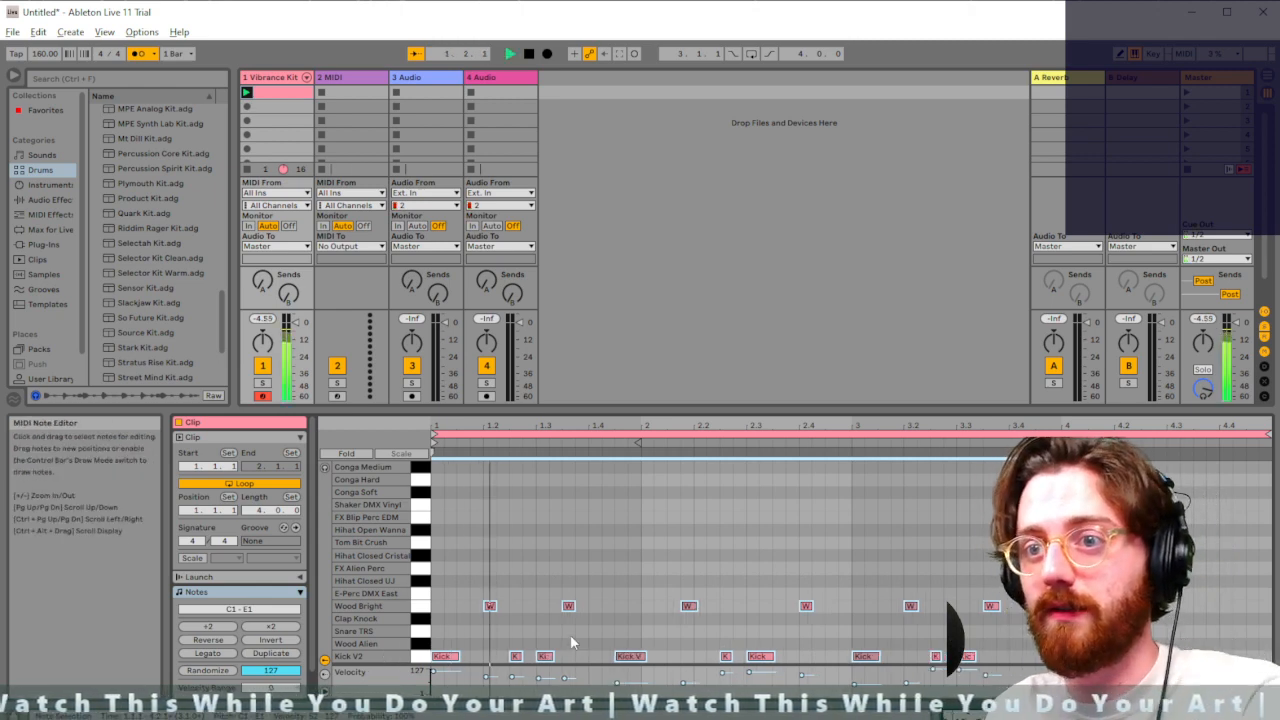
key(space)
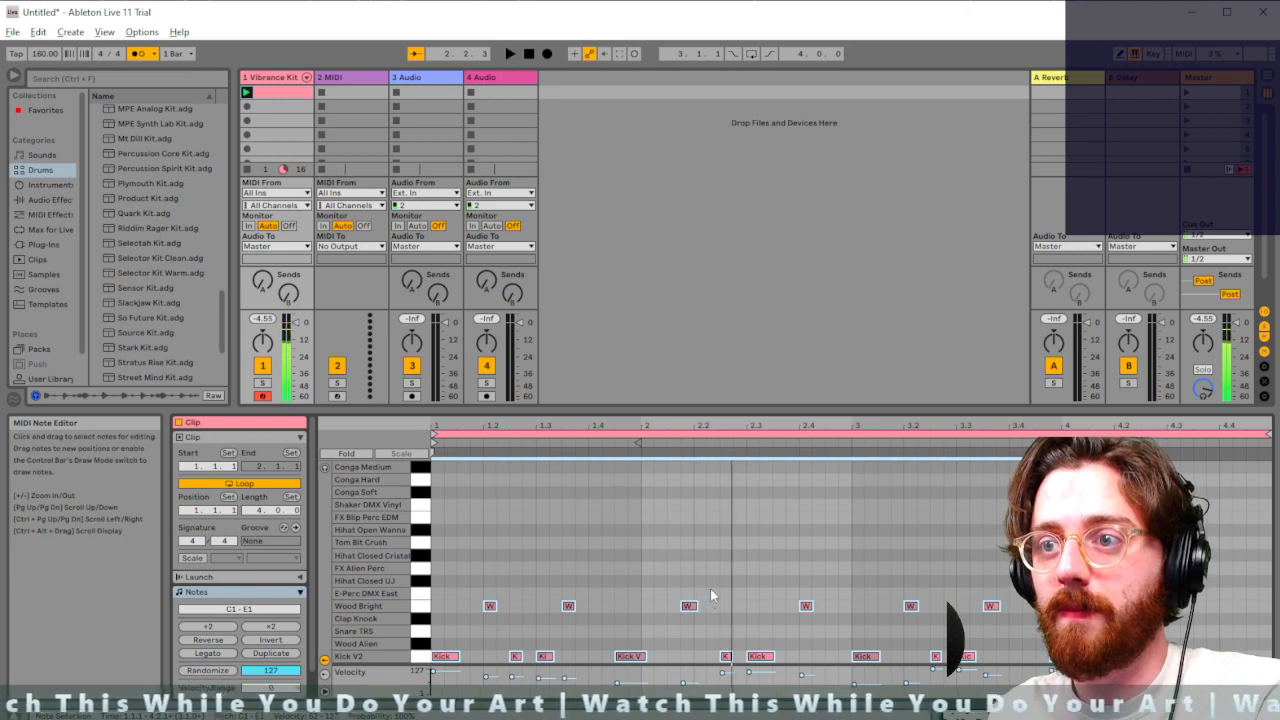
Move bar 2's first Wood Bright hit one sixteenth earlier to 2.1.3, and delete the notes from bar 3 onward
drag(689, 607, 677, 607)
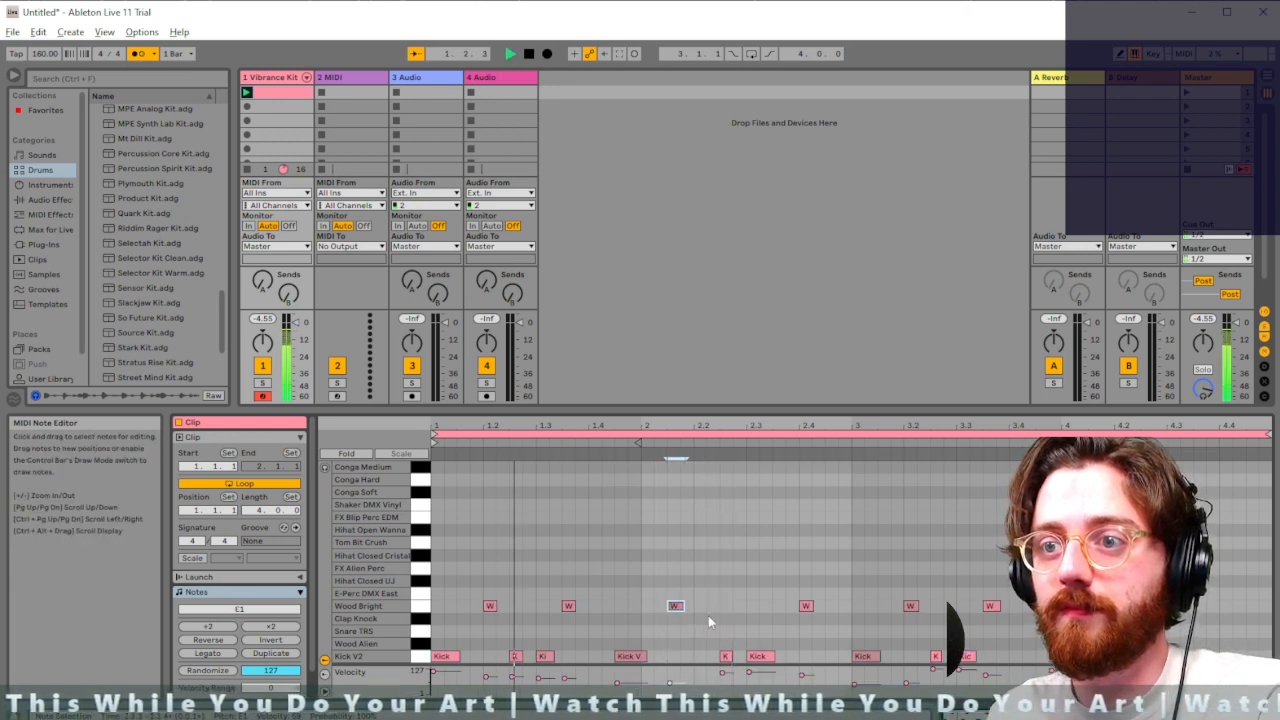
key(space)
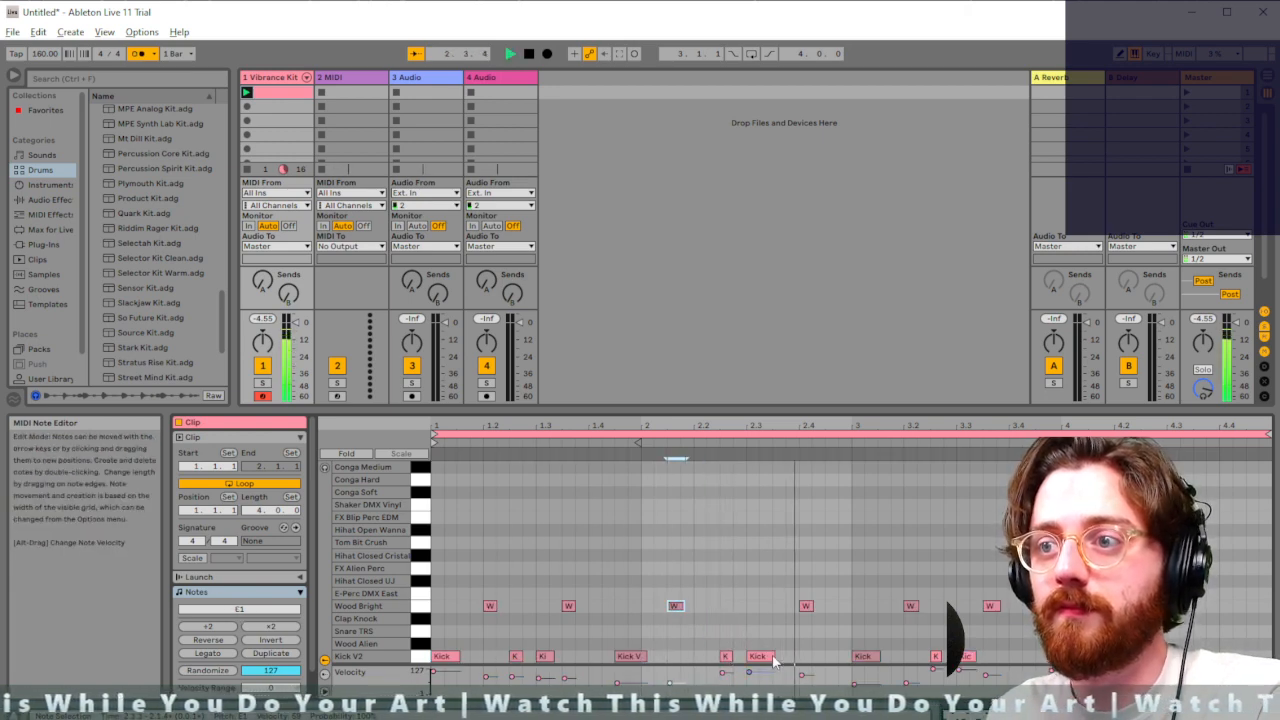
drag(877, 567, 988, 656)
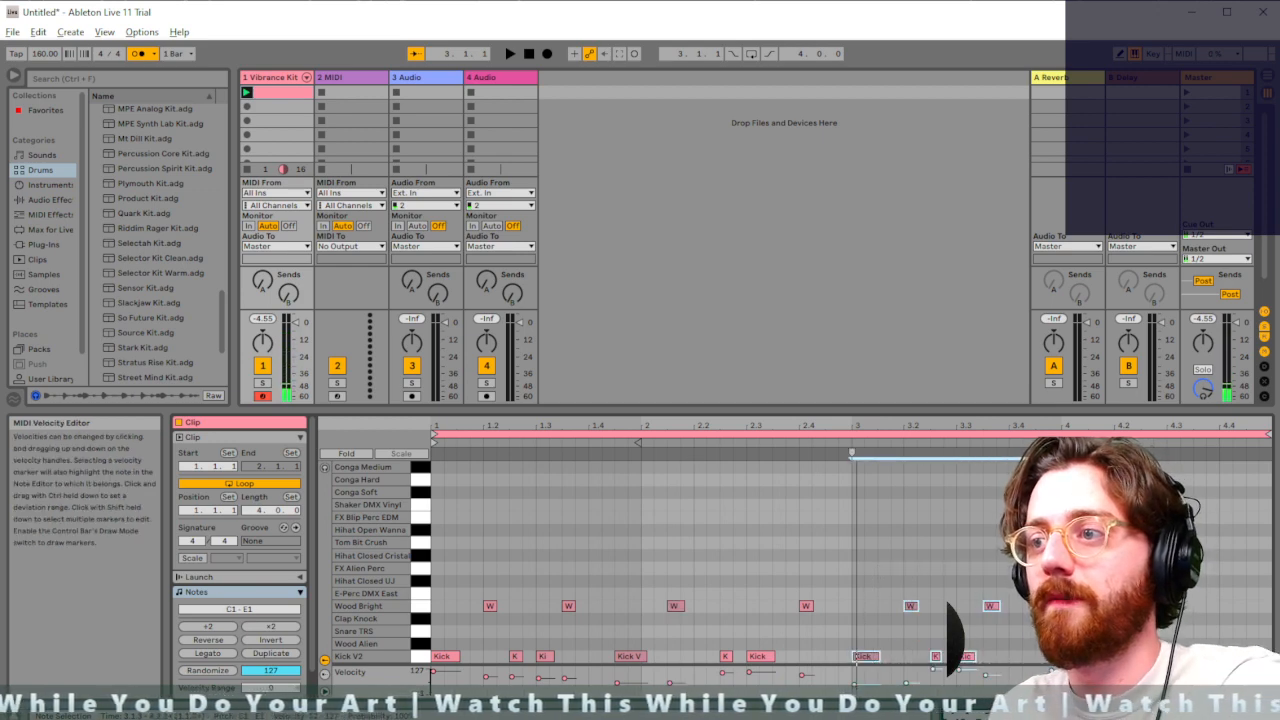
key(Delete)
Select all Kick V2 and Wood Bright notes in the clip's first two bars
drag(907, 567, 447, 657)
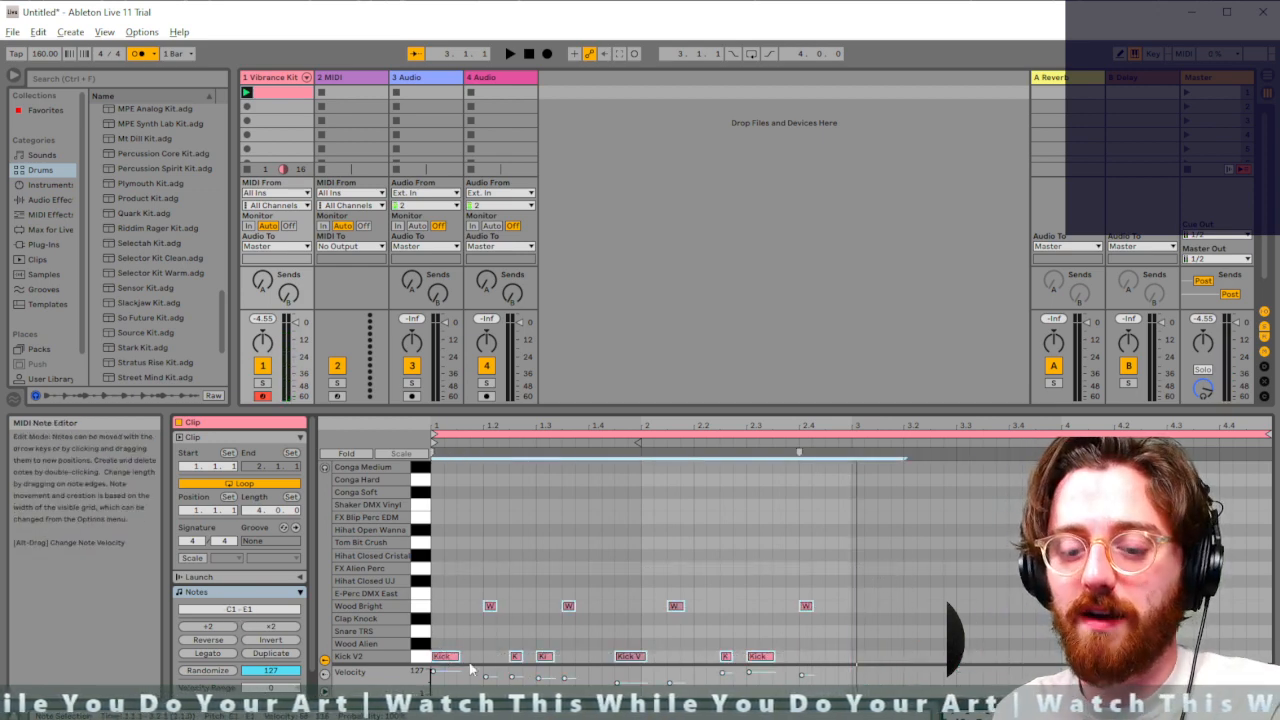
Paste the copied two-bar Kick V2 and Wood Bright pattern at bar 3 of the drum clip and try out a drum sound
click(853, 482)
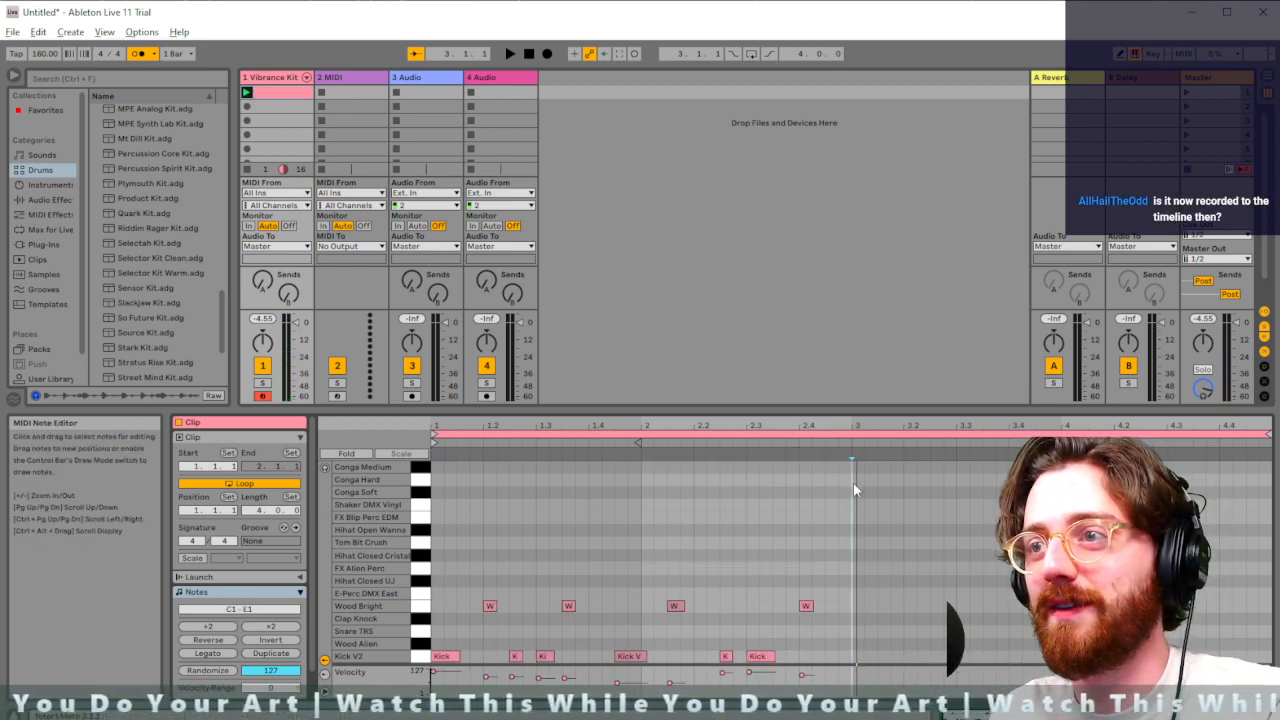
key(ctrl+v)
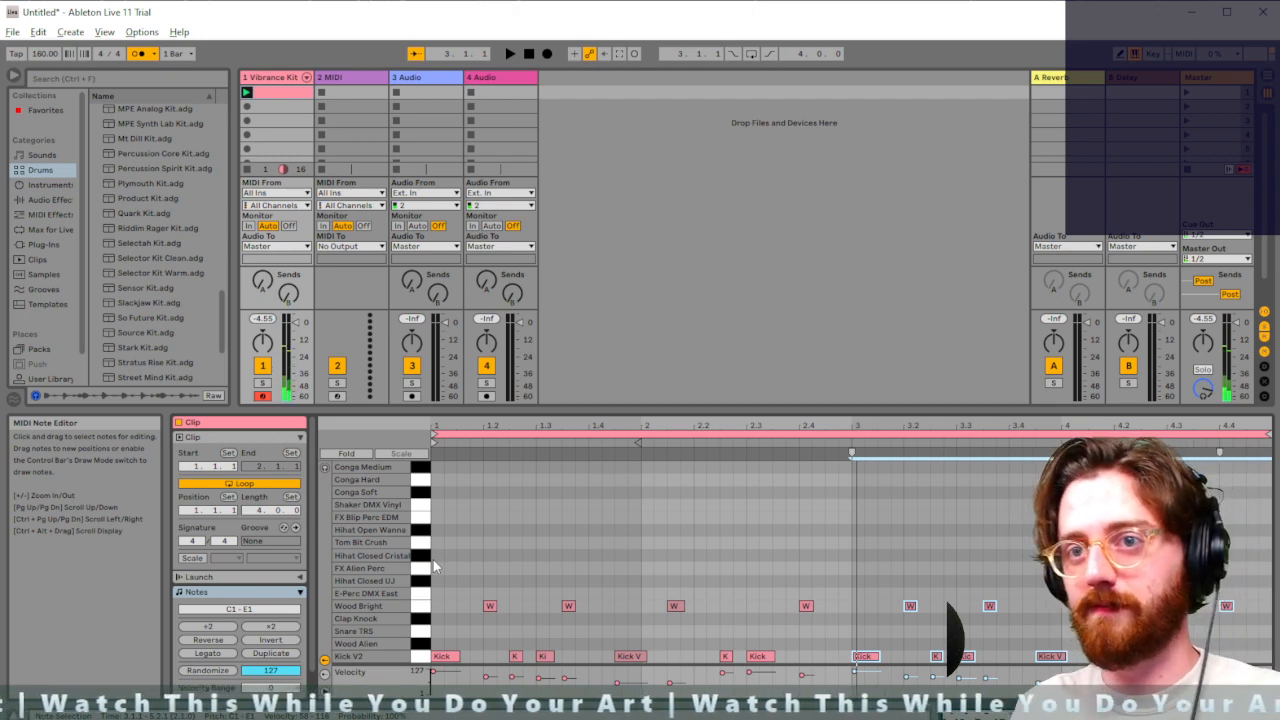
key(y)
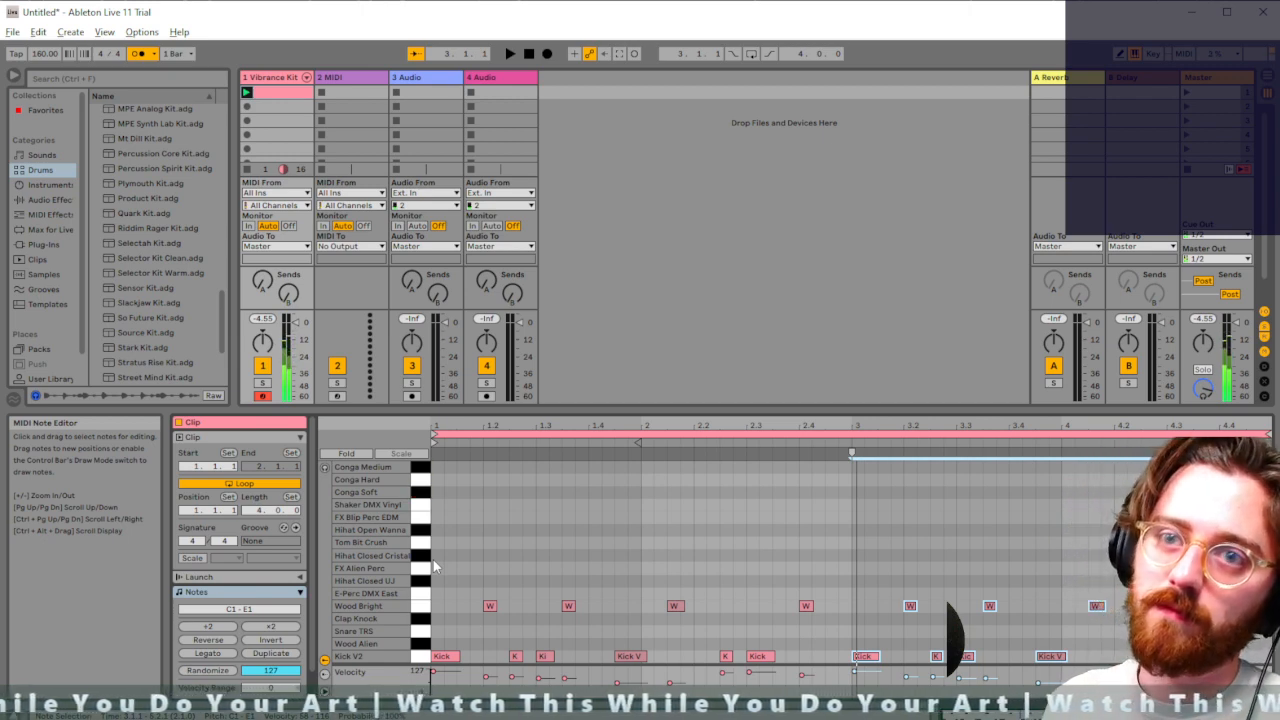
Duplicate the Vibrance Kit drum clip into the track's second slot and launch the copy
click(248, 93)
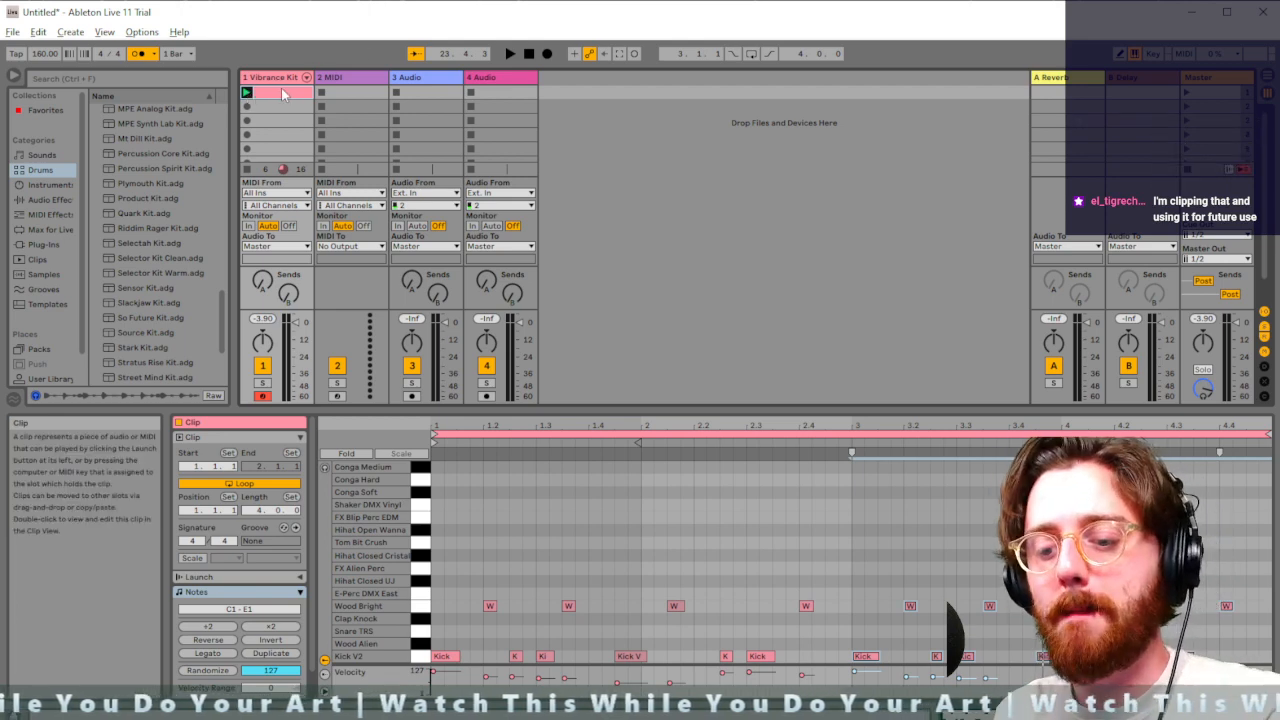
key(ctrl+v)
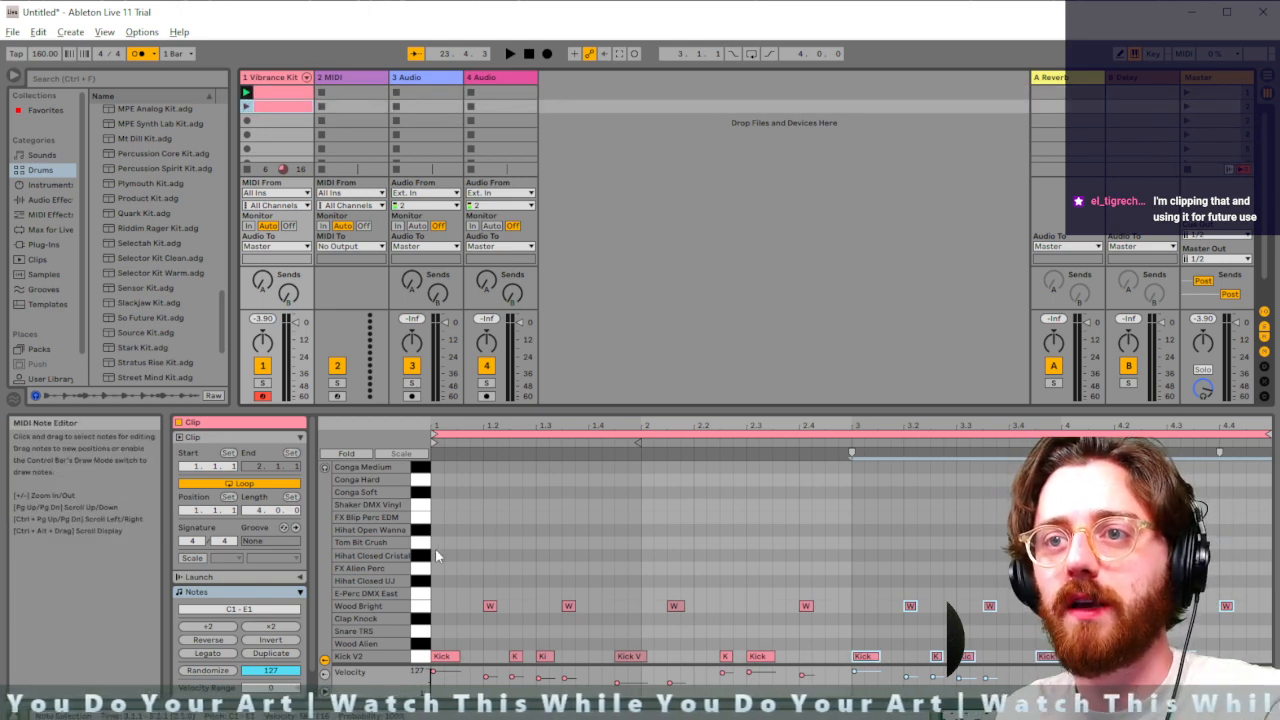
click(246, 105)
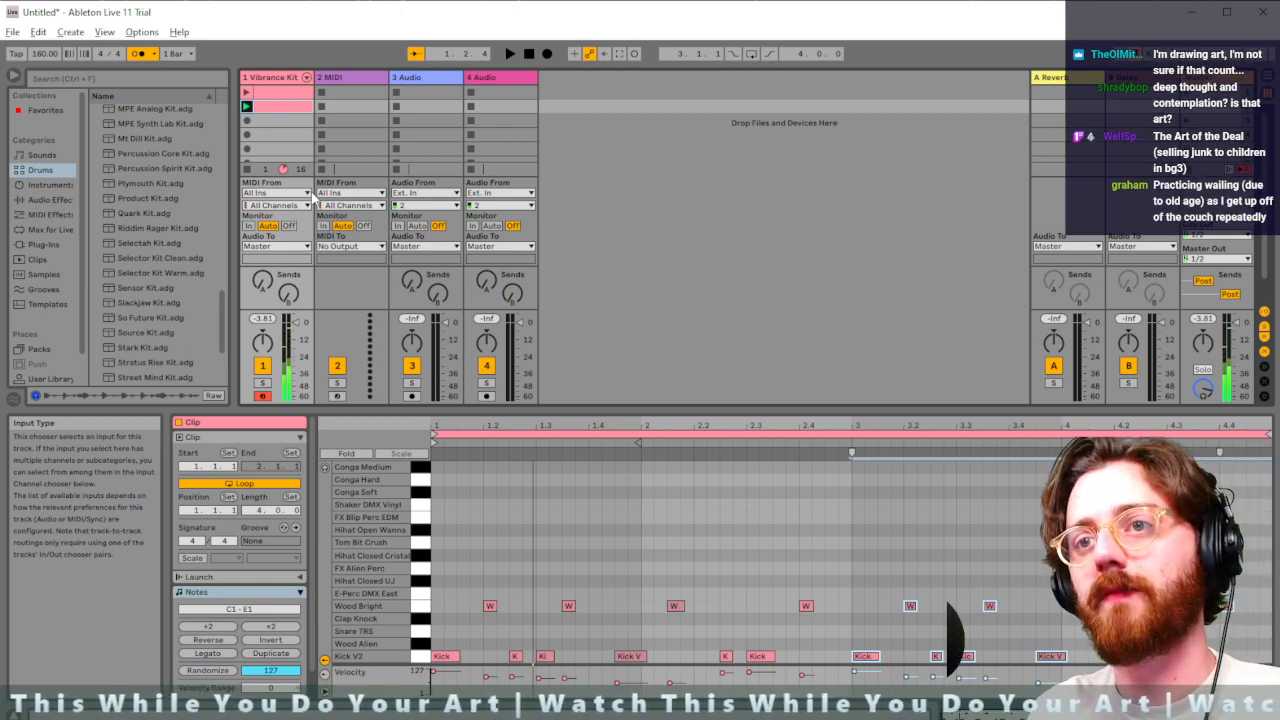
Overdub a Conga Soft, Hard and Medium part in the second clip and quantize the recorded conga notes
click(633, 54)
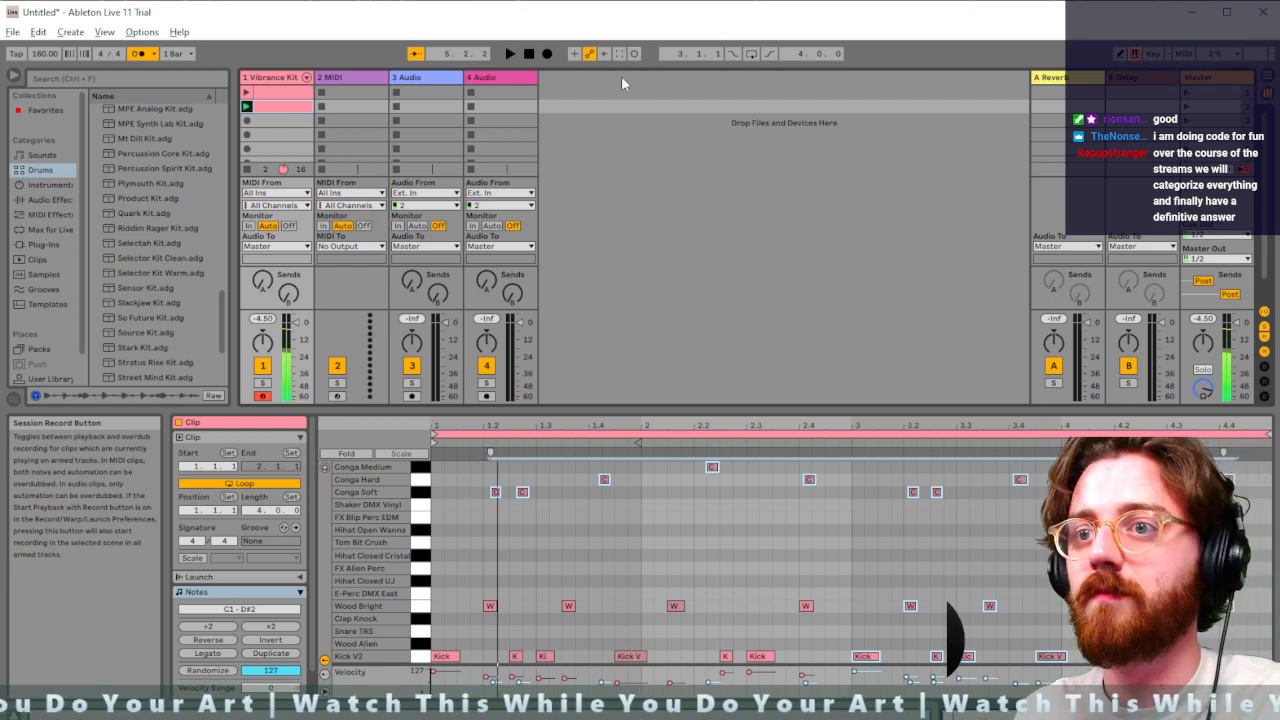
drag(481, 515, 1262, 470)
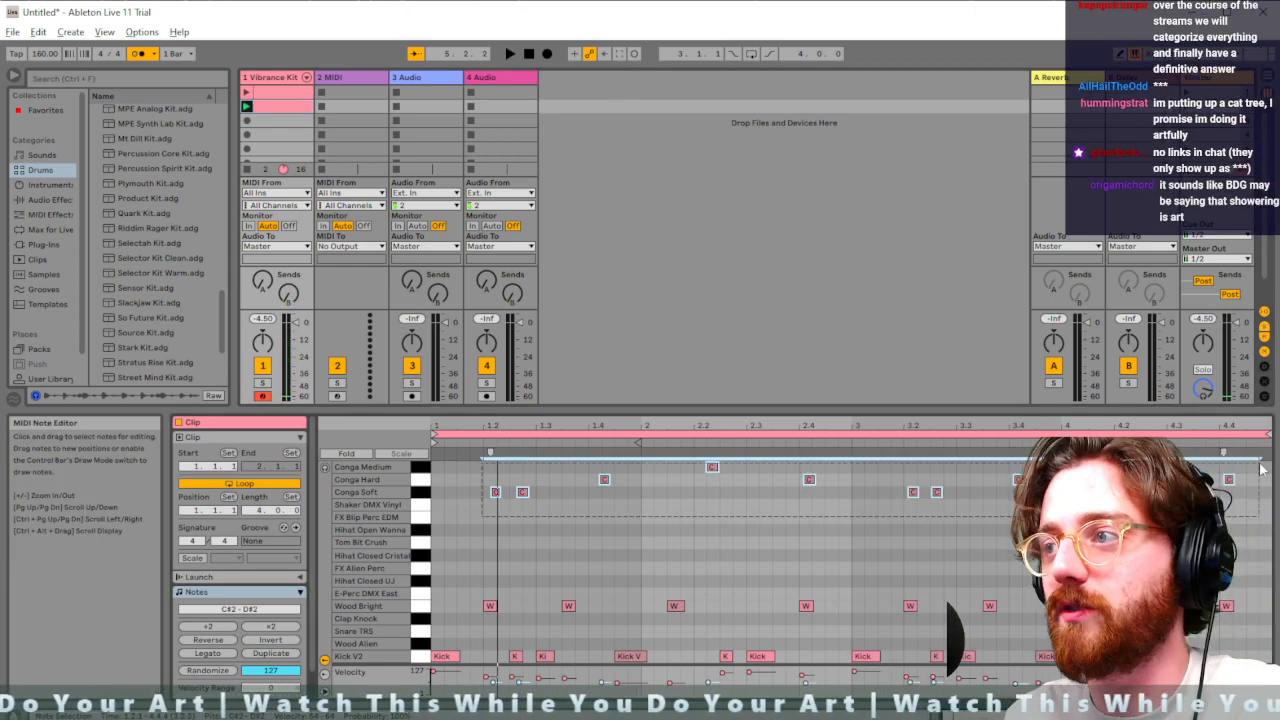
key(space)
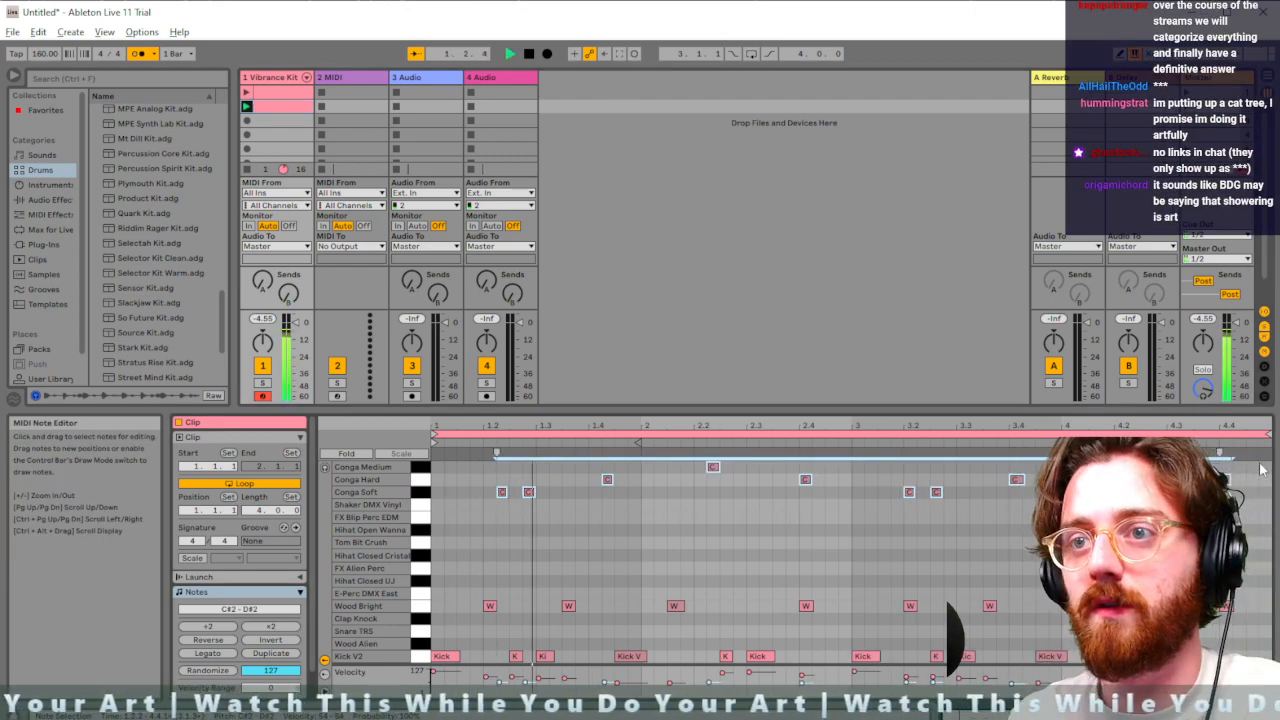
Shift the two Conga Soft notes, the Conga Hard note near 1.4 and the Conga Medium note near 2.2 one sixteenth earlier, and audition the loop
key(space)
click(529, 492)
mouse_move(503, 491)
mouse_down()
mouse_move(490, 491)
mouse_move(516, 494)
mouse_up()
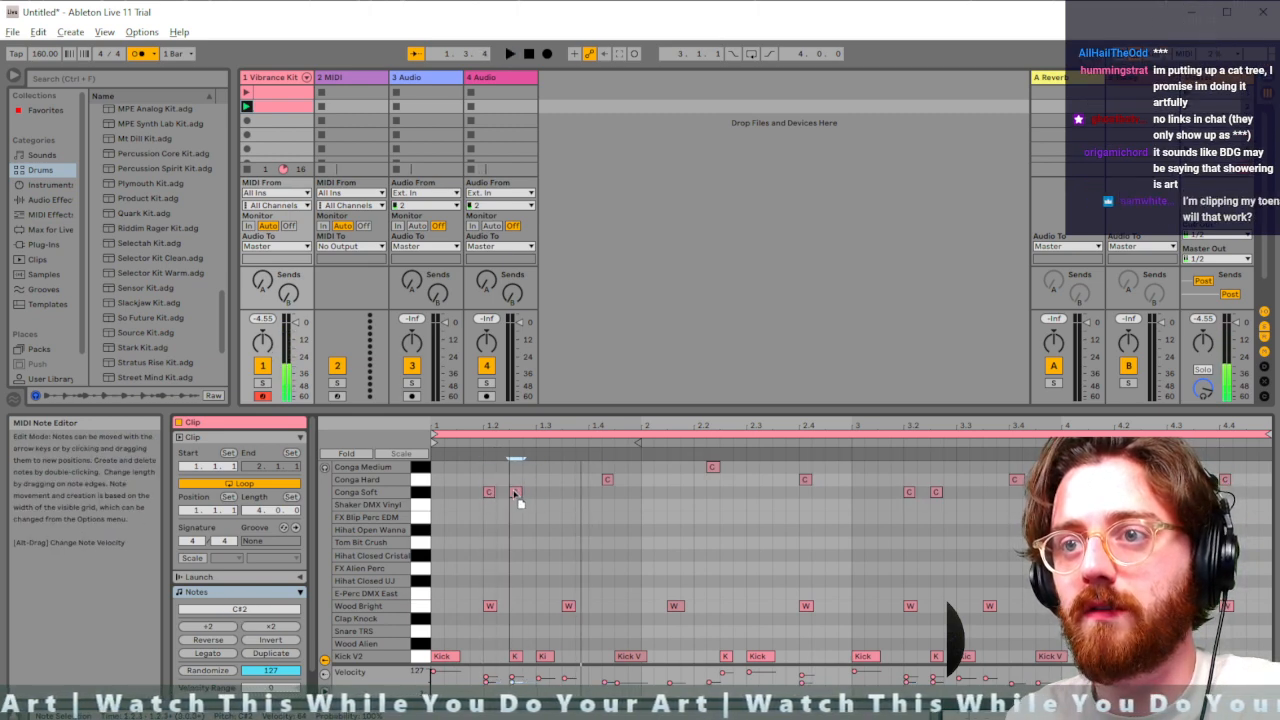
double_click(594, 479)
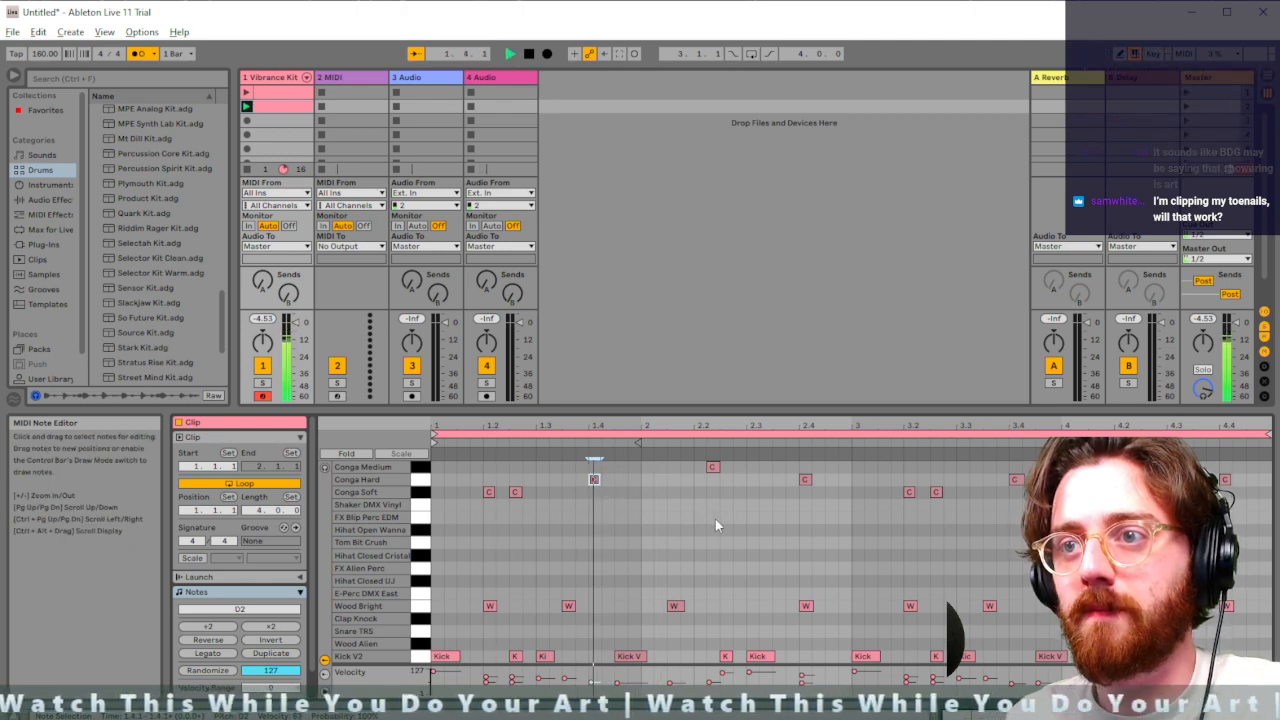
drag(712, 466, 700, 466)
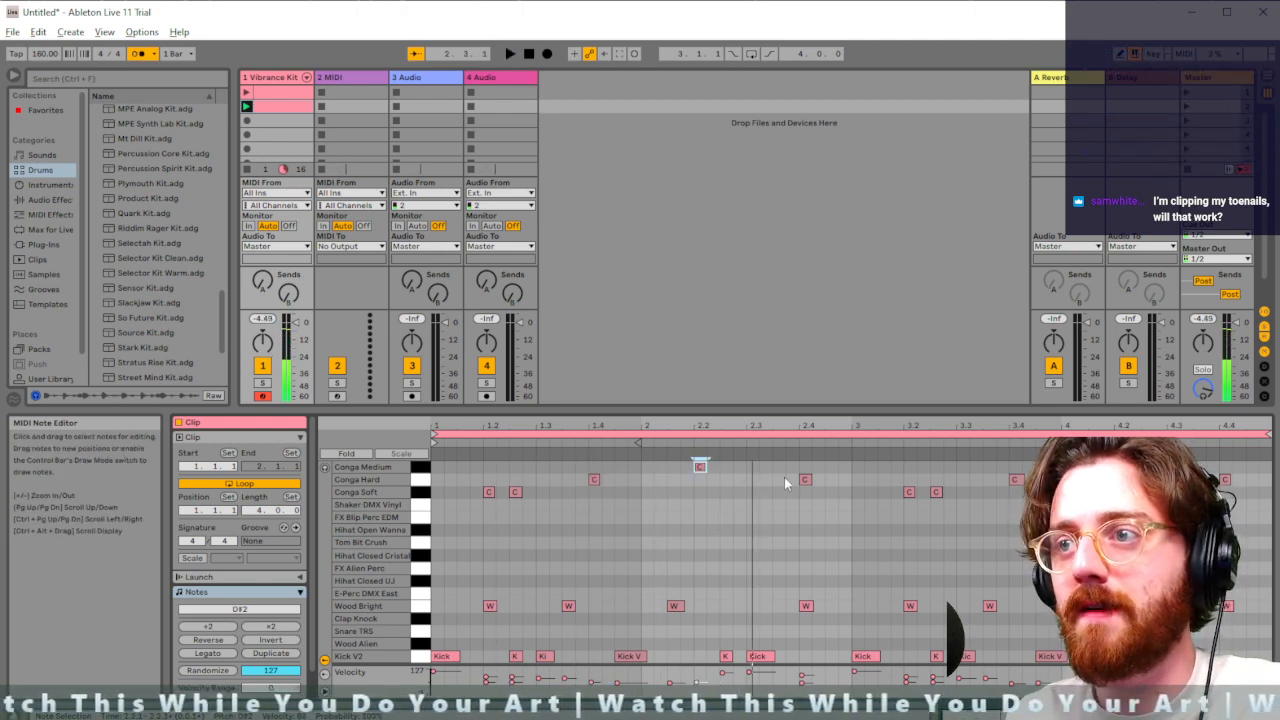
key(space)
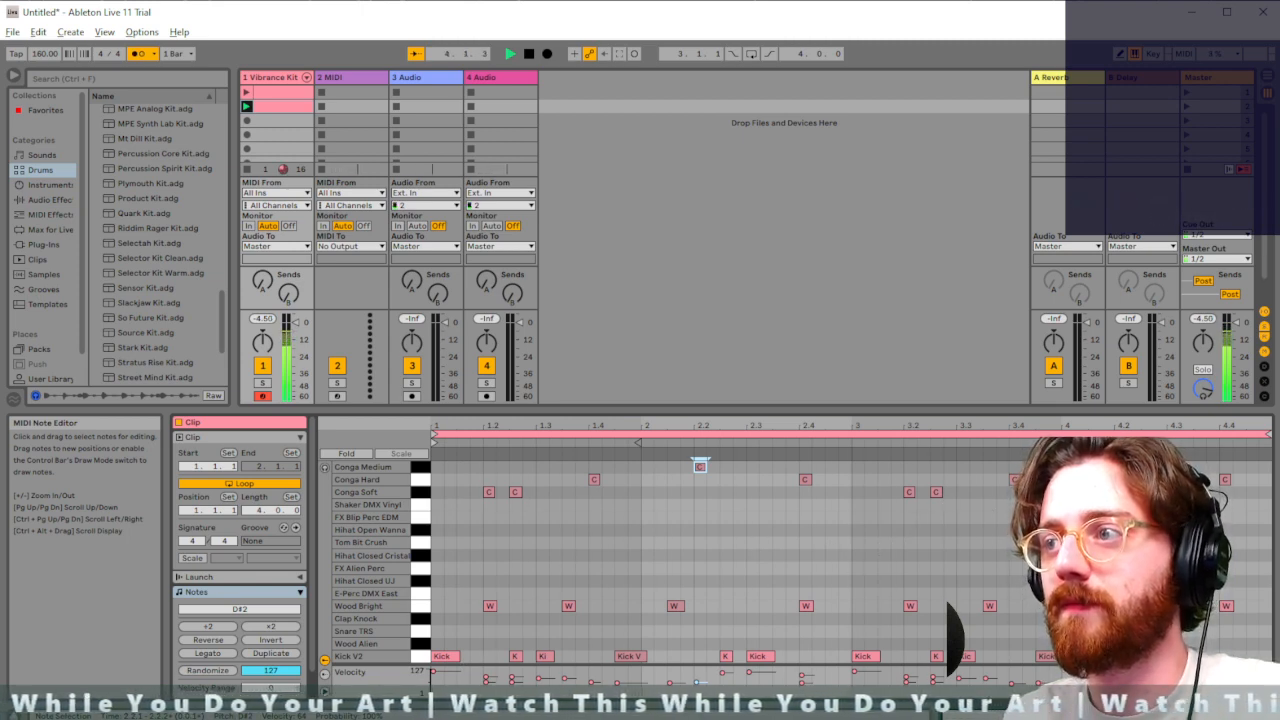
key(space)
key(space)
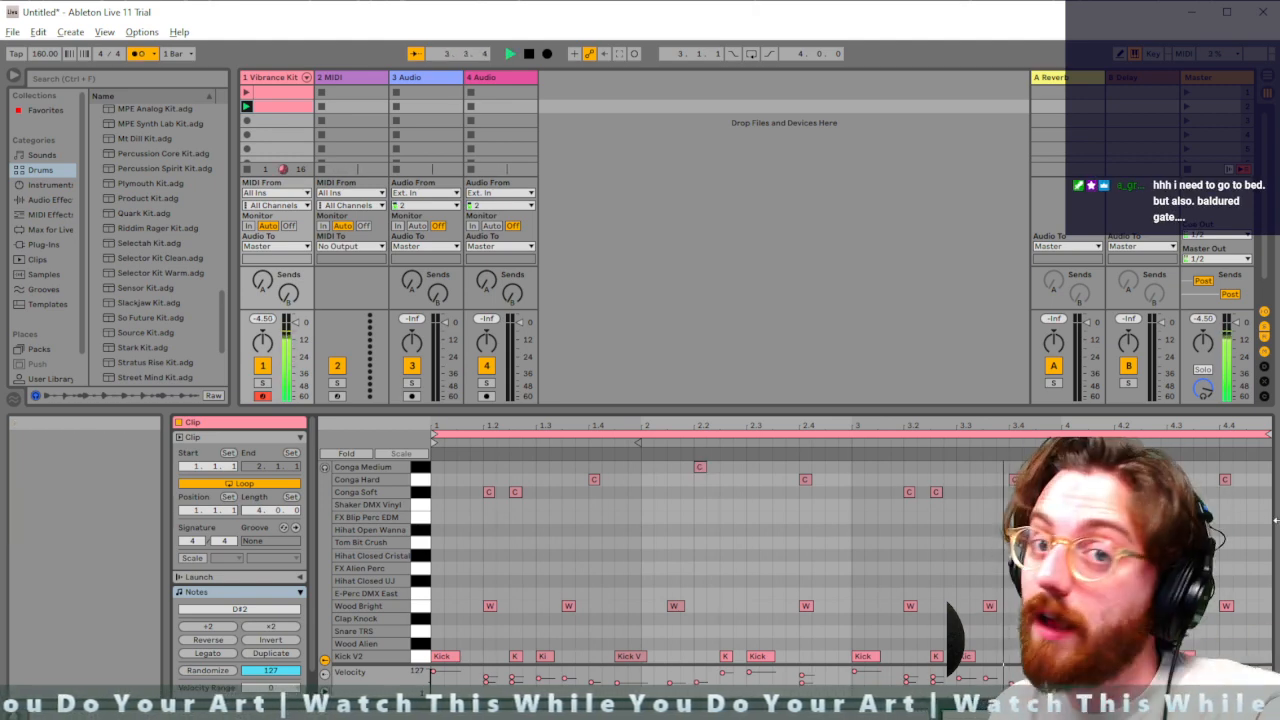
key(space)
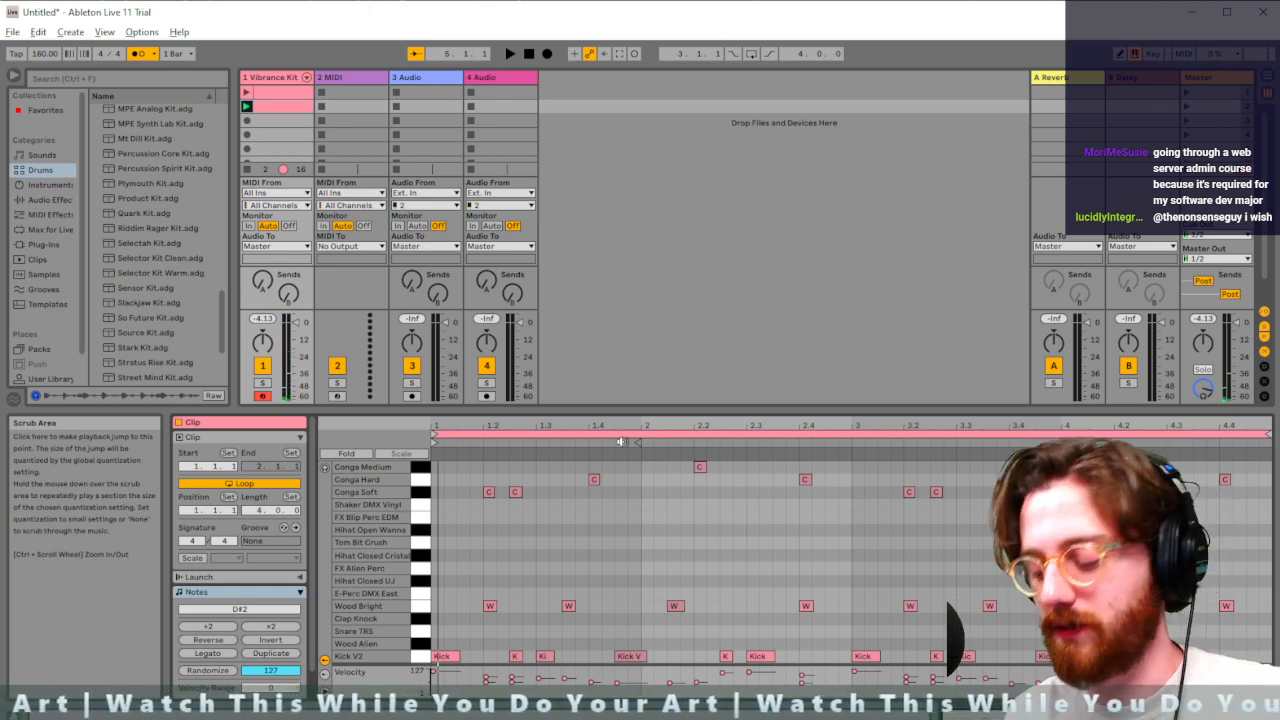
click(635, 55)
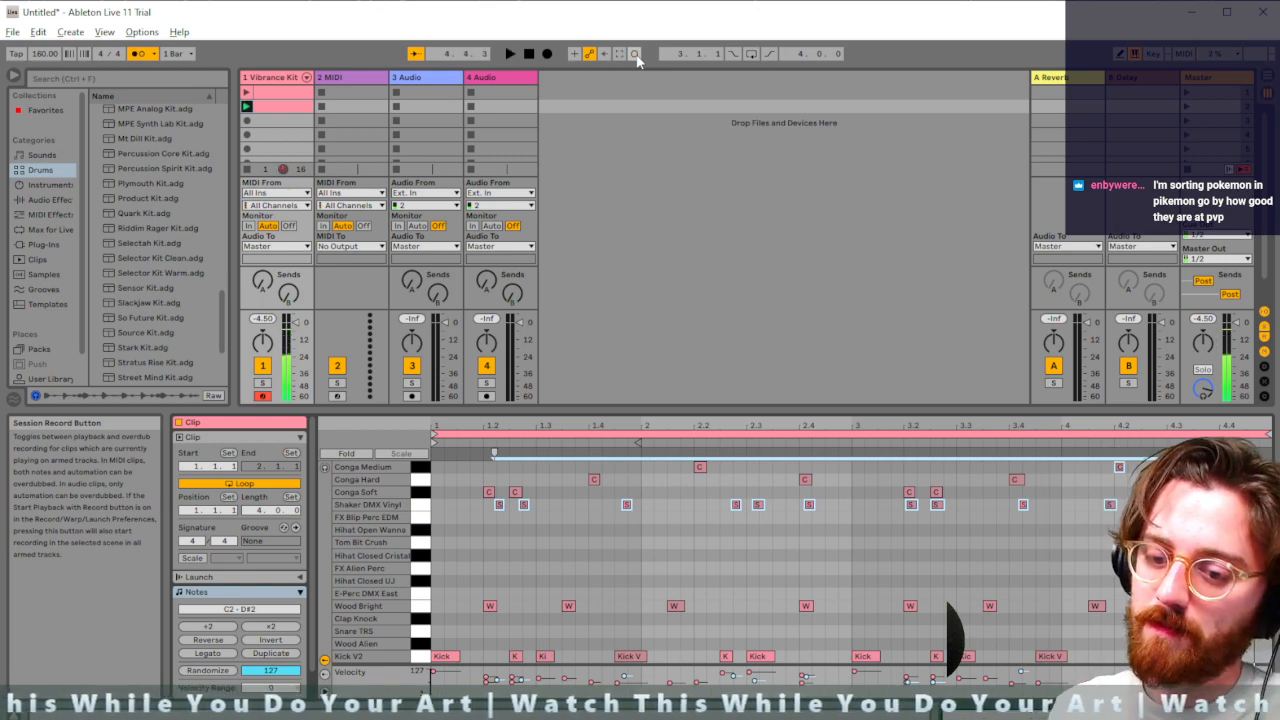
key(Delete)
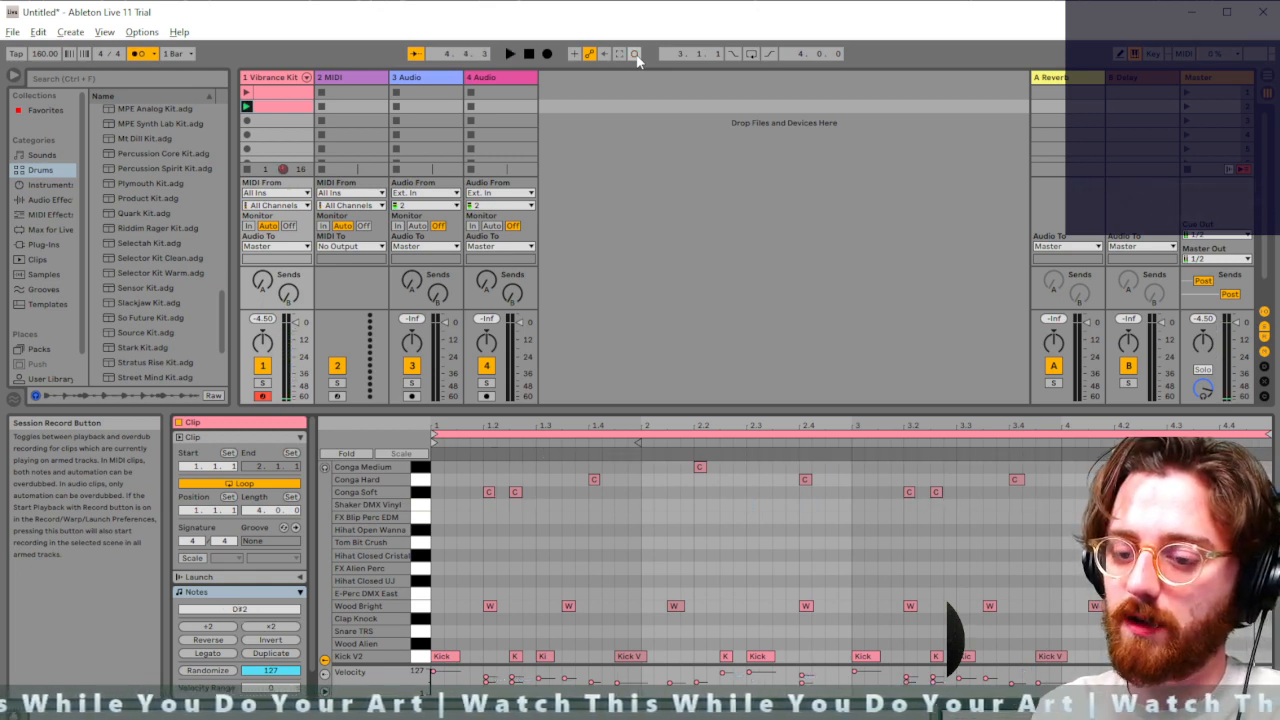
click(636, 57)
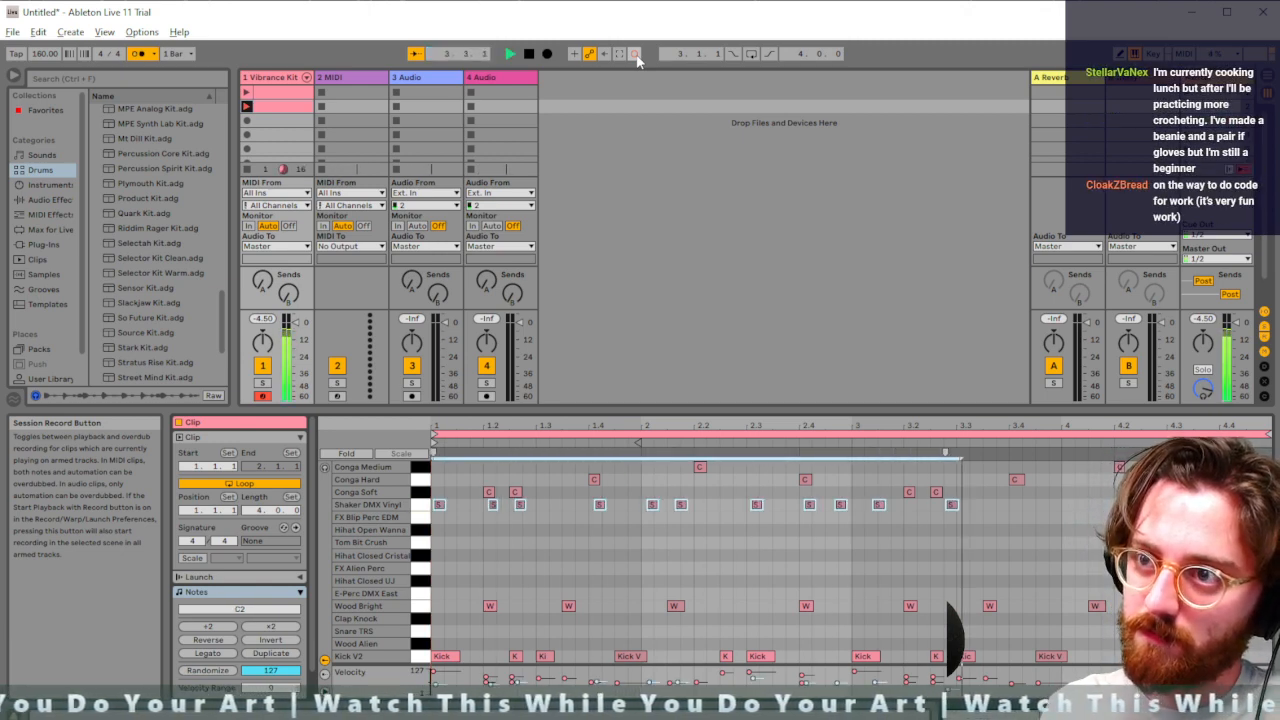
key(space)
key(ctrl+z)
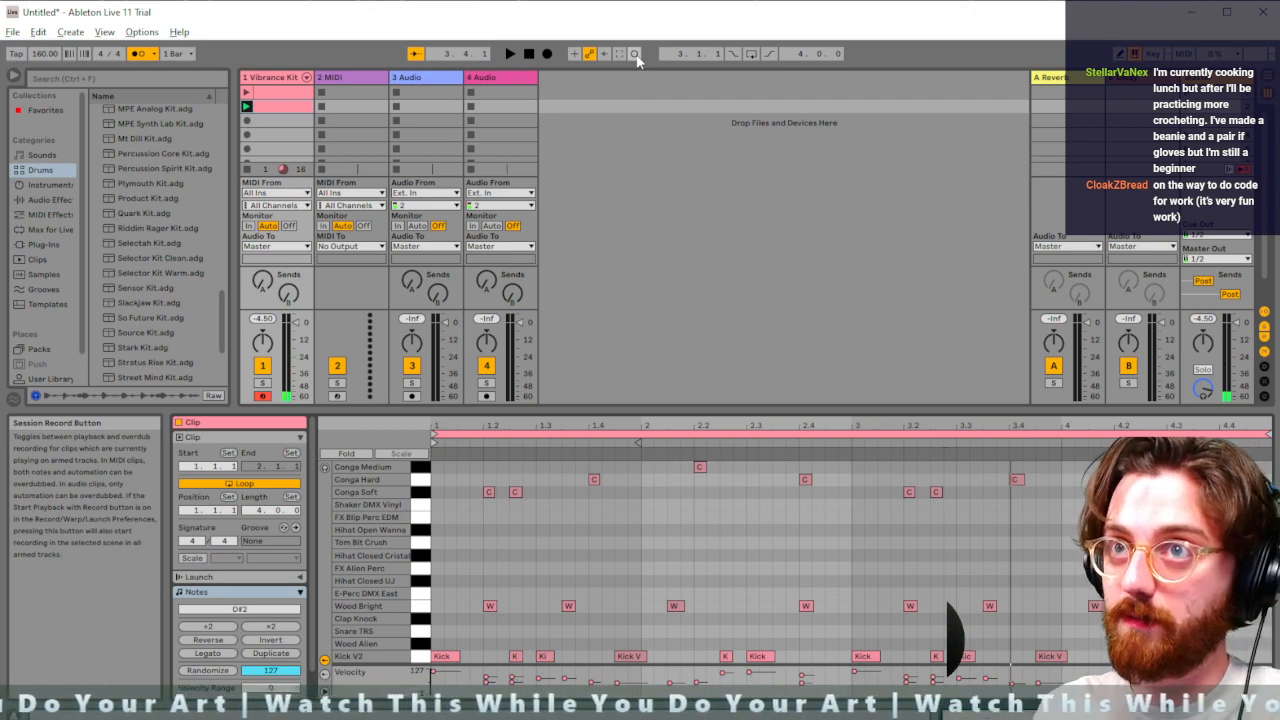
Overdub a Shaker DMX Vinyl part, keeping and quantizing only the notes in its first two bars
click(635, 56)
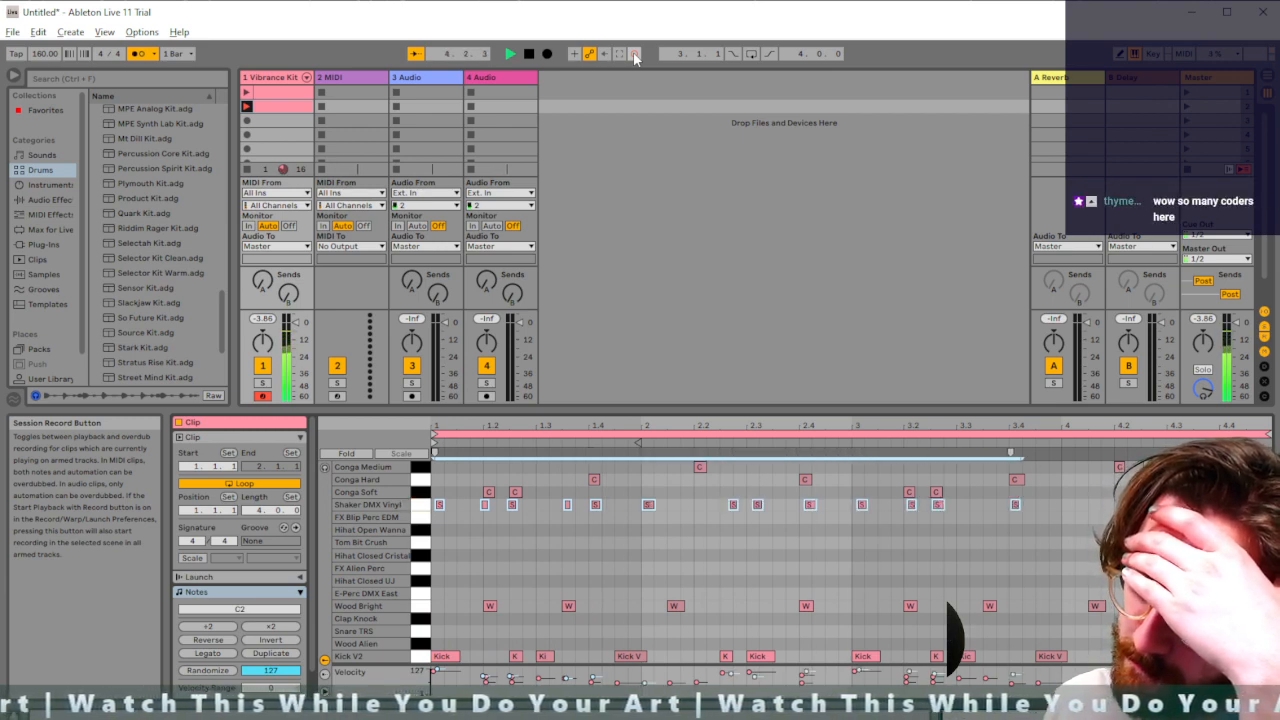
click(634, 56)
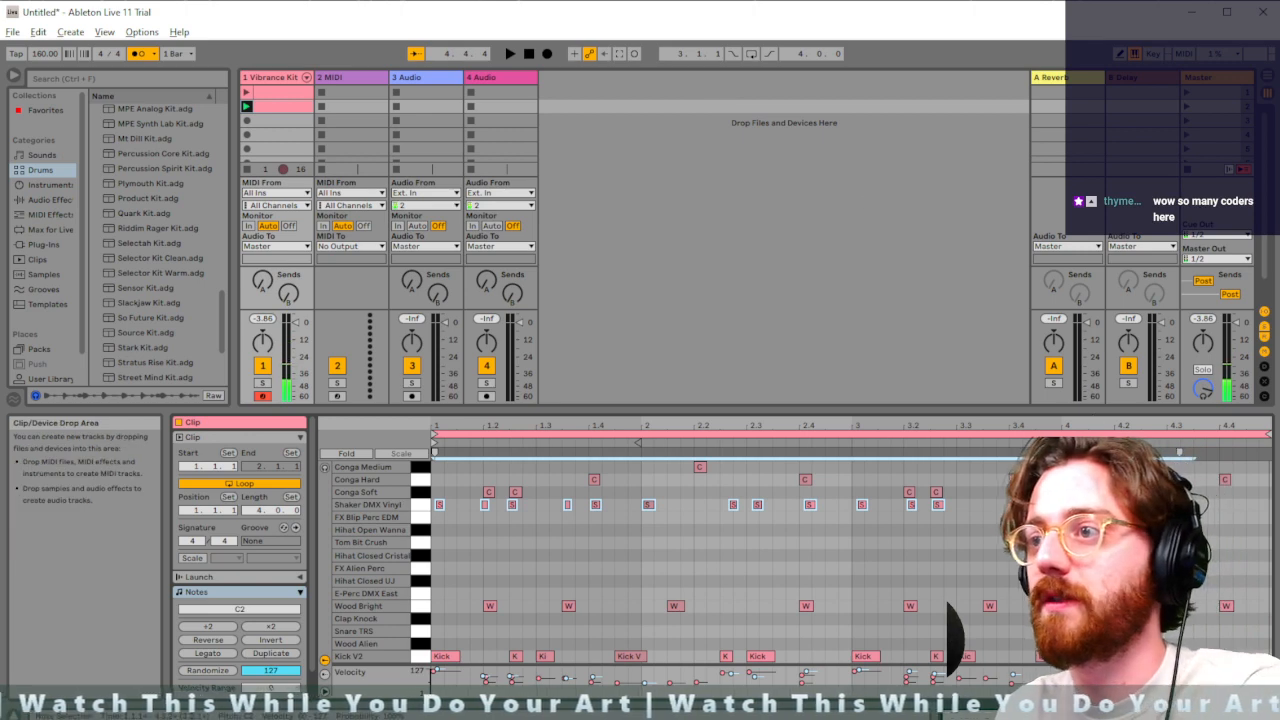
drag(1228, 523, 431, 499)
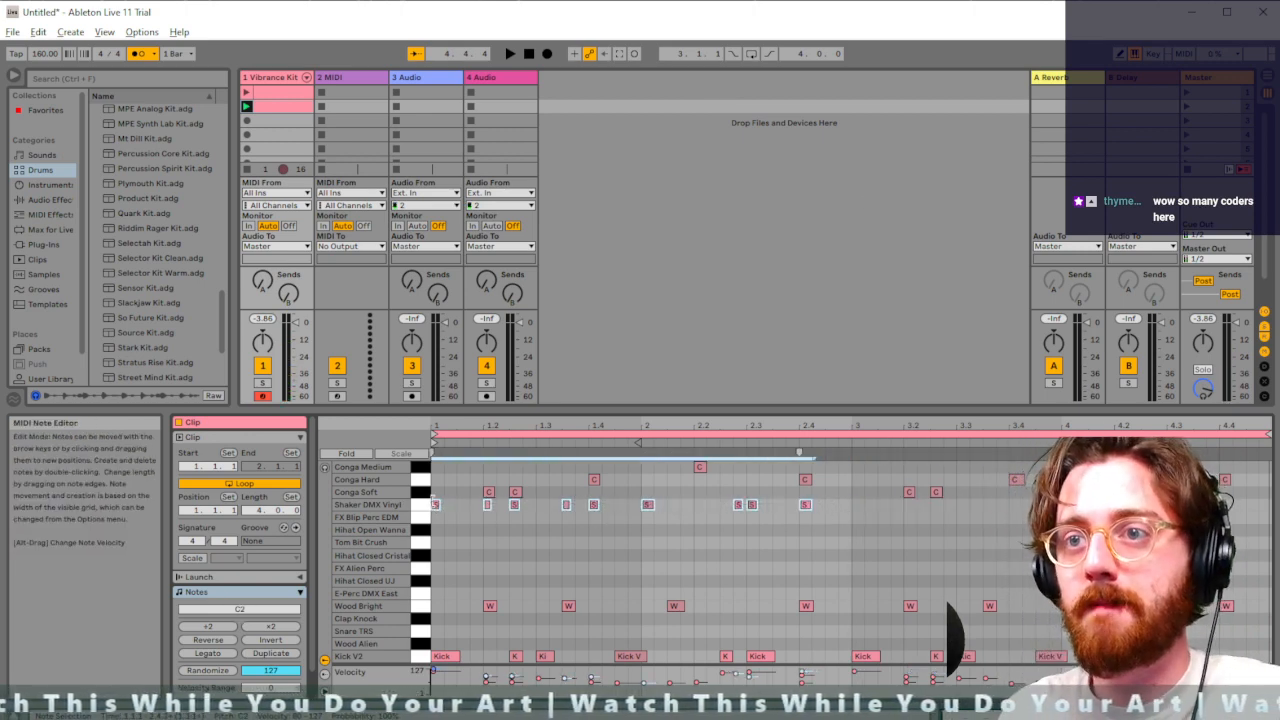
key(space)
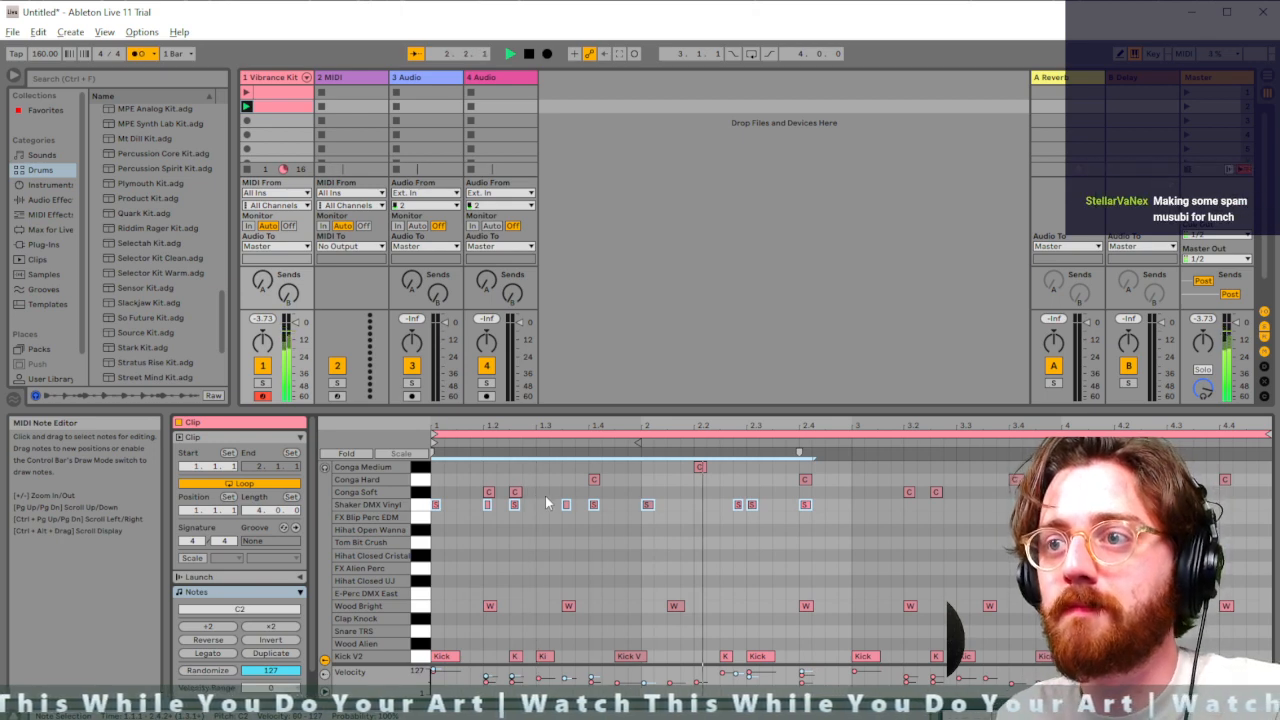
click(666, 514)
key(space)
click(645, 505)
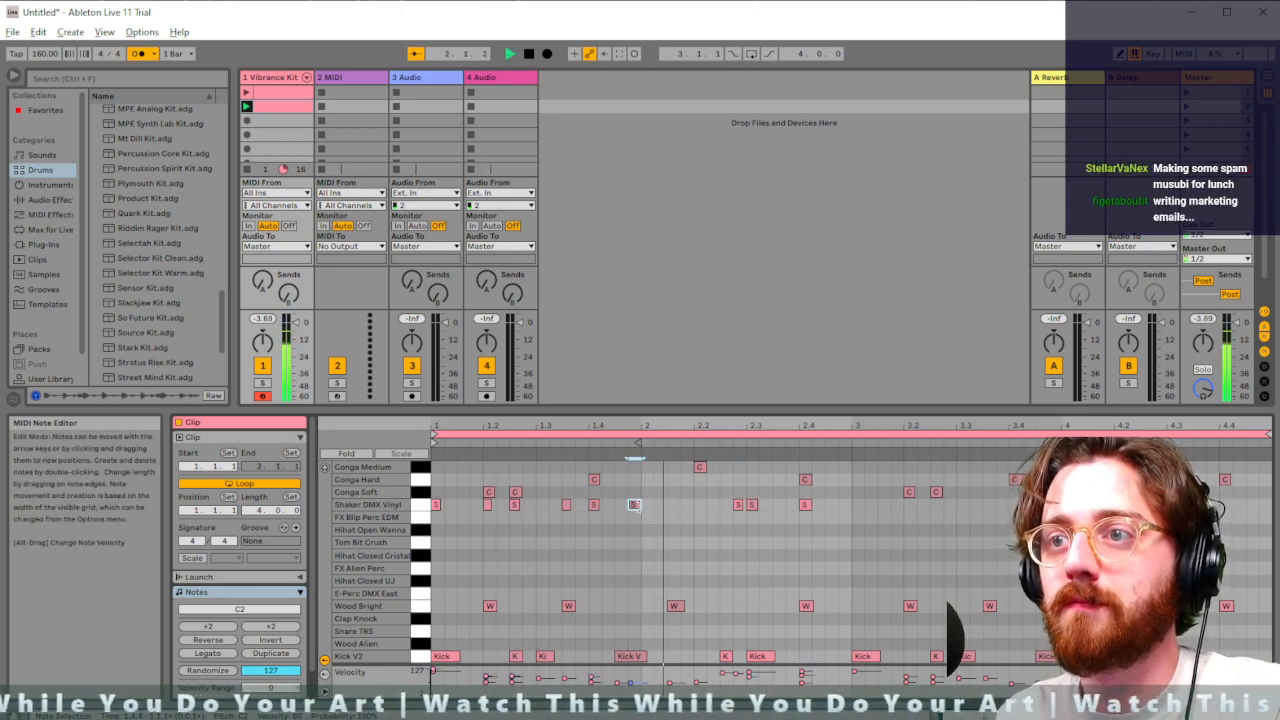
drag(635, 506, 663, 517)
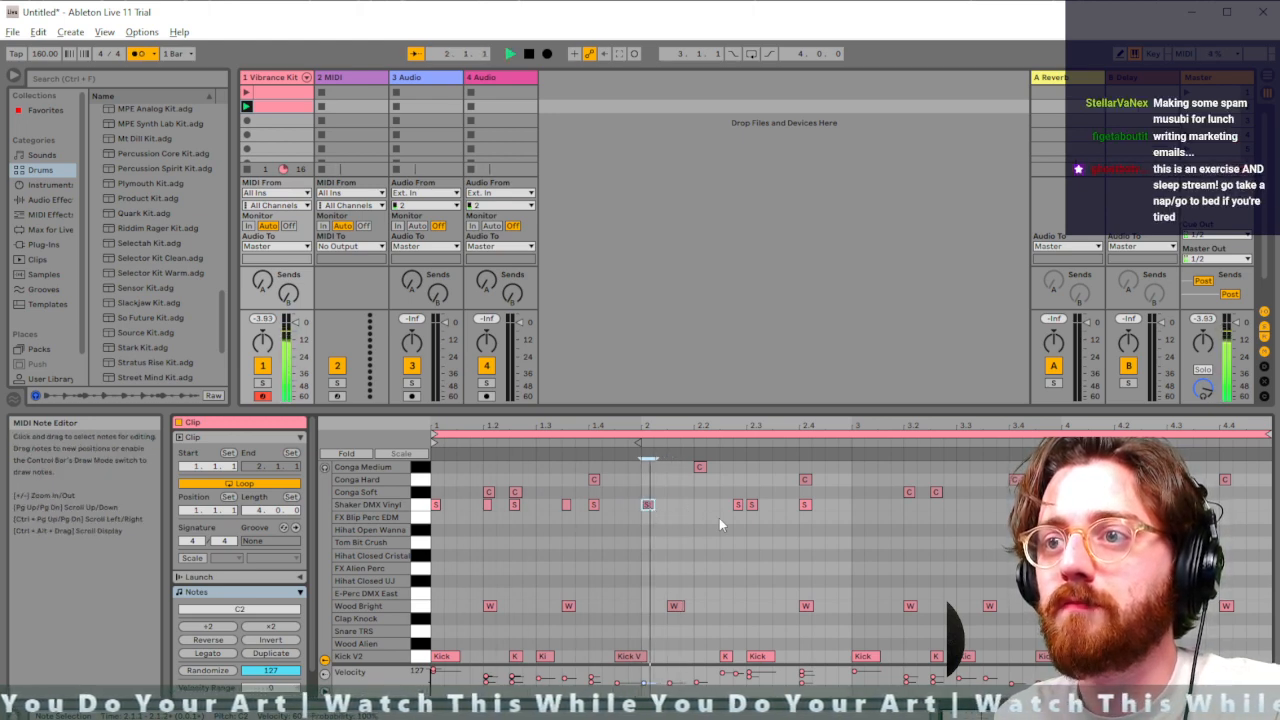
Move the Shaker DMX Vinyl note just before 2.3 one sixteenth earlier, and paste a copy of the two-bar shaker pattern at bar 3
key(space)
drag(738, 505, 727, 506)
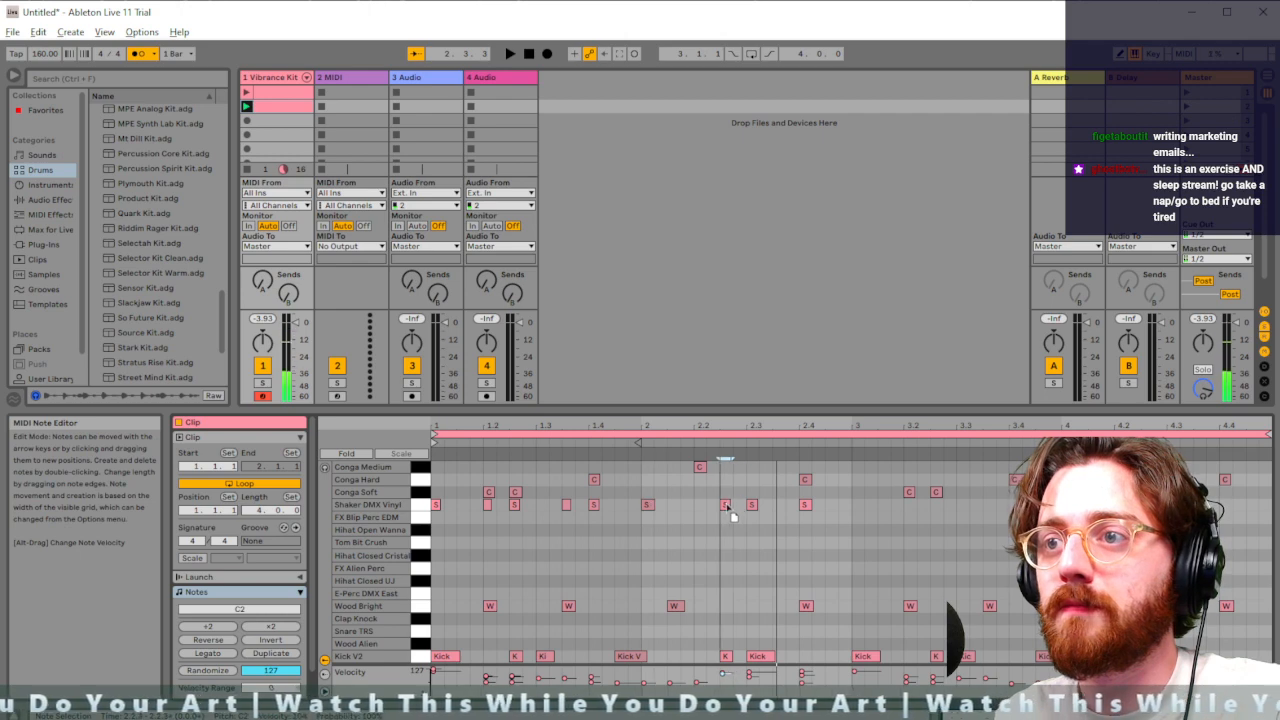
key(space)
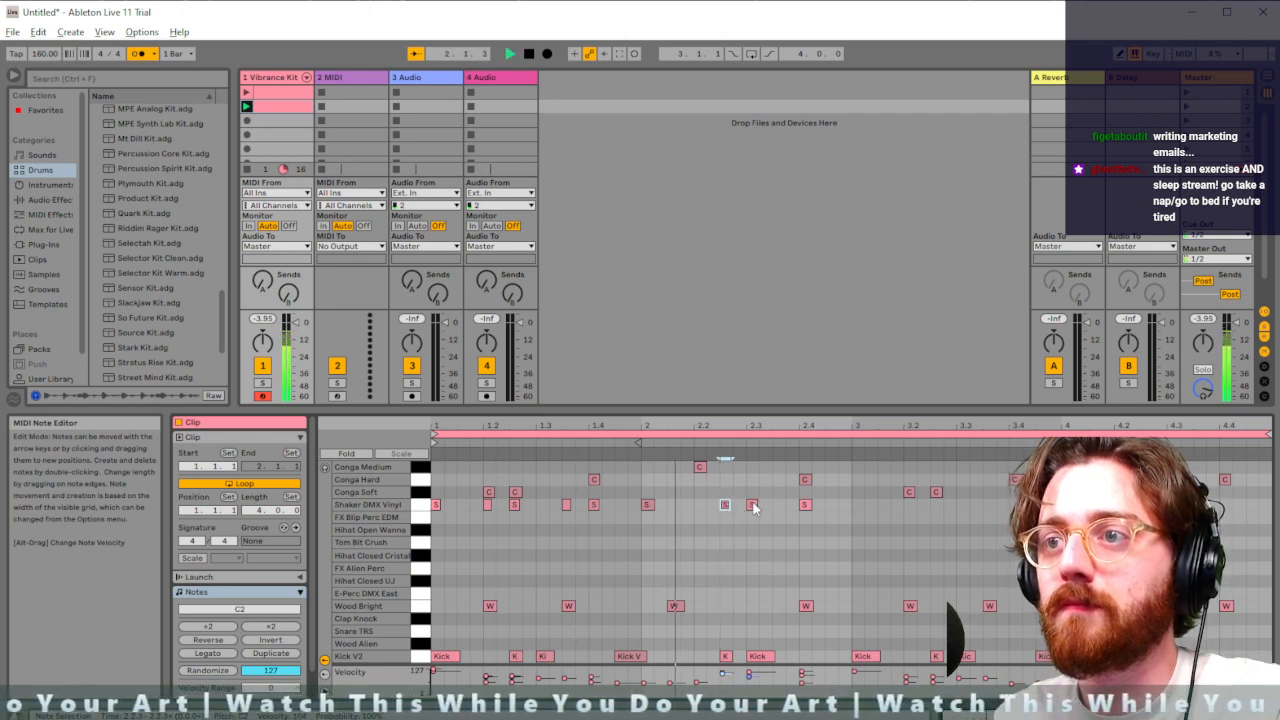
key(space)
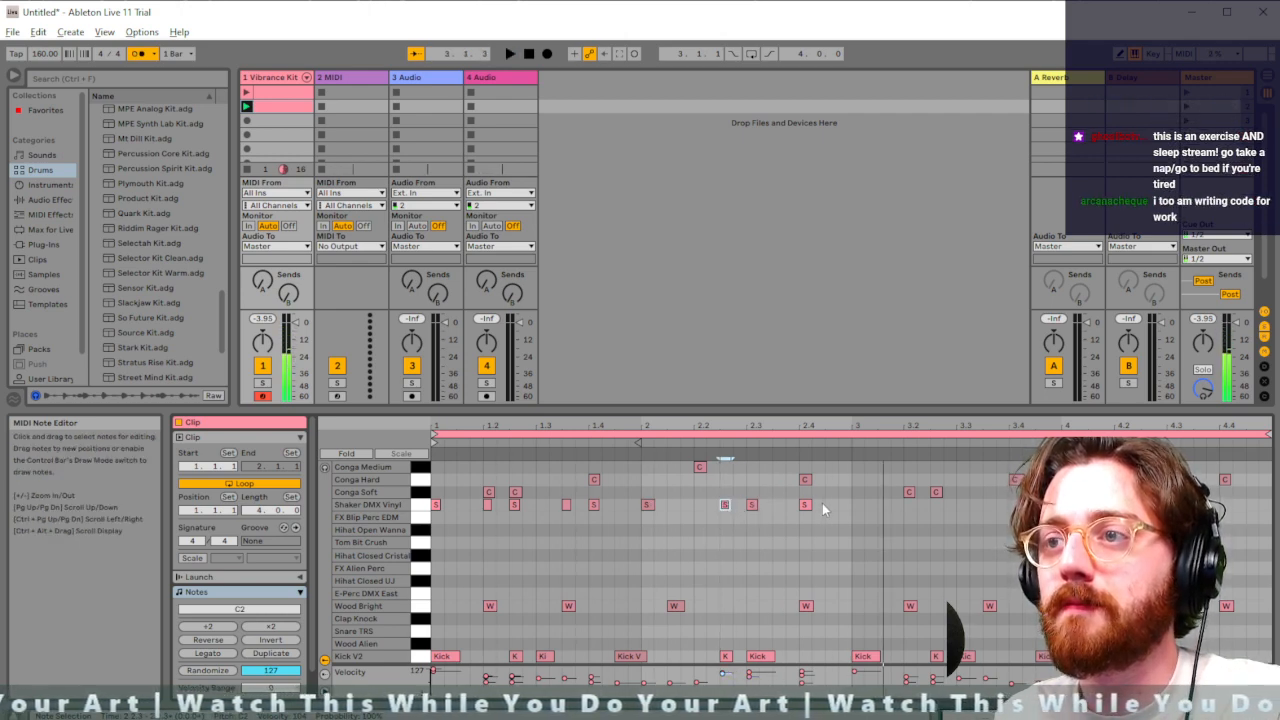
drag(820, 503, 438, 512)
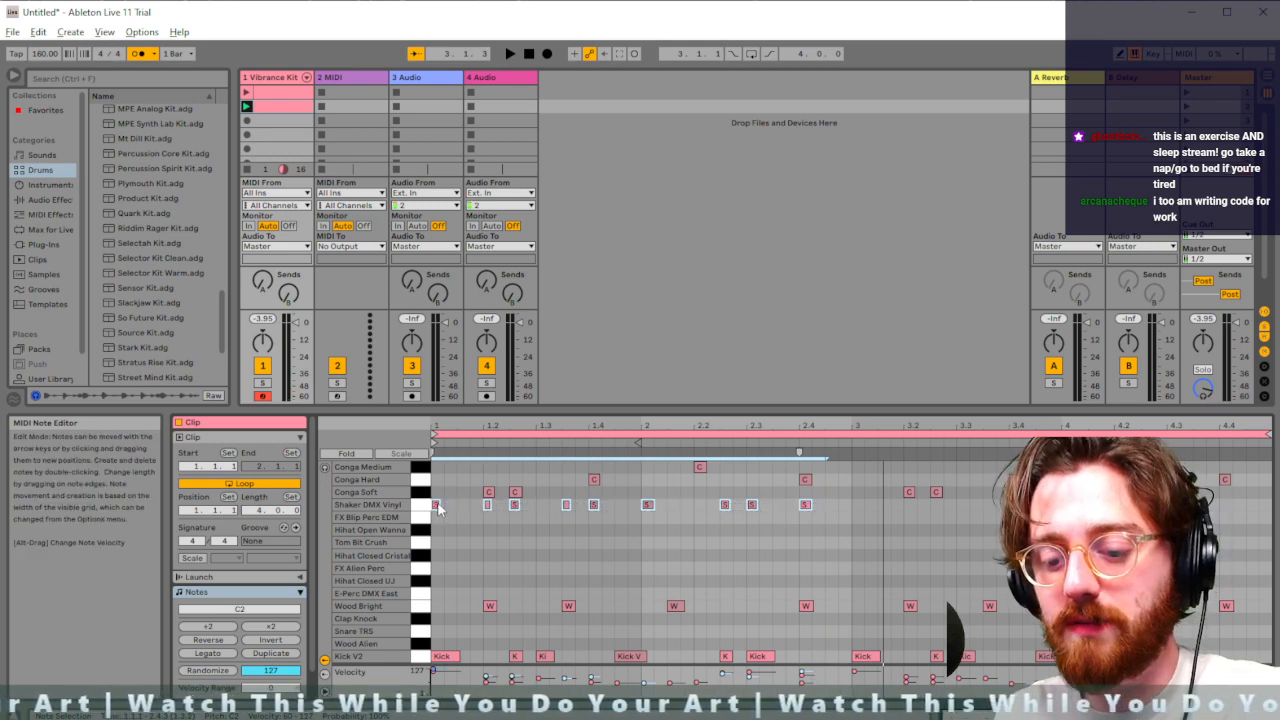
click(851, 486)
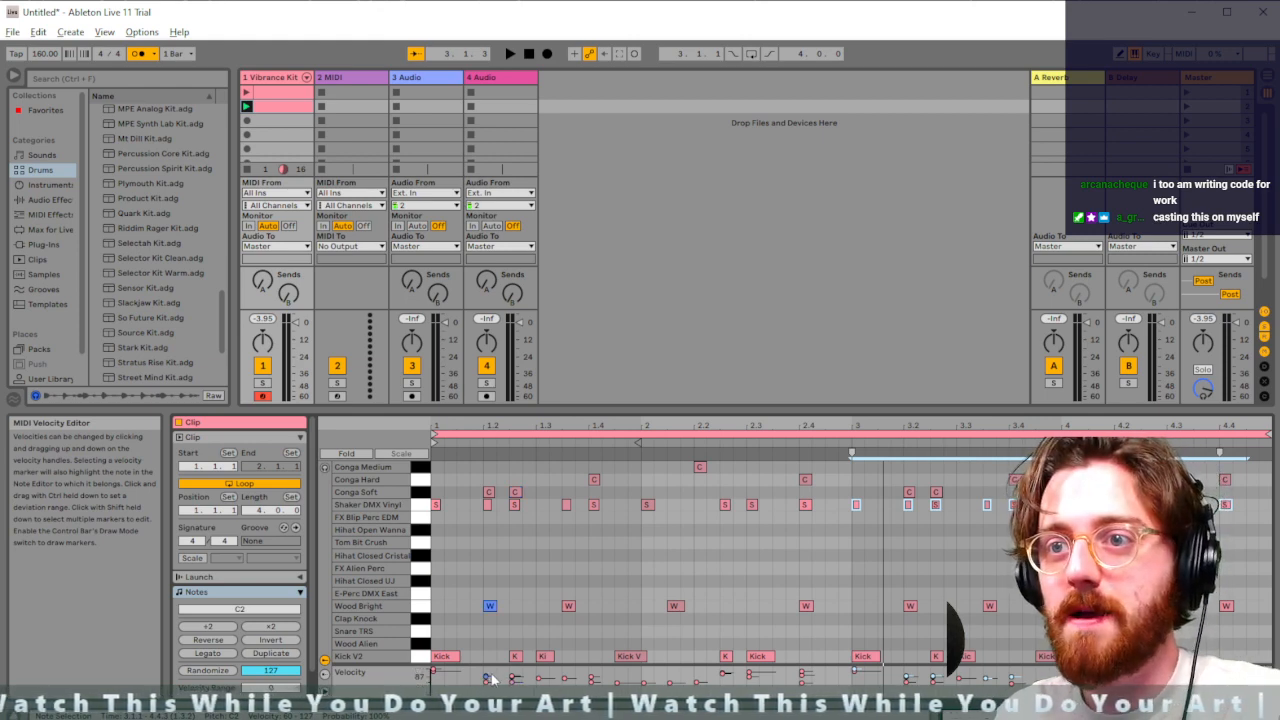
Set the Shaker DMX Vinyl velocity at 1.2.3 to 127, raise the 1.4 note, lower the 1.2 note to 78, and audition
click(515, 680)
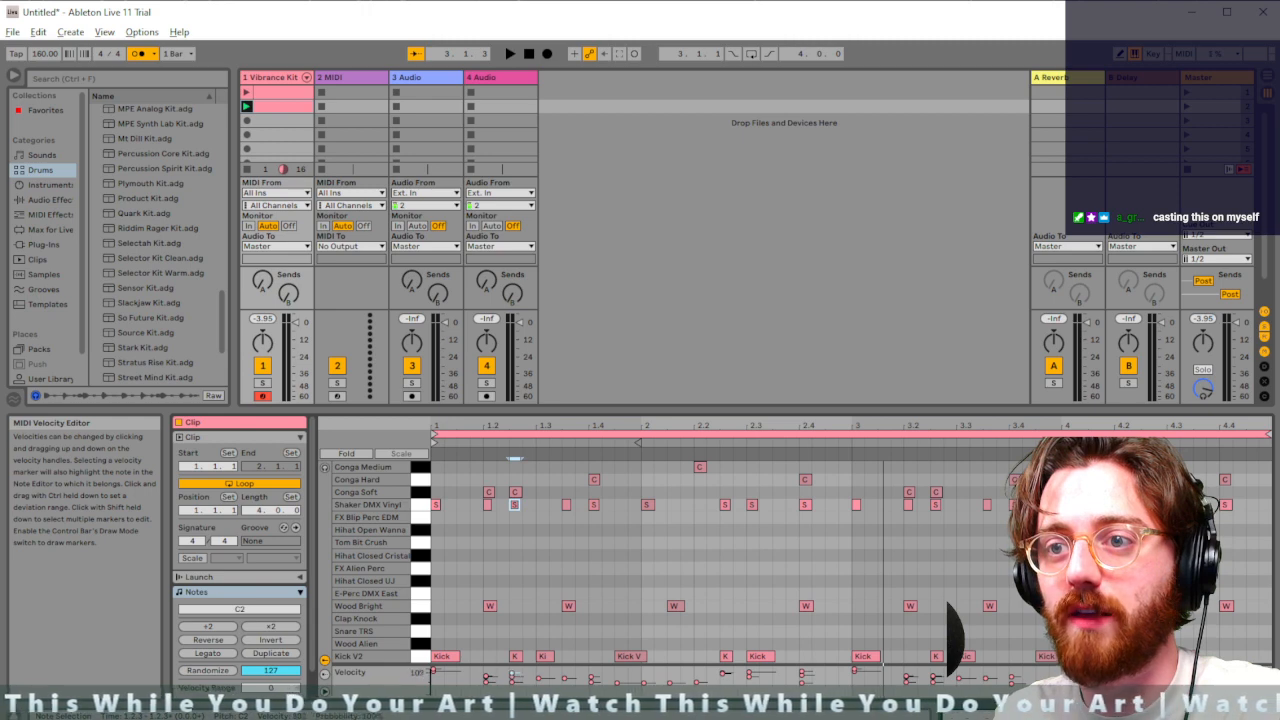
key(space)
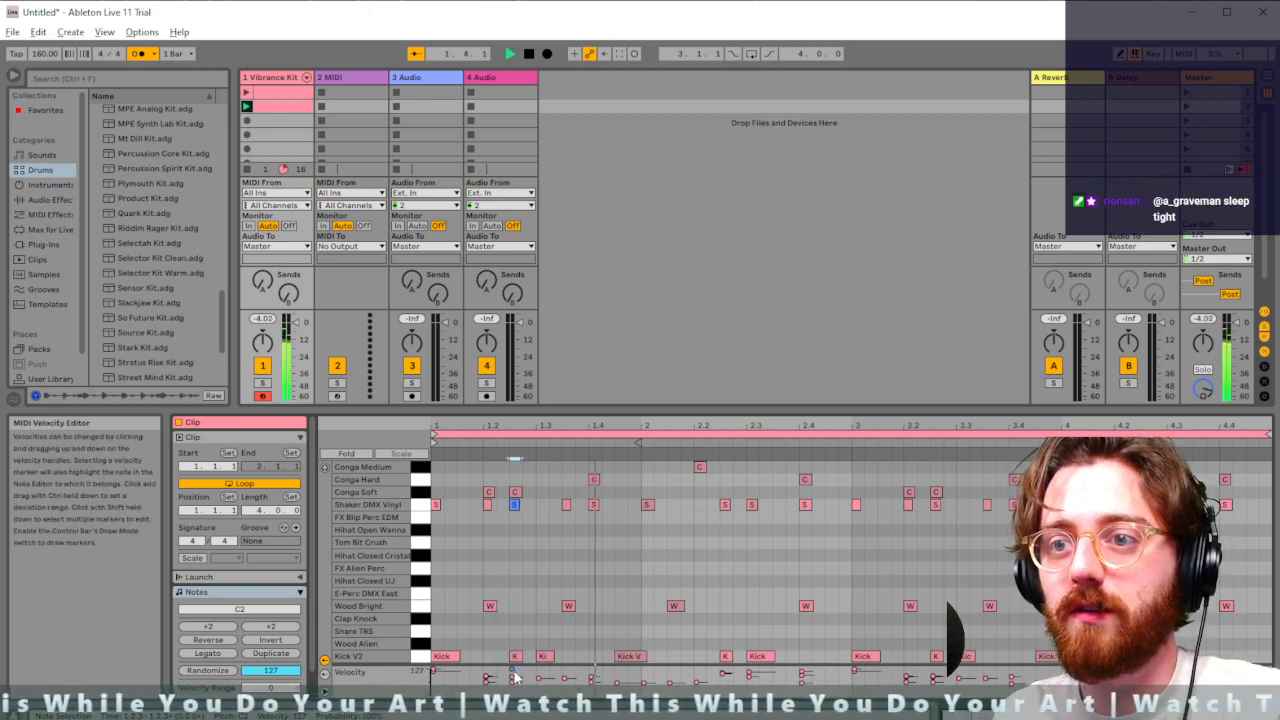
key(space)
click(592, 505)
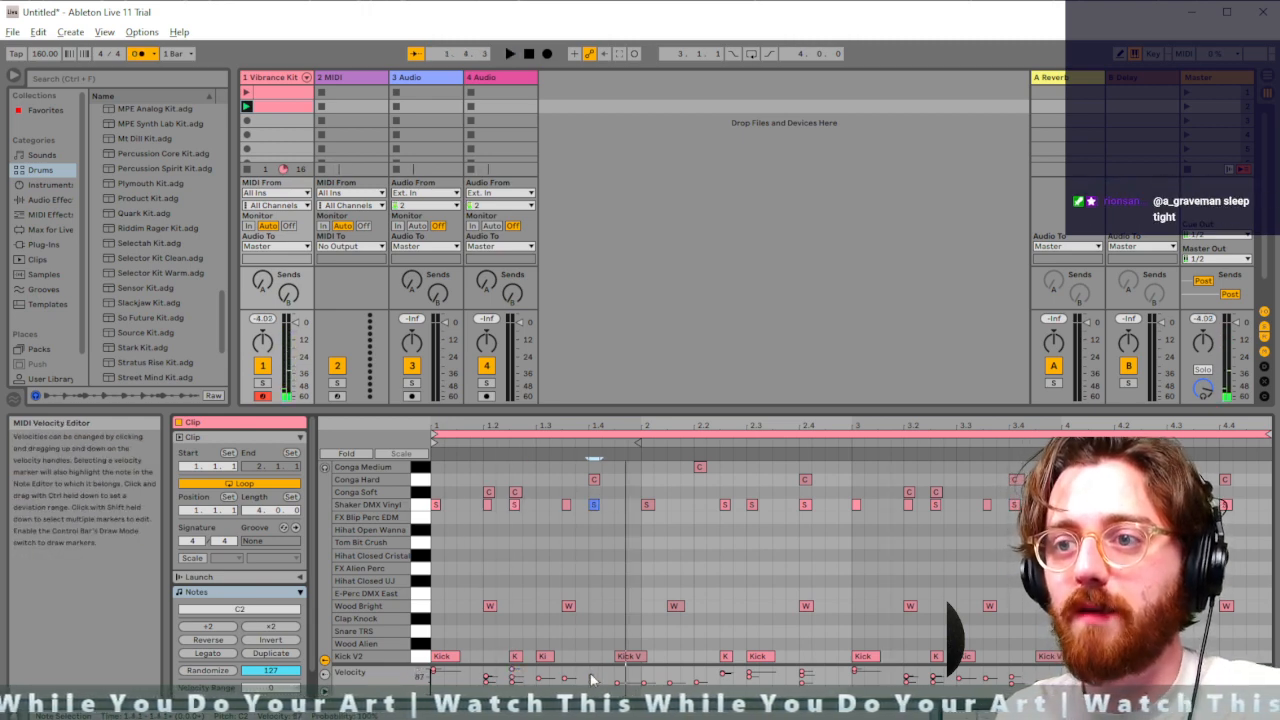
click(514, 505)
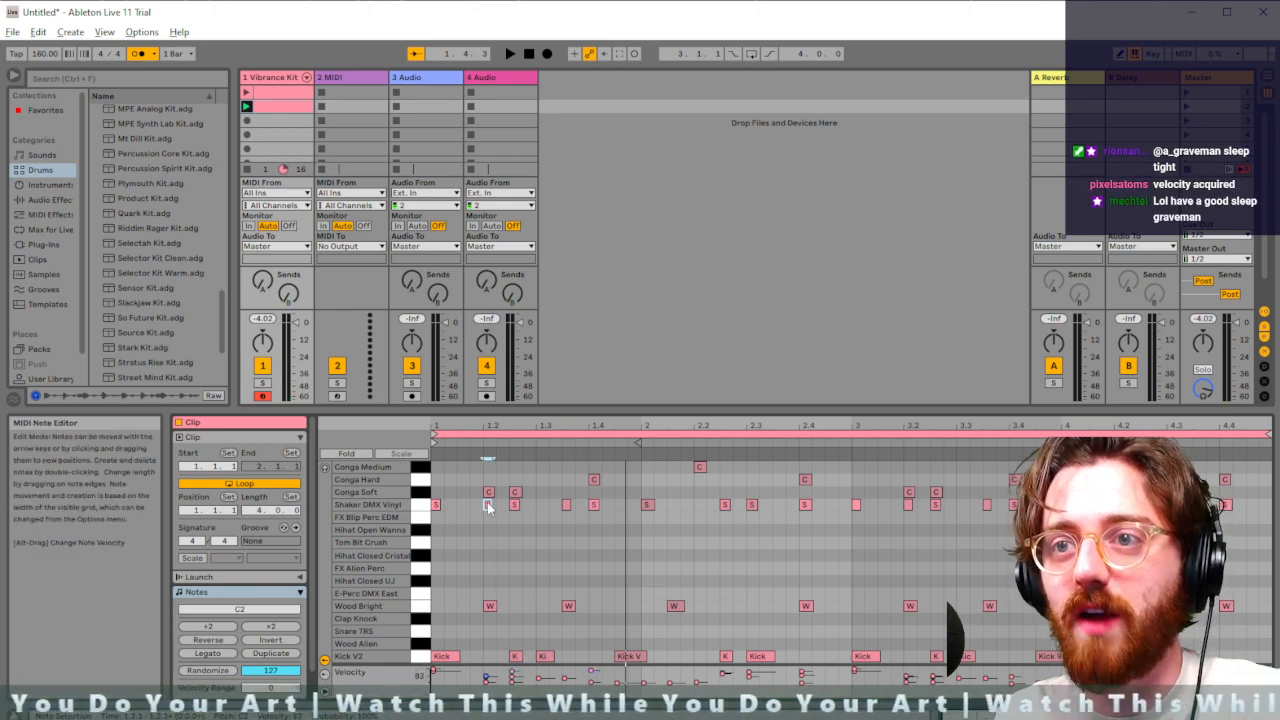
click(487, 504)
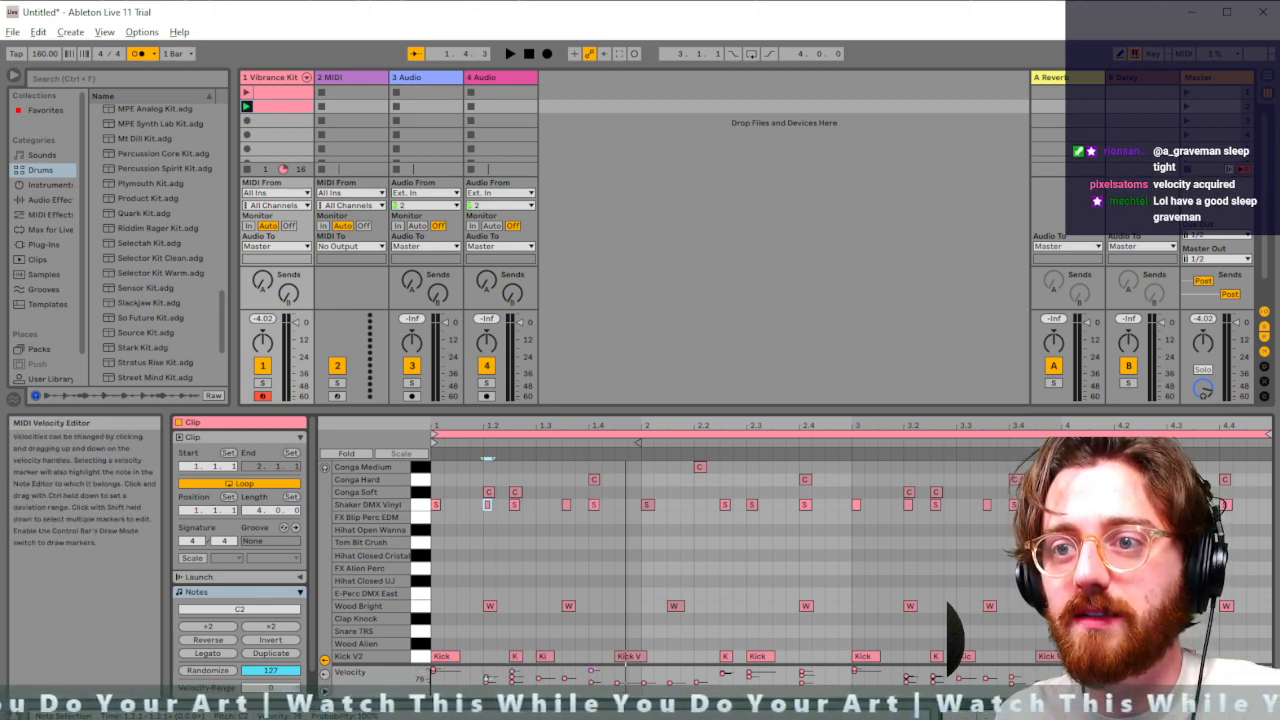
key(space)
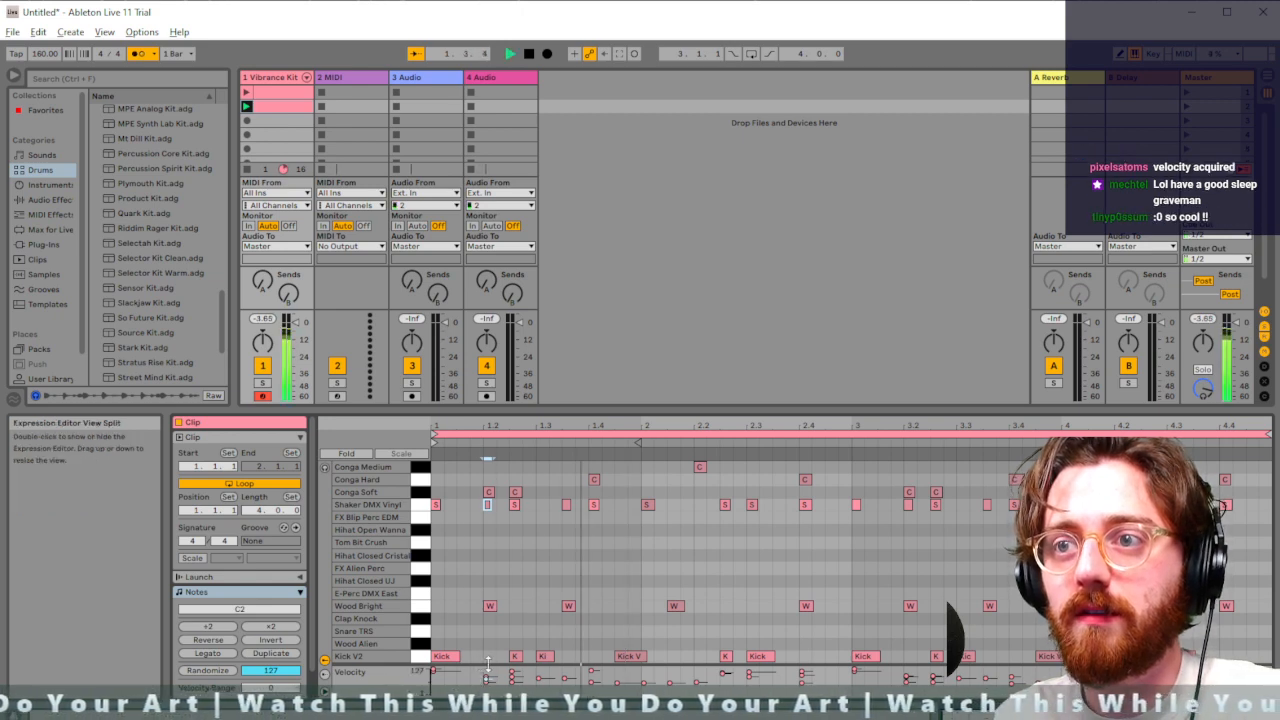
key(space)
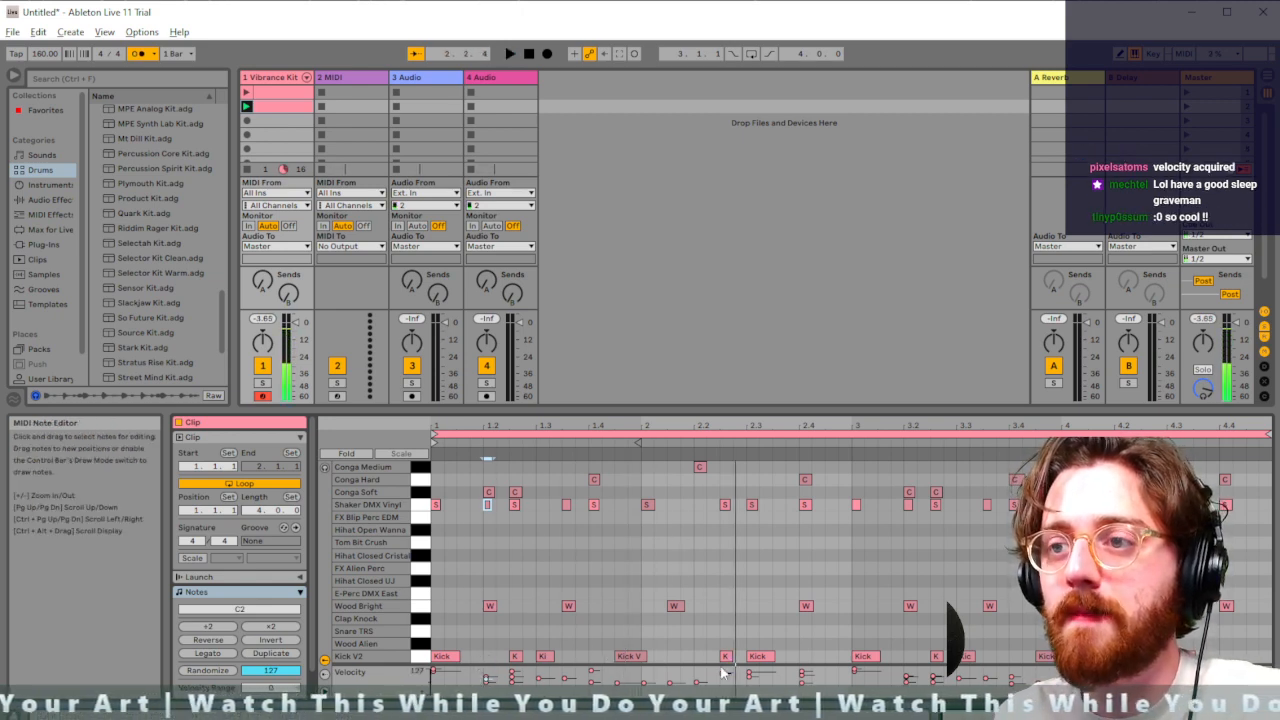
Accent the Shaker DMX Vinyl notes at 2.2.3, 2.3 and 2.4, setting the 2.3 note's velocity to 105
click(725, 505)
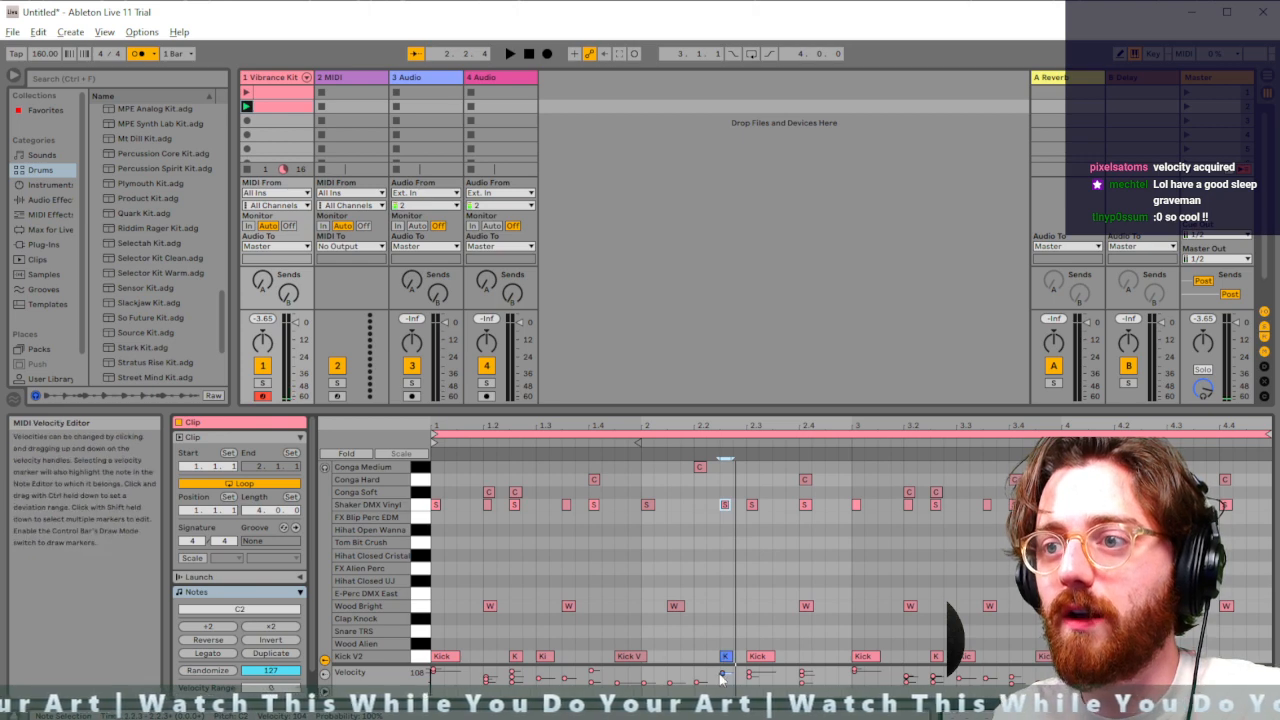
drag(722, 673, 722, 678)
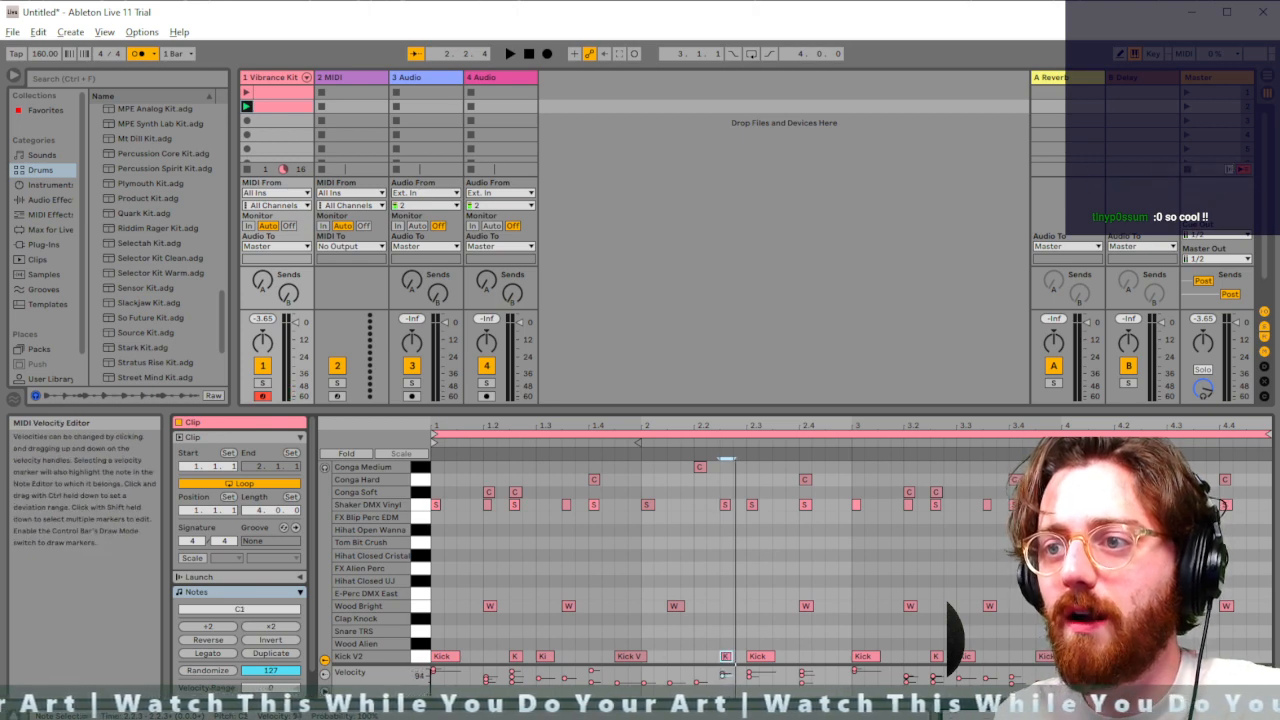
click(752, 505)
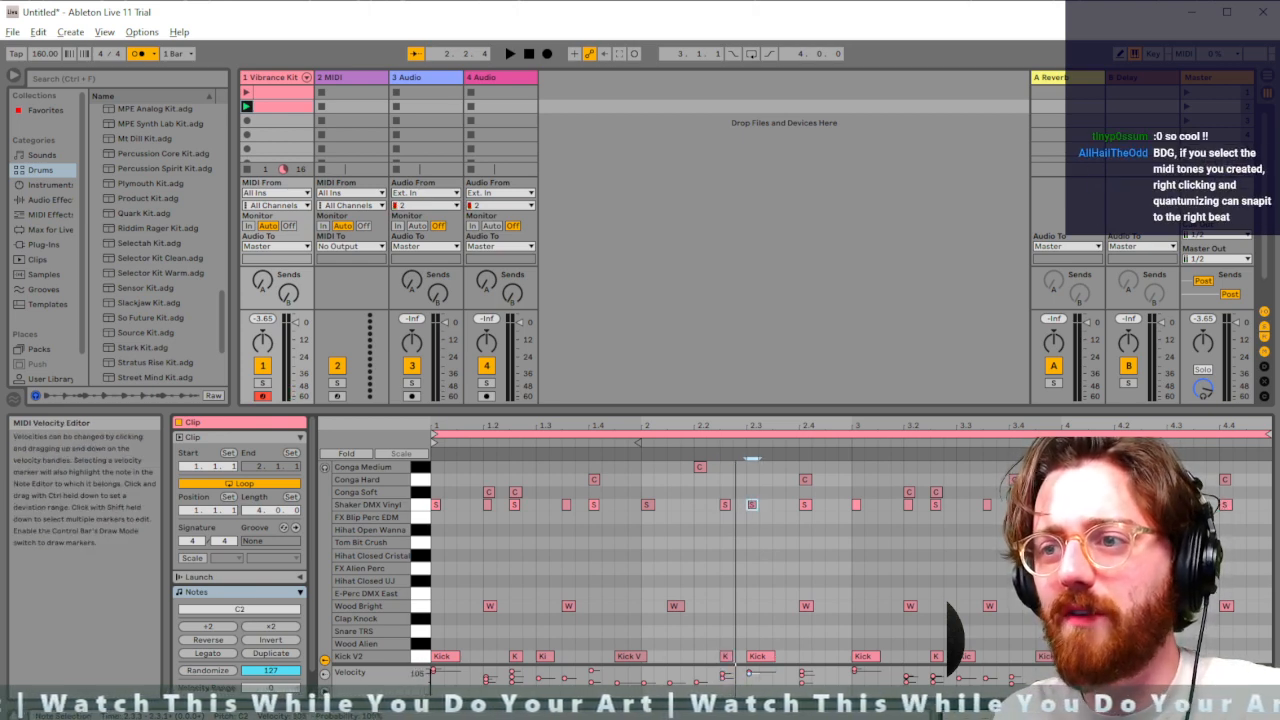
click(805, 505)
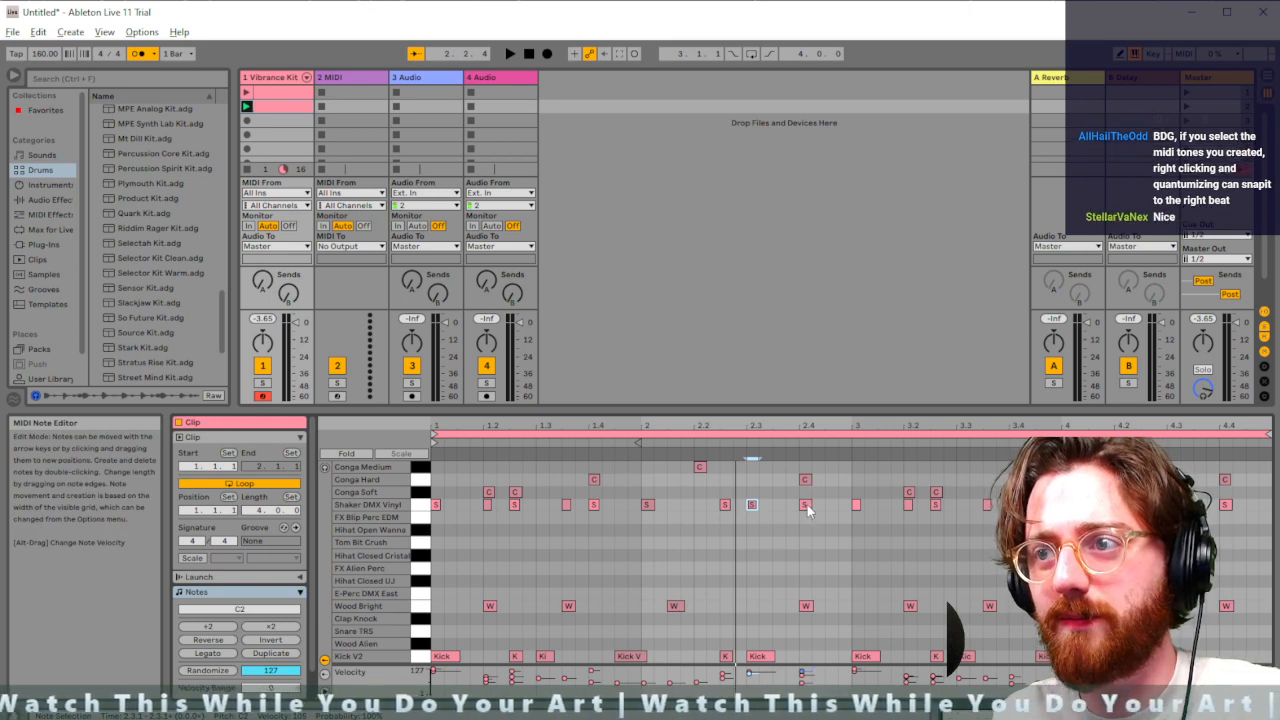
Shape the bar 3 Shaker DMX Vinyl velocities, with 78 at 3.2, an accent at 3.2.3 and 110 at 3.4
click(872, 655)
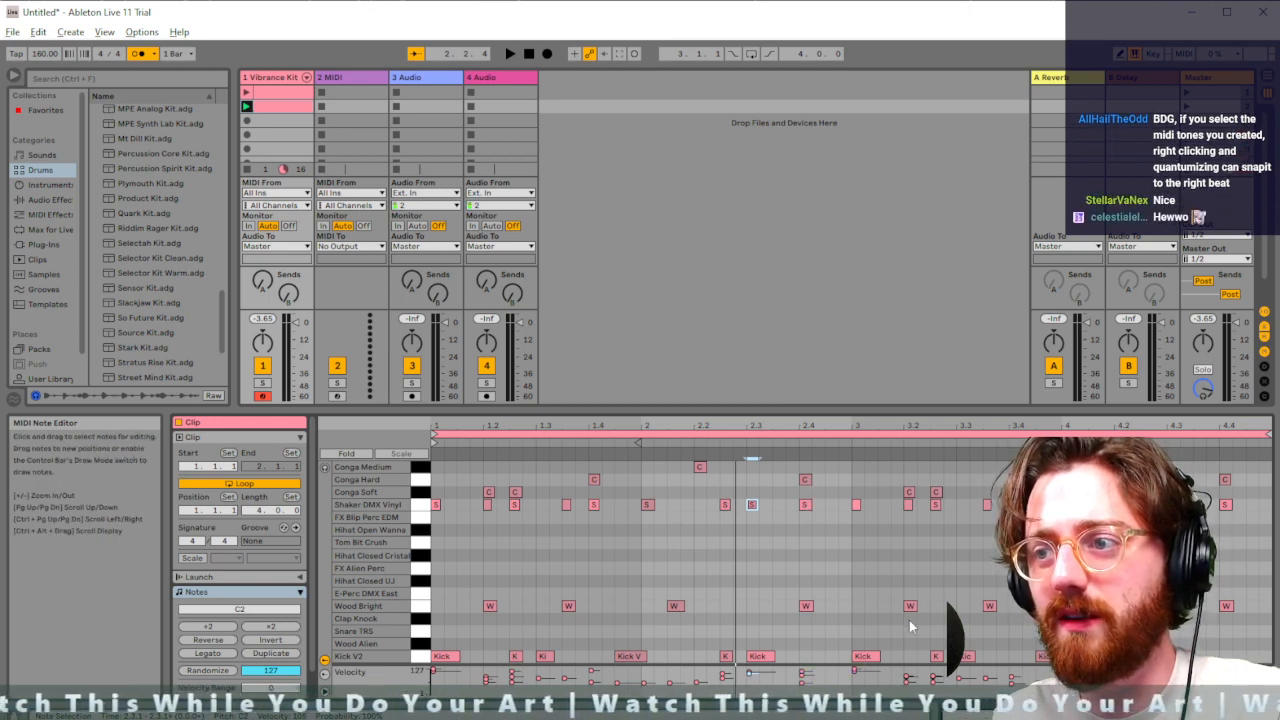
click(908, 505)
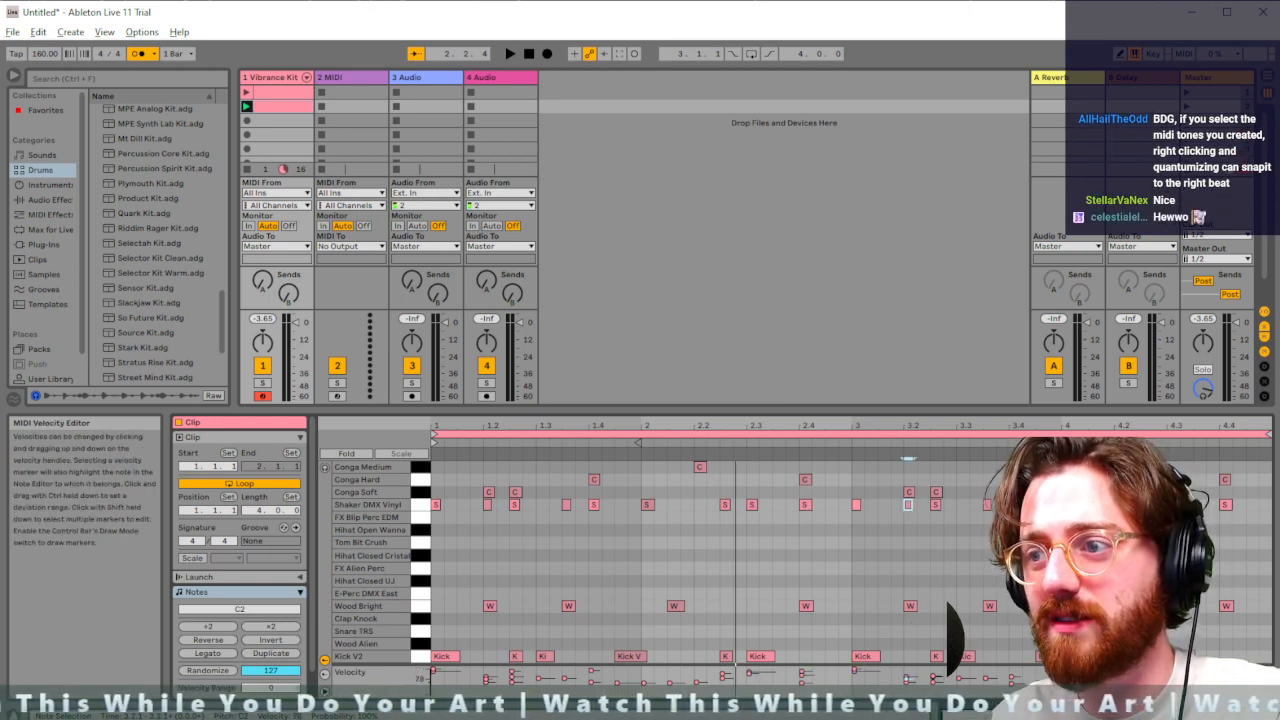
click(935, 506)
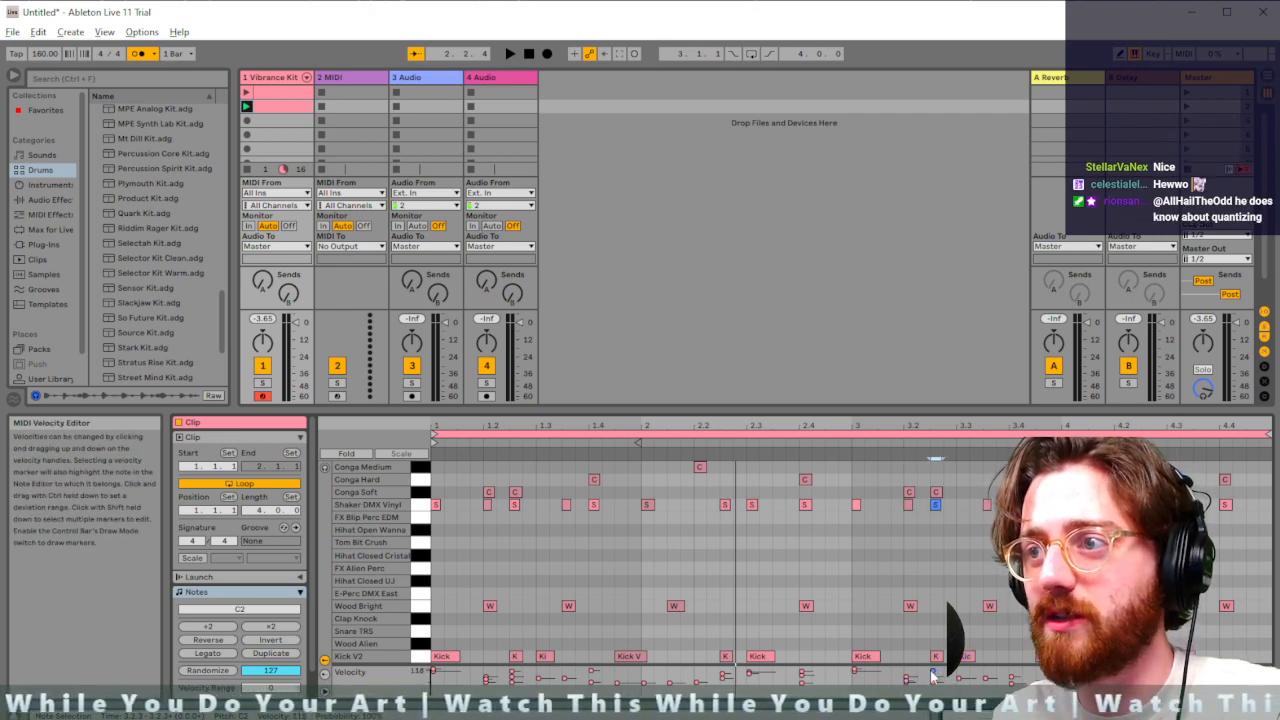
click(987, 679)
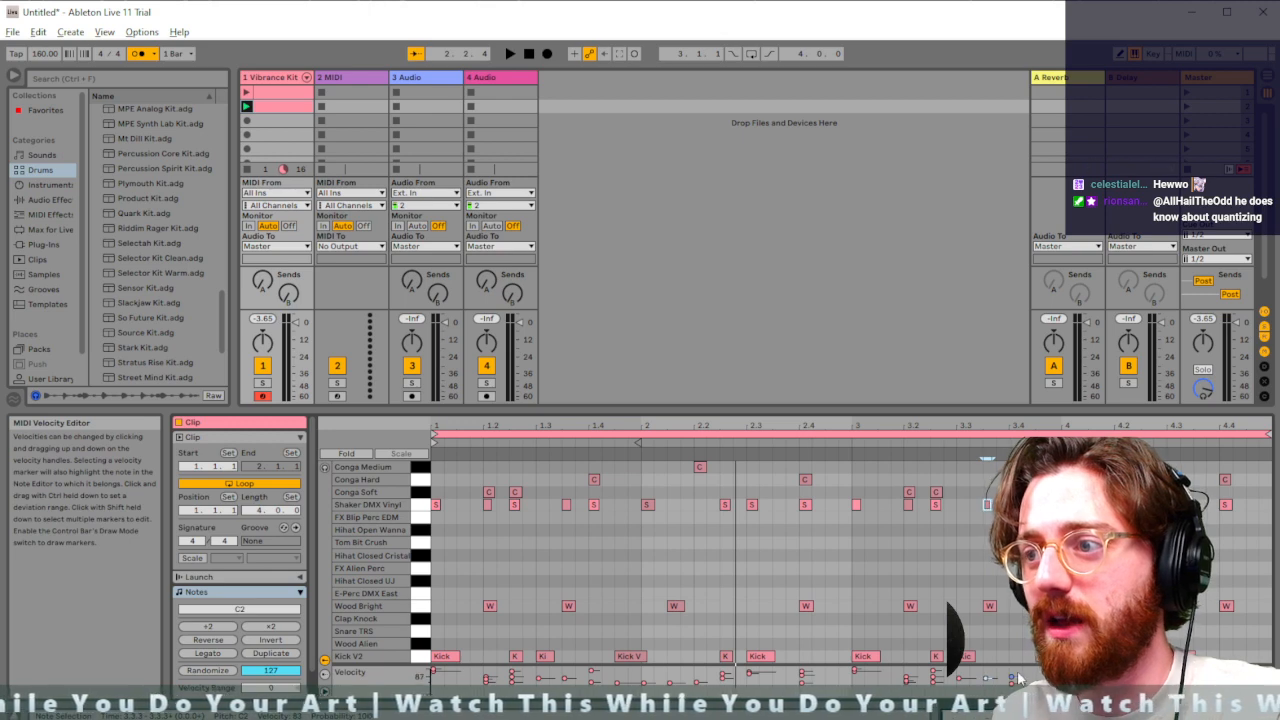
click(1013, 505)
drag(1012, 681, 1012, 672)
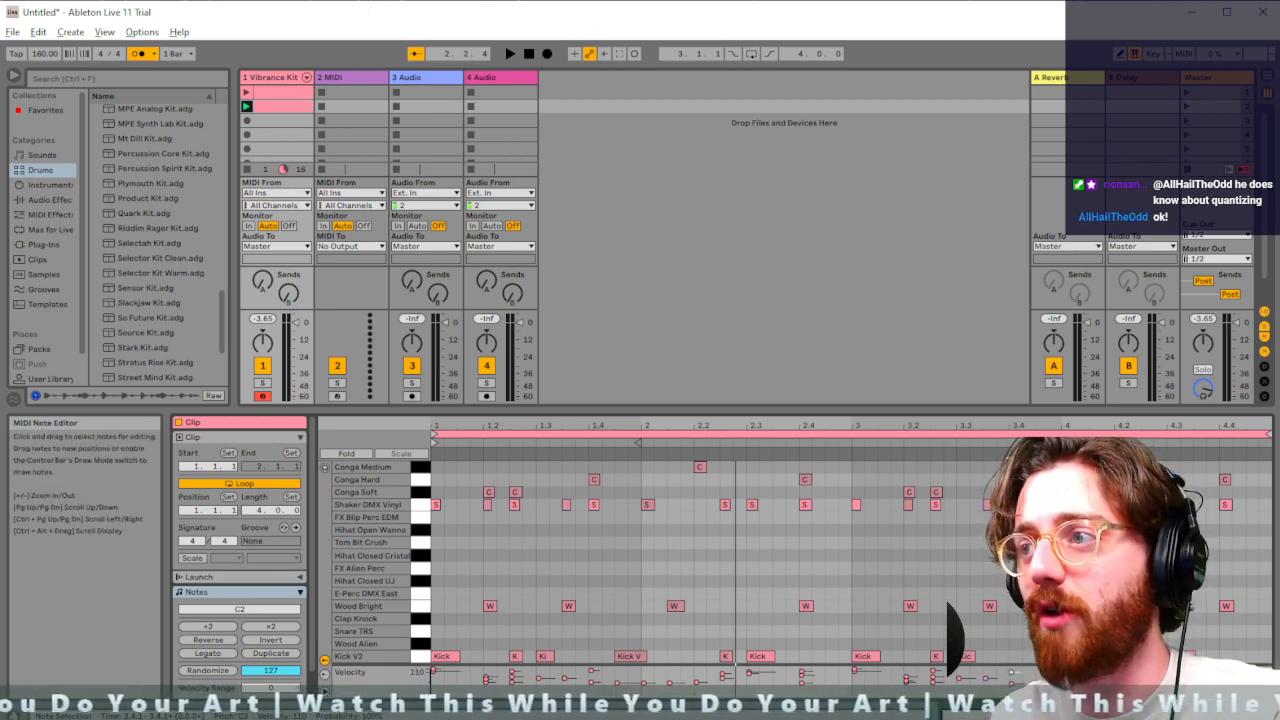
Adjust the bar 4 Shaker DMX Vinyl velocities, setting the note at 4.3 to 110, and audition the loop
click(1143, 674)
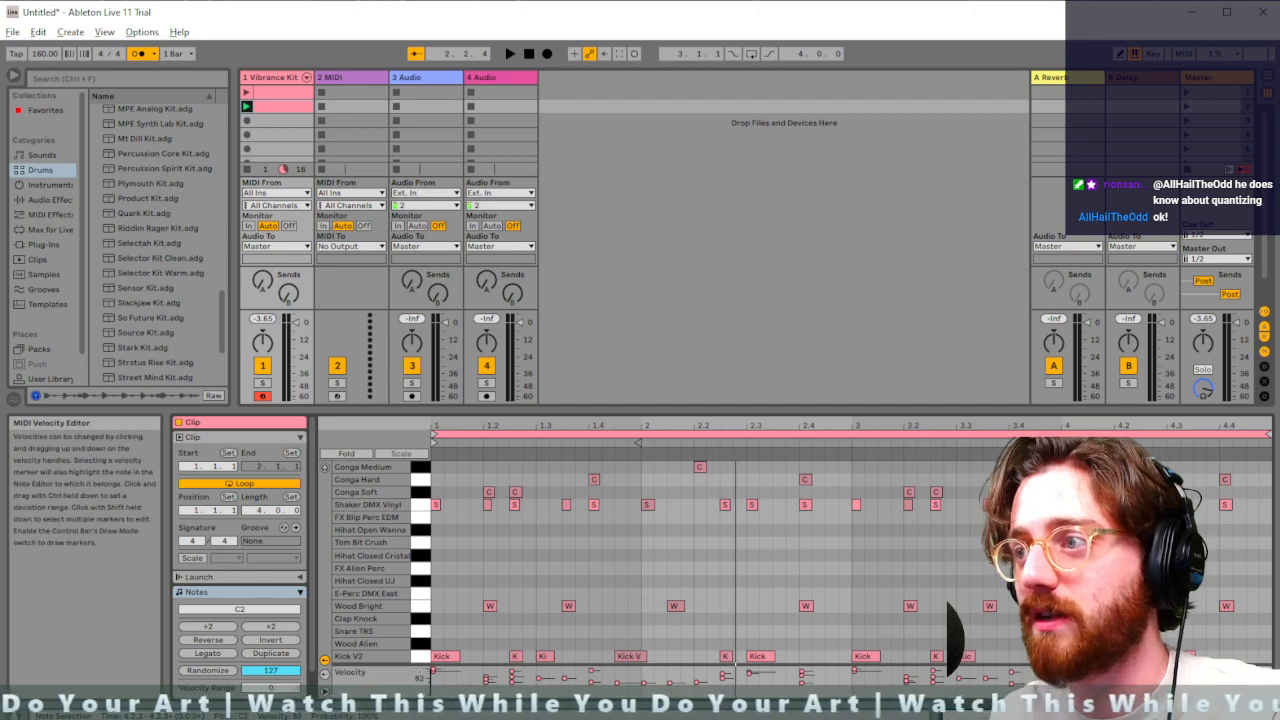
click(1198, 505)
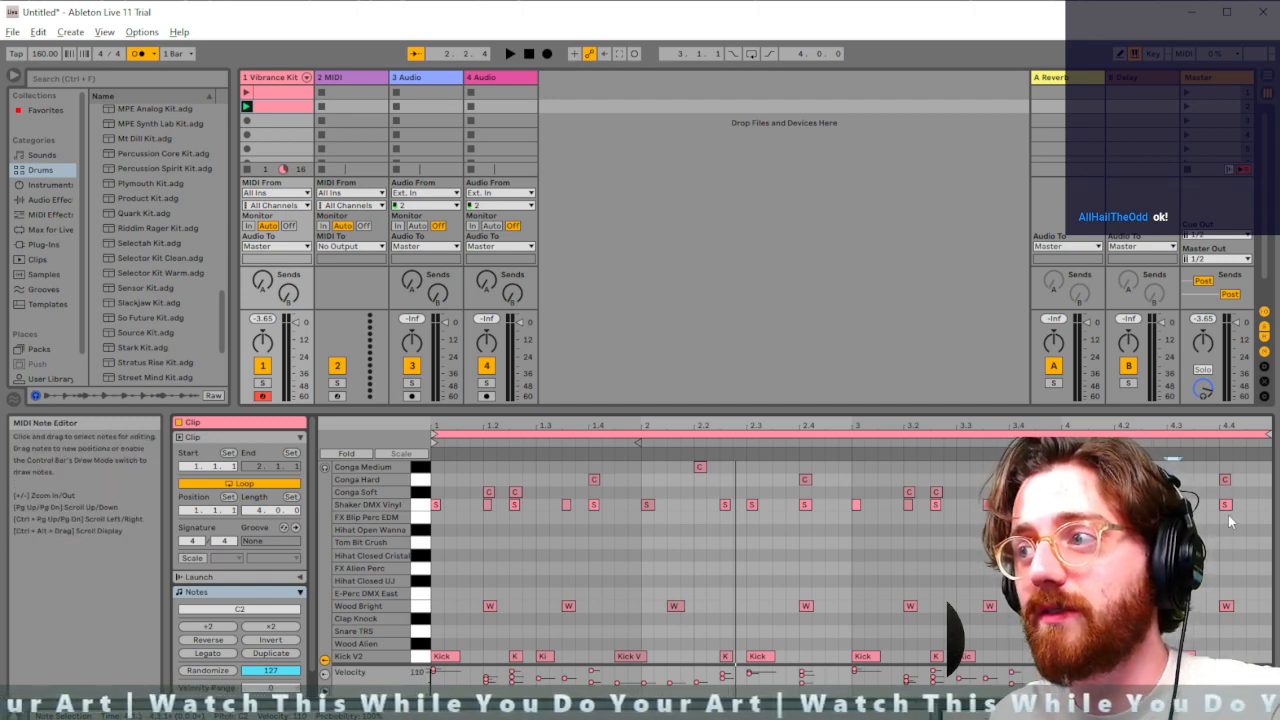
key(space)
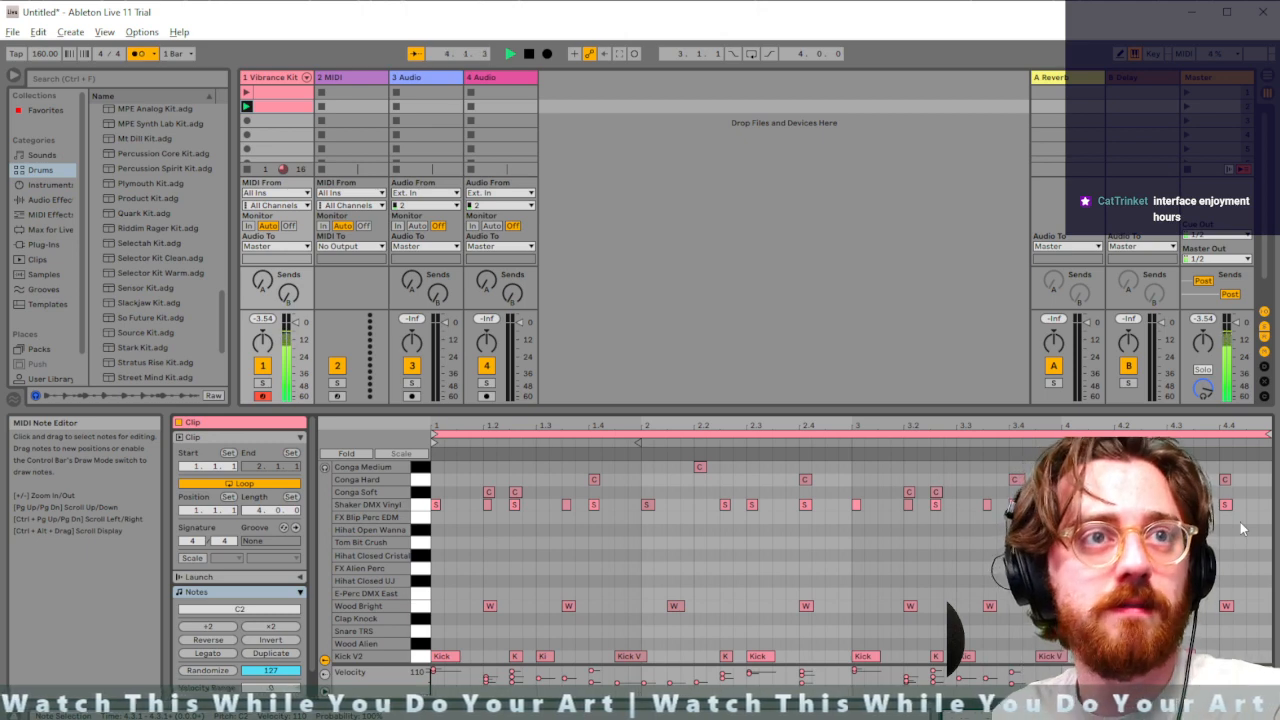
key(space)
Lower the velocities of all Shaker DMX Vinyl notes together and audition the loop
drag(1241, 523, 435, 503)
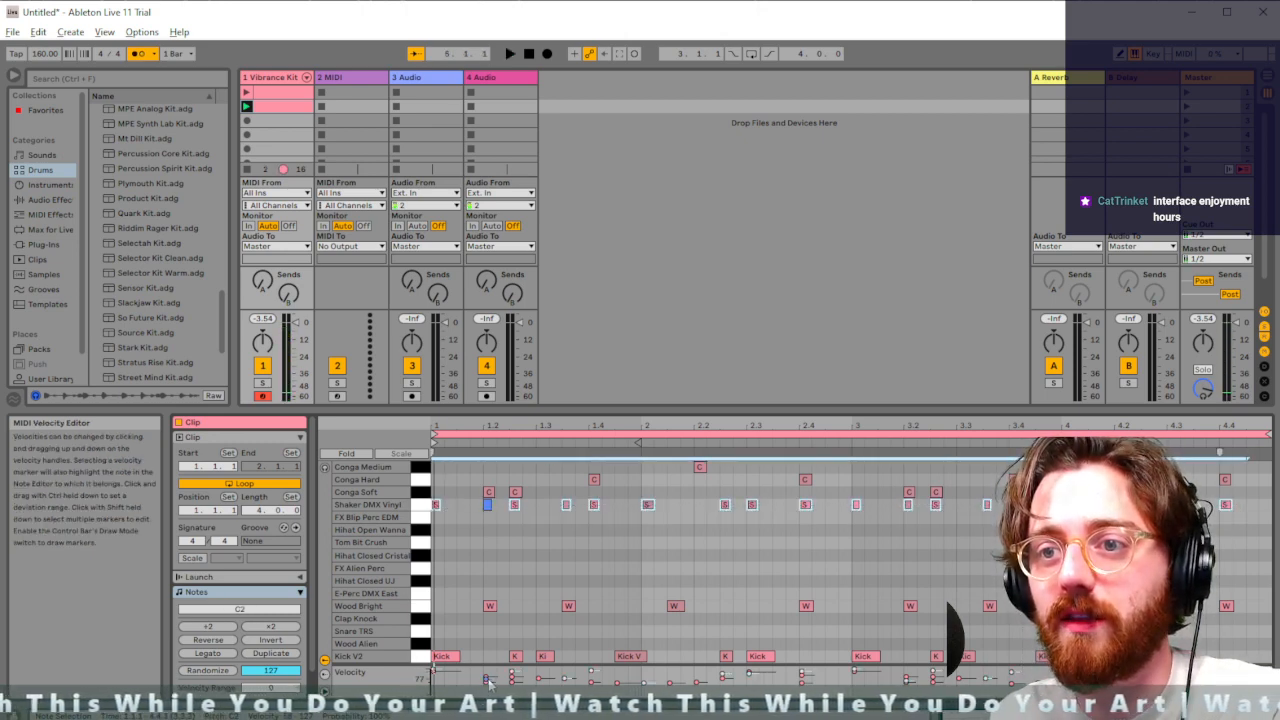
drag(487, 678, 487, 682)
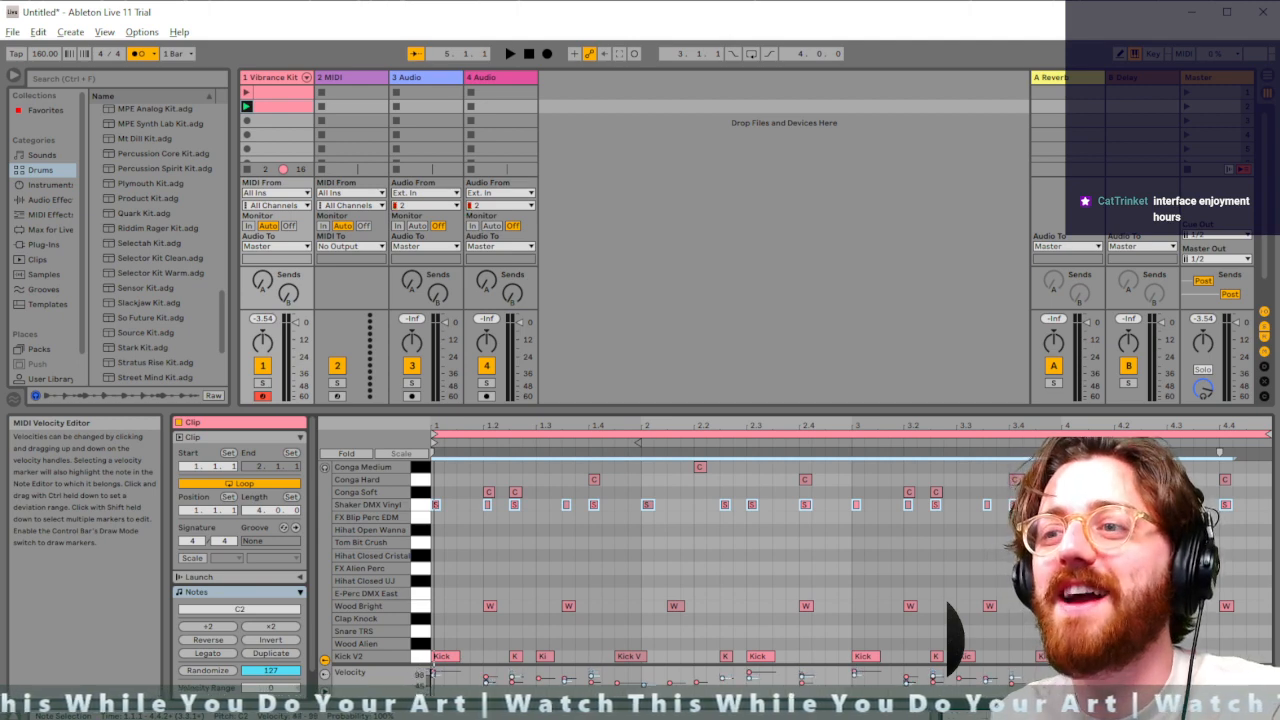
click(438, 533)
key(space)
key(space)
click(436, 507)
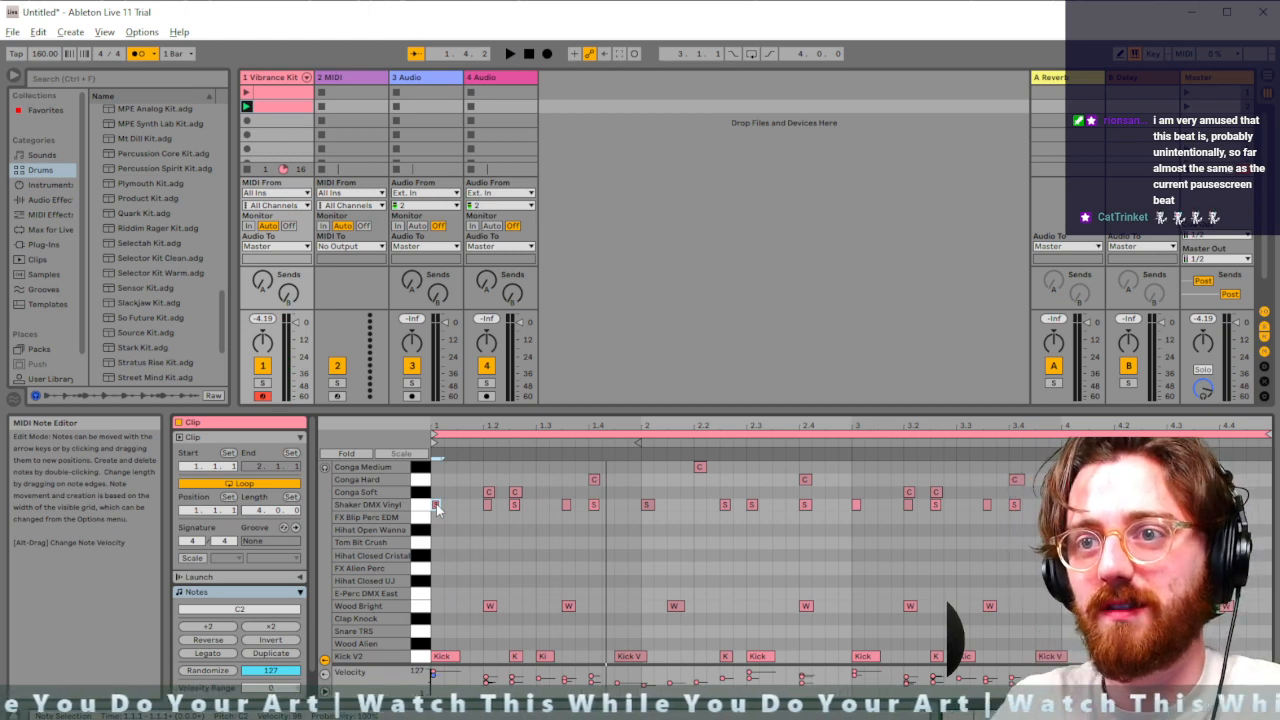
click(551, 534)
key(space)
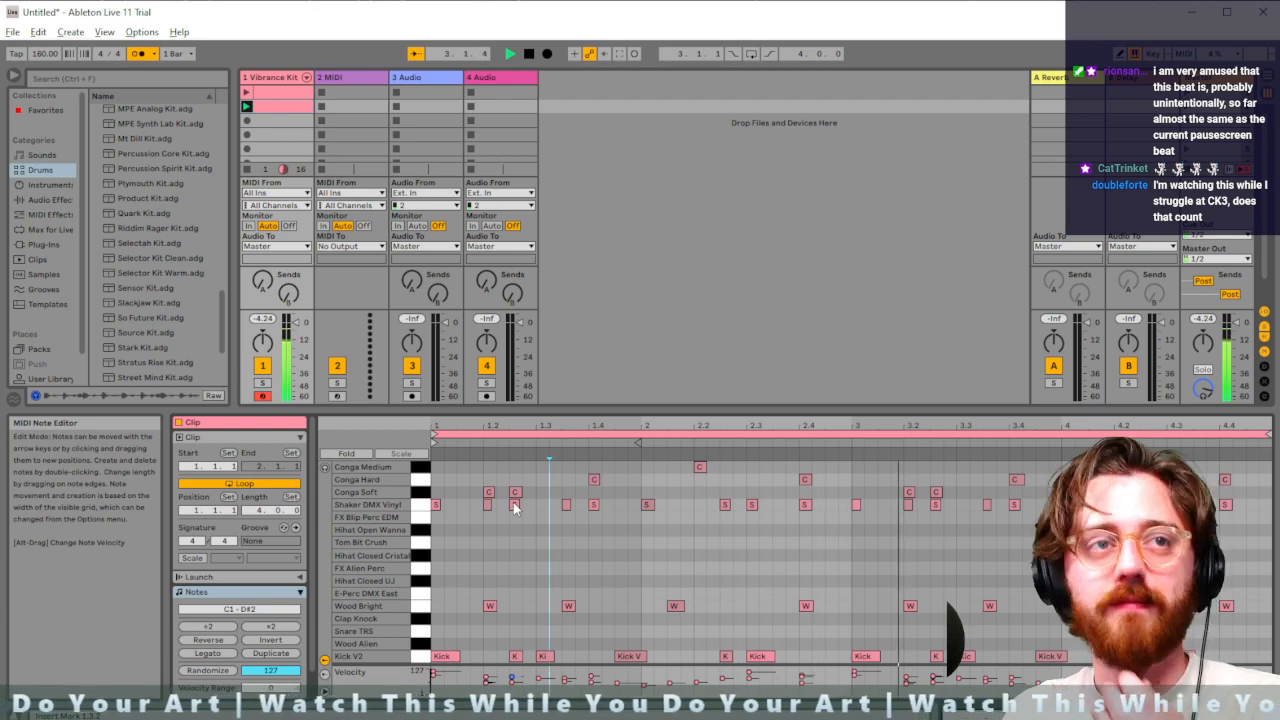
Turn off the metronome and compare the first and second Vibrance Kit clips by launching them in turn
click(247, 93)
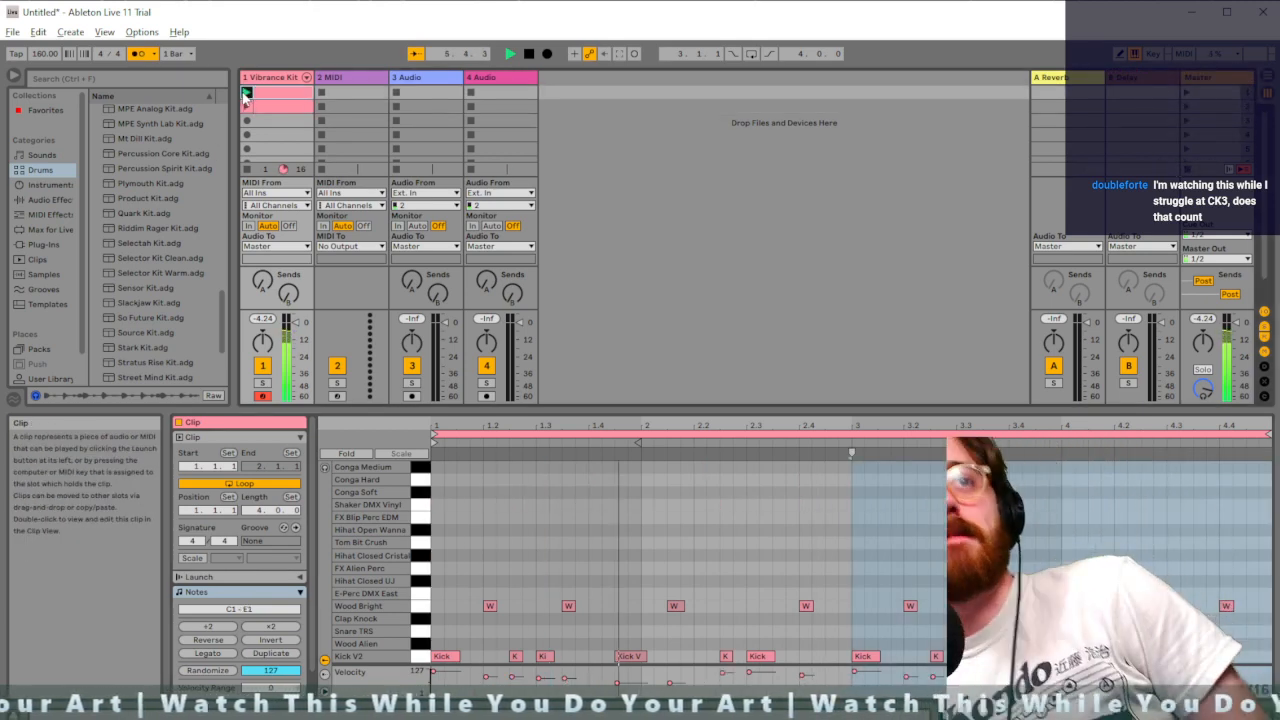
click(139, 53)
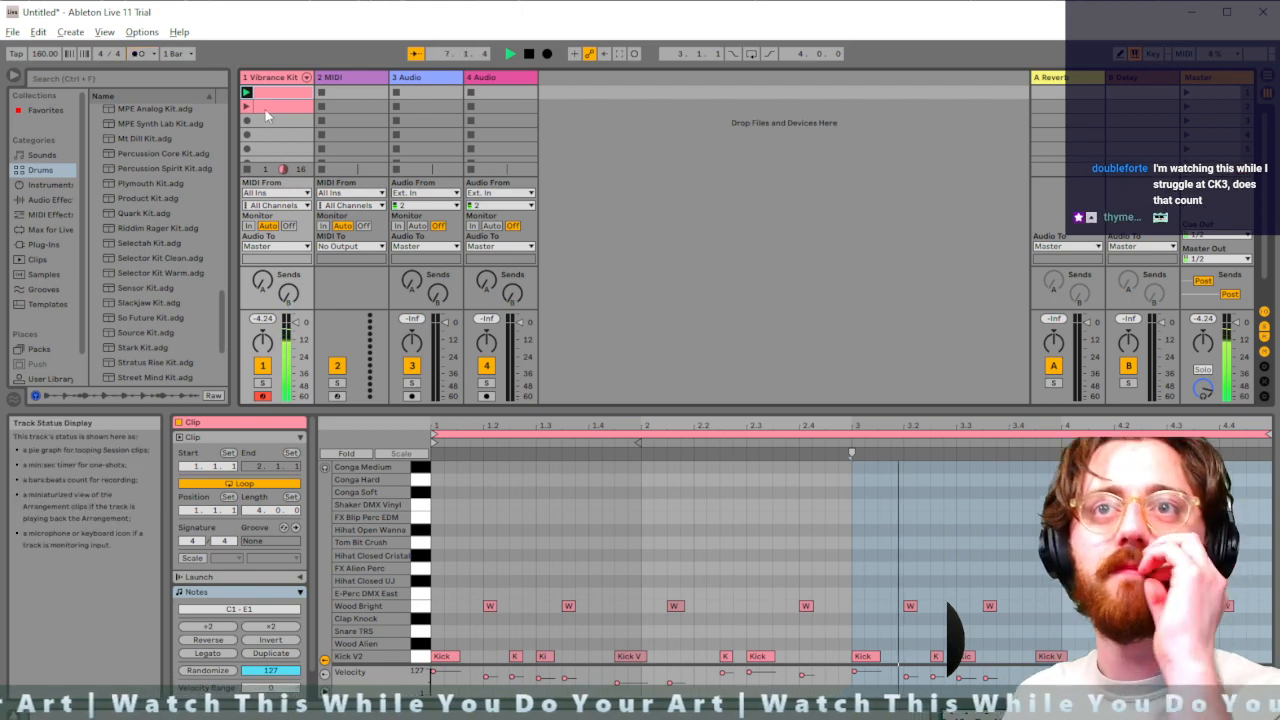
click(247, 107)
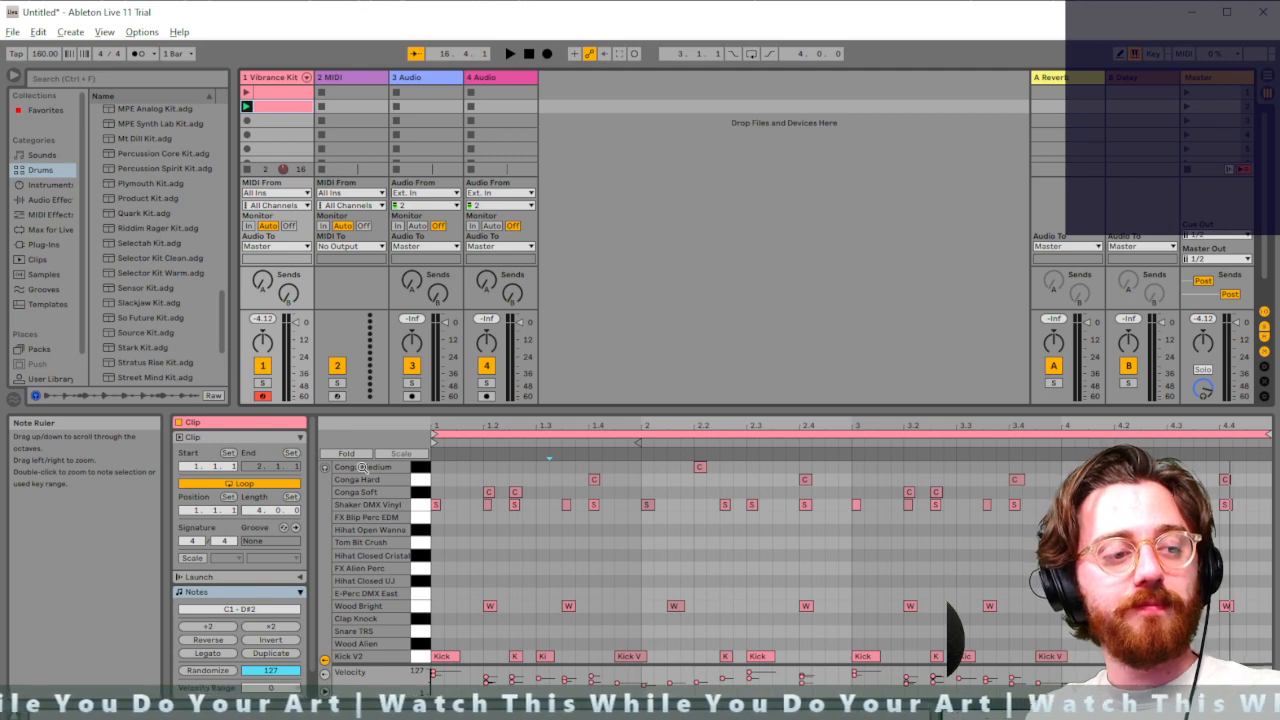
click(247, 93)
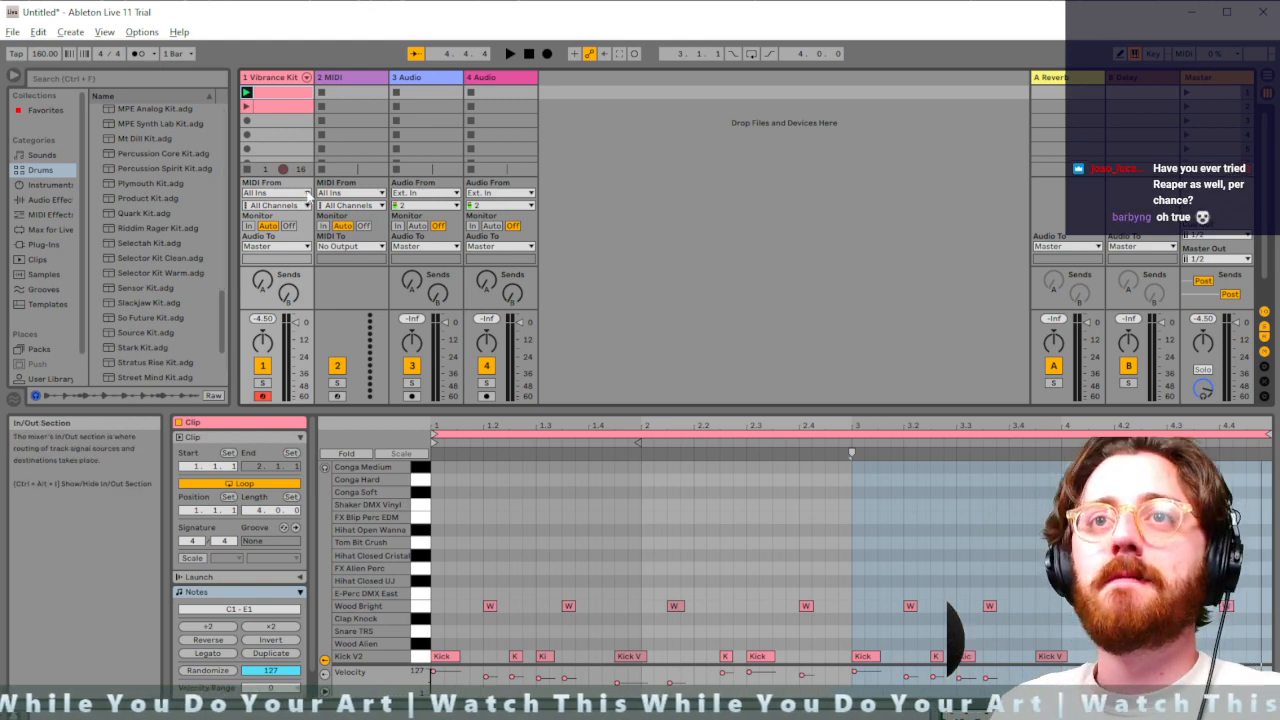
Preview the Analog brass presets and load Horn2 Hollow Brass onto the 2 MIDI track
click(350, 78)
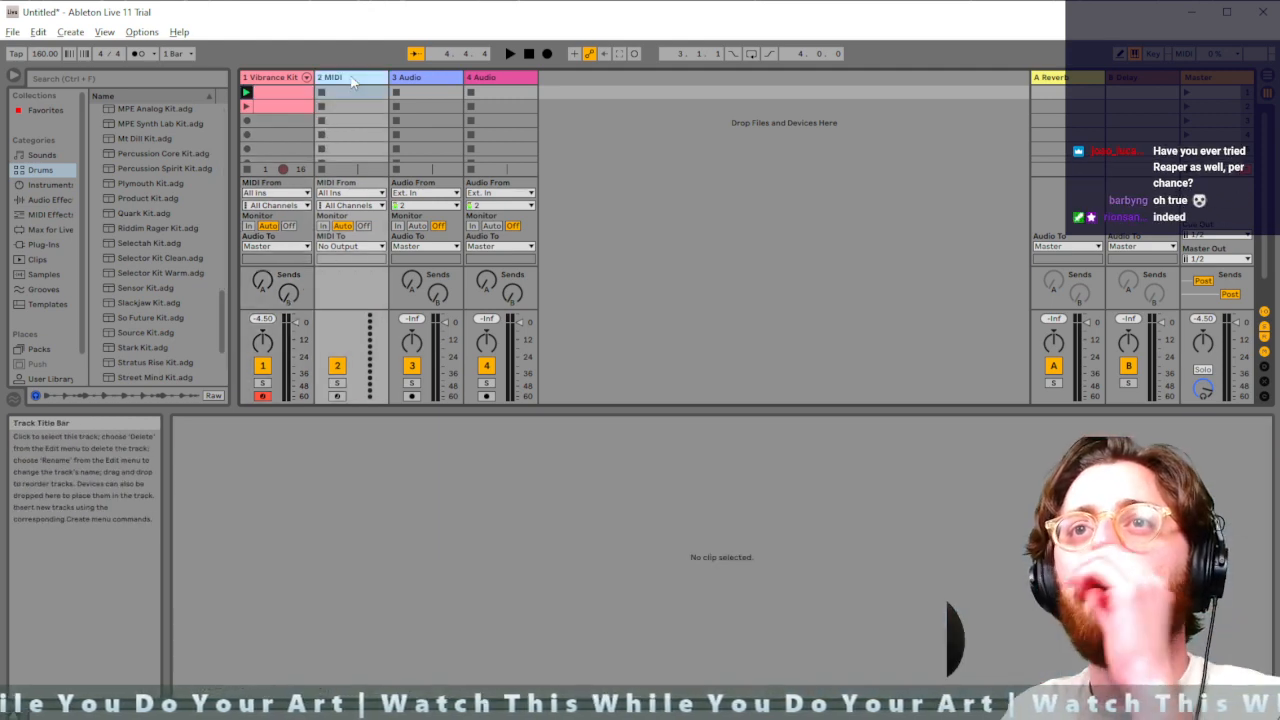
click(50, 185)
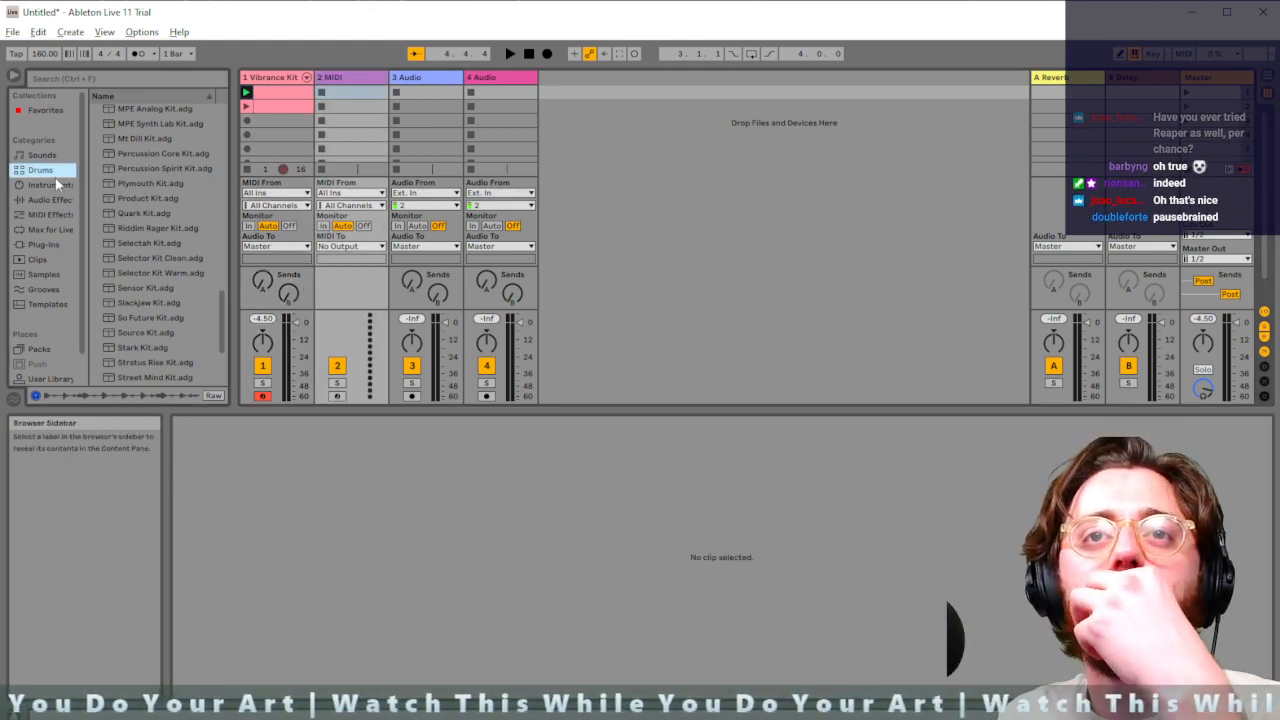
click(150, 156)
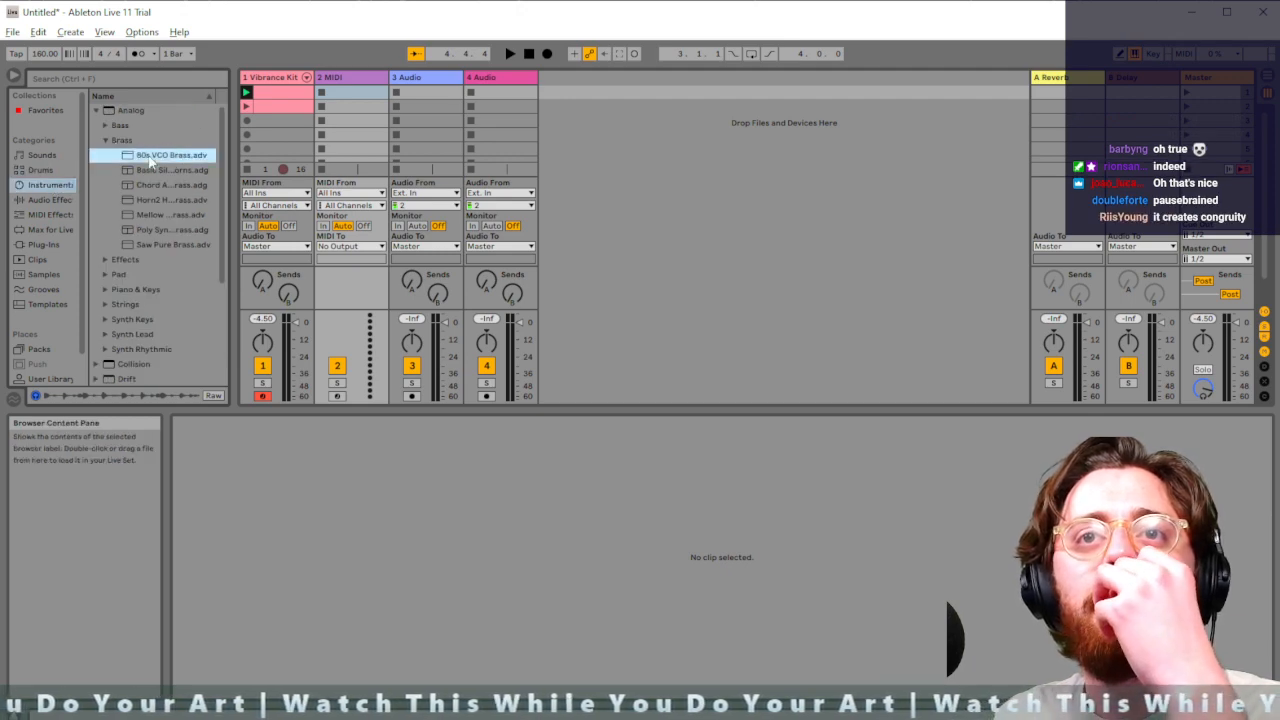
click(143, 186)
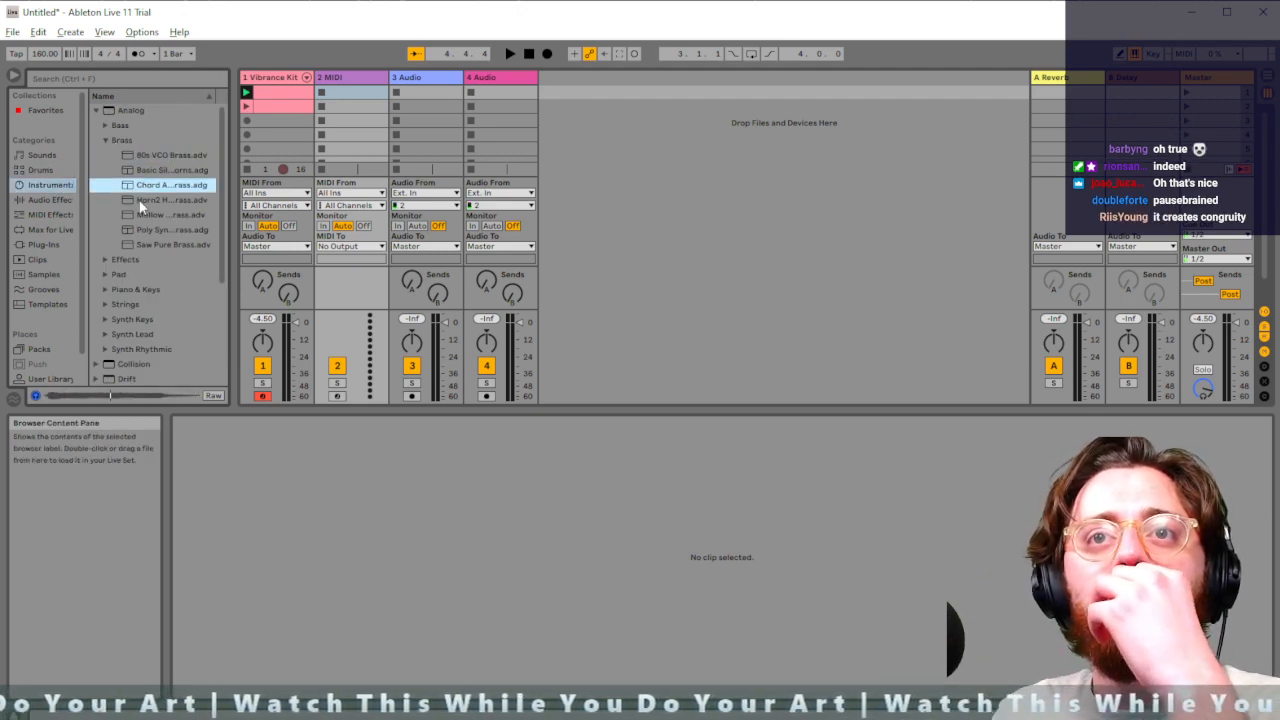
click(141, 202)
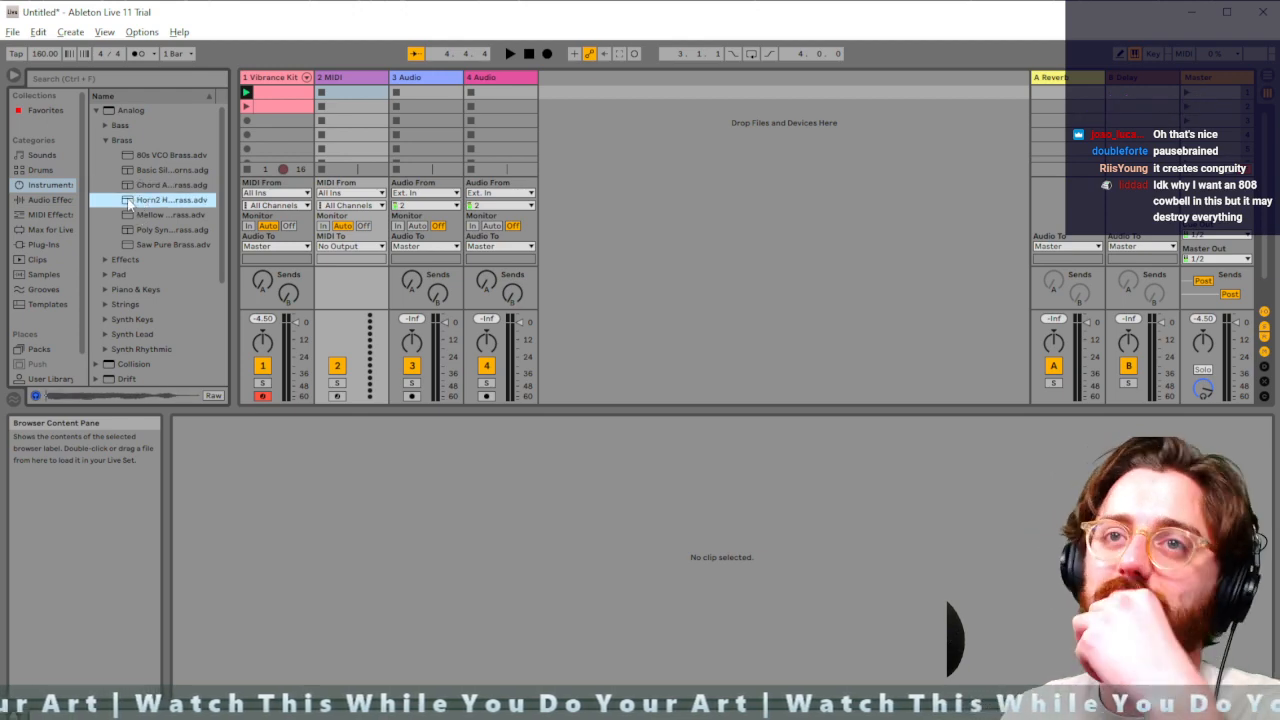
drag(284, 135, 348, 75)
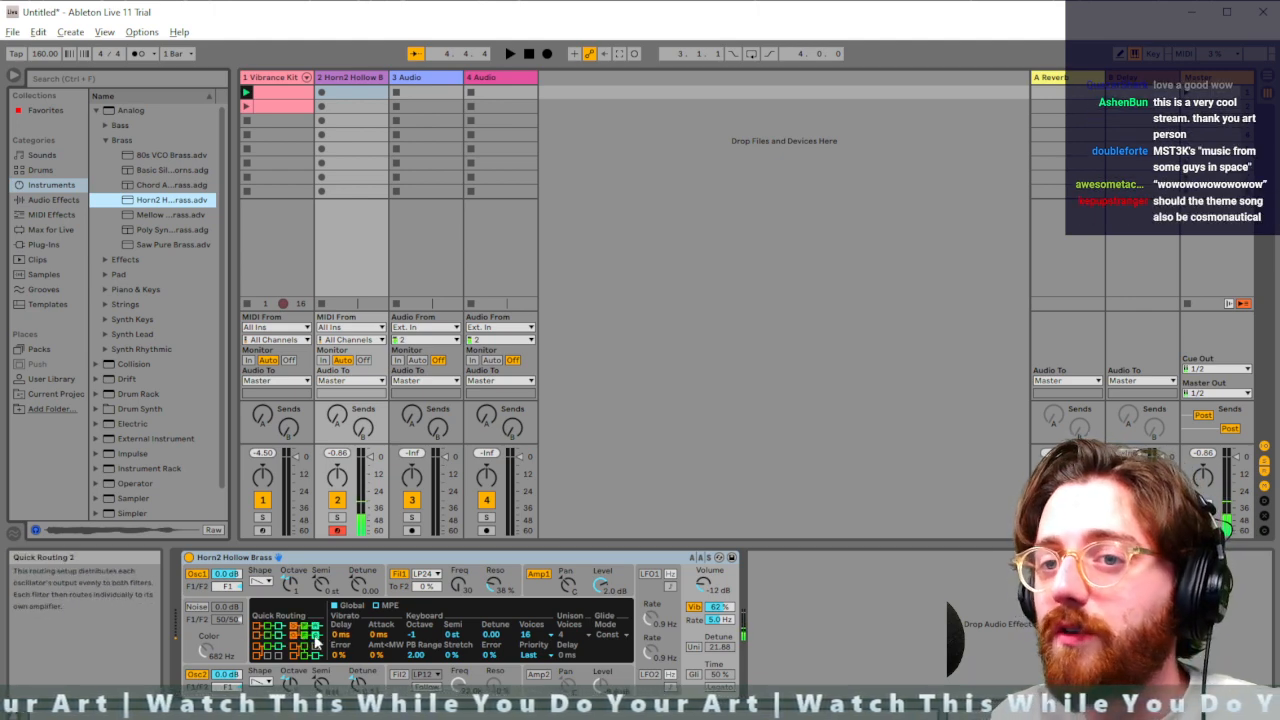
Try a longer vibrato attack on Horn2 Hollow Brass and return it to 0 ms
click(377, 637)
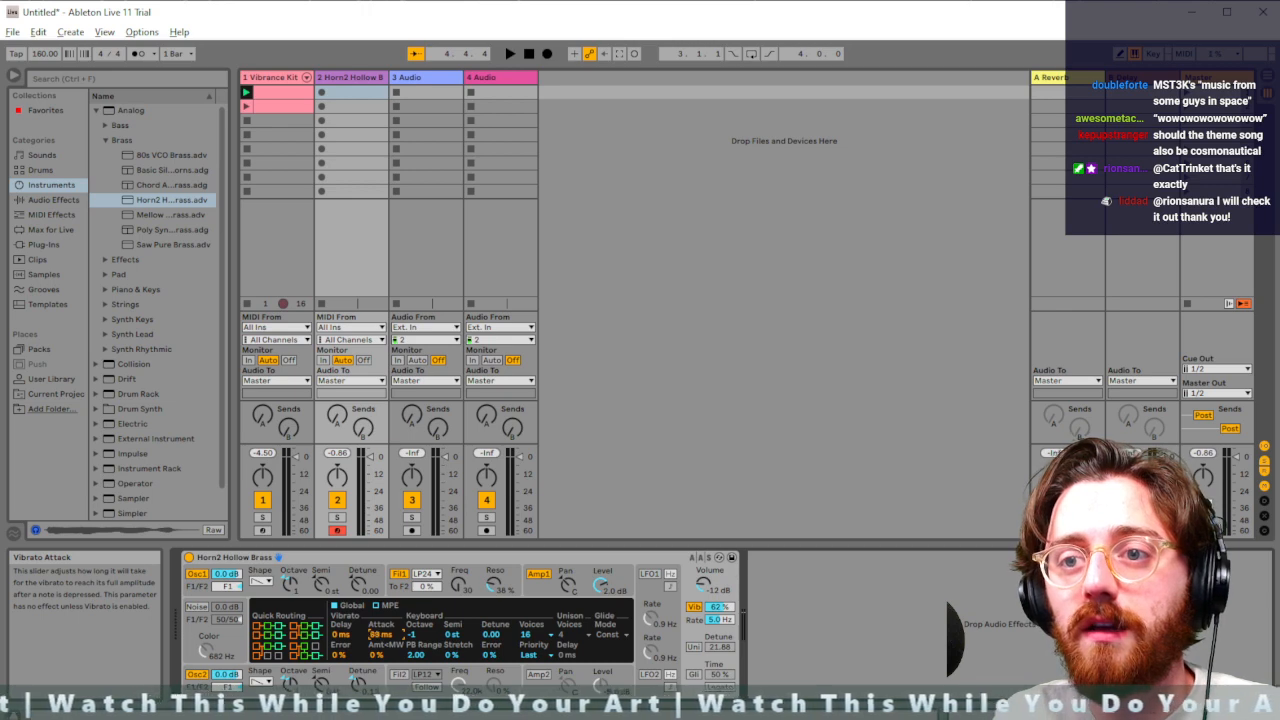
mouse_move(380, 635)
mouse_down()
mouse_move(380, 560)
mouse_move(380, 640)
mouse_up()
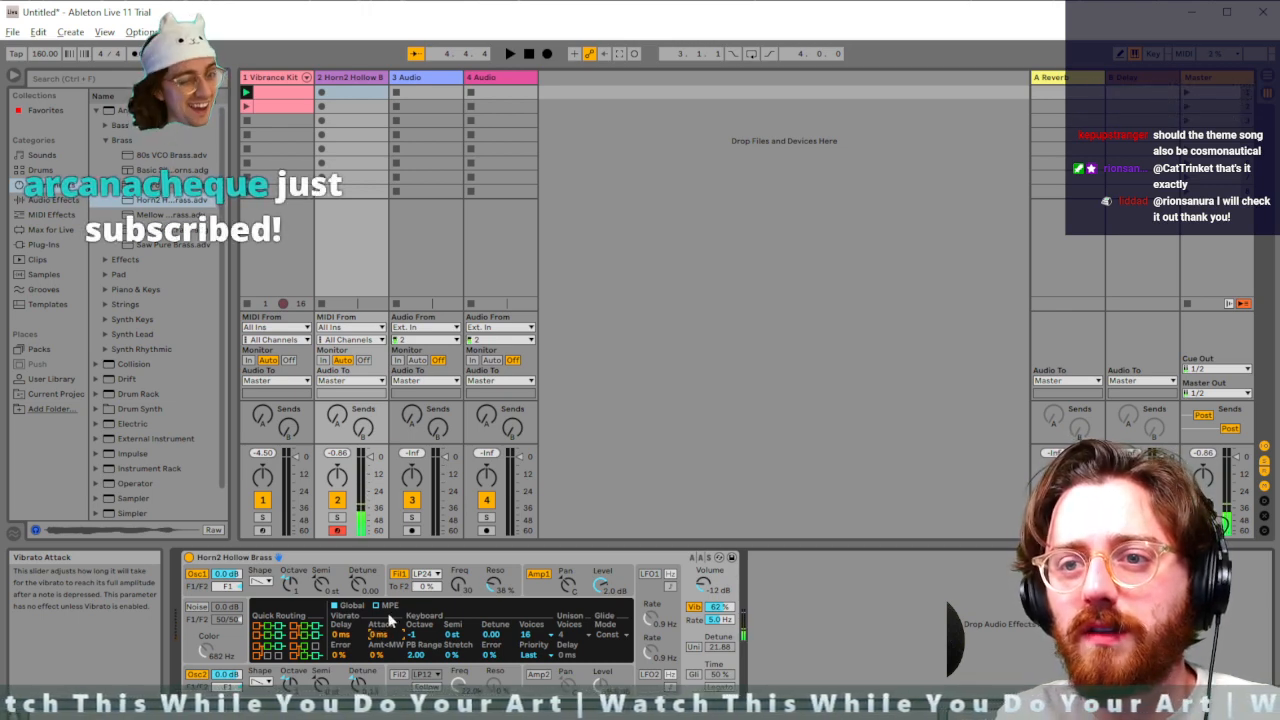
Check the MPE settings of Horn2 Hollow Brass and return to its global settings
click(386, 605)
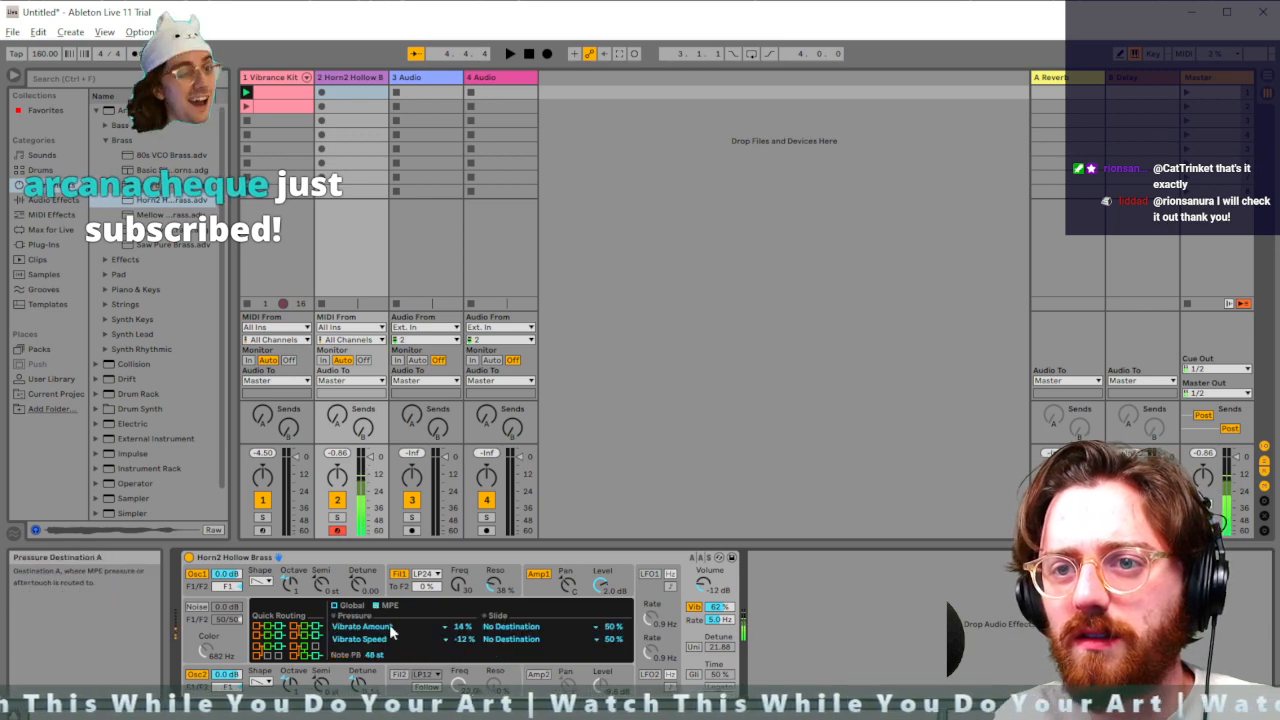
click(342, 606)
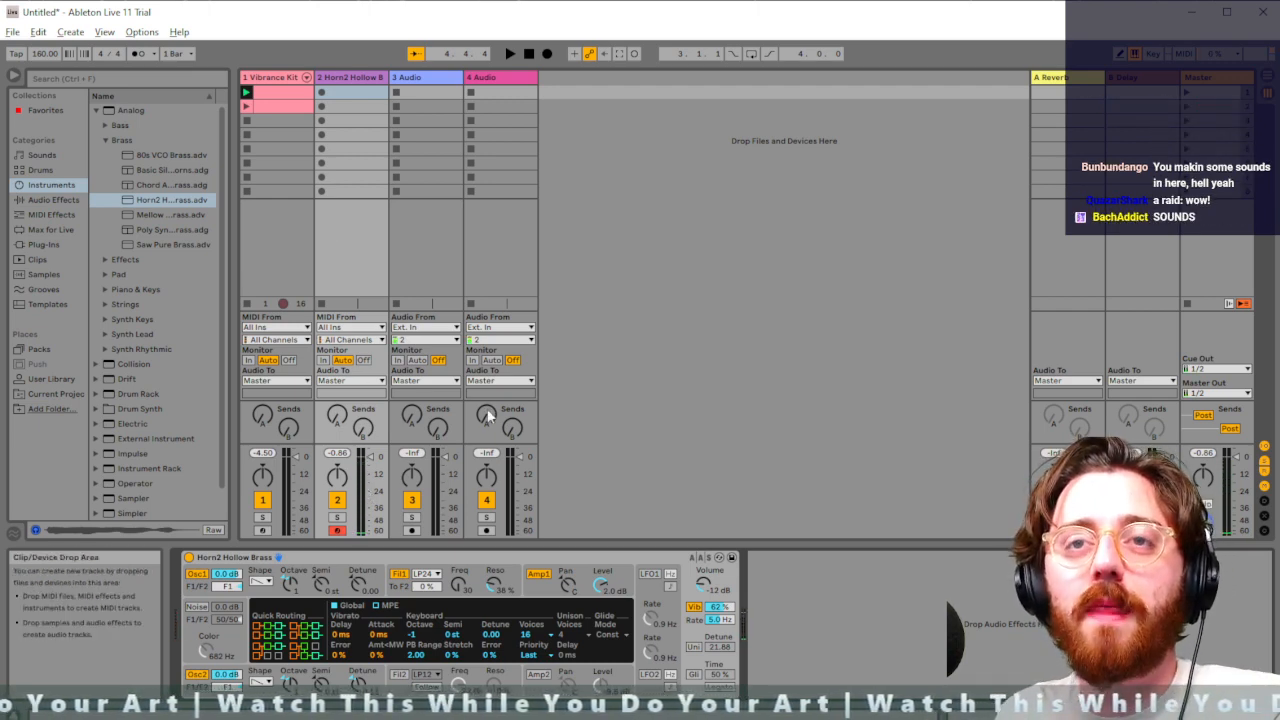
Compare the second and first Vibrance Kit clips by launching them in turn
click(246, 106)
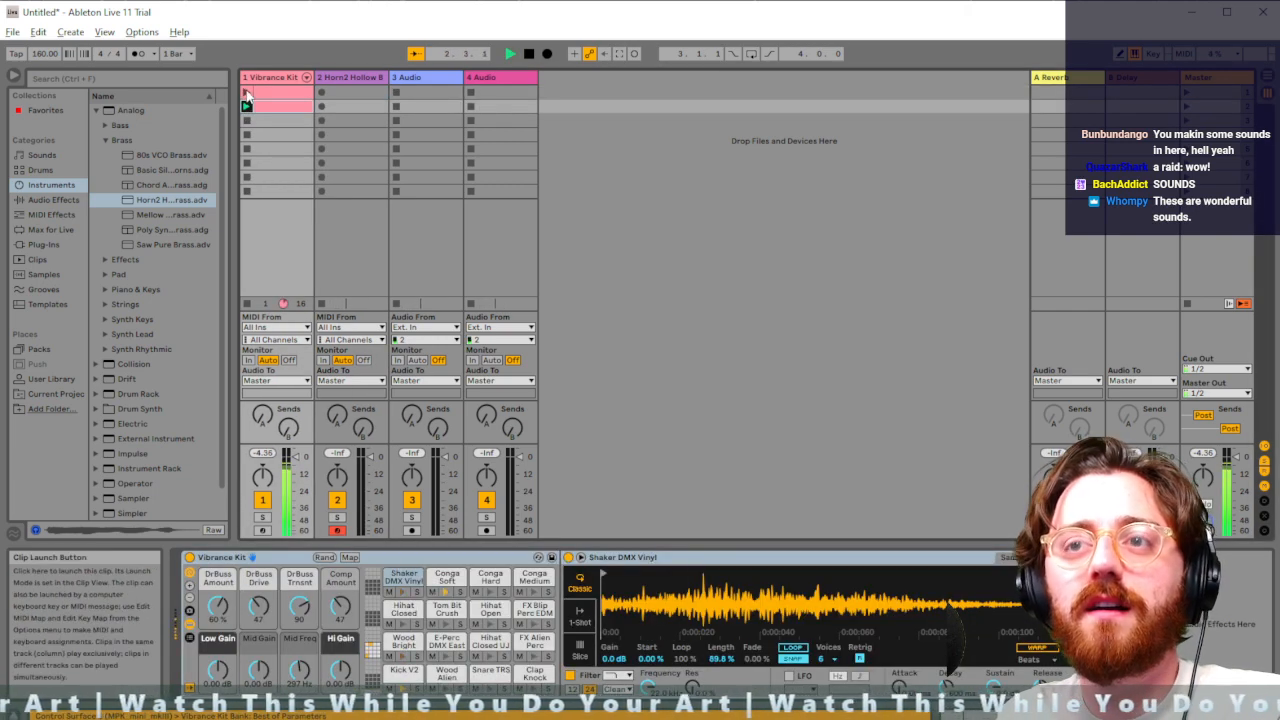
click(247, 93)
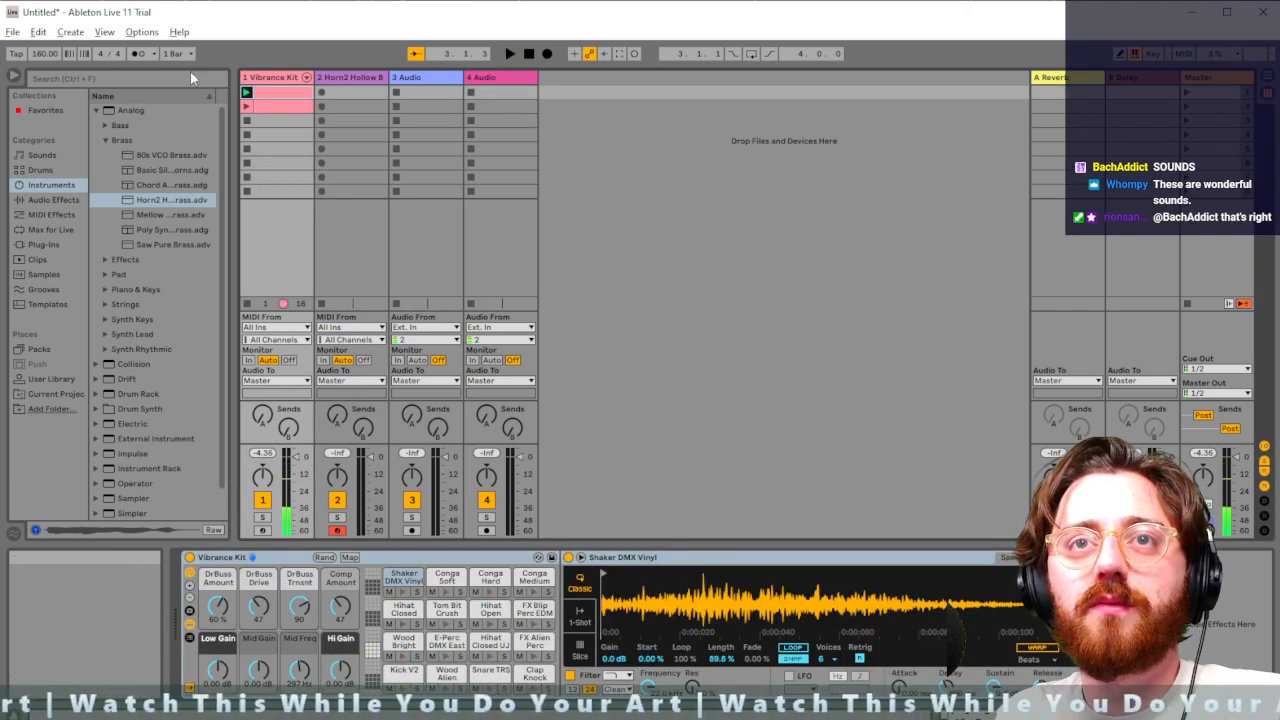
click(698, 146)
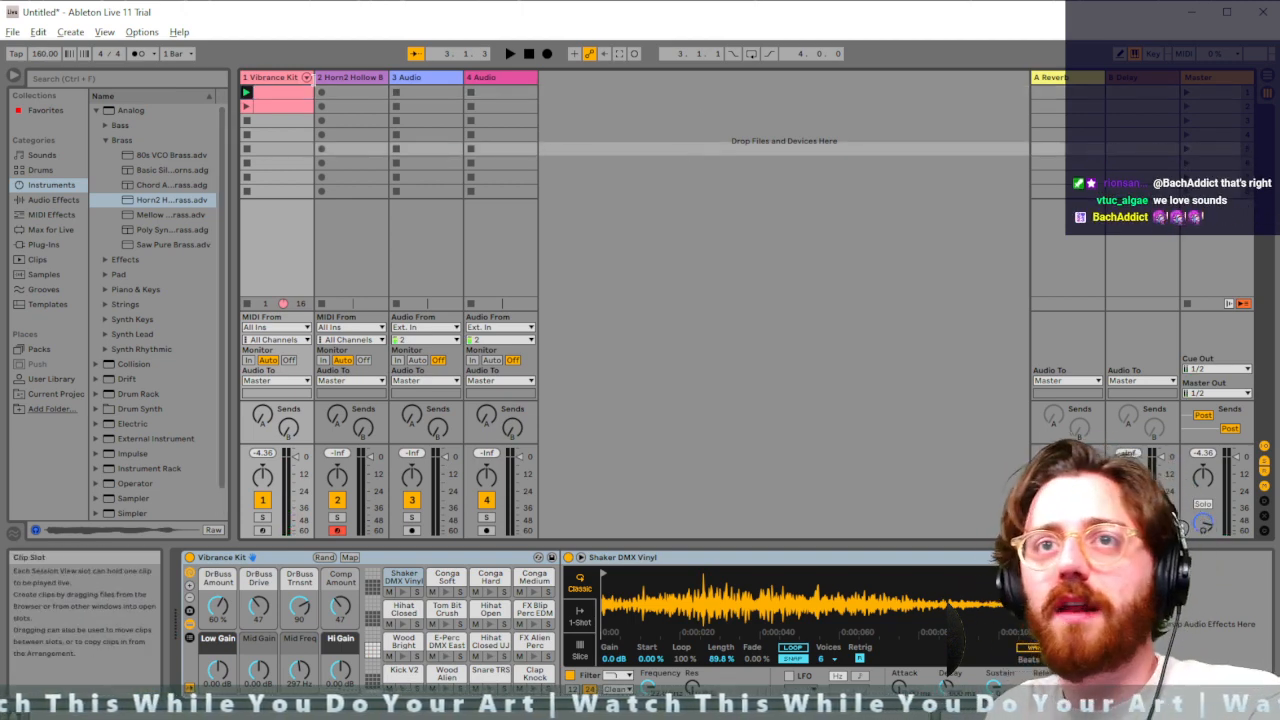
Turn on the metronome, audition the first Vibrance Kit clip against it, and stop that track's clips
click(138, 54)
click(511, 54)
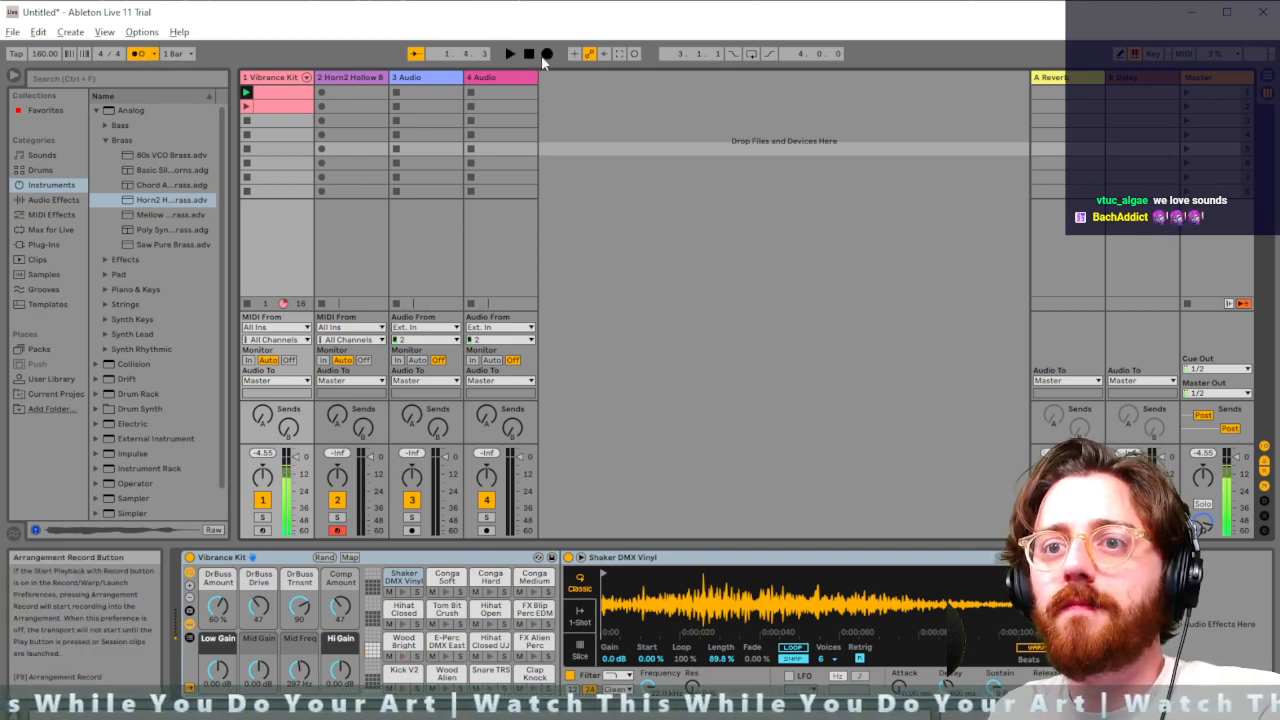
click(531, 55)
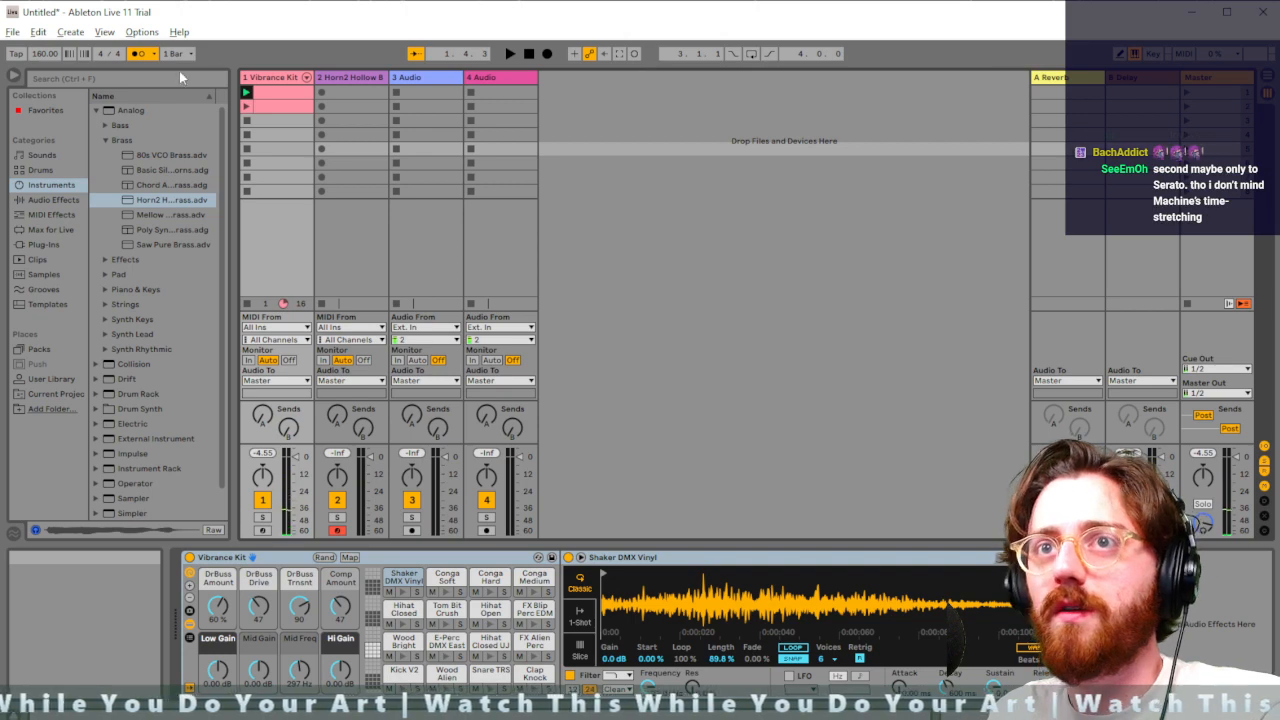
click(246, 92)
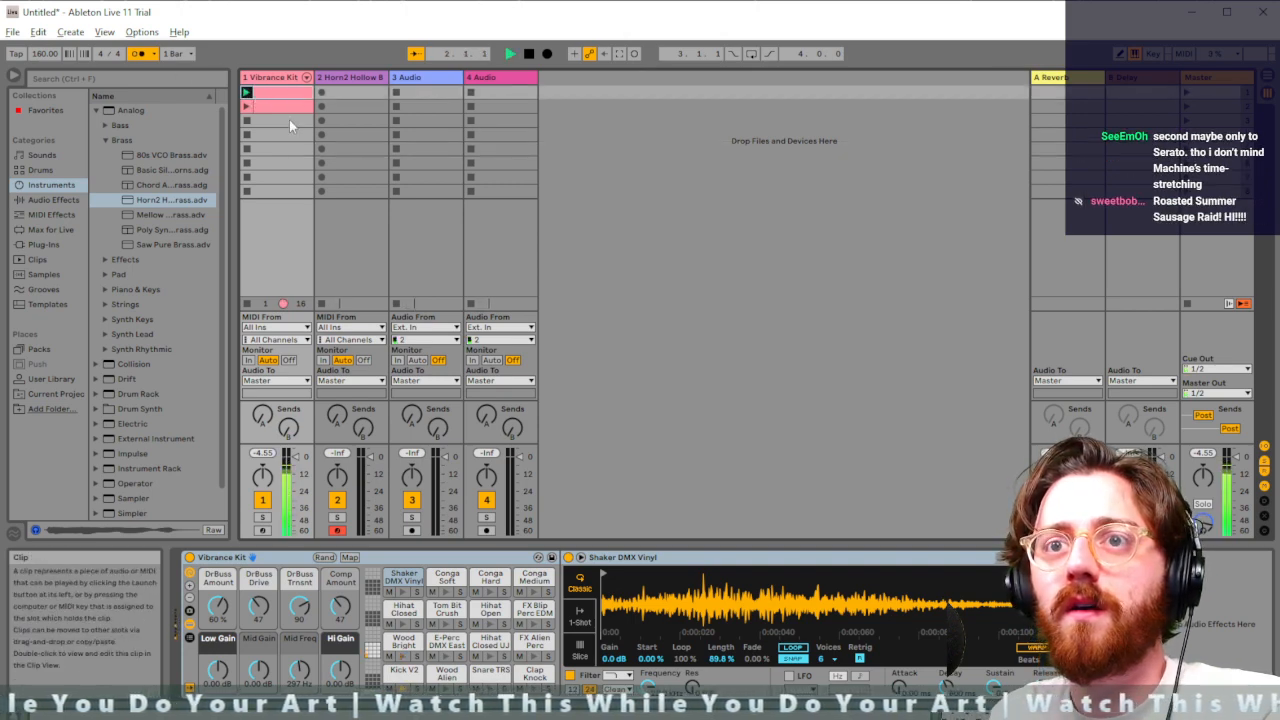
click(246, 303)
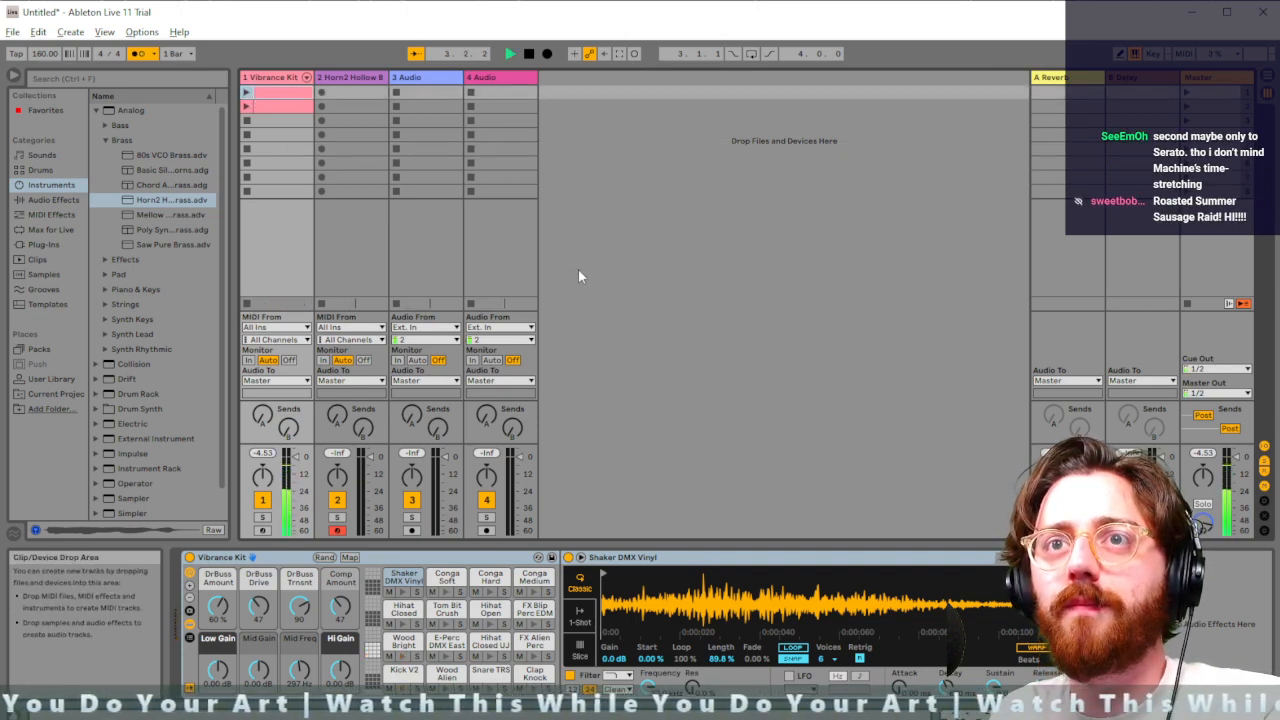
Switch to the Arrangement View and play it back briefly
key(Tab)
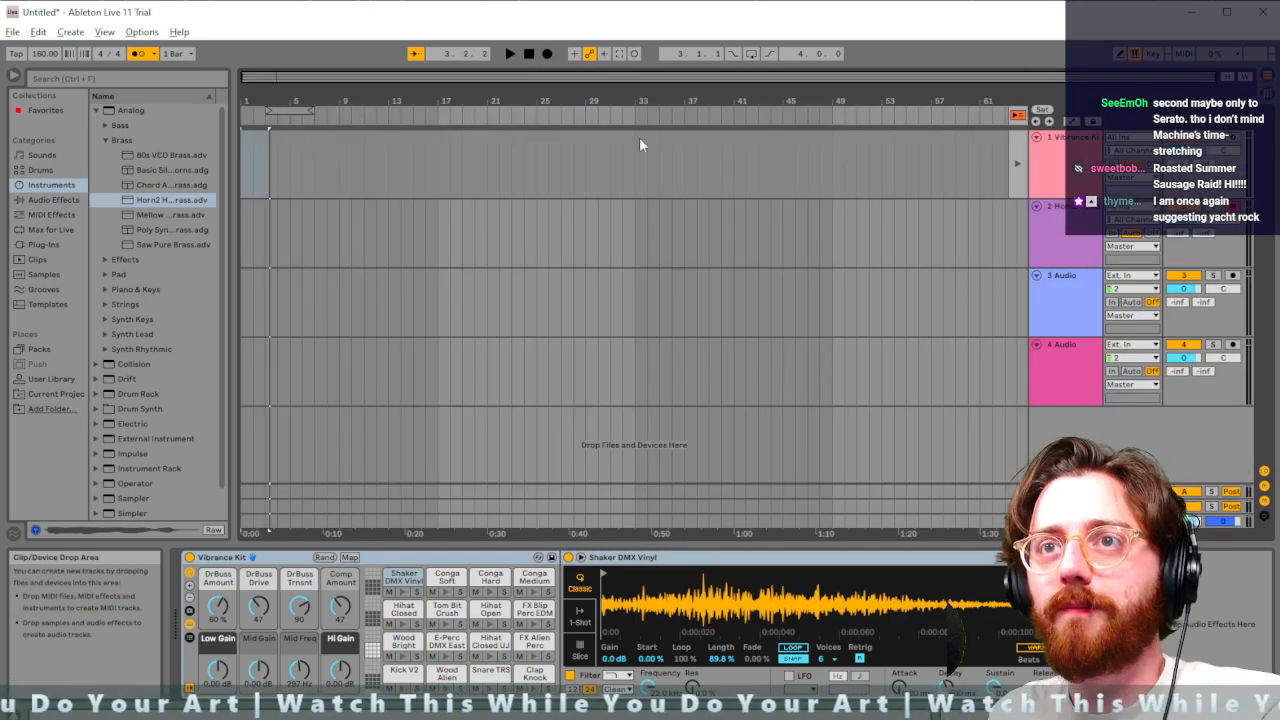
key(space)
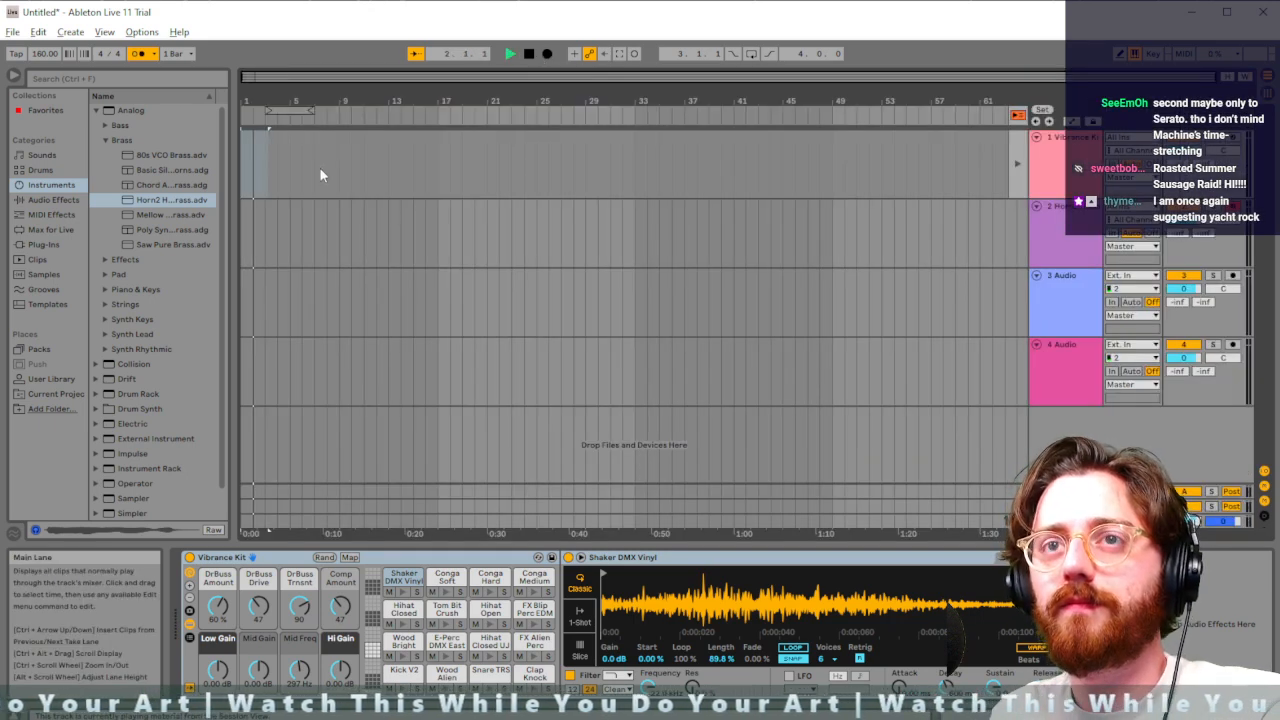
key(space)
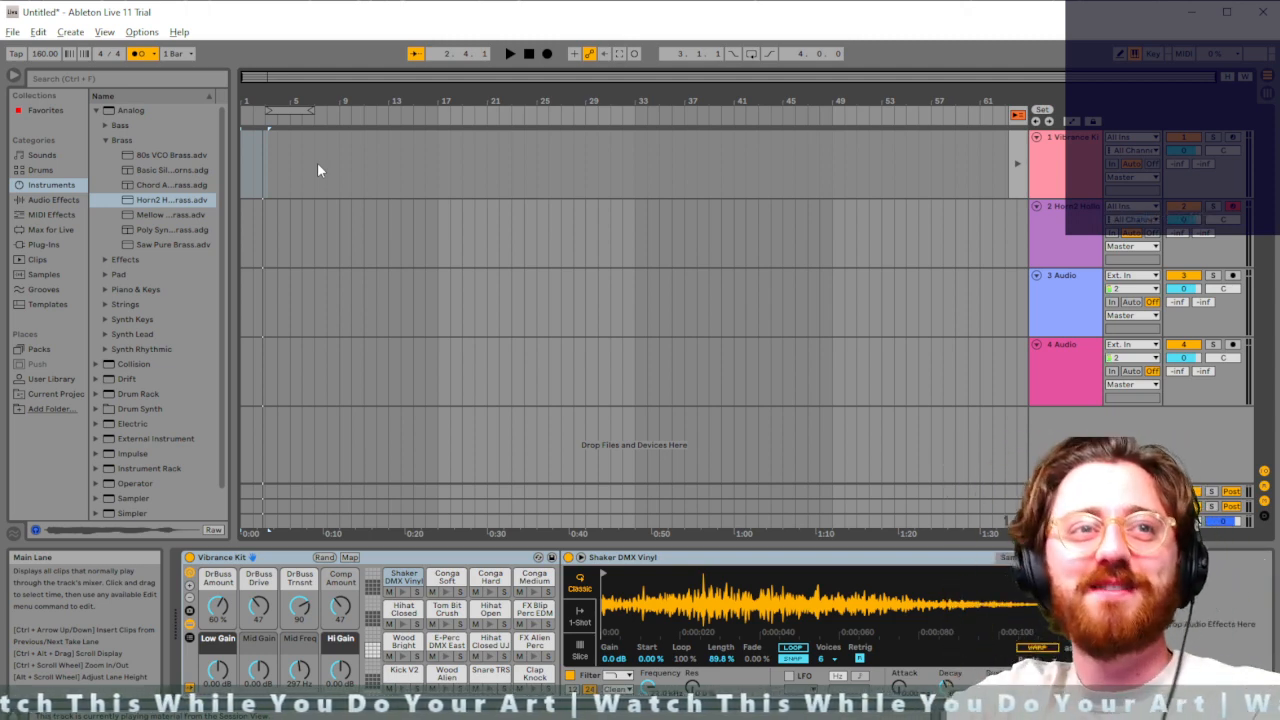
Arm the 3 Audio track and record a take about 17 bars long from the start of the Arrangement
click(243, 160)
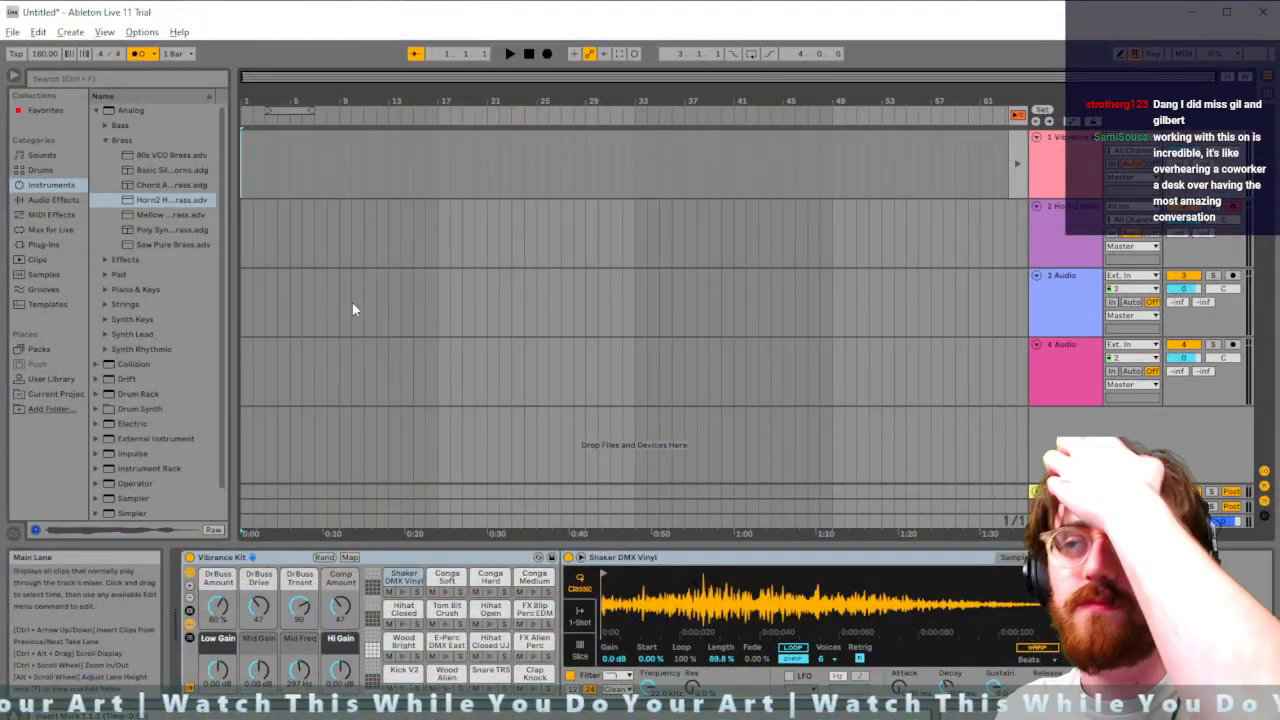
click(251, 318)
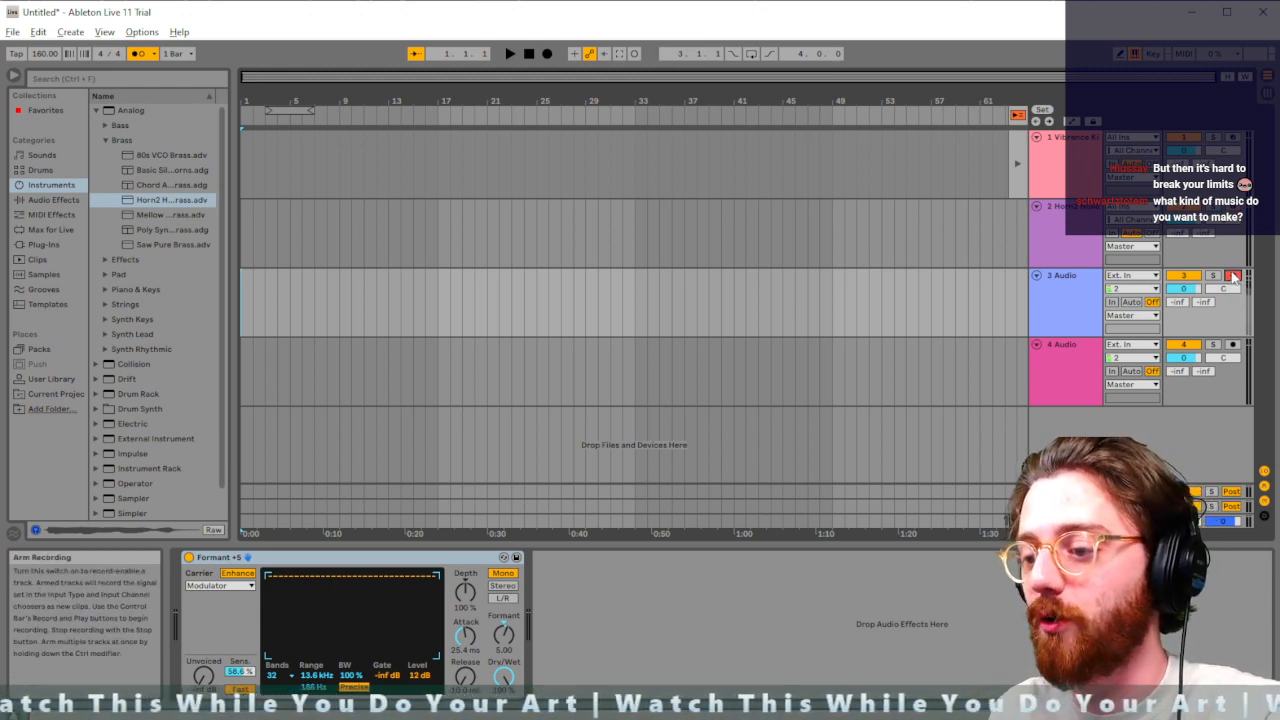
key(F9)
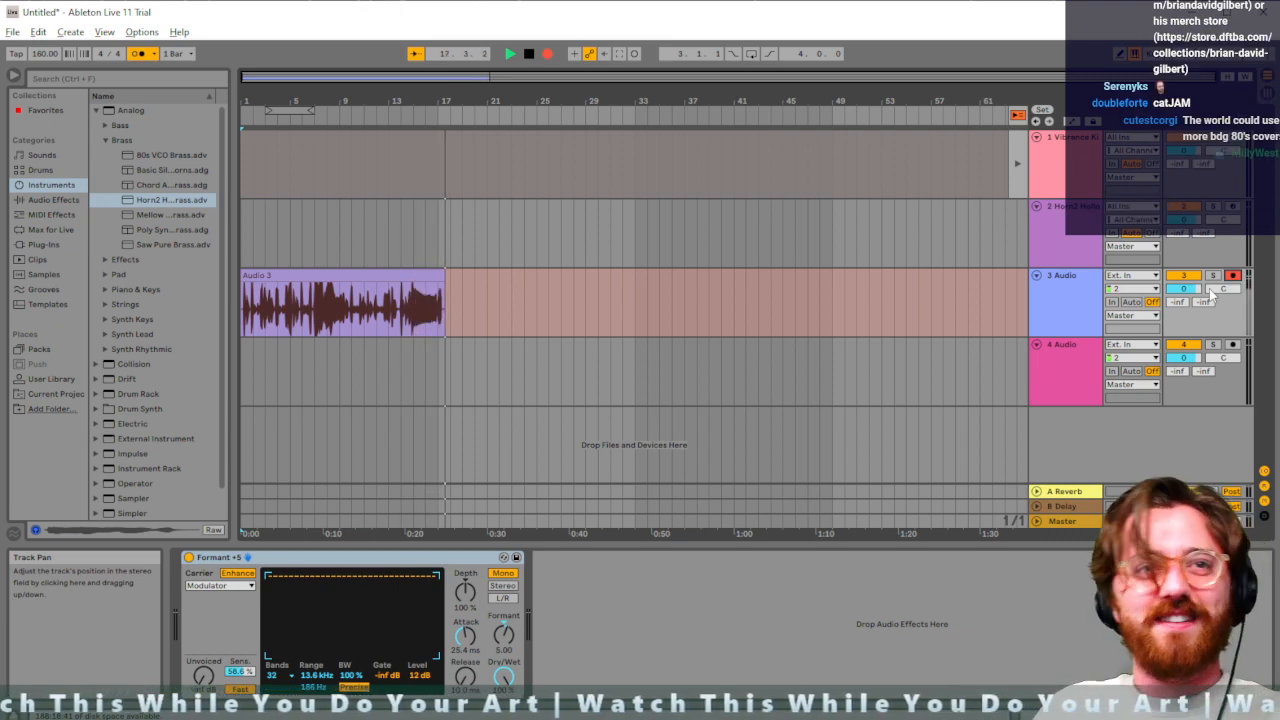
key(space)
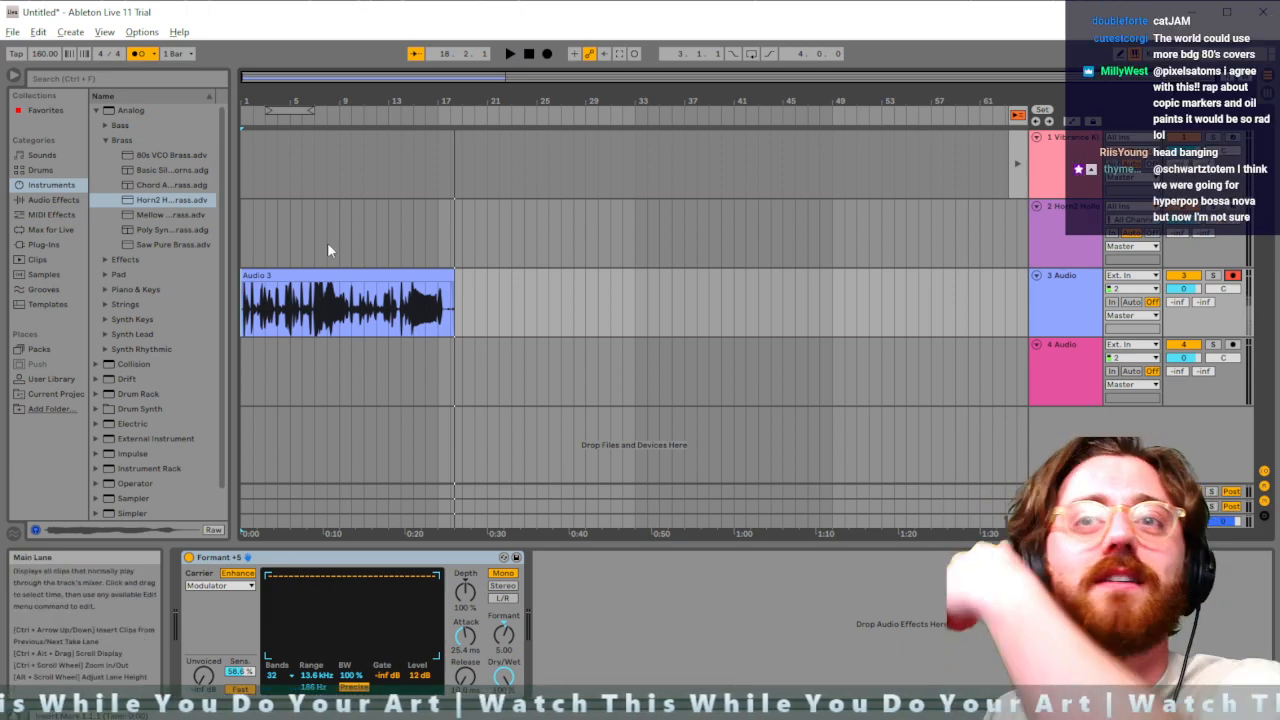
Return to the Session View, lower the 3 Audio track's volume, and play back its recorded take
key(Tab)
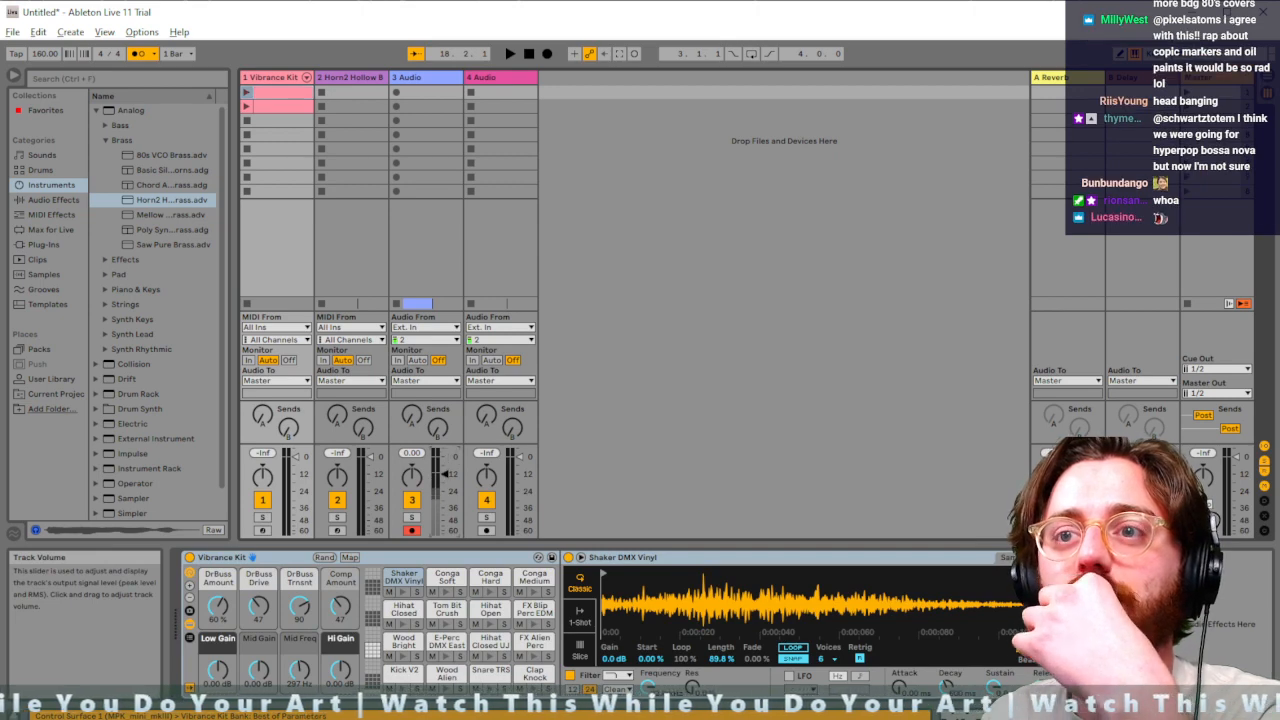
click(511, 54)
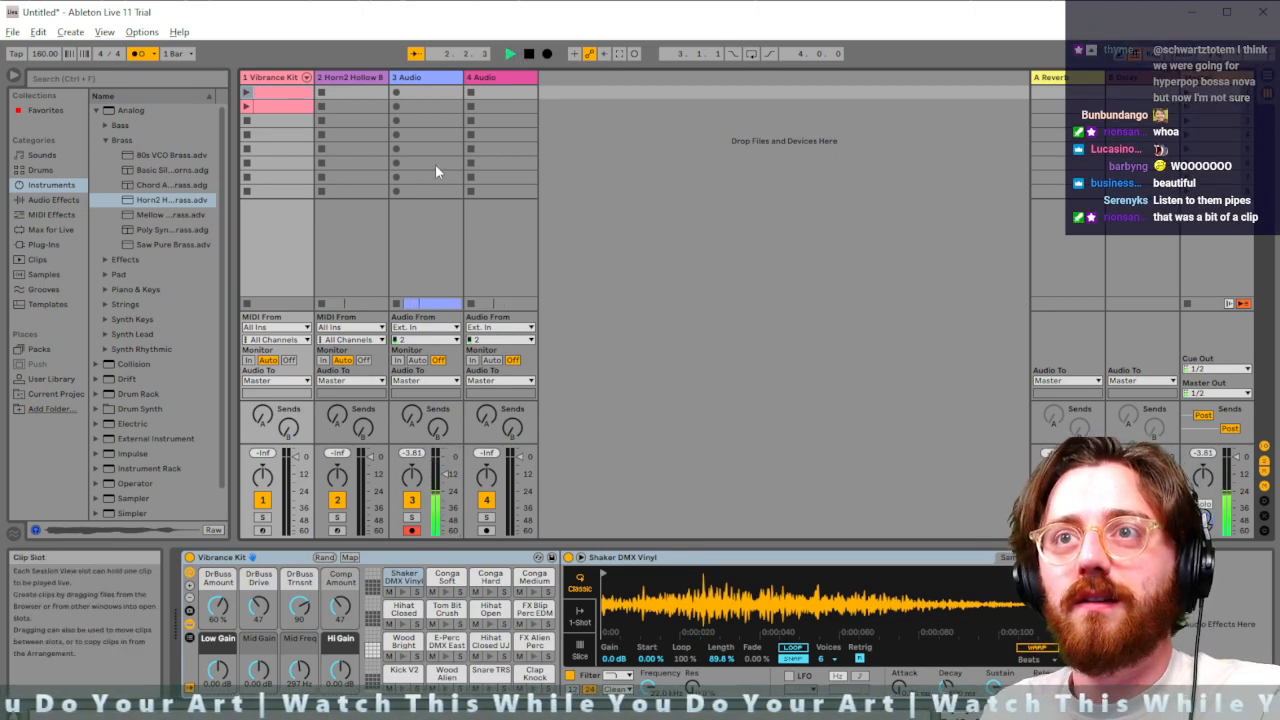
Stop playback and delete the Formant +5 device from the 3 Audio track
click(433, 238)
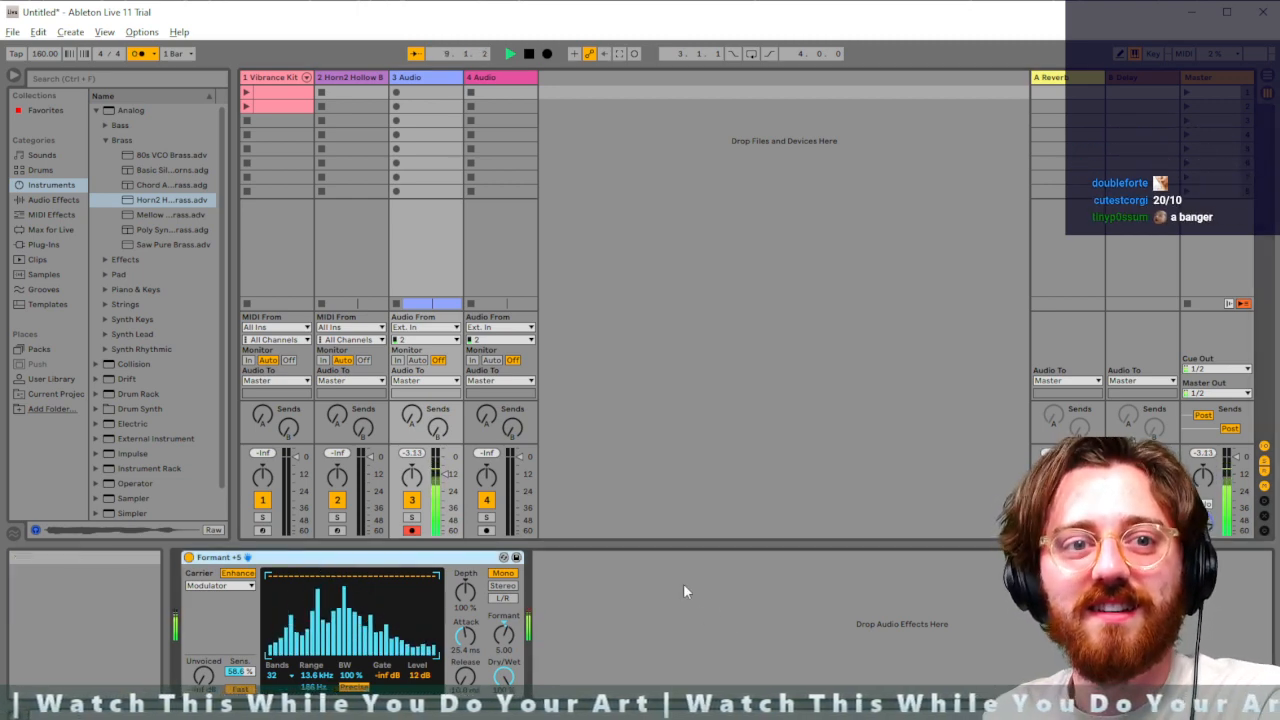
key(space)
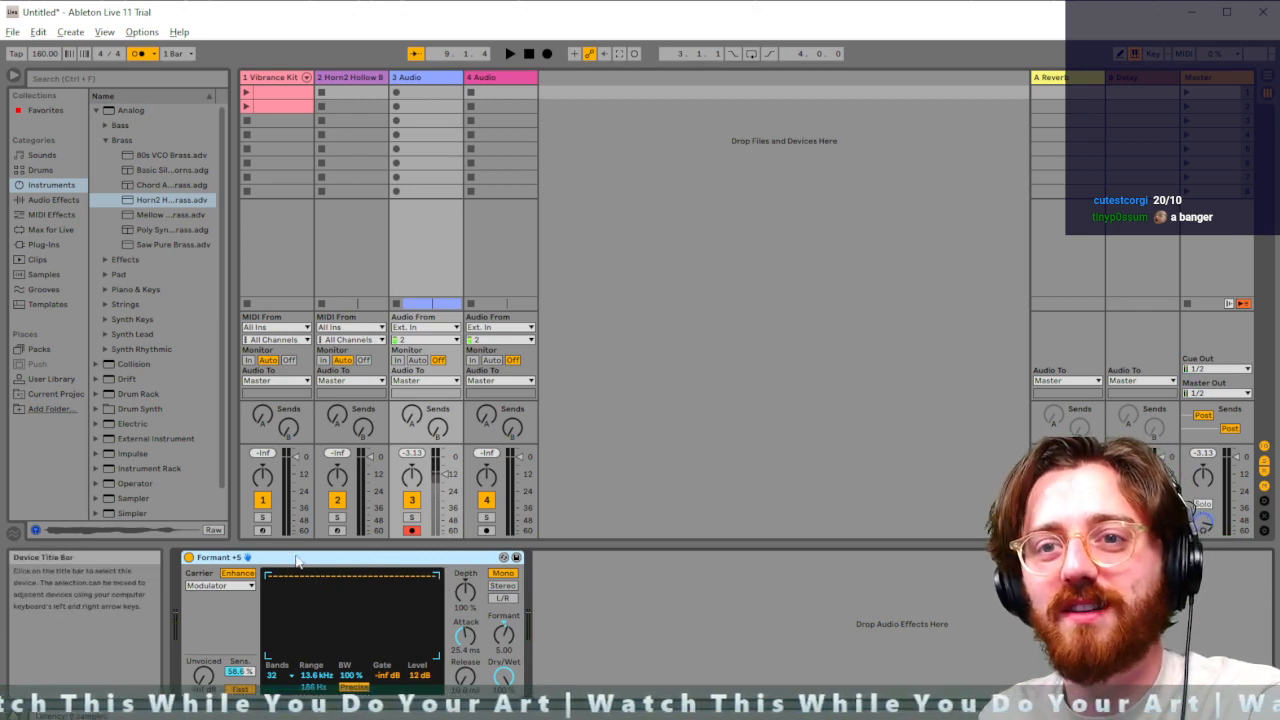
key(Delete)
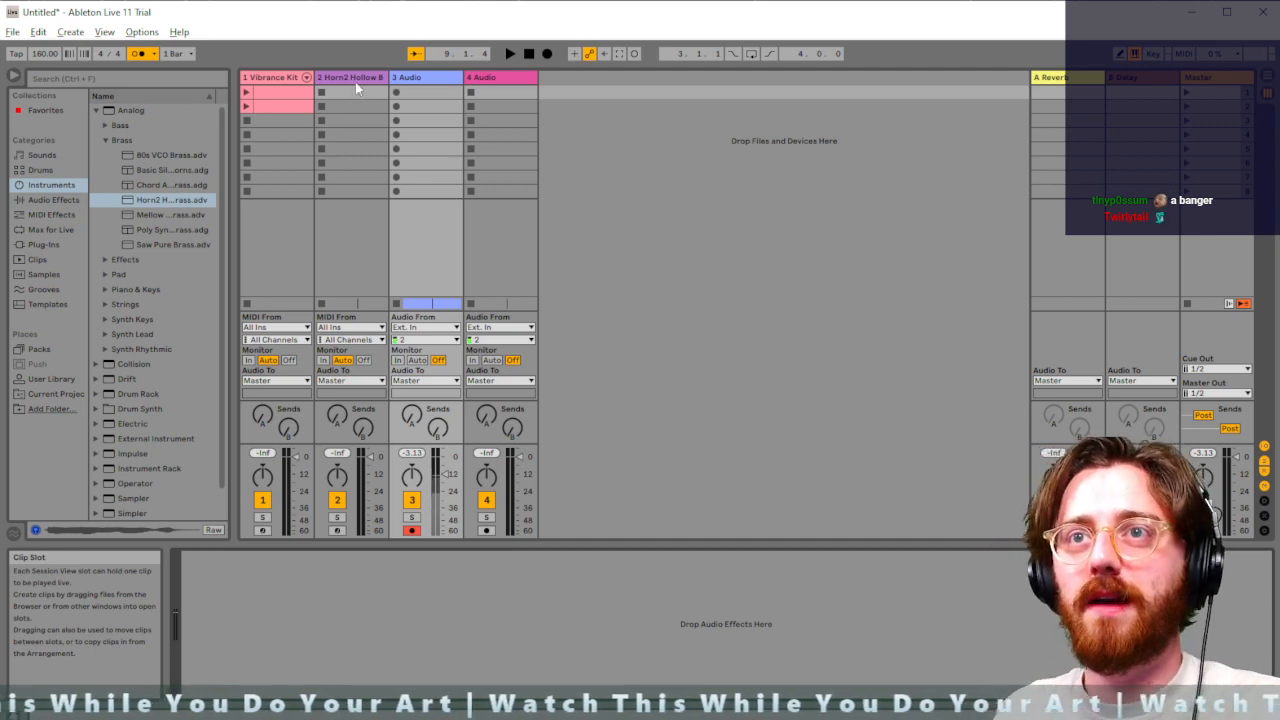
Arm the Horn2 Hollow Brass track and replace its instrument with the Analog brass preset Poly Synth Brass
click(337, 530)
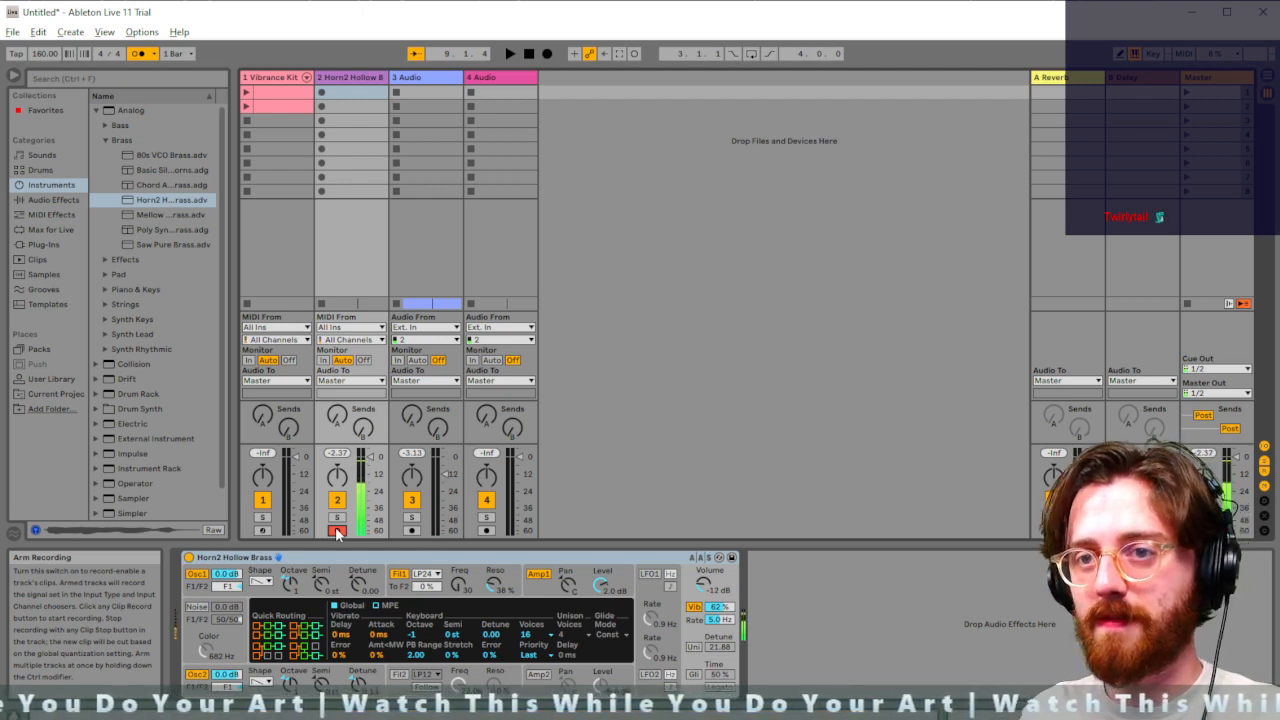
click(158, 231)
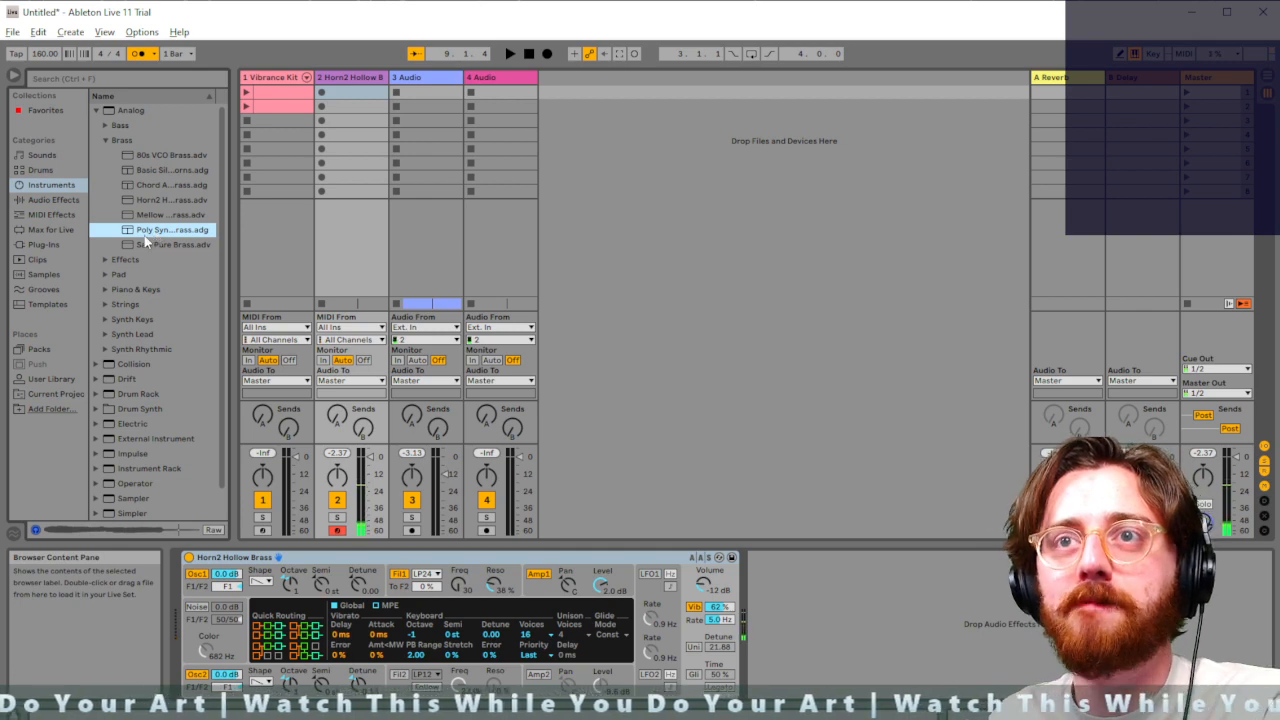
drag(158, 231, 347, 79)
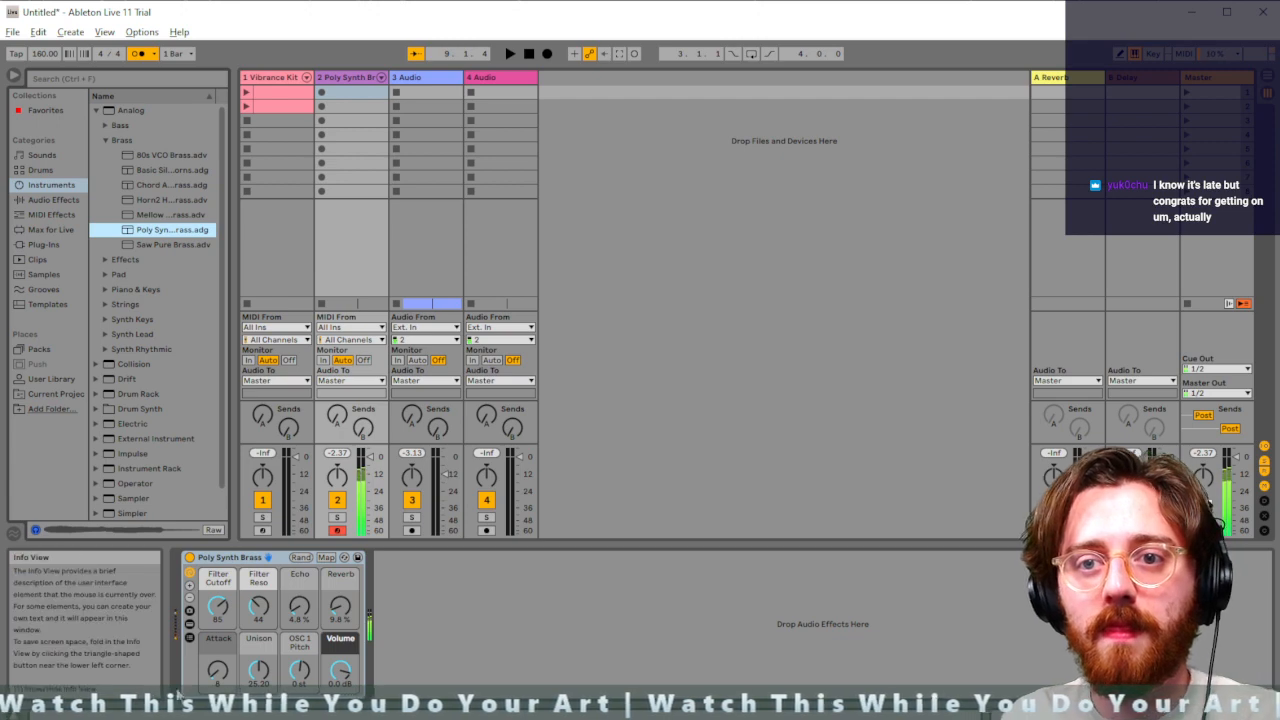
Set the Poly Synth Brass macros to Filter Cutoff 60, Filter Reso 53, Attack 5, Echo 22 % and Reverb 33 %
drag(218, 671, 218, 694)
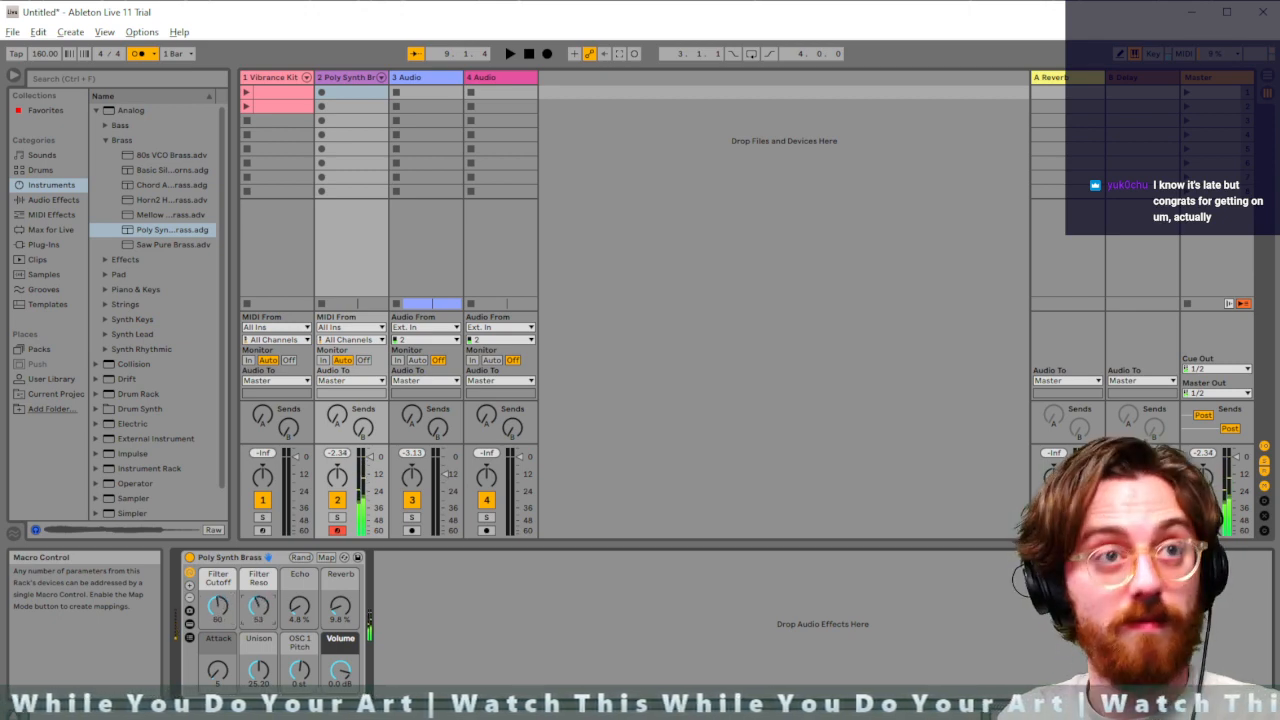
drag(305, 606, 340, 580)
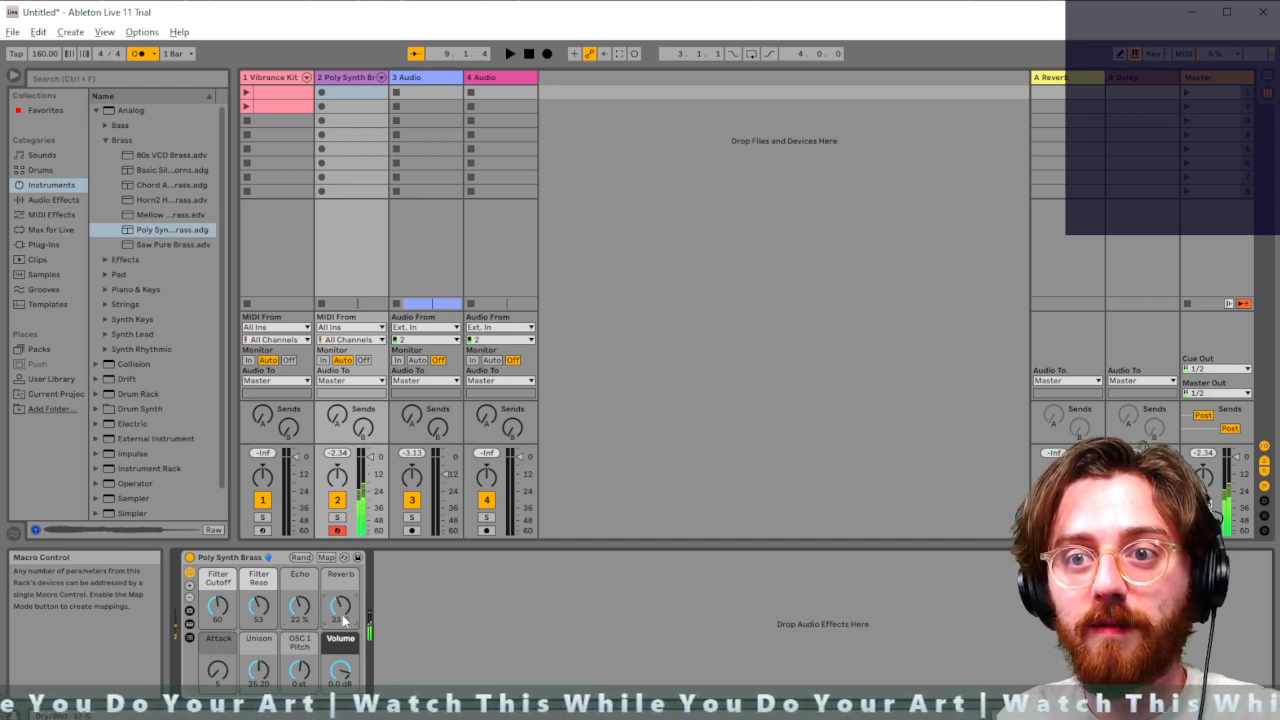
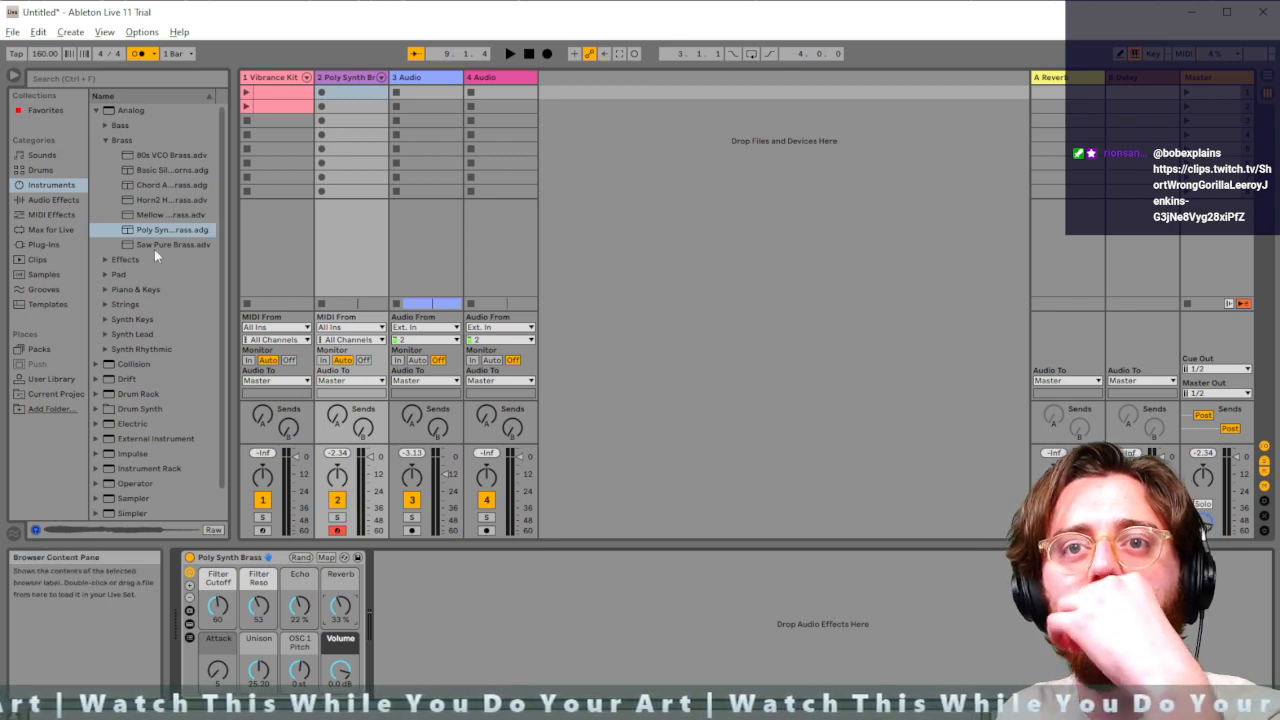
Browse the Analog Synth Lead presets and audition them from Badass Lead through Metalic Lead
click(103, 319)
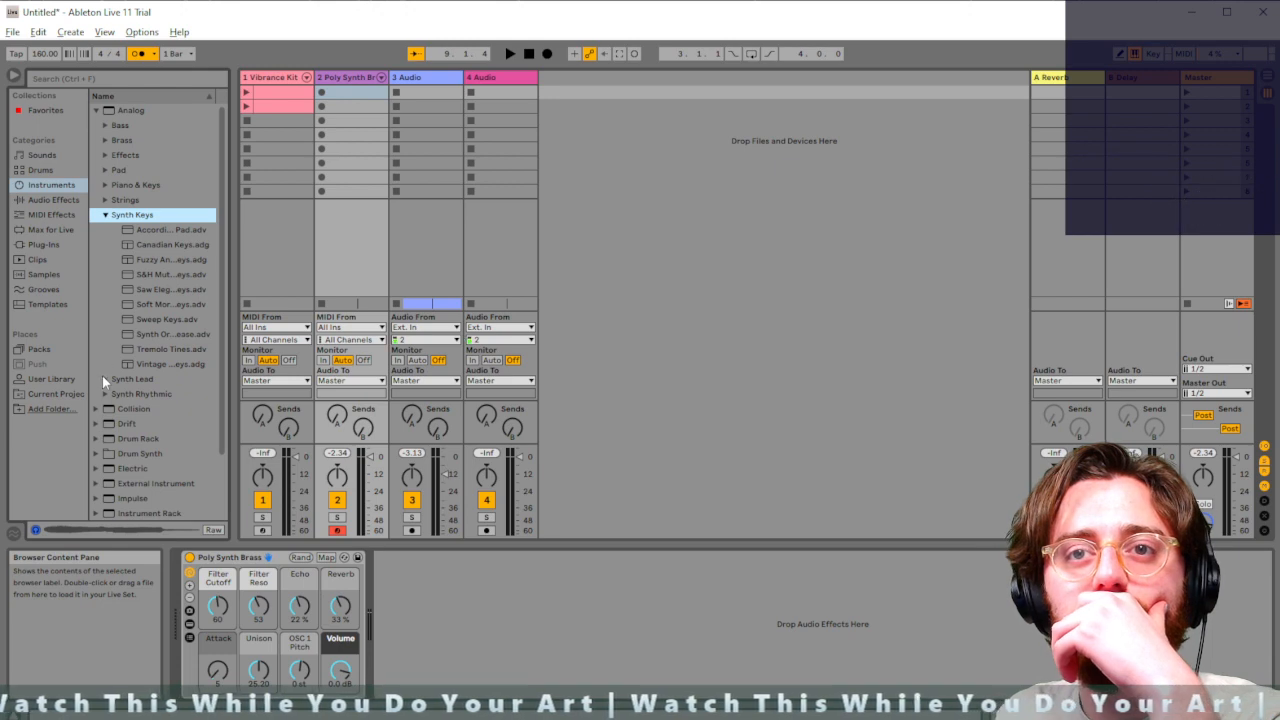
click(102, 375)
click(150, 304)
click(157, 259)
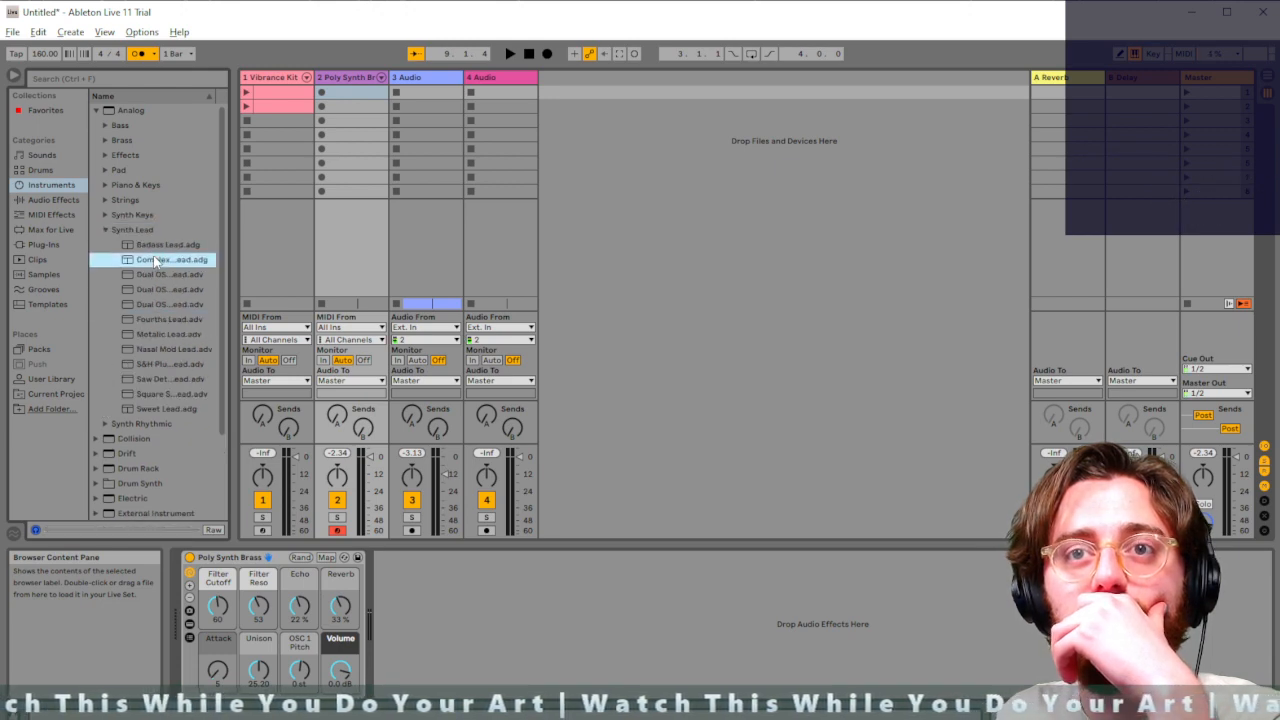
click(157, 245)
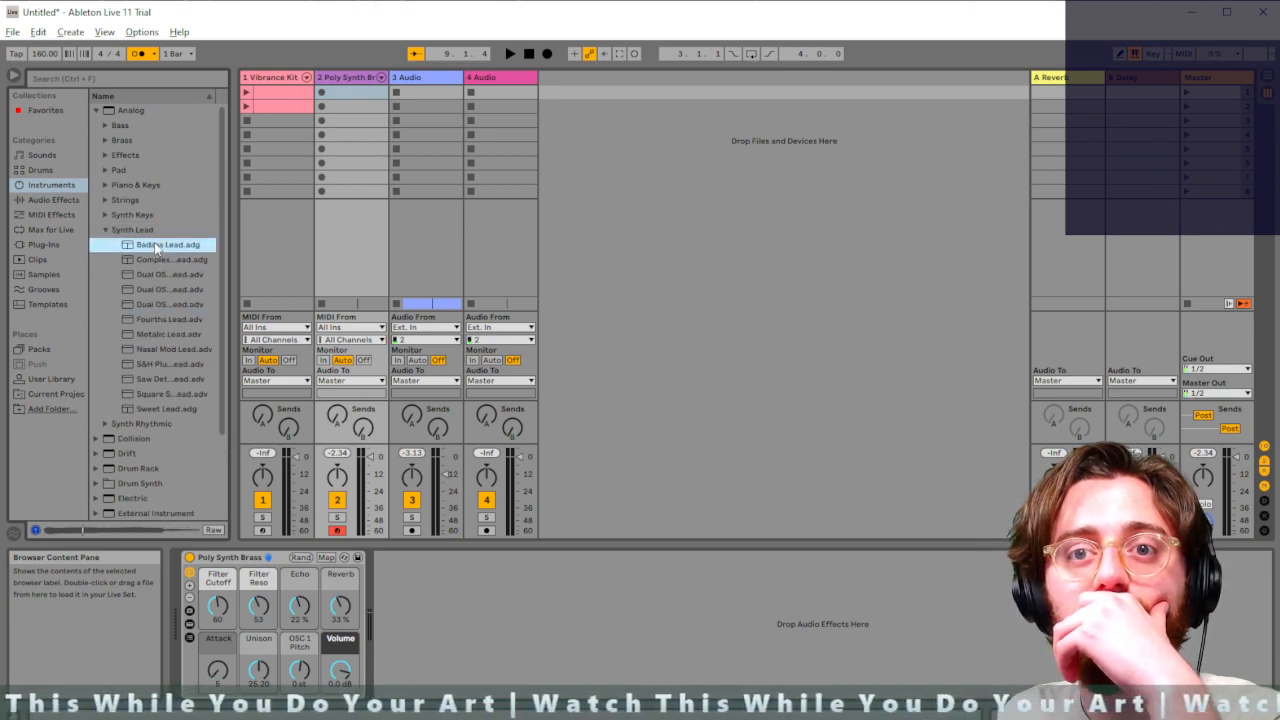
click(128, 259)
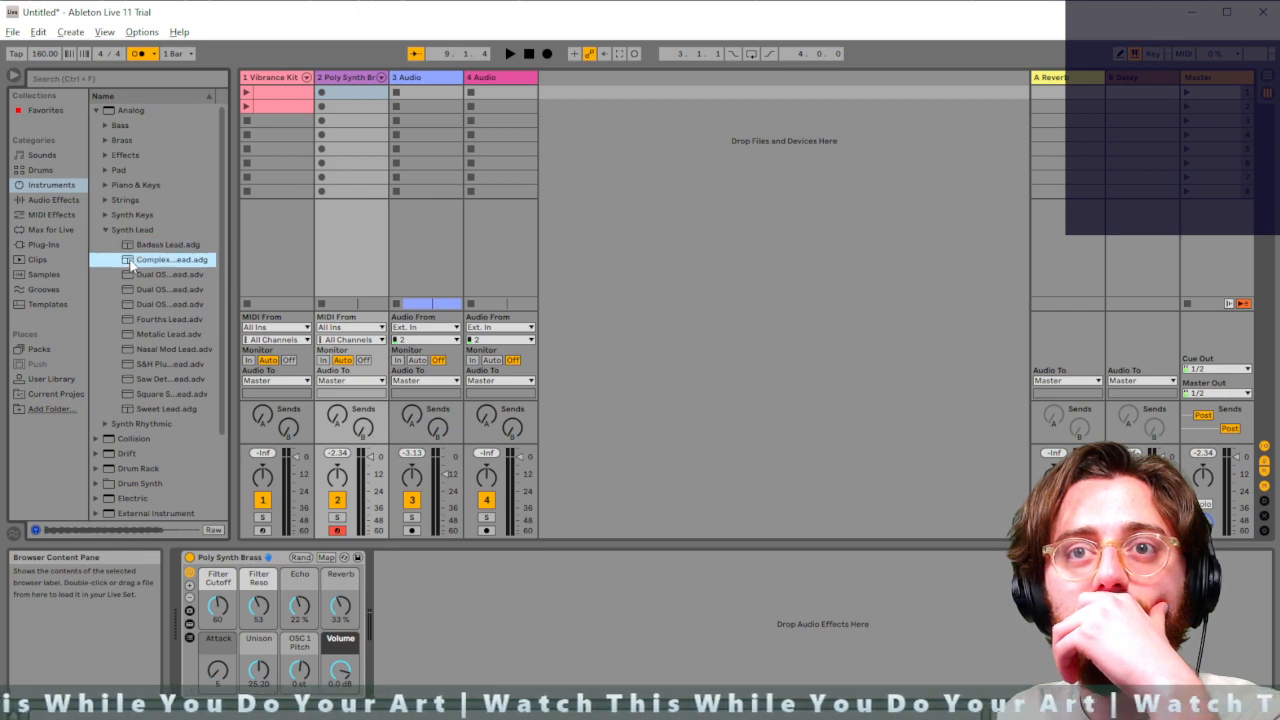
click(128, 273)
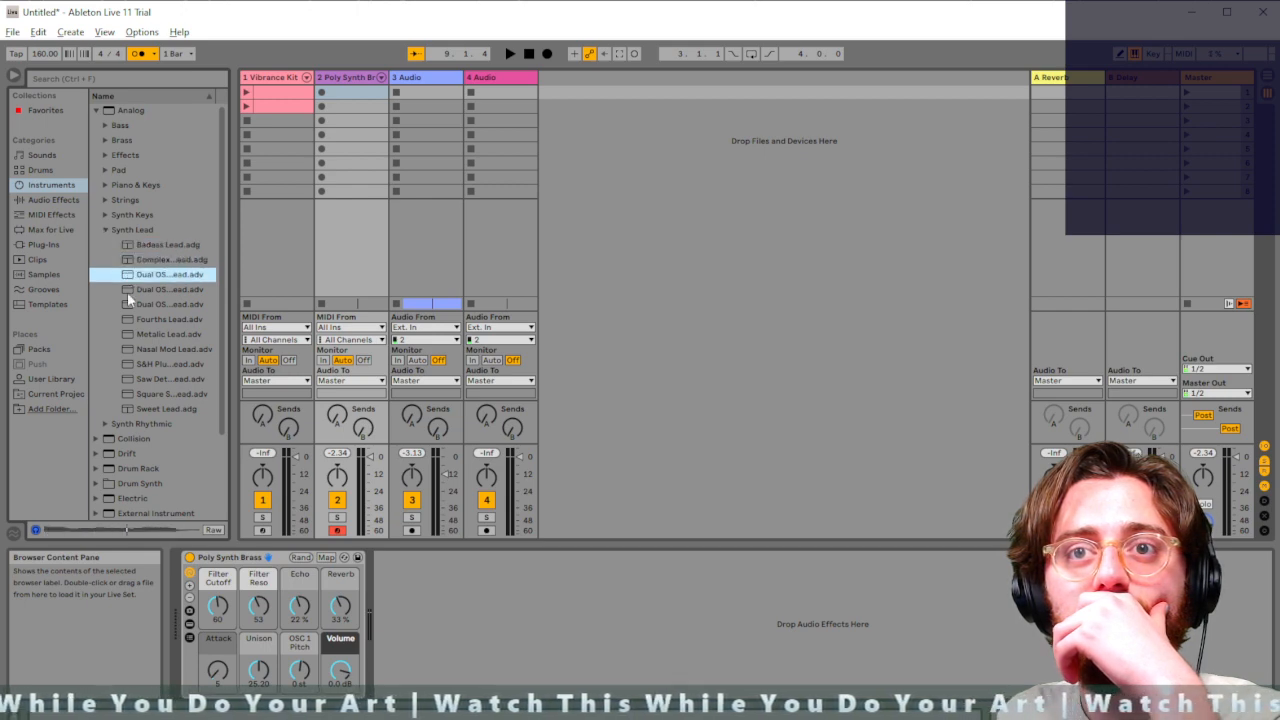
click(127, 290)
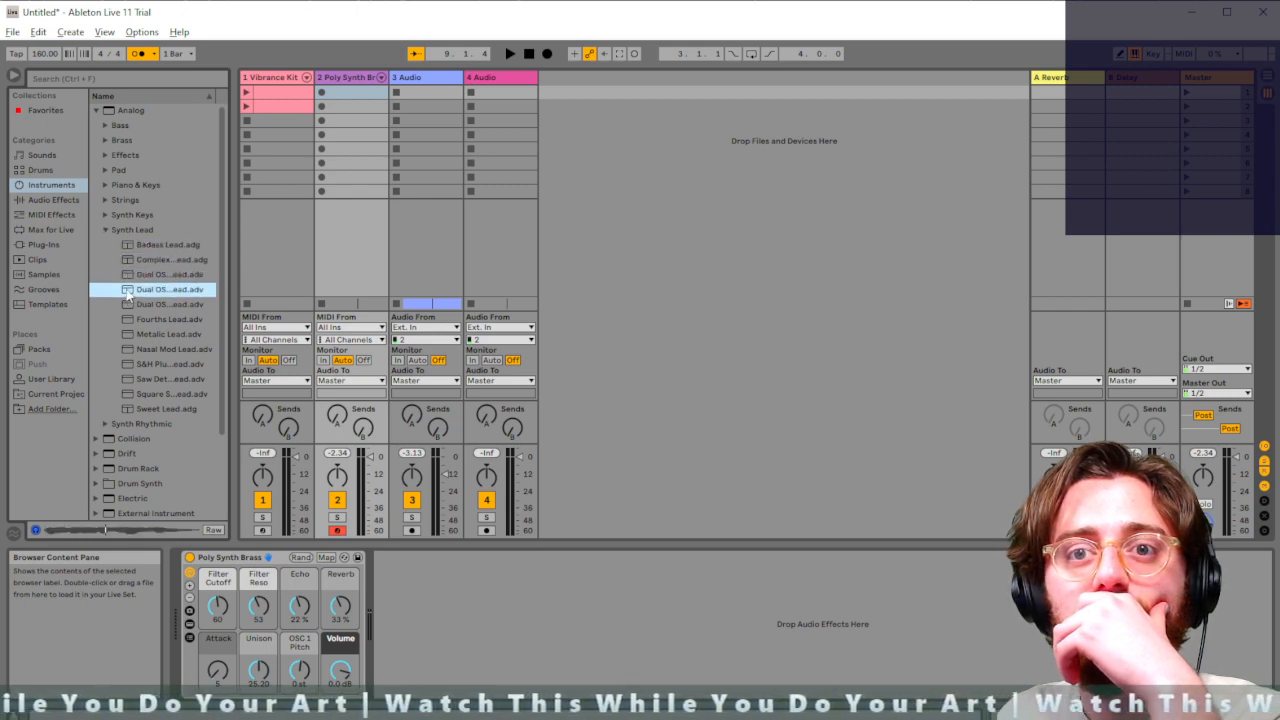
click(127, 304)
click(129, 320)
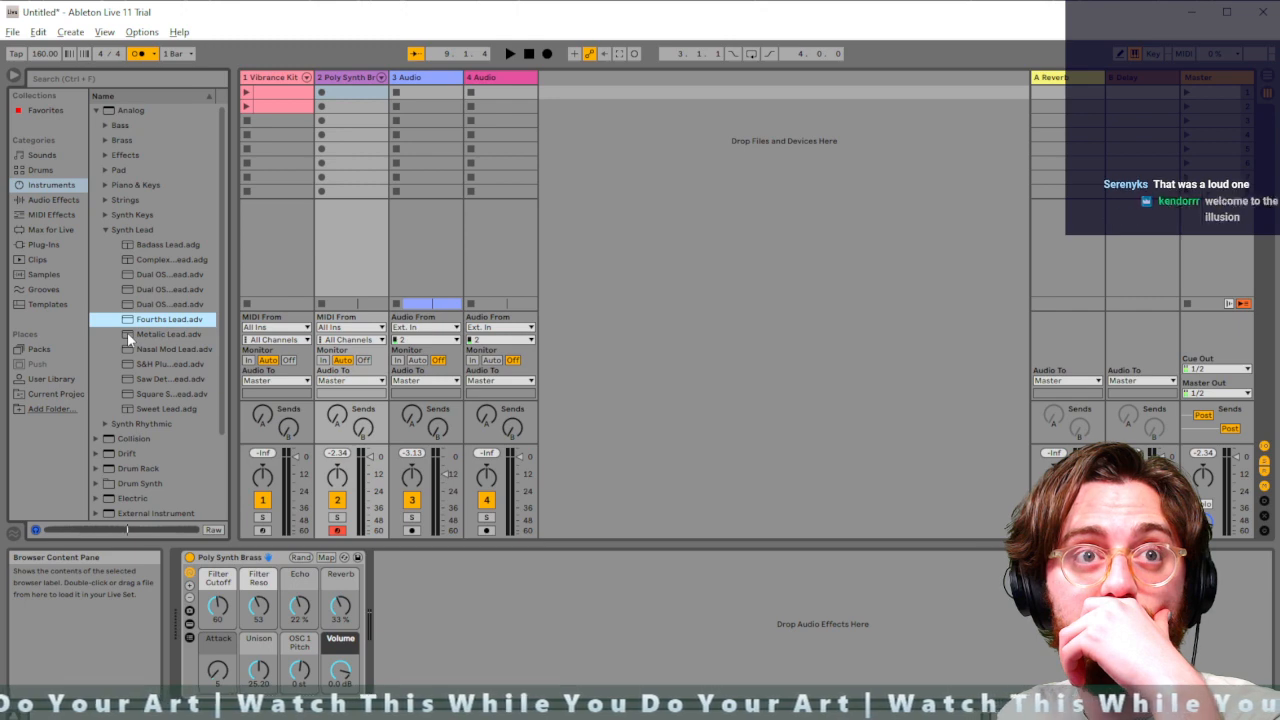
click(127, 335)
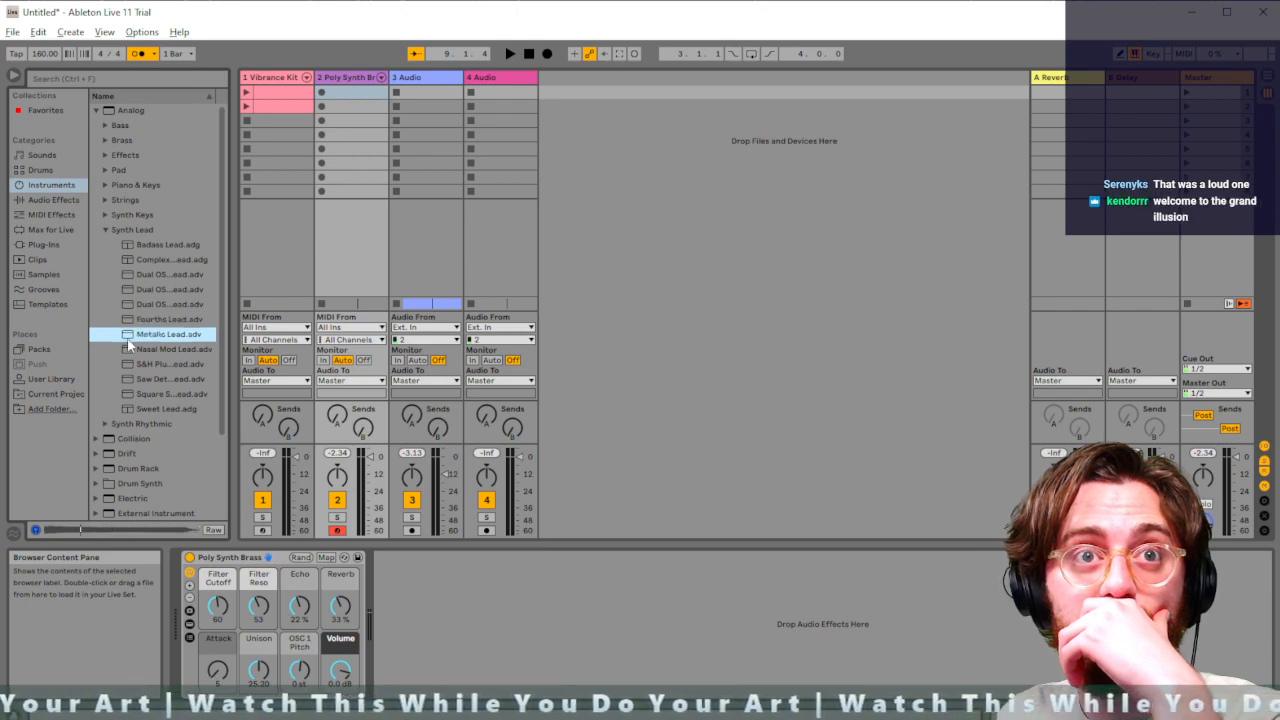
Load the Nasal Mod Lead preset onto a new track, set Oscillator 1's waveform to rectangle and change Oscillator 2's waveform
click(127, 350)
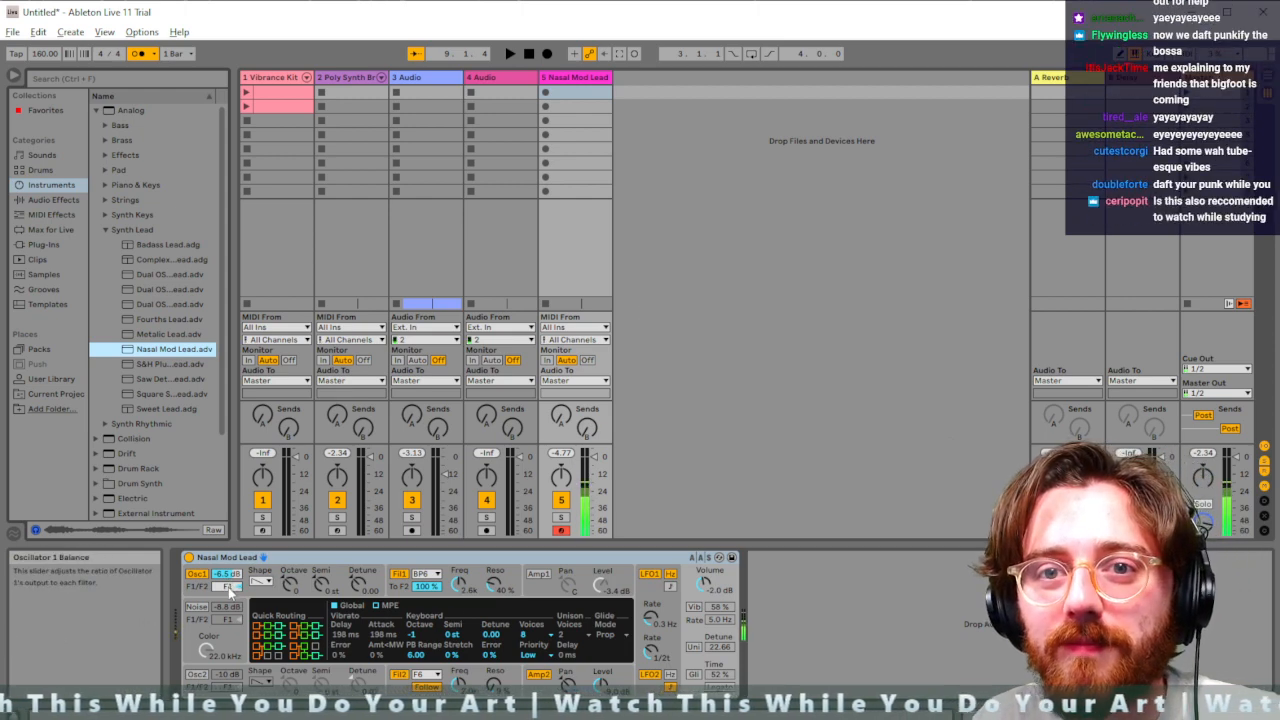
click(261, 581)
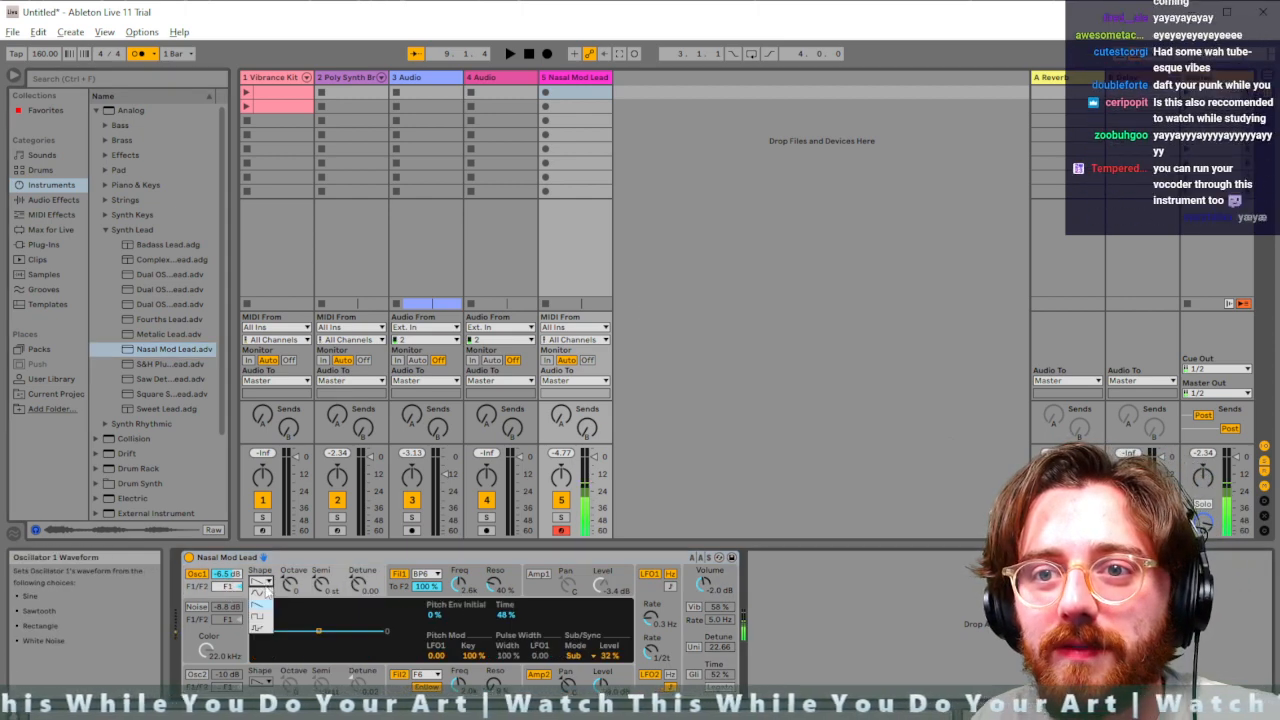
click(259, 617)
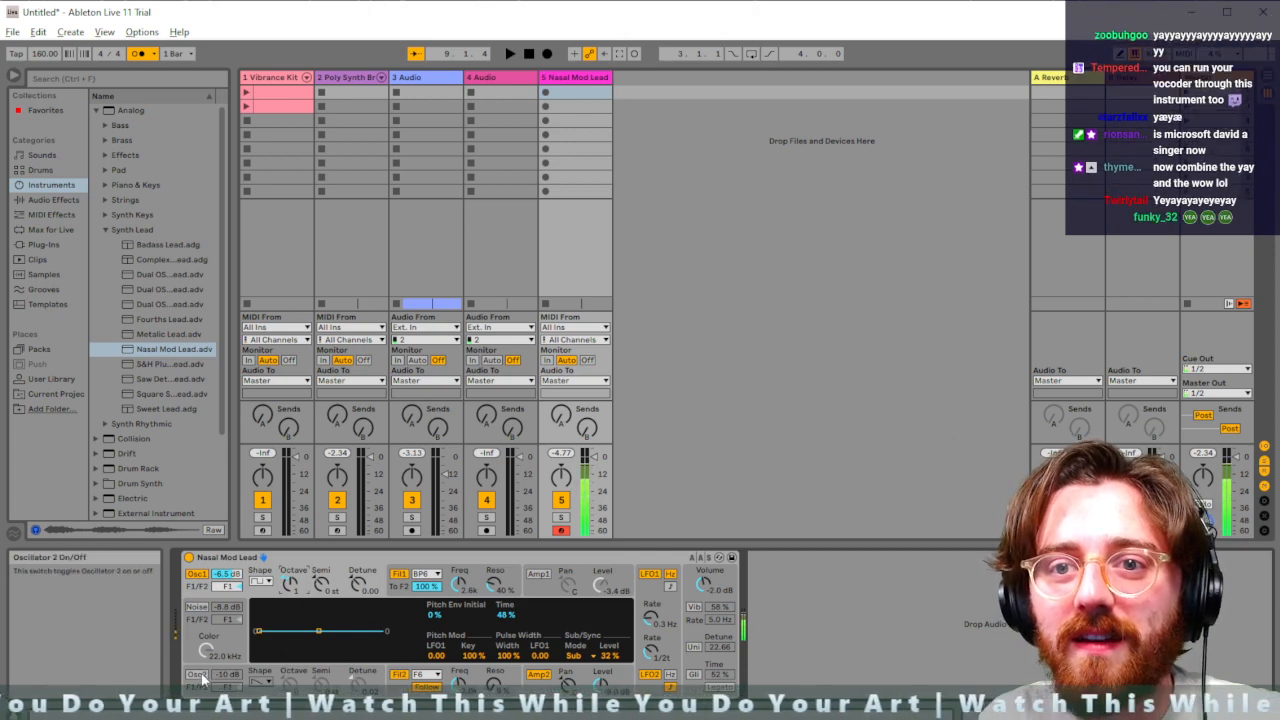
click(258, 683)
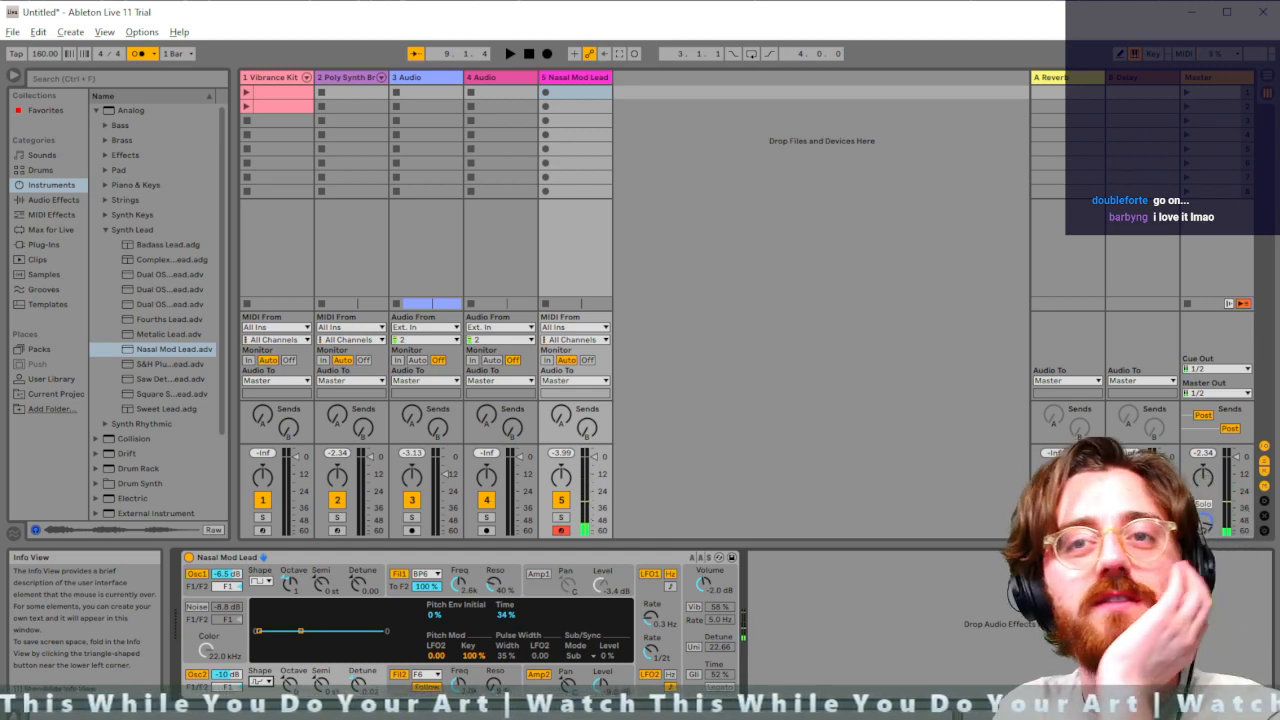
Load the S&H Pluck Slow Lead preset onto another new track after Nasal Mod Lead
click(155, 366)
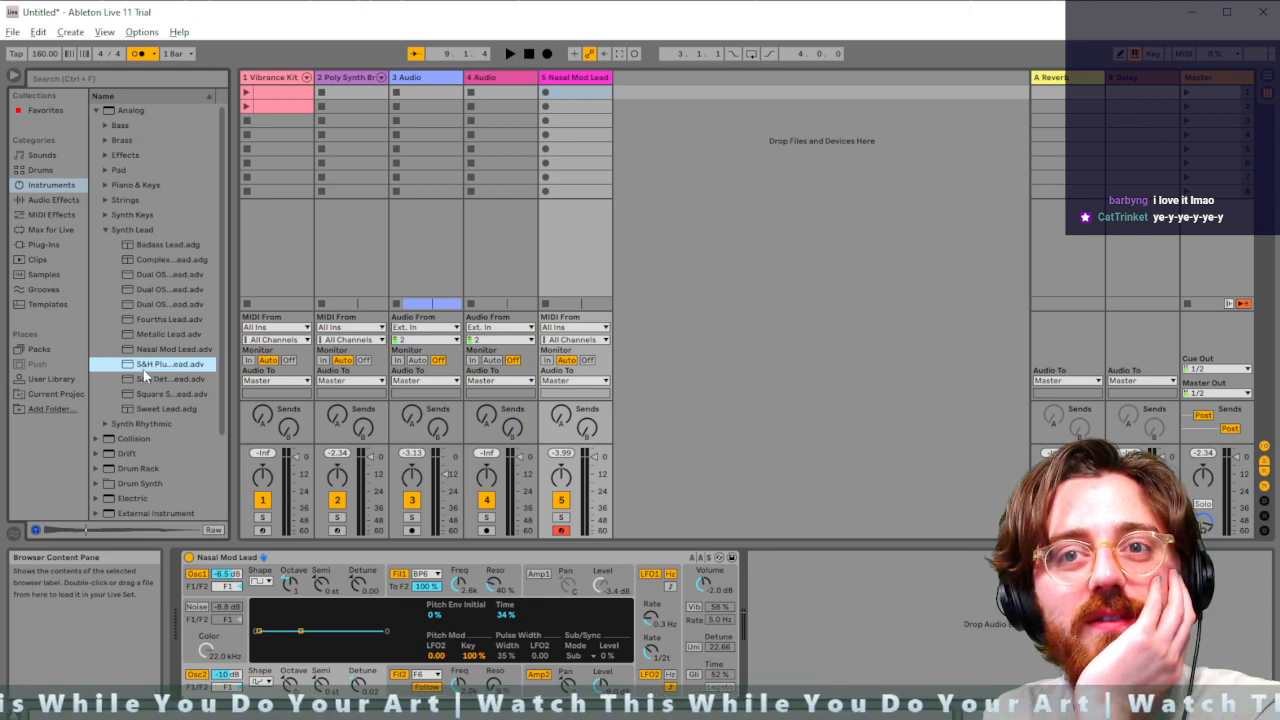
drag(140, 373, 672, 224)
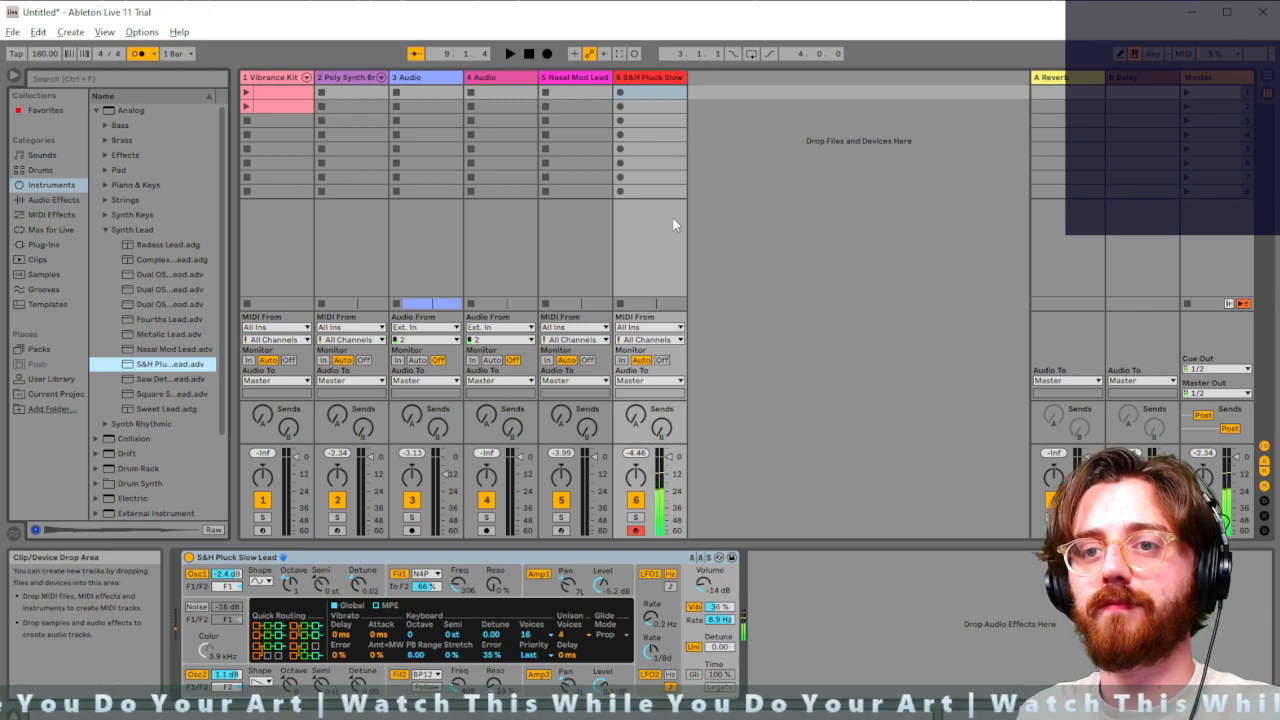
Try the sawtooth waveform on Oscillator 1 of S&H Pluck Slow Lead and set it back to sine
click(292, 687)
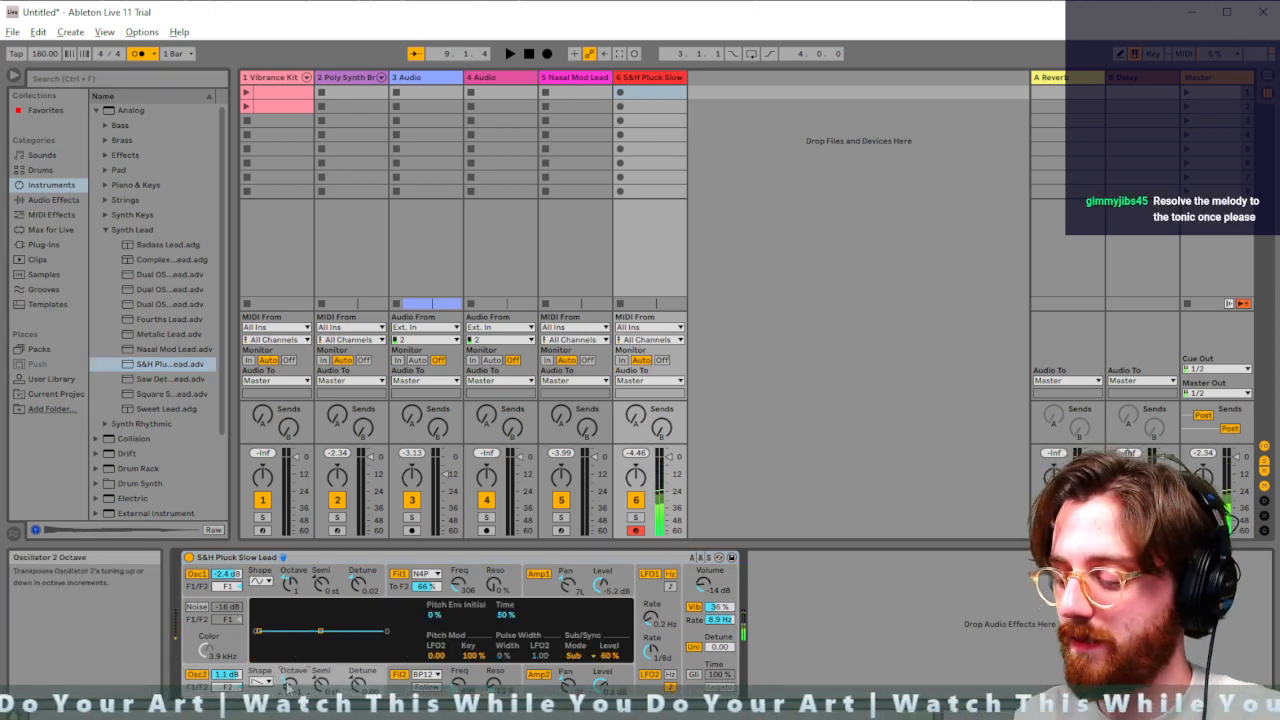
click(290, 584)
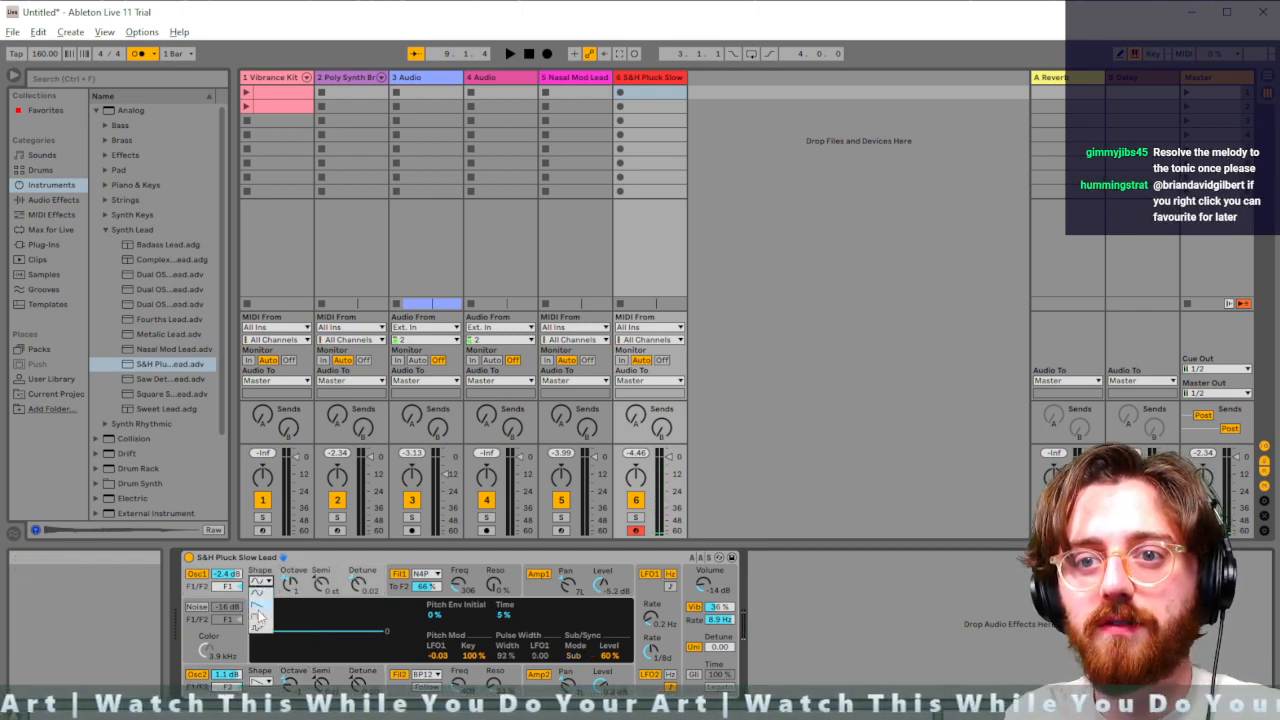
click(258, 617)
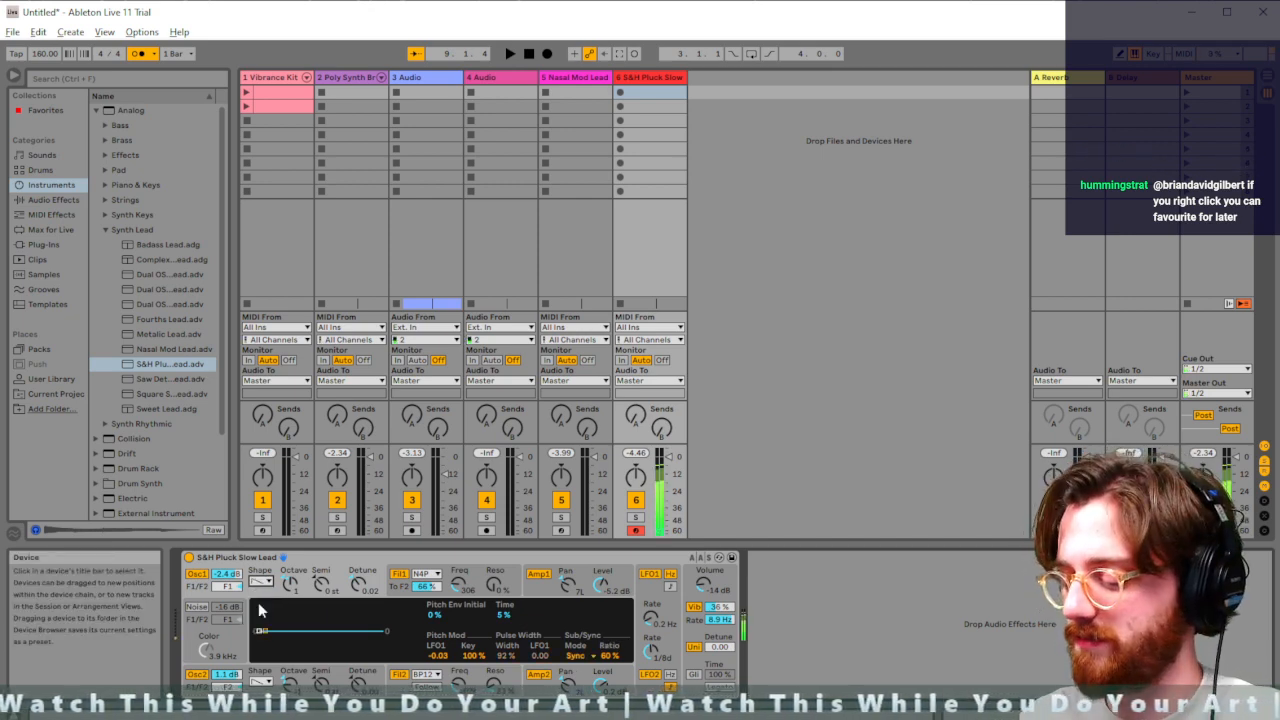
click(260, 581)
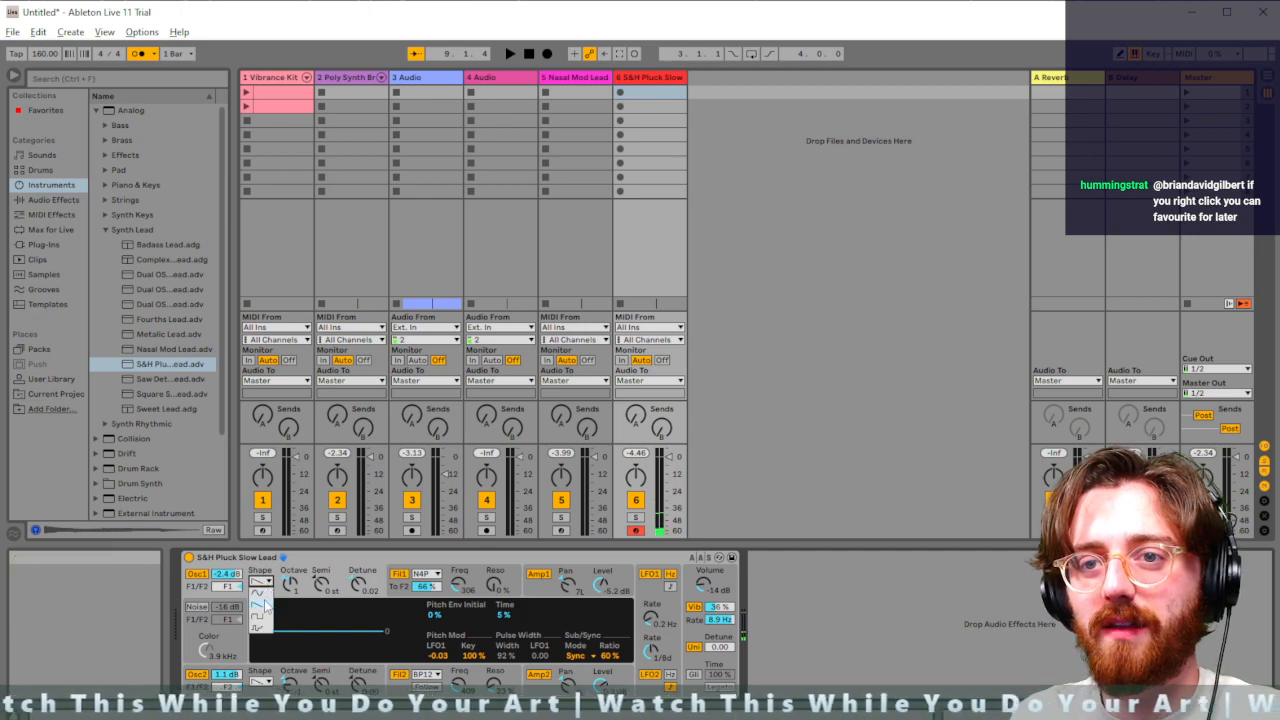
click(265, 600)
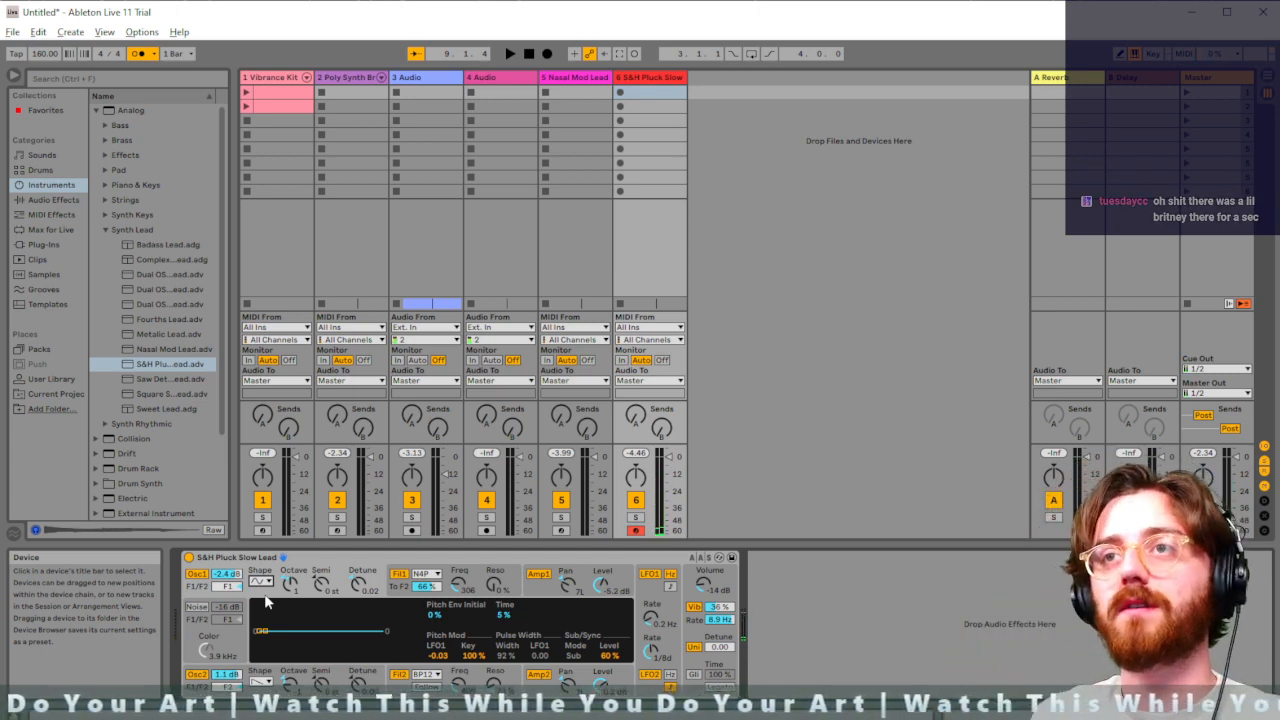
Create a MIDI clip in the first slot of the S&H Pluck Slow Lead track and set its loop length to 6 bars
double_click(638, 94)
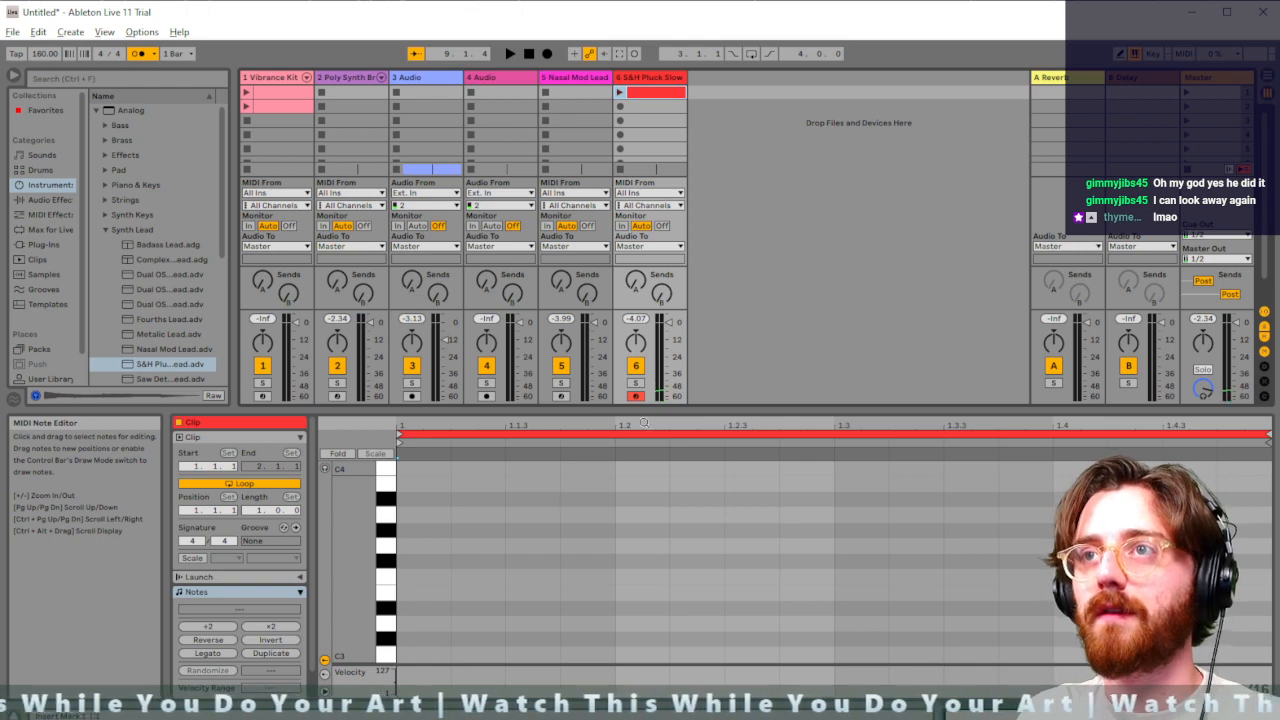
drag(259, 510, 259, 465)
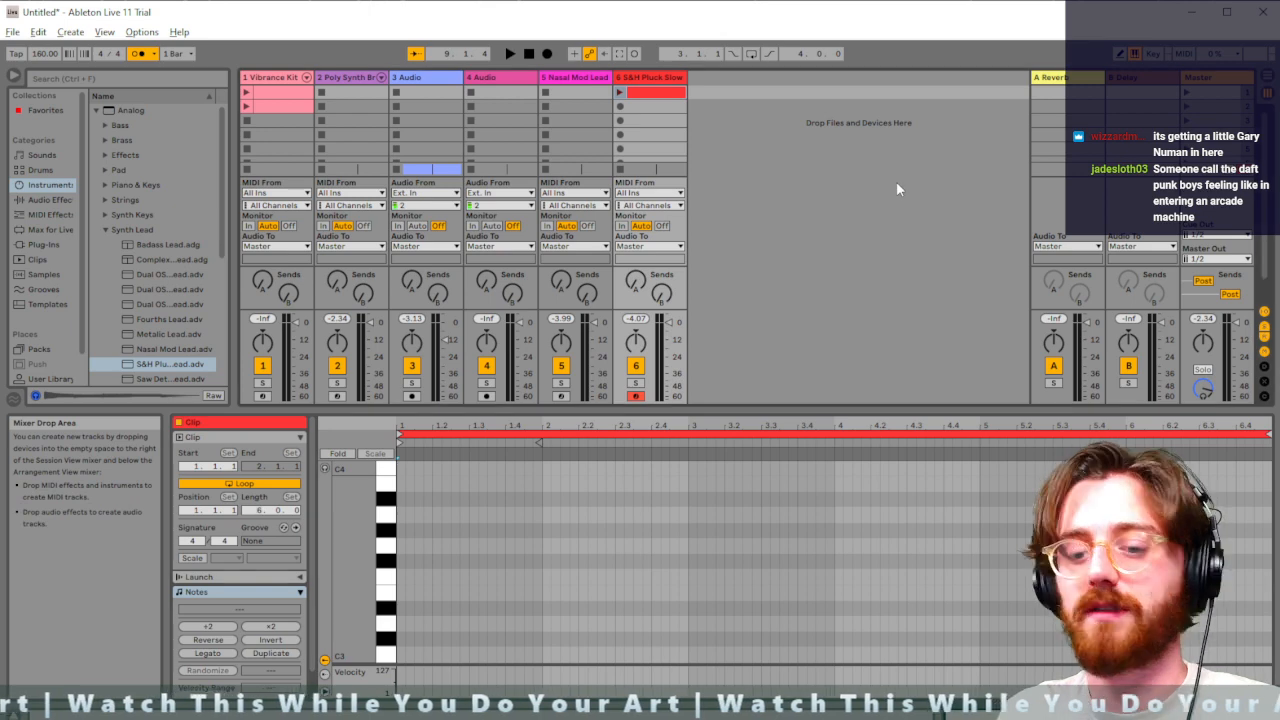
Play the start of the 3 Audio take in the Arrangement View and return to the Session View
key(Tab)
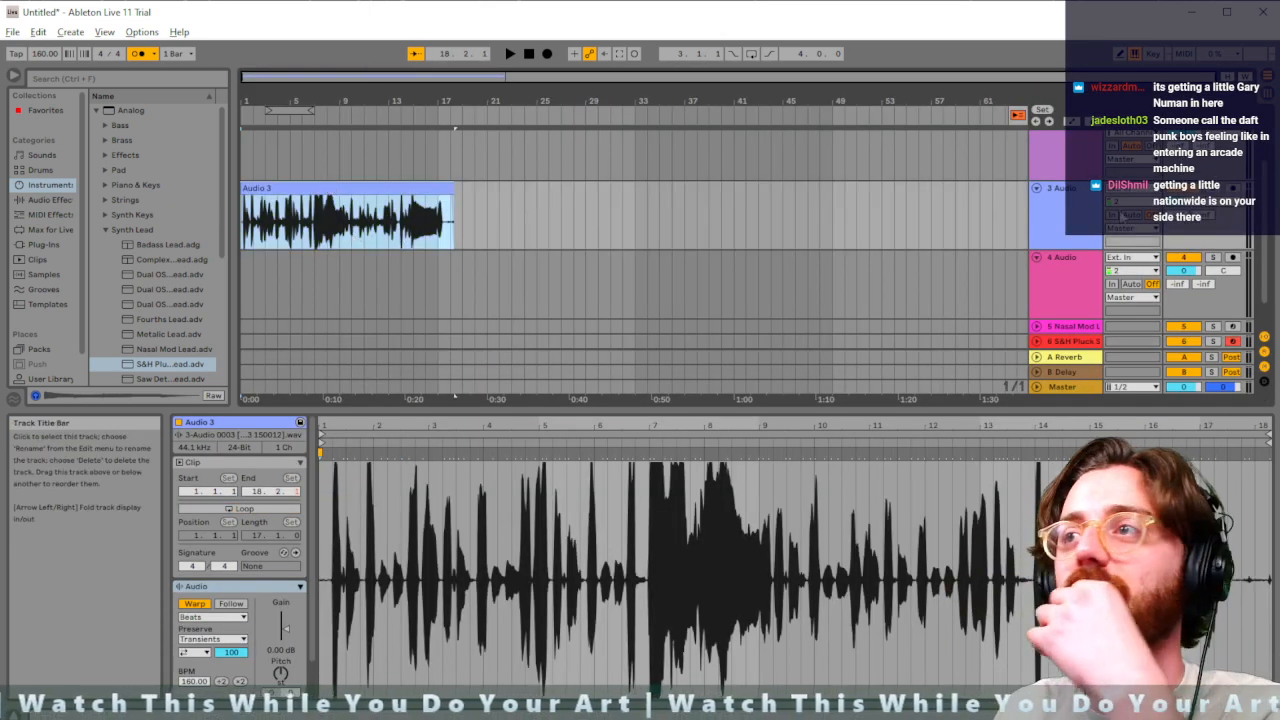
click(1213, 190)
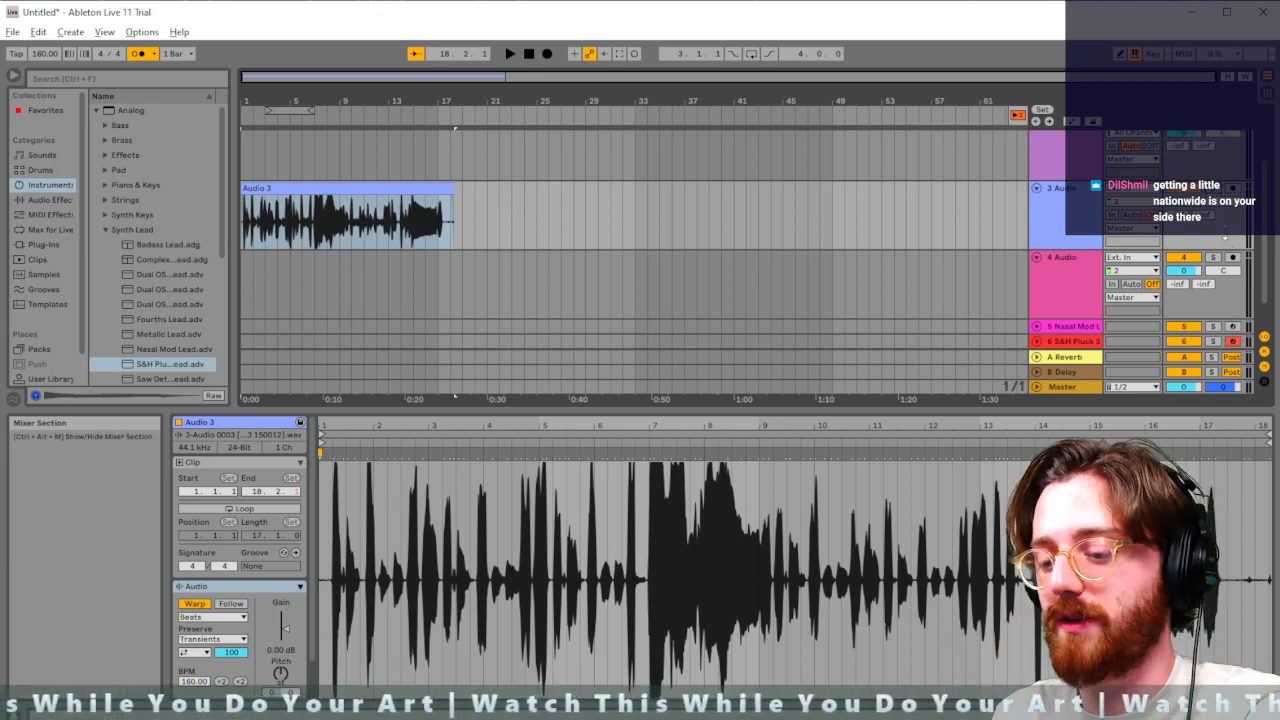
click(1080, 192)
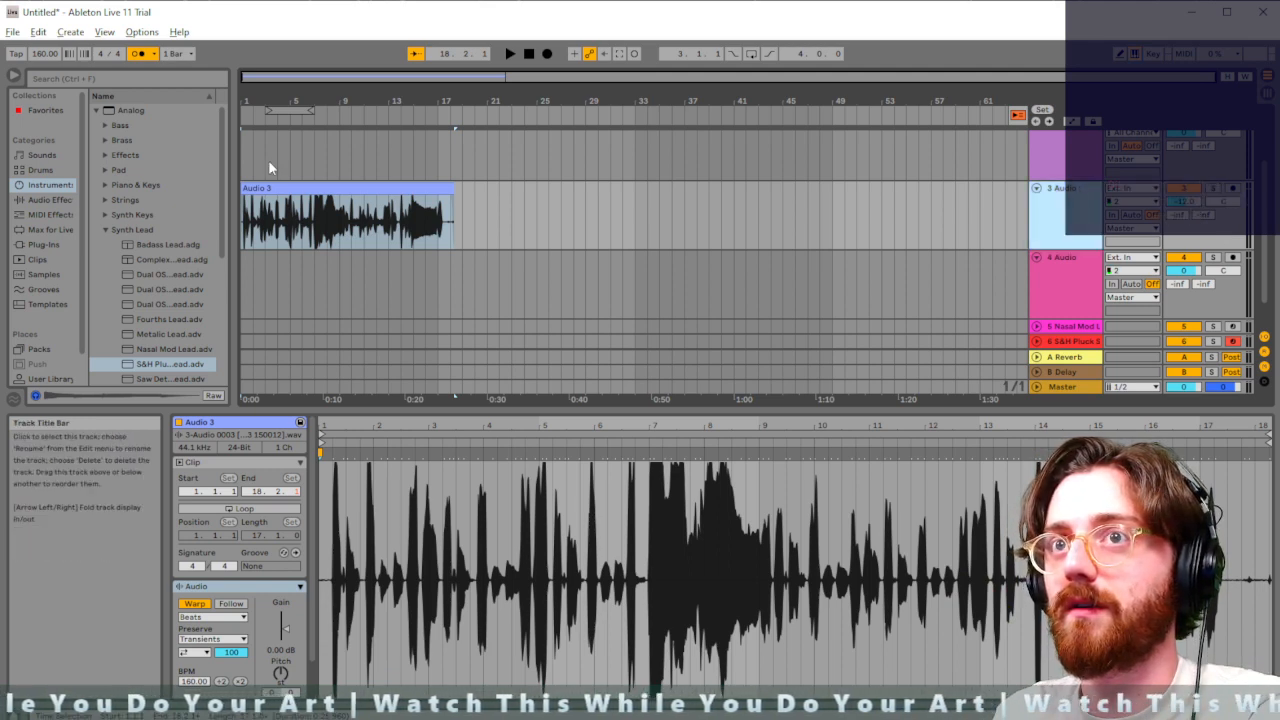
click(244, 222)
key(space)
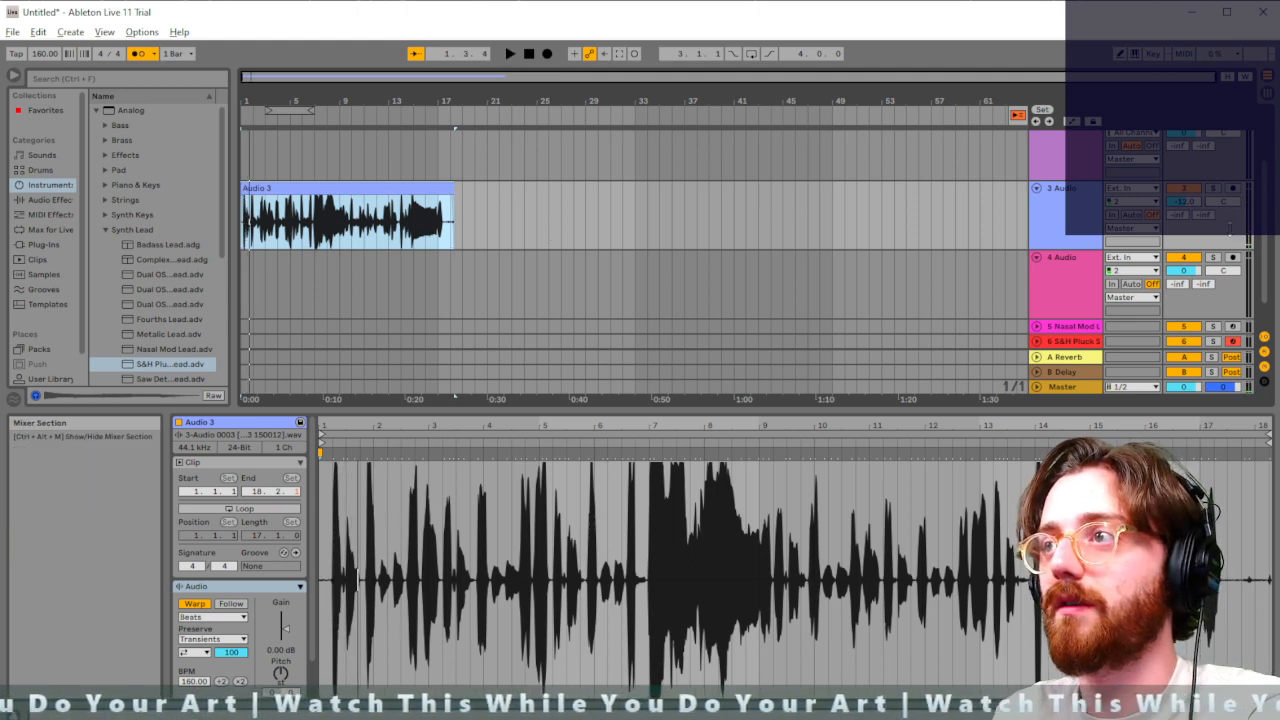
click(1223, 227)
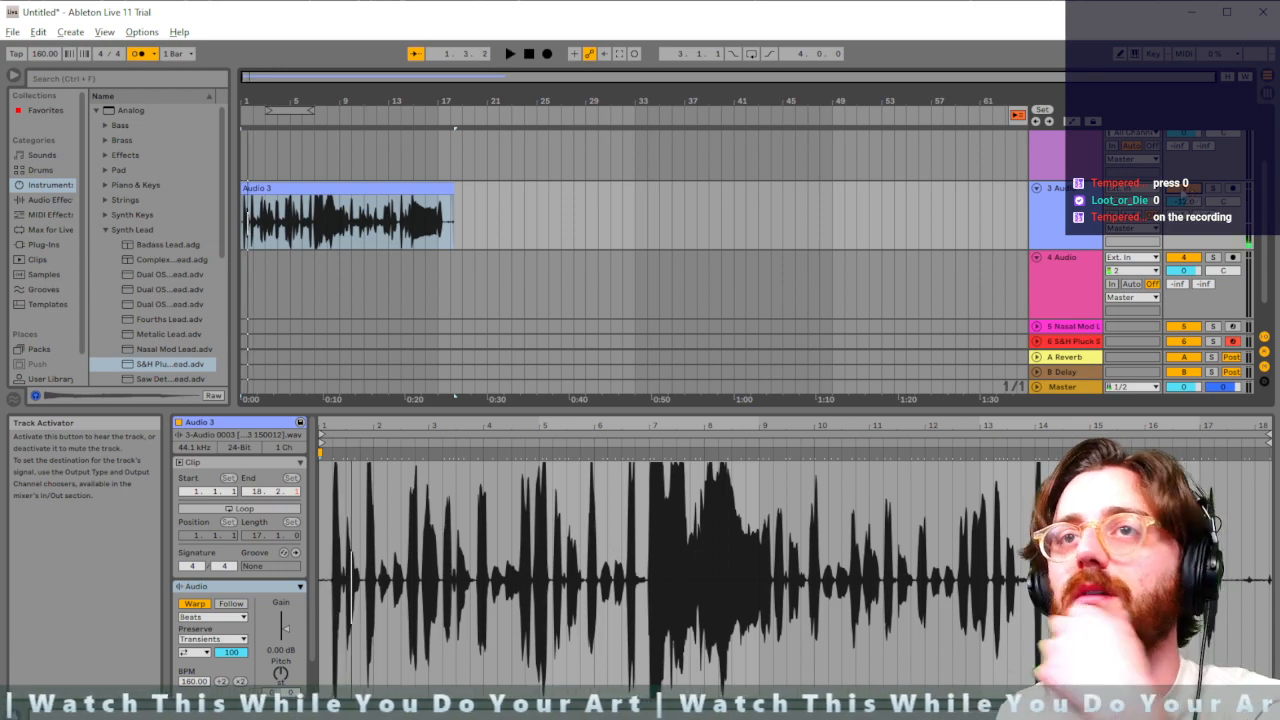
key(Tab)
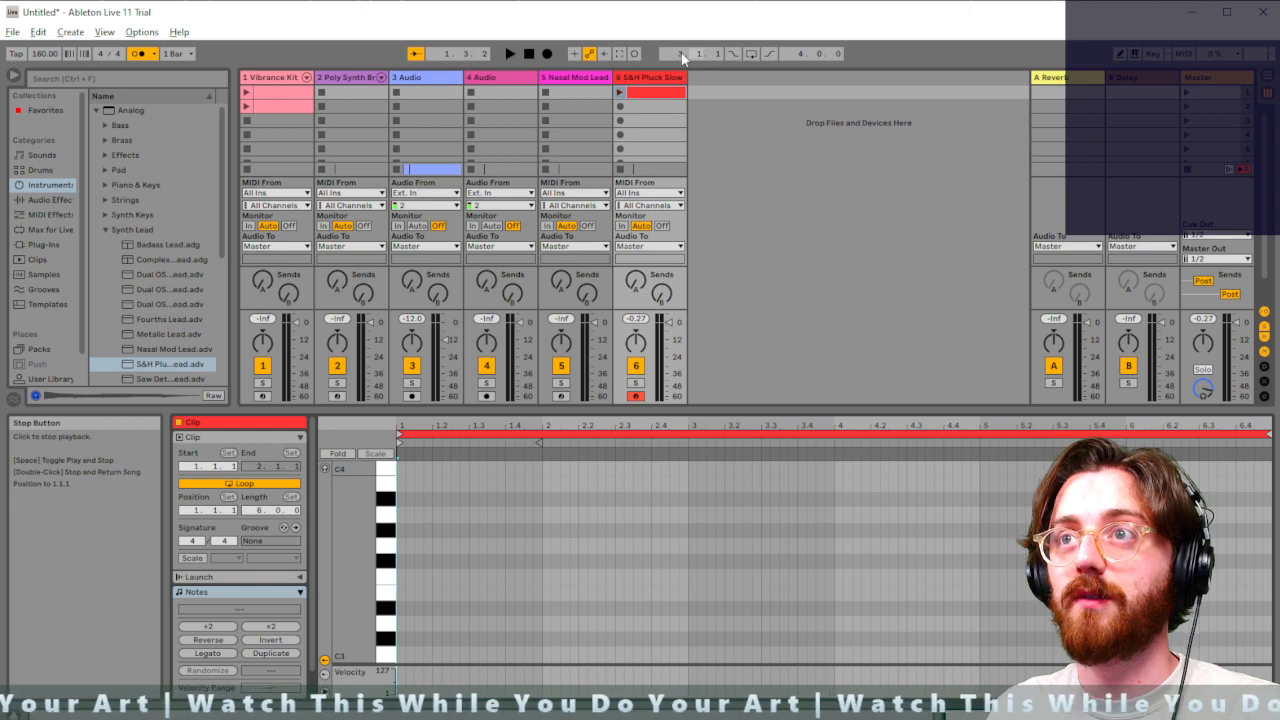
Record a first melody attempt into the S&H Pluck Slow Lead clip, stop playback and mute the 3 Audio track
click(636, 54)
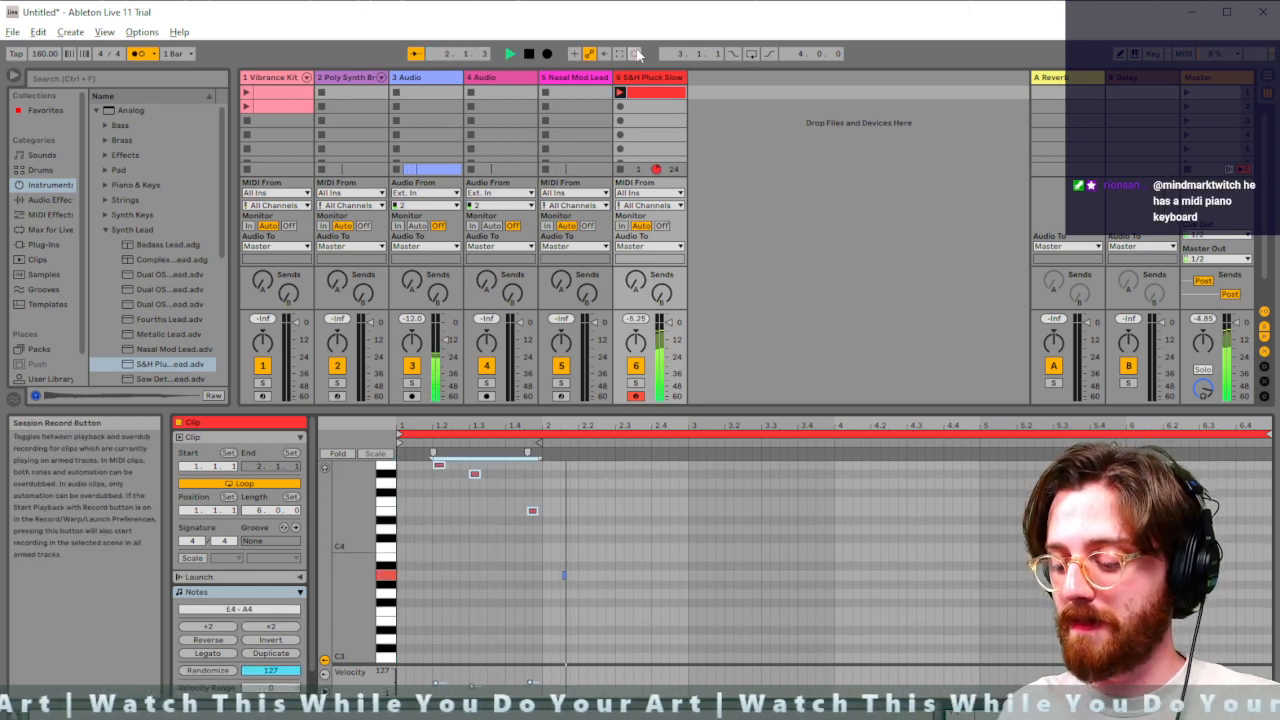
key(space)
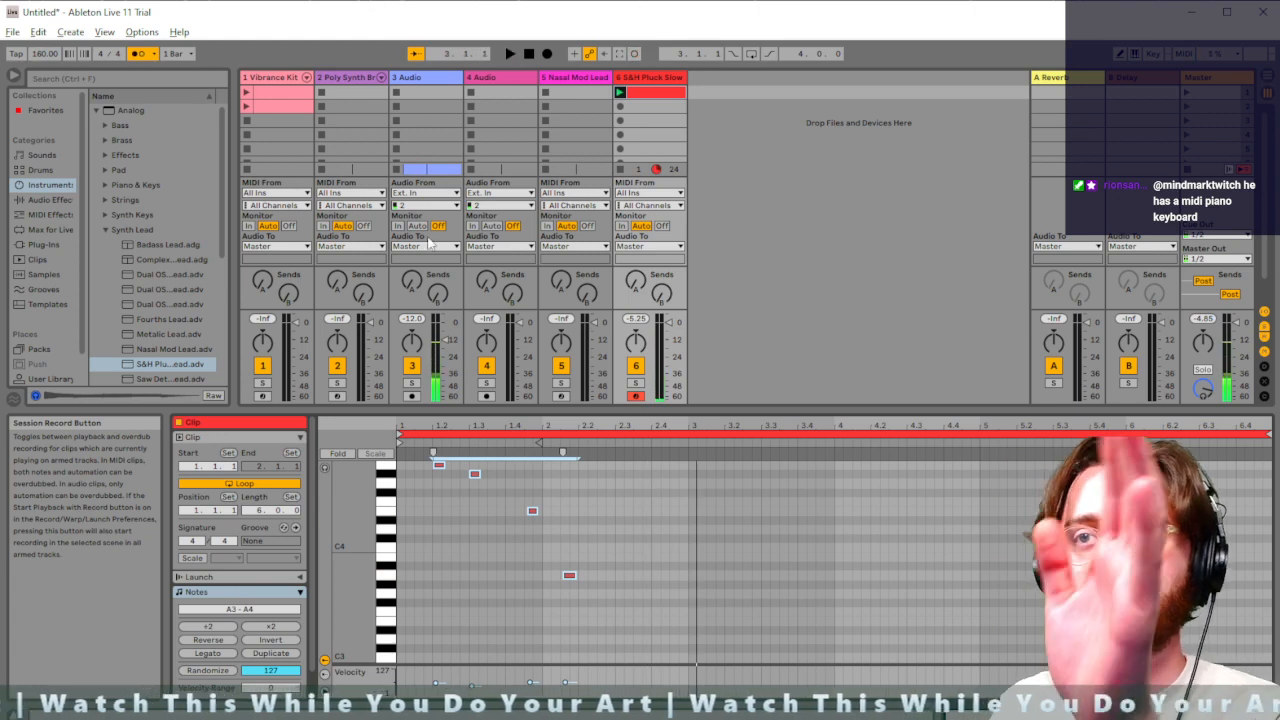
click(412, 368)
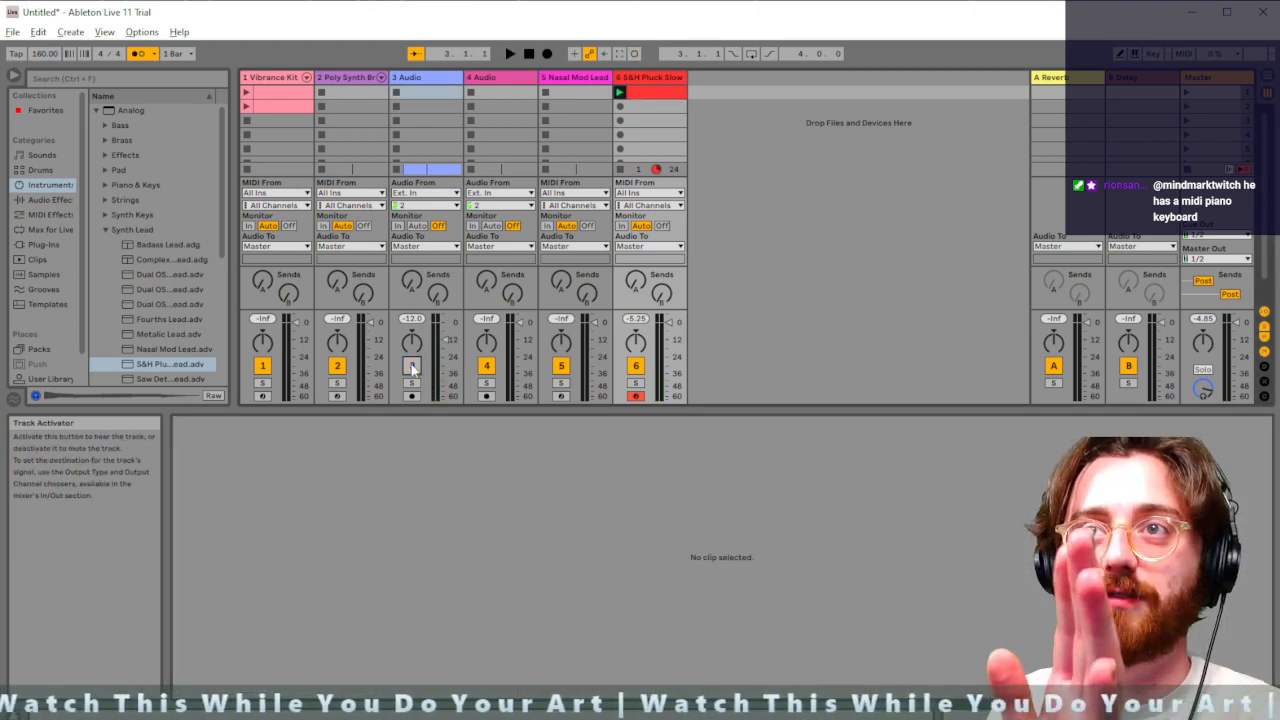
Clear the recorded notes from the S&H Pluck Slow Lead clip and record a new melody take into it
click(647, 93)
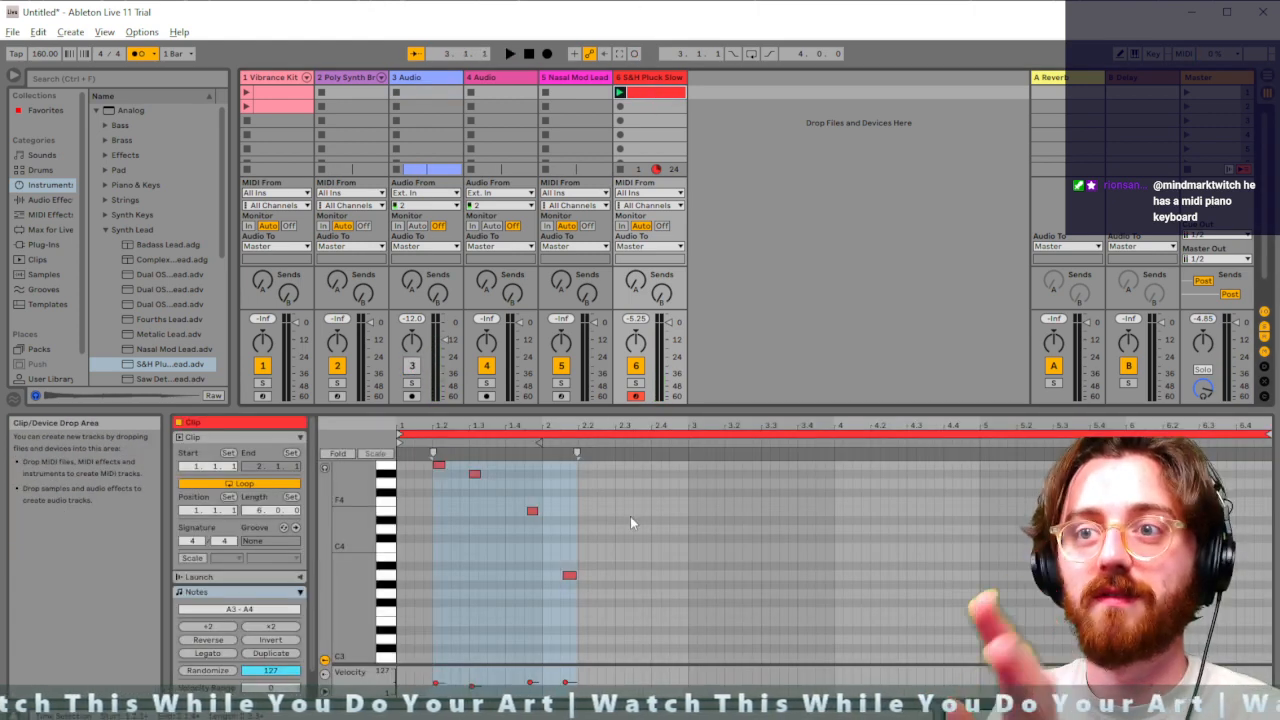
key(Delete)
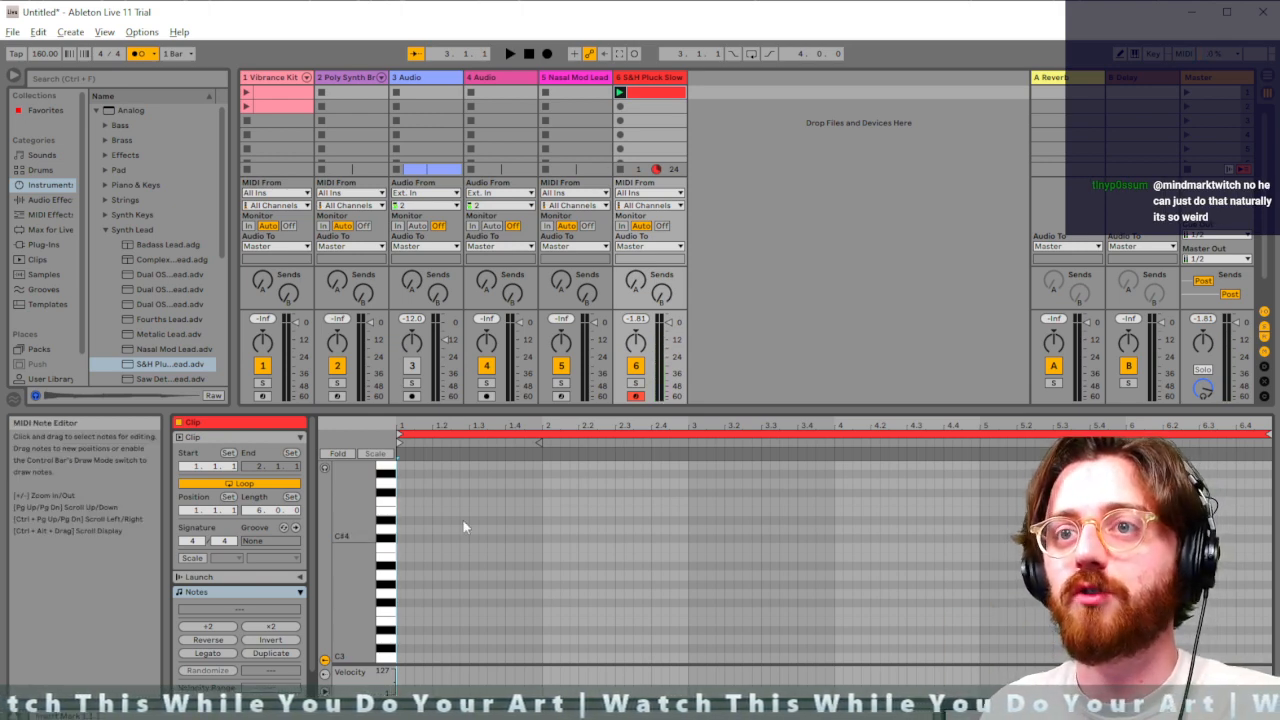
click(635, 55)
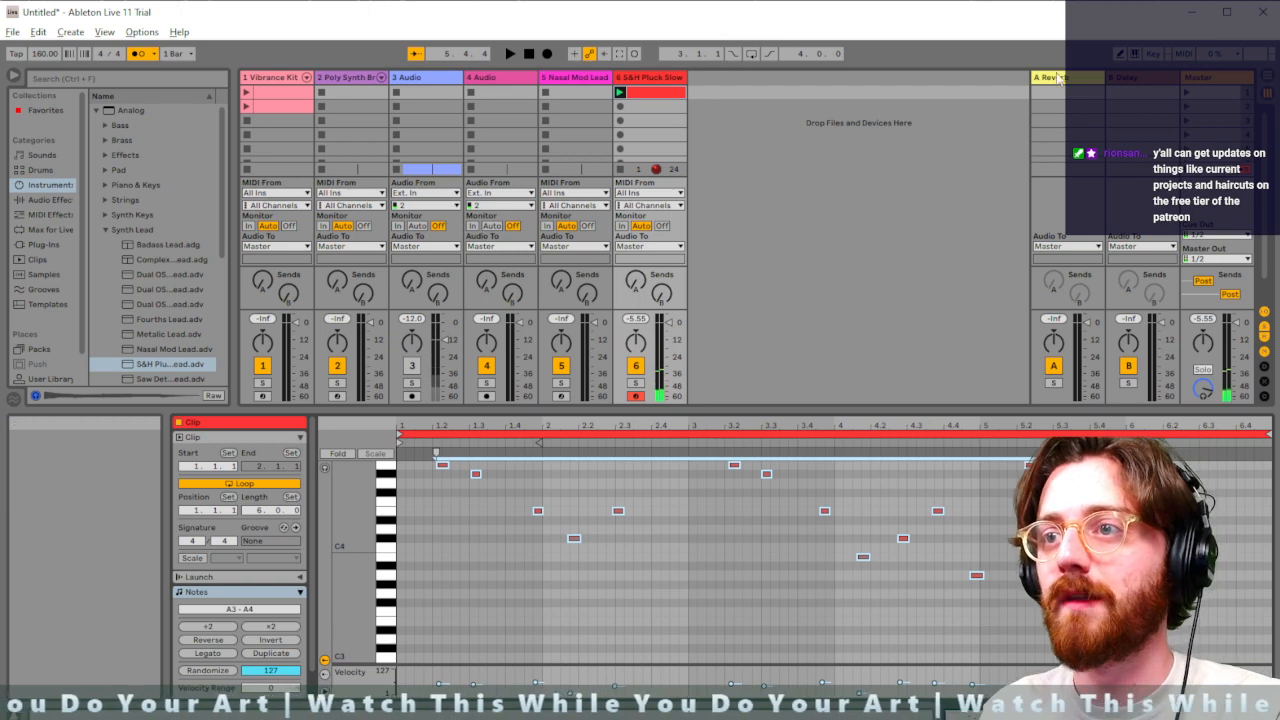
Delete the recorded notes from the clip's start up to beat 2.4
drag(660, 588, 380, 430)
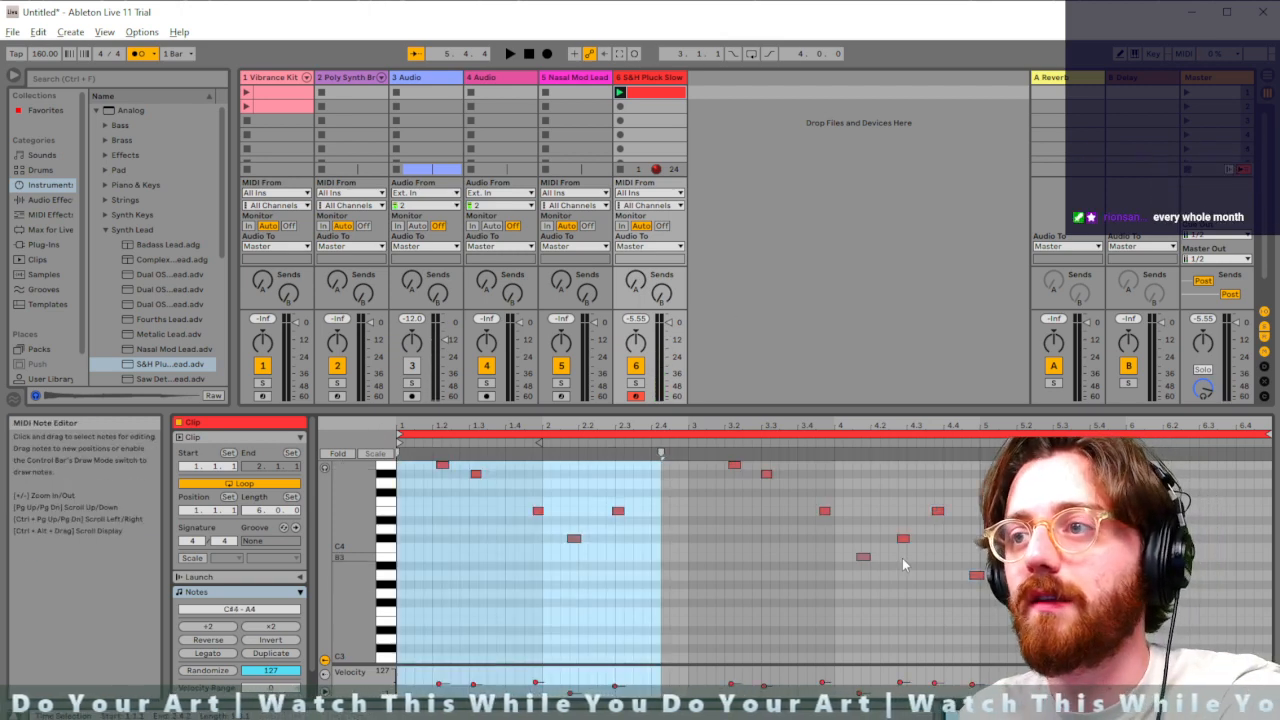
key(Delete)
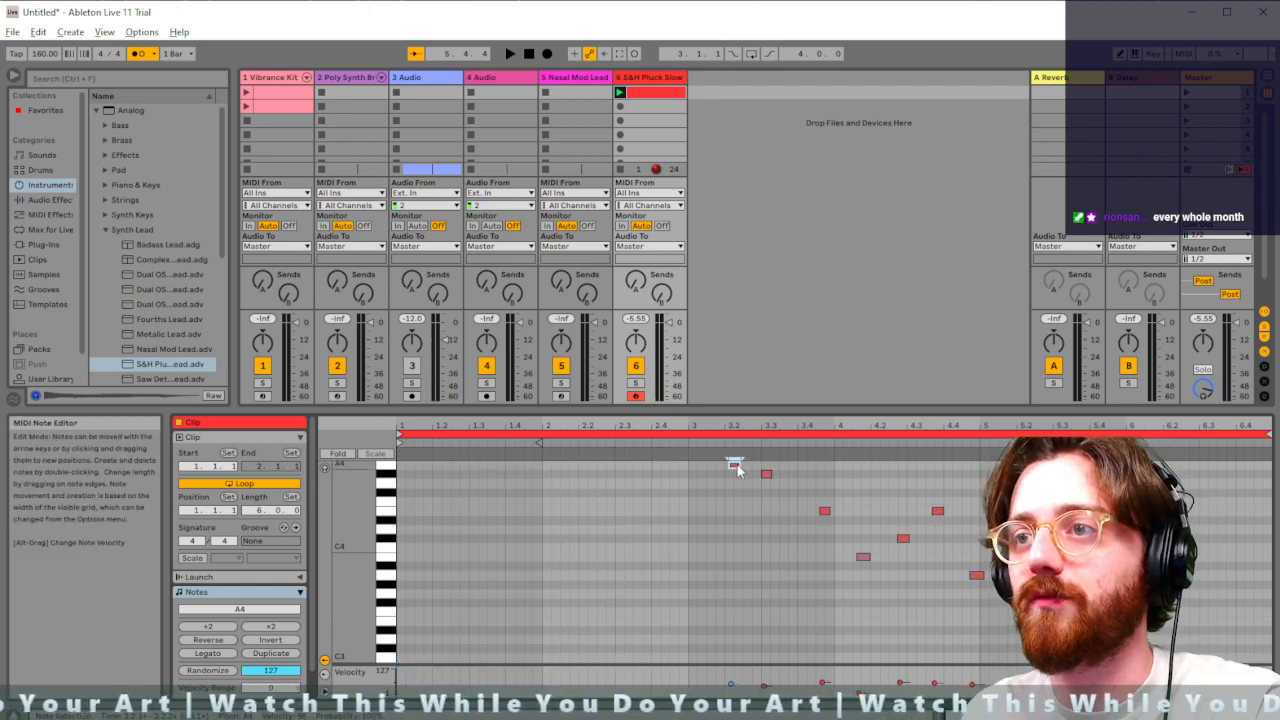
Move the seven remaining melody notes so the phrase starts at beat 1.2, and play it back
drag(664, 461, 1010, 585)
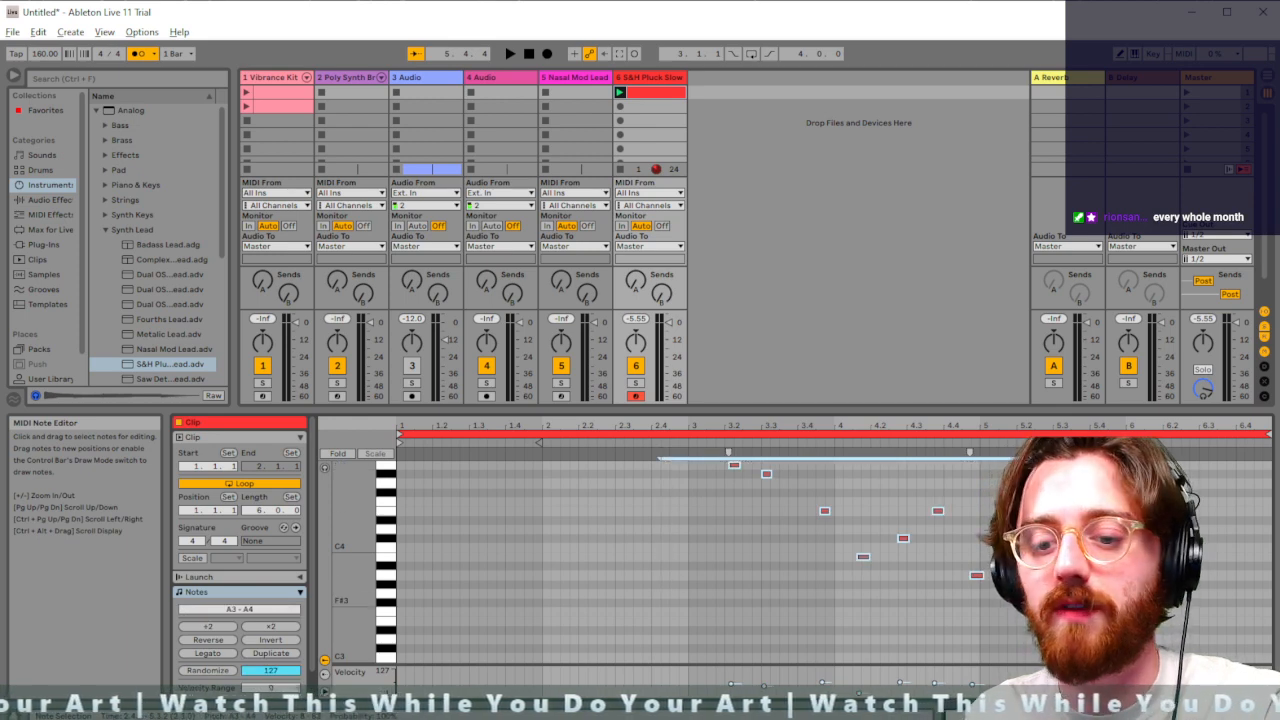
scroll(888, 611, up, 4)
scroll(888, 560, down, 3)
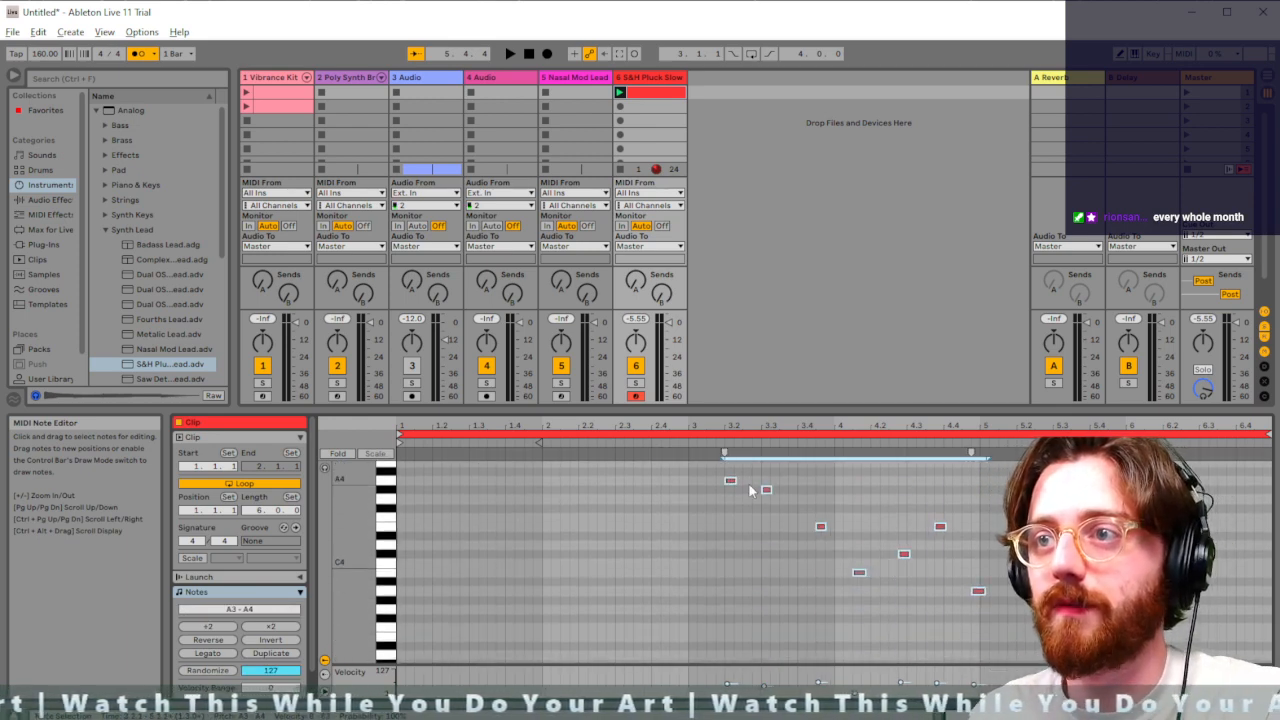
drag(730, 482, 438, 487)
key(space)
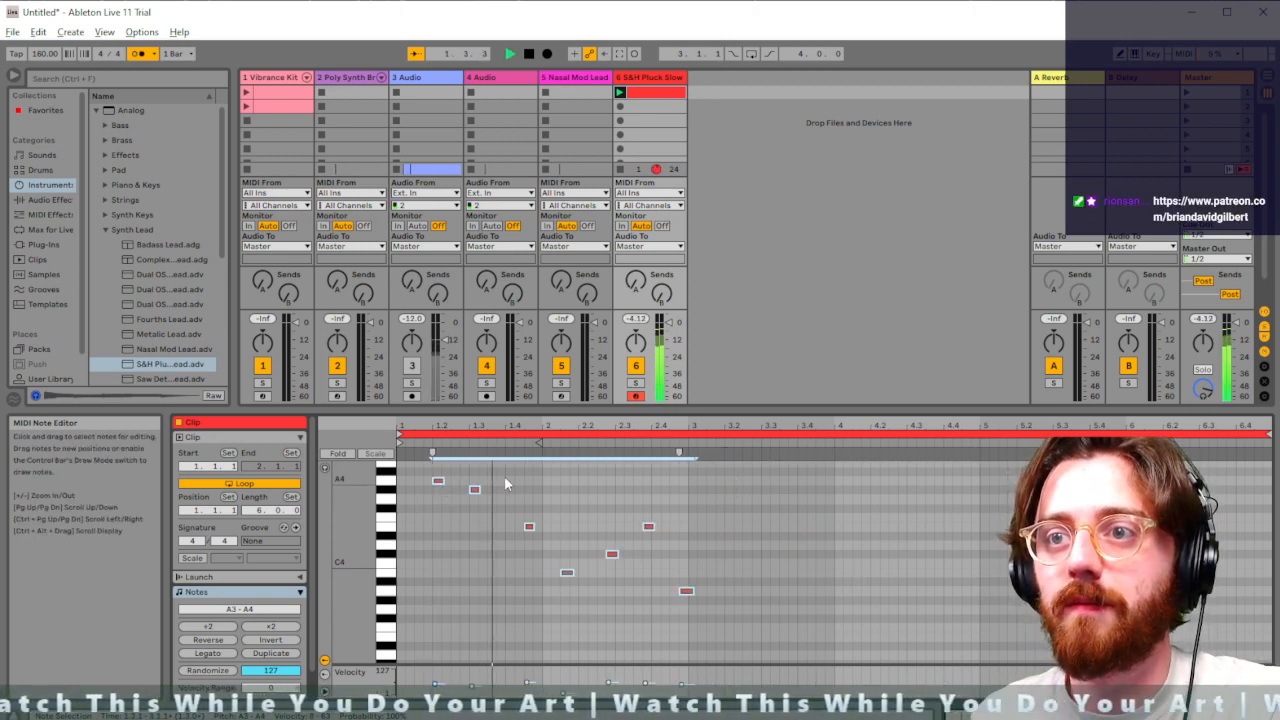
key(space)
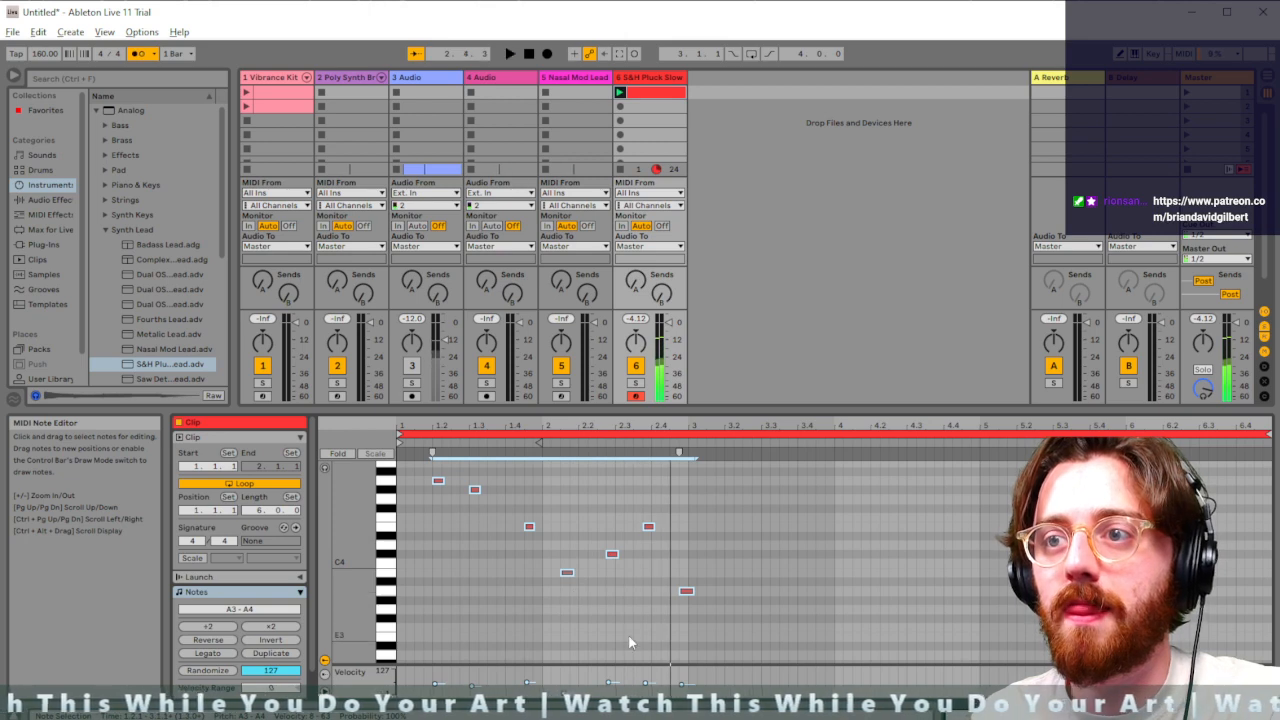
Shift the phrase's last three notes, D4, F4 and A3, slightly earlier onto the grid and audition the timing
click(629, 636)
drag(612, 556, 640, 530)
key(space)
drag(675, 591, 667, 591)
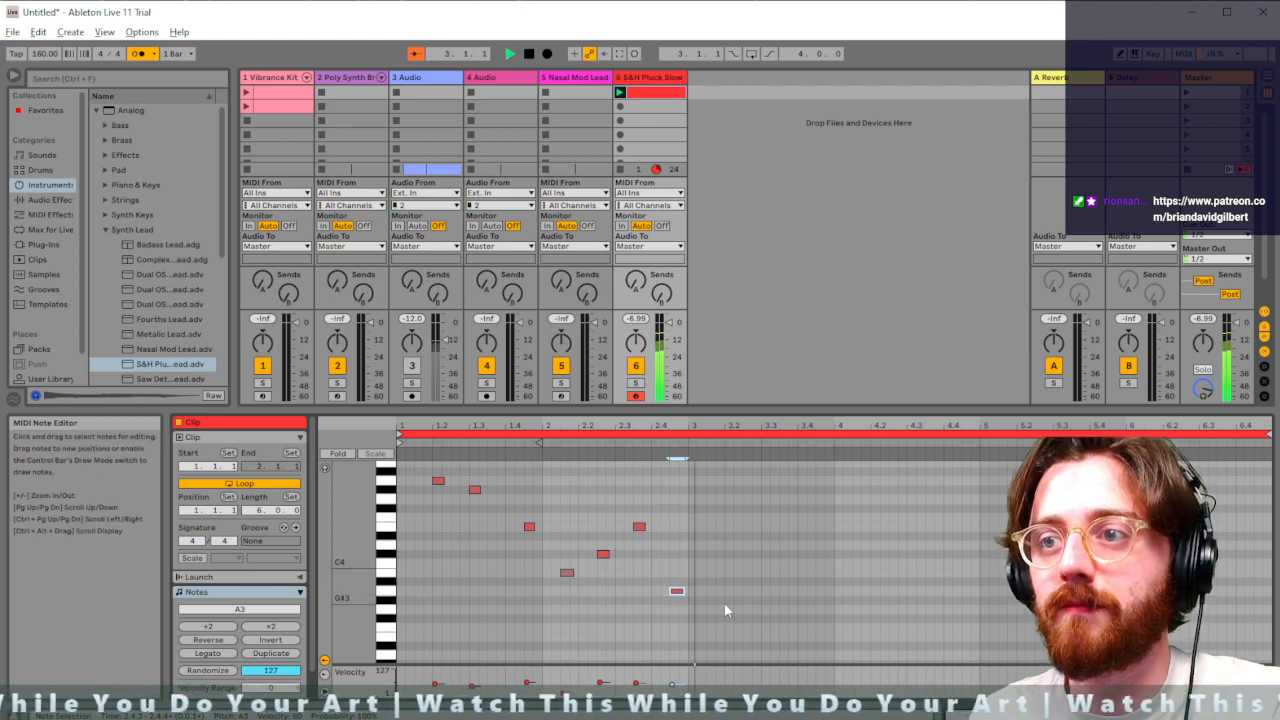
key(space)
Set all seven melody notes to a uniform velocity of 44, auditioning the phrase between adjustments
drag(715, 619, 351, 474)
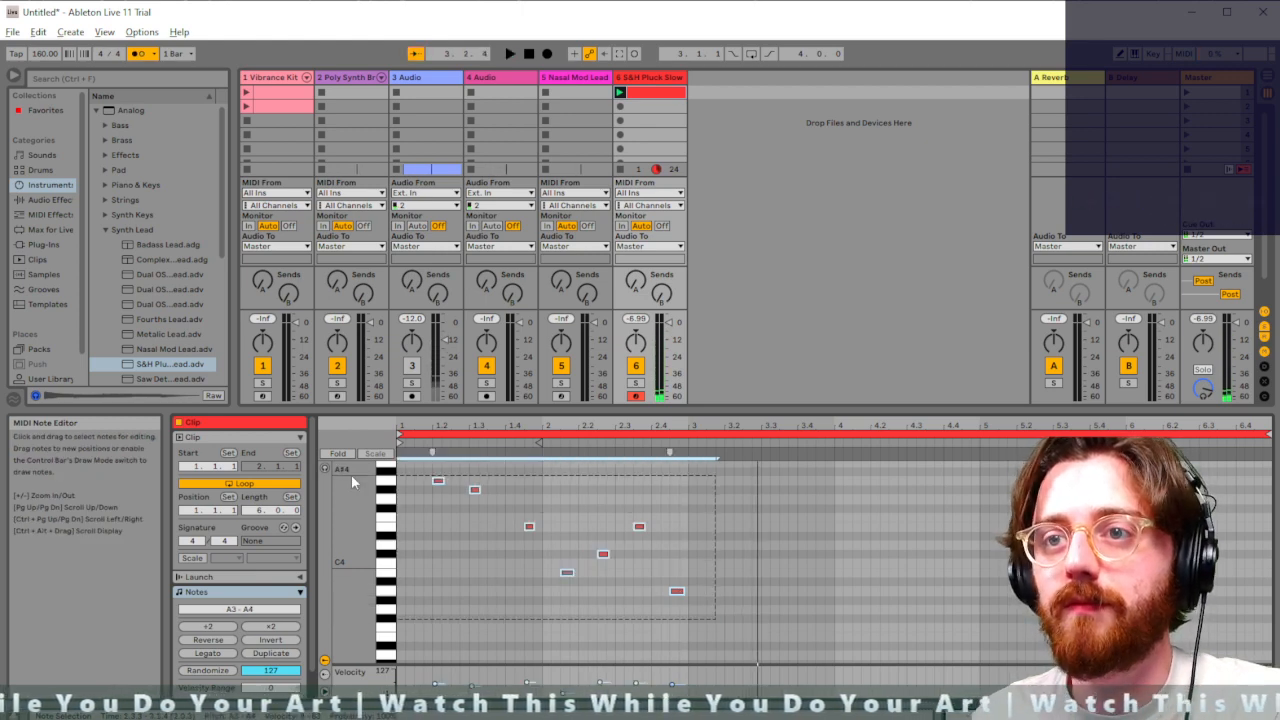
click(437, 481)
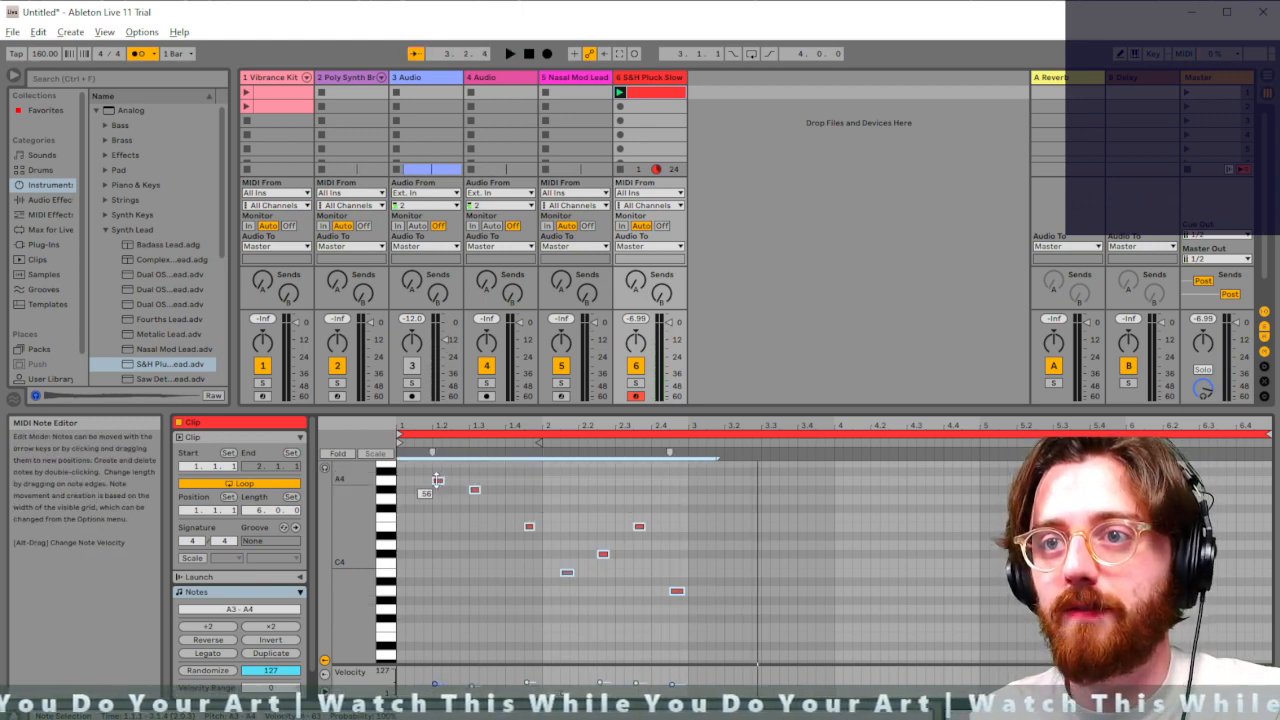
key(alt)
drag(438, 481, 438, 452)
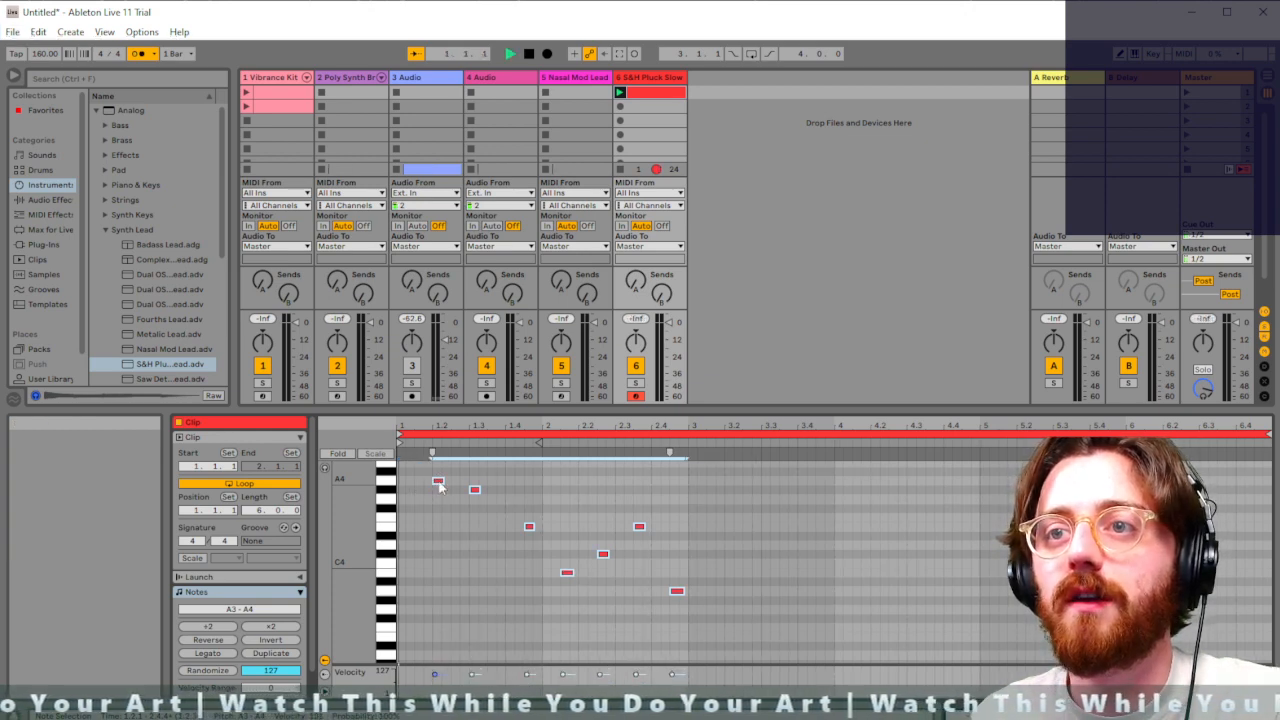
key(space)
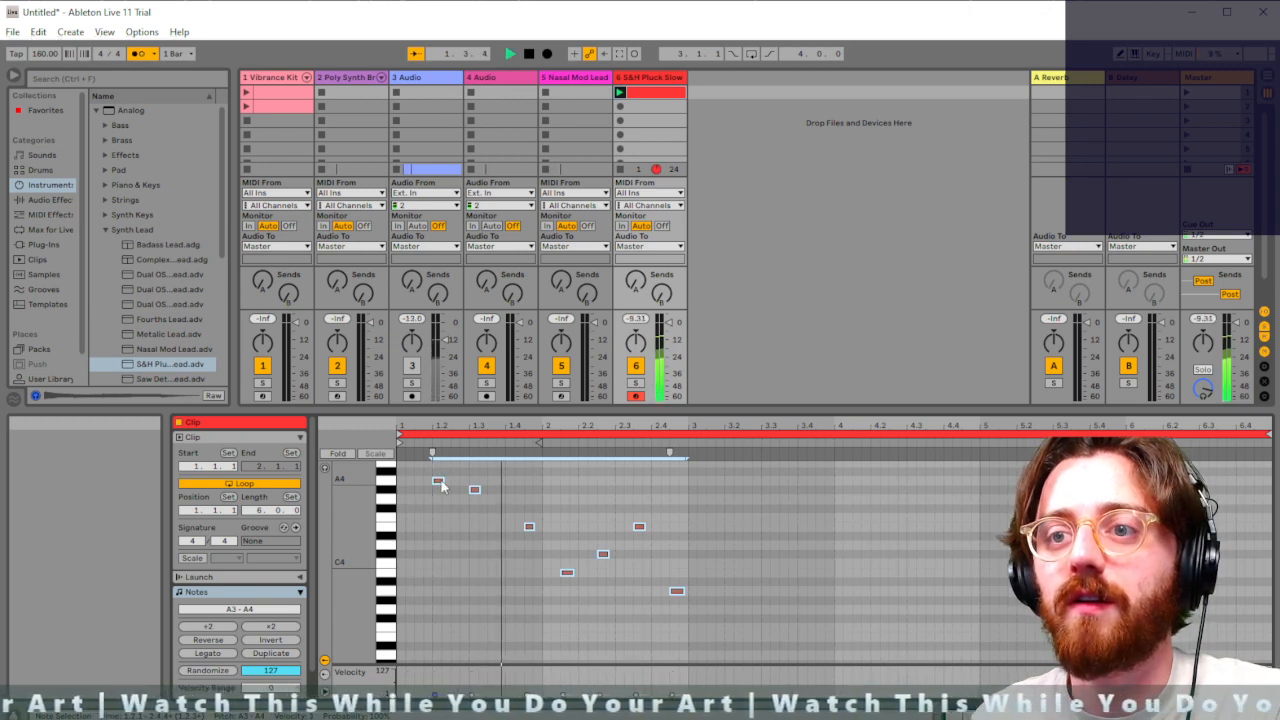
drag(438, 481, 438, 460)
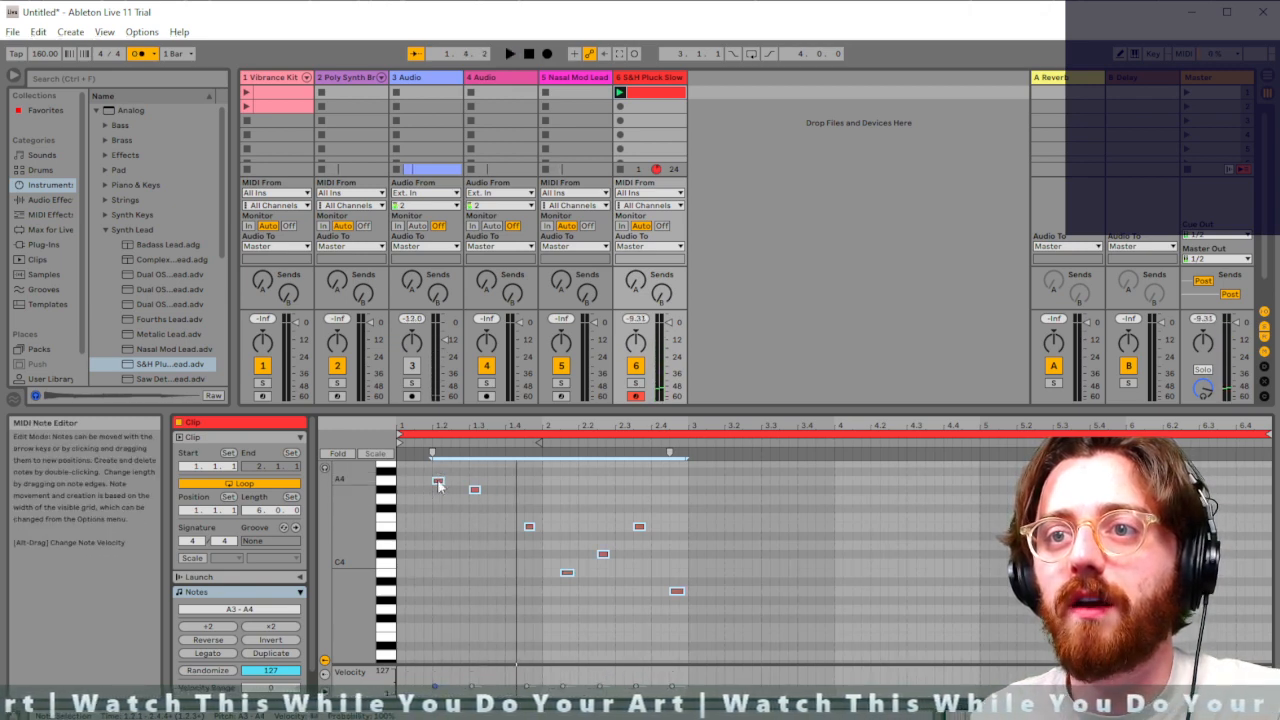
key(space)
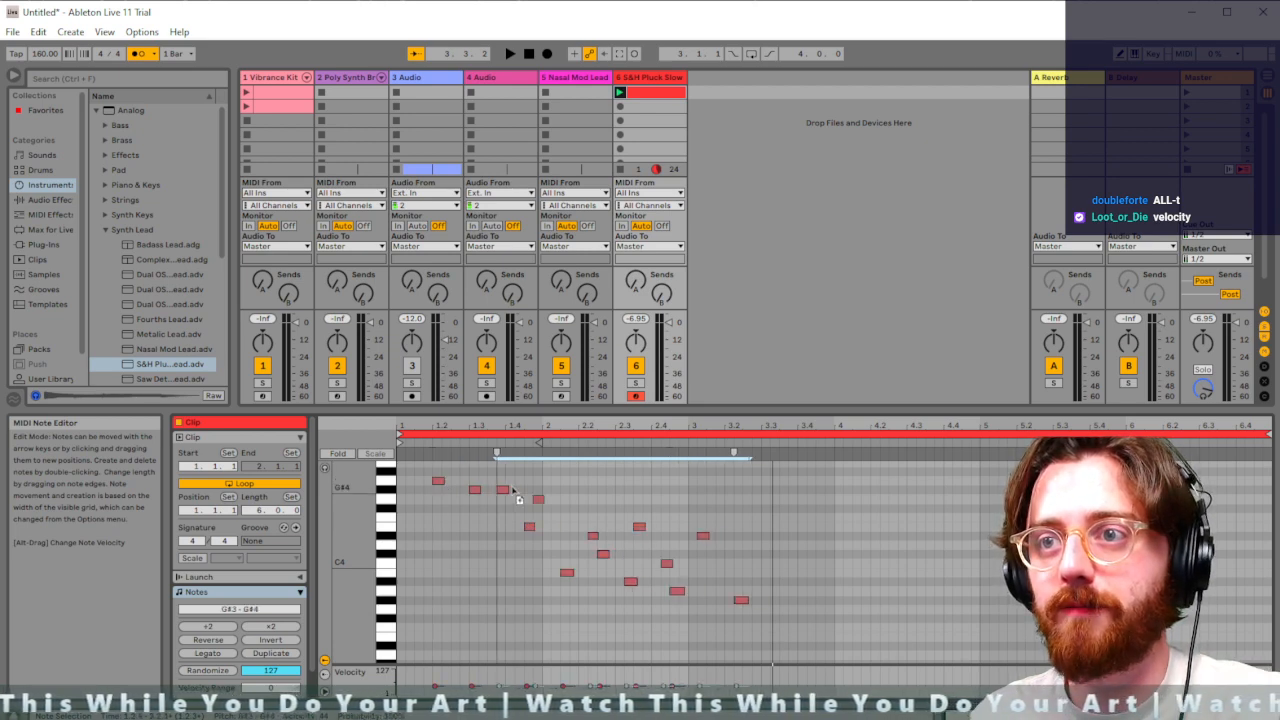
Duplicate the seven-note phrase so the copy starts at beat 3.2 at the original pitch, and play it back
key(ctrl+d)
key(Down)
drag(703, 488, 729, 484)
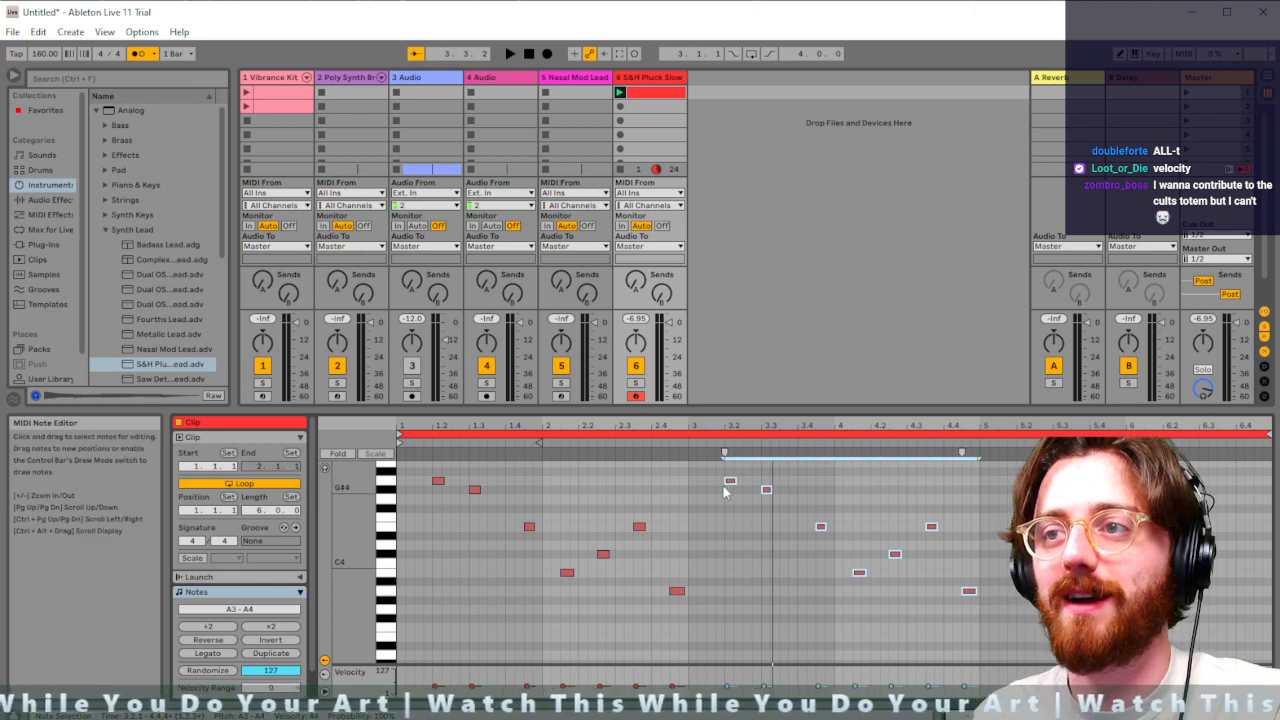
click(718, 490)
key(space)
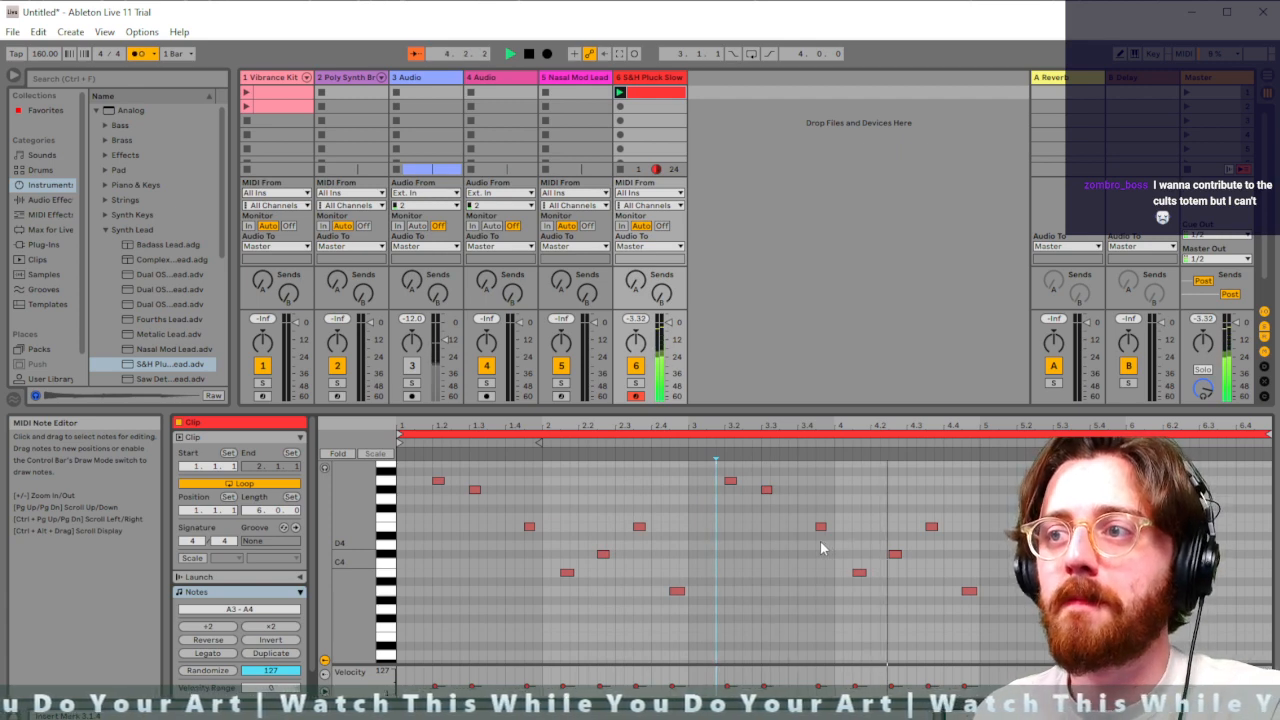
key(space)
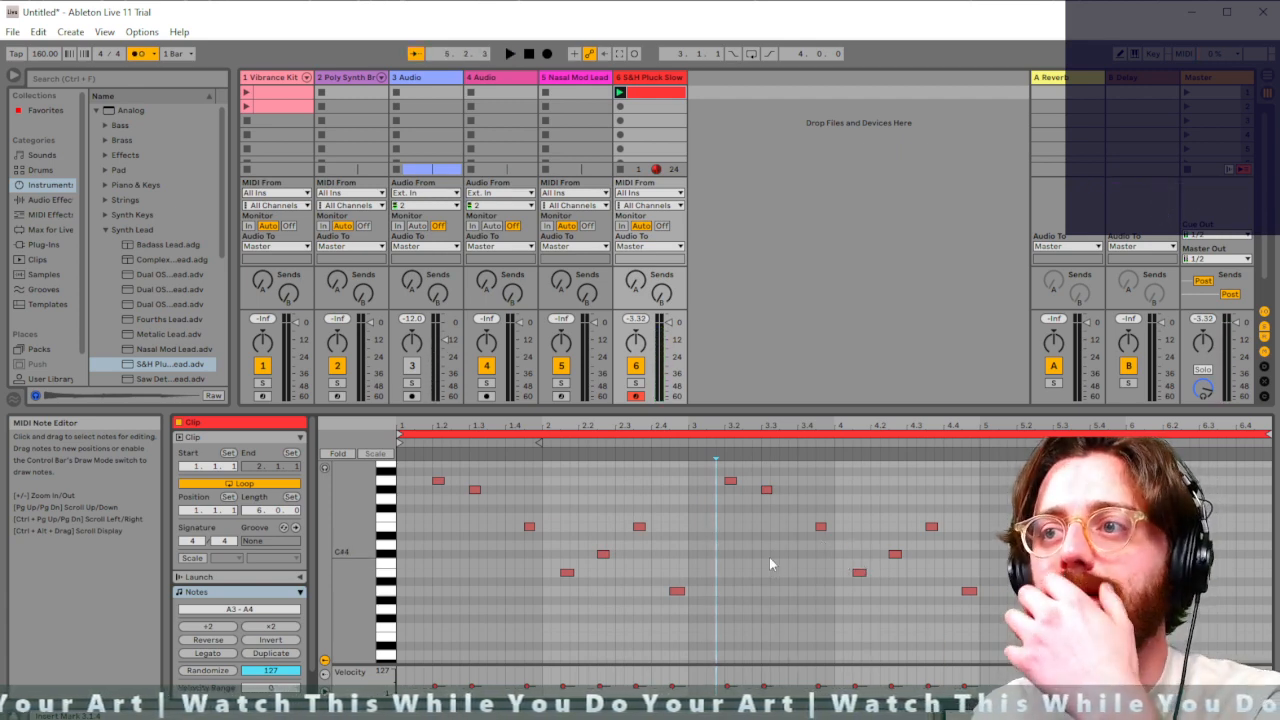
Lower the second phrase's last note from A3 to G3 and play the change
click(953, 590)
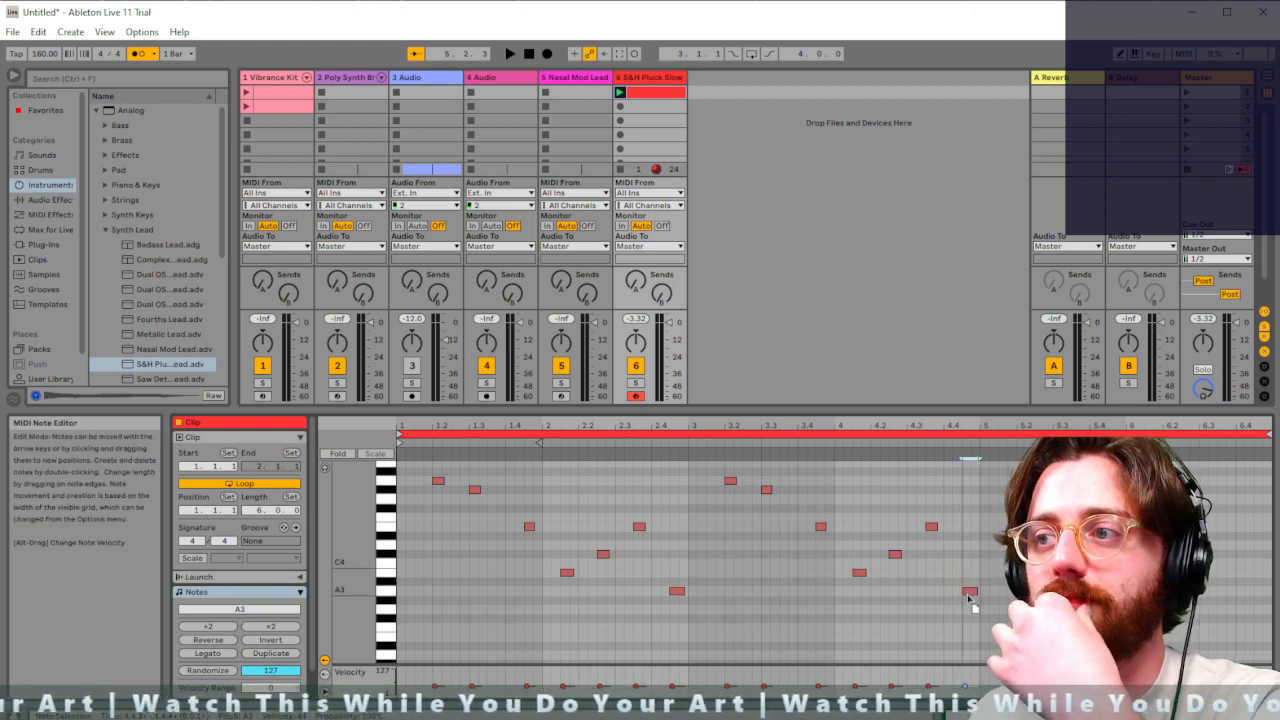
drag(968, 591, 972, 620)
key(space)
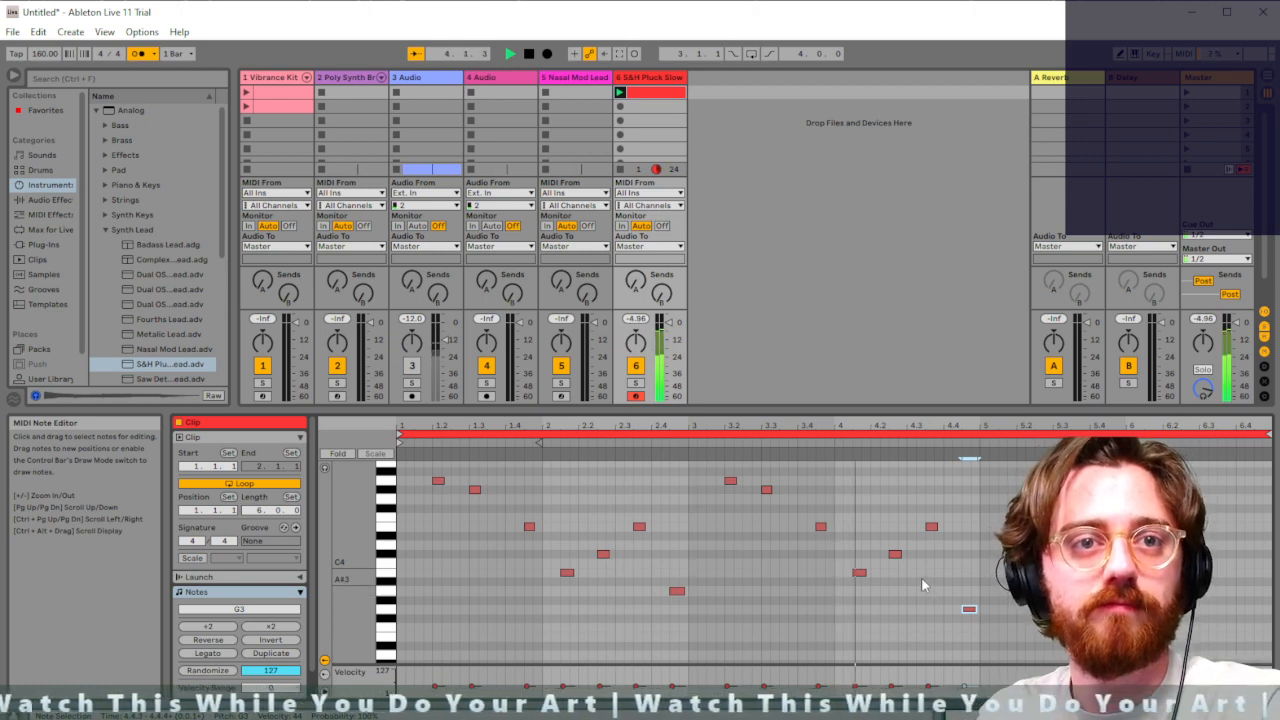
key(space)
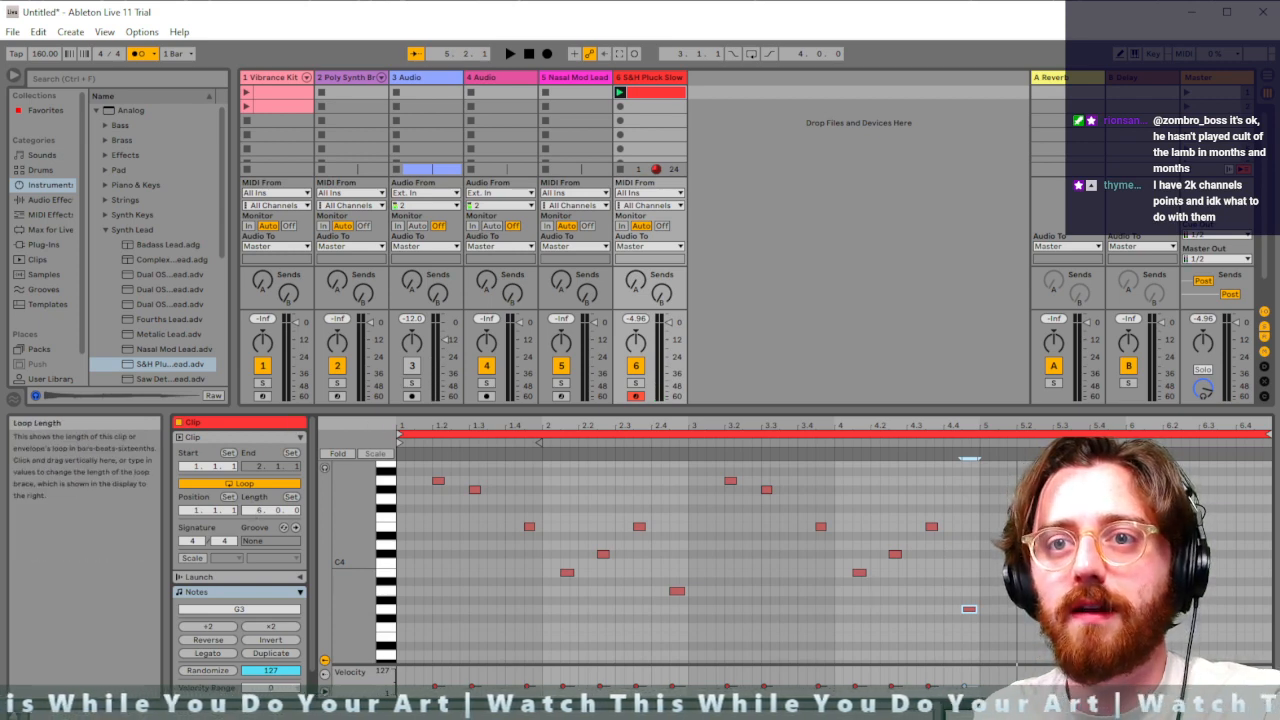
Extend the clip's loop length to 11 bars and copy the second phrase to start at beat 5.2
drag(258, 510, 258, 482)
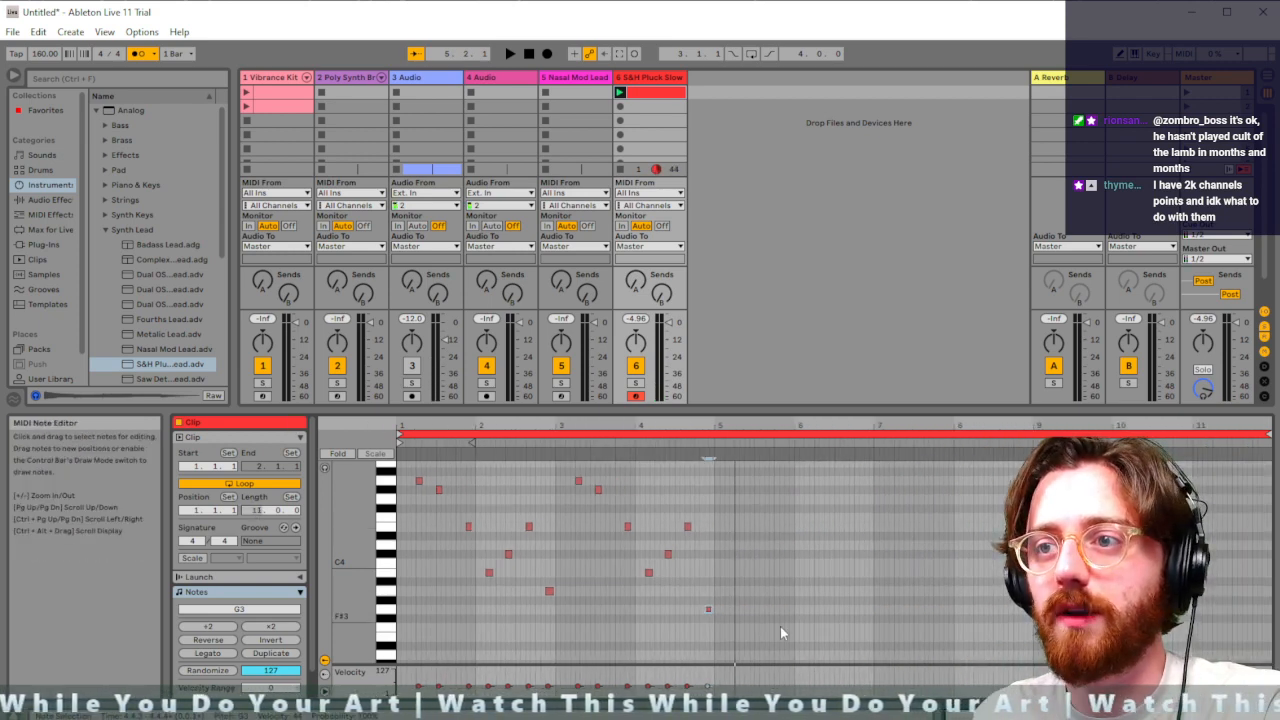
drag(781, 627, 743, 491)
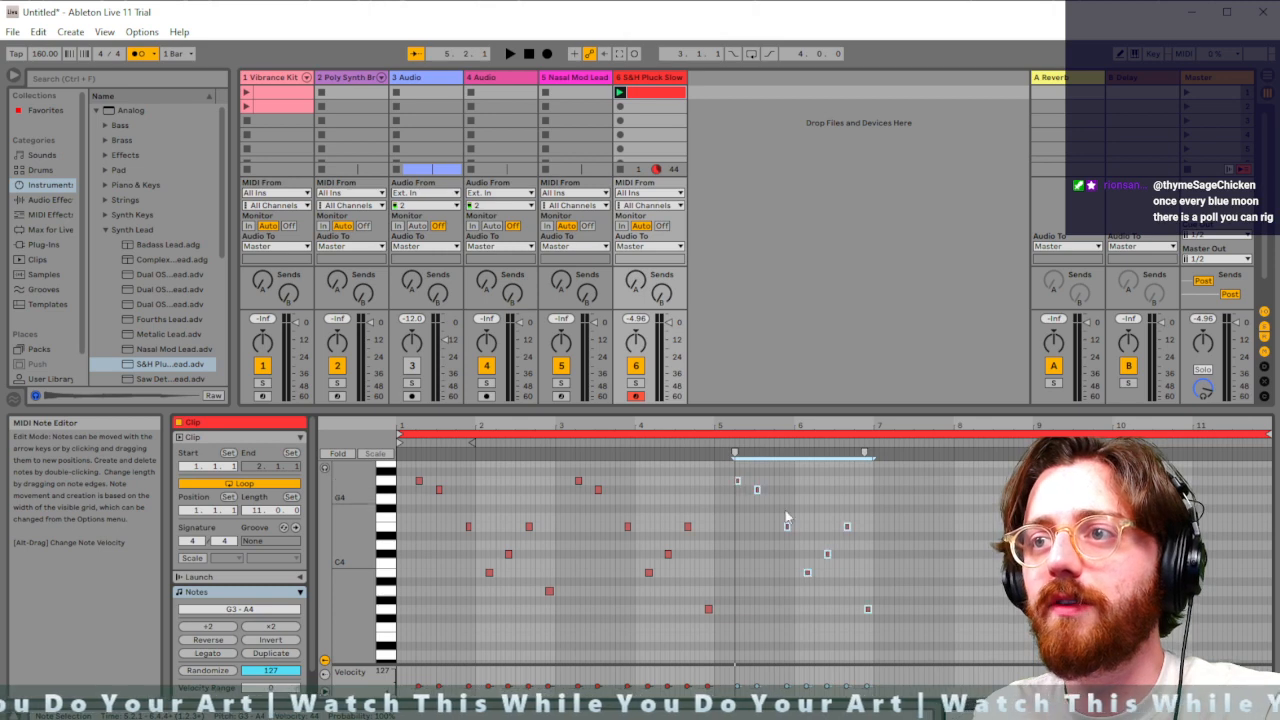
scroll(803, 526, up, 1)
scroll(803, 526, down, 1)
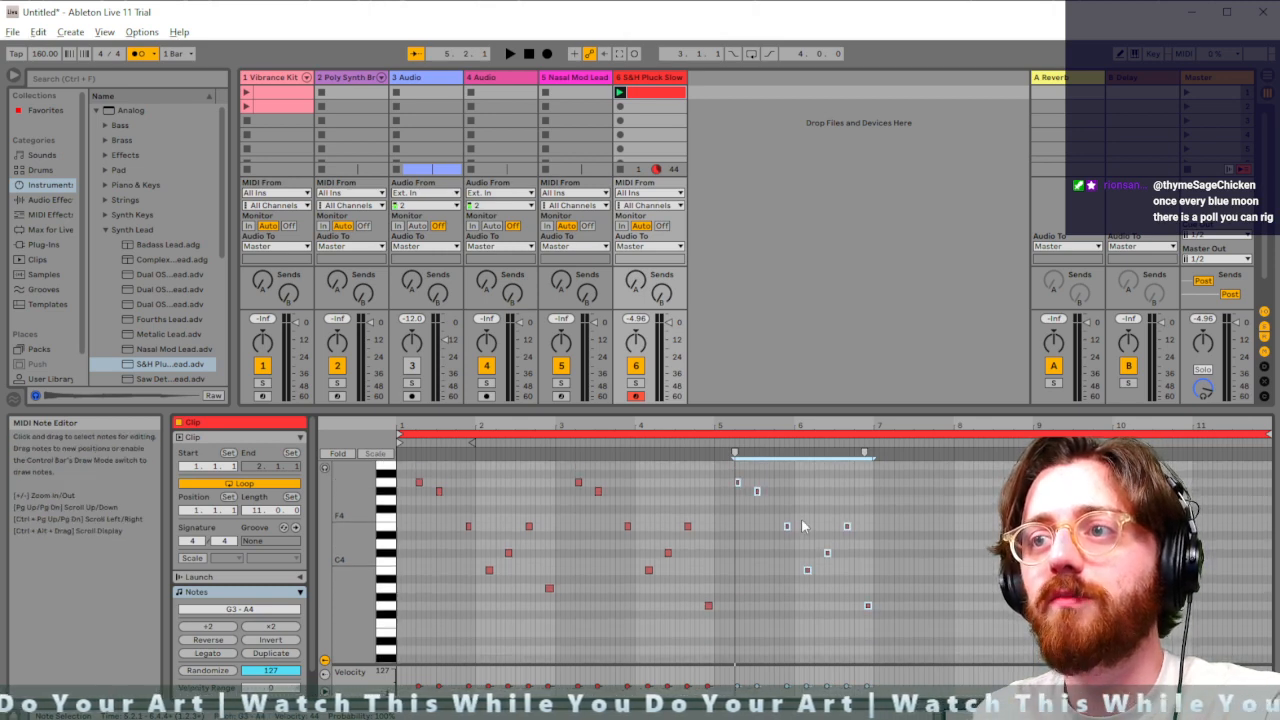
scroll(803, 526, up, 1)
scroll(803, 526, up, 5)
scroll(803, 526, down, 5)
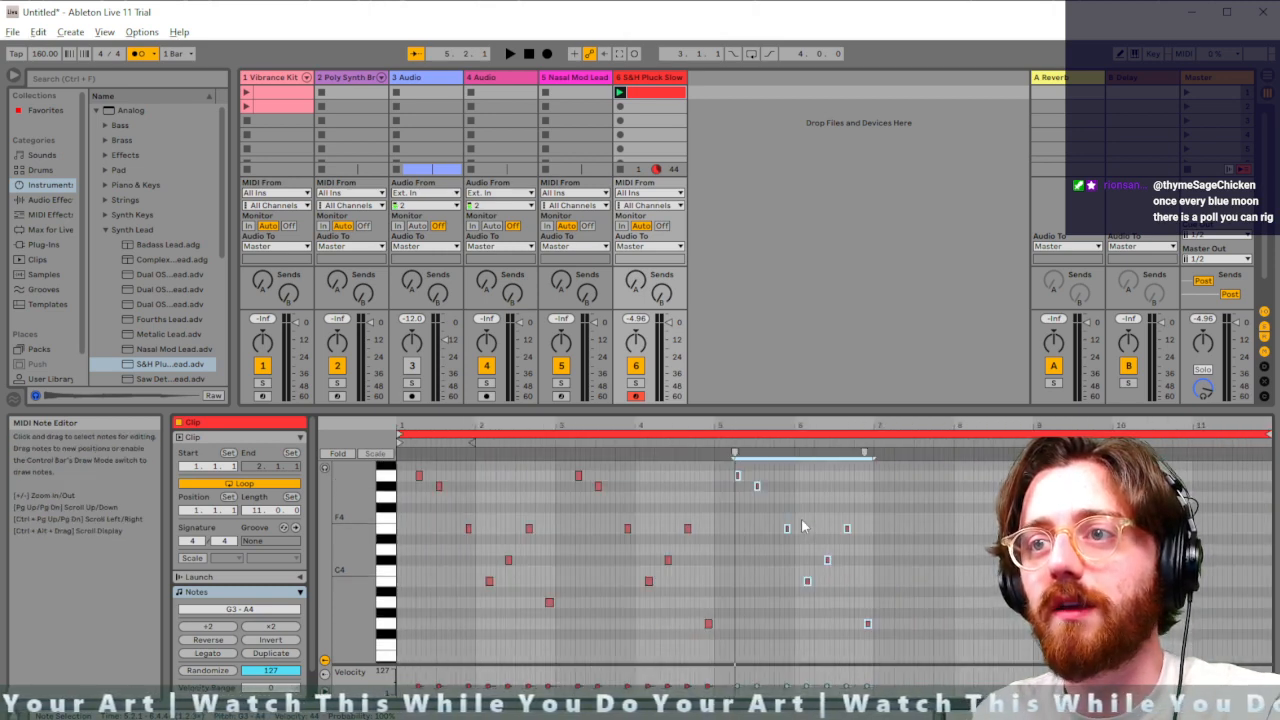
scroll(801, 526, up, 5)
scroll(801, 526, down, 5)
scroll(801, 526, up, 5)
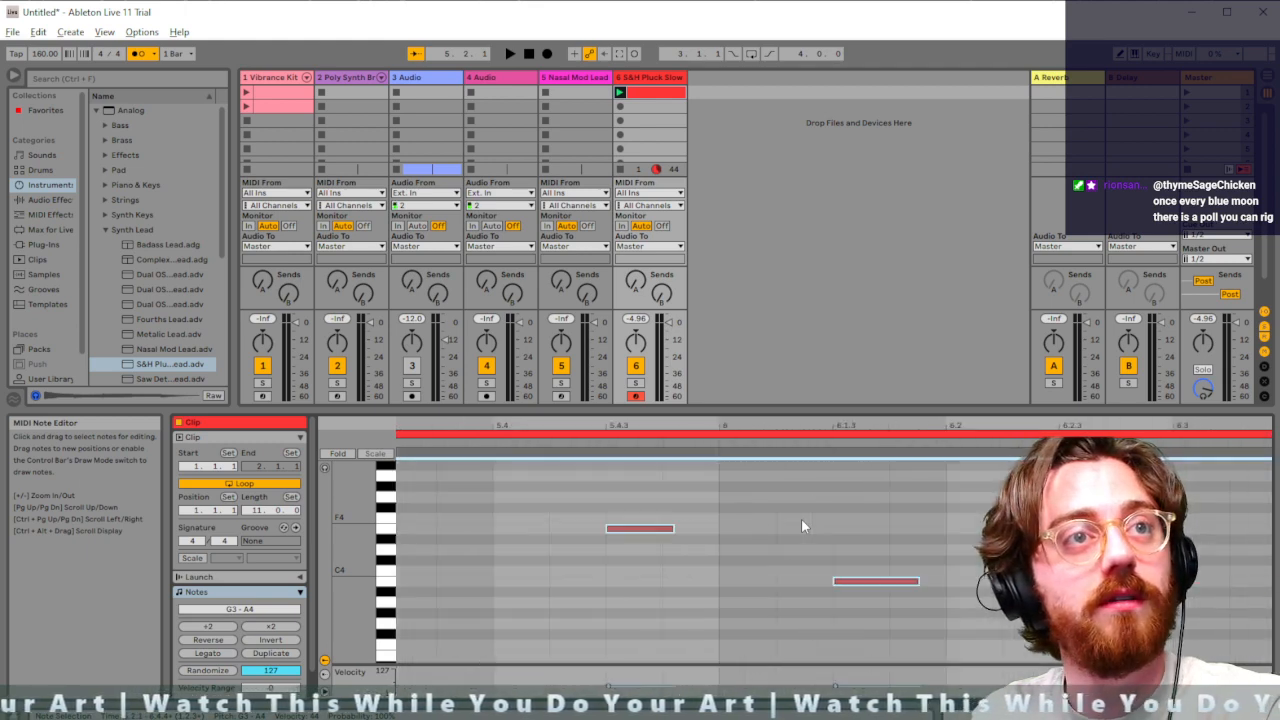
scroll(801, 526, down, 5)
scroll(801, 526, down, 2)
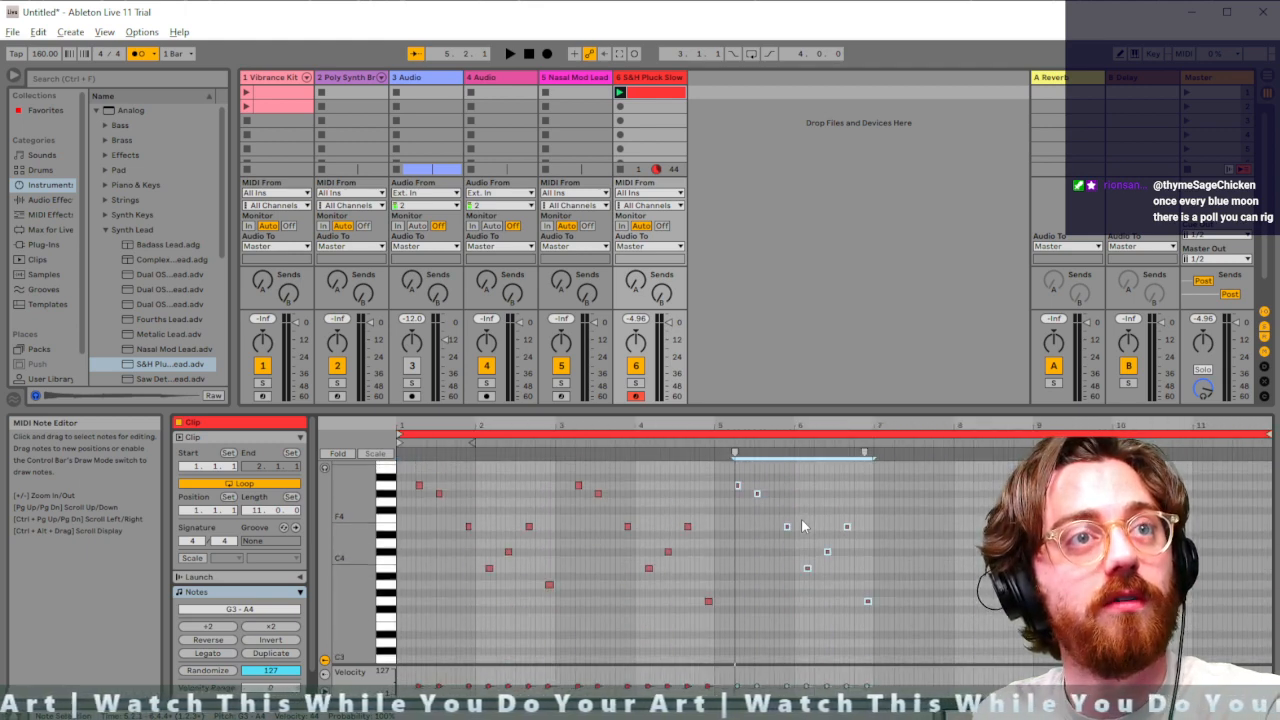
scroll(801, 526, up, 3)
scroll(801, 526, down, 5)
scroll(801, 526, up, 2)
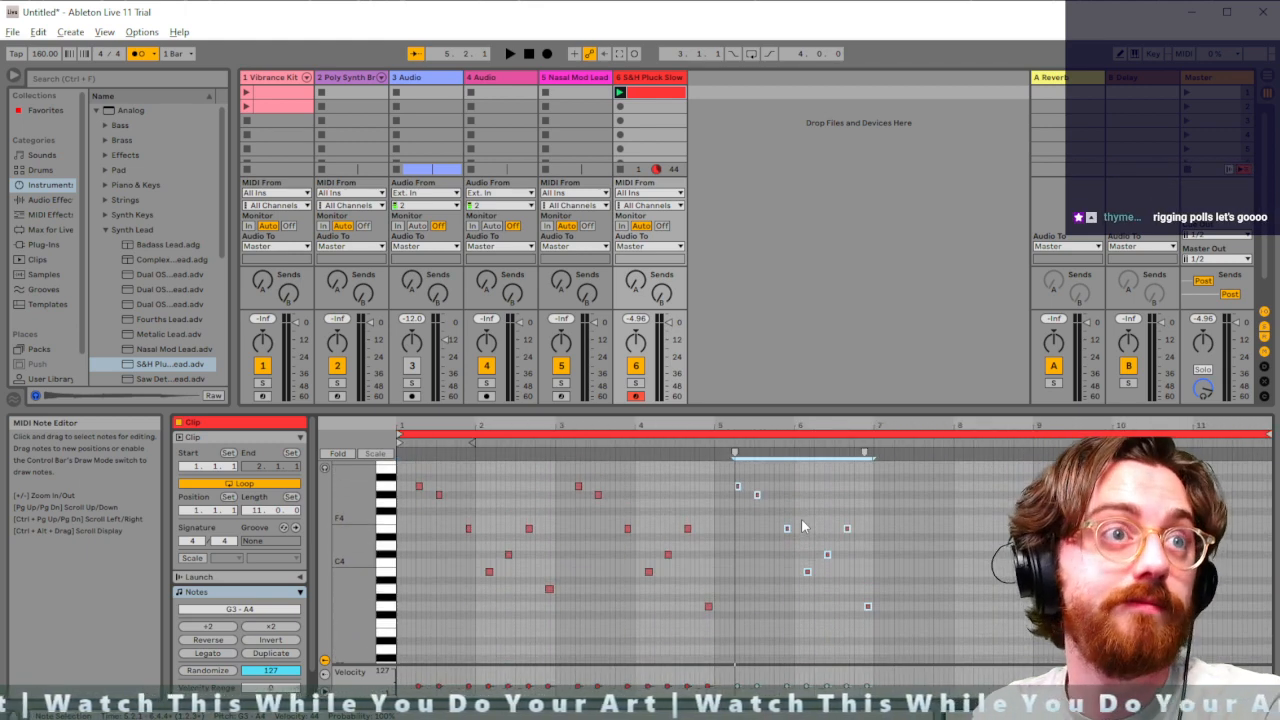
scroll(801, 526, up, 4)
scroll(801, 526, down, 5)
scroll(801, 526, up, 2)
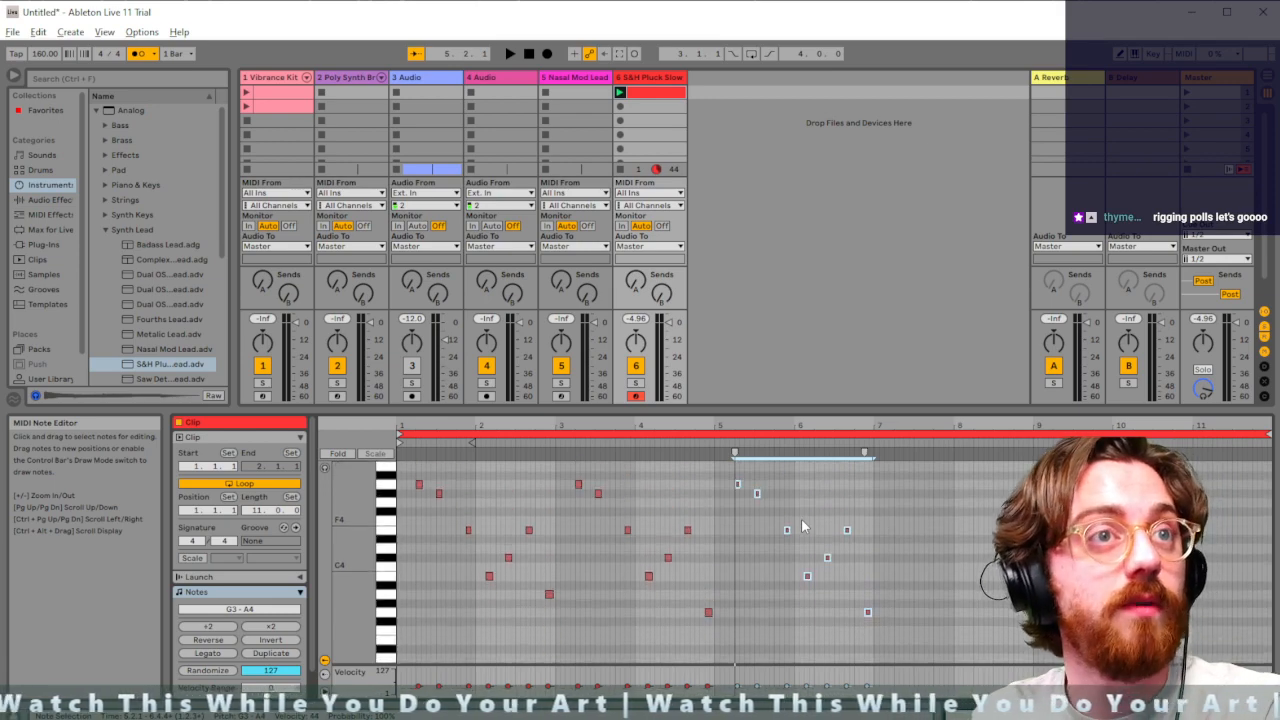
Play the third phrase, try raising its last note near beat 6.4 to G#4, and listen again
scroll(801, 526, up, 4)
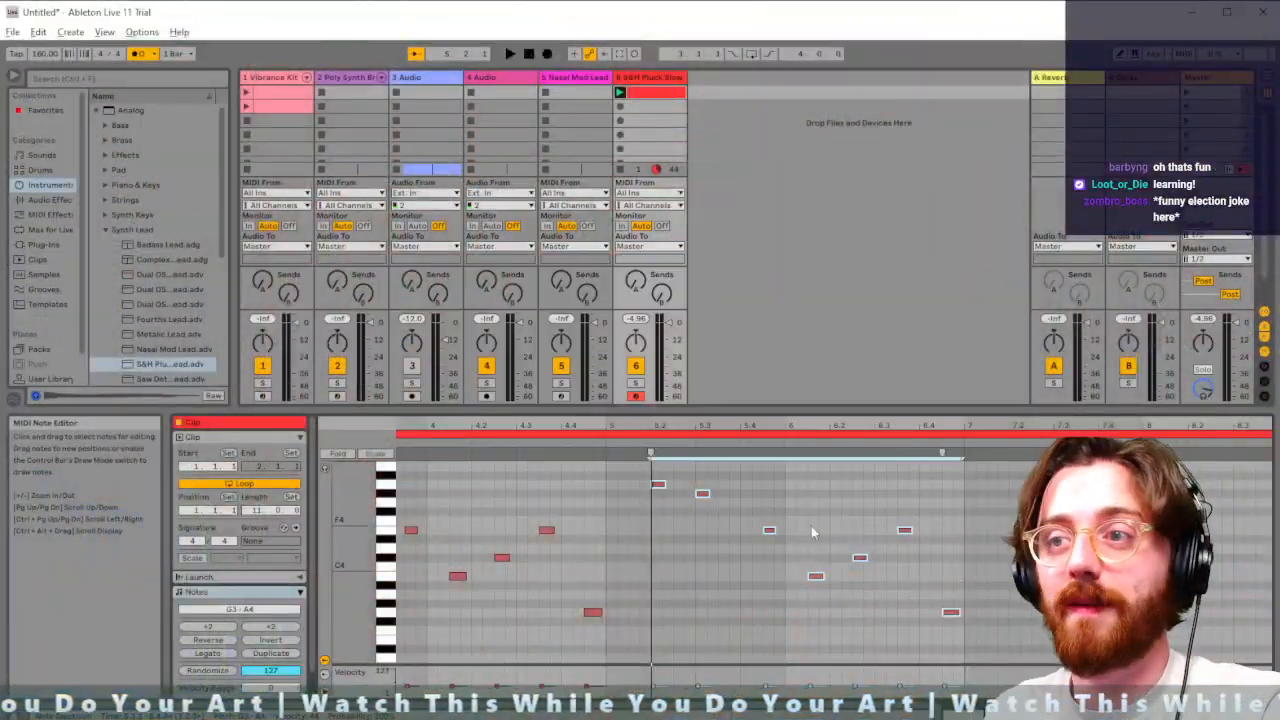
key(space)
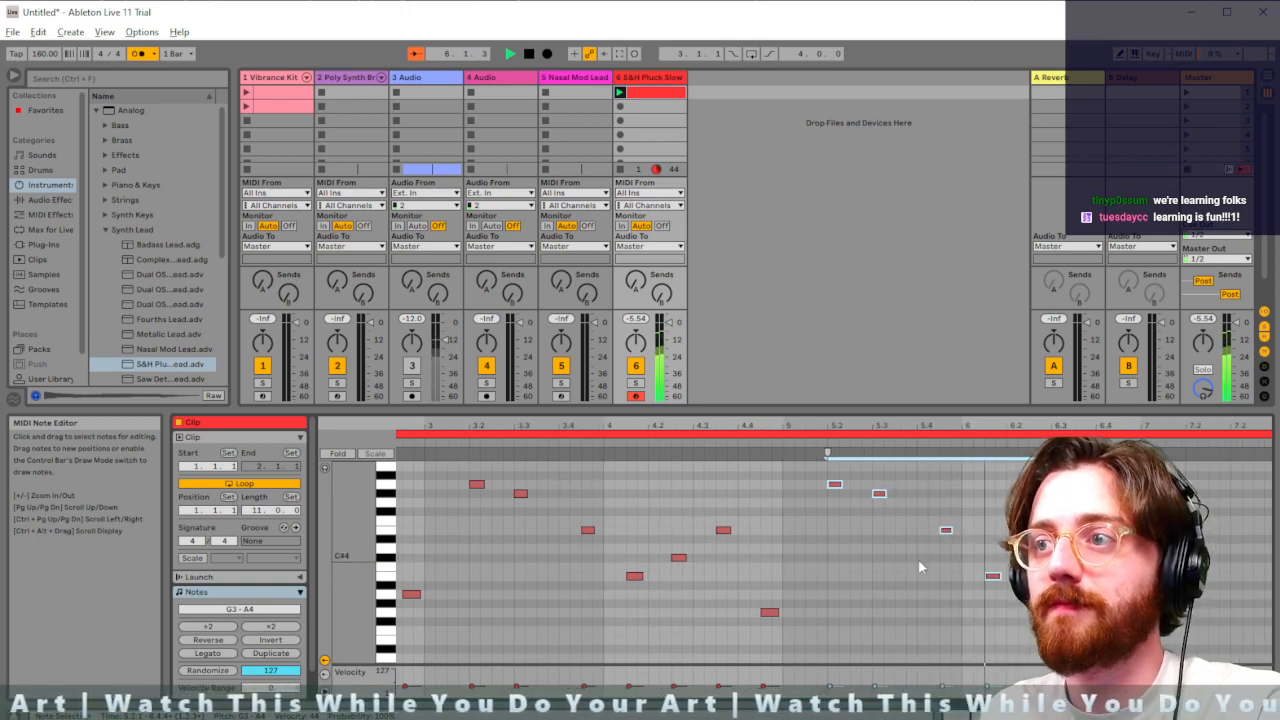
click(920, 567)
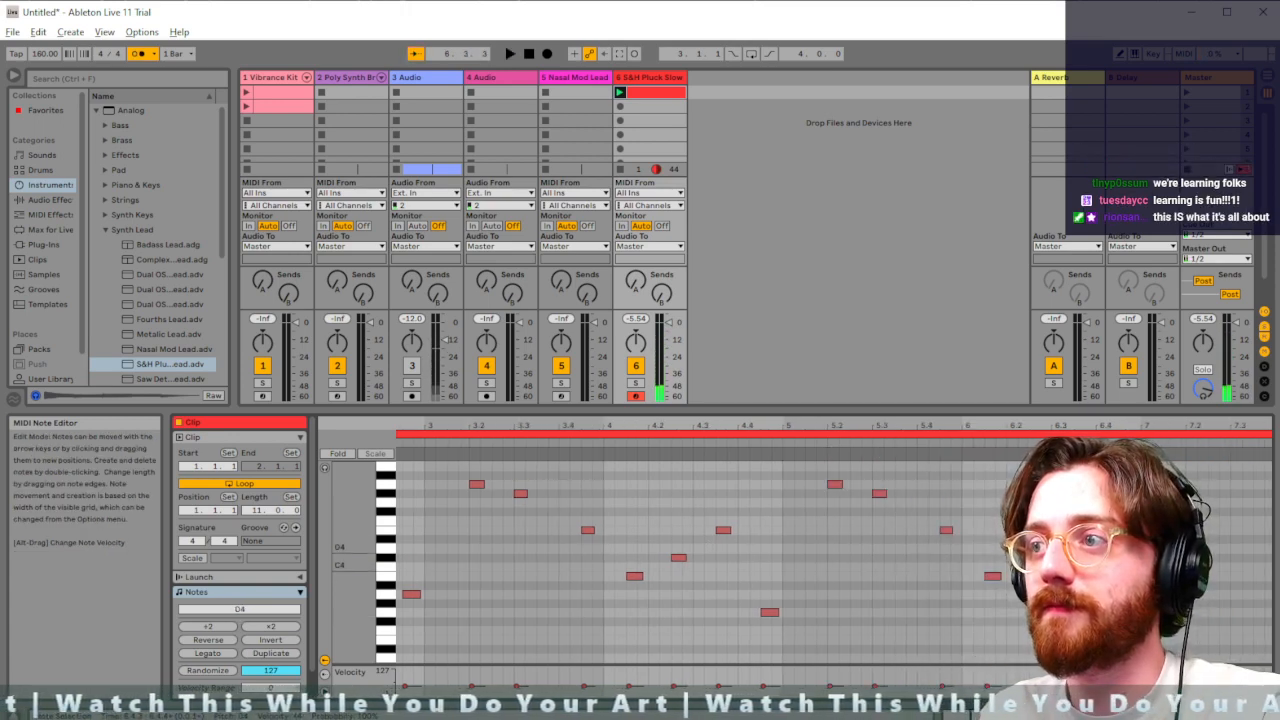
key(space)
key(space)
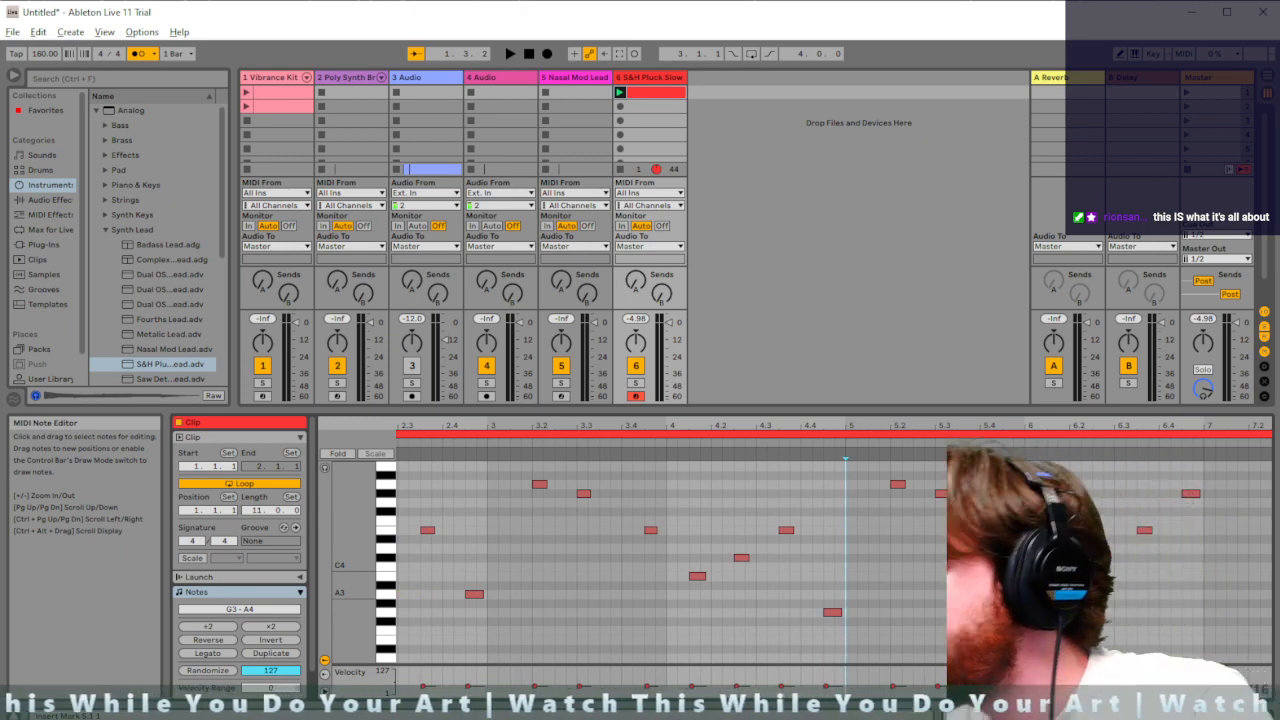
Replay the melody and set the third phrase's last note near beat 6.4 to F#4
scroll(865, 656, left, 1)
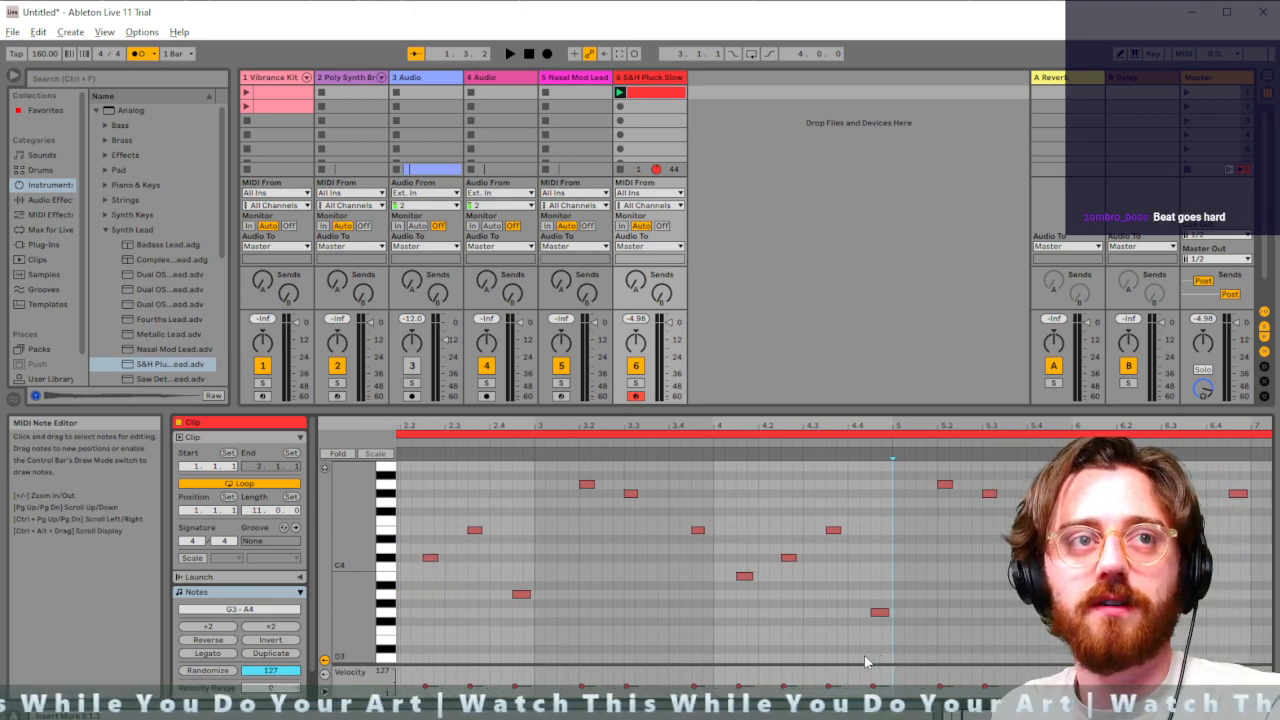
scroll(865, 661, right, 1)
scroll(865, 661, down, 3)
scroll(865, 661, up, 5)
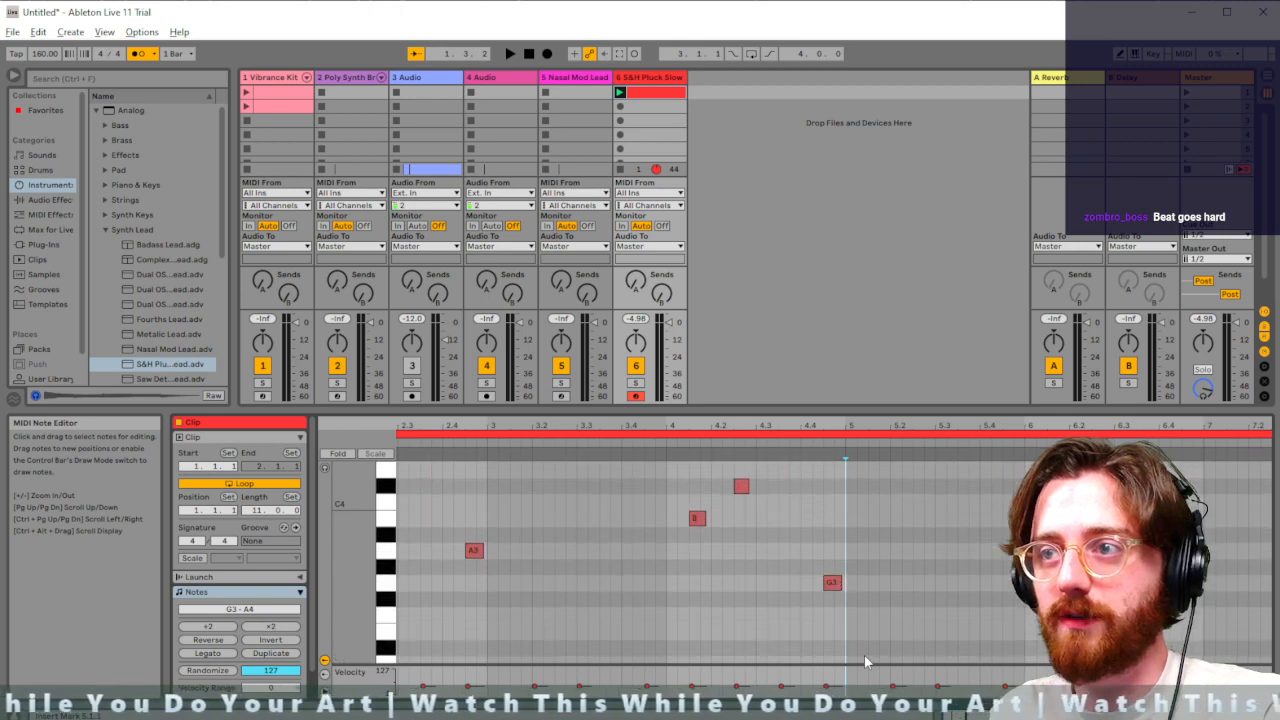
scroll(853, 567, down, 3)
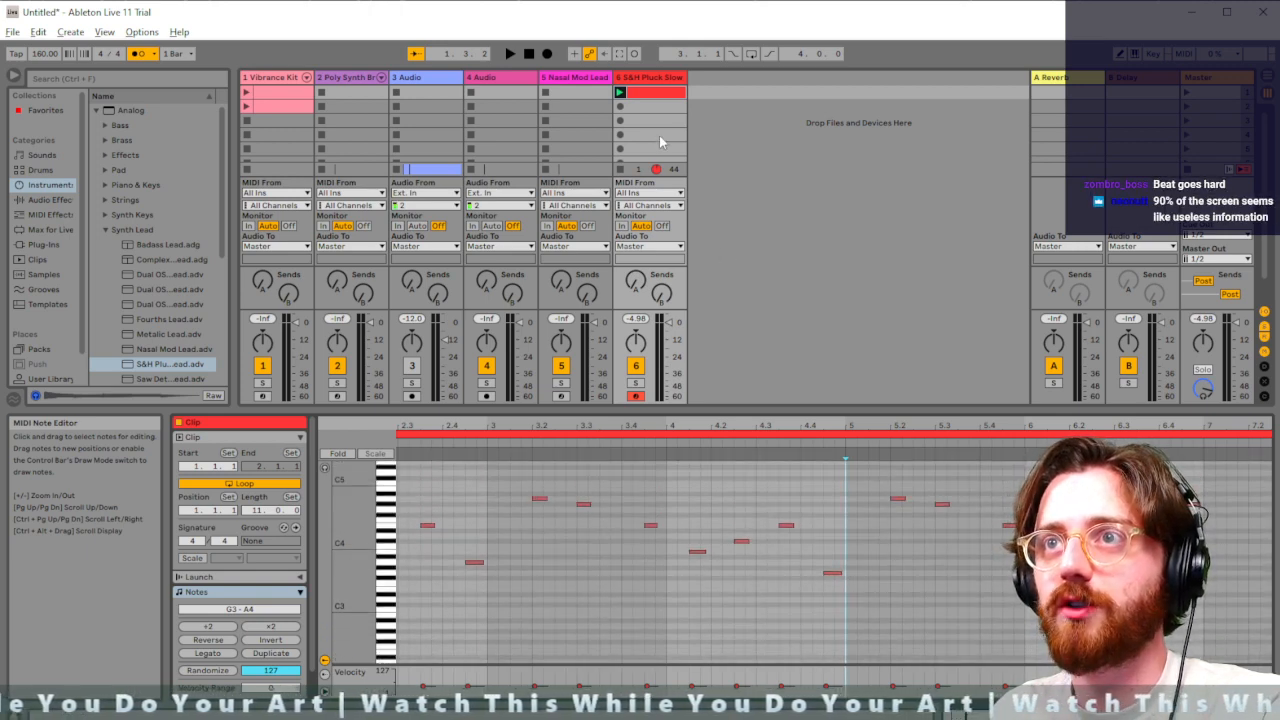
click(509, 53)
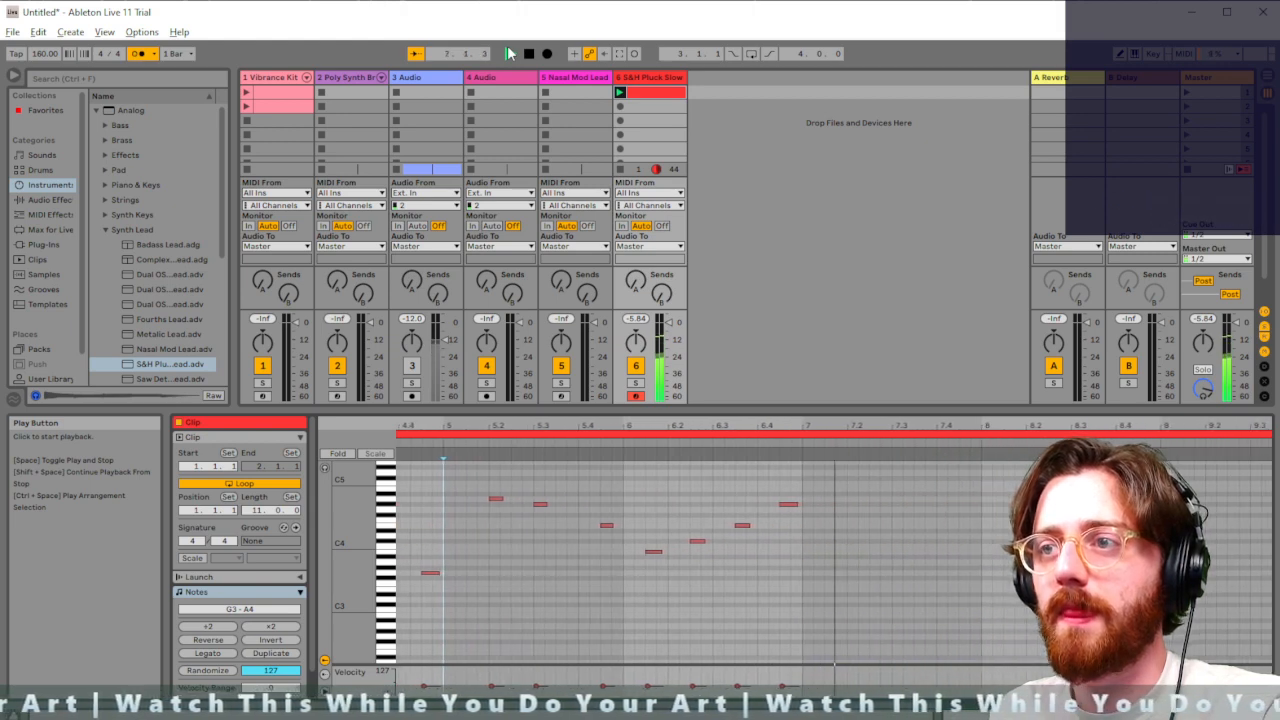
click(781, 505)
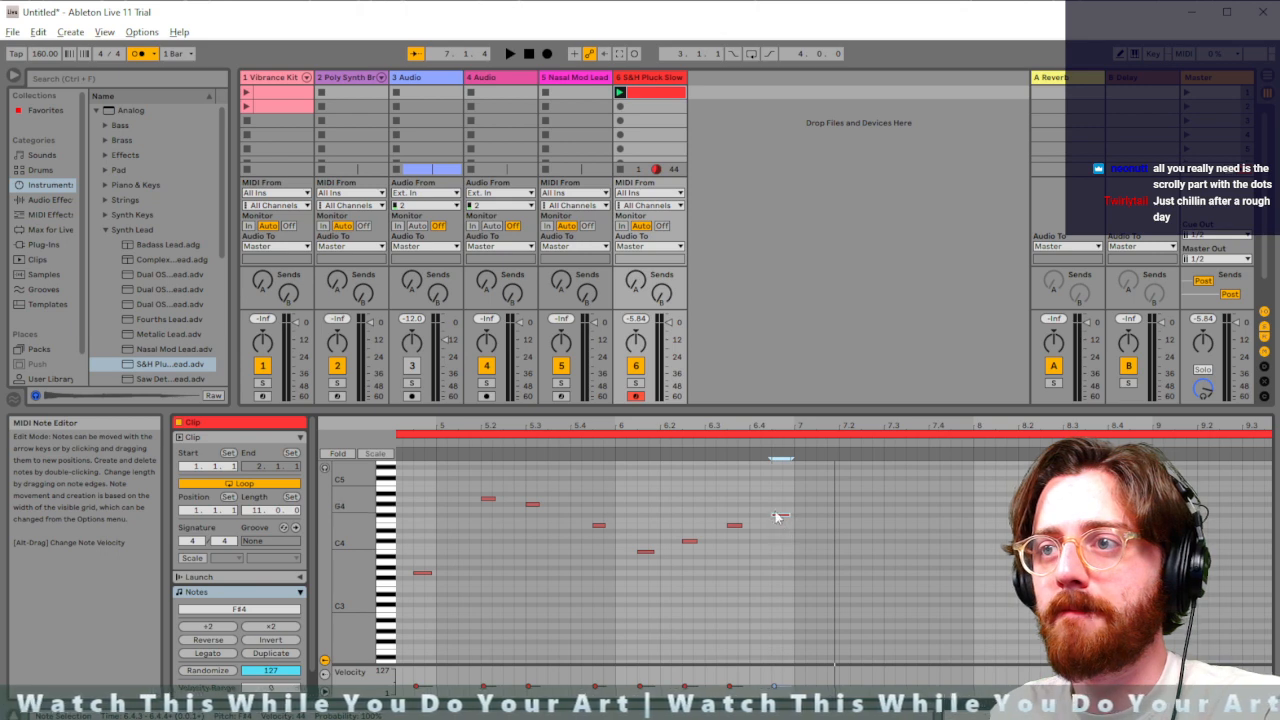
click(749, 517)
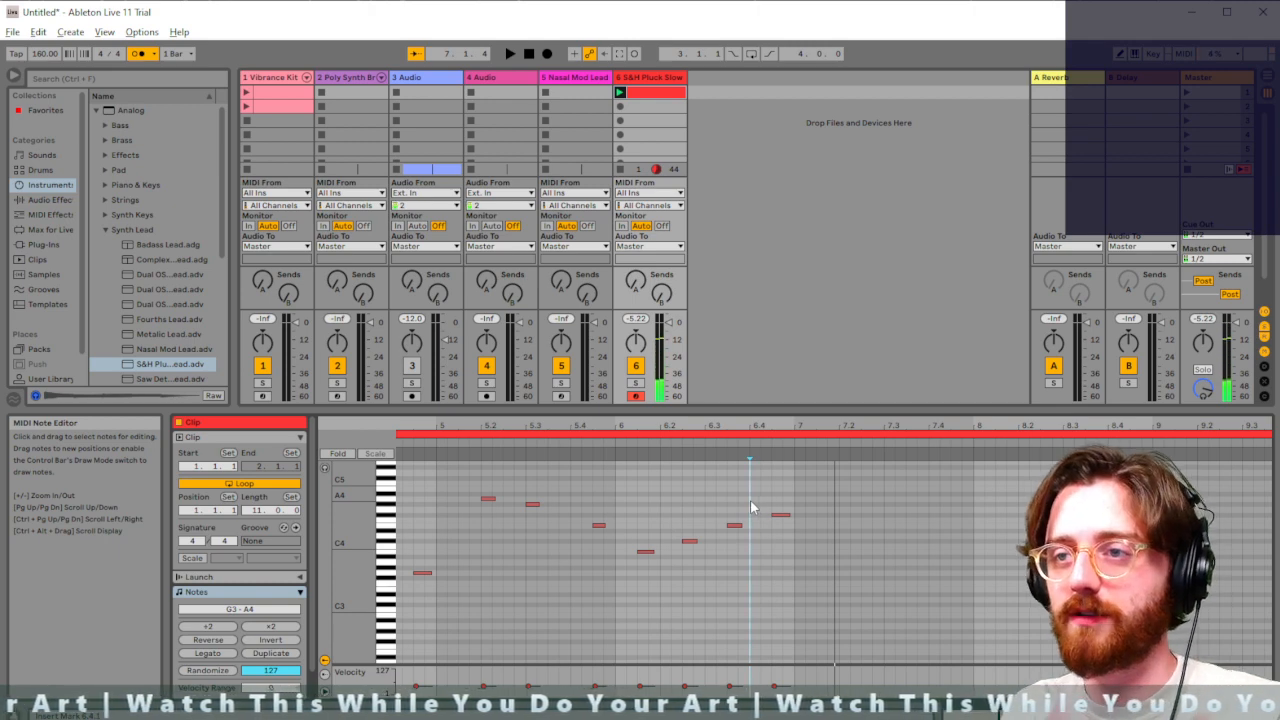
Lower the third phrase's last note near beat 6.4 to F3 and copy the phrase to beat 7.2, transposed up a semitone
click(781, 516)
drag(784, 520, 777, 585)
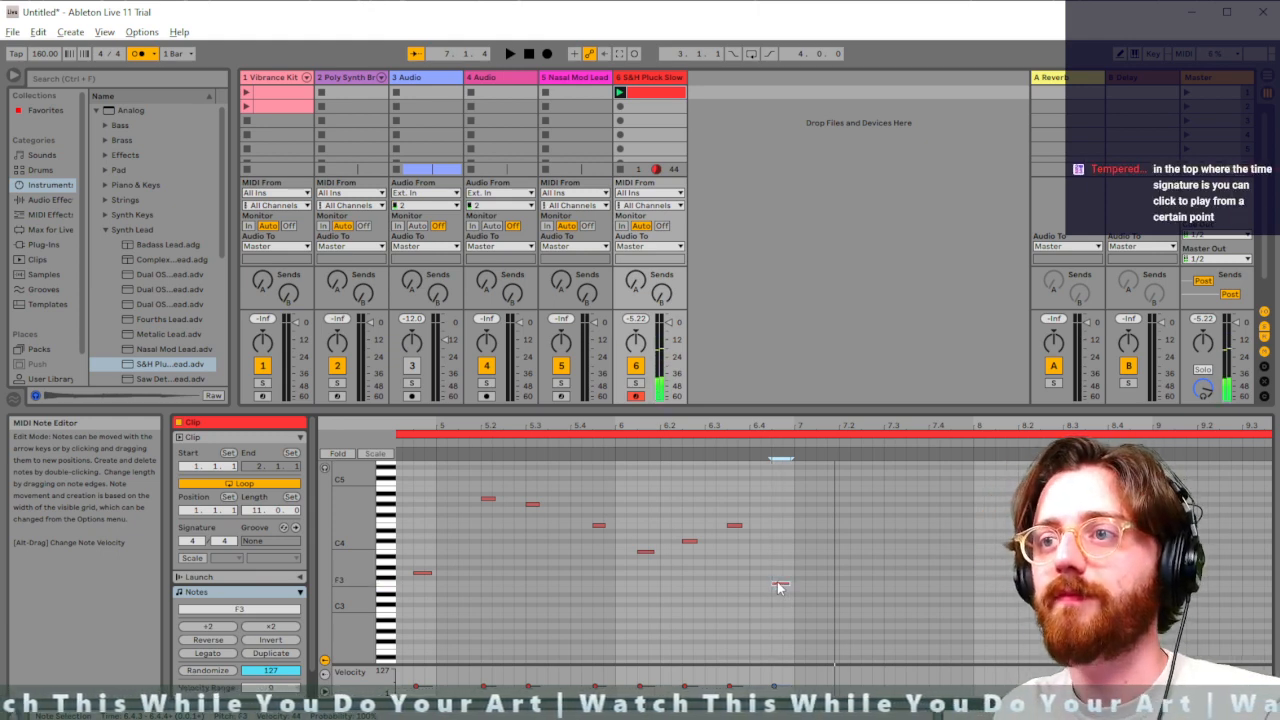
scroll(777, 585, left, 5)
drag(1002, 610, 1003, 496)
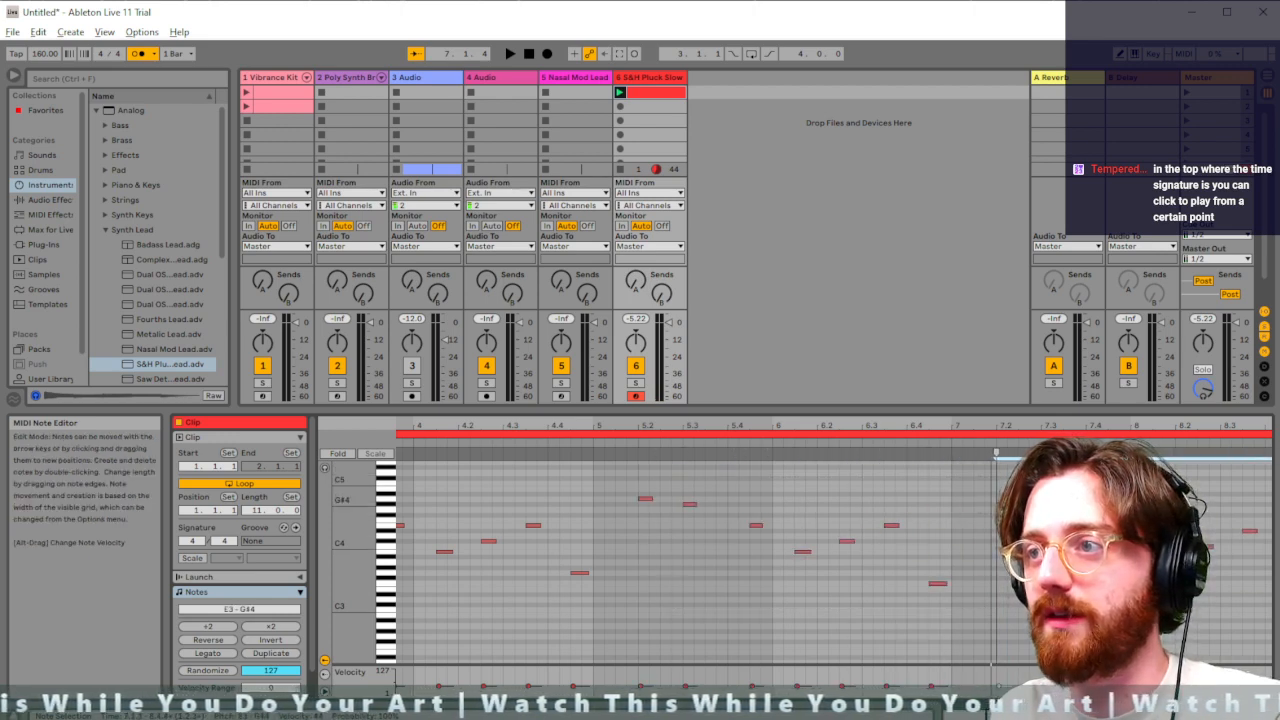
click(958, 503)
scroll(1030, 516, right, 3)
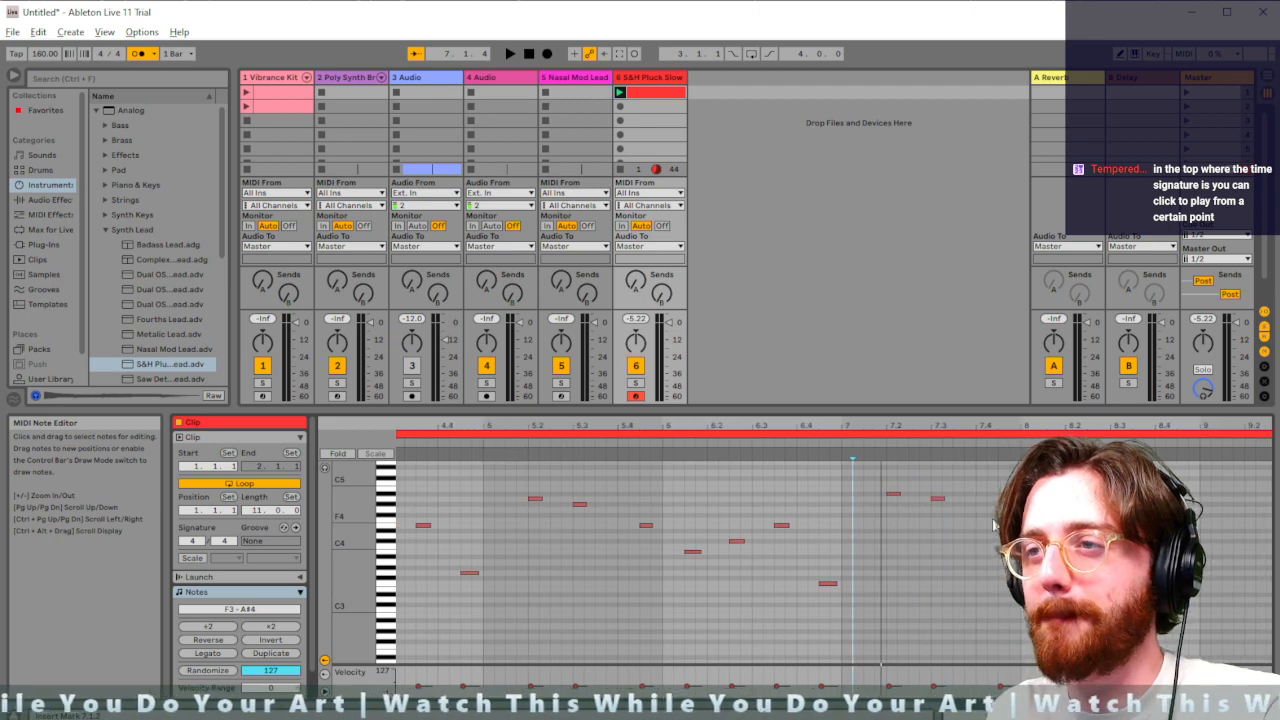
Play the lead melody from the start to hear how it leads into the fourth phrase
key(space)
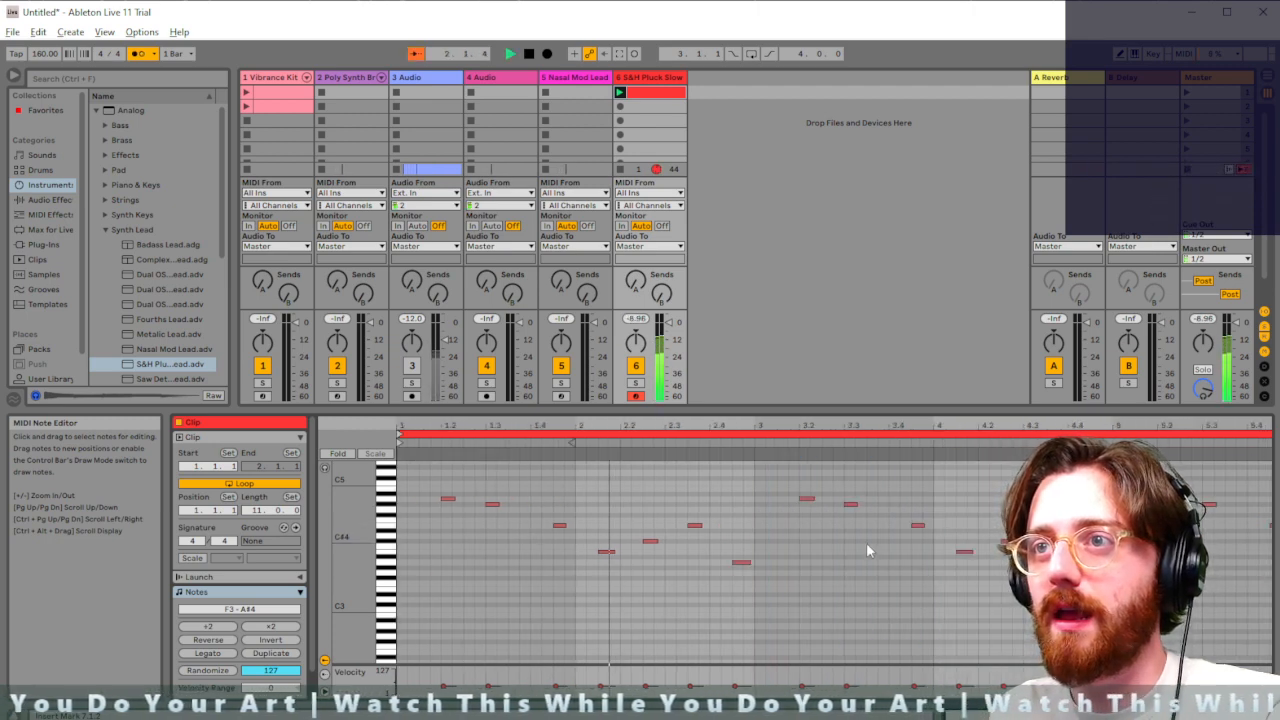
scroll(866, 544, down, 2)
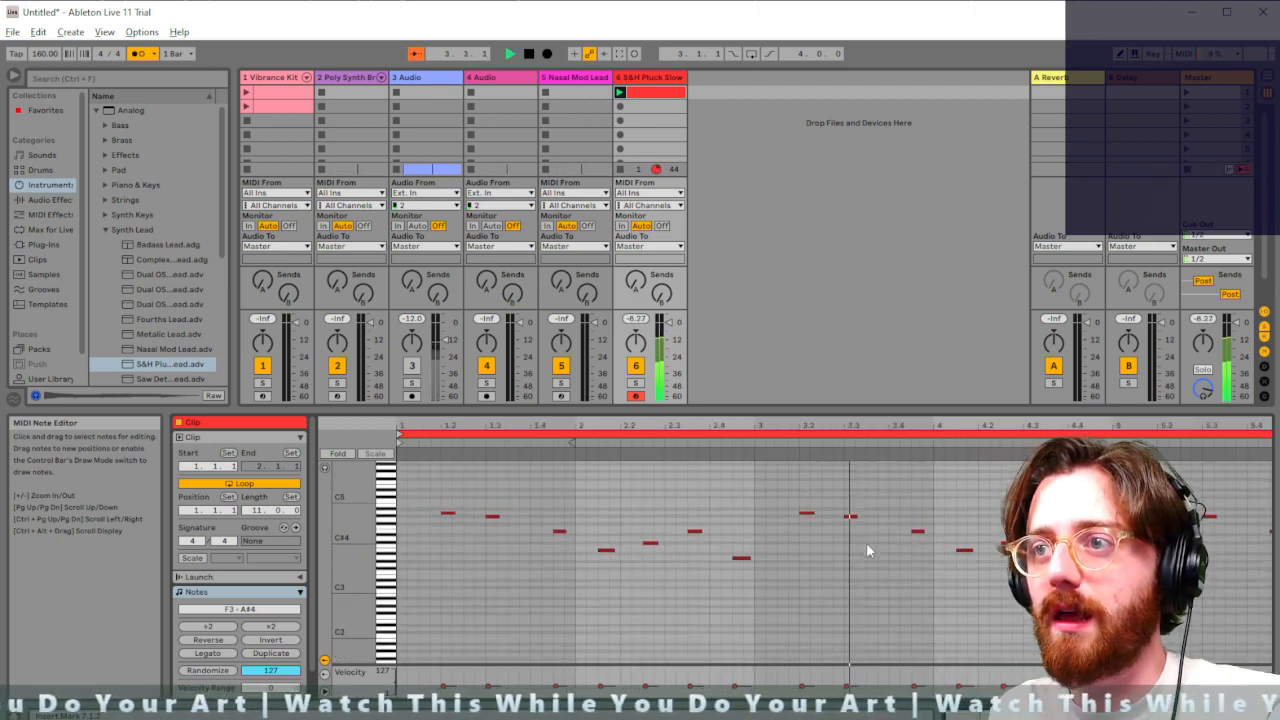
scroll(866, 544, up, 3)
scroll(866, 544, down, 3)
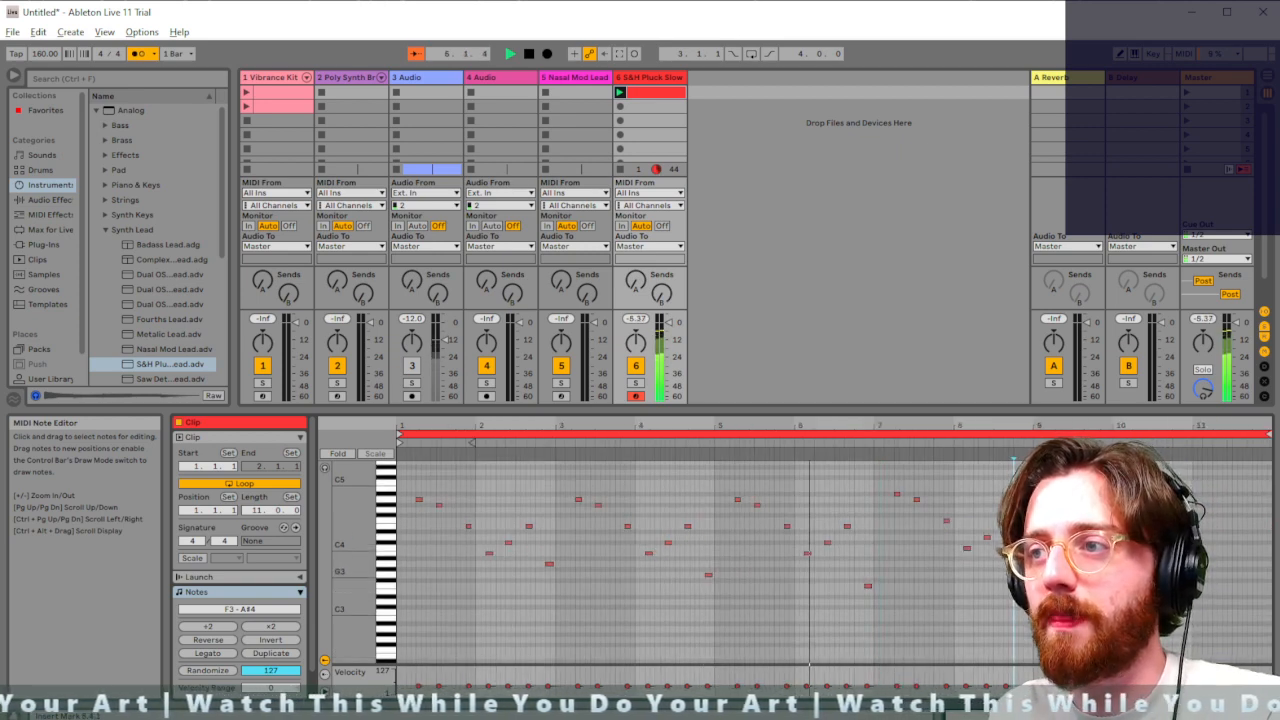
Set the last notes of the third and fourth phrases to F#3 and A#3, and shorten the clip's loop length to 9 bars
click(1027, 576)
key(space)
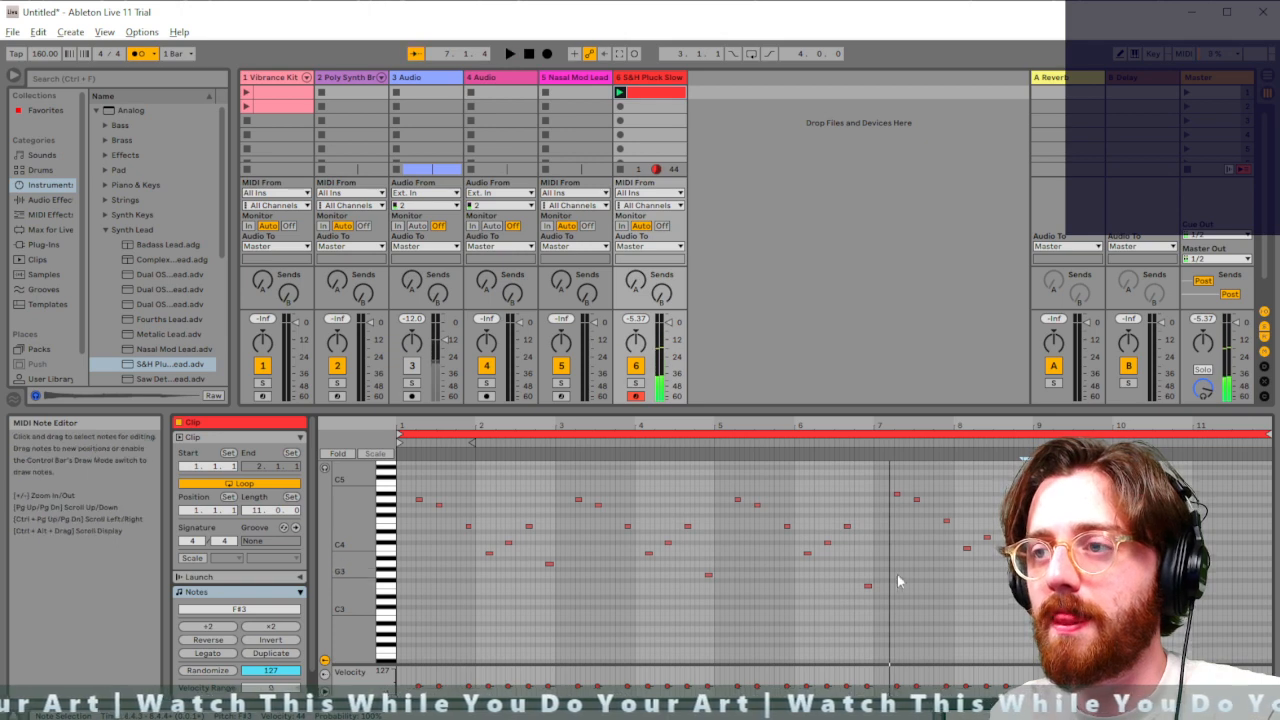
click(867, 586)
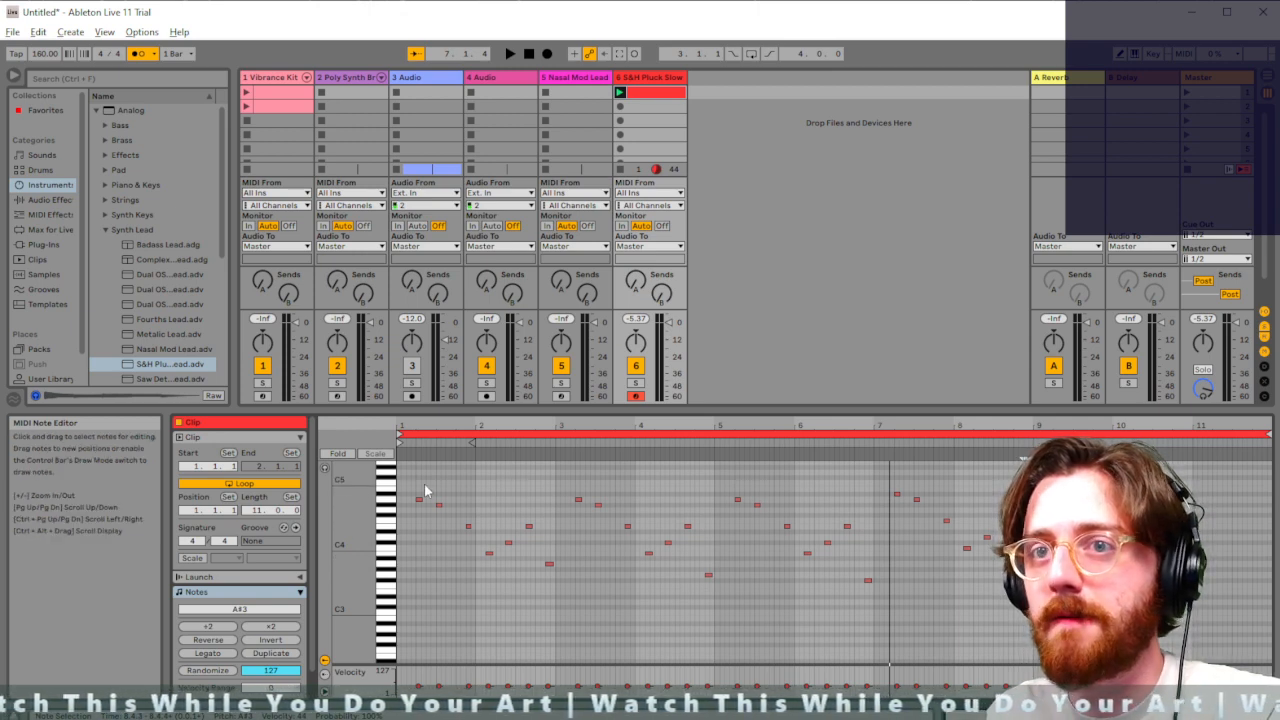
drag(262, 515, 262, 526)
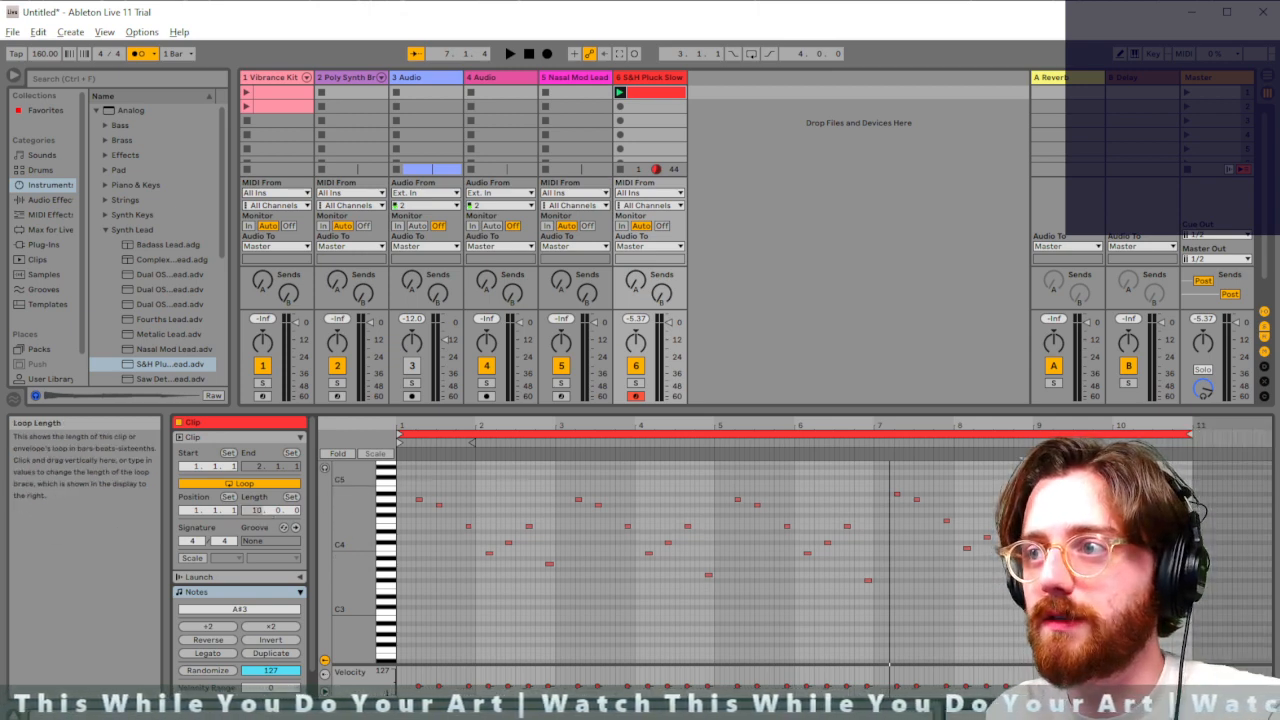
Replay the melody, bring the fourth phrase down to start on A4, and set its last note near beat 8.4 to A3
key(space)
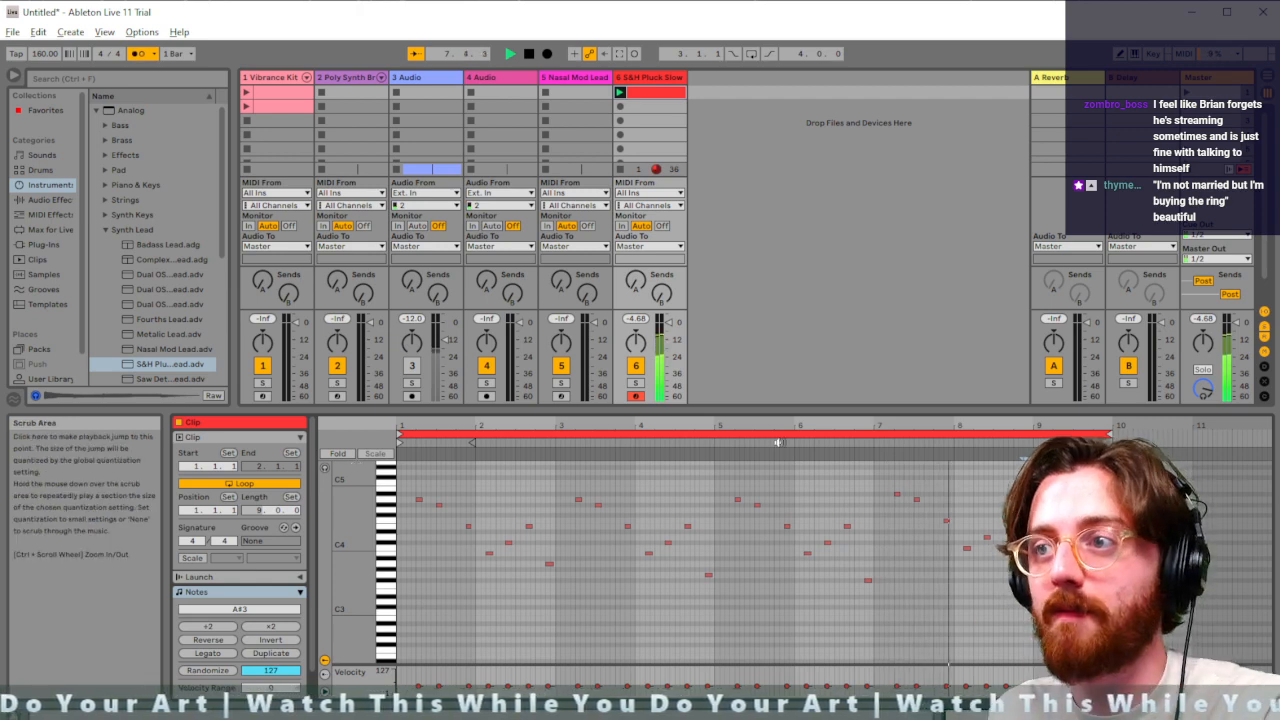
key(space)
drag(884, 481, 1010, 572)
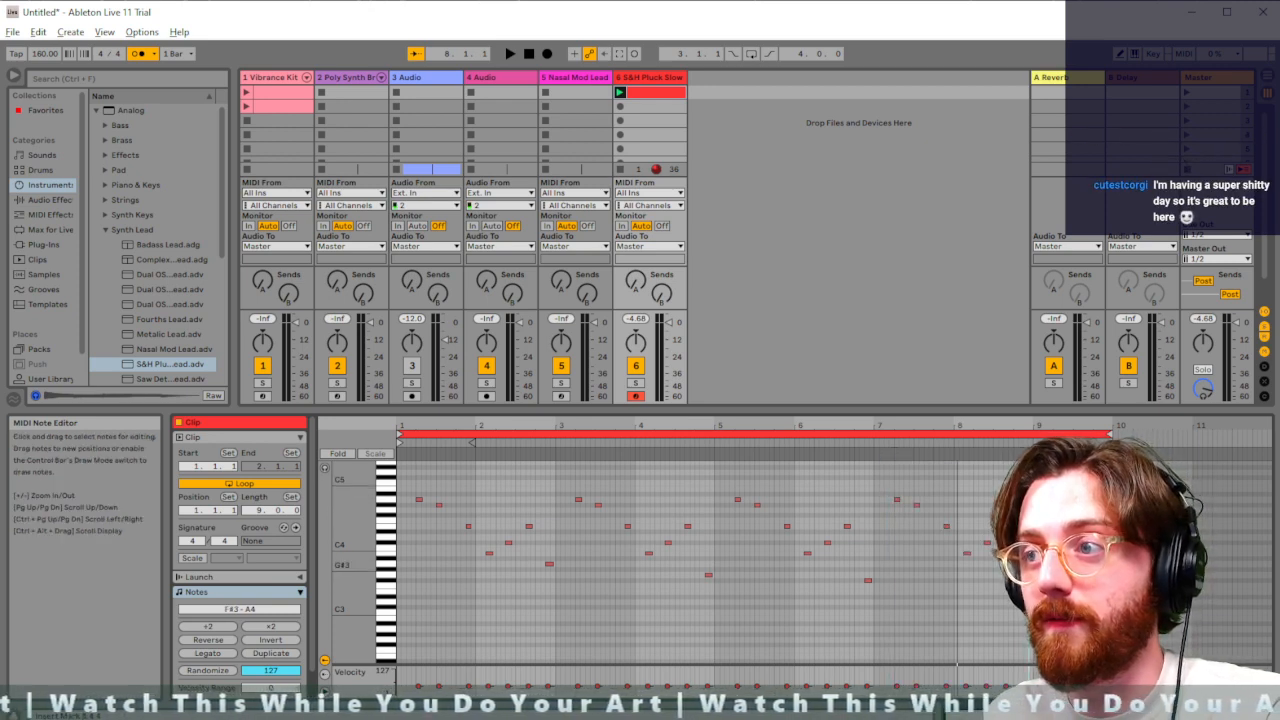
click(1028, 559)
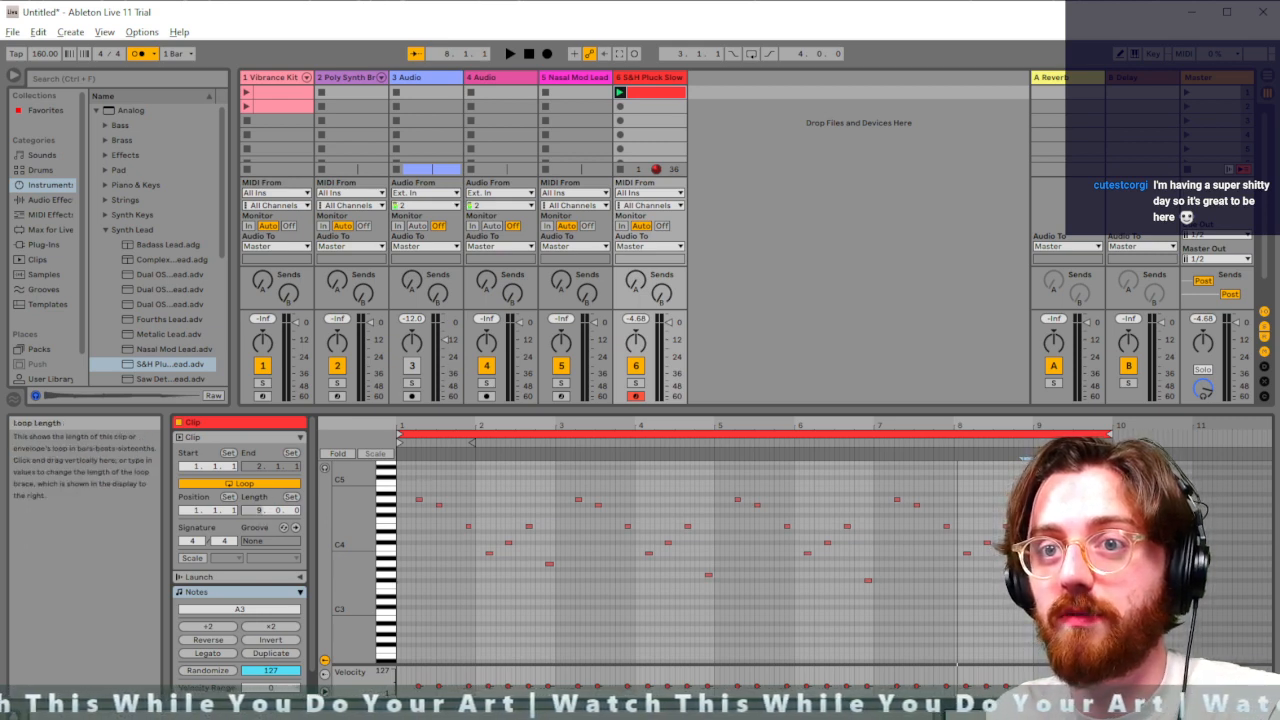
Set the melody clip's loop length to 8 bars and launch the first and second Vibrance Kit drum clips over it
drag(260, 510, 260, 502)
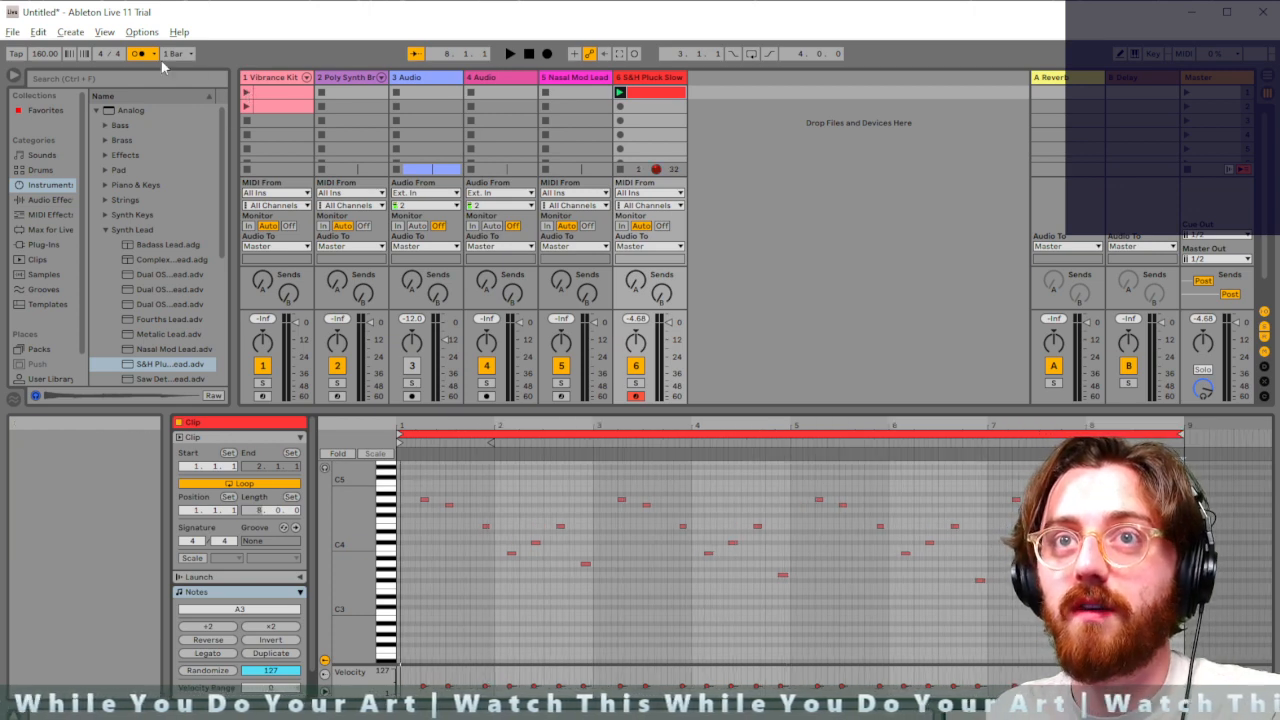
click(246, 93)
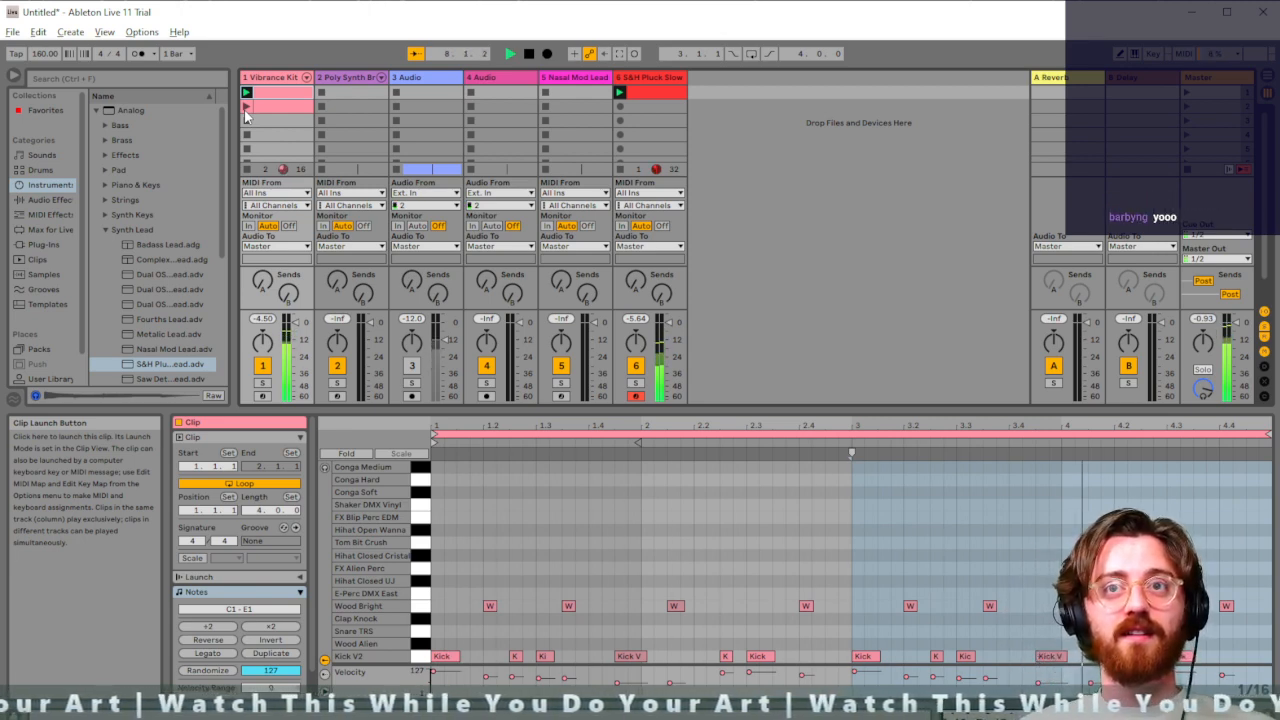
click(246, 108)
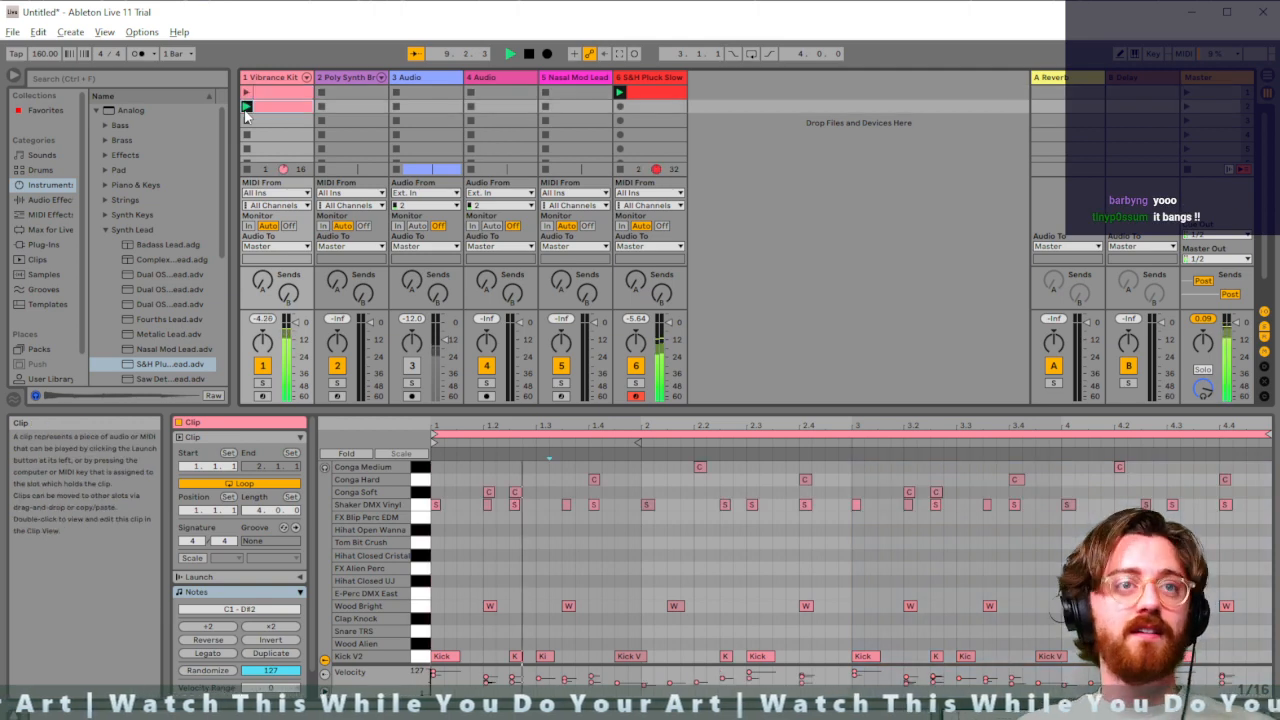
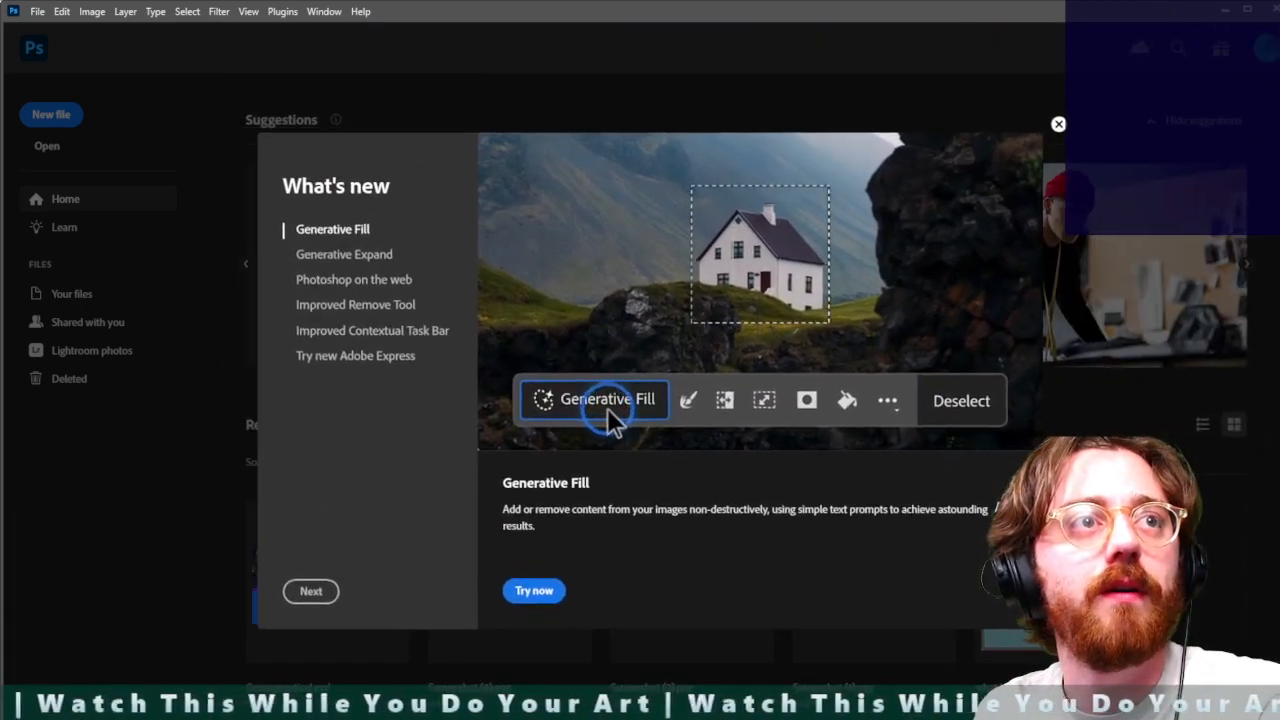
In Photoshop, dismiss the What's new window and open the image samoyed-2765557_1280 from the Downloads folder
click(1057, 125)
key(ctrl+o)
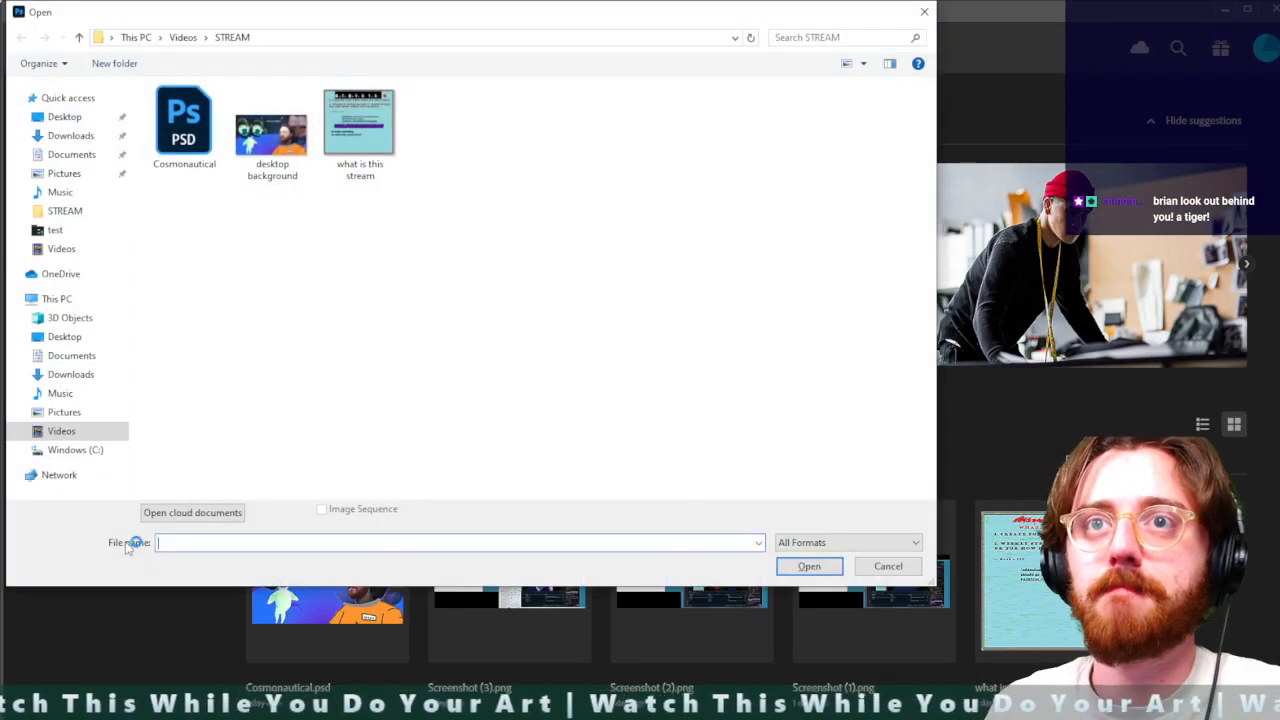
click(72, 374)
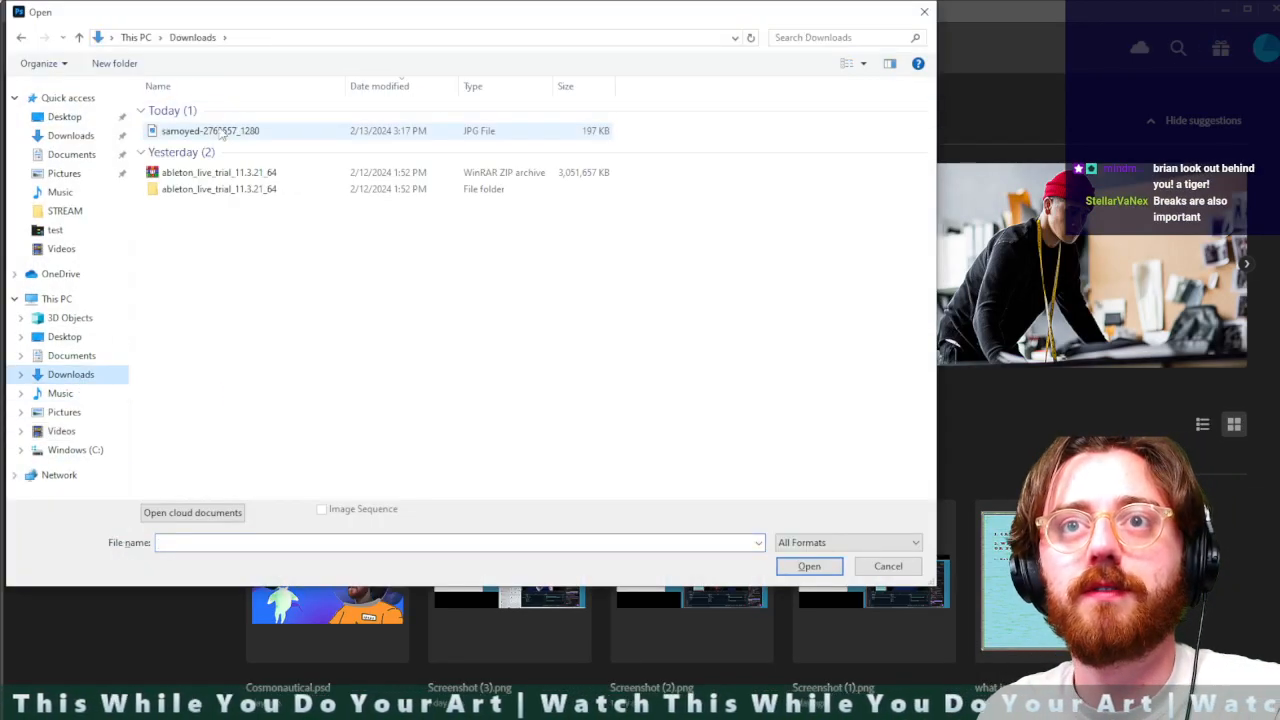
double_click(214, 131)
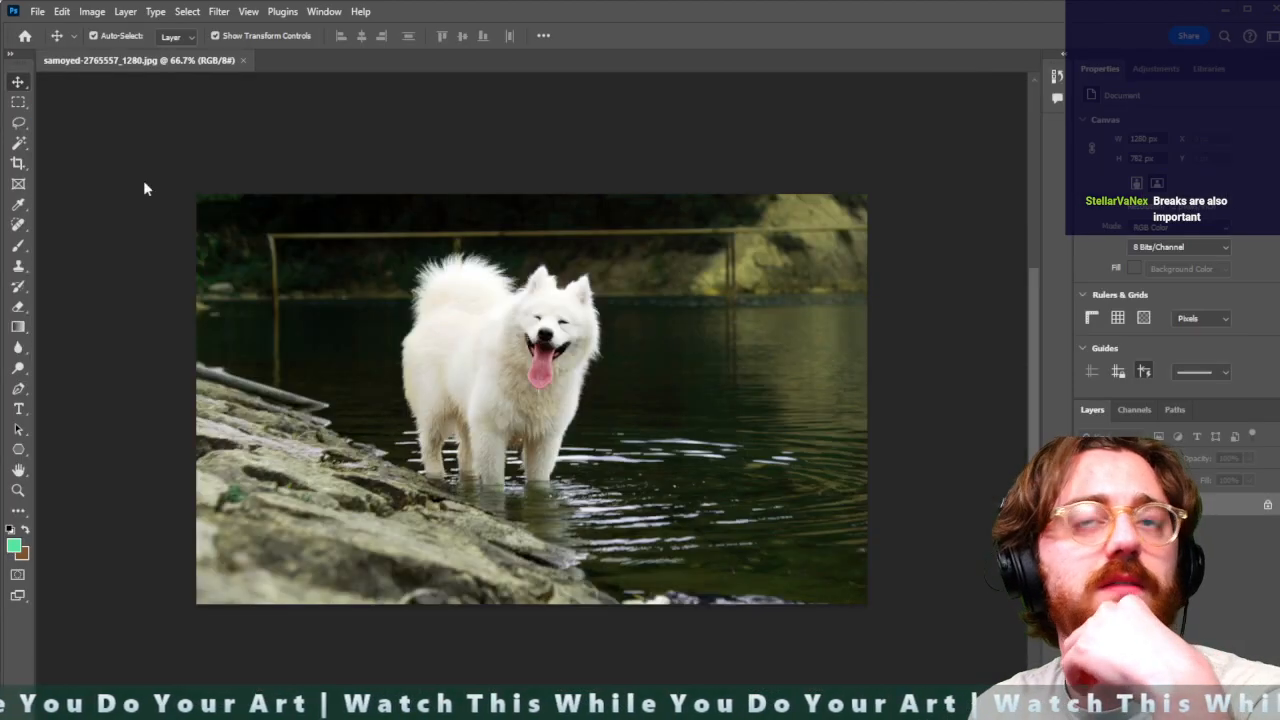
Select the dog as the subject, copy it to its own layer, and delete the original background layer
scroll(509, 378, up, 5)
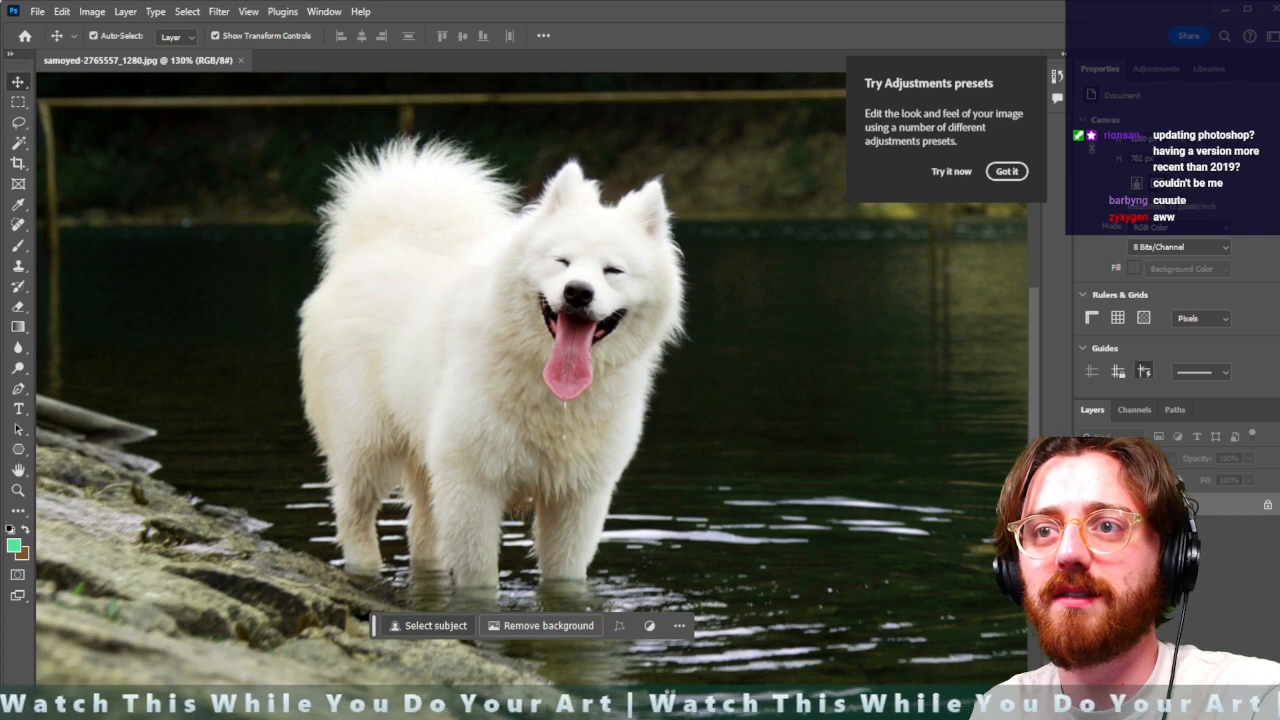
click(428, 625)
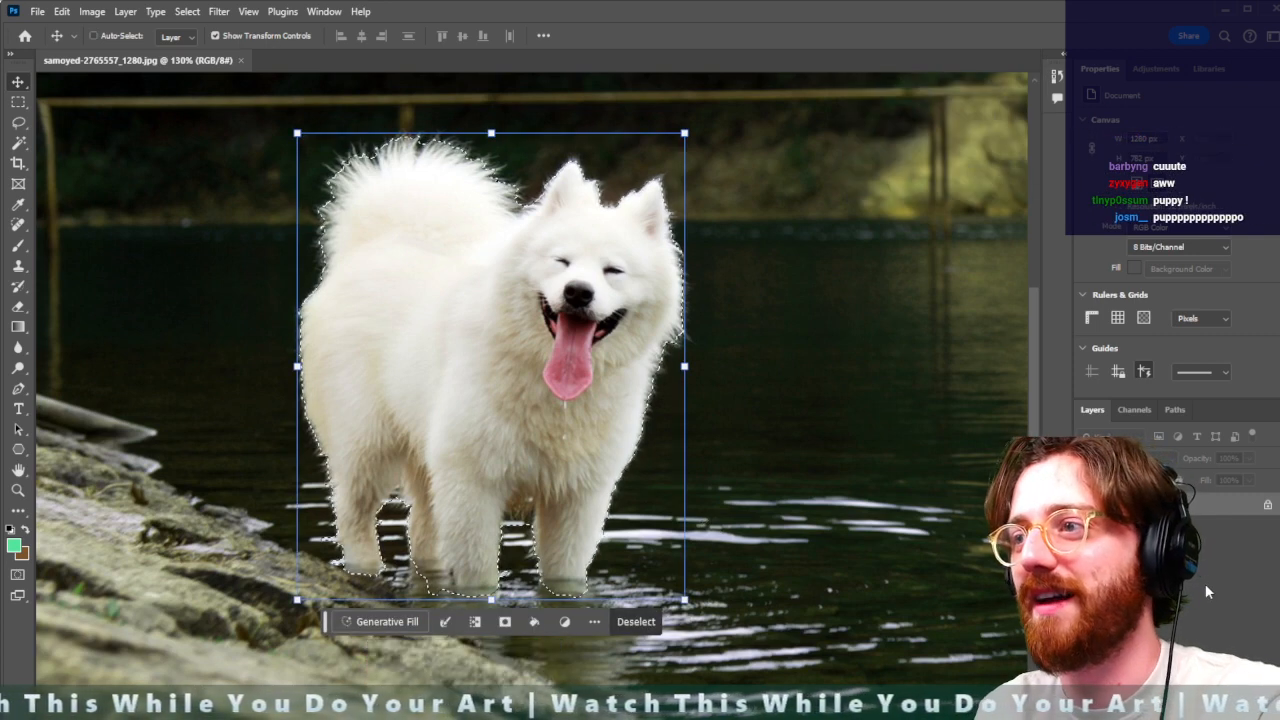
key(ctrl+j)
click(1200, 528)
key(Delete)
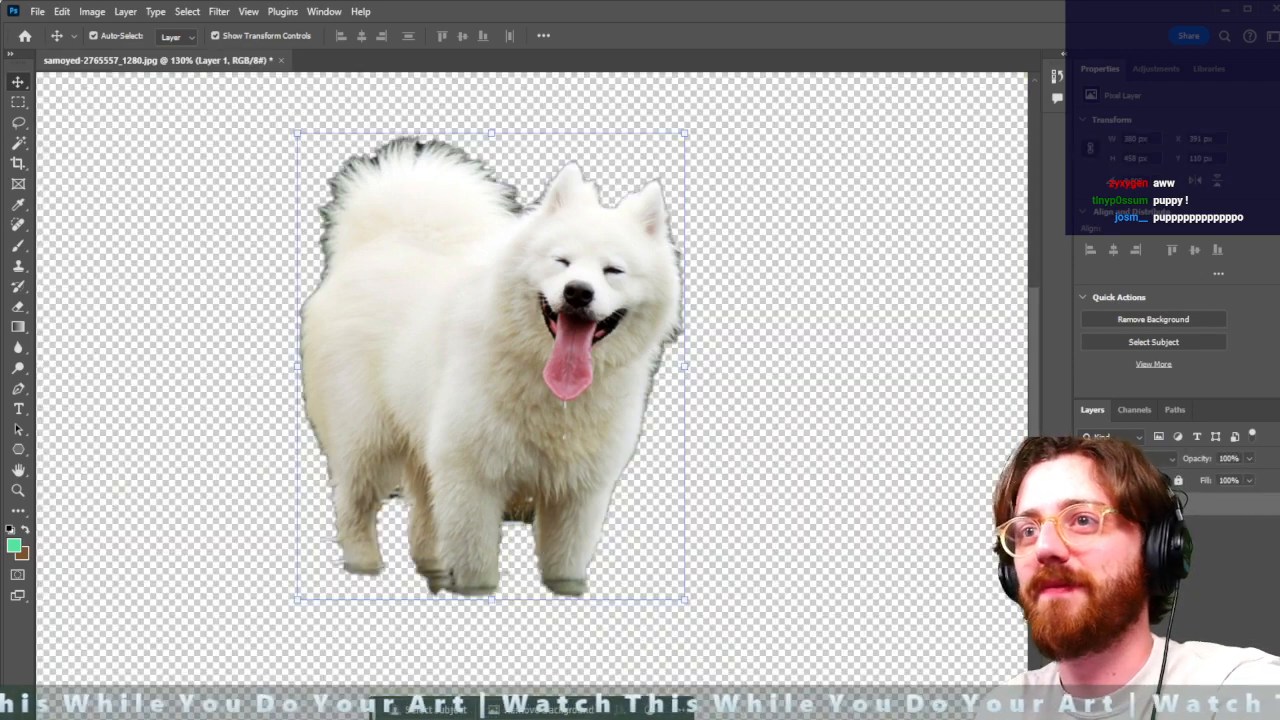
Move the dog to the canvas's left side, scale it to about 230%, and rotate it about -11°
key(ctrl+0)
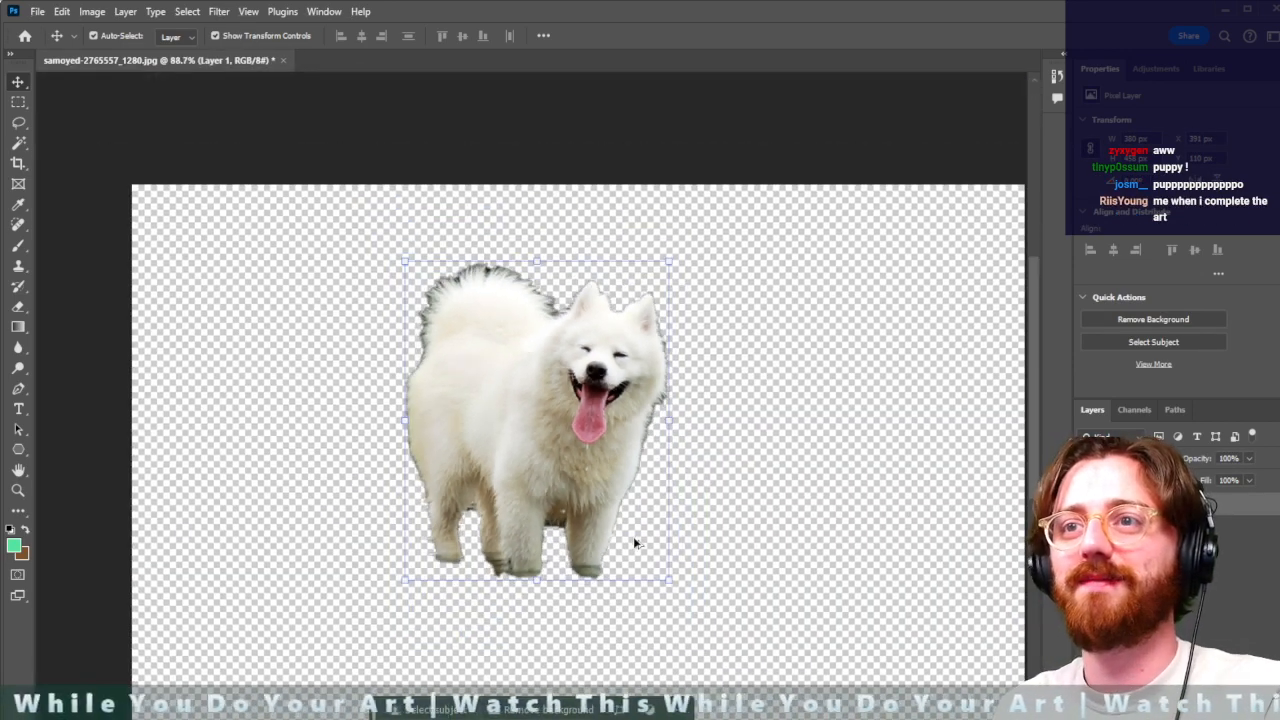
drag(583, 463, 370, 433)
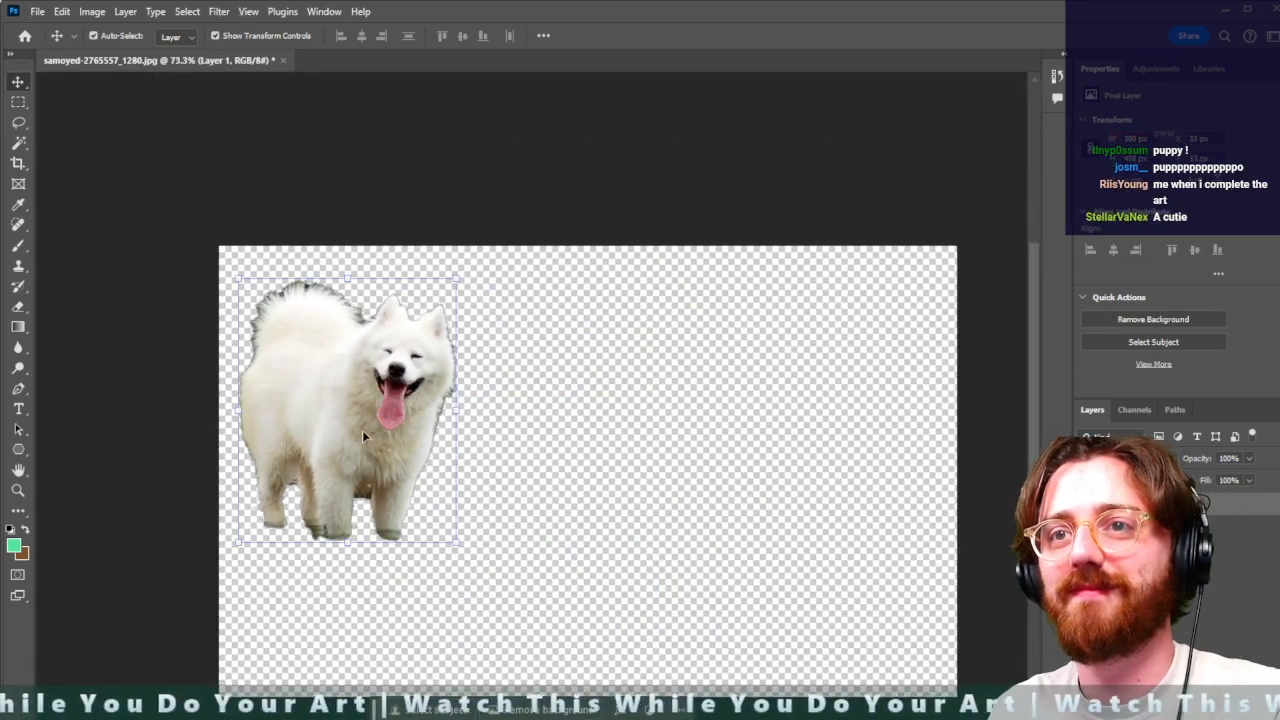
drag(466, 532, 756, 572)
drag(561, 477, 407, 557)
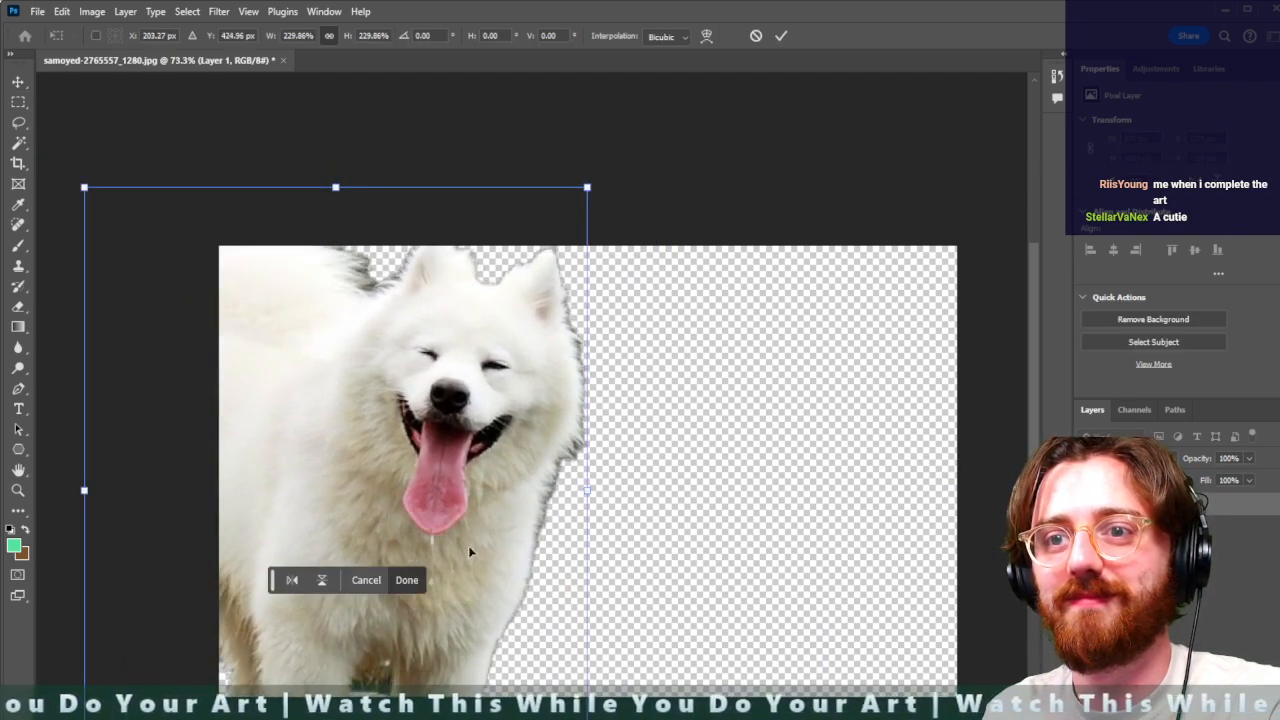
drag(686, 495, 692, 427)
drag(472, 485, 494, 481)
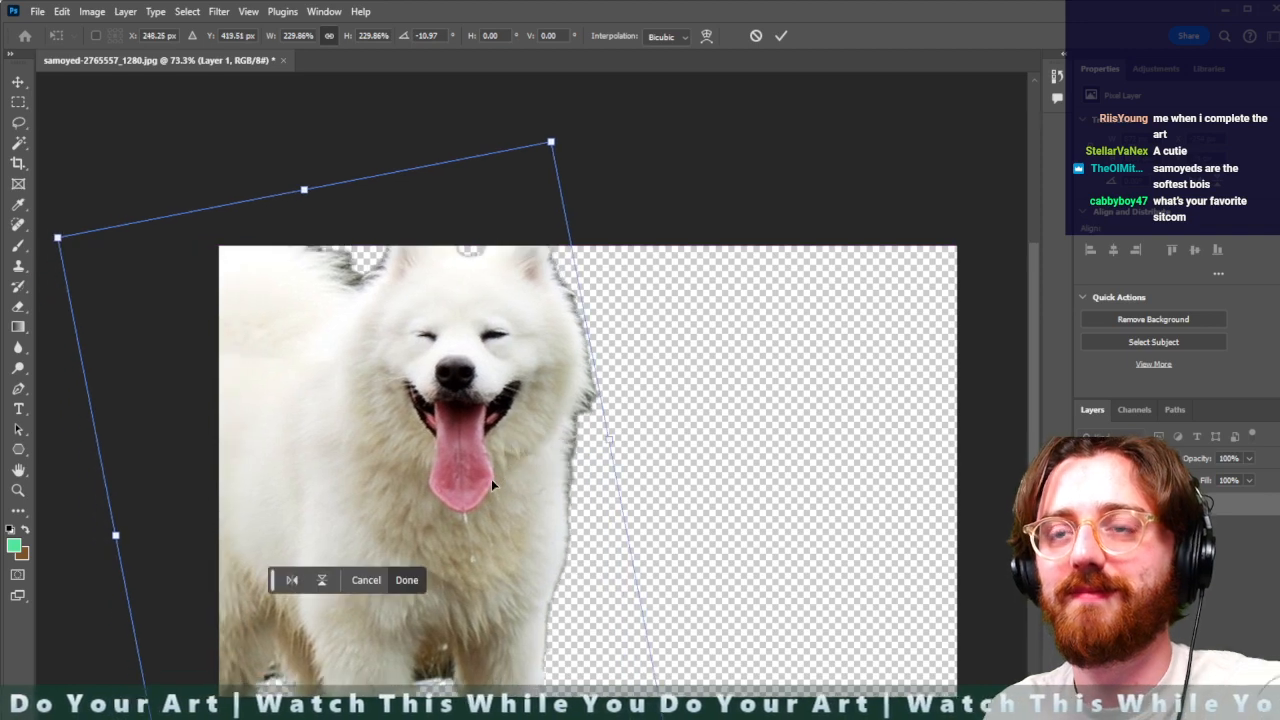
key(Return)
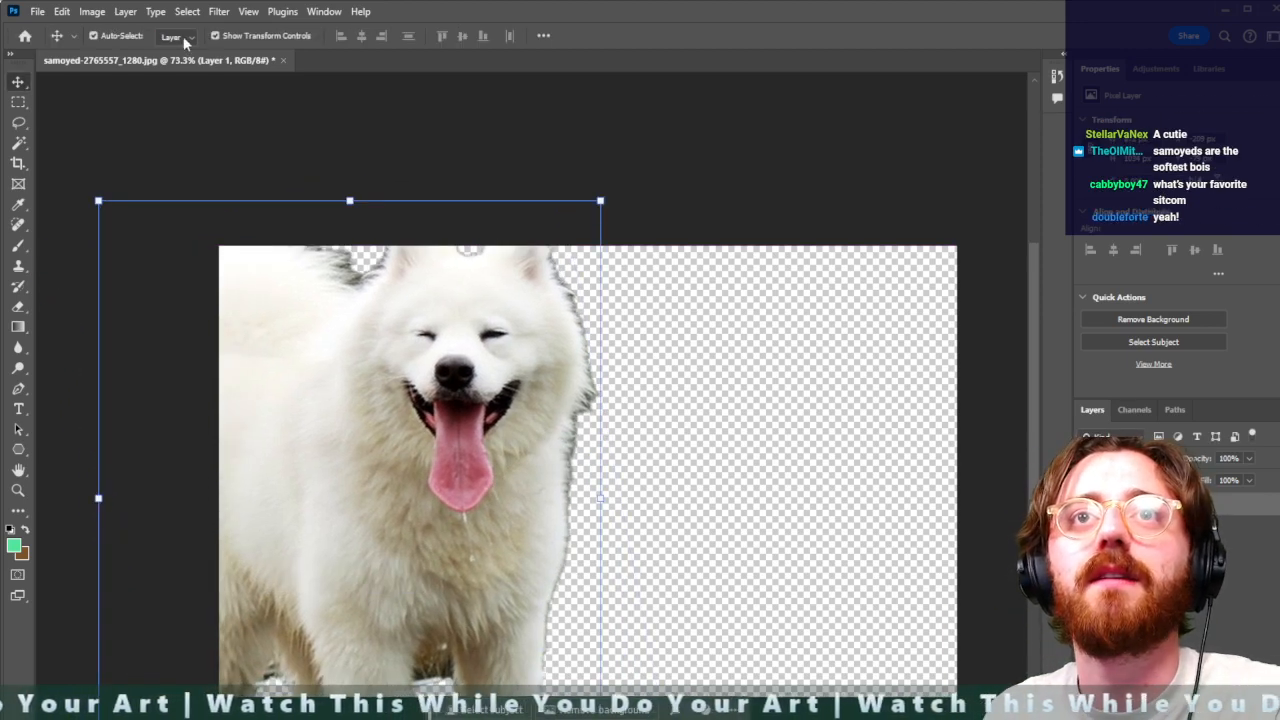
Resize the canvas to 1920 by 1080 pixels
click(88, 12)
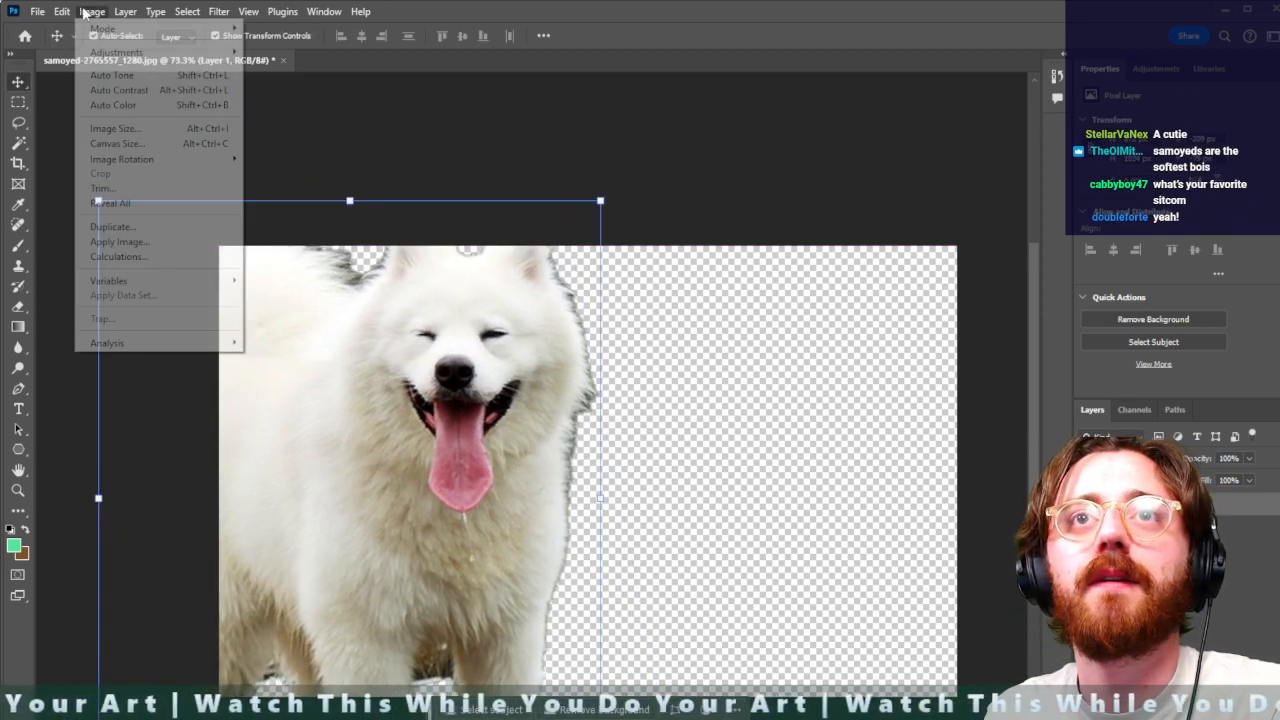
click(125, 146)
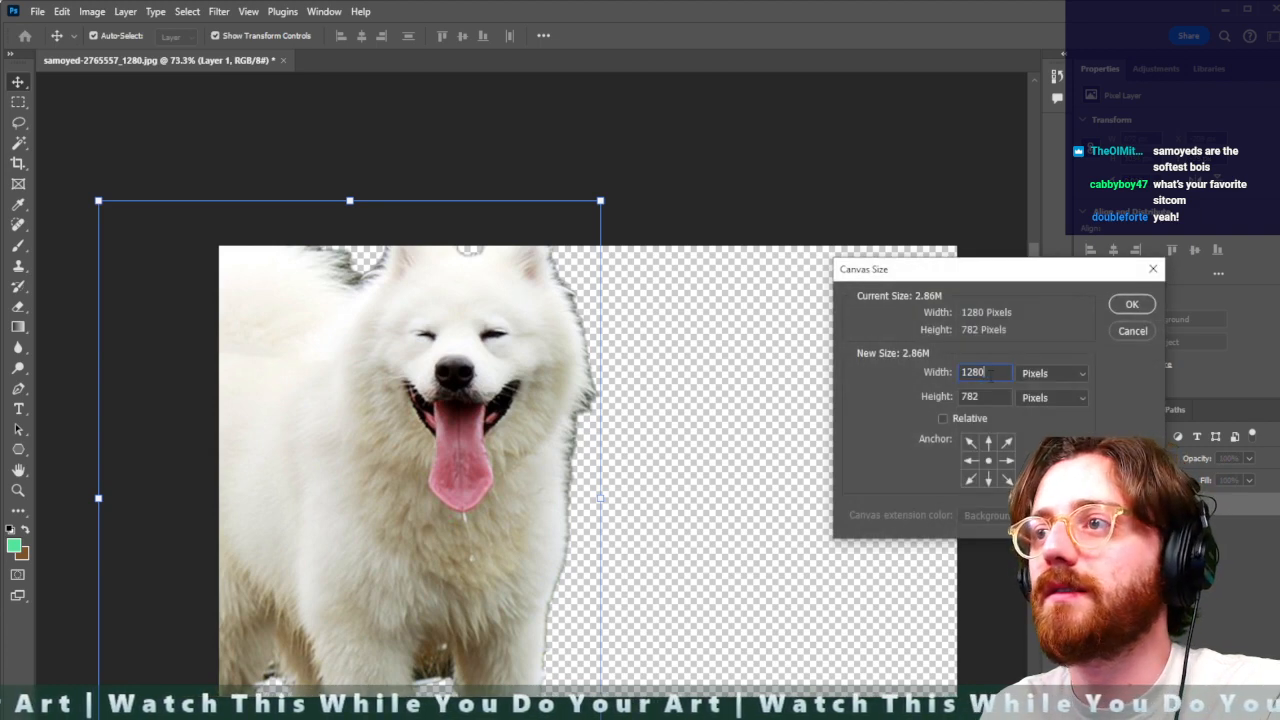
text(1920)
key(Tab)
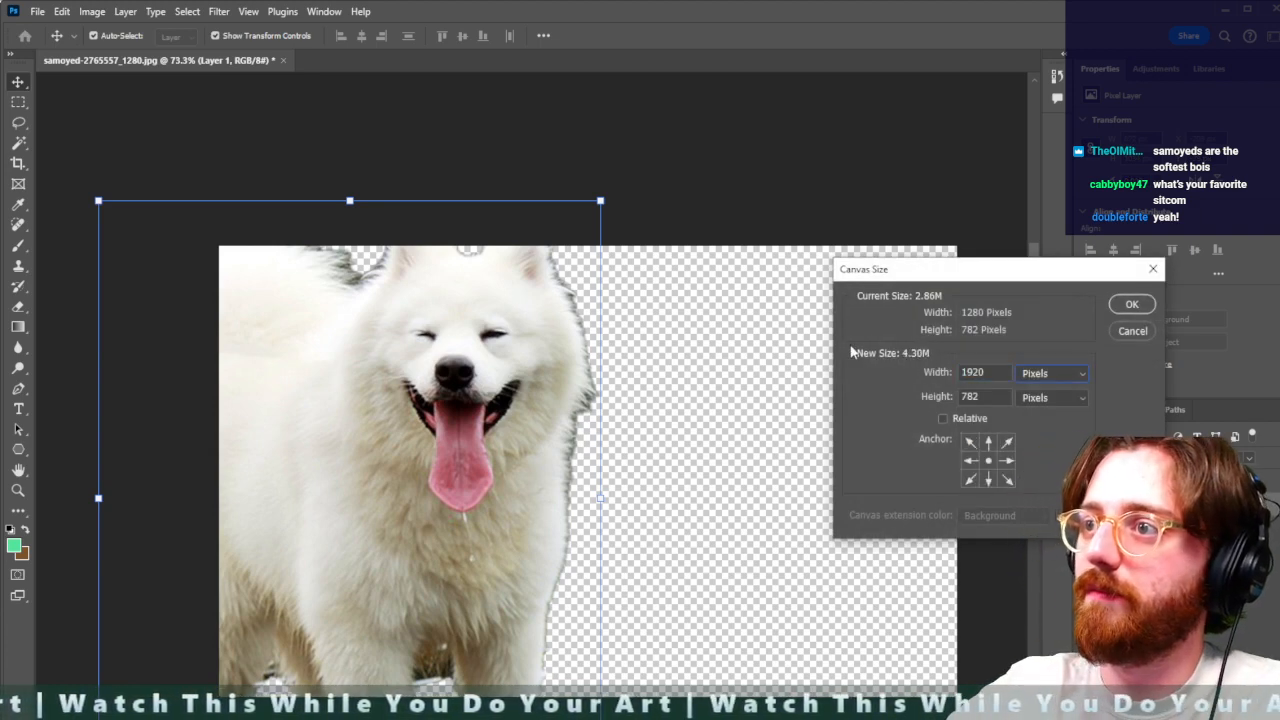
key(Tab)
text(1080)
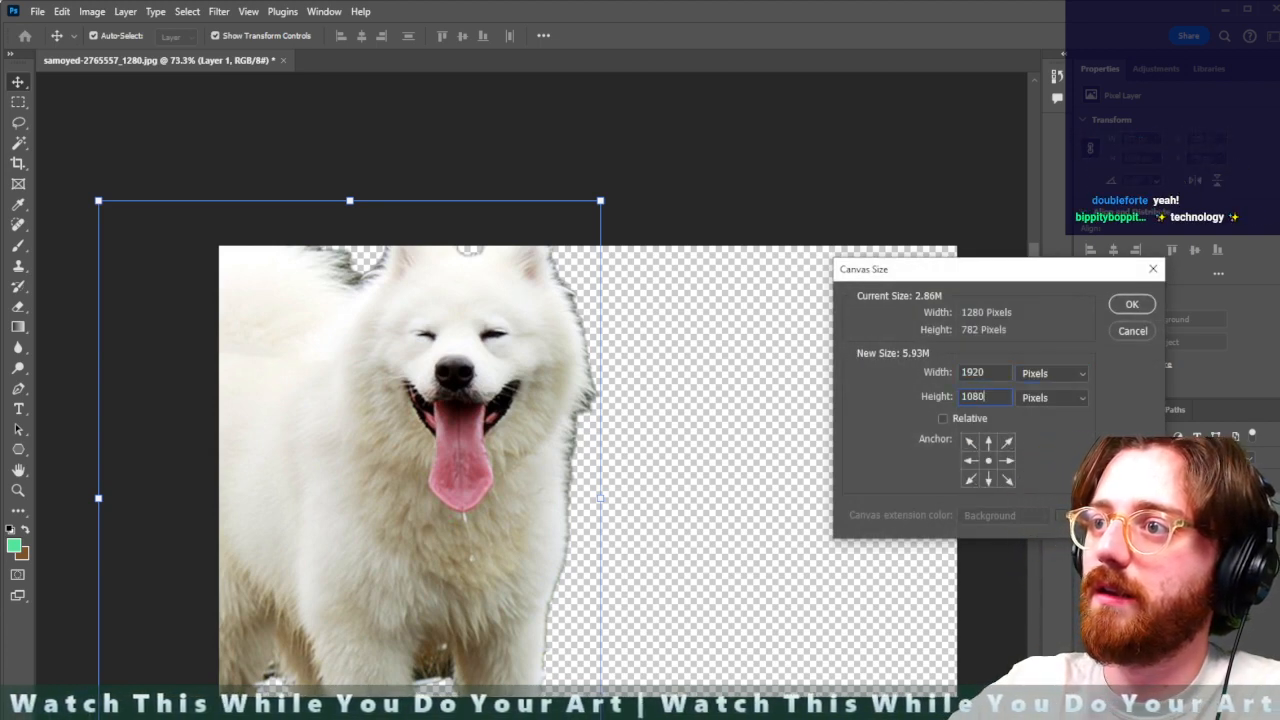
key(Return)
Move the dog to the canvas's upper left area and scale it to about 143%
scroll(850, 352, down, 3)
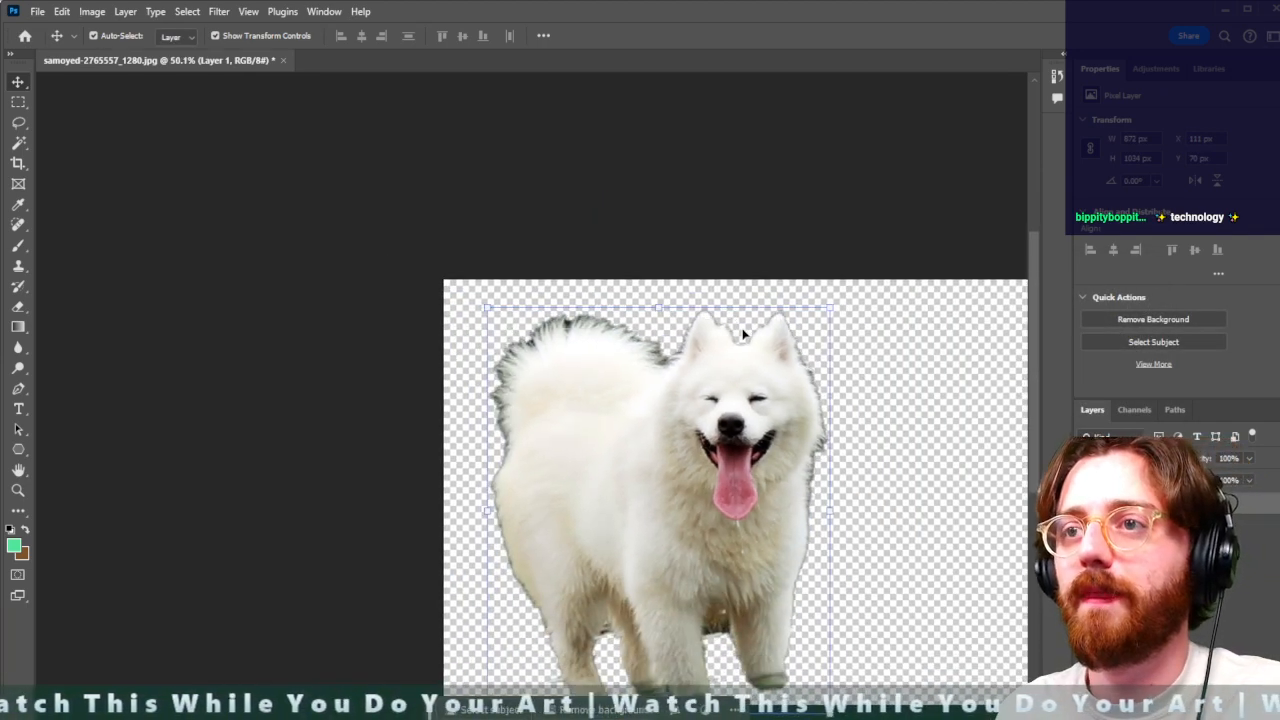
drag(663, 514, 658, 486)
key(ctrl+t)
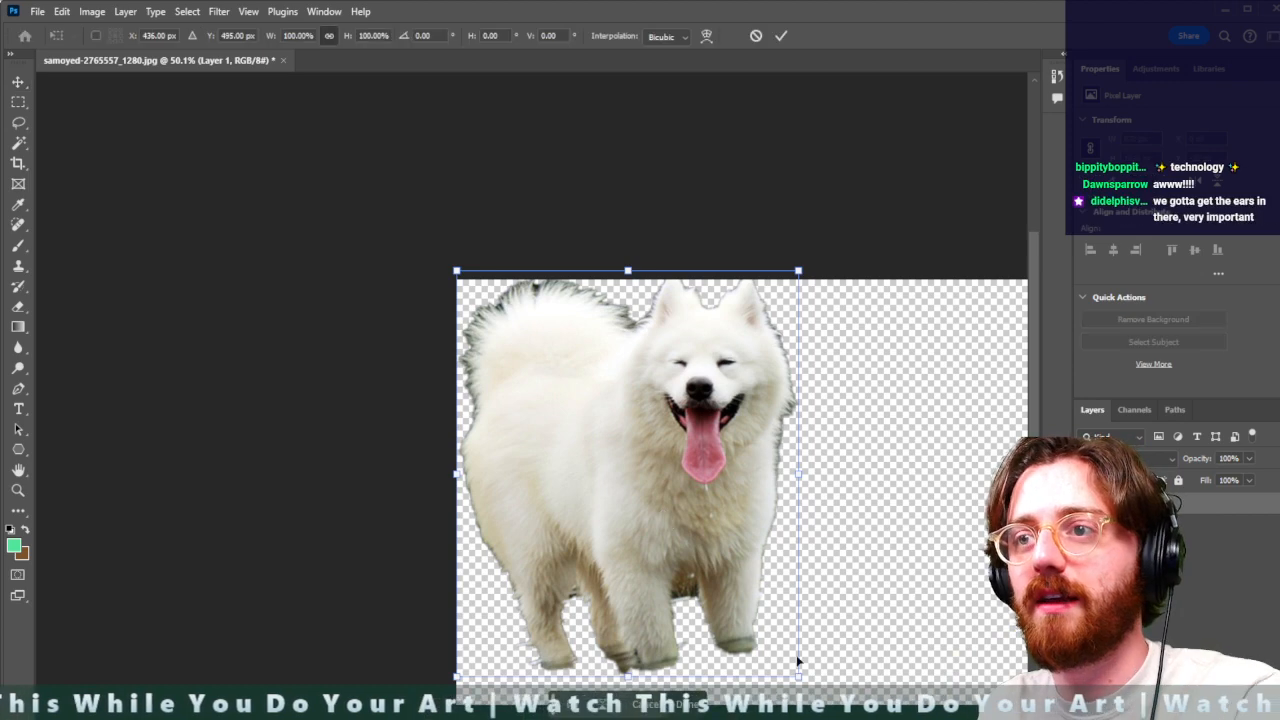
drag(800, 678, 933, 518)
scroll(909, 477, up, 1)
scroll(909, 477, up, 4)
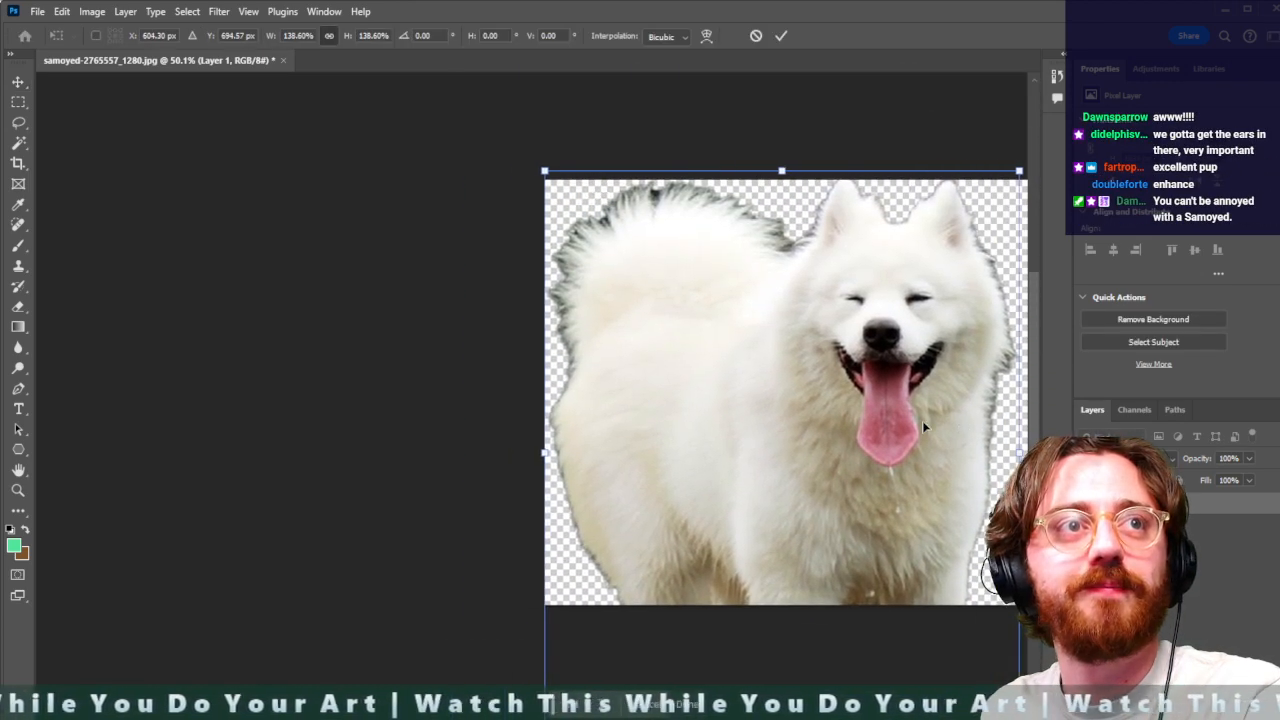
scroll(923, 428, right, 5)
drag(437, 444, 470, 420)
mouse_move(599, 427)
mouse_down()
mouse_move(709, 386)
mouse_move(615, 427)
mouse_up()
drag(425, 372, 438, 385)
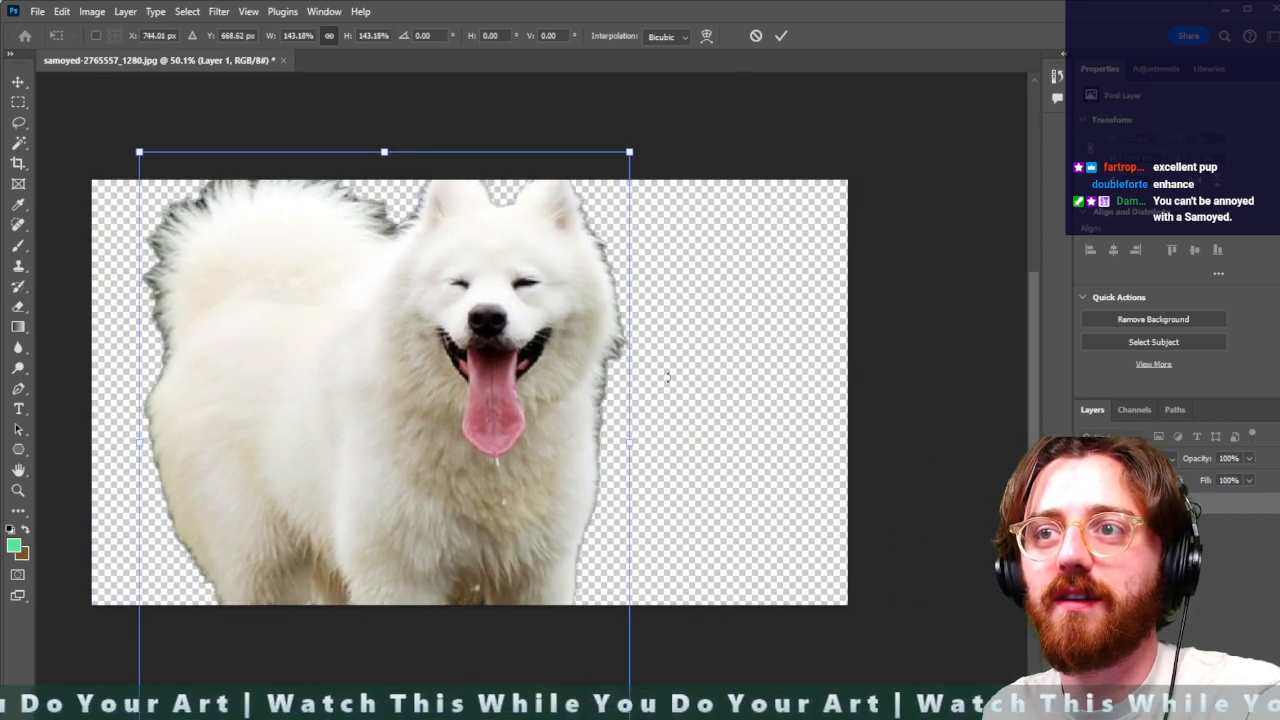
Rotate the dog slightly counterclockwise, shift it against the canvas's left edge, and apply the transform
drag(670, 400, 649, 327)
mouse_move(425, 403)
mouse_down()
mouse_move(414, 371)
mouse_move(401, 377)
mouse_move(416, 381)
mouse_up()
key(Return)
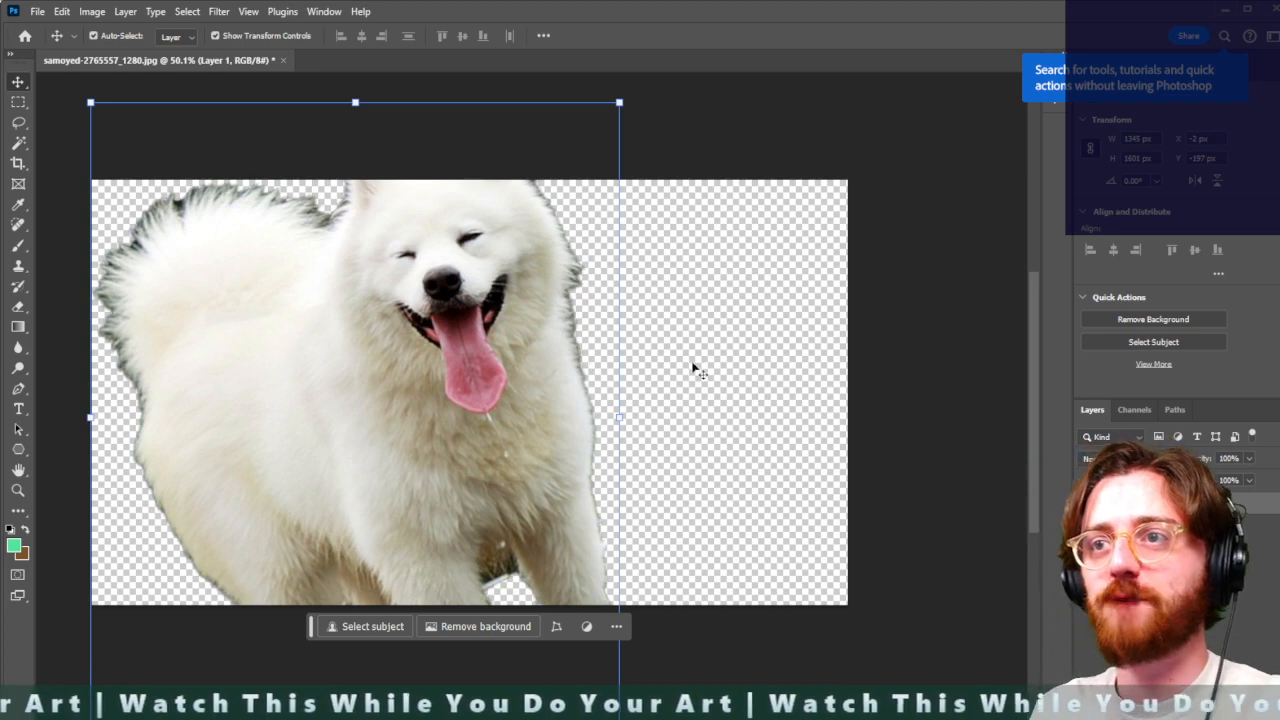
Add a new layer below the dog and set up a radial gradient with the salmon-to-red preset from the Oranges group
click(592, 333)
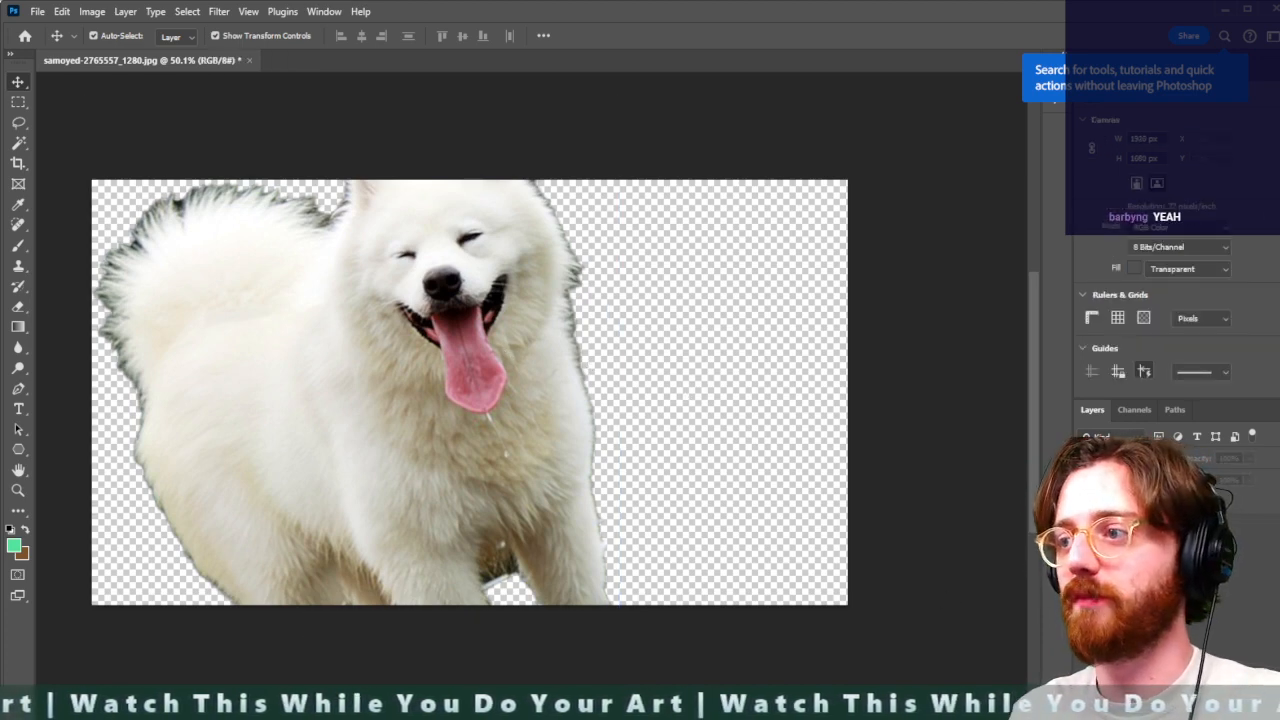
click(1218, 708)
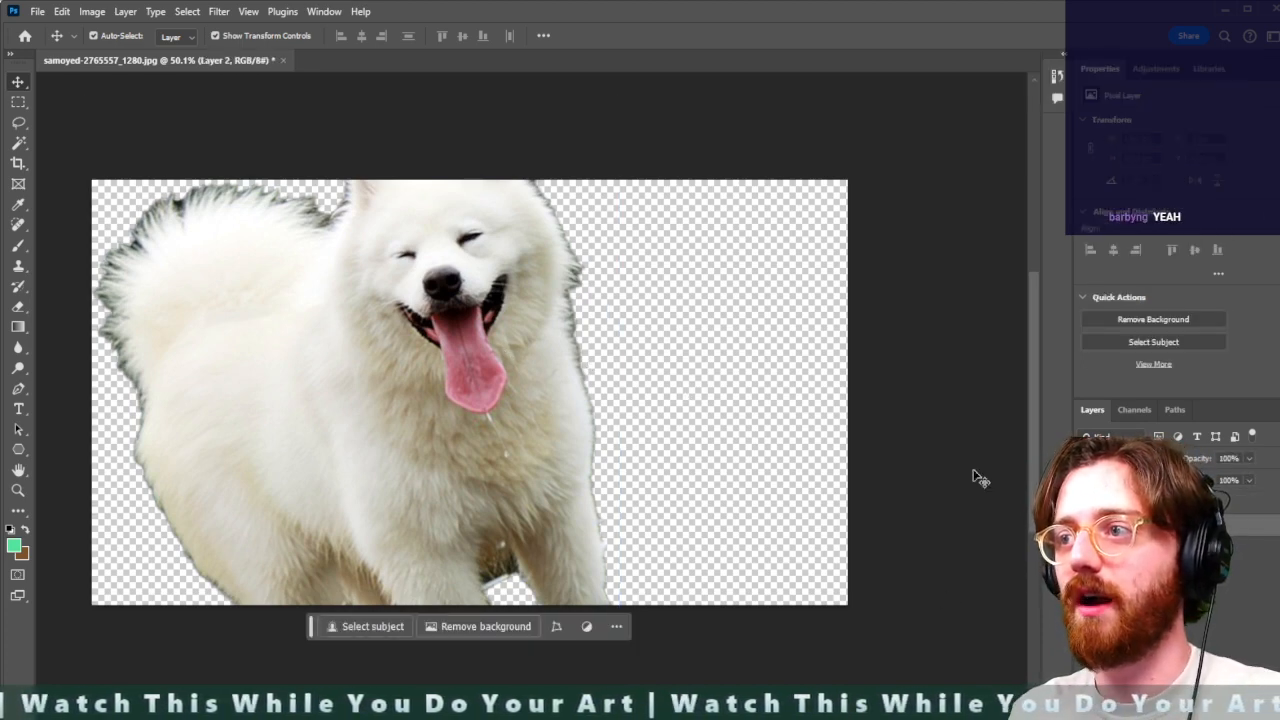
click(20, 329)
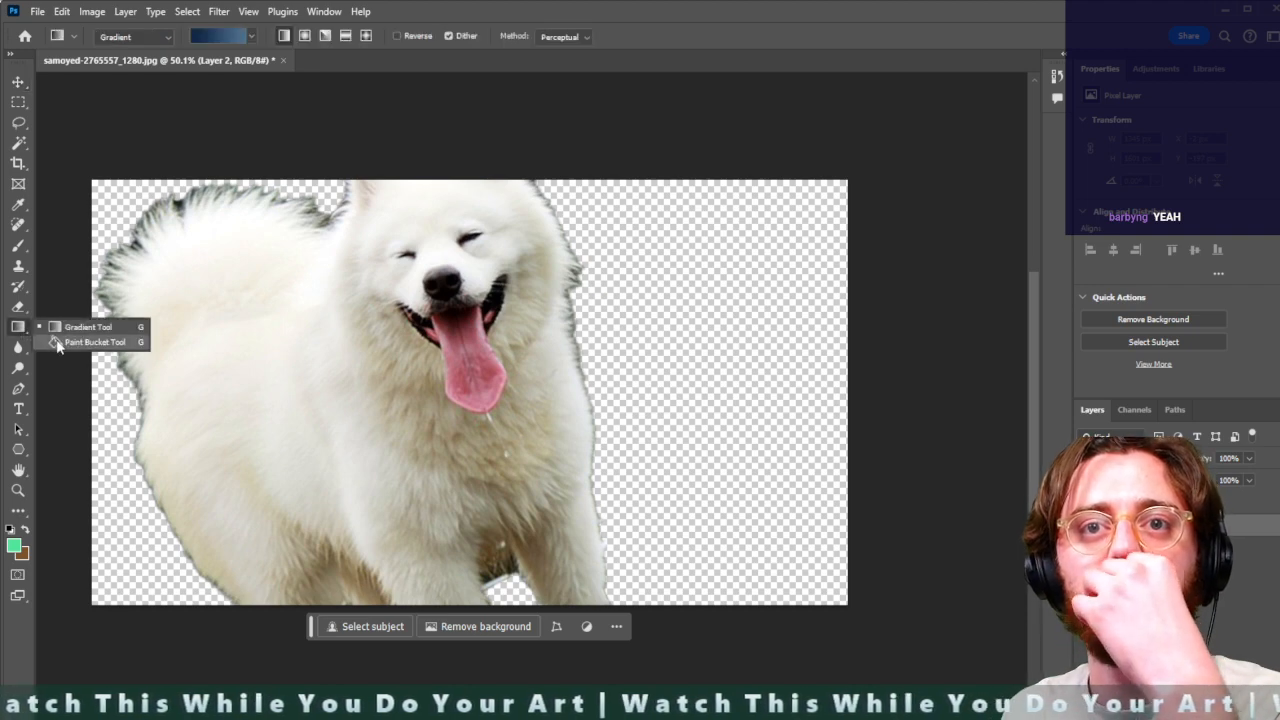
click(68, 330)
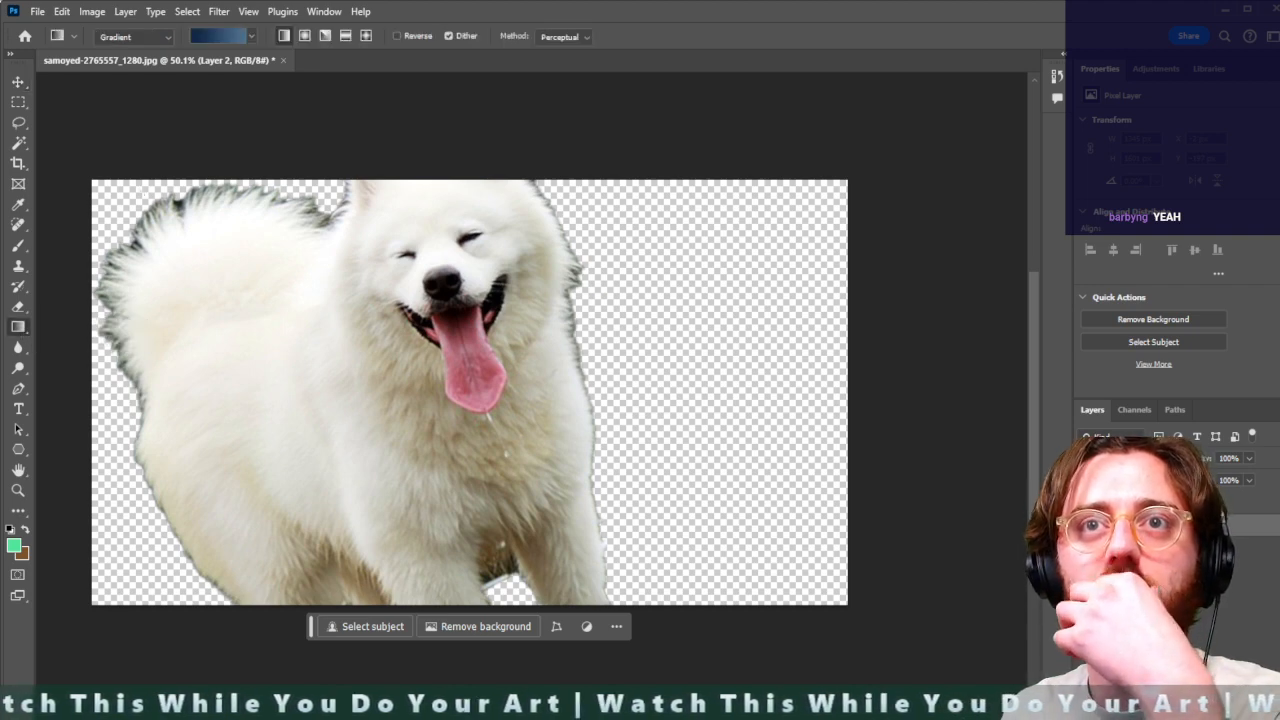
click(251, 36)
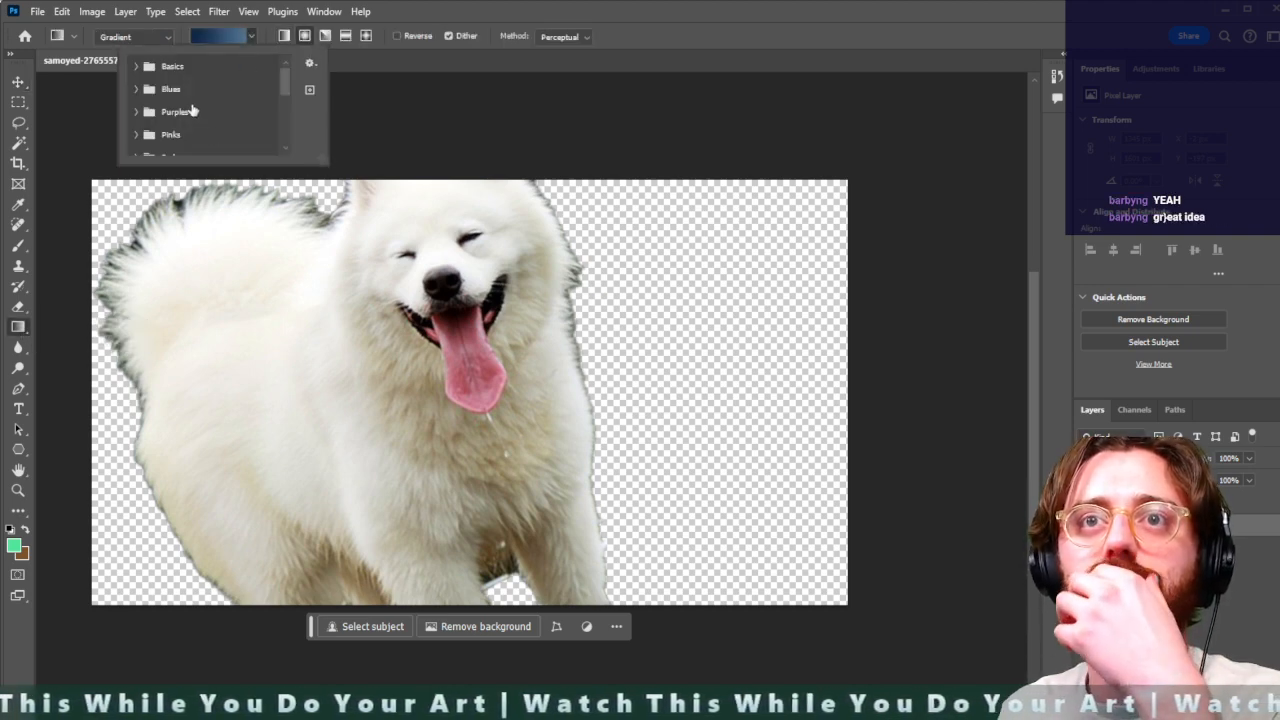
scroll(186, 112, down, 3)
click(134, 118)
scroll(203, 112, down, 3)
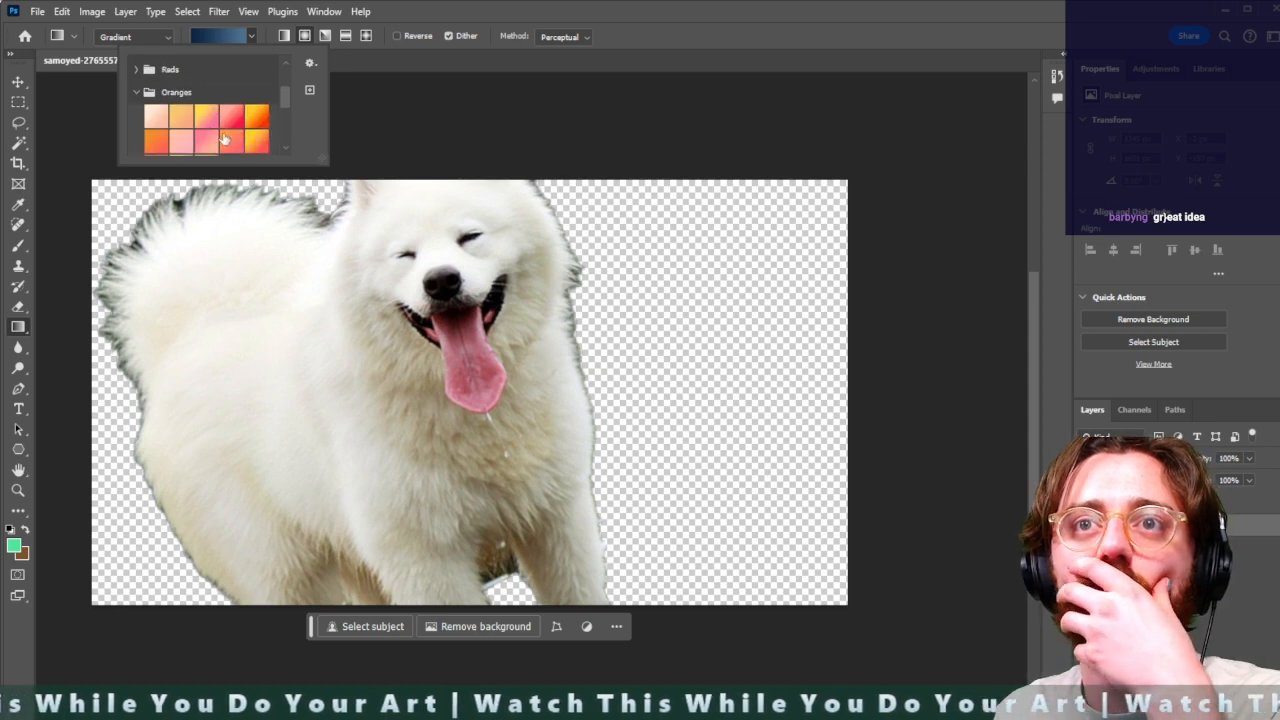
click(201, 112)
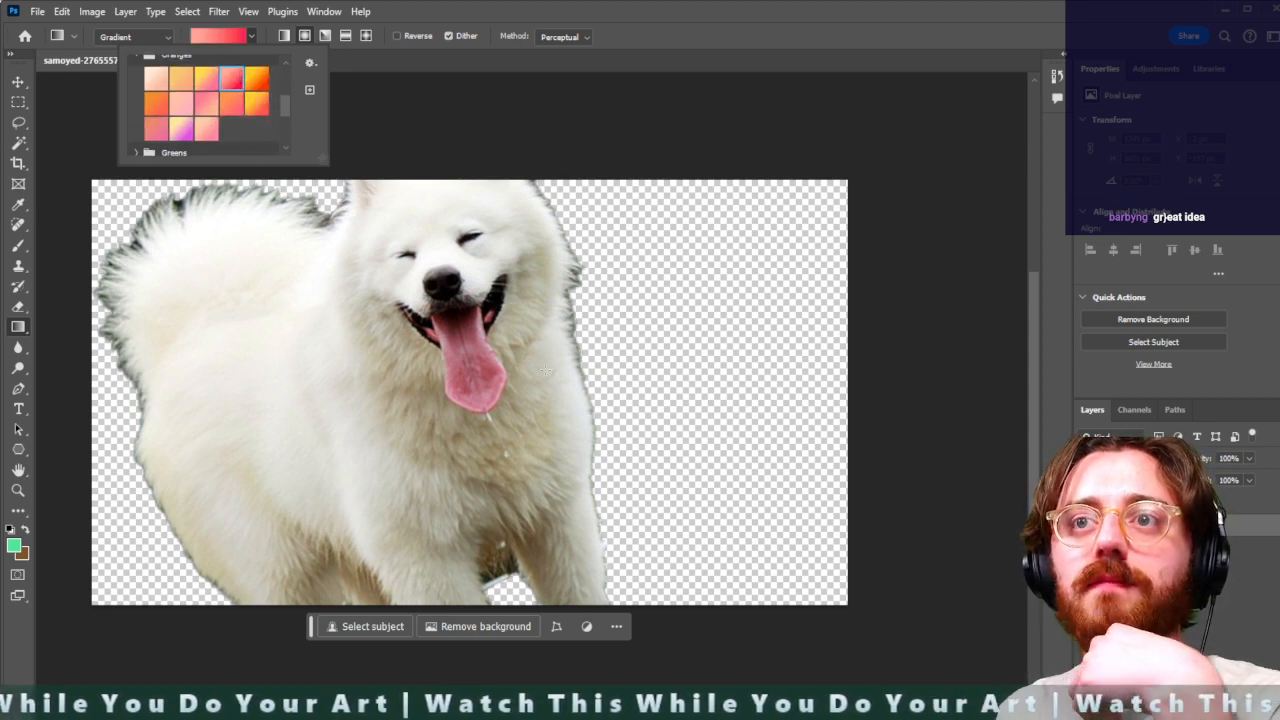
Draw the radial gradient background from the dog's chest to beyond the canvas's right edge, keeping the red end colour
drag(520, 396, 923, 574)
scroll(763, 481, right, 3)
scroll(761, 481, left, 5)
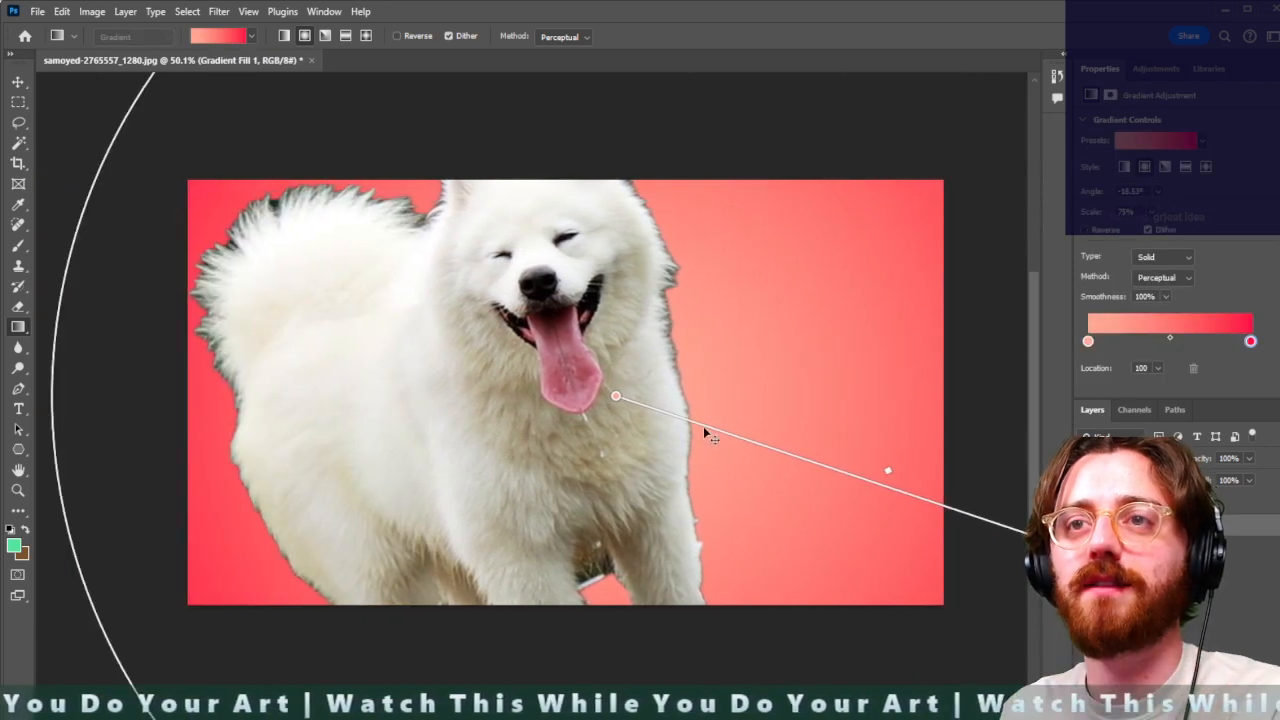
double_click(1250, 341)
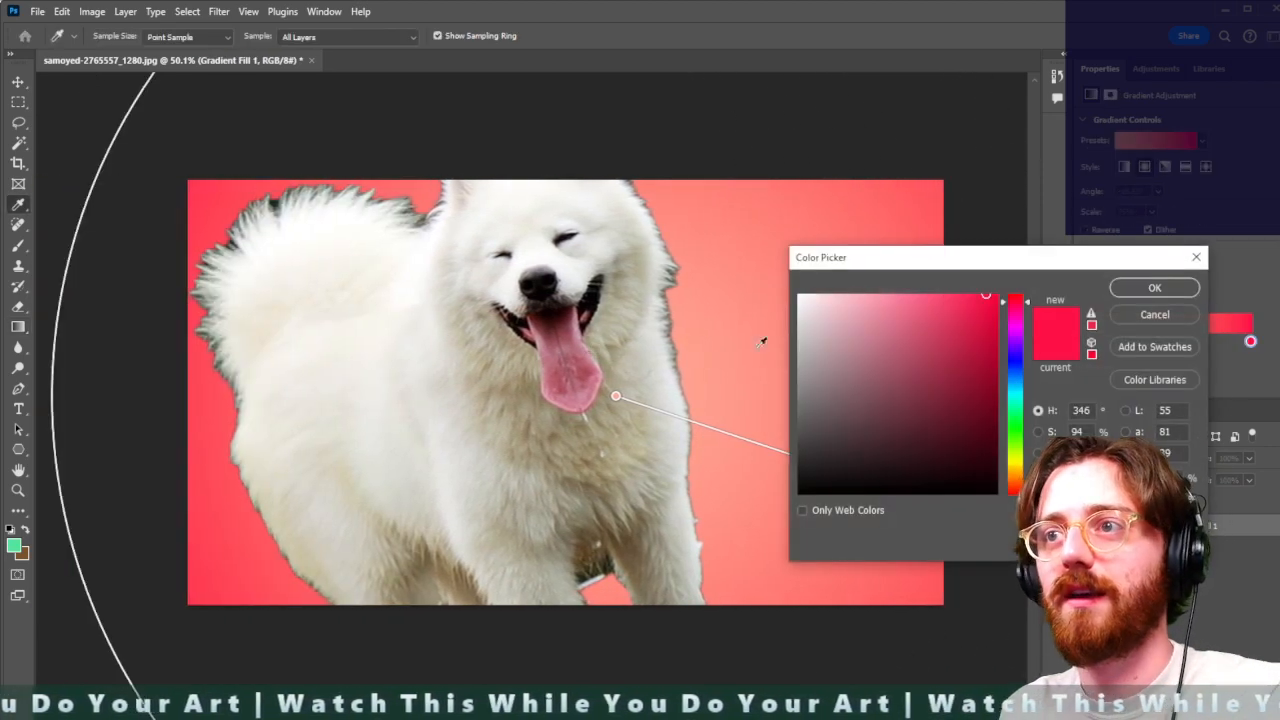
click(1155, 288)
Move the dog down and left to X -66 px, Y -51 px so its ears fit on the canvas
key(v)
drag(451, 390, 427, 434)
drag(478, 367, 485, 387)
drag(608, 334, 590, 338)
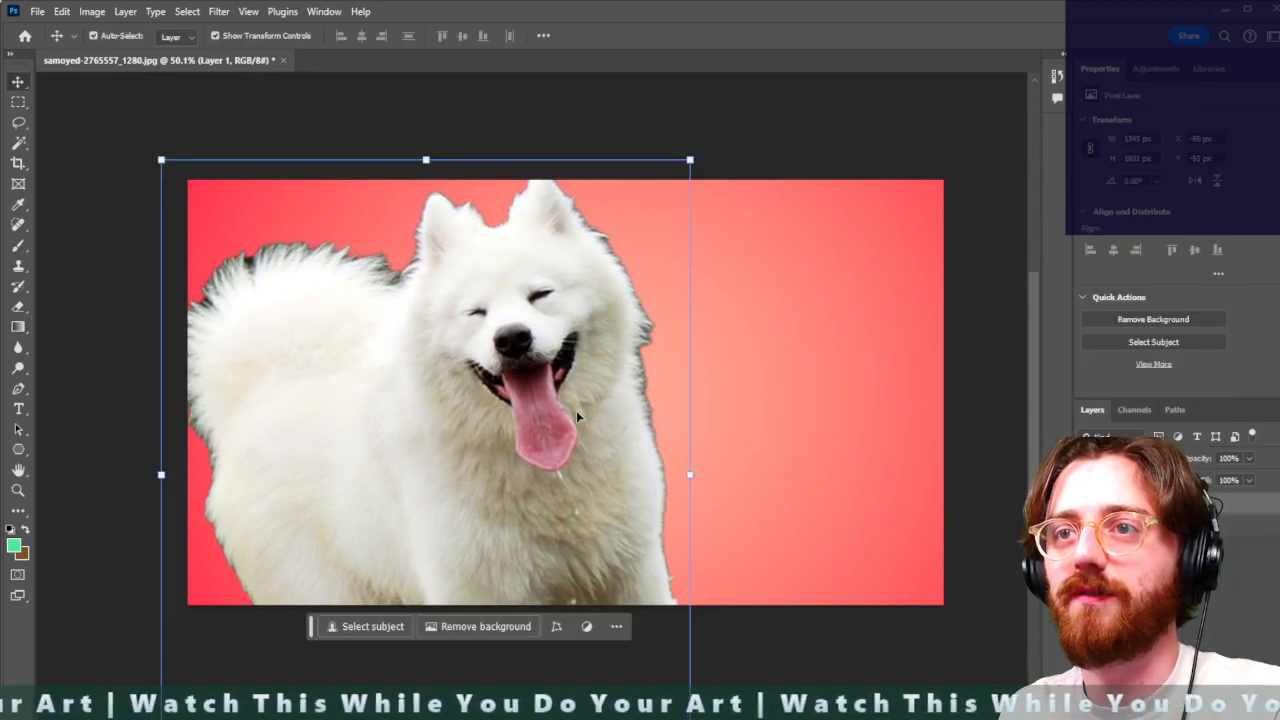
click(597, 314)
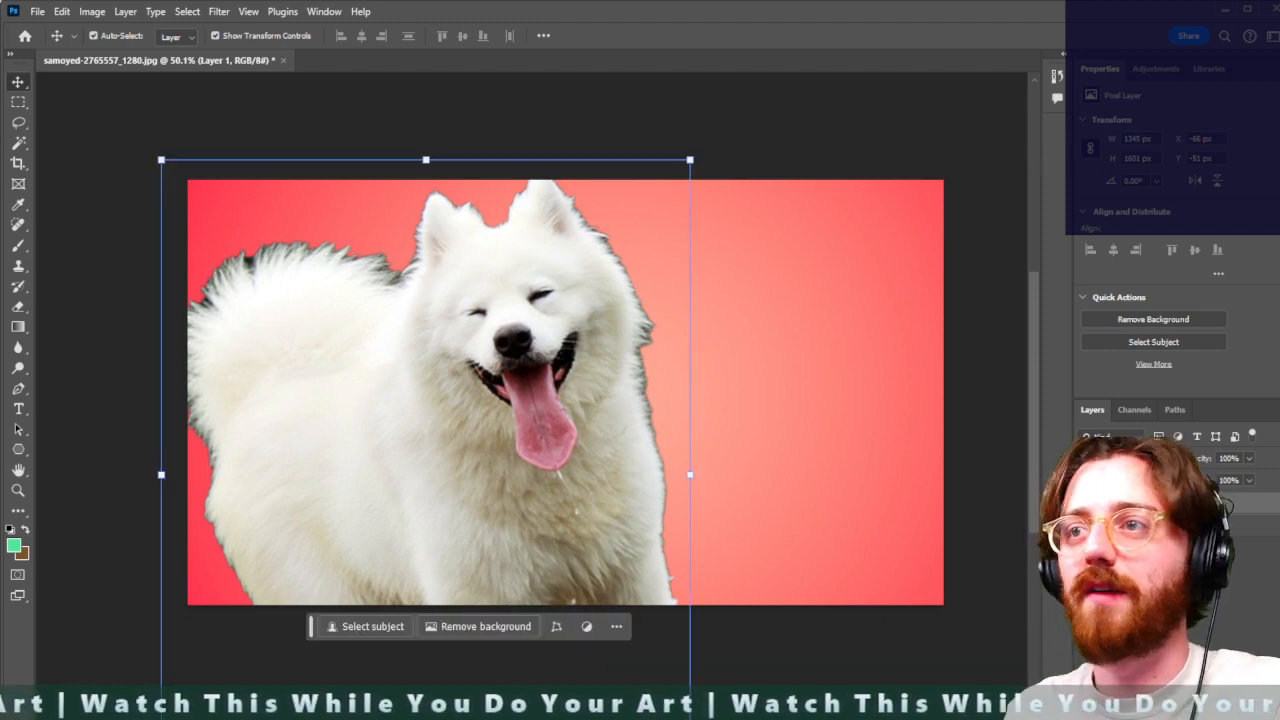
Add a new layer above the dog and set up a 14 px brush with black as the foreground colour
click(1150, 600)
click(1217, 688)
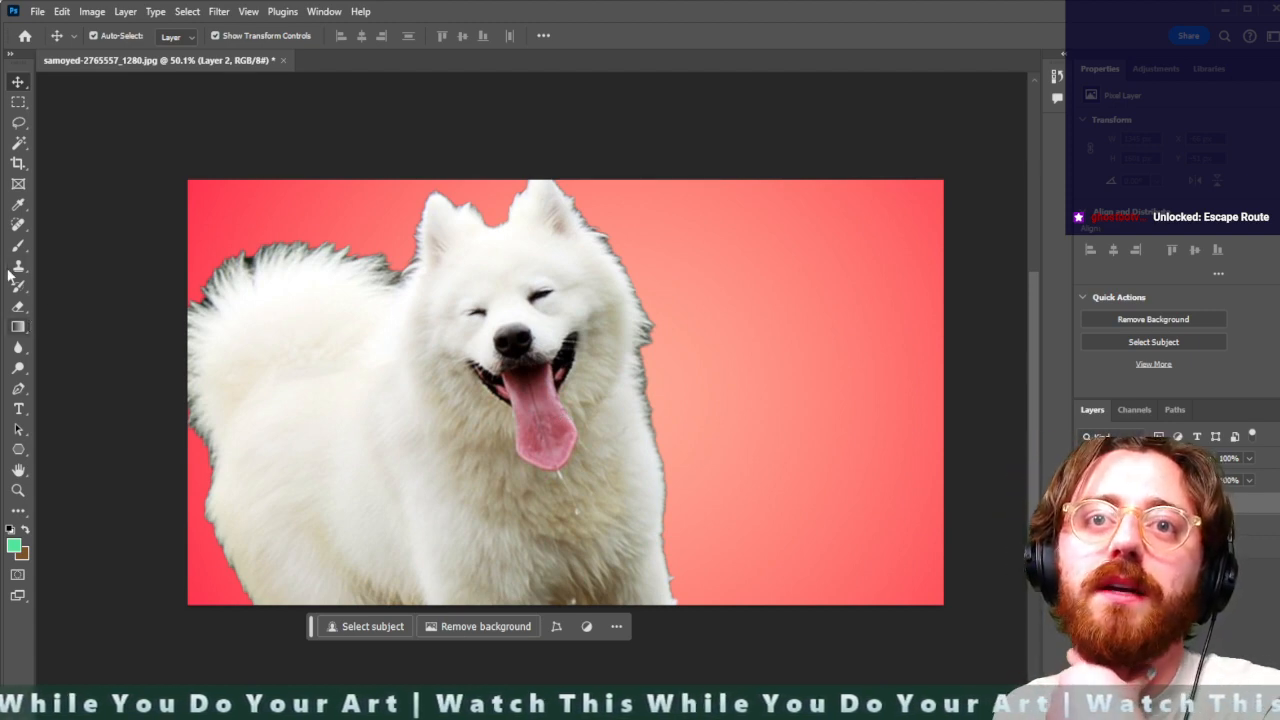
key(b)
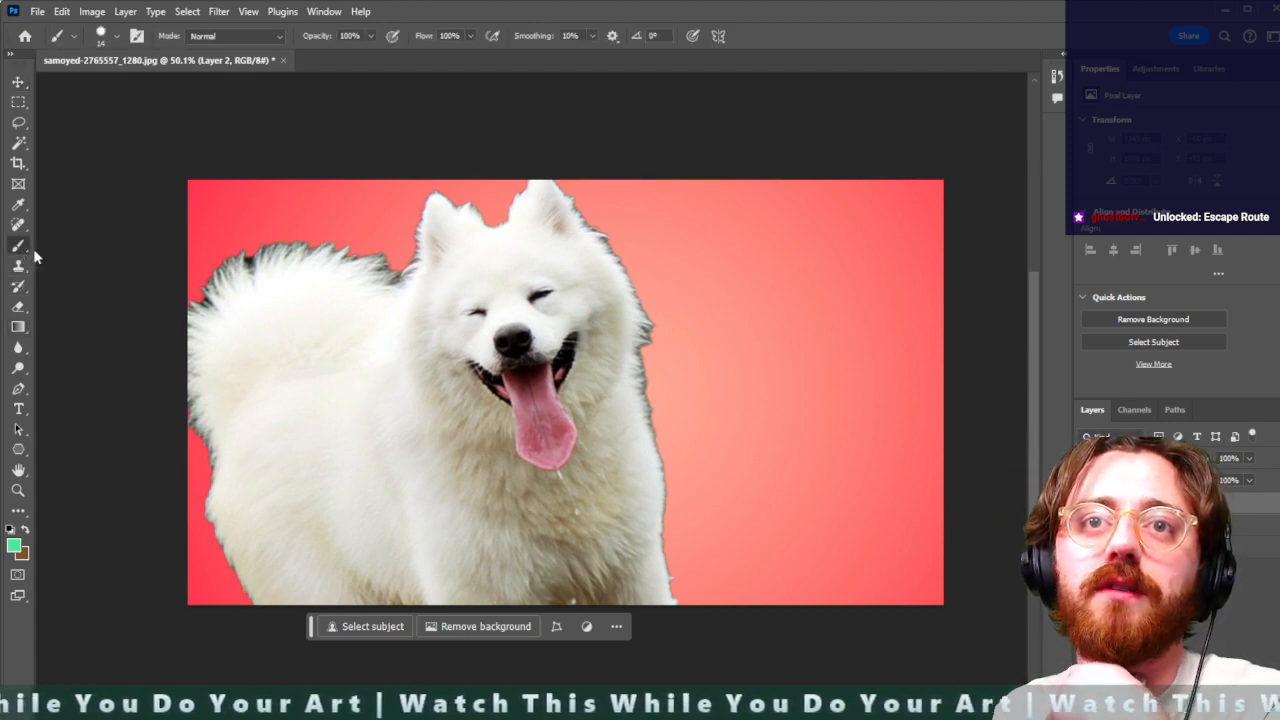
click(117, 37)
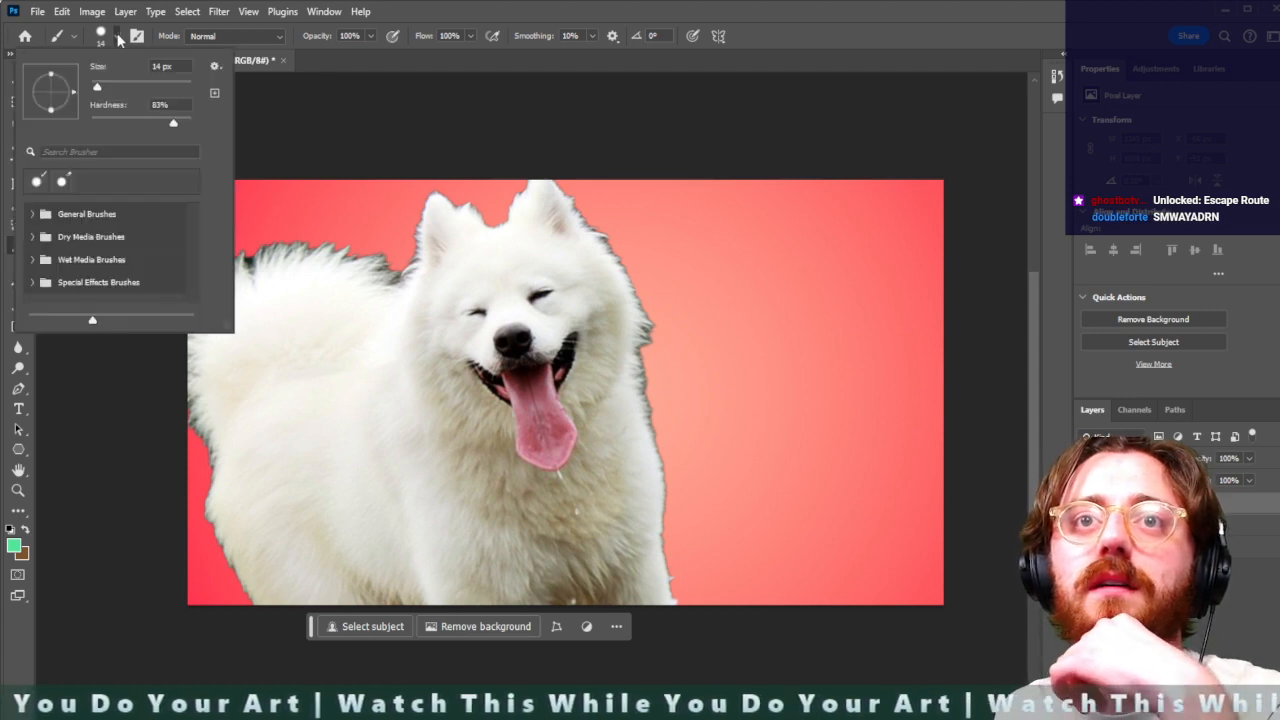
click(117, 37)
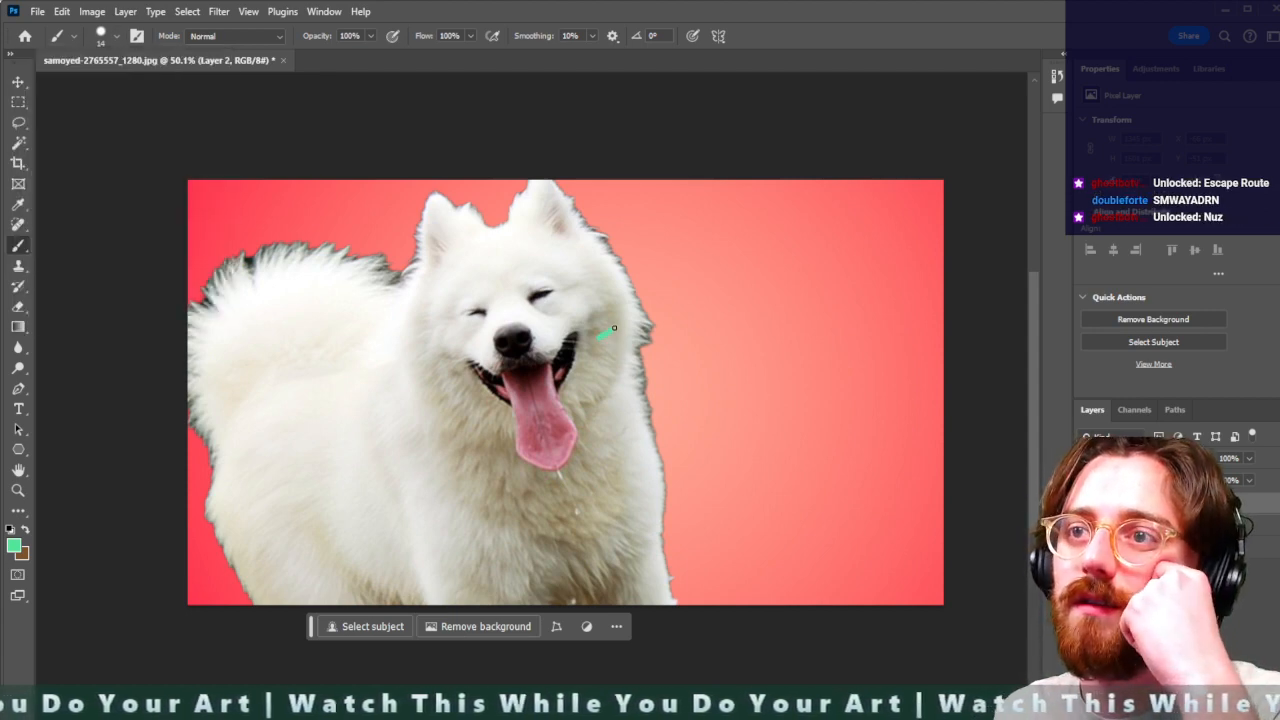
drag(602, 287, 617, 200)
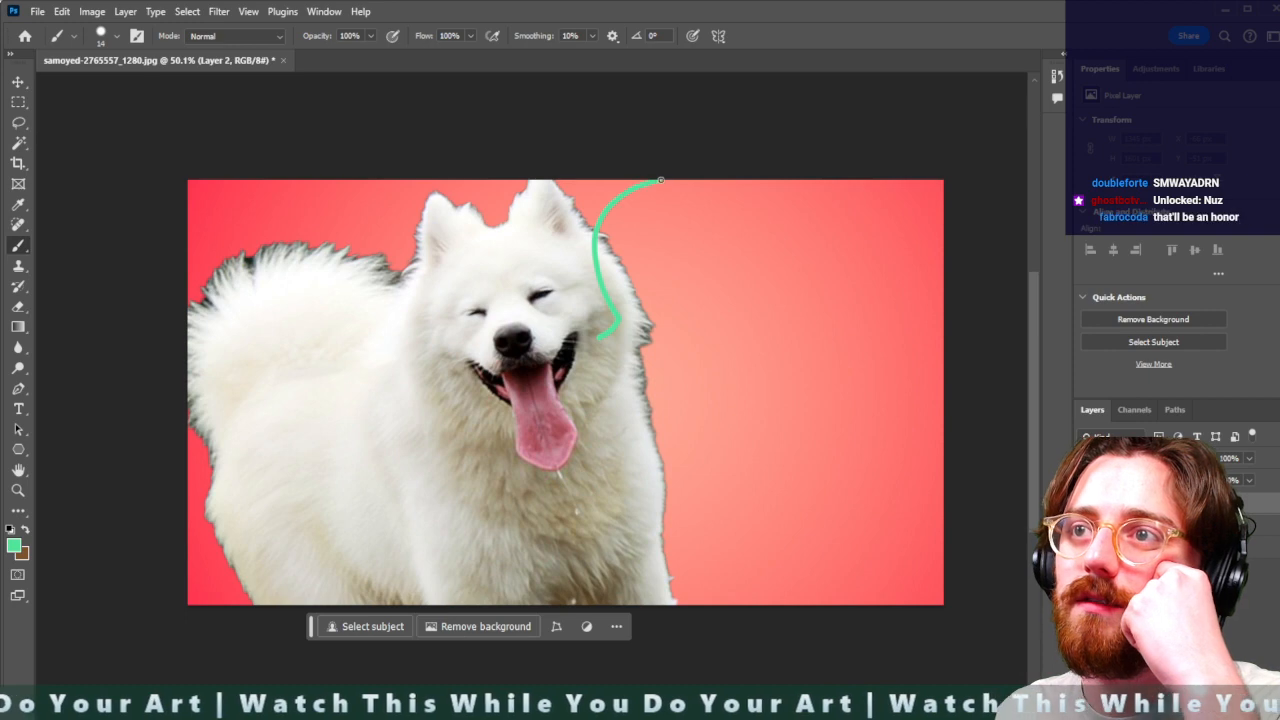
click(14, 545)
click(1154, 289)
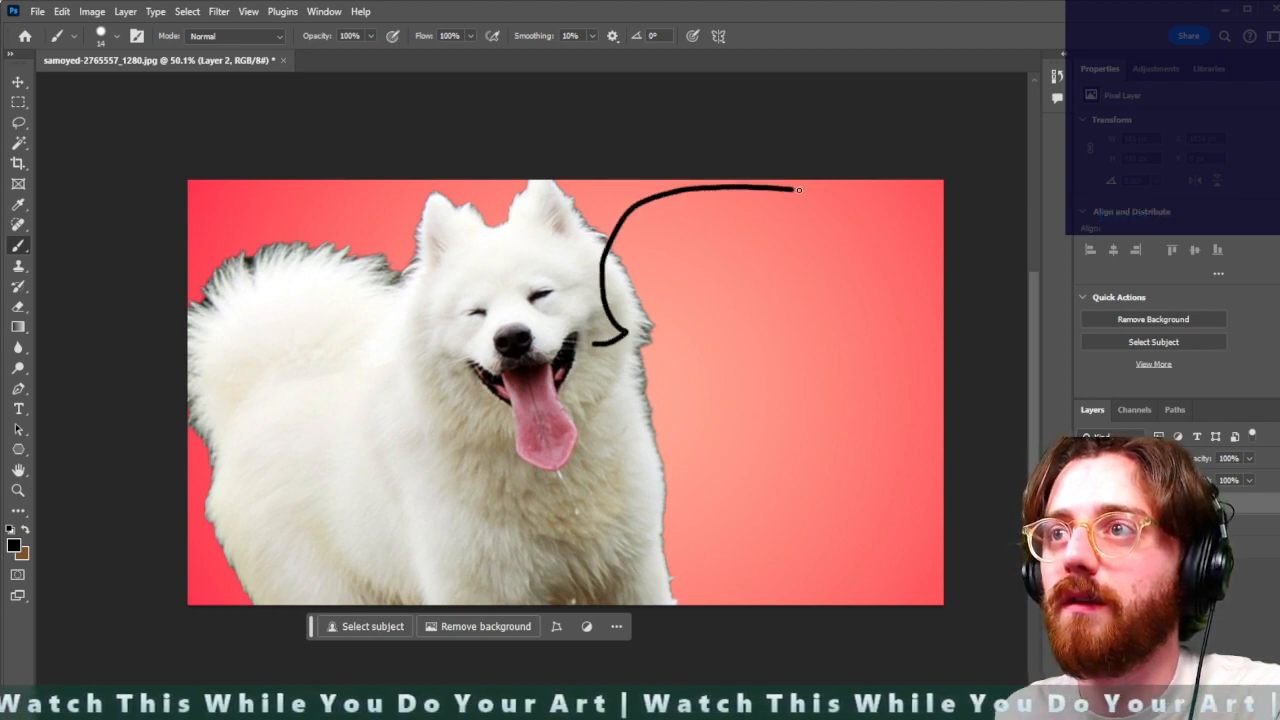
Undo the test stroke, set brush hardness to 100%, and draw a speech bubble outline about 832 by 445 px beside the dog's mouth
key(ctrl+z)
click(116, 37)
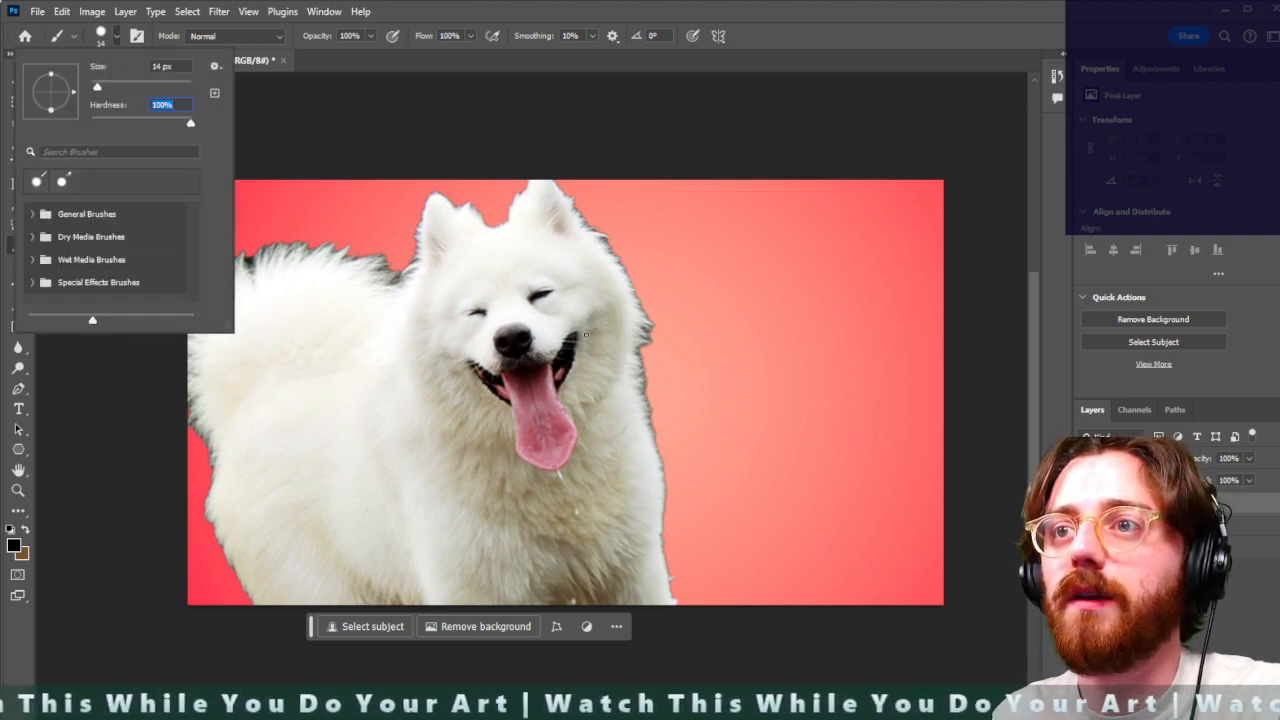
key(Return)
drag(590, 337, 610, 327)
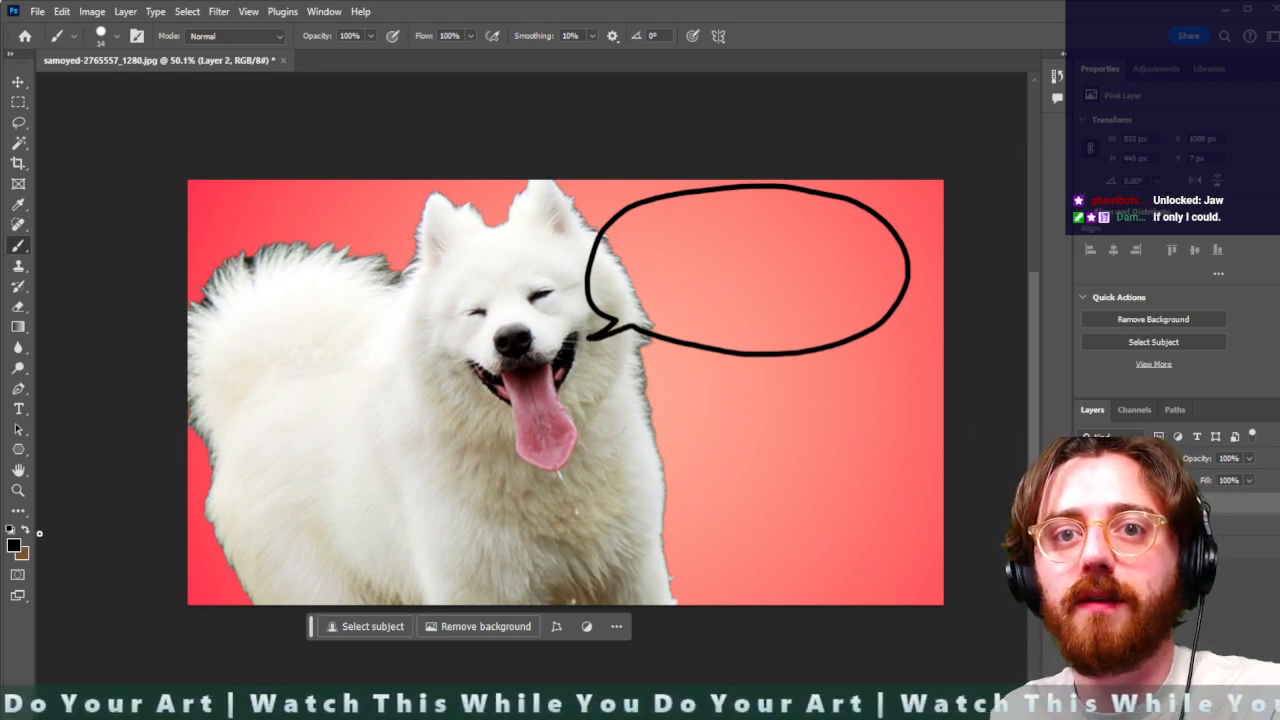
Set the foreground colour to white and fill the inside of the speech bubble with the Paint Bucket
click(25, 530)
click(14, 546)
click(936, 382)
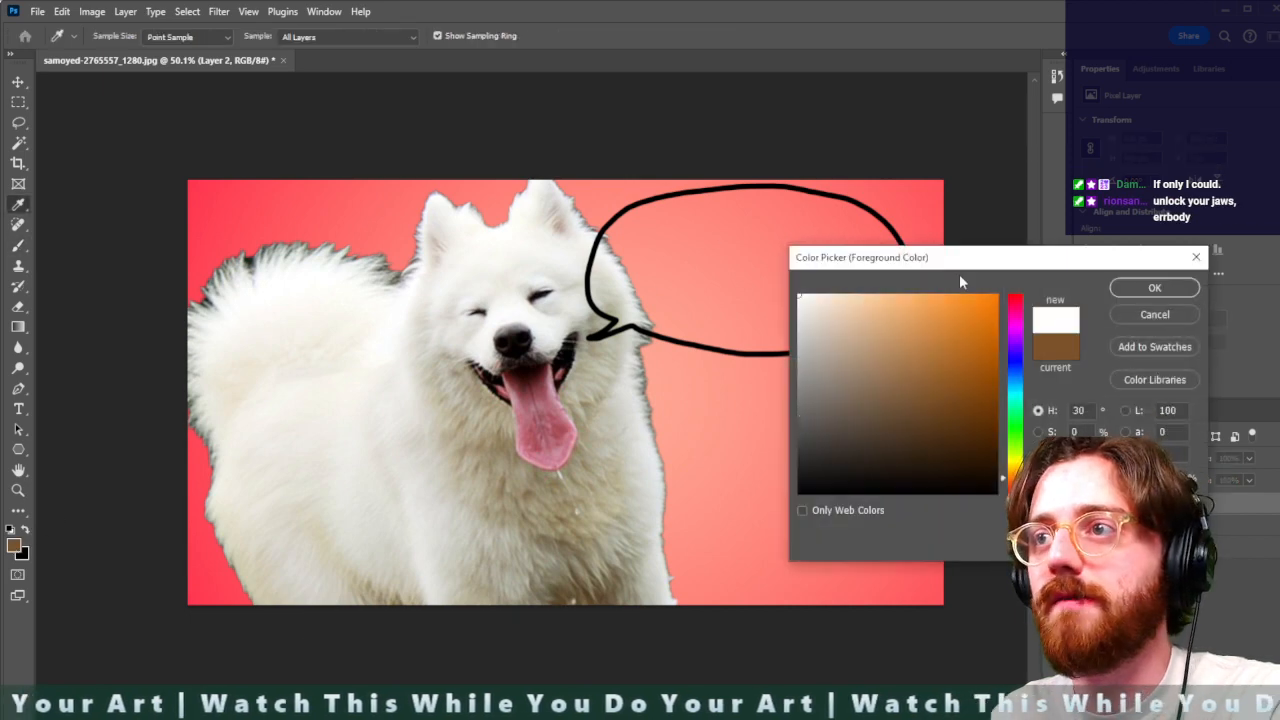
click(1155, 289)
key(b)
key(g)
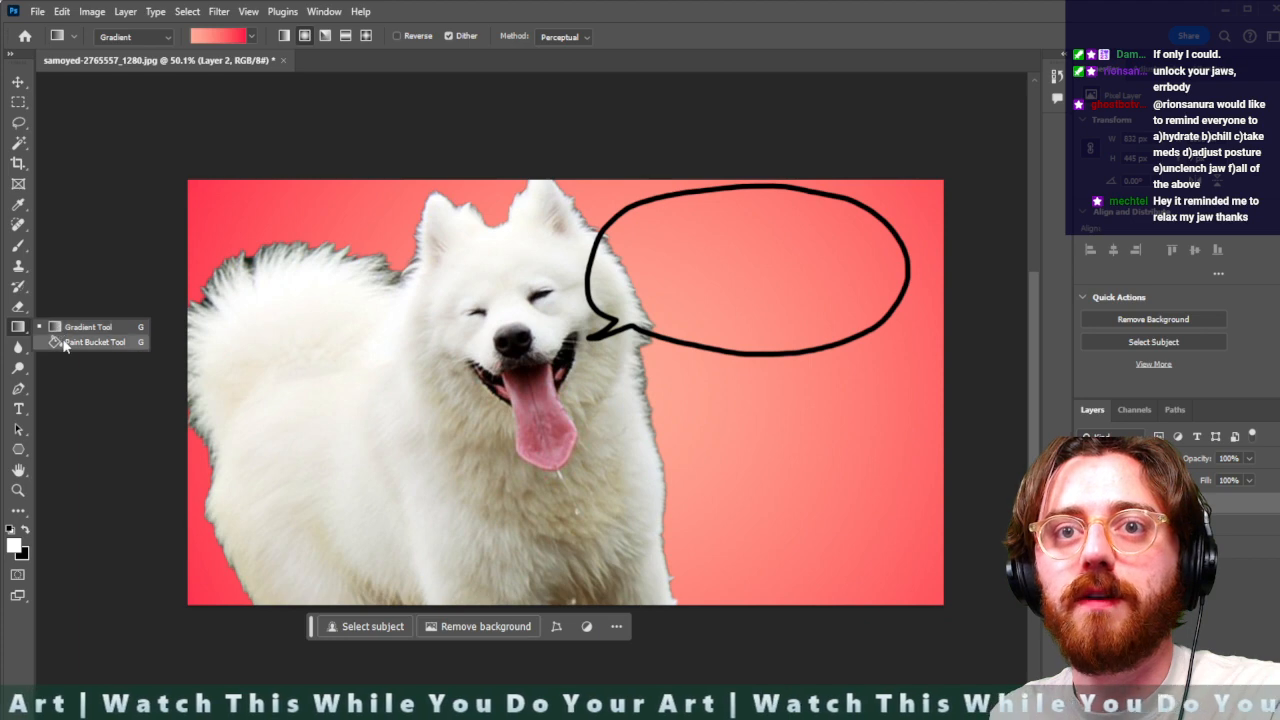
click(82, 342)
click(742, 272)
scroll(817, 319, up, 5)
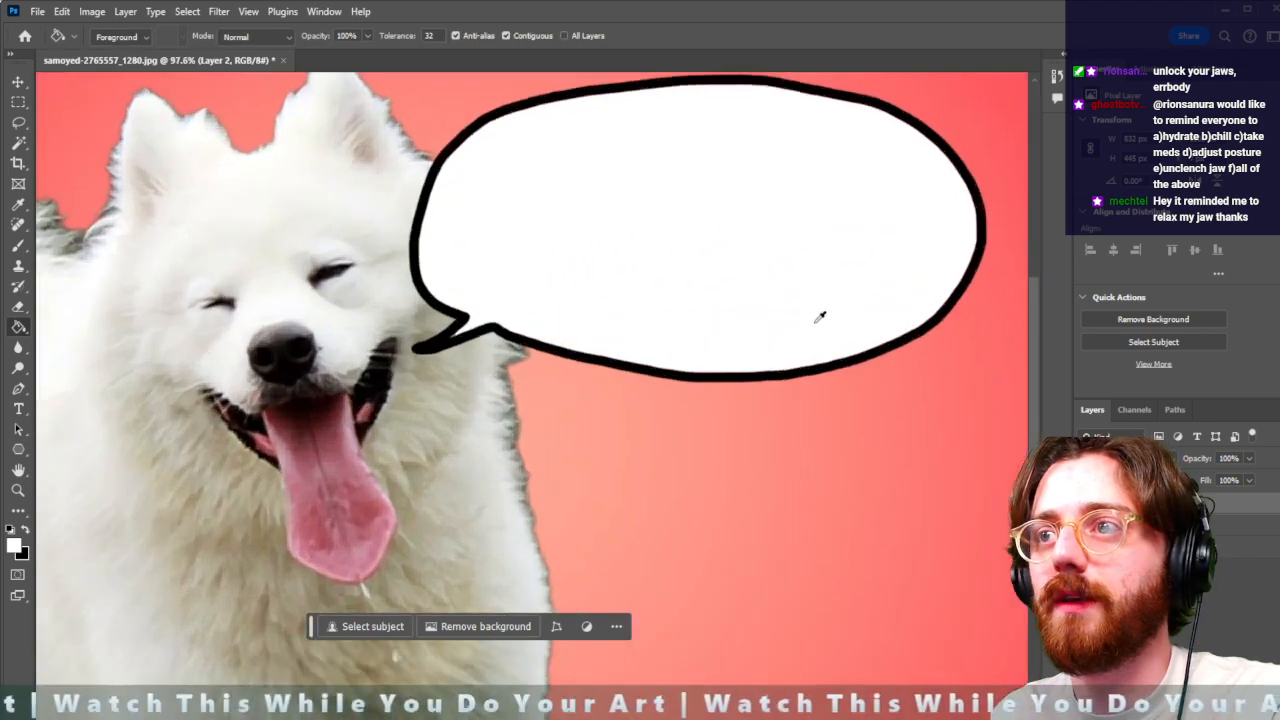
click(726, 278)
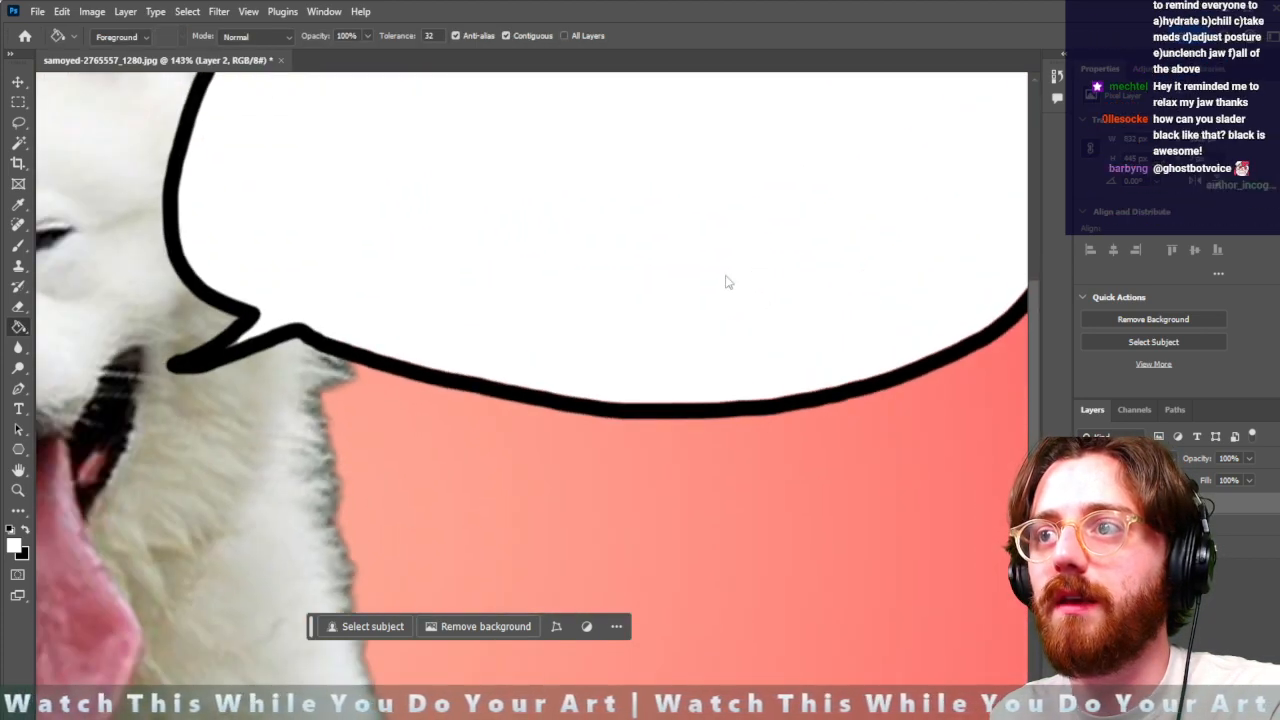
click(750, 298)
scroll(757, 305, down, 1)
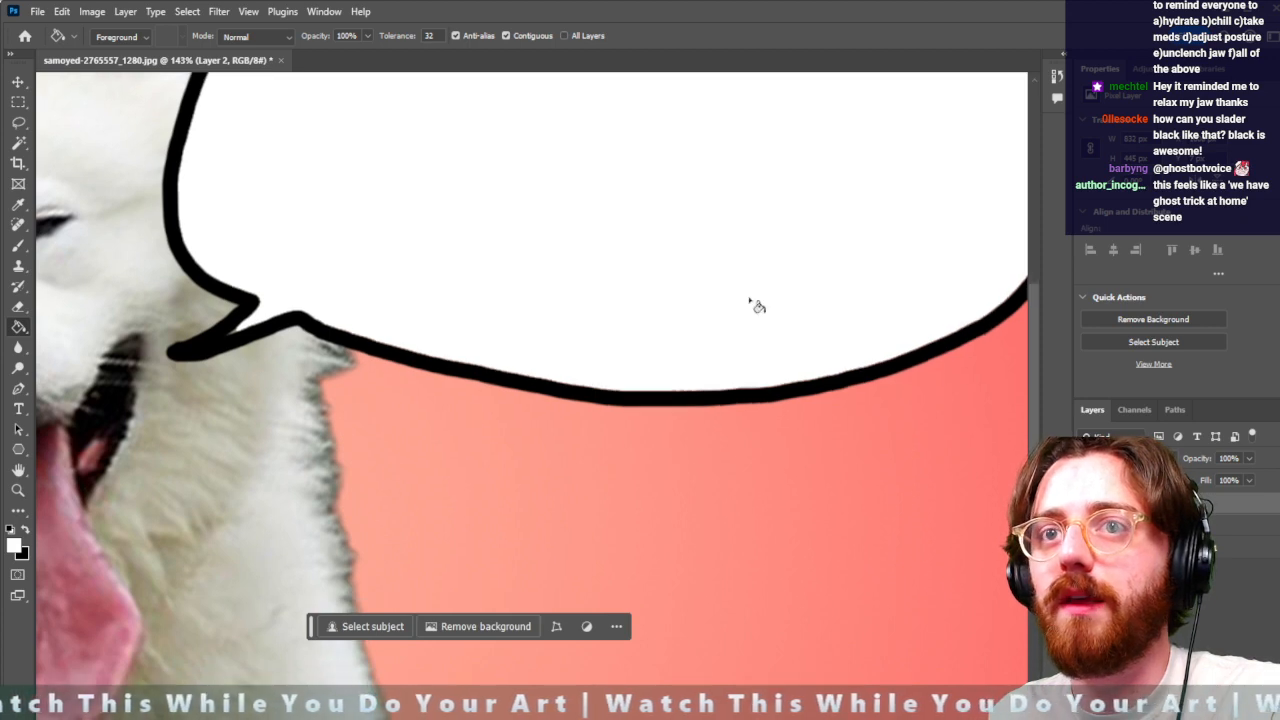
Try filling the speech bubble's black outline with white, and undo that fill
click(242, 338)
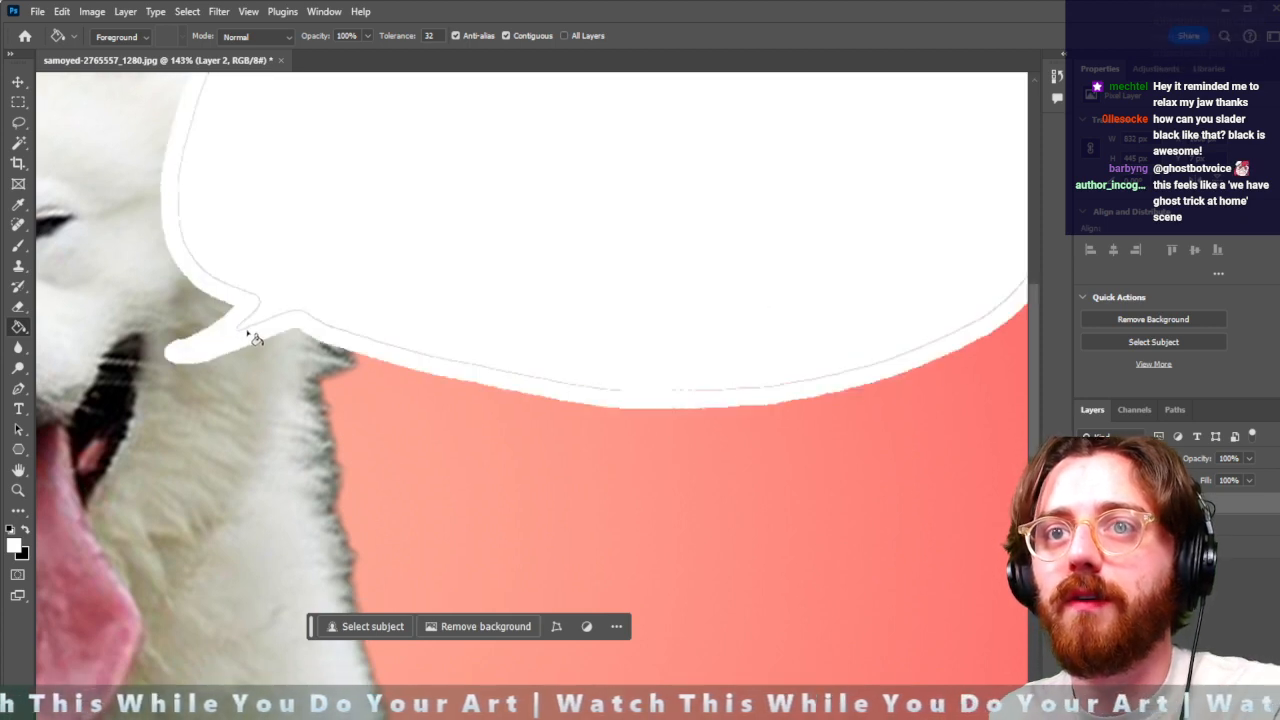
key(ctrl+z)
scroll(495, 285, down, 1)
scroll(495, 285, down, 2)
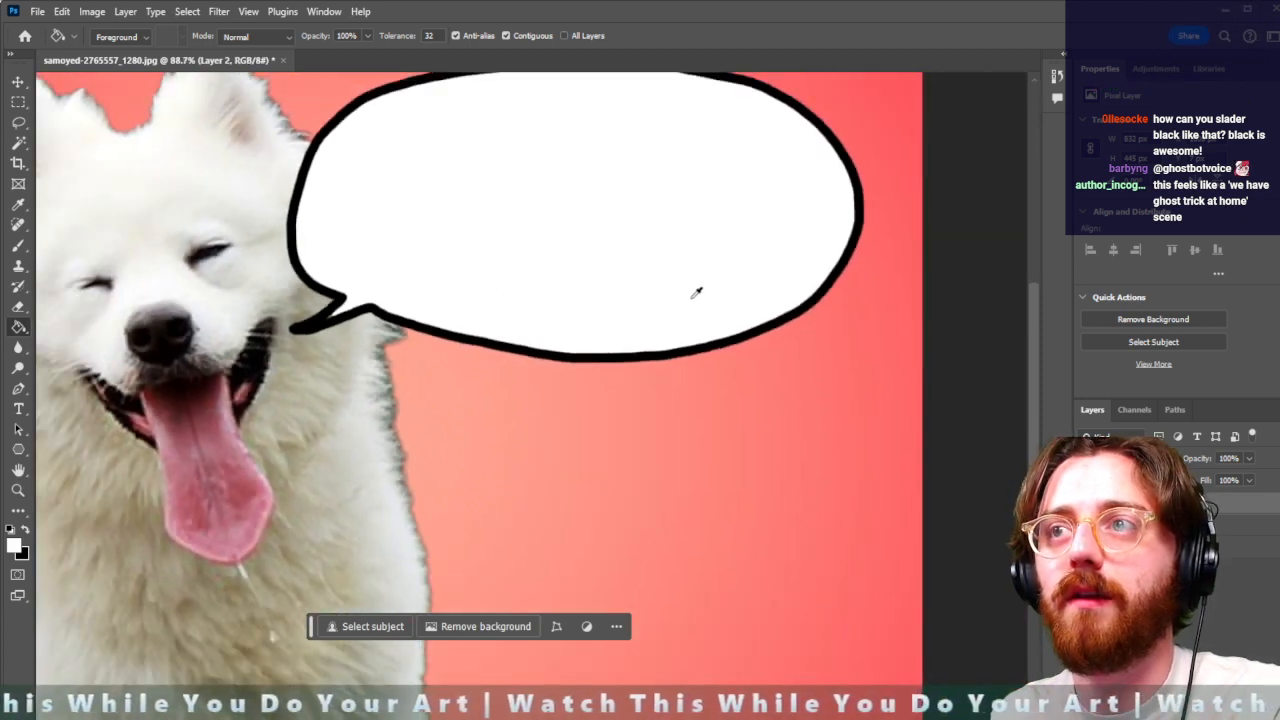
scroll(697, 292, up, 3)
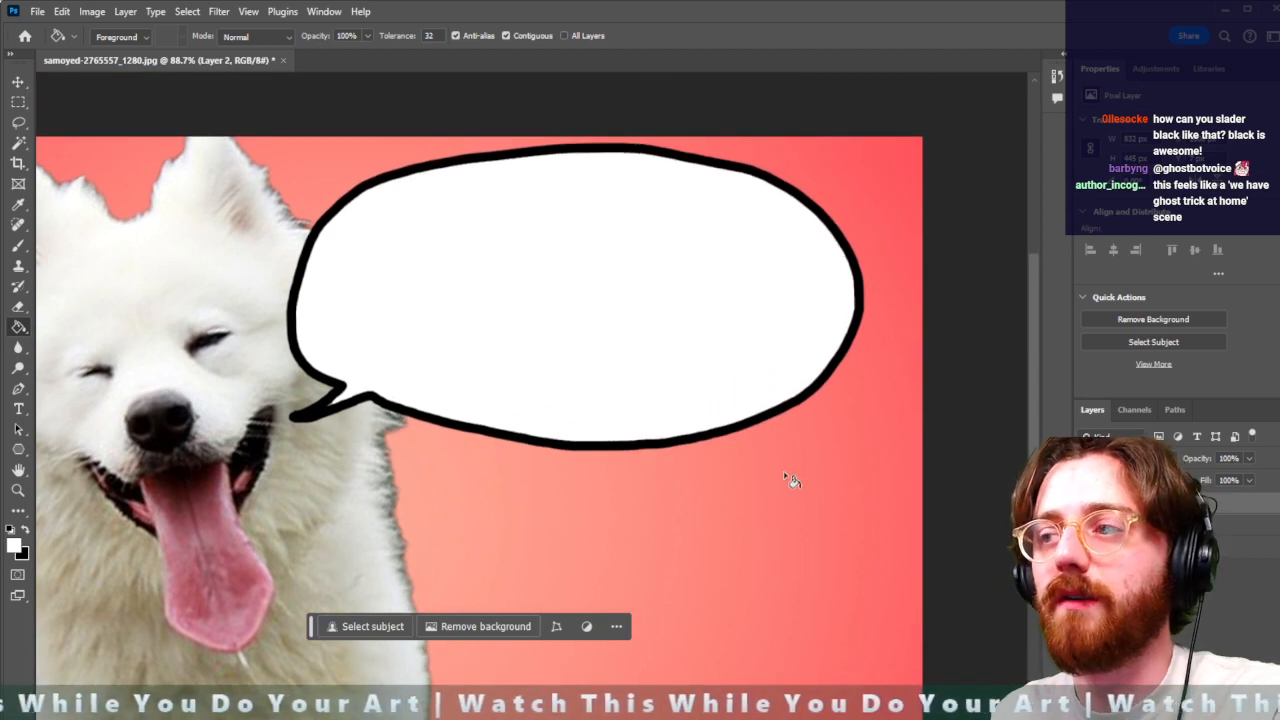
Fill the bubble's outline with white and redraw it with a 14 px black brush on a new layer, about 829 by 451 px
click(441, 426)
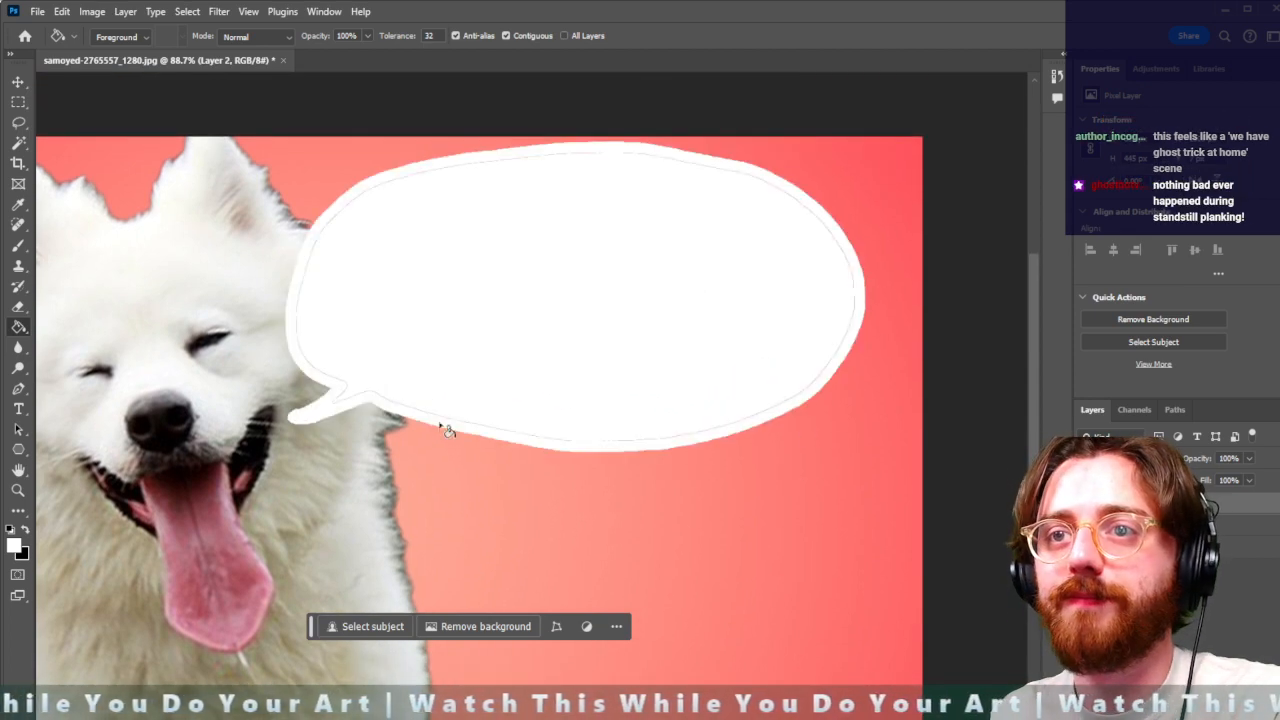
click(442, 424)
scroll(727, 412, down, 2)
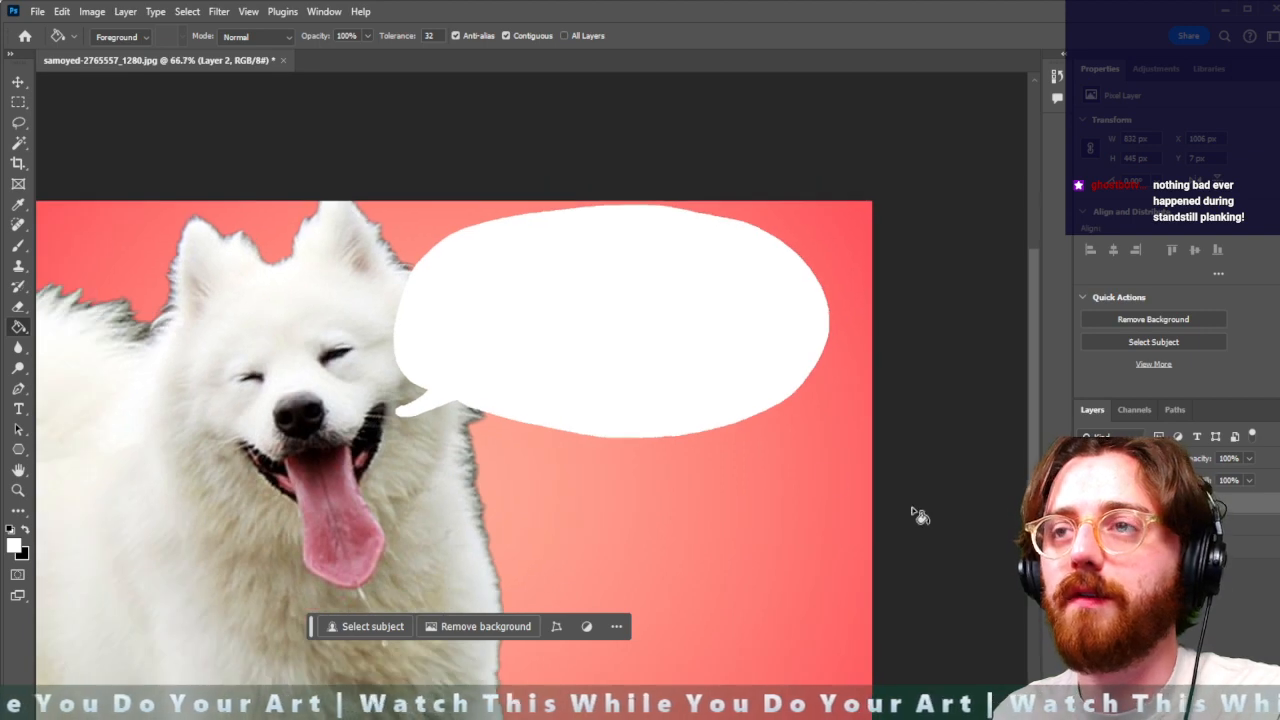
key(b)
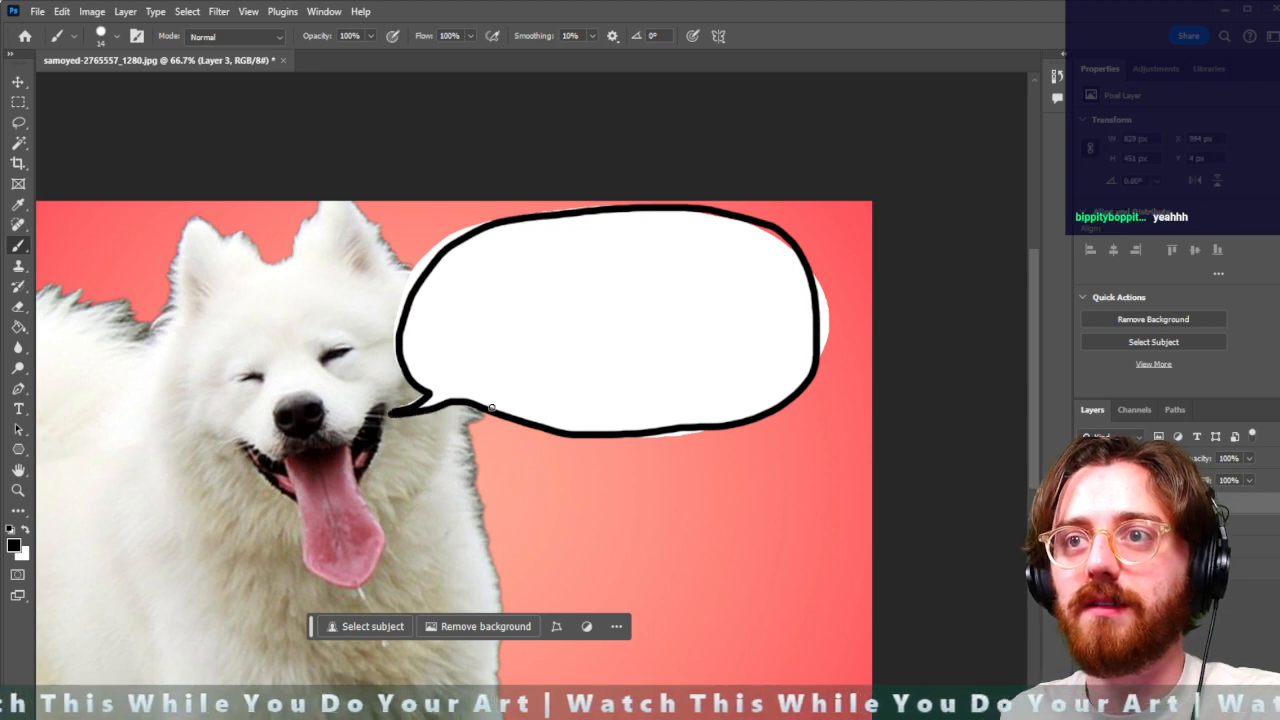
Paint a soft white border around the speech bubble's black outline on Layer 2, using a white 73 px brush at 64% hardness
scroll(604, 362, up, 2)
scroll(604, 362, down, 2)
scroll(606, 363, up, 3)
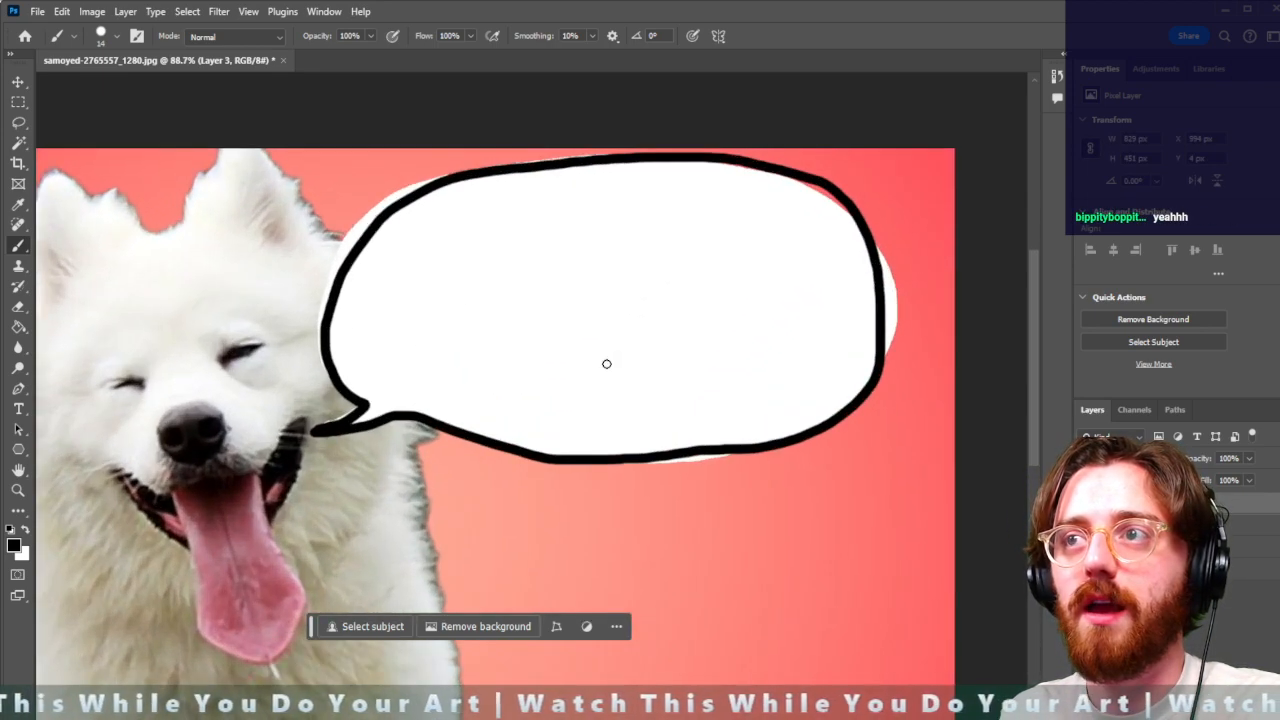
scroll(605, 362, left, 2)
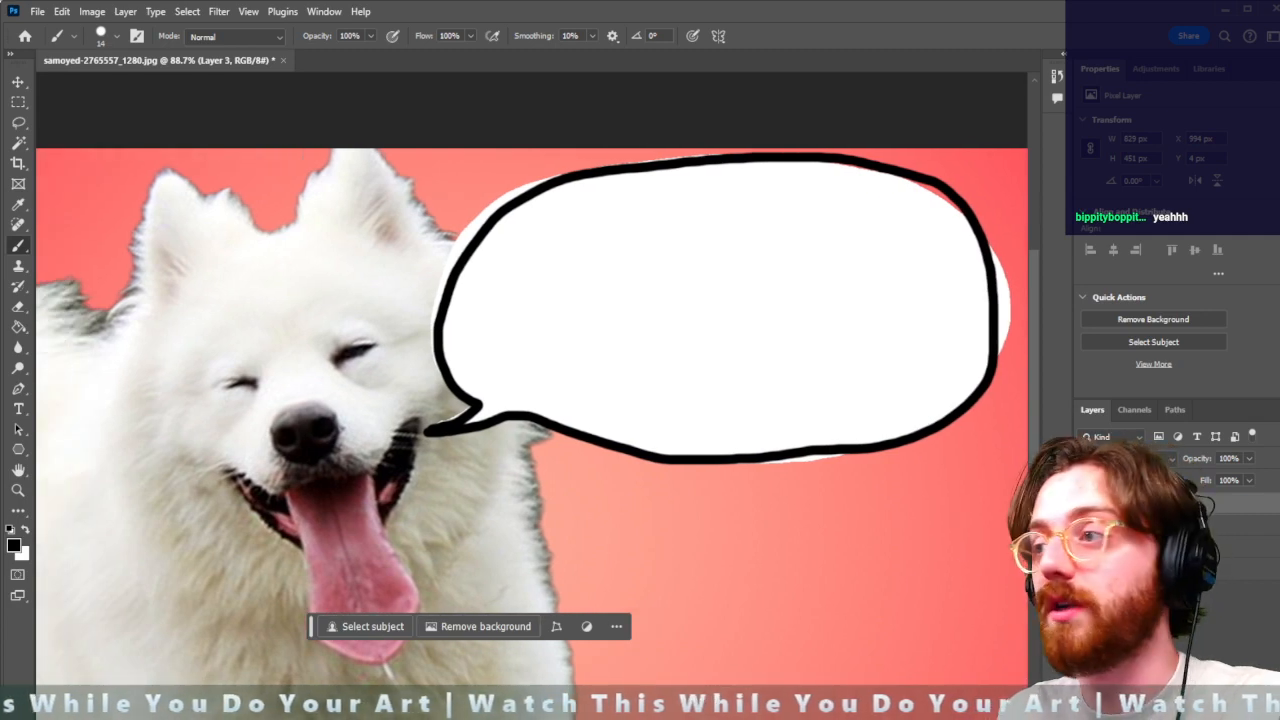
click(26, 529)
click(117, 36)
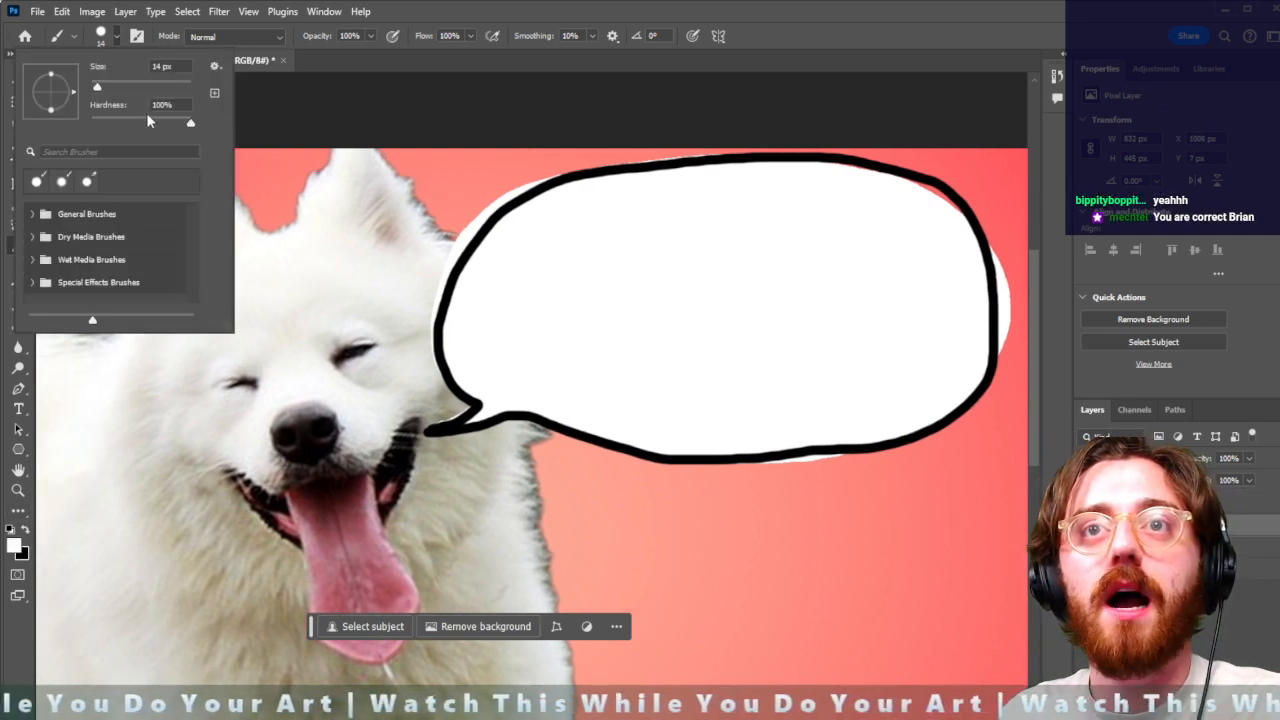
click(153, 121)
click(127, 87)
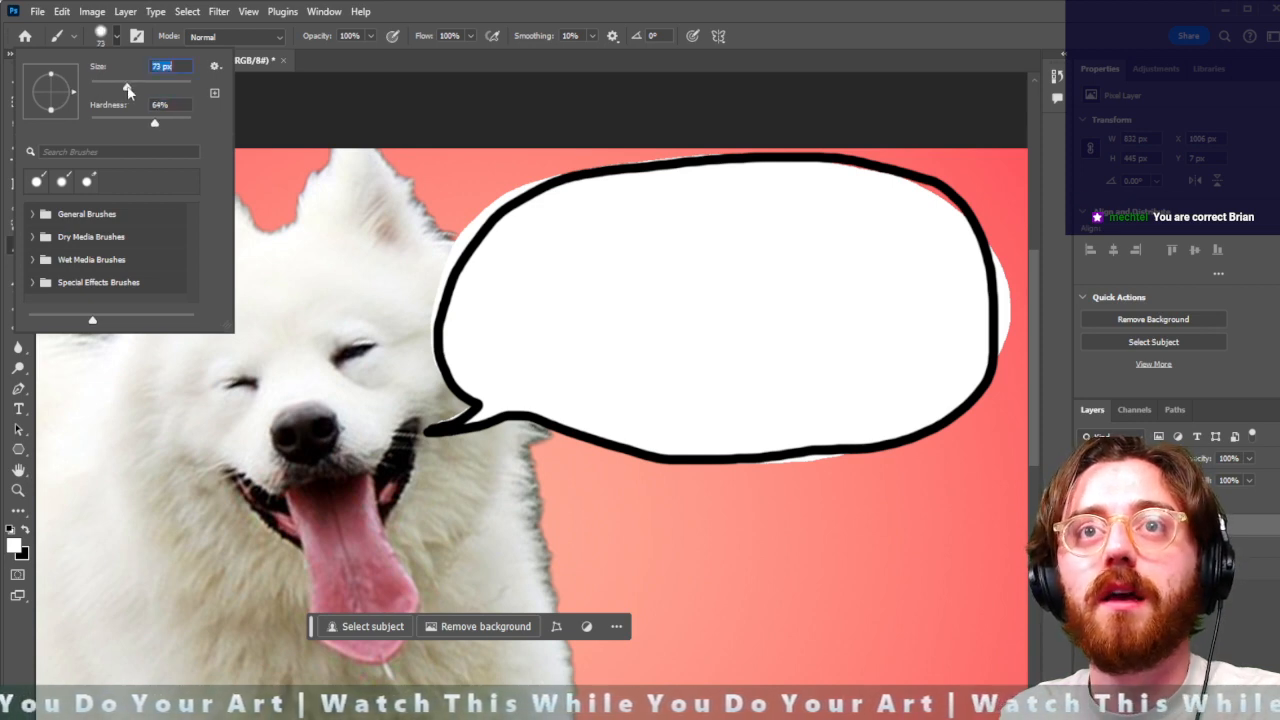
click(475, 370)
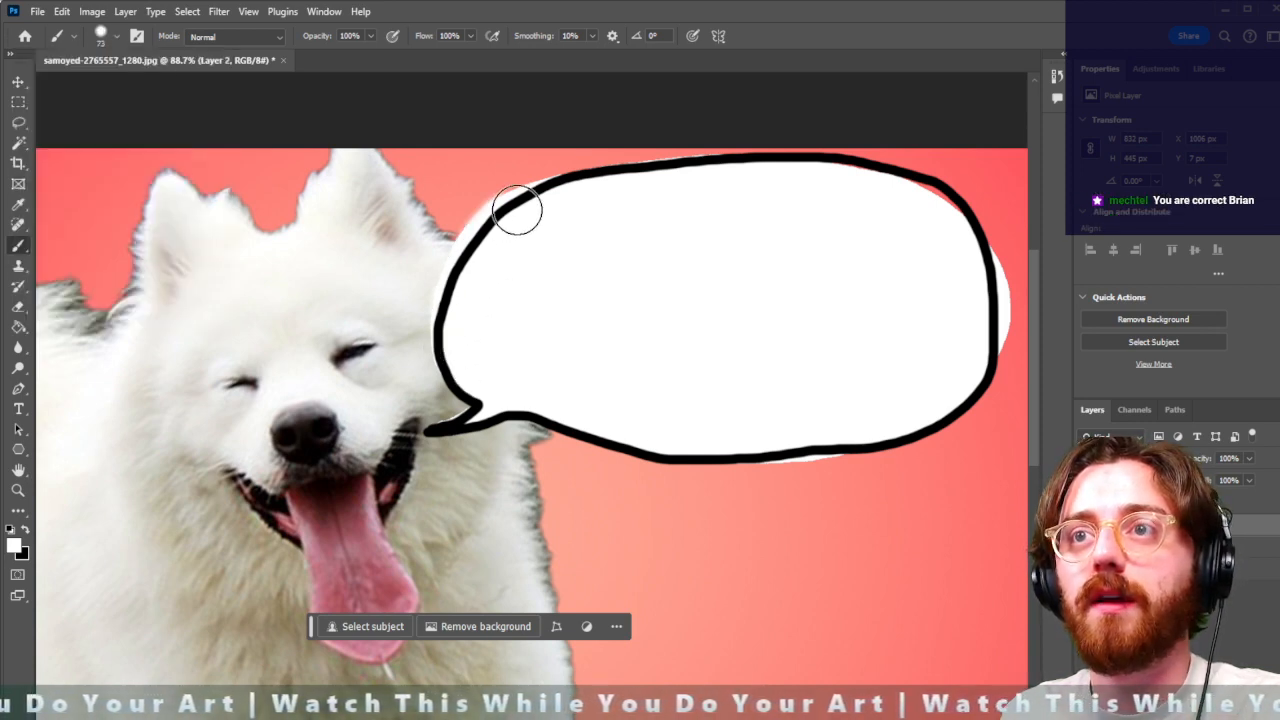
mouse_move(517, 210)
mouse_down()
mouse_move(740, 166)
mouse_move(857, 183)
mouse_move(952, 227)
mouse_move(983, 286)
mouse_move(983, 346)
mouse_move(880, 428)
mouse_move(769, 445)
mouse_move(497, 402)
mouse_up()
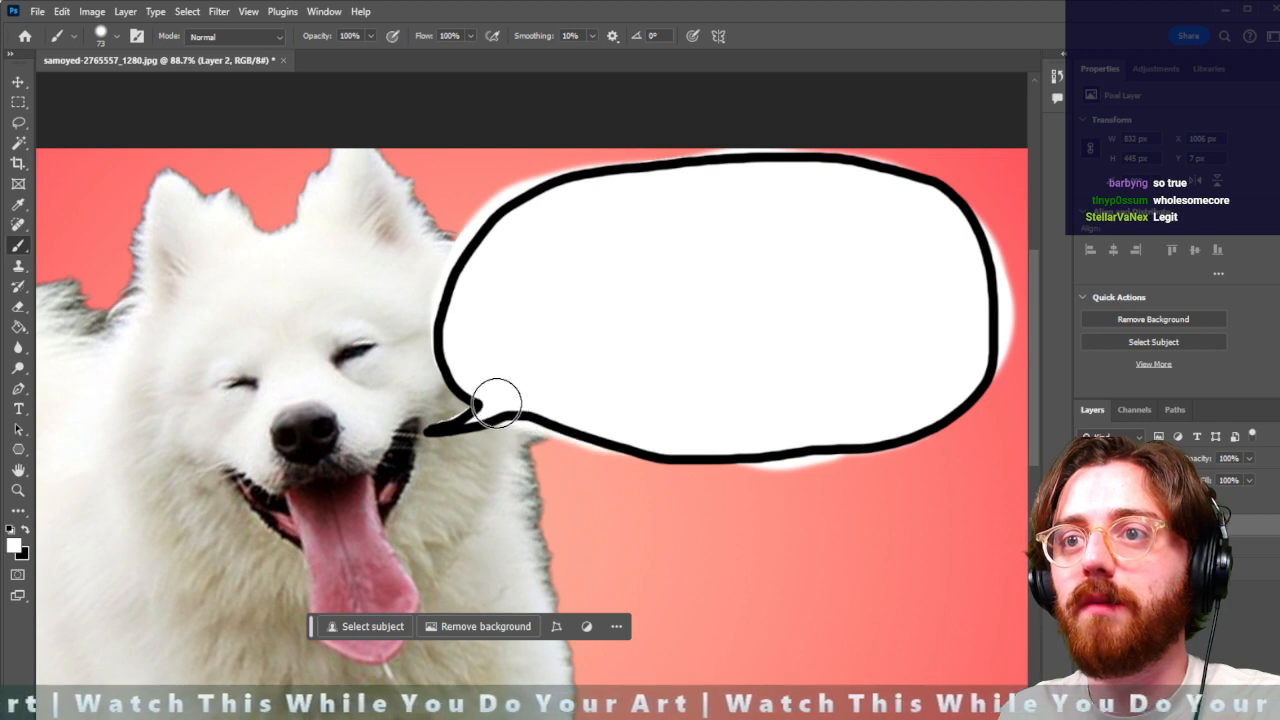
Reduce the brush size to 21 px and touch up the white edge at the speech bubble's tail
click(104, 36)
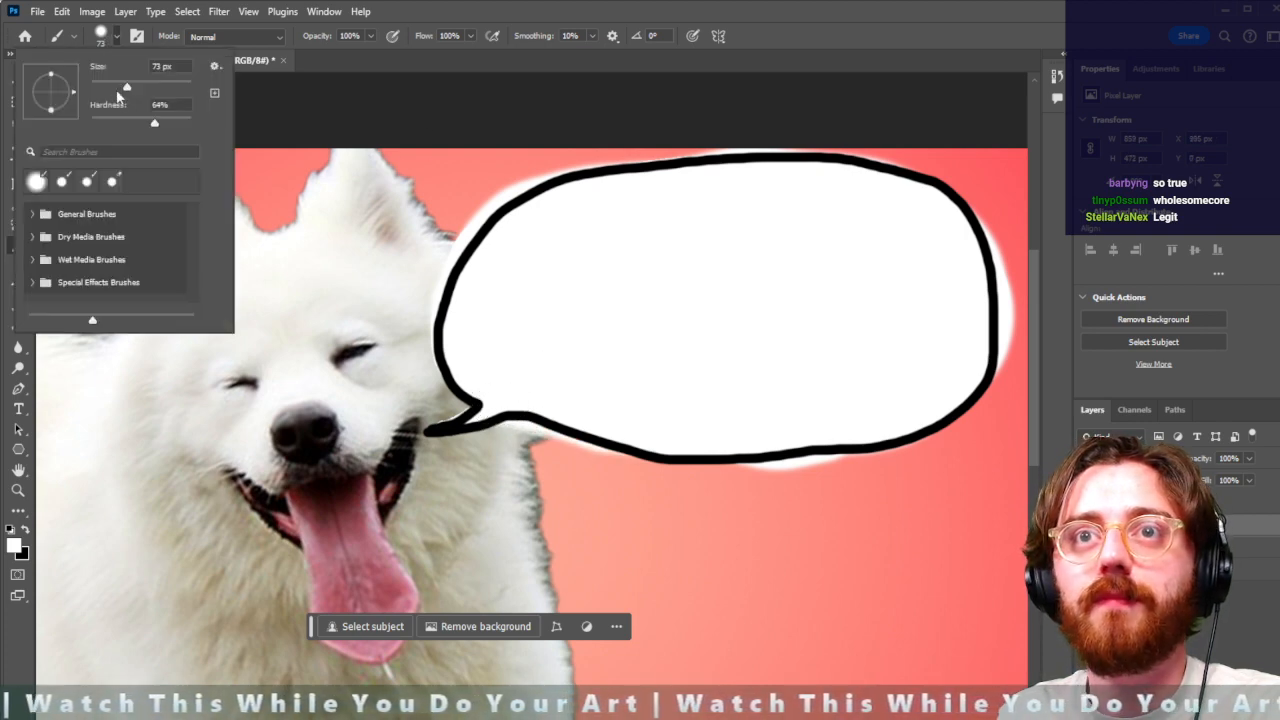
drag(118, 96, 100, 94)
click(466, 410)
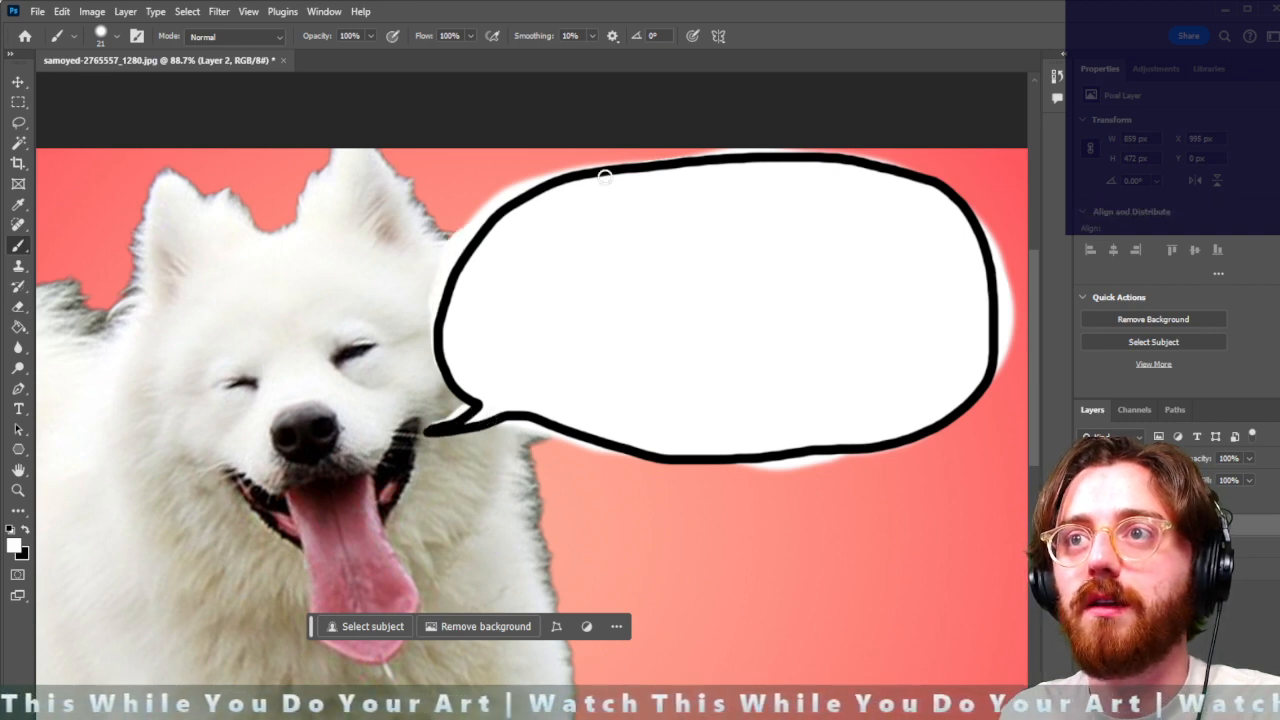
scroll(868, 392, down, 1)
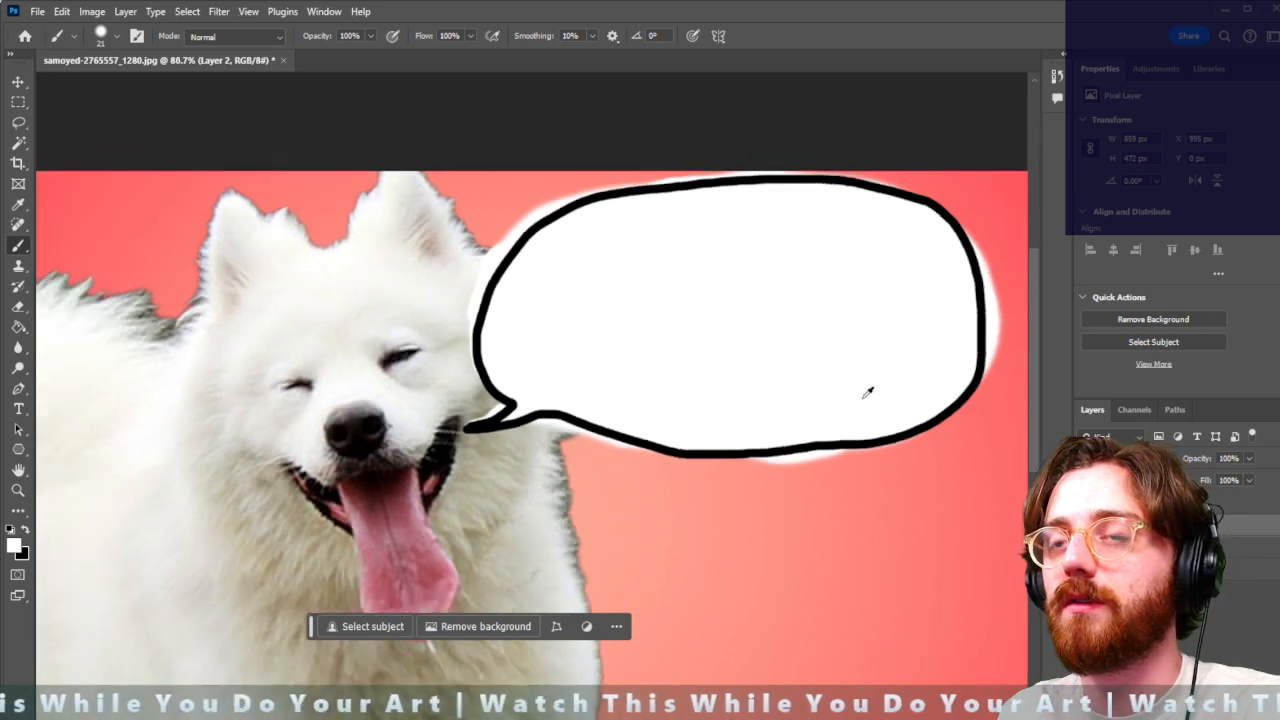
scroll(700, 440, down, 2)
scroll(650, 457, up, 4)
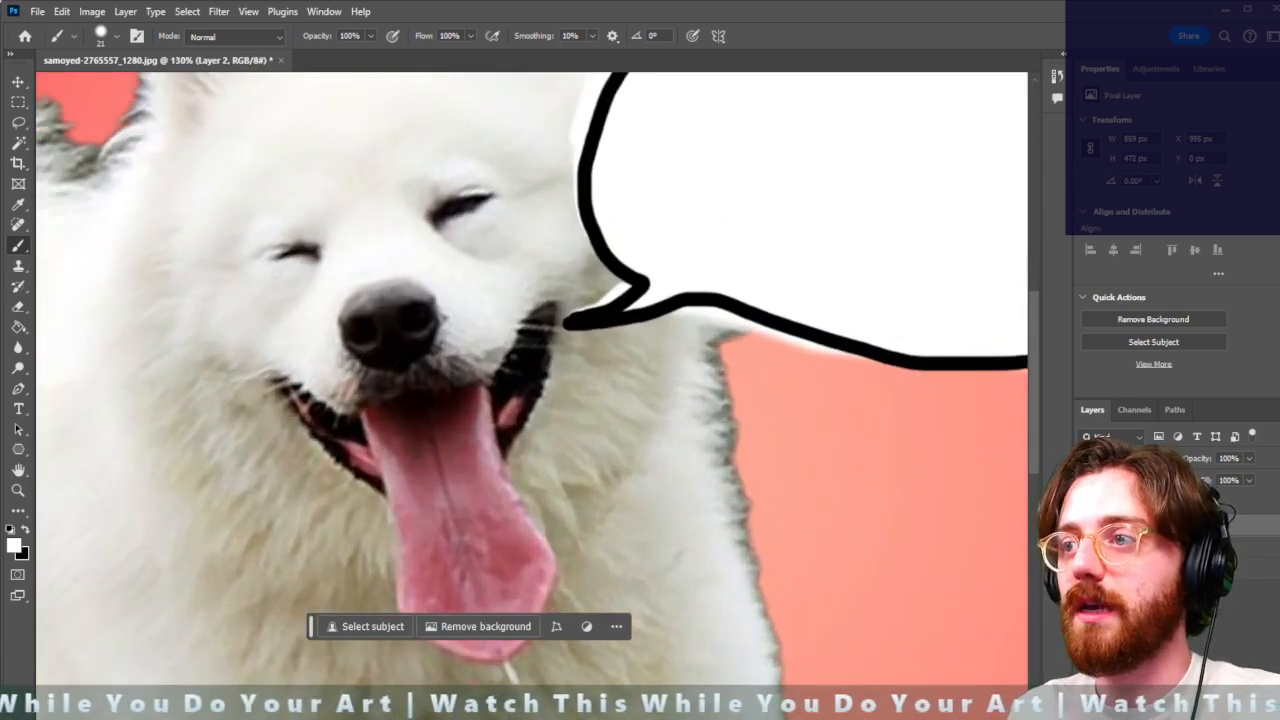
Create a new layer and add the text "S M W A Y A D" over the dog in white 68 pt Bauhaus 93
click(1216, 709)
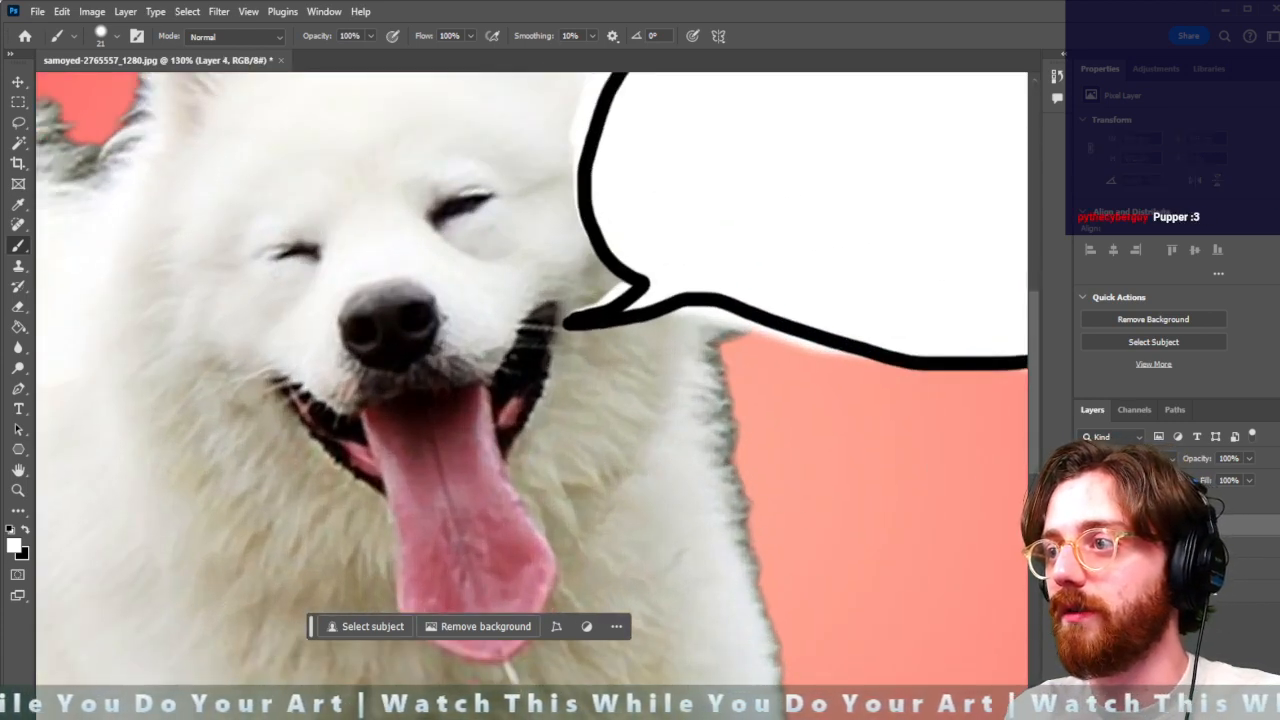
scroll(736, 404, down, 3)
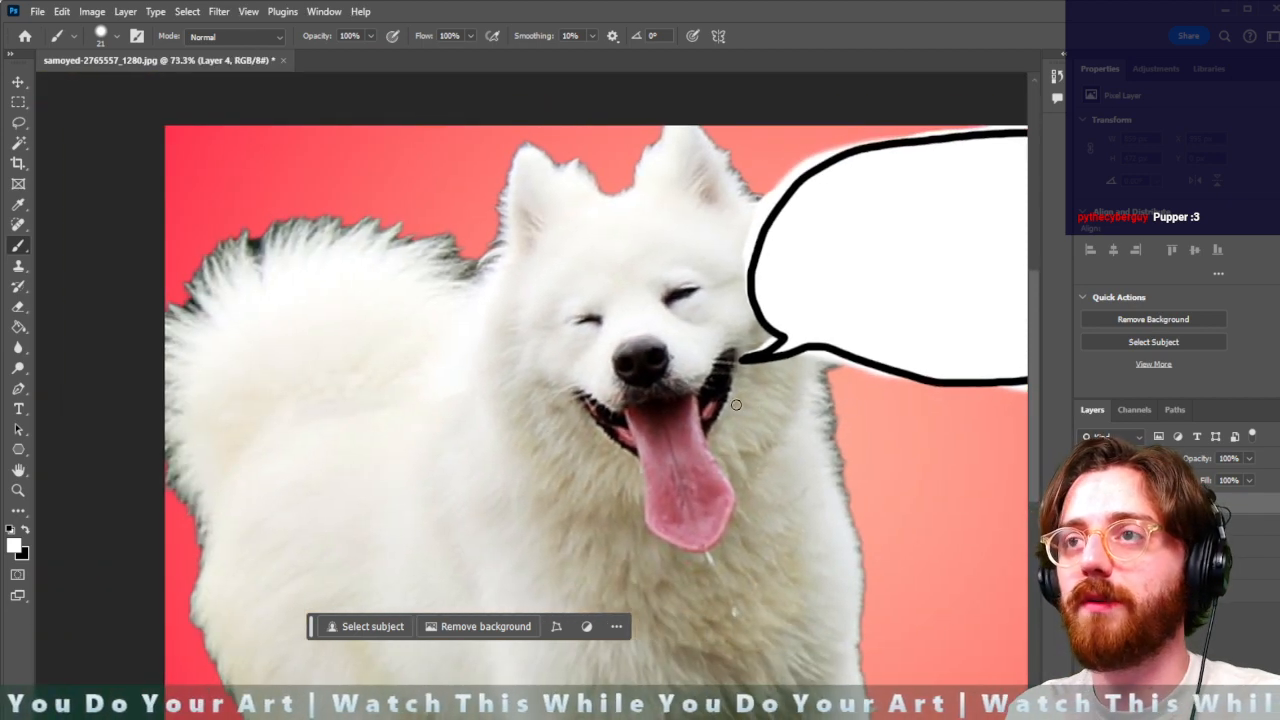
scroll(736, 404, right, 3)
key(t)
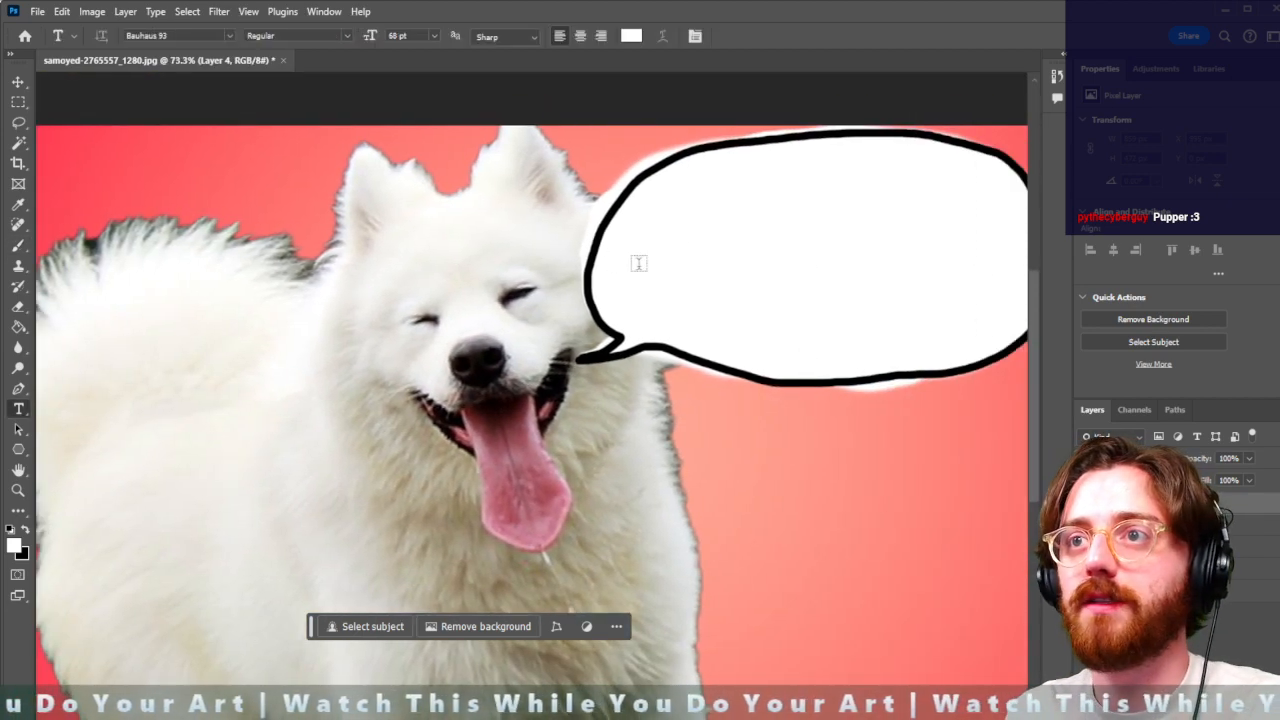
click(263, 322)
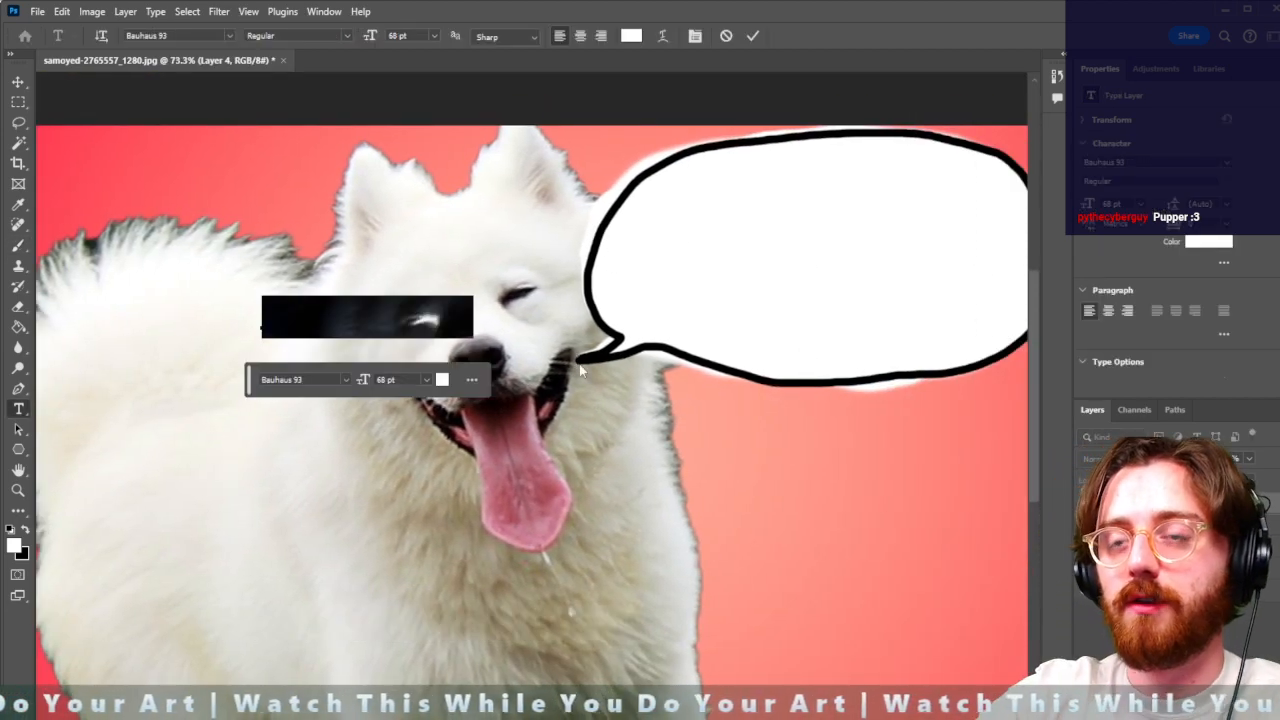
key(BackSpace)
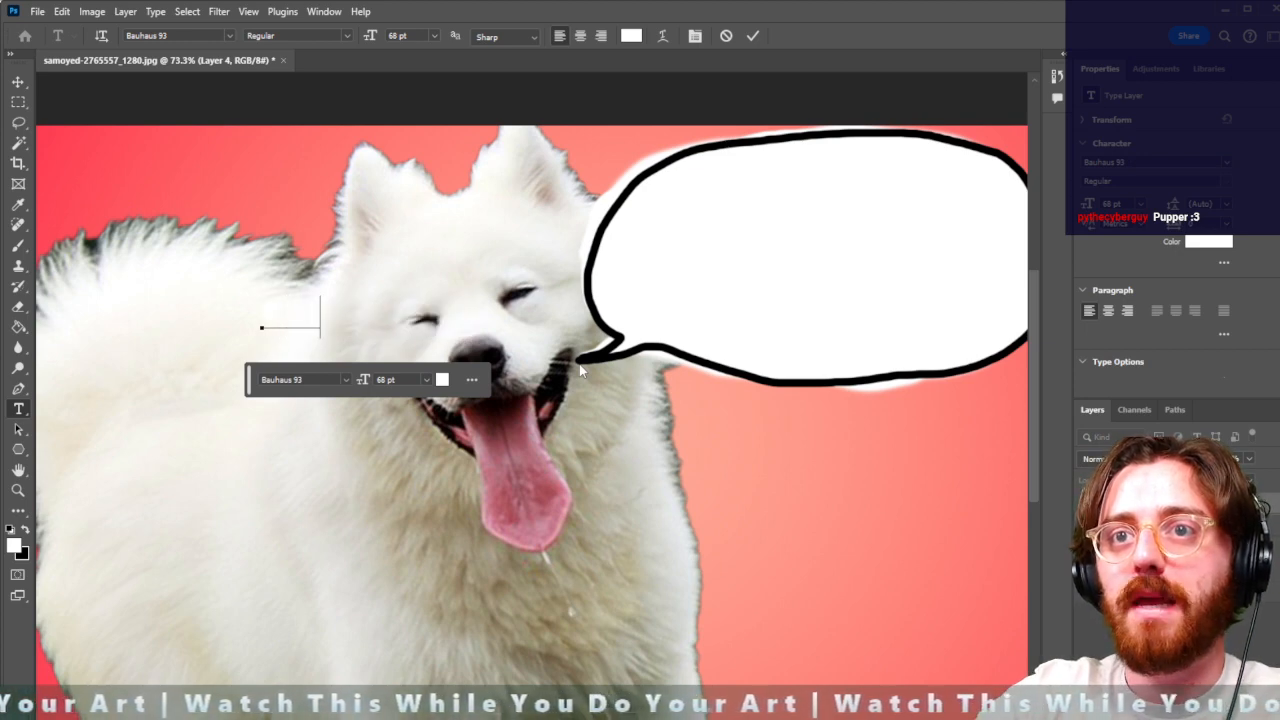
text(wo)
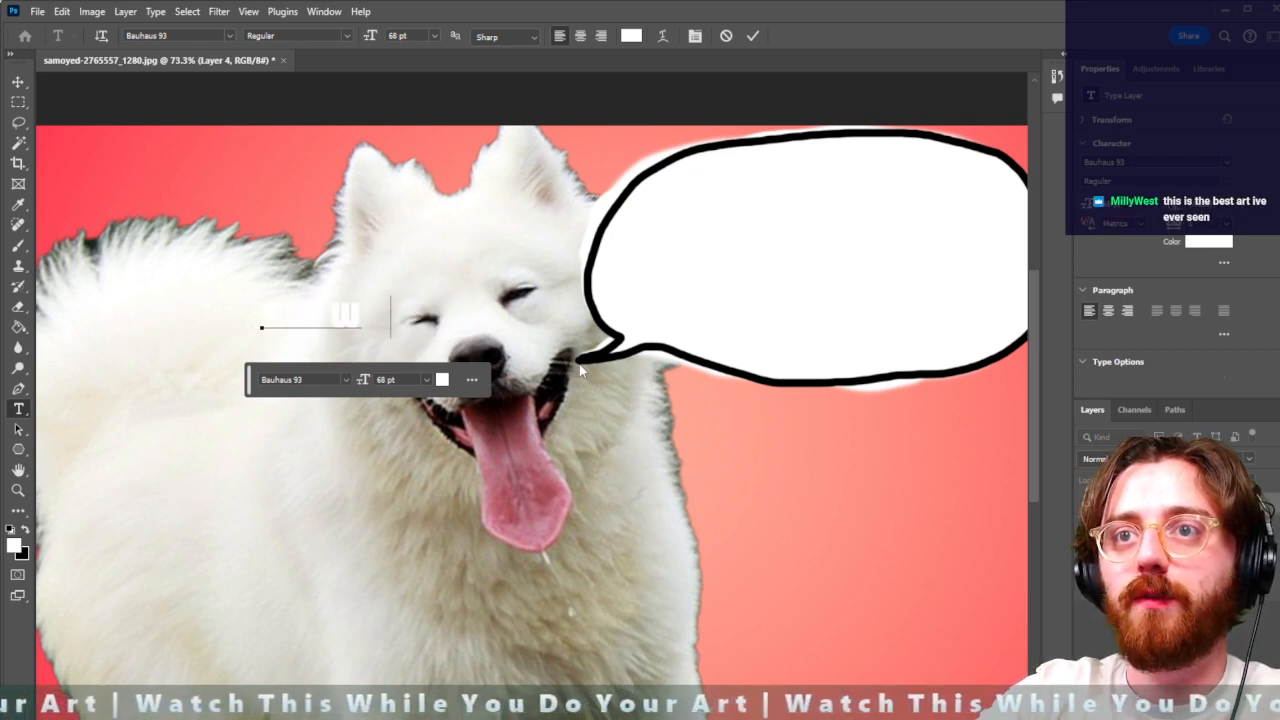
text(n)
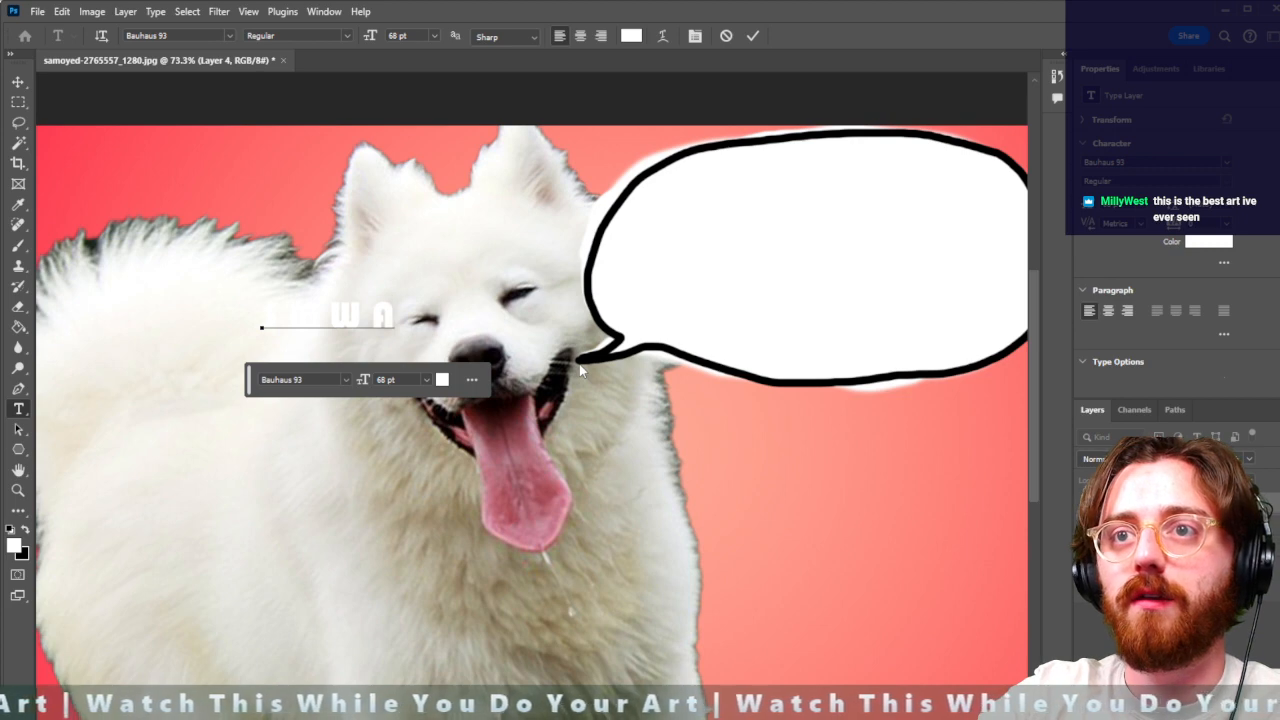
text(YNE)
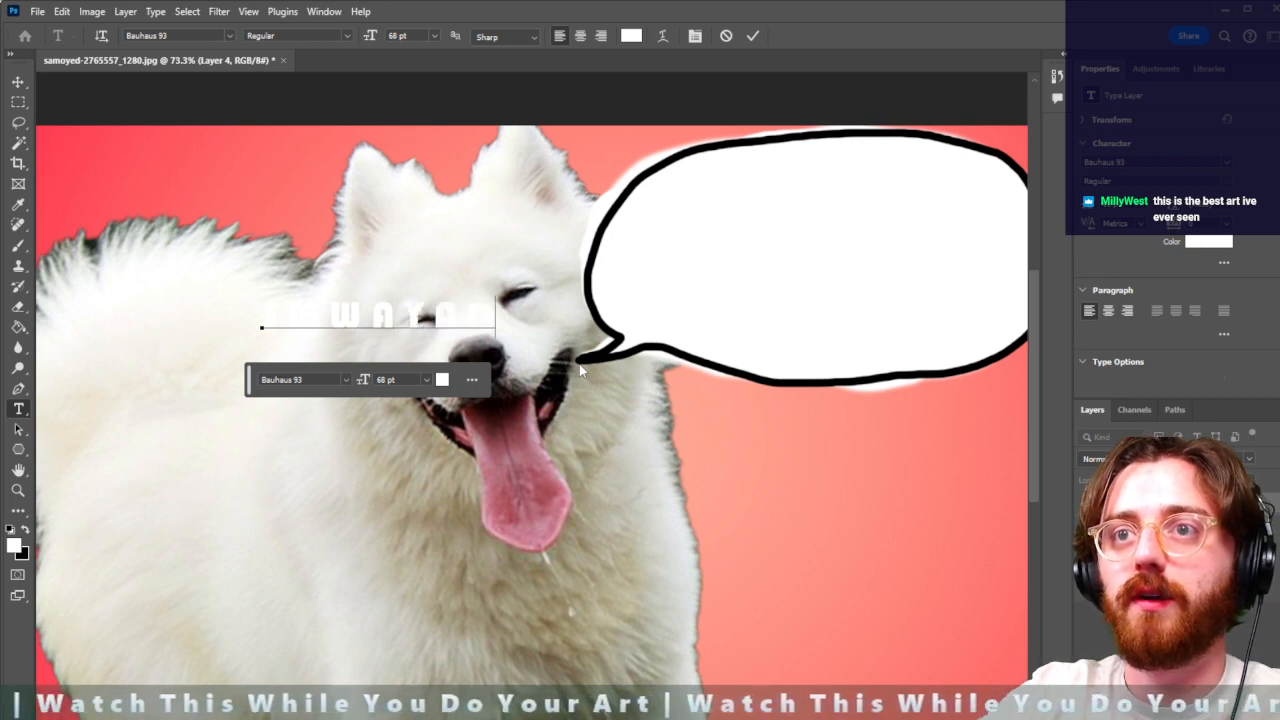
Change the colour of the whole text to black
key(ctrl+a)
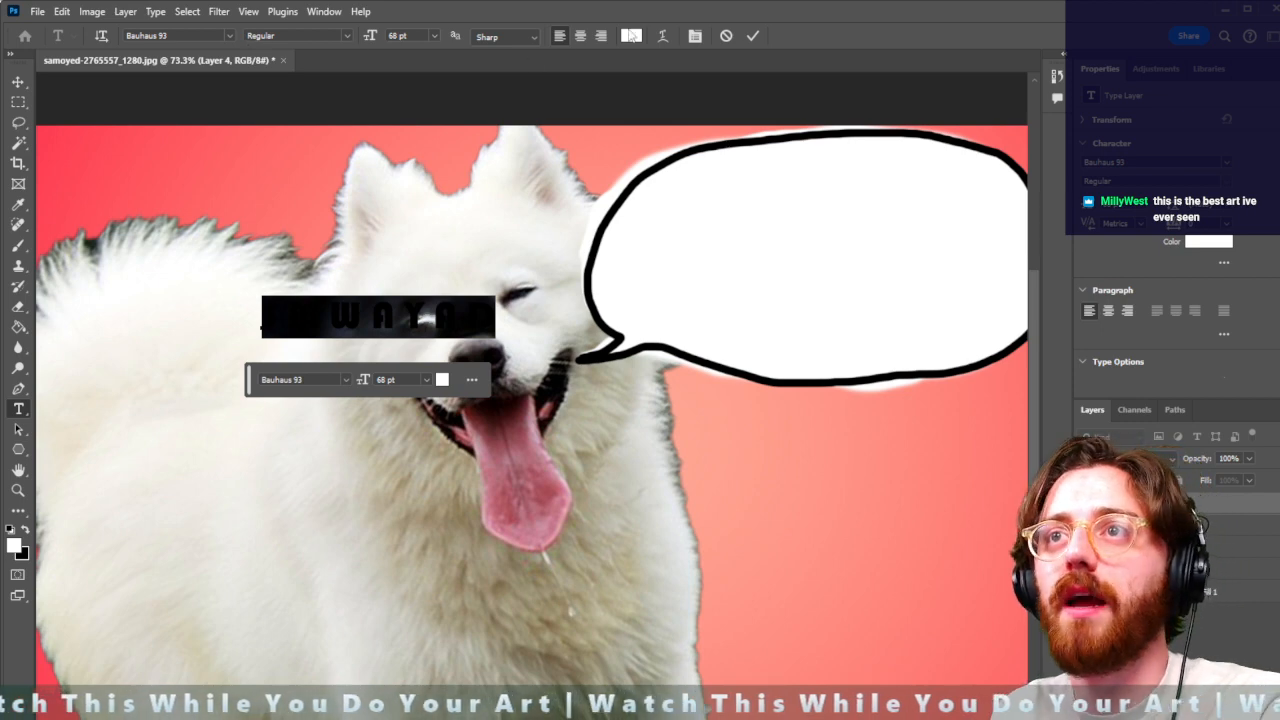
click(631, 36)
drag(897, 346, 799, 493)
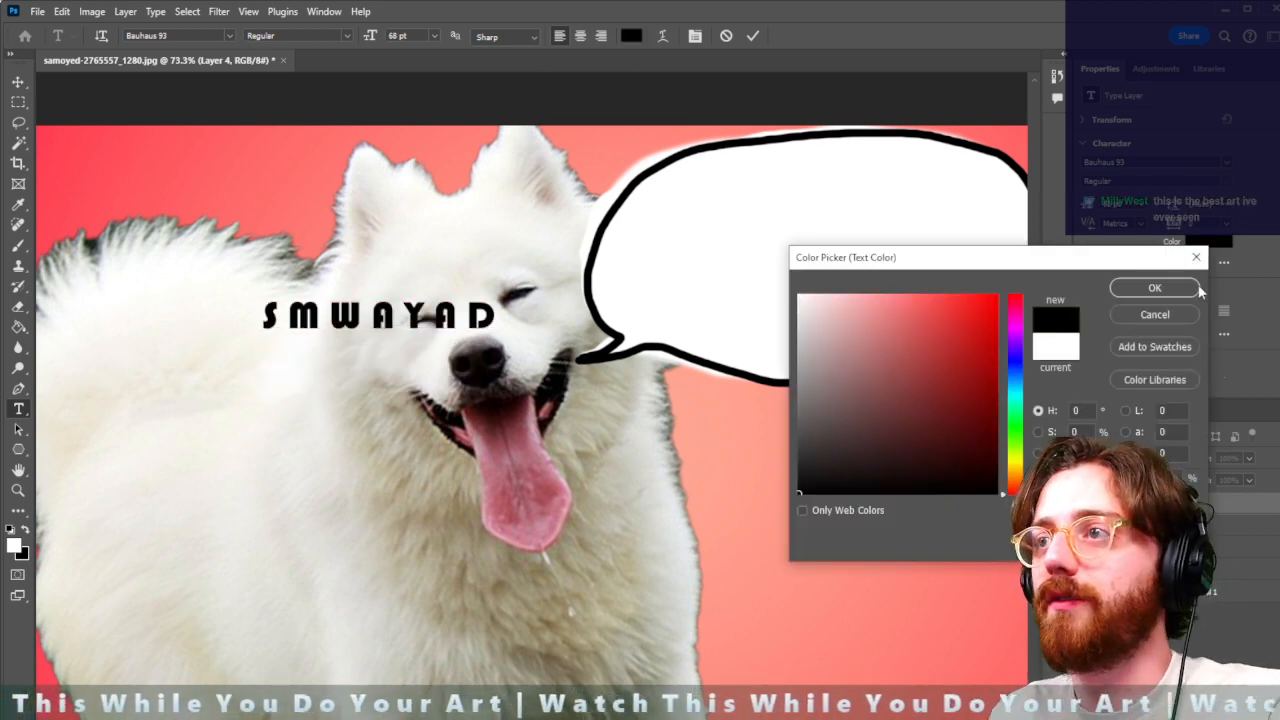
click(1154, 288)
Add extra spaces between the letters and break the text into two lines, "S M W A" and "Y A D"
click(294, 318)
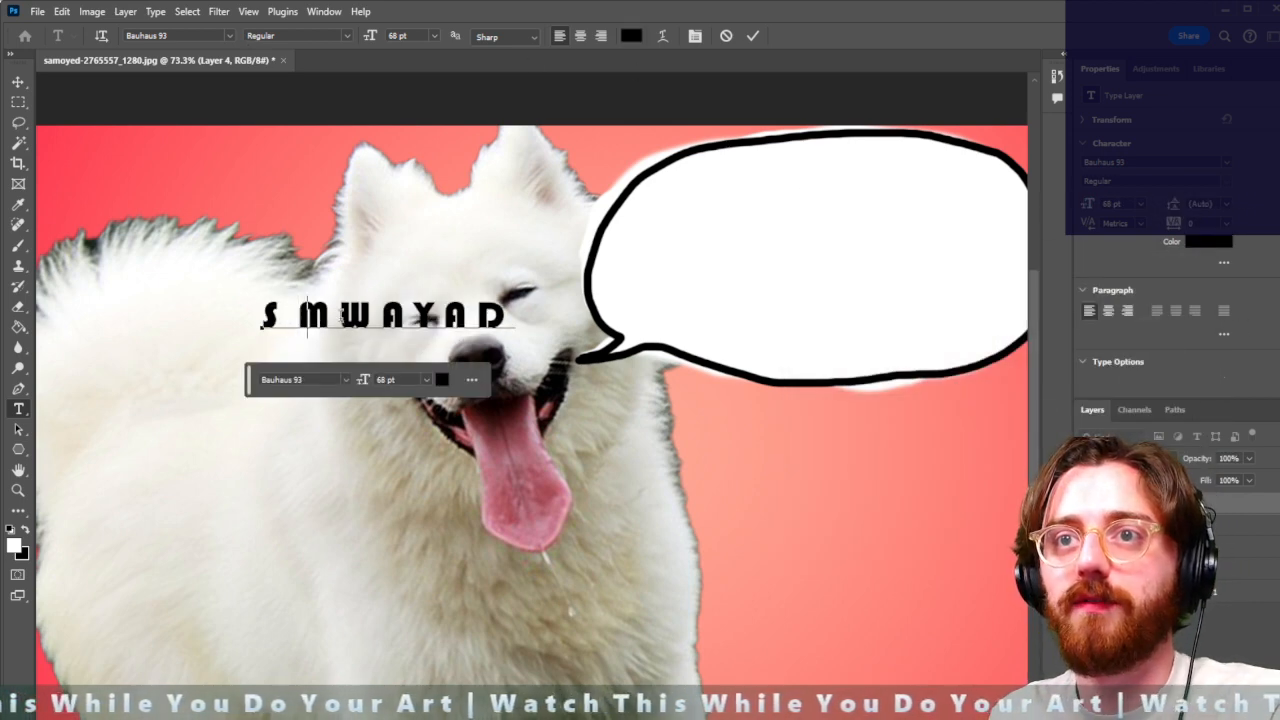
click(343, 316)
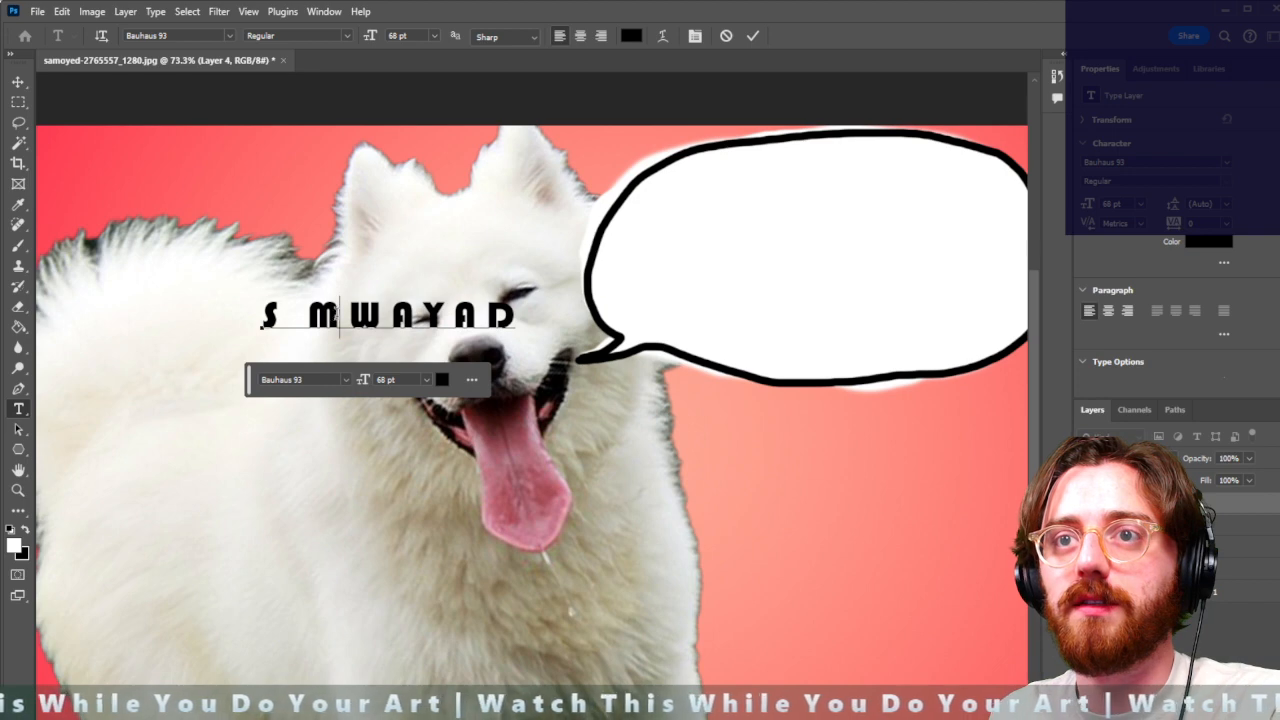
click(408, 318)
click(469, 316)
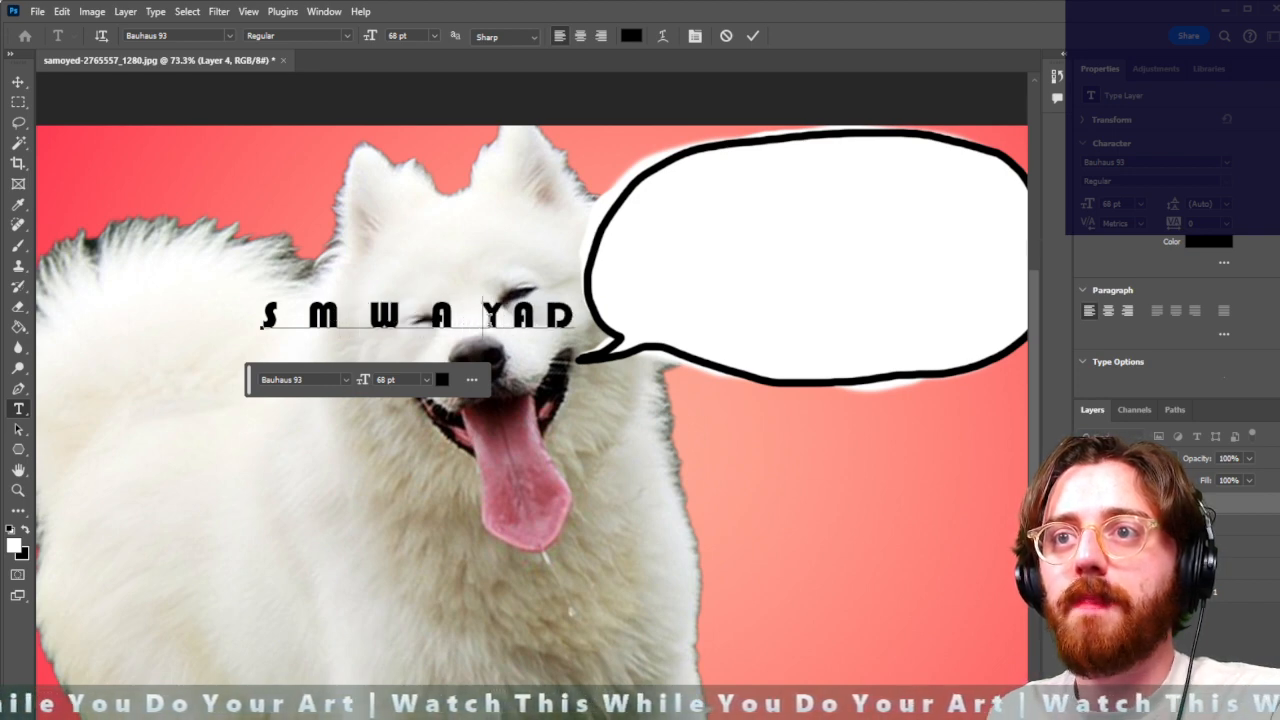
key(Return)
scroll(370, 290, down, 1)
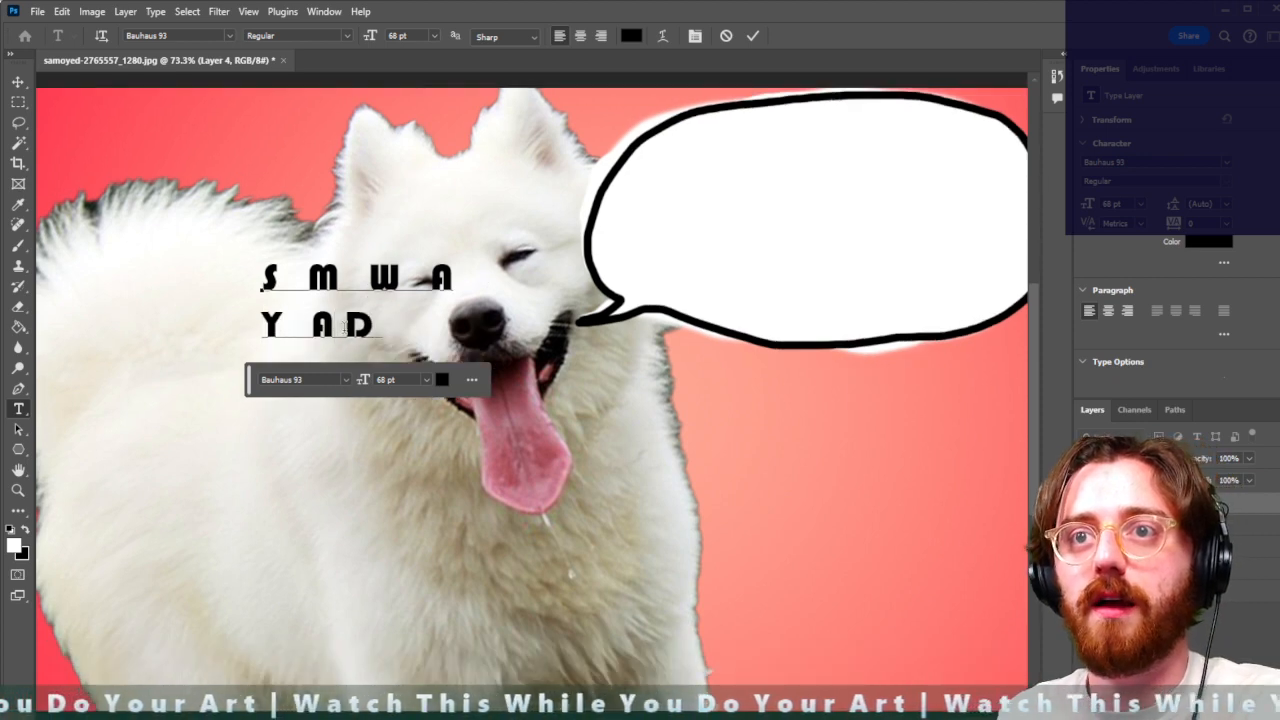
click(344, 328)
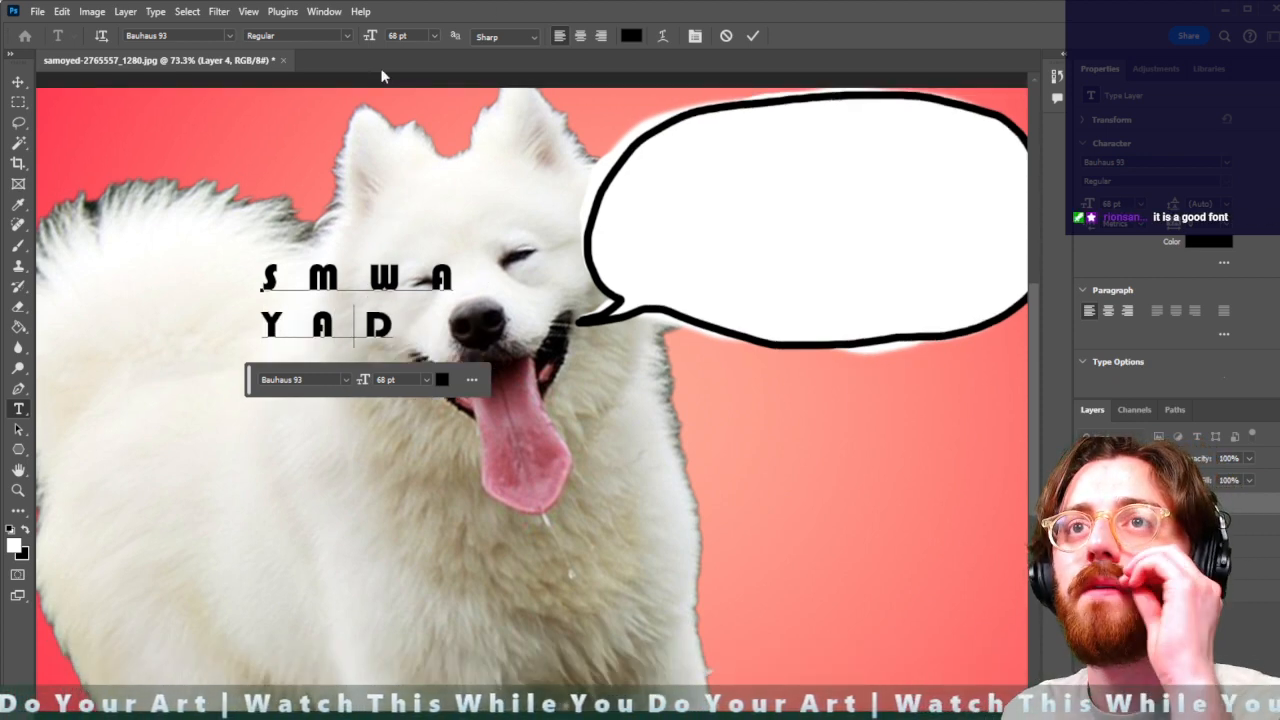
Centre-align both lines of the text
click(580, 35)
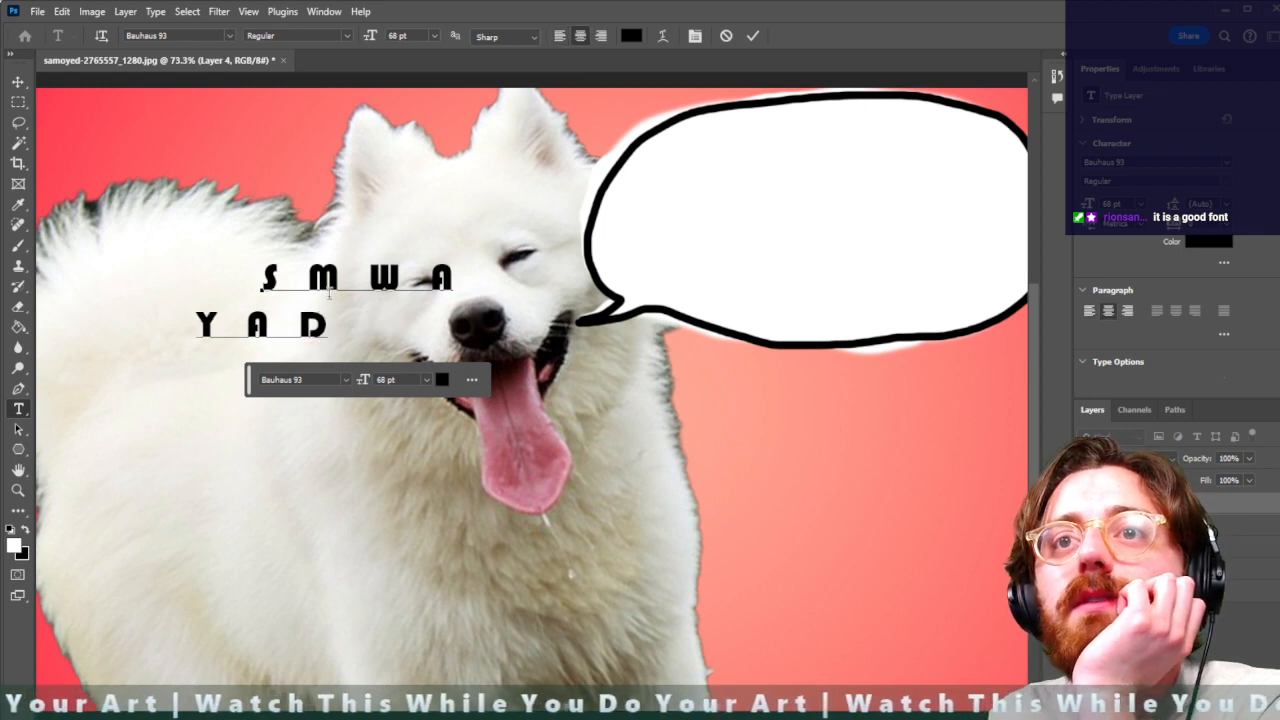
triple_click(296, 316)
key(ctrl+a)
click(580, 35)
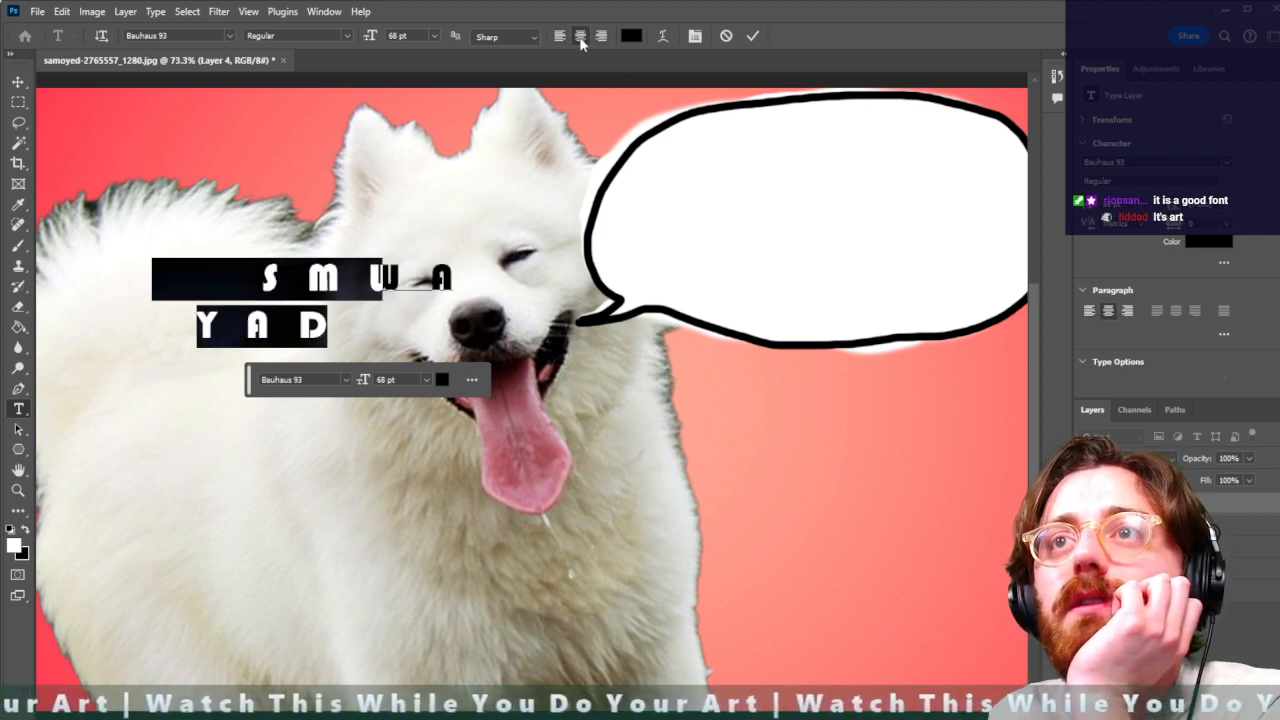
Remove surplus spacing from the end of the first line and add "!" after "Y A D" on the second
click(363, 278)
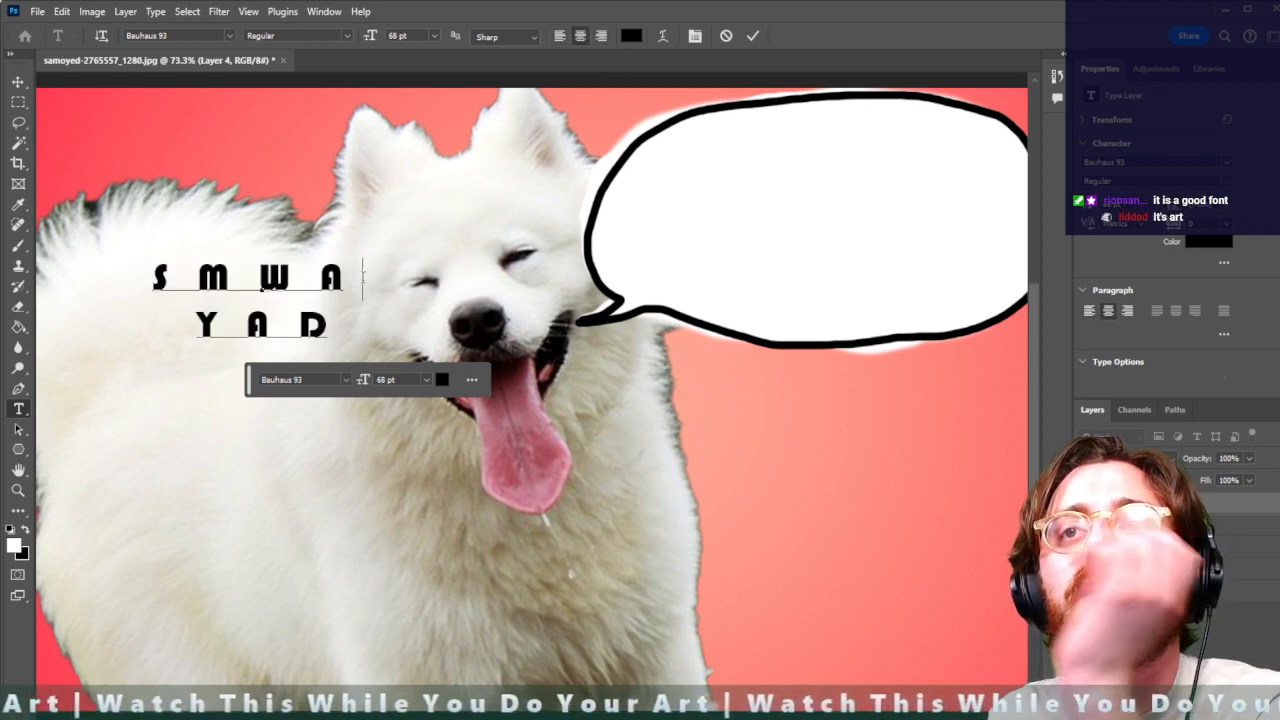
key(BackSpace)
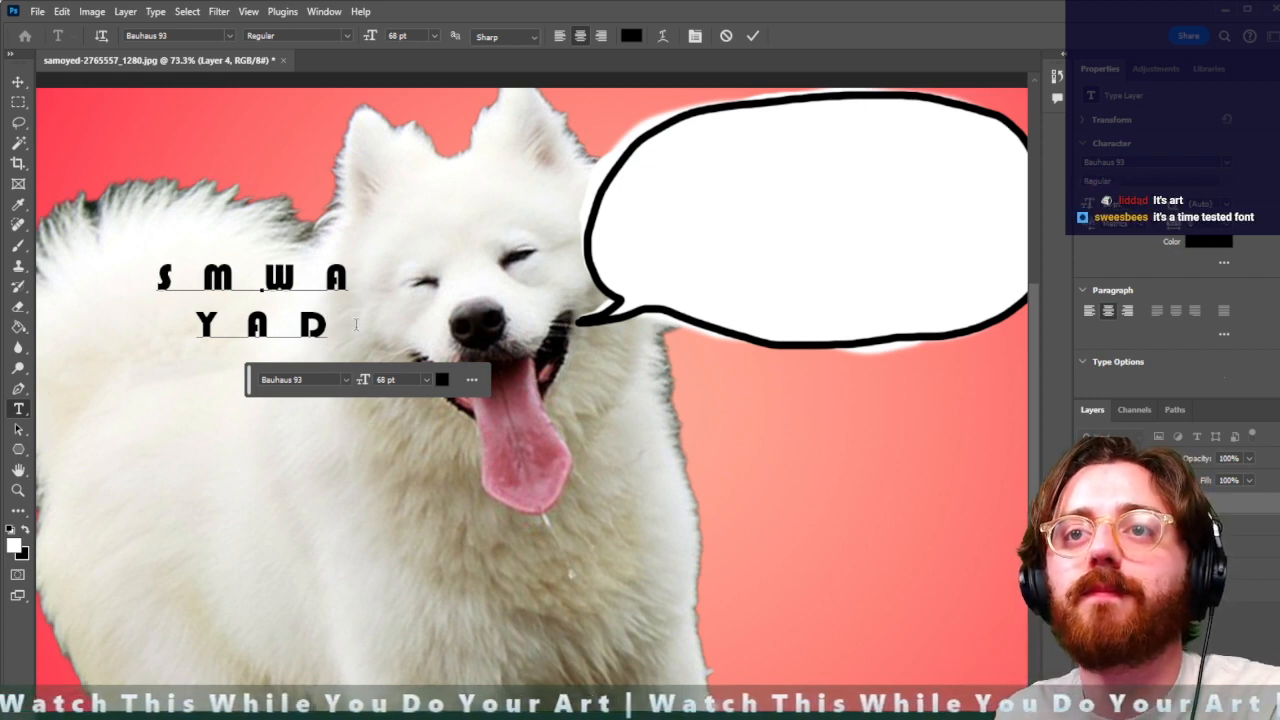
click(356, 325)
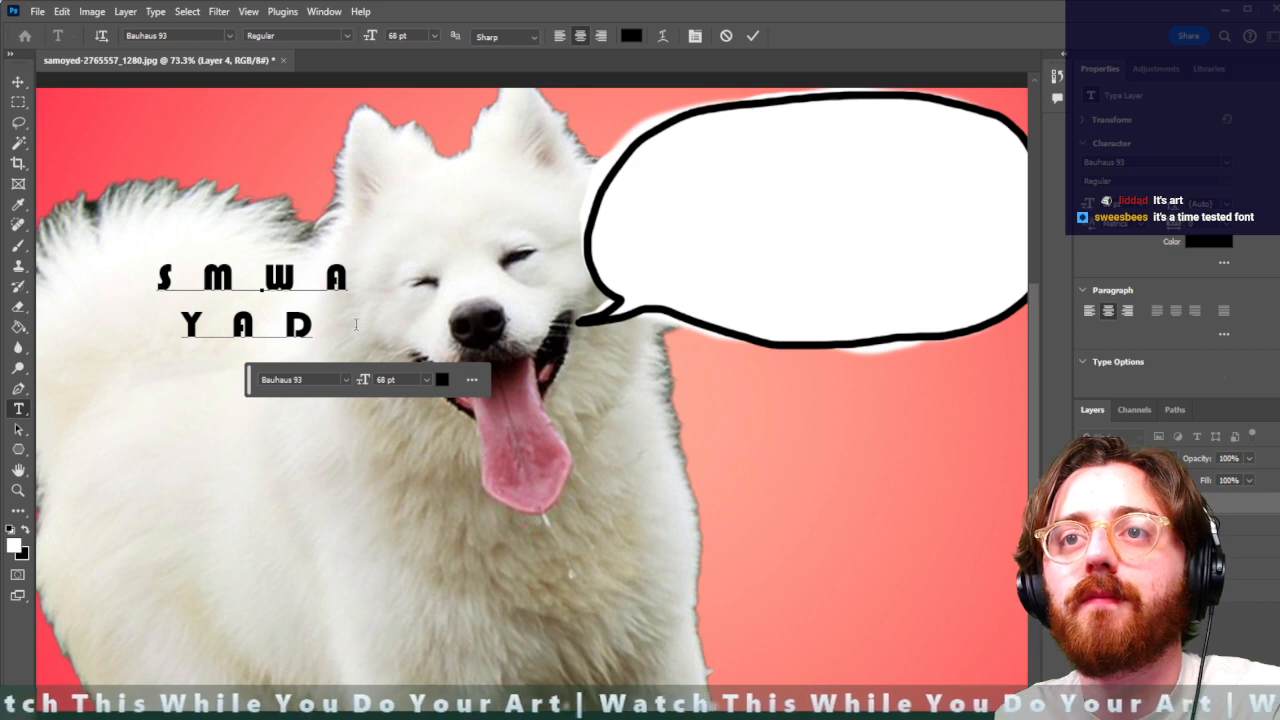
text(!)
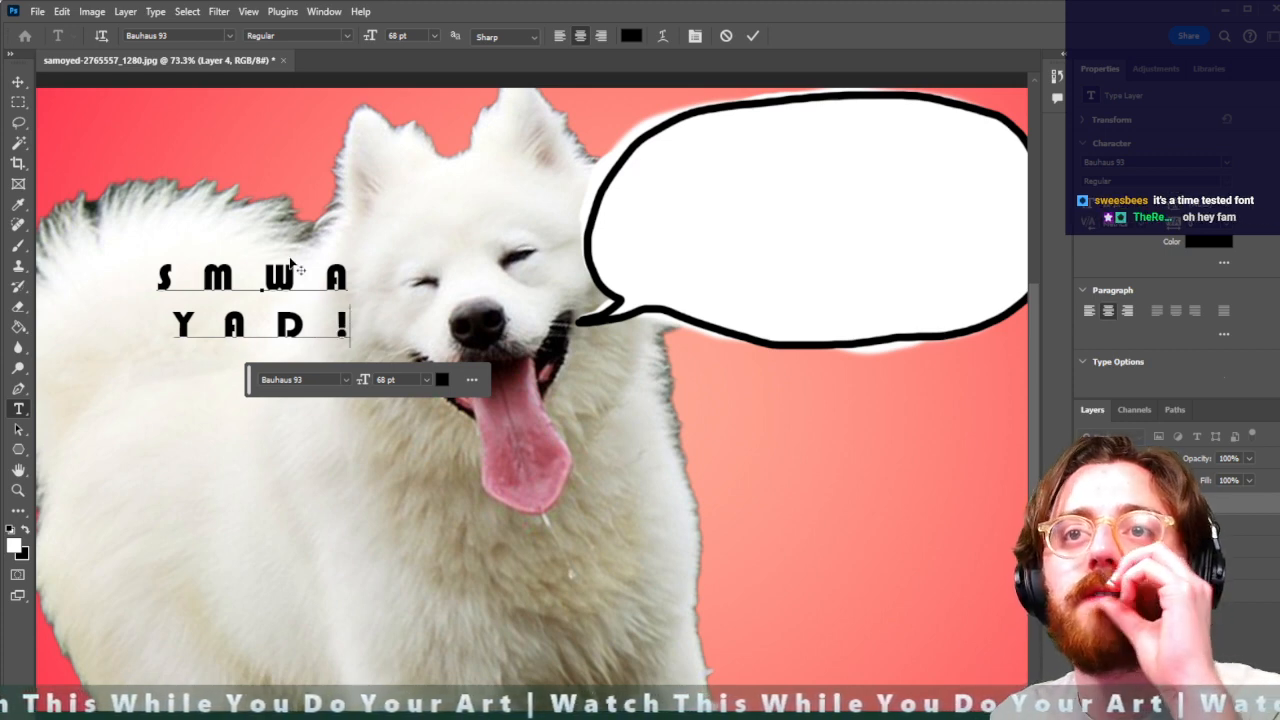
Move the text into the speech bubble and enlarge it to about 192%
click(18, 81)
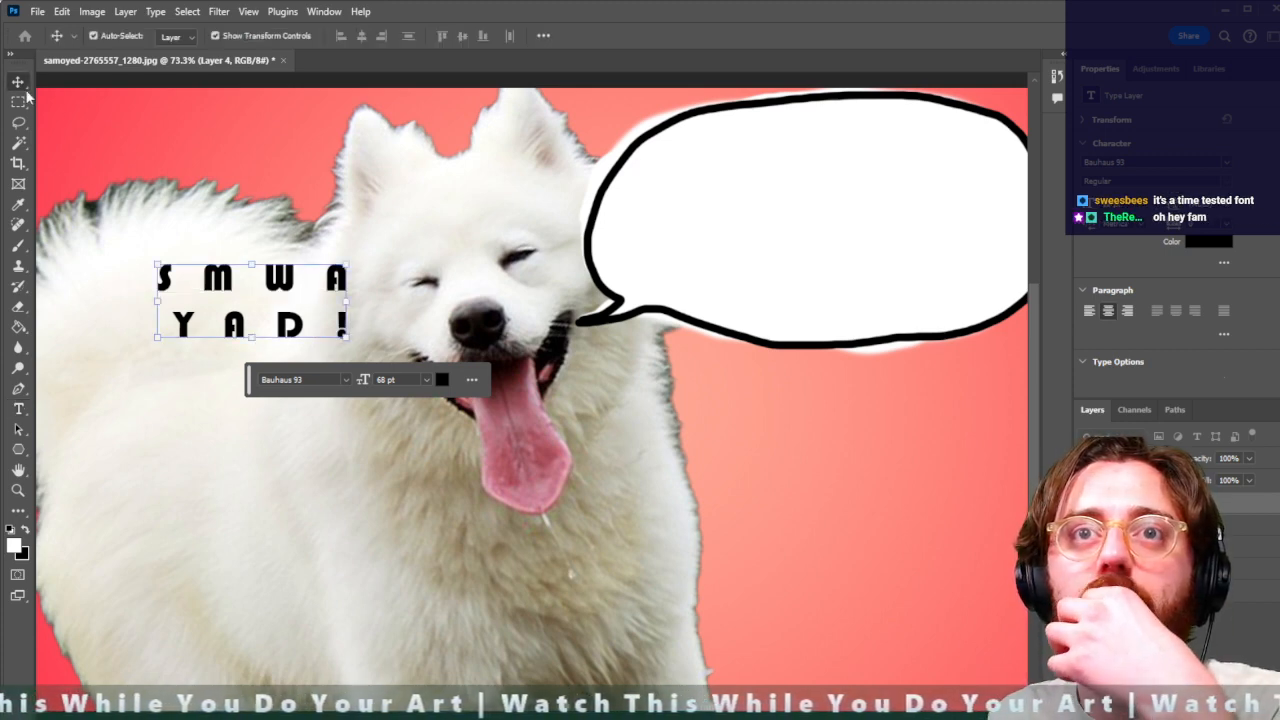
drag(278, 285, 753, 192)
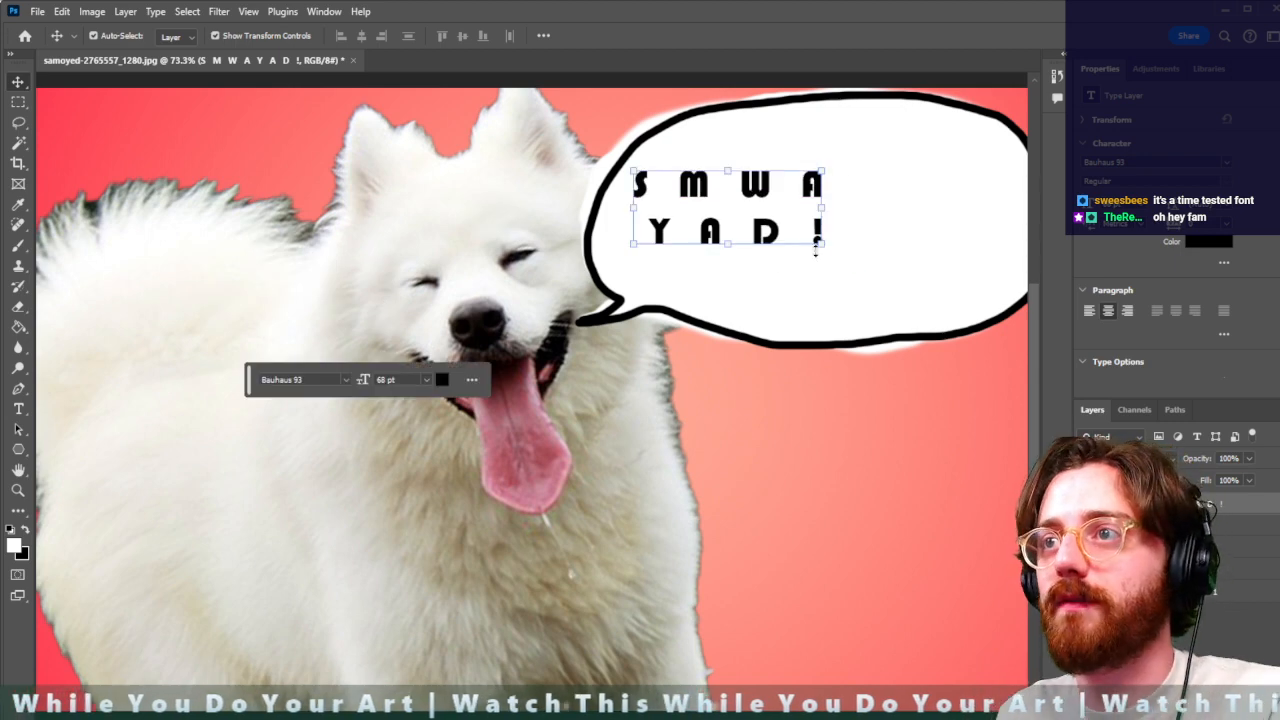
drag(822, 245, 1006, 358)
drag(848, 281, 871, 262)
scroll(871, 262, down, 3)
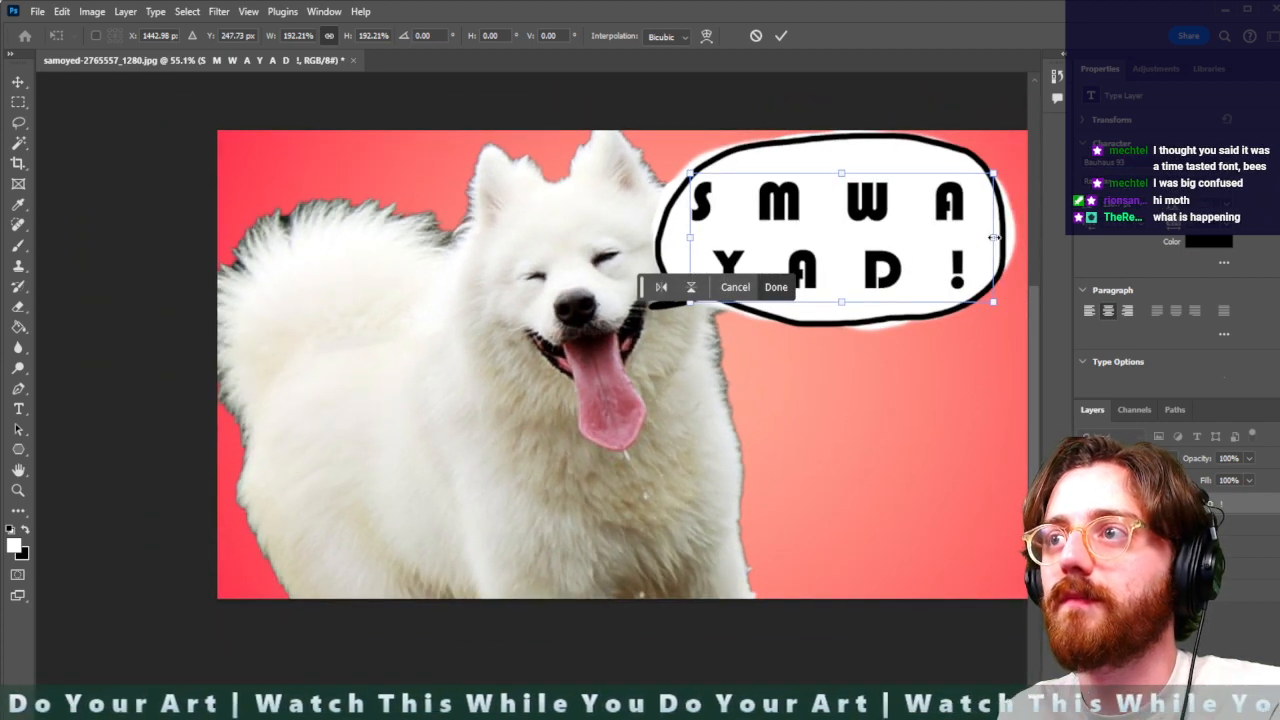
Scale the text down slightly, recentre it inside the speech bubble, and apply the transform
drag(994, 237, 964, 238)
drag(876, 234, 887, 229)
key(Return)
click(766, 419)
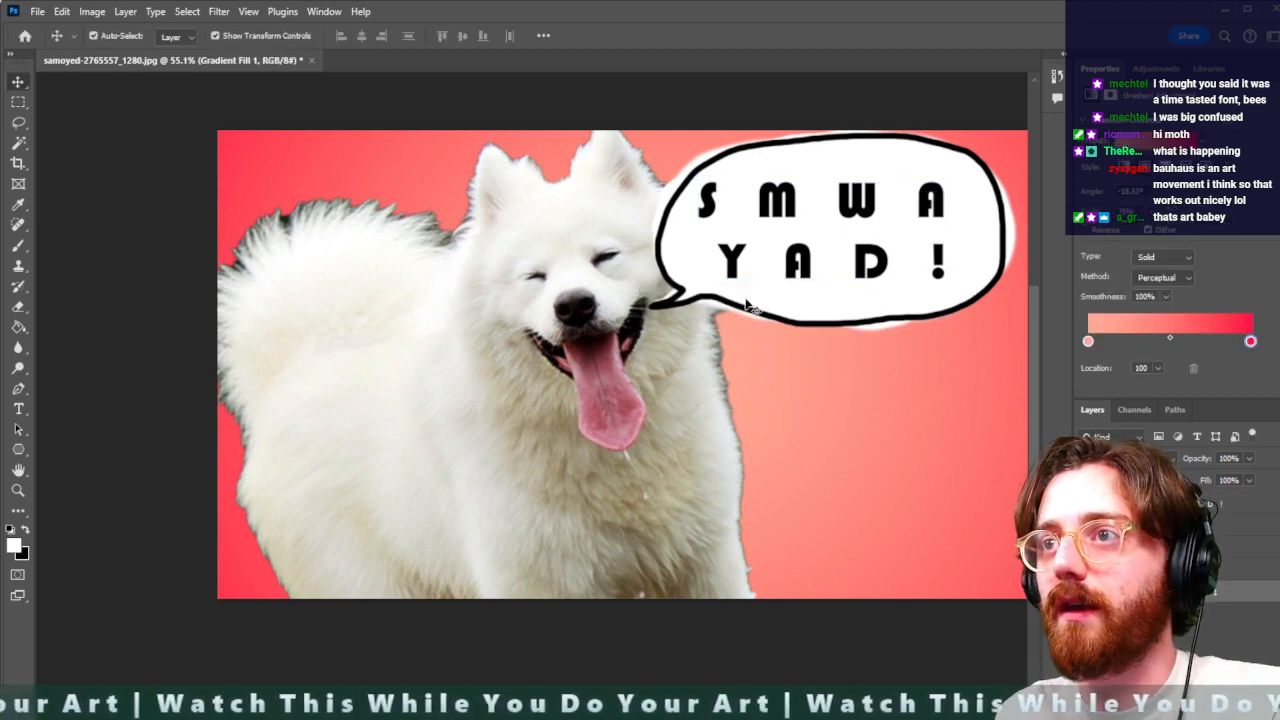
Select all of the speech bubble text and set its font size to 118 pt
click(810, 213)
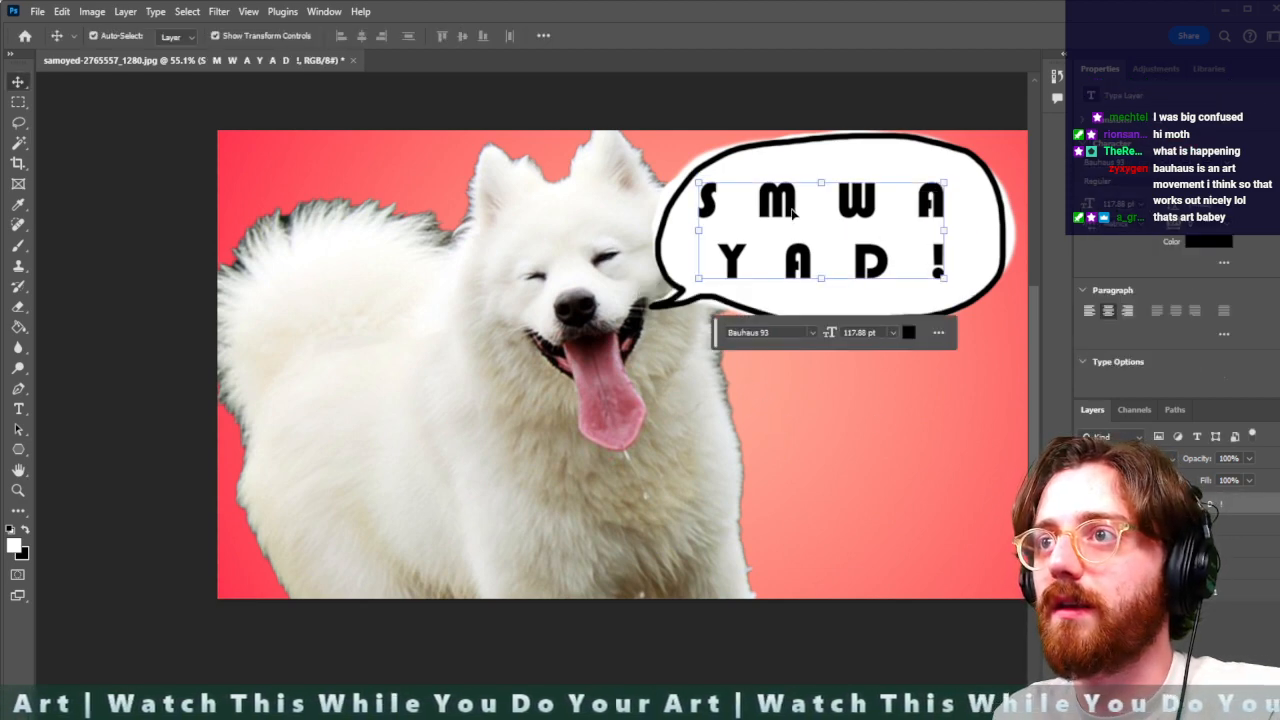
double_click(792, 212)
click(822, 212)
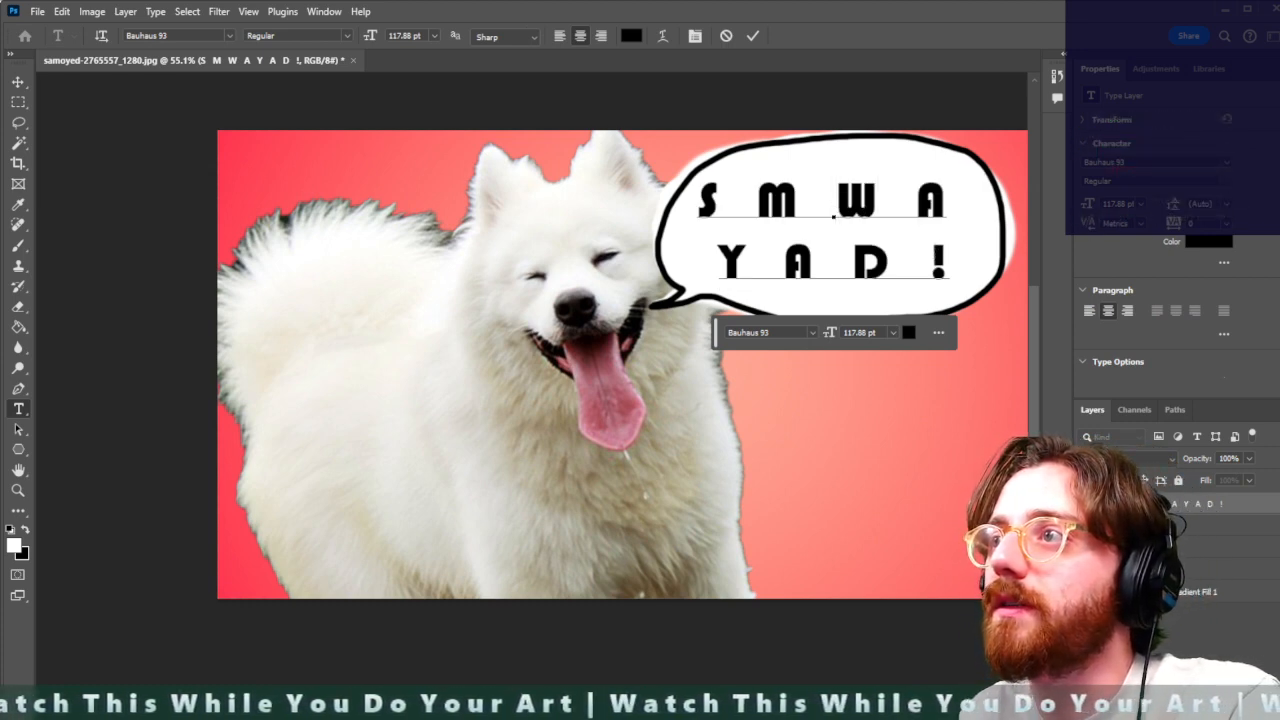
triple_click(862, 201)
double_click(862, 201)
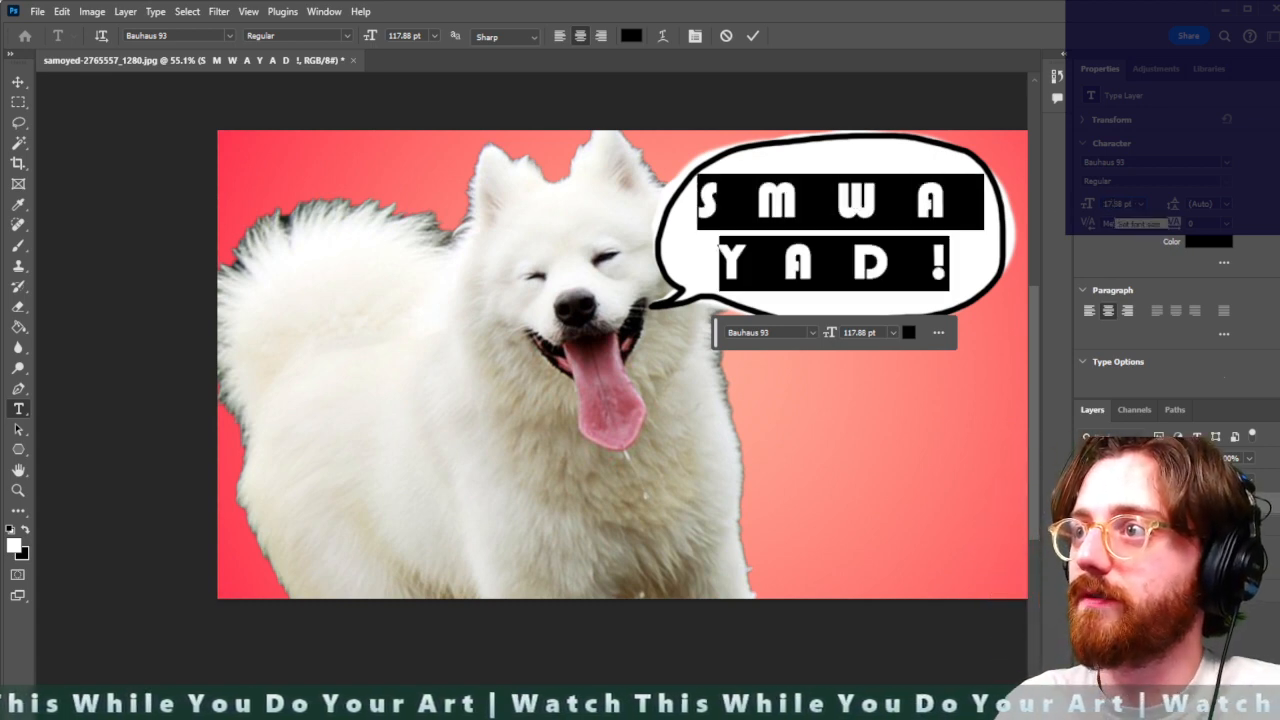
double_click(1115, 204)
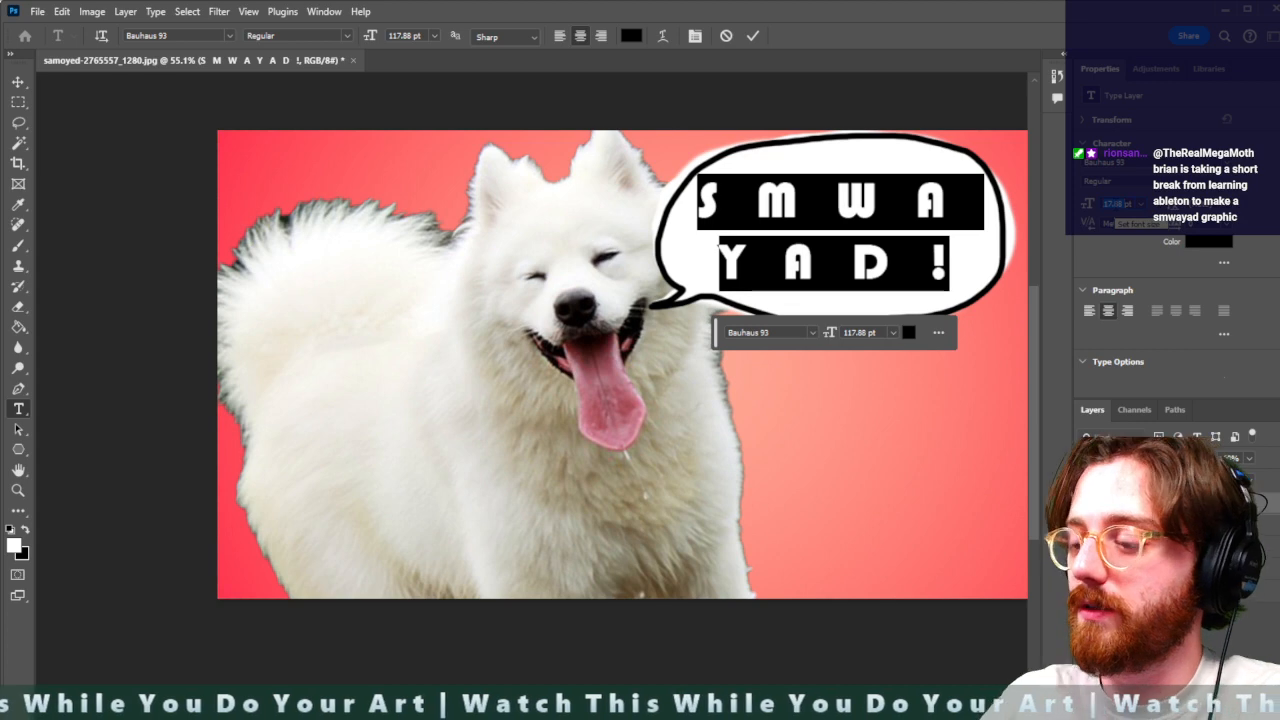
key(BackSpace)
key(Return)
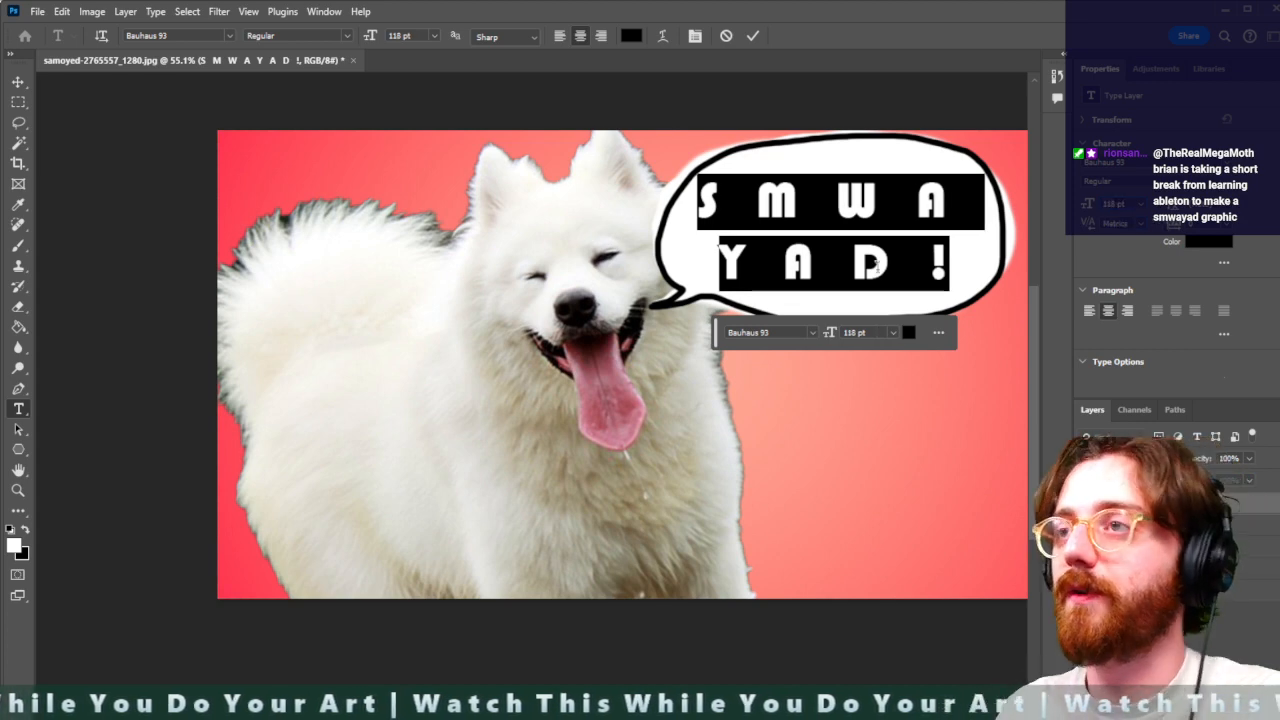
Add a separate "how" text on the gradient background below the speech bubble
click(704, 396)
key(v)
click(755, 405)
key(t)
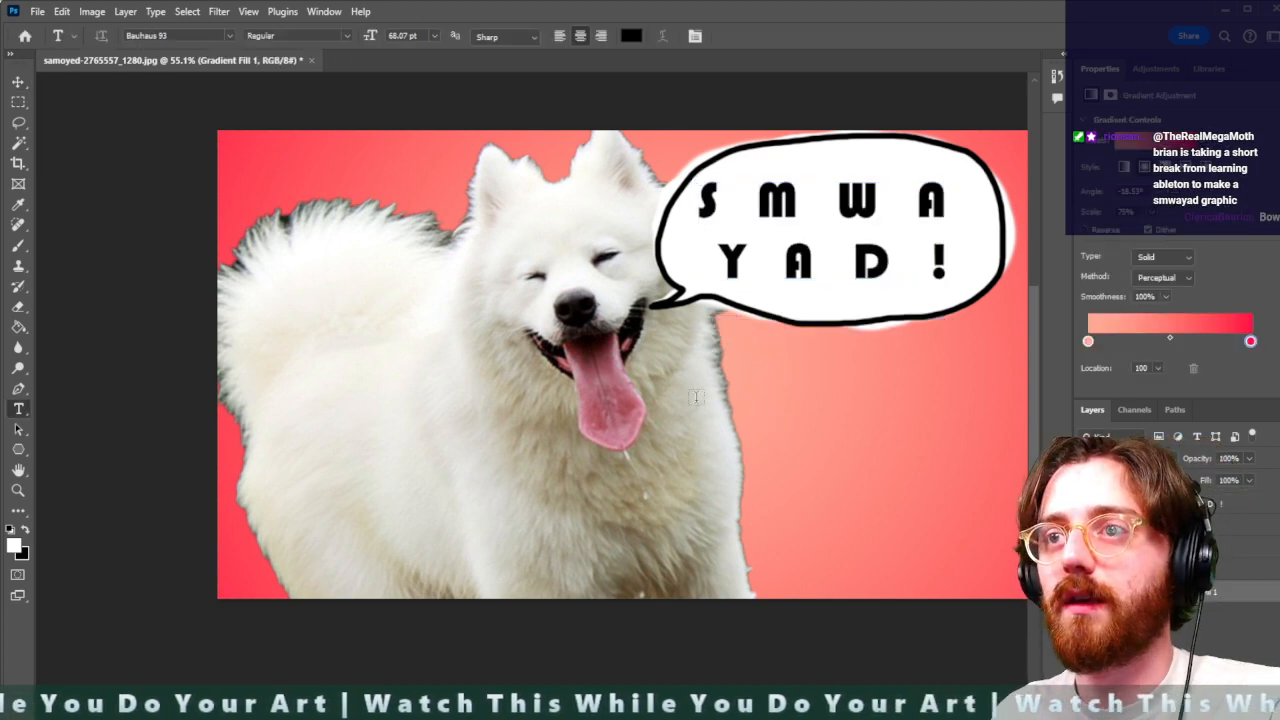
click(764, 402)
text(ho)
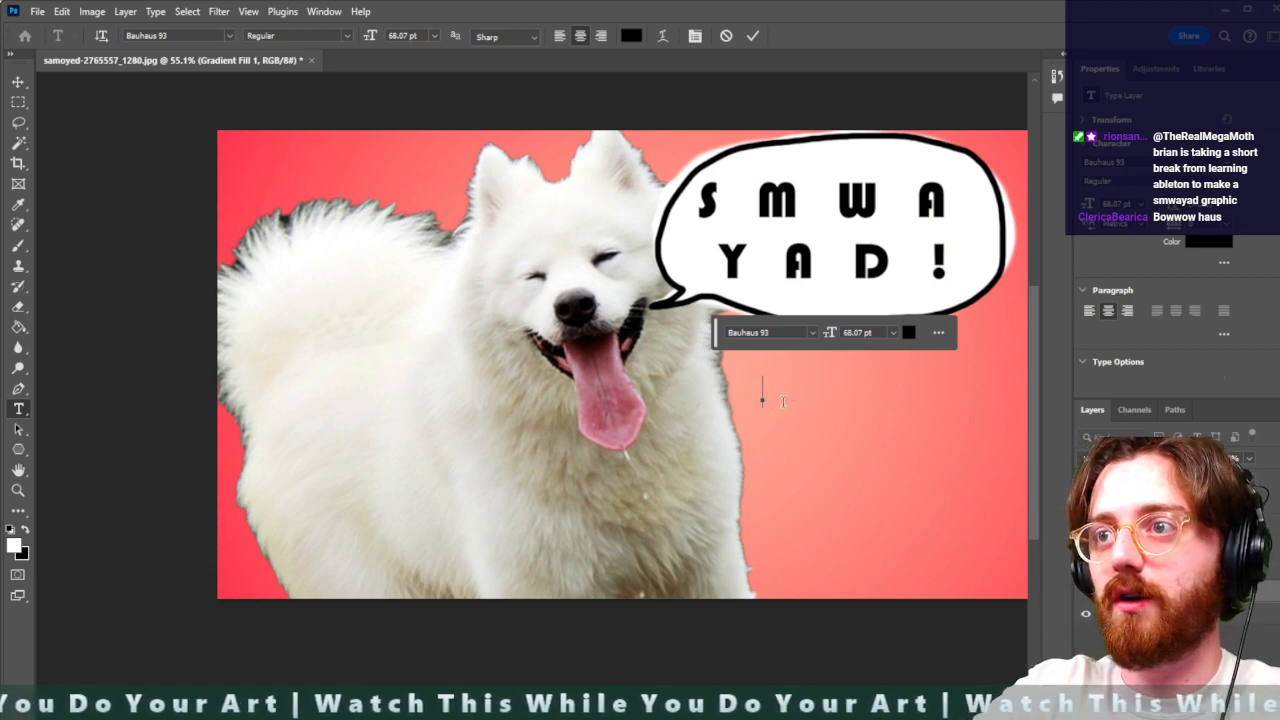
text(w)
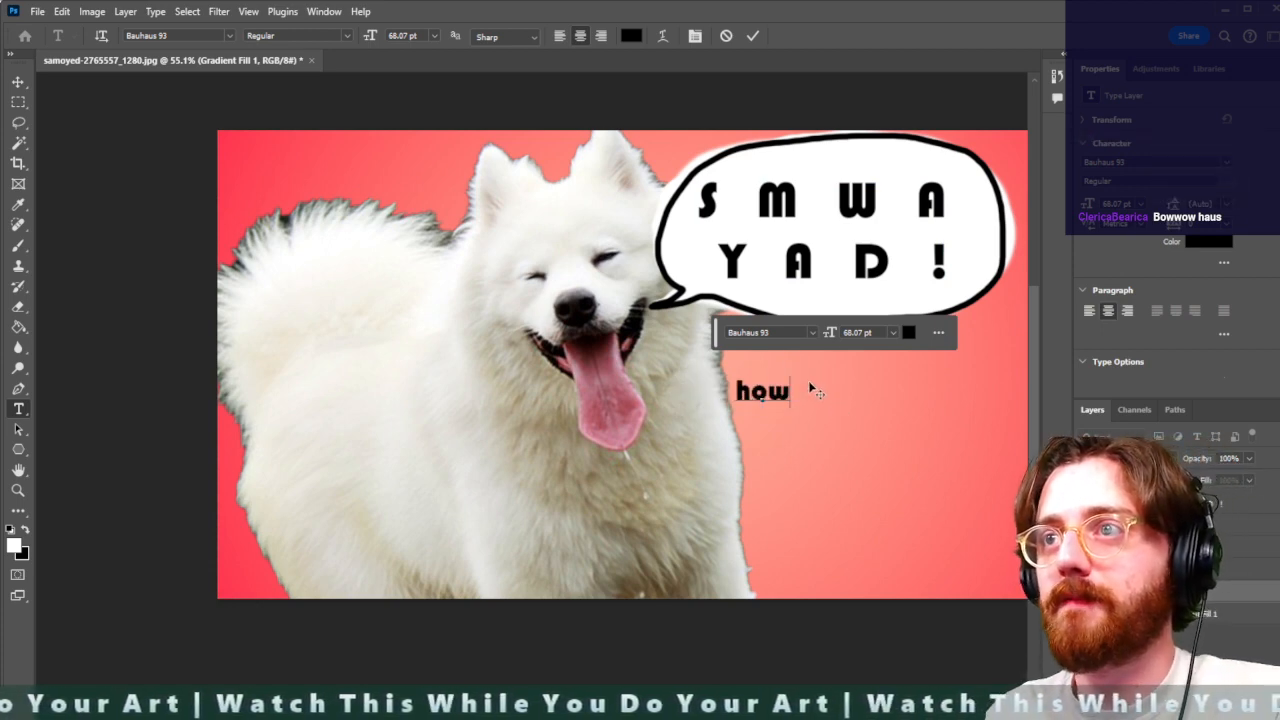
Insert "HOW" in capitals after the "S" on the bubble text's first line
click(716, 205)
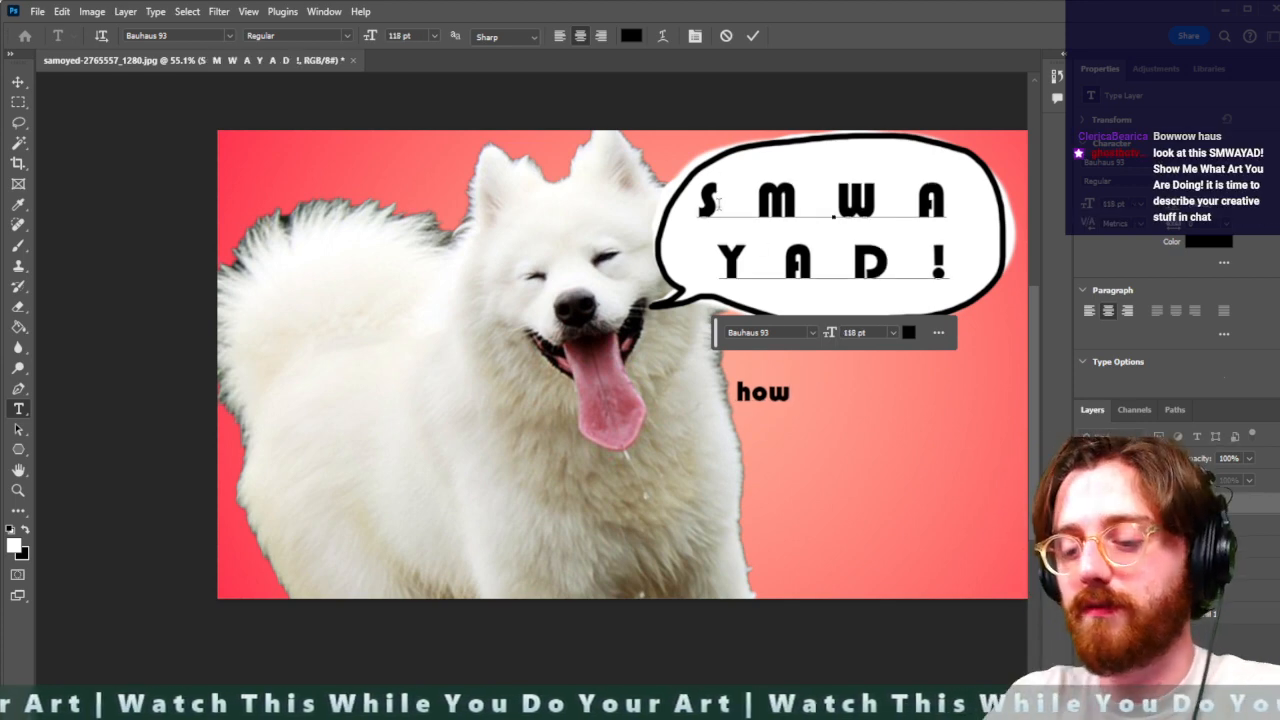
text(how)
key(shift+Left)
key(shift+Left)
key(shift+Left)
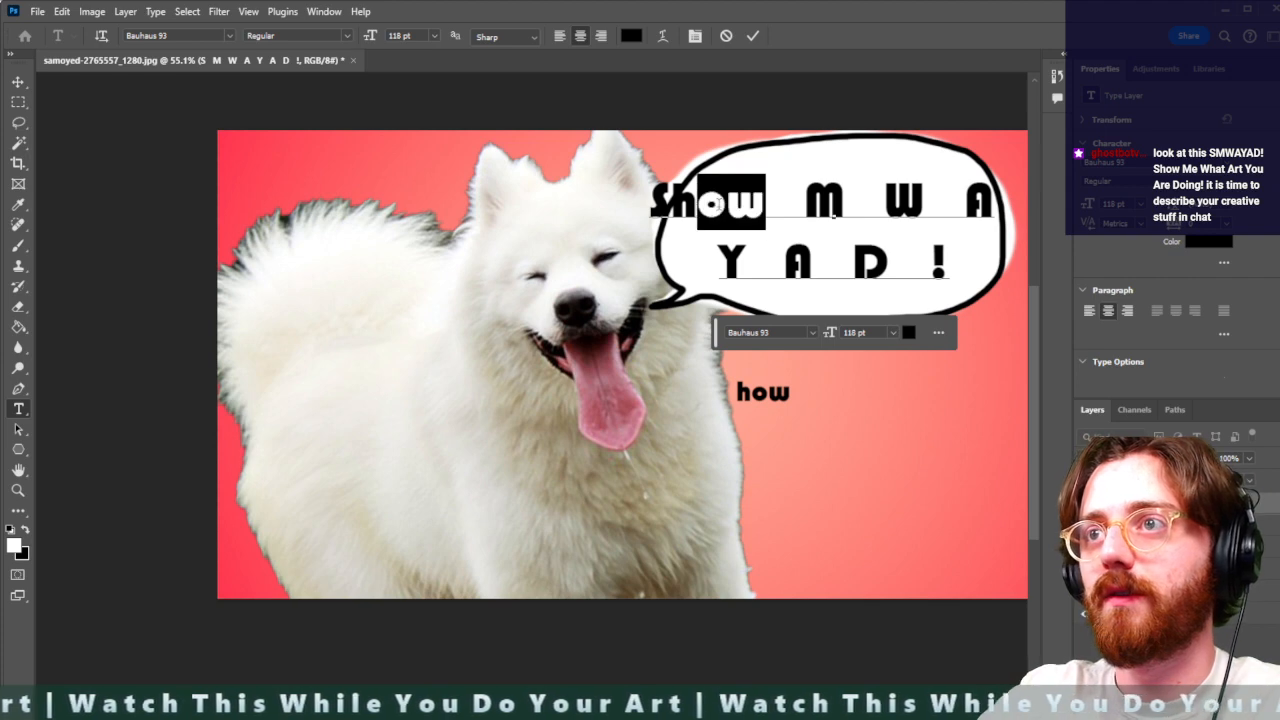
text(HOW)
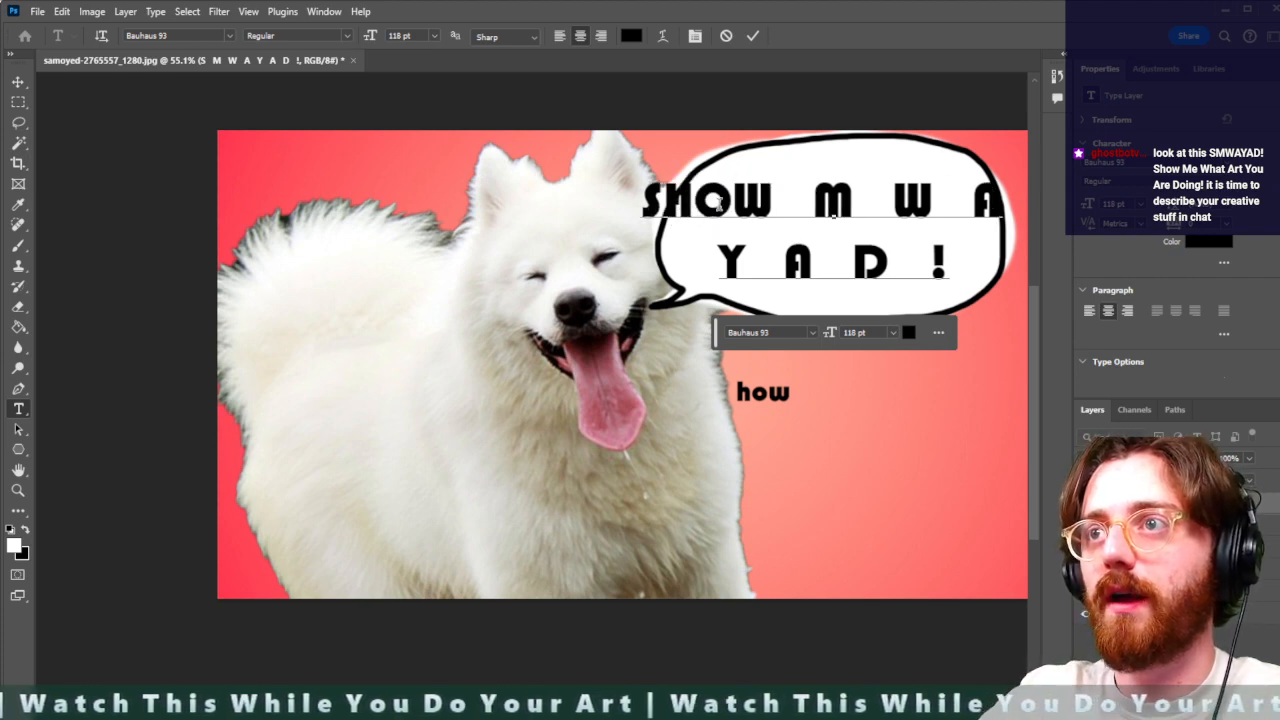
Reduce the font size of "HOW" so it reads as small capitals beside the large "S"
key(shift+Left)
key(shift+Left)
key(shift+Left)
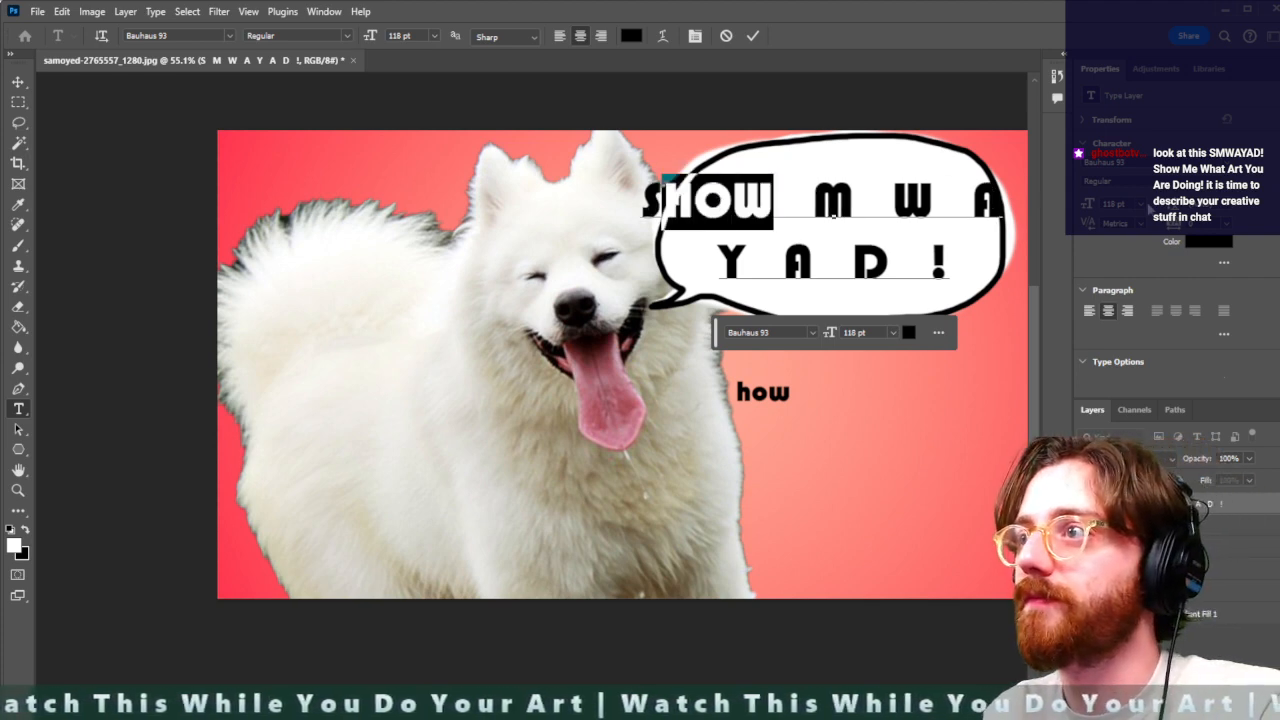
drag(1093, 205, 1064, 208)
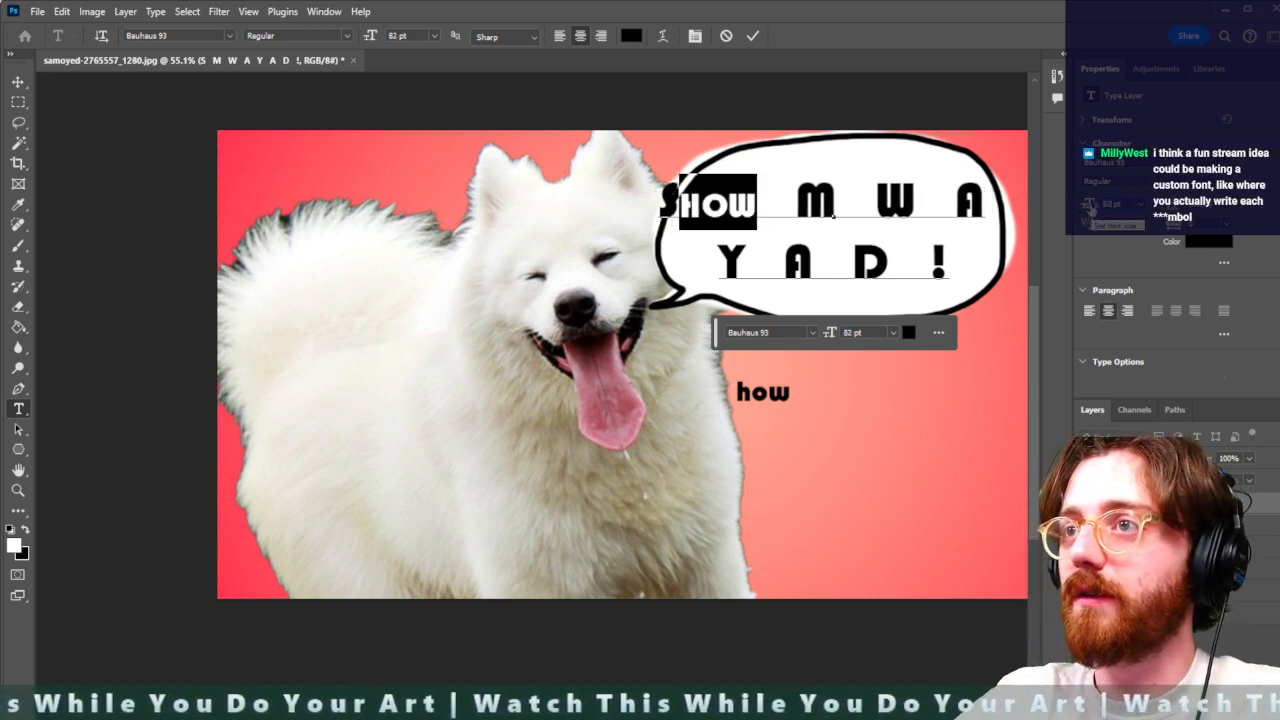
drag(1090, 206, 1092, 205)
Remove surplus spacing between "SHOW" and "M", and add a capital "E" after the "M"
click(767, 205)
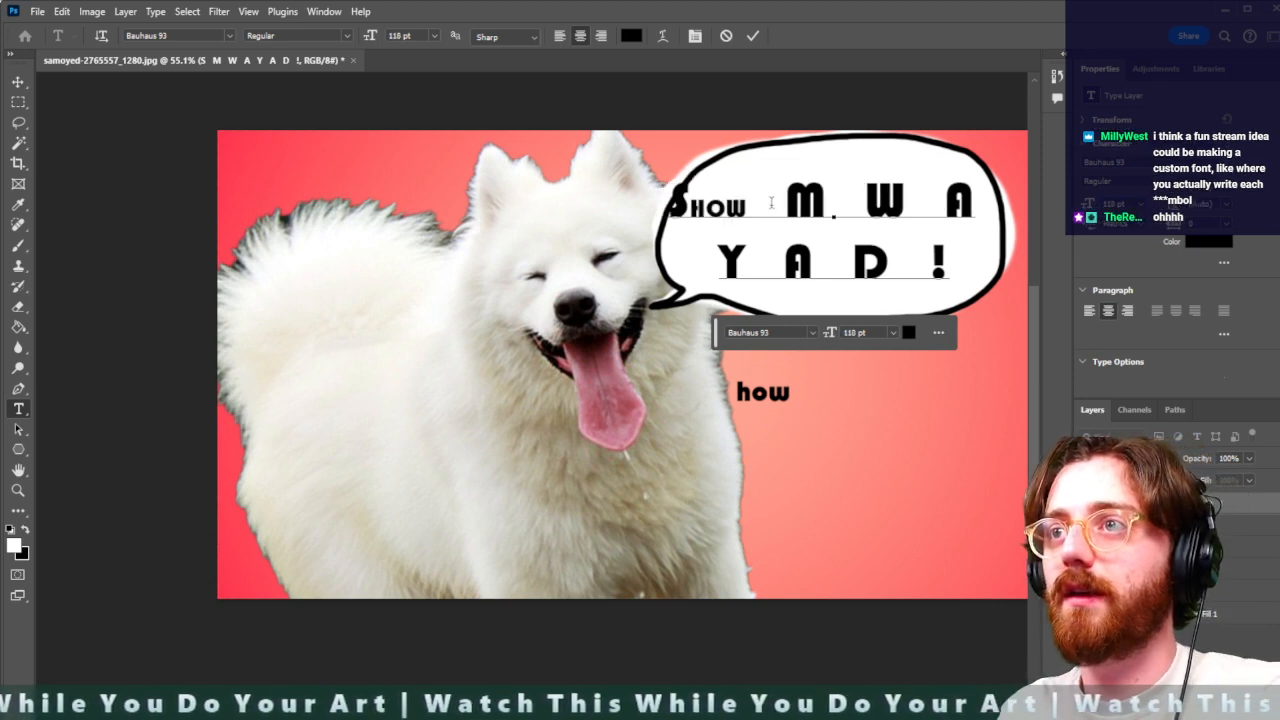
key(Delete)
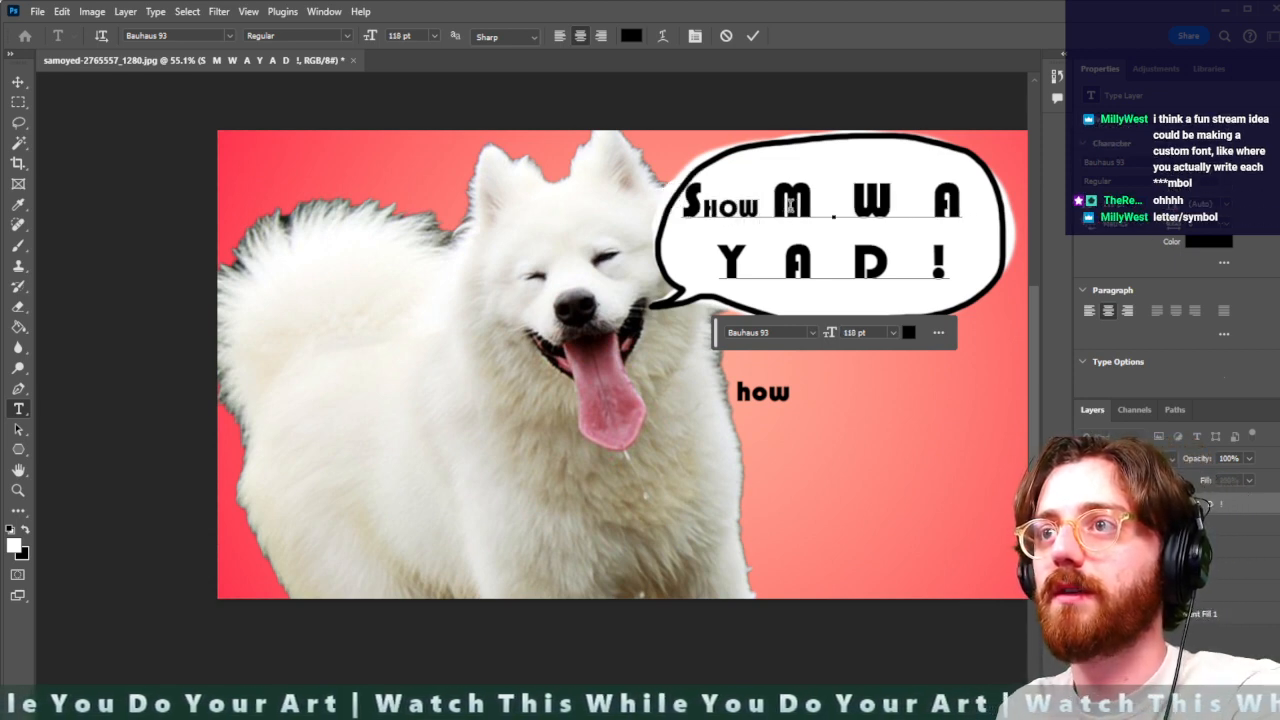
text(e)
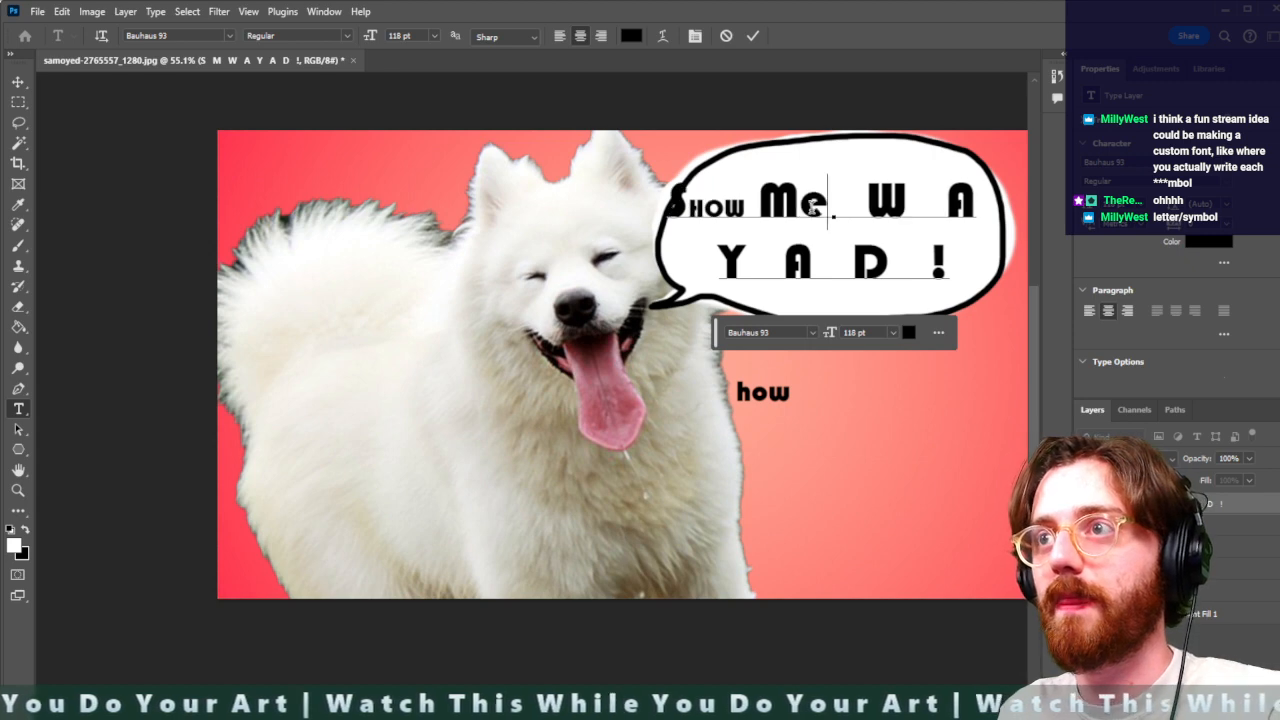
key(BackSpace)
text(E)
Set the "E" of "ME" to a font size of 60 pt
key(shift+Left)
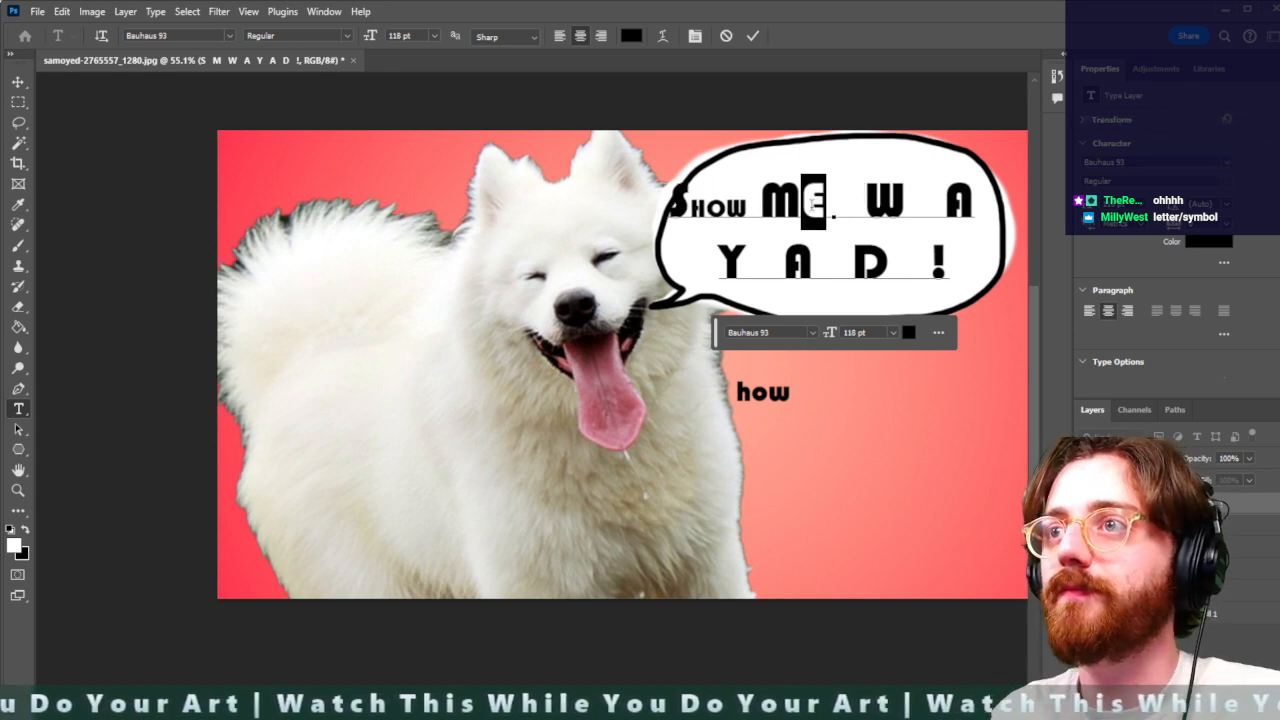
drag(726, 208, 708, 208)
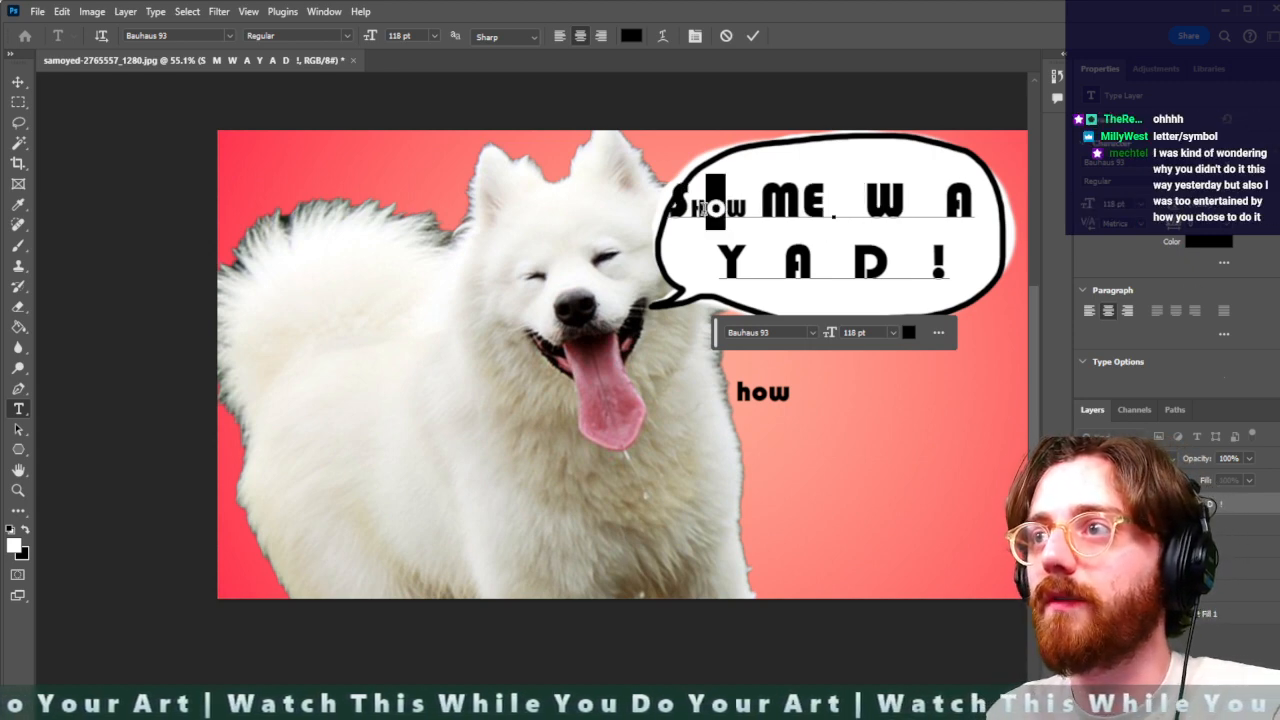
drag(826, 201, 800, 200)
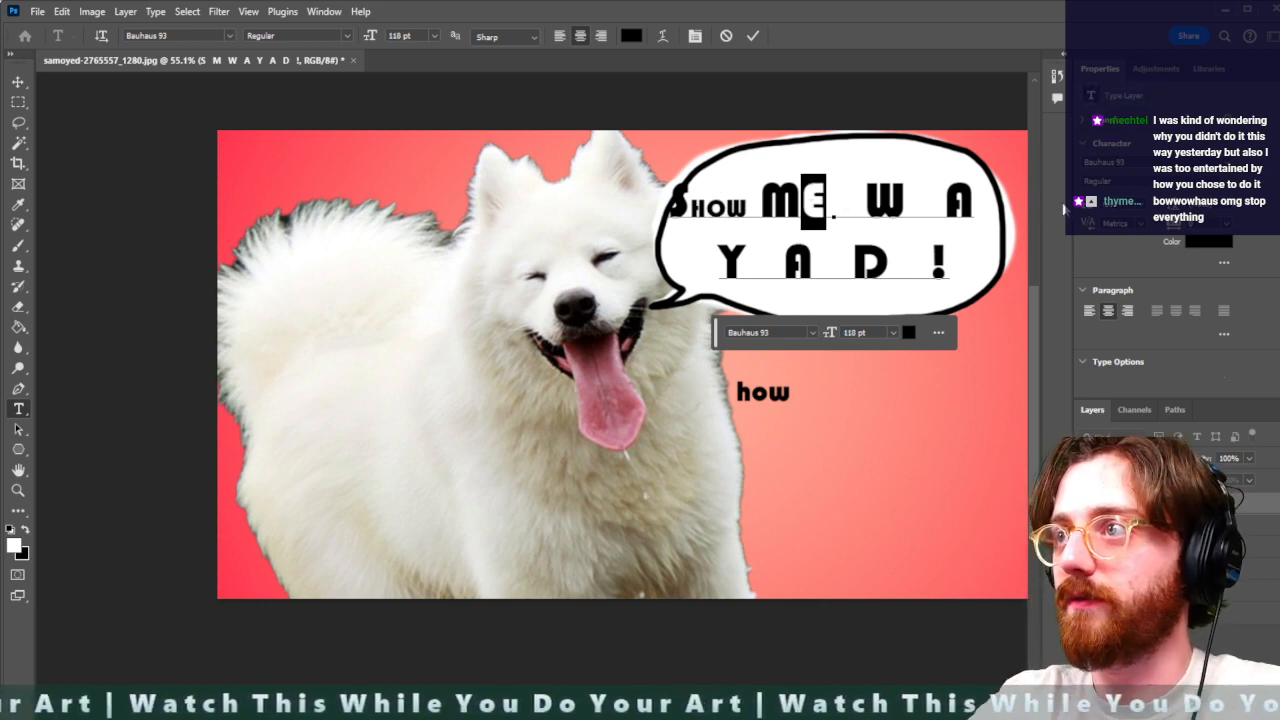
text(60)
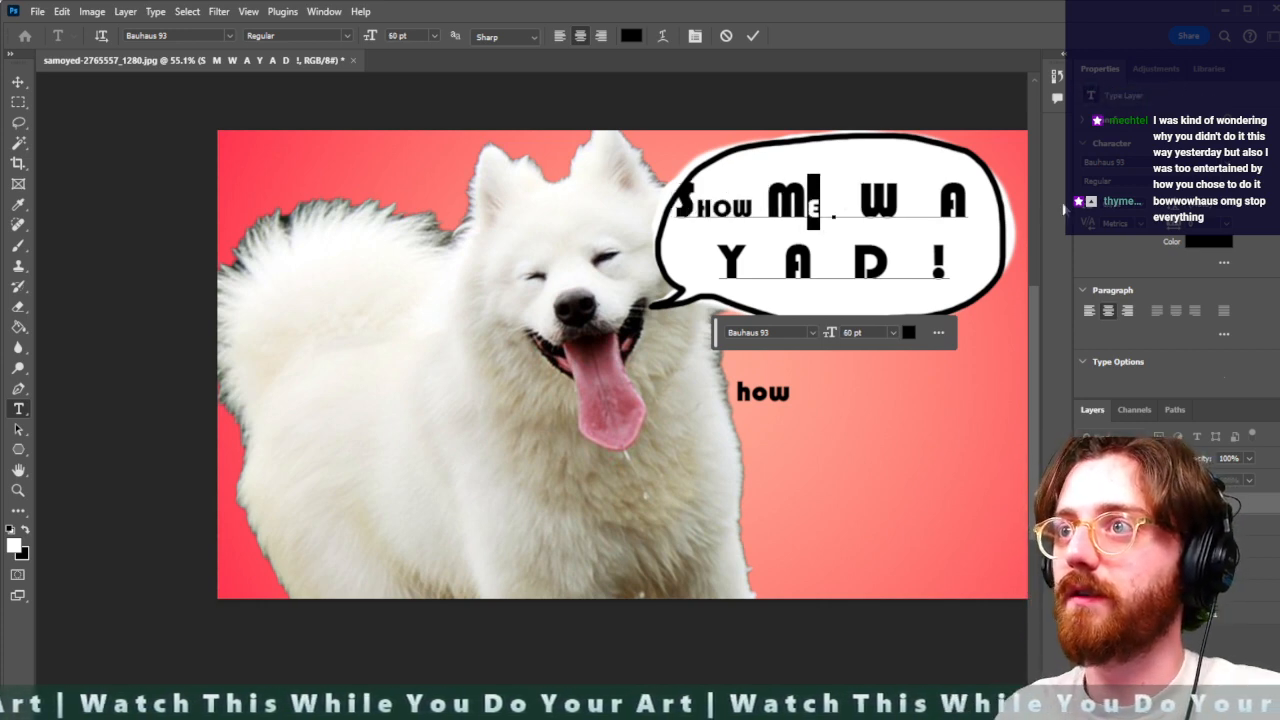
Tighten the spacing before and after "ME" on the first line
click(902, 207)
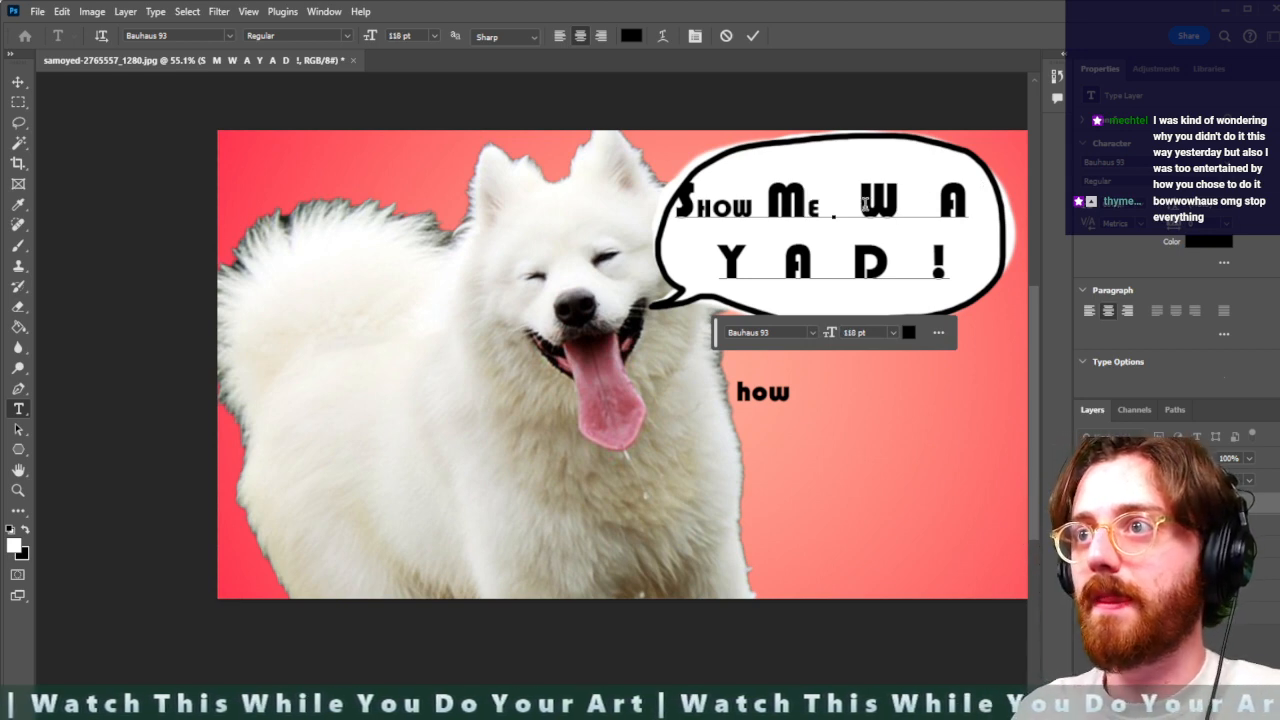
key(BackSpace)
key(BackSpace)
key(BackSpace)
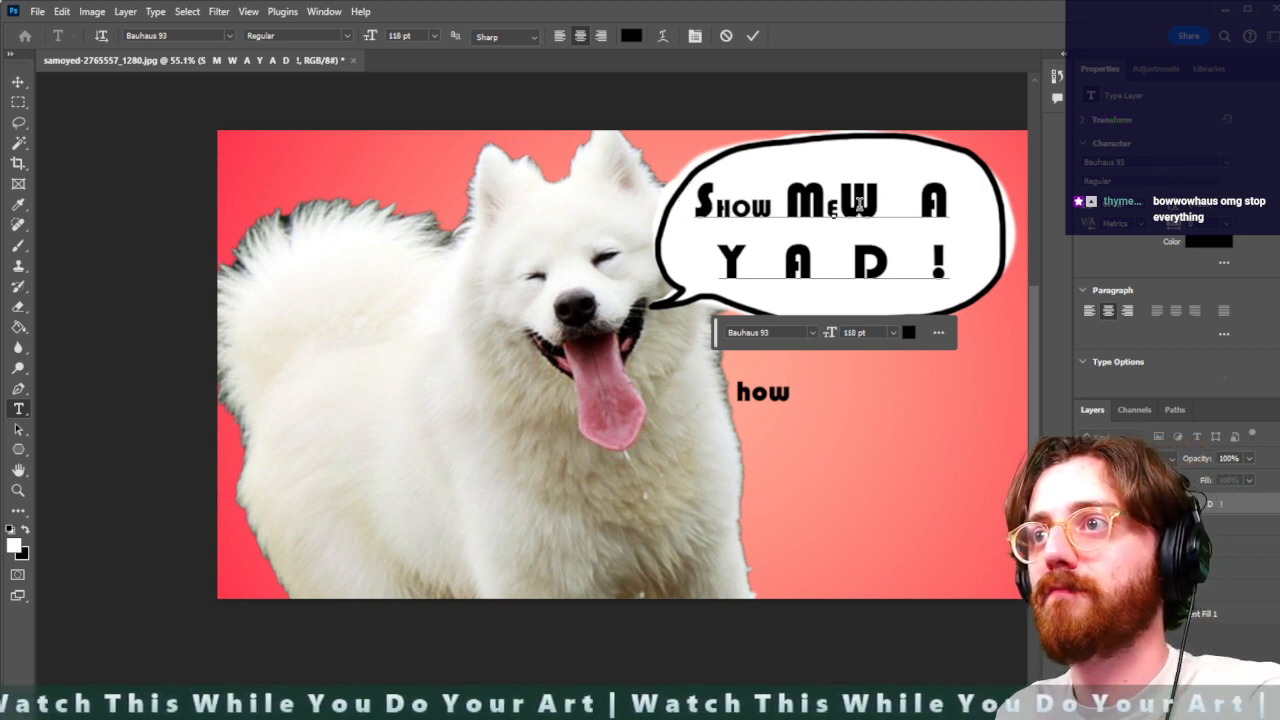
key(BackSpace)
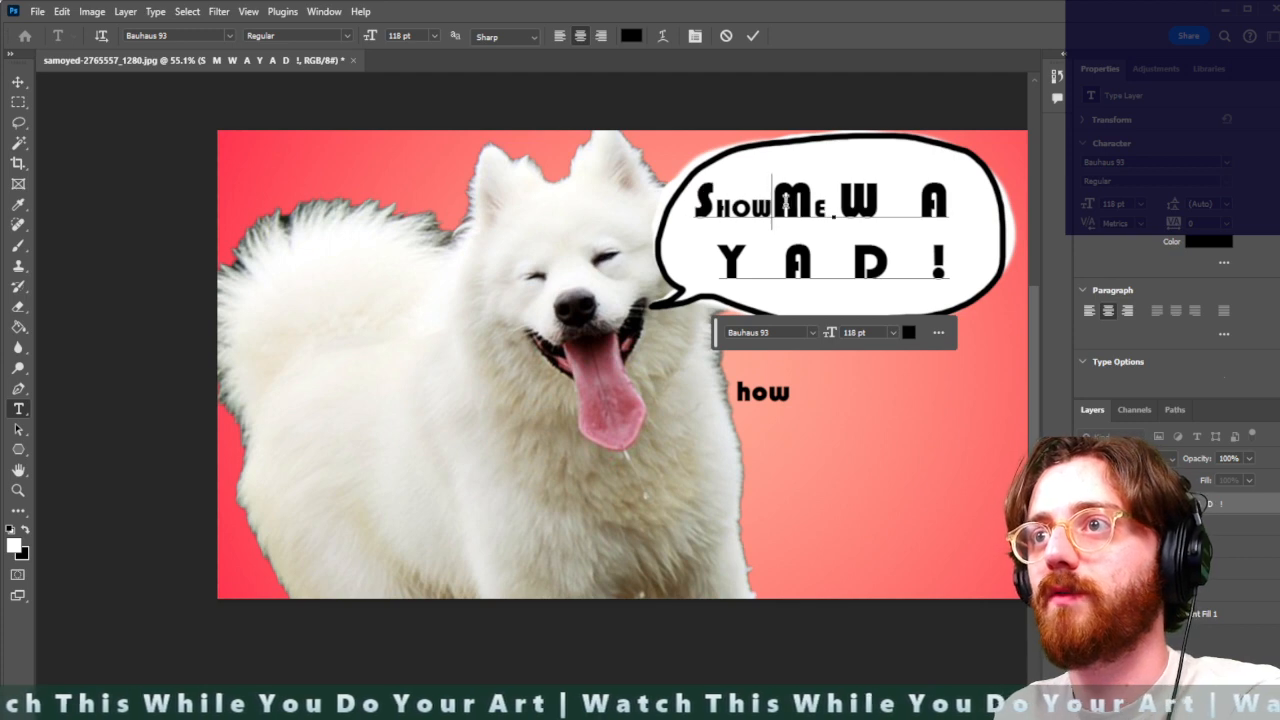
Complete the "W" to "WHAT" and shrink "HAT" to match the other small capitals
click(890, 203)
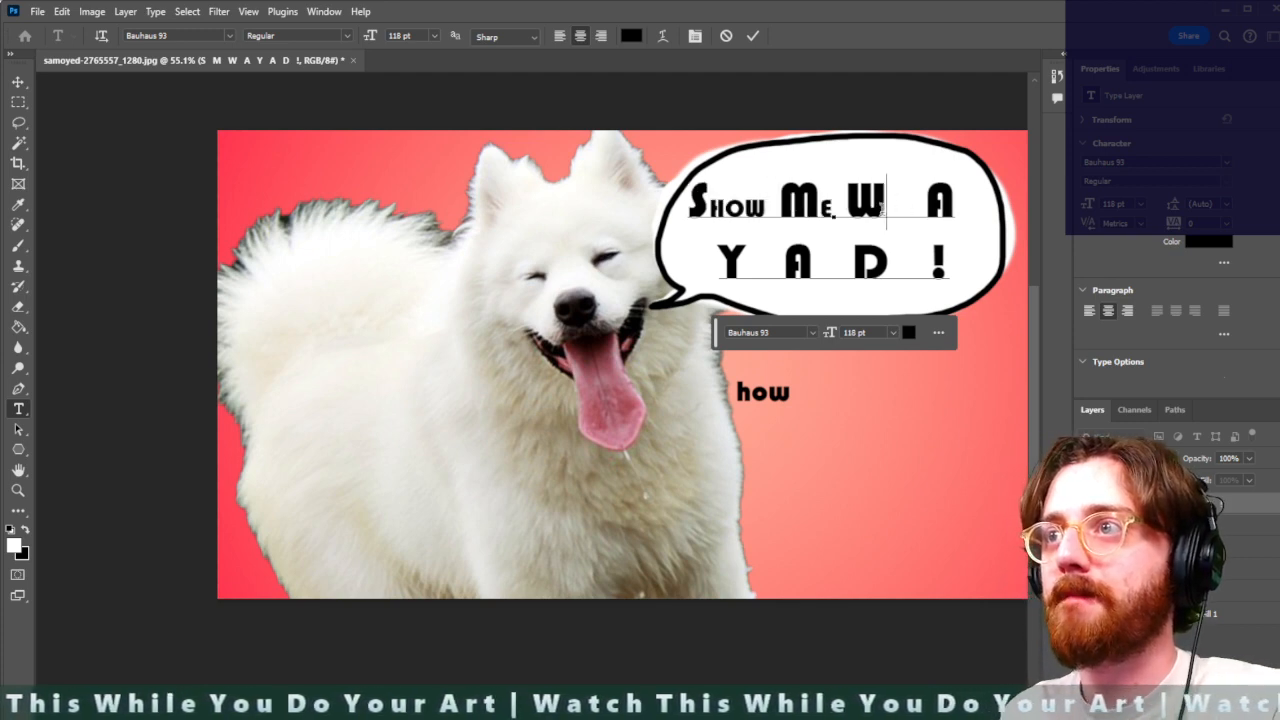
drag(896, 209, 930, 208)
text(HA)
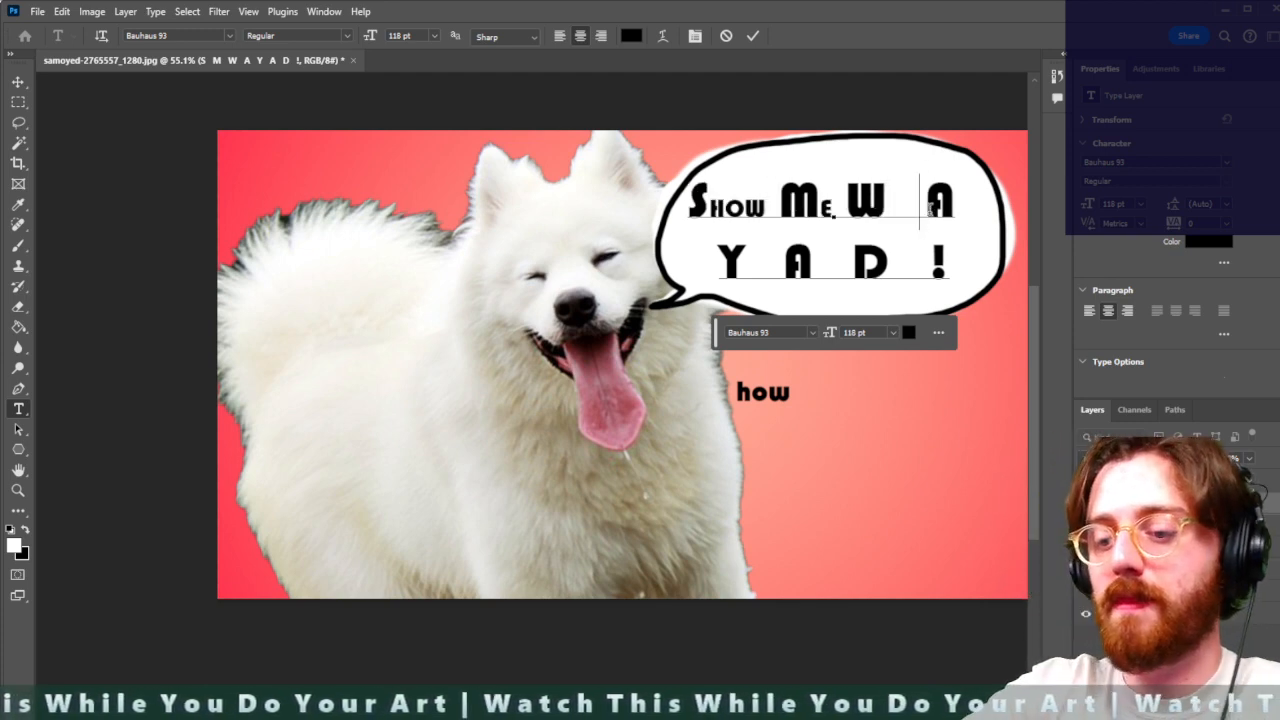
text(T)
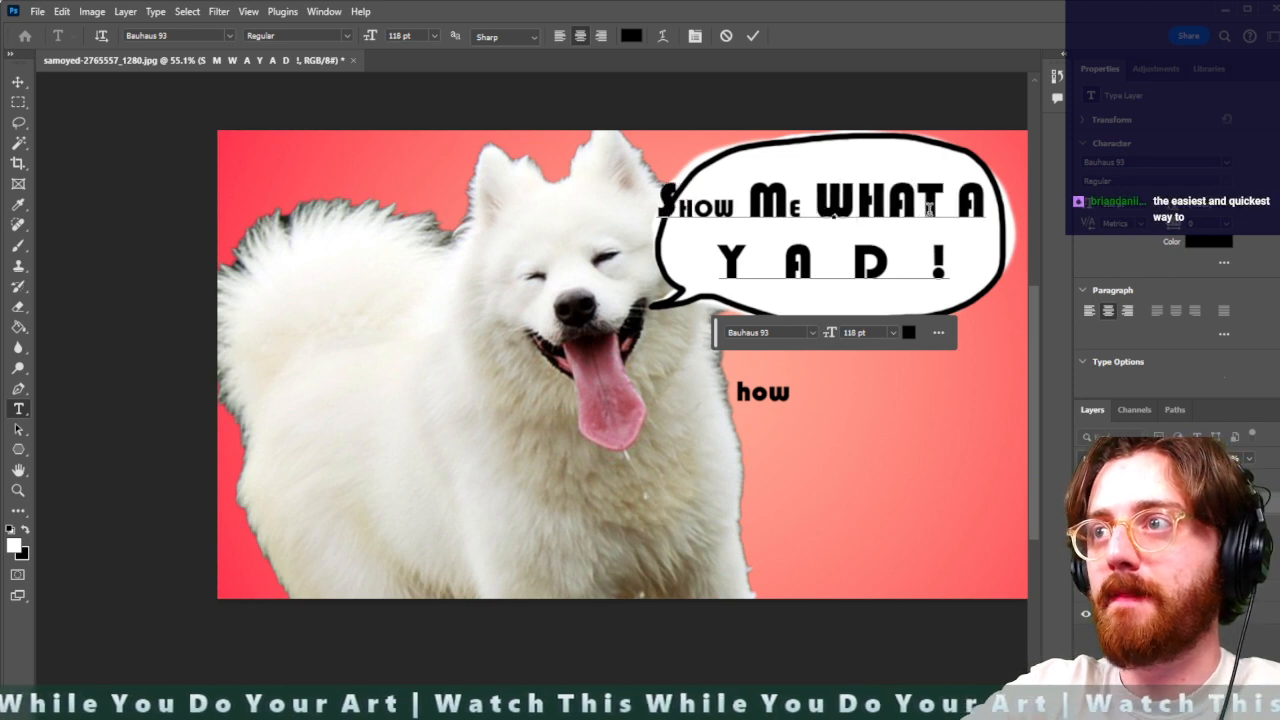
mouse_move(942, 207)
mouse_down()
mouse_move(888, 205)
mouse_move(937, 203)
mouse_up()
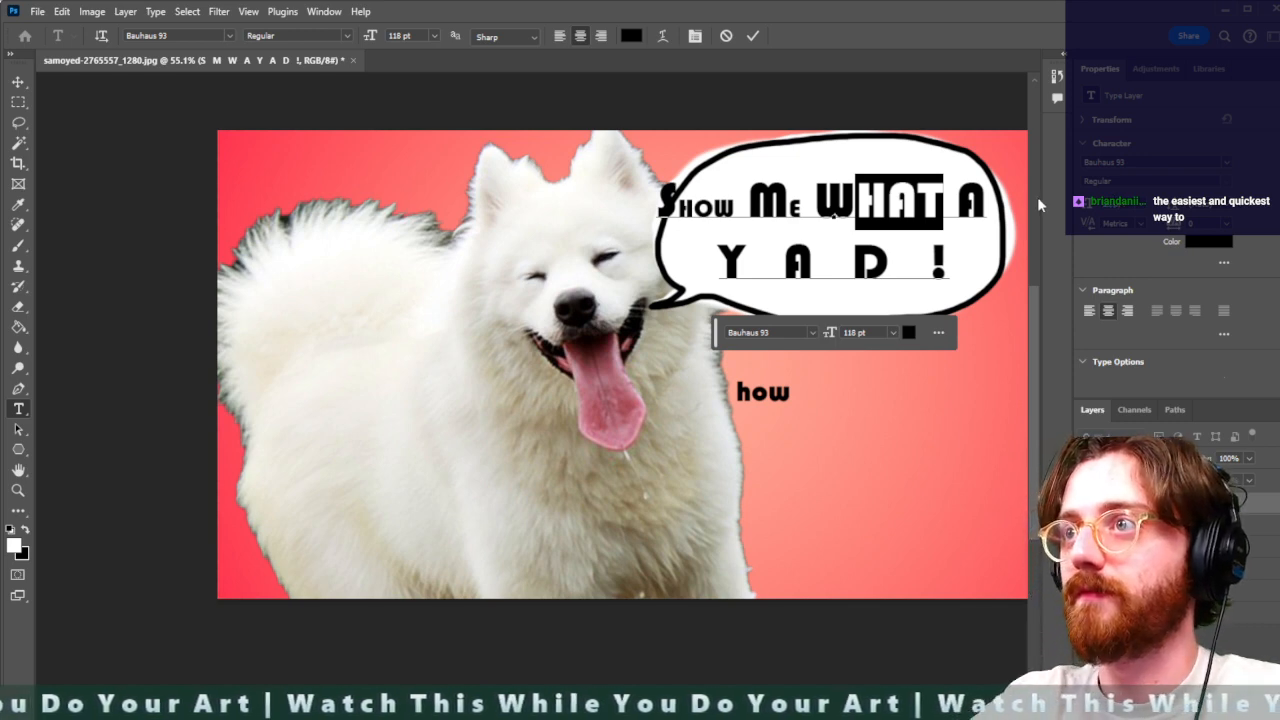
key(Return)
Complete the first line's "A" to "ART" and set "RT" to 60 pt
click(964, 205)
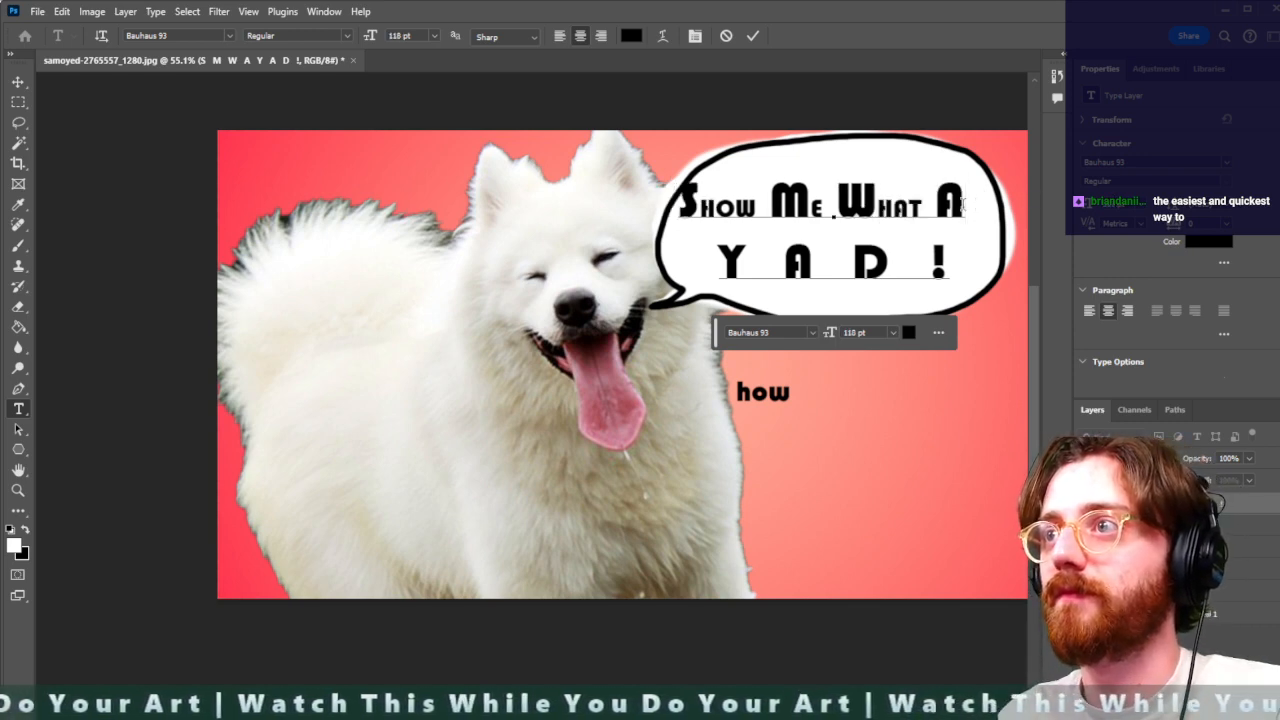
text(RT)
mouse_move(937, 205)
mouse_down()
mouse_move(988, 207)
mouse_move(950, 207)
mouse_up()
click(993, 210)
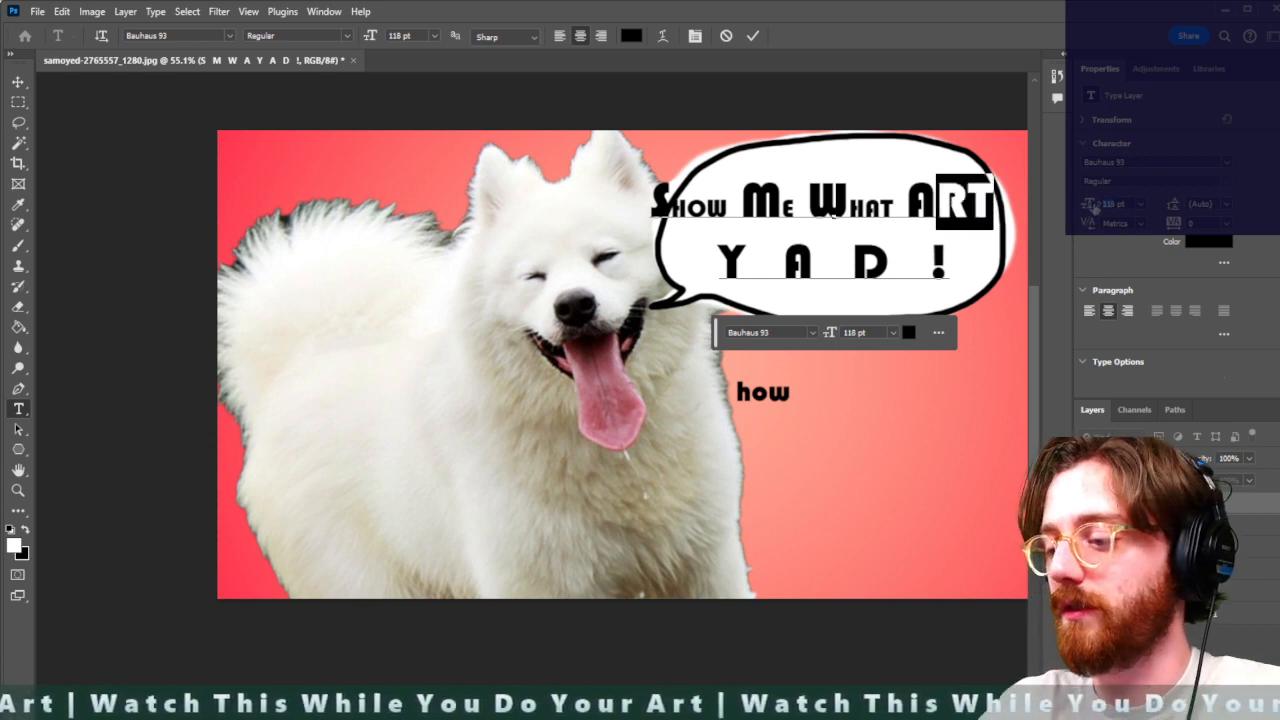
click(1095, 208)
text(60)
key(Return)
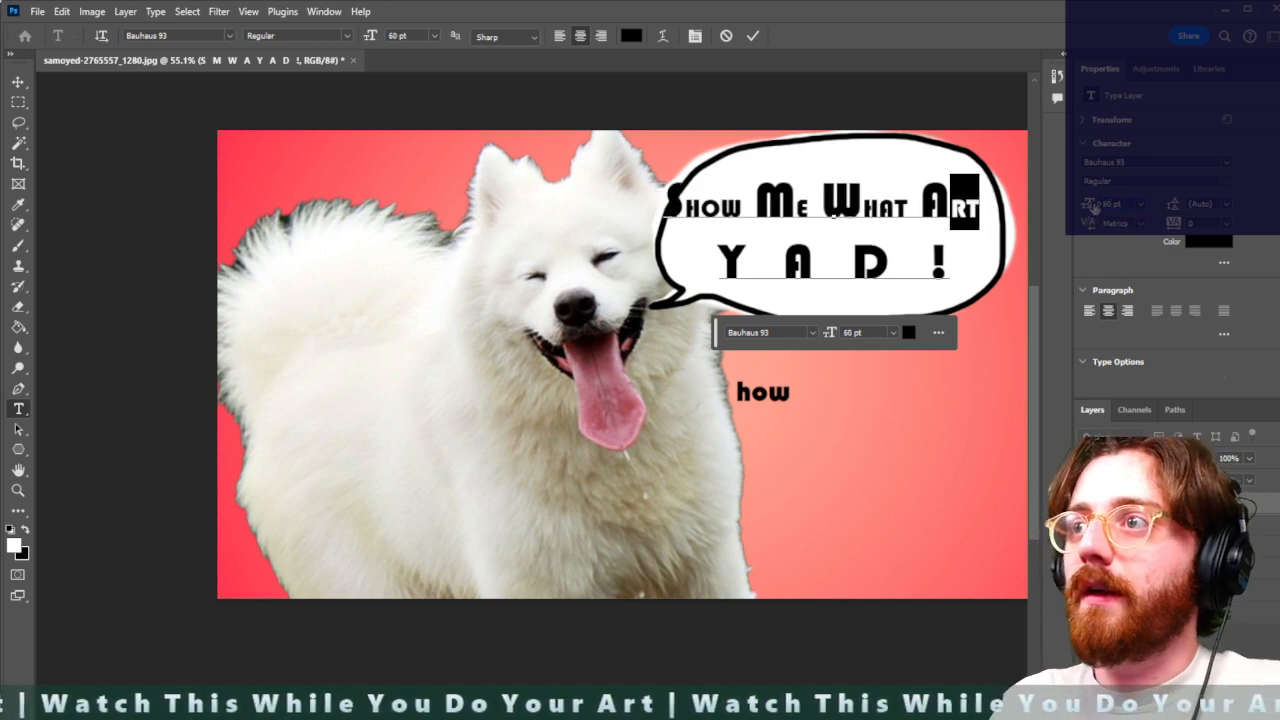
Add "OU" after the "Y" on the second line and remove surplus spacing before the "A"
click(764, 267)
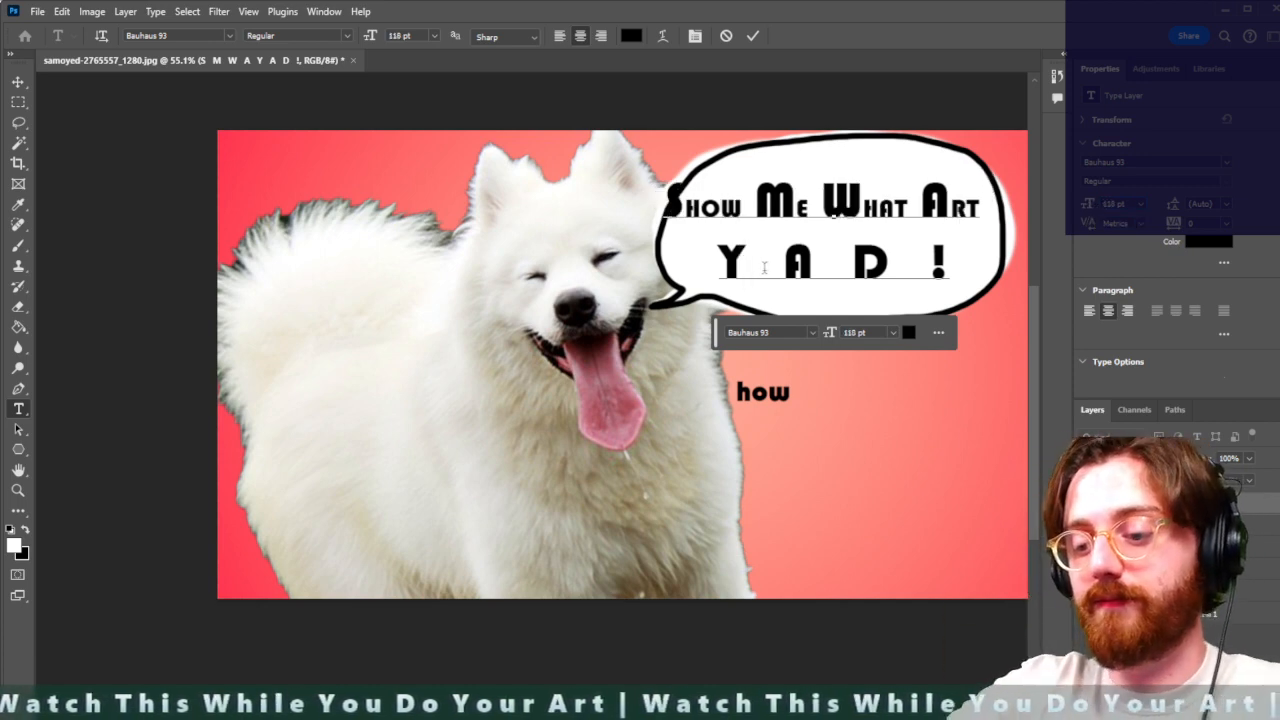
text(OU)
key(Delete)
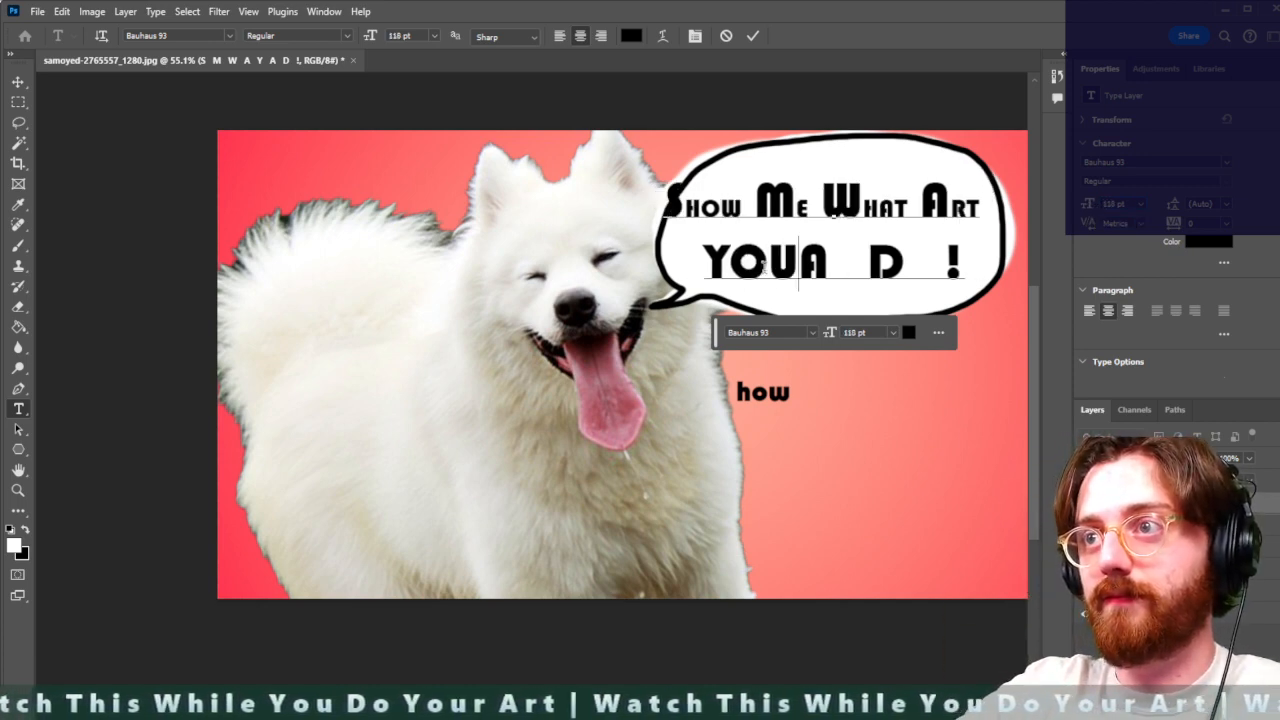
Separate "YOU" from the following "A" on the second line and set "OU" to 60 pt
drag(787, 262, 737, 265)
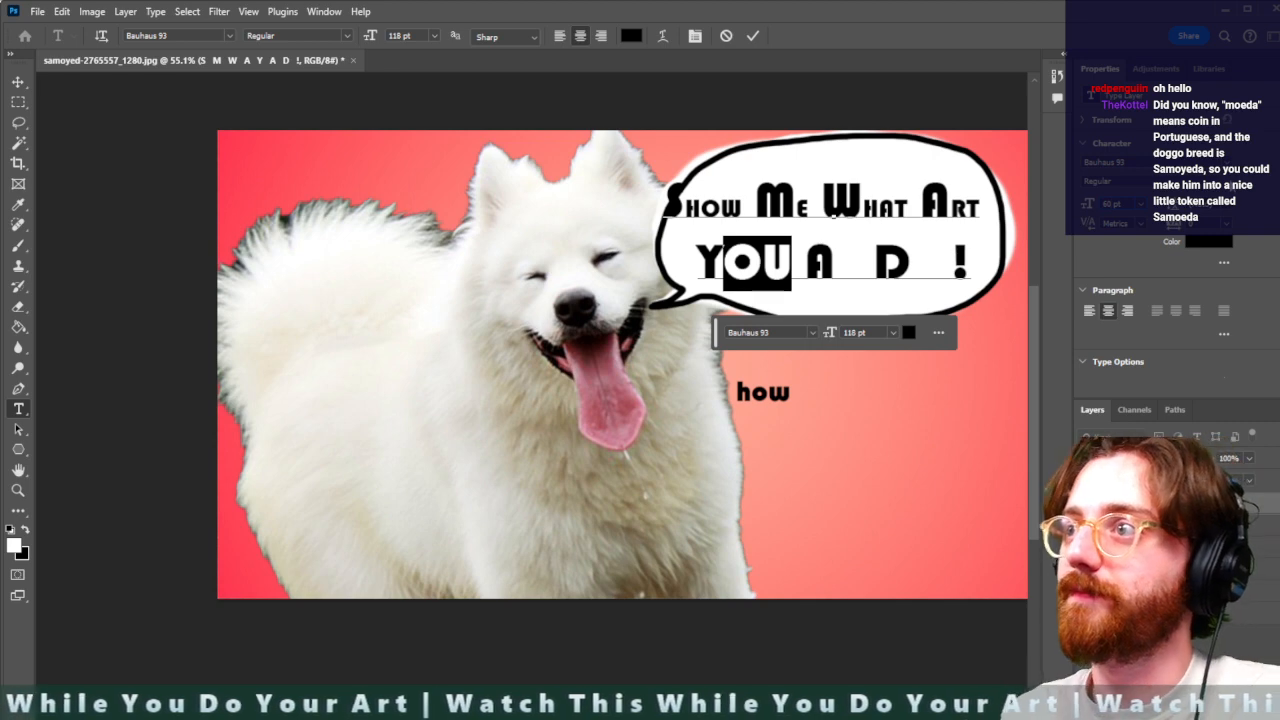
click(832, 265)
drag(807, 263, 777, 264)
click(795, 264)
double_click(764, 267)
click(761, 268)
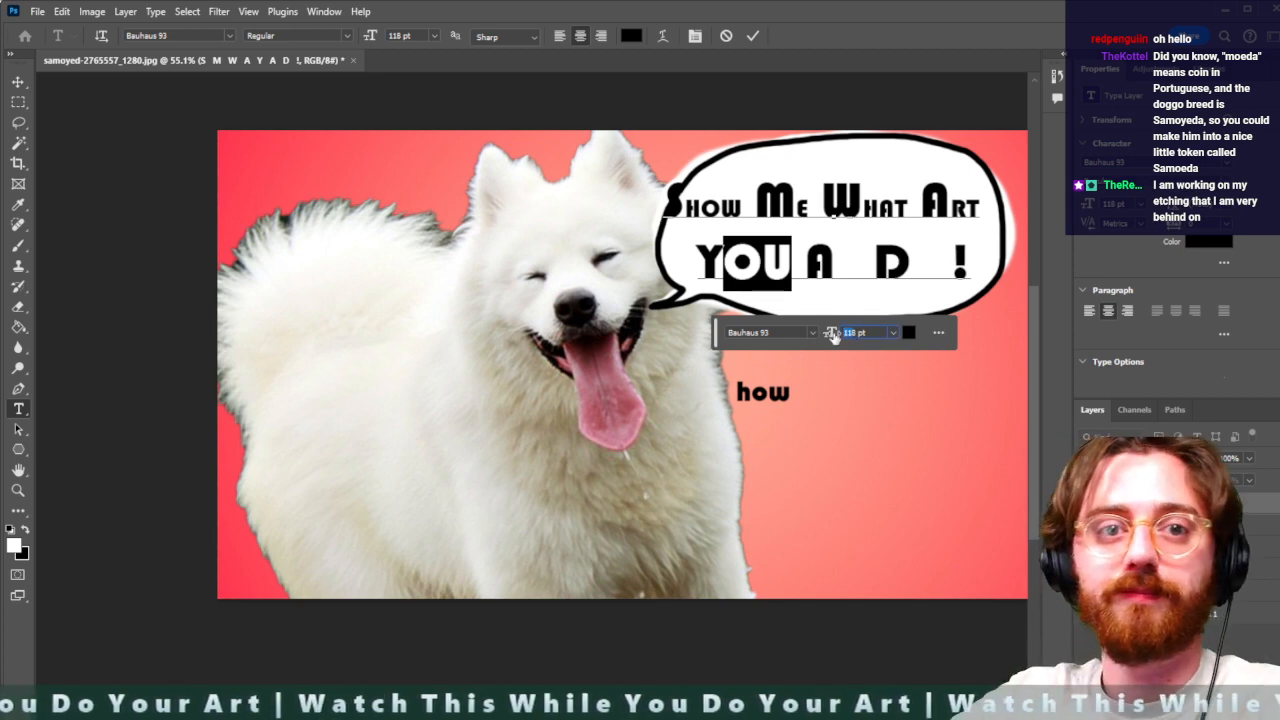
text(60)
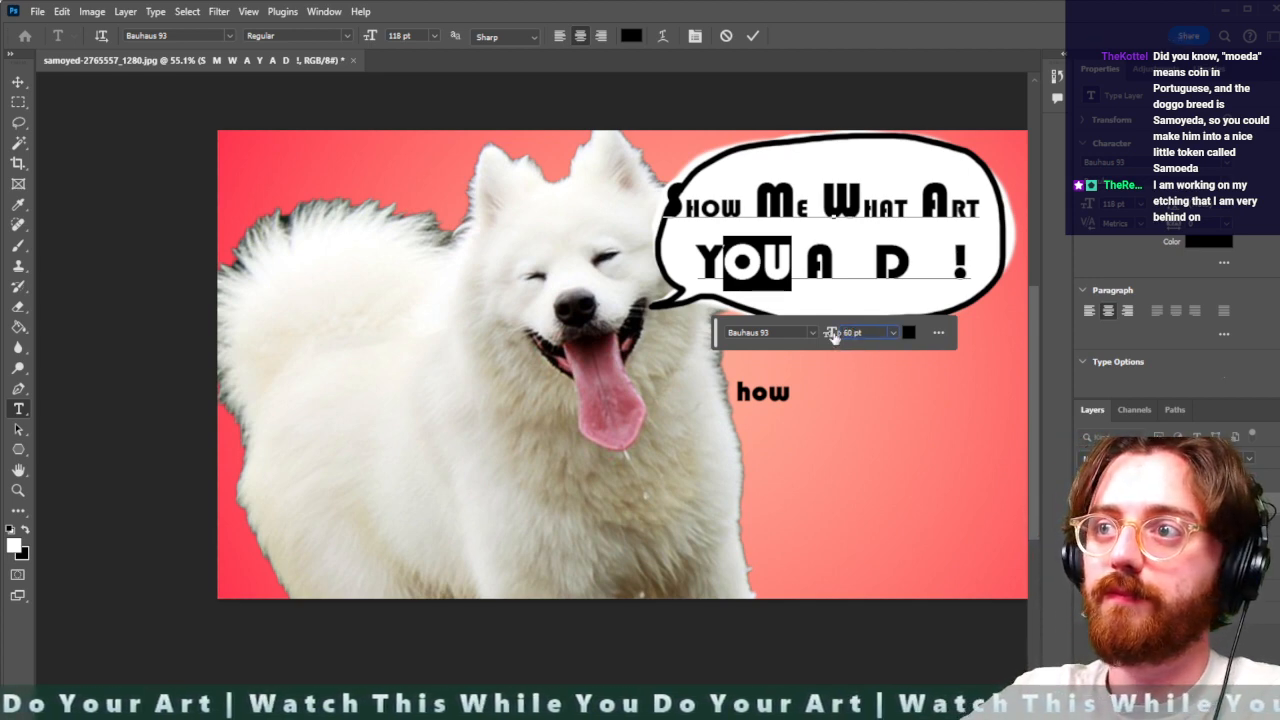
key(Return)
Complete the second line's "A" to "ARE" and set "RE" to 60 pt
click(813, 265)
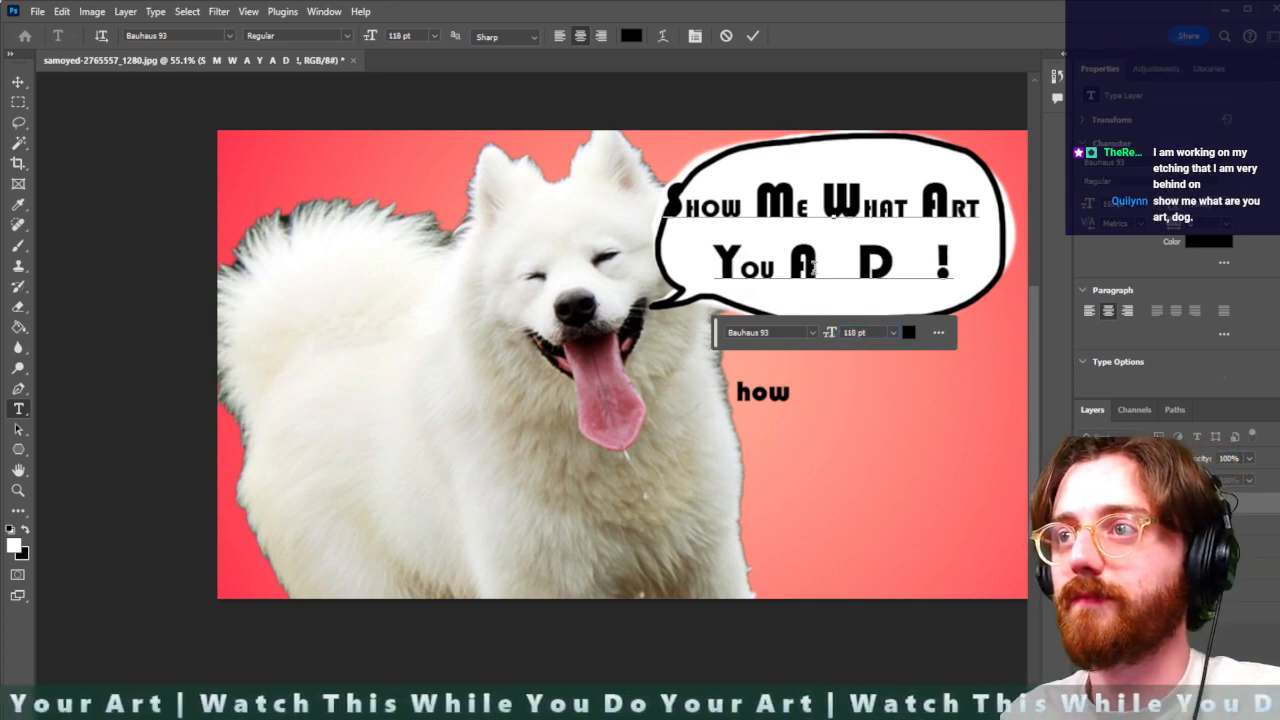
text(RE)
drag(788, 265, 837, 267)
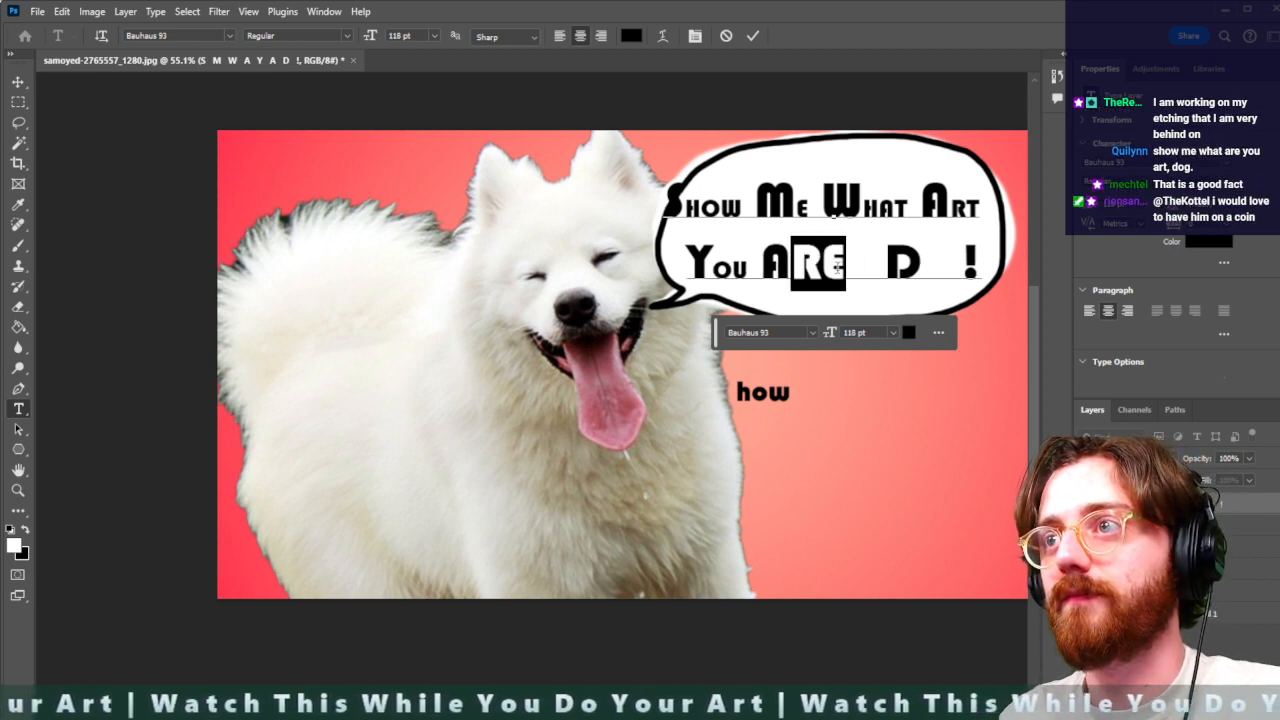
click(855, 332)
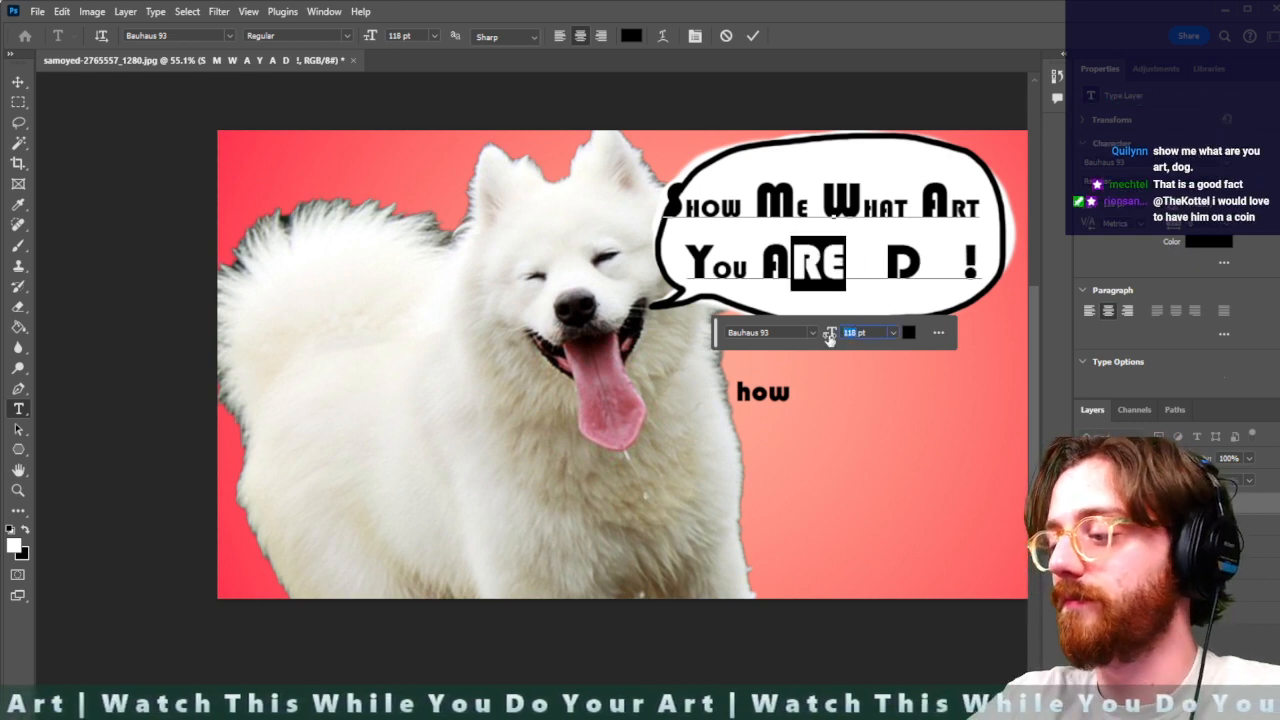
key(Return)
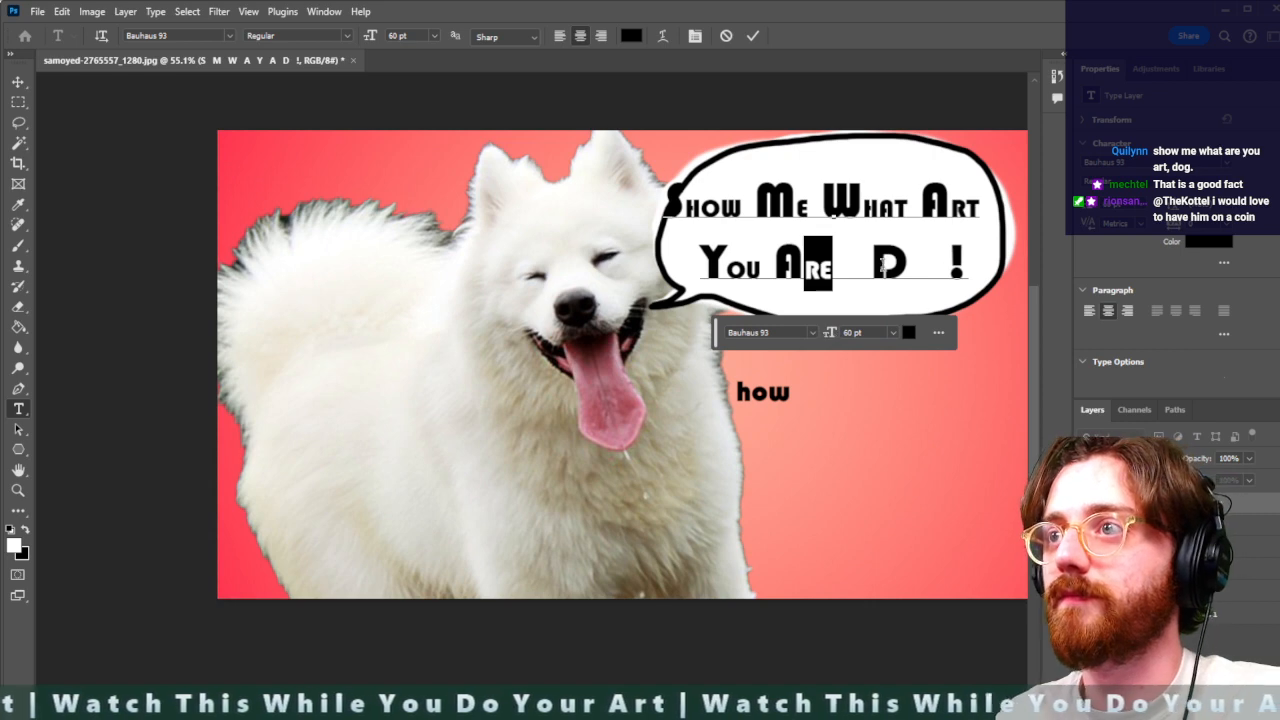
Remove the surplus spaces before the "D", complete it to "DOING" and set "OING" to 60 pt
click(866, 267)
key(BackSpace)
key(BackSpace)
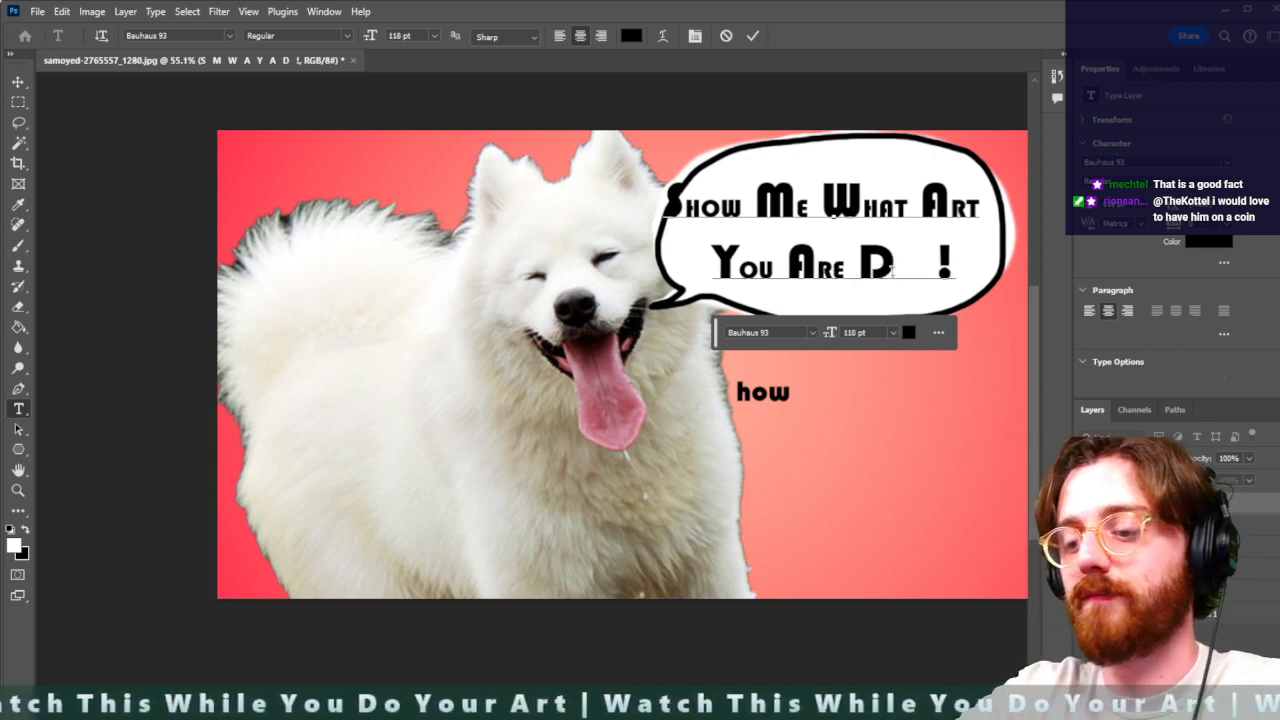
text(OING)
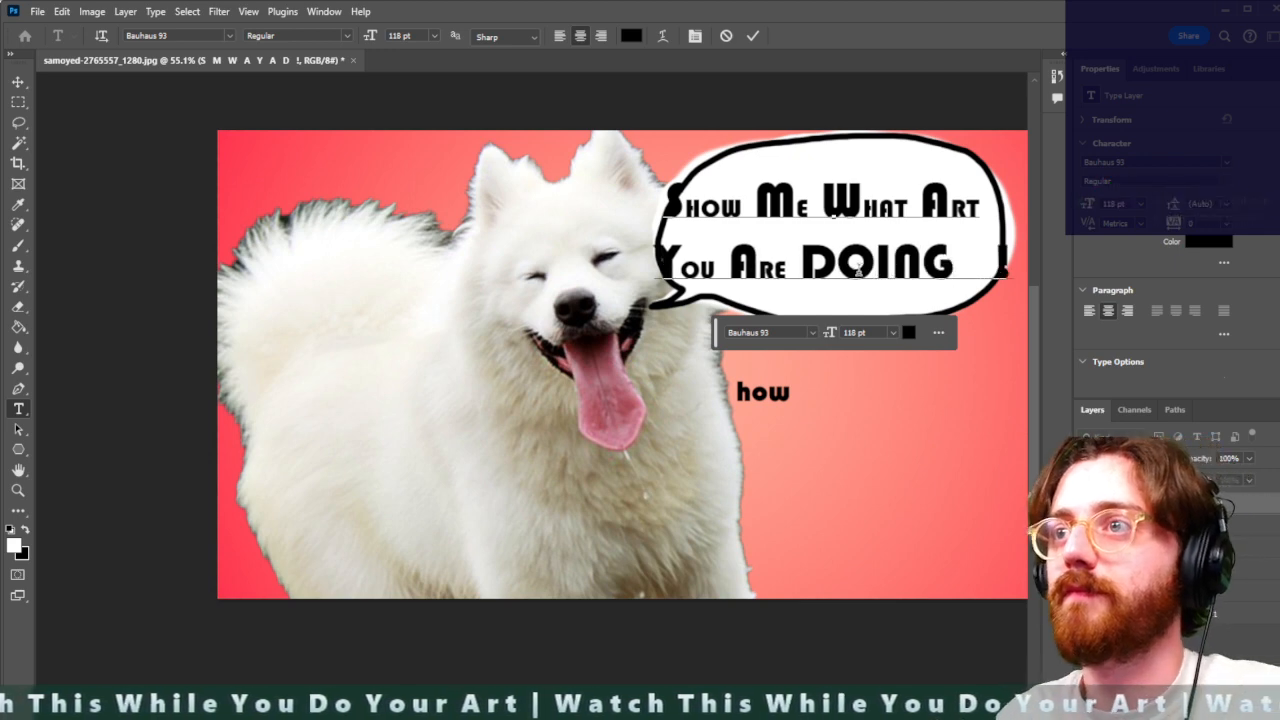
click(848, 269)
shift+click(944, 265)
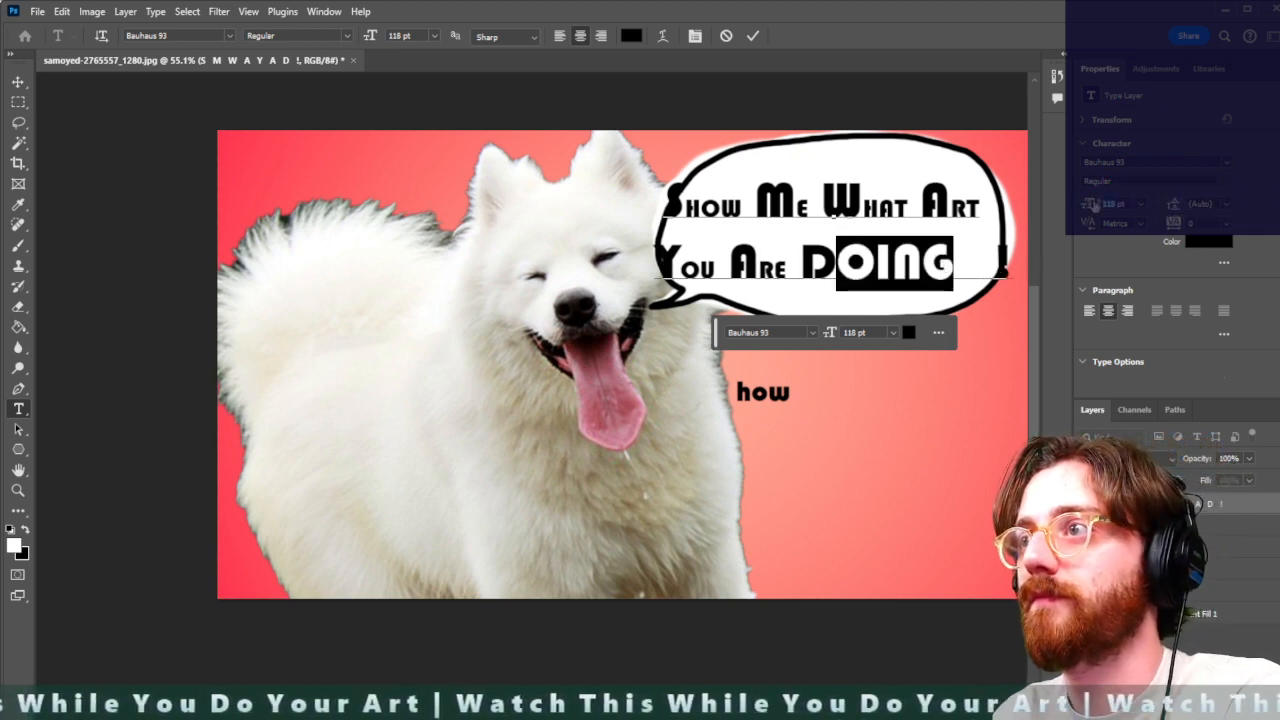
key(BackSpace)
text(60)
key(Return)
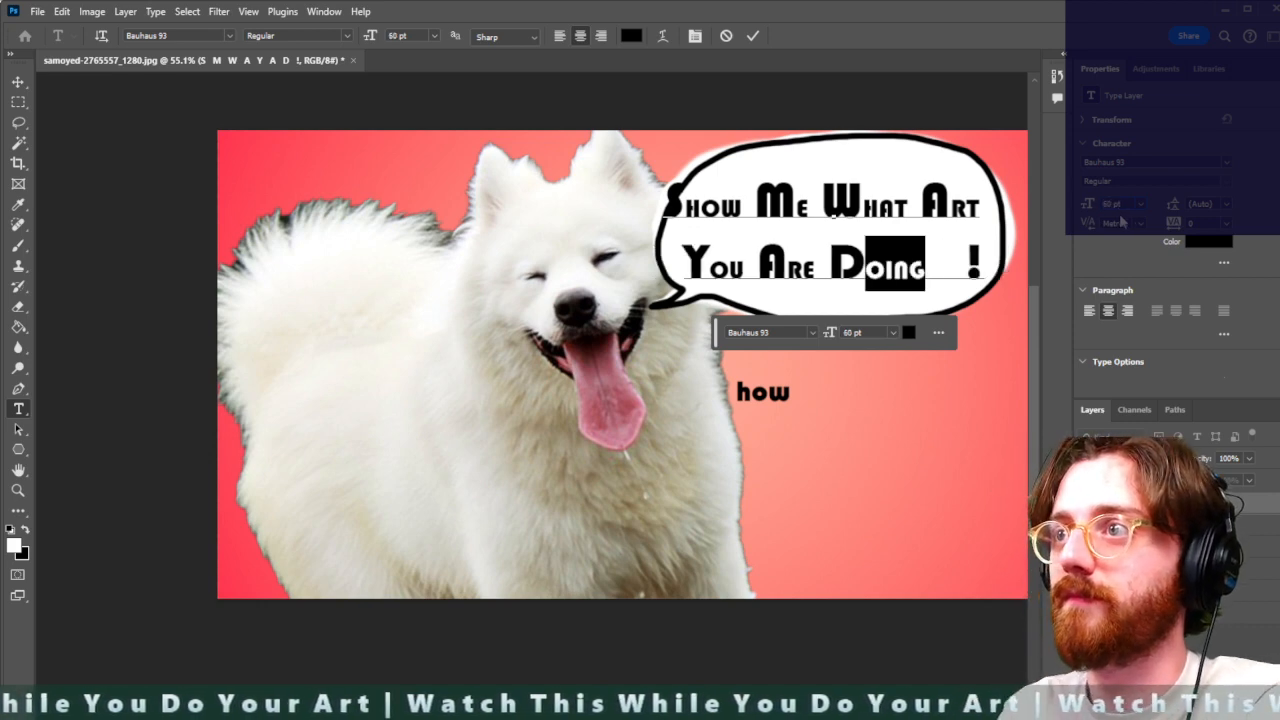
Delete the spaces between "DOING" and the exclamation mark
click(974, 269)
key(BackSpace)
key(BackSpace)
key(BackSpace)
key(BackSpace)
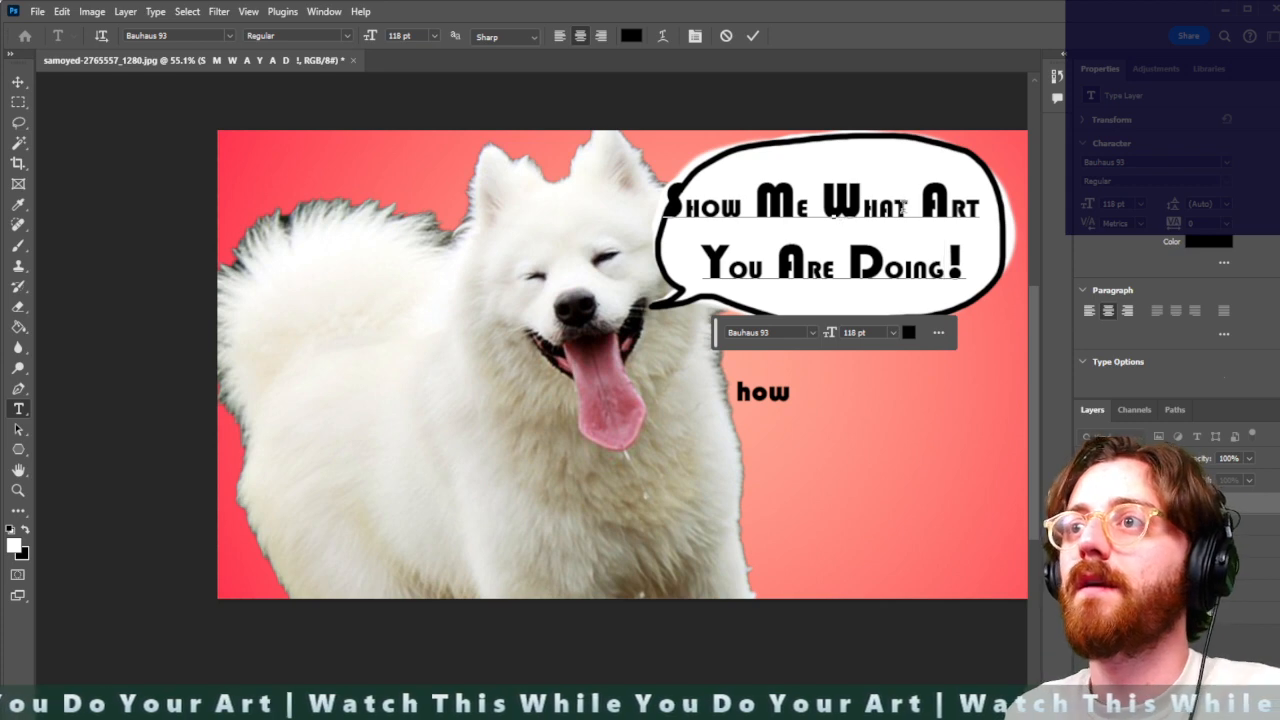
Remove the trailing space after "ART" and keep "YOU ARE DOING!" on its own second line
drag(665, 192, 984, 283)
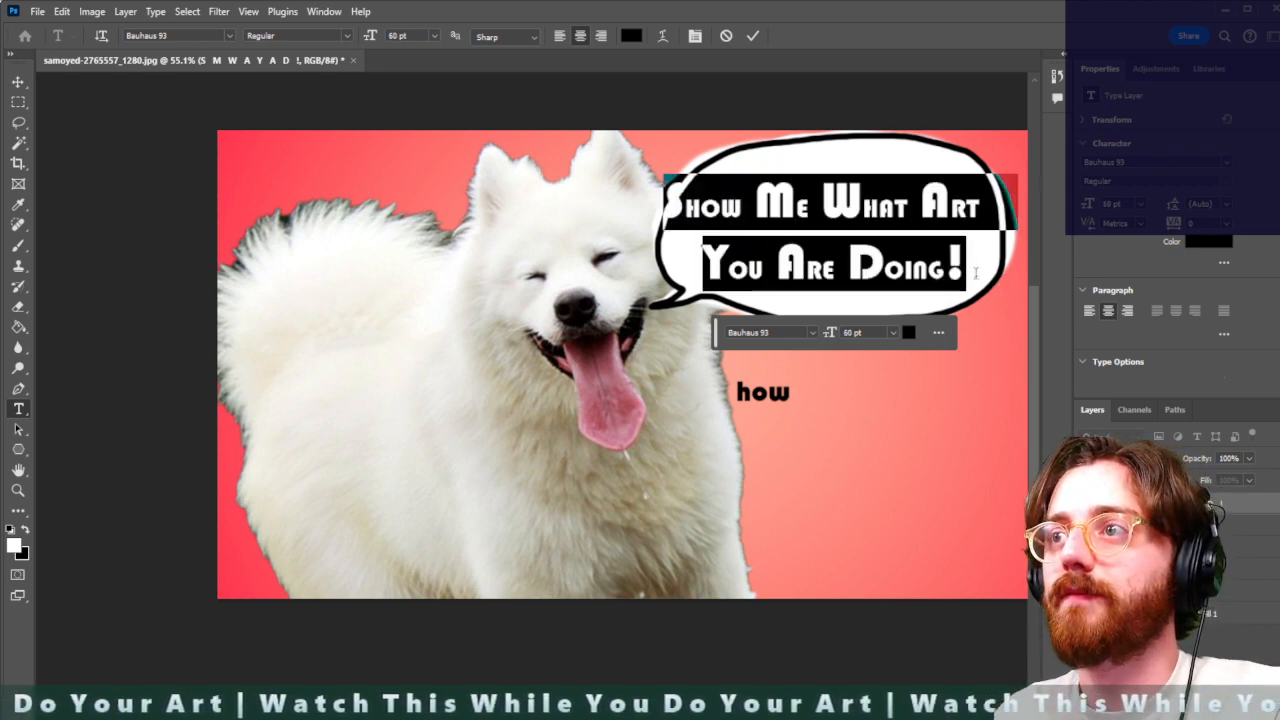
click(972, 216)
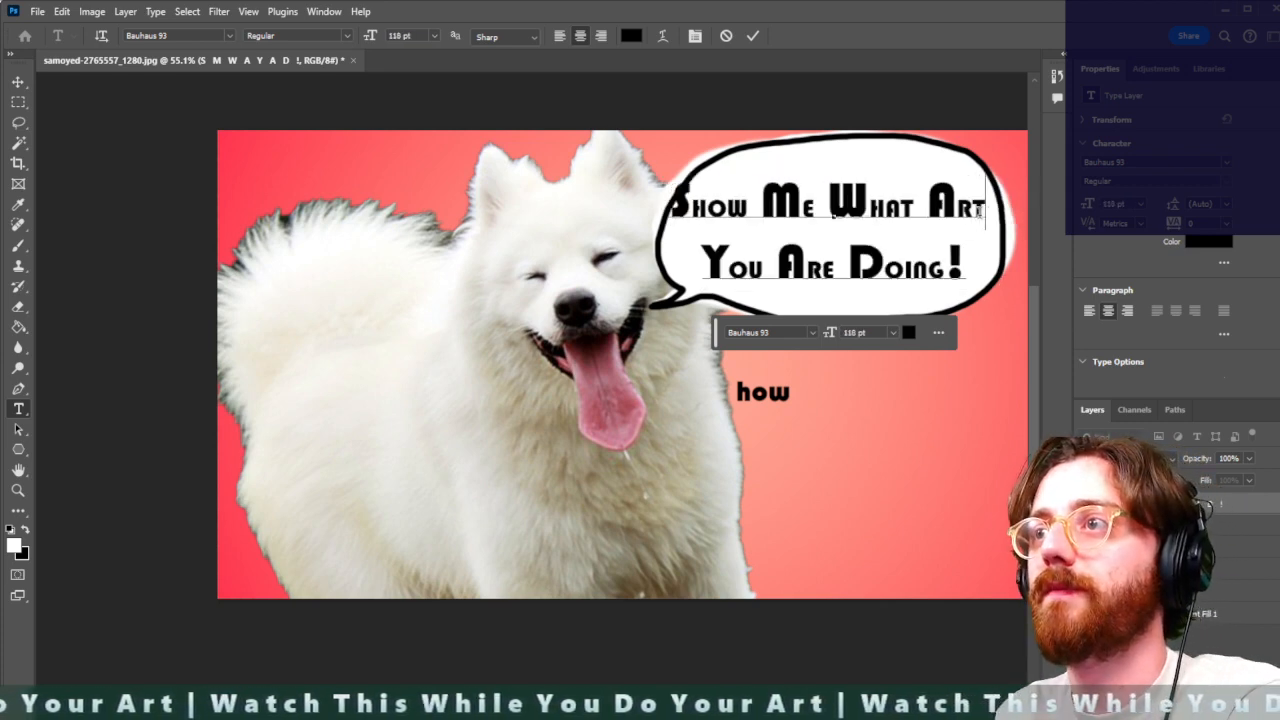
key(Delete)
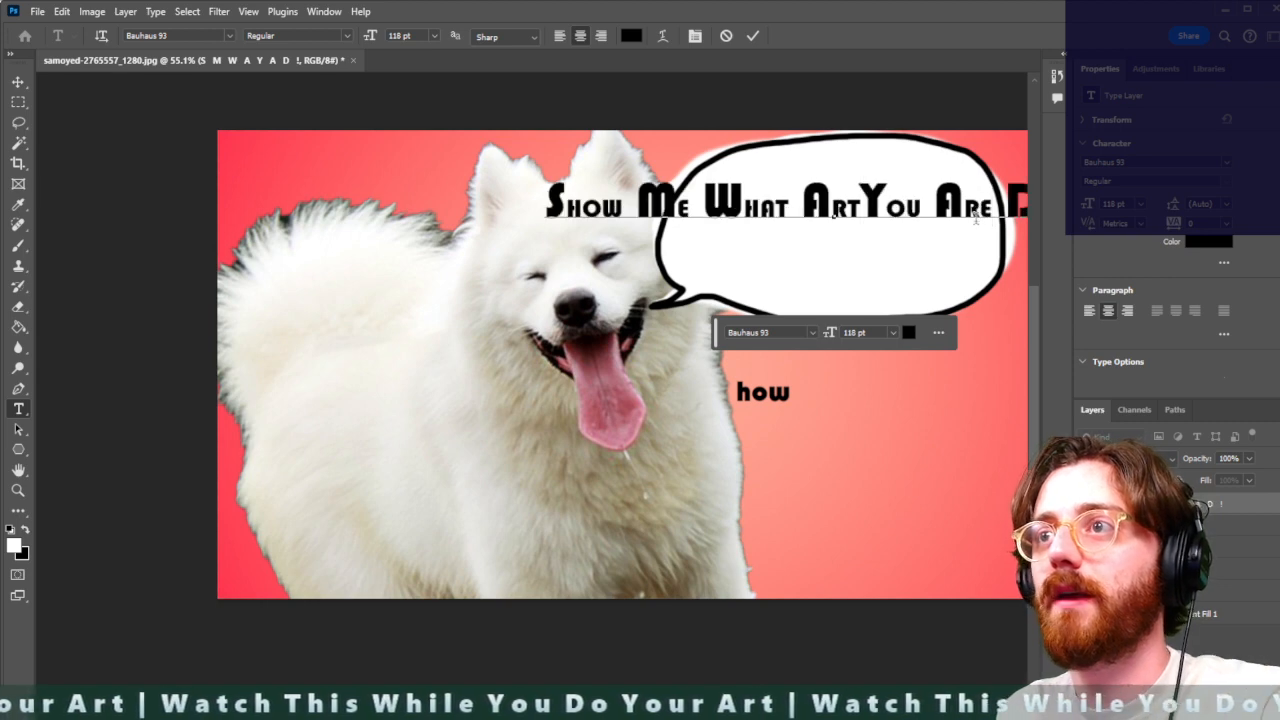
key(Return)
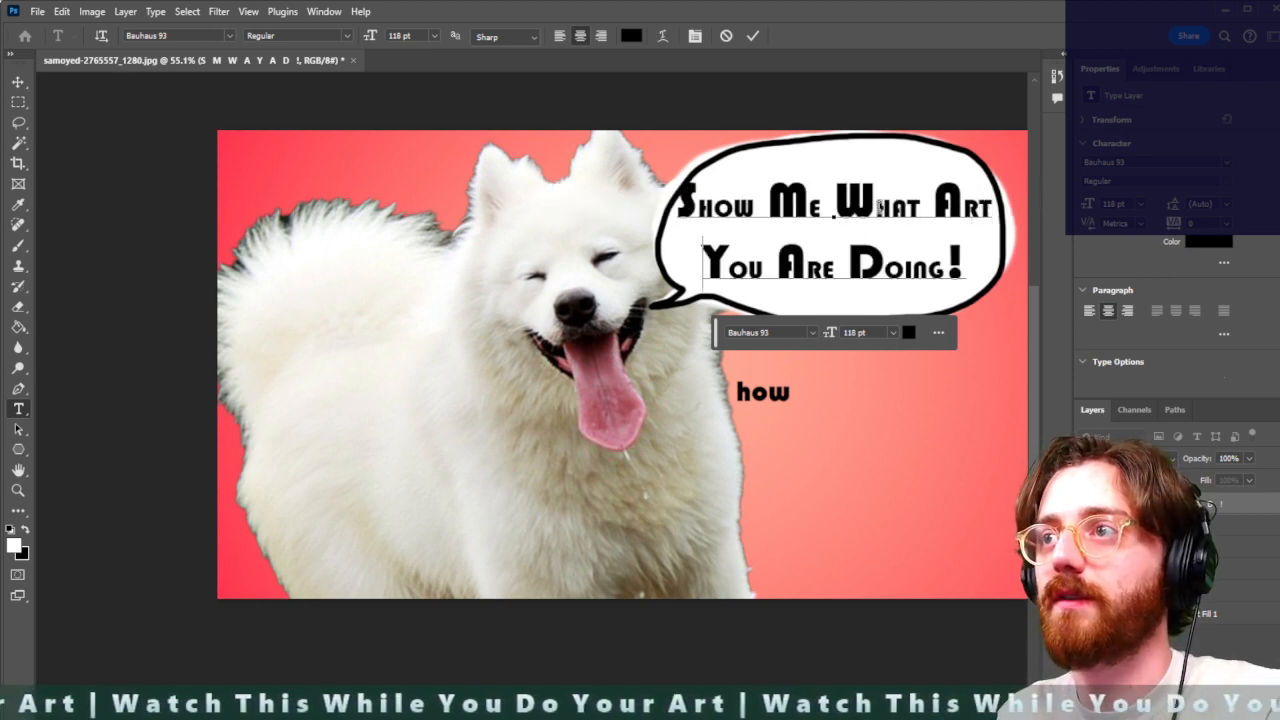
Scale the finished text down to about 90.6% and center it inside the speech bubble
click(22, 84)
click(575, 272)
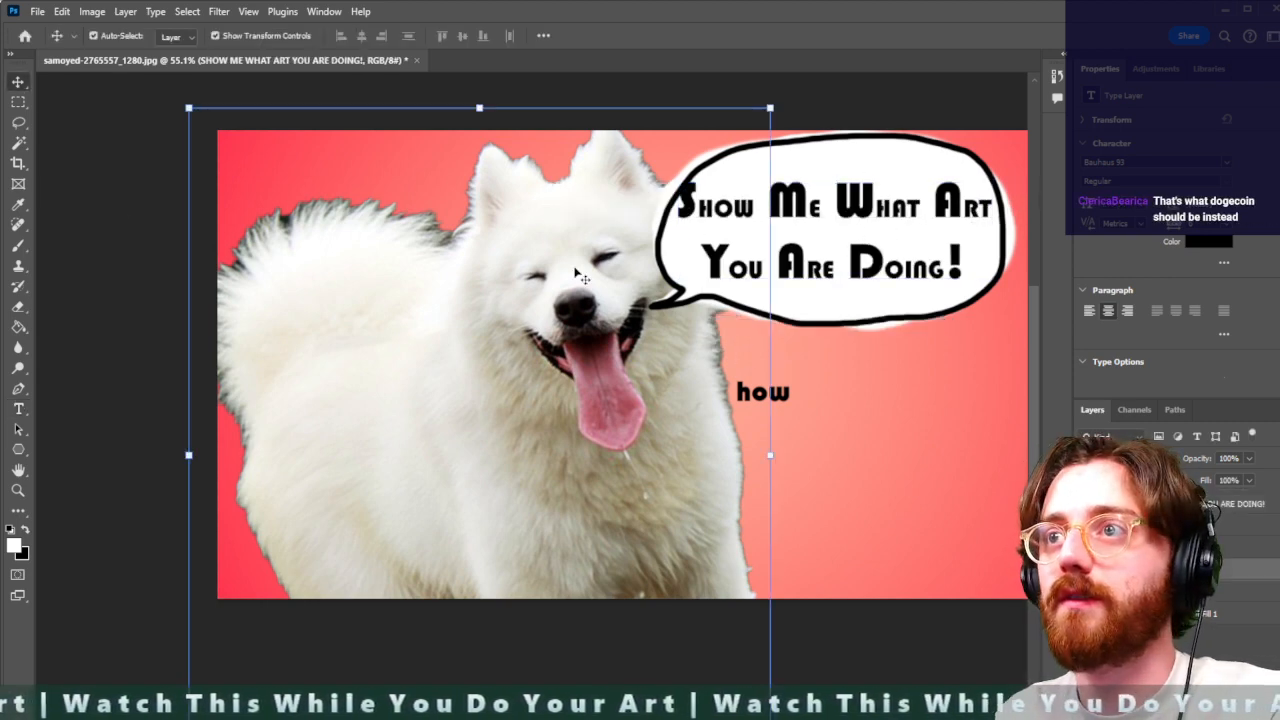
click(795, 204)
drag(990, 180, 962, 190)
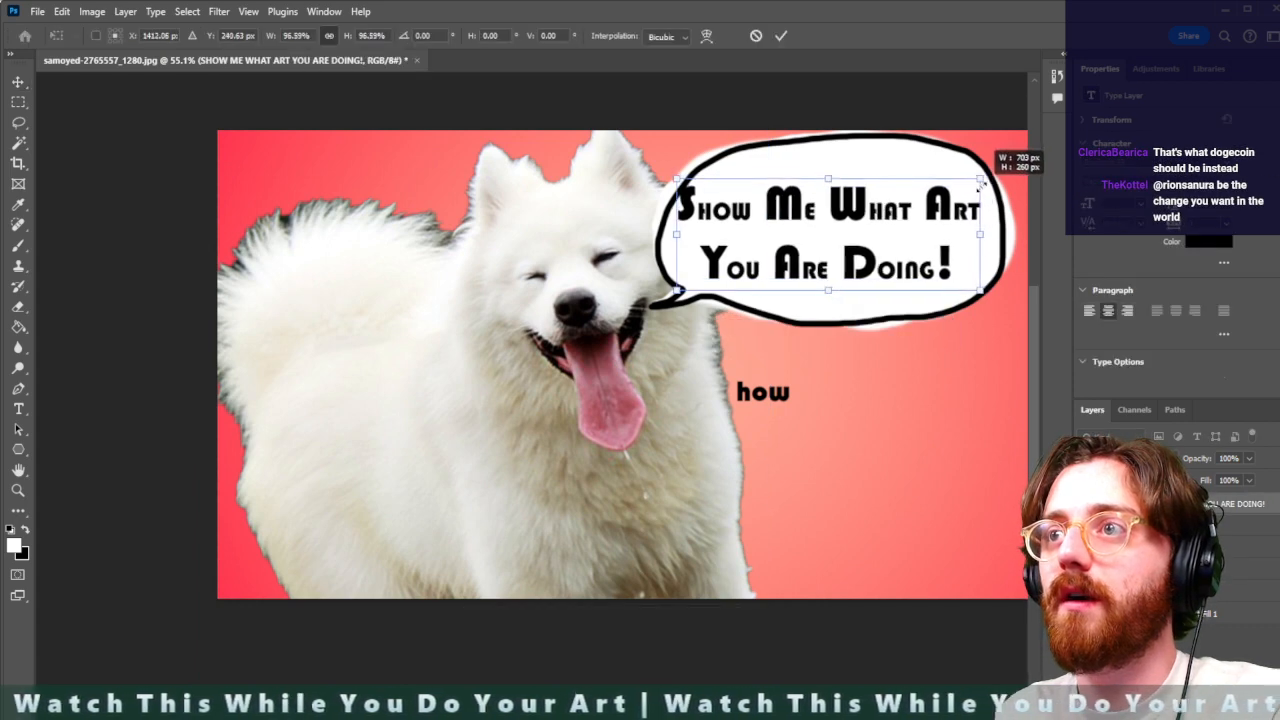
drag(836, 215, 859, 207)
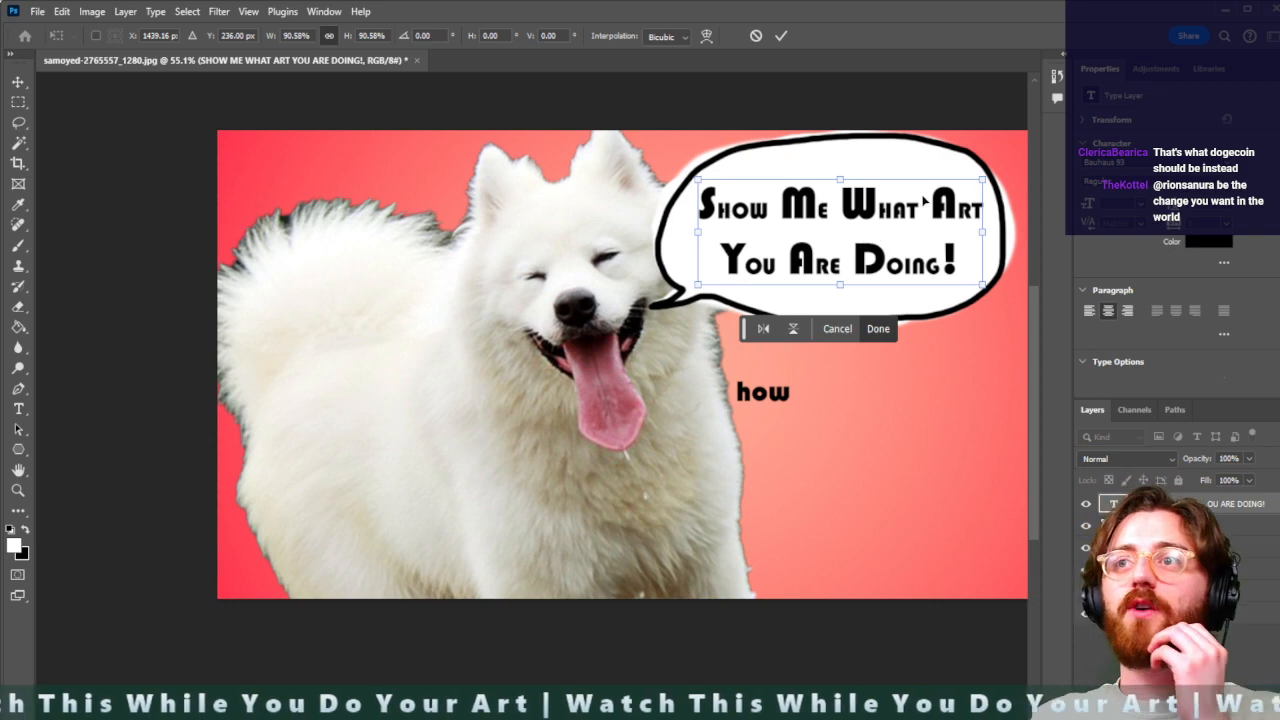
click(77, 157)
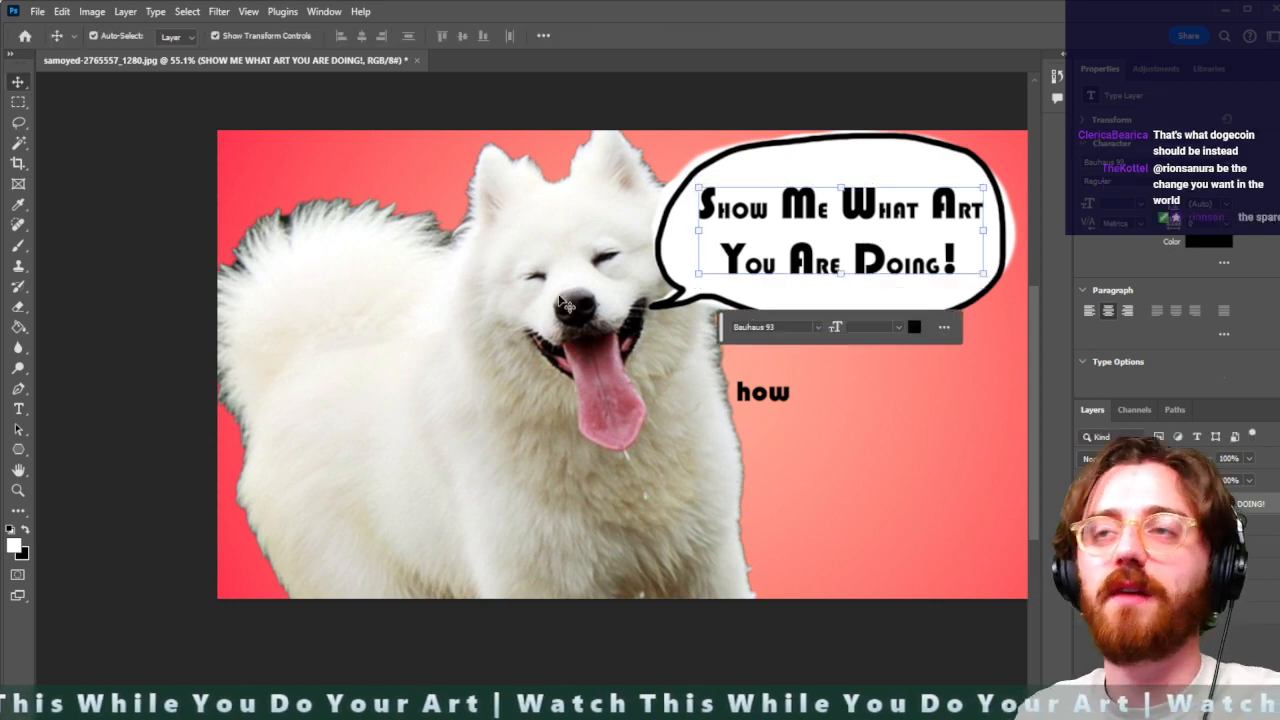
Add a new empty layer directly above the dog's layer
click(651, 367)
click(505, 270)
scroll(500, 260, up, 3)
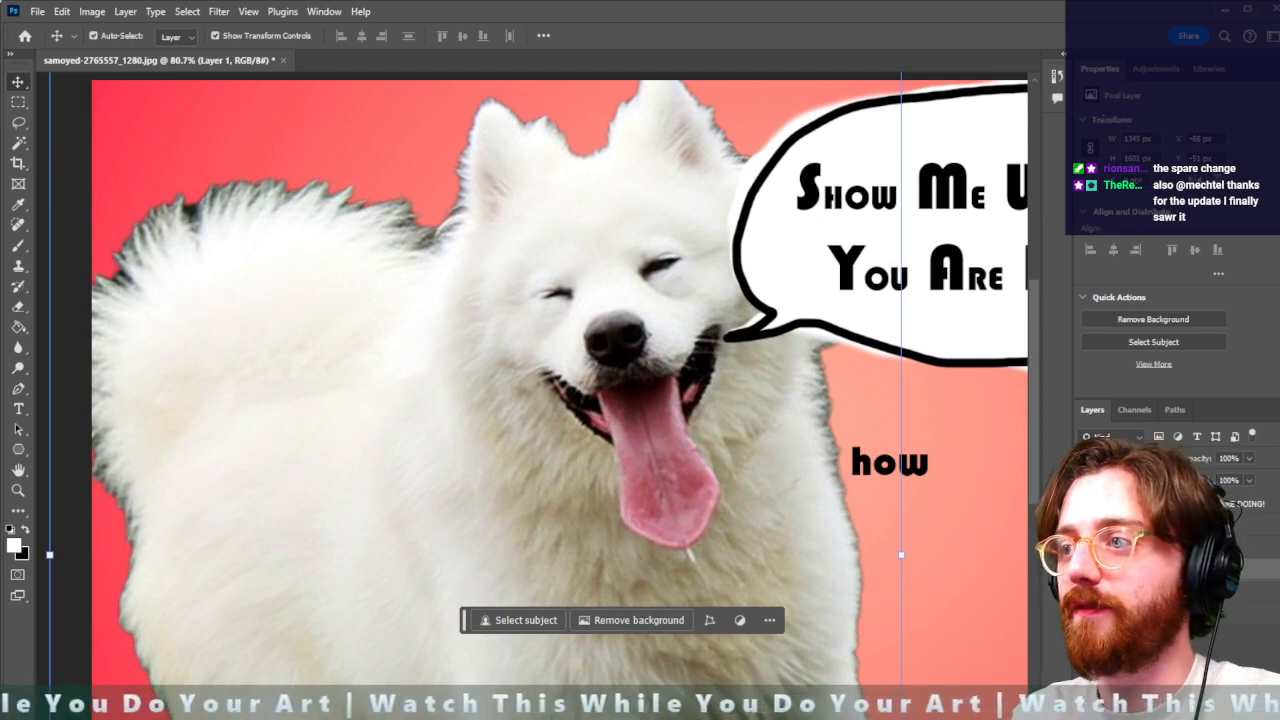
click(1218, 710)
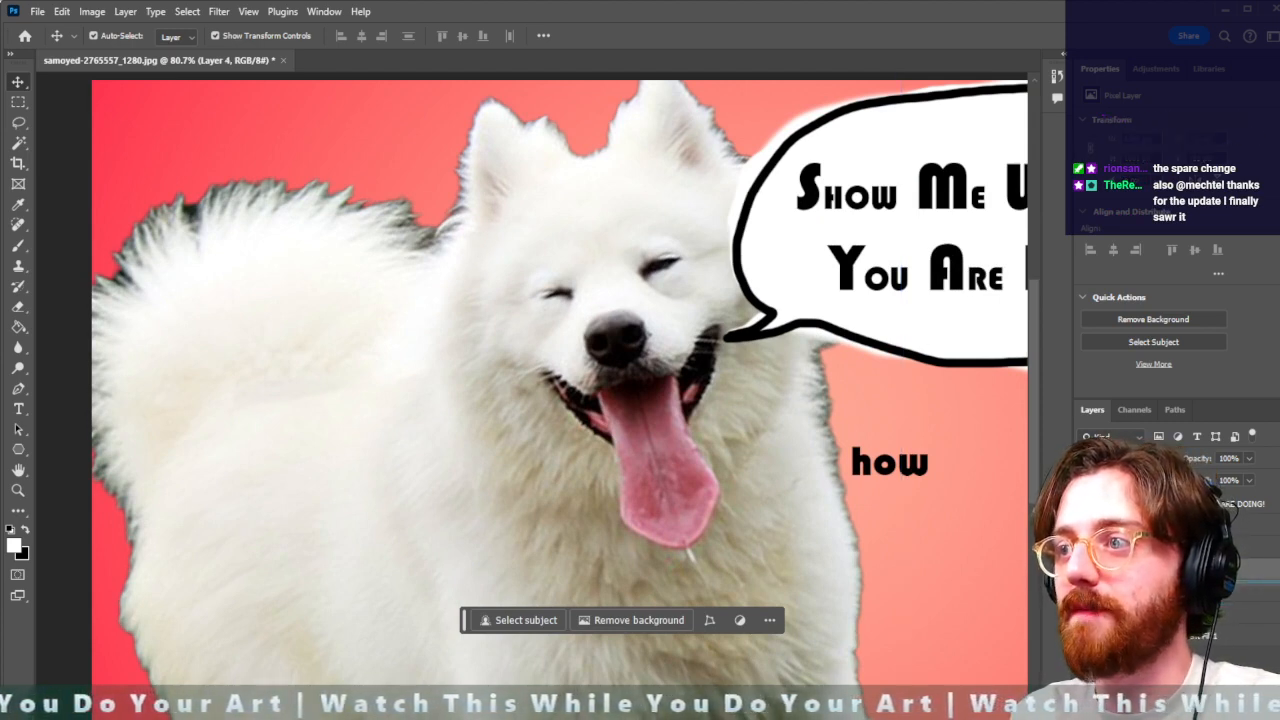
Paint a solid bright green headband (hue 151°) across the dog's forehead with the 21 px brush
key(b)
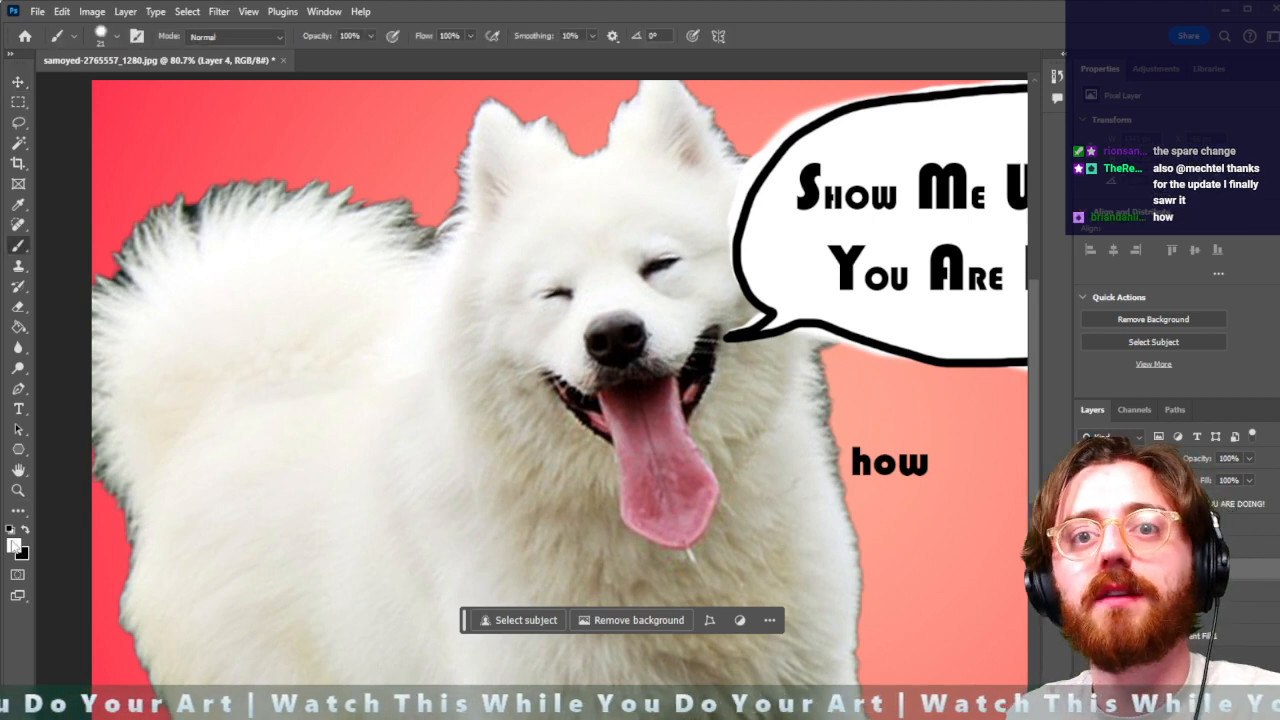
click(14, 545)
drag(967, 405, 960, 304)
click(1016, 410)
click(939, 361)
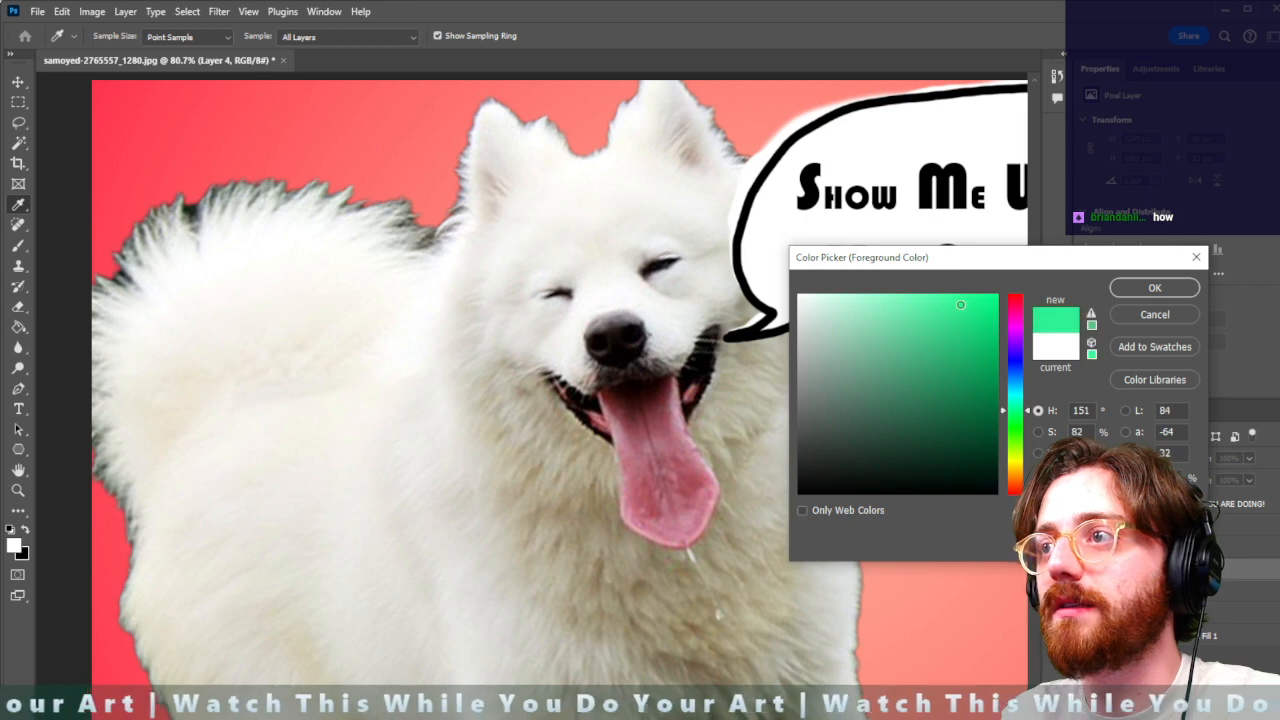
click(1152, 287)
key(b)
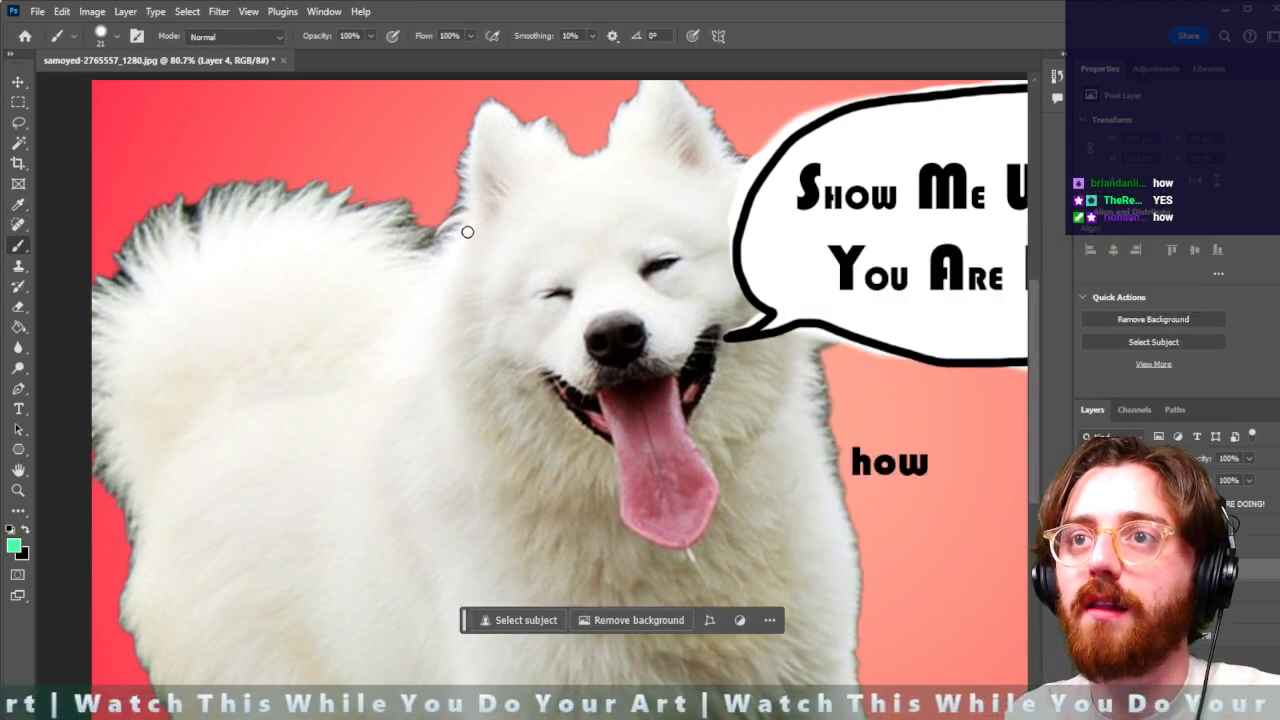
mouse_move(470, 226)
mouse_down()
mouse_move(450, 272)
mouse_move(464, 232)
mouse_move(452, 267)
mouse_move(475, 231)
mouse_move(745, 162)
mouse_up()
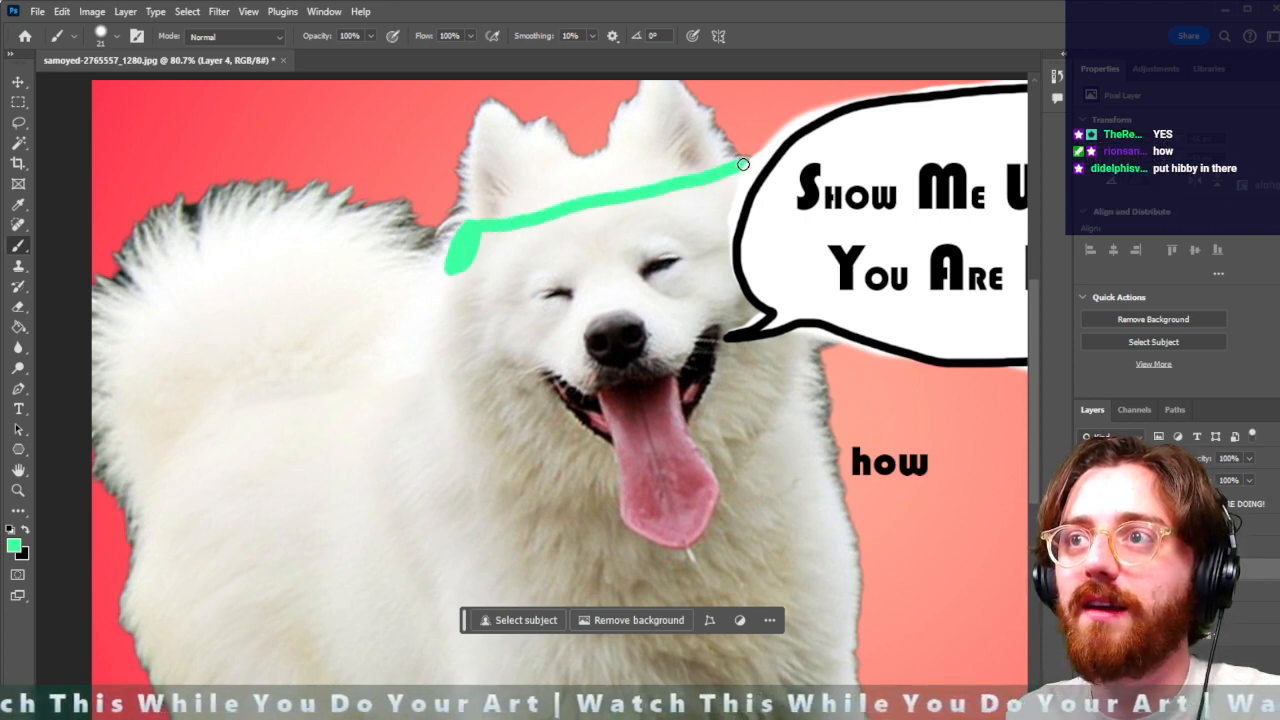
mouse_move(733, 213)
mouse_down()
mouse_move(450, 275)
mouse_move(473, 236)
mouse_move(466, 262)
mouse_move(500, 237)
mouse_move(497, 268)
mouse_move(531, 223)
mouse_move(532, 252)
mouse_move(549, 220)
mouse_move(606, 211)
mouse_move(586, 240)
mouse_move(746, 190)
mouse_move(730, 180)
mouse_move(677, 206)
mouse_move(609, 209)
mouse_move(677, 209)
mouse_move(623, 206)
mouse_move(657, 206)
mouse_up()
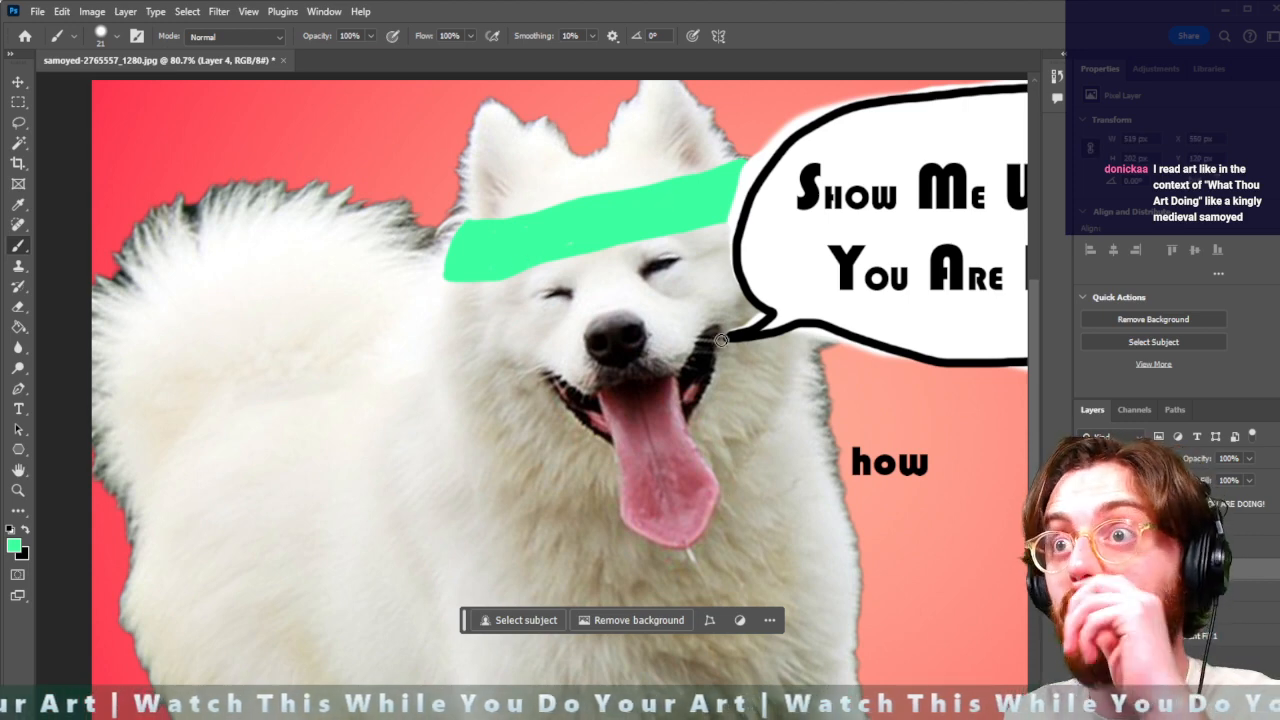
Outline the green headband in black on a new layer with the 10 px brush, adding small fold lines
click(117, 37)
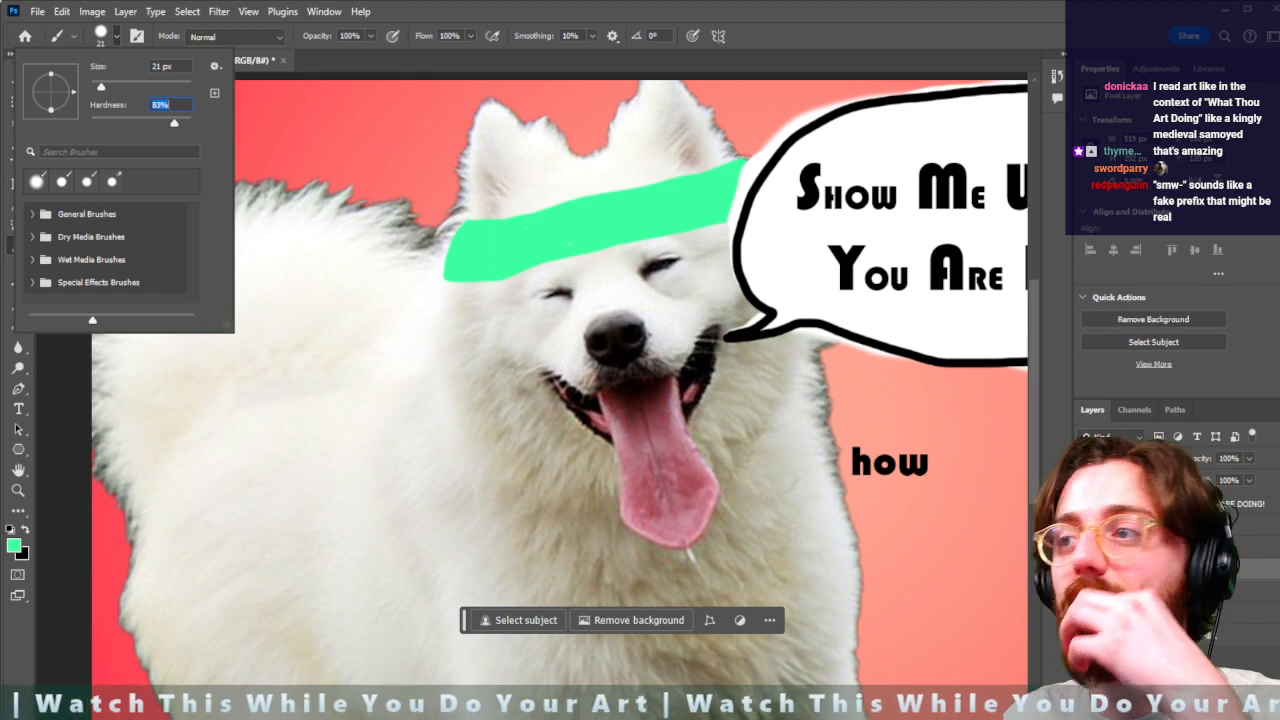
key(Escape)
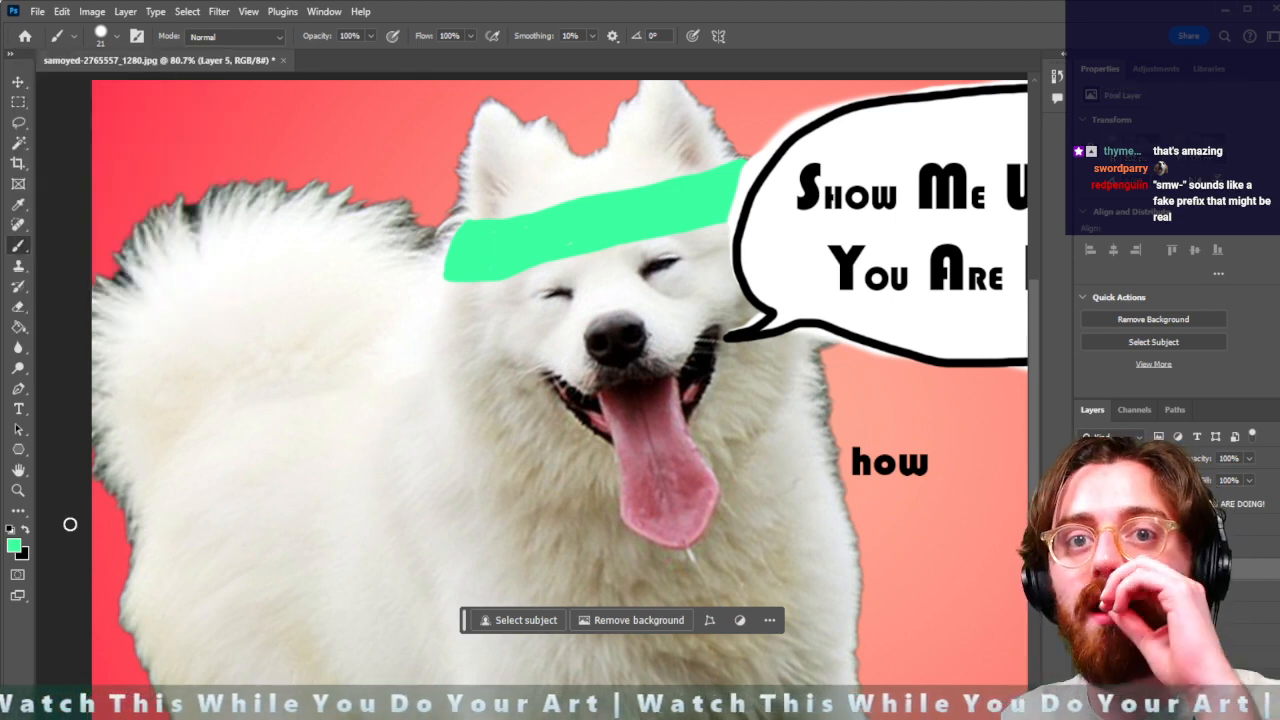
click(27, 530)
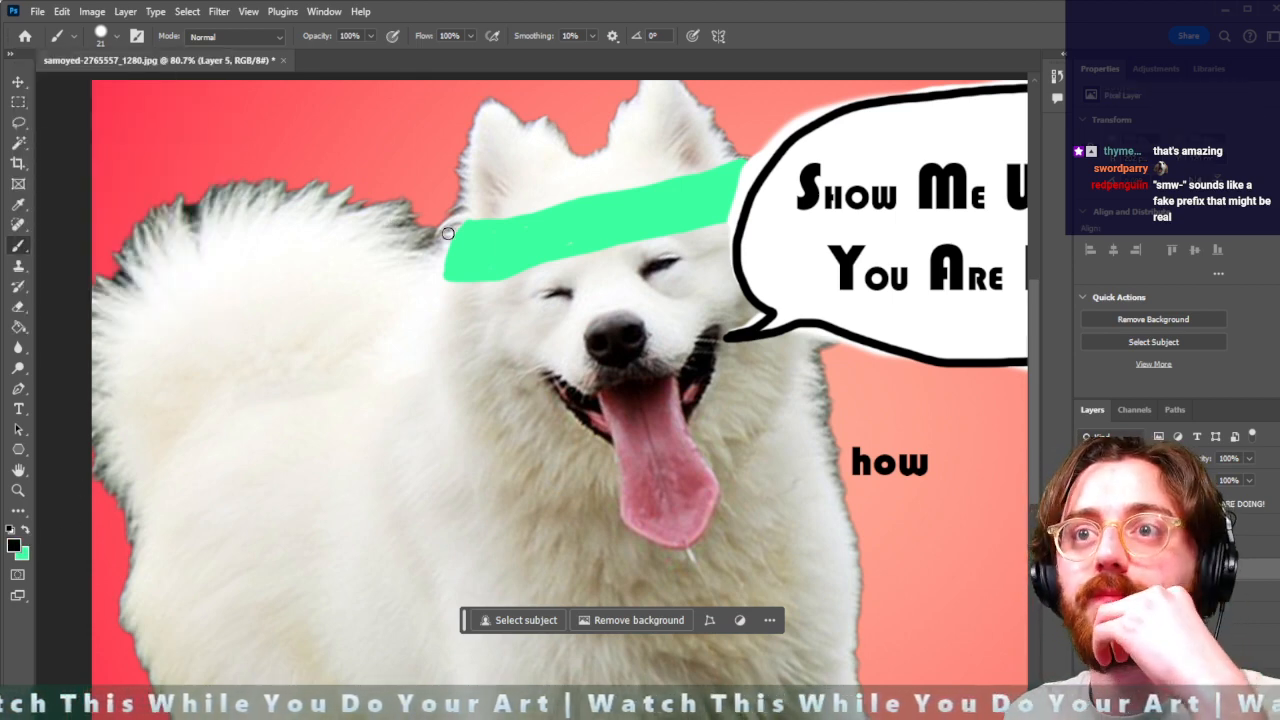
mouse_move(469, 224)
mouse_down()
mouse_move(452, 238)
mouse_move(446, 280)
mouse_move(744, 217)
mouse_move(767, 180)
mouse_move(752, 163)
mouse_move(465, 225)
mouse_move(476, 236)
mouse_up()
key(ctrl+z)
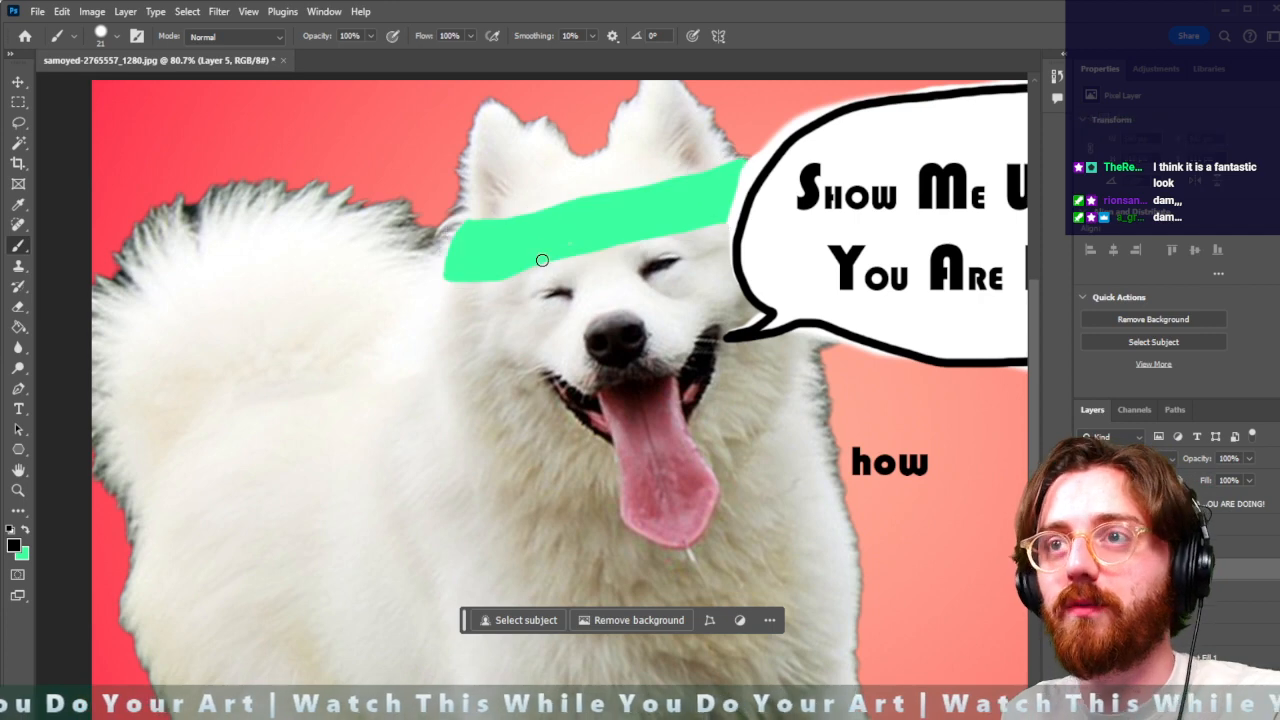
click(100, 32)
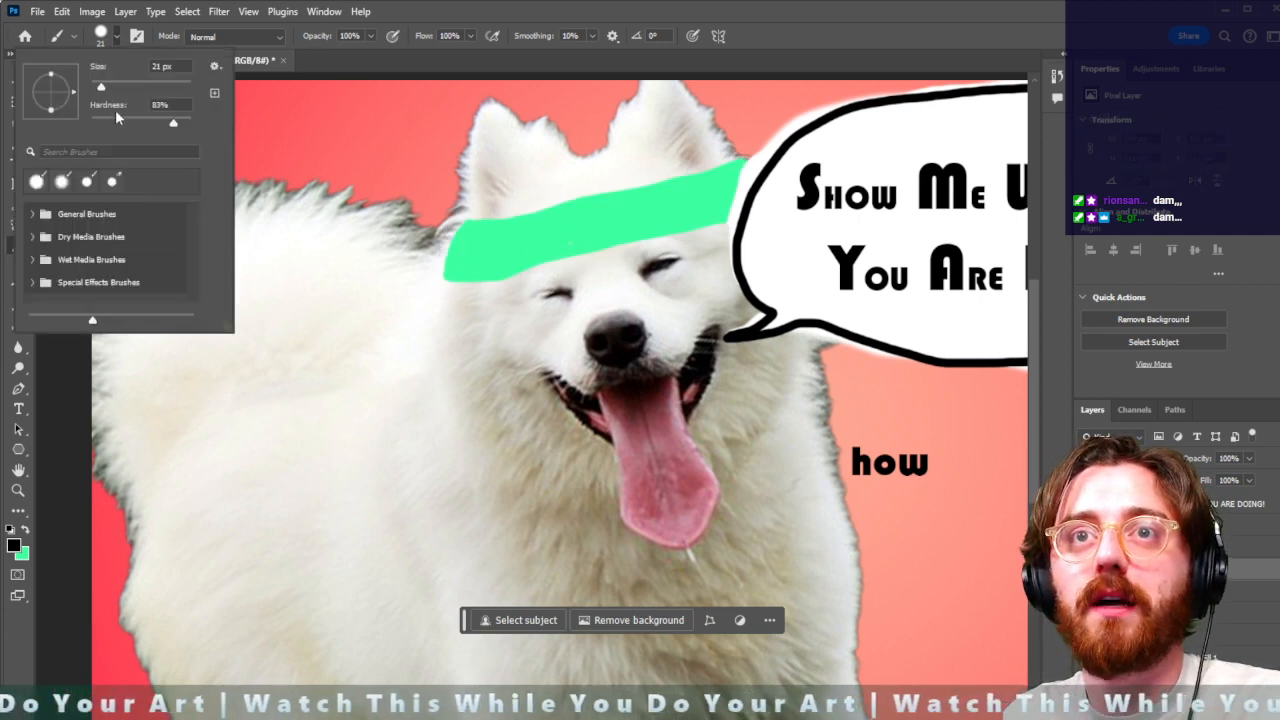
drag(102, 89, 95, 89)
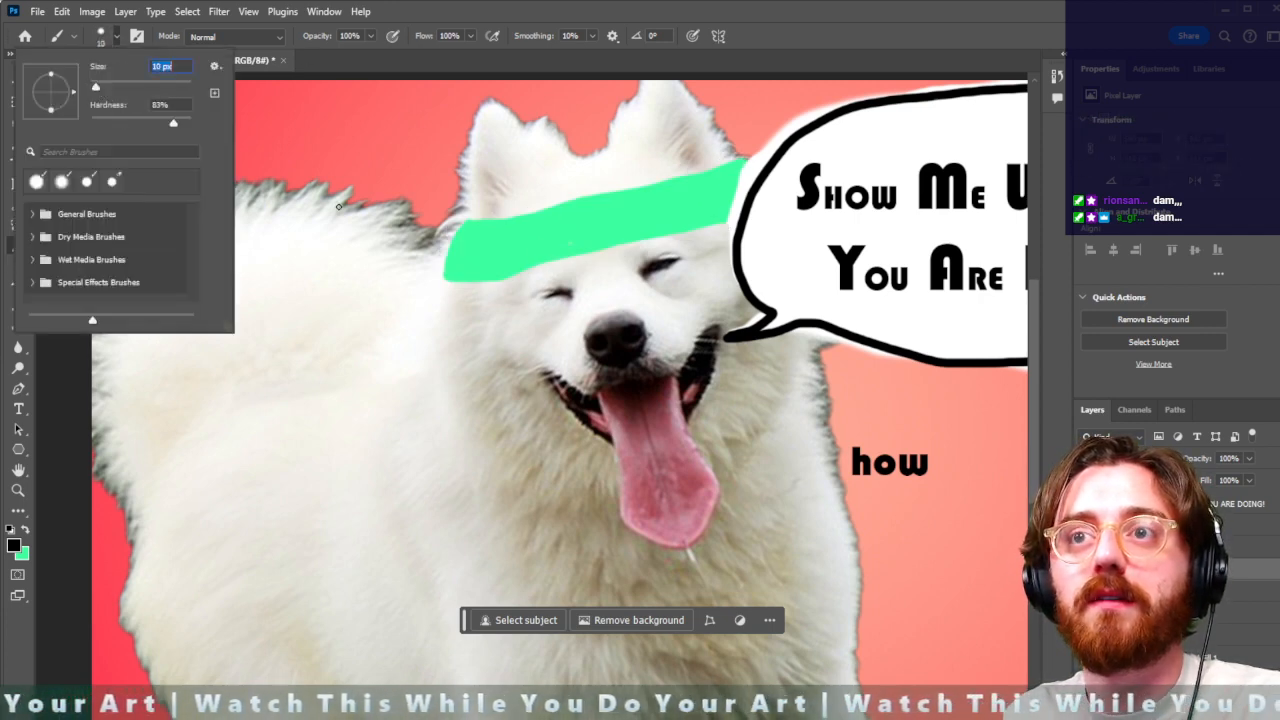
drag(473, 218, 461, 223)
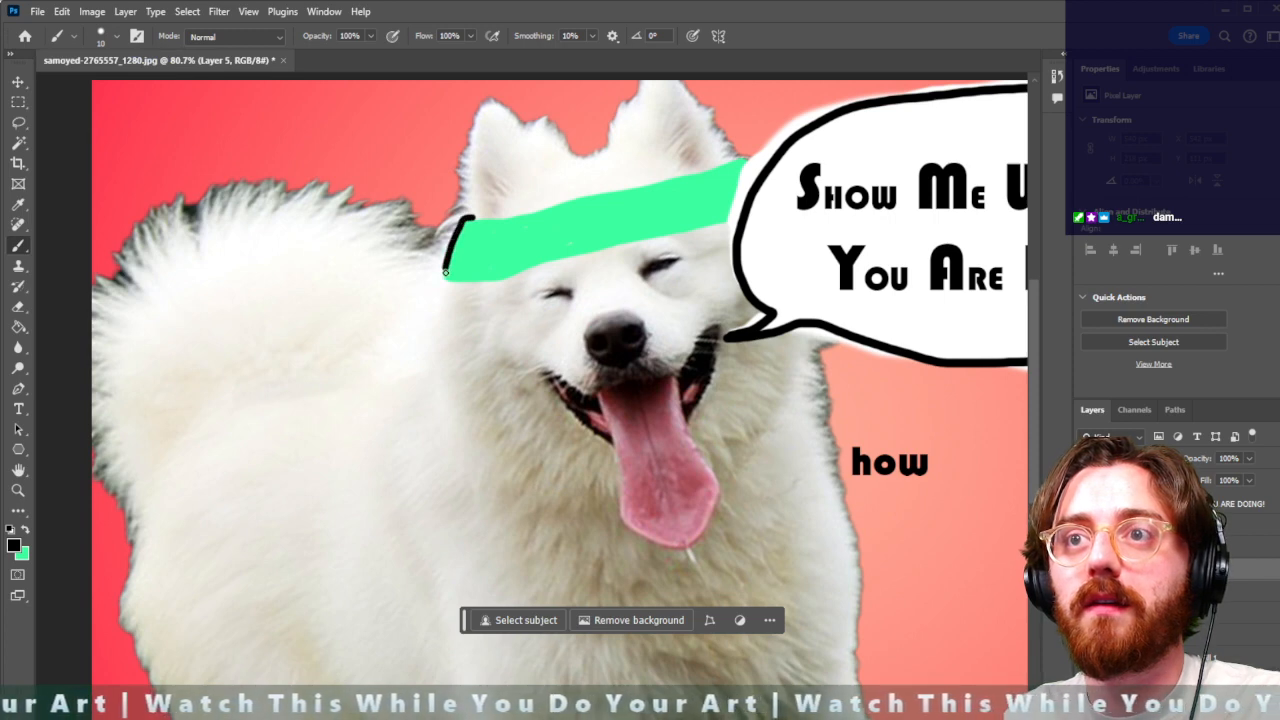
drag(461, 282, 498, 282)
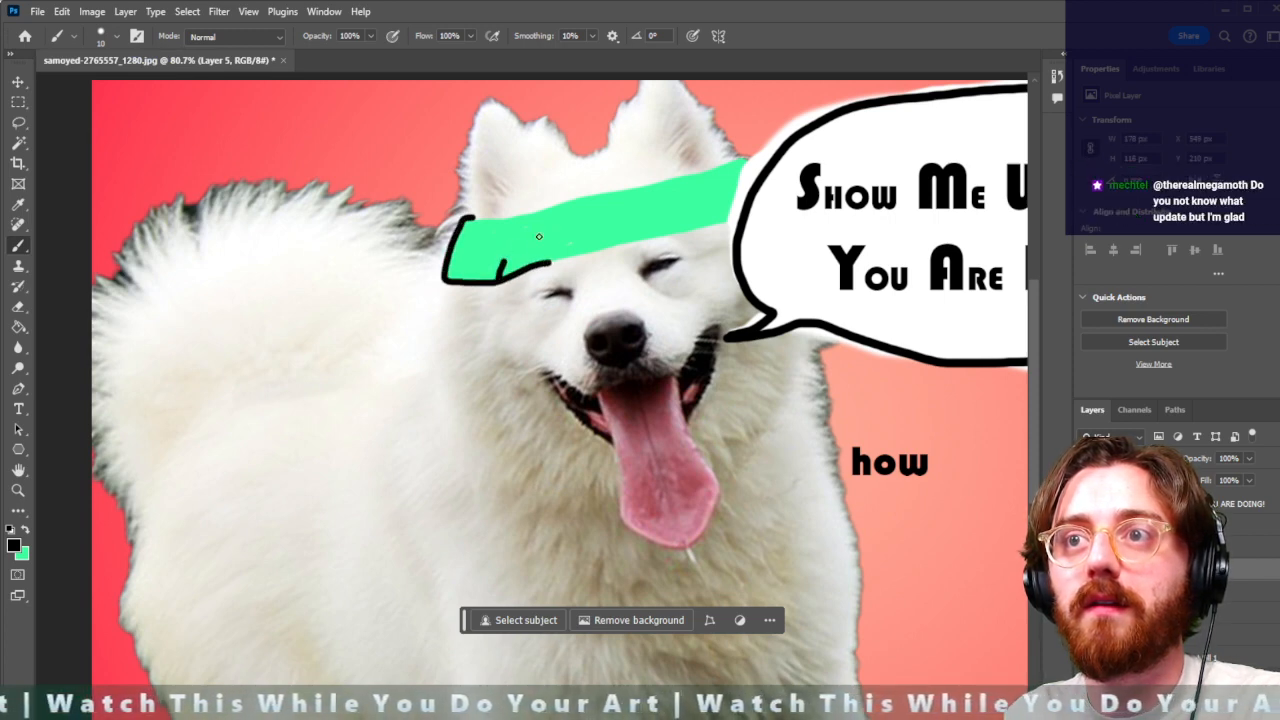
drag(566, 257, 726, 213)
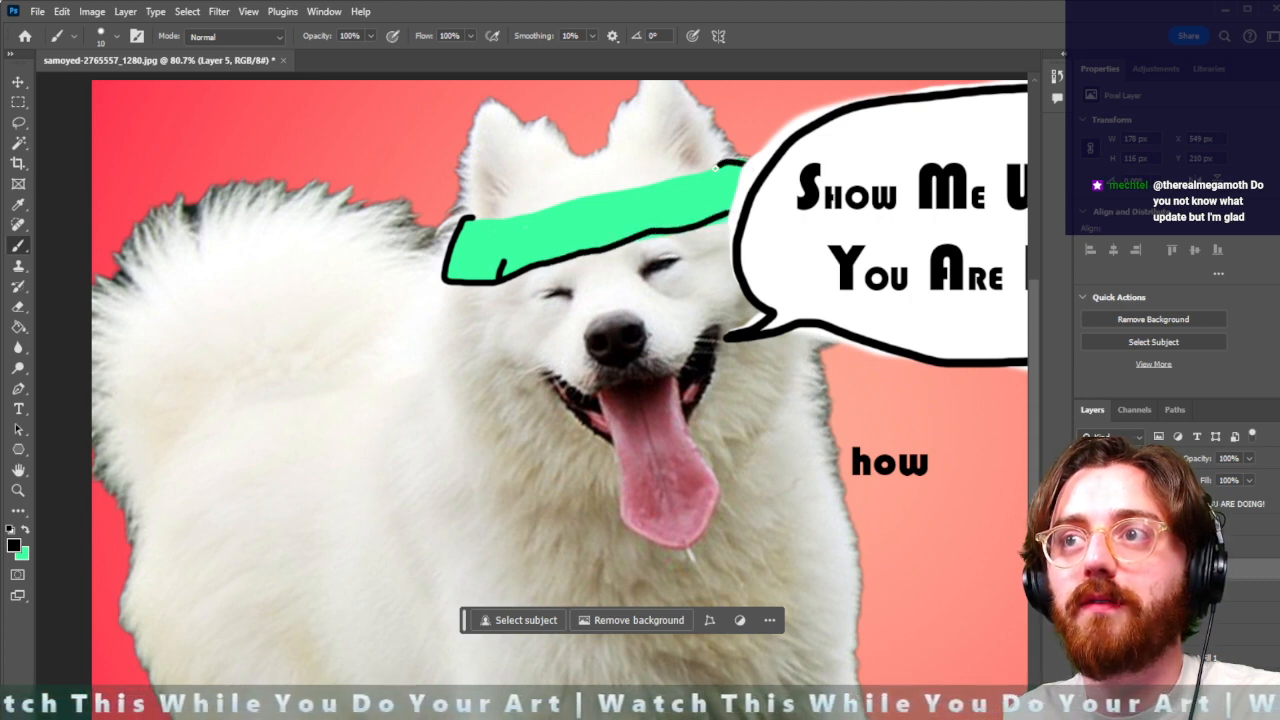
drag(716, 168, 467, 221)
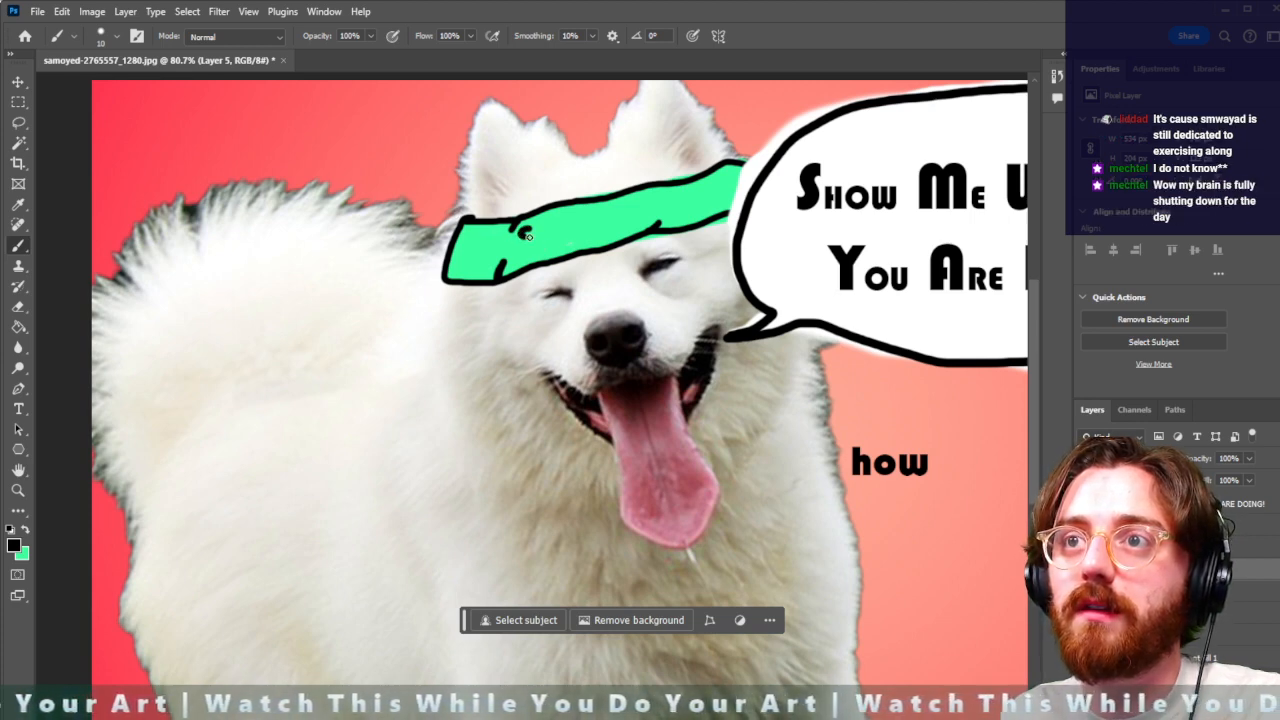
Hand-letter "Smwayad" in black along the green headband with the 10 px brush
mouse_move(528, 235)
mouse_down()
mouse_move(519, 251)
mouse_move(566, 244)
mouse_up()
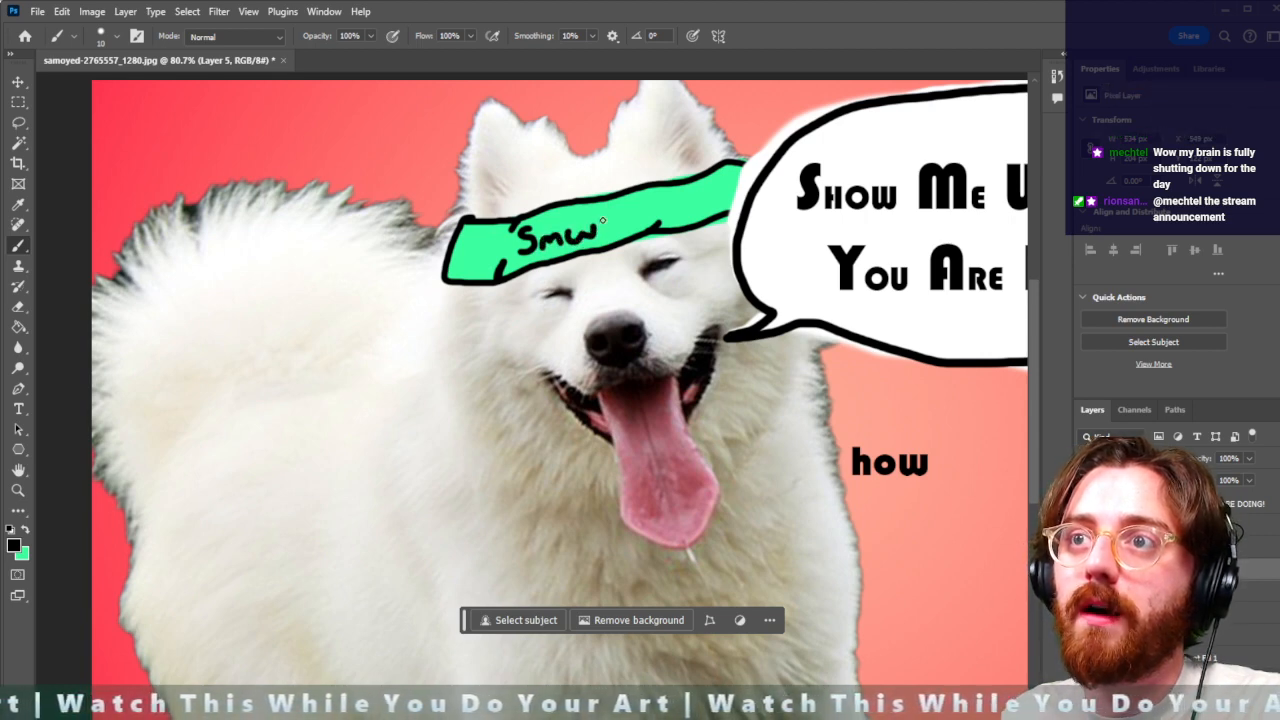
drag(602, 220, 633, 212)
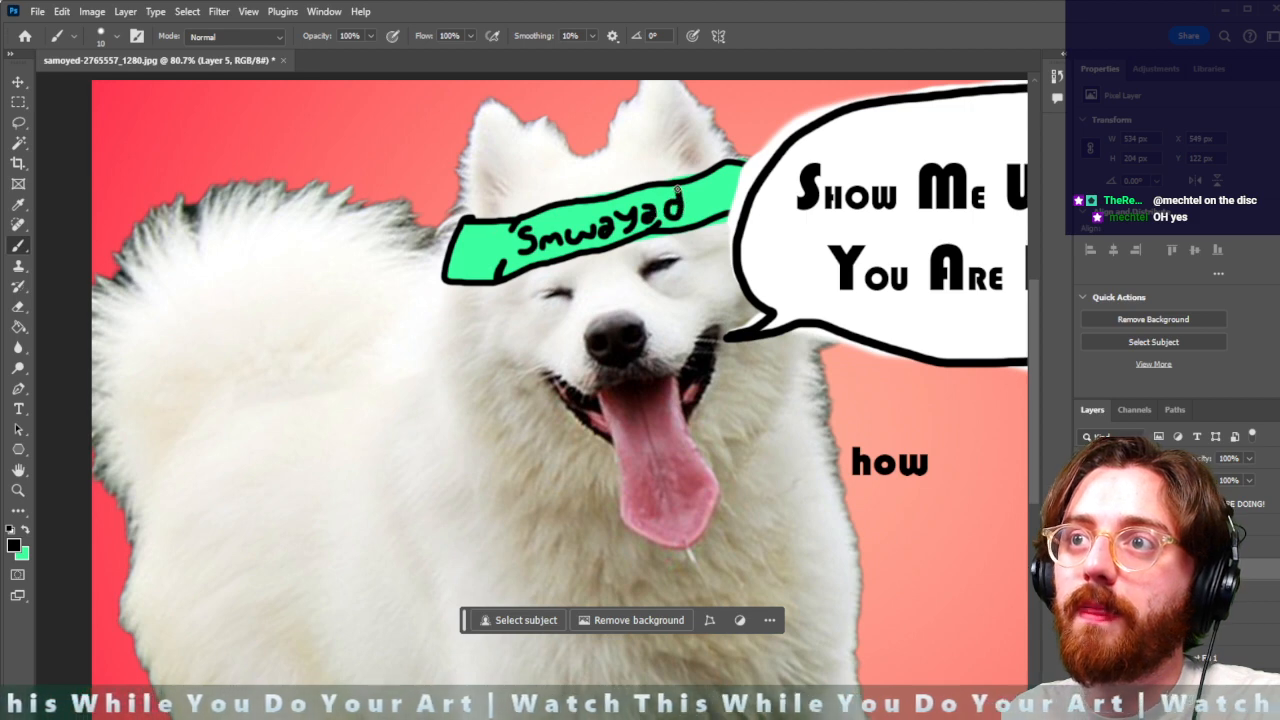
scroll(688, 222, down, 5)
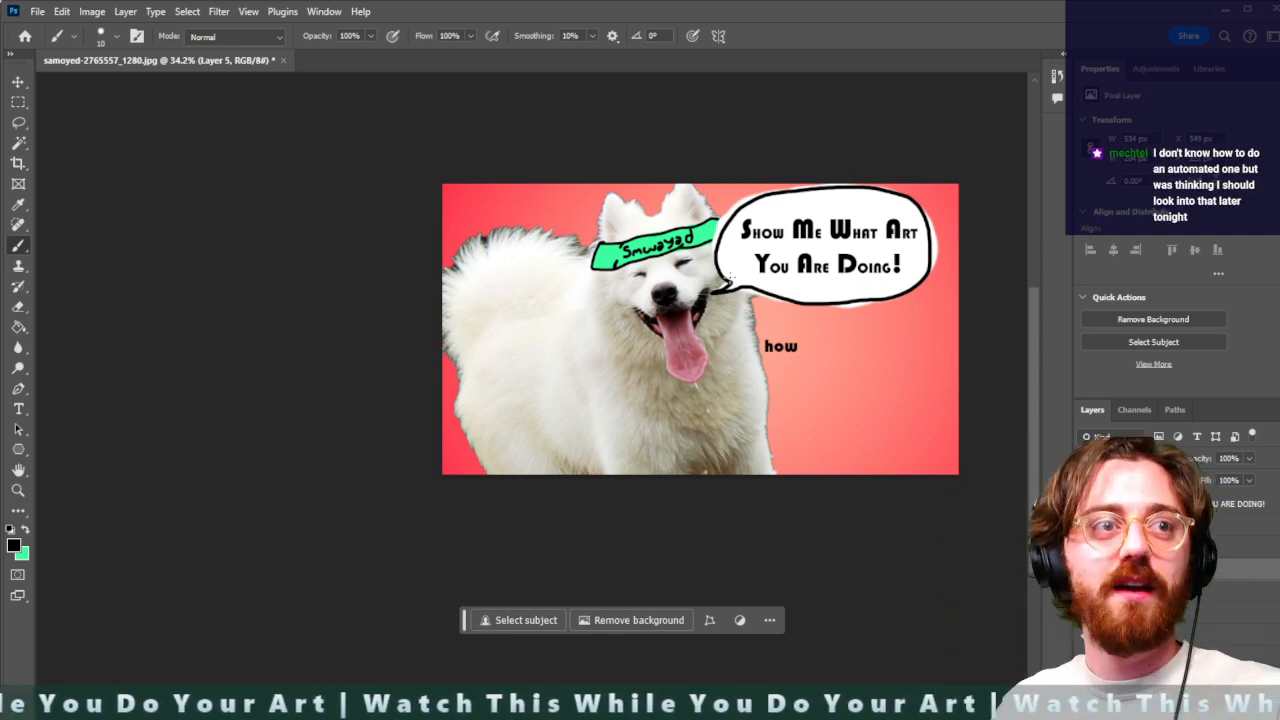
scroll(864, 362, up, 2)
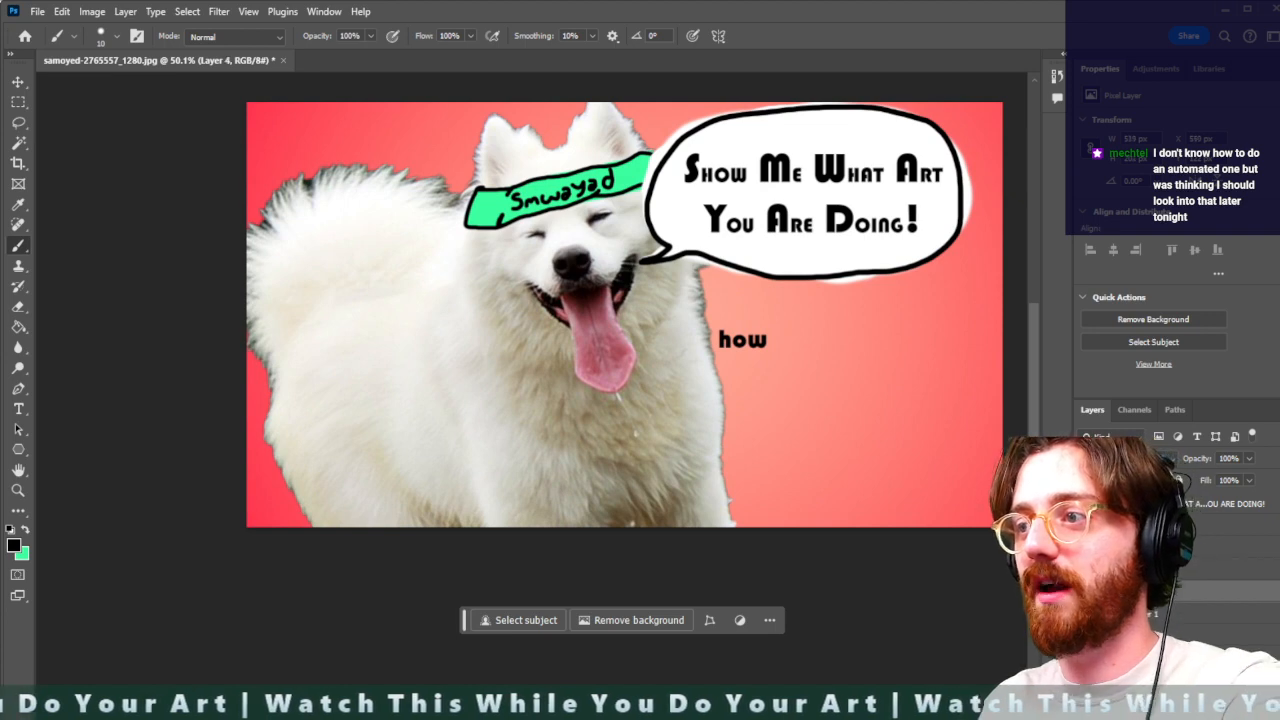
Remove the stray "how" text beneath the speech bubble
key(ctrl+z)
key(ctrl+z)
key(ctrl+z)
scroll(601, 325, down, 2)
key(v)
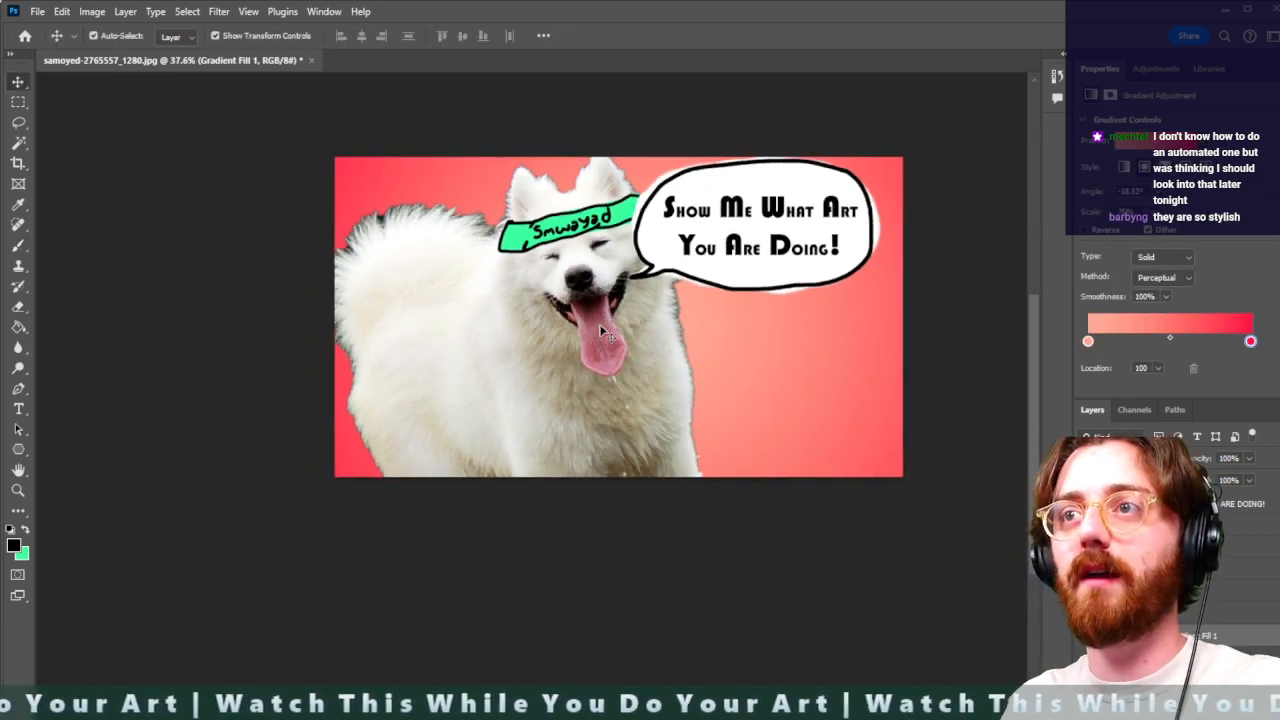
Export the graphic as a PNG named SMWAYAD into the STREAM folder in Videos
click(37, 11)
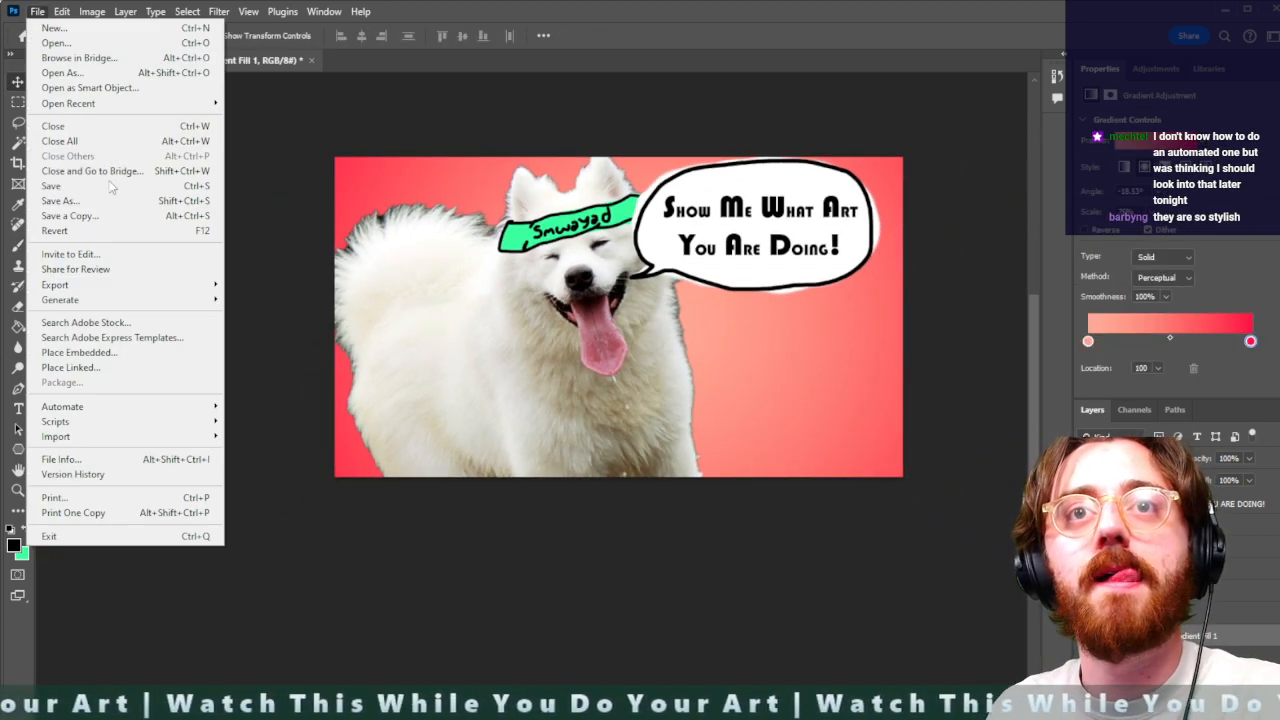
mouse_move(110, 289)
click(260, 285)
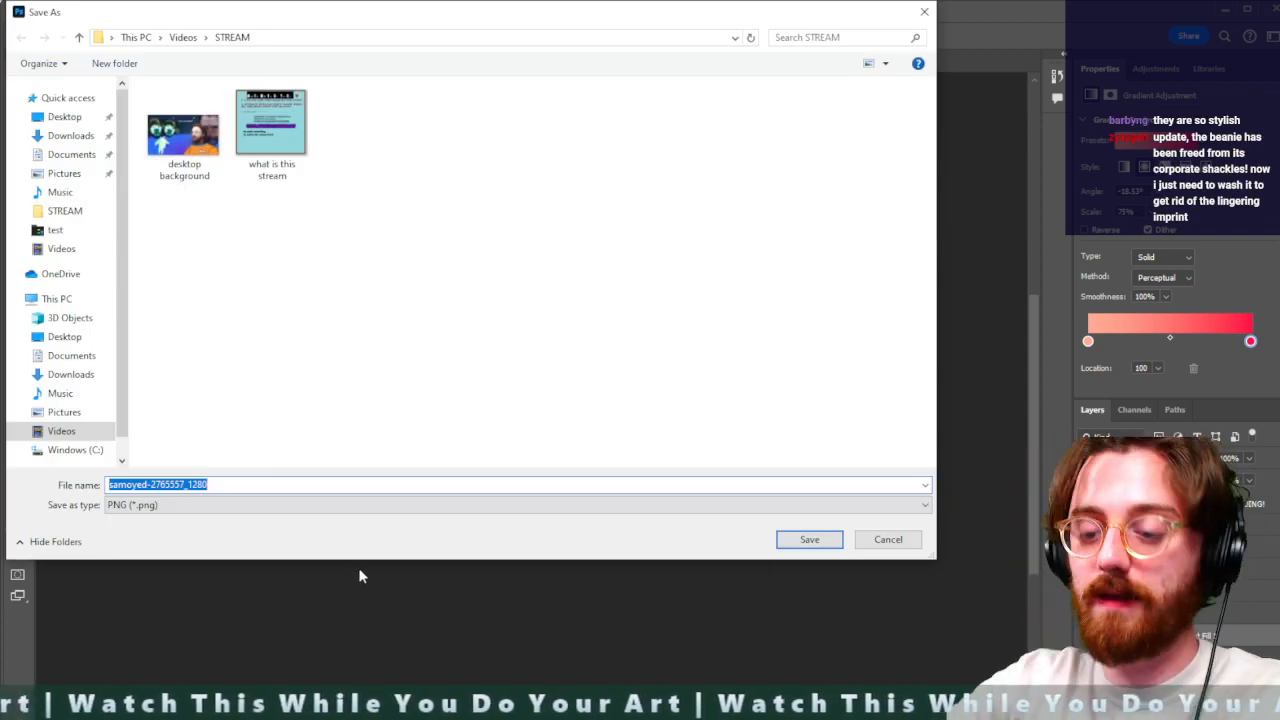
text(SMWAYAD)
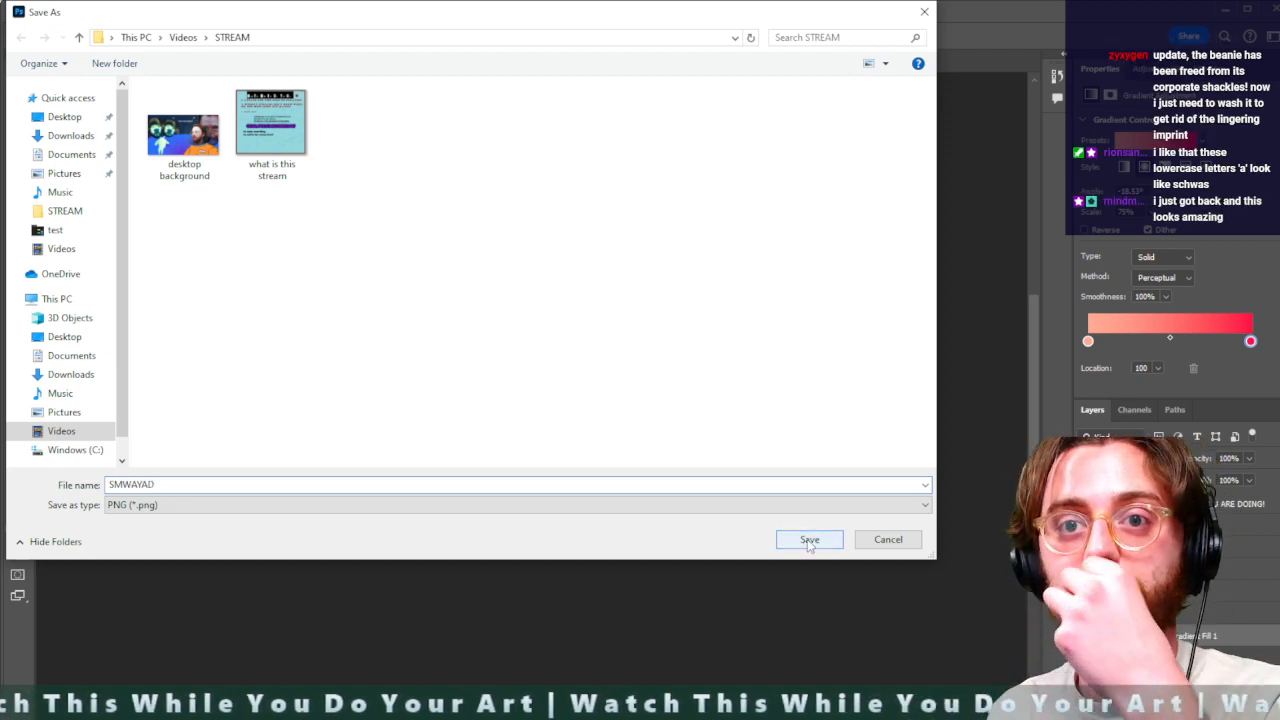
click(809, 540)
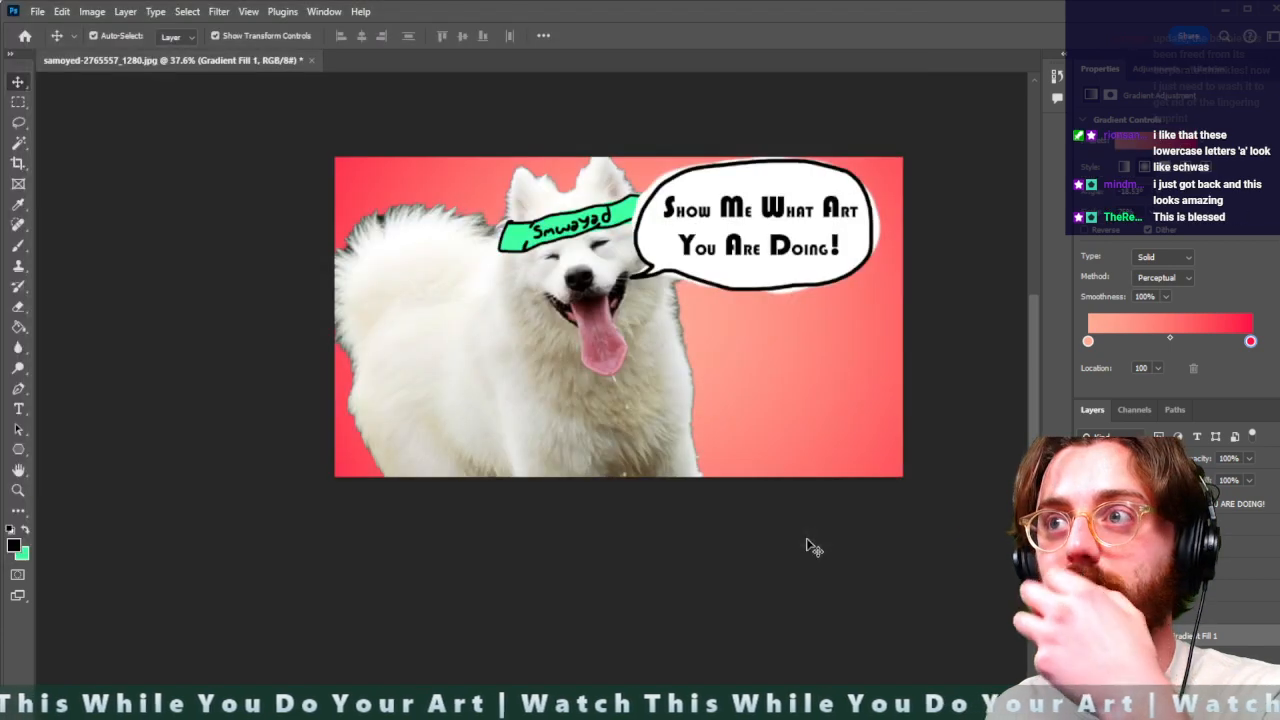
Save the layered document in Photoshop format as SMWAYAD in the STREAM folder in Videos
click(37, 11)
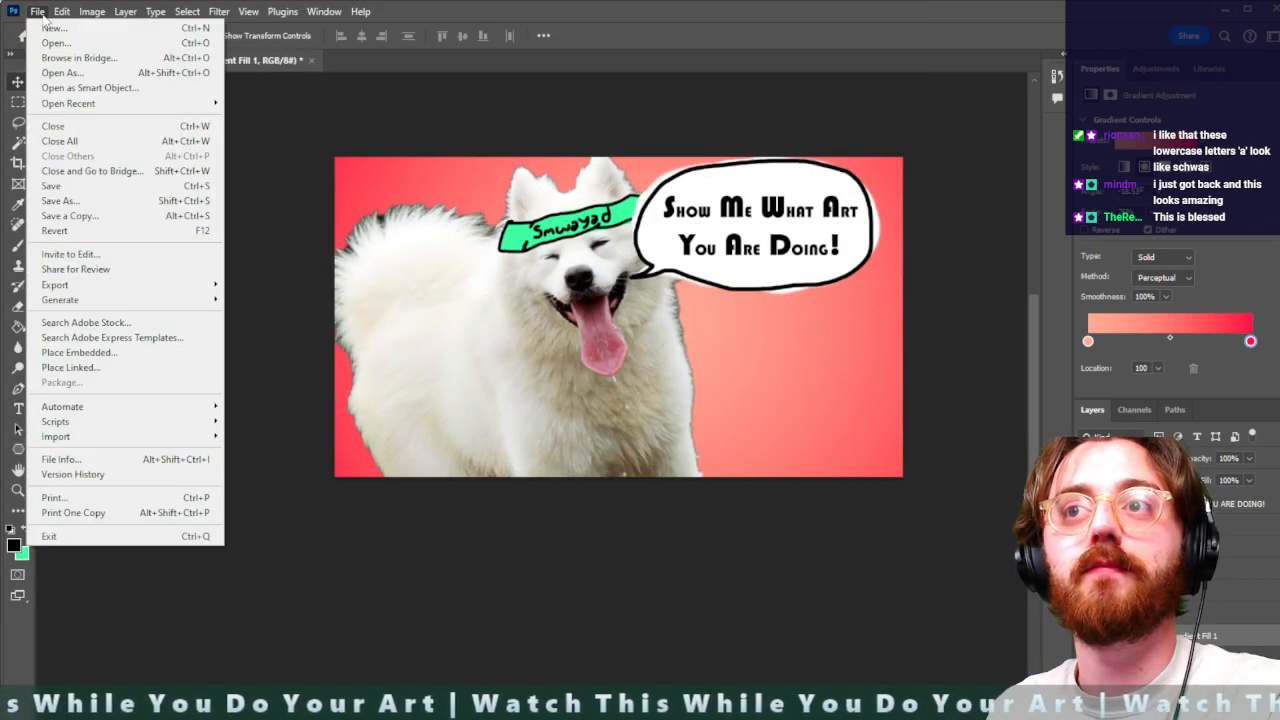
click(89, 200)
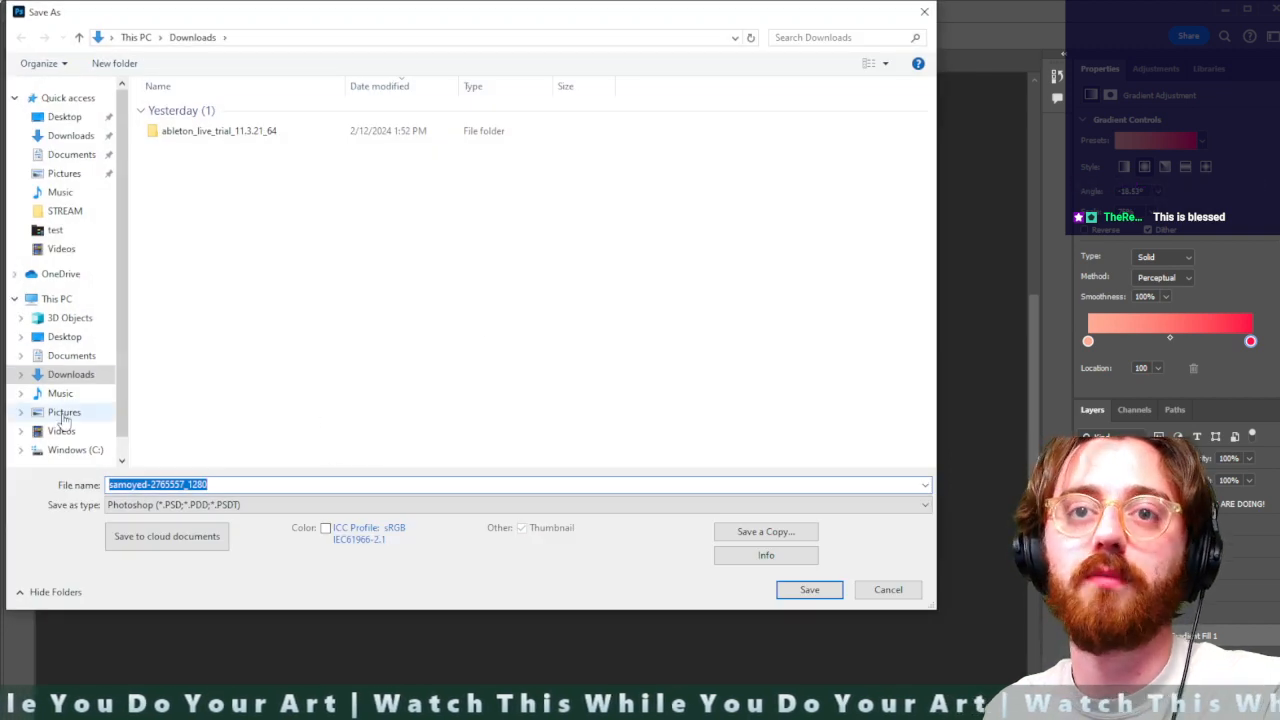
click(62, 412)
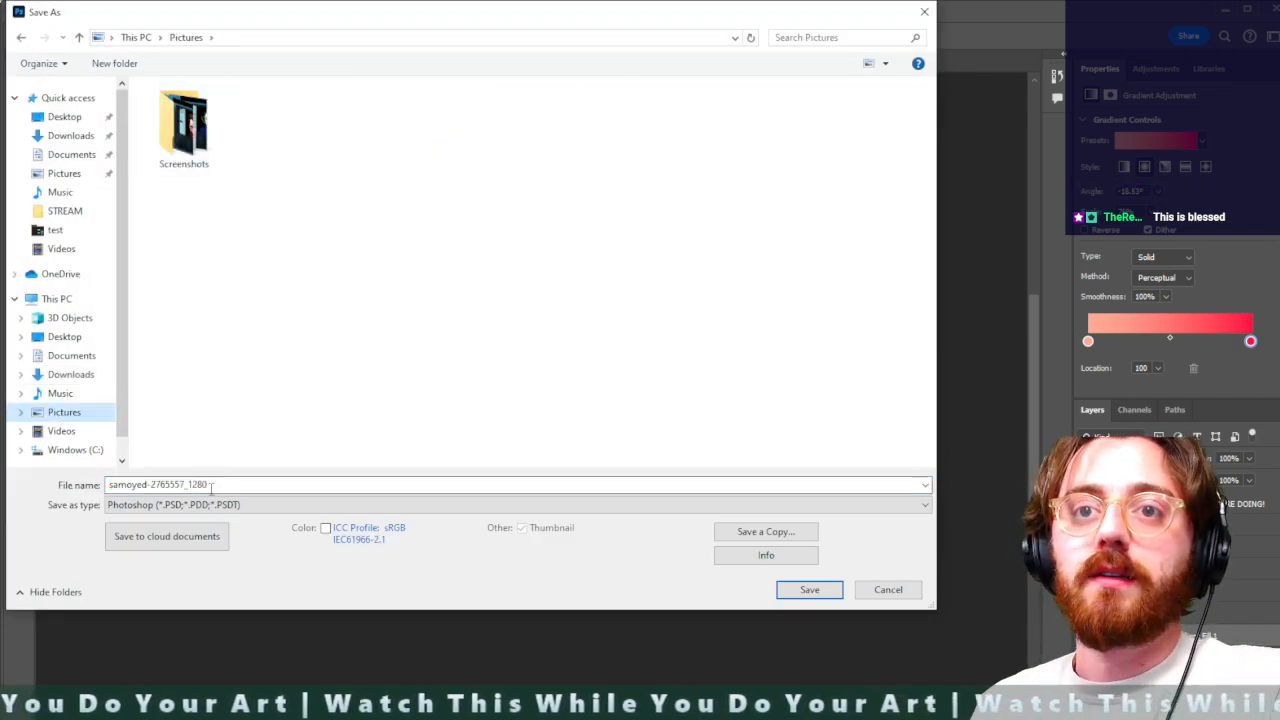
click(61, 431)
double_click(274, 140)
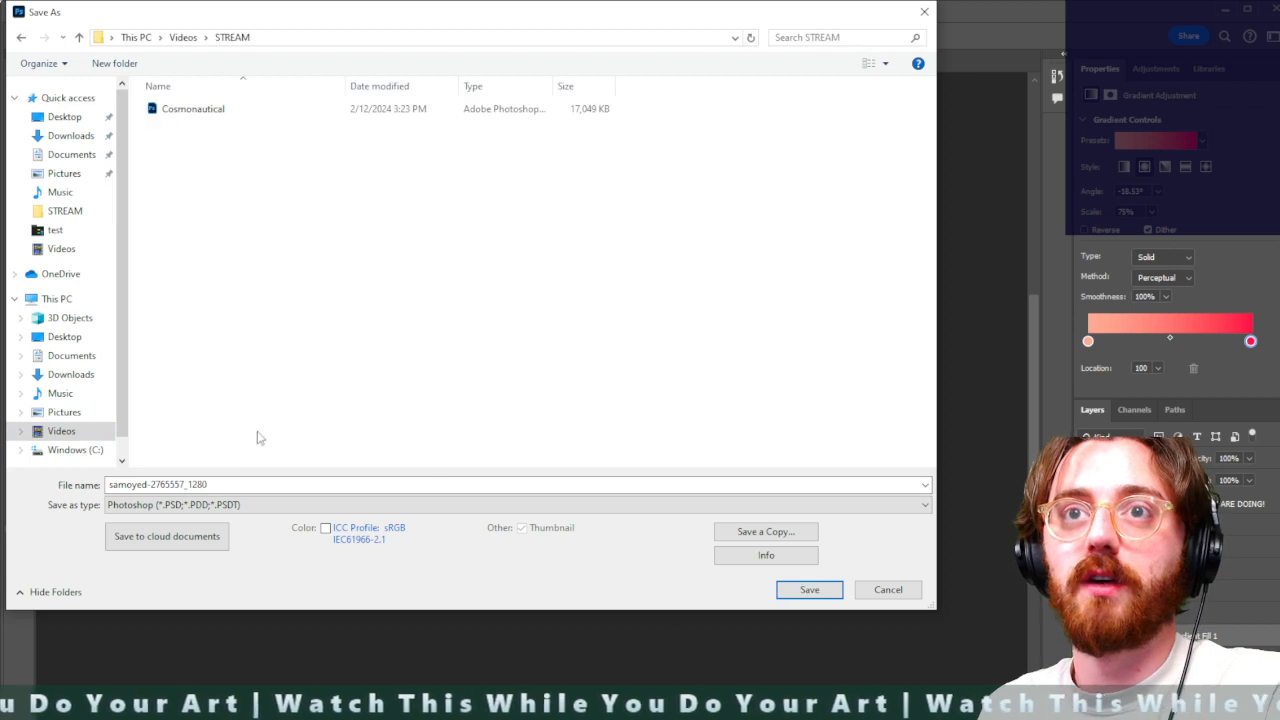
double_click(224, 484)
text(SMWAYAD)
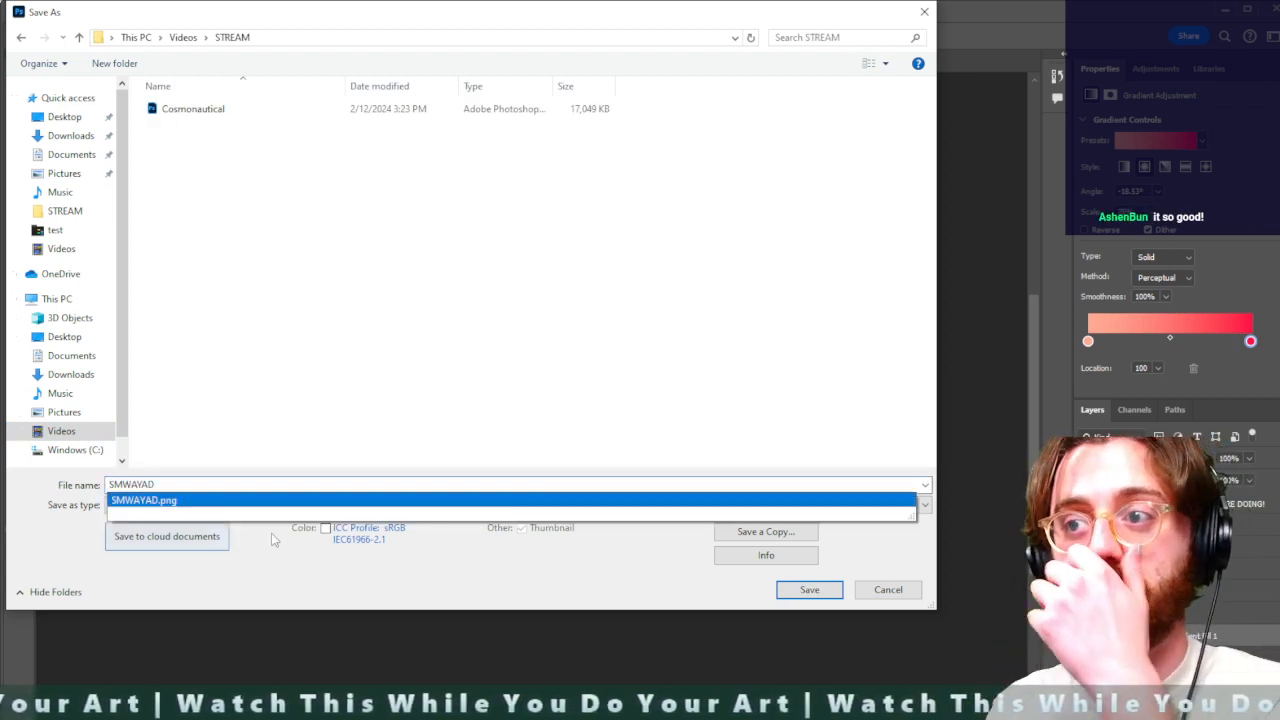
click(373, 437)
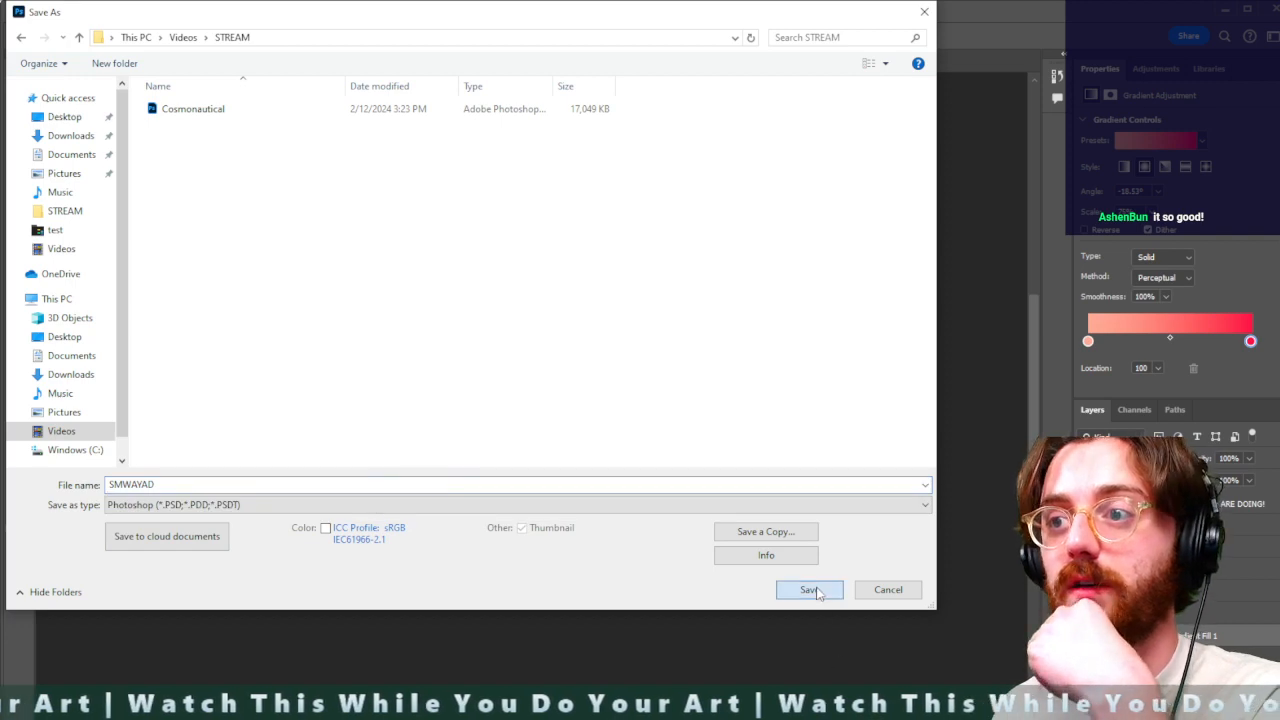
click(810, 590)
click(1178, 340)
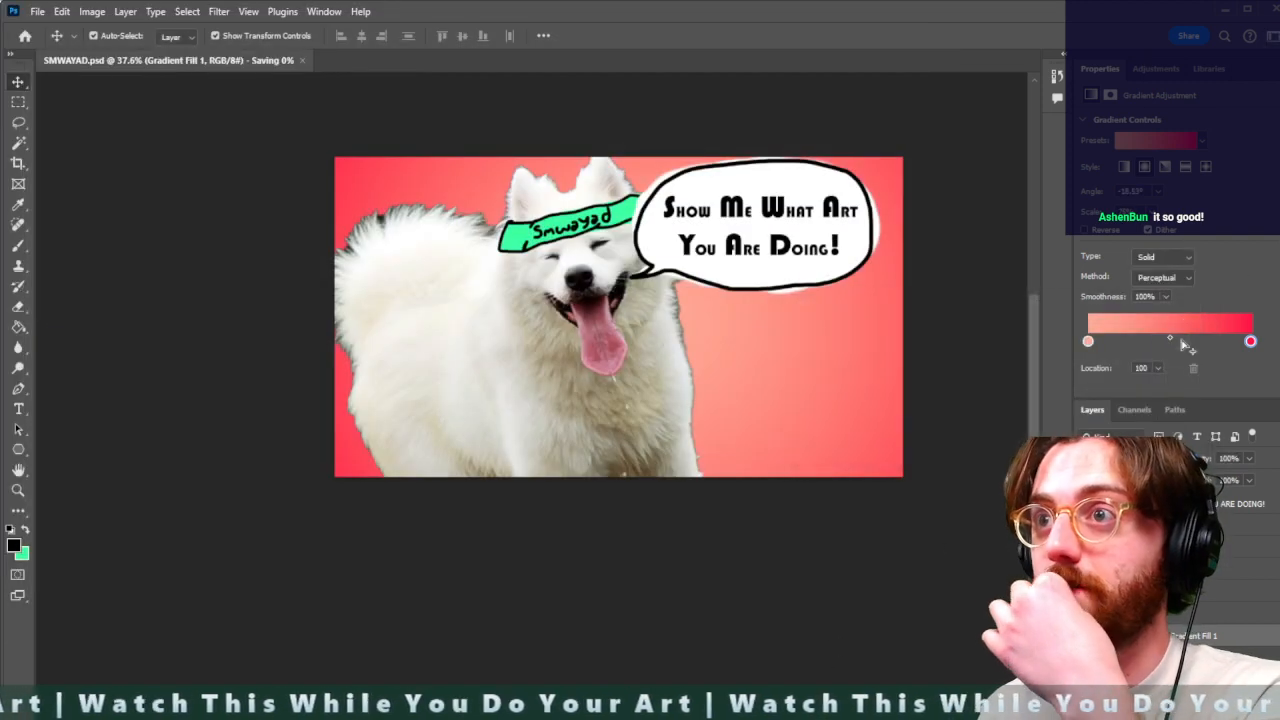
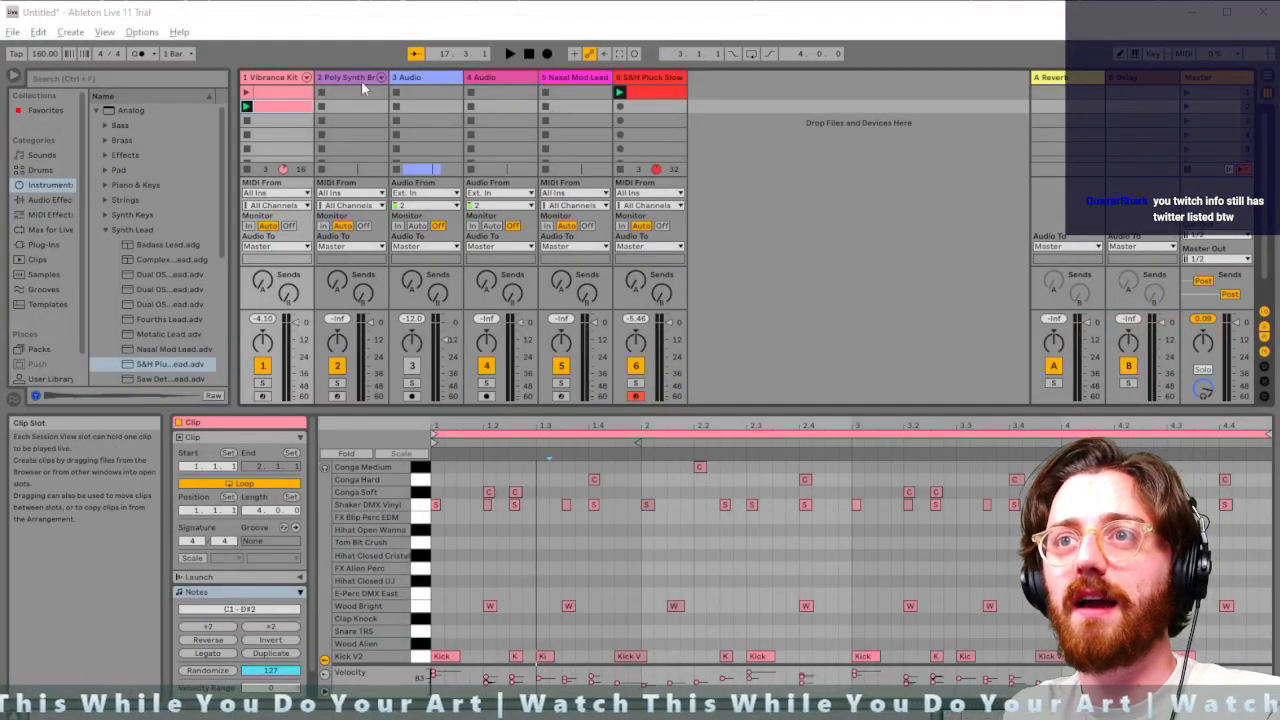
Switch to Ableton Live and play the first, then the second Vibrance Kit drum clip before stopping playback
click(247, 92)
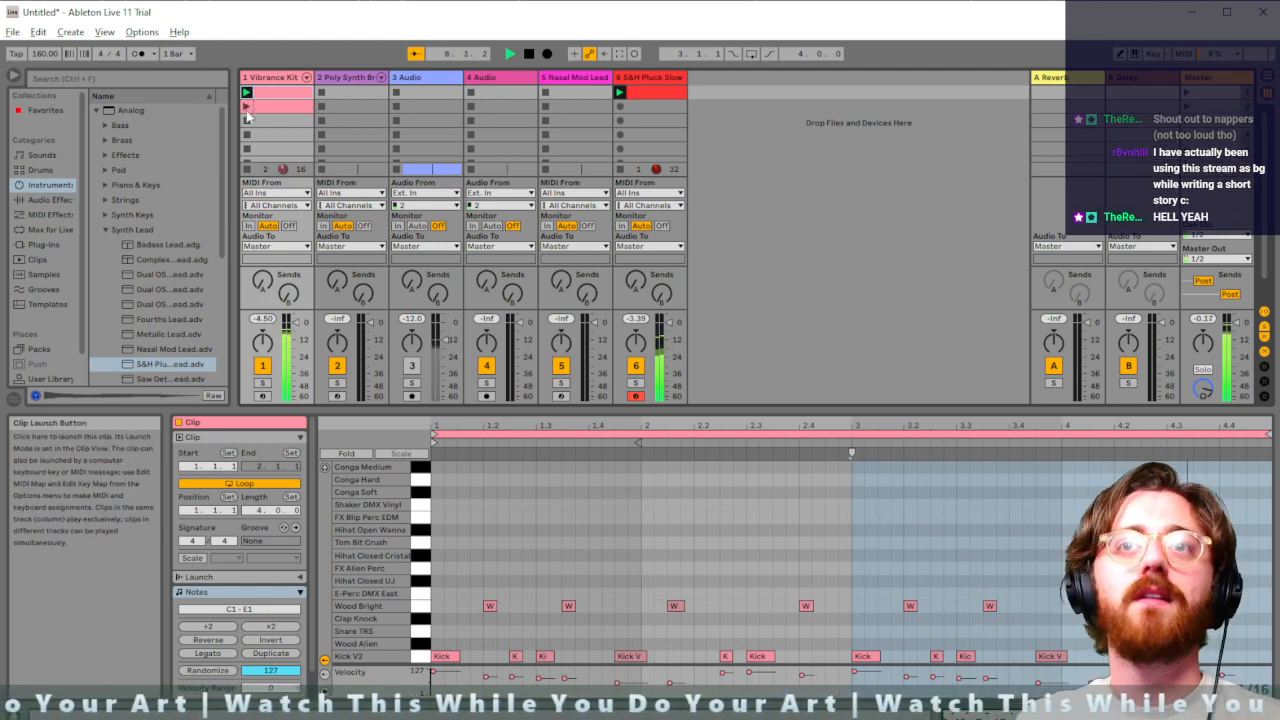
click(246, 106)
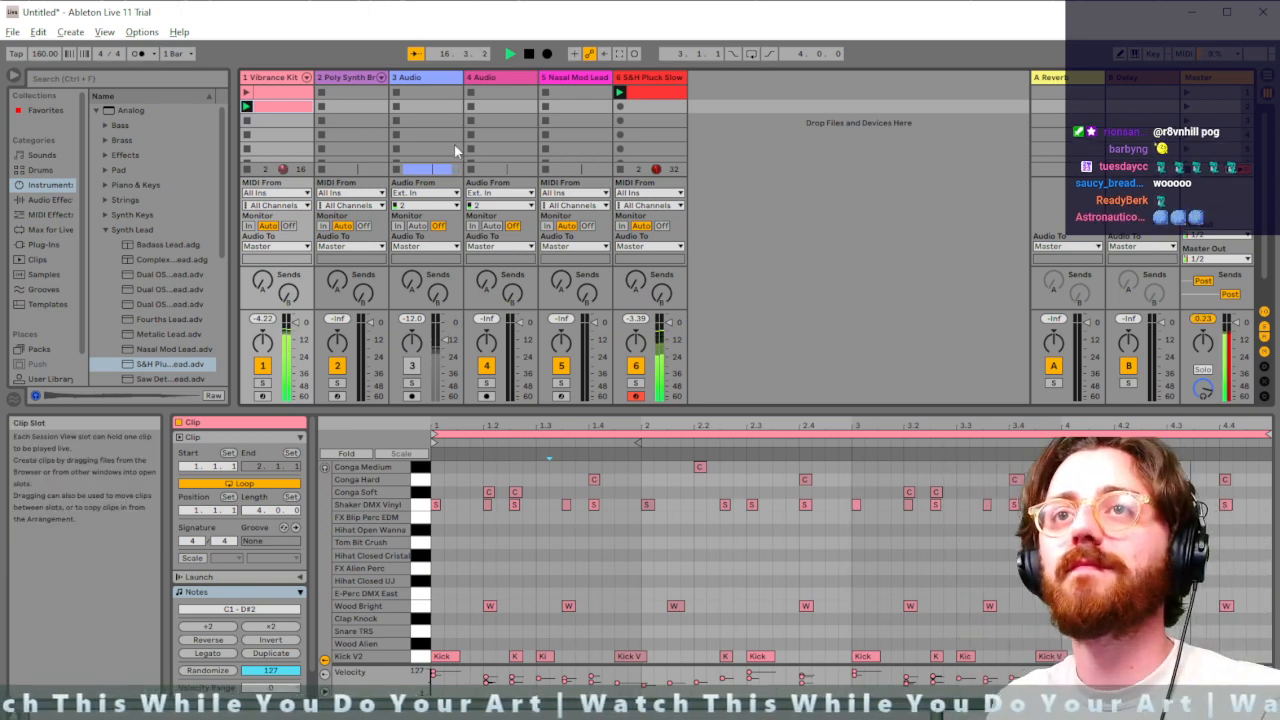
key(space)
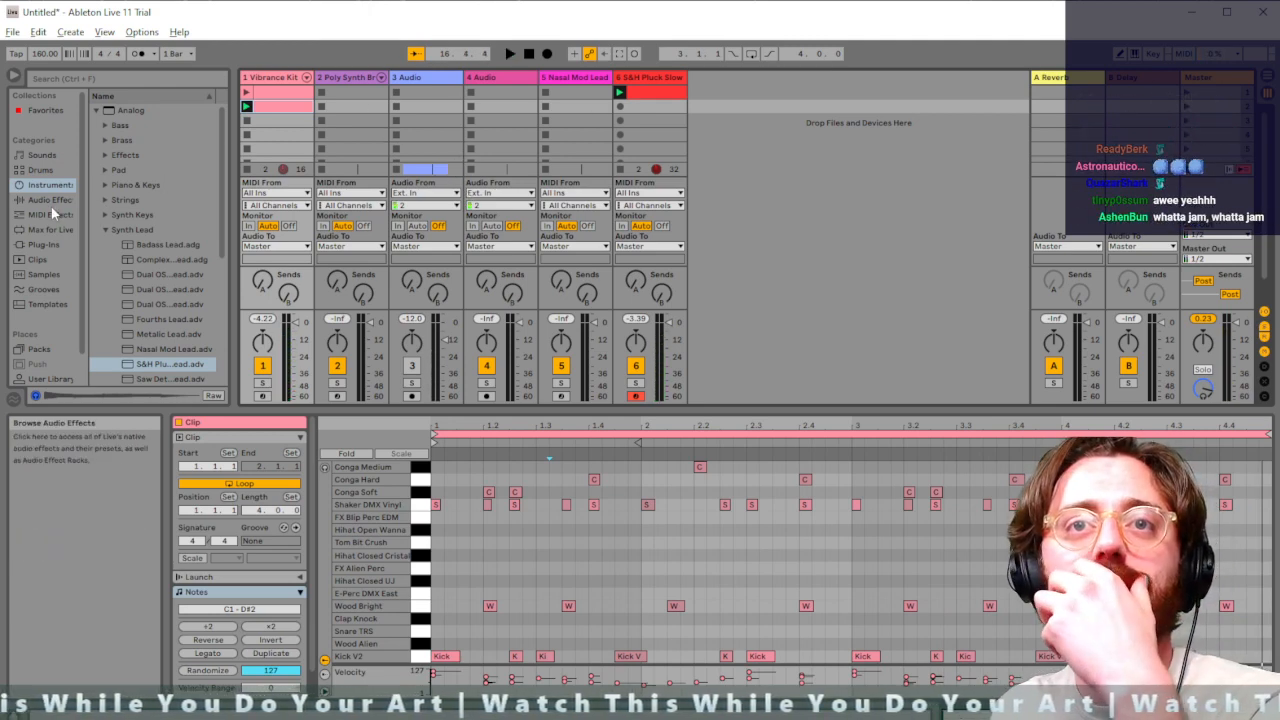
Audition the Analog Pad presets, including the Fifth, Bright, Square, Strings and Thick pads
click(119, 170)
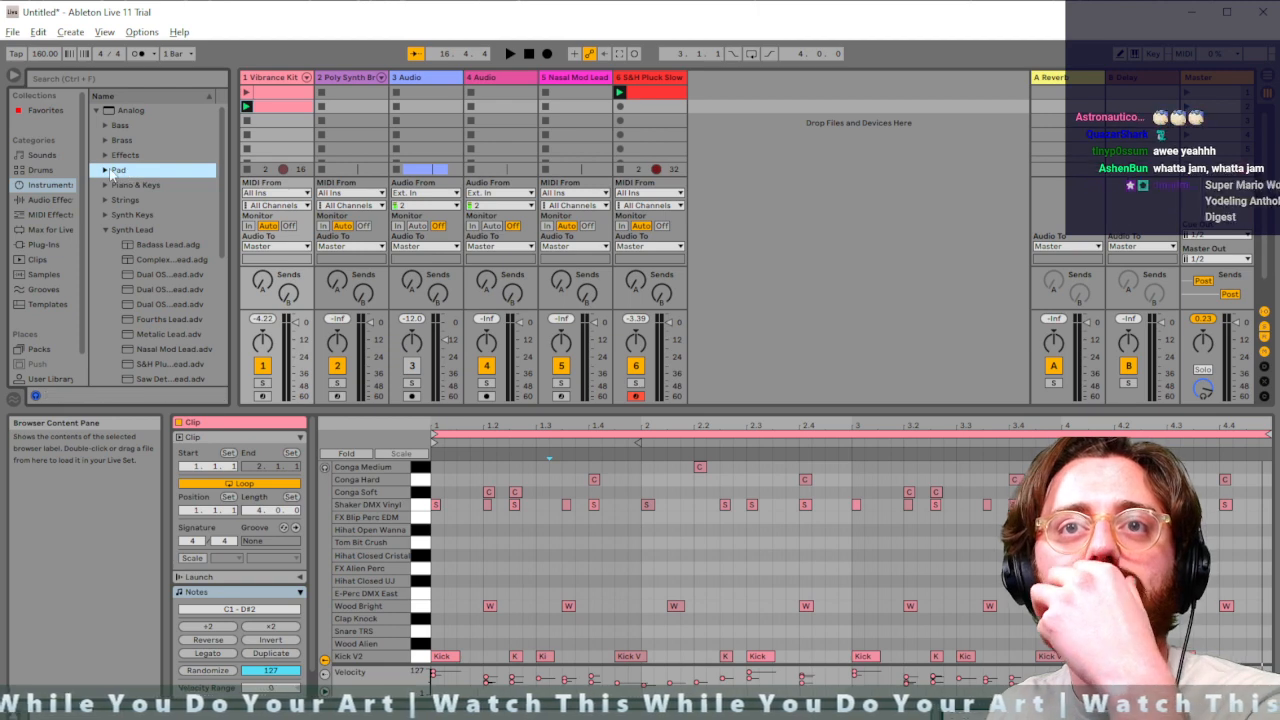
click(150, 216)
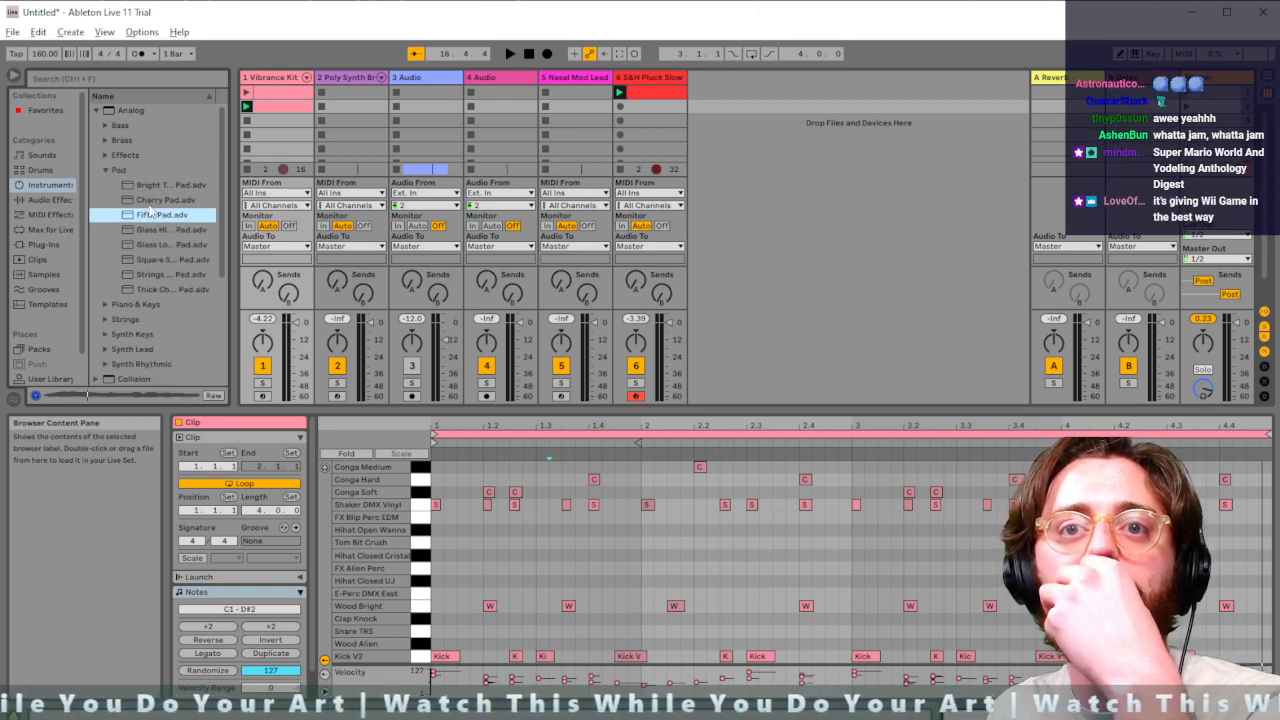
key(Up)
key(Up)
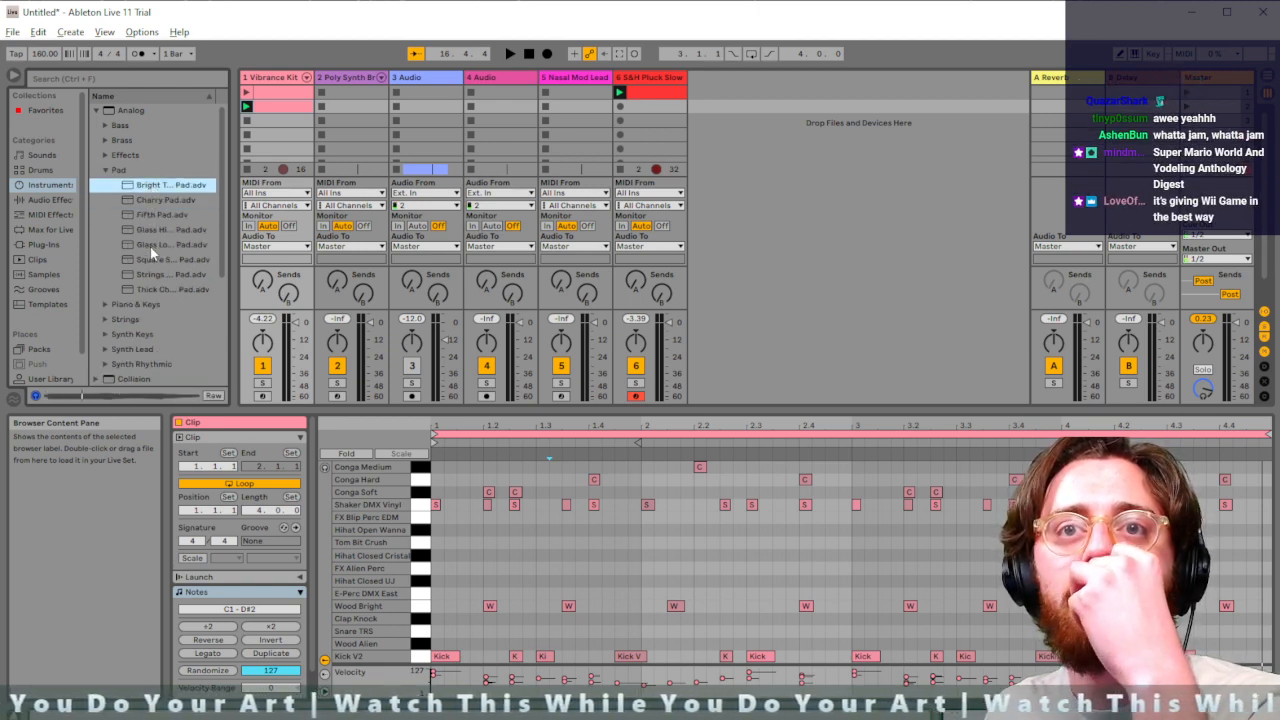
click(148, 260)
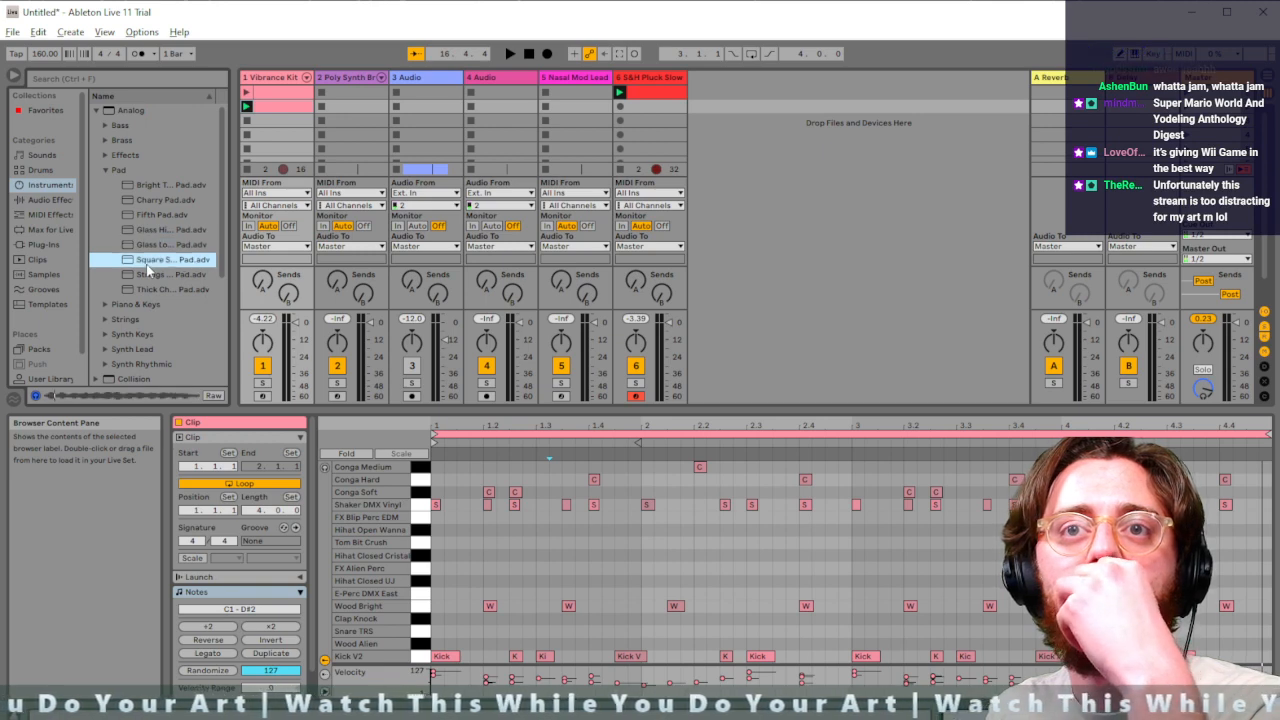
click(141, 276)
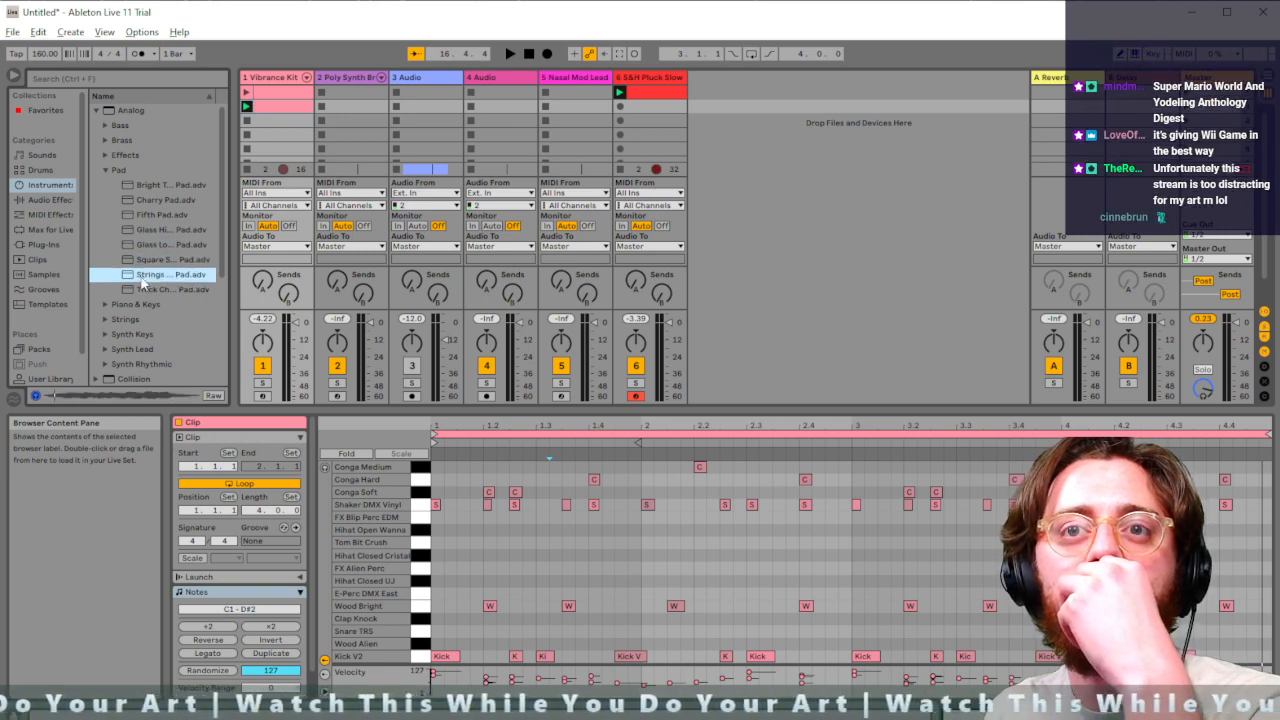
click(140, 290)
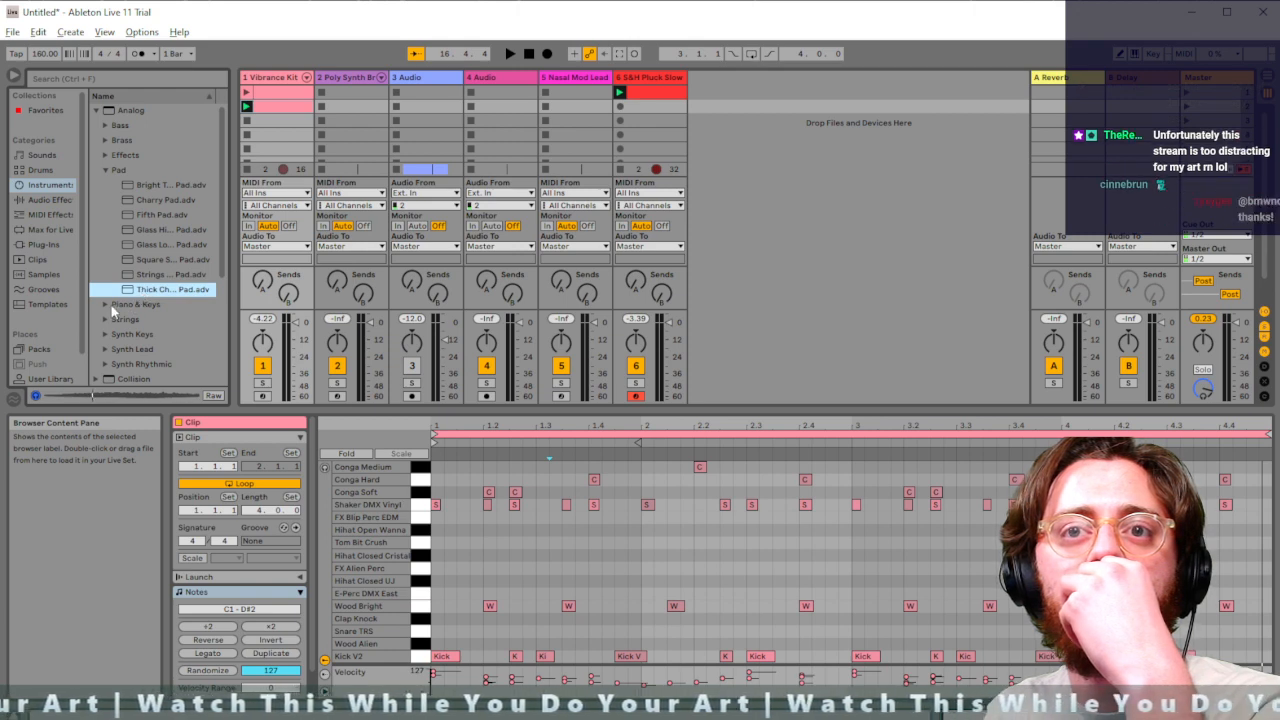
Audition the organ presets in Analog's Piano & Keys folder, ending with Organ Vibrato
click(105, 304)
click(152, 214)
click(155, 229)
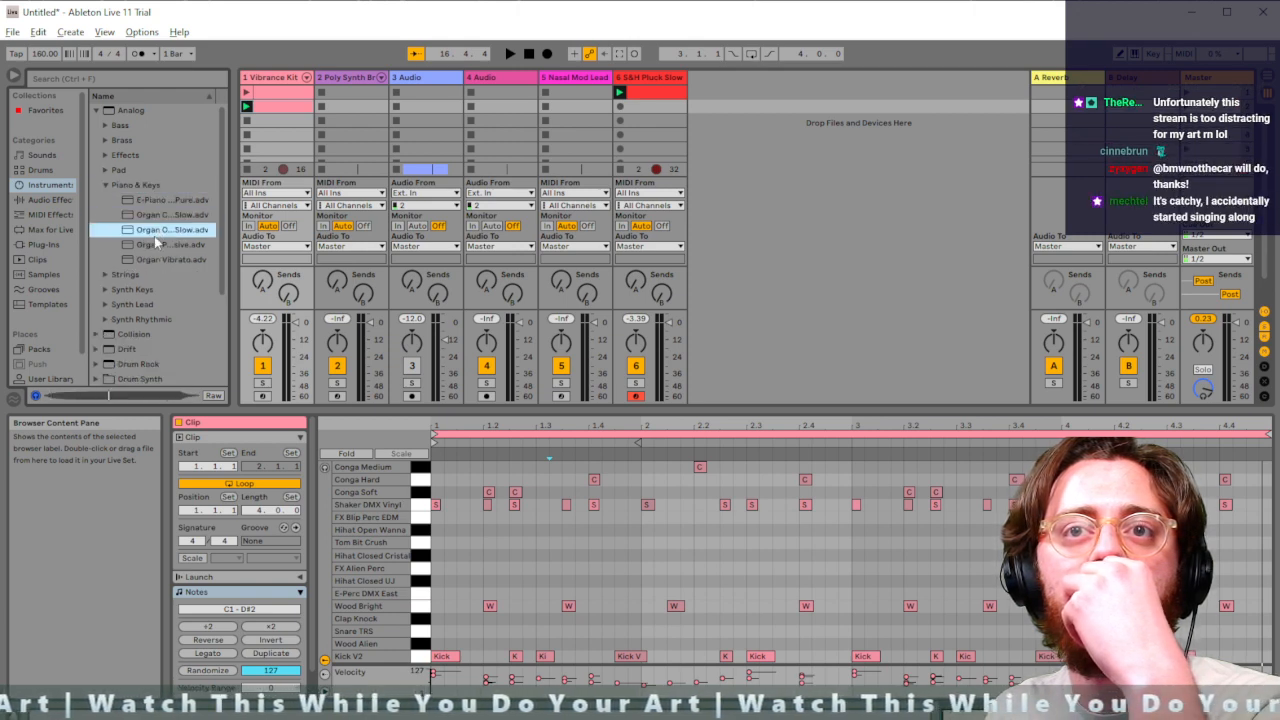
click(155, 246)
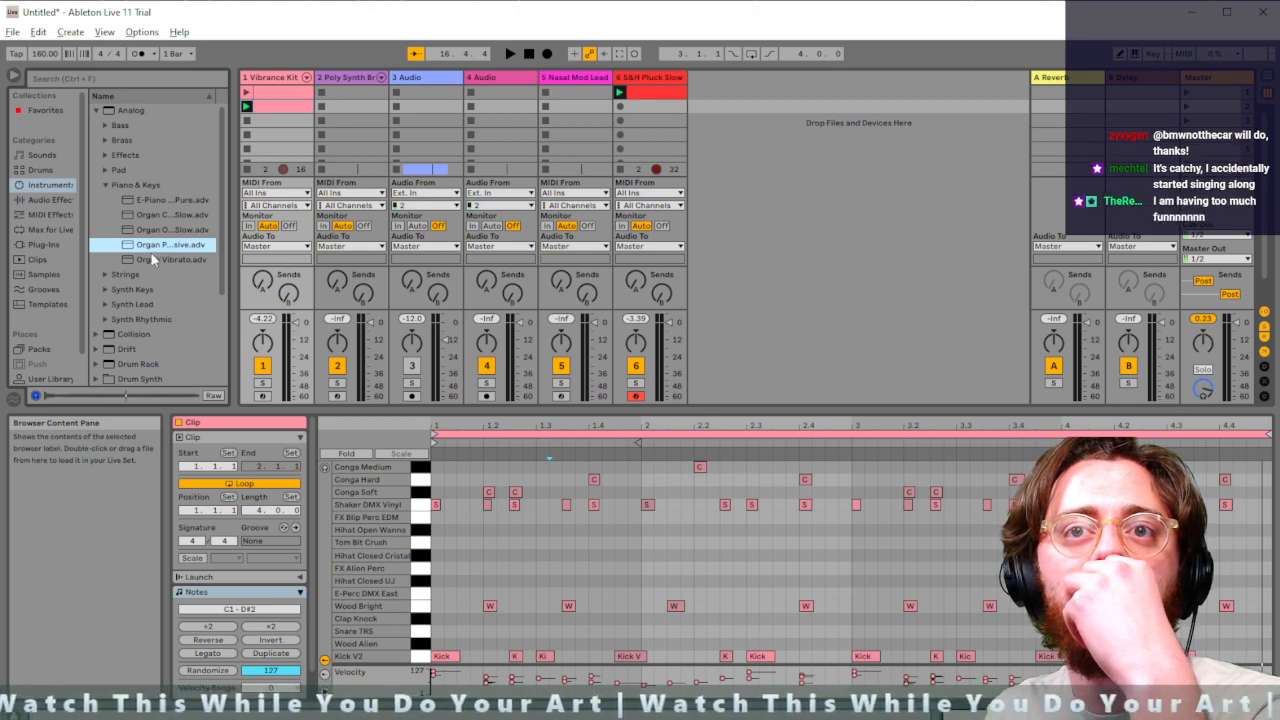
click(151, 256)
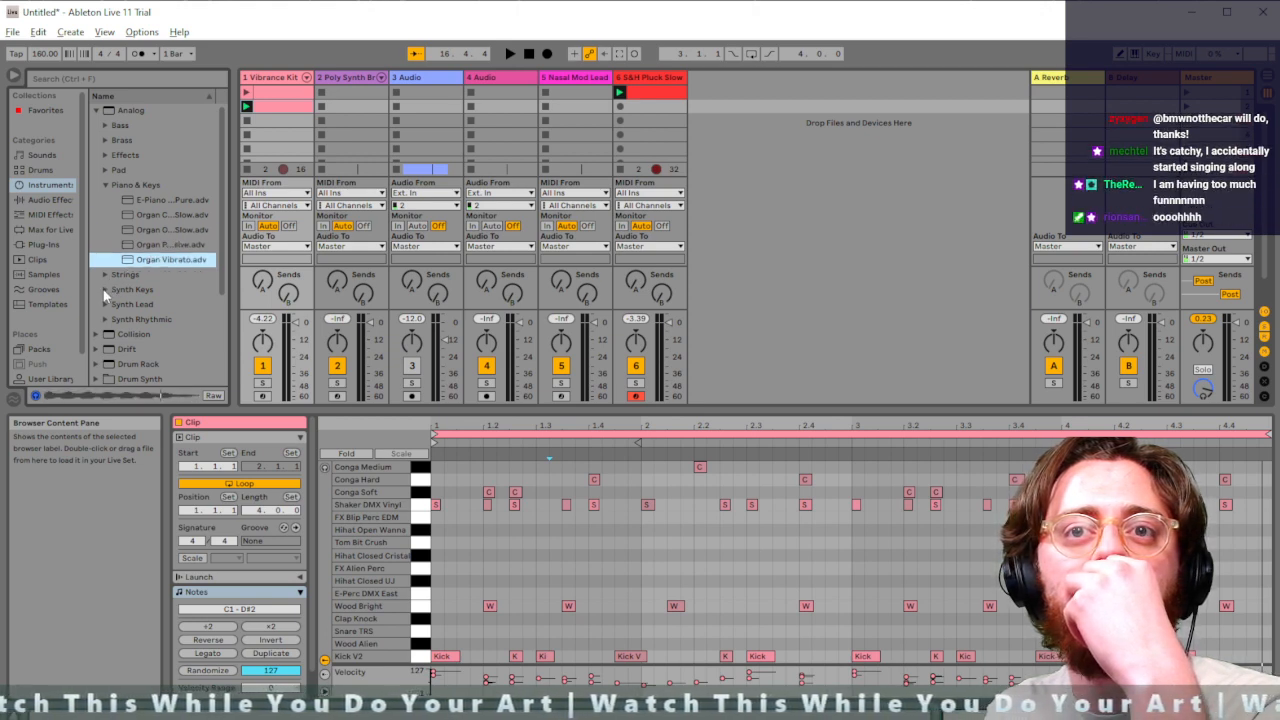
Load the S&H Muted Keys synth preset on a new track and set its LFO 1 rate to 1/4 and LFO 2 rate to 1/8
click(125, 289)
click(140, 274)
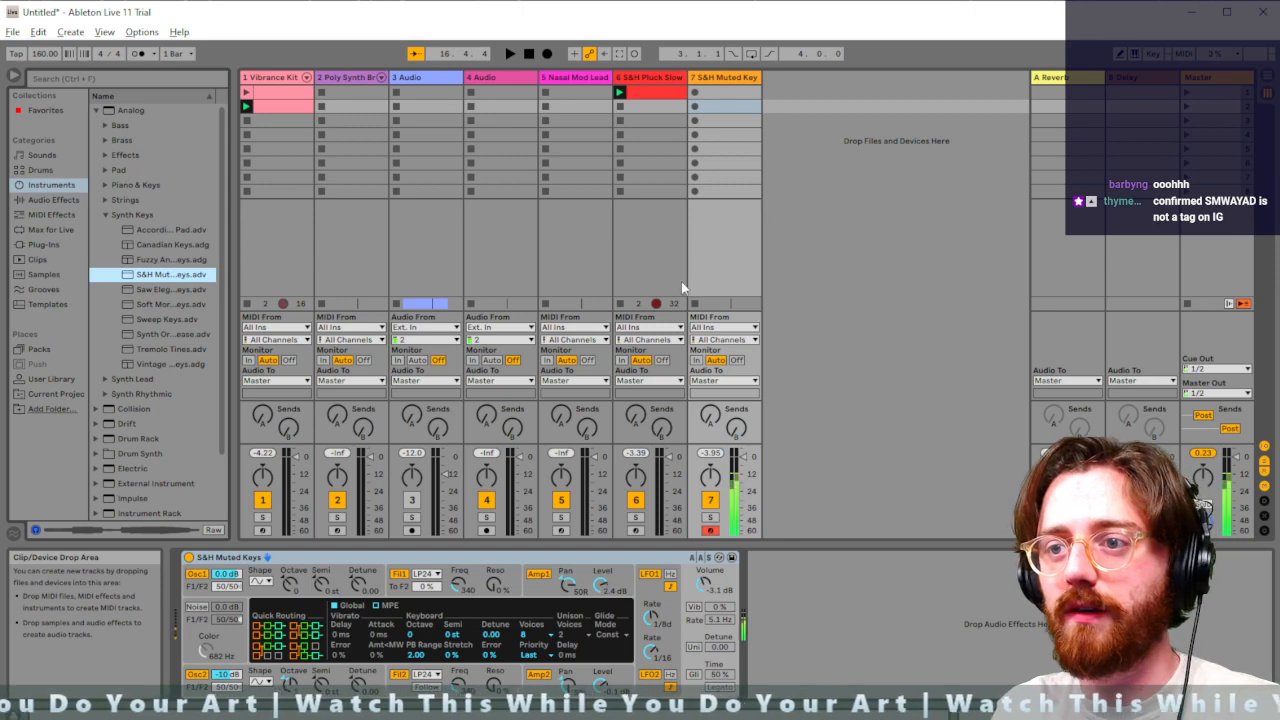
click(647, 646)
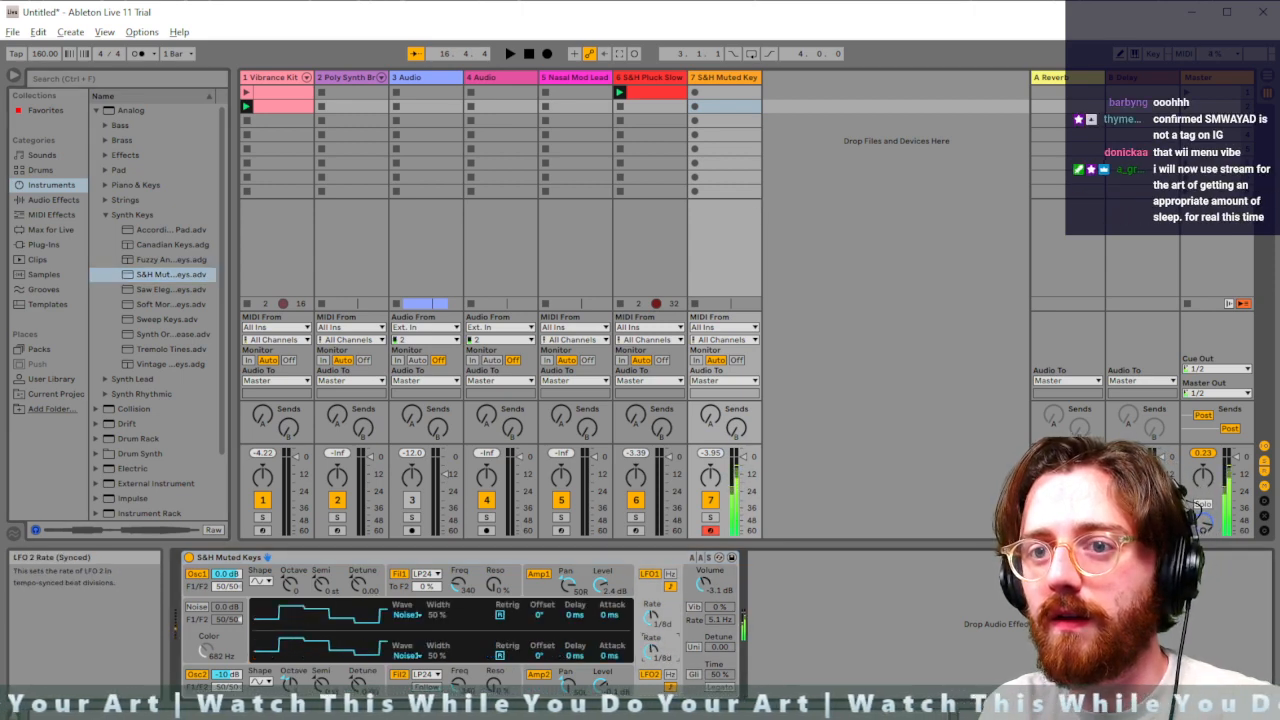
mouse_move(652, 650)
mouse_down()
mouse_move(652, 637)
mouse_move(652, 654)
mouse_up()
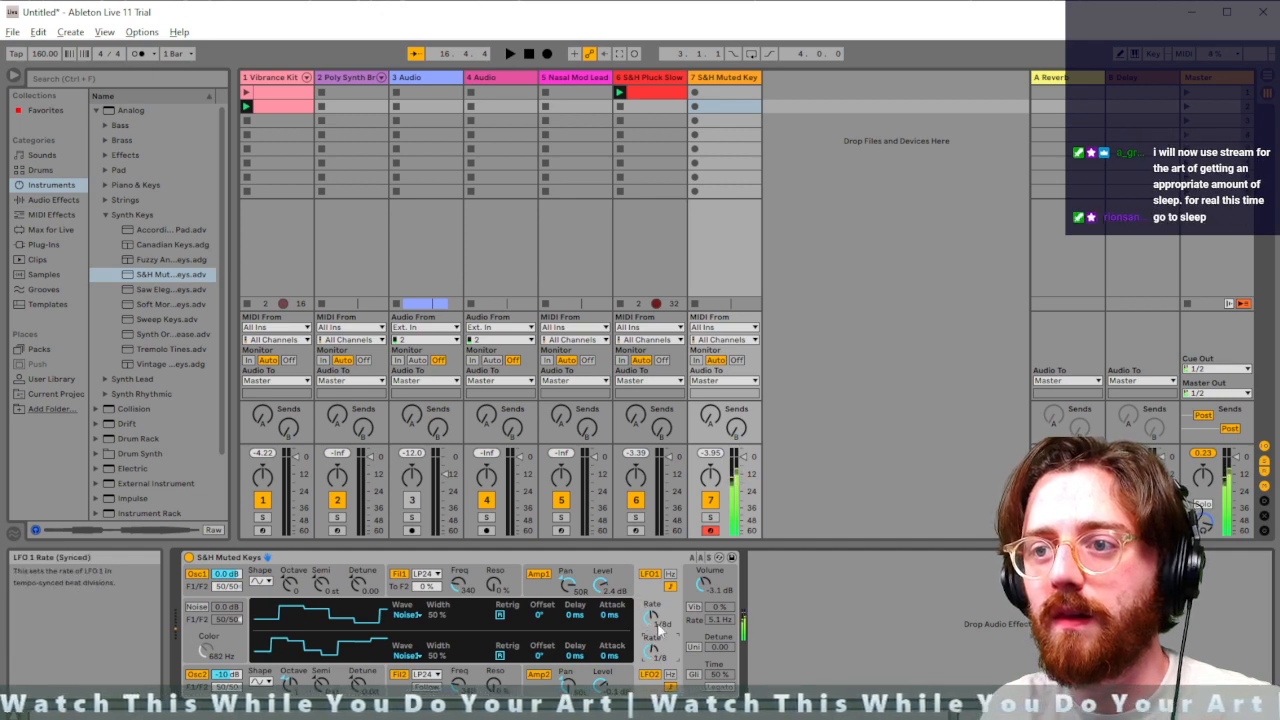
drag(652, 616, 652, 622)
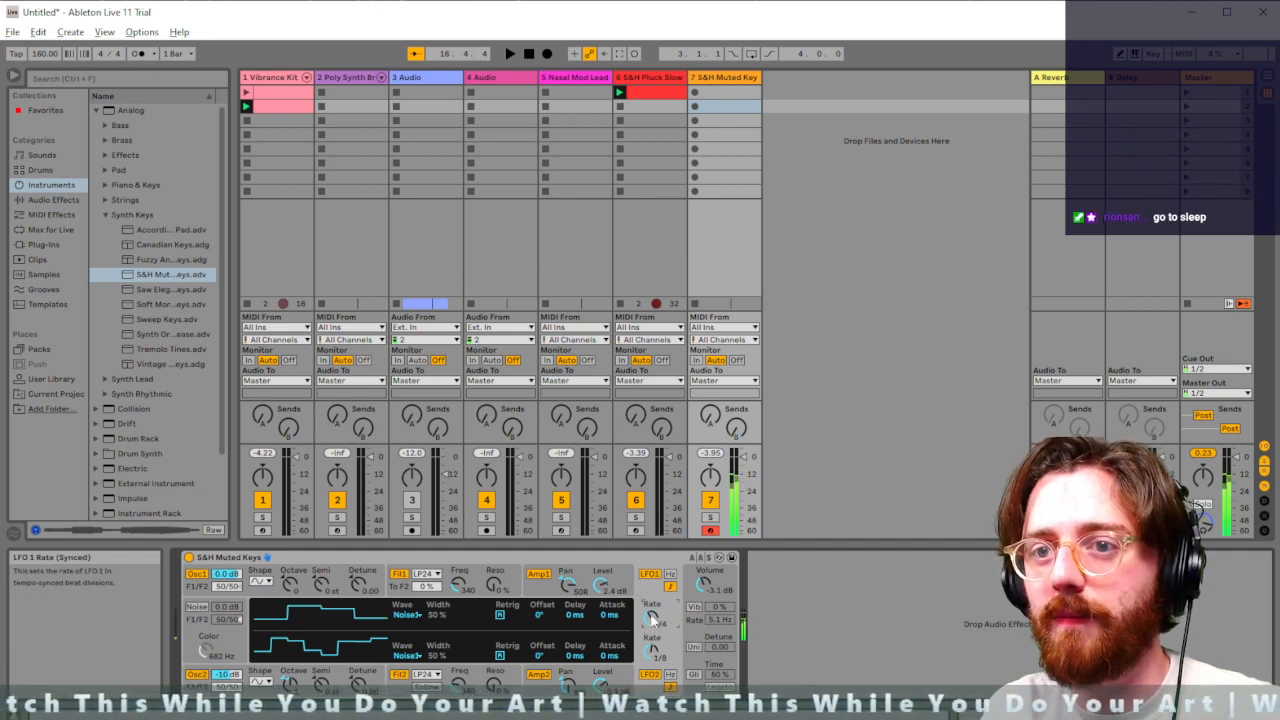
Change oscillator 1's waveform to sawtooth and raise its initial pitch envelope amount to 3%
click(268, 582)
click(264, 600)
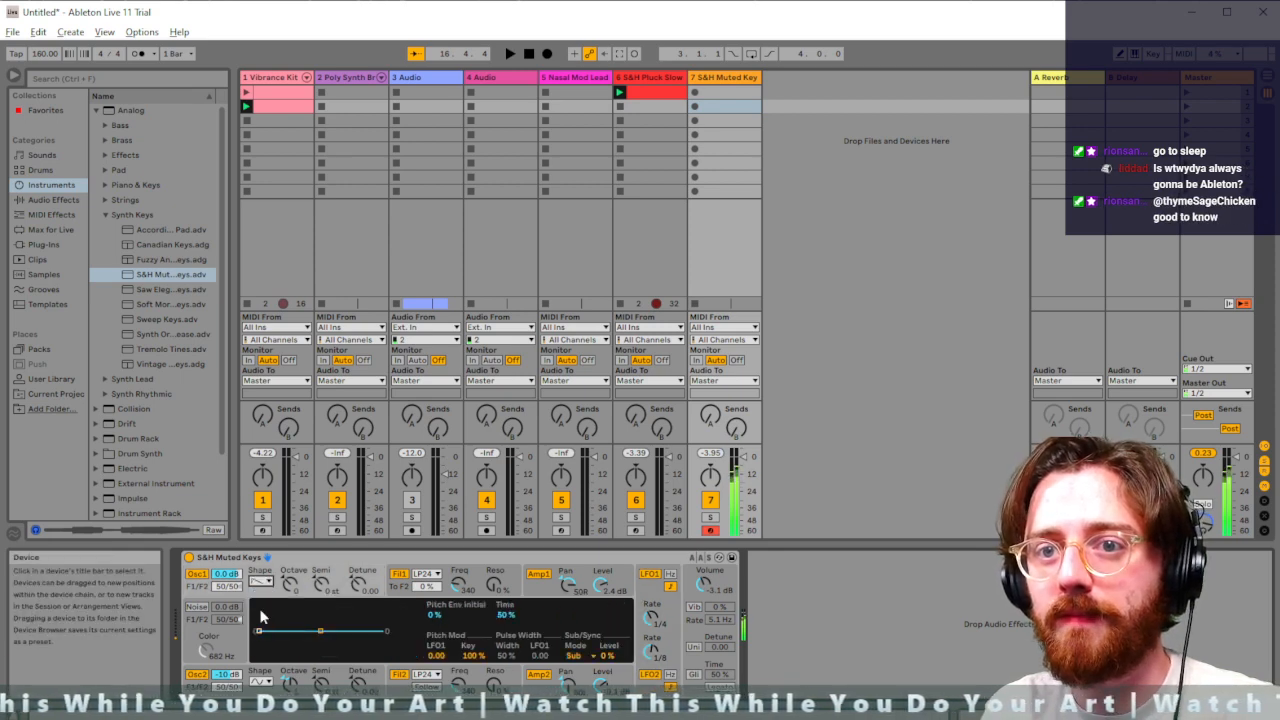
mouse_move(260, 632)
mouse_down()
mouse_move(268, 650)
mouse_move(264, 622)
mouse_move(258, 635)
mouse_up()
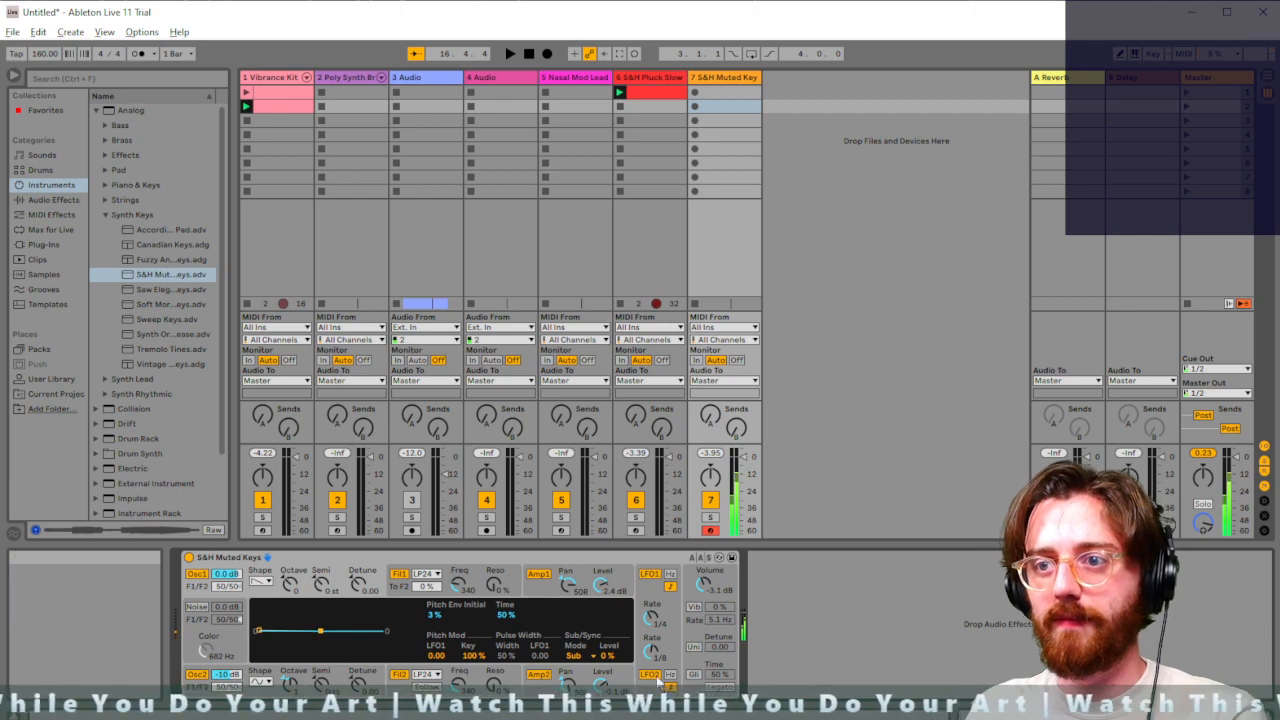
Toggle the synth's LFOs, leaving LFO 1 off and LFO 2 on
click(649, 576)
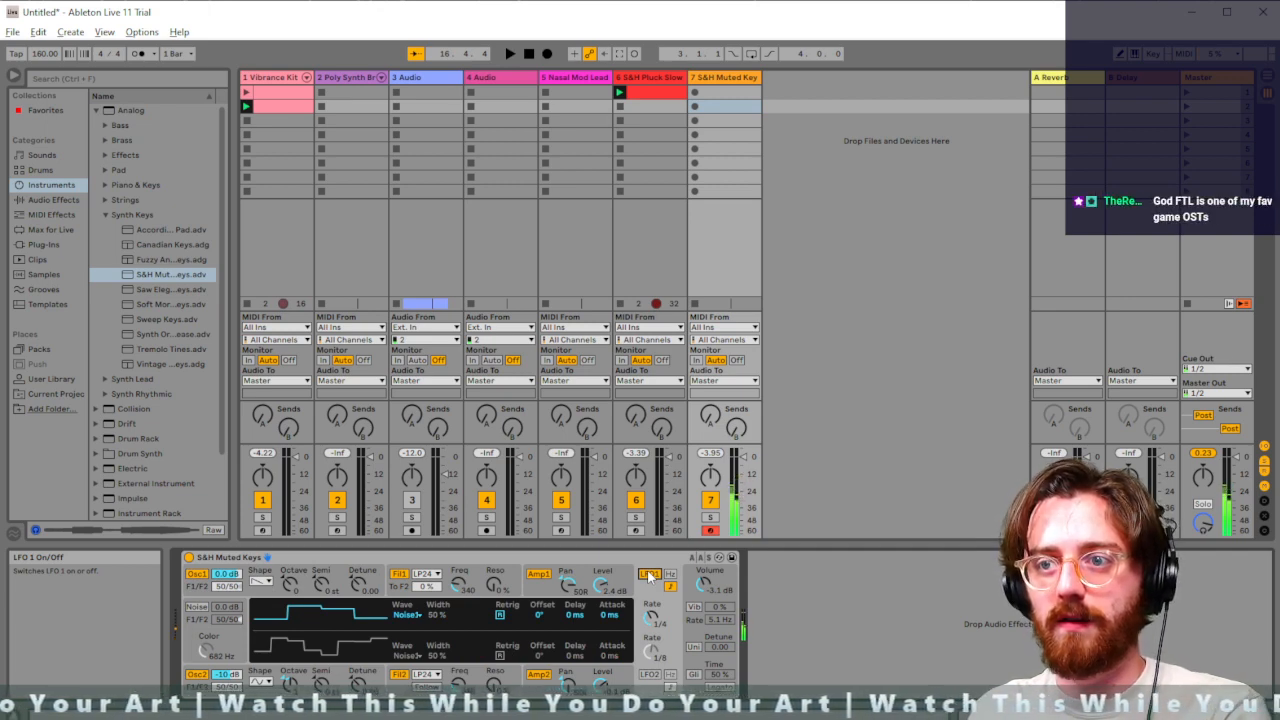
click(649, 576)
click(649, 675)
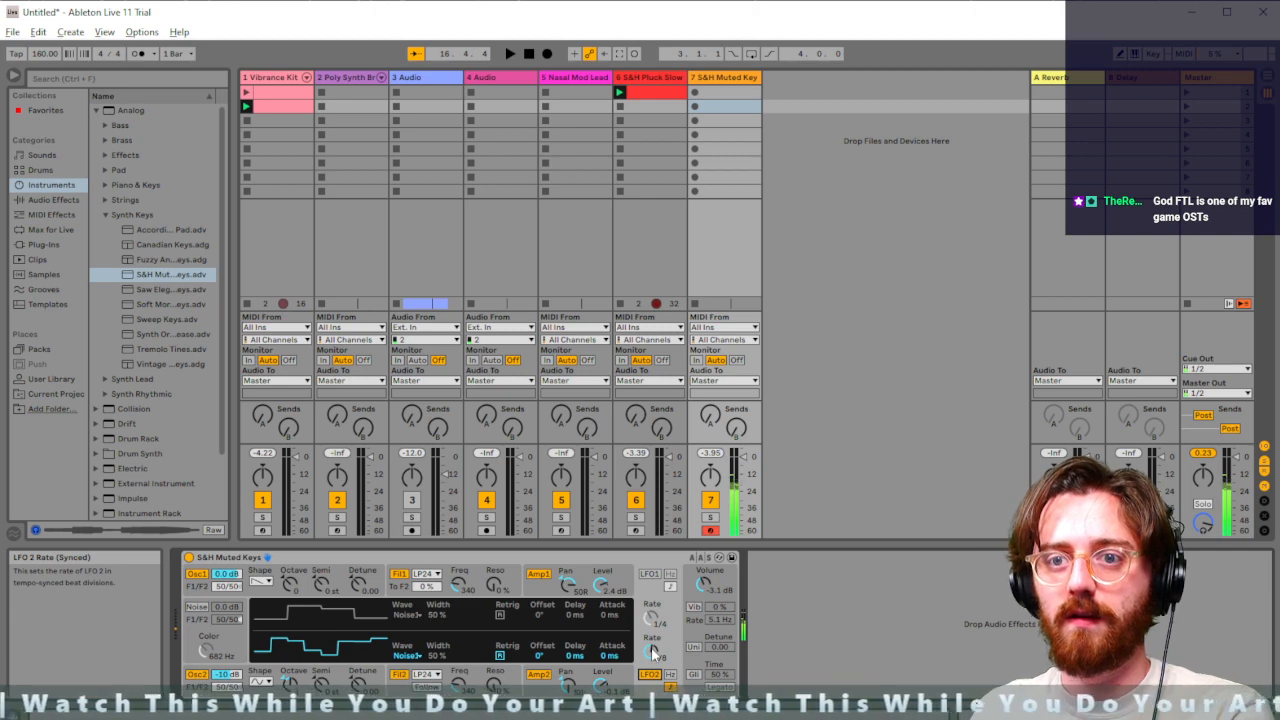
Experiment with the octave and semitone tuning of the synth's two oscillators
click(290, 685)
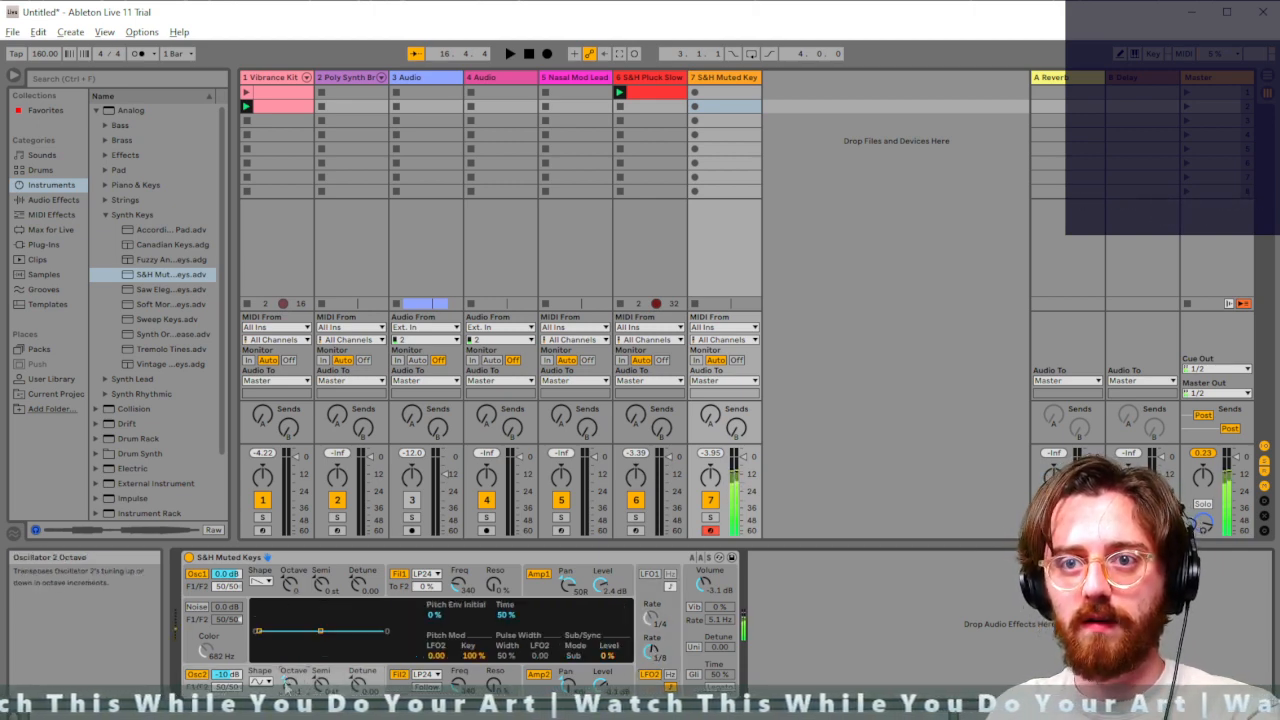
drag(297, 587, 297, 572)
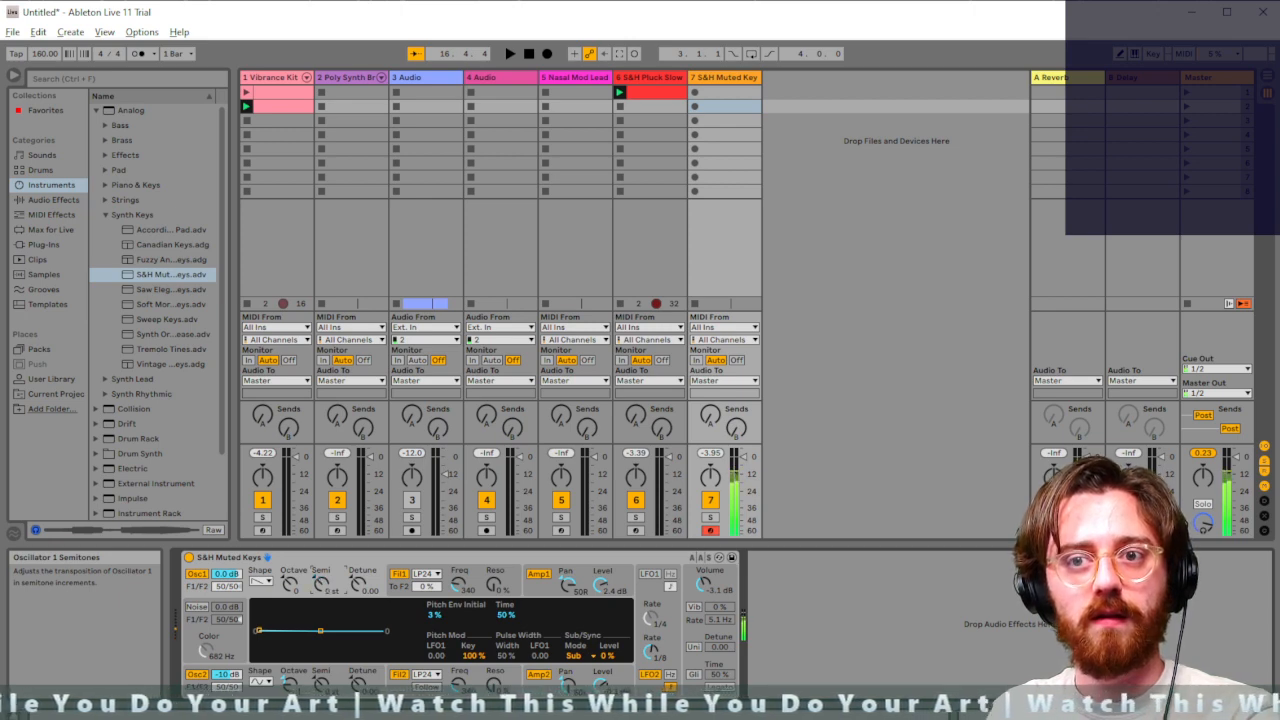
click(316, 680)
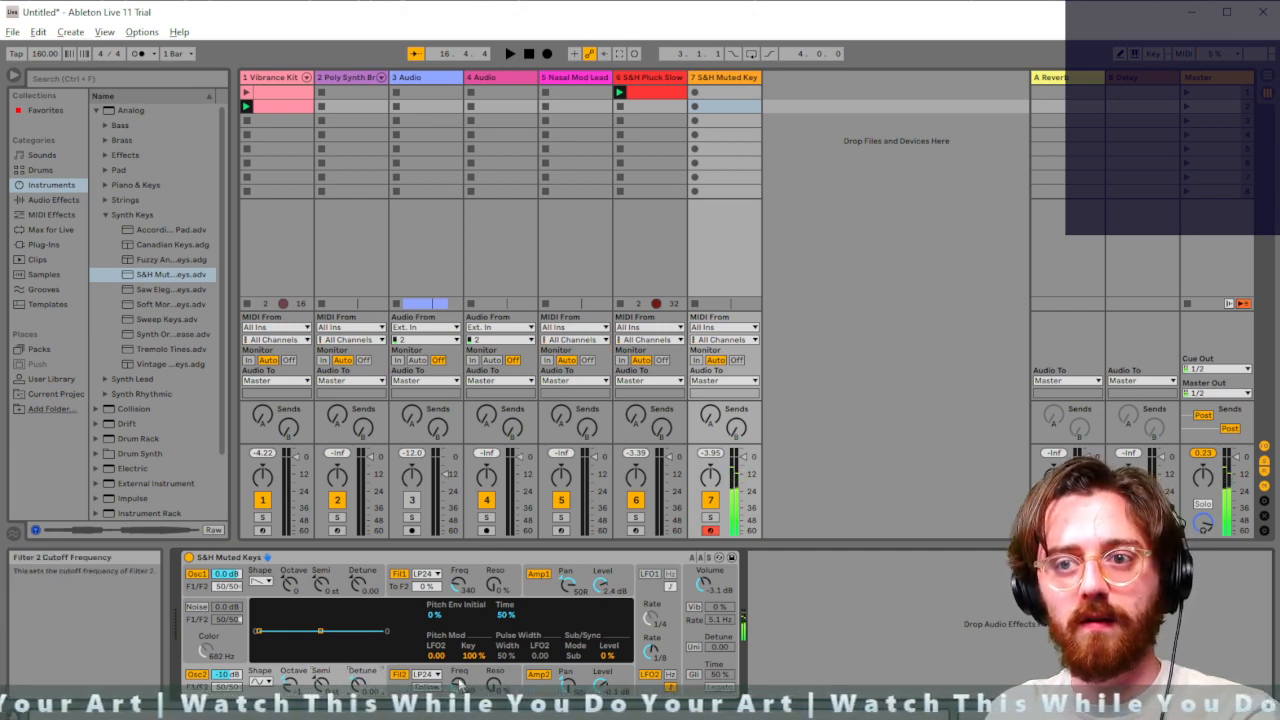
Bypass filters 1 and 2 to hear the unfiltered sound and re-enable both
click(398, 674)
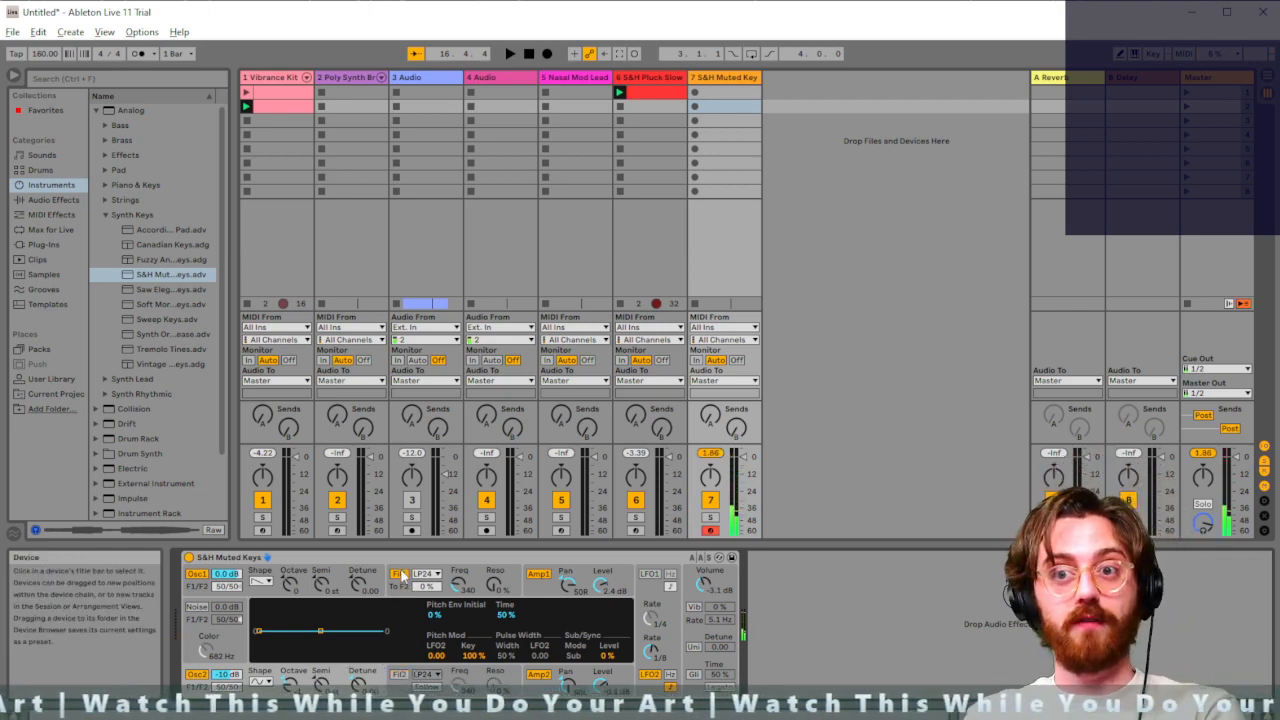
click(399, 575)
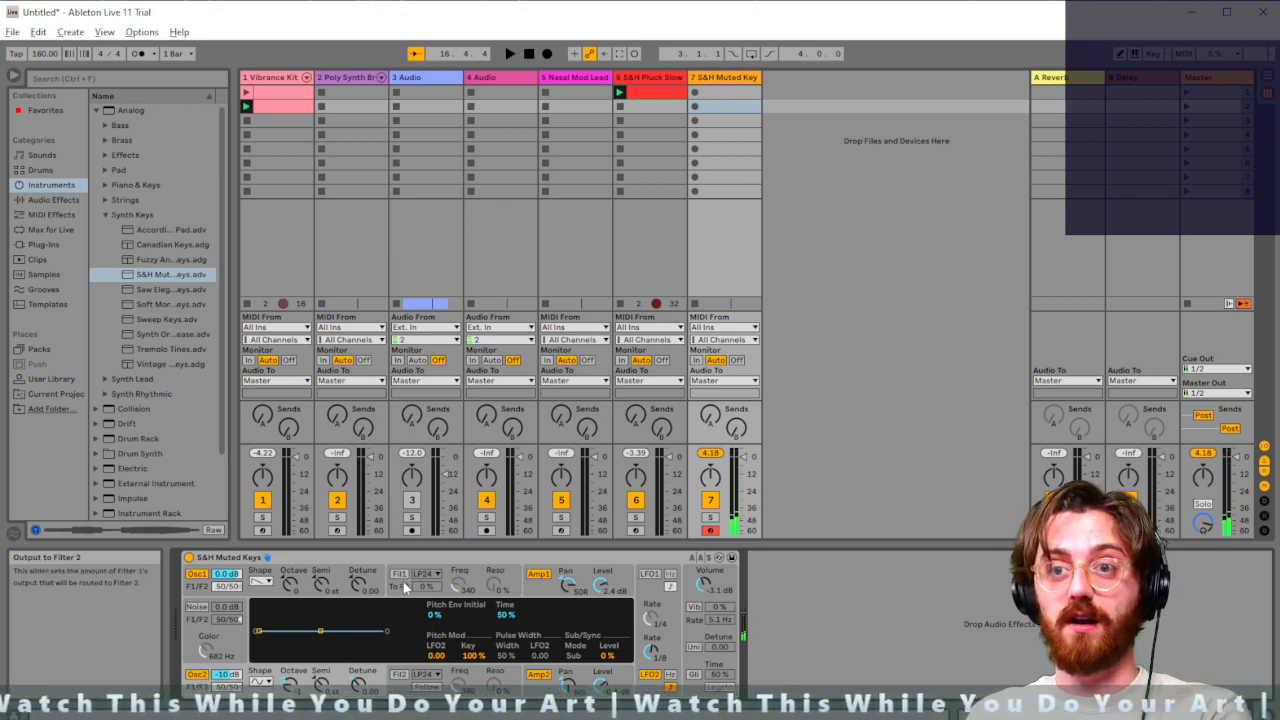
click(399, 575)
click(398, 675)
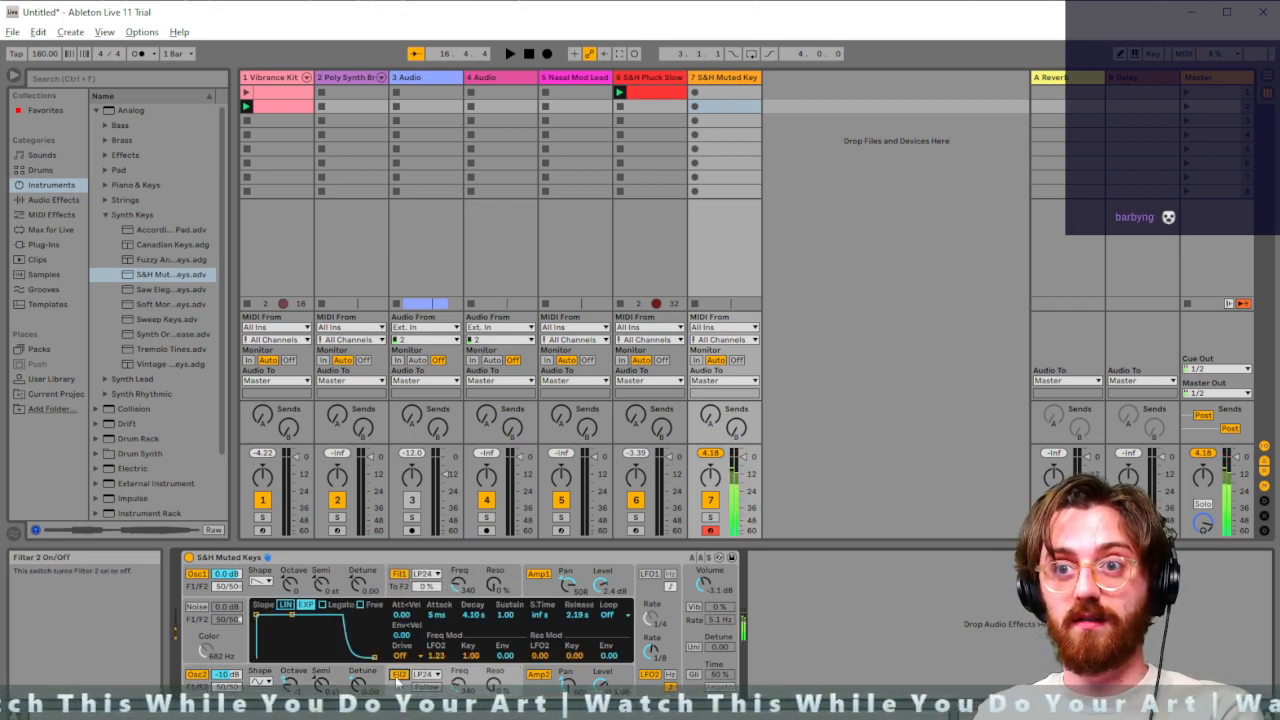
Adjust filter 1 to a cutoff of about 358 Hz with 10% resonance and filter 2 to about 378 Hz with 23% resonance
drag(459, 585, 459, 567)
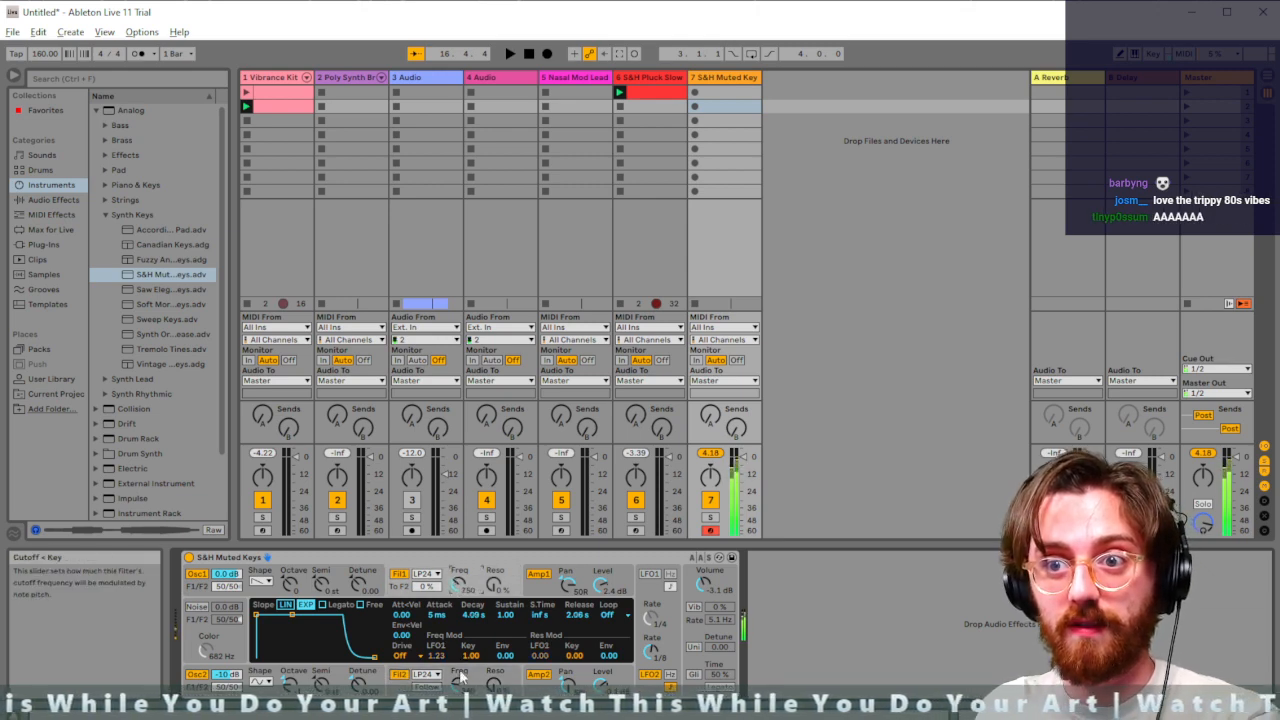
click(460, 677)
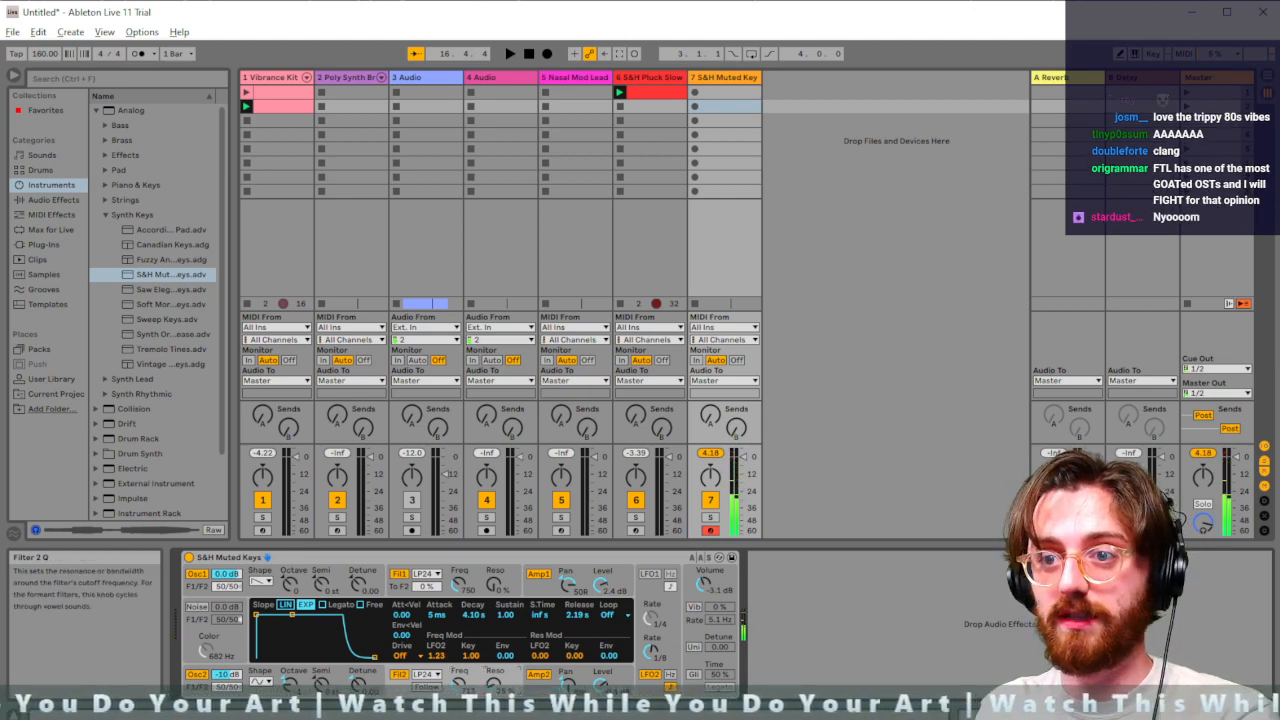
click(493, 585)
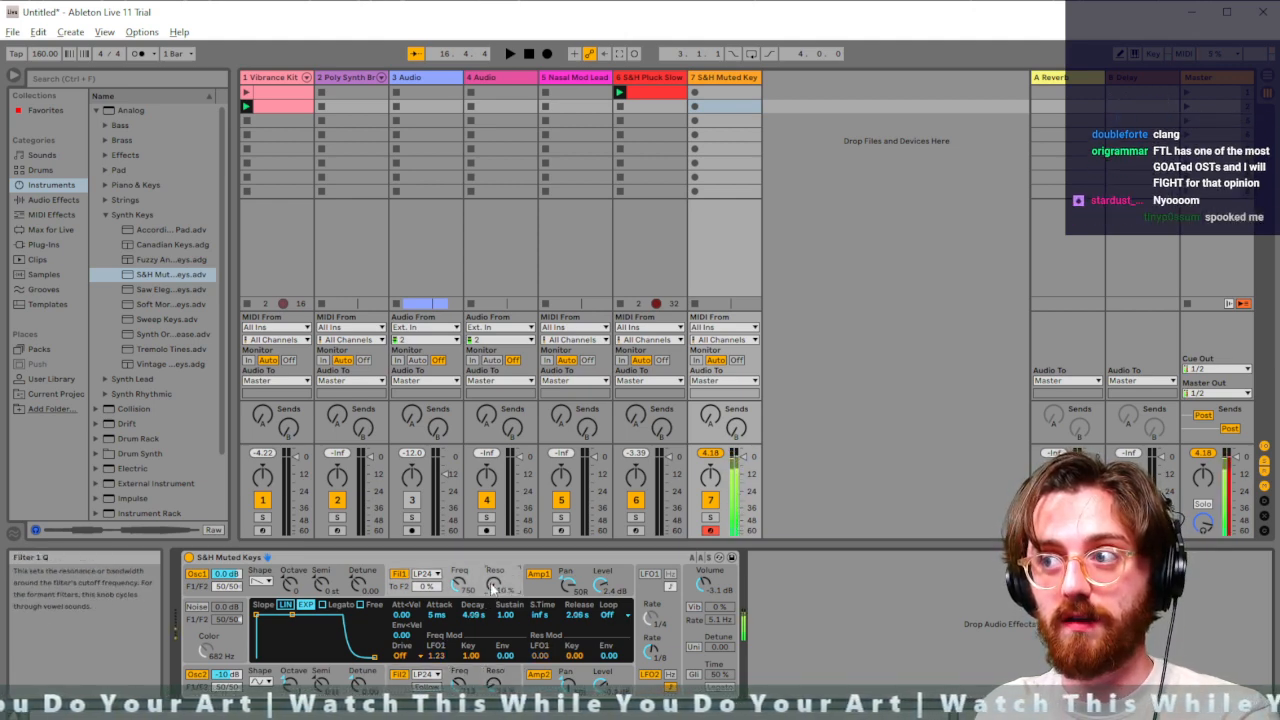
drag(460, 586, 460, 604)
drag(457, 686, 457, 694)
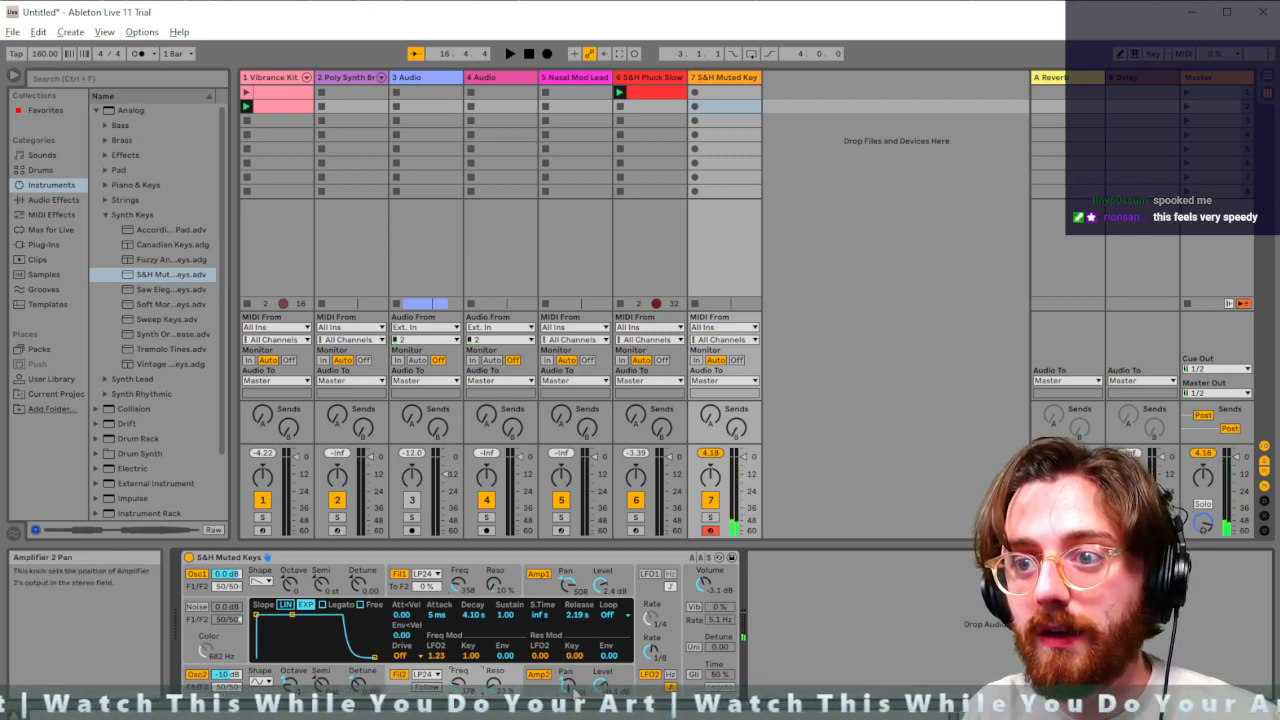
Pan amplifier 1 almost to center at 3R and set the levels to -6.7 dB for amplifier 1 and -9.2 dB for amplifier 2
drag(561, 598, 561, 590)
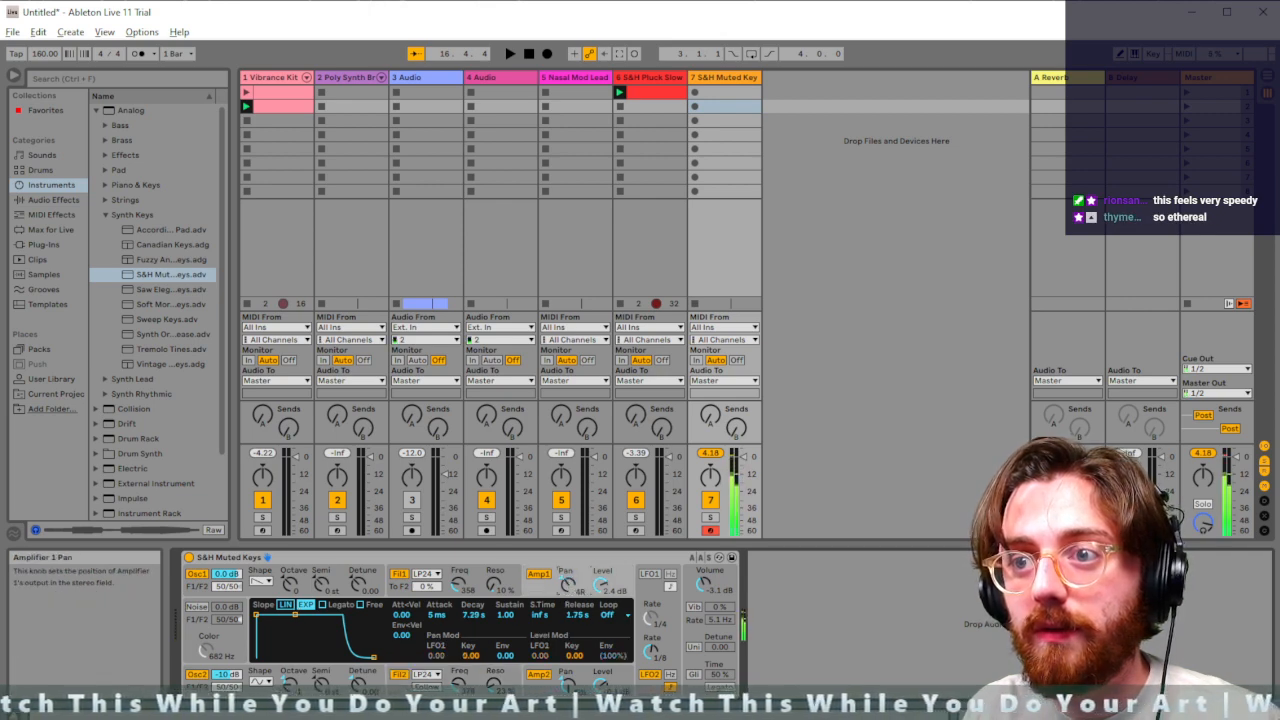
drag(596, 586, 596, 596)
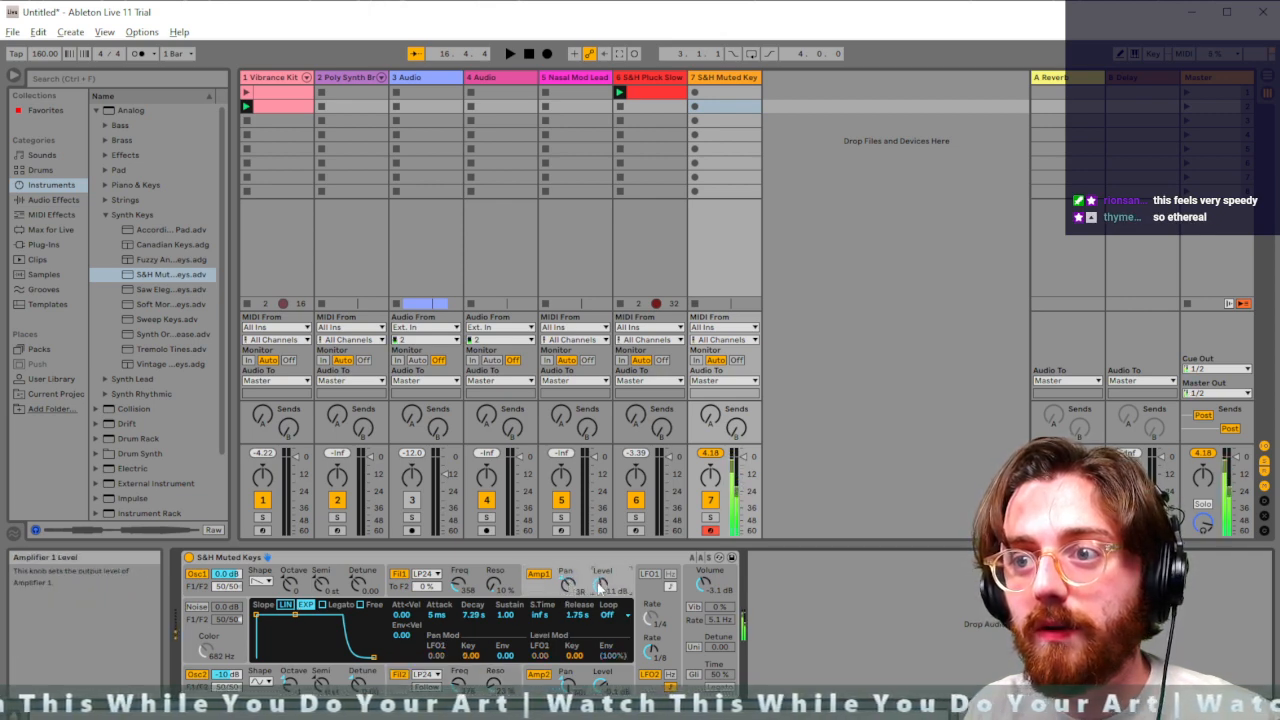
click(605, 688)
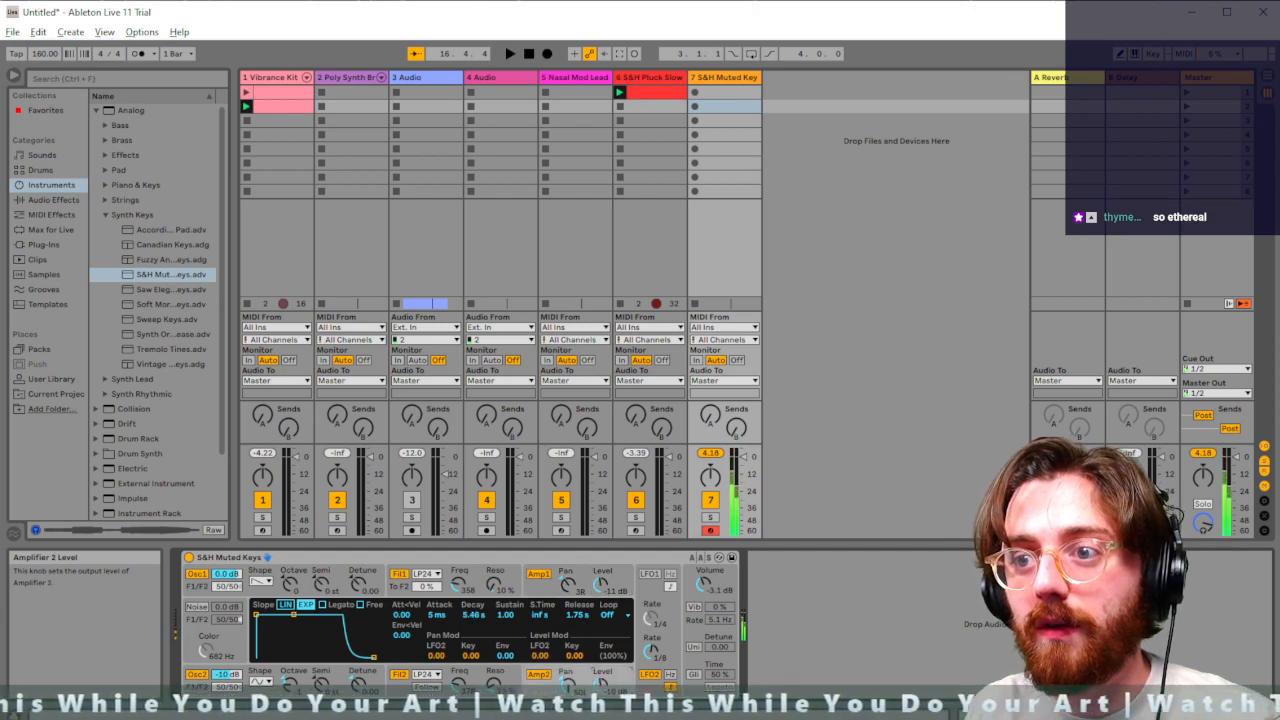
drag(600, 585, 600, 576)
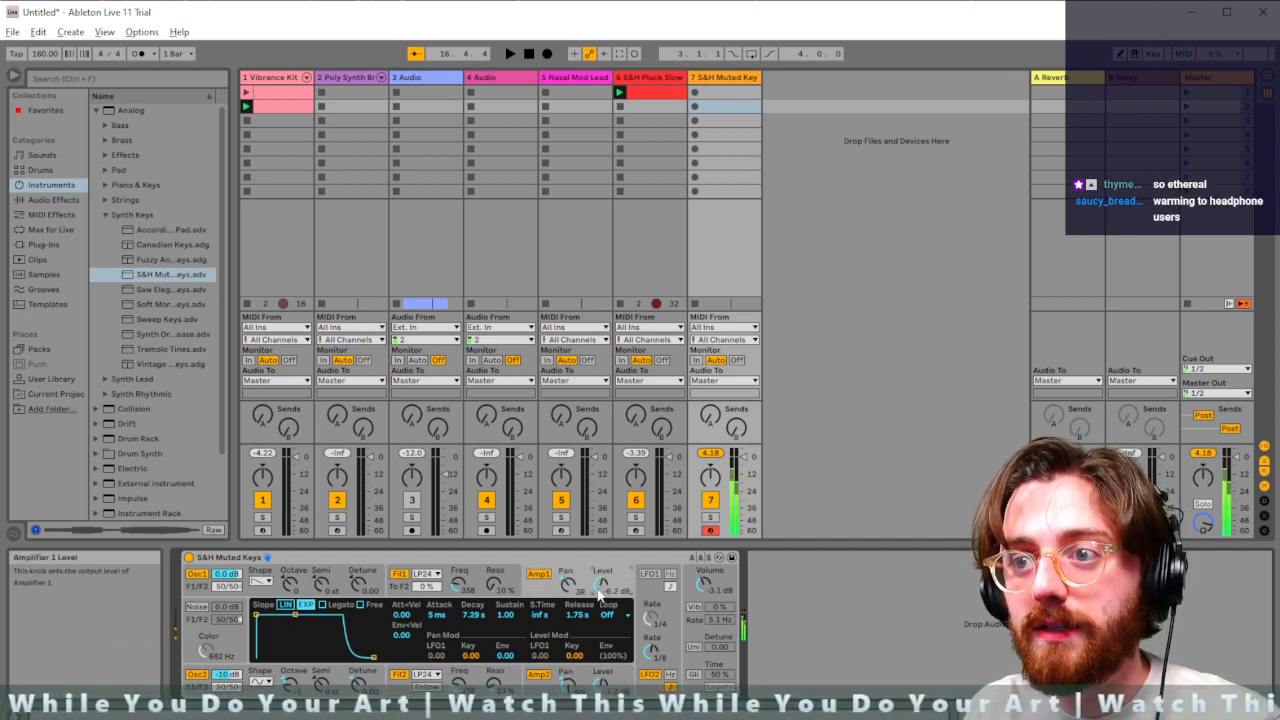
click(603, 686)
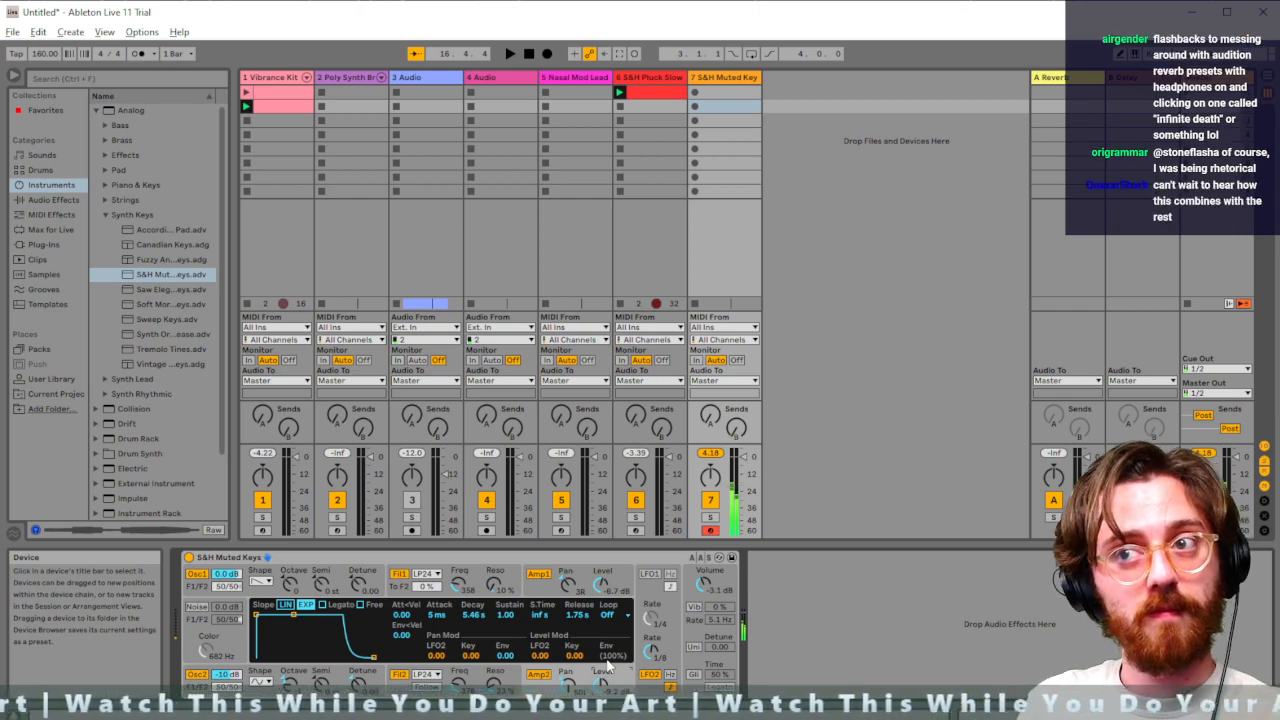
Create an empty MIDI clip in the first slot of the S&H Muted Keys track with a loop length of 8 bars
click(707, 93)
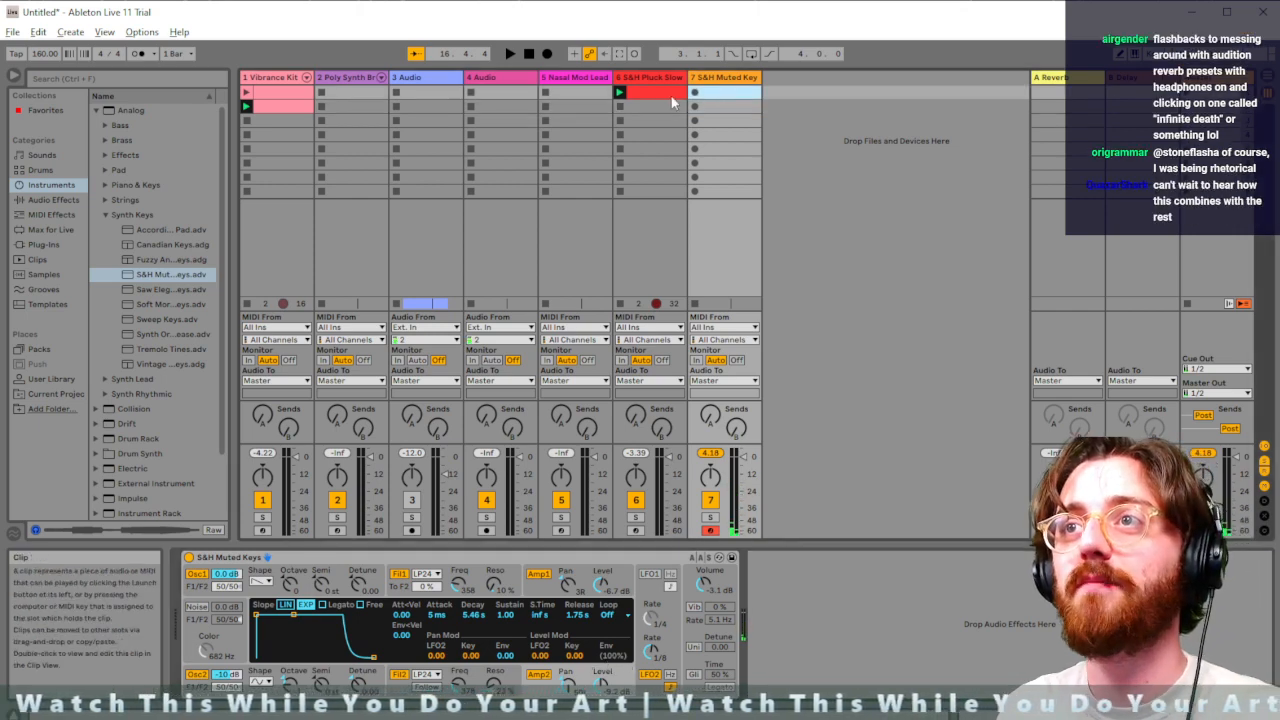
double_click(722, 94)
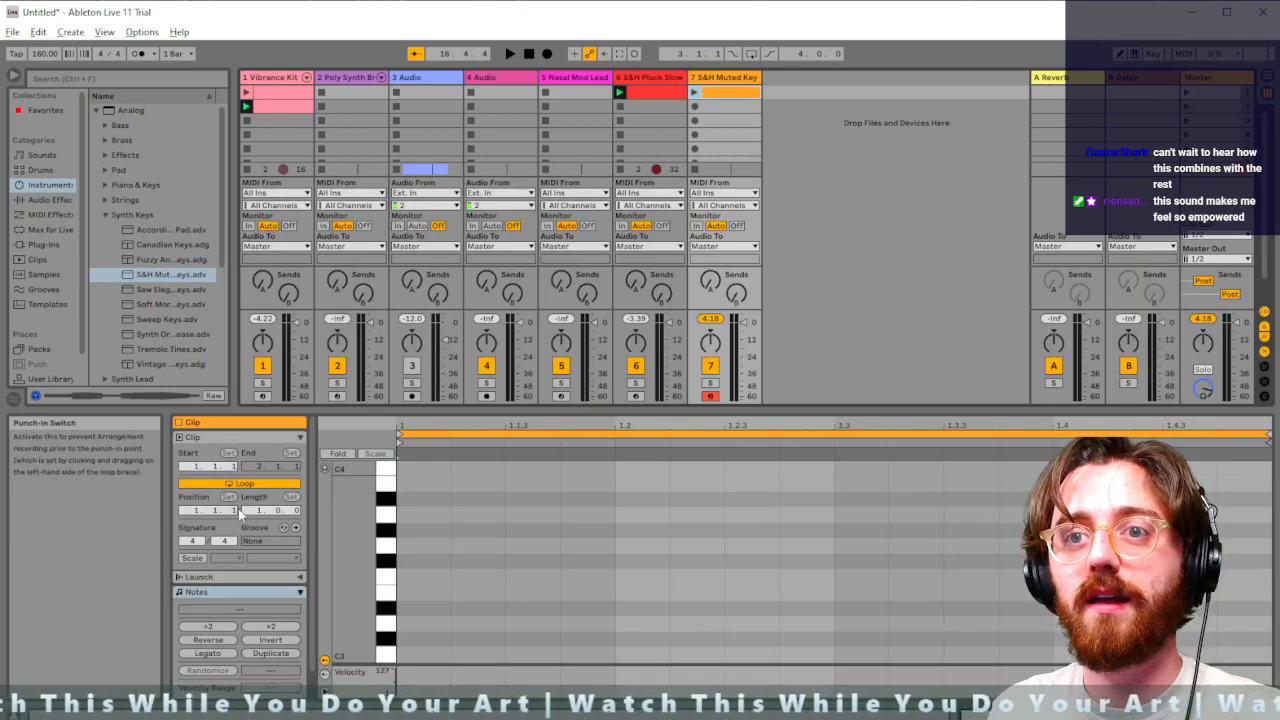
drag(260, 512, 260, 472)
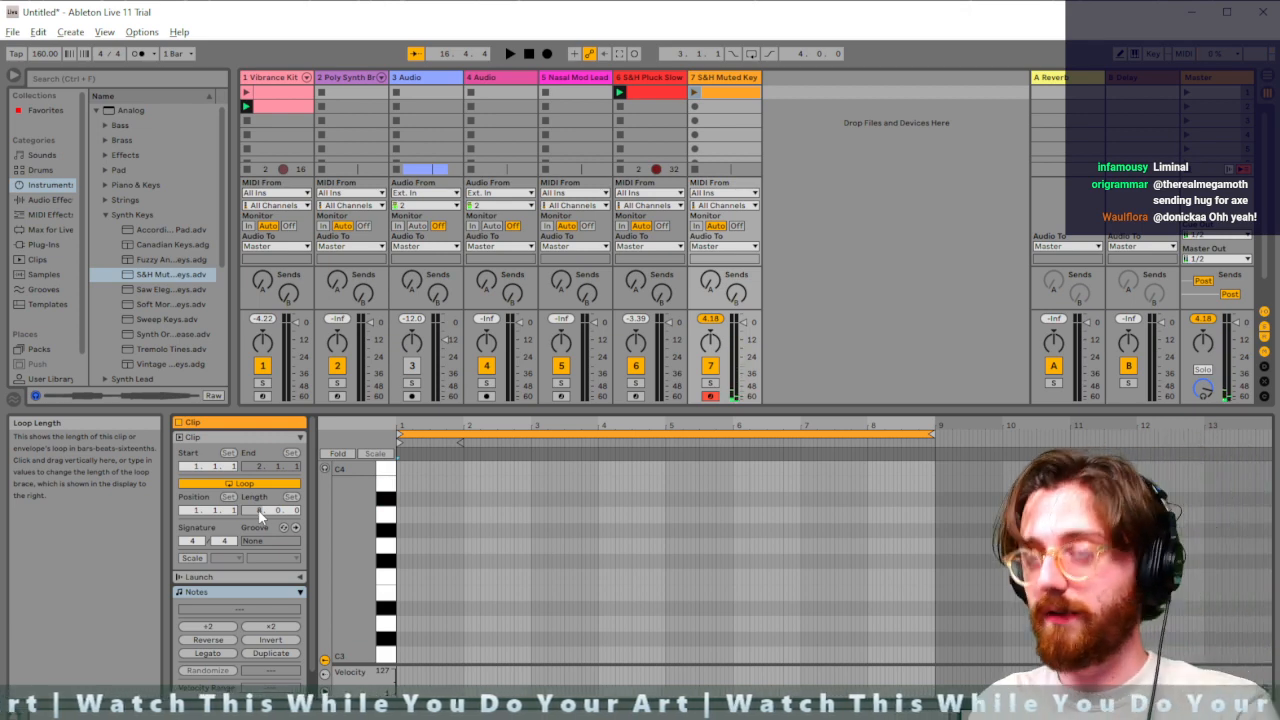
Play the S&H Pluck Slow clip together with the second Vibrance Kit drum clip to hear the current groove
click(619, 92)
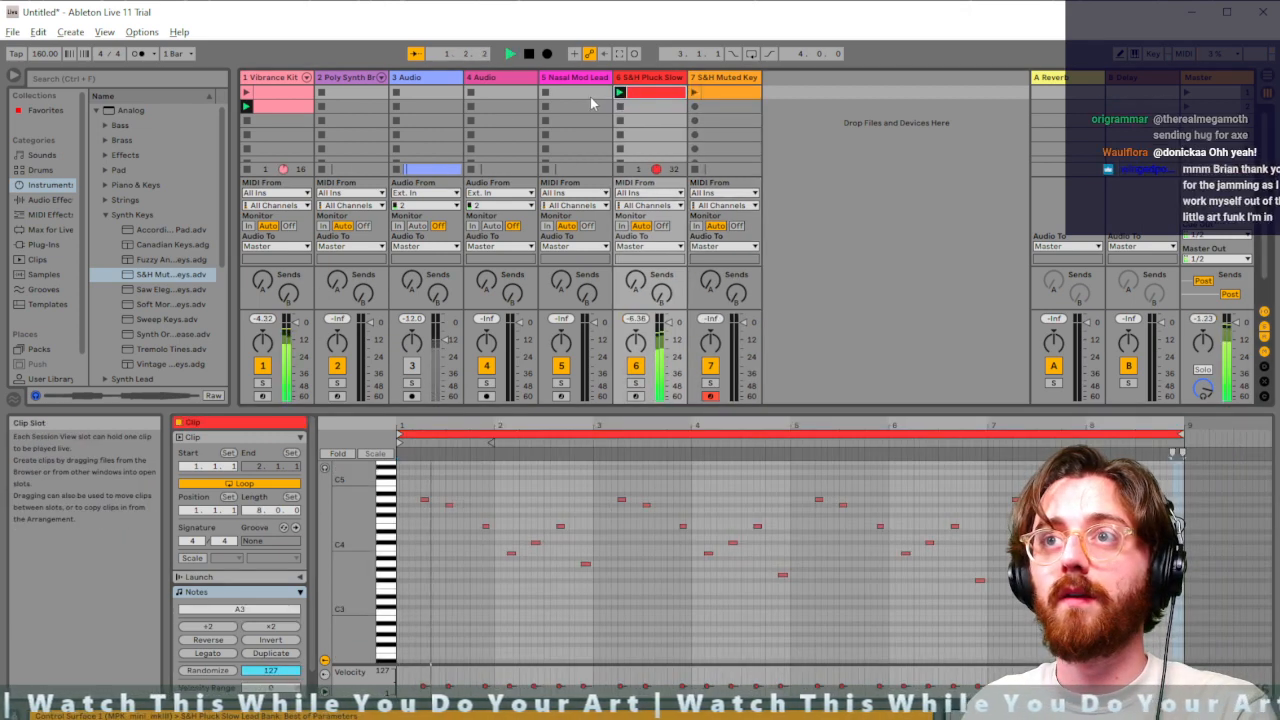
click(247, 106)
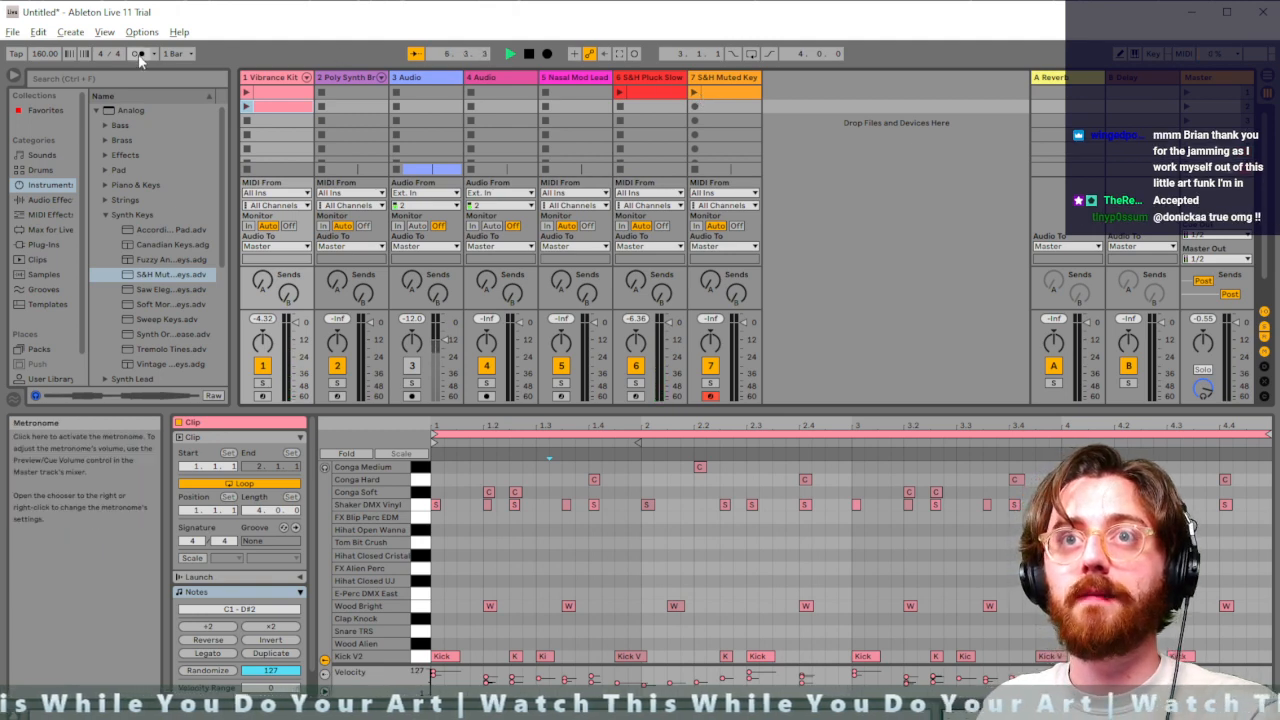
With the metronome on, record a five-note chord spanning A3 to A4 for about two bars into the S&H Muted Keys clip
click(712, 91)
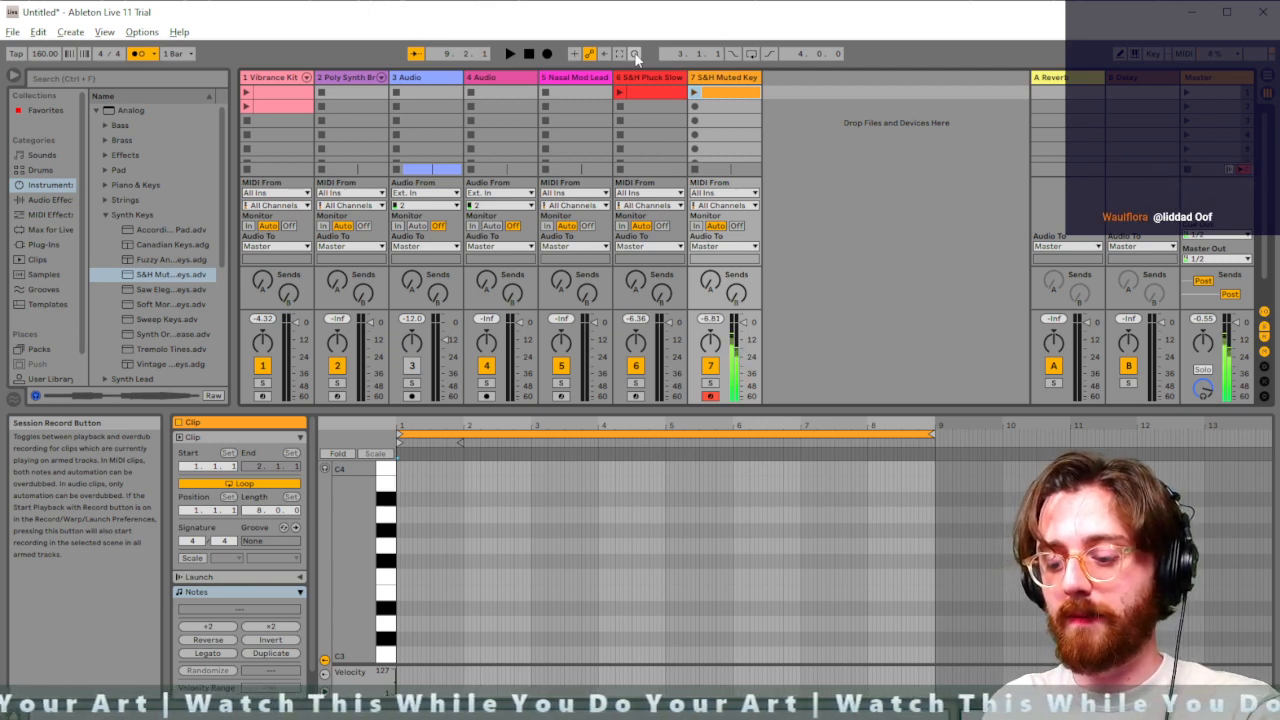
click(634, 54)
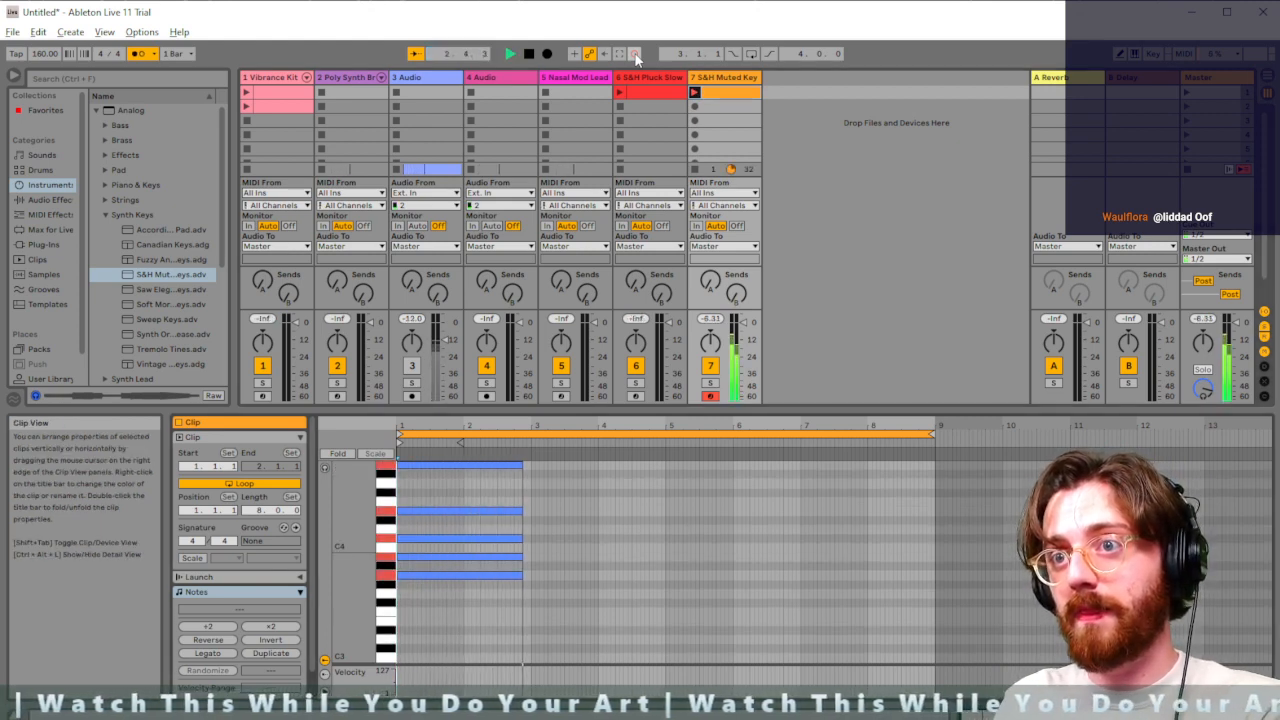
key(space)
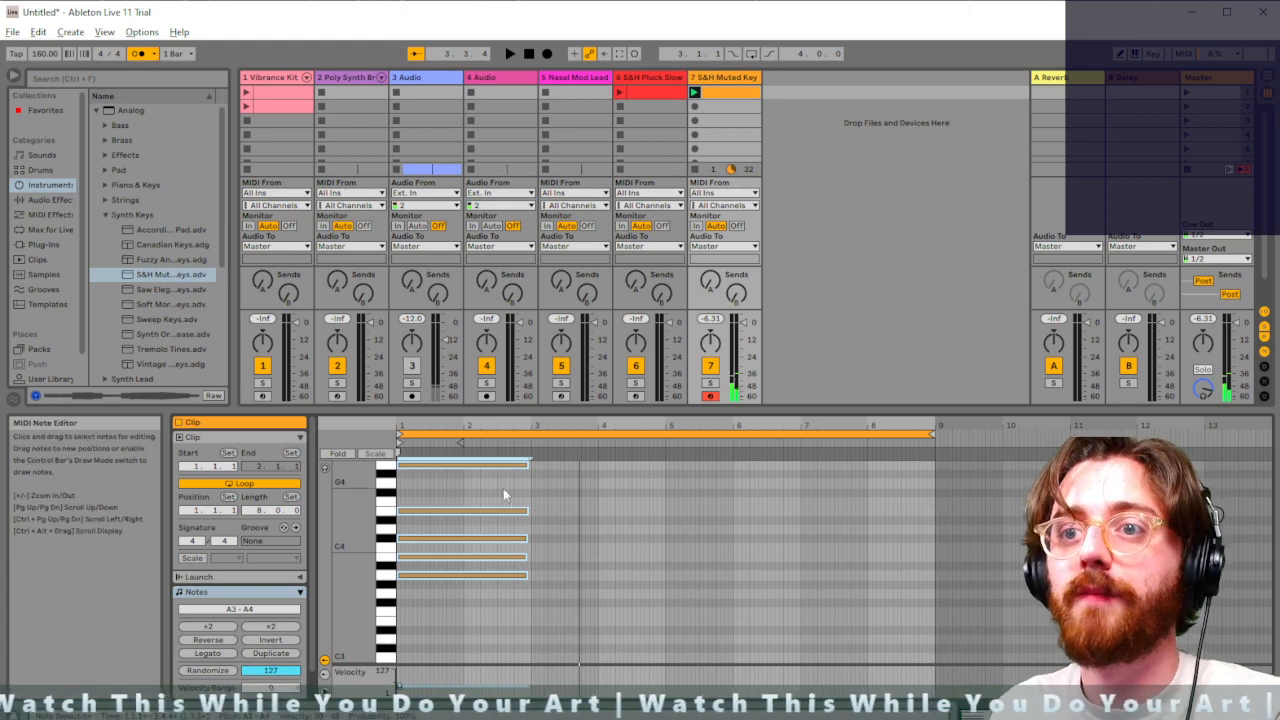
Select all five recorded chord notes, A3 to A4, at the start of the S&H Muted Keys clip
drag(468, 610, 462, 455)
scroll(523, 515, up, 4)
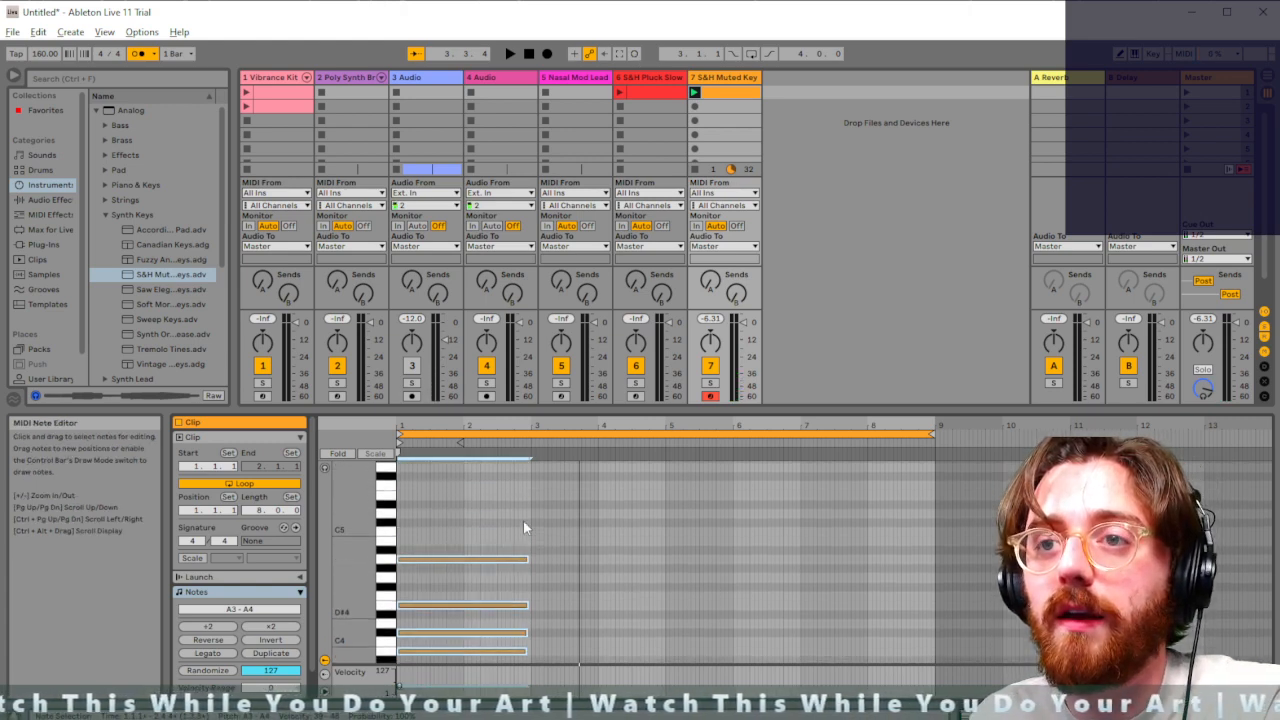
scroll(524, 508, down, 2)
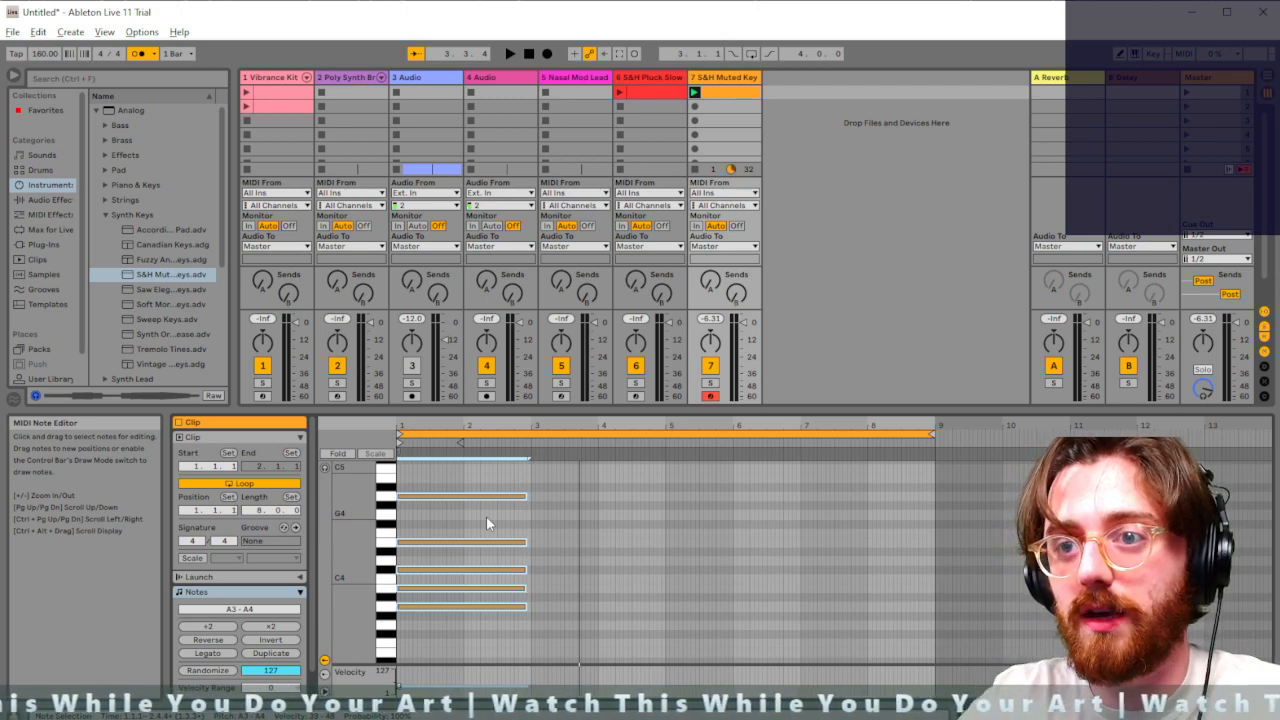
Raise the velocity of the first chord's notes to 111 and play the clip to judge the sound
key(space)
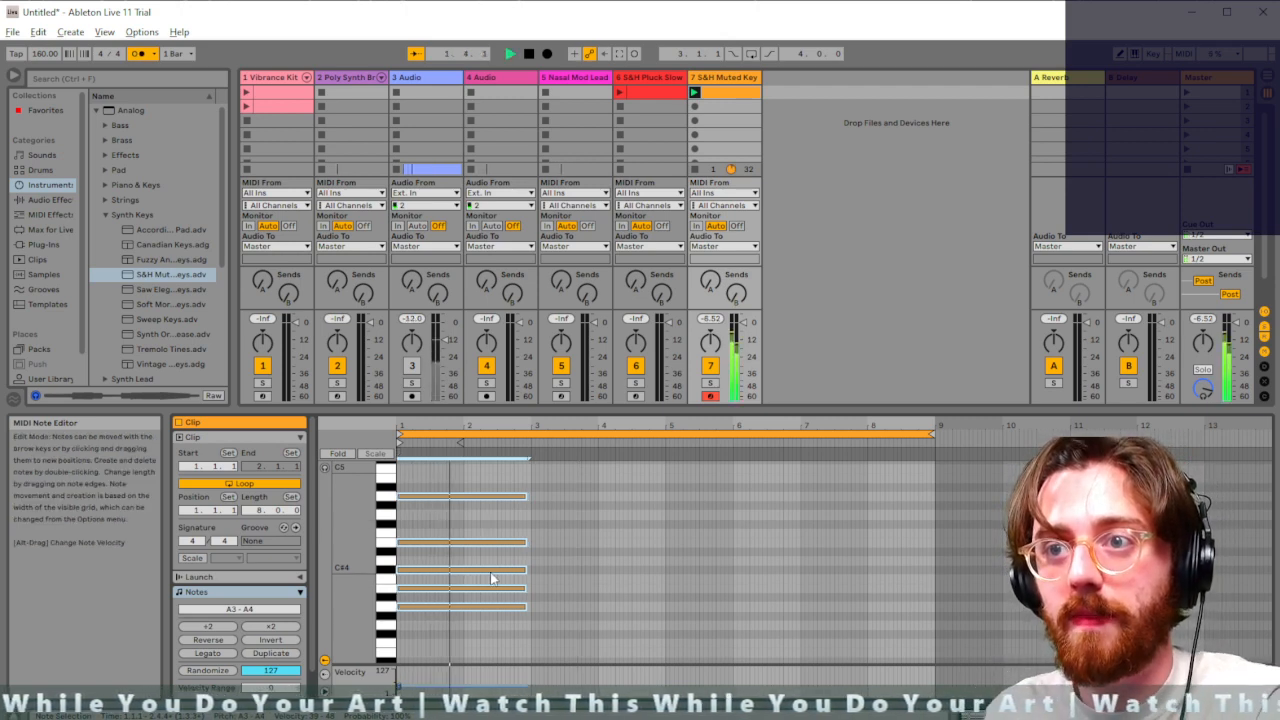
key(space)
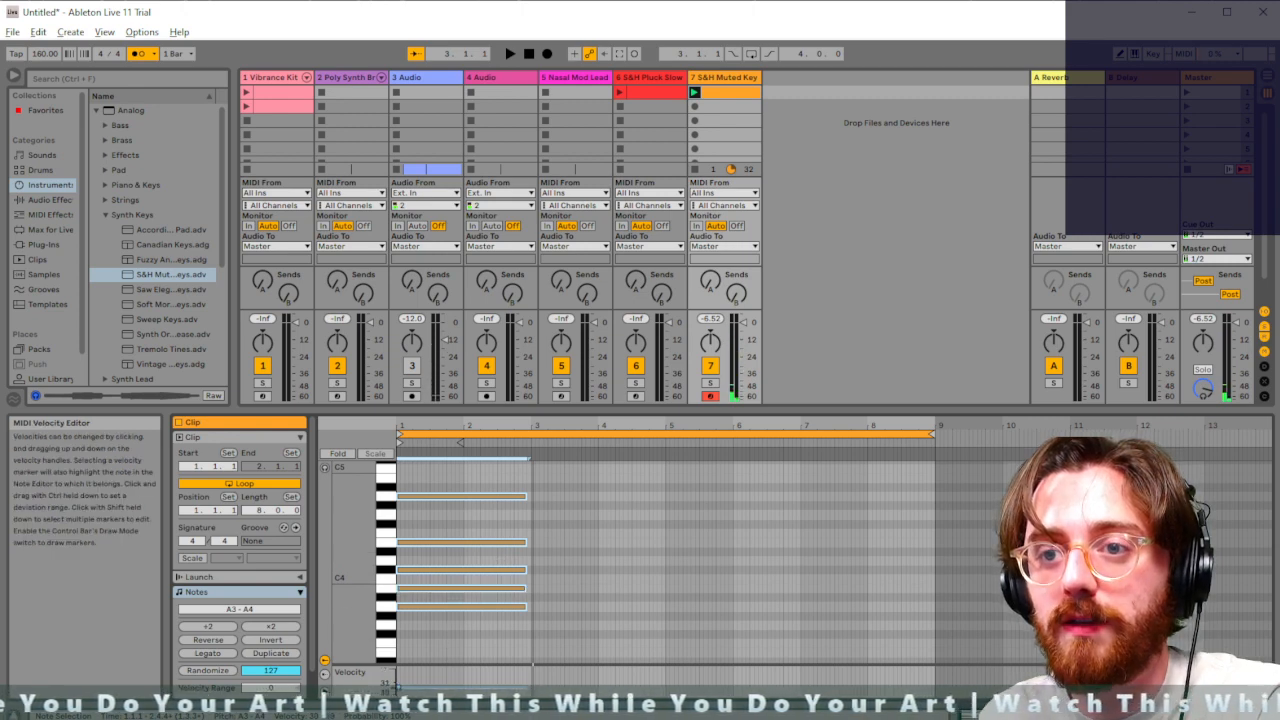
key(space)
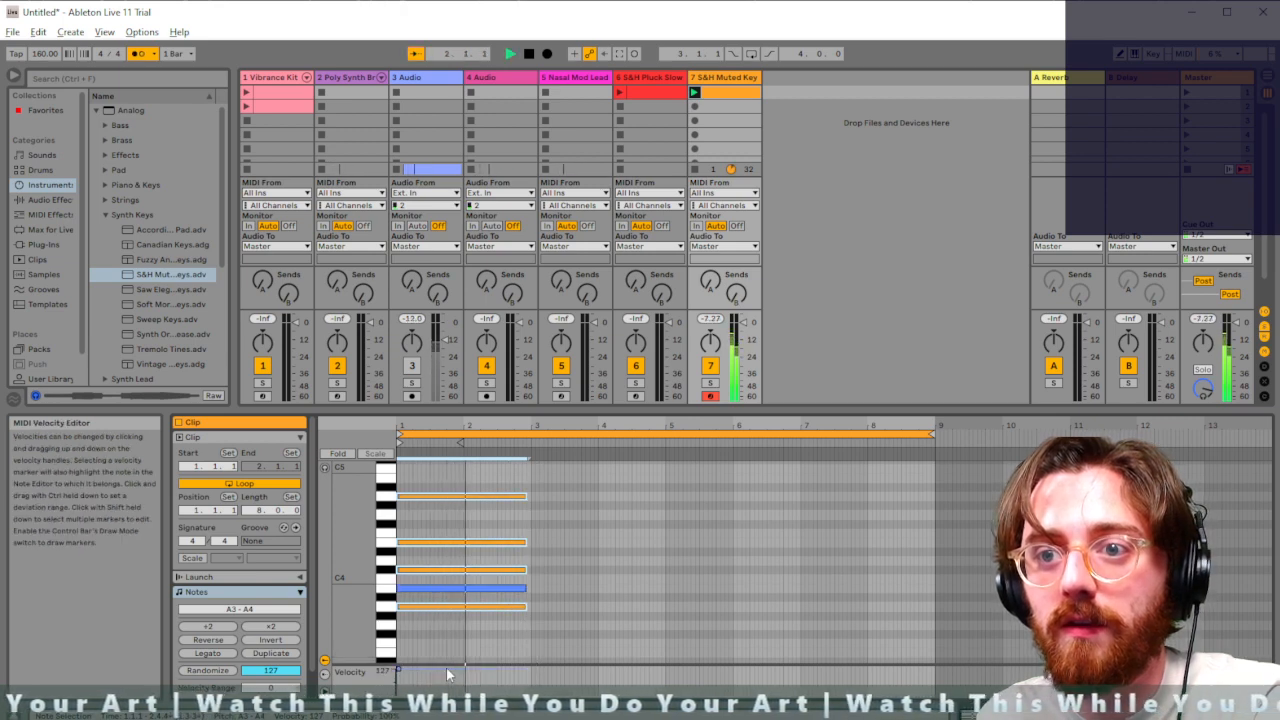
key(space)
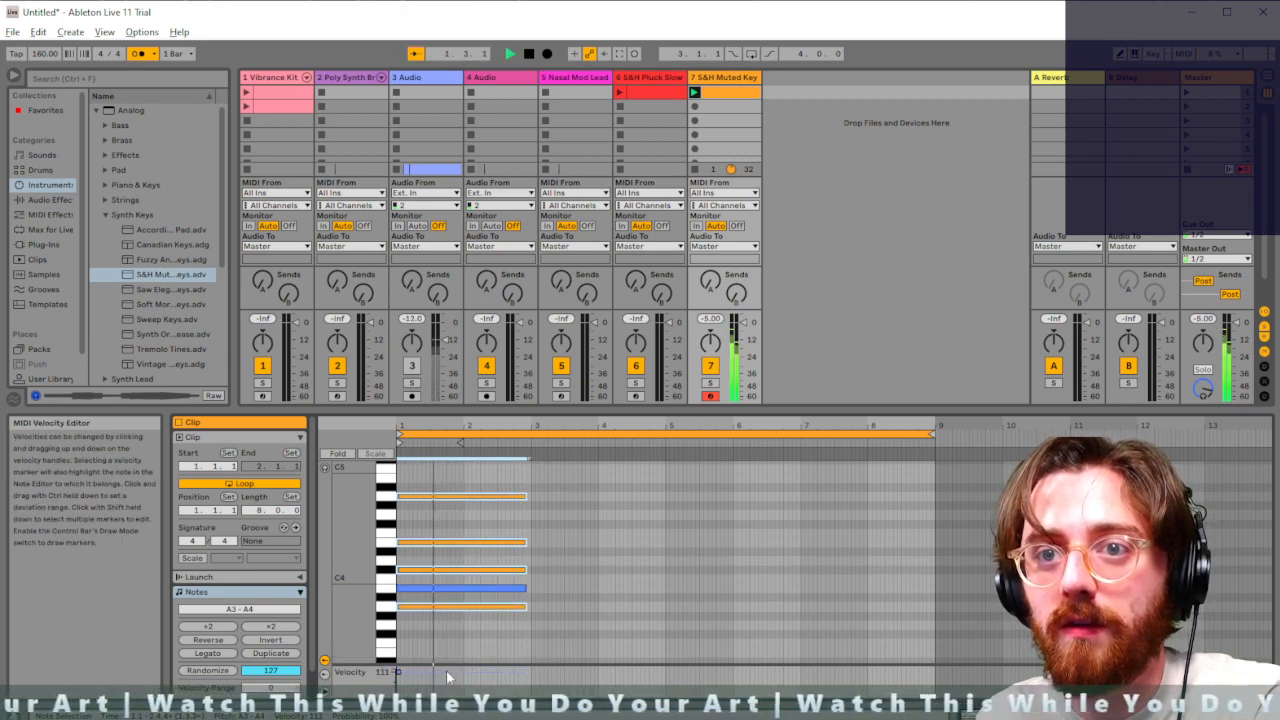
key(space)
key(space)
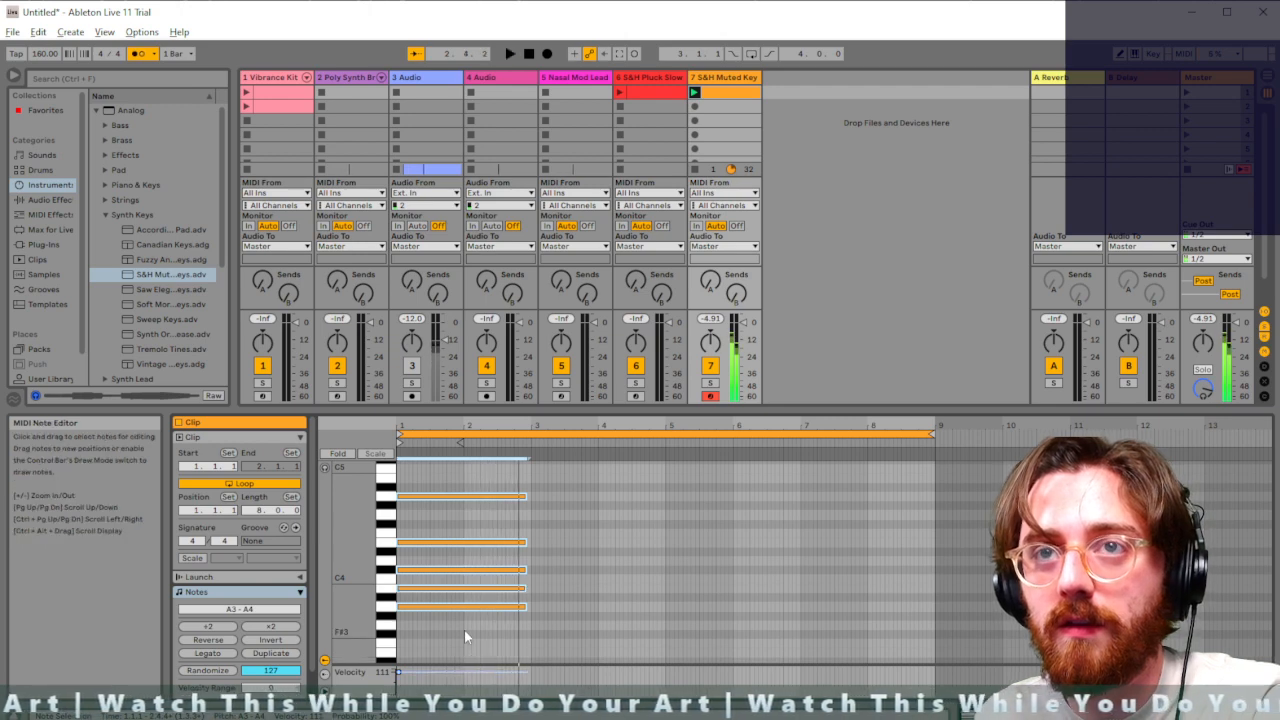
Copy the first chord to bar 3, lower the copy's bottom note to G3, and play it back
drag(461, 497, 597, 503)
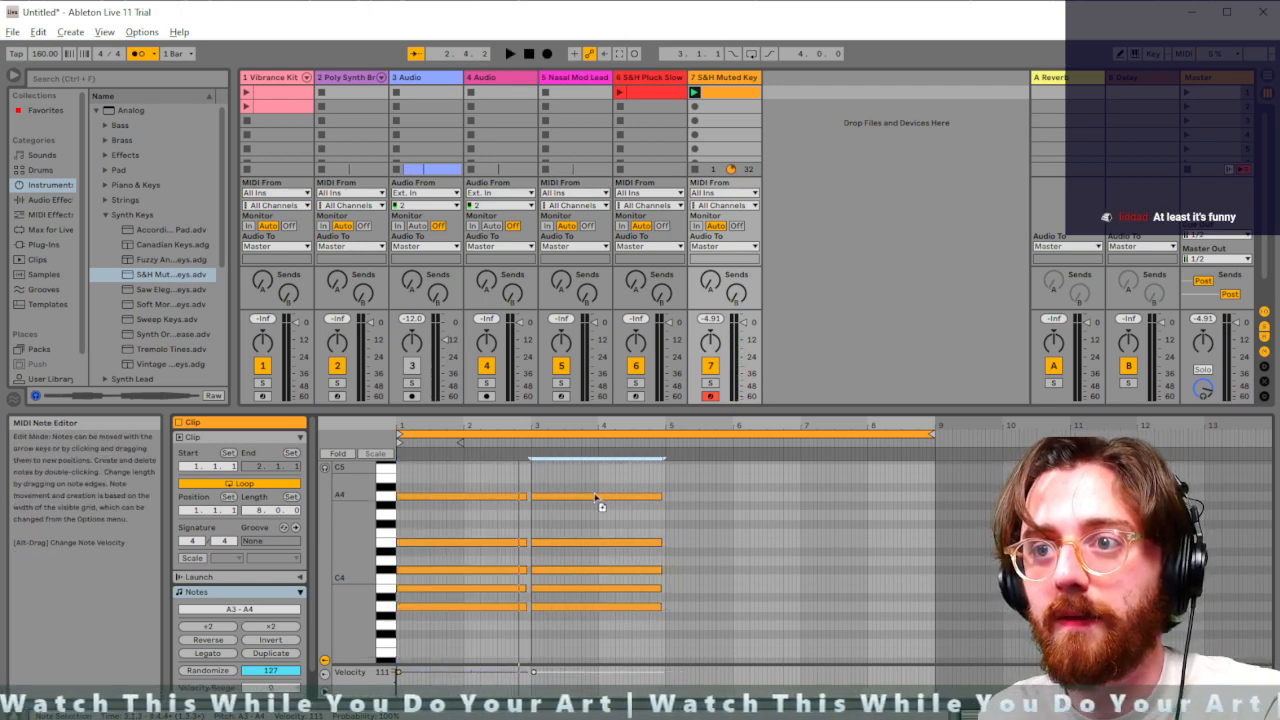
click(583, 526)
click(580, 604)
drag(580, 604, 570, 632)
key(space)
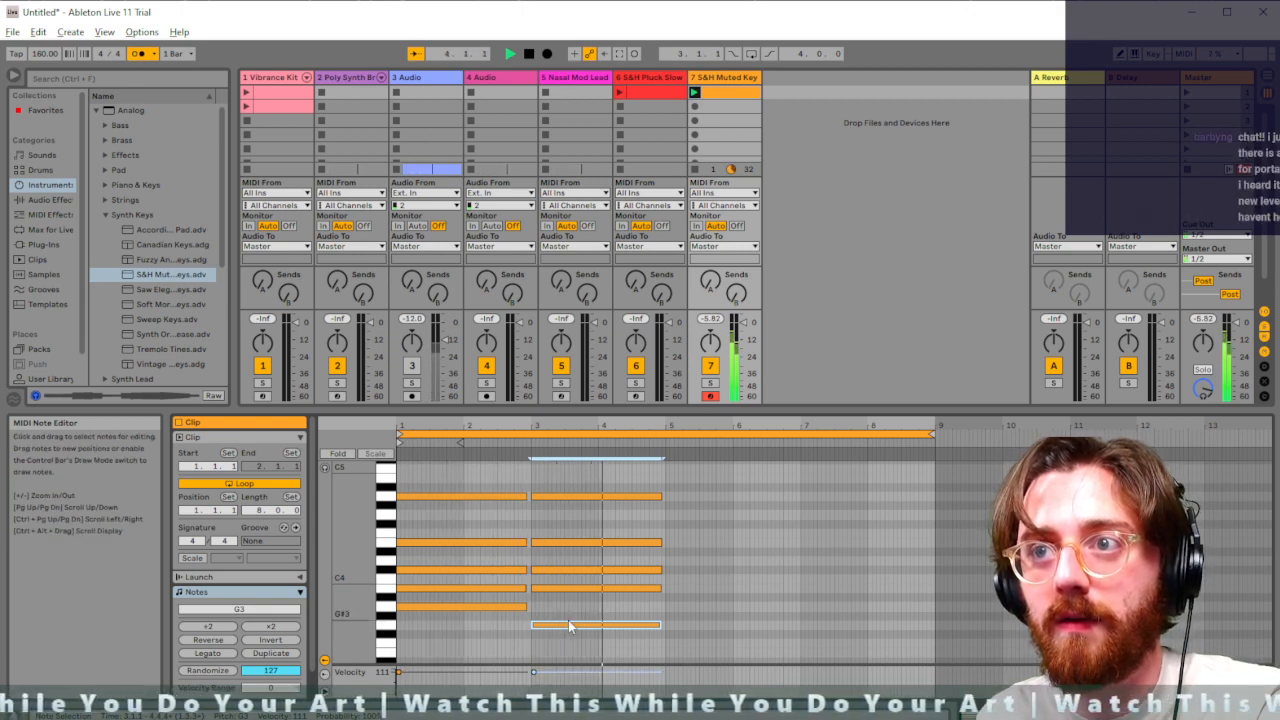
key(space)
Play the first two chords from the start of the clip to hear the change between them
drag(718, 643, 590, 492)
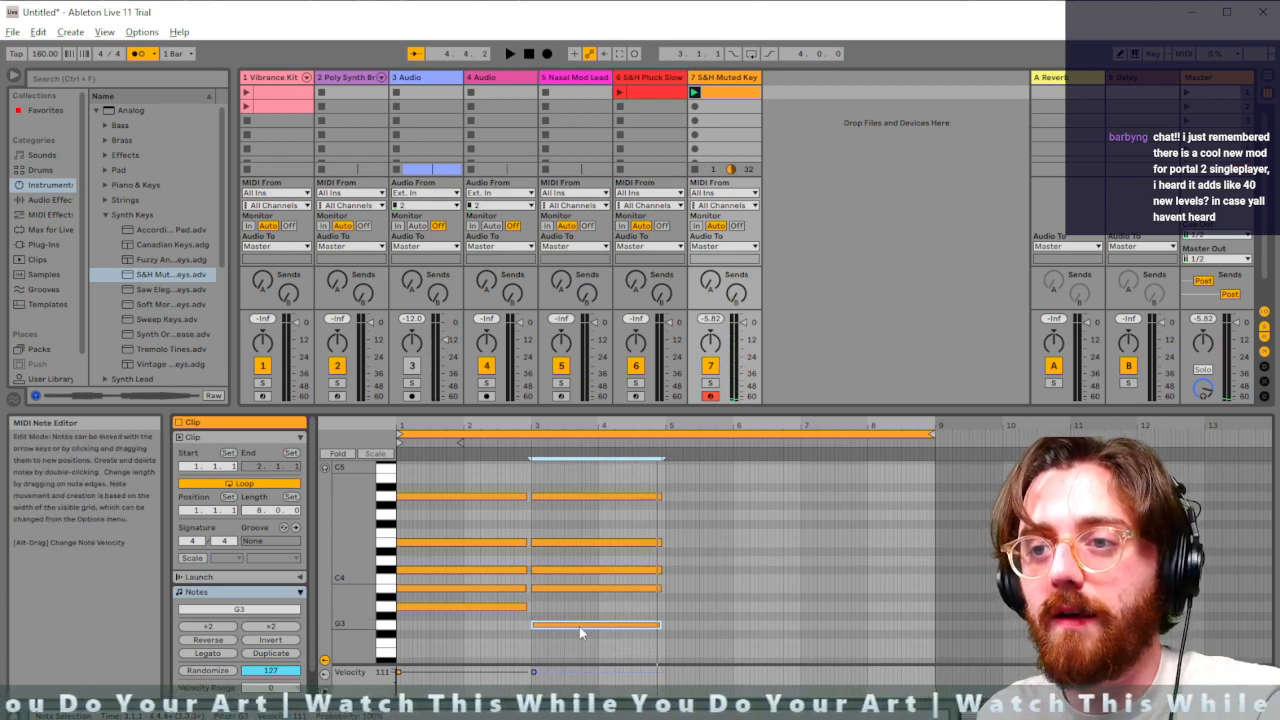
click(399, 475)
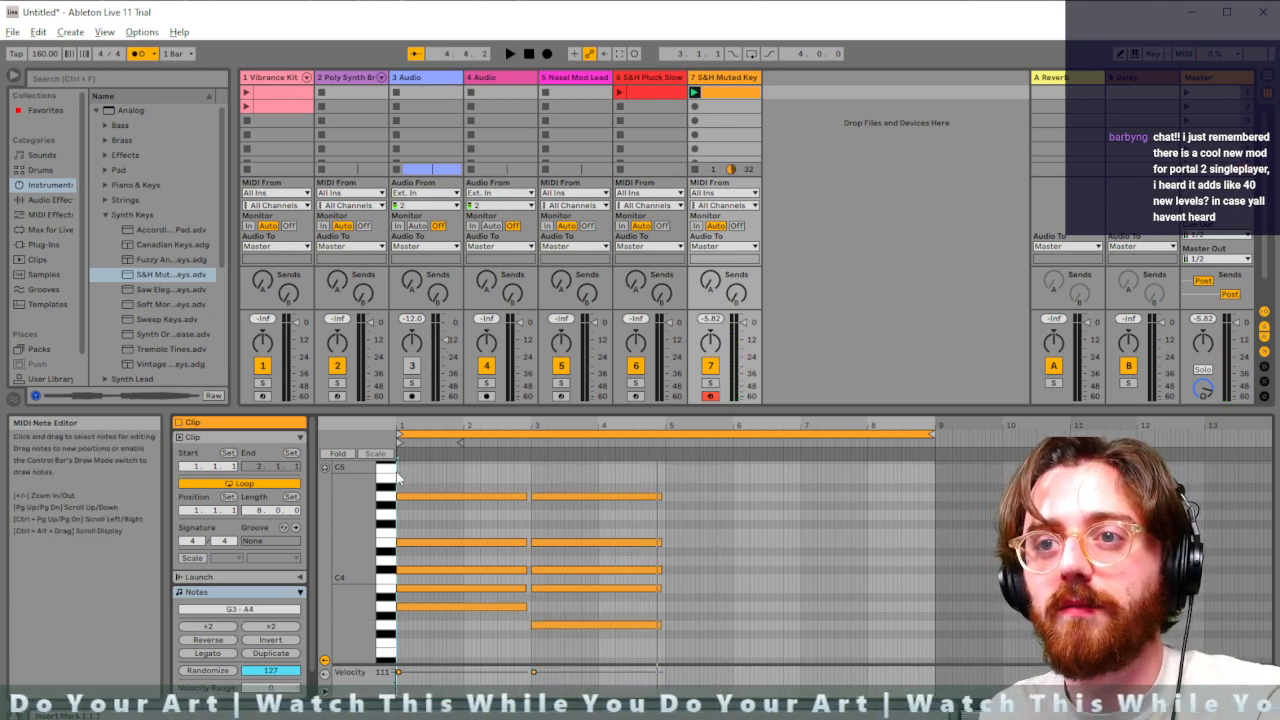
key(space)
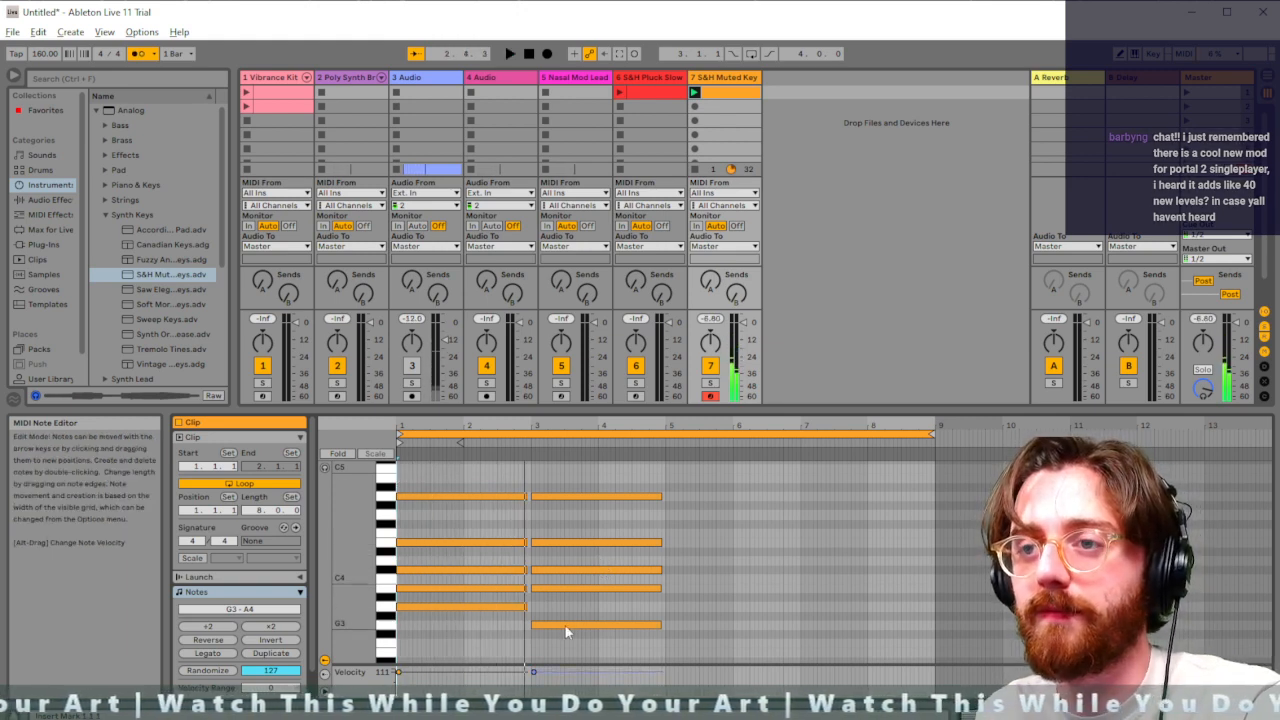
click(468, 606)
key(space)
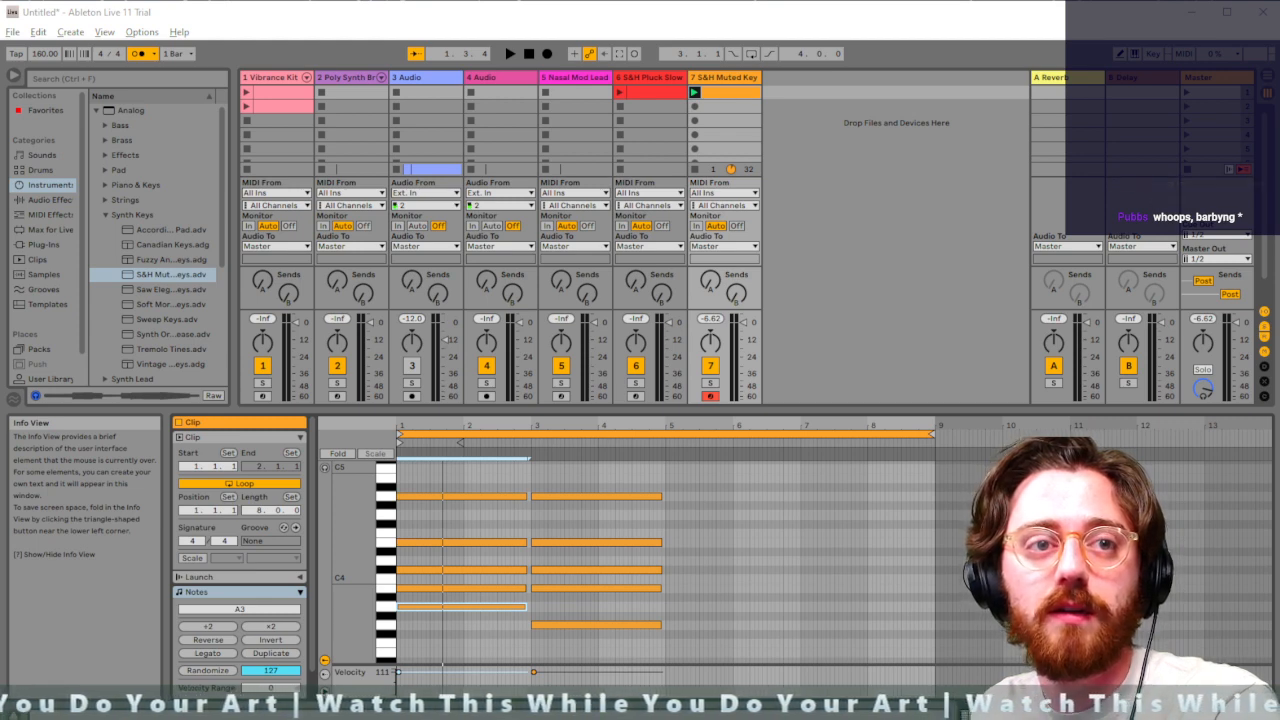
click(500, 525)
key(space)
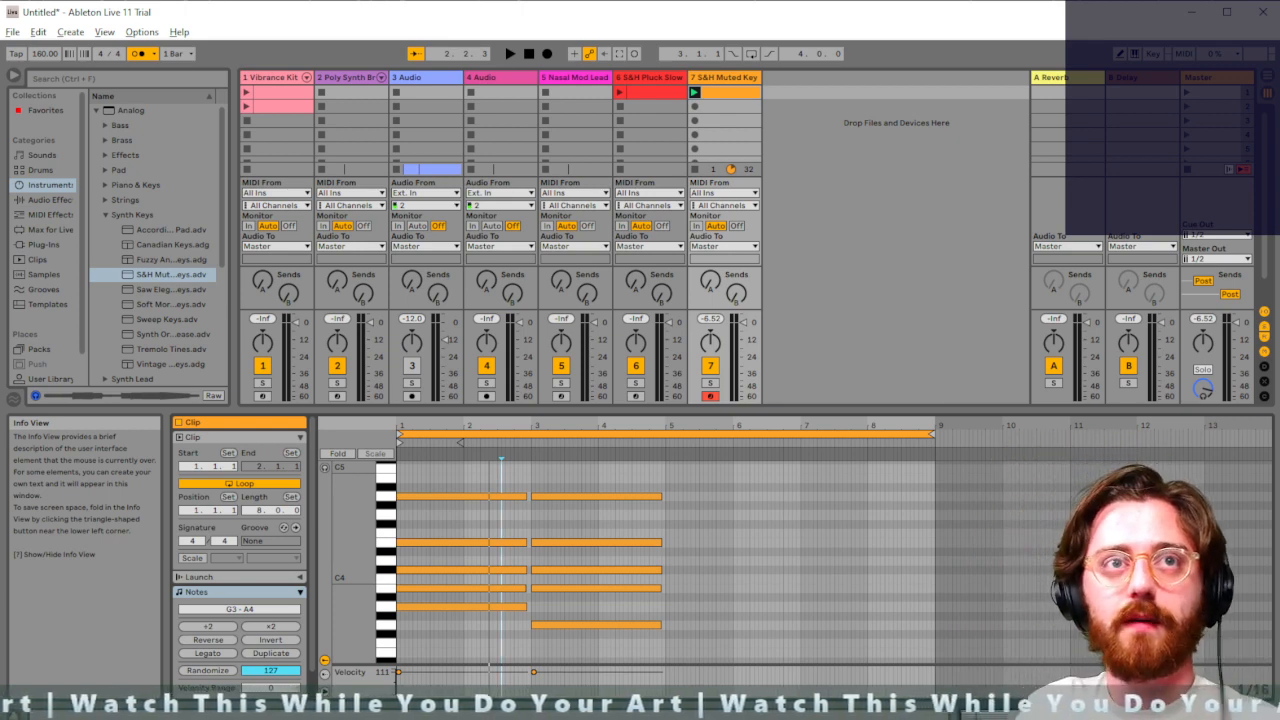
key(space)
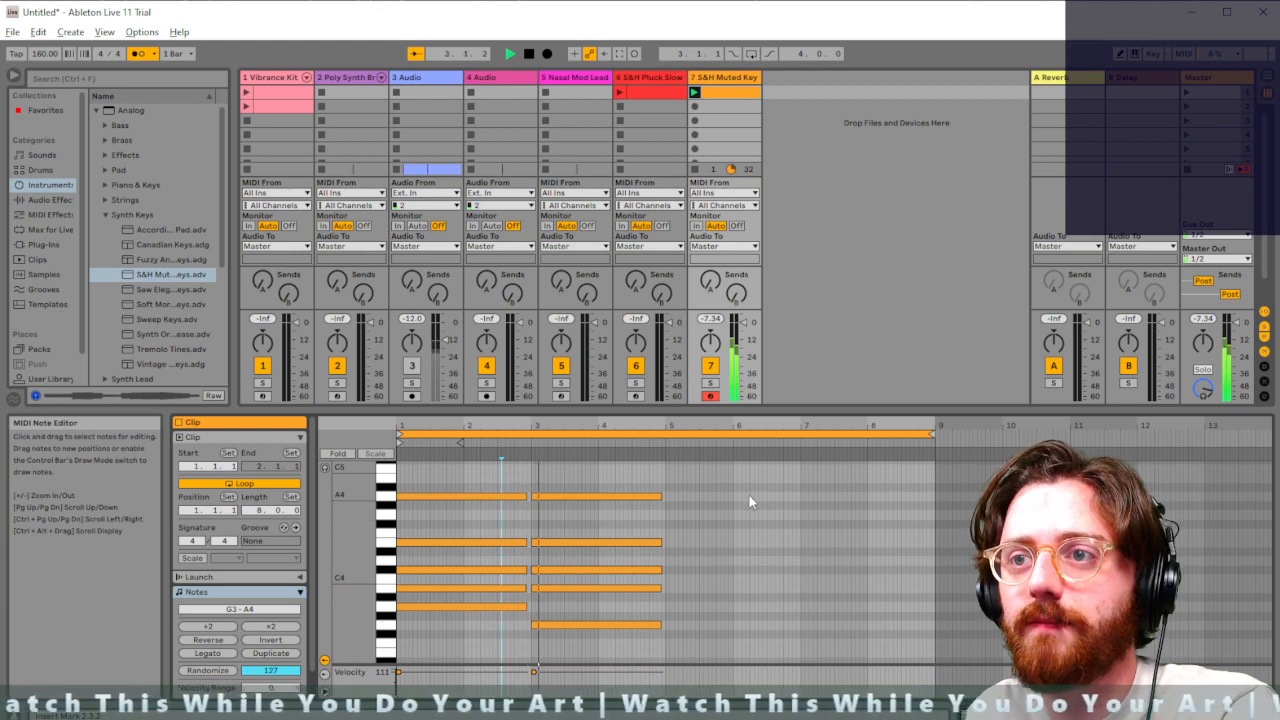
key(space)
Copy the second chord to bar 5, with its bottom note lowered to F#3 and its top note to F#4, and play it
drag(712, 469, 722, 642)
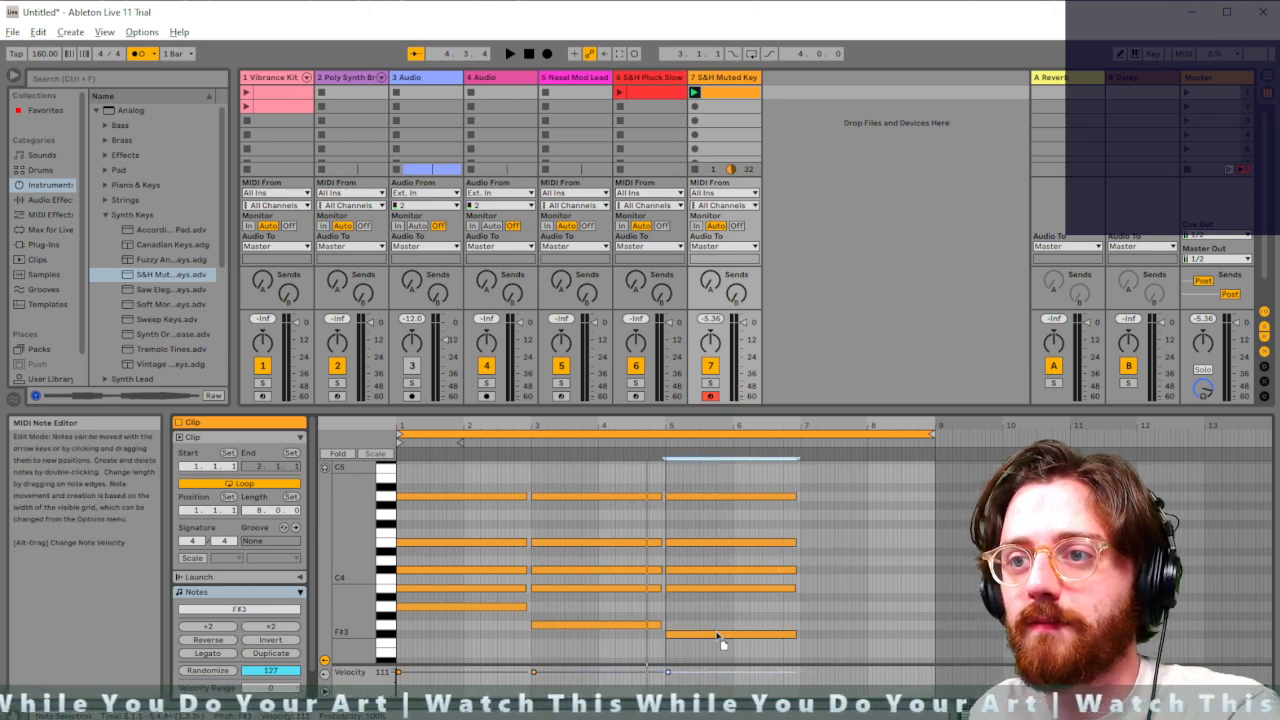
drag(714, 497, 714, 530)
key(space)
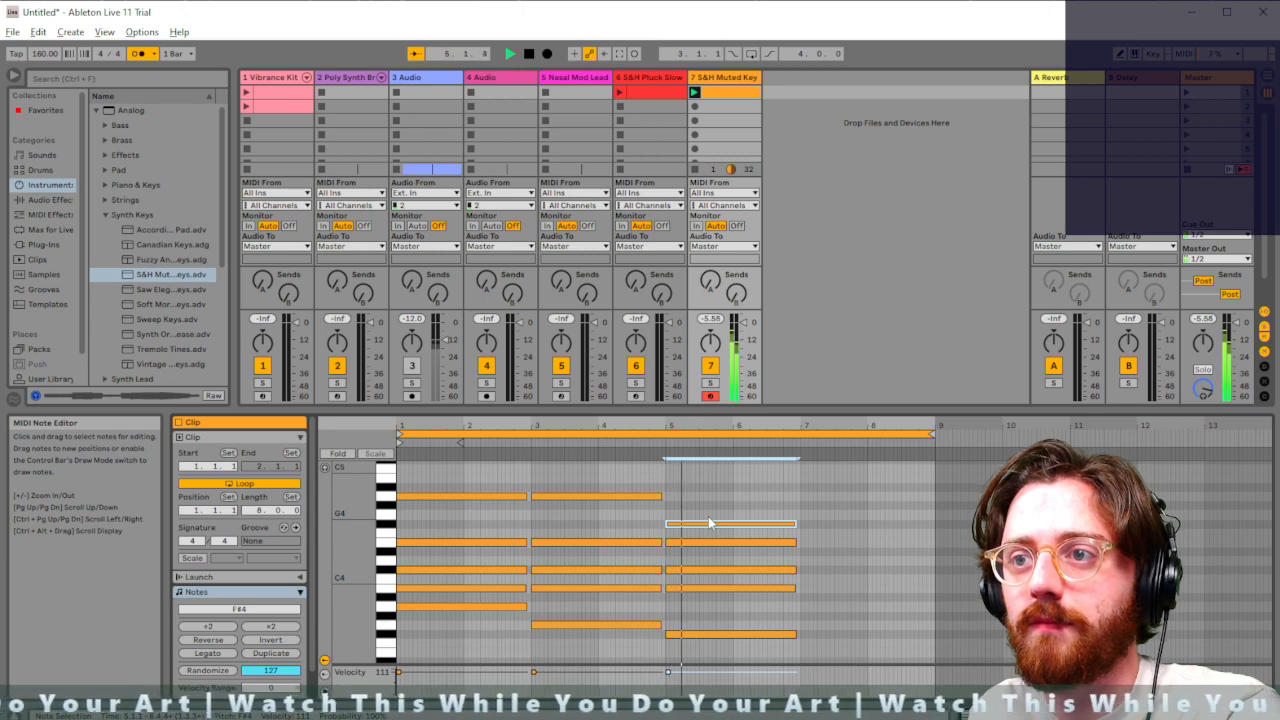
key(space)
Copy the third chord to bar 7, then lower the copy's bottom note to F3 and shorten it to about one bar
drag(830, 523, 848, 640)
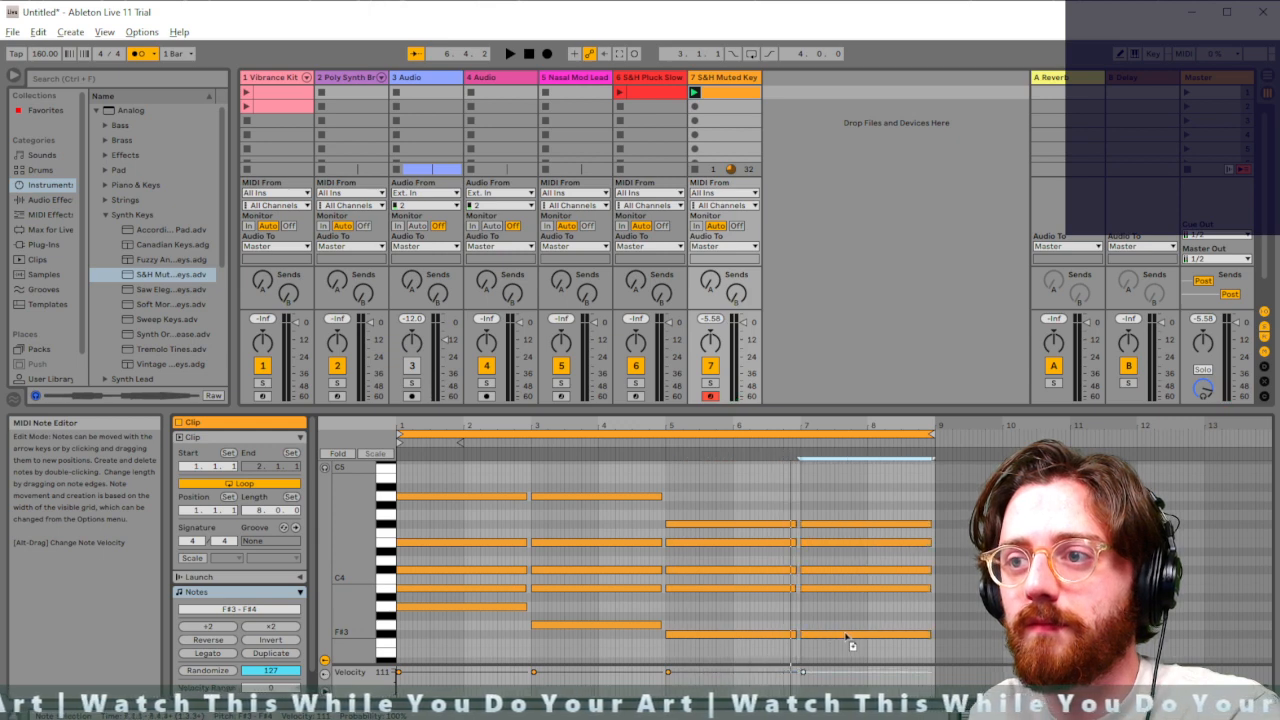
click(848, 634)
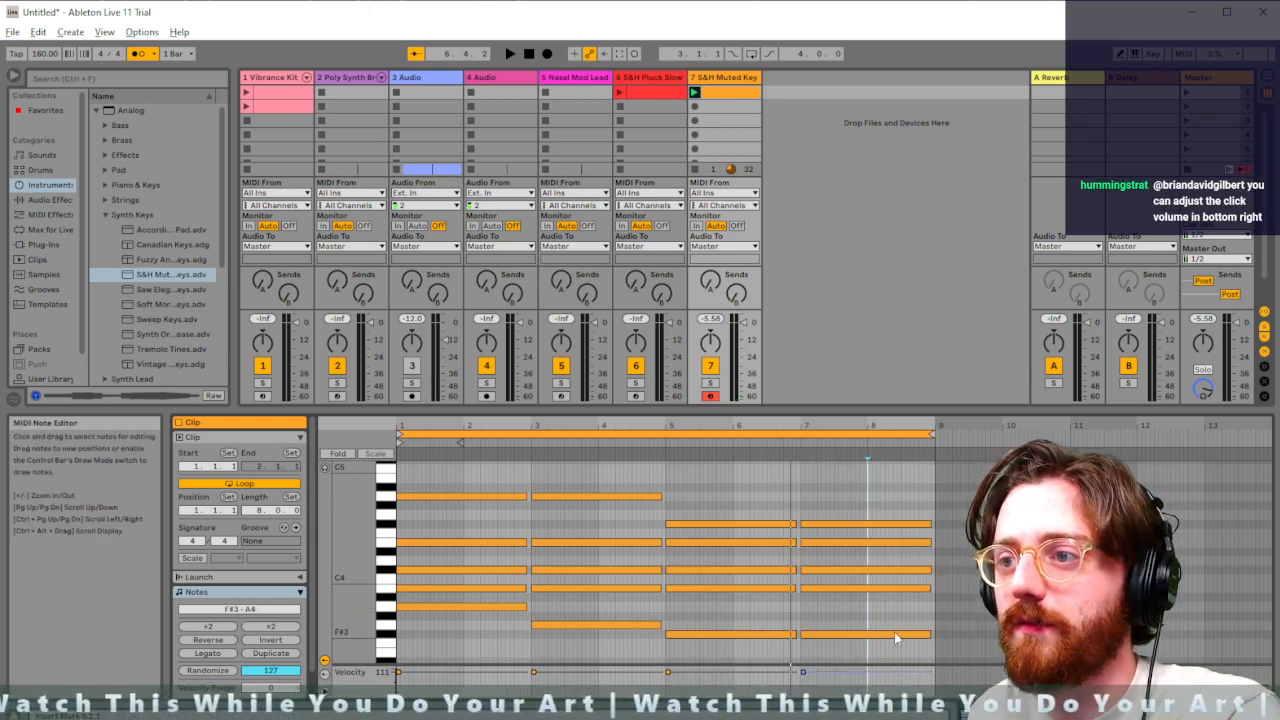
drag(930, 634, 826, 650)
key(space)
key(space)
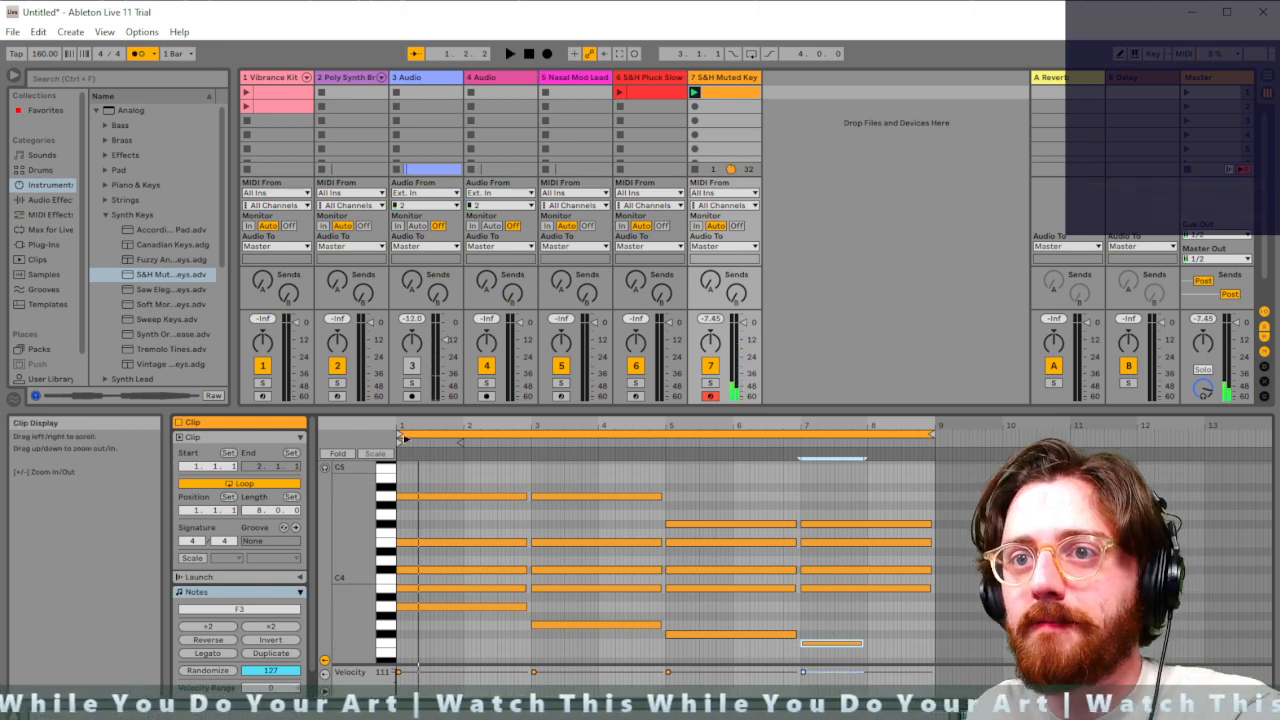
Set the clip loop to start at bar 7 with a length of two bars, and play it
drag(398, 434, 803, 434)
key(space)
click(827, 622)
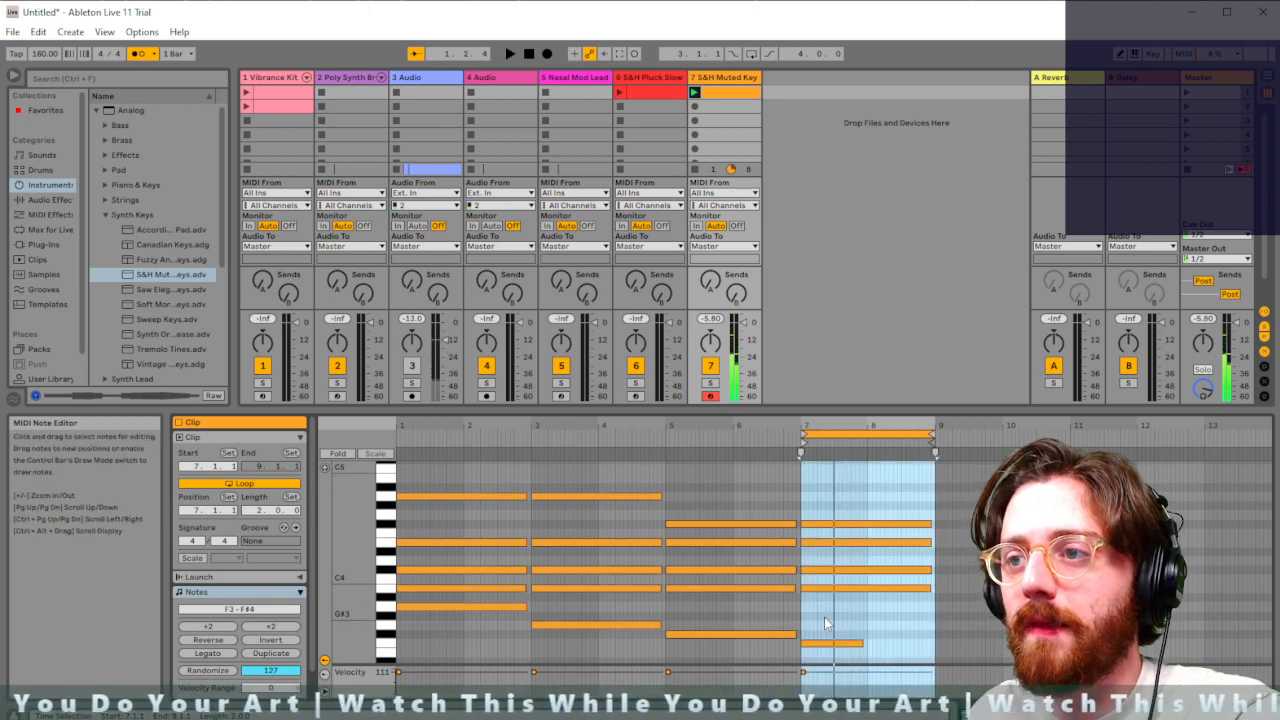
Move the fourth chord's upper notes to A#3, D4, F4 and A4
drag(814, 595, 817, 523)
key(space)
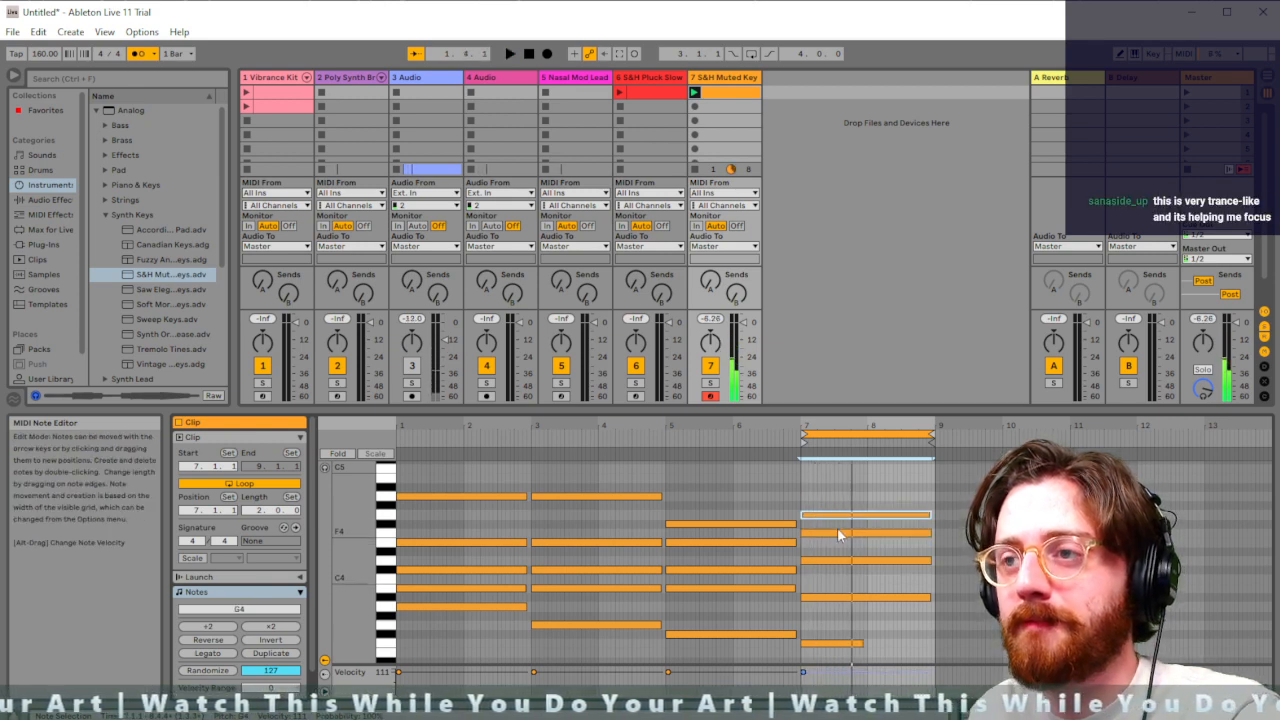
drag(837, 518, 840, 503)
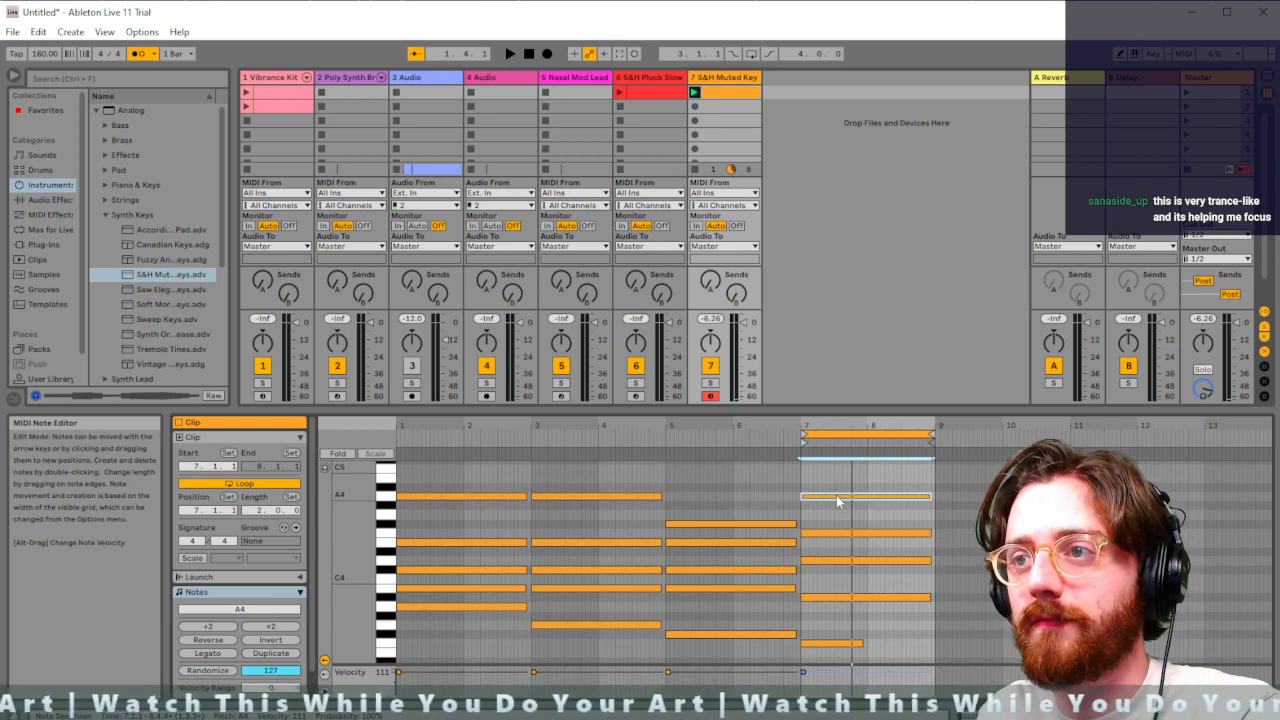
Shorten the F3 bass note slightly and add half-bar G3 and A3 bass notes in bar 8, then play the result
mouse_move(863, 644)
mouse_down()
mouse_move(852, 651)
mouse_move(893, 633)
mouse_up()
key(space)
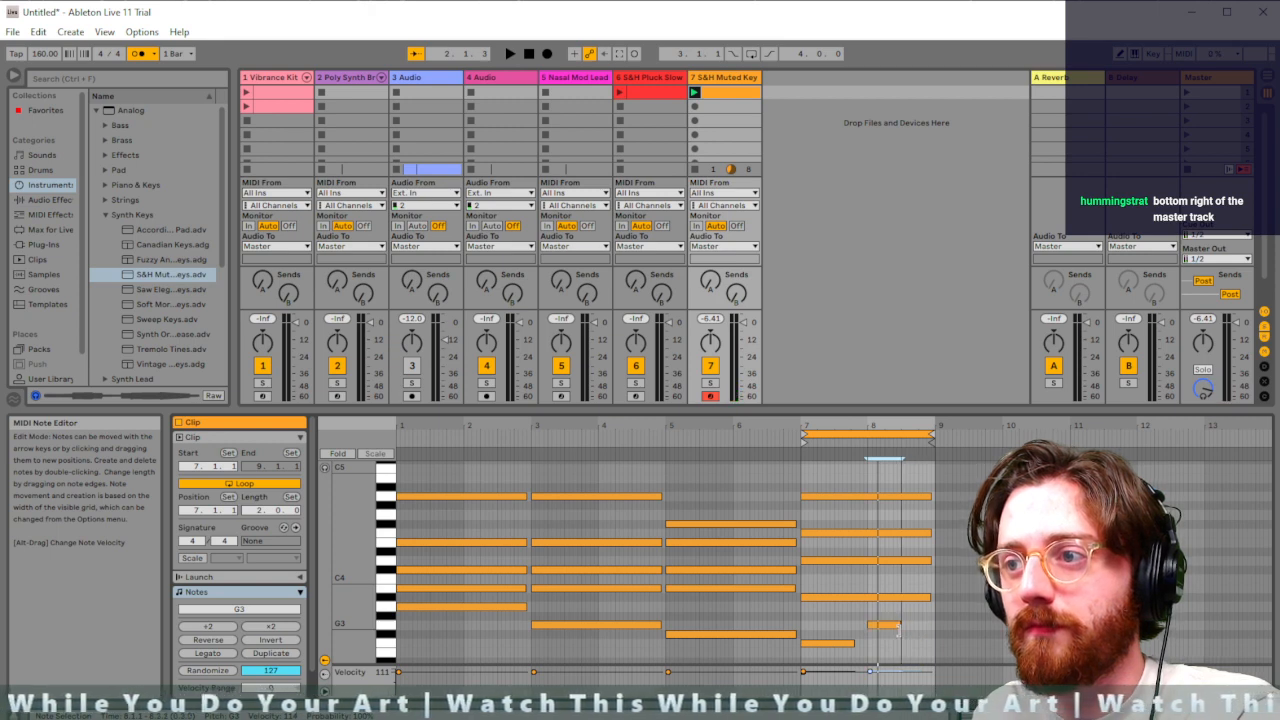
mouse_move(899, 628)
mouse_down()
mouse_move(925, 613)
mouse_move(888, 631)
mouse_up()
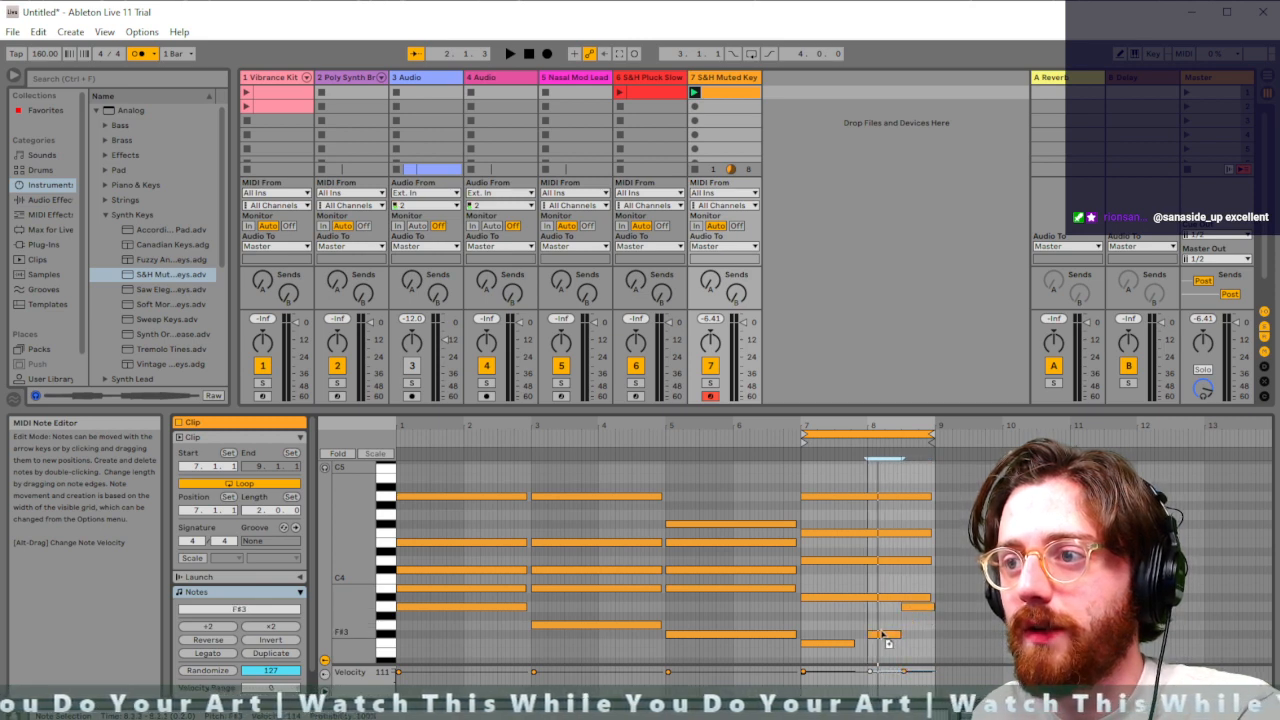
key(space)
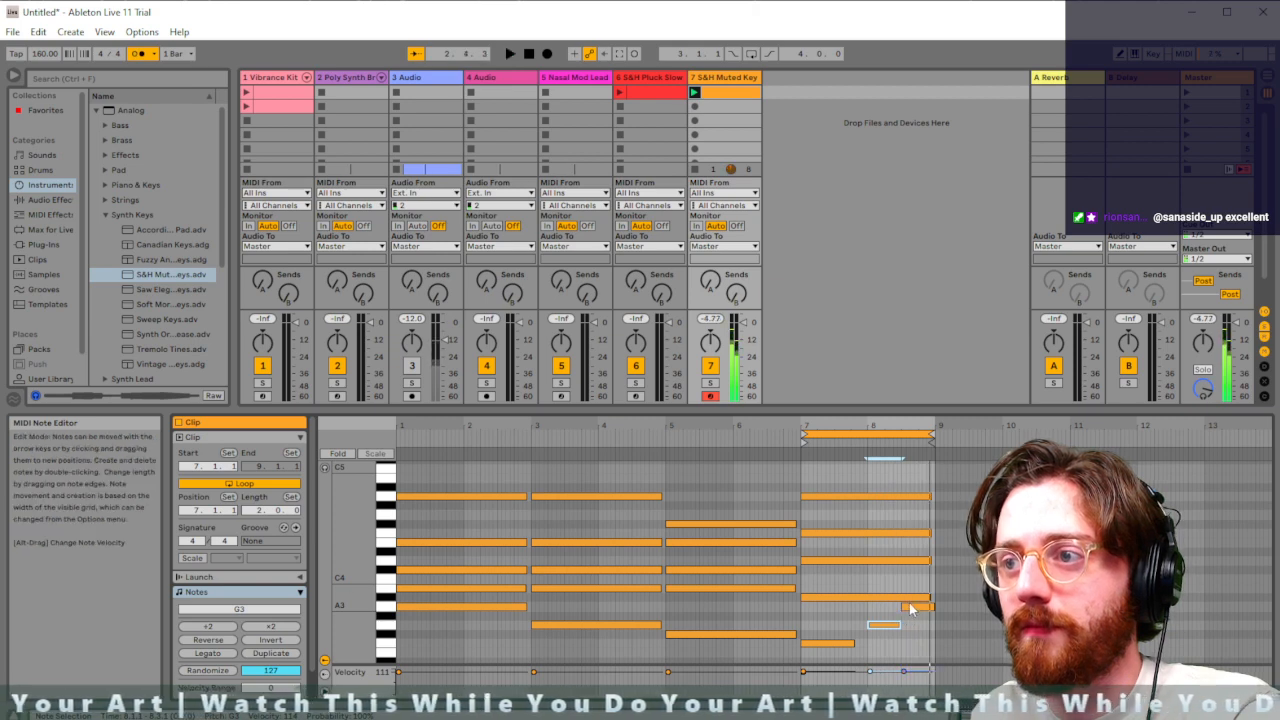
Shorten the fourth chord's A#3, D4 and F4 notes to bar 7 and fill bar 8 with B3, C#4 and E4
drag(928, 600, 905, 598)
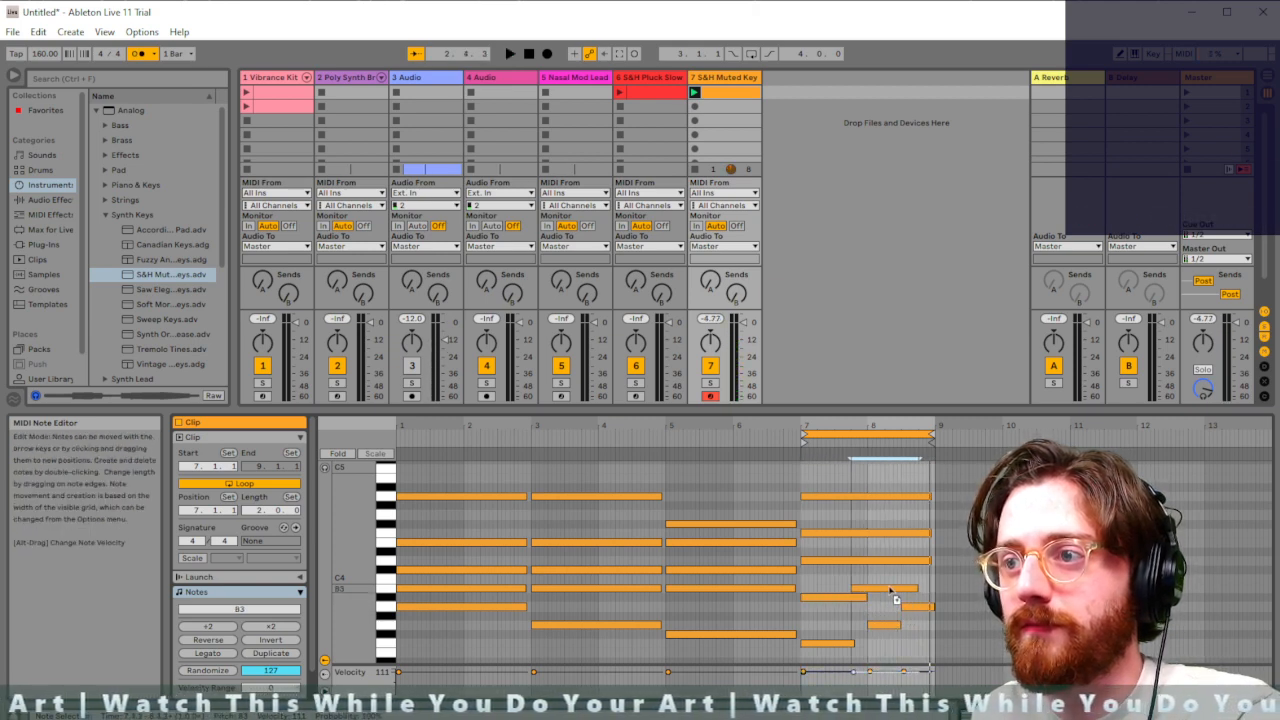
key(space)
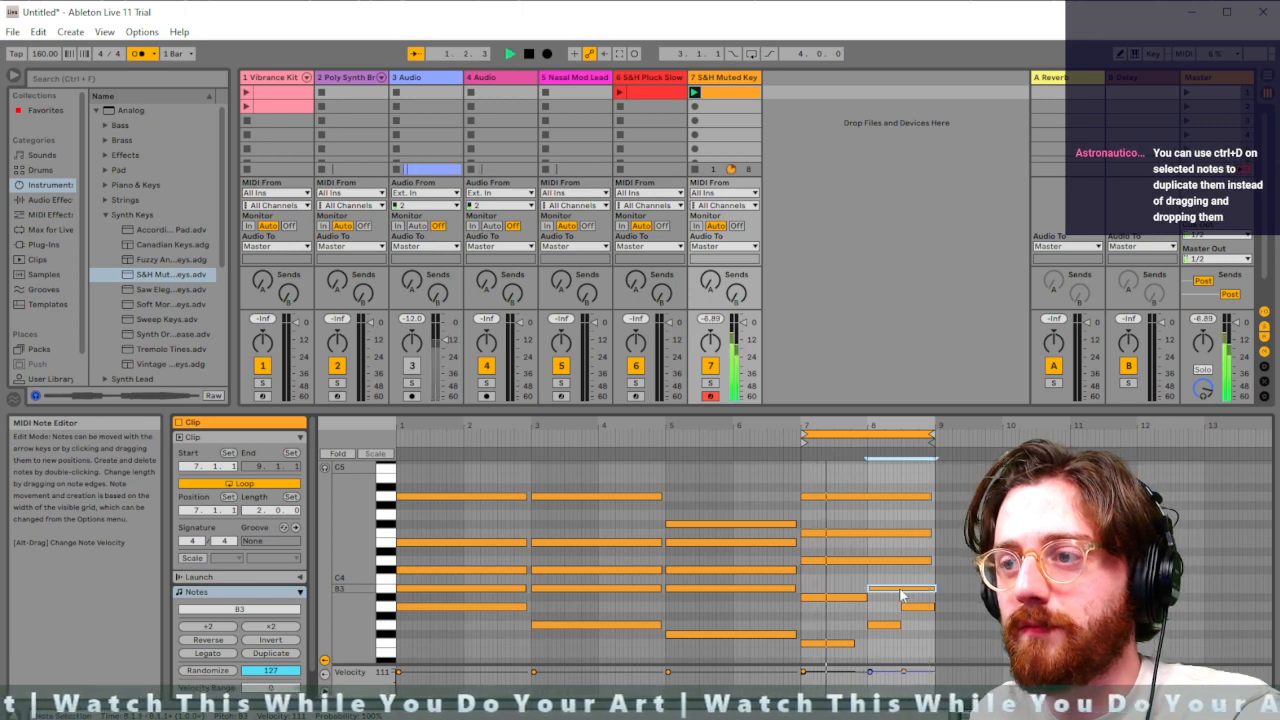
key(space)
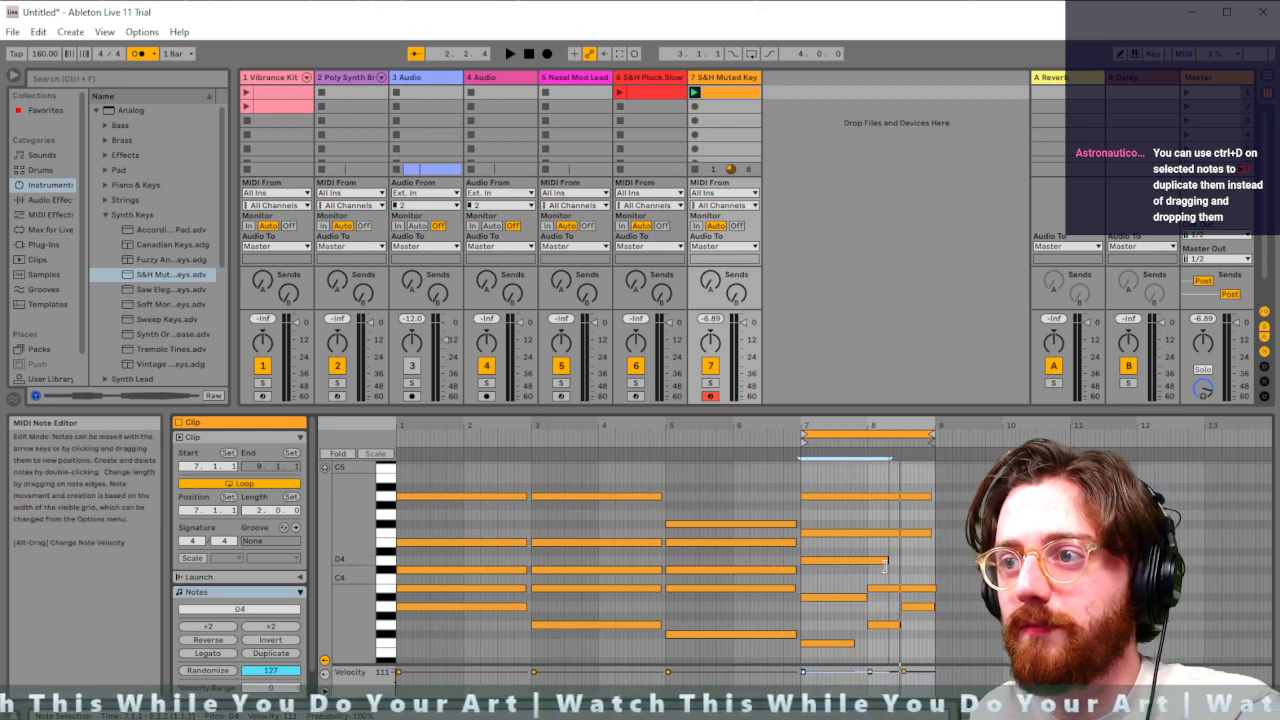
drag(867, 566, 912, 577)
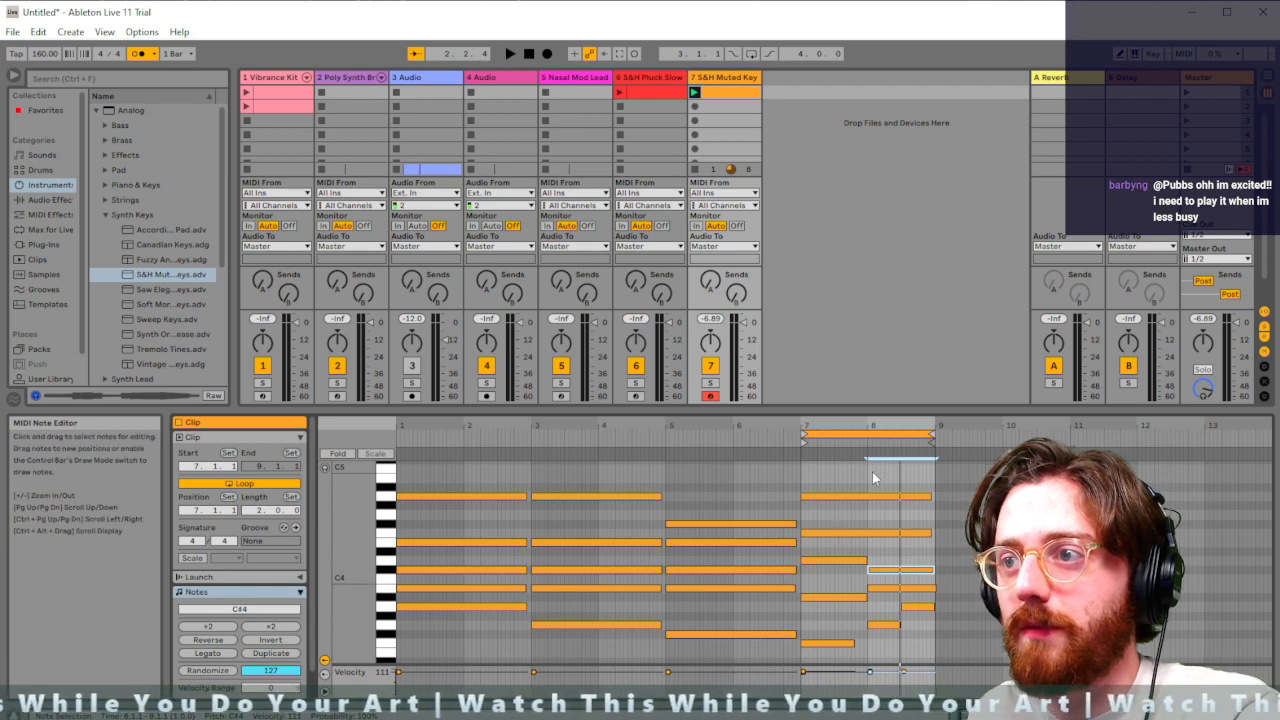
click(880, 534)
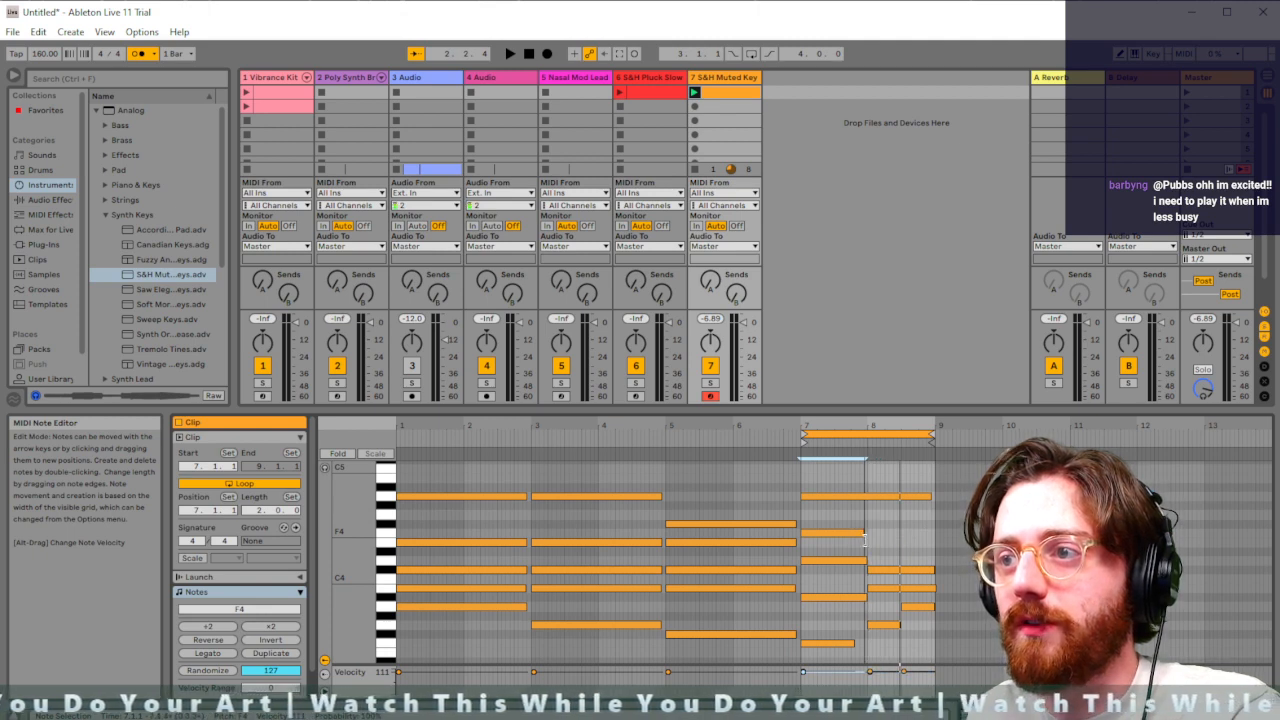
drag(842, 540, 912, 550)
key(space)
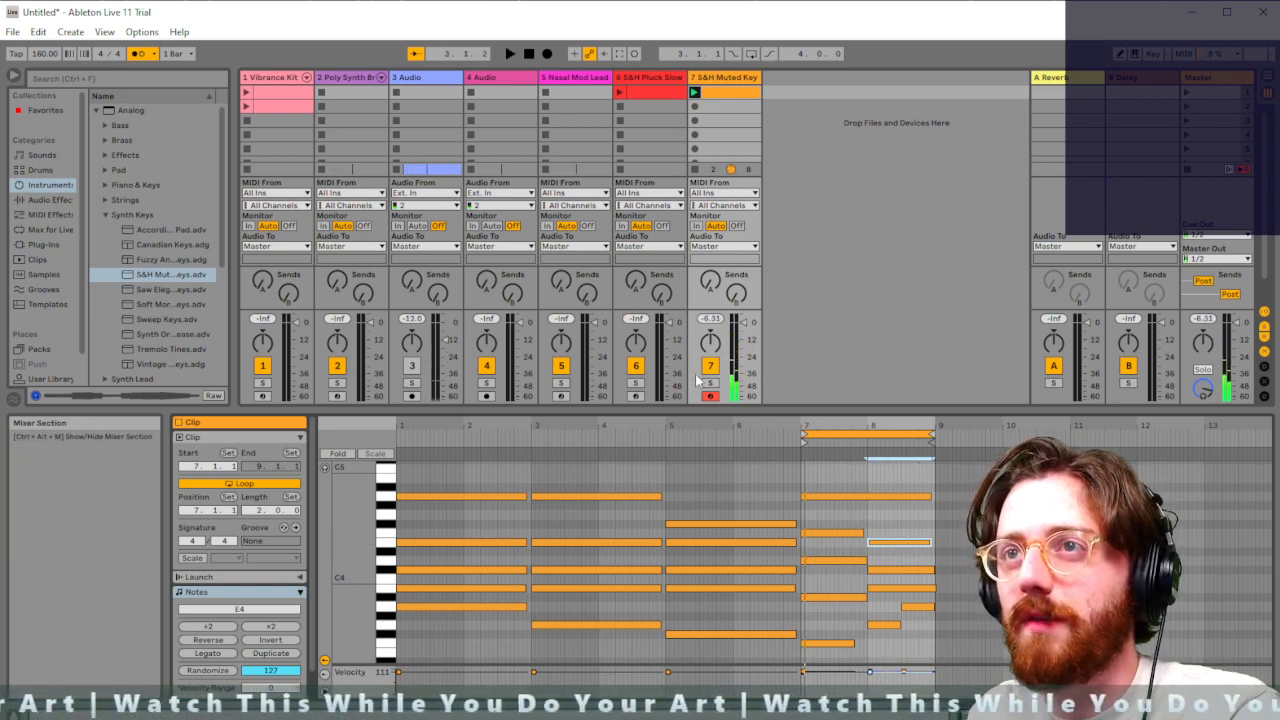
Launch the S&H Pluck Slow clip and play it with the S&H Muted Keys clip looped over all eight bars
click(618, 91)
click(619, 91)
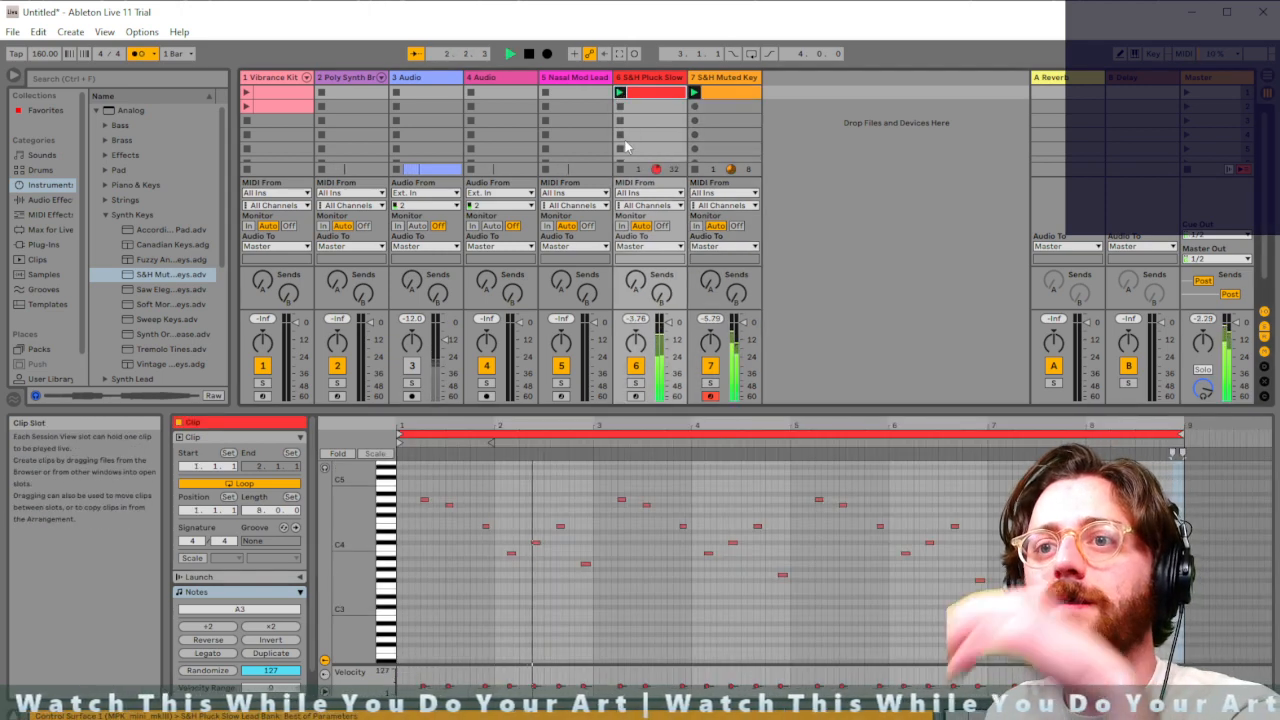
click(728, 93)
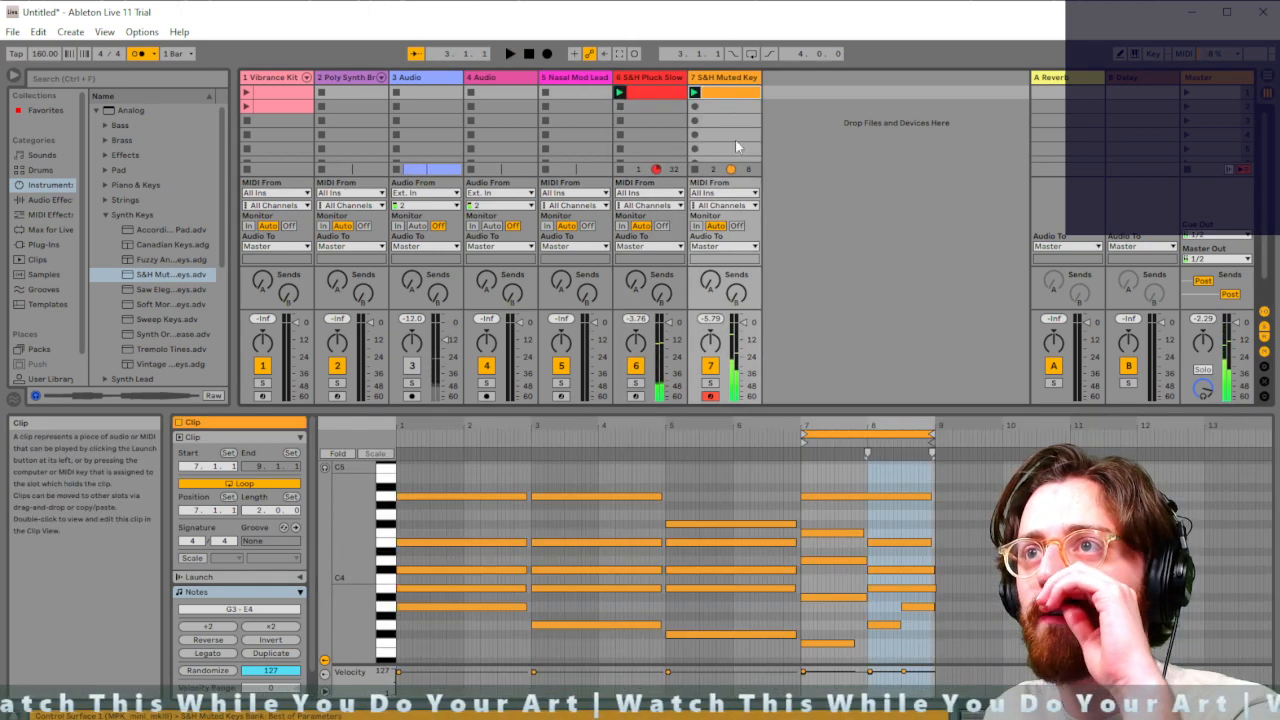
drag(526, 436, 398, 433)
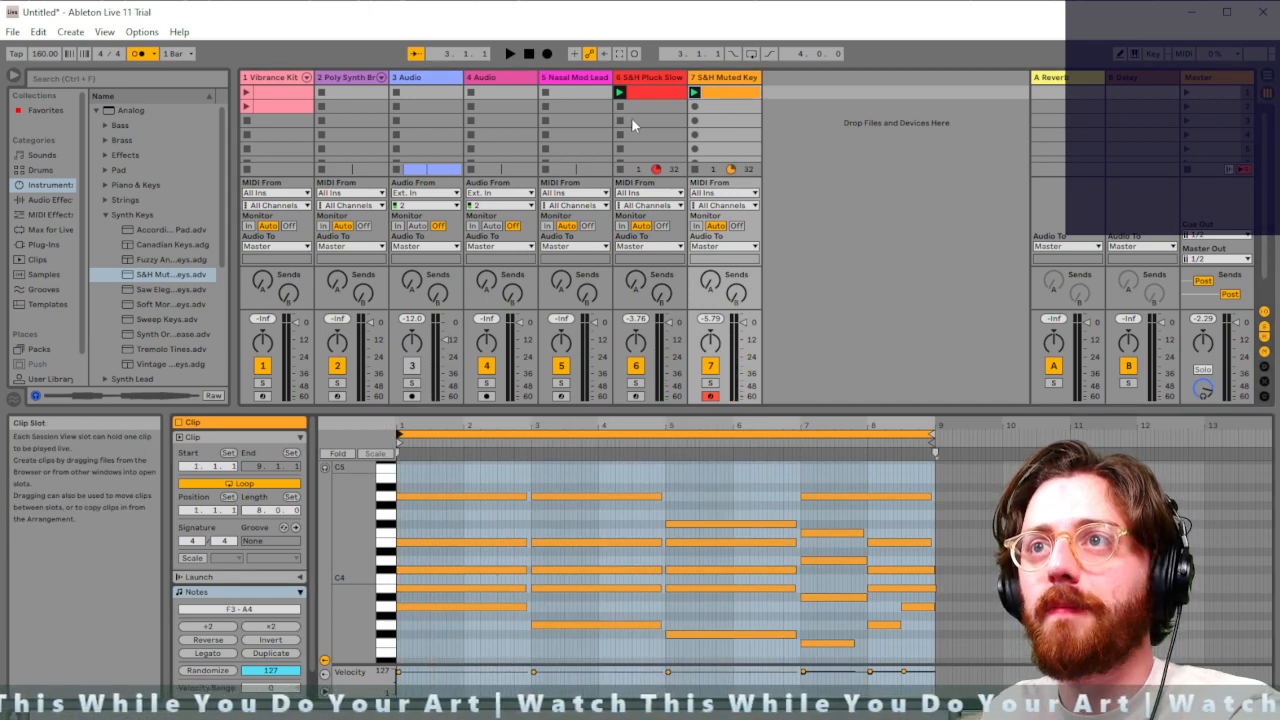
key(space)
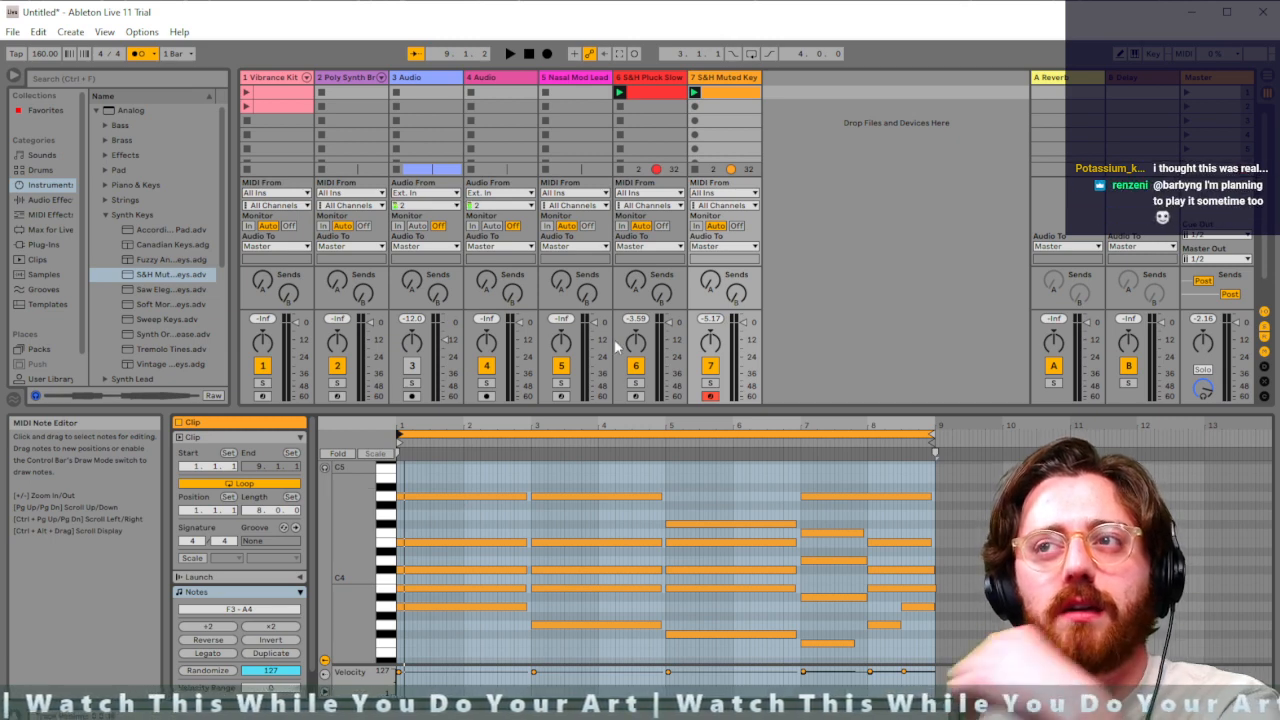
key(space)
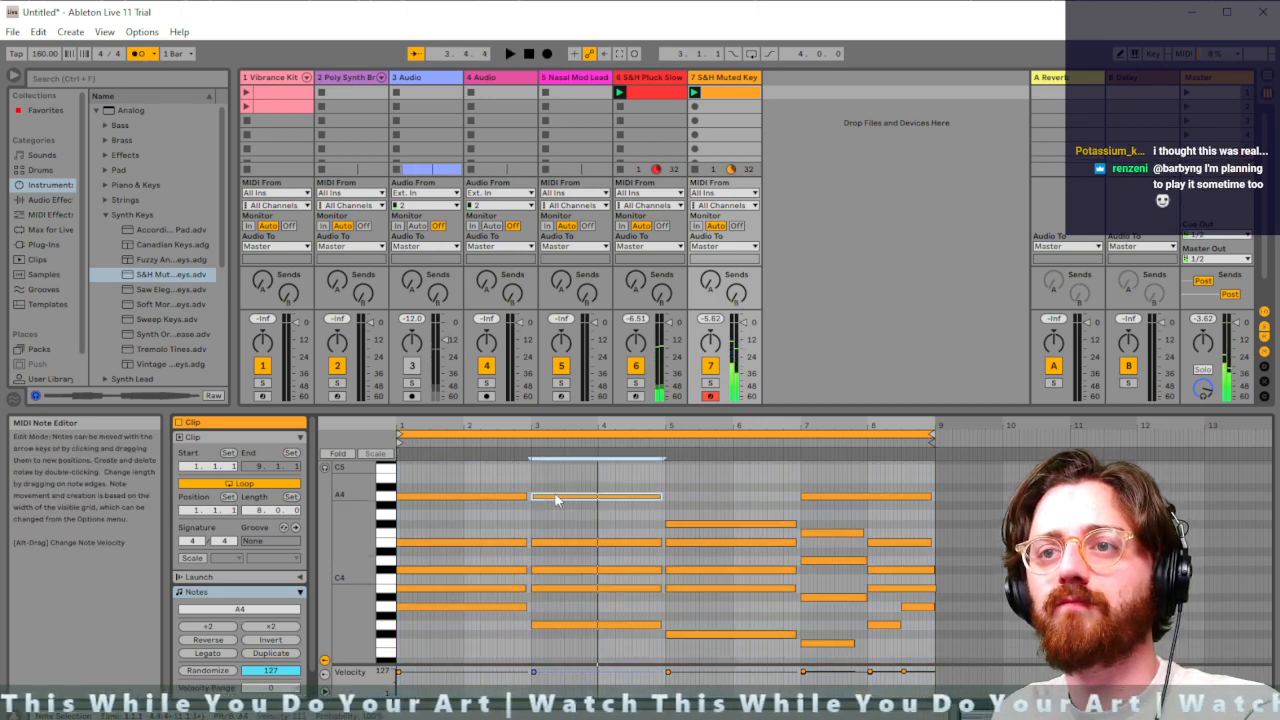
Try lowering the second chord's A4 note to F#4, undo the move, and play both clips together
drag(551, 503, 548, 530)
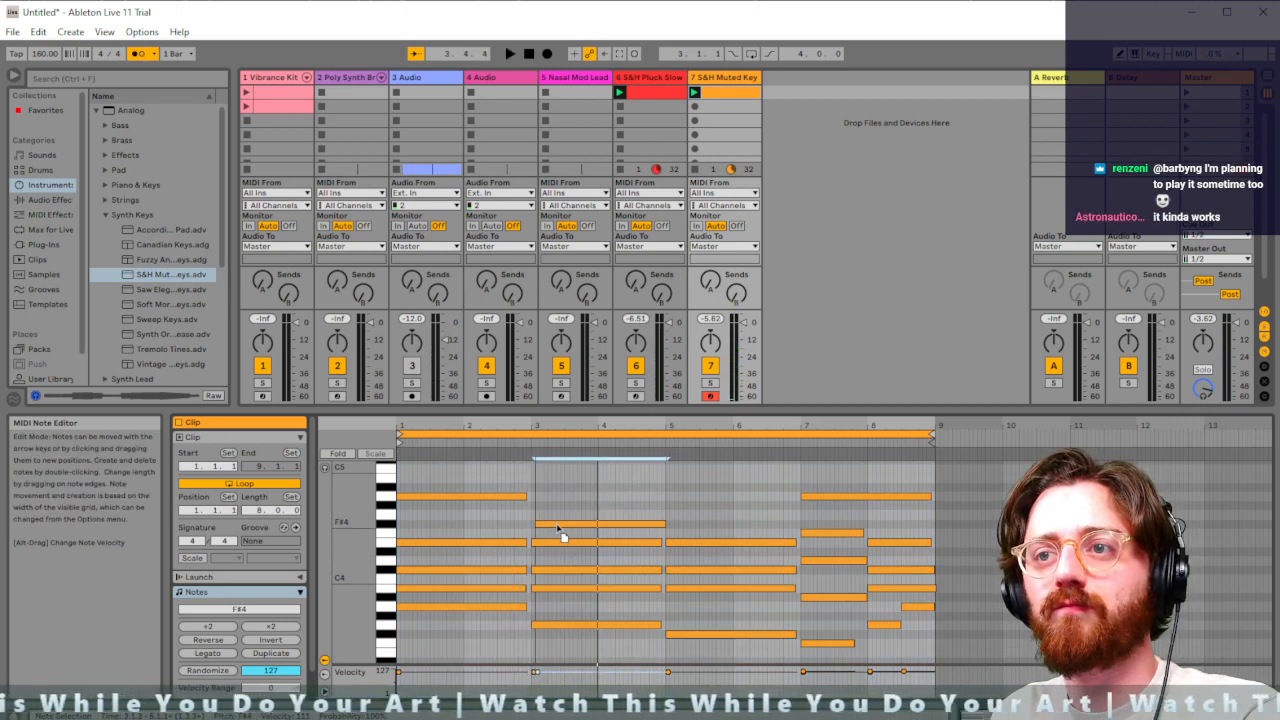
key(ctrl+z)
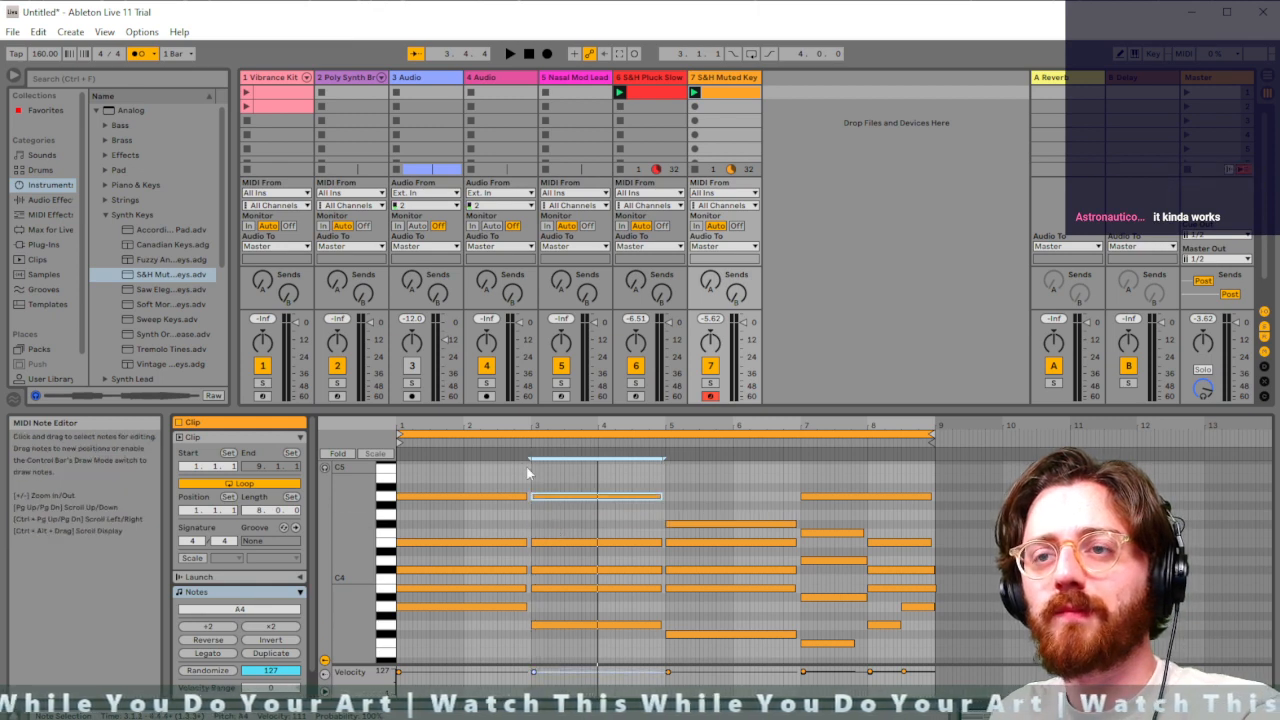
key(space)
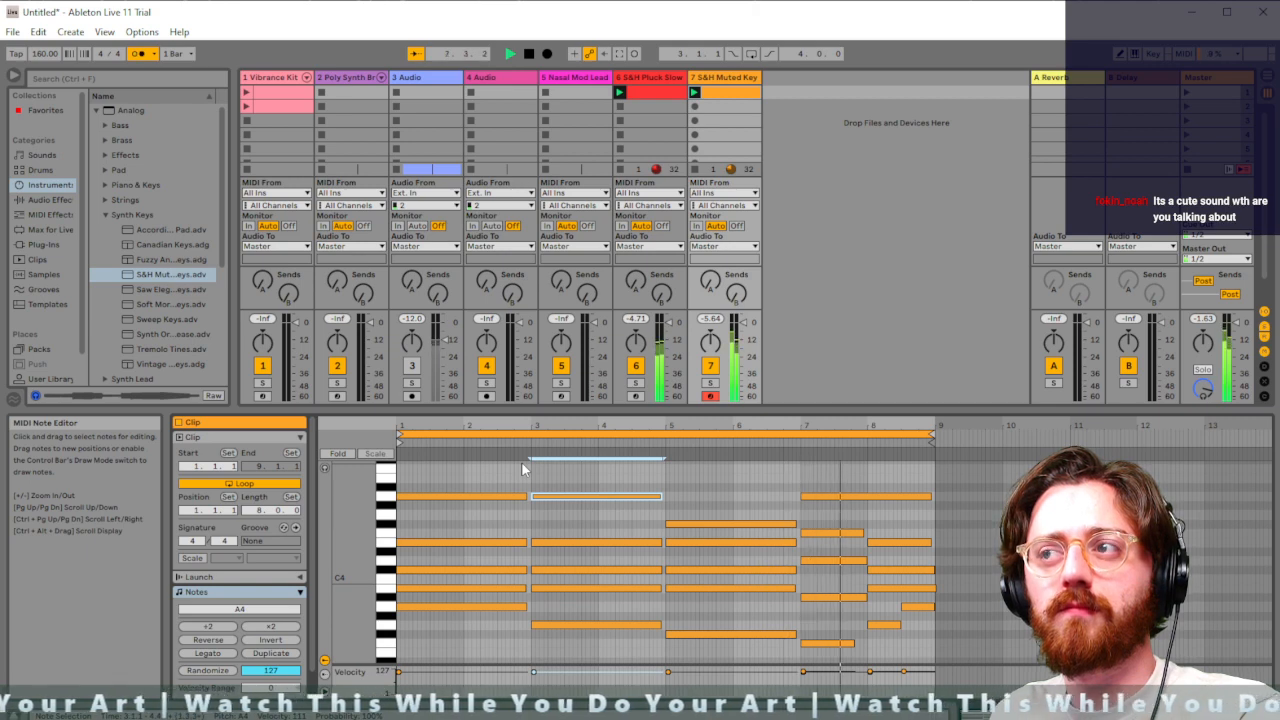
key(space)
Open the S&H Pluck Slow clip, stop the S&H Muted Keys clip, and play the pluck melody on its own
click(660, 94)
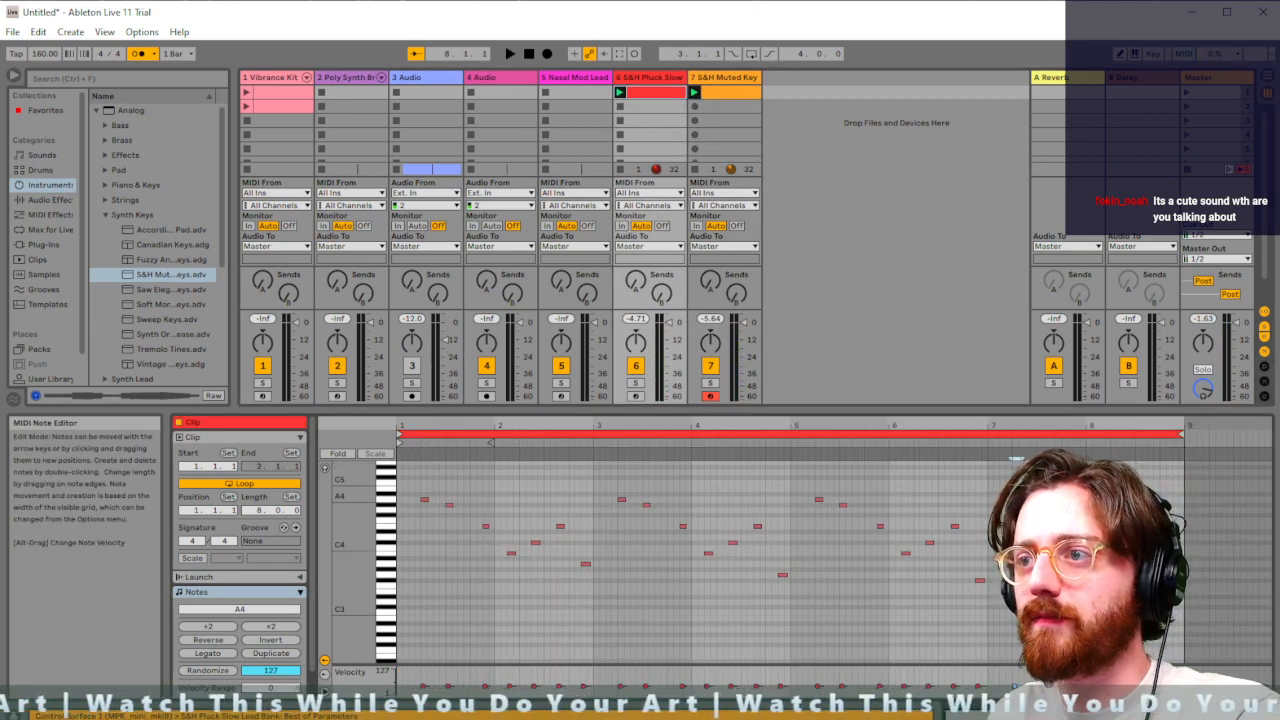
key(space)
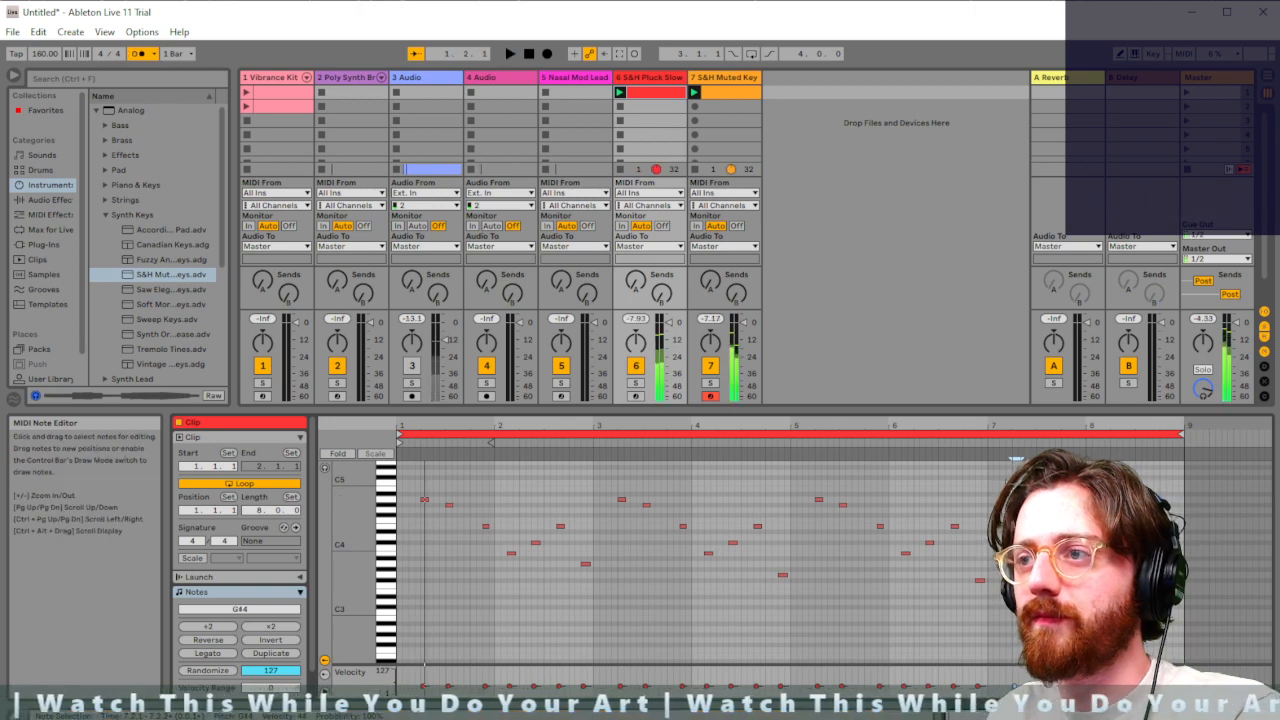
click(716, 94)
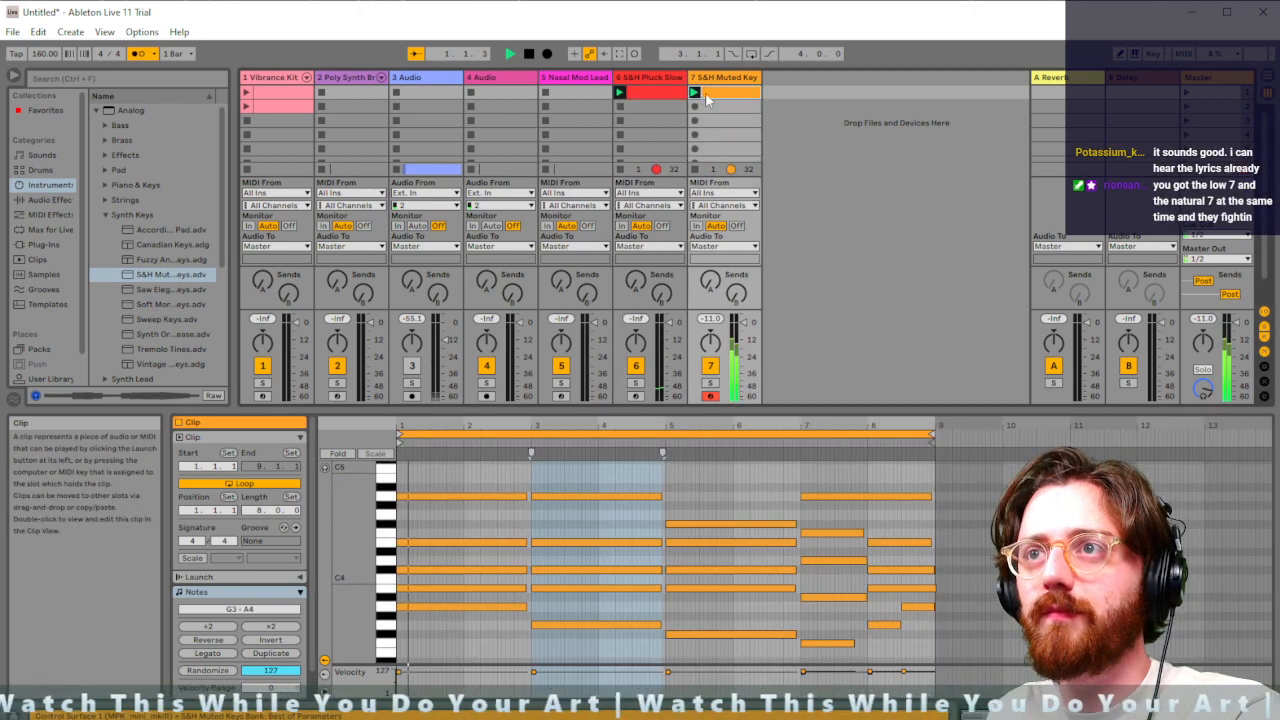
click(640, 92)
key(space)
click(695, 169)
key(space)
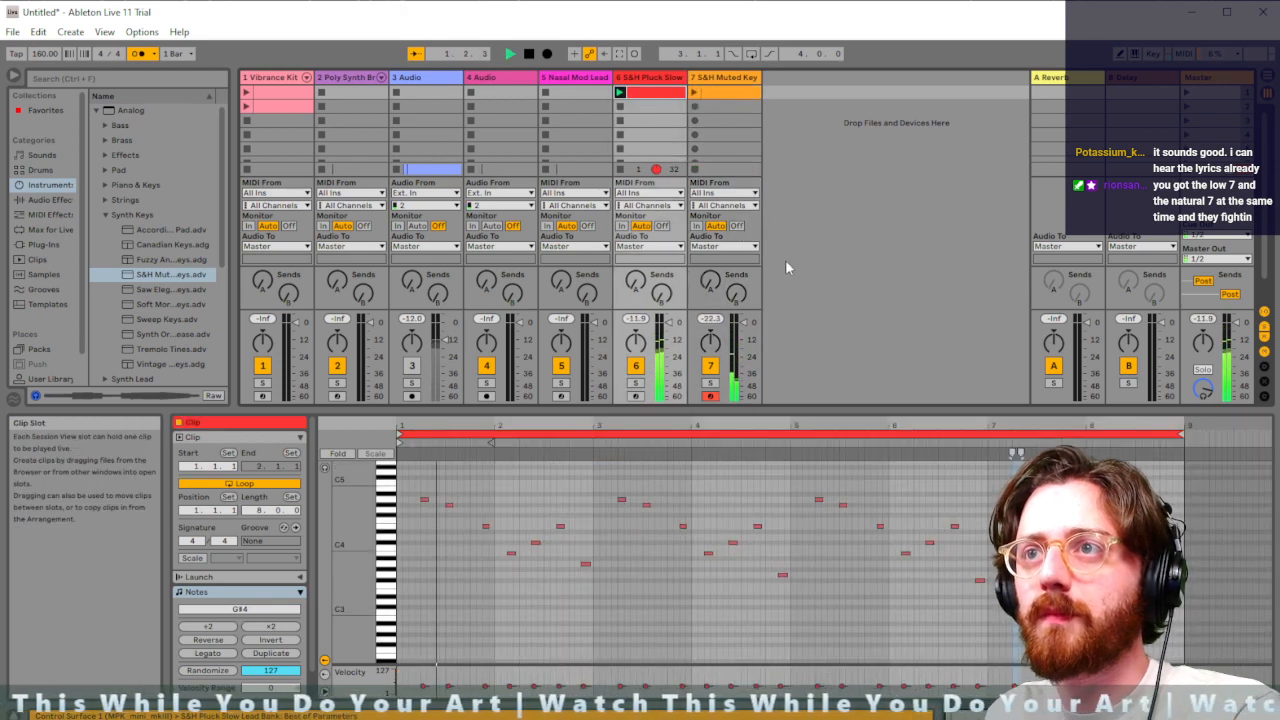
Set the S&H Pluck Slow clip's loop to cover only bars 7 and 8 and play it
key(space)
click(400, 433)
drag(400, 433, 990, 433)
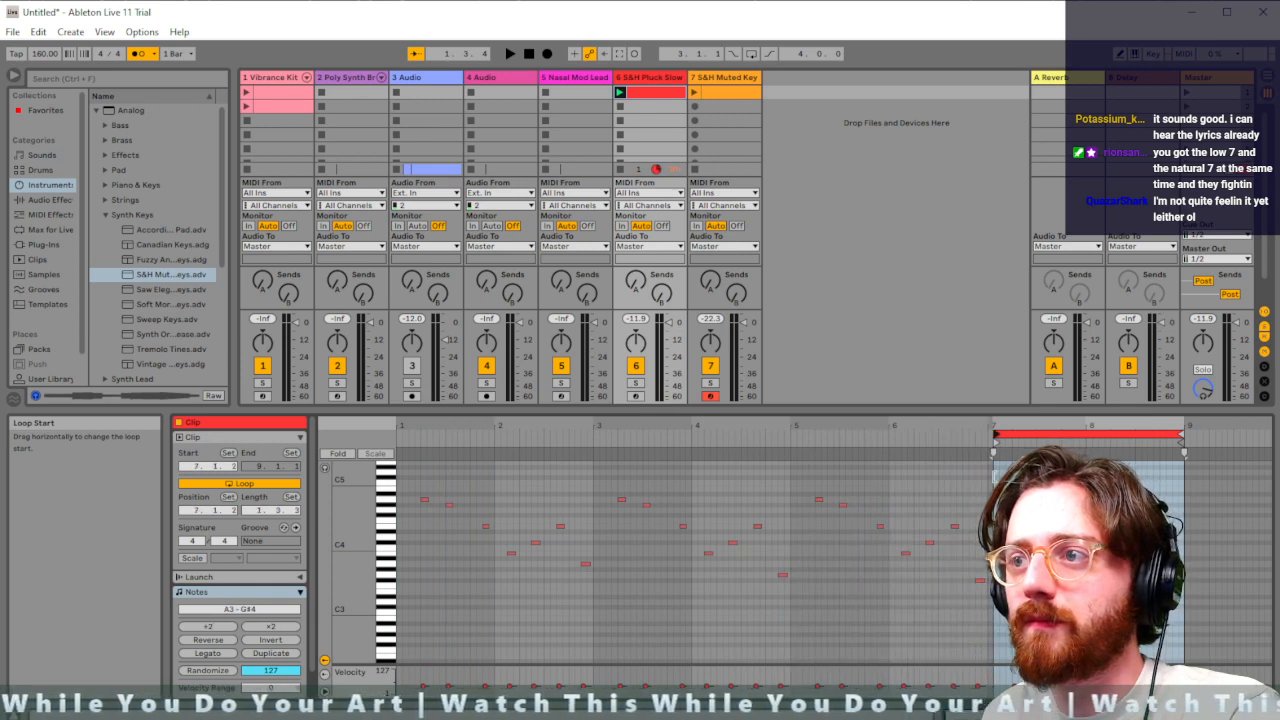
key(space)
key(space)
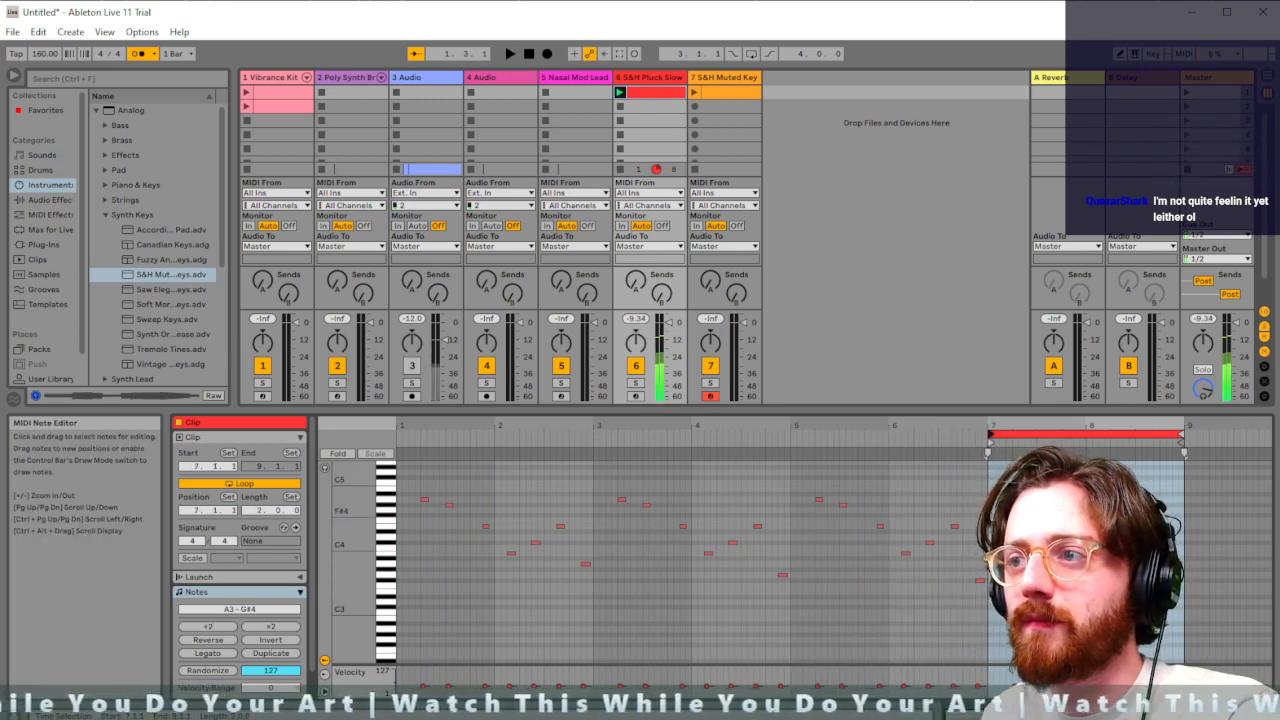
Raise the E4 note near the end of bar 7 in the S&H Pluck Slow melody to F4 and play the looped bars
click(1016, 499)
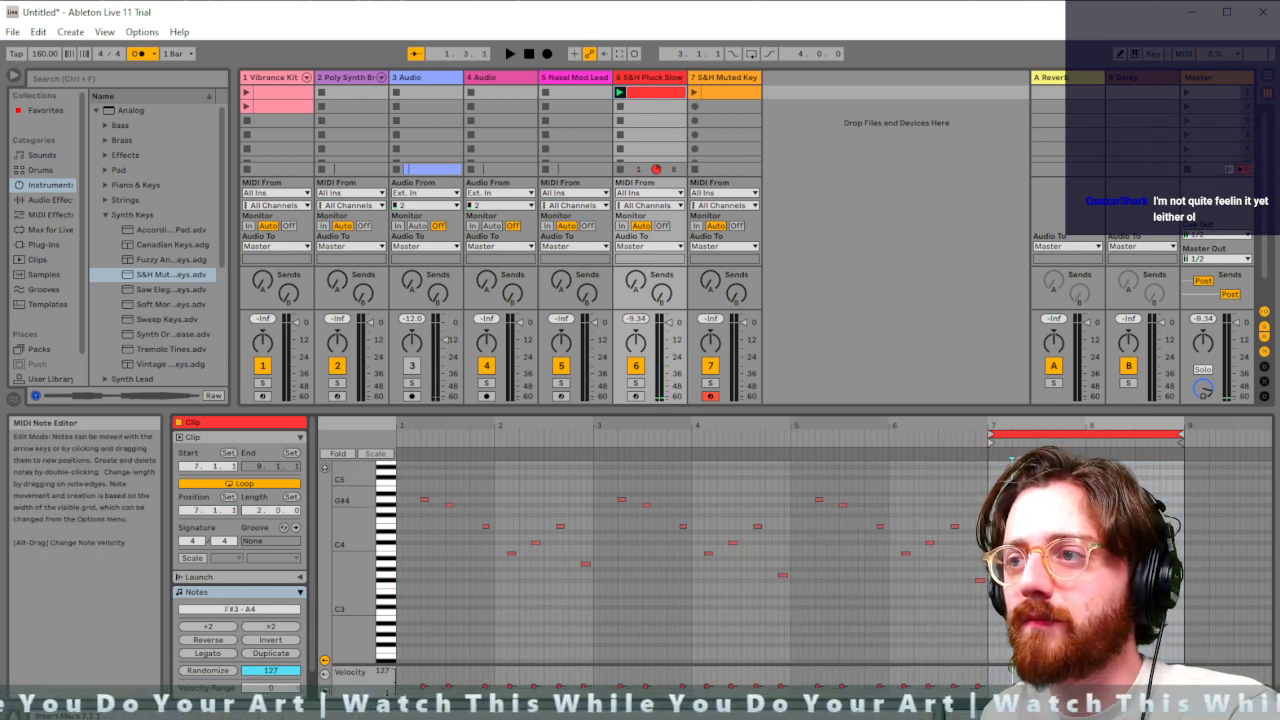
click(1016, 499)
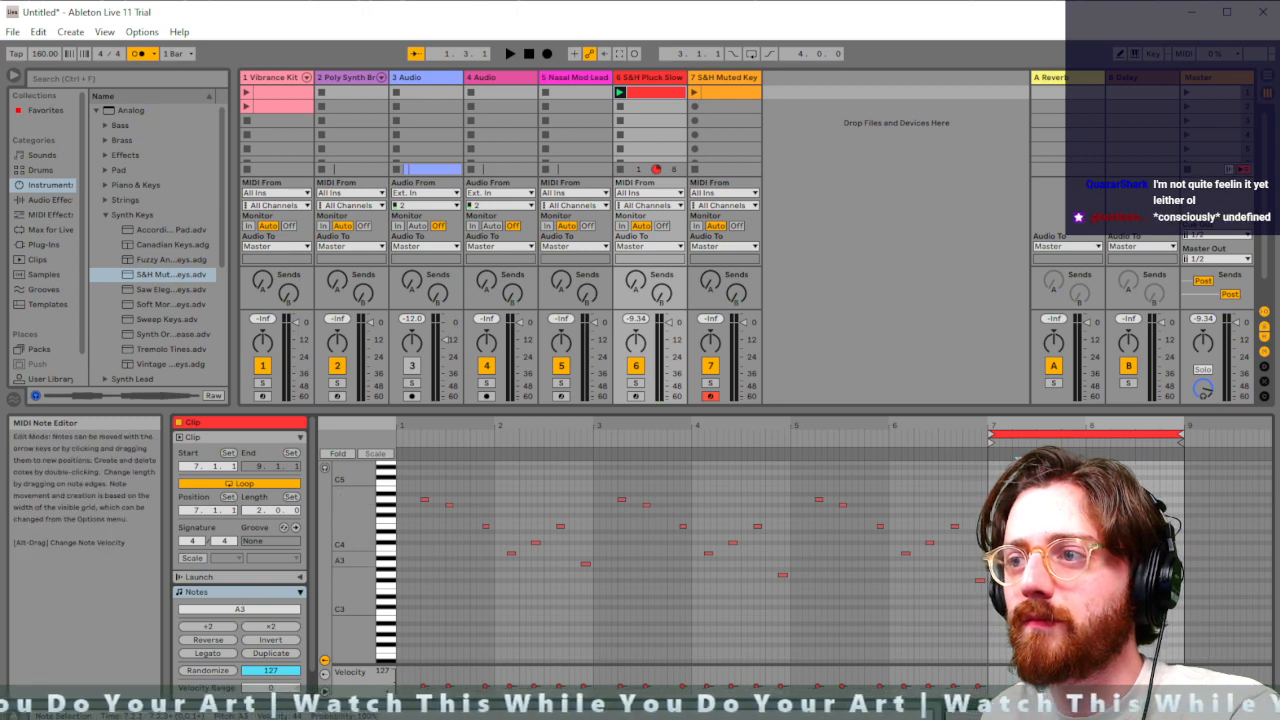
key(space)
key(space)
key(ctrl+z)
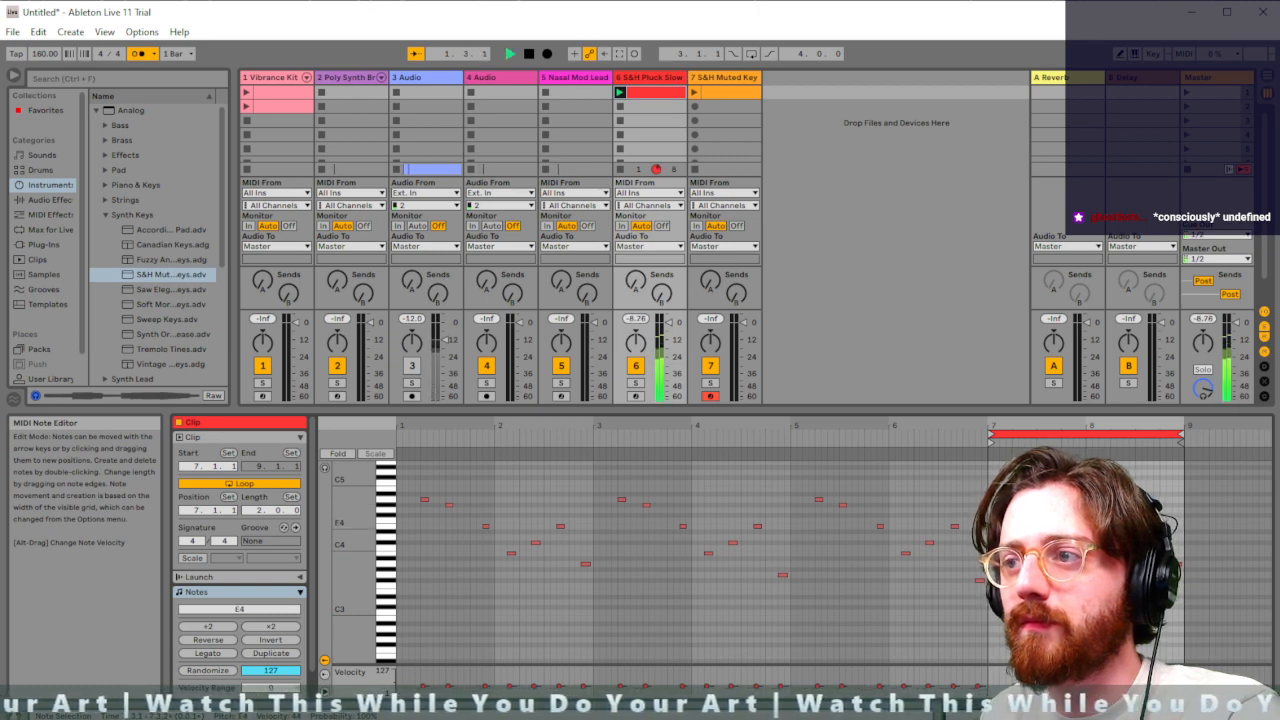
key(space)
drag(1077, 526, 1077, 516)
key(space)
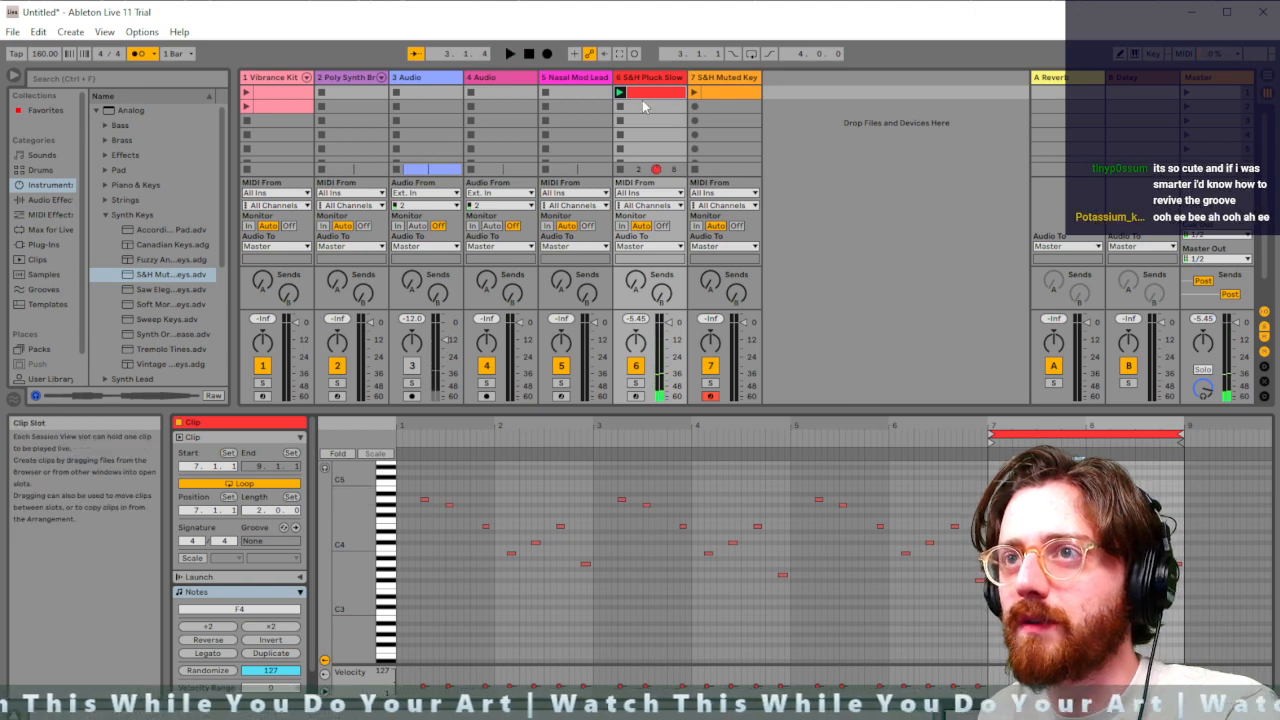
Shorten the S&H Muted Keys clip's loop to bars 7 and 8 and launch it alongside the pluck clip
click(727, 91)
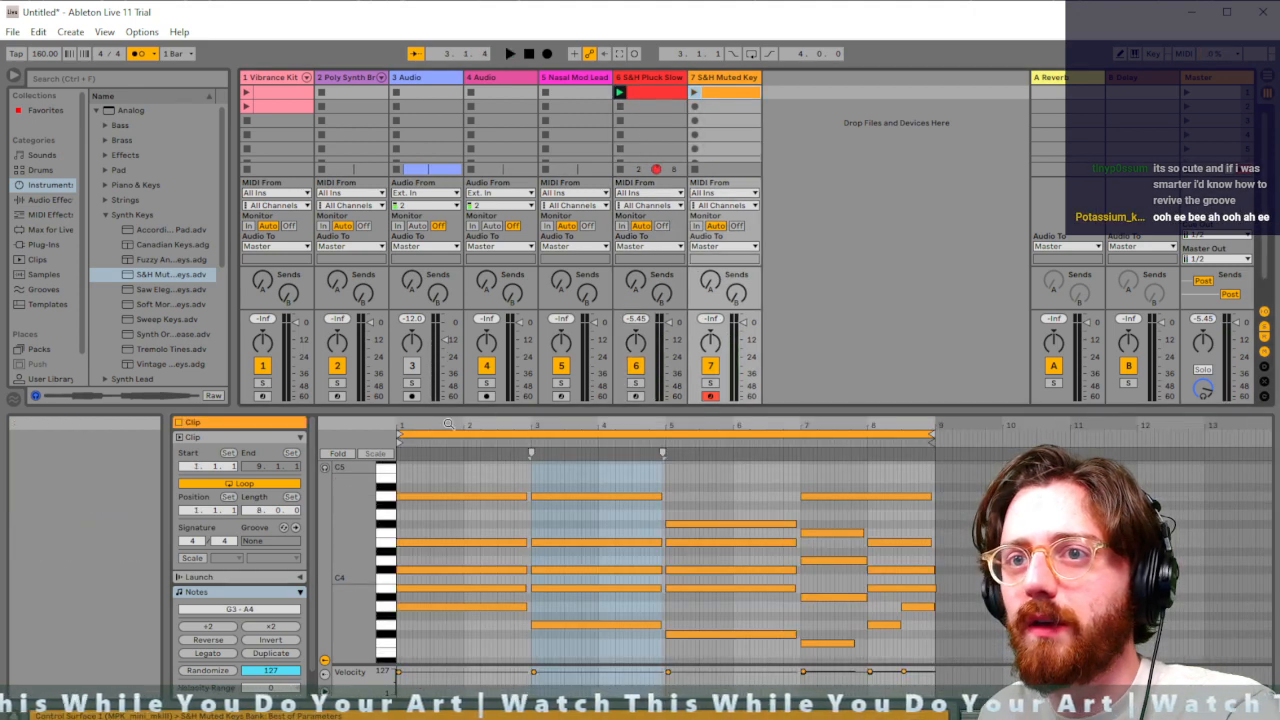
mouse_move(404, 436)
mouse_down()
mouse_move(743, 440)
mouse_move(807, 450)
mouse_move(802, 470)
mouse_up()
click(694, 92)
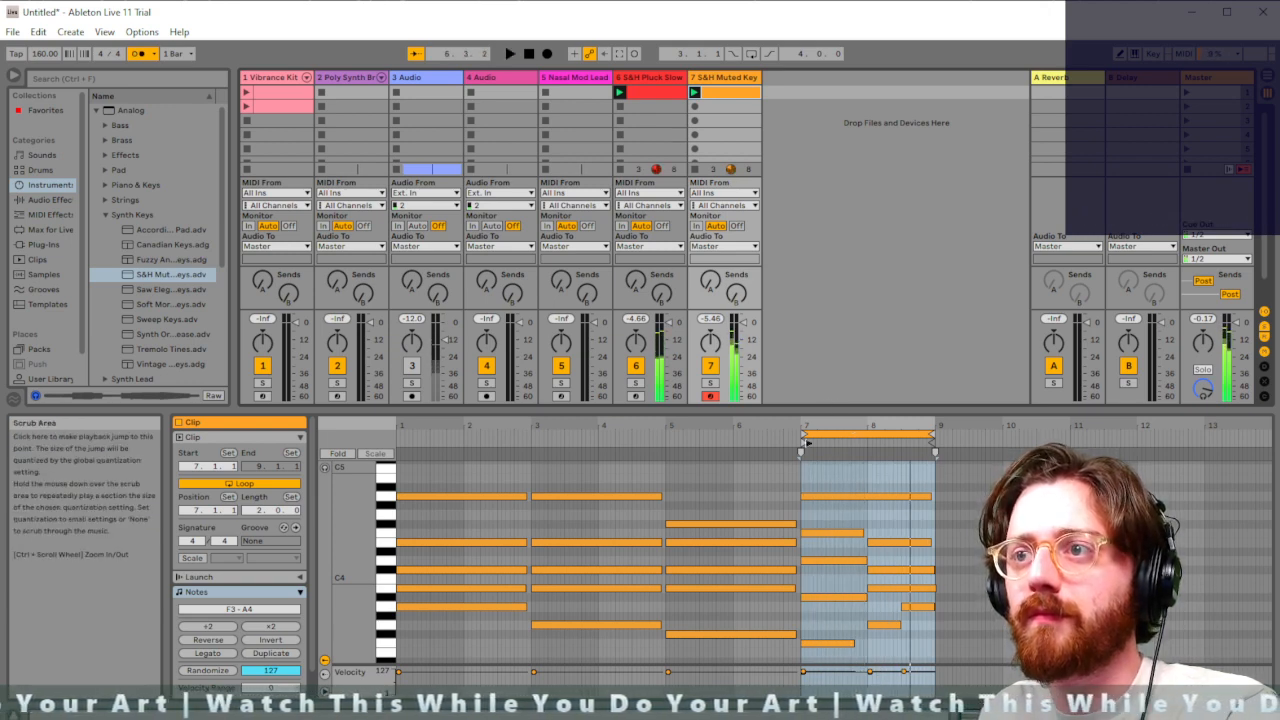
Extend the loops of the S&H Muted Keys and S&H Pluck Slow clips back to all eight bars and play them together
drag(805, 433, 383, 418)
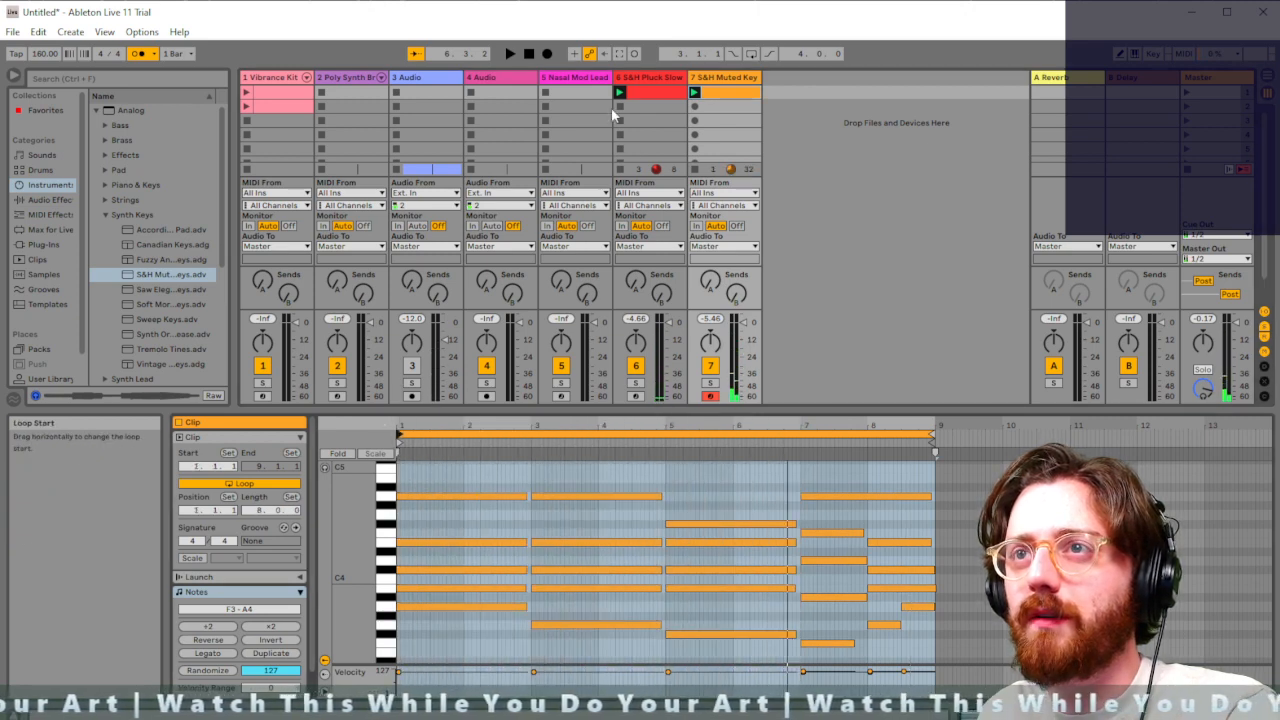
click(672, 93)
drag(991, 435, 399, 435)
key(space)
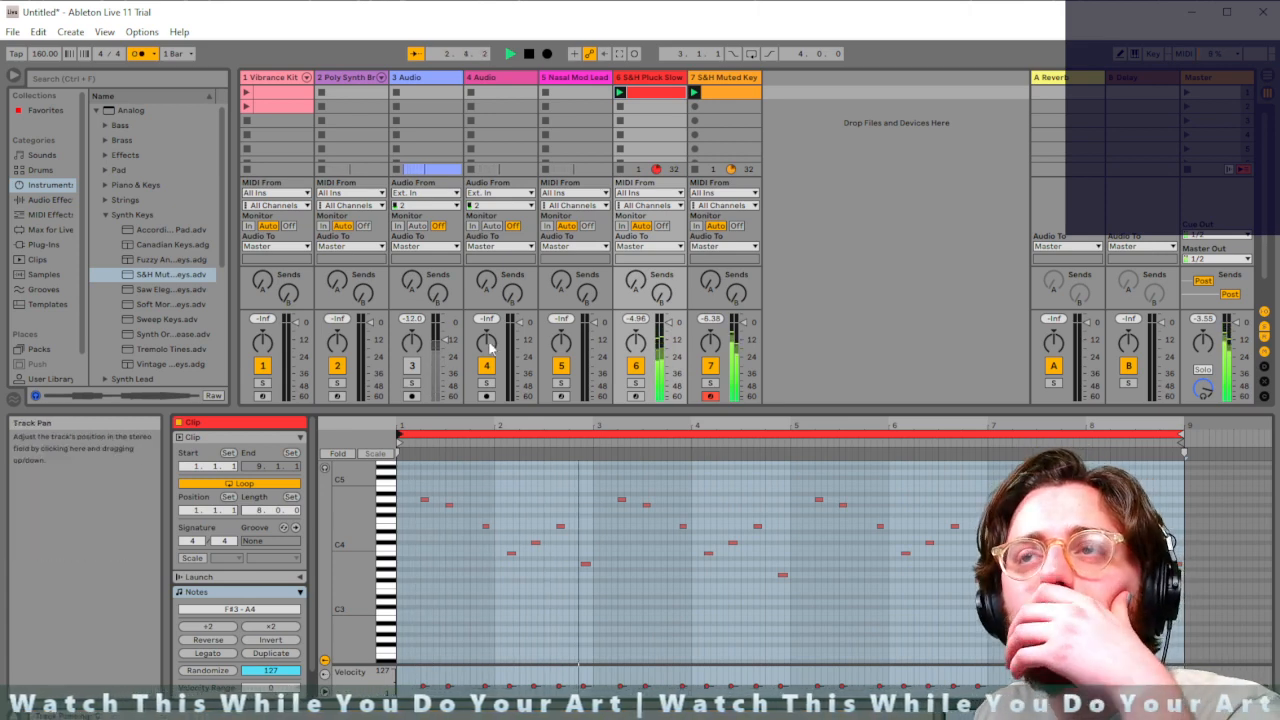
Enable vibrato on the S&H Muted Keys synth with an amount of 61% and a rate of 3.4 Hz
key(Right)
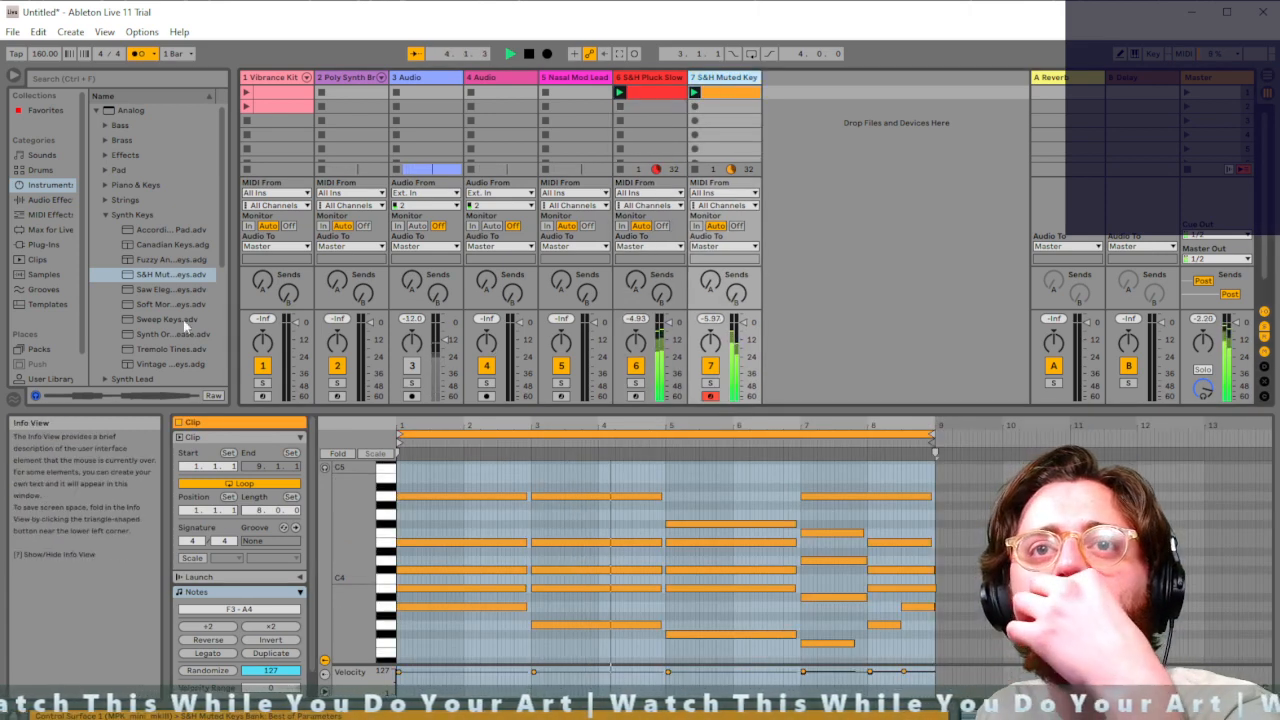
click(722, 78)
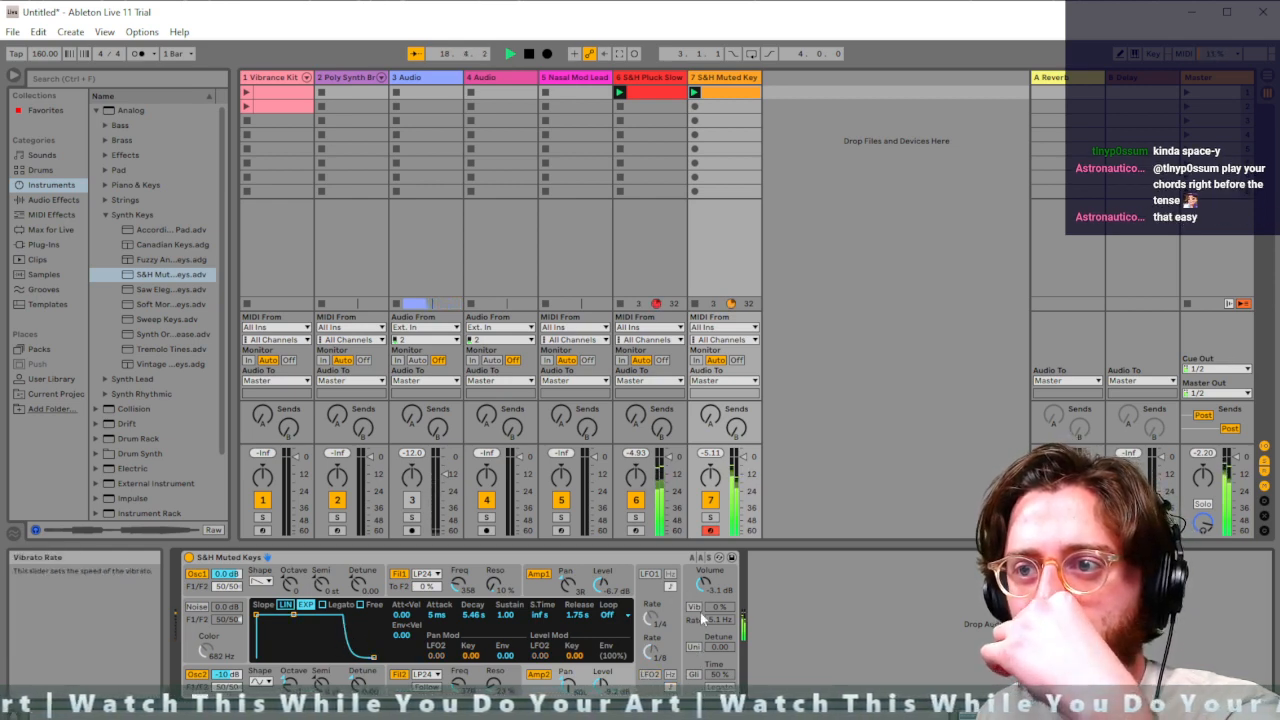
click(695, 606)
drag(720, 607, 720, 545)
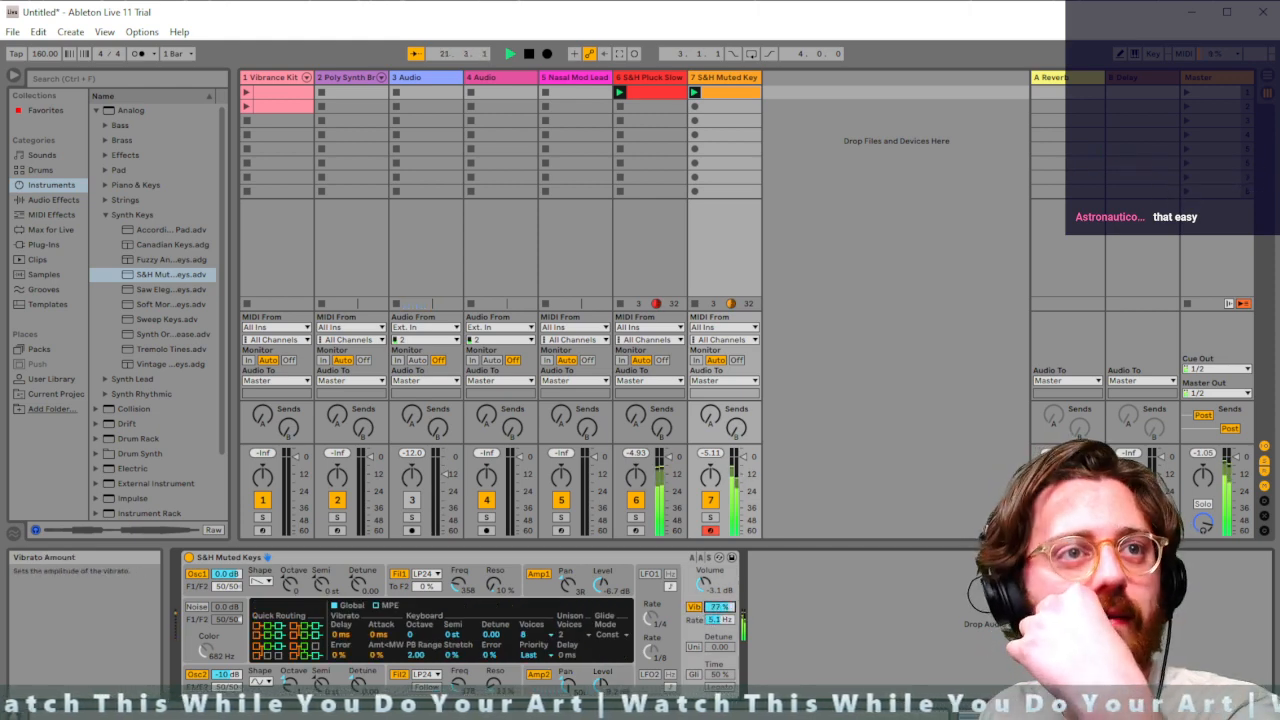
drag(720, 570, 720, 580)
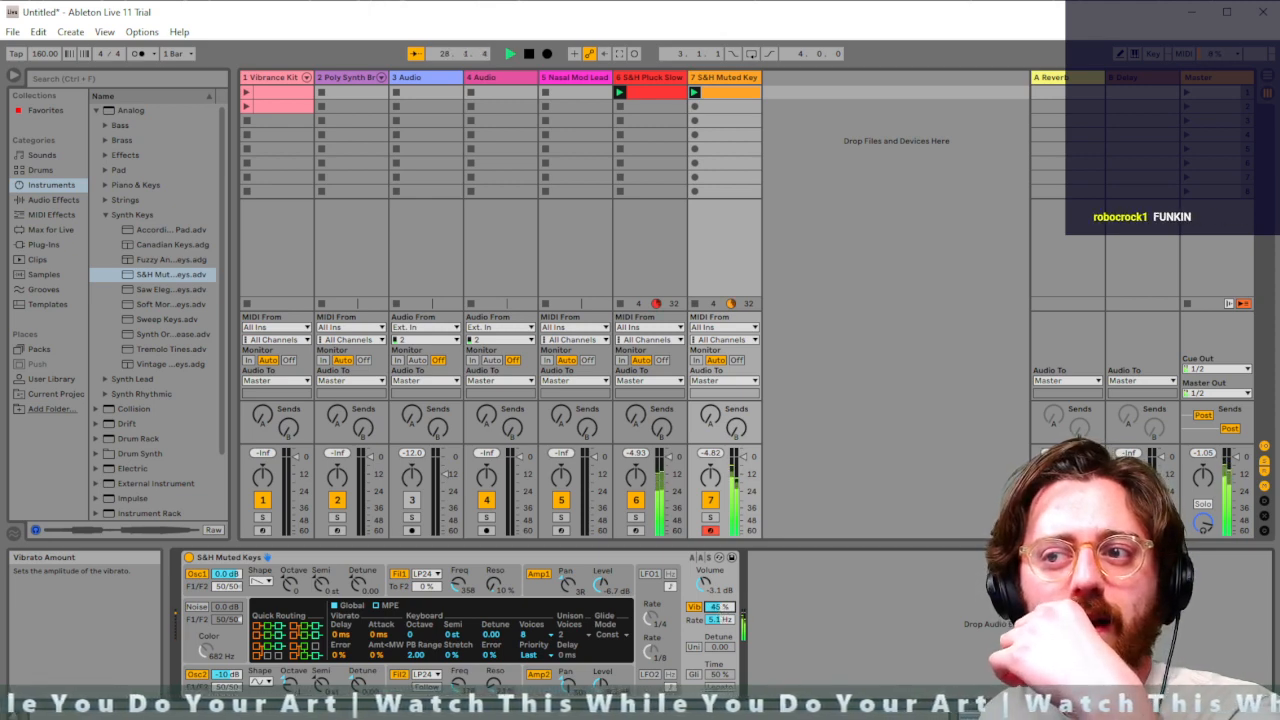
mouse_move(720, 607)
mouse_down()
mouse_move(720, 630)
mouse_move(720, 593)
mouse_move(714, 628)
mouse_up()
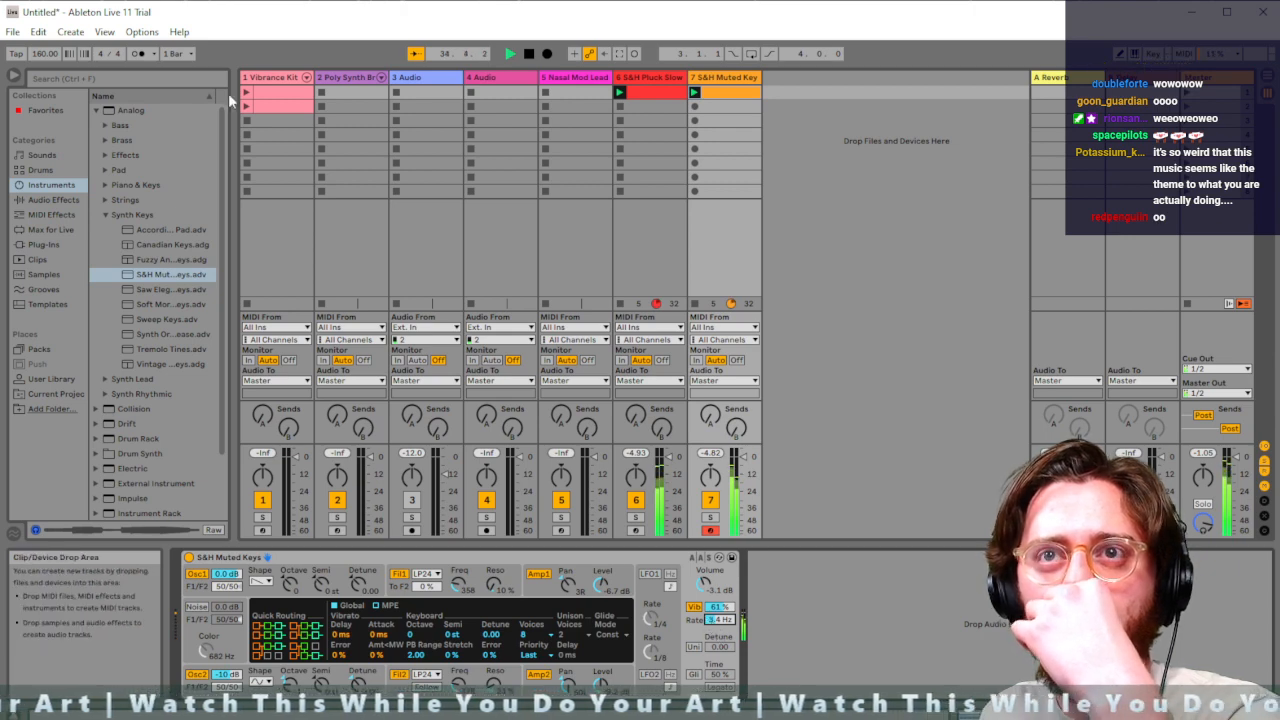
Launch the first and second Vibrance Kit clips in turn to hear each drum pattern with the pluck and keys
click(251, 171)
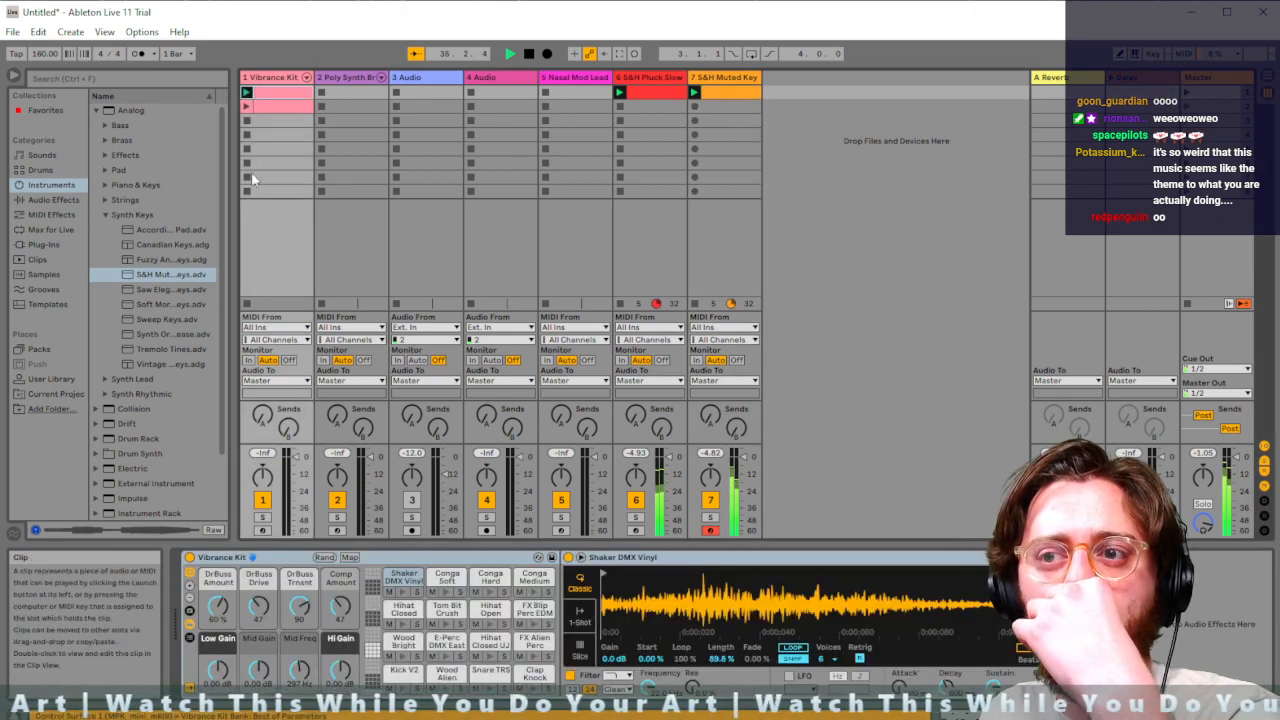
click(247, 107)
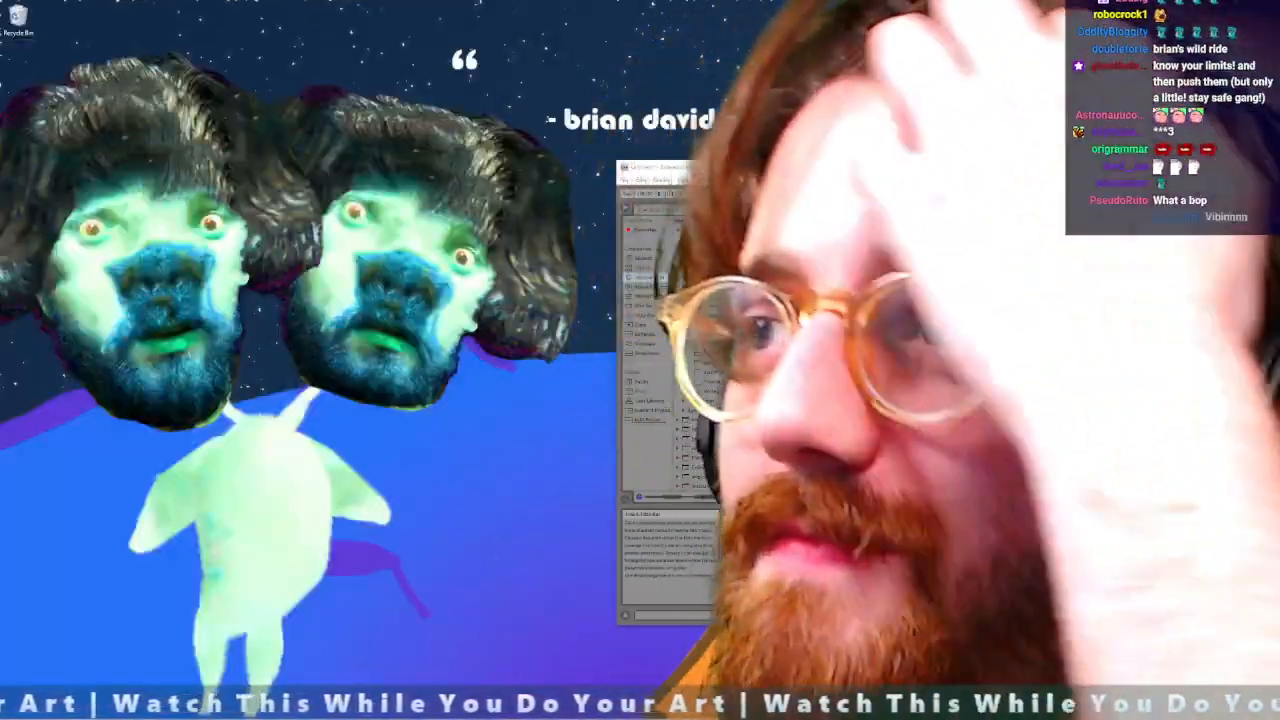
drag(921, 174, 307, 16)
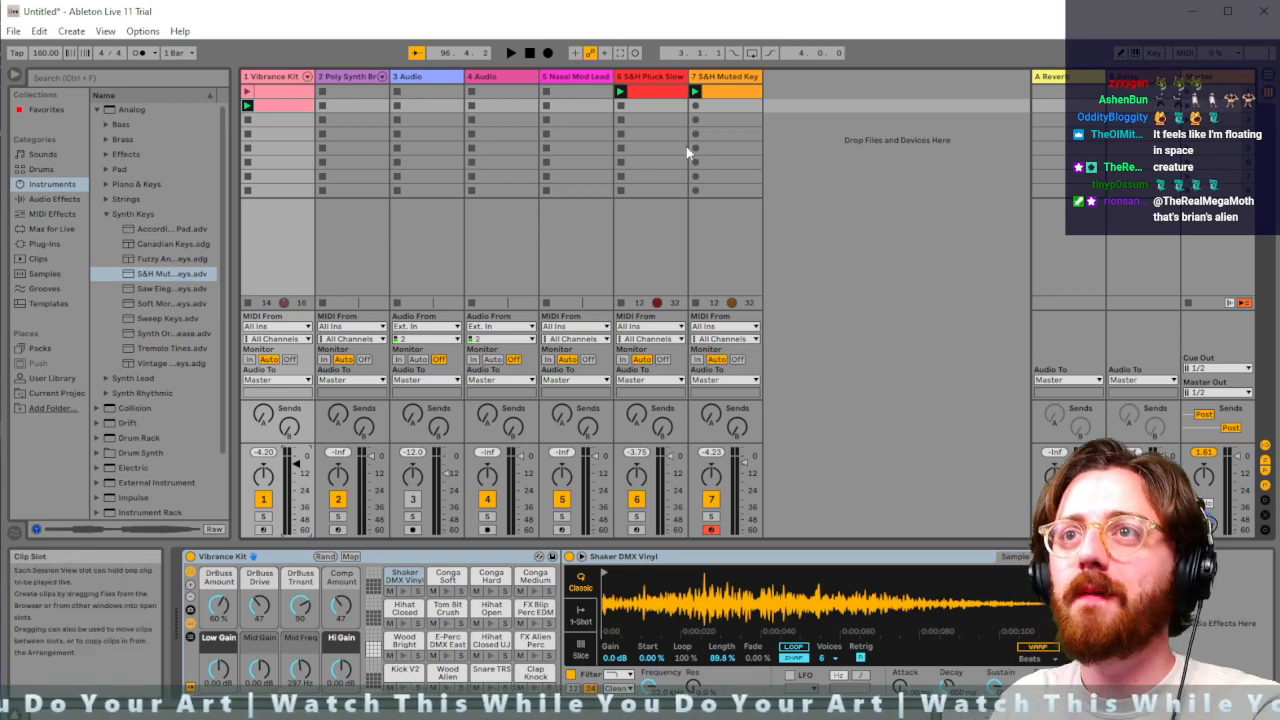
Replay the combined clips, stop the pluck and keys clips, and switch the drums to the first Vibrance Kit clip
click(695, 92)
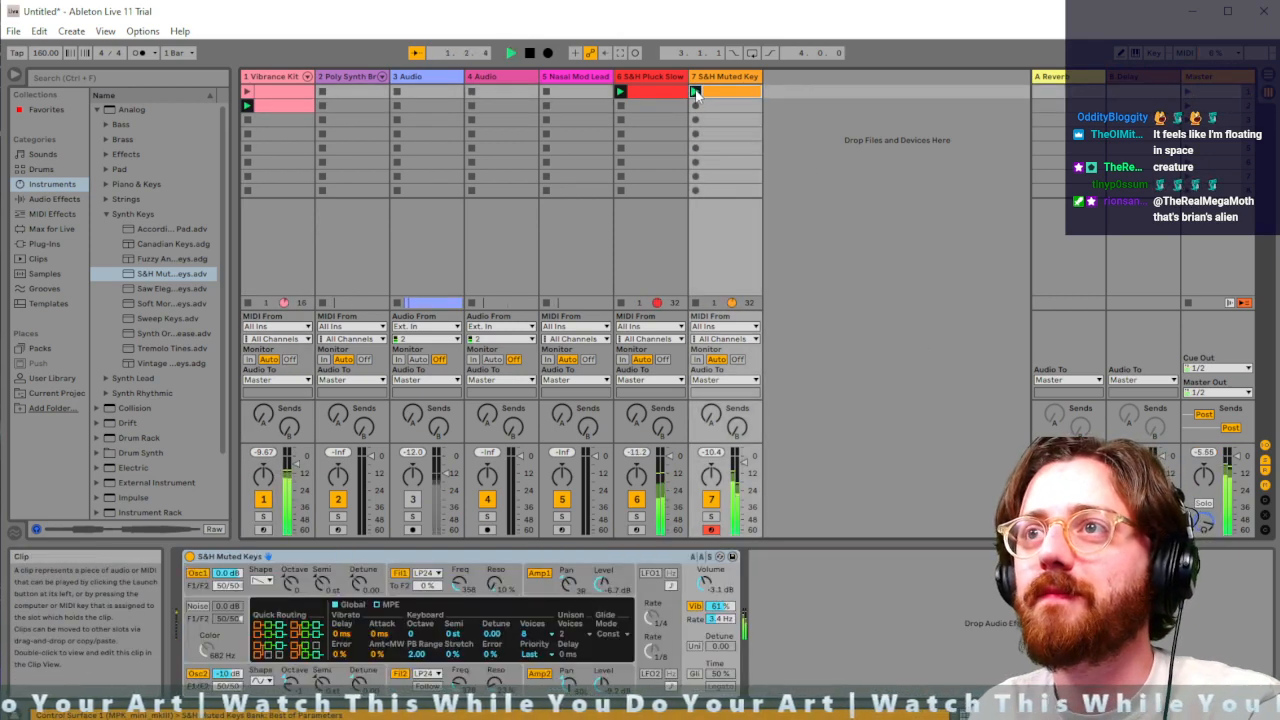
click(622, 303)
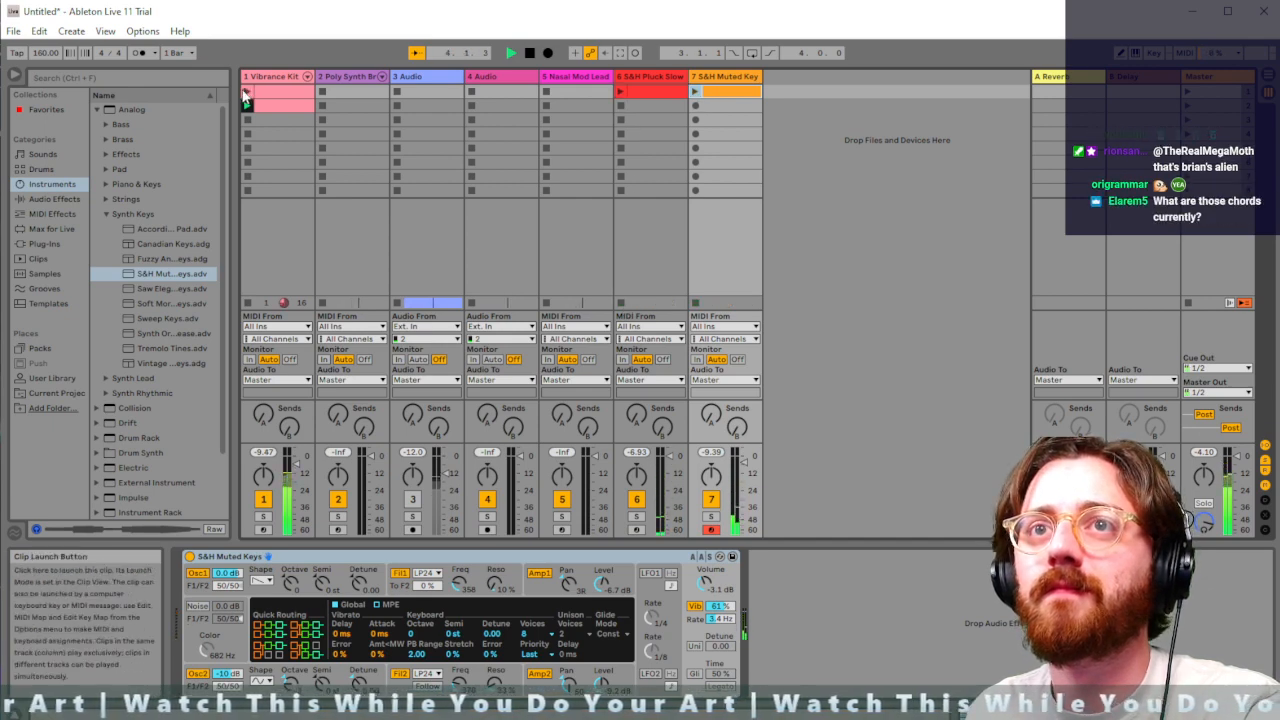
click(247, 92)
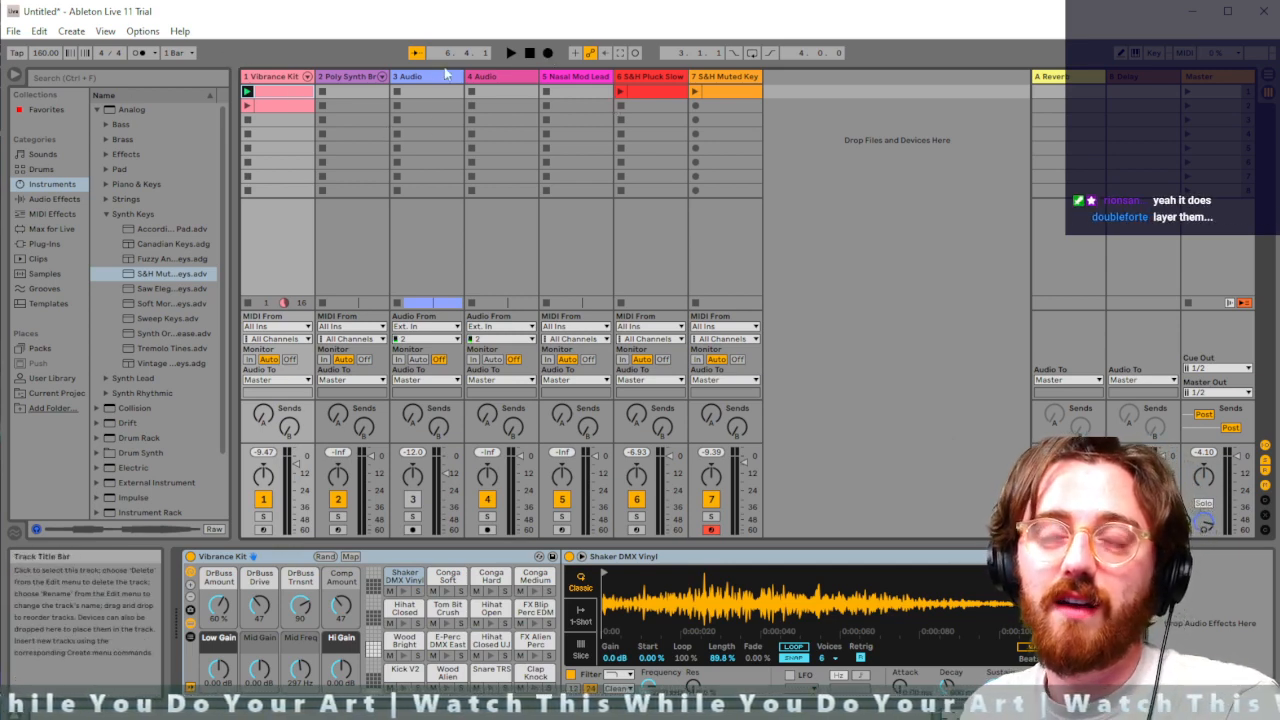
Select the S&H Muted Keys track and preview Analog's pad presets, including Fifth Pad and the strings pad
click(132, 199)
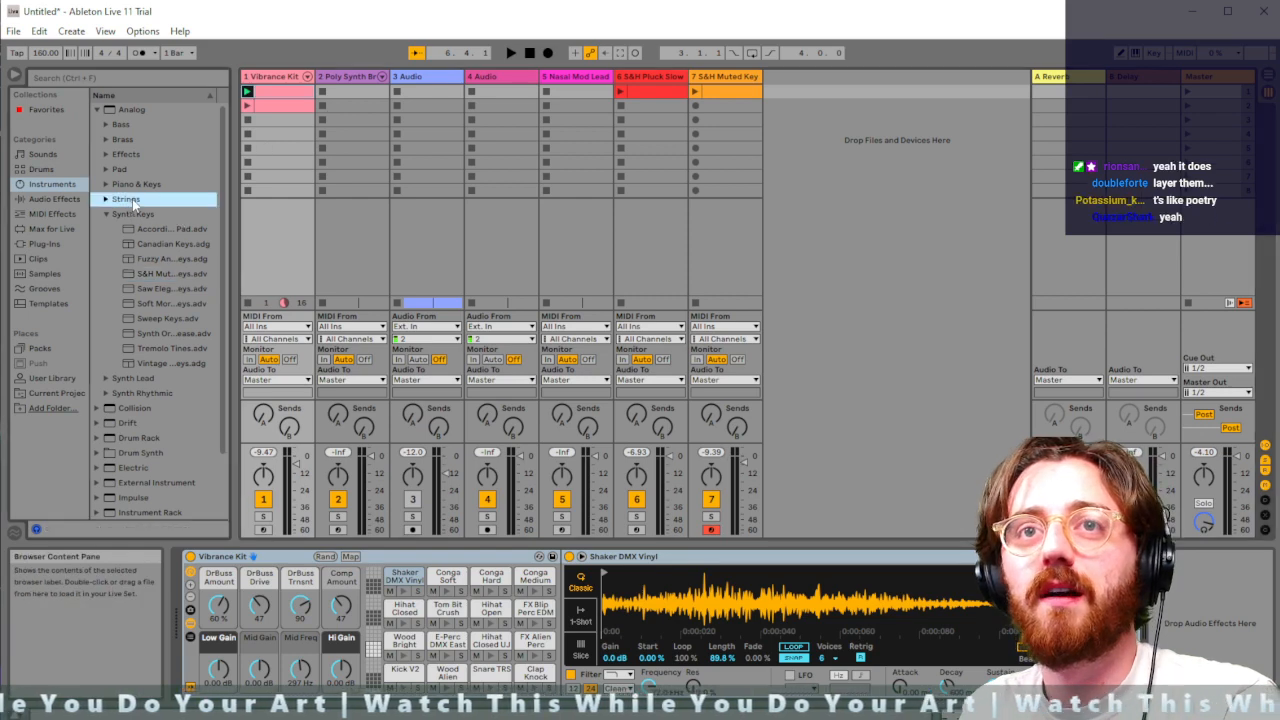
click(143, 191)
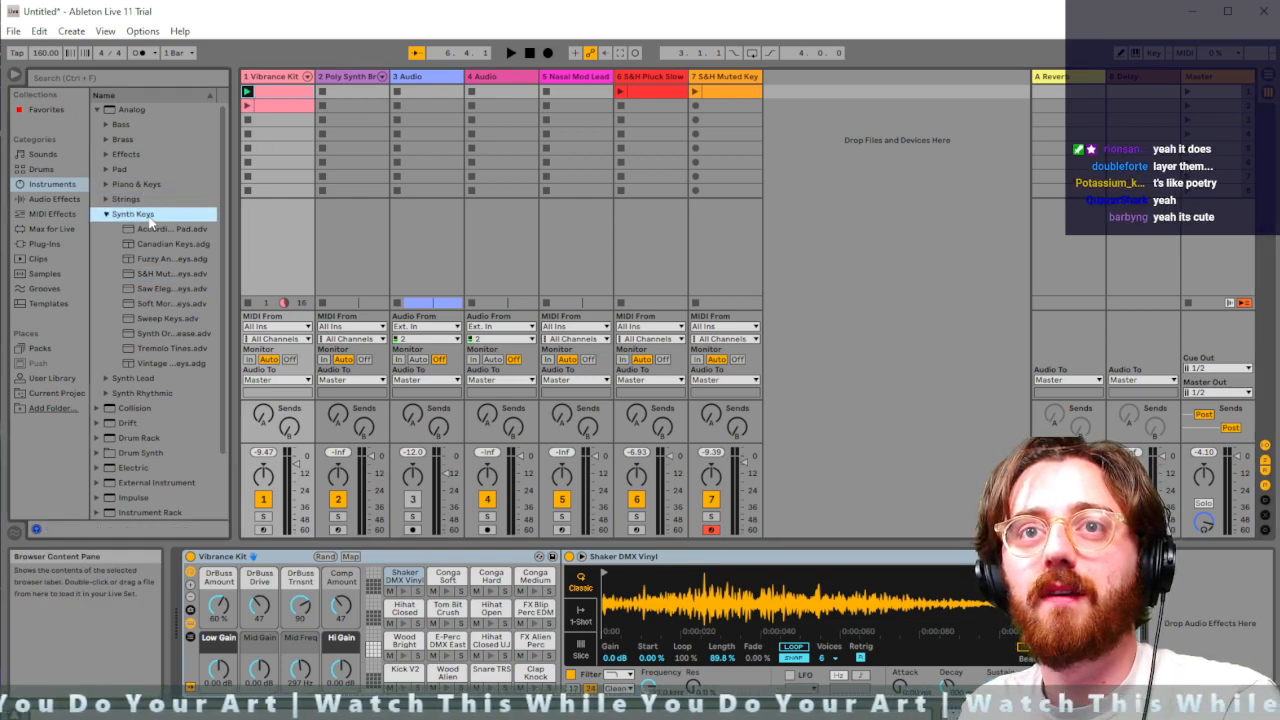
click(732, 76)
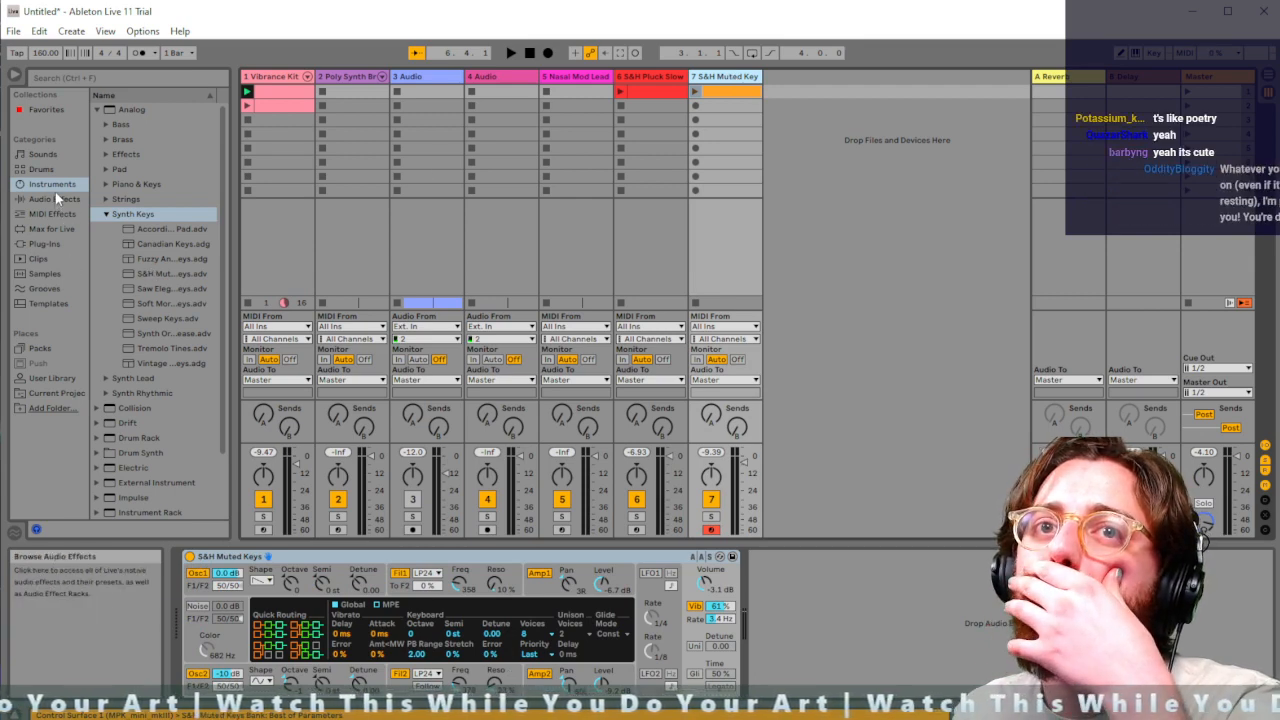
click(119, 169)
click(106, 169)
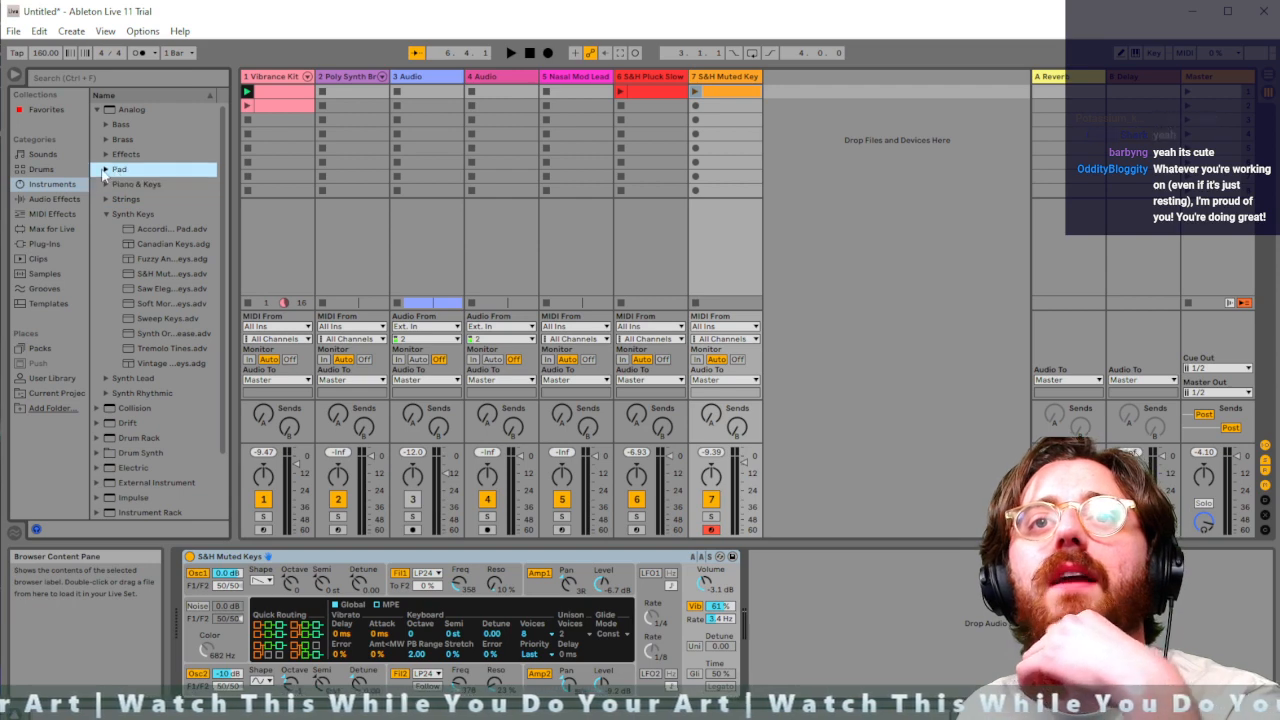
click(140, 199)
click(135, 220)
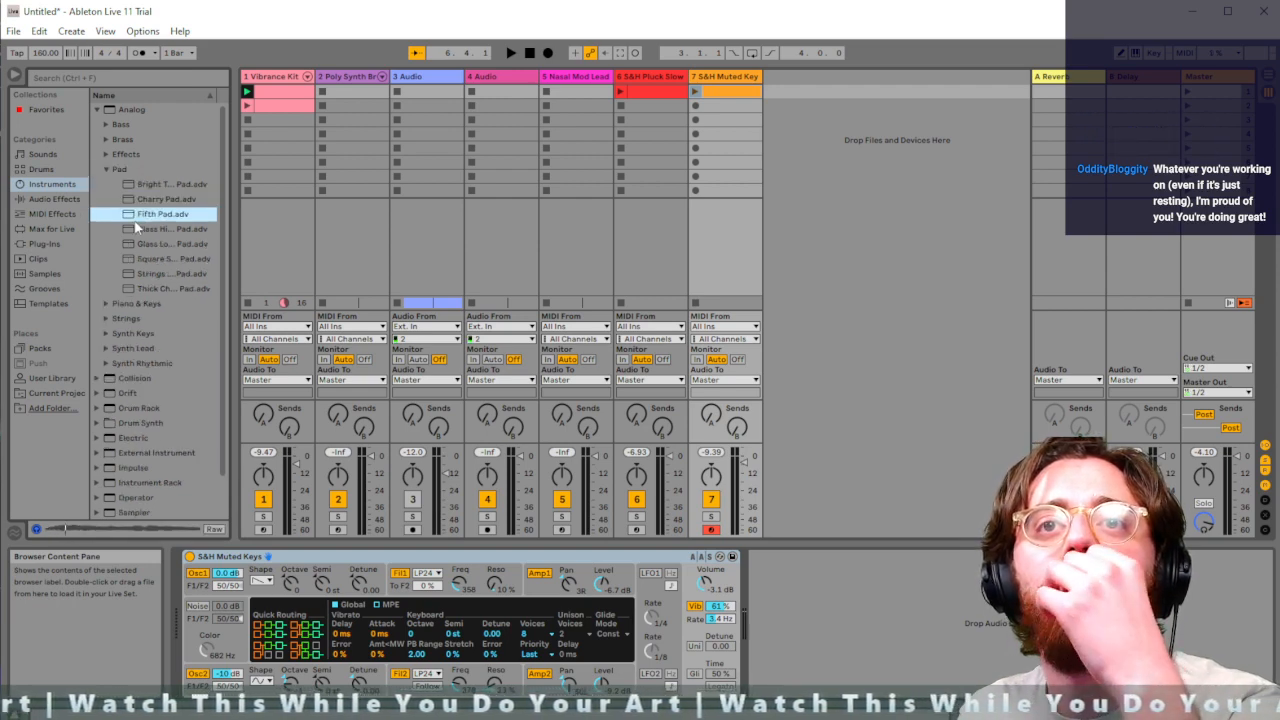
click(134, 245)
click(133, 258)
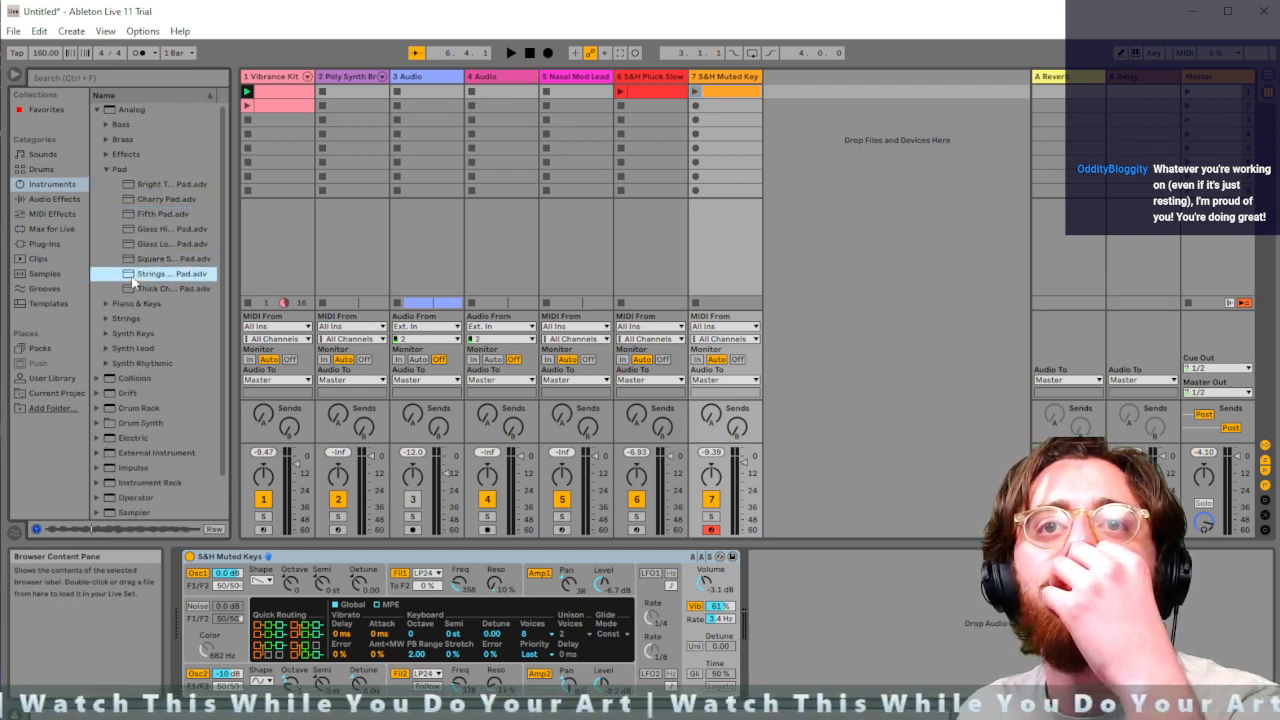
Preview Collision's ambient and pad presets, including High Pad, Noisy Pad, Slow Pad and Sandman Pad
click(97, 109)
click(97, 125)
click(116, 184)
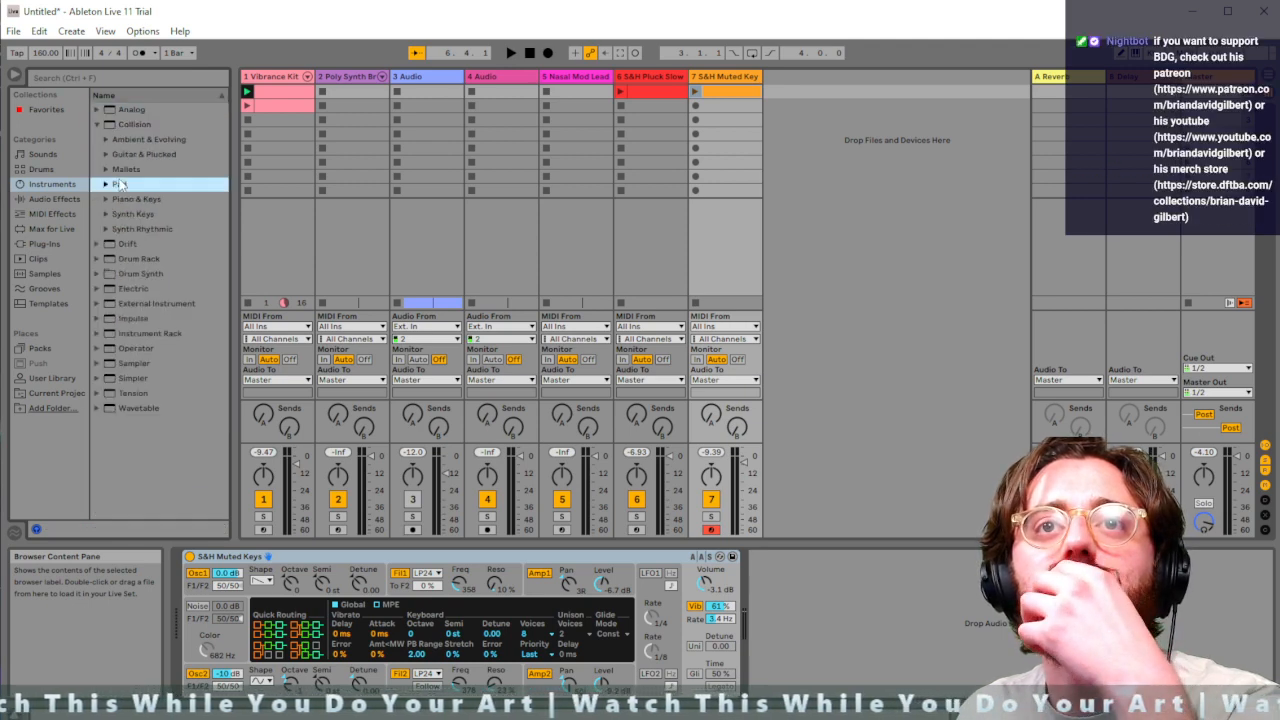
click(107, 140)
click(131, 172)
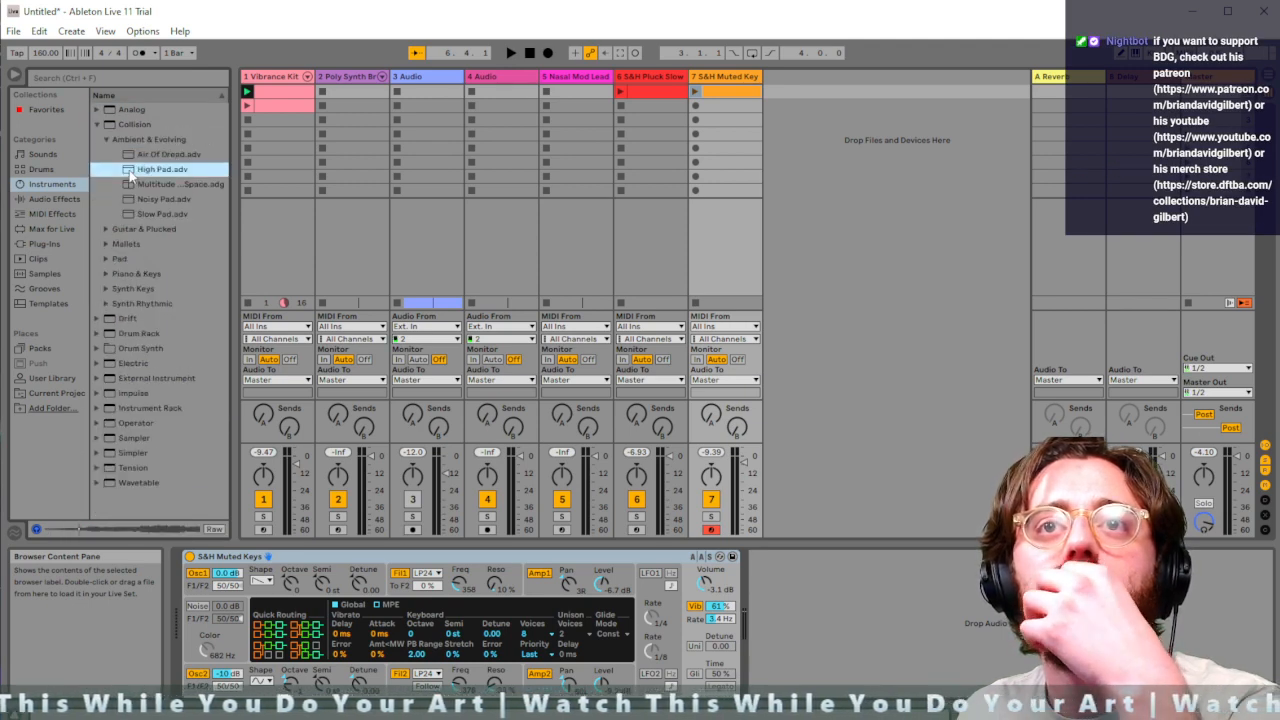
click(134, 184)
click(141, 202)
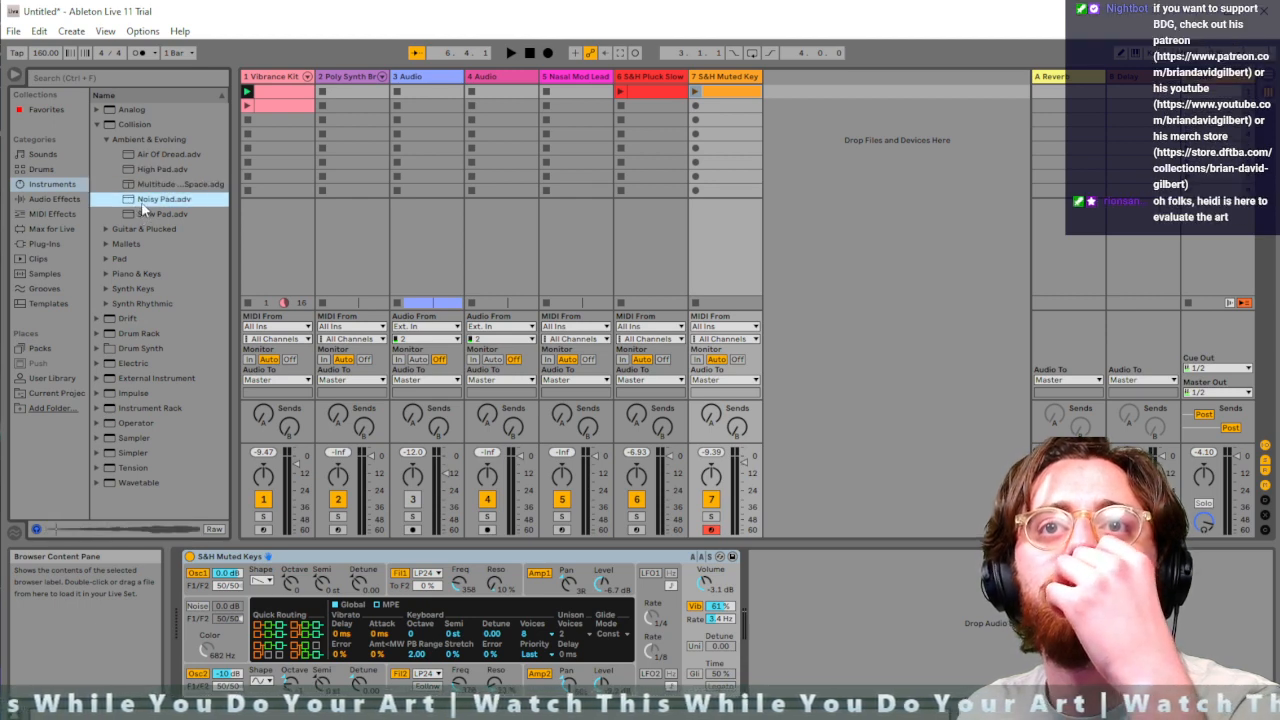
click(142, 214)
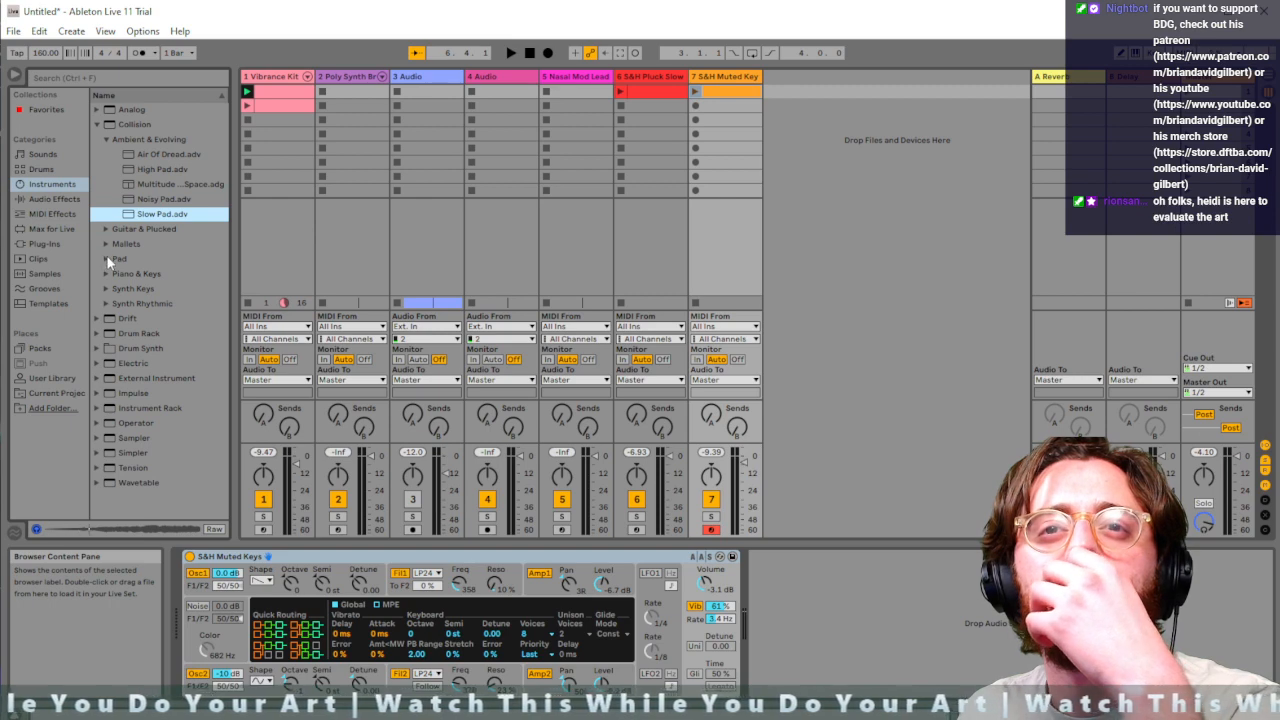
click(105, 256)
click(163, 200)
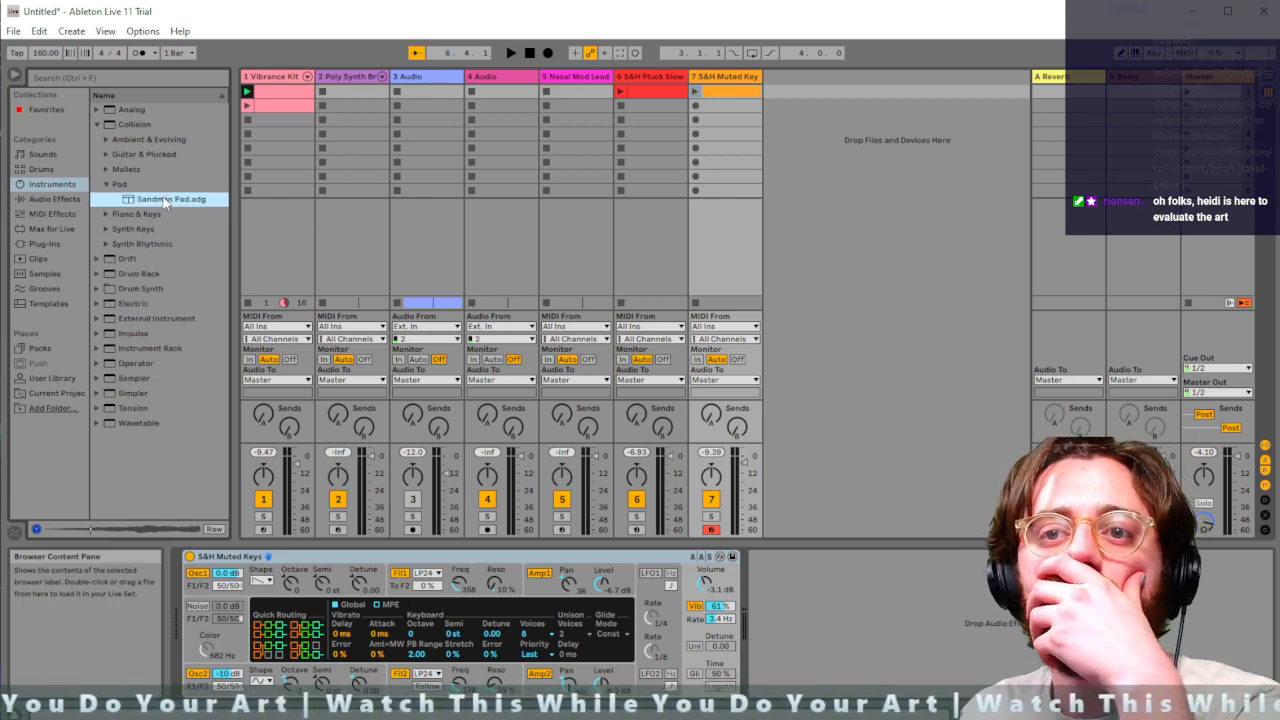
Preview Collision's Piano & Keys presets, including Toy Piano Bells, and load E-Piano Dreamy onto a new track
click(107, 216)
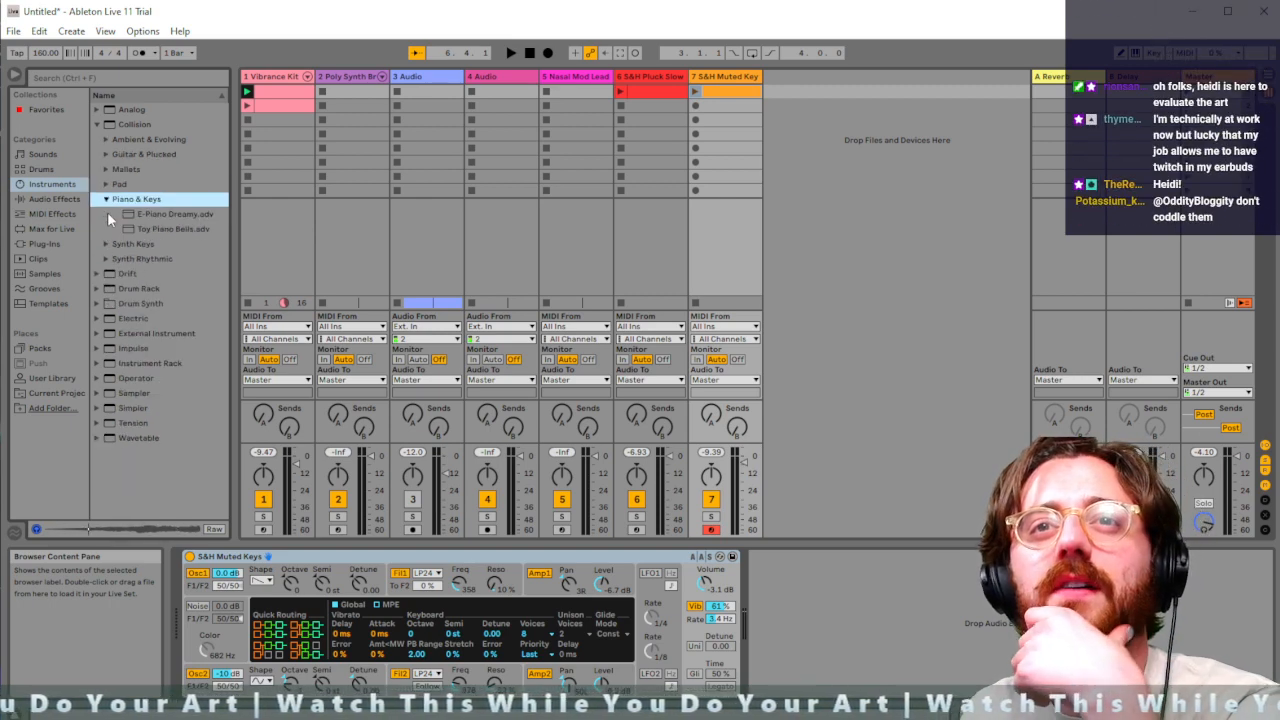
click(154, 218)
click(153, 228)
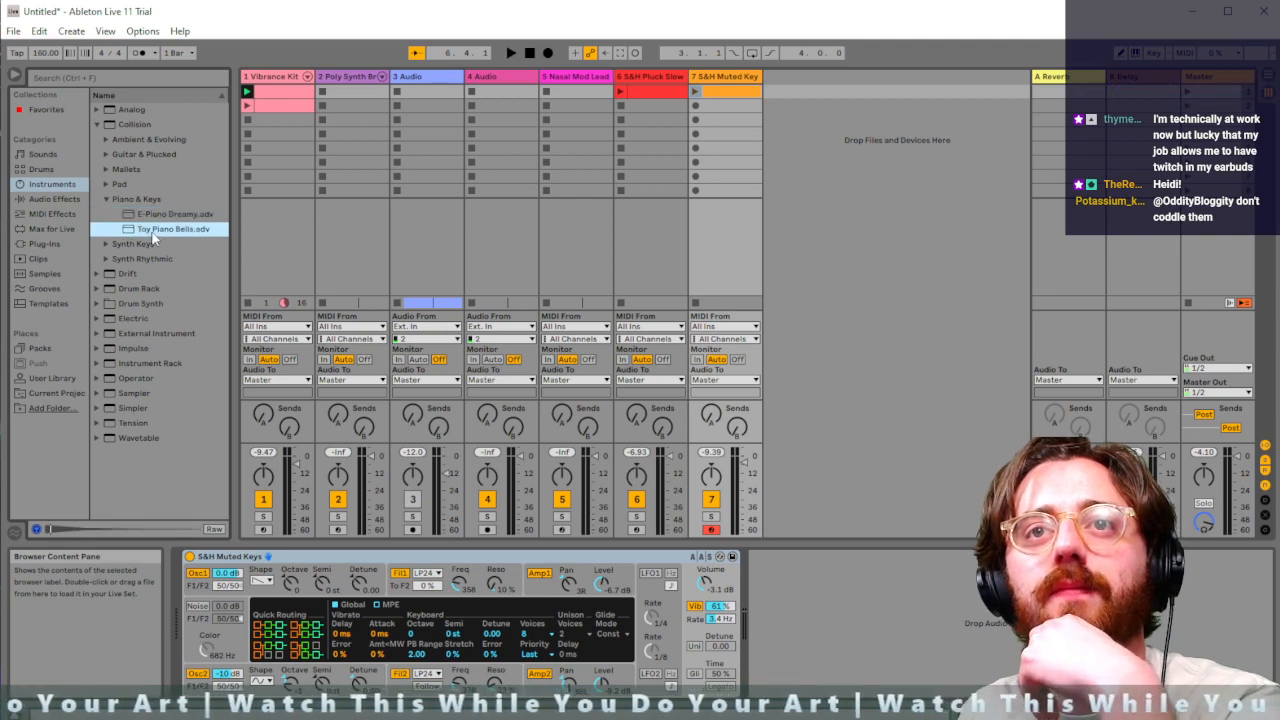
click(156, 213)
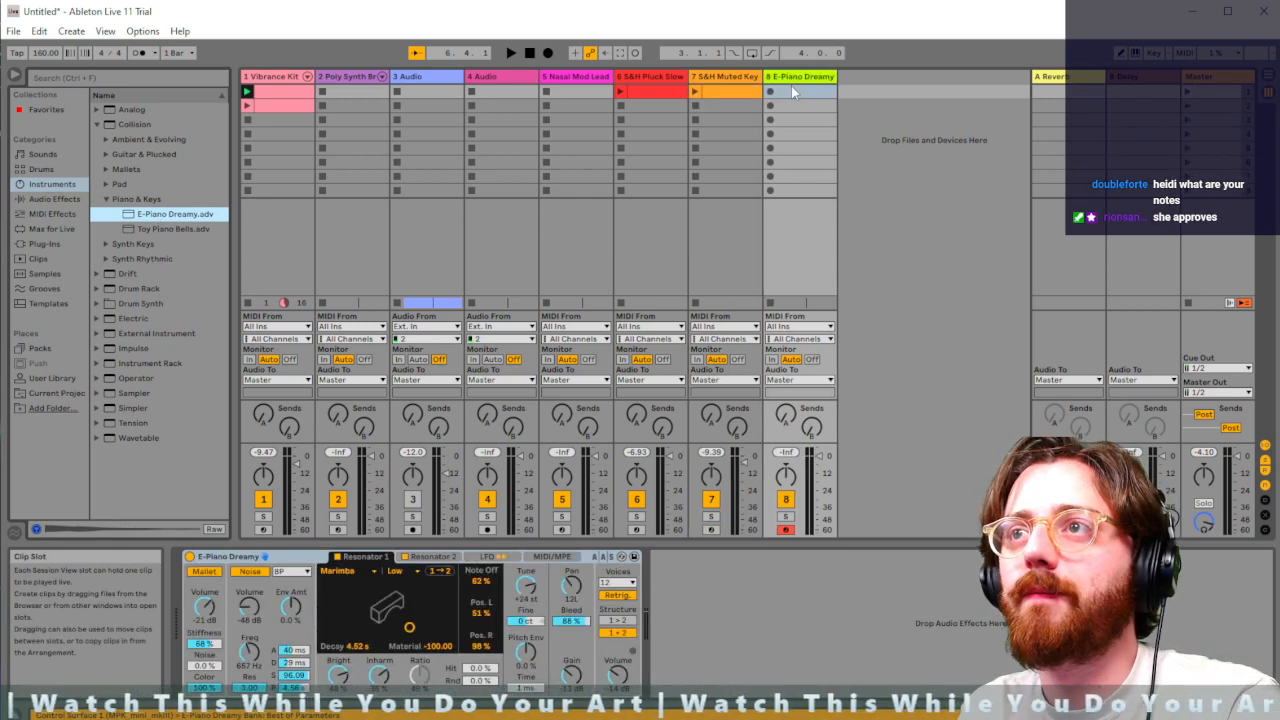
Copy the S&H Pluck Slow clip into the first slot of the E-Piano Dreamy track and launch the copy
click(621, 91)
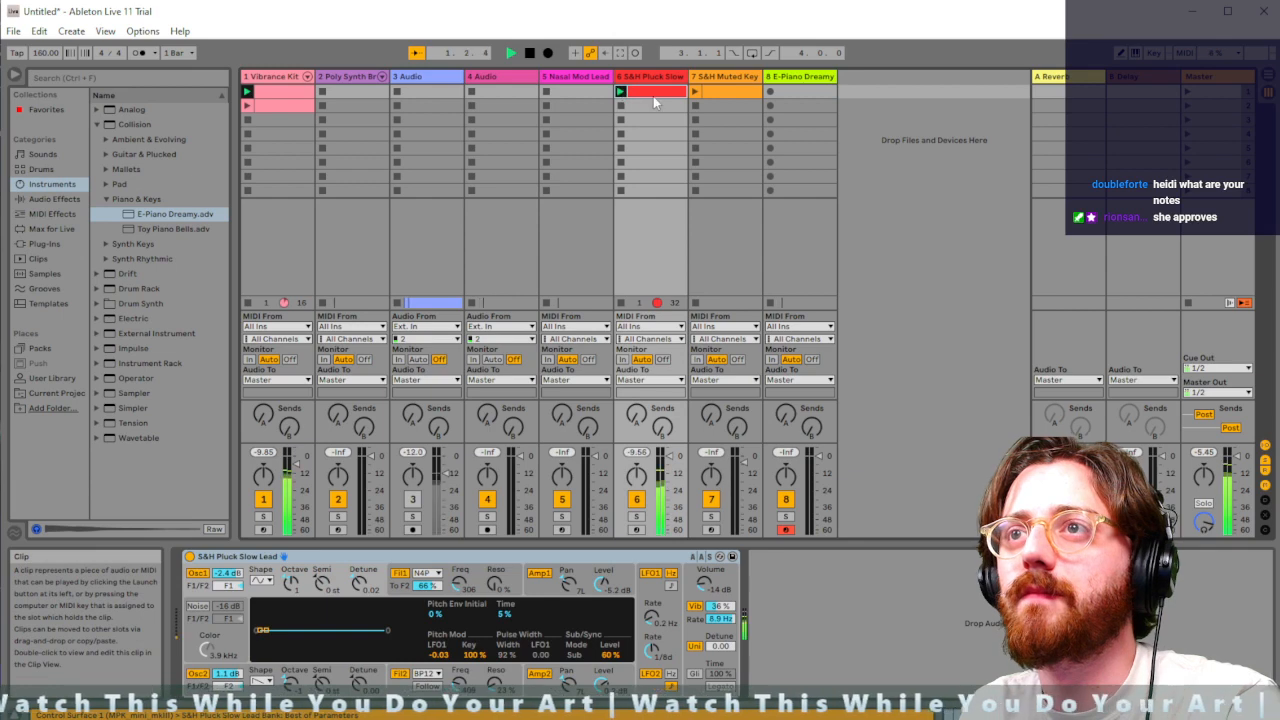
click(770, 91)
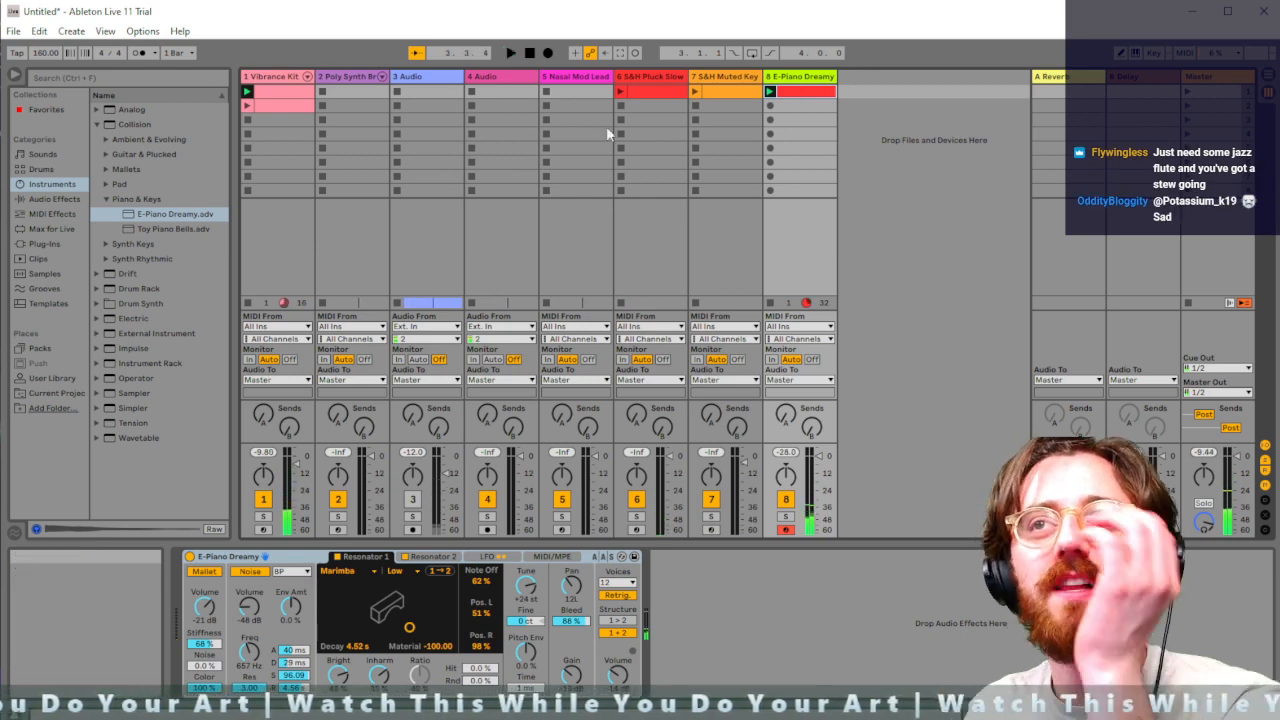
click(648, 96)
click(803, 95)
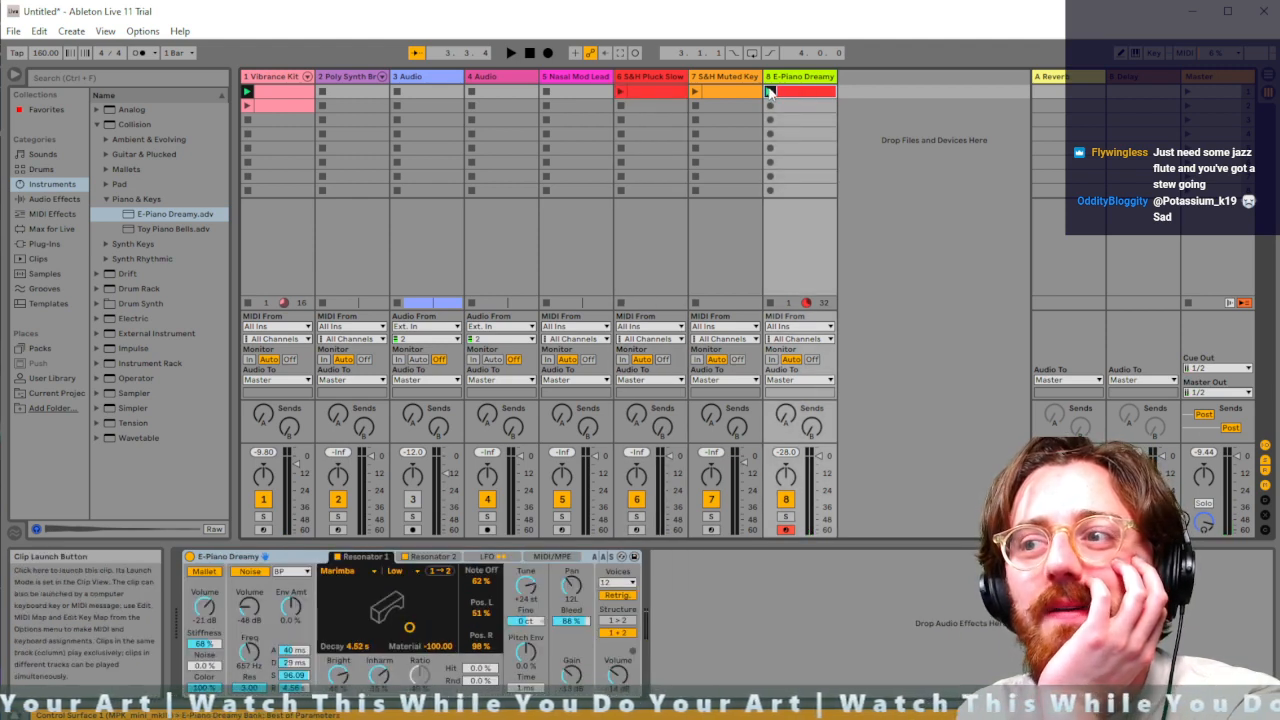
Open the E-Piano Dreamy clip's notes and play it, stopping the drums to hear it alone
double_click(812, 95)
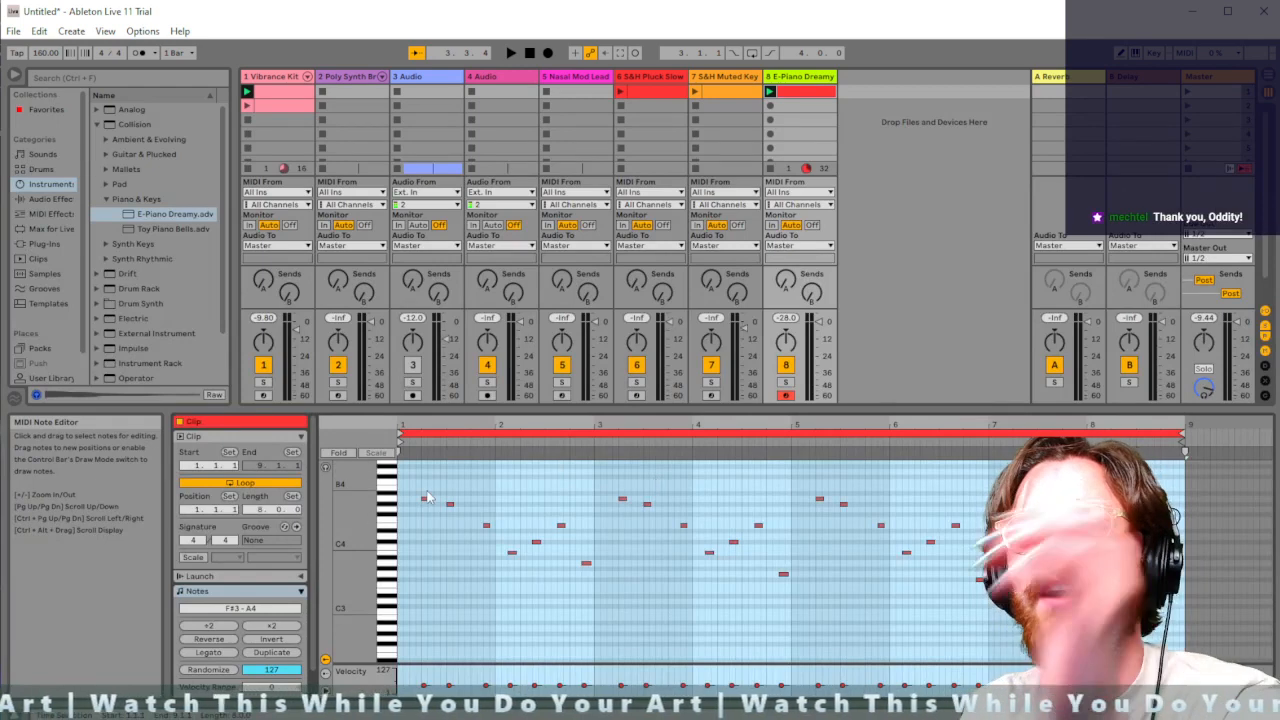
key(space)
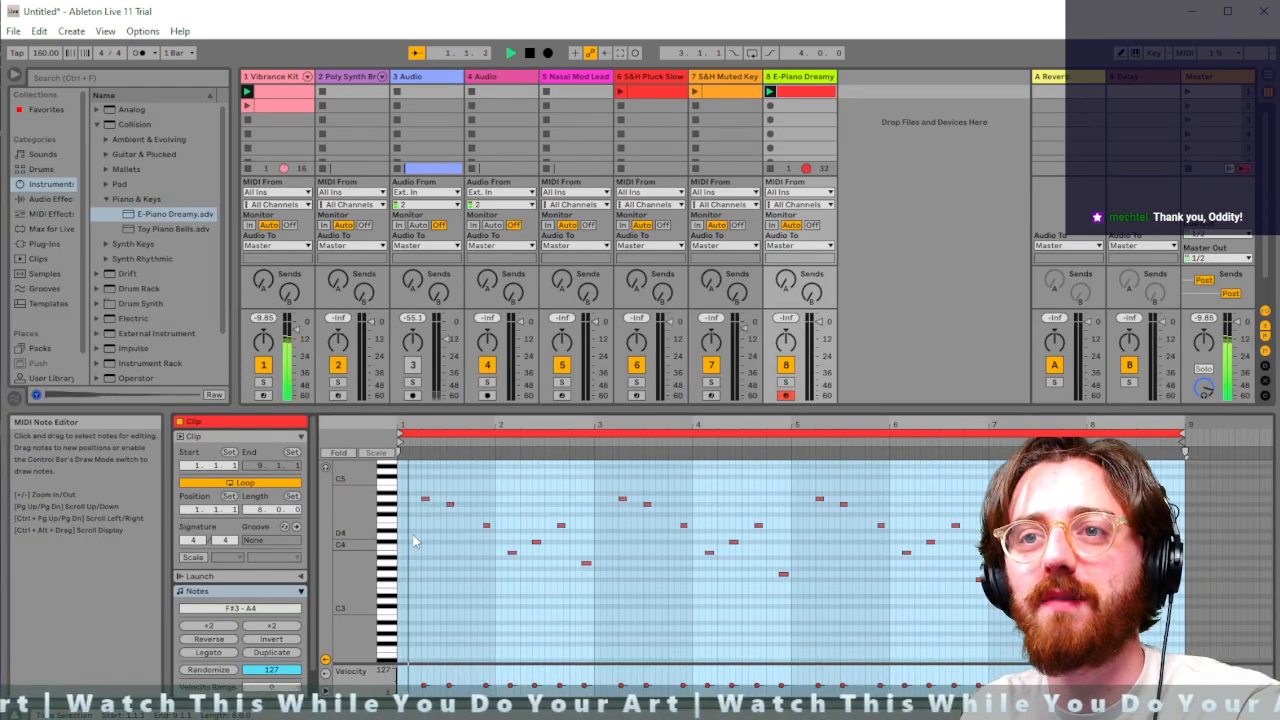
click(247, 168)
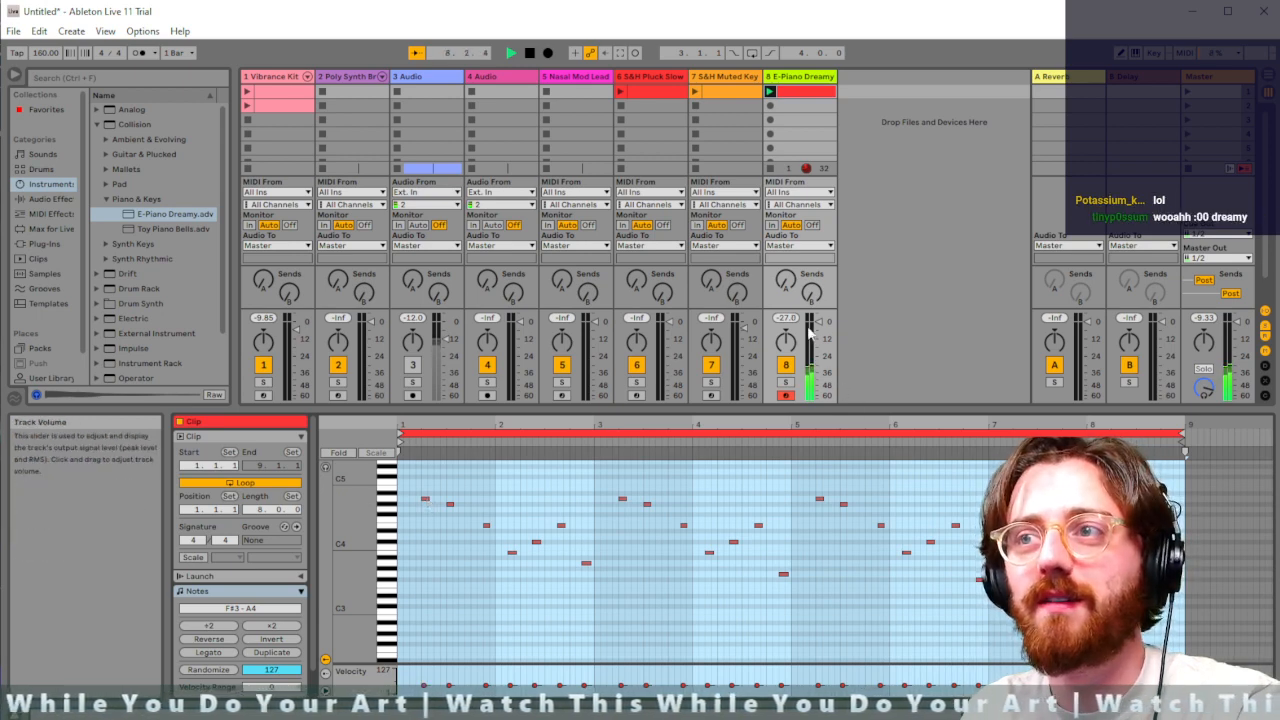
key(space)
Select all notes in the E-Piano Dreamy clip and raise their velocity to 127
click(425, 686)
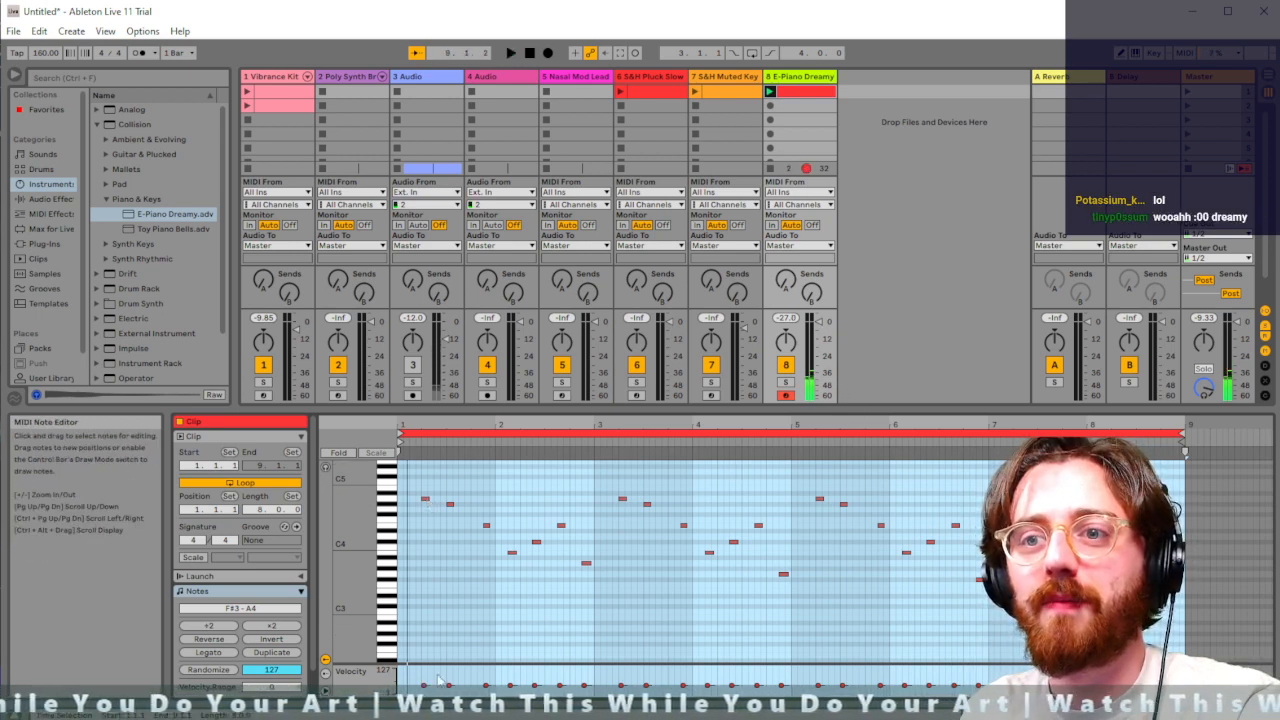
click(425, 498)
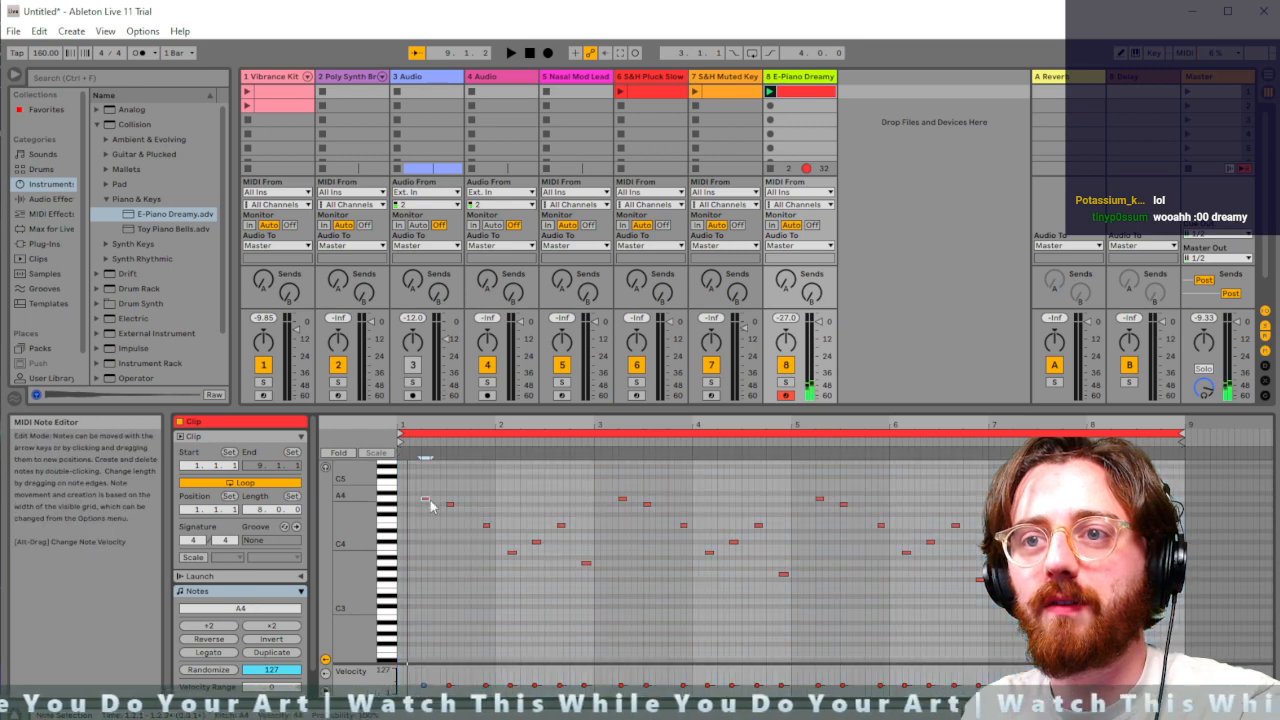
right_click(425, 499)
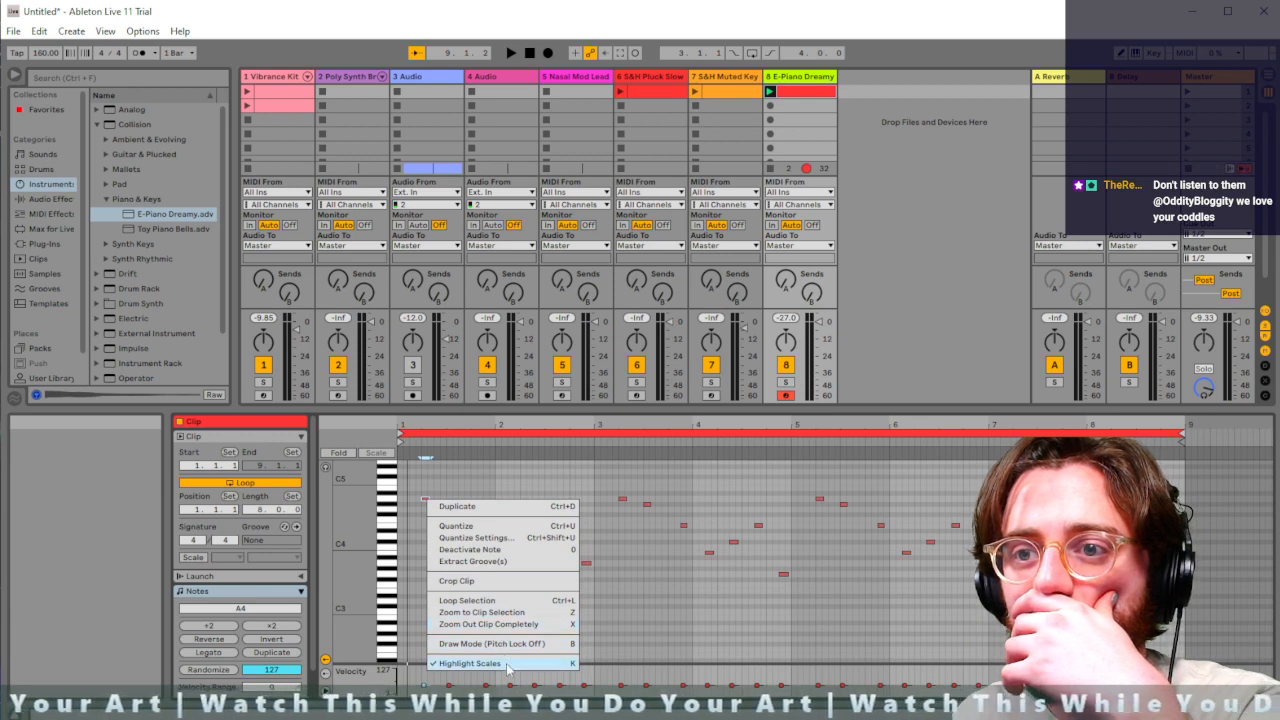
click(646, 614)
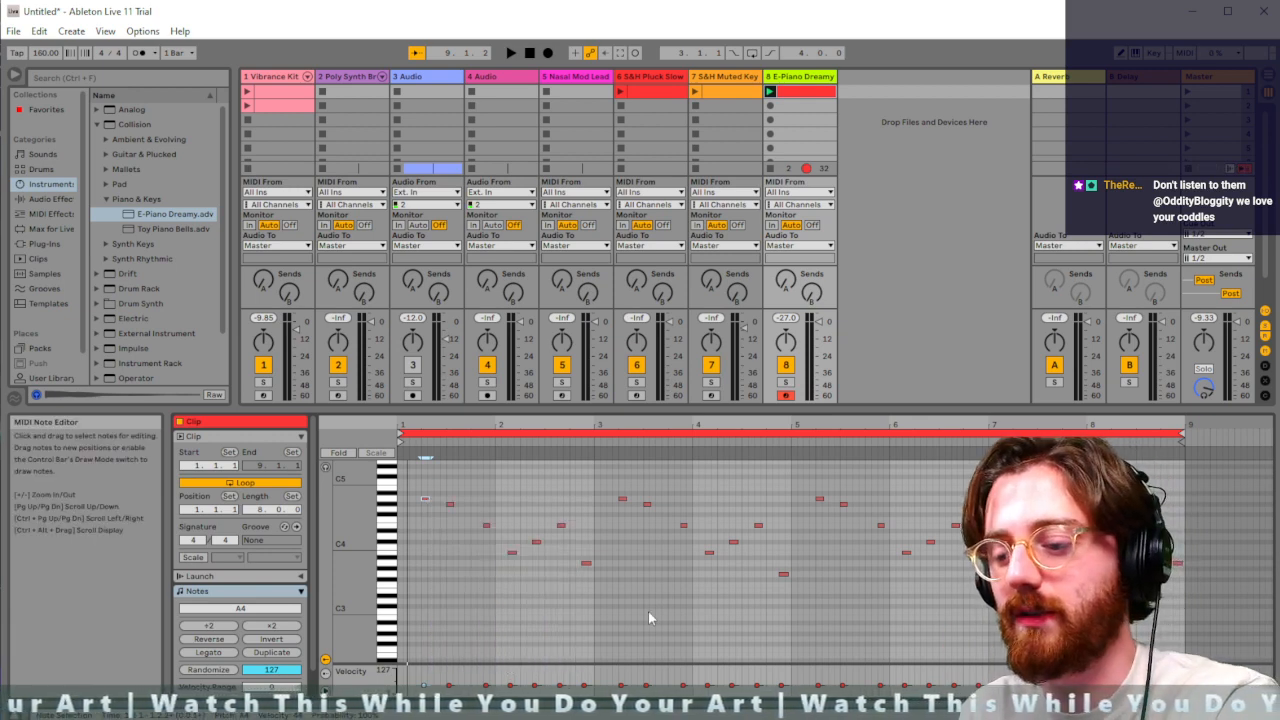
click(425, 499)
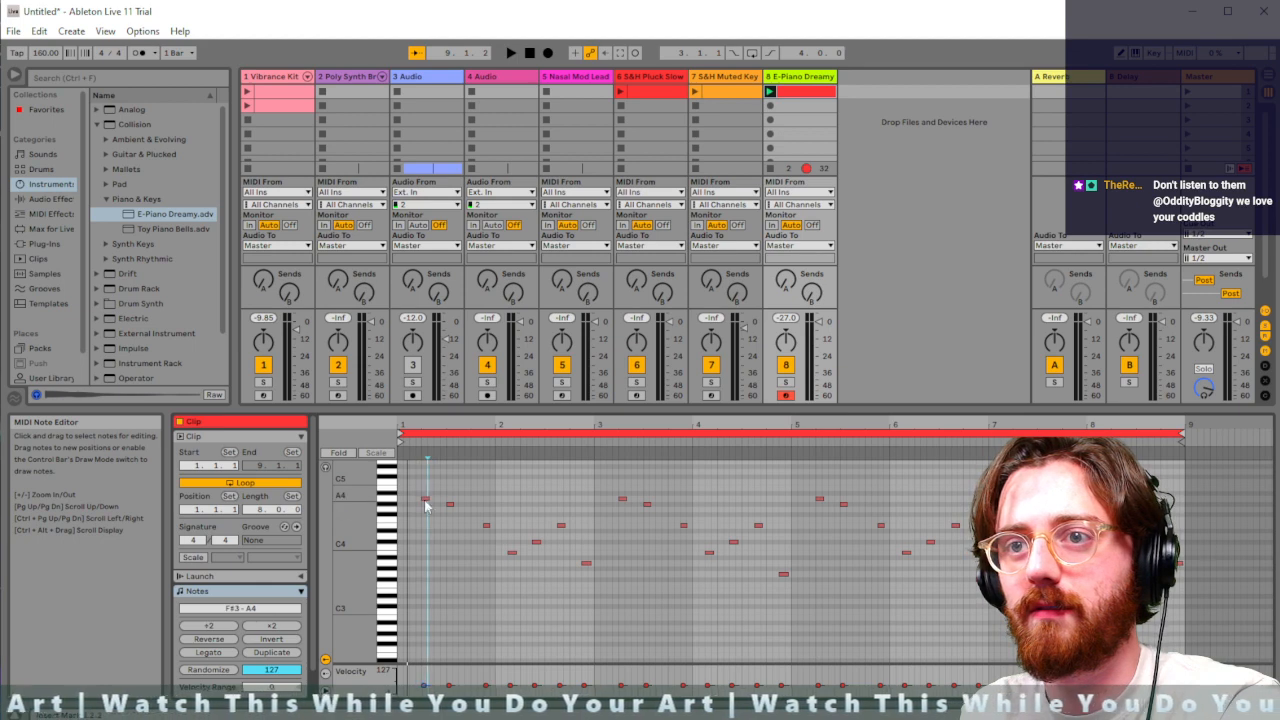
drag(413, 470, 1191, 611)
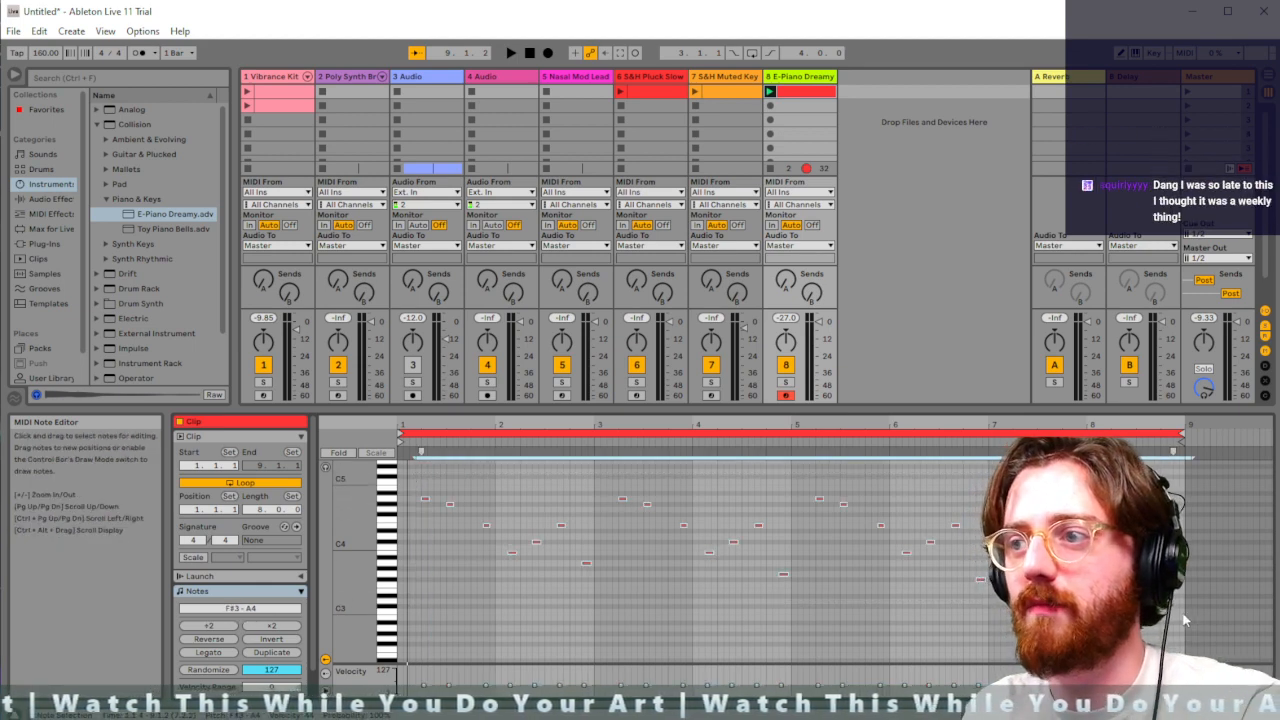
drag(425, 686, 428, 672)
Play the E-Piano and pluck clips together and set the S&H Pluck Slow oscillator levels to -7.0 dB for Osc1 and -3.5 dB for Osc2
key(space)
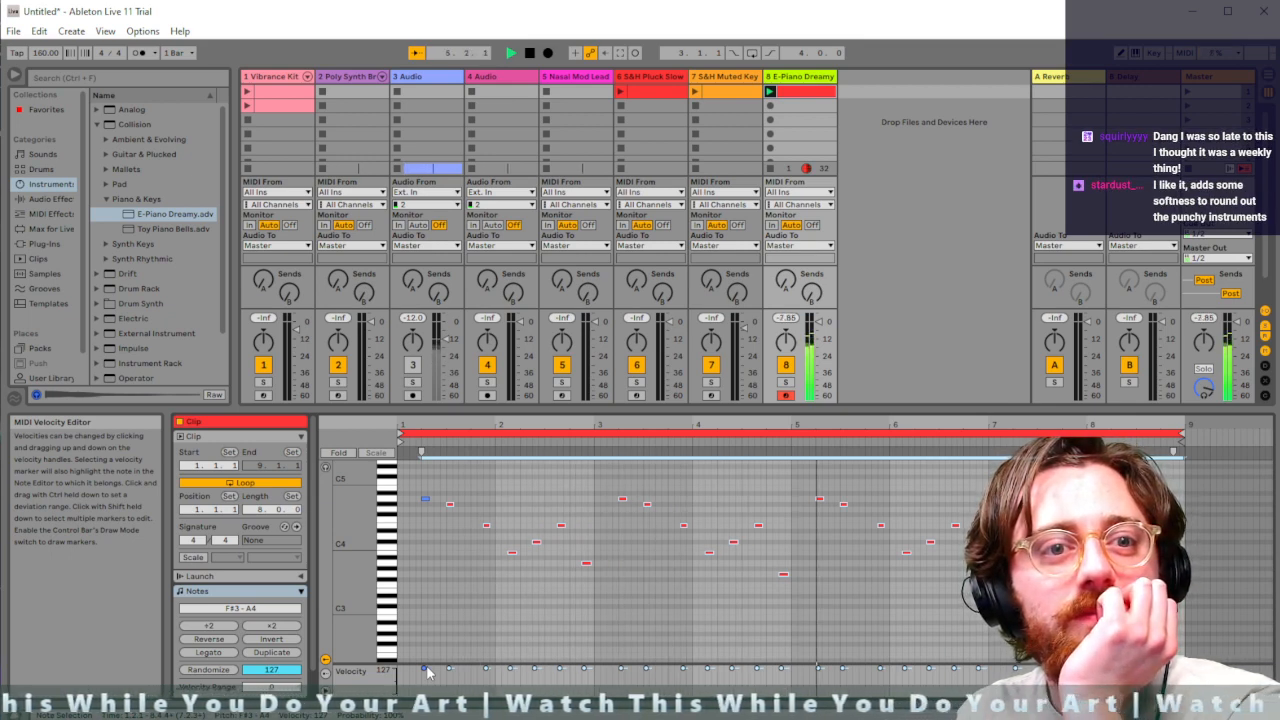
click(620, 93)
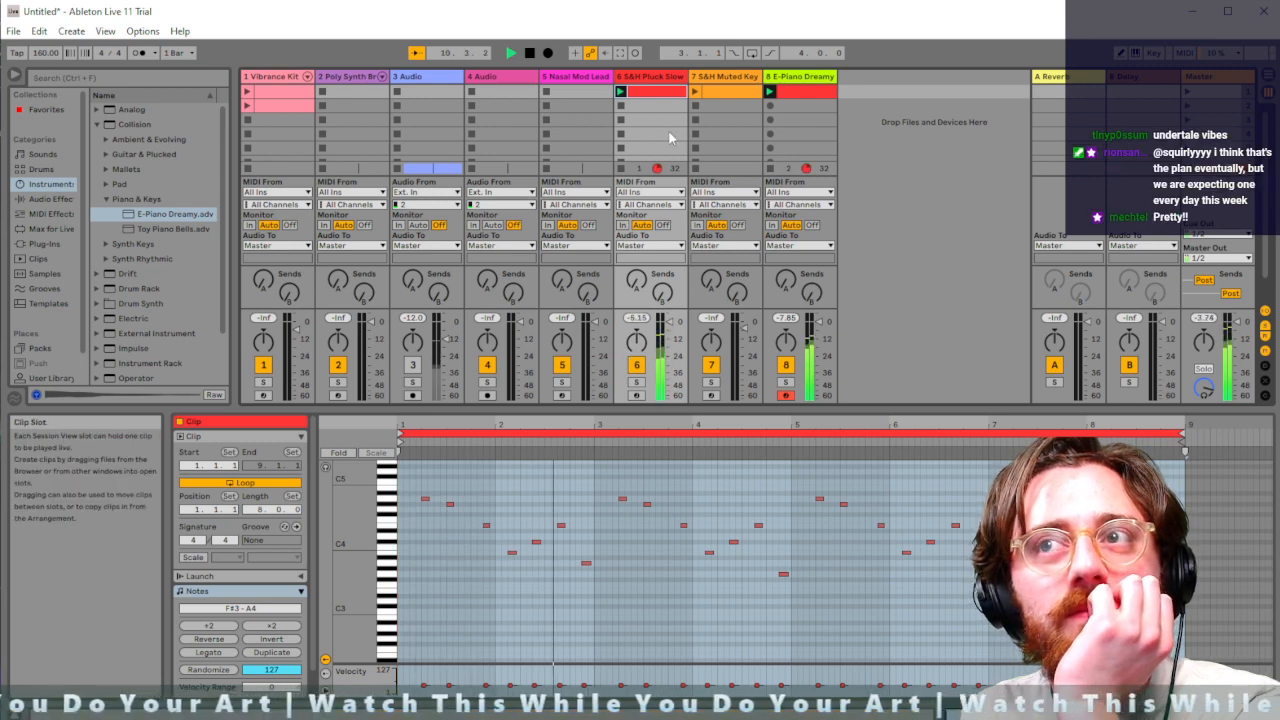
click(660, 85)
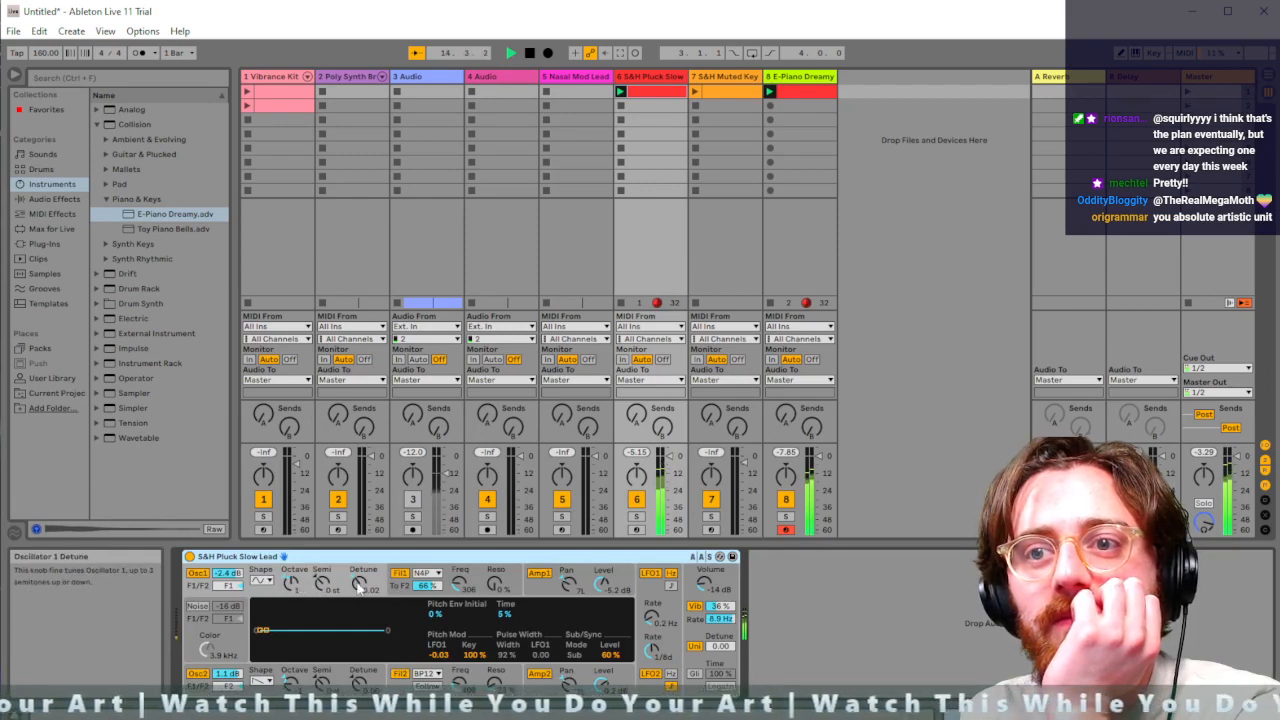
drag(236, 572, 236, 600)
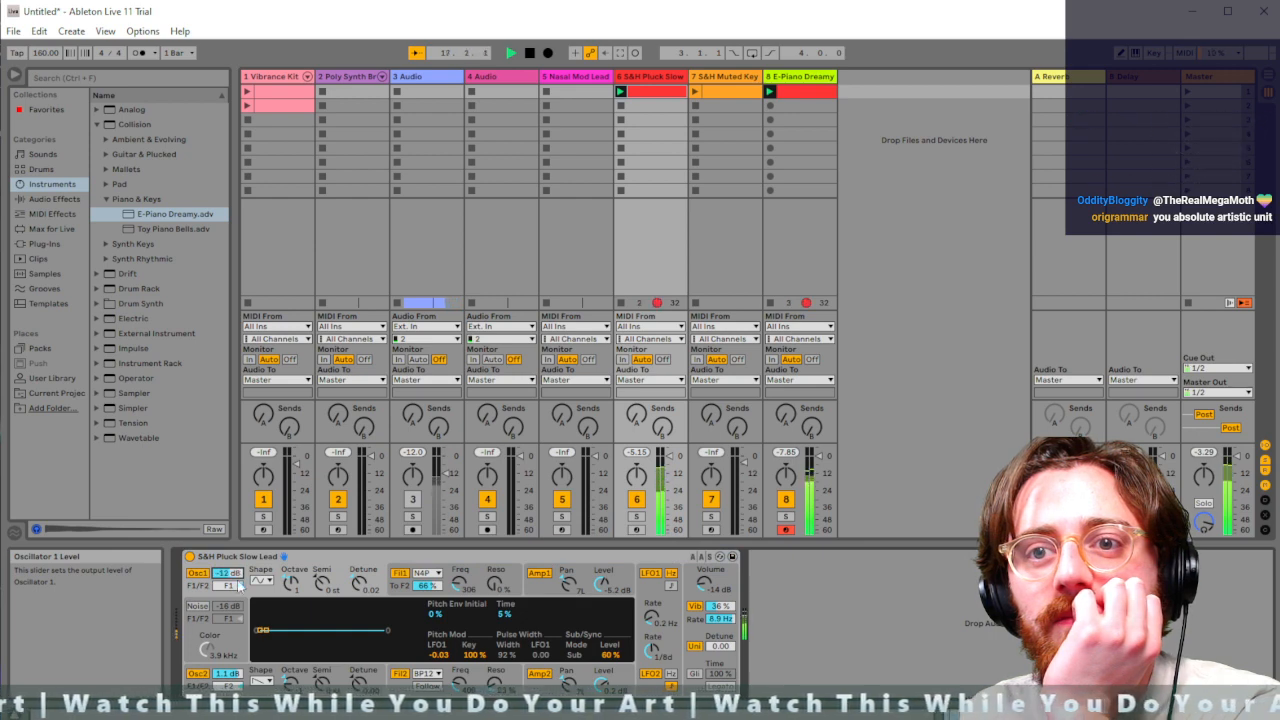
drag(227, 673, 227, 700)
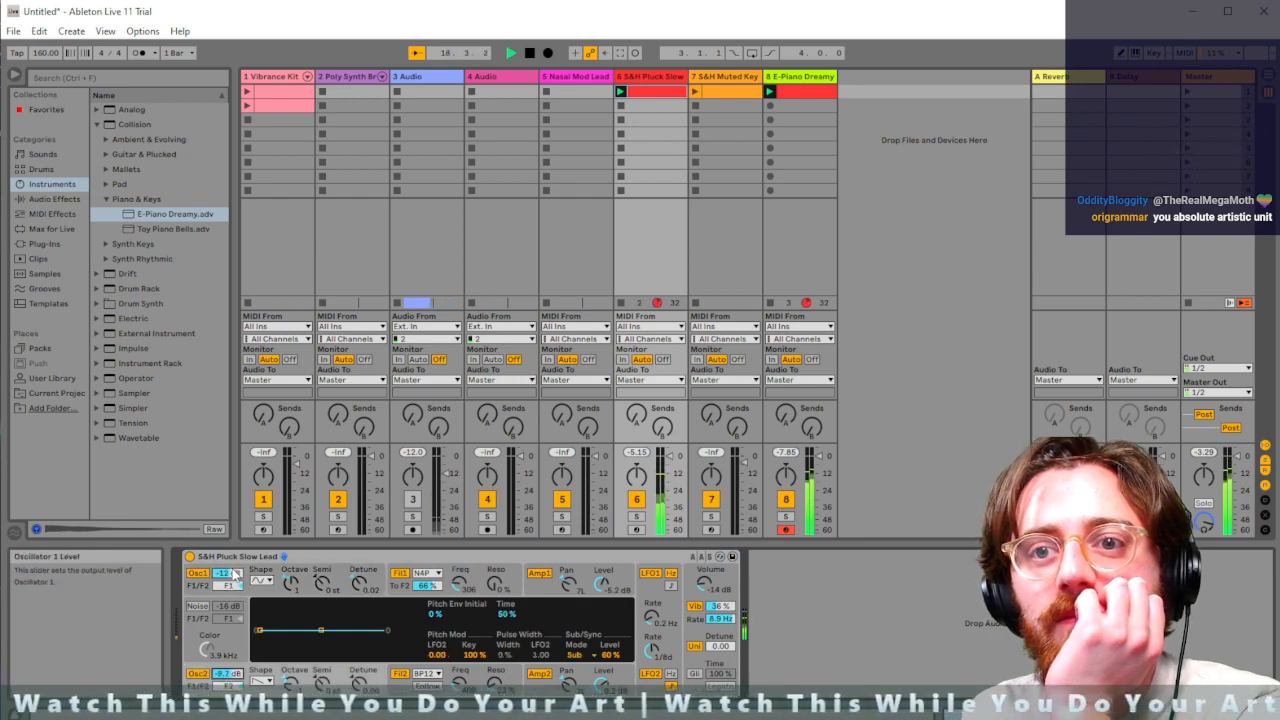
drag(226, 573, 226, 550)
drag(227, 673, 227, 650)
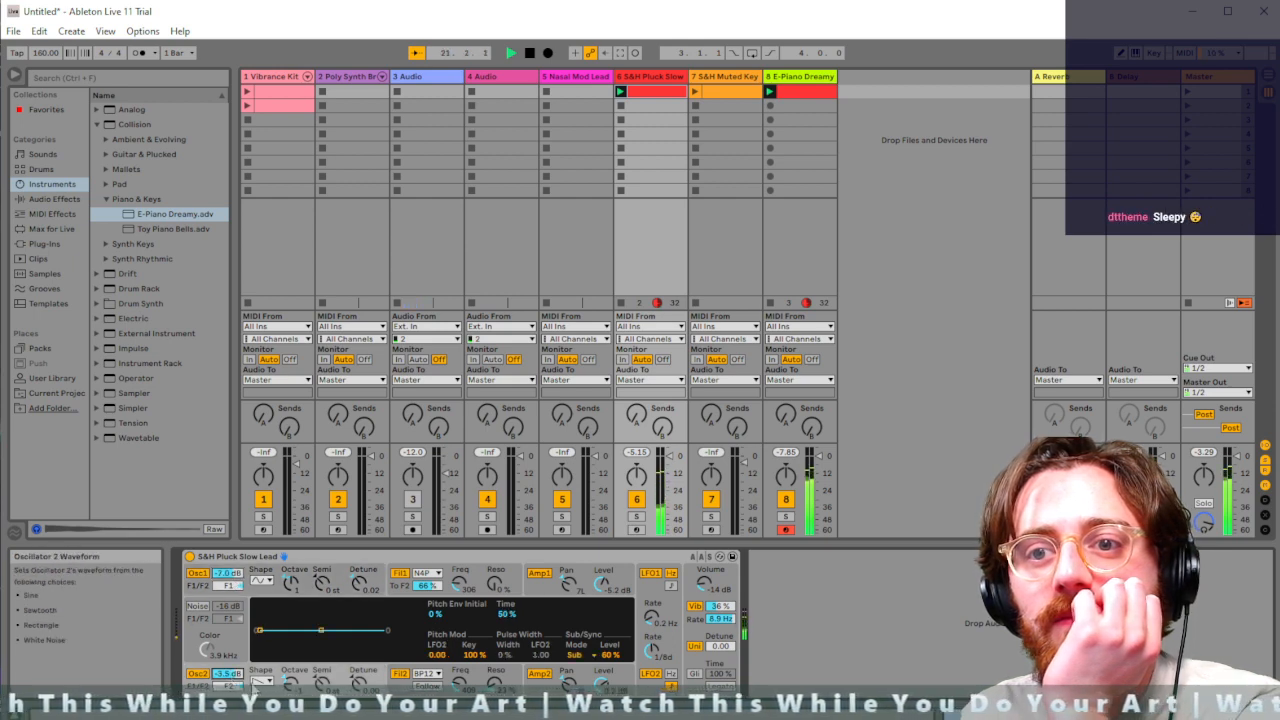
Set the pluck's filter resonances to 40% and 19%, and its second amp envelope to 25 ms attack, 1.99 s decay and 0.62 sustain
click(495, 584)
drag(495, 584, 495, 590)
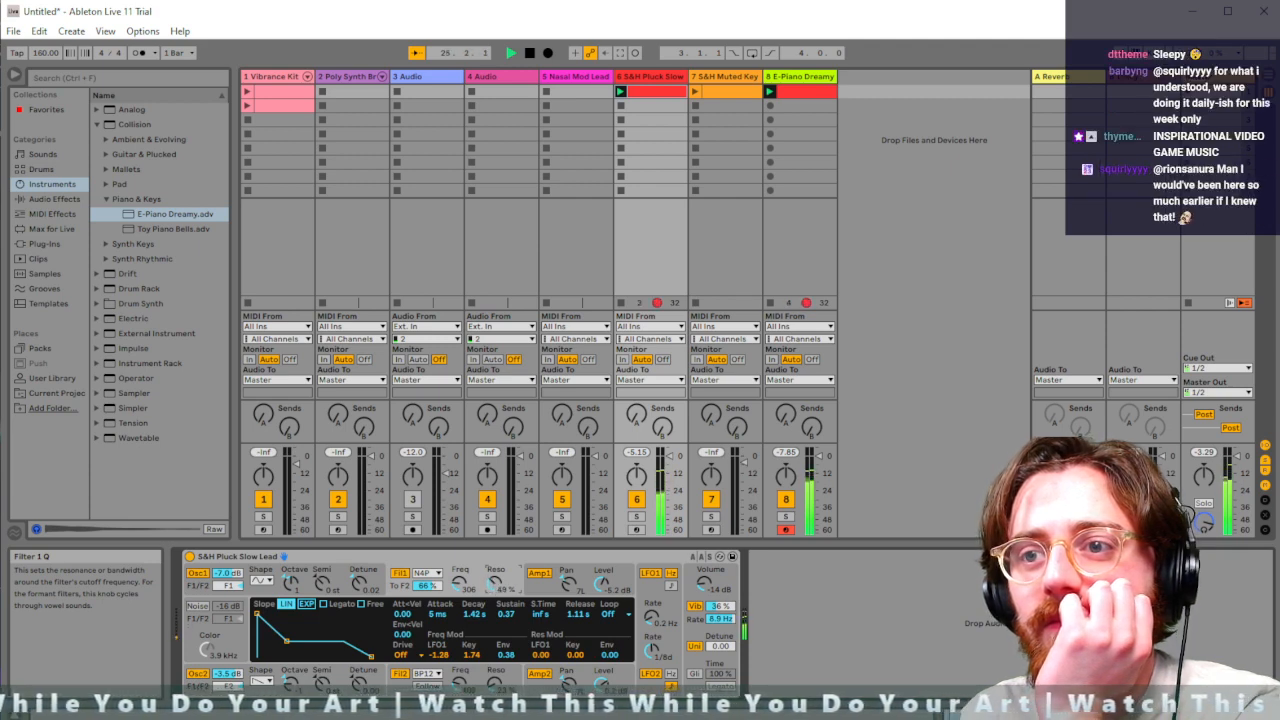
click(495, 684)
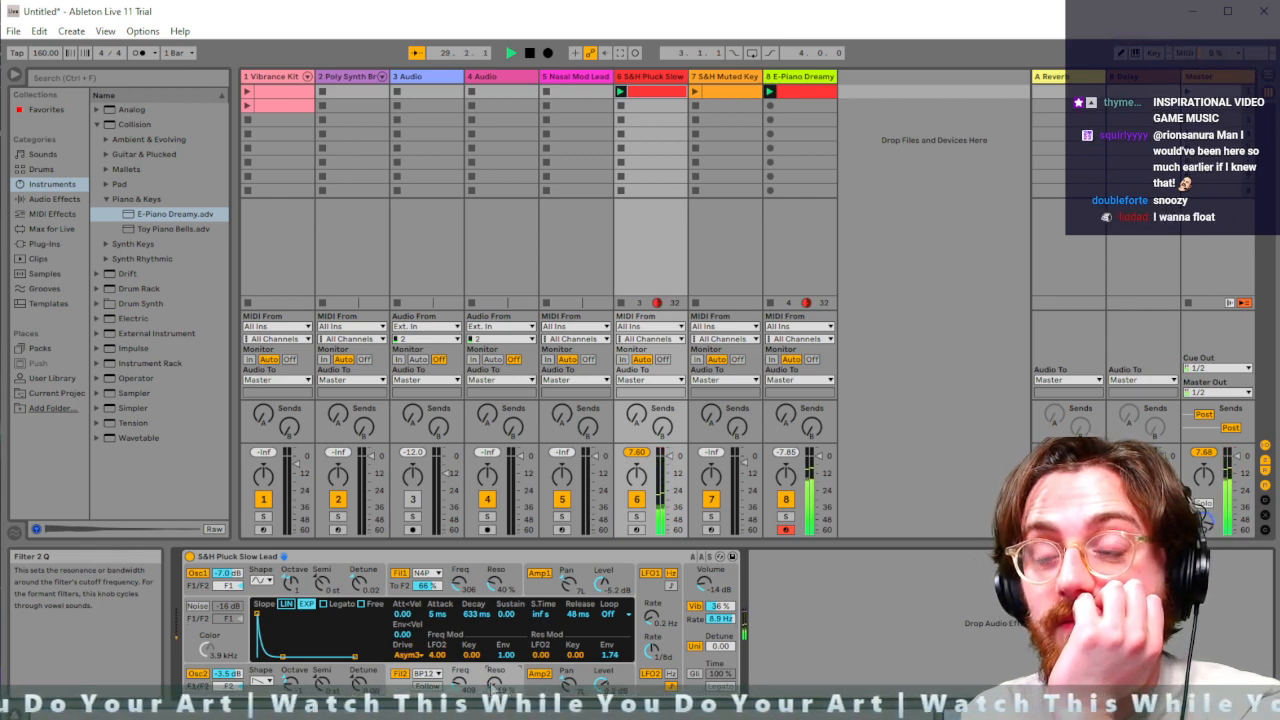
click(600, 684)
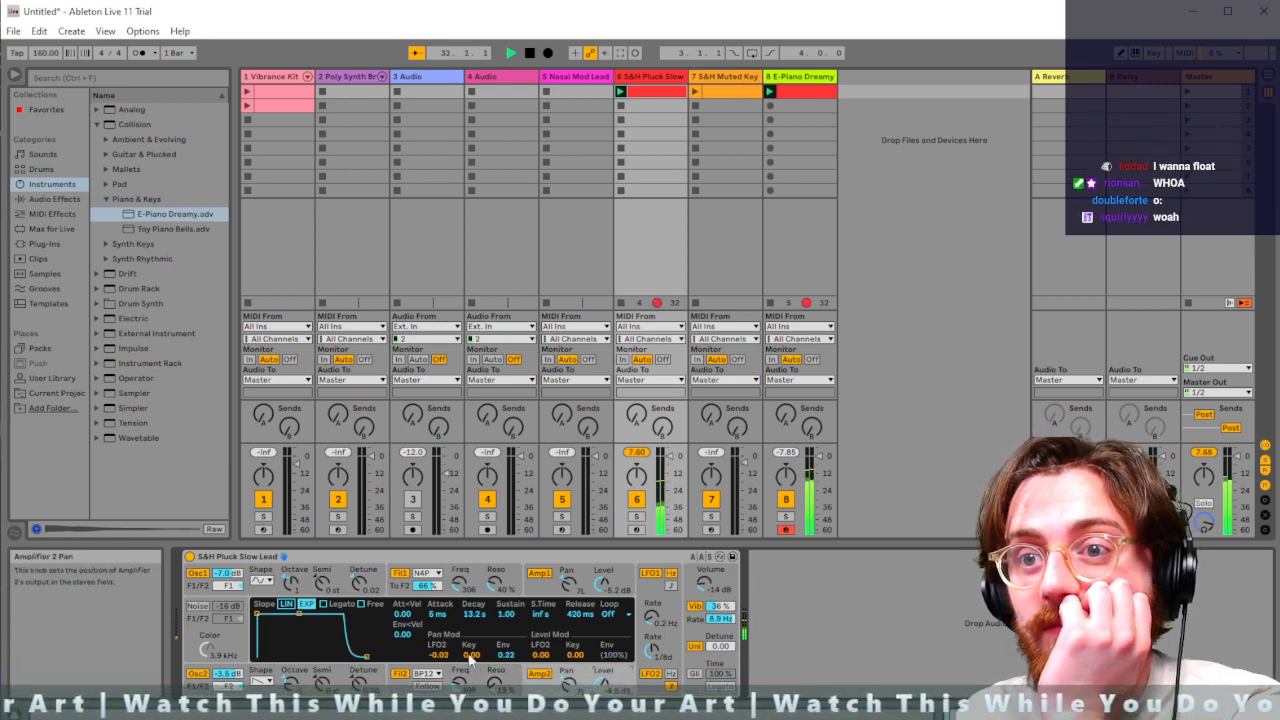
drag(299, 613, 264, 613)
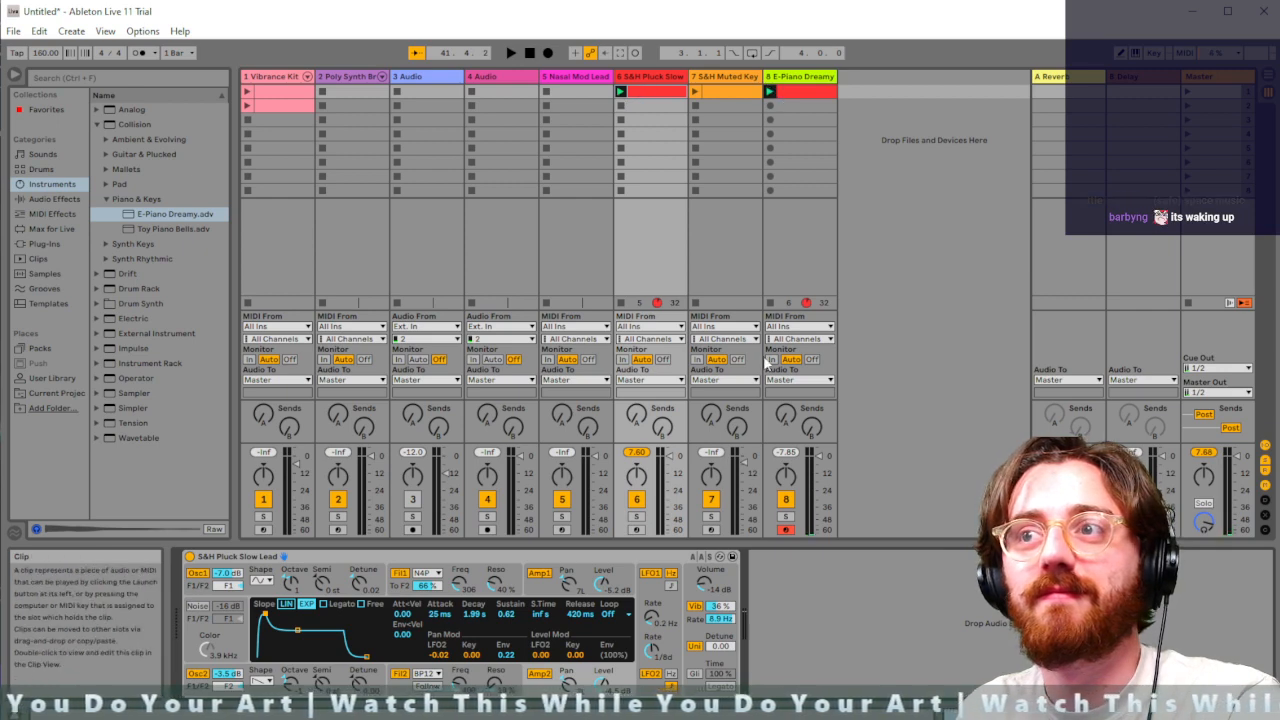
Stop the E-Piano Dreamy clip, play the pluck alone, and set its synth volume to -8.2 dB
click(770, 301)
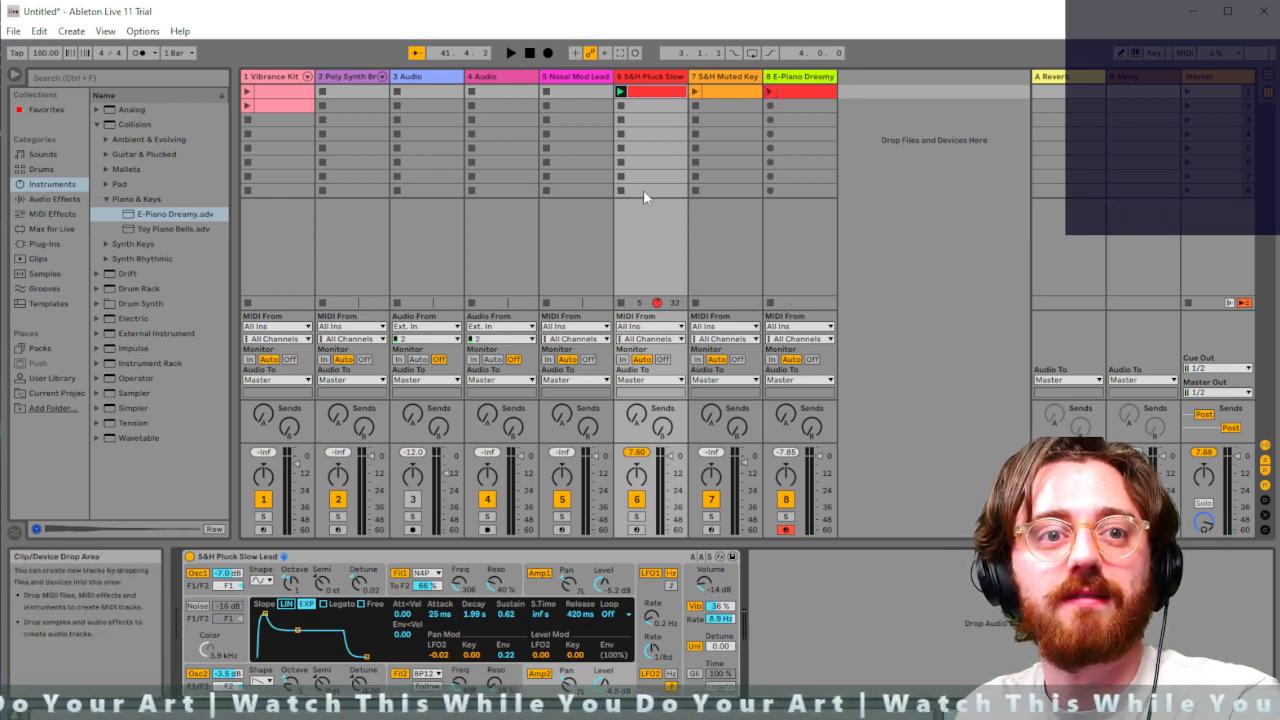
key(space)
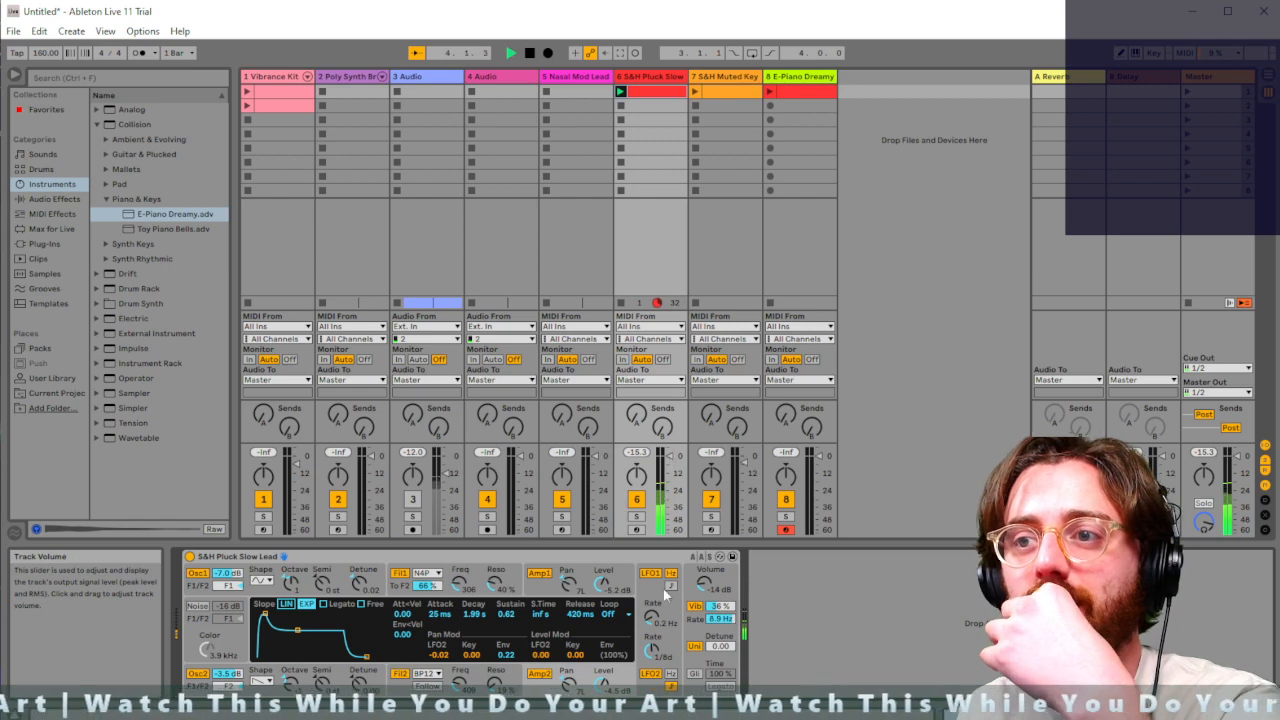
drag(704, 585, 704, 582)
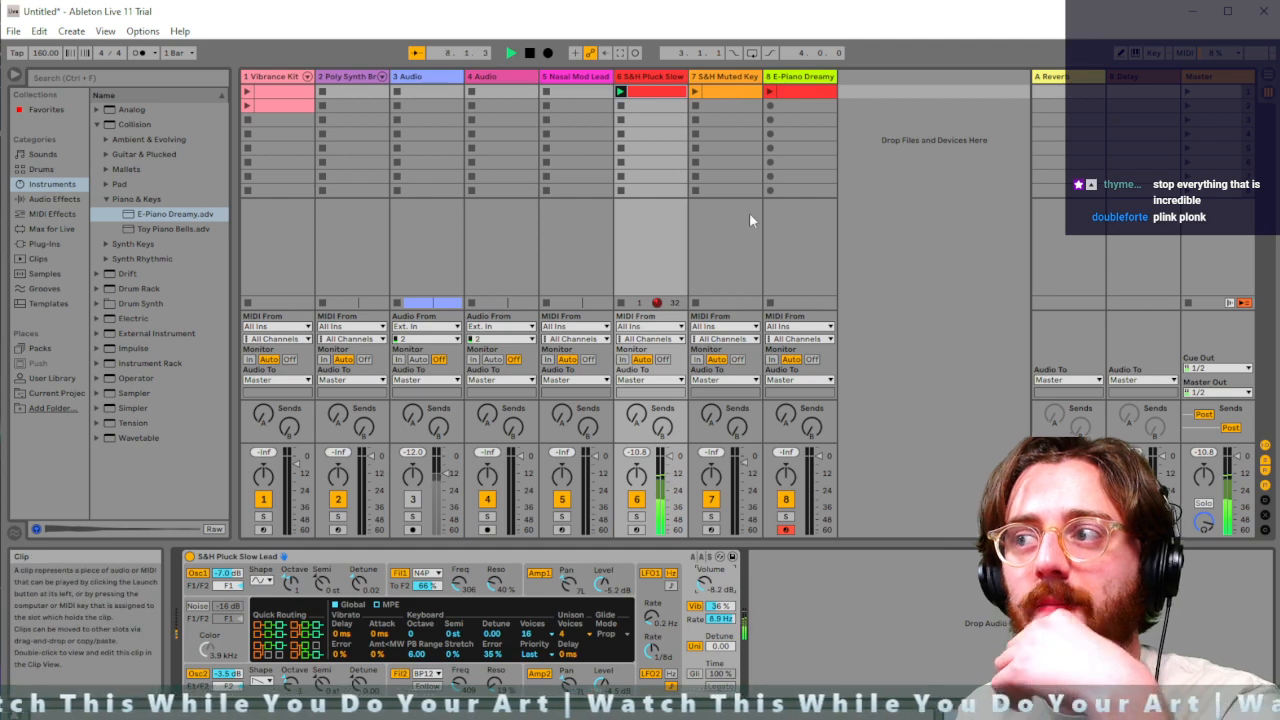
Launch the first Vibrance Kit clip and the E-Piano Dreamy clip alongside the pluck
click(247, 92)
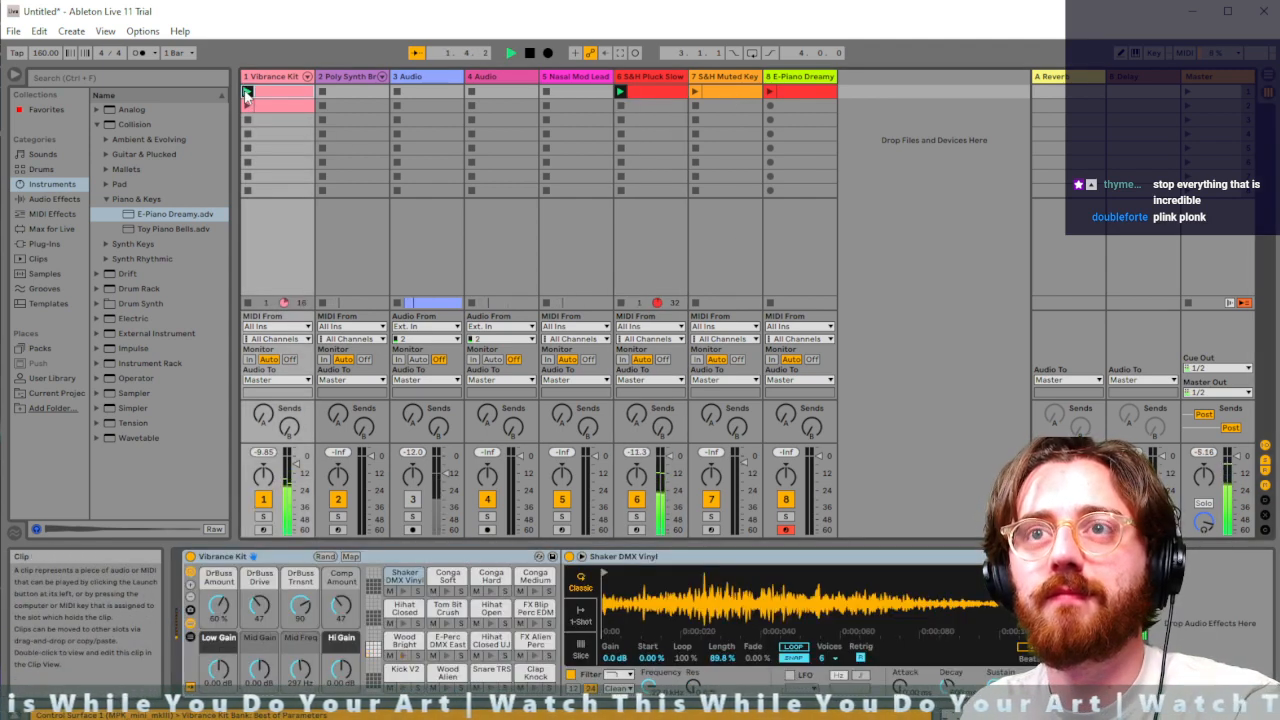
click(780, 91)
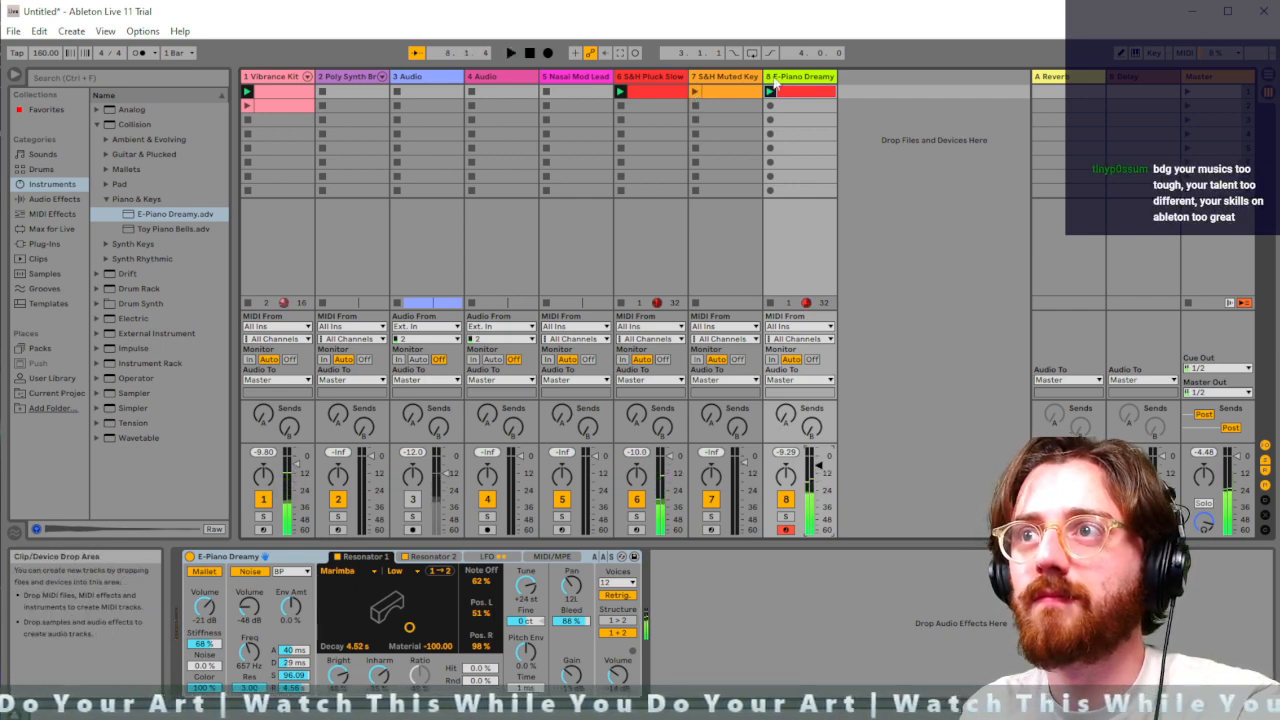
Play the loop, open the E-Piano Dreamy clip's notes, and launch the S&H Muted Keys clip alongside it
key(space)
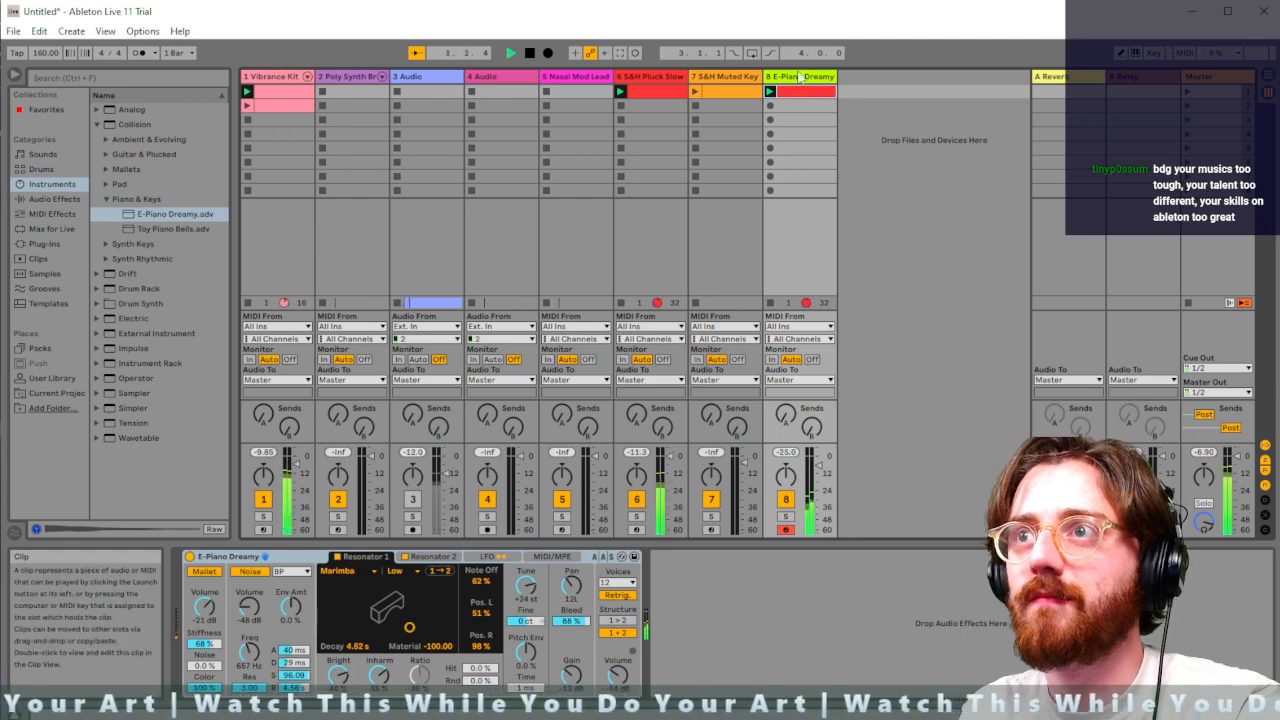
click(796, 92)
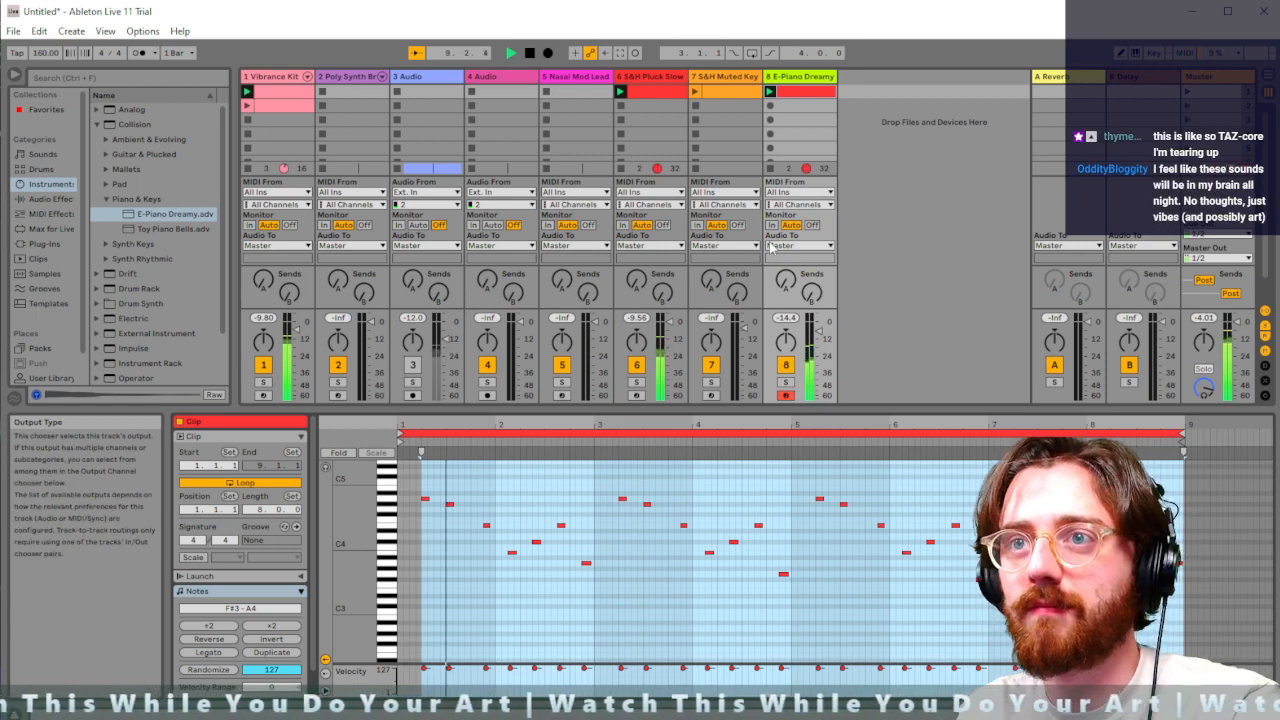
click(696, 92)
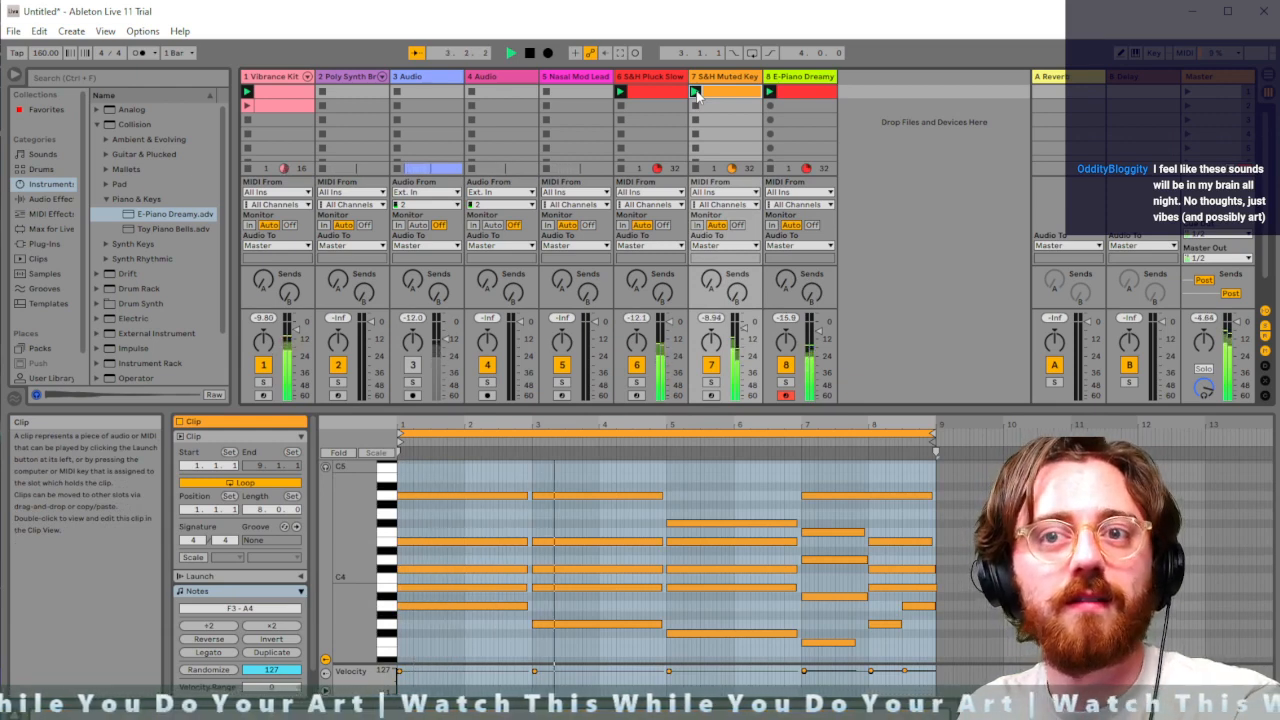
Shorten the first two chords of the S&H Muted Keys clip so each ends about one beat before the following chord
click(484, 496)
drag(484, 497, 505, 587)
drag(623, 478, 638, 648)
drag(661, 587, 648, 568)
drag(466, 478, 514, 612)
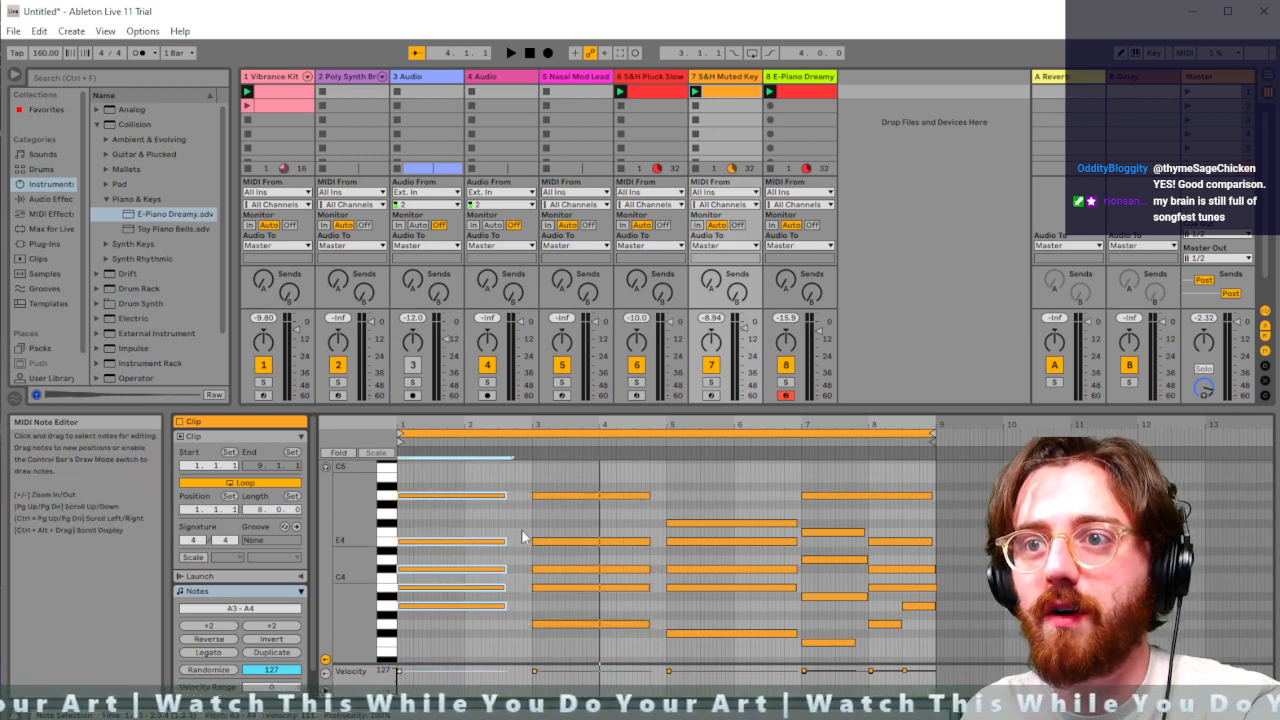
drag(506, 497, 515, 500)
Shorten all notes of the Muted Keys chord starting at bar 5 to end about one beat before bar 7
drag(666, 499, 798, 640)
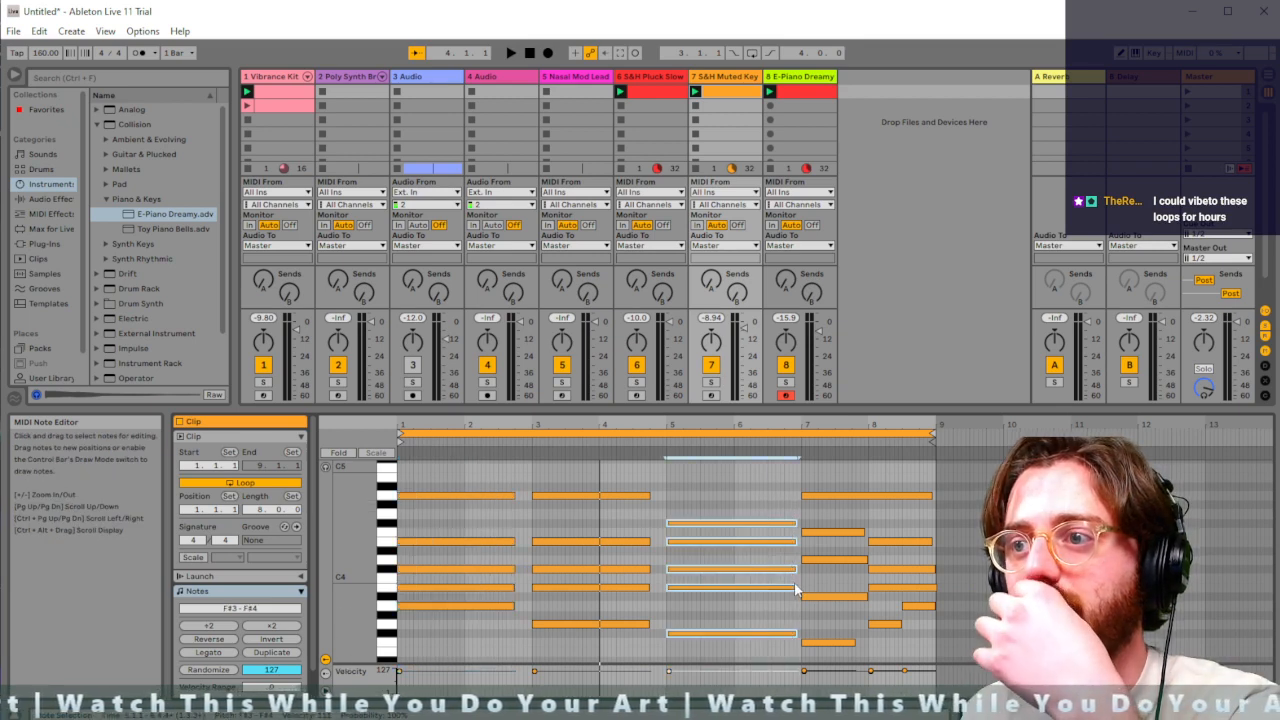
drag(795, 592, 776, 590)
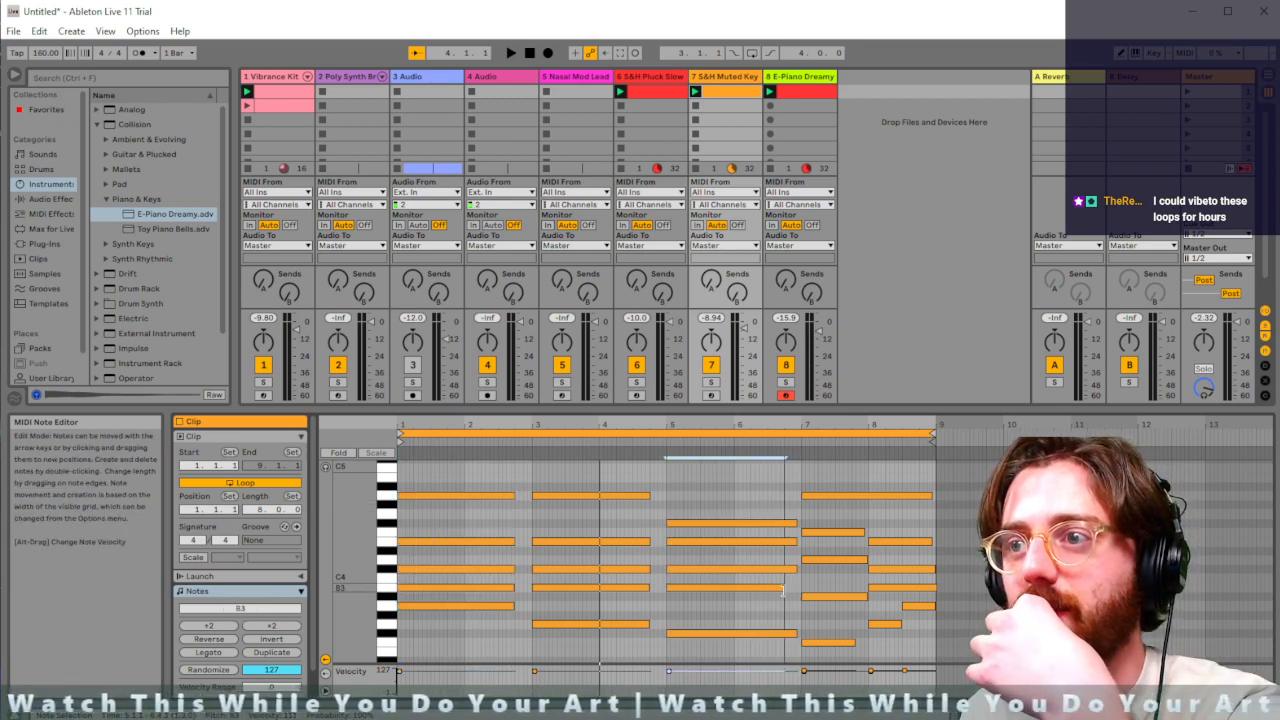
drag(764, 502, 765, 648)
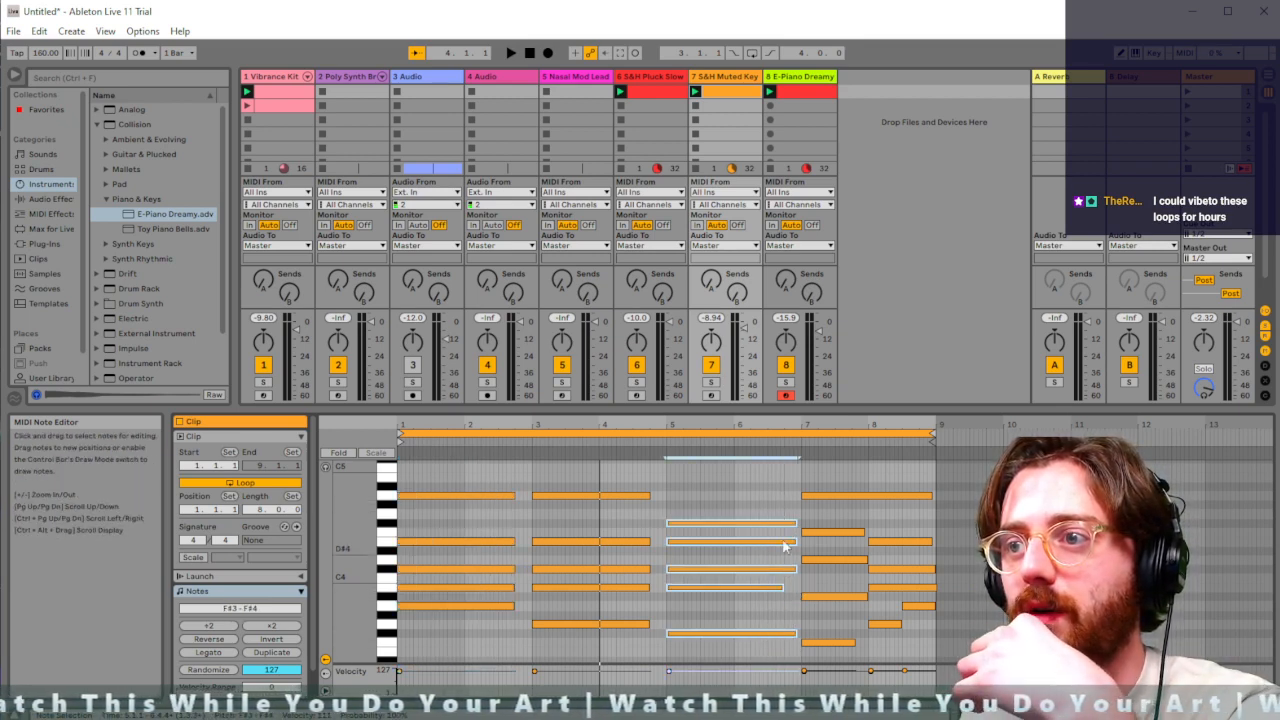
drag(795, 568, 780, 568)
Trim the Muted Keys chord notes in bars 7 and 8, divide the long A4 at bar 8, and play the result
drag(850, 516, 849, 642)
click(866, 598)
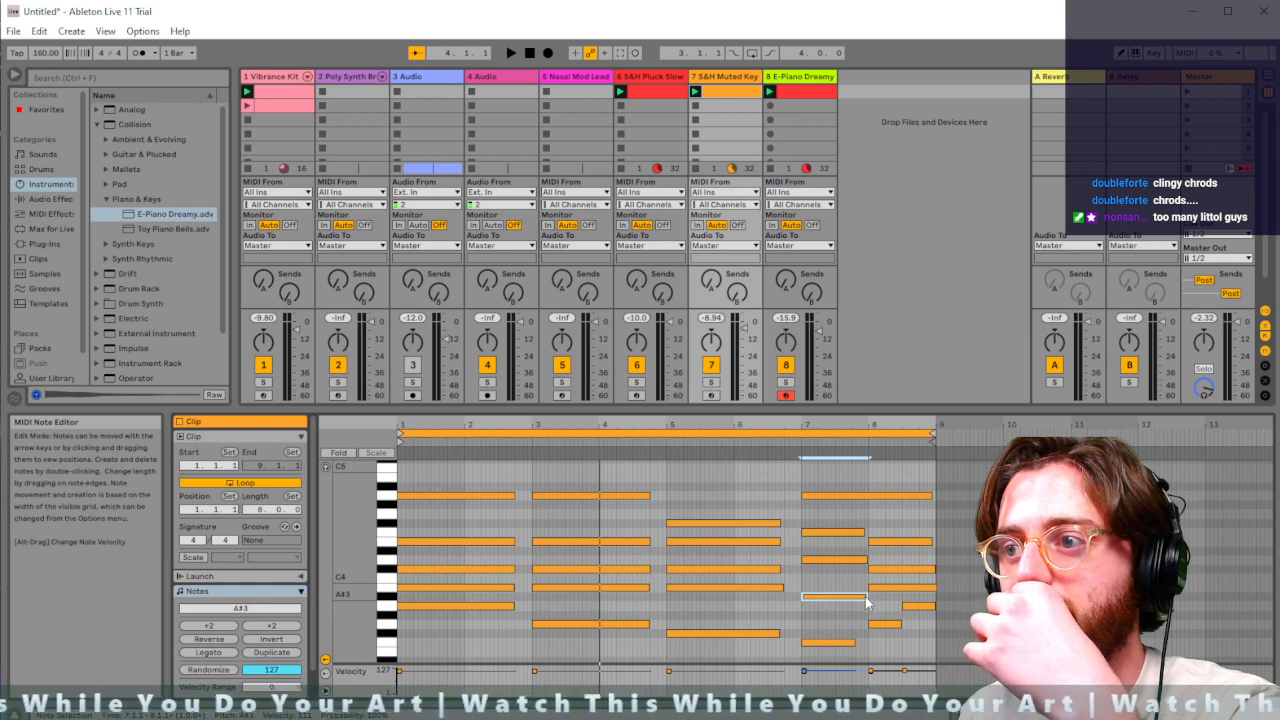
click(863, 559)
click(891, 497)
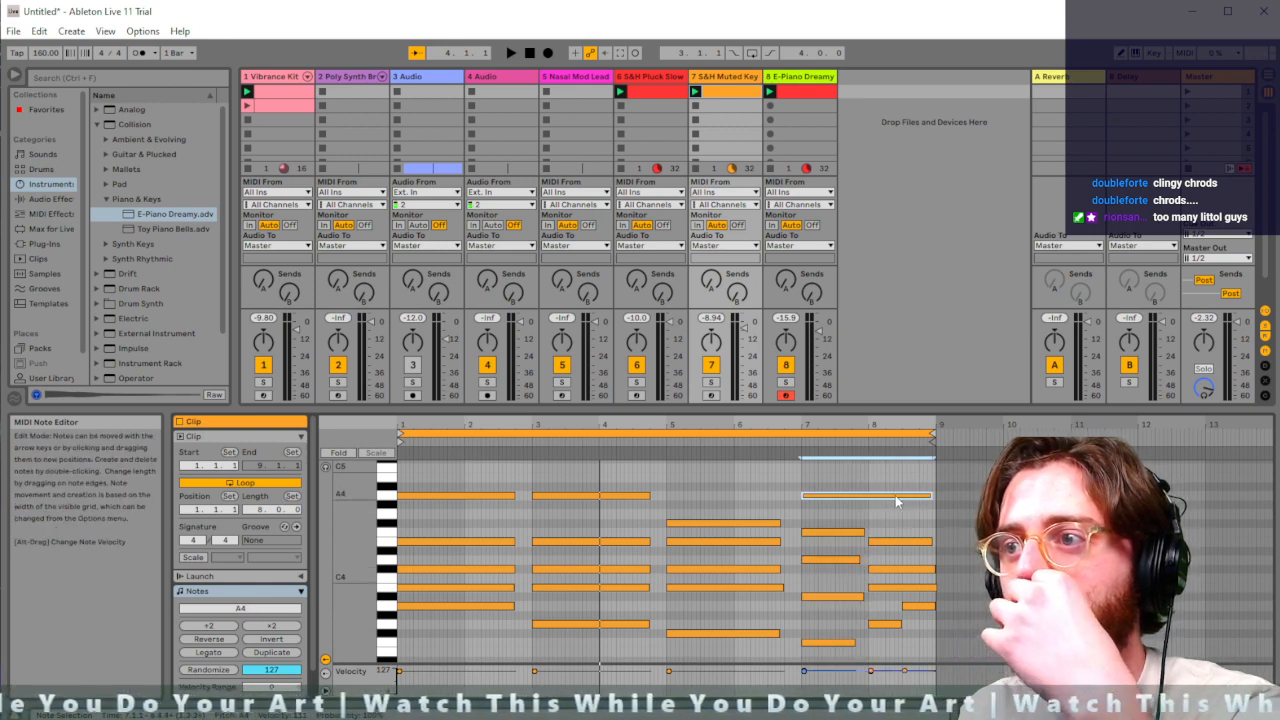
drag(931, 496, 894, 506)
drag(933, 571, 924, 591)
click(898, 623)
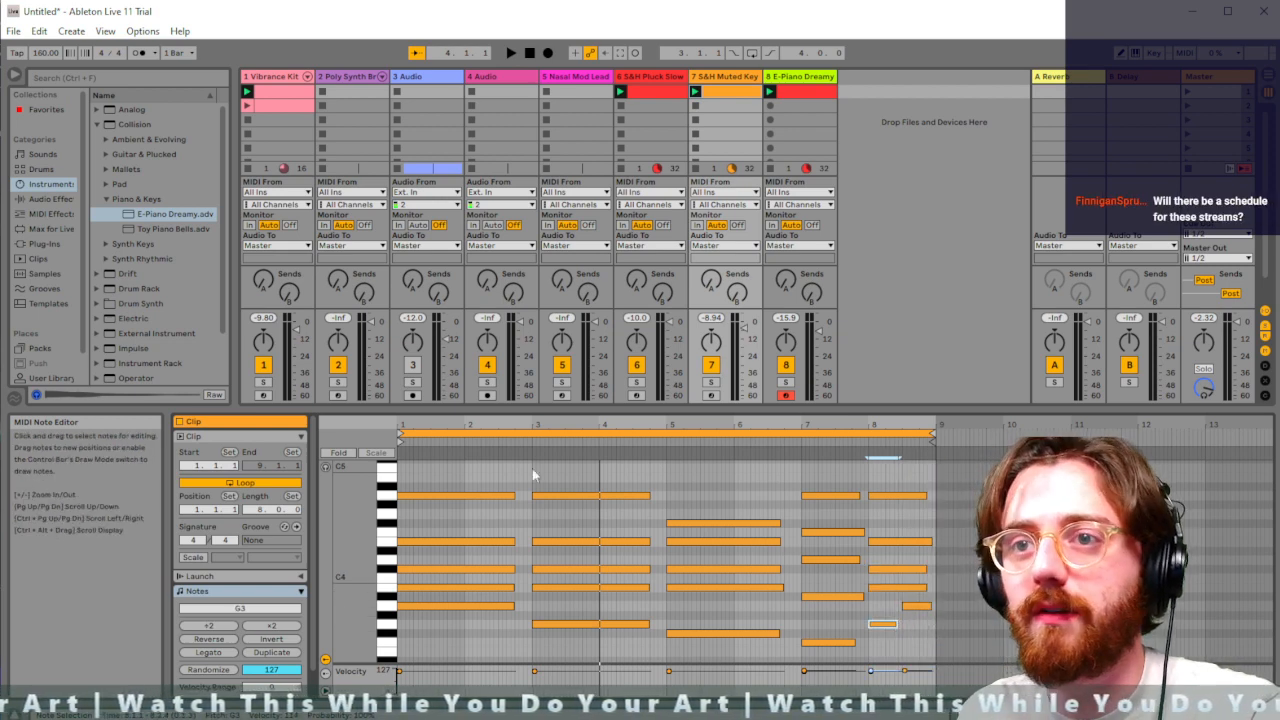
key(space)
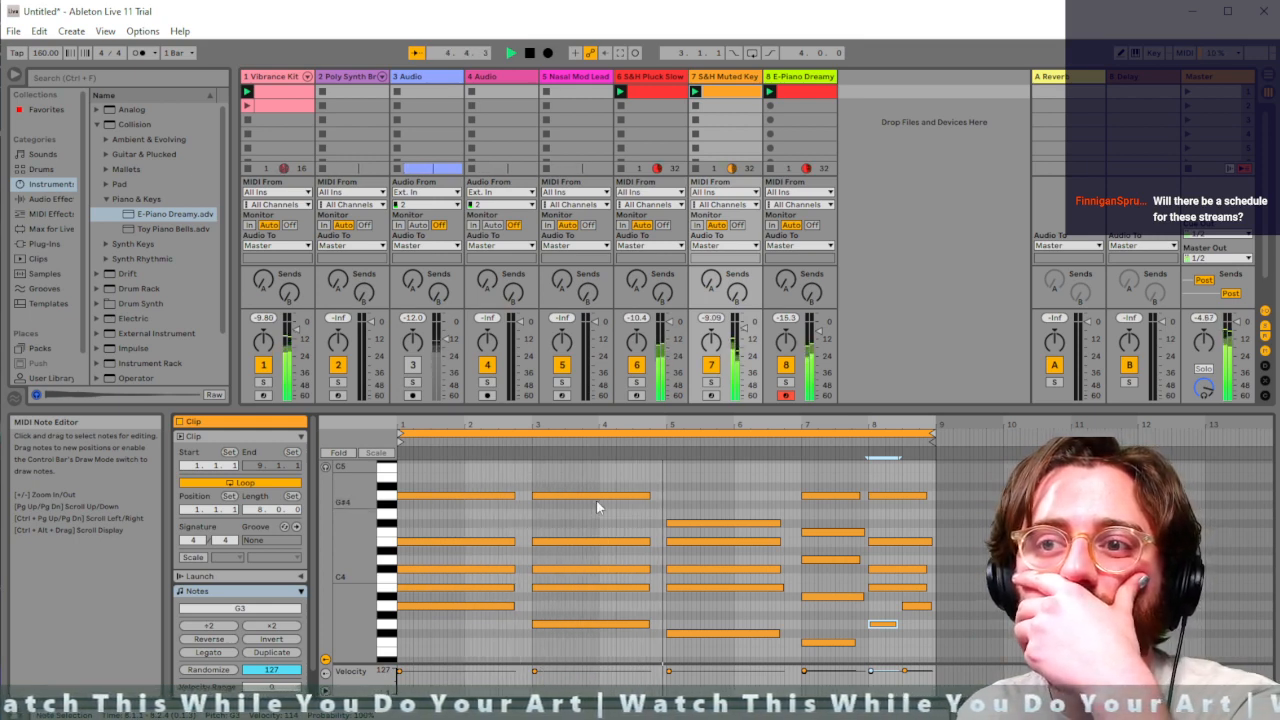
key(space)
Check the pitches of the individual notes in the Muted Keys chord starting at bar 5
click(680, 589)
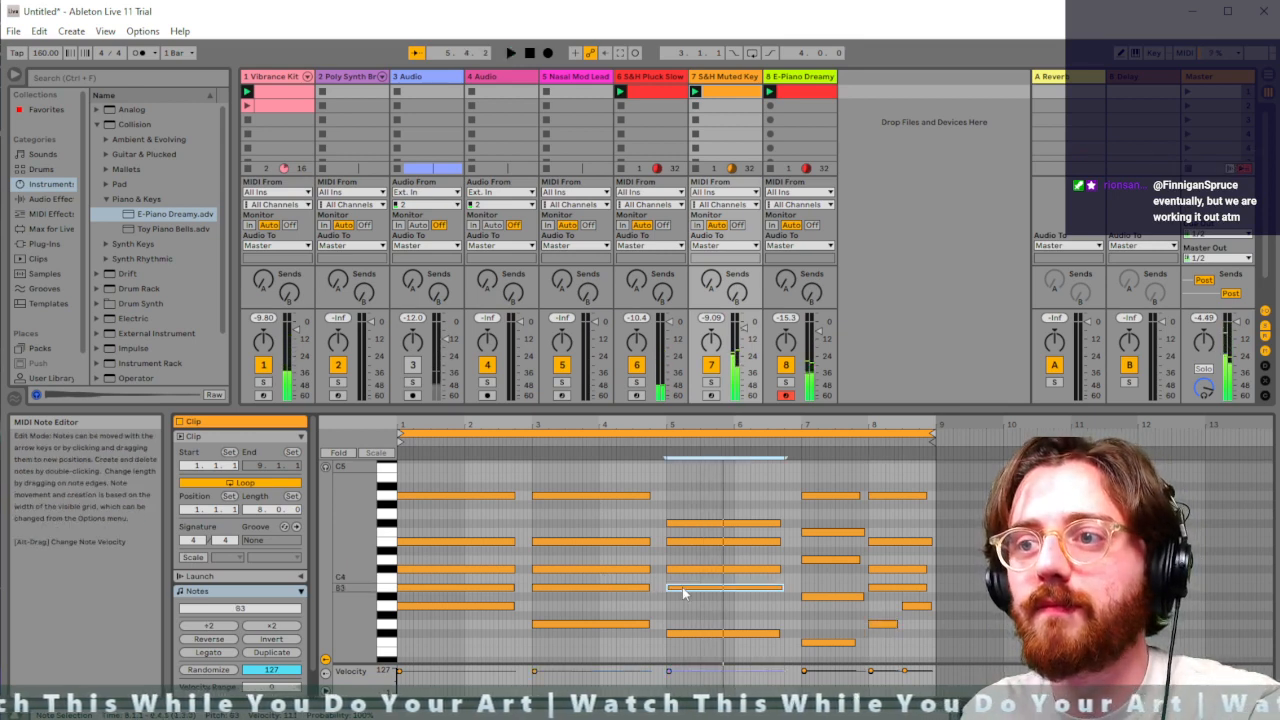
click(692, 570)
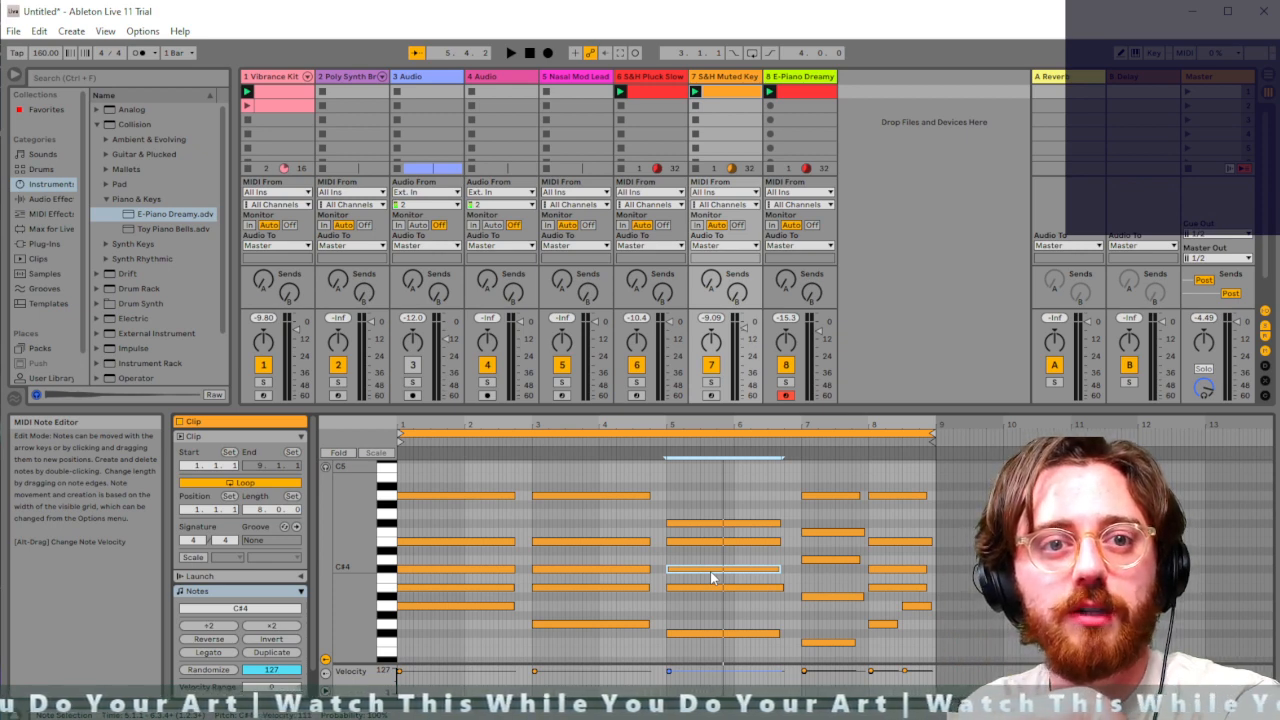
click(711, 524)
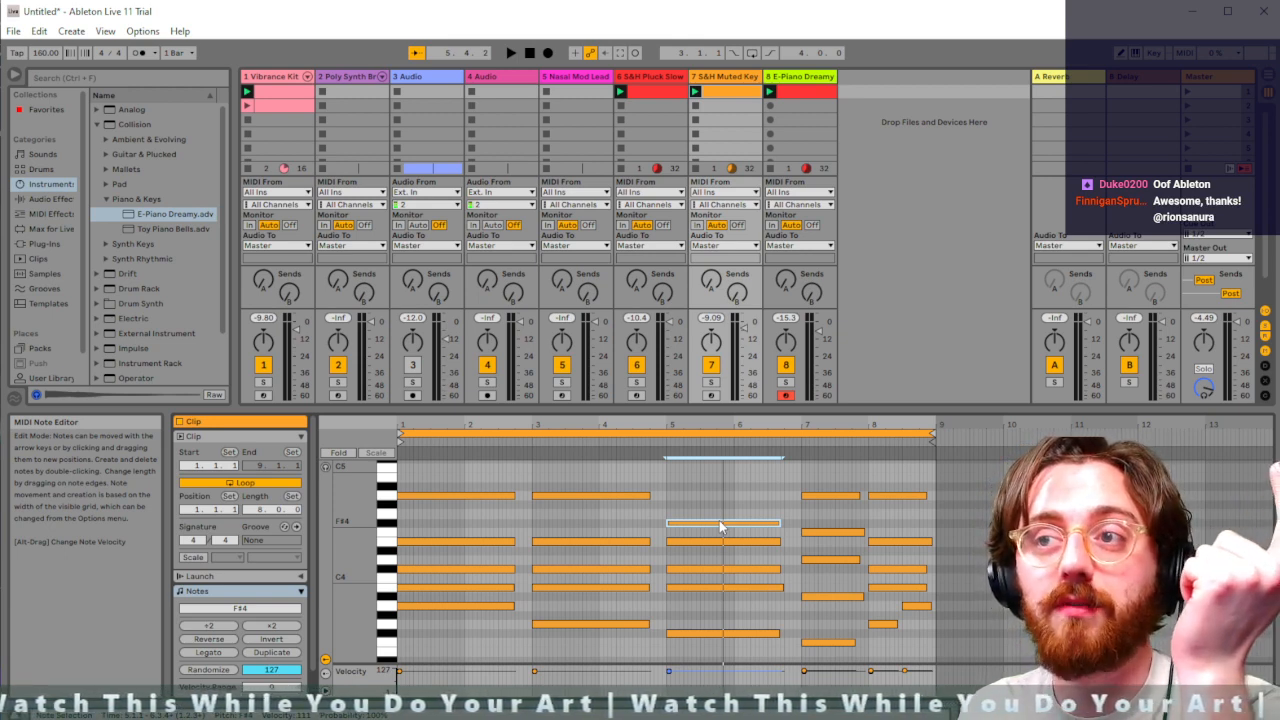
click(726, 497)
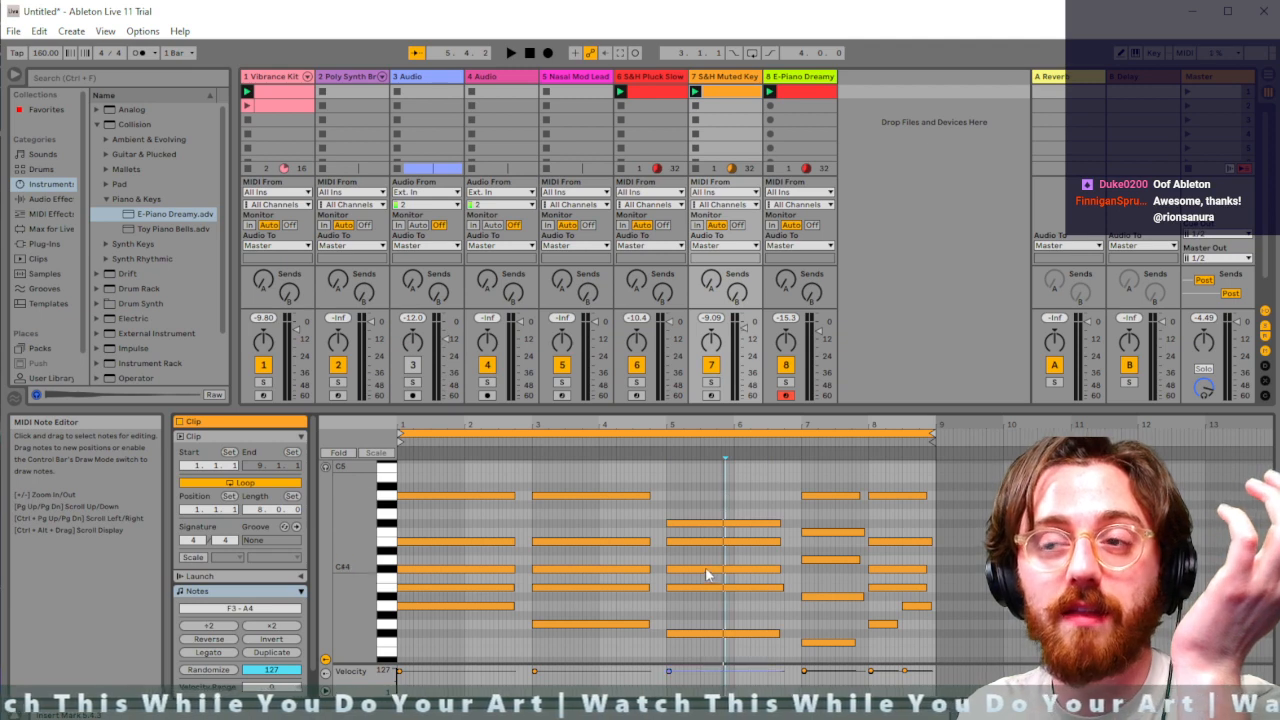
click(709, 574)
click(712, 571)
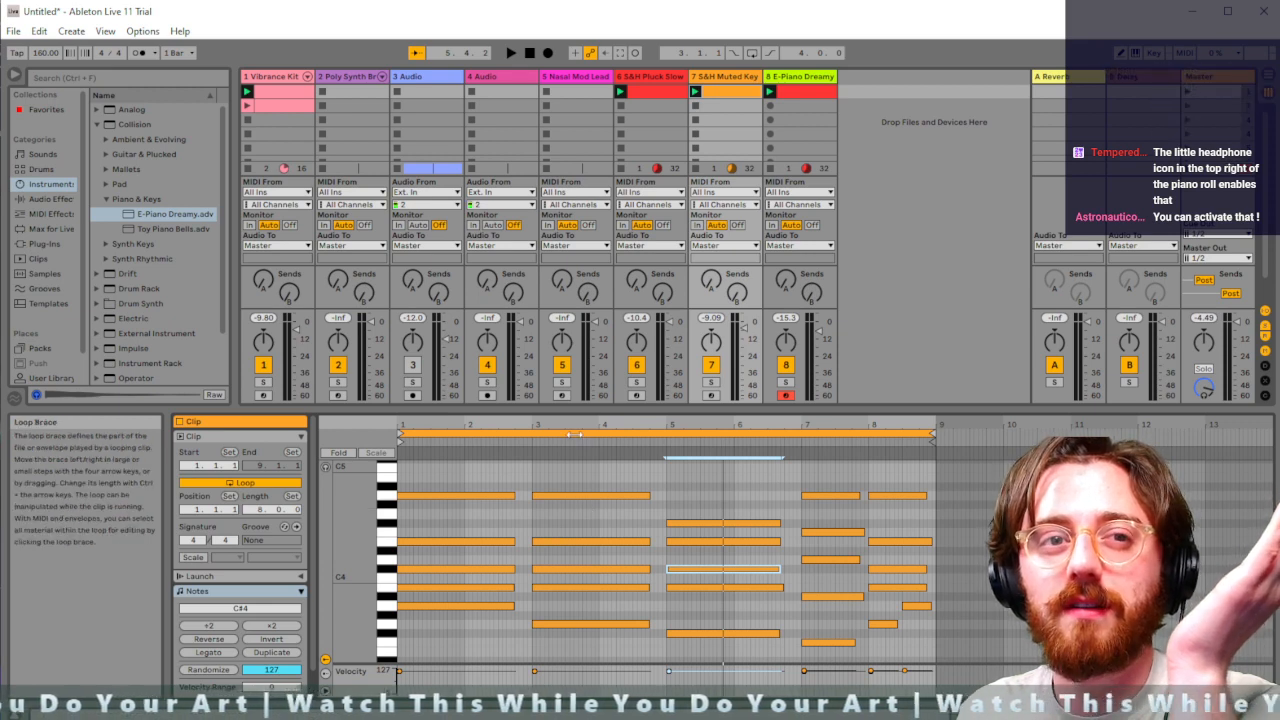
Select the G#4 note in bar 5 of the S&H Pluck Slow clip and play that clip without the Muted Keys and E-Piano
click(655, 91)
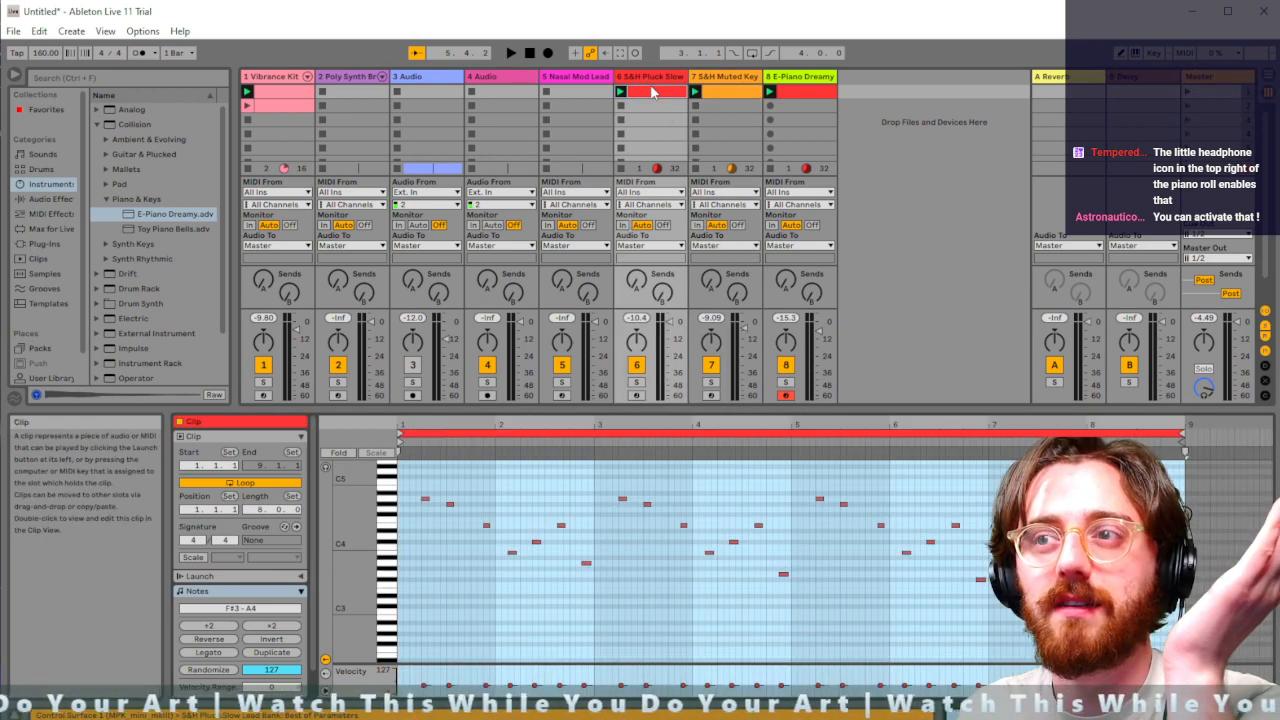
click(844, 505)
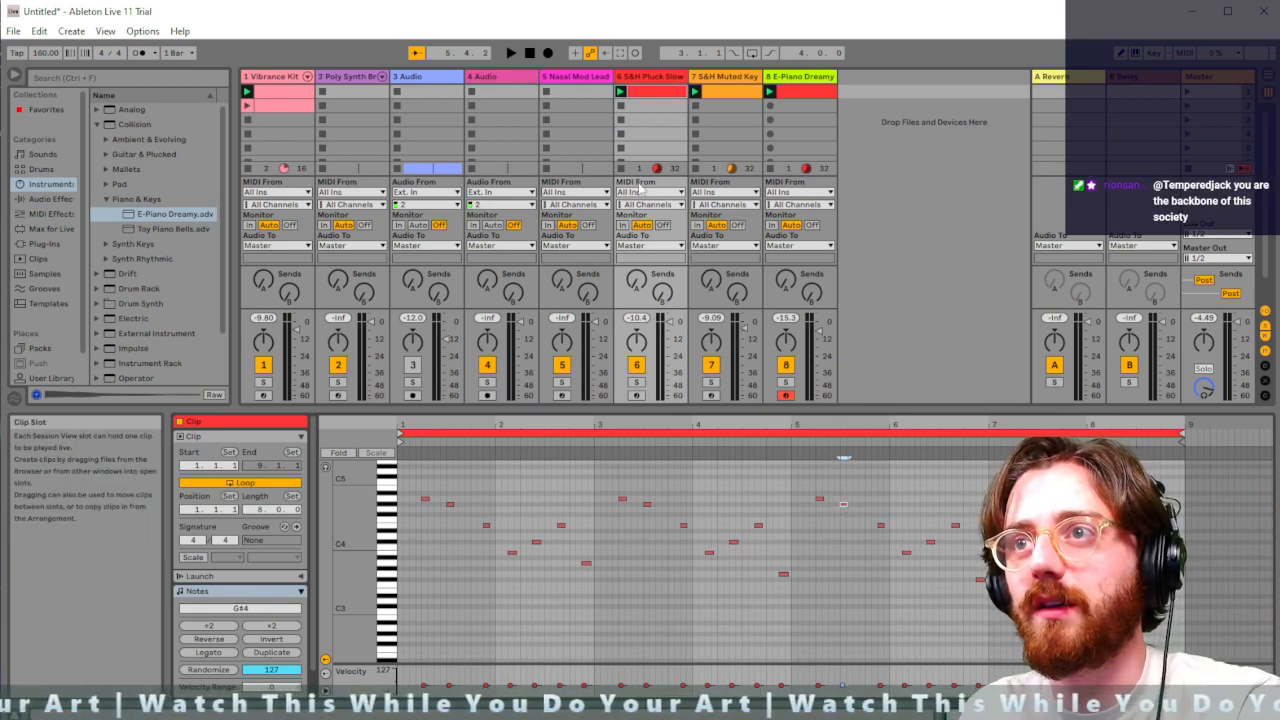
click(621, 169)
click(696, 169)
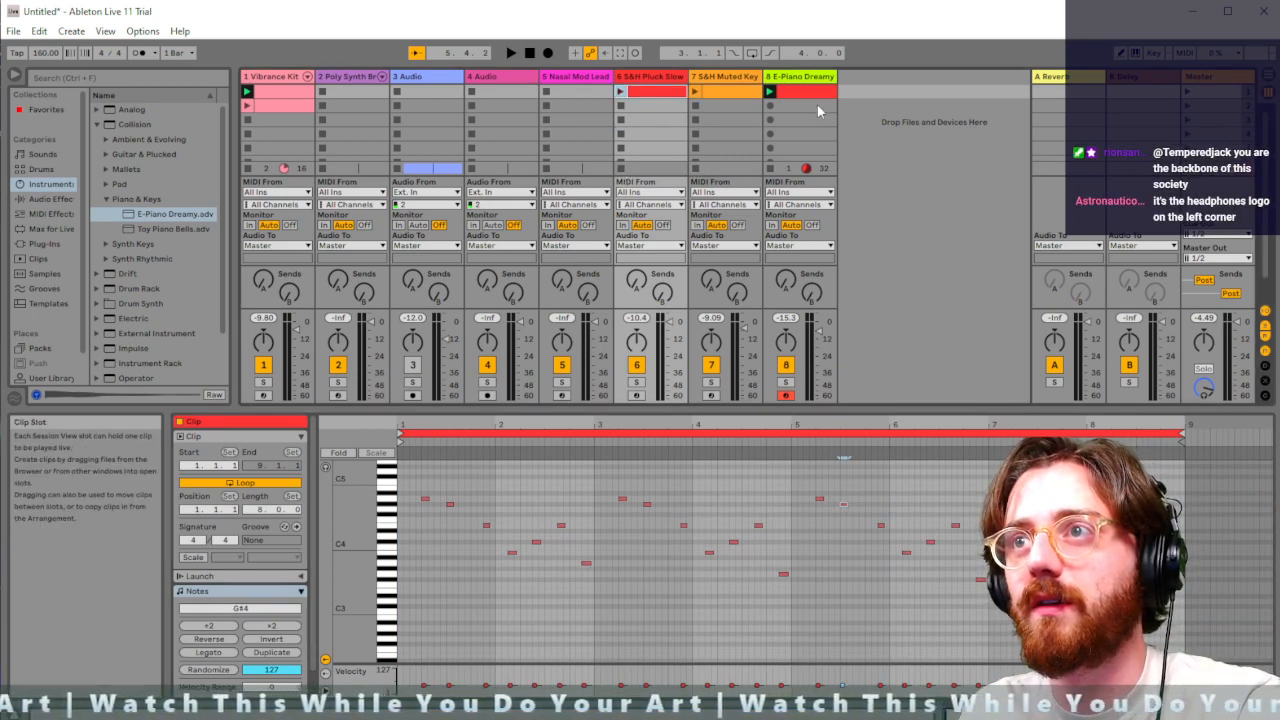
click(770, 168)
click(620, 91)
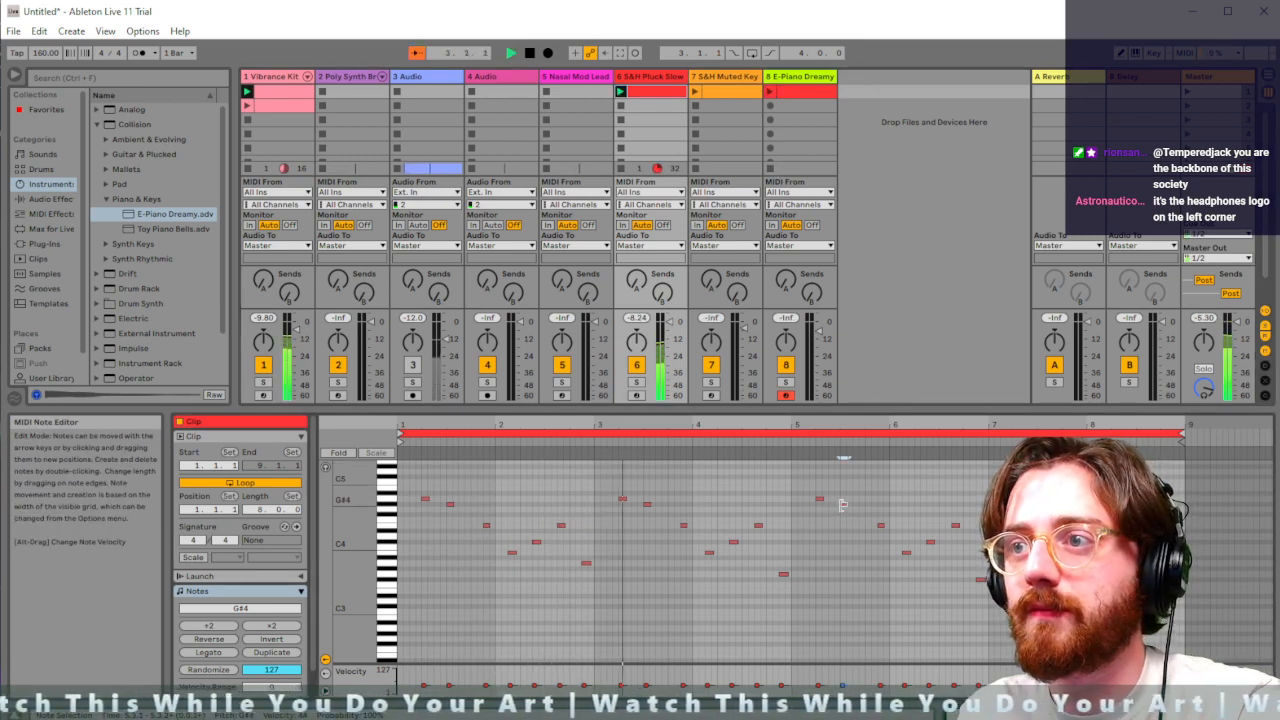
Lower the pluck clip's bar 5 G#4 note to G4, stop playback, and turn on note preview in the MIDI editor
drag(843, 504, 843, 510)
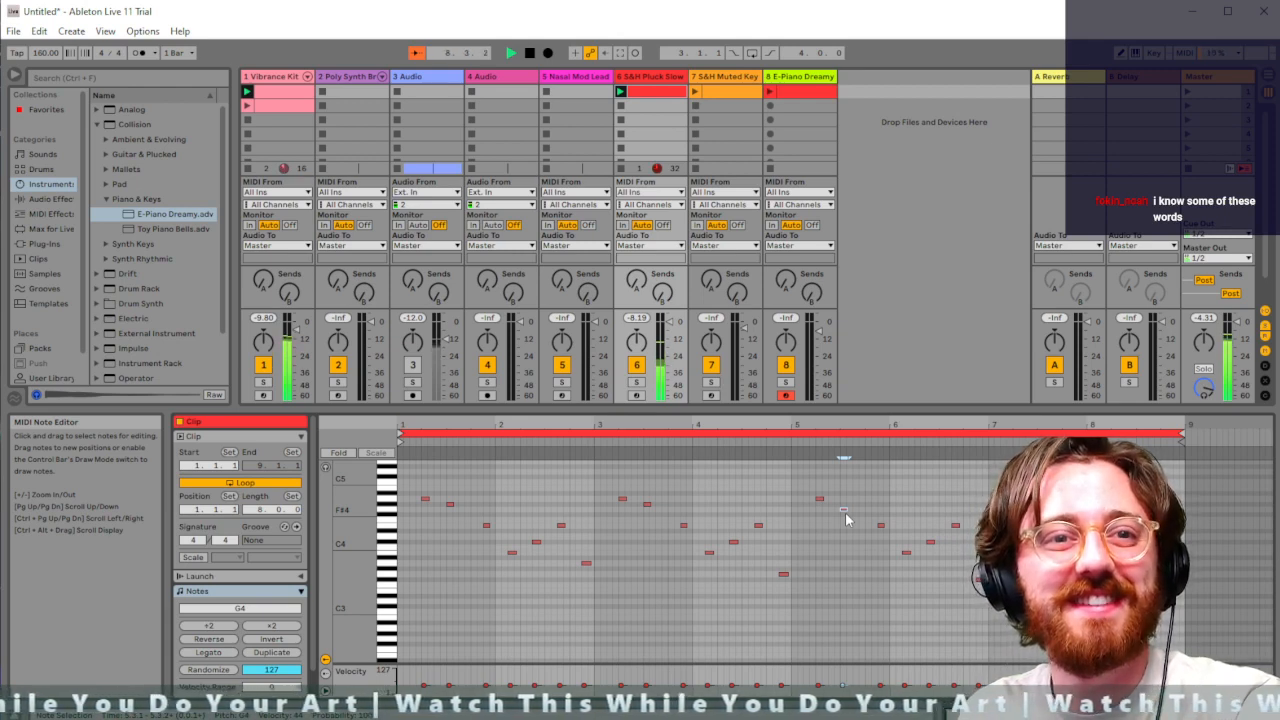
key(space)
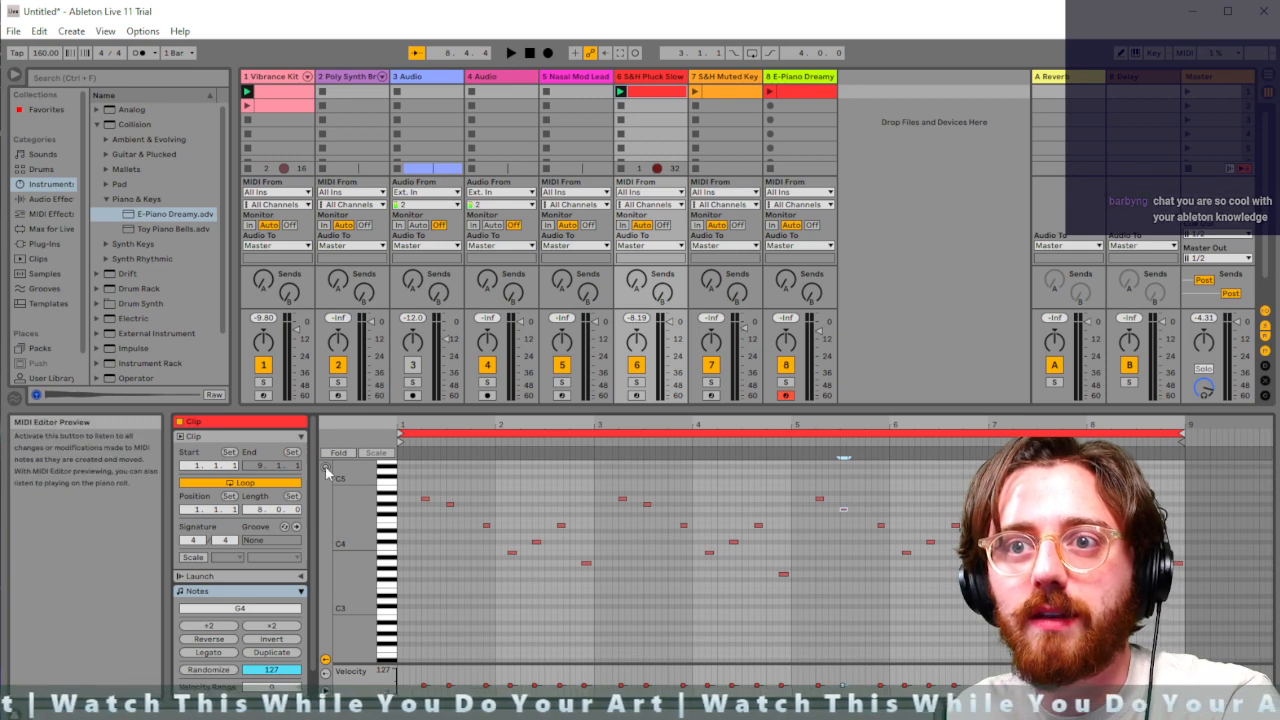
click(486, 525)
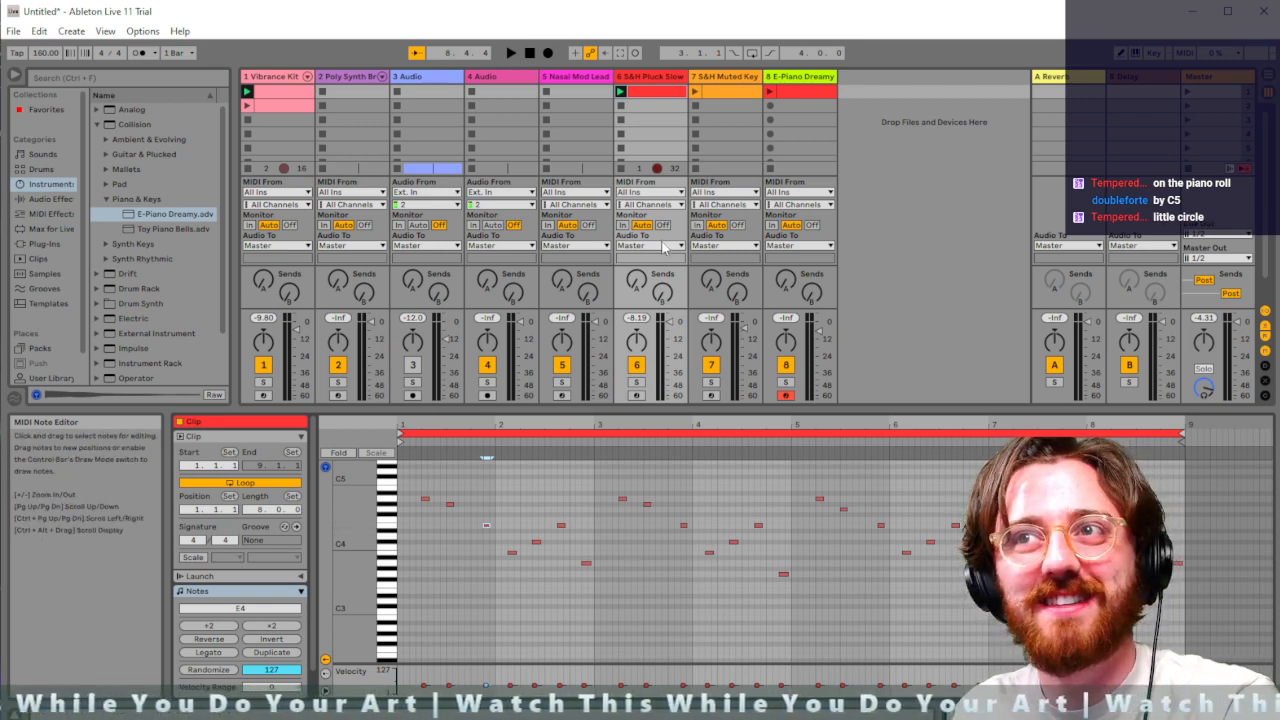
Select the matching bar 5 G#4 note in the E-Piano Dreamy clip and relaunch the E-Piano and S&H Muted Keys clips
click(805, 92)
click(844, 506)
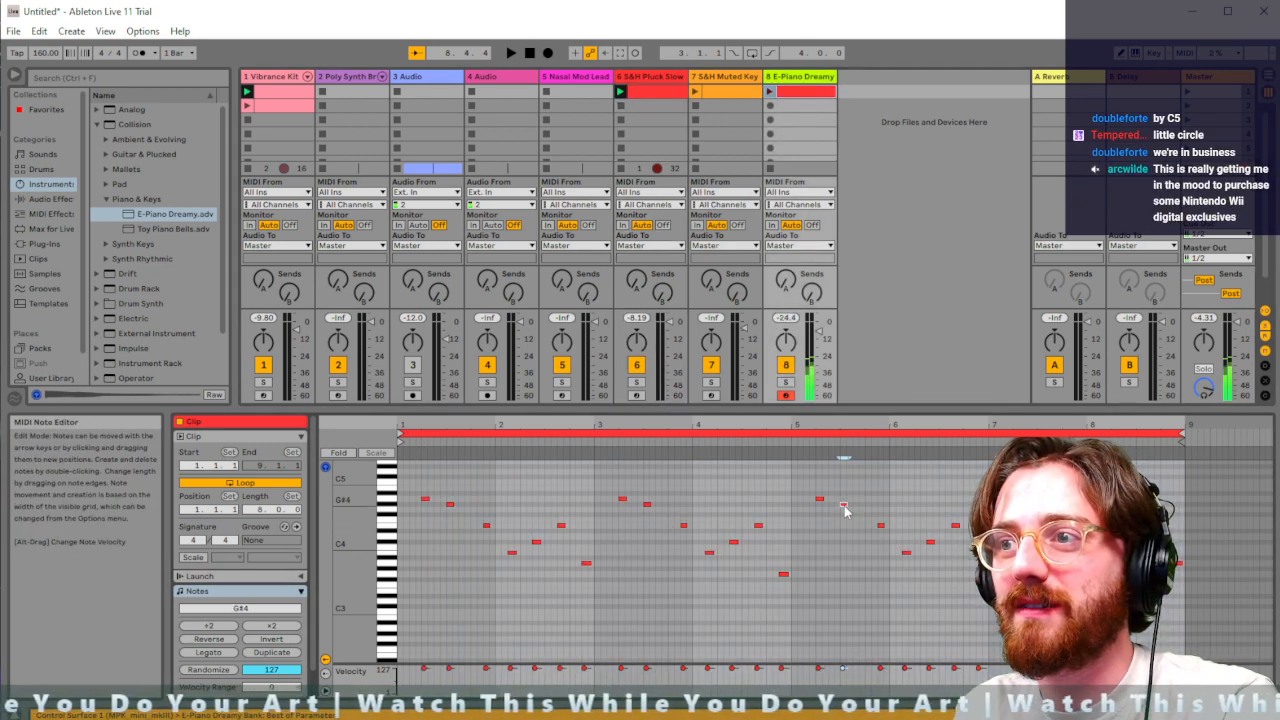
click(770, 92)
click(695, 92)
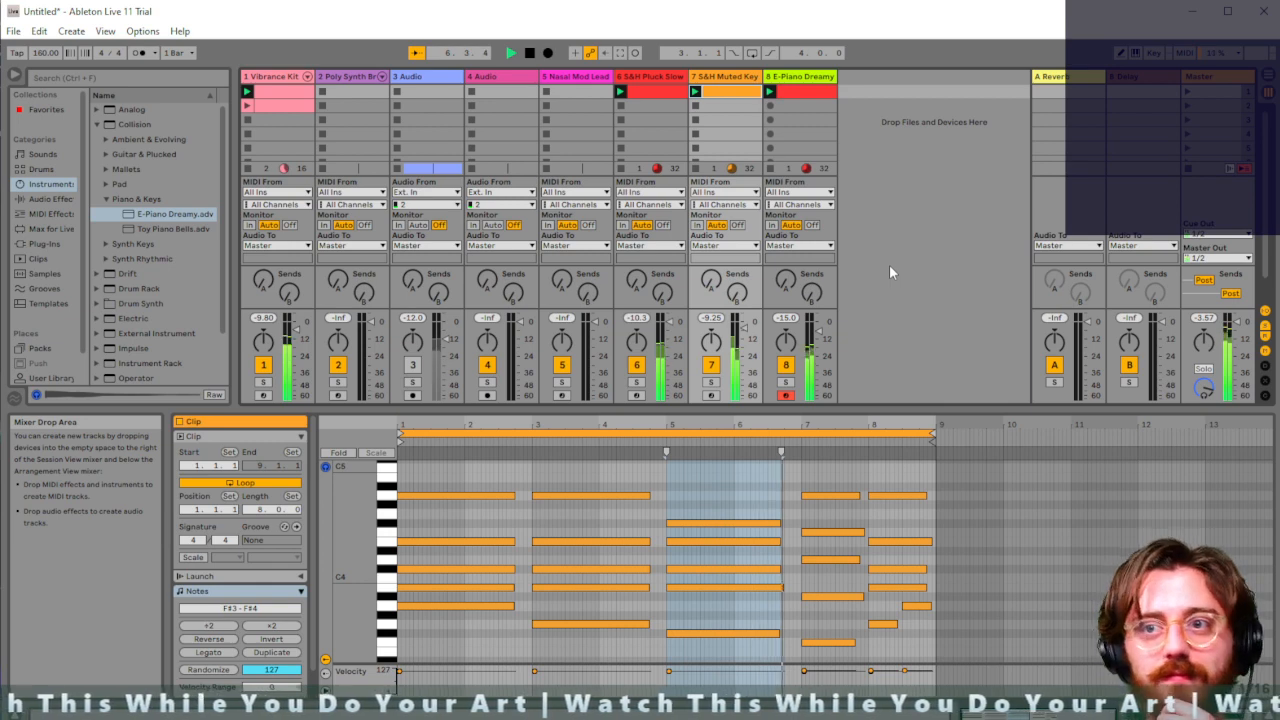
Compare the bar 5 chord's F#4 with the pluck's G4, raise the chord note to G4, and play the loop
click(685, 524)
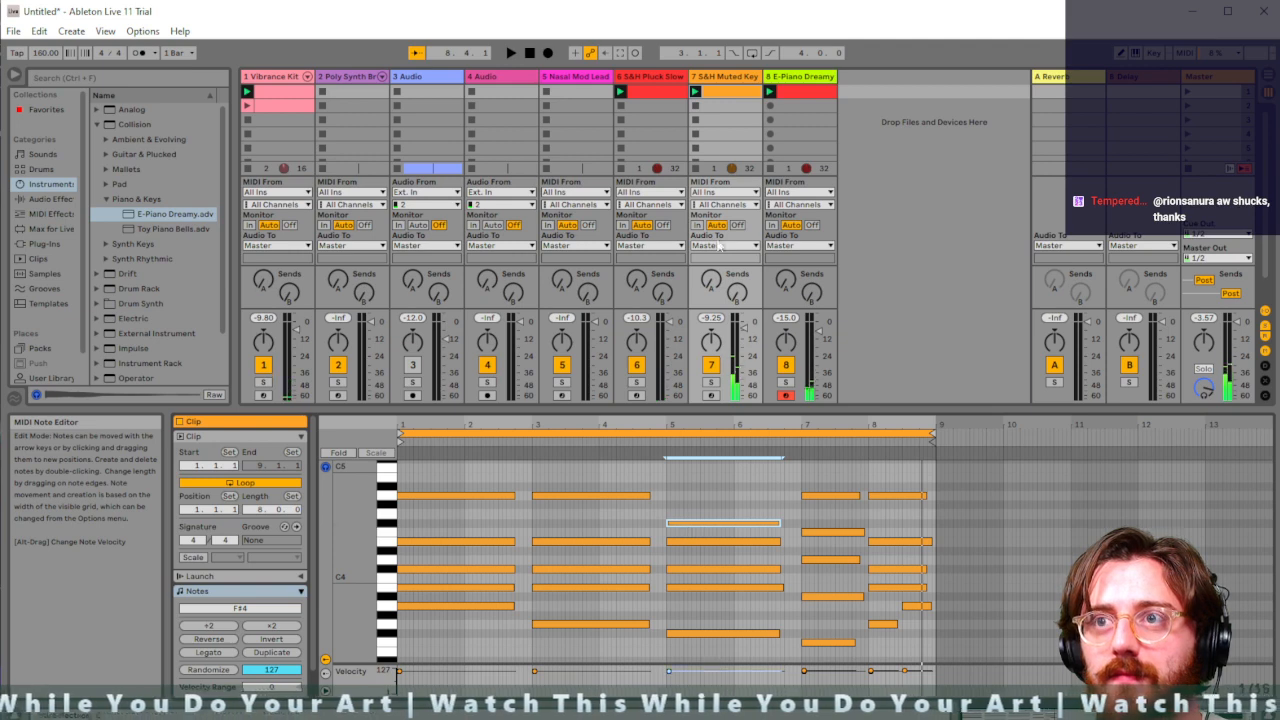
click(650, 92)
click(843, 509)
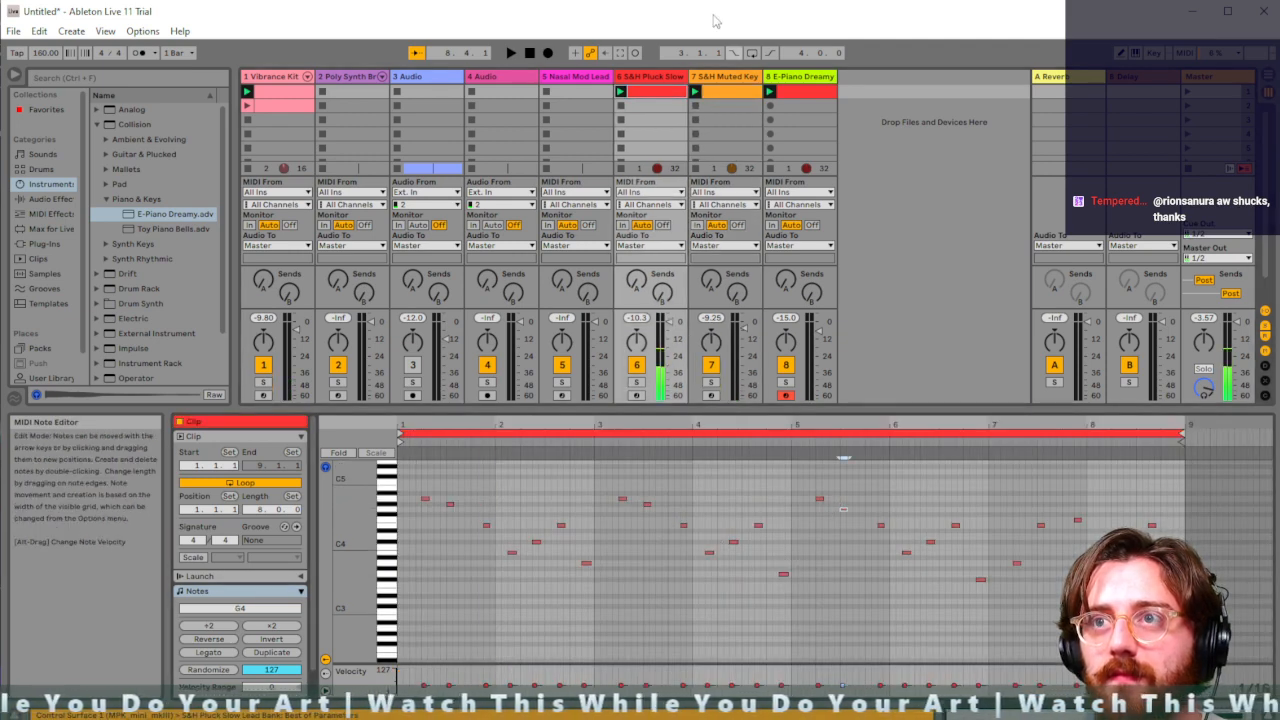
click(724, 92)
click(718, 524)
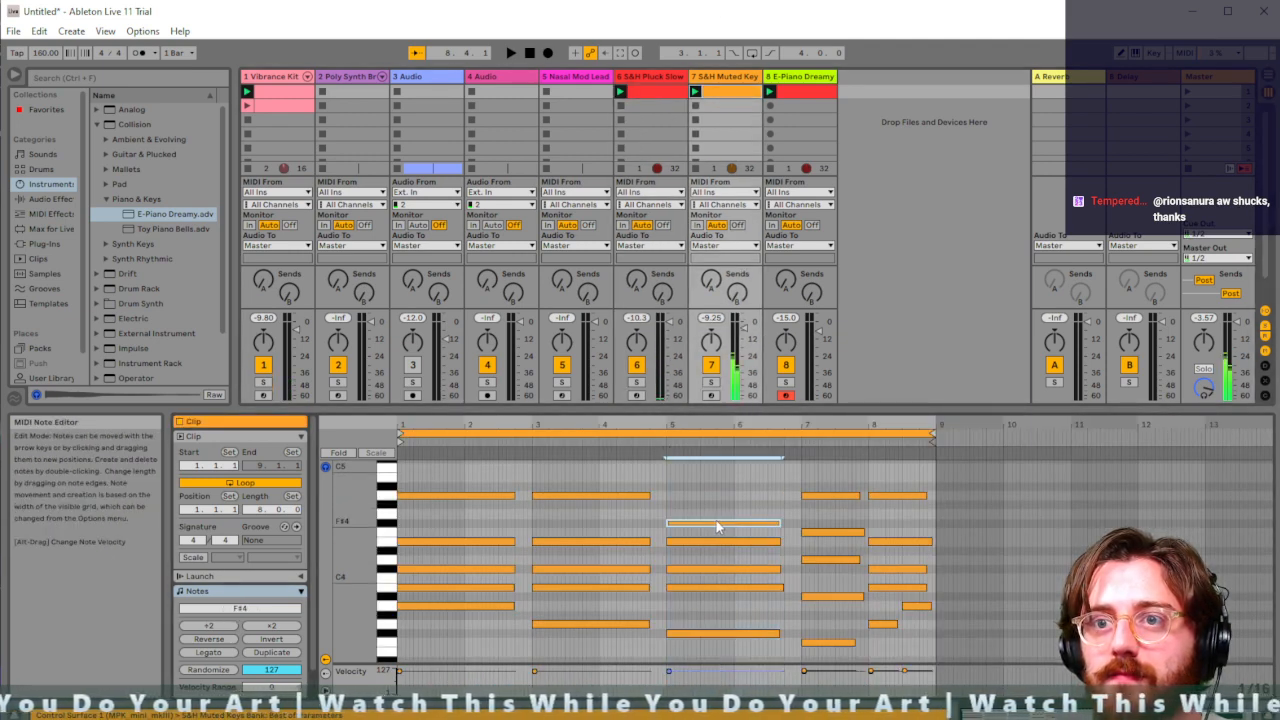
drag(717, 527, 717, 519)
key(space)
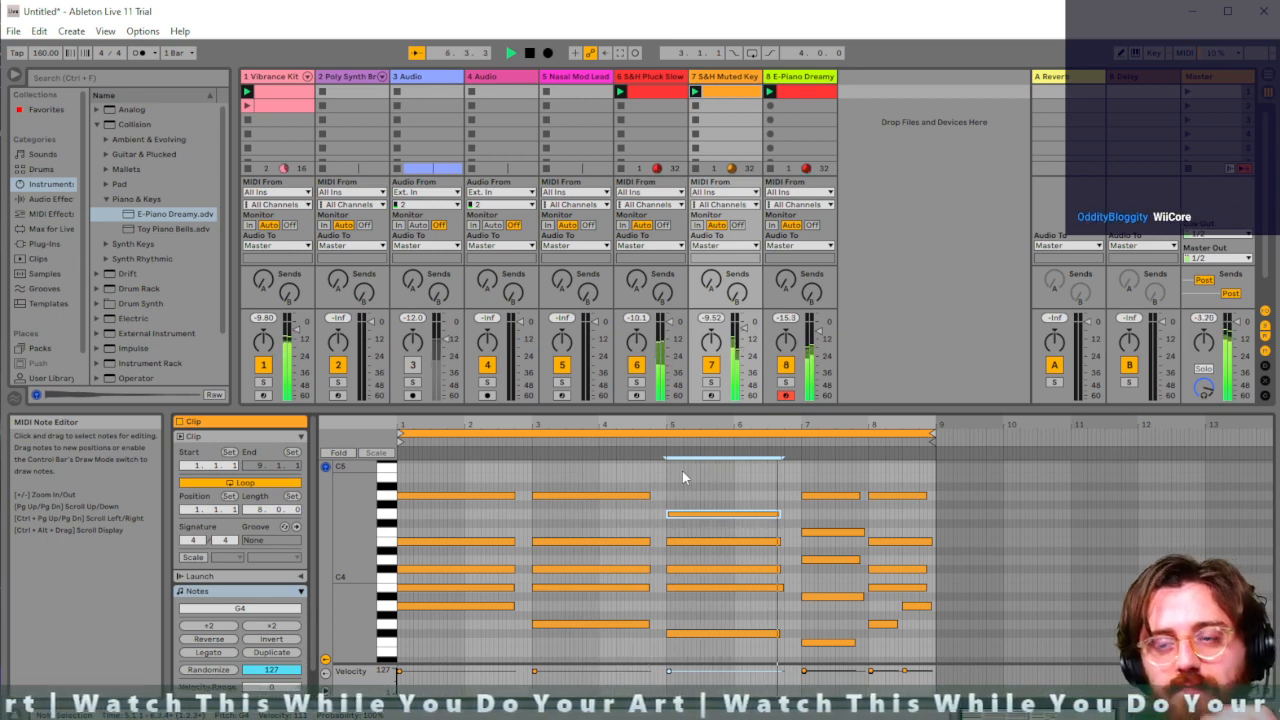
Try lowering the B3 note of the Muted Keys bar 5 chord to A3 and play the loop
double_click(710, 597)
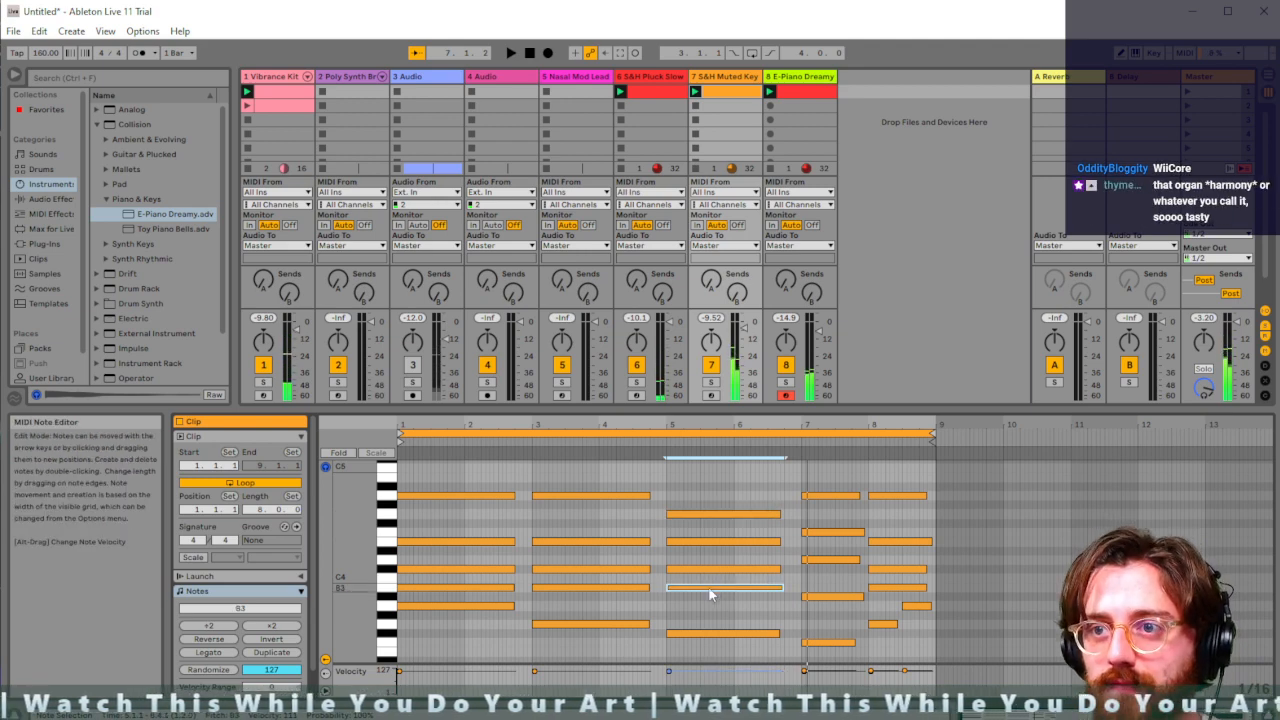
drag(709, 600, 709, 609)
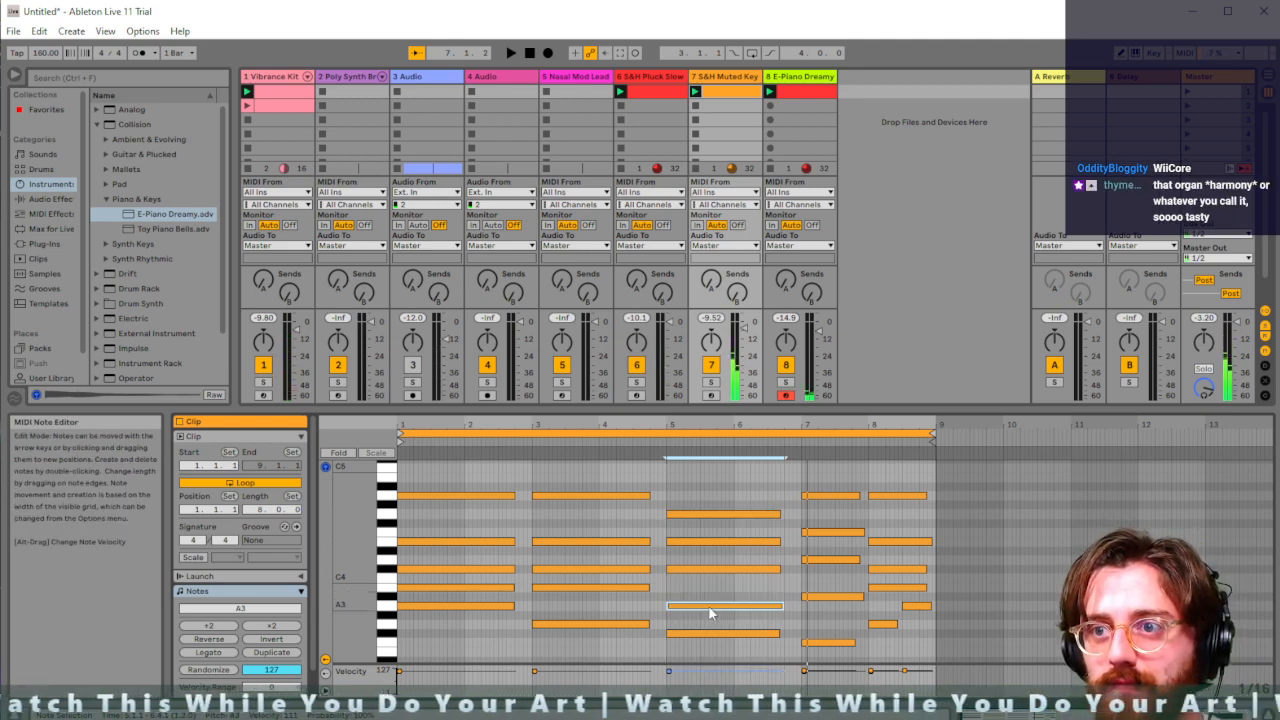
key(space)
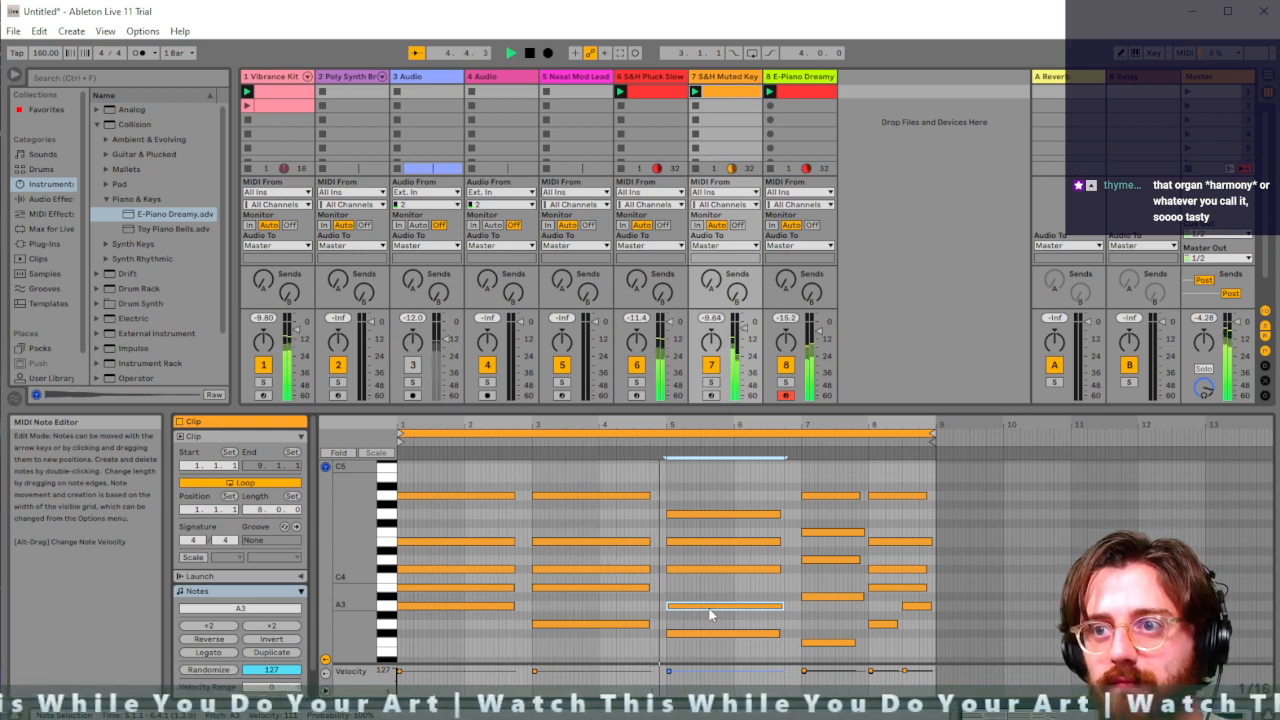
Raise the Muted Keys bar 5 chord's C#4 to D4 and its E4 to F4, playing the loop between the changes
drag(710, 614, 700, 562)
key(space)
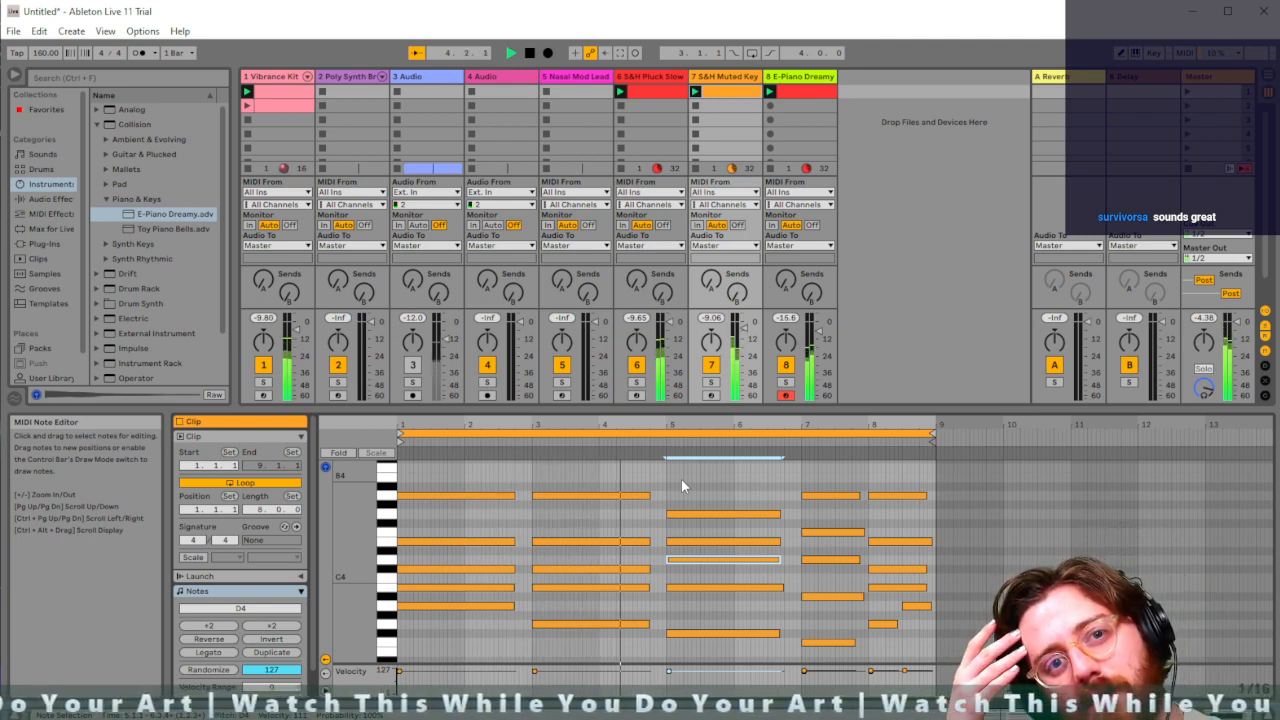
key(space)
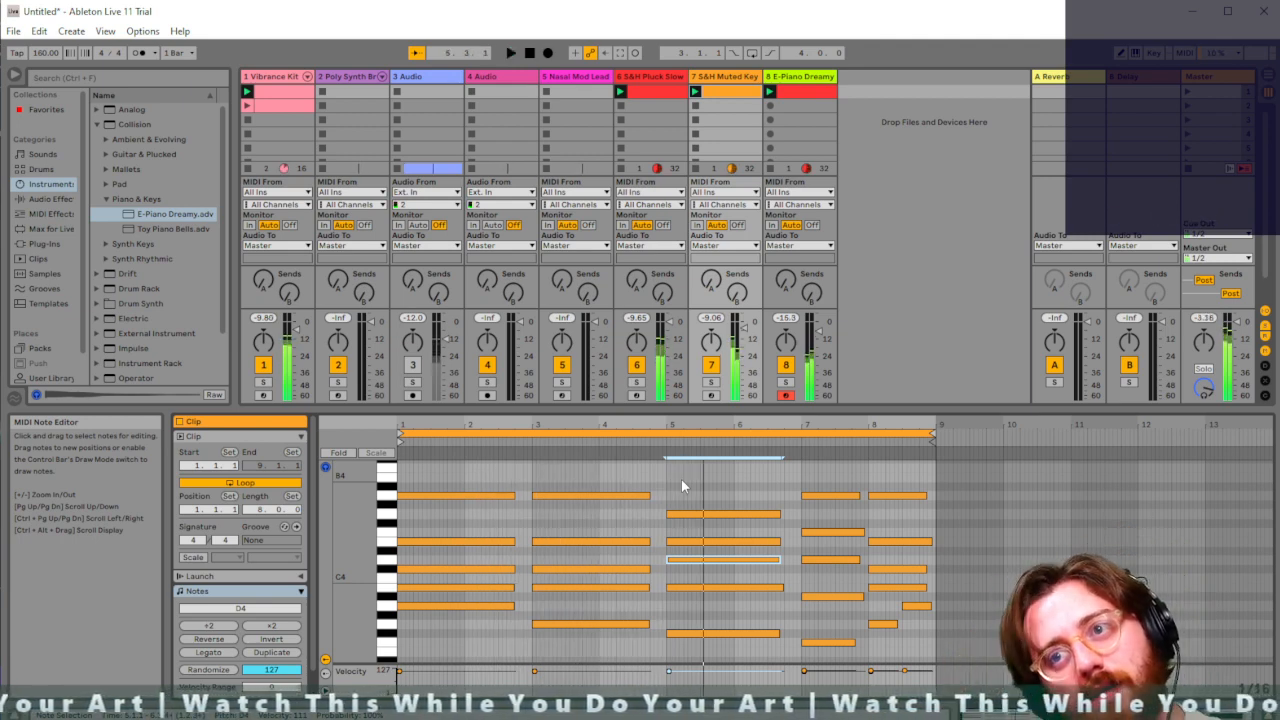
click(745, 541)
drag(745, 541, 740, 534)
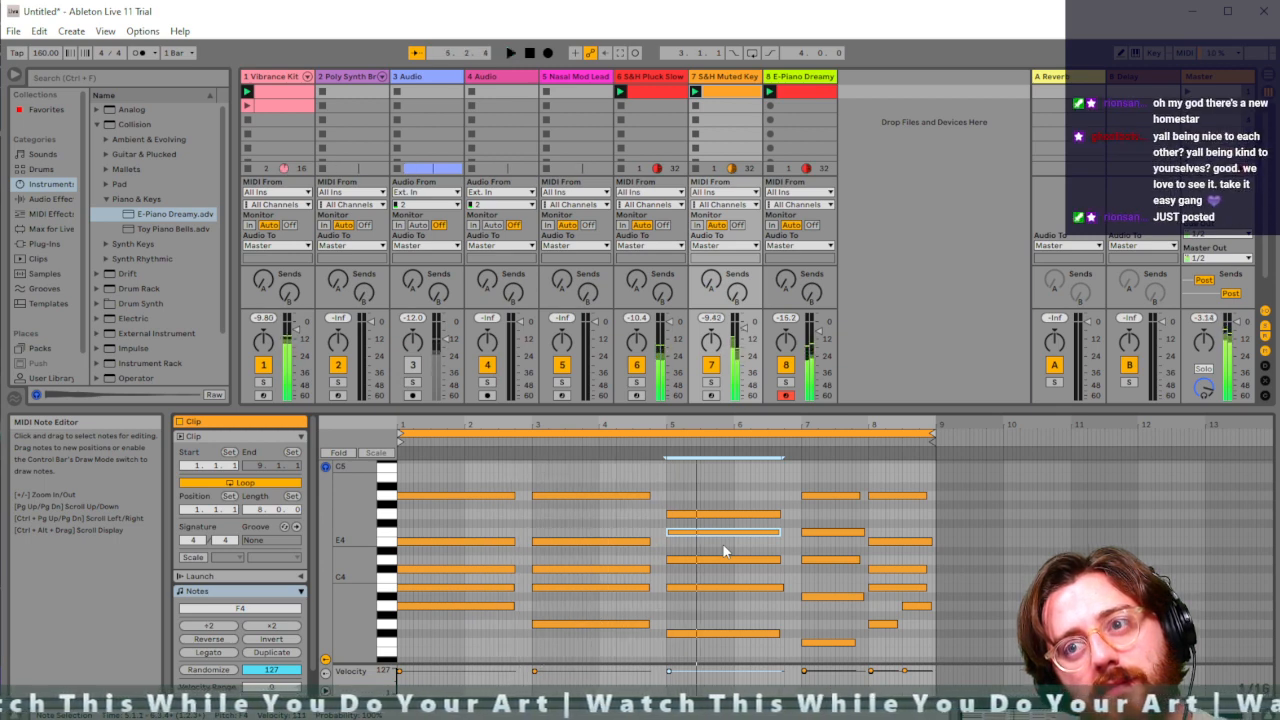
Try the Muted Keys bar 5 chord's F4 note at E3, delete it from the chord, and play the loop
key(space)
drag(721, 531, 726, 663)
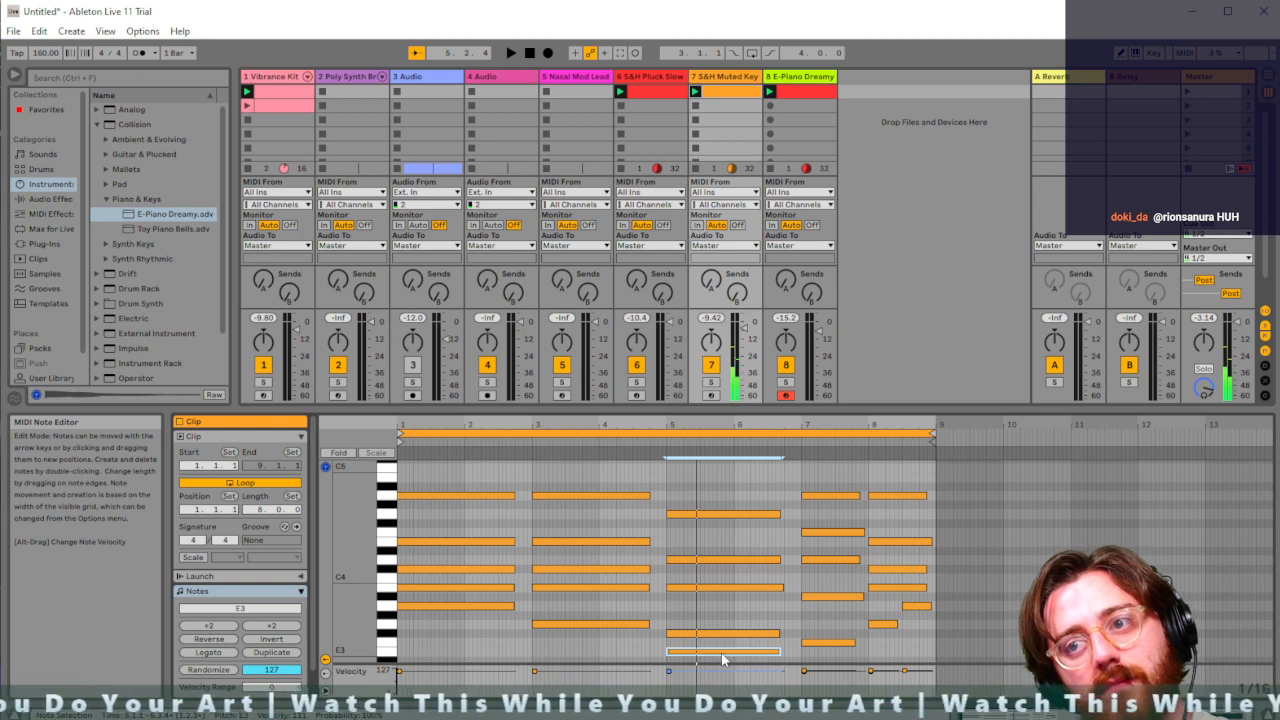
key(Delete)
key(space)
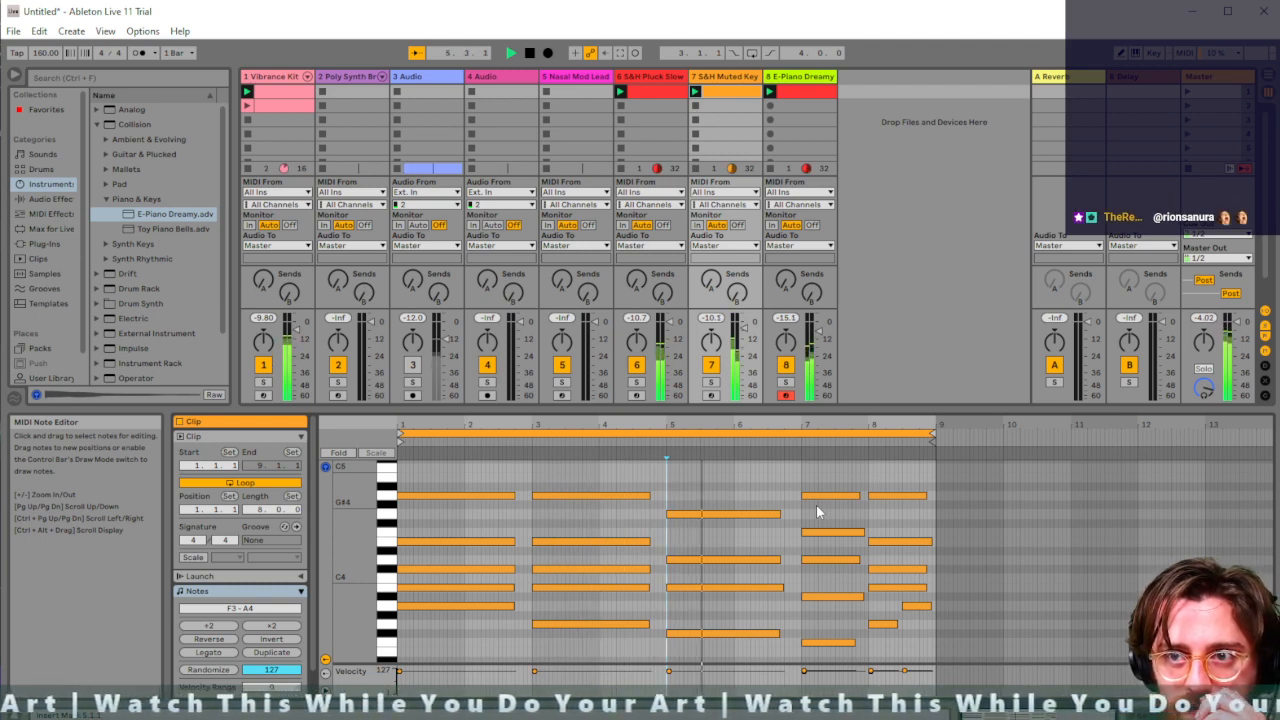
Lower the B3 note of the Muted Keys bar 5 chord to A3 and play the loop
click(704, 588)
mouse_move(700, 594)
mouse_down()
mouse_move(700, 620)
mouse_move(700, 607)
mouse_up()
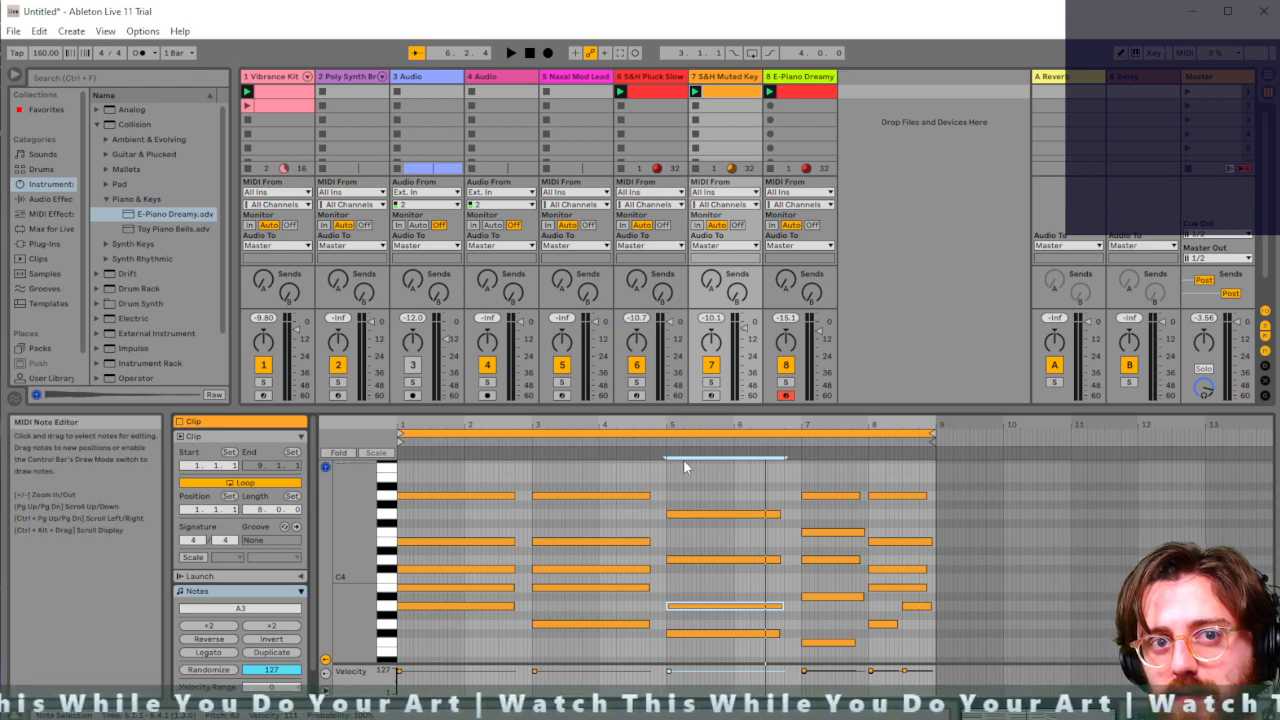
key(space)
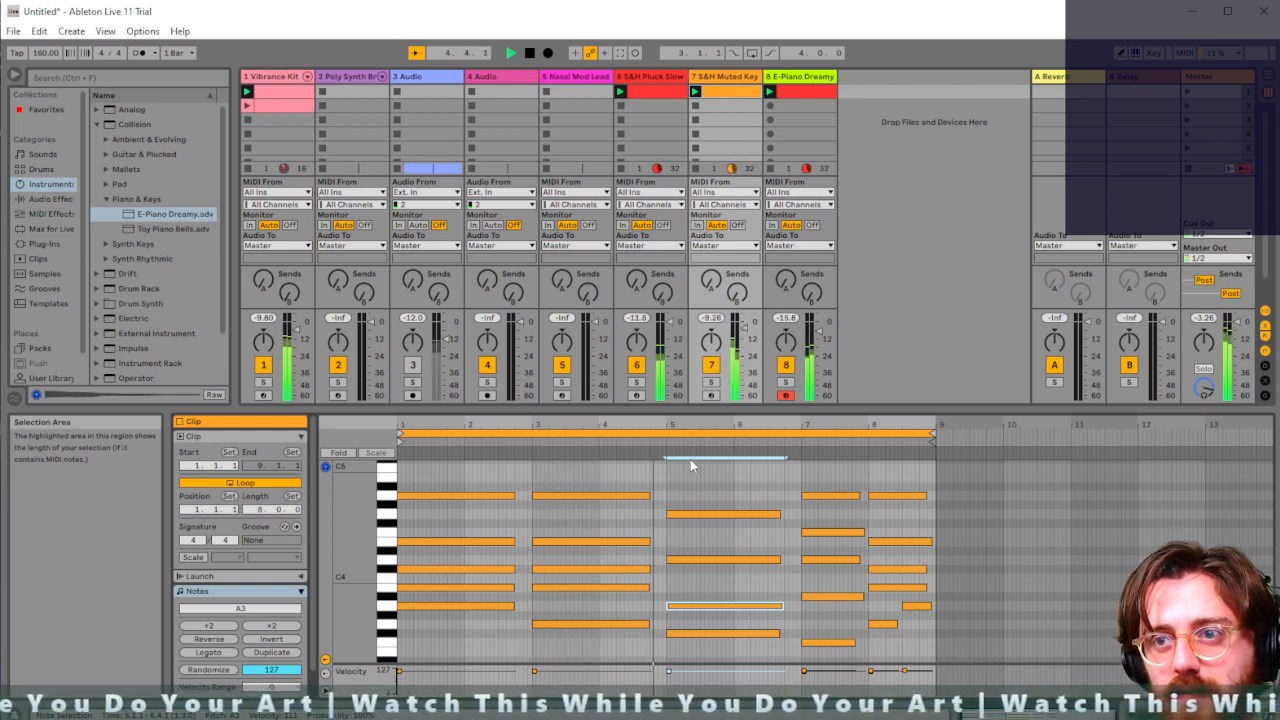
Audition the bar 5 chord's upper notes, lower its G4 to F#4, and play the loop
click(708, 560)
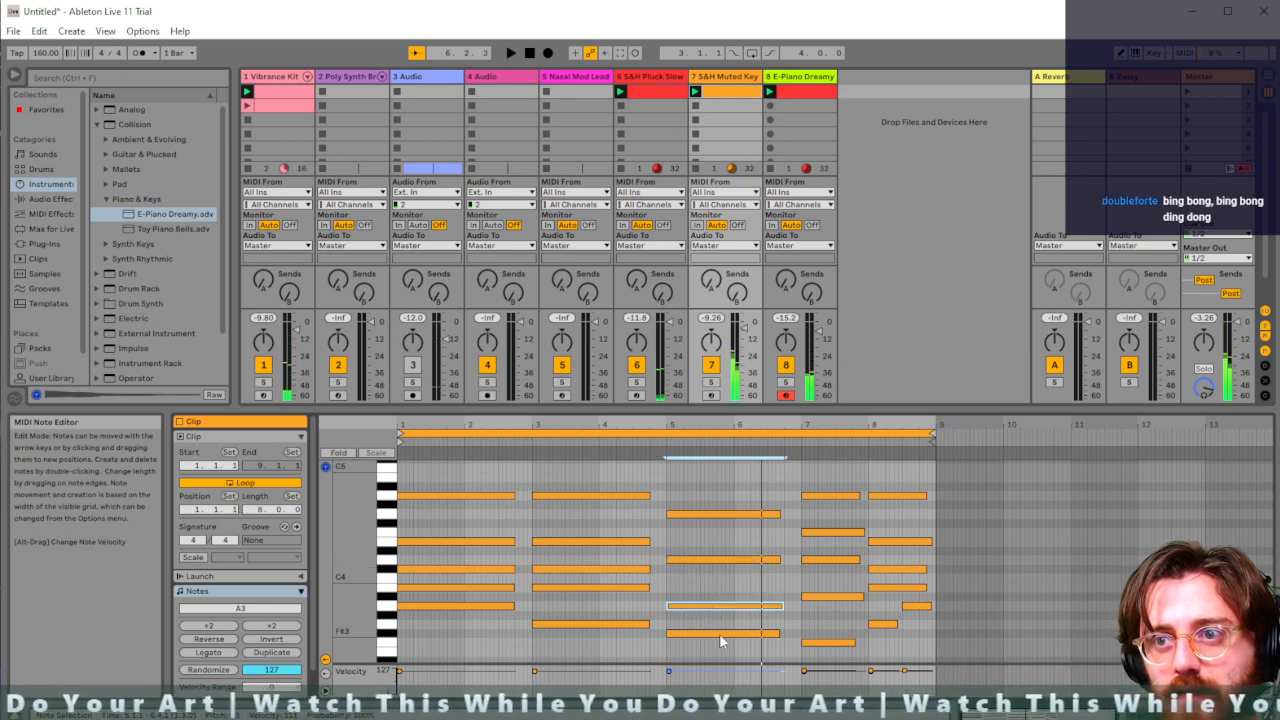
click(703, 515)
click(700, 561)
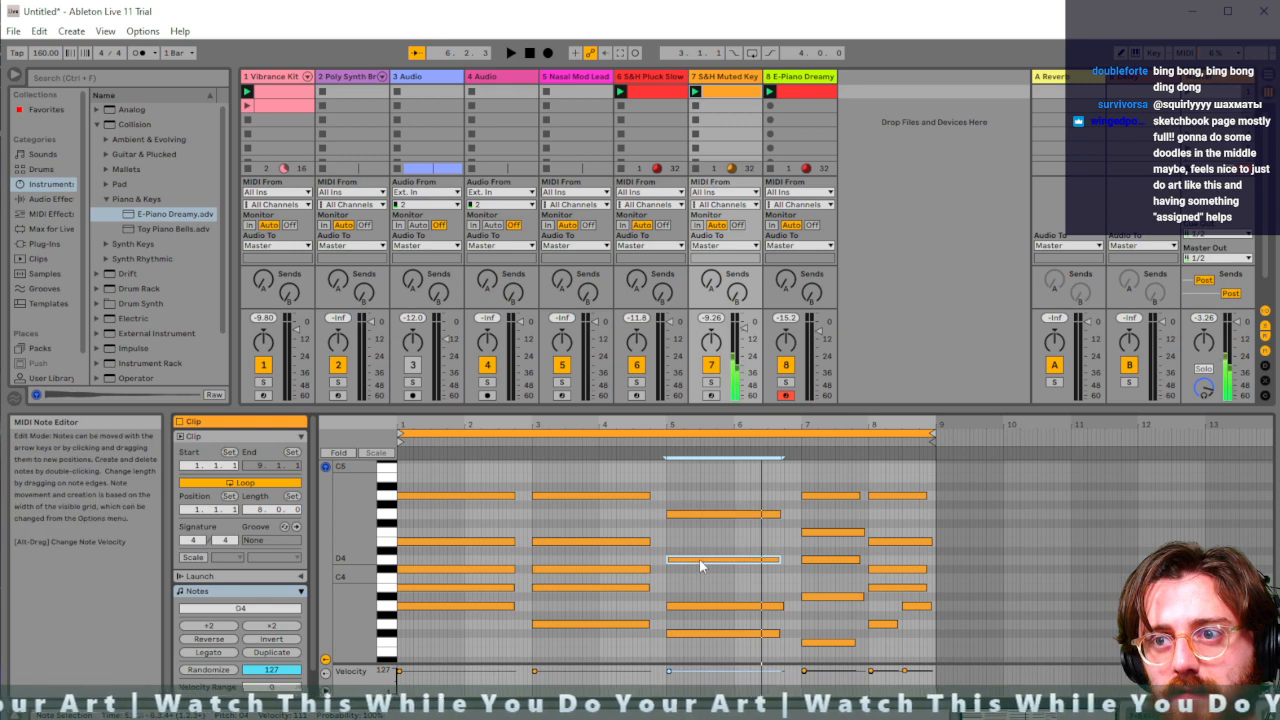
click(698, 516)
drag(697, 517, 699, 525)
key(space)
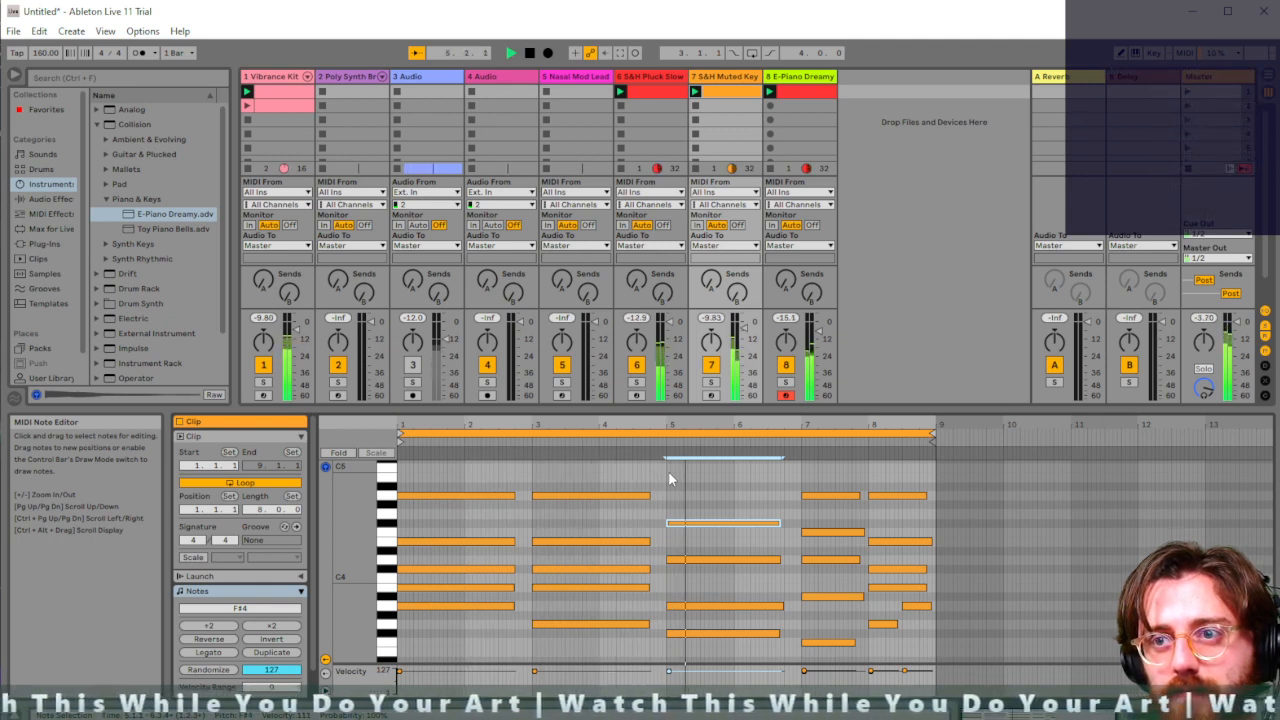
Audition the Muted Keys bar 5 chord notes one by one and compare them with the pluck melody's notes in bars 5 and 6
click(715, 604)
click(711, 633)
click(706, 605)
click(703, 561)
click(702, 524)
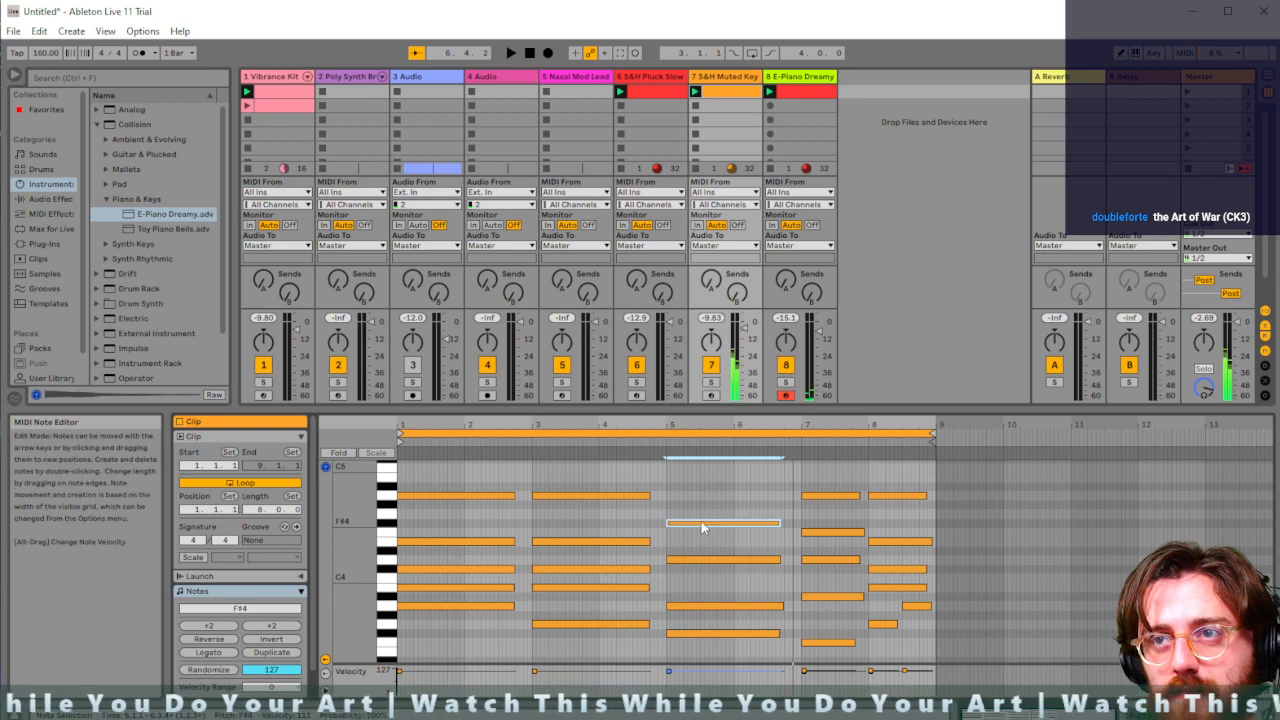
click(668, 93)
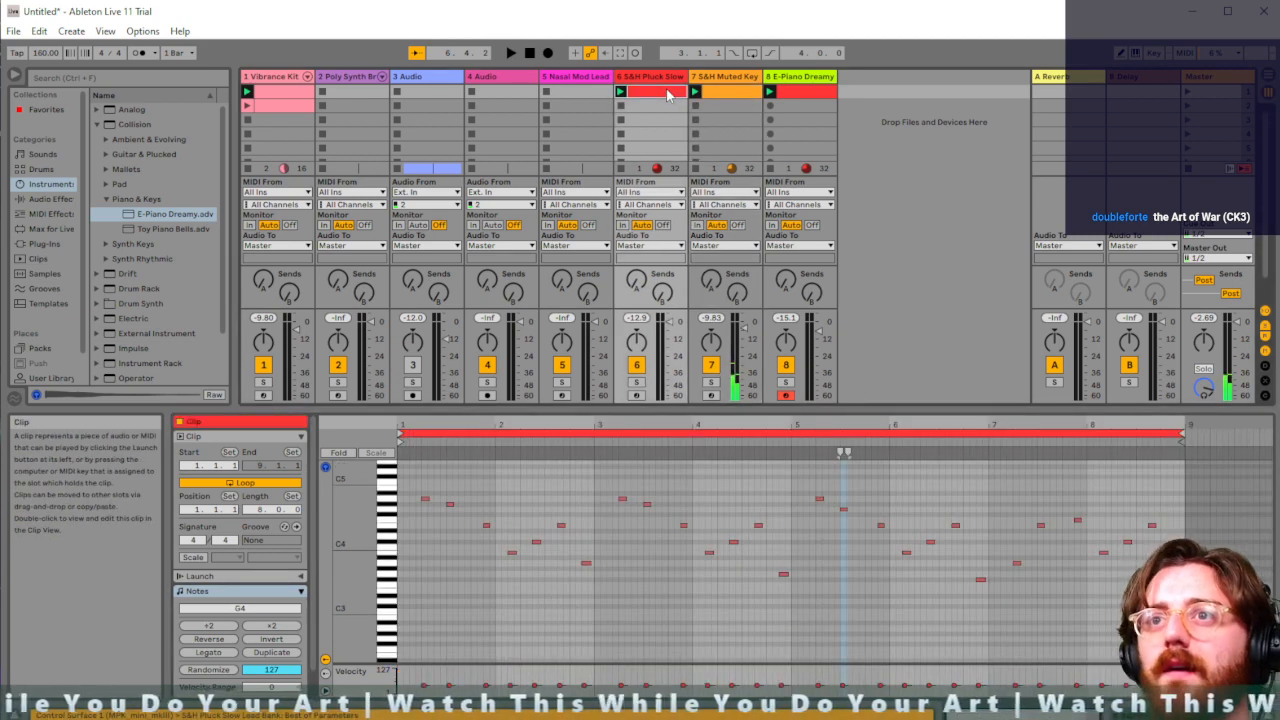
click(820, 499)
click(843, 510)
click(880, 525)
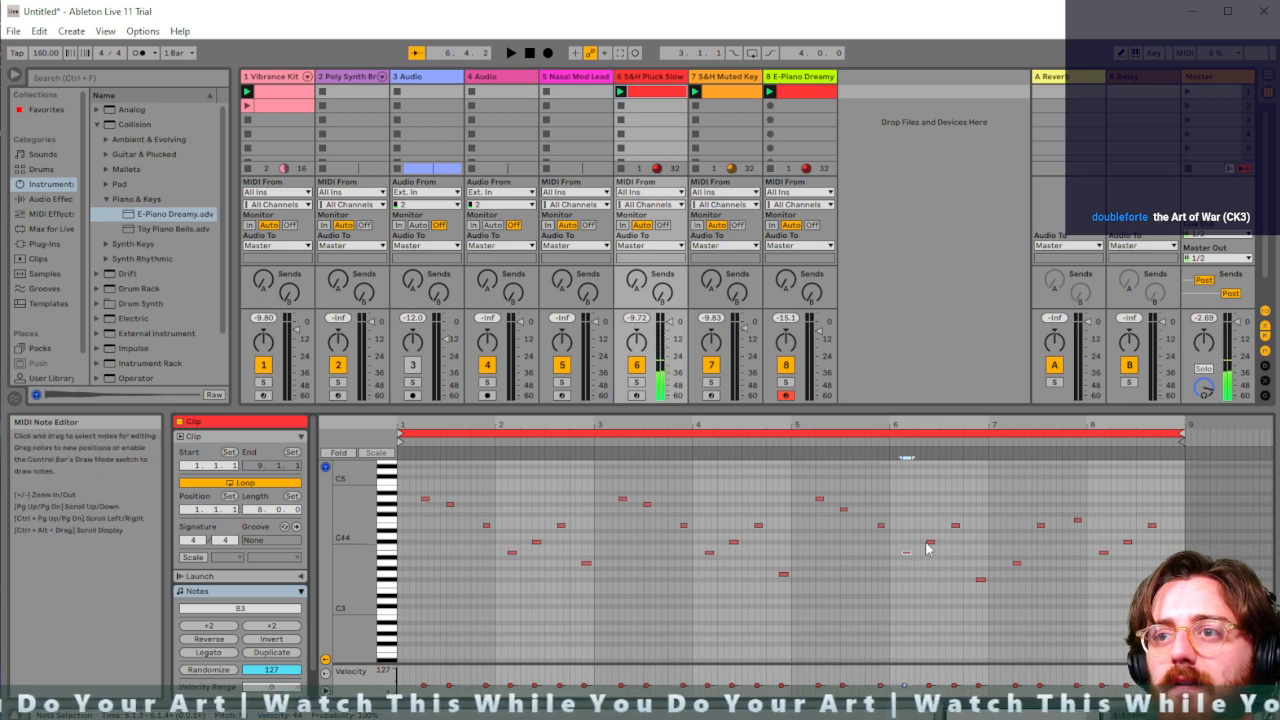
click(843, 510)
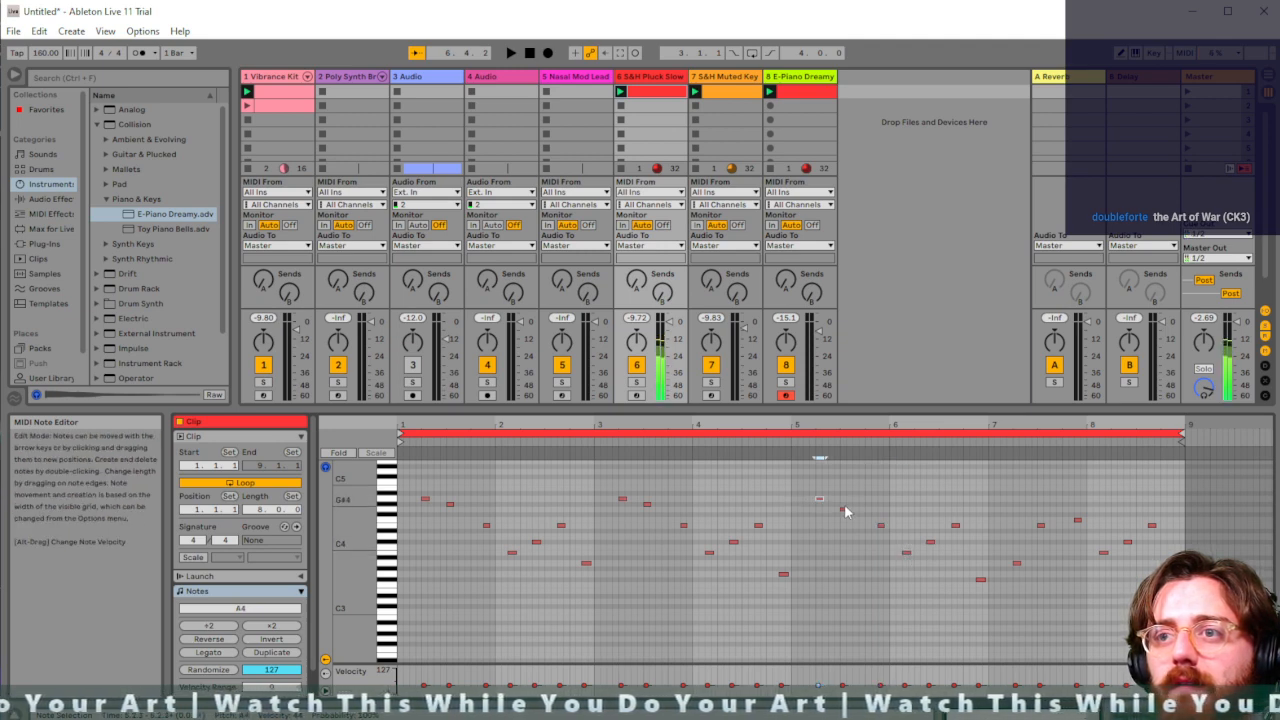
click(880, 525)
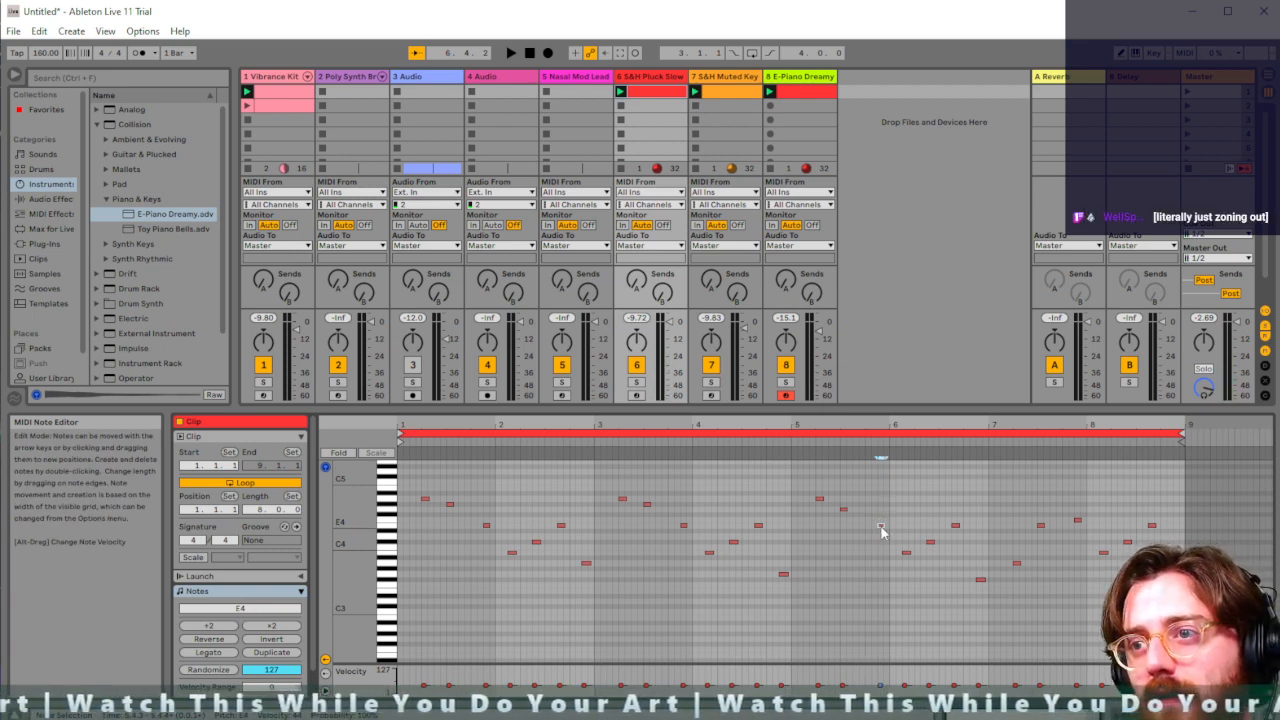
Raise the pluck's E4 note at the end of bar 5 to F#4 and play with the Muted Keys and E-Piano clips stopped
drag(880, 525, 877, 517)
key(space)
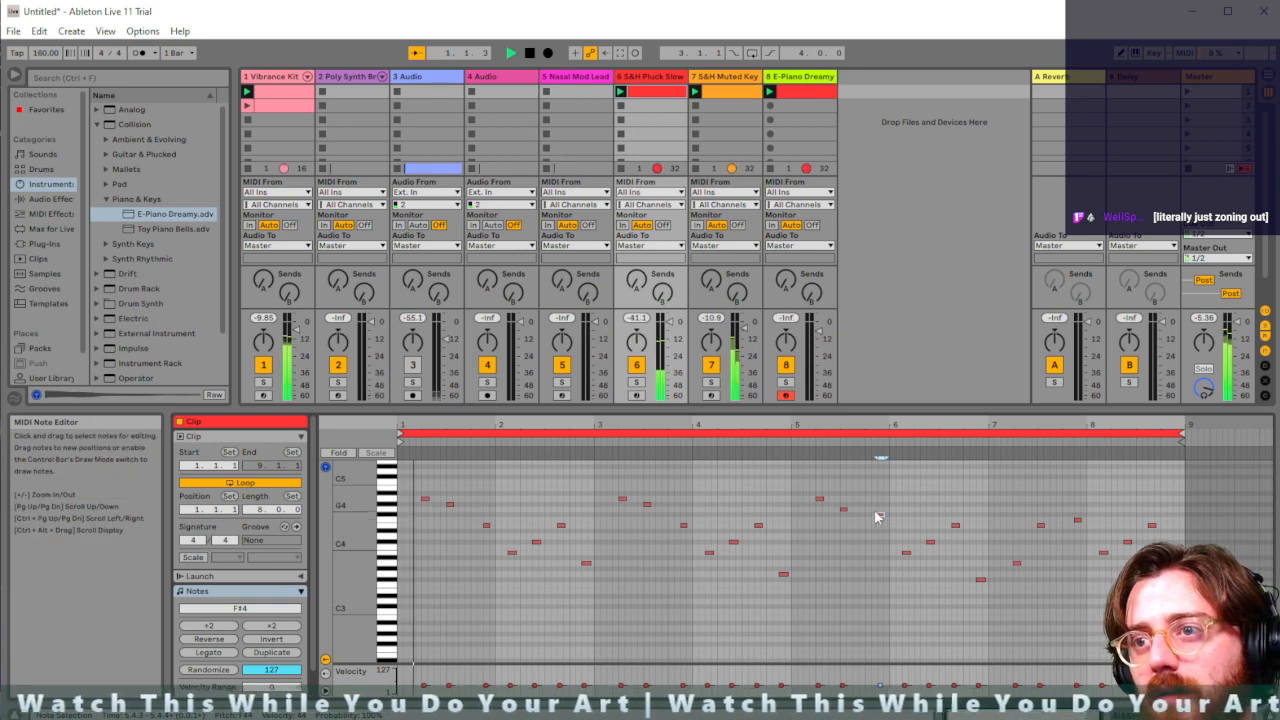
click(697, 169)
click(770, 168)
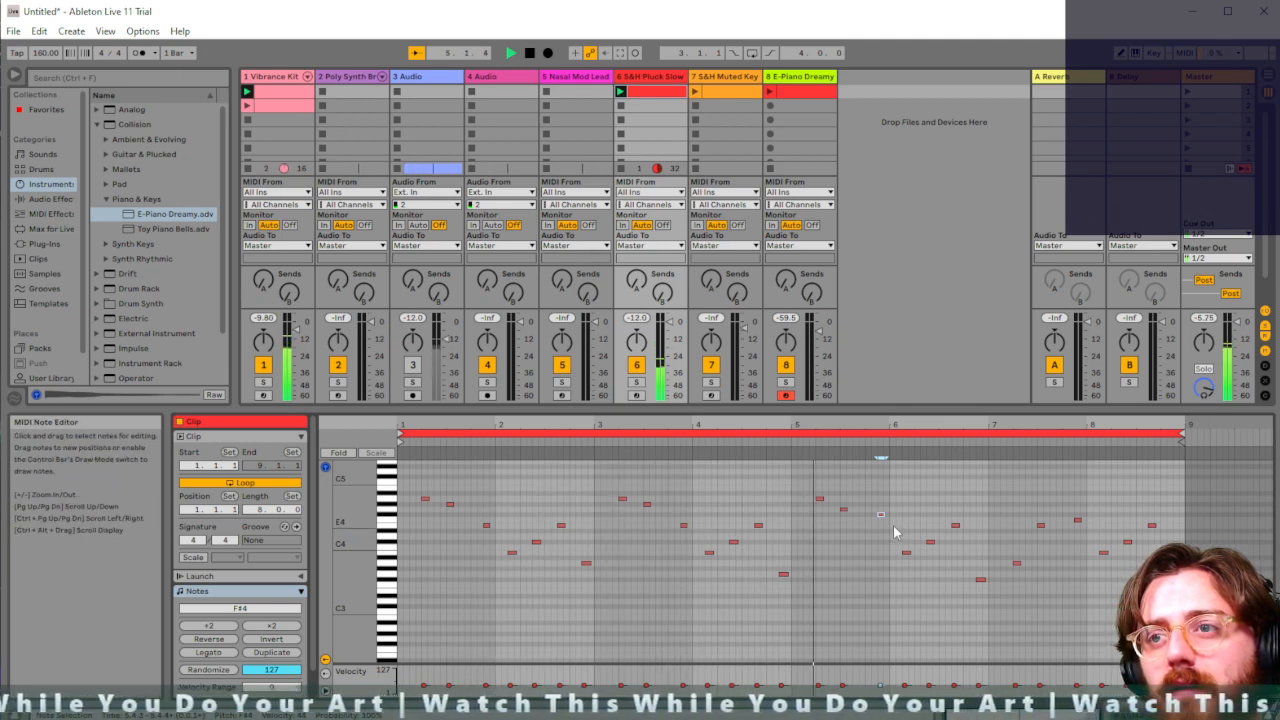
Change the pluck melody's four bar 6 notes to E4, D4, C#4 and D4
click(906, 553)
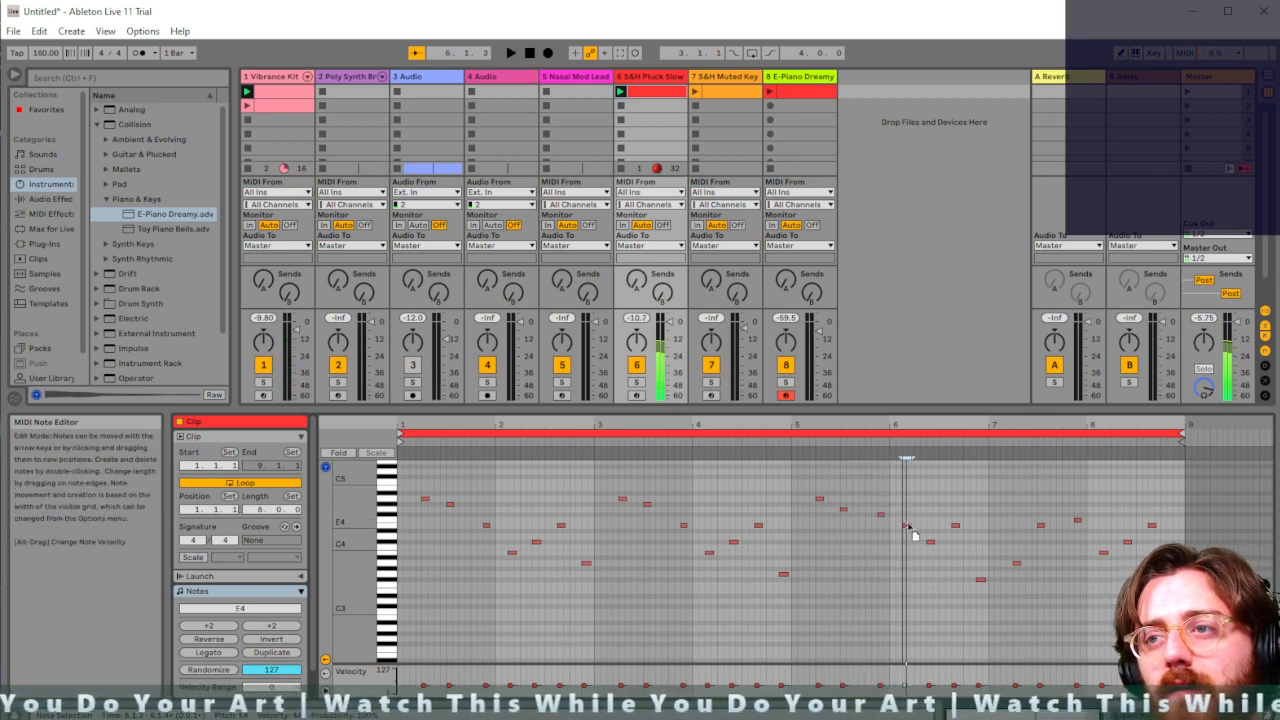
double_click(930, 542)
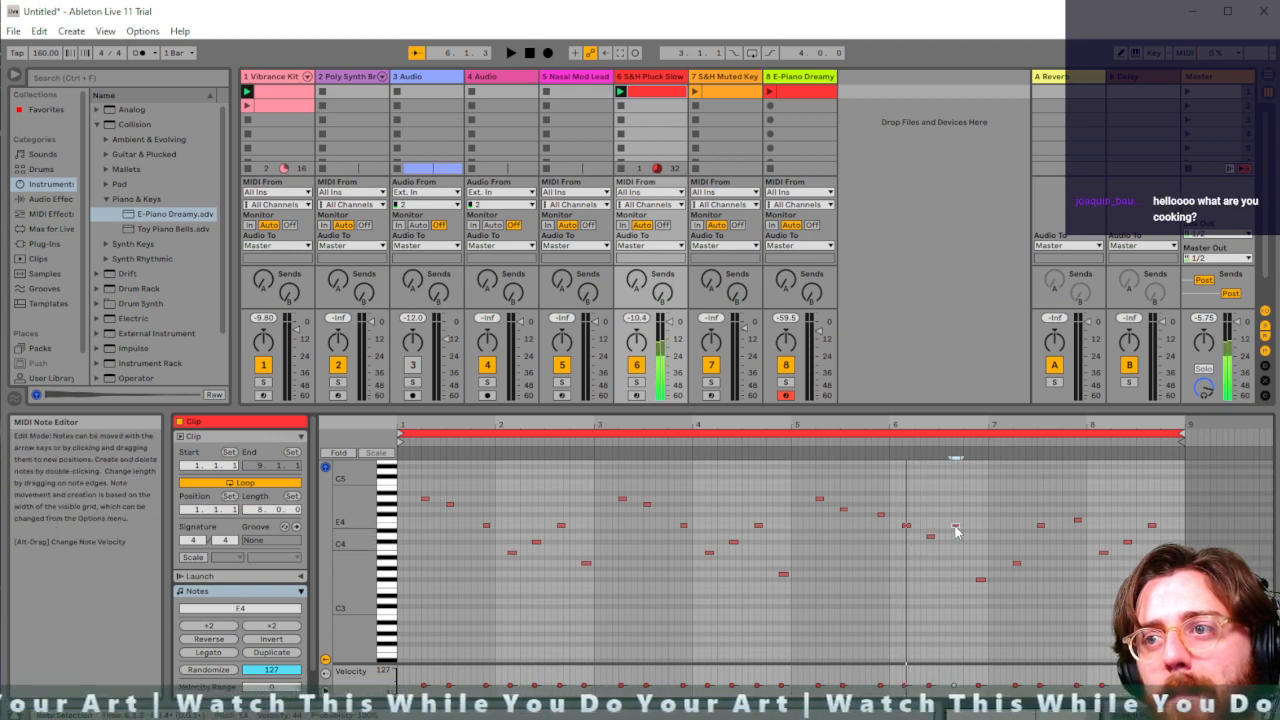
drag(955, 532, 986, 546)
Play the revised pluck melody with the Muted Keys clip relaunched and review the chord at bar 5
key(space)
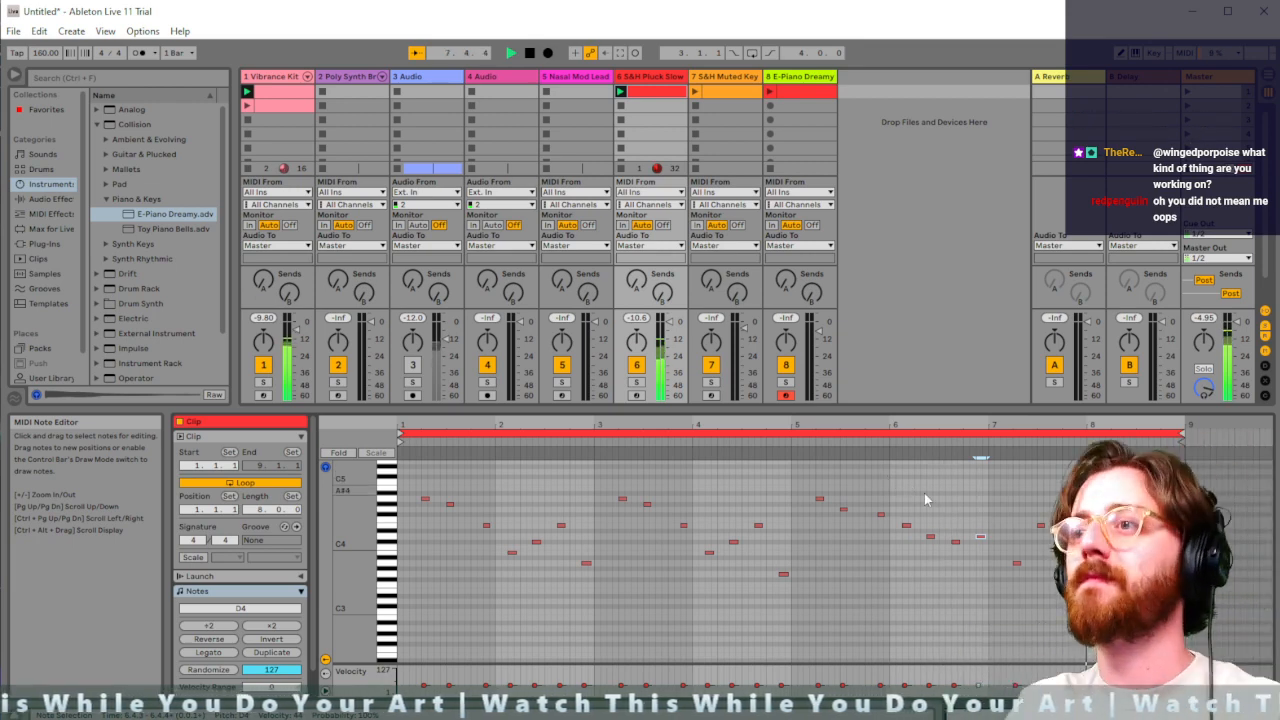
click(695, 91)
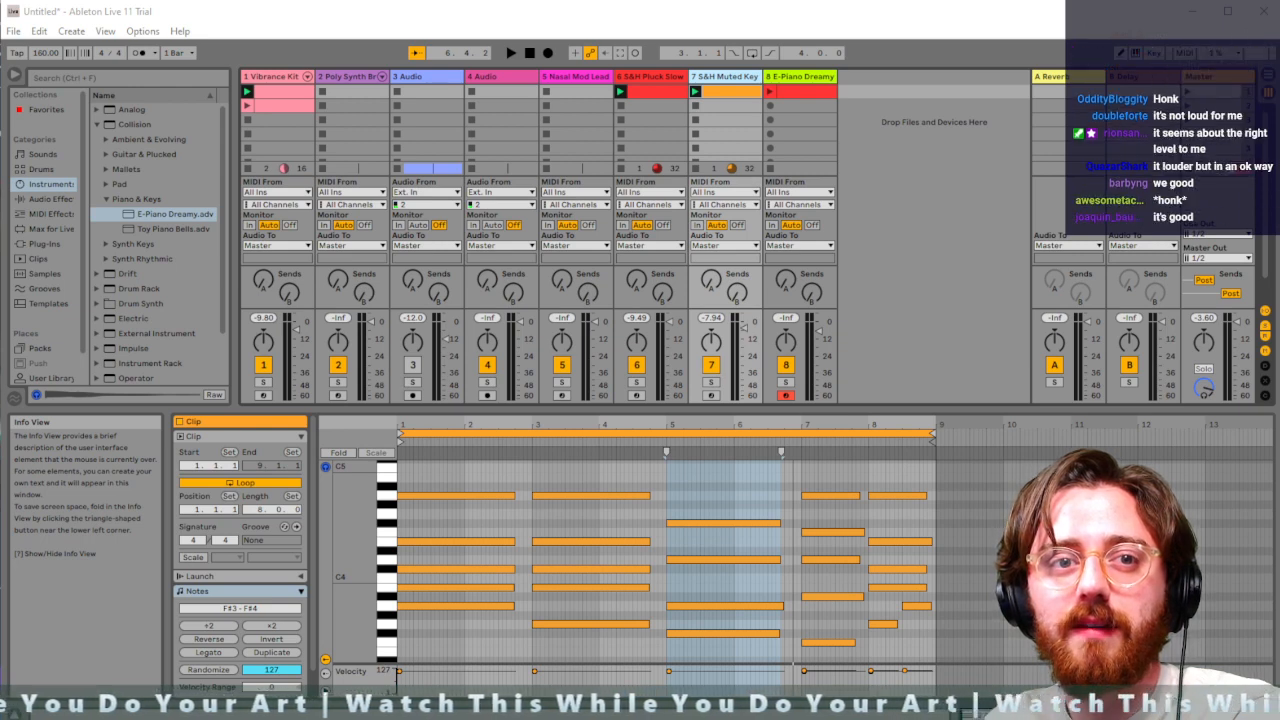
click(591, 527)
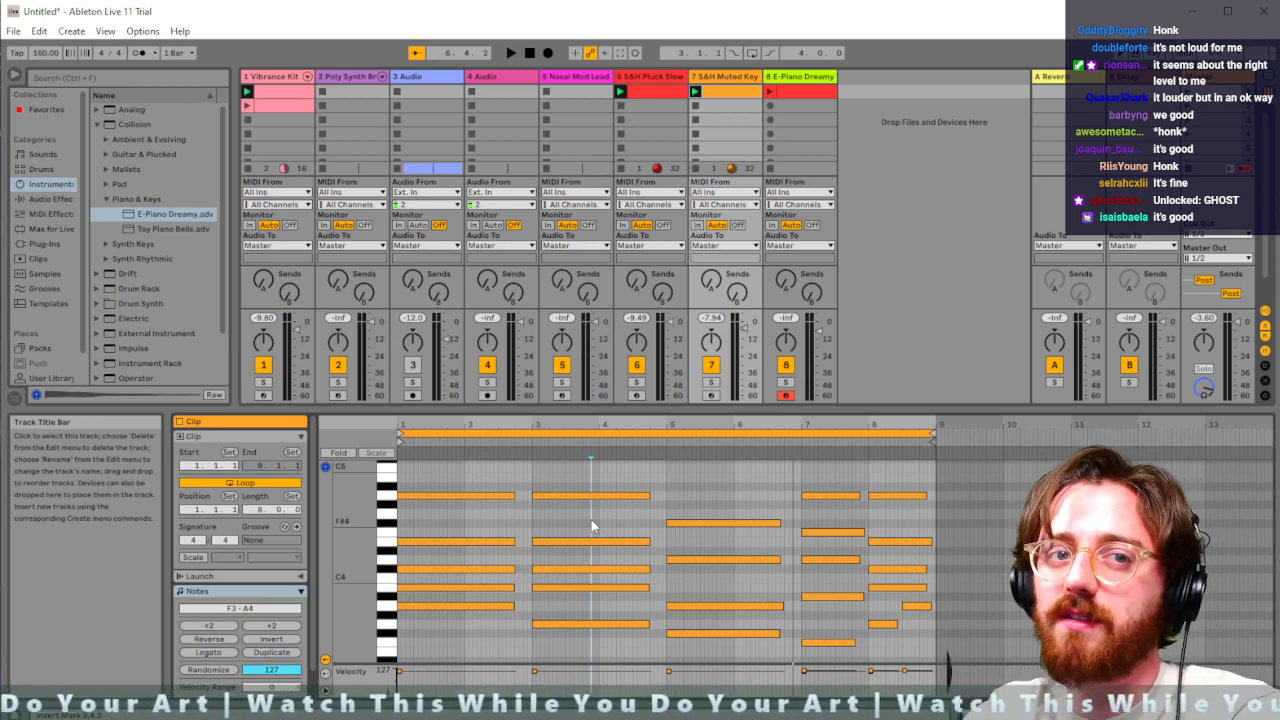
key(space)
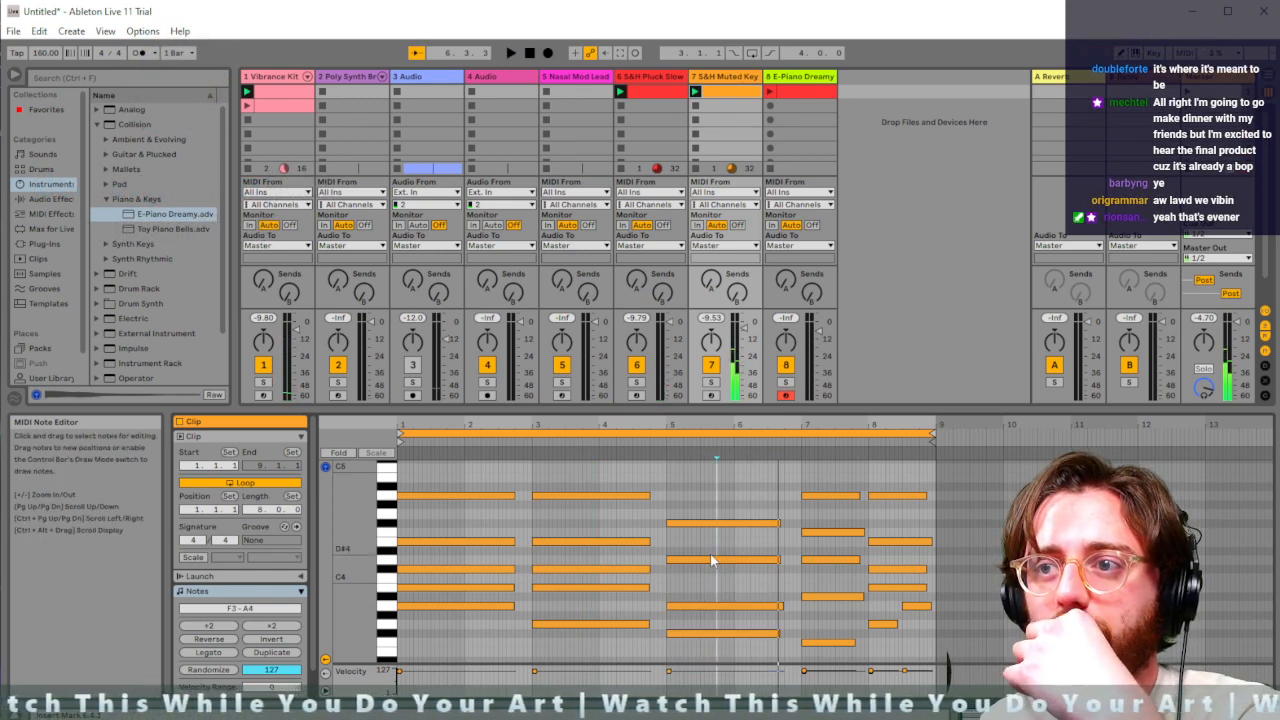
click(669, 477)
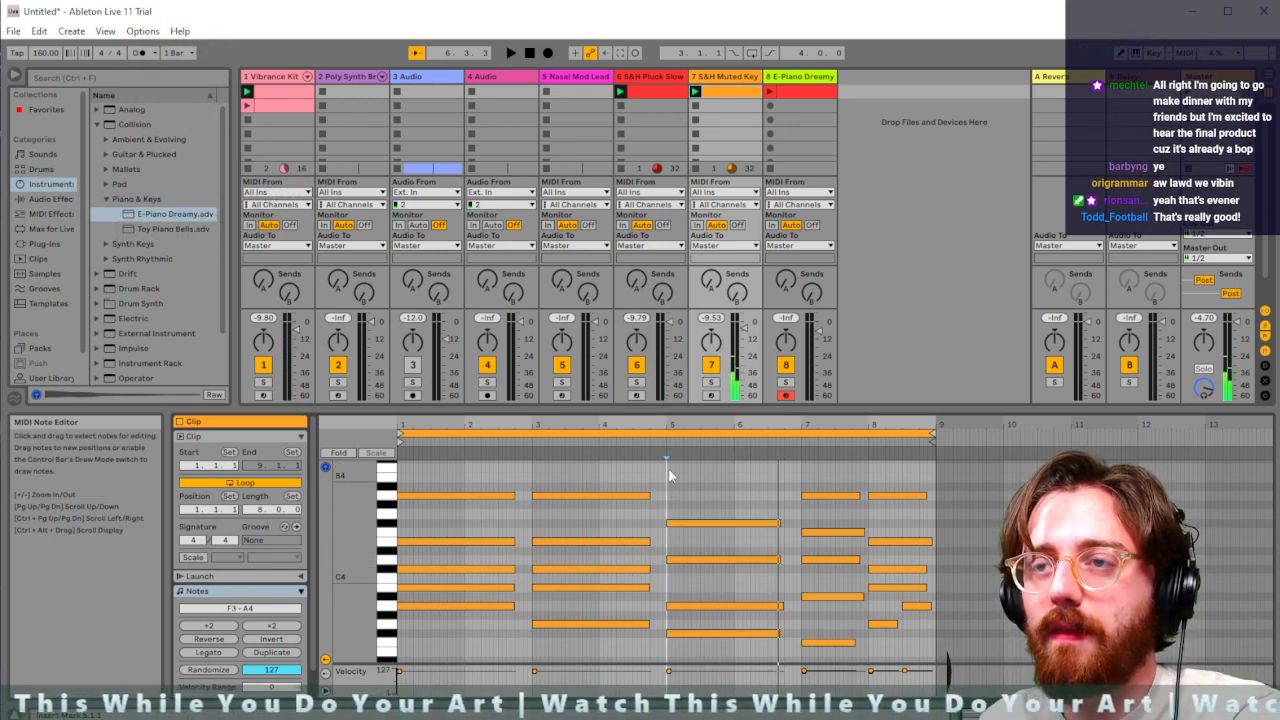
Delete the outdated E-Piano Dreamy clip and replace it with a copy of the revised pluck clip
click(800, 92)
key(Delete)
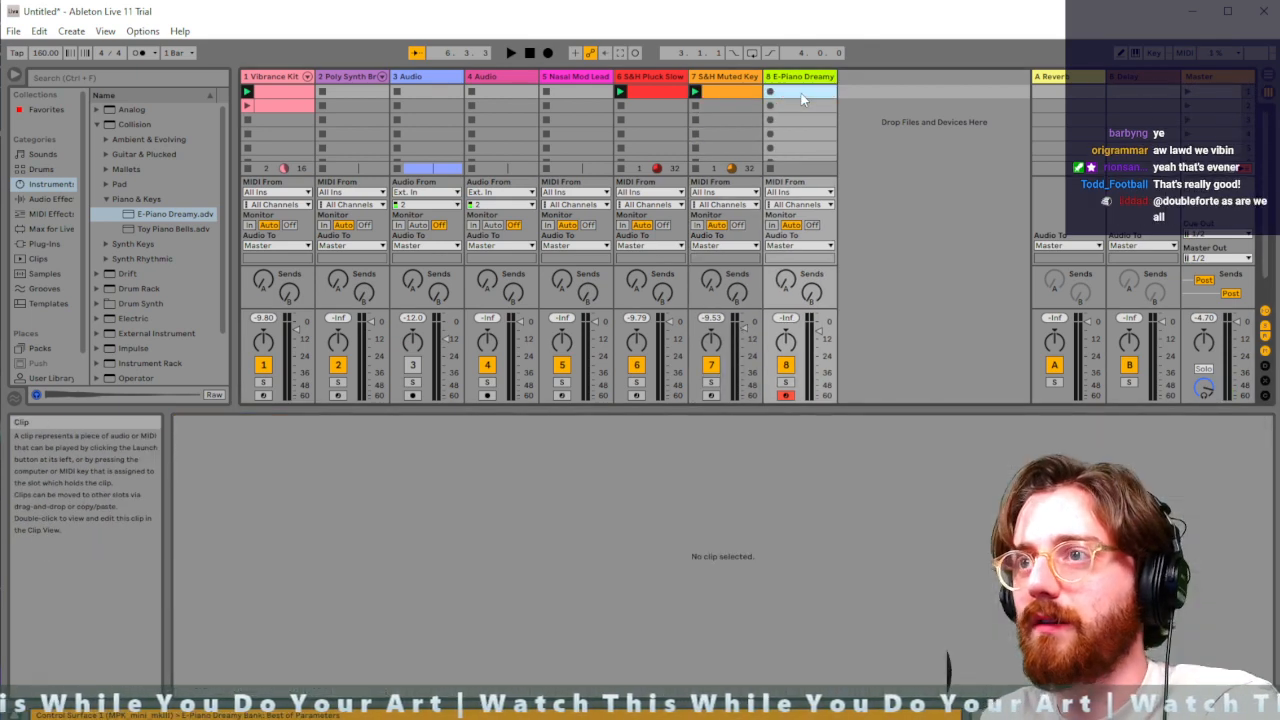
click(650, 97)
key(space)
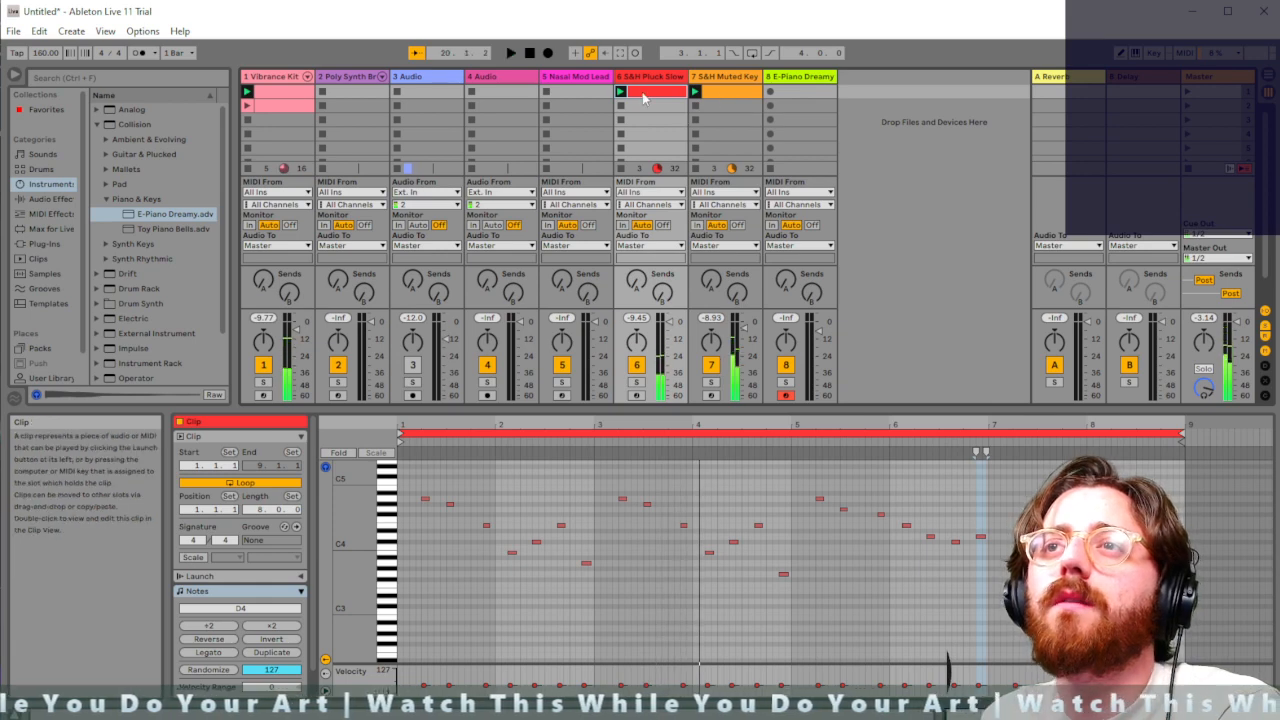
drag(643, 97, 792, 100)
Raise the velocities of all notes in the copied E-Piano Dreamy clip and launch it with the loop
drag(411, 674, 1173, 660)
key(space)
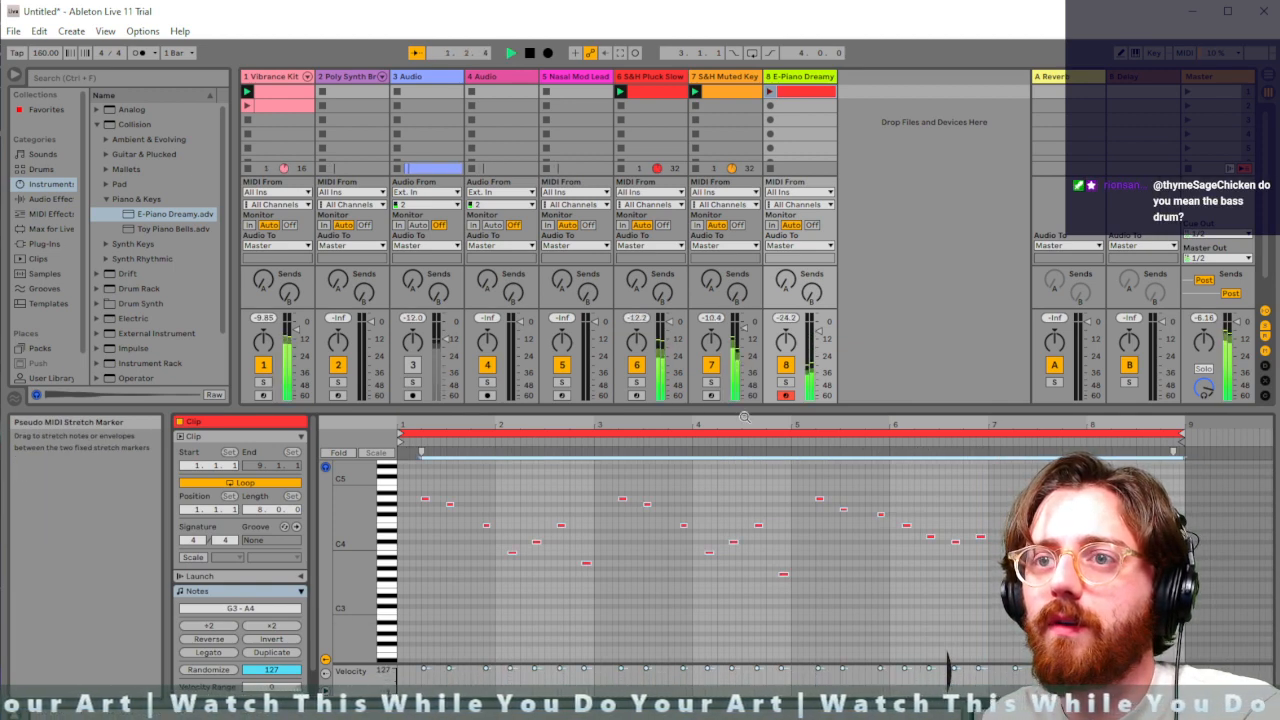
click(770, 92)
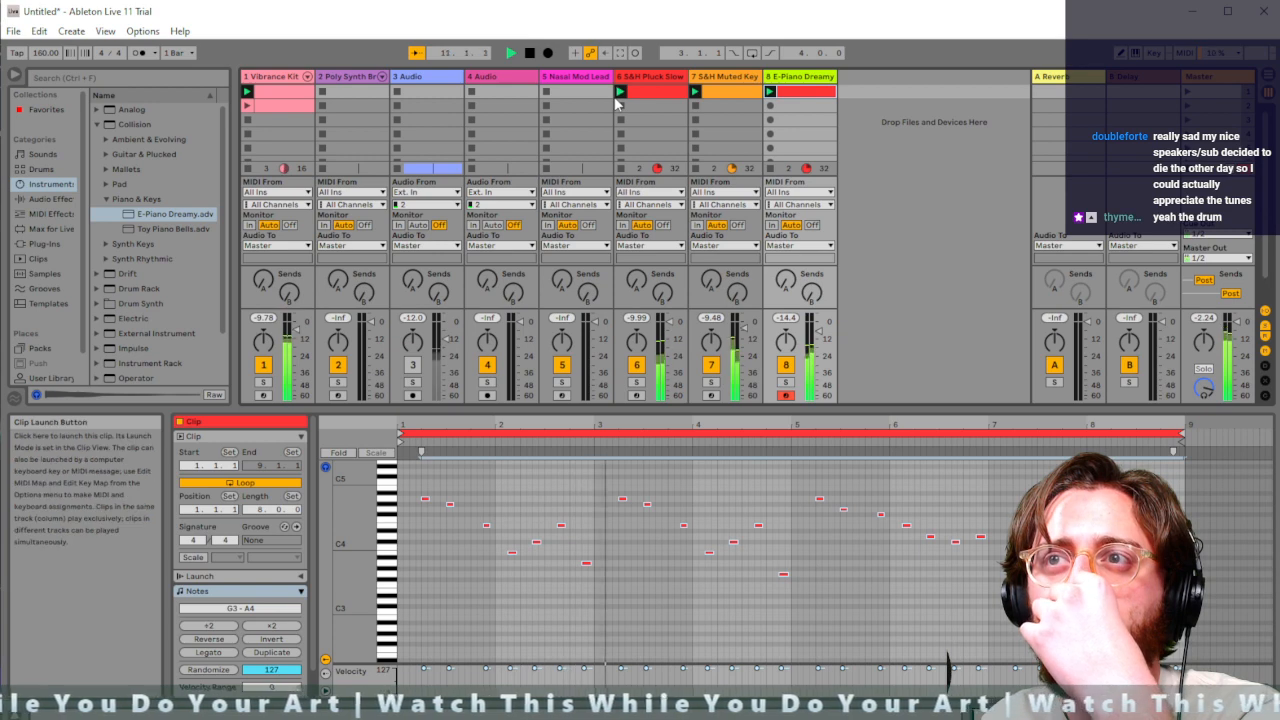
Switch the drums to the second Vibrance Kit clip, listen to it with the loop, and stop playback
click(247, 106)
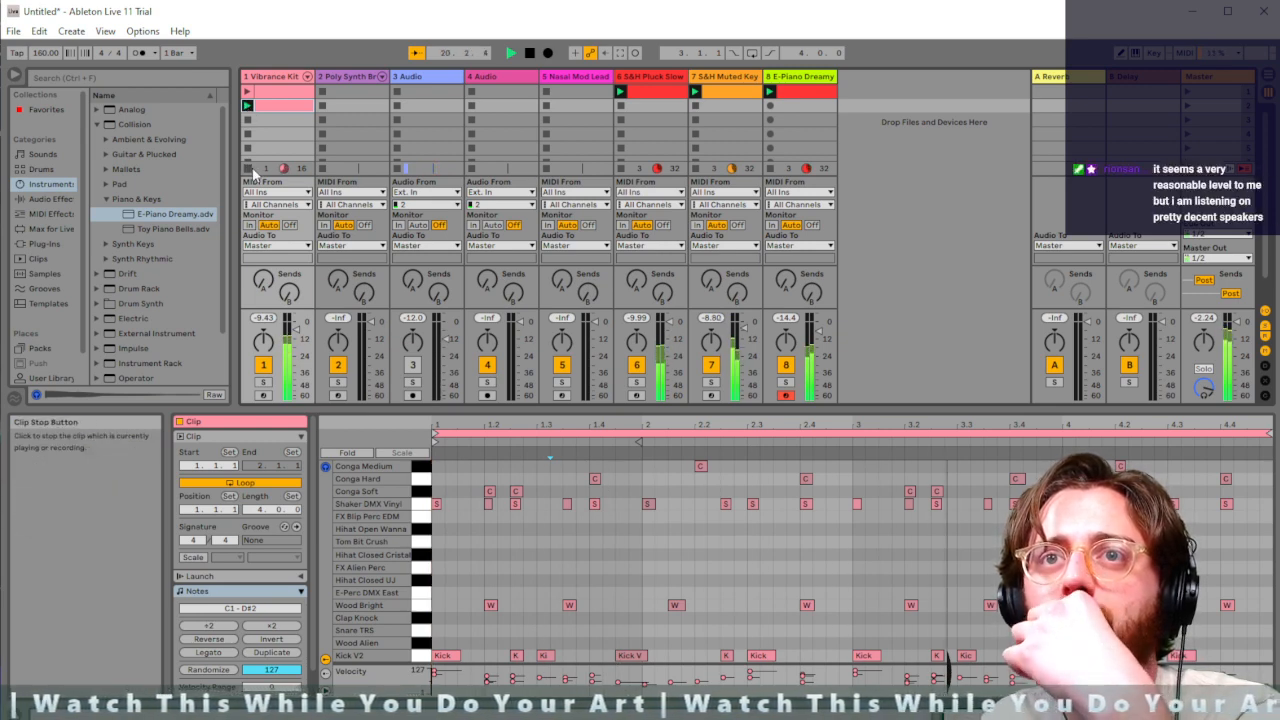
click(249, 106)
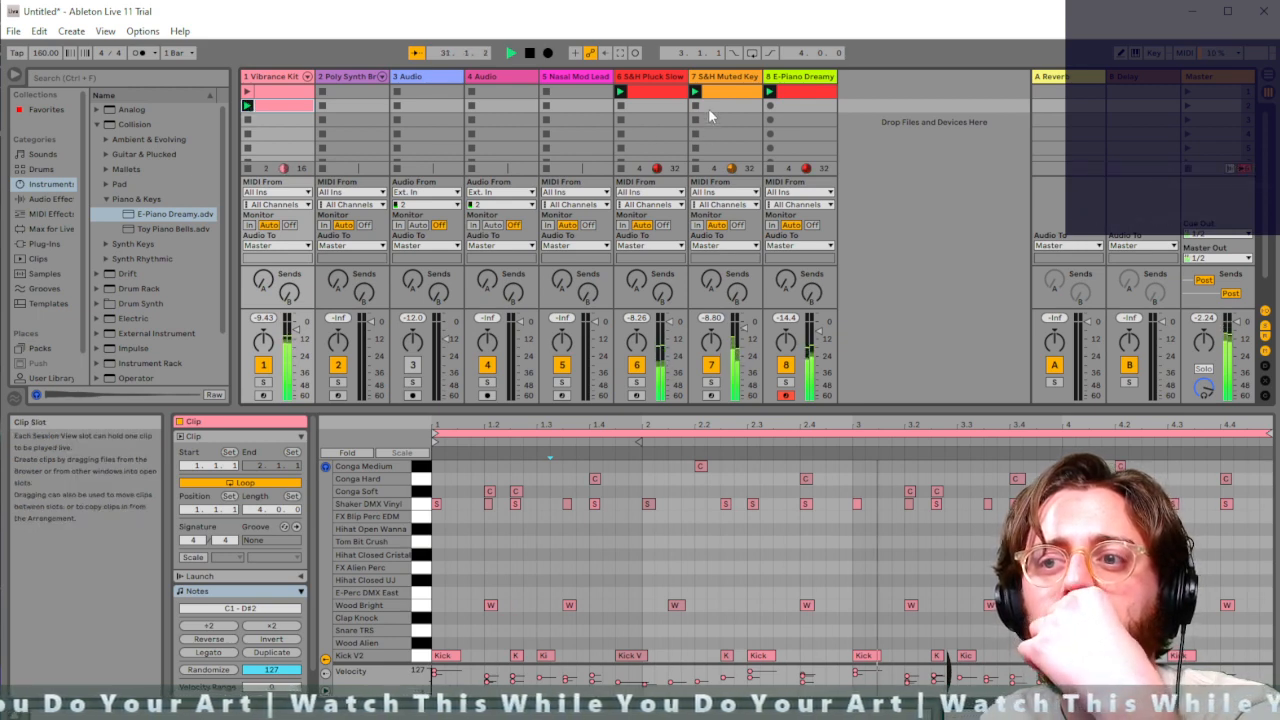
key(space)
Browse the Analog instrument's Bass presets and preview several, including Dual OSC, Saturated Bass and Saw Filter Bass
click(891, 121)
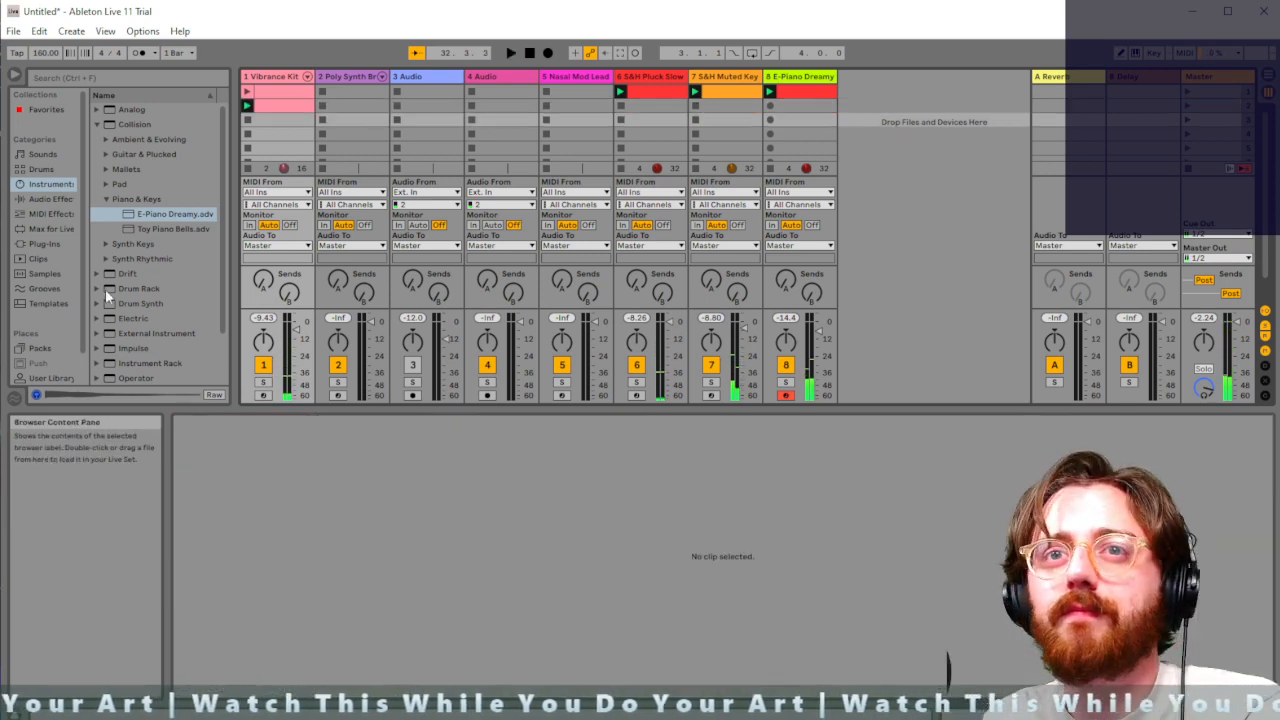
click(98, 125)
click(97, 110)
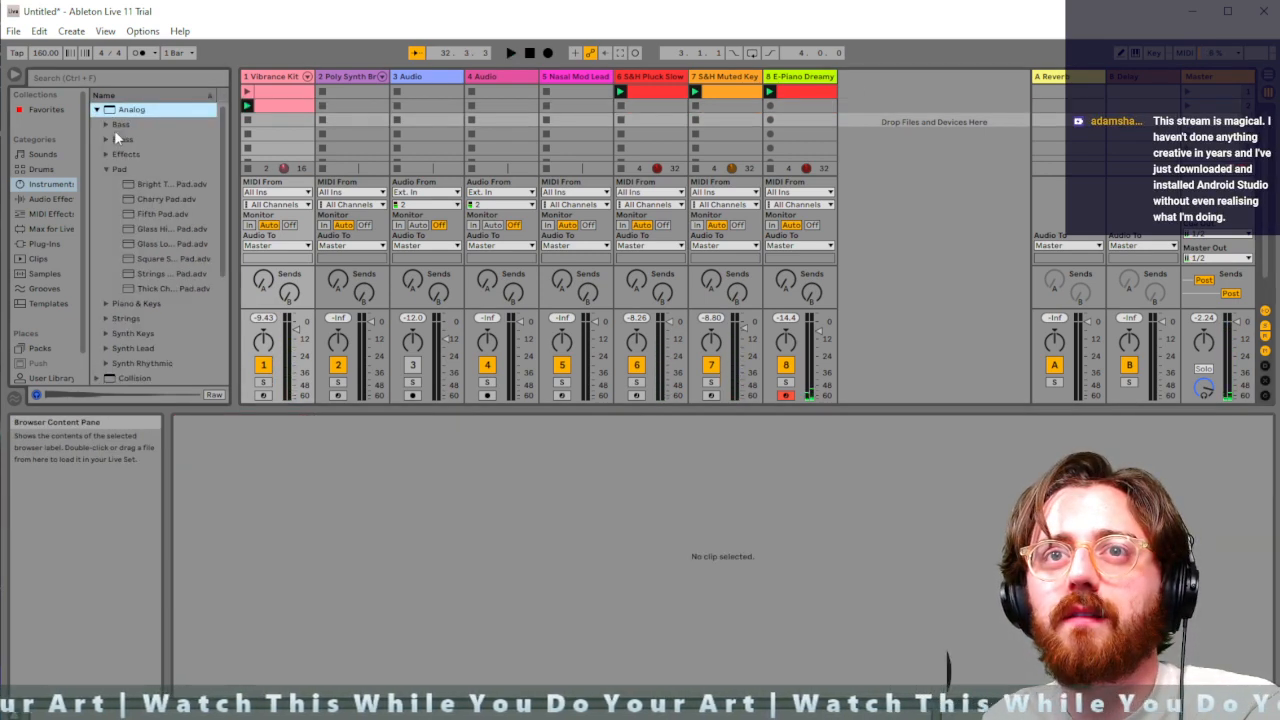
click(105, 124)
click(162, 223)
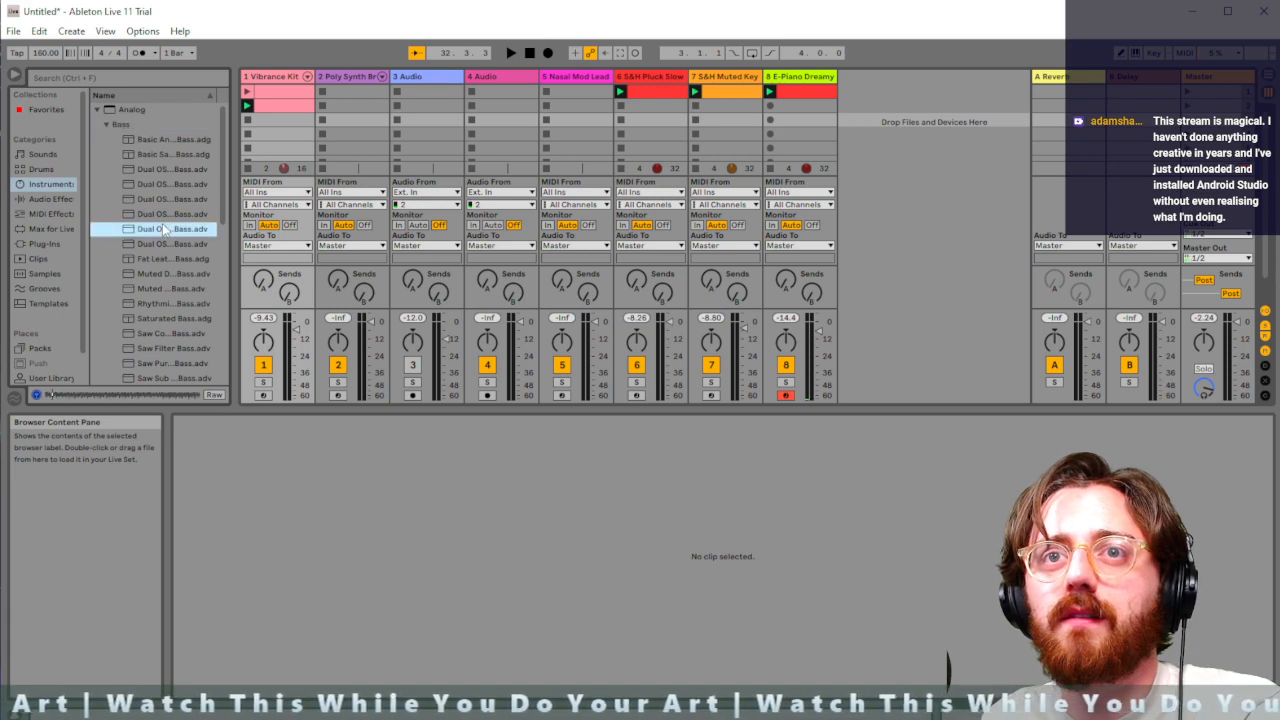
click(158, 283)
click(155, 318)
click(155, 333)
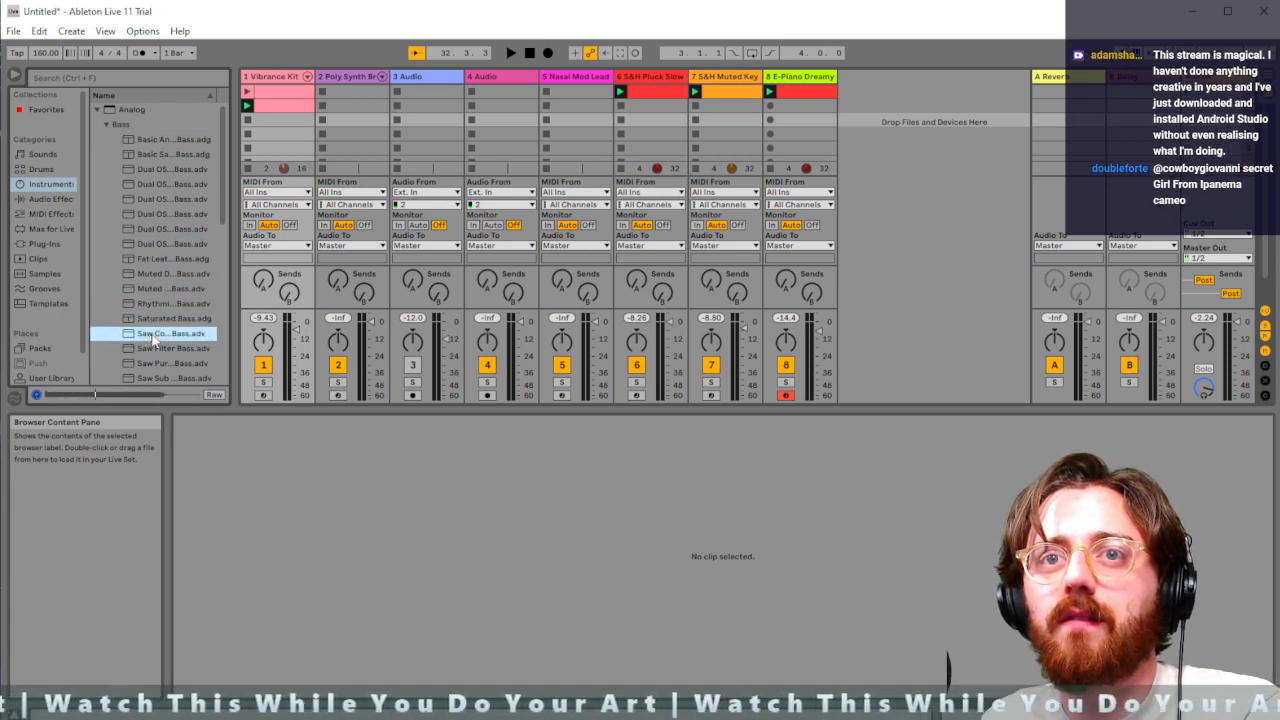
scroll(152, 334, down, 1)
click(151, 331)
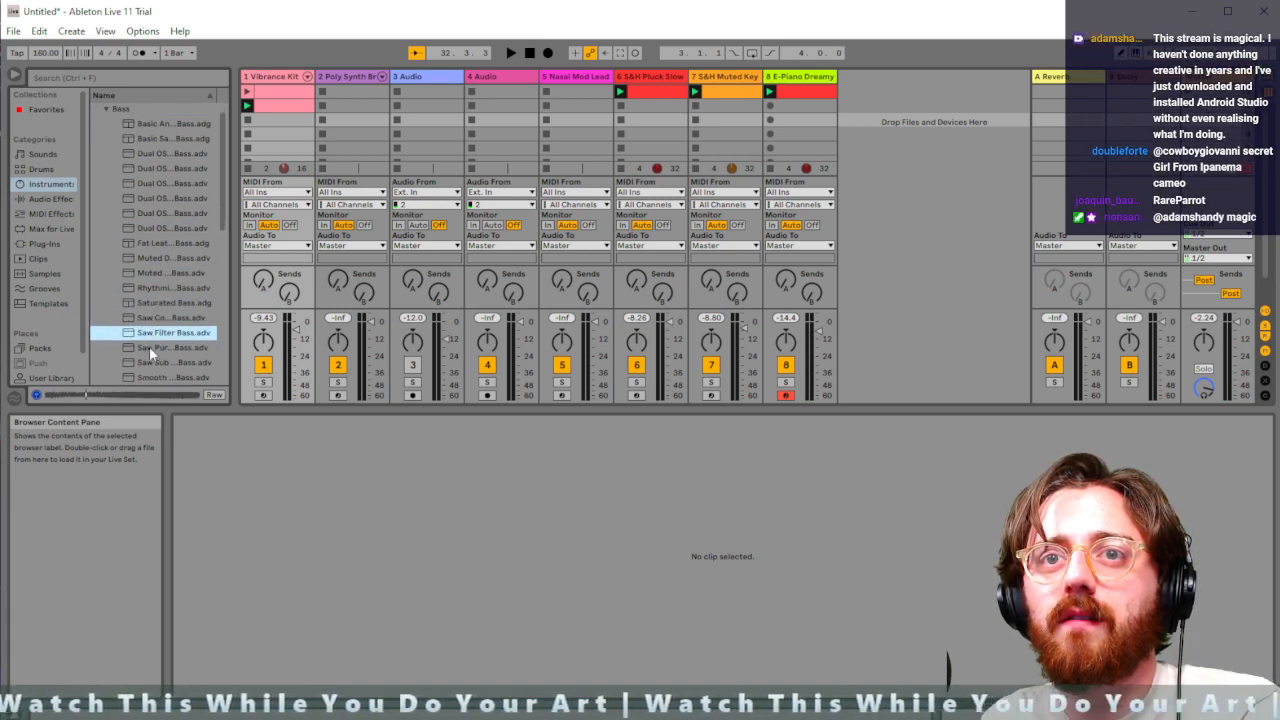
Load the Saw Pure Muted Bass preset onto a new MIDI track and play the loop to try it
click(150, 352)
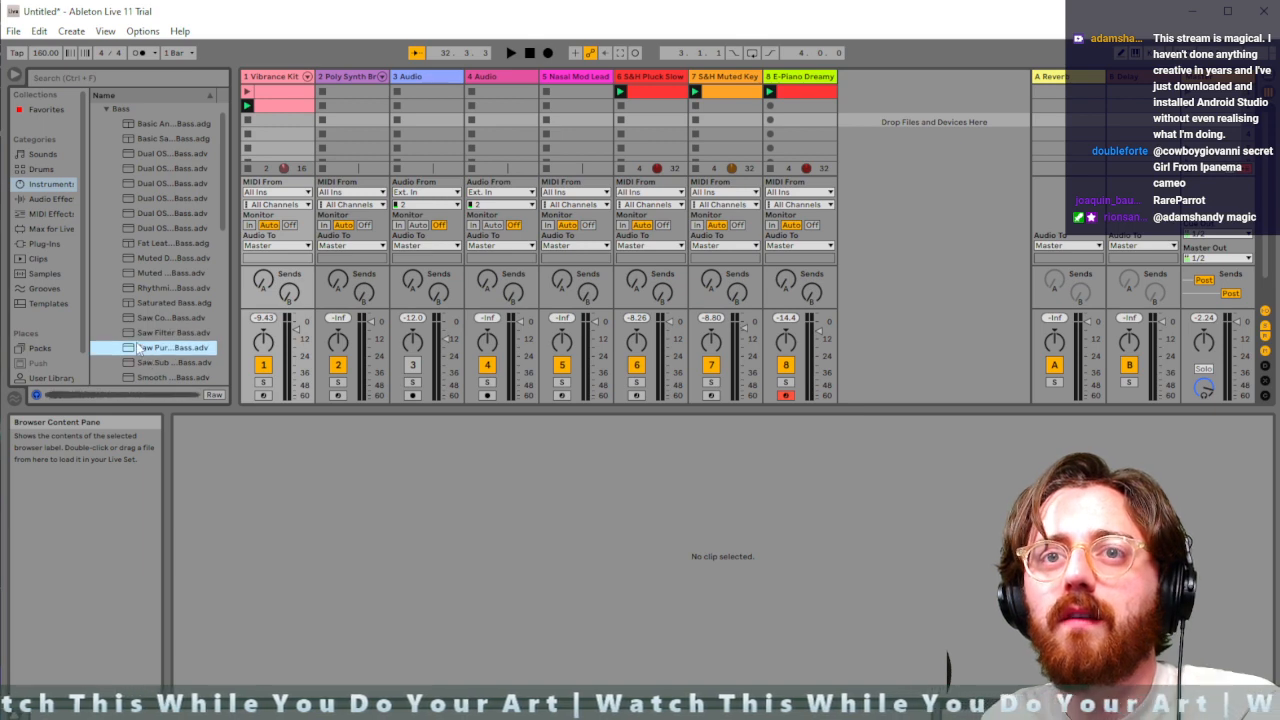
drag(907, 165, 905, 170)
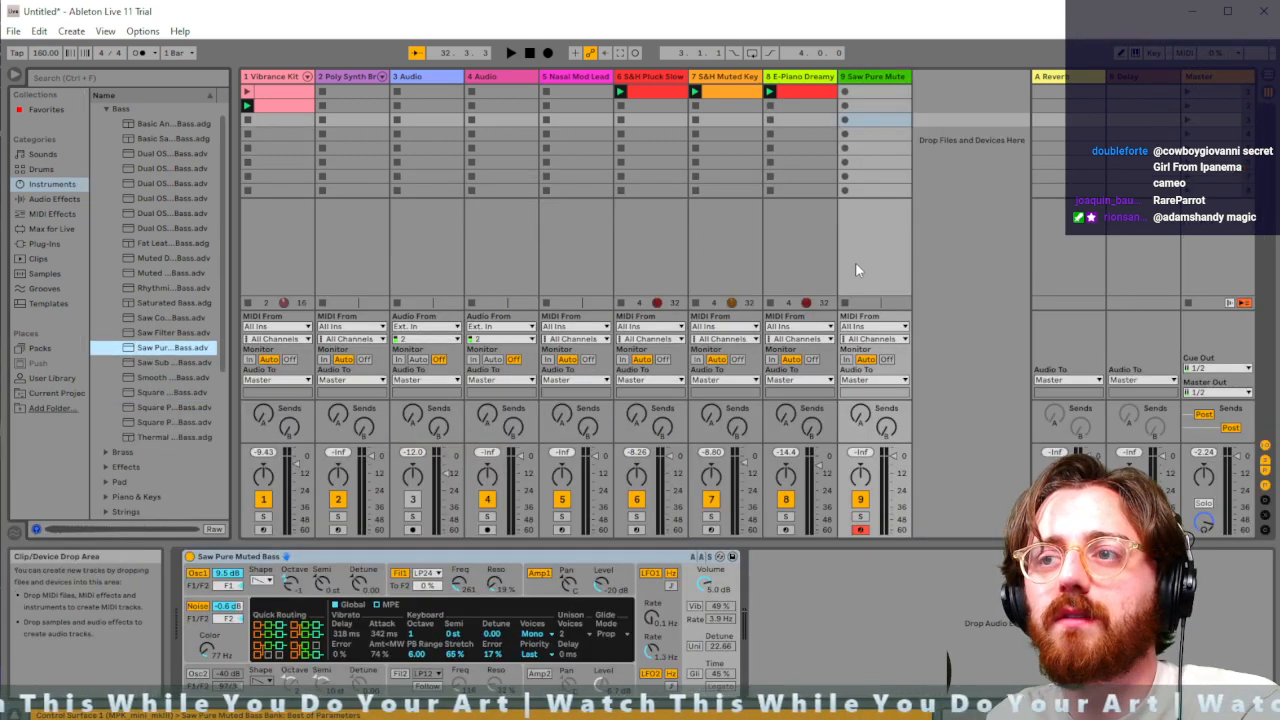
key(space)
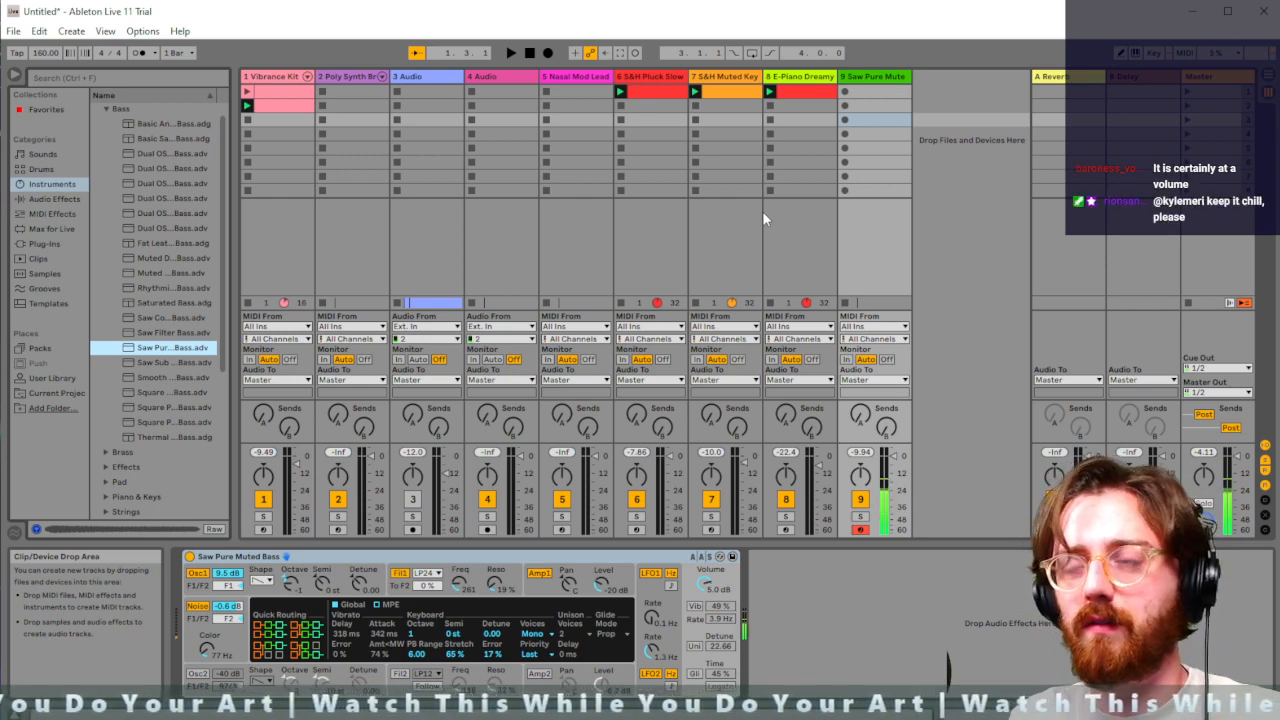
key(space)
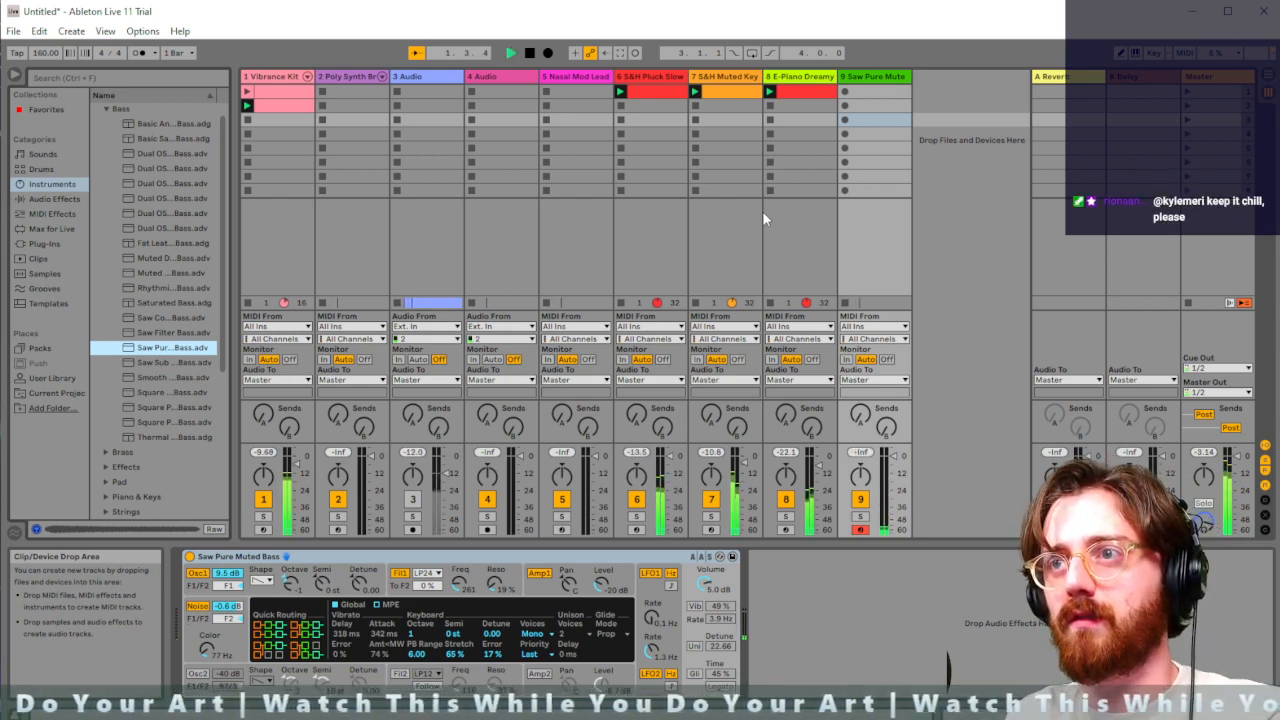
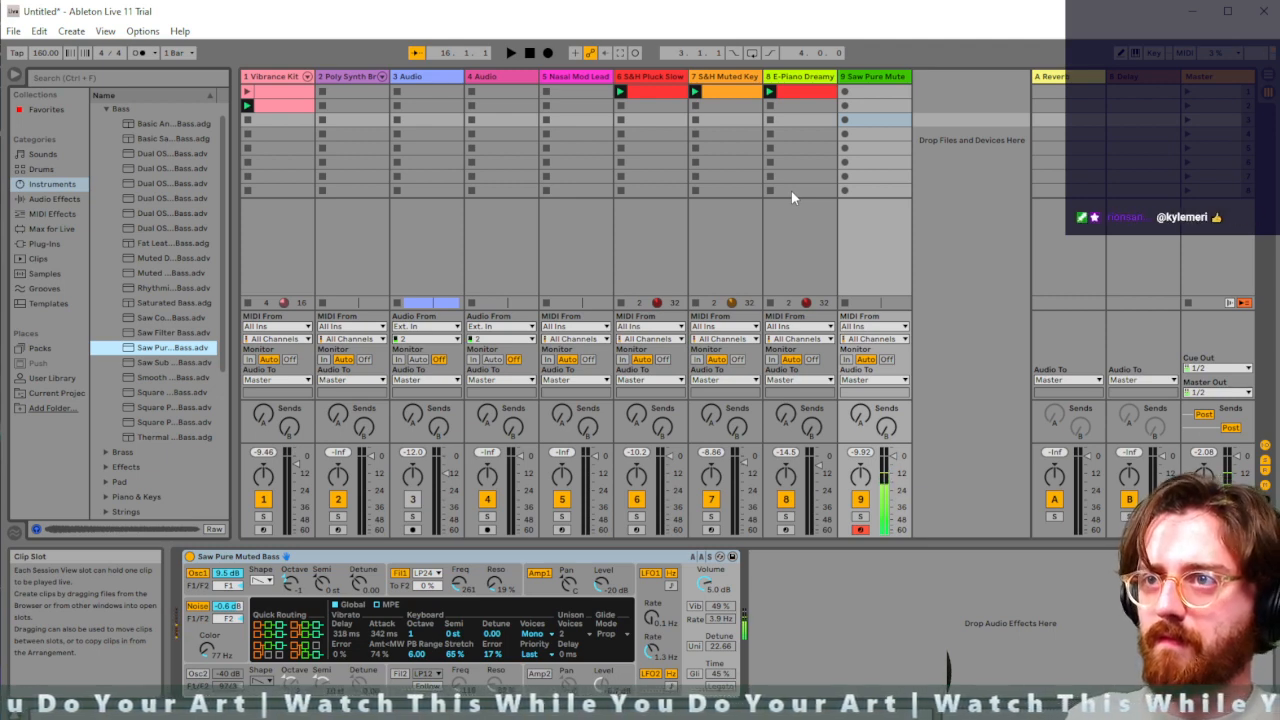
click(300, 93)
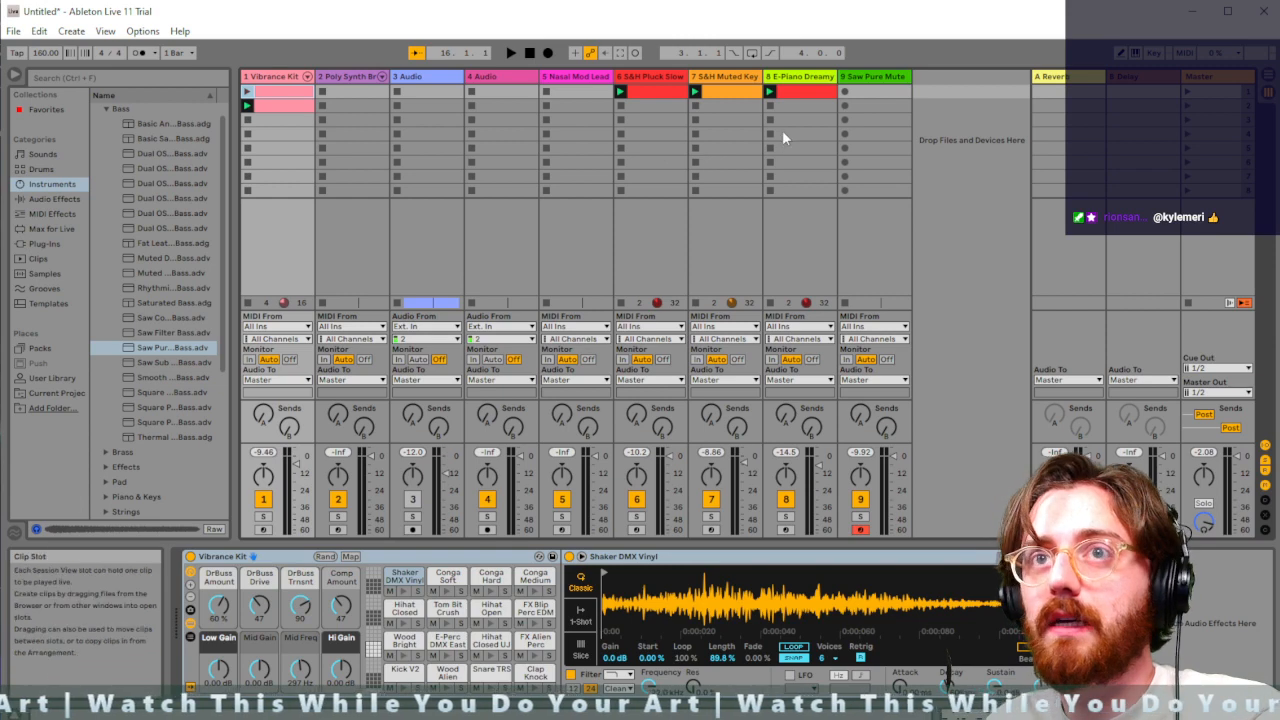
click(870, 94)
key(ctrl+v)
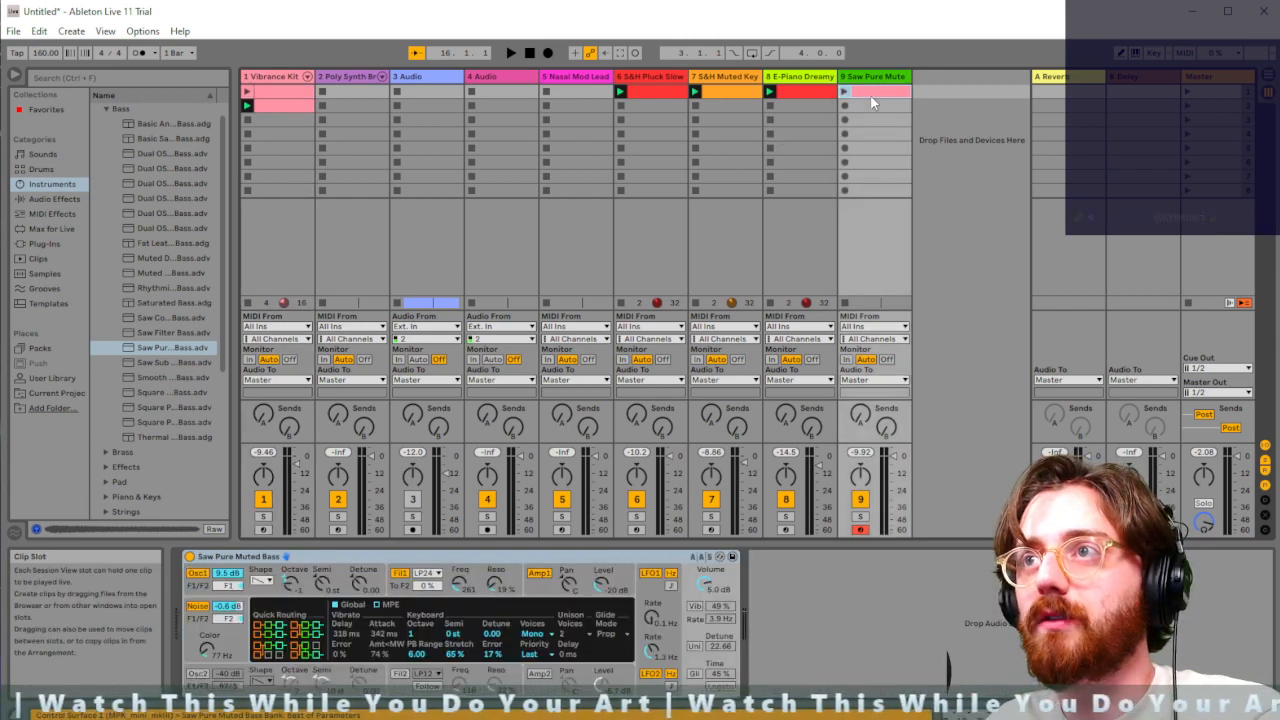
double_click(874, 92)
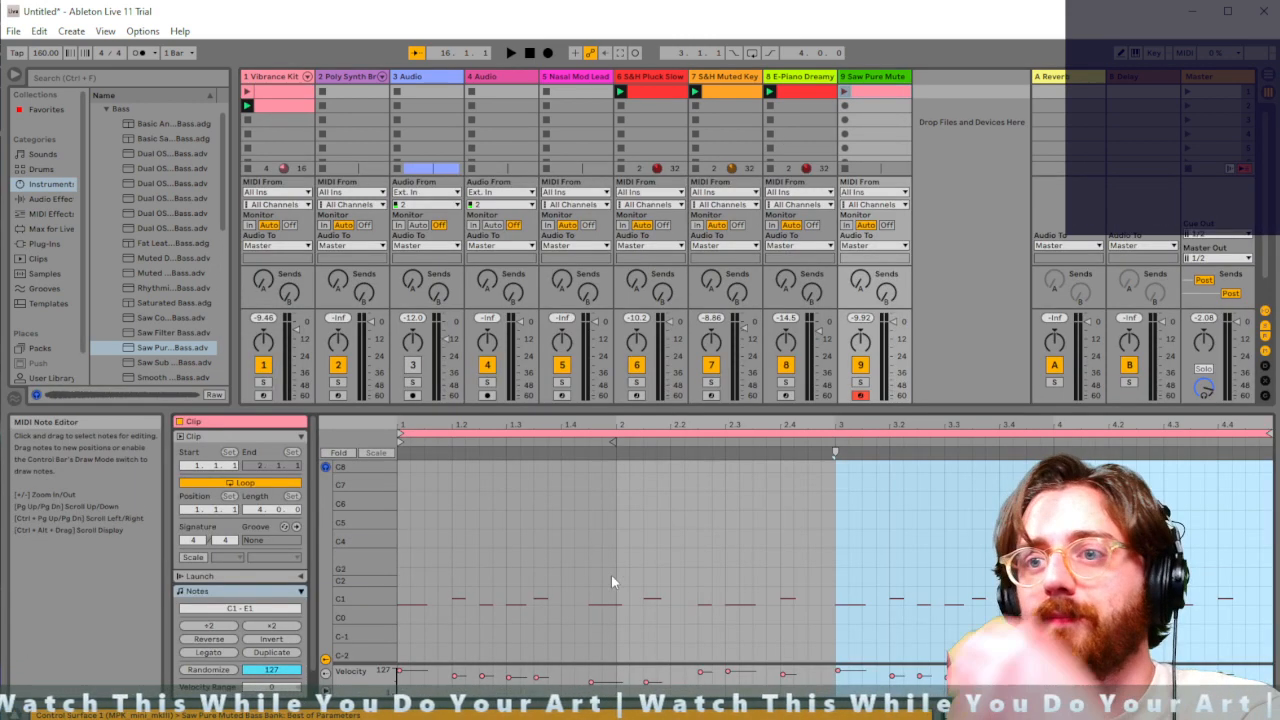
click(440, 551)
click(410, 604)
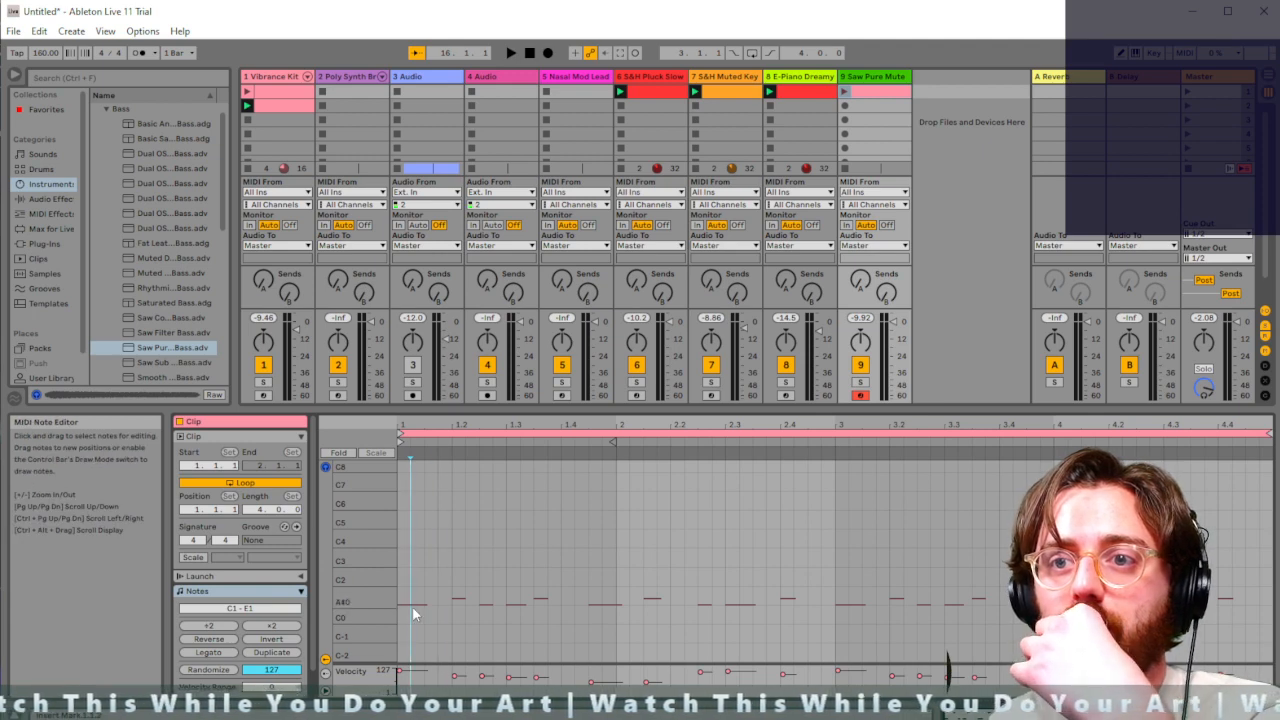
click(411, 605)
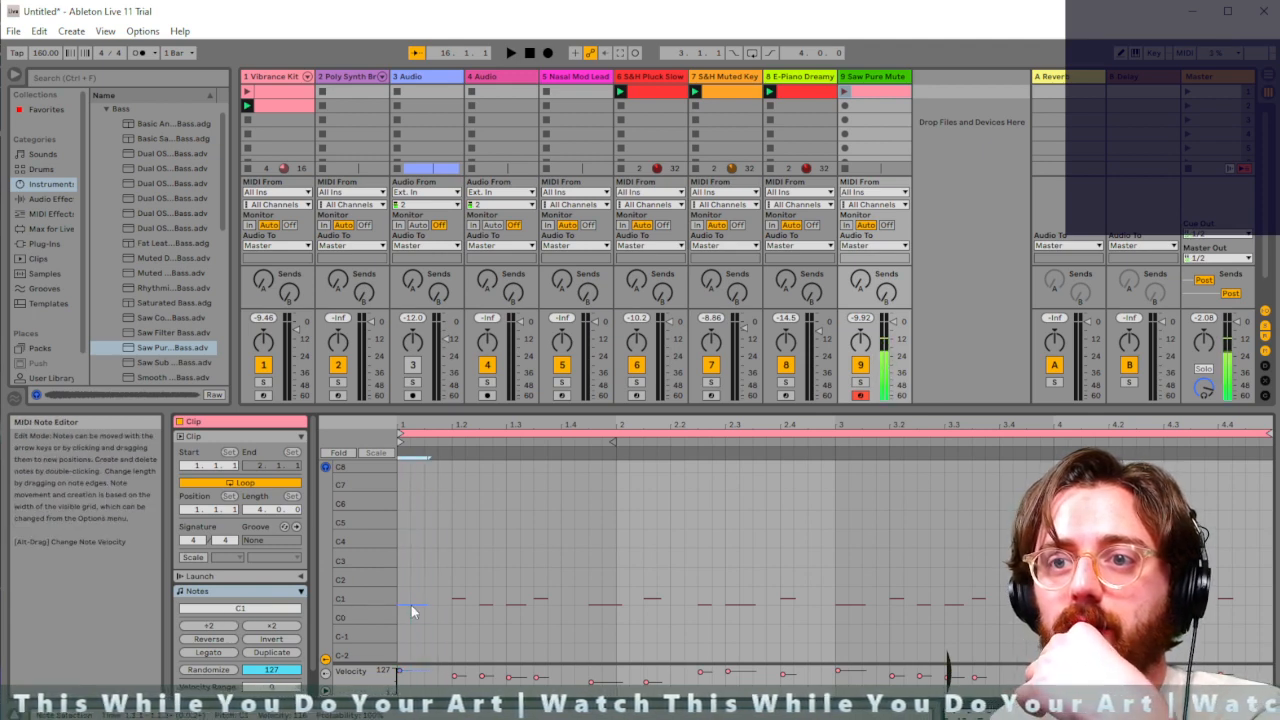
click(486, 605)
drag(428, 578, 980, 604)
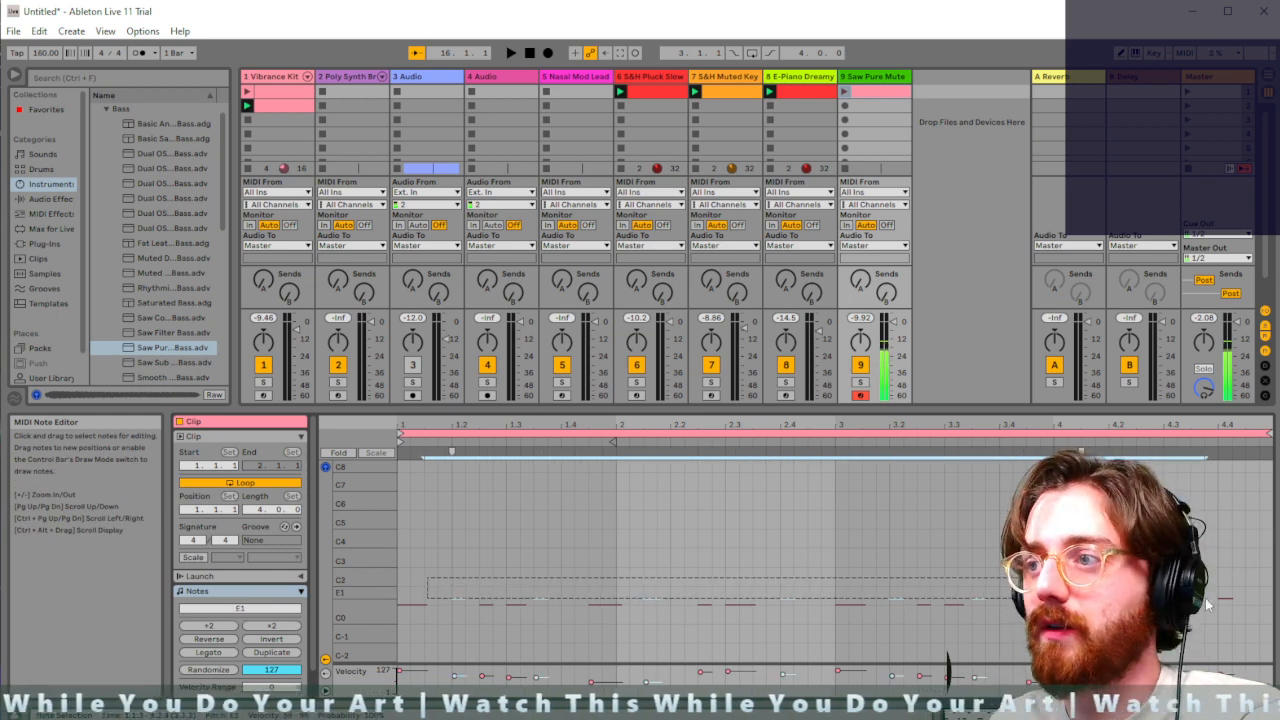
key(Delete)
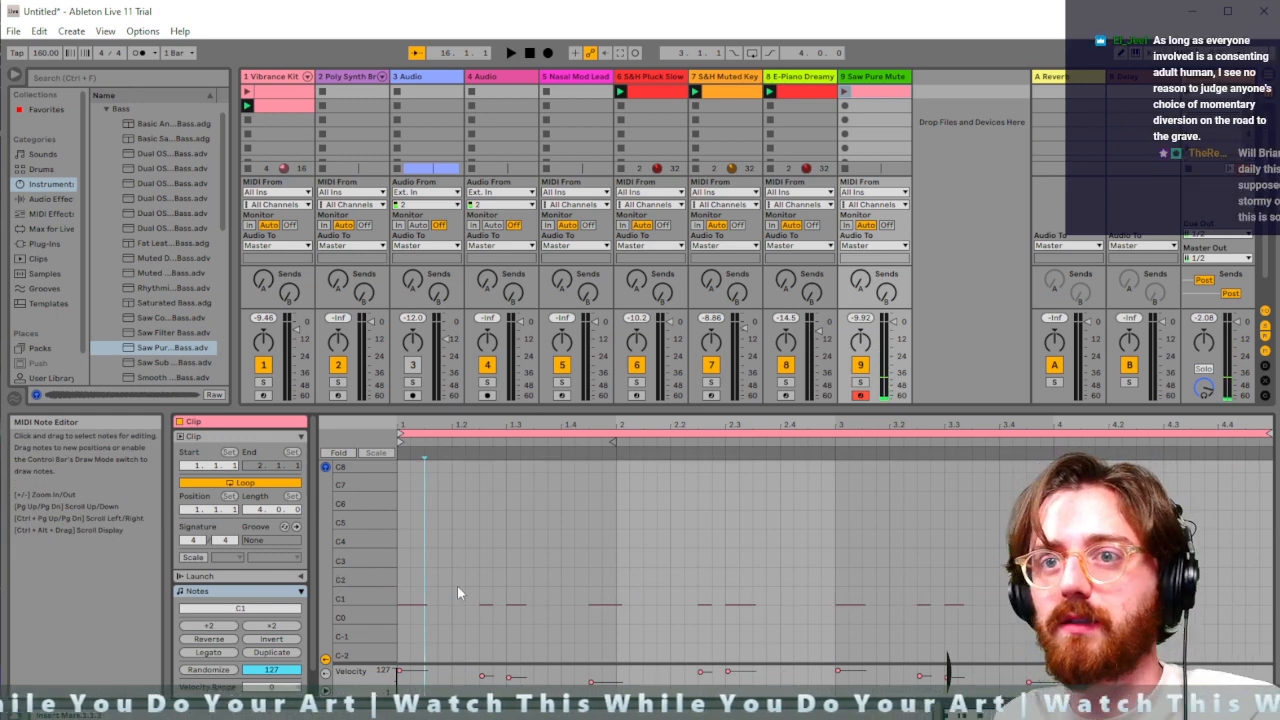
click(881, 91)
key(Delete)
Create an empty MIDI clip in the first slot of the Saw Pure Muted Bass track and set its loop length to 8 bars
click(273, 92)
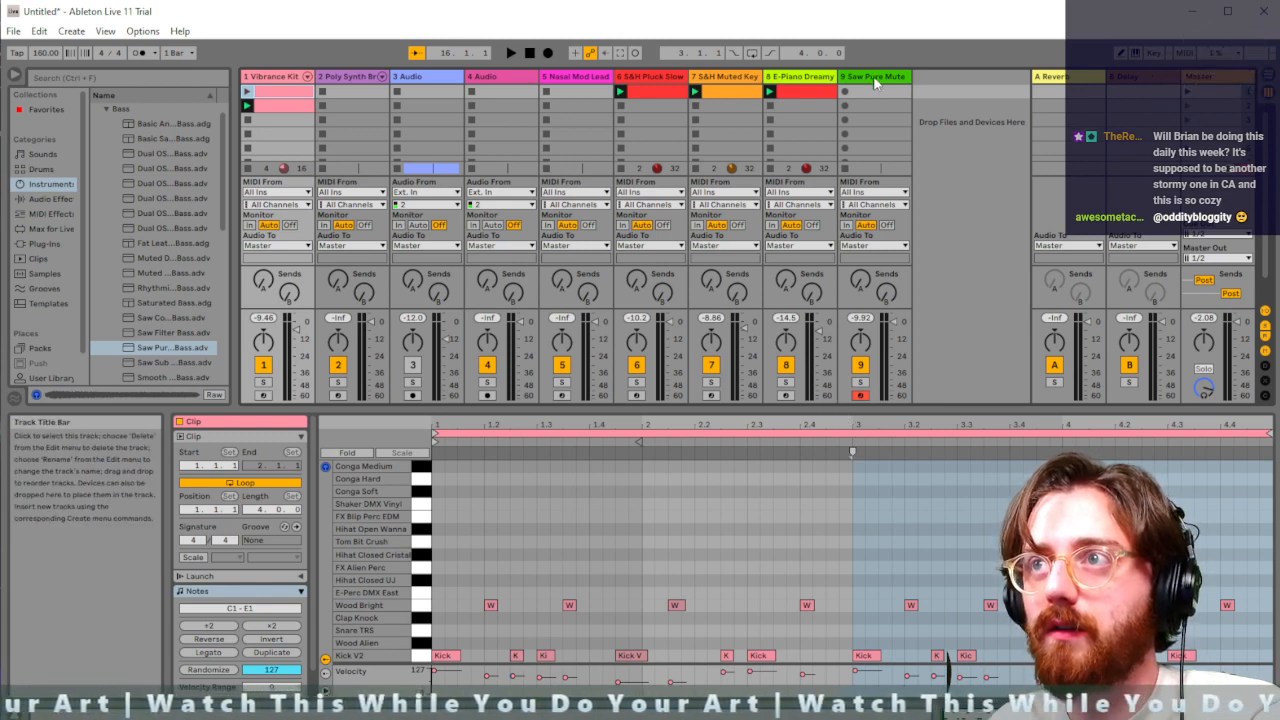
key(space)
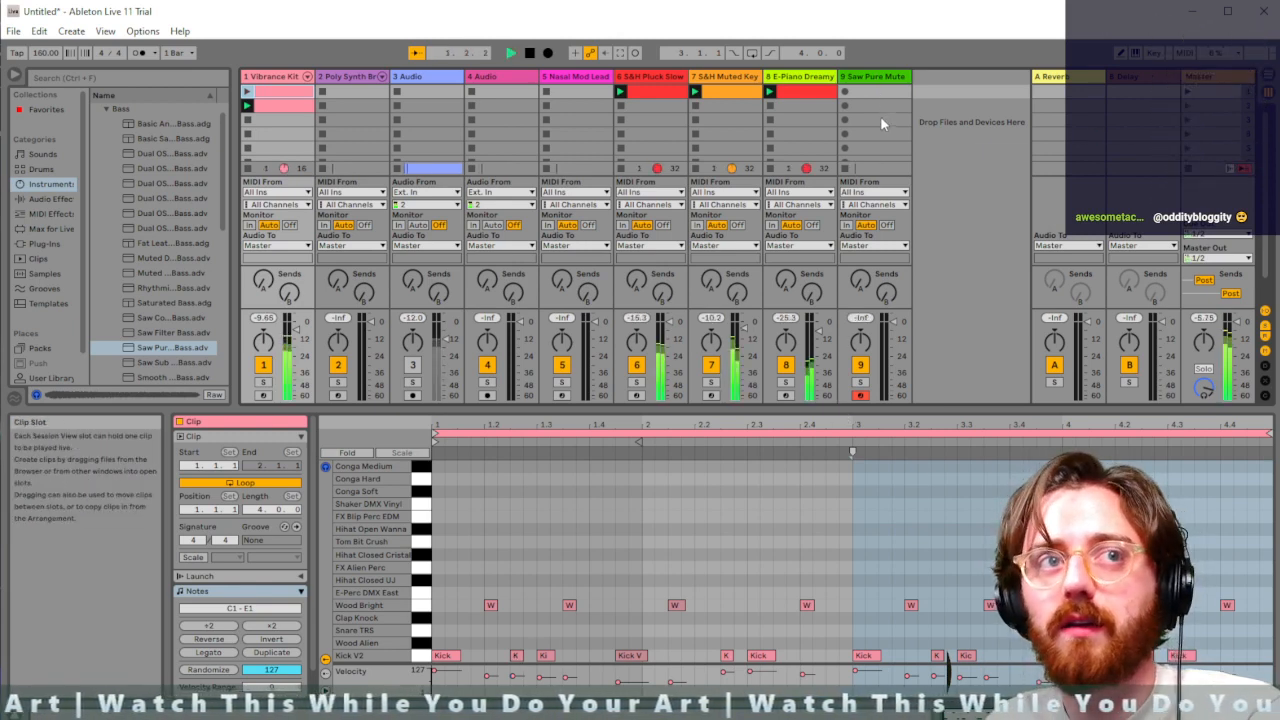
click(877, 91)
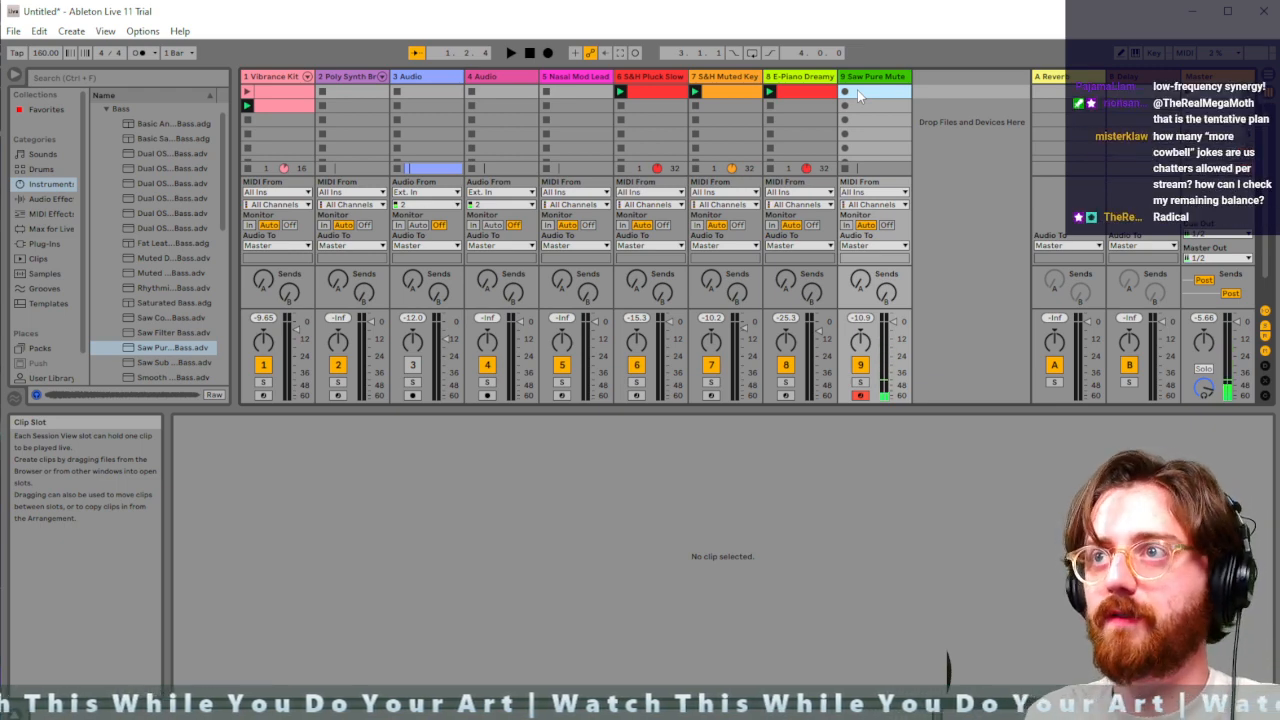
double_click(858, 93)
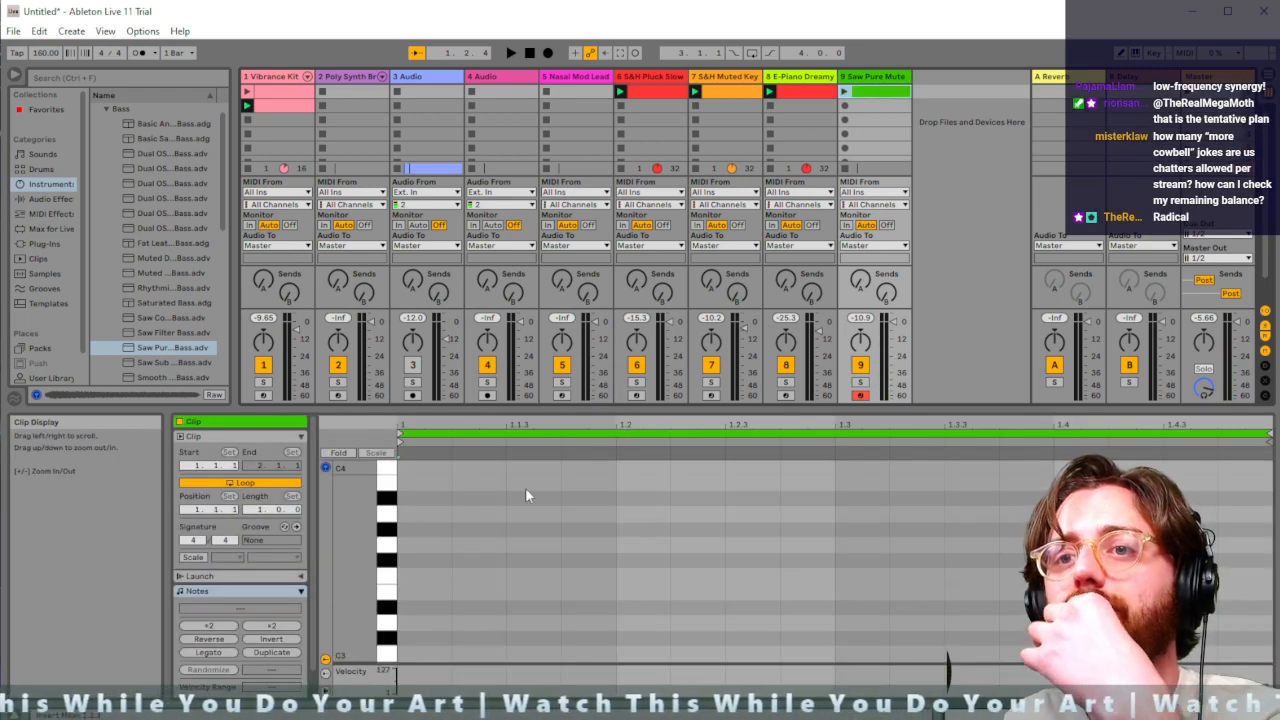
drag(260, 510, 260, 484)
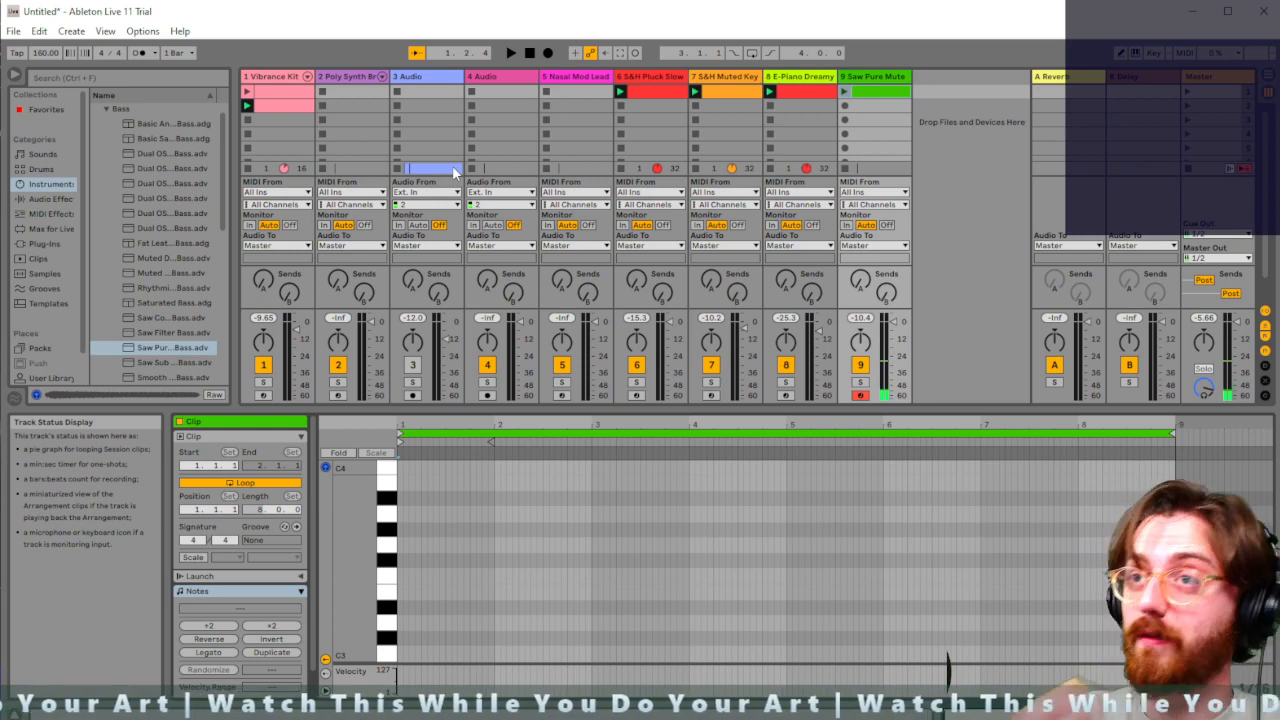
Record an eight-bar bass line over the loop, delete the stray A1 note at its start and play the result
click(636, 55)
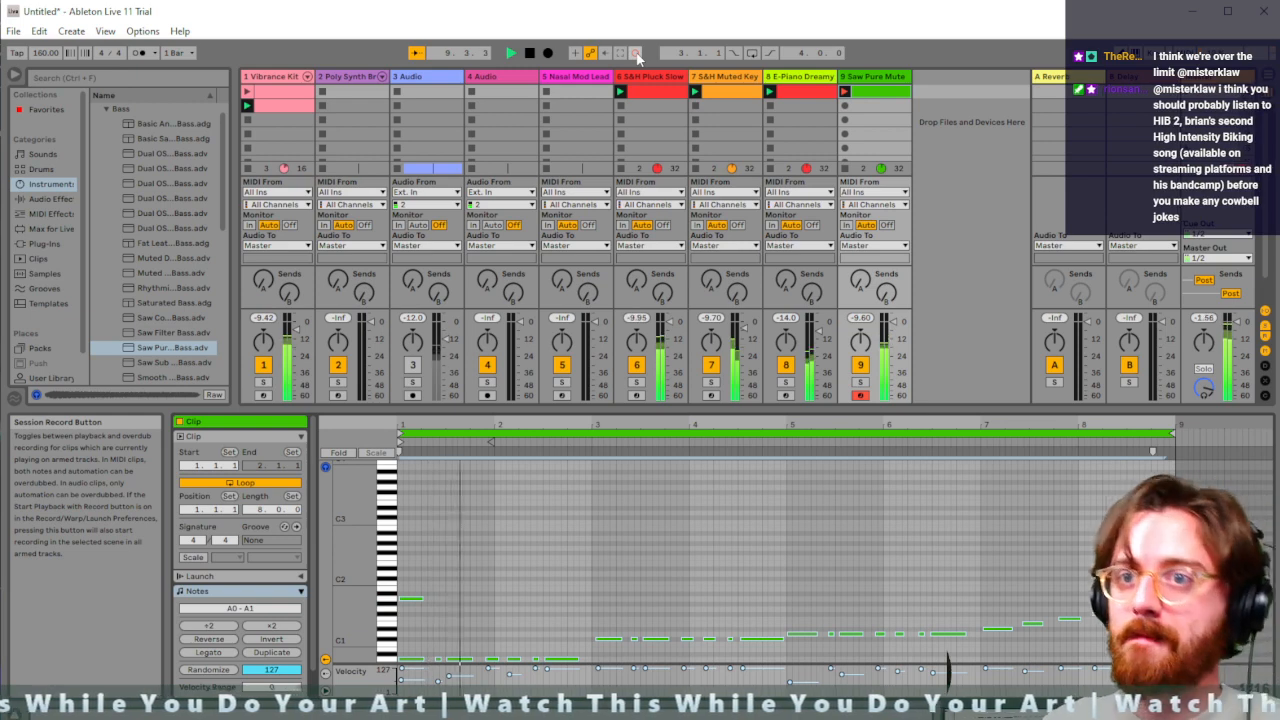
drag(441, 568, 403, 627)
key(Delete)
click(412, 660)
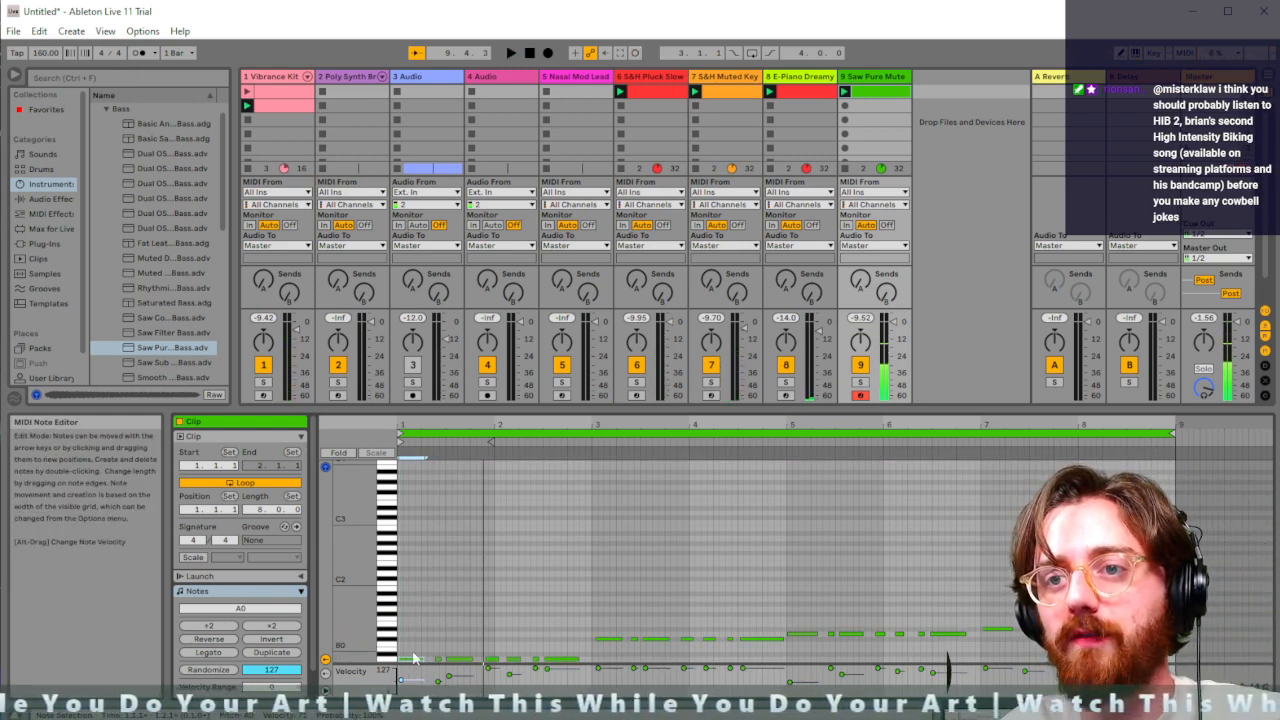
key(ctrl+a)
key(space)
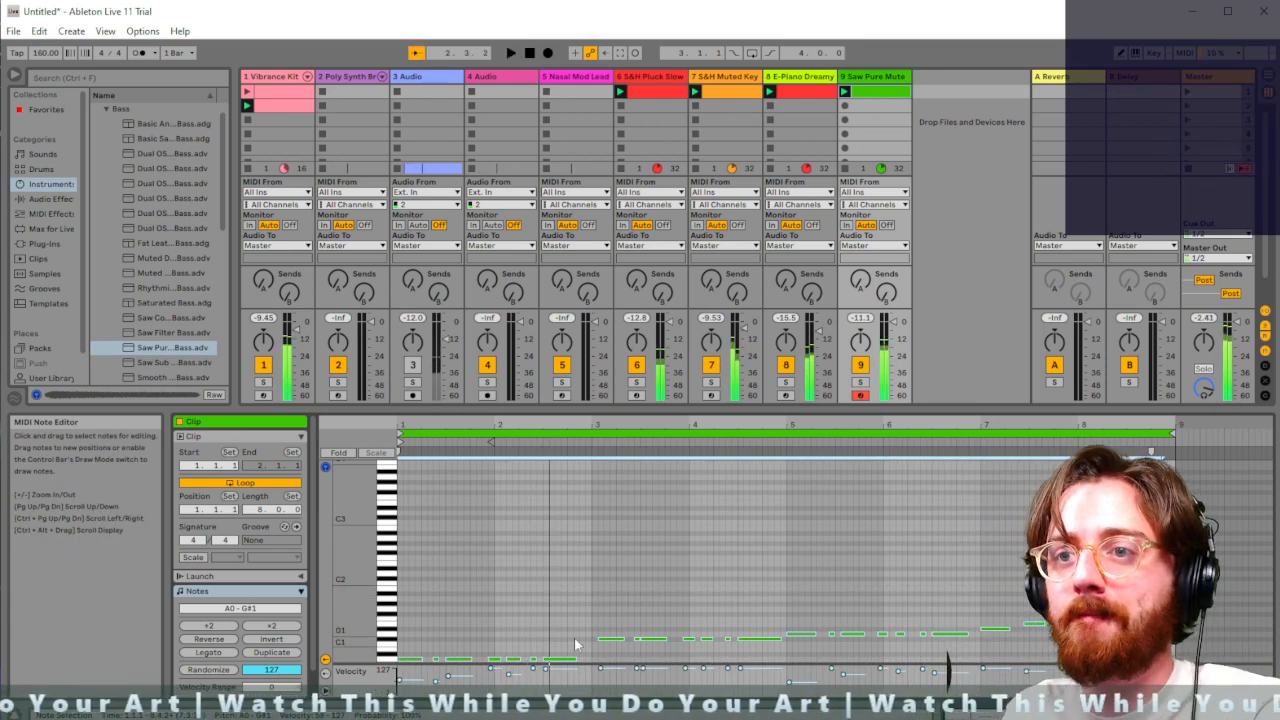
Shorten the last A0 note of bar 2 and place a B0 note after it on beat 4, checking it against the loop
click(553, 660)
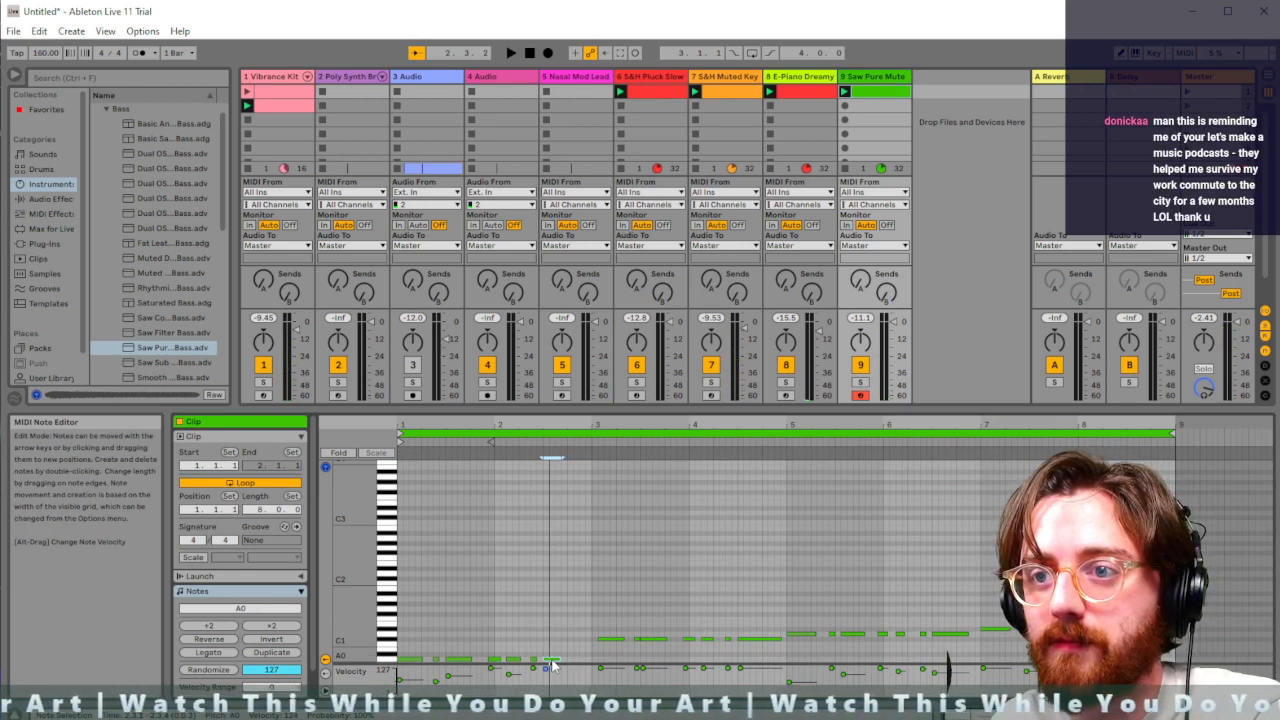
drag(552, 661, 577, 642)
key(space)
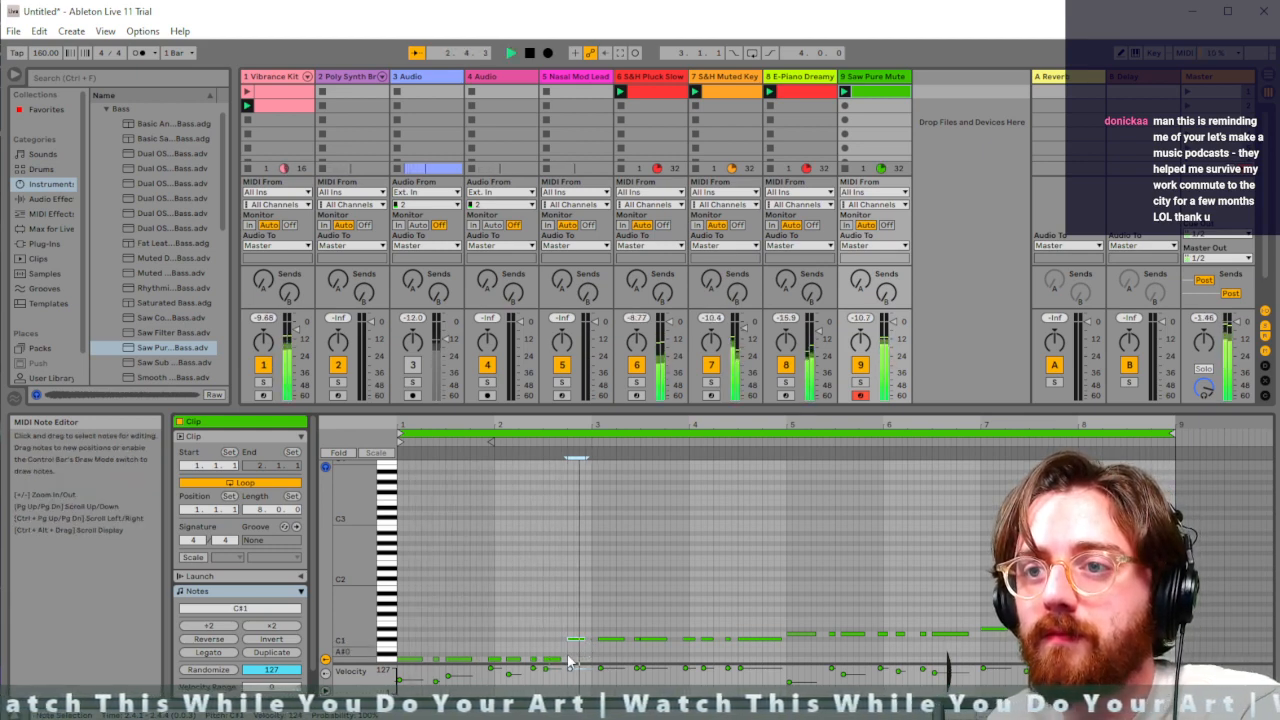
key(space)
drag(577, 640, 575, 651)
key(space)
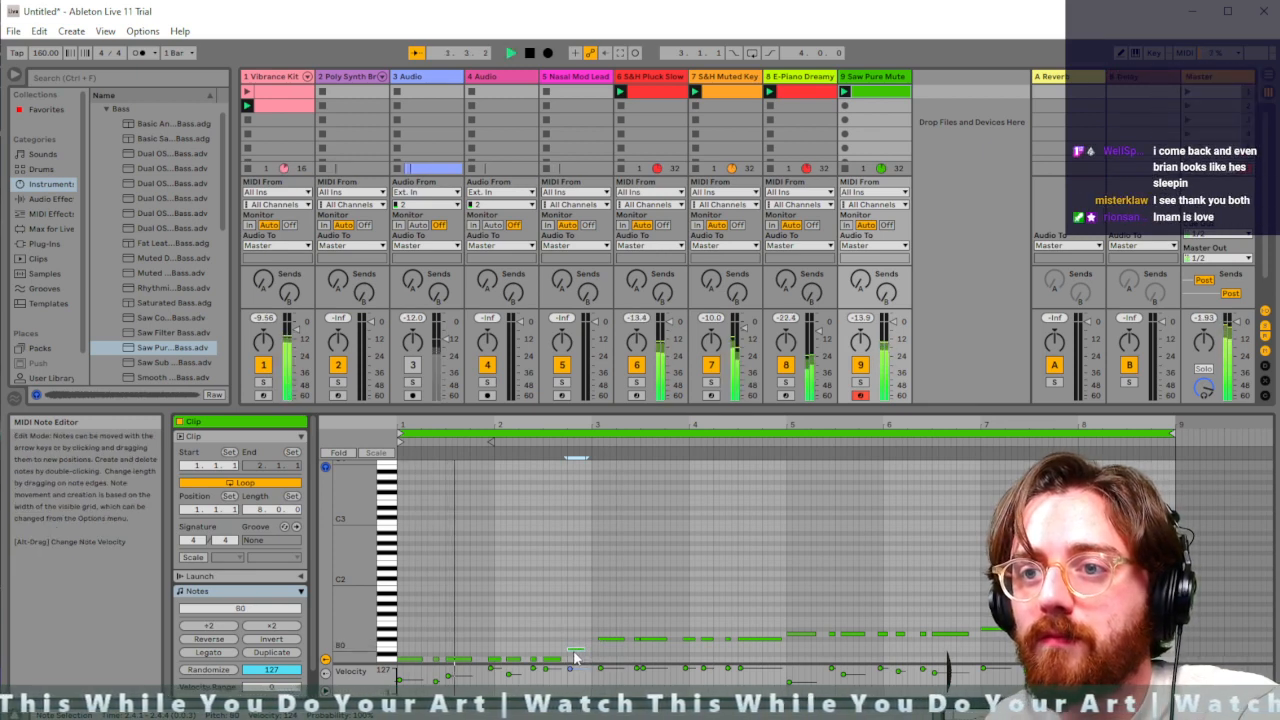
Nudge the A0 note leading into bar 2 and the first two C#1 notes of bar 3 slightly earlier
key(space)
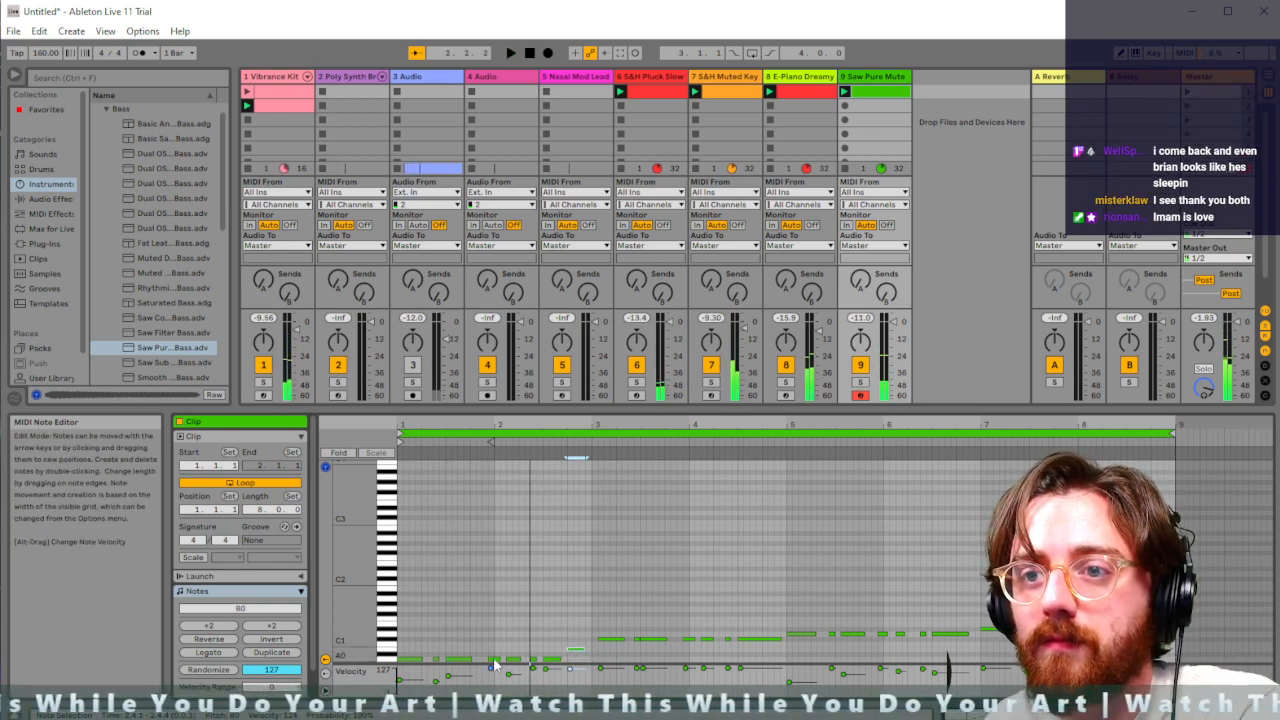
key(space)
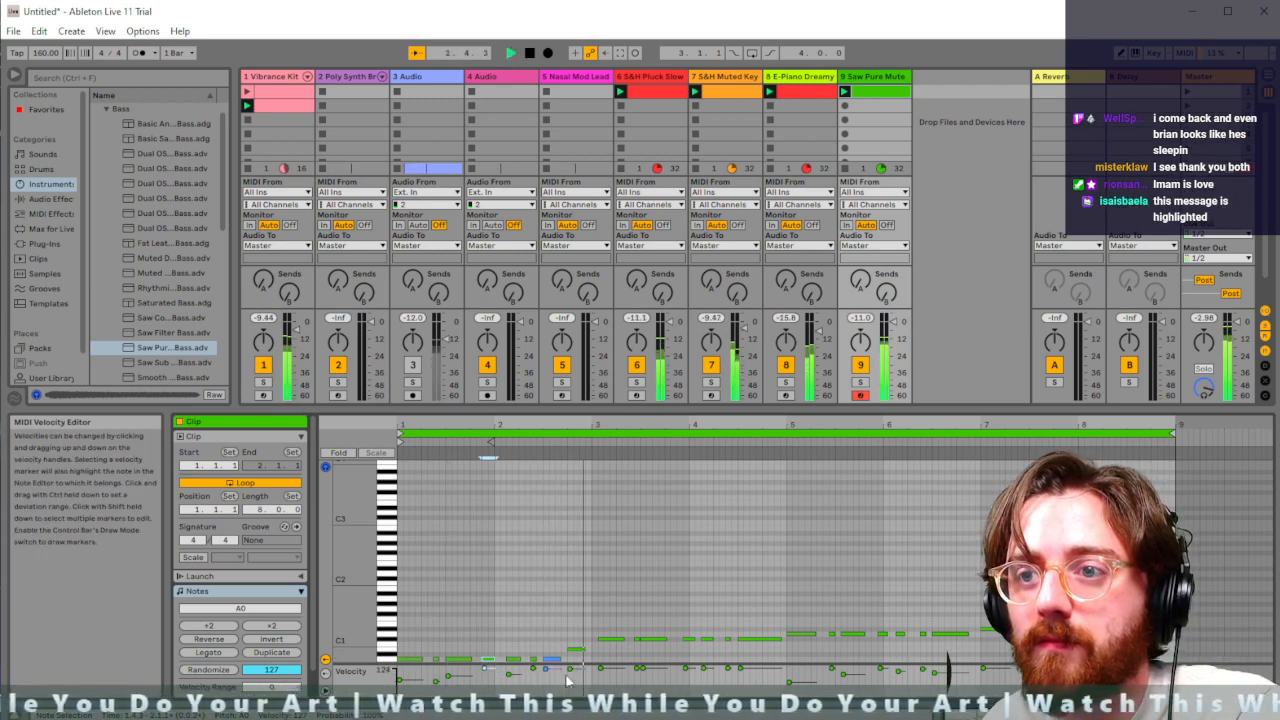
key(space)
click(606, 639)
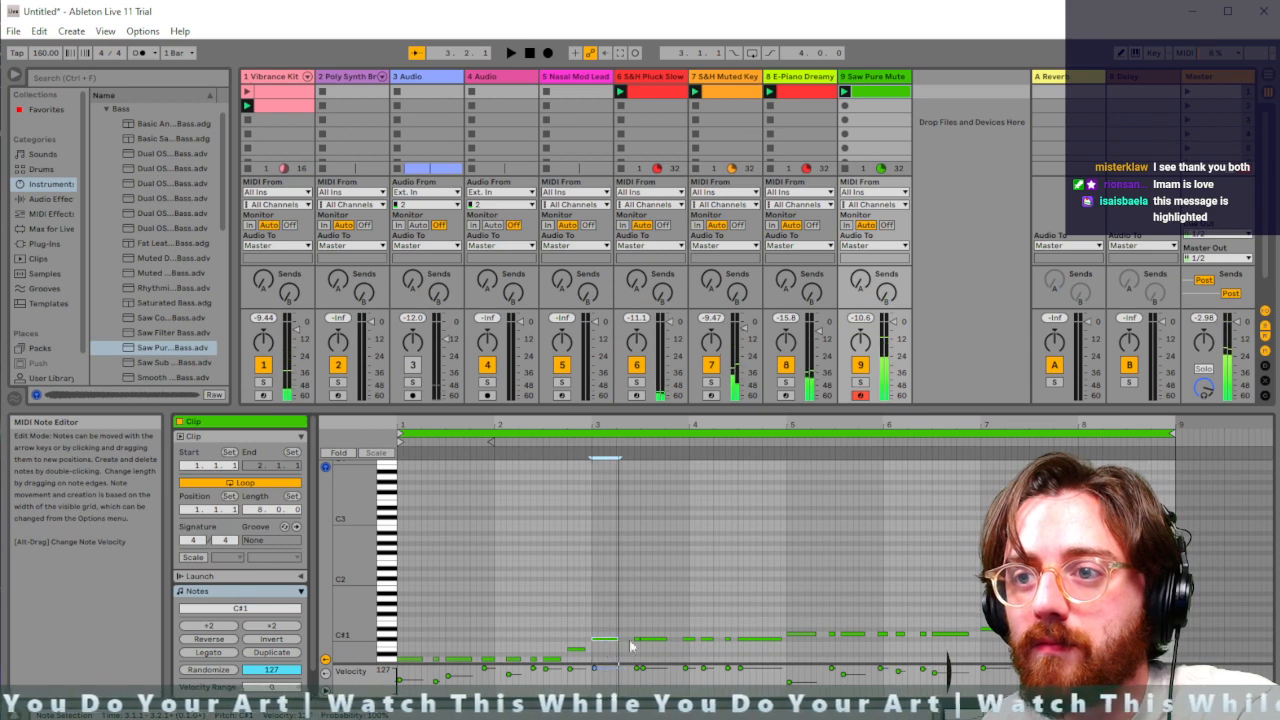
click(637, 639)
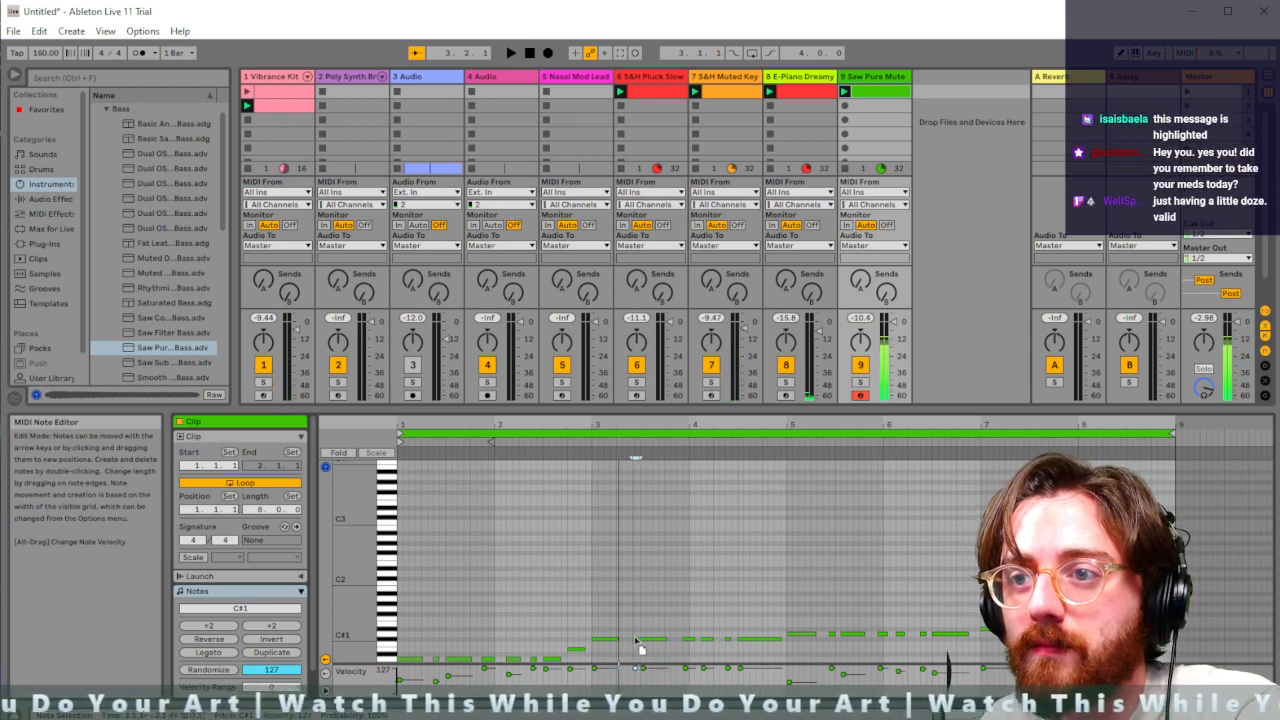
Rework bar 4 of the bass line into B0, A0, B0 and C#1 notes, dividing the long closing C#1 note
key(space)
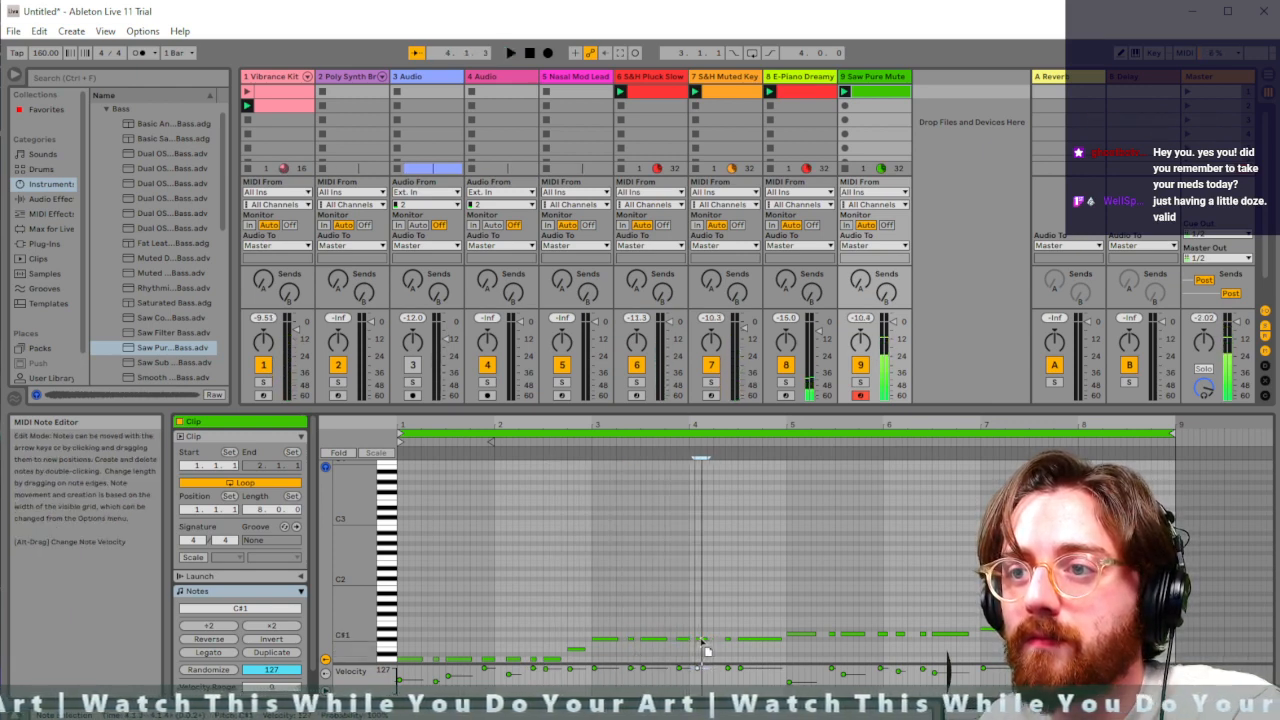
drag(701, 638, 705, 645)
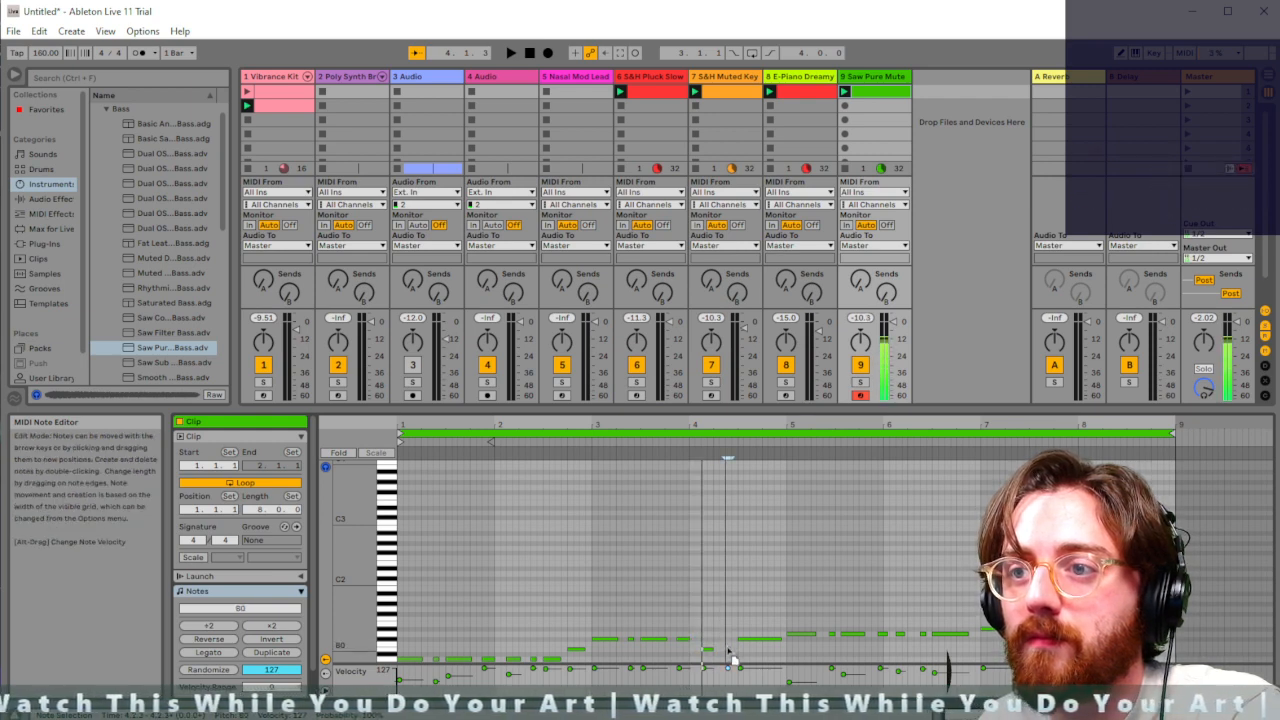
click(750, 639)
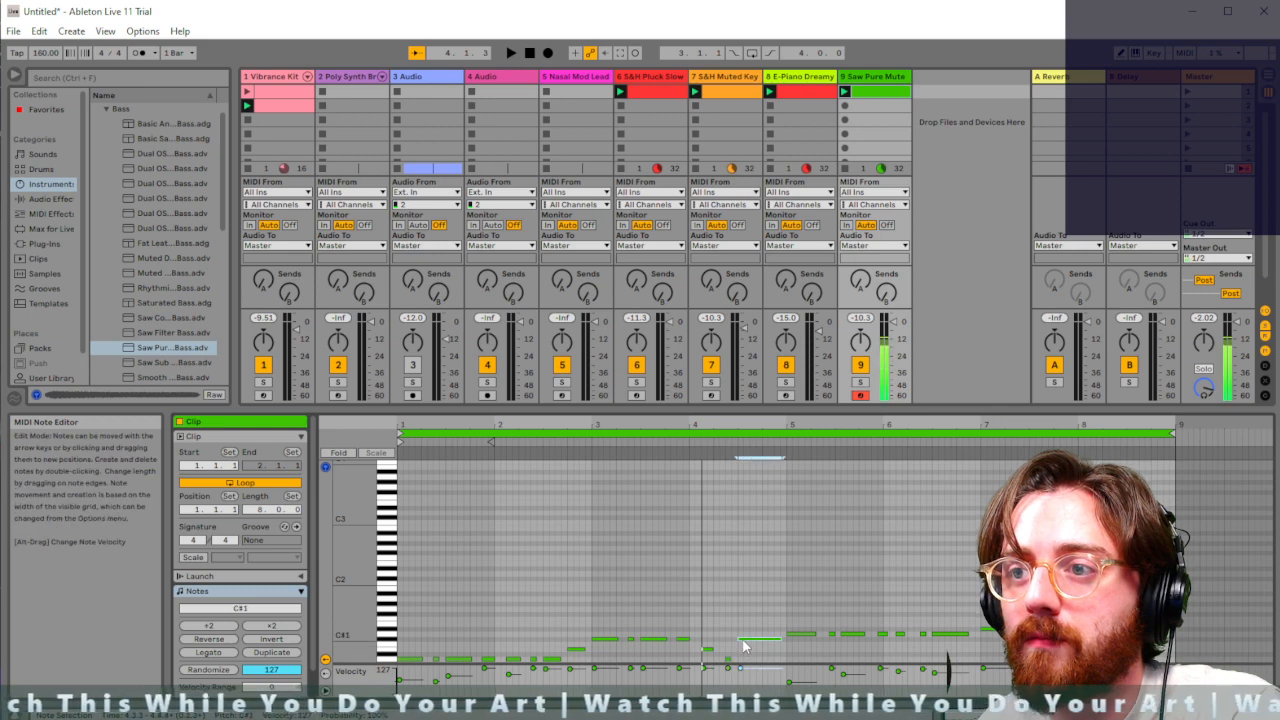
key(space)
drag(745, 657, 750, 651)
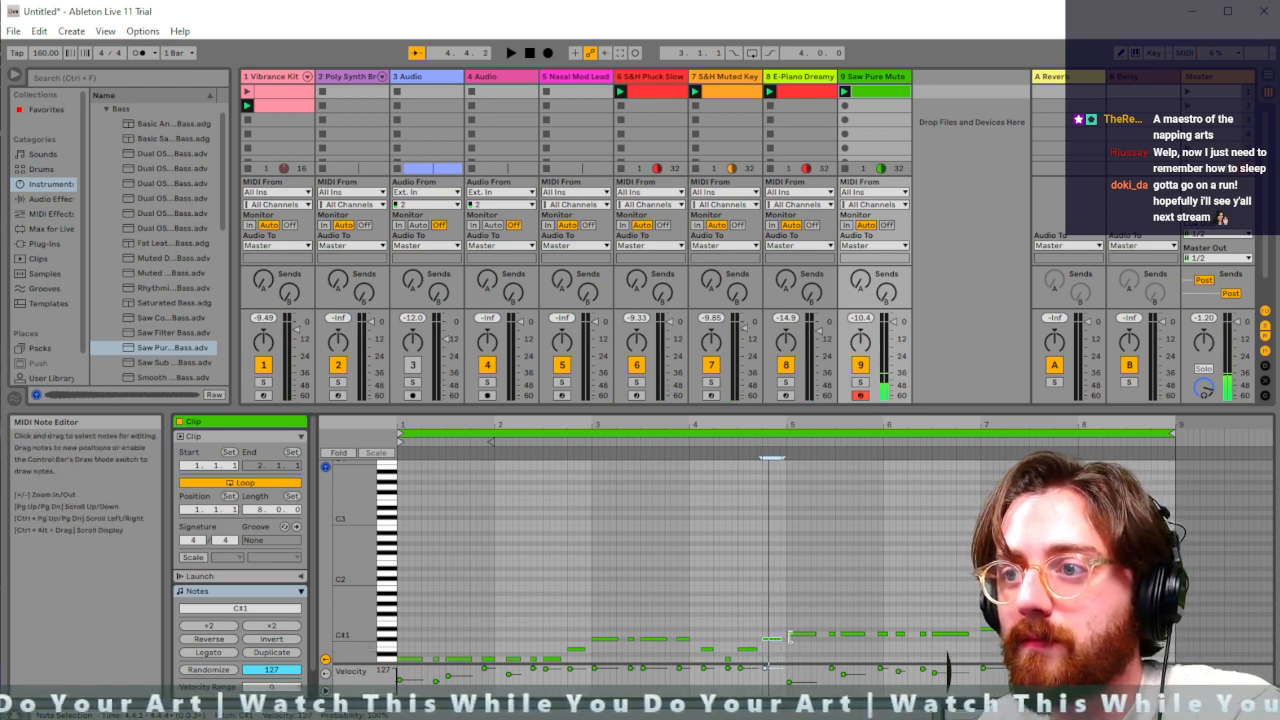
Try the first note of bar 5 at B0 against the loop and return it to D1
key(space)
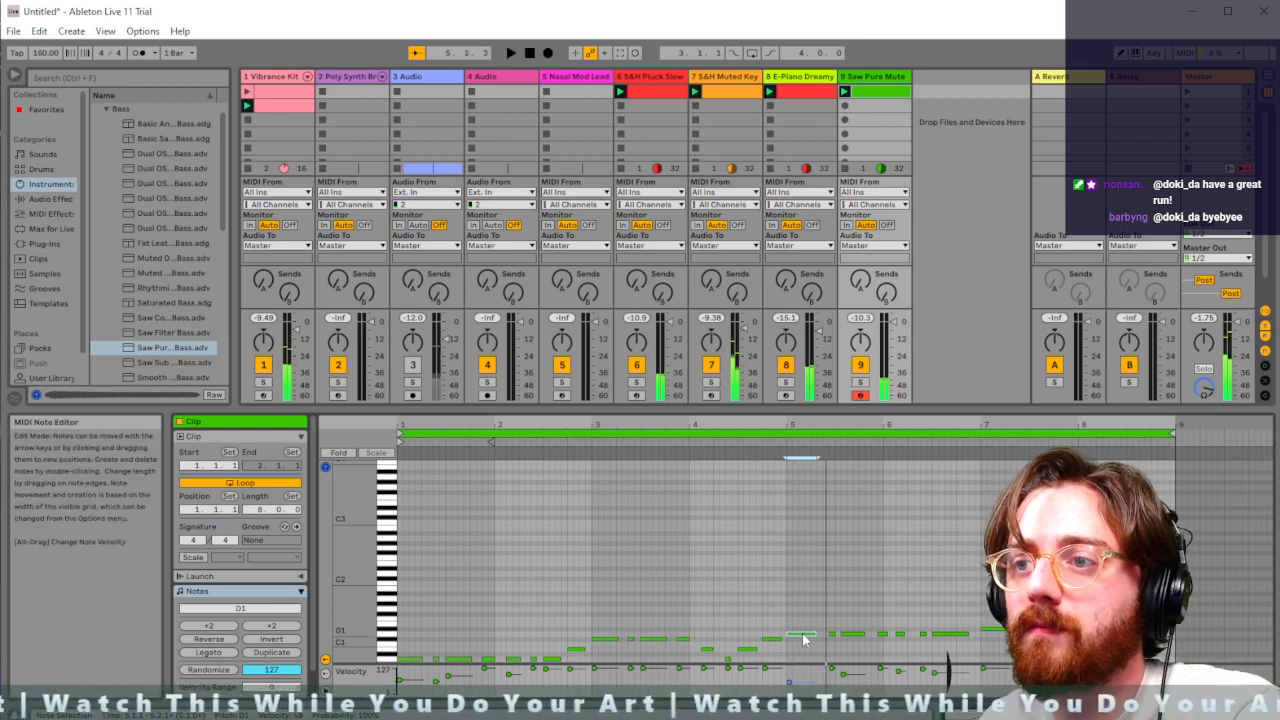
drag(803, 635, 802, 652)
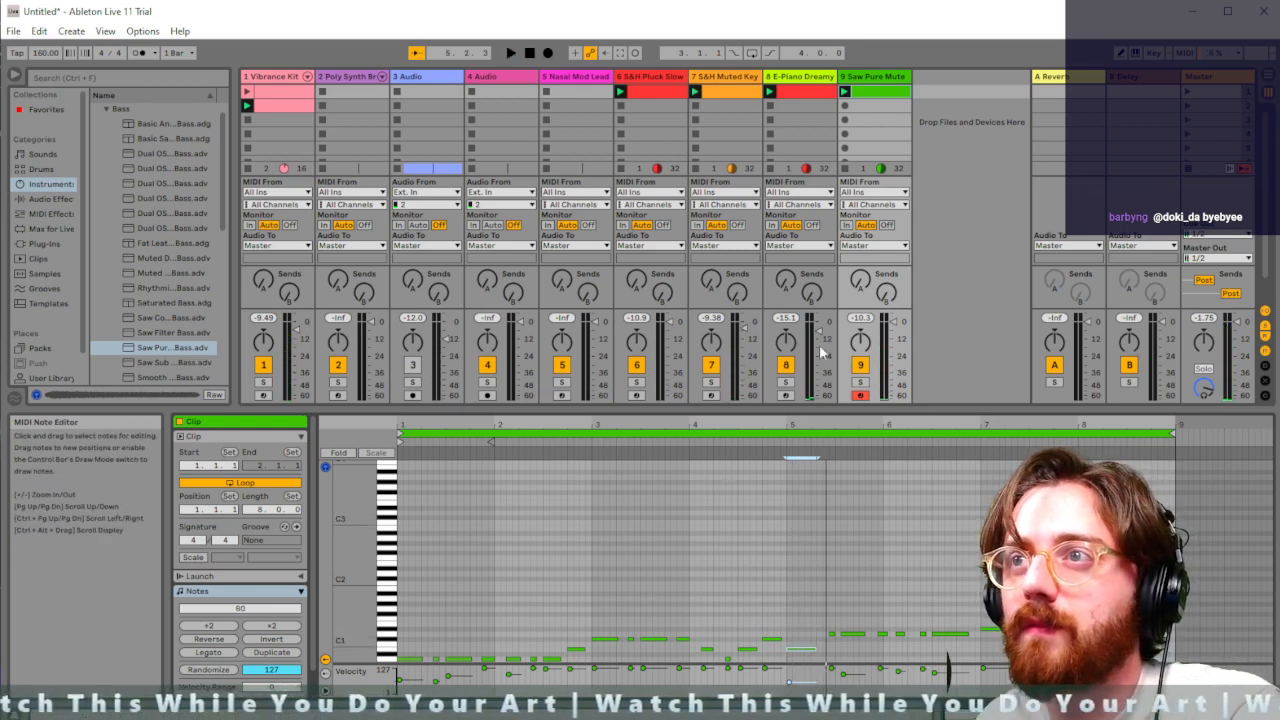
click(787, 610)
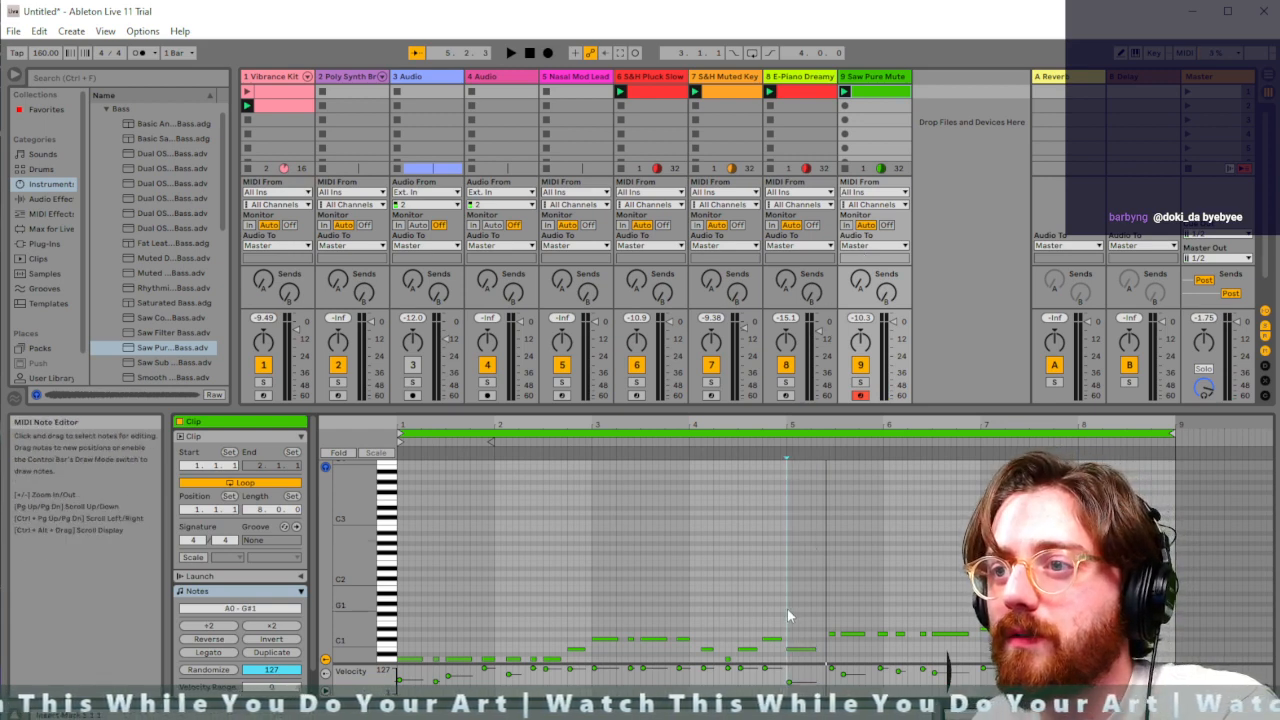
click(788, 648)
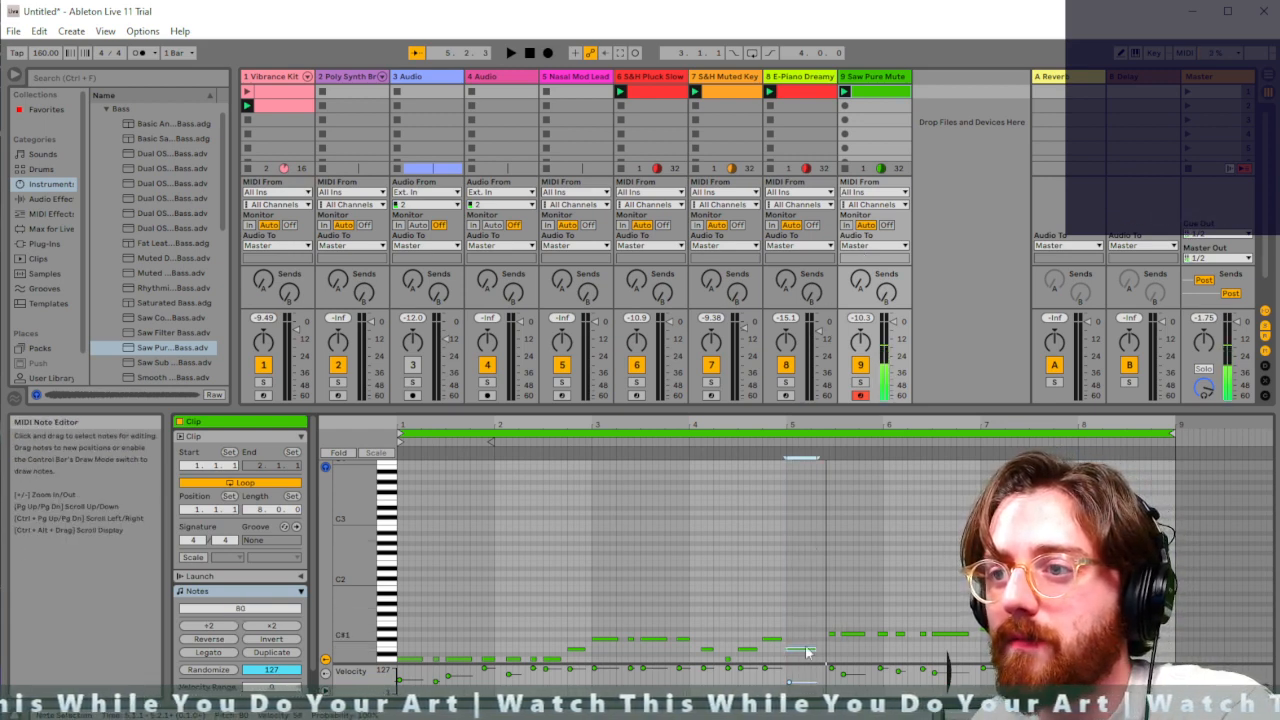
click(474, 634)
key(space)
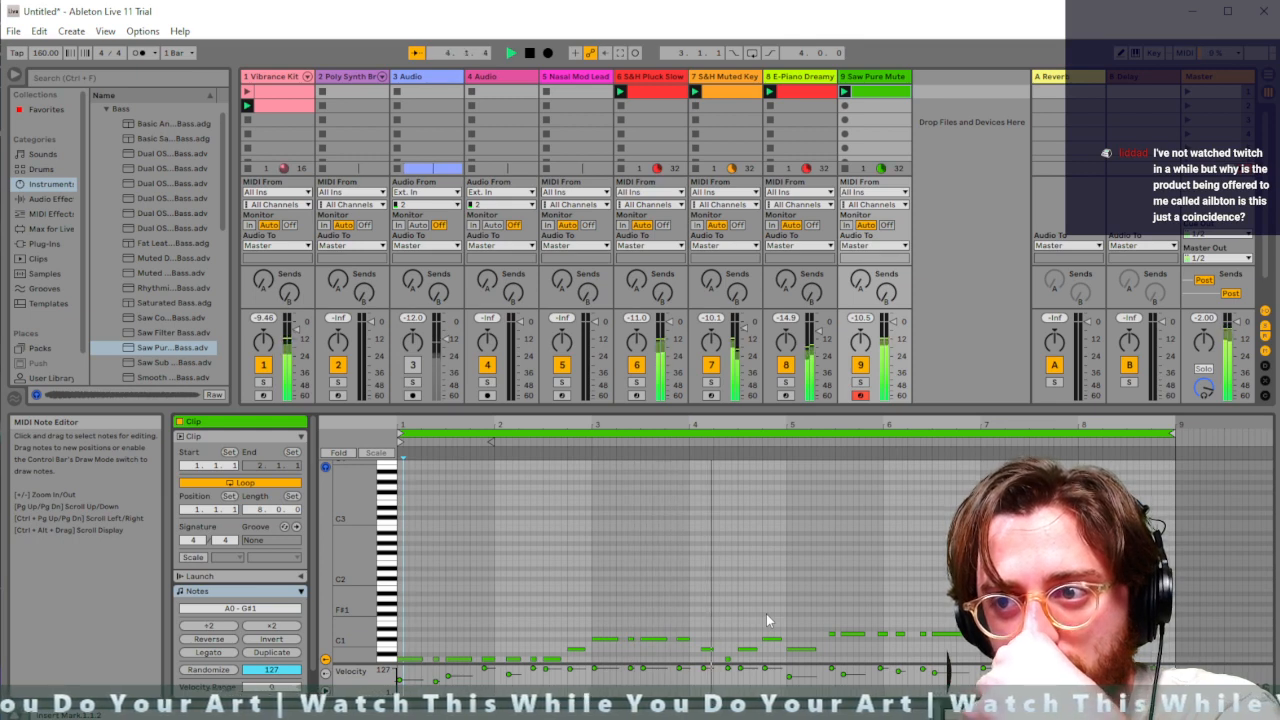
click(803, 634)
Stop playback and lower the short D1 note before beat 3 of bar 5 to A0
key(space)
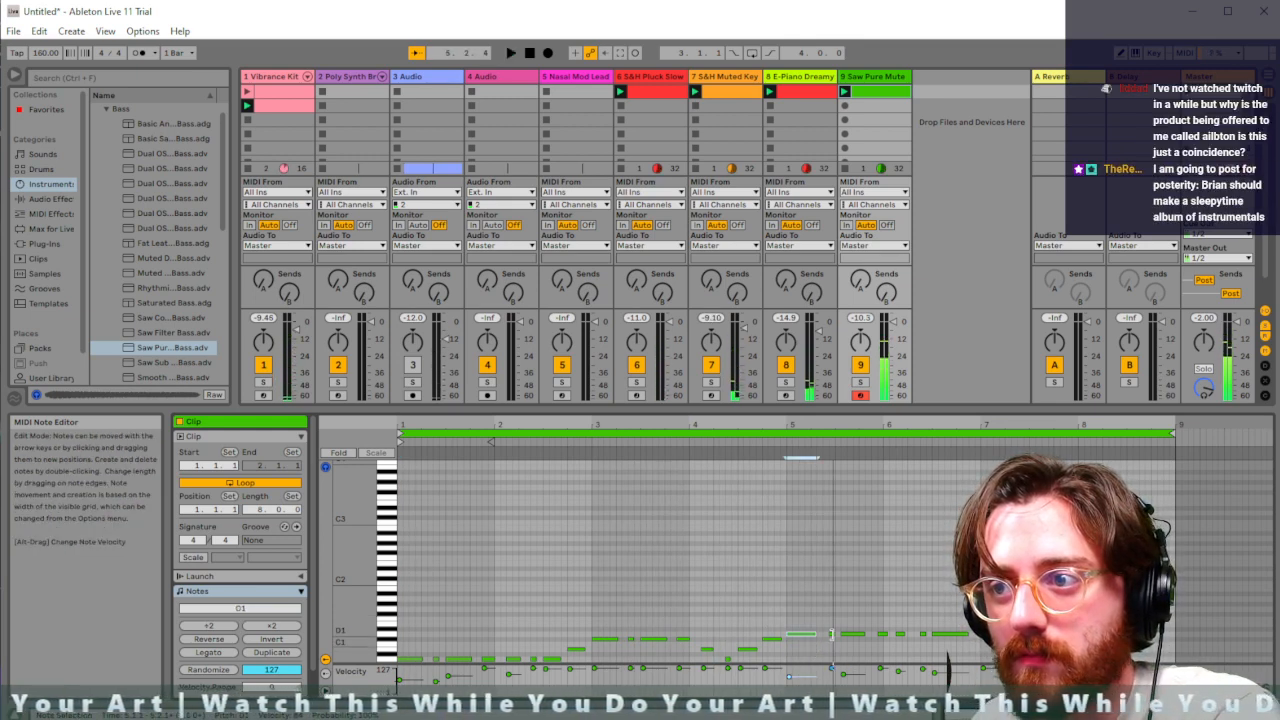
drag(832, 635, 832, 663)
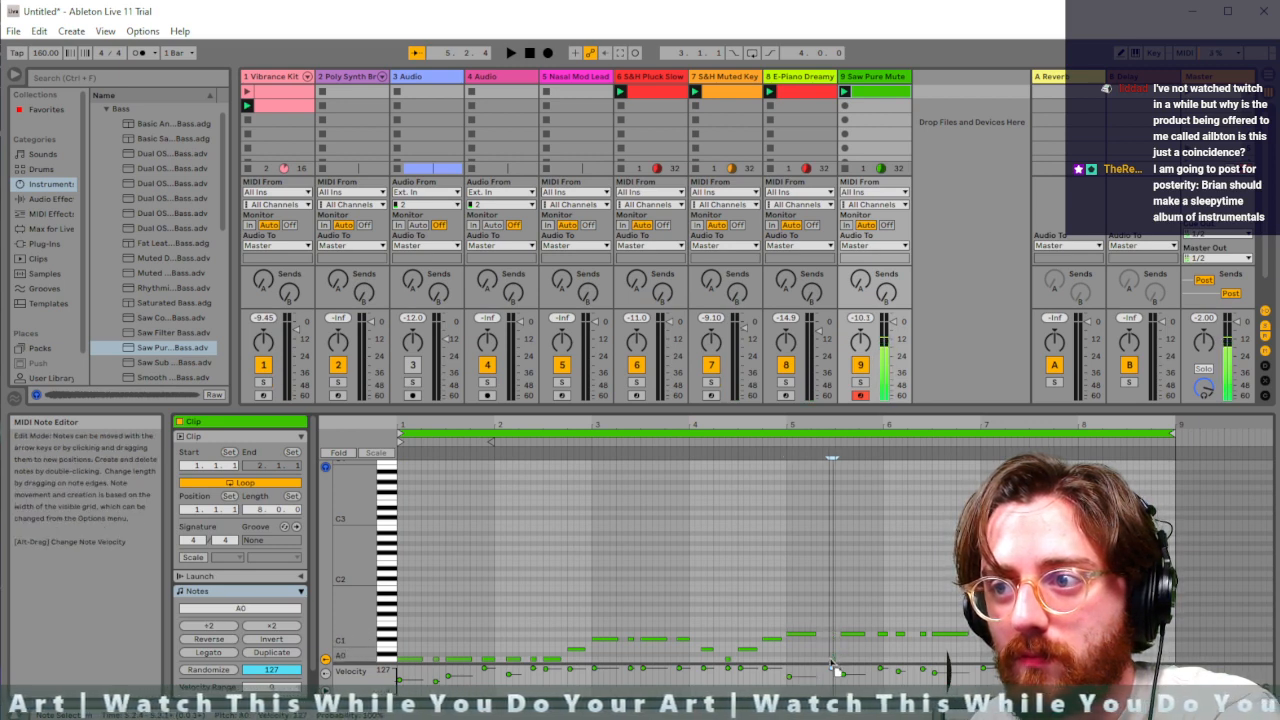
Set three bass notes after the start of bar 6 to C#1, B0 and C#1, and raise the bar's last note to A1
click(849, 634)
click(883, 634)
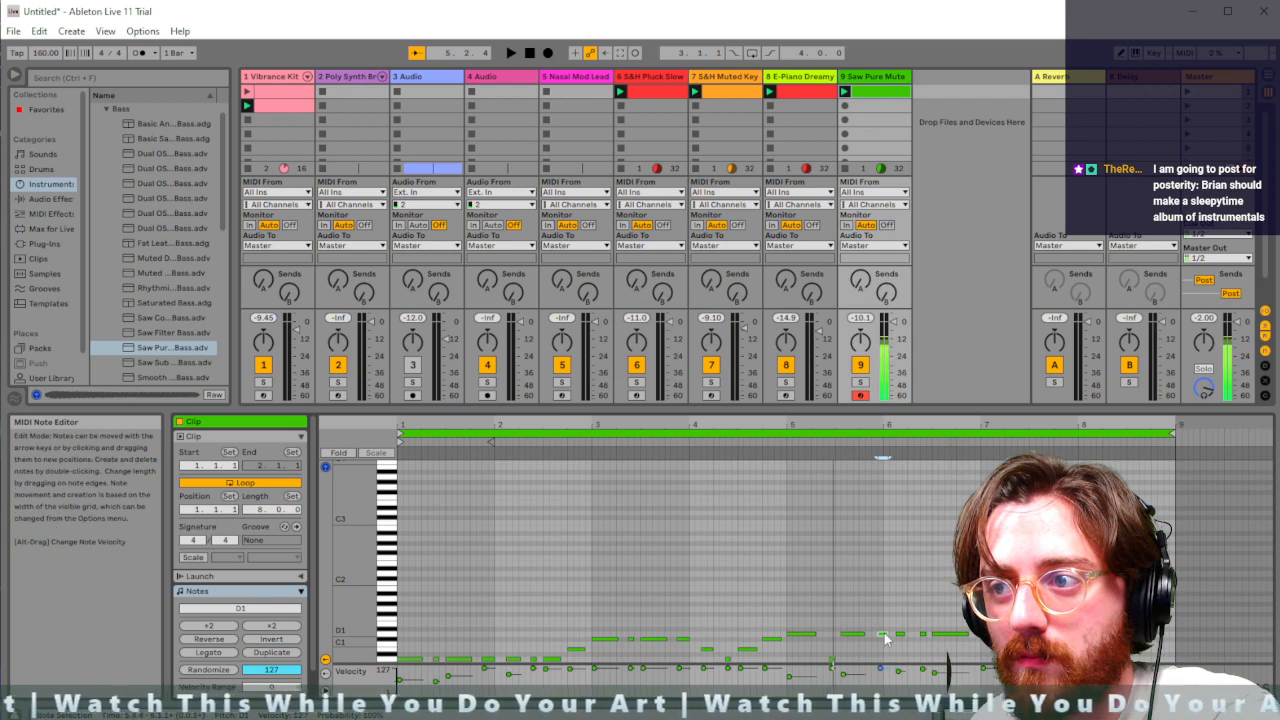
drag(901, 635, 902, 642)
click(923, 634)
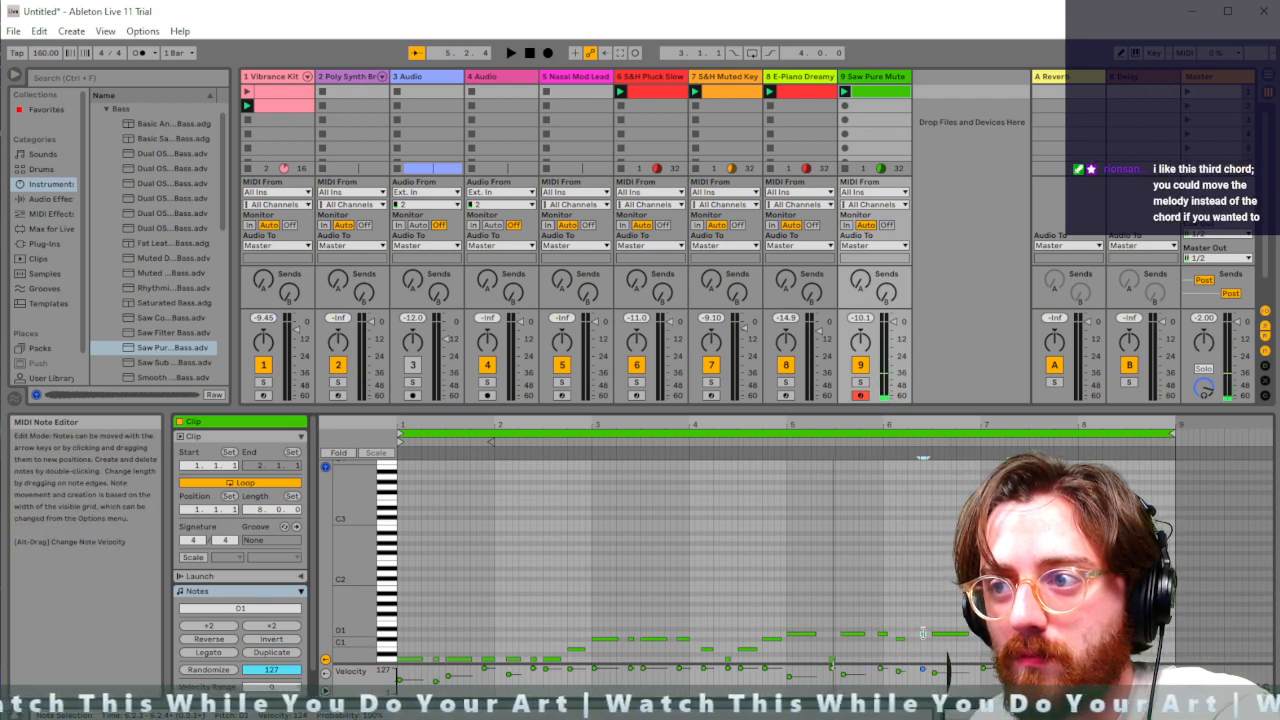
click(924, 636)
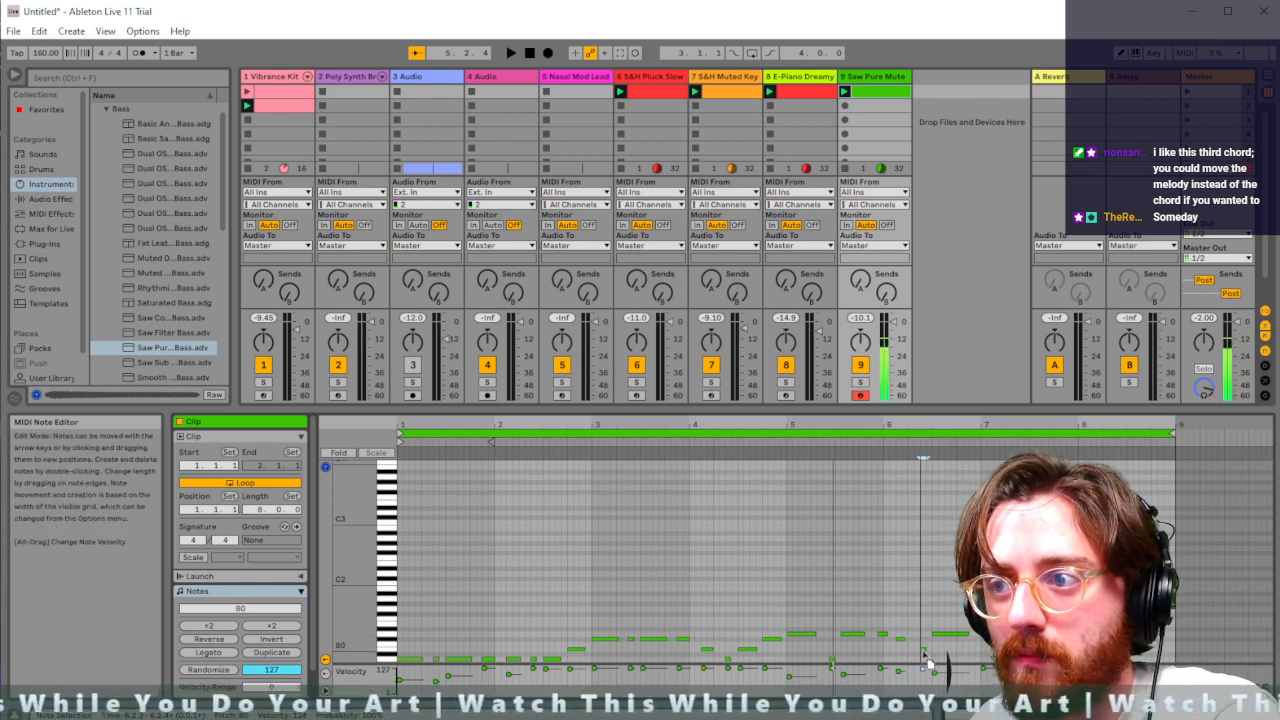
click(942, 634)
drag(943, 641, 942, 652)
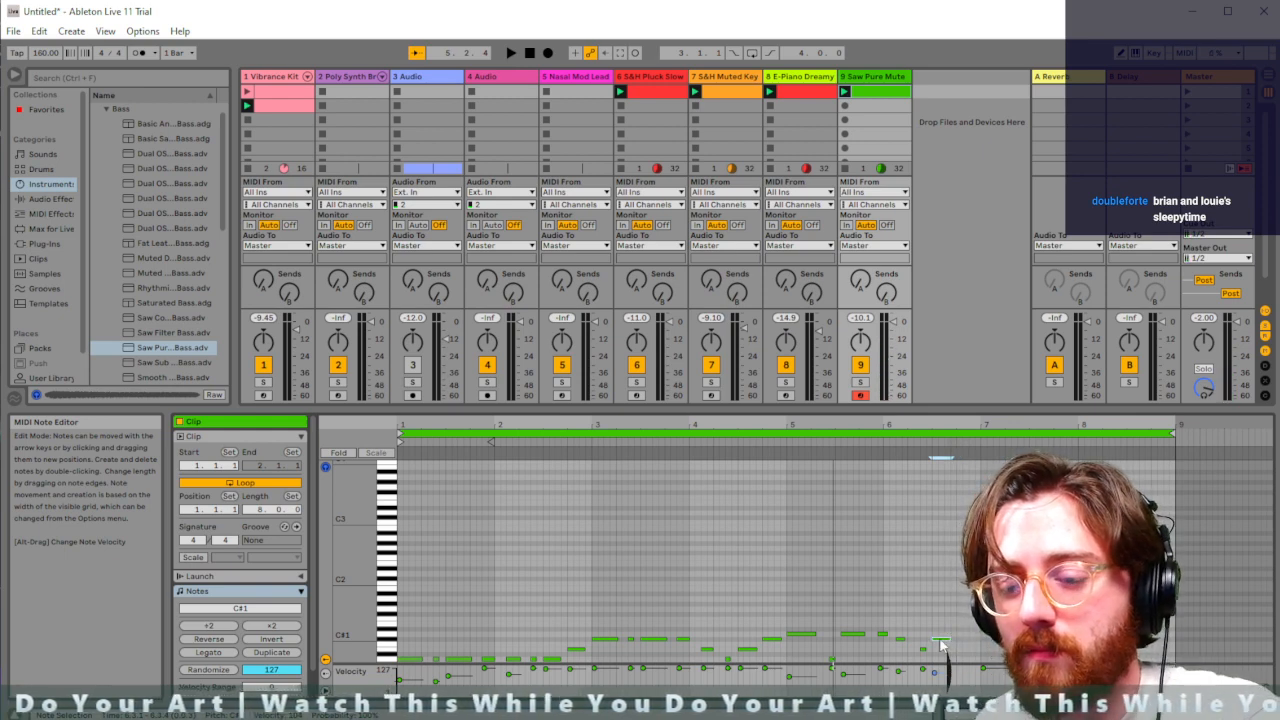
drag(954, 632, 966, 611)
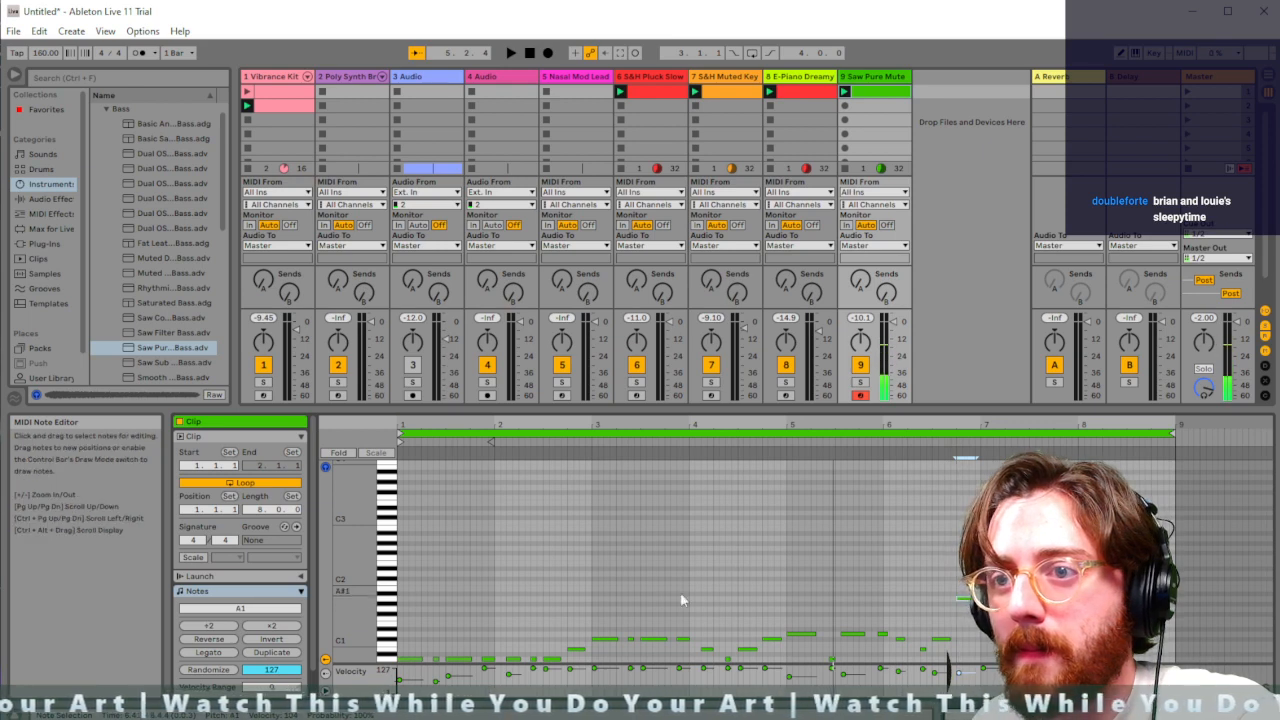
Audition the bass notes across bars 5 and 6 and raise the opening note of bar 7
click(803, 634)
click(832, 660)
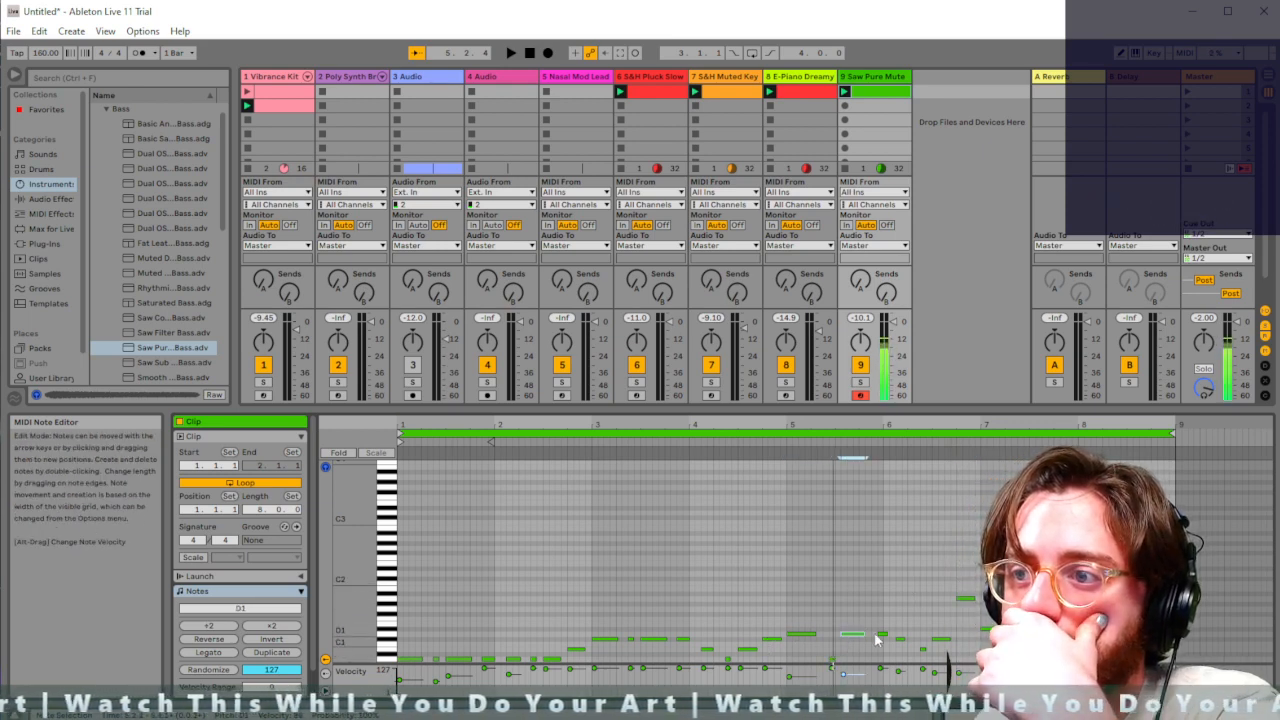
click(882, 634)
click(900, 638)
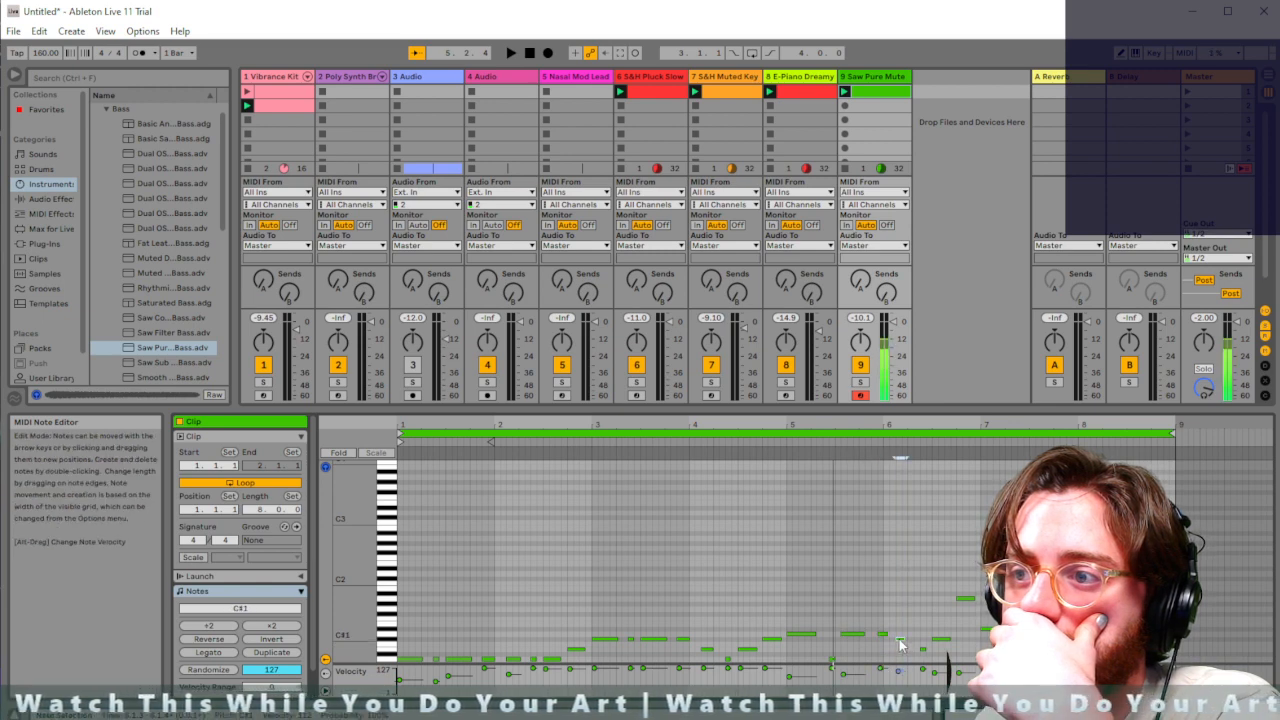
click(941, 640)
click(965, 600)
drag(994, 629, 994, 619)
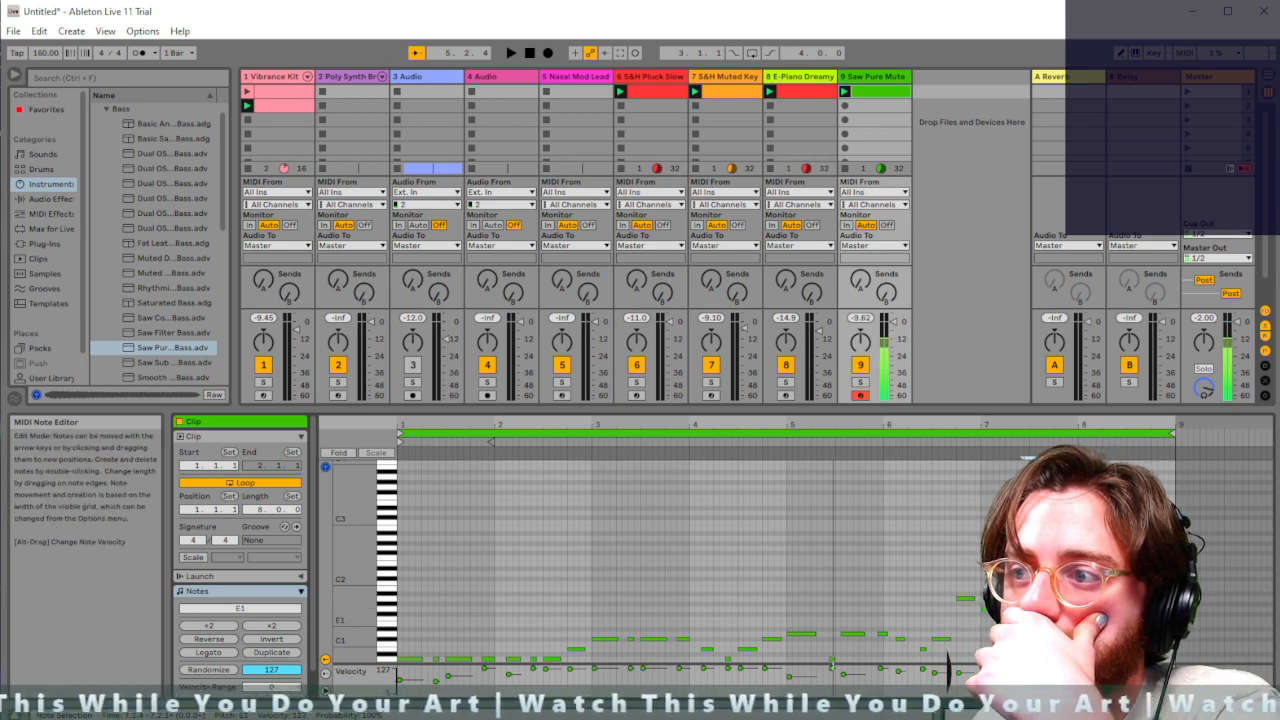
click(1072, 618)
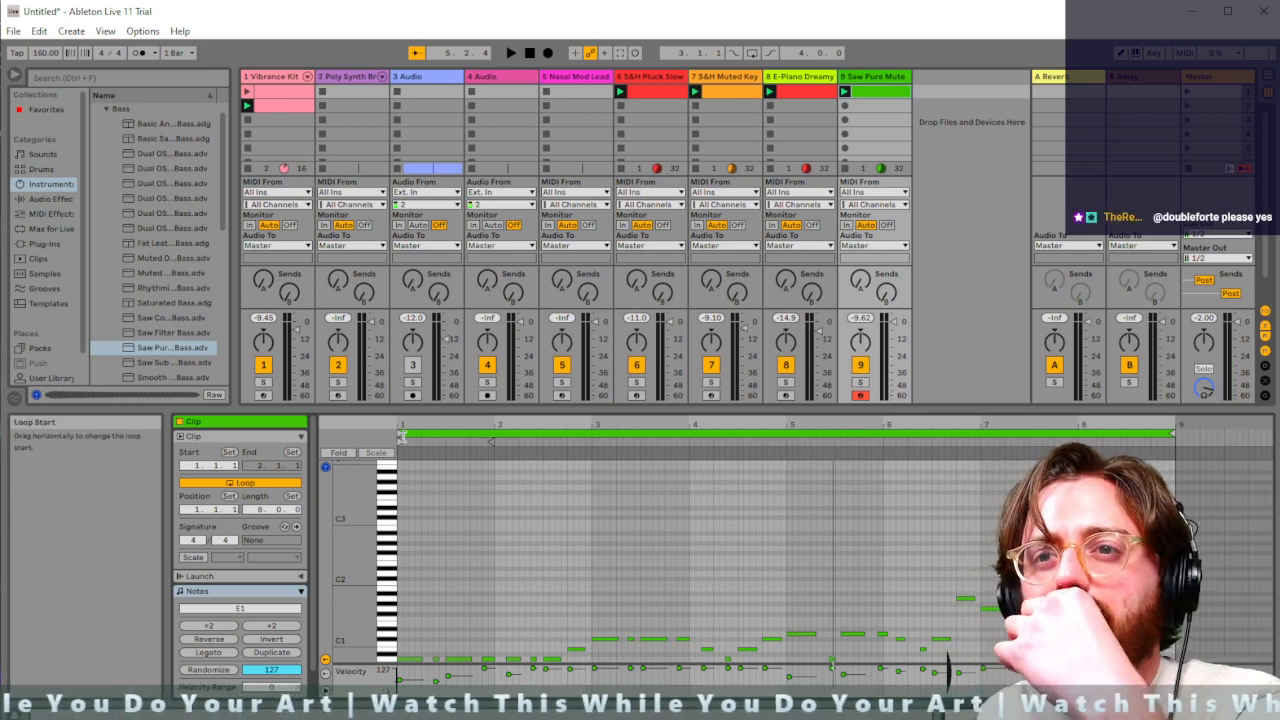
Limit the bass clip's loop to bars 5 to 8, stop that clip, and set the same four-bar loop on the S&H Pluck clip
drag(401, 431, 789, 437)
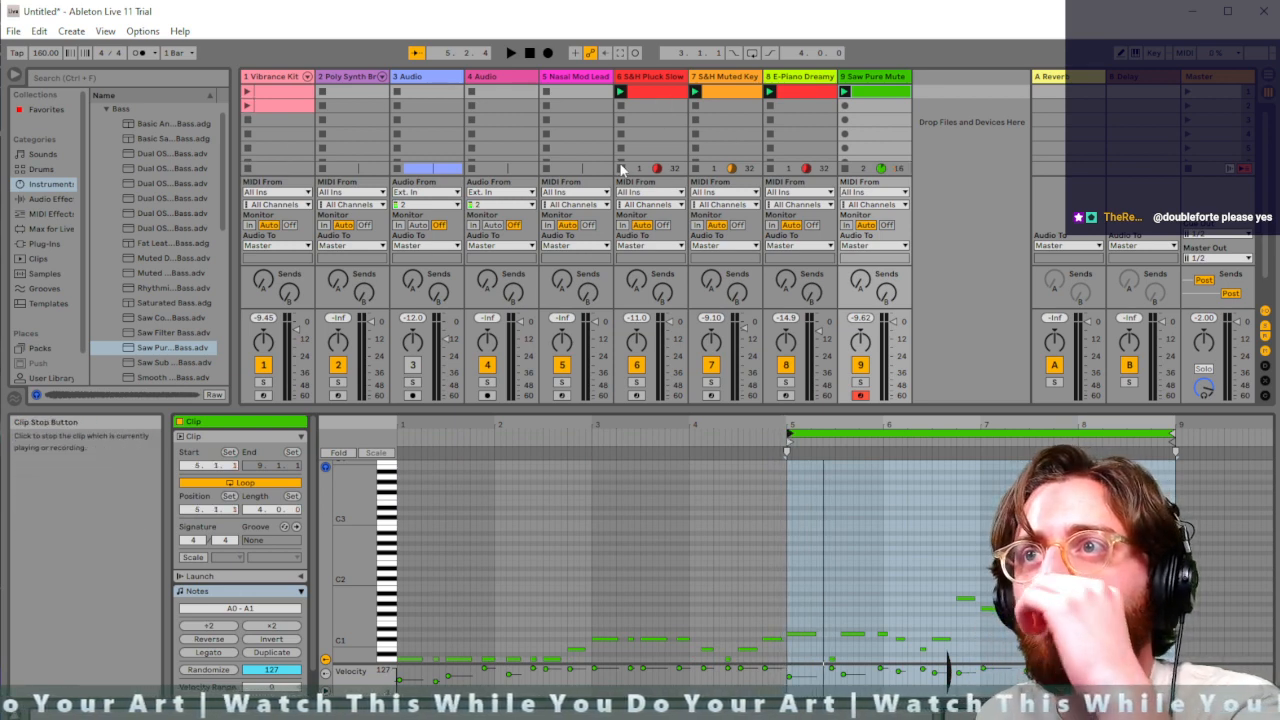
click(845, 168)
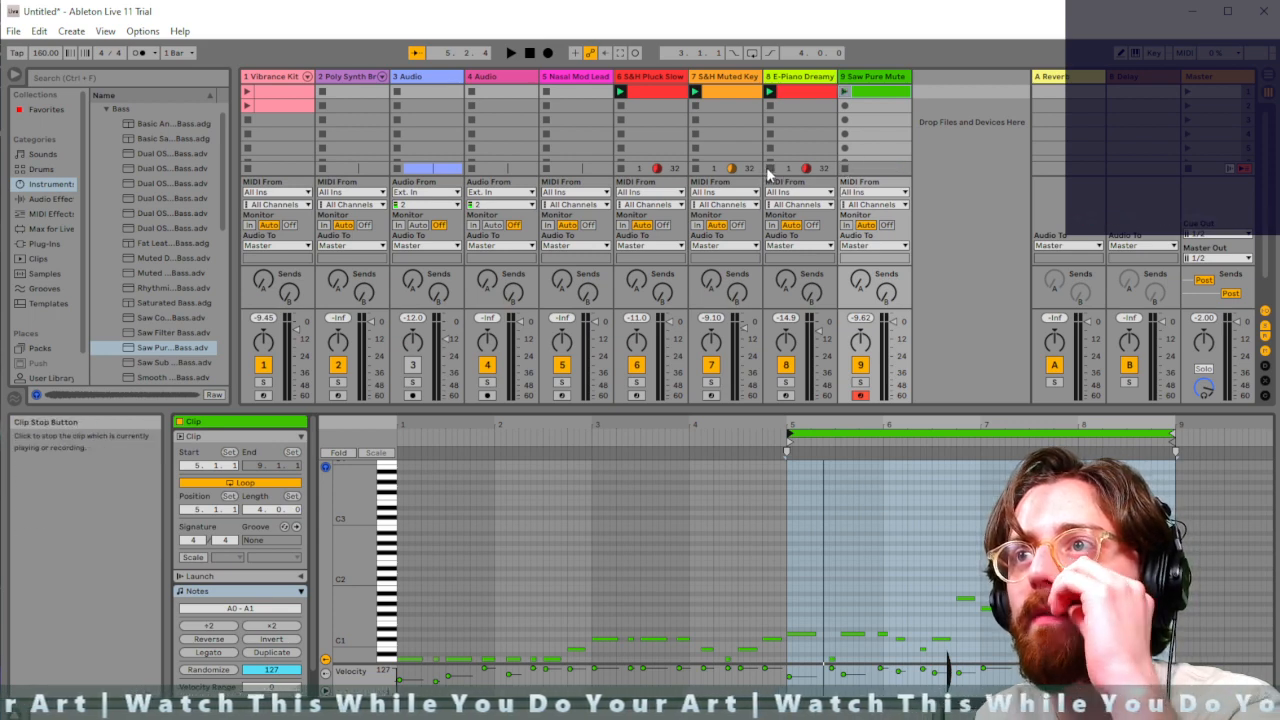
key(space)
key(space)
click(650, 94)
drag(402, 433, 792, 445)
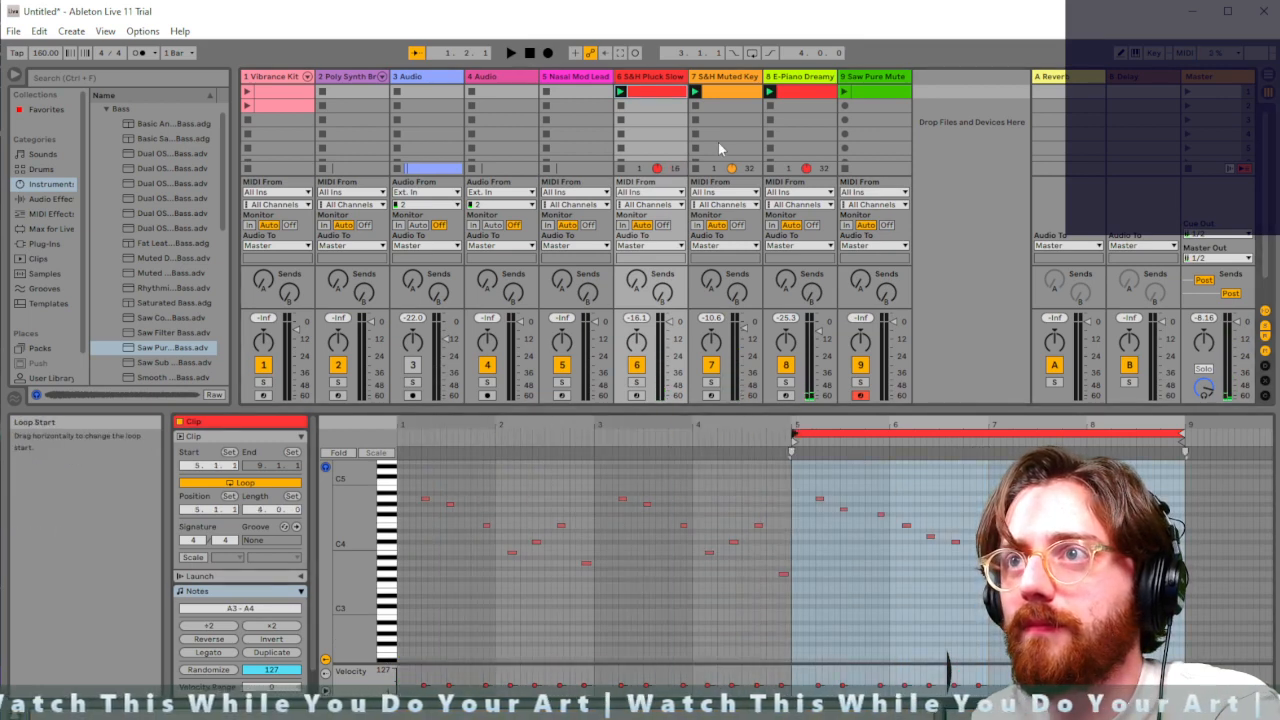
Limit the loops of the S&H Muted Keys and E-Piano Dreamy clips to bars 5 to 8
click(724, 91)
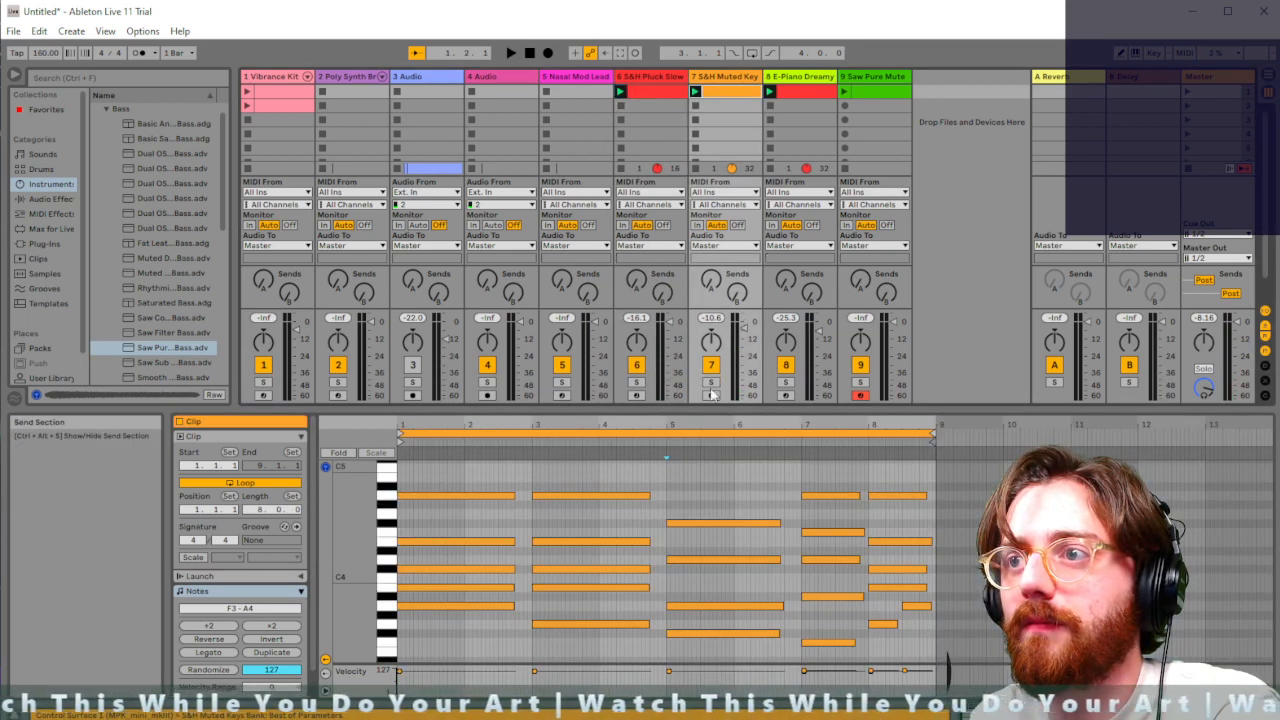
drag(401, 433, 667, 447)
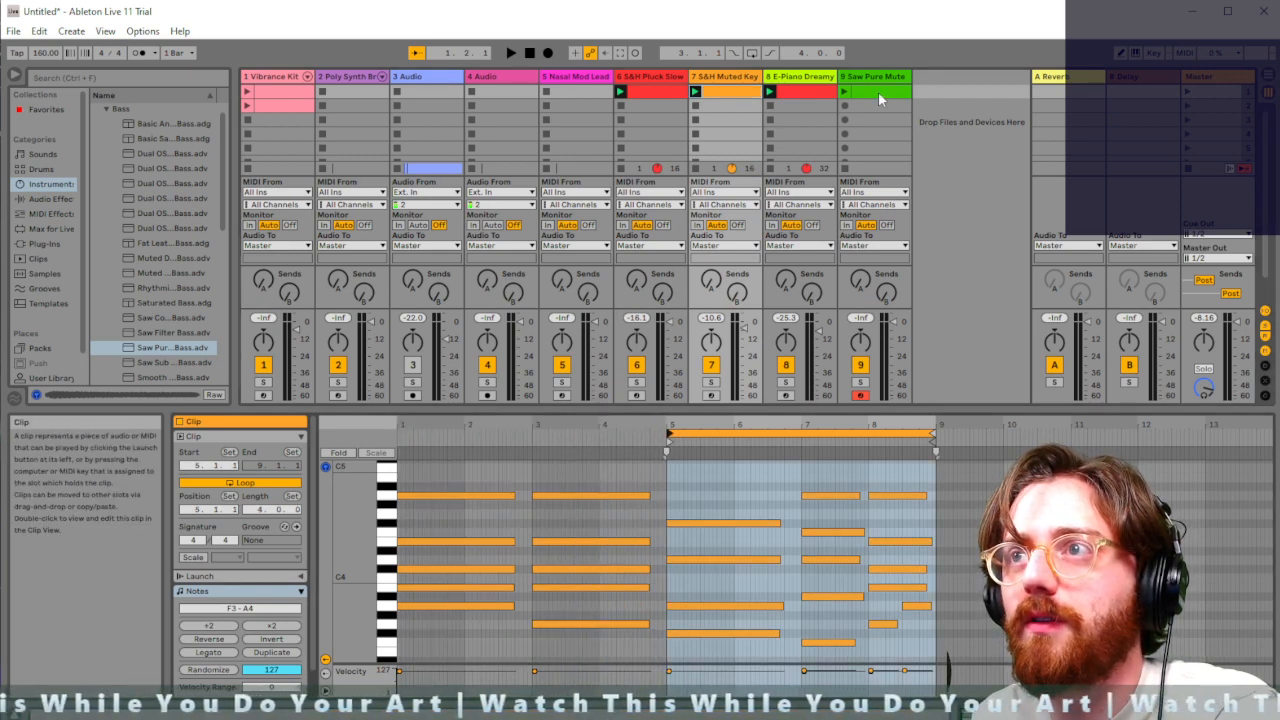
click(800, 91)
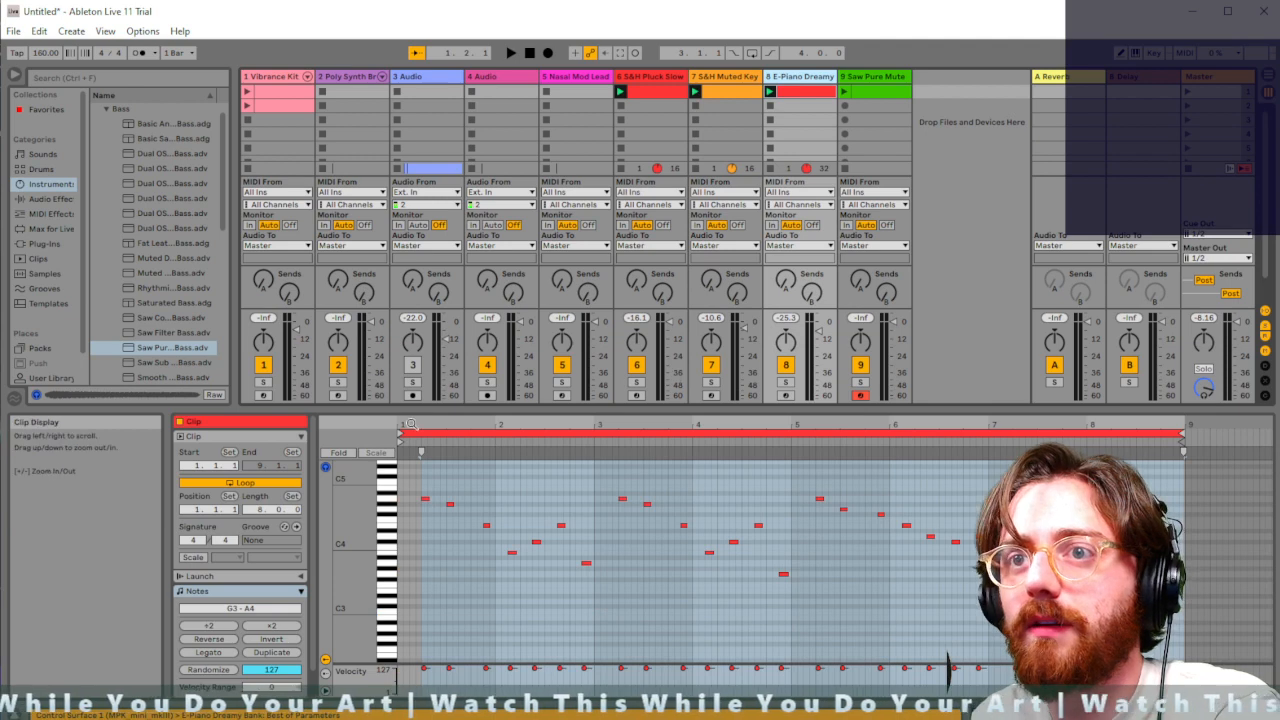
drag(401, 440, 792, 450)
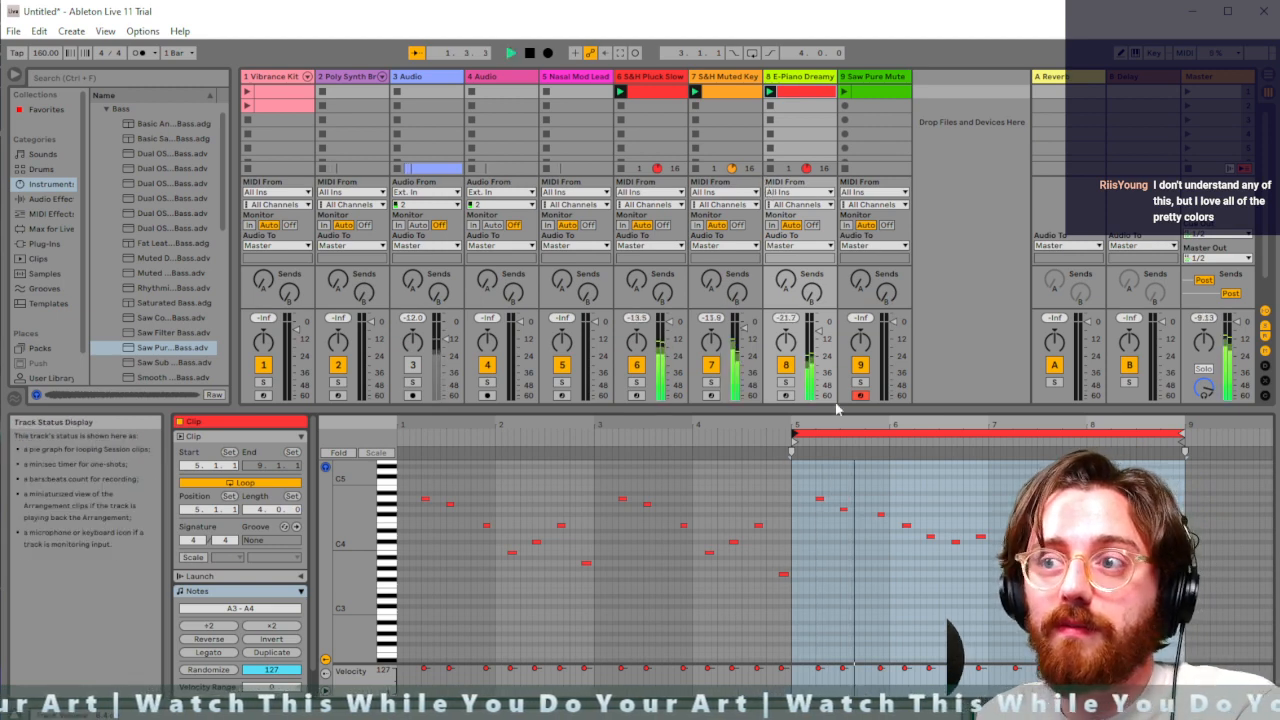
Launch the bass clip and shift bar 5's A0 note and last two D1 notes slightly earlier while auditioning the four-bar loop
click(844, 91)
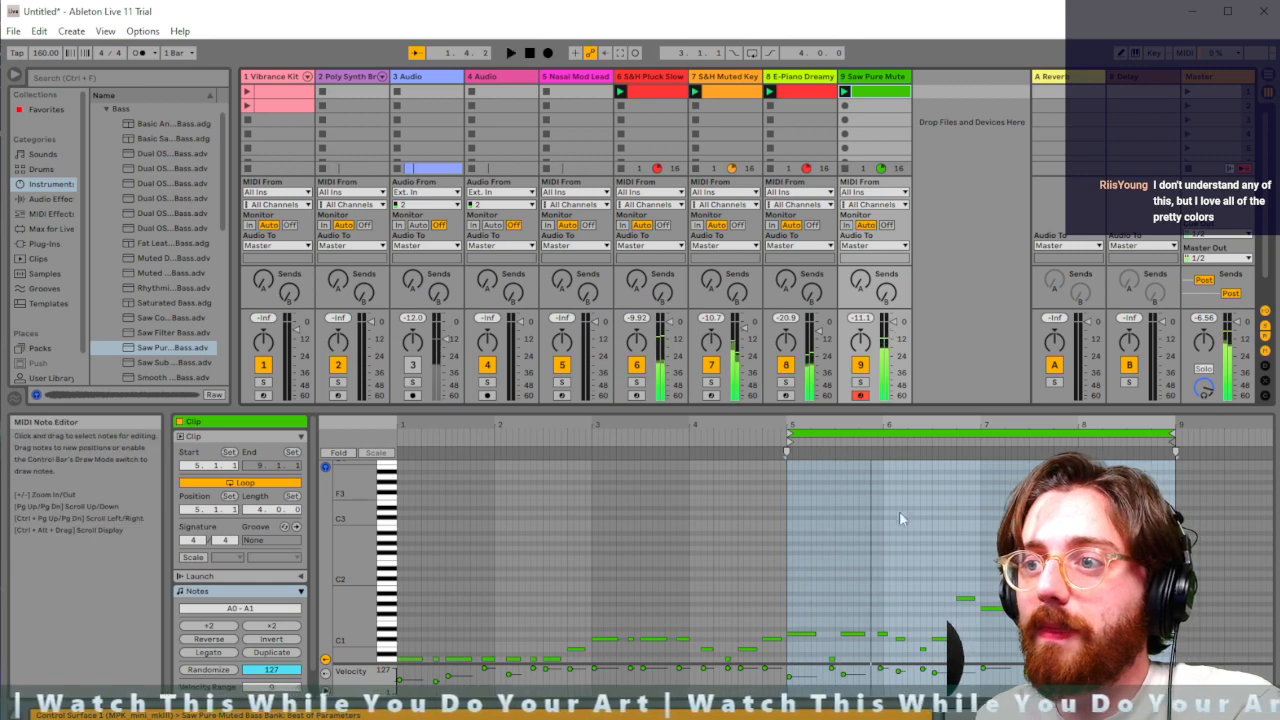
key(space)
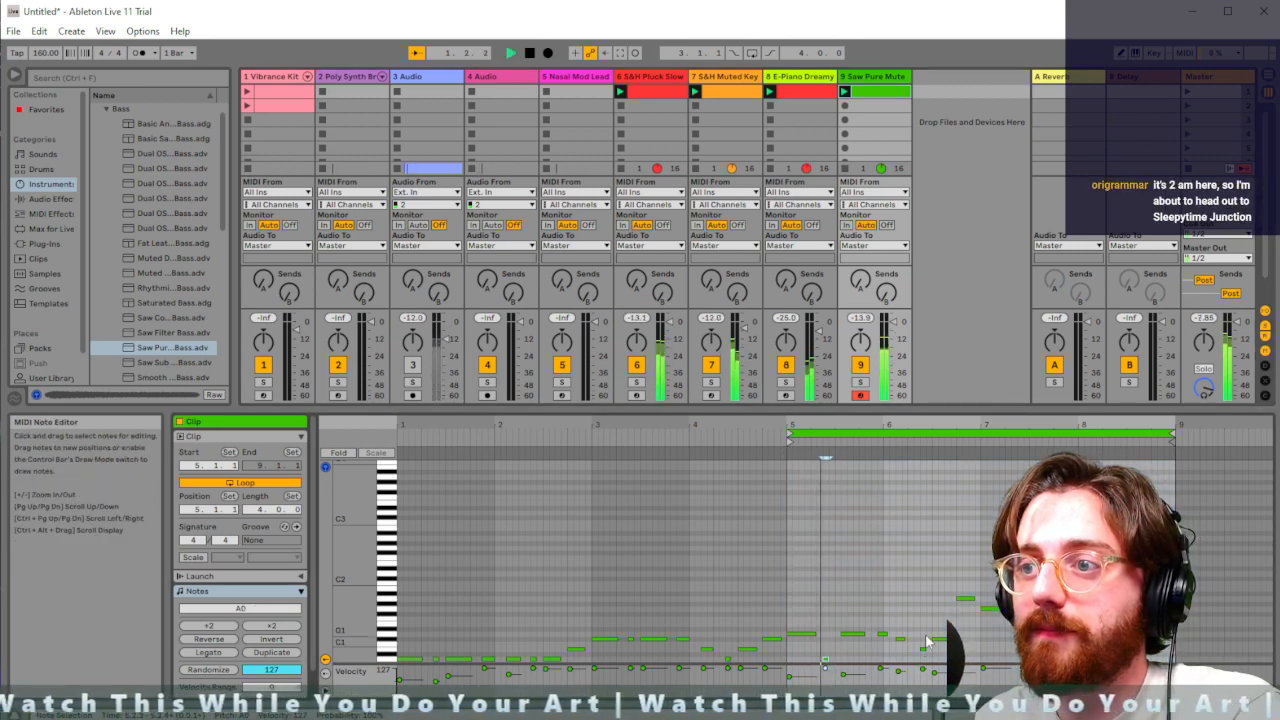
click(846, 634)
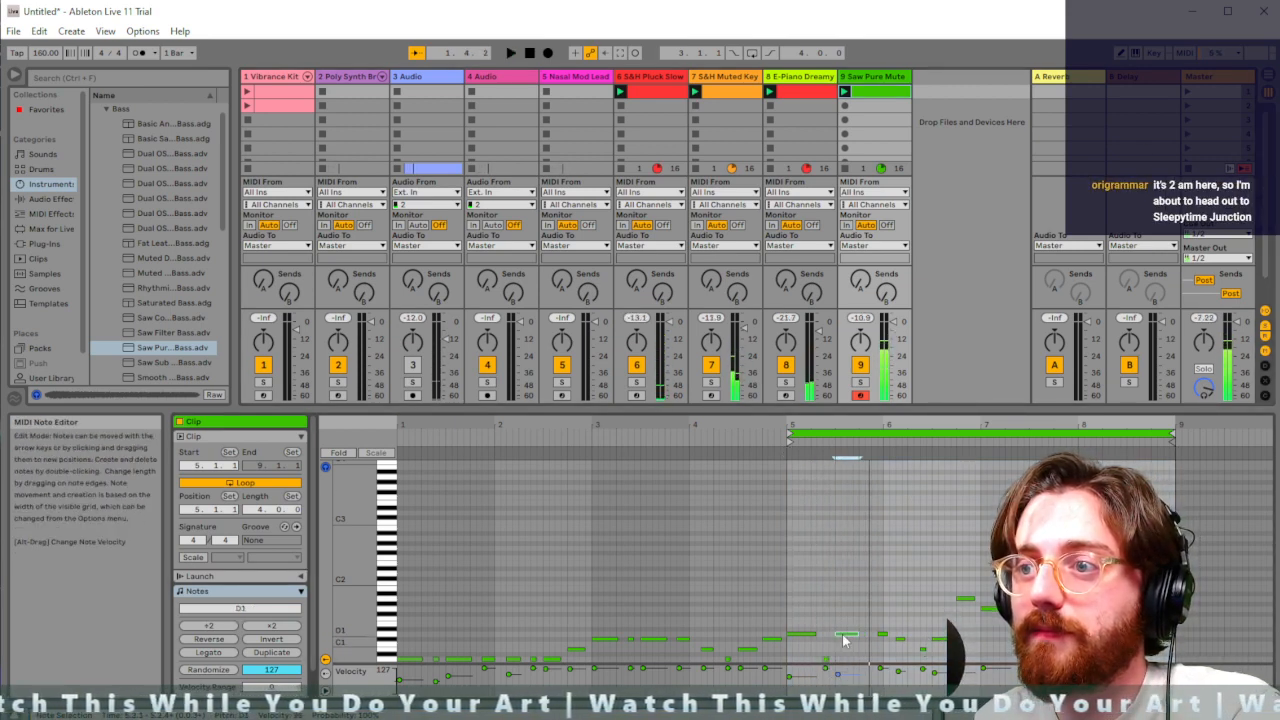
key(space)
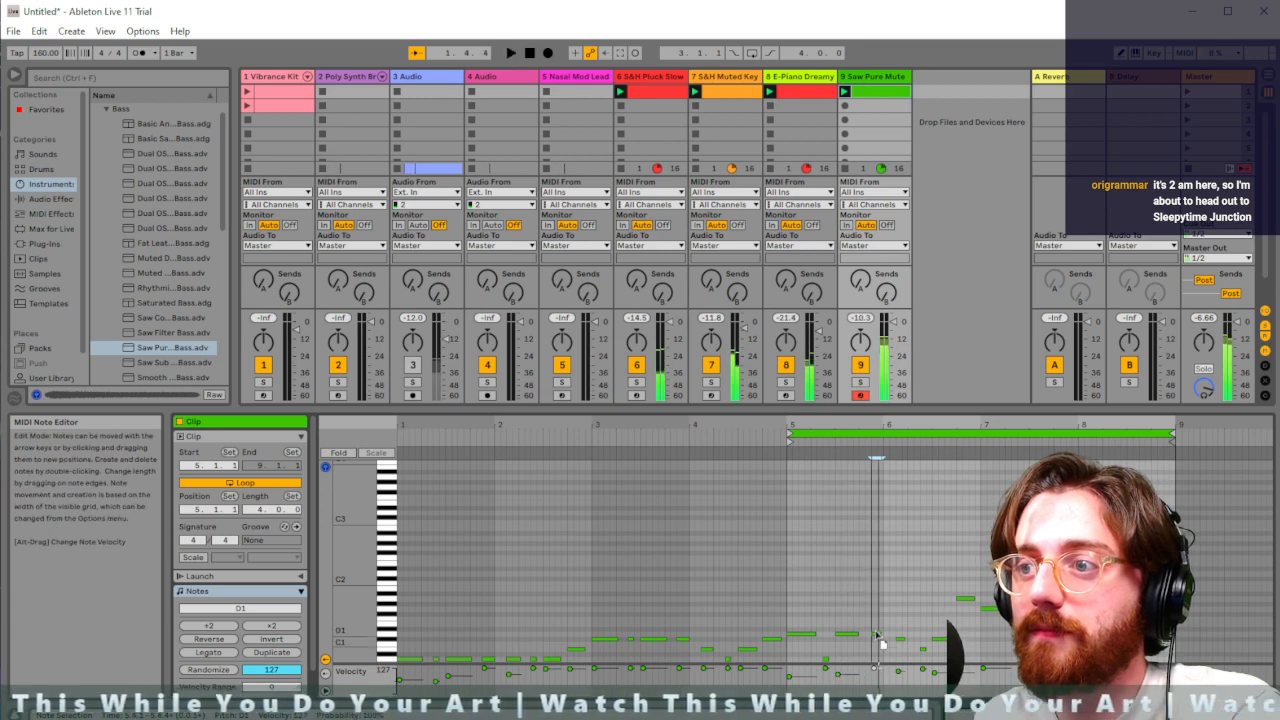
key(space)
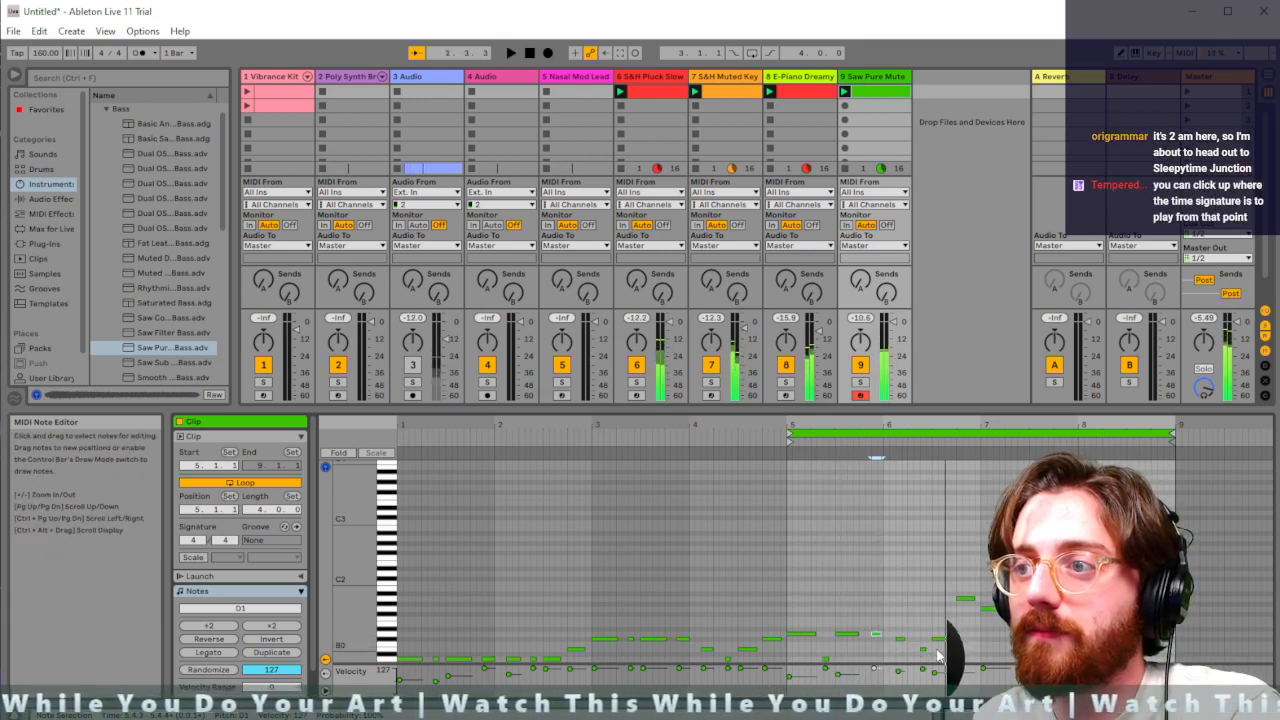
key(space)
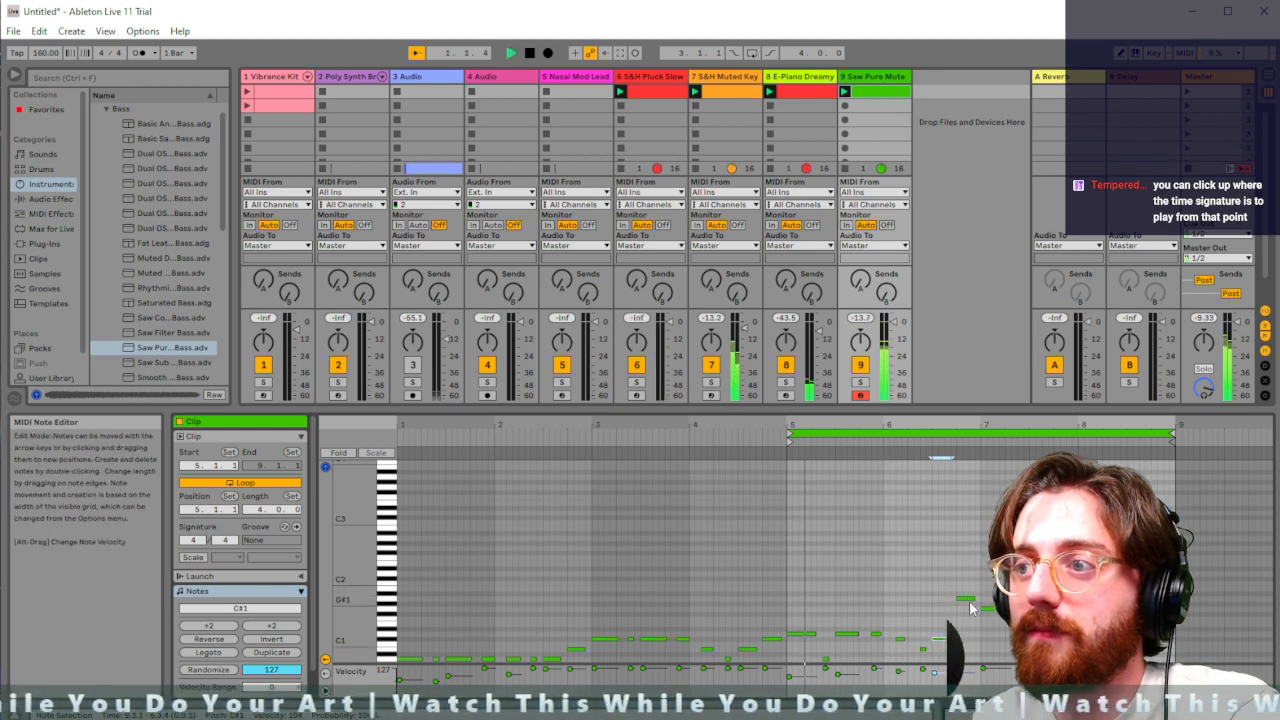
key(space)
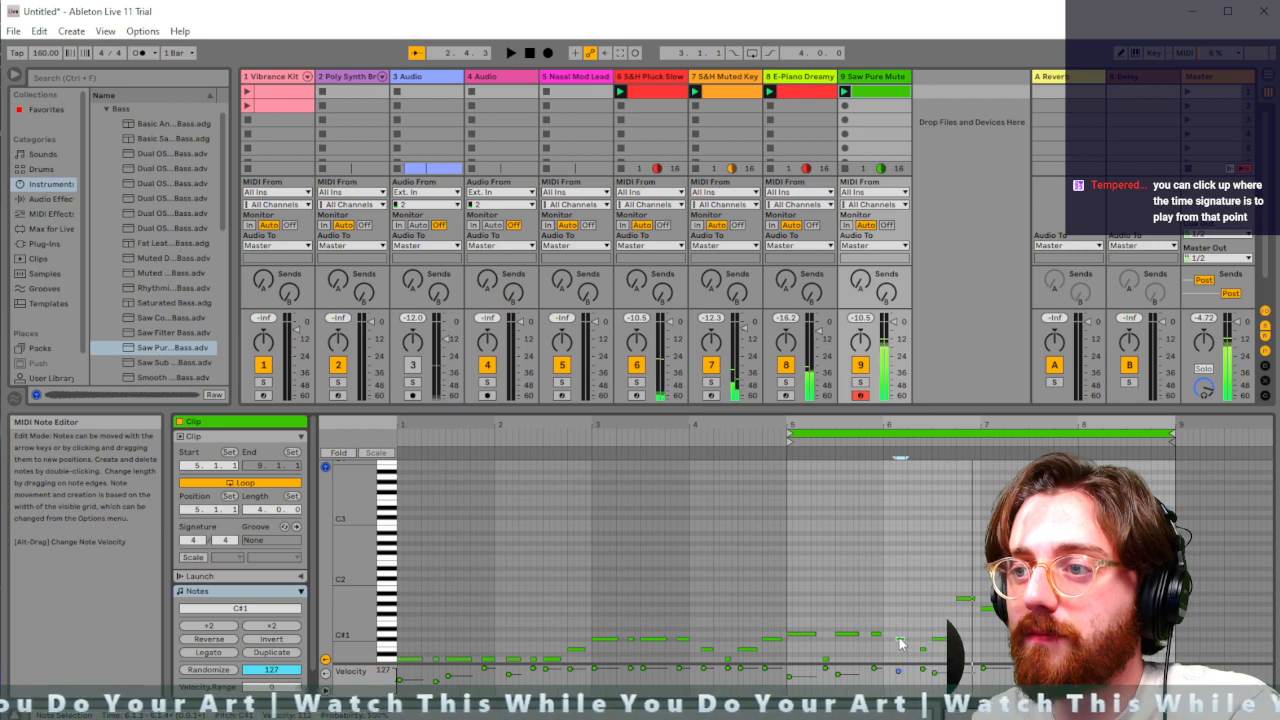
Lower the first two short notes within bar 6 of the bass line to B0 and A0
click(901, 646)
drag(900, 646, 903, 651)
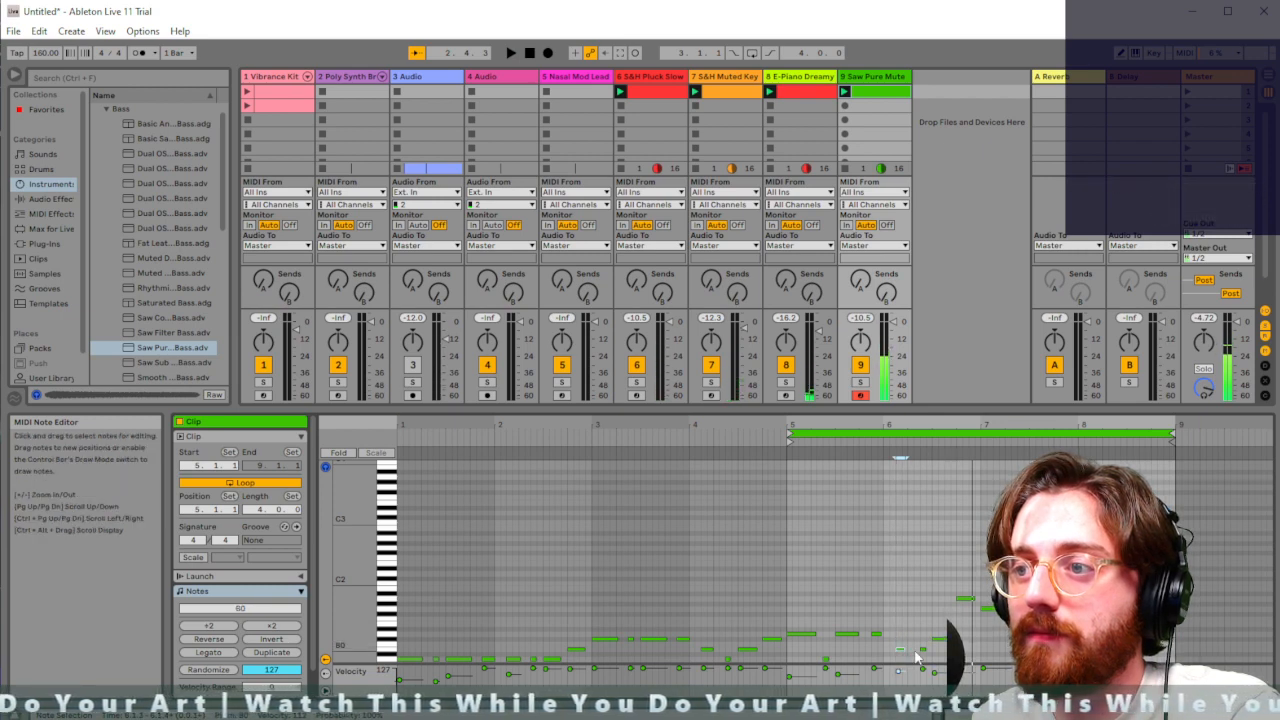
click(922, 649)
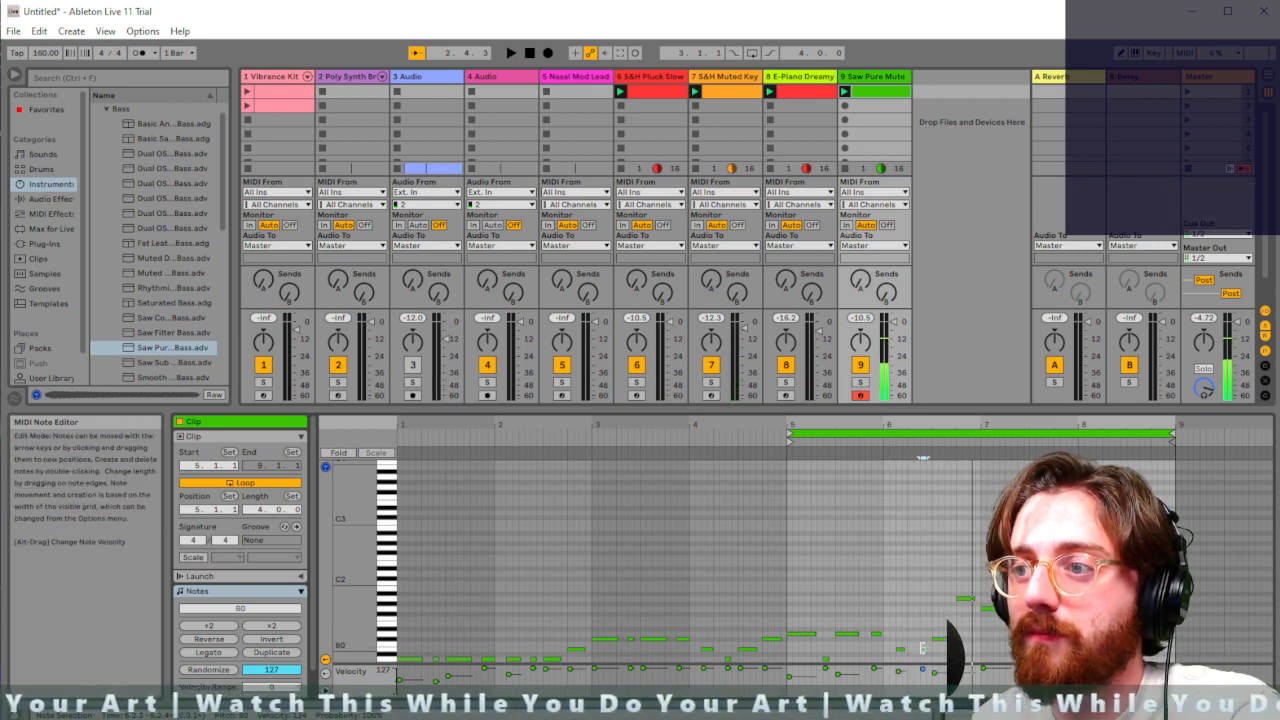
mouse_move(924, 664)
mouse_down()
mouse_move(924, 613)
mouse_move(924, 676)
mouse_up()
scroll(947, 652, up, 3)
scroll(947, 652, down, 1)
mouse_move(835, 655)
mouse_down()
mouse_move(838, 672)
mouse_move(836, 659)
mouse_up()
scroll(874, 632, down, 4)
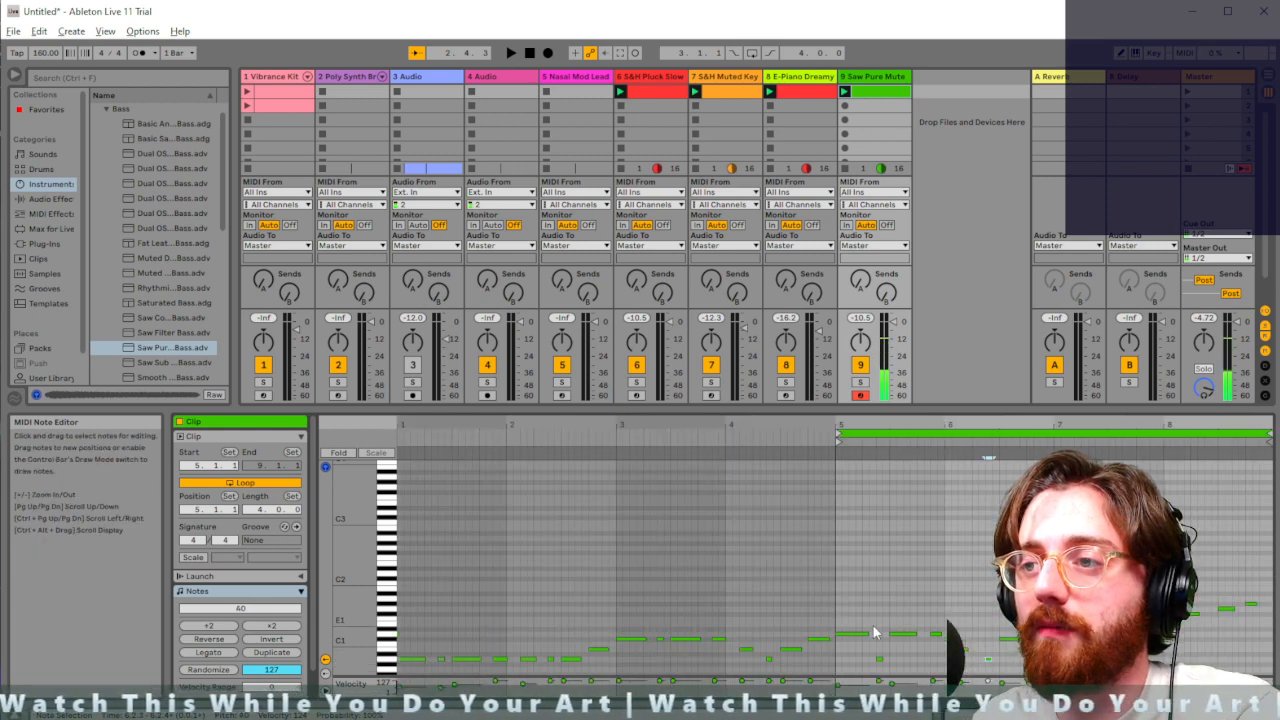
Play the loop from bar 5 and lower the last two notes of bar 6 to B0 and E1
click(836, 557)
key(space)
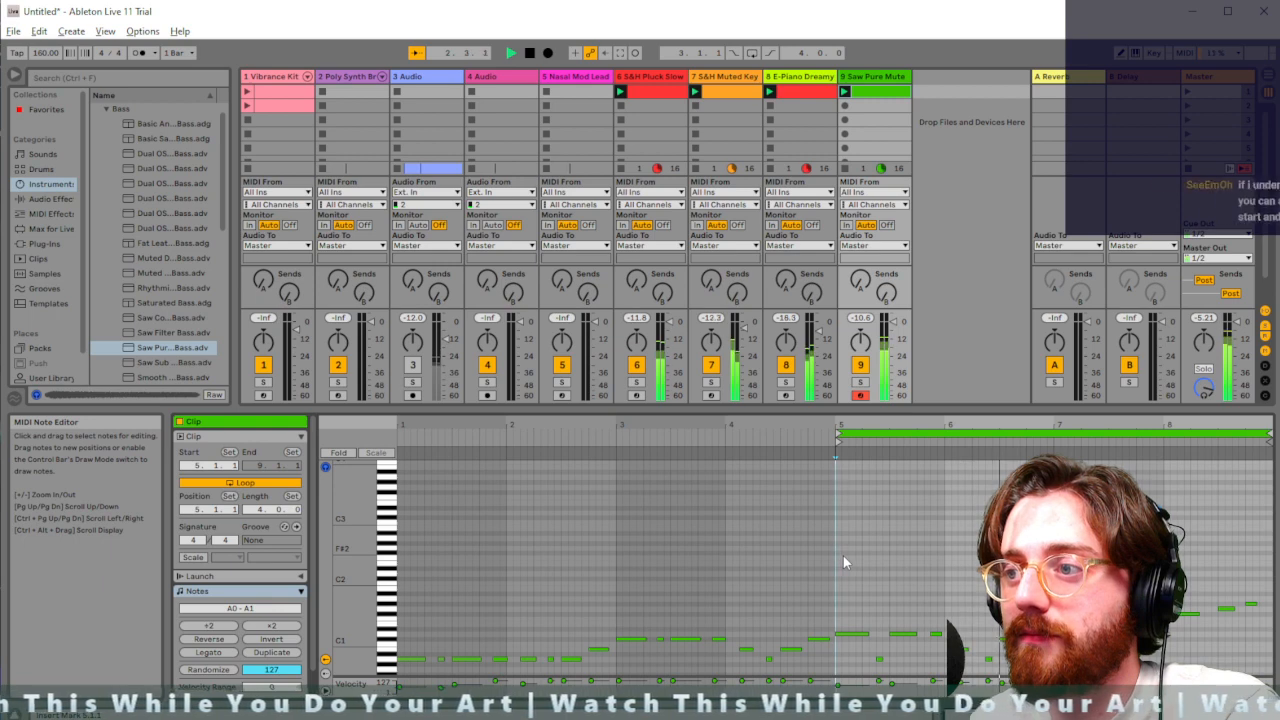
click(1010, 649)
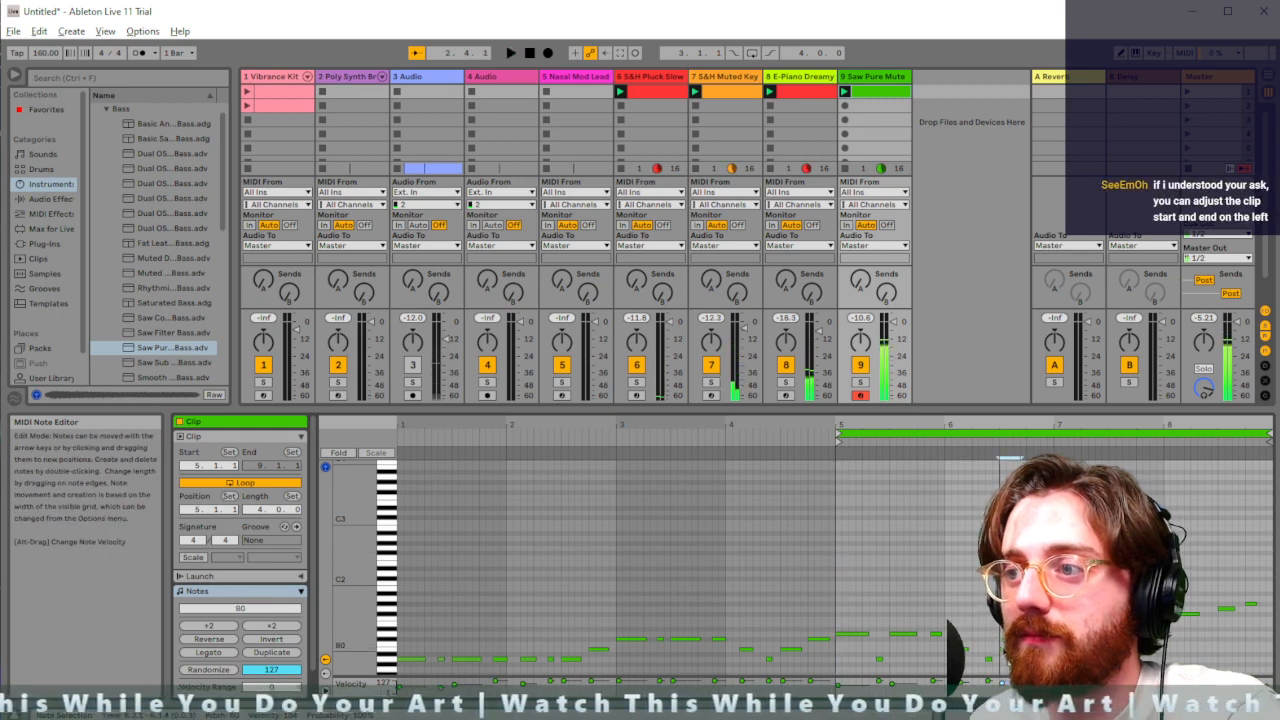
click(1038, 620)
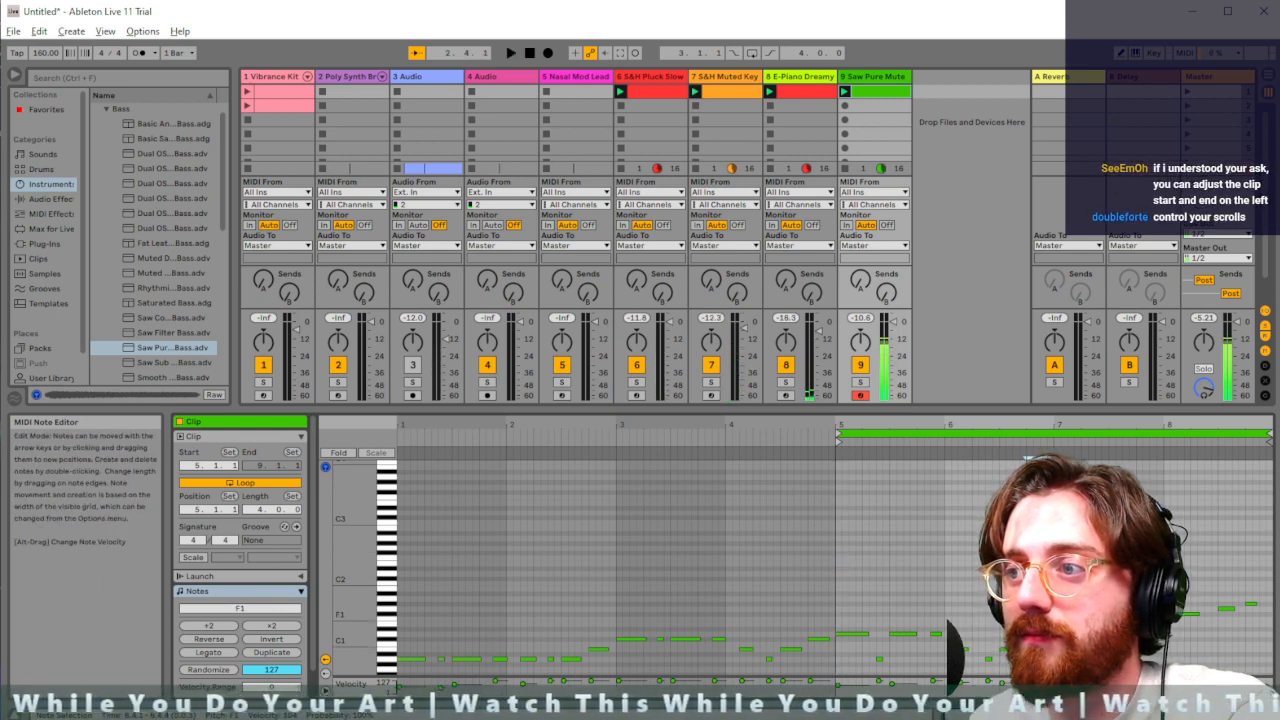
key(space)
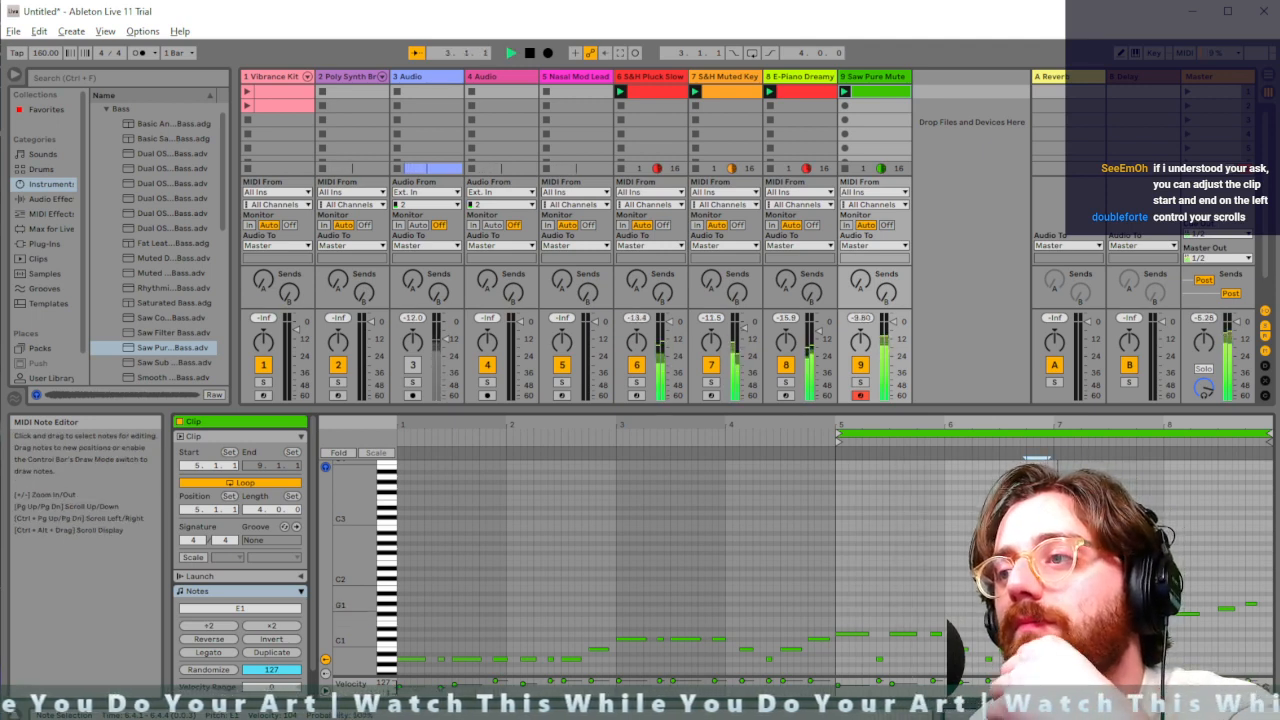
key(space)
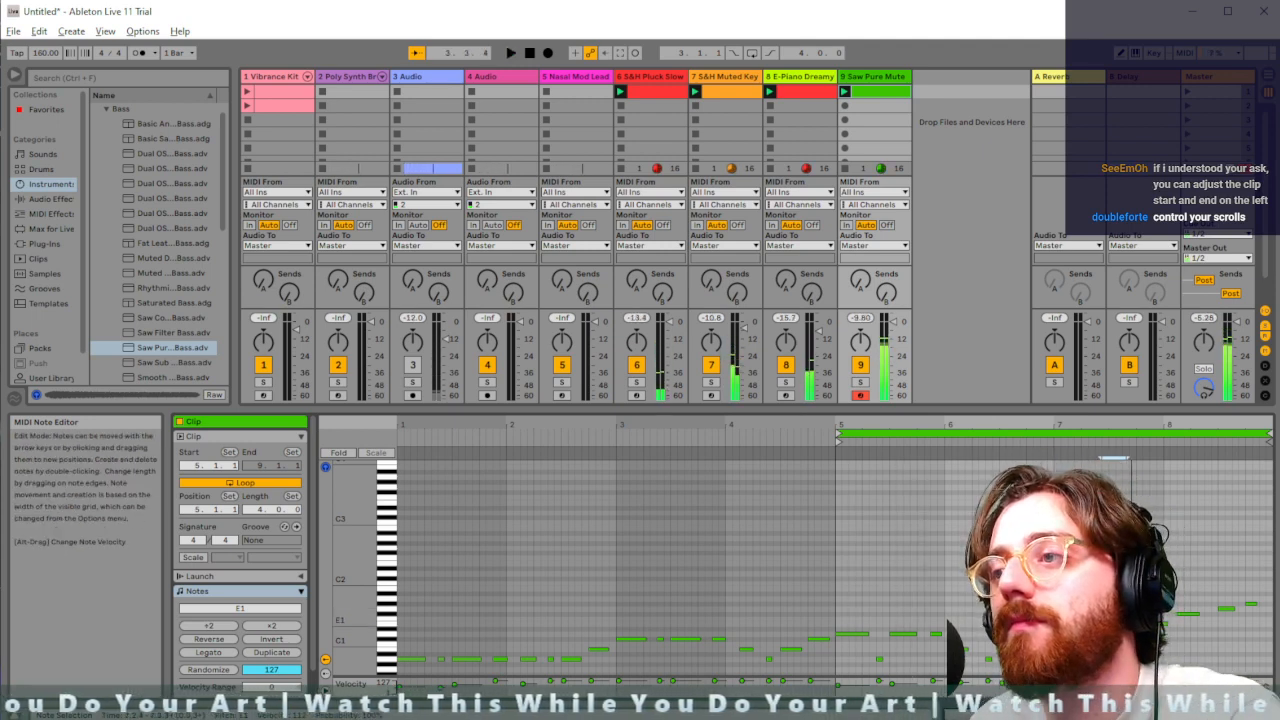
Shift the E1 note leading into beat 3 of bar 7 slightly earlier and try it at G1 and F1 against the loop
drag(1108, 605, 1108, 614)
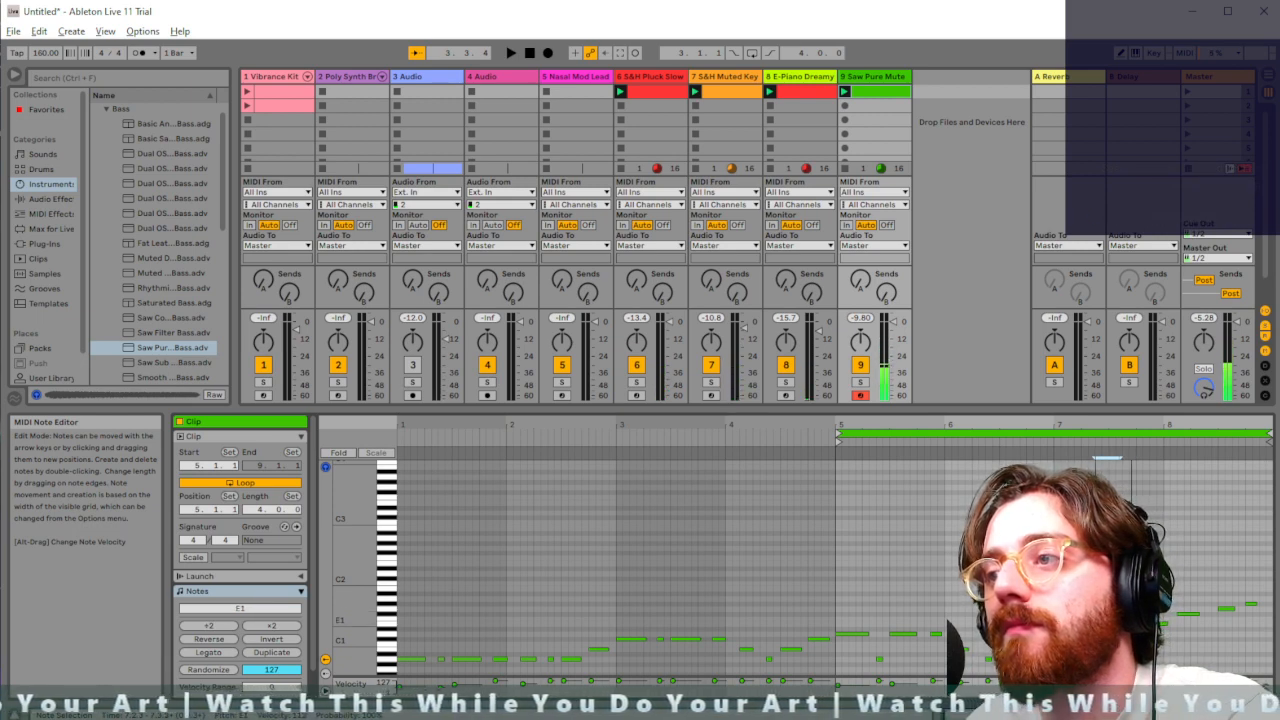
key(space)
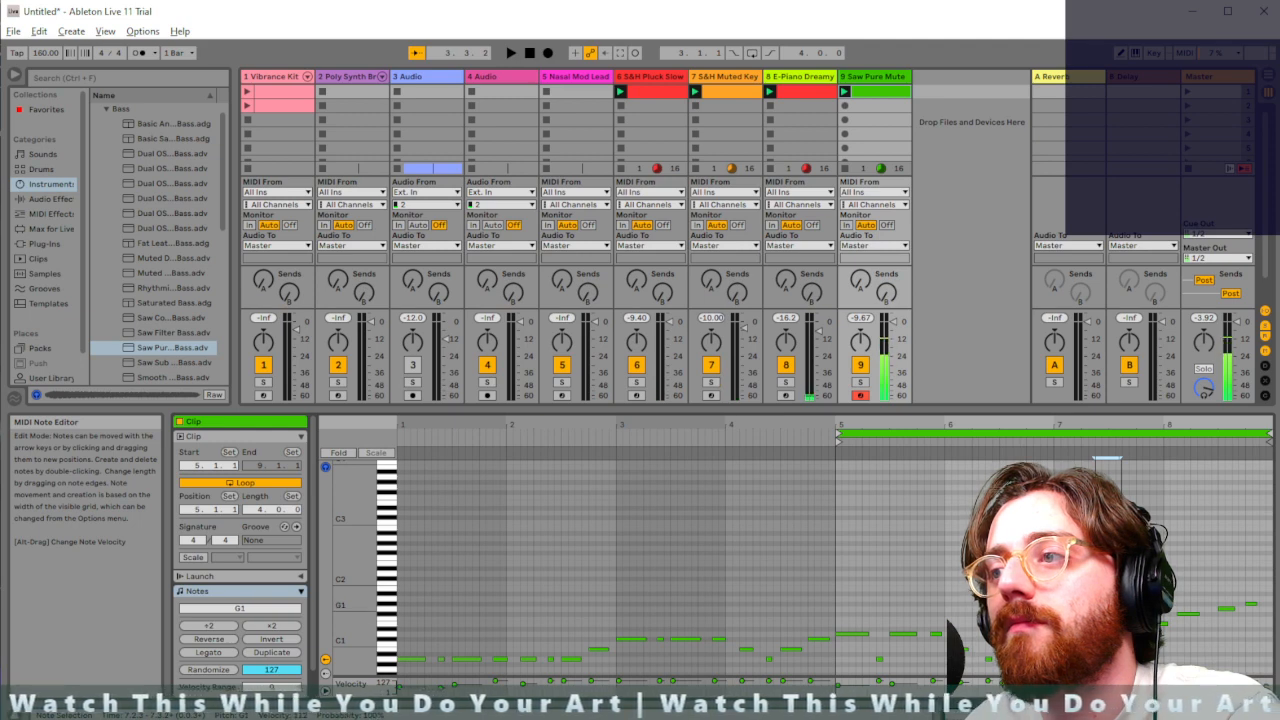
key(space)
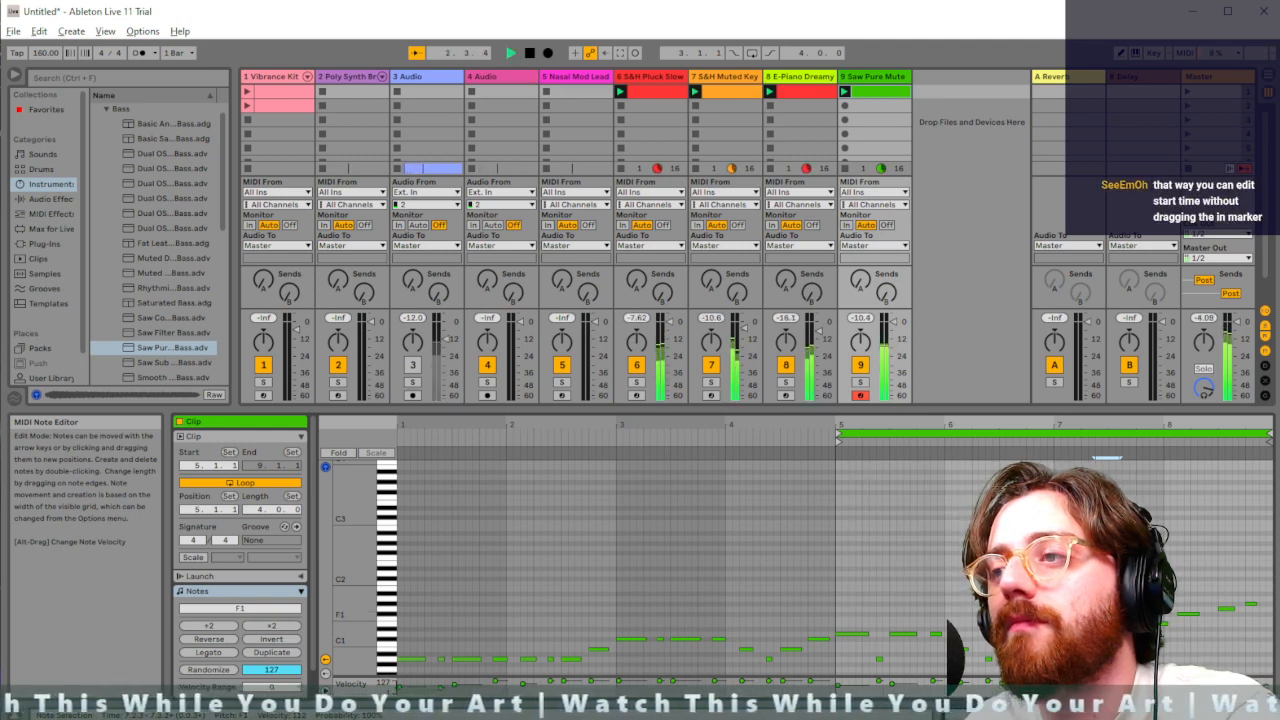
key(space)
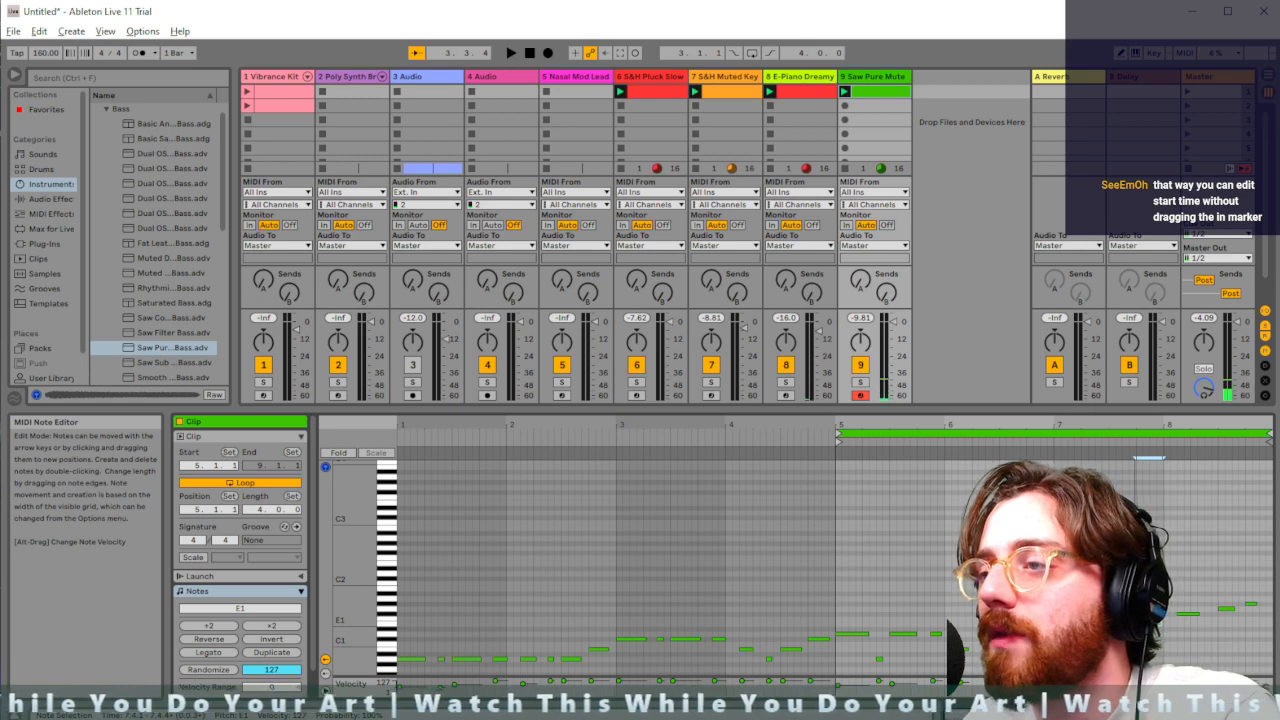
Try the three bass notes of bar 8 at D1, C1 and B0, adjusting the first again while auditioning the loop
click(1107, 614)
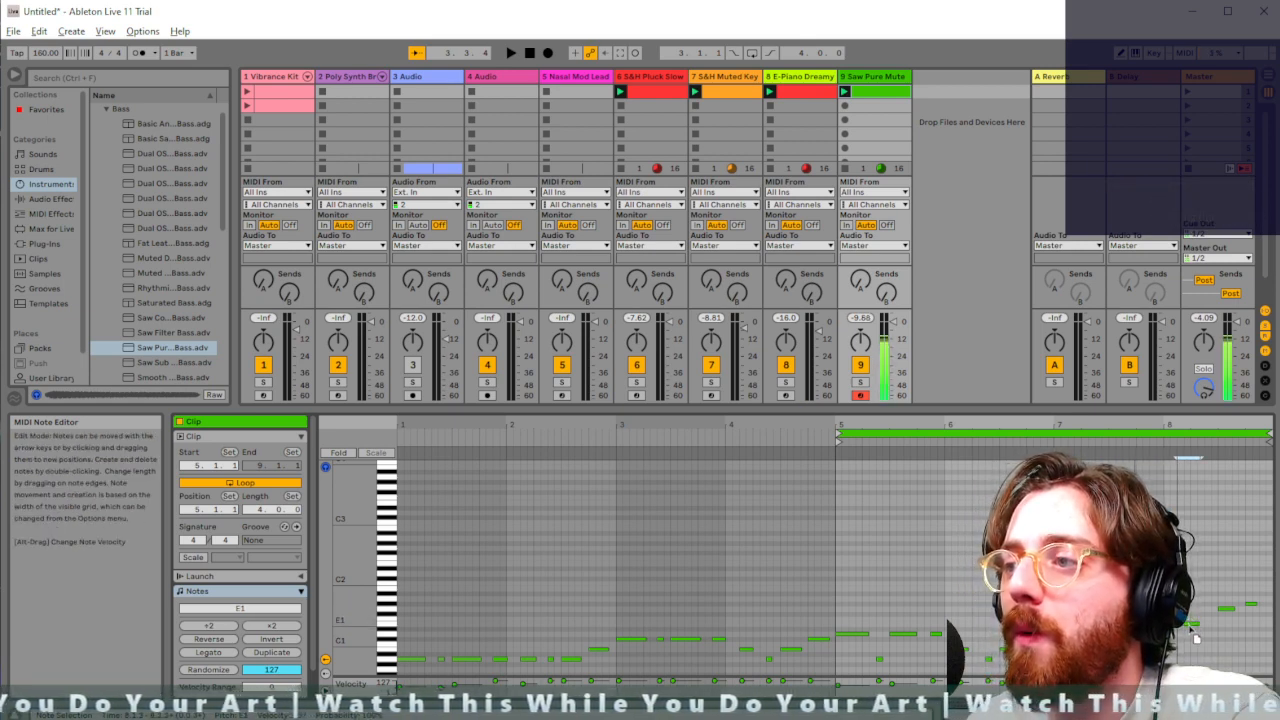
click(1076, 609)
click(1150, 620)
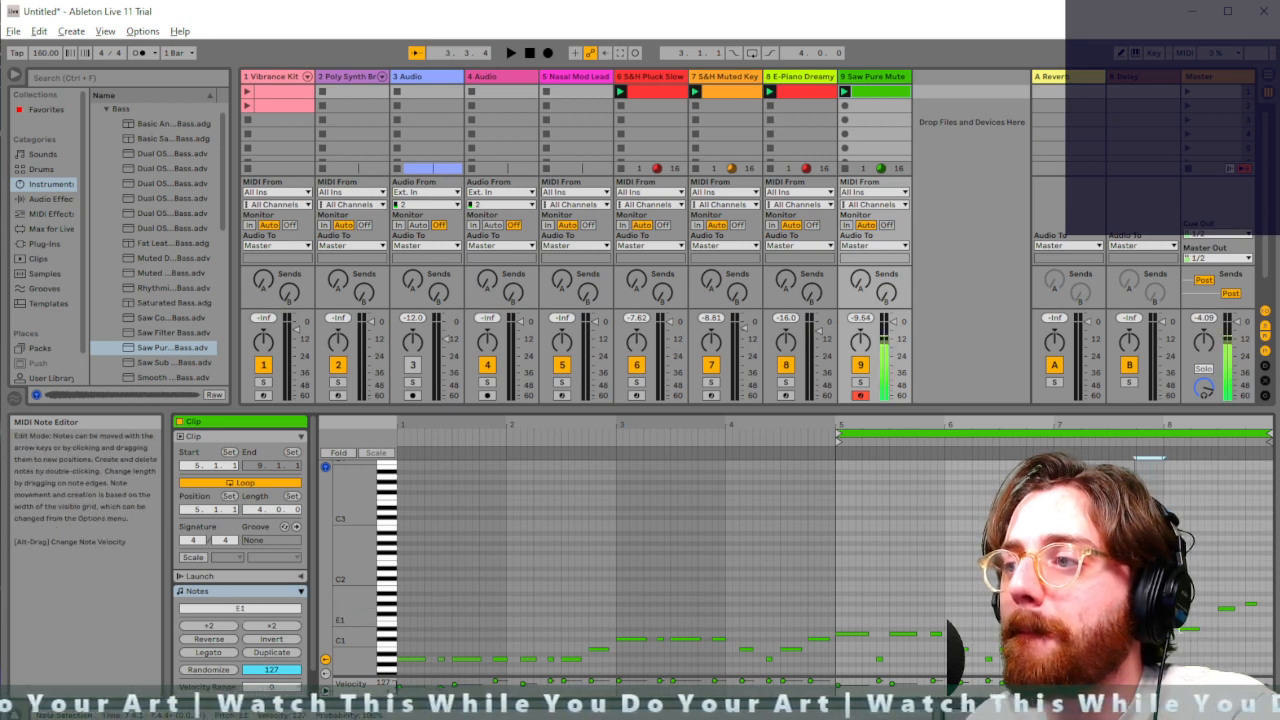
click(1228, 614)
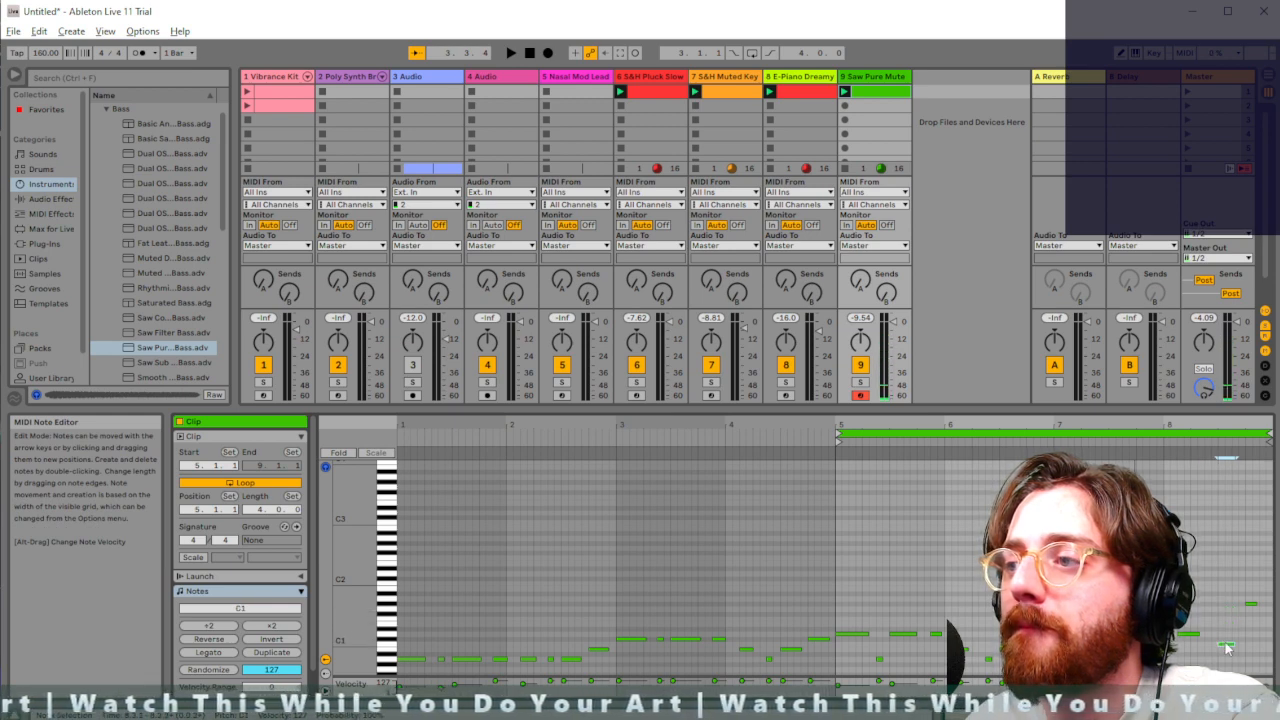
click(1150, 620)
click(1186, 634)
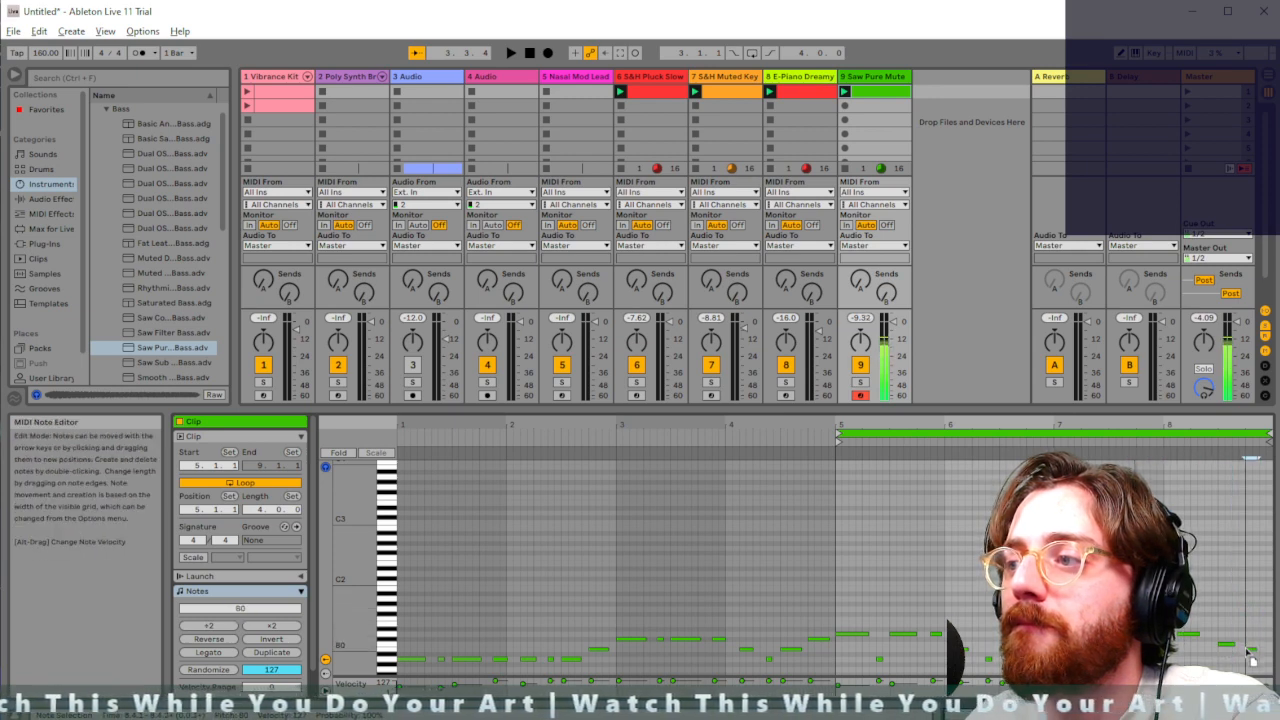
key(space)
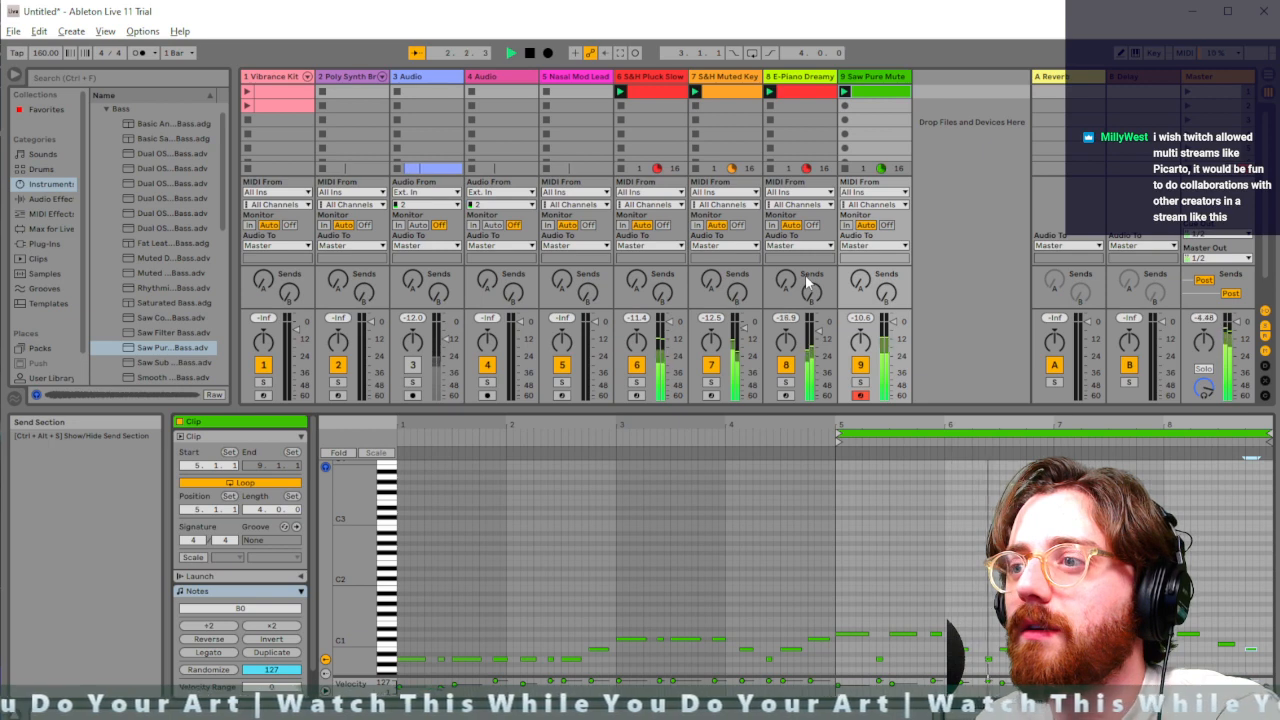
key(space)
click(1192, 634)
key(Up)
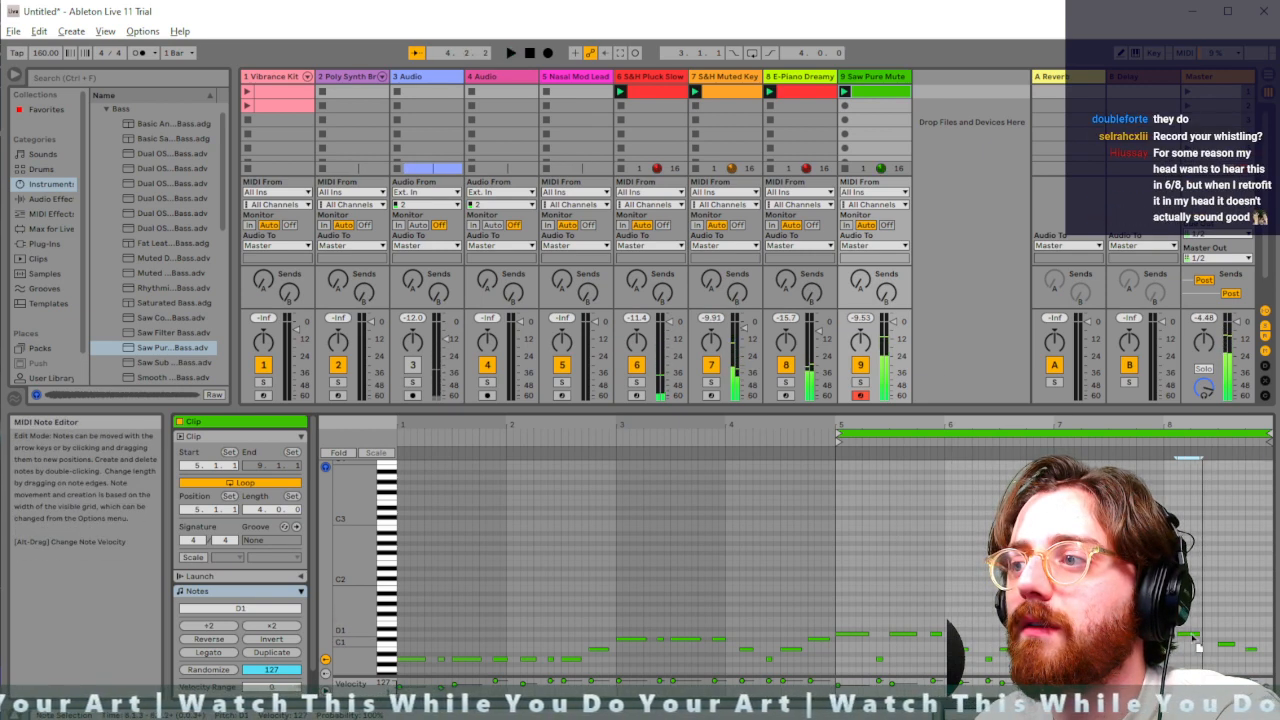
key(space)
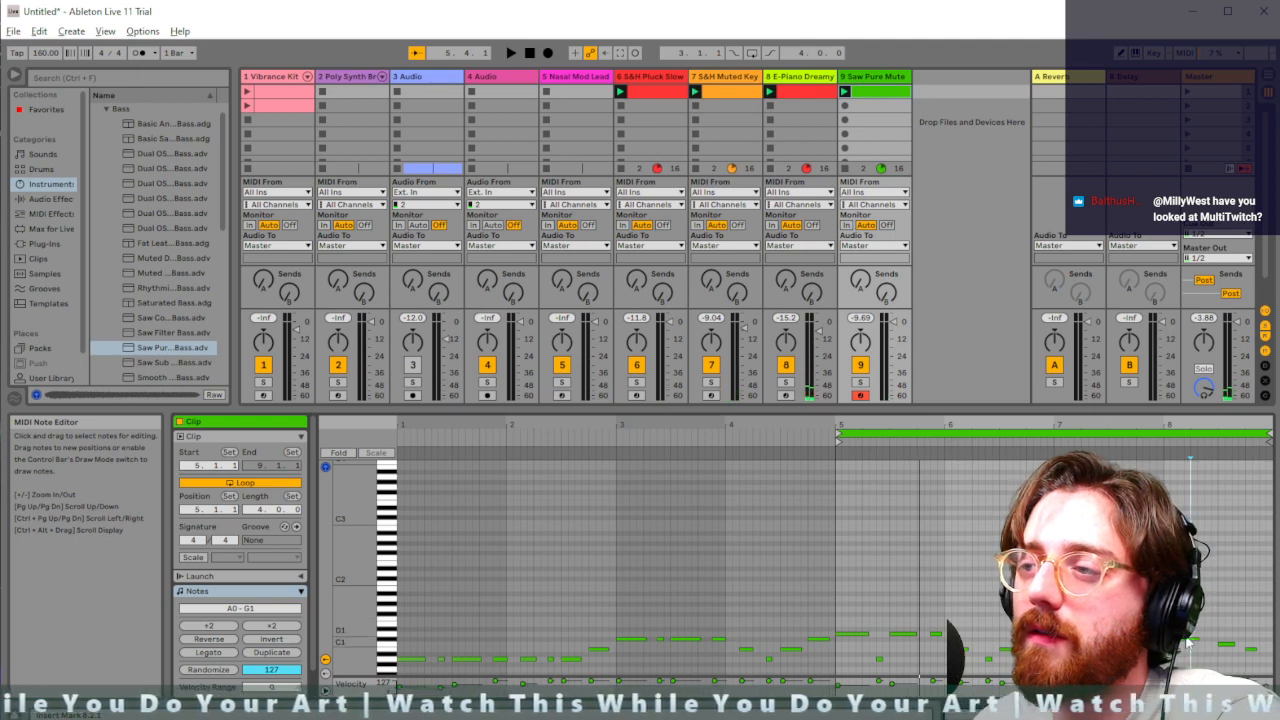
Set bar 8's first bass note to F1, raise the second and set the third to D1, and audition the loop
click(1188, 640)
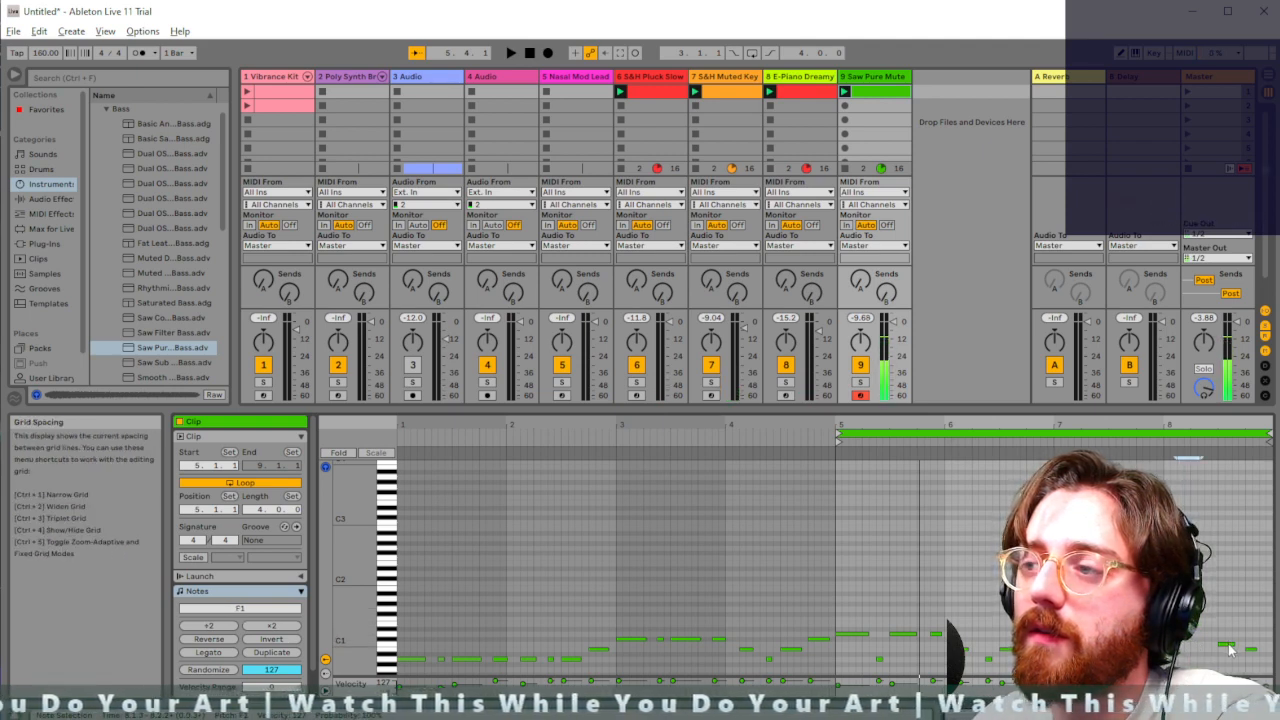
drag(1228, 645, 1228, 630)
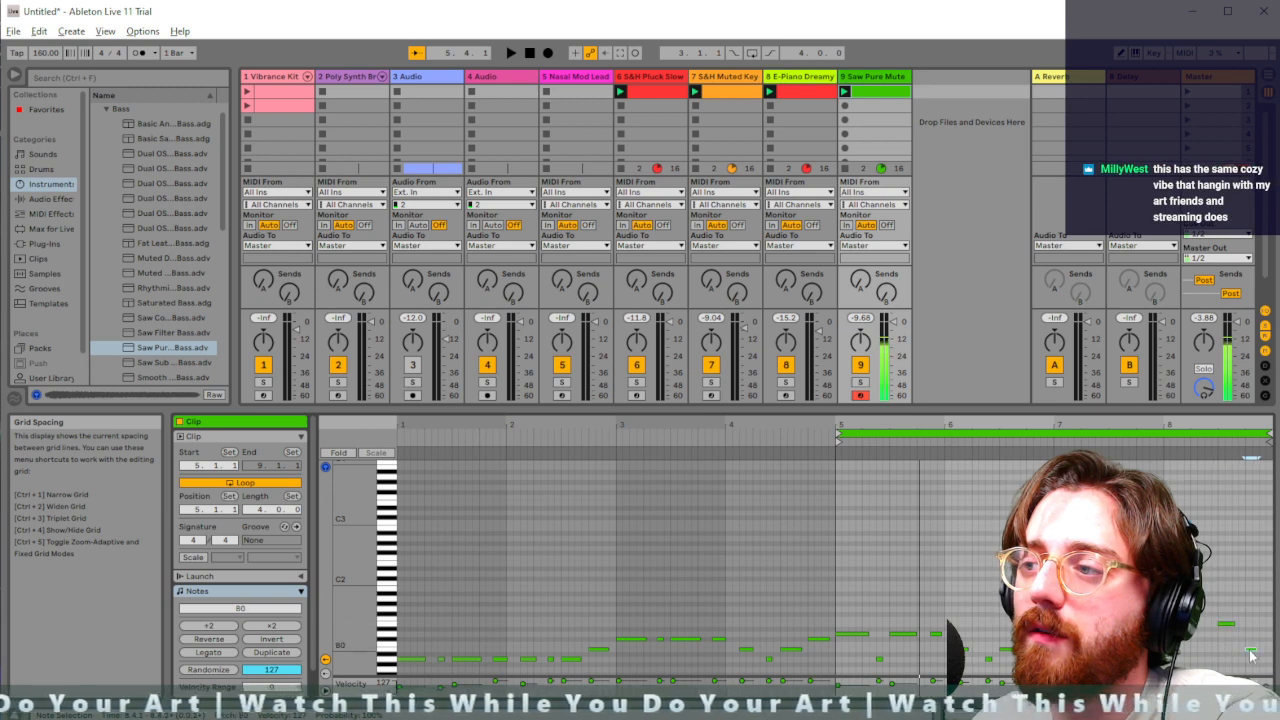
key(space)
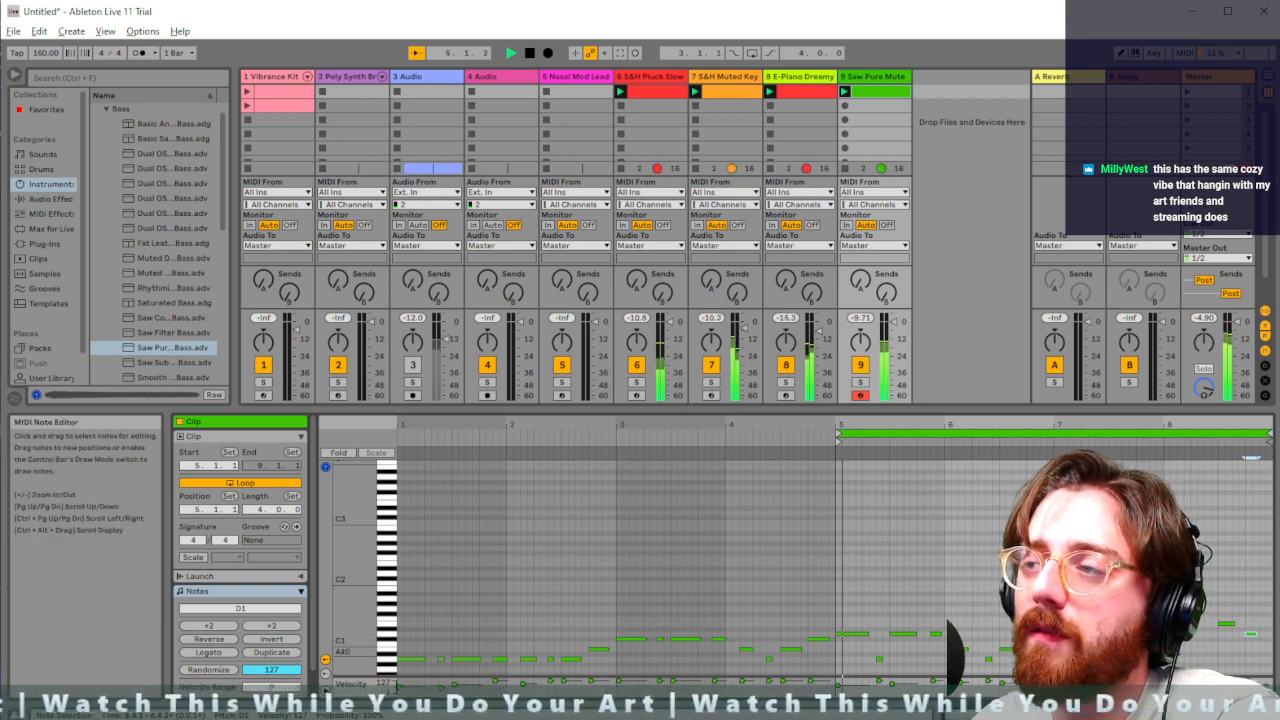
key(space)
Extend the loops of the bass, E-Piano Dreamy, S&H Muted Keys and S&H Pluck clips back to bar 1 for eight bars
drag(839, 436, 400, 434)
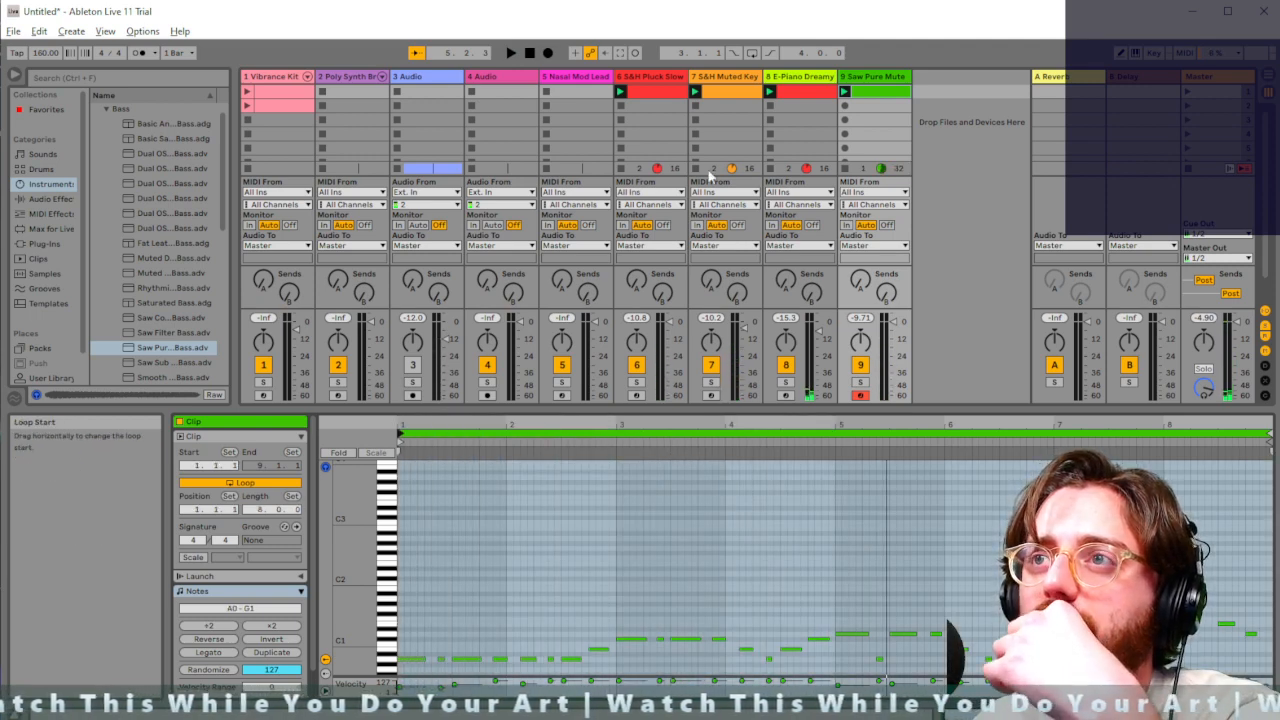
click(787, 92)
drag(795, 433, 400, 433)
click(739, 97)
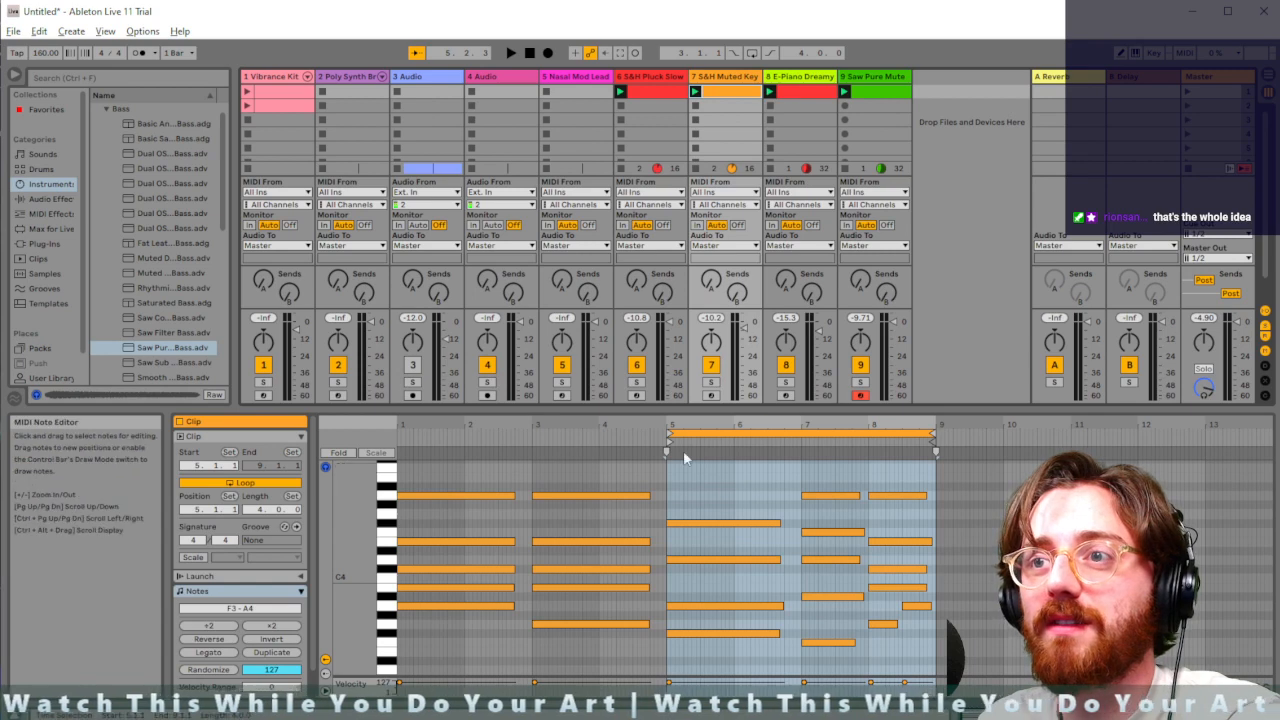
drag(668, 433, 393, 410)
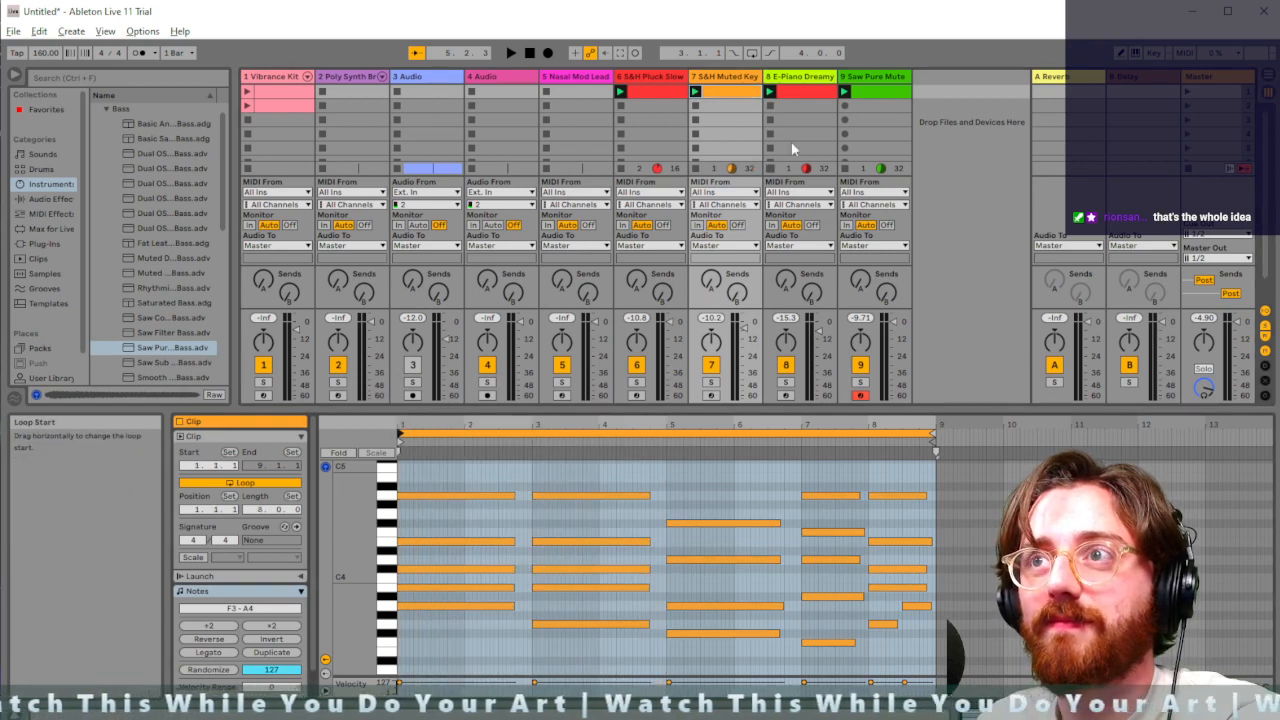
click(640, 91)
drag(795, 433, 400, 433)
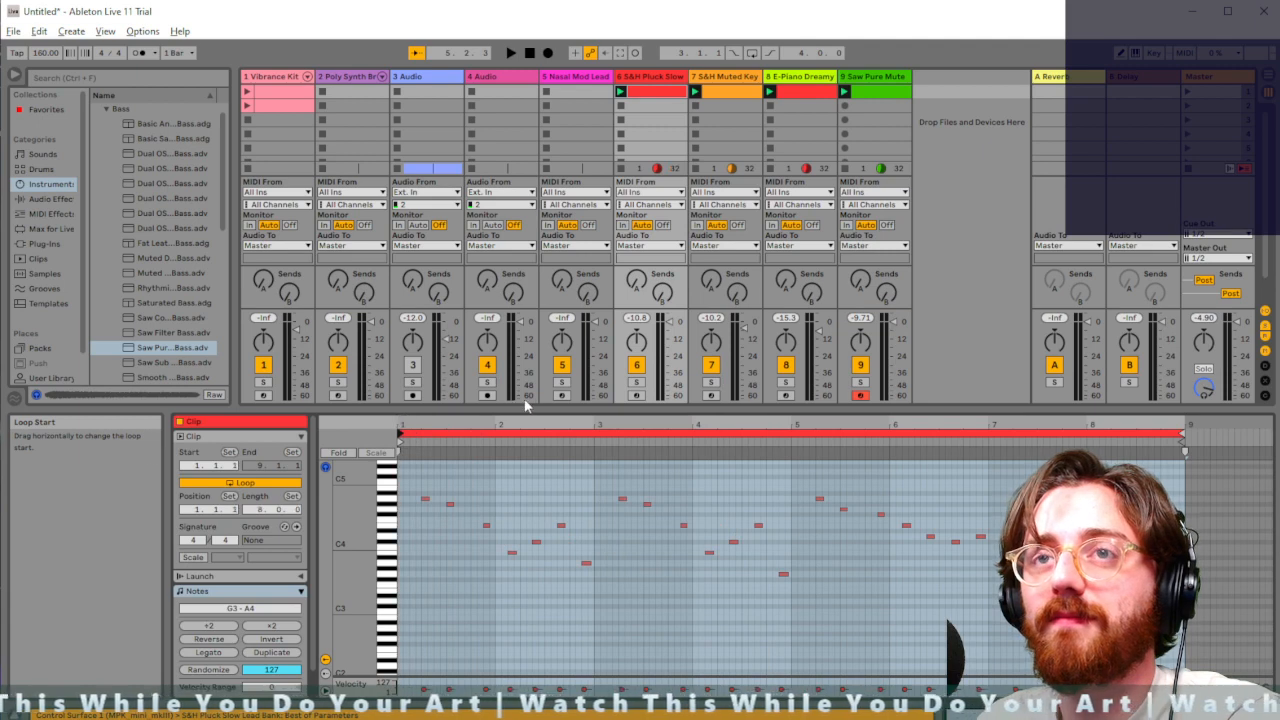
Audition the full loop with the first drum clip, Audio track 3 briefly unmuted, and the second drum clip
click(248, 92)
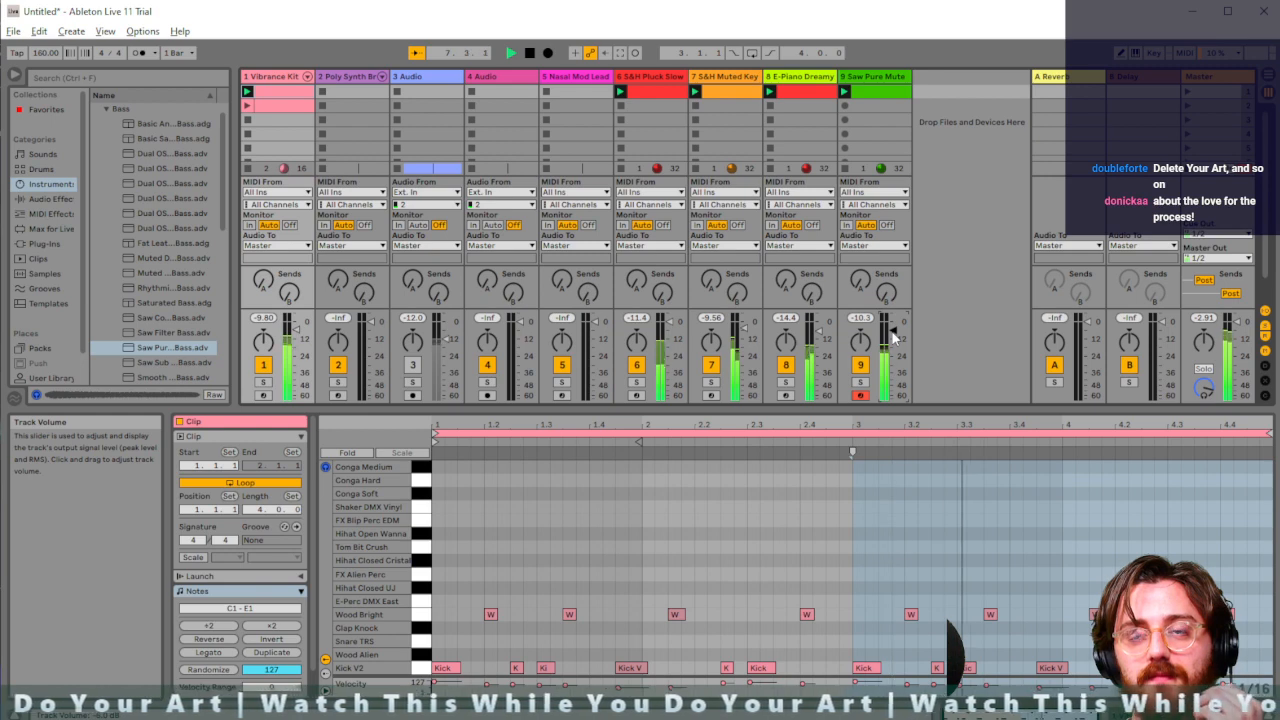
click(415, 367)
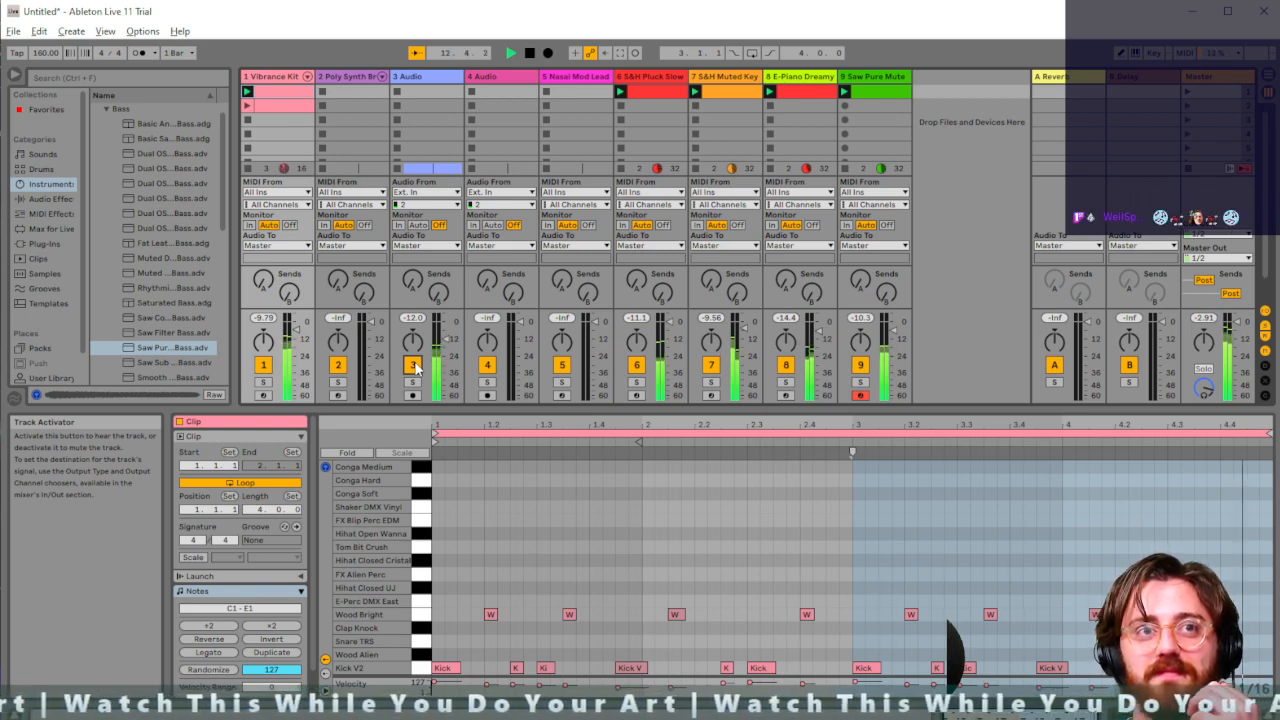
click(416, 368)
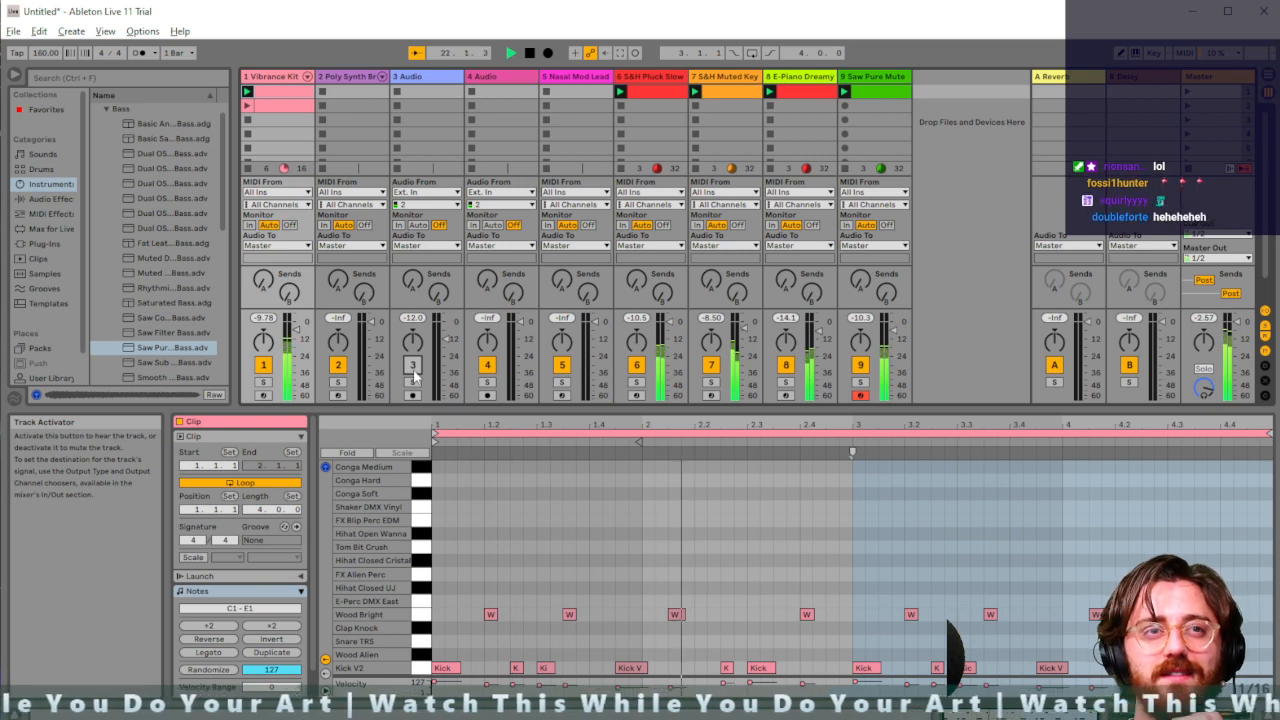
click(247, 106)
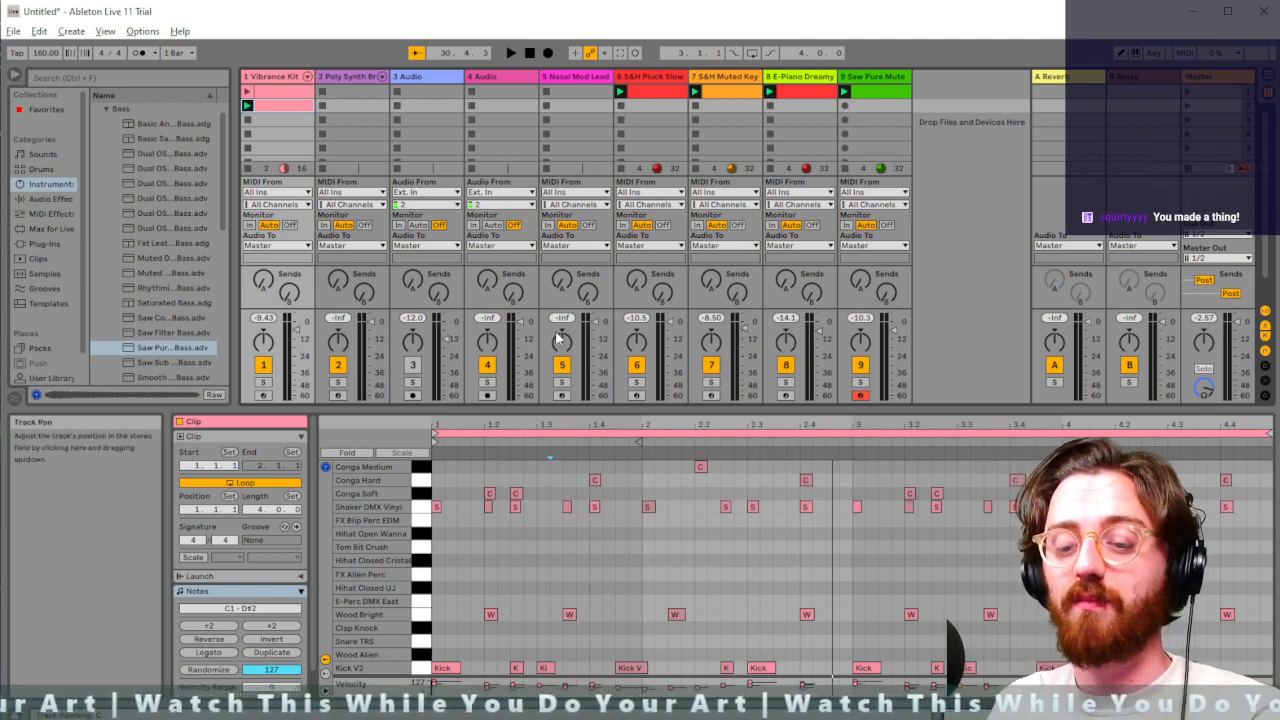
Relaunch the first Vibrance Kit clip and stop the pluck, muted keys, E-Piano and bass clips, leaving only the drums active
click(247, 91)
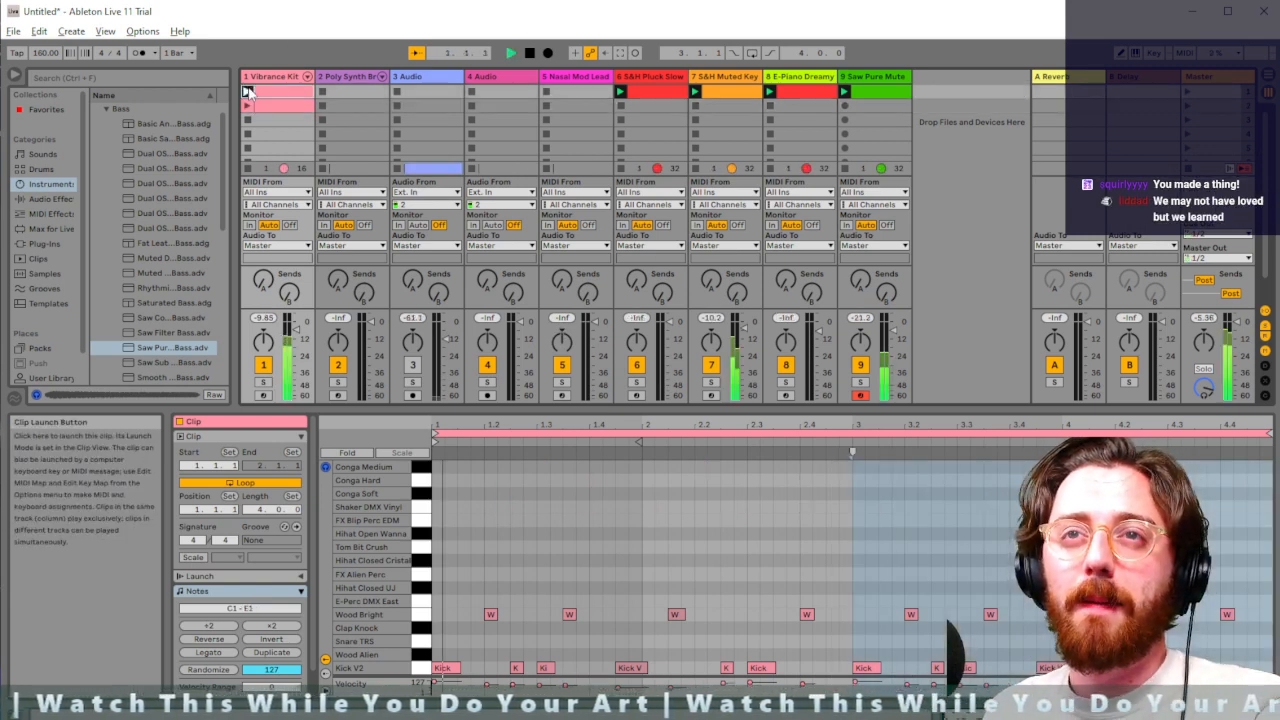
click(620, 91)
click(620, 169)
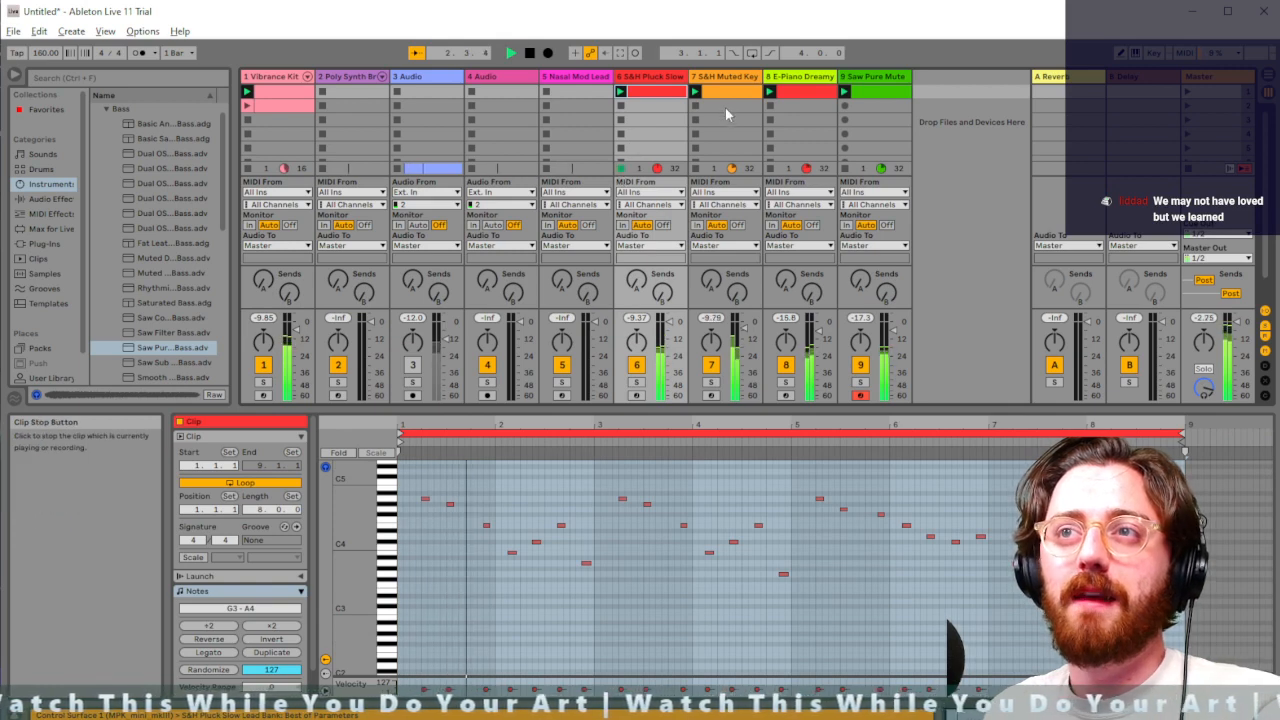
click(770, 170)
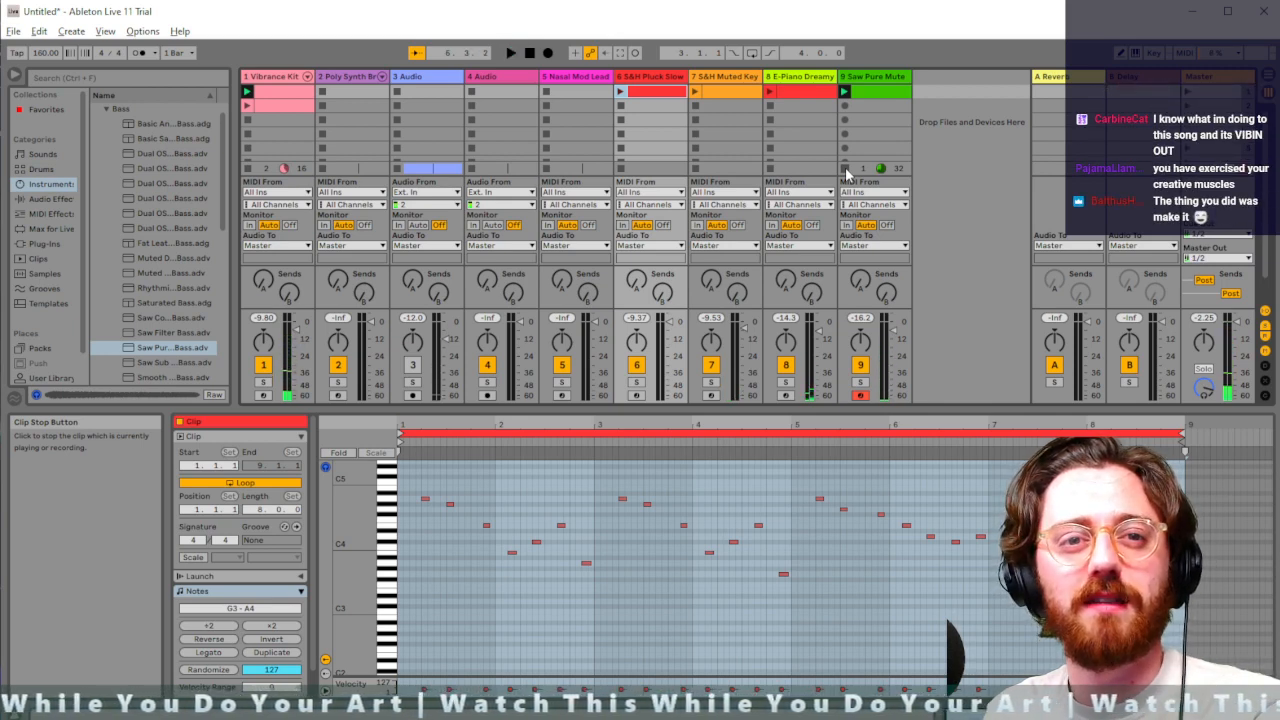
key(space)
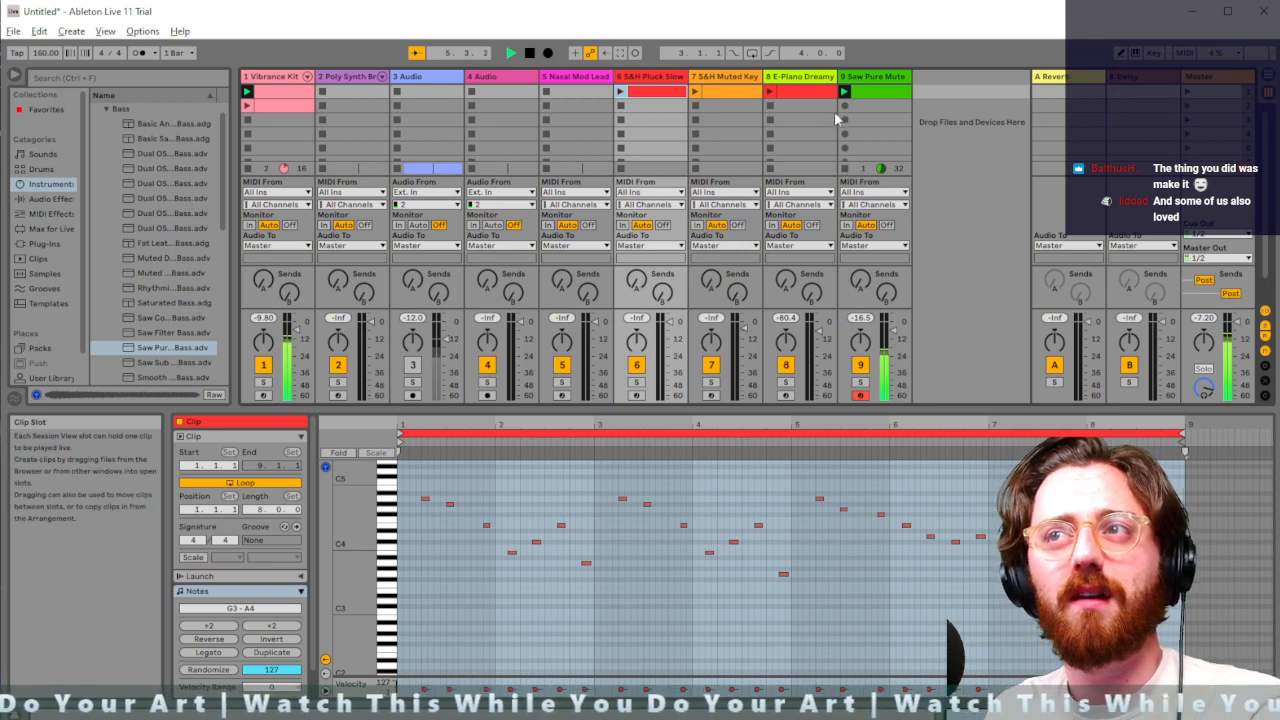
click(845, 165)
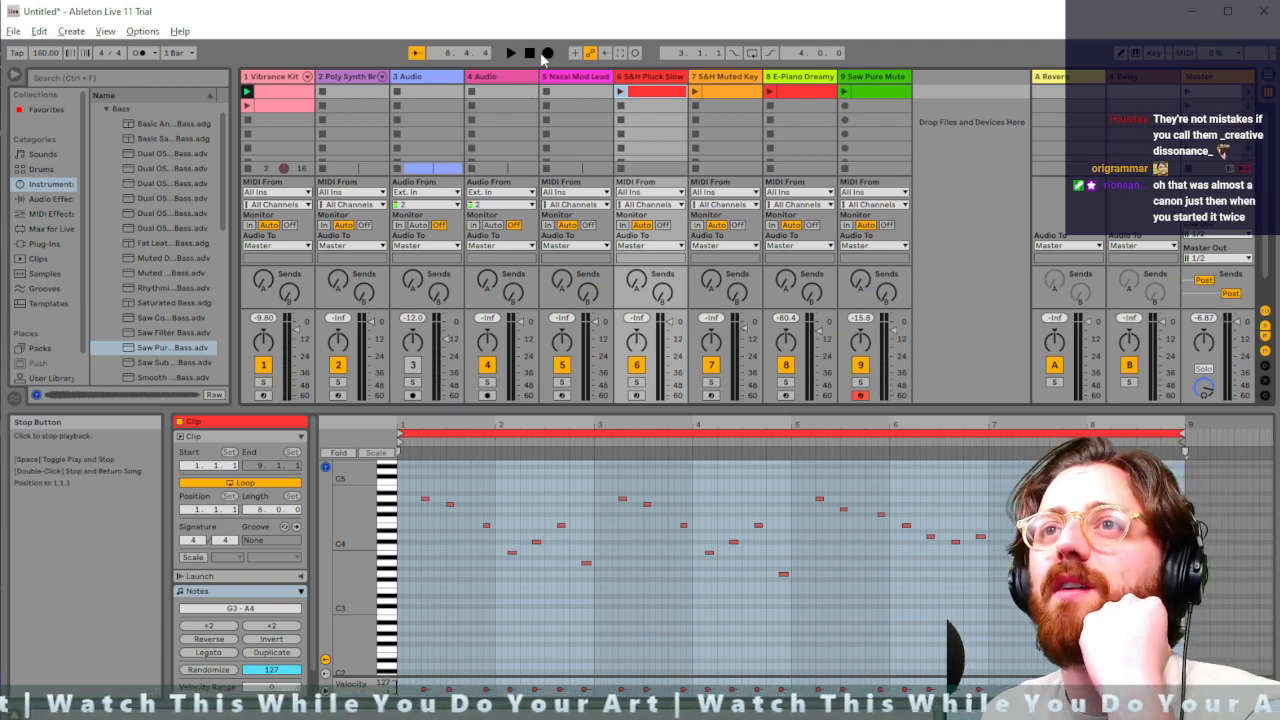
Delete the recorded audio from track 3 in the Arrangement and place the insertion point at bar 1
key(Tab)
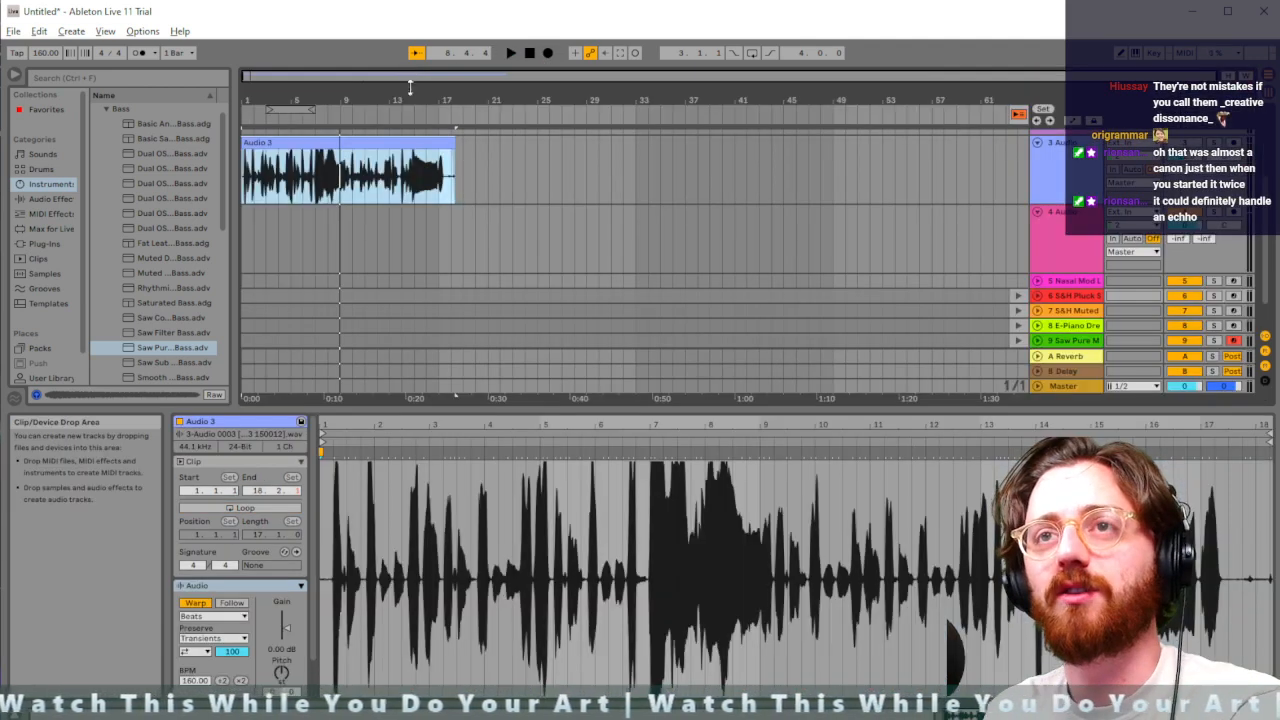
drag(476, 151, 220, 156)
key(Delete)
scroll(466, 145, up, 2)
scroll(466, 145, up, 2)
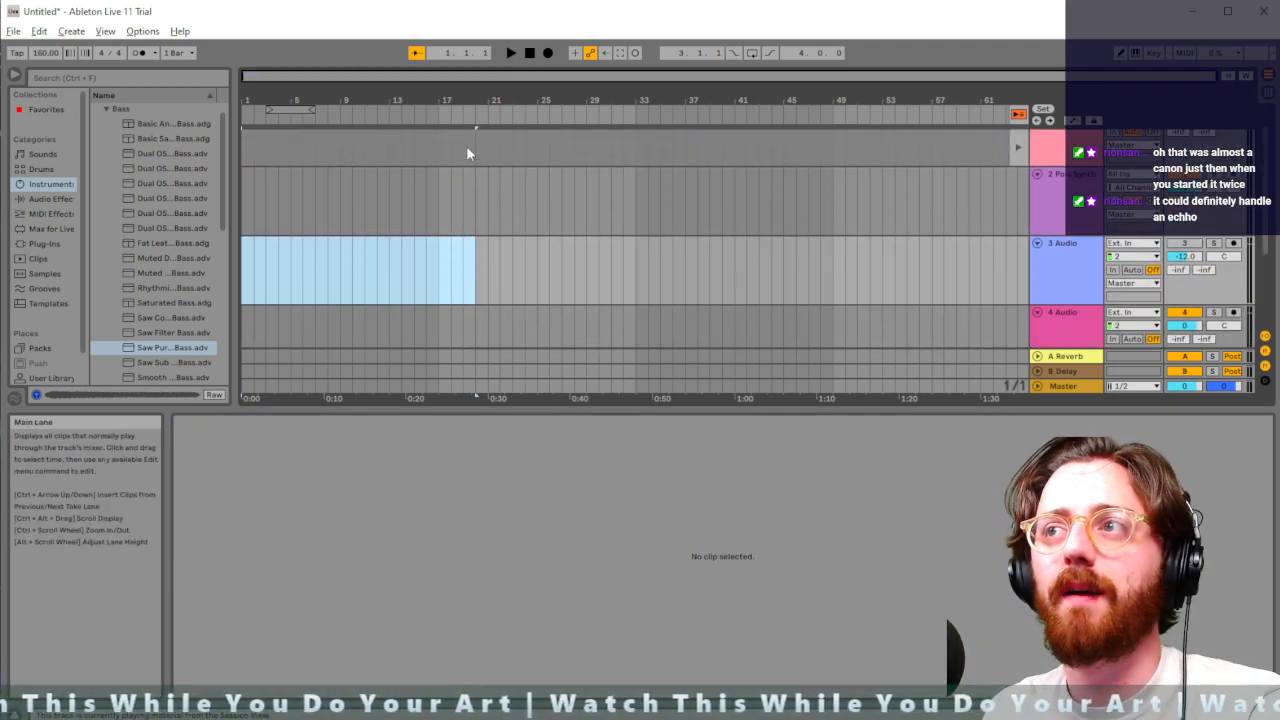
click(265, 178)
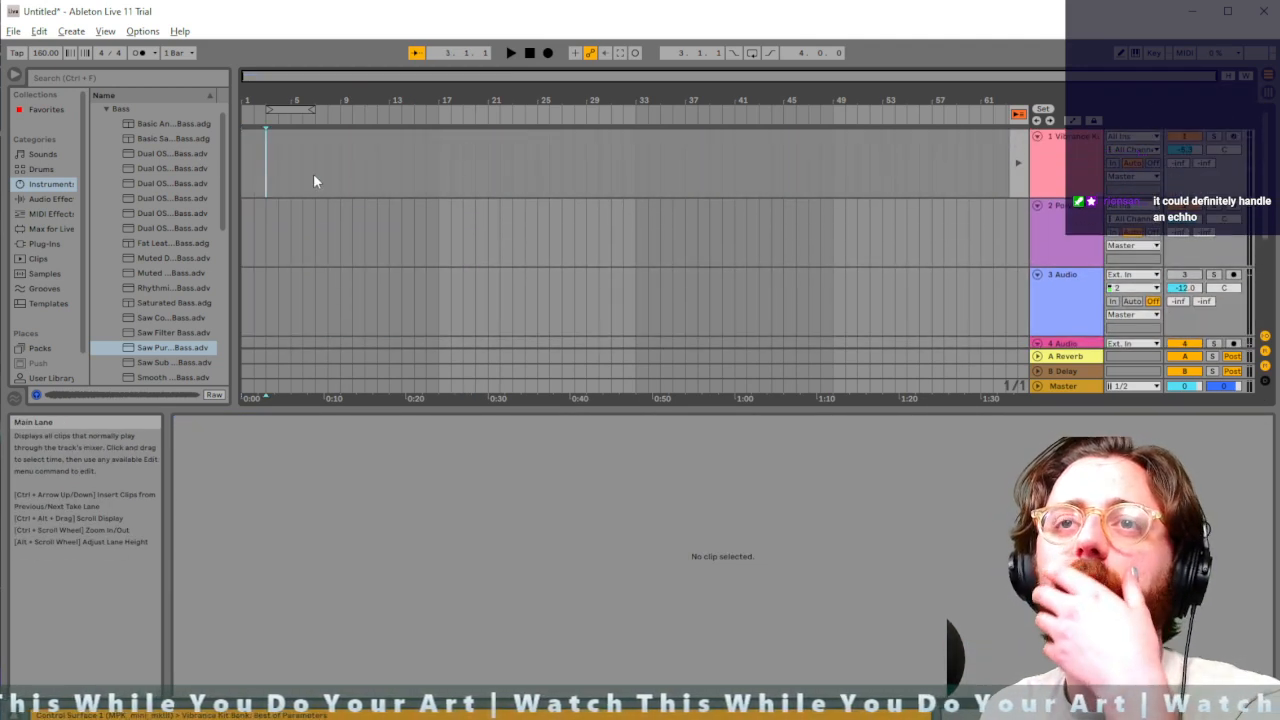
click(242, 176)
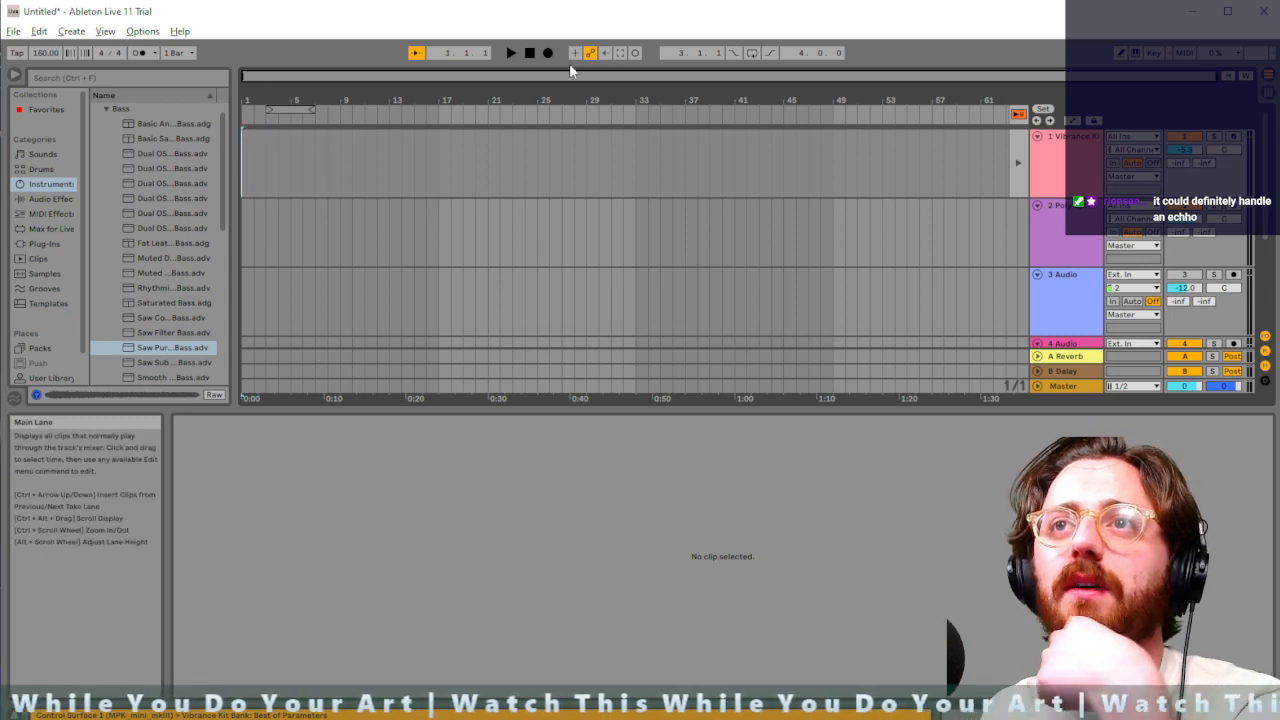
Start recording the session into the Arrangement over the first drum clip, bringing in the muted keys, bass, E-Piano and pluck clips
key(Tab)
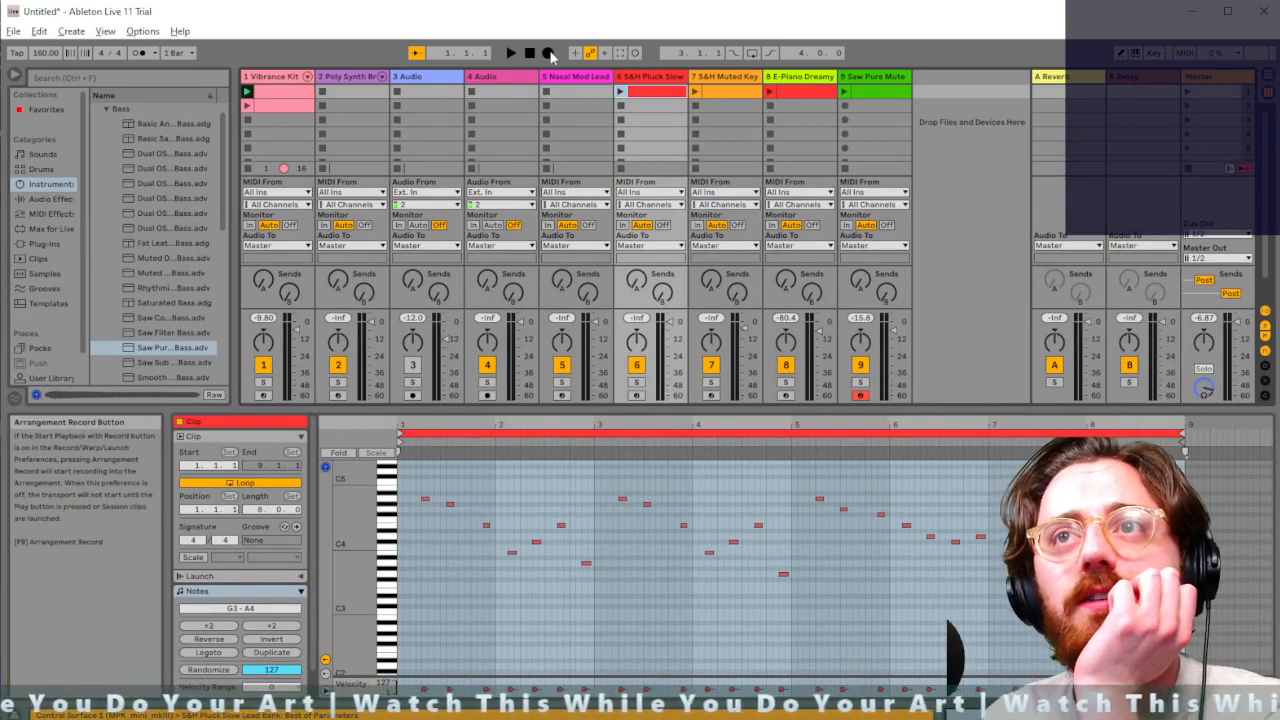
click(548, 53)
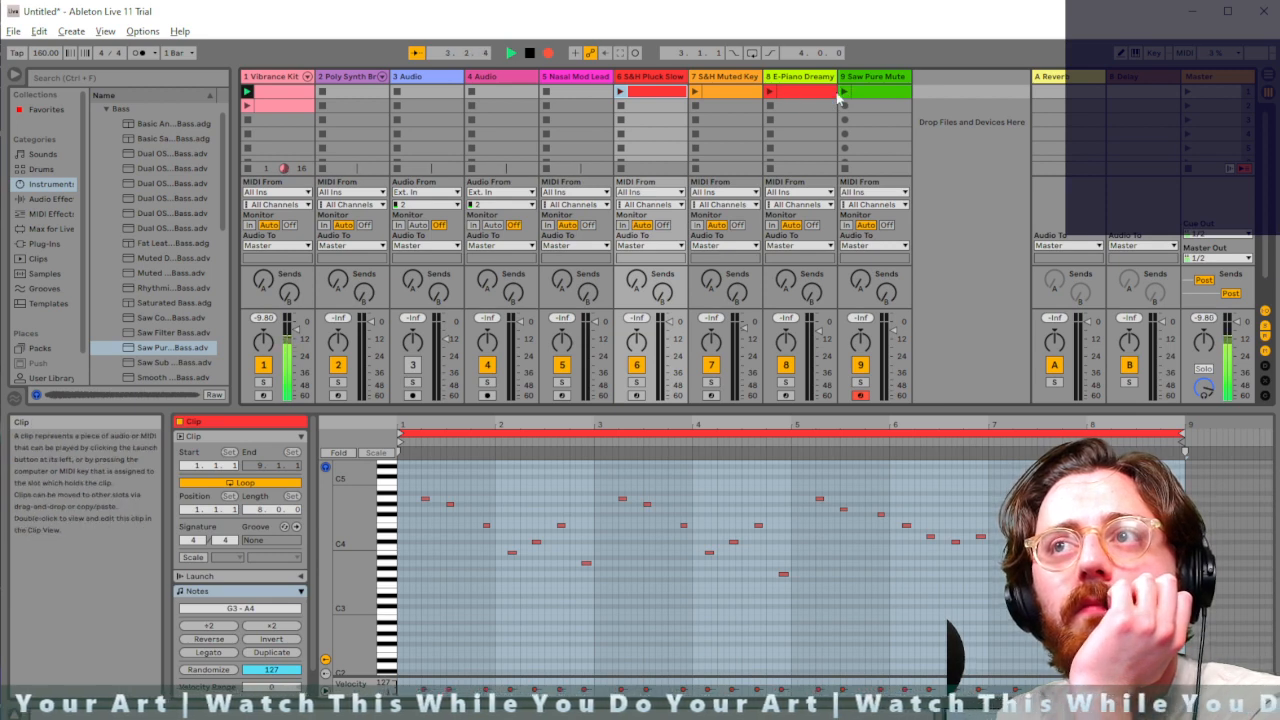
click(695, 92)
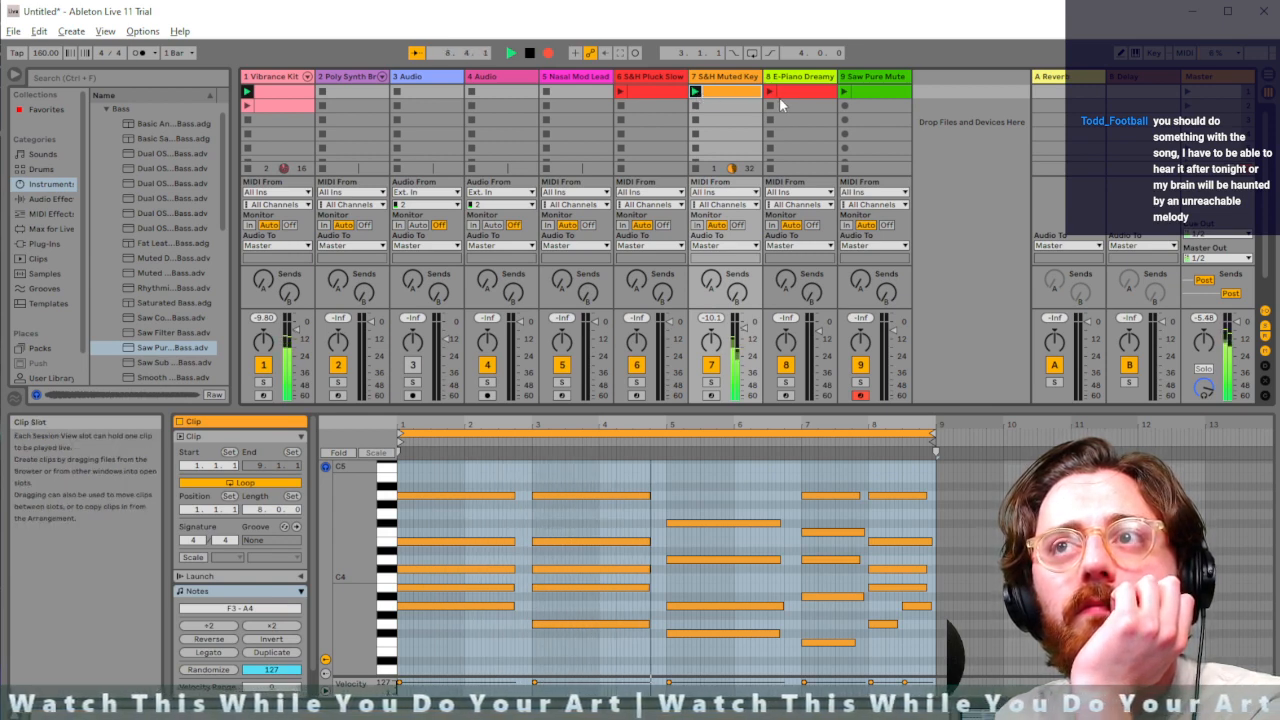
click(845, 93)
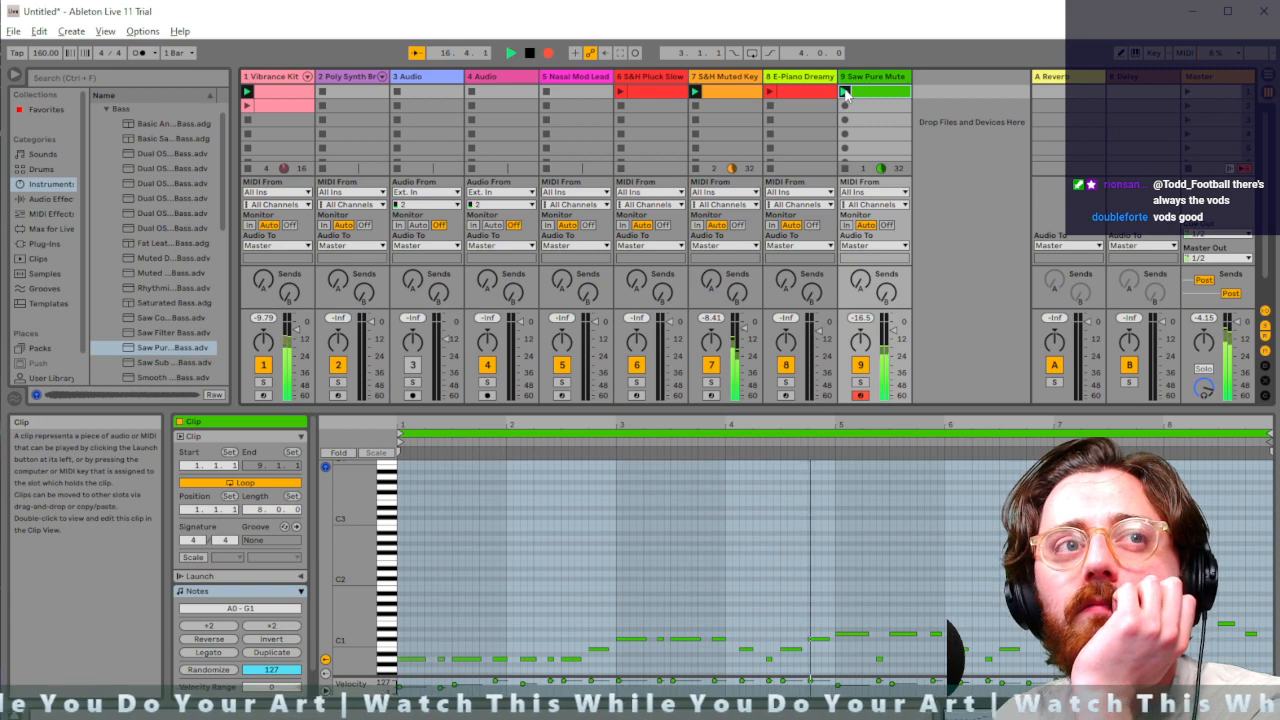
click(771, 95)
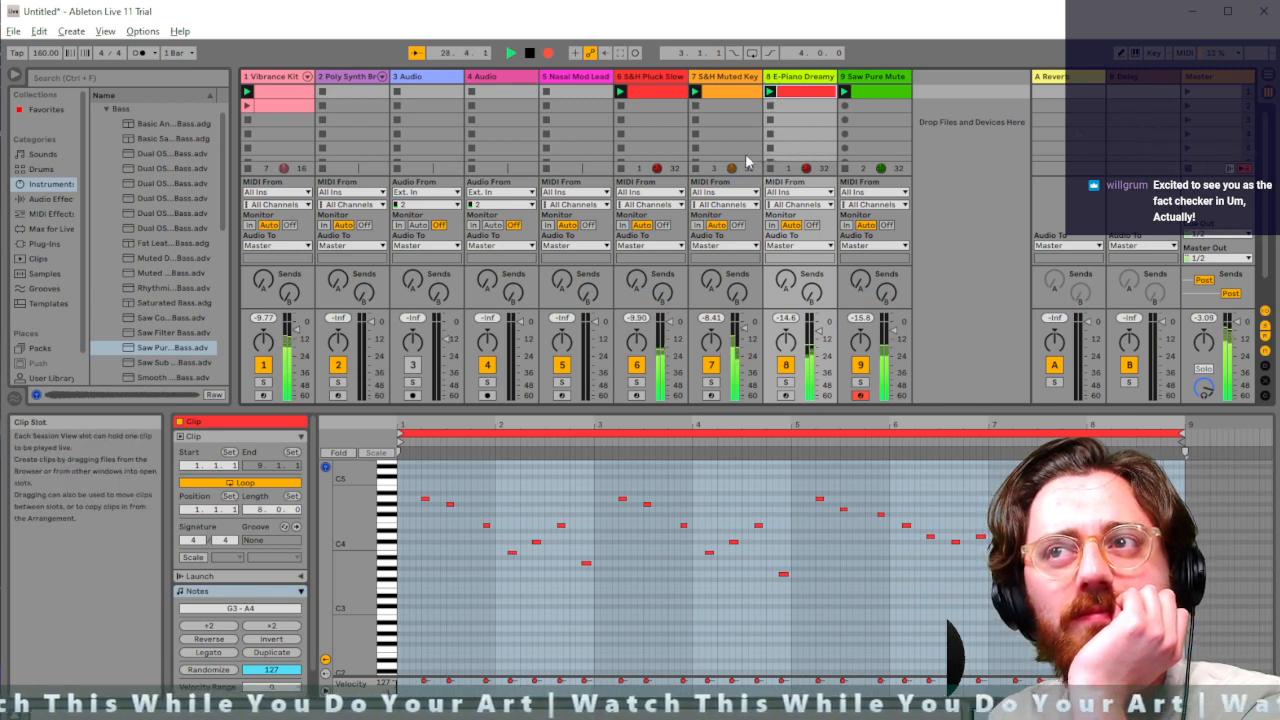
Continue the live recording: switch to the second drum clip, drop the E-Piano, muted keys and pluck, and bring each back in
click(250, 104)
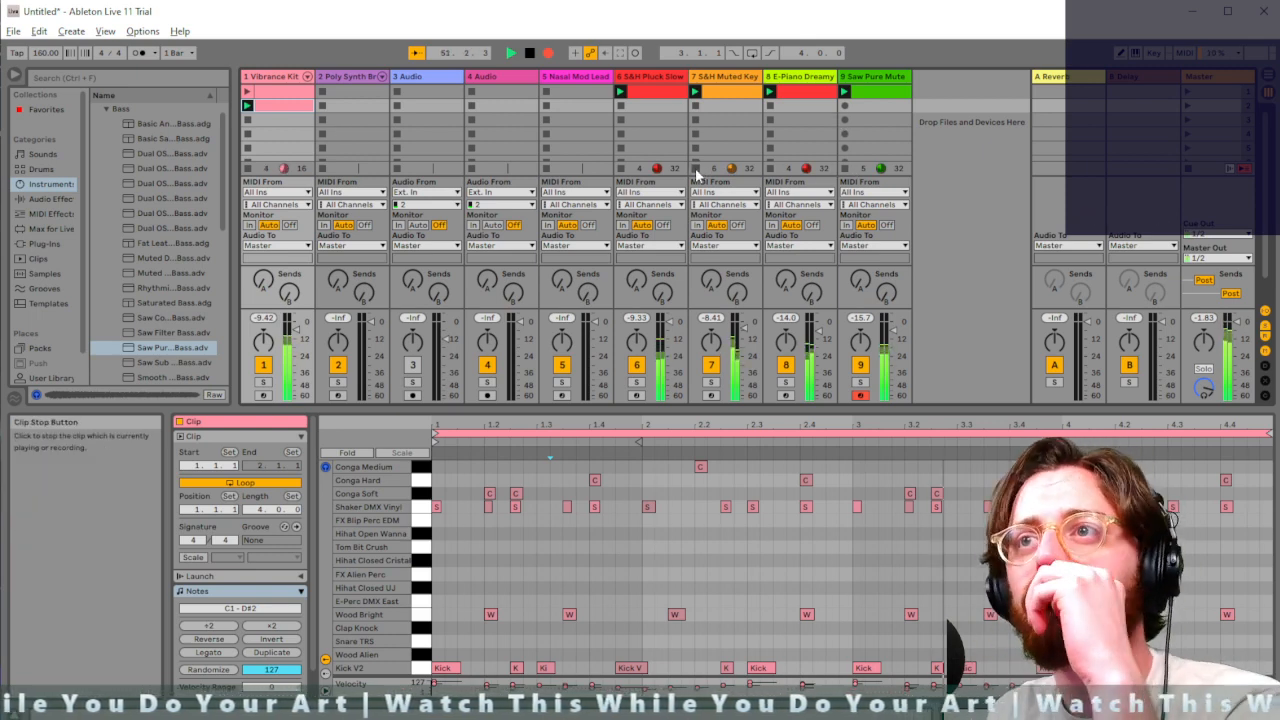
click(772, 168)
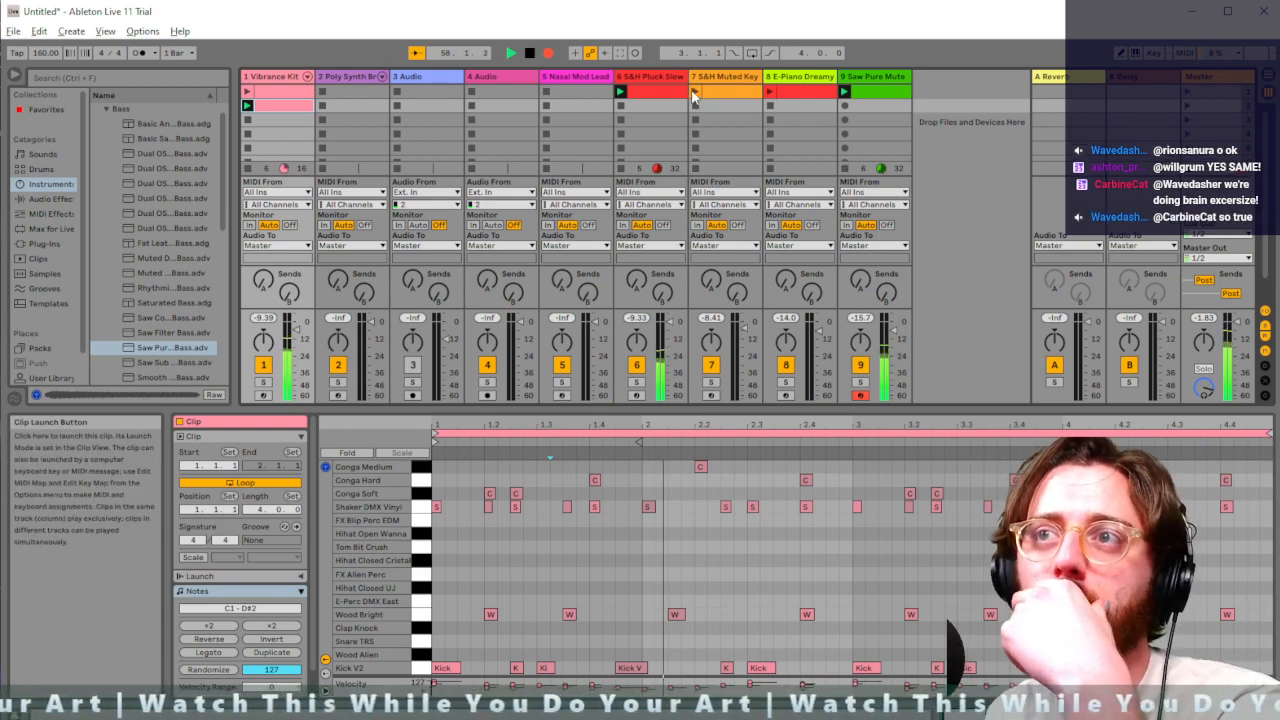
click(770, 95)
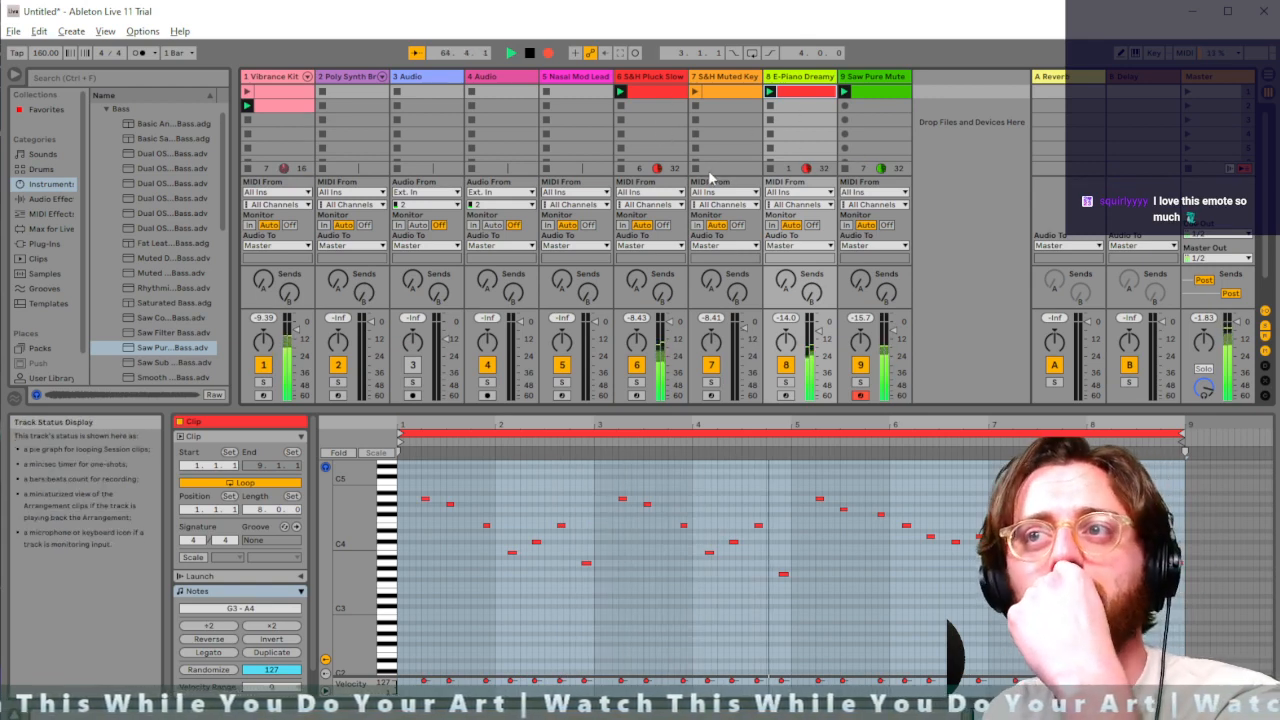
click(622, 170)
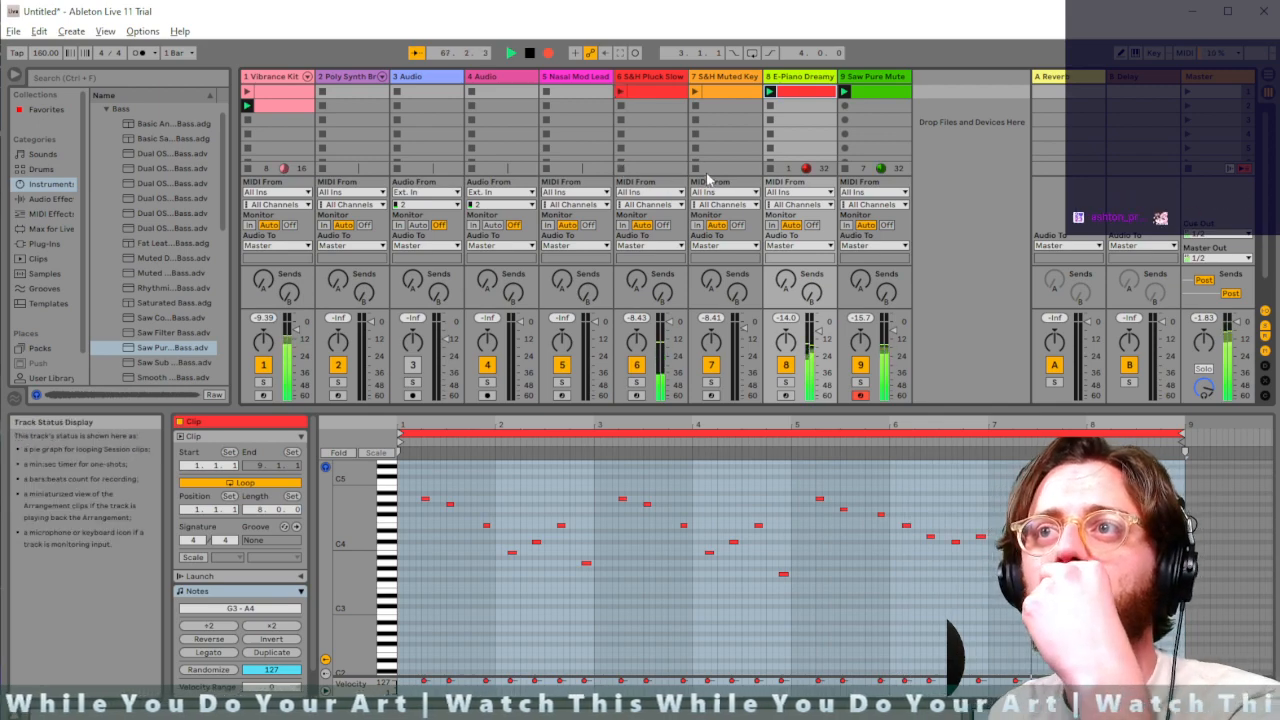
click(697, 92)
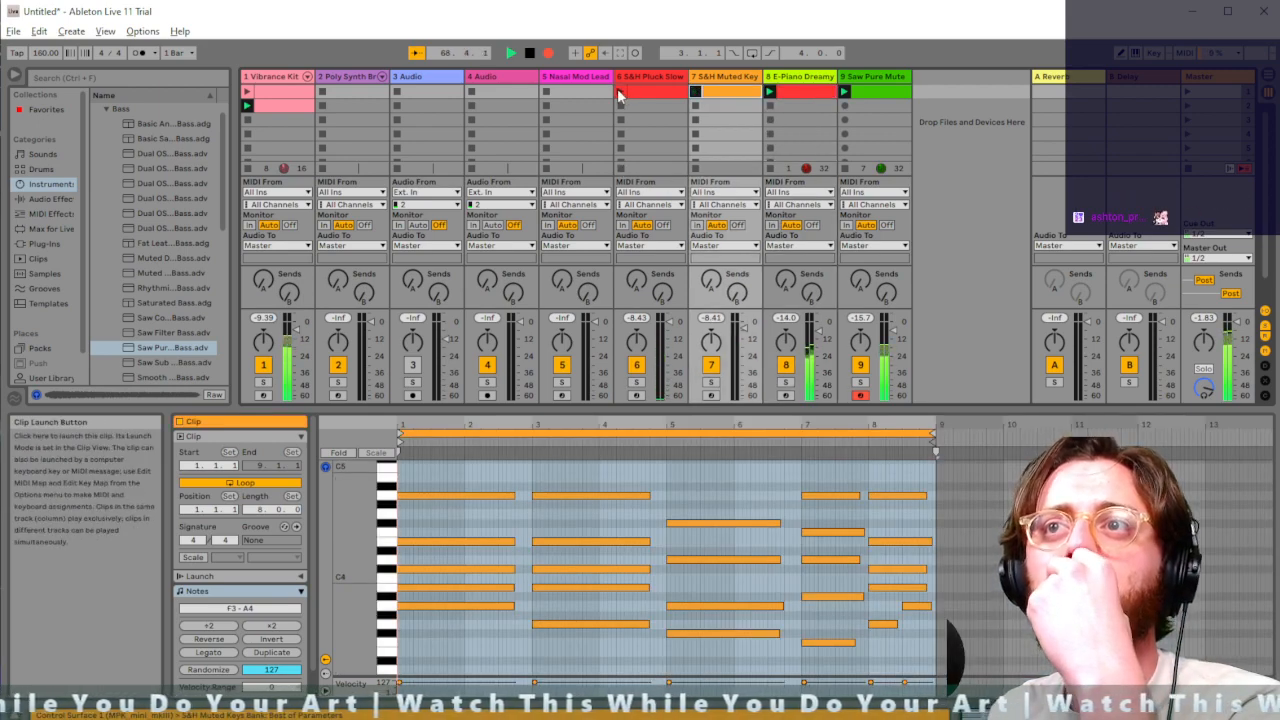
click(677, 92)
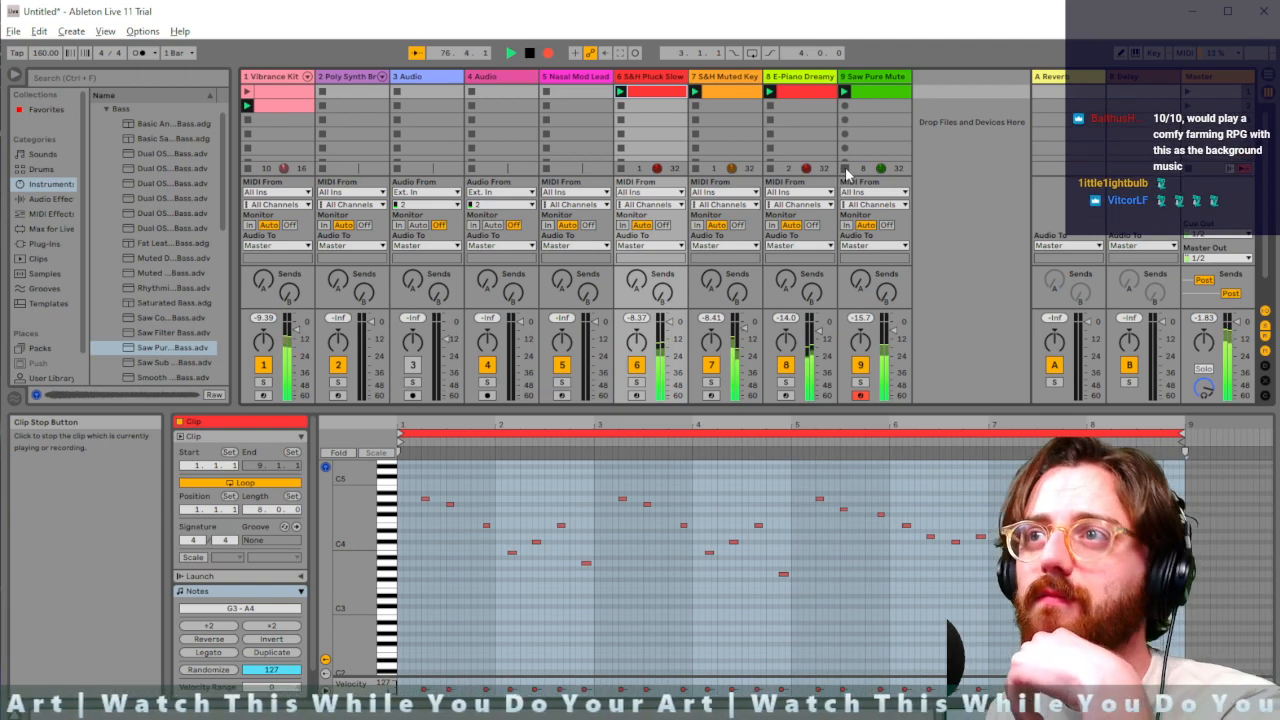
Stop the bass, E-Piano, muted keys and pluck clips in turn, relaunch the first drum clip, and end the recording
click(772, 172)
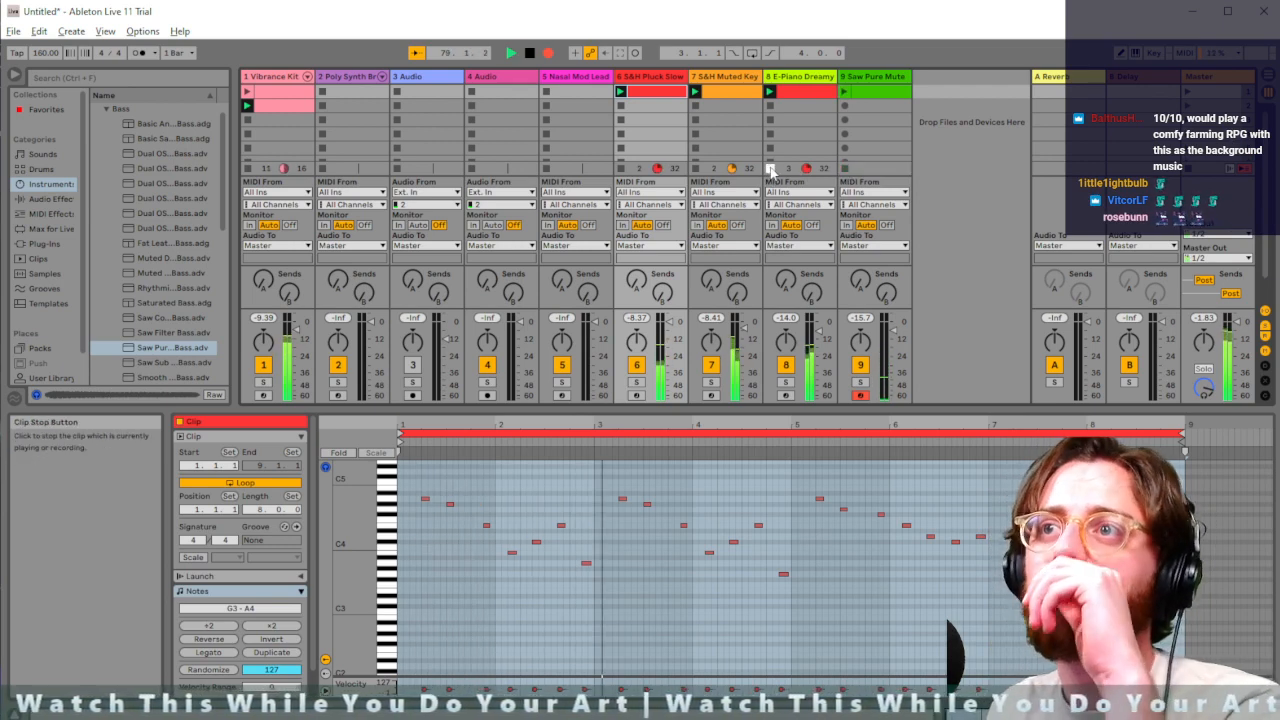
click(697, 170)
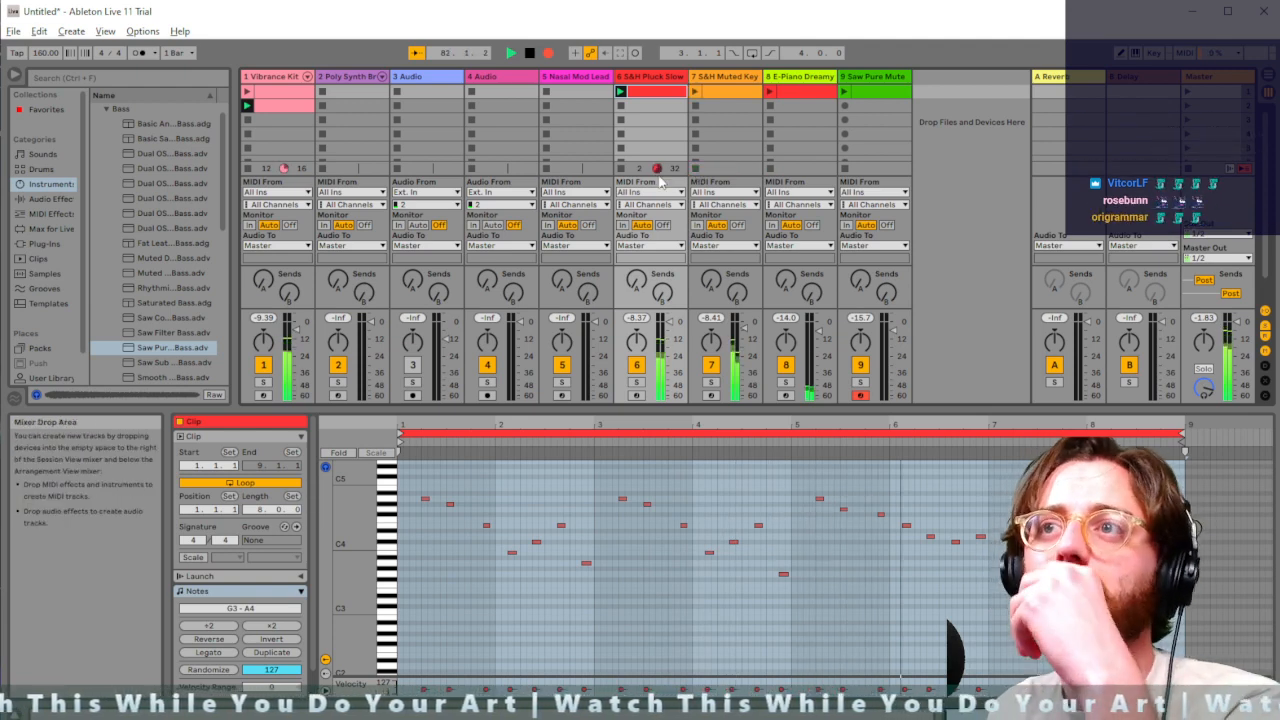
click(621, 165)
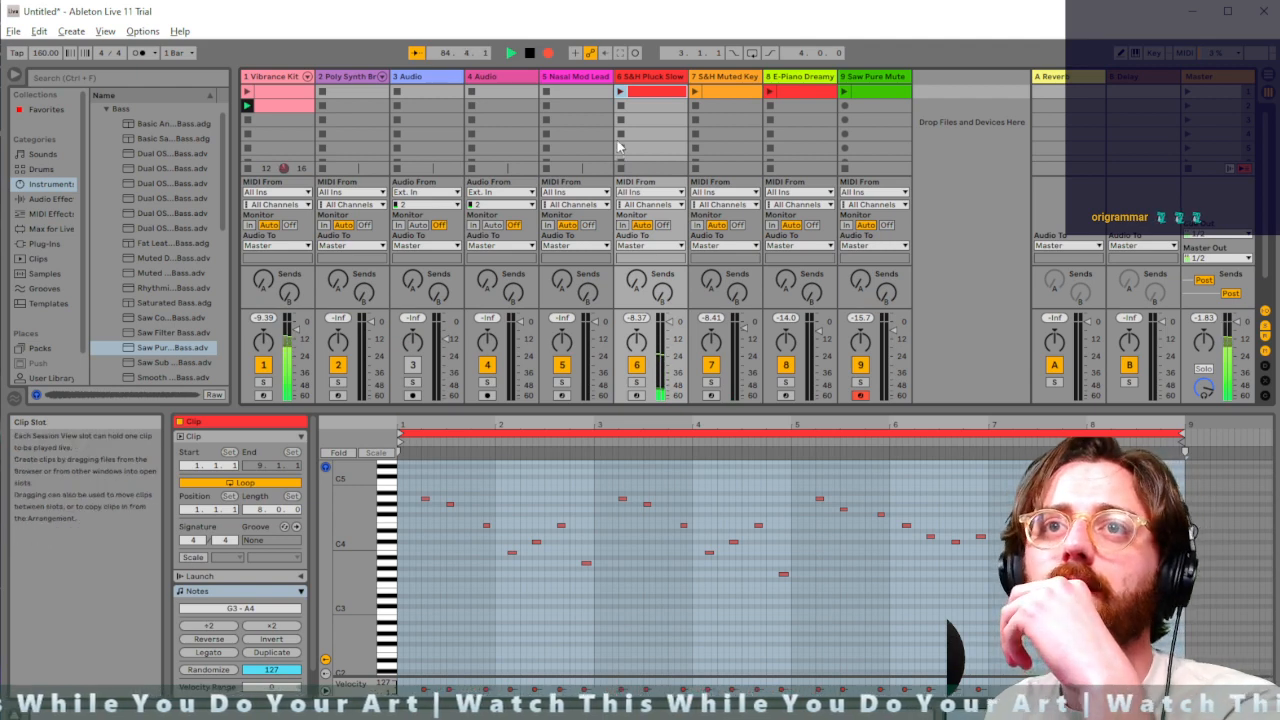
click(247, 93)
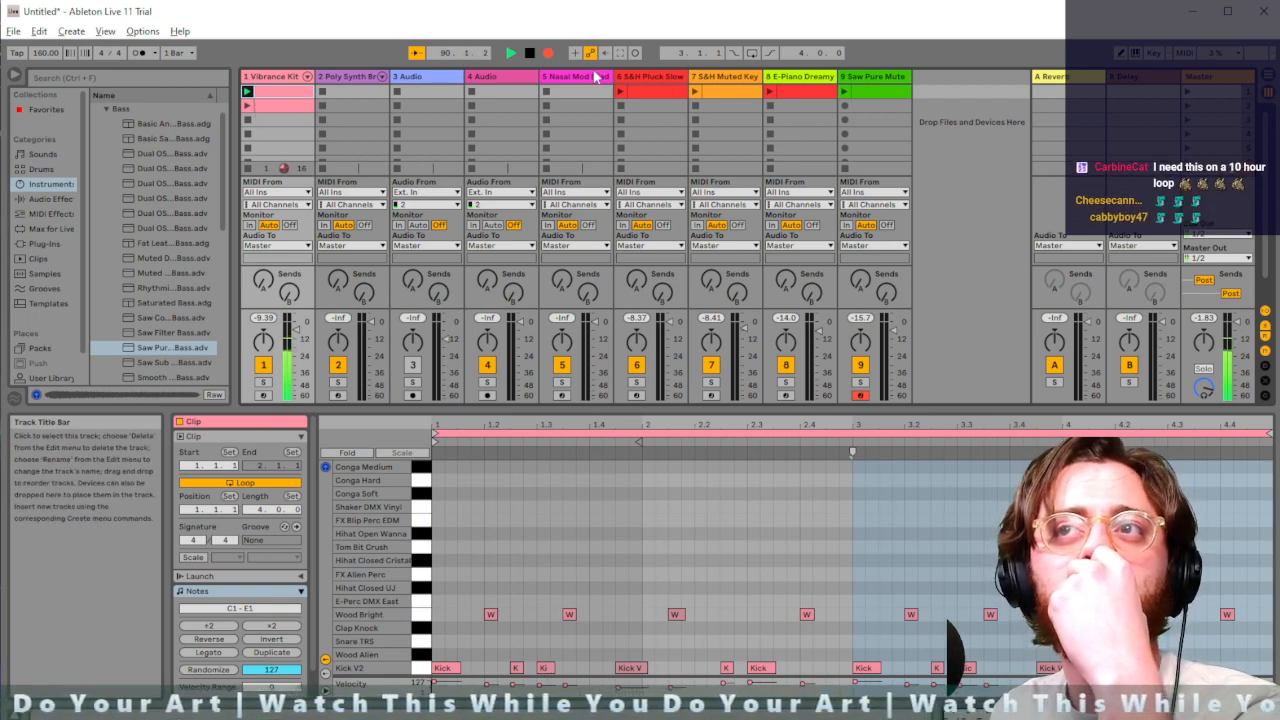
click(531, 54)
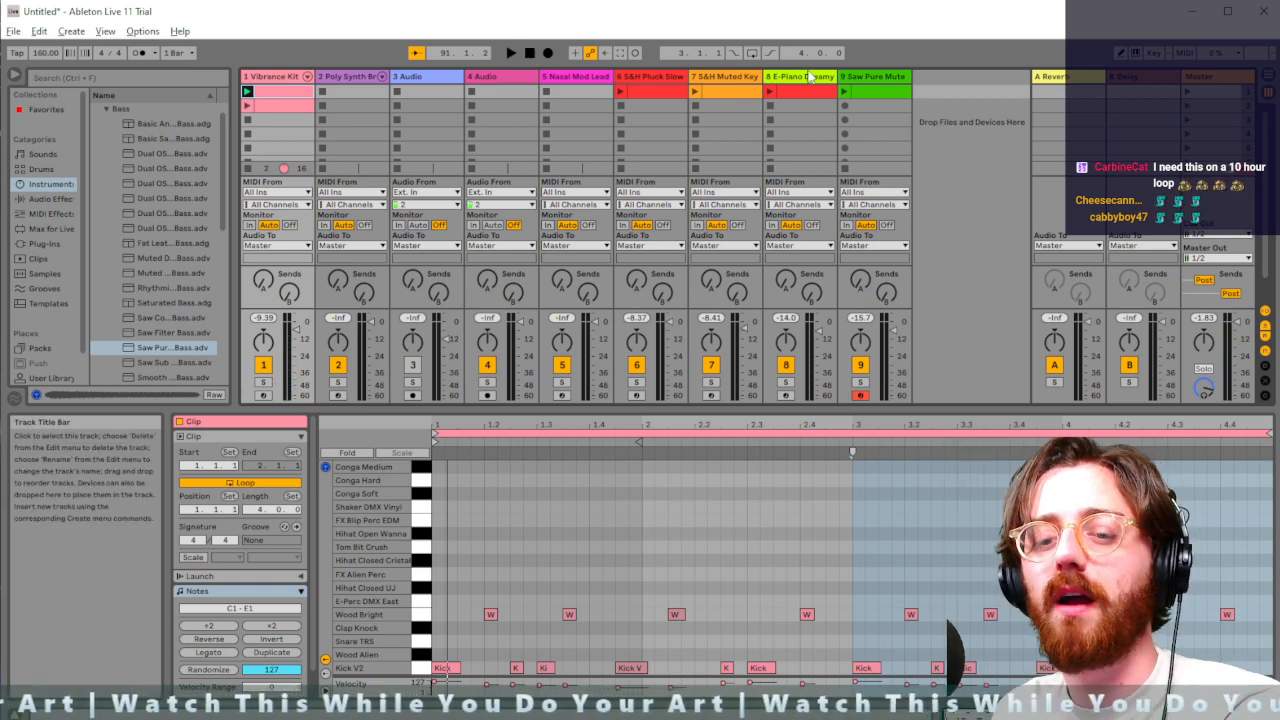
In the Arrangement, return the drum, pluck, muted keys, E-Piano and bass tracks to their recorded Arrangement playback
key(Tab)
click(1018, 163)
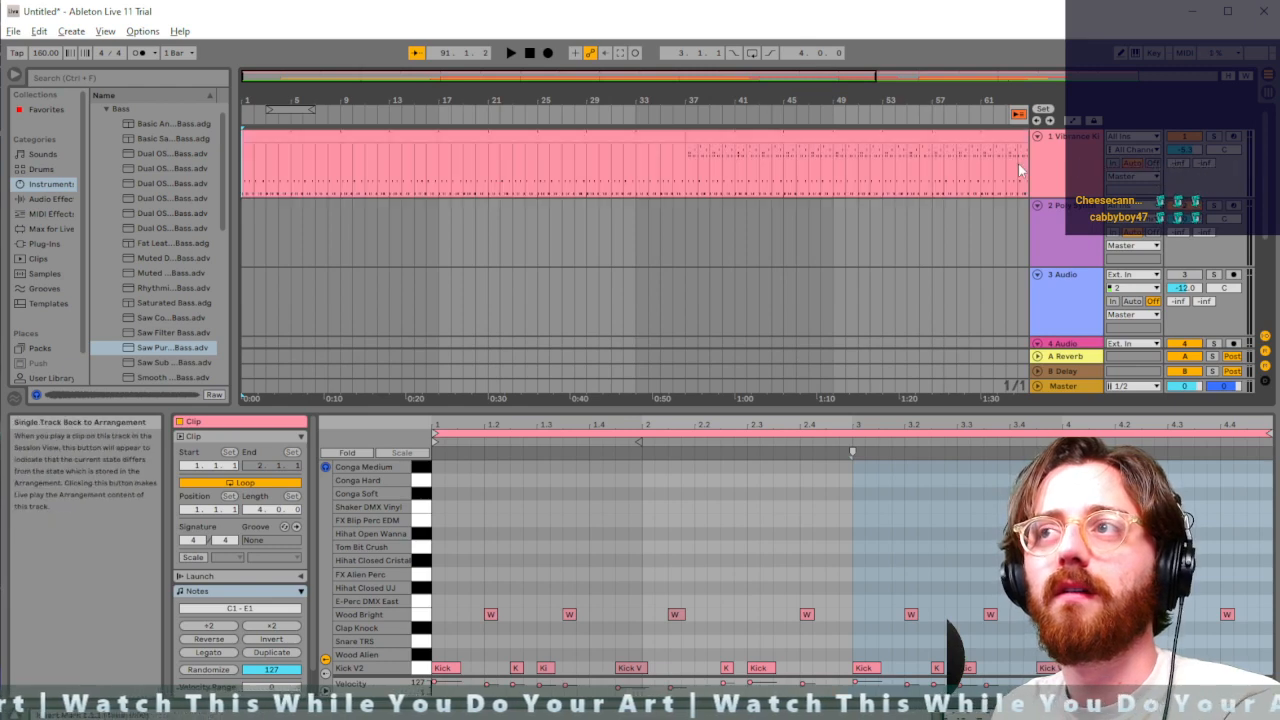
scroll(769, 213, down, 1)
scroll(768, 221, down, 5)
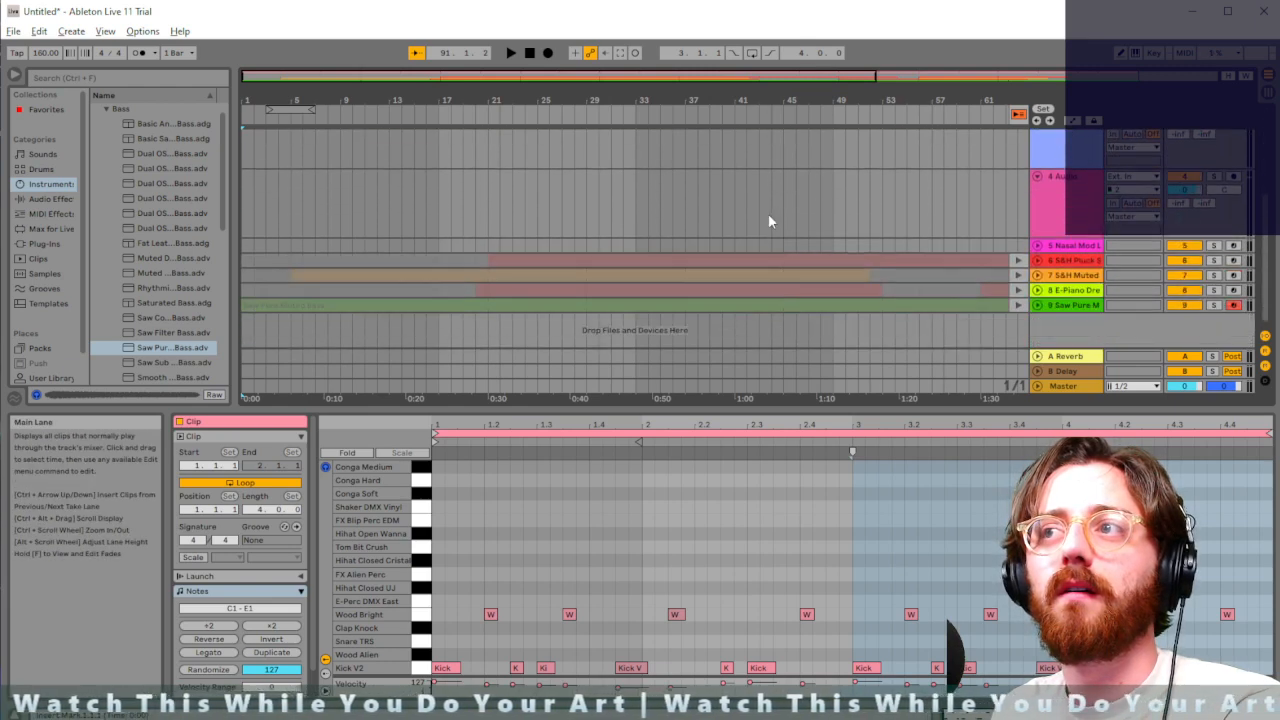
click(1019, 261)
click(1018, 275)
click(1018, 290)
click(1018, 305)
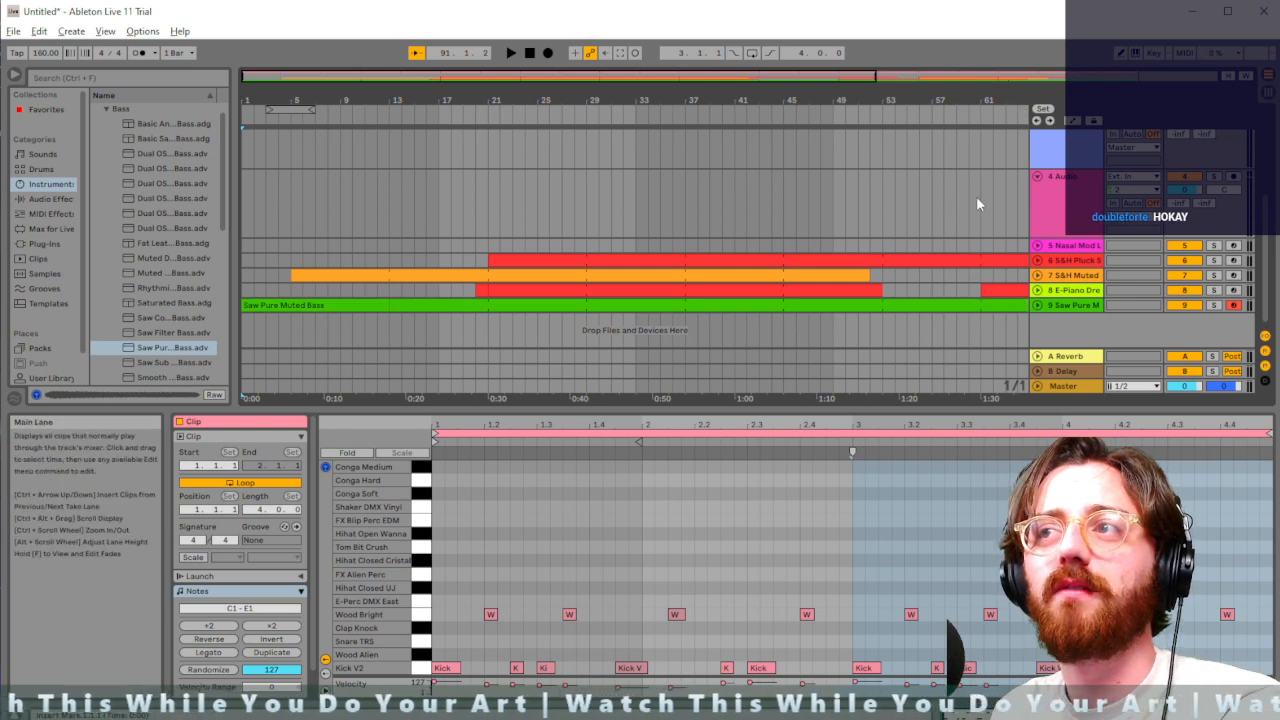
Play the recorded Arrangement from the start and look over the drum track up to the end of its clip
scroll(974, 200, up, 6)
key(space)
scroll(966, 187, right, 6)
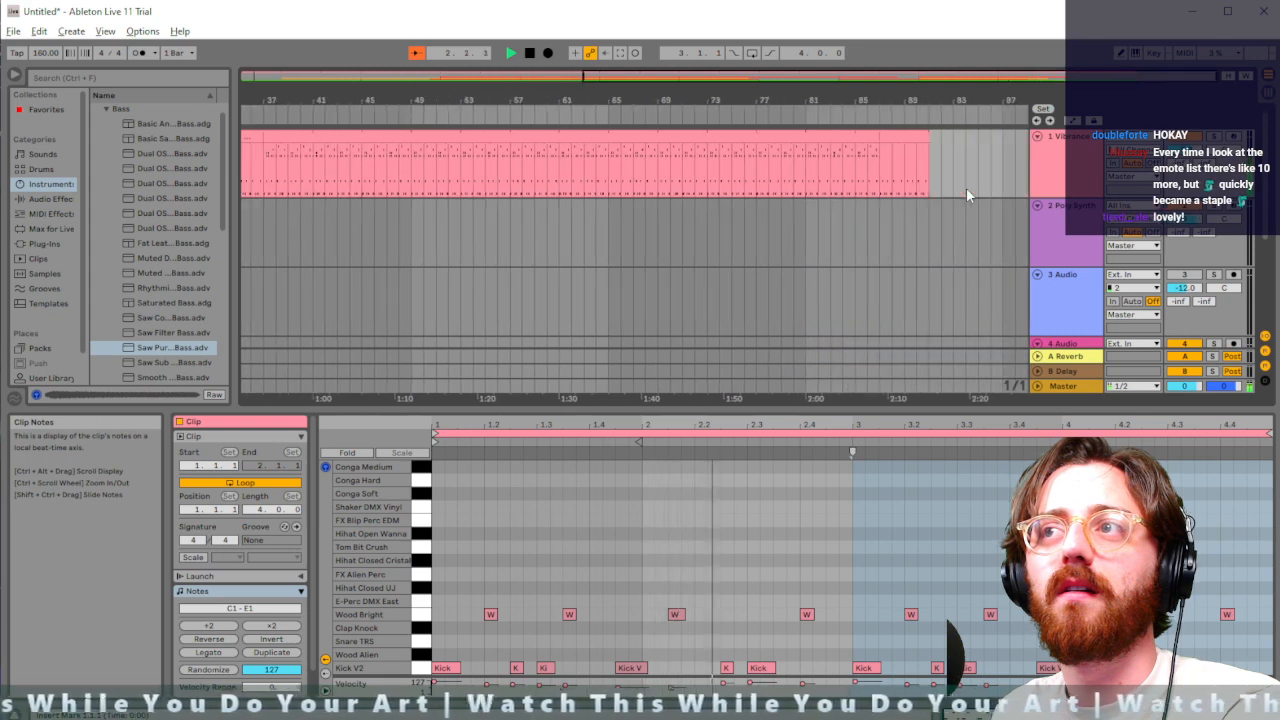
scroll(932, 171, left, 3)
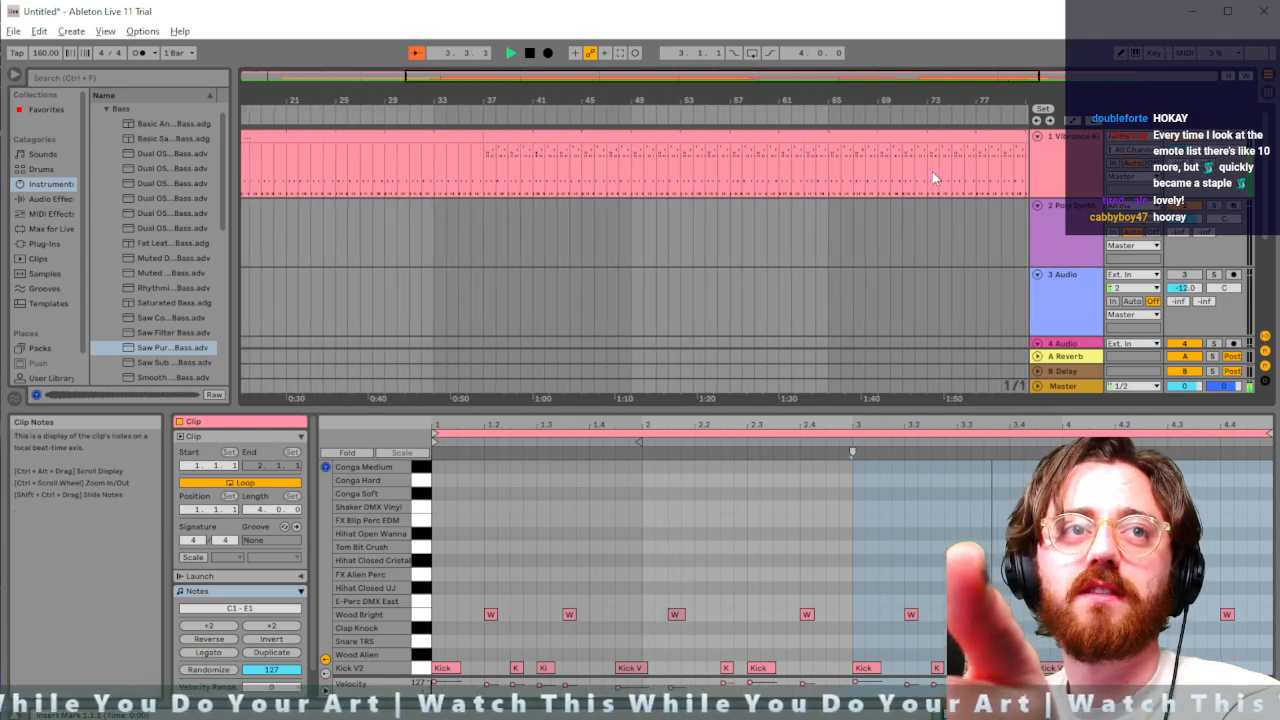
scroll(932, 171, right, 1)
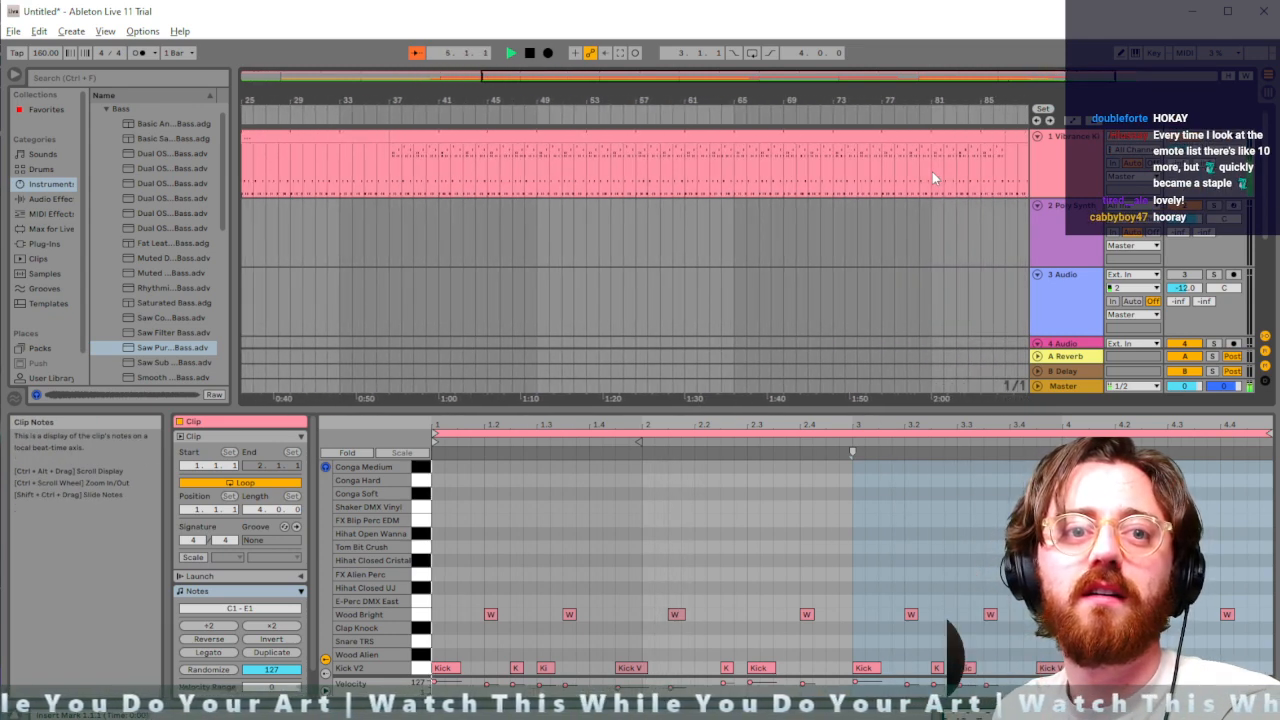
key(space)
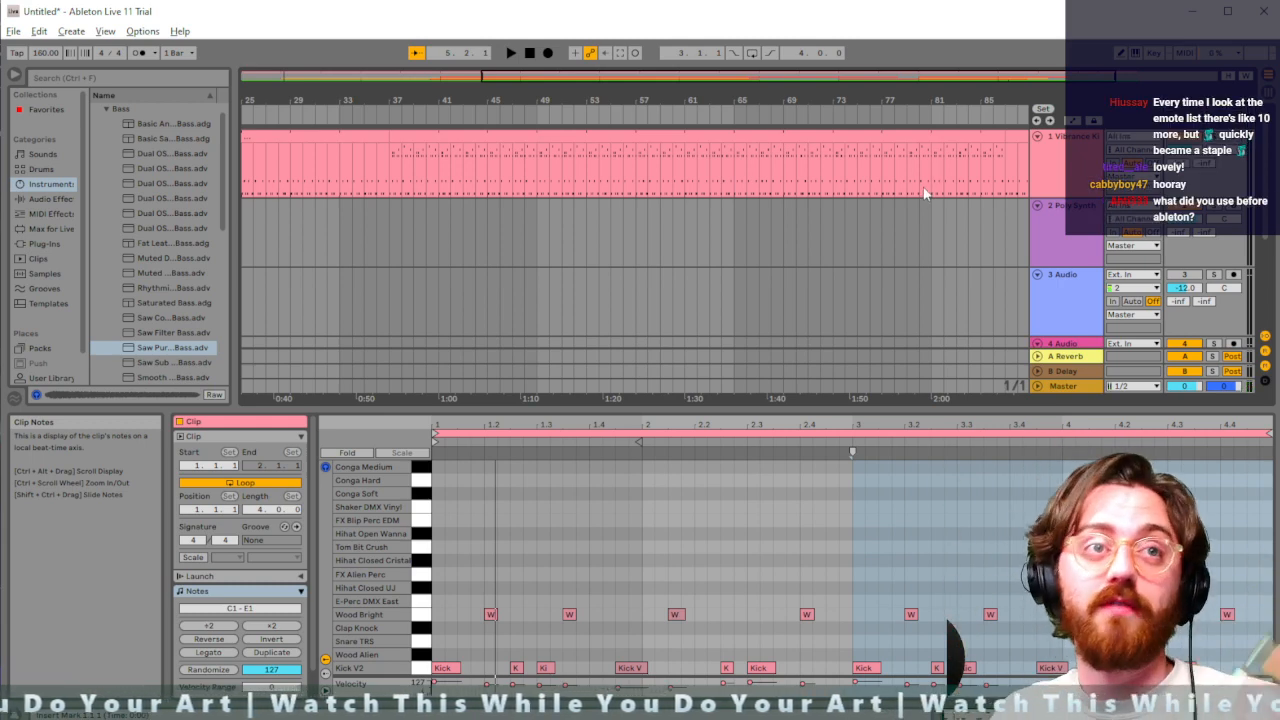
Begin saving the Live Set under a new name and create a folder named Pause inside Music > WTWYDYA
click(14, 32)
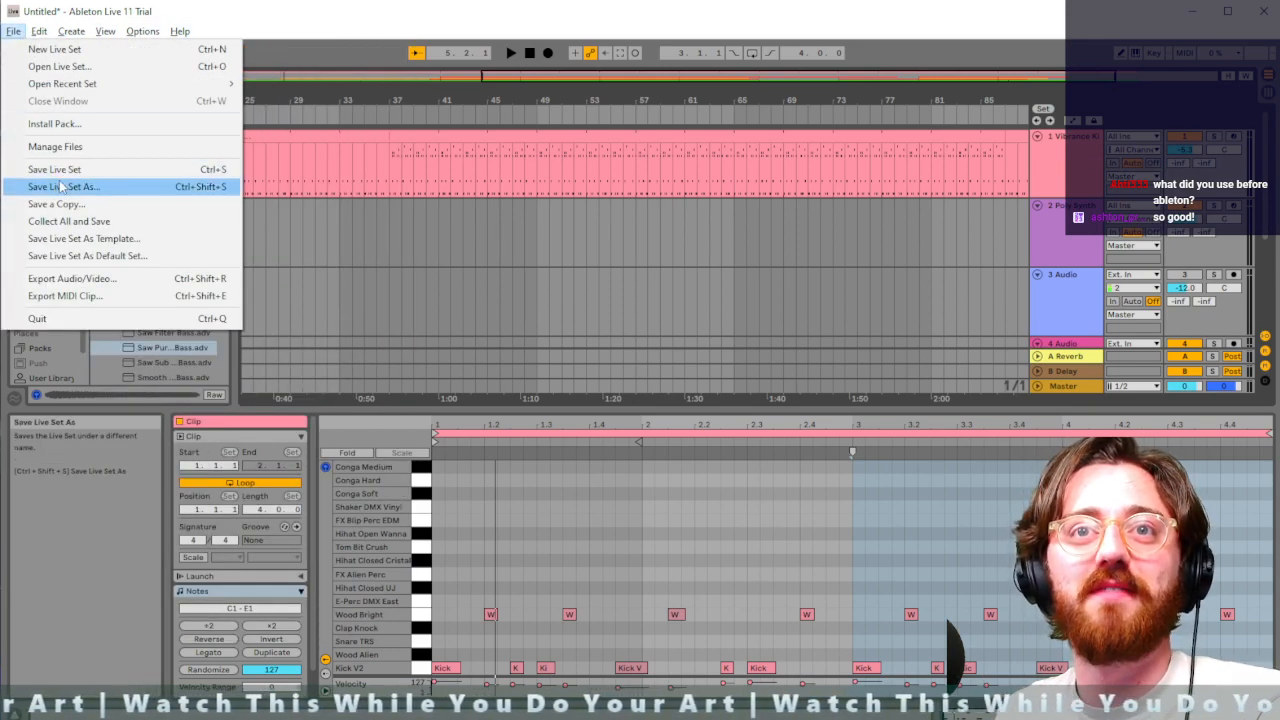
click(62, 186)
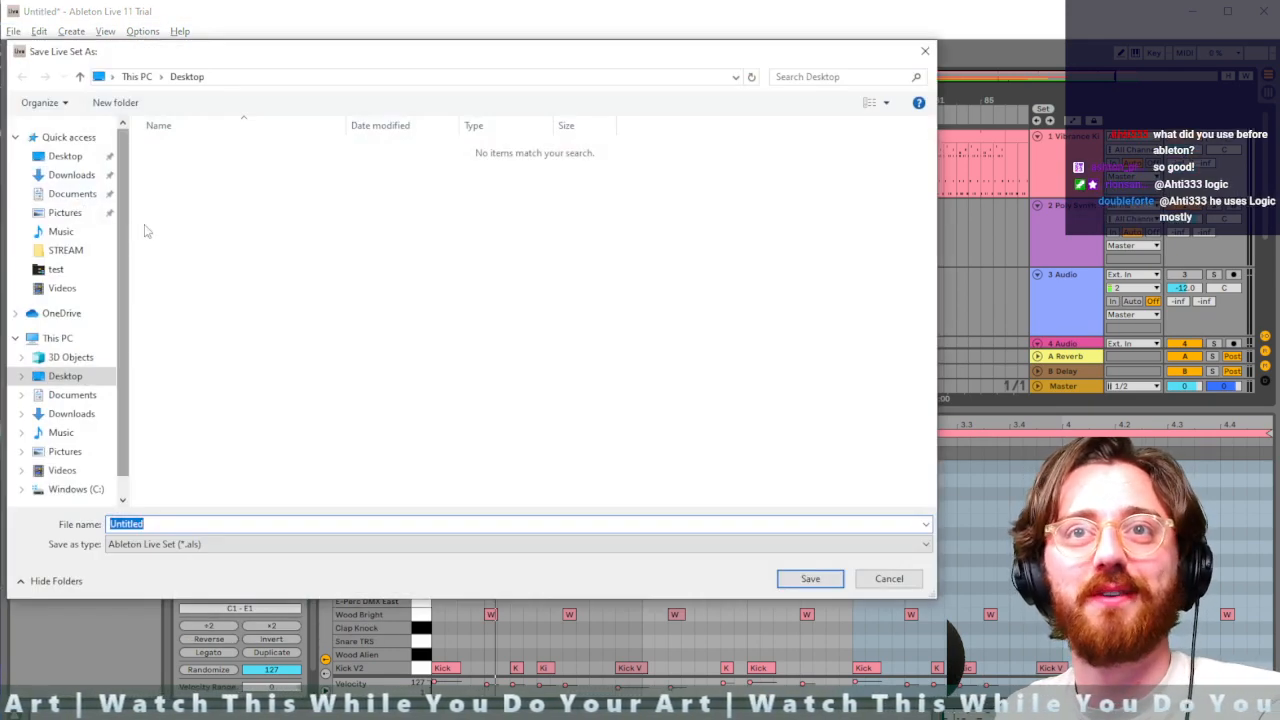
click(62, 432)
click(186, 162)
double_click(204, 158)
right_click(201, 305)
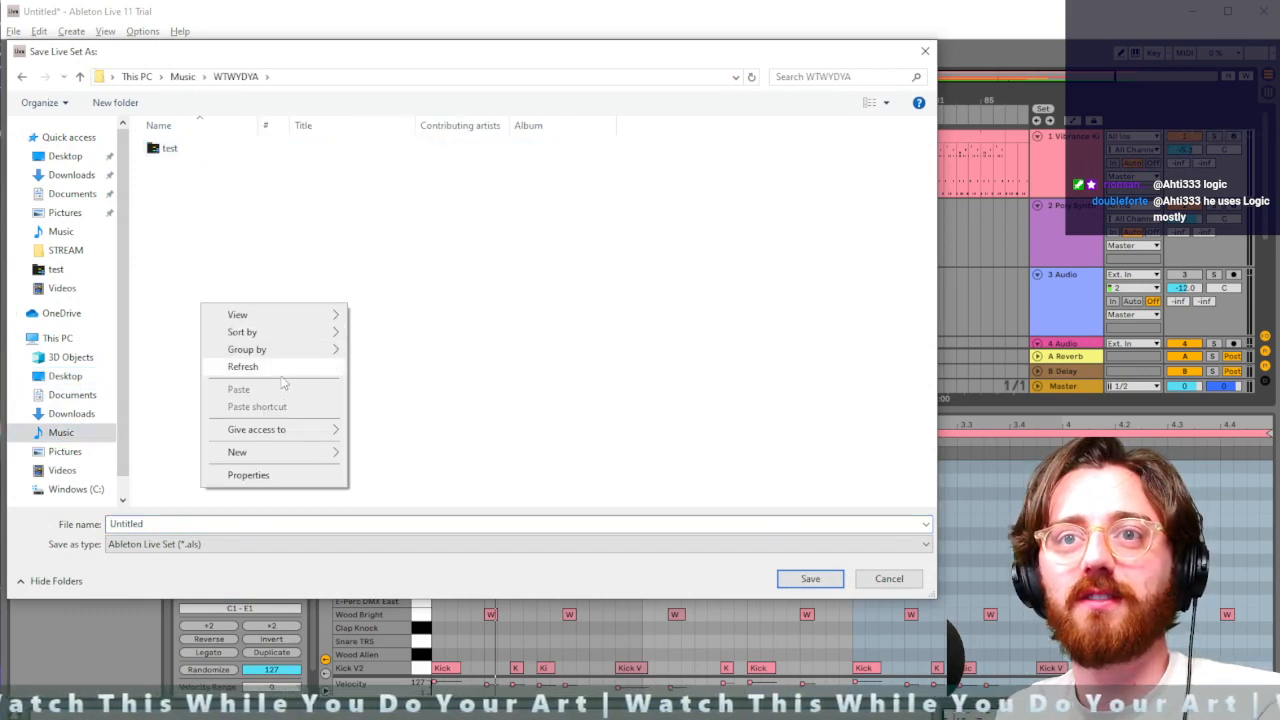
mouse_move(277, 452)
click(436, 456)
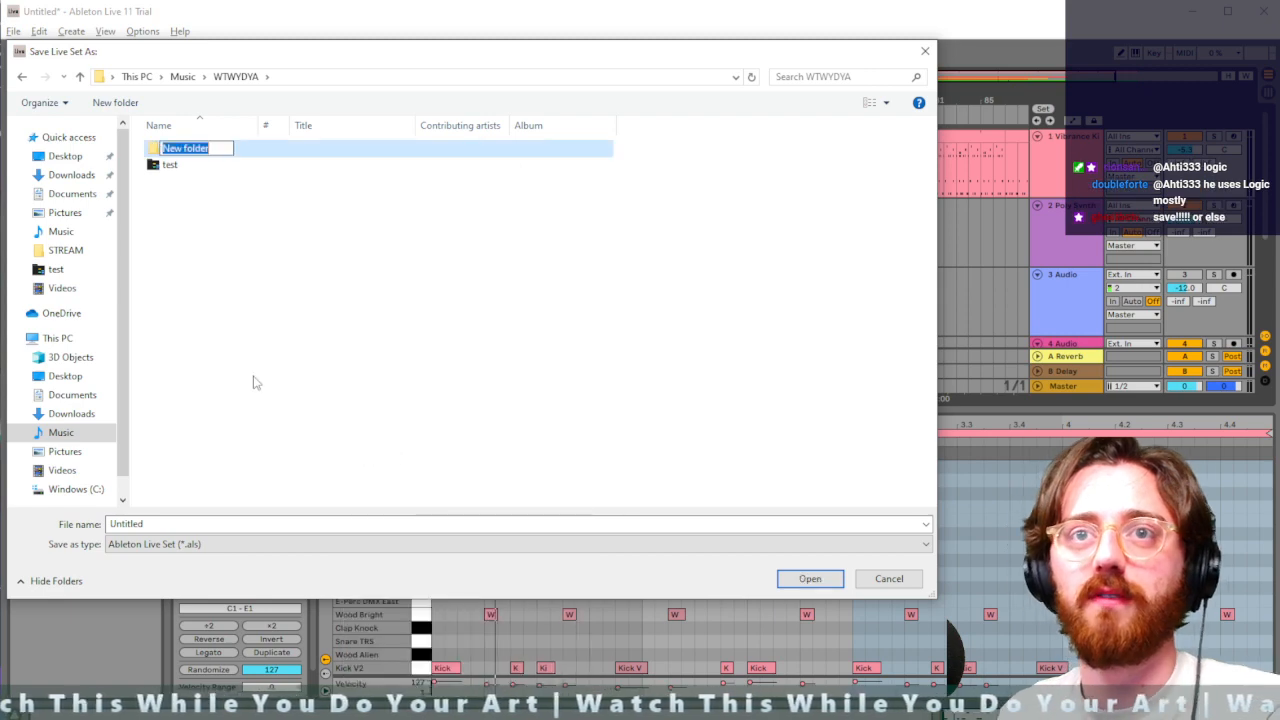
text(1)
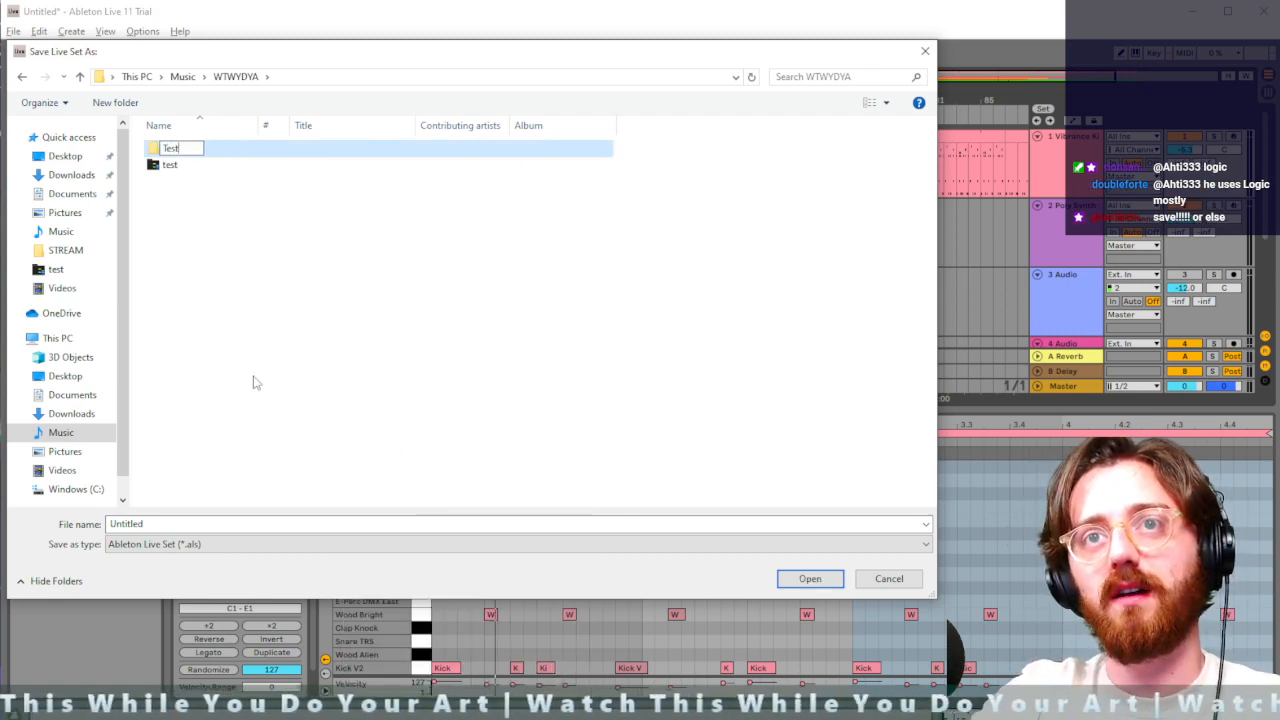
text(Pa)
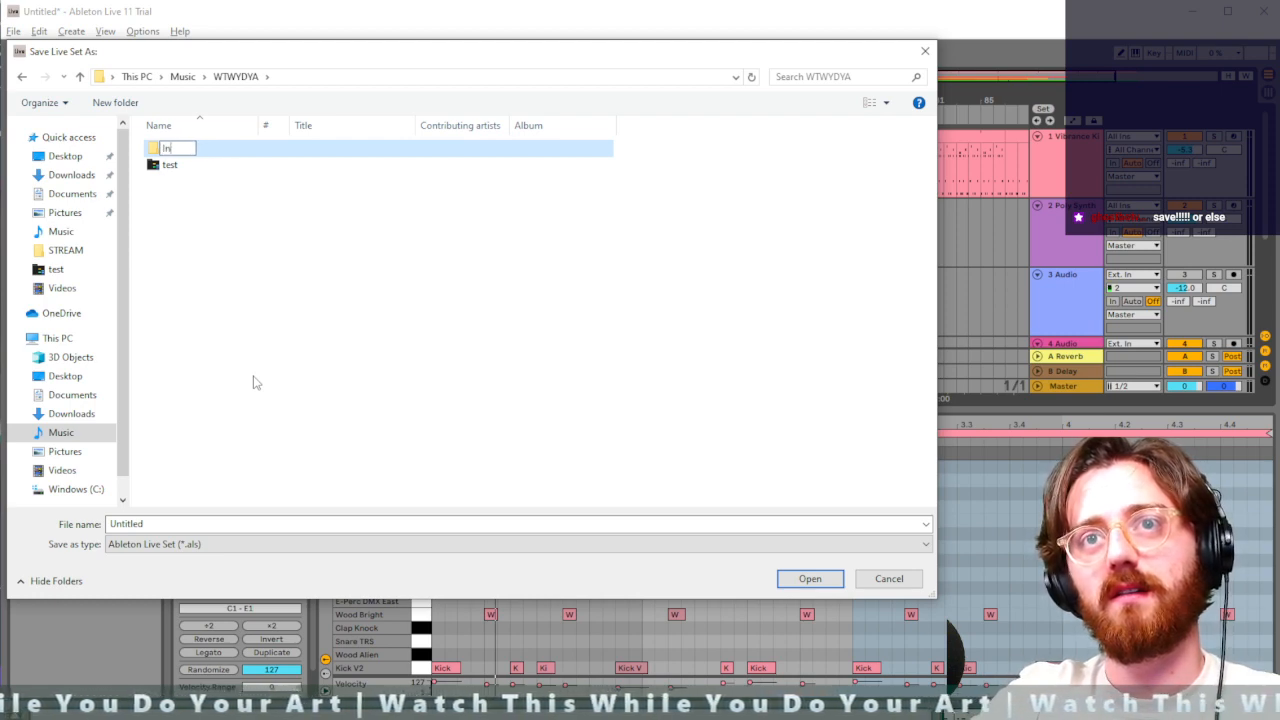
text(use)
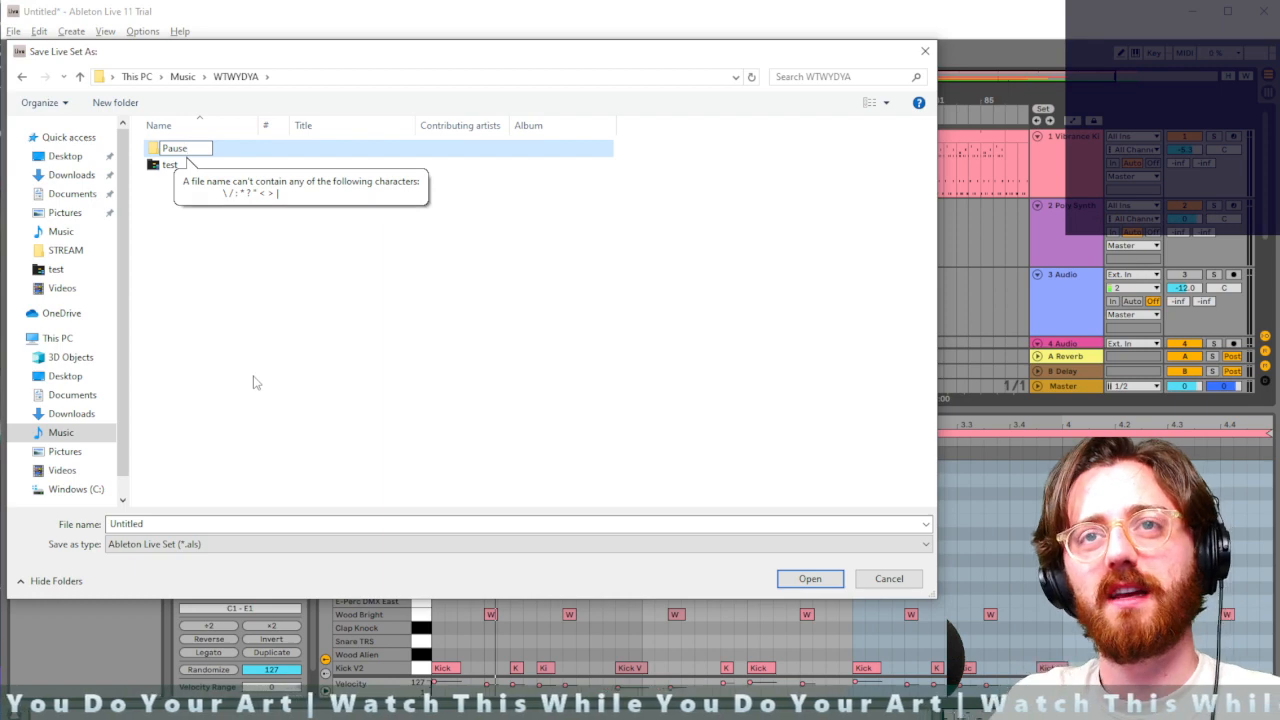
key(Return)
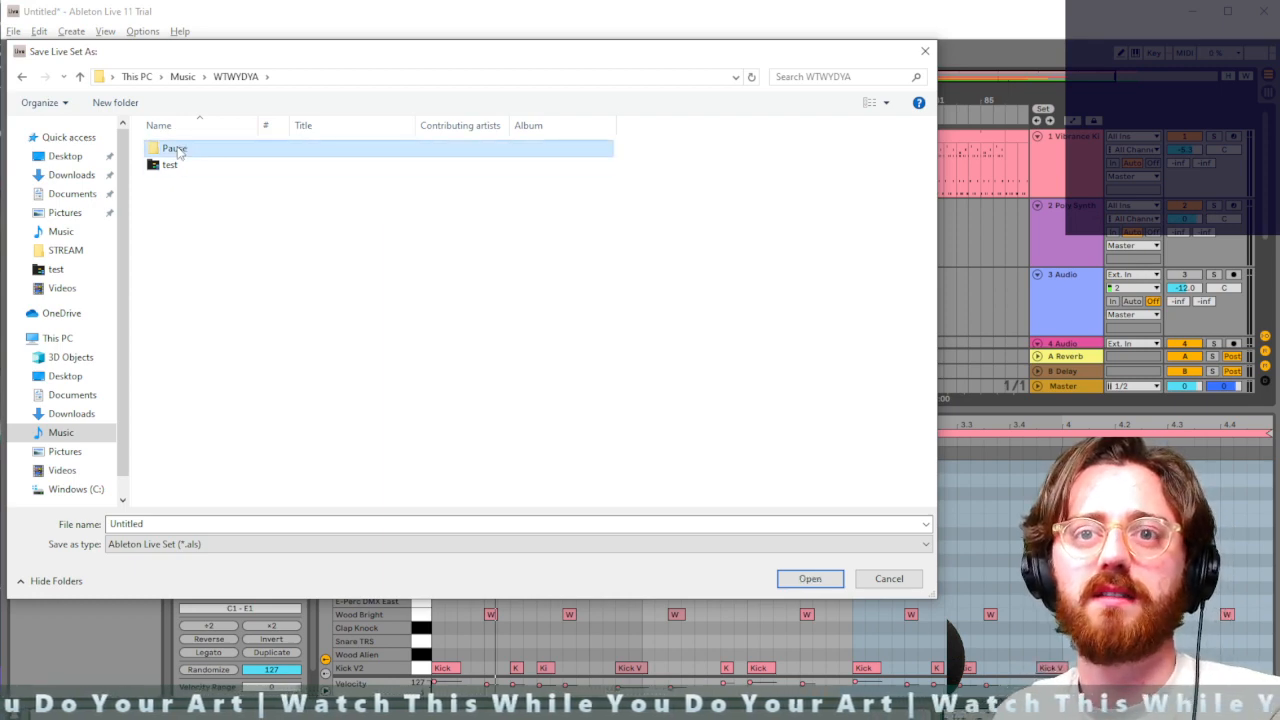
Save the Live Set as PAUSE in the new Pause folder
double_click(175, 149)
click(157, 528)
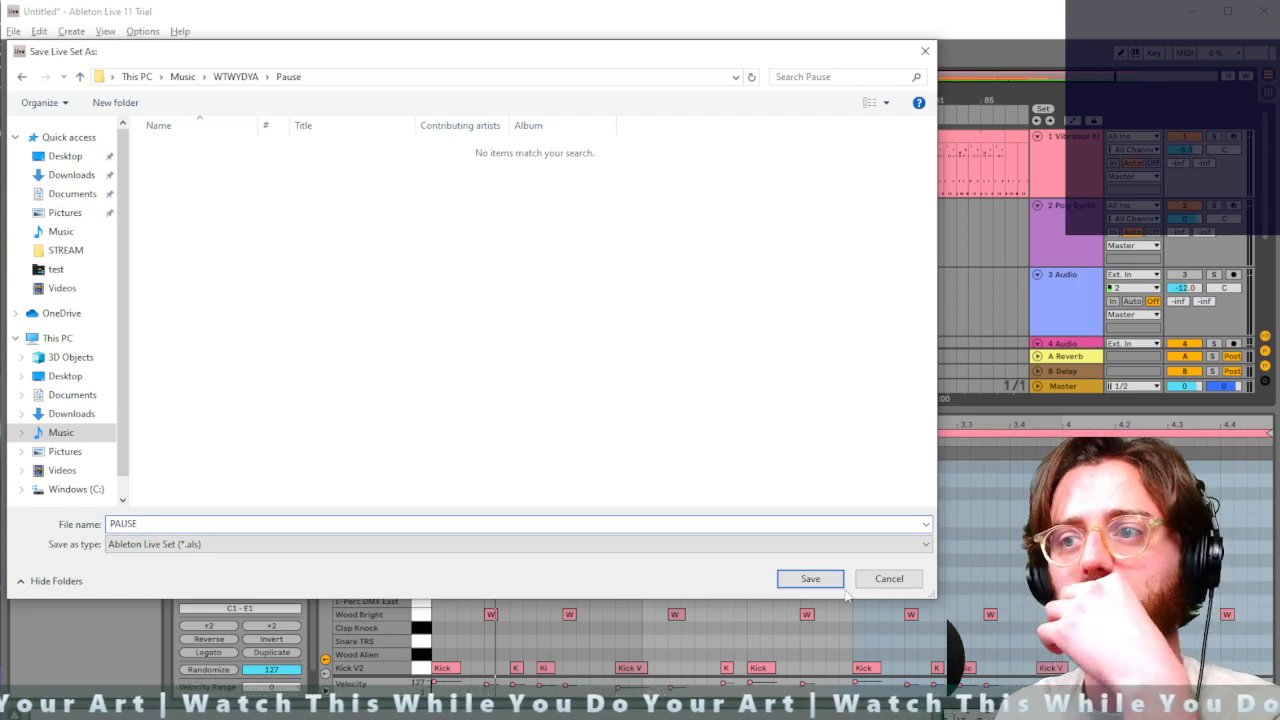
click(812, 579)
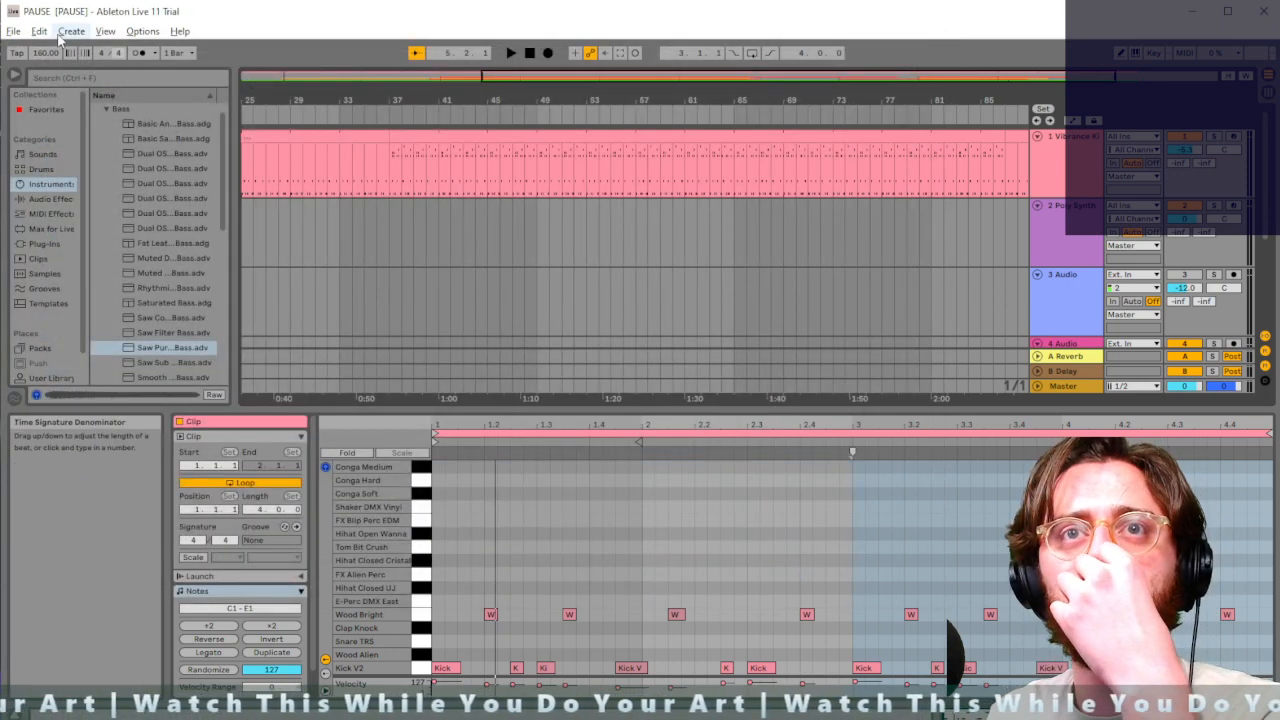
Check the end of the recorded Arrangement by playing the last bars of the drum clip
click(39, 31)
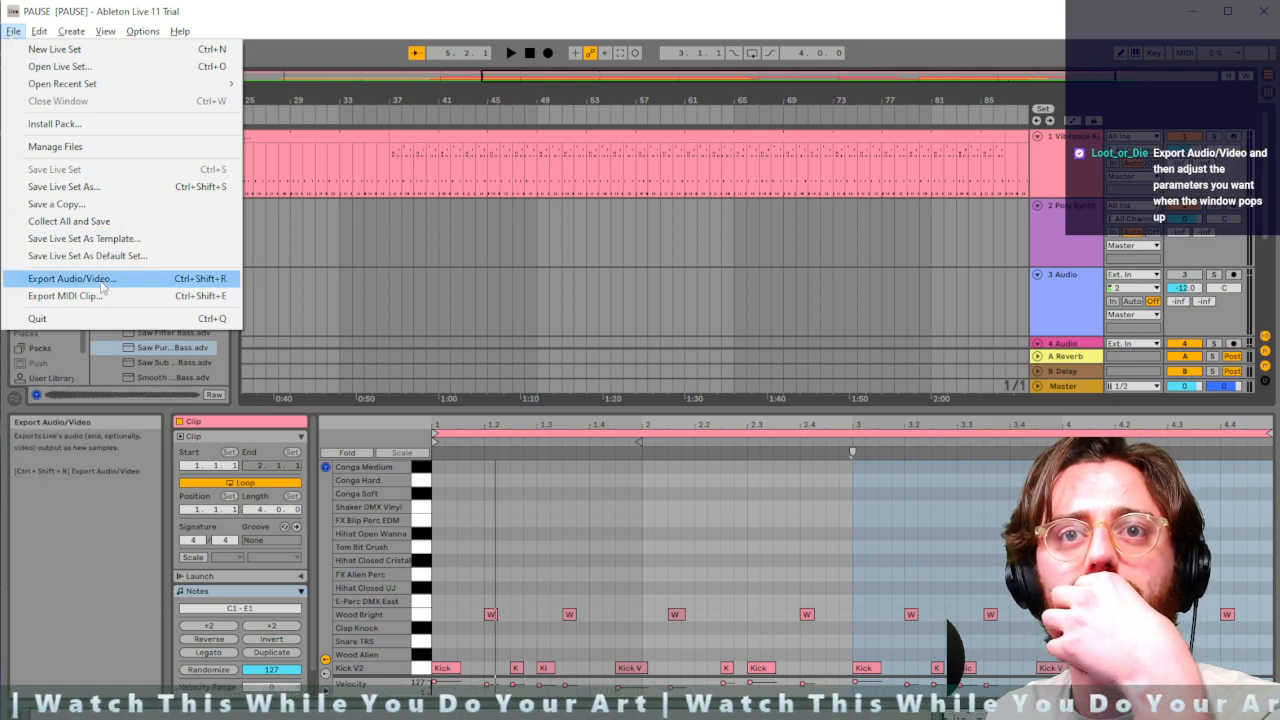
click(862, 344)
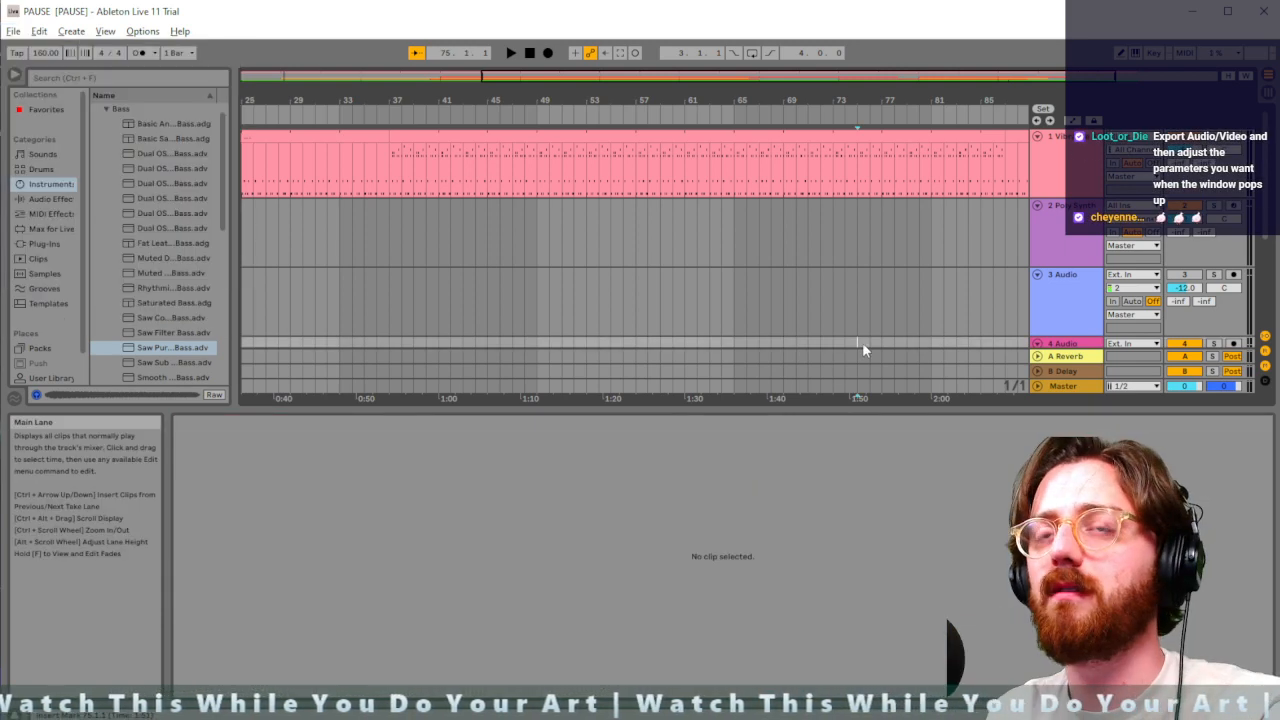
scroll(828, 343, right, 3)
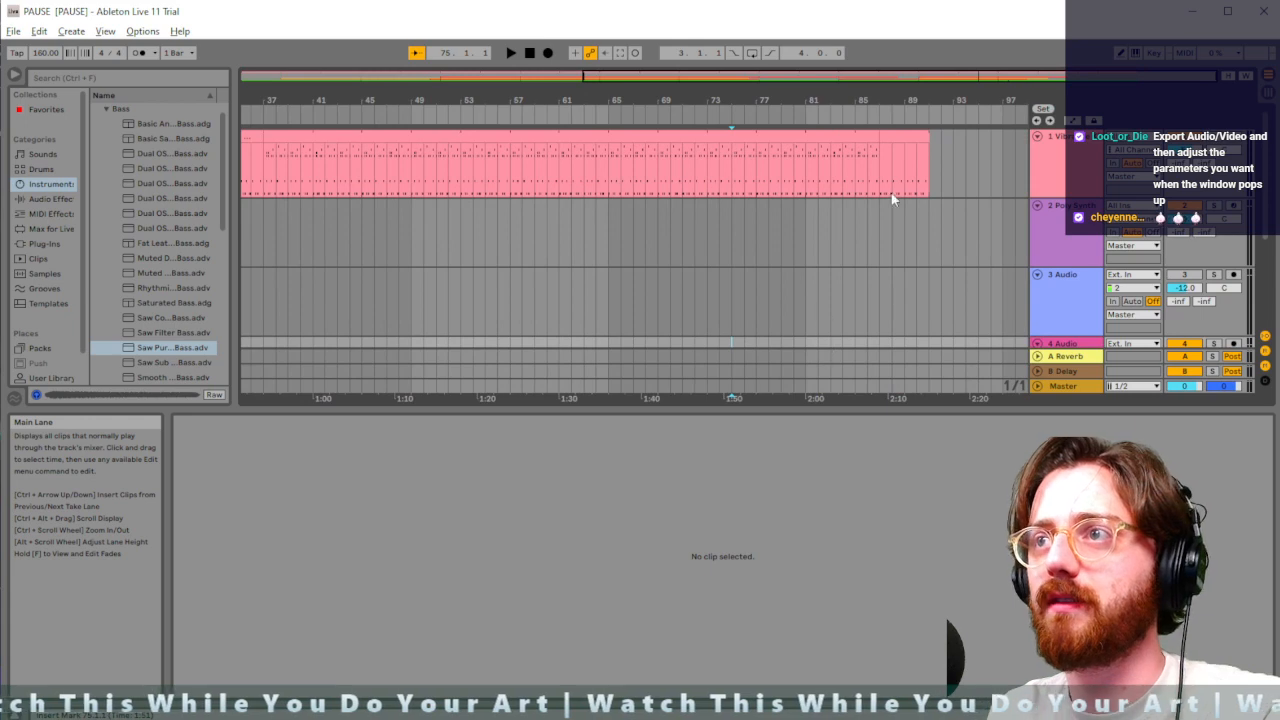
click(916, 186)
key(space)
key(alt)
key(space)
click(916, 130)
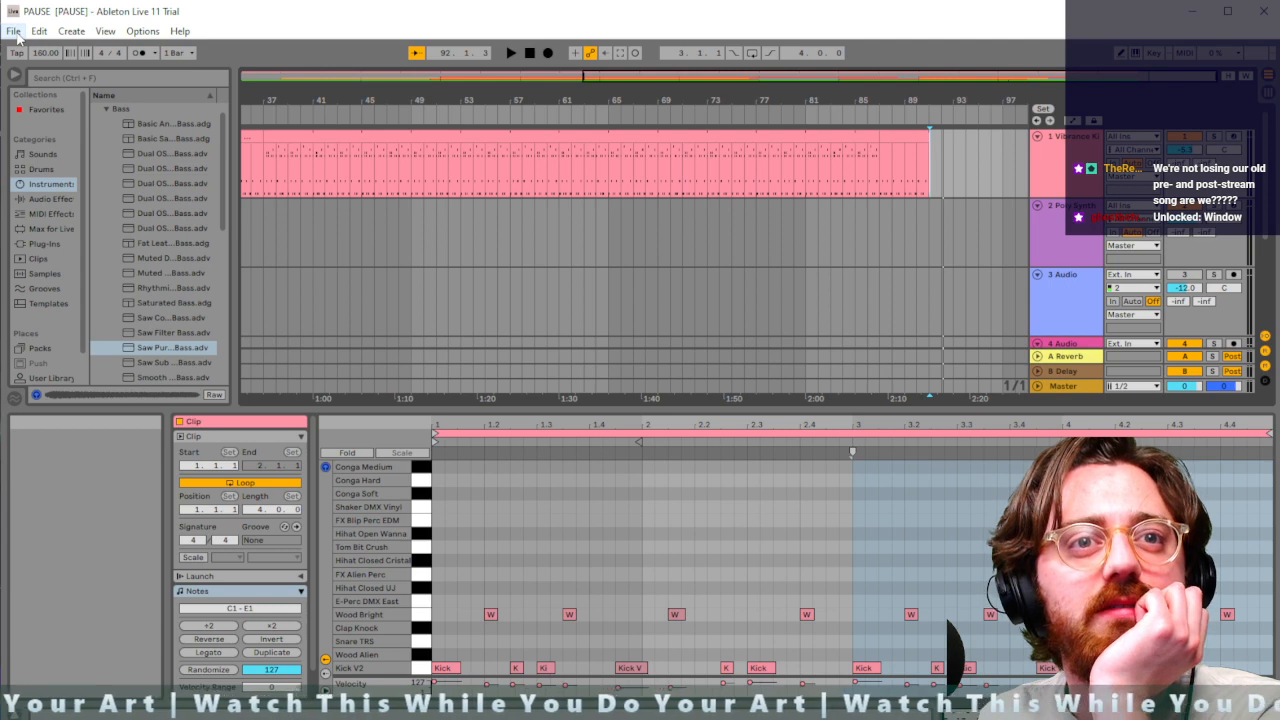
Review the Export Audio/Video settings for the Master track, including render start and length, and close them without exporting
click(14, 31)
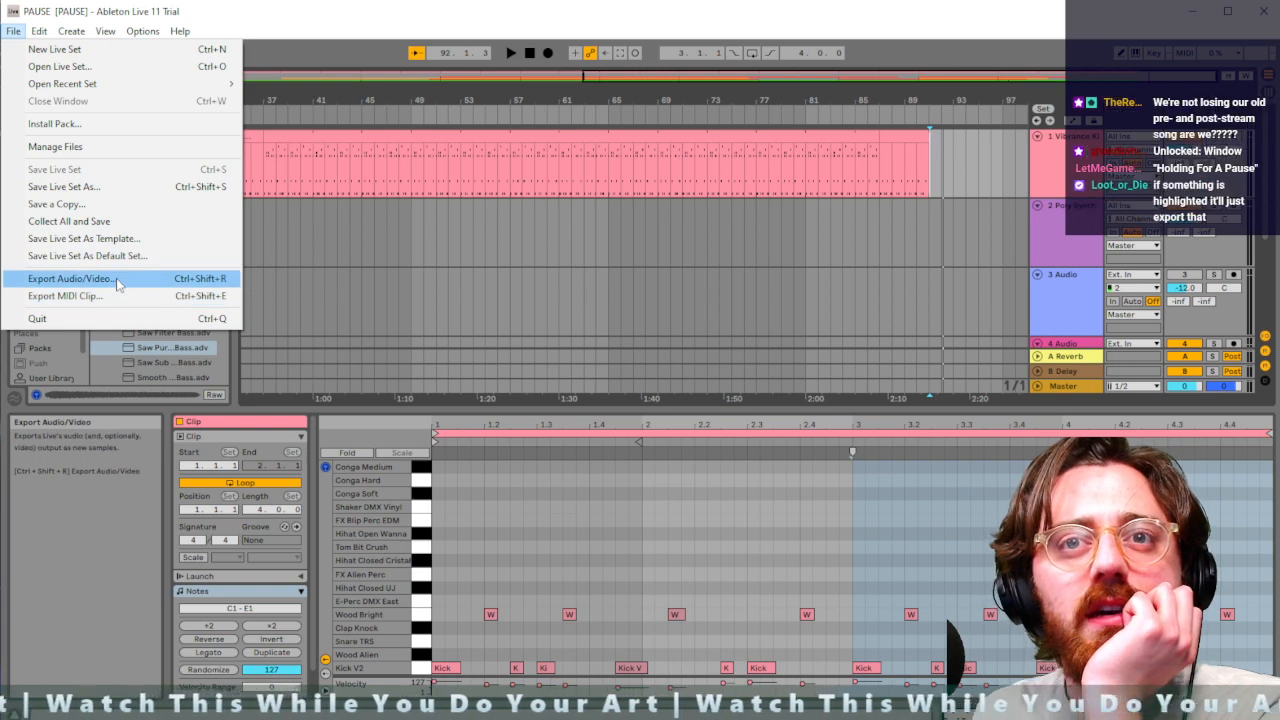
click(70, 278)
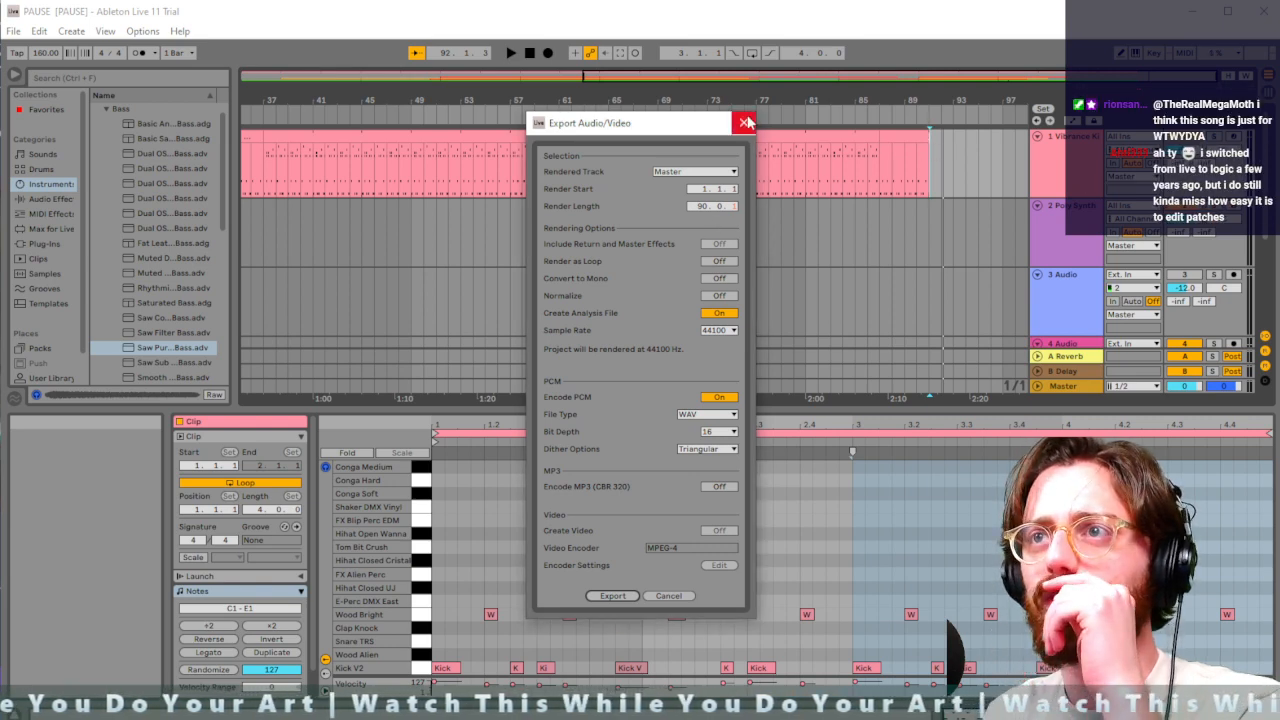
key(Escape)
scroll(614, 134, left, 10)
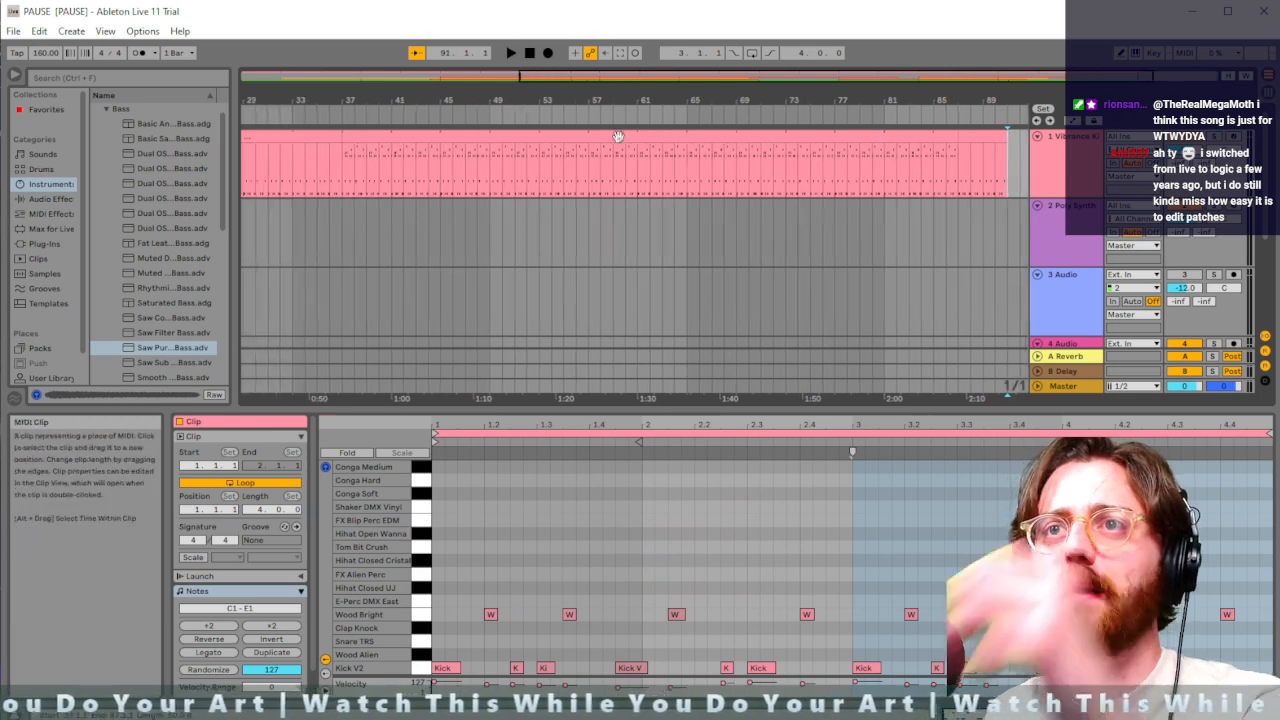
Select the whole recorded drum part on the first track, from bar 1 to its end at bar 91
scroll(285, 163, left, 8)
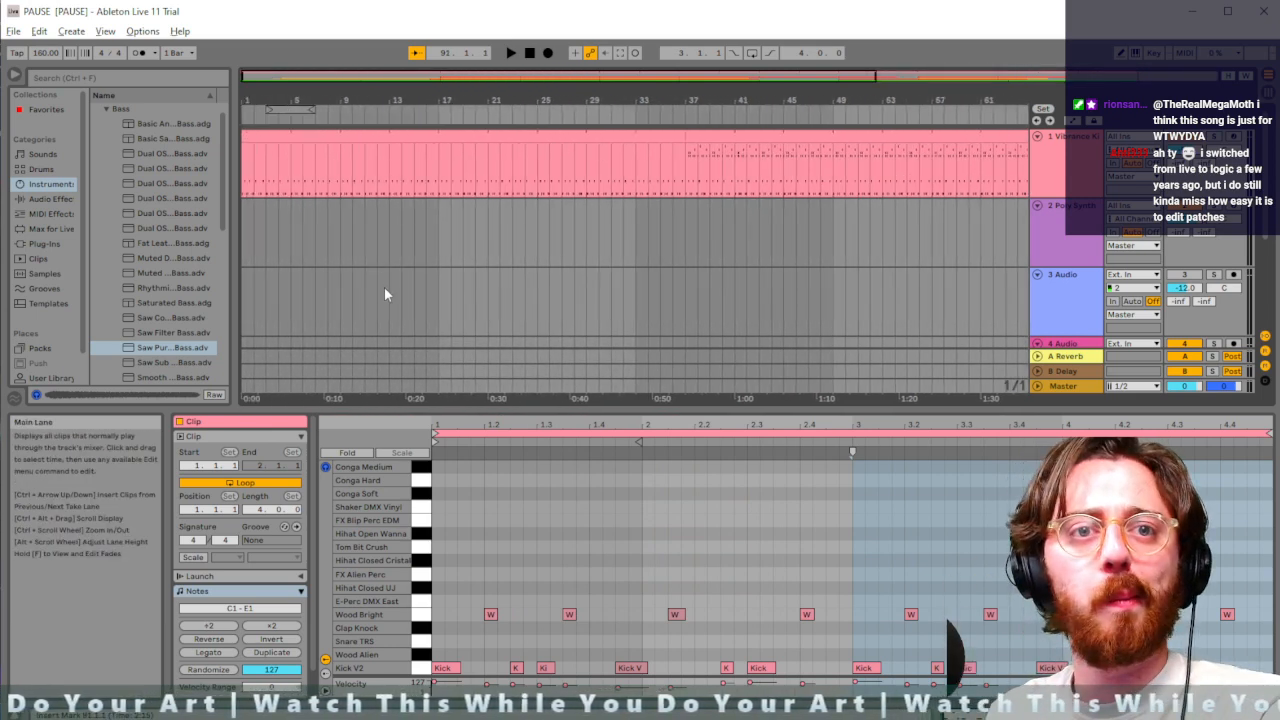
scroll(384, 290, right, 8)
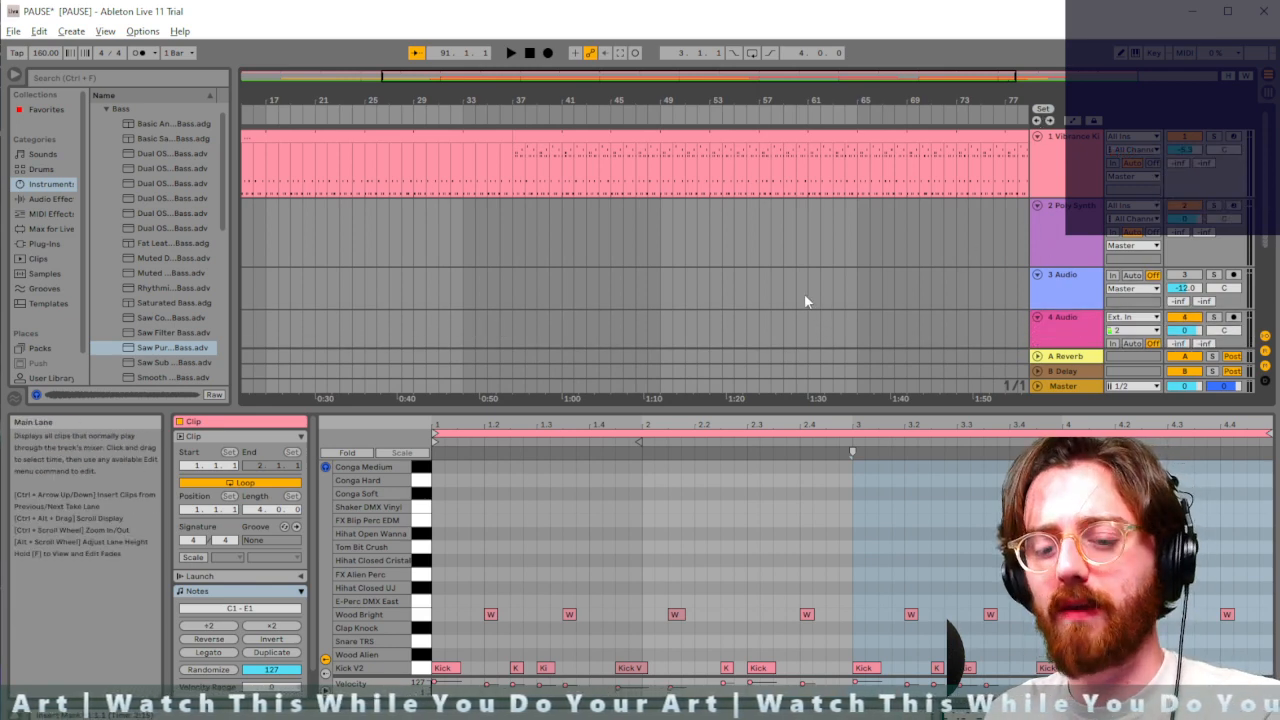
key(w)
drag(259, 109, 964, 396)
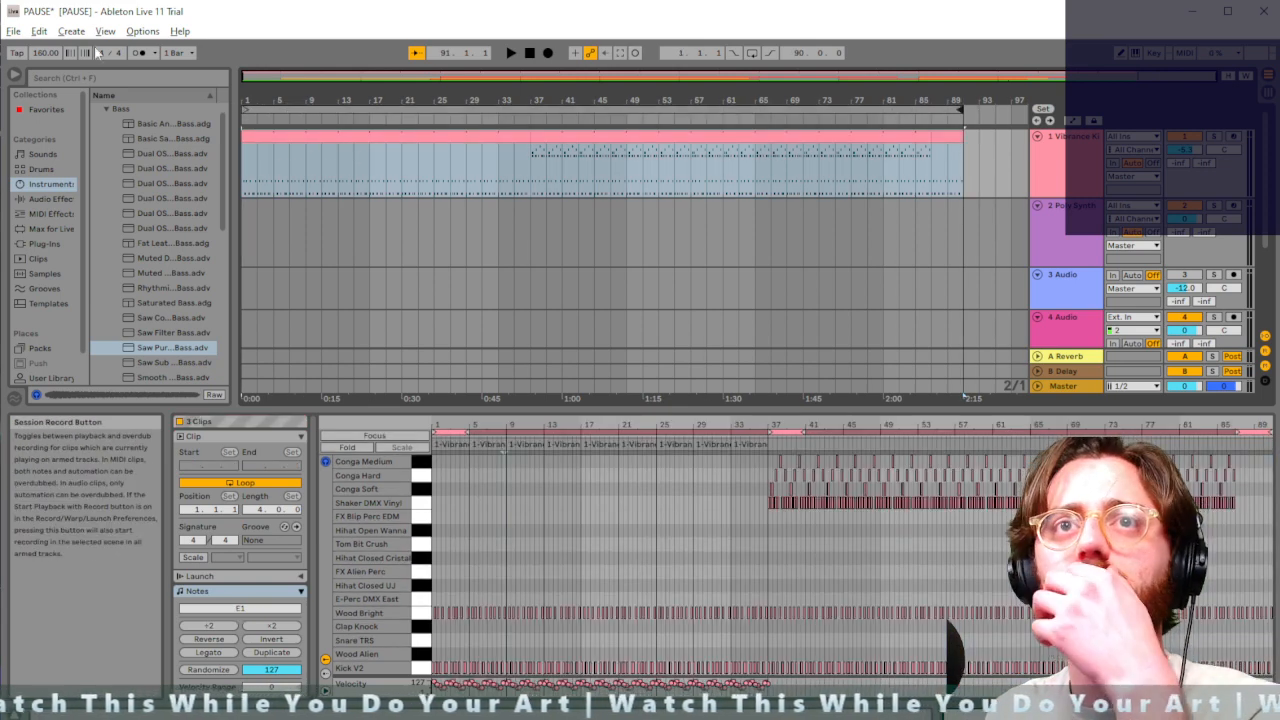
Export the selected Master range as a 16-bit, 44100 Hz WAV file named PAUSE in Music > WTWYDYA > Pause
click(14, 31)
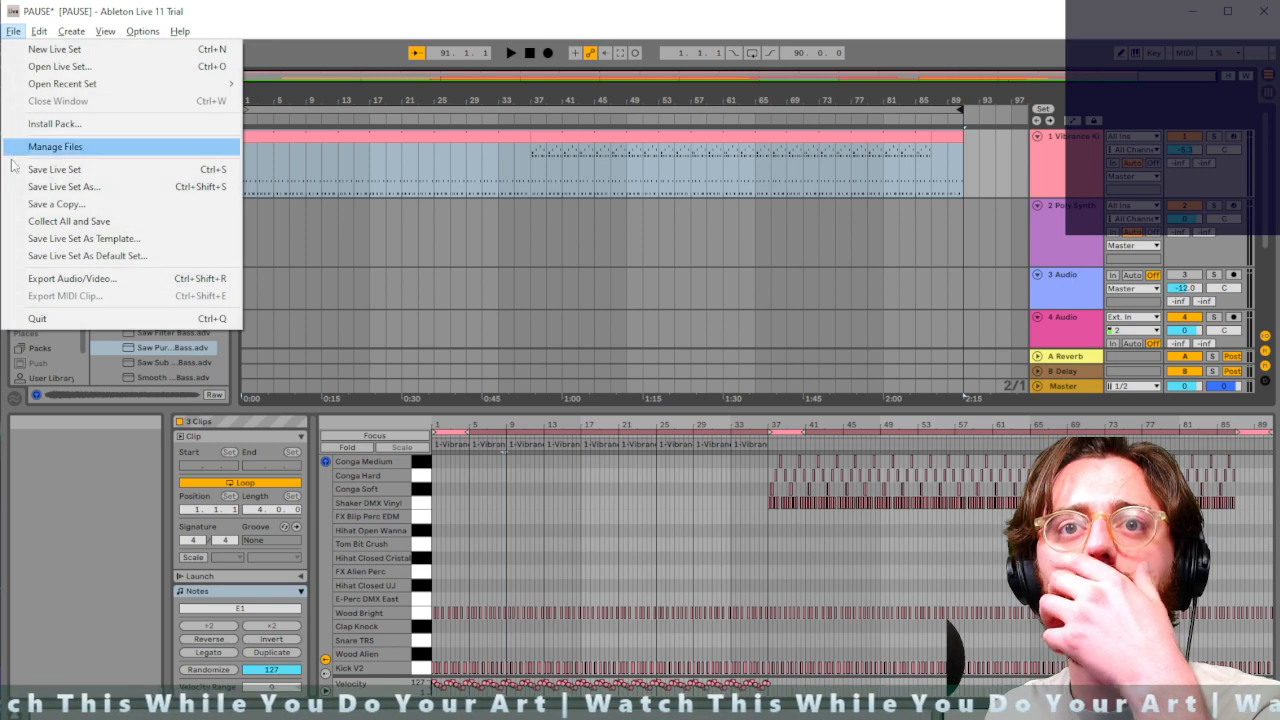
click(112, 282)
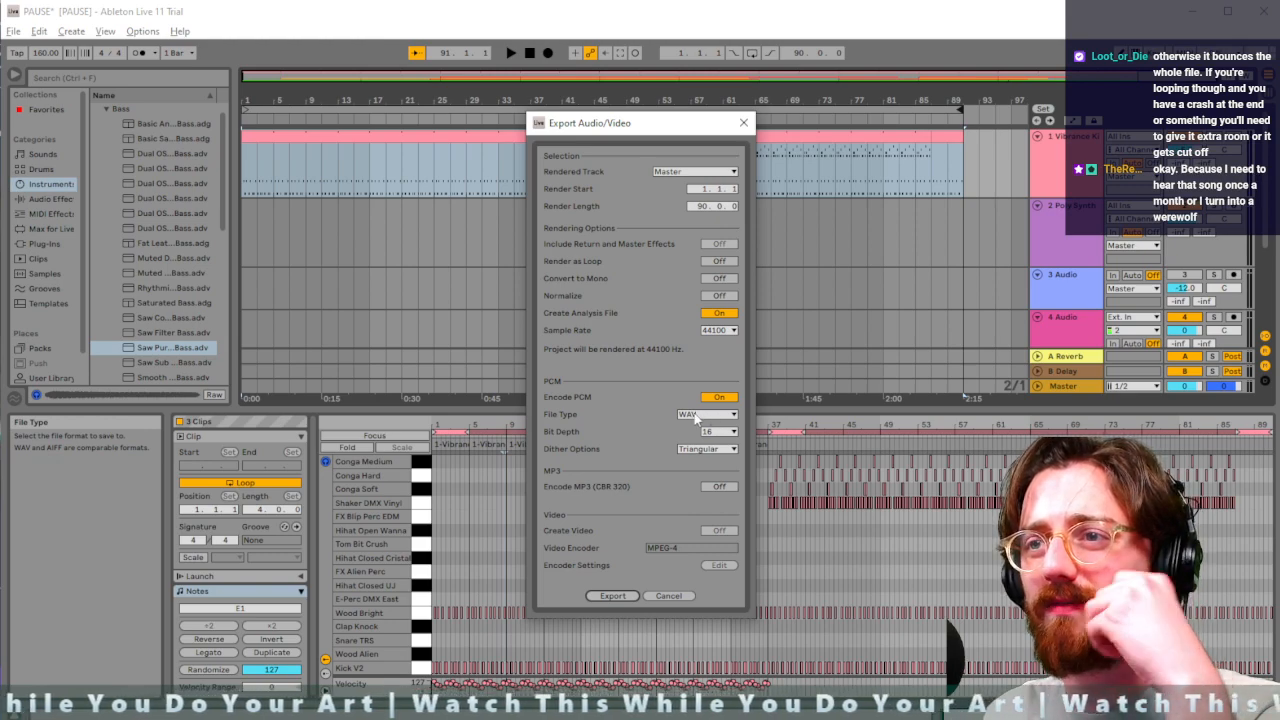
click(616, 596)
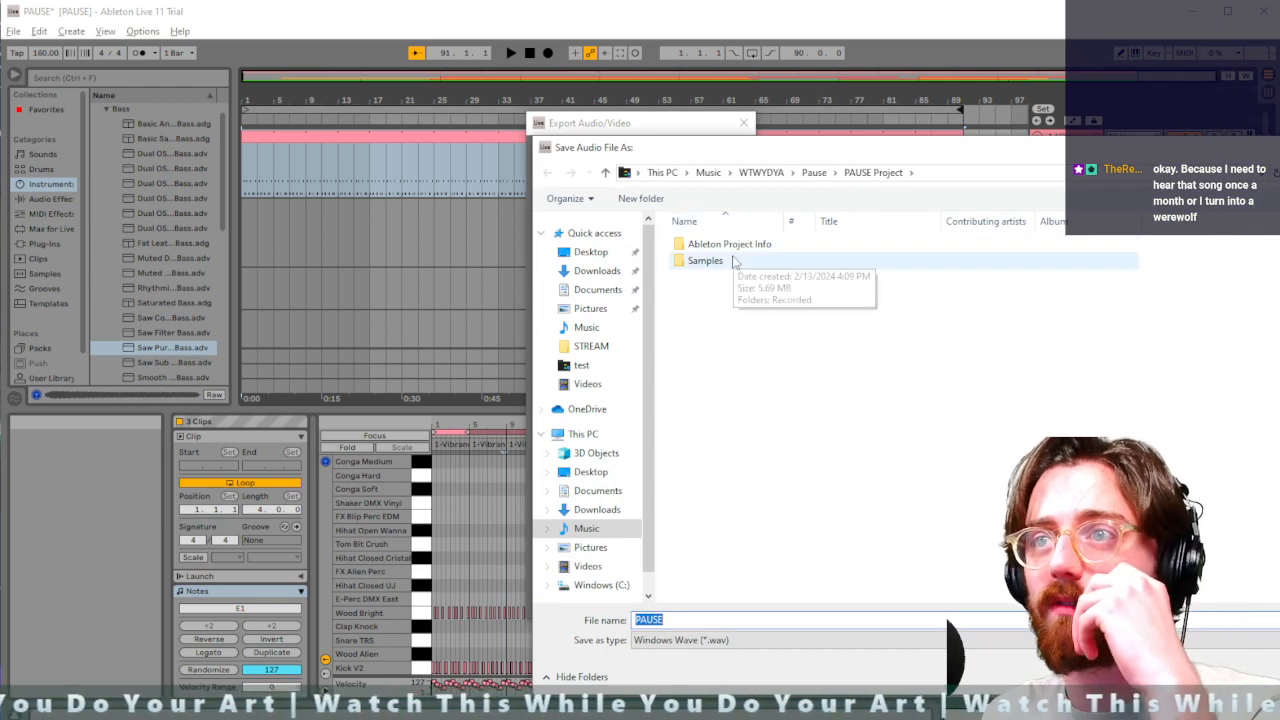
click(587, 531)
double_click(722, 248)
double_click(713, 251)
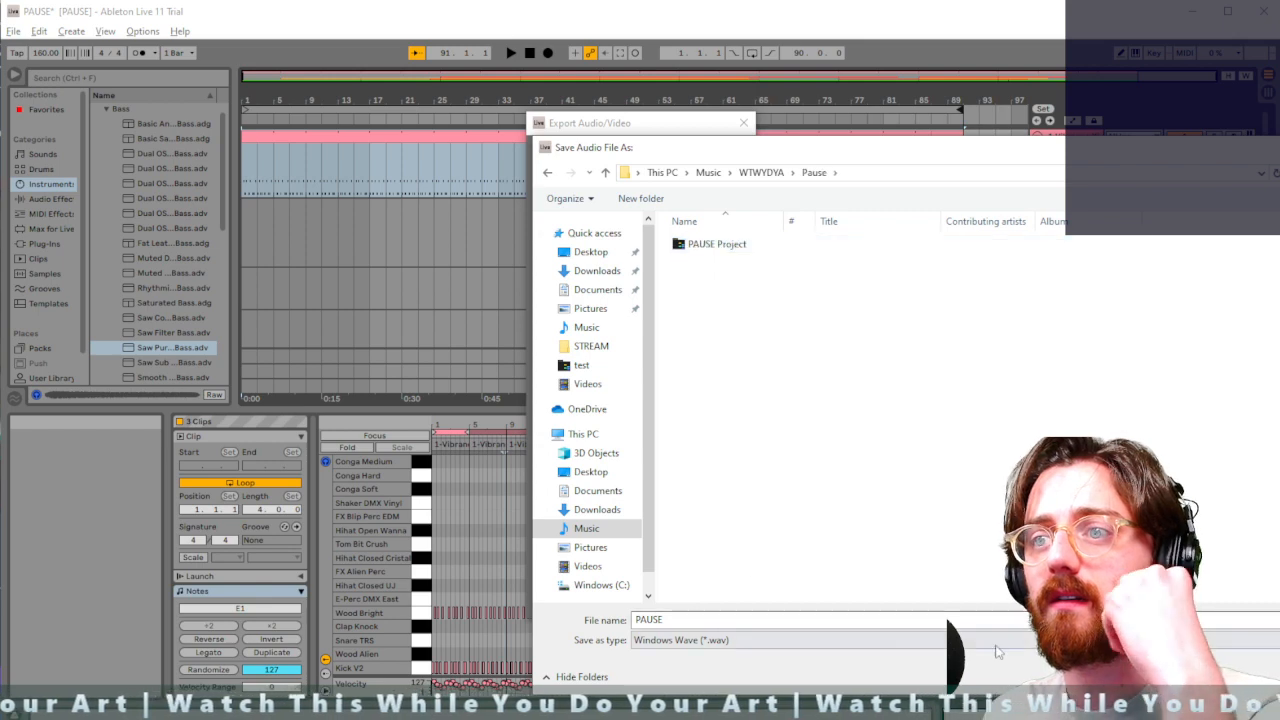
key(Return)
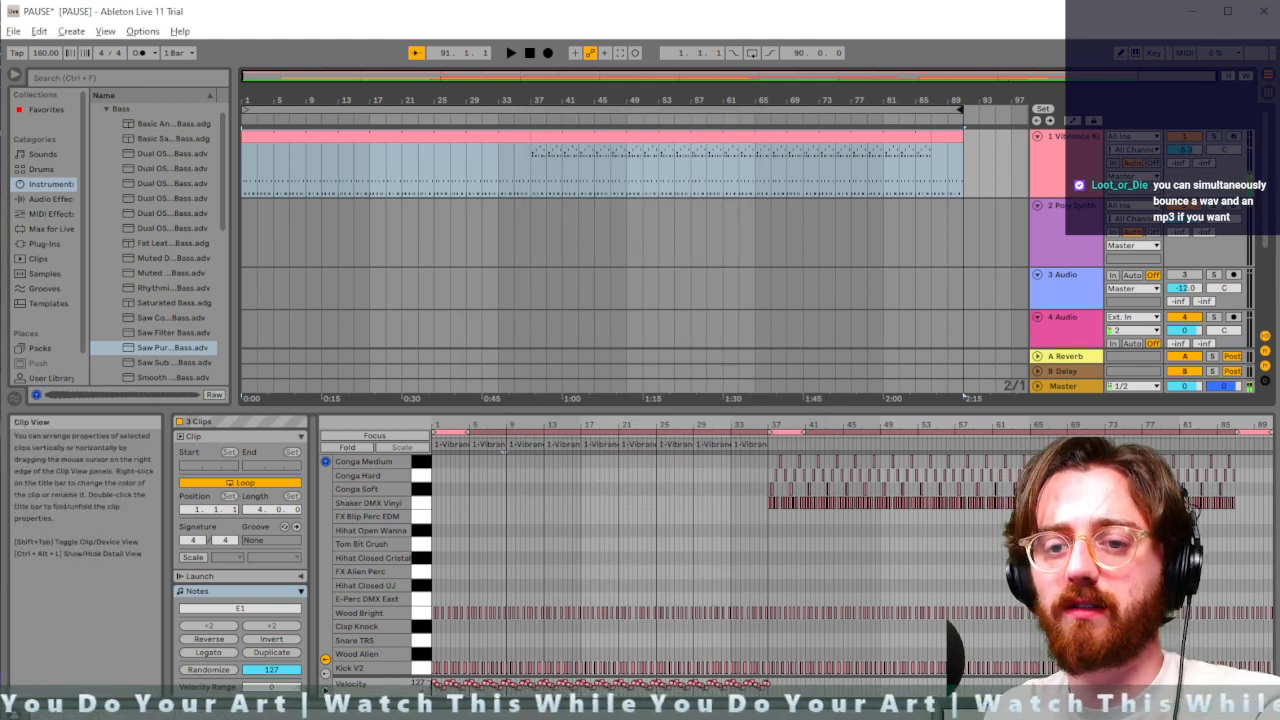
Play the exported PAUSE.wav in VLC from File Explorer's recent files, and close the player and File Explorer
key(super+e)
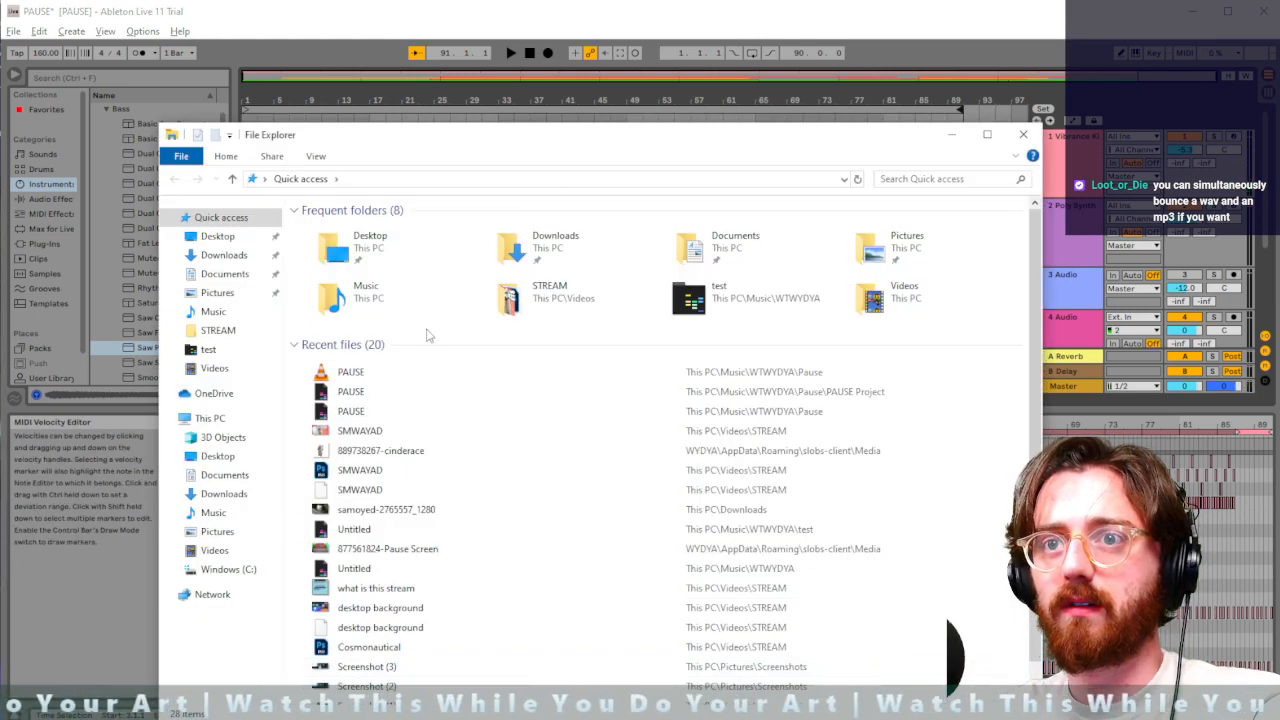
double_click(396, 372)
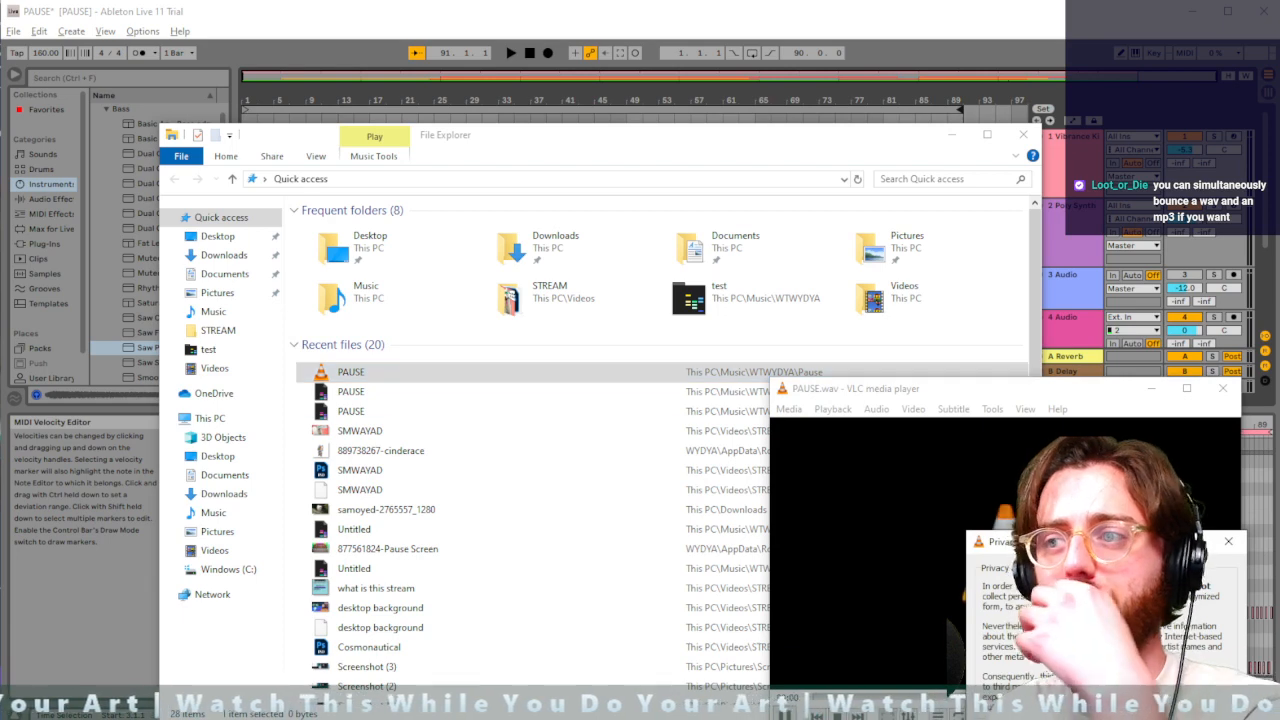
click(1228, 541)
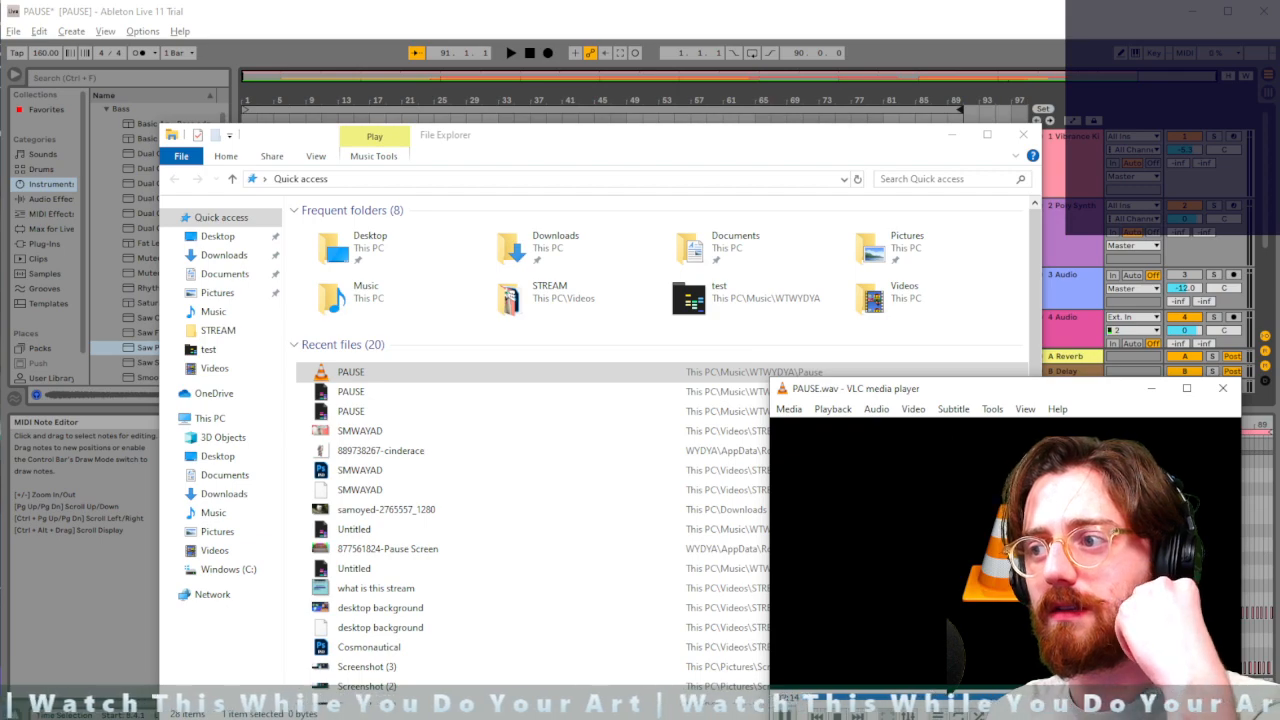
click(1222, 388)
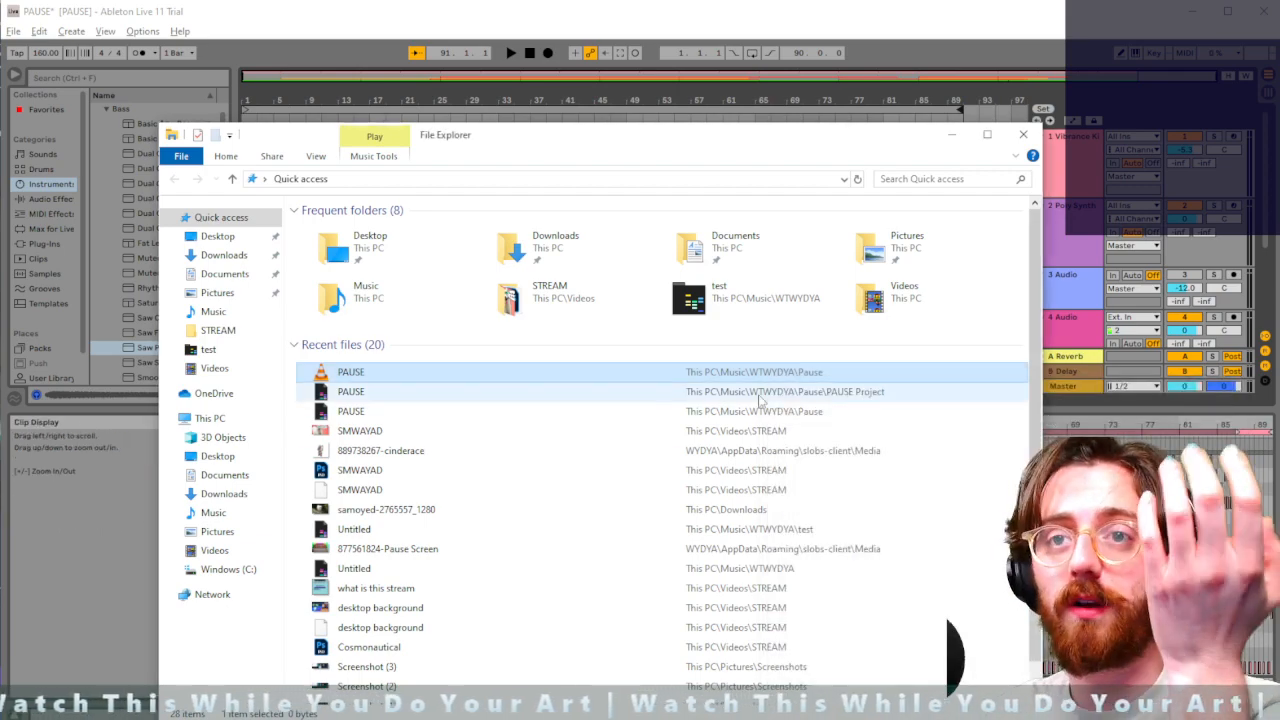
click(1023, 134)
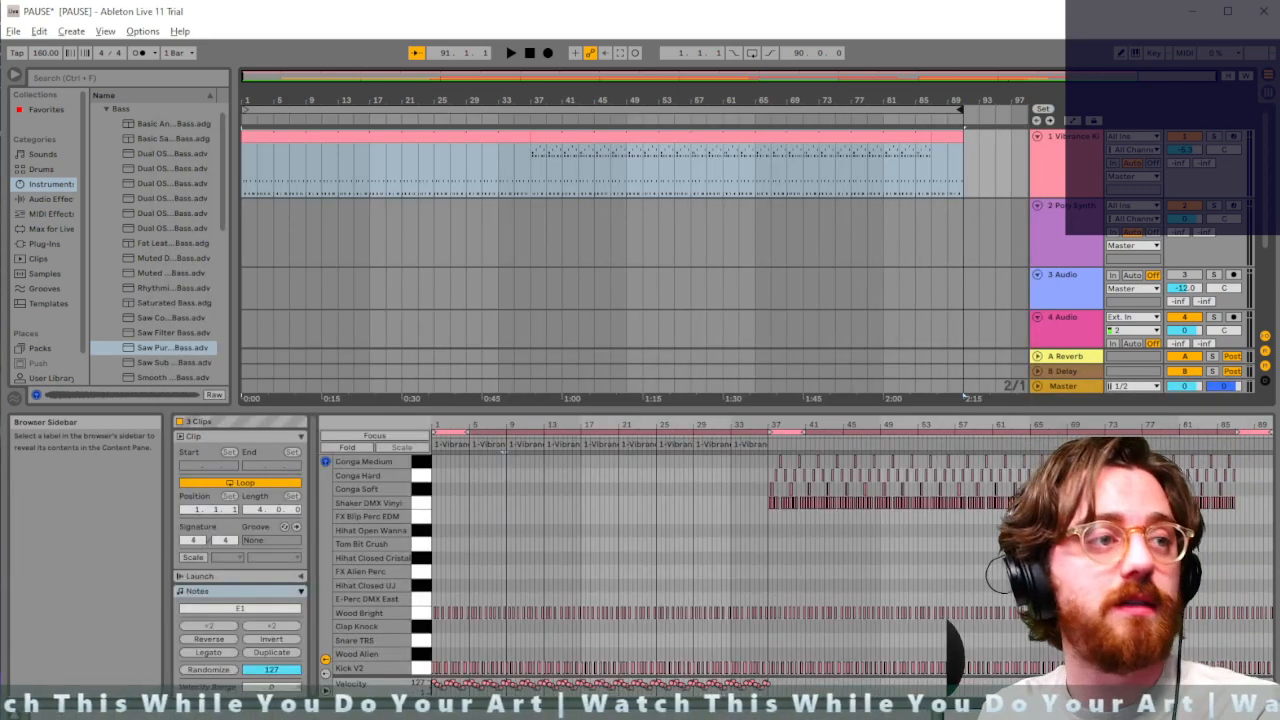
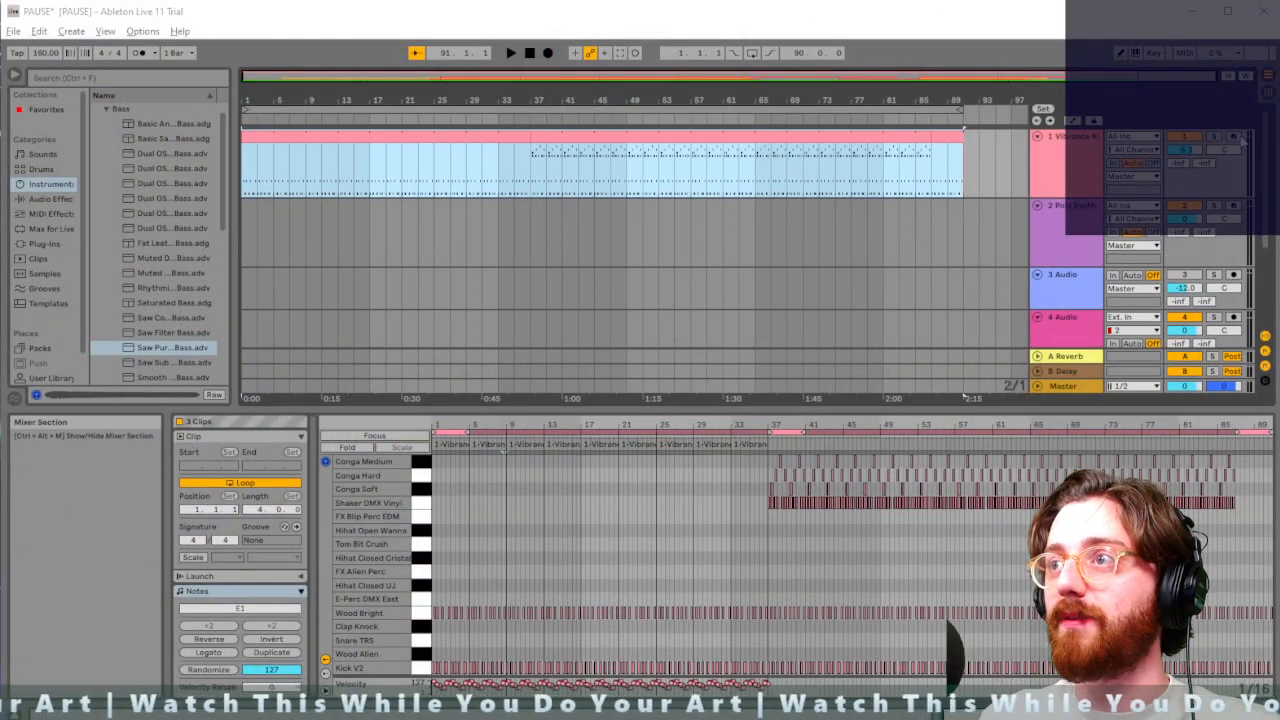
Arm the second MIDI track for recording and create a new Live Set, saving the changes to PAUSE
click(1234, 206)
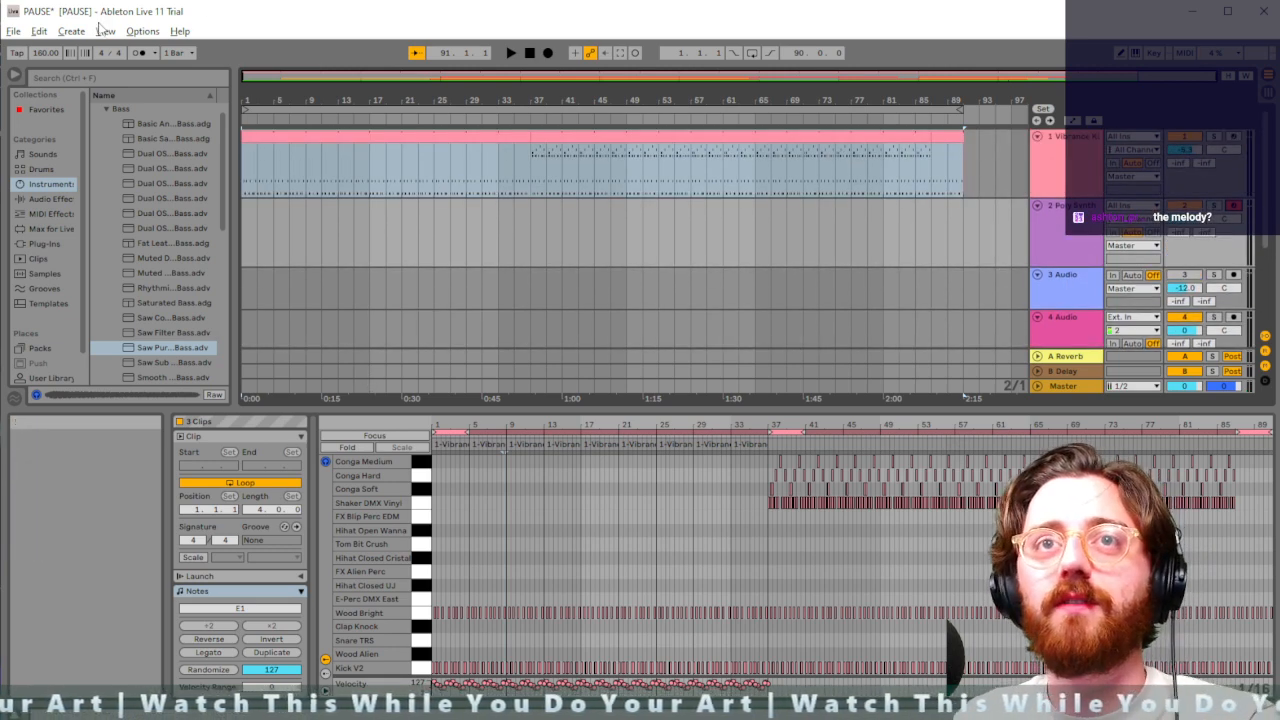
click(13, 31)
click(93, 50)
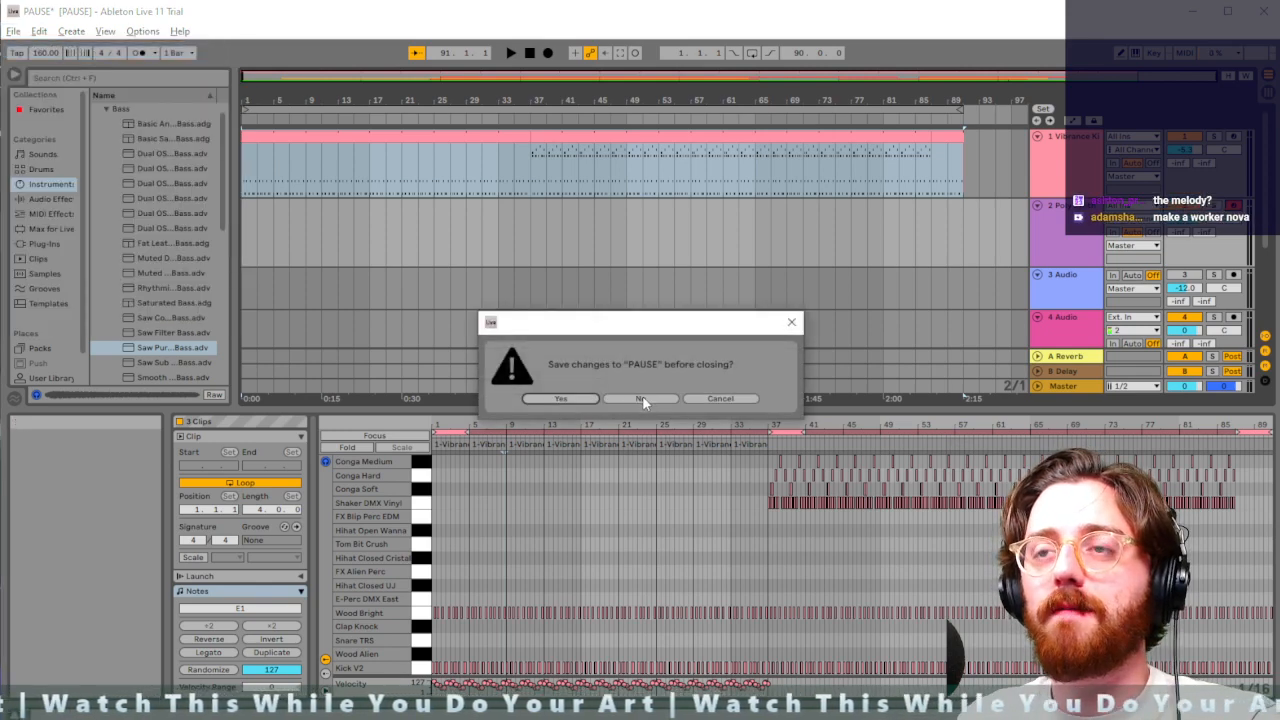
click(571, 398)
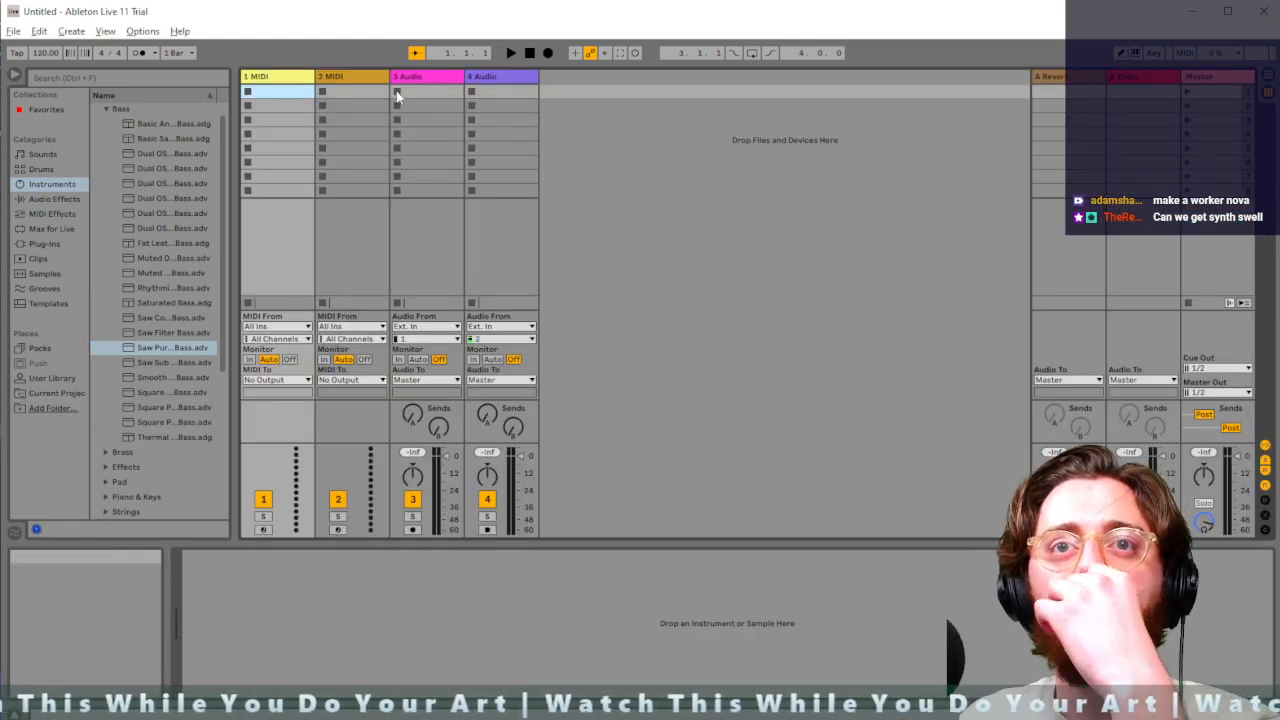
Browse the Analog instrument's presets and audition several Synth Keys sounds, including Sweep Keys and Fuzzy Analog Keys
click(122, 213)
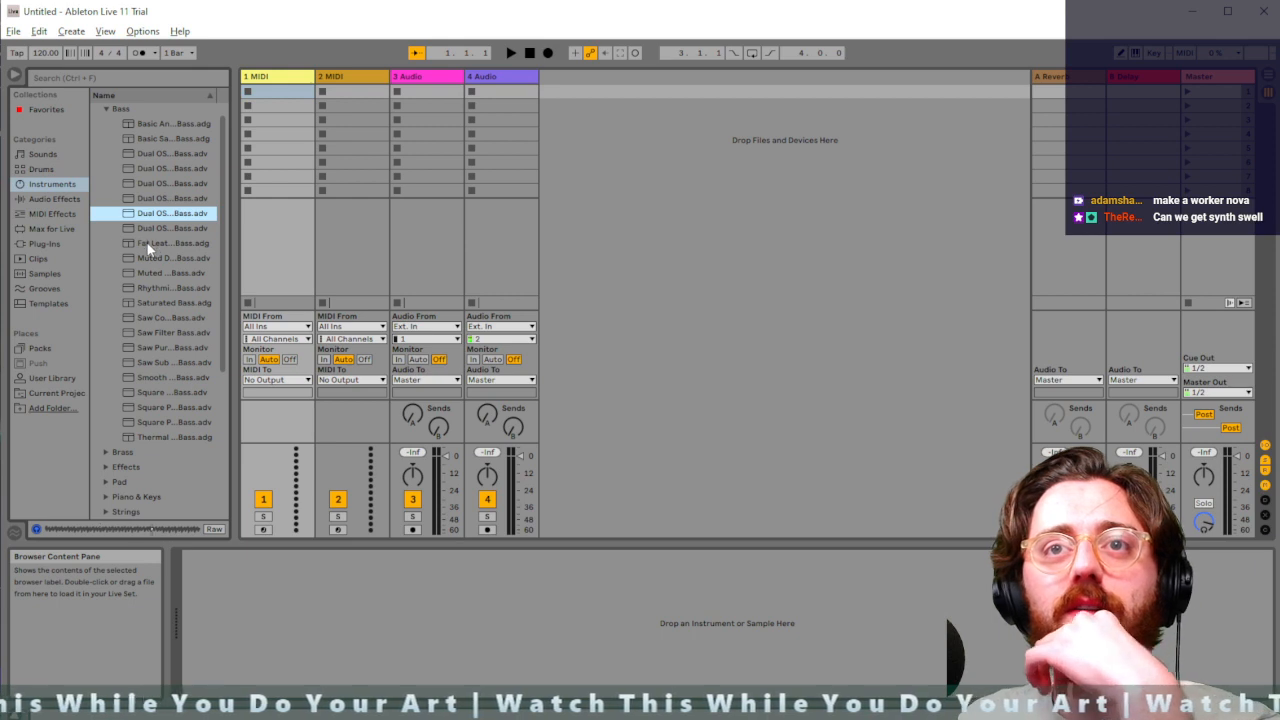
click(105, 452)
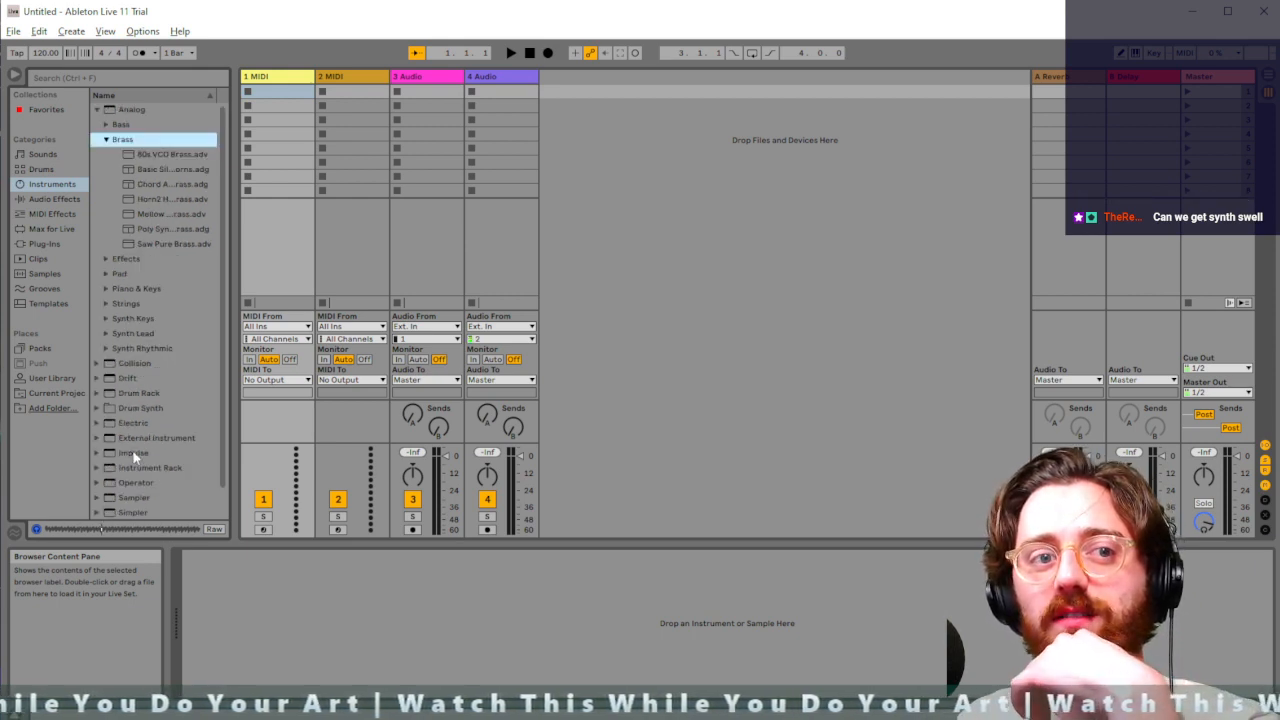
click(104, 319)
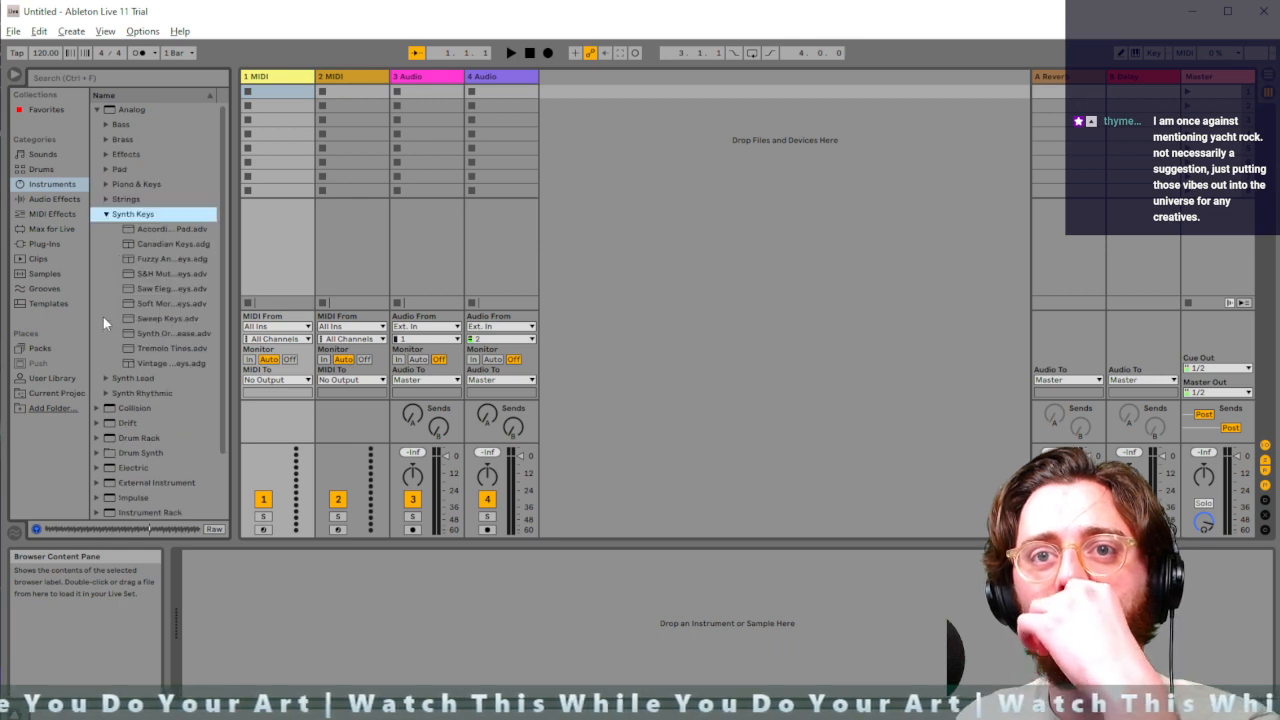
click(160, 348)
click(159, 334)
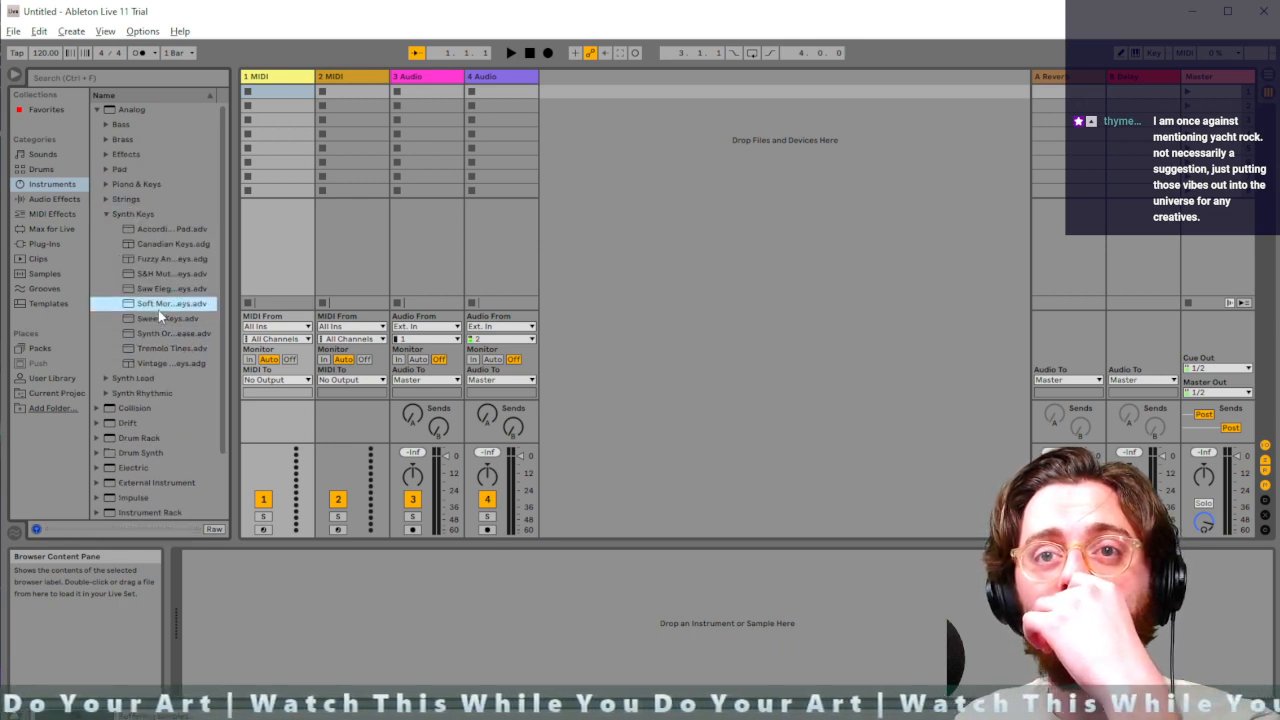
click(156, 319)
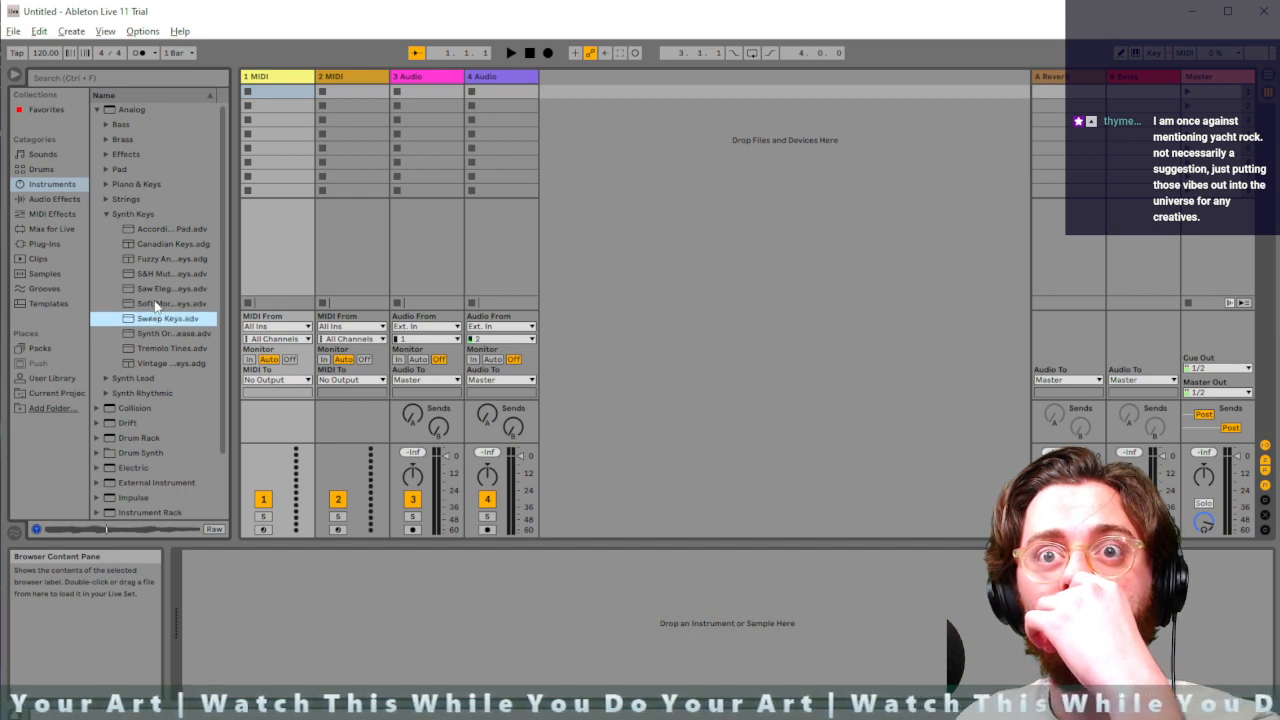
click(157, 289)
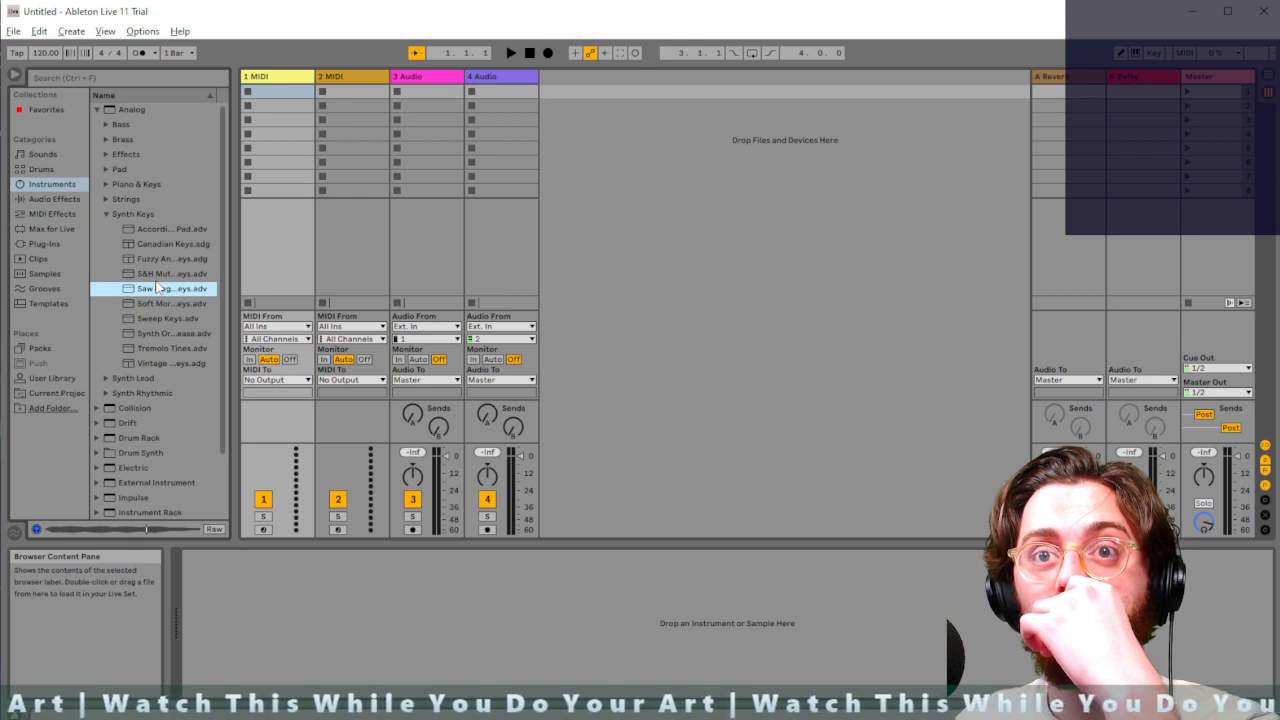
click(160, 275)
click(160, 260)
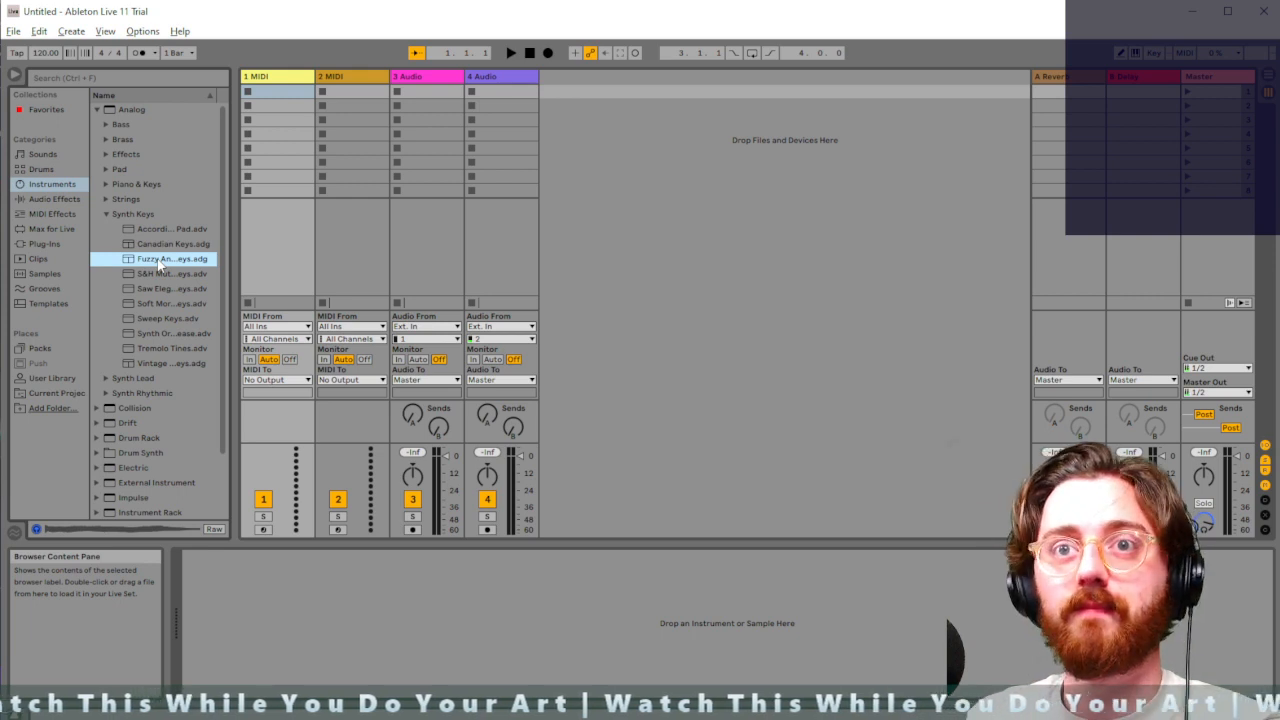
Load Fuzzy Analog Keys onto the first MIDI track and set its Filter Cutoff to 2.7k and Filter Reso to 10 %
drag(160, 262, 277, 80)
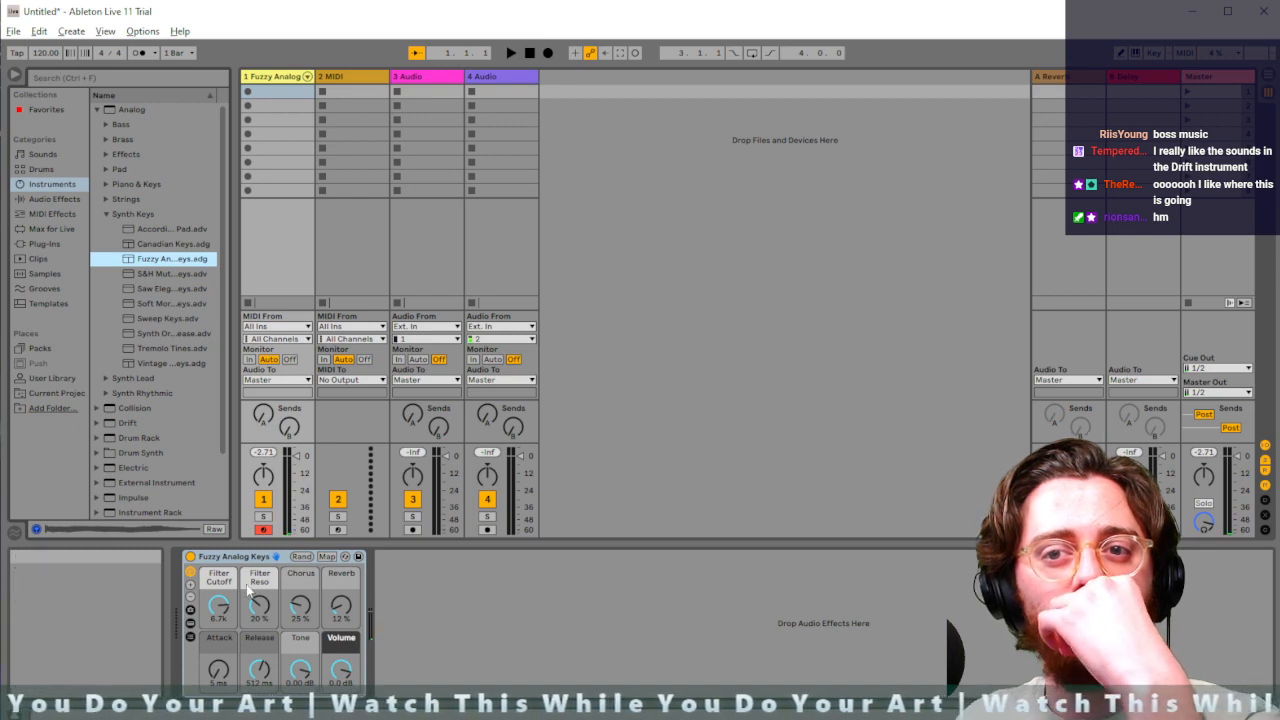
drag(219, 606, 258, 616)
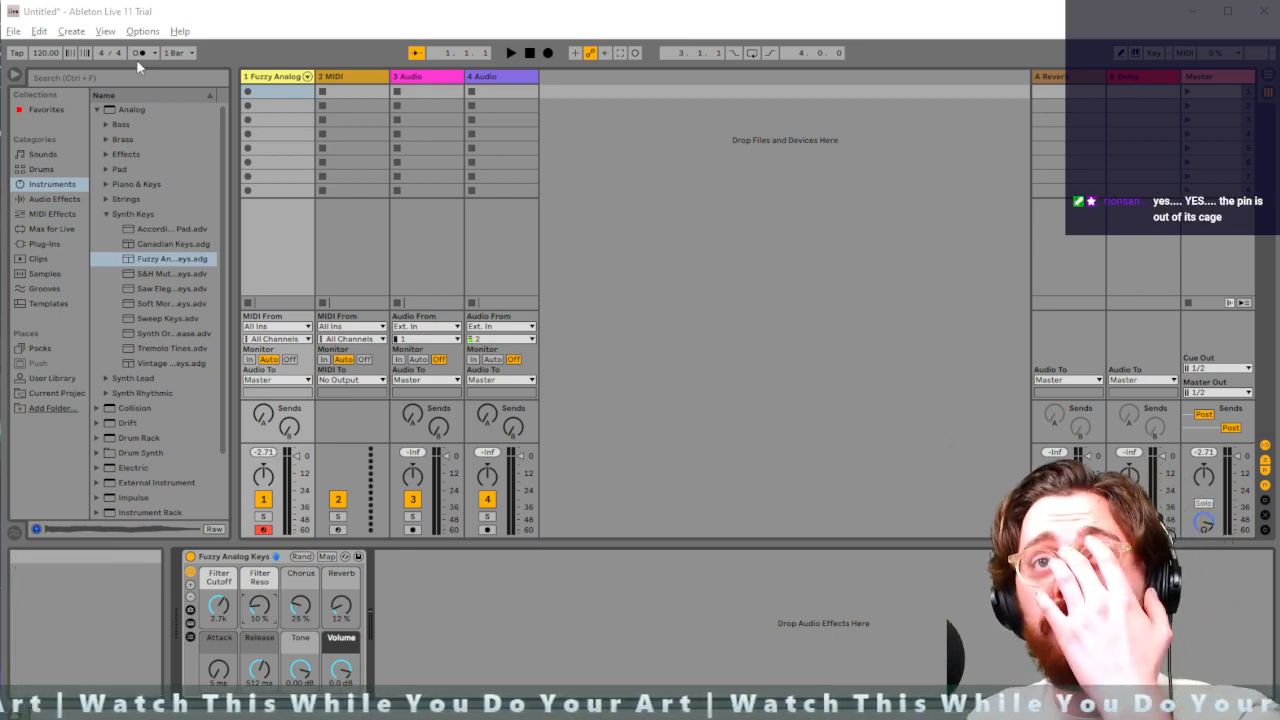
Turn on the metronome and set the 3 Audio track's external input channel to 2
click(433, 76)
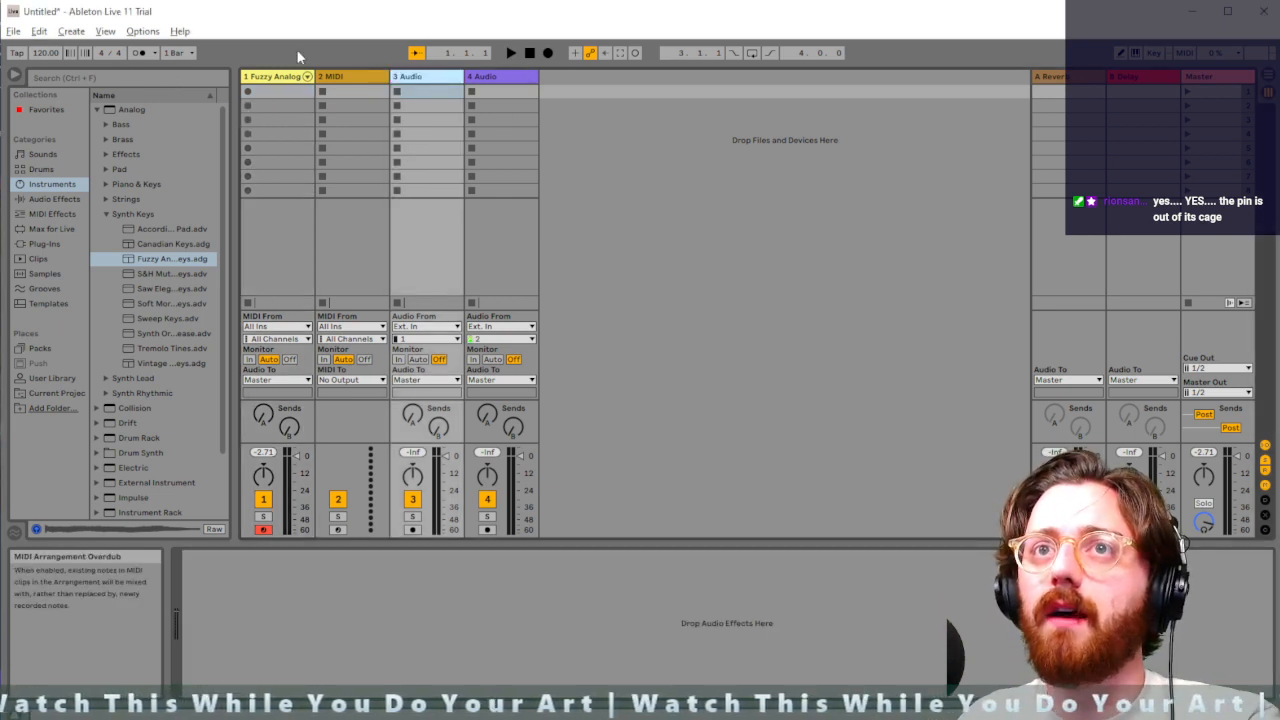
click(139, 52)
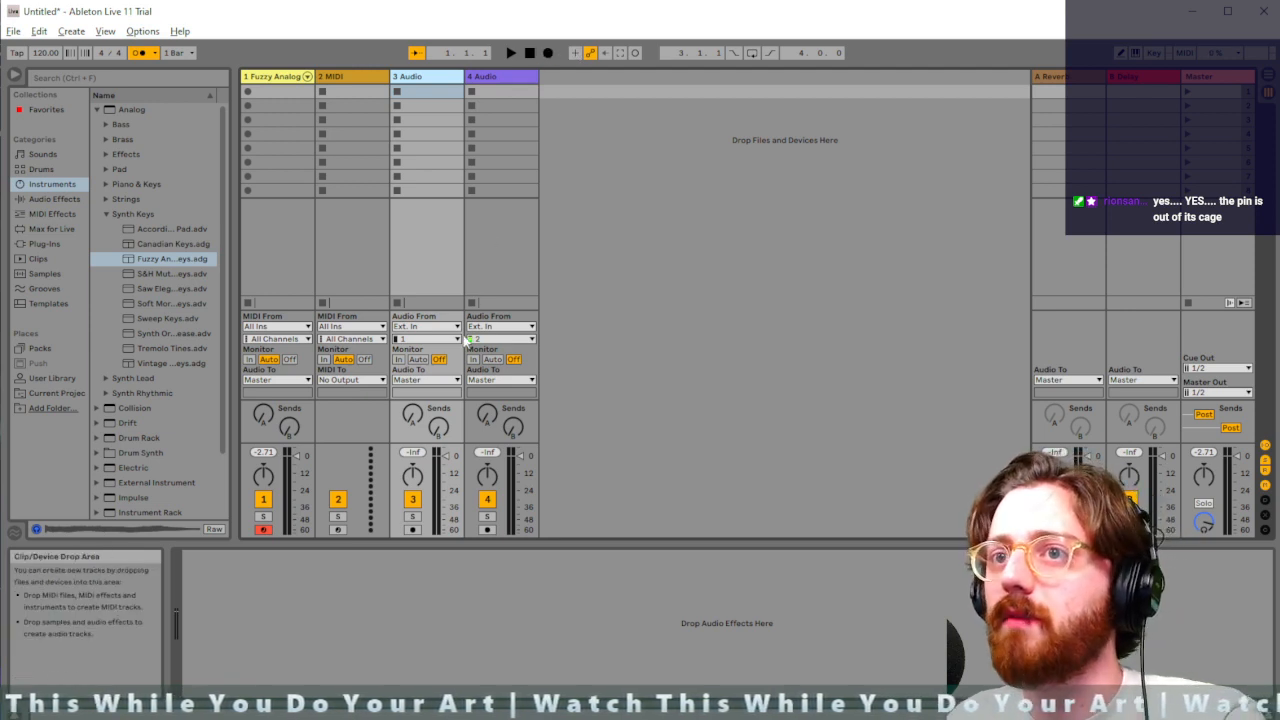
click(426, 338)
click(437, 357)
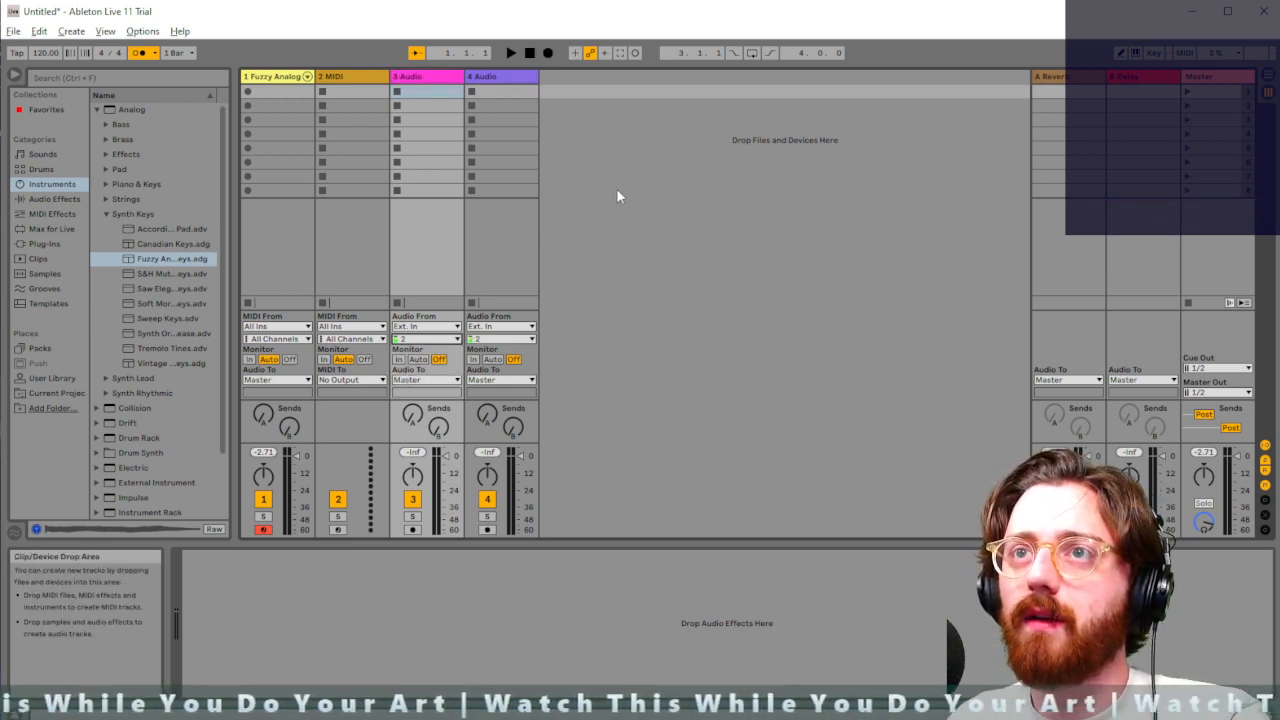
Arm the 3 Audio track instead of the Fuzzy Analog Keys track and record about eight bars of audio into the Arrangement
click(548, 53)
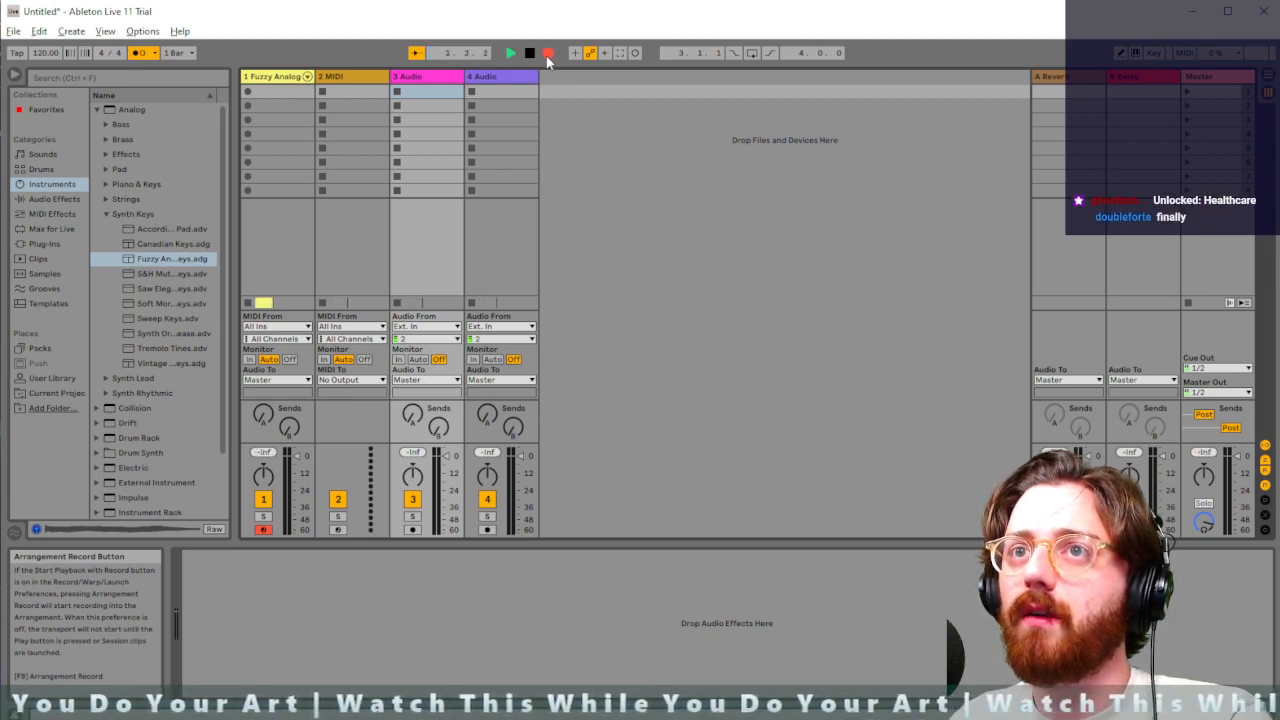
key(space)
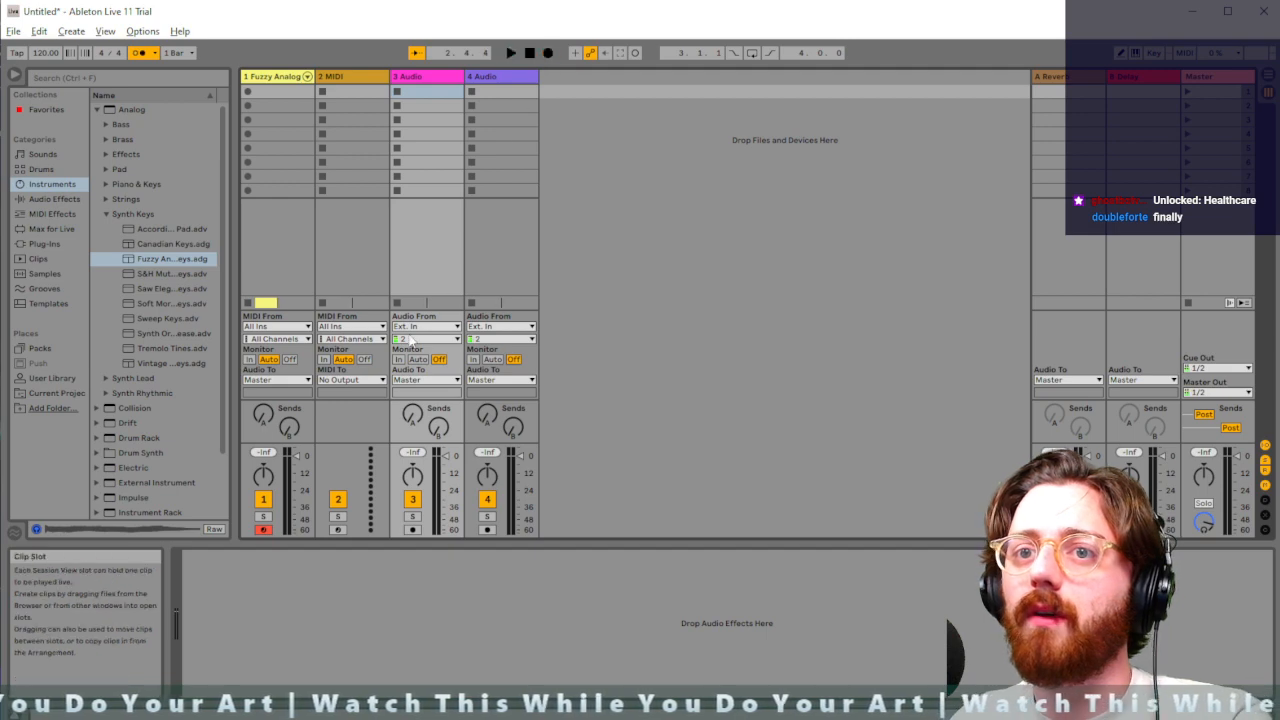
click(263, 529)
click(412, 529)
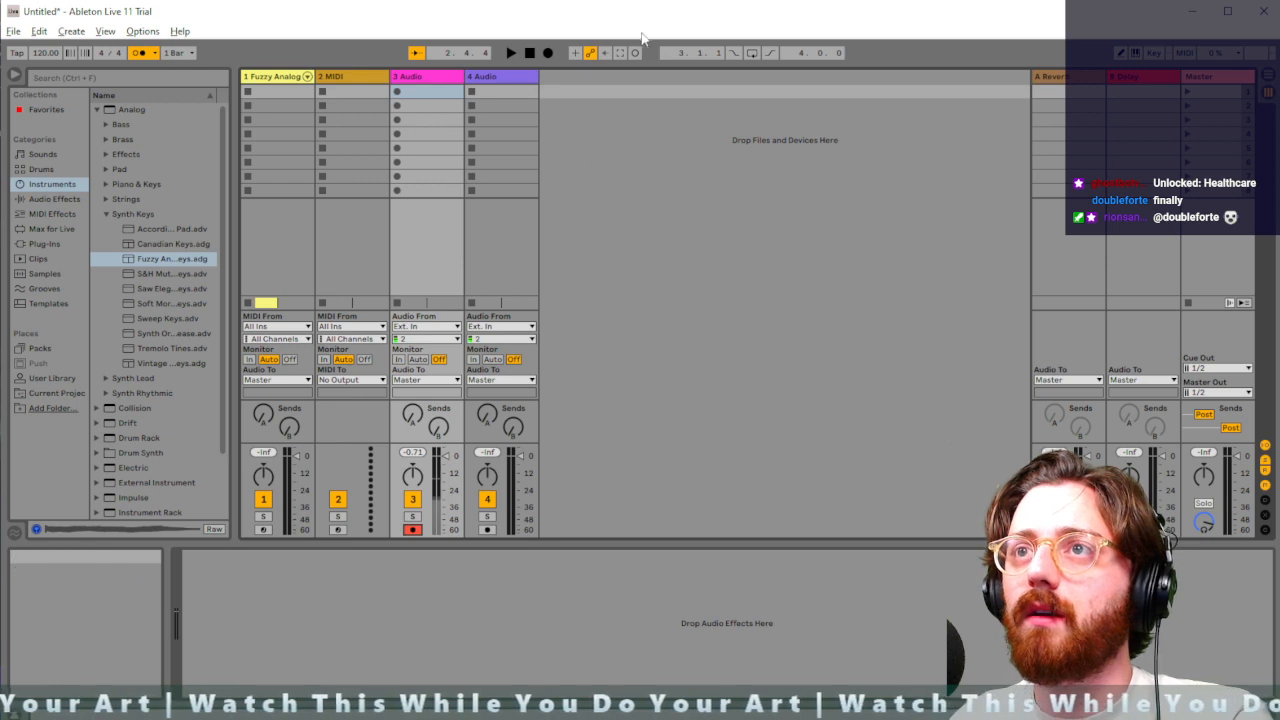
click(549, 55)
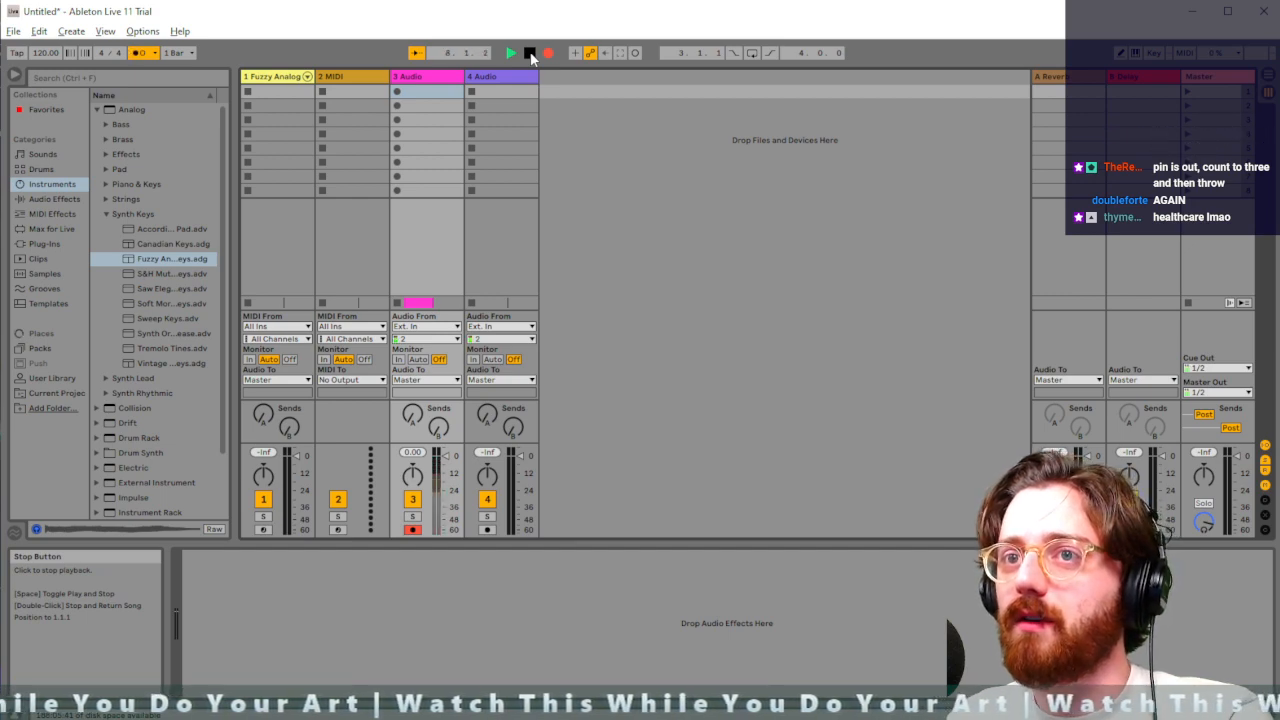
click(530, 54)
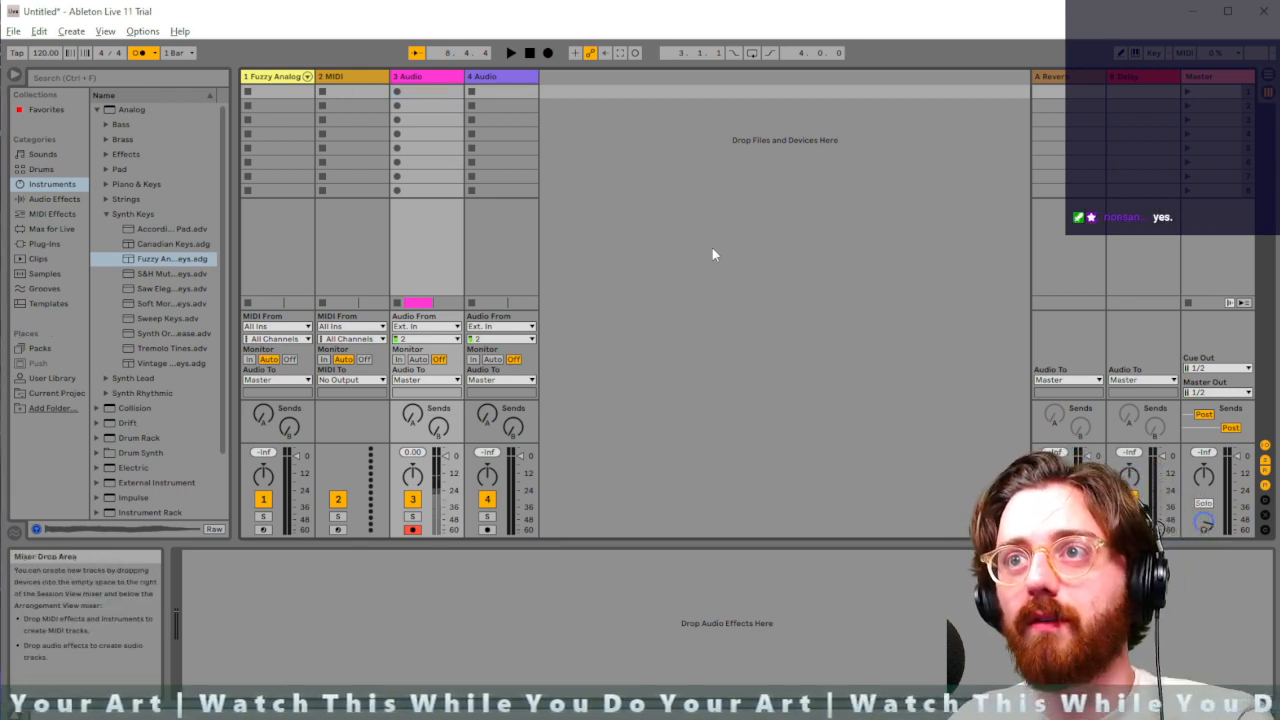
Delete the Fuzzy Analog Keys clip from the Arrangement and play back a bit of the recorded audio
key(Tab)
drag(310, 171, 243, 171)
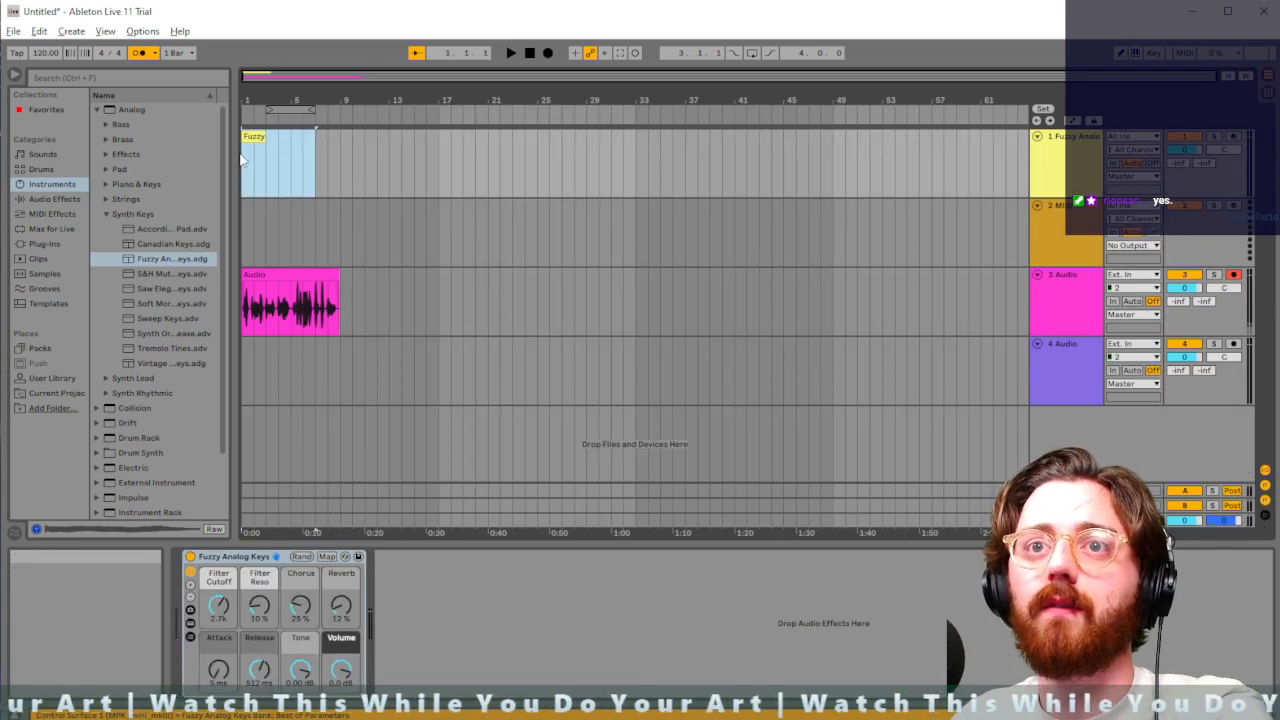
click(253, 240)
key(space)
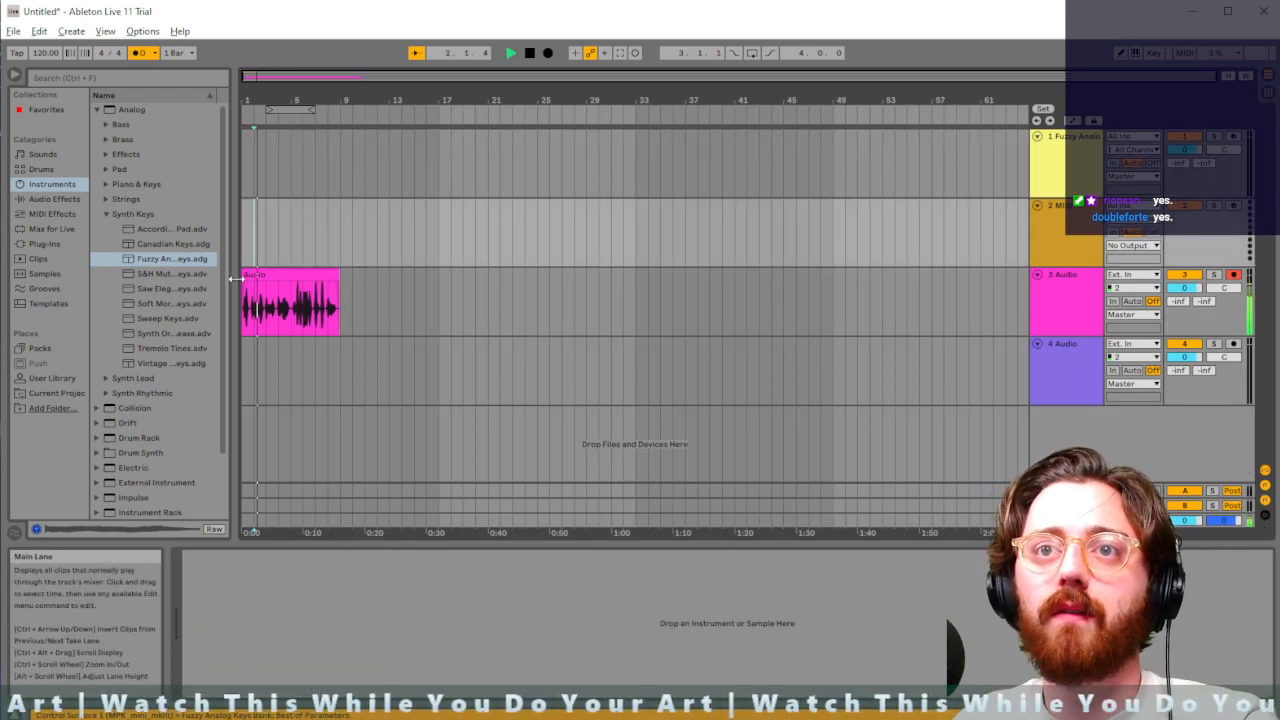
click(243, 297)
key(space)
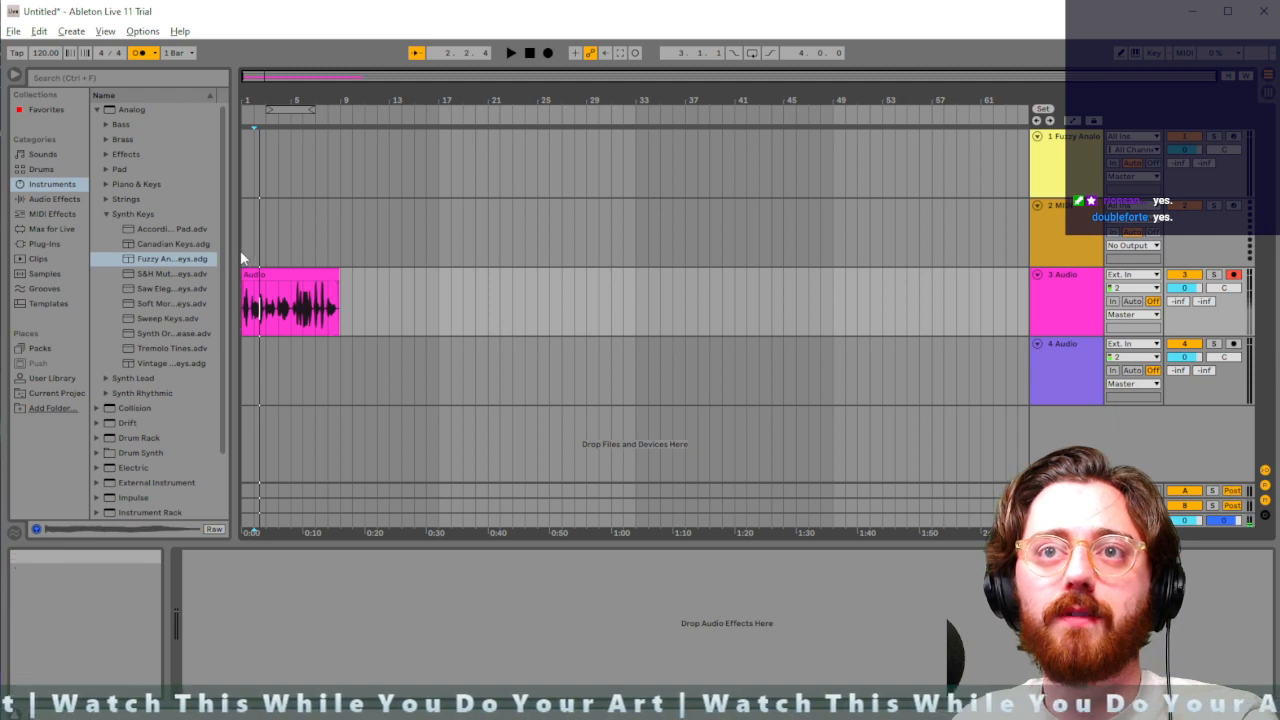
Arm the Fuzzy Analog Keys track instead of 3 Audio and record about eight bars of MIDI from the Arrangement's start
click(244, 250)
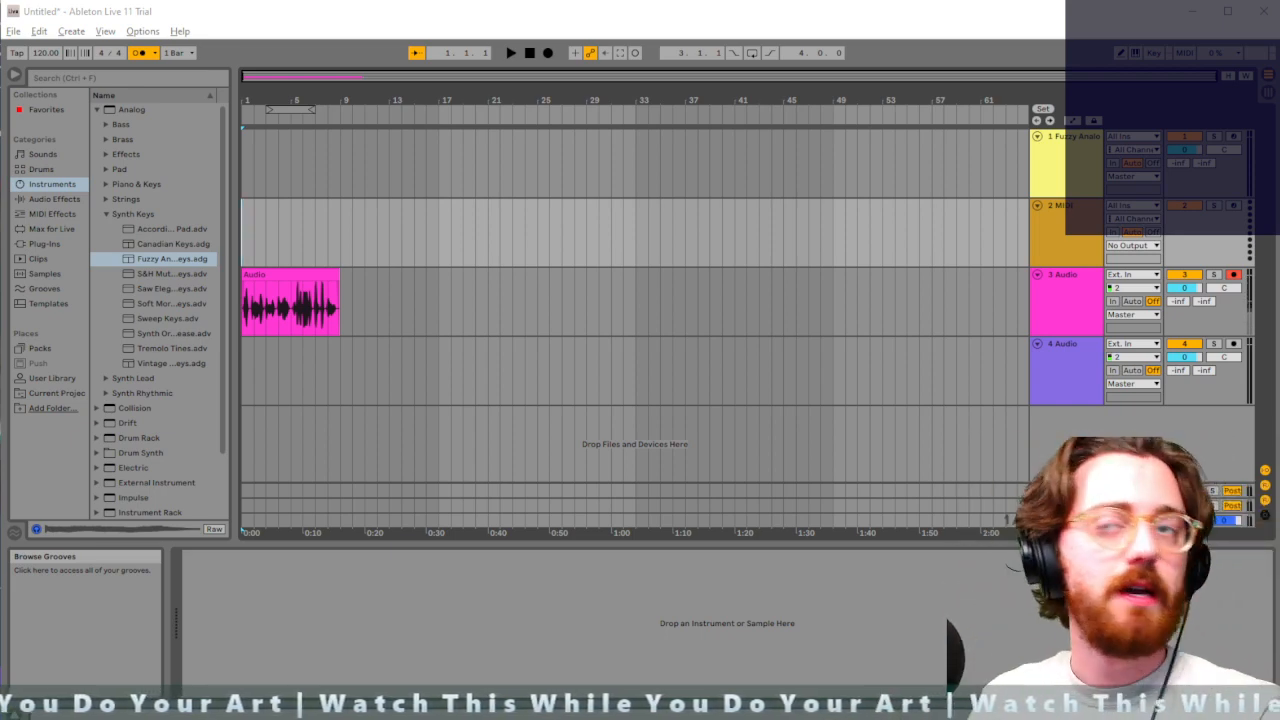
click(243, 157)
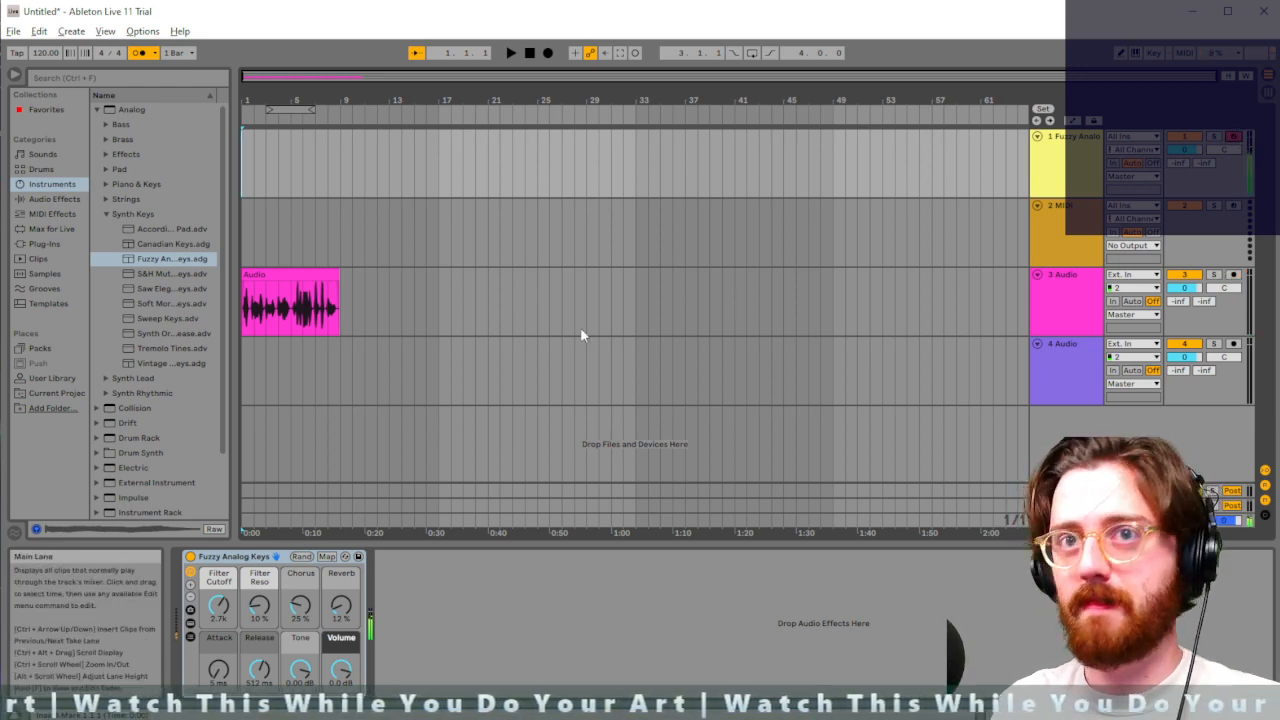
click(548, 53)
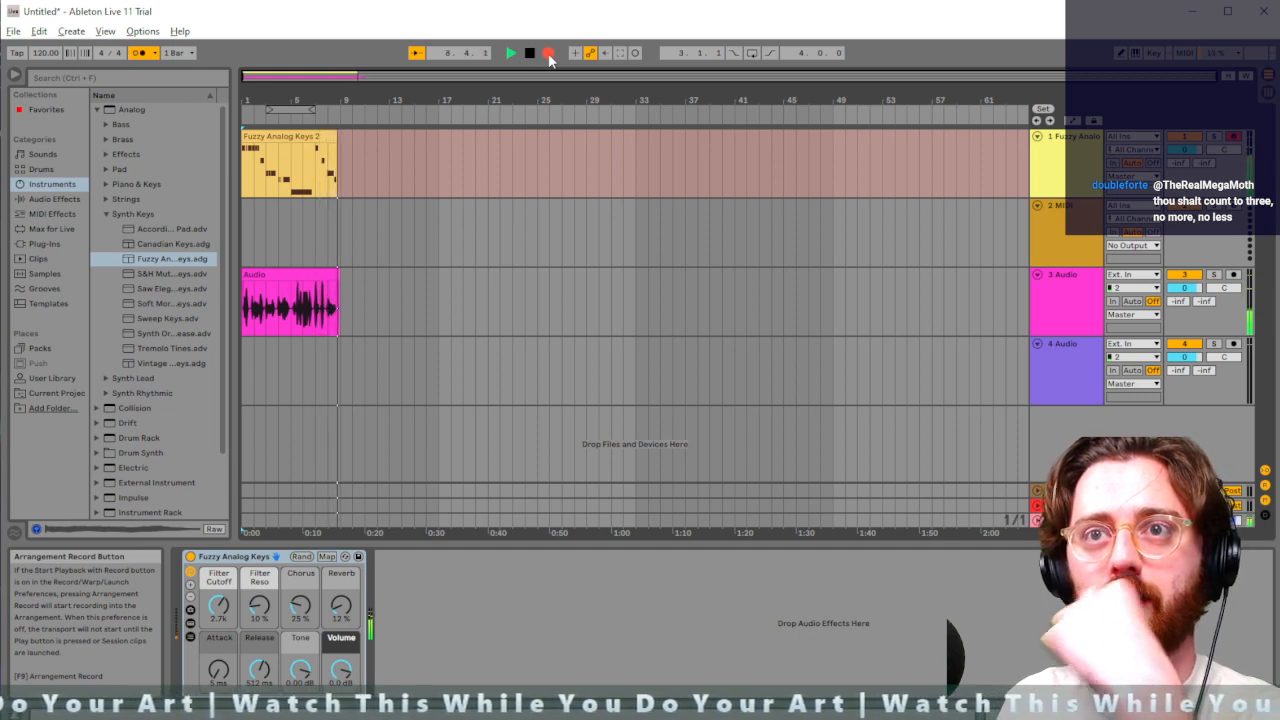
key(space)
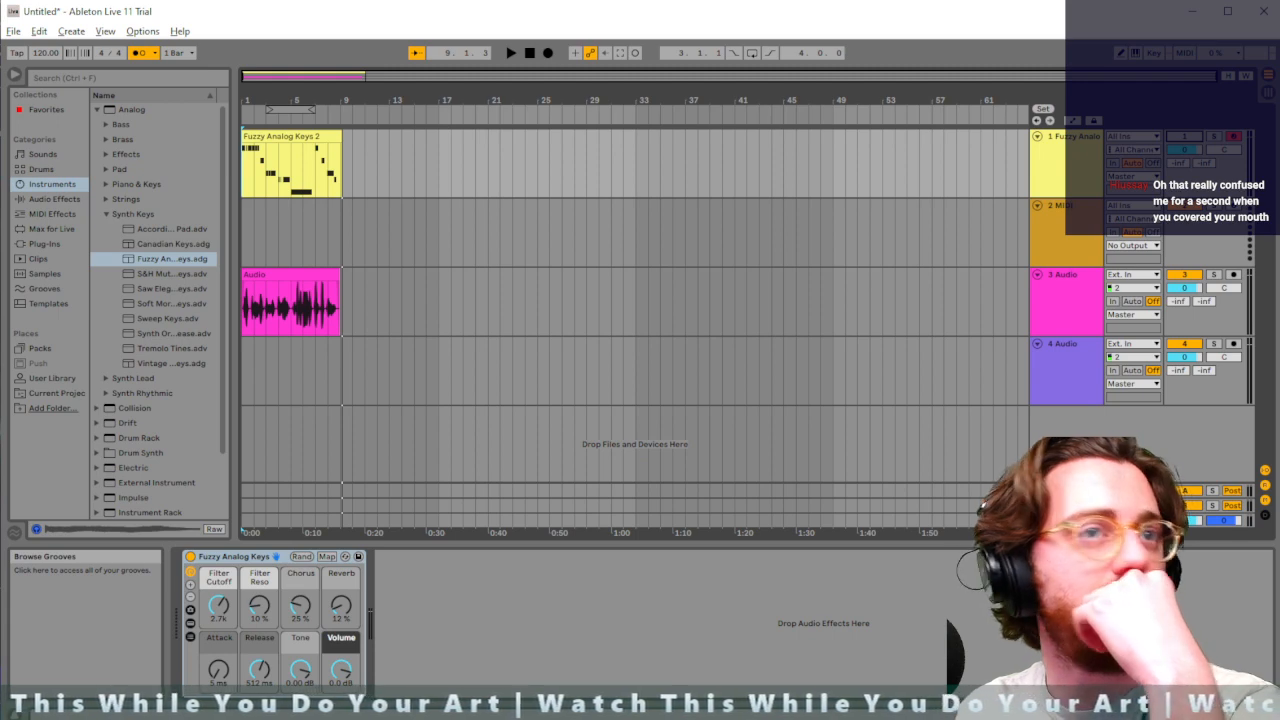
Search the audio effects for "vocoder" and add the default Vocoder device to the 3 Audio track
click(1088, 311)
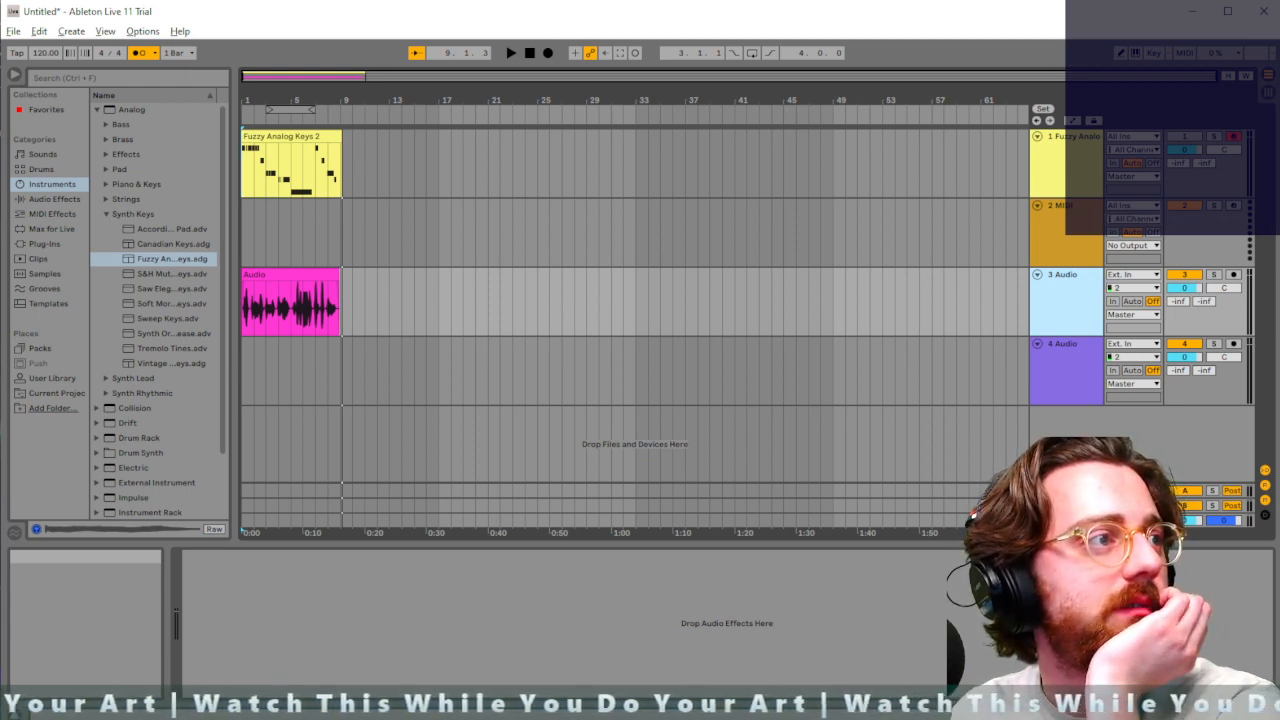
click(622, 298)
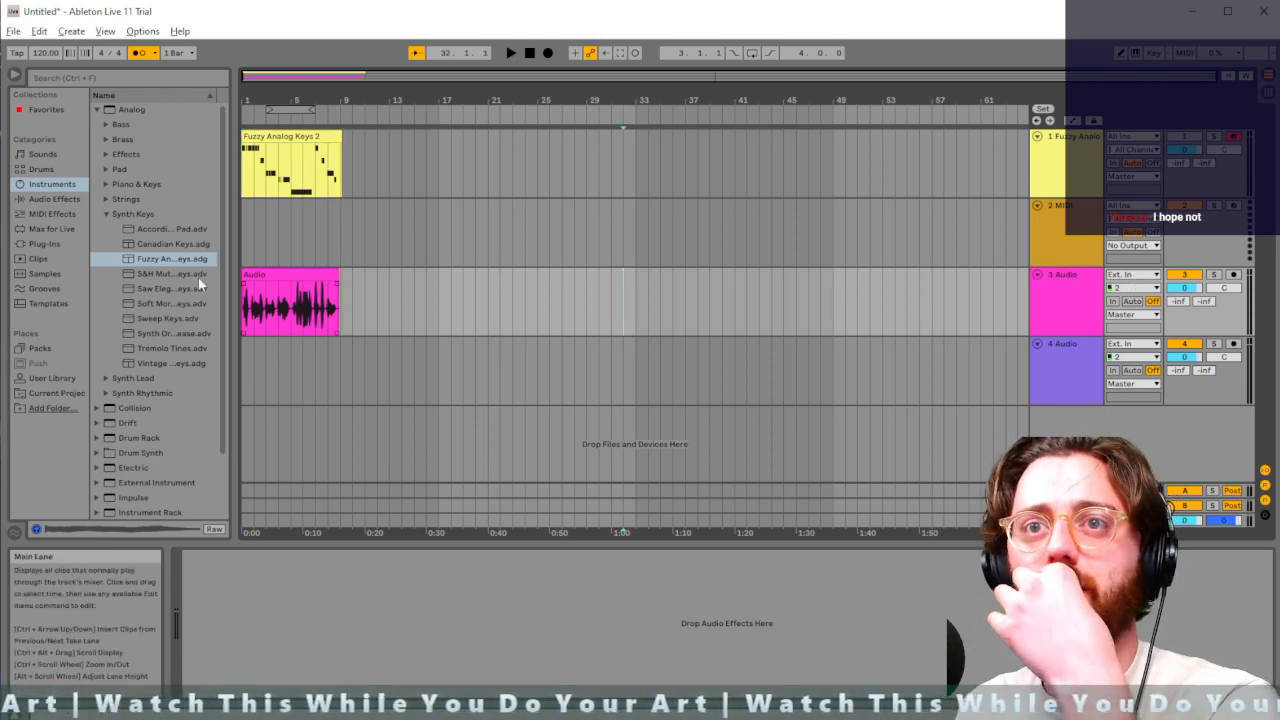
click(291, 300)
click(150, 78)
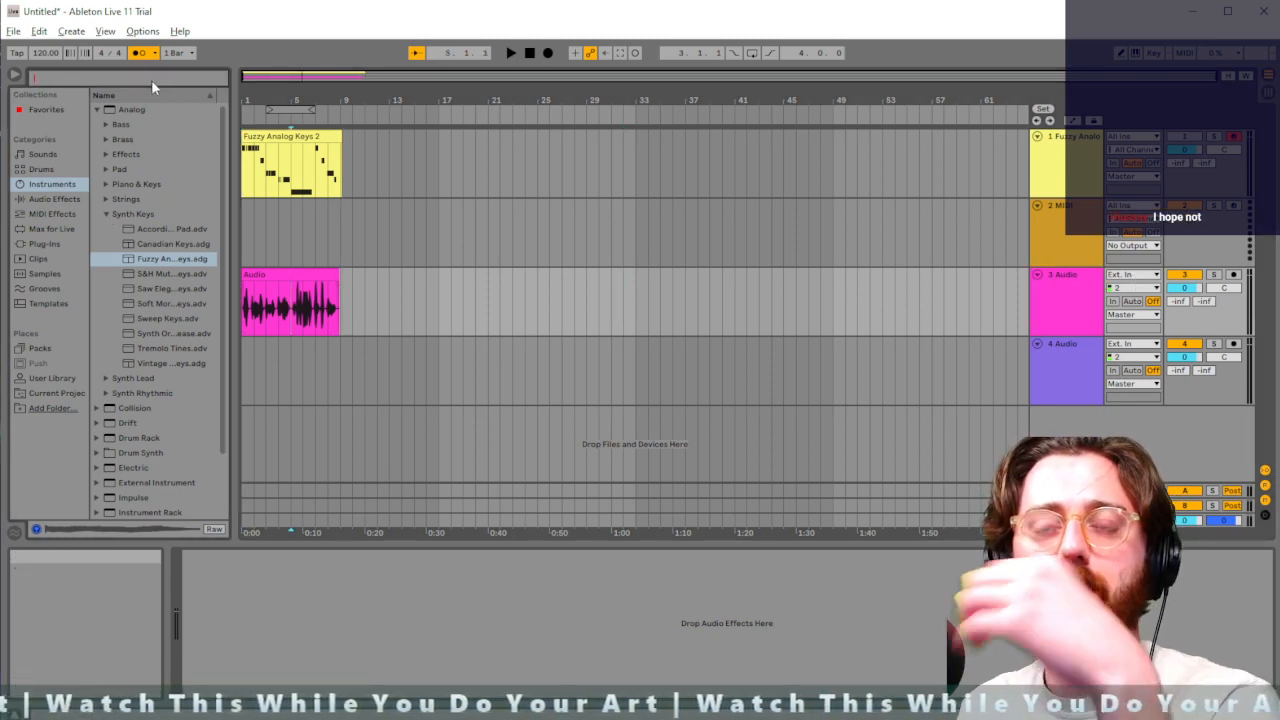
text(vocoder)
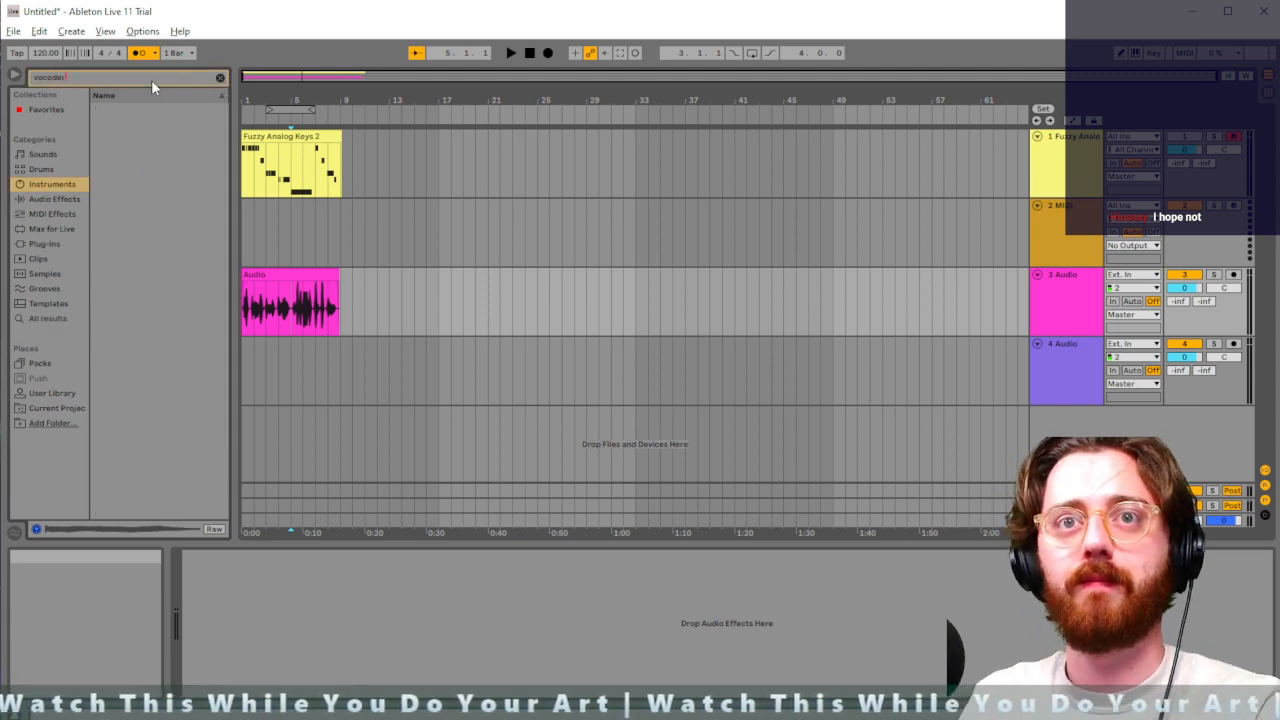
click(70, 204)
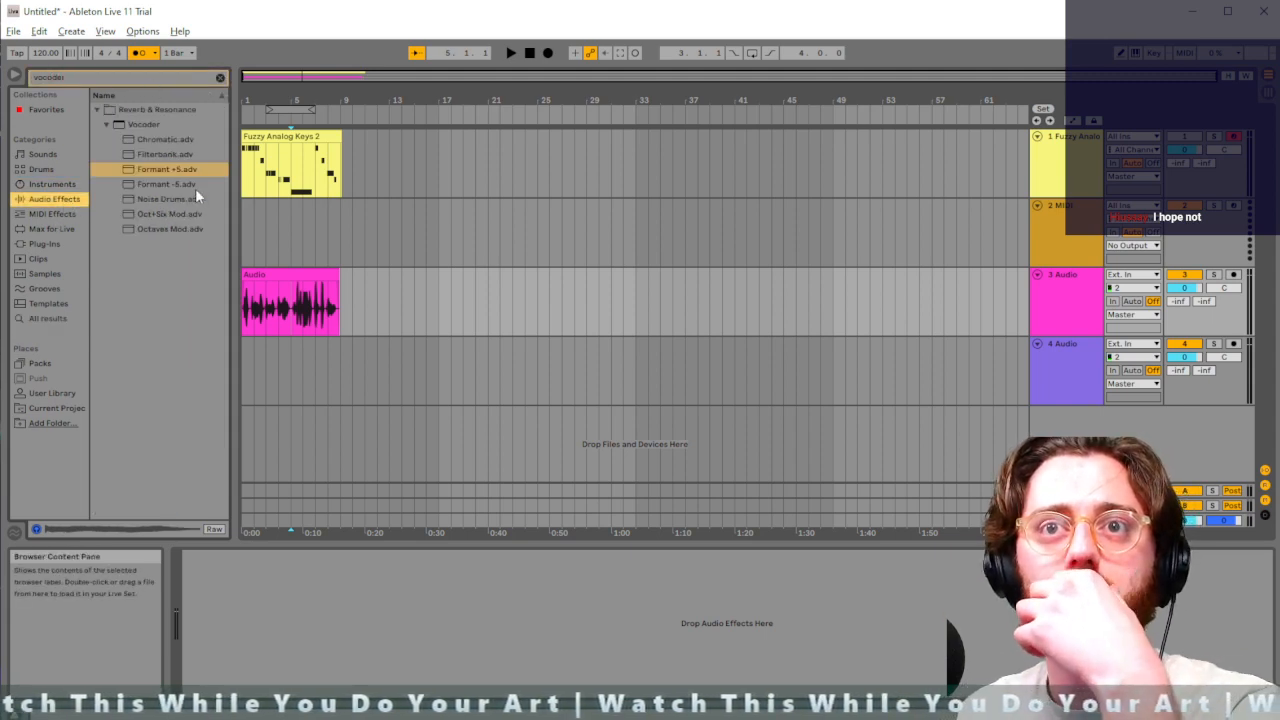
drag(143, 124, 569, 603)
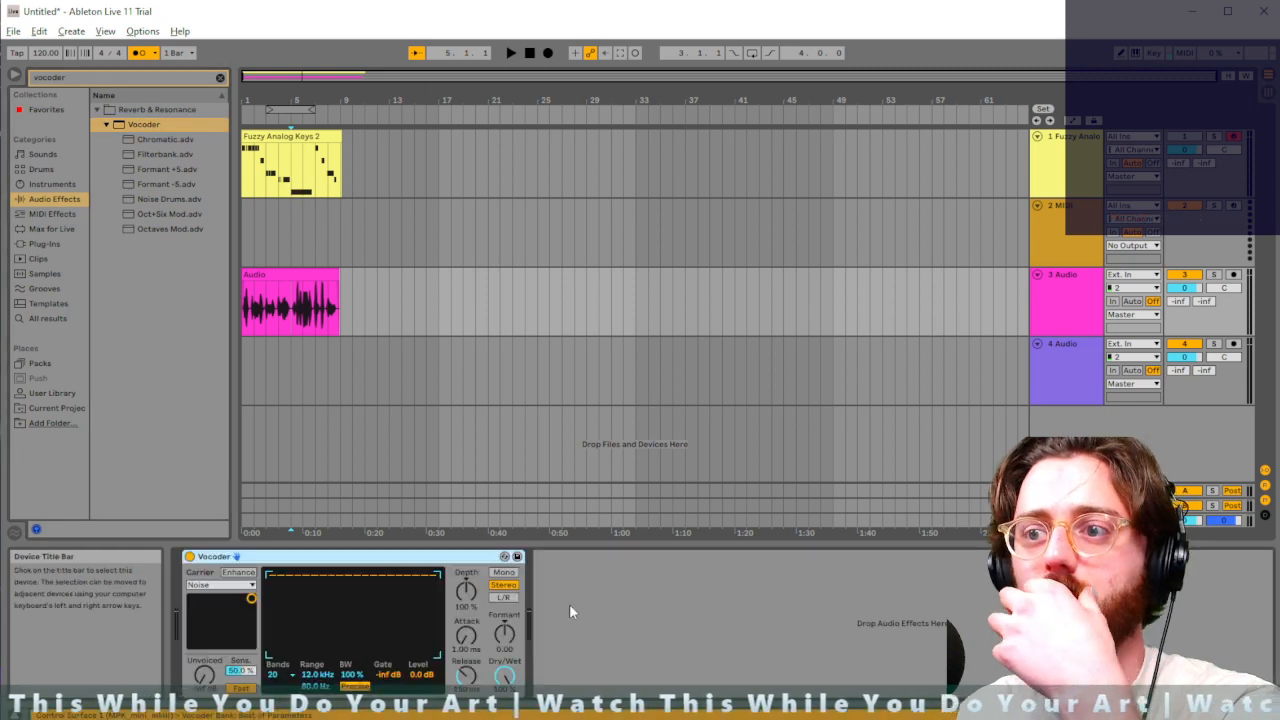
Set the Vocoder's carrier to External and its Audio From source to 1-Fuzzy Analog Keys
click(226, 585)
click(250, 608)
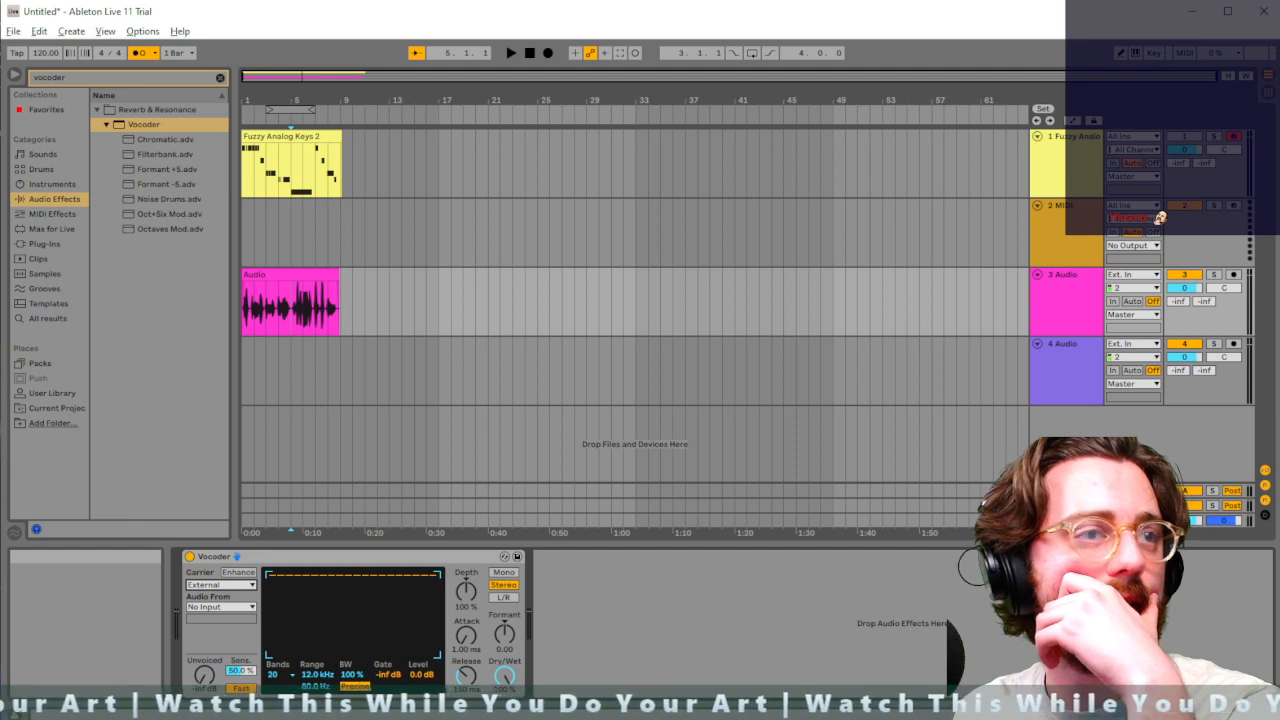
click(221, 607)
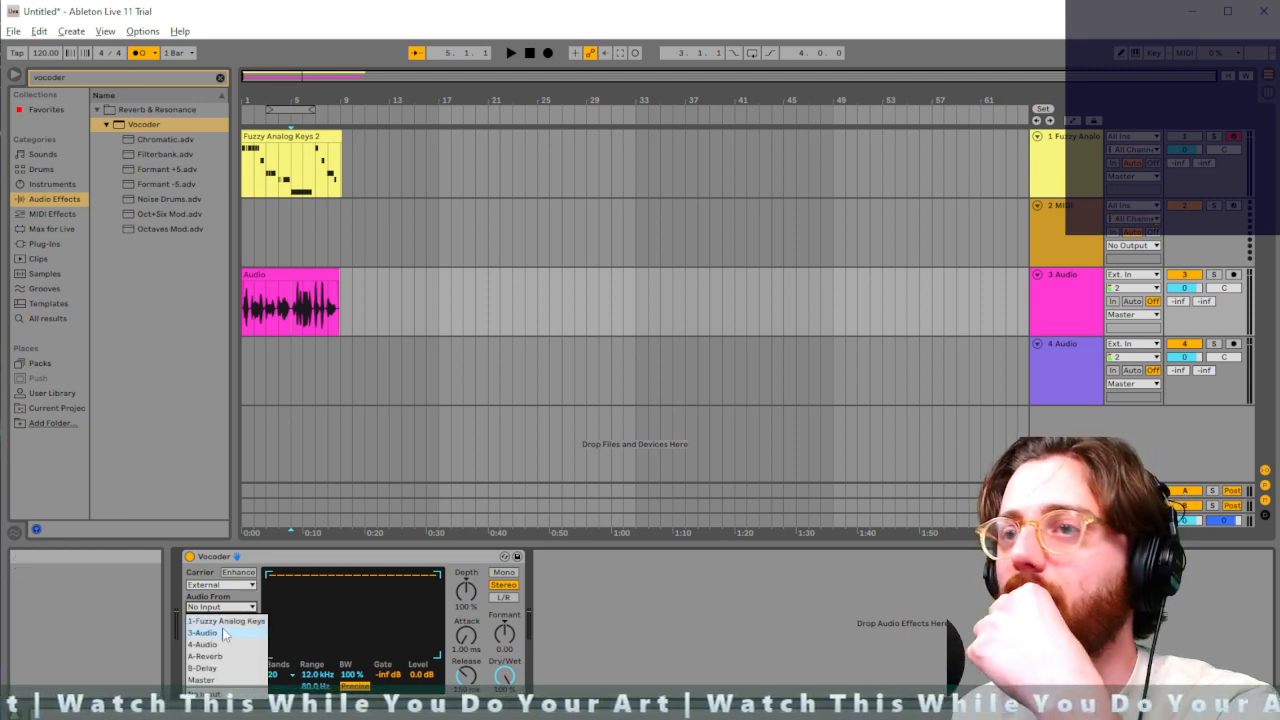
click(224, 622)
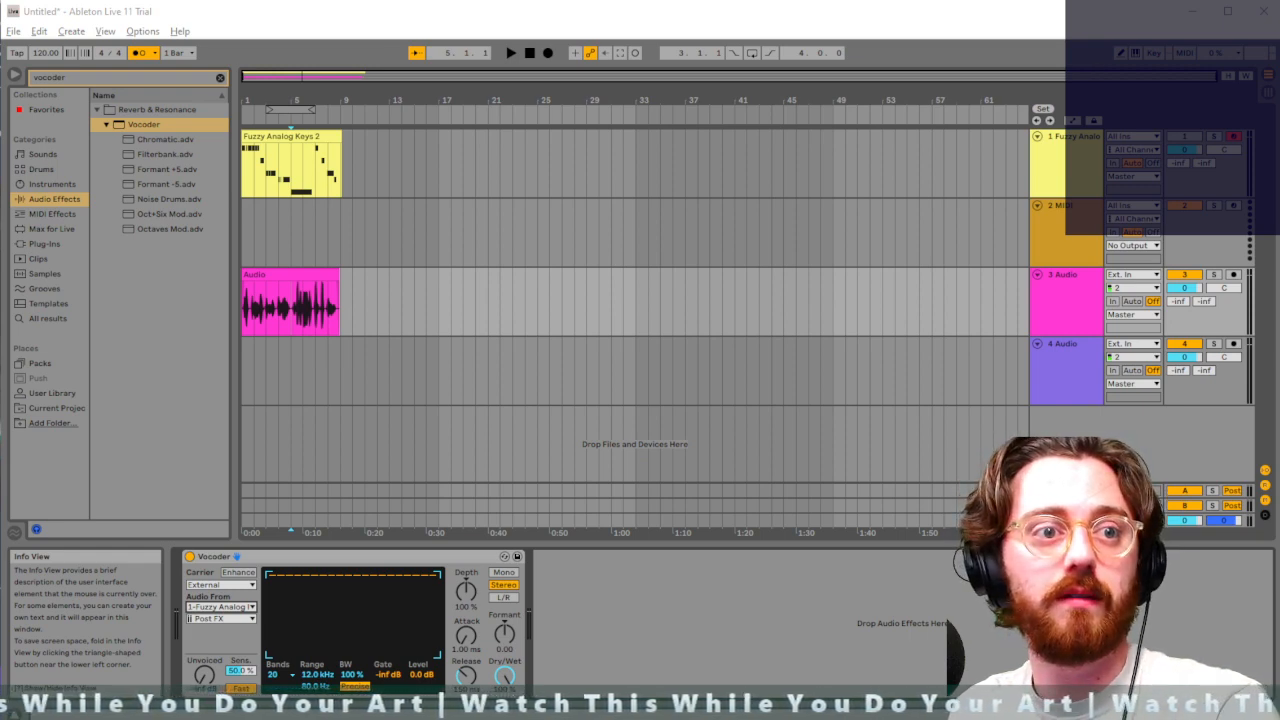
Play the Arrangement from the start to audition the vocoded audio
click(241, 242)
key(space)
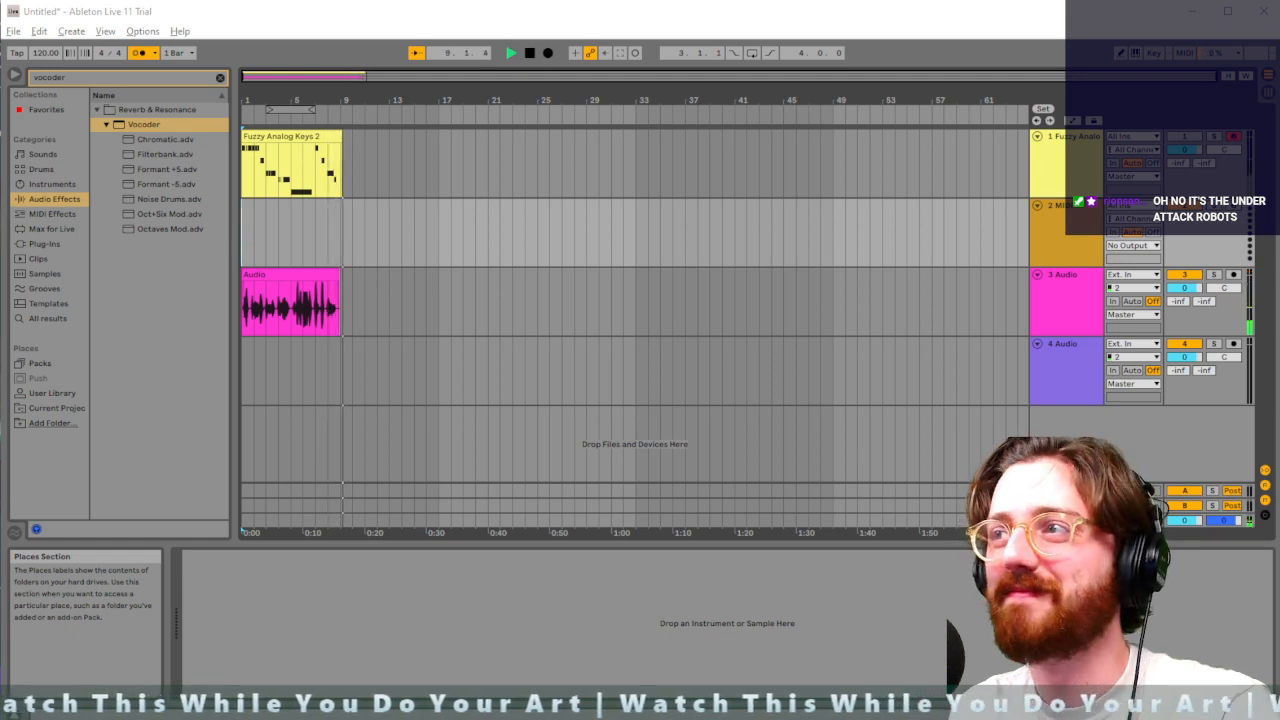
key(space)
click(470, 404)
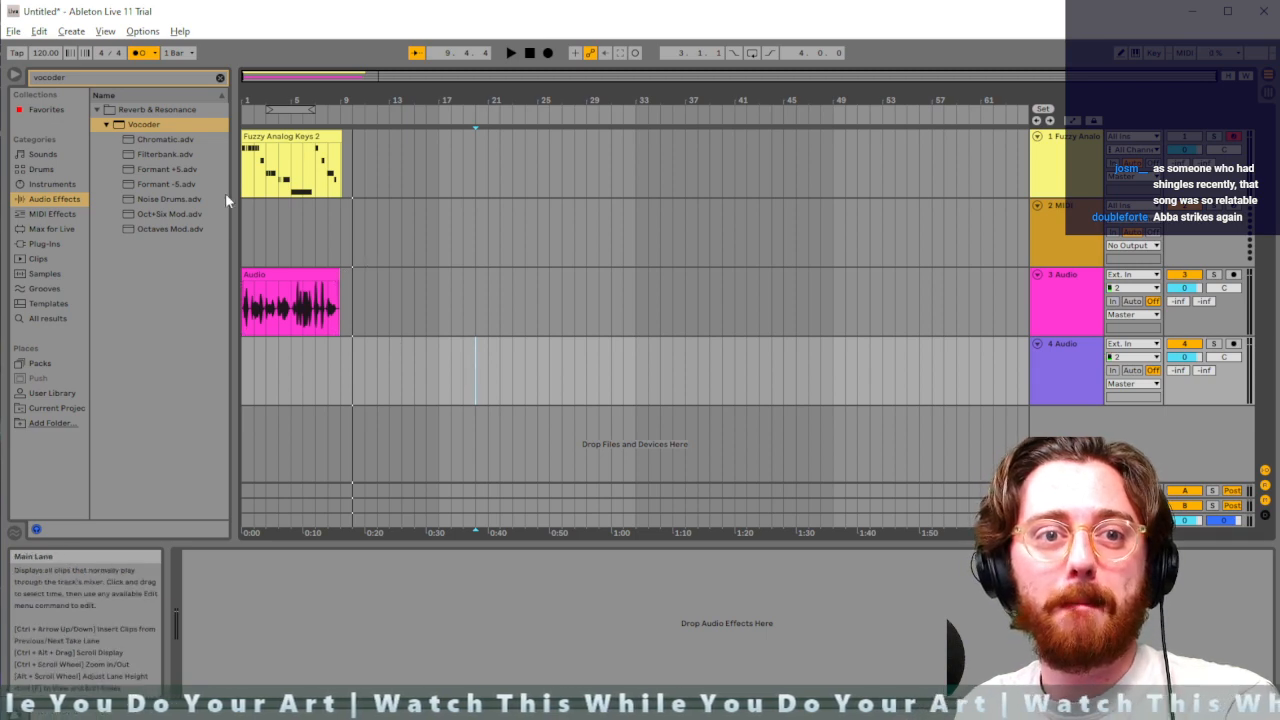
click(349, 141)
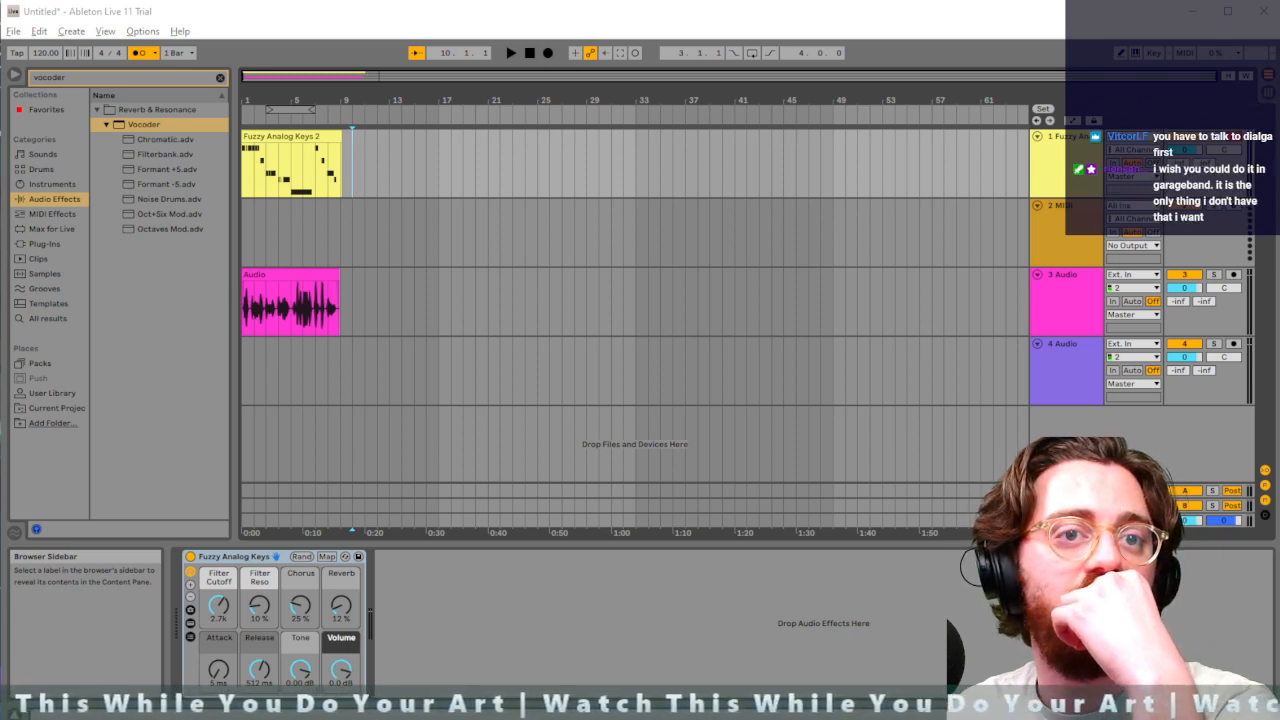
click(425, 196)
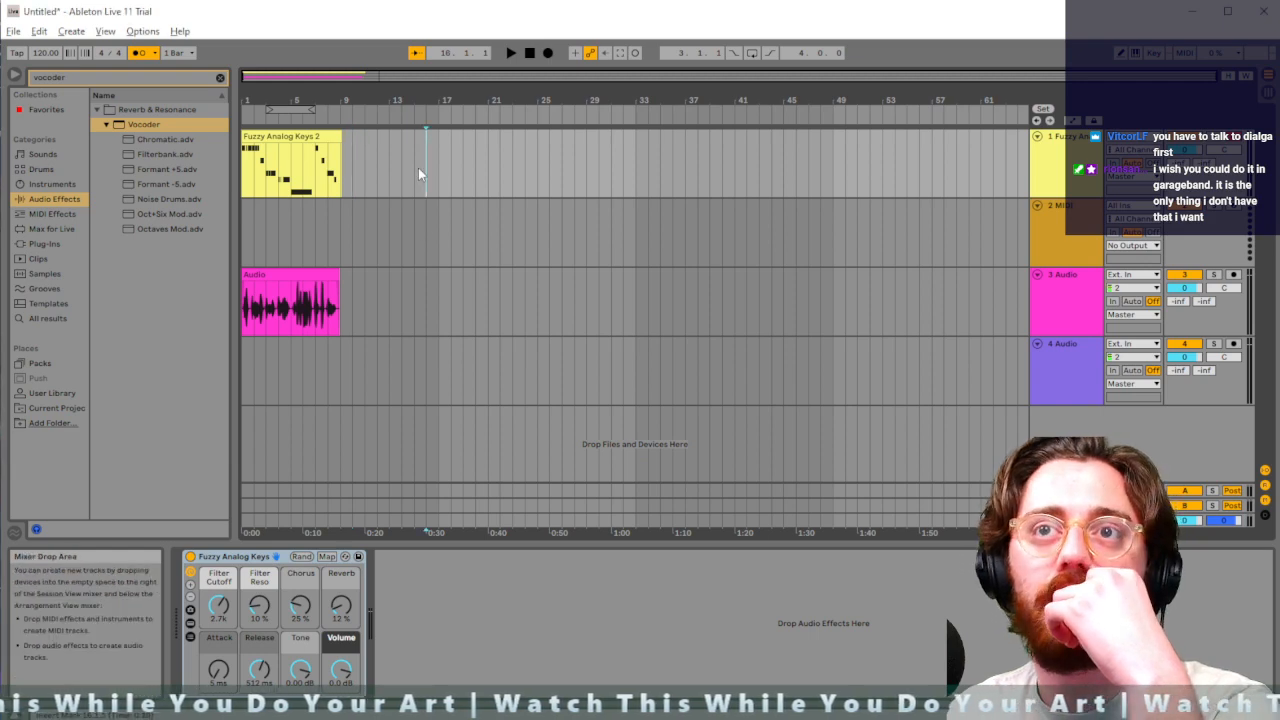
click(1066, 520)
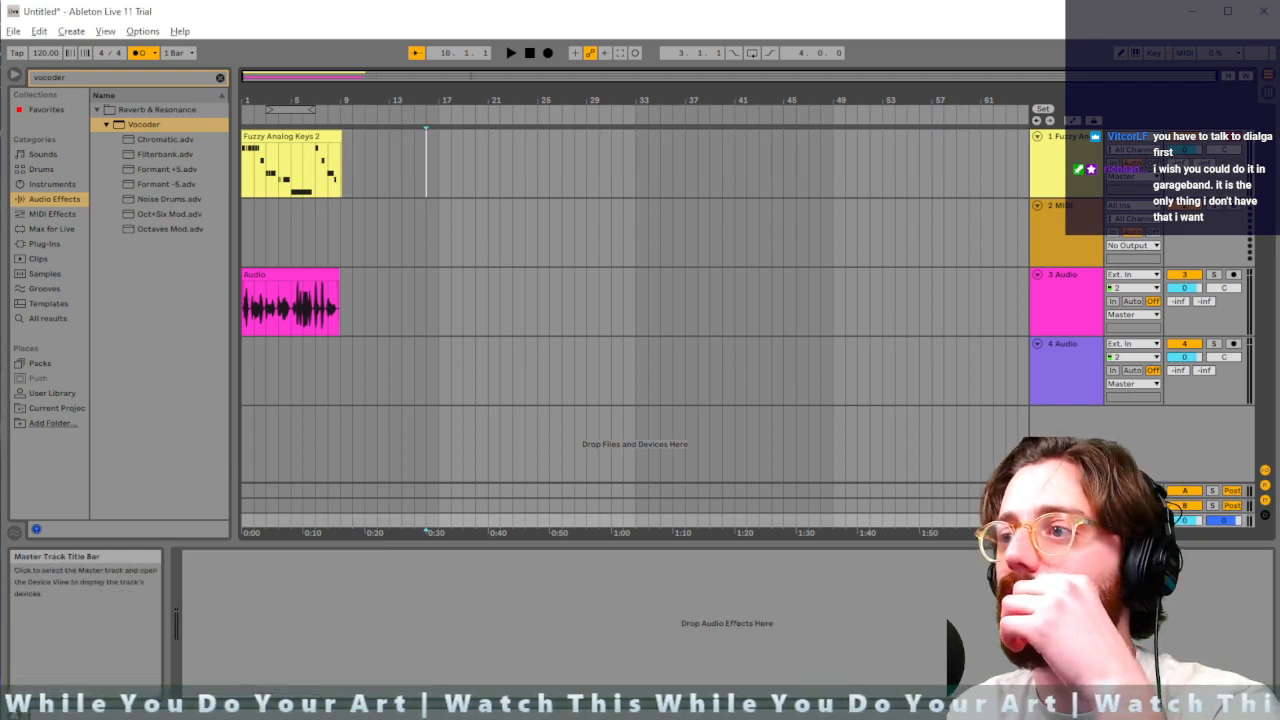
click(1066, 506)
click(1066, 491)
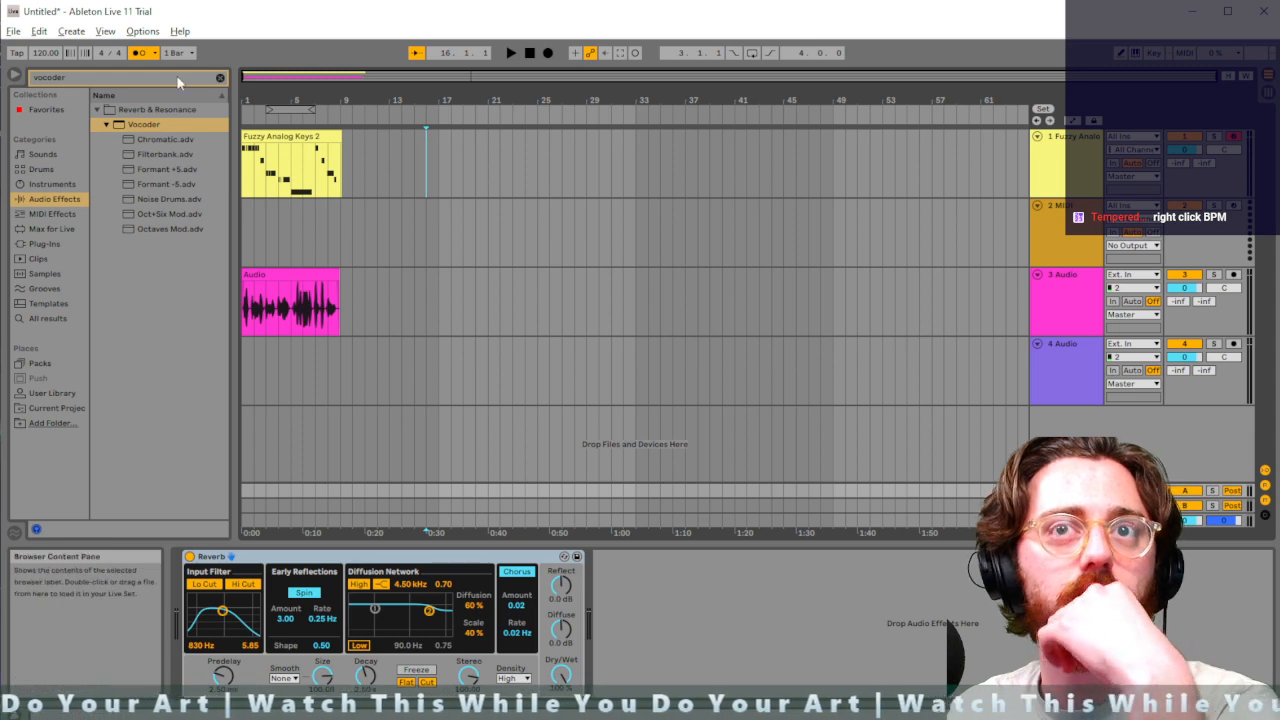
Show the song tempo's automation and ramp it from 63 BPM at the Arrangement's start up to 120 BPM at bar 3
right_click(46, 53)
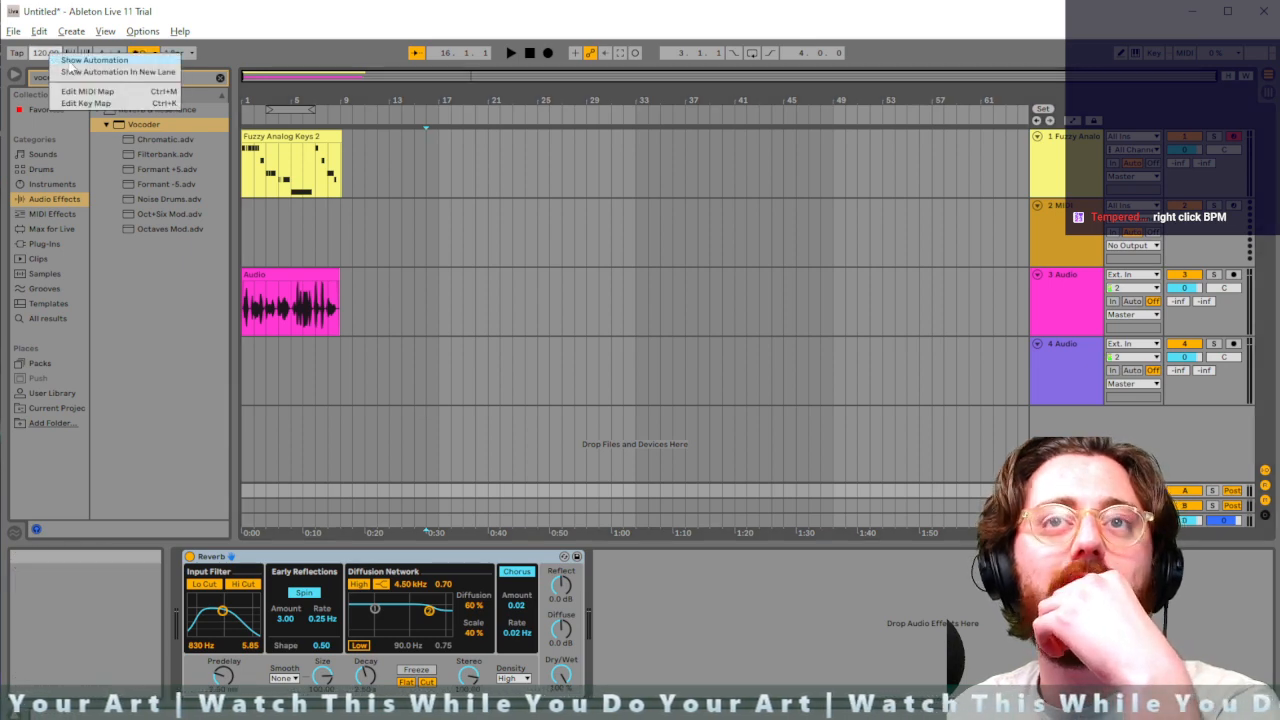
click(72, 62)
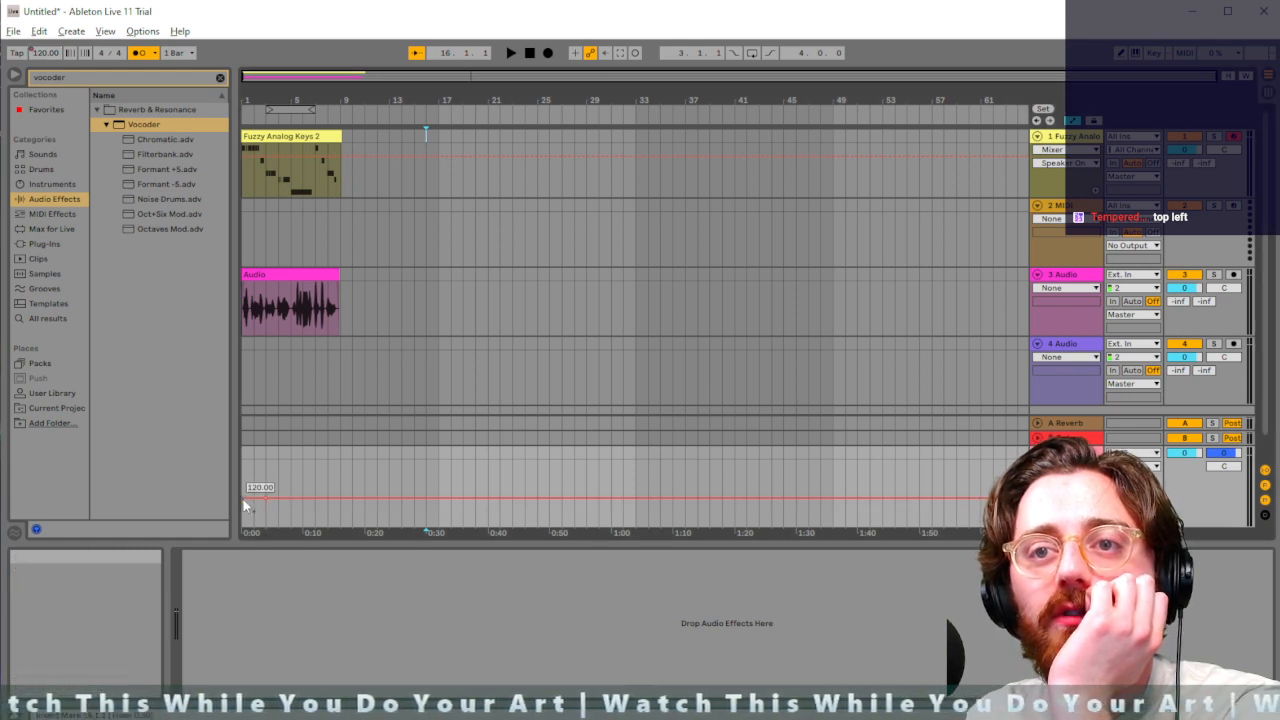
drag(245, 503, 245, 513)
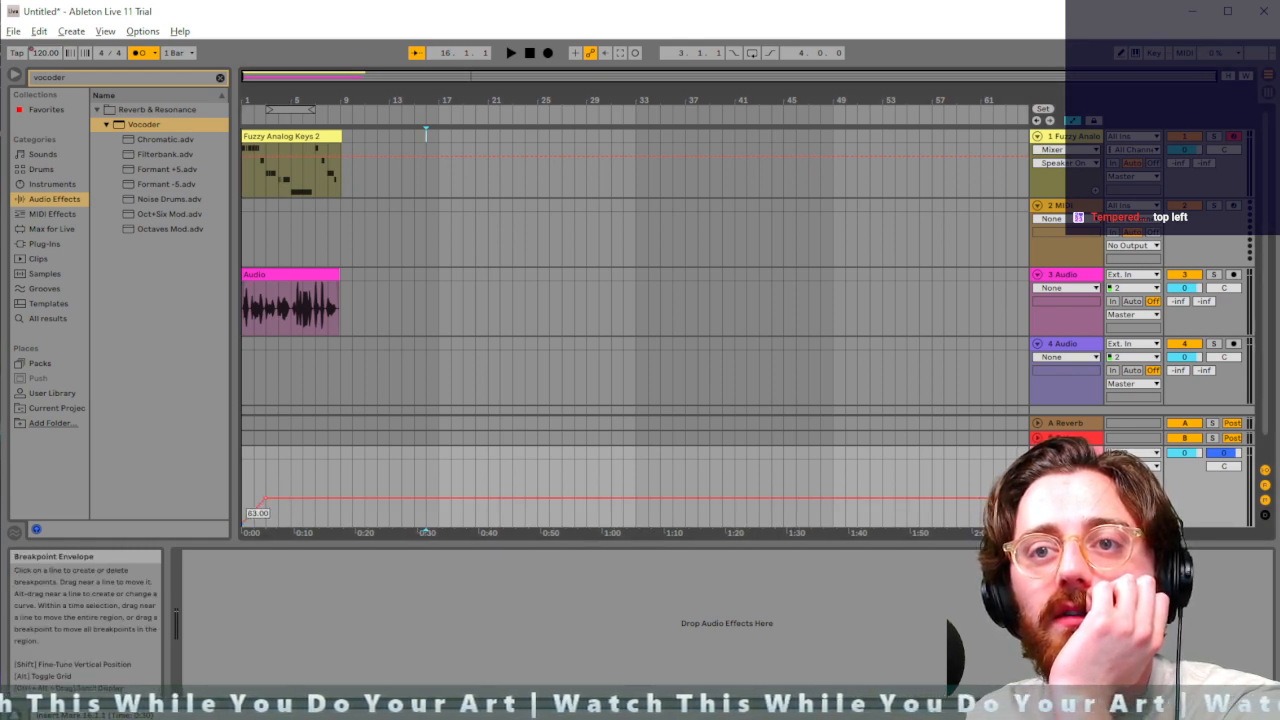
Turn off the metronome and mute the Fuzzy Analog Keys track while playing the Arrangement from the start
click(243, 305)
key(space)
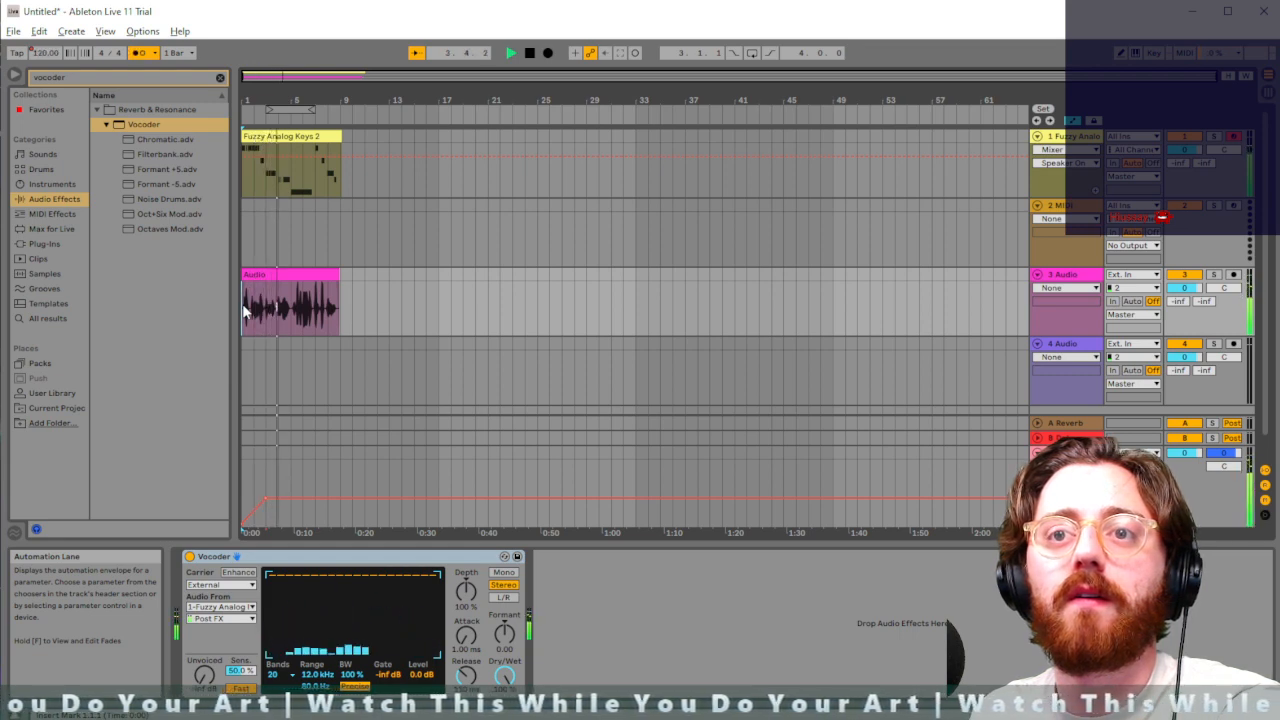
click(138, 54)
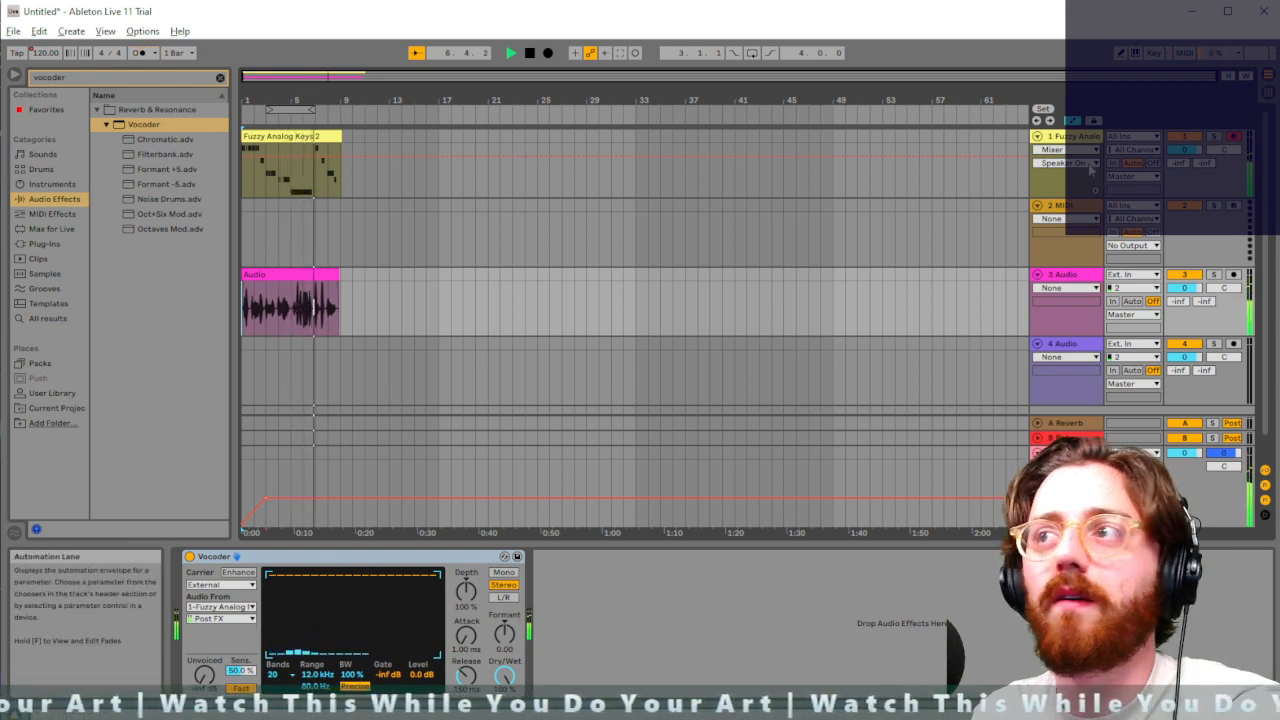
key(space)
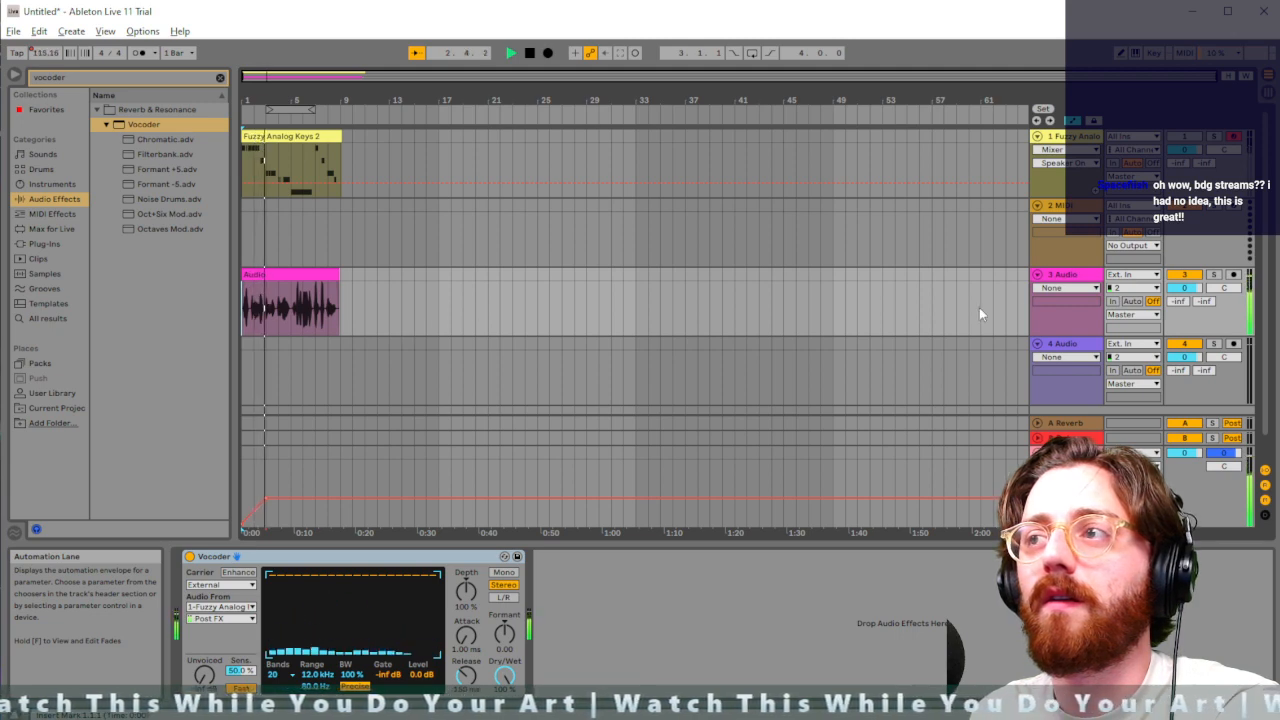
Lower the 3 Audio track's volume to -7.5 dB in the Session mixer, stop playback and return to the Arrangement
drag(1249, 277, 1249, 290)
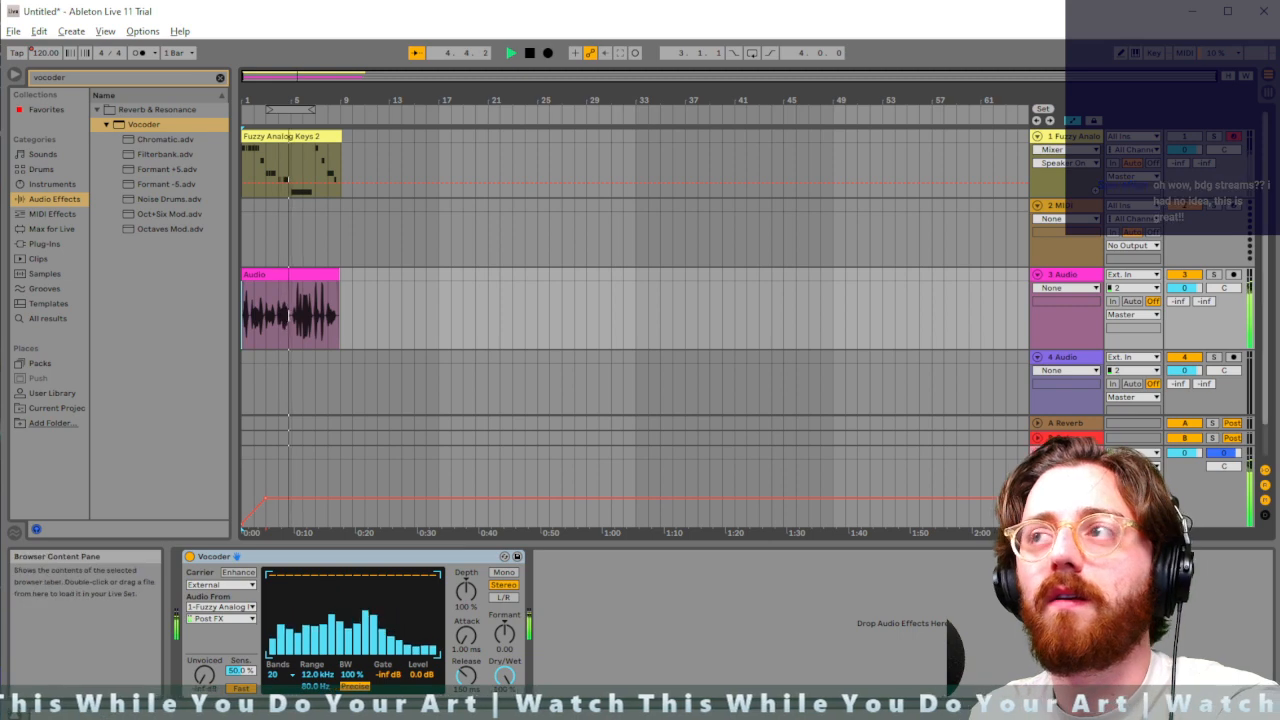
key(Tab)
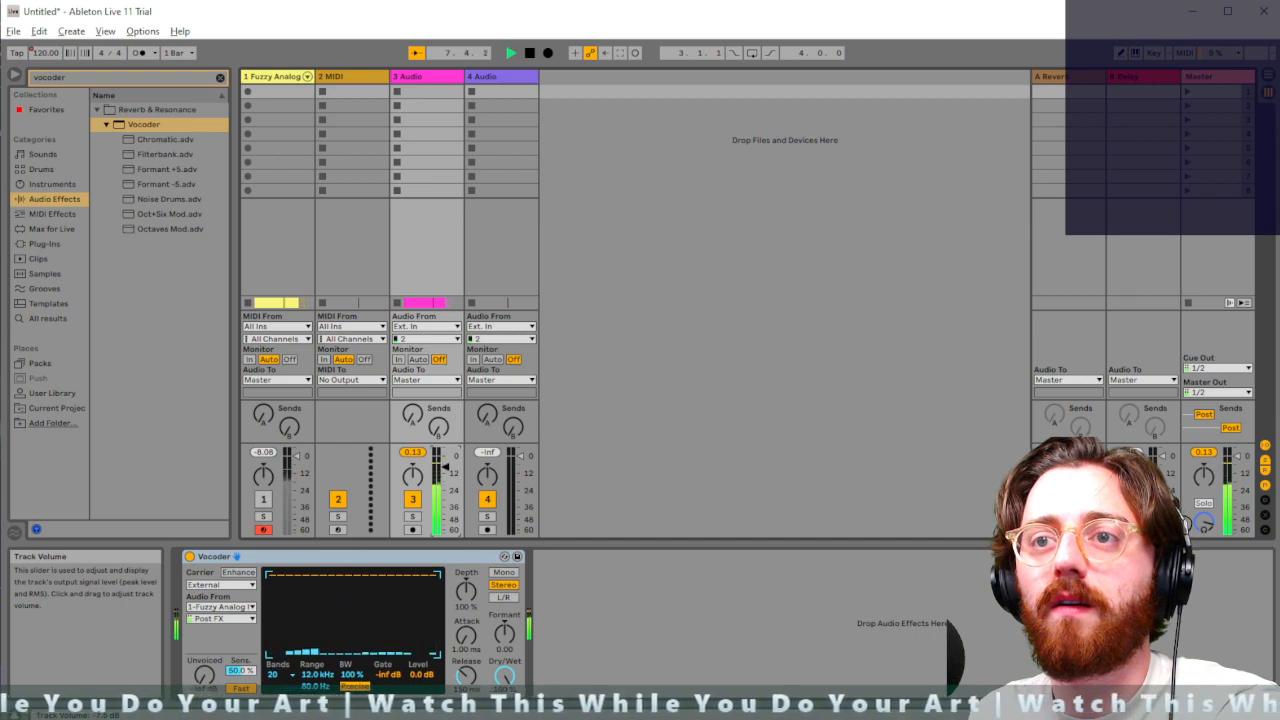
key(space)
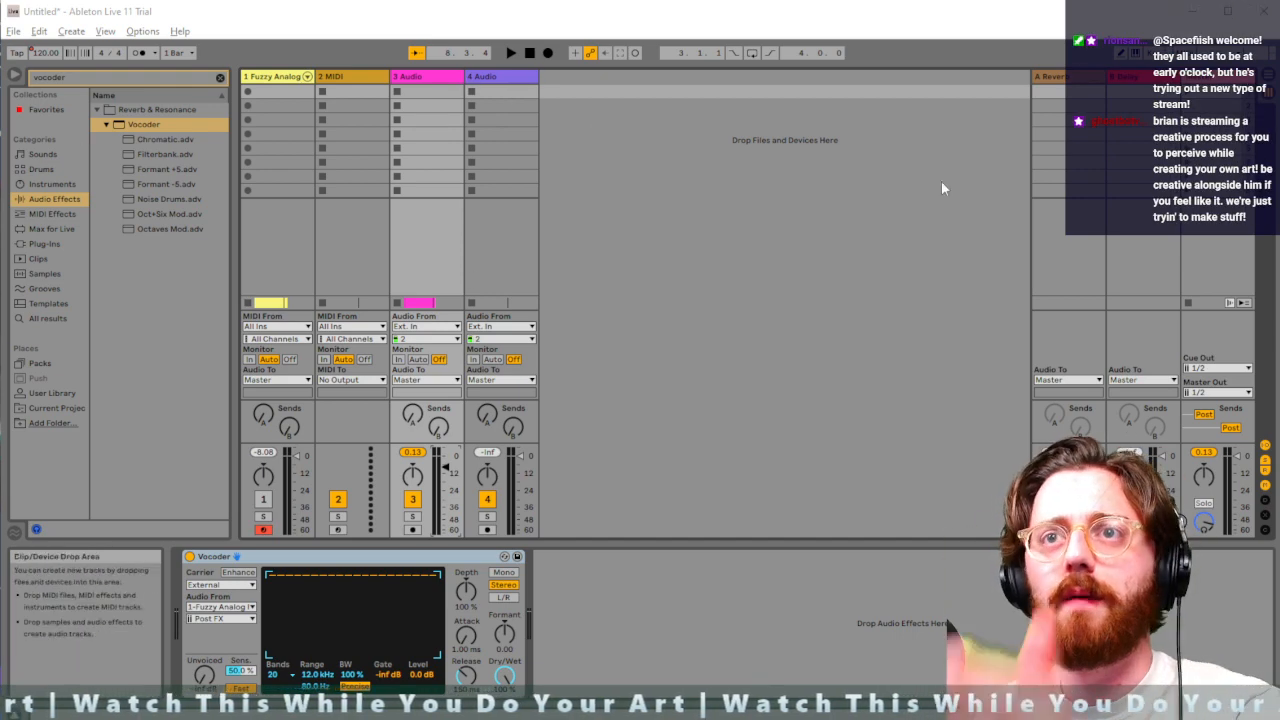
key(Tab)
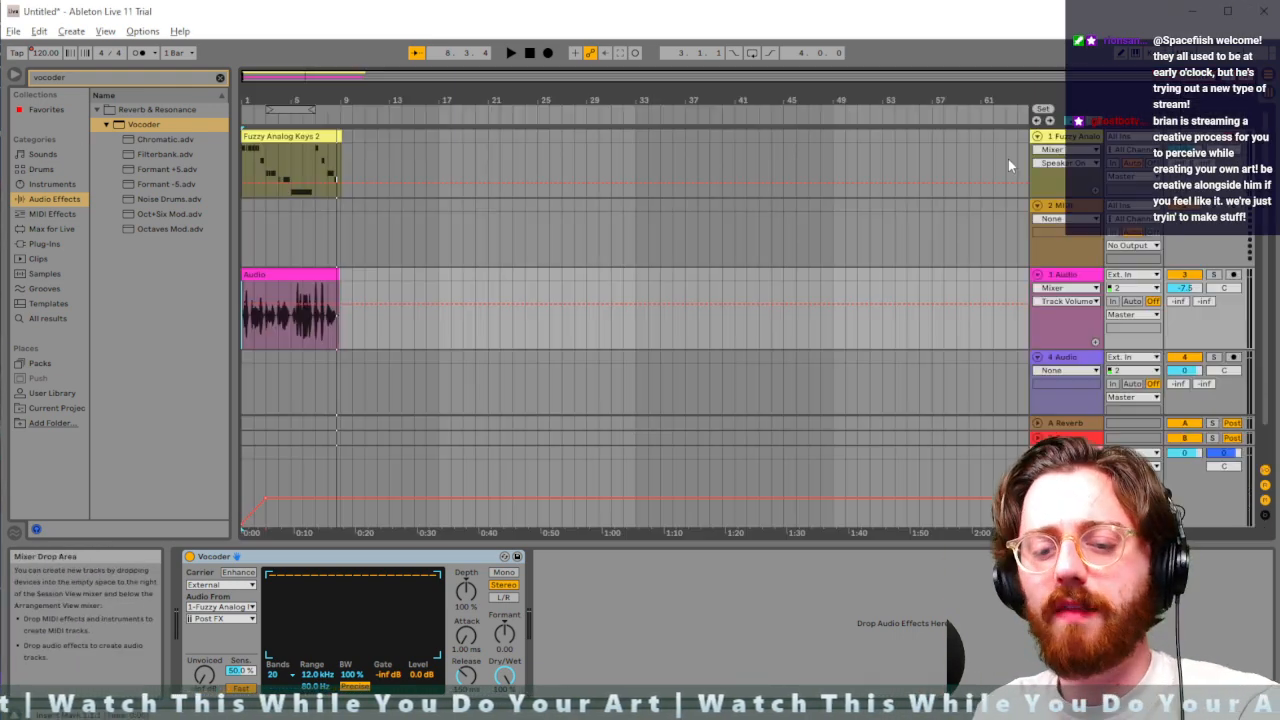
Play the first two bars of the Arrangement to hear the tempo ramp
click(244, 411)
click(242, 423)
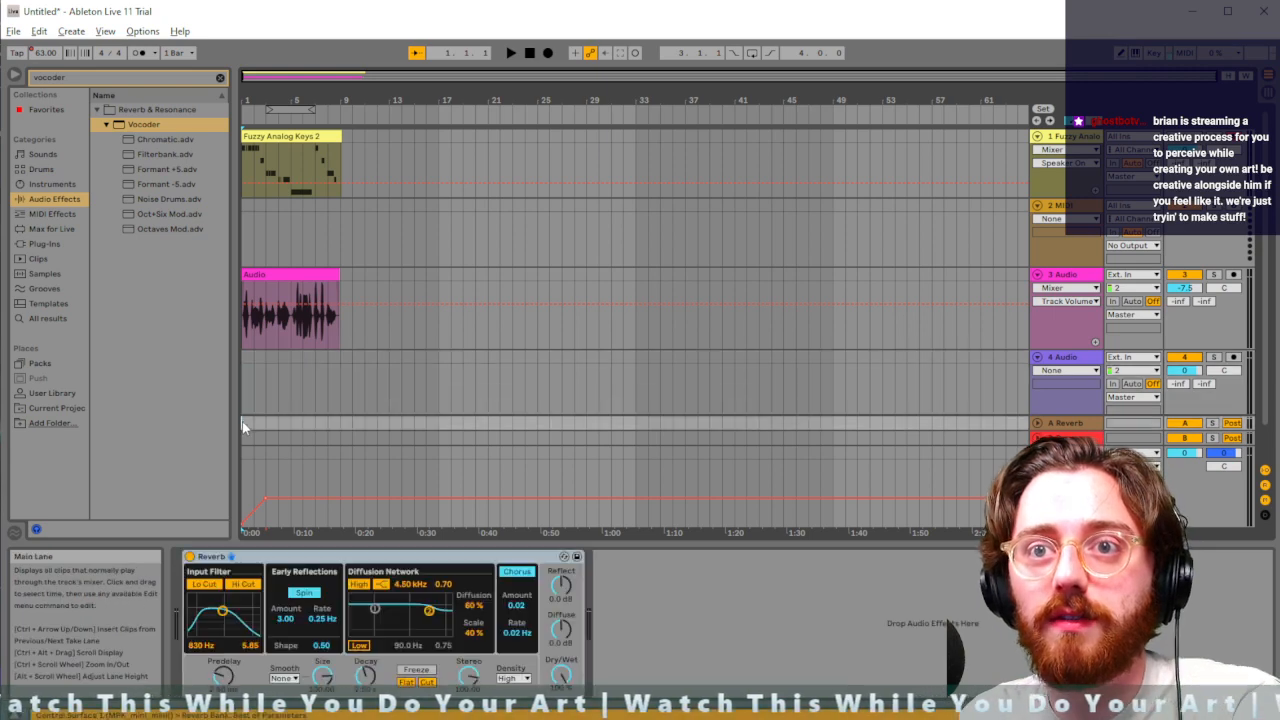
key(space)
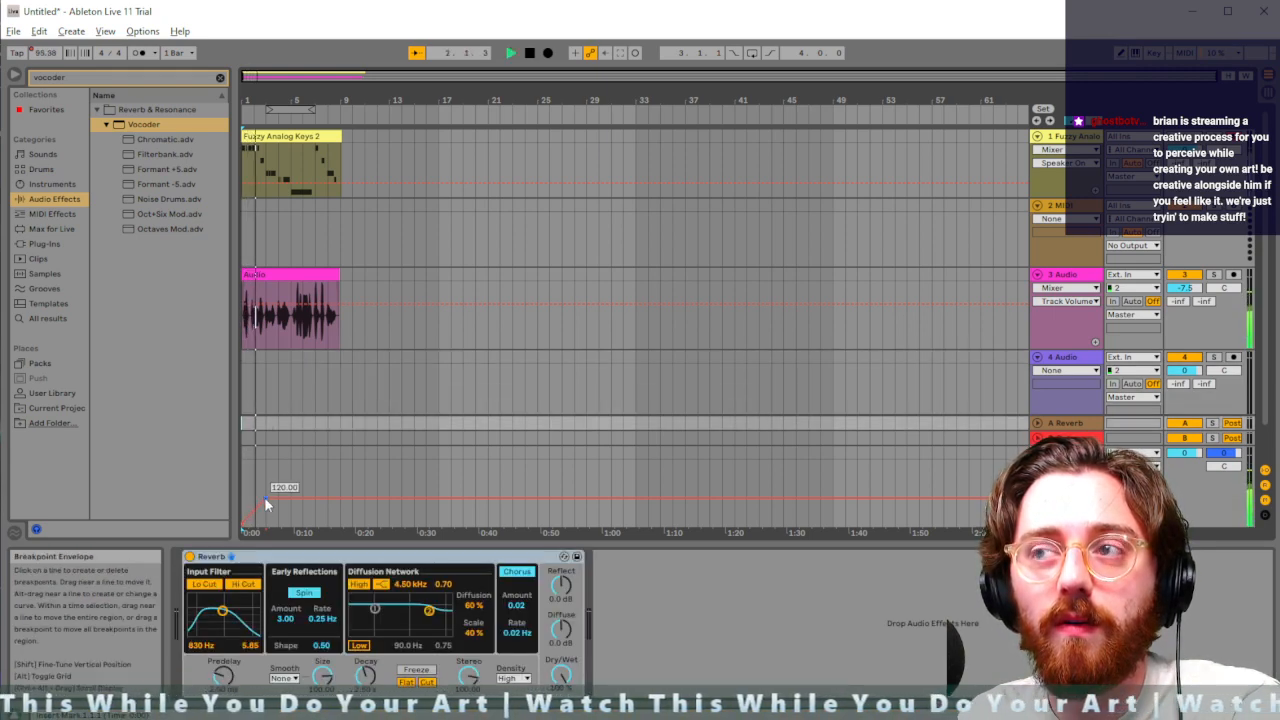
key(space)
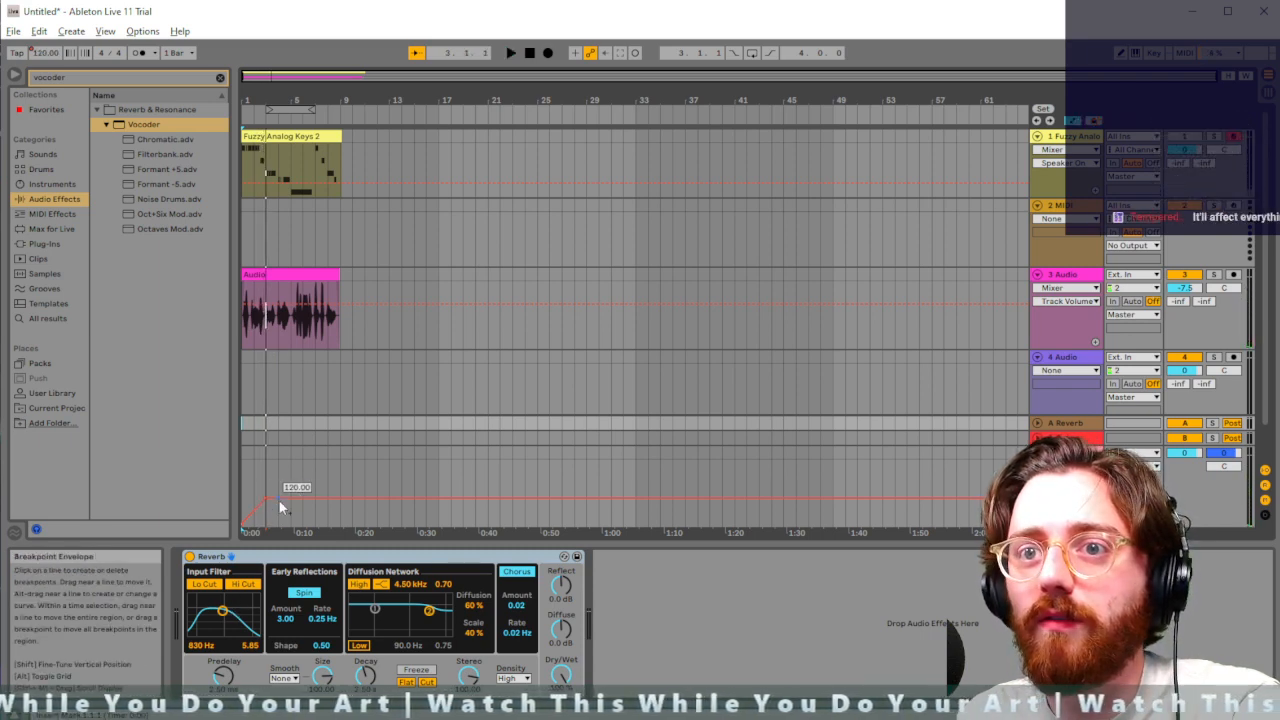
Drop the song tempo automation to 65 BPM at bar 4 and play the Arrangement from the start
drag(280, 508, 282, 532)
key(space)
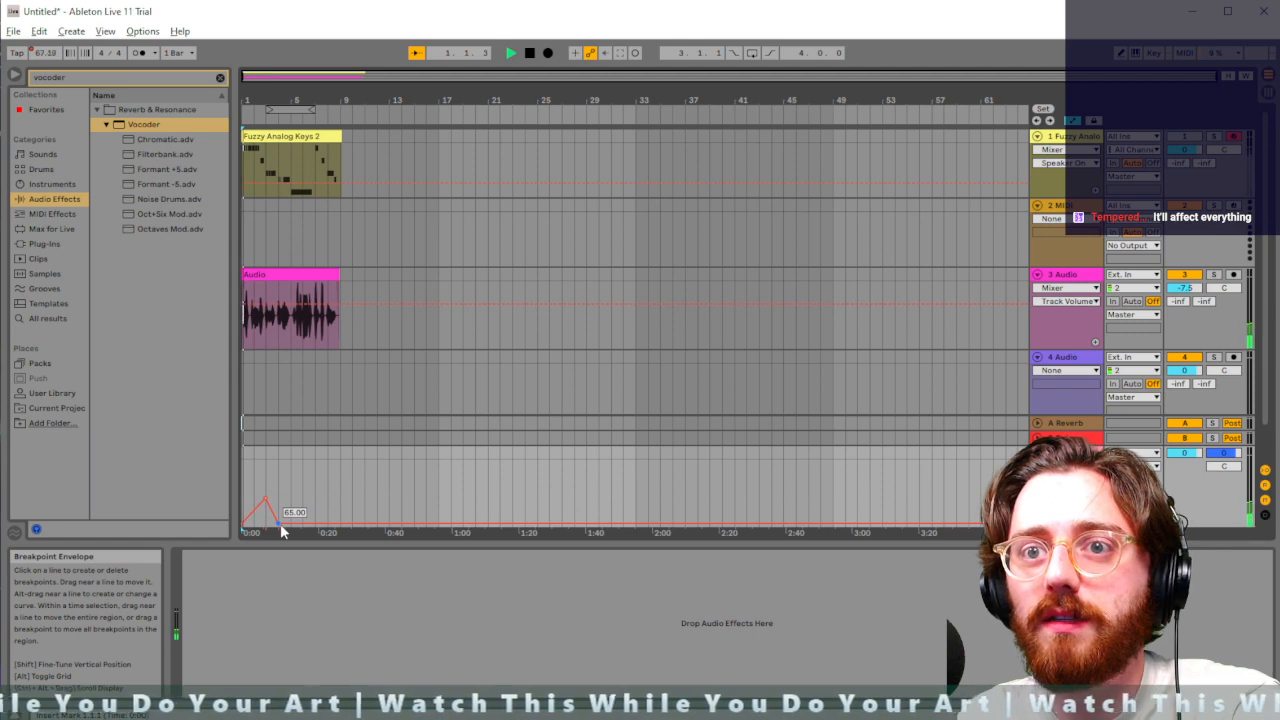
key(space)
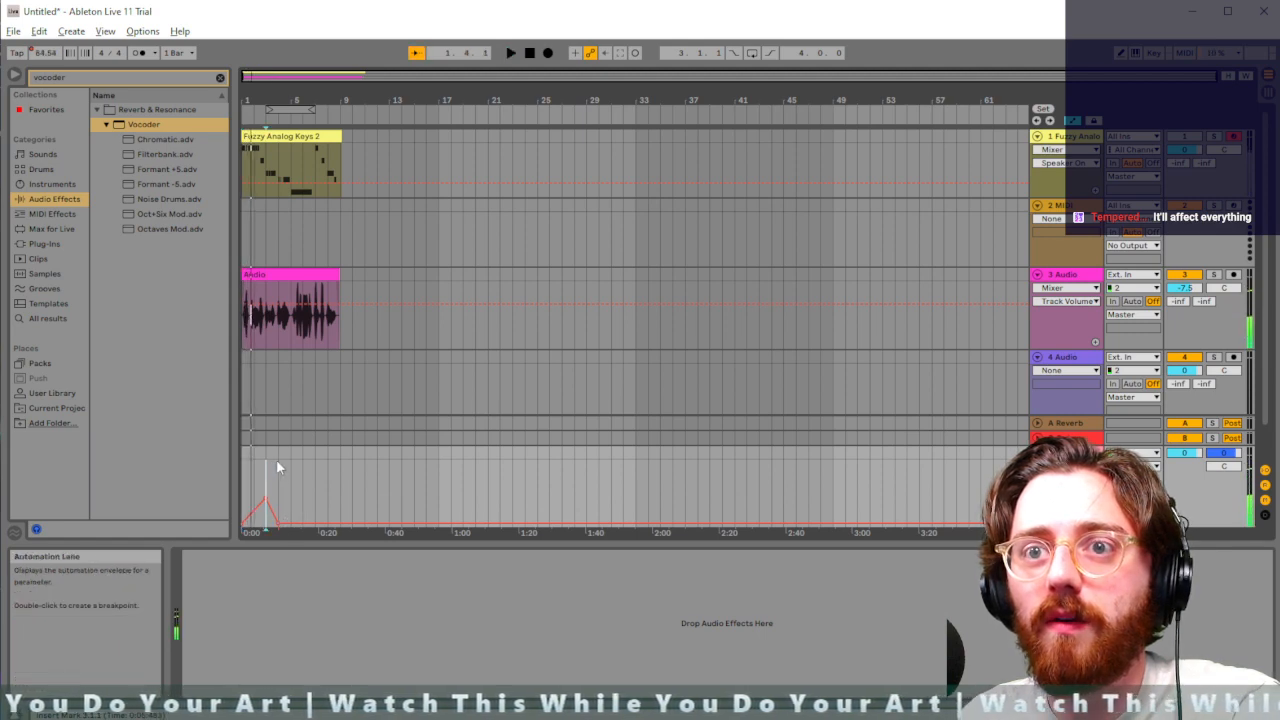
Play the Arrangement from bar 4 and raise the tempo breakpoint there to 180 BPM
click(278, 397)
key(space)
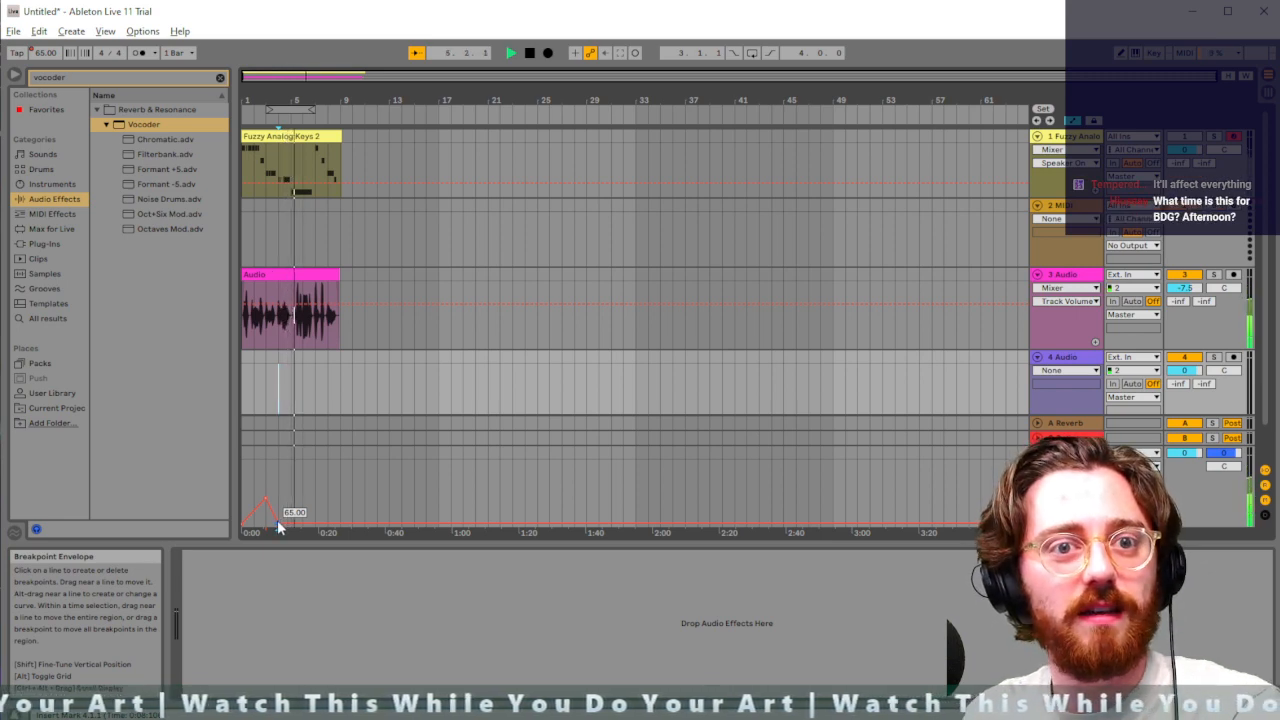
drag(277, 520, 277, 467)
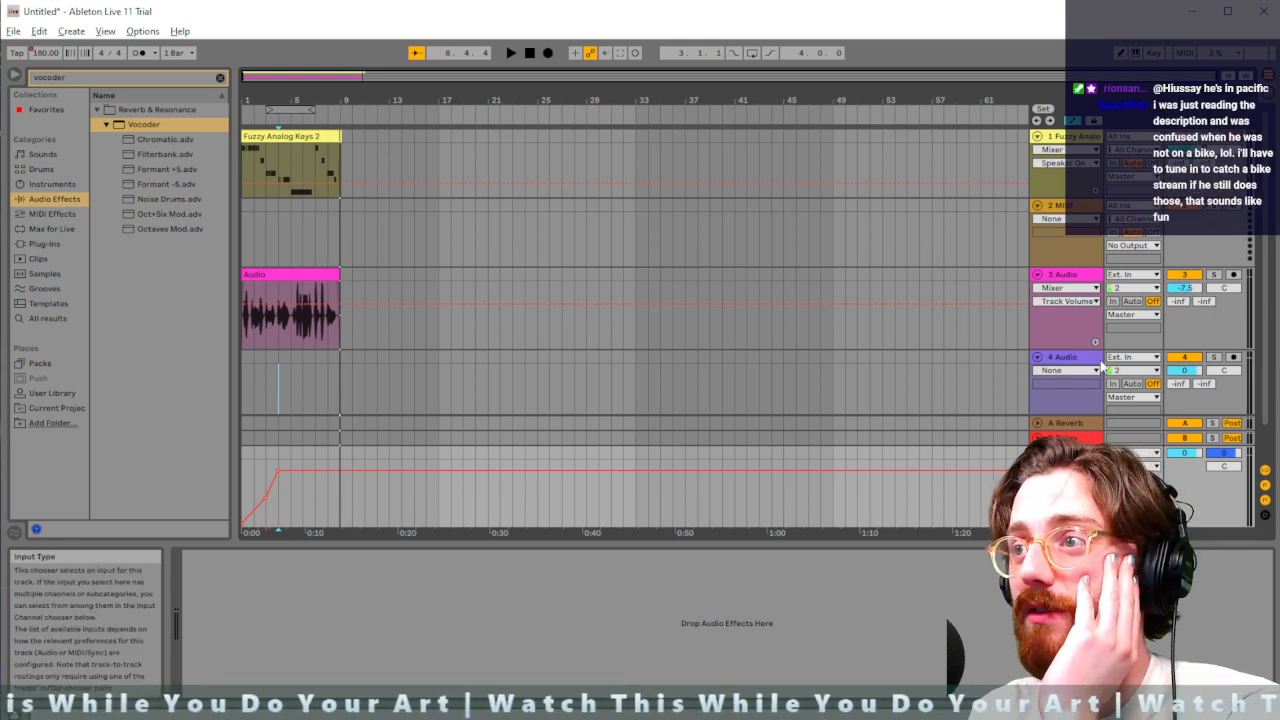
Arm the 4 Audio track and record a new audio clip on it from bar 17 to bar 23
click(885, 381)
click(439, 382)
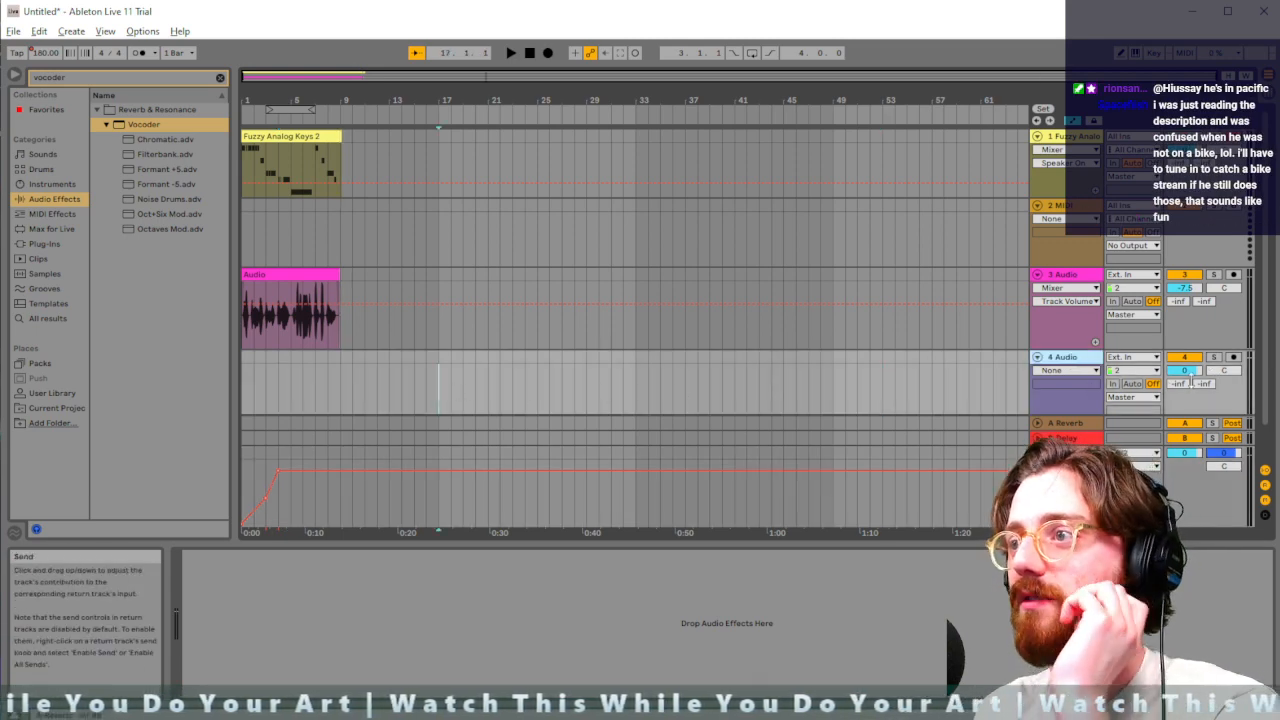
click(1233, 357)
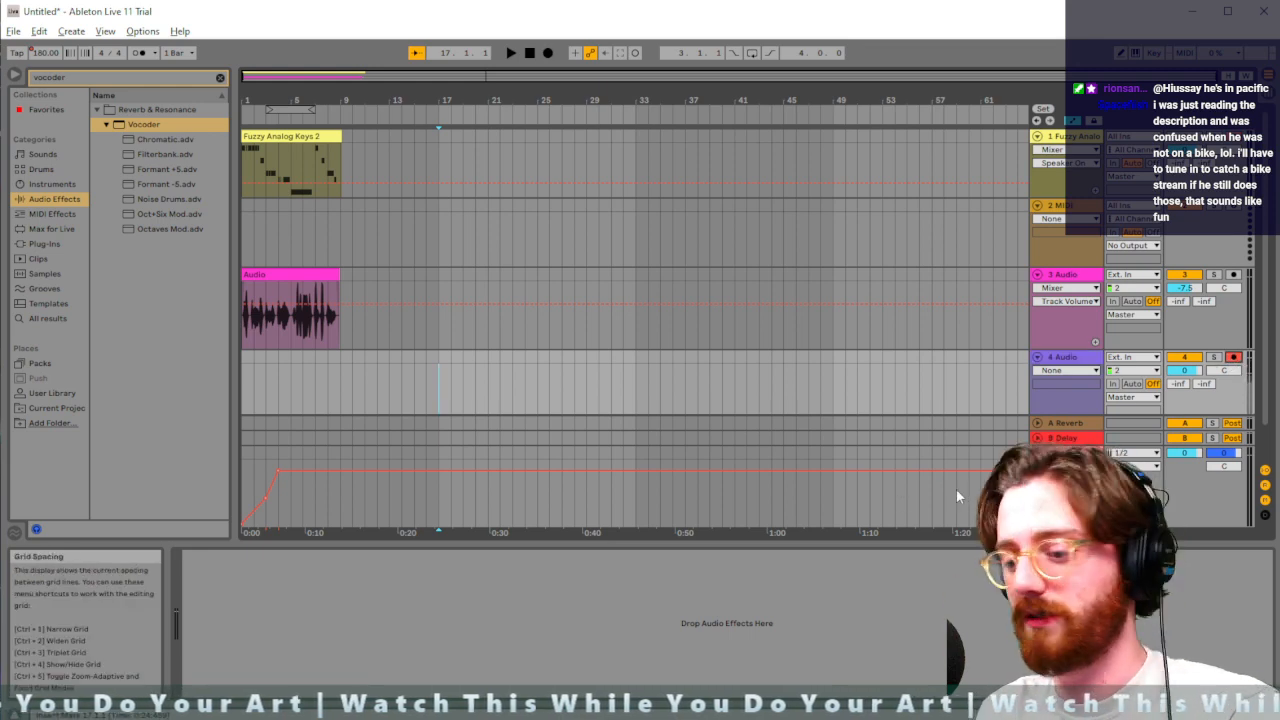
click(548, 53)
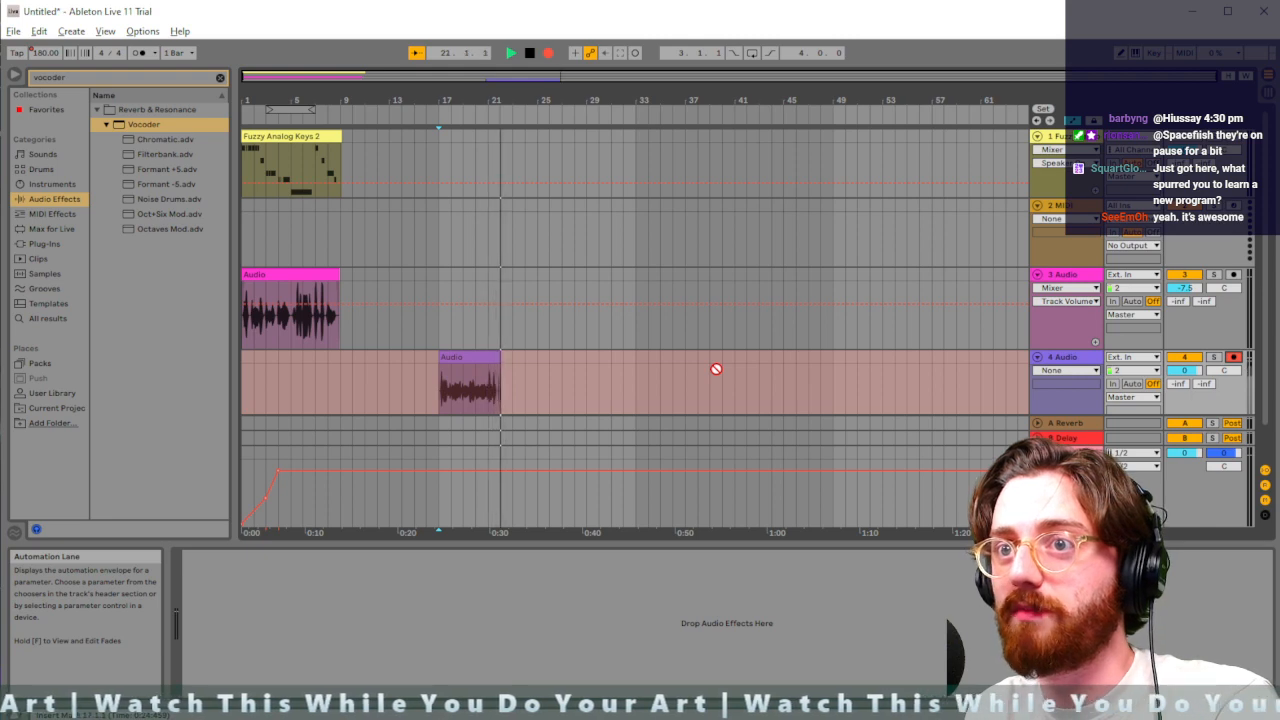
key(space)
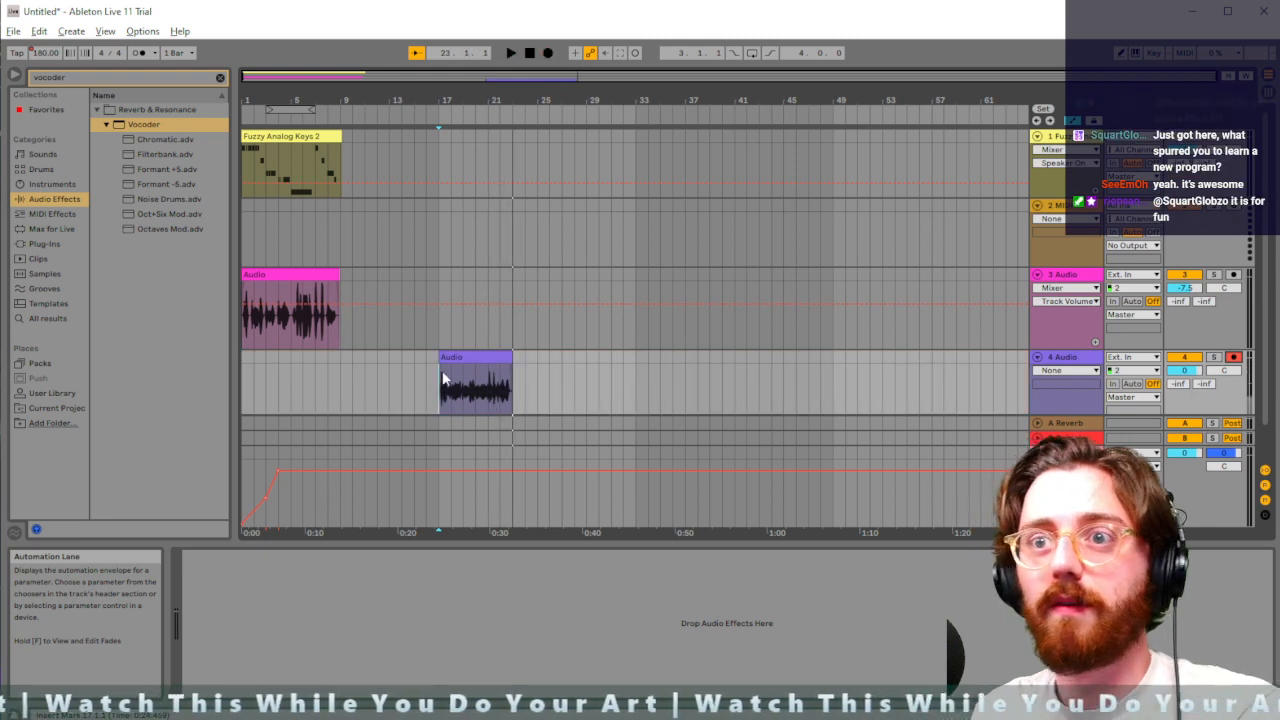
Play the new clip on 4 Audio and ramp the song tempo from 180 BPM at bar 18 down to 114 BPM at bar 20
key(space)
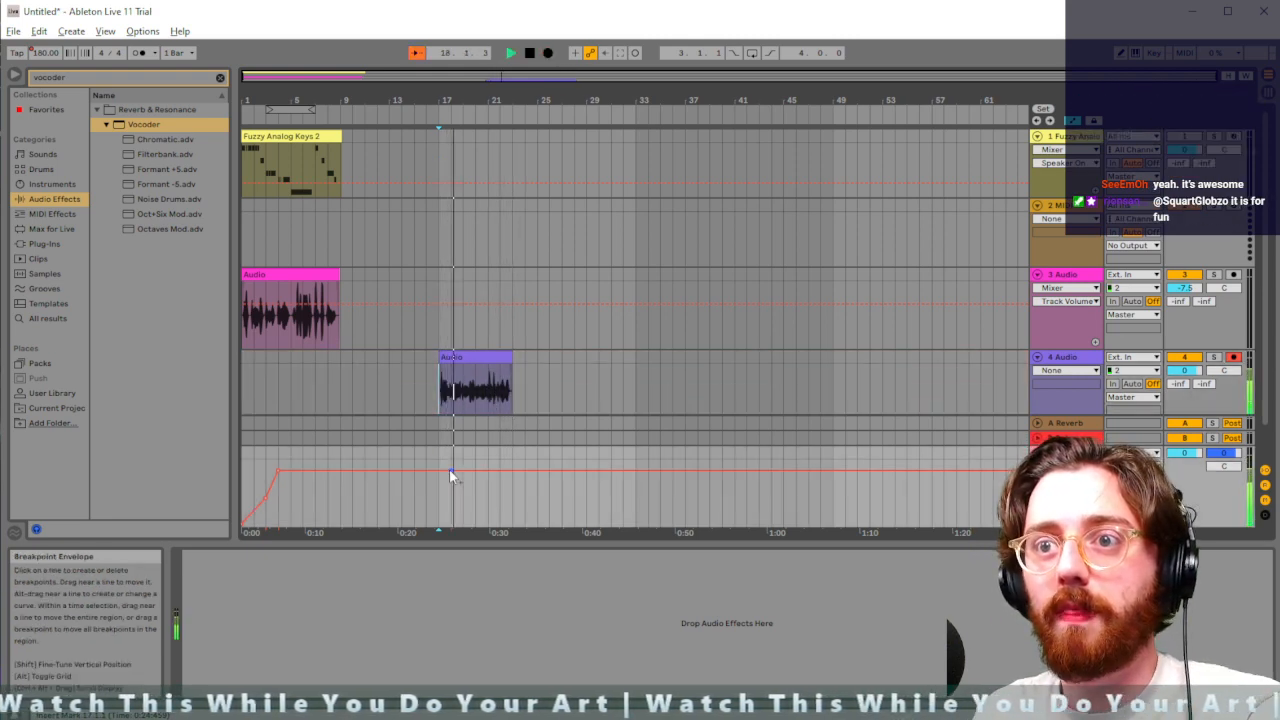
click(450, 471)
drag(477, 470, 483, 501)
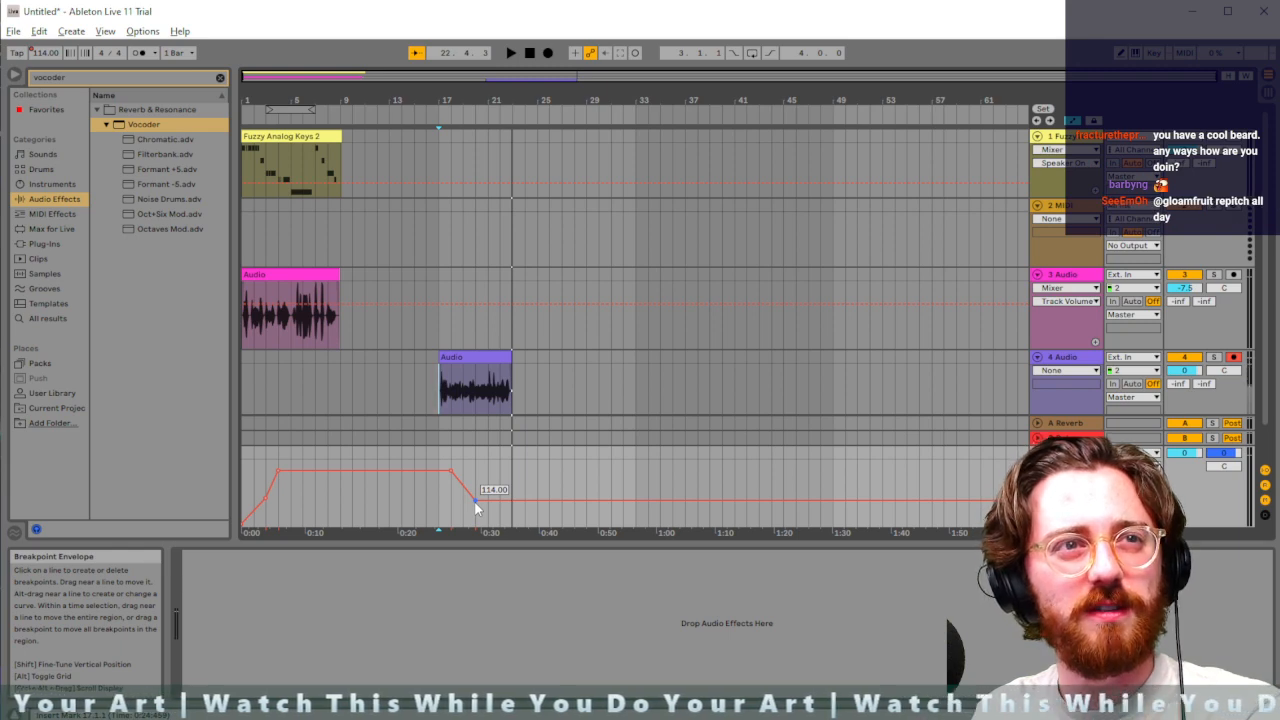
Play the 4 Audio clip from bar 19 to hear how the tempo drop affects it
click(451, 398)
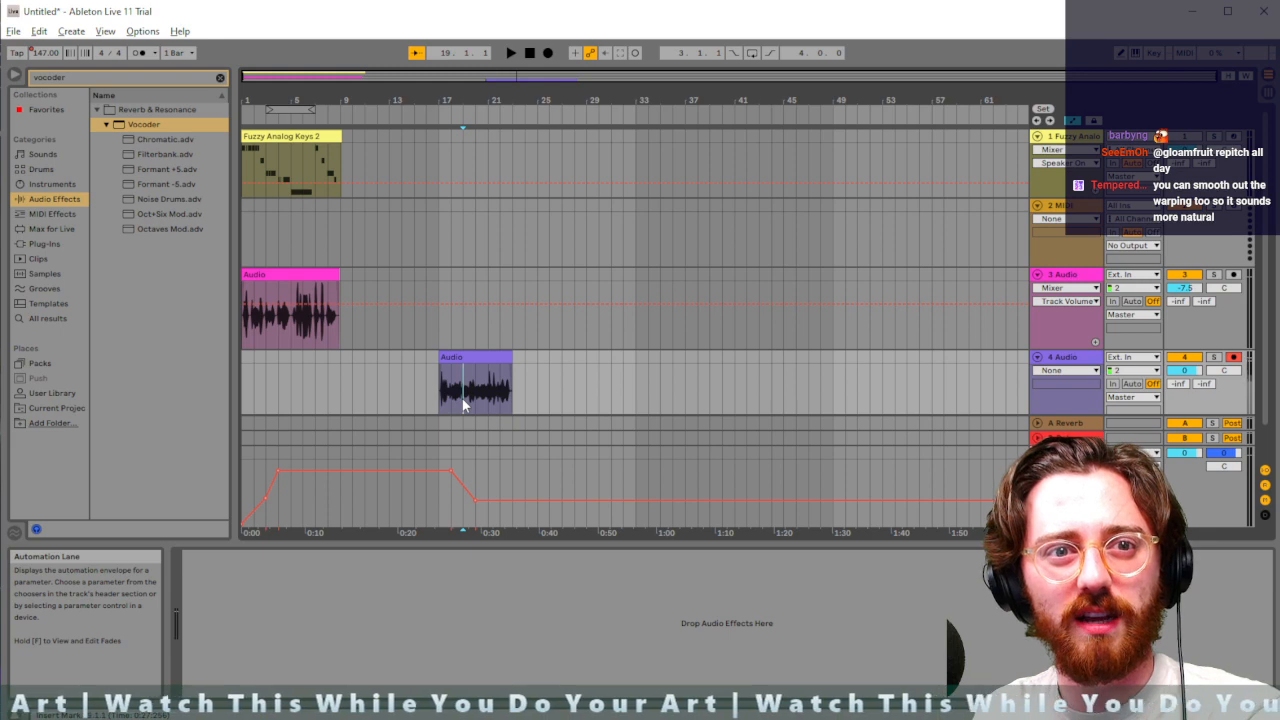
key(space)
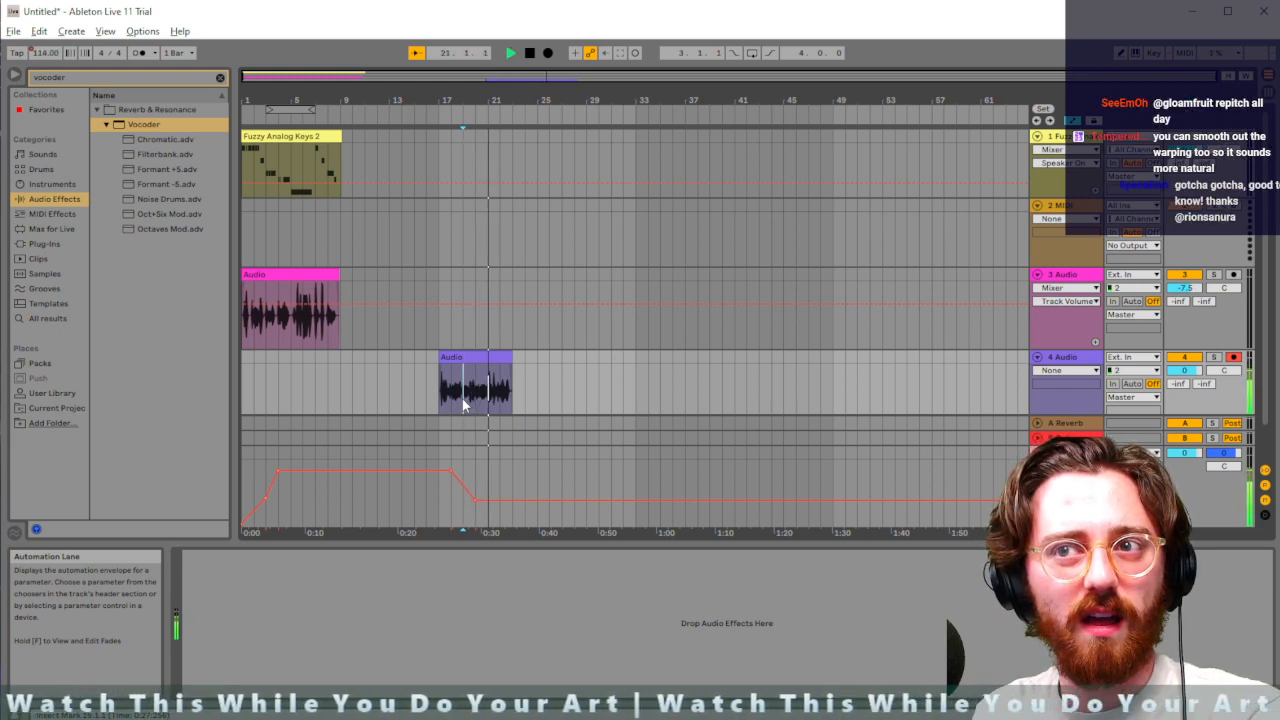
key(space)
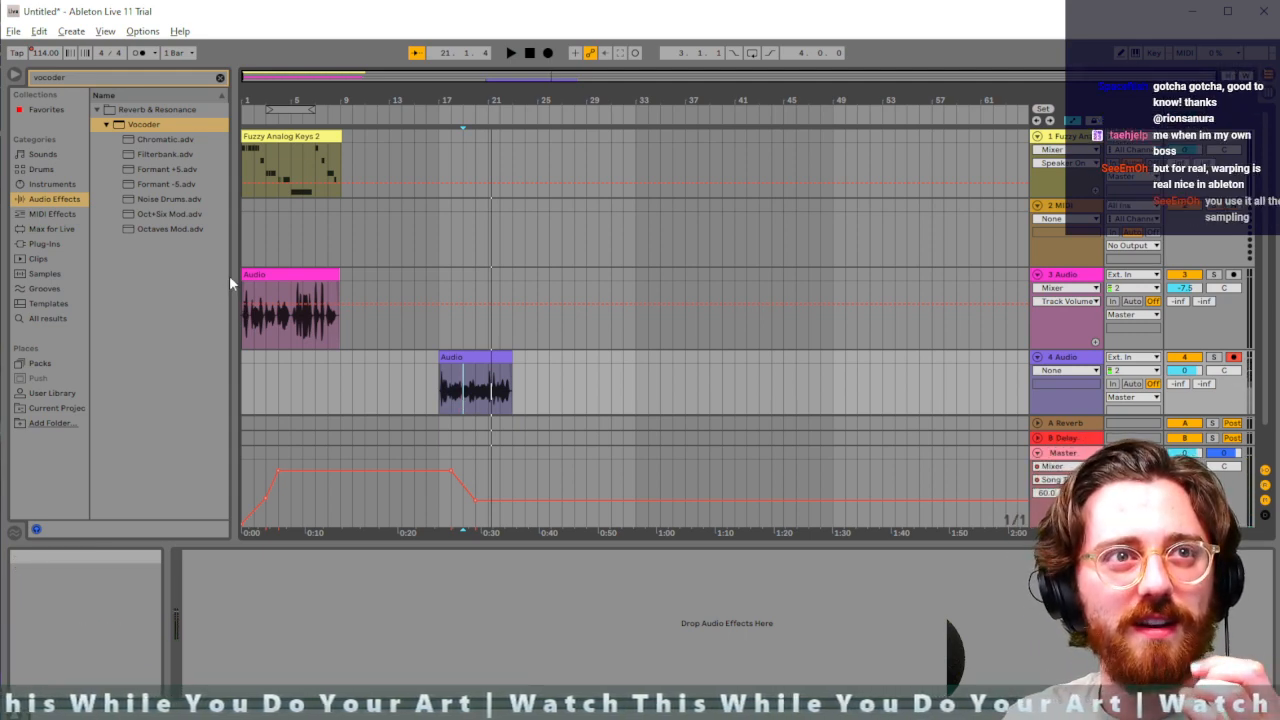
Play back the audio clip on track 4 from bar 20
click(476, 398)
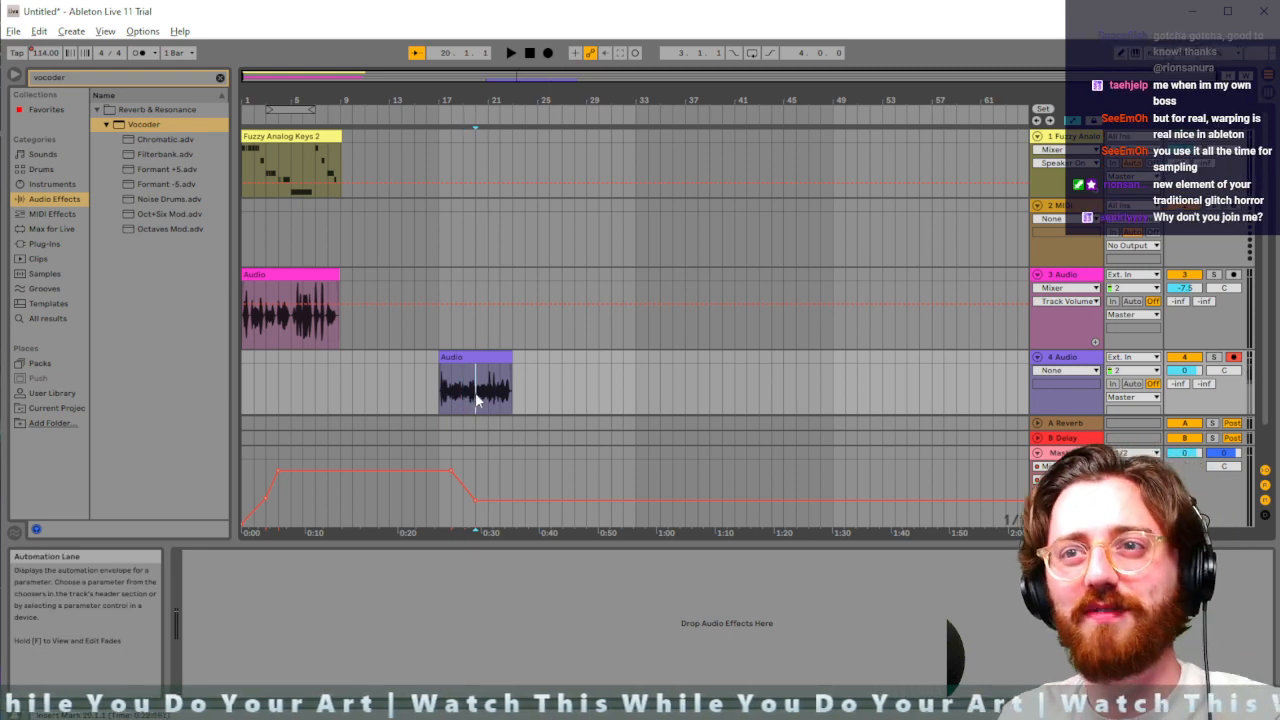
key(space)
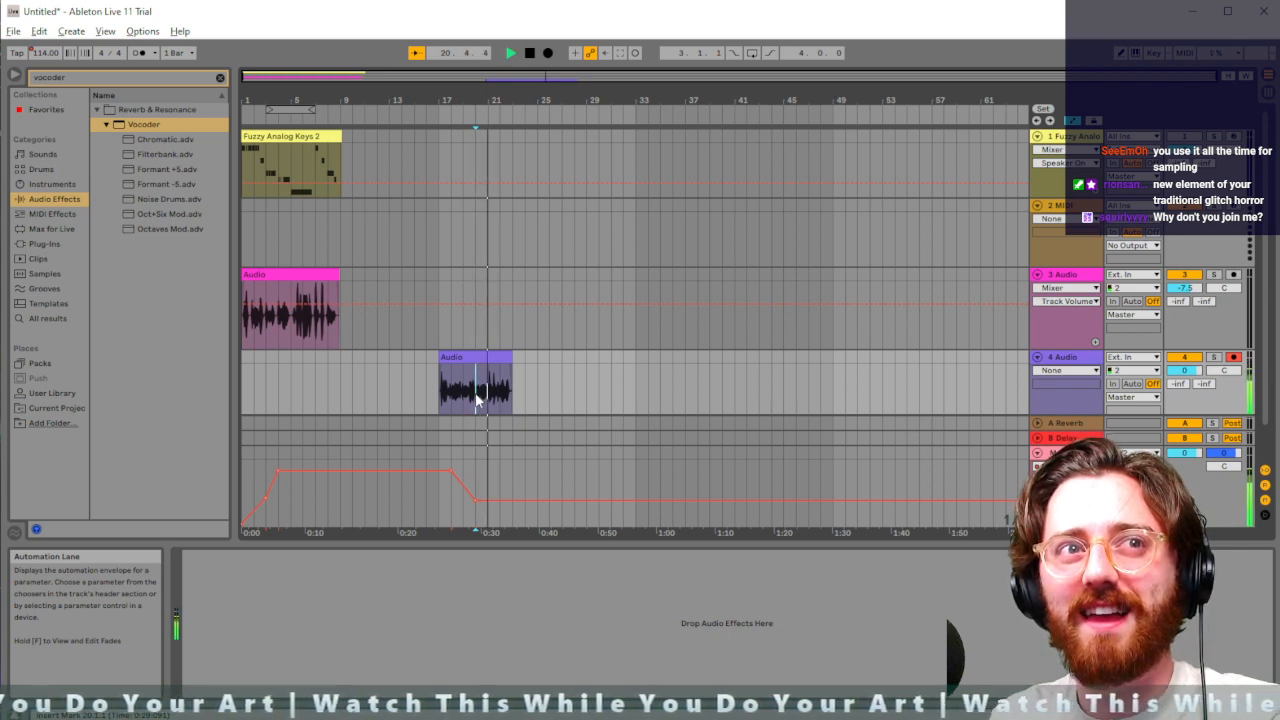
key(space)
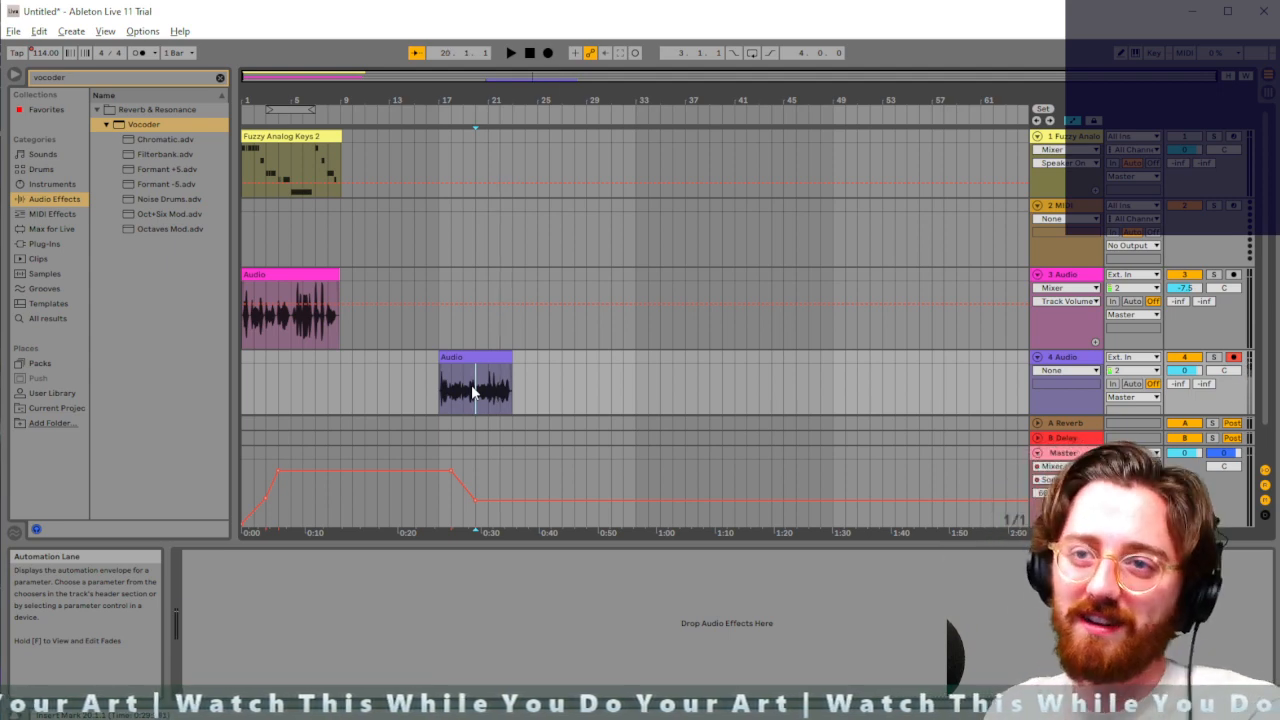
Lower the master song tempo to 60 BPM at the end of the track 4 clip, and replay the clip from bar 17
key(space)
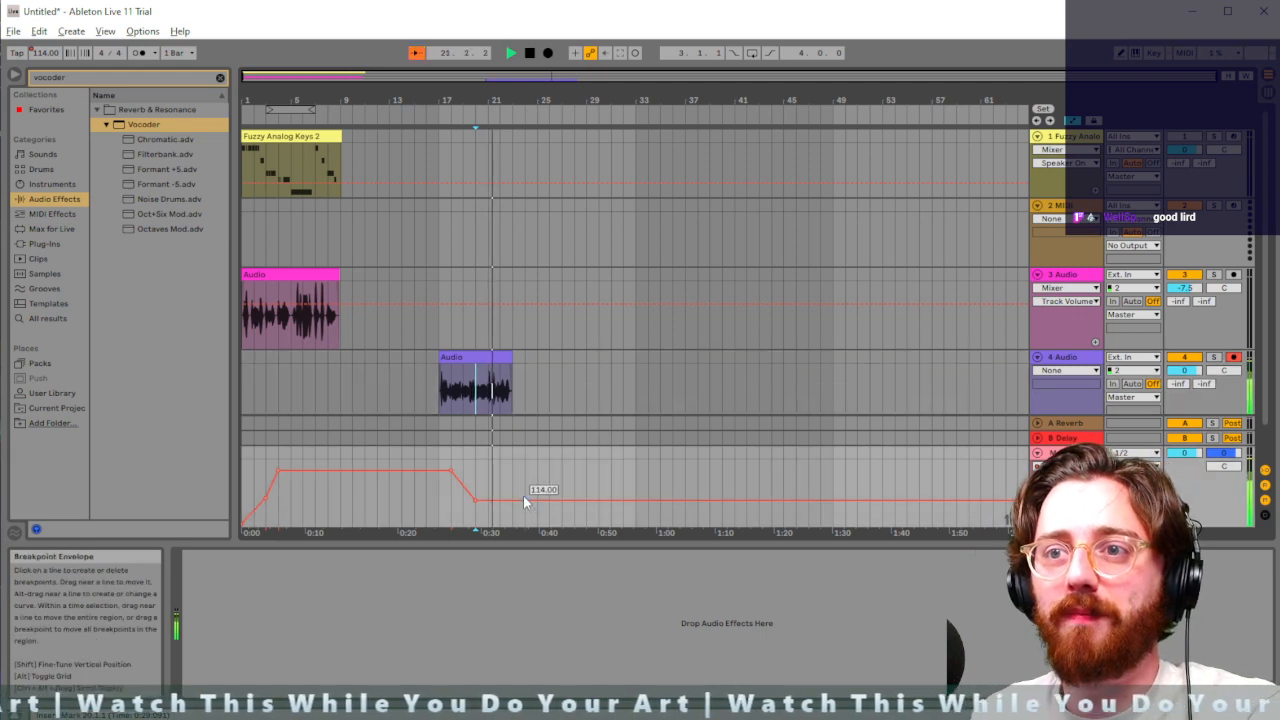
drag(523, 500, 524, 536)
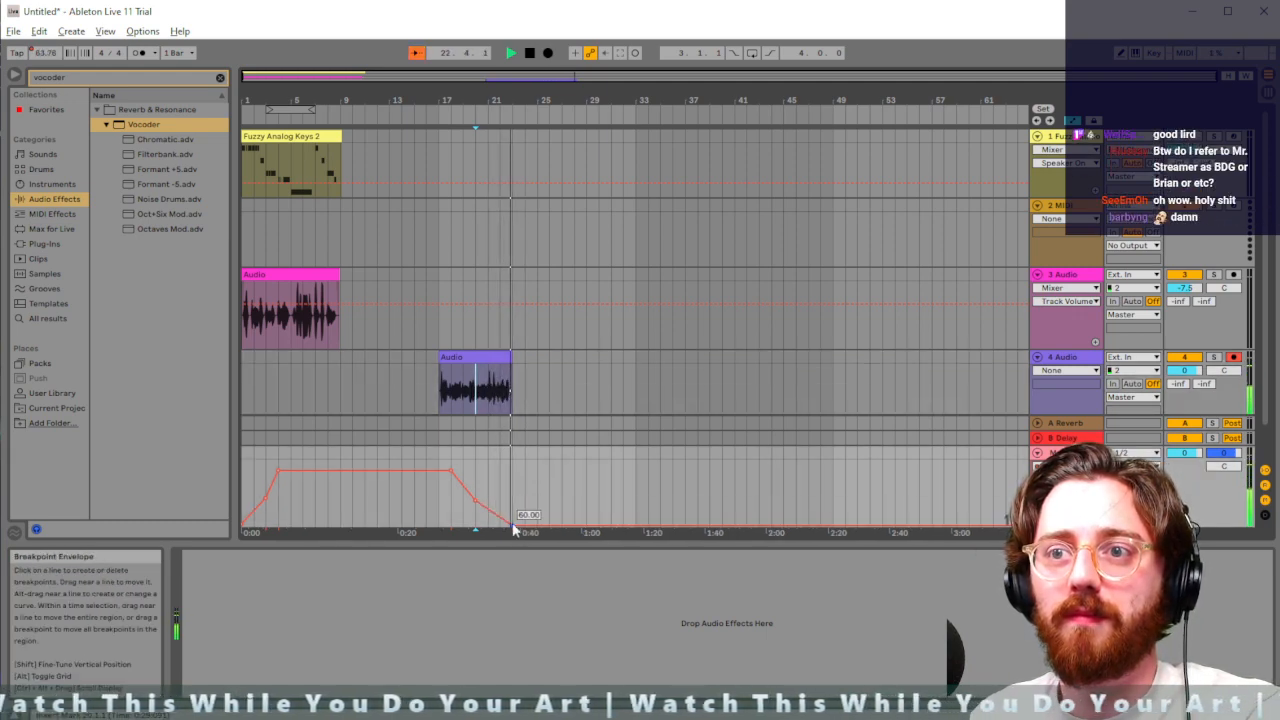
click(441, 400)
key(space)
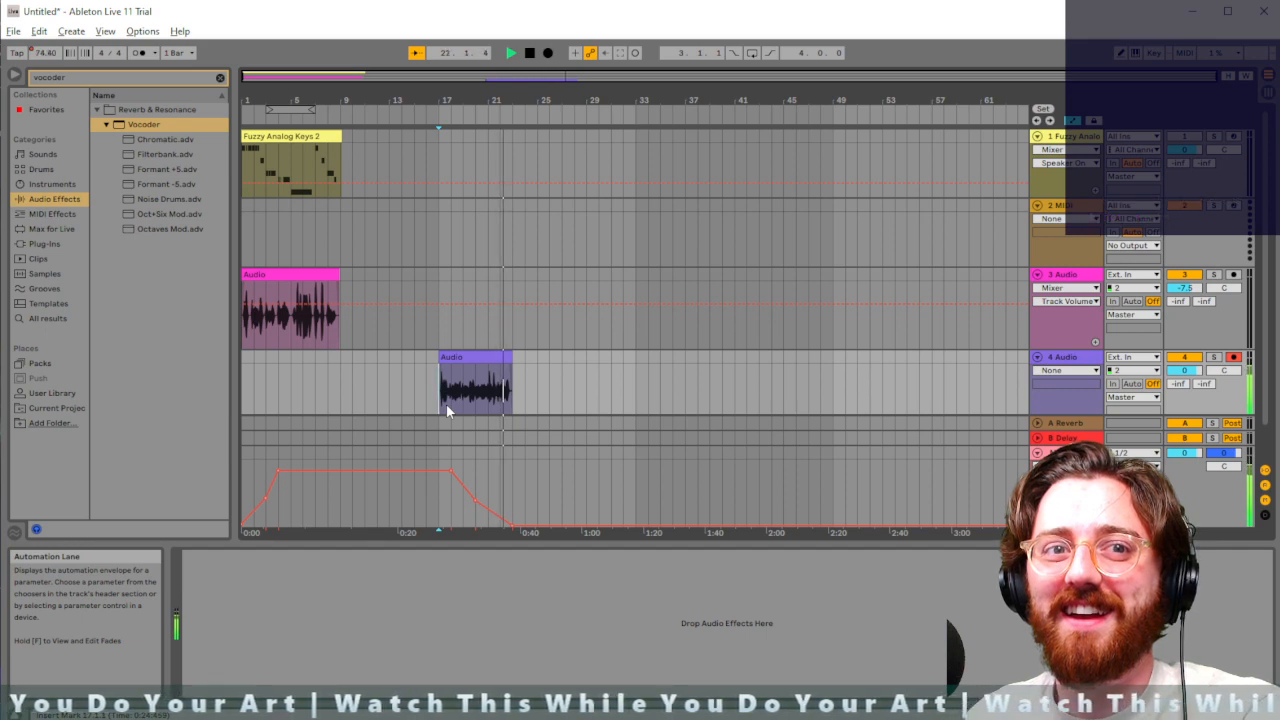
key(space)
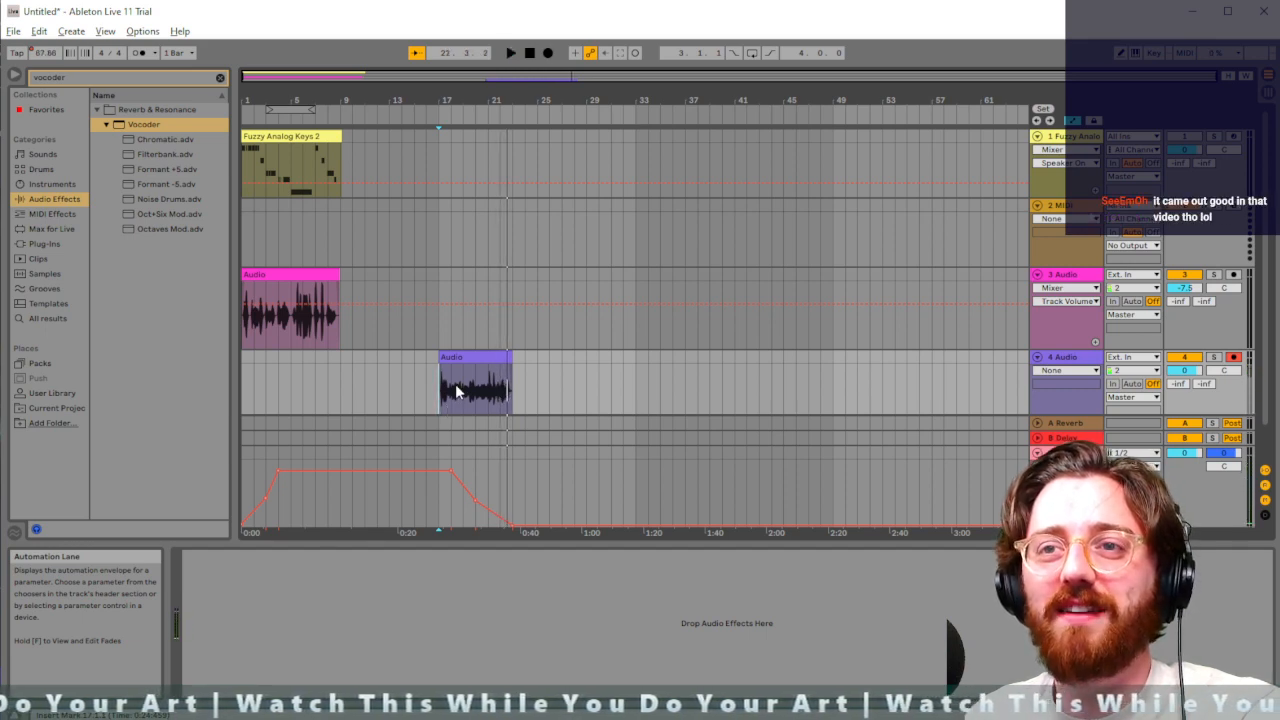
Remove the tempo breakpoints that slow the song after bar 18, and delete the audio clip on track 4
click(474, 357)
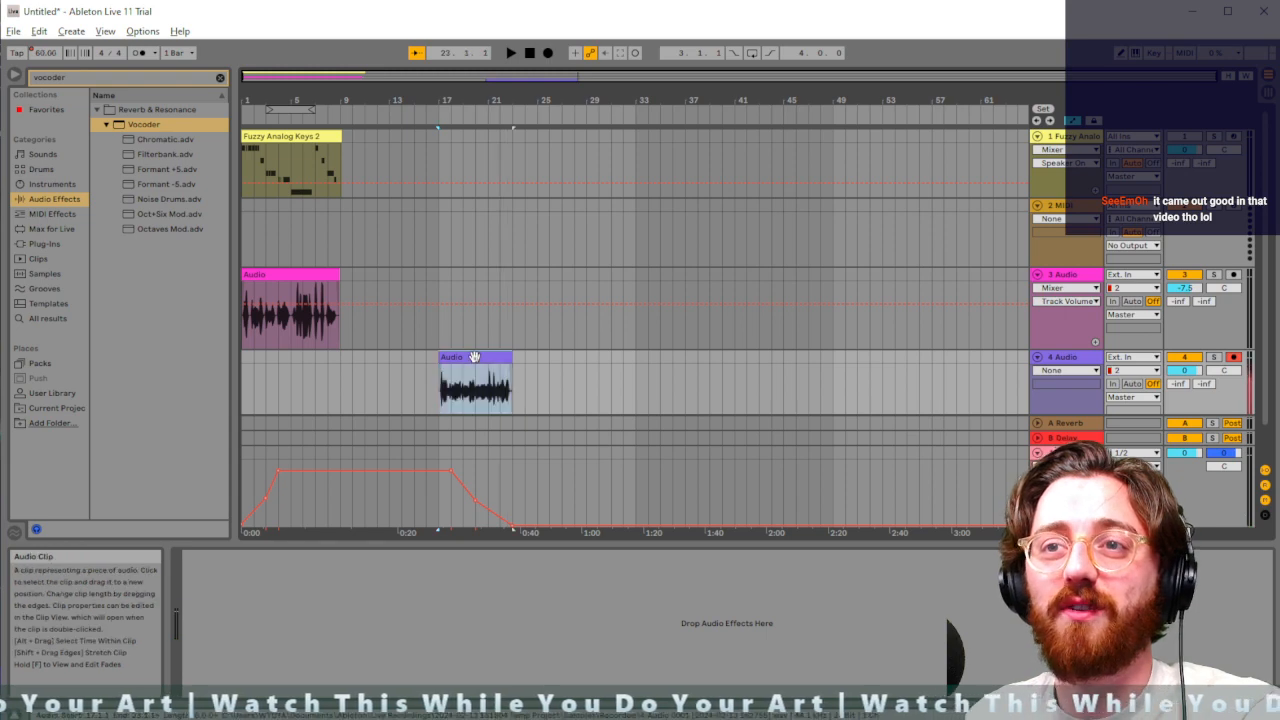
click(480, 505)
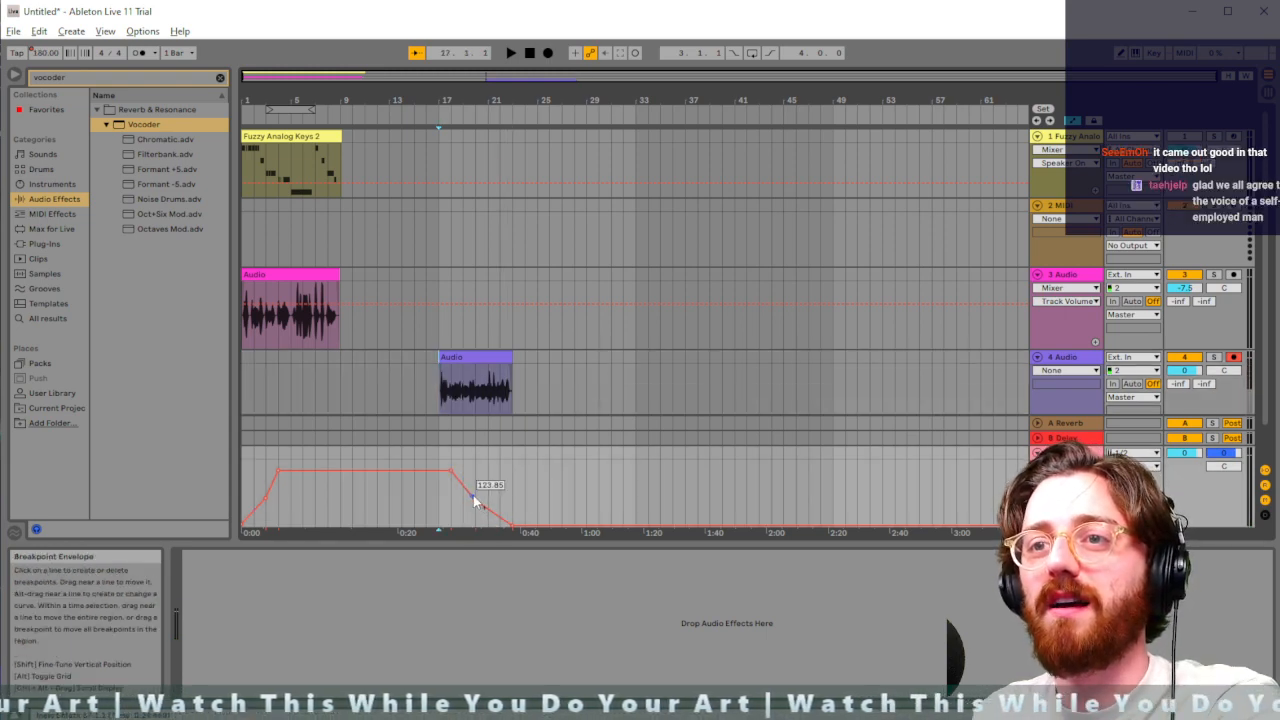
click(474, 496)
click(515, 522)
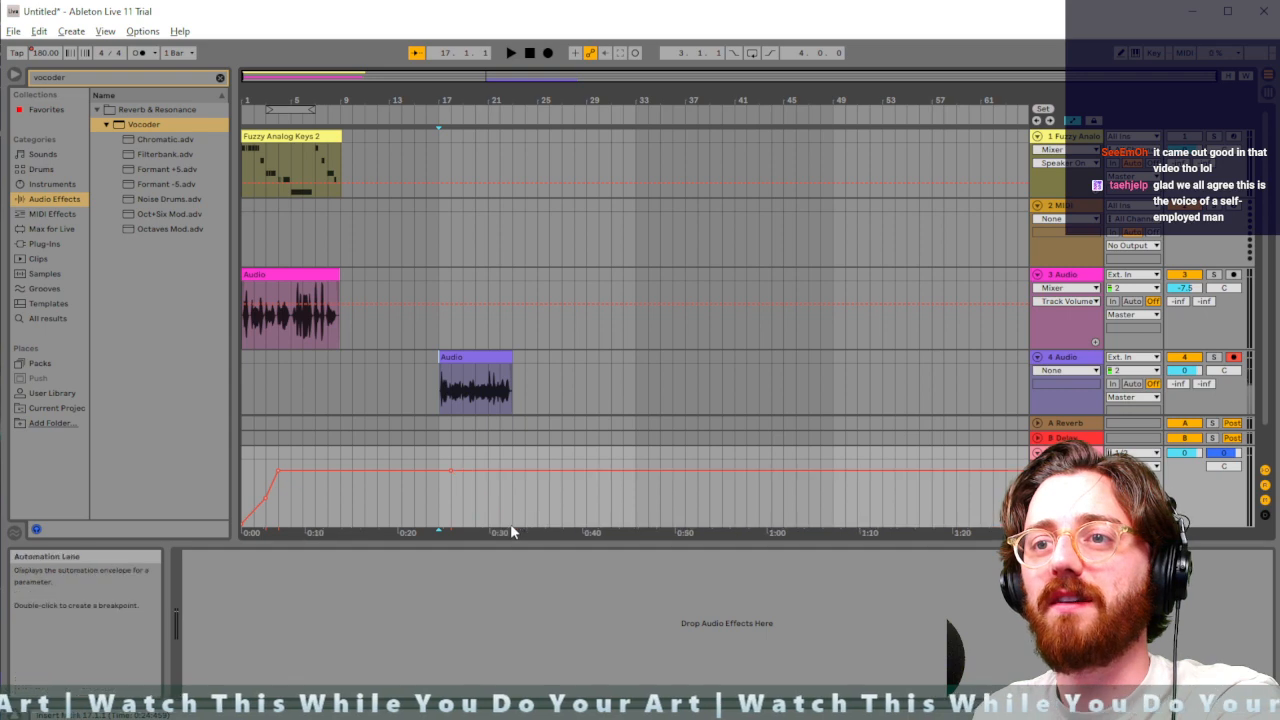
click(477, 358)
key(Delete)
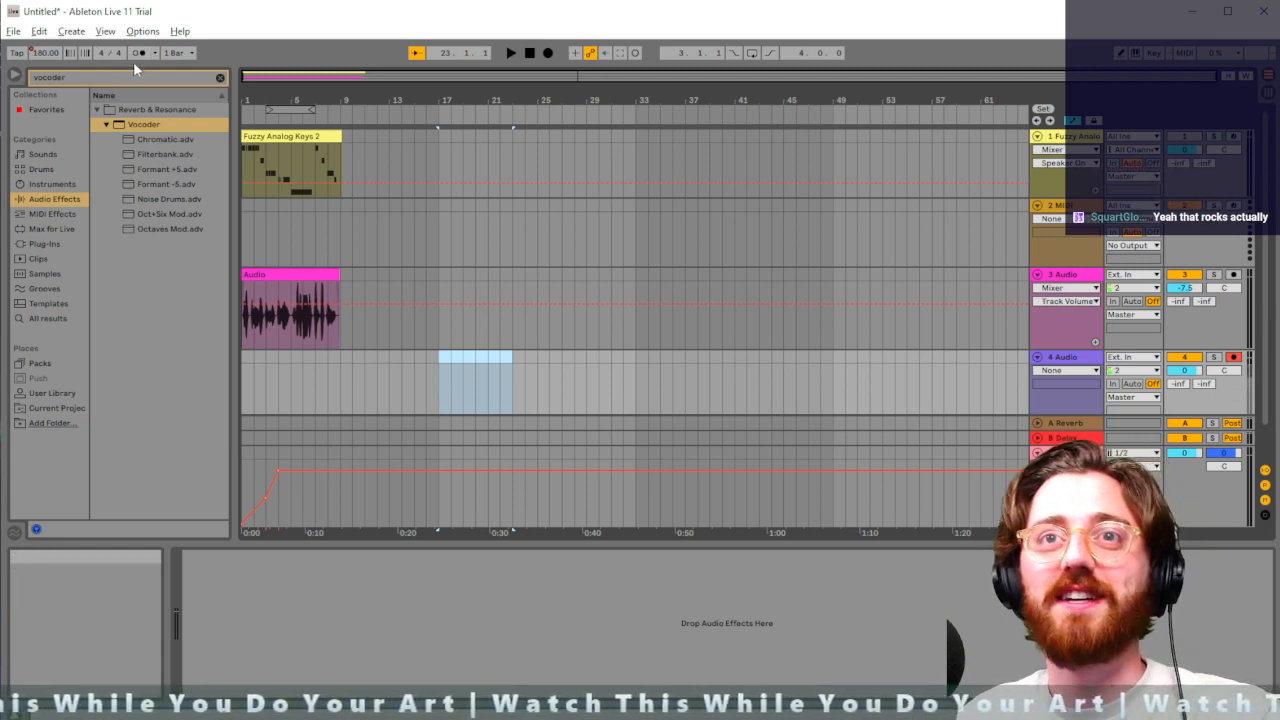
Record a new voice take on track 4 starting at bar 17
click(439, 368)
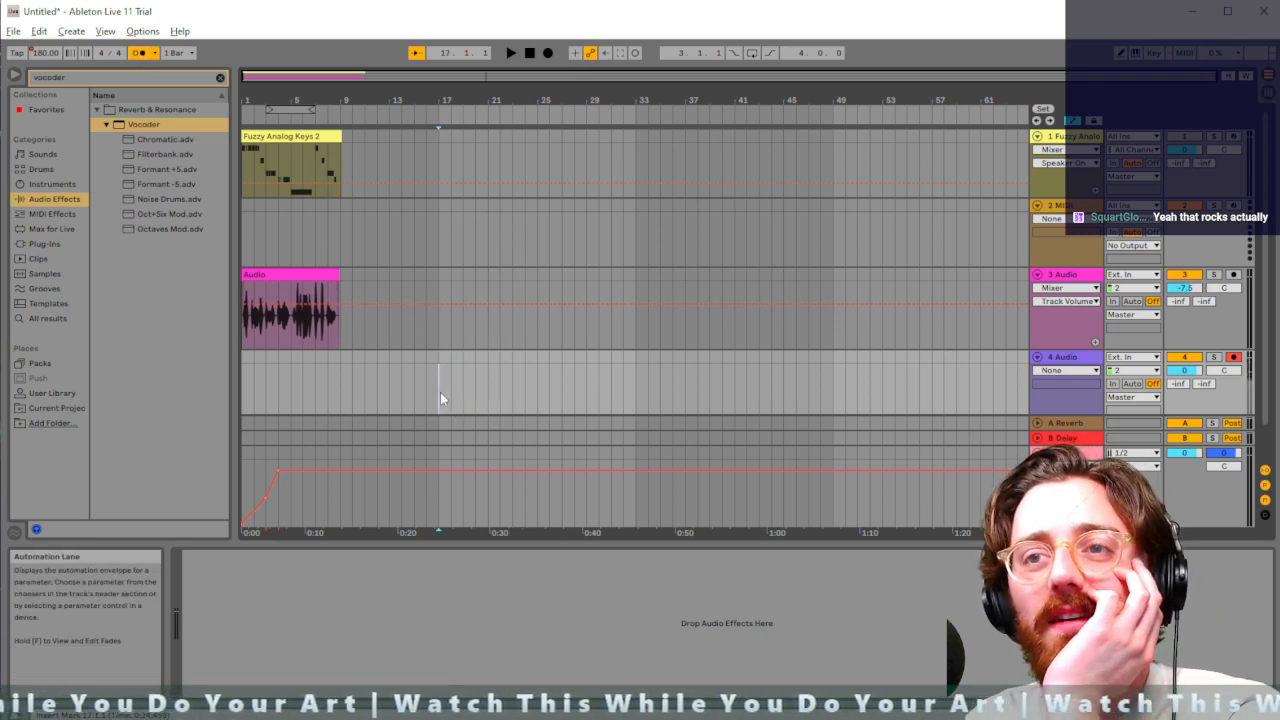
click(548, 55)
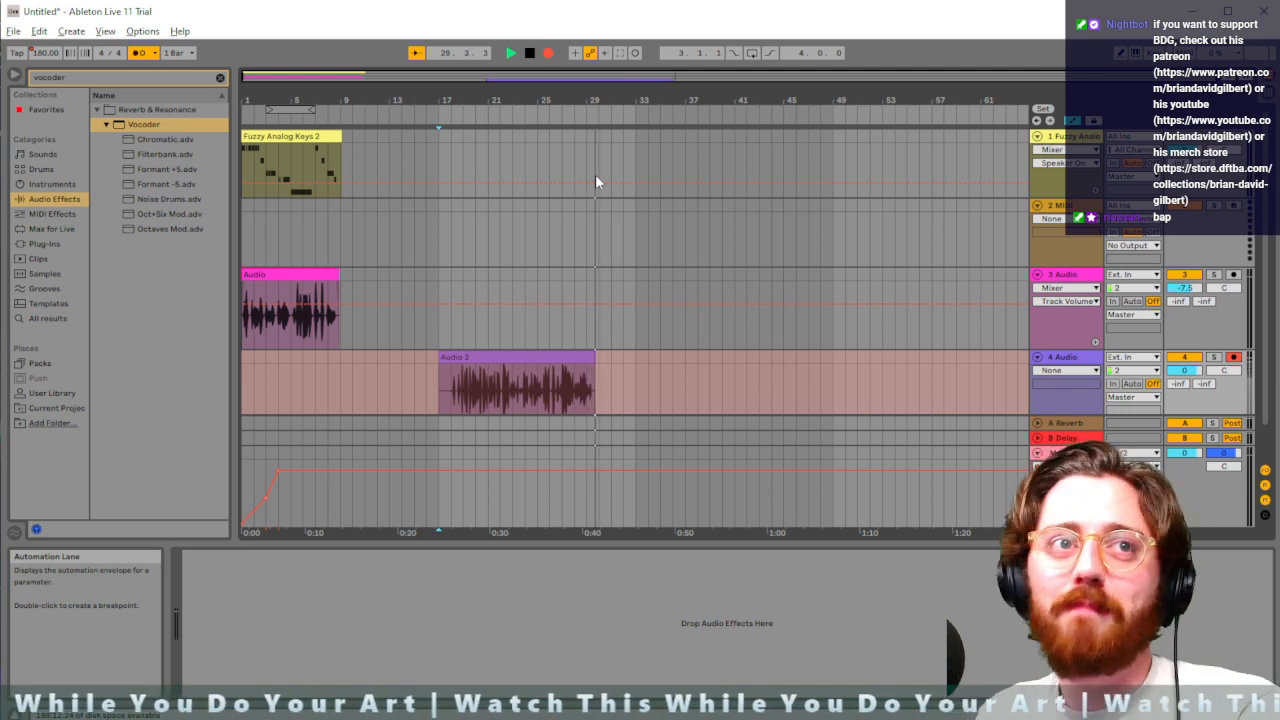
key(space)
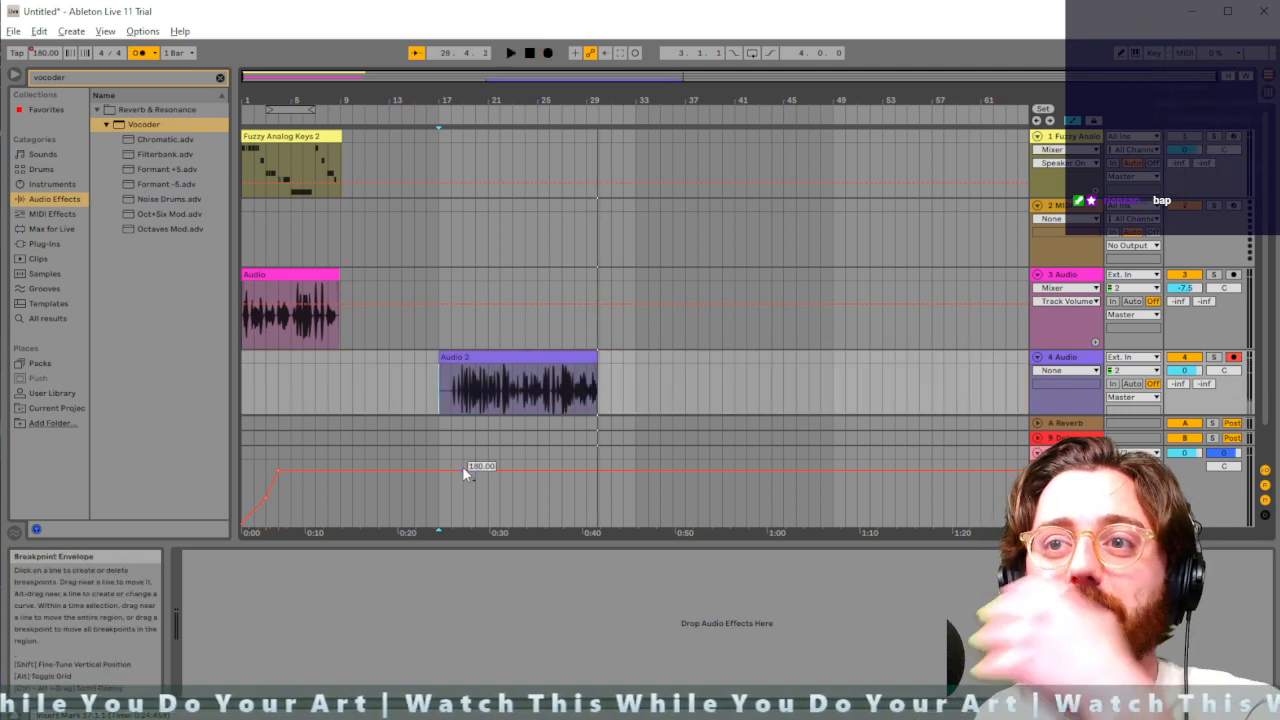
Add a song tempo breakpoint of 92 BPM near bar 17 and play the new take from bar 18
drag(445, 470, 445, 510)
click(452, 420)
key(space)
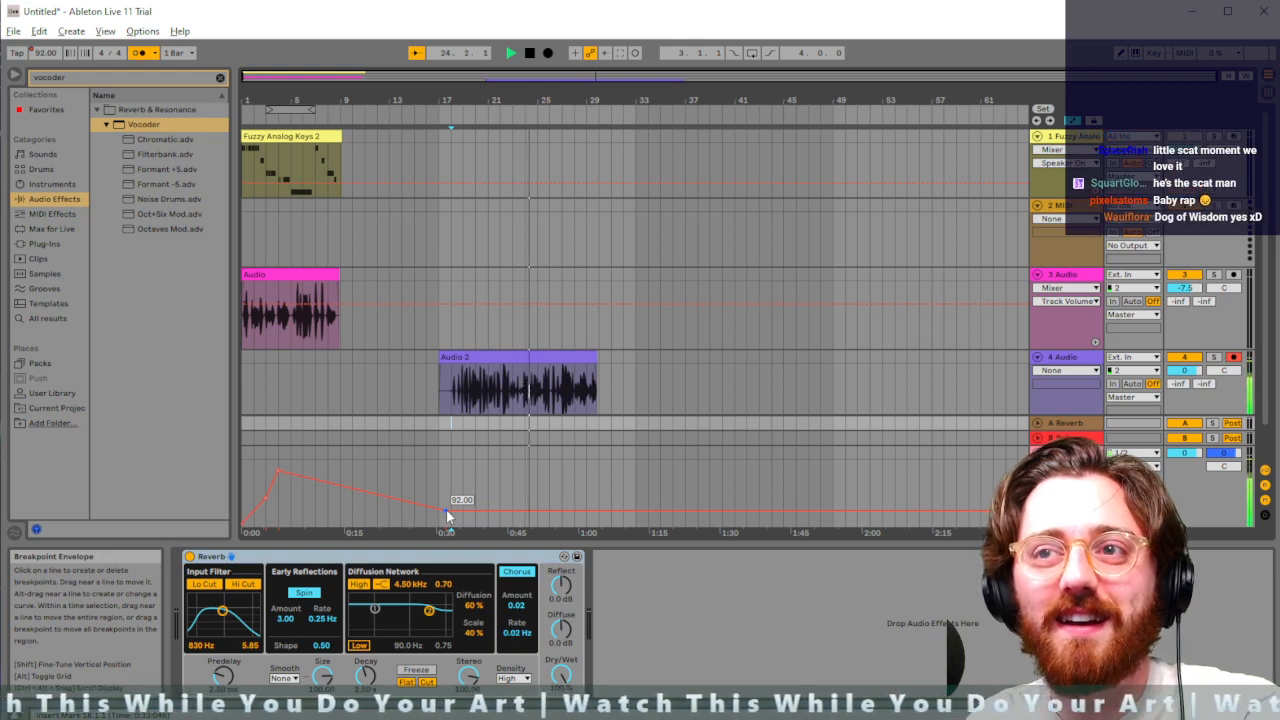
key(space)
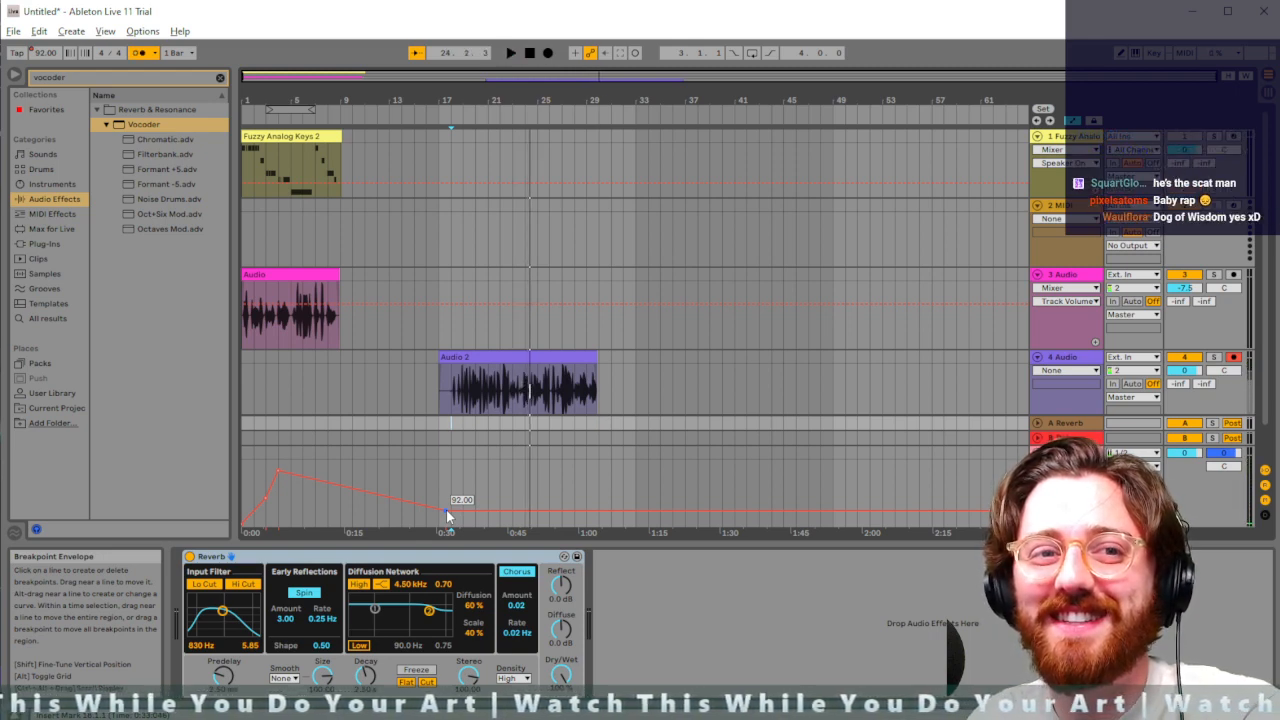
Lower the tempo breakpoint near bar 17 to 80 BPM and delete the recorded take from track 4
click(485, 356)
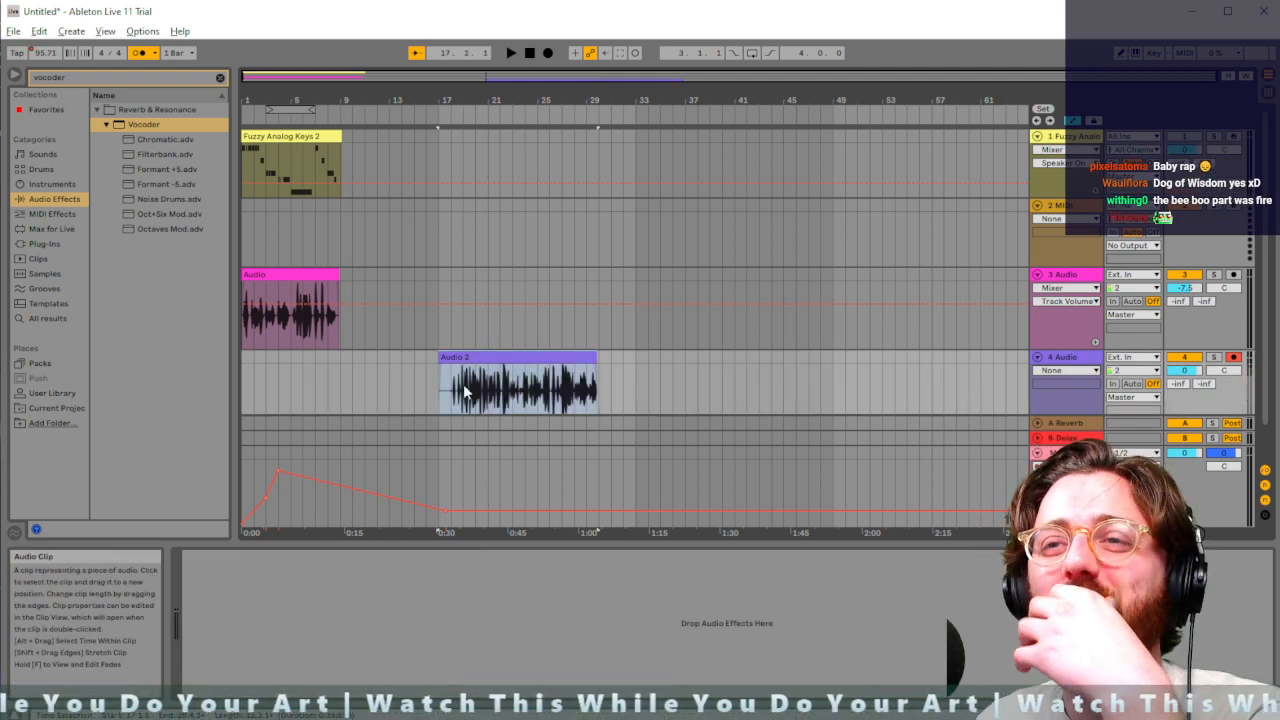
drag(439, 507, 445, 520)
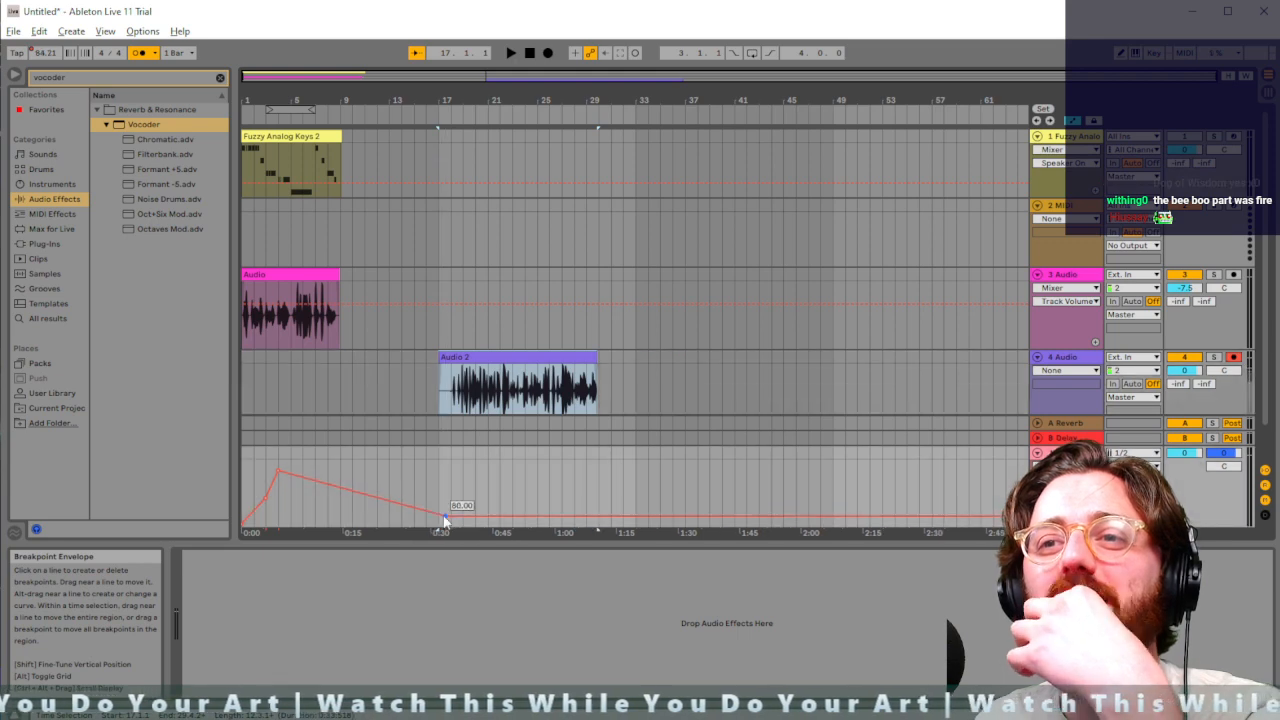
click(508, 360)
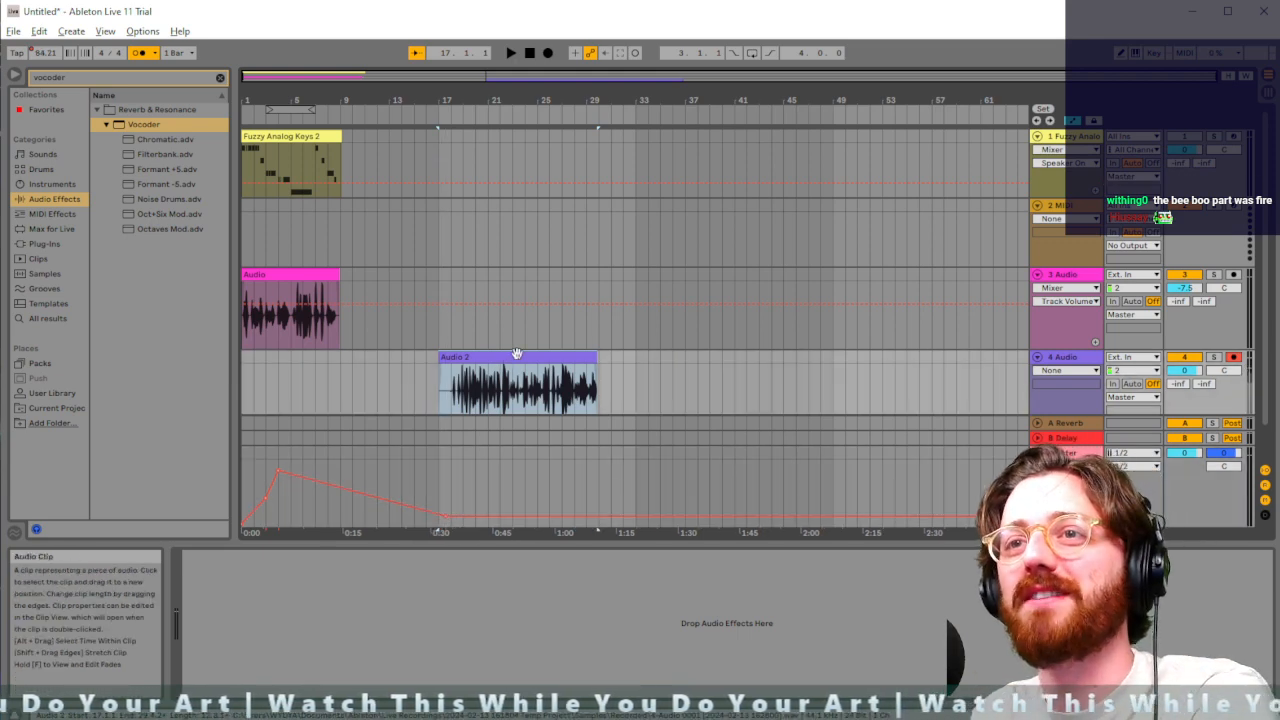
key(Delete)
Record another take on track 4 starting at bar 18
click(447, 376)
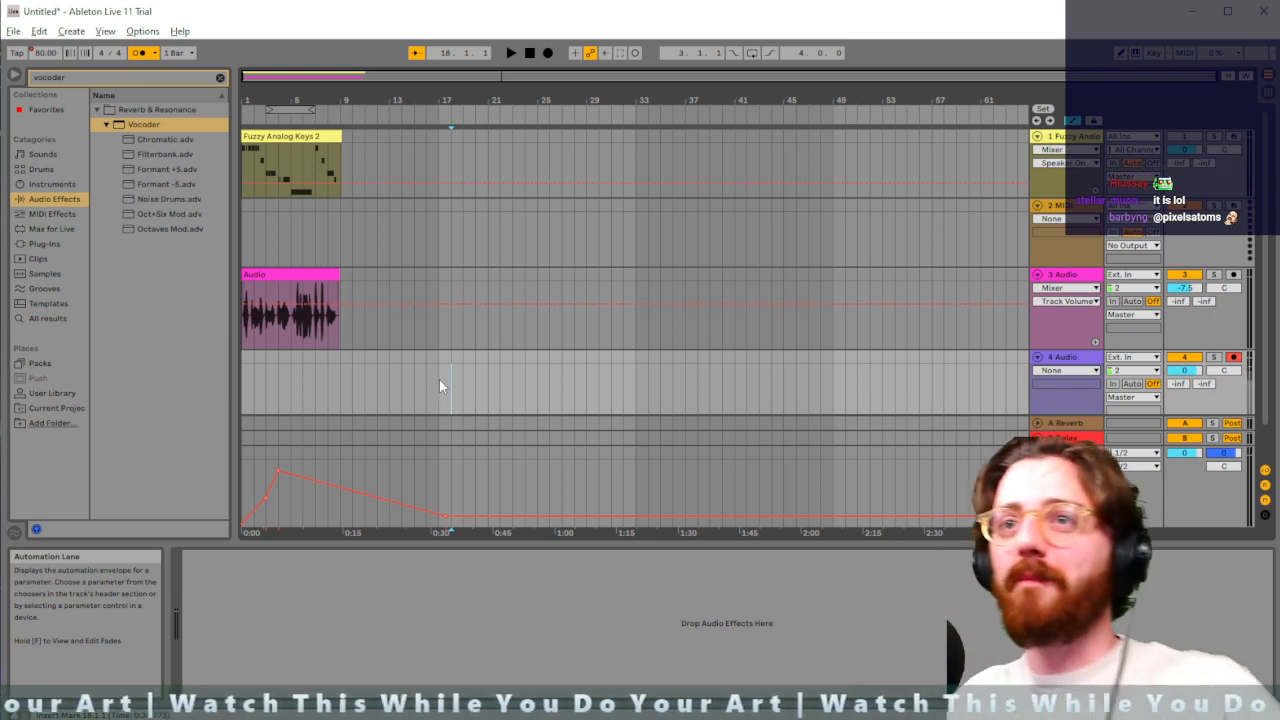
click(548, 54)
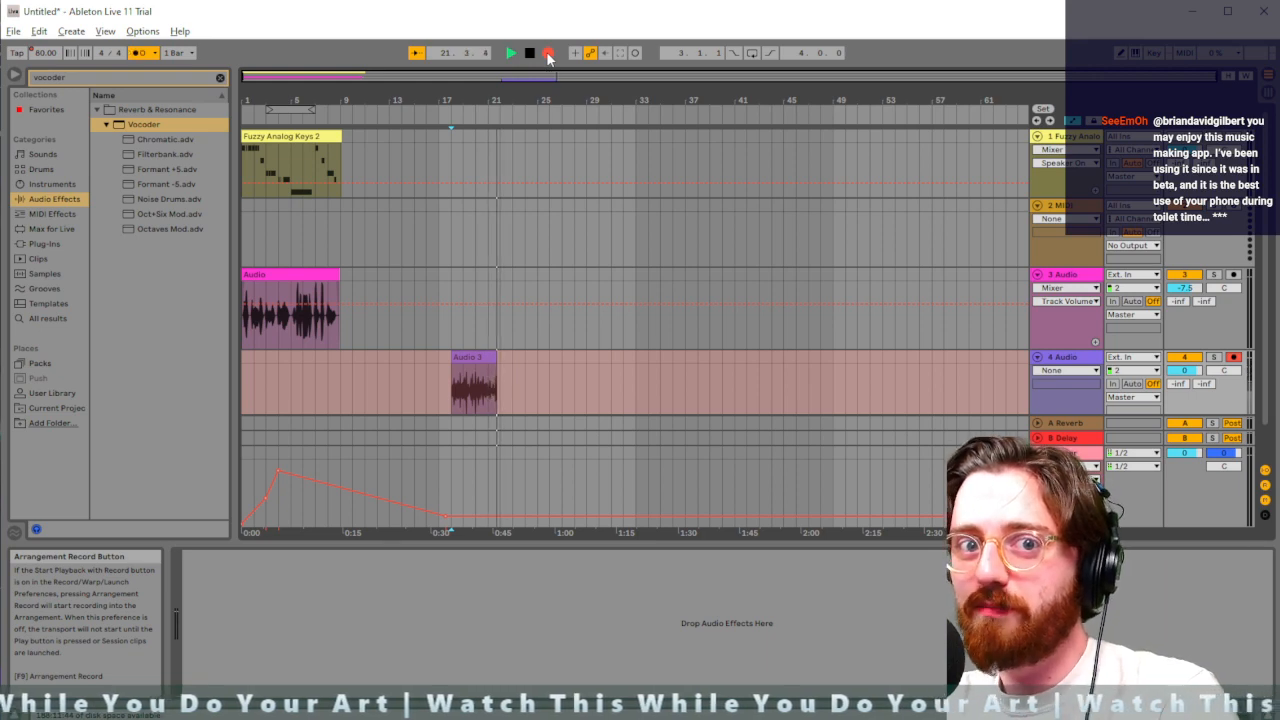
click(548, 57)
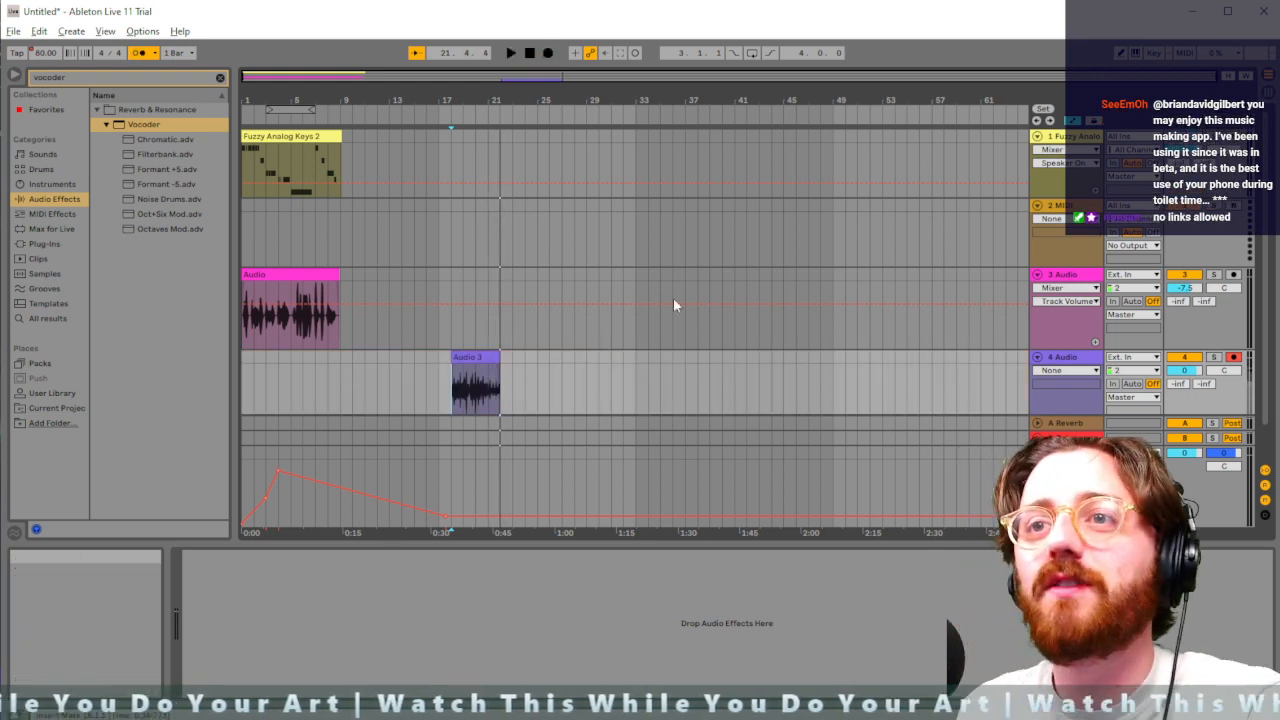
Raise the song tempo to 198 BPM from bar 18 and play back the take at that speed
drag(453, 513, 451, 462)
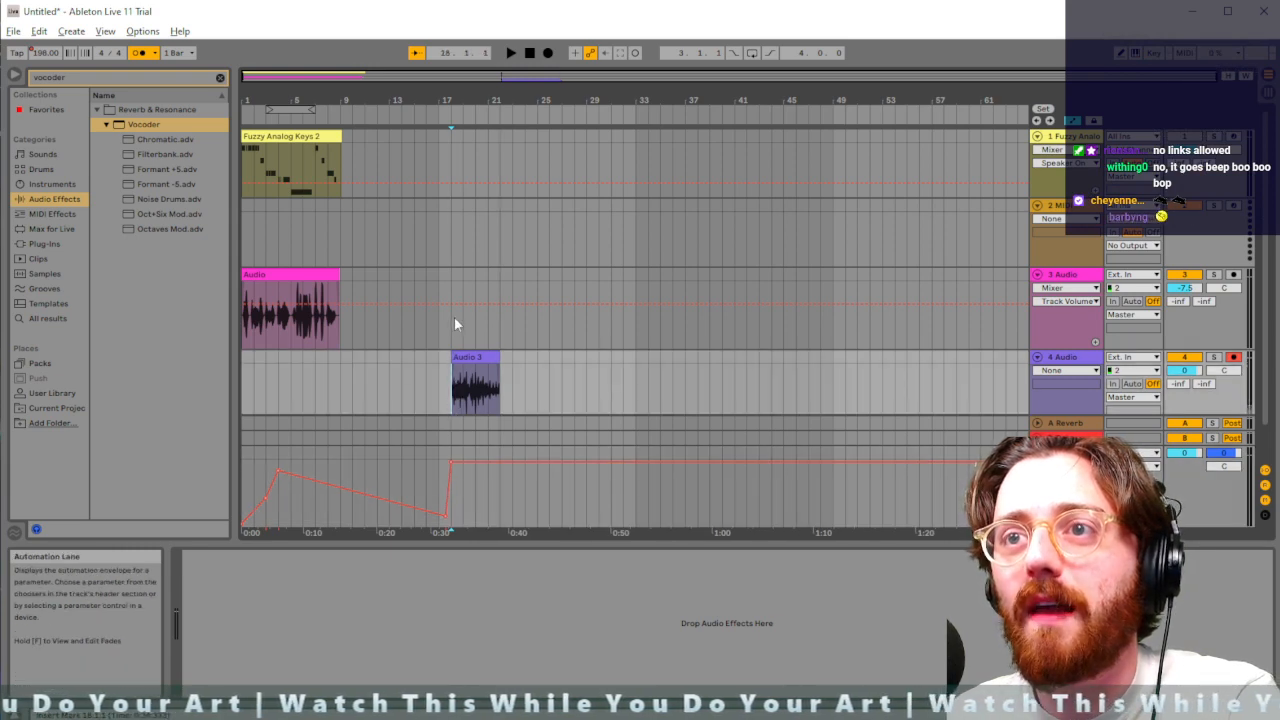
click(453, 318)
key(space)
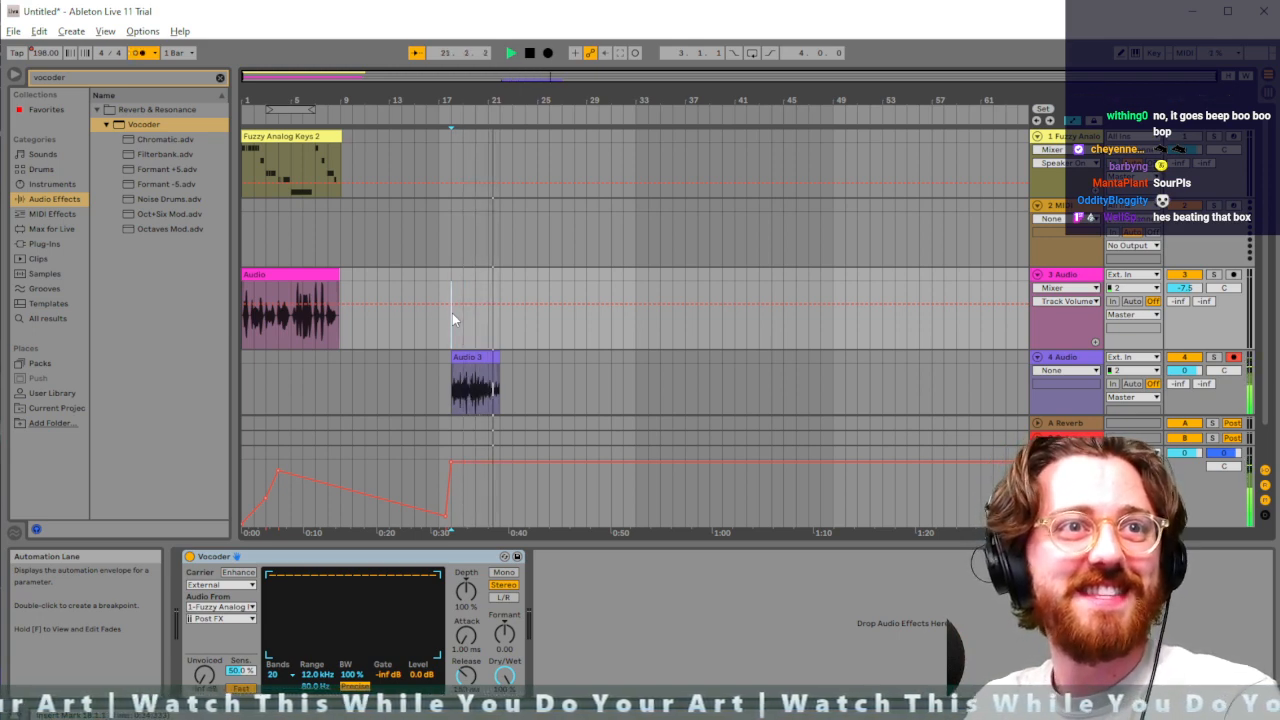
key(space)
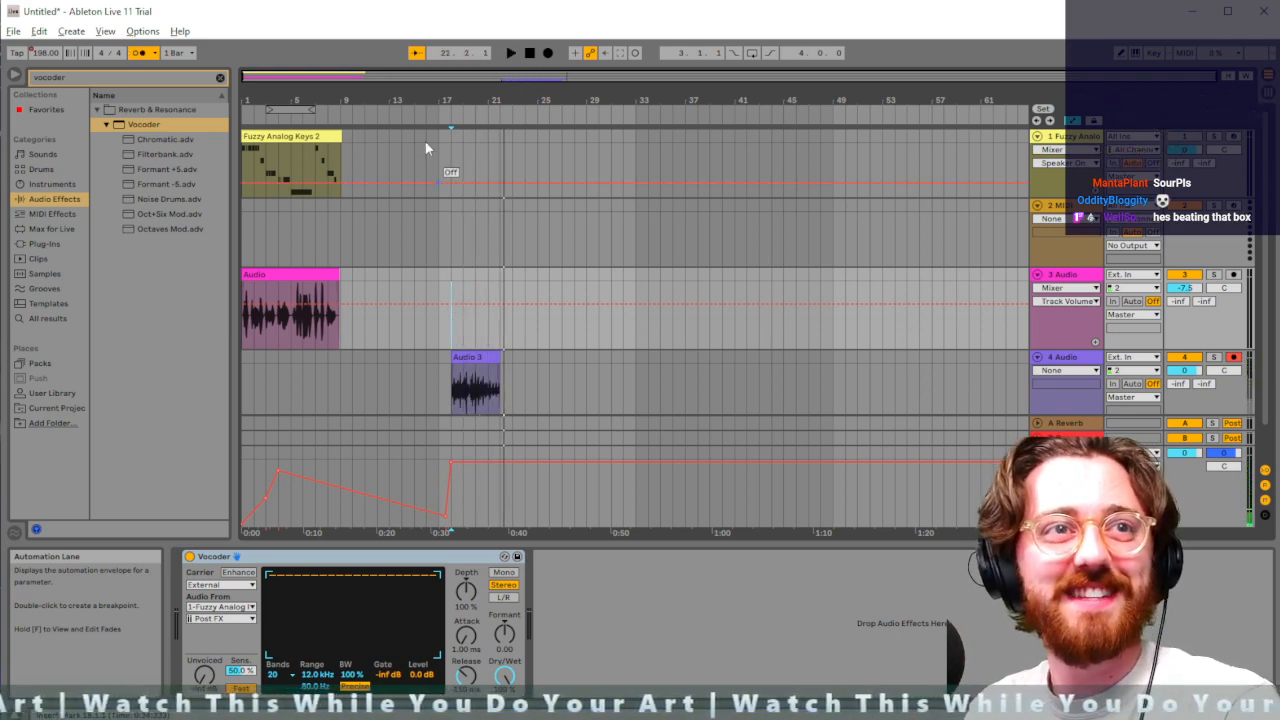
Replay the sped-up track 4 take from its start at bar 18
click(500, 376)
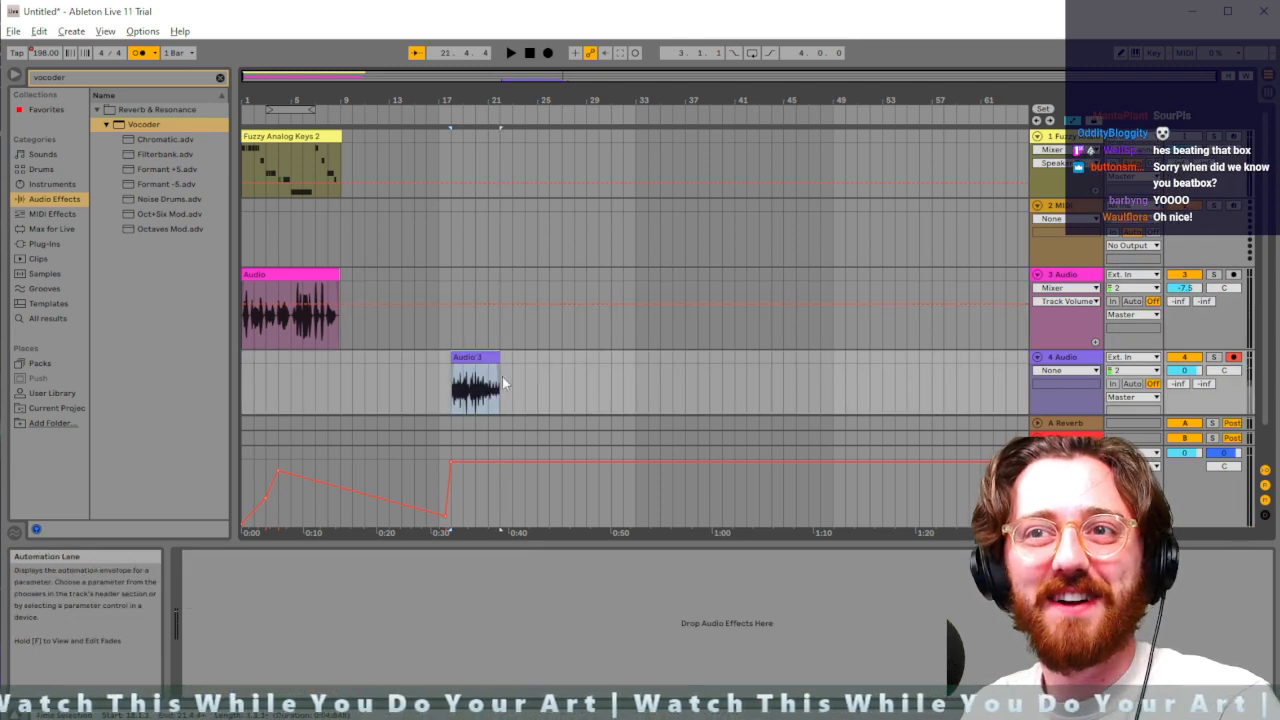
click(449, 418)
click(451, 403)
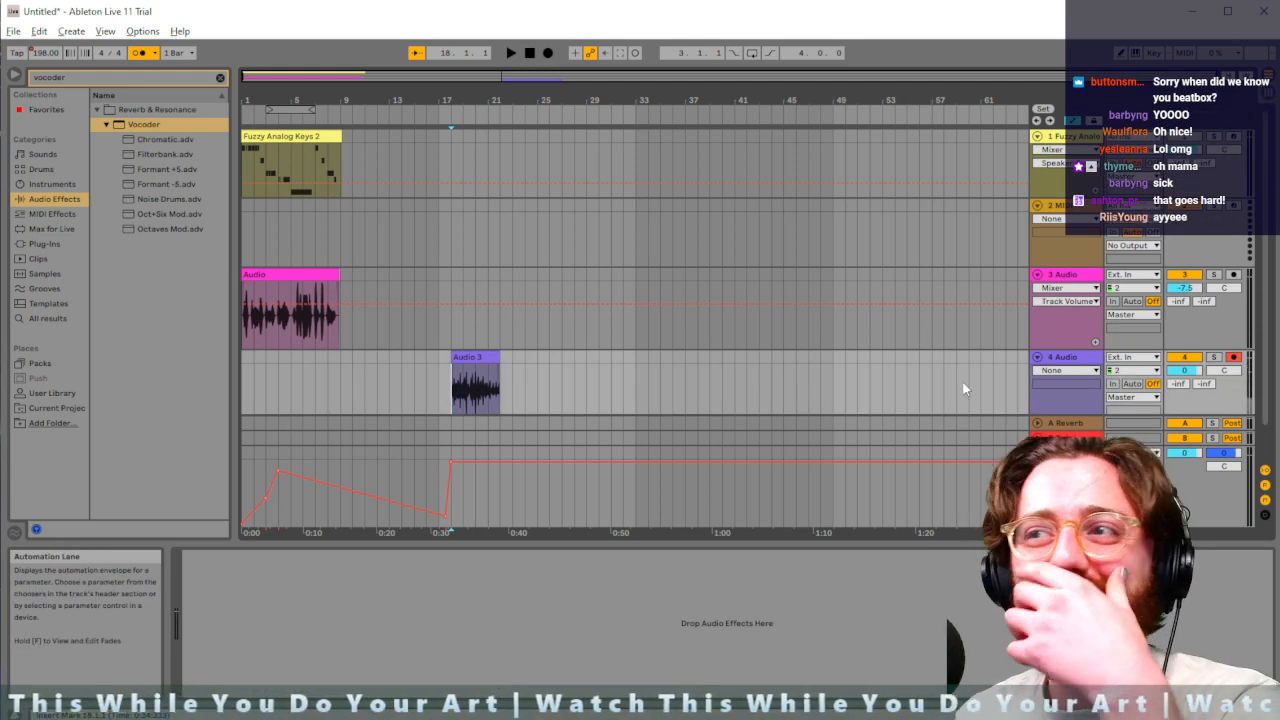
click(1043, 347)
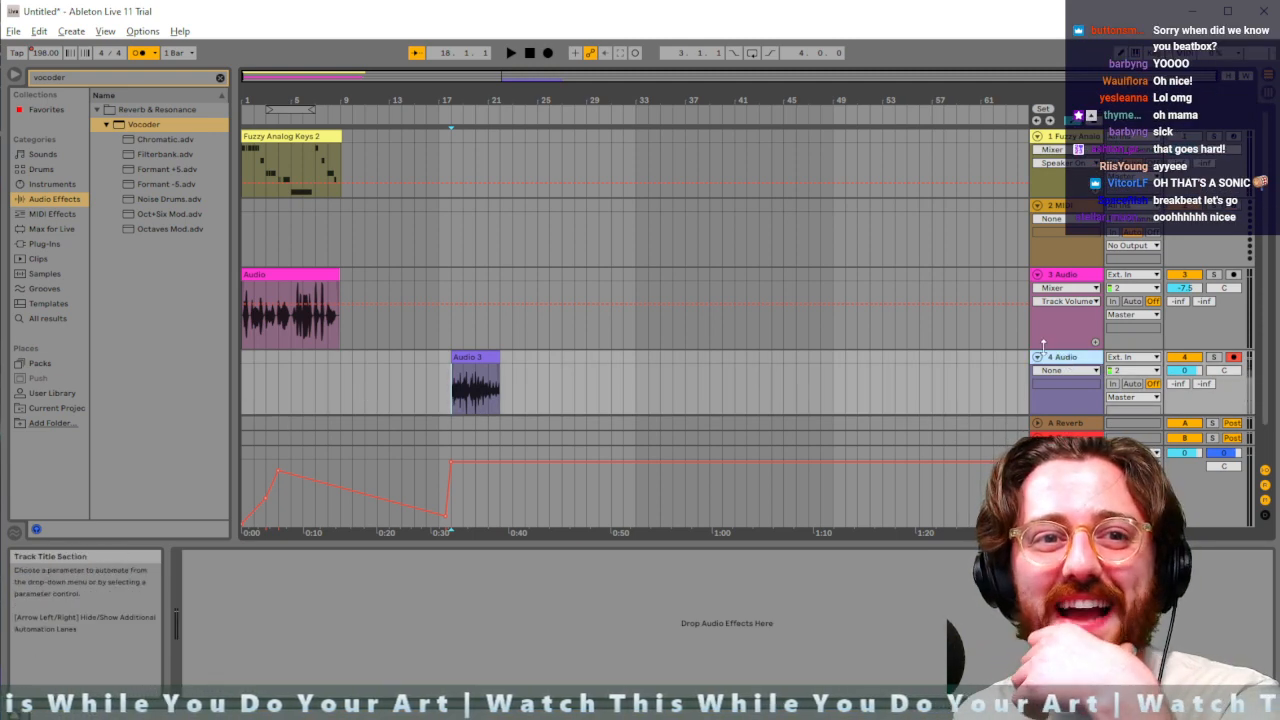
key(space)
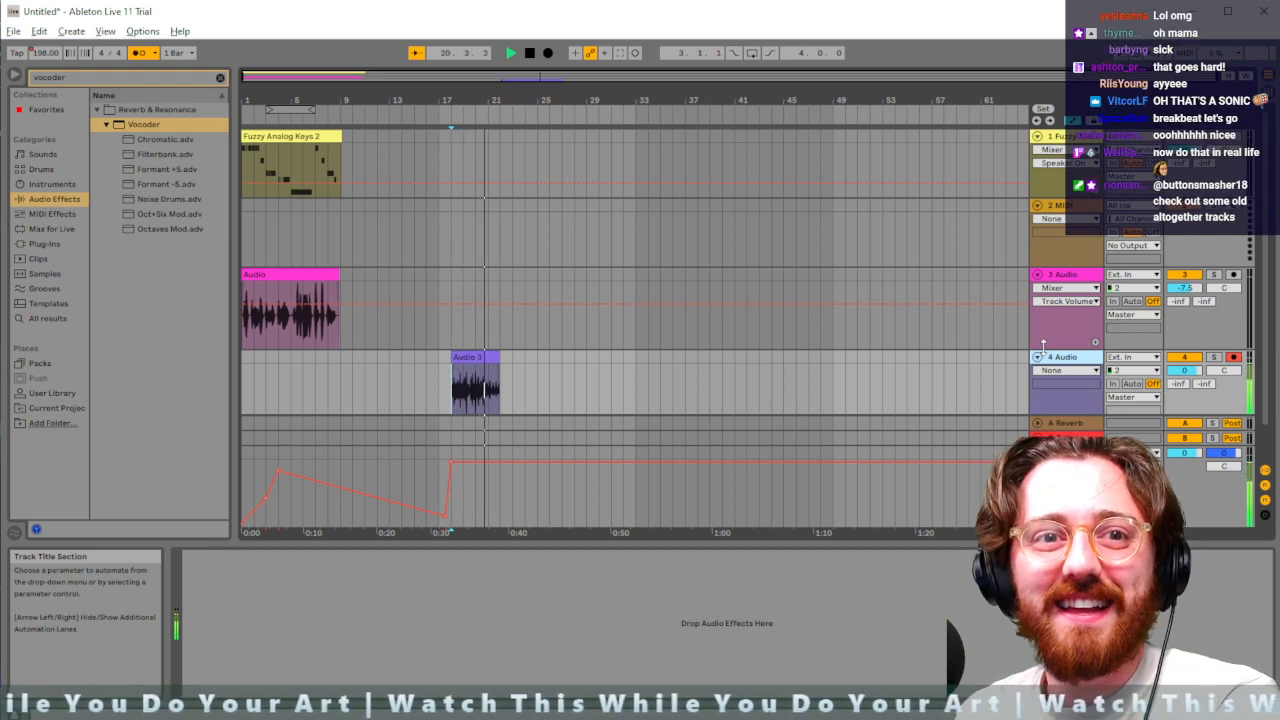
key(space)
Delete the track 4 take and lower the song tempo to 68 BPM from about bar 4 onward
click(476, 357)
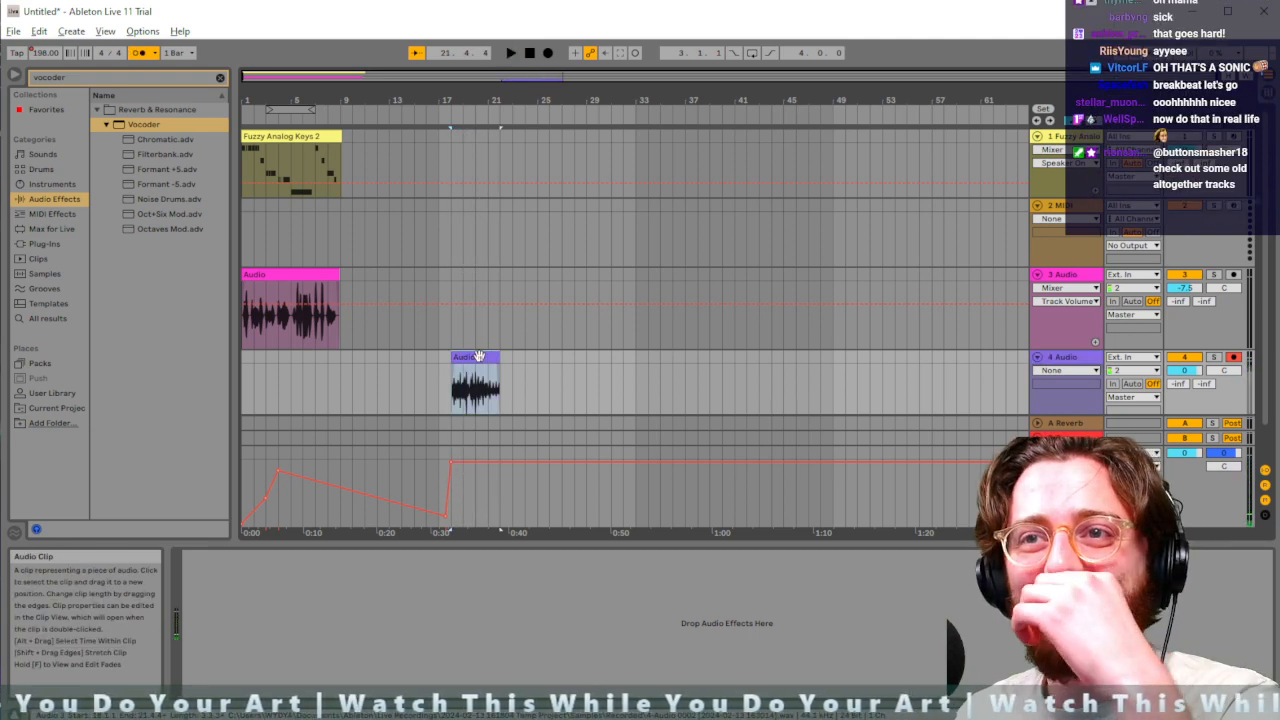
key(Delete)
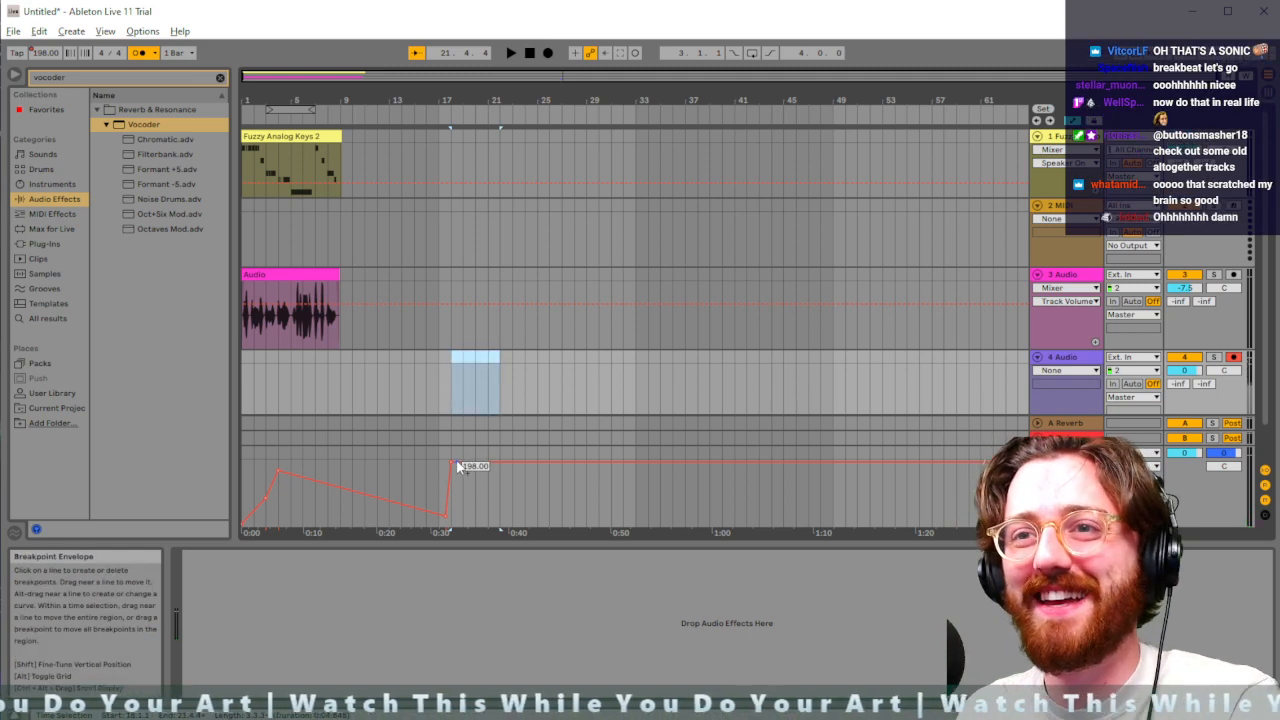
drag(455, 463, 278, 519)
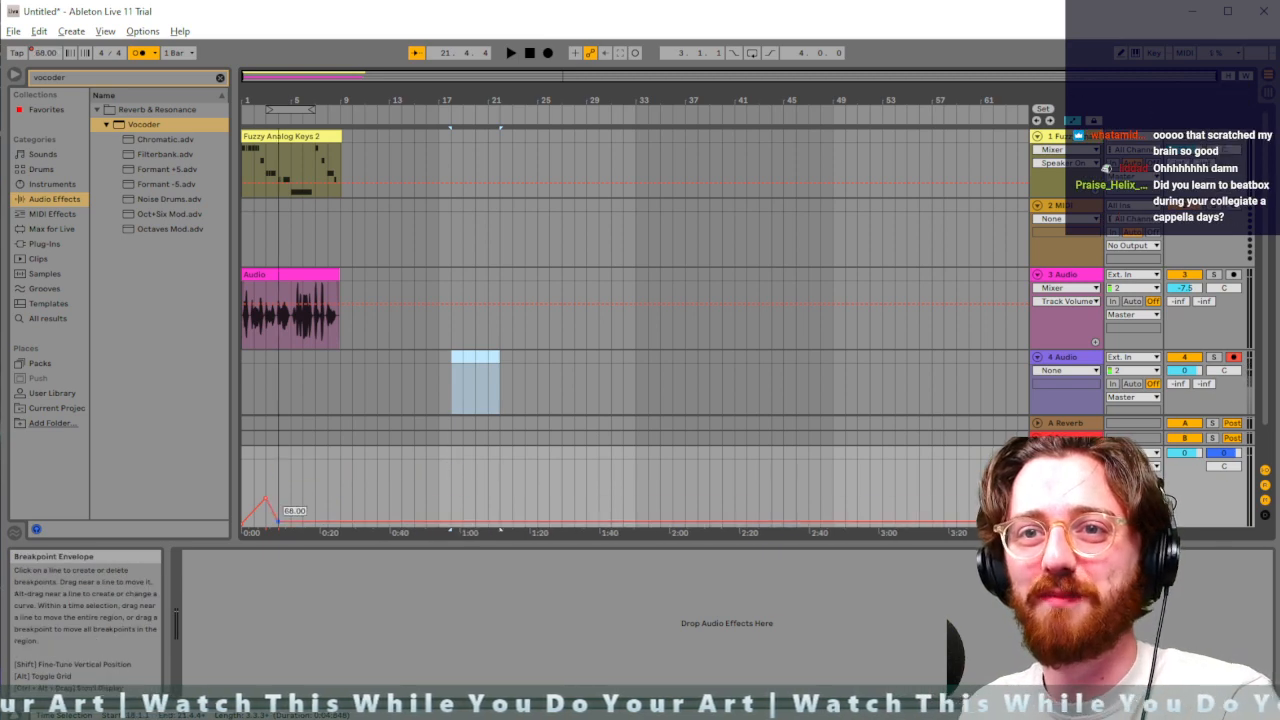
Record a fresh take of about four bars on track 4 starting at bar 17
click(452, 404)
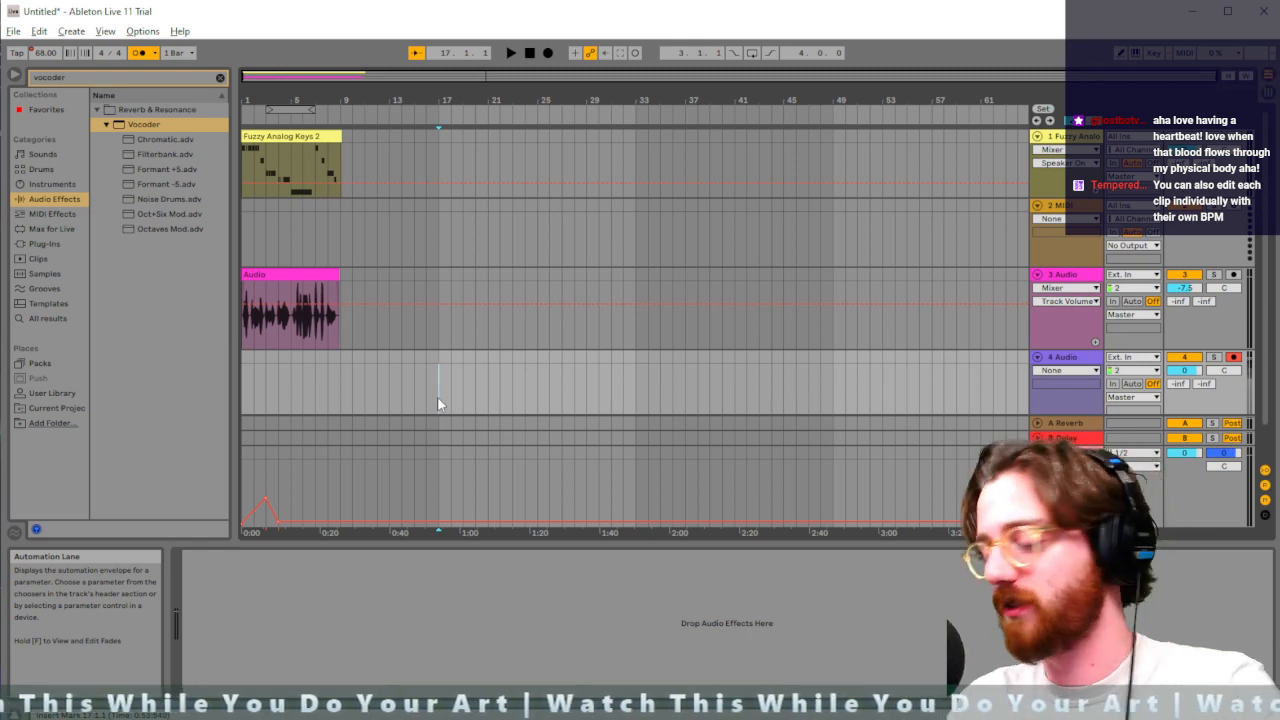
click(548, 54)
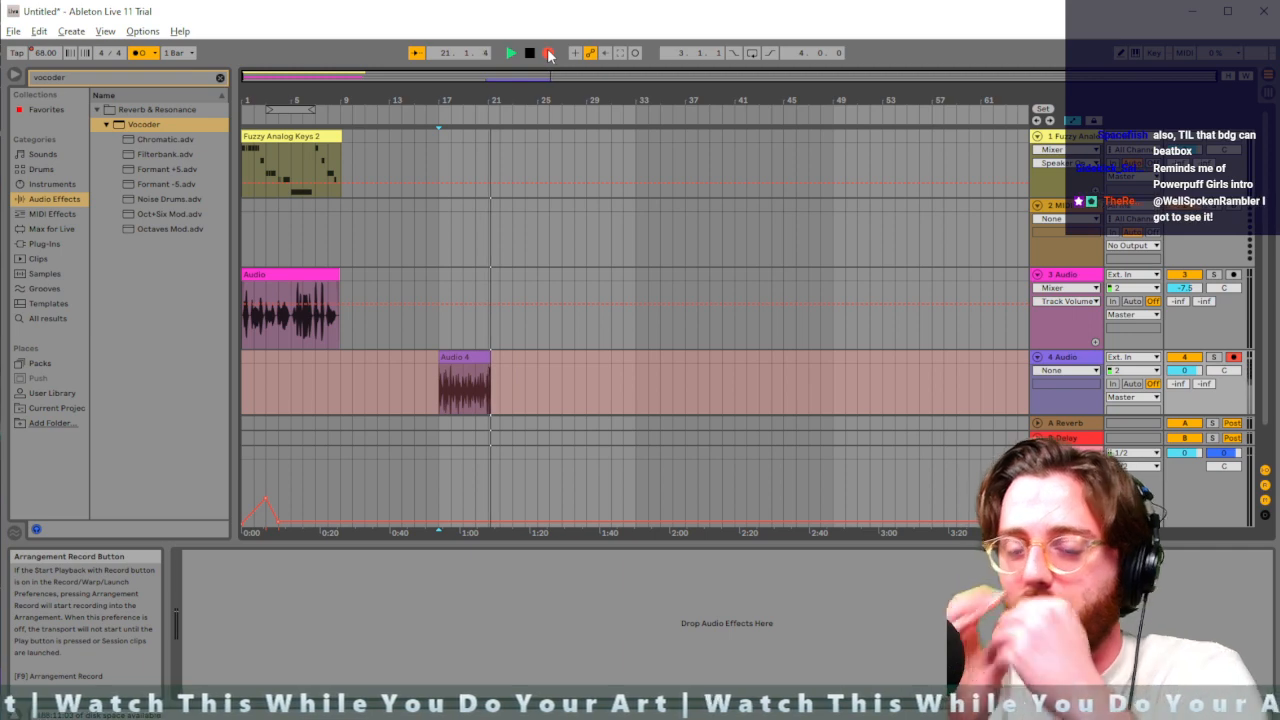
click(548, 55)
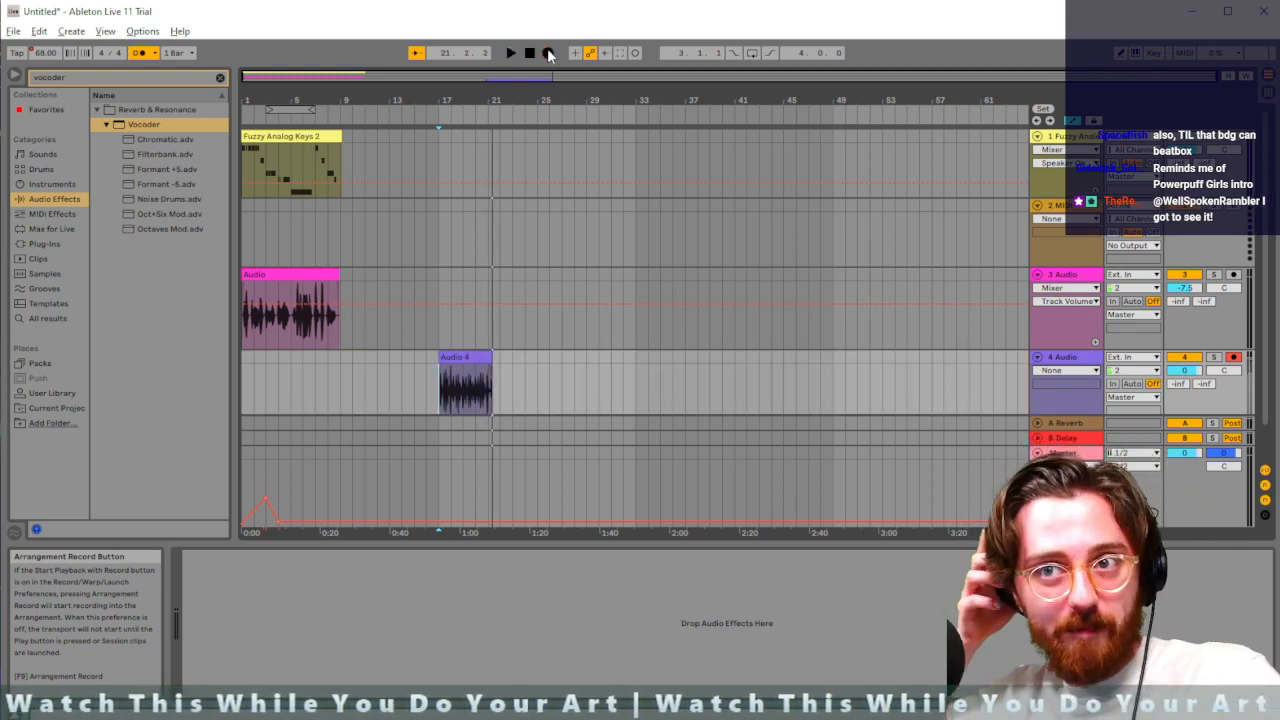
Raise the song tempo to 160 BPM from bar 17 and play back the track 4 take at that speed
click(439, 522)
drag(439, 524, 436, 478)
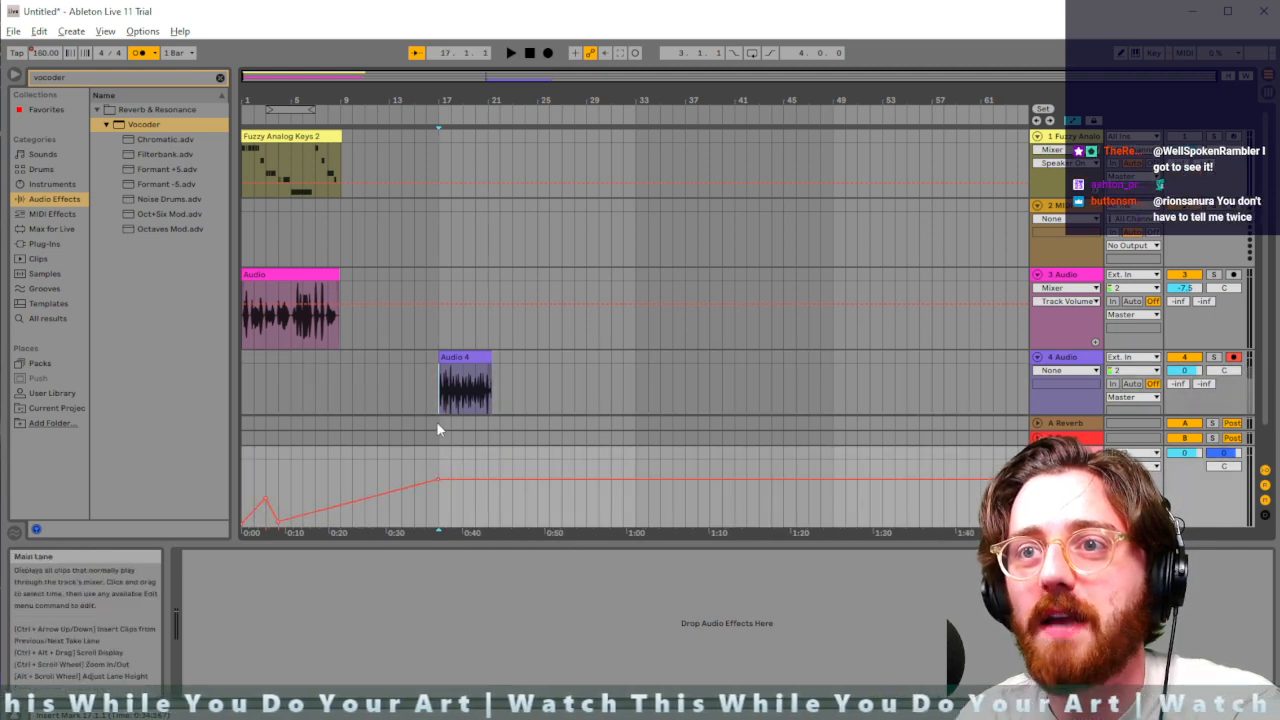
key(space)
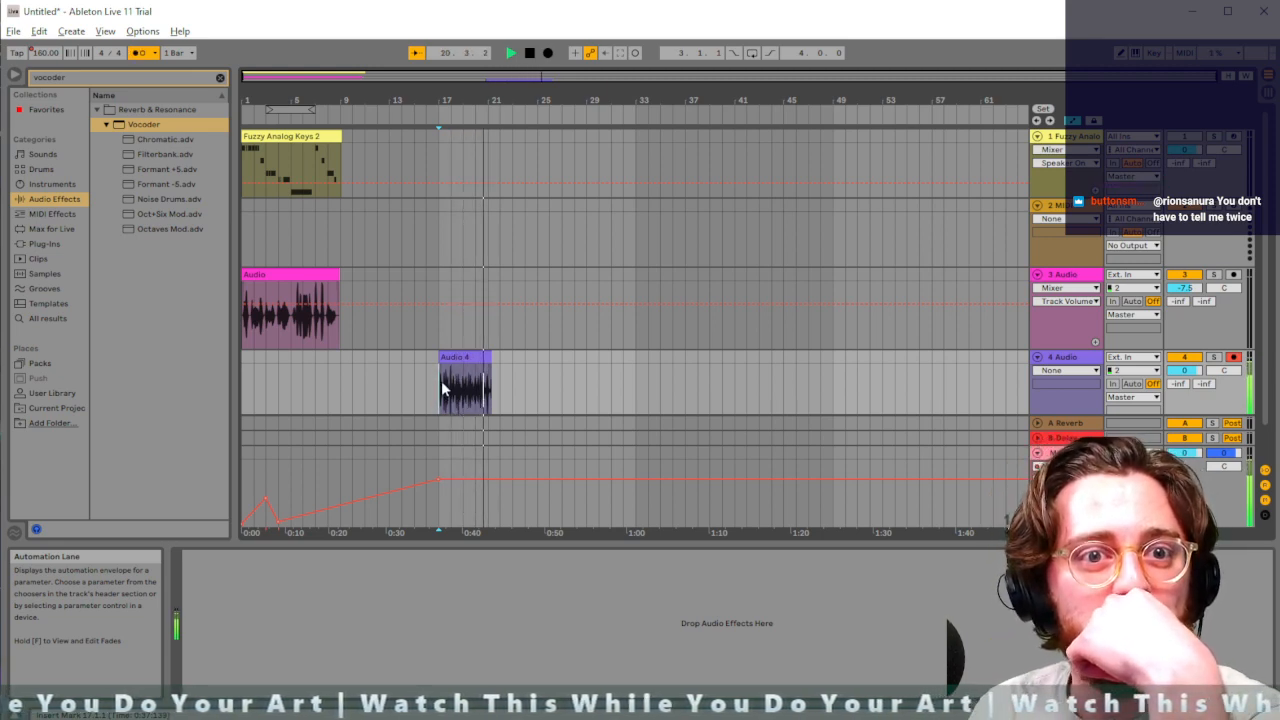
key(space)
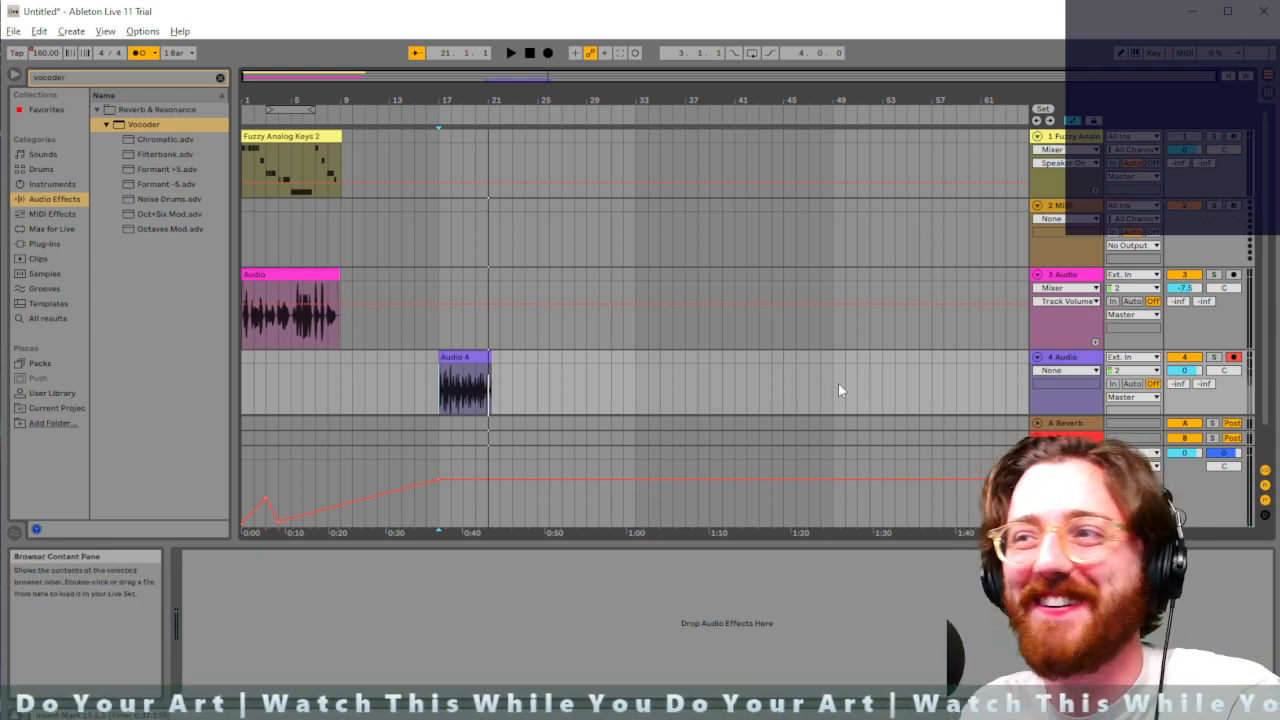
Select track 4 in Session View and clear the vocoder search to show the full list of audio effects
click(1069, 325)
click(1078, 357)
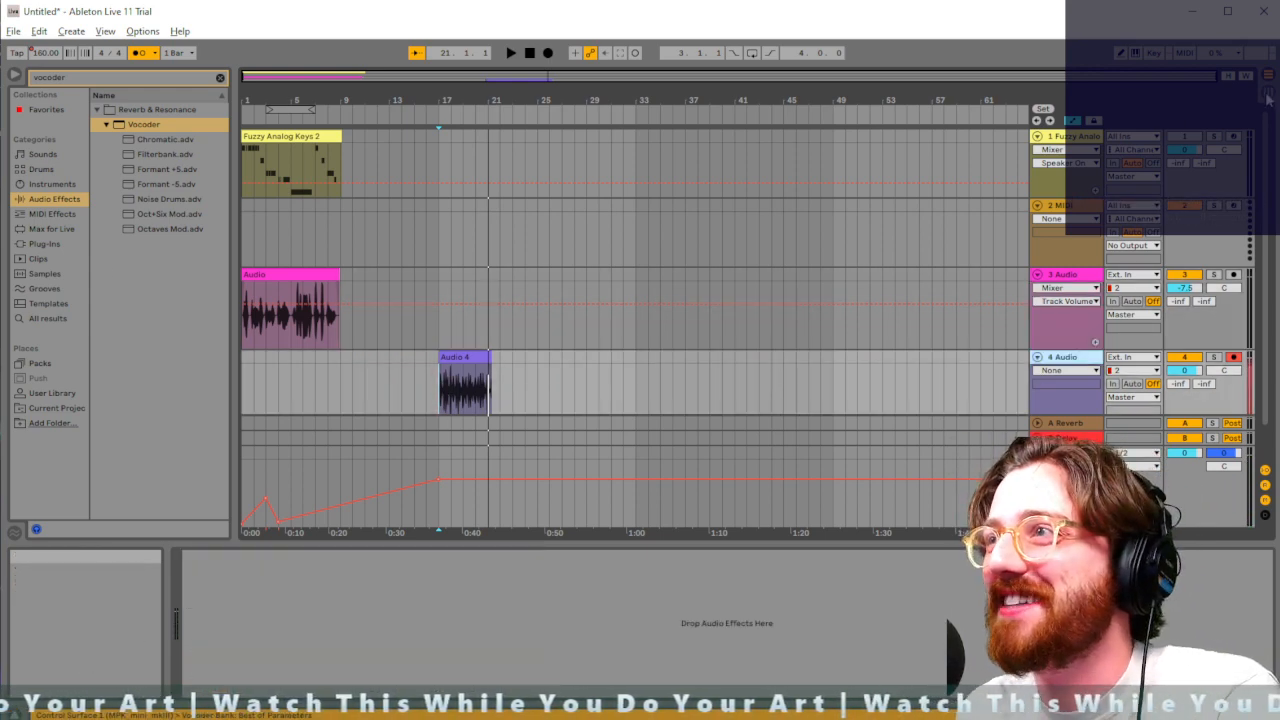
key(Tab)
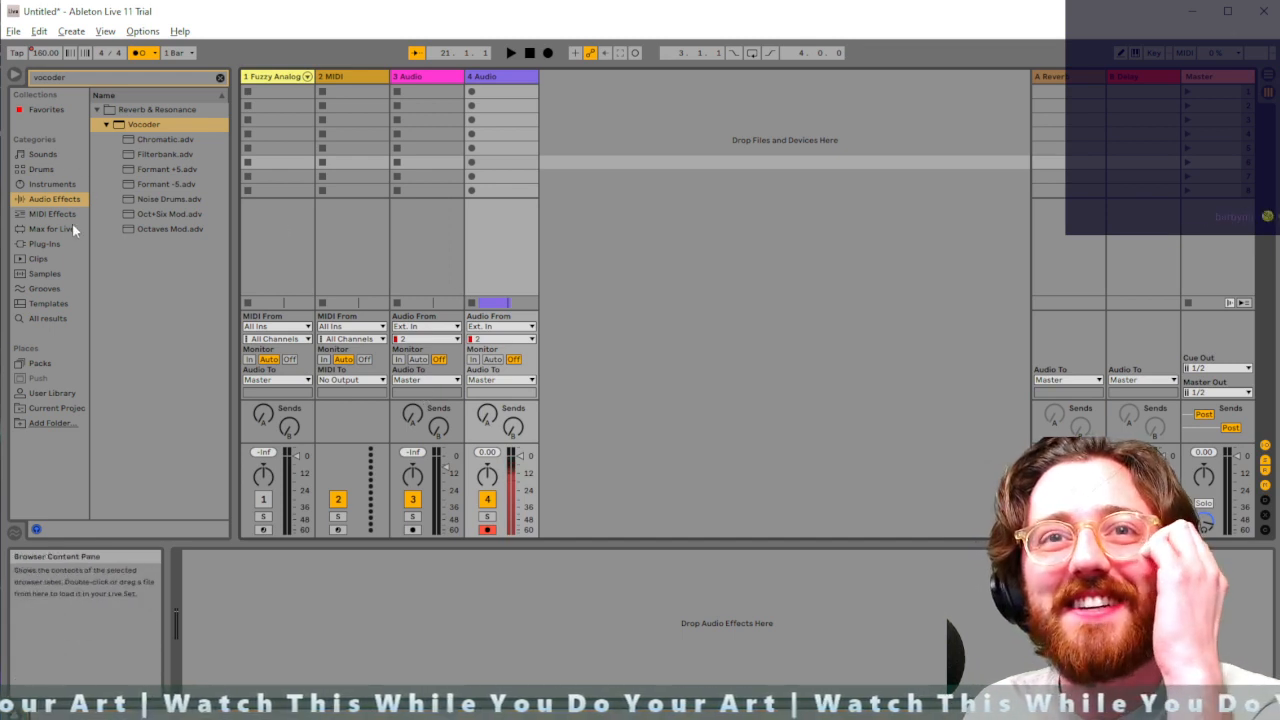
click(44, 273)
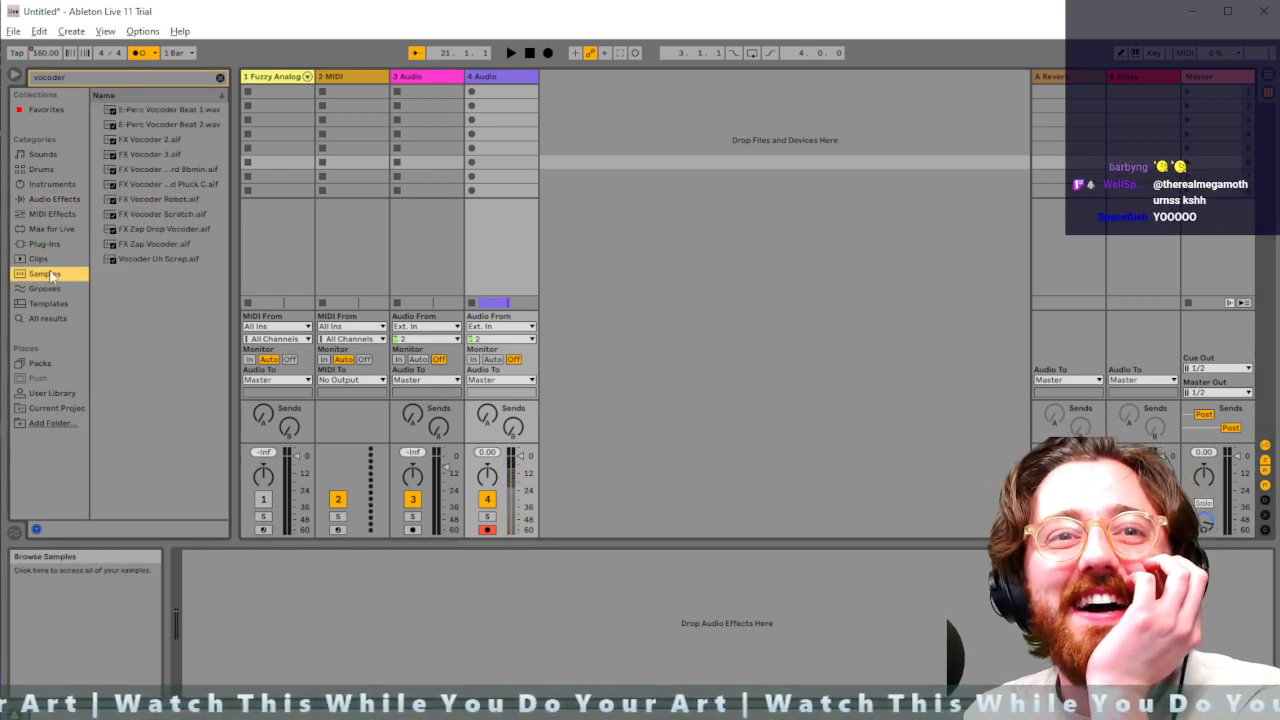
click(40, 186)
click(50, 202)
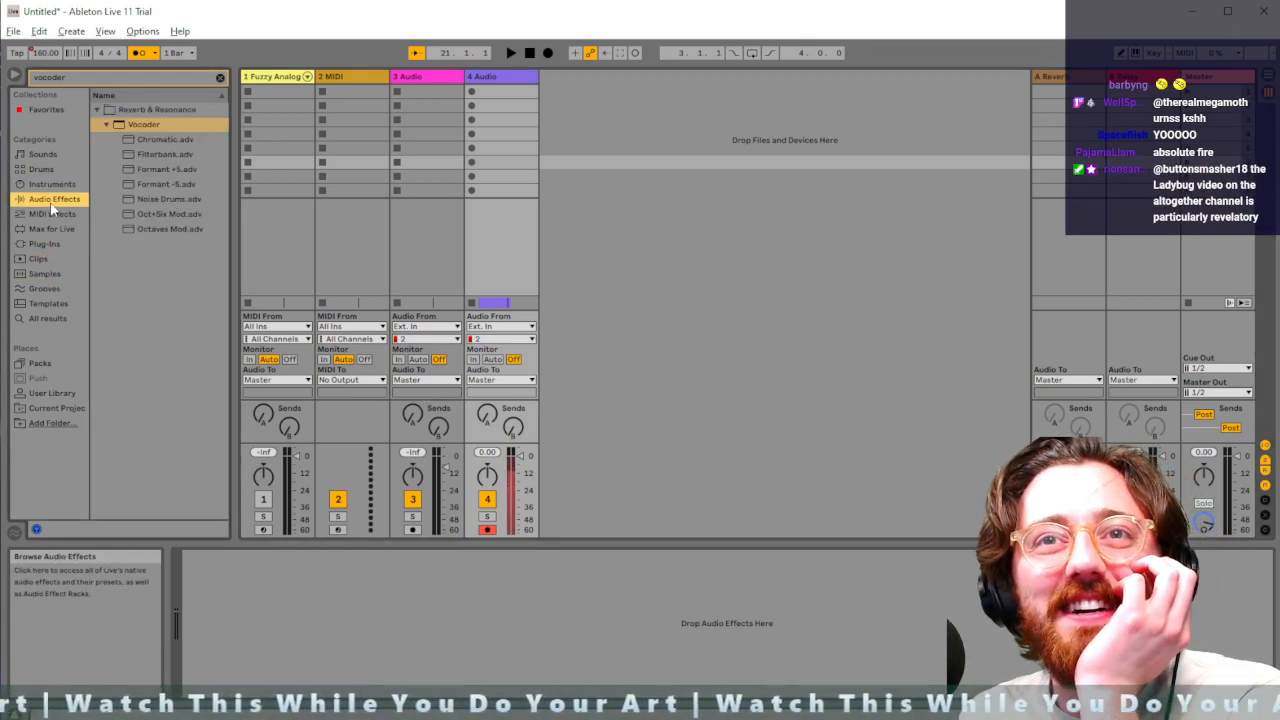
click(221, 77)
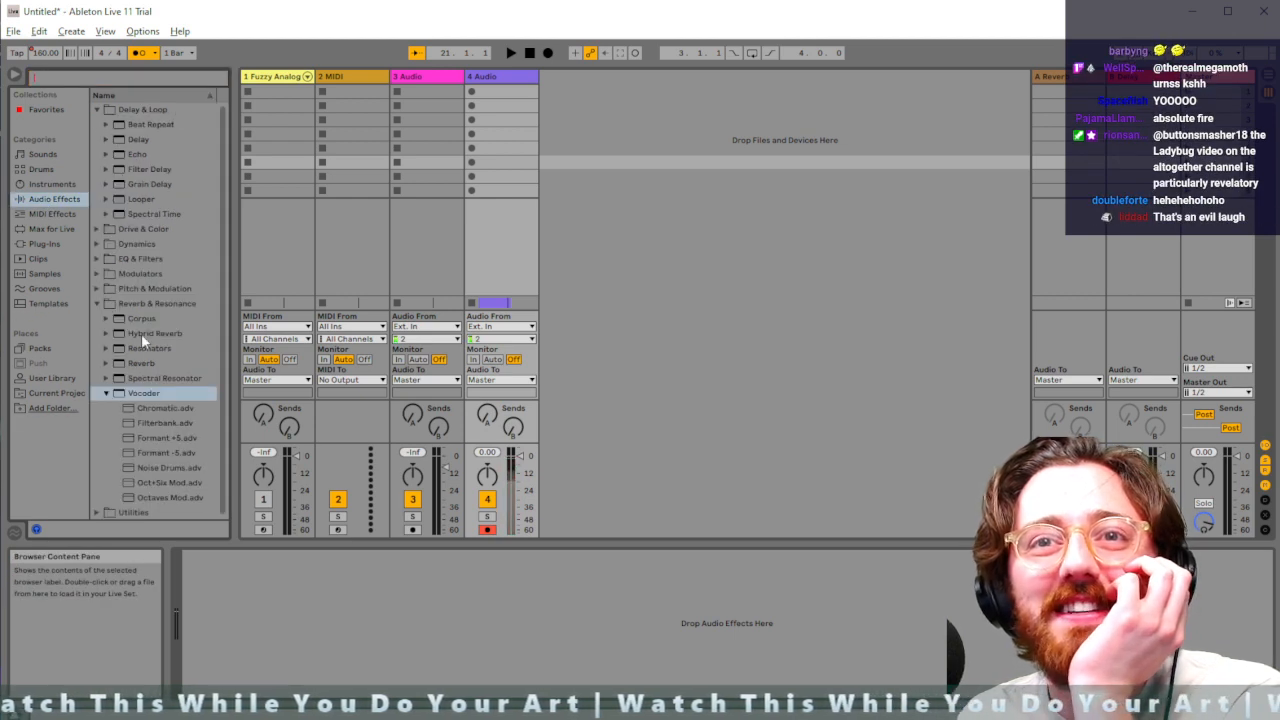
Add a Compressor from the Dynamics effects to track 4
click(109, 314)
click(97, 304)
click(97, 229)
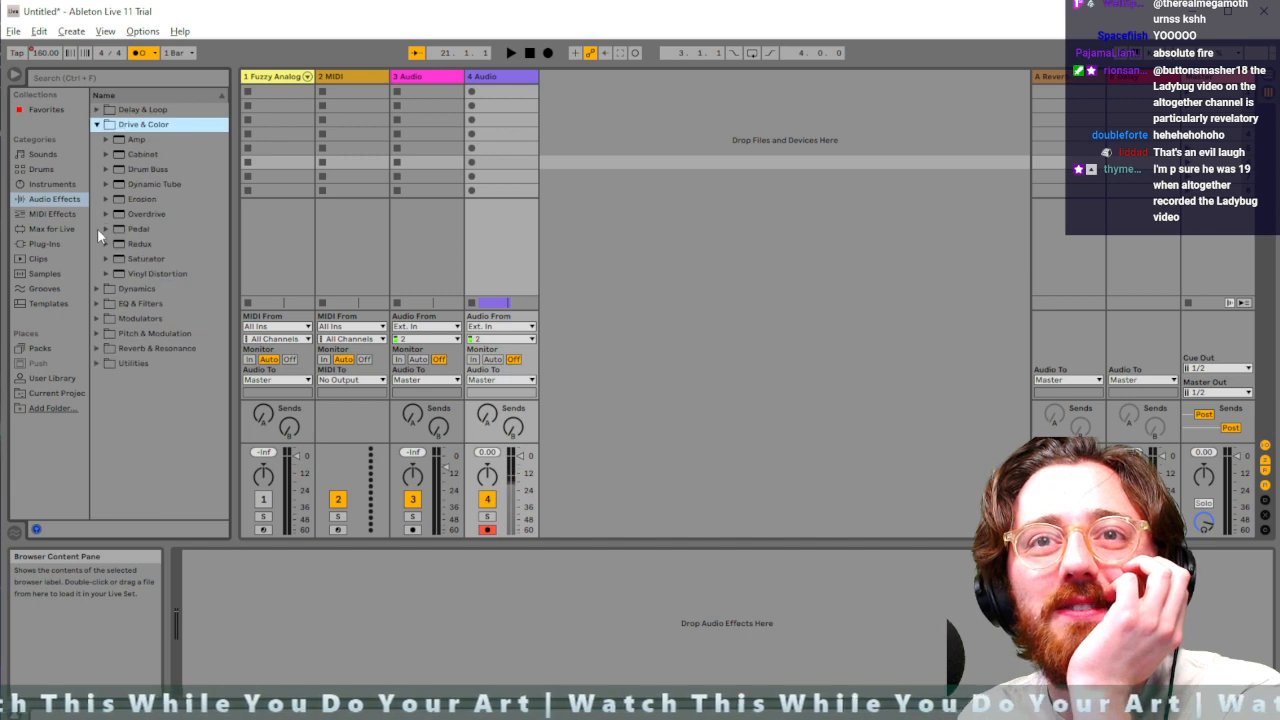
click(96, 288)
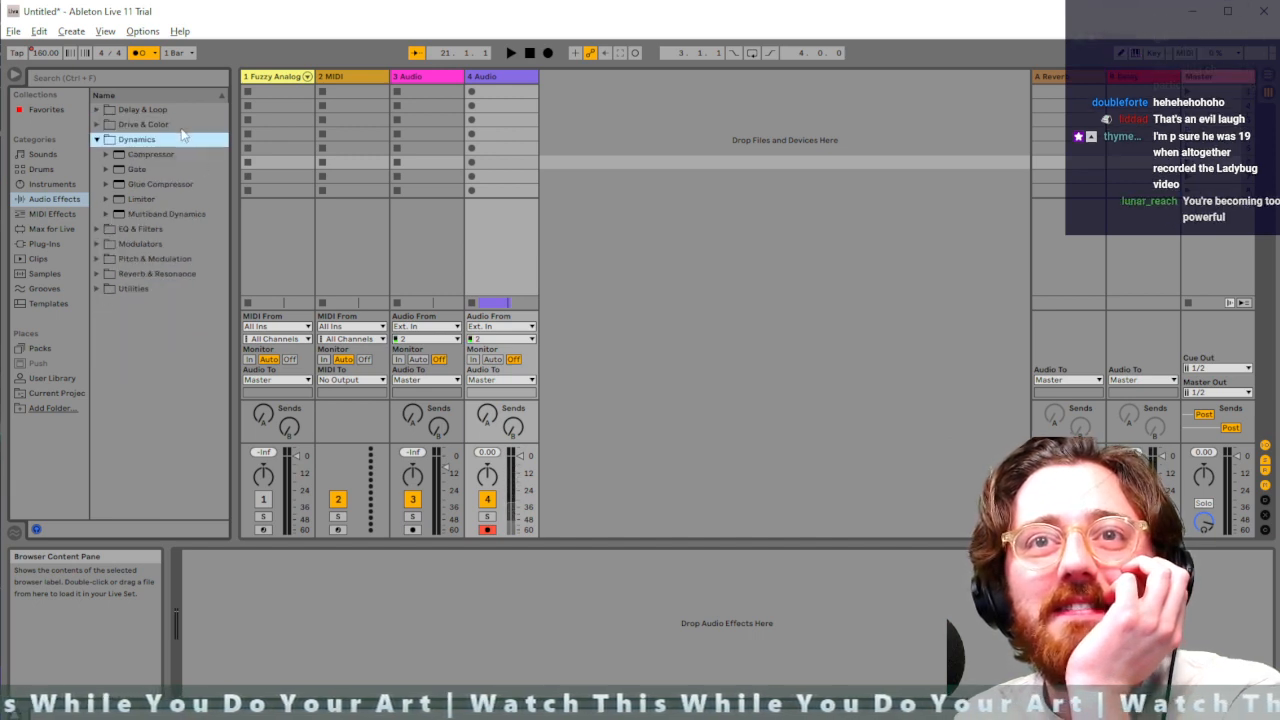
click(151, 156)
drag(515, 247, 517, 241)
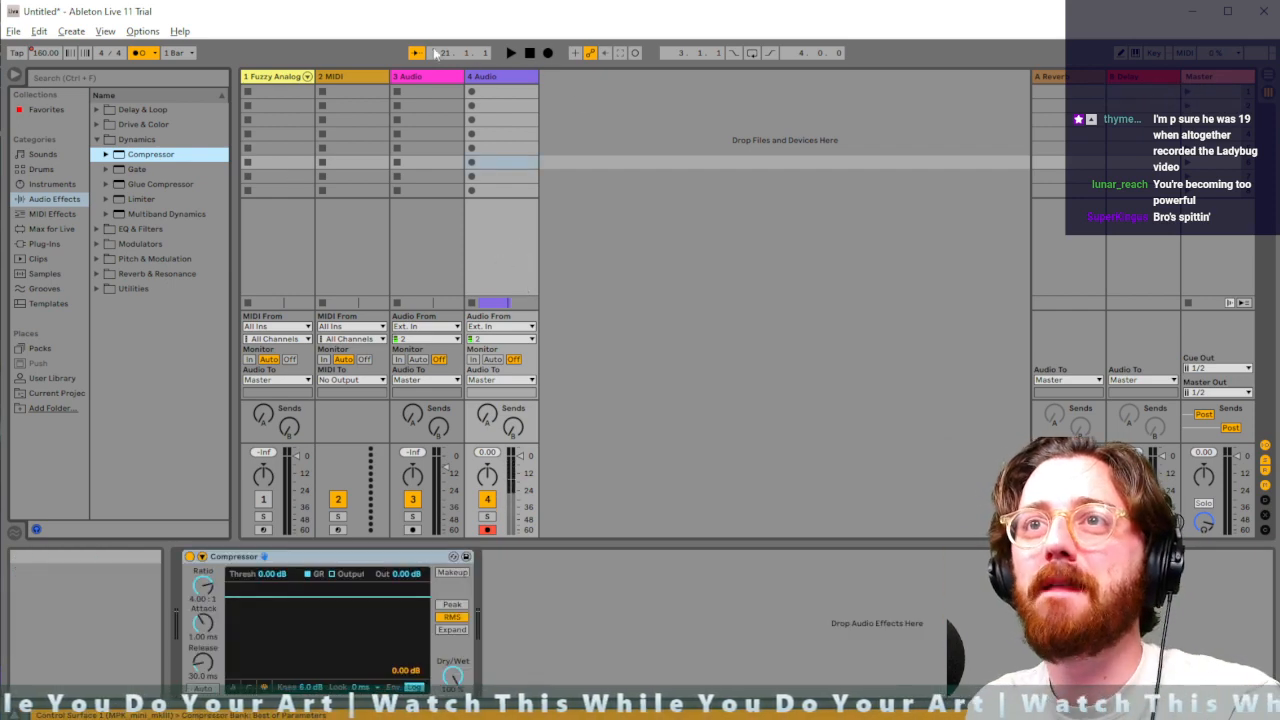
Return to the Arrangement View, move the four-bar loop region to bar 17 and play the compressed track 4 take
key(Tab)
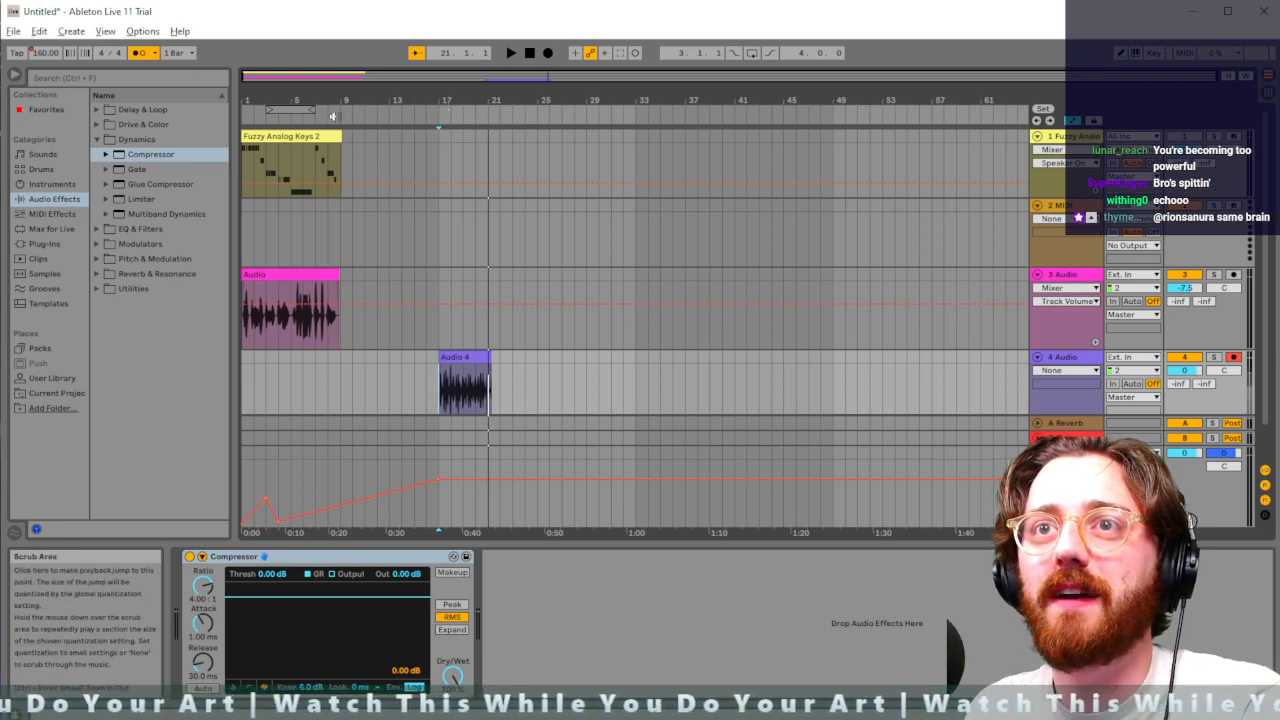
drag(298, 112, 470, 113)
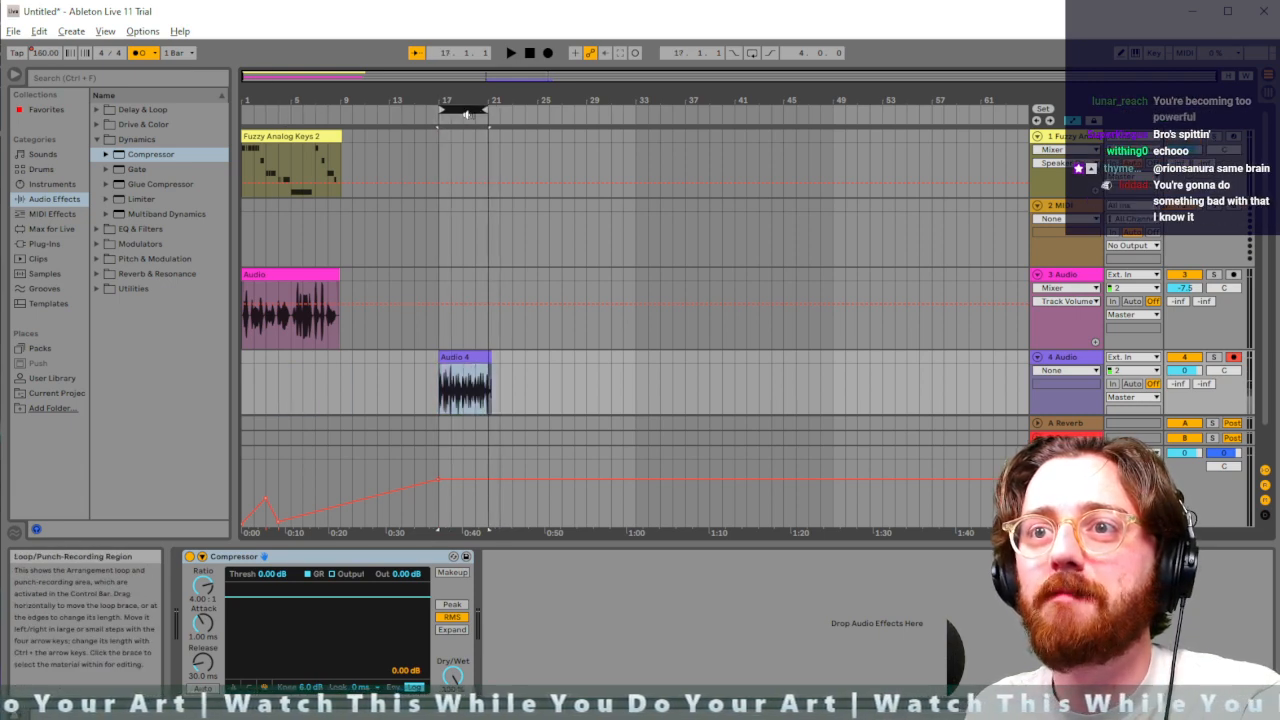
key(space)
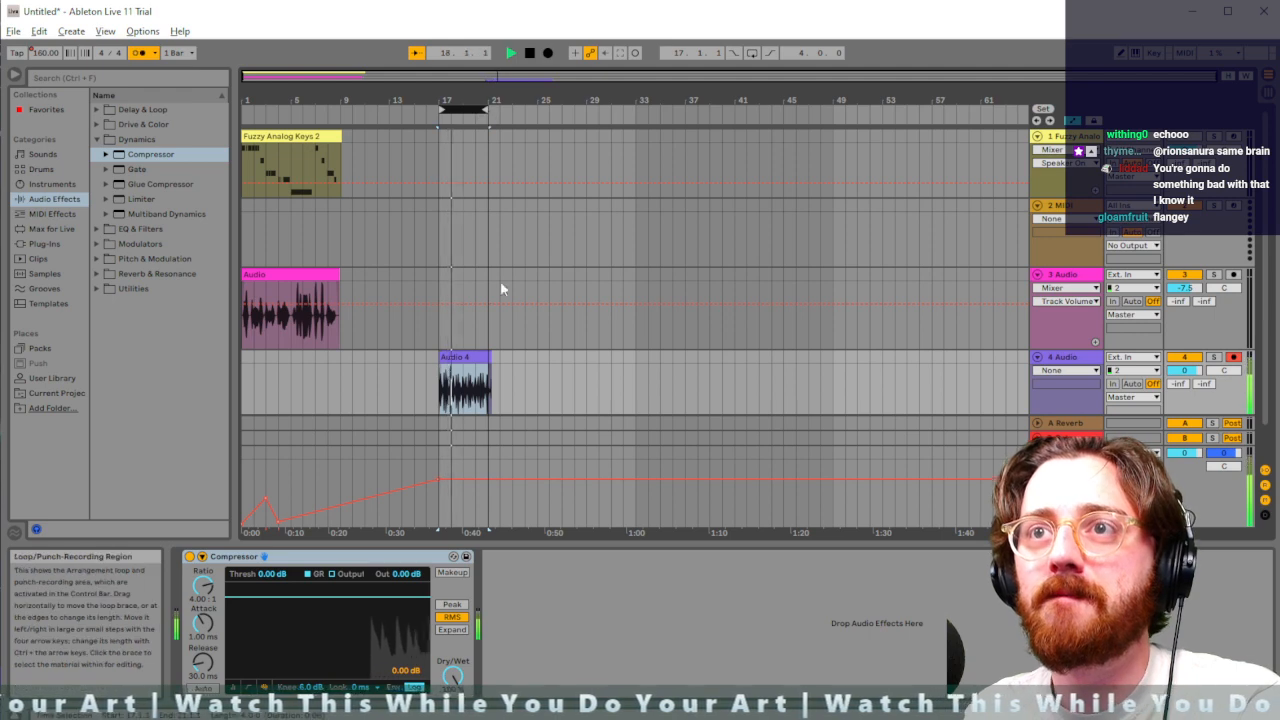
scroll(470, 338, up, 4)
scroll(473, 338, down, 5)
scroll(474, 340, up, 2)
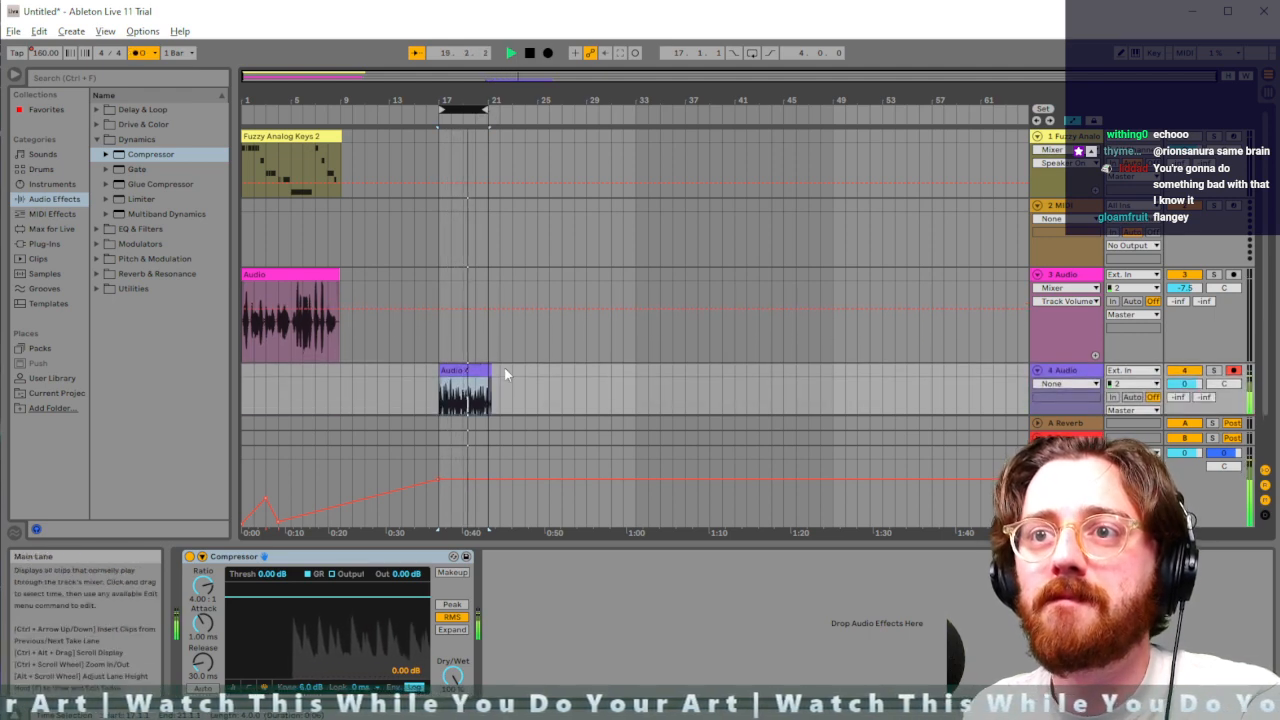
scroll(505, 375, down, 1)
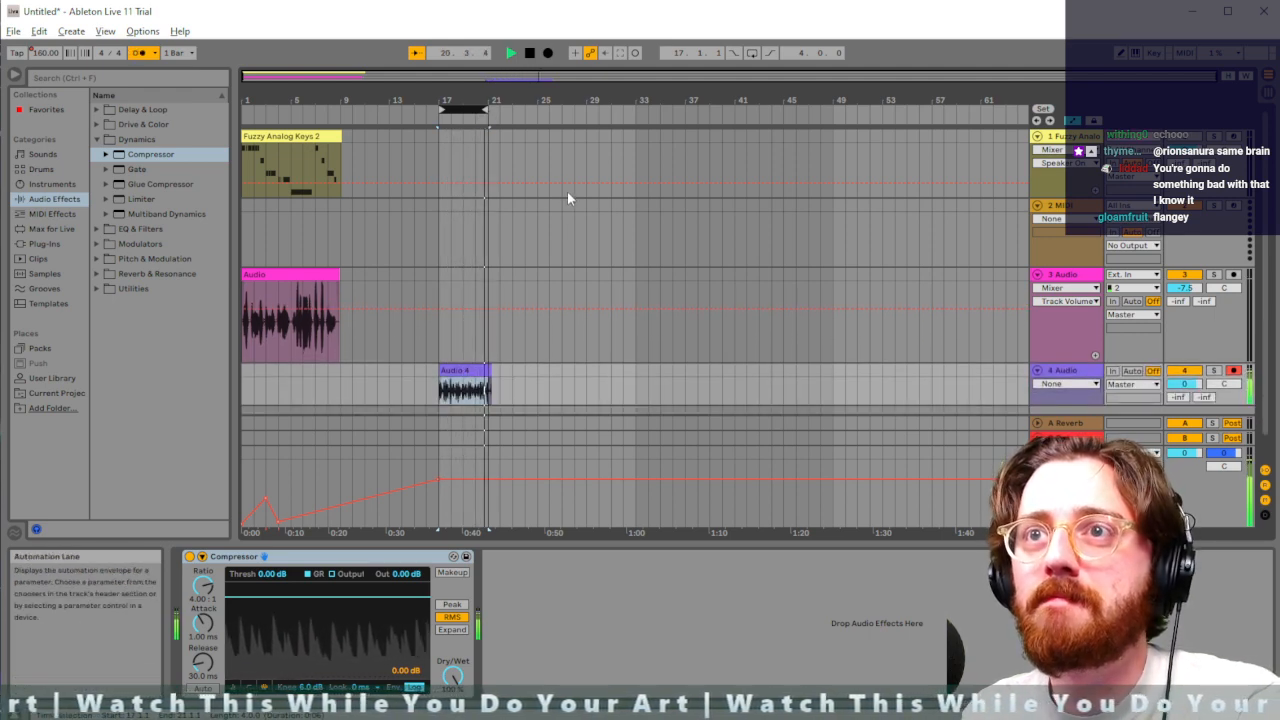
key(space)
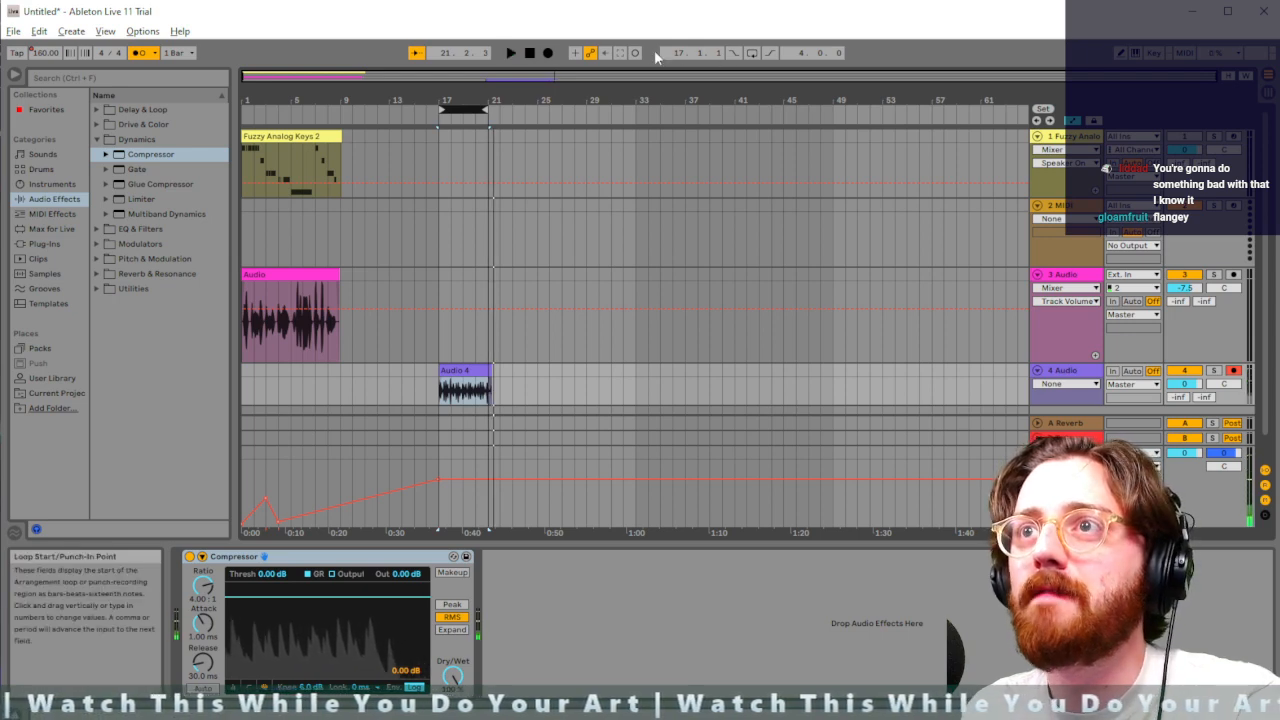
Trim the end of the track 4 clip back to bar 21
click(505, 395)
scroll(472, 396, up, 6)
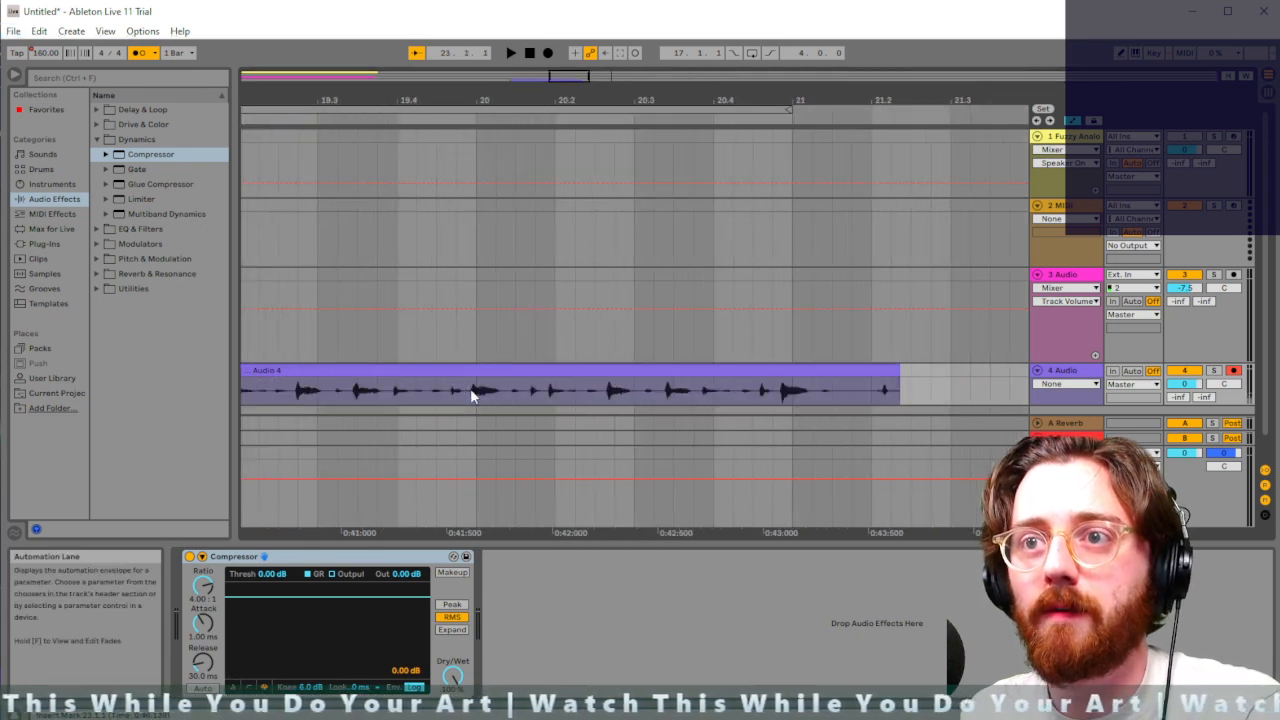
scroll(473, 395, down, 2)
click(656, 398)
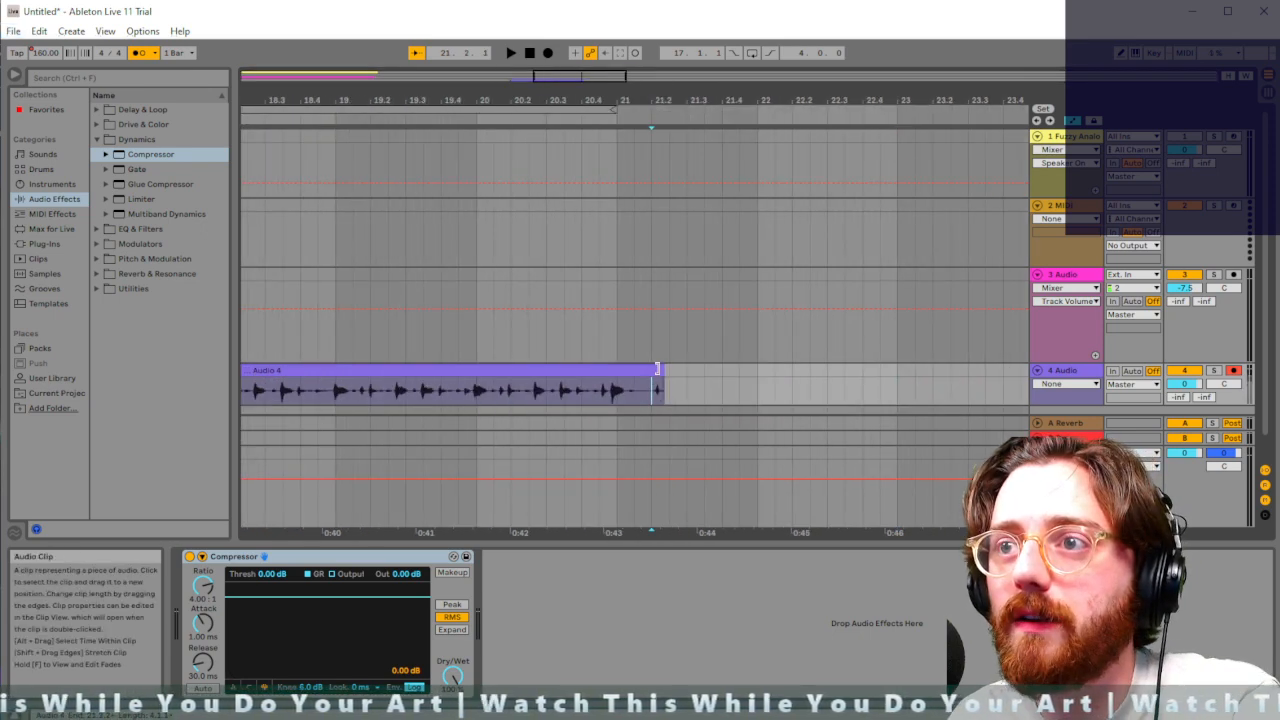
drag(661, 372, 626, 381)
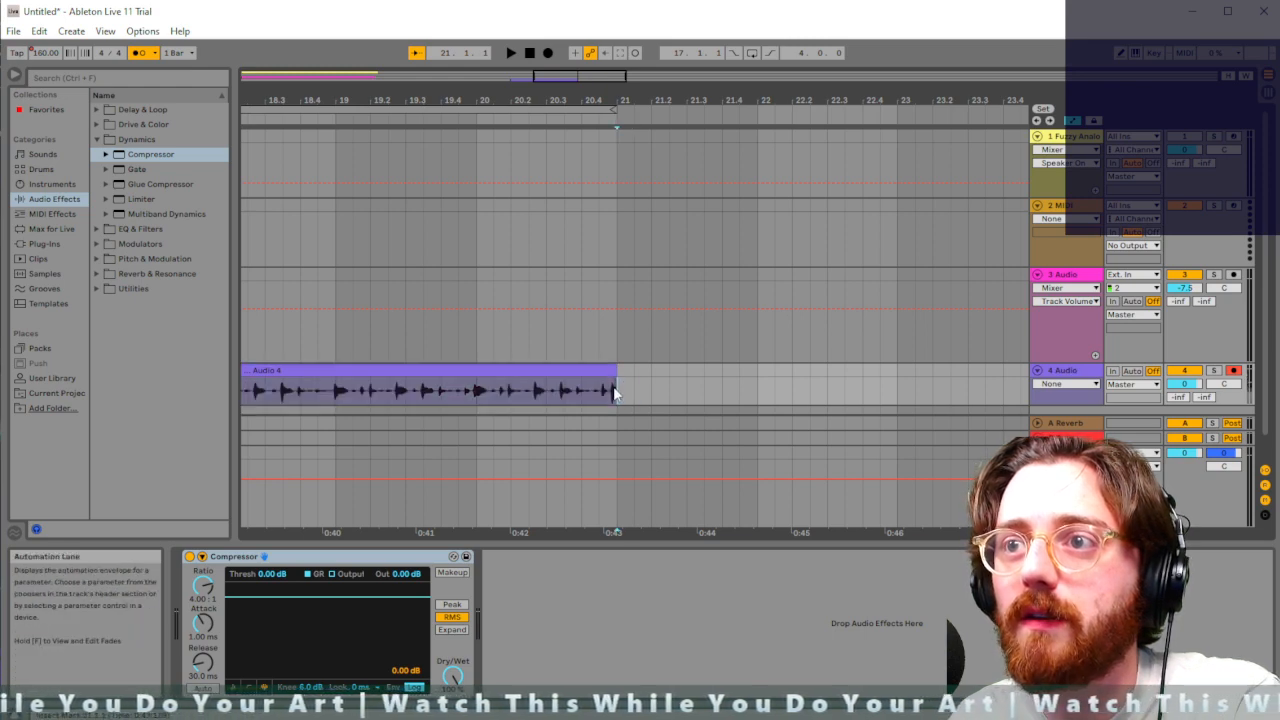
key(space)
key(space)
scroll(614, 393, down, 2)
scroll(614, 393, up, 2)
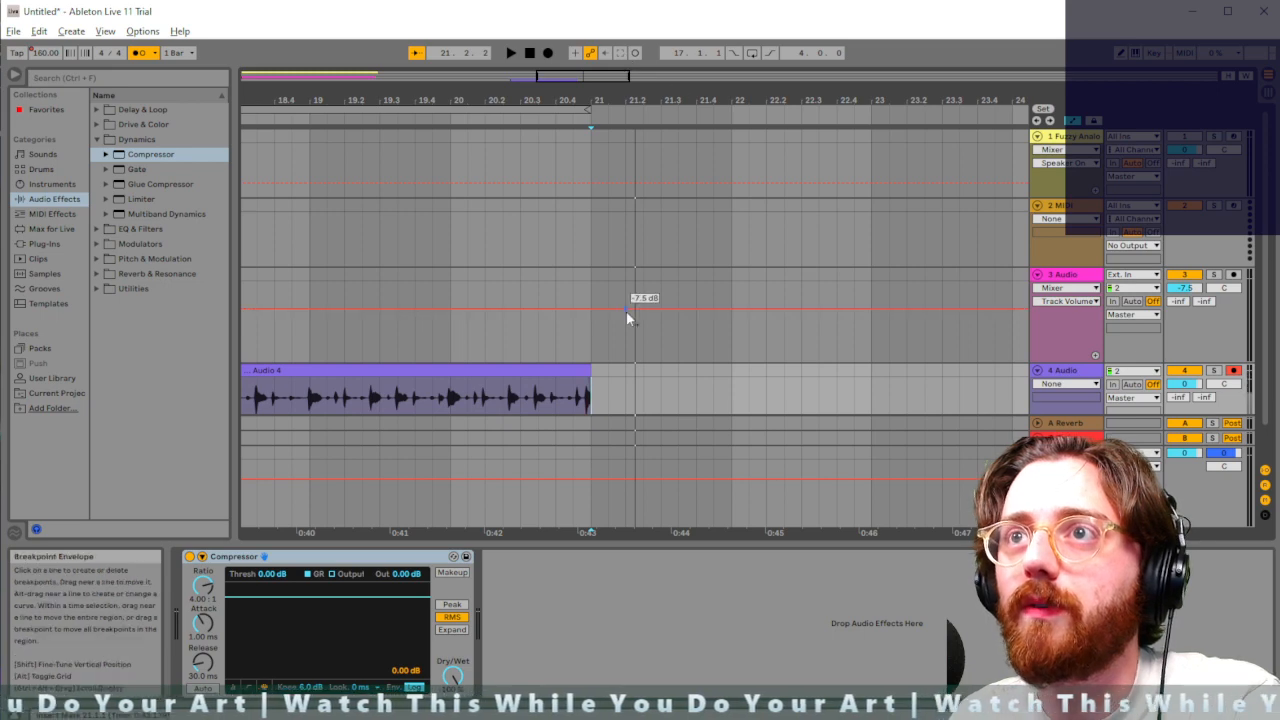
Turn off the metronome and play the four bars from bar 17 with looping enabled
scroll(626, 312, down, 6)
click(471, 110)
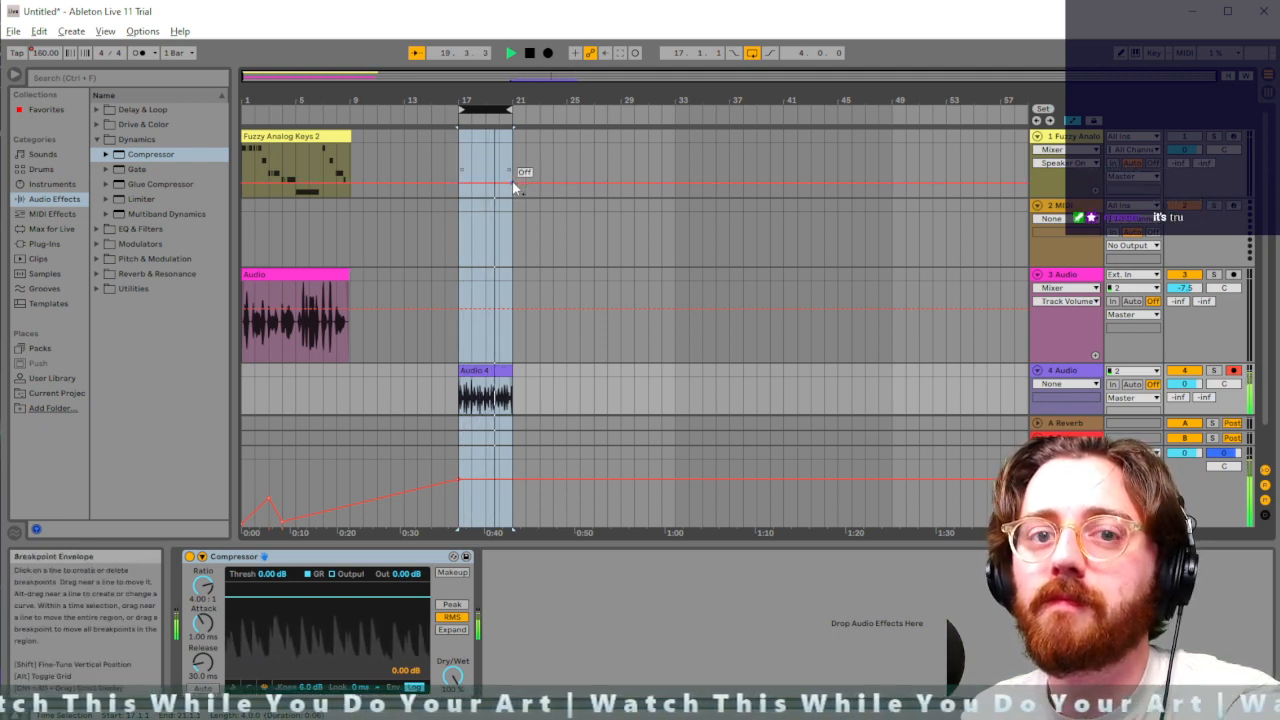
key(space)
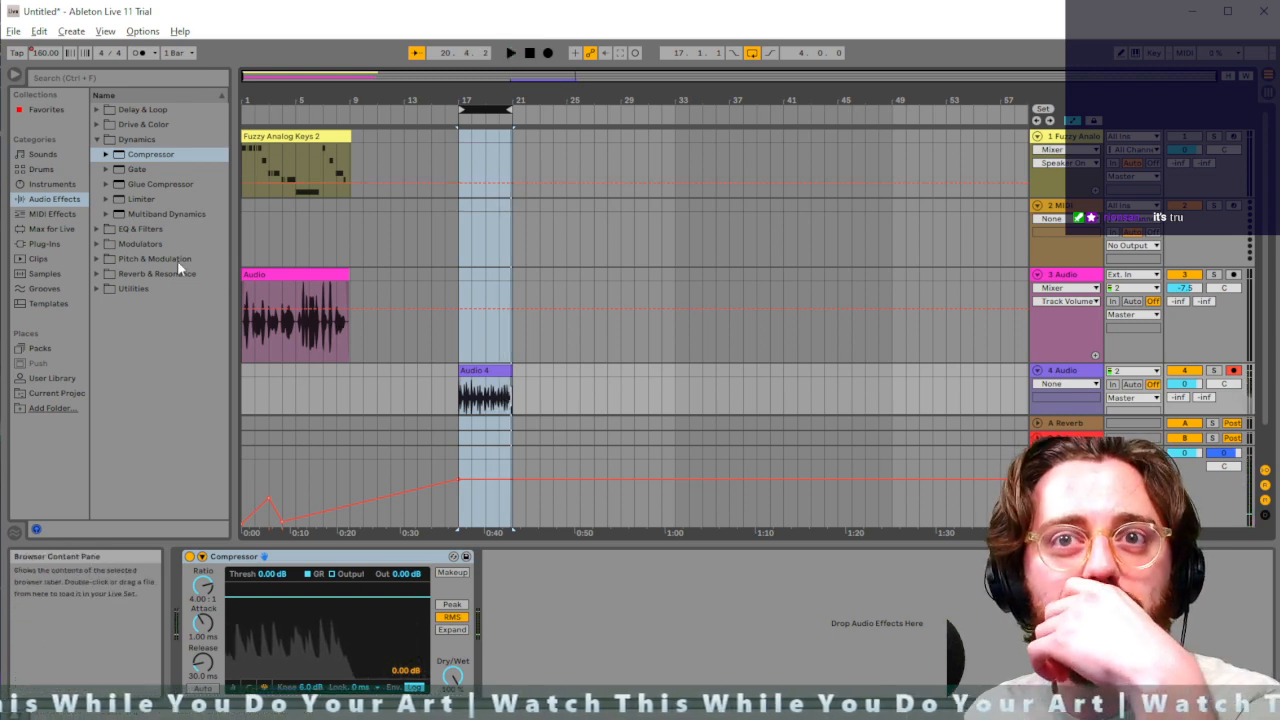
Add the Boom Capture preset of Channel EQ after the Compressor on track 4 and audition the loop
click(104, 243)
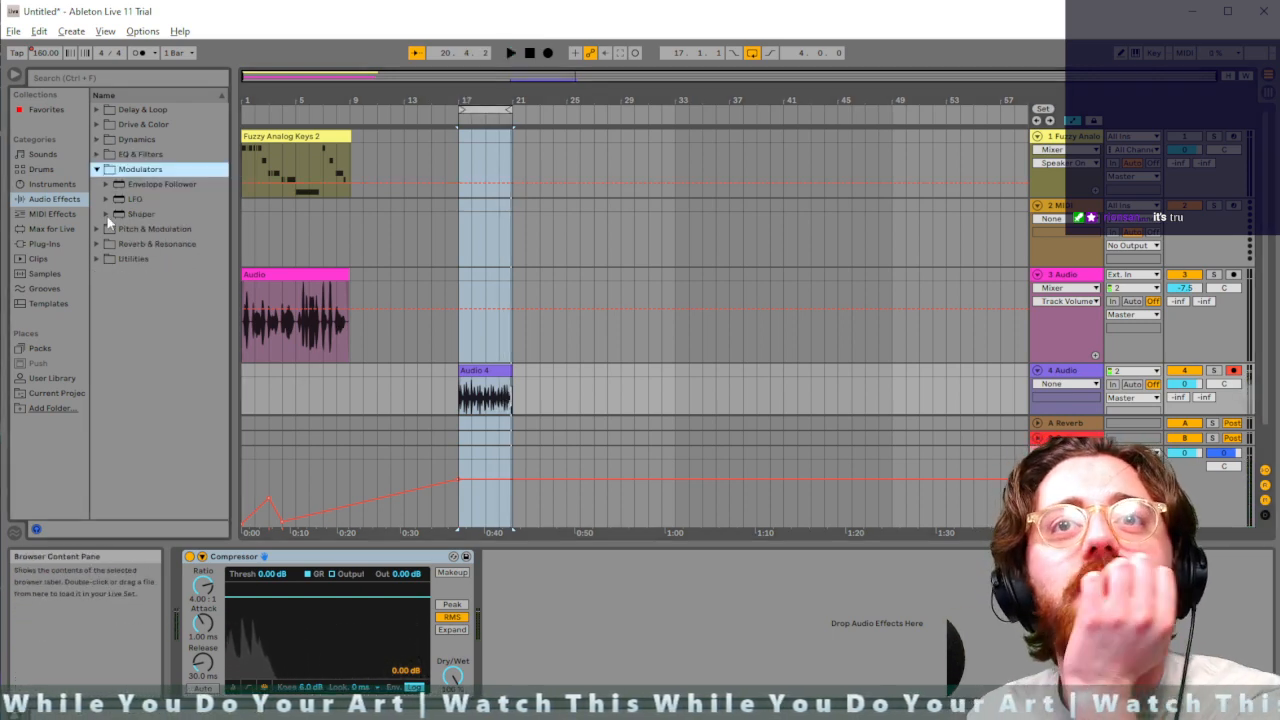
click(96, 155)
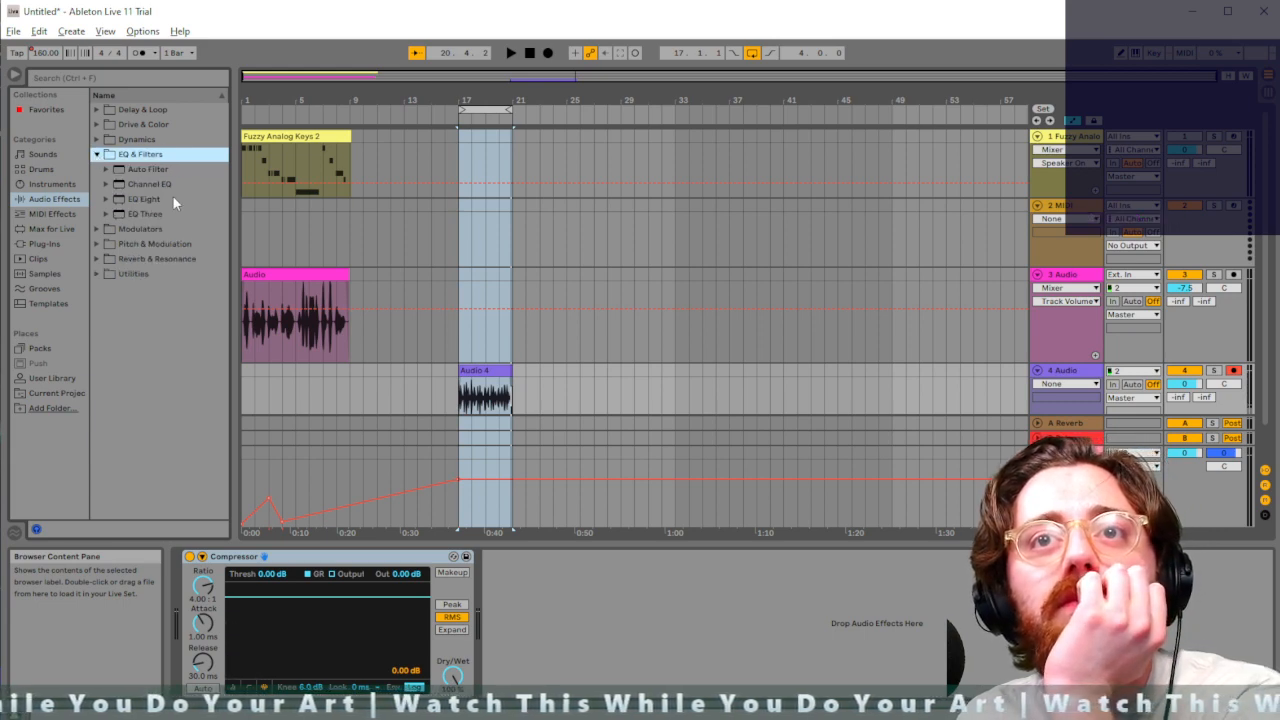
click(141, 203)
click(134, 155)
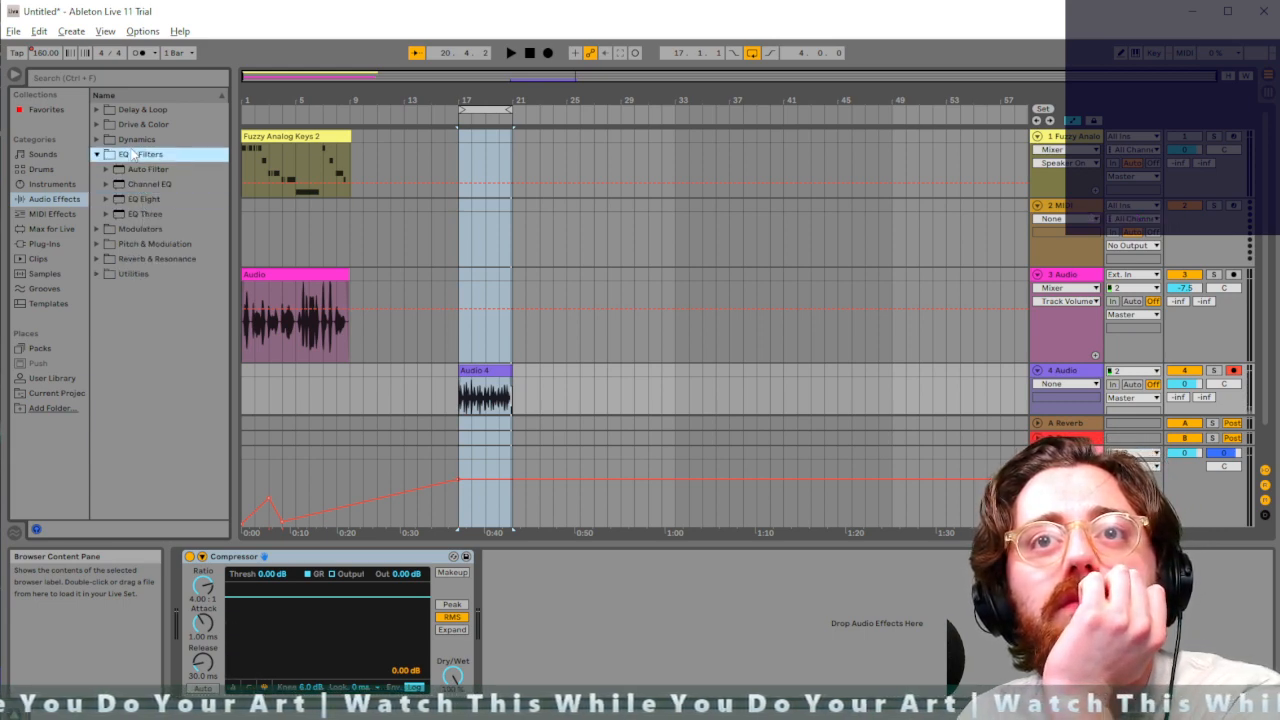
click(107, 184)
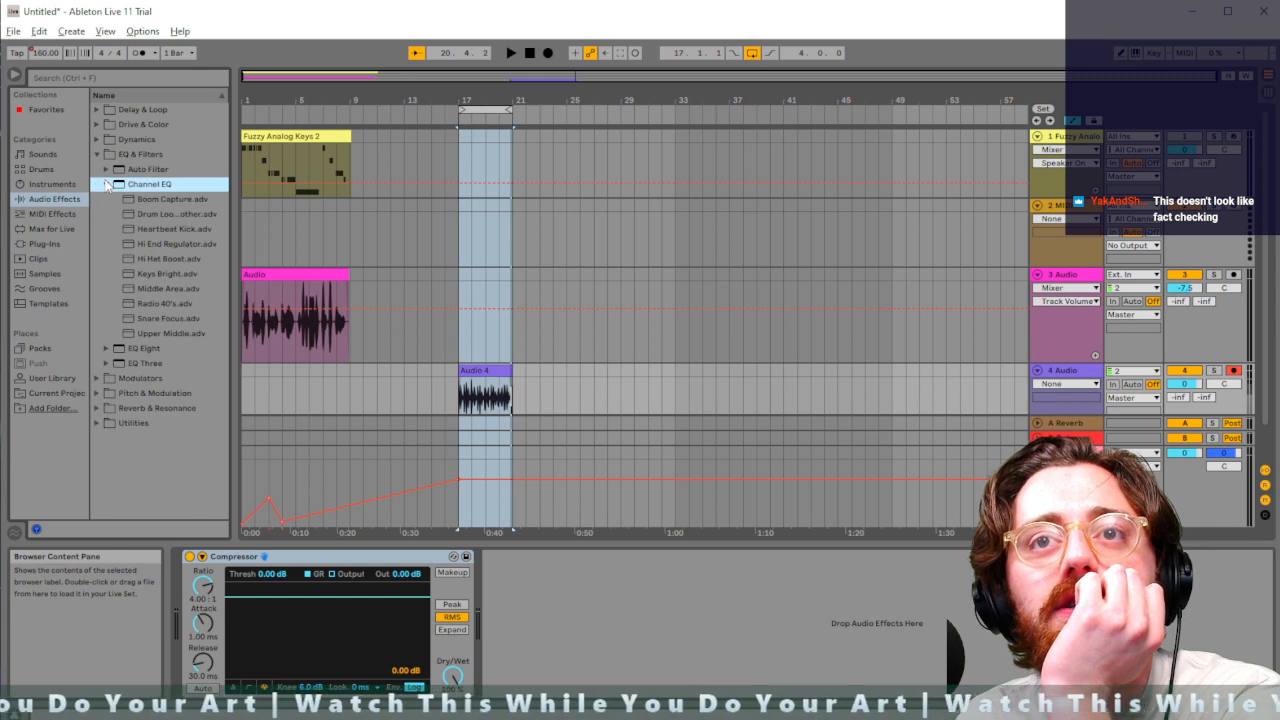
click(165, 214)
click(167, 200)
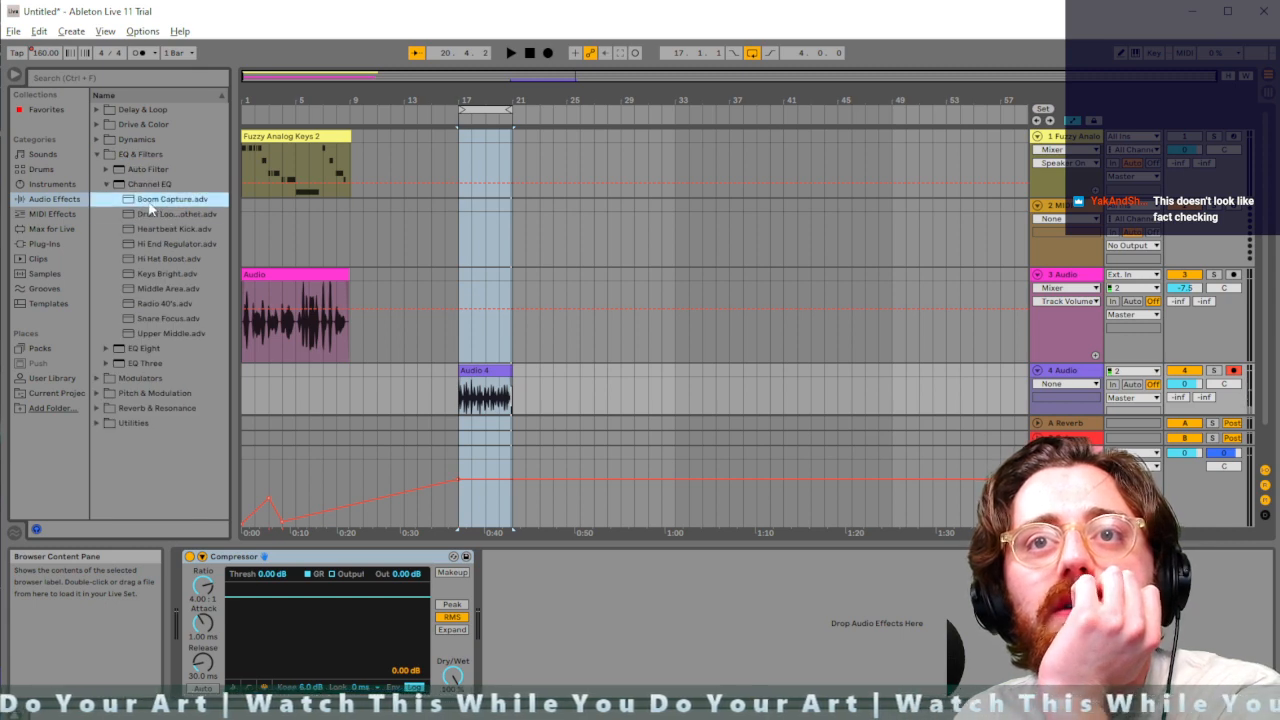
drag(521, 591, 524, 590)
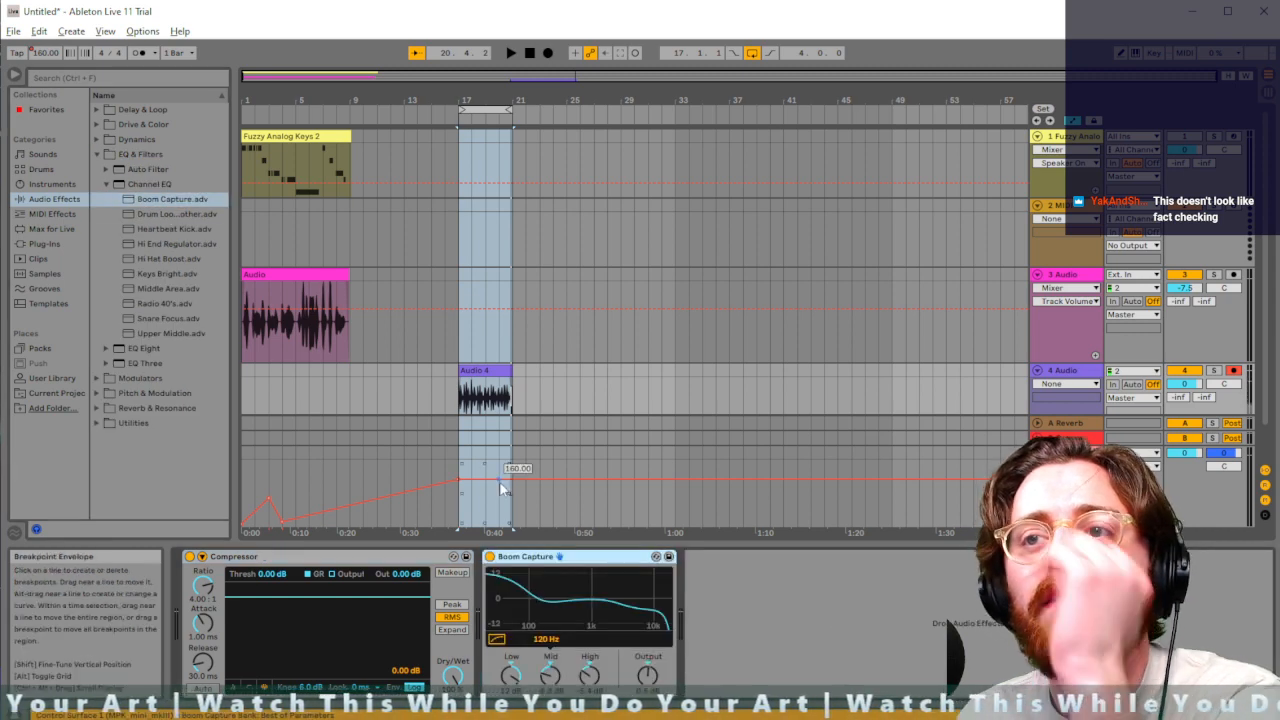
key(space)
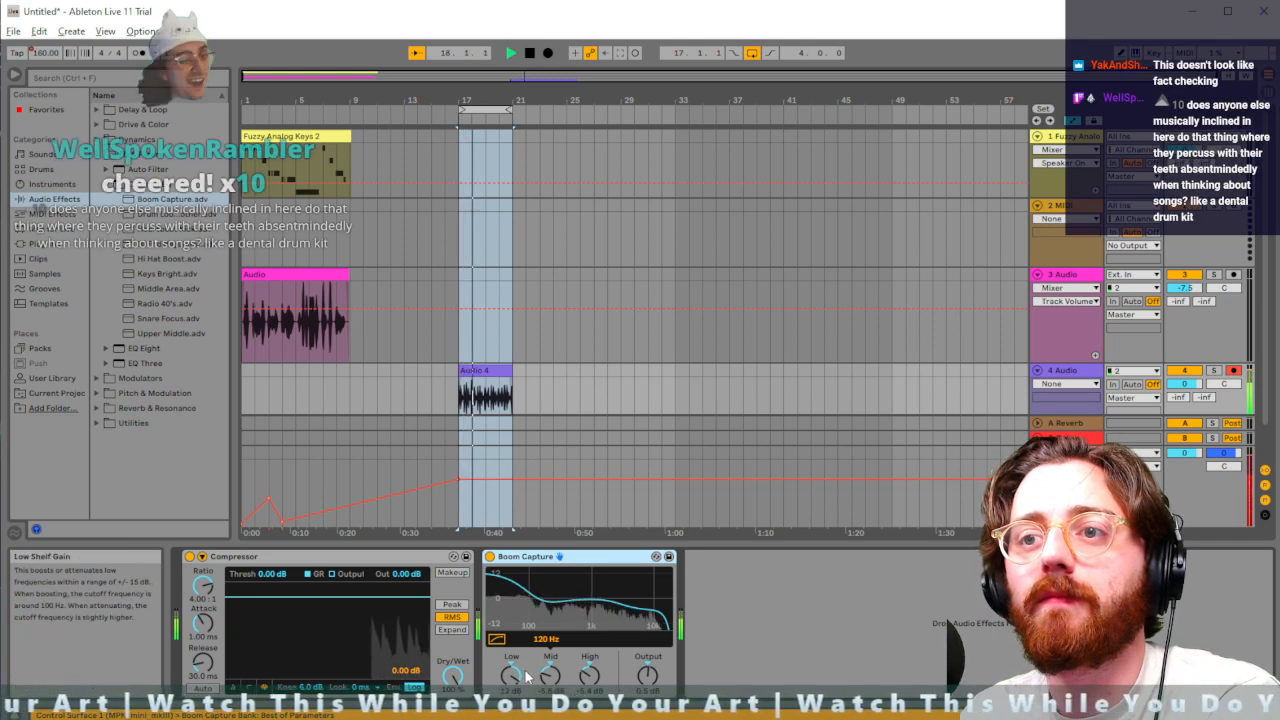
key(space)
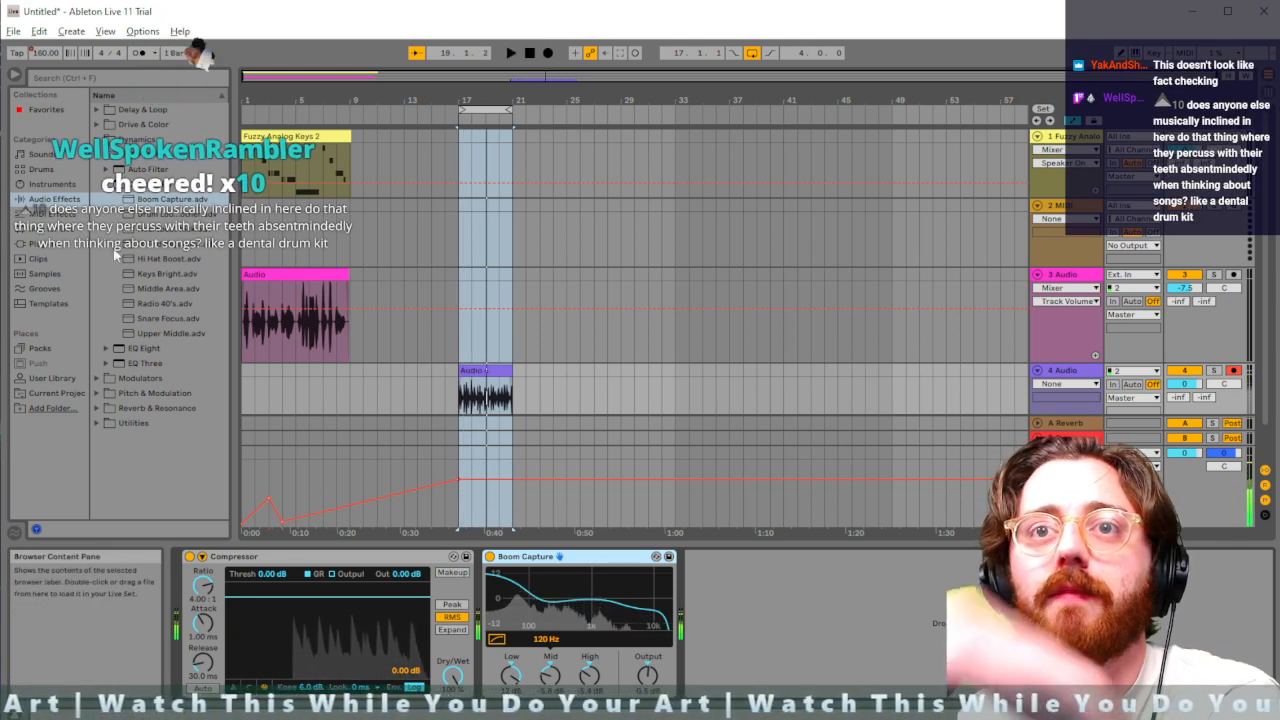
Browse the audio effect library, checking the Channel EQ presets, the Dynamics folder and the Phaser-Flanger presets
click(111, 79)
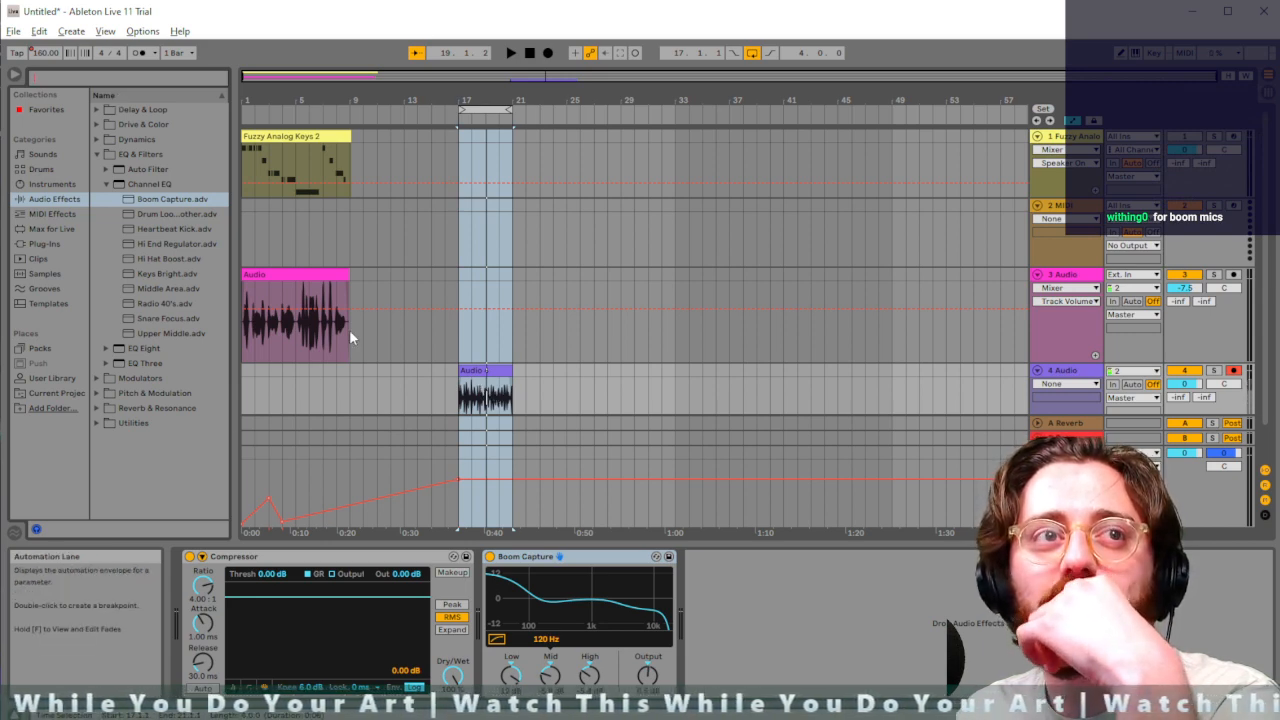
click(140, 245)
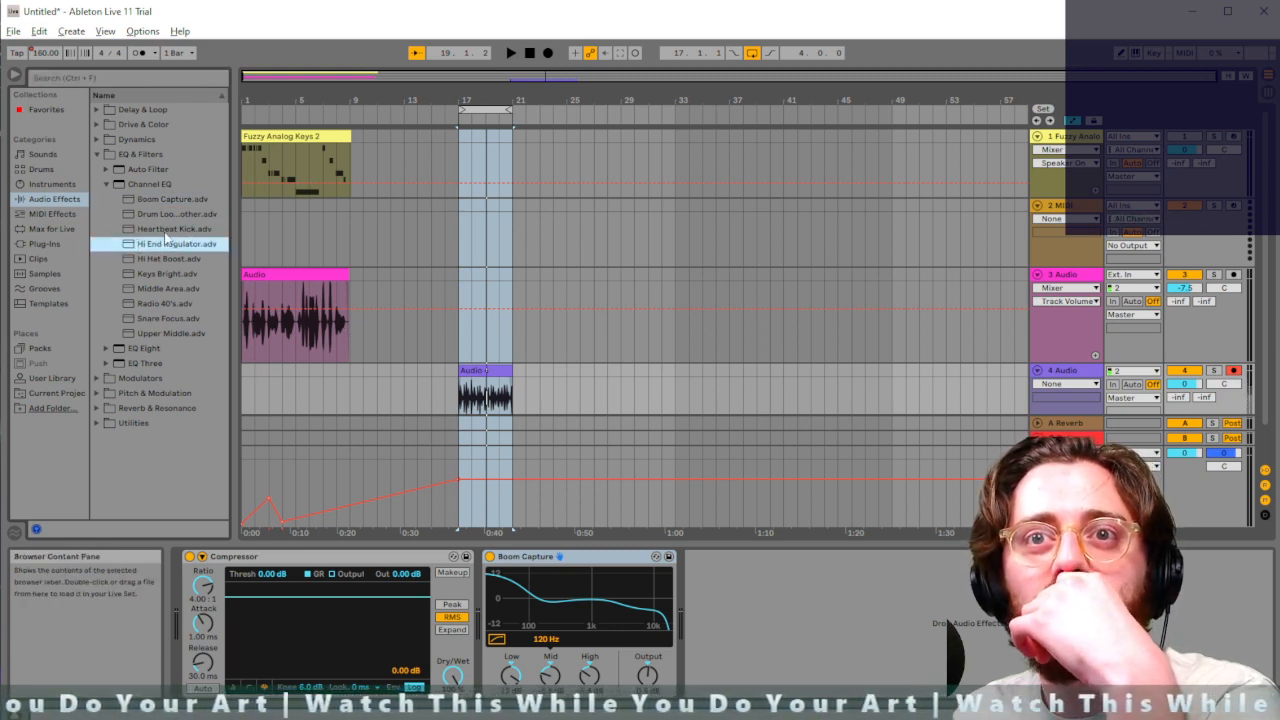
click(168, 232)
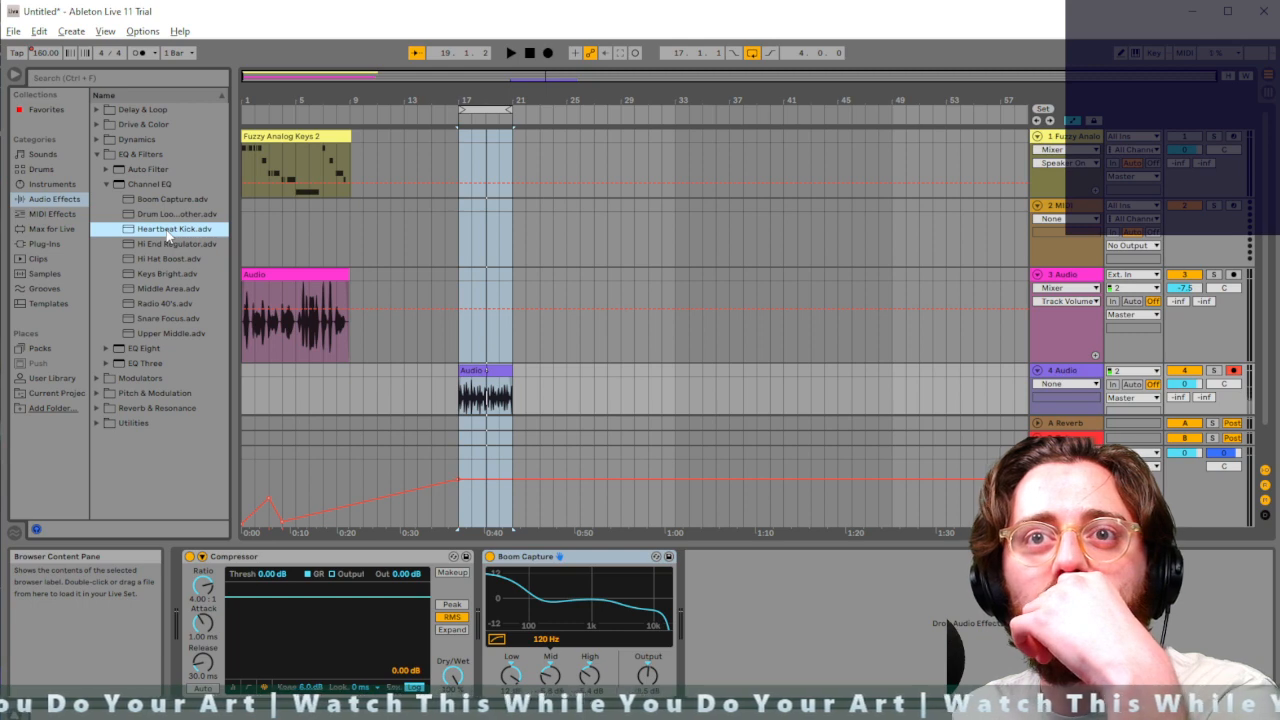
click(107, 184)
click(96, 139)
click(96, 140)
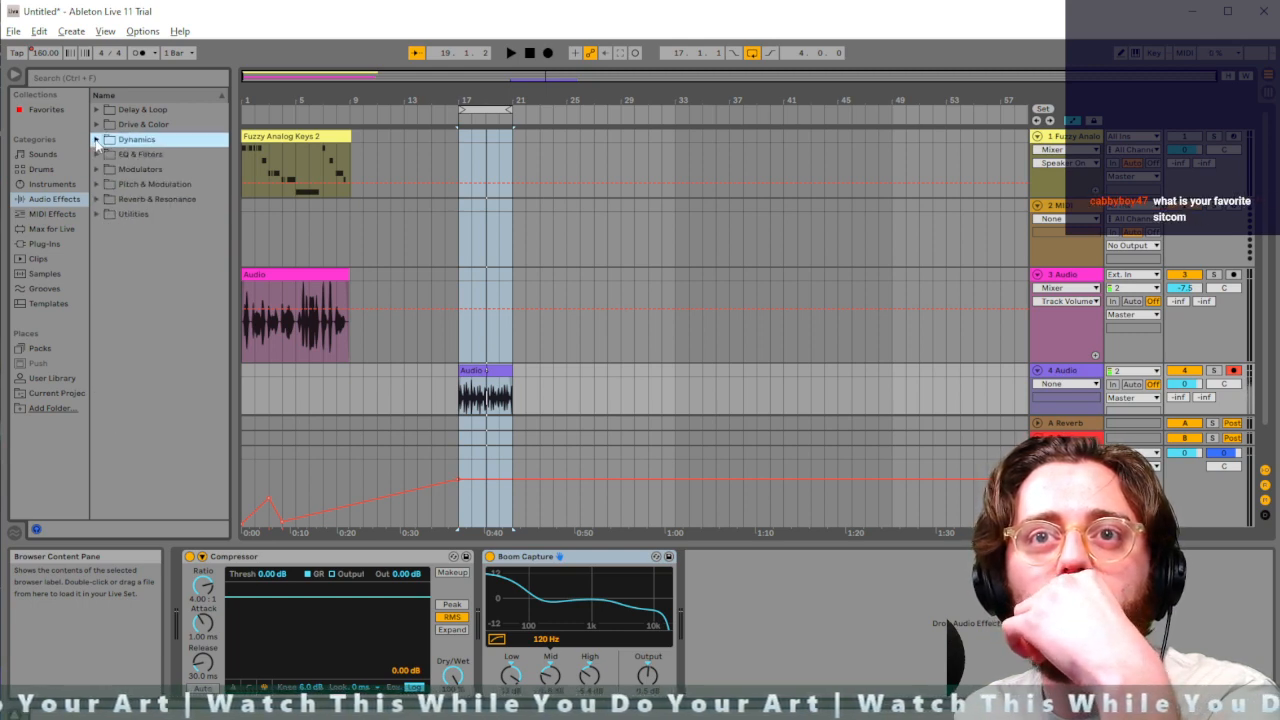
click(102, 184)
click(155, 240)
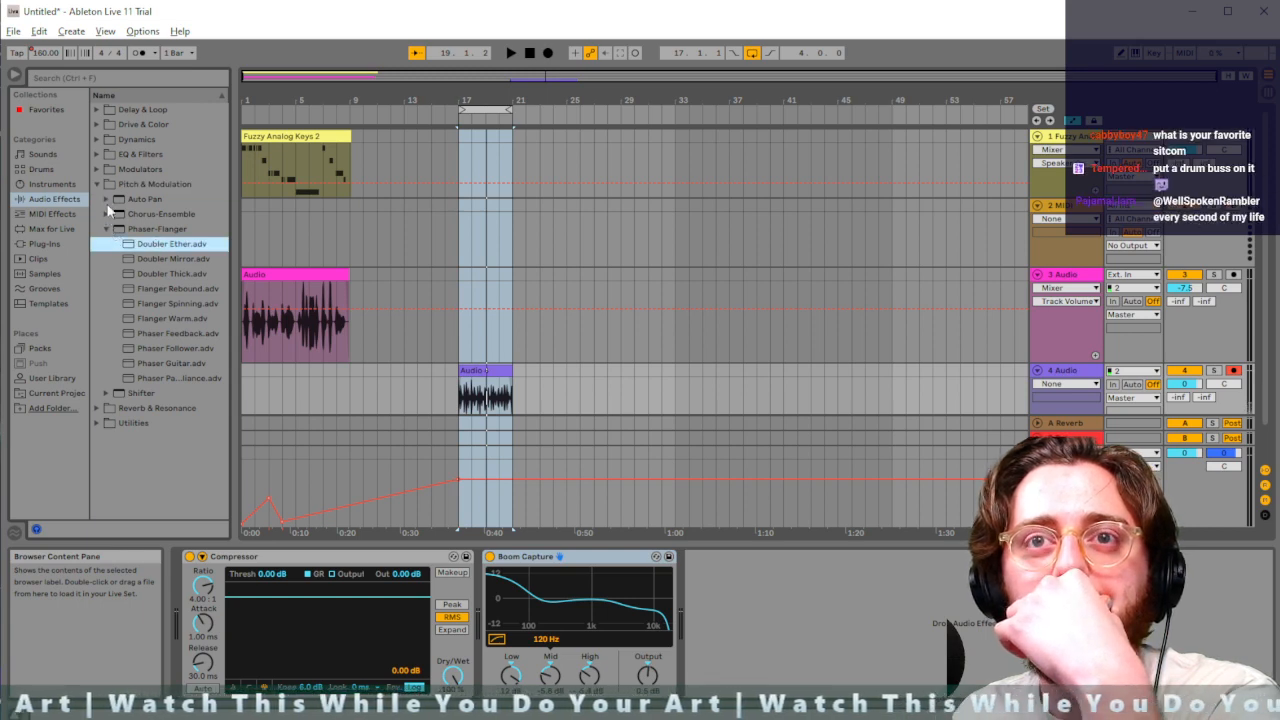
Add the Shredder preset of Auto Pan after Boom Capture in track 4's effect chain
click(107, 202)
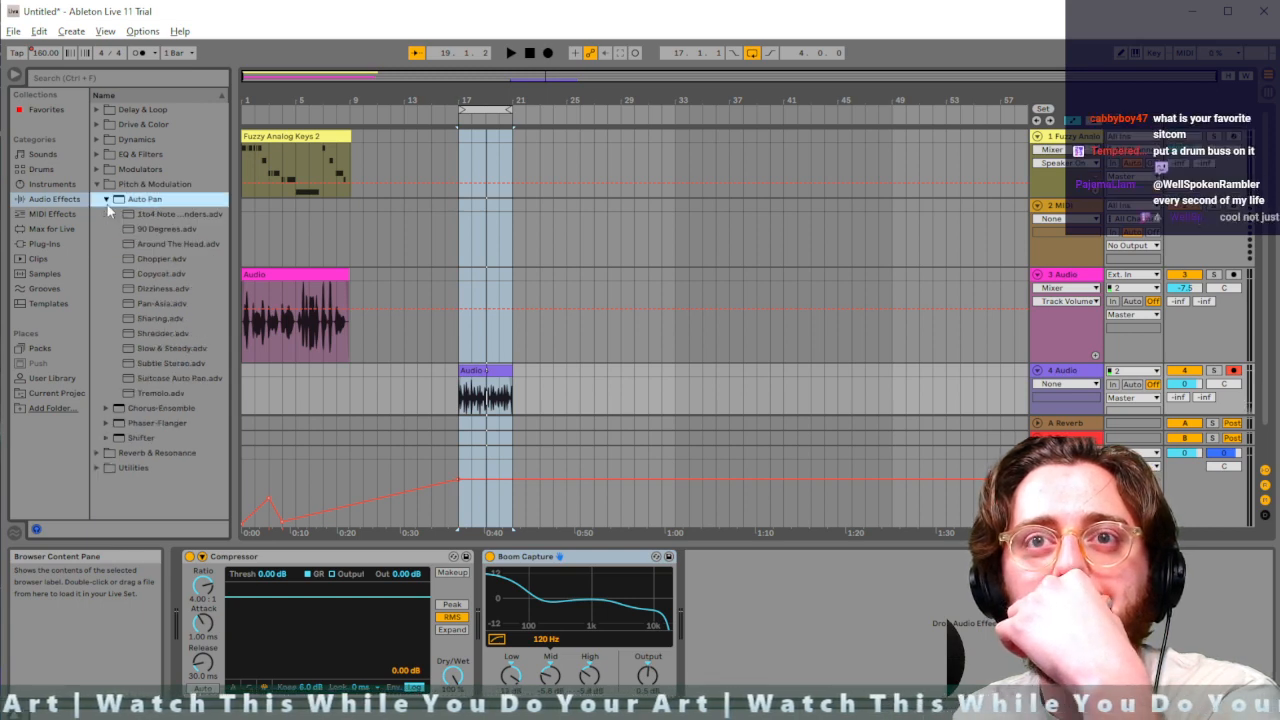
click(143, 261)
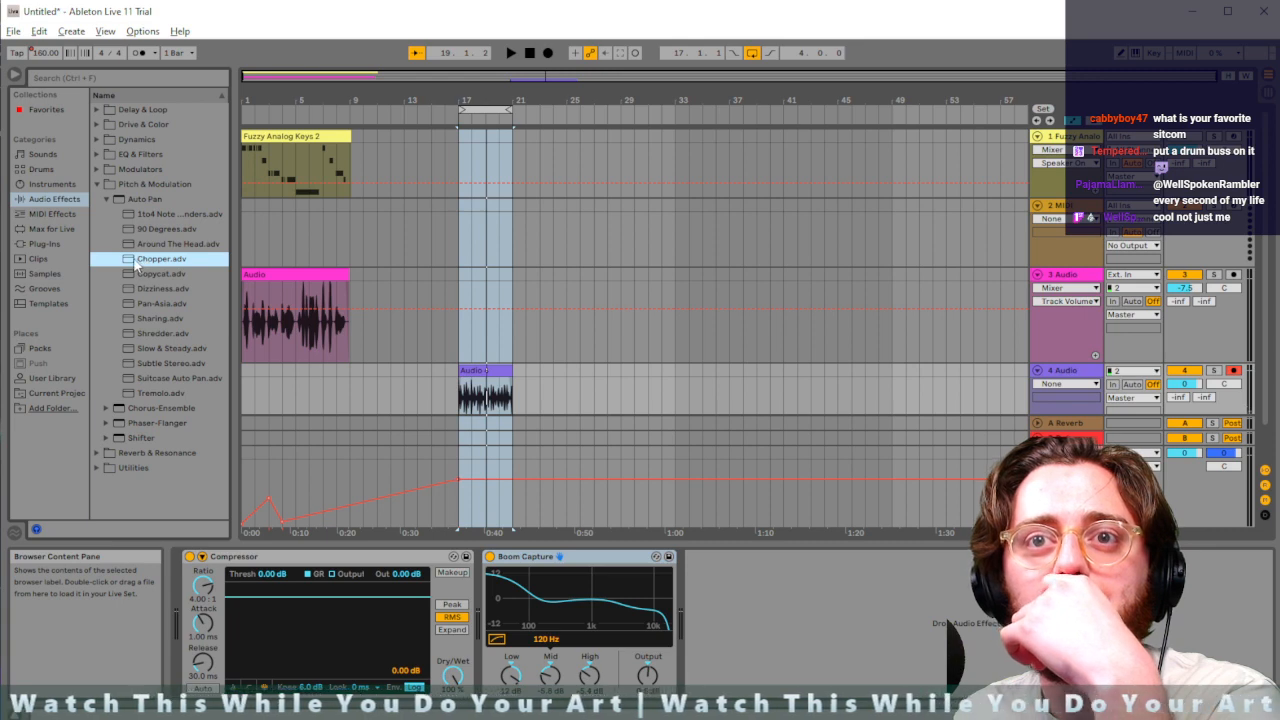
drag(154, 333, 194, 339)
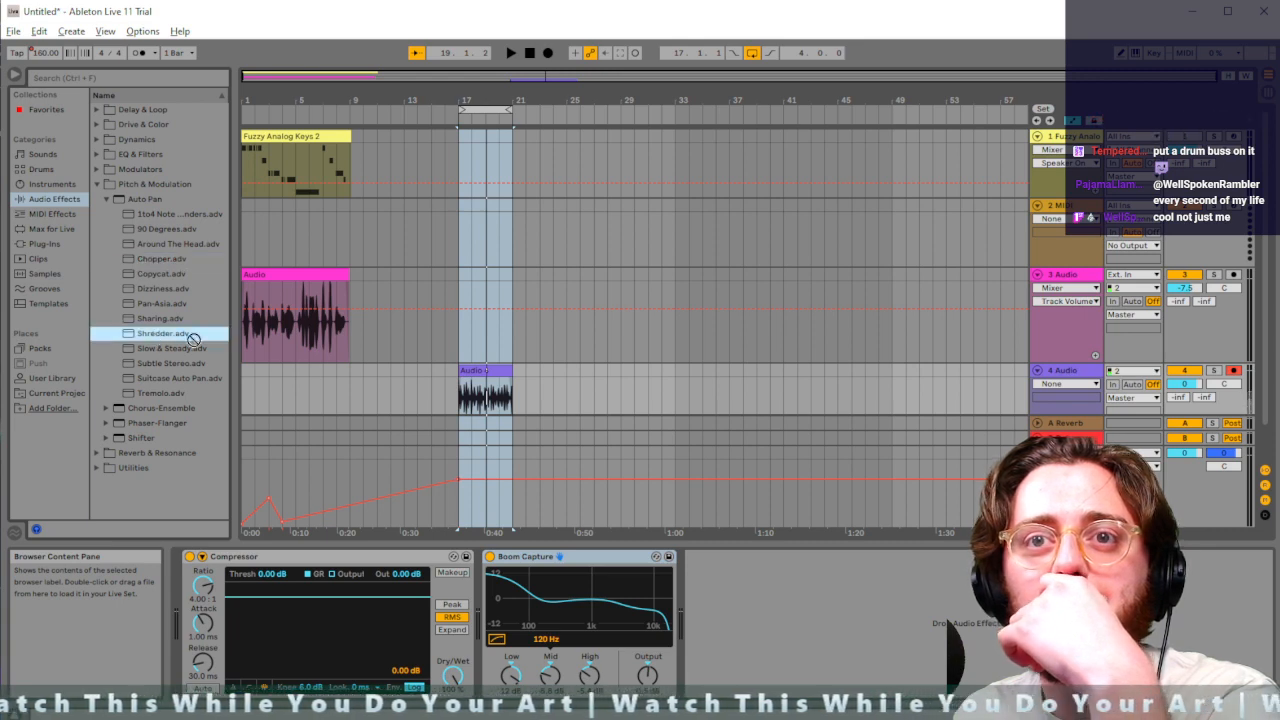
drag(708, 587, 722, 596)
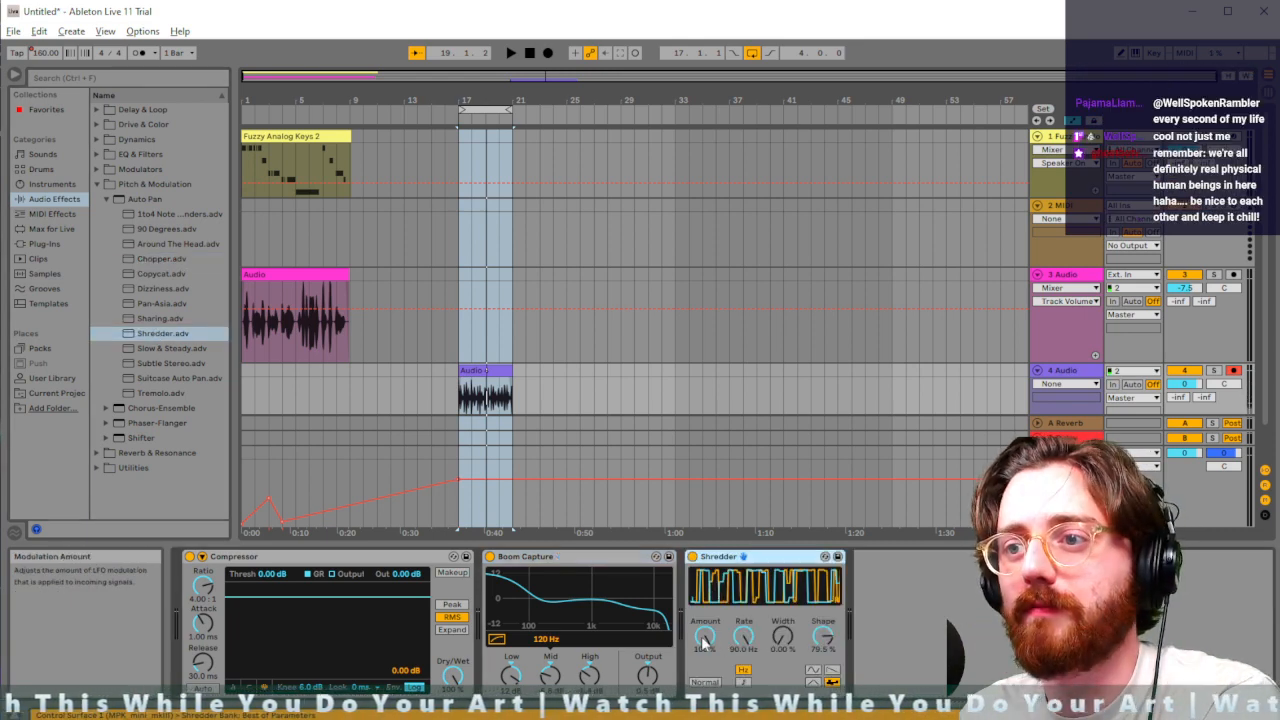
Set Shredder's Amount to 41.3% and Width to 24.6% while auditioning the loop
drag(705, 640, 705, 700)
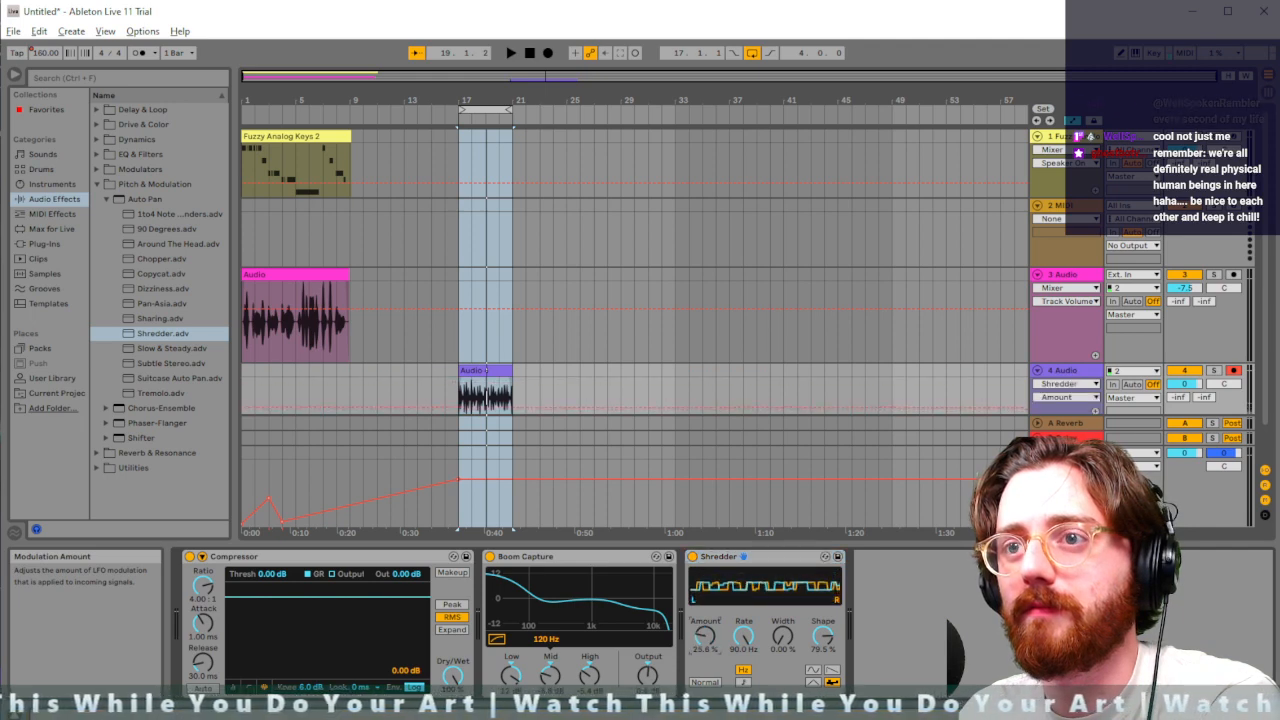
key(space)
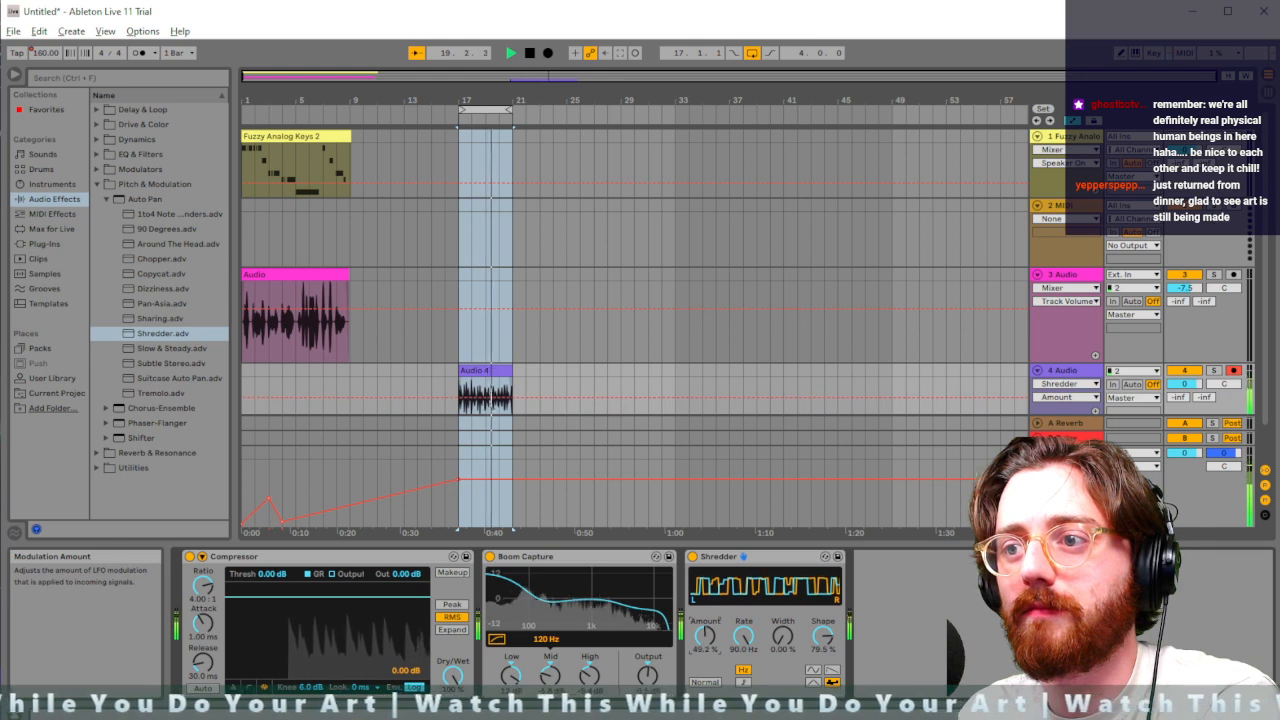
drag(781, 640, 781, 608)
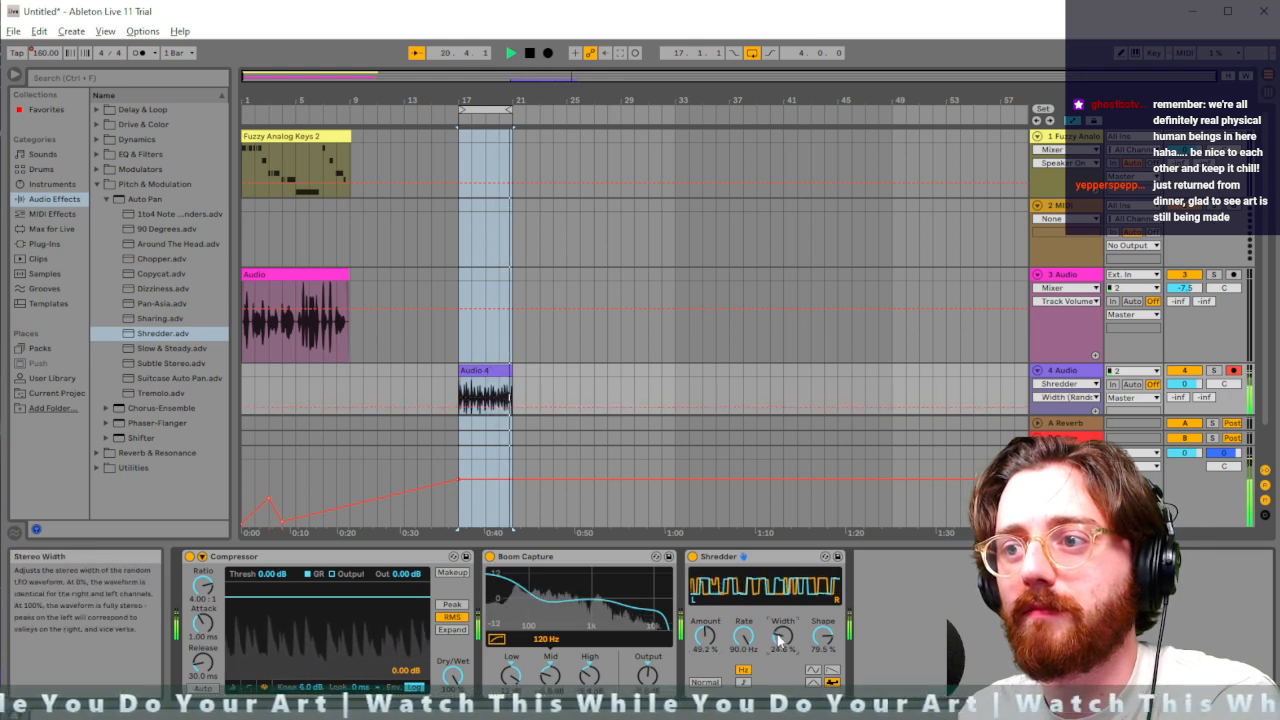
click(704, 637)
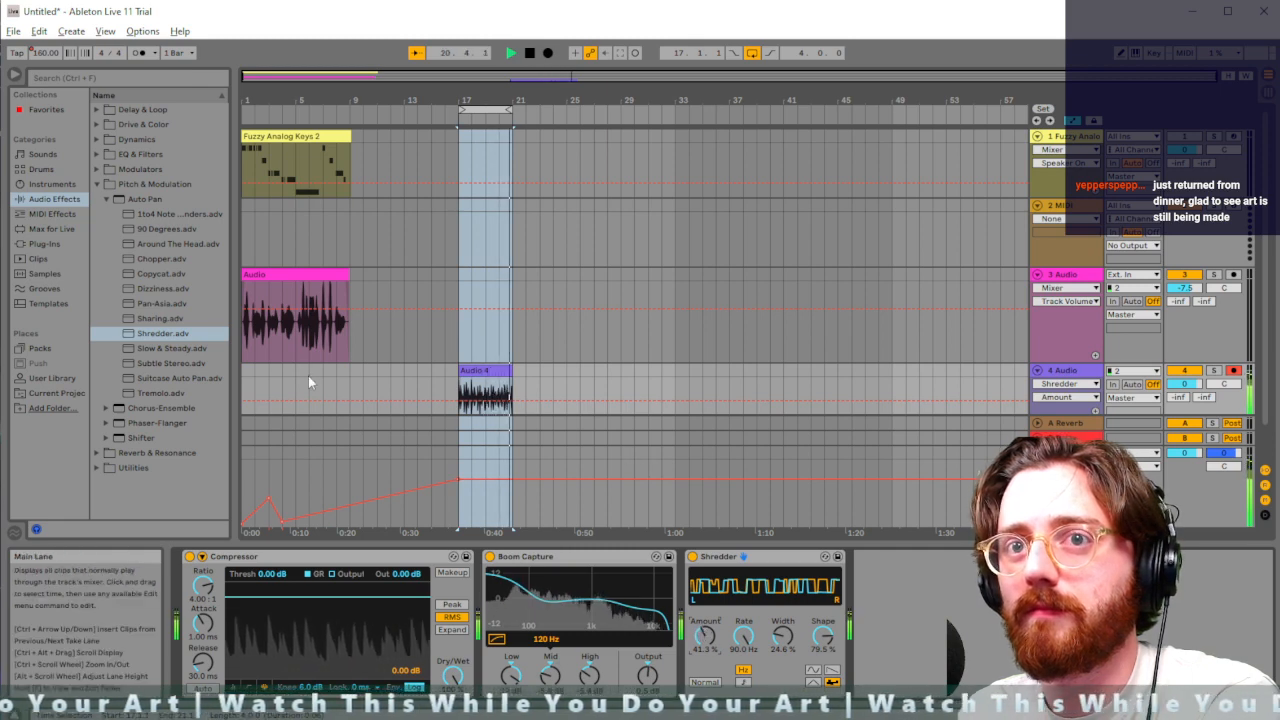
key(space)
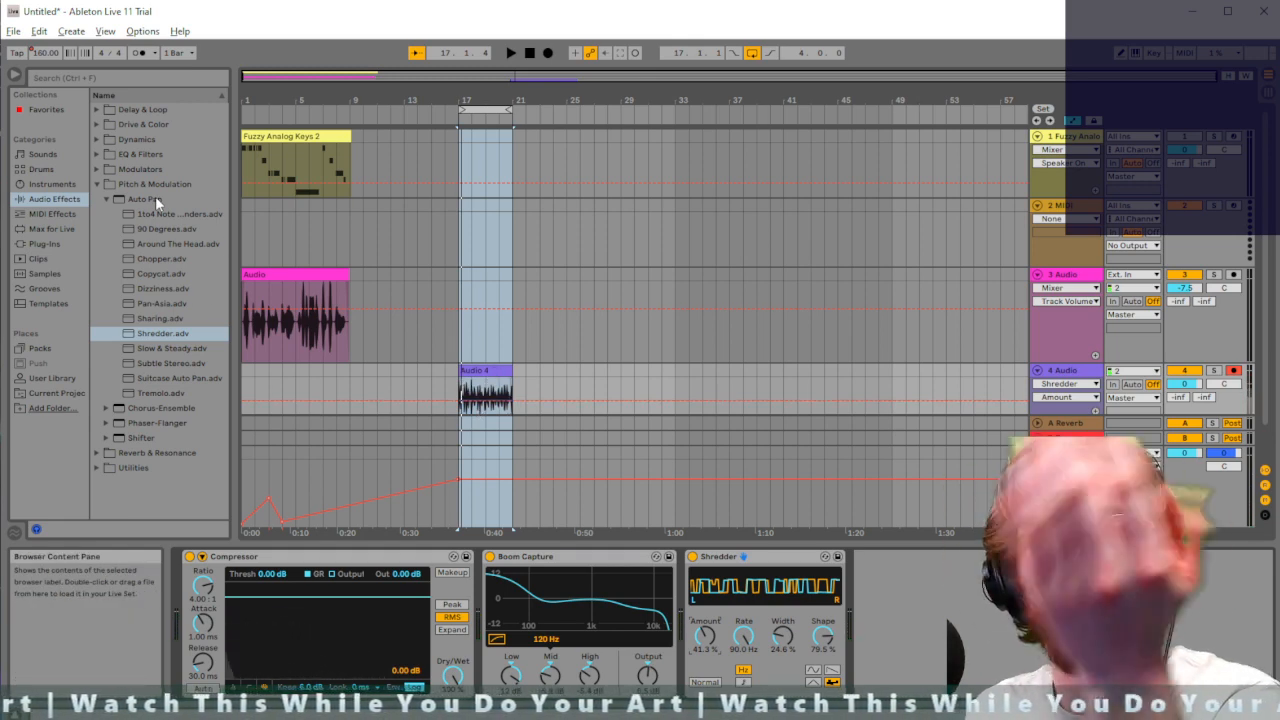
Examine the Dynamics and EQ & Filters folders and the Overdrive and Drum Buss presets for another effect
click(100, 453)
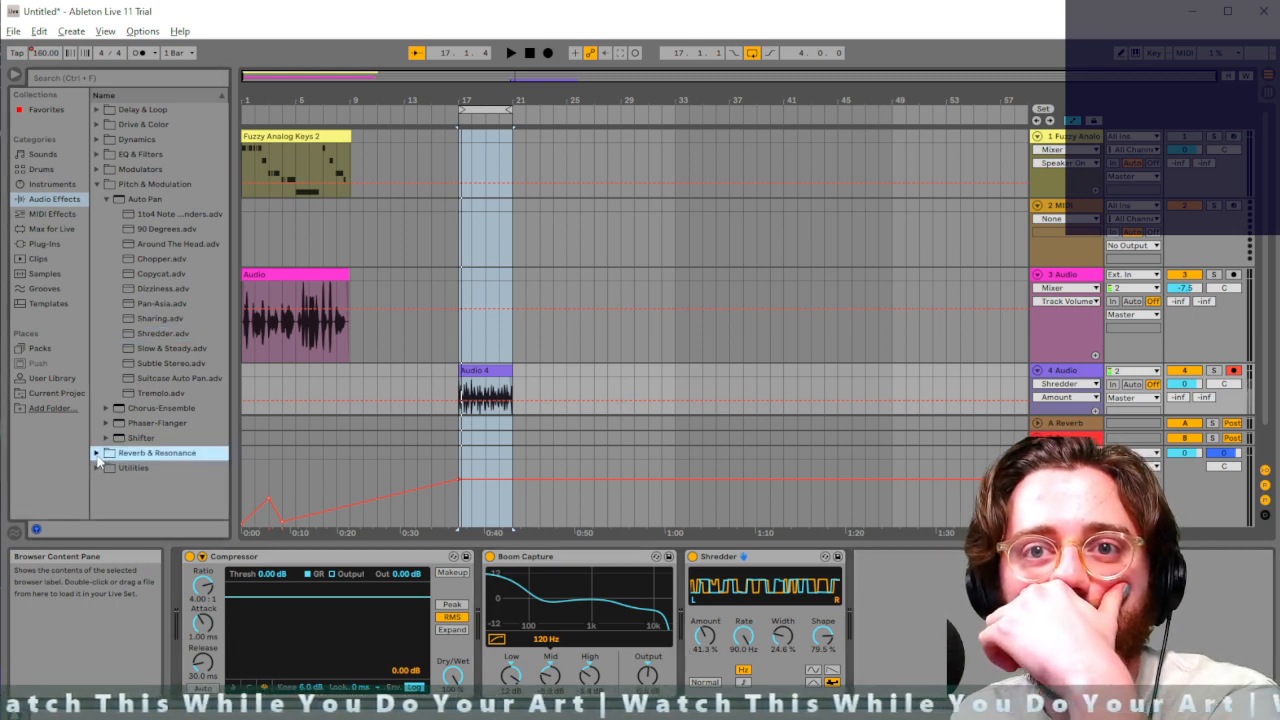
click(97, 140)
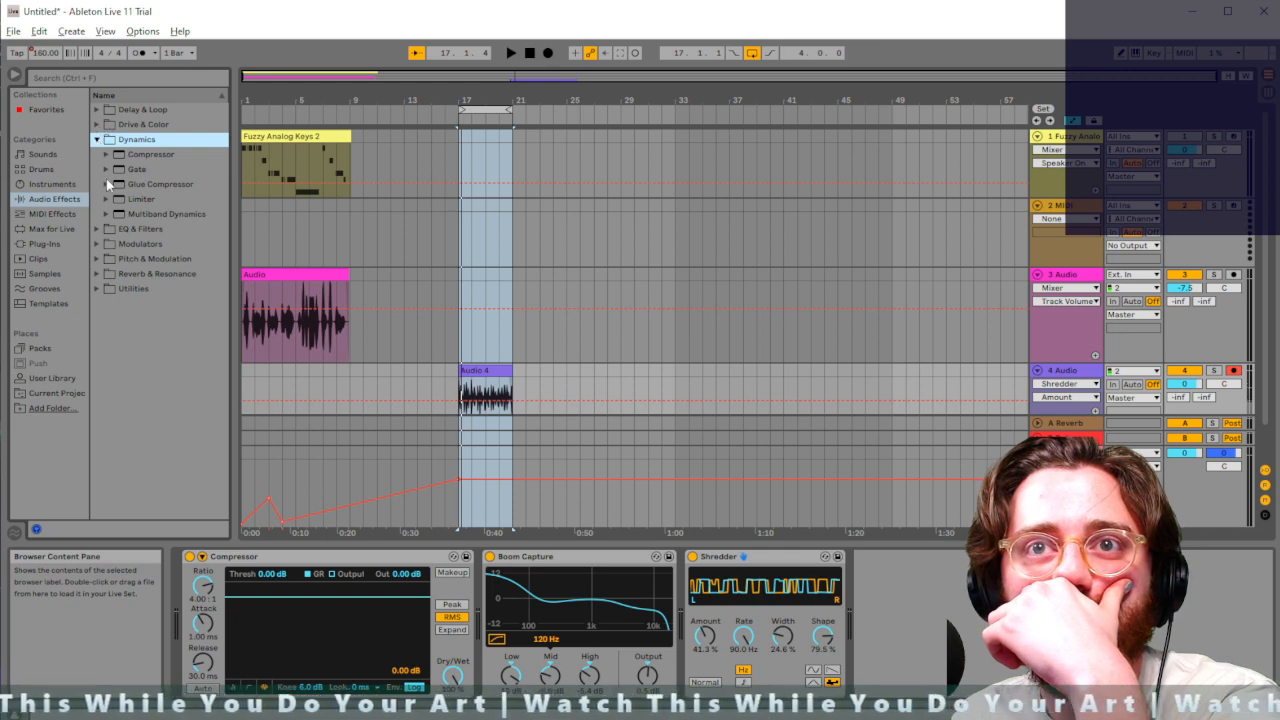
click(97, 229)
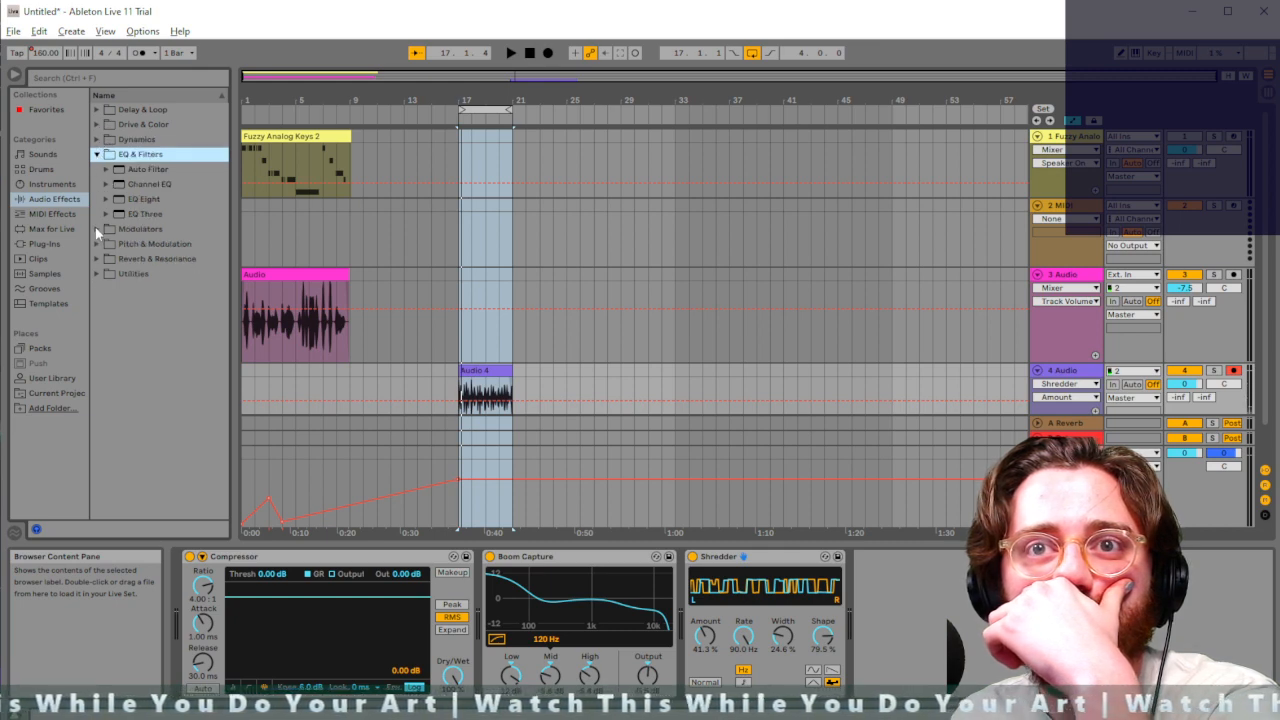
click(97, 124)
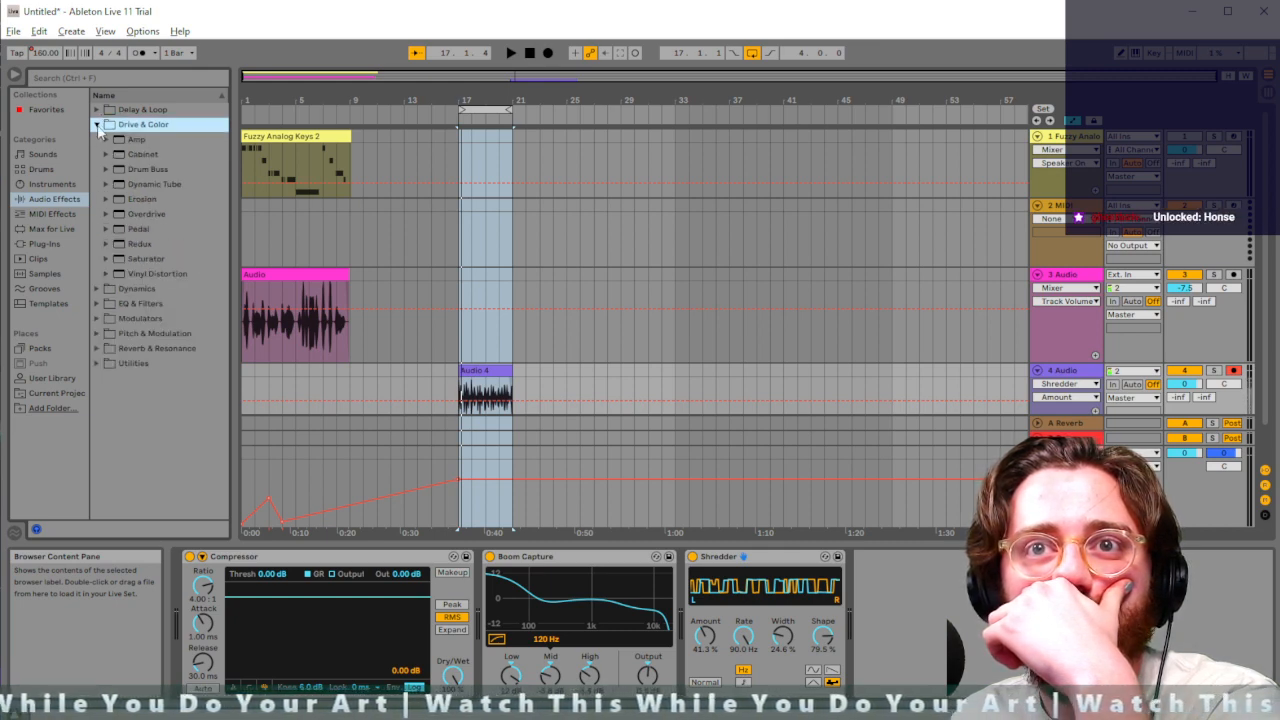
click(105, 214)
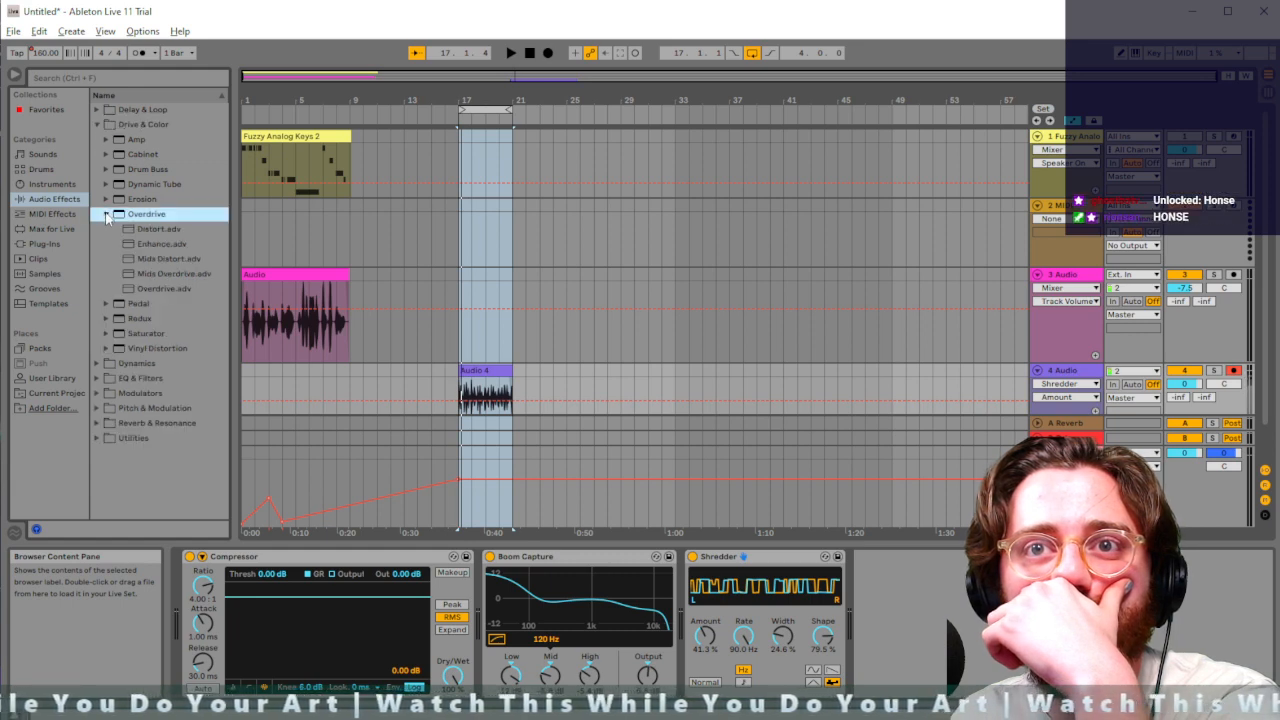
click(133, 227)
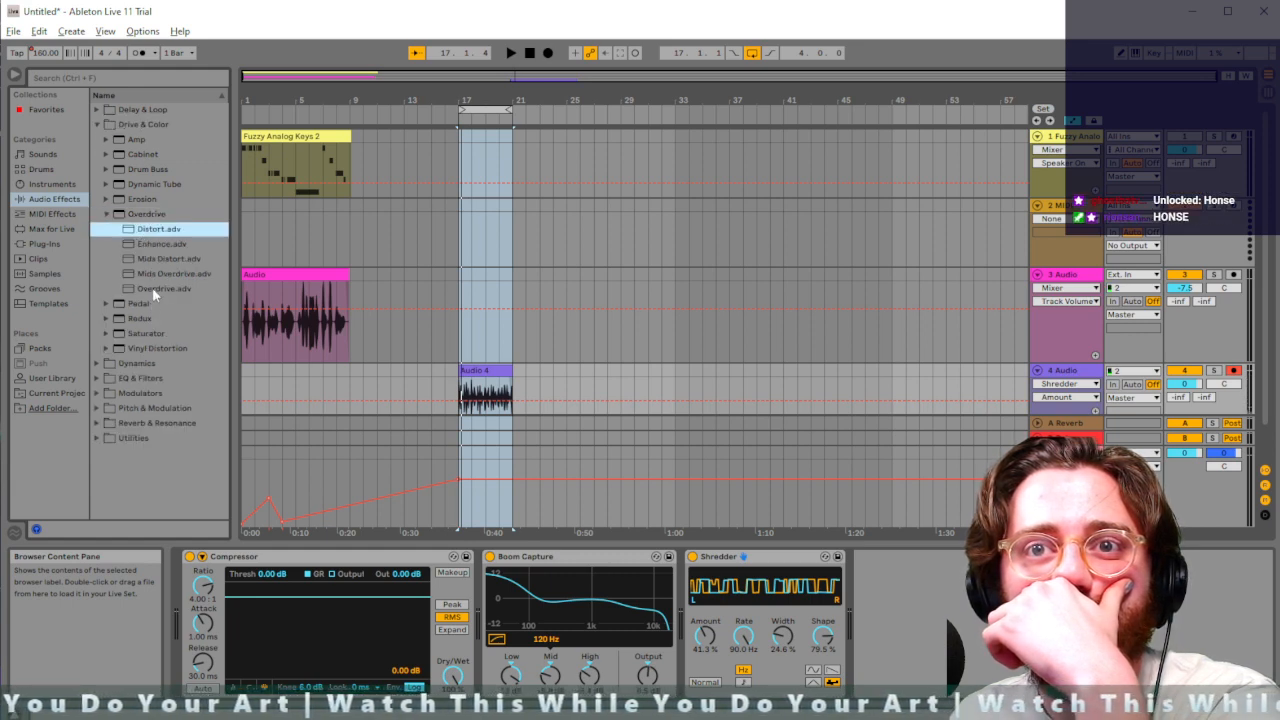
click(145, 279)
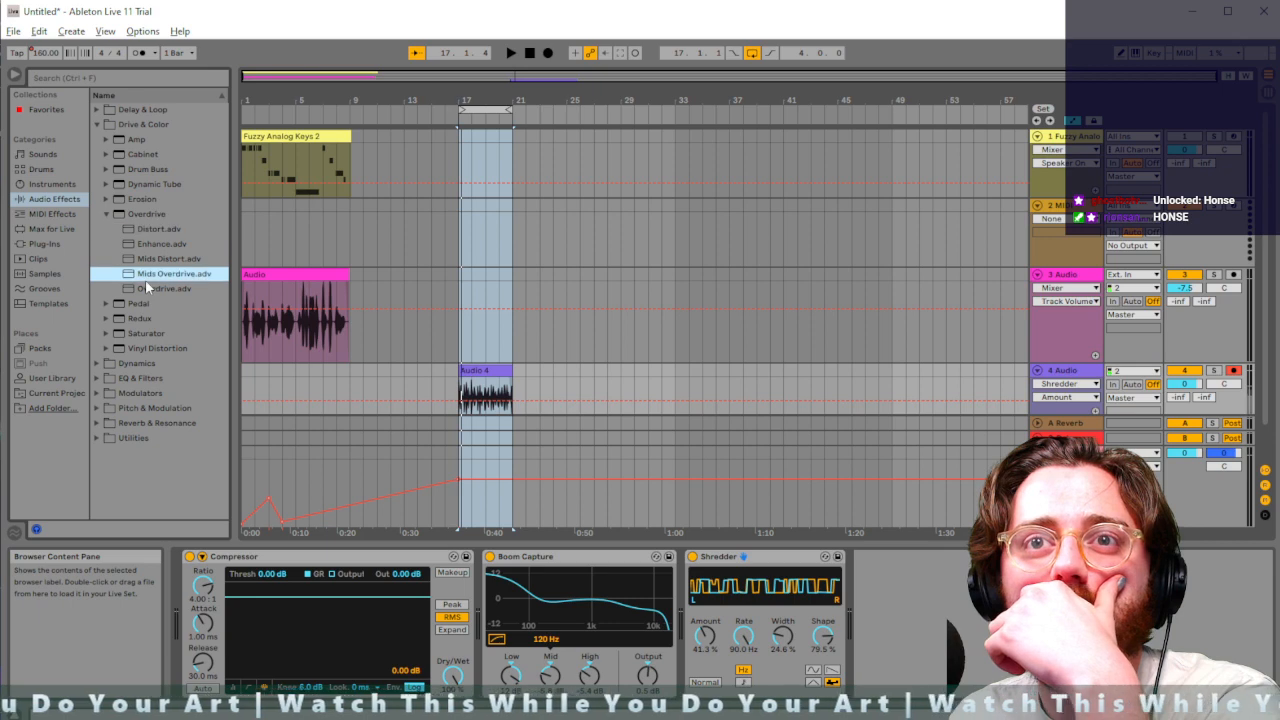
click(147, 169)
click(143, 244)
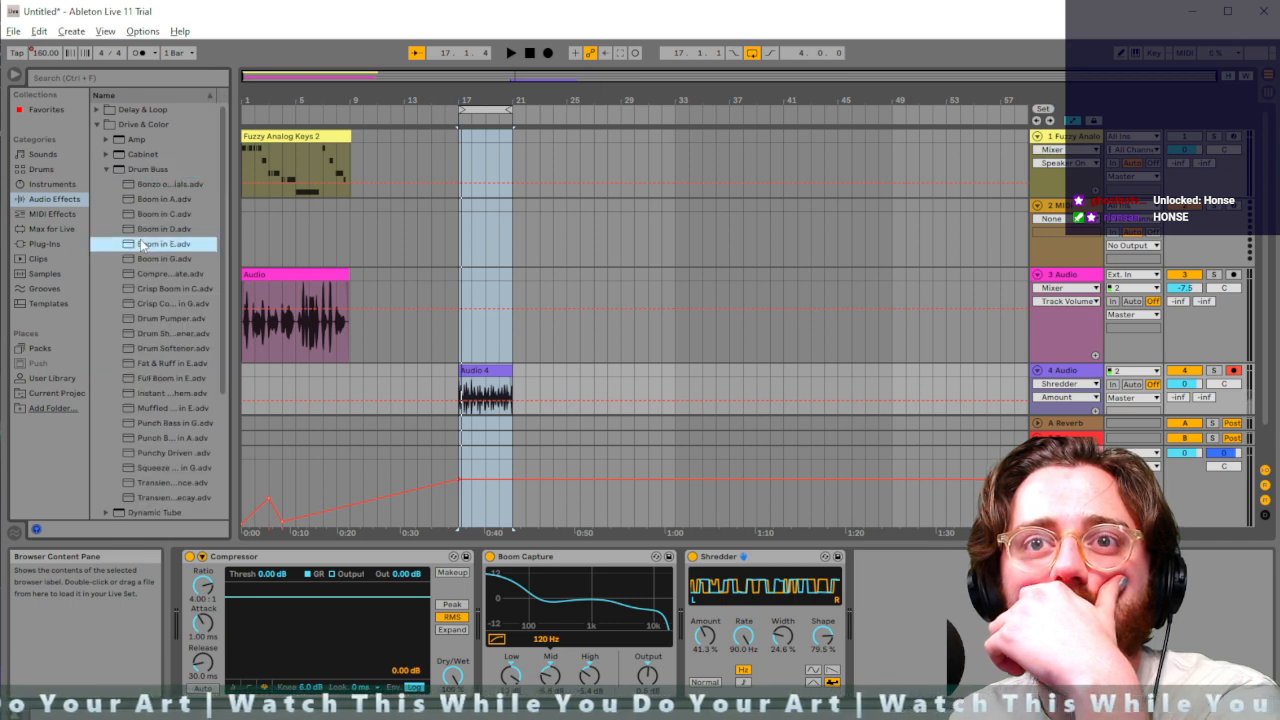
click(160, 348)
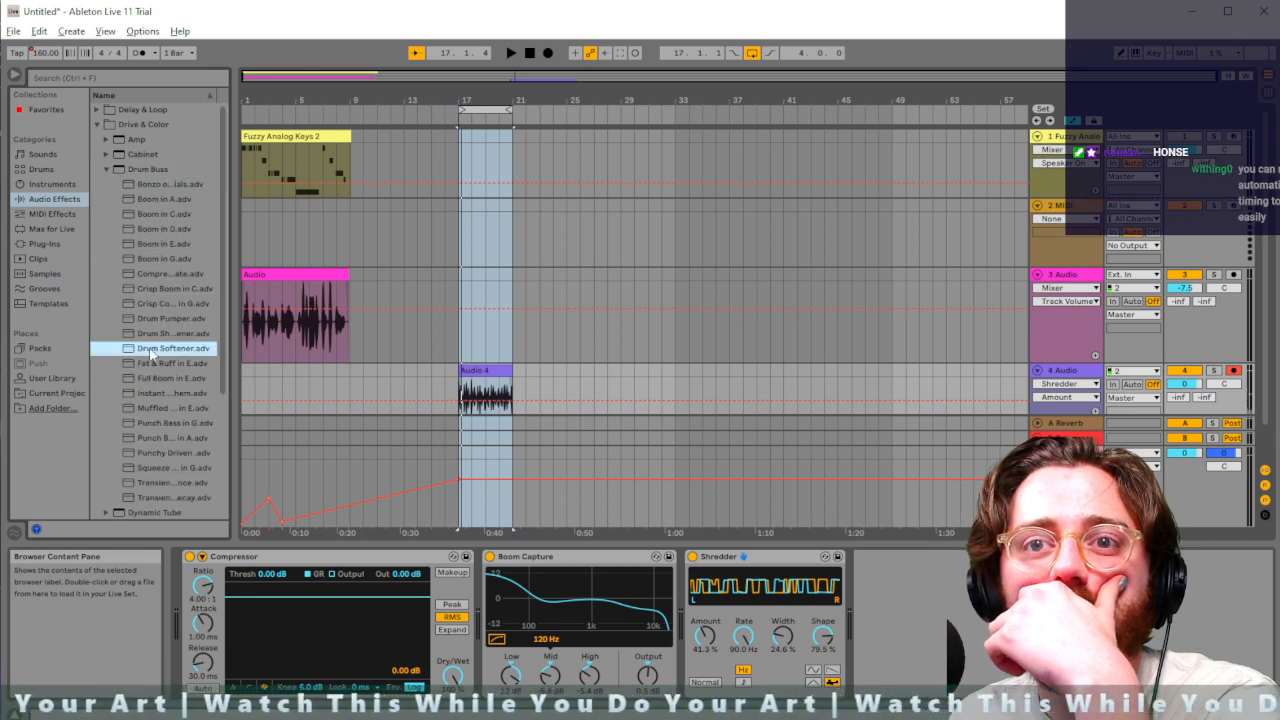
click(106, 169)
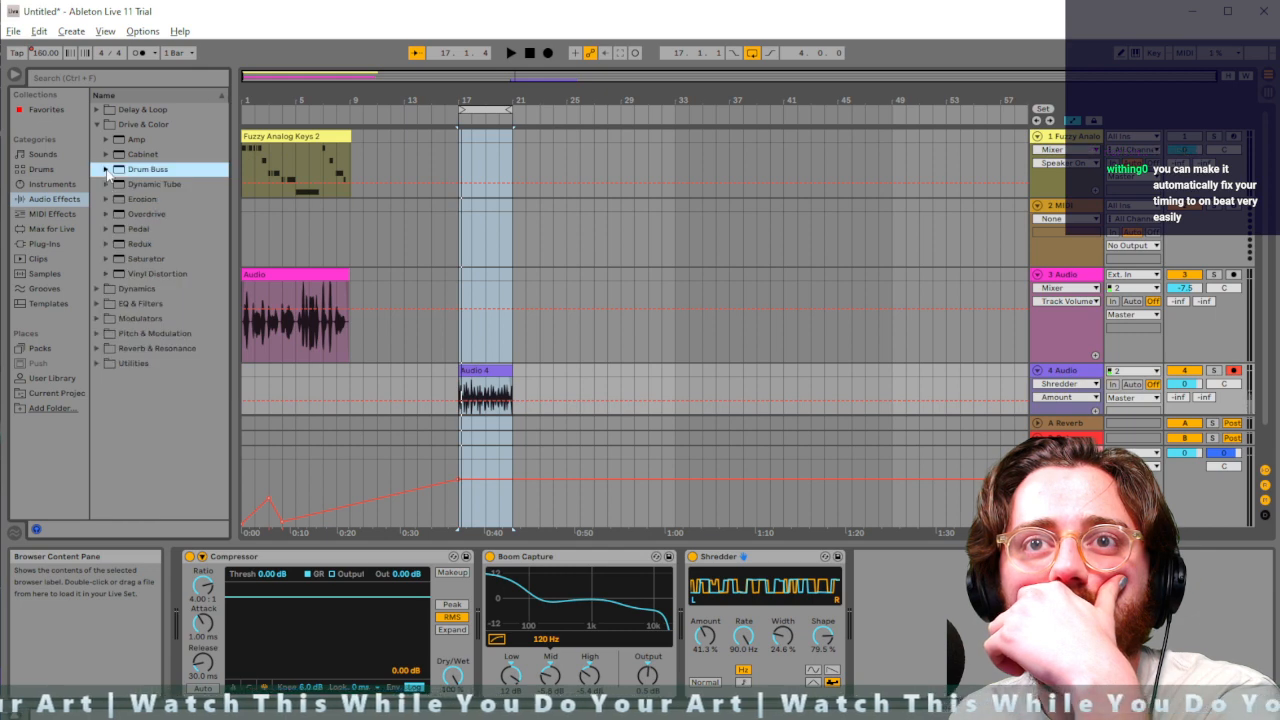
Add the Key Crunch preset of Amp after Shredder in track 4's effect chain
click(106, 140)
click(106, 140)
click(106, 140)
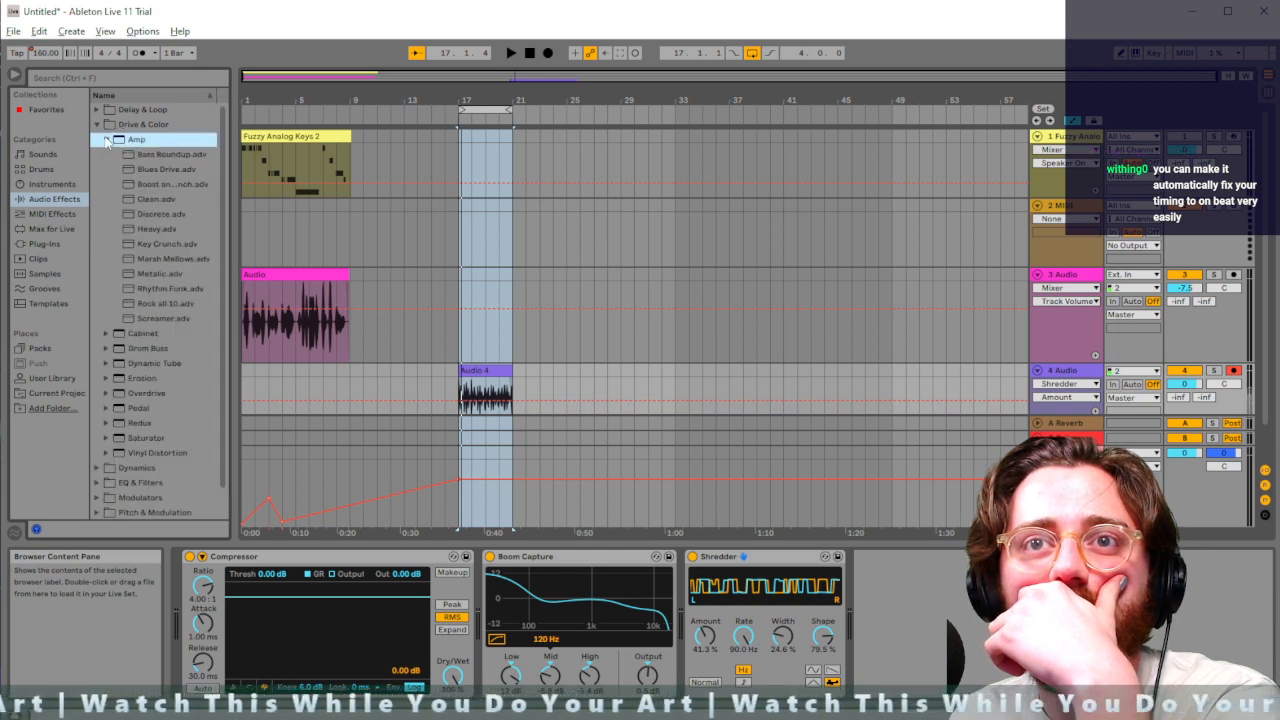
click(140, 199)
click(157, 230)
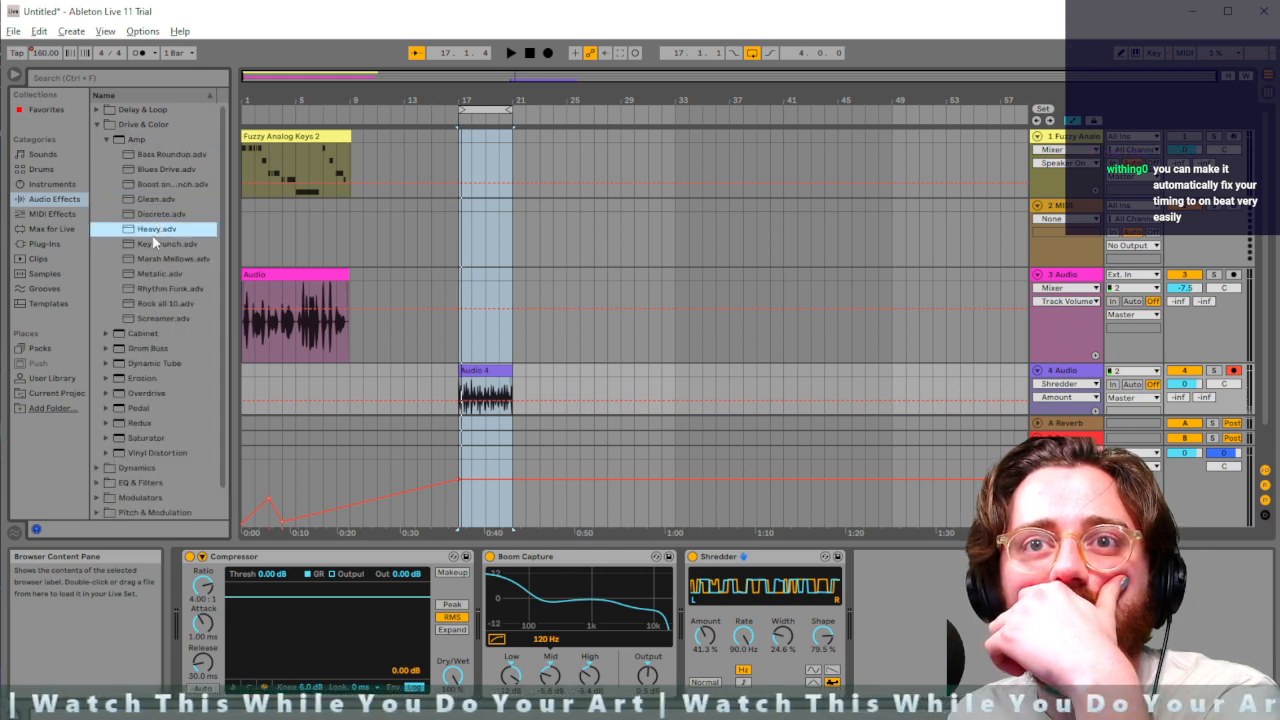
click(142, 245)
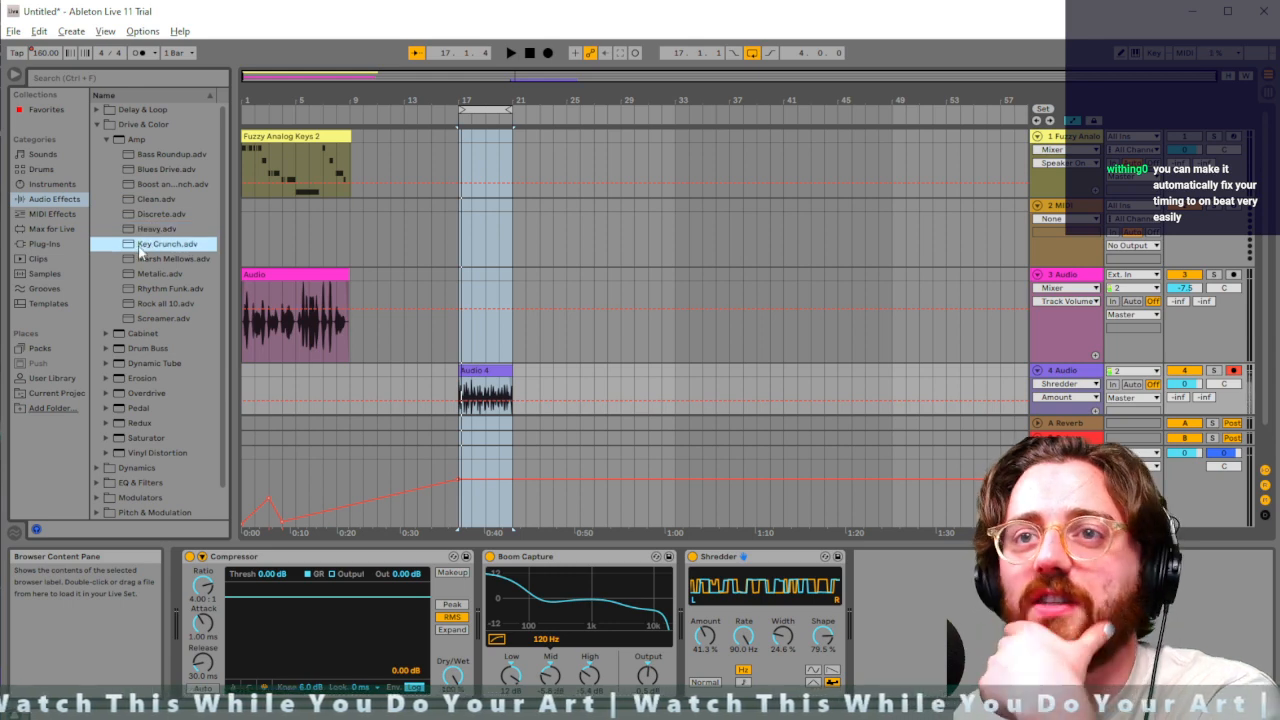
drag(142, 248, 877, 634)
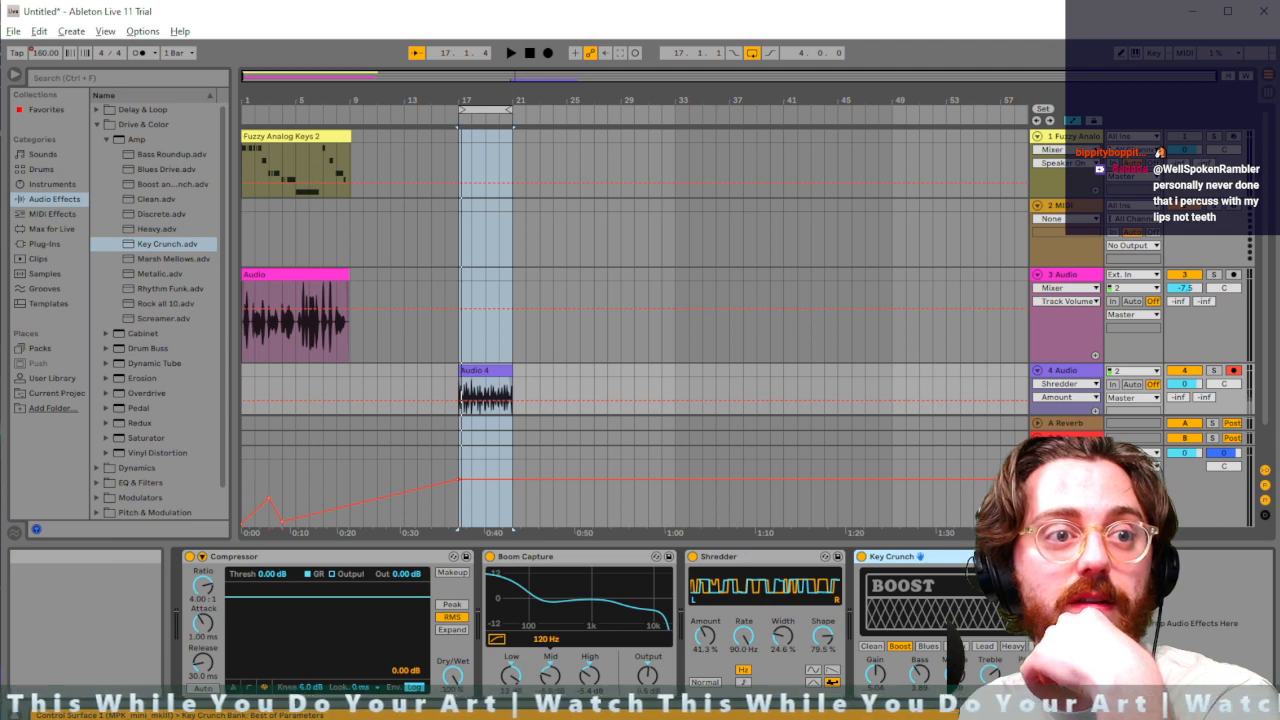
Lower Key Crunch's Dry/Wet balance on track 4 and audition the loop
key(space)
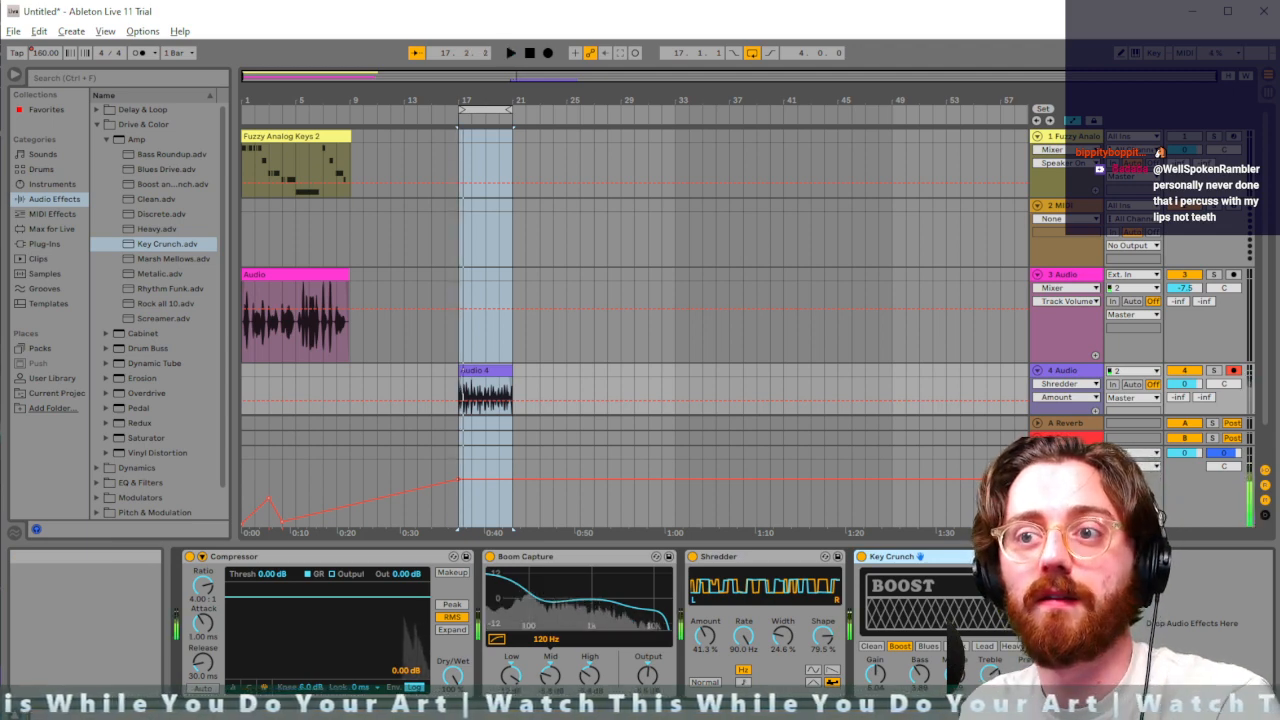
click(1093, 676)
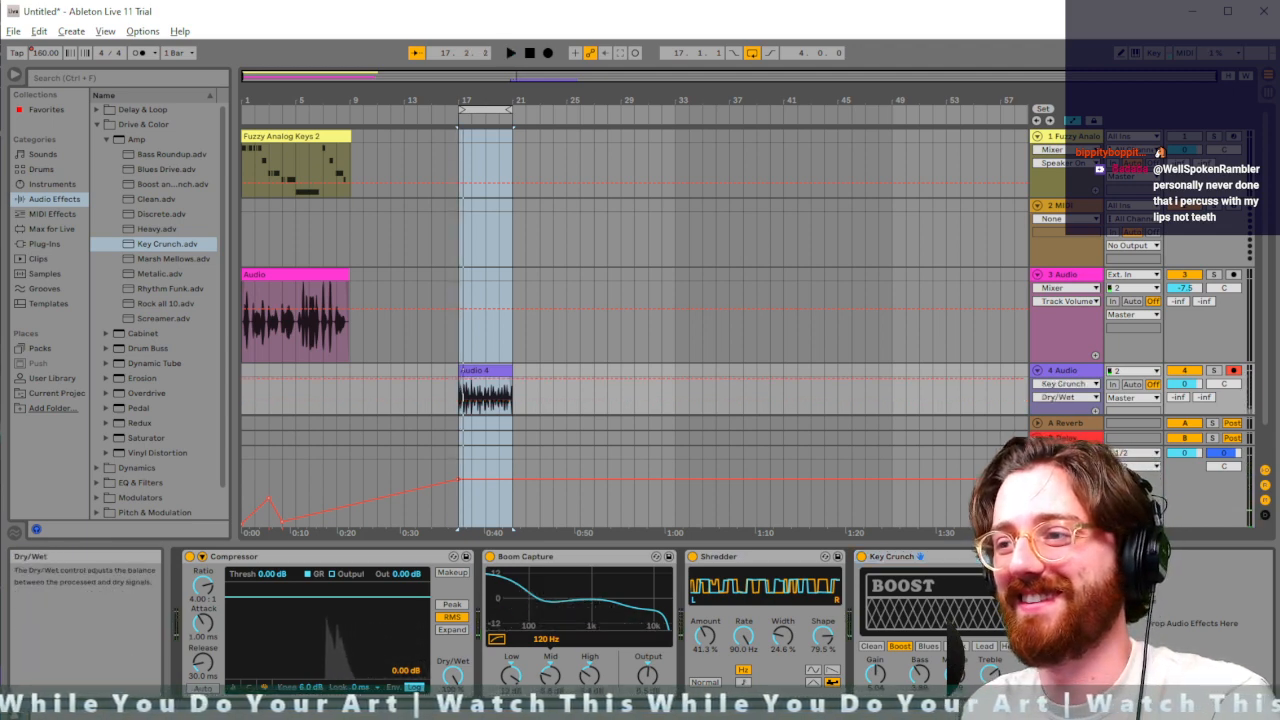
key(space)
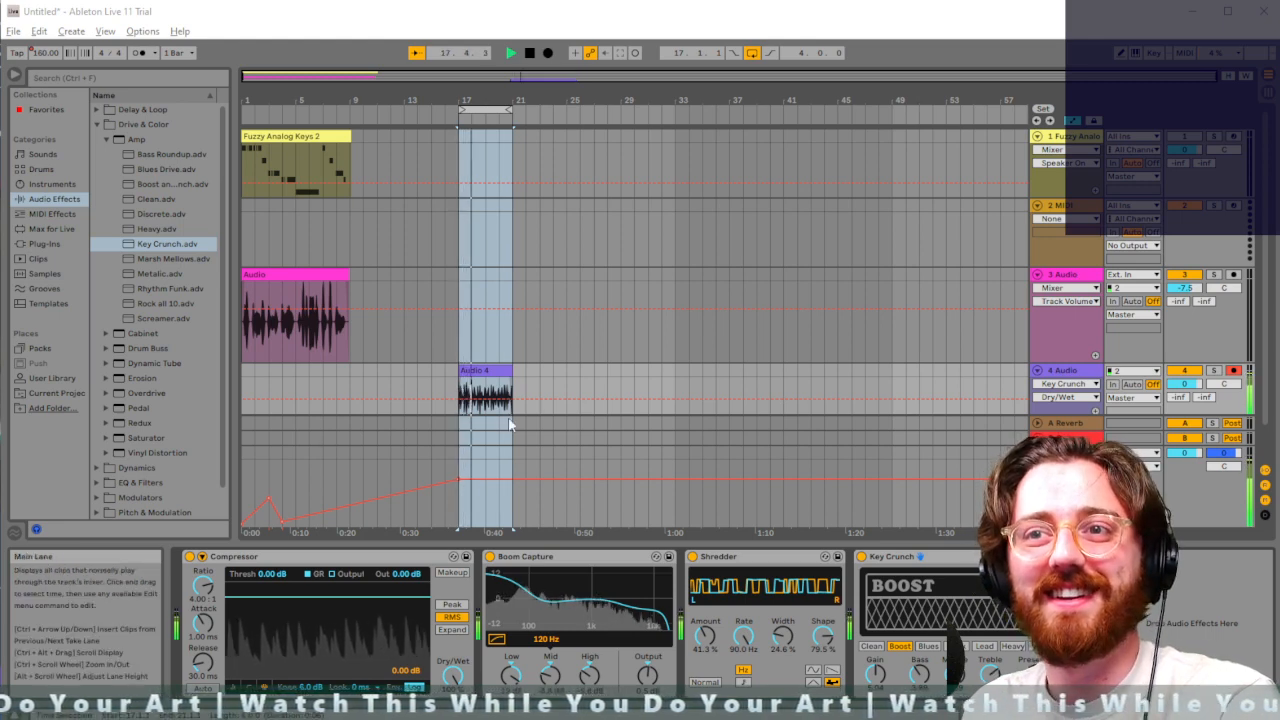
key(space)
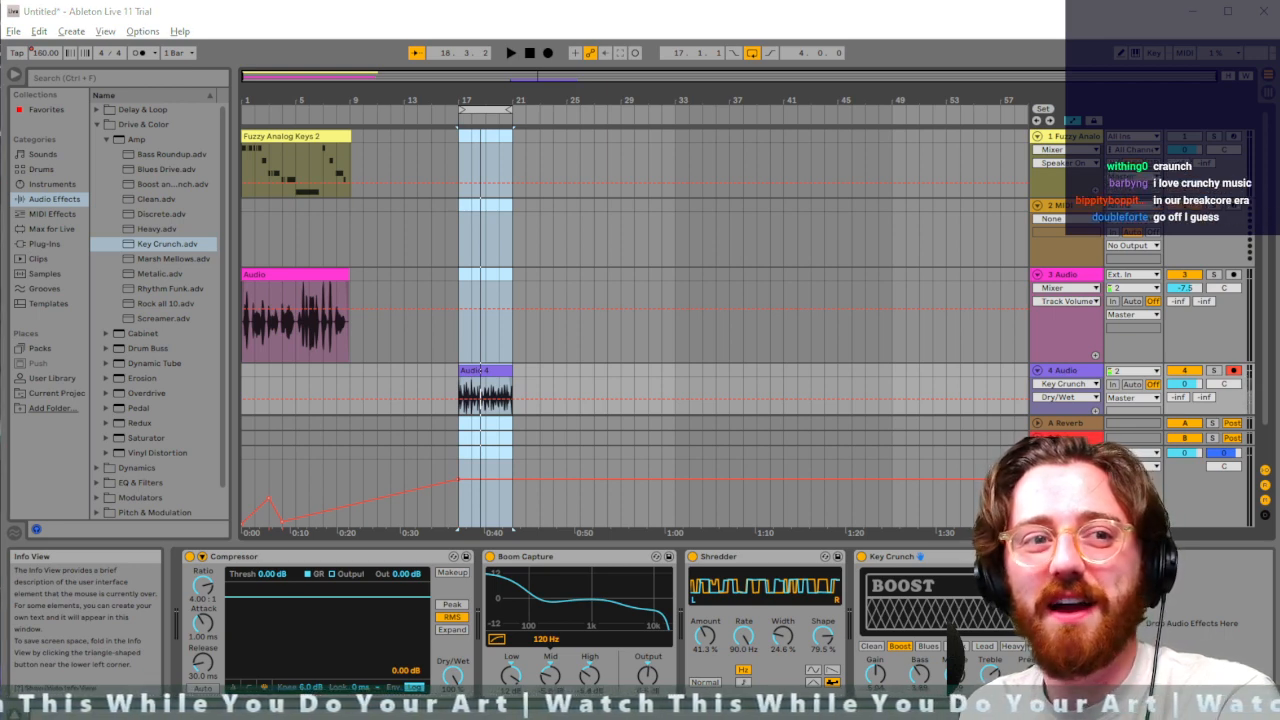
Play the loop again from bar 17 and select the track 4 clip
click(580, 452)
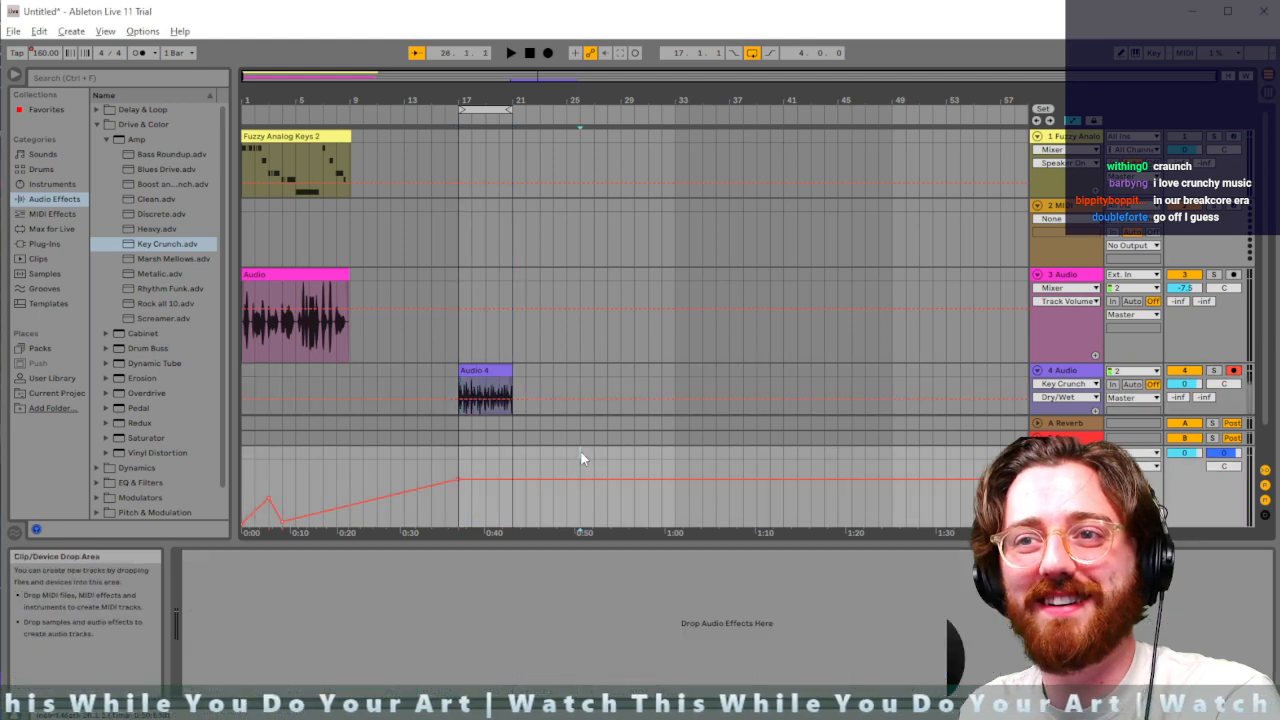
click(457, 453)
key(space)
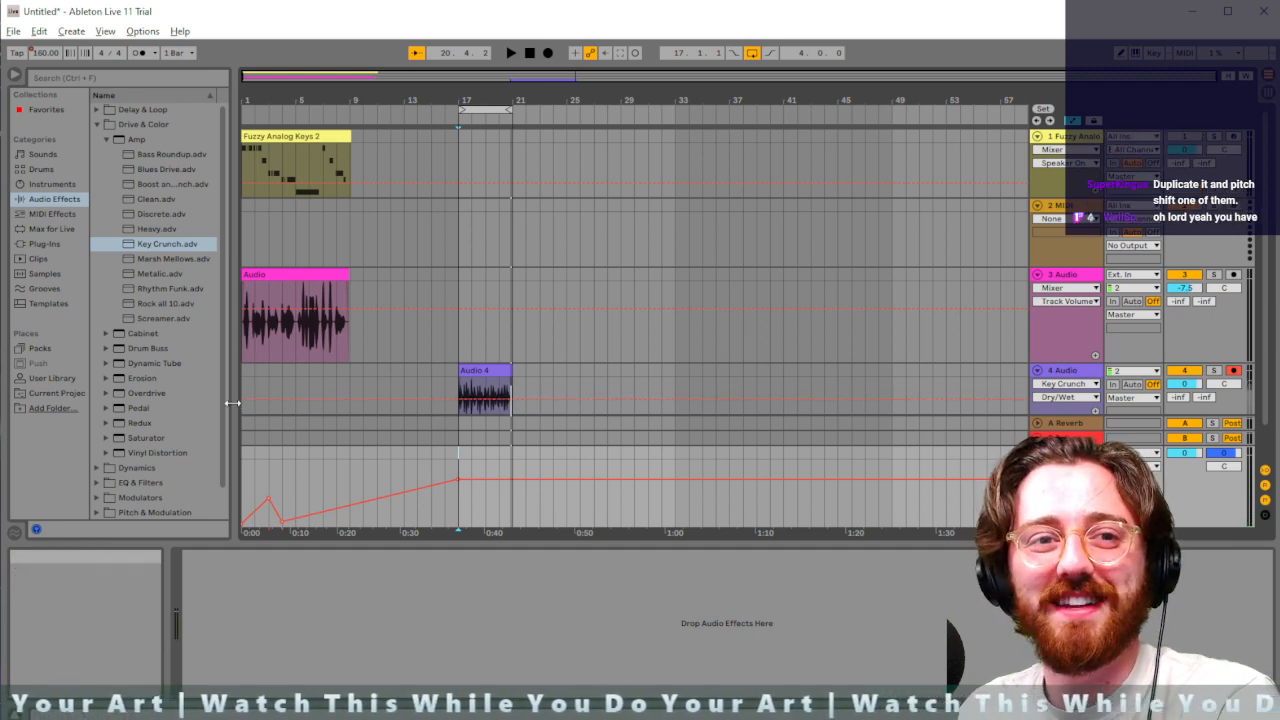
click(496, 370)
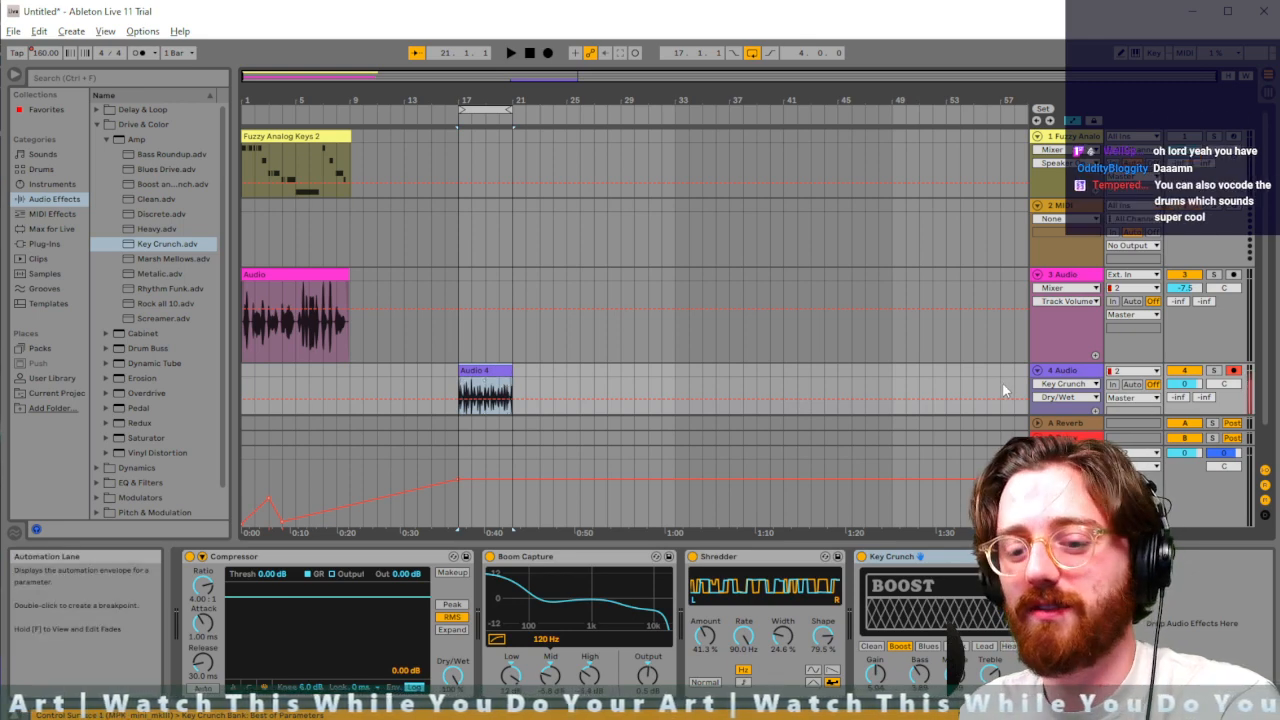
Duplicate the track 4 clip directly after itself at bar 21 and play across the join
key(ctrl+d)
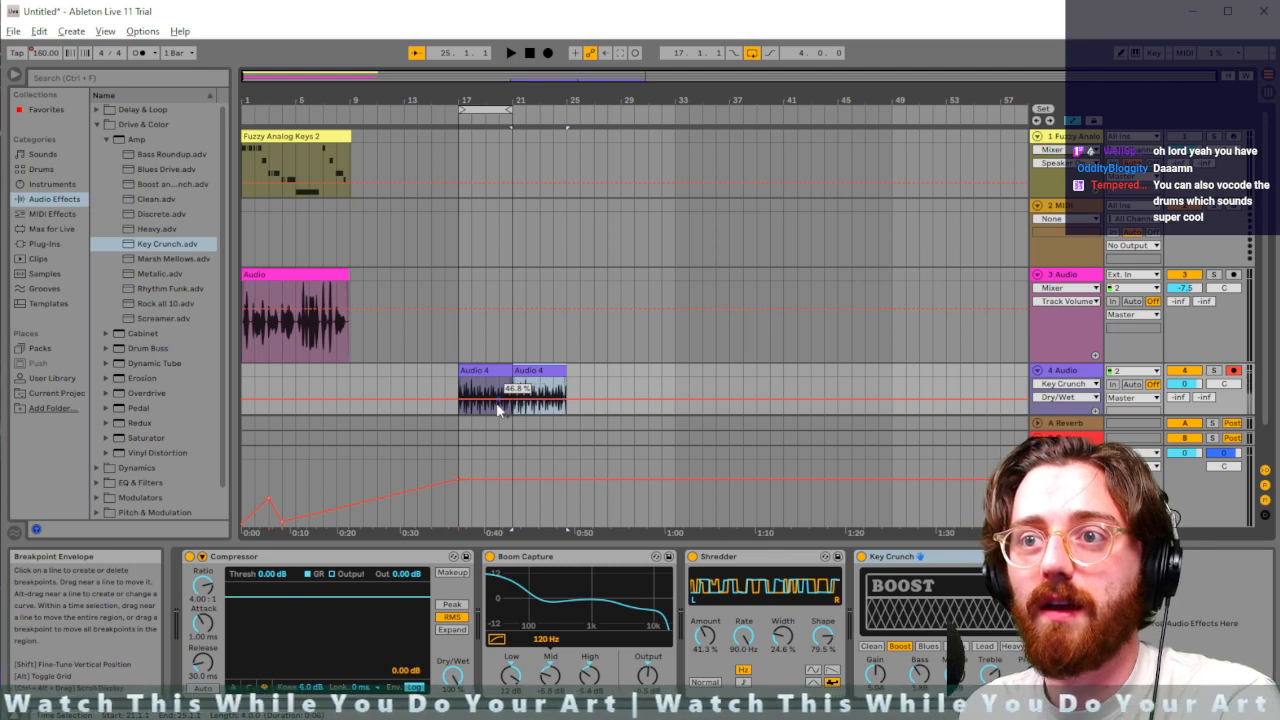
key(space)
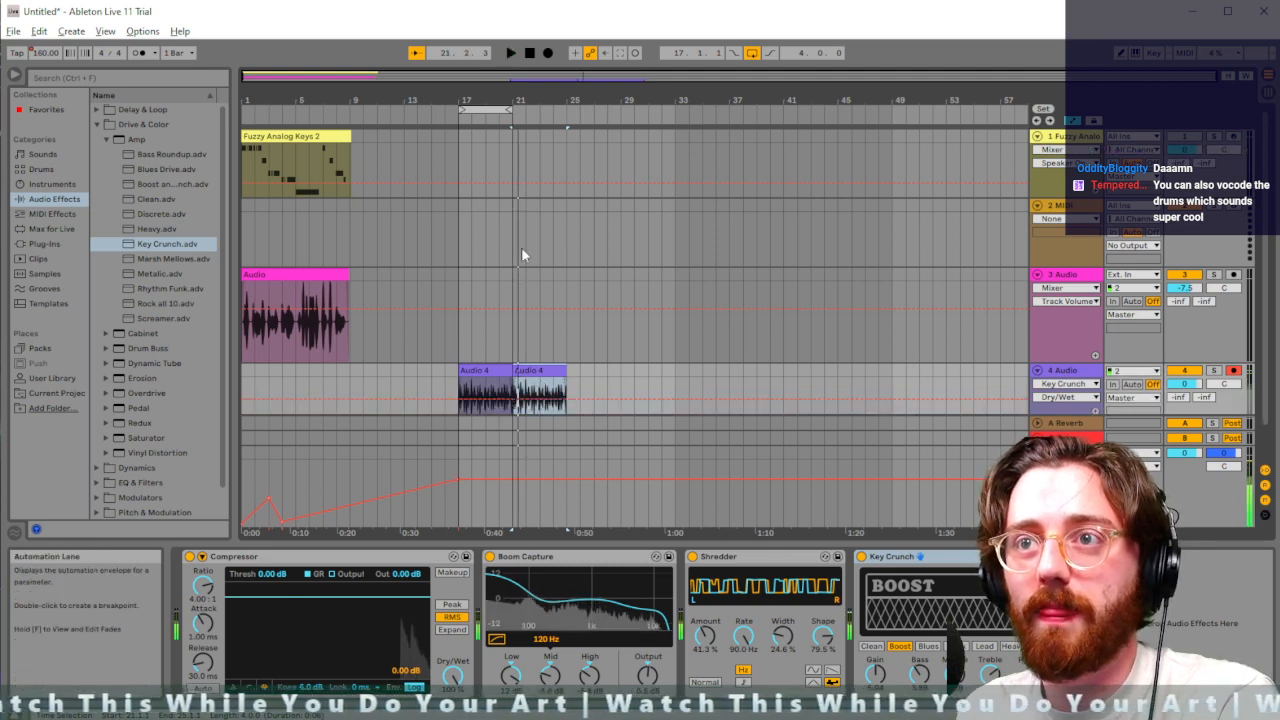
key(space)
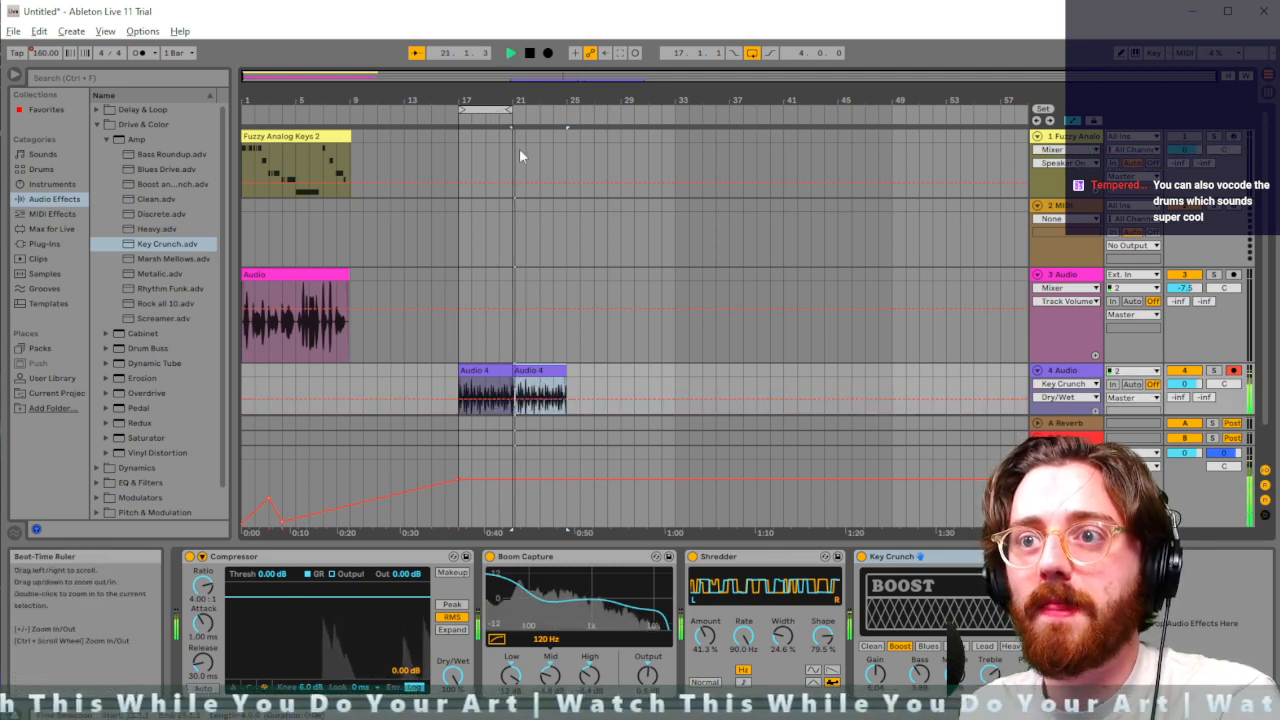
click(497, 122)
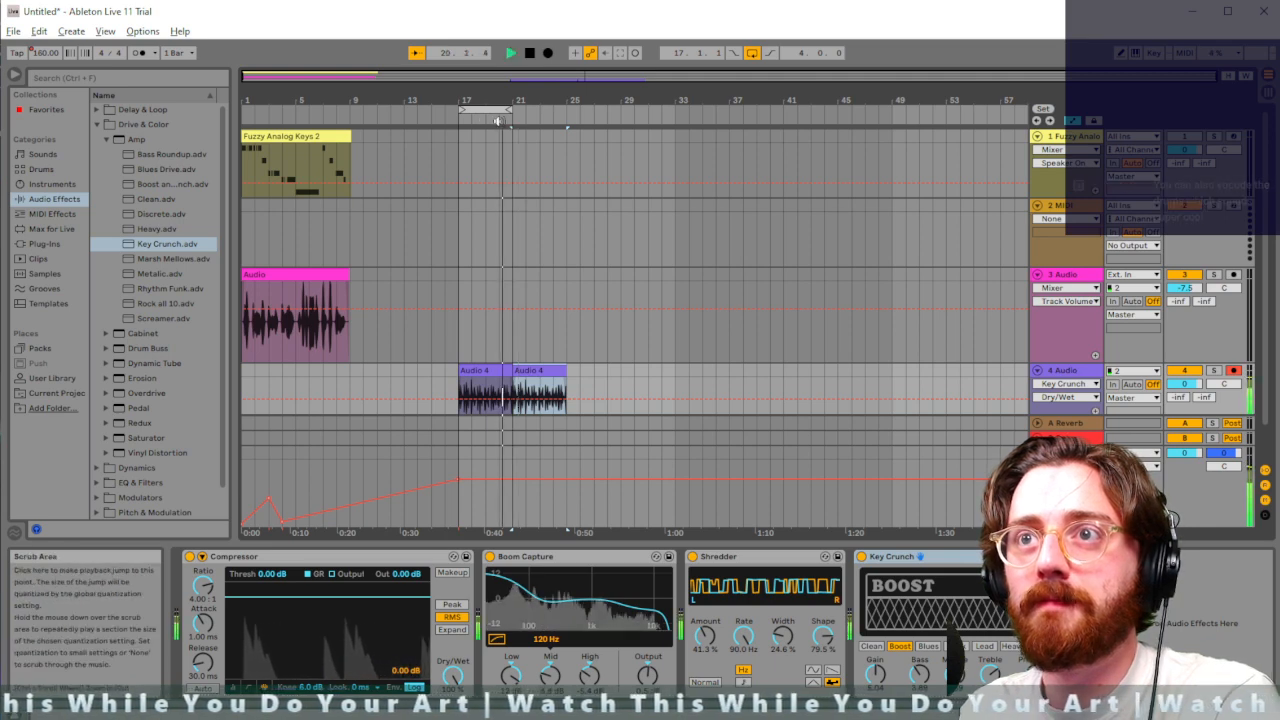
key(space)
click(493, 120)
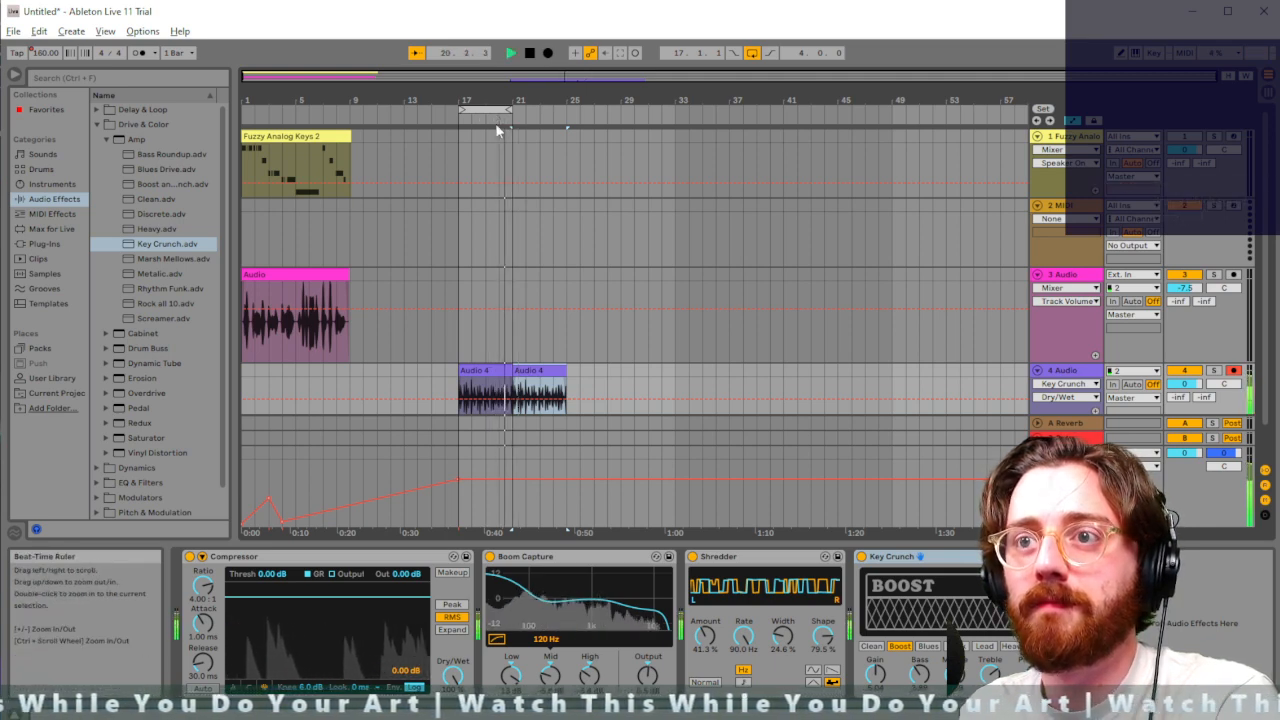
key(space)
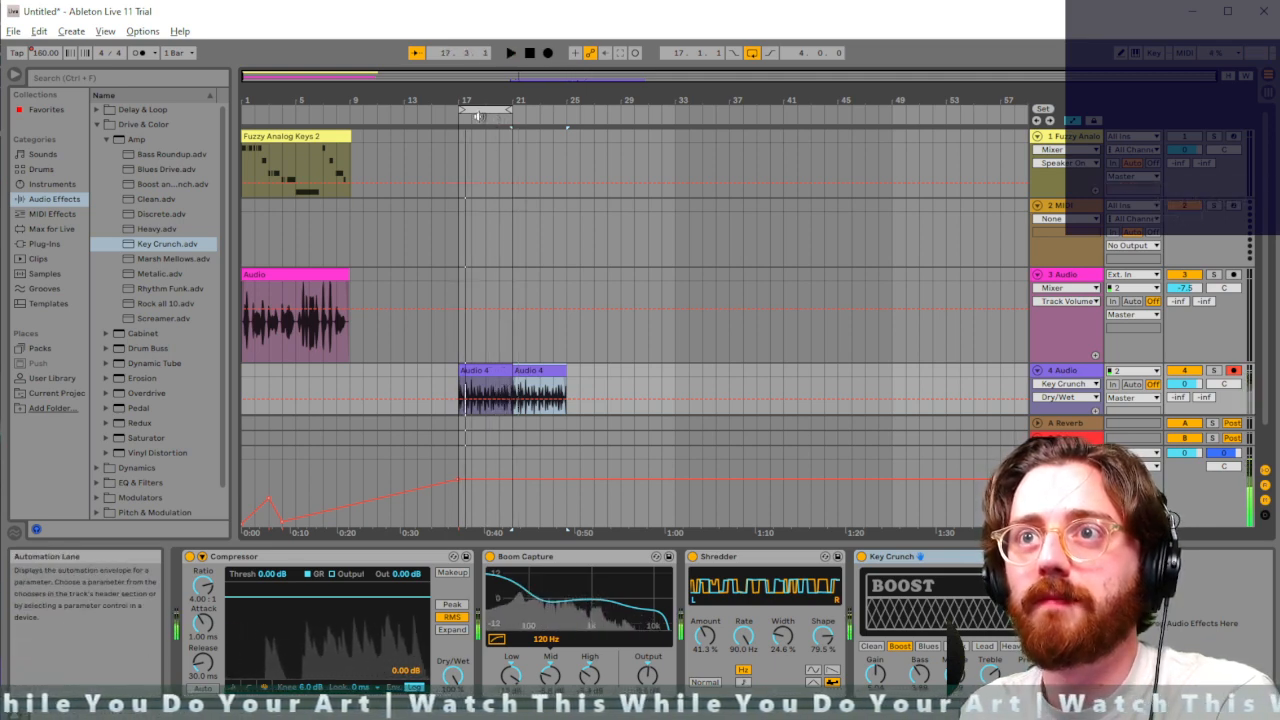
Turn off the arrangement loop and play through both track 4 clips
click(752, 53)
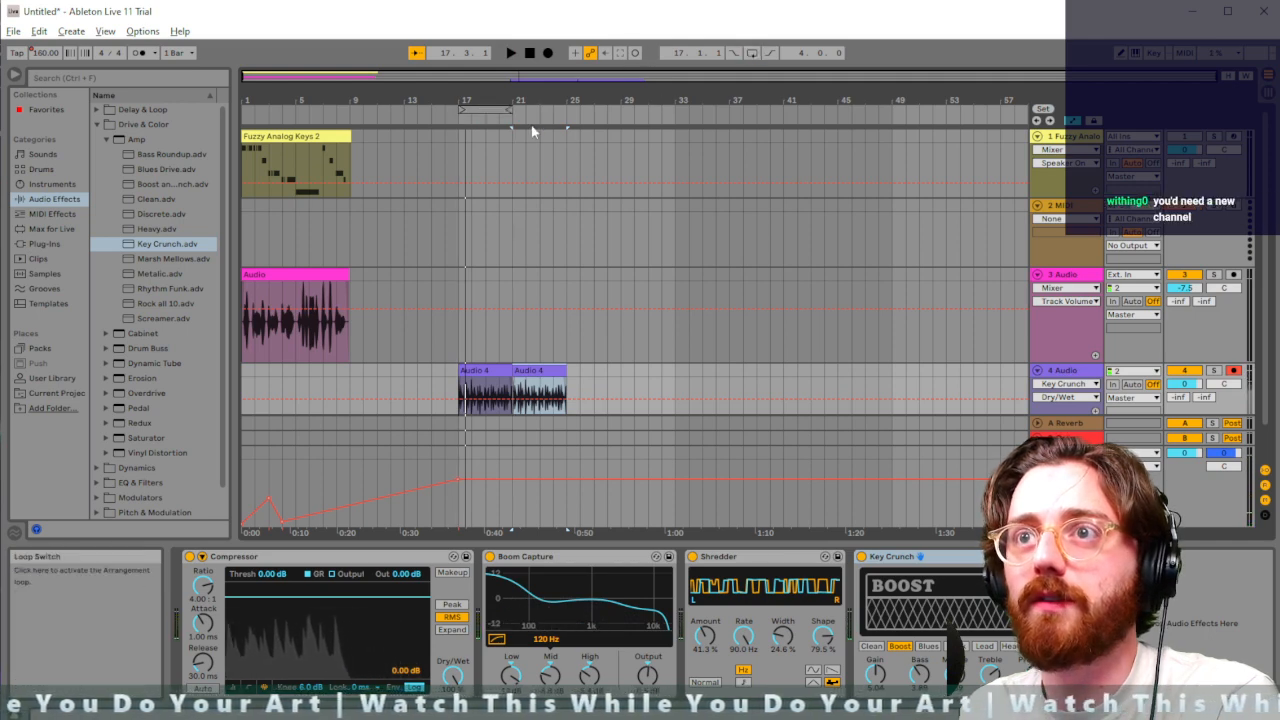
click(499, 120)
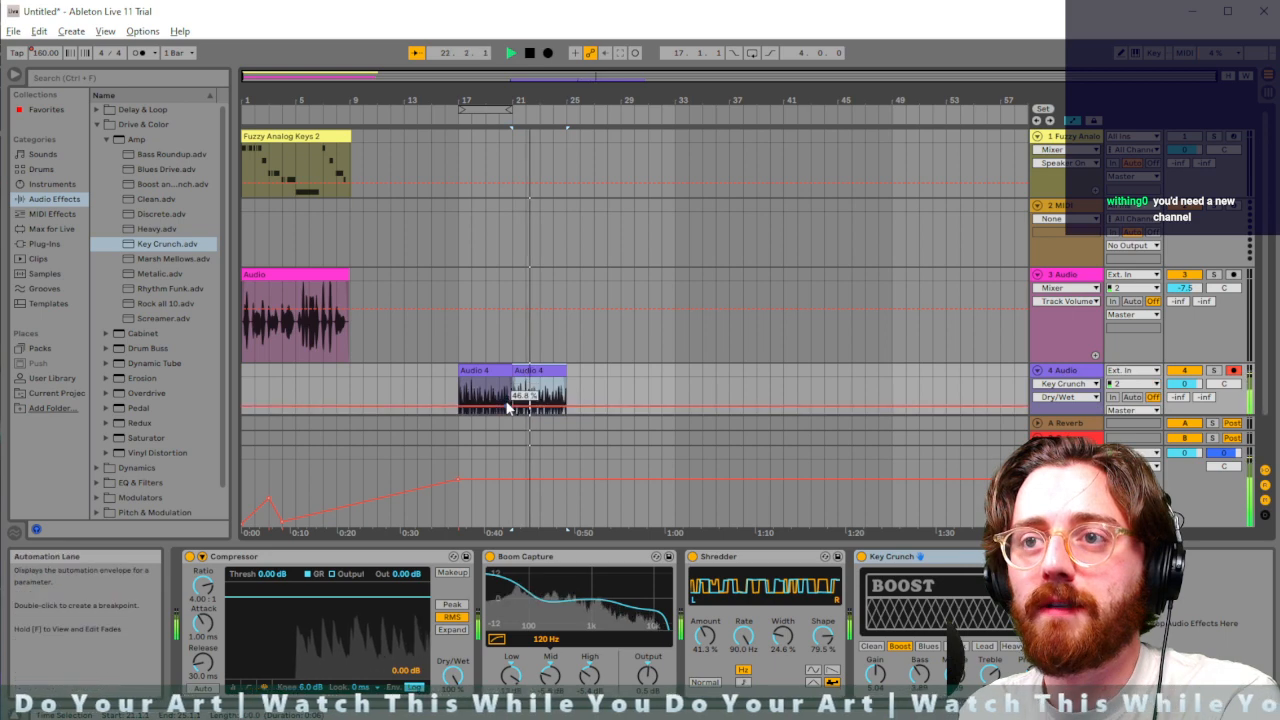
key(space)
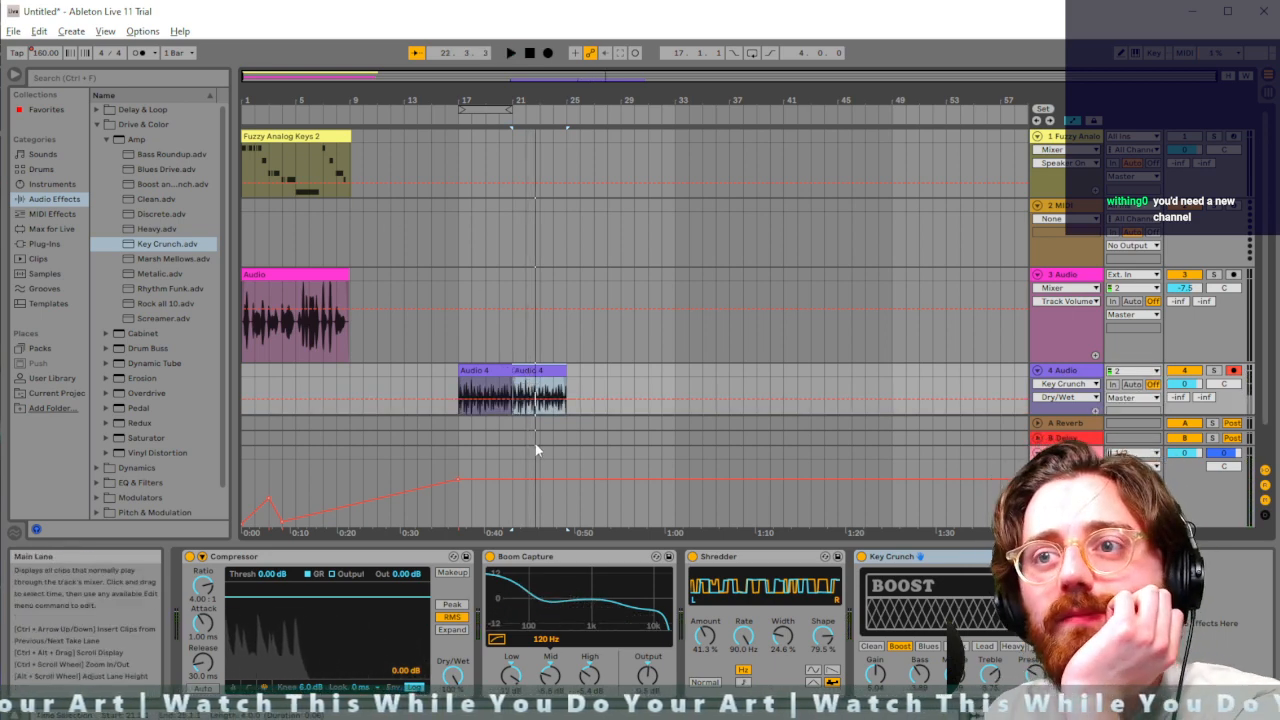
Delete the clip copy at bar 21, duplicate track 4 with its effects, and place the playback start at bar 17
click(531, 371)
key(Delete)
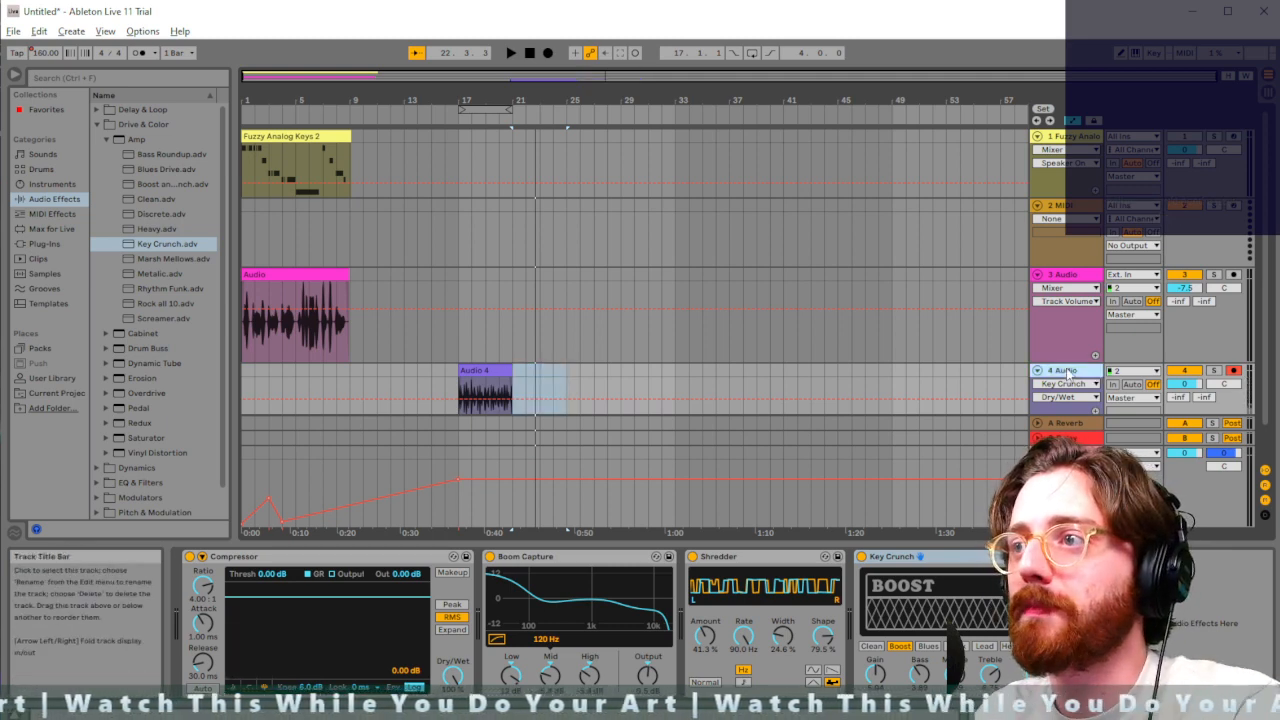
key(ctrl+d)
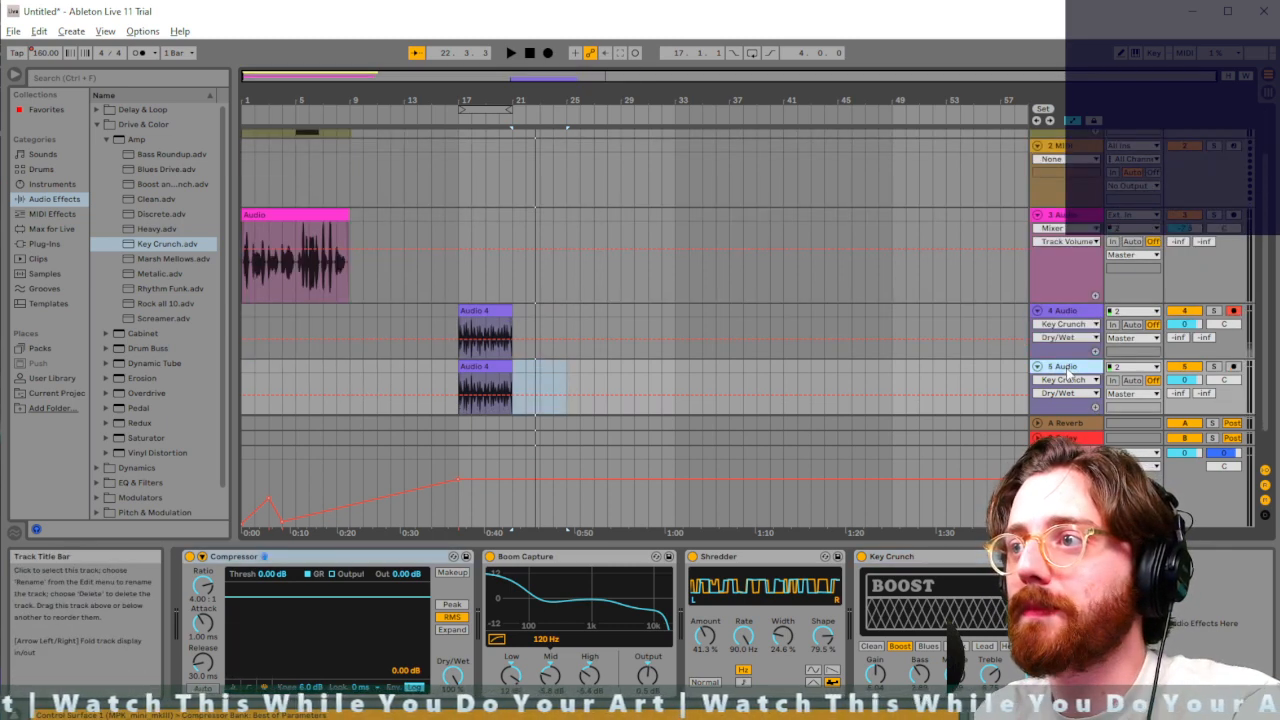
click(463, 365)
click(458, 367)
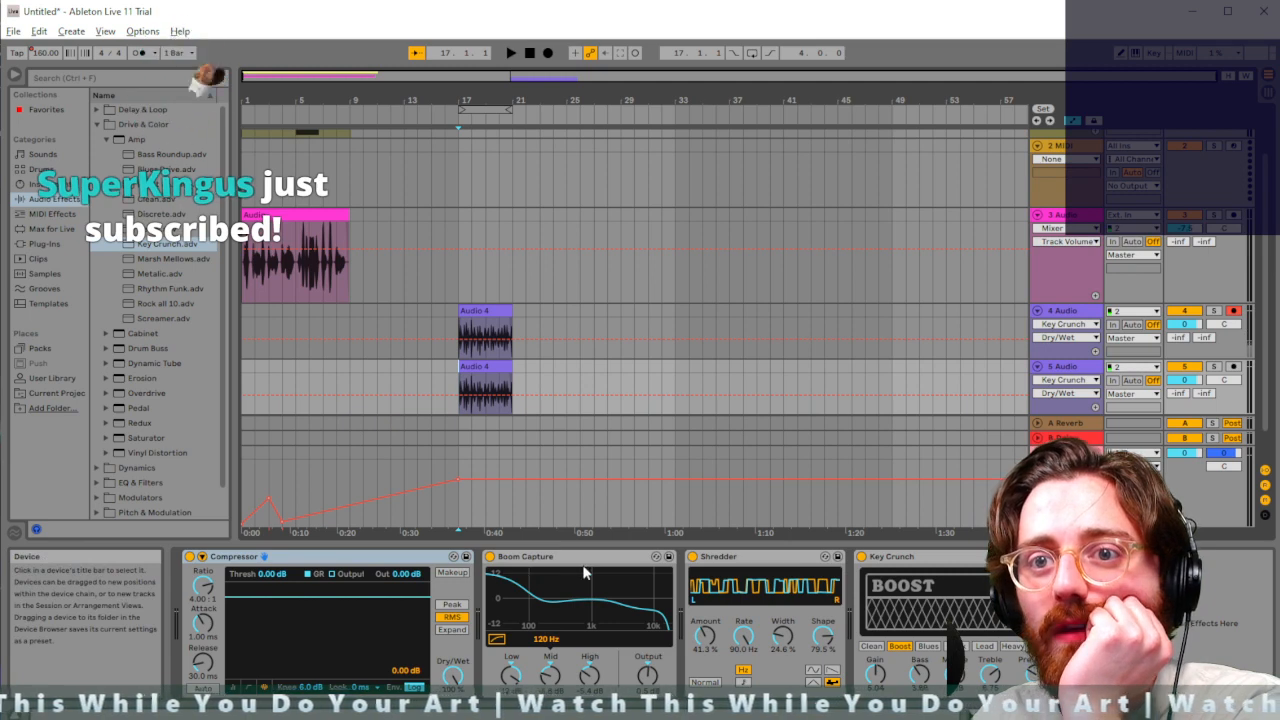
Search the audio effects for "pitch" and insert Shifter between Boom Capture and Shredder on track 5
click(118, 75)
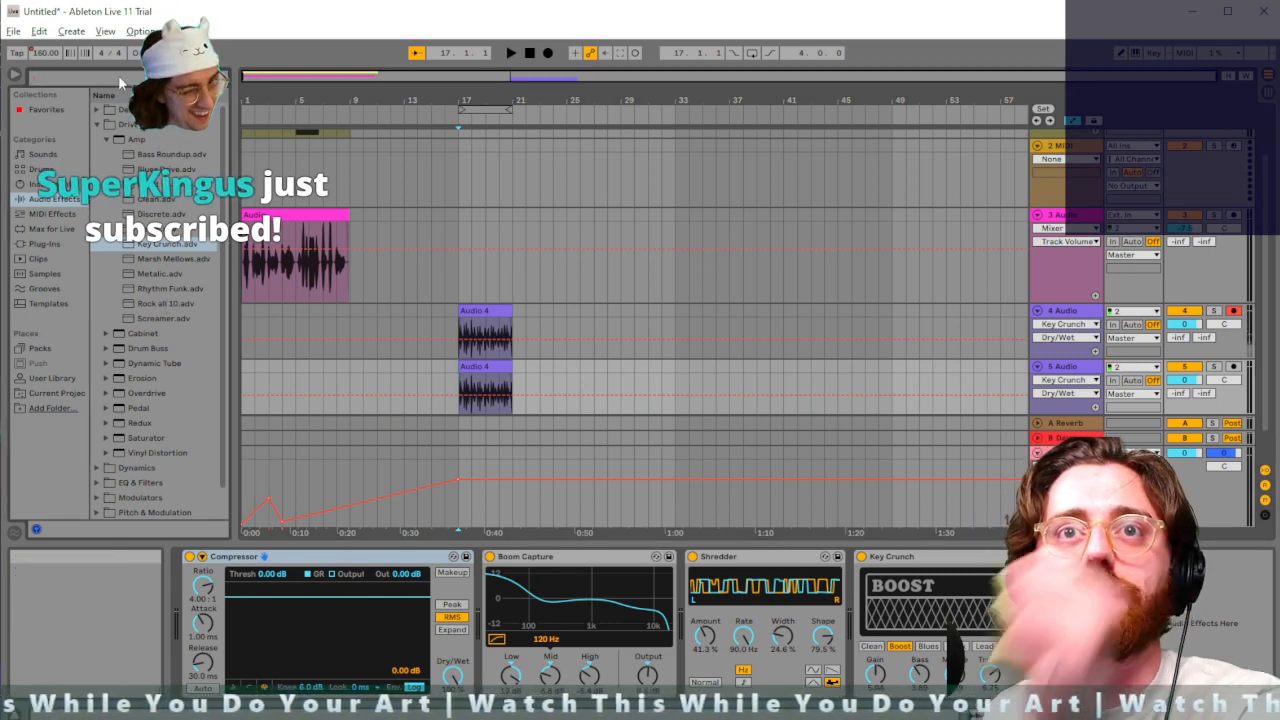
text(pit)
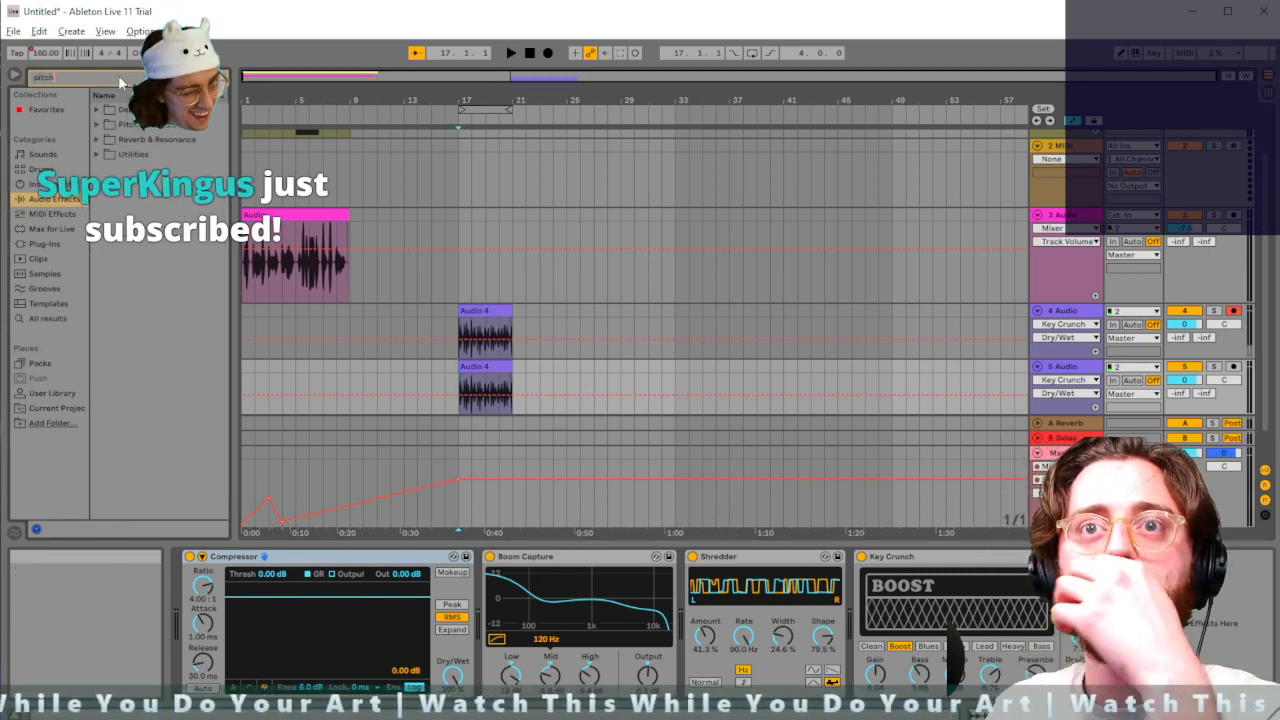
text(ch)
click(96, 124)
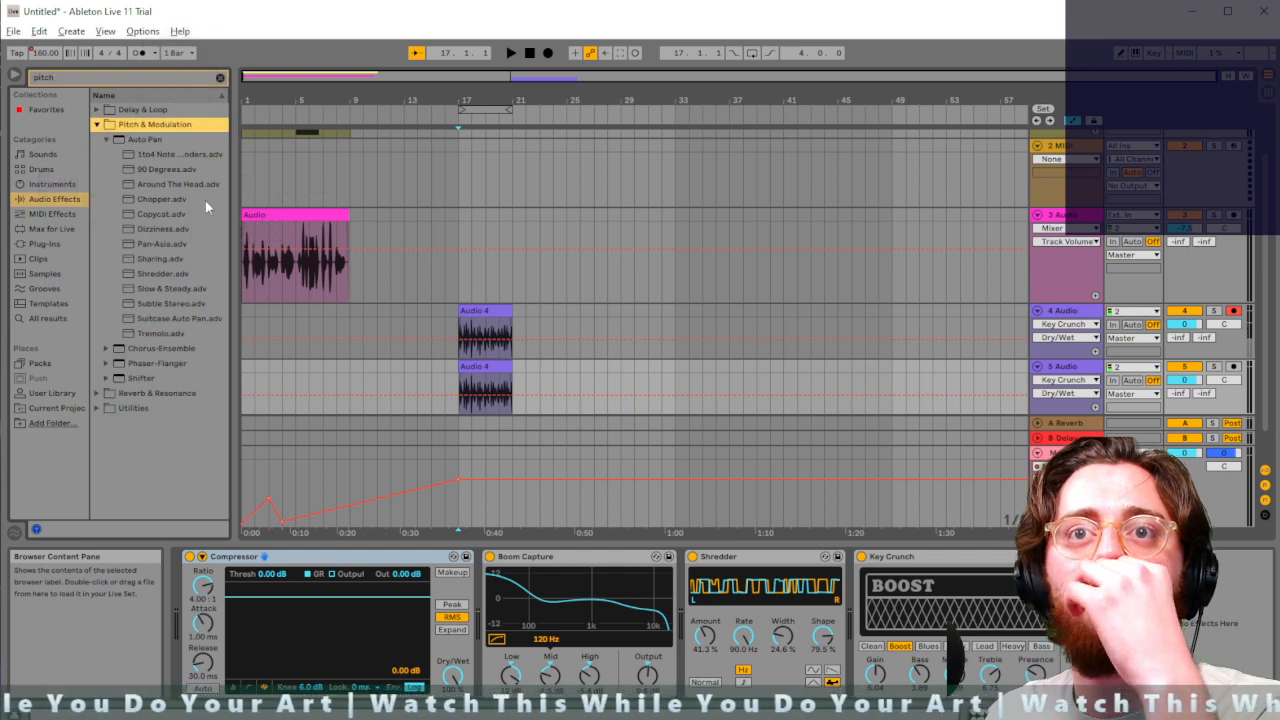
click(143, 139)
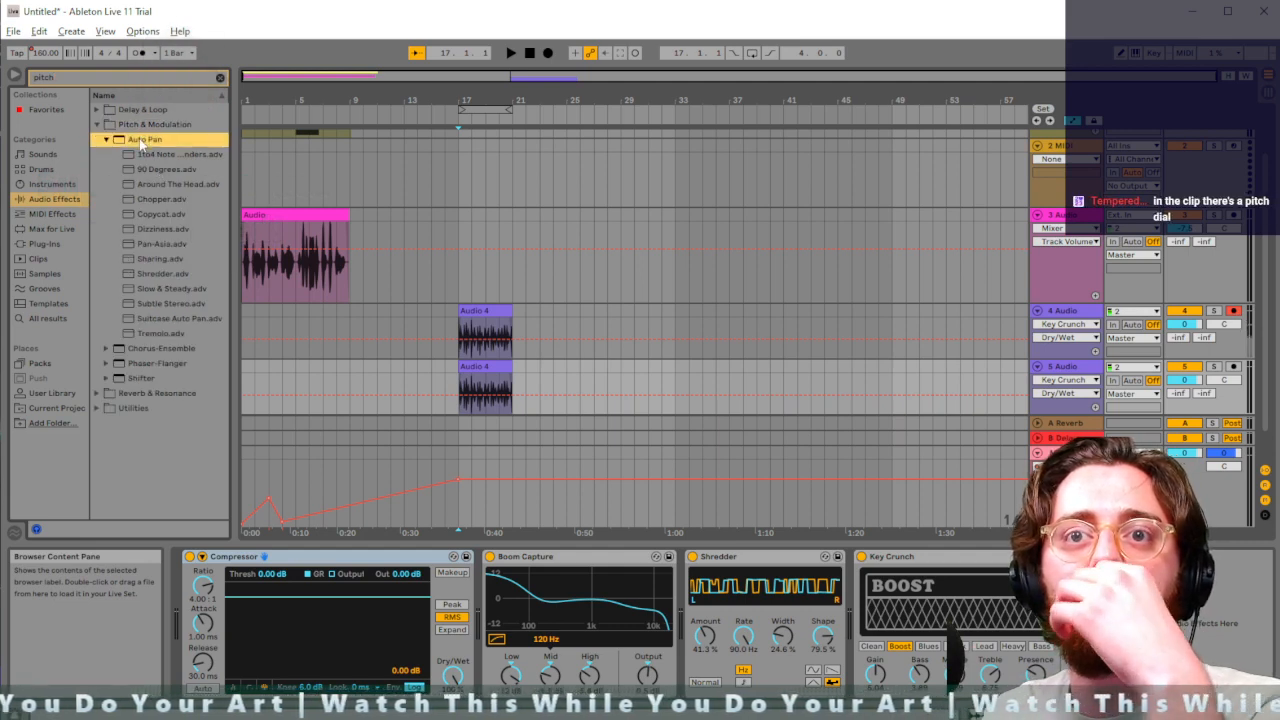
click(108, 377)
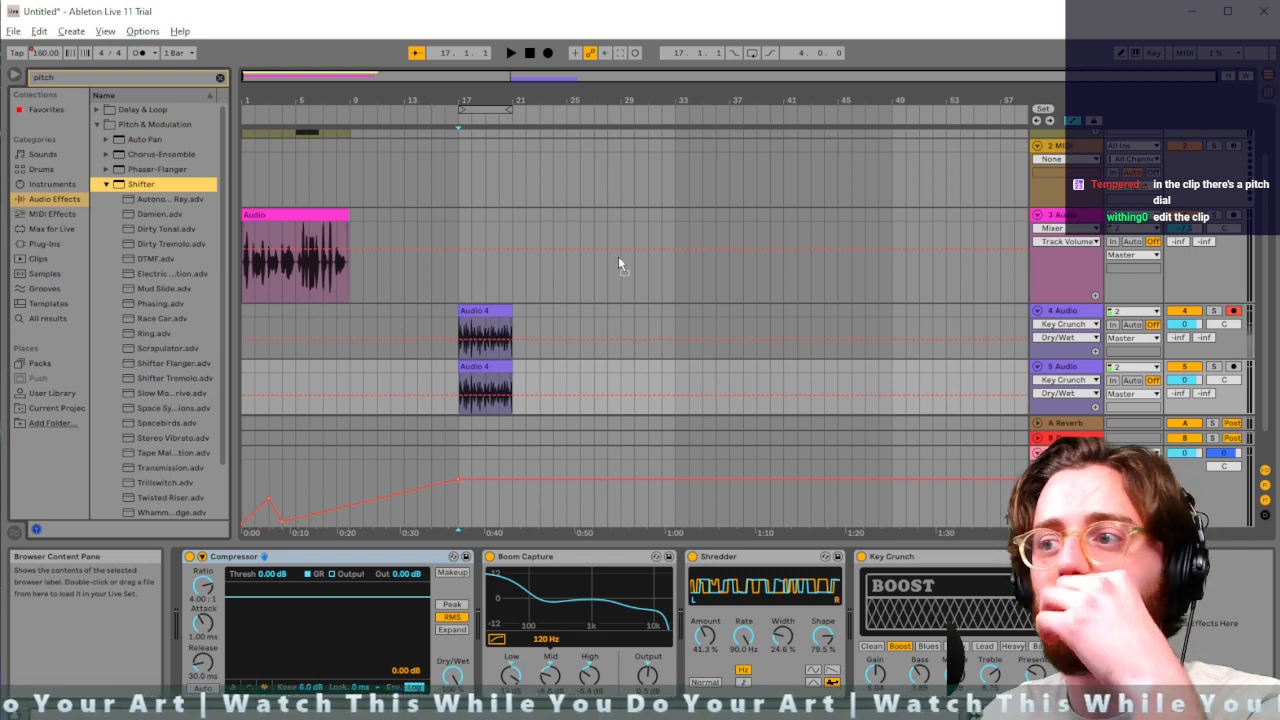
click(883, 618)
drag(873, 622, 711, 605)
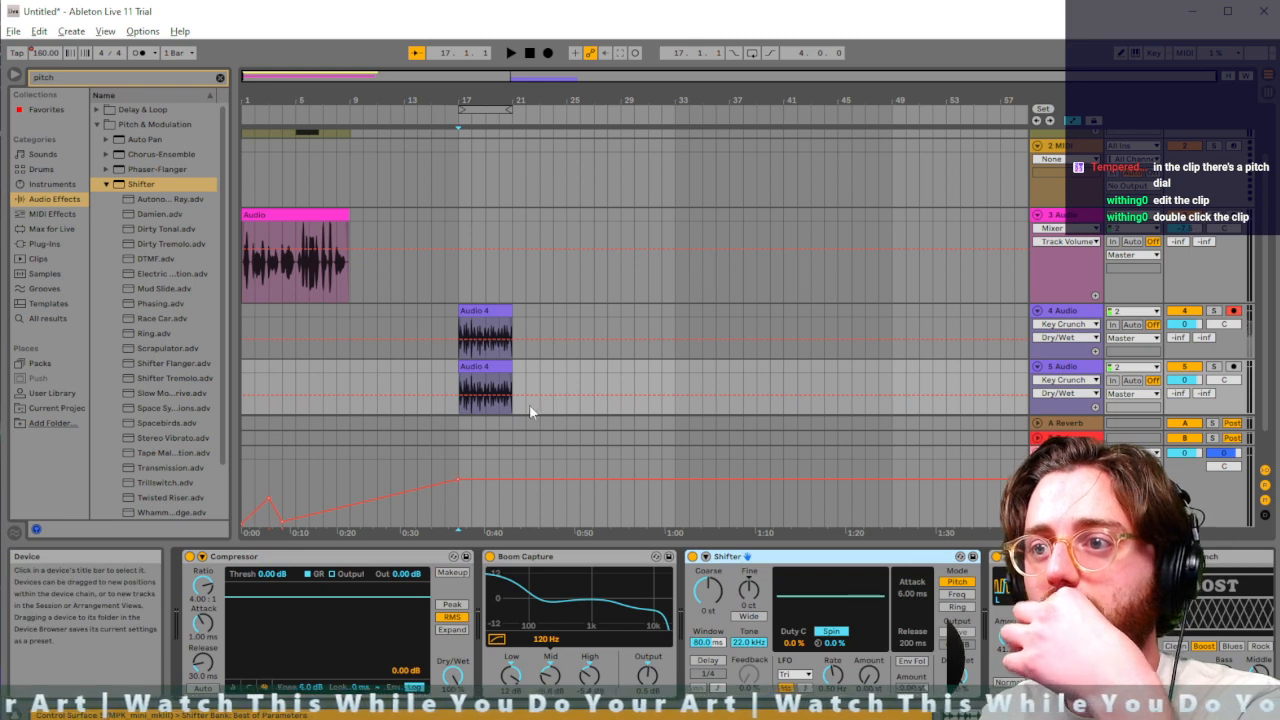
Solo track 5 and audition it with Shifter's coarse pitch raised to 13 st
click(1064, 369)
key(s)
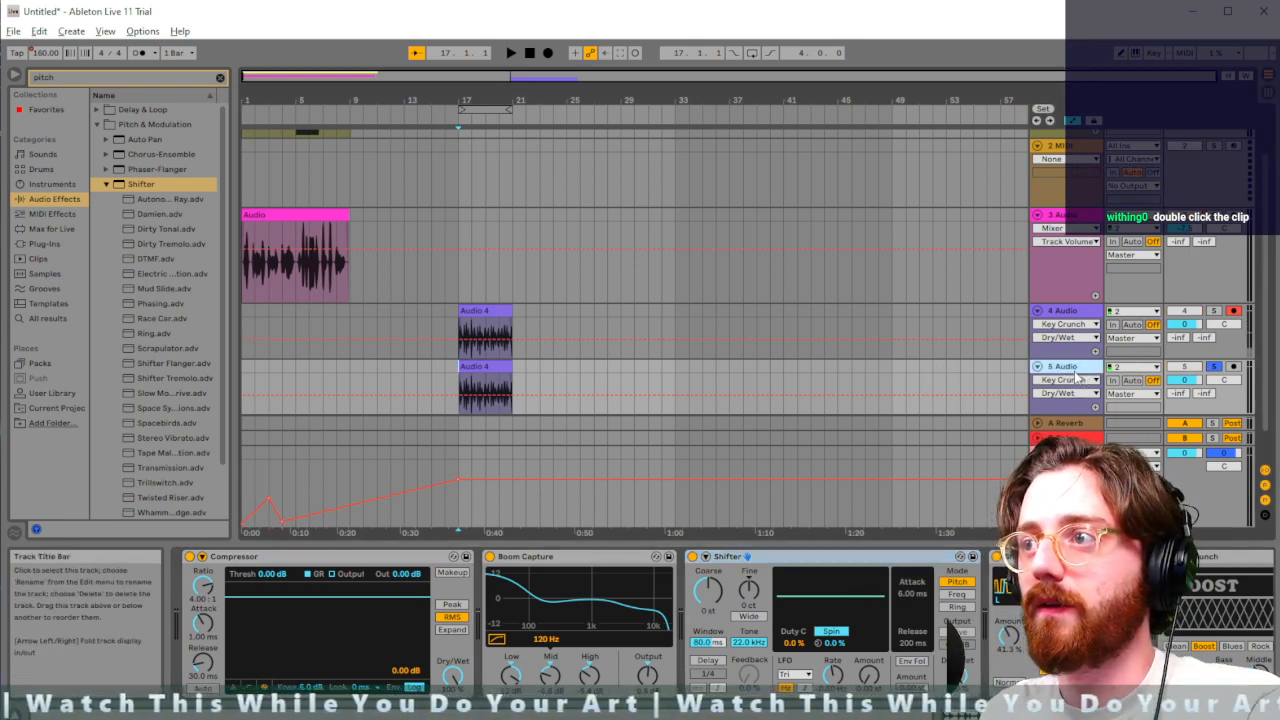
key(space)
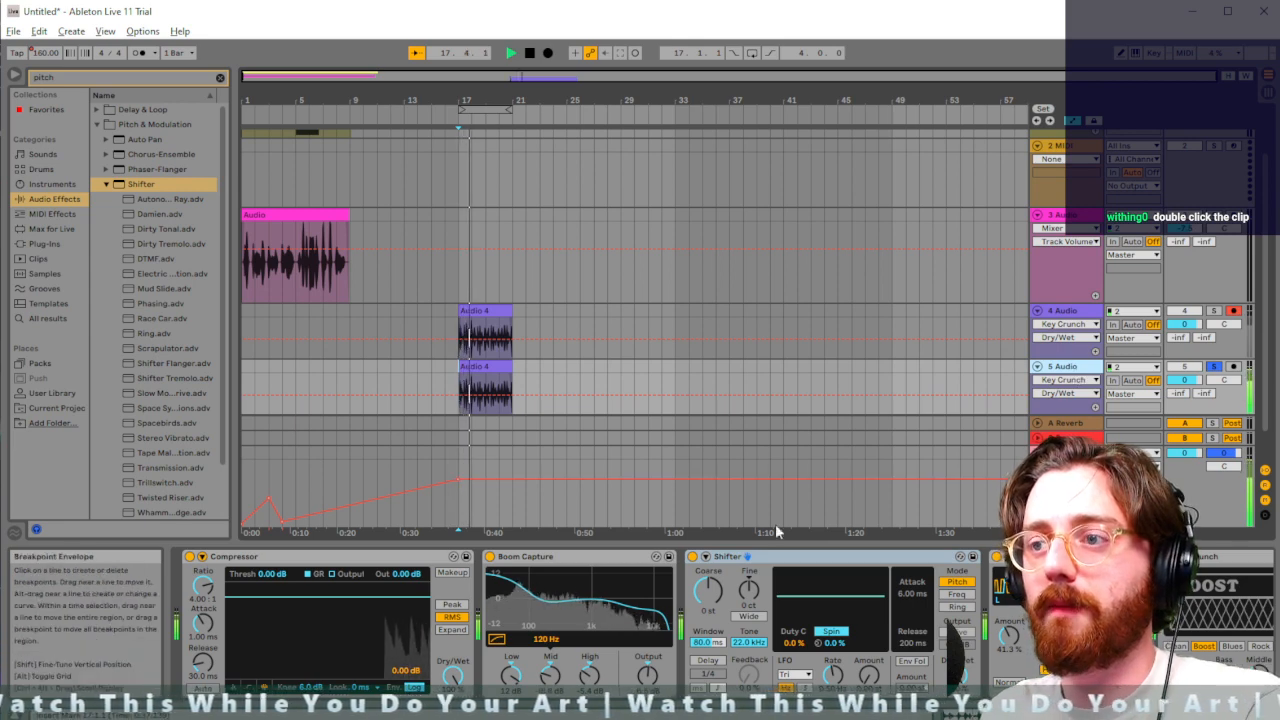
drag(712, 590, 712, 540)
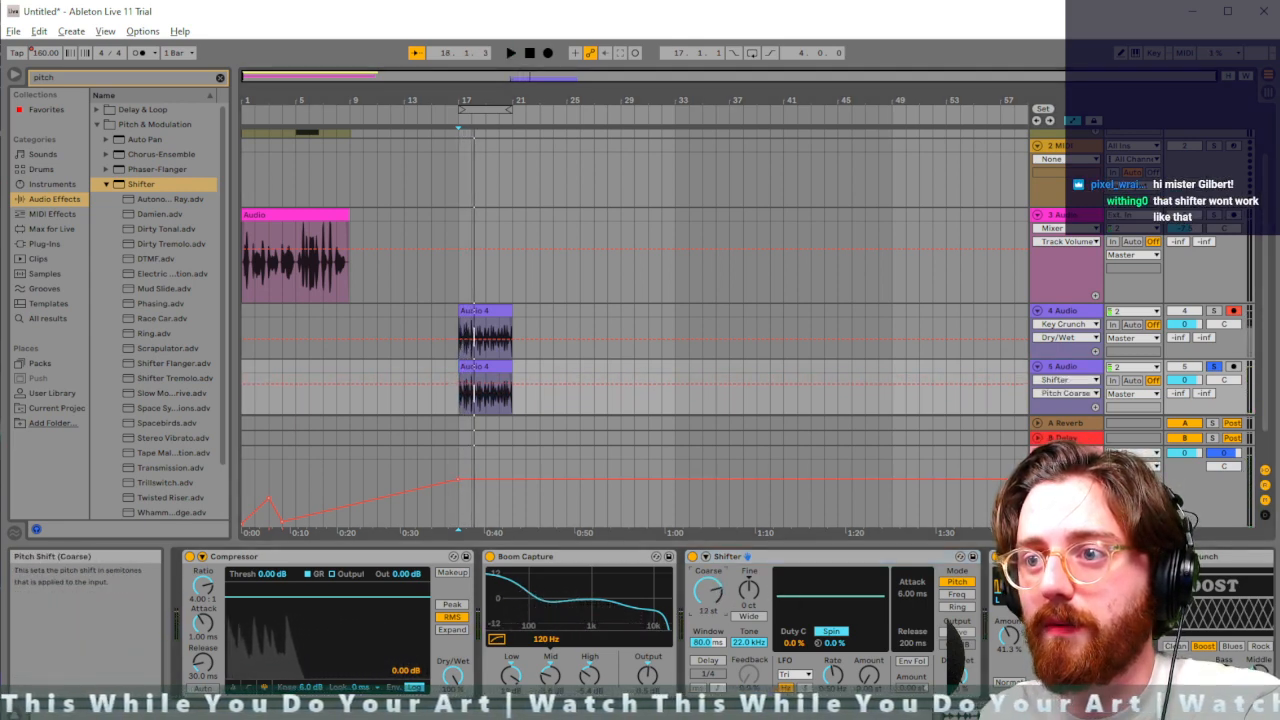
key(space)
key(space)
Audition Shifter with its coarse pitch lowered to 6 st, and remove the device from track 5's effect chain
drag(712, 590, 712, 608)
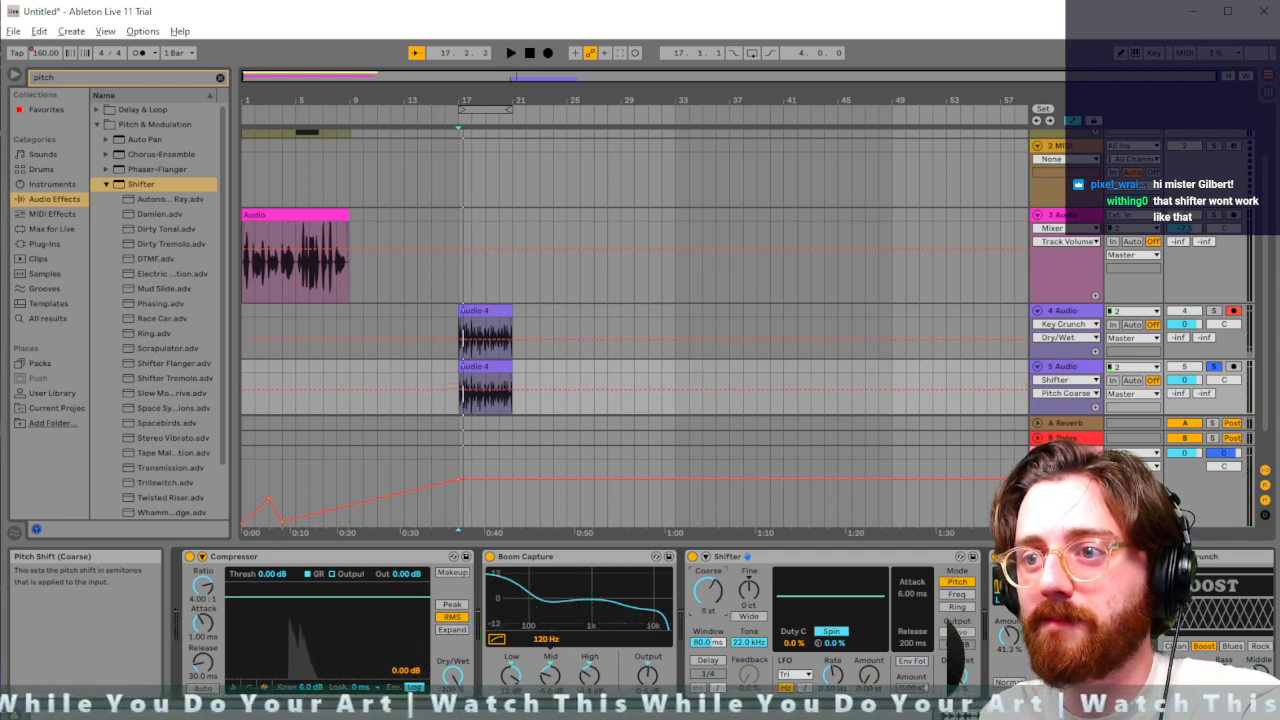
key(space)
click(748, 590)
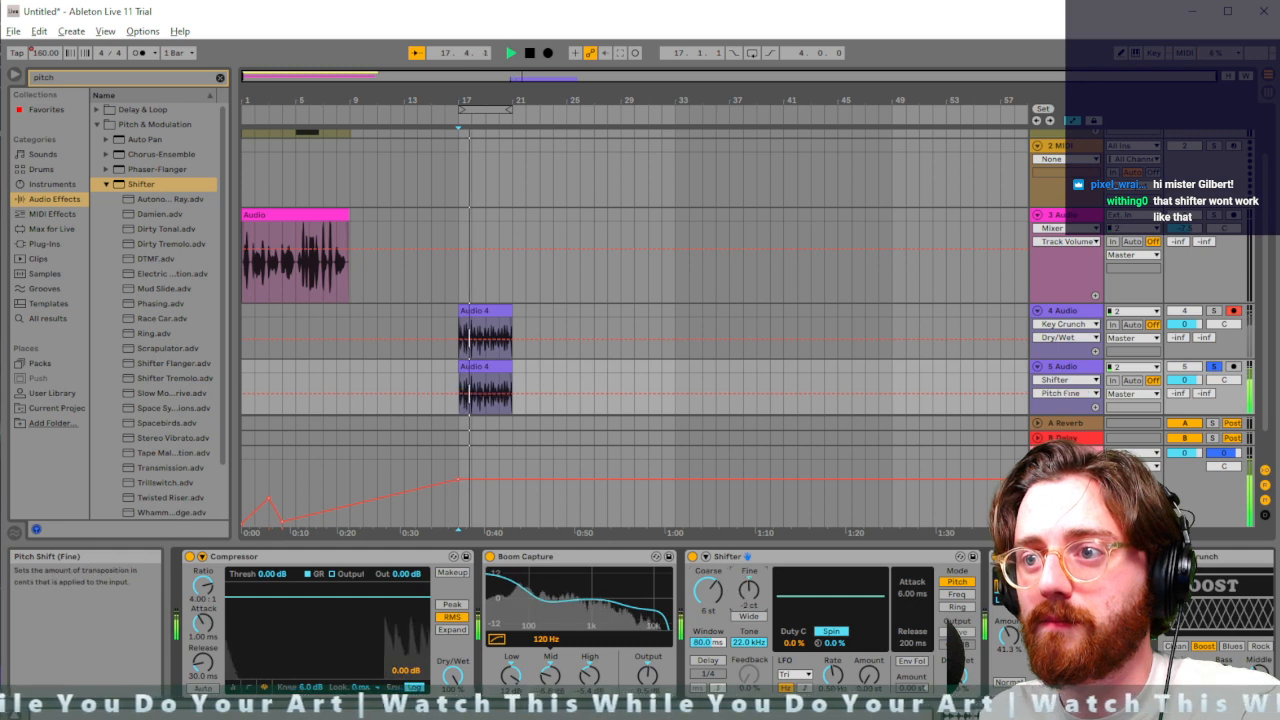
mouse_move(957, 675)
mouse_down()
mouse_move(957, 712)
mouse_move(957, 675)
mouse_up()
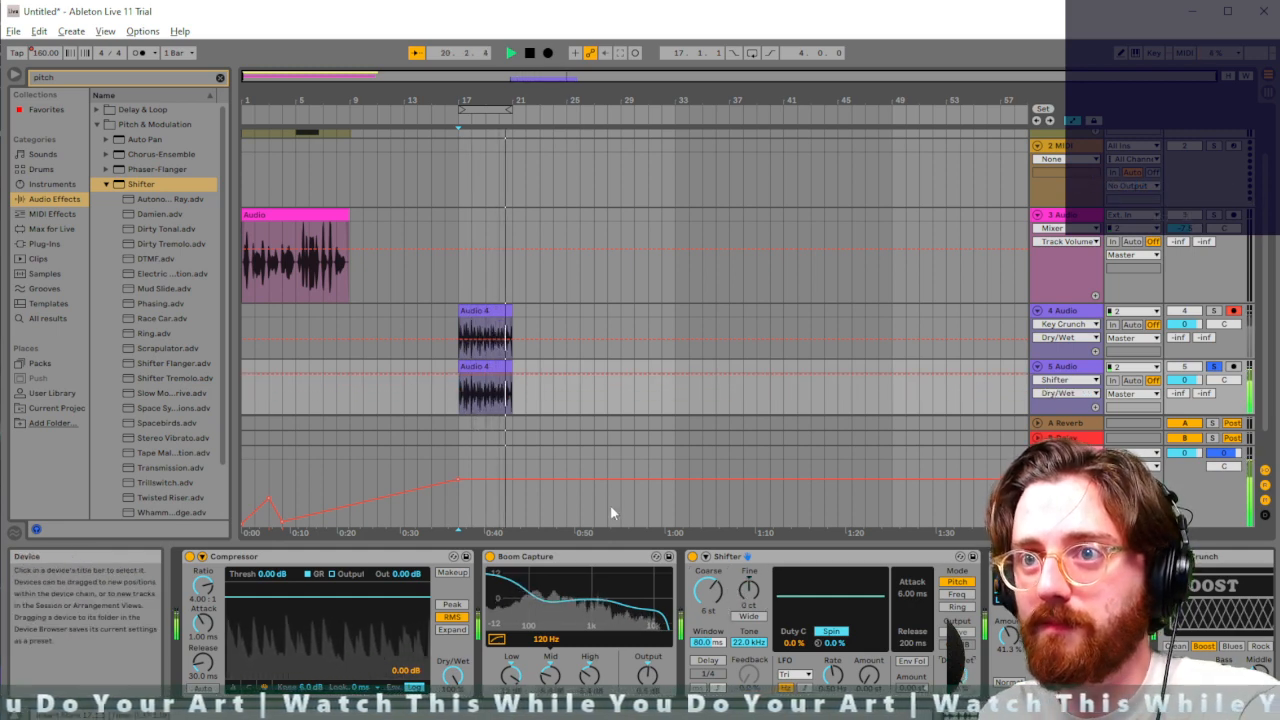
key(space)
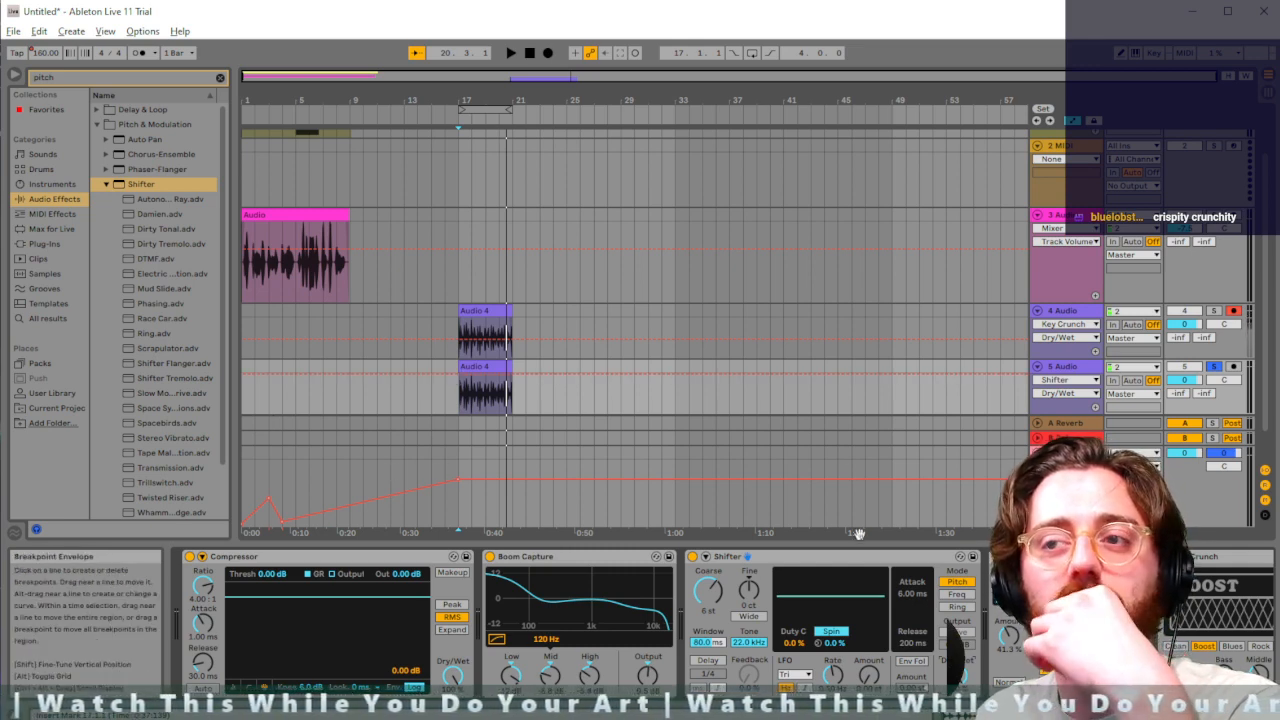
click(826, 563)
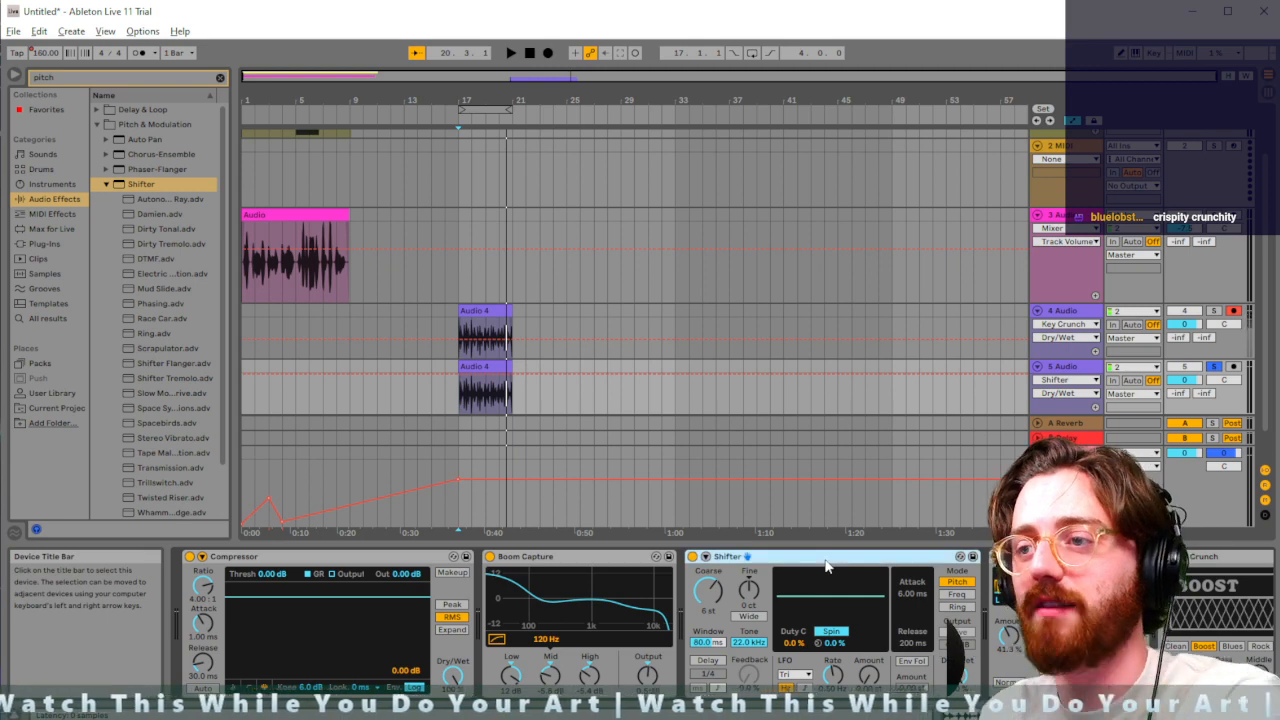
key(Delete)
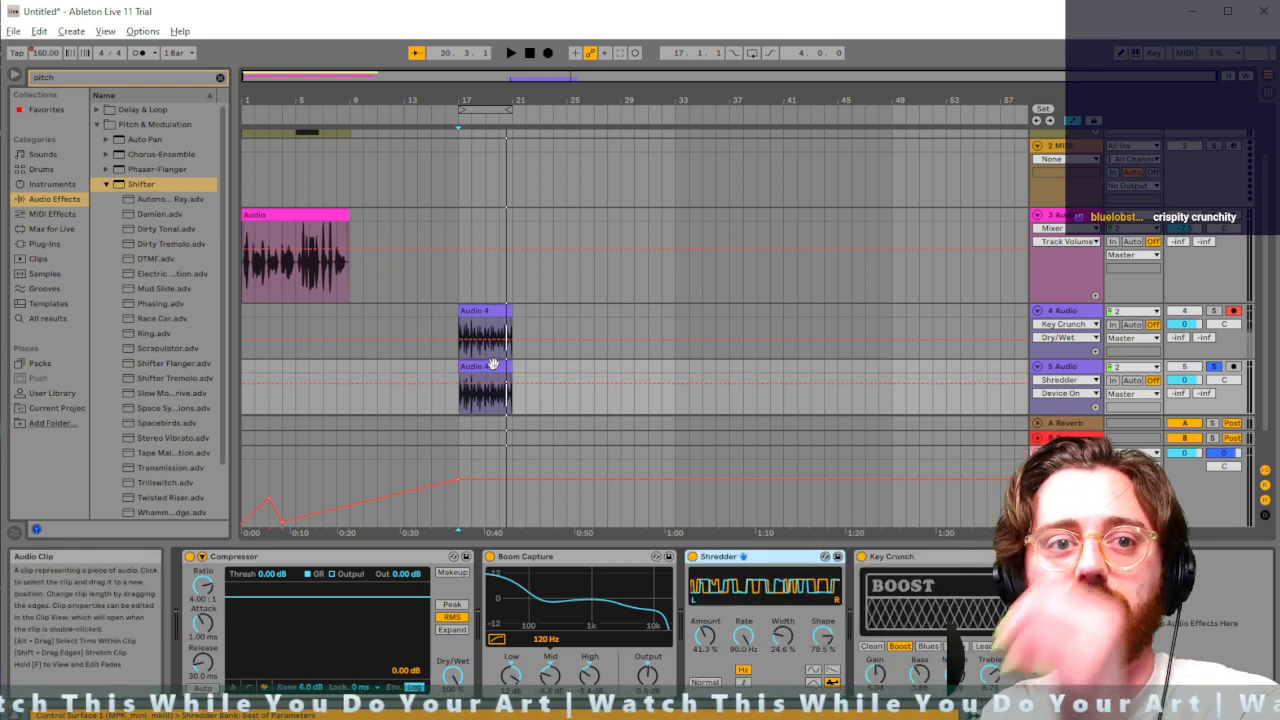
Transpose the track 5 clip up 12 semitones in its clip properties and set its gain to -1.18 dB during playback
double_click(493, 362)
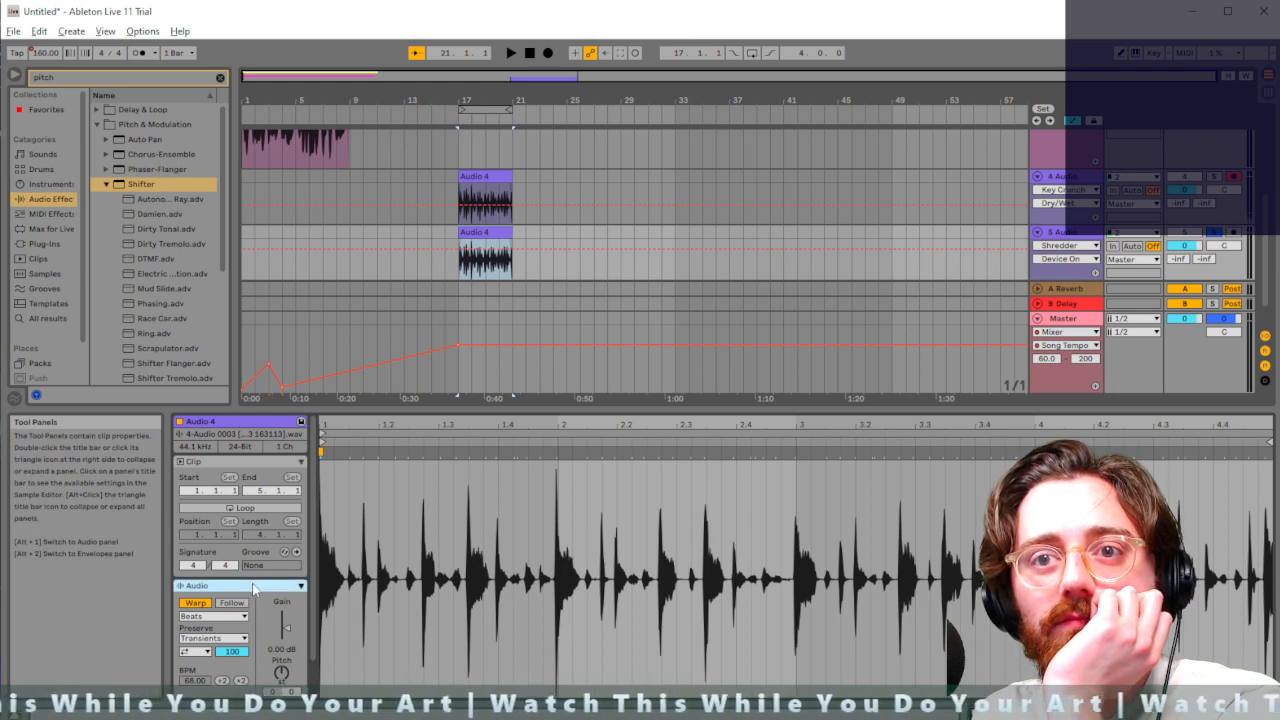
scroll(253, 588, down, 2)
scroll(253, 585, up, 2)
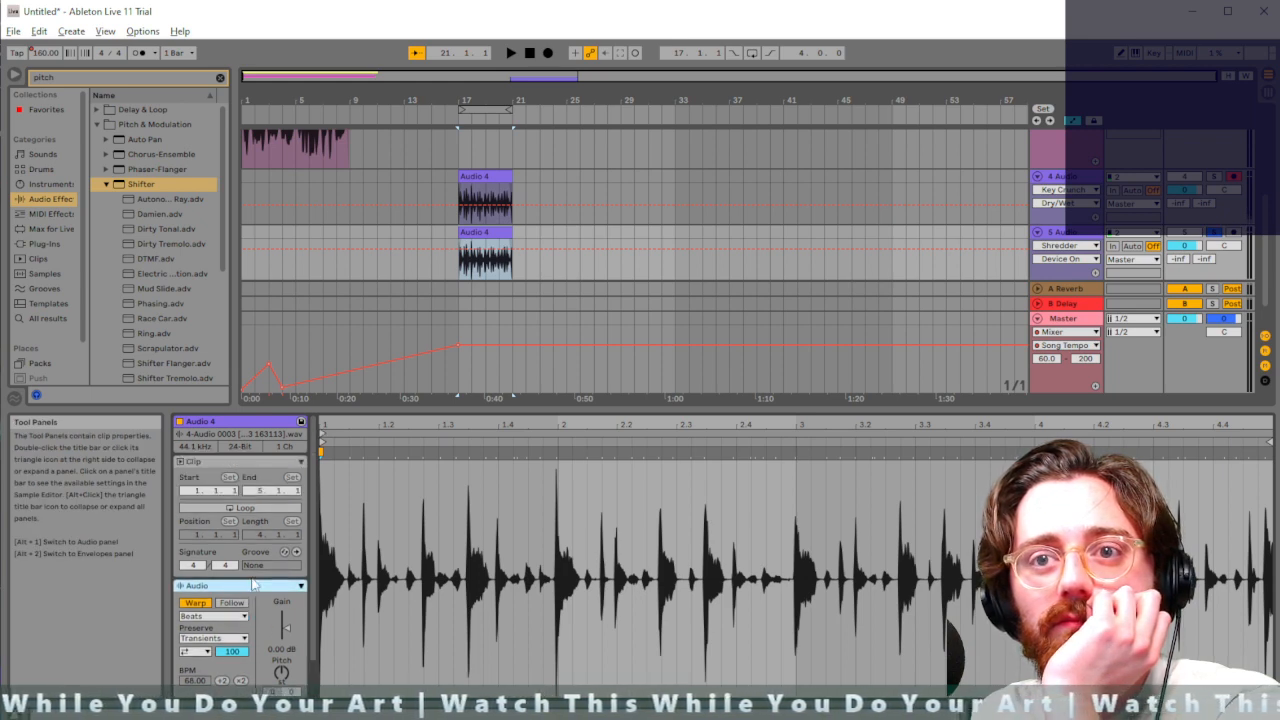
scroll(253, 585, down, 2)
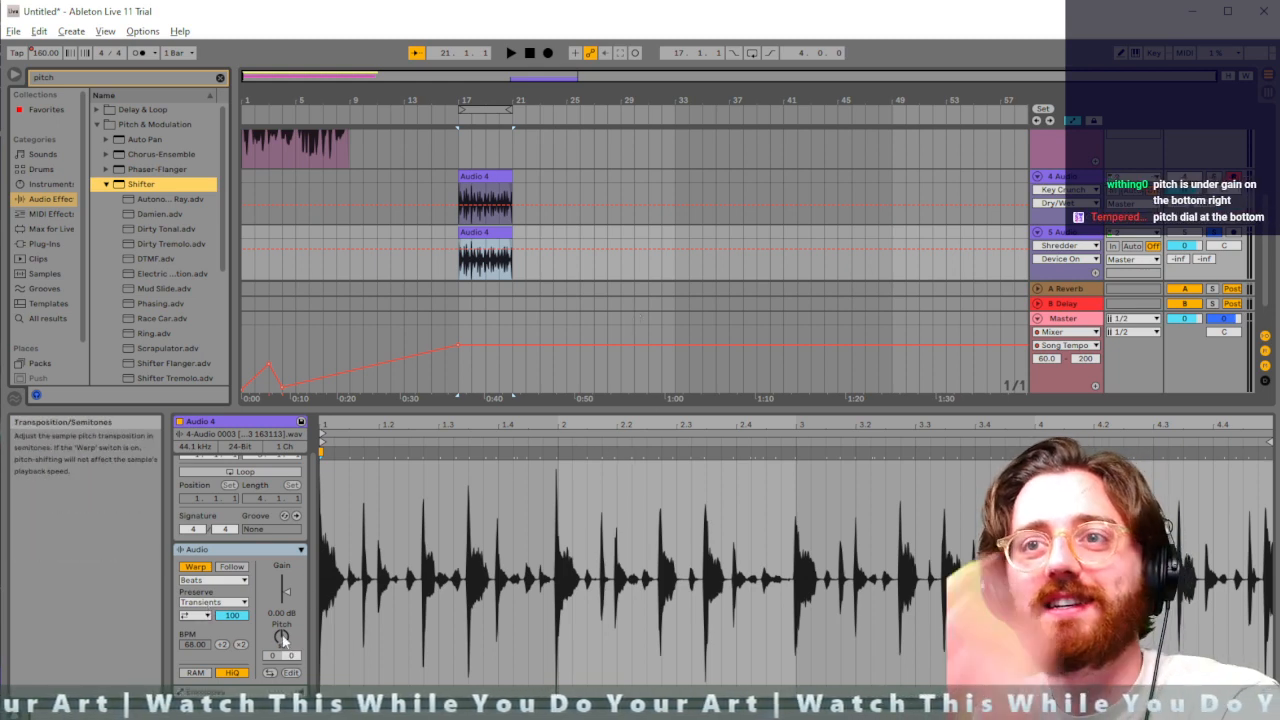
key(space)
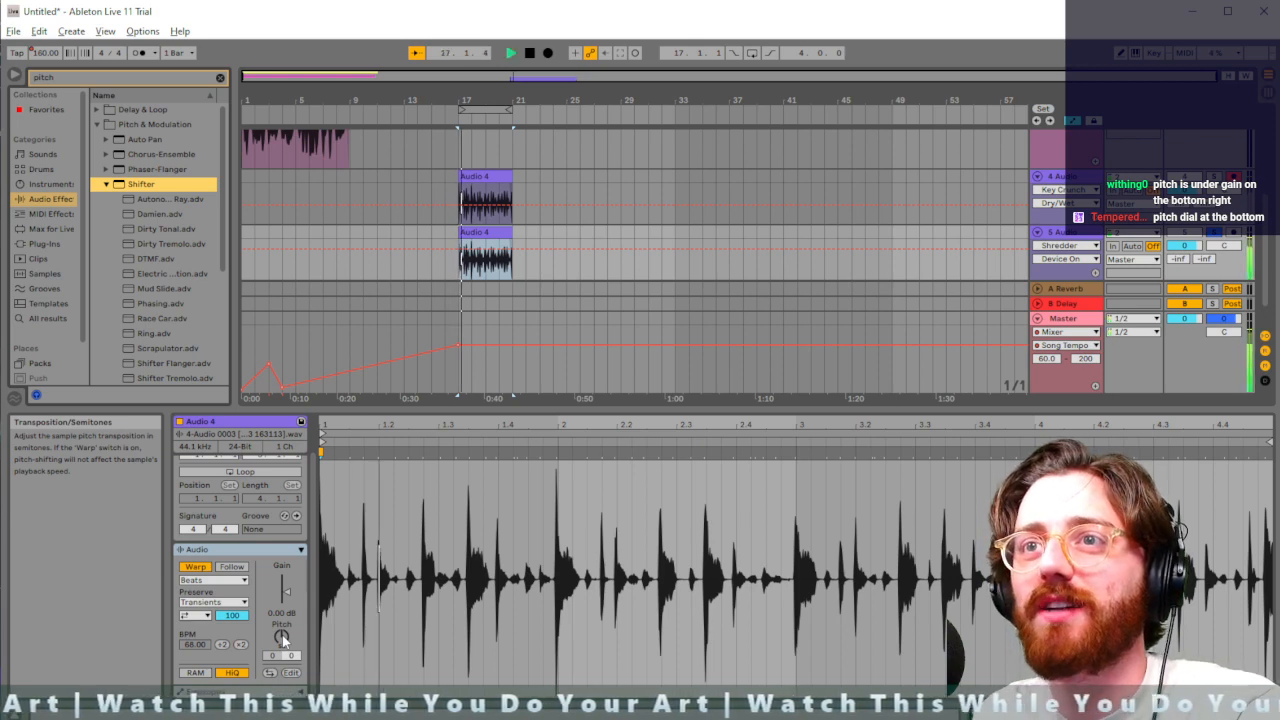
drag(282, 638, 282, 626)
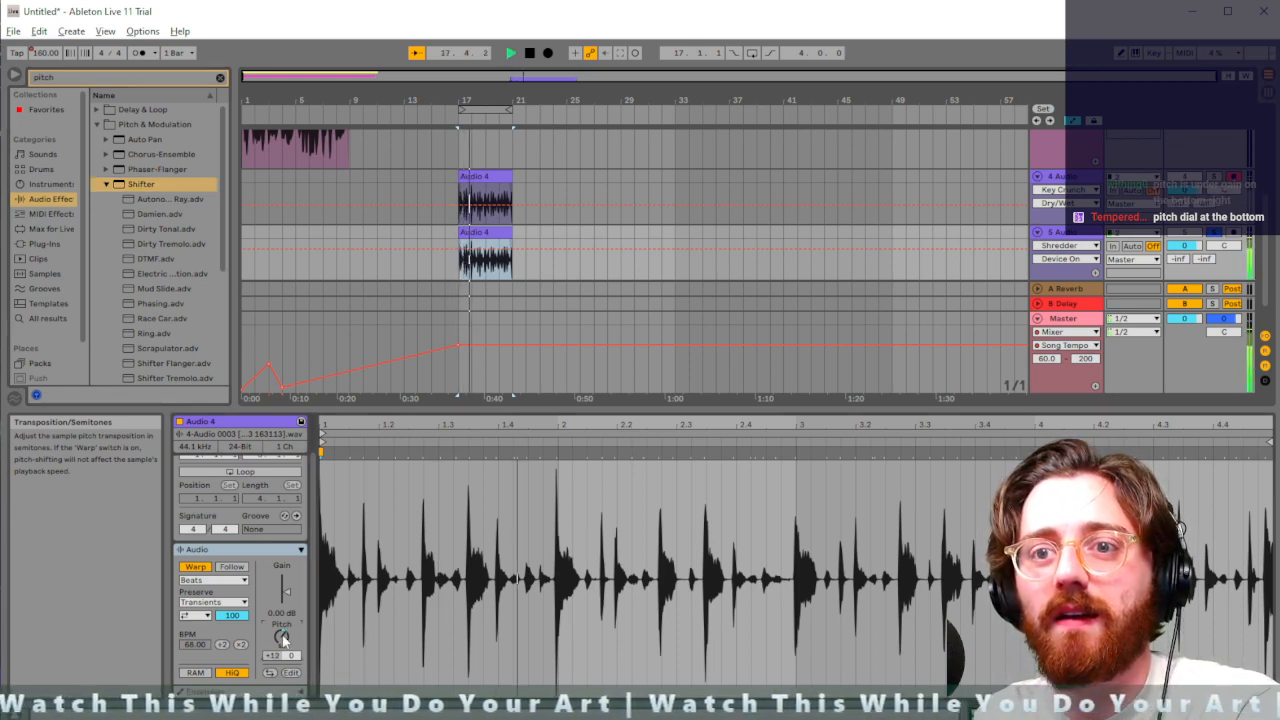
drag(287, 601, 287, 612)
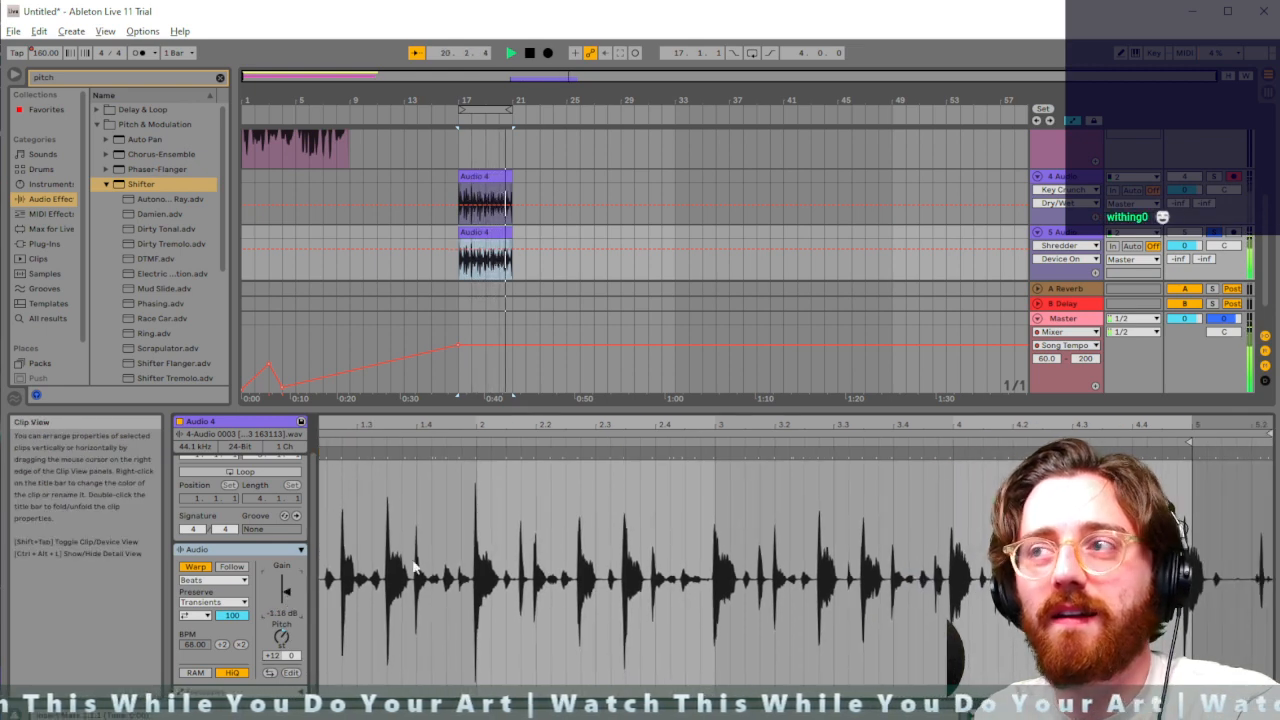
key(space)
Clear the solo on track 5 and audition tracks 4 and 5 together
click(1214, 178)
key(space)
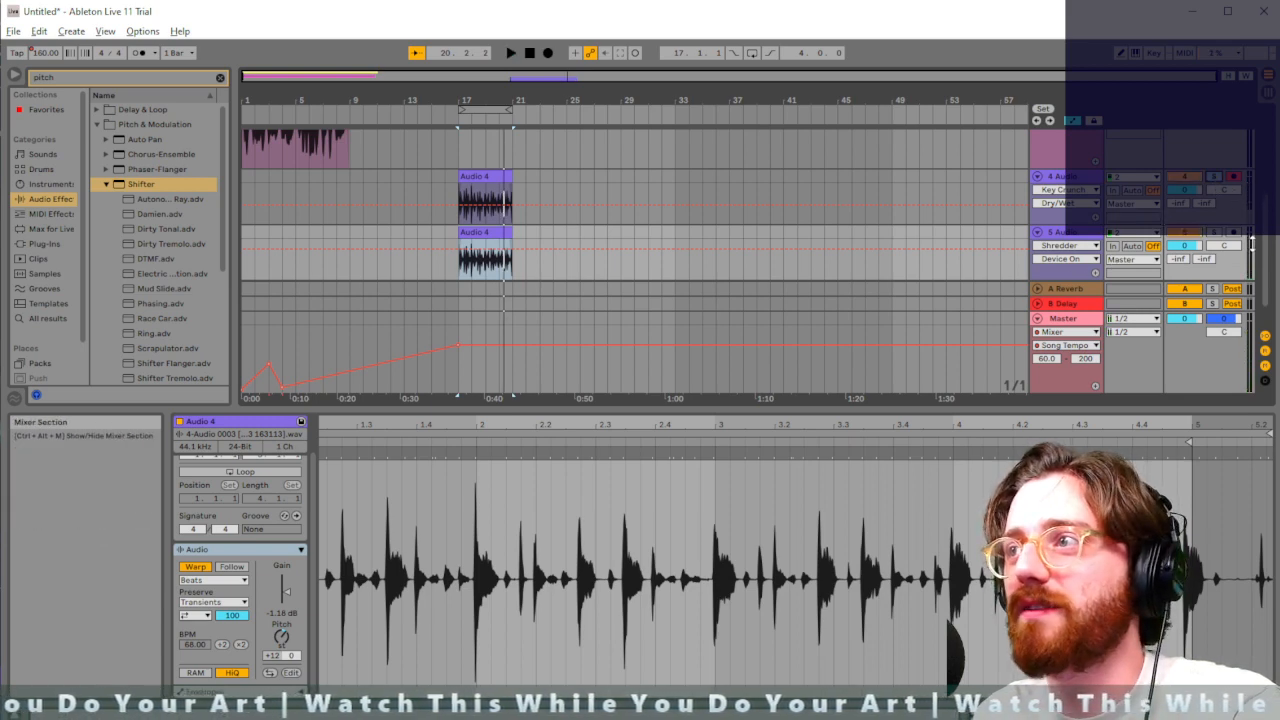
scroll(276, 590, up, 2)
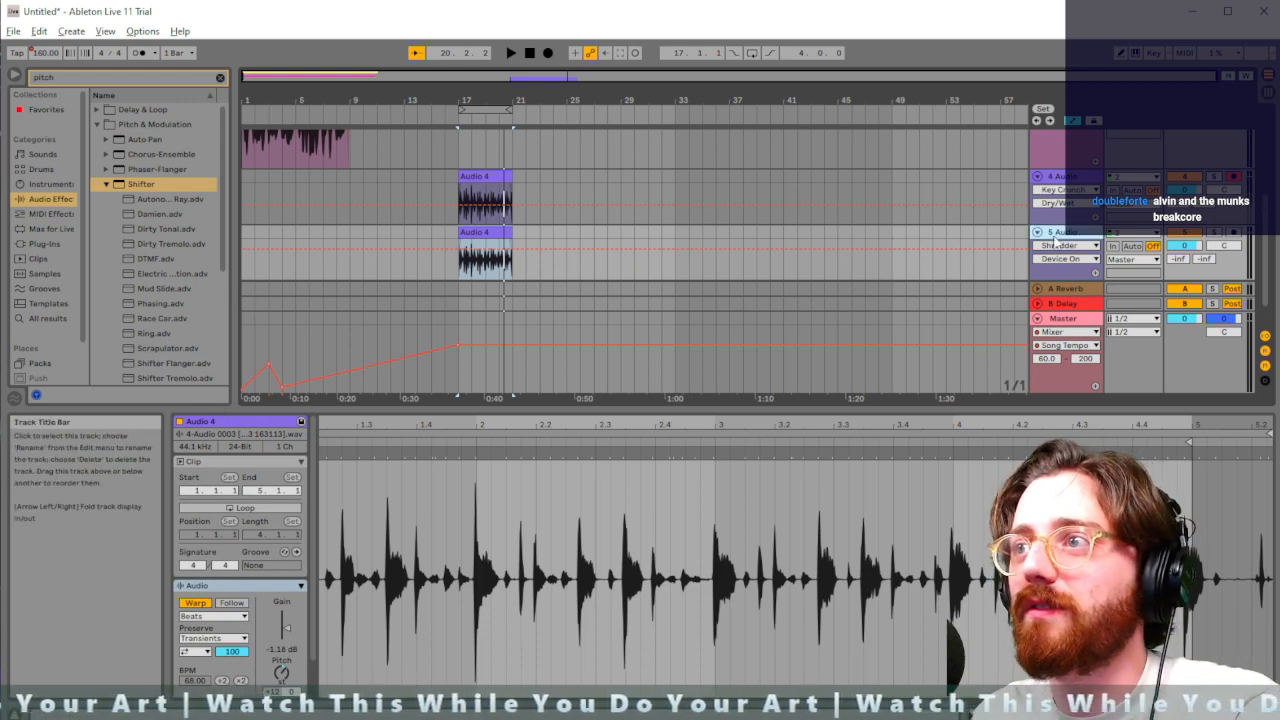
Lower track 4 to about -3.7 dB and track 5 to about -9.7 dB in the mixer, checking the balance with playback
drag(1253, 240, 1251, 245)
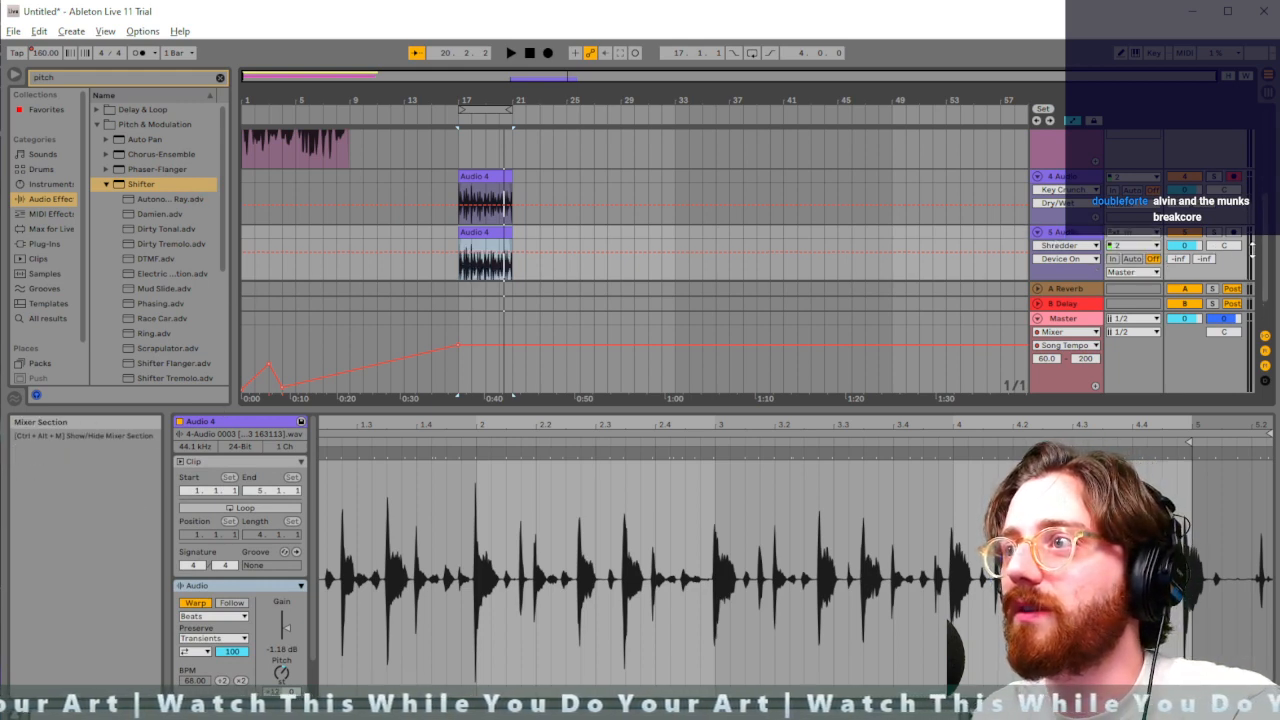
key(Tab)
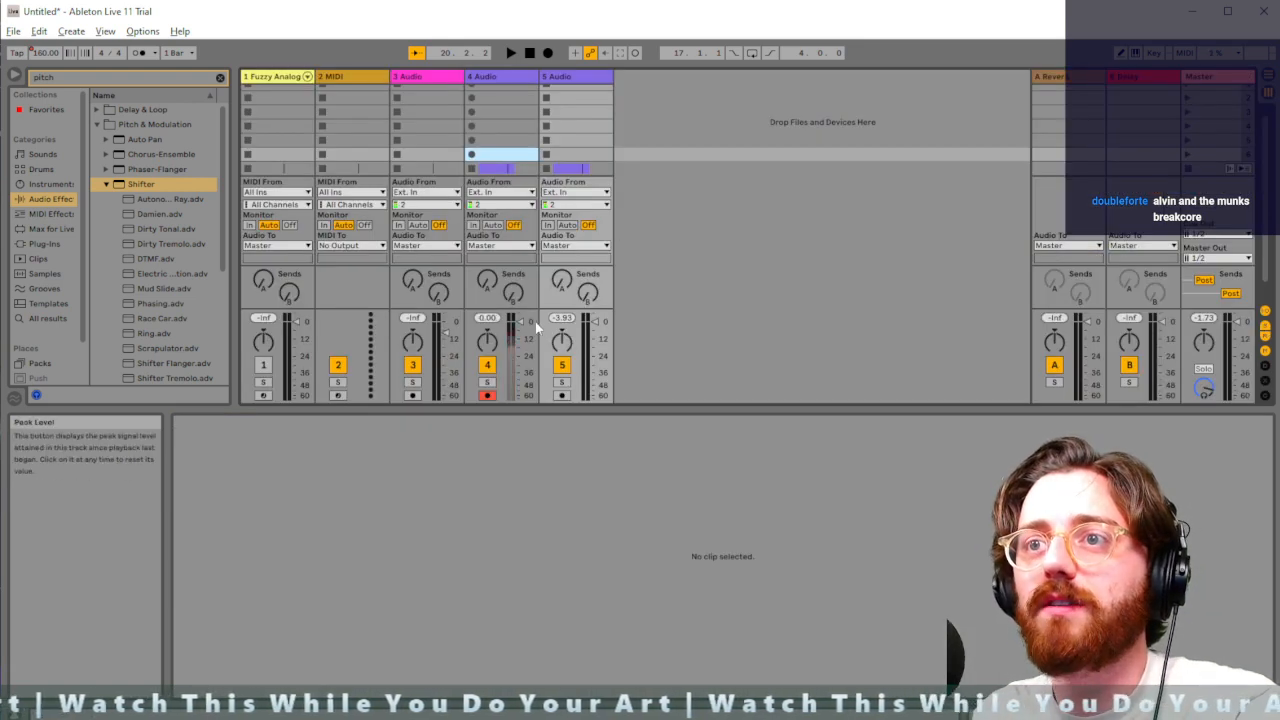
click(508, 80)
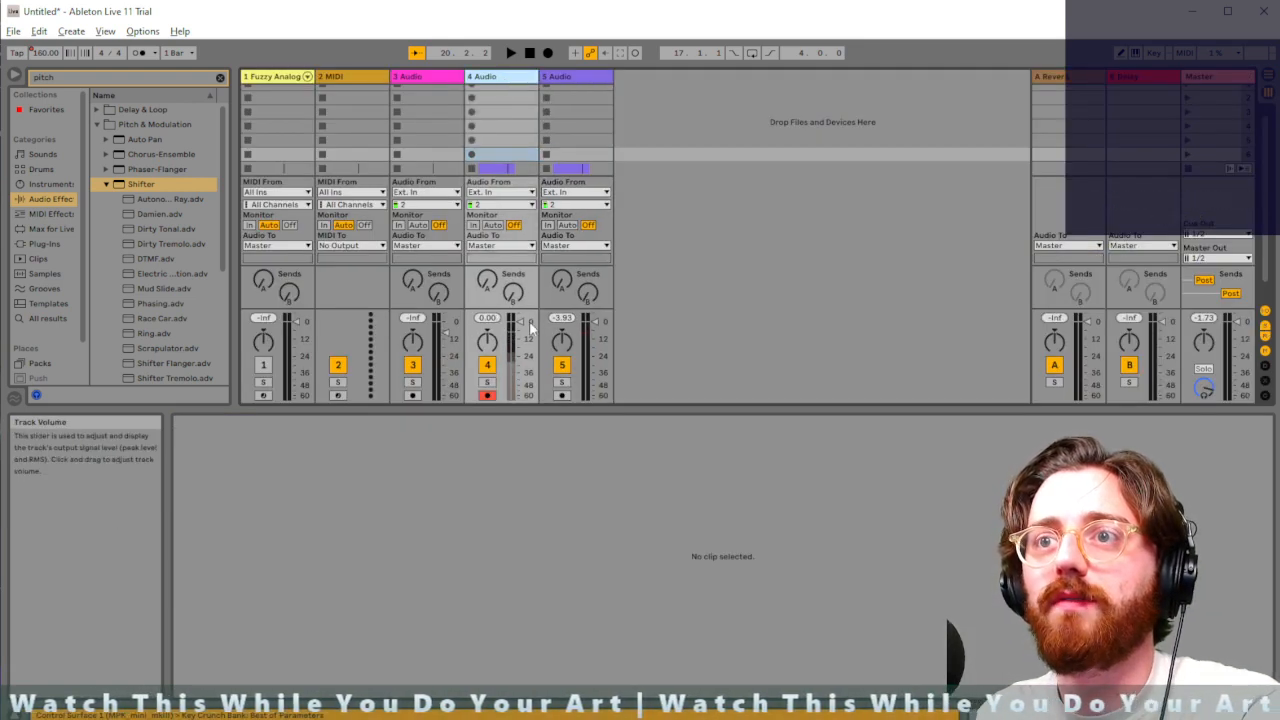
click(511, 58)
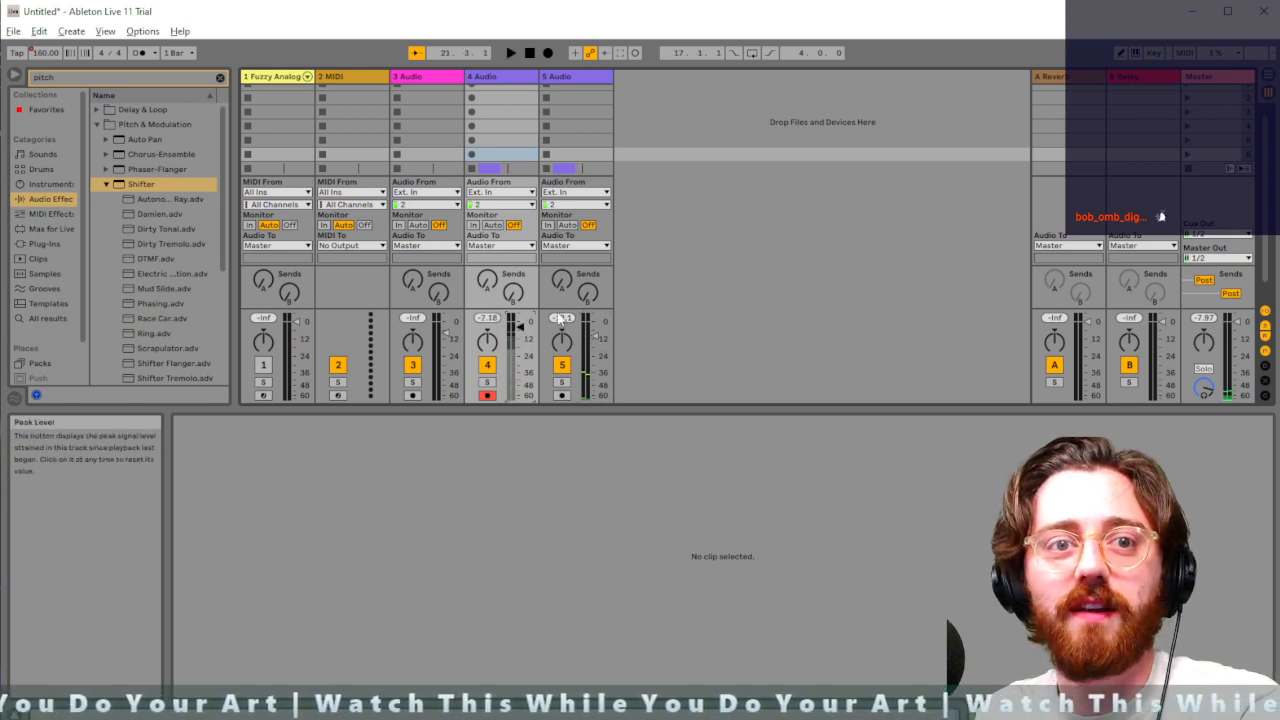
key(space)
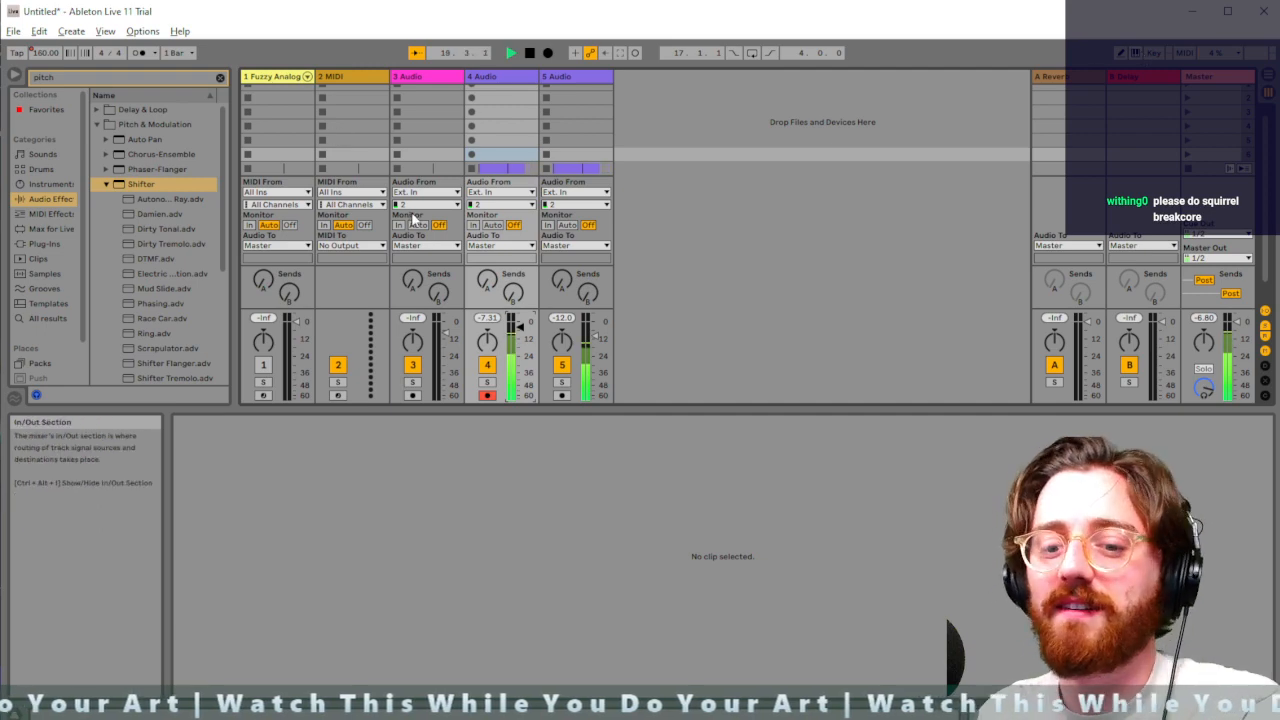
key(Tab)
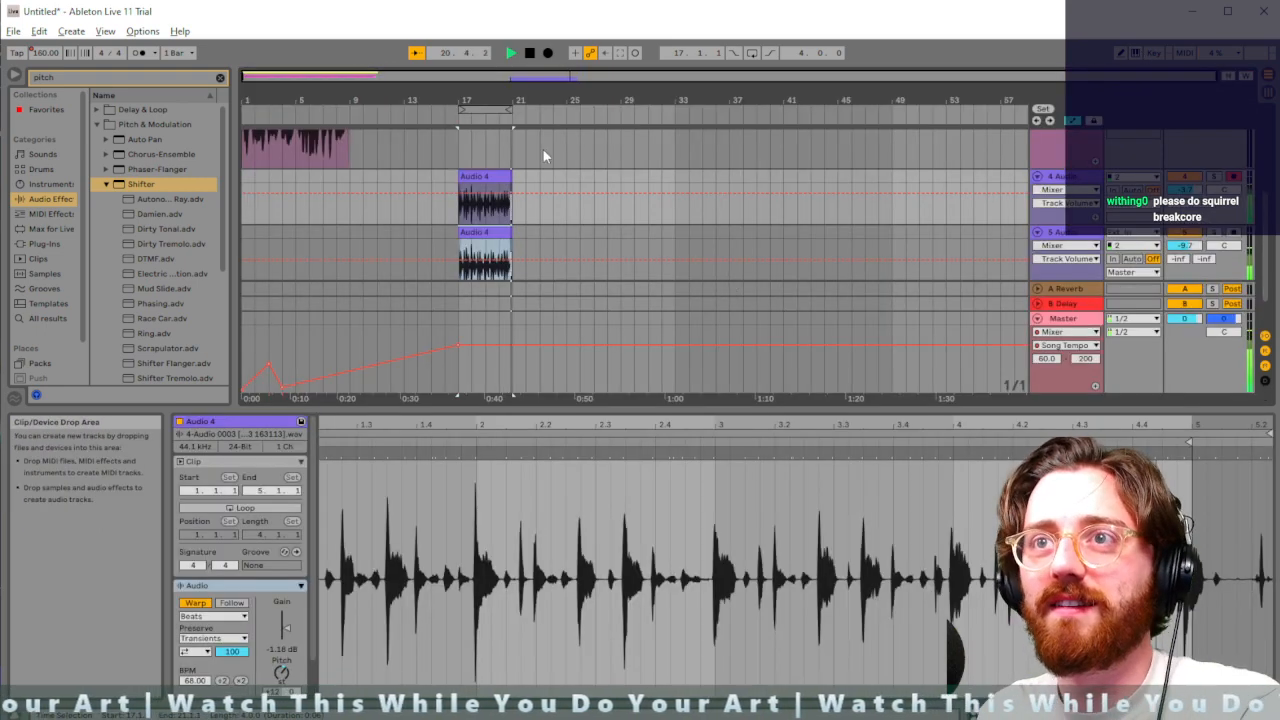
Audition the rebalanced loop on tracks 4 and 5 together, replaying it from bar 17
key(space)
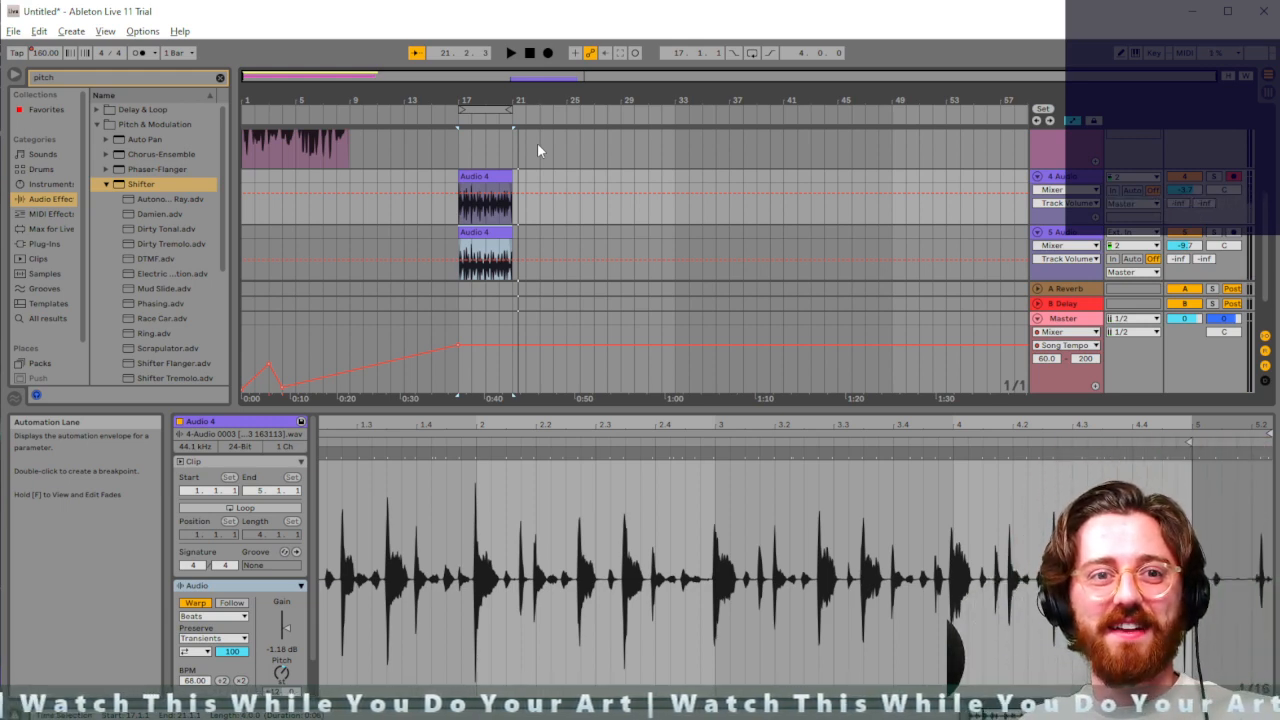
key(space)
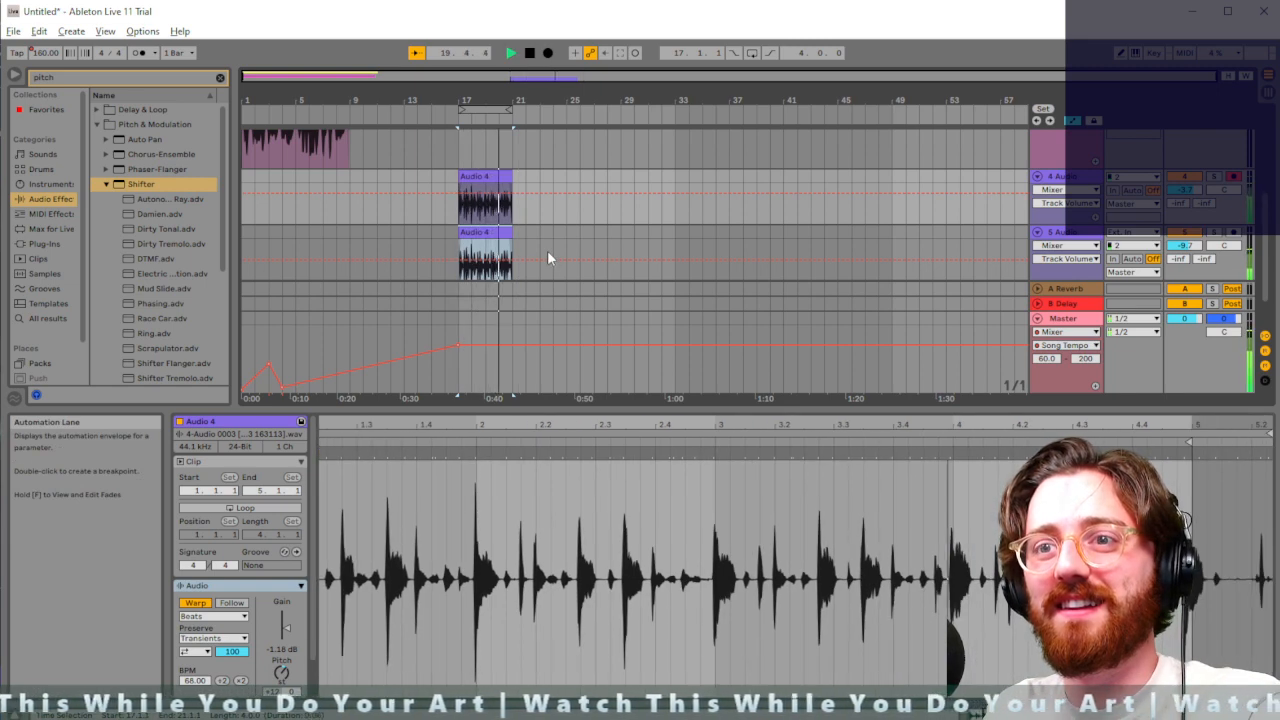
key(space)
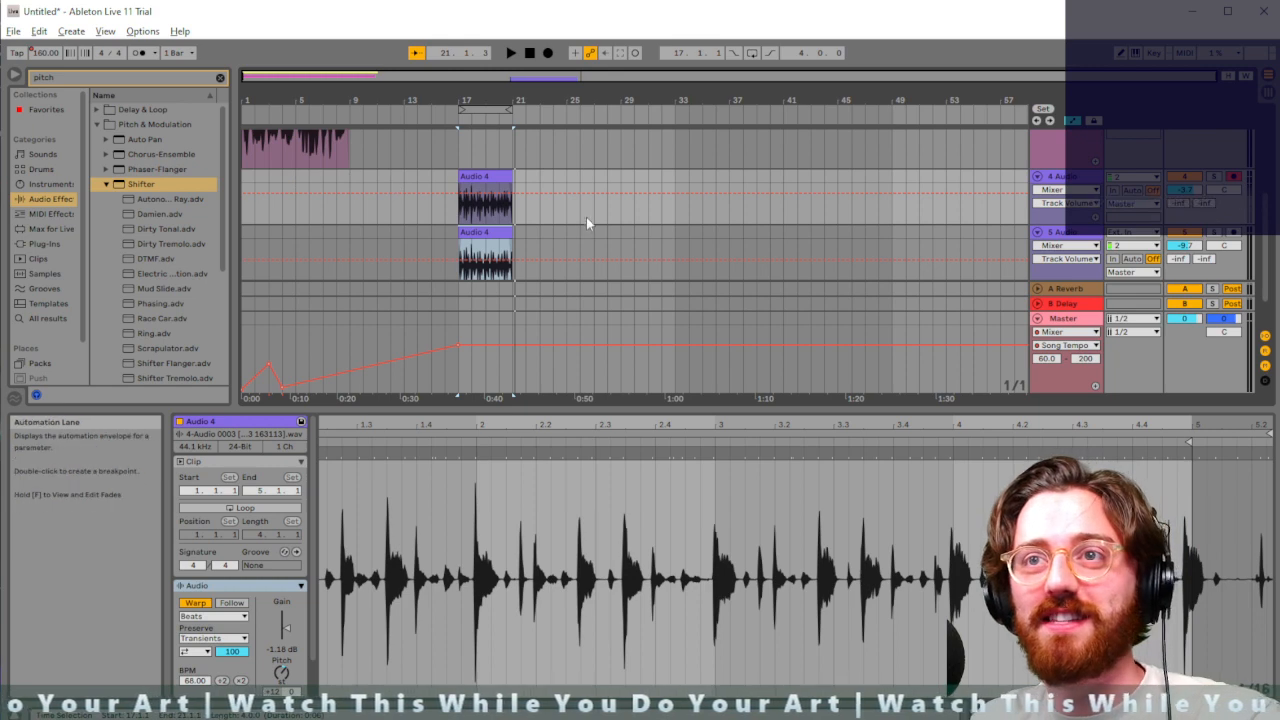
click(458, 160)
click(456, 220)
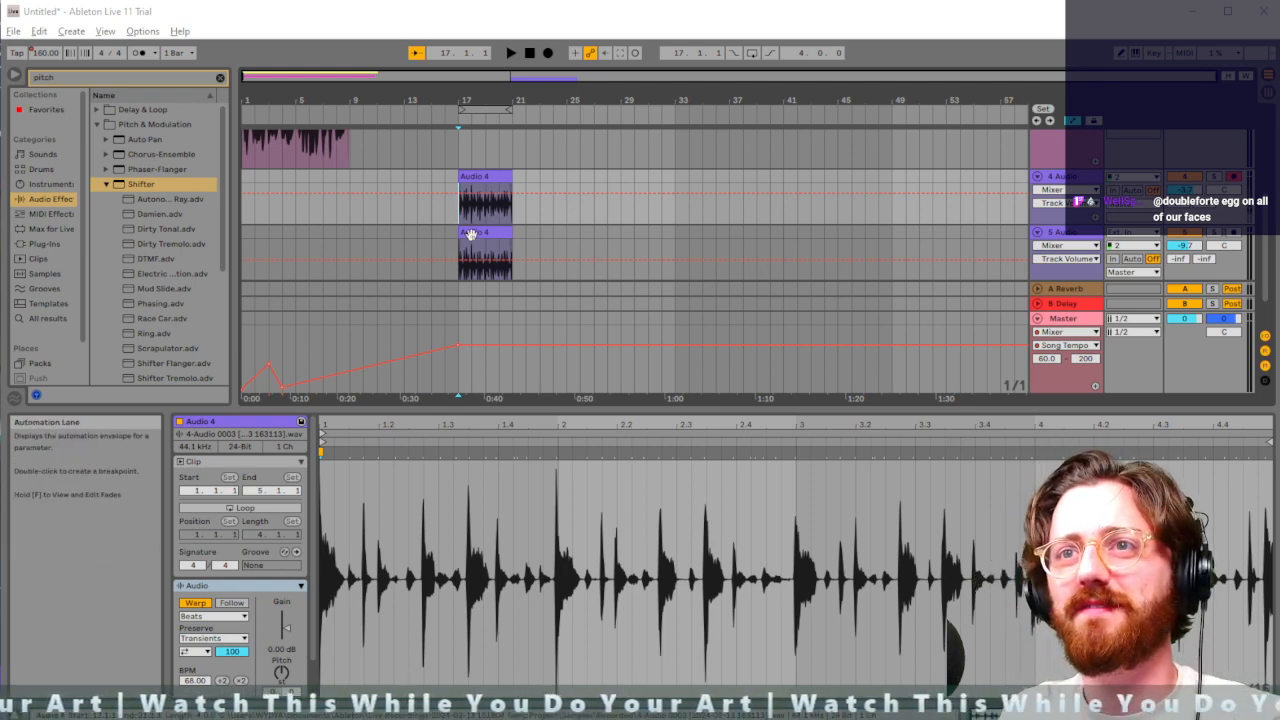
key(space)
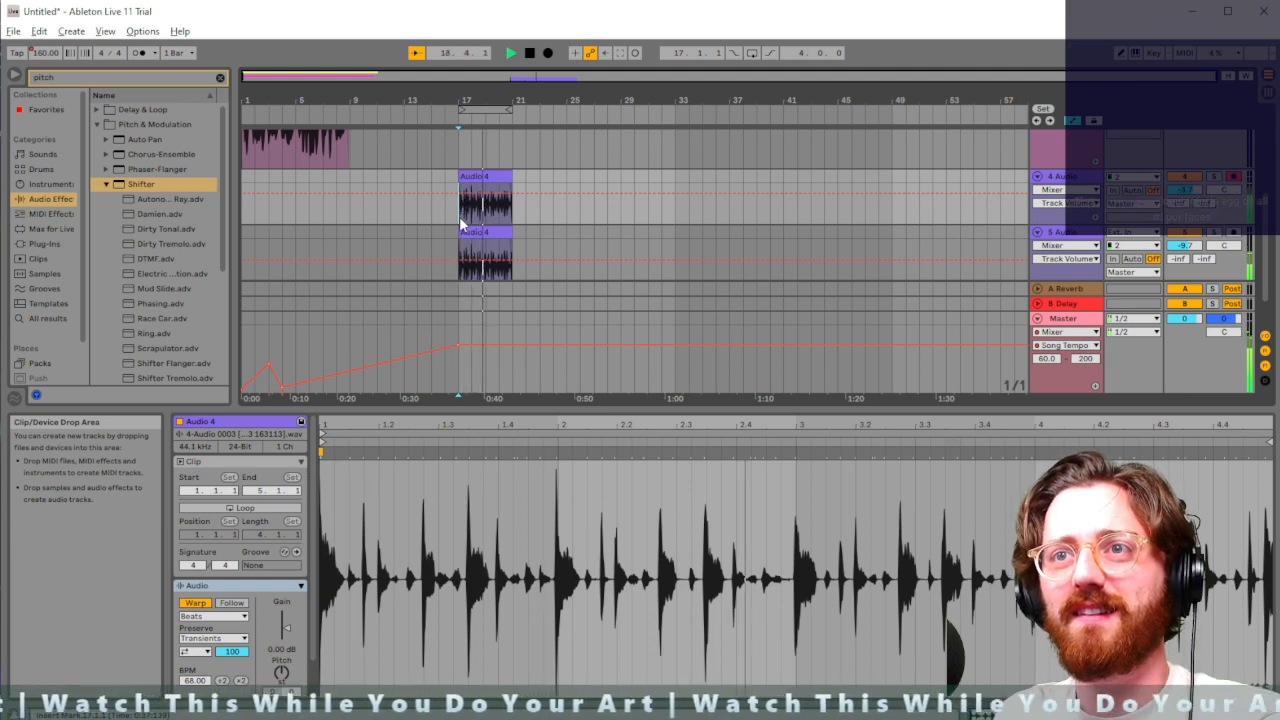
key(space)
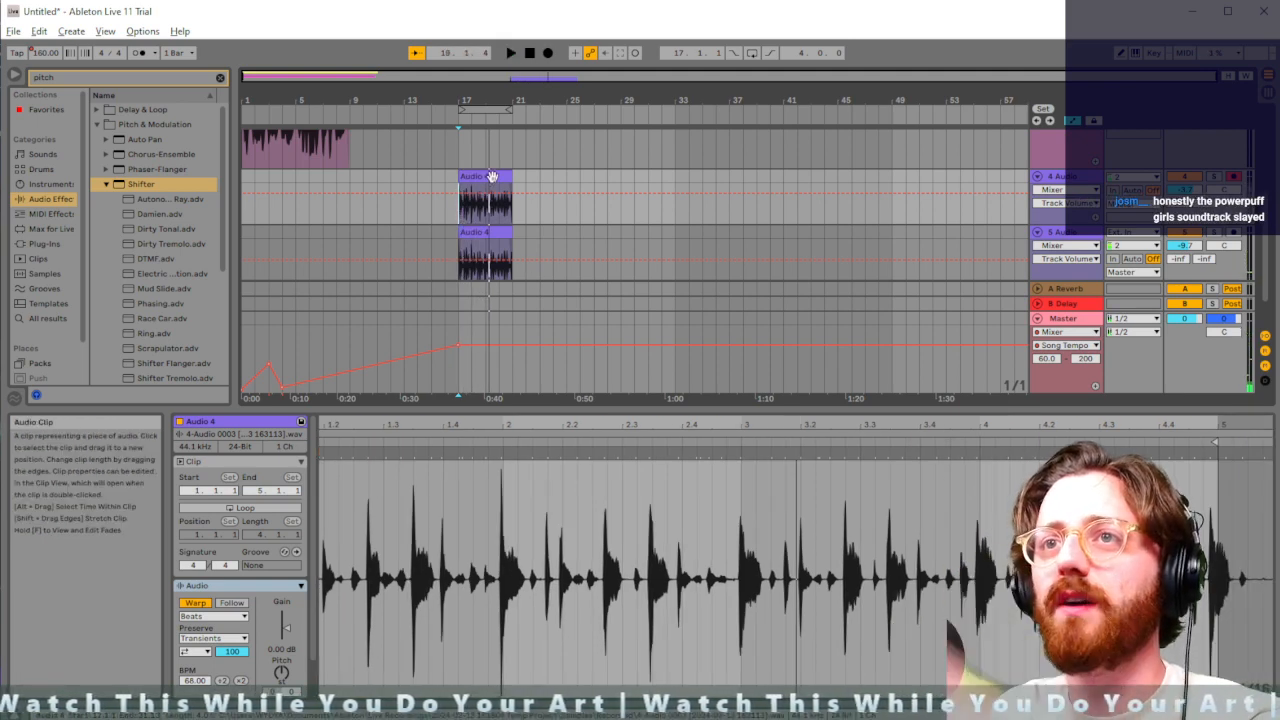
Delete the clips on tracks 4, 5, 3 and 1 to leave the arrangement empty
key(Delete)
click(494, 235)
key(Delete)
scroll(440, 237, up, 3)
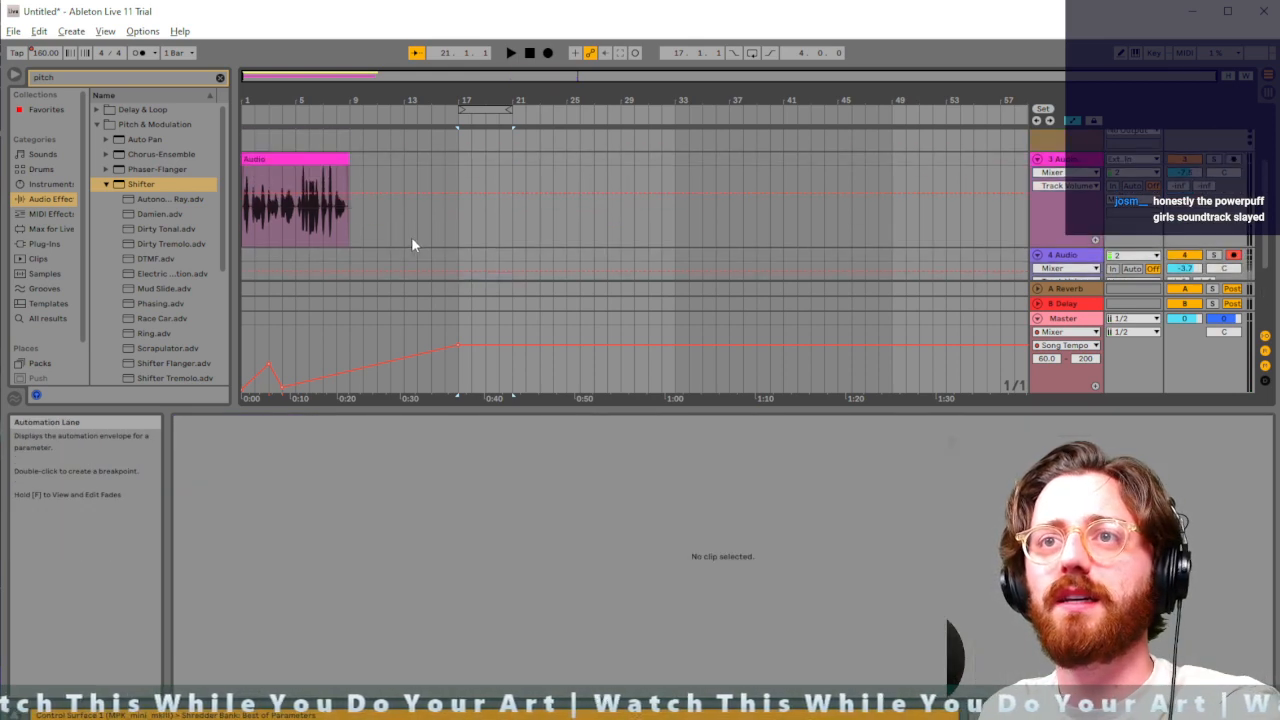
click(292, 172)
key(Delete)
scroll(810, 210, up, 2)
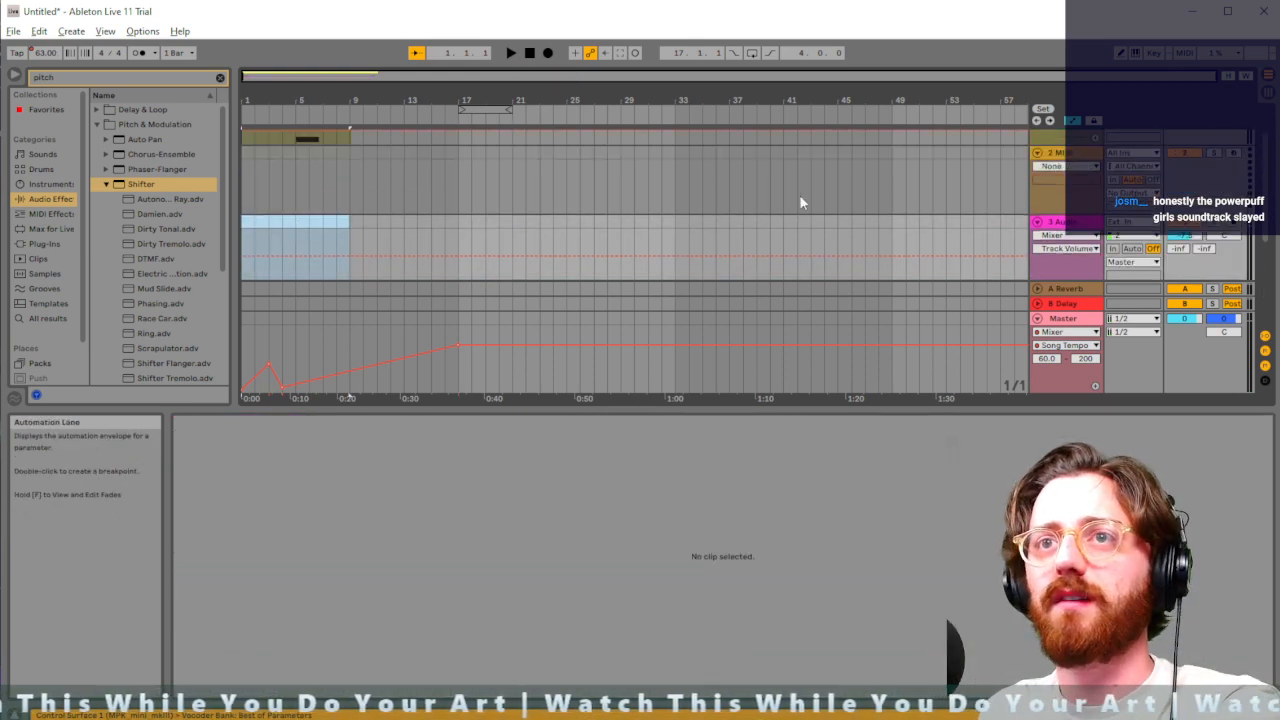
click(302, 135)
key(Delete)
scroll(879, 211, down, 3)
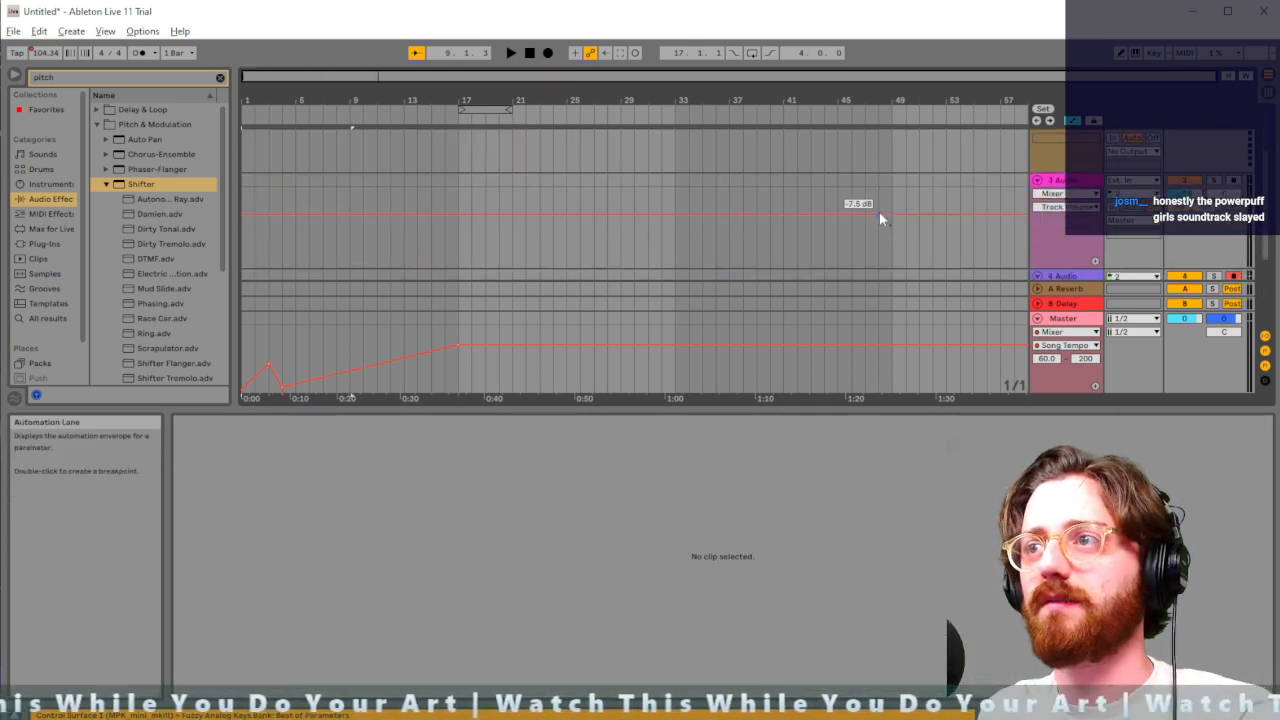
Flatten the Master track's song tempo automation to a constant 60 BPM, clearing the breakpoints at the start of the song
drag(457, 344, 458, 391)
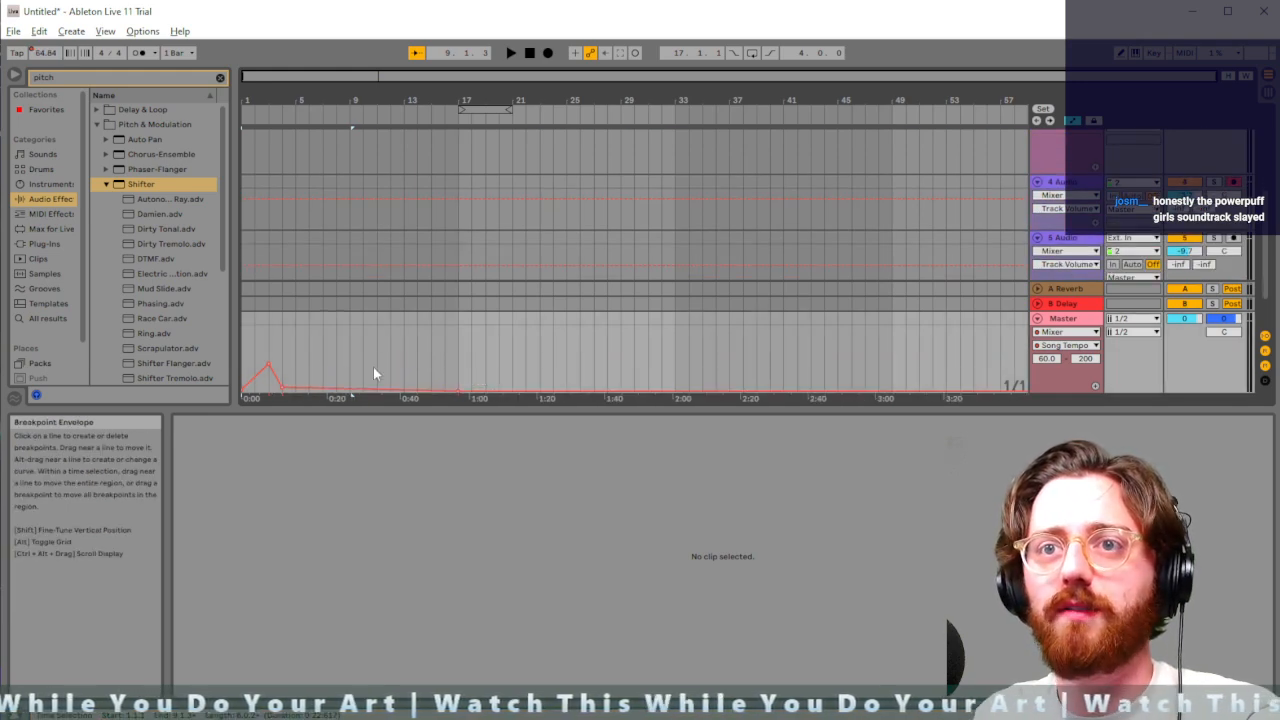
click(268, 362)
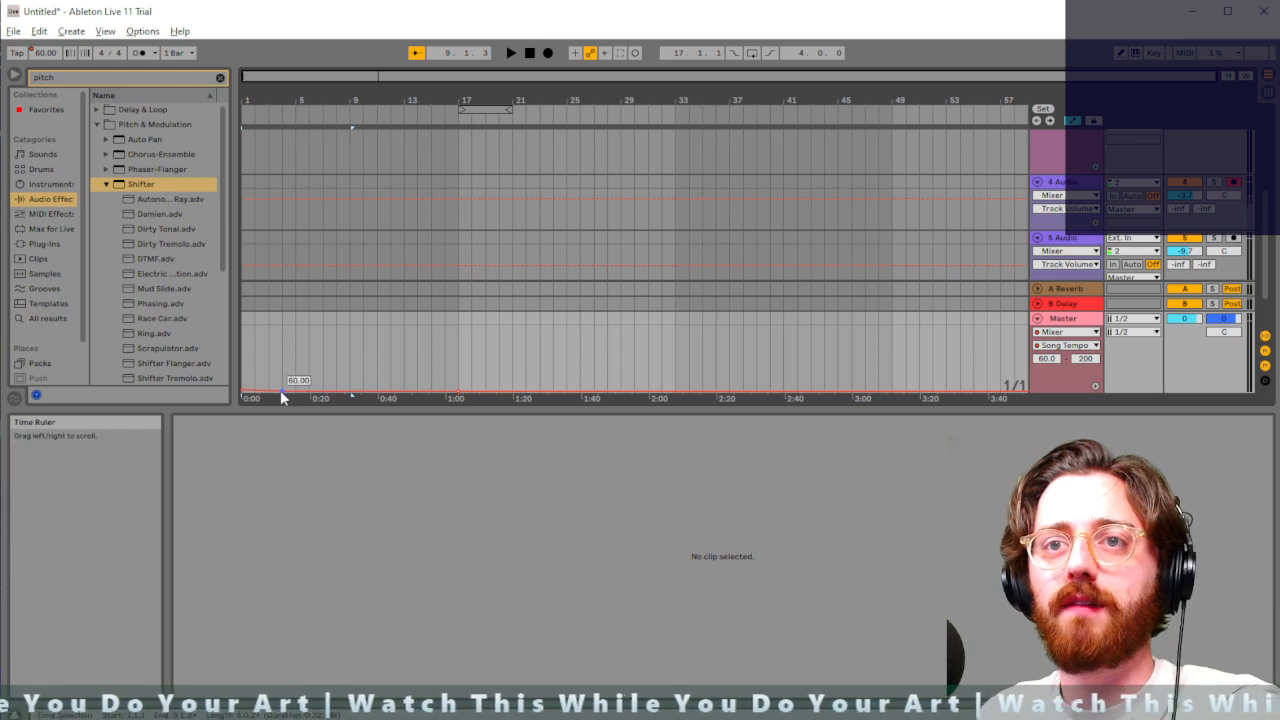
click(282, 391)
click(242, 392)
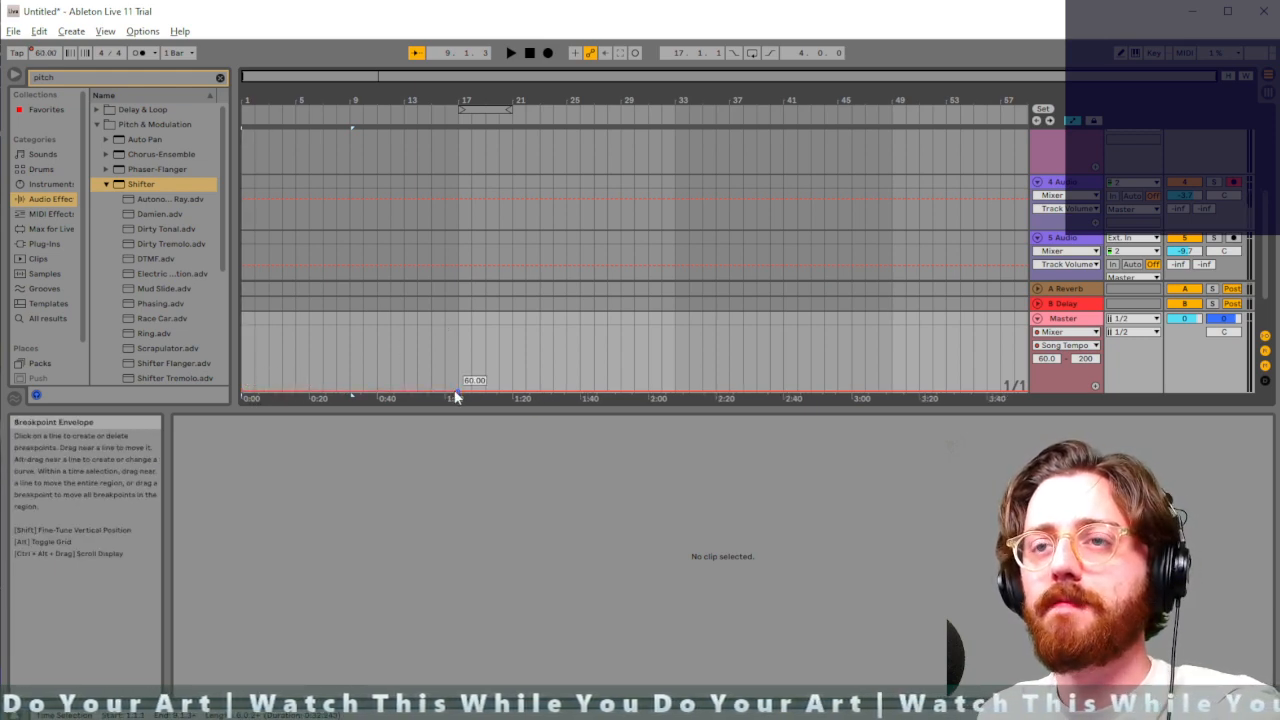
drag(518, 363, 432, 362)
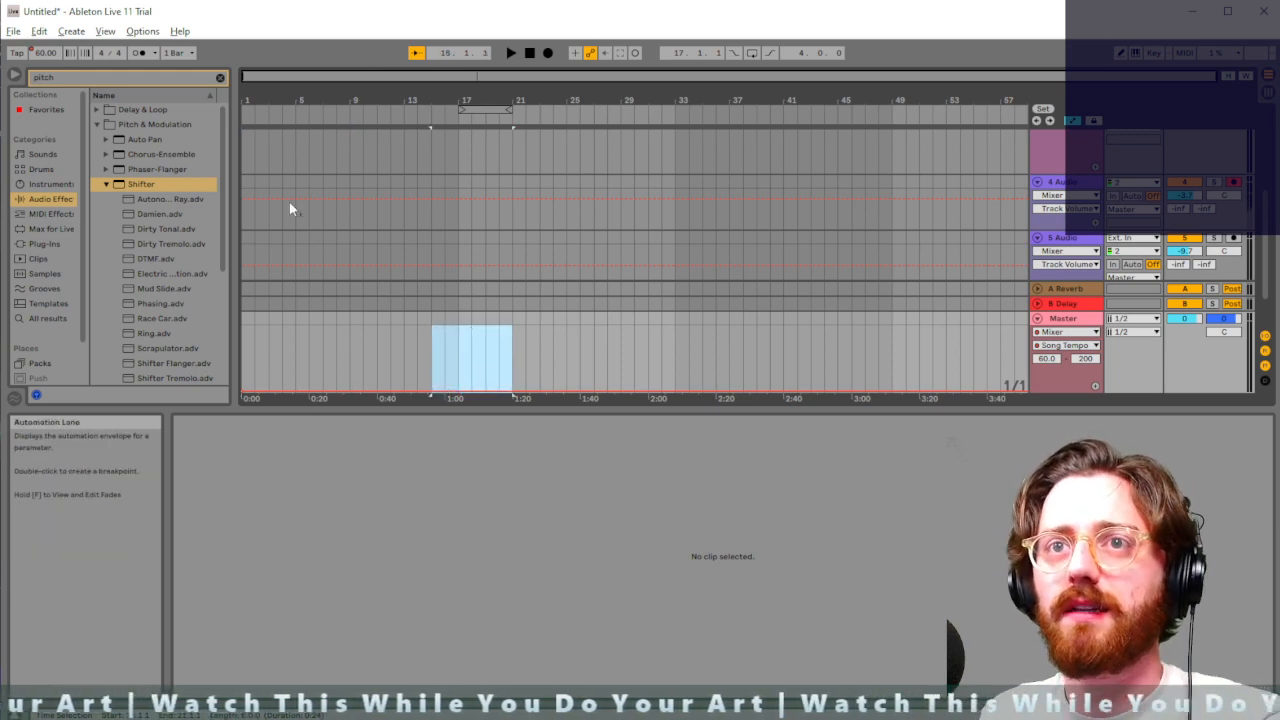
Set the insertion point on track 4 to bar 1 and show the track's effect chain
click(247, 220)
scroll(503, 222, down, 2)
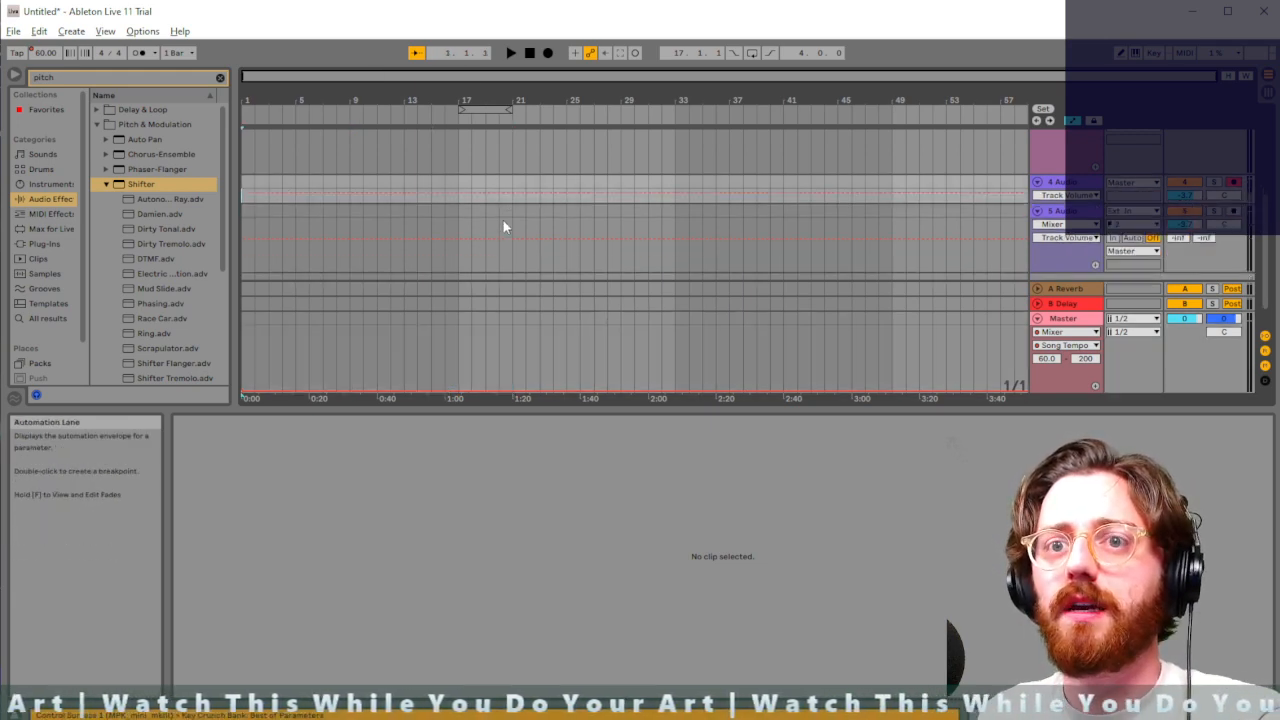
scroll(503, 222, up, 2)
scroll(499, 218, up, 2)
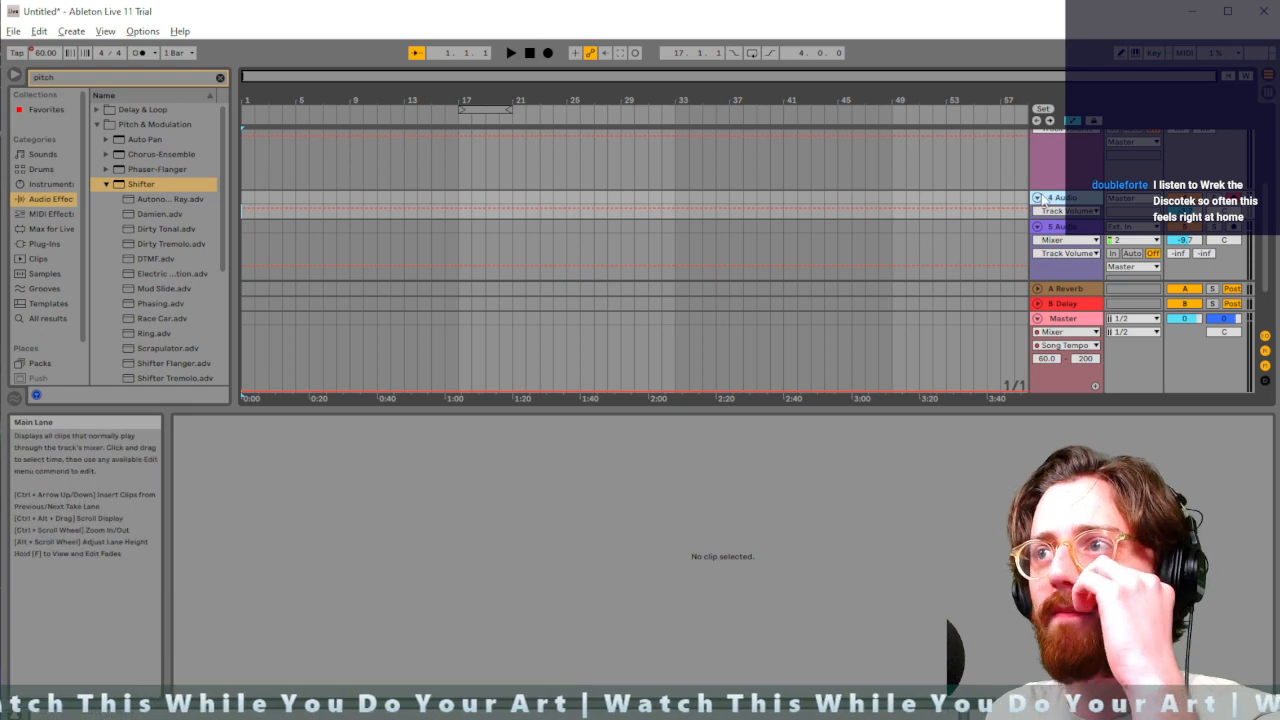
double_click(1058, 196)
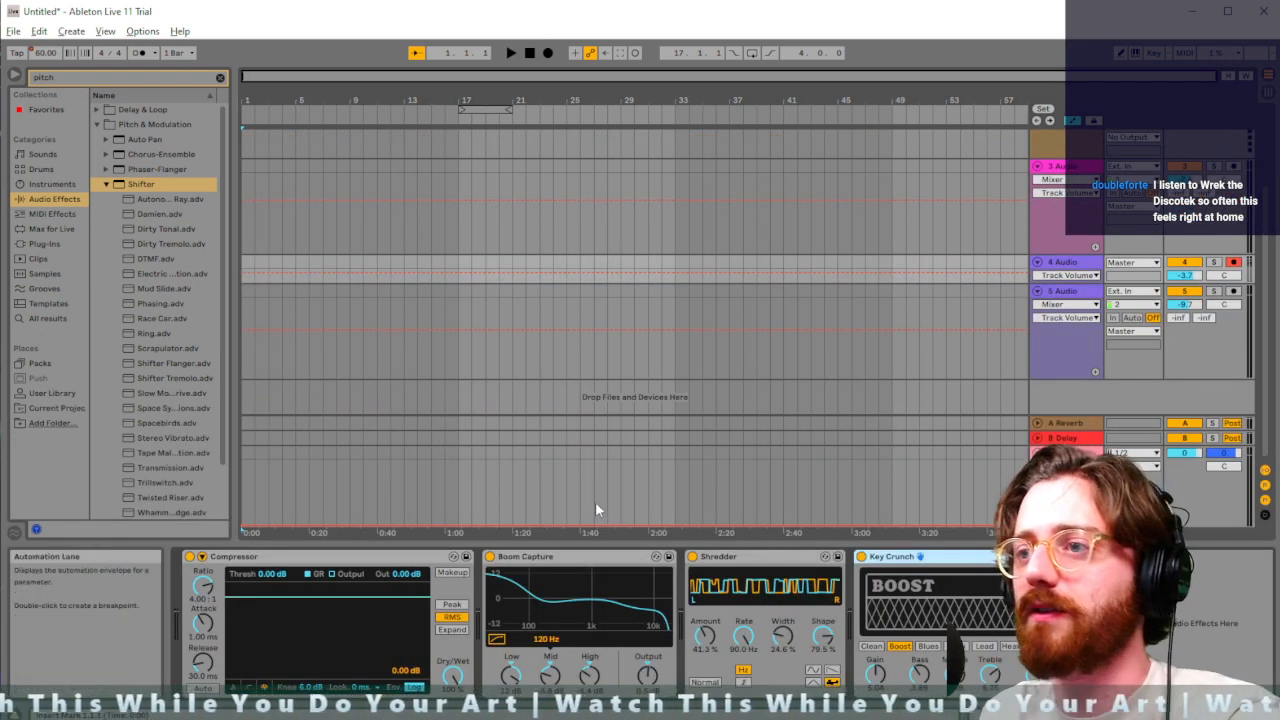
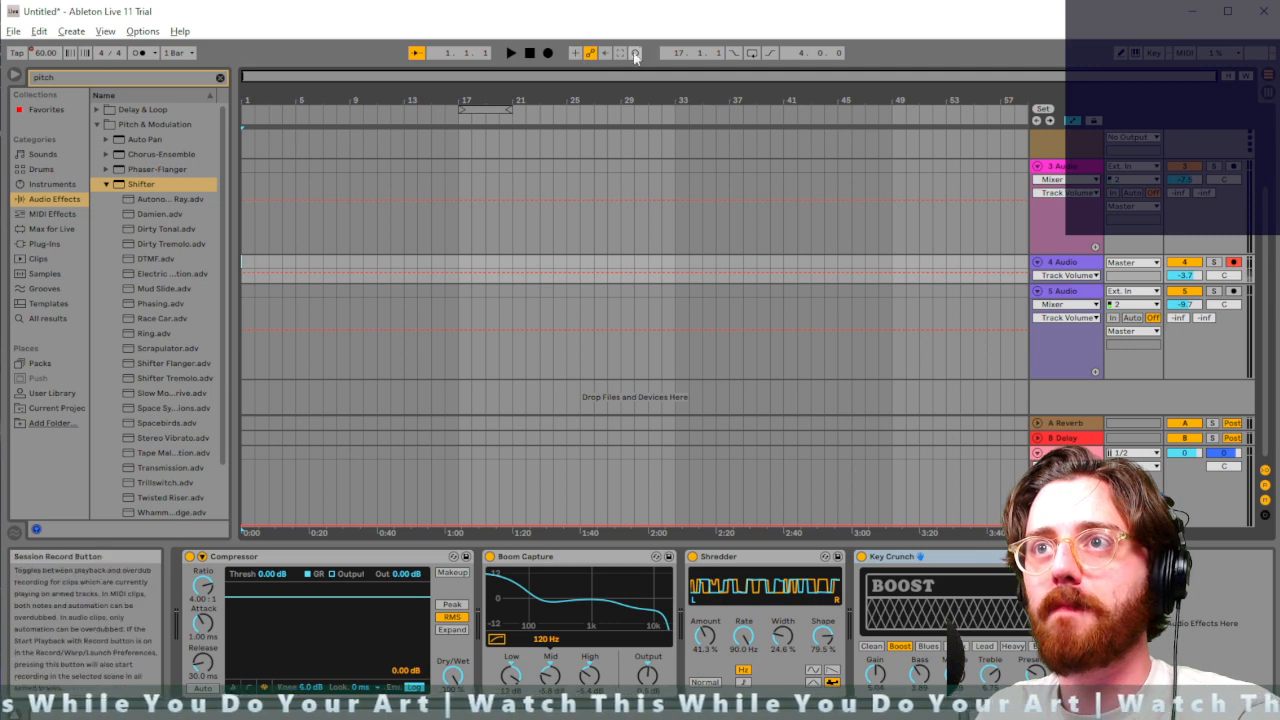
Enable the metronome, record a short take on track 4 at 60 BPM, and undo that recording
click(141, 52)
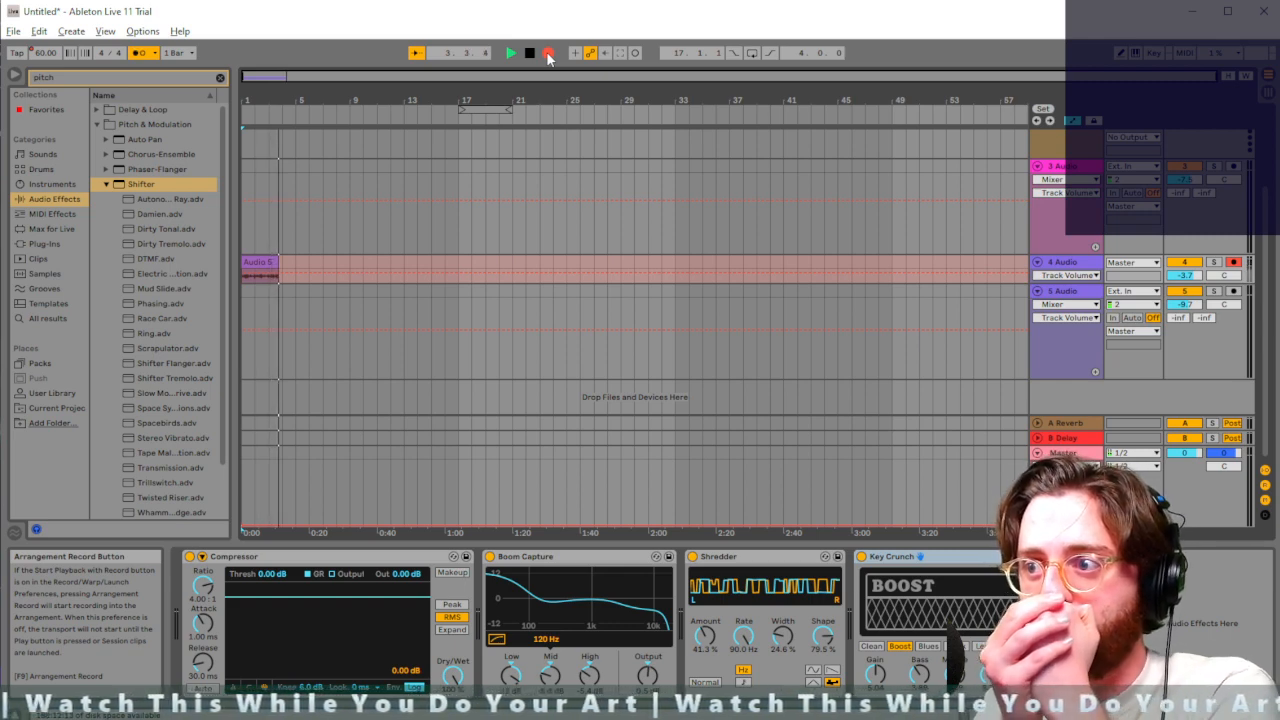
click(548, 54)
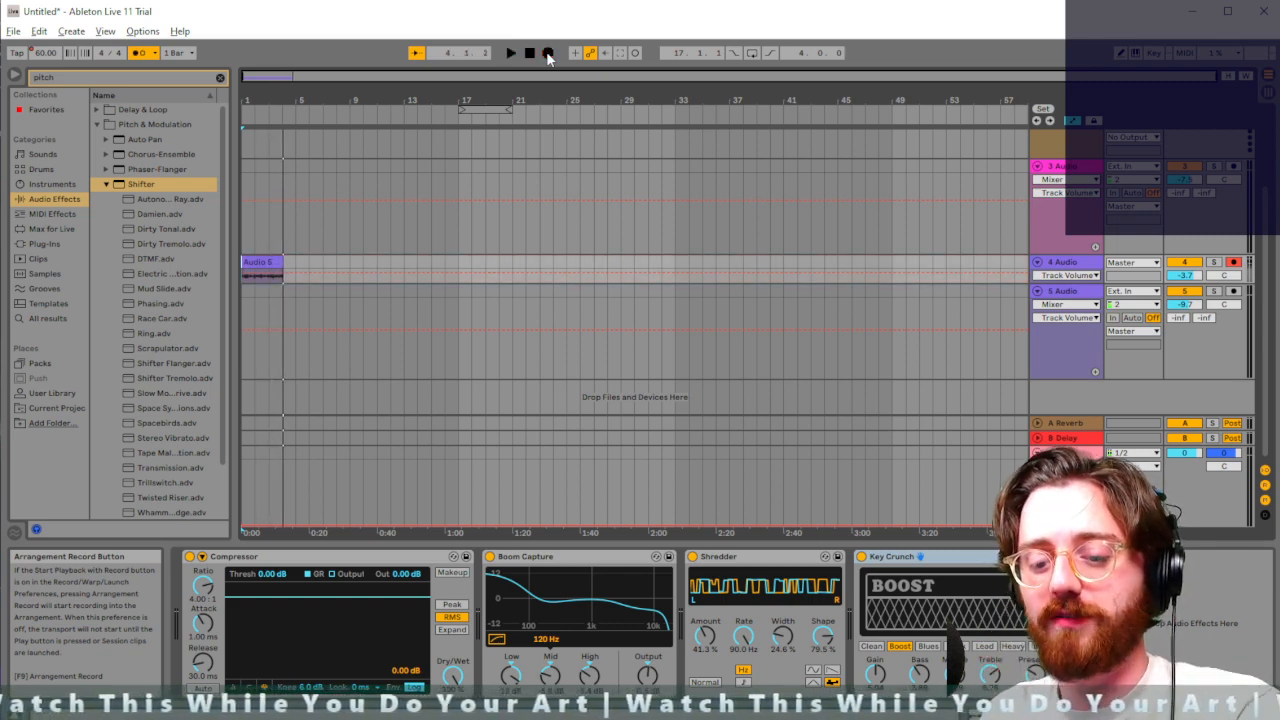
key(ctrl+z)
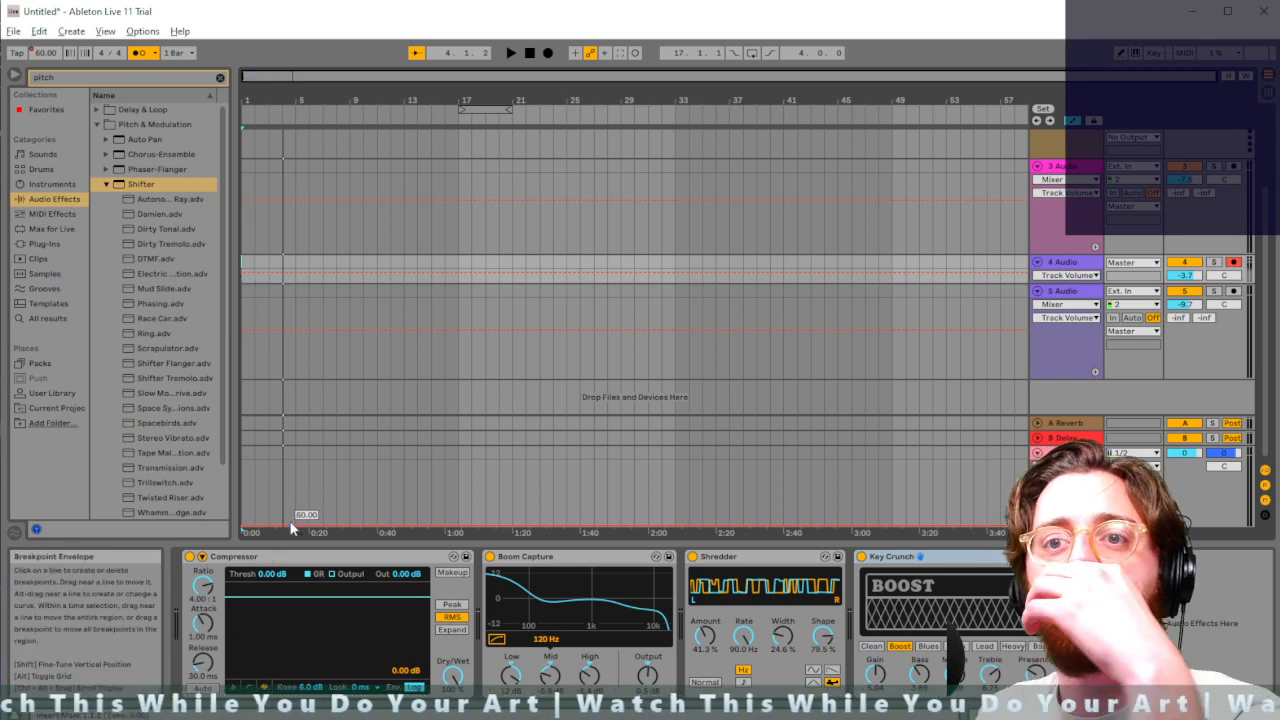
Raise the song tempo to 80 BPM and record a new take on track 4 from bar 1 to about bar 10
mouse_move(242, 527)
mouse_down()
mouse_move(242, 508)
mouse_move(242, 520)
mouse_up()
key(space)
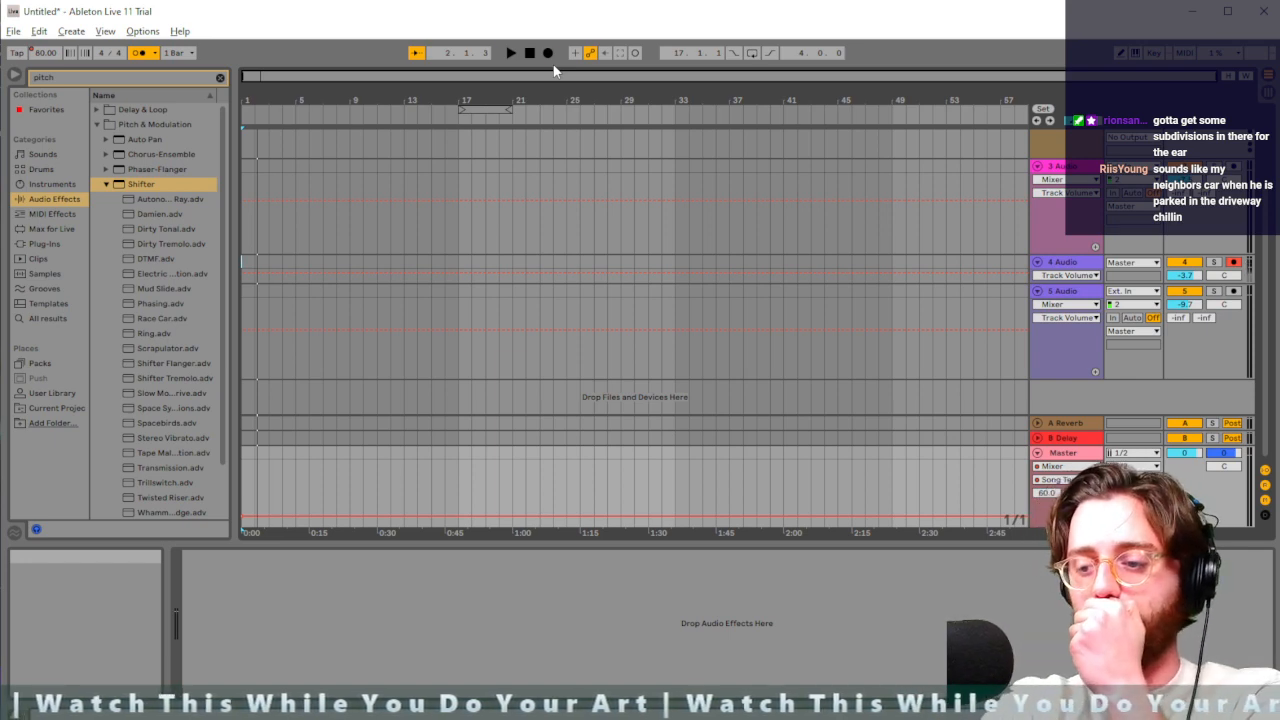
key(F9)
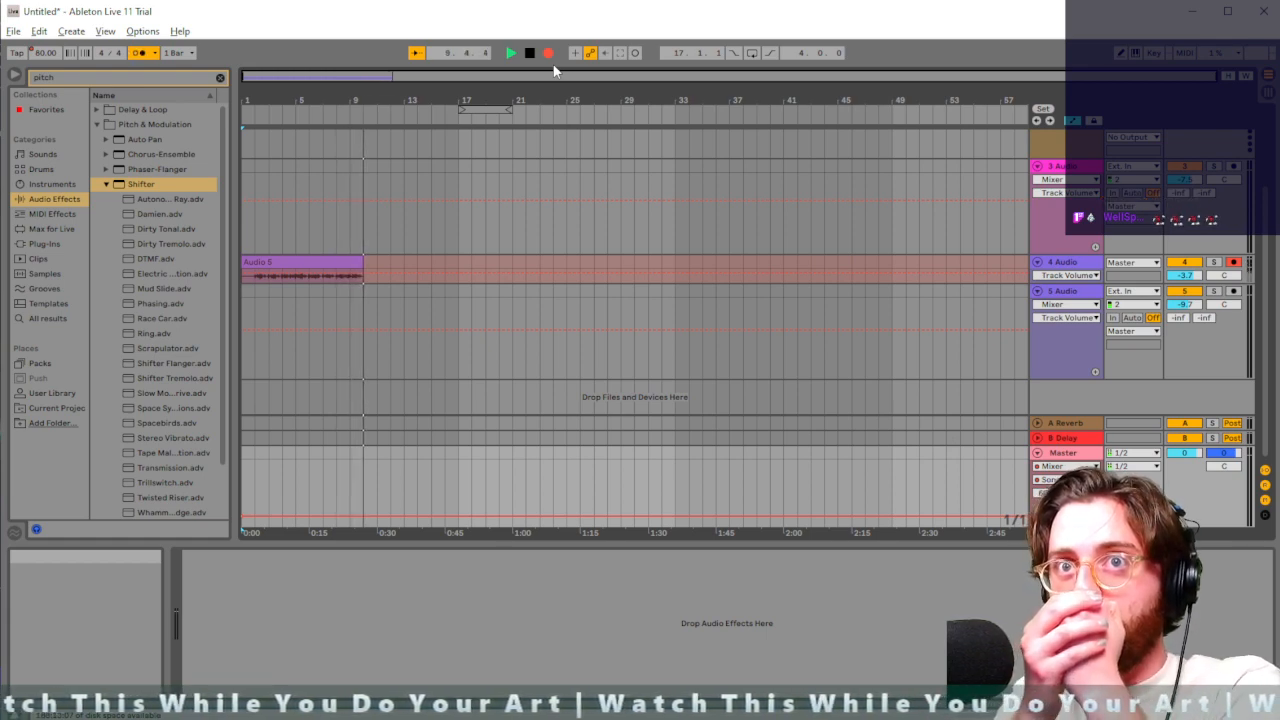
key(space)
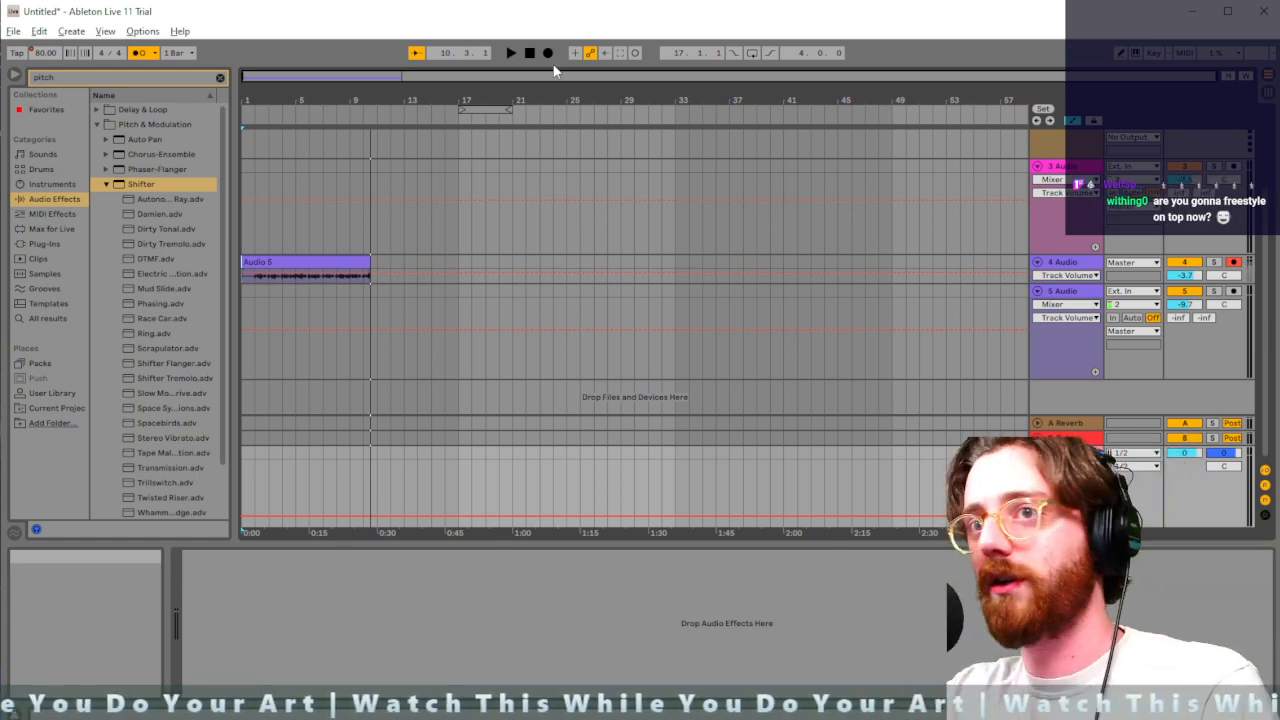
Examine the recorded take on track 4 in a taller lane and play it from bar 2
click(255, 147)
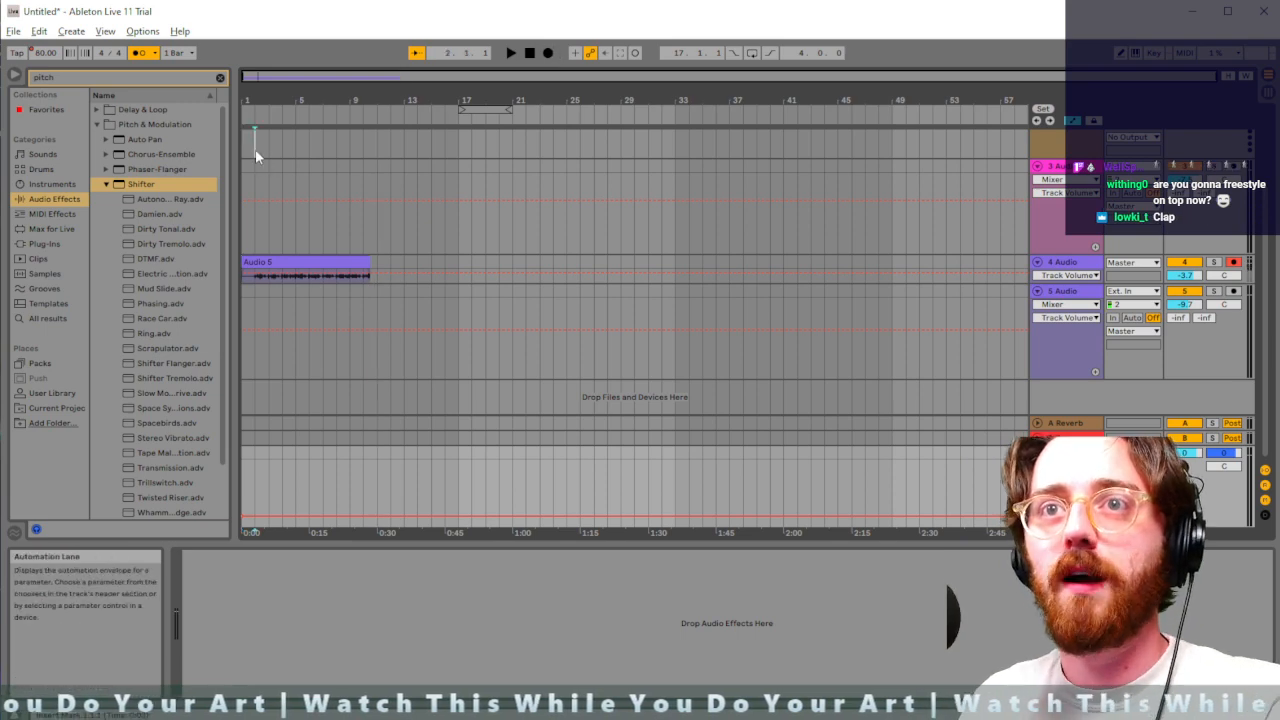
click(300, 274)
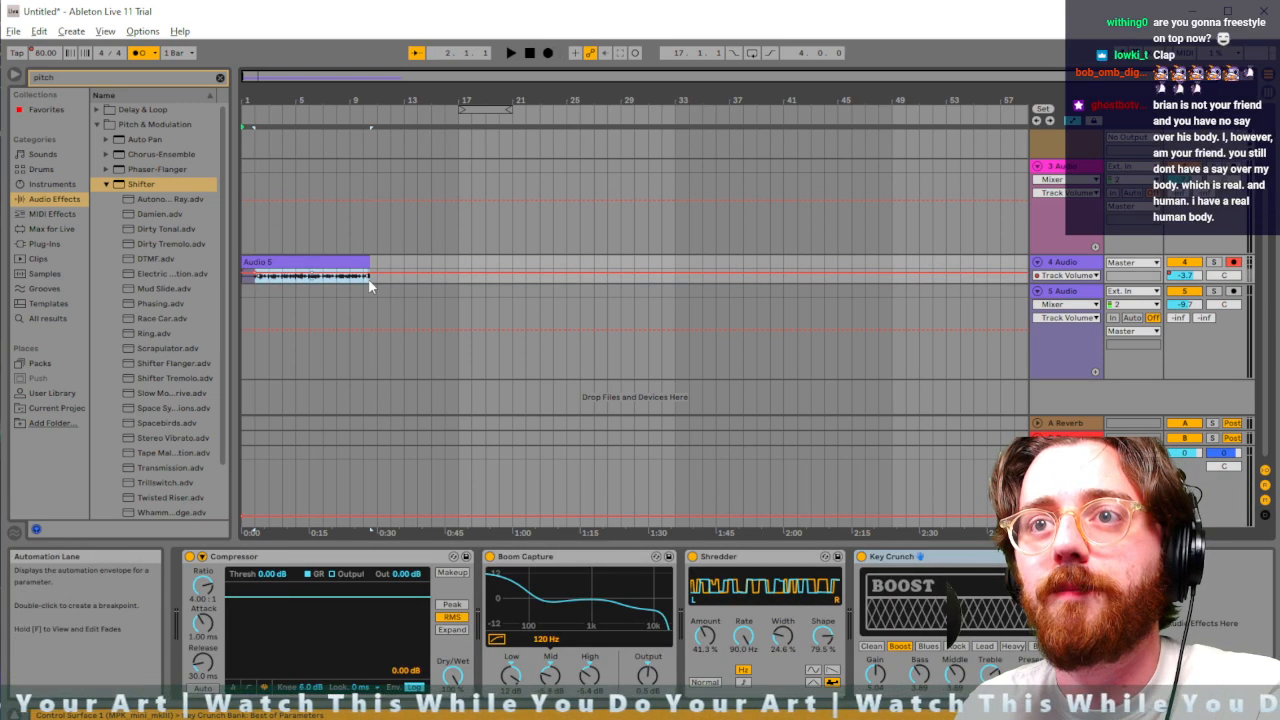
scroll(292, 289, down, 1)
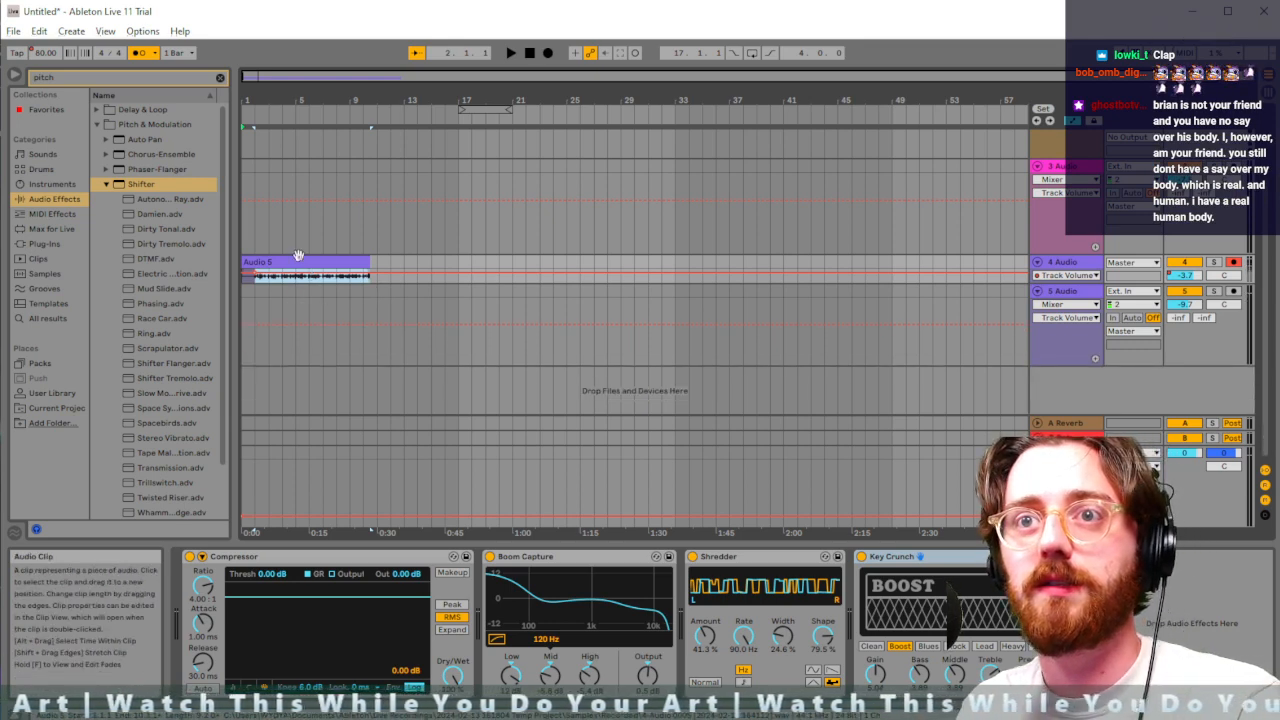
scroll(298, 256, up, 5)
scroll(298, 256, down, 1)
scroll(332, 294, down, 3)
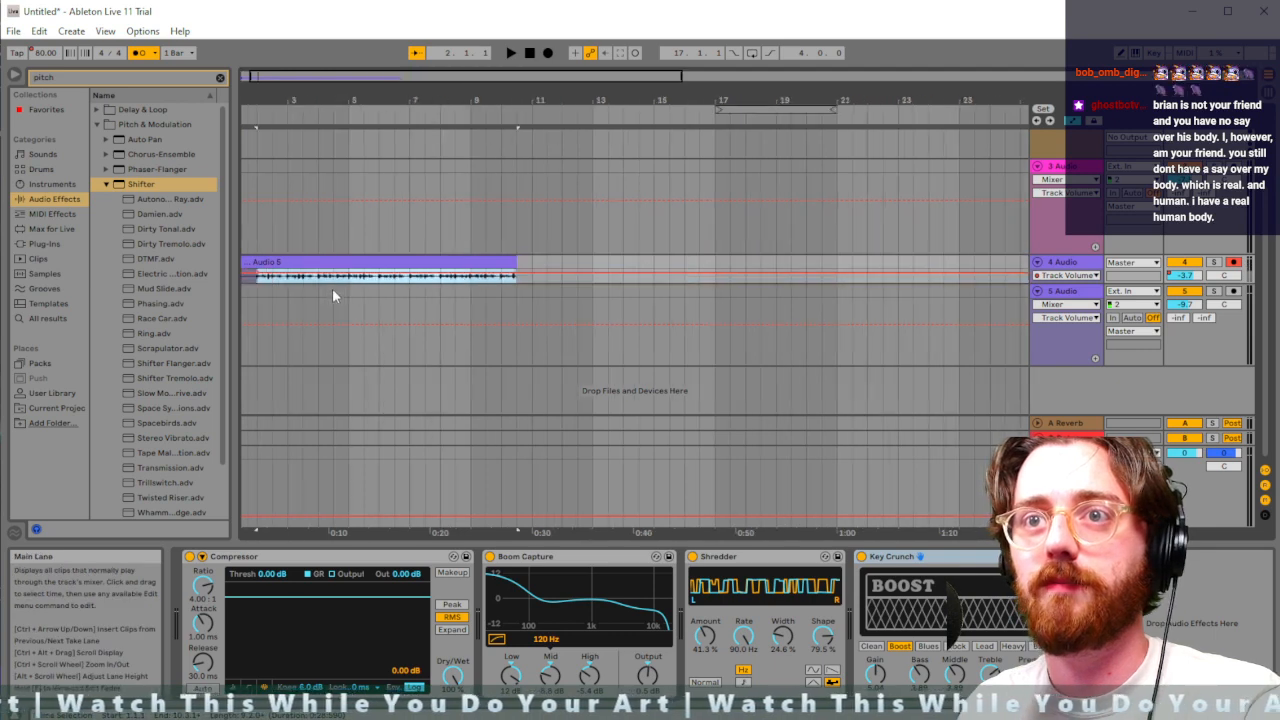
scroll(529, 277, up, 3)
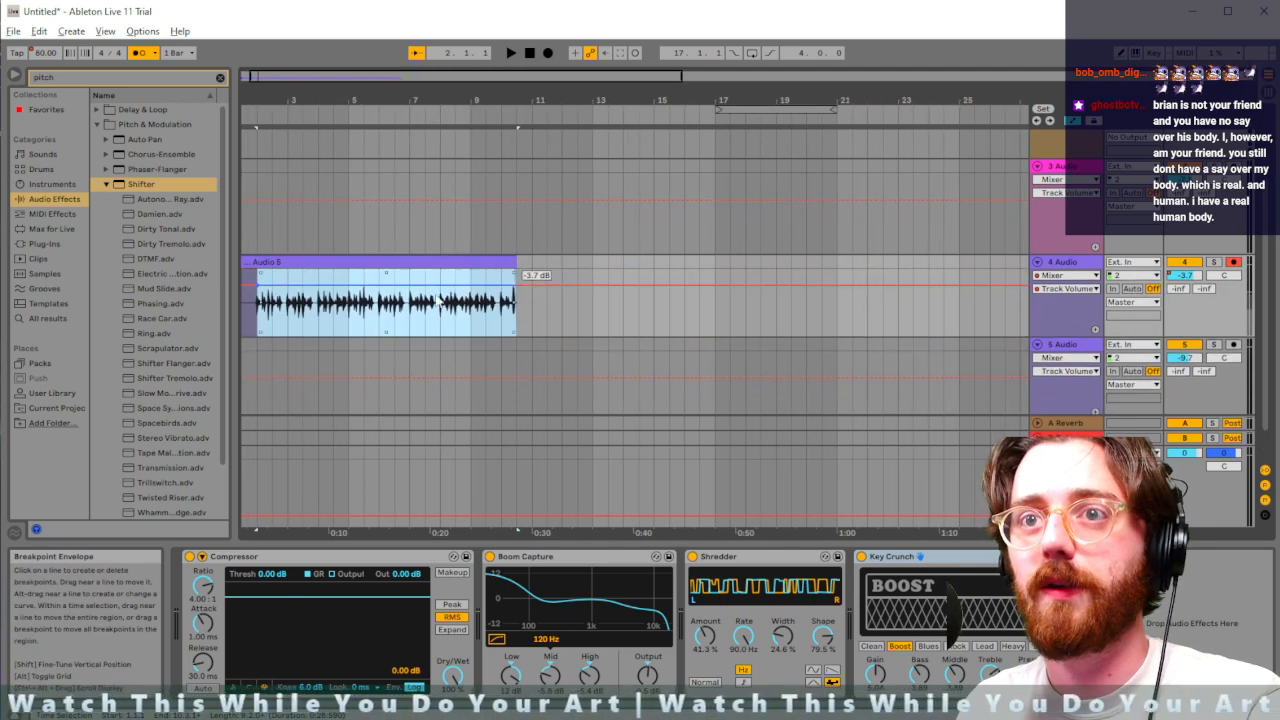
scroll(439, 300, up, 8)
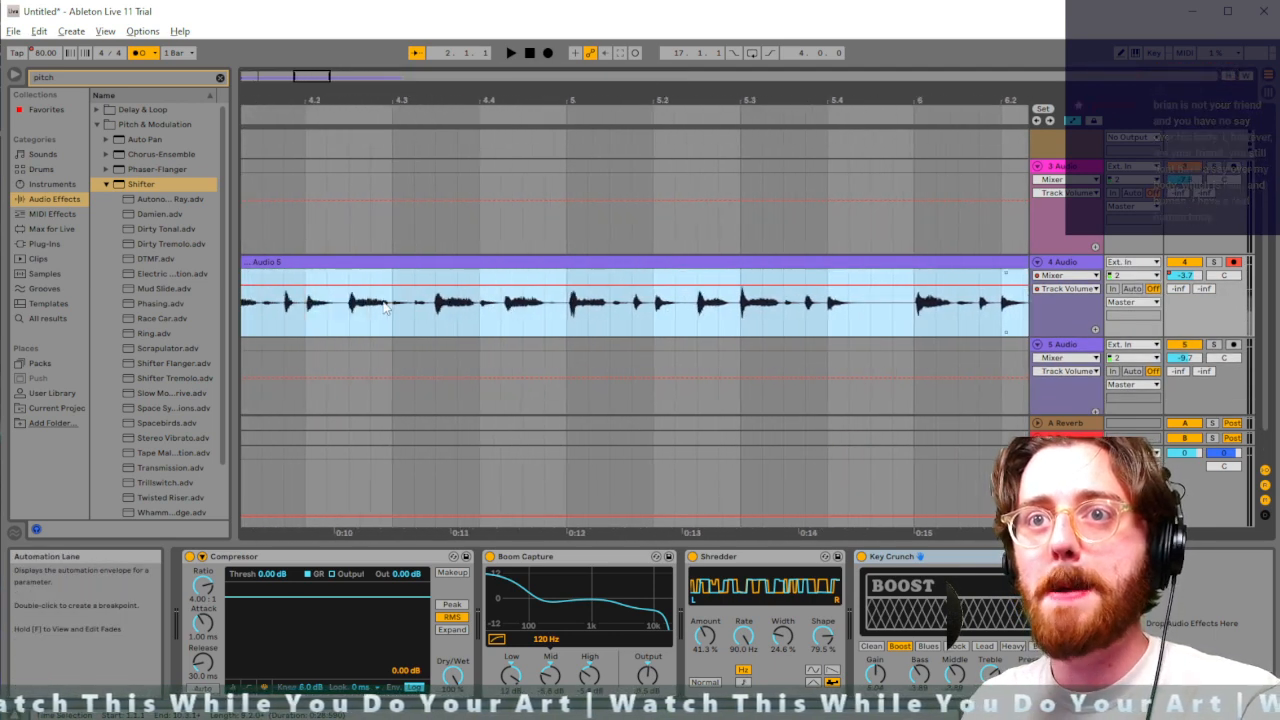
scroll(385, 308, left, 10)
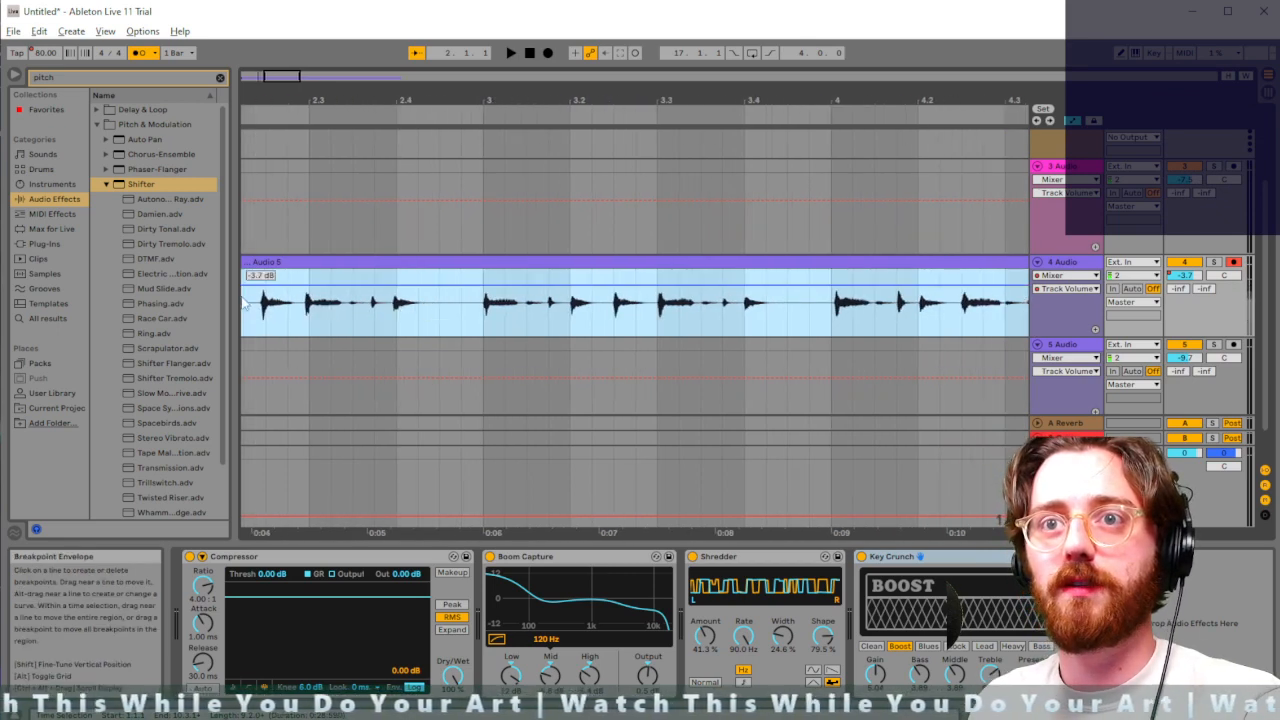
scroll(609, 433, up, 1)
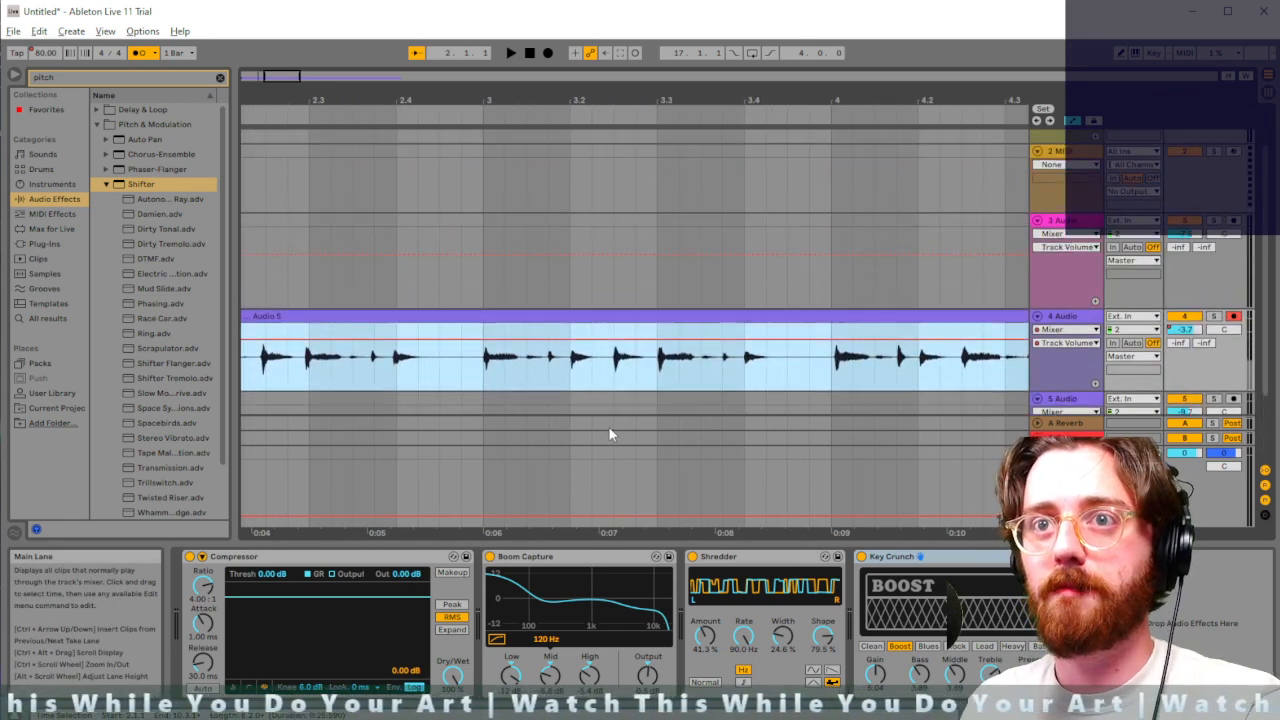
scroll(607, 428, left, 5)
click(432, 382)
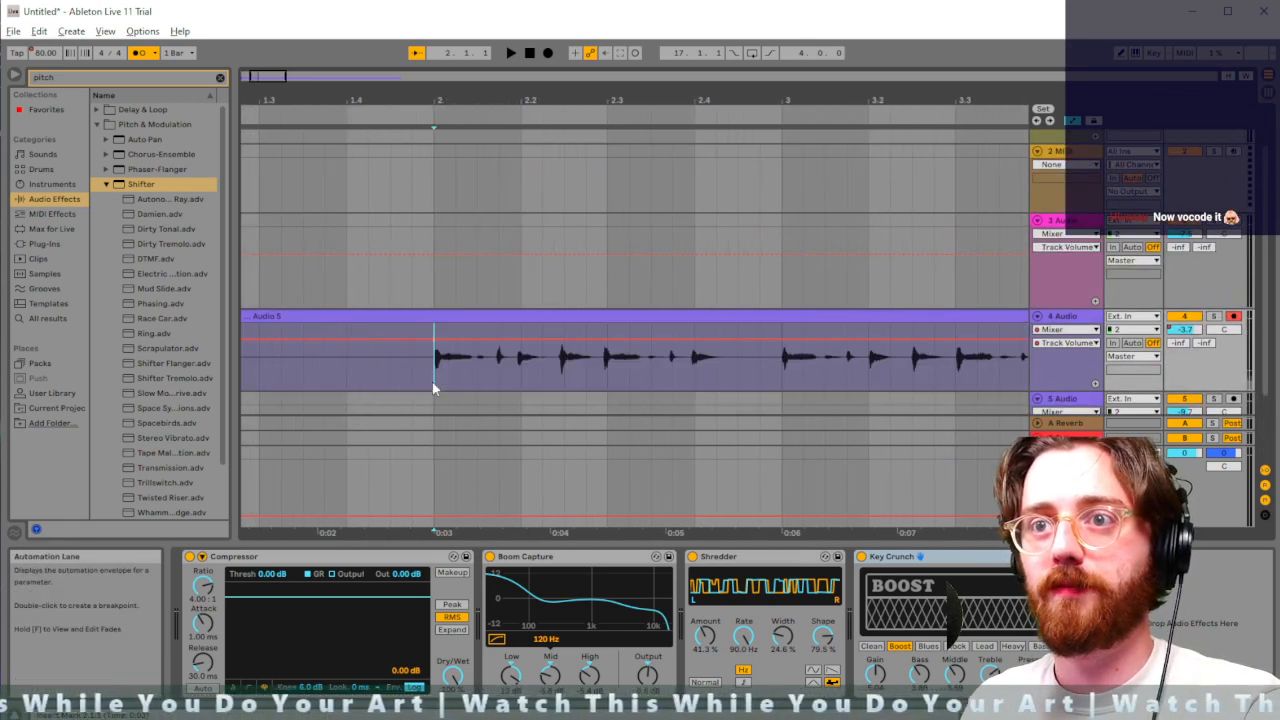
key(space)
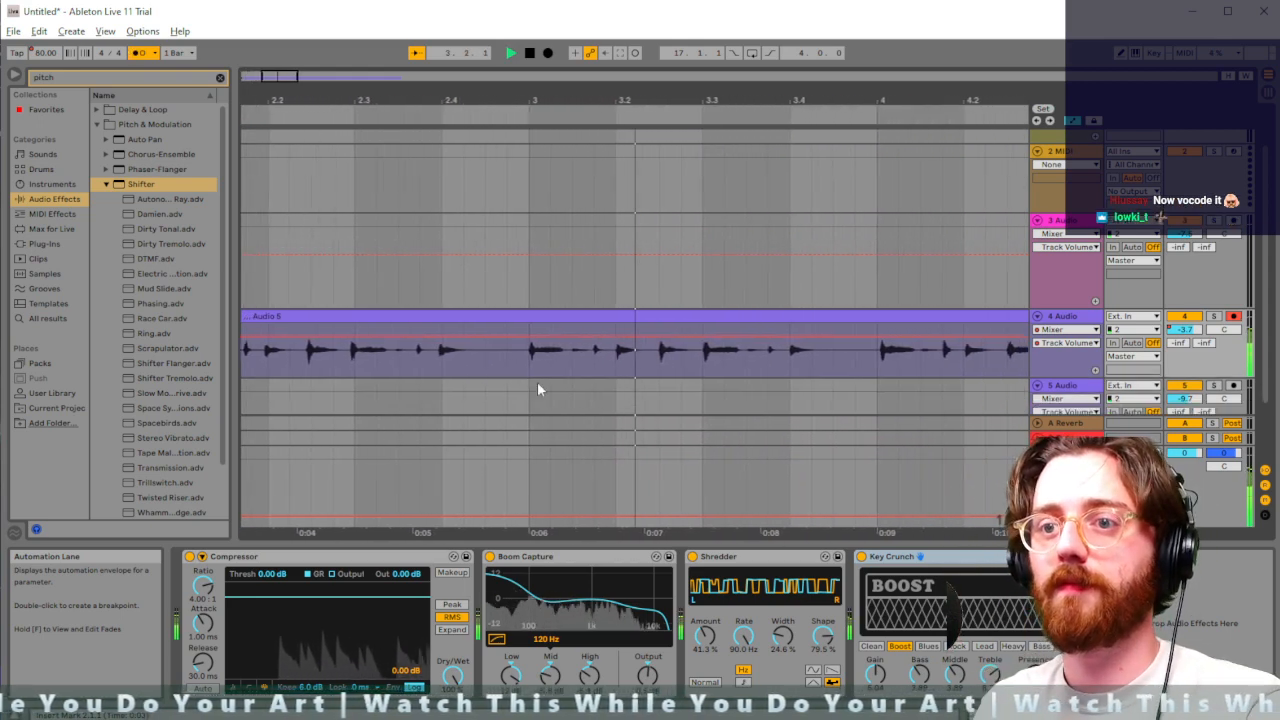
key(space)
Set the recorded clip's gain to -0.34 dB and its pitch to -12 semitones, and play it from bar 1
double_click(436, 314)
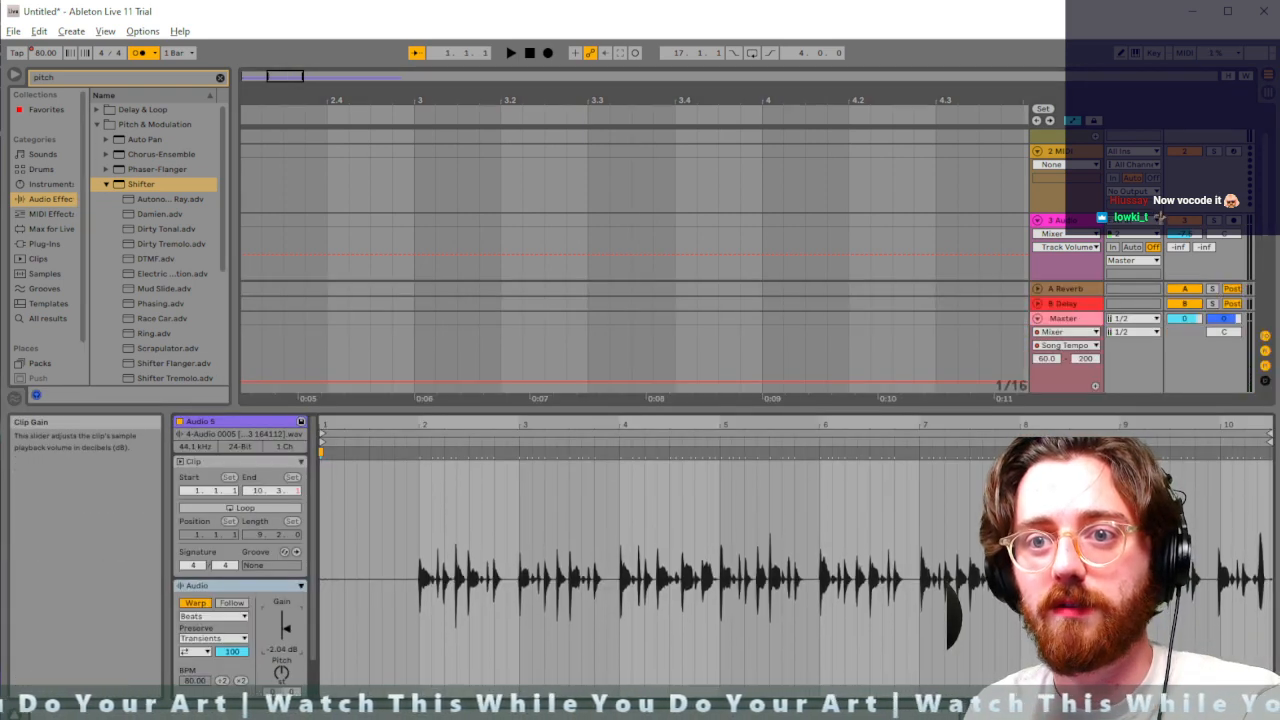
drag(285, 628, 285, 627)
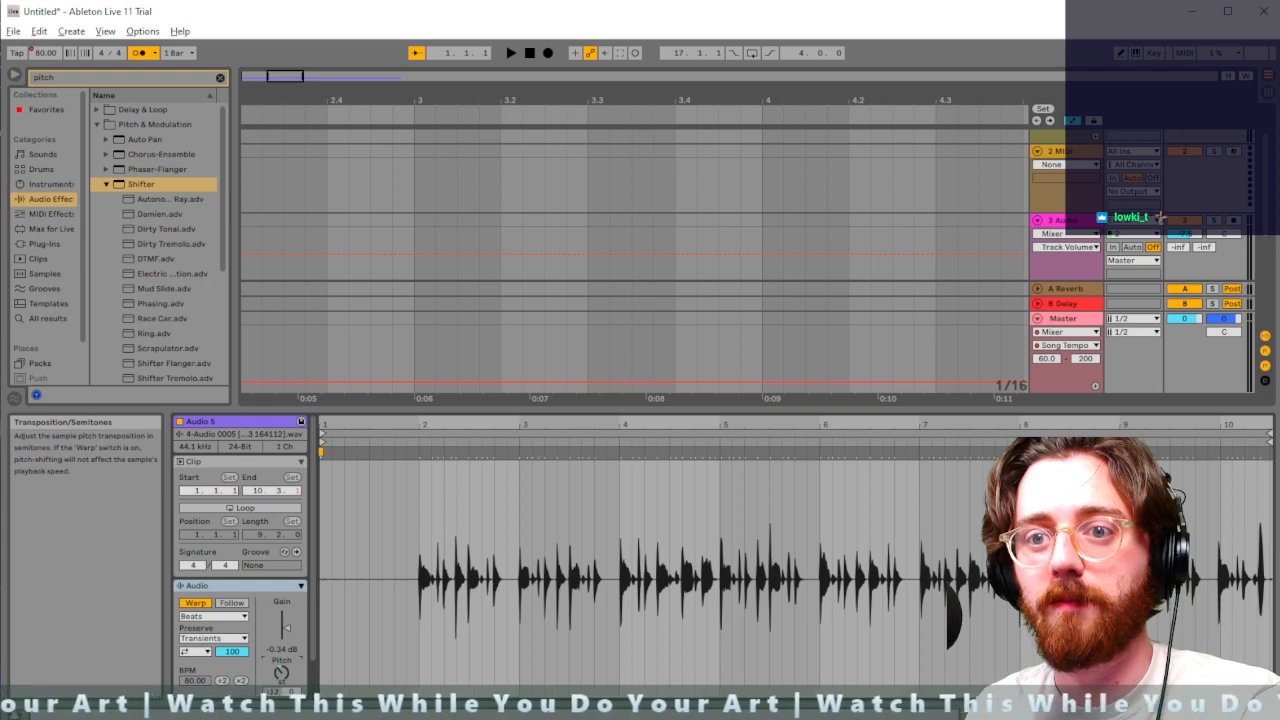
key(space)
scroll(469, 286, down, 4)
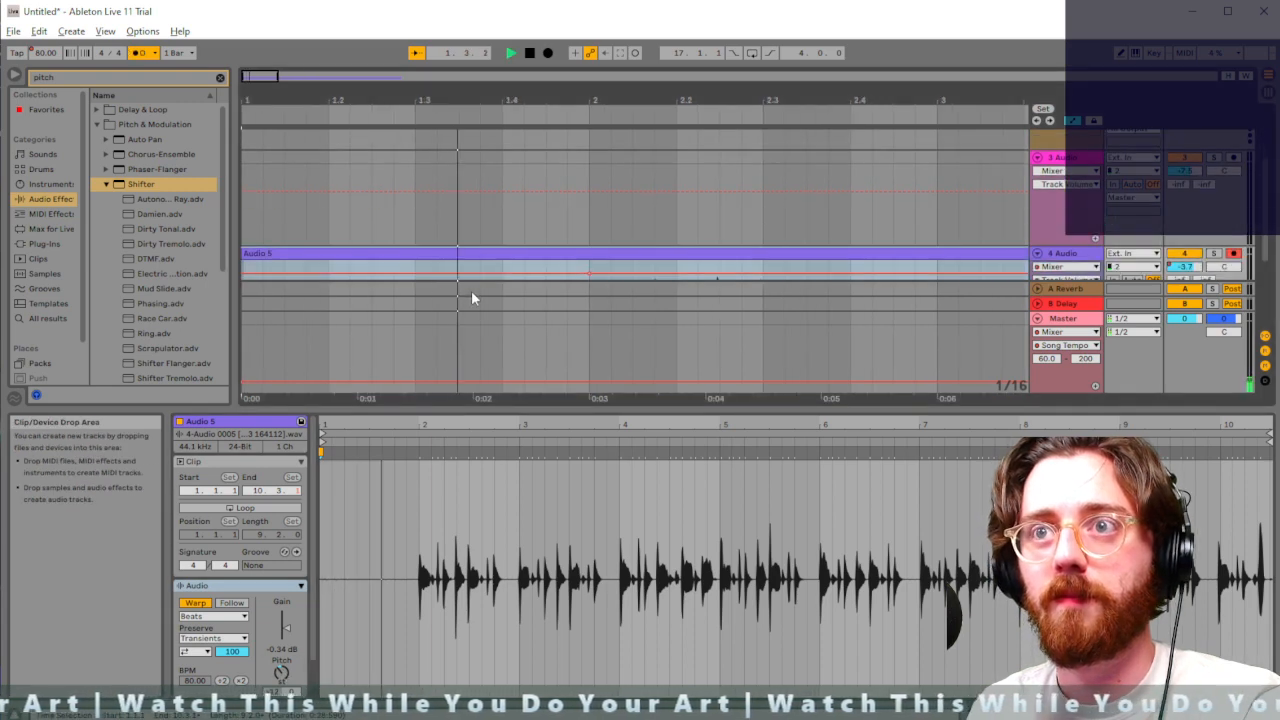
scroll(472, 291, up, 3)
scroll(472, 291, down, 3)
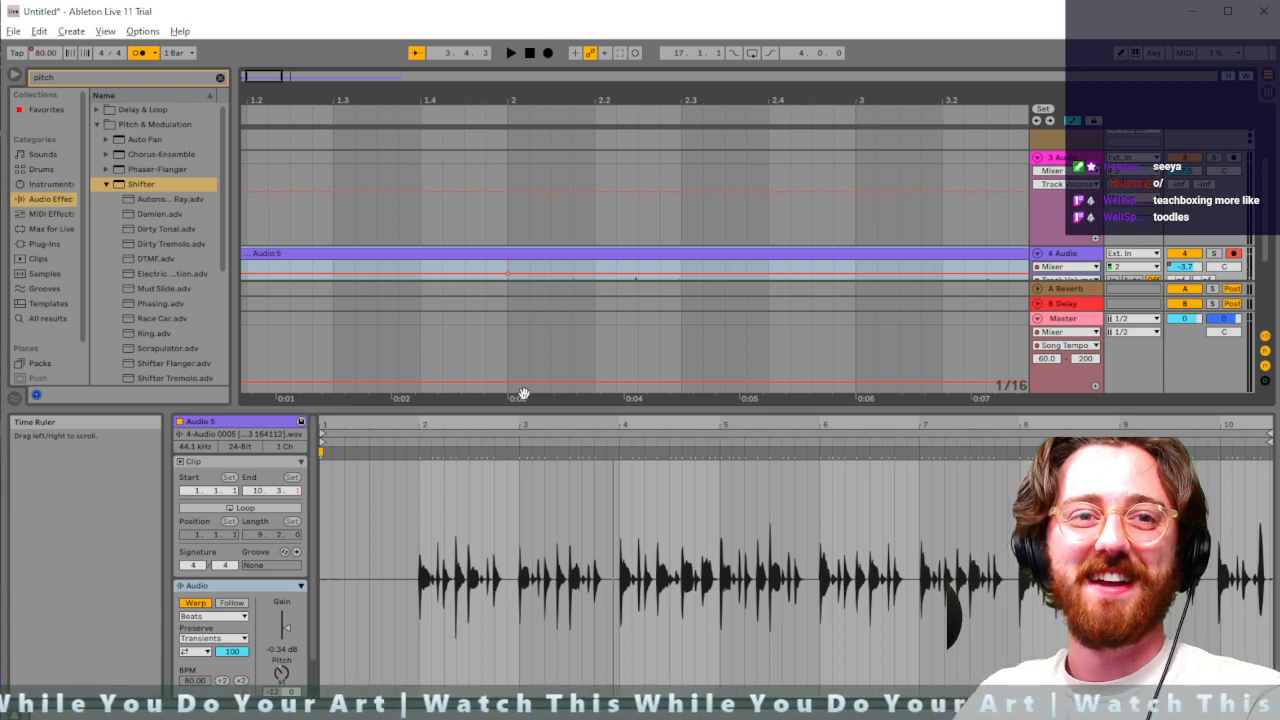
key(space)
key(alt+space)
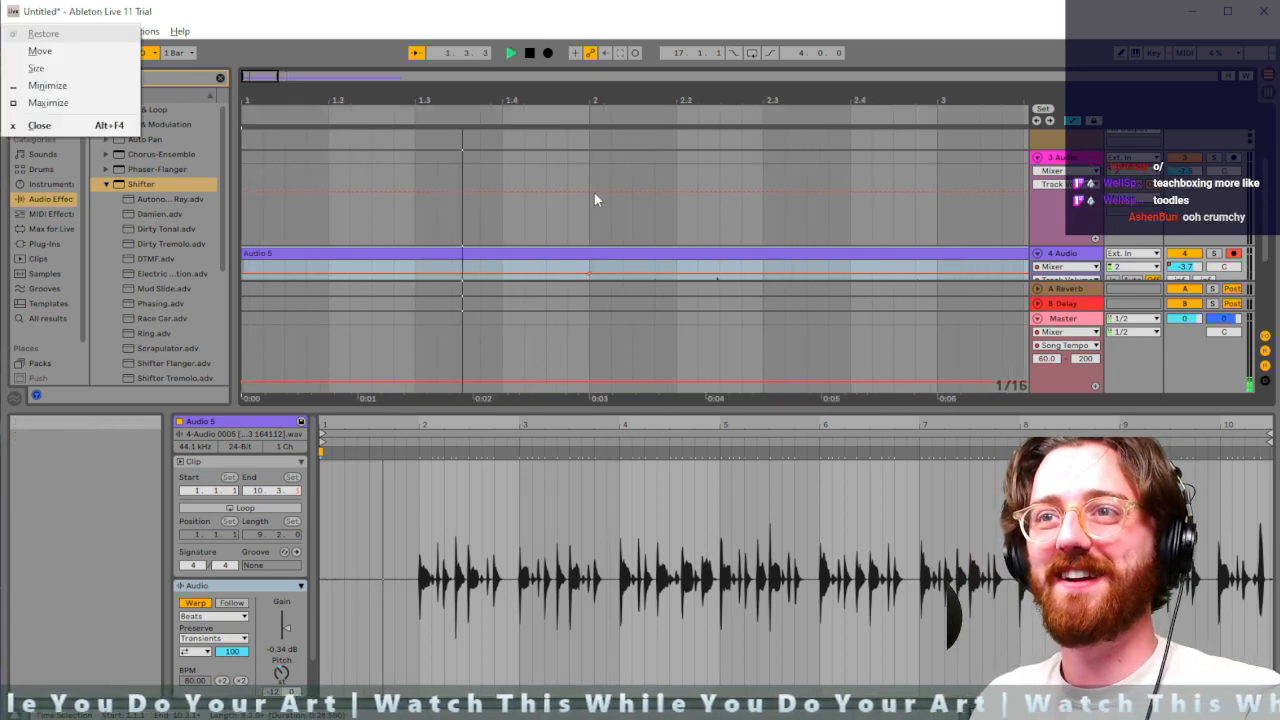
key(Escape)
key(space)
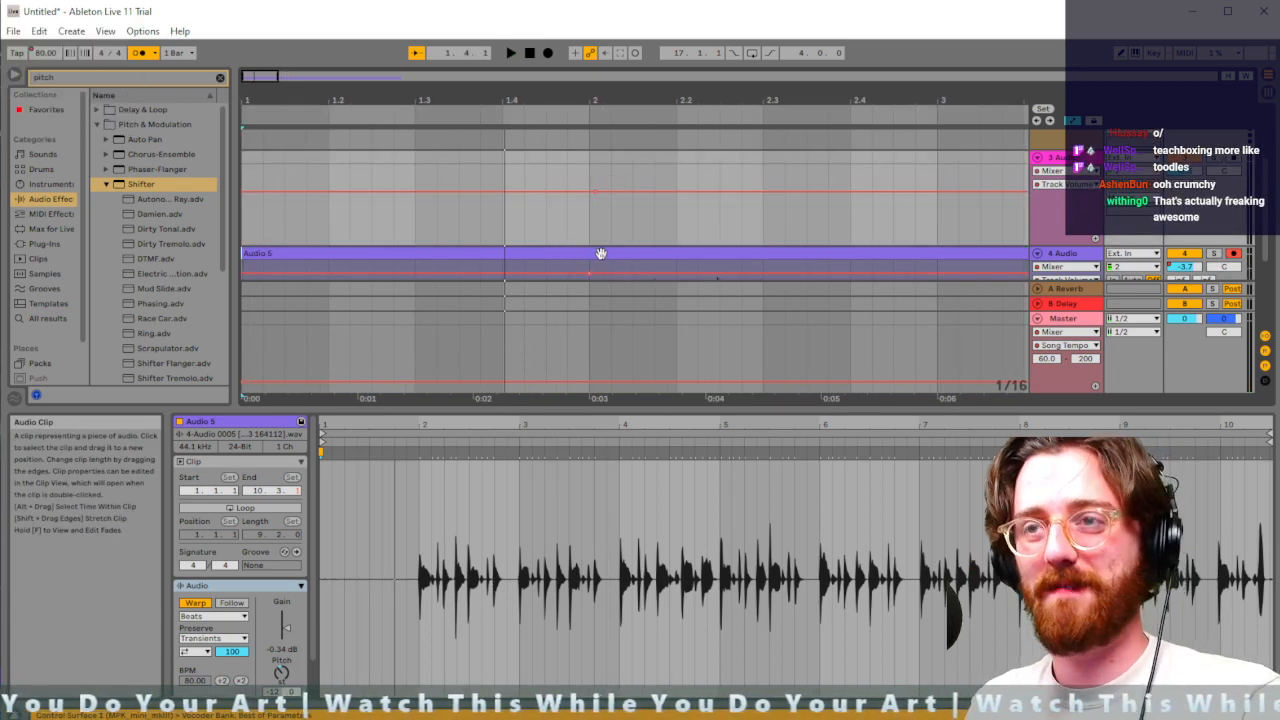
Trim the empty first bar off the clip on track 4 so it starts at bar 2
scroll(601, 254, down, 8)
scroll(448, 265, up, 2)
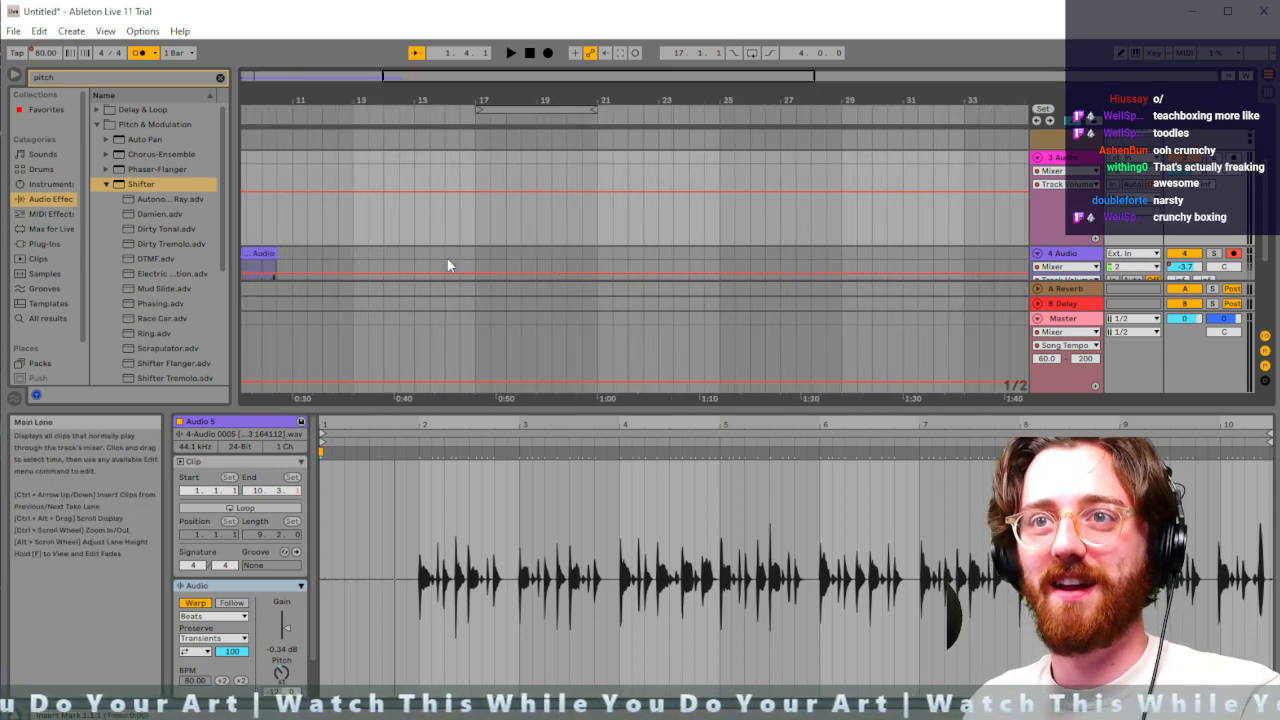
scroll(448, 265, down, 3)
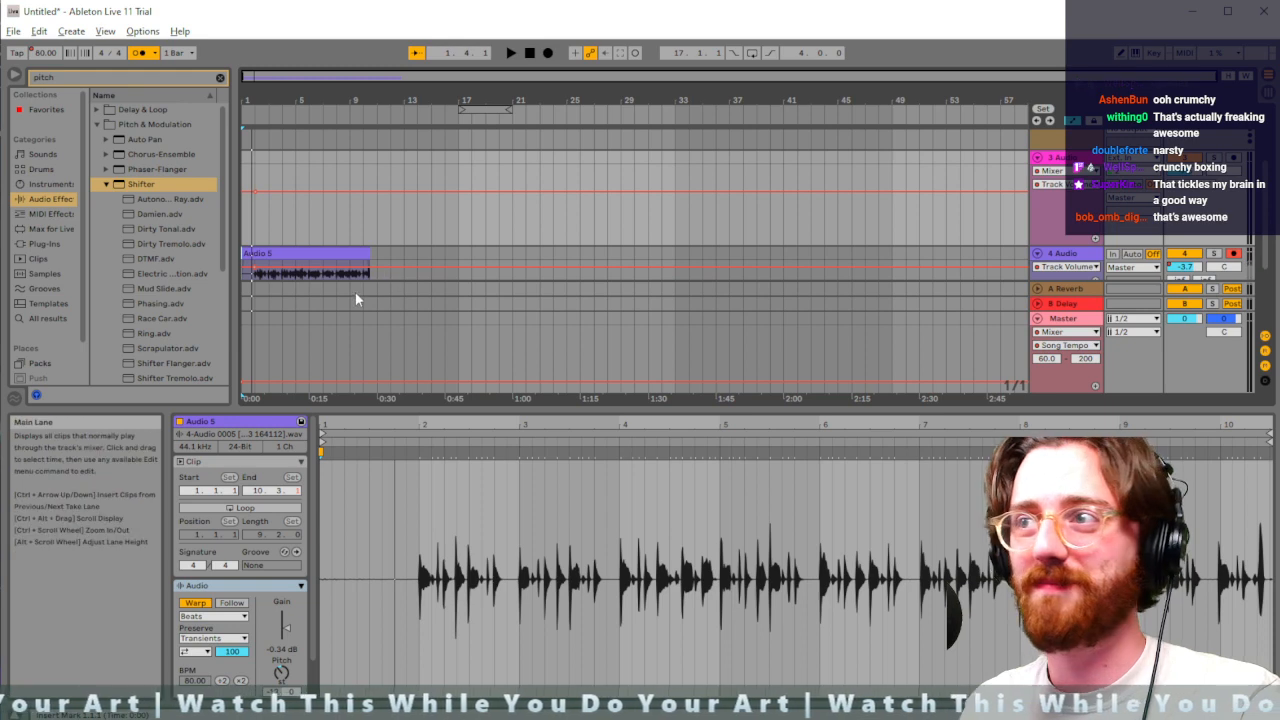
scroll(355, 291, down, 3)
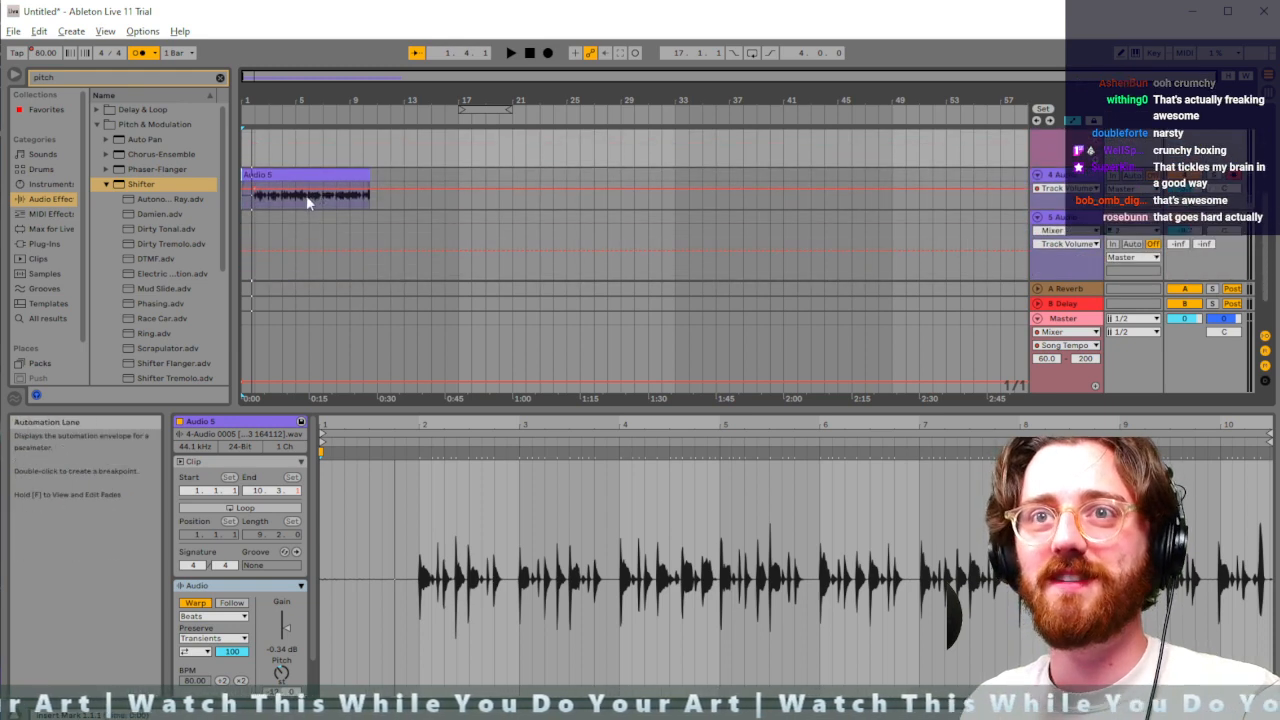
scroll(299, 197, up, 2)
scroll(299, 197, down, 1)
scroll(299, 197, up, 2)
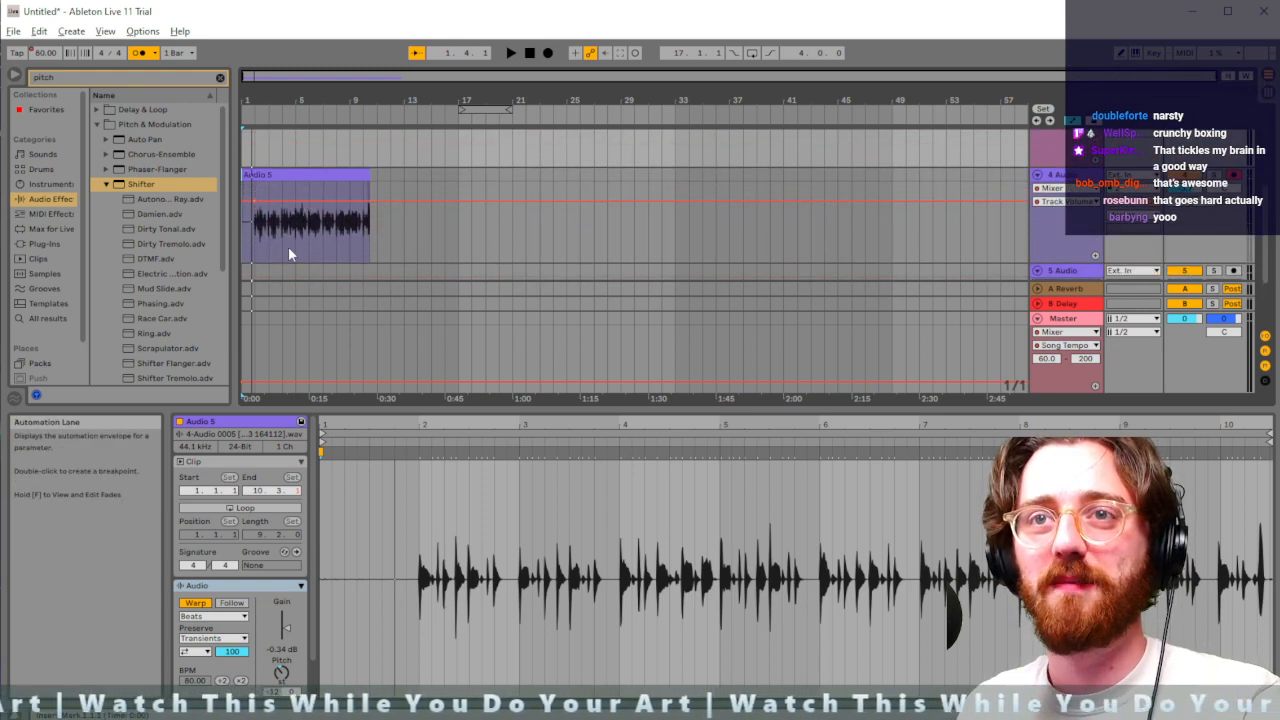
scroll(288, 246, up, 5)
scroll(288, 254, left, 5)
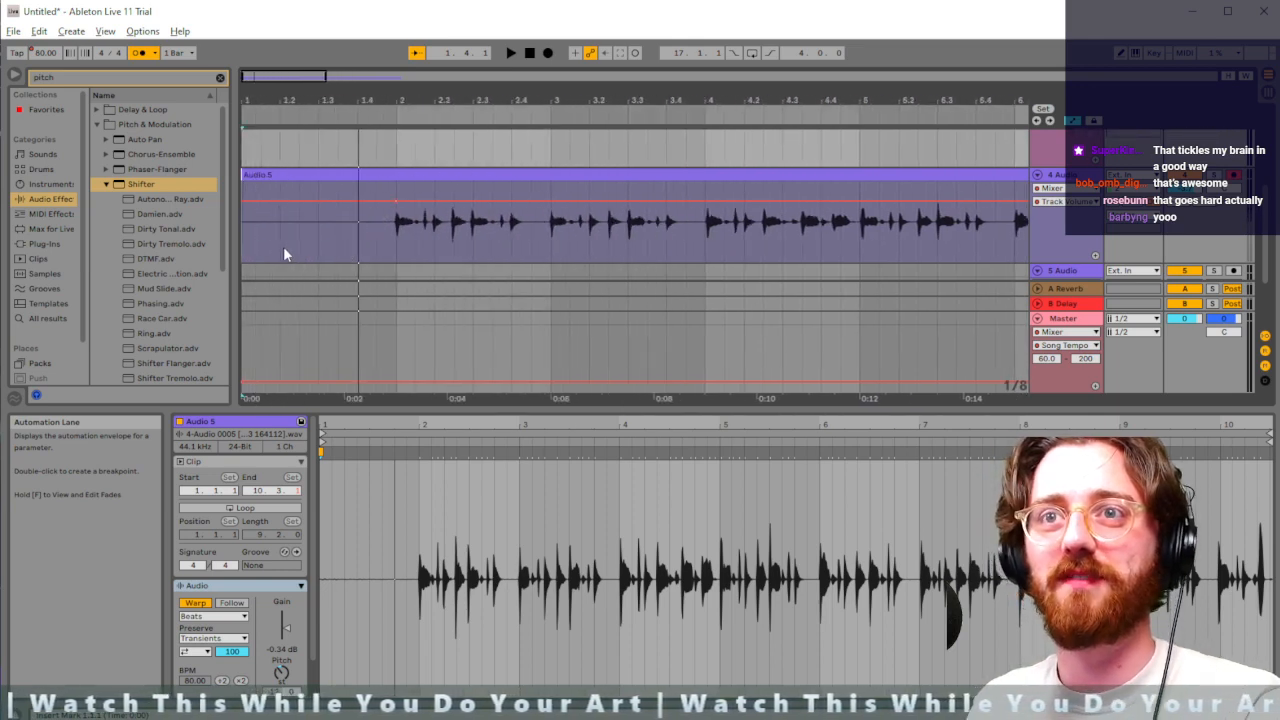
click(397, 175)
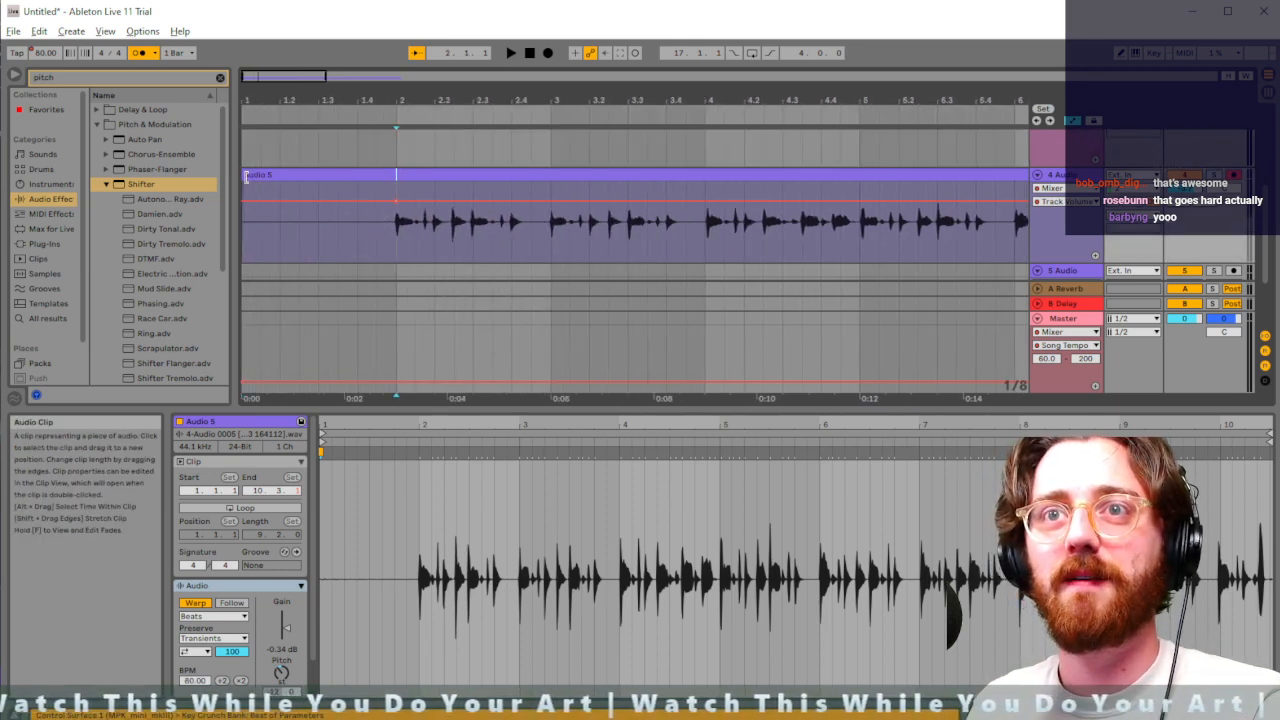
drag(246, 176, 397, 188)
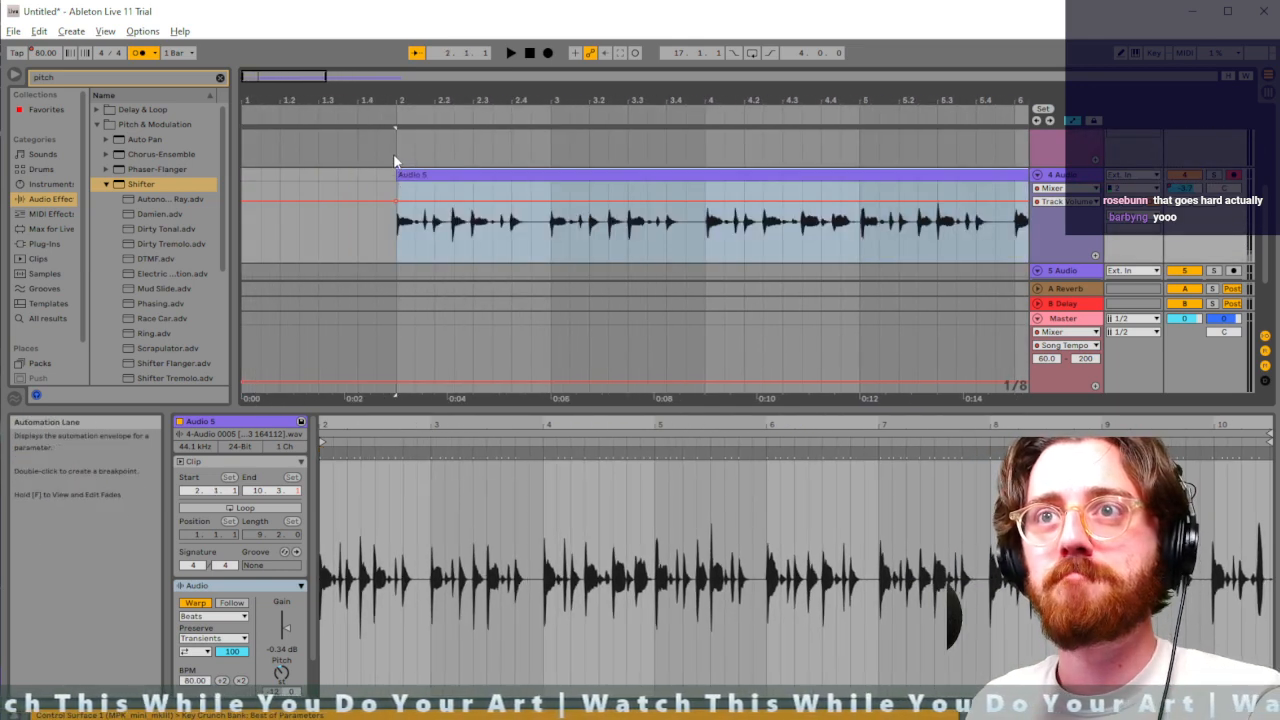
Trim the end of the clip on track 4 back to bar 10
scroll(677, 222, right, 5)
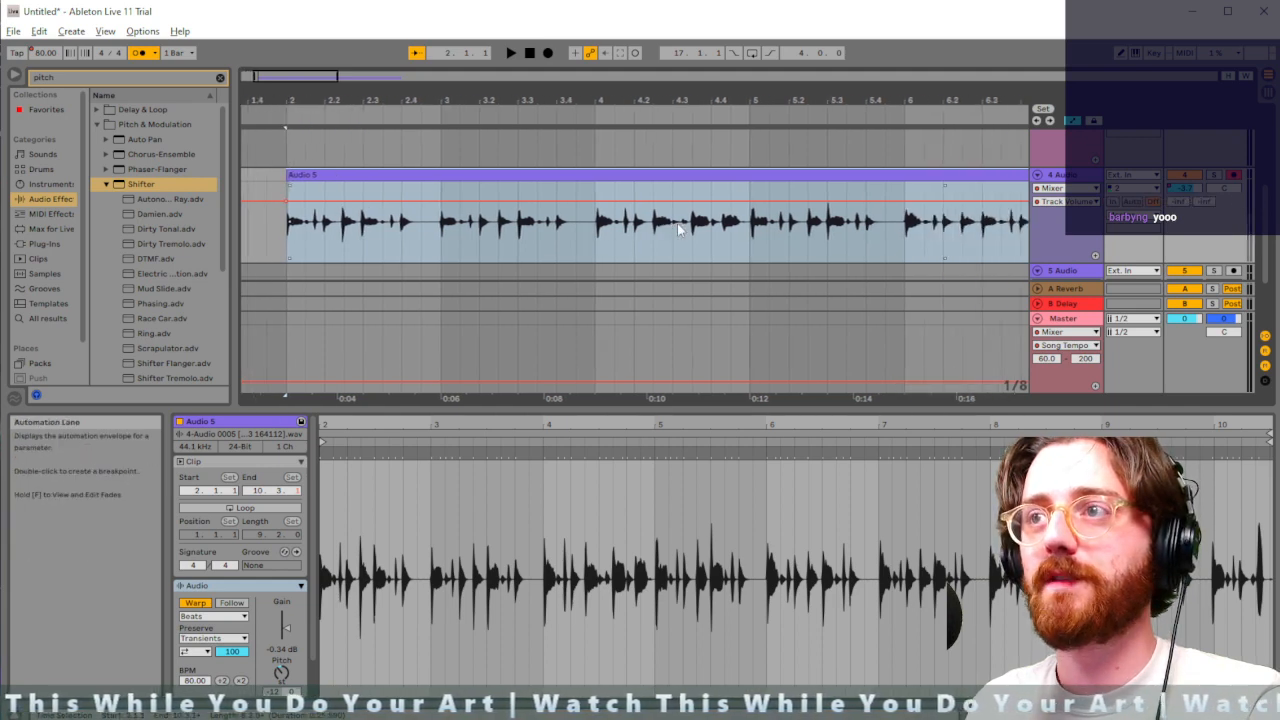
scroll(677, 229, down, 1)
scroll(677, 229, up, 2)
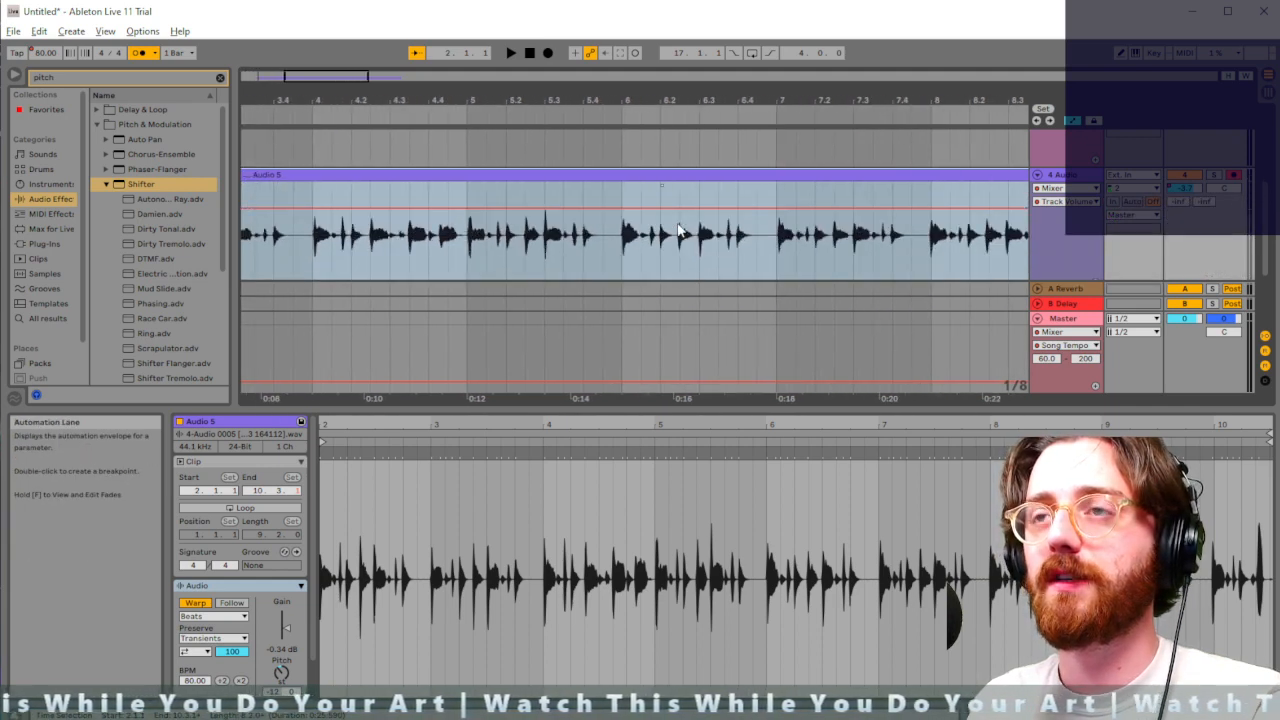
scroll(678, 229, up, 2)
scroll(678, 229, down, 5)
scroll(393, 206, up, 3)
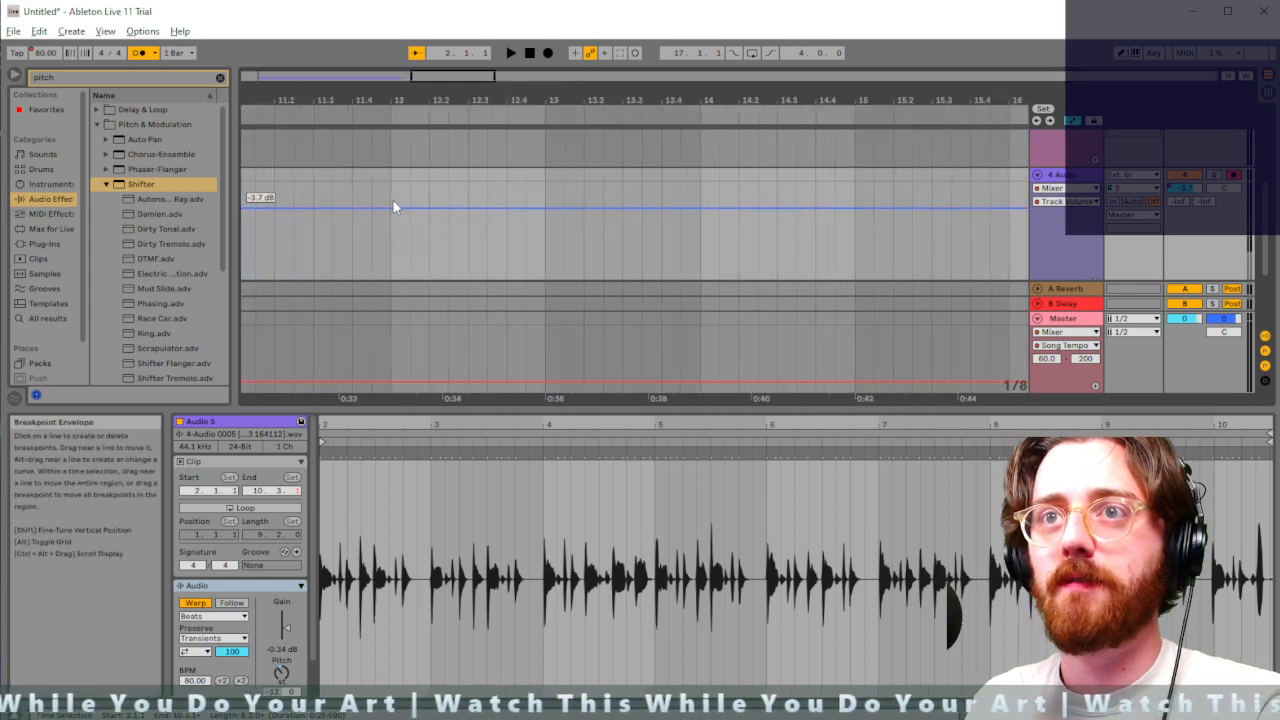
scroll(393, 206, left, 5)
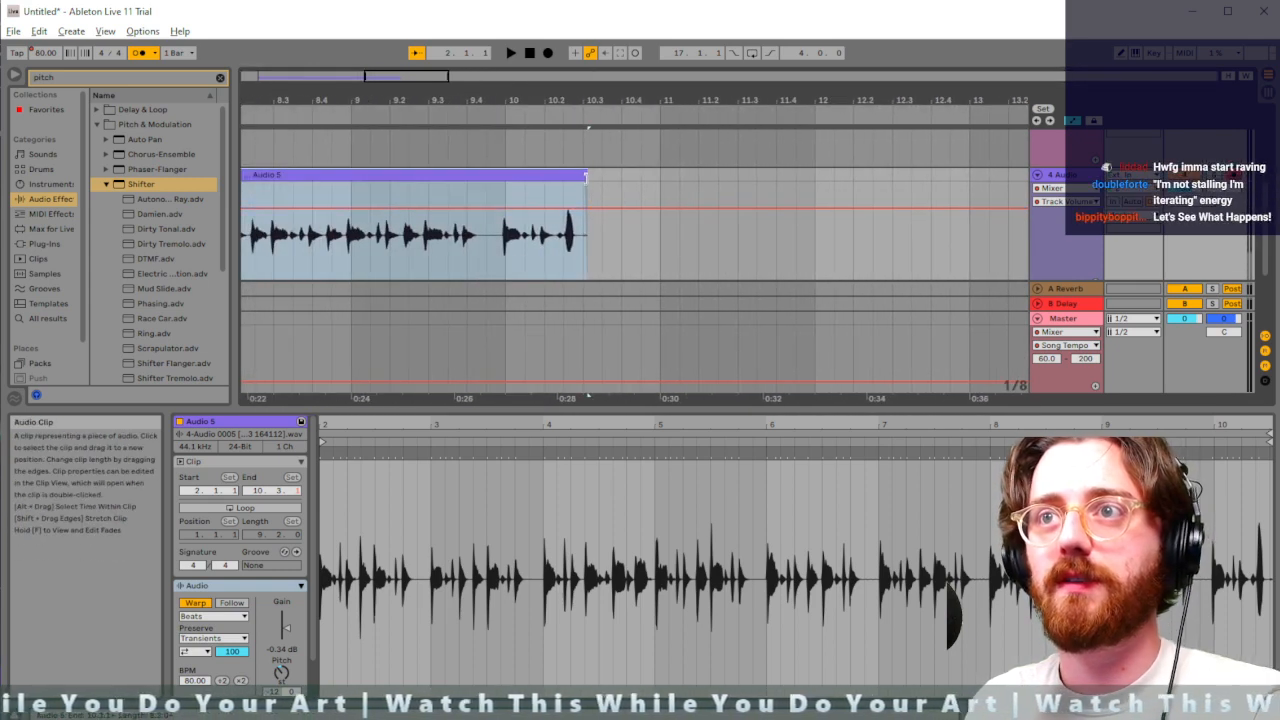
drag(586, 177, 505, 179)
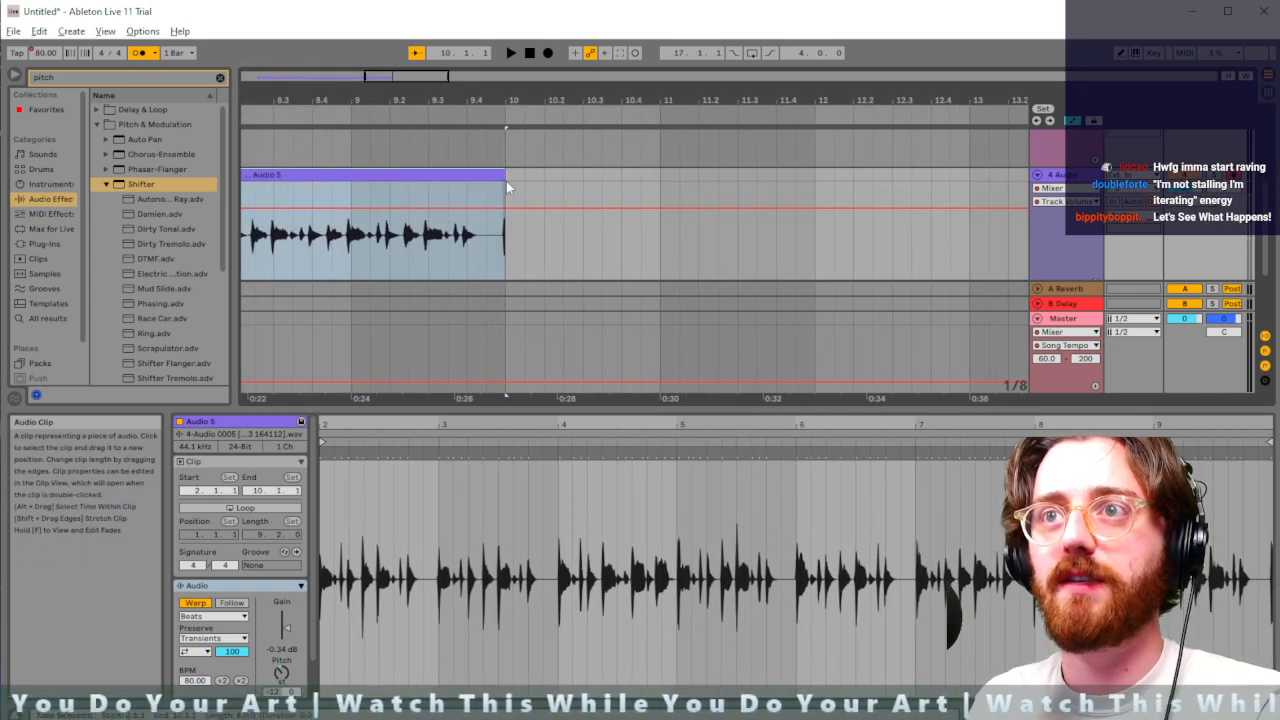
Duplicate the trimmed clip directly after itself on track 4, filling bars 10 to 18
scroll(453, 187, left, 3)
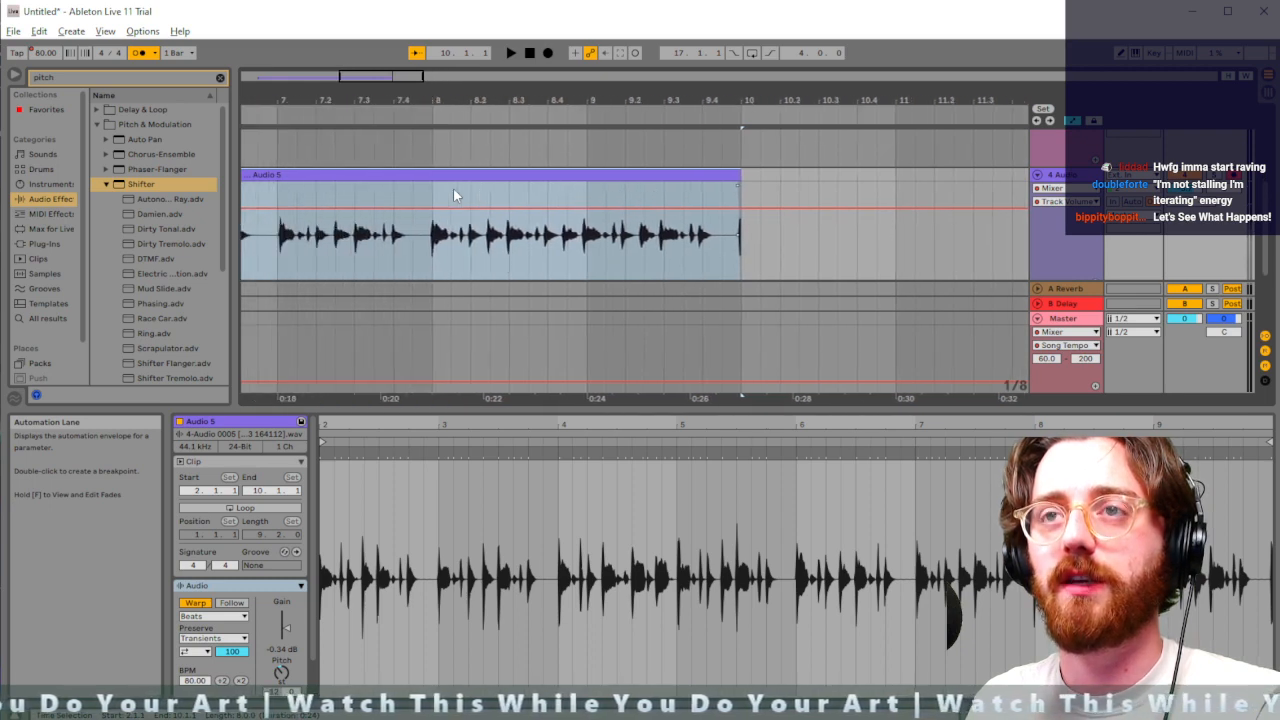
click(471, 171)
key(ctrl+d)
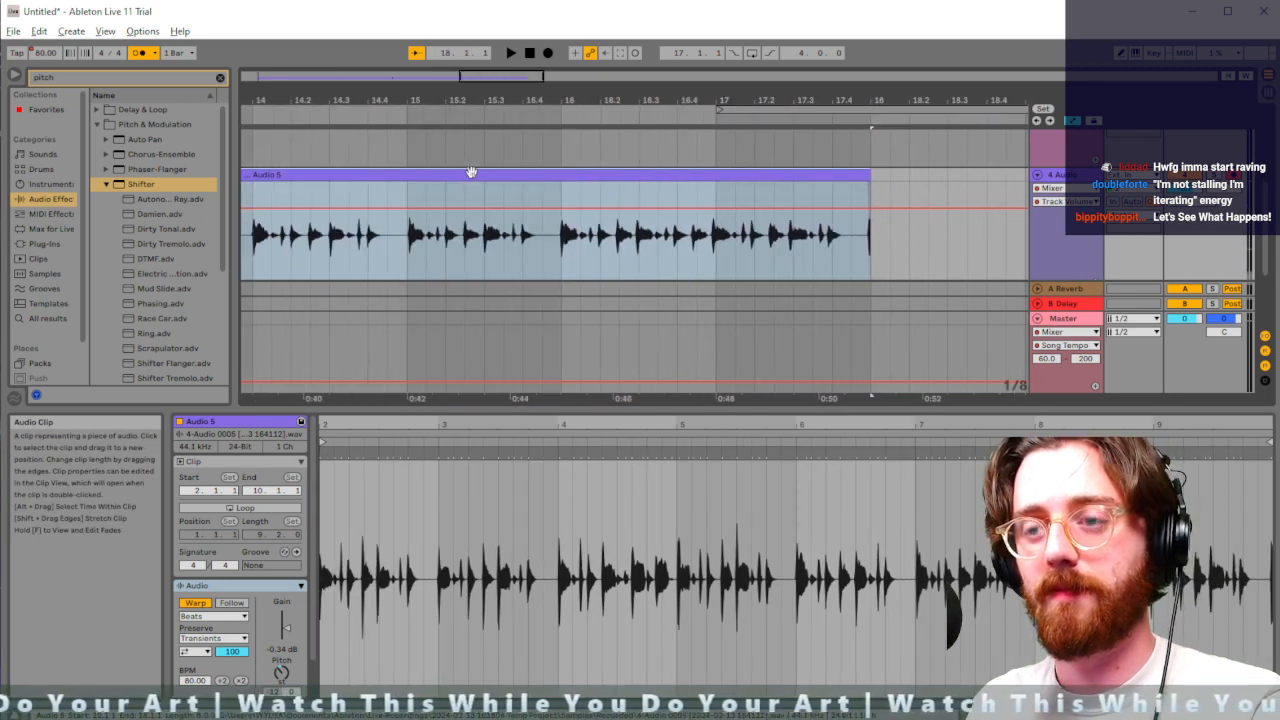
scroll(470, 188, left, 5)
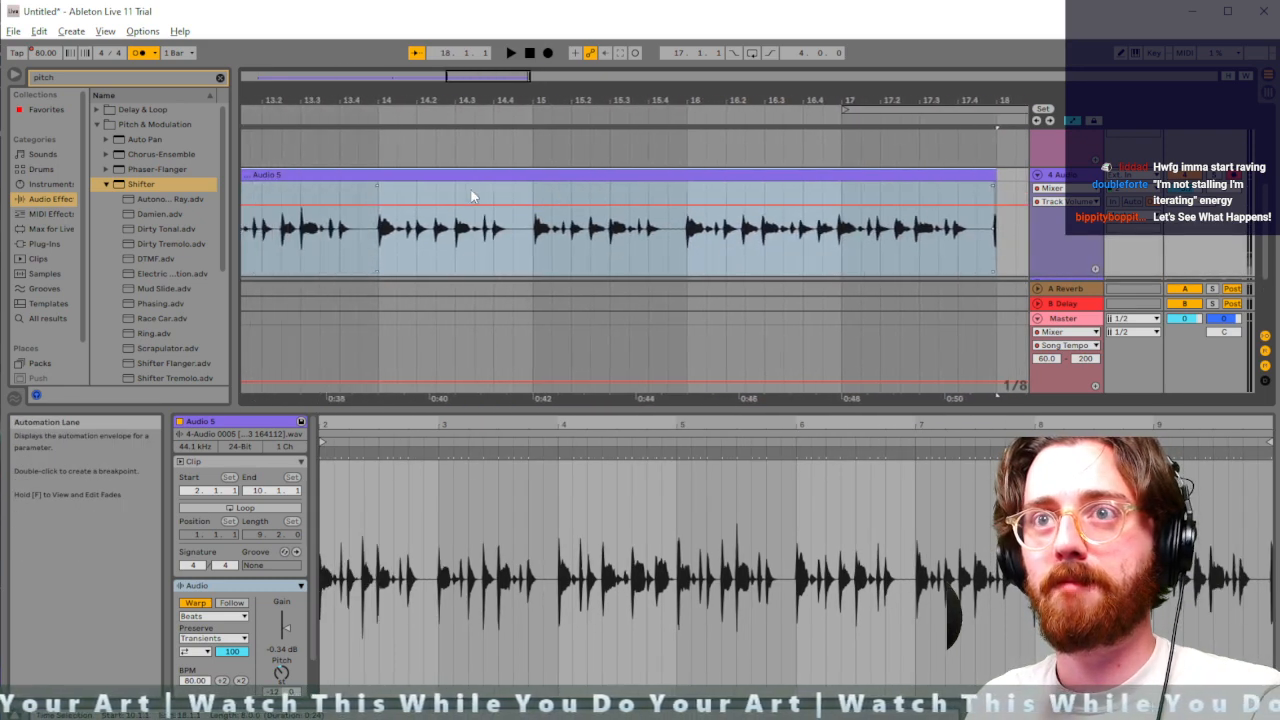
scroll(470, 196, left, 5)
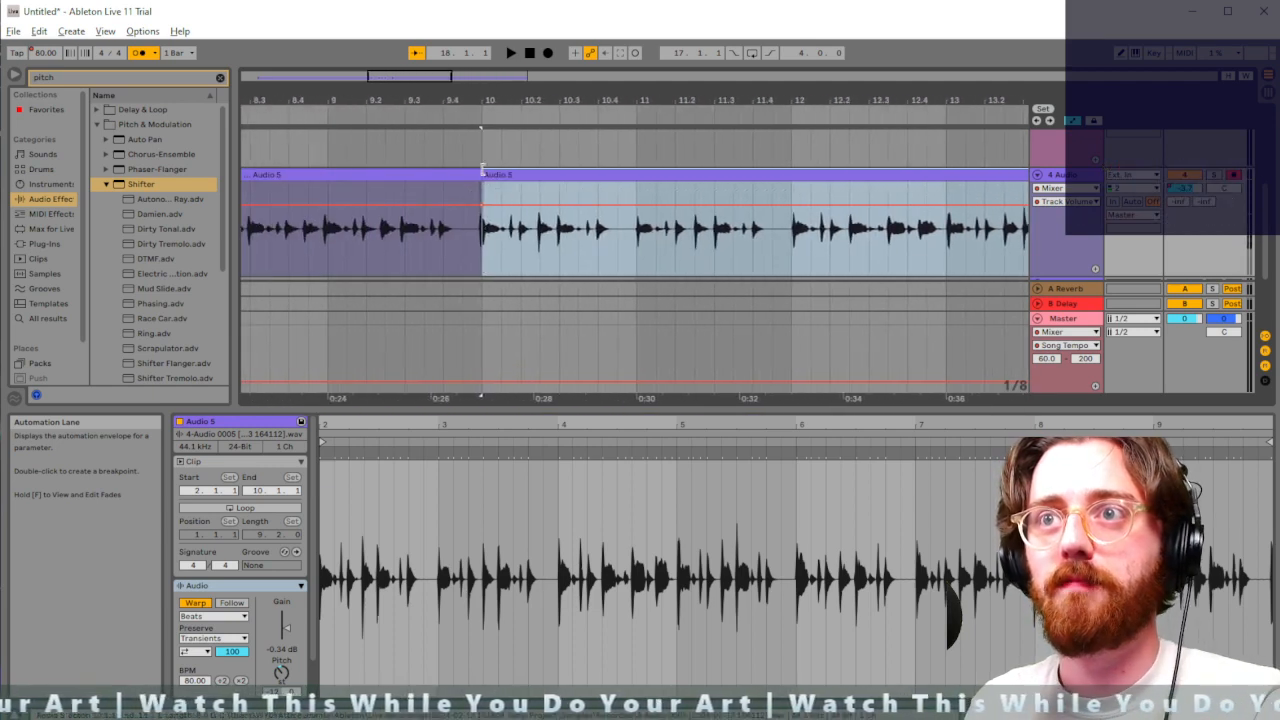
Play the transition between the two clips on track 4, starting shortly before bar 10
click(398, 156)
key(space)
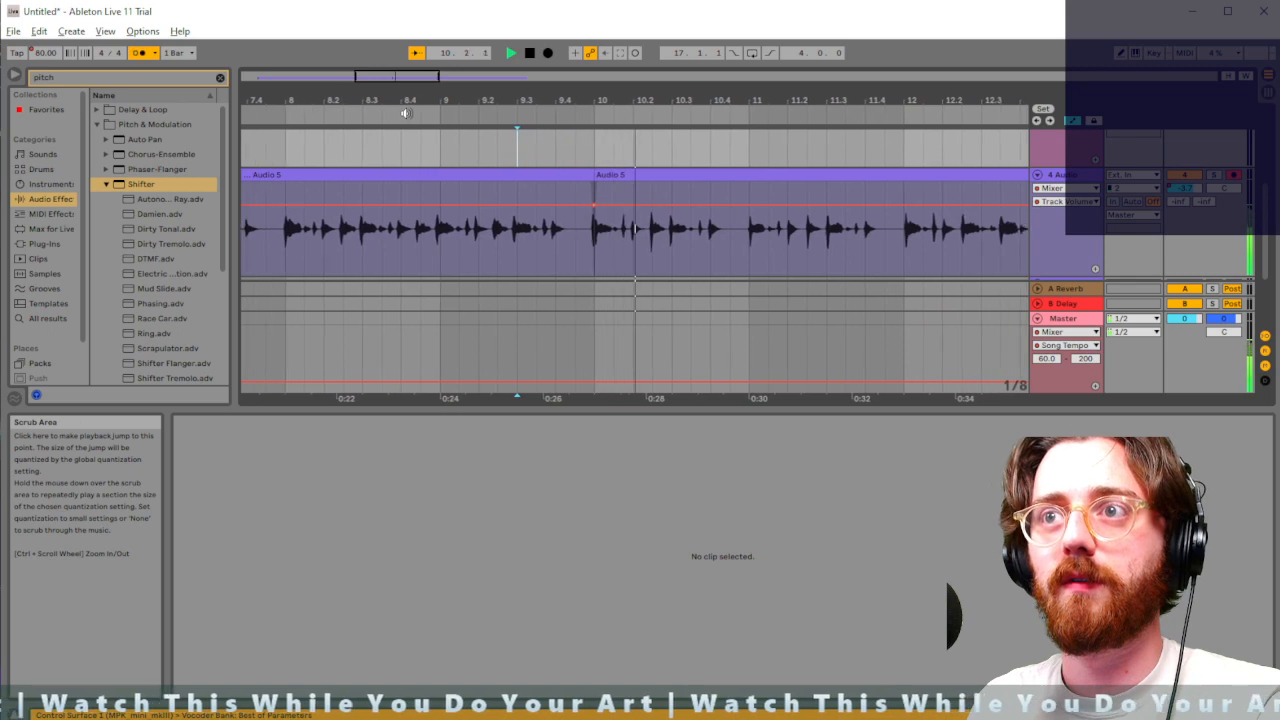
key(ctrl+t)
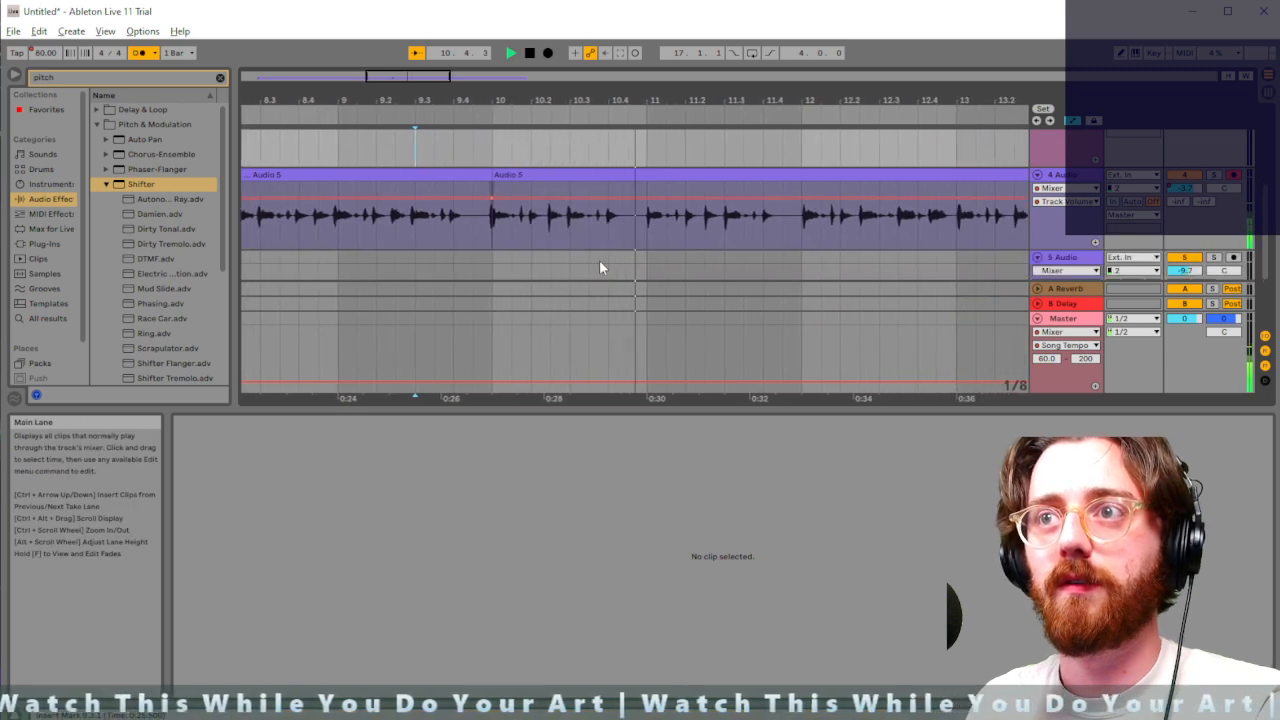
scroll(600, 267, down, 10)
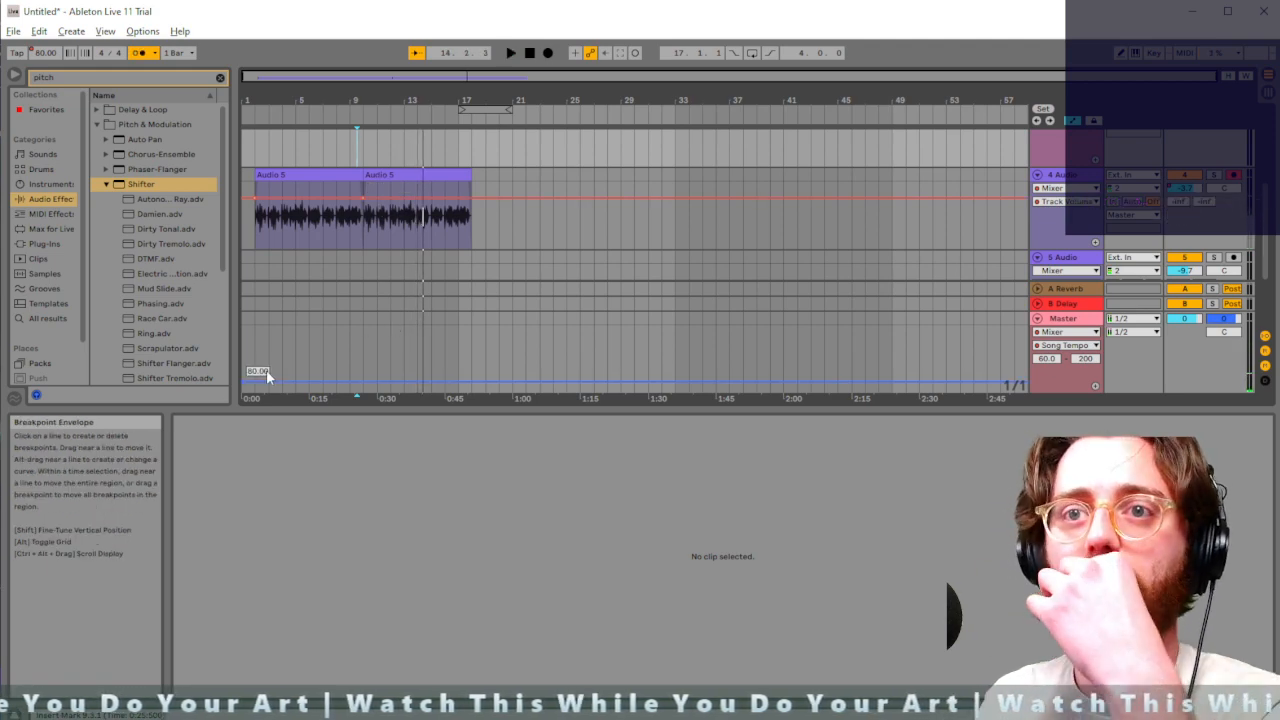
Set the Master's song tempo automation to 160 BPM from the very start of the arrangement
drag(258, 385, 258, 347)
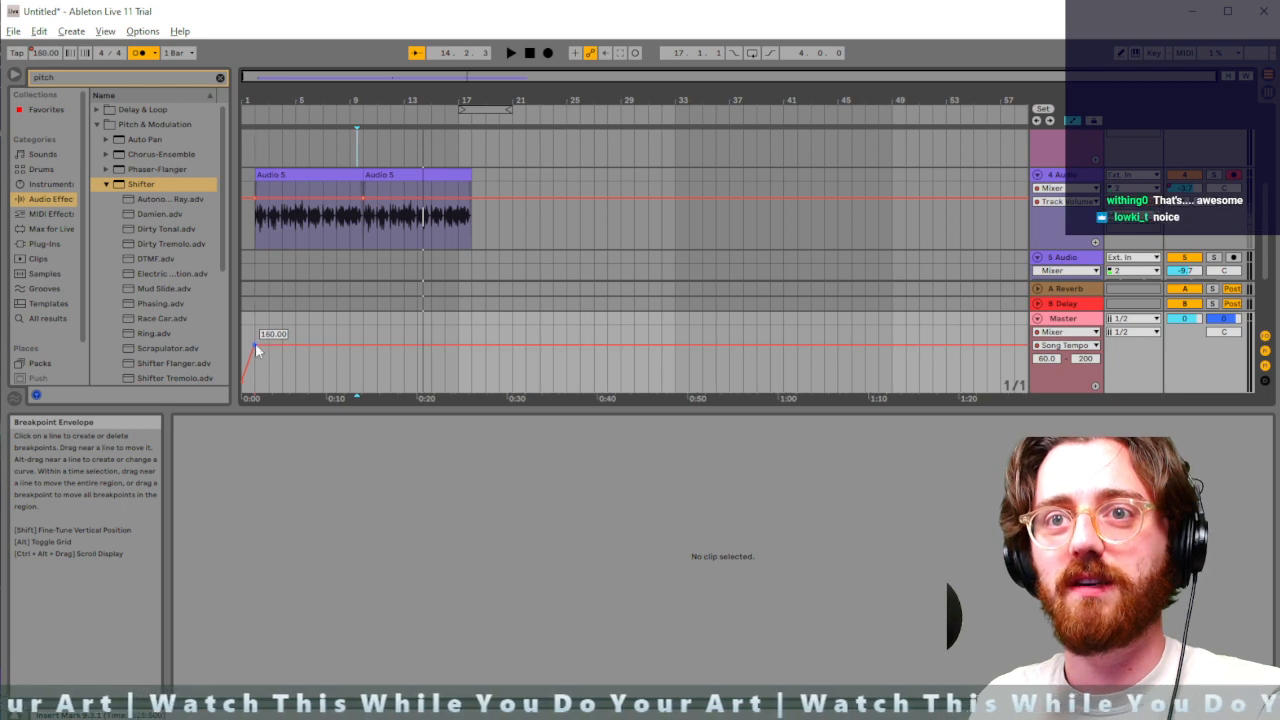
click(243, 383)
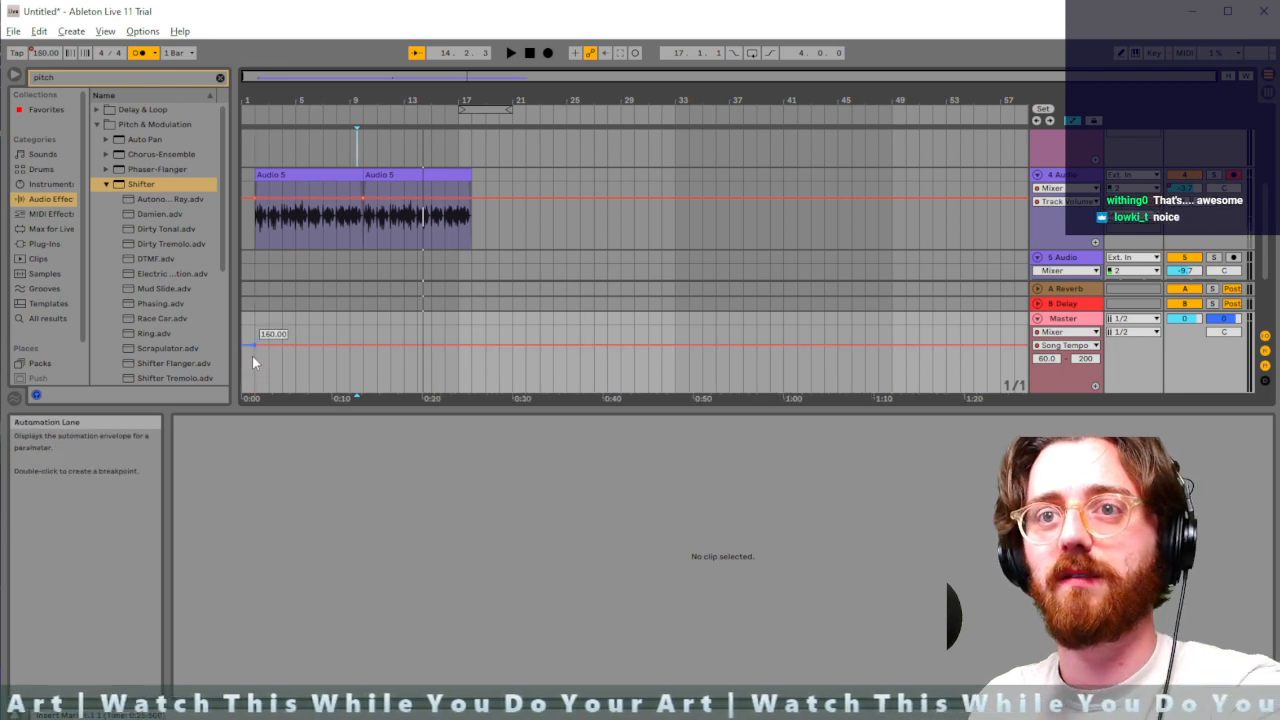
Move both clips on track 4 one bar earlier so the first one starts at bar 1
click(422, 177)
shift+click(338, 174)
drag(342, 173, 317, 174)
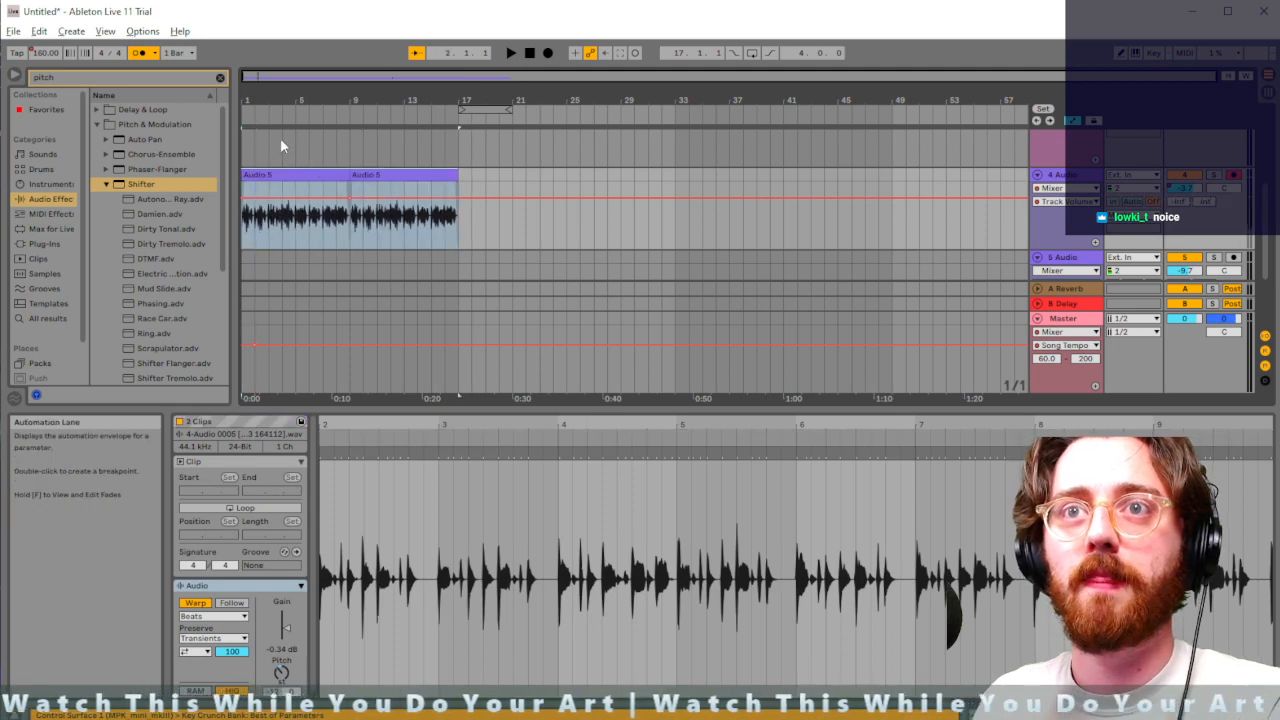
Play the two clips on track 4 at the new tempo and turn the metronome off
click(511, 53)
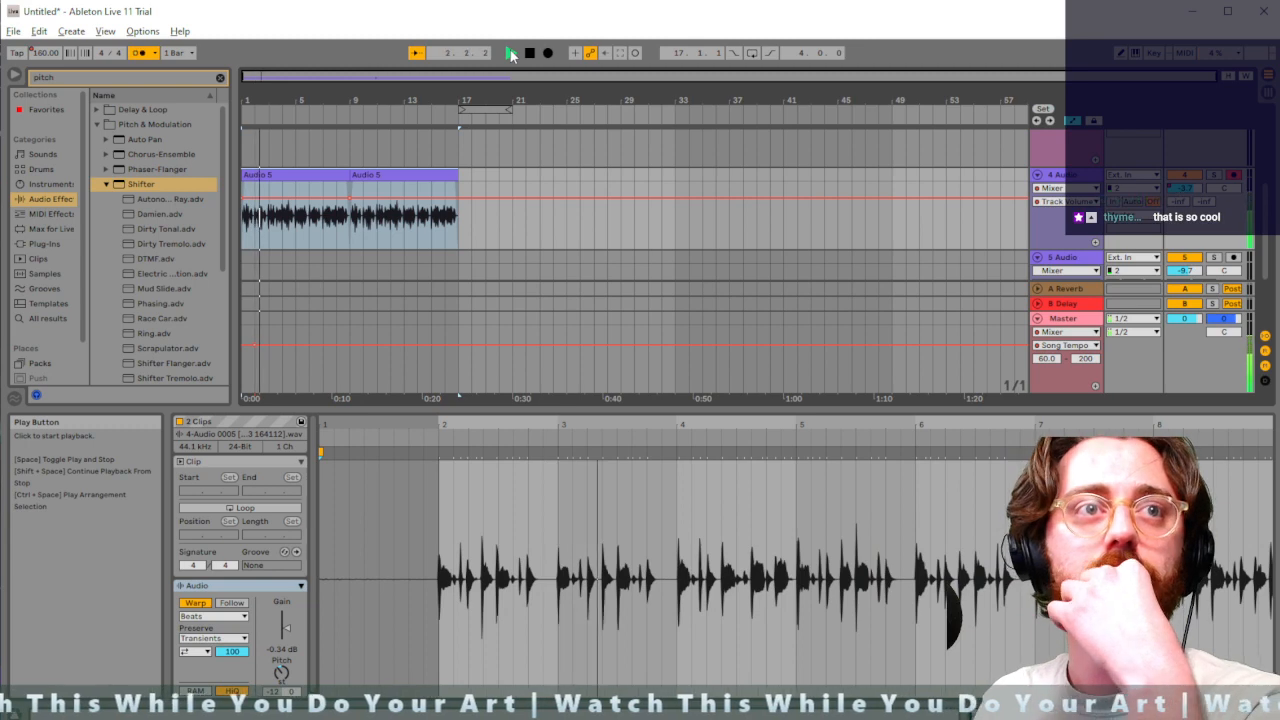
click(142, 54)
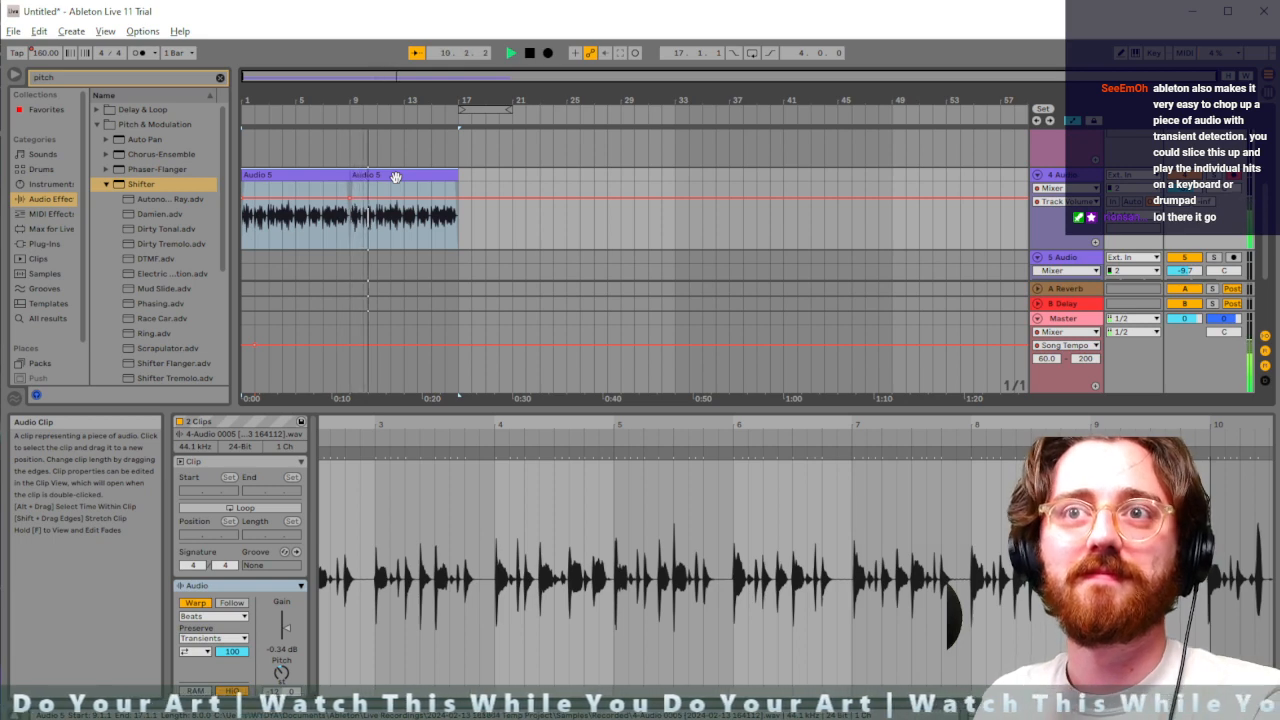
right_click(396, 249)
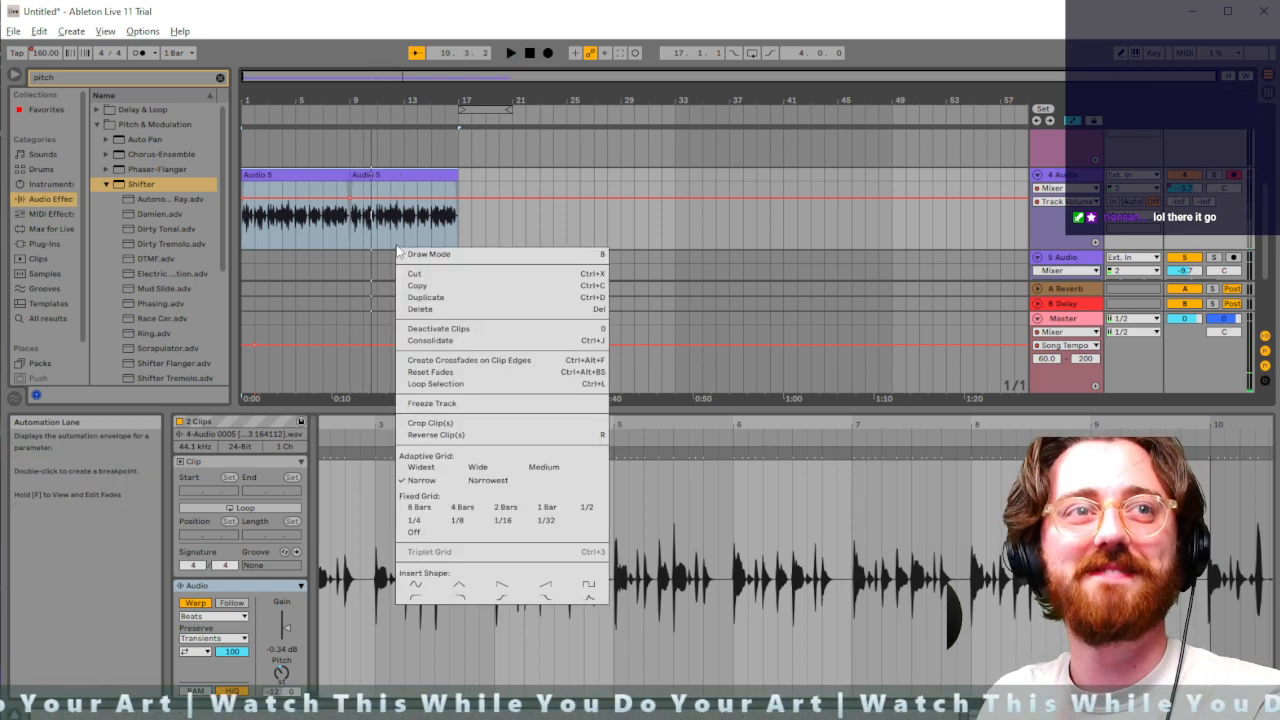
key(Escape)
Copy both clips from track 4 and paste them onto track 5, starting at bar 1
click(300, 174)
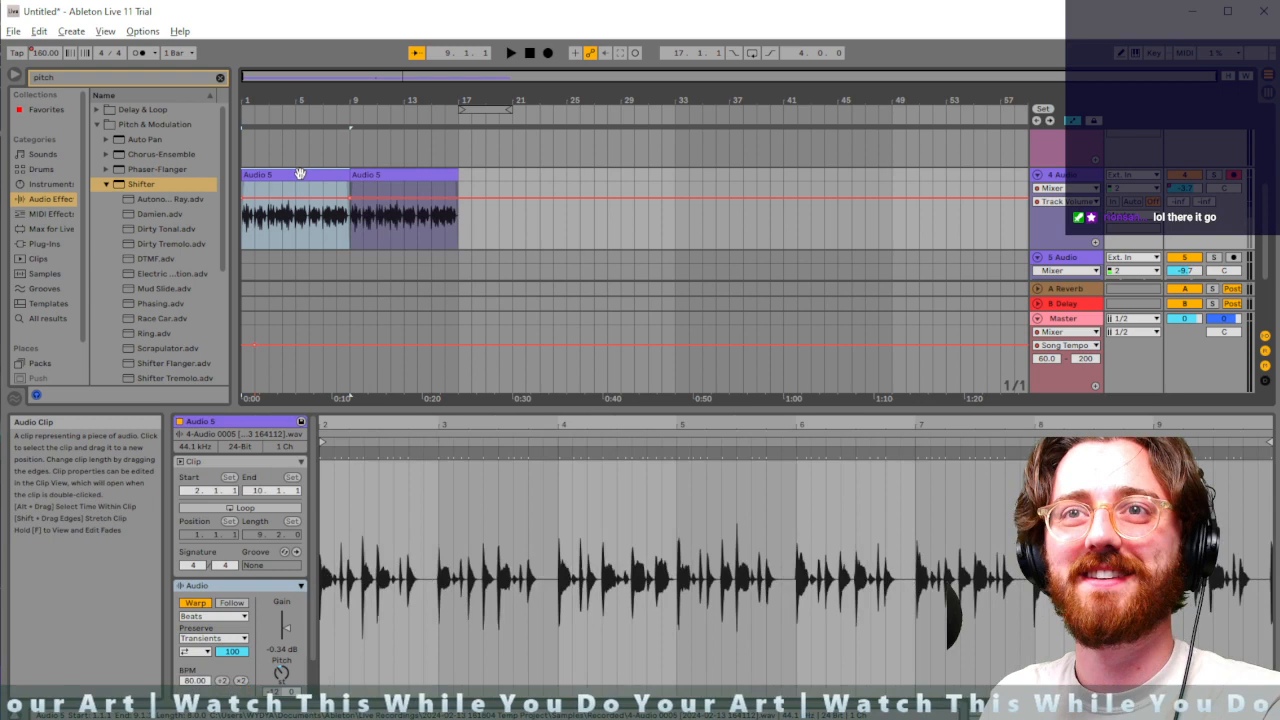
shift+click(379, 172)
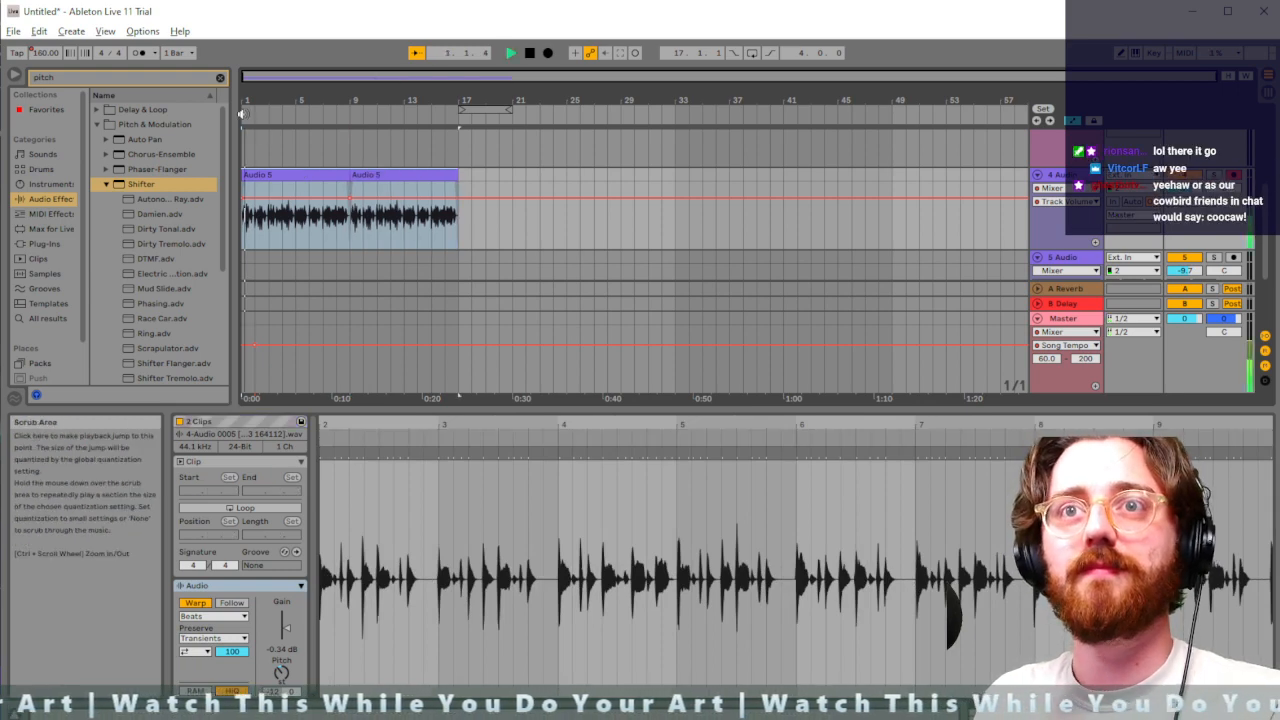
key(space)
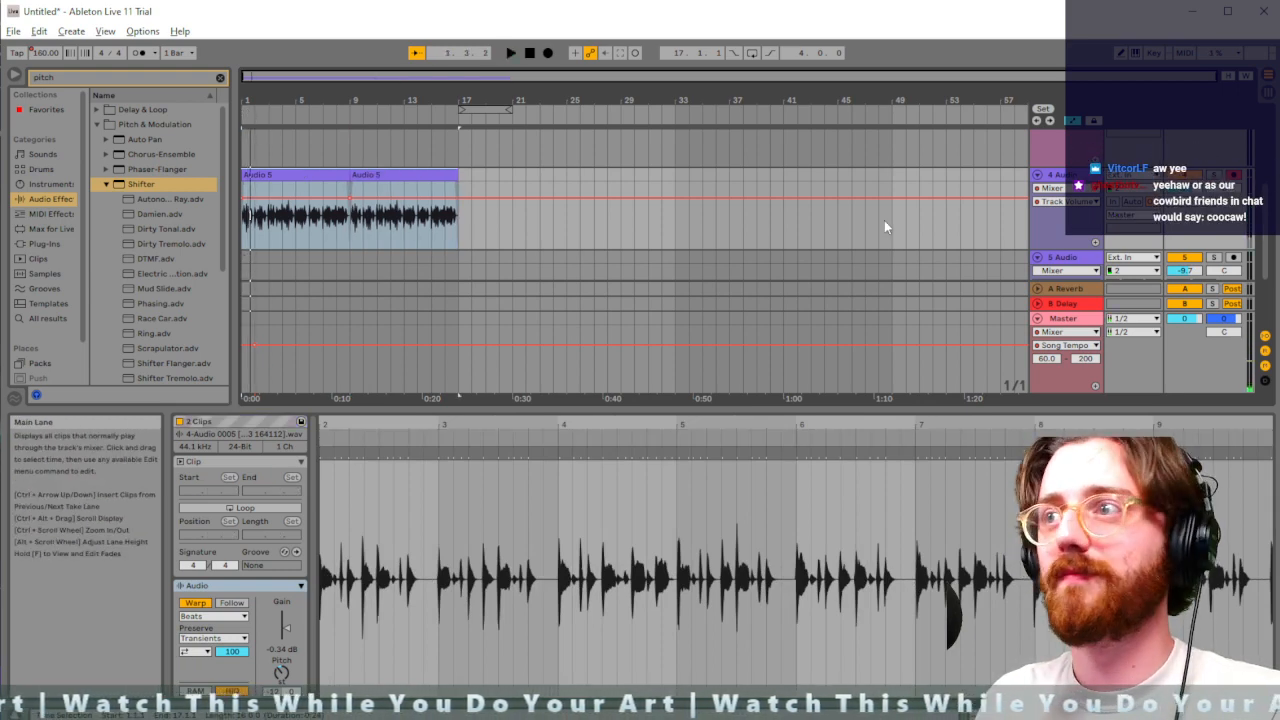
click(1070, 260)
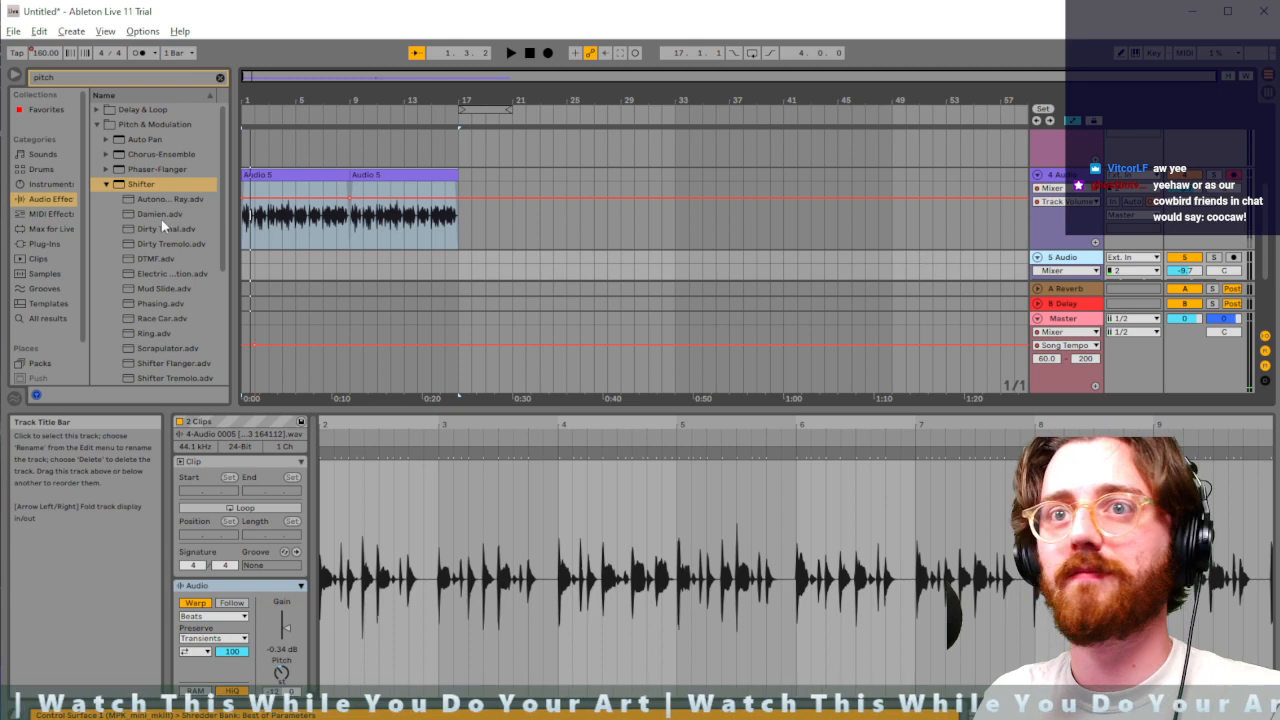
click(243, 258)
key(ctrl+v)
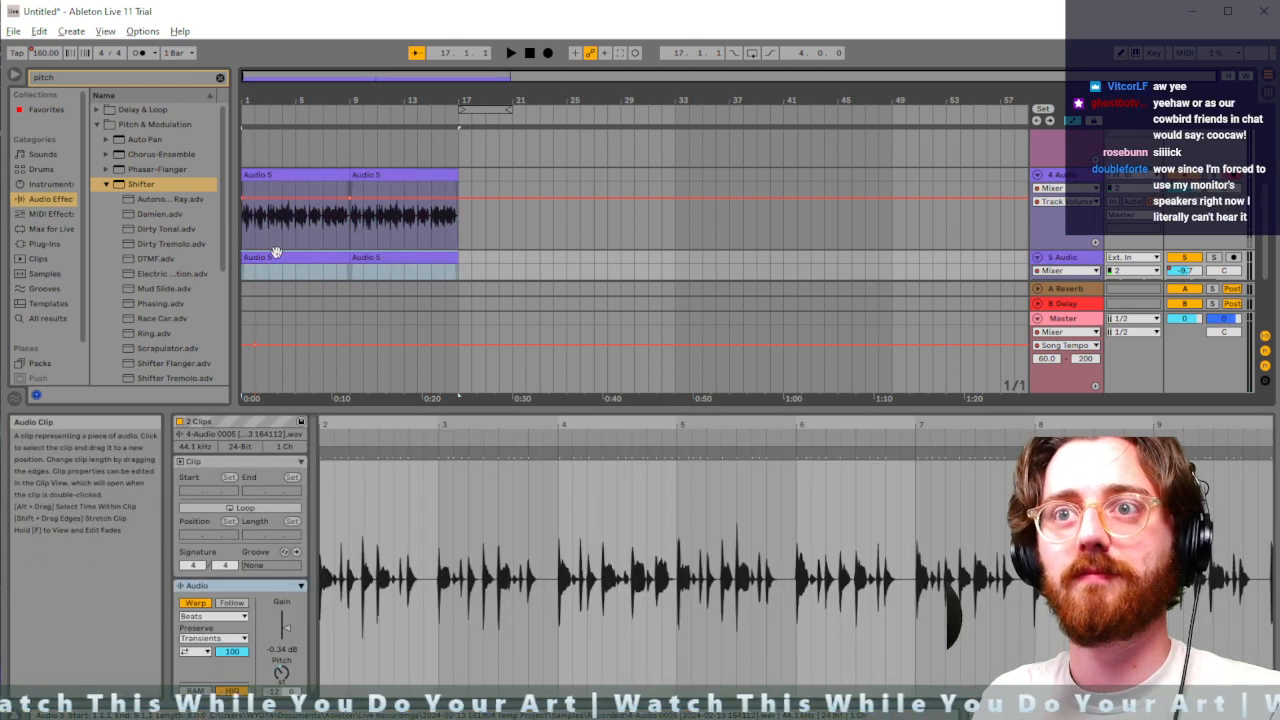
Transpose the first clip on track 5 to +12 semitones and lower its gain to -4.73 dB
click(299, 253)
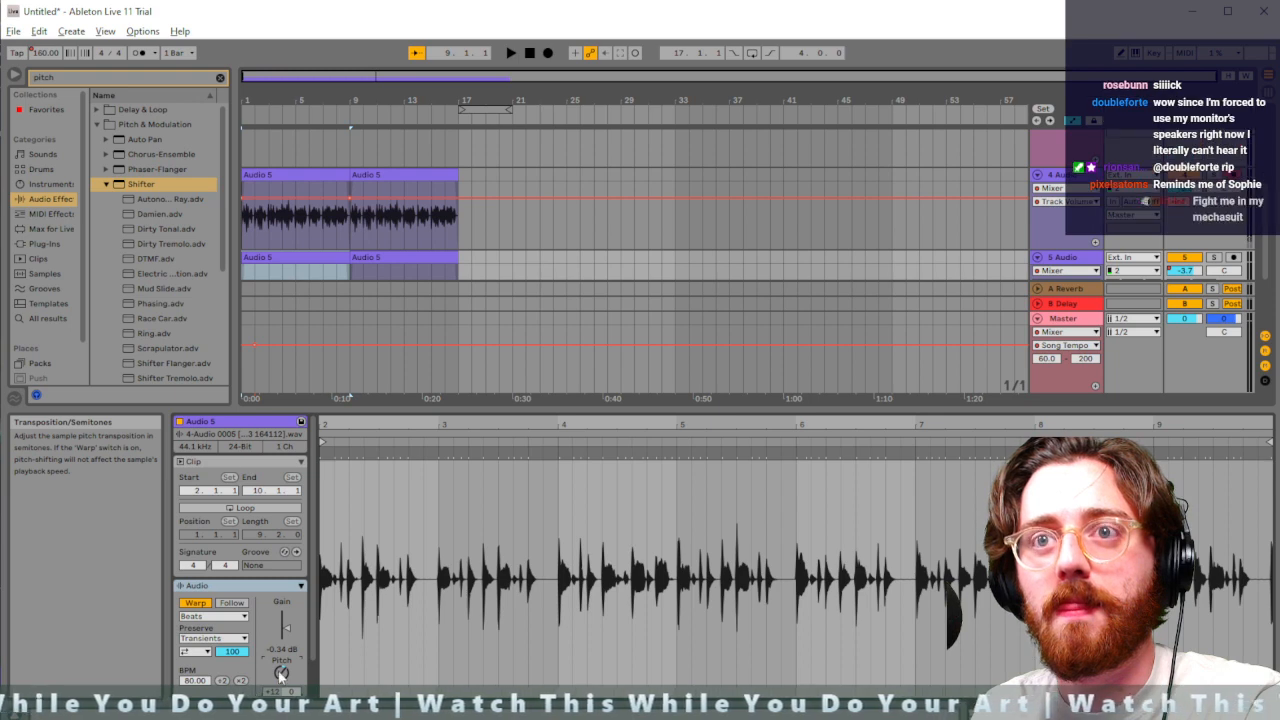
key(space)
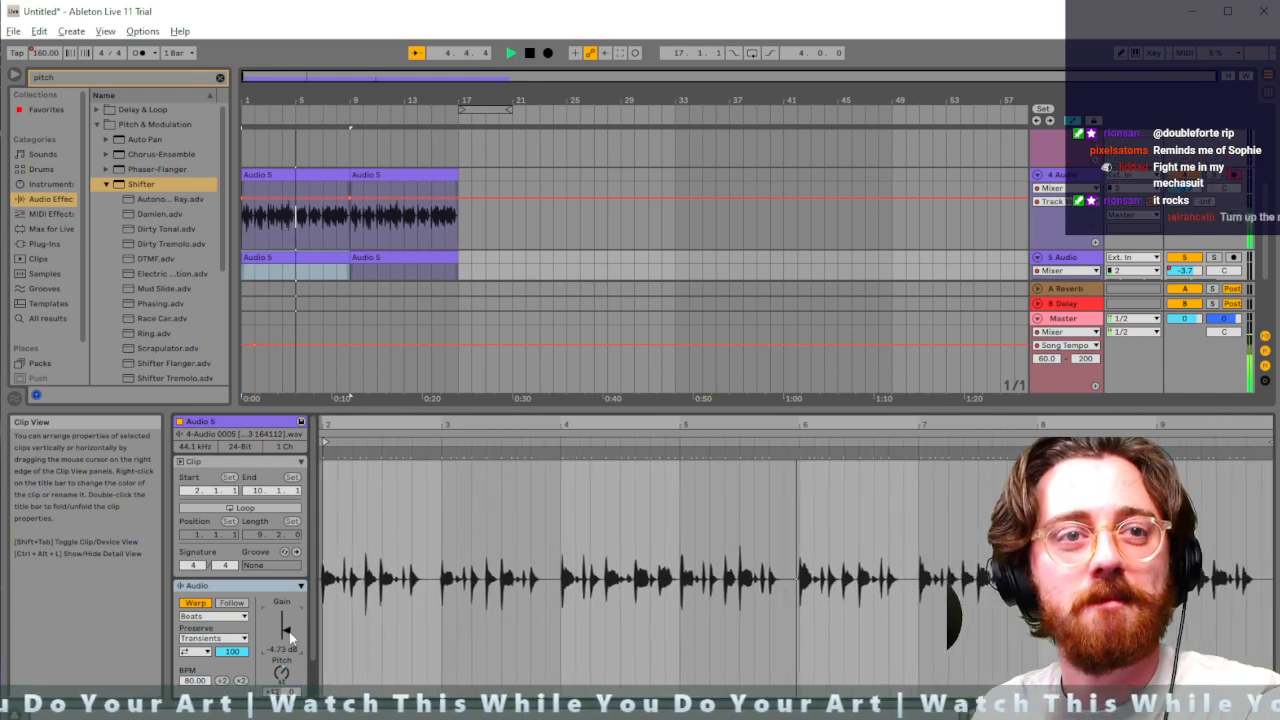
drag(287, 628, 287, 631)
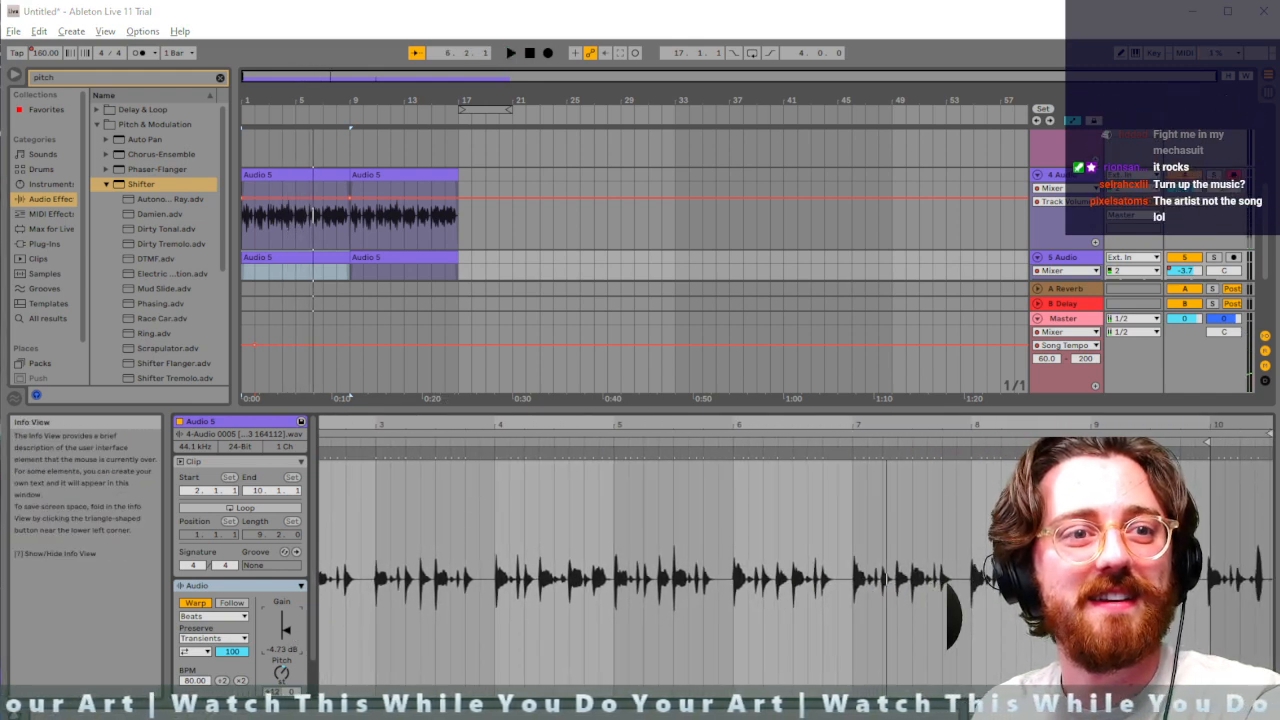
Play tracks 4 and 5 together to hear the high-pitched layer over the low one
click(389, 338)
key(space)
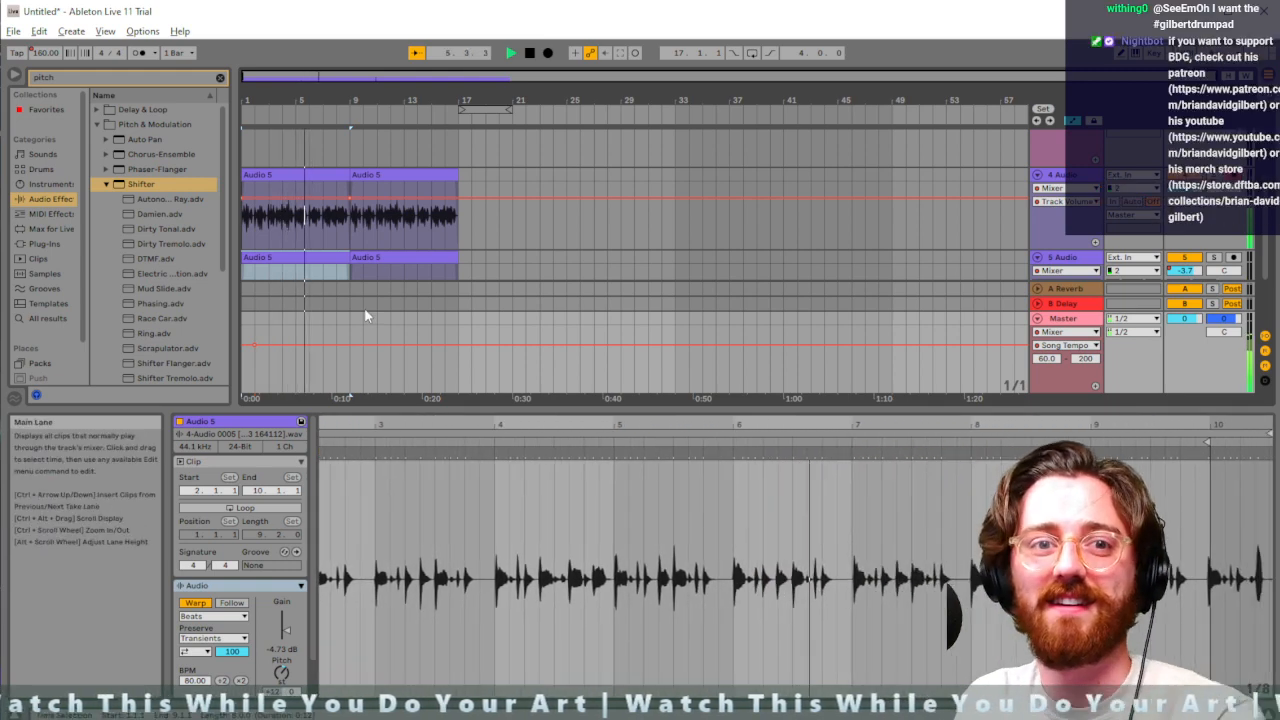
key(space)
Replace the second clip on track 5 with a duplicate of the edited first clip at bar 9
click(397, 258)
key(Delete)
click(270, 260)
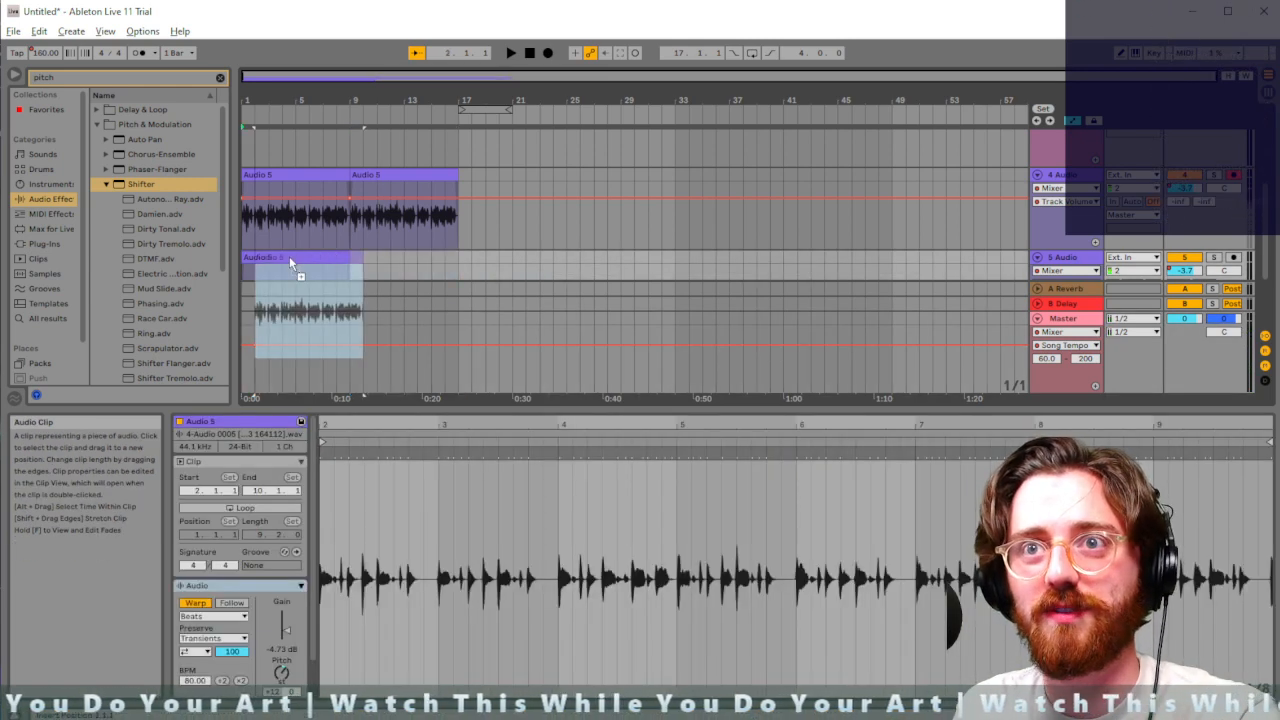
key(ctrl+d)
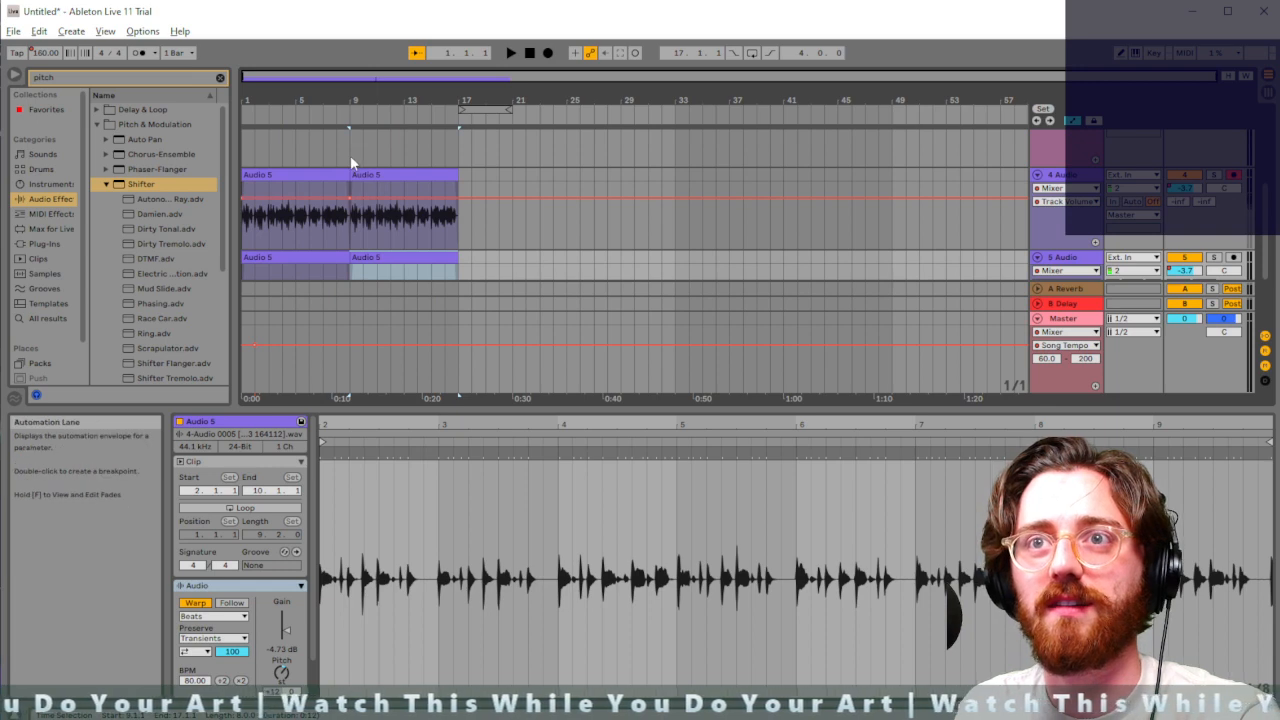
Play the layered clips on tracks 4 and 5 from bar 9, and again from bar 1
click(349, 124)
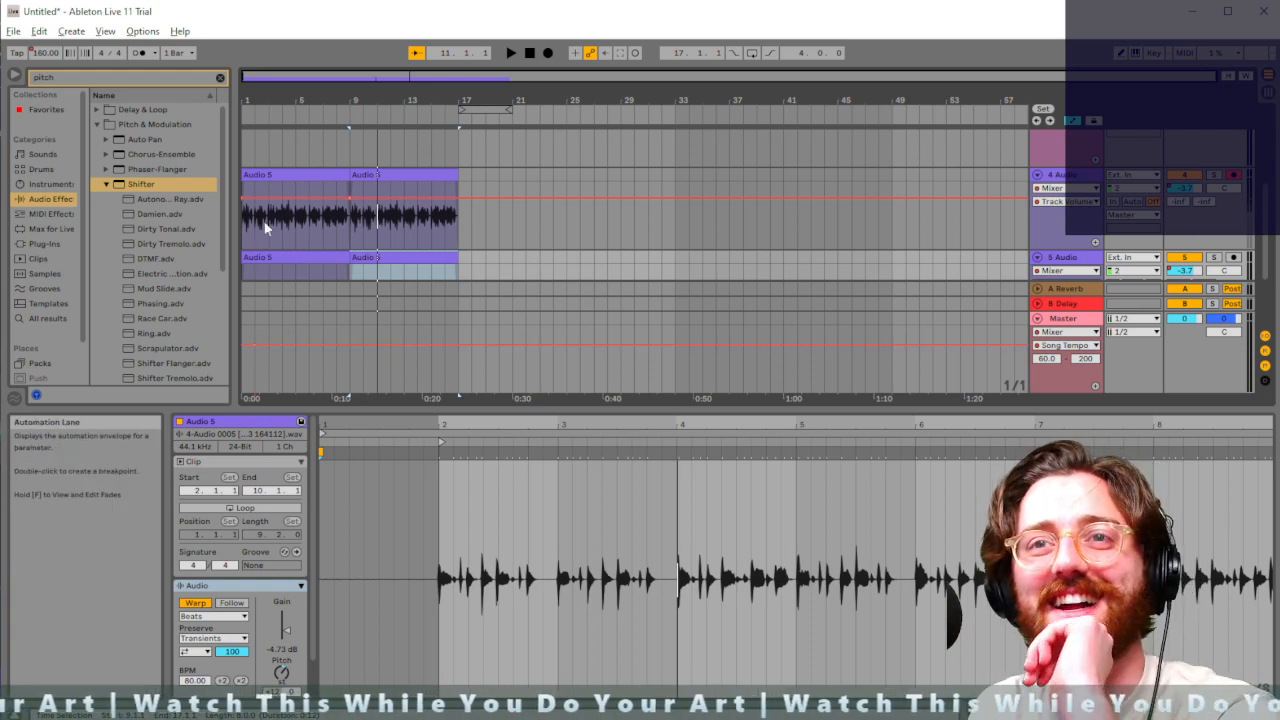
click(242, 172)
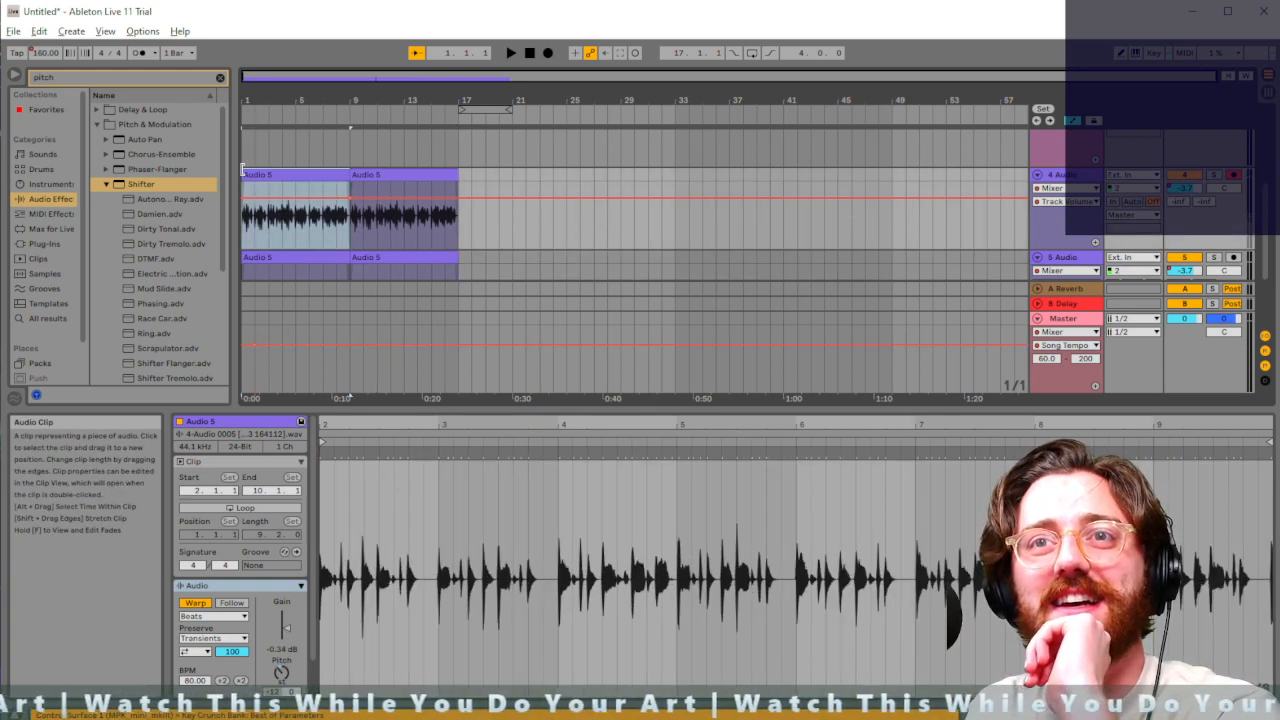
click(242, 262)
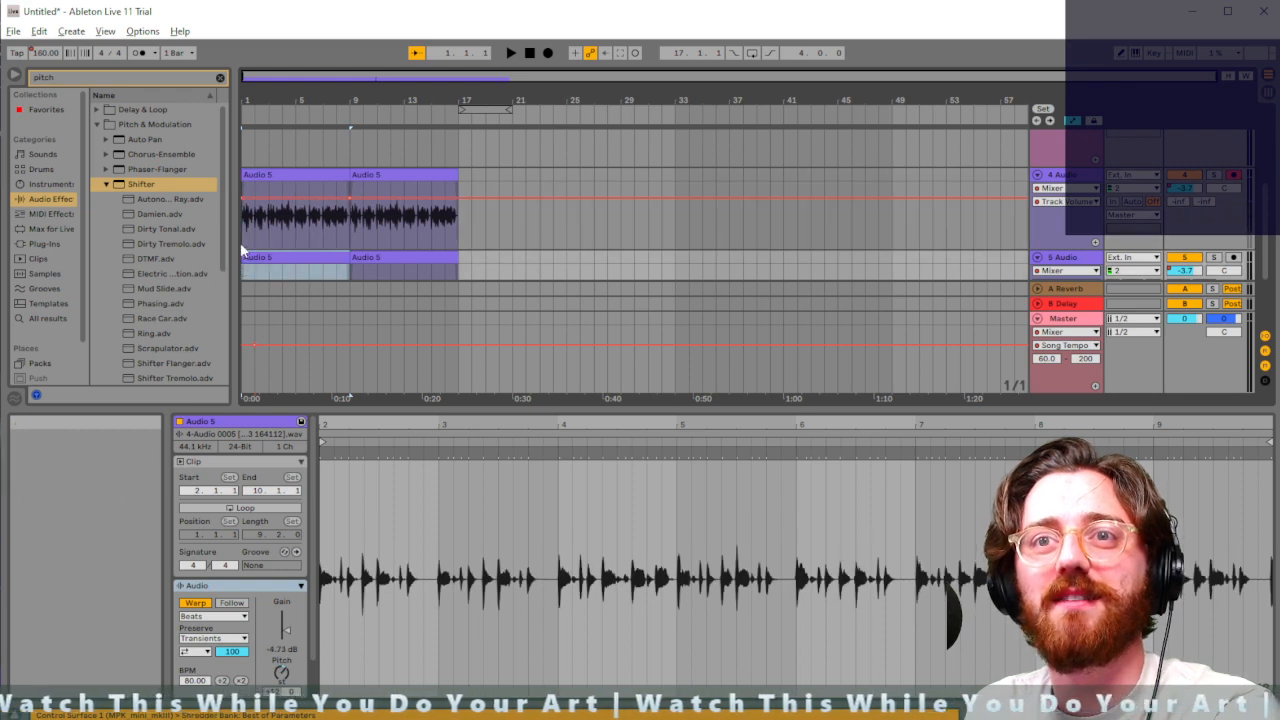
click(244, 250)
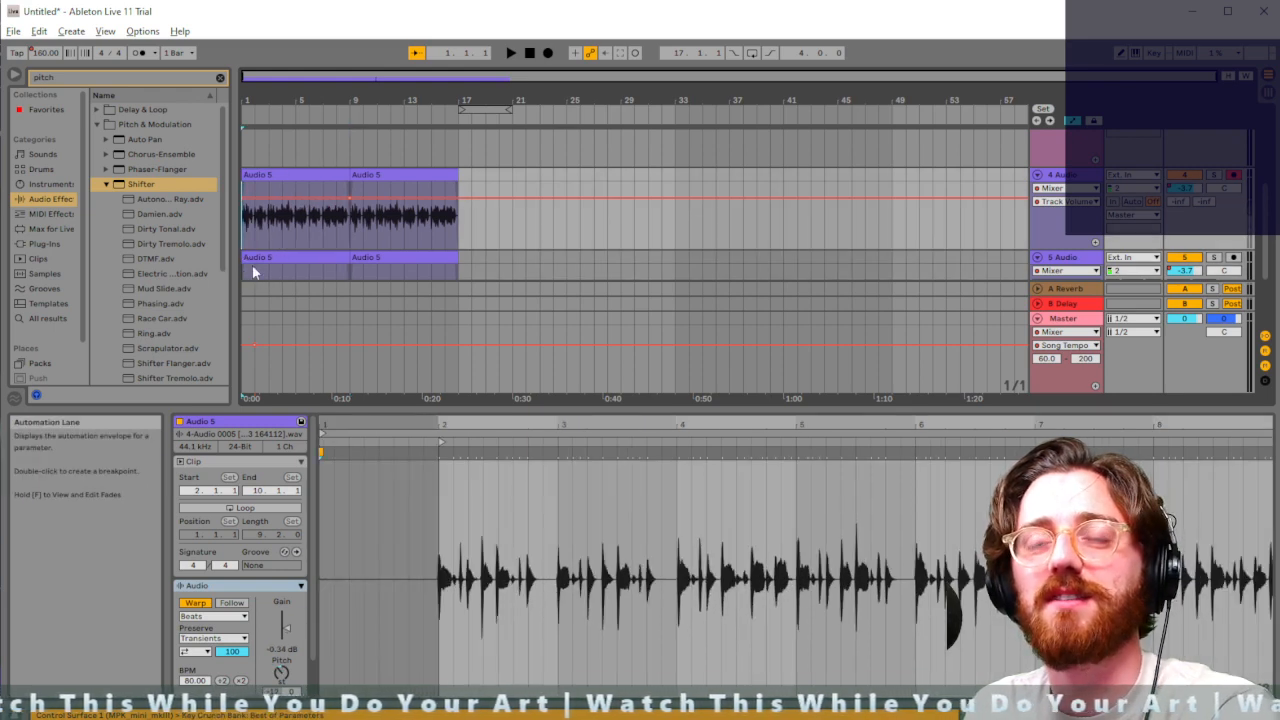
key(space)
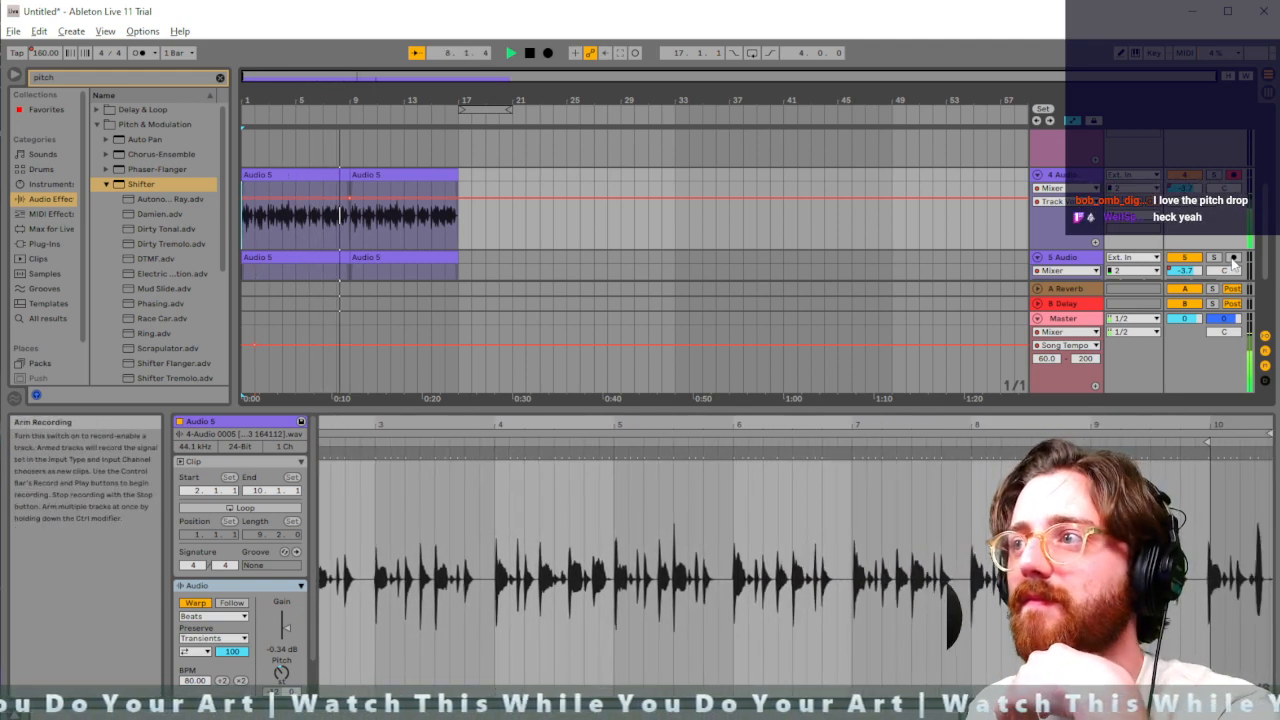
Turn the volume of track 5 down to -9.7 dB in the session mixer and return to the arrangement
click(1082, 259)
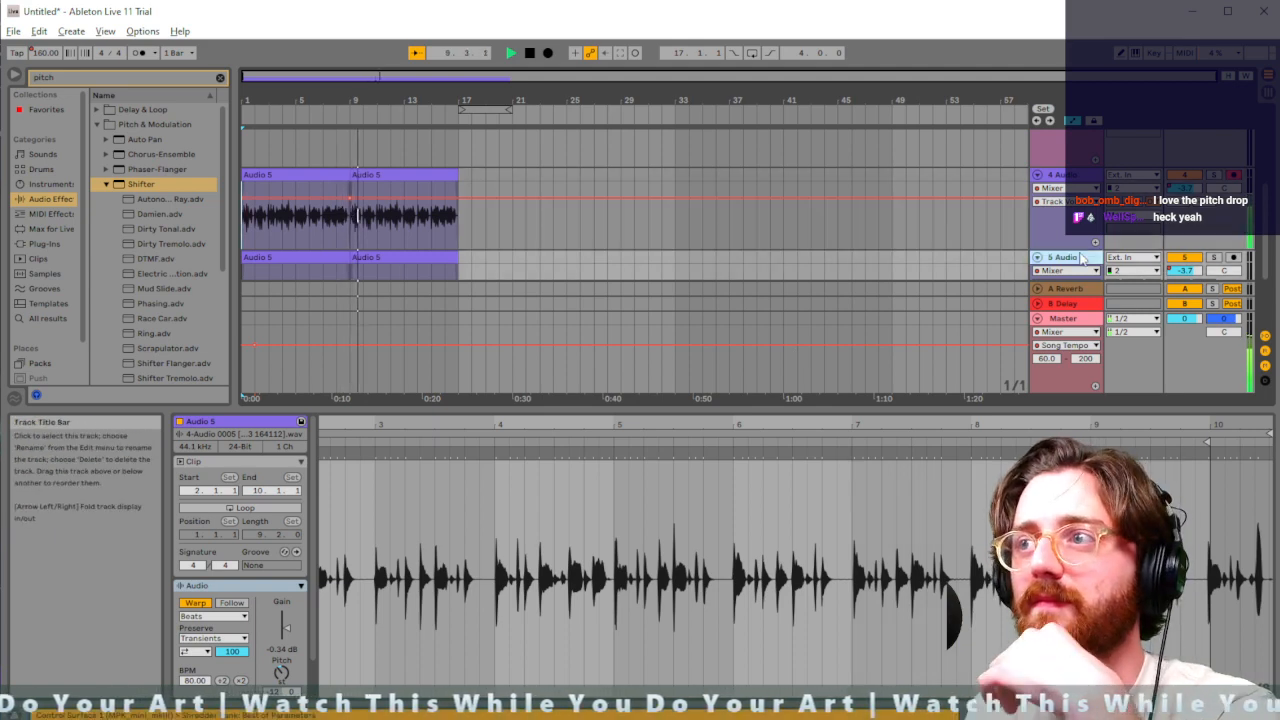
key(Tab)
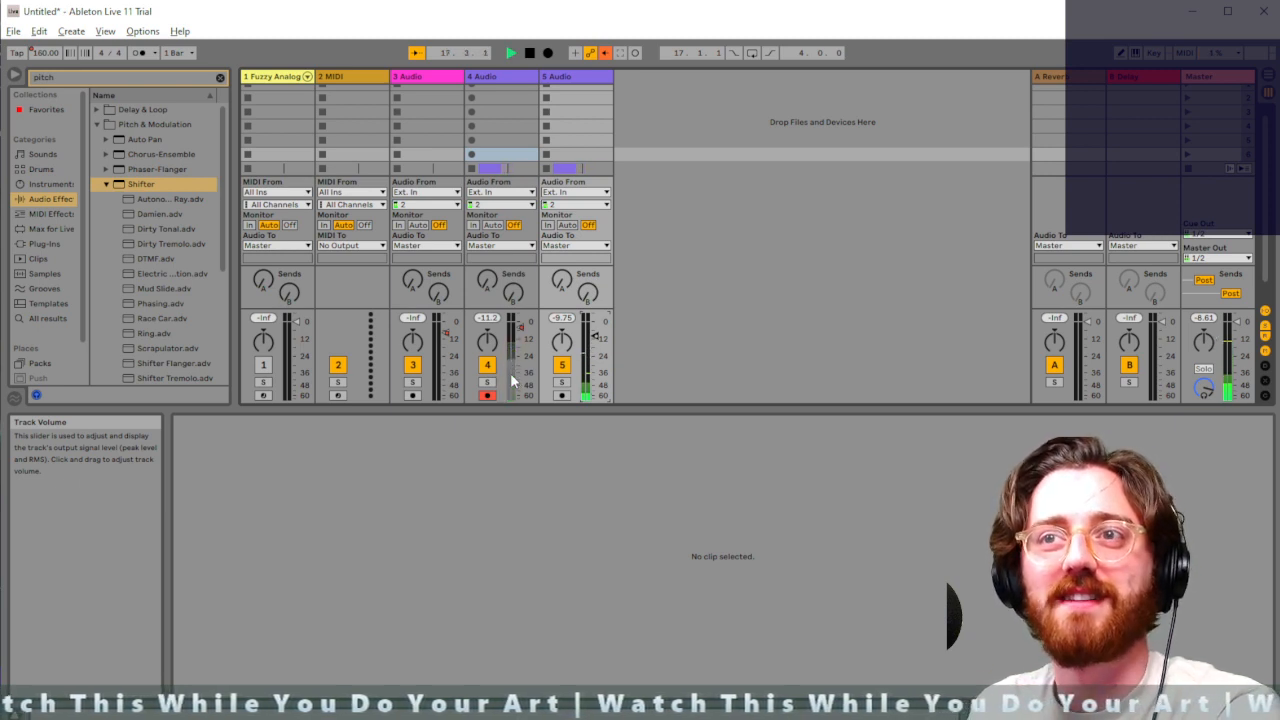
key(space)
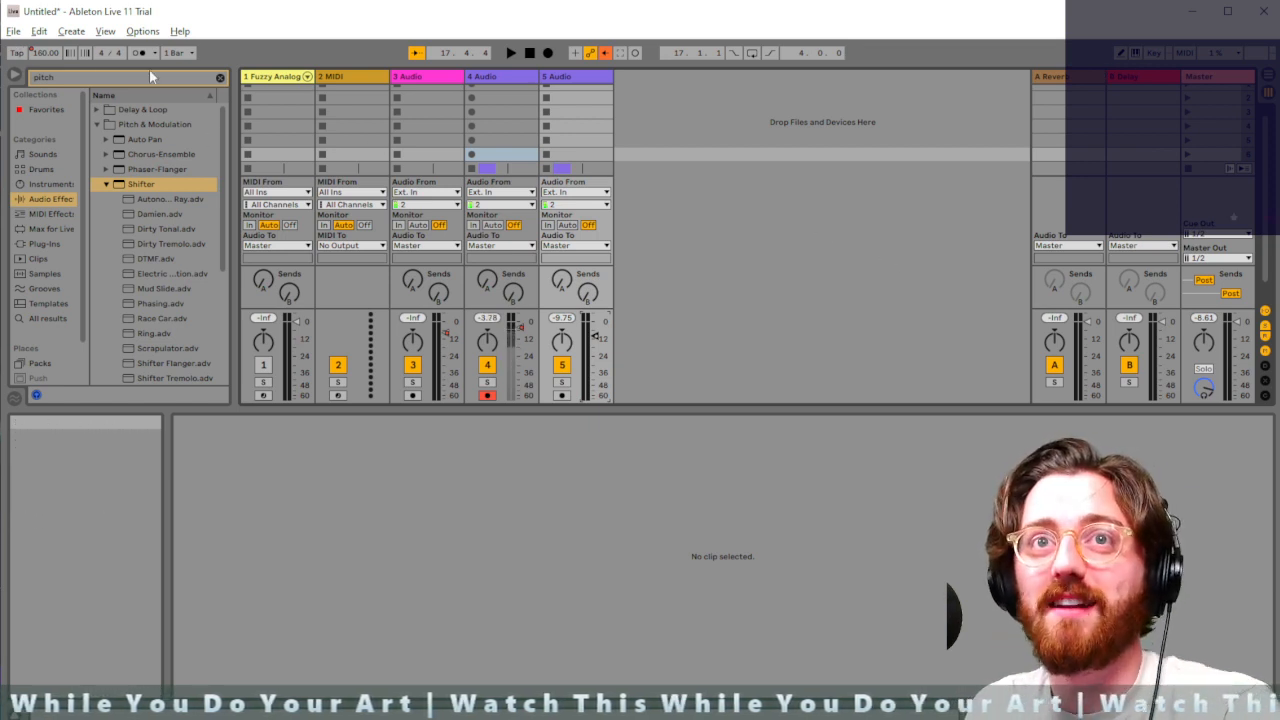
key(Tab)
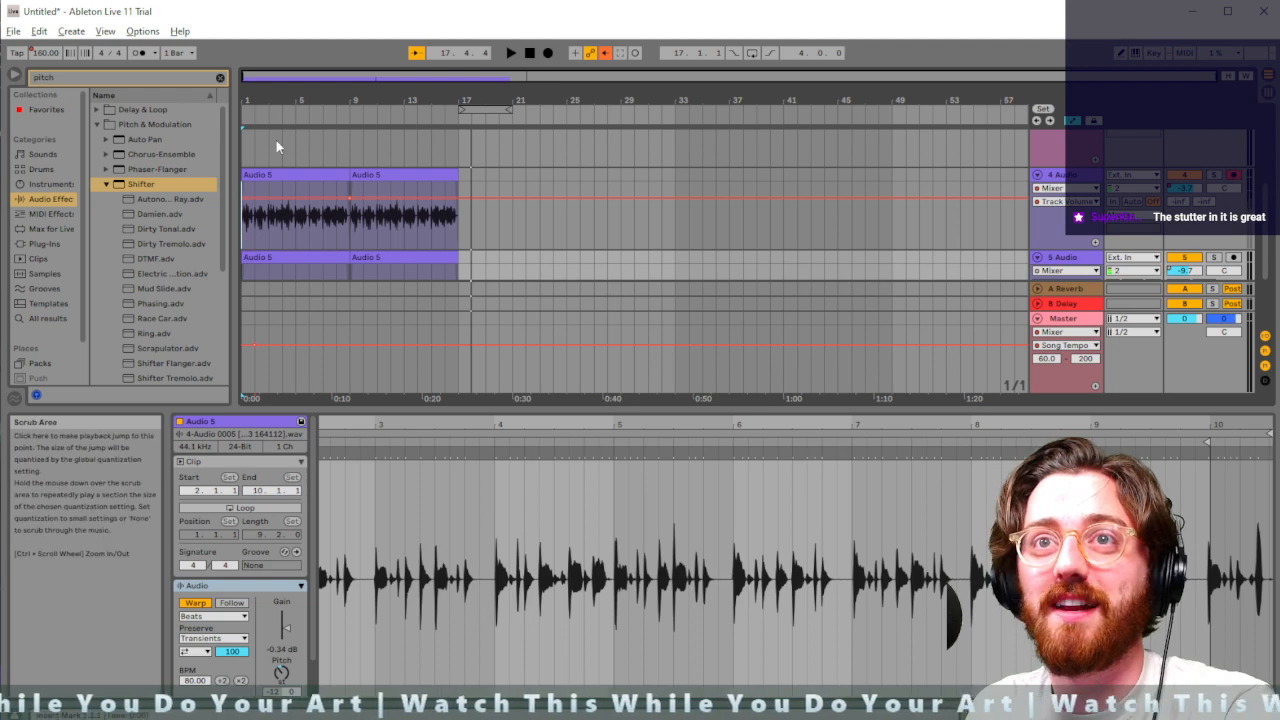
Play the opening bars from bar 1 to check the new balance between tracks 4 and 5
click(248, 156)
key(space)
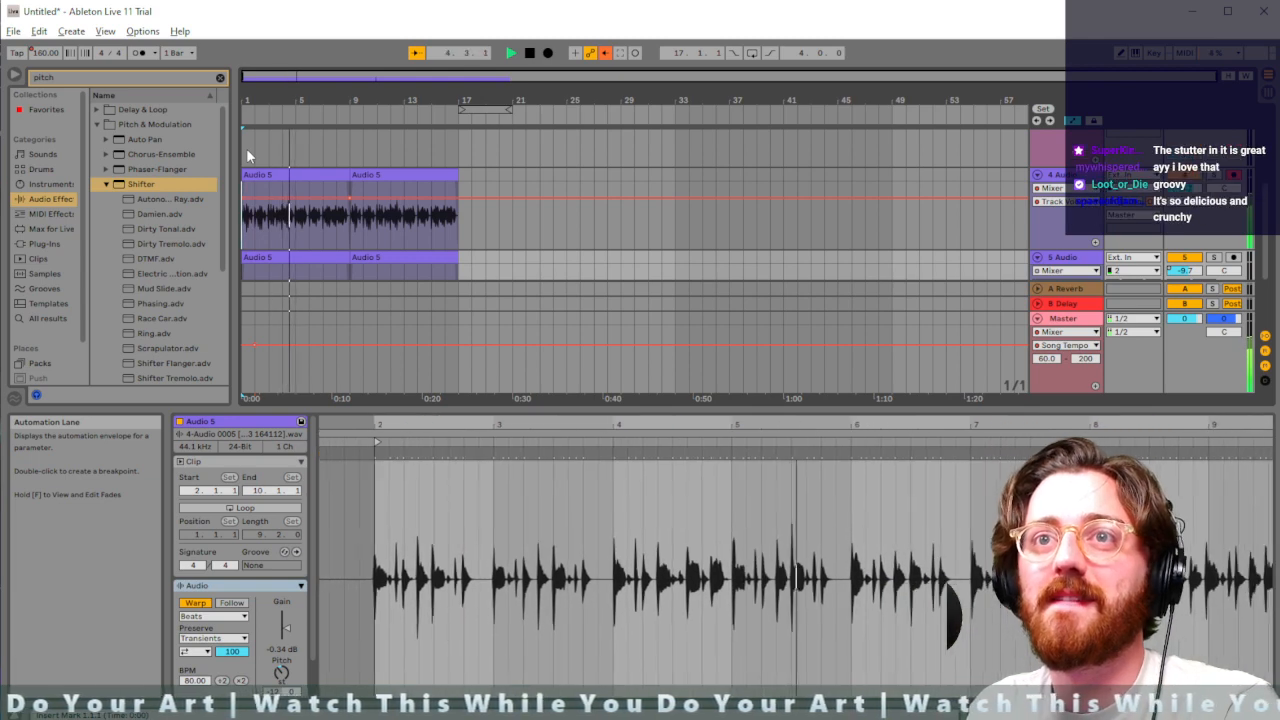
key(space)
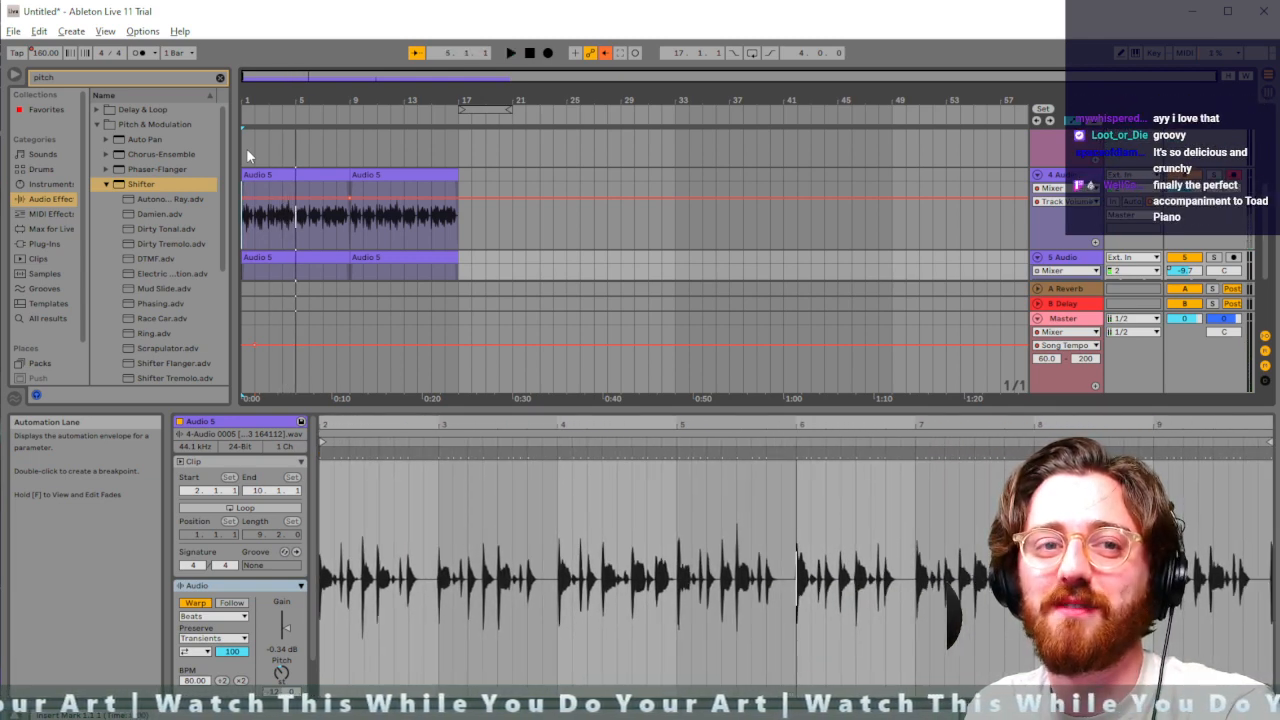
Activate and arm track 1 with the Fuzzy Analog instrument and record a short MIDI melody of about three bars from bar 1
scroll(354, 251, up, 4)
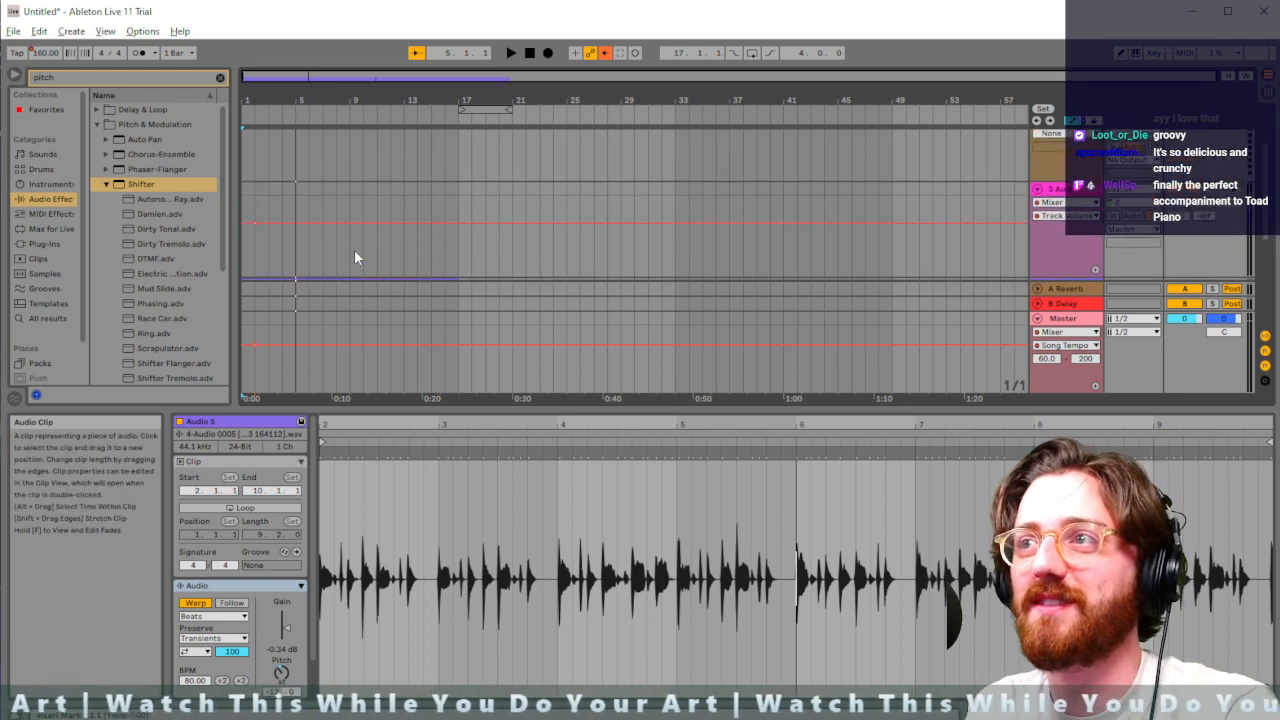
scroll(354, 249, up, 3)
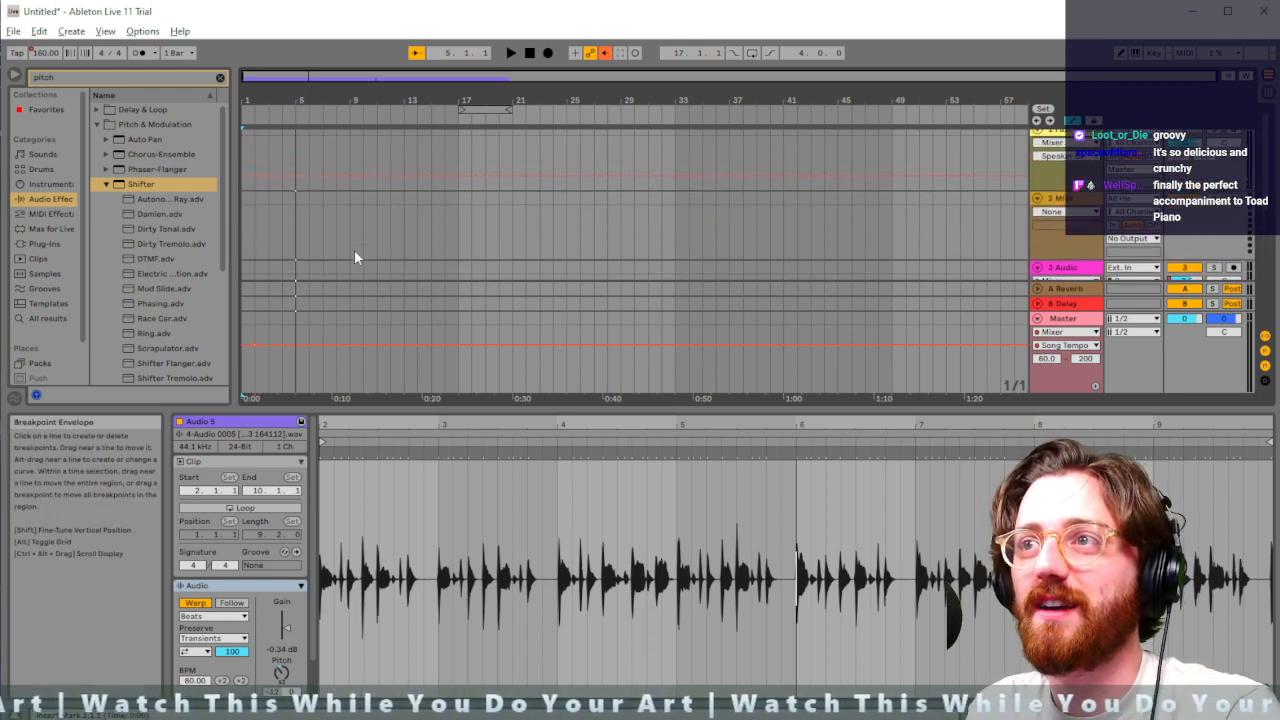
click(245, 150)
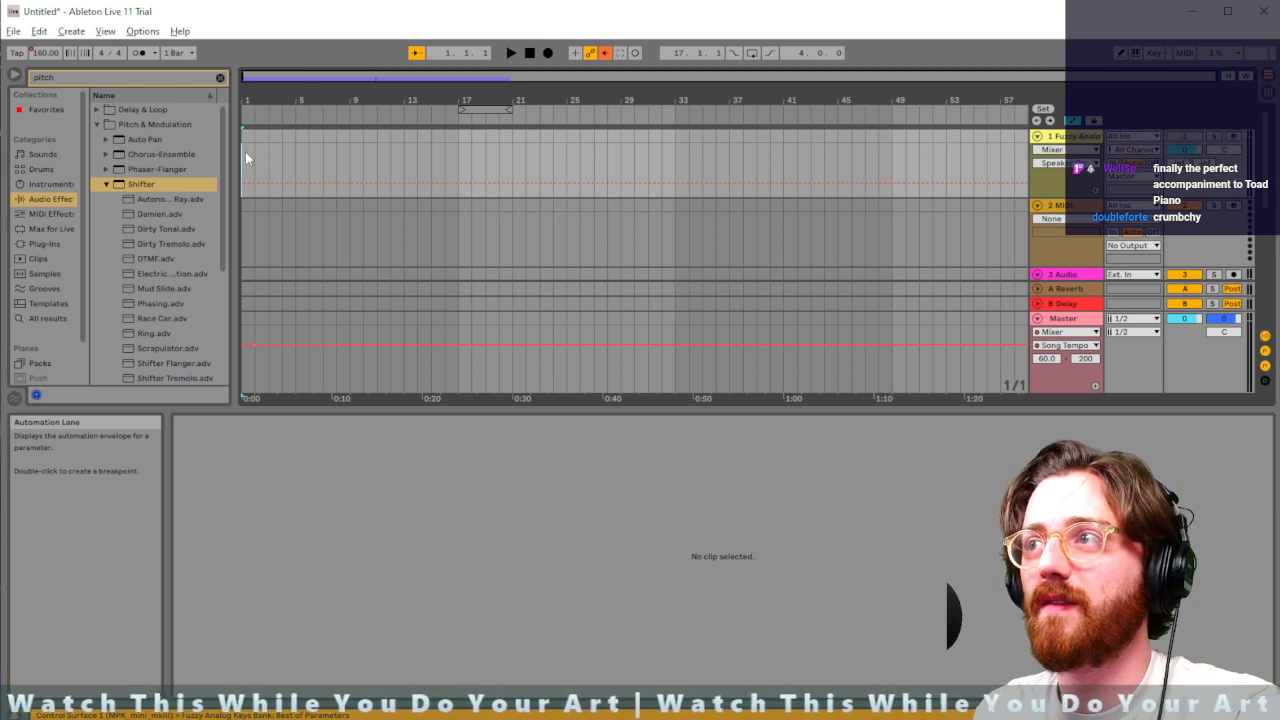
click(1235, 136)
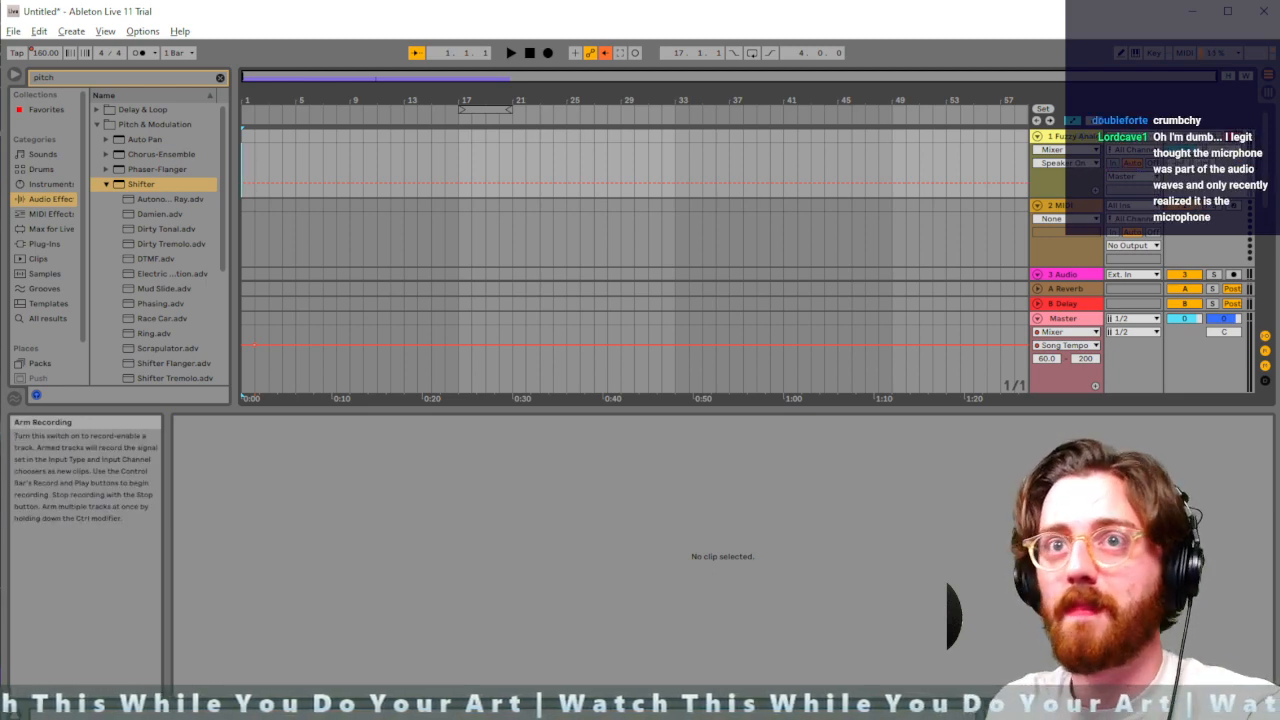
scroll(1235, 138, down, 1)
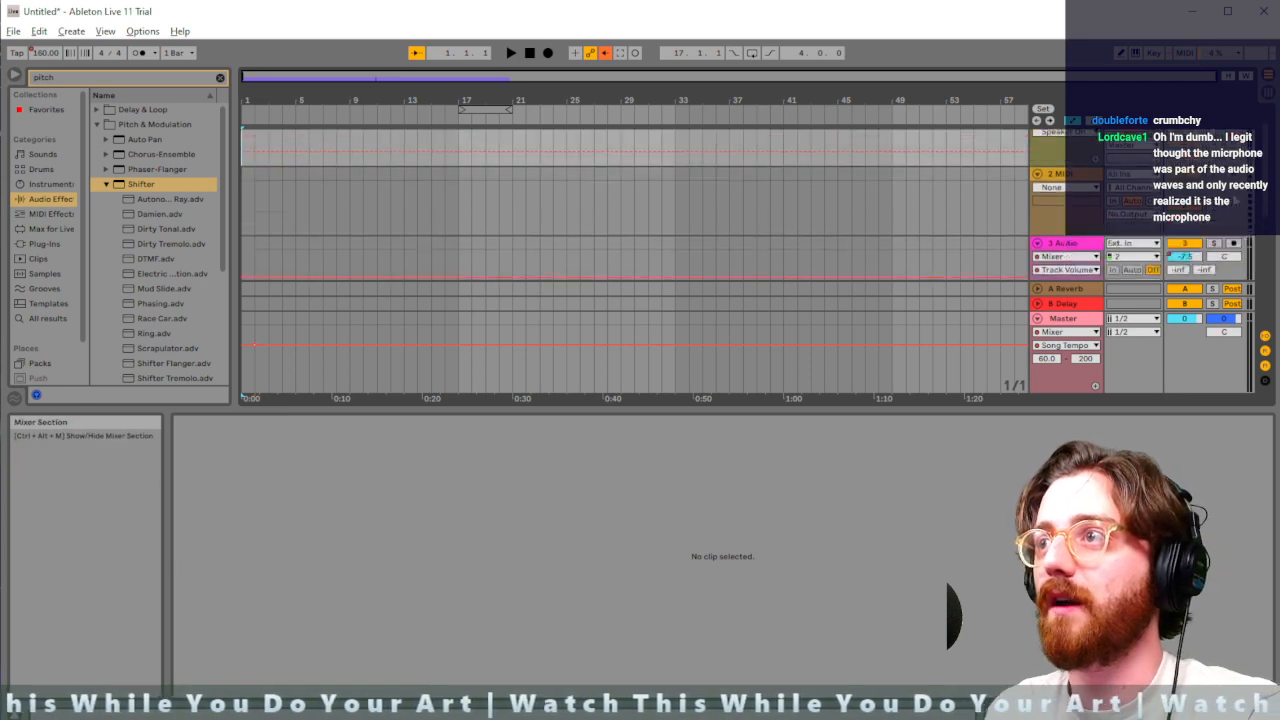
scroll(1235, 138, up, 1)
click(1185, 136)
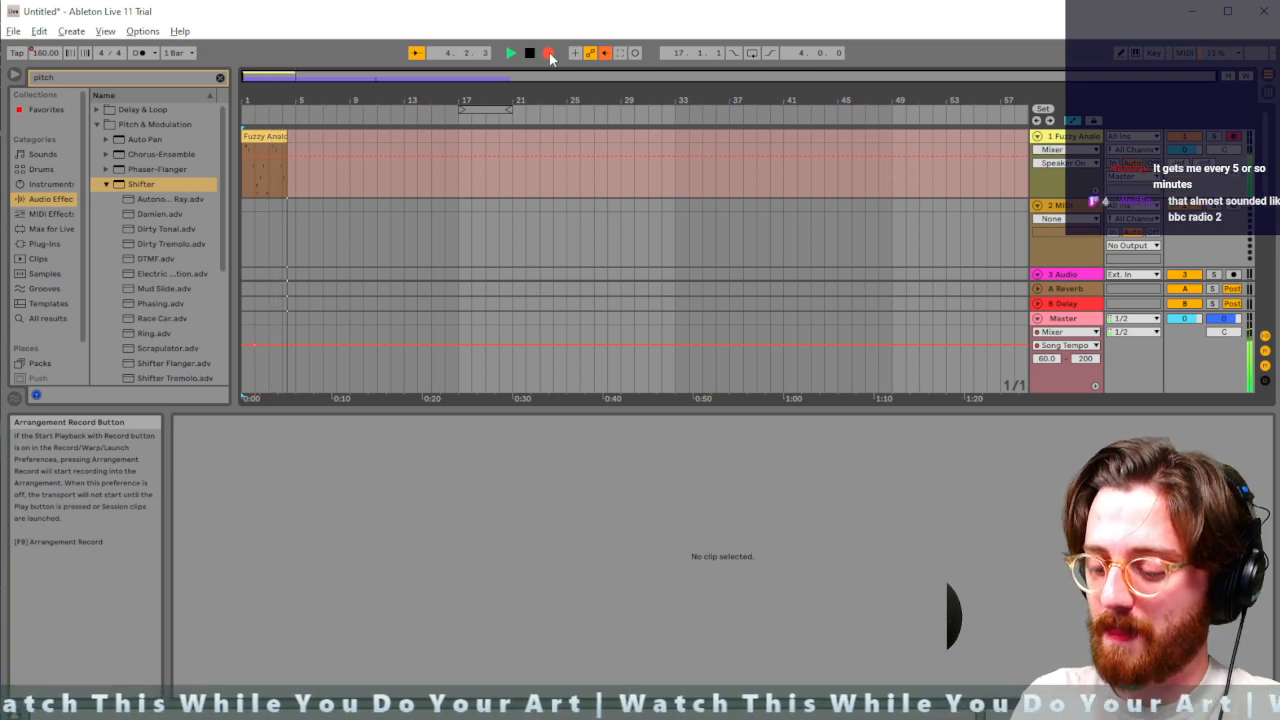
click(549, 54)
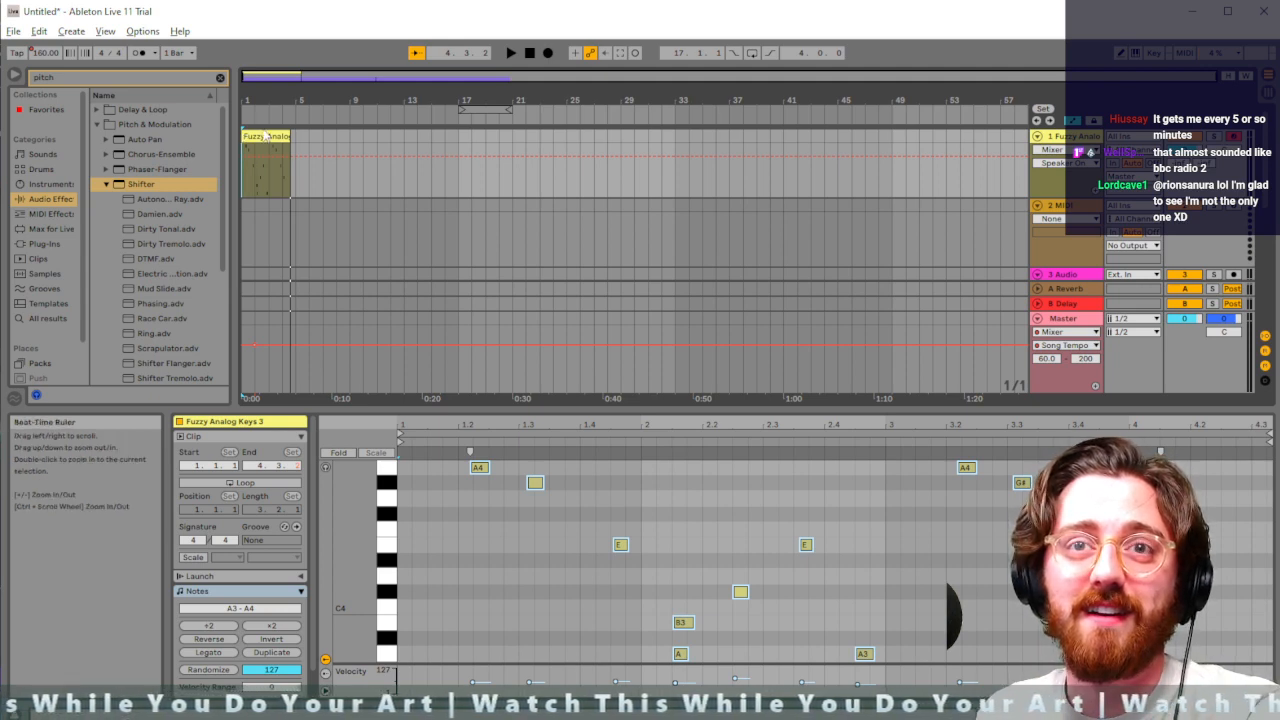
Delete the short Fuzzy Analog melody clip from track 1 and play the loops from bar 1
key(Delete)
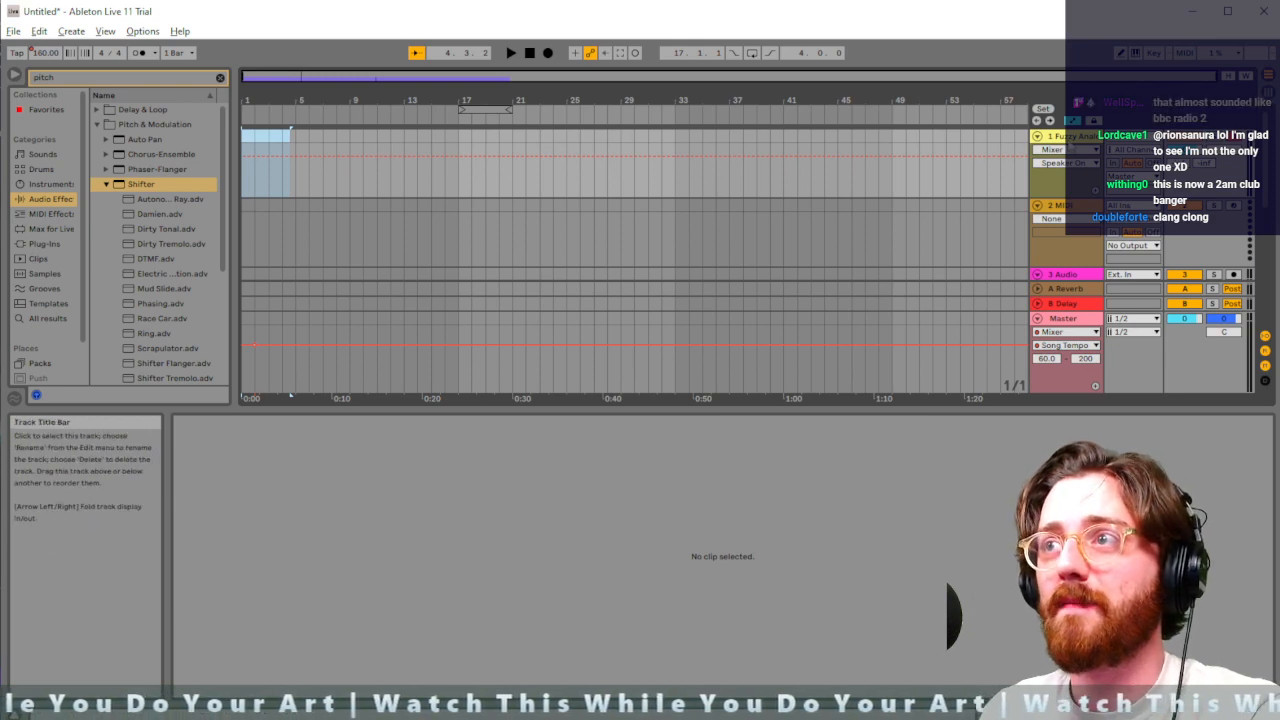
key(space)
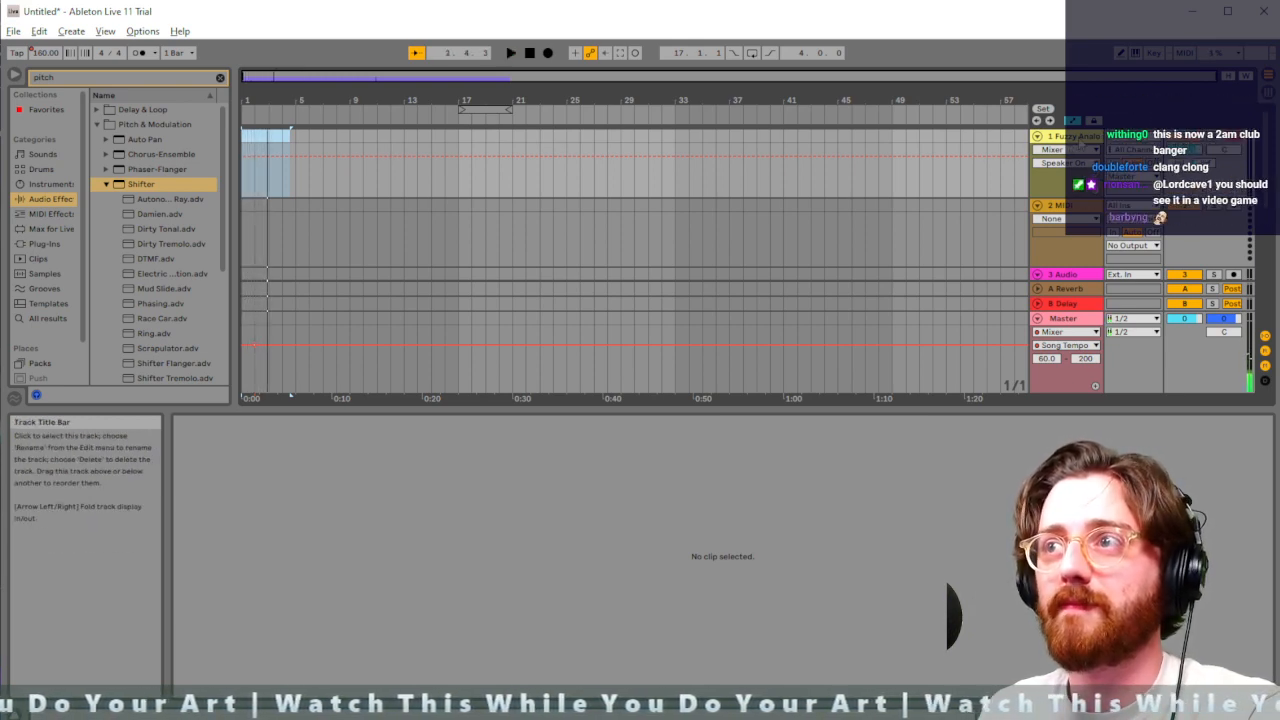
Try a low Fuzzy Analog take of about twelve bars on track 1 from bar 1, and clear it from the track
click(548, 54)
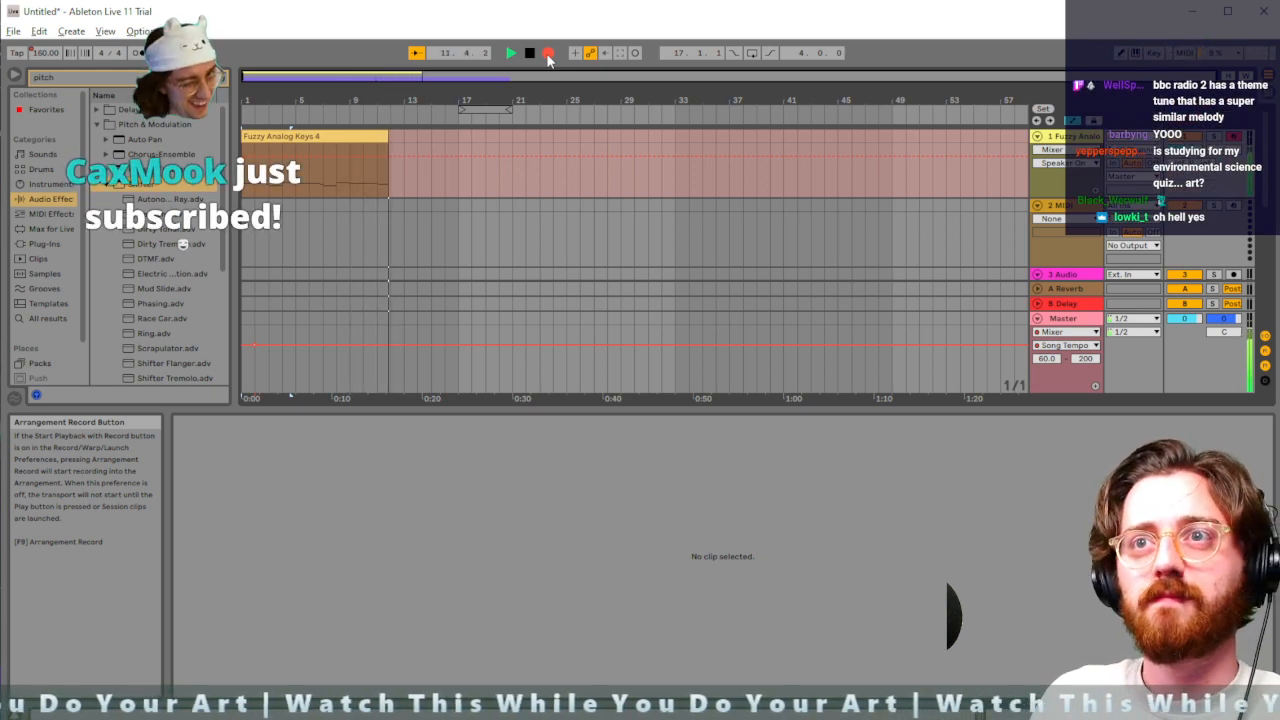
key(space)
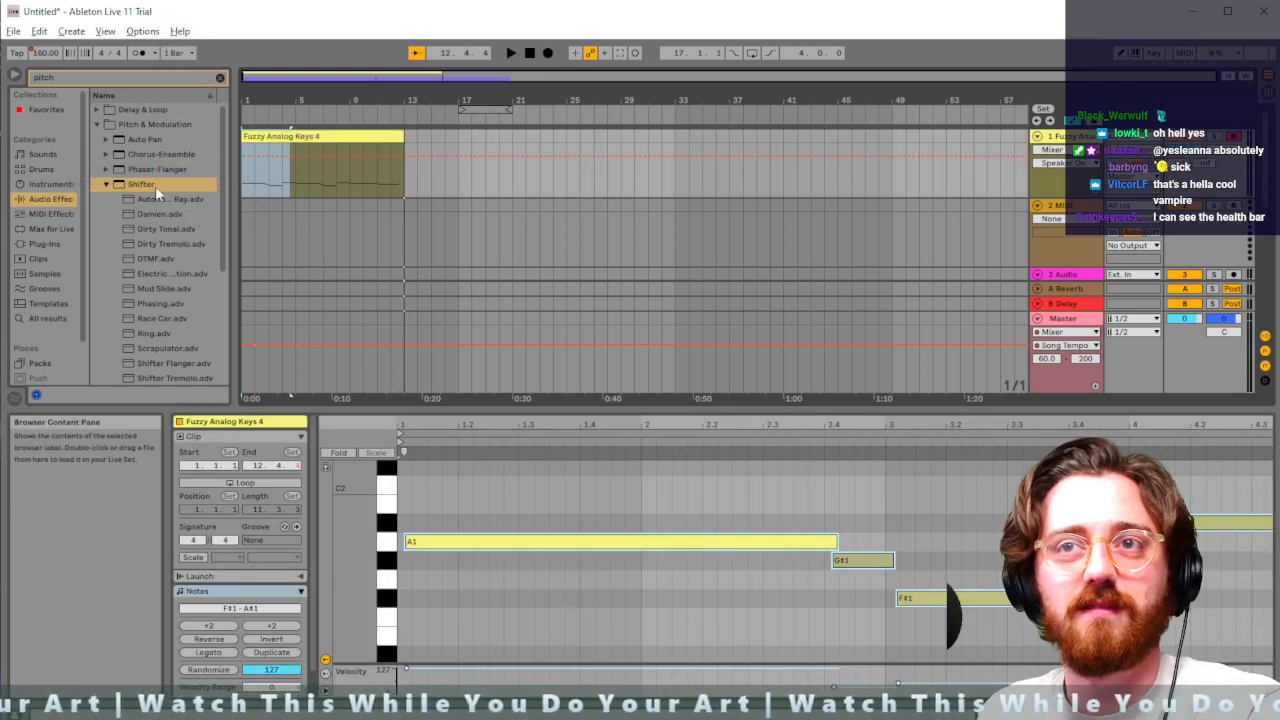
key(Delete)
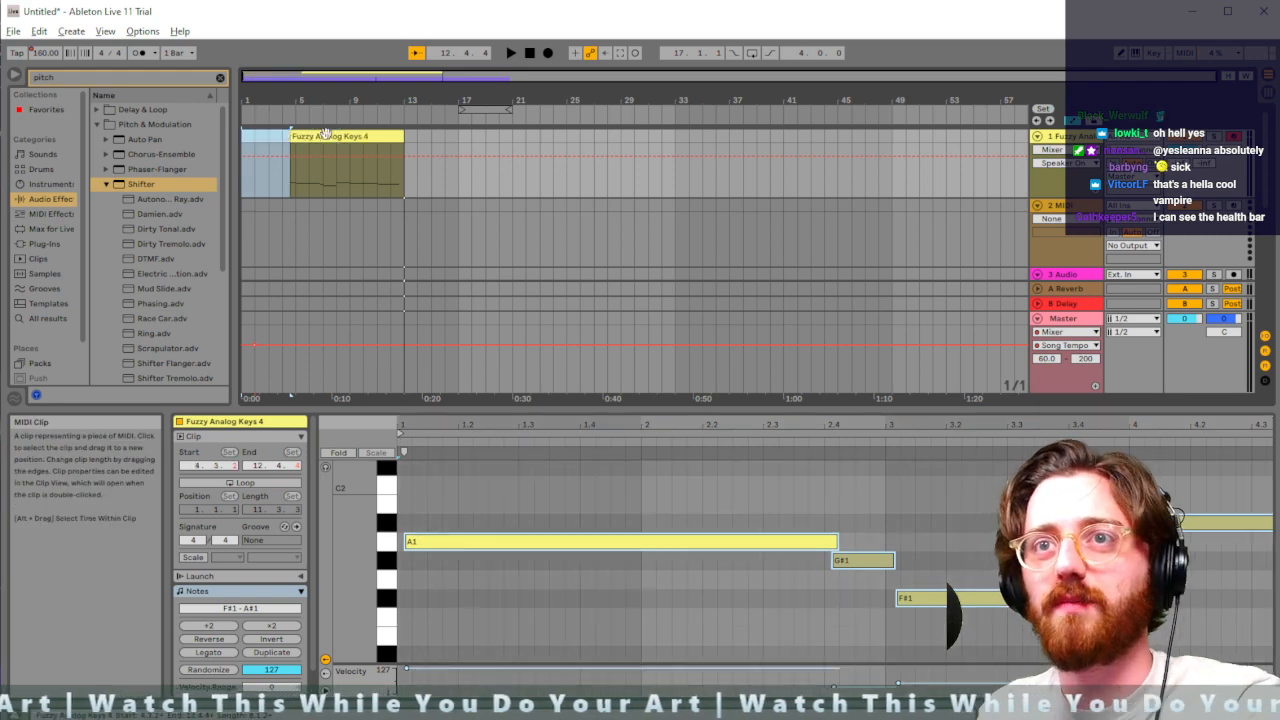
click(338, 135)
key(Delete)
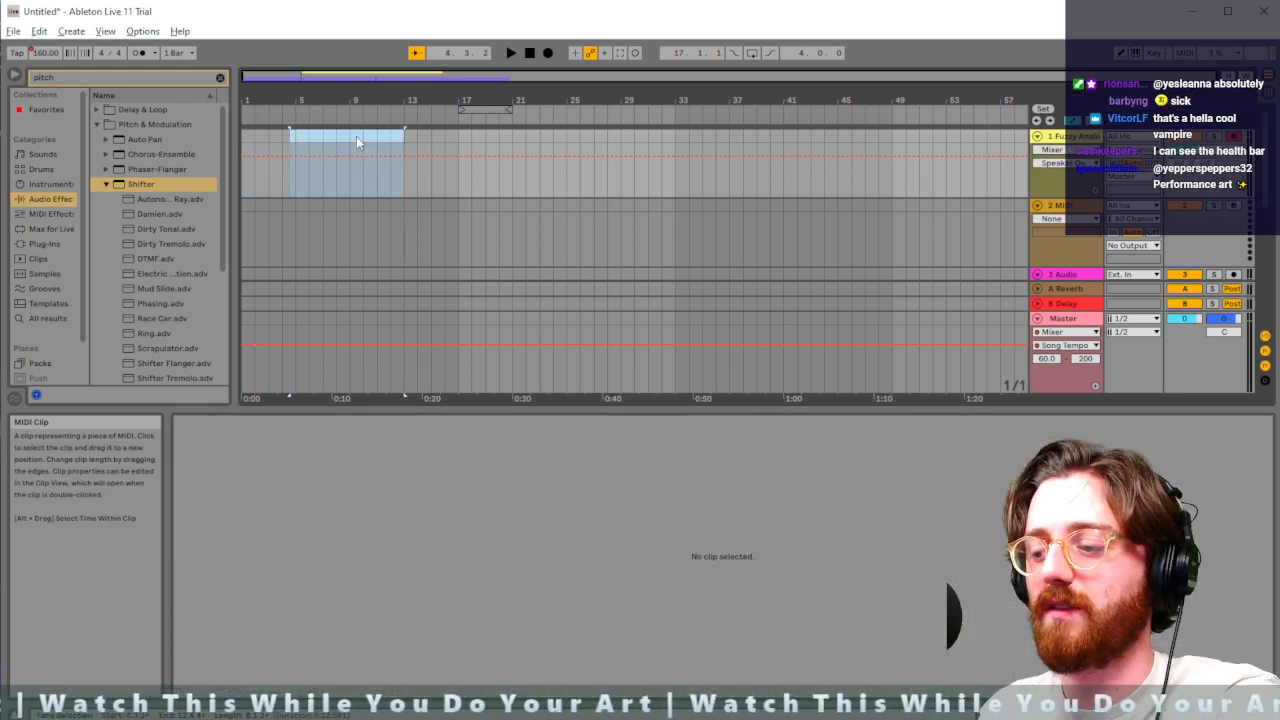
Copy the first Audio 5 clip of track 4 into that track's first session slot, launch it and stop it
scroll(378, 203, down, 1)
scroll(378, 208, down, 1)
click(314, 259)
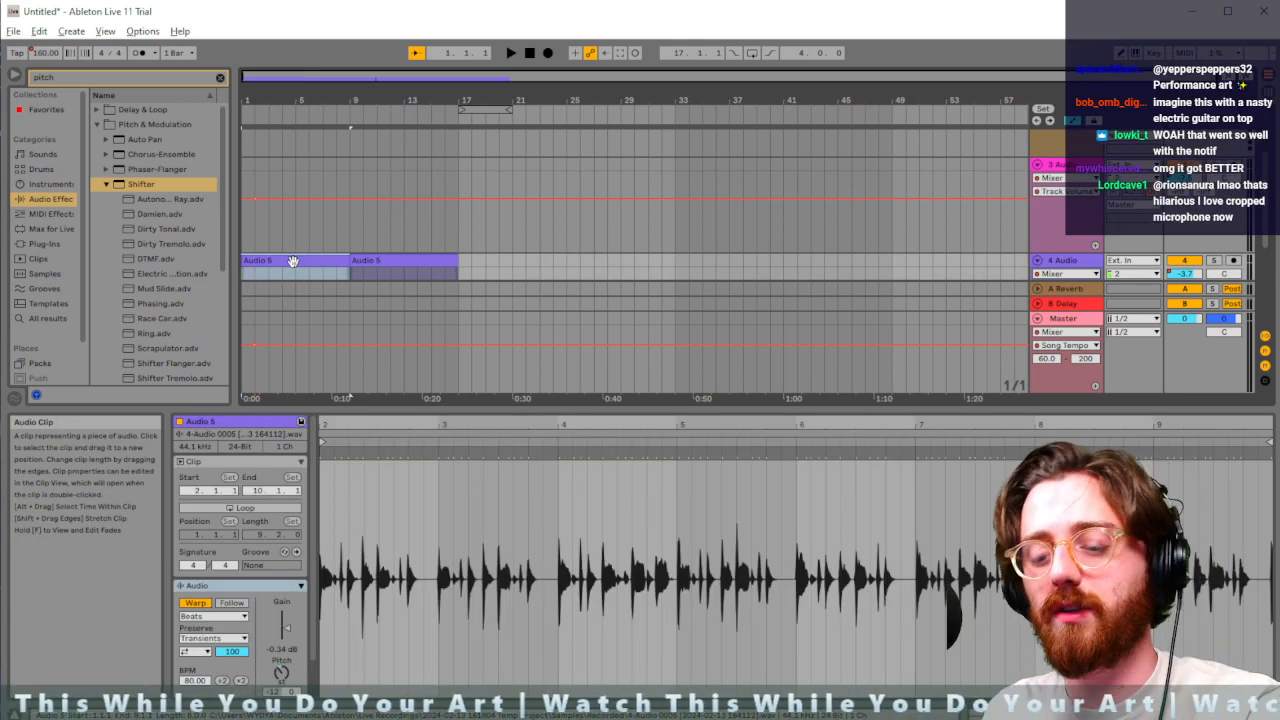
key(Tab)
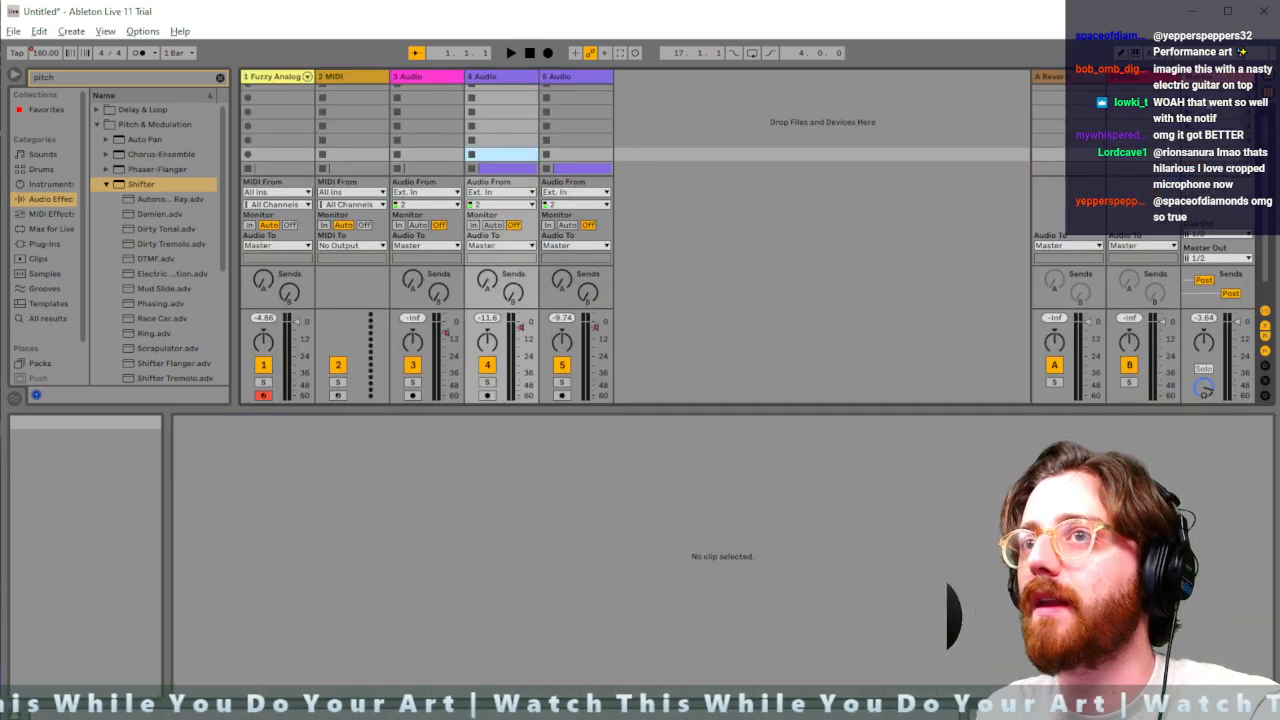
click(500, 92)
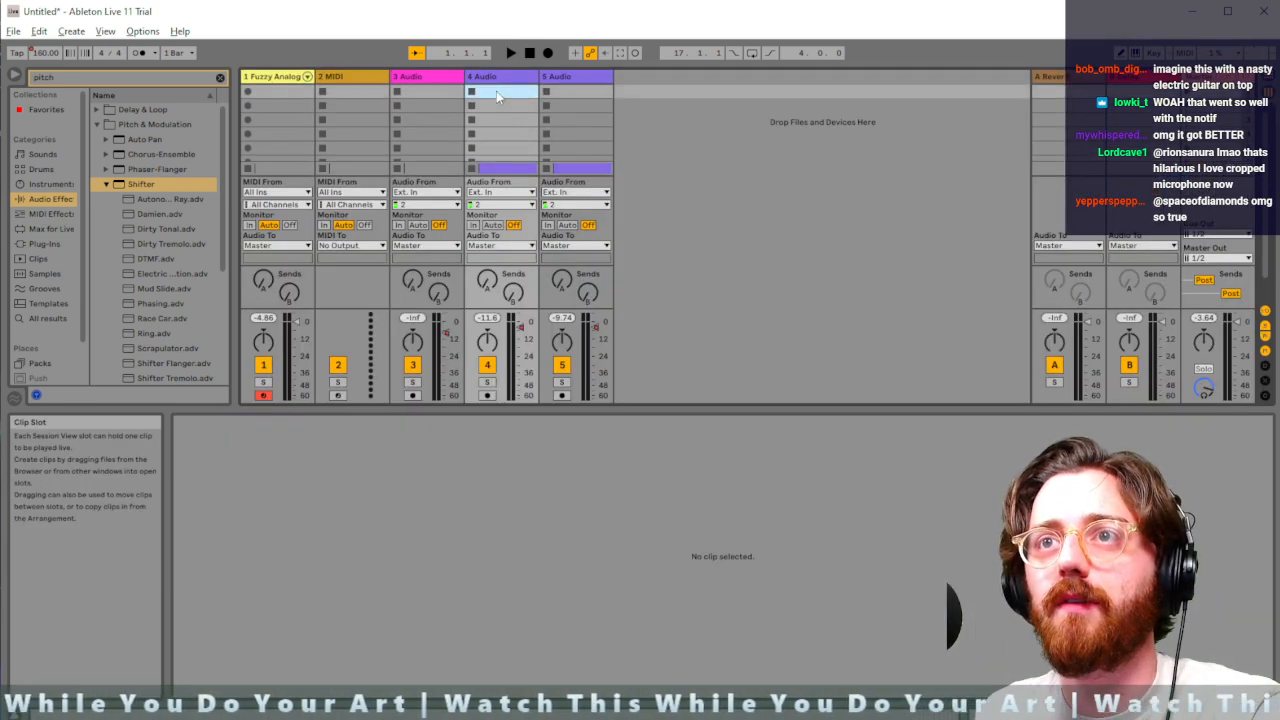
key(ctrl+v)
click(471, 91)
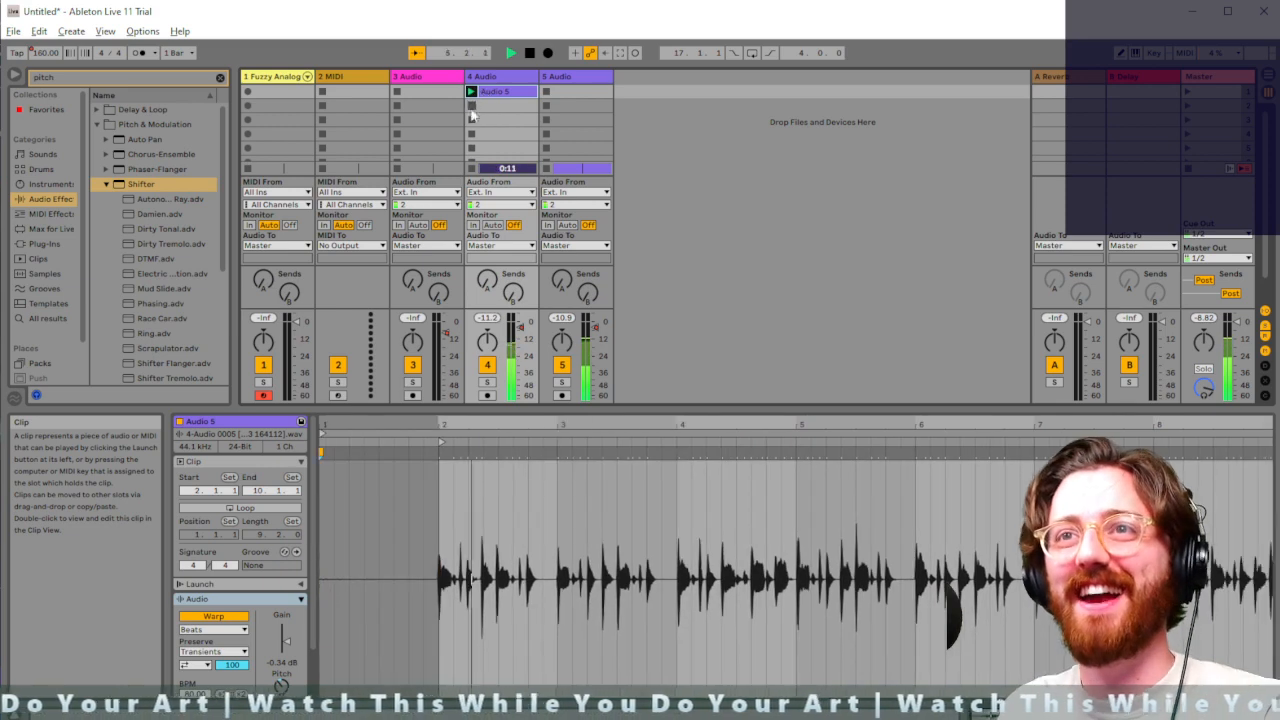
click(473, 169)
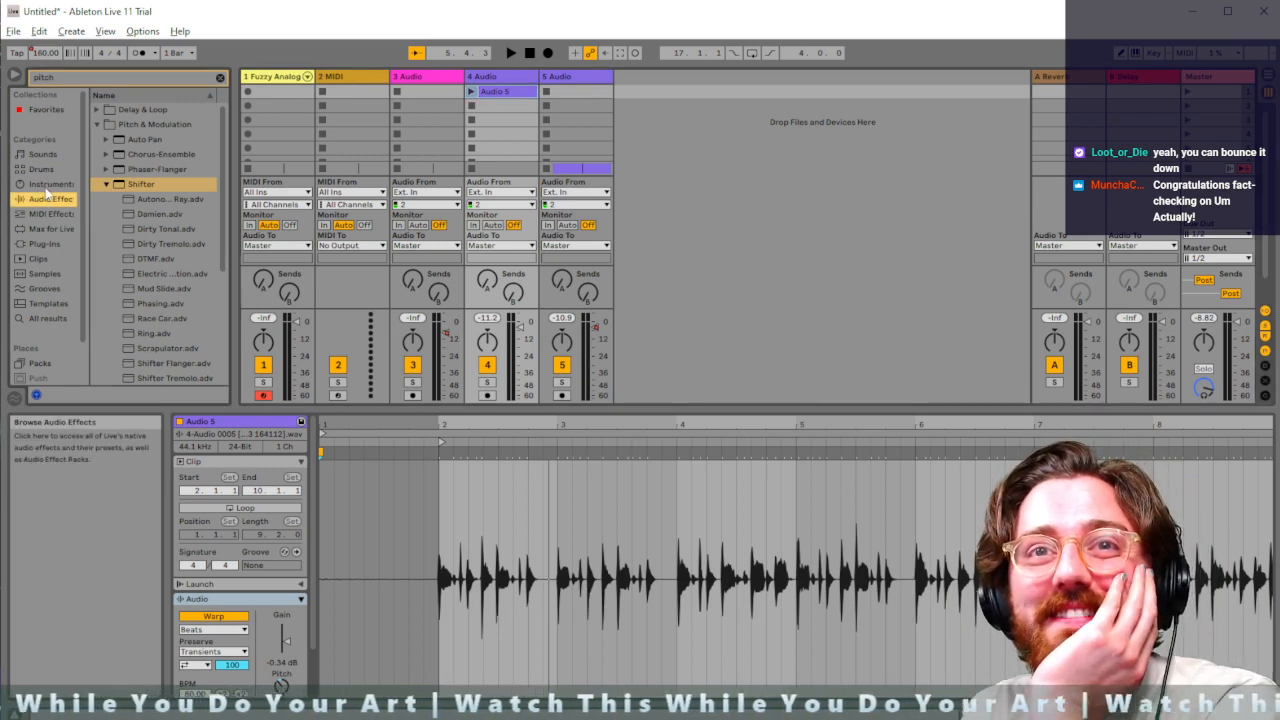
Browse the instrument and sound categories, and insert a new audio track after track 5
click(48, 184)
click(587, 89)
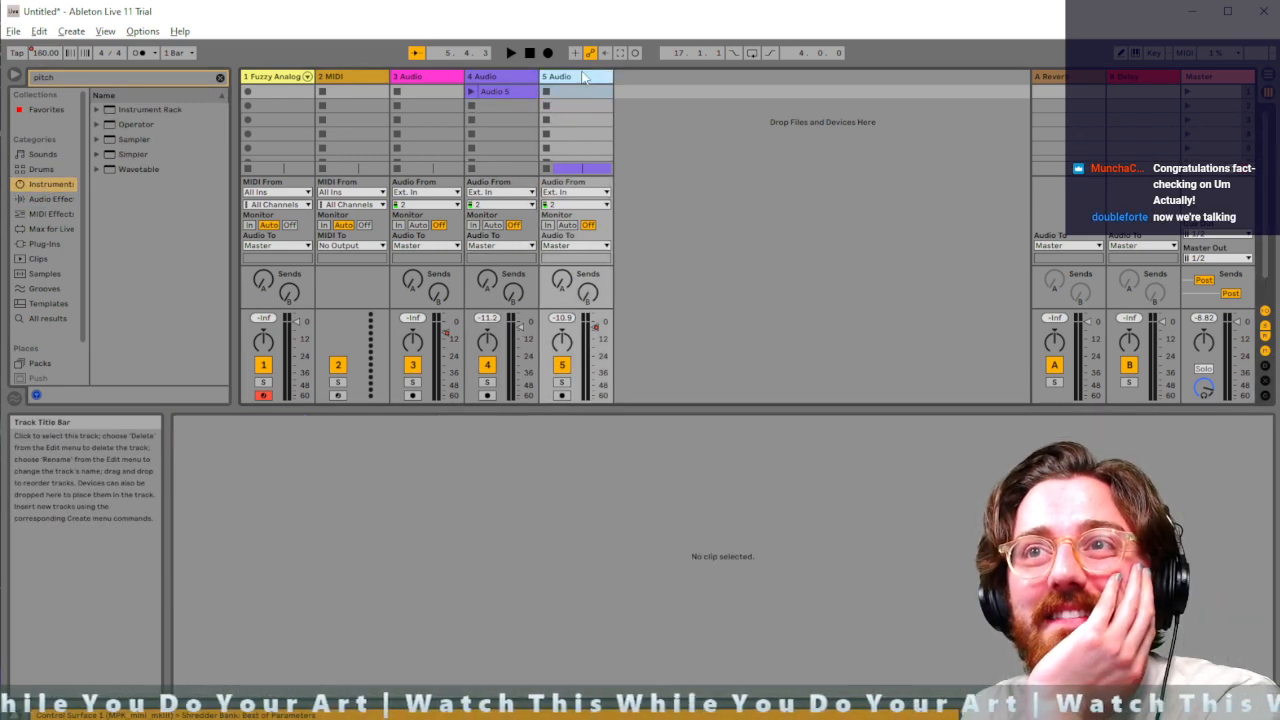
click(567, 79)
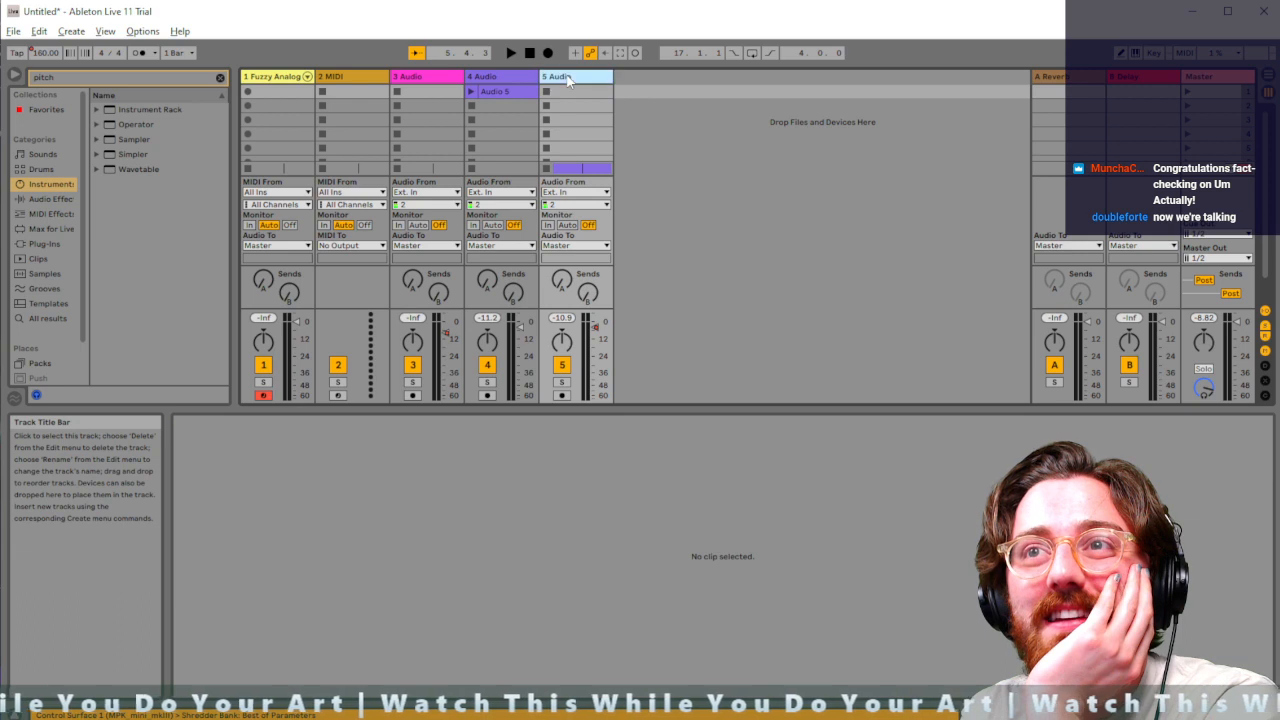
click(40, 156)
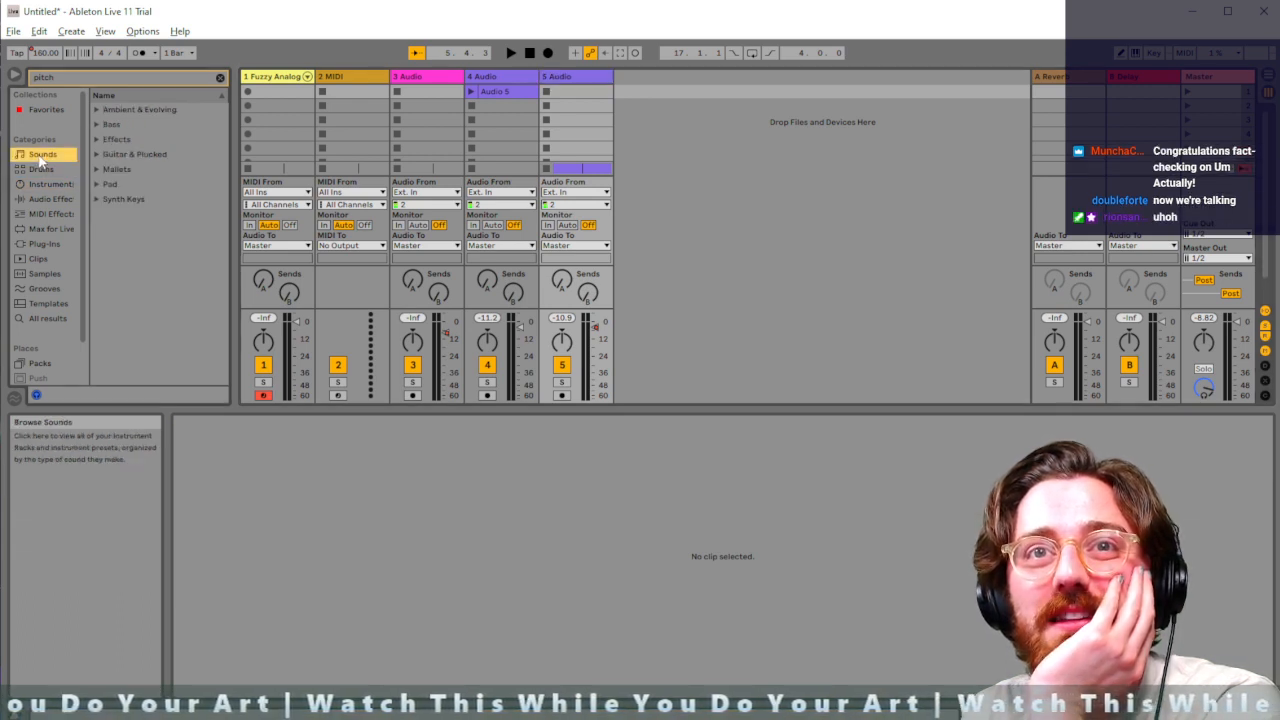
right_click(718, 123)
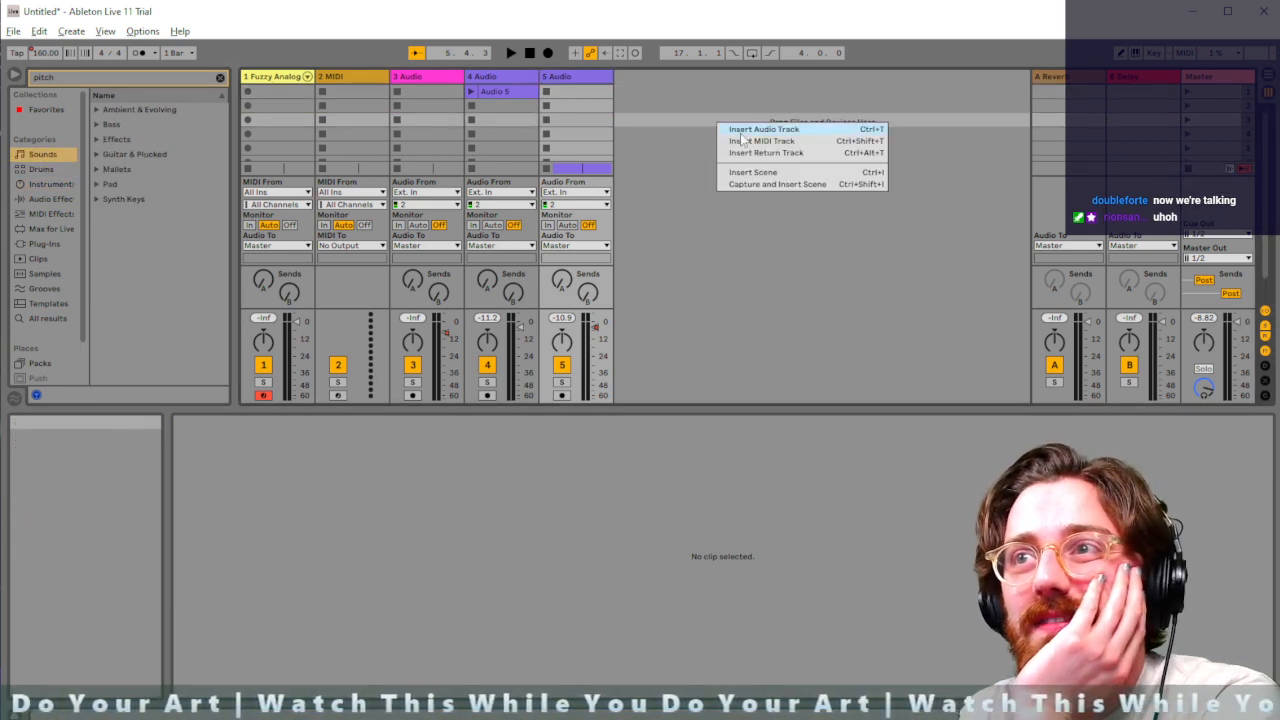
click(742, 130)
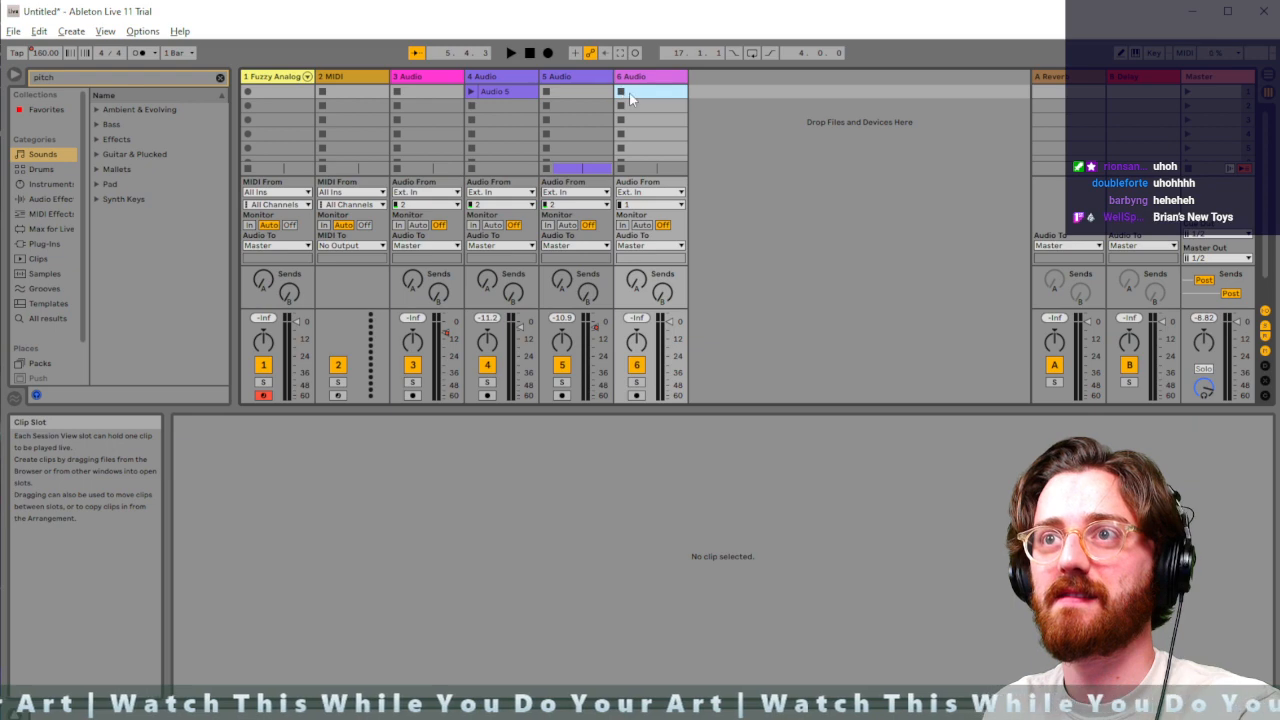
click(647, 80)
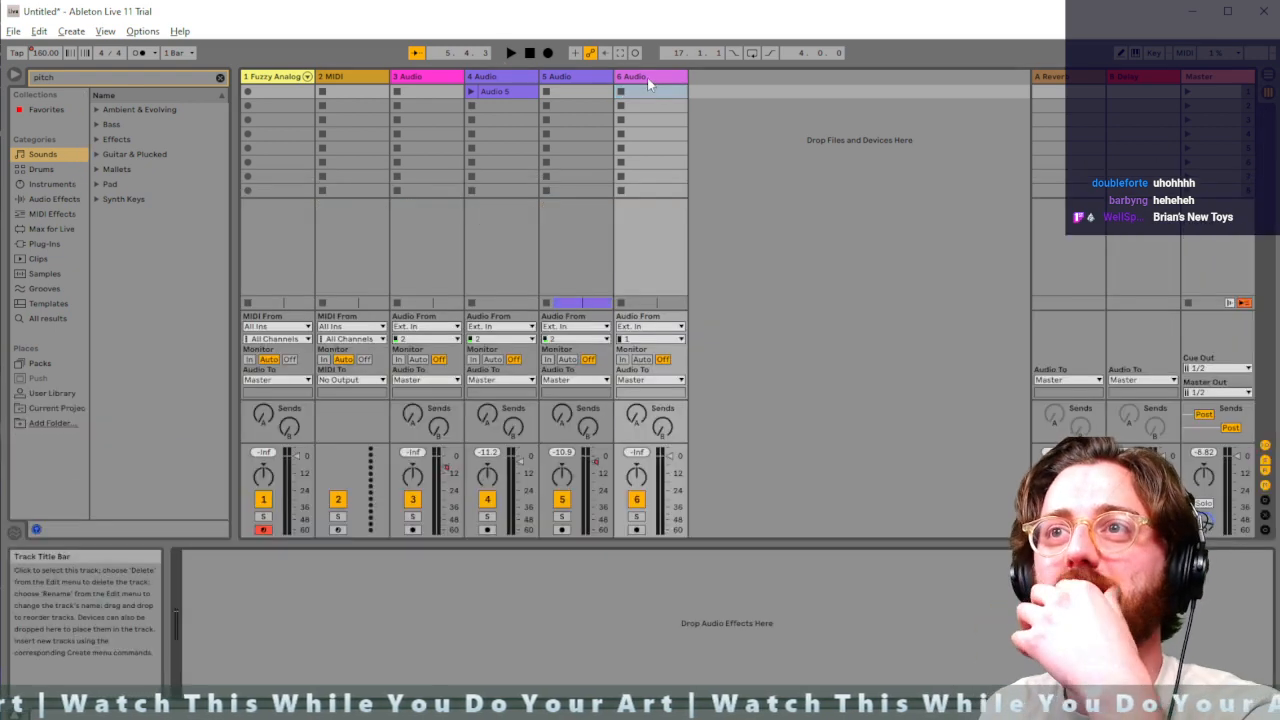
Arm track 6 in the arrangement and record a take of about two and a half bars from bar 25
key(Tab)
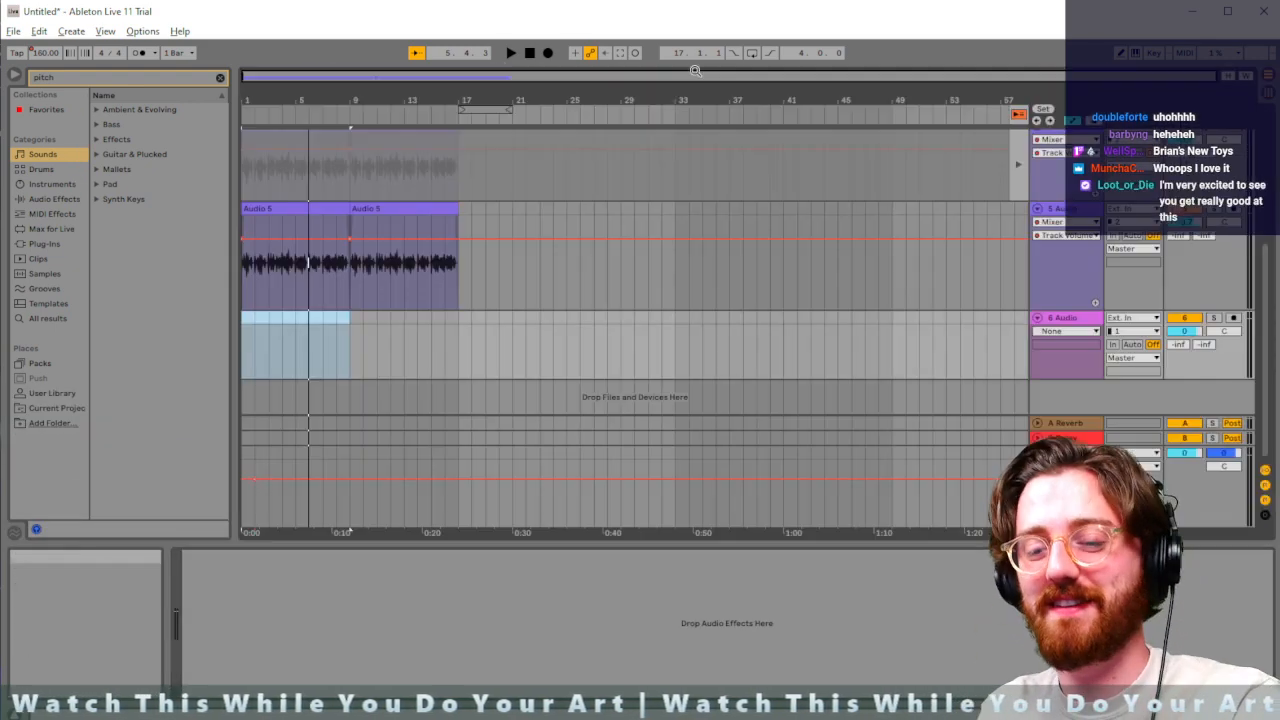
click(580, 360)
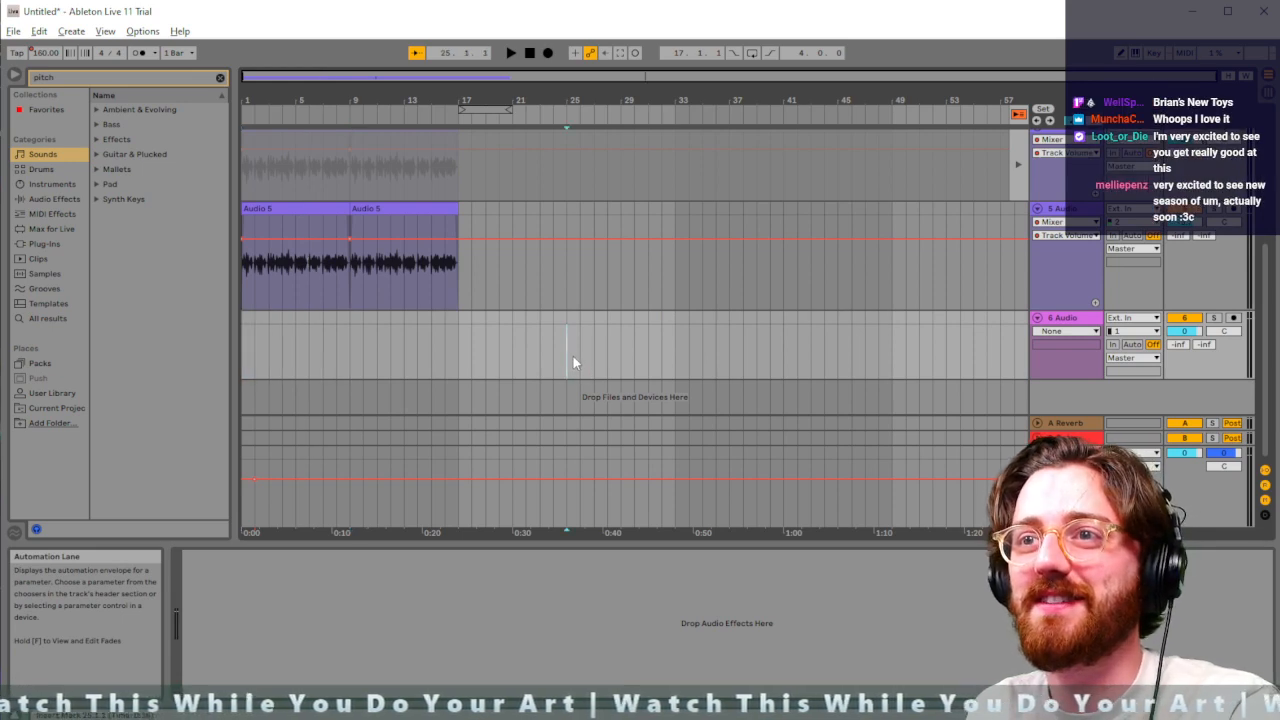
click(548, 53)
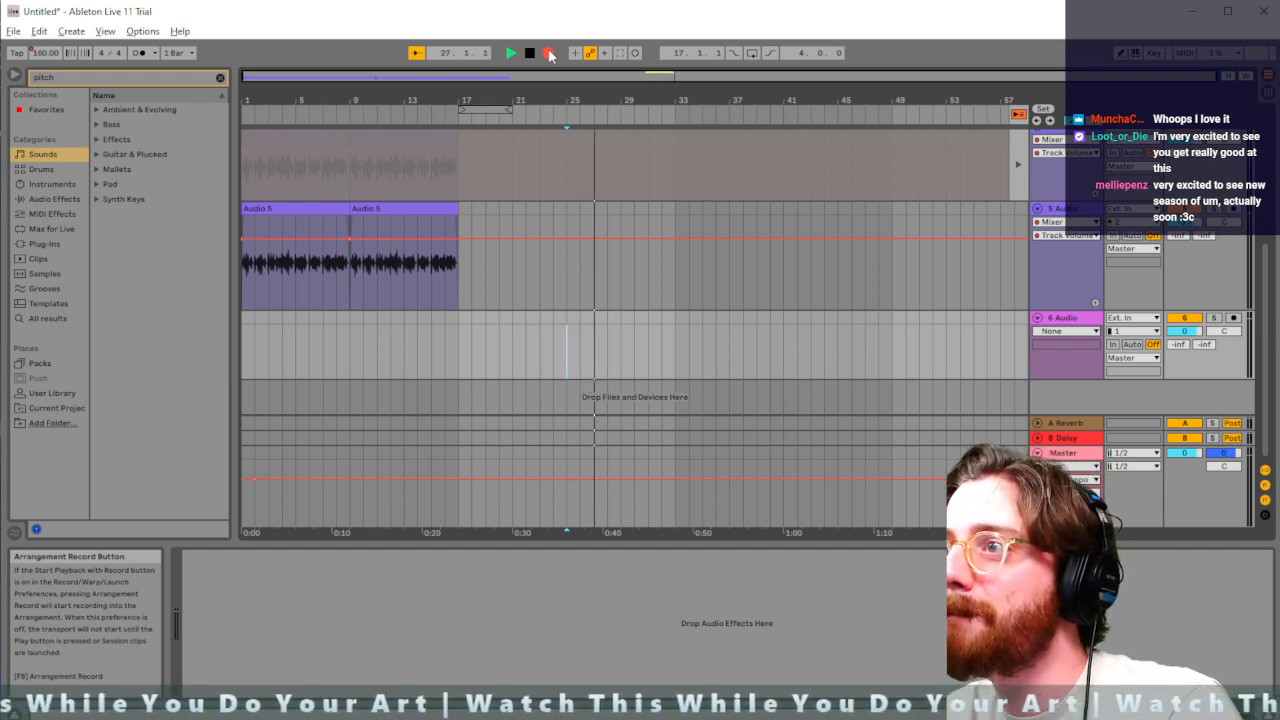
click(1234, 318)
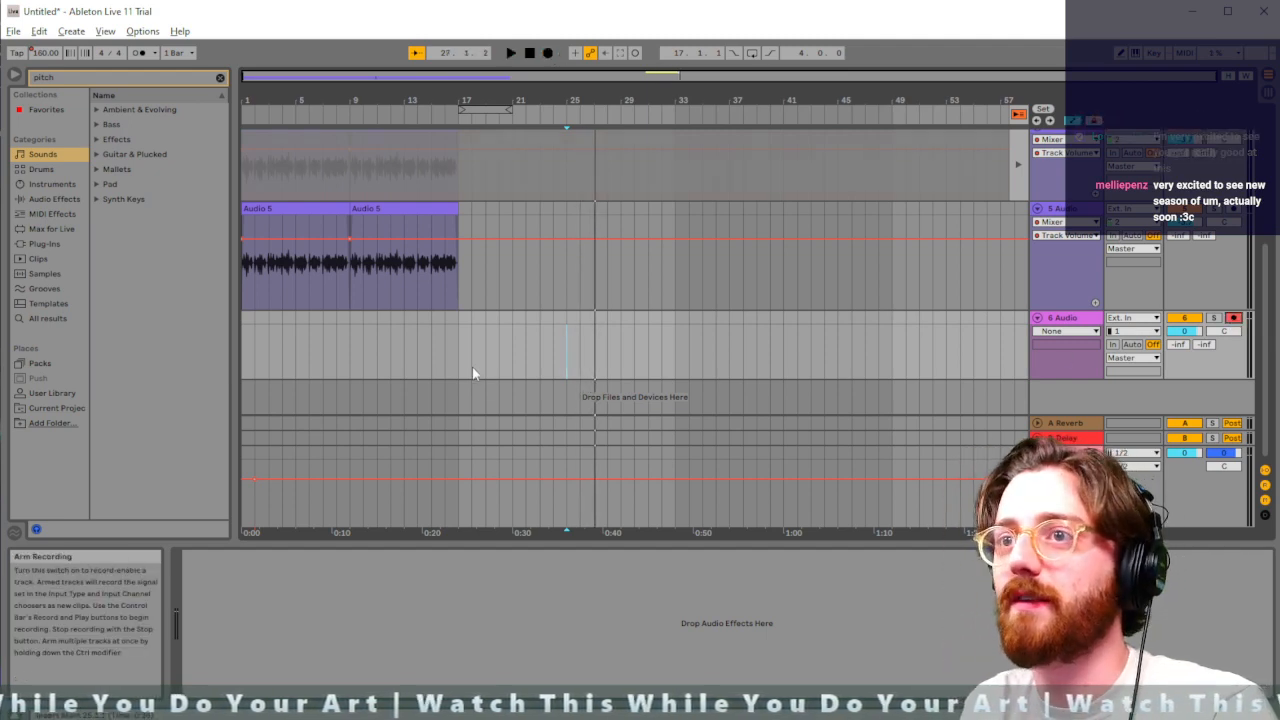
click(548, 53)
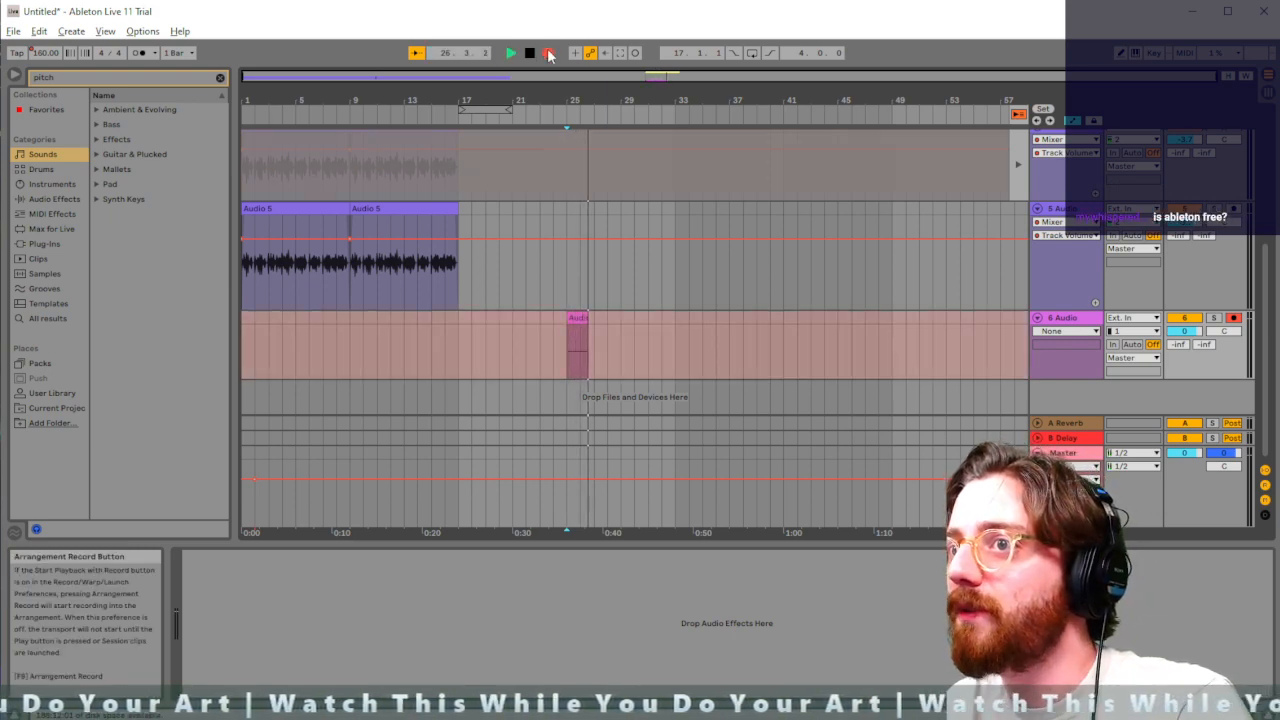
key(space)
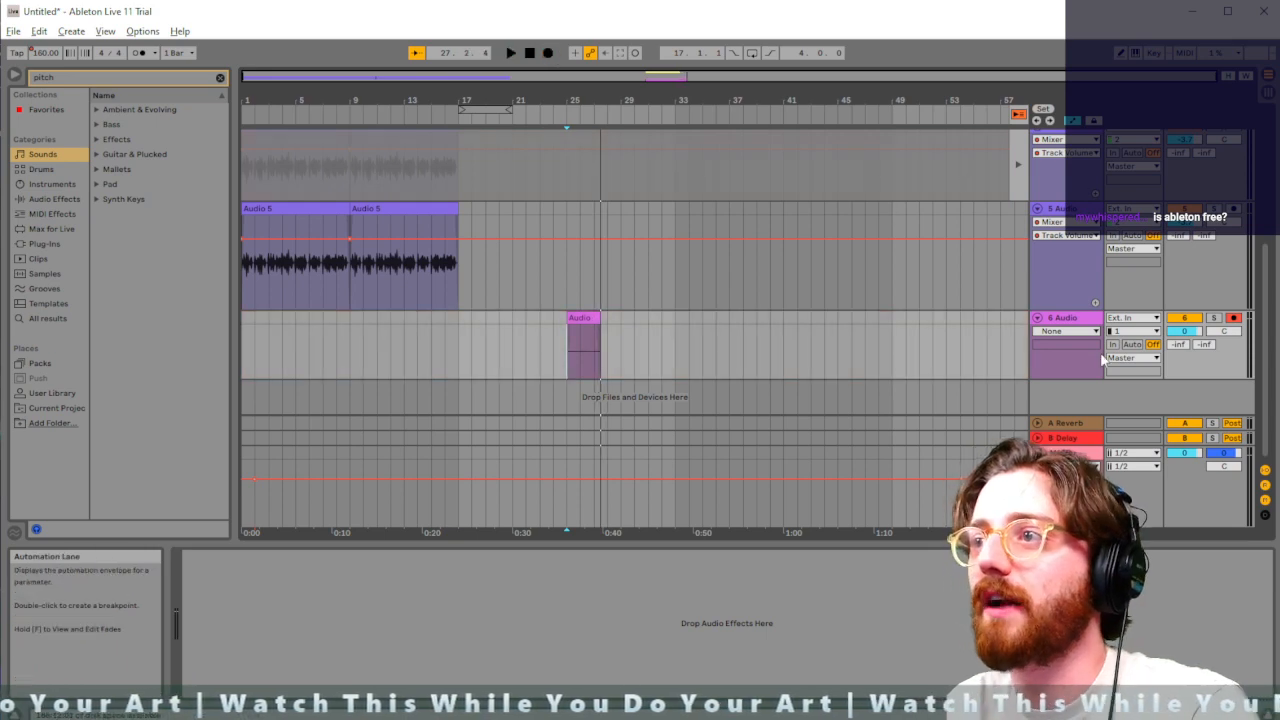
Set the input channel of track 6 to 2 and delete its silent clip at bar 25
click(1131, 331)
click(1130, 372)
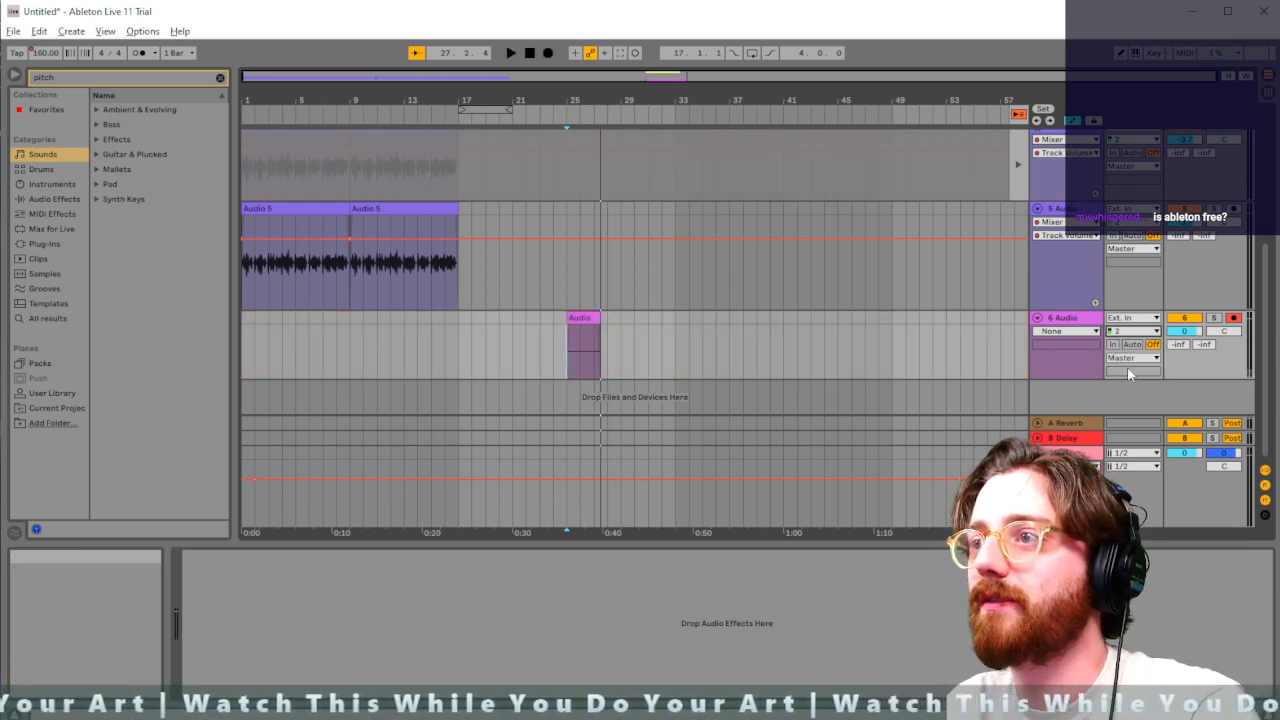
click(578, 322)
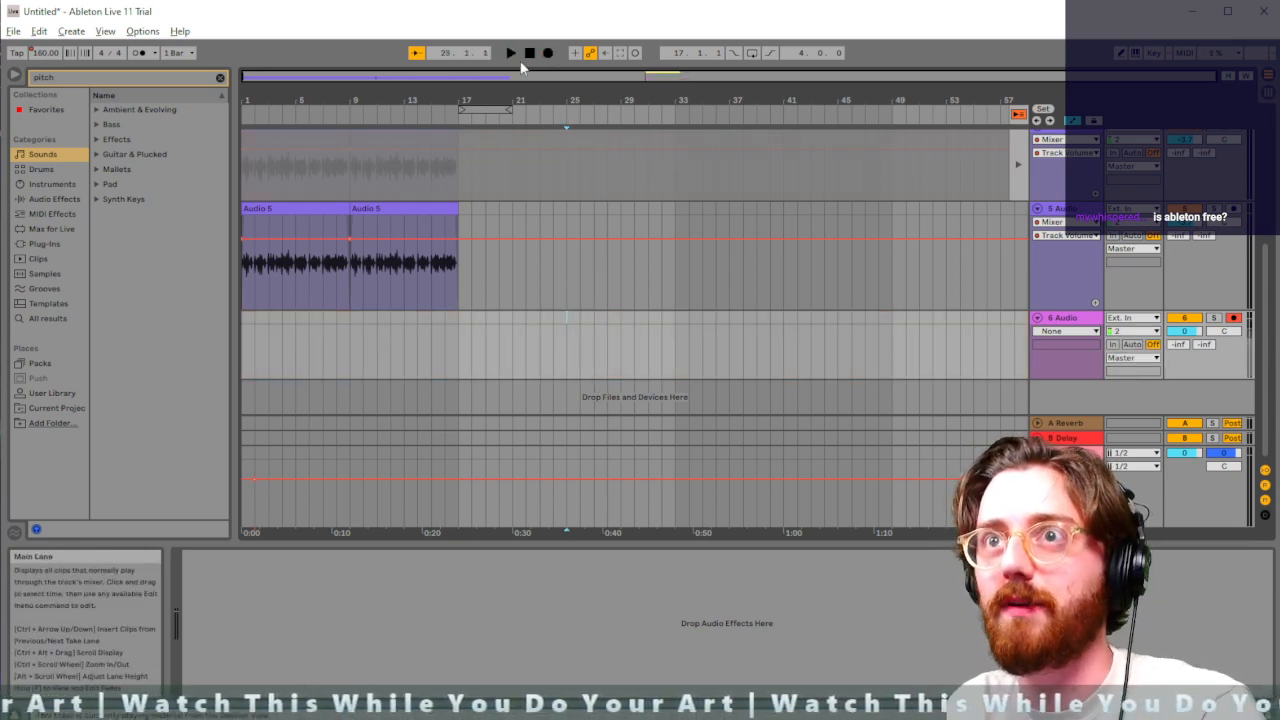
Record a vocal take of about eight bars on track 6 from bar 25
click(547, 53)
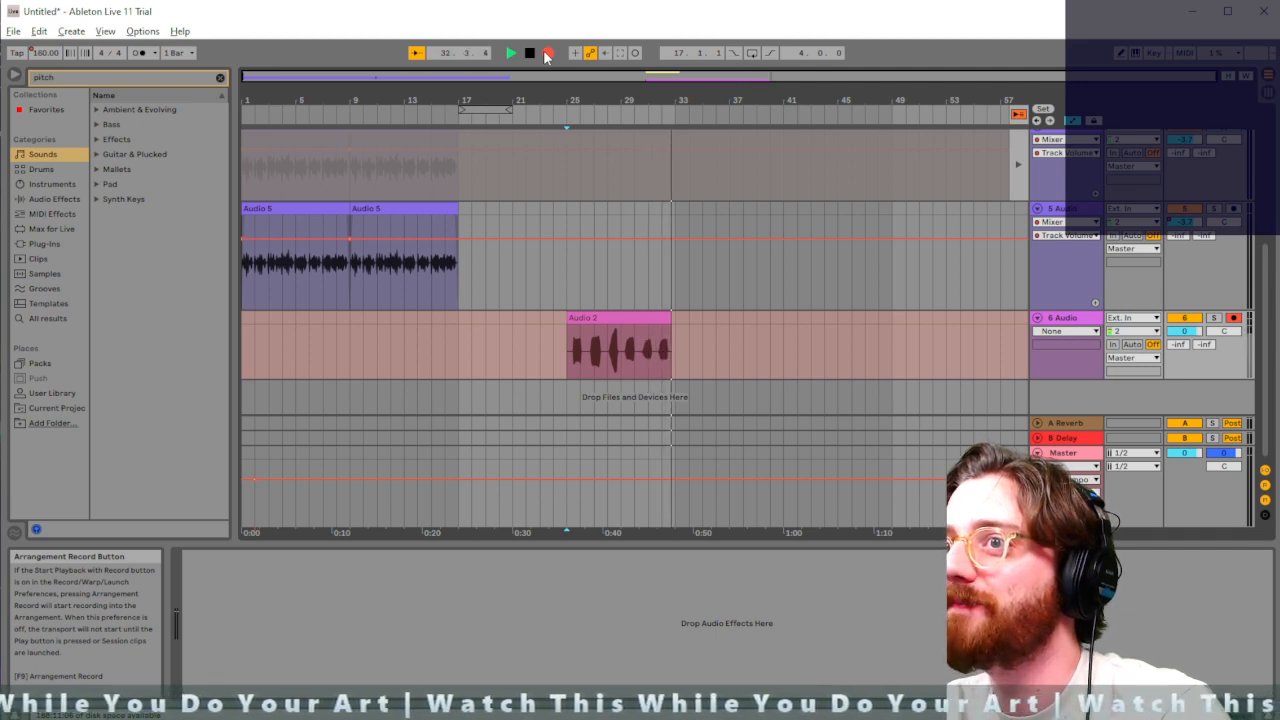
key(space)
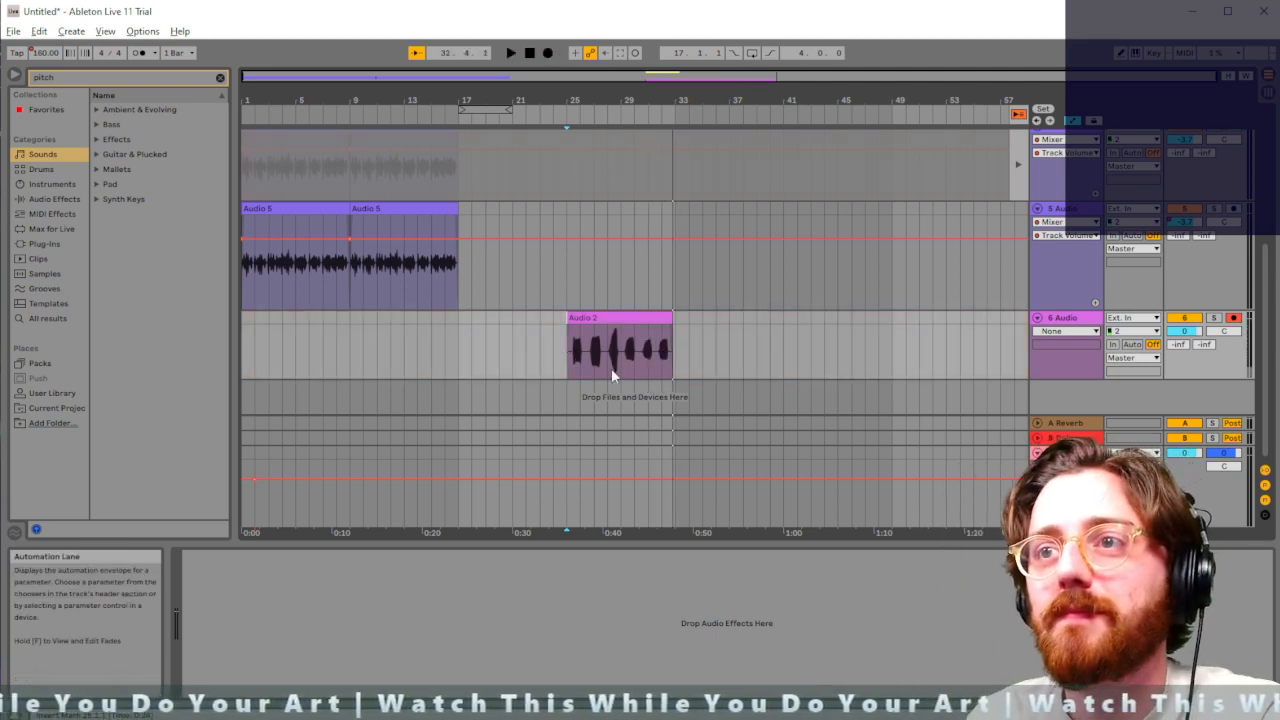
Trim the silence before the first sound of the Audio 2 clip and move the clip back to start at bar 25
scroll(588, 365, up, 3)
scroll(588, 365, up, 1)
scroll(587, 365, down, 3)
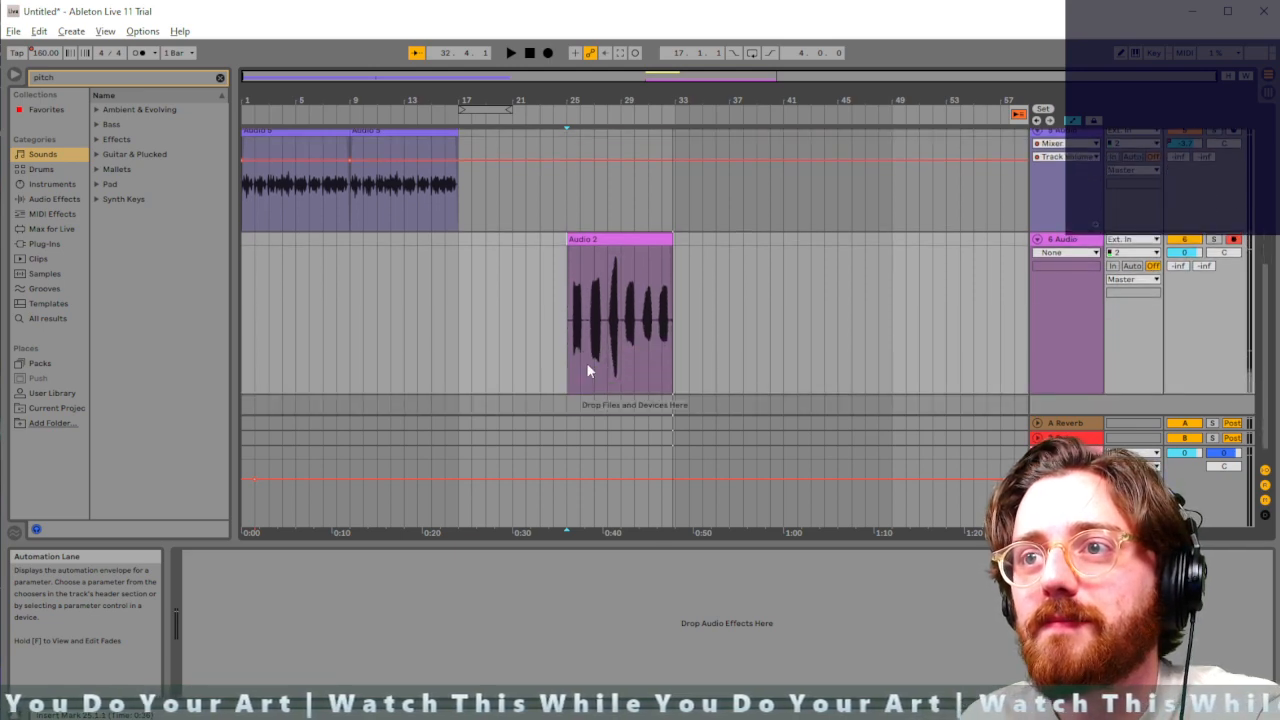
scroll(580, 345, up, 8)
click(531, 320)
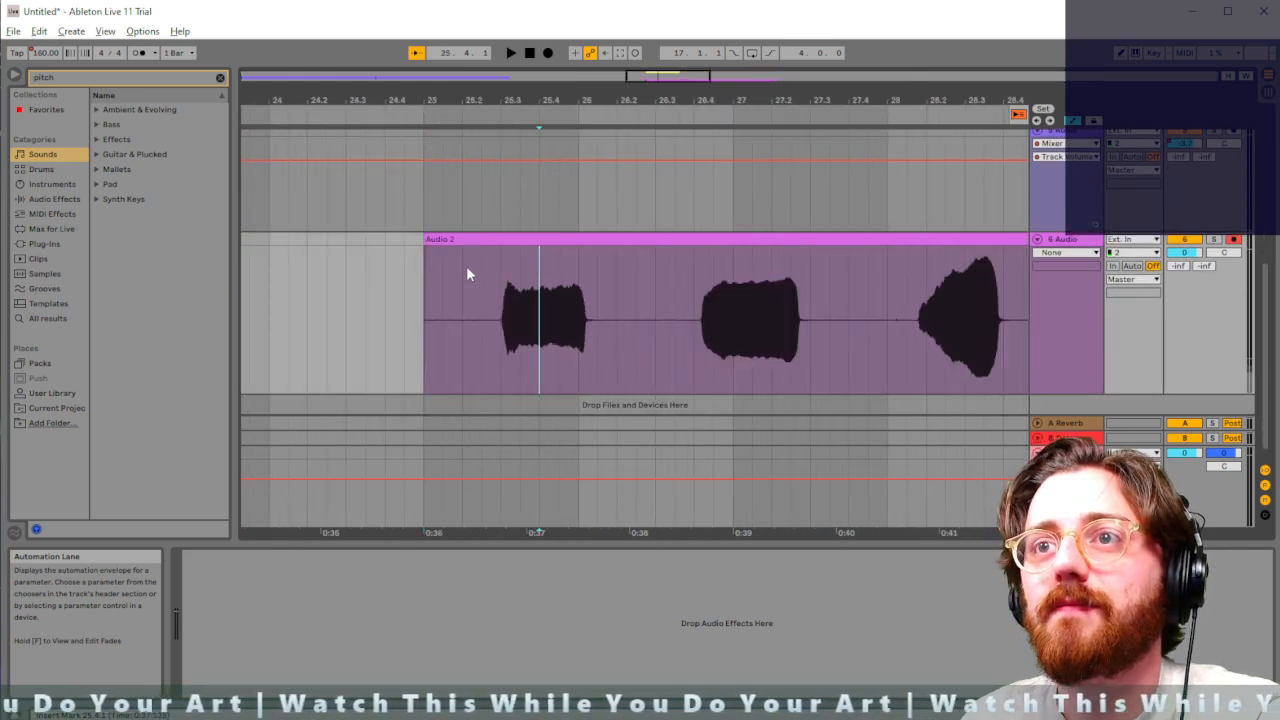
drag(425, 265, 524, 265)
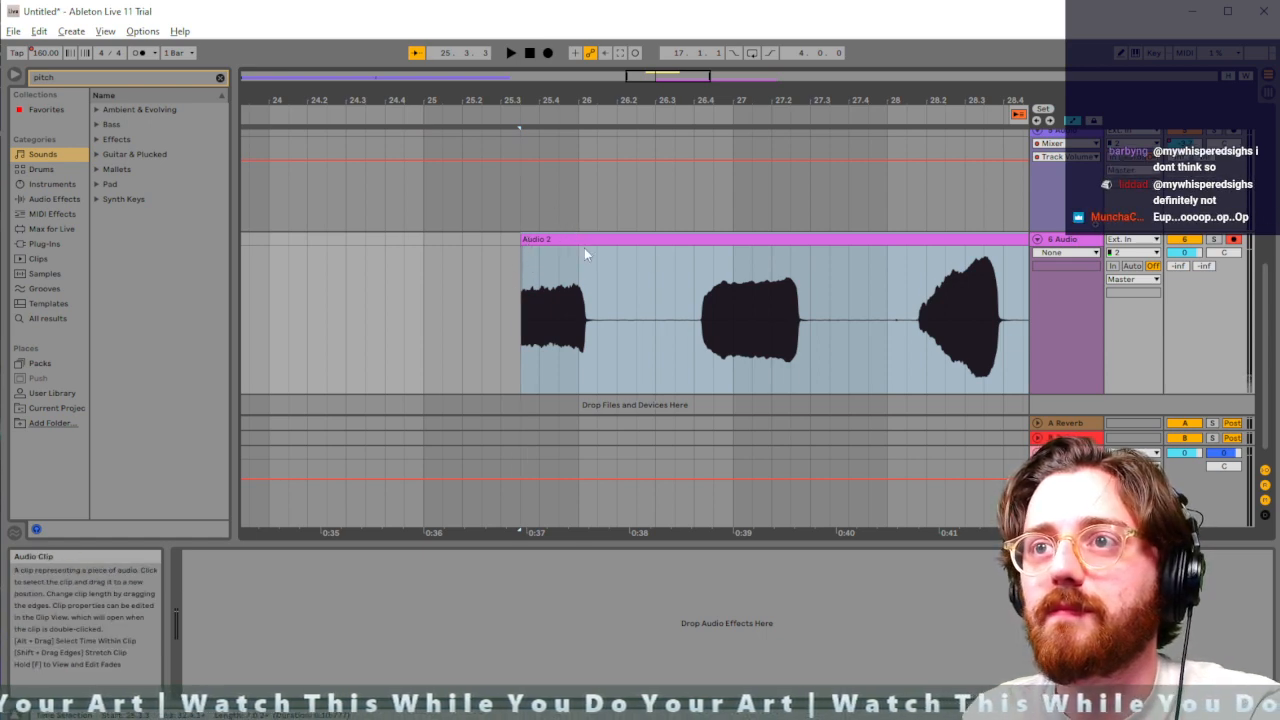
drag(577, 250, 481, 250)
click(524, 243)
key(alt)
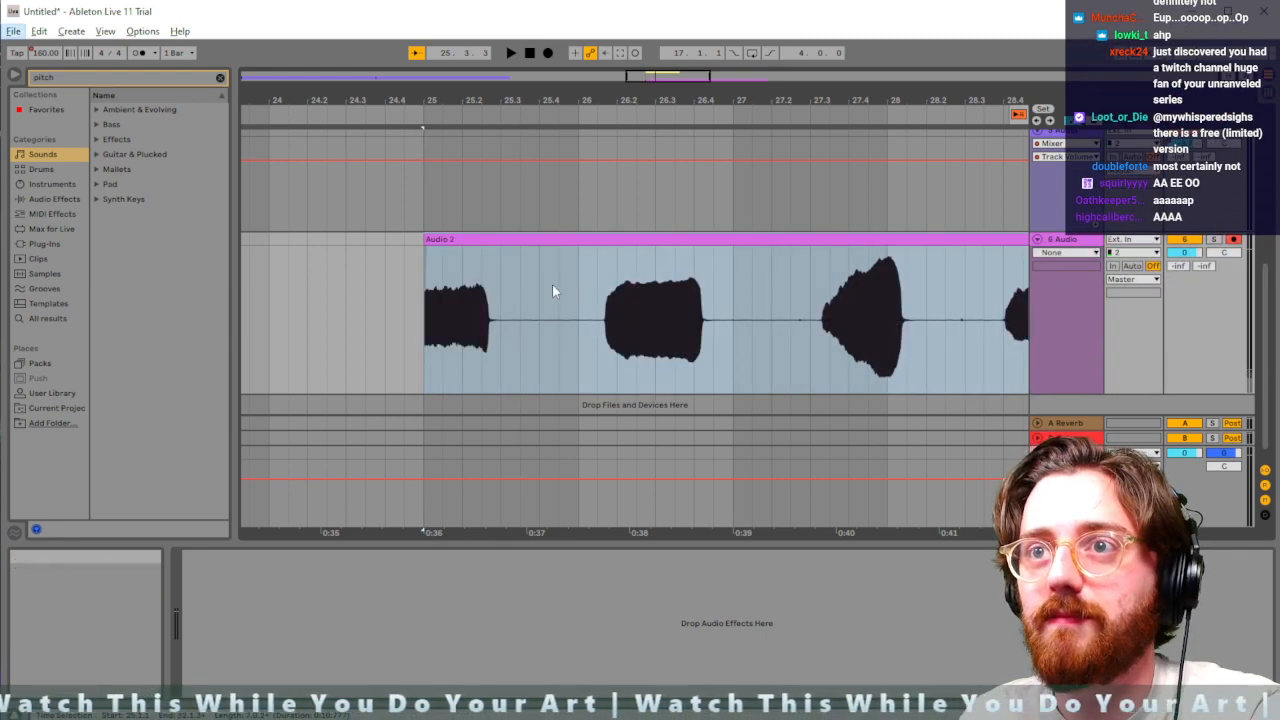
key(alt)
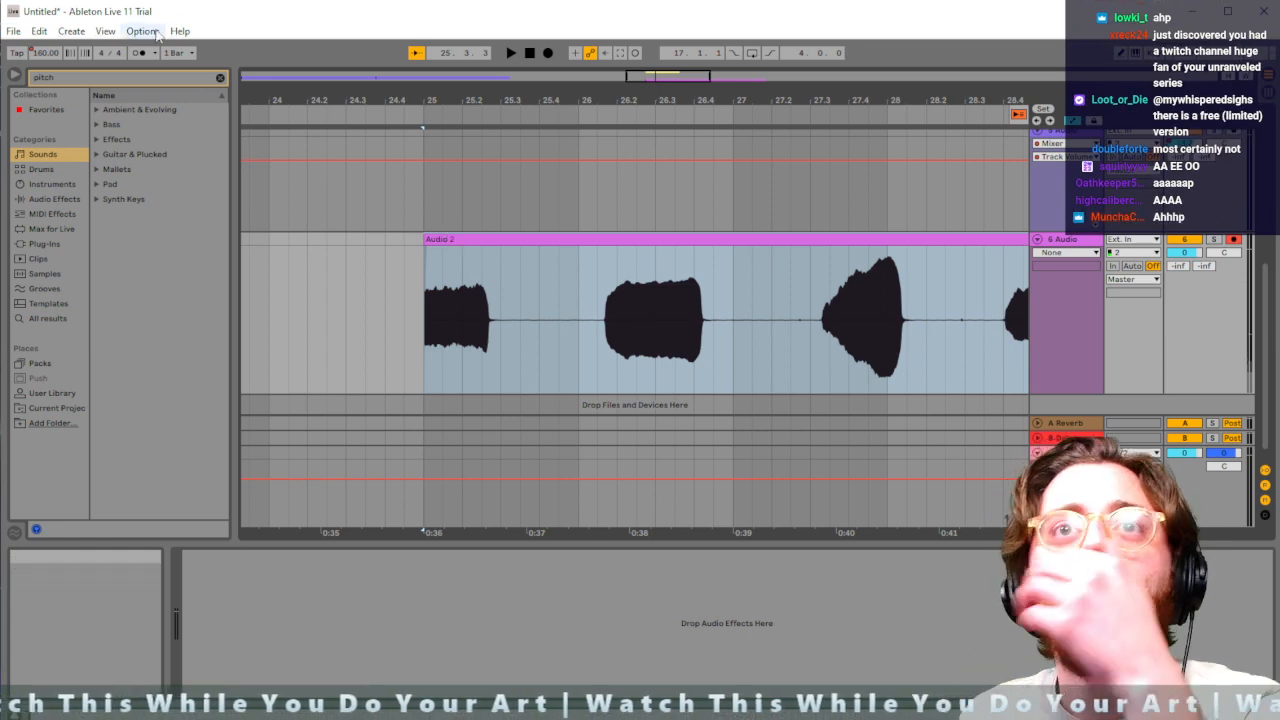
click(441, 238)
key(ctrl+t)
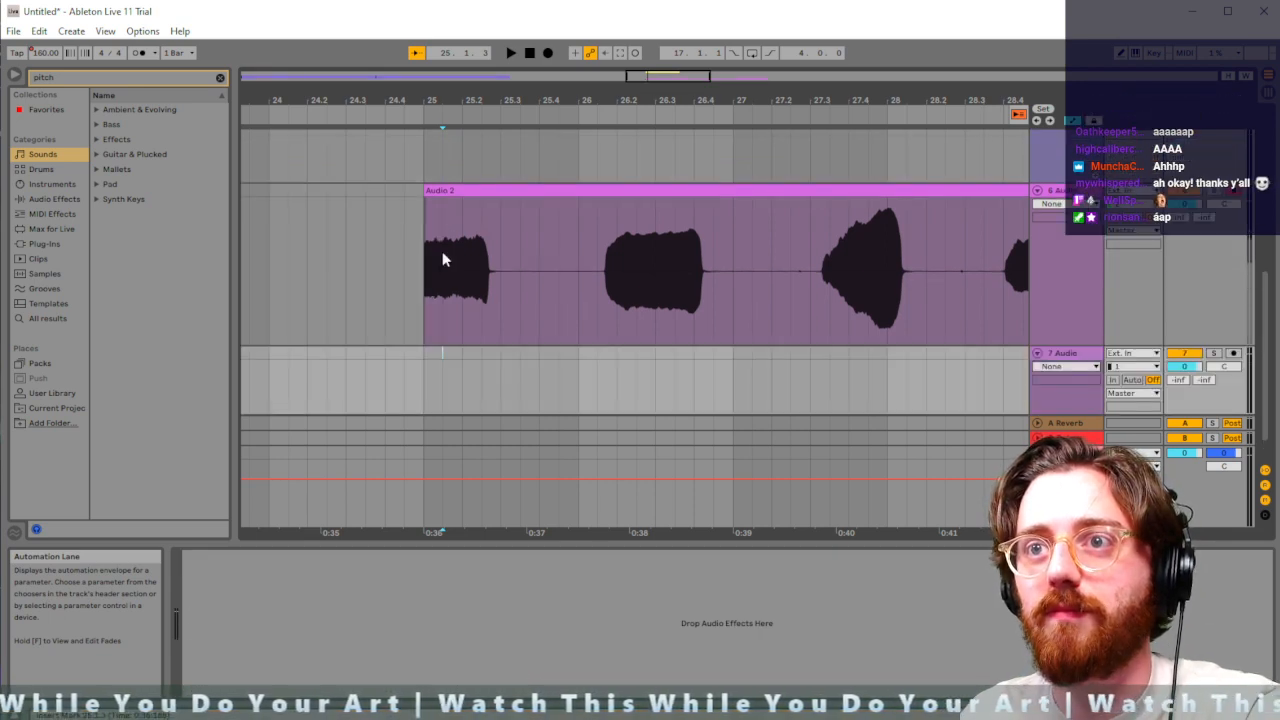
key(ctrl+z)
scroll(501, 325, left, 1)
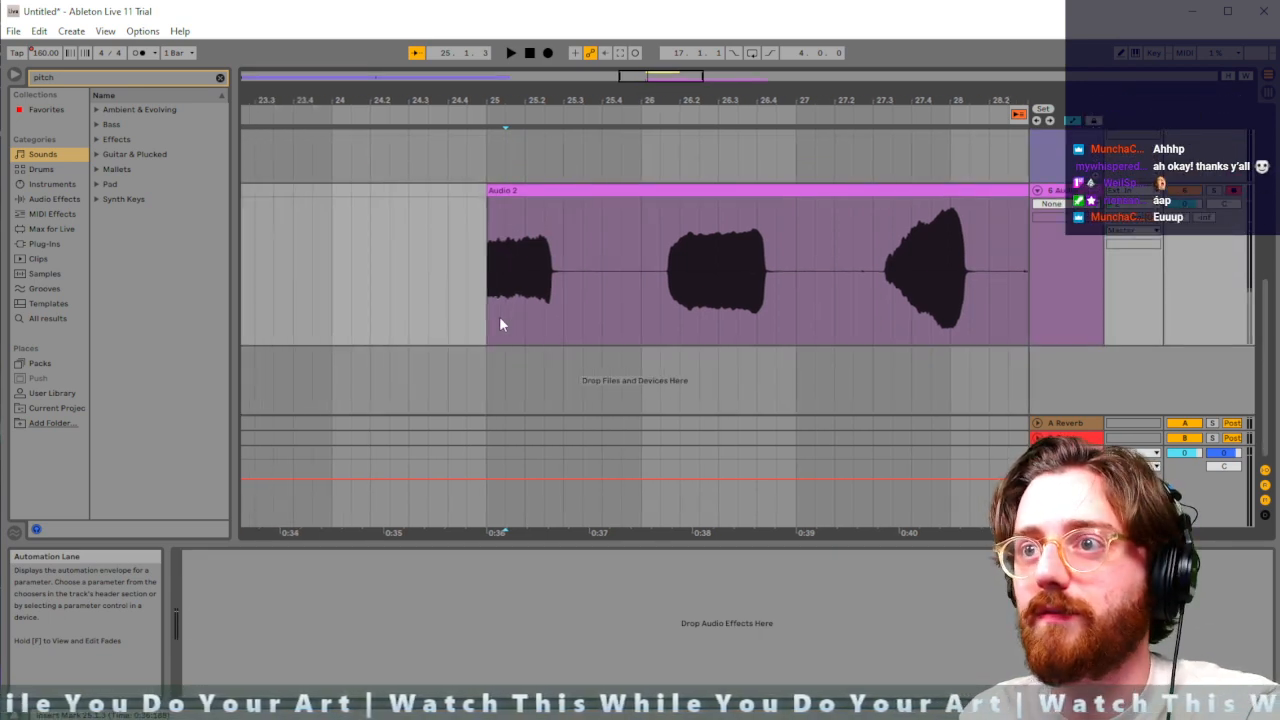
scroll(501, 325, up, 2)
scroll(501, 325, down, 1)
mouse_move(499, 316)
mouse_down()
mouse_move(503, 306)
mouse_move(488, 310)
mouse_move(543, 308)
mouse_up()
click(334, 295)
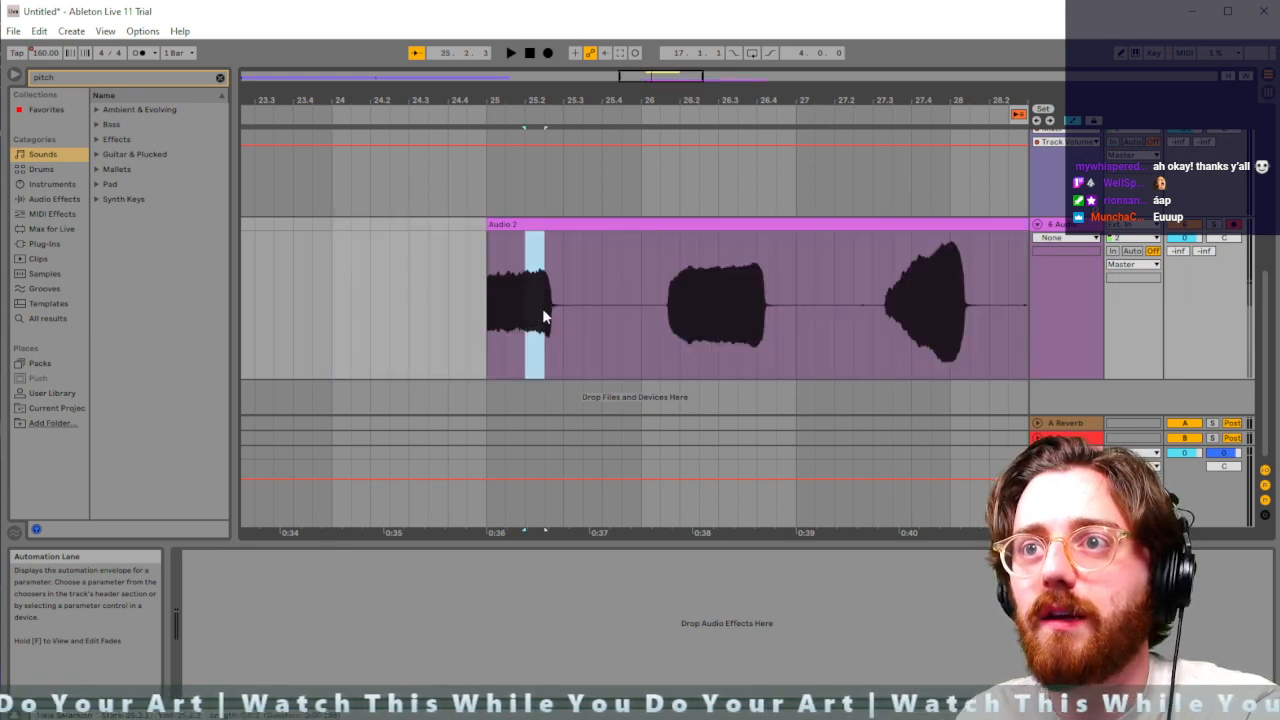
click(383, 303)
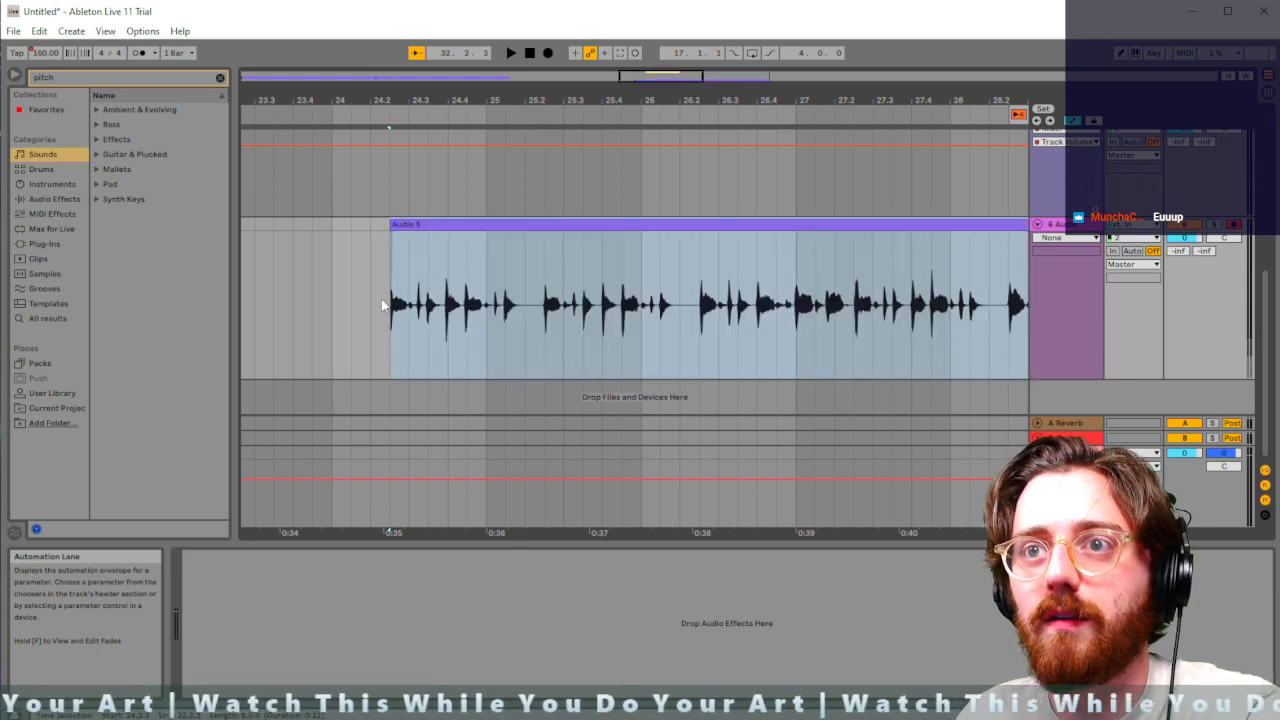
click(507, 303)
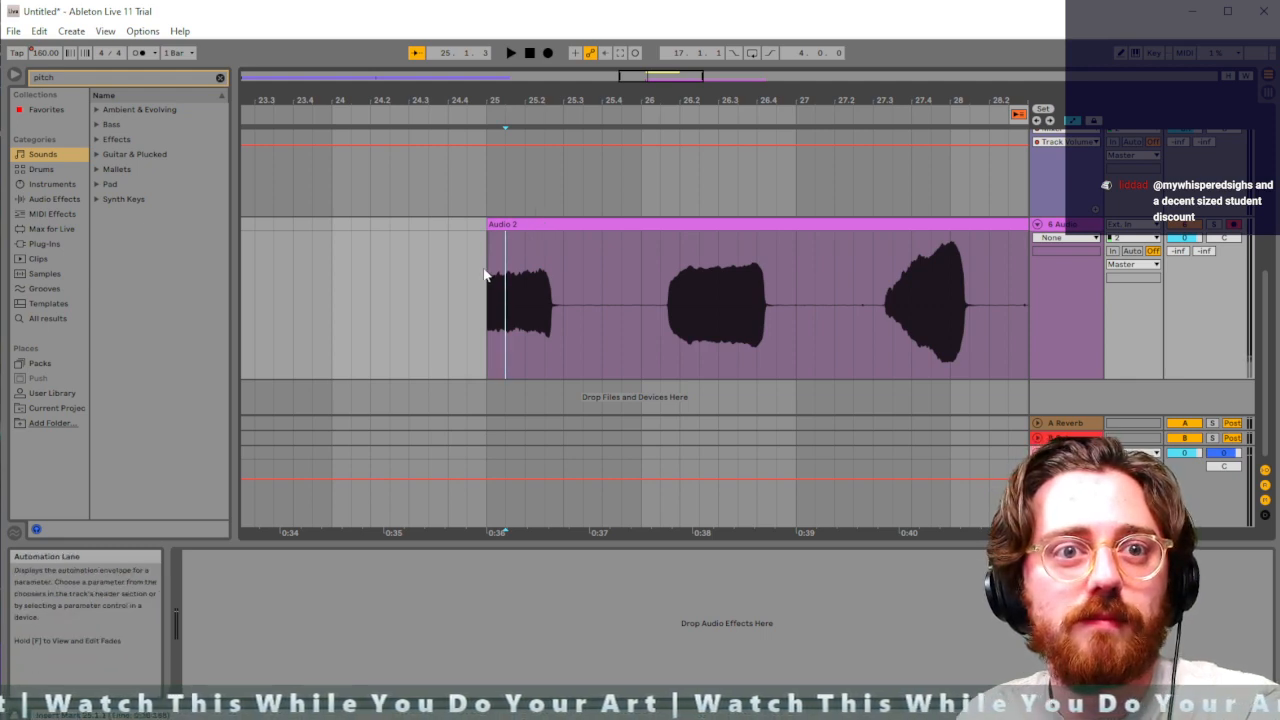
Play back the start of the Audio 2 clip on track 6 from bar 25
scroll(484, 269, left, 2)
click(519, 276)
key(space)
key(space)
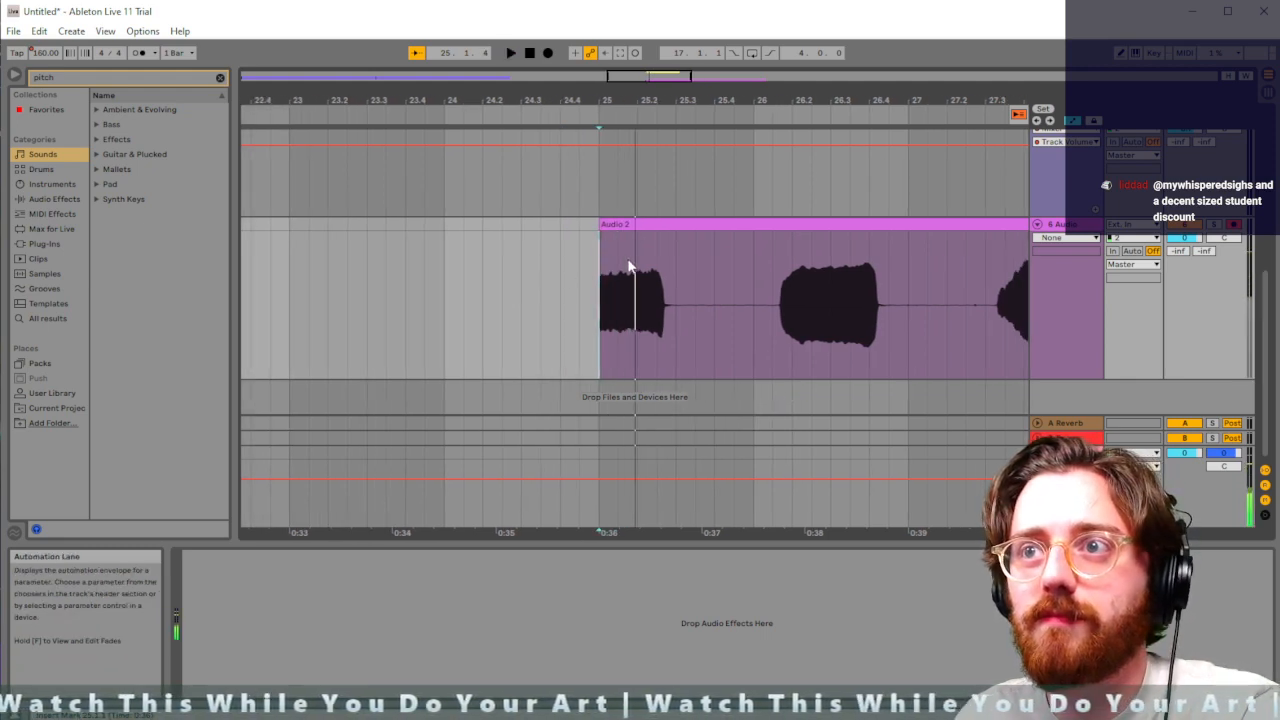
Split the Audio 2 clip at 25.1.3 to cut a short slice off the start of its first sound
click(618, 270)
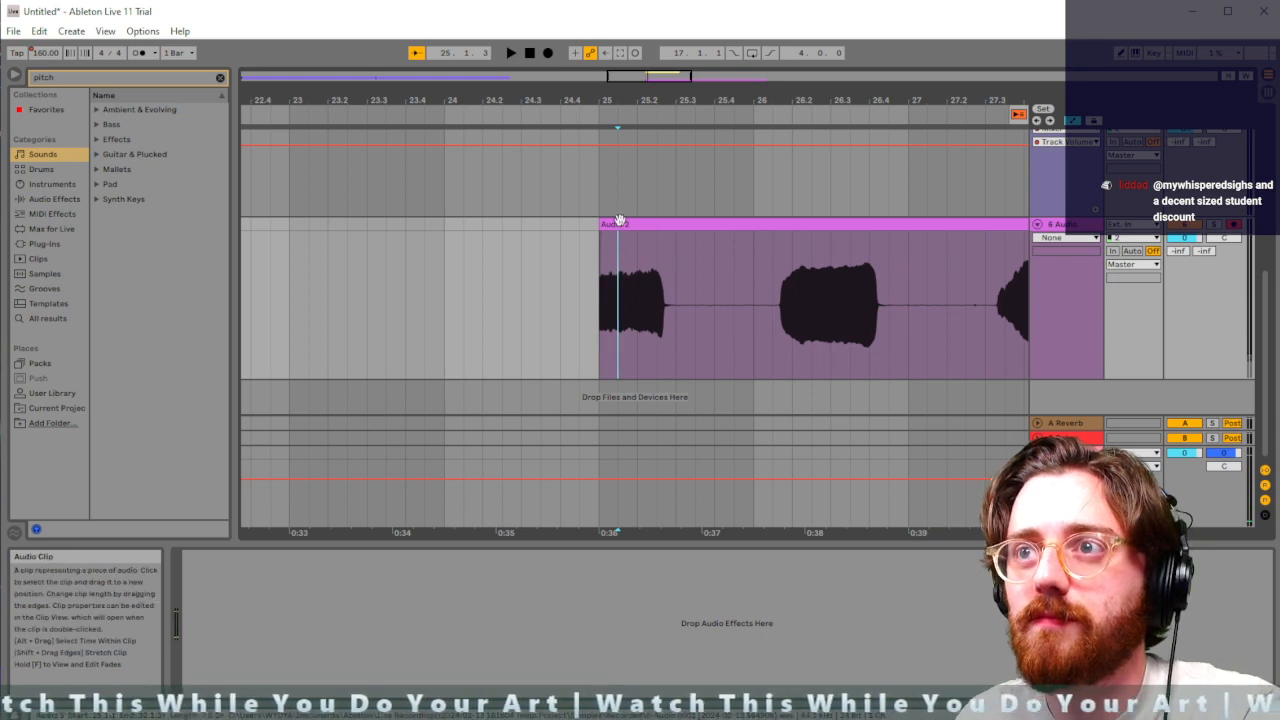
drag(612, 252, 607, 262)
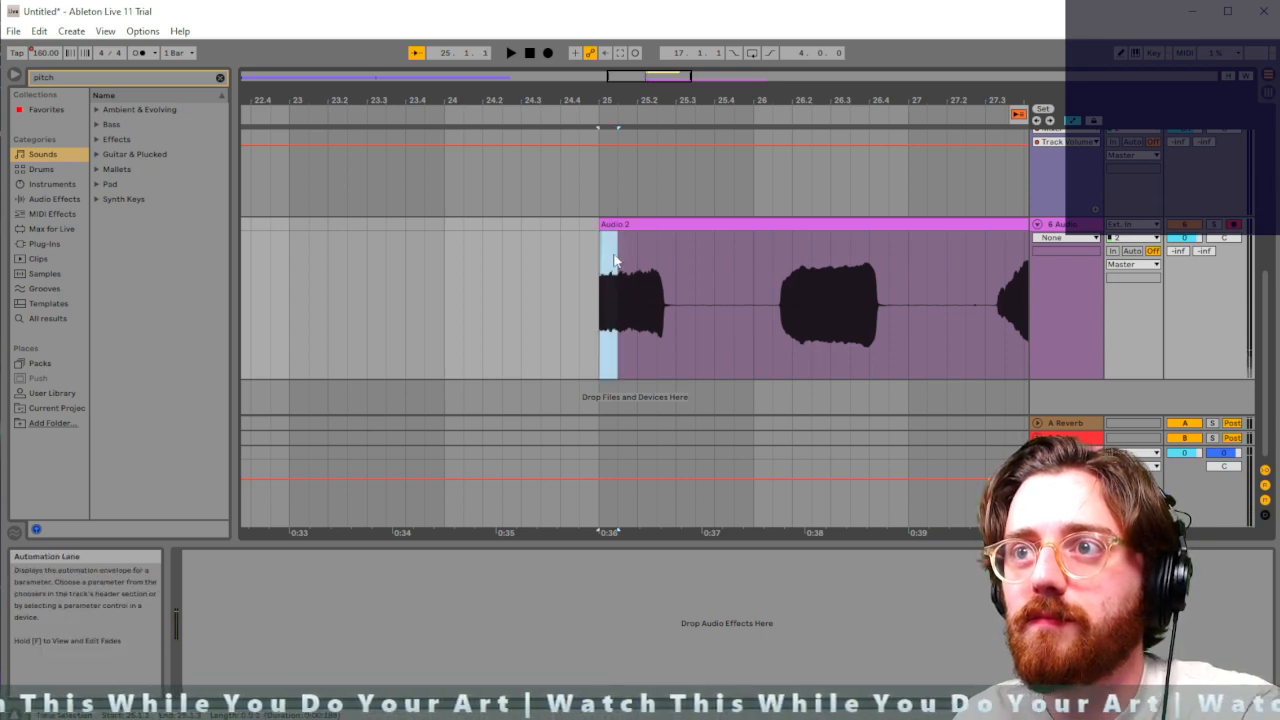
click(619, 272)
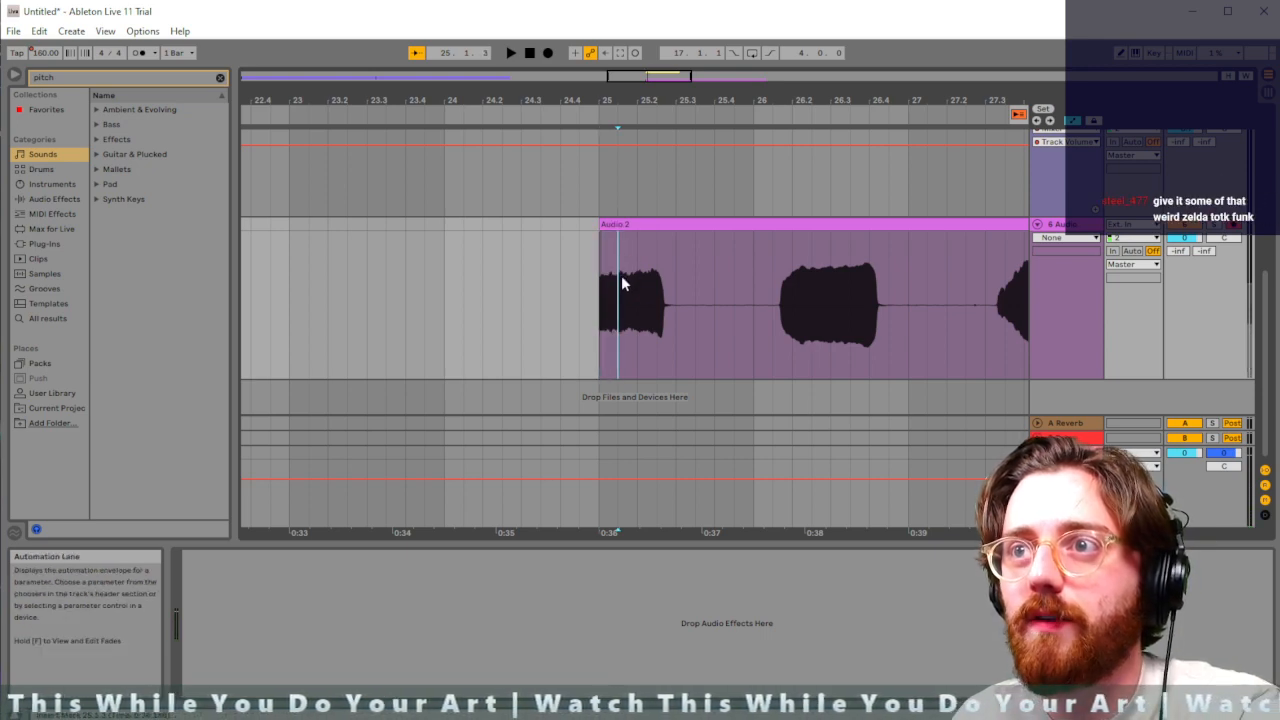
click(627, 225)
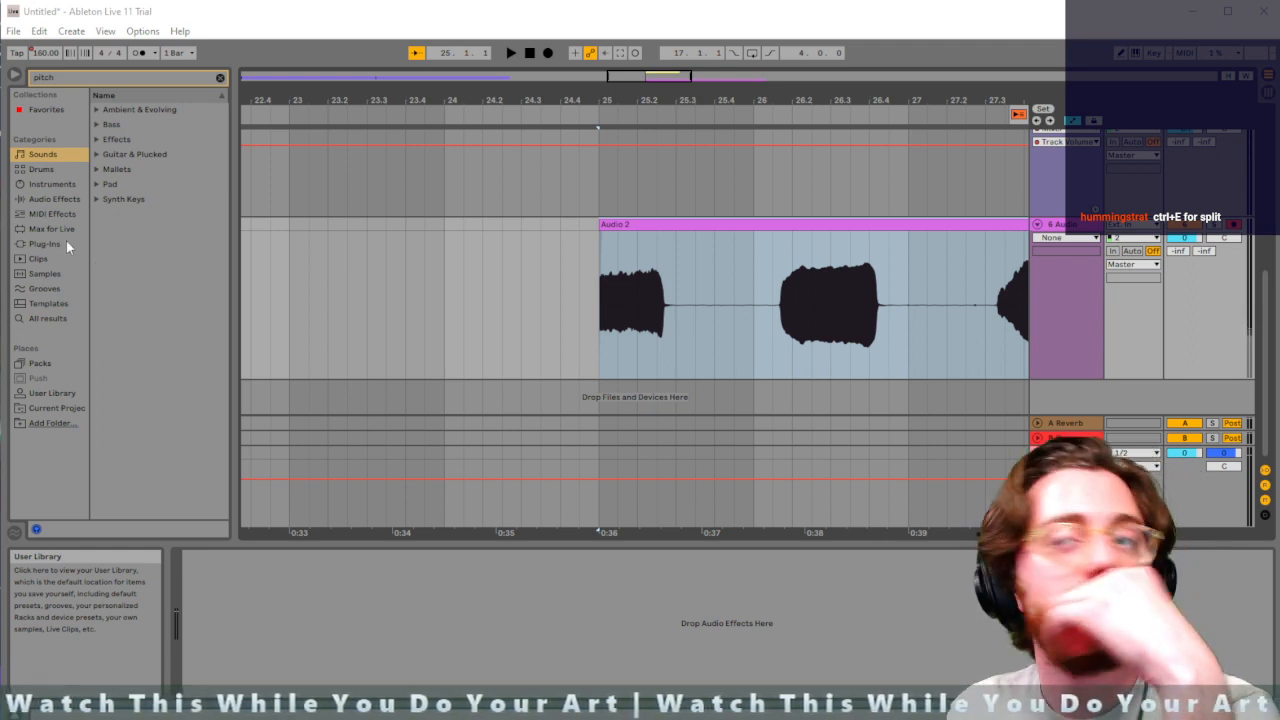
click(624, 289)
key(ctrl+e)
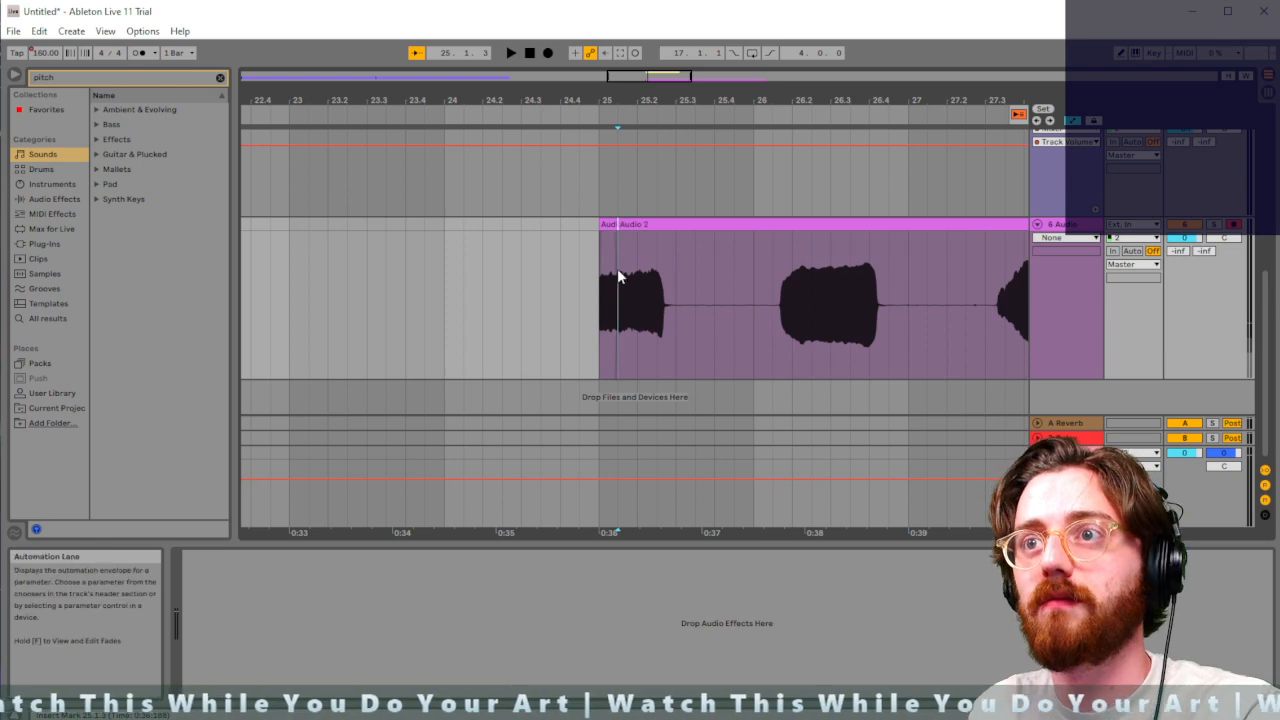
click(607, 224)
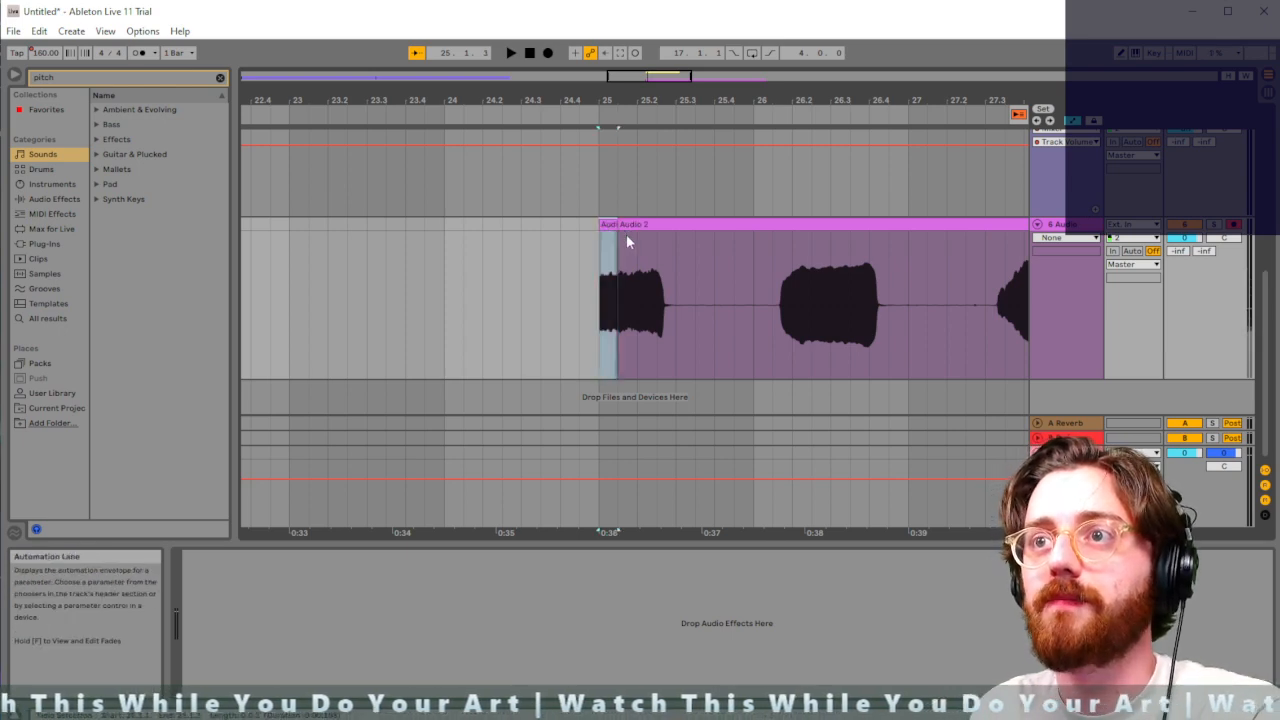
Cut a short slice from the second sound at 26.2.3 and 26.3.1, and from the third sound at 27.4.3 and 28.1.1
click(801, 226)
click(816, 256)
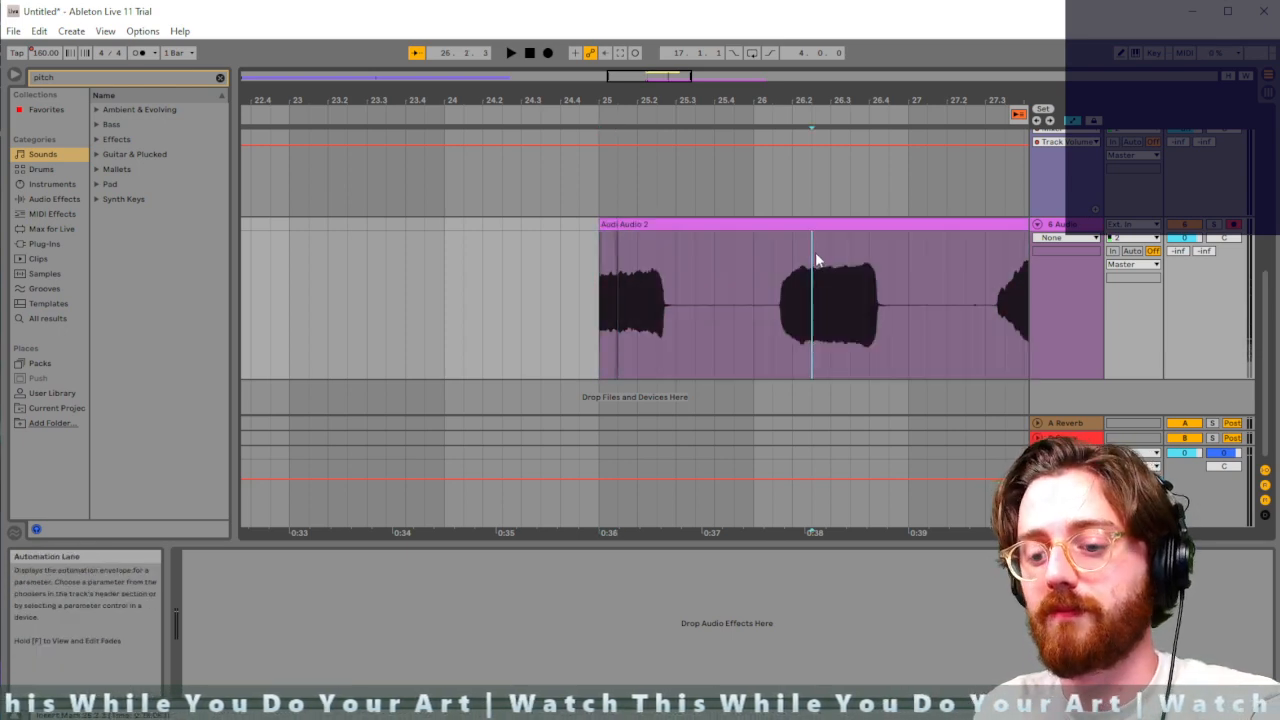
key(ctrl+t)
key(ctrl+z)
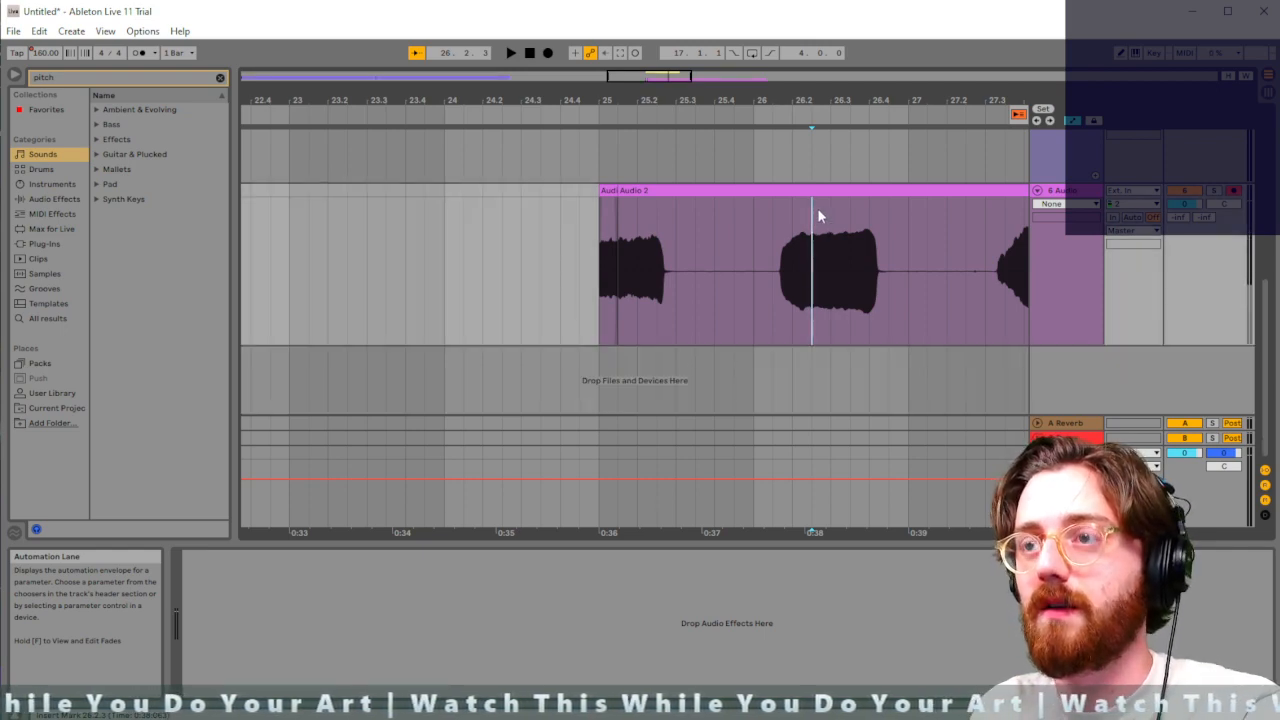
key(ctrl+e)
click(831, 235)
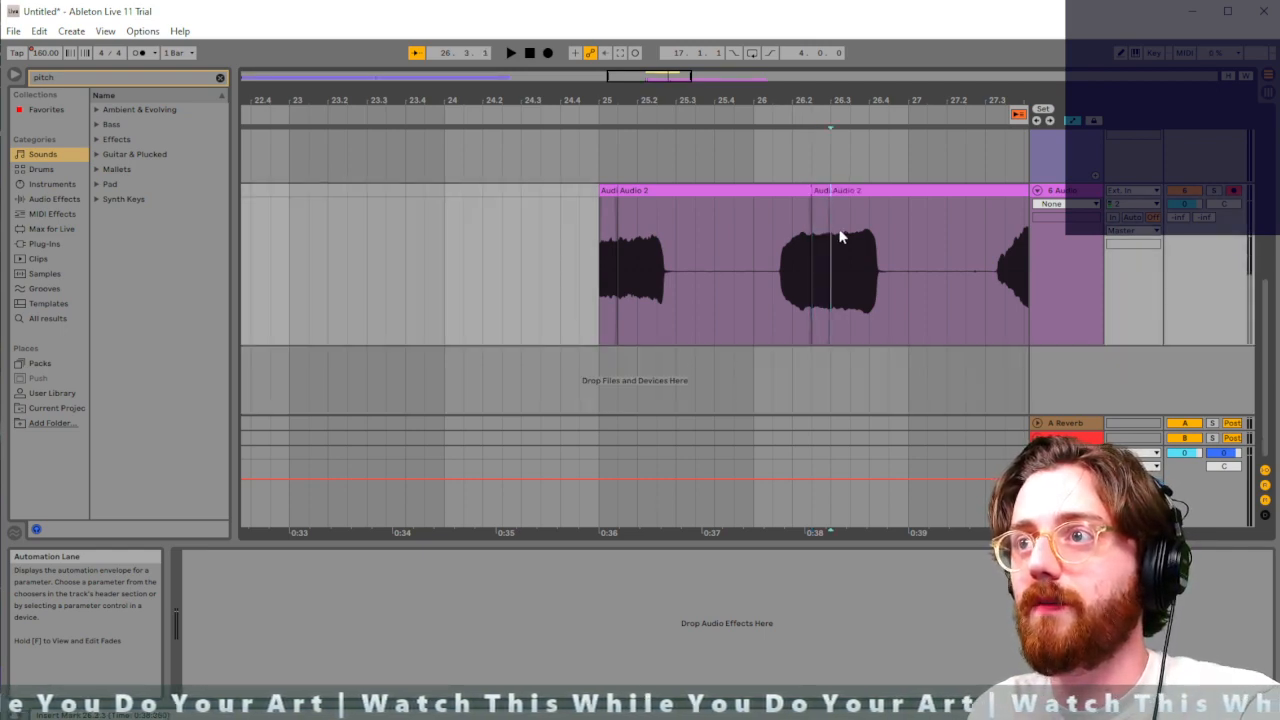
scroll(815, 250, right, 3)
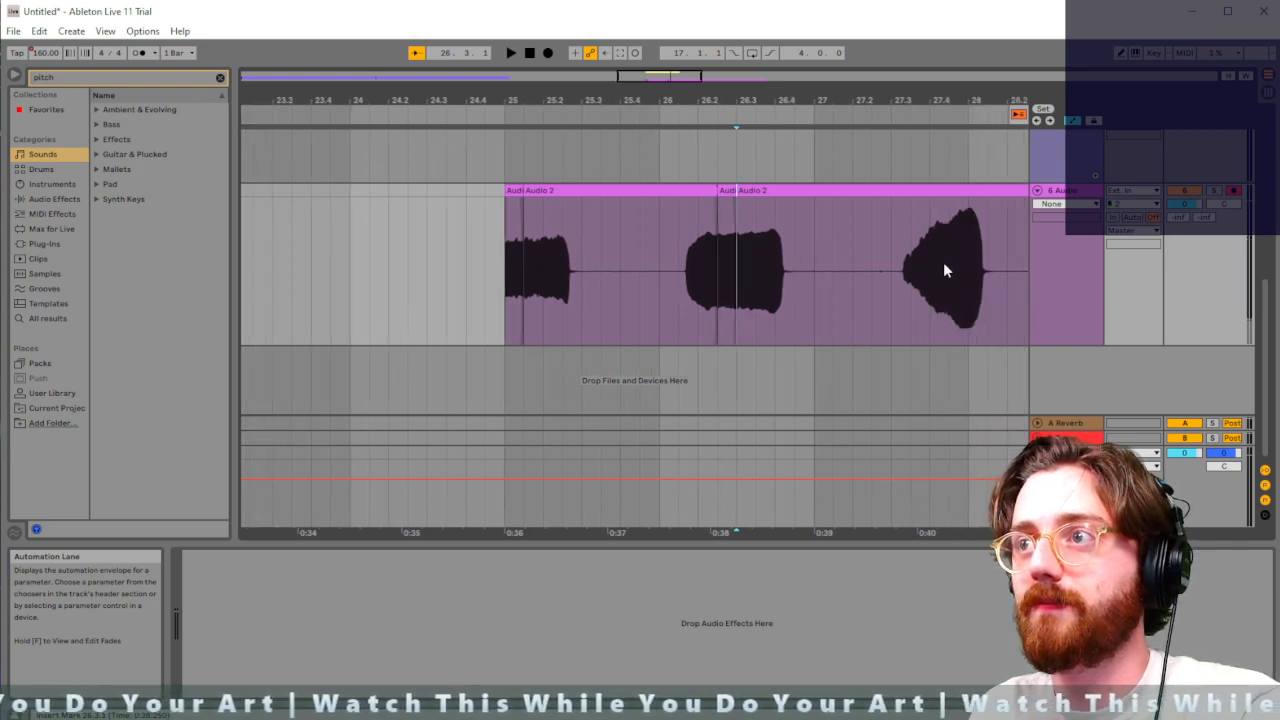
click(944, 265)
key(ctrl+e)
click(968, 258)
Split the fourth vocal sound at 28.4.1, 28.4.3, 29.1.1, 29.2.1 and 29.2.3
scroll(941, 268, right, 3)
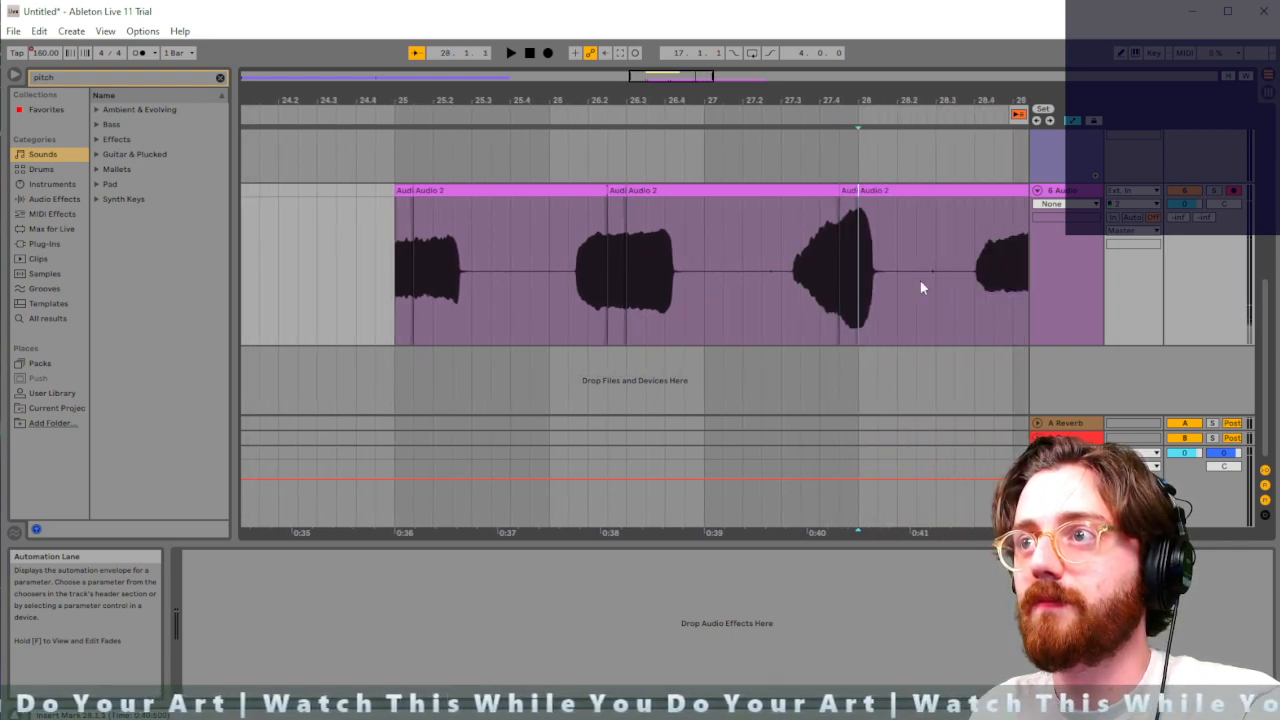
click(996, 265)
key(ctrl+e)
click(1009, 263)
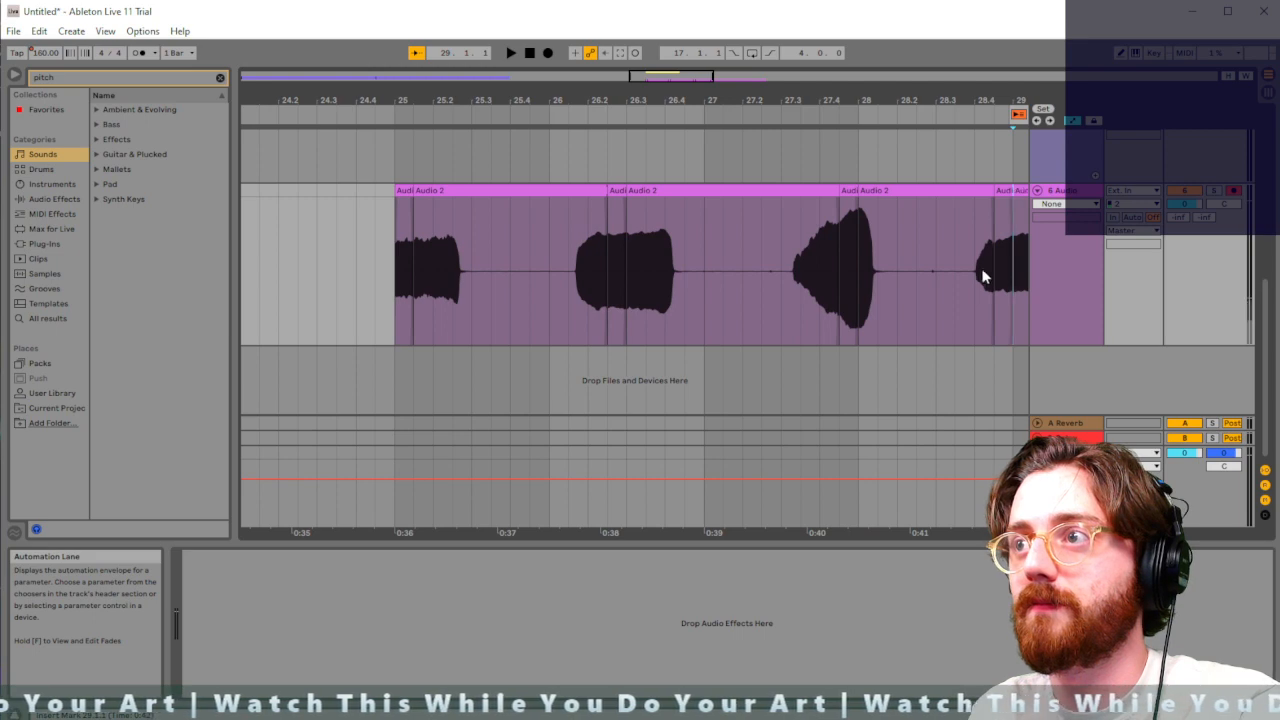
click(976, 271)
key(ctrl+e)
scroll(950, 290, right, 4)
click(902, 271)
key(ctrl+e)
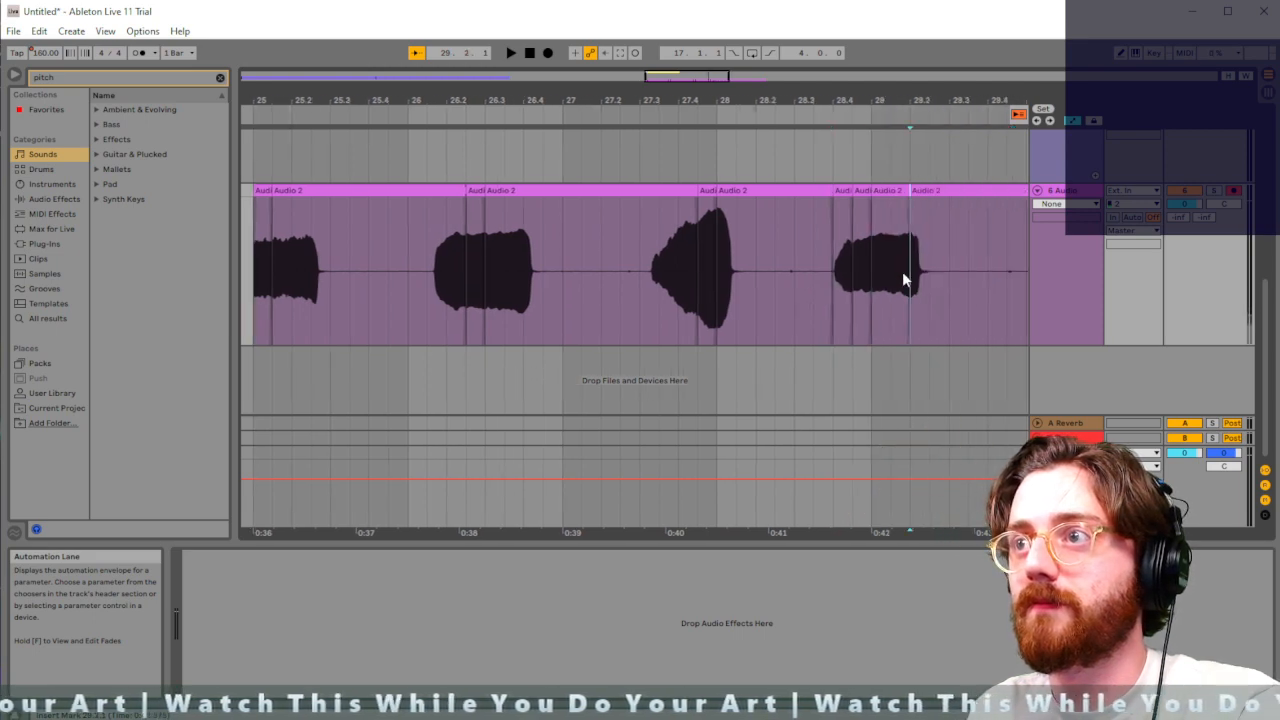
click(927, 270)
key(ctrl+e)
Cut a short slice out of the fifth vocal sound at 30.2.1 and 30.2.3
scroll(900, 288, right, 4)
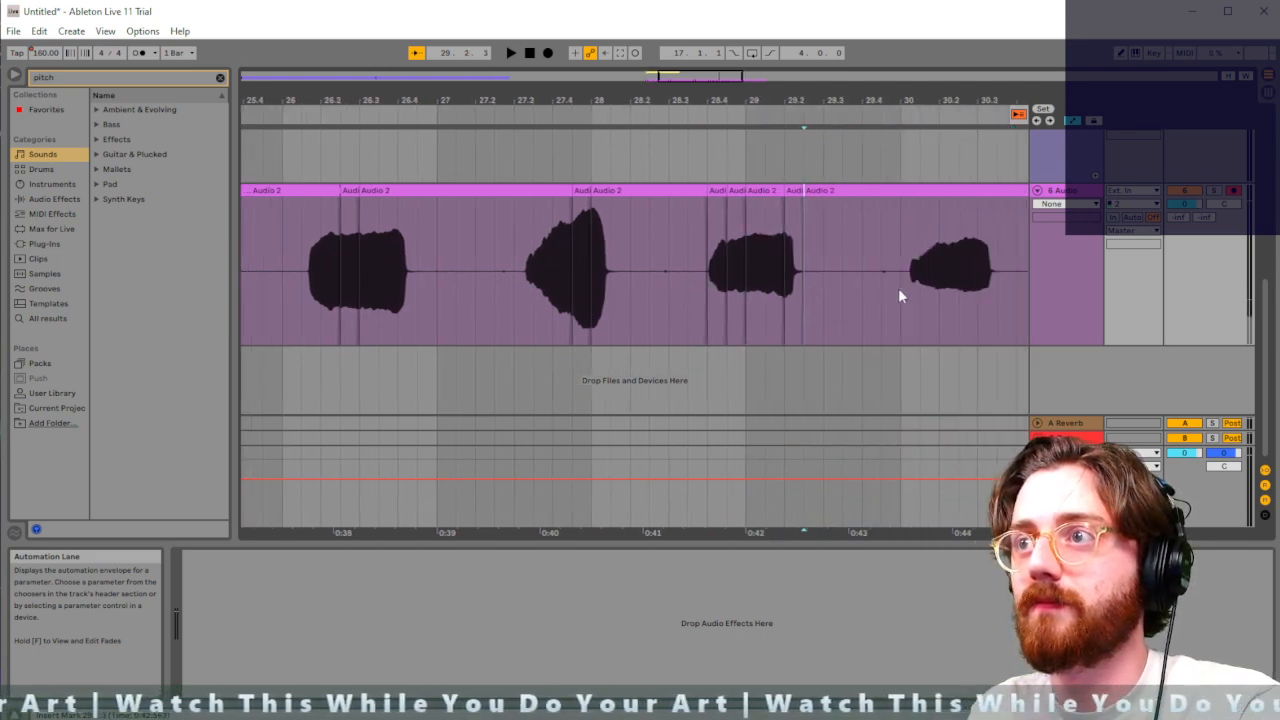
click(929, 272)
key(ctrl+e)
click(953, 260)
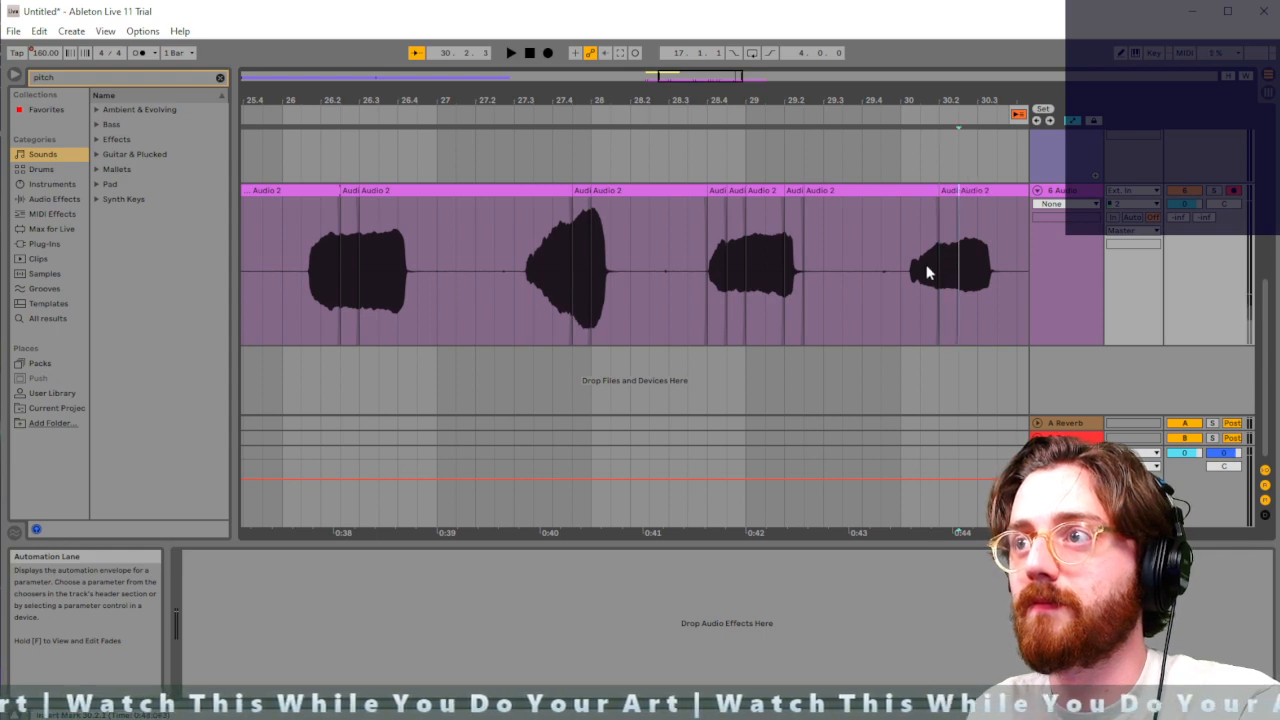
Remove the long segment after the first slice and move five short slices to 25.1.3, 25.2.1, 25.2.3, 25.3.3 and 25.4.3
scroll(724, 245, left, 4)
click(386, 192)
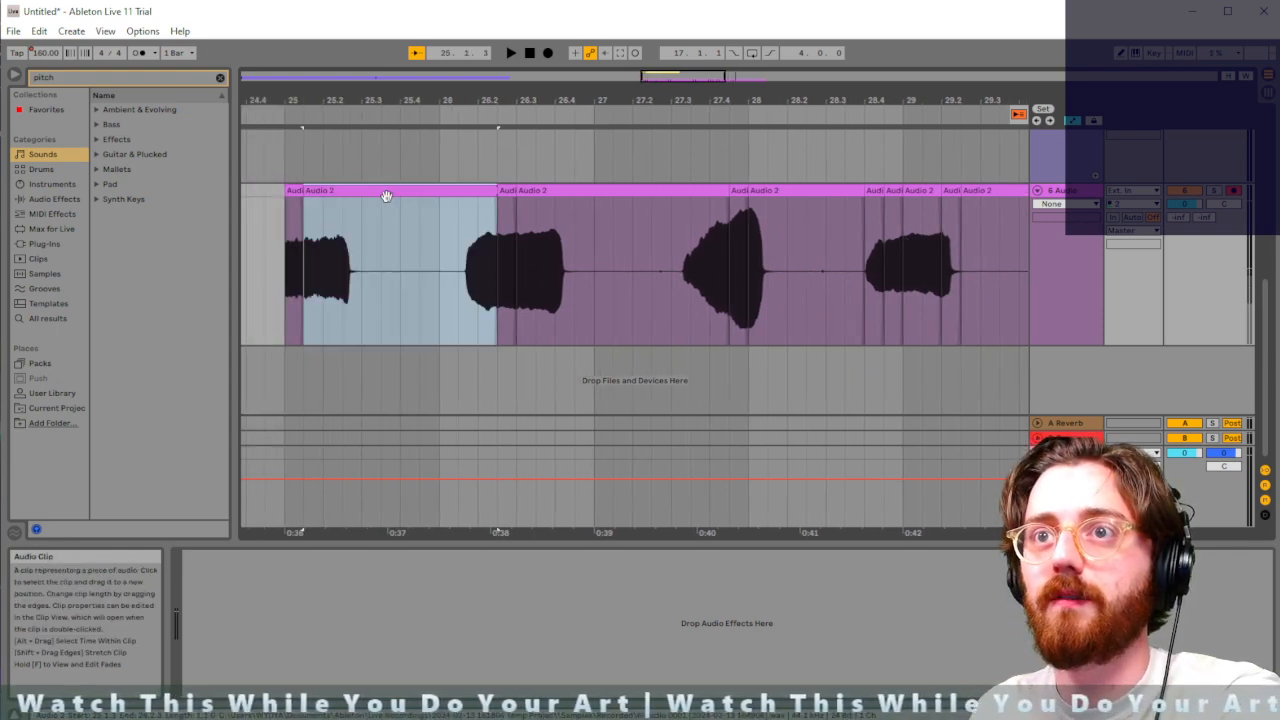
drag(493, 205, 323, 195)
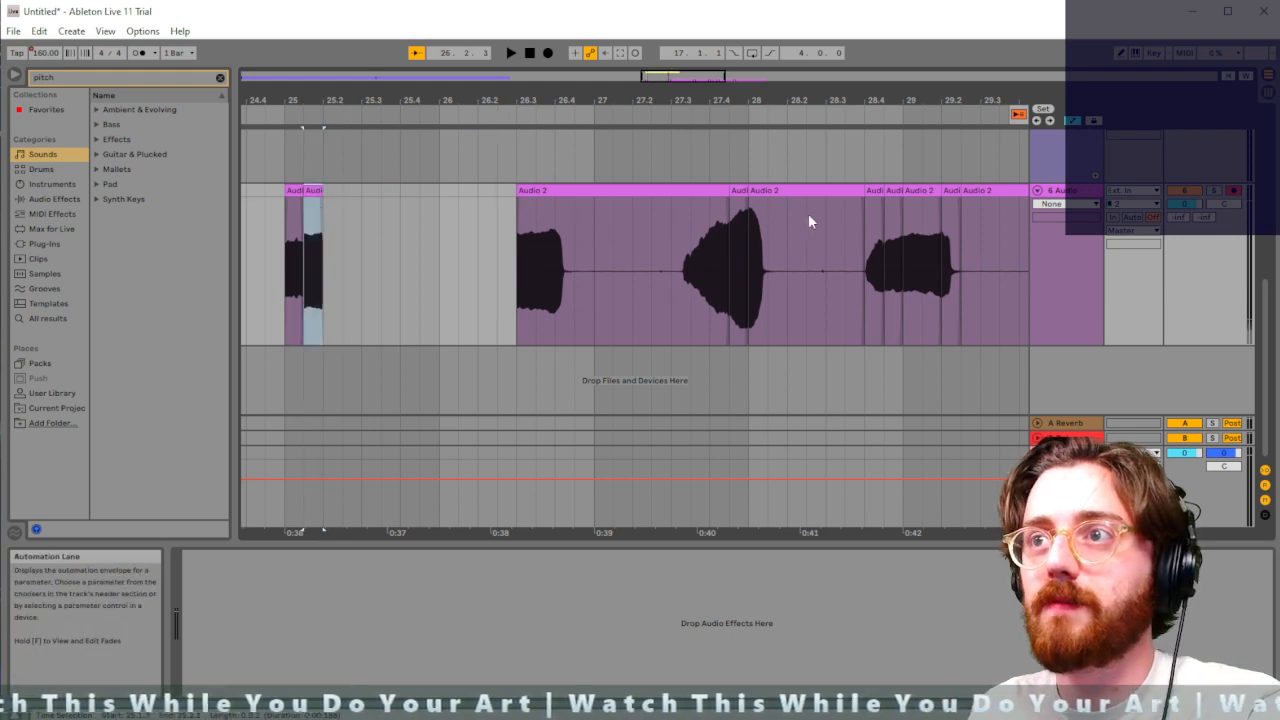
drag(738, 191, 358, 207)
drag(894, 190, 334, 194)
drag(952, 186, 402, 209)
drag(875, 192, 420, 204)
Play back the rearranged vocal slices on track 6 from bar 25
click(281, 191)
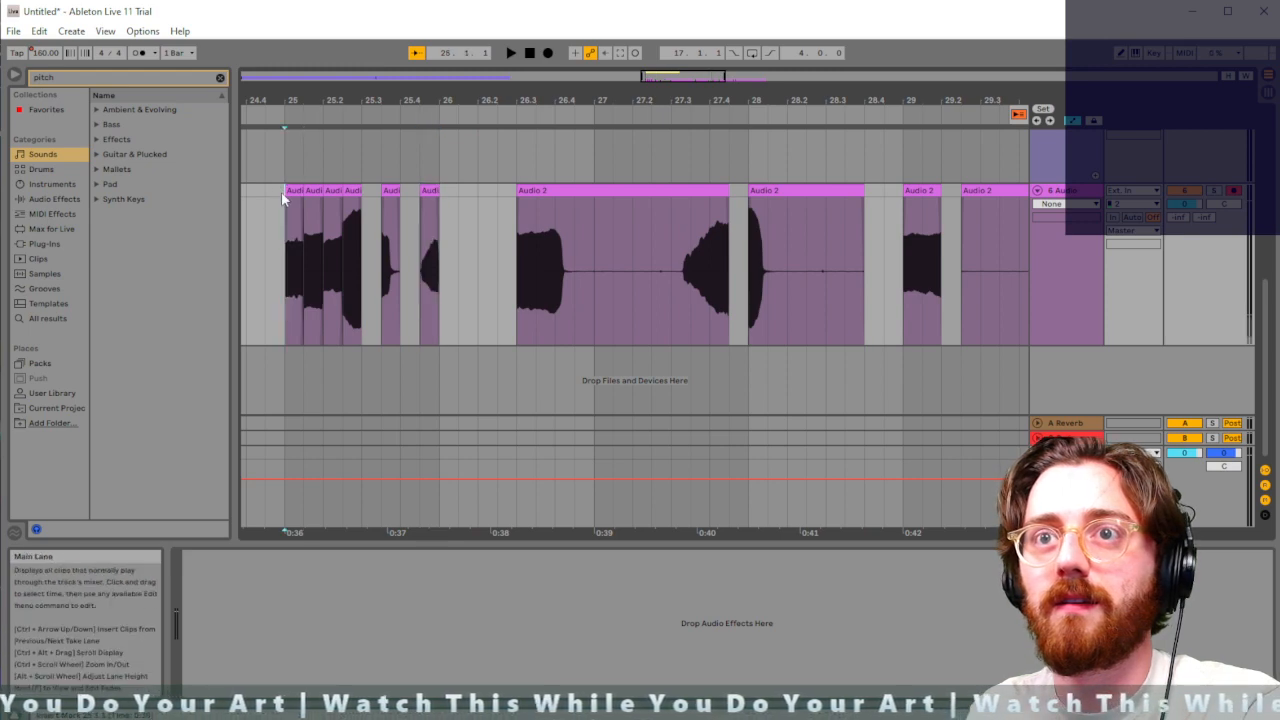
key(space)
key(space)
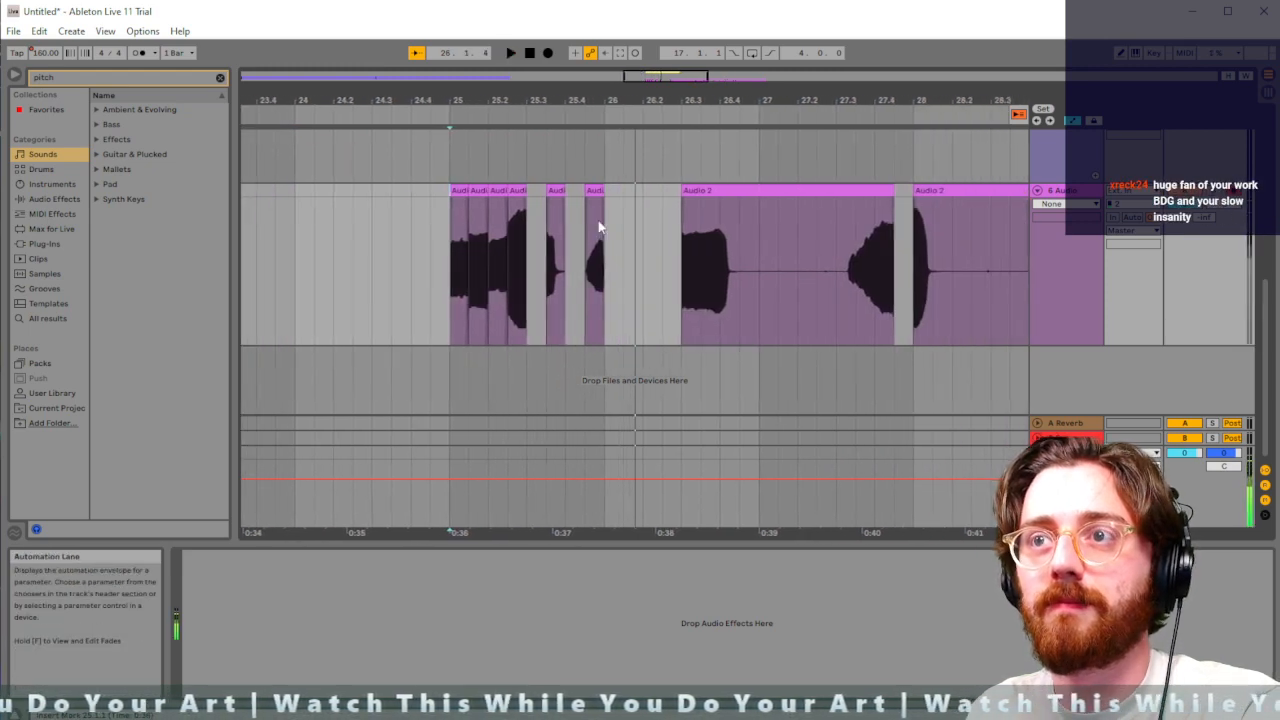
drag(620, 207, 415, 289)
scroll(606, 286, left, 1)
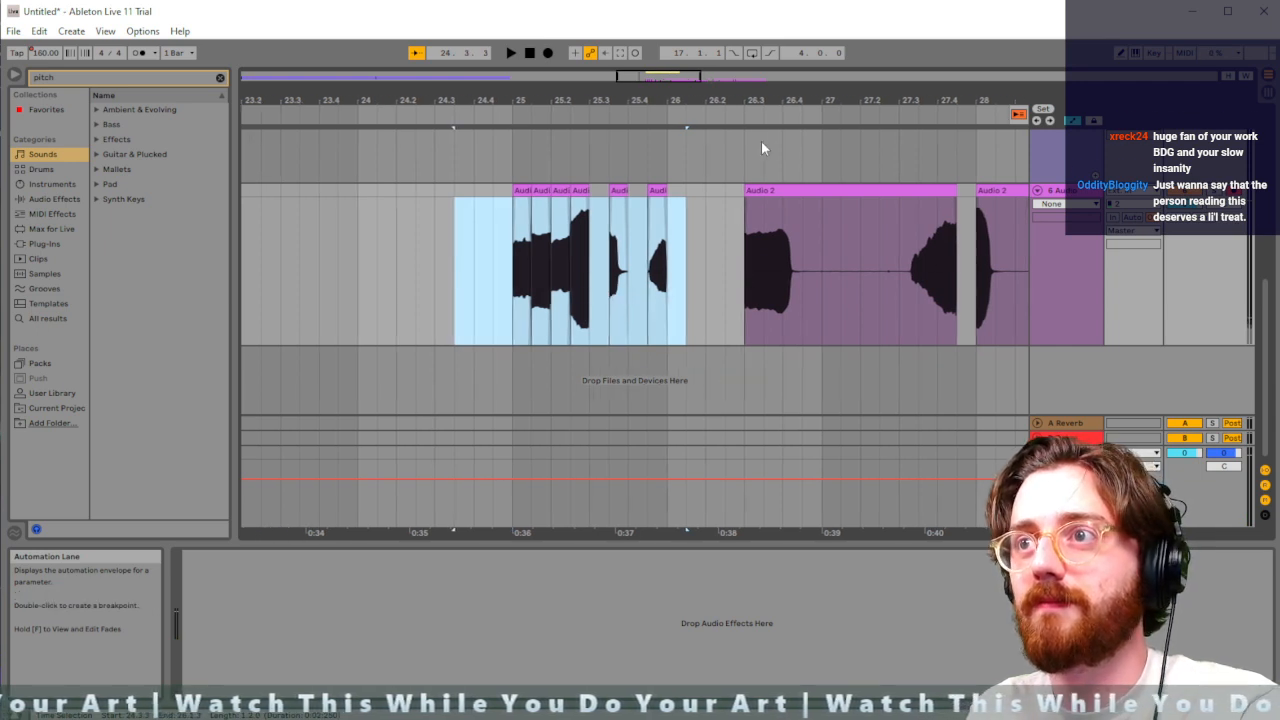
Split the leftover clip at 26.3.3 and move its first slice to 26.2.1
click(765, 194)
key(ctrl+e)
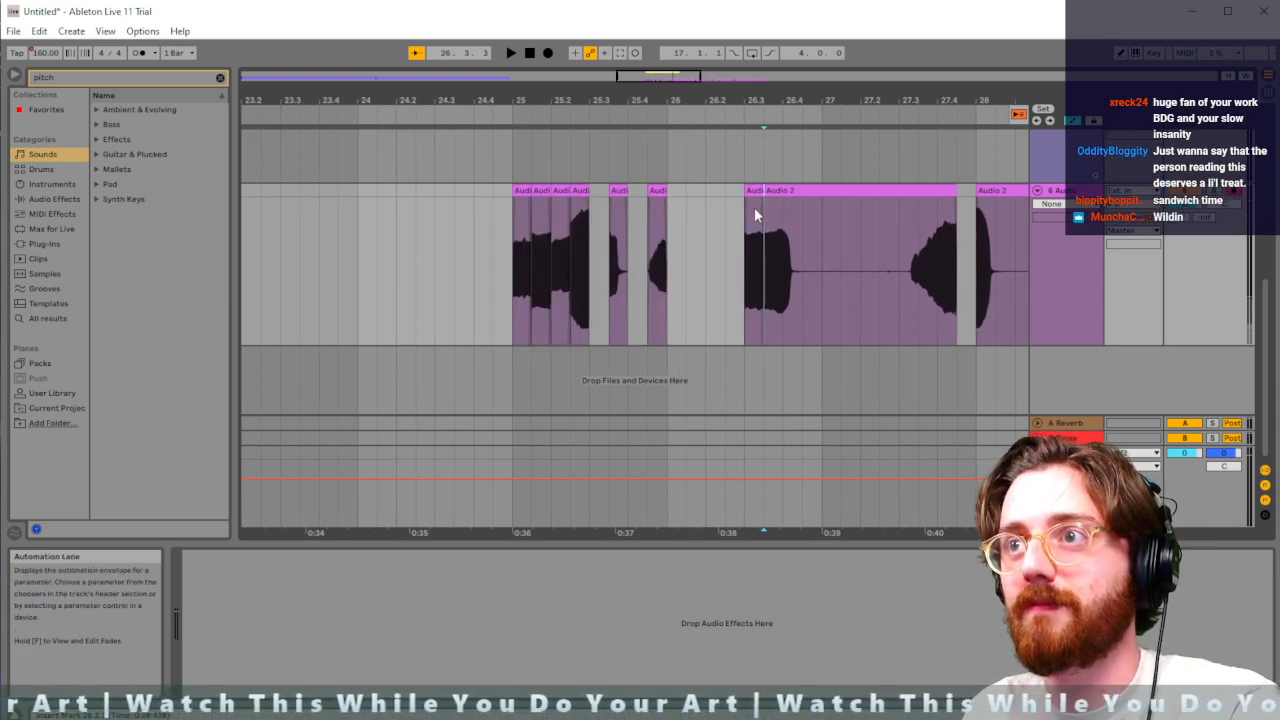
drag(753, 193, 717, 190)
scroll(705, 194, right, 2)
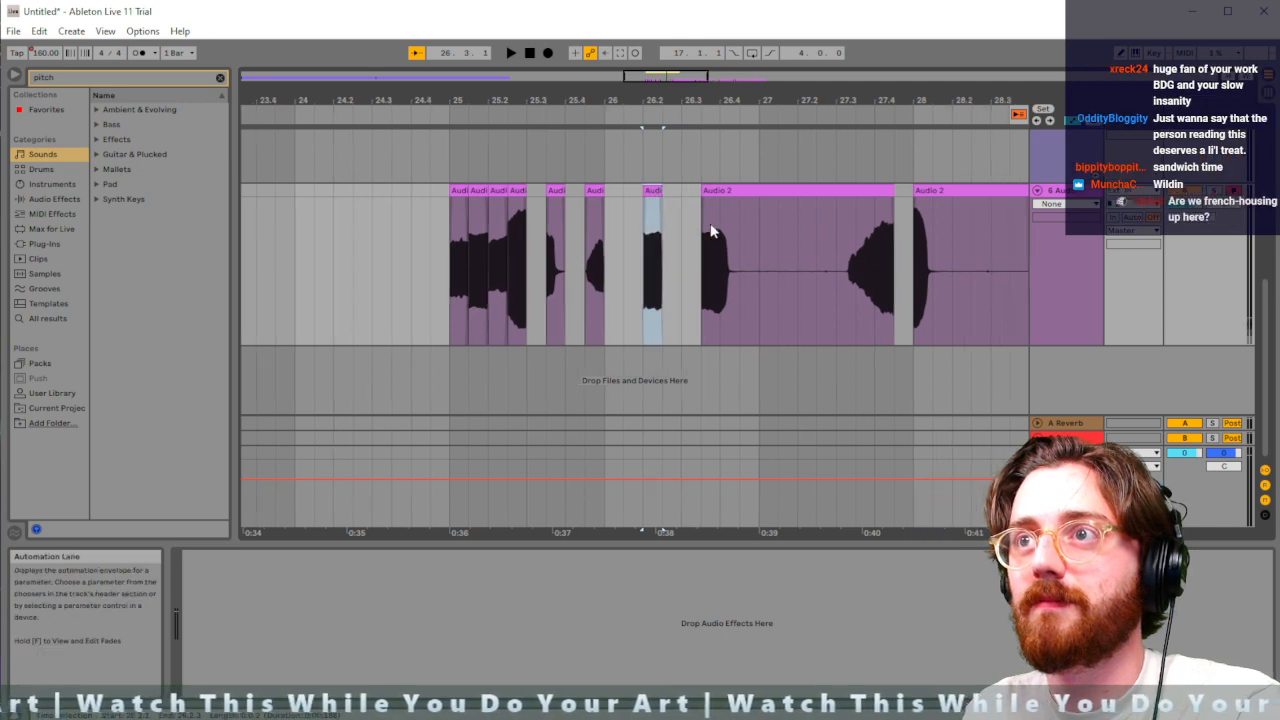
Delete the two leftover Audio 2 segments that start at 26.3.3 and 28.1.1
click(701, 190)
key(Delete)
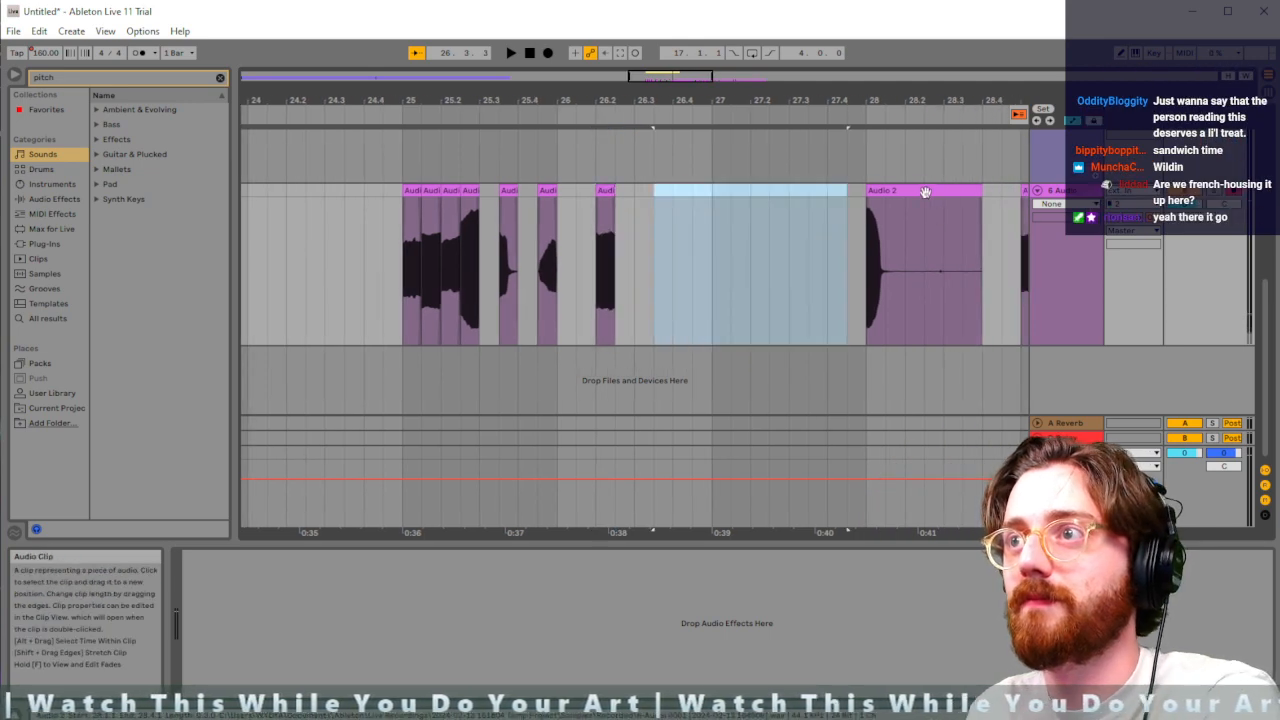
click(894, 251)
key(Delete)
scroll(877, 257, right, 2)
scroll(877, 257, right, 2)
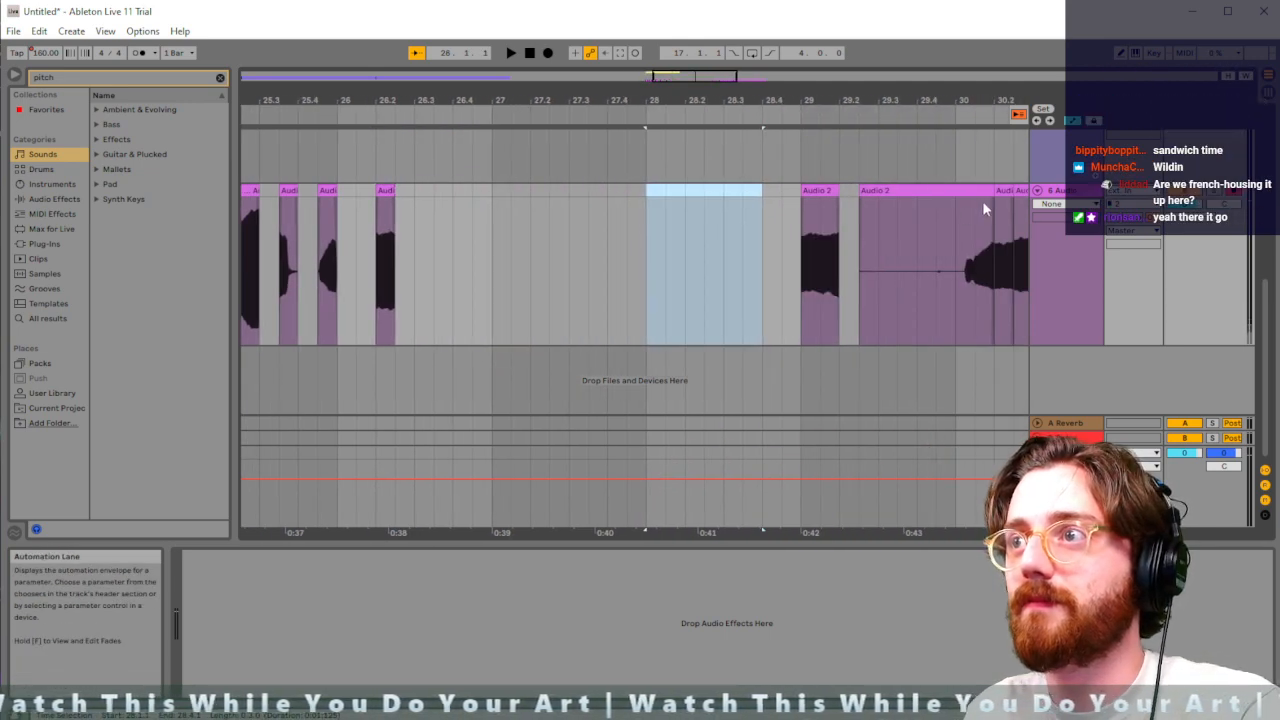
Move the slice at 30.2.1 to 26.3.1, and a slice cut from the clip at 30.2.3 to 26.4.1
click(485, 188)
drag(485, 188, 427, 205)
click(1022, 220)
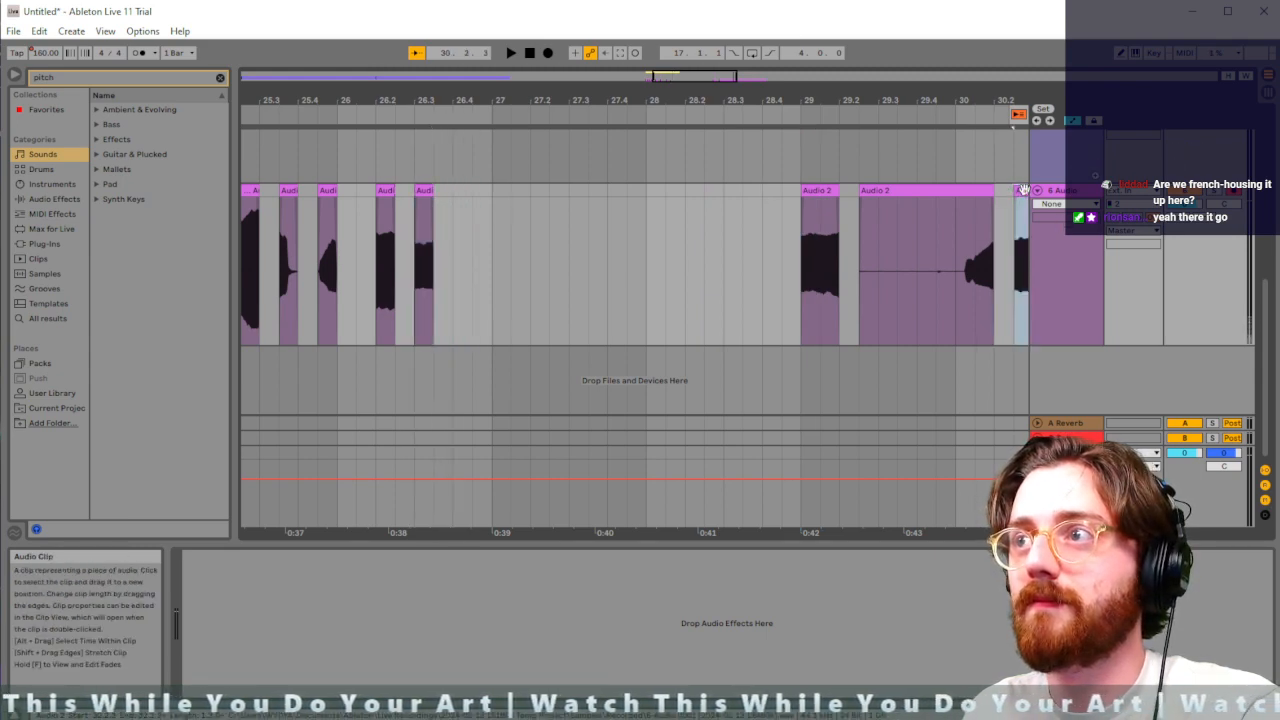
scroll(961, 248, right, 2)
click(937, 204)
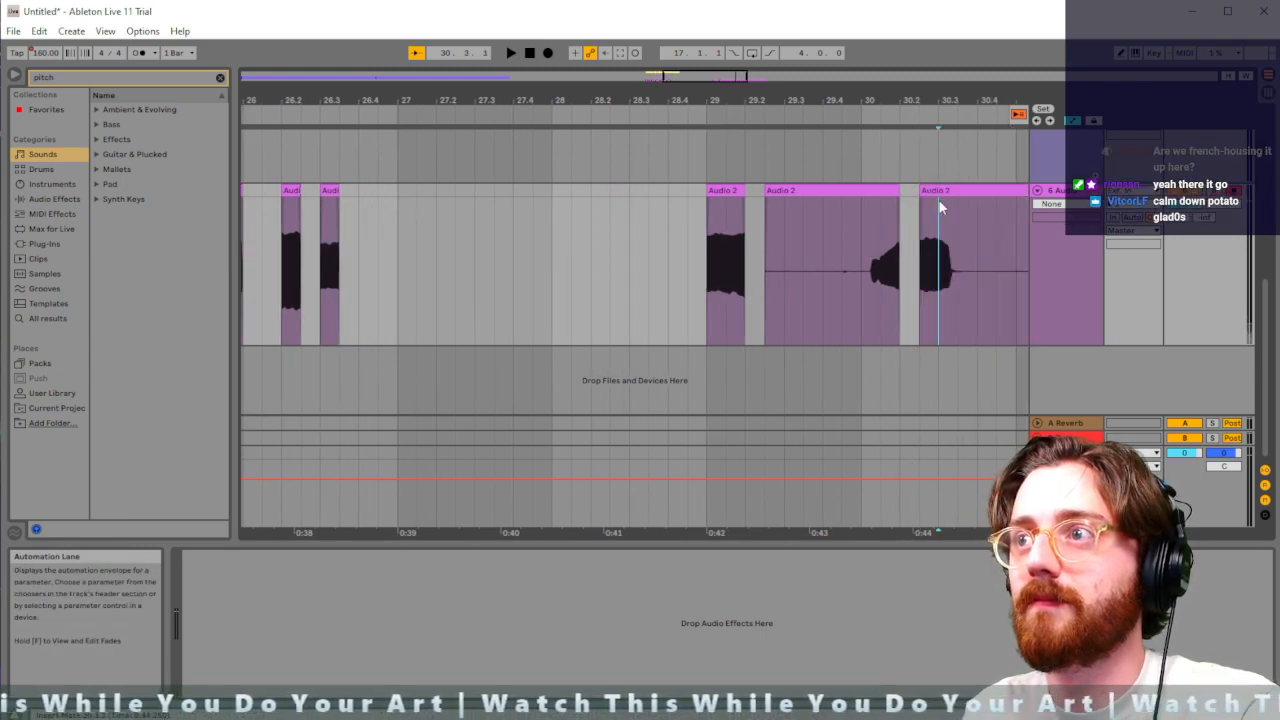
mouse_move(931, 190)
mouse_down()
mouse_move(329, 222)
mouse_move(363, 229)
mouse_up()
scroll(380, 269, left, 3)
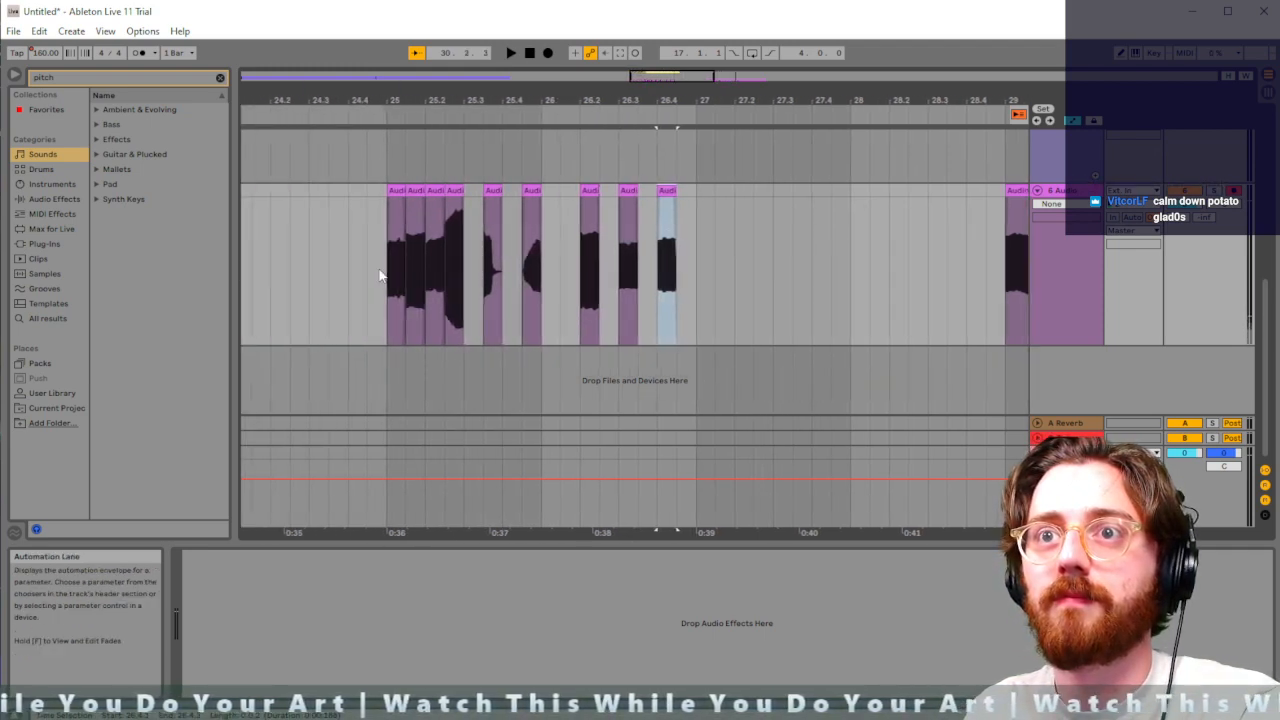
Play back the two-bar slice pattern from bar 25 and select all its slices through 26.4.3
click(386, 271)
key(space)
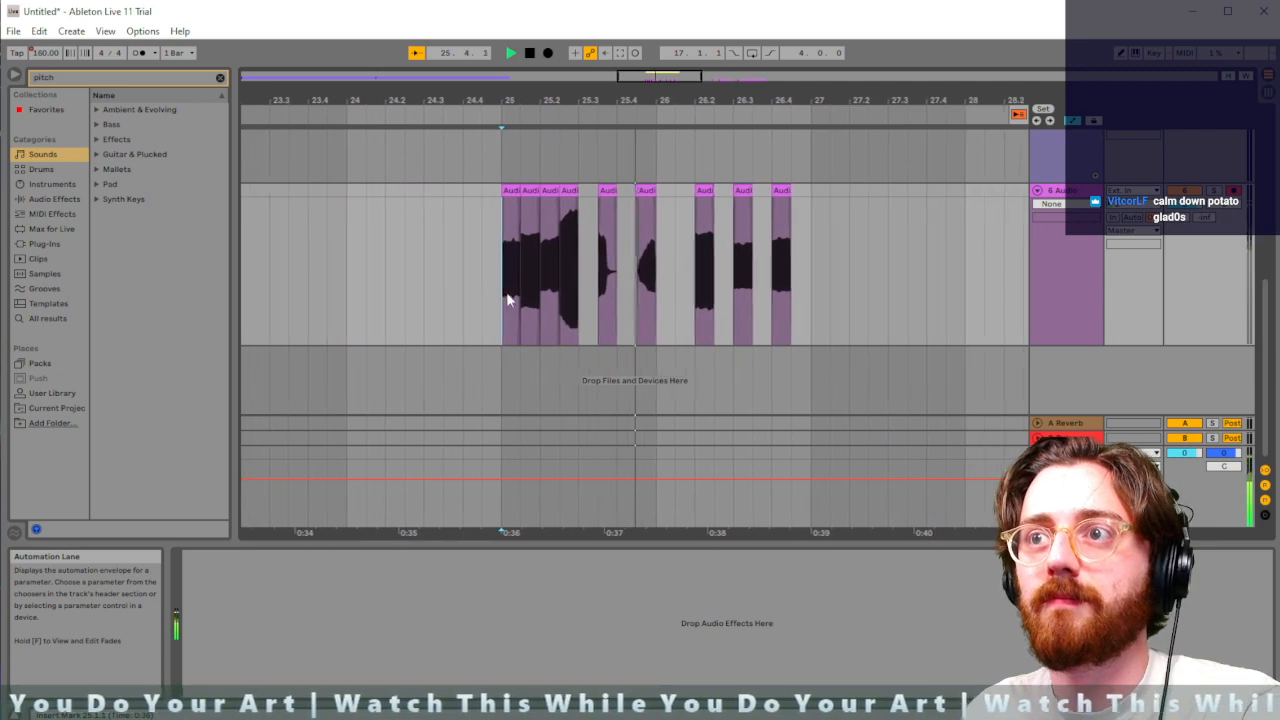
key(space)
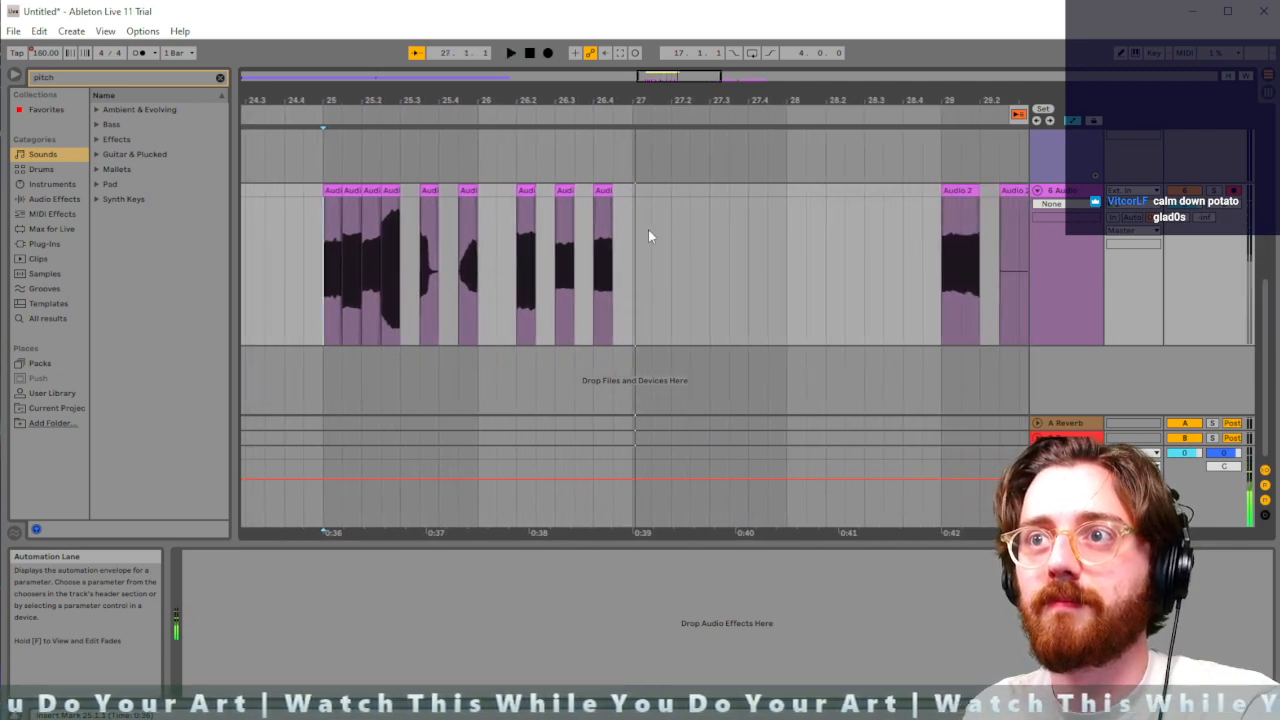
drag(618, 196, 329, 249)
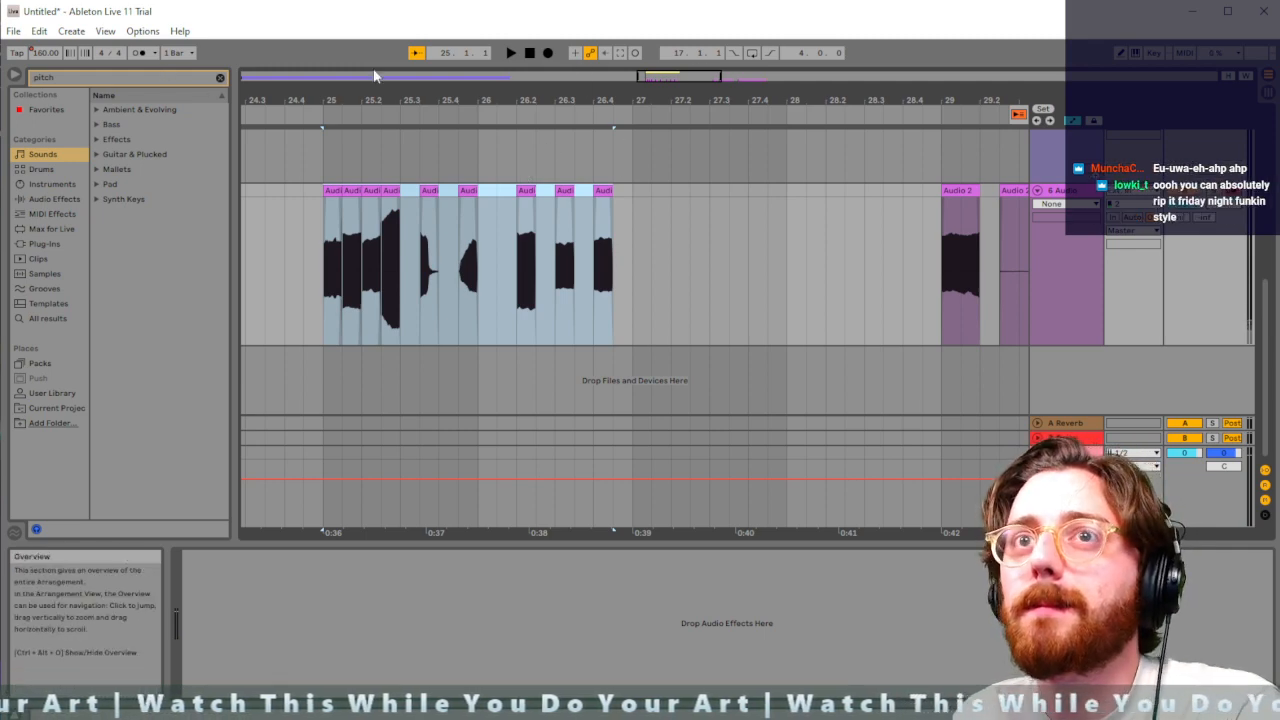
Paste the selected vocal slices into track 6's clip slots in Session View and launch them one after another
click(1268, 84)
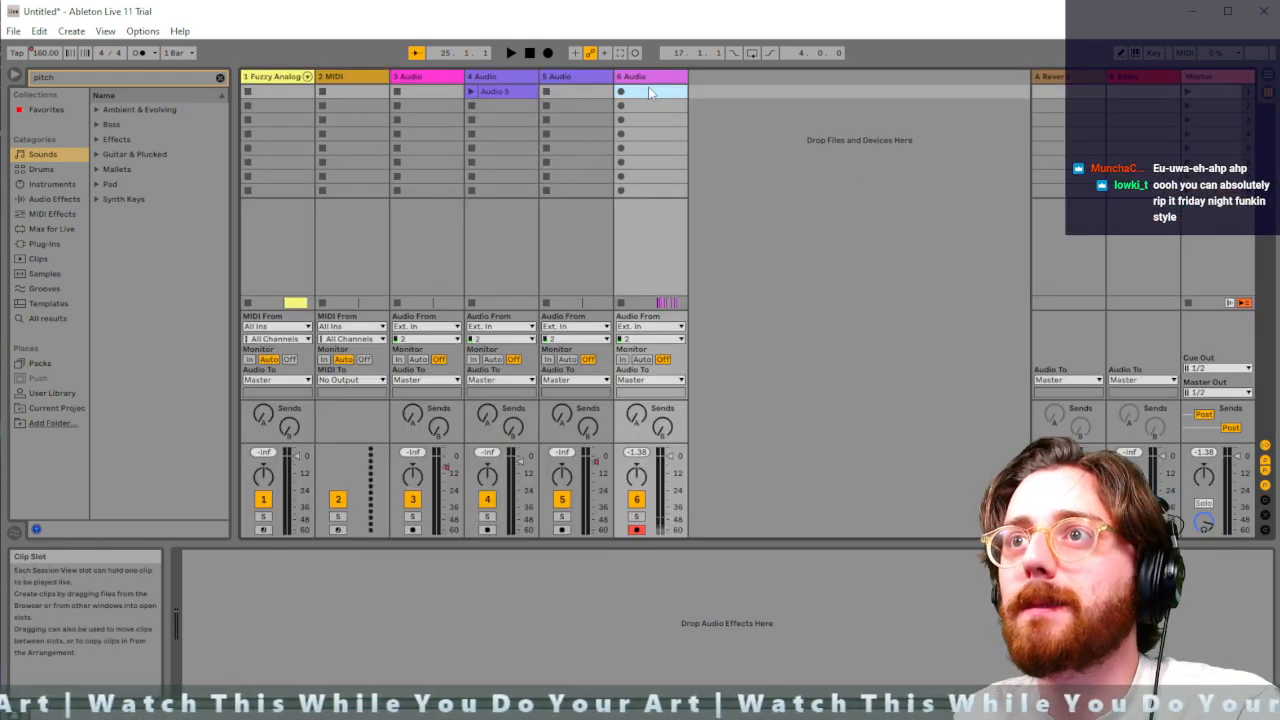
key(ctrl+v)
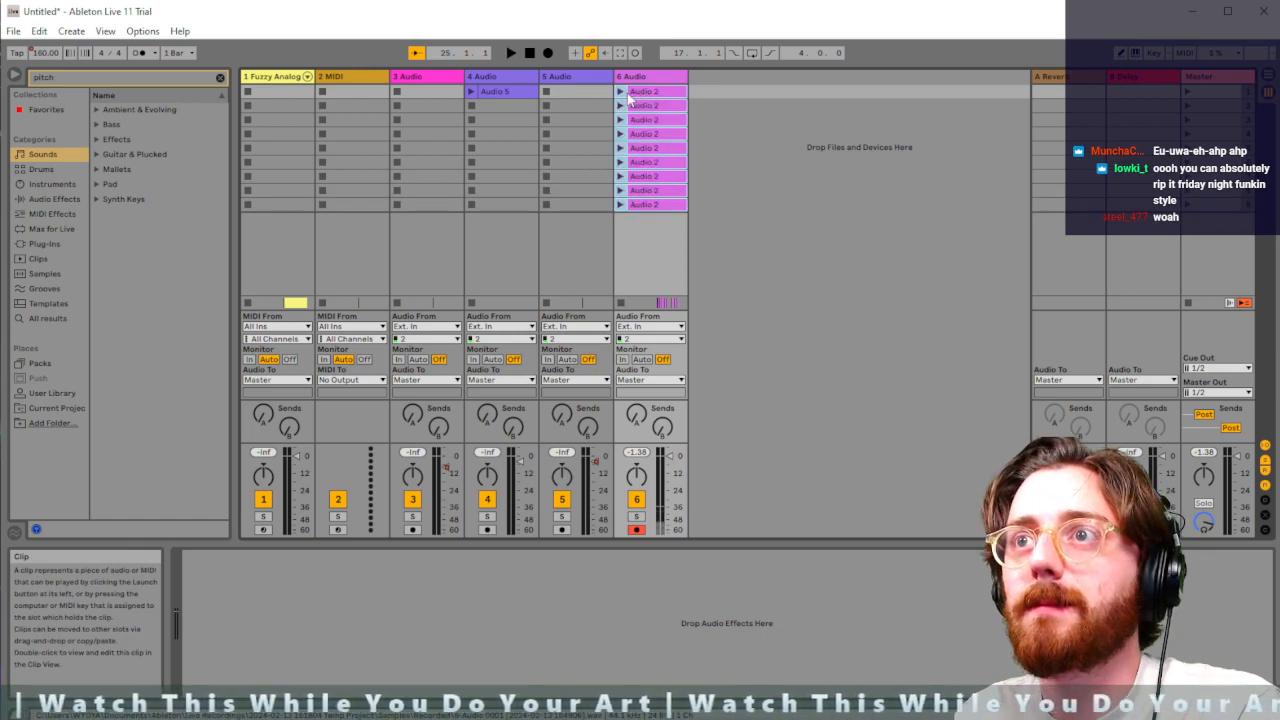
click(620, 92)
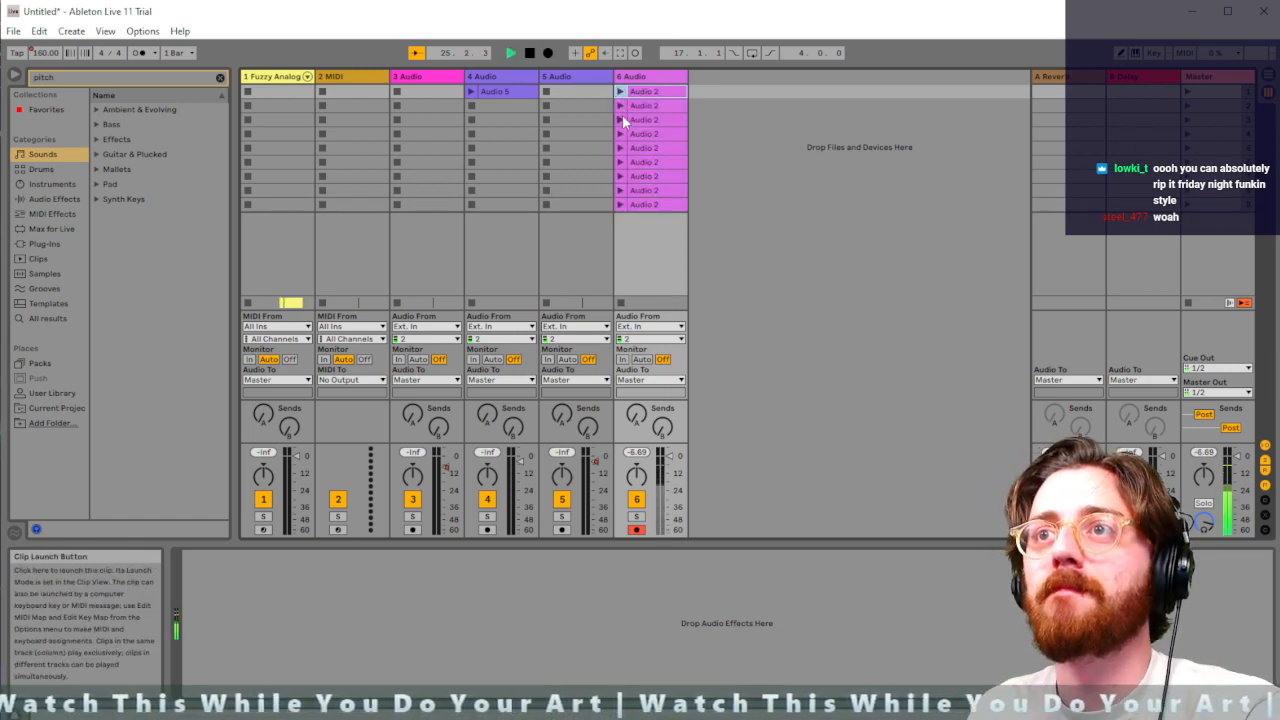
click(621, 120)
click(620, 106)
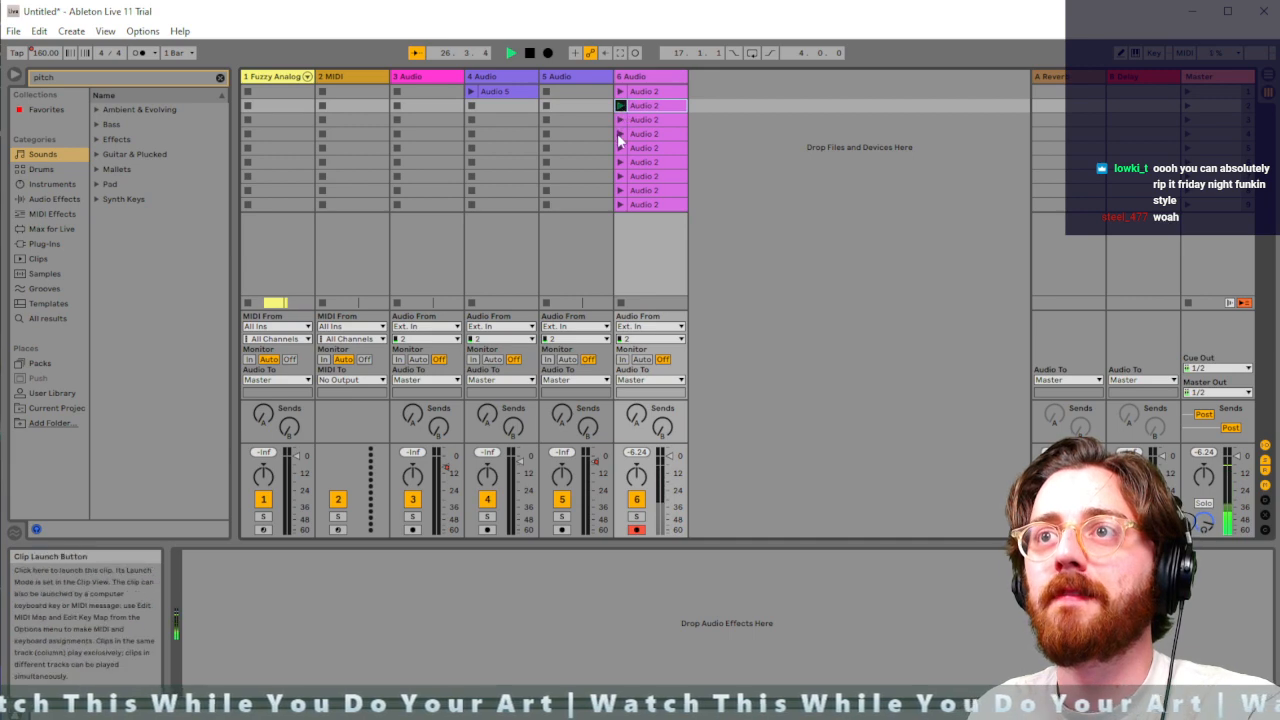
click(619, 134)
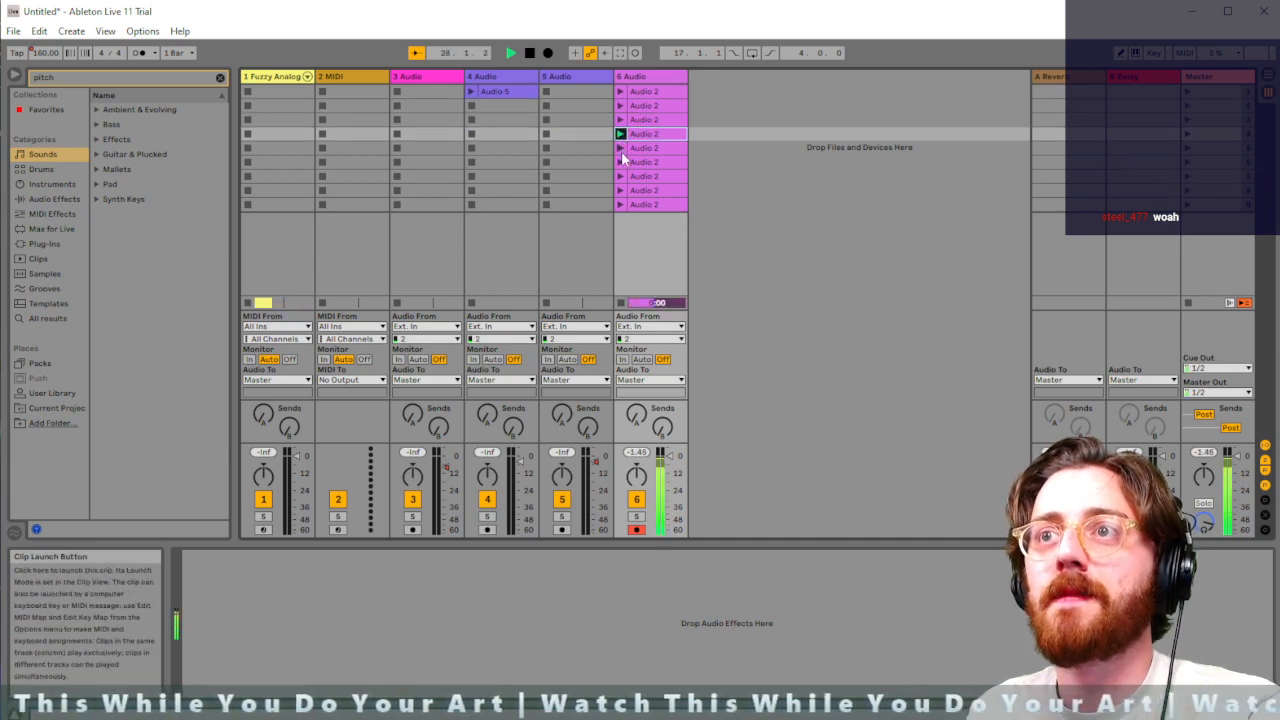
click(621, 151)
click(620, 162)
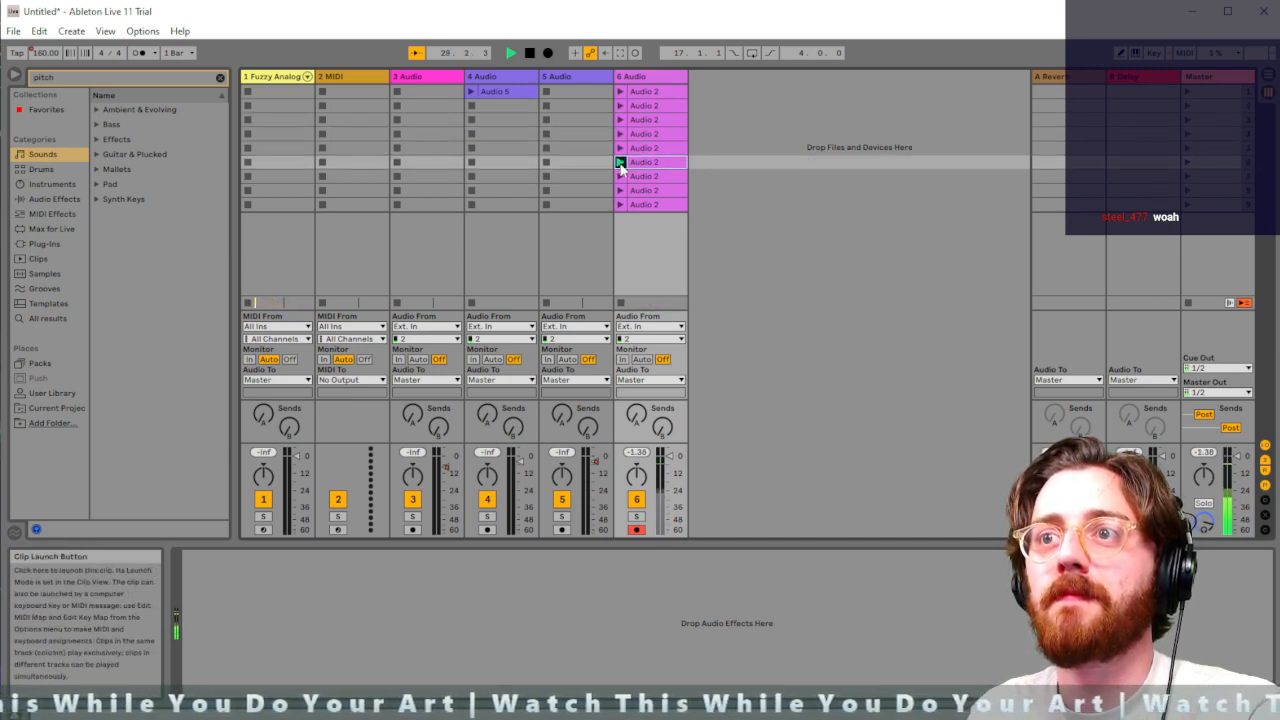
click(620, 176)
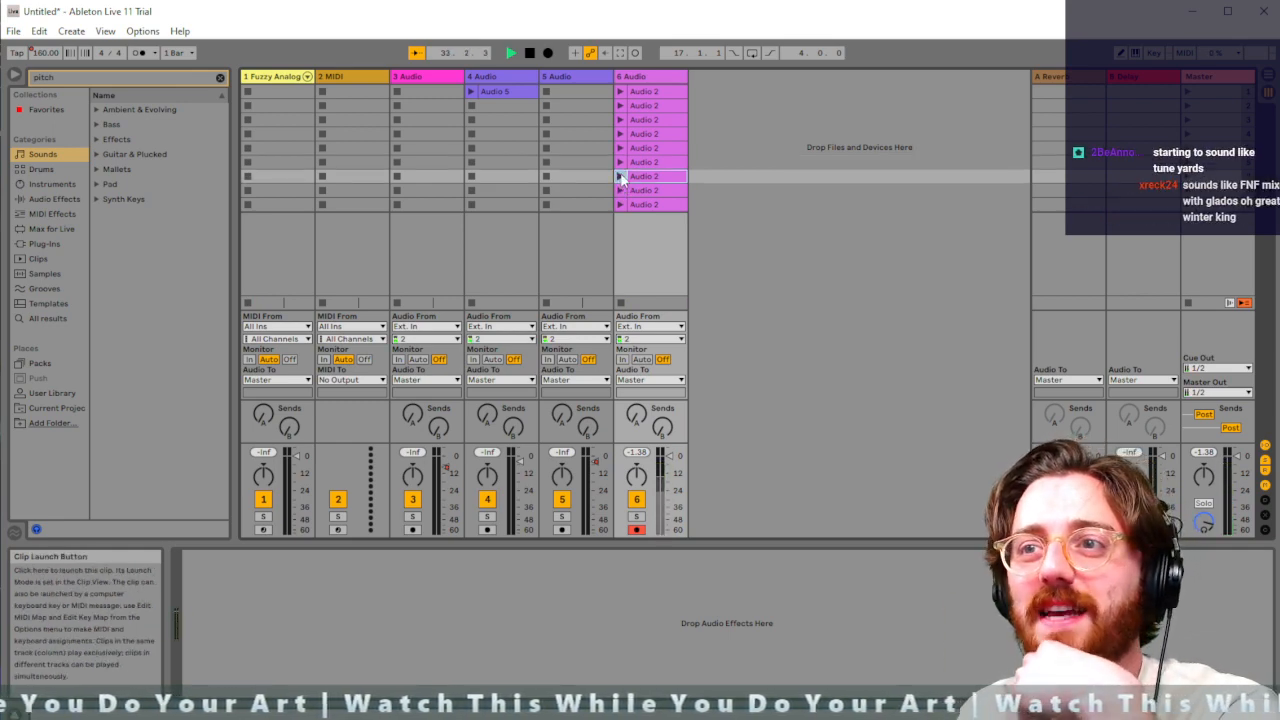
Undo pasting the slices into the clip slots and return track 6 to its arrangement content
key(ctrl+z)
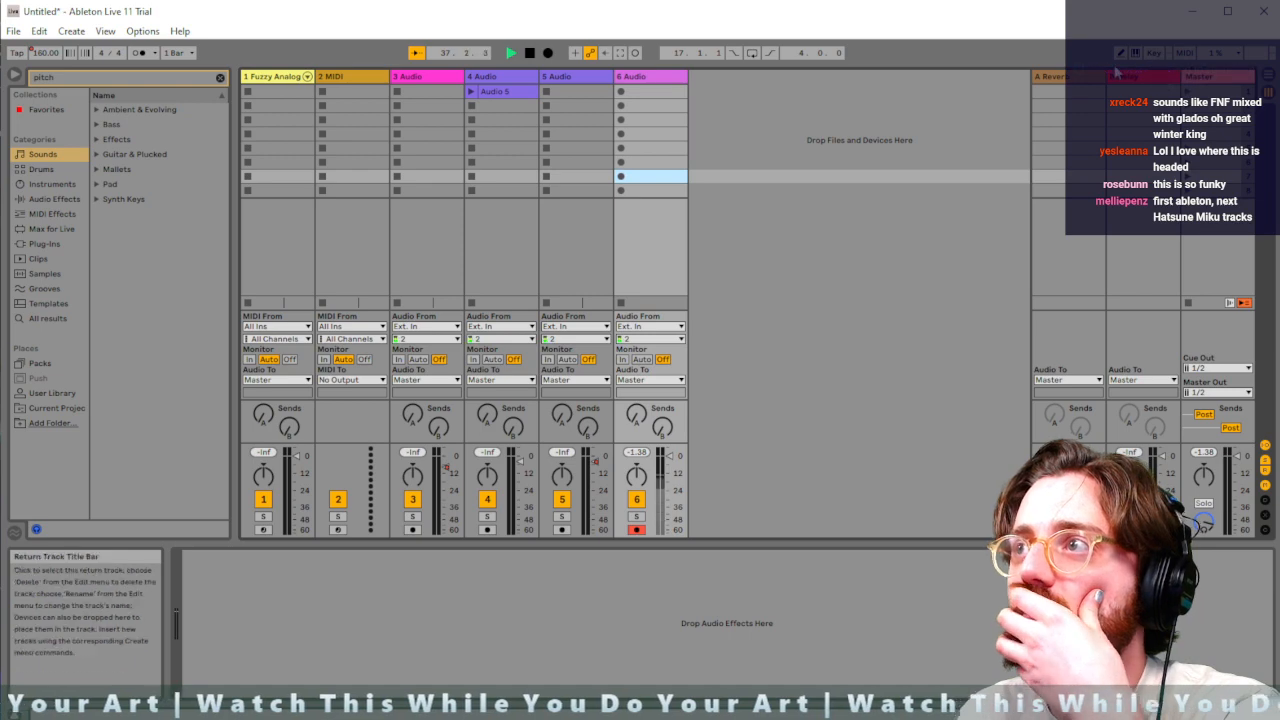
key(Tab)
key(space)
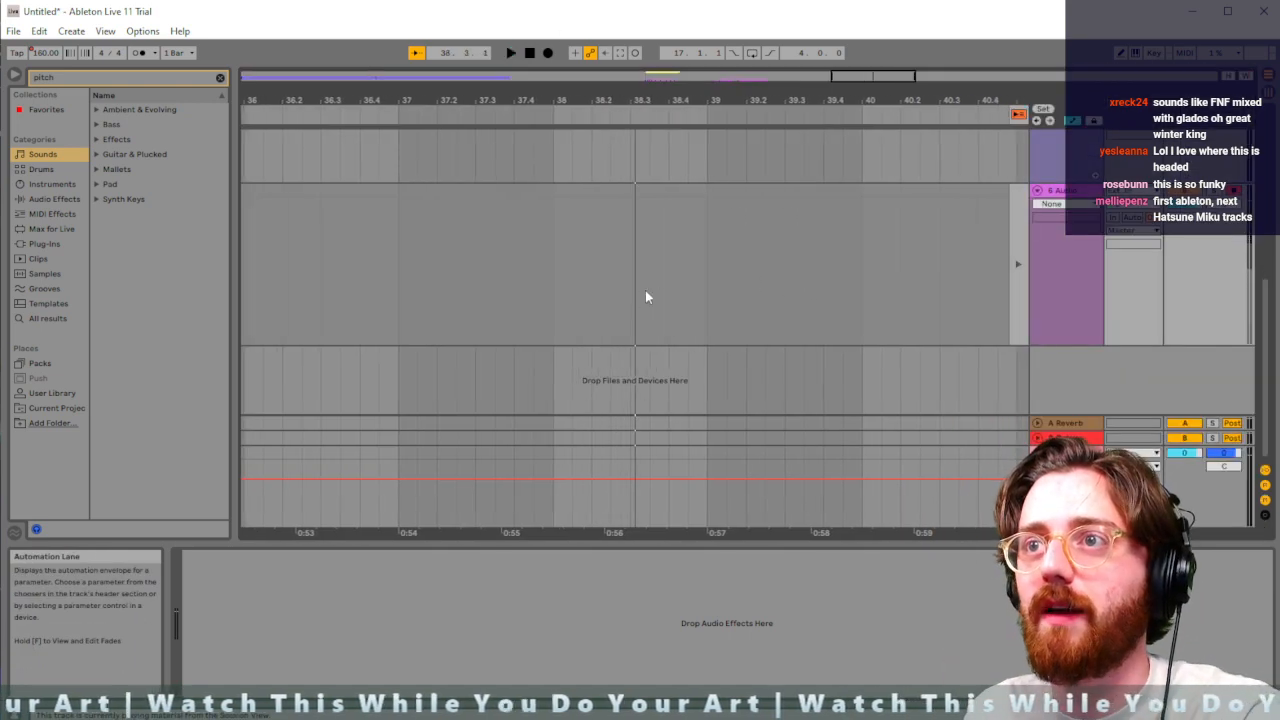
scroll(641, 295, left, 4)
scroll(641, 295, down, 3)
scroll(640, 298, left, 6)
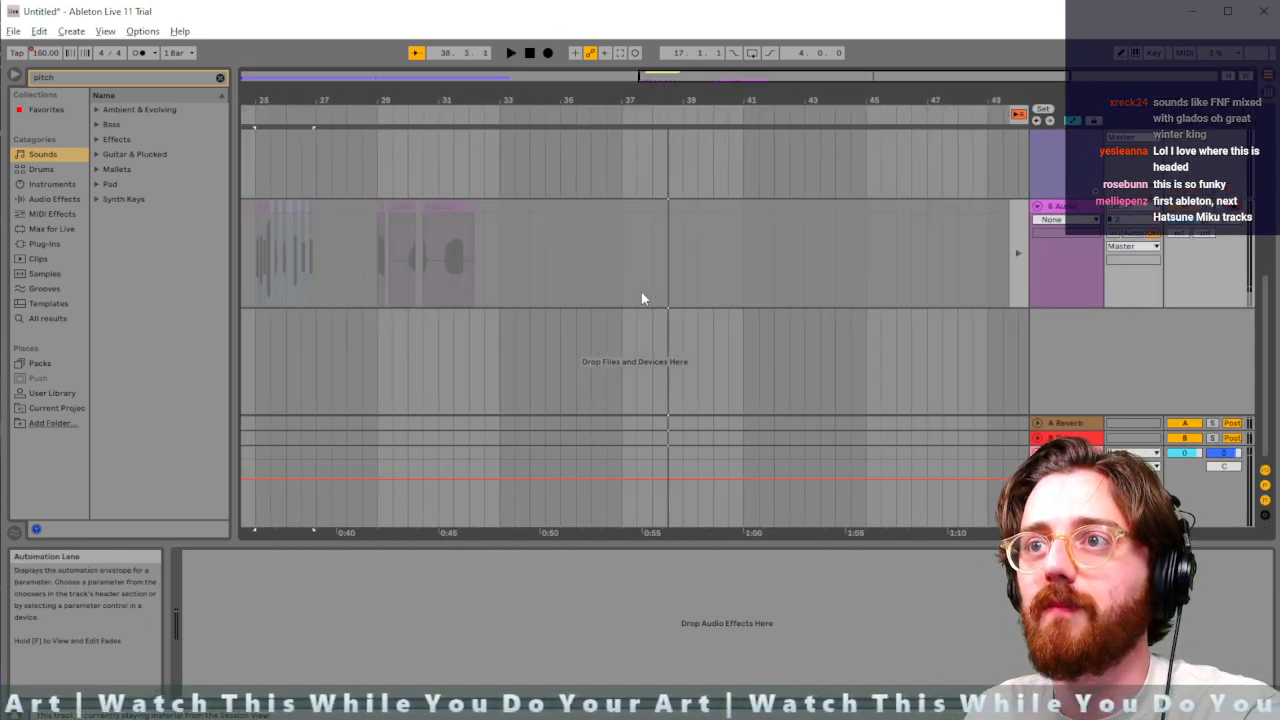
scroll(640, 294, down, 3)
click(543, 249)
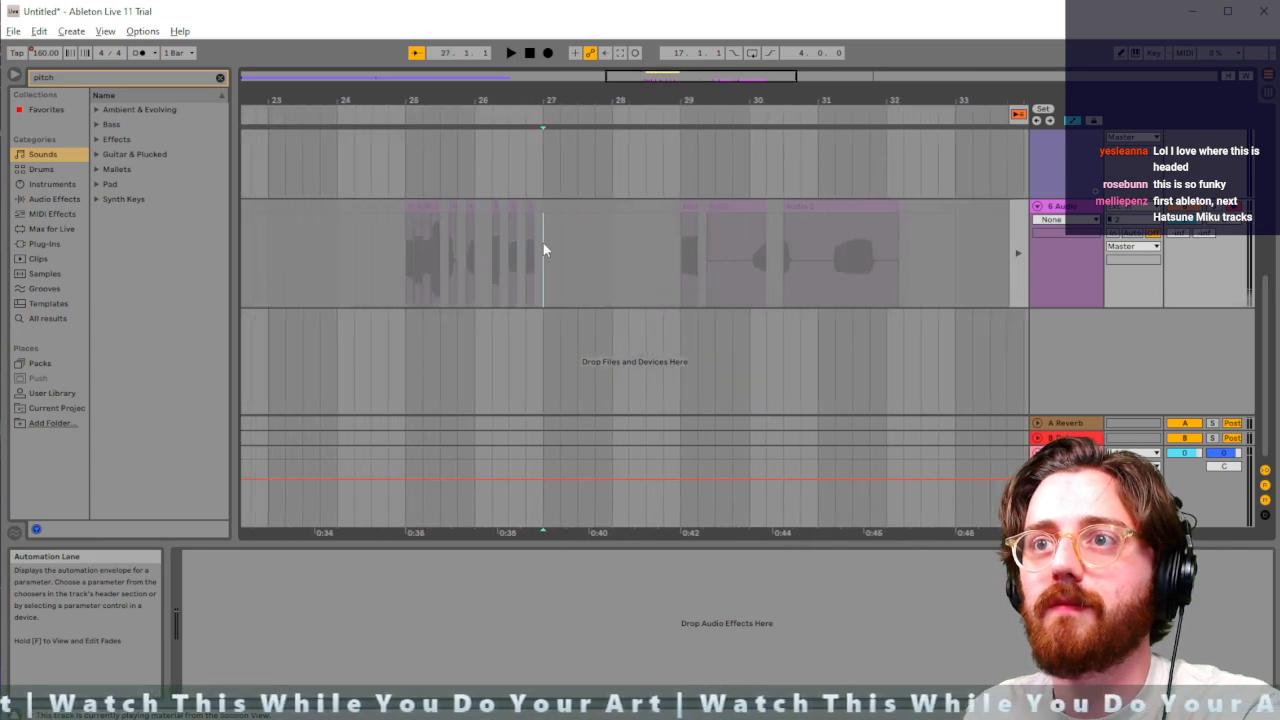
scroll(659, 248, left, 1)
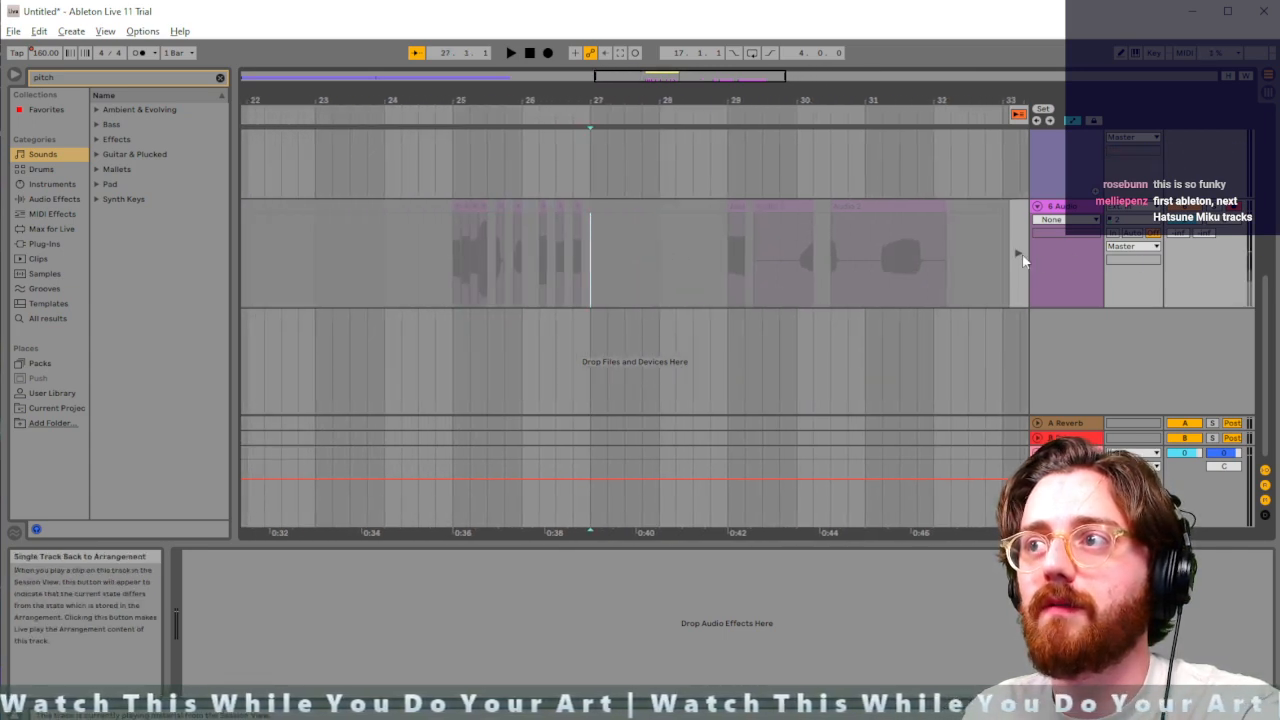
click(1019, 254)
Consolidate the track 6 slices from 25.1.1 to 27.1.1 into a single two-bar clip
drag(594, 233, 455, 240)
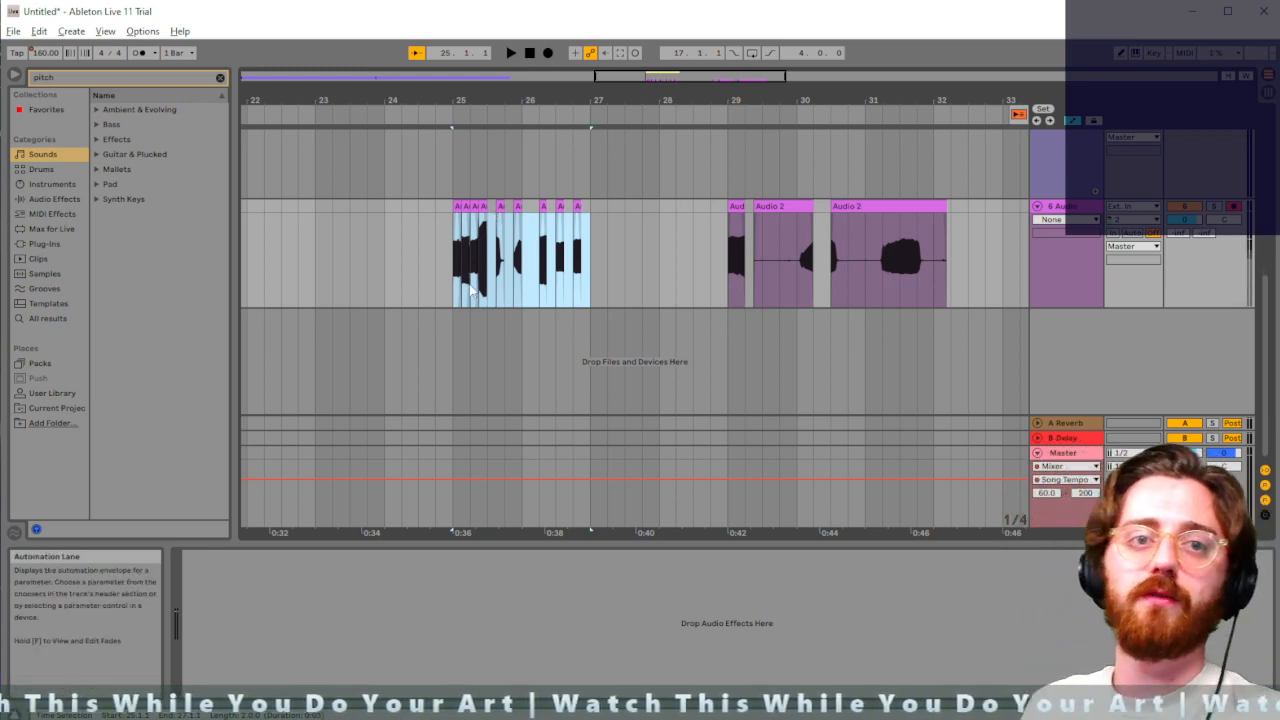
click(548, 274)
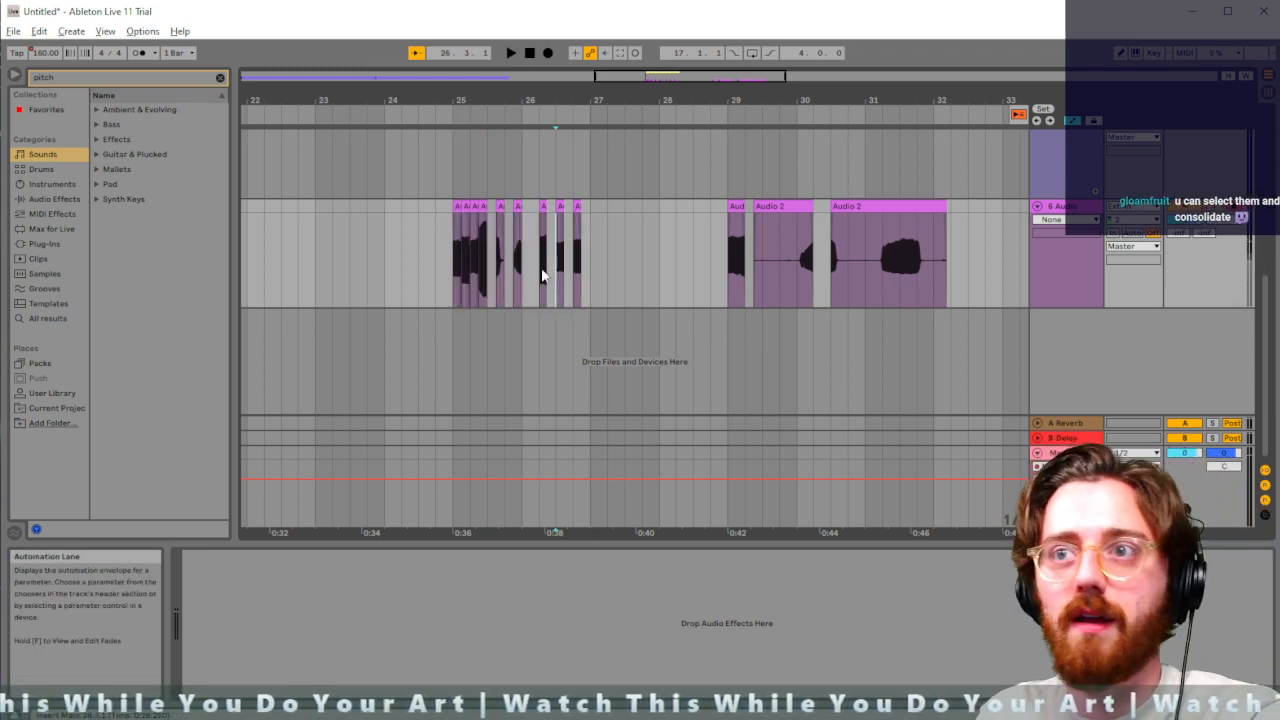
drag(586, 262, 450, 272)
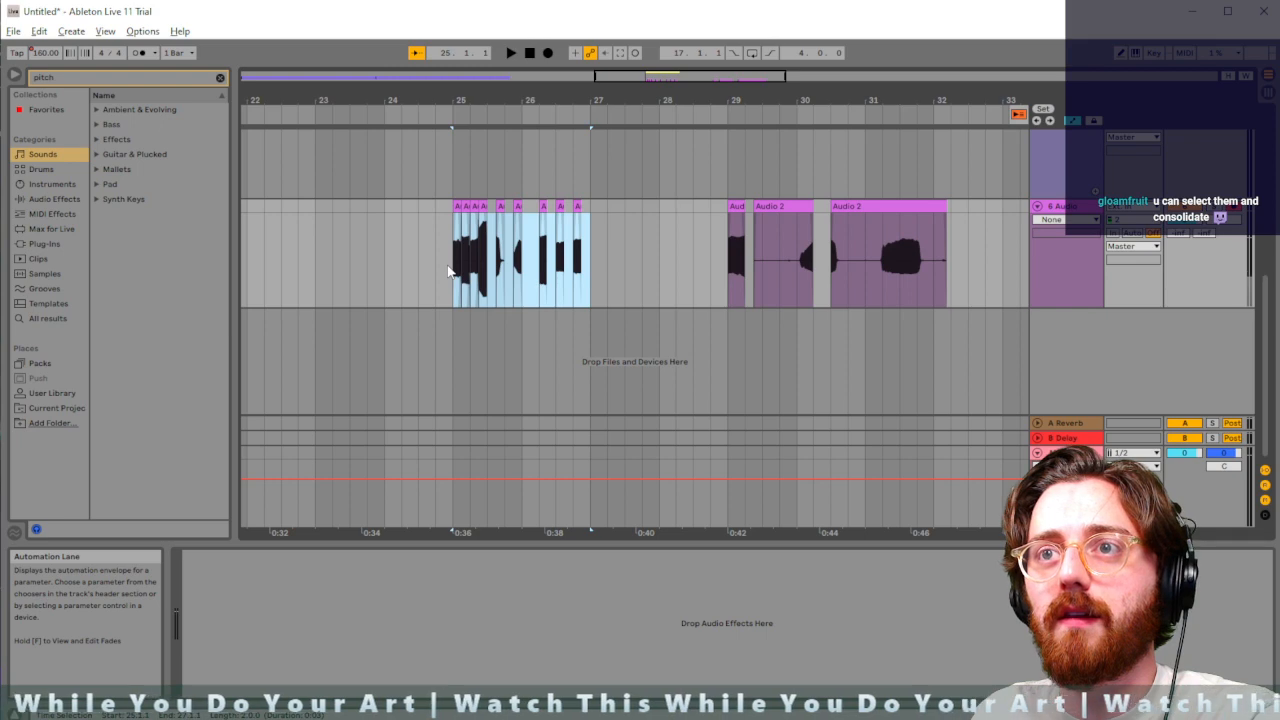
right_click(469, 256)
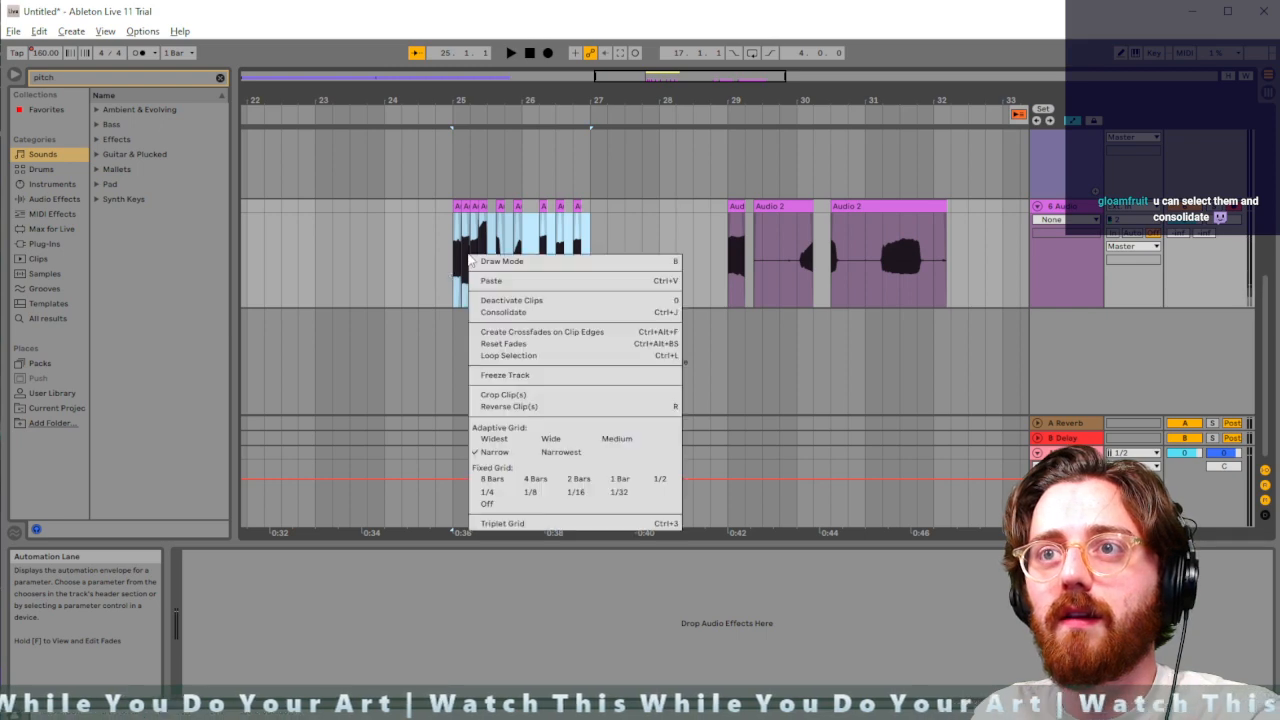
click(545, 313)
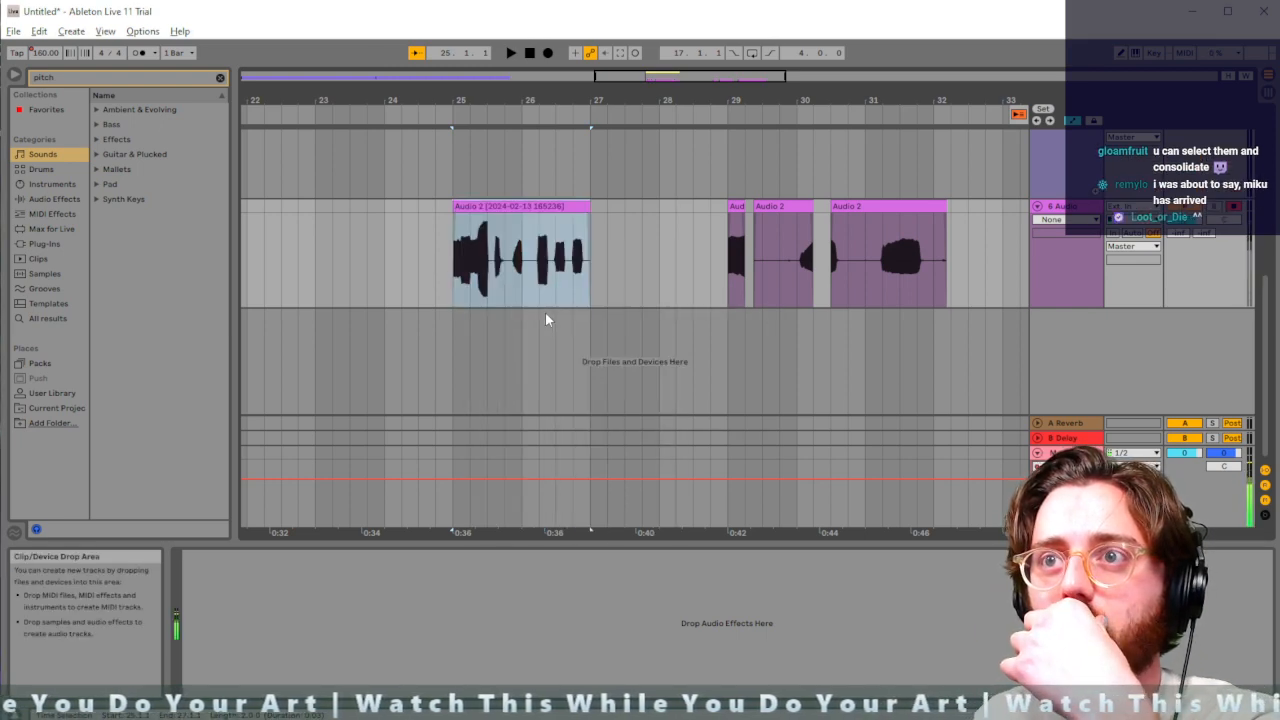
Copy the consolidated vocal clip into track 6's first clip slot in Session View and play it back
click(624, 263)
click(510, 205)
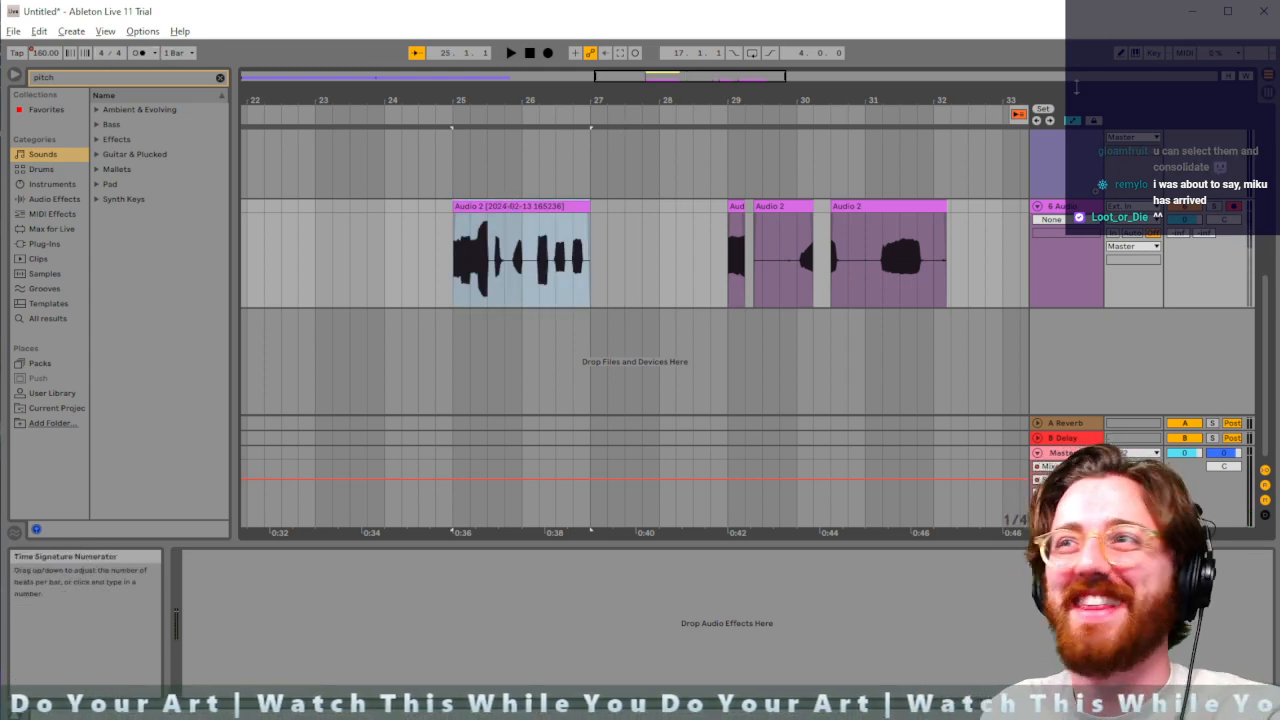
key(Tab)
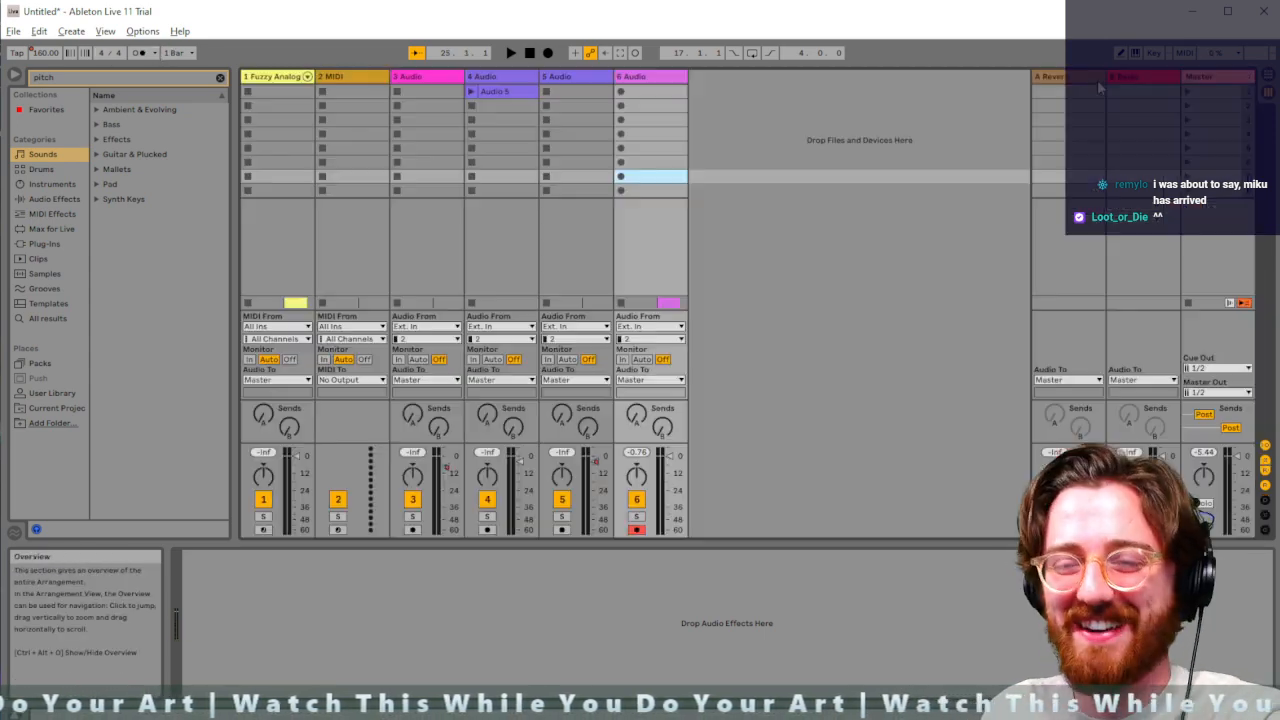
click(652, 92)
key(ctrl+v)
click(620, 92)
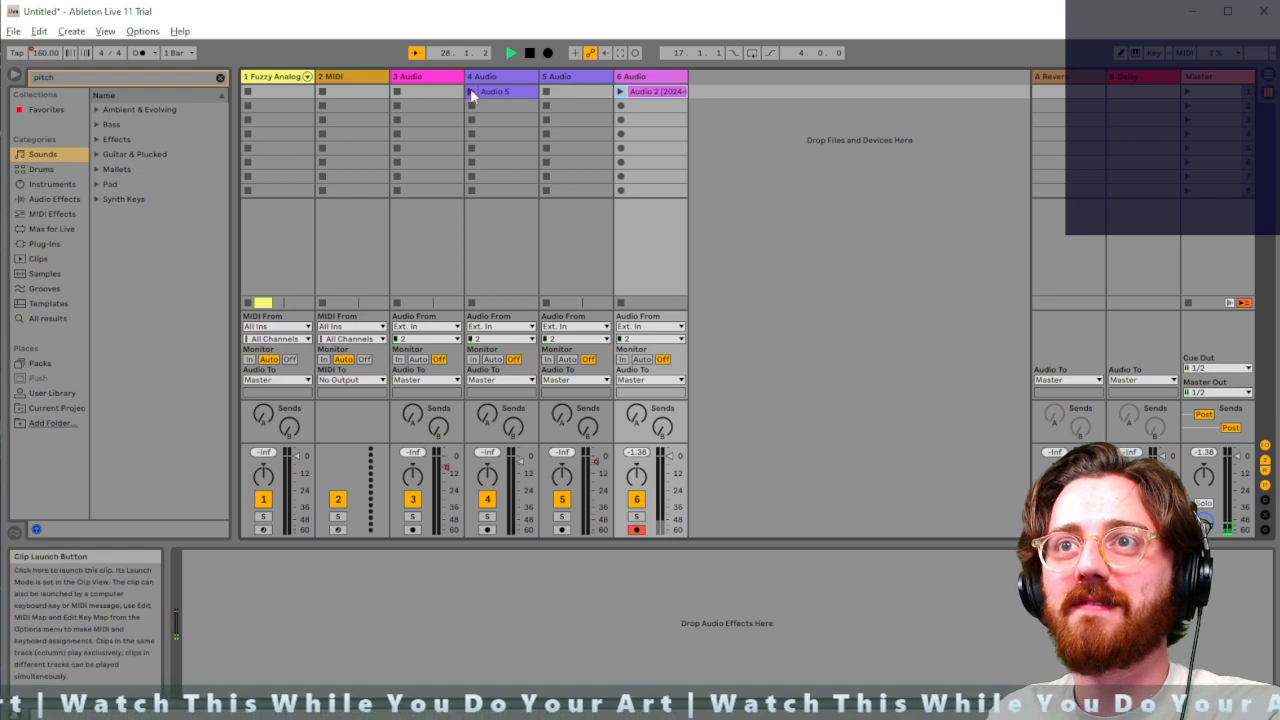
key(space)
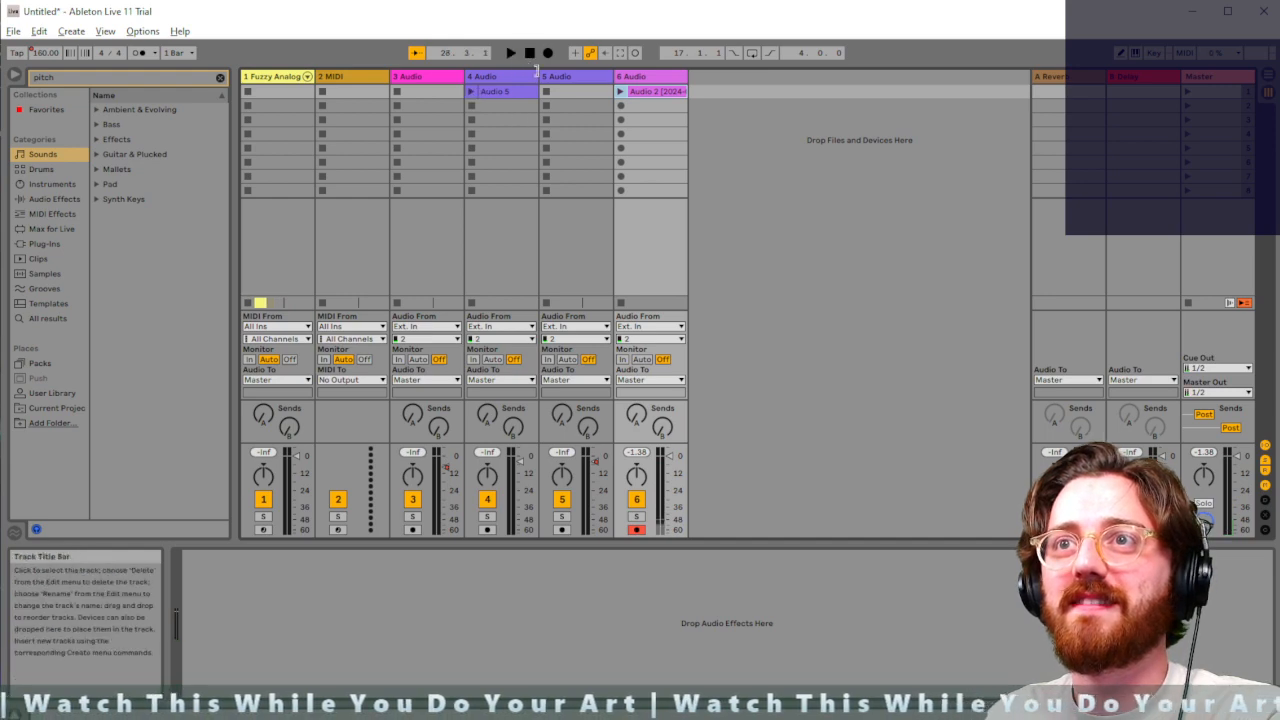
Play the Audio 5 loop on track 4 together with the consolidated vocal clip, and lower track 6's volume
click(471, 91)
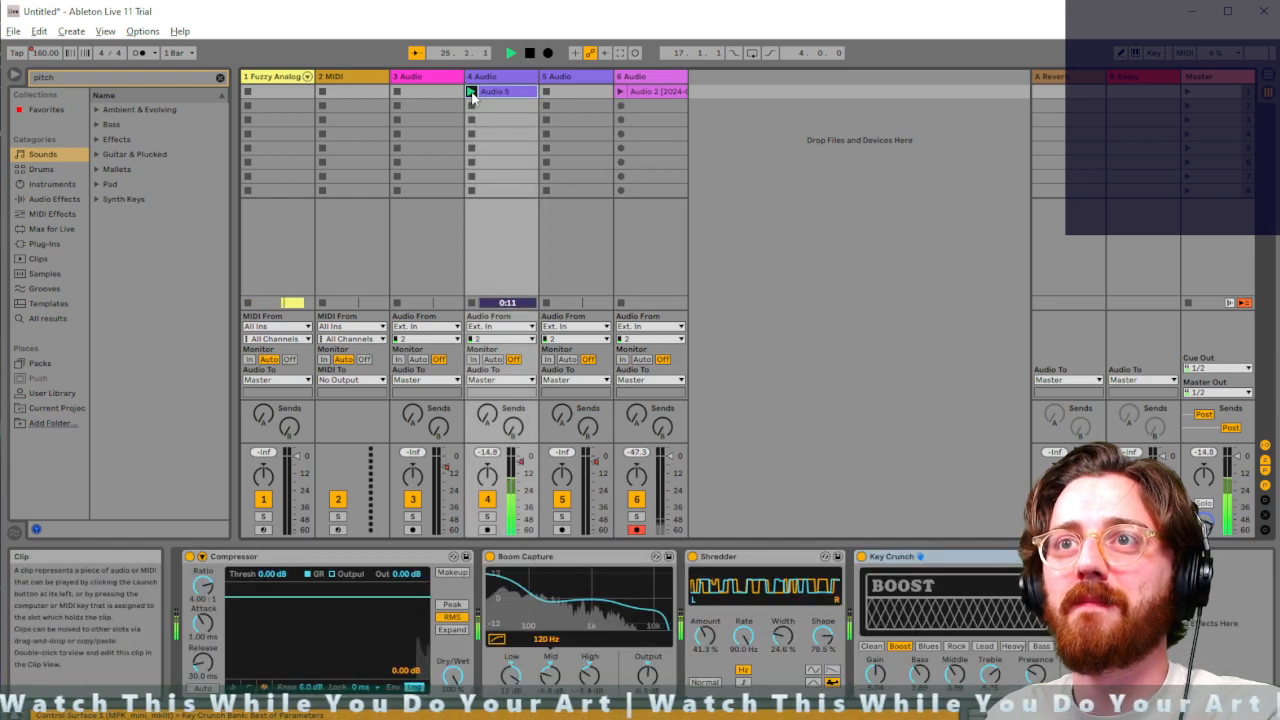
click(621, 92)
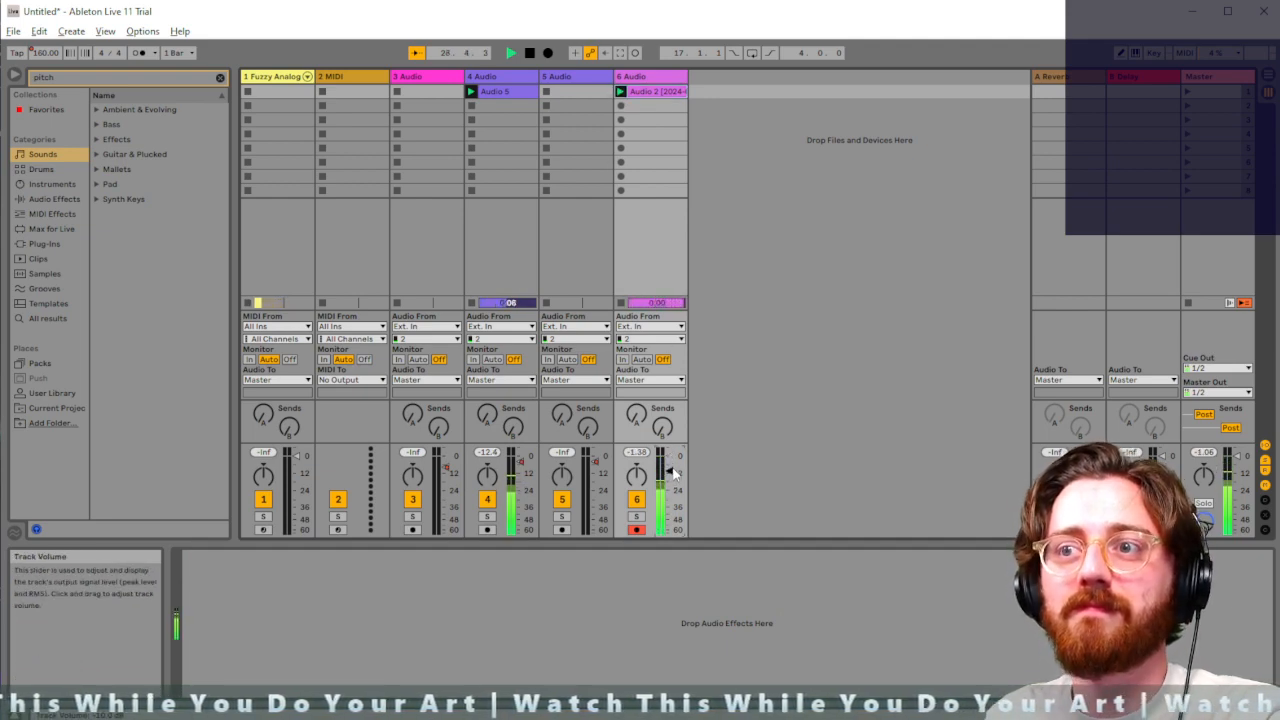
drag(671, 470, 670, 467)
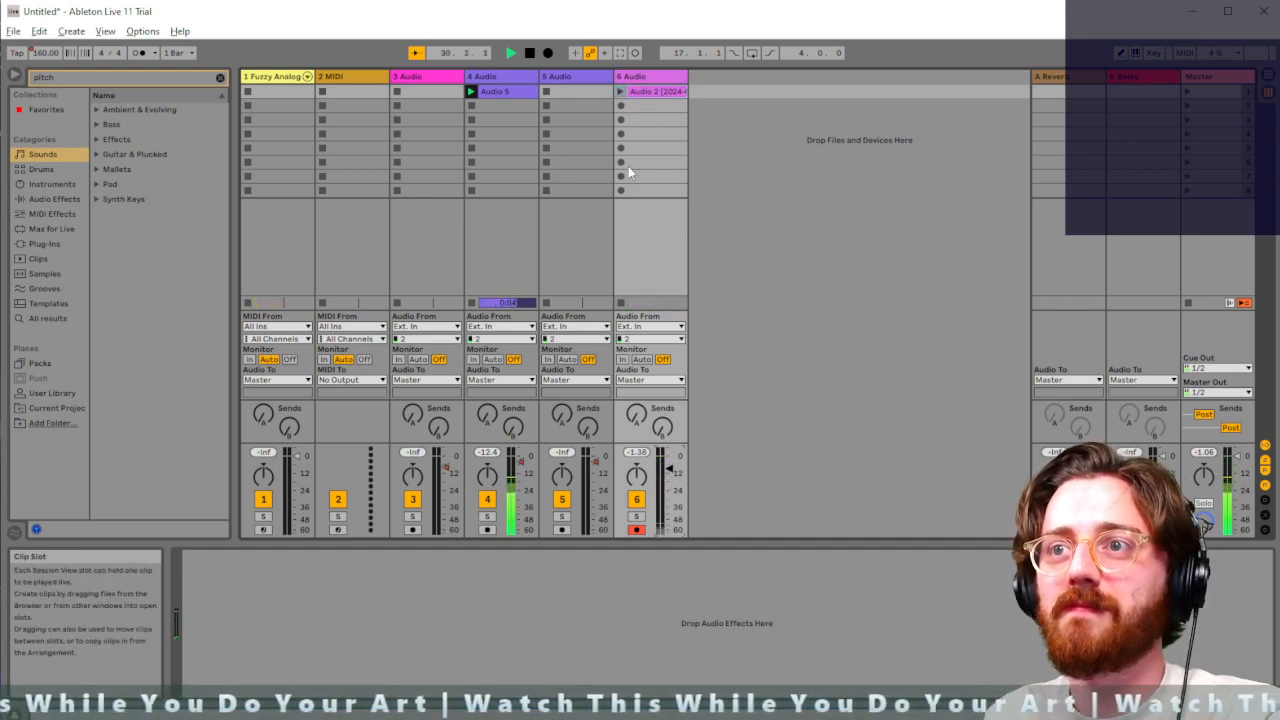
click(620, 91)
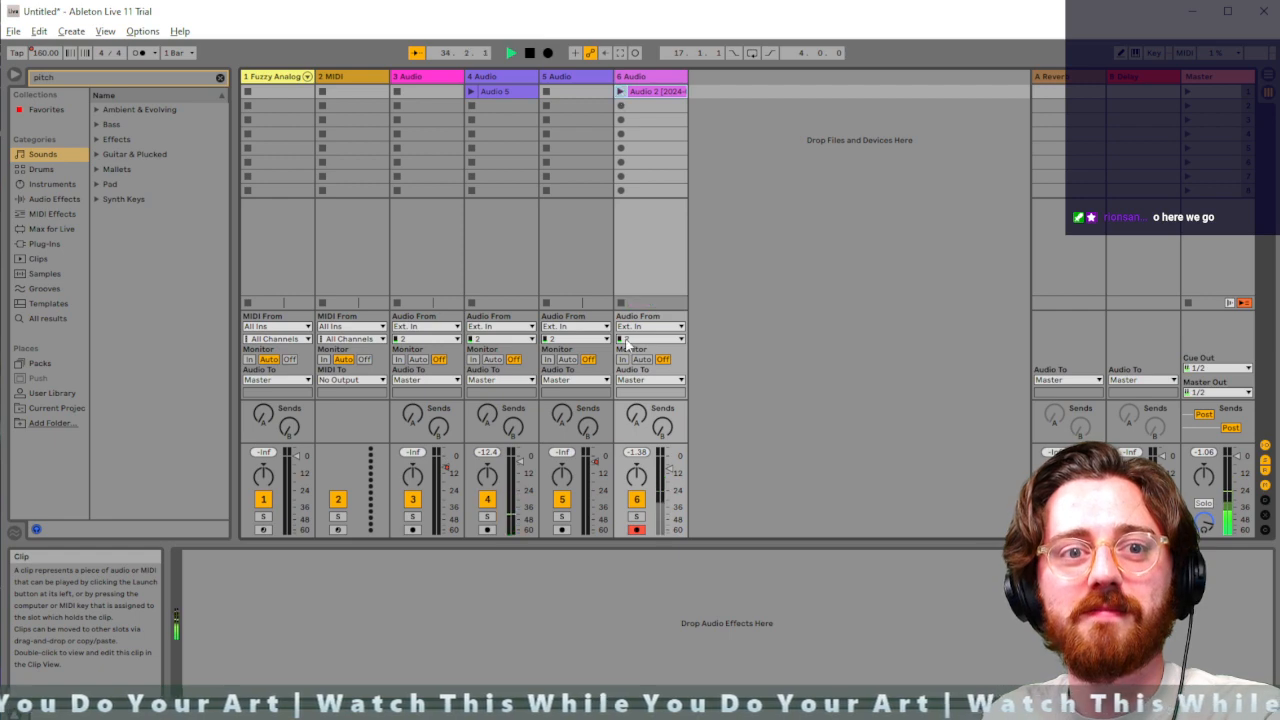
key(space)
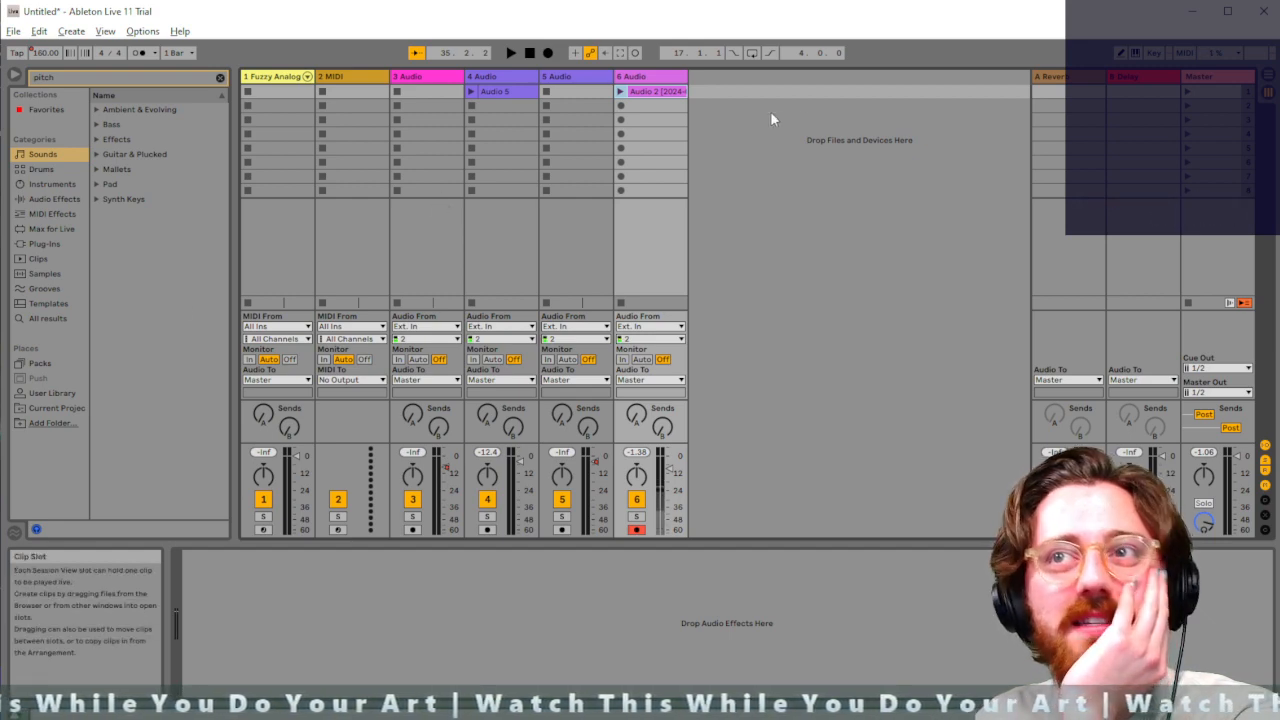
Clear the "pitch" search while browsing Drums, and insert a new MIDI track after track 6
click(48, 171)
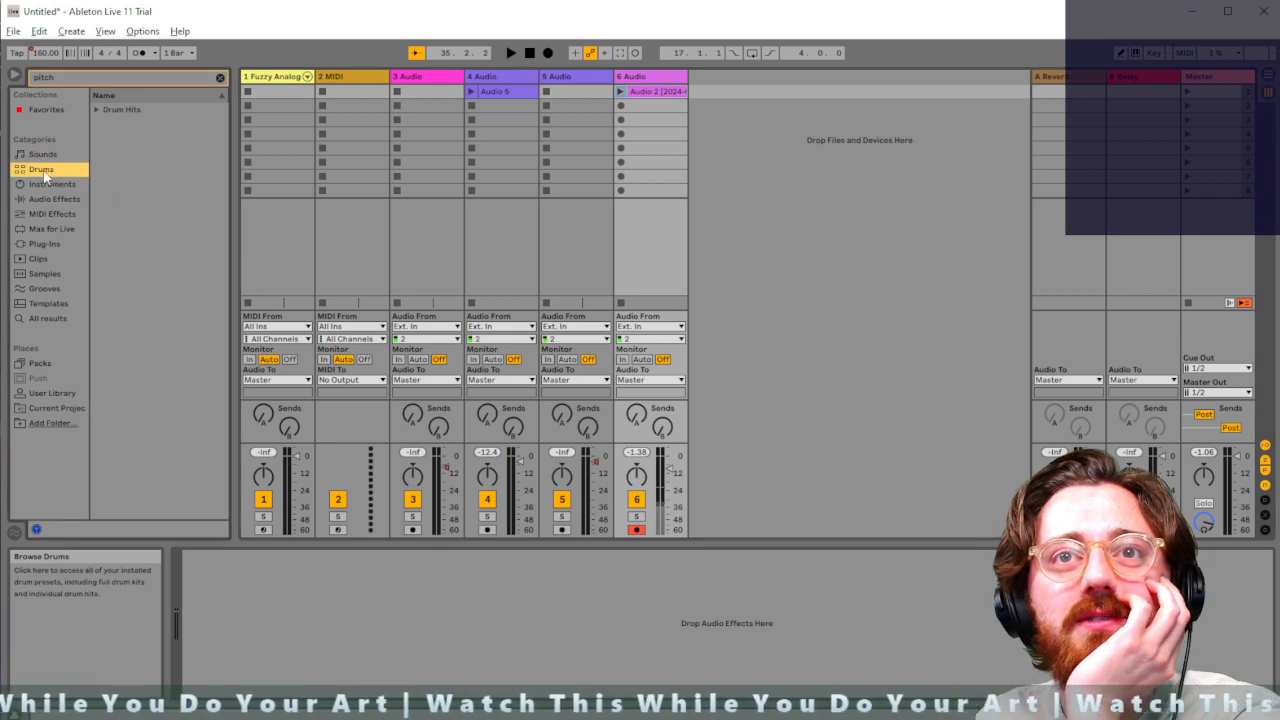
click(121, 112)
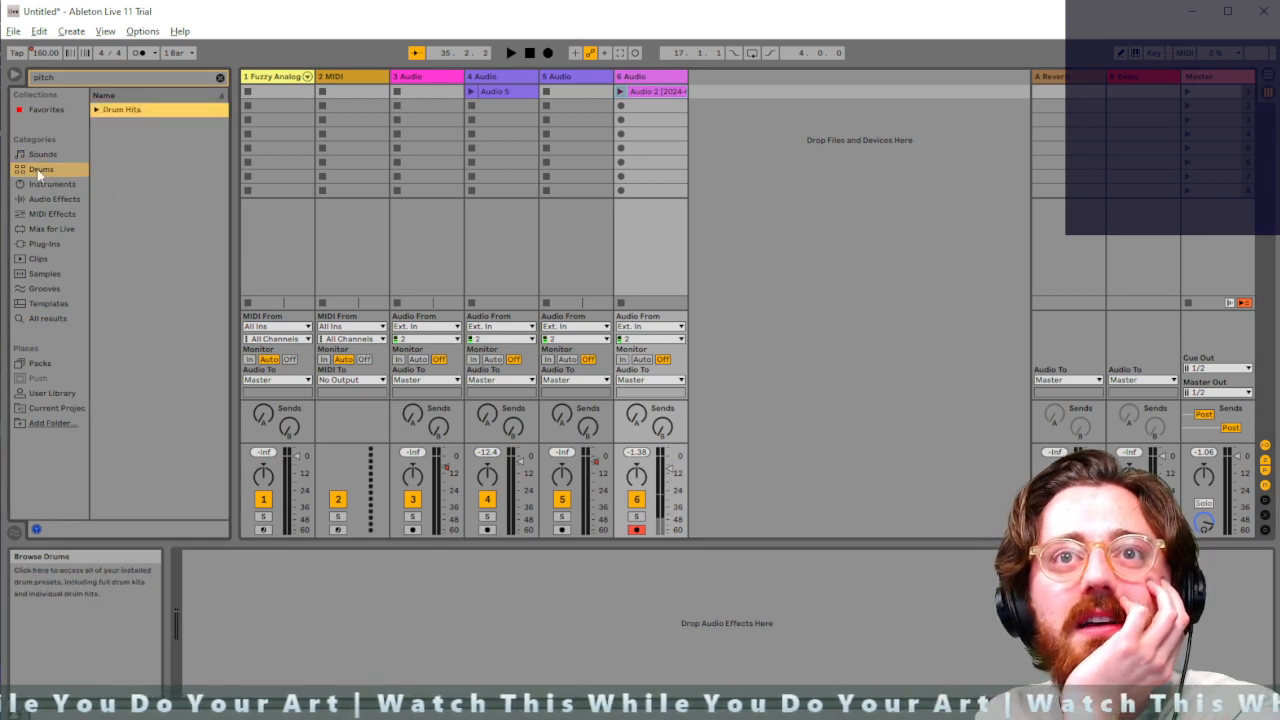
click(220, 77)
right_click(872, 165)
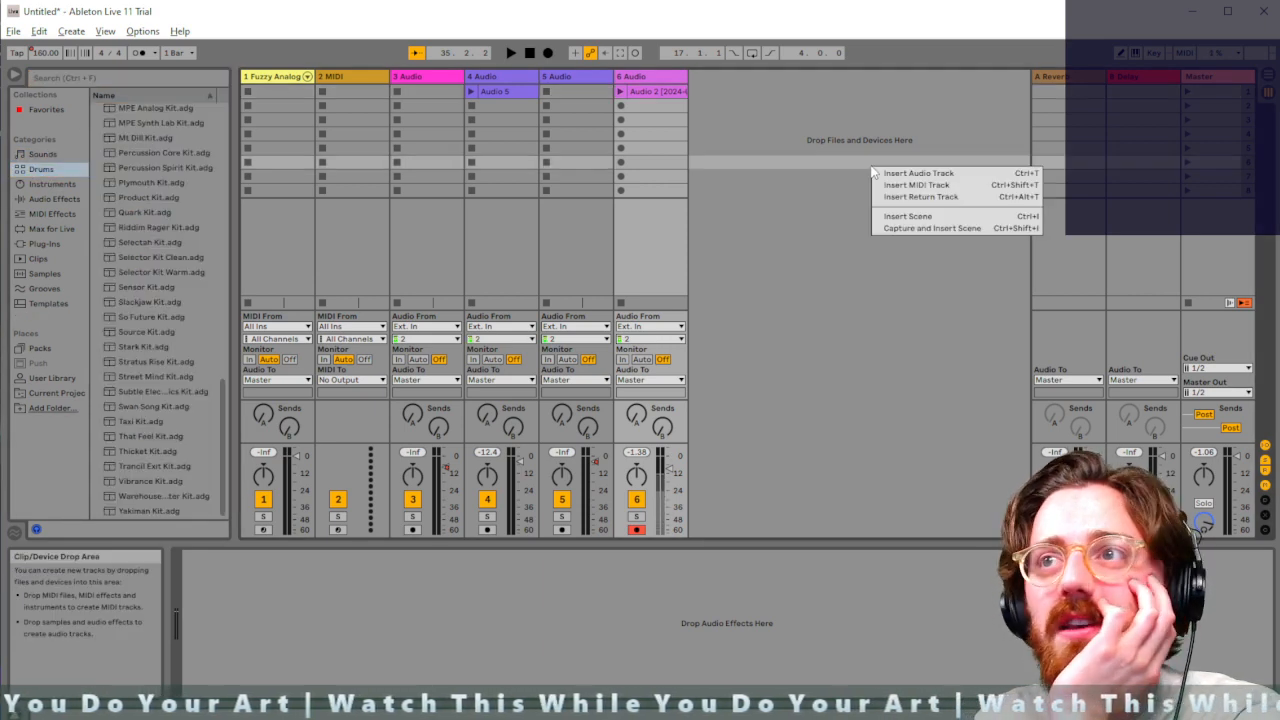
click(907, 186)
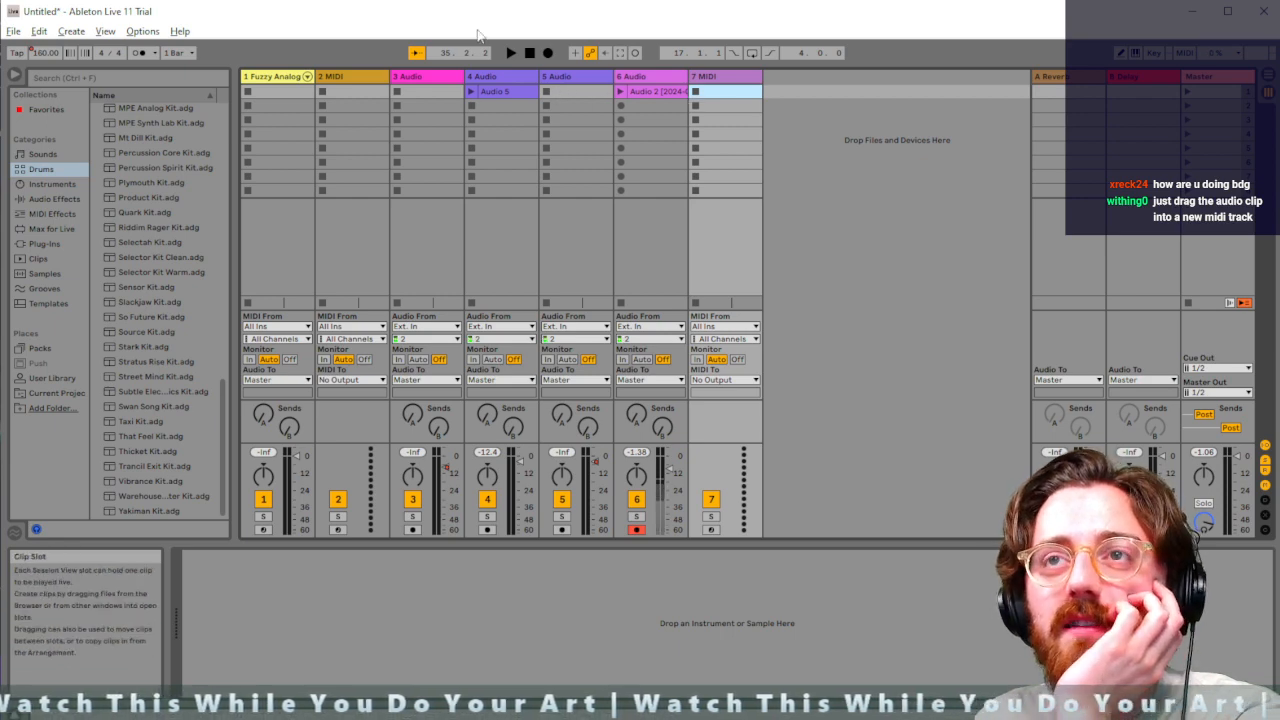
Undo the changes back through the consolidation, restore track 6's arrangement content, and select its slice at 25.1.1
key(Tab)
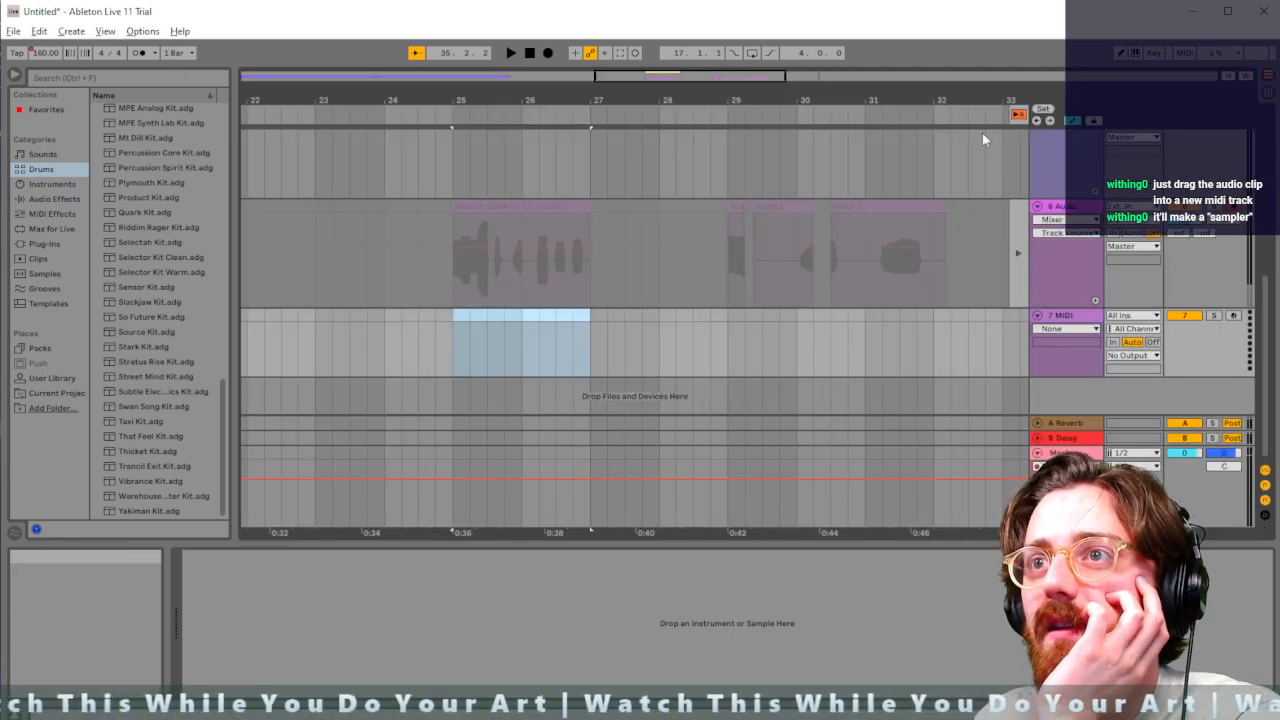
click(691, 232)
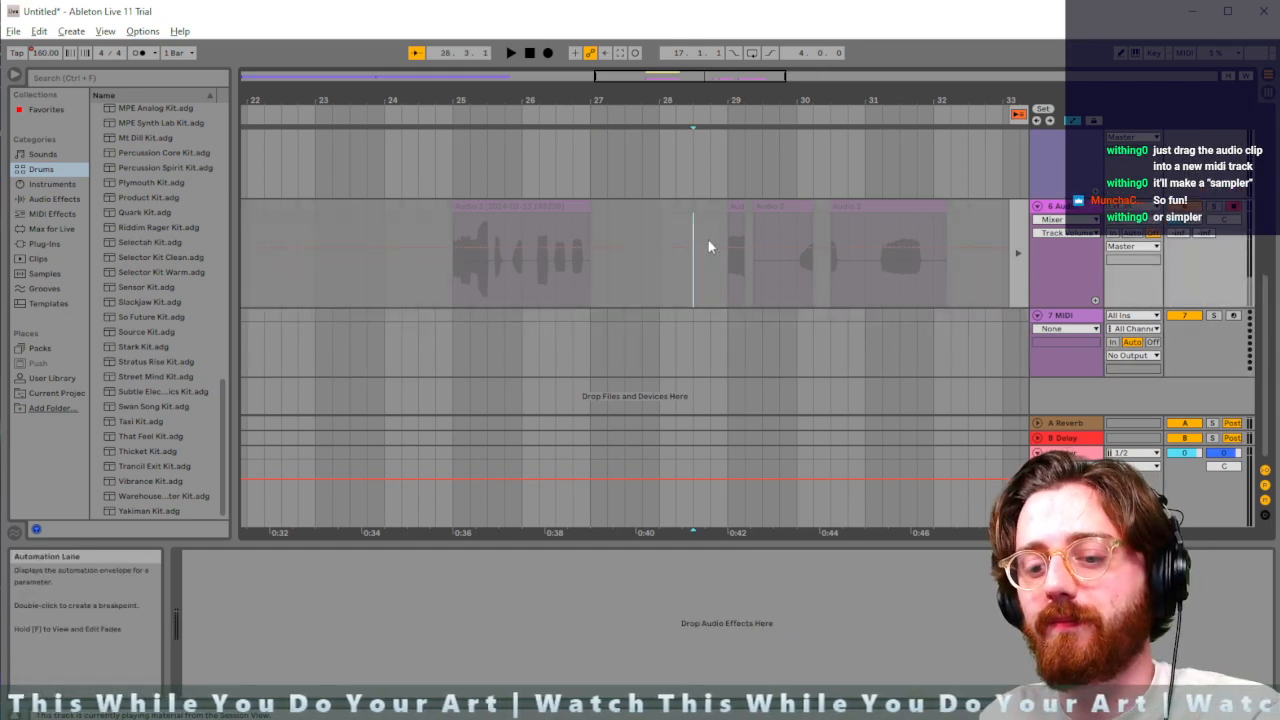
key(ctrl+z)
key(ctrl+z)
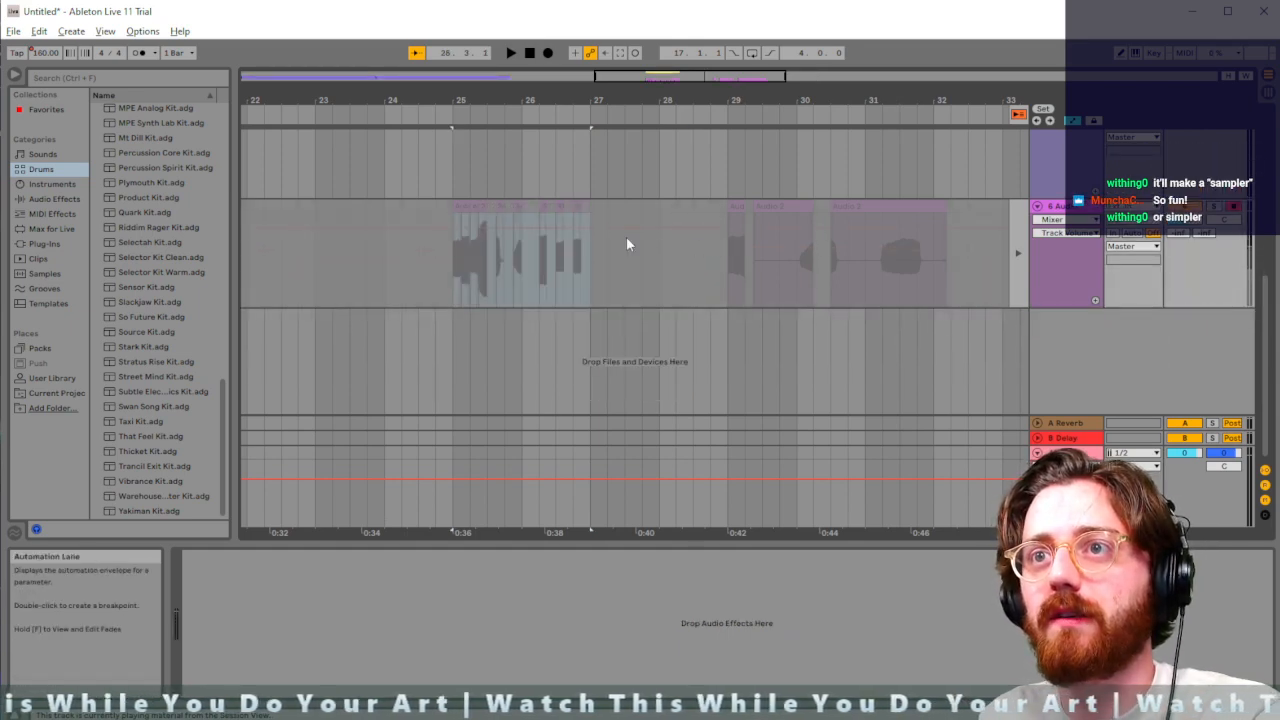
key(ctrl+z)
click(1018, 253)
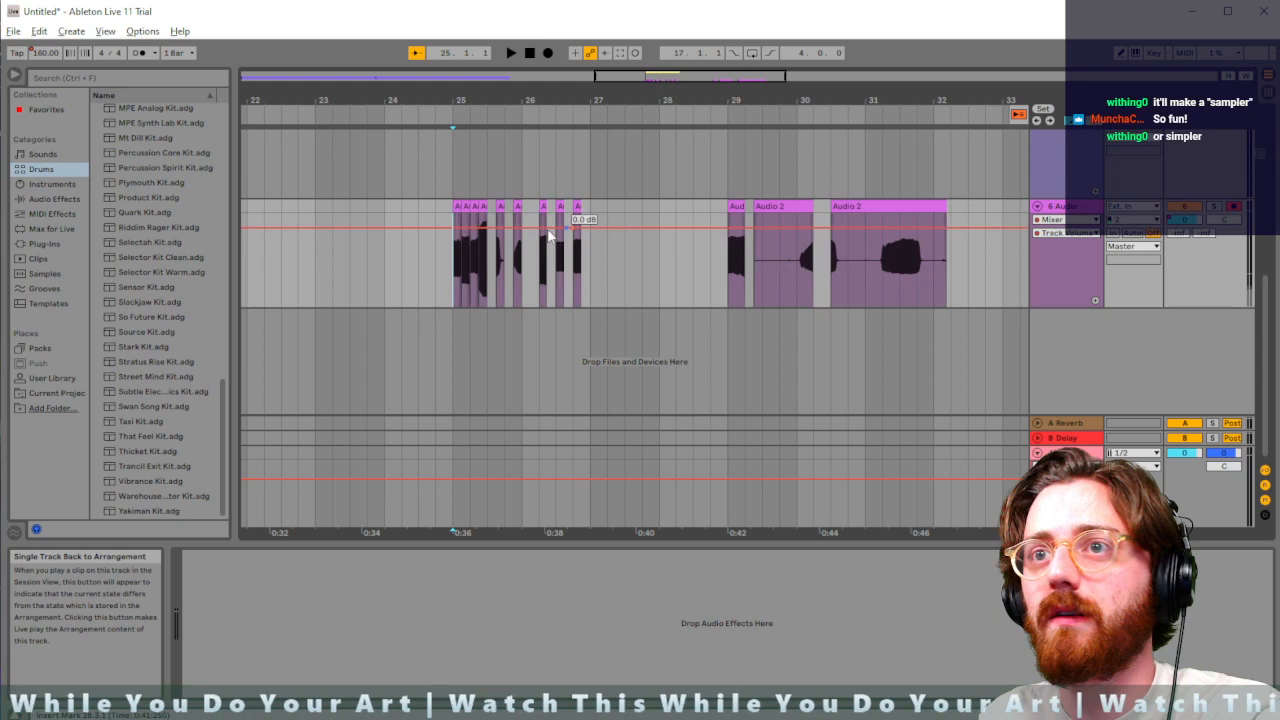
click(457, 206)
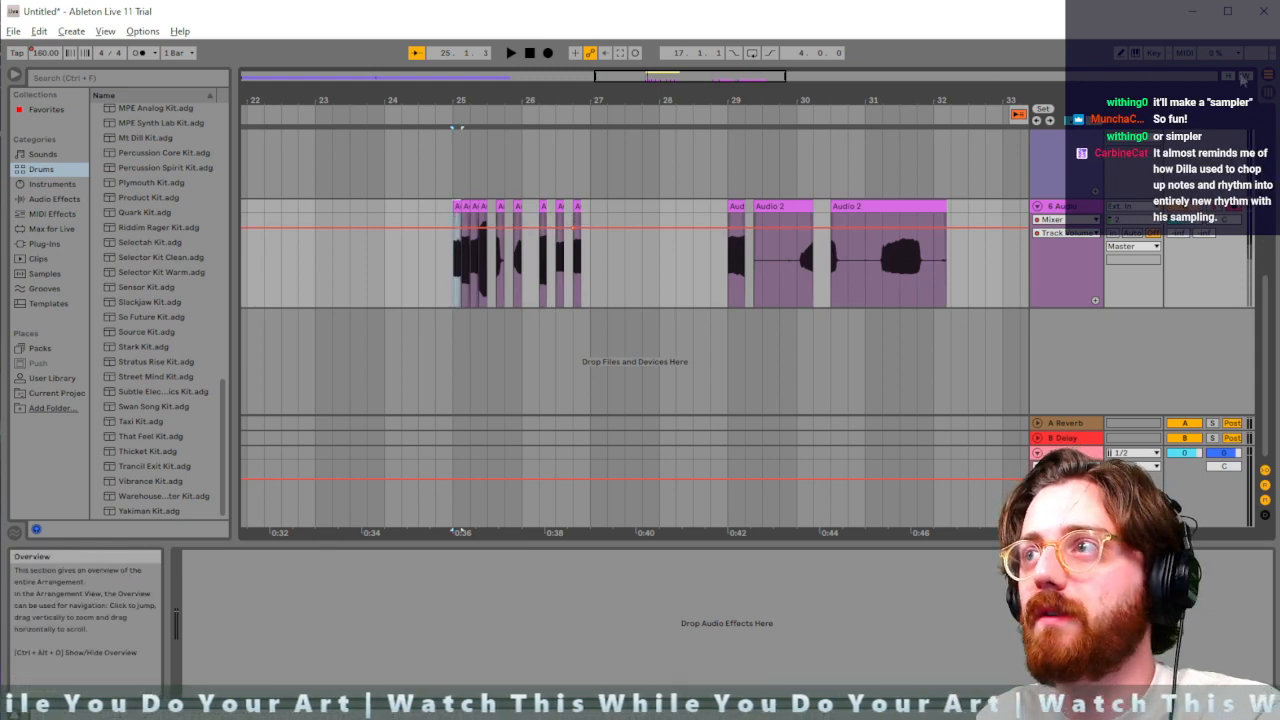
Copy the second vocal slice of track 6's arrangement into the track's second clip slot in Session View
key(Tab)
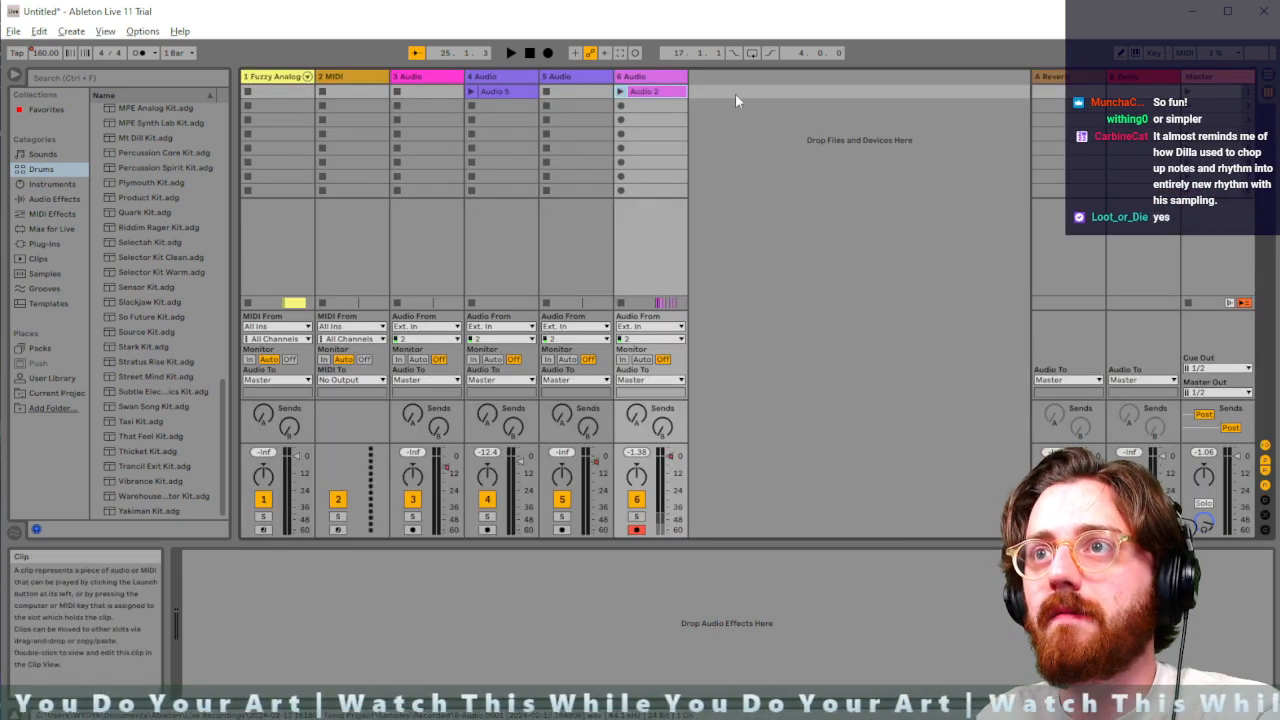
click(1268, 76)
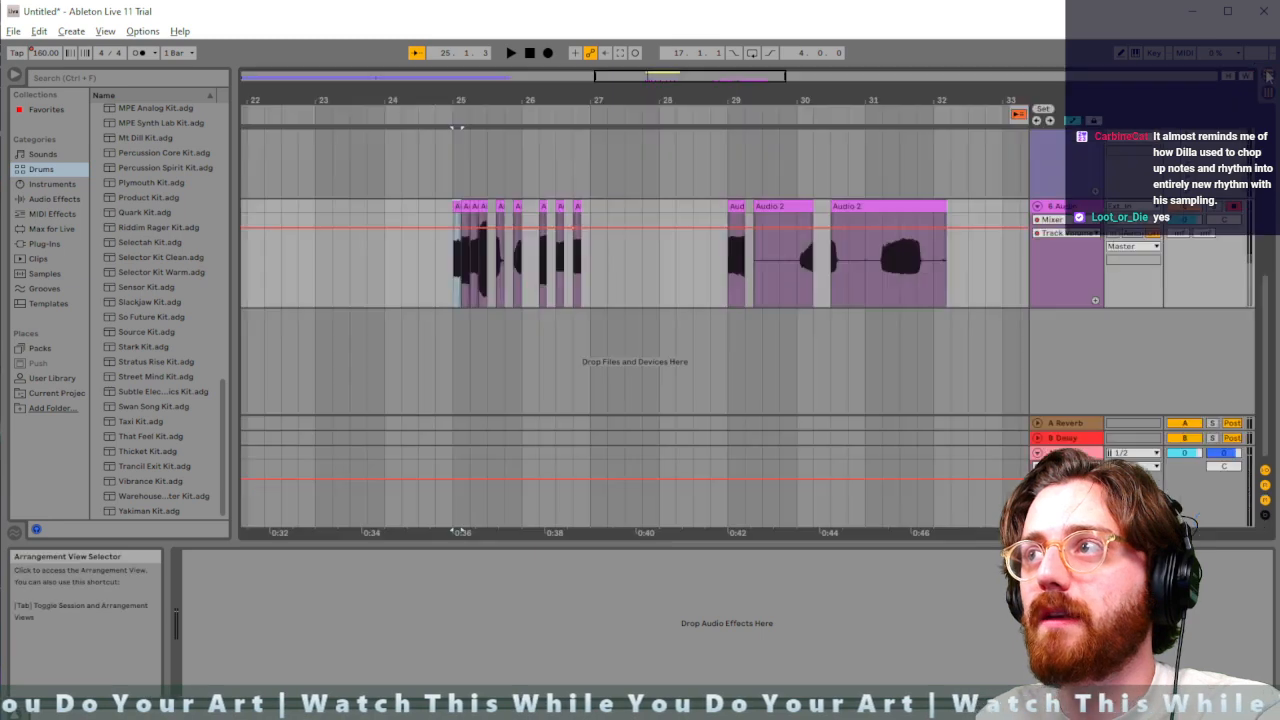
click(466, 206)
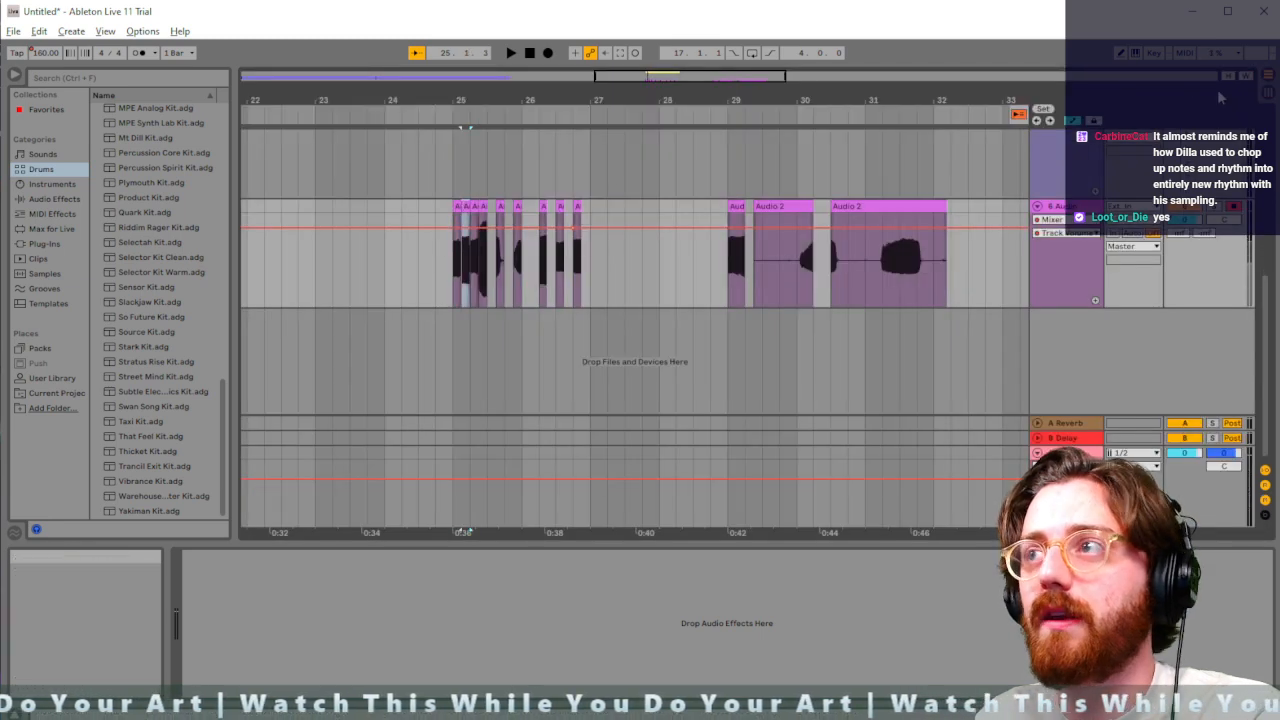
key(Tab)
key(ctrl+v)
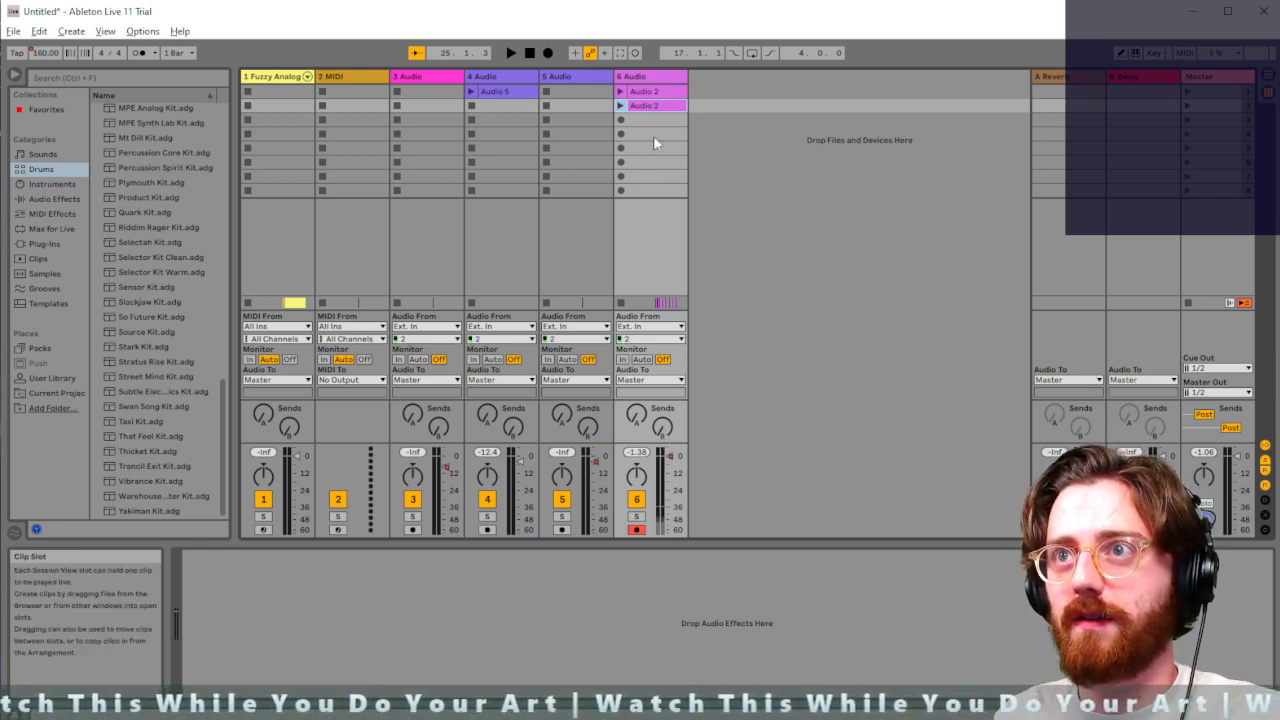
Launch the vocal slice in track 6's second clip slot twice and stop playback each time
click(620, 105)
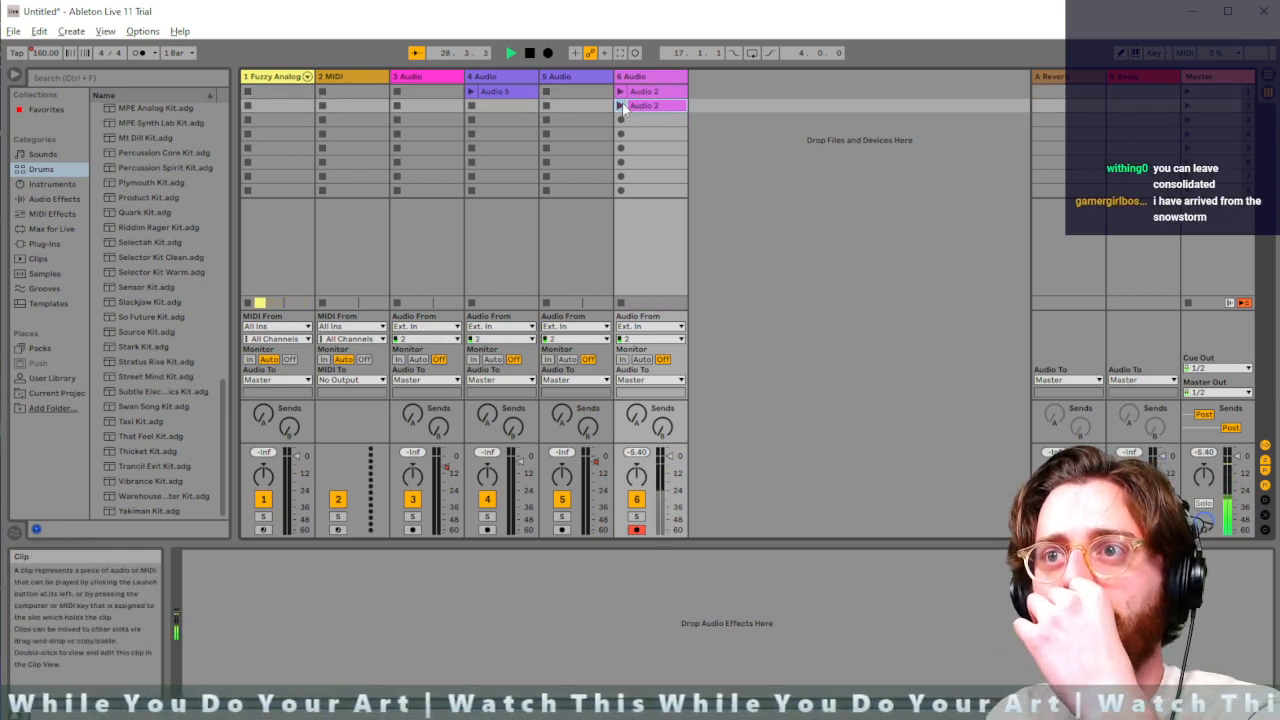
click(533, 53)
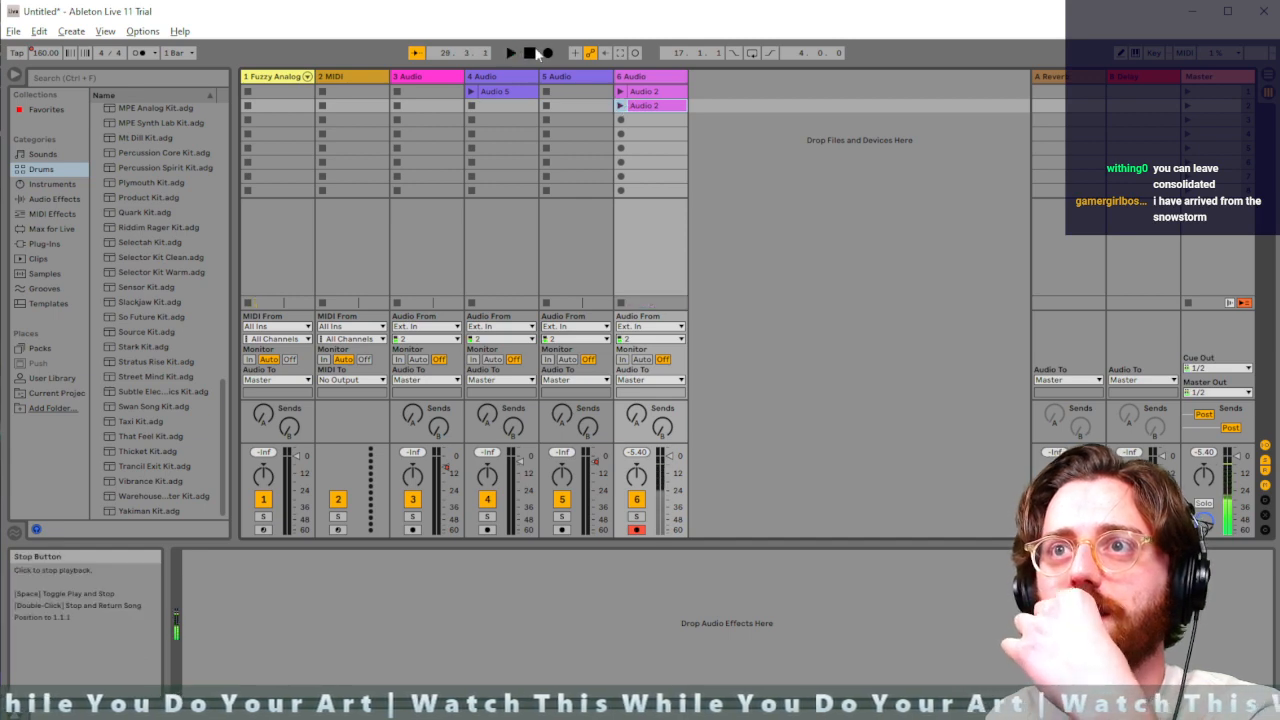
click(620, 105)
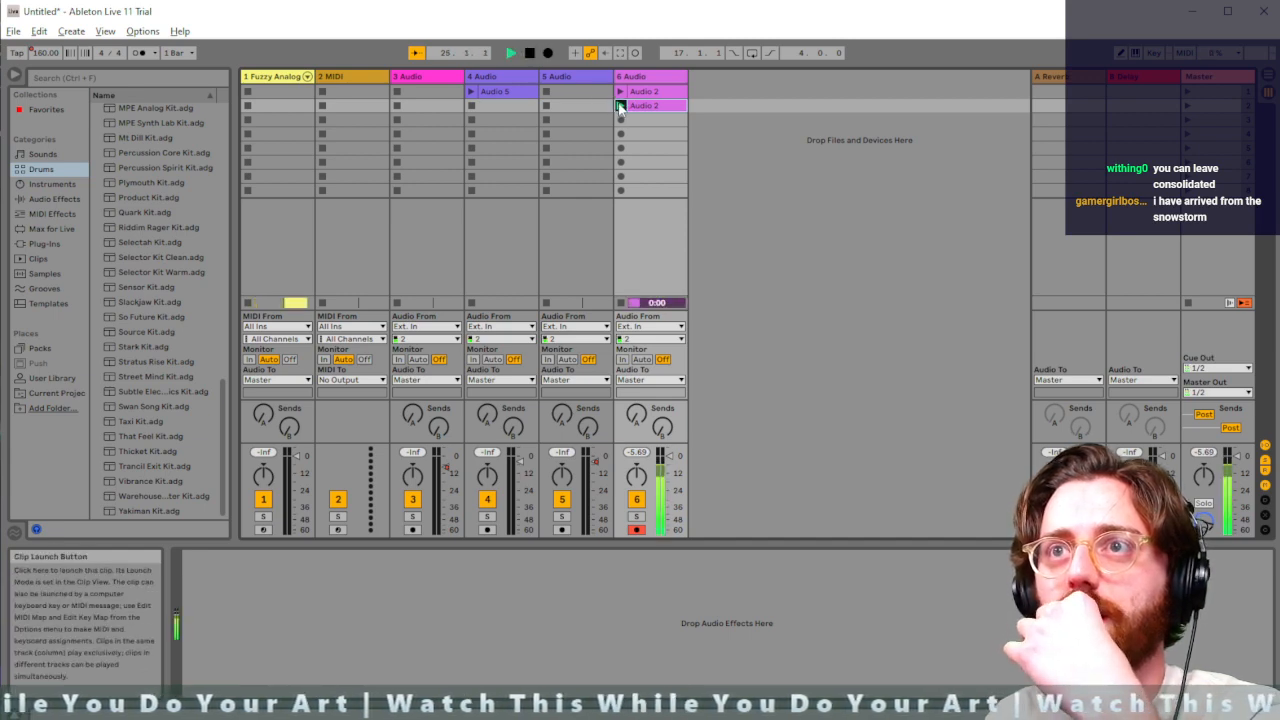
click(530, 53)
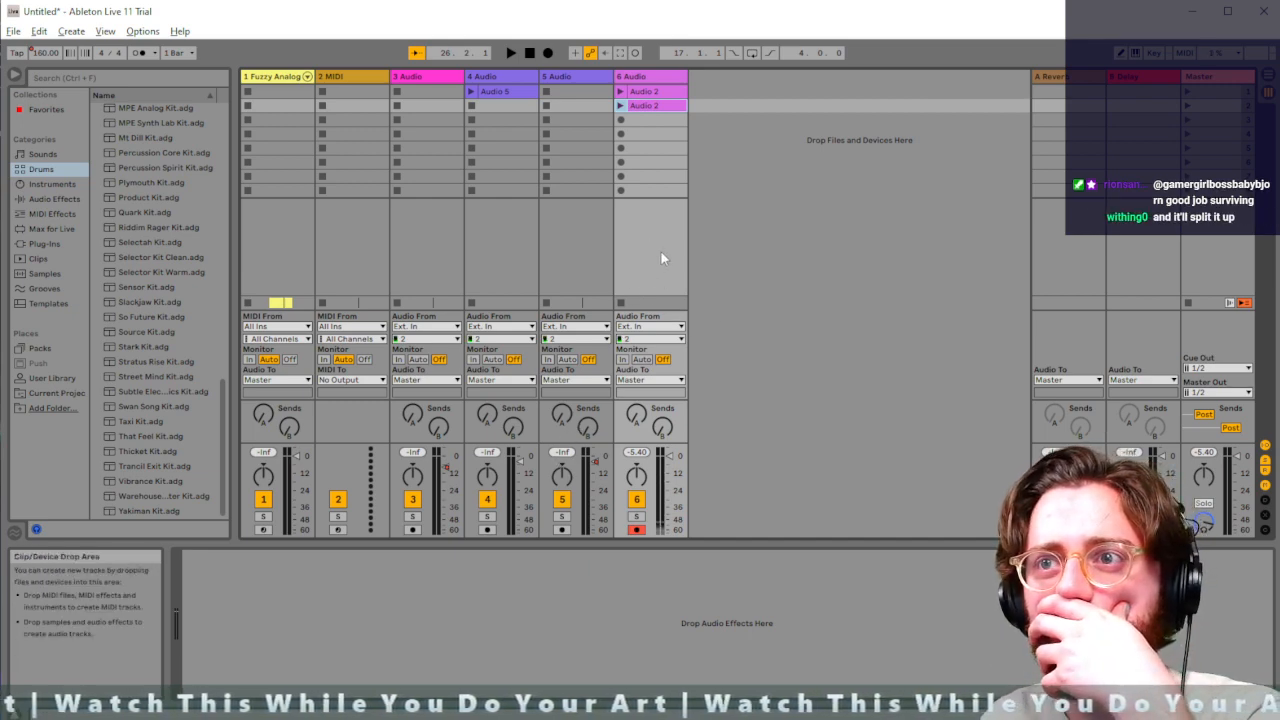
Delete the vocal audio track 6 and insert a new MIDI track after track 5
click(655, 78)
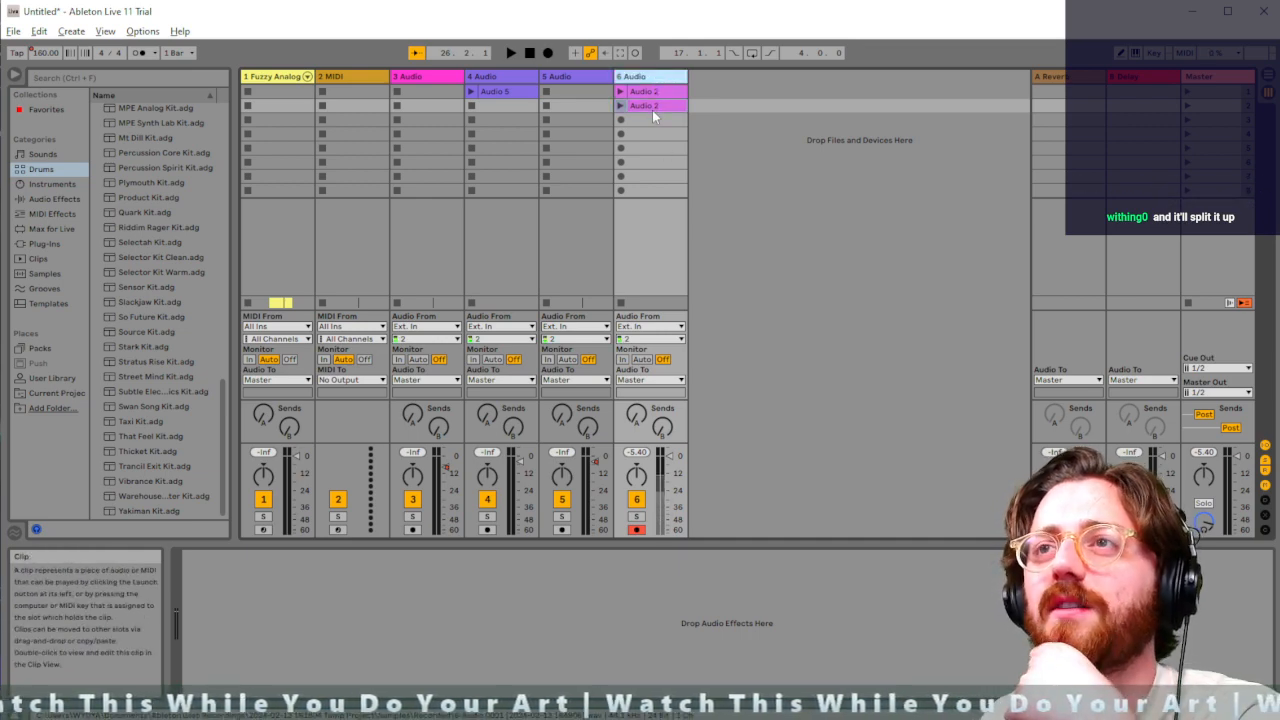
key(Delete)
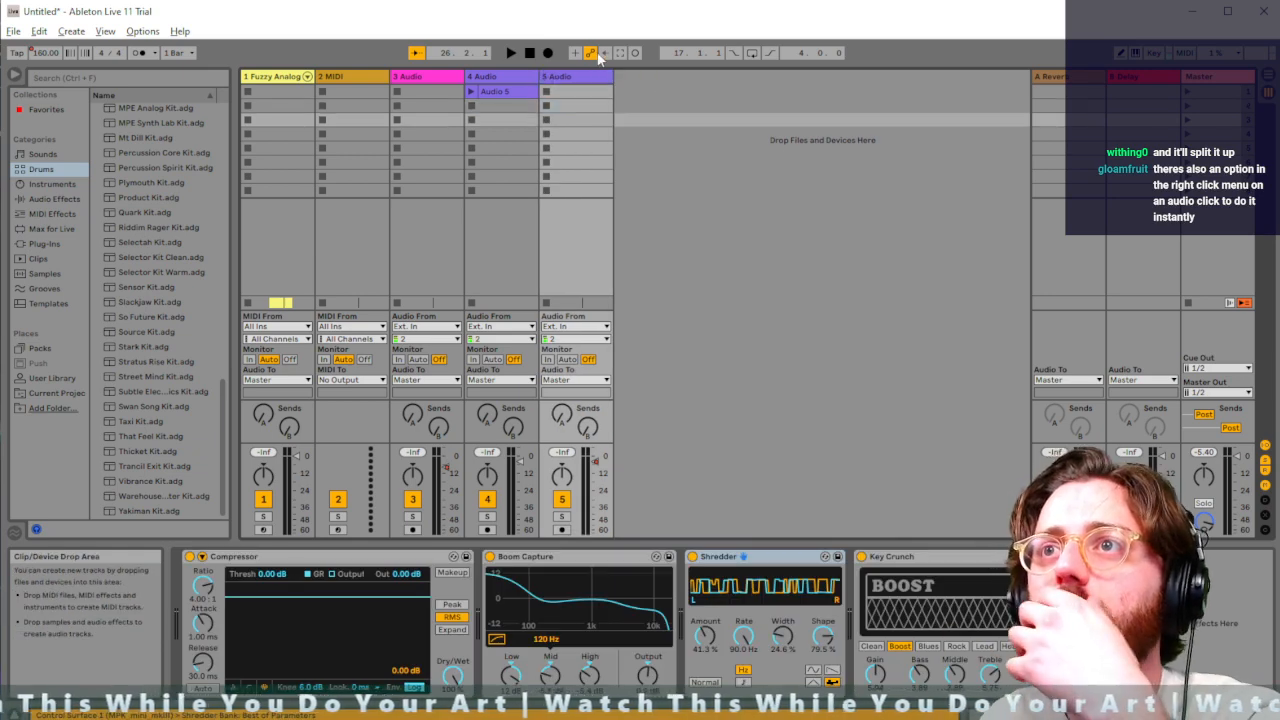
right_click(659, 128)
click(705, 146)
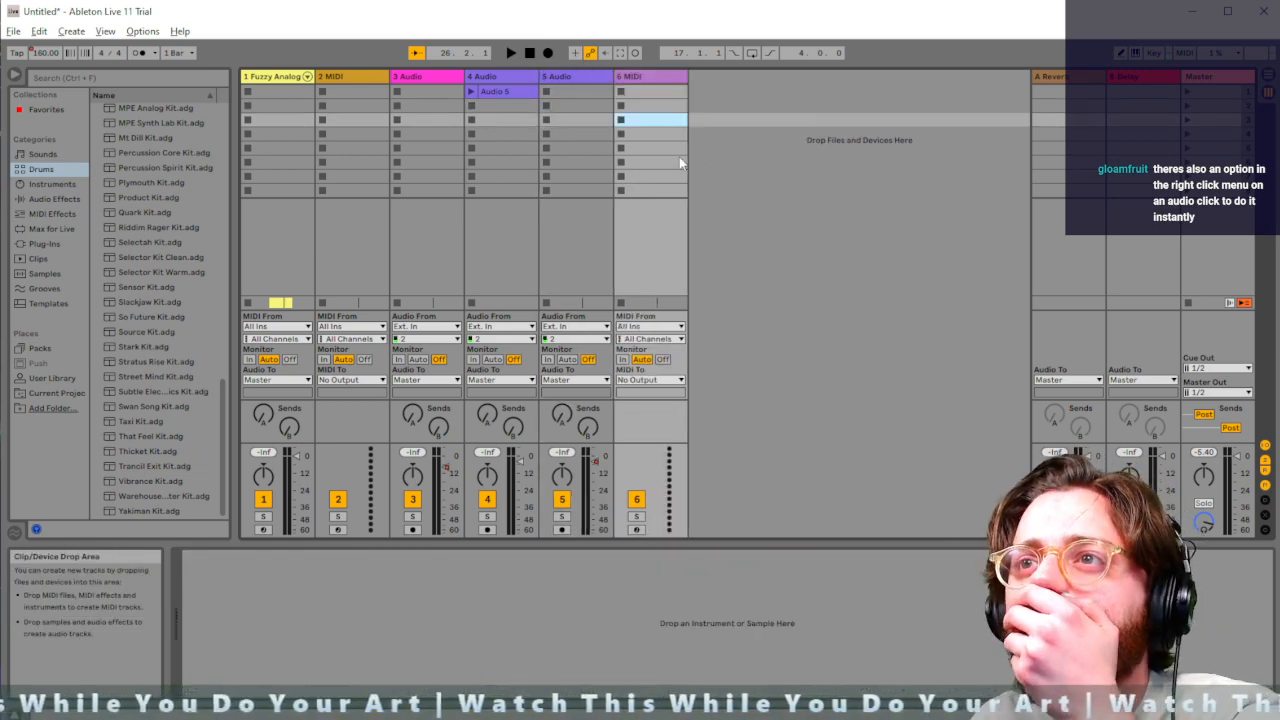
Delete the empty MIDI track 6
click(647, 251)
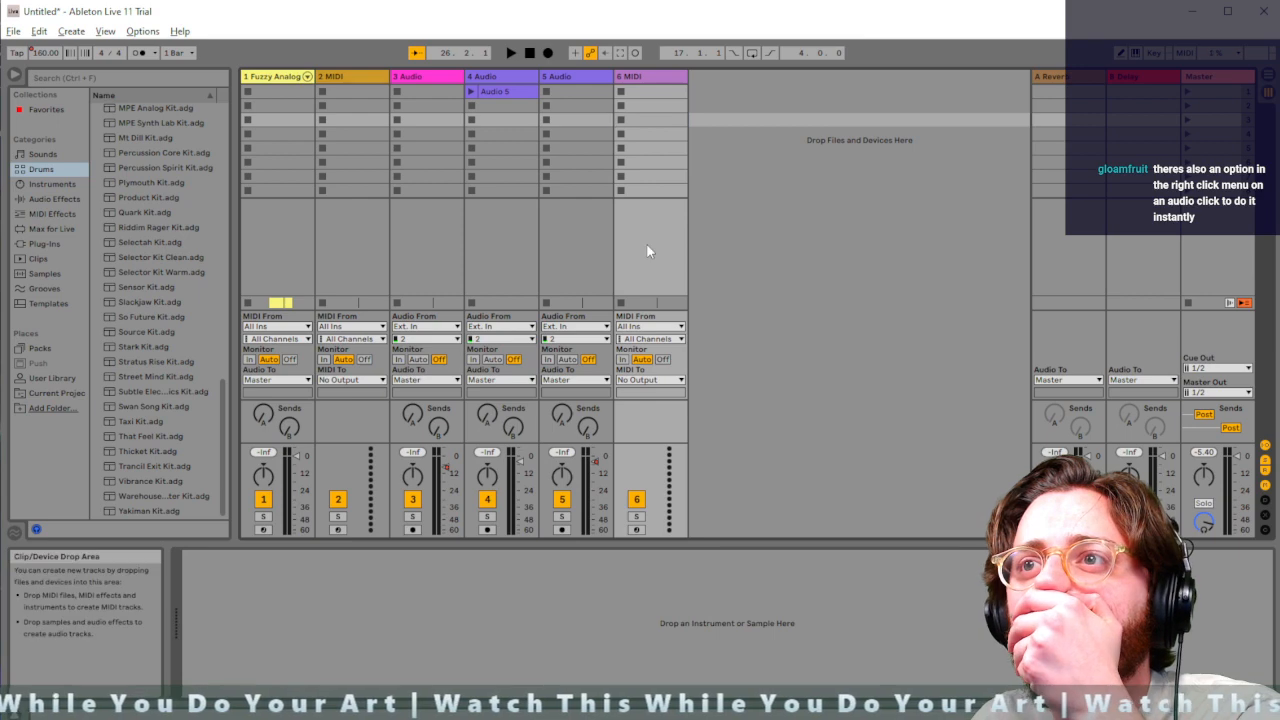
click(661, 79)
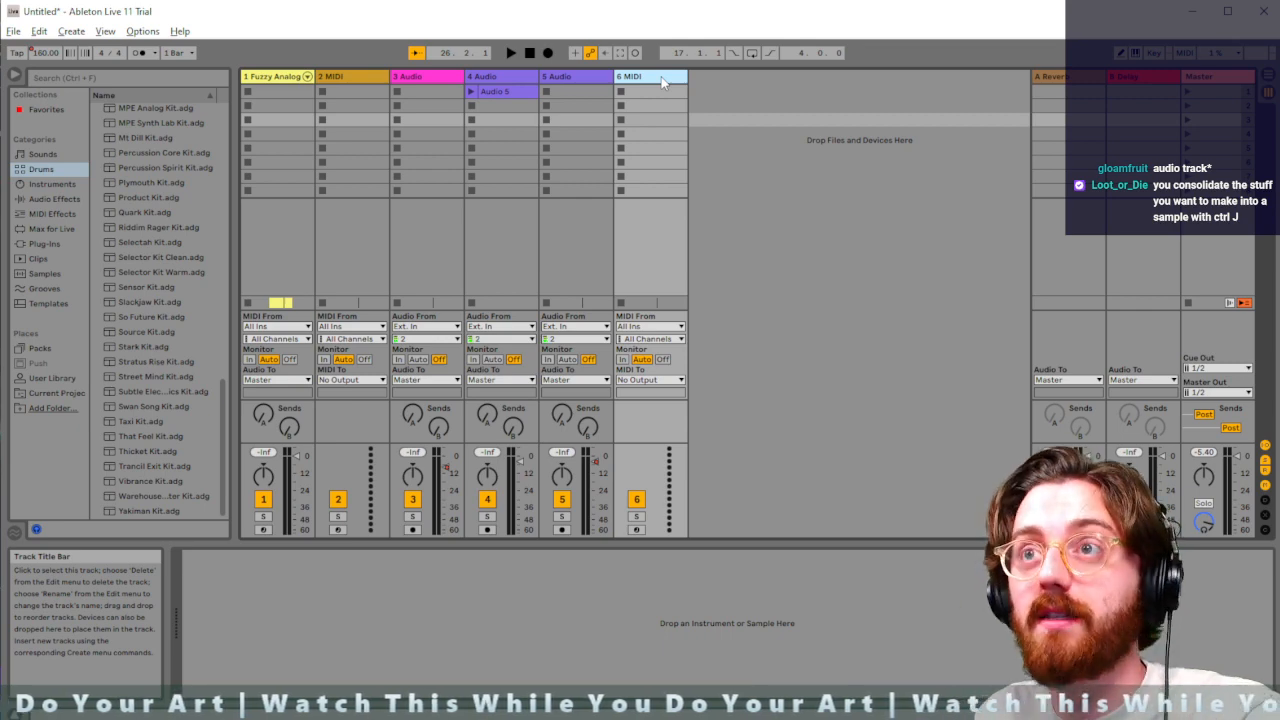
key(Delete)
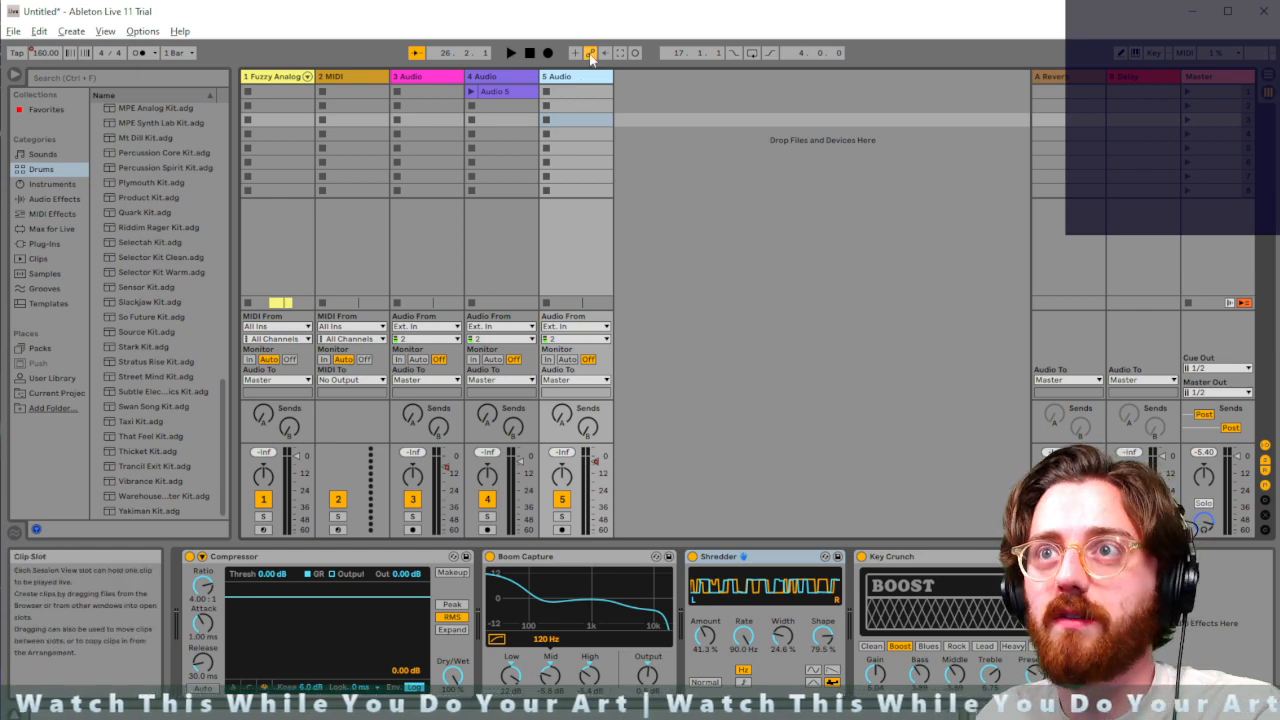
Look through the arrangement of tracks 3 to 5 from the loops at bar 9 to the empty bars around 32
key(Tab)
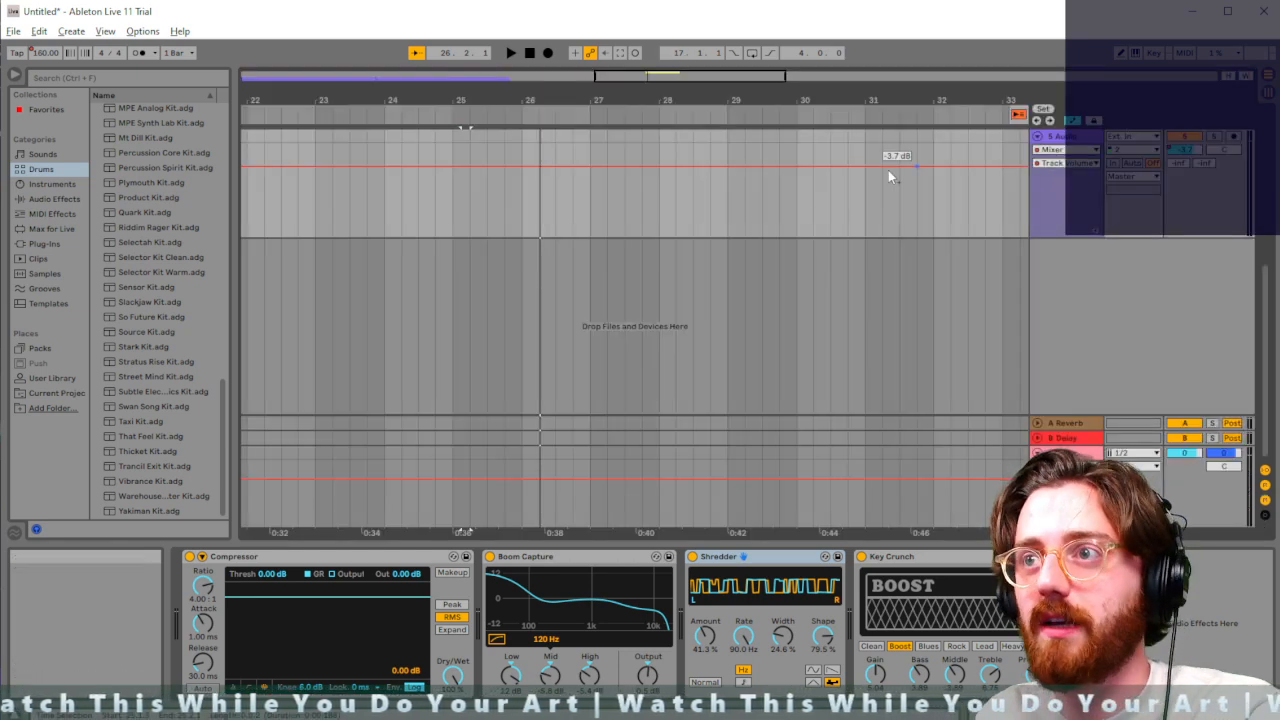
click(667, 316)
scroll(668, 318, left, 3)
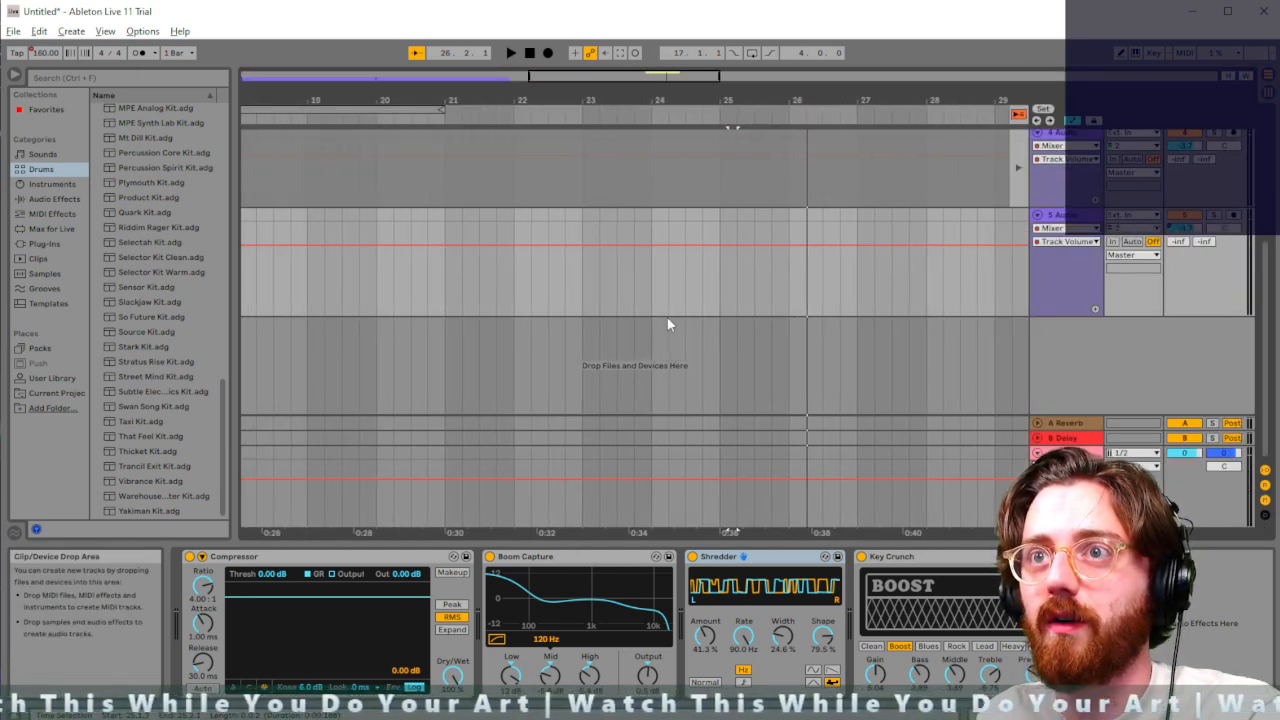
scroll(668, 318, up, 2)
scroll(668, 318, left, 6)
scroll(628, 342, left, 5)
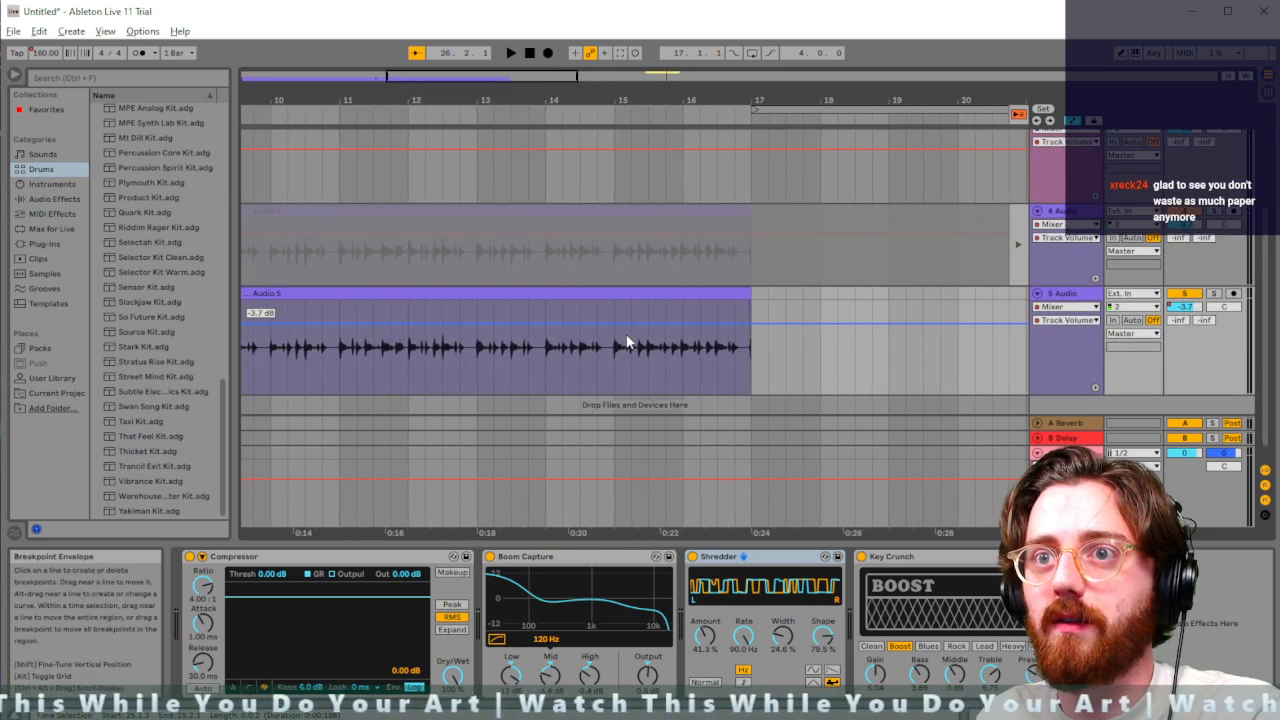
scroll(626, 341, down, 4)
scroll(628, 342, up, 3)
scroll(787, 378, left, 2)
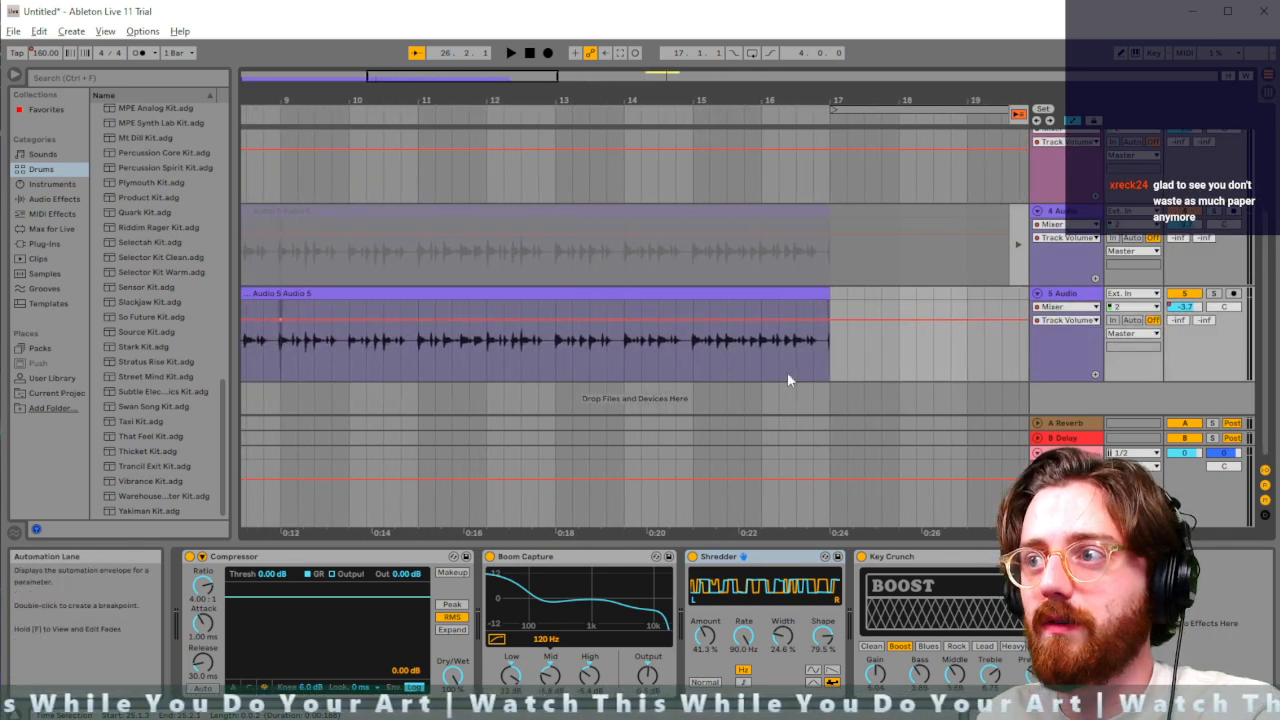
scroll(787, 380, right, 4)
scroll(786, 382, right, 8)
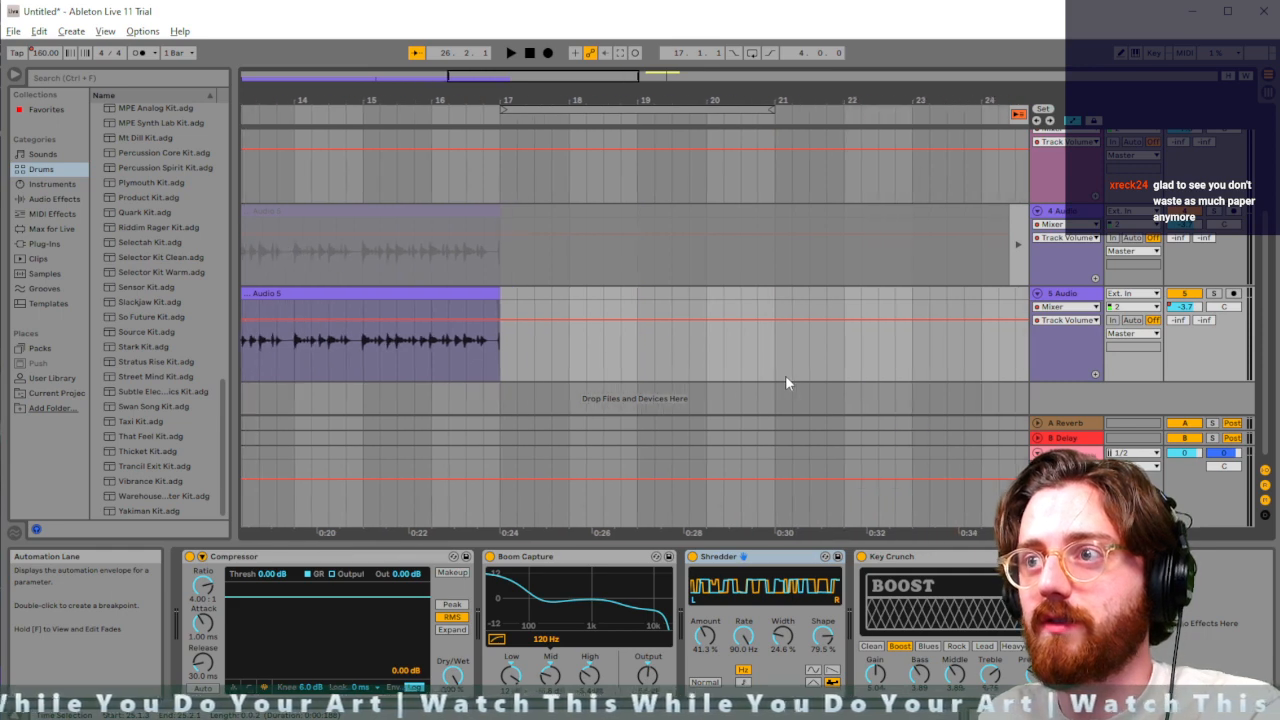
scroll(786, 382, up, 5)
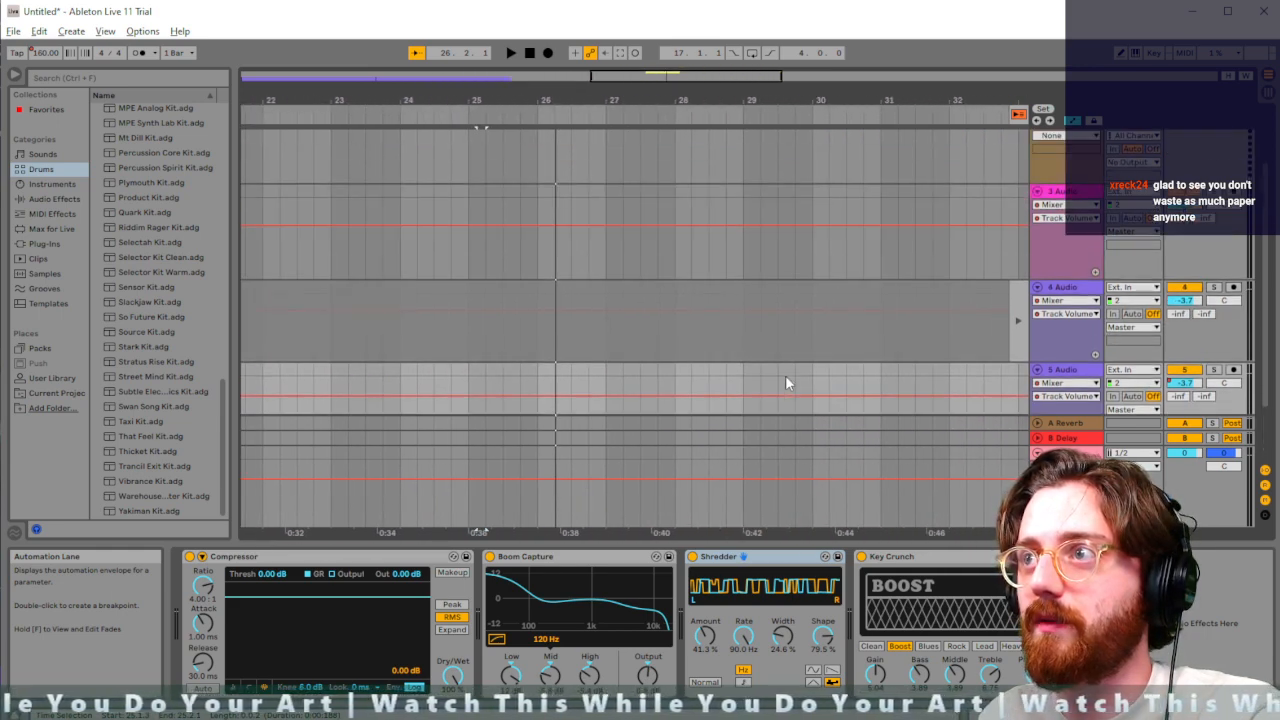
scroll(786, 380, down, 5)
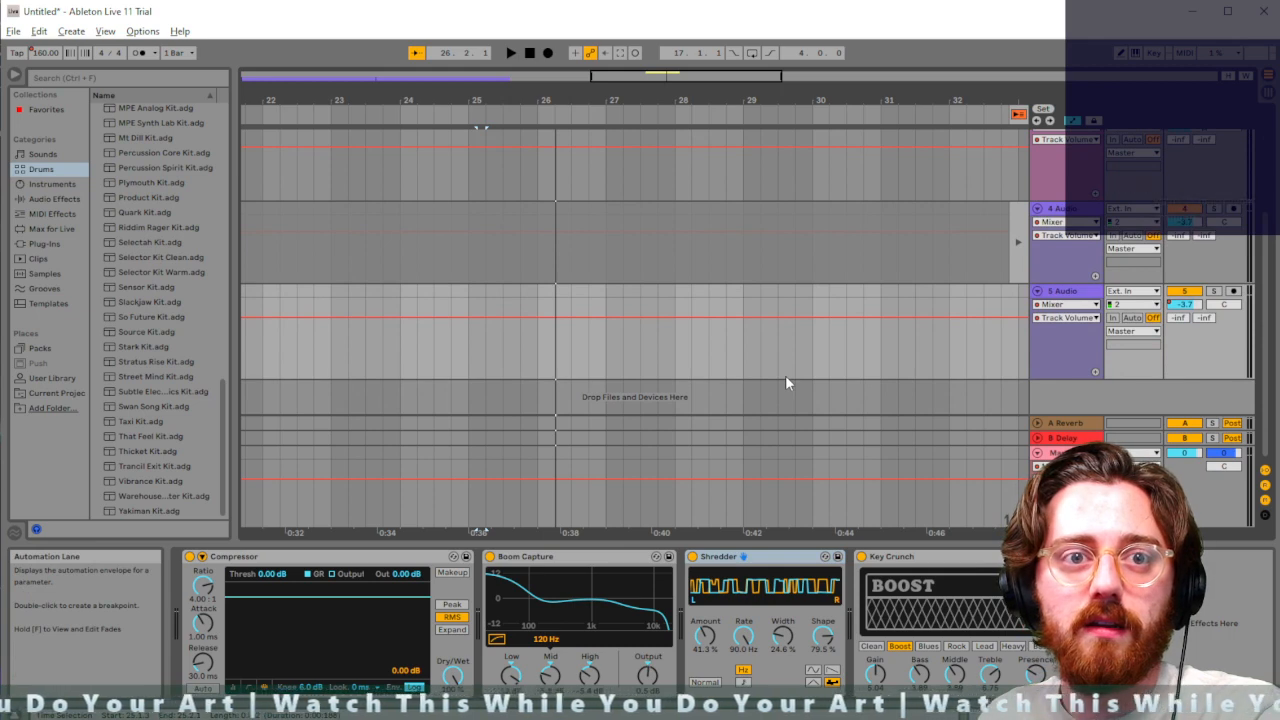
scroll(785, 375, left, 2)
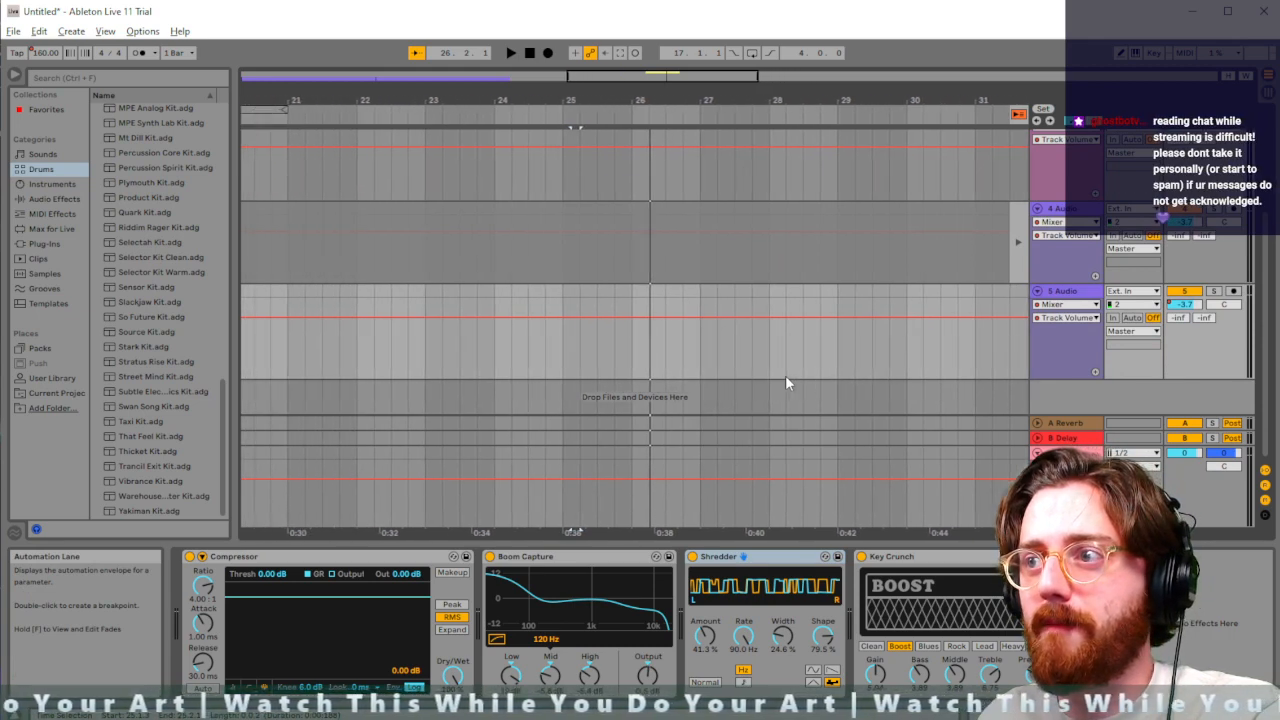
Undo the last track deletion and bring the Audio 5 loops back into view
click(39, 31)
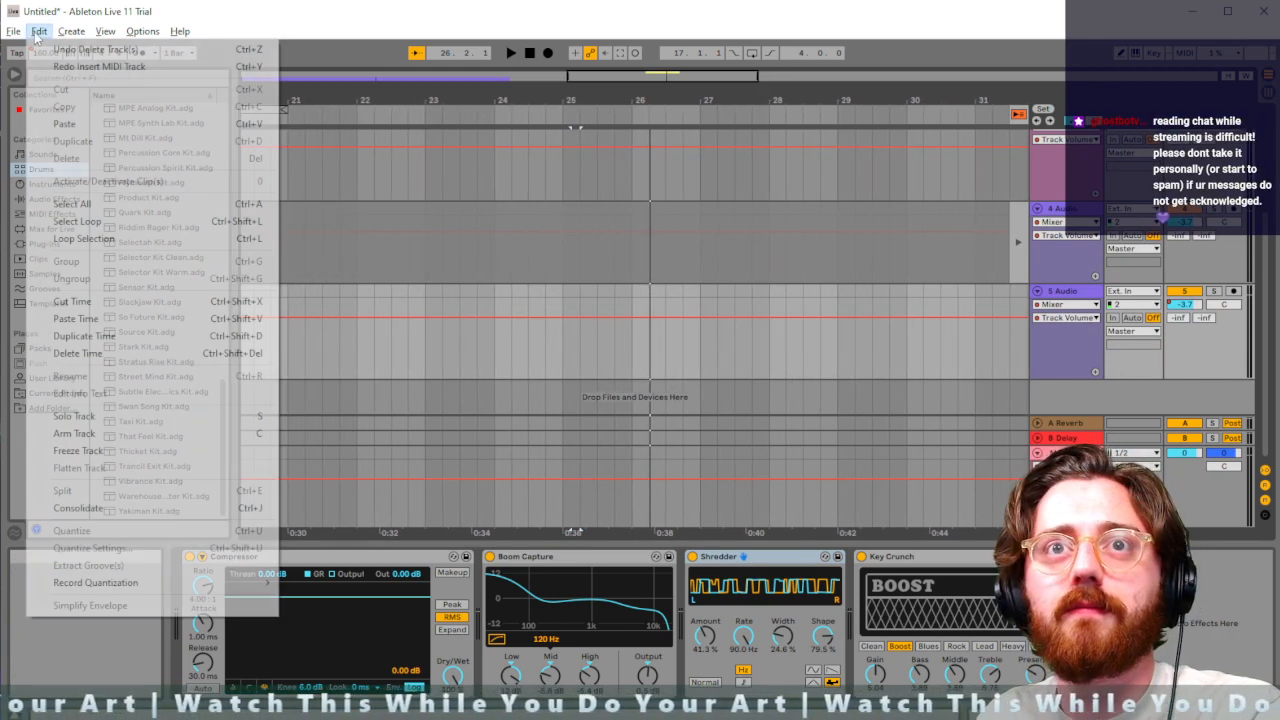
click(61, 61)
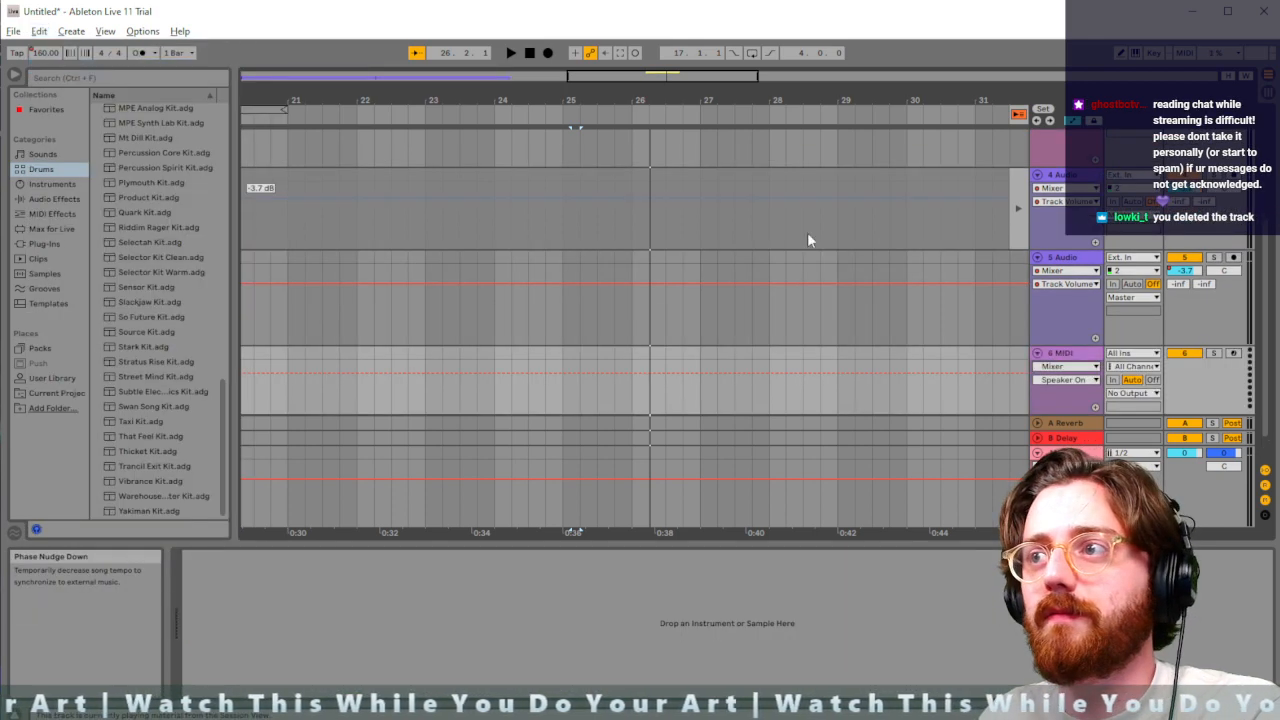
scroll(759, 341, left, 2)
scroll(760, 340, left, 10)
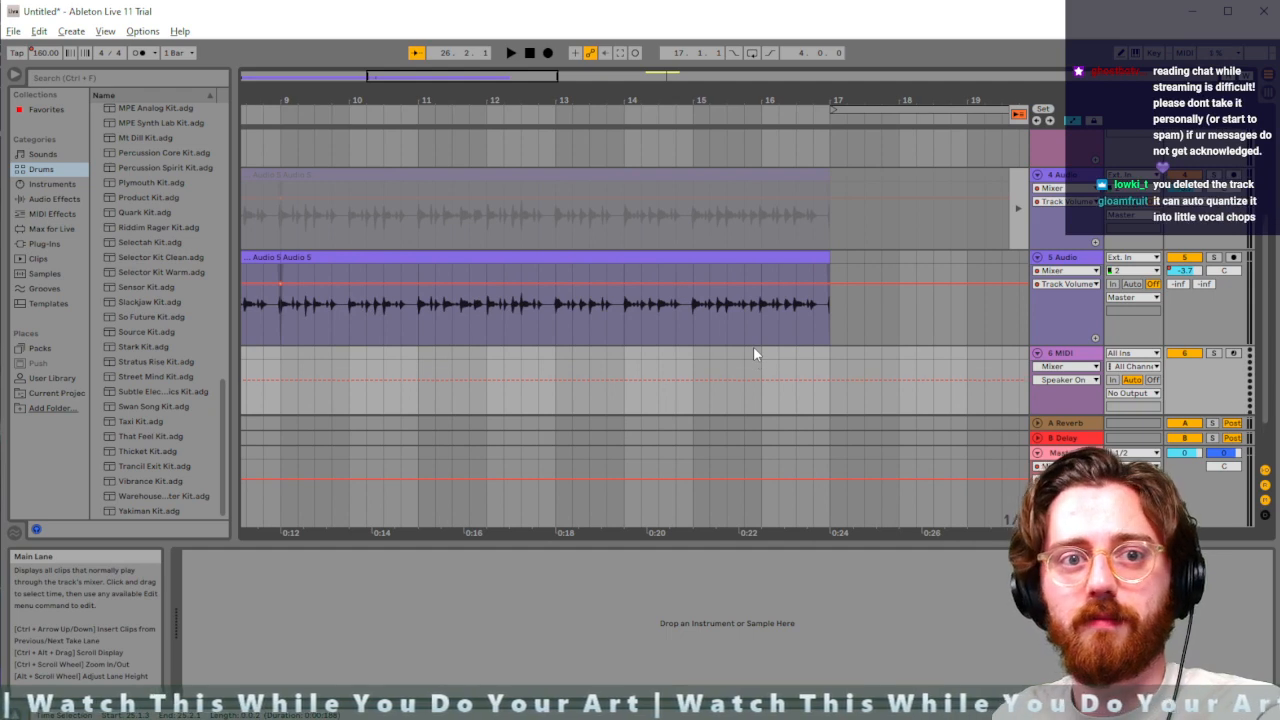
scroll(753, 353, left, 1)
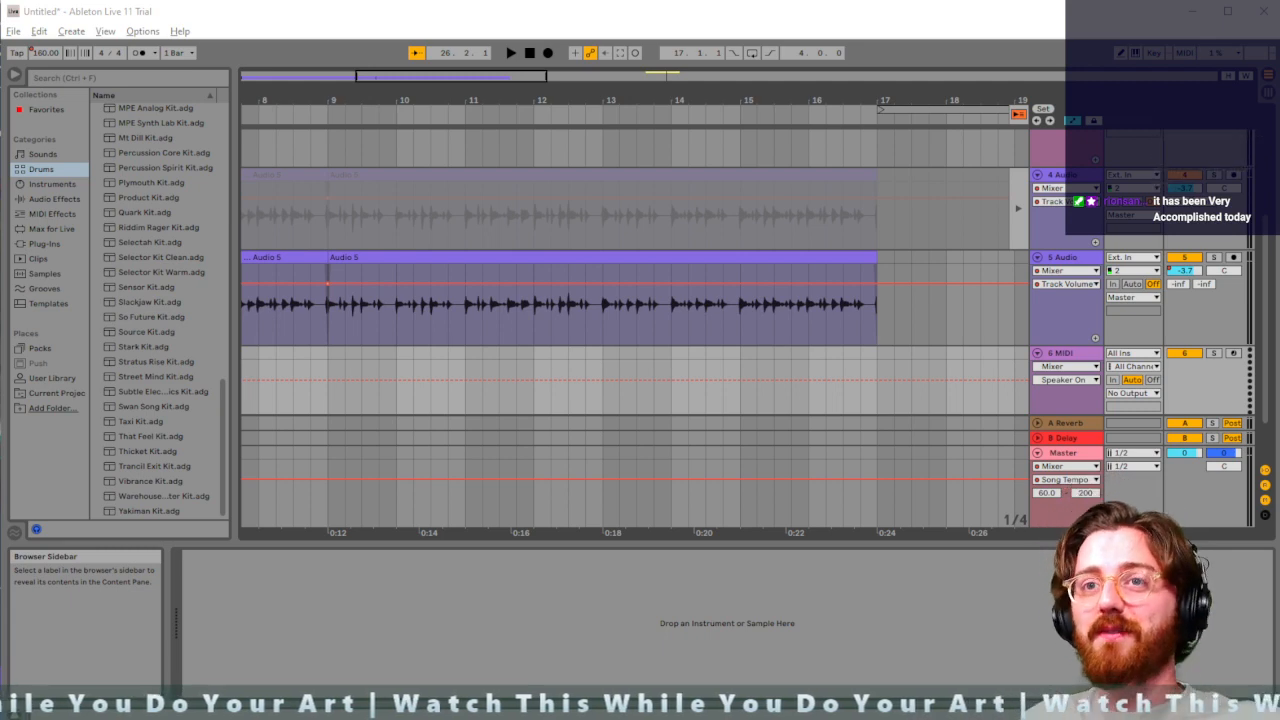
Try to move track 5's Audio 5 clip at bar 9 down onto track 6, and undo the move
click(551, 257)
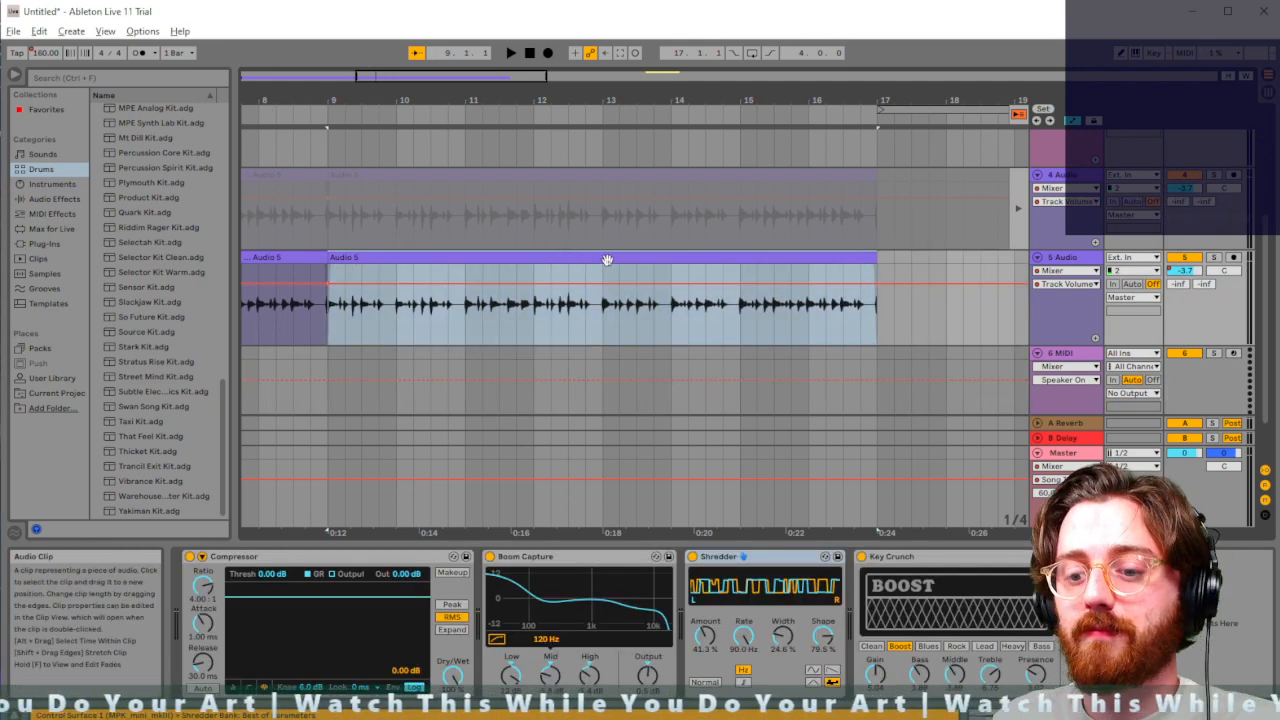
drag(491, 276, 504, 376)
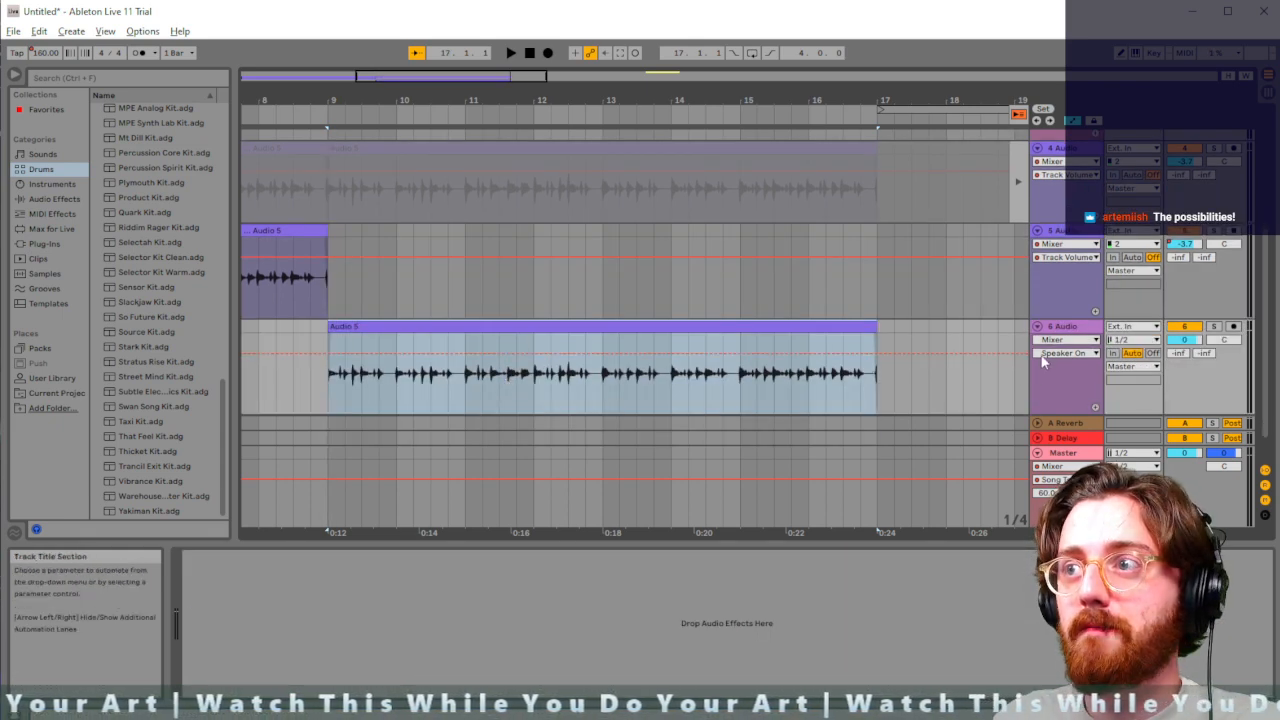
key(ctrl+z)
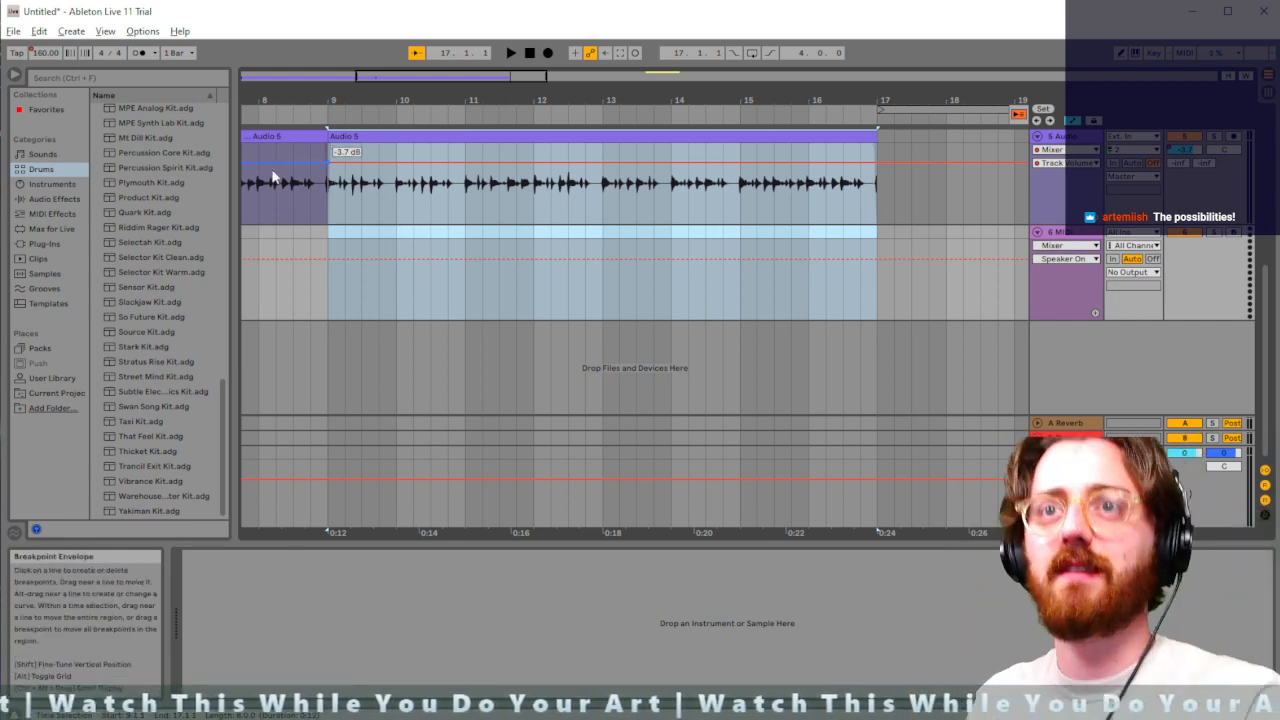
Play the arrangement leading into bar 9, stop it, and return track 4 to its arrangement playback
key(space)
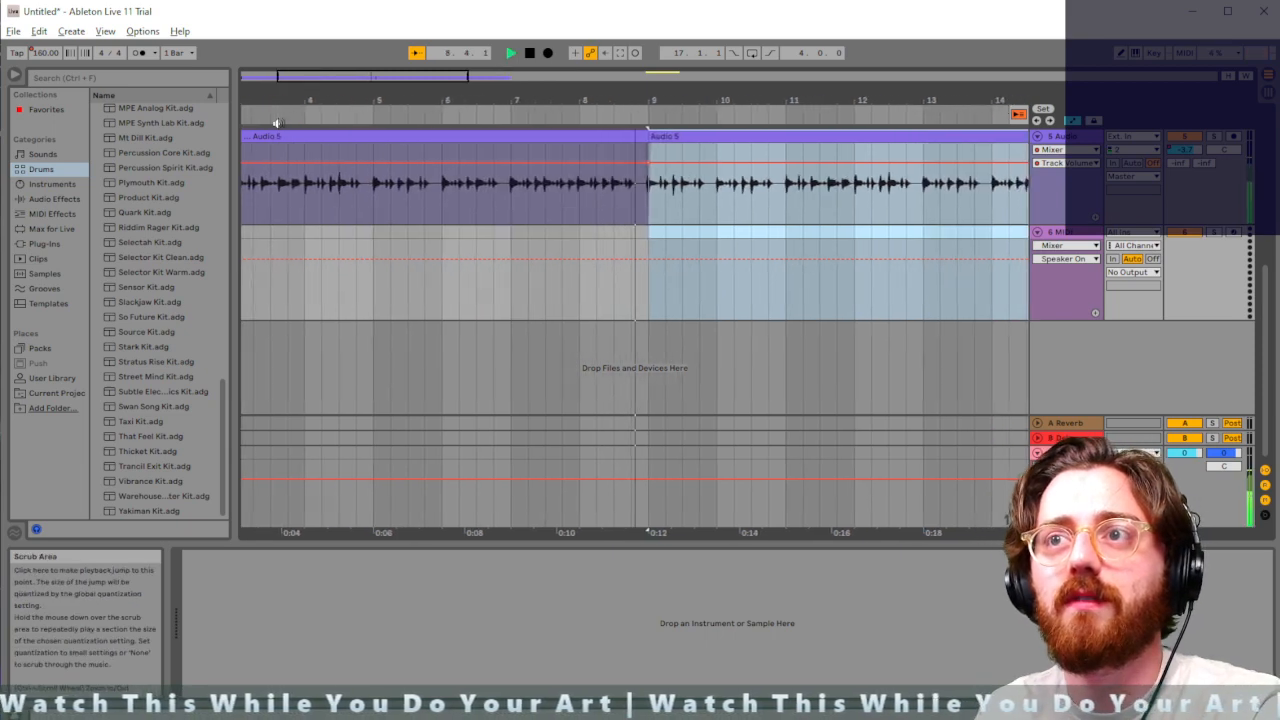
scroll(540, 358, up, 2)
key(space)
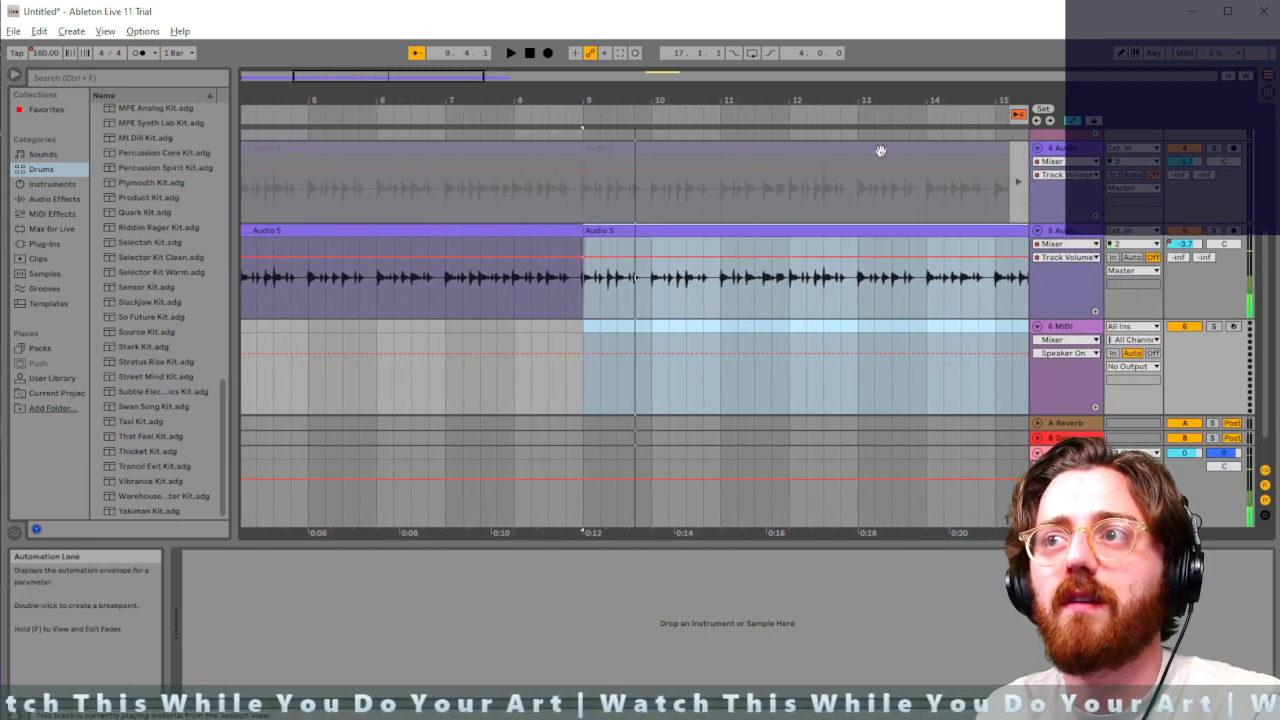
click(1020, 183)
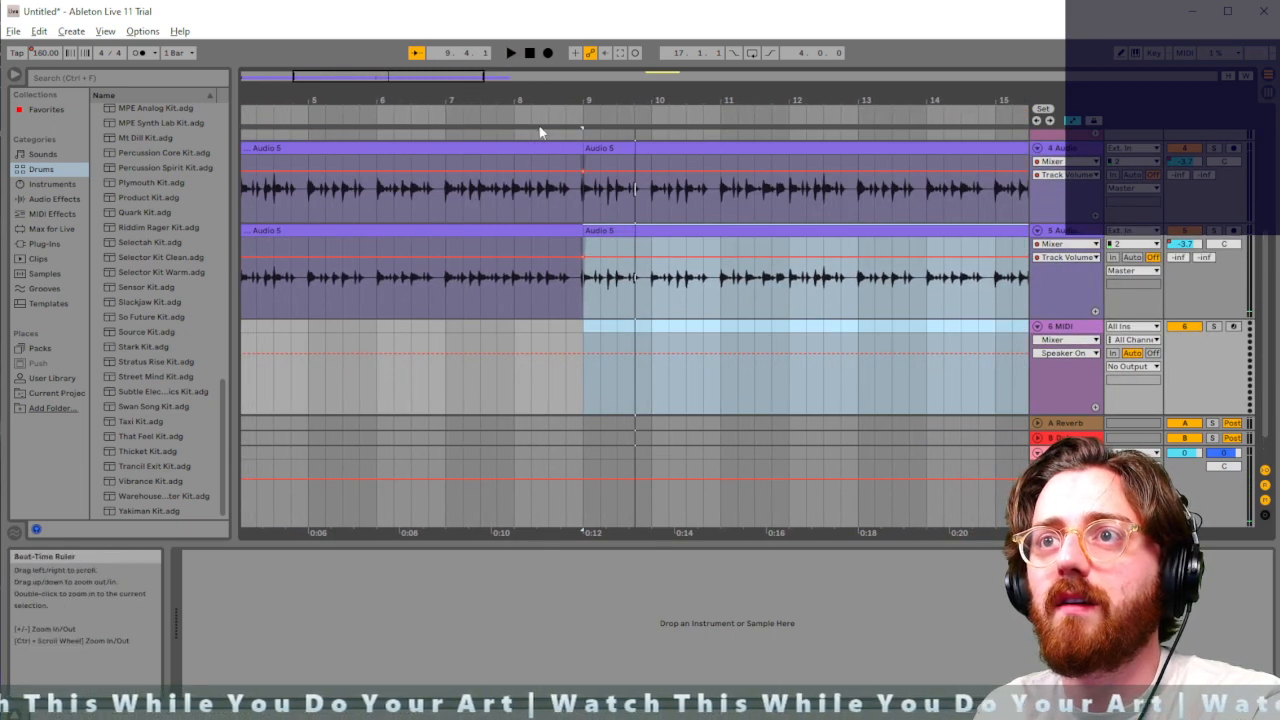
Examine the layout of the Audio 5 loops on tracks 4 and 5 above the empty MIDI track
scroll(588, 266, left, 2)
scroll(587, 266, left, 1)
scroll(587, 265, down, 4)
scroll(587, 265, up, 4)
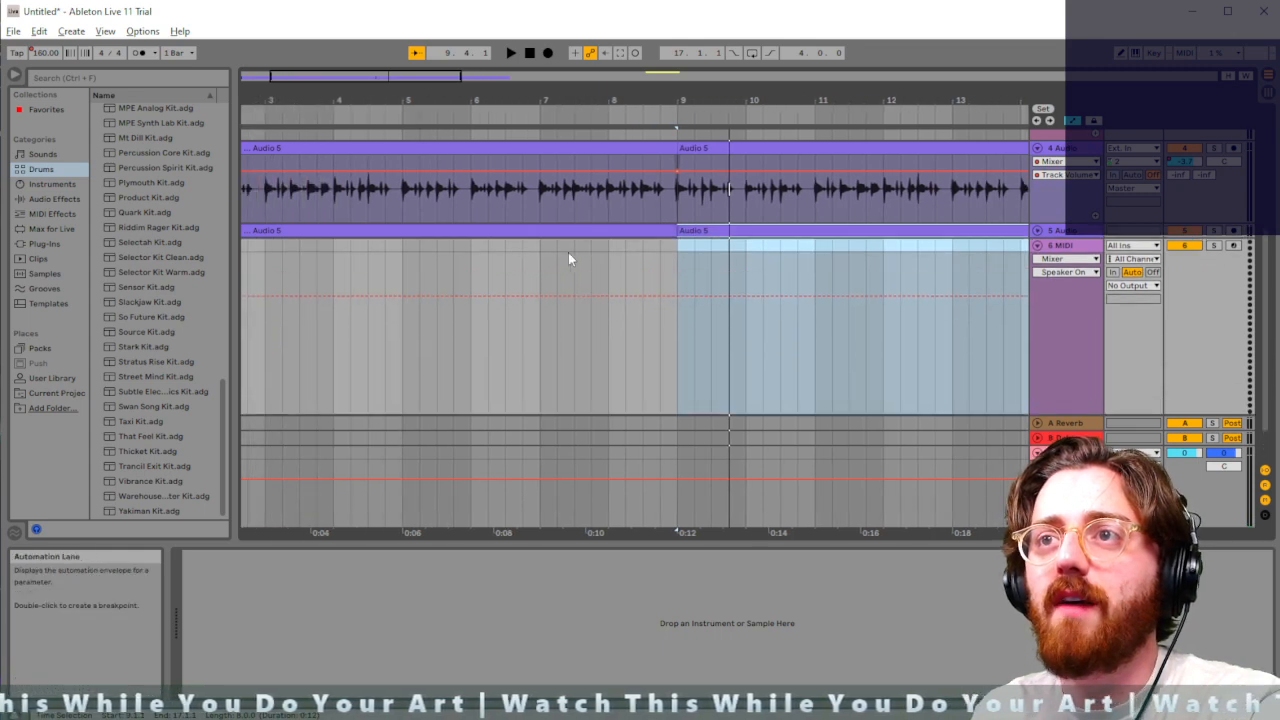
scroll(568, 252, down, 4)
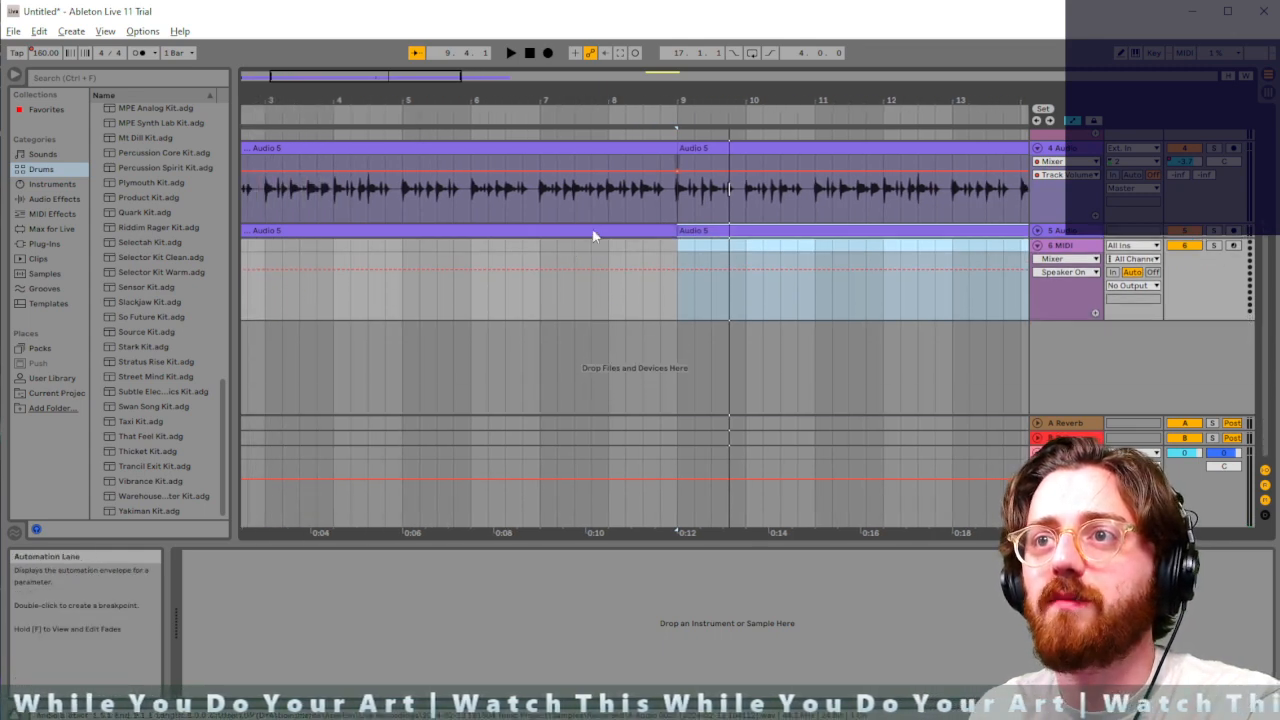
scroll(592, 228, up, 4)
scroll(592, 230, up, 1)
scroll(894, 355, down, 5)
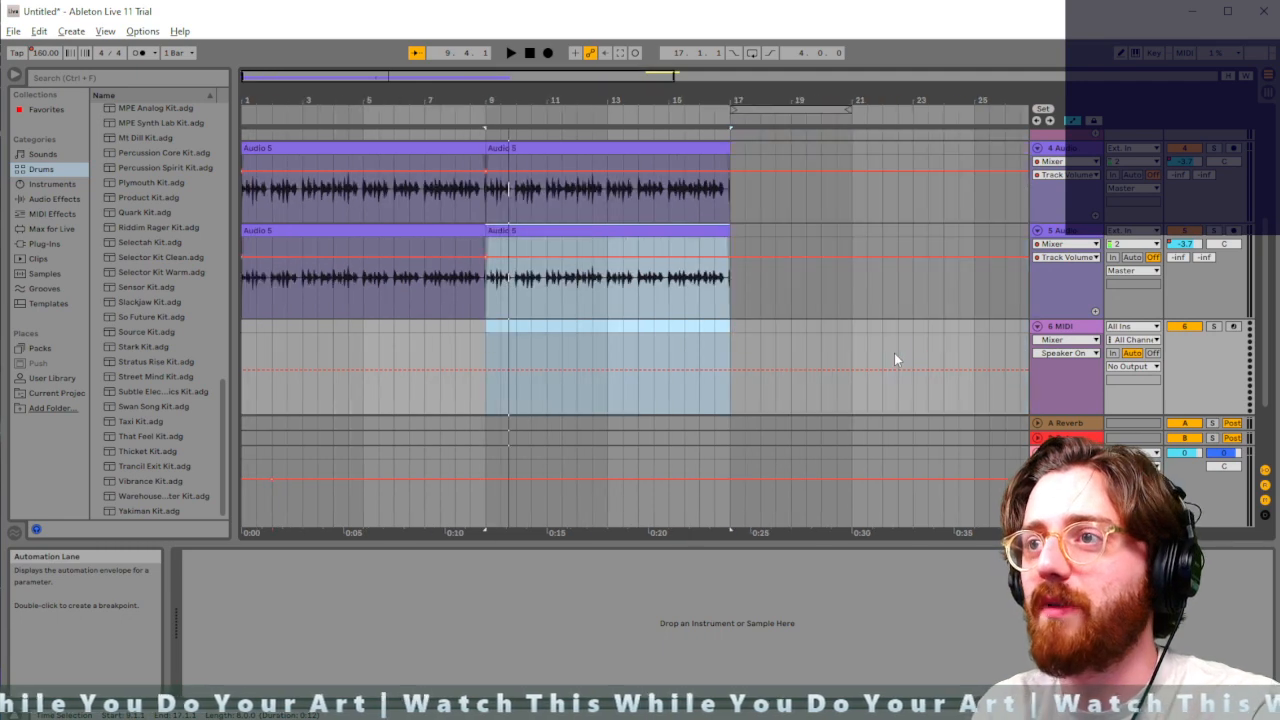
Bring the upper tracks into view and play the arrangement from bar 1
scroll(341, 214, up, 4)
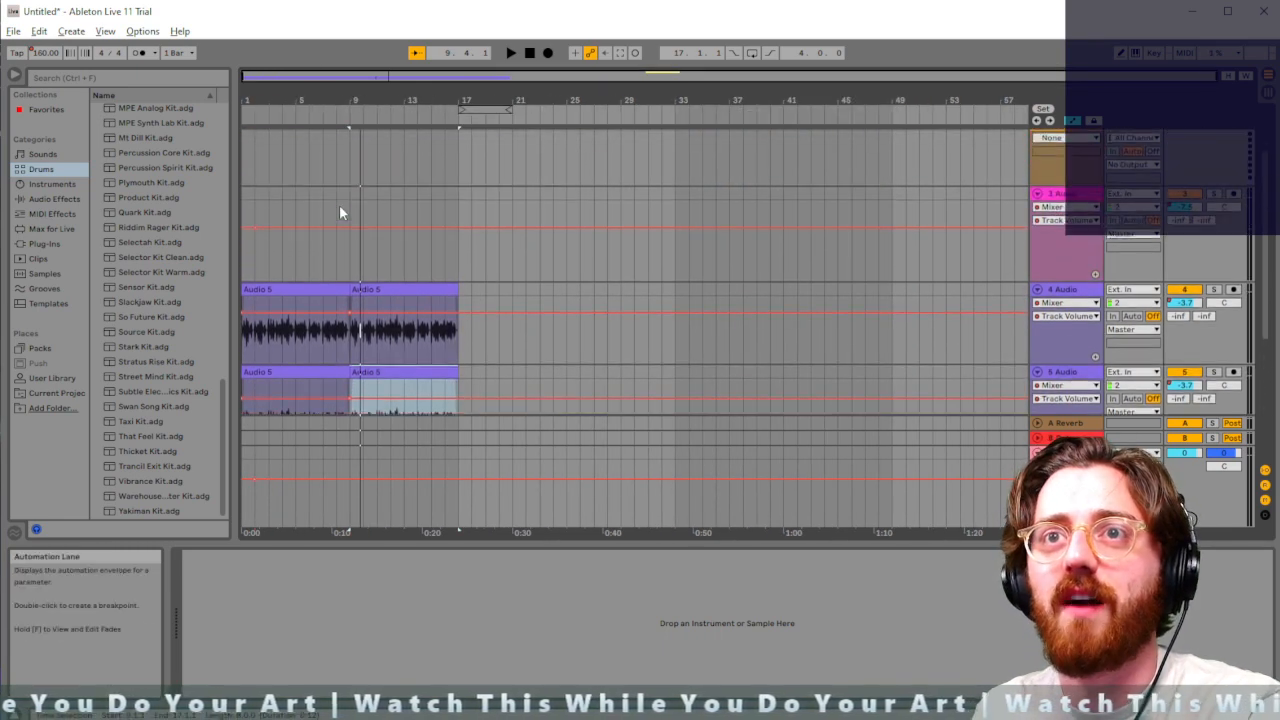
scroll(341, 214, up, 2)
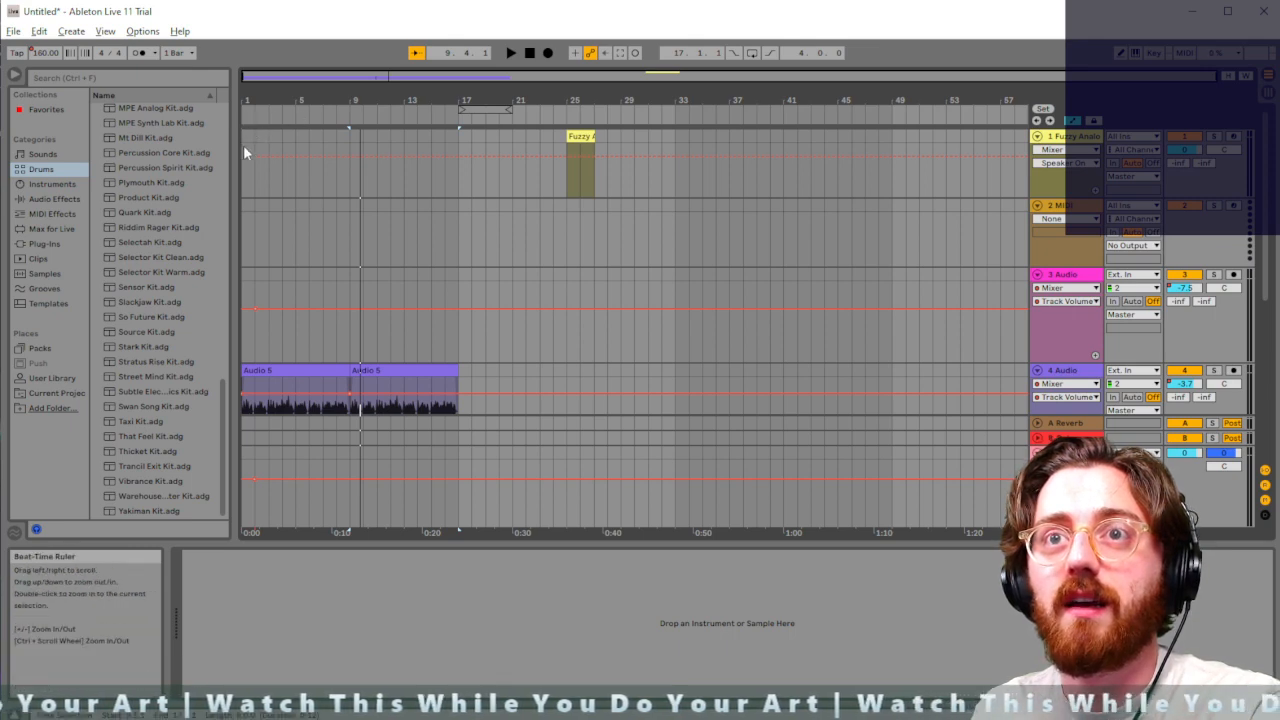
click(243, 286)
key(space)
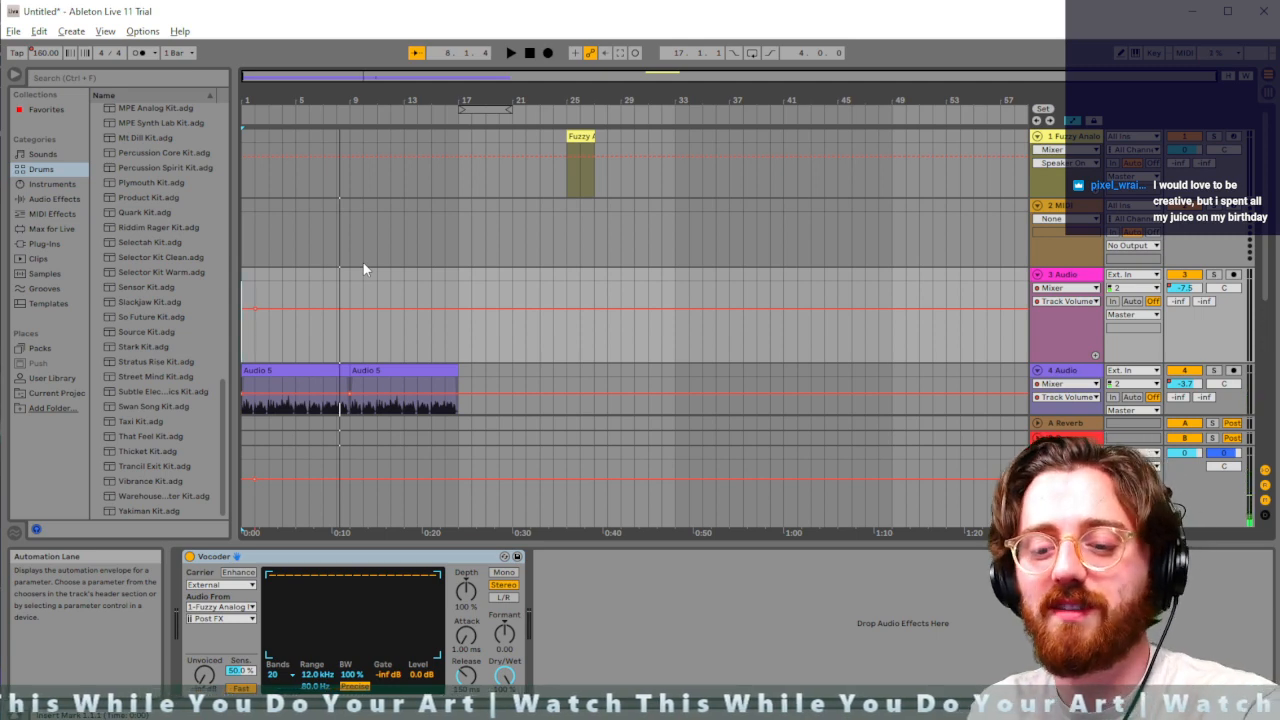
Save the Live Set as "drum track" in the WTWYDYA folder and delete the temporary project files
key(ctrl+s)
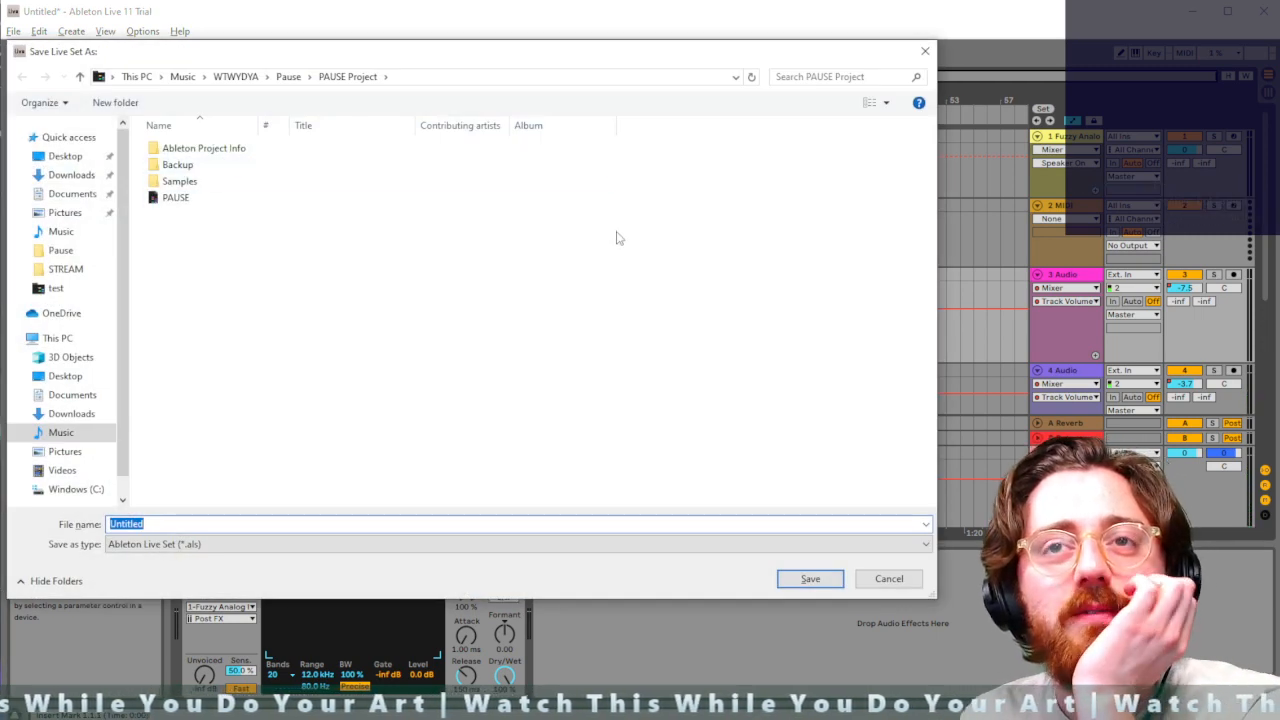
click(235, 76)
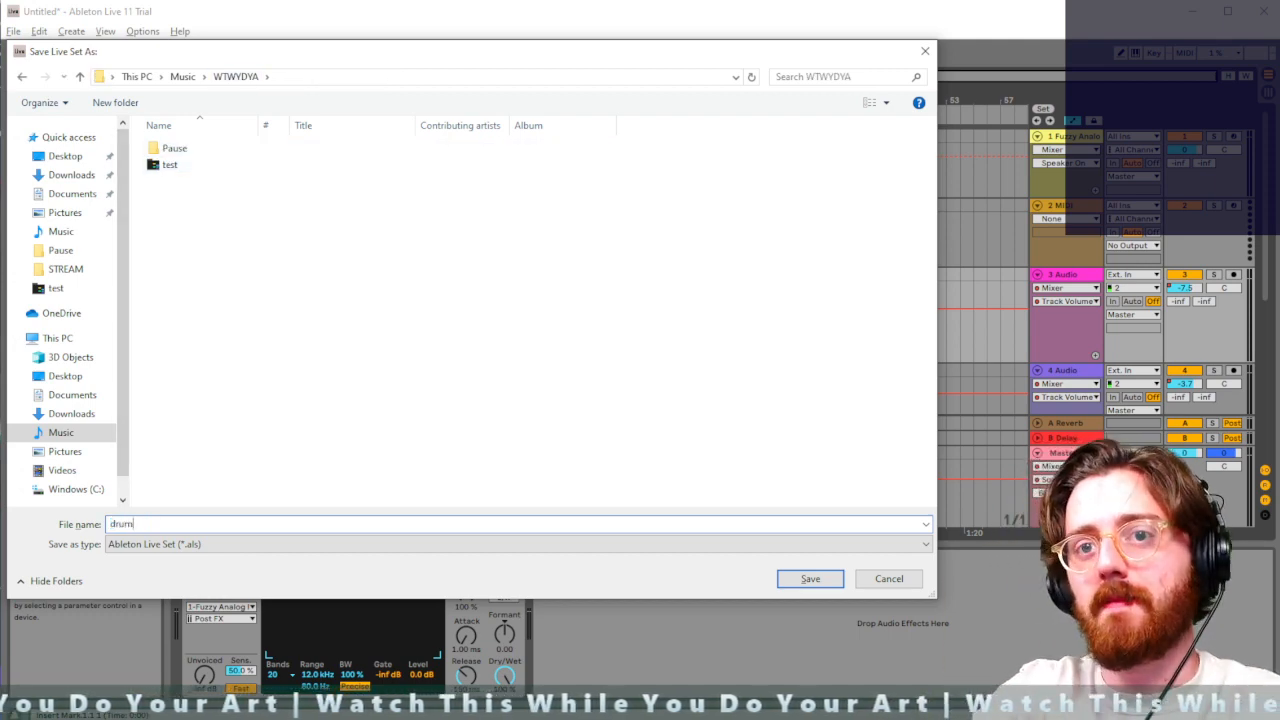
key(Return)
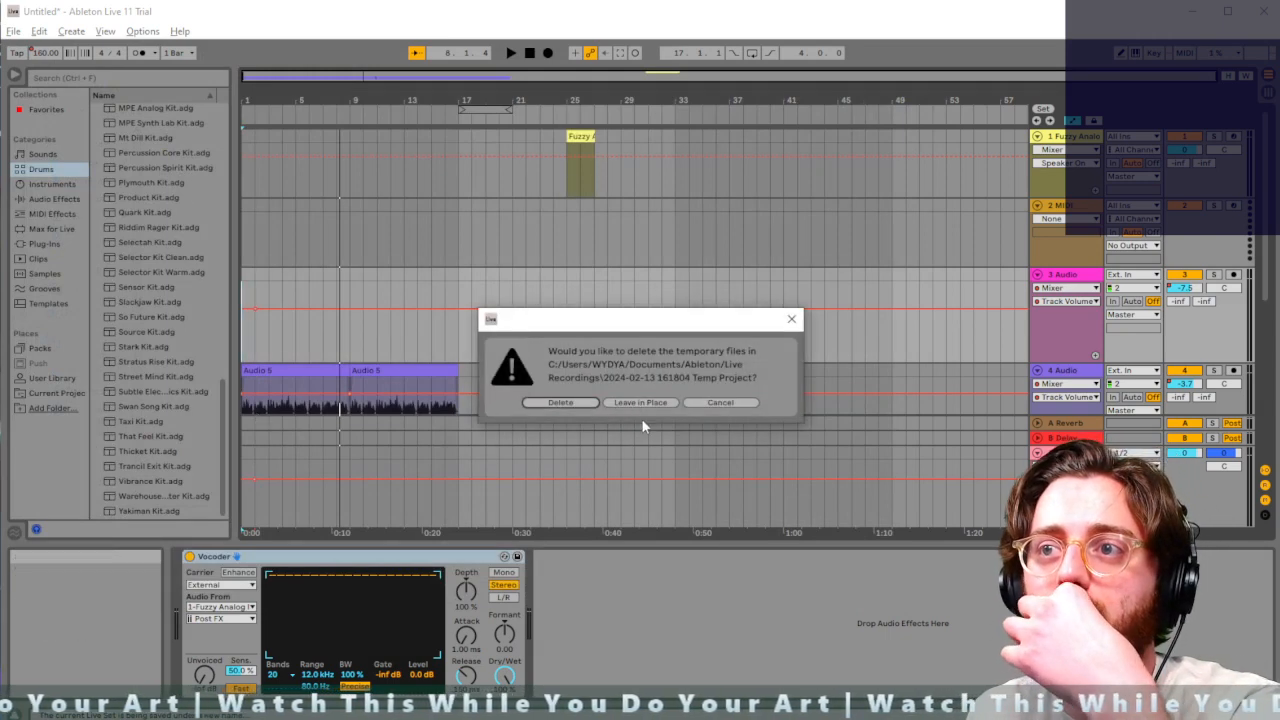
click(561, 402)
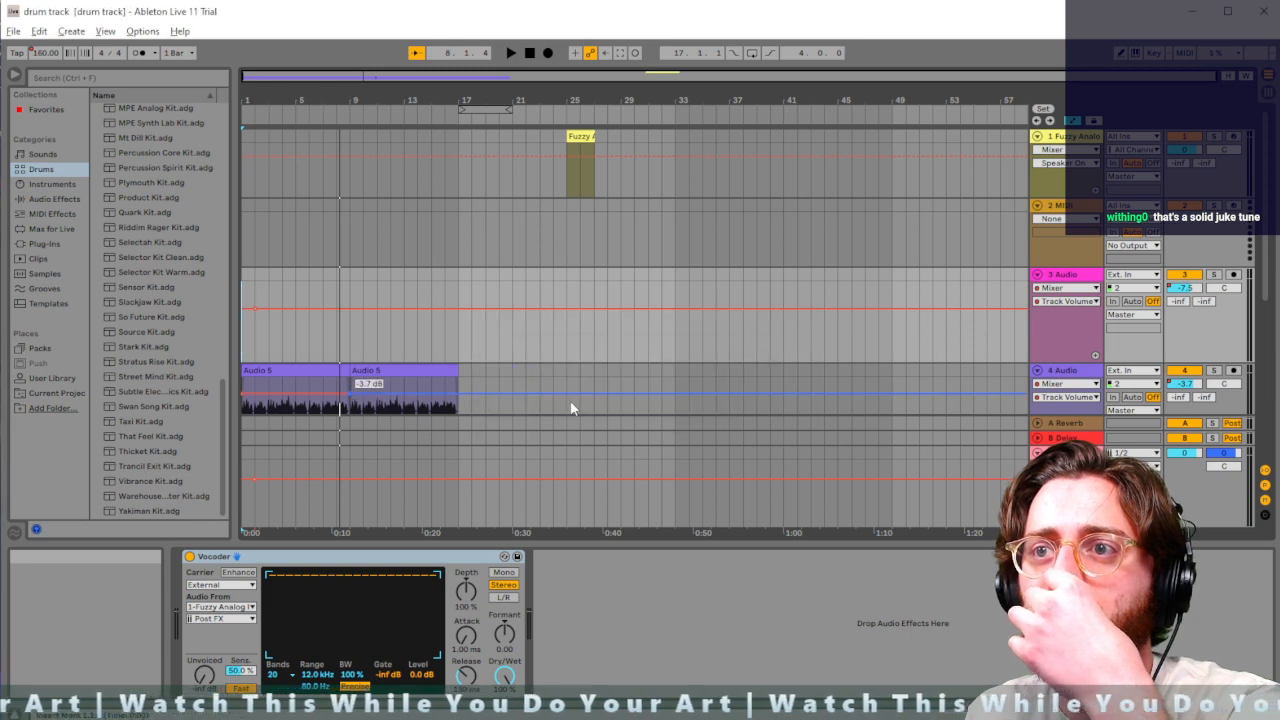
Play the opening bars of the saved set with the Audio 5 loops in view and stop playback
key(space)
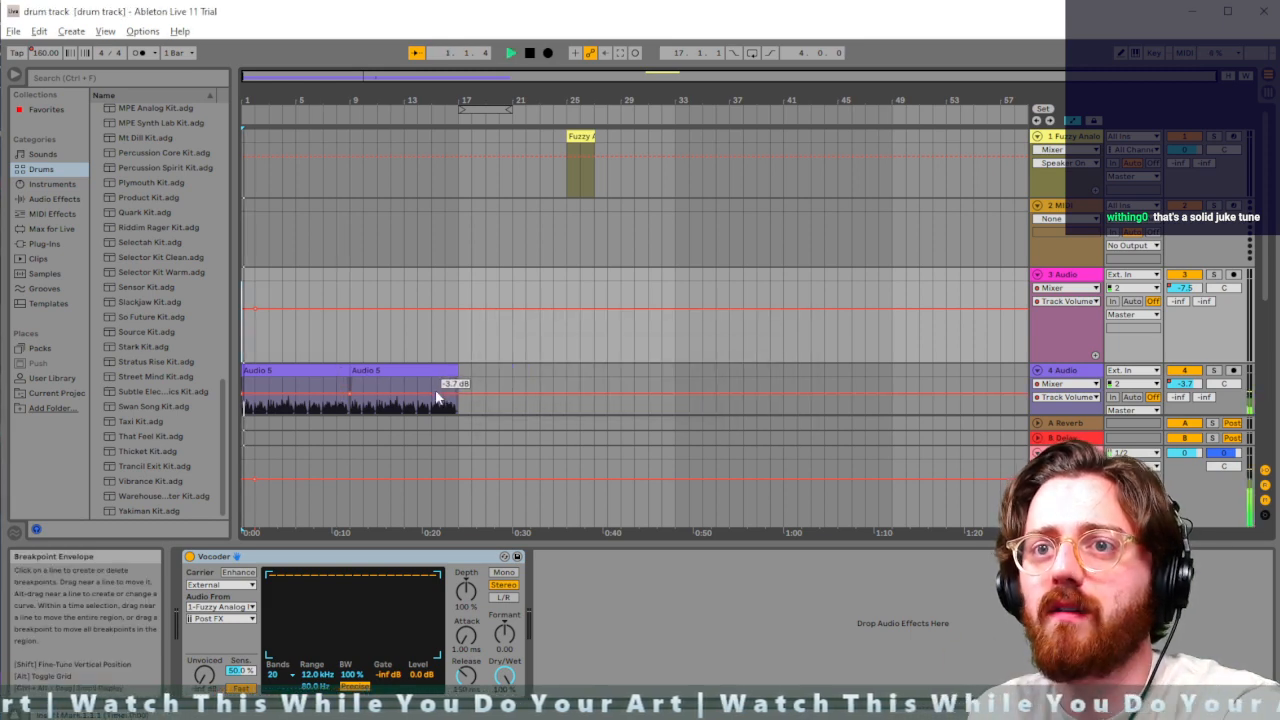
key(ctrl+d)
key(ctrl+shift+t)
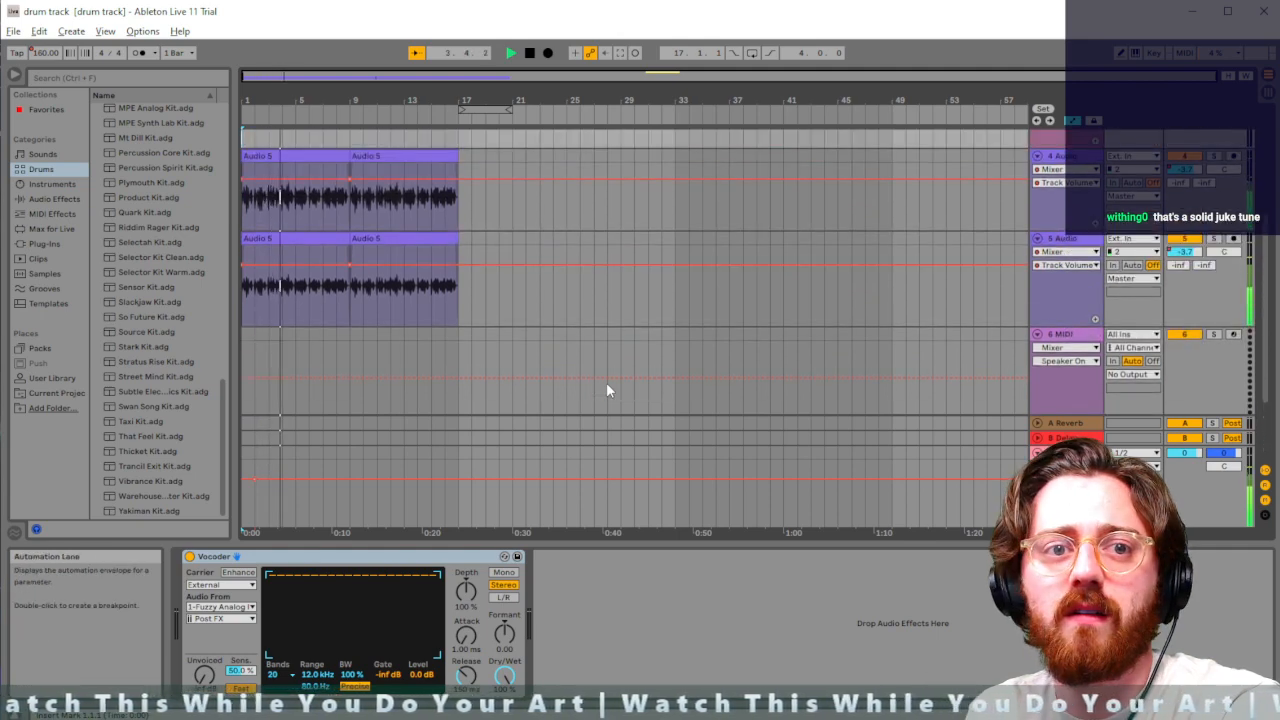
key(space)
key(ctrl+z)
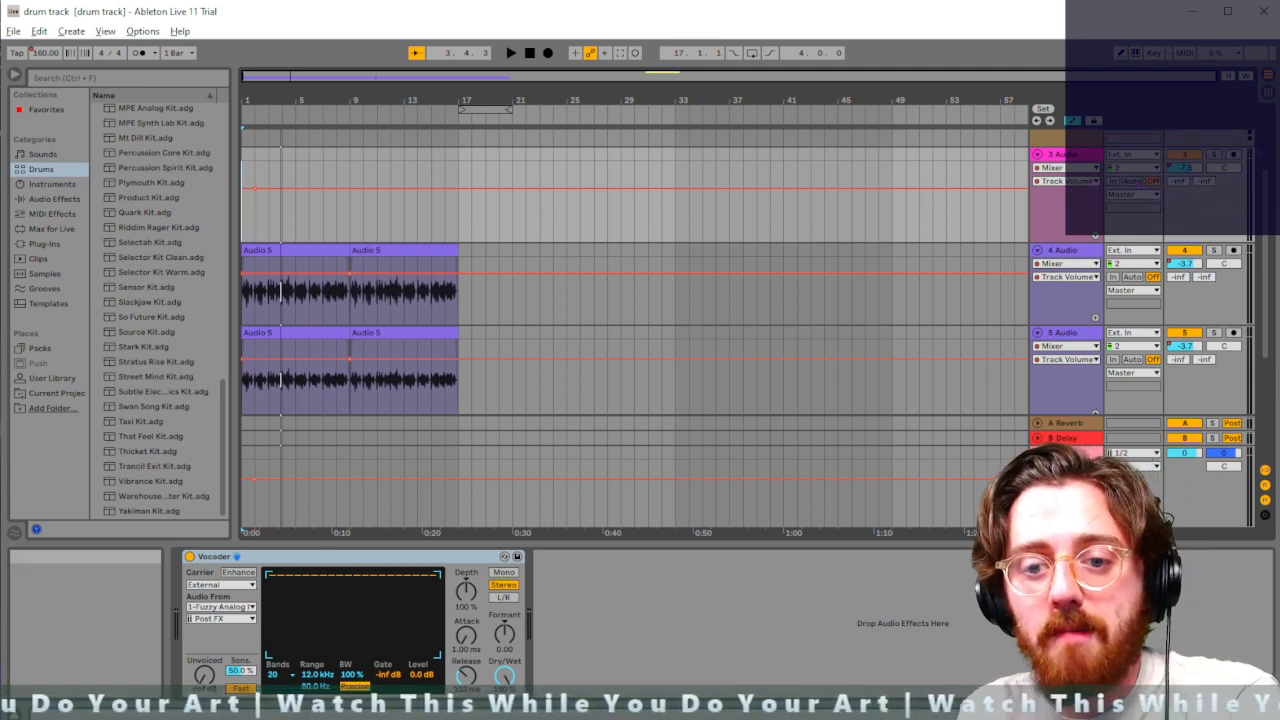
Find and launch the Stream Deck app, and move its window so the whole key layout is visible
key(super)
text(str)
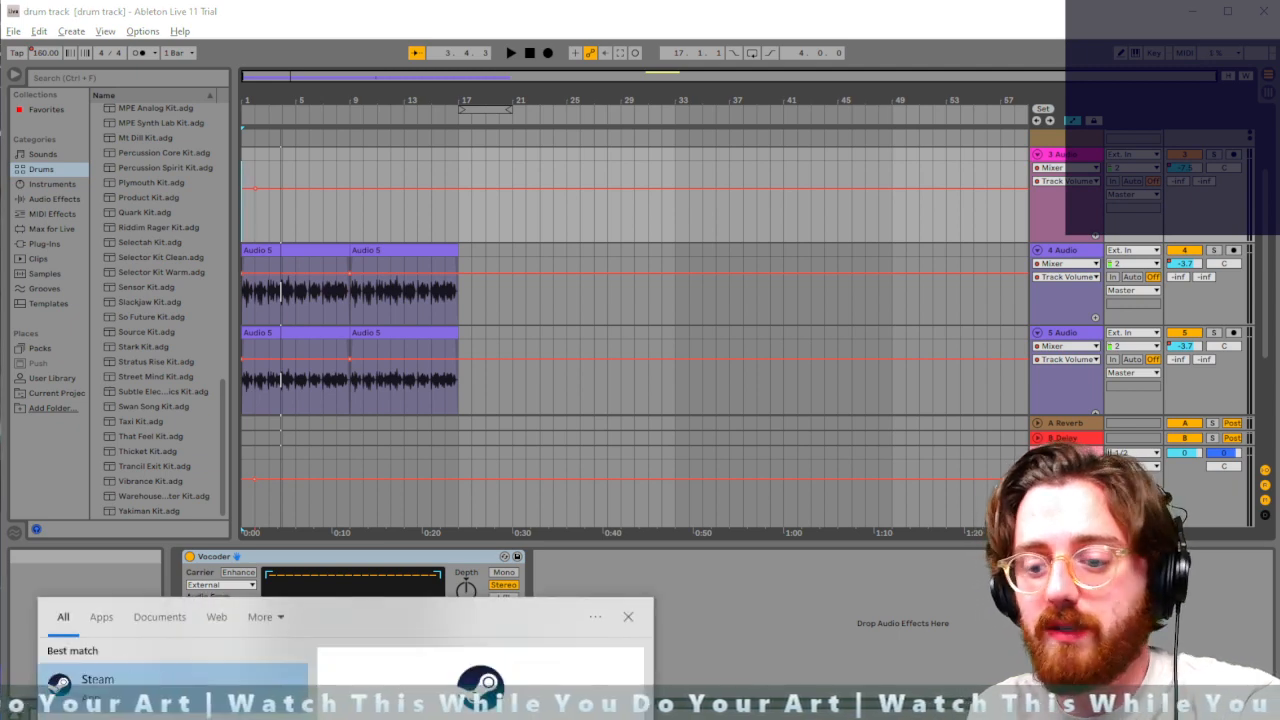
key(BackSpace)
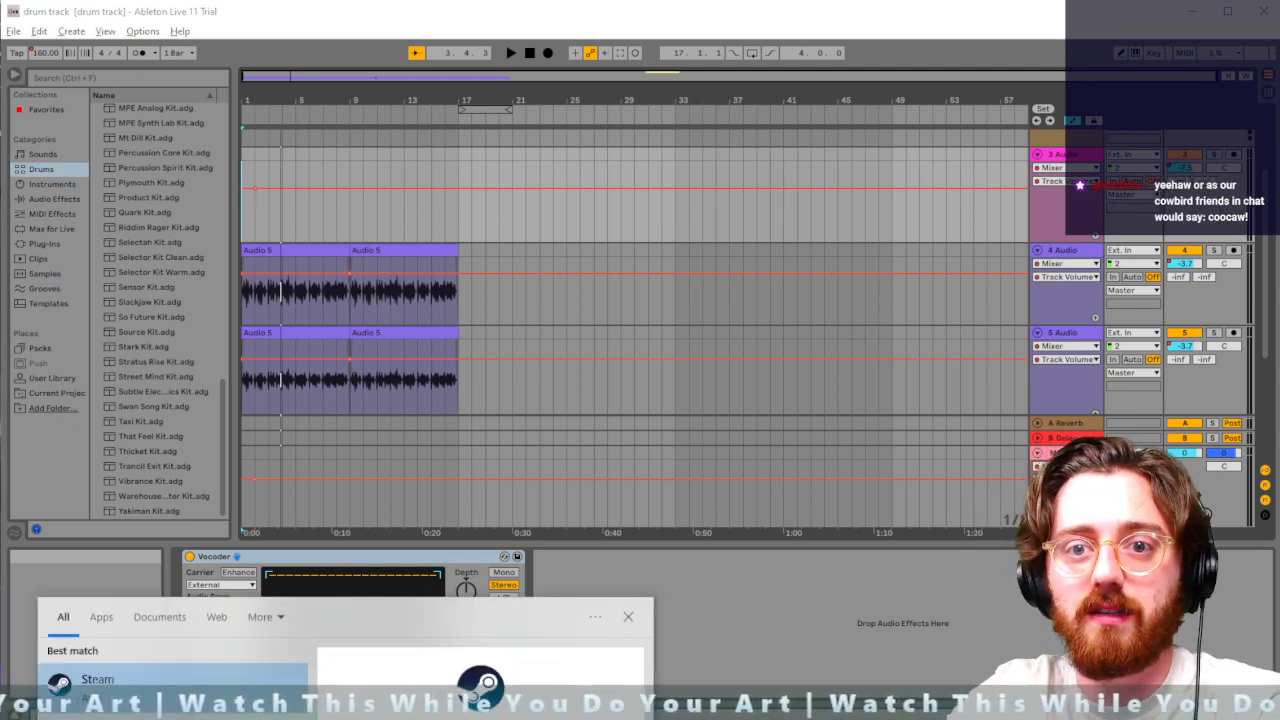
text(ream d)
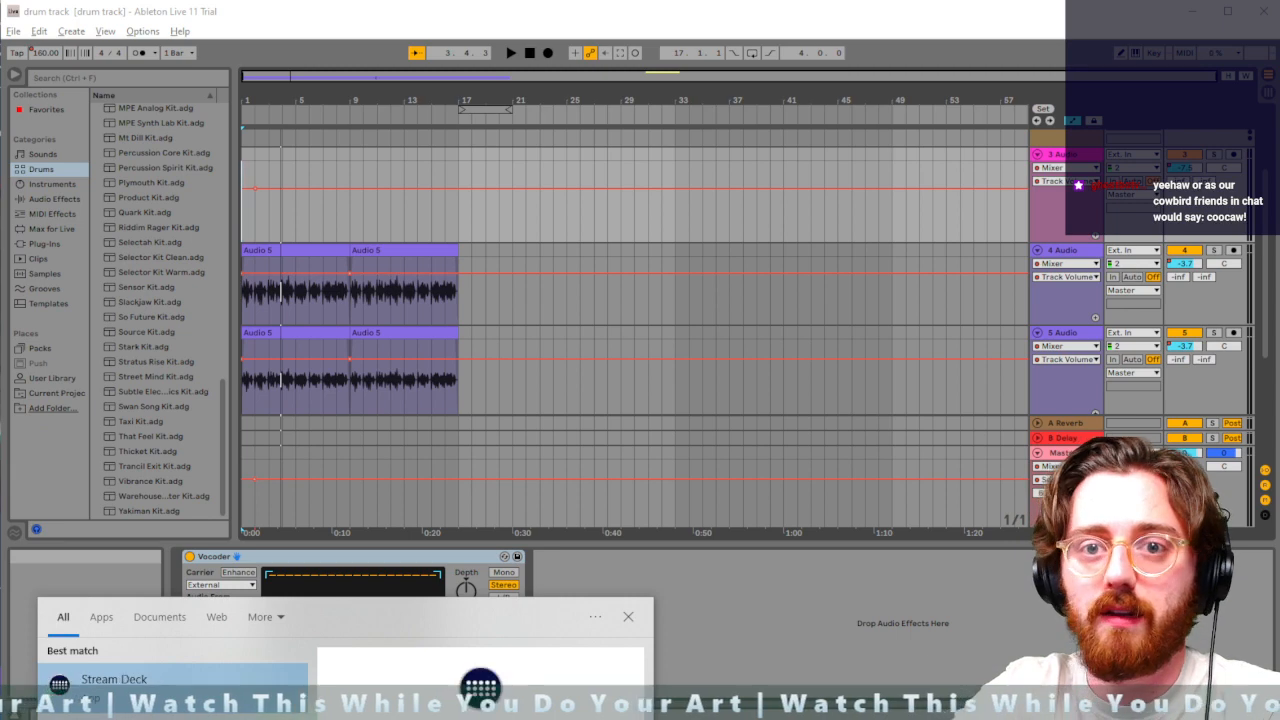
key(Return)
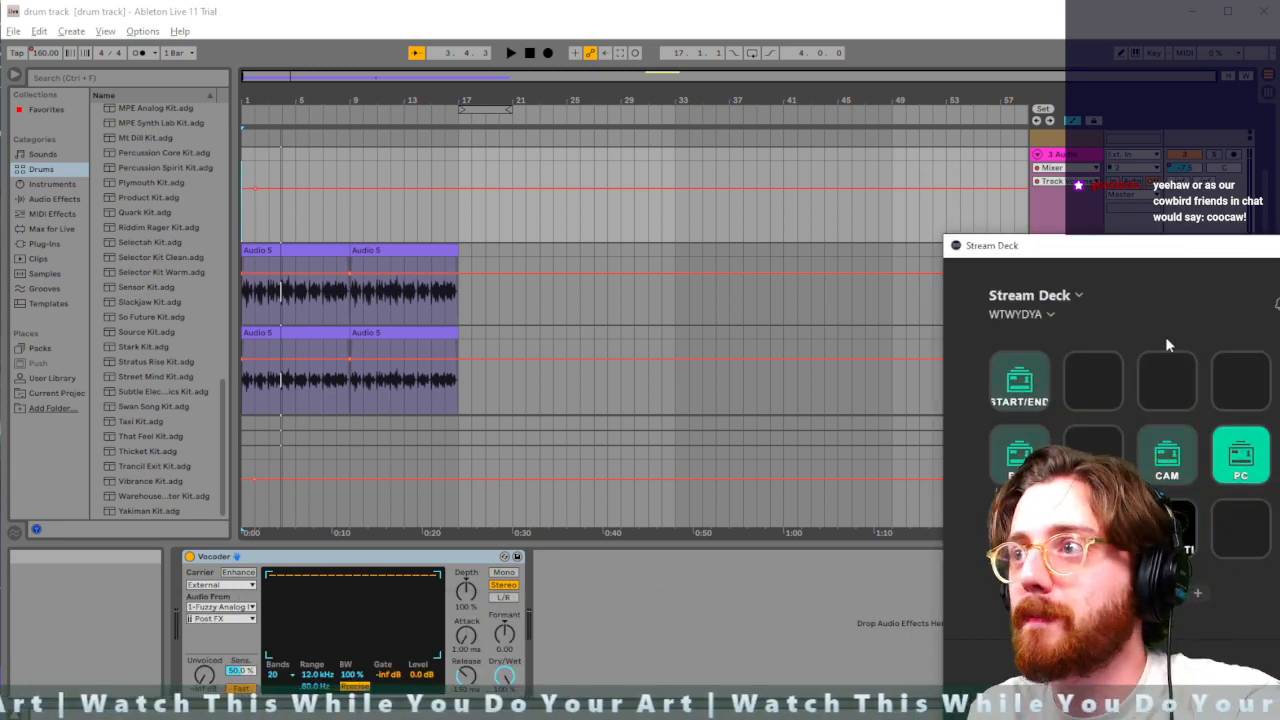
drag(1232, 250, 686, 177)
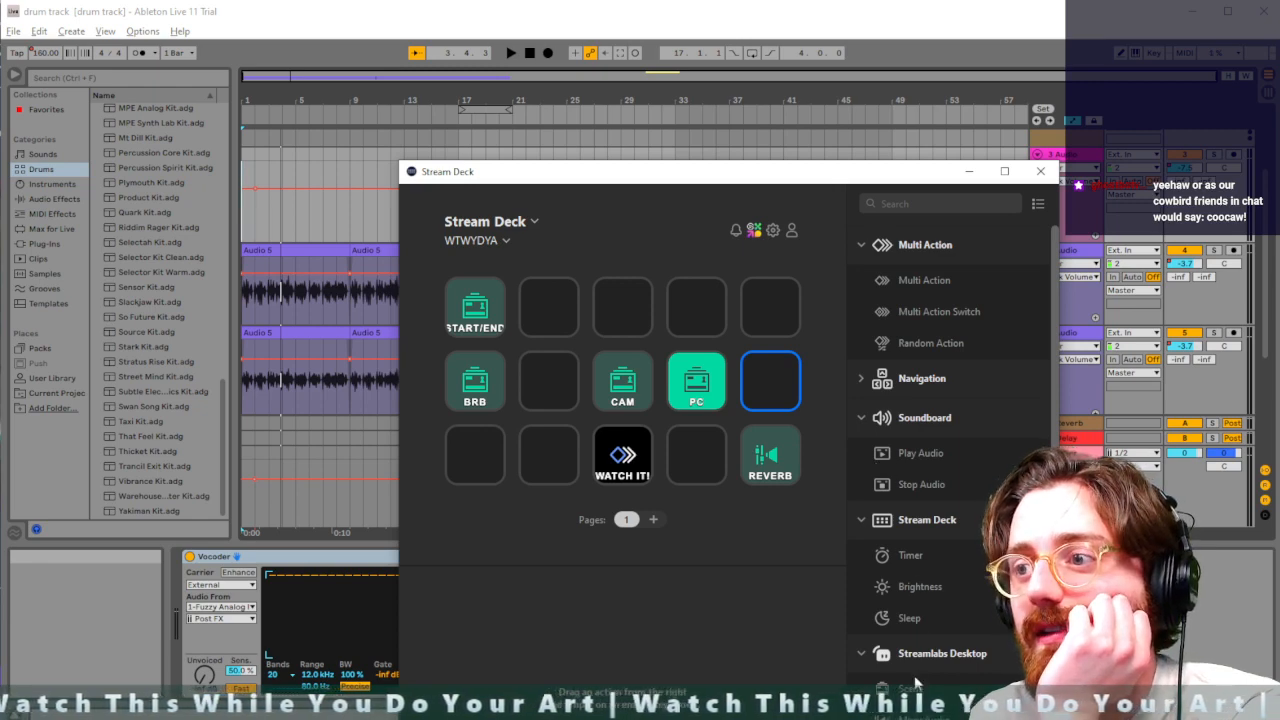
Assign a Streamlabs Desktop Scene action to the empty key beside PC and title it SMWAYAD
drag(910, 688, 770, 380)
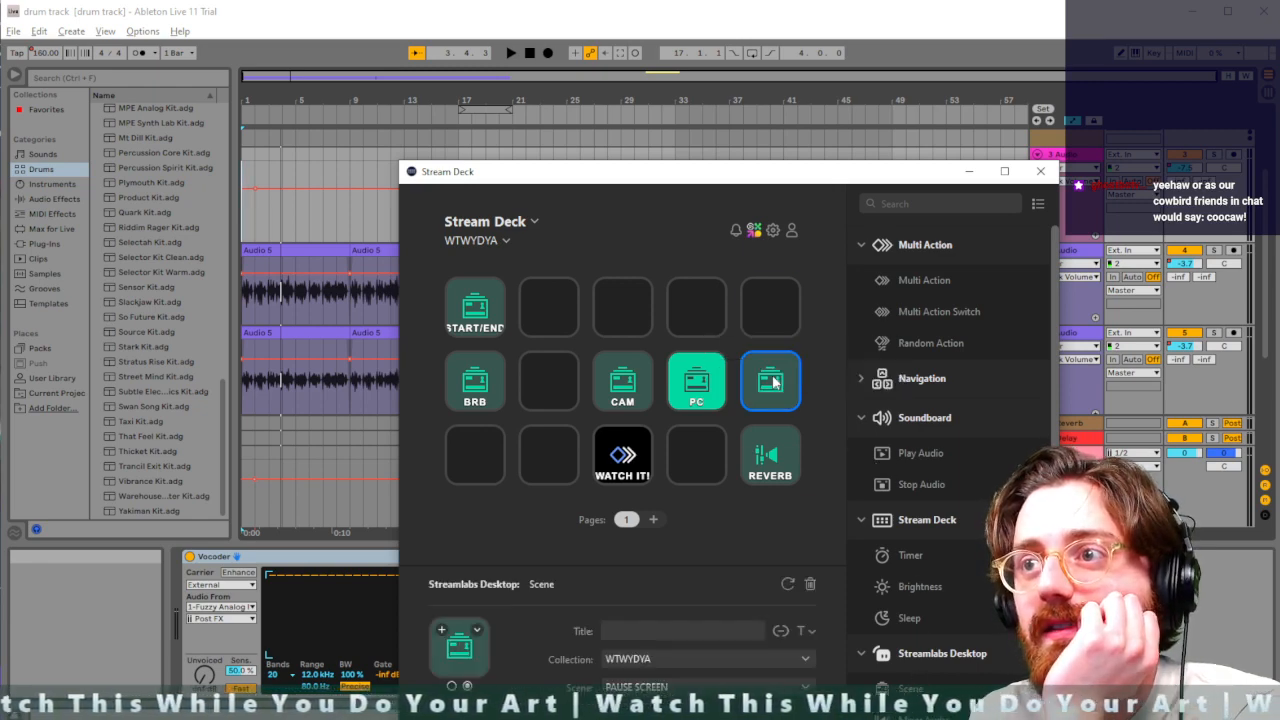
click(688, 632)
text(S)
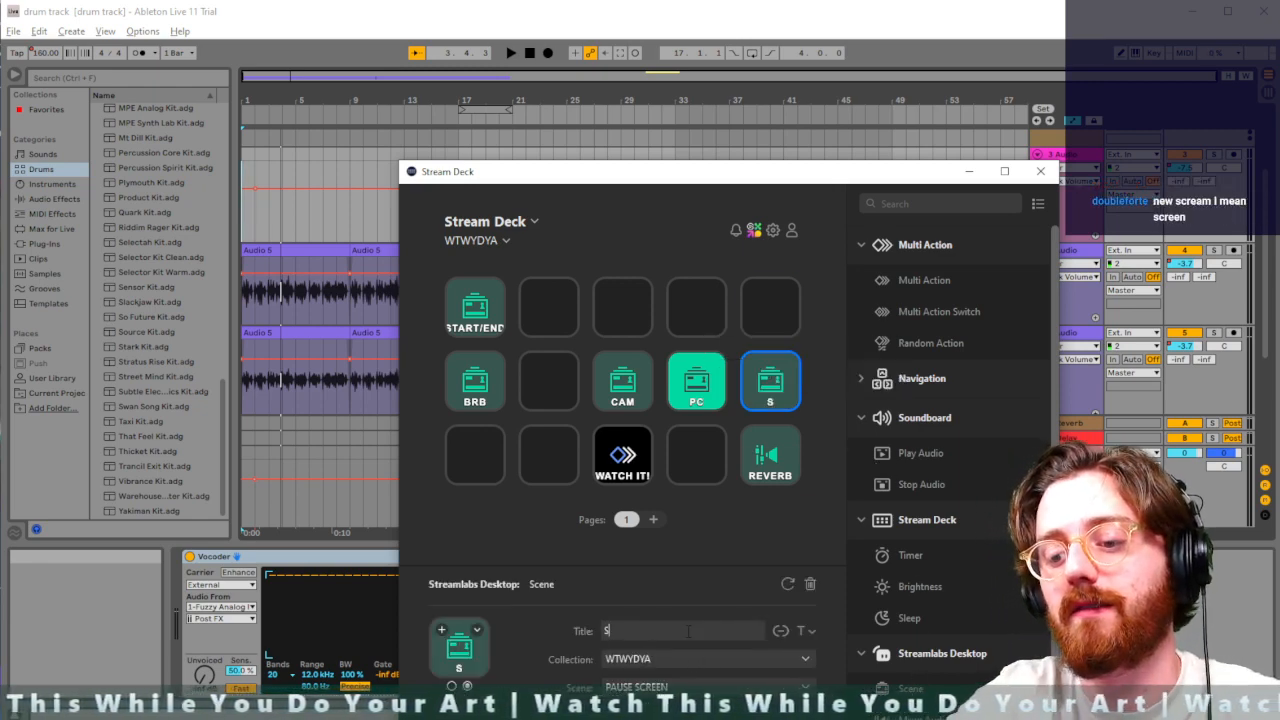
text(MW)
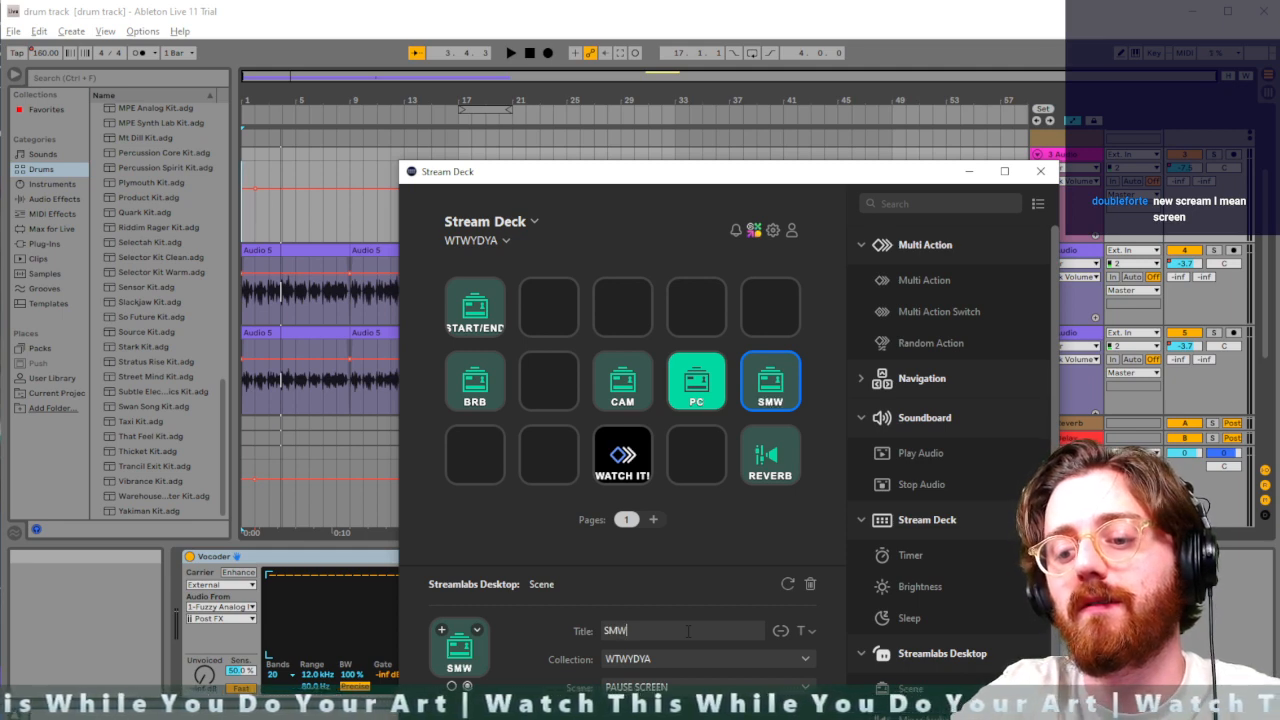
text(AY)
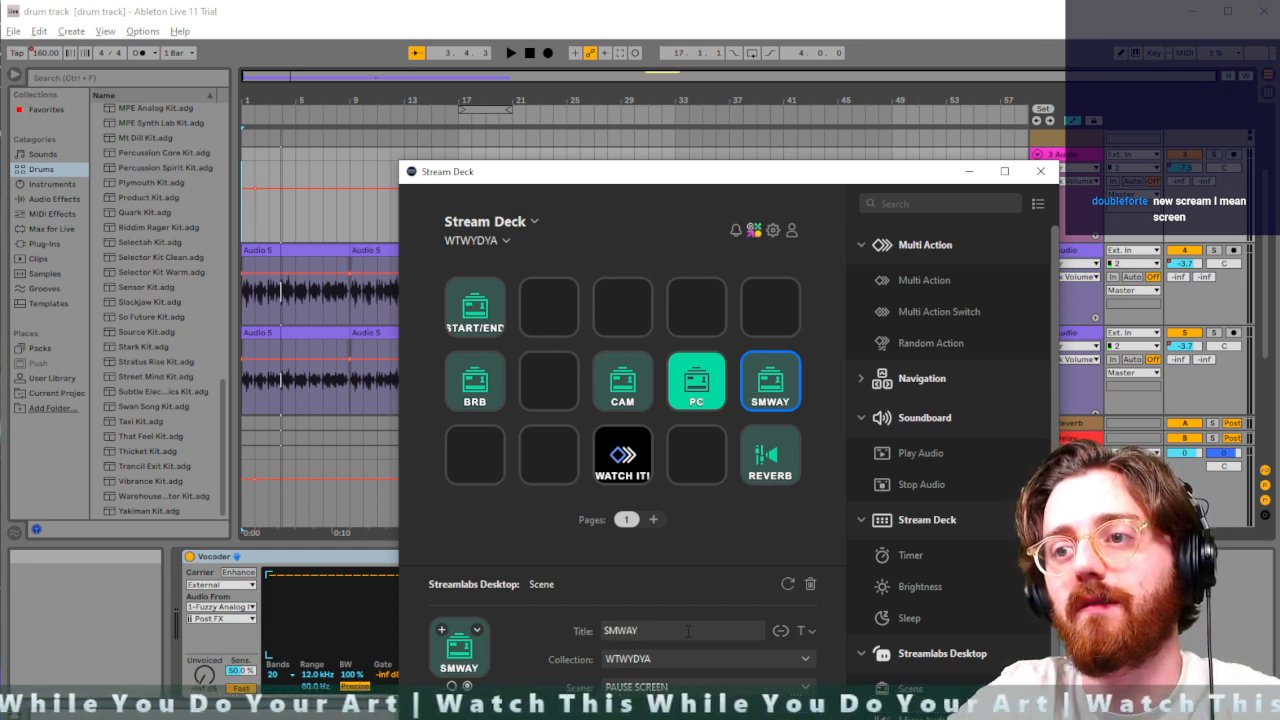
text(AD)
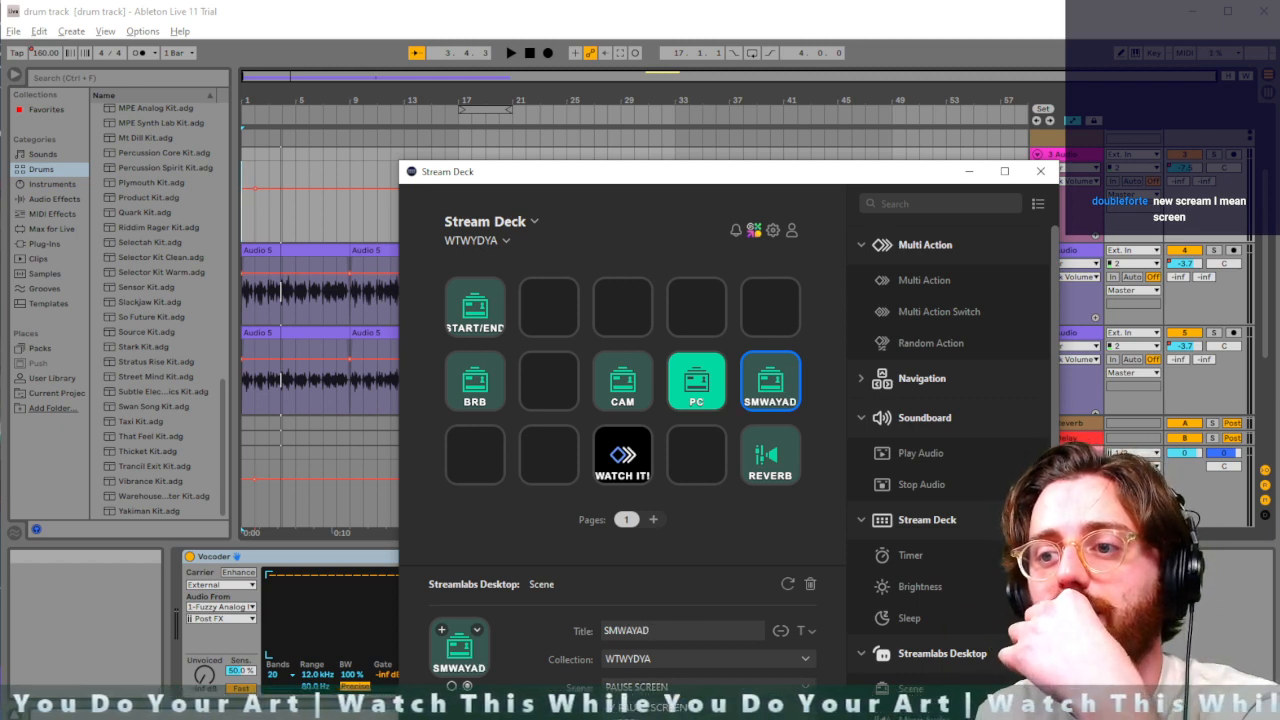
click(765, 535)
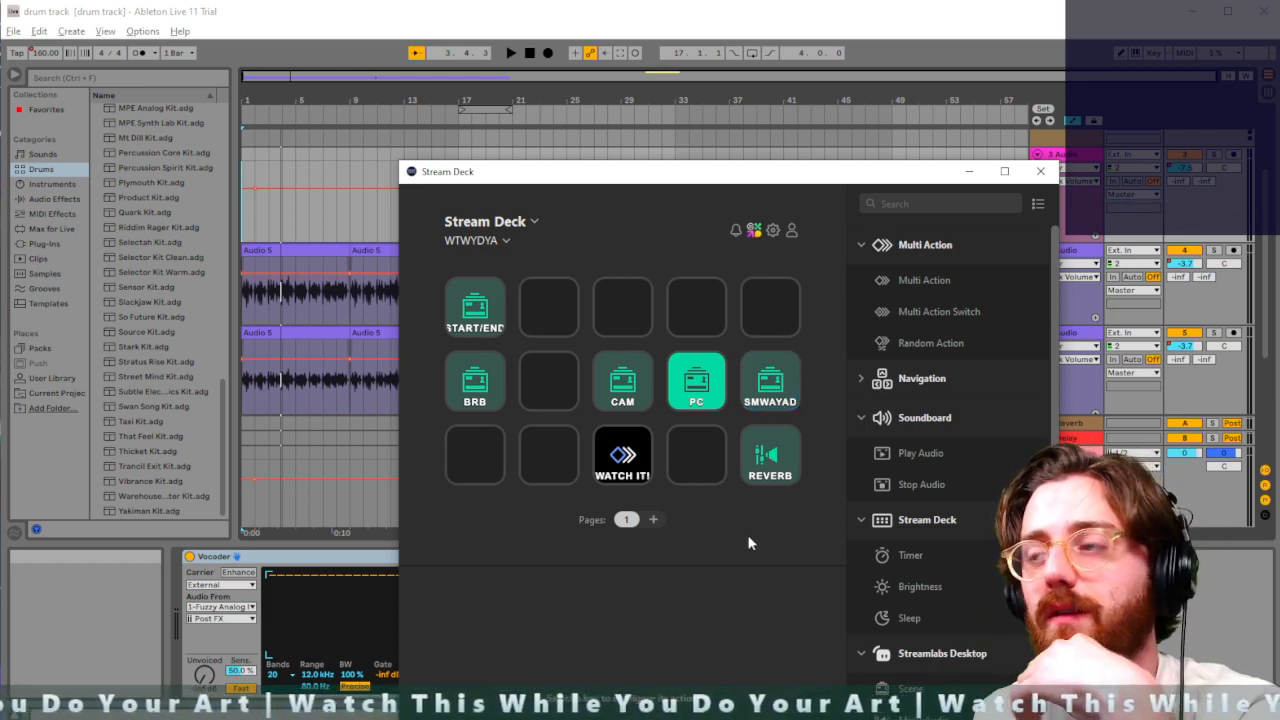